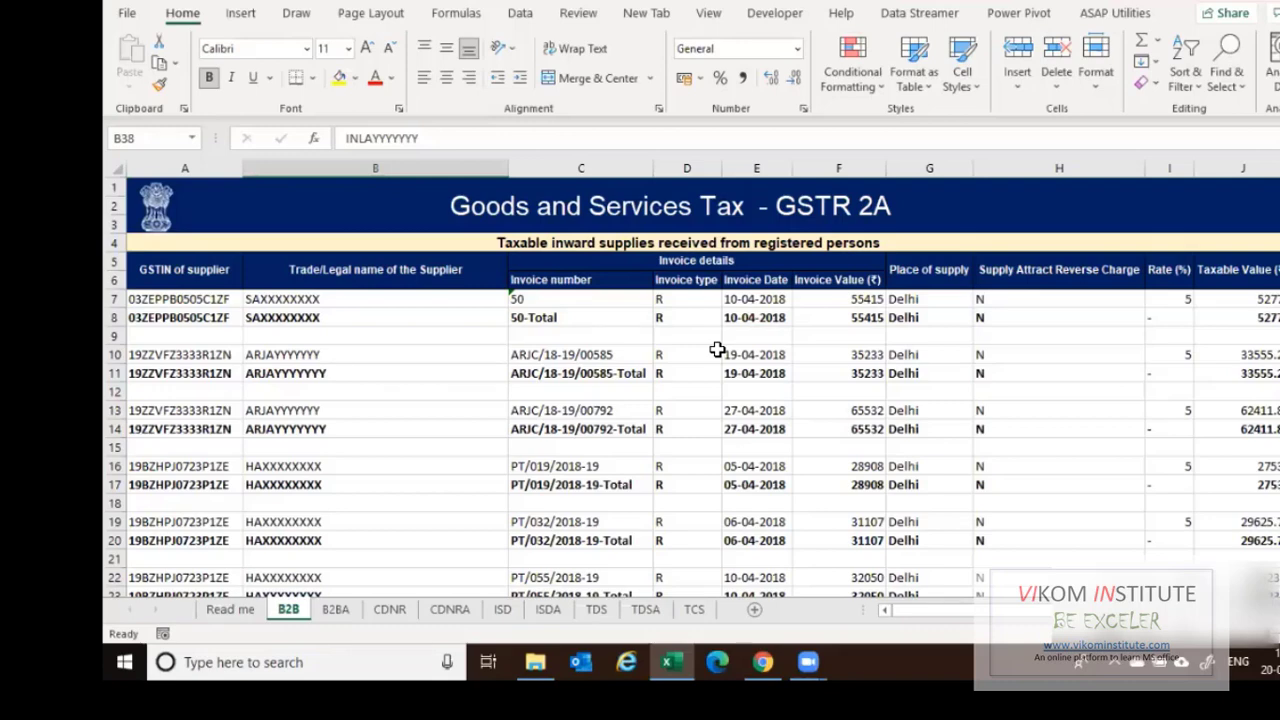
# Check the supplier trade name in cell B8, then return to the TOPIC -1 2A folder in File Explorer.
pyautogui.click(429, 319)
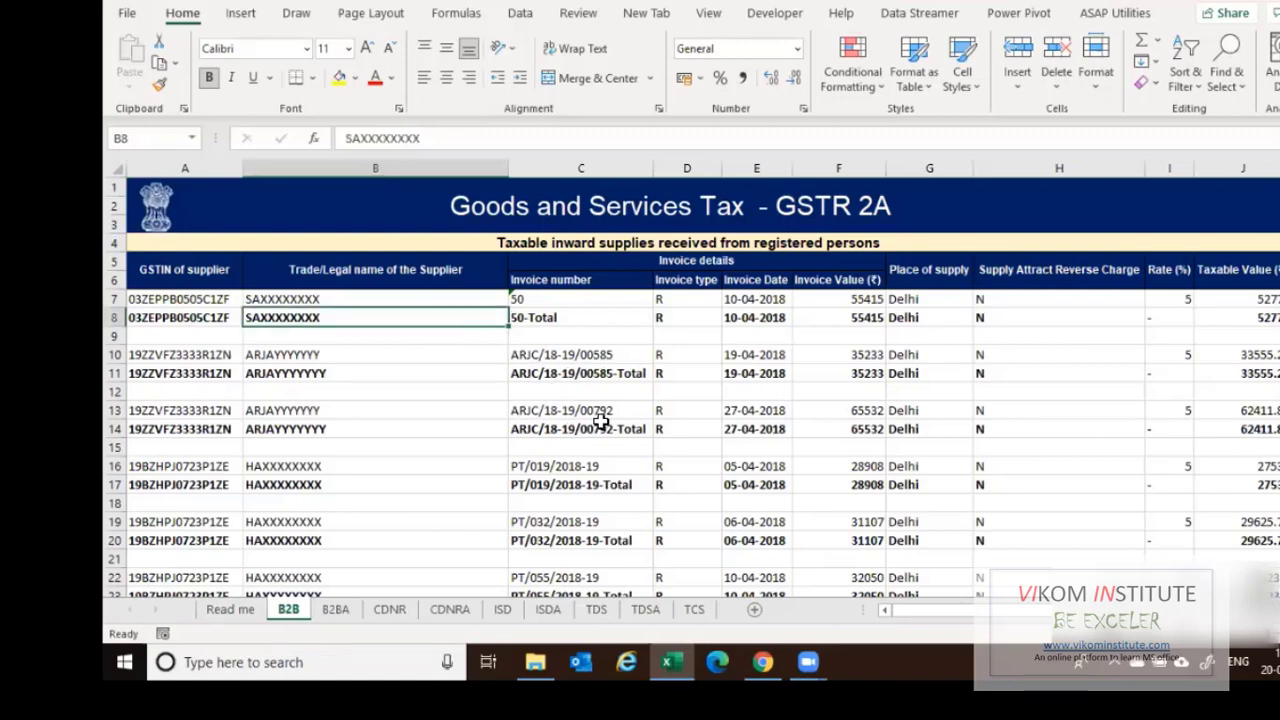
pyautogui.scroll(-2, 598, 412)
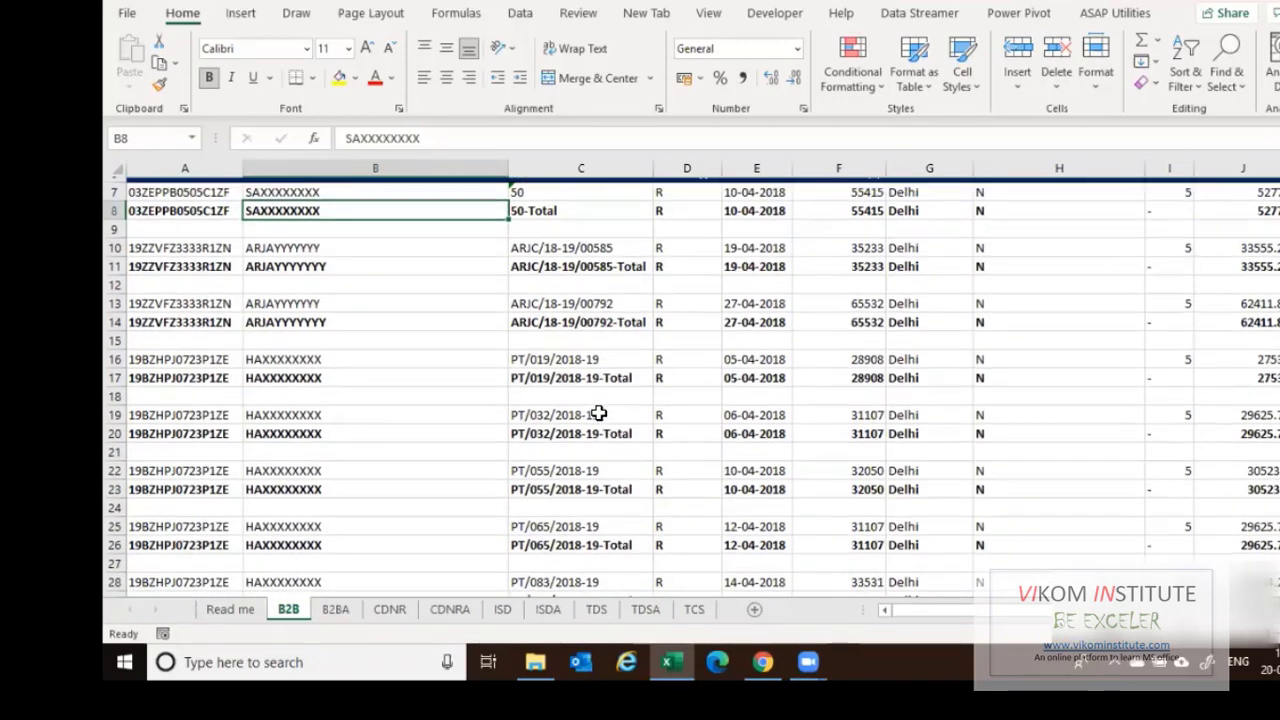
pyautogui.scroll(2, 598, 412)
pyautogui.scroll(-9, 598, 412)
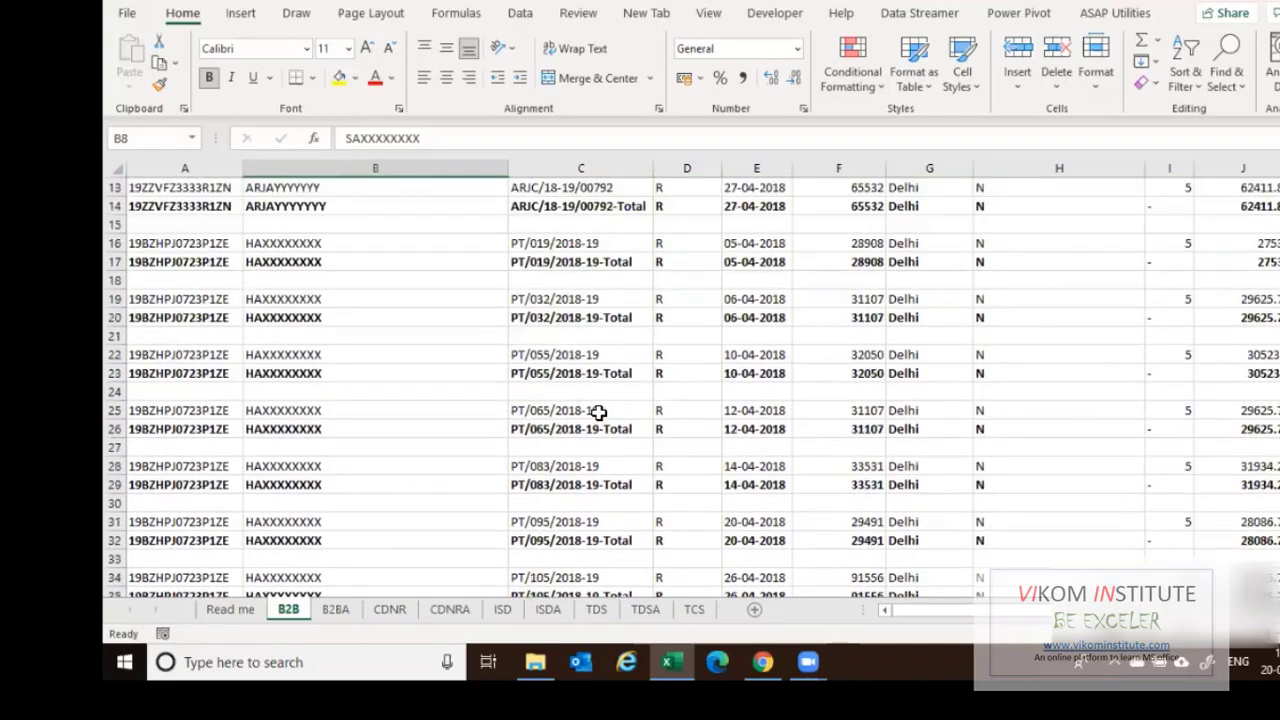
pyautogui.scroll(9, 598, 412)
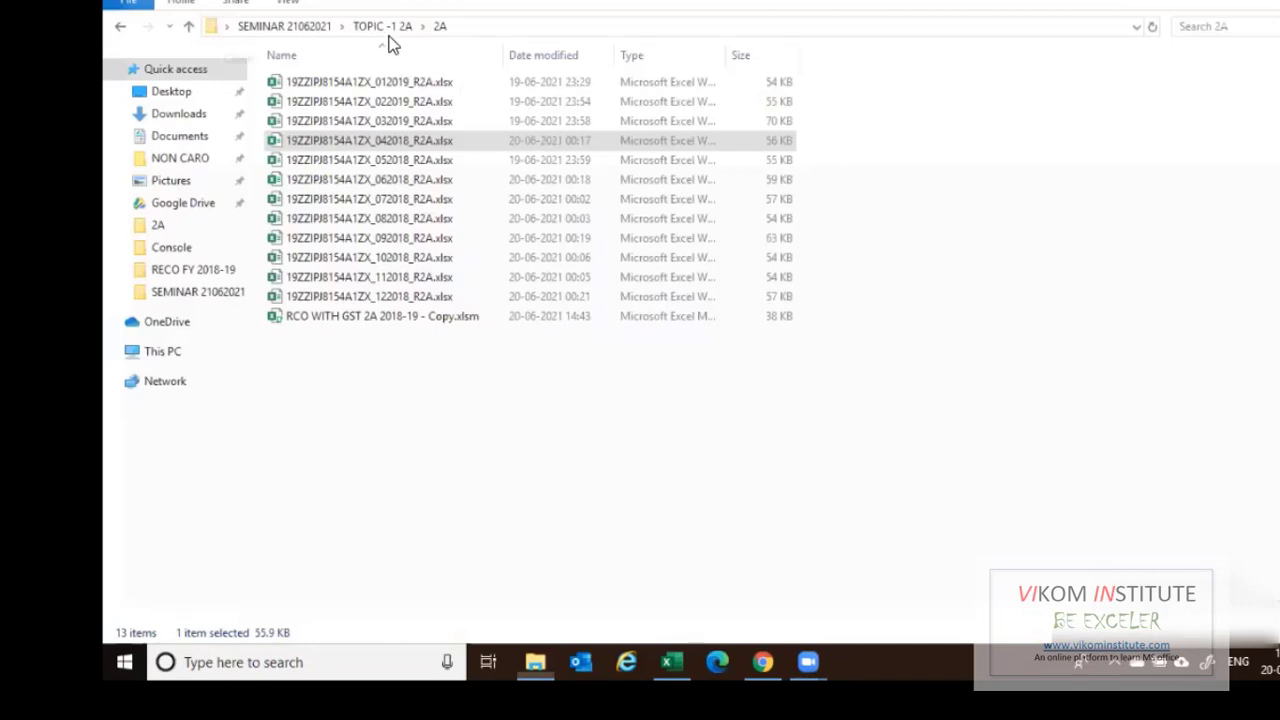
pyautogui.click(390, 28)
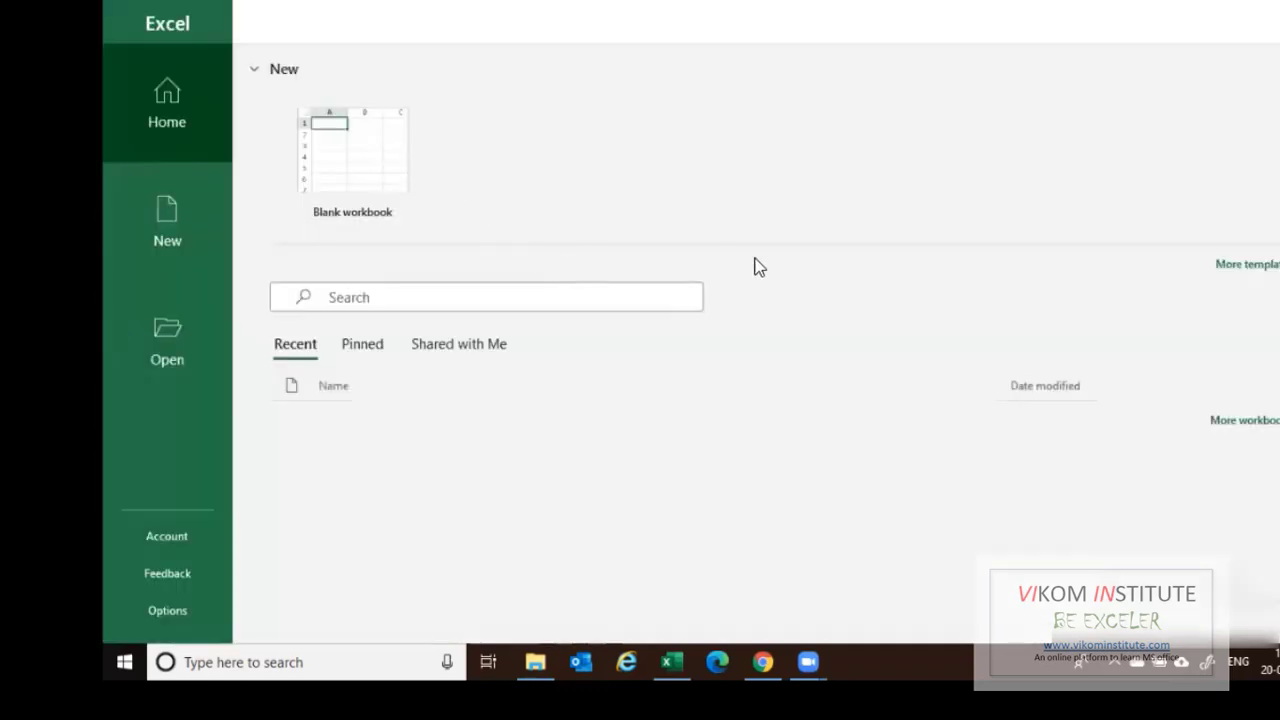
# Create a blank workbook and look through the Data tab's Get Data From File import sources.
pyautogui.click(414, 195)
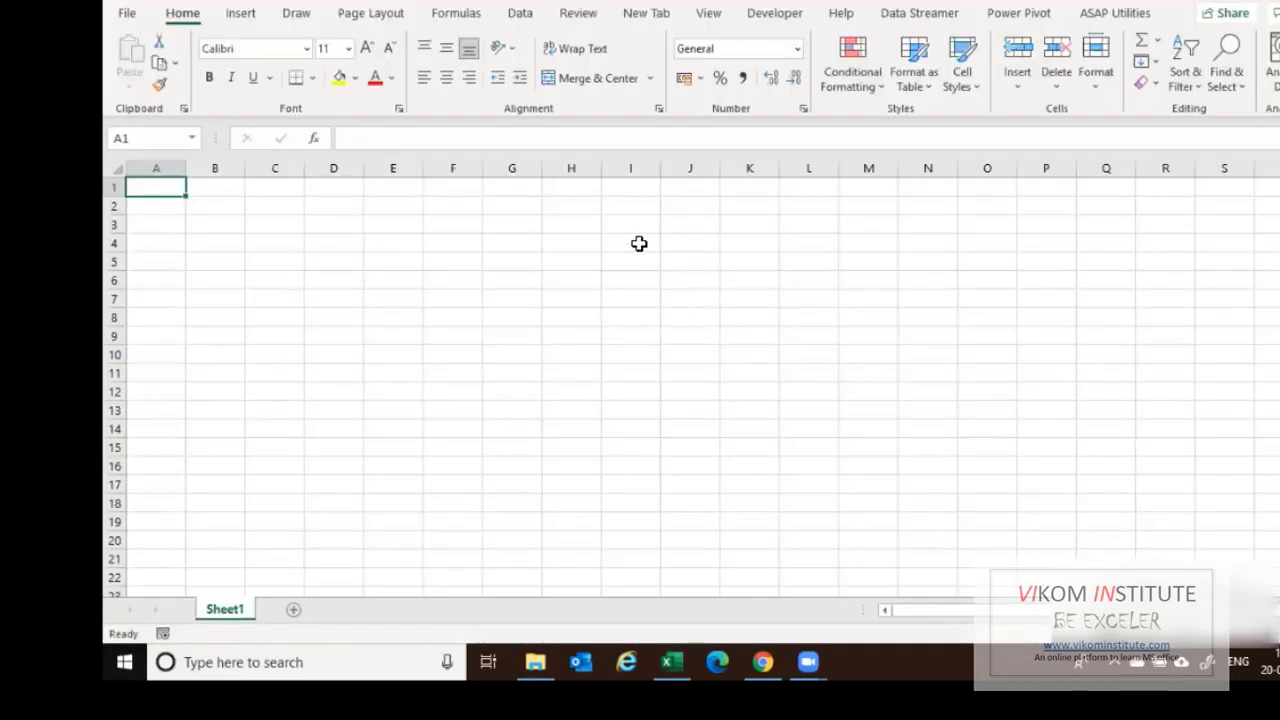
pyautogui.click(520, 14)
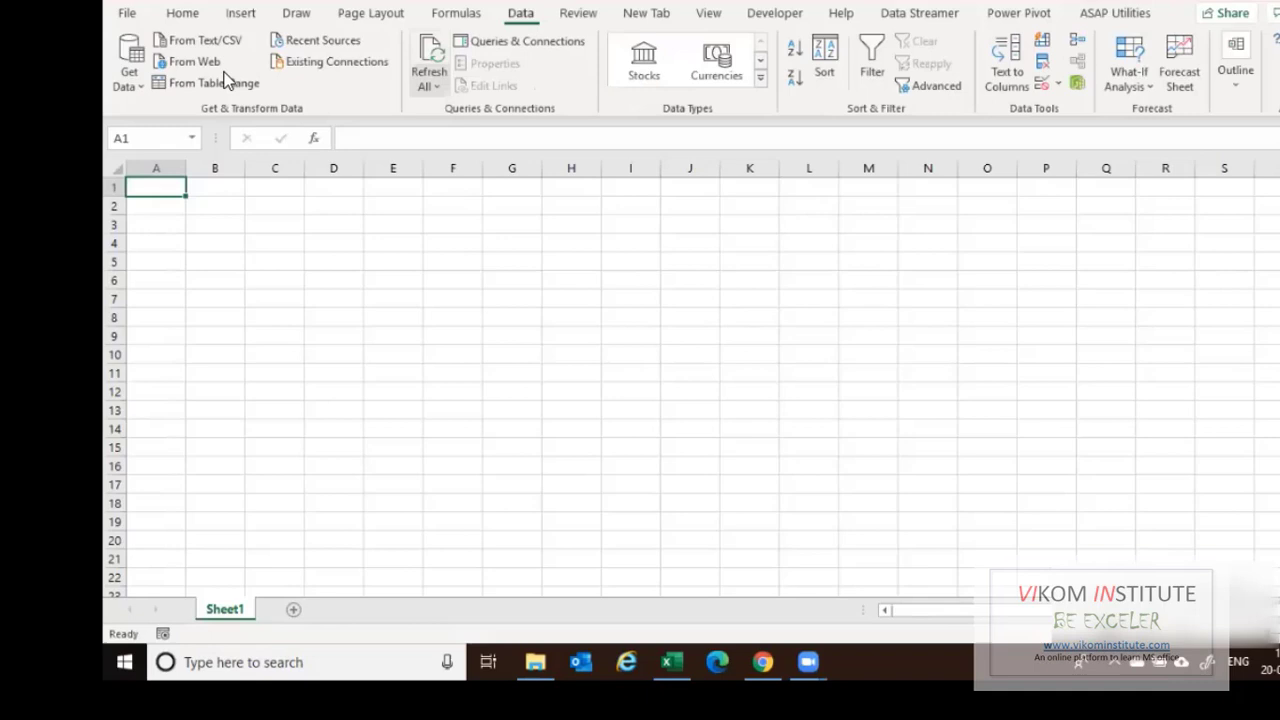
pyautogui.click(143, 88)
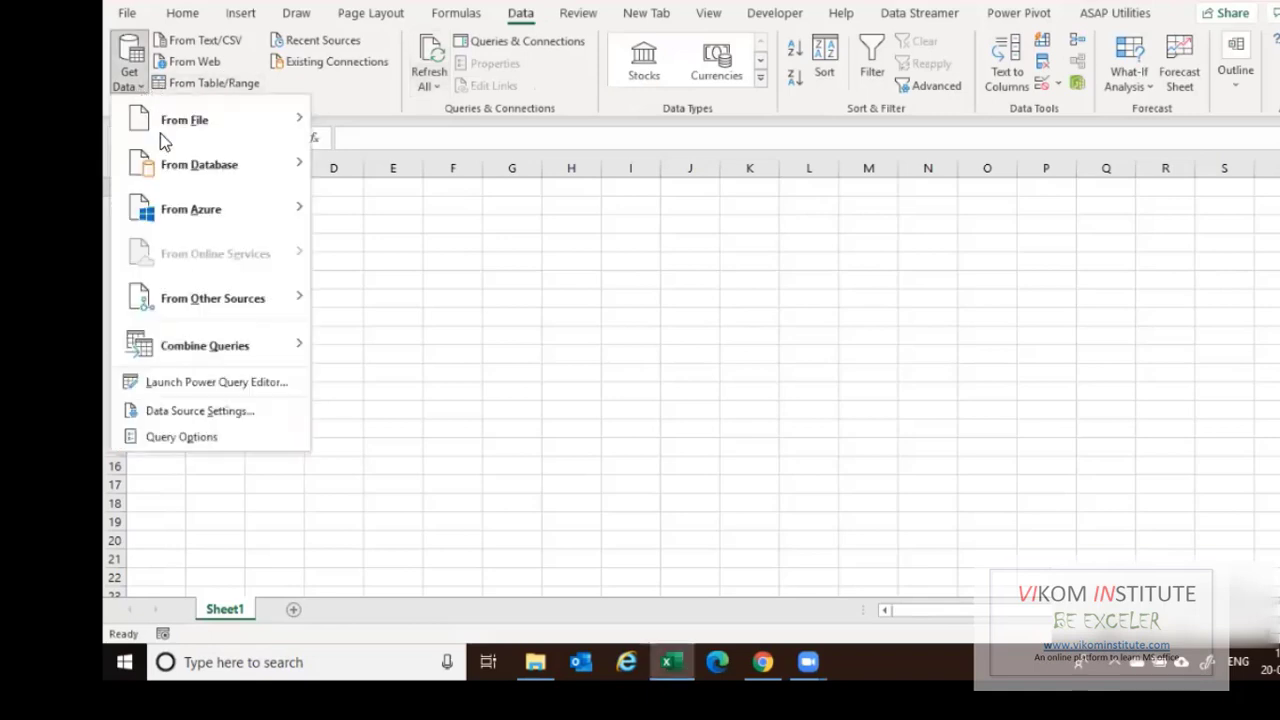
pyautogui.moveTo(171, 131)
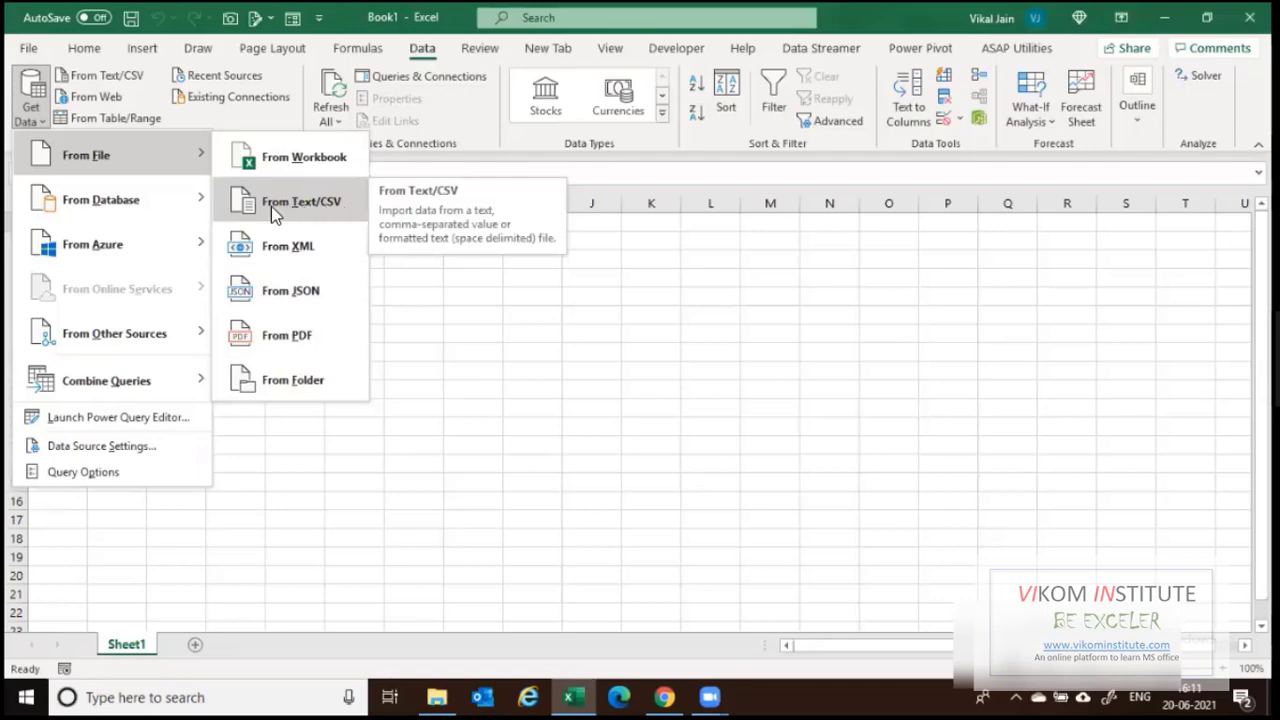
pyautogui.click(481, 363)
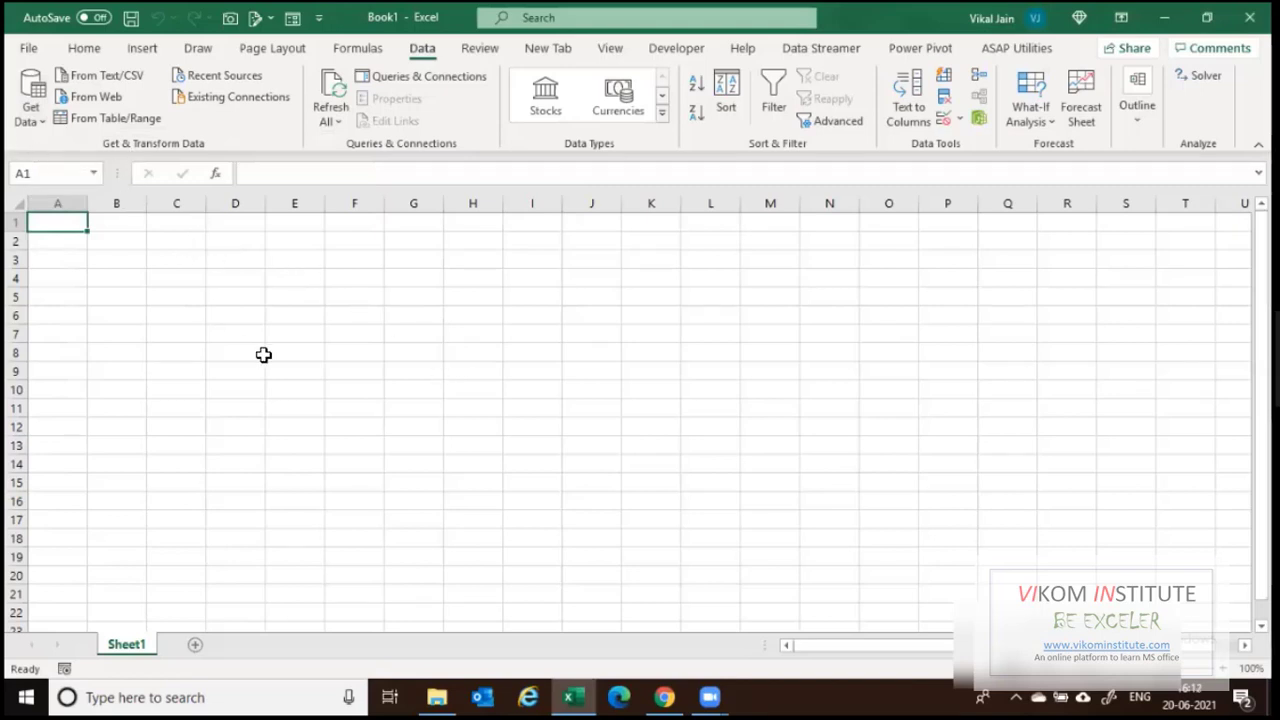
pyautogui.click(40, 126)
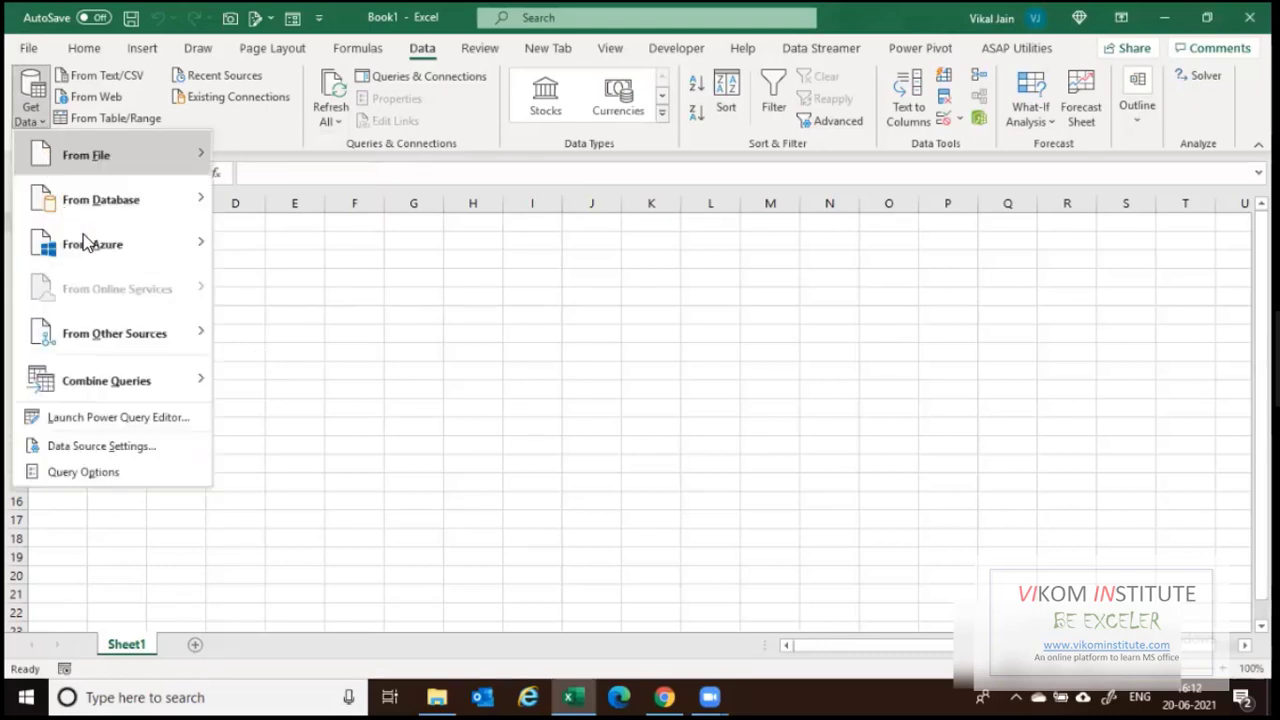
pyautogui.moveTo(118, 163)
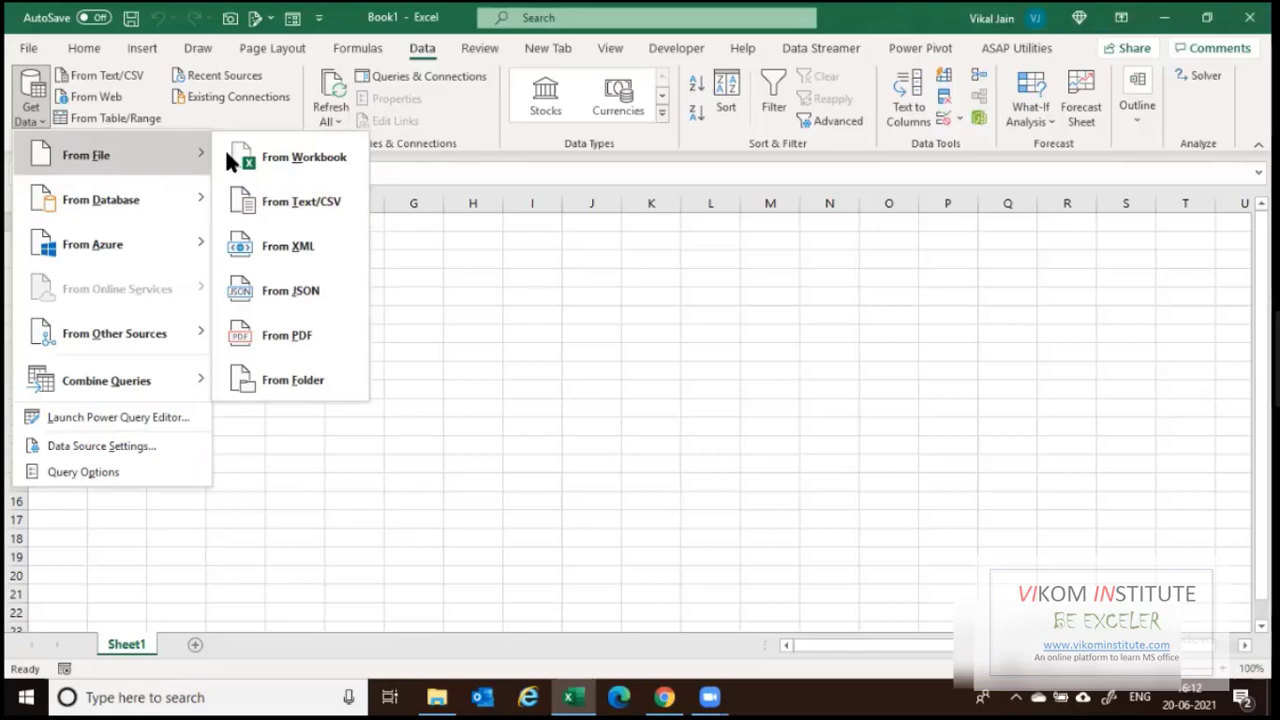
pyautogui.hotkey('alt', 'Tab')
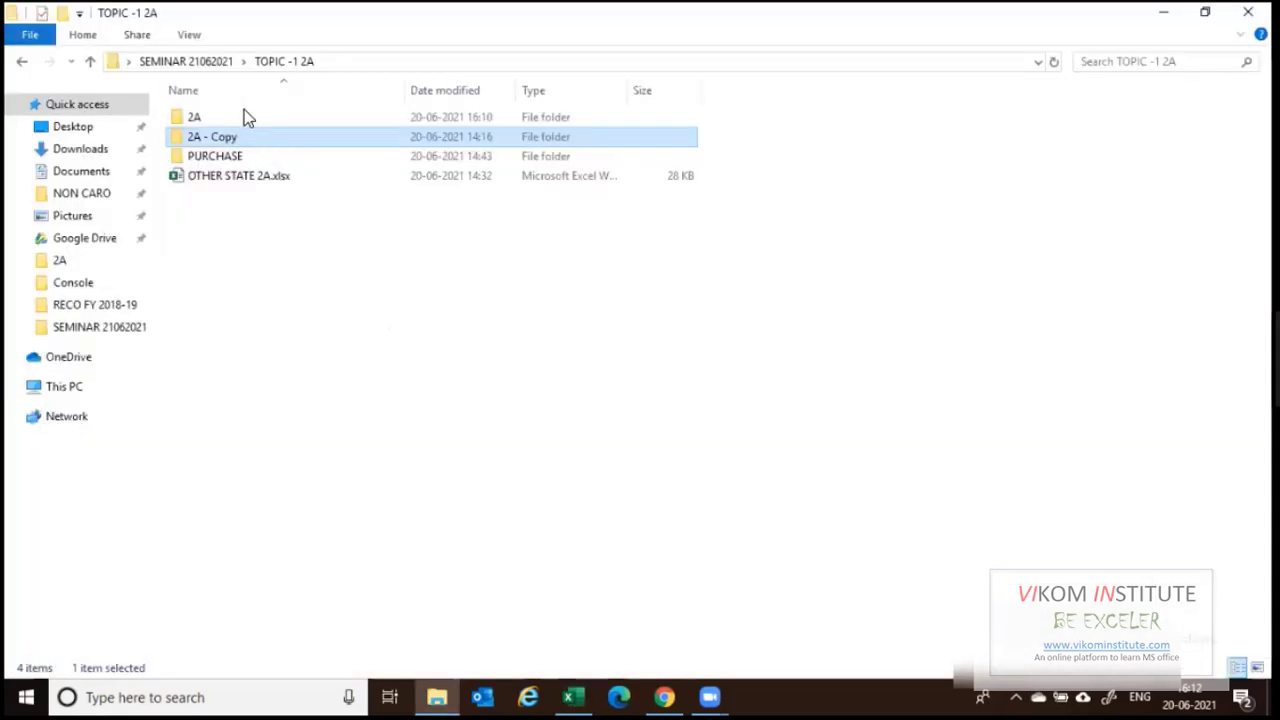
pyautogui.doubleClick(244, 134)
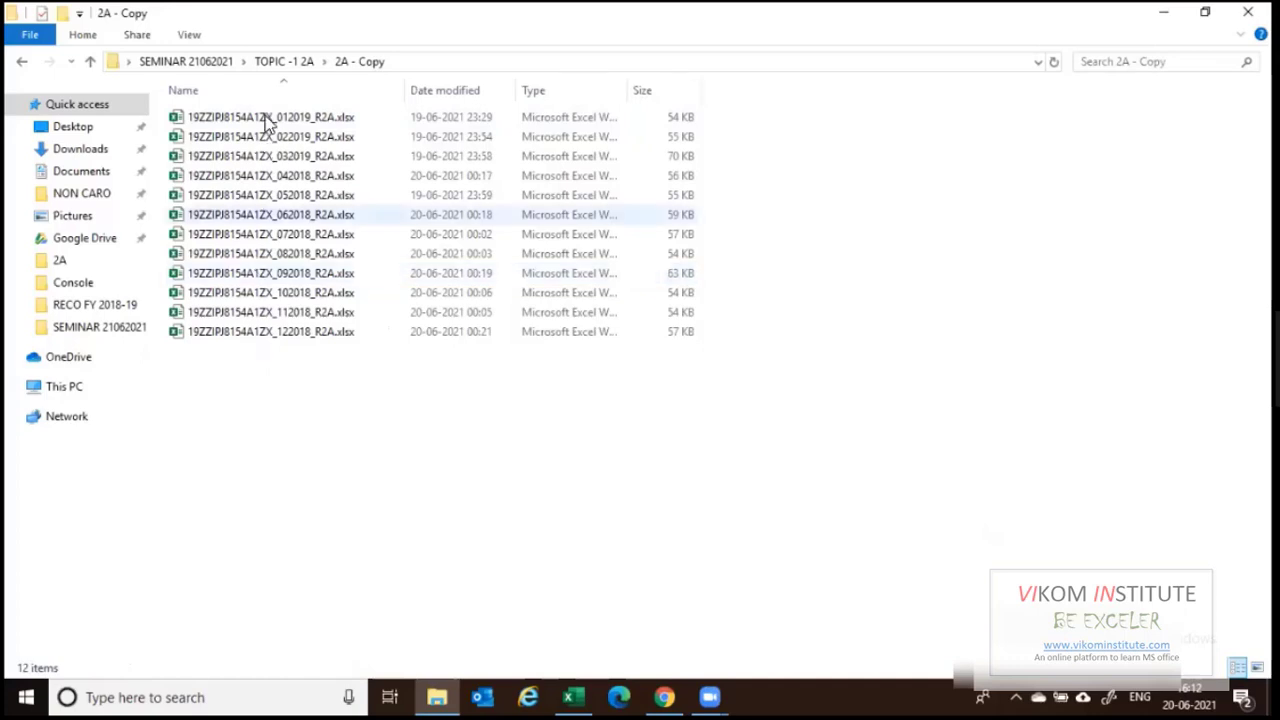
pyautogui.doubleClick(267, 118)
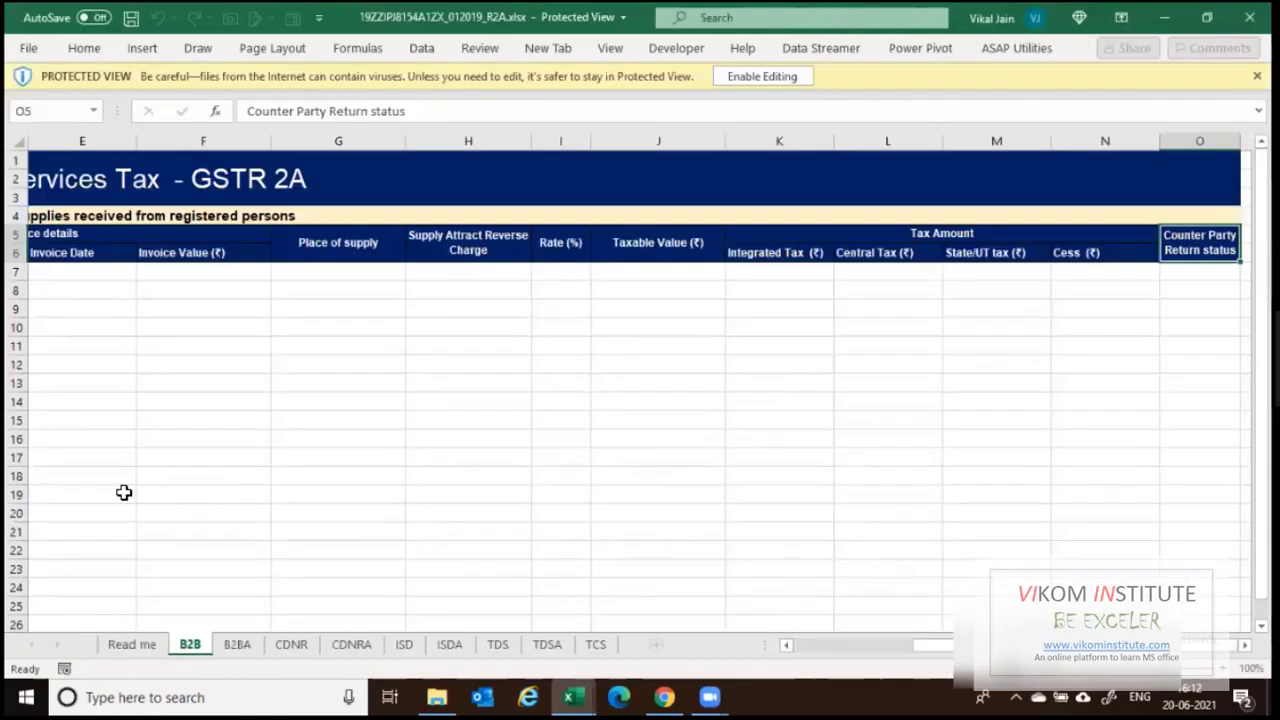
# Inspect the Read me and B2B sheets of the 012019 R2A workbook, then return to Explorer.
pyautogui.click(133, 646)
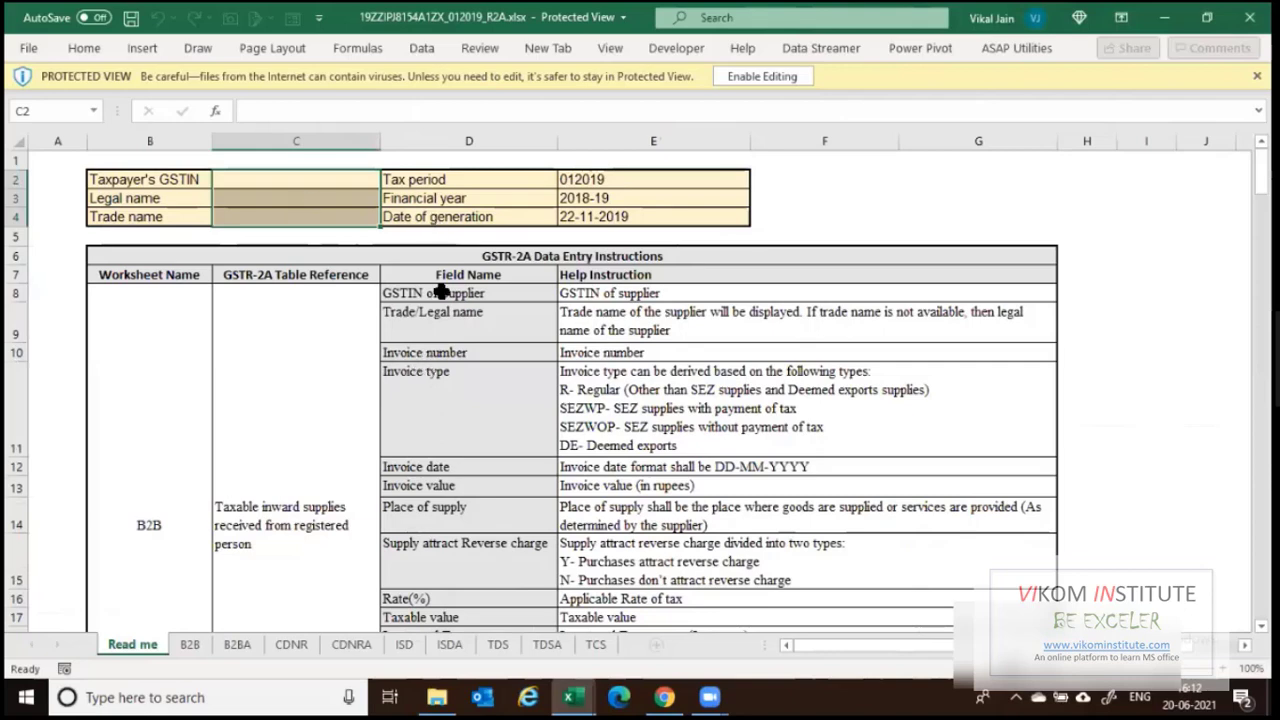
pyautogui.click(190, 645)
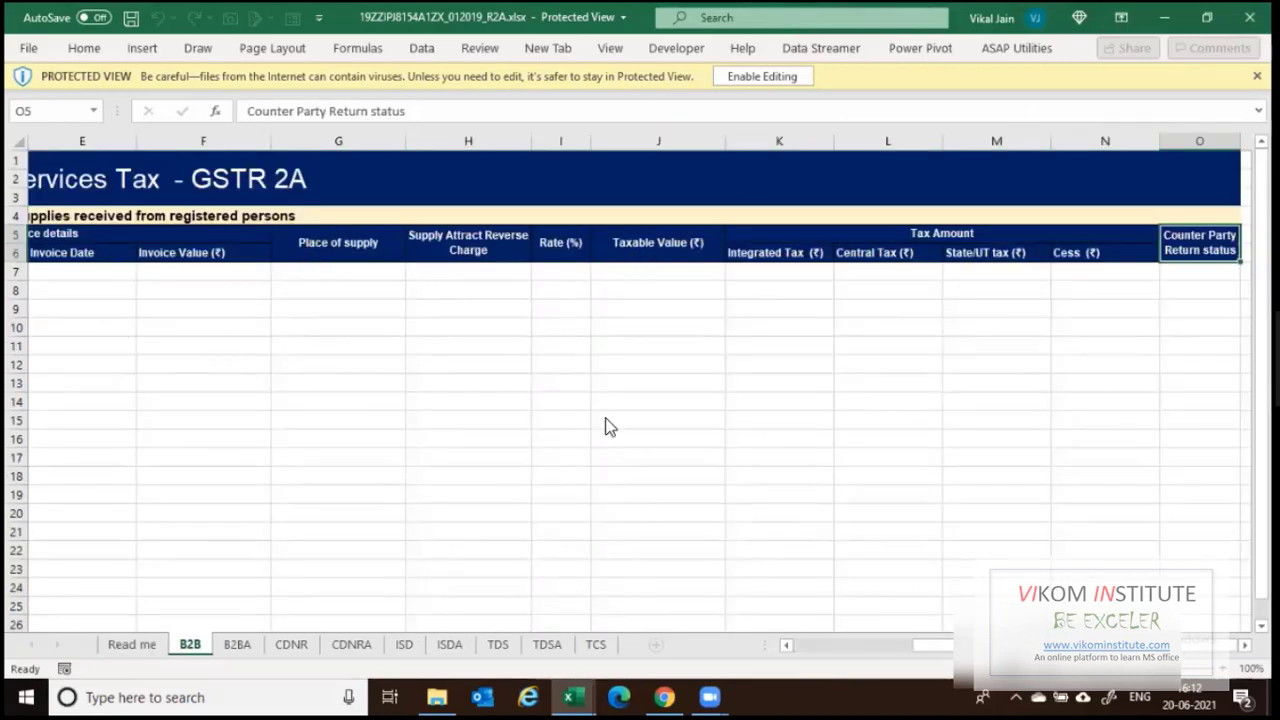
pyautogui.hotkey('alt', 'Tab')
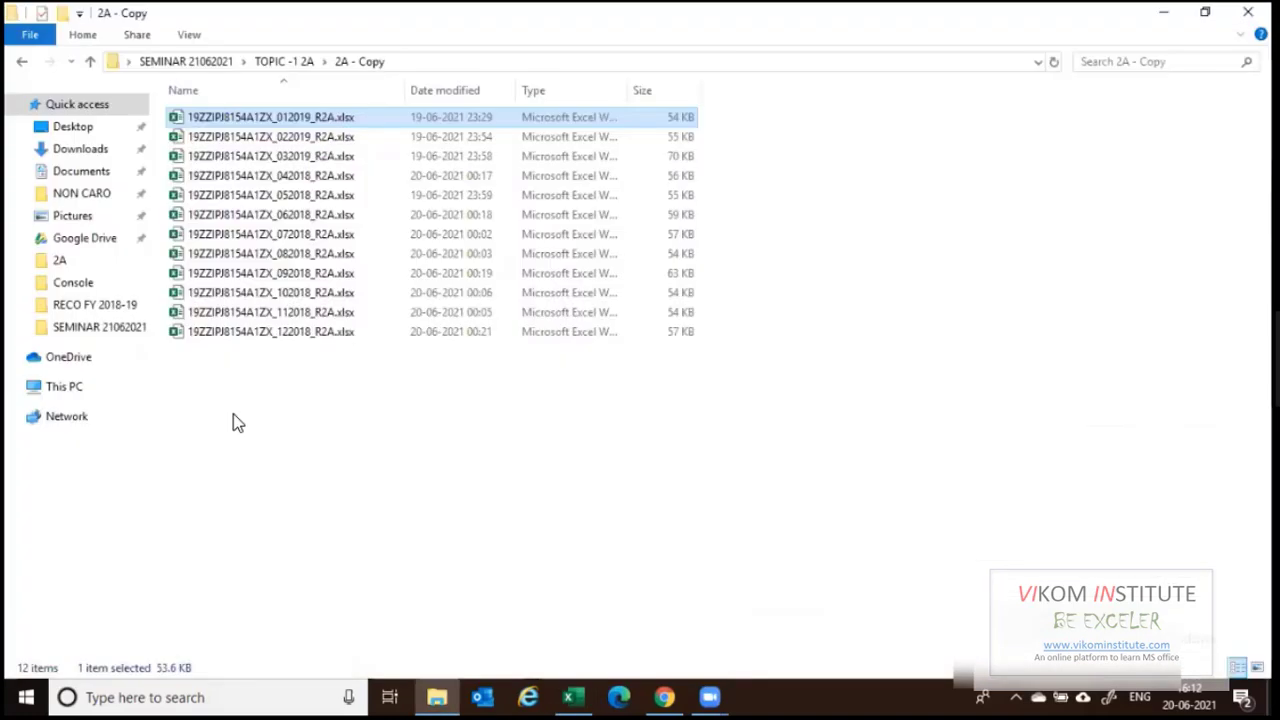
# Back in Book1, start a Get Data import From Folder.
pyautogui.hotkey('alt', 'Tab')
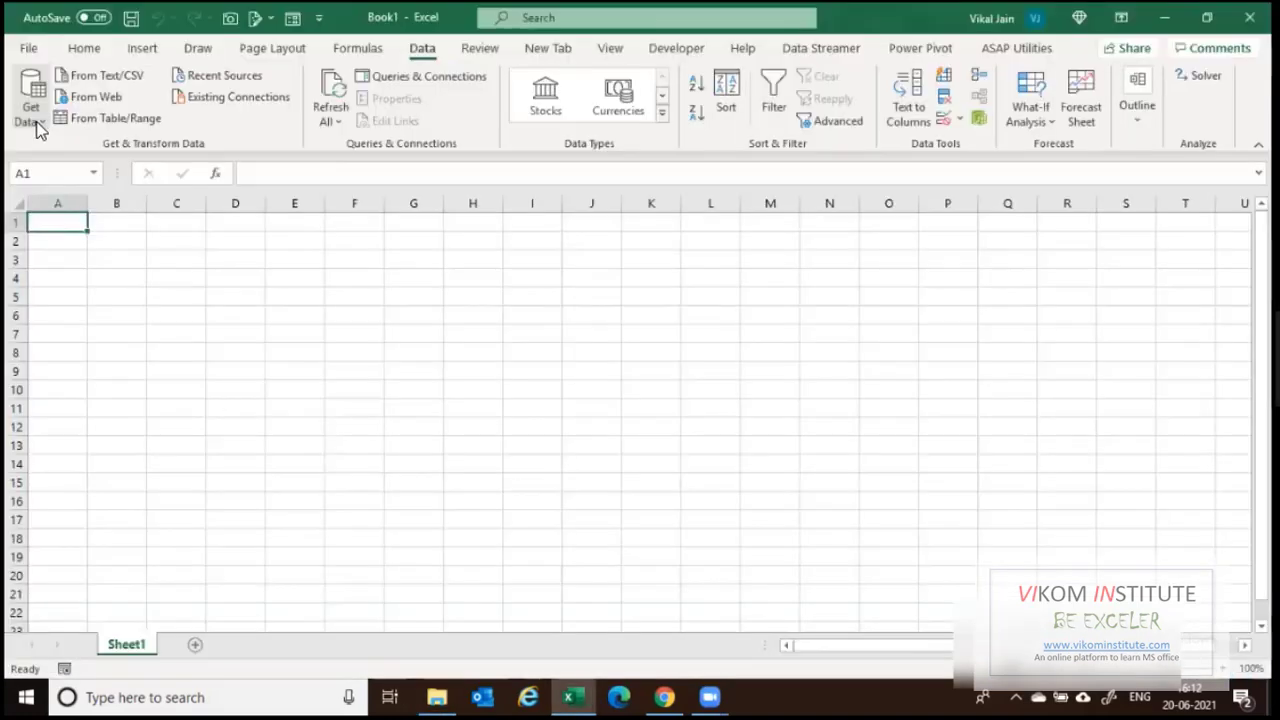
pyautogui.click(32, 115)
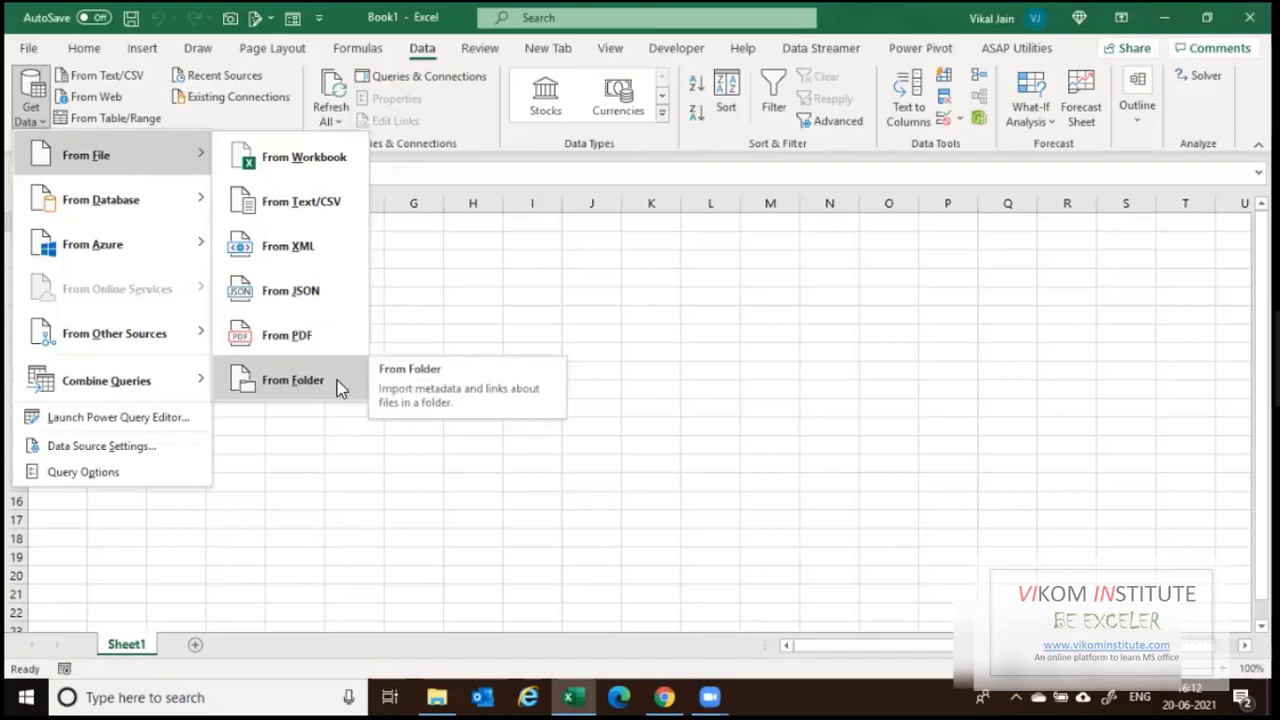
pyautogui.click(305, 380)
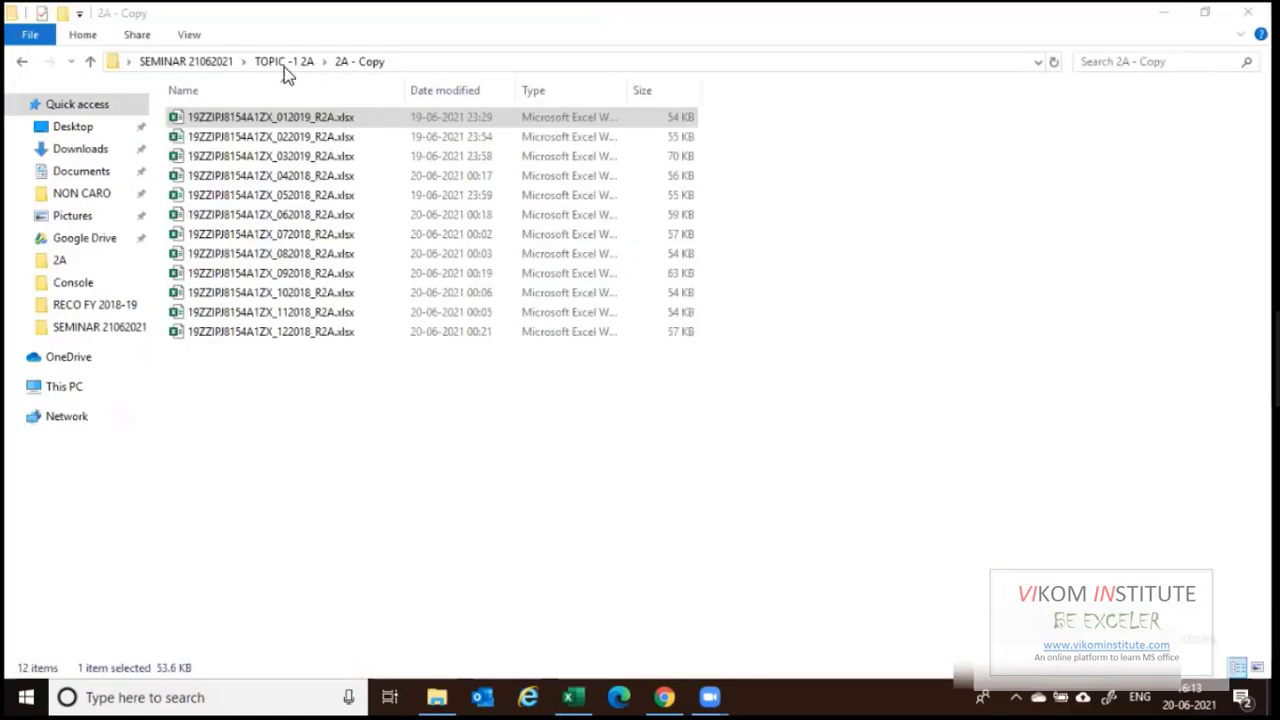
# Point the folder import at the 2A - Copy folder by pasting its path as the folder name.
pyautogui.click(285, 62)
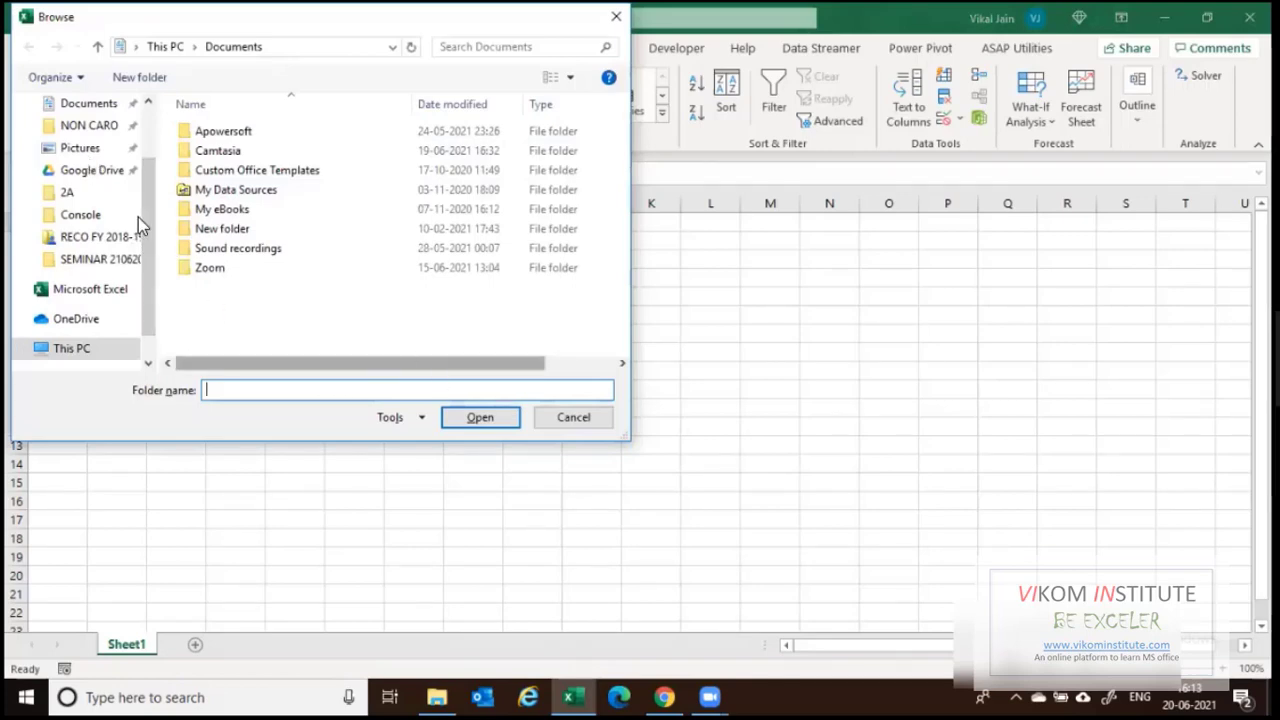
pyautogui.scroll(3, 101, 146)
pyautogui.click(101, 143)
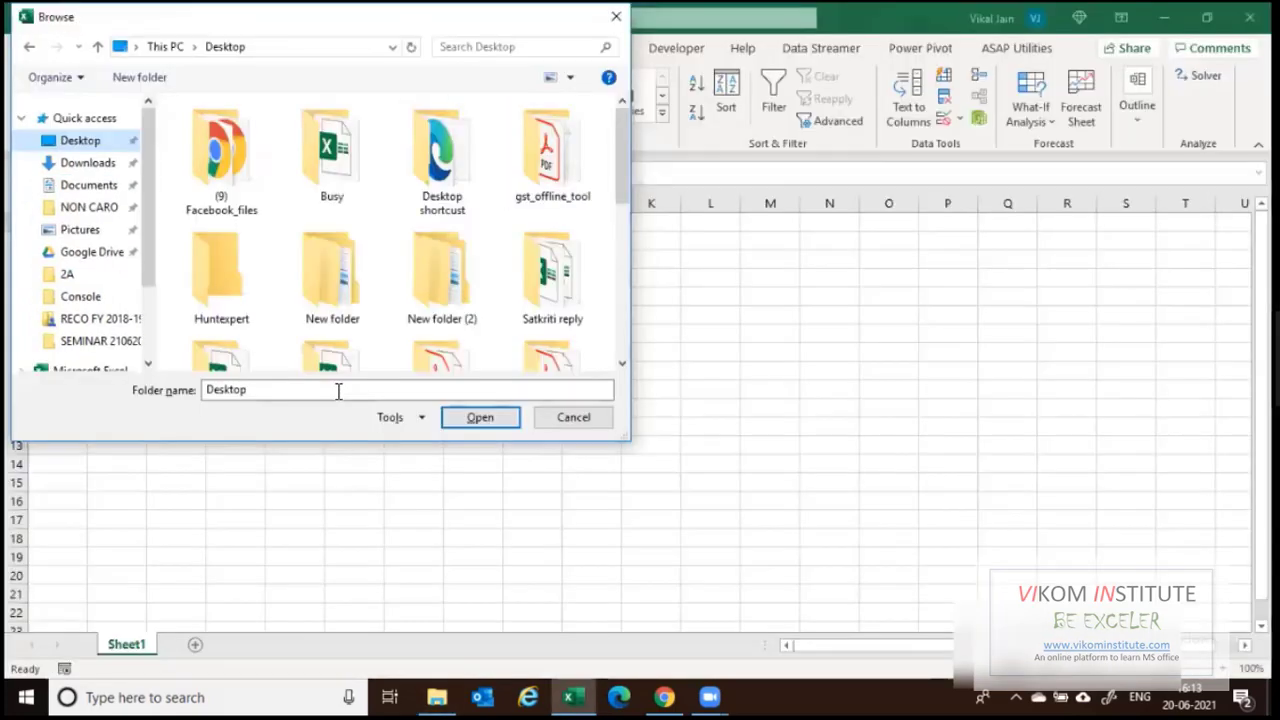
pyautogui.moveTo(337, 389); pyautogui.dragTo(91, 386)
pyautogui.write('"C:\\Users\\LENOVA\\Desktop\\SEMINAR 21062021\\TOPIC -1 2A\\2A - Copy"')
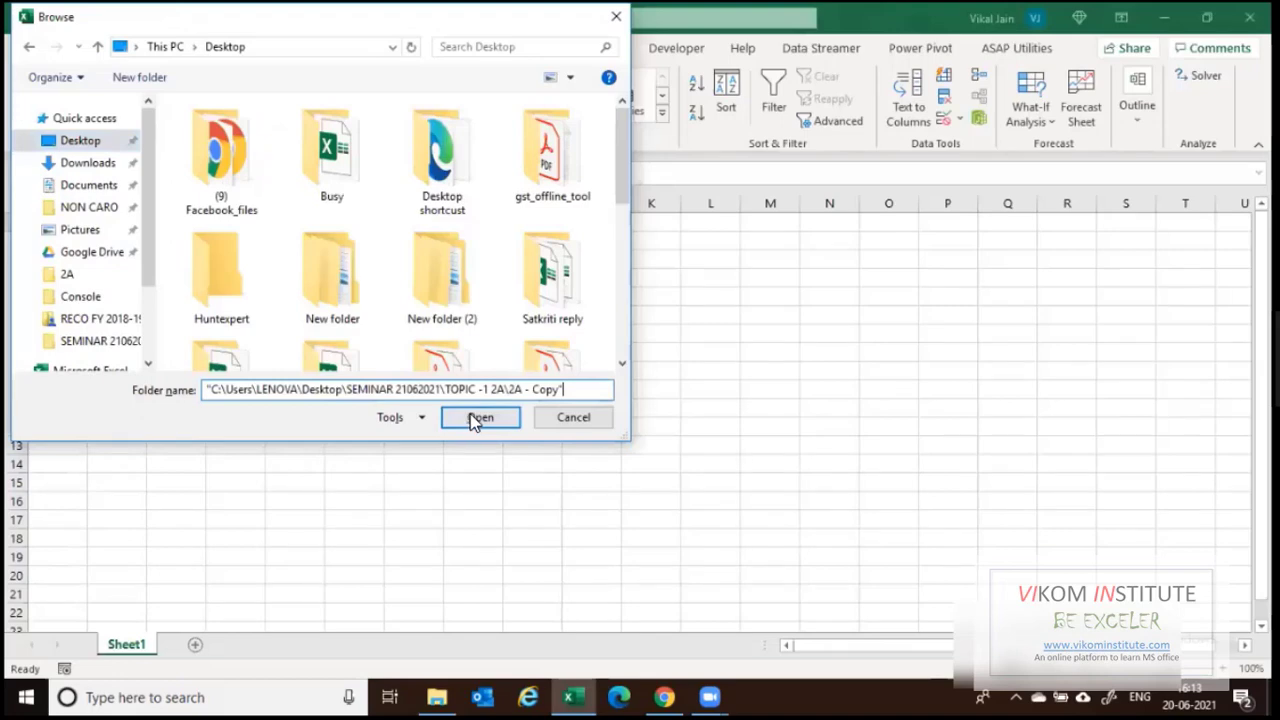
pyautogui.click(480, 418)
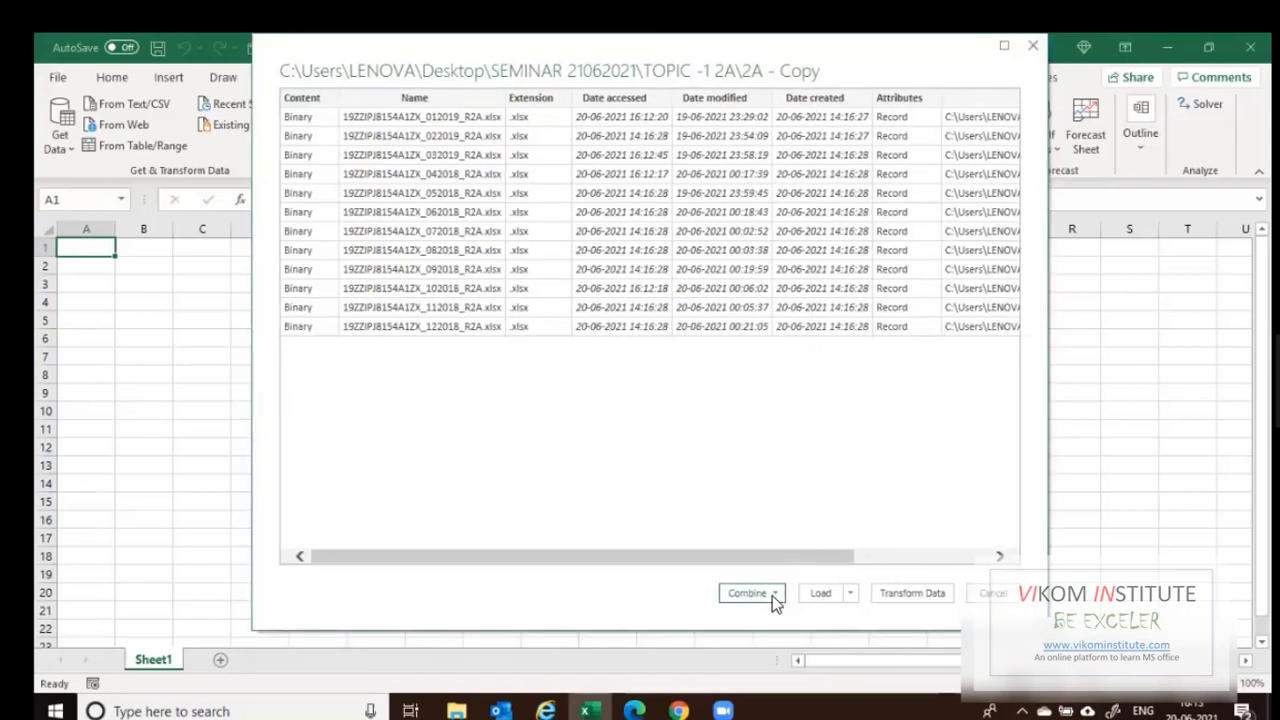
# Choose Combine & Transform Data for the twelve R2A files.
pyautogui.click(779, 598)
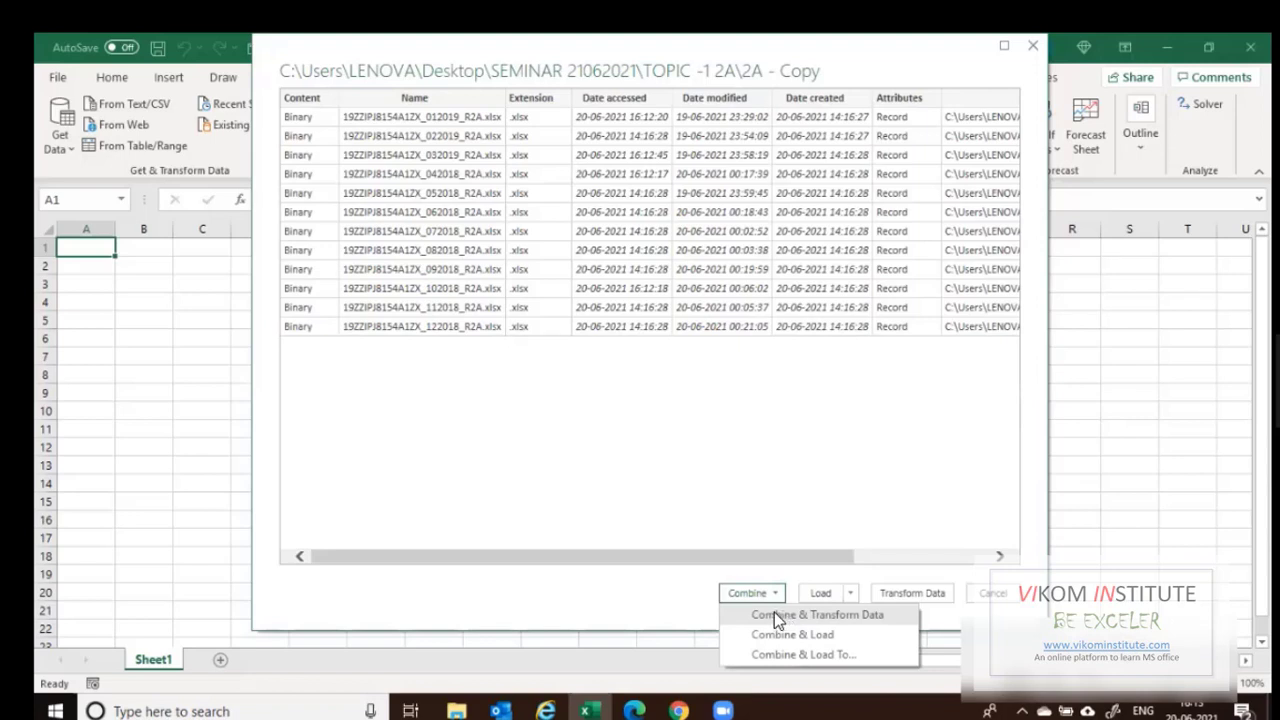
pyautogui.click(836, 614)
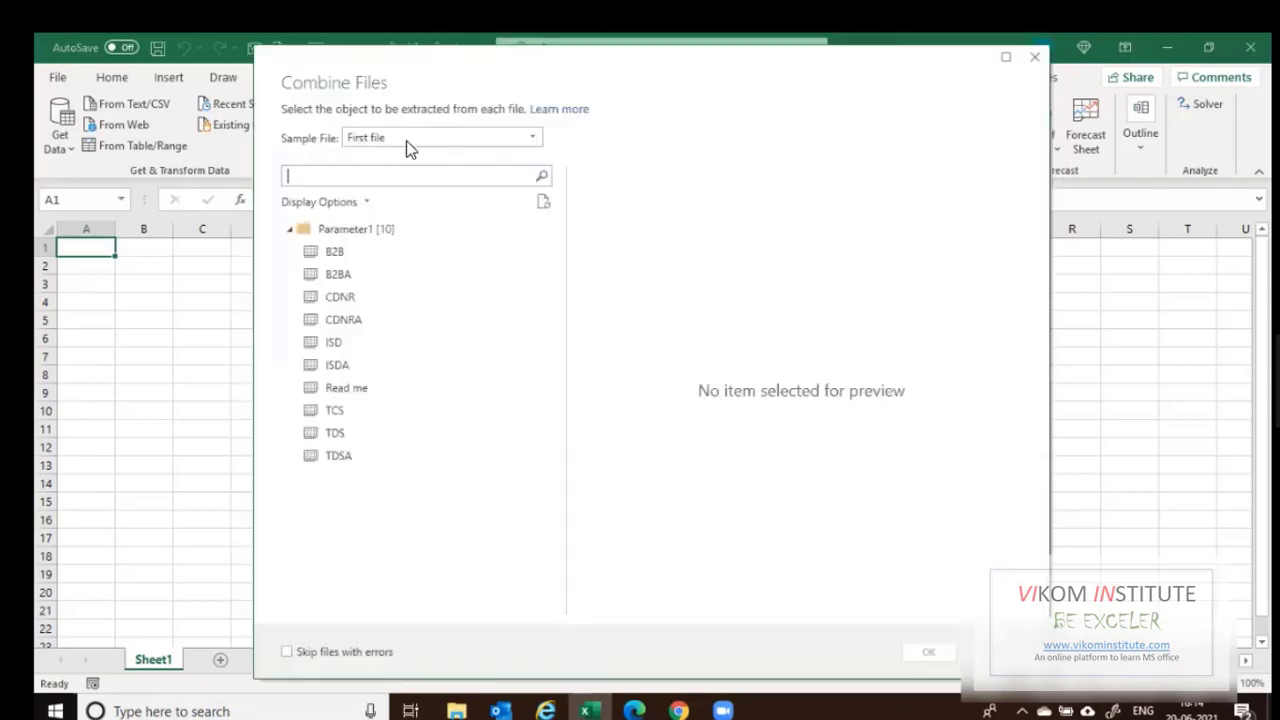
# Select the B2B sheet in Combine Files and confirm combining it across all R2A files.
pyautogui.click(336, 251)
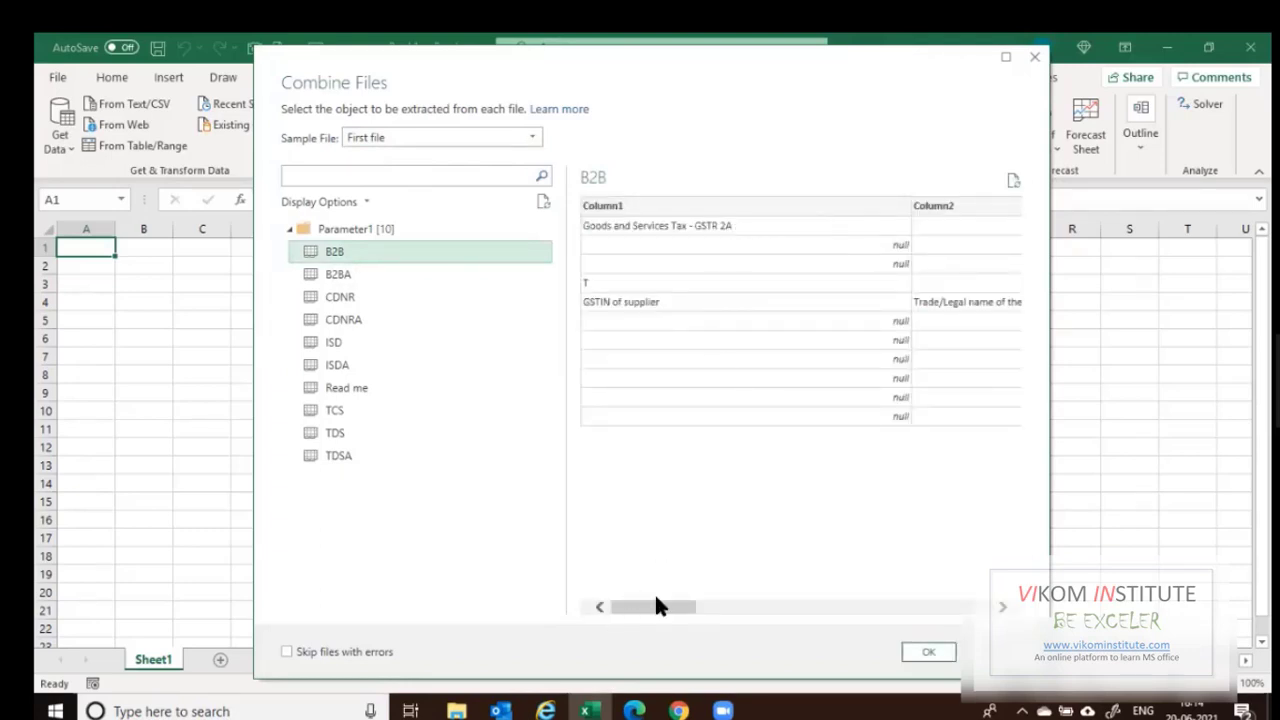
pyautogui.click(729, 609)
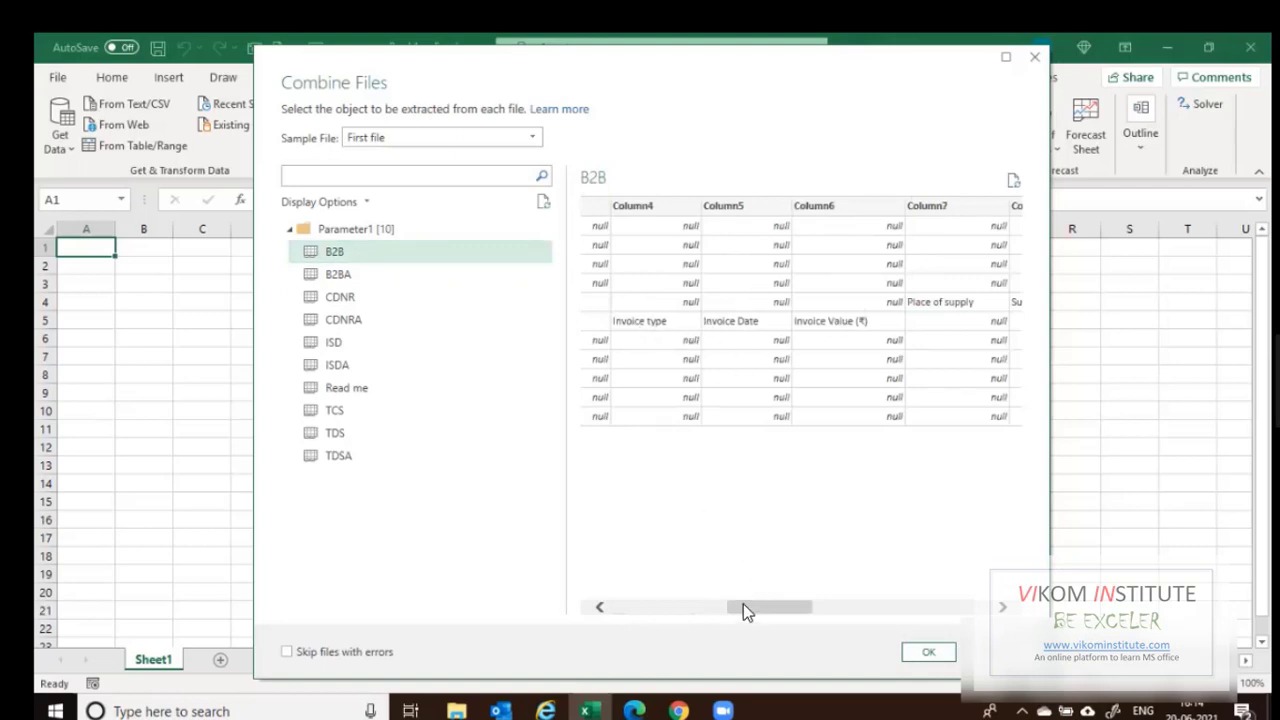
pyautogui.click(617, 605)
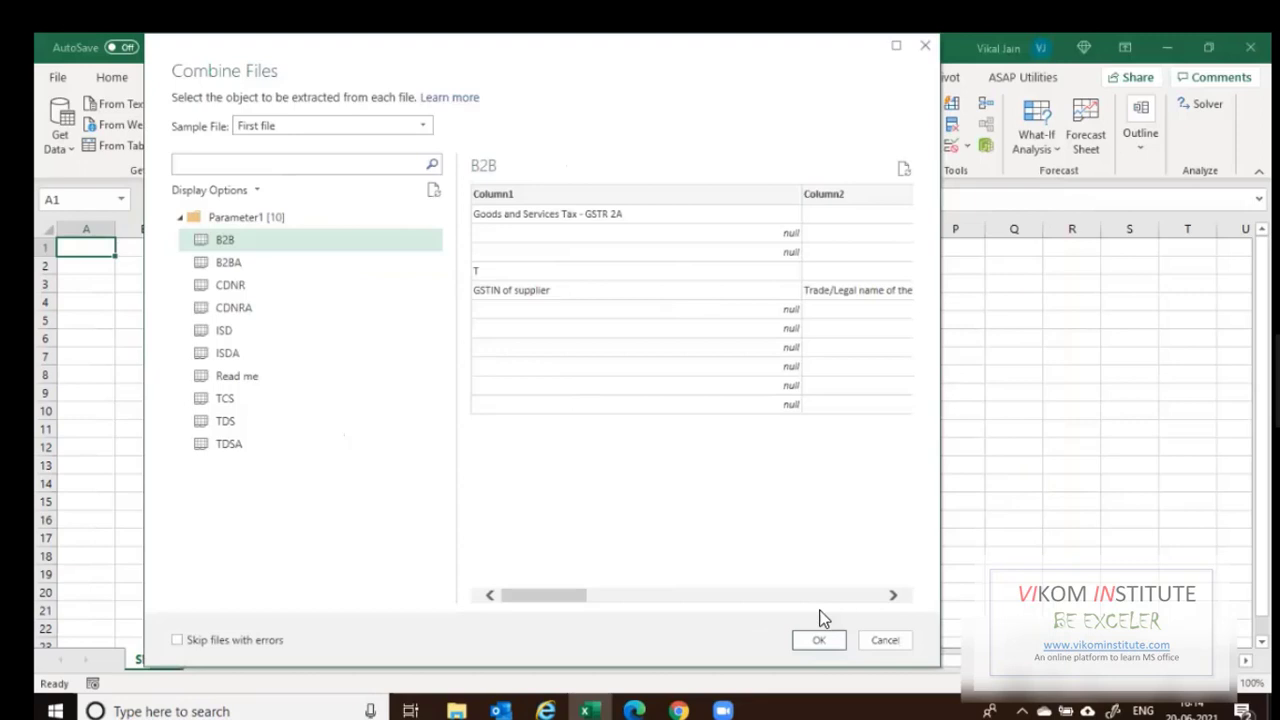
pyautogui.click(819, 639)
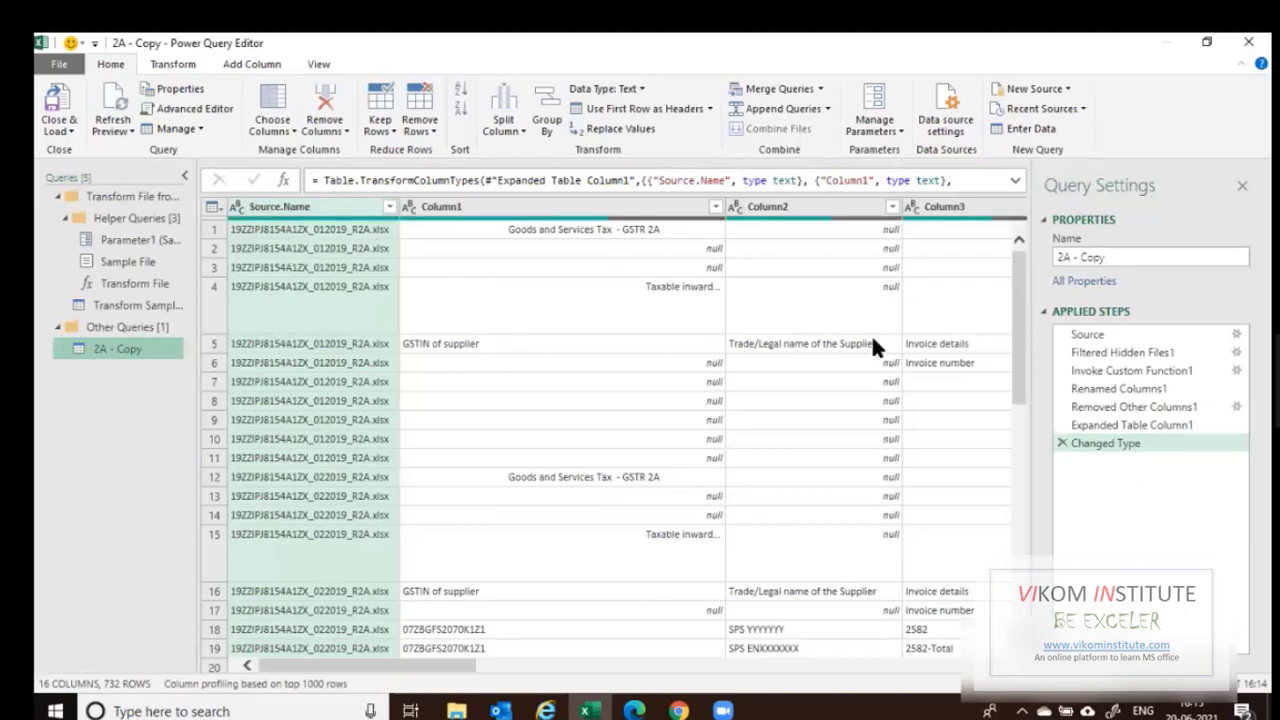
pyautogui.moveTo(1020, 331); pyautogui.dragTo(1022, 395)
pyautogui.click(462, 474)
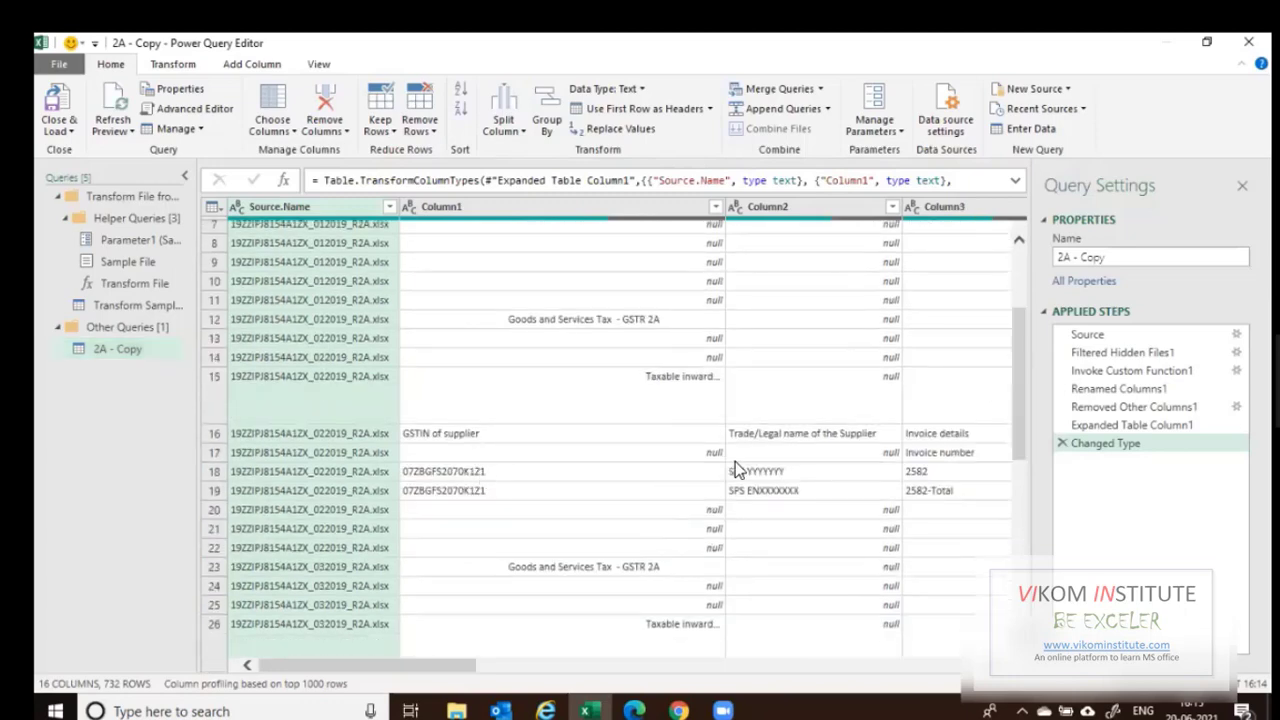
pyautogui.click(870, 474)
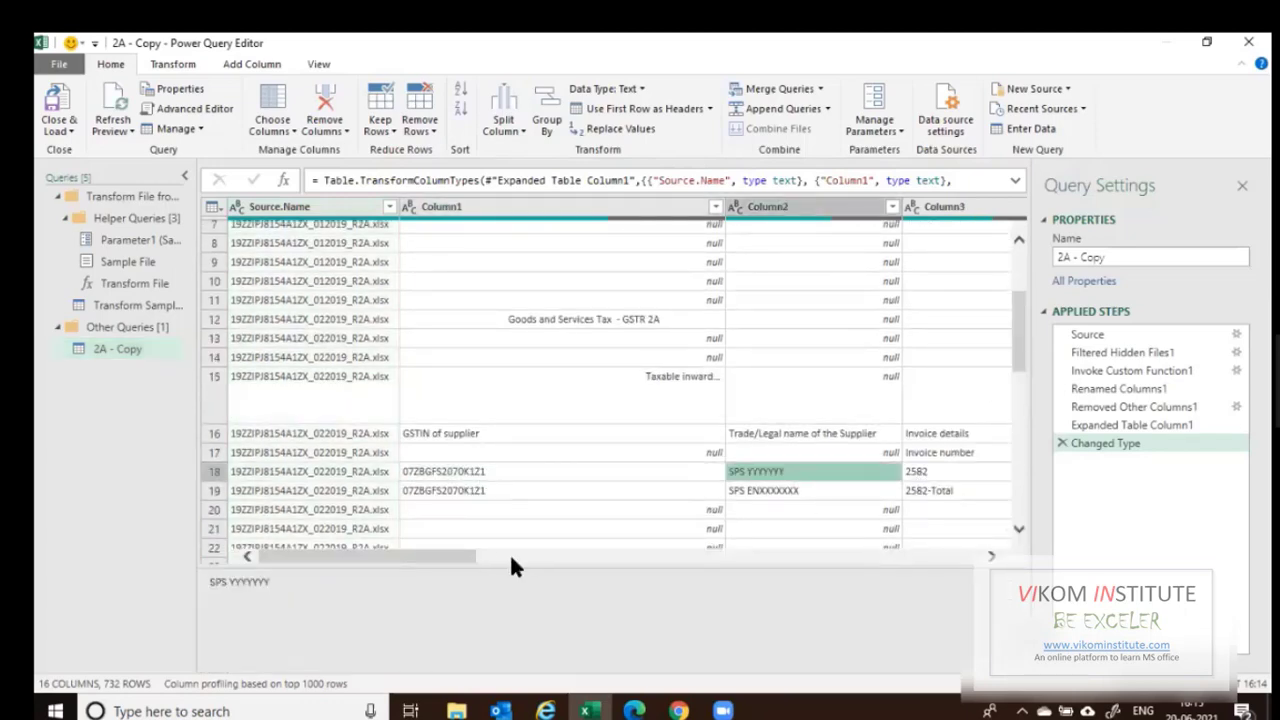
pyautogui.moveTo(511, 557); pyautogui.dragTo(570, 558)
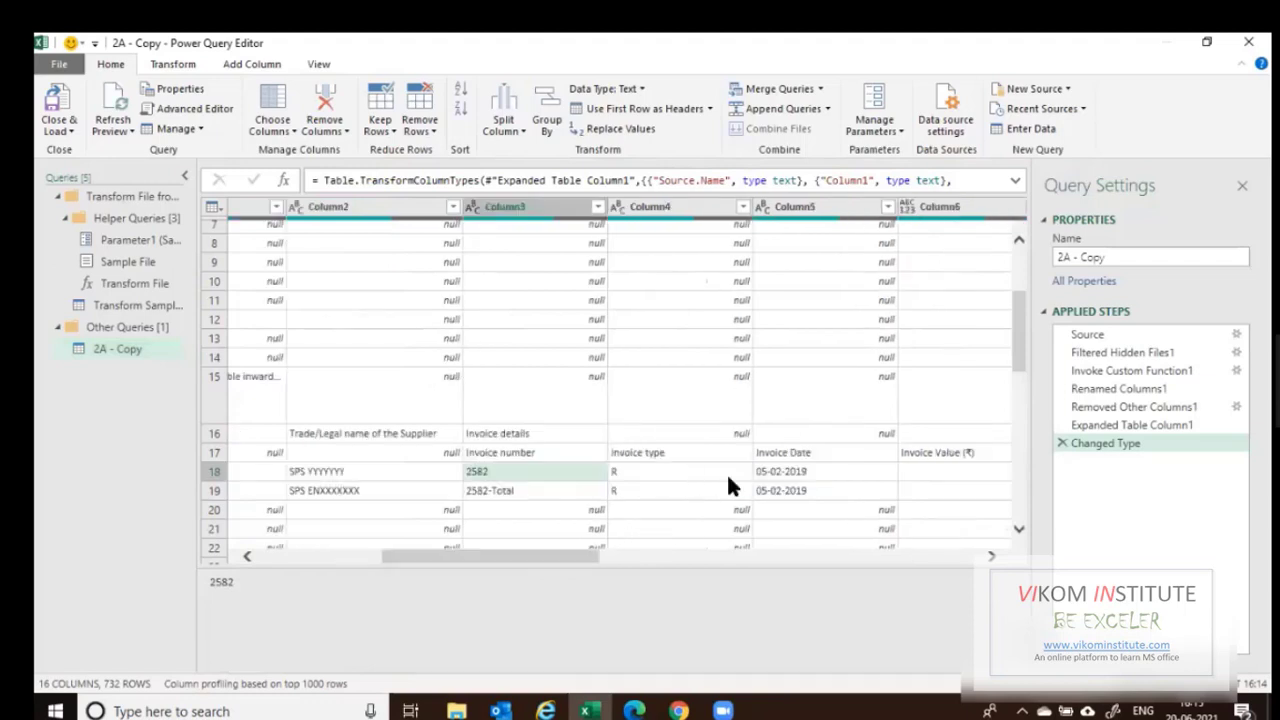
pyautogui.click(726, 472)
pyautogui.press('Right')
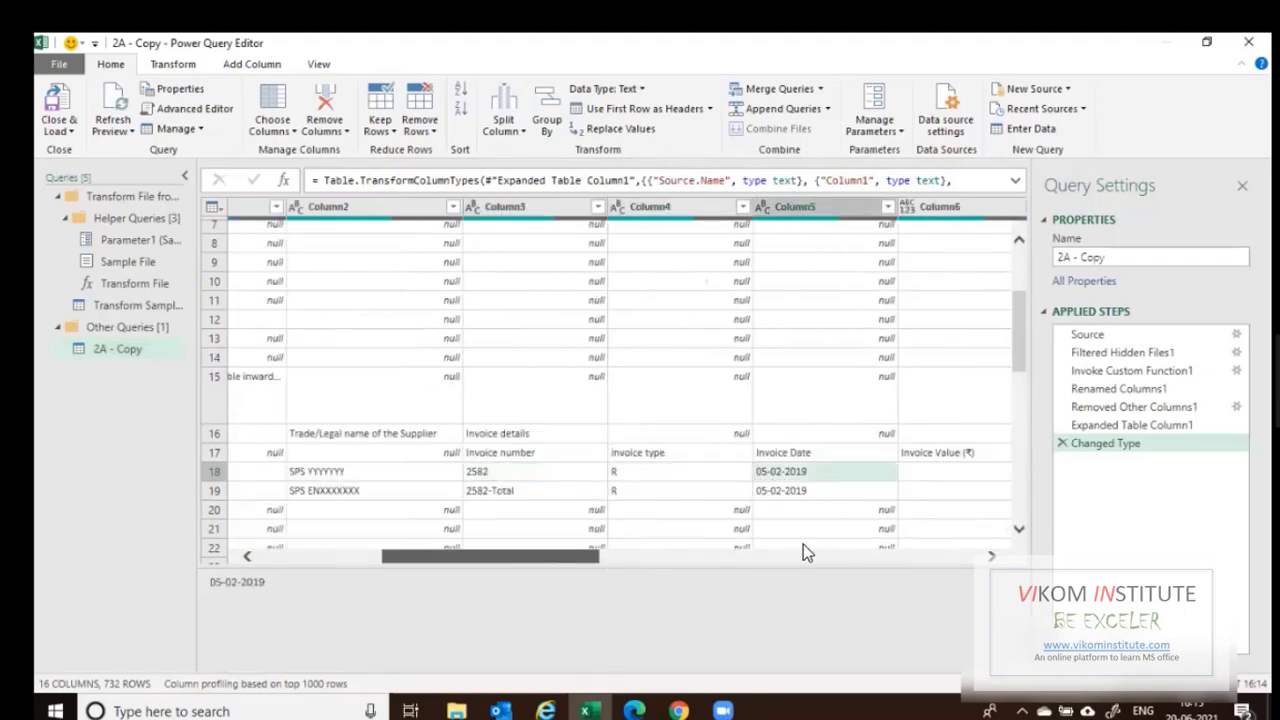
pyautogui.click(805, 555)
pyautogui.click(929, 557)
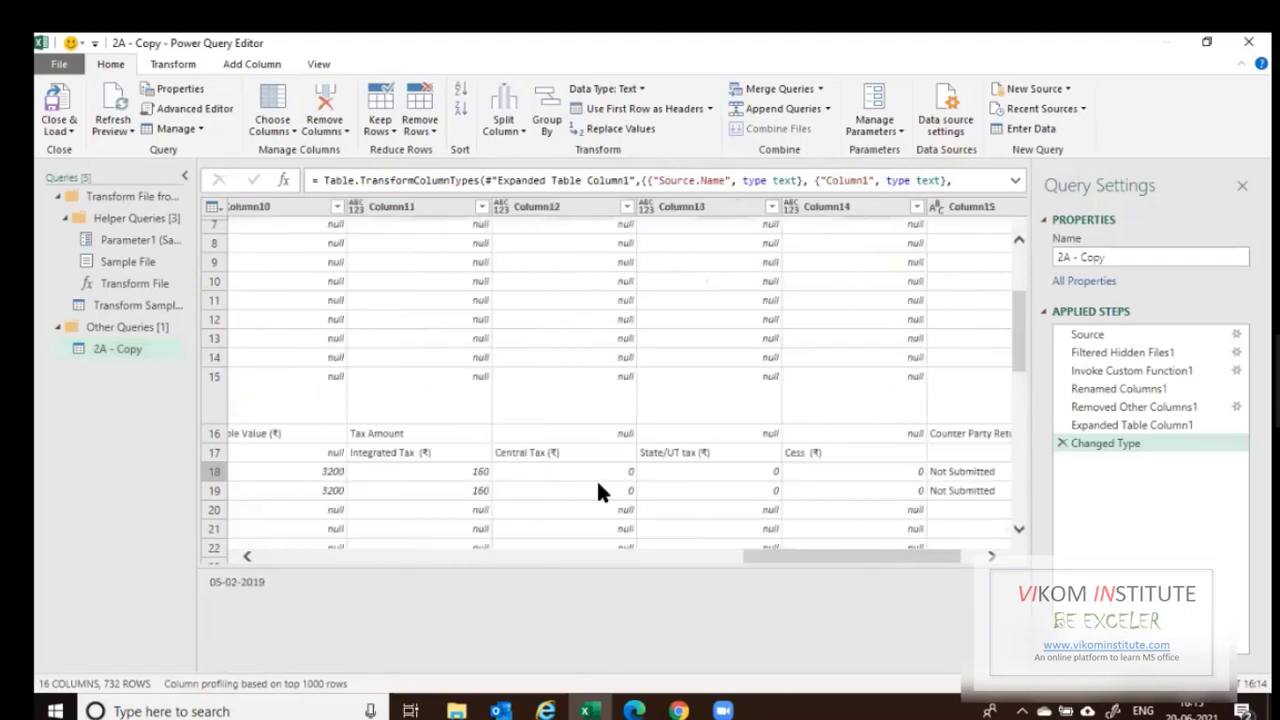
pyautogui.moveTo(803, 558); pyautogui.dragTo(166, 551)
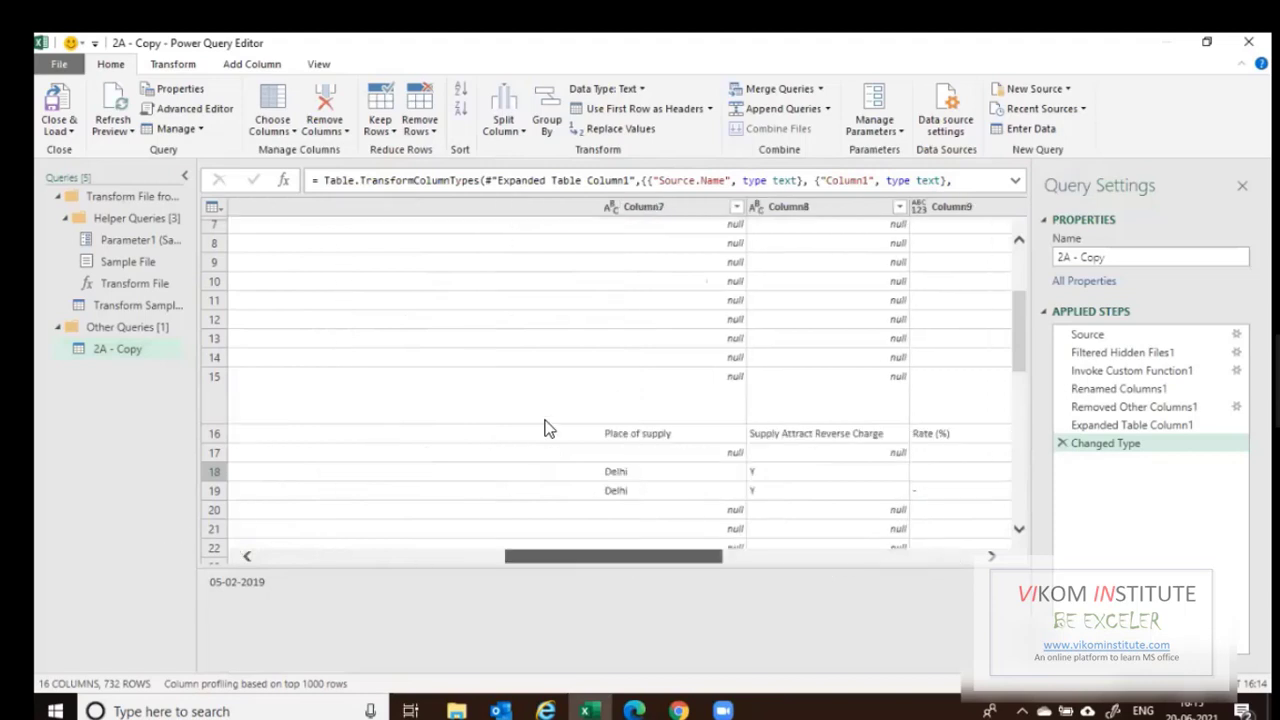
pyautogui.scroll(3, 551, 426)
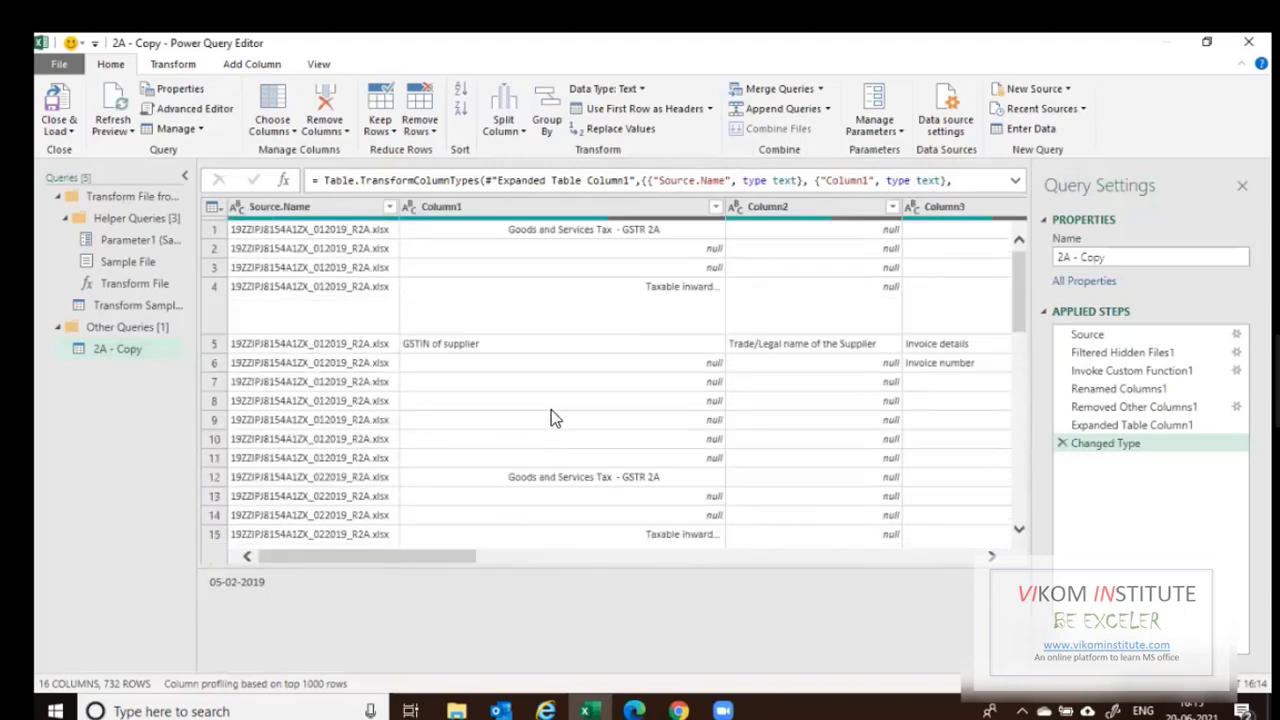
pyautogui.click(697, 249)
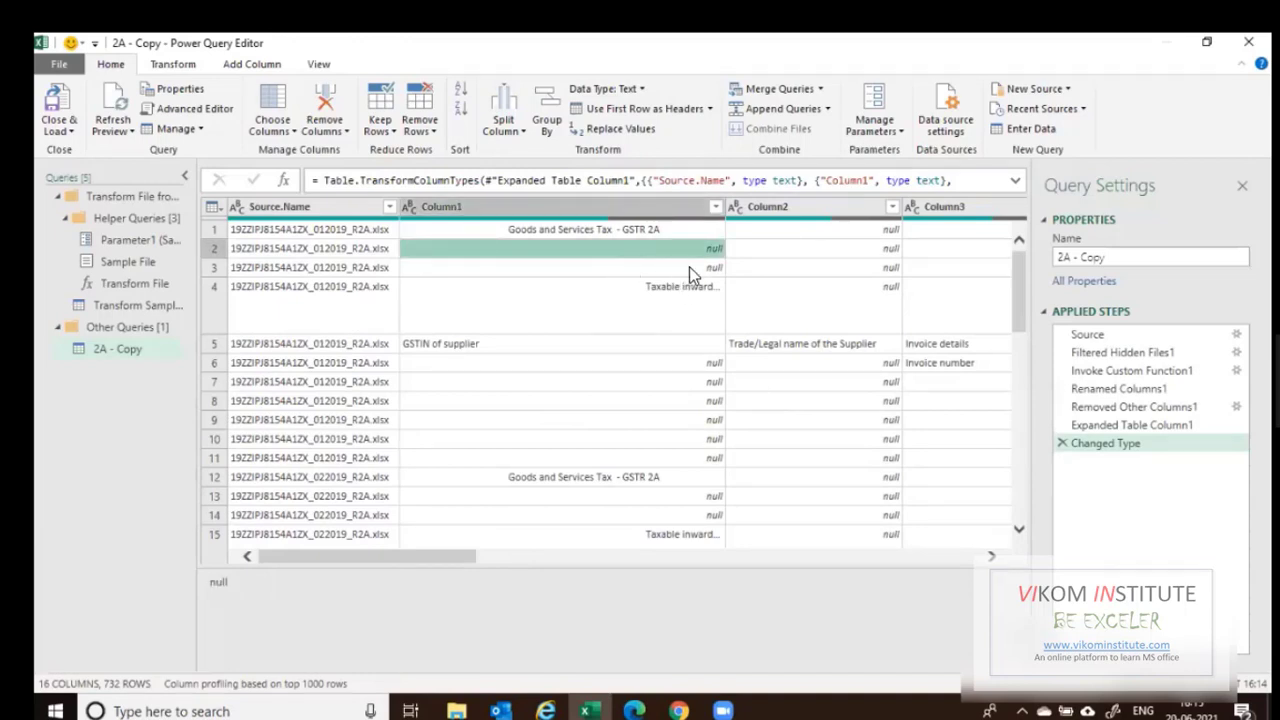
pyautogui.click(716, 207)
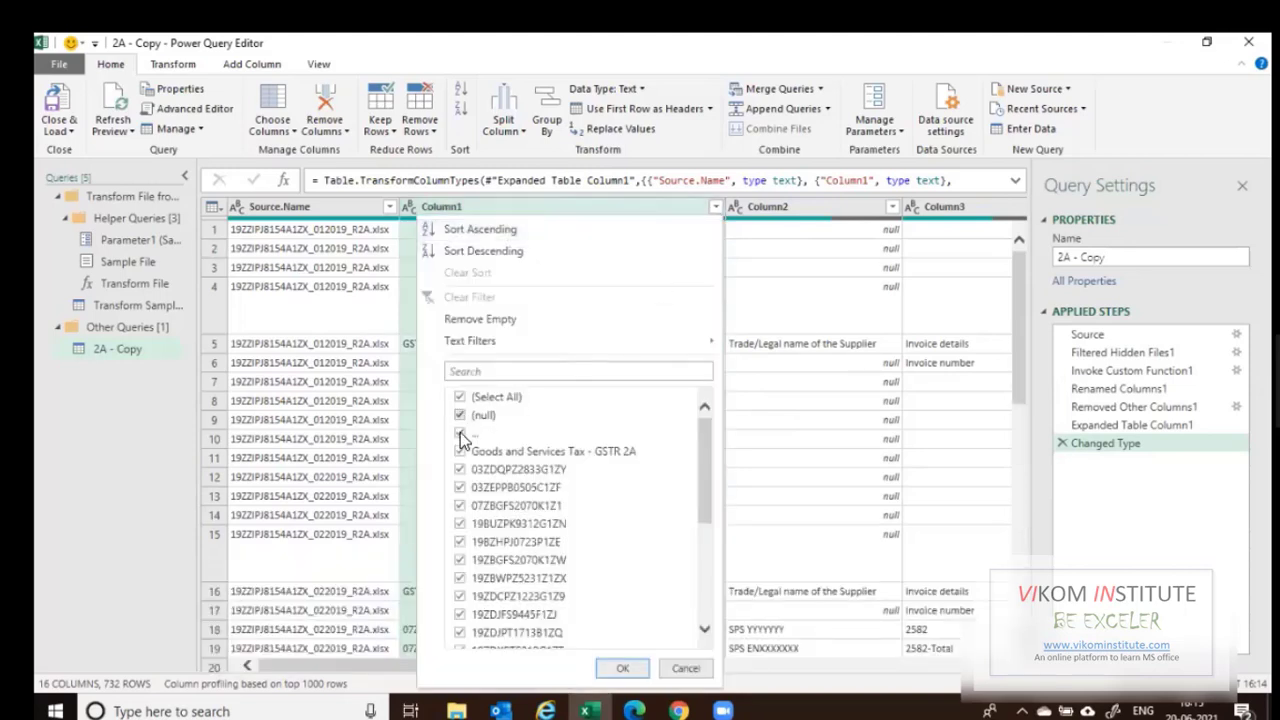
# Uncheck (null), "..." and Goods and Services Tax - GSTR 2A in the Column1 filter.
pyautogui.click(460, 415)
pyautogui.click(460, 435)
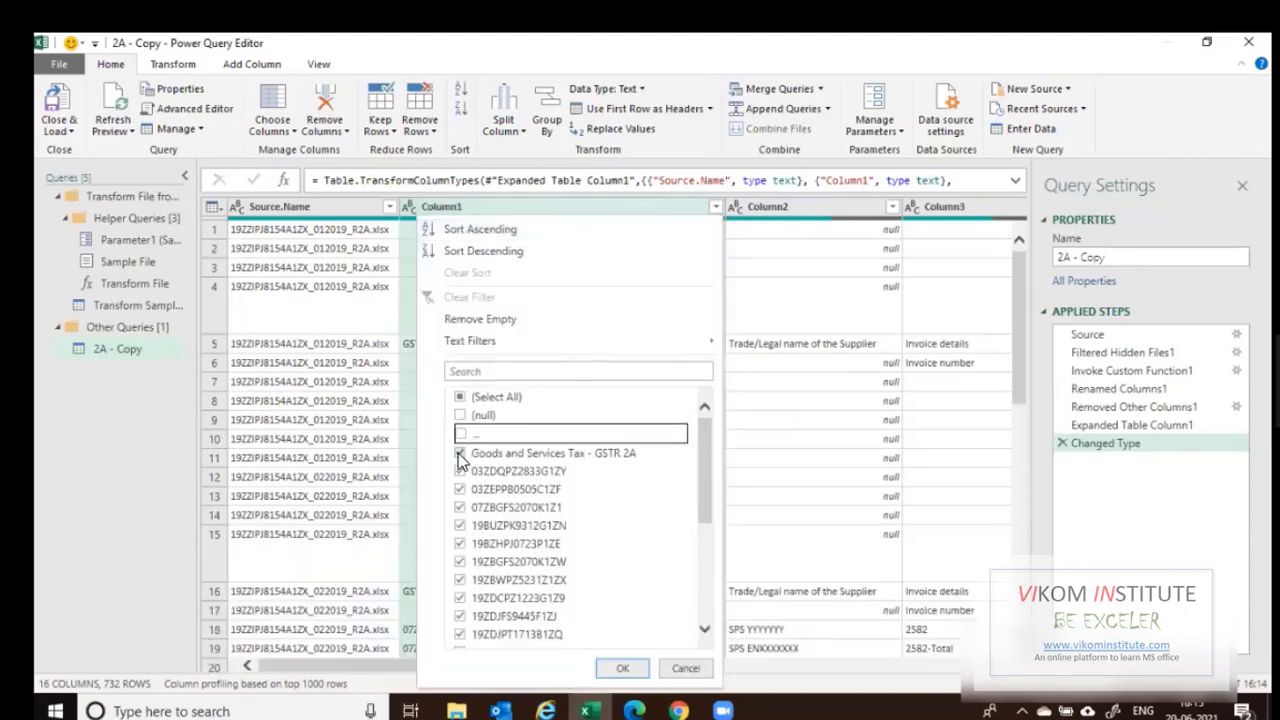
pyautogui.click(482, 453)
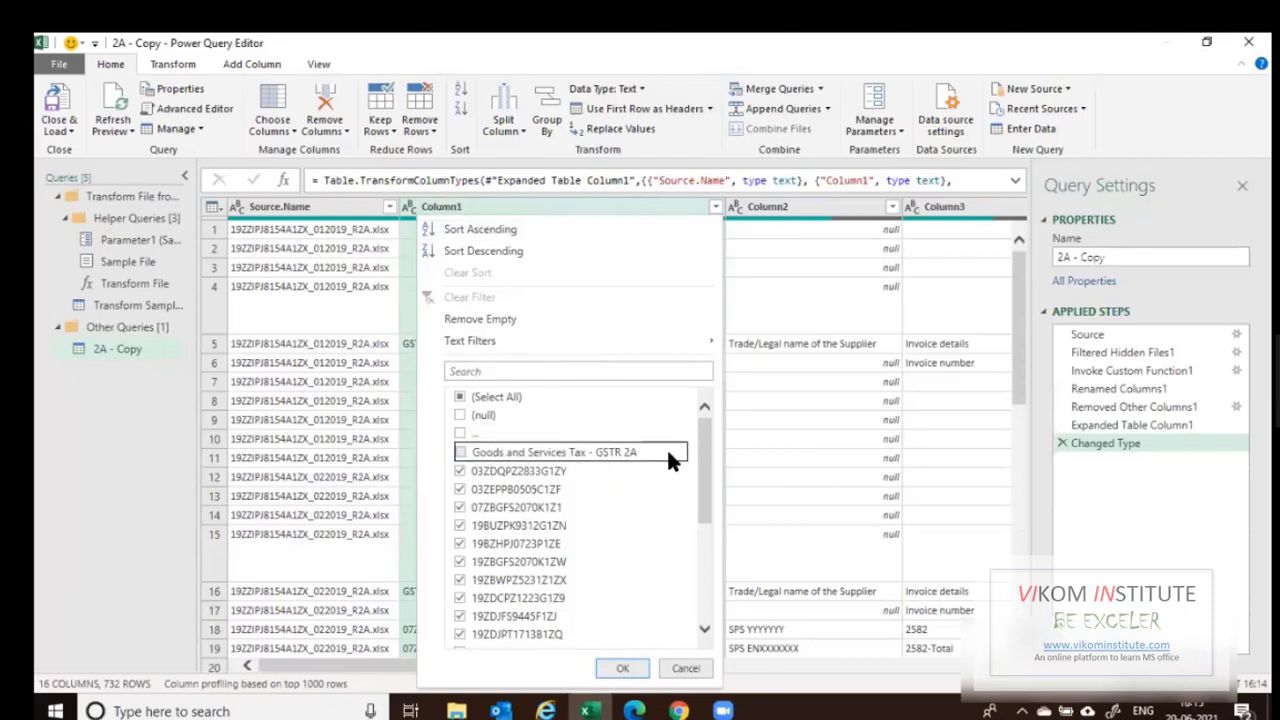
pyautogui.scroll(-5, 697, 571)
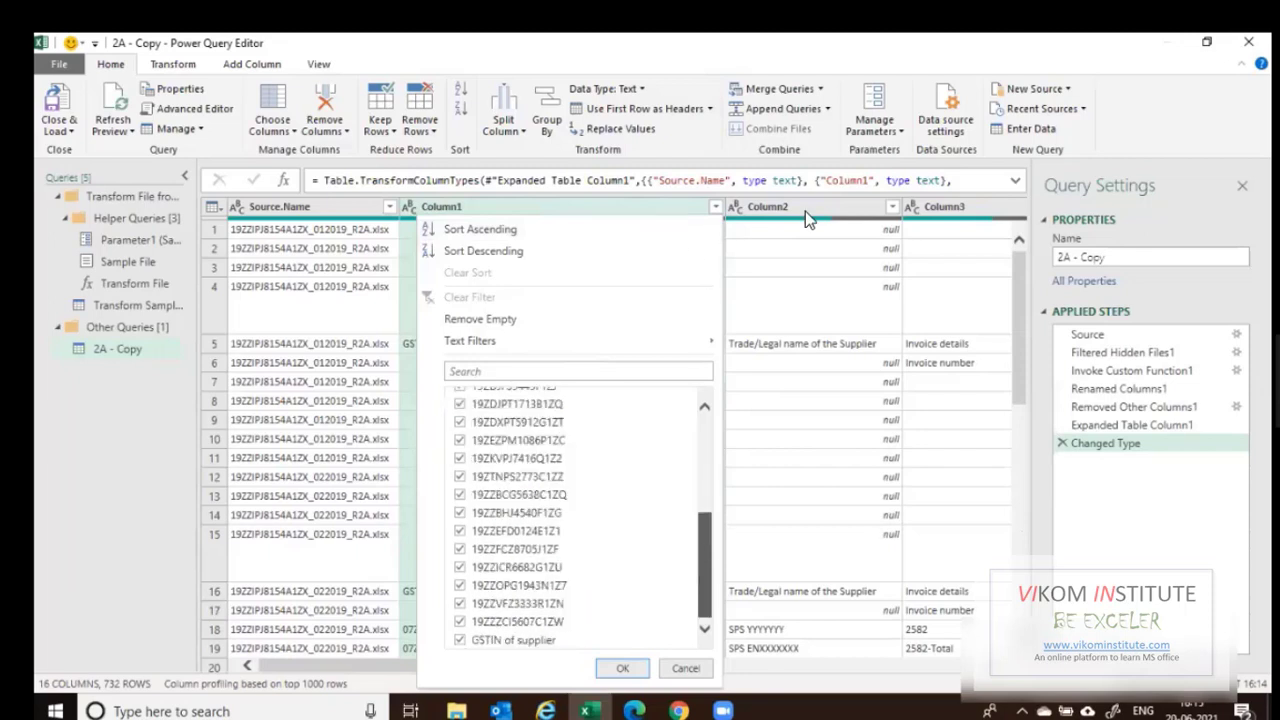
# Restore, reposition and re-maximise the Power Query Editor window.
pyautogui.click(1207, 42)
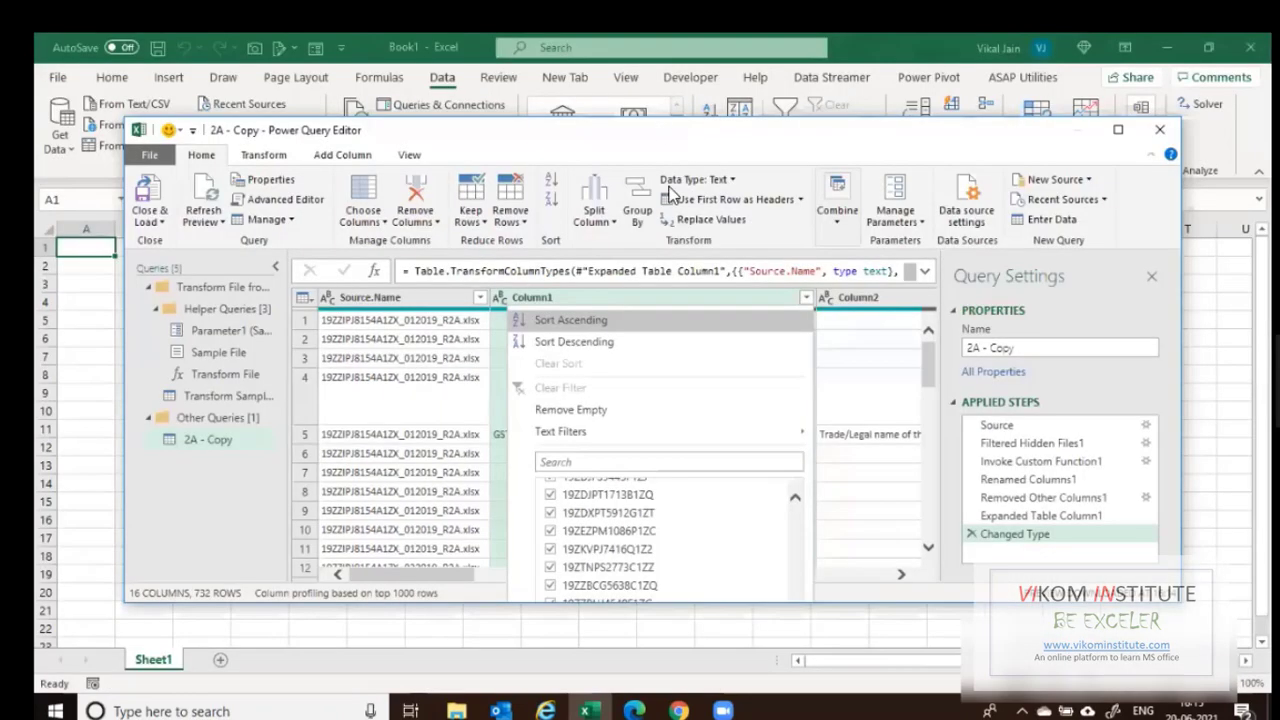
pyautogui.moveTo(680, 130); pyautogui.dragTo(656, 51)
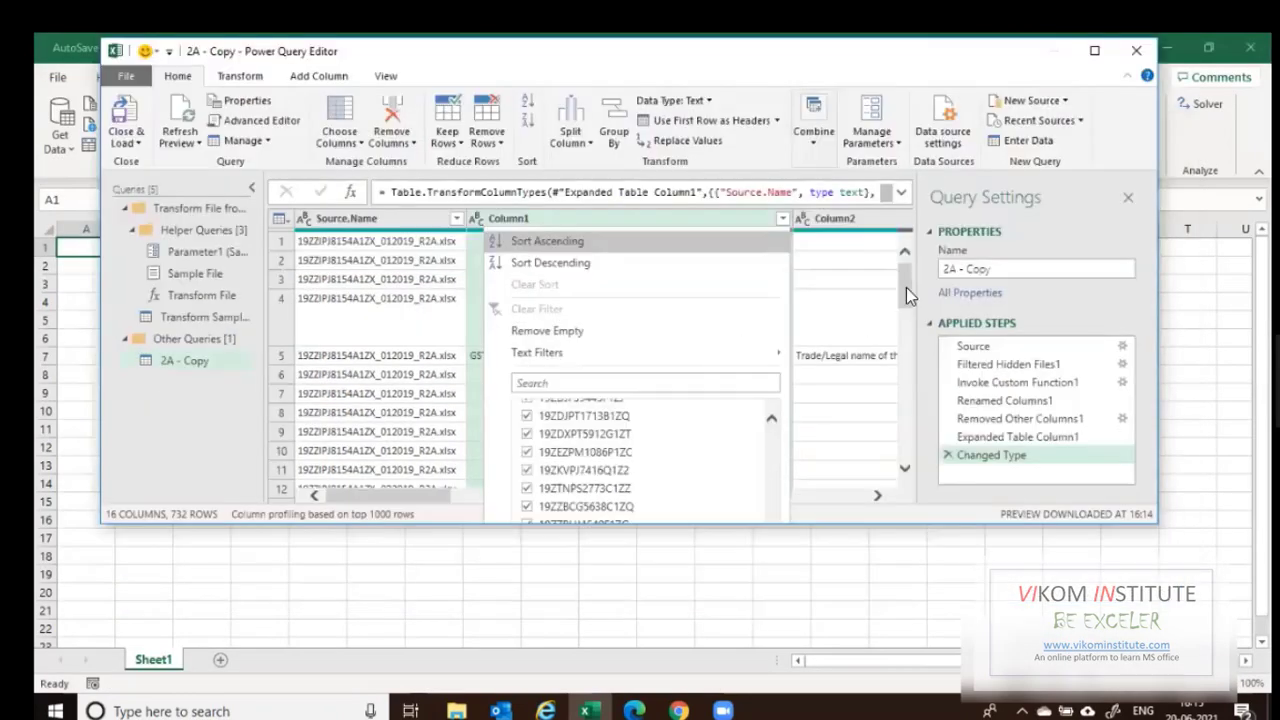
pyautogui.moveTo(906, 287); pyautogui.dragTo(900, 338)
pyautogui.moveTo(897, 453); pyautogui.dragTo(885, 403)
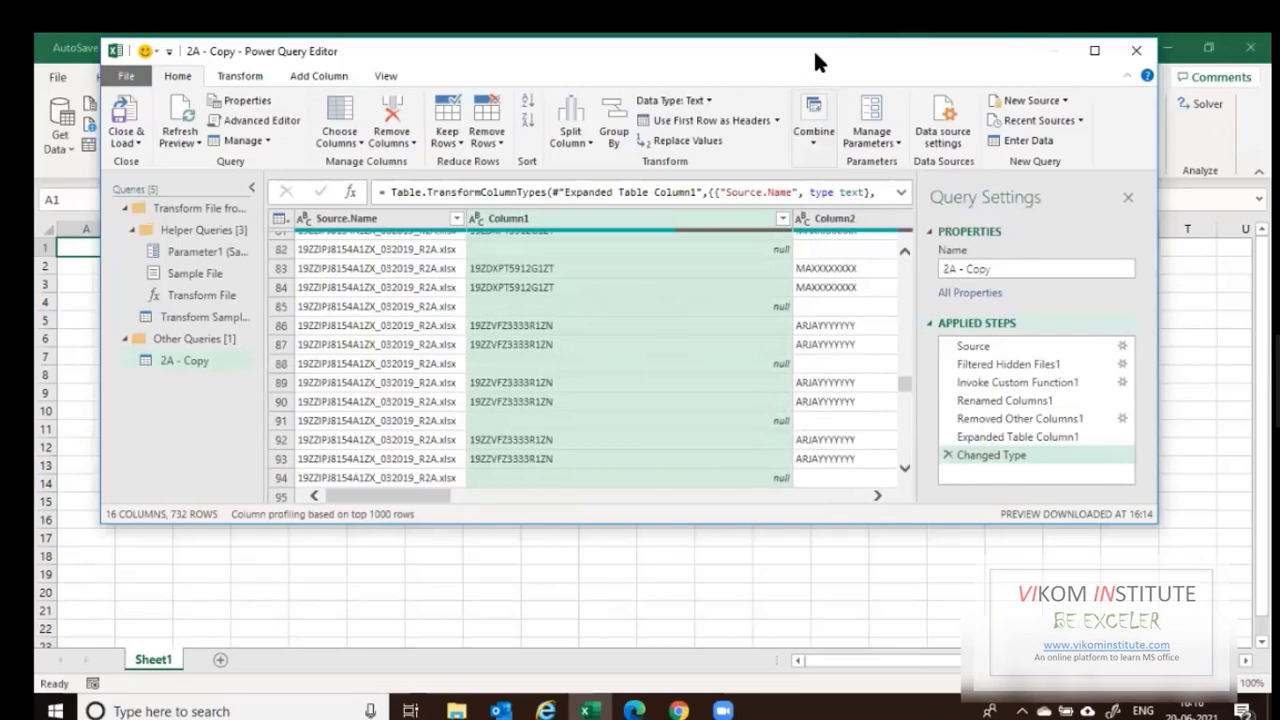
pyautogui.moveTo(813, 48); pyautogui.dragTo(634, 49)
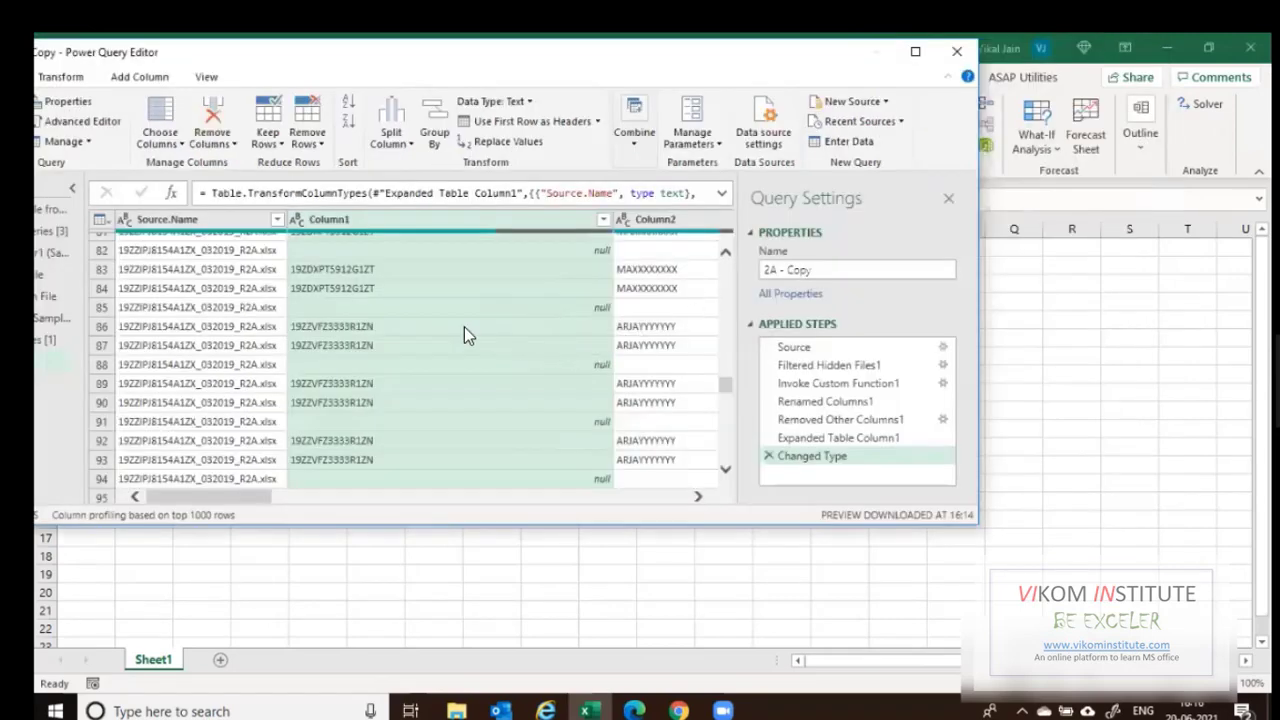
pyautogui.scroll(7, 464, 327)
pyautogui.click(904, 54)
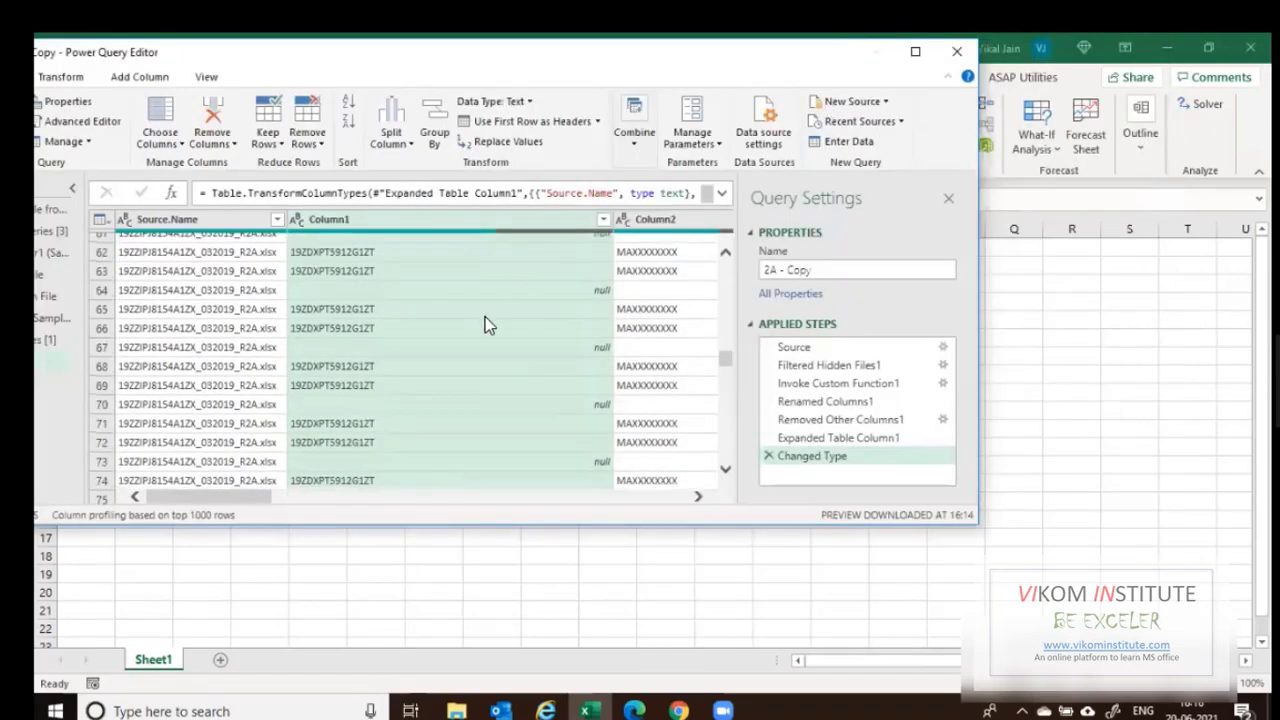
pyautogui.scroll(12, 487, 323)
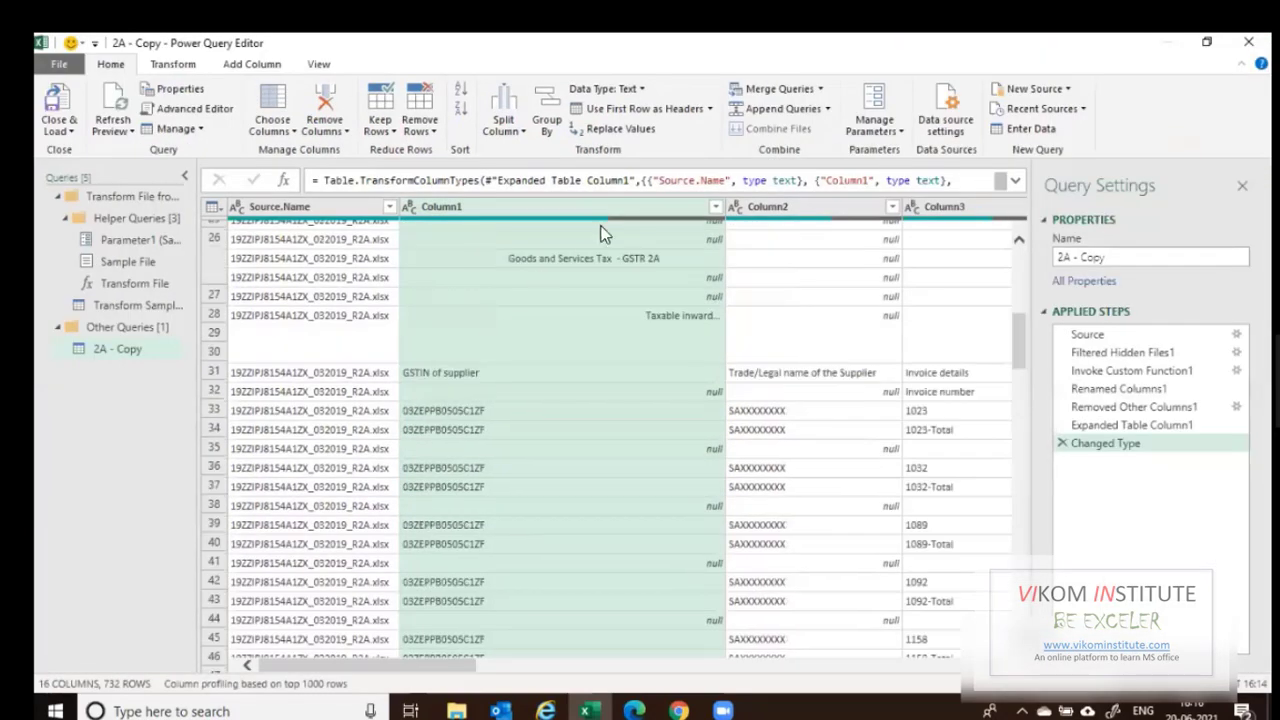
pyautogui.scroll(8, 487, 323)
# Reopen the Column1 filter, clear (null), "..." and the GSTR 2A title rows, and apply it.
pyautogui.click(716, 207)
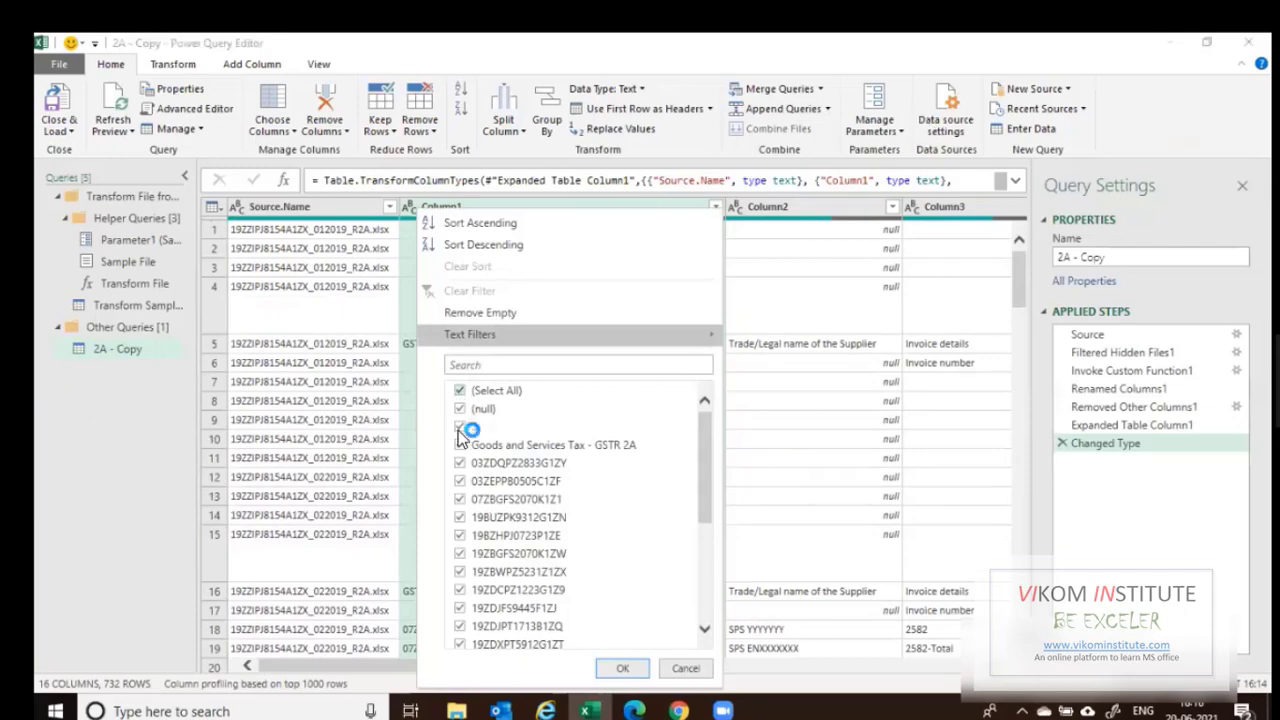
pyautogui.click(461, 409)
pyautogui.click(461, 427)
pyautogui.click(461, 446)
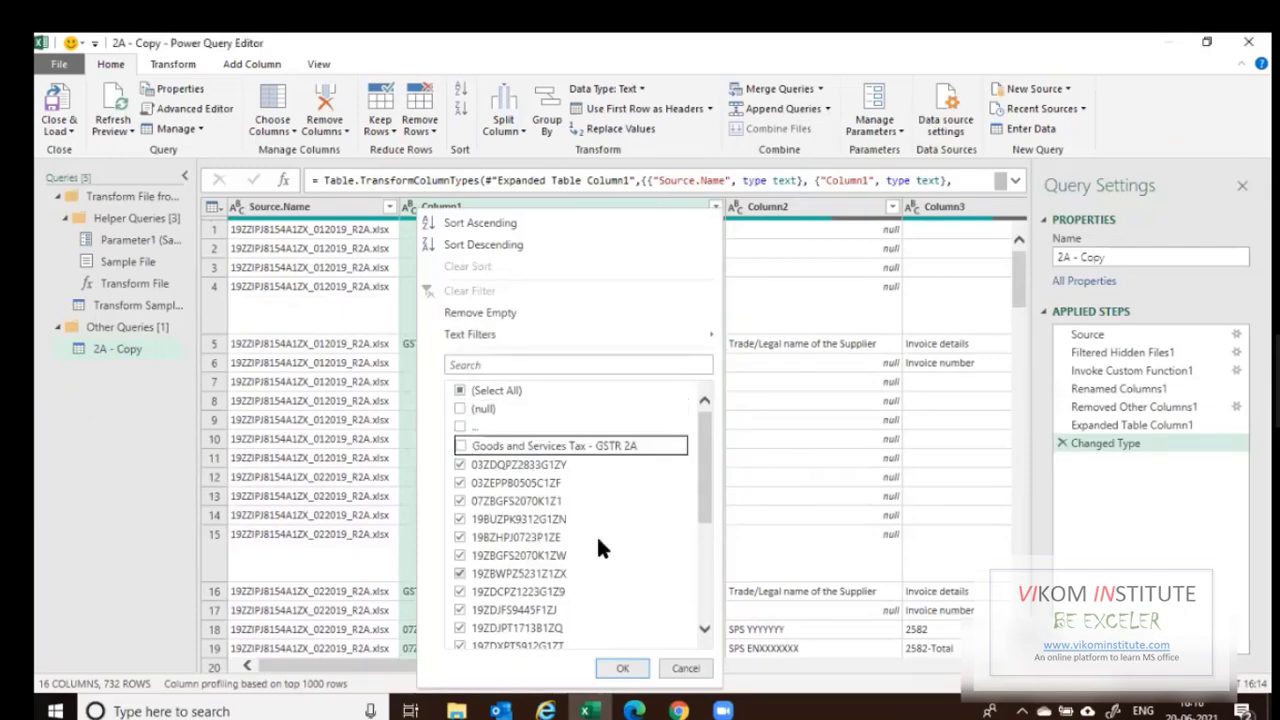
pyautogui.click(622, 668)
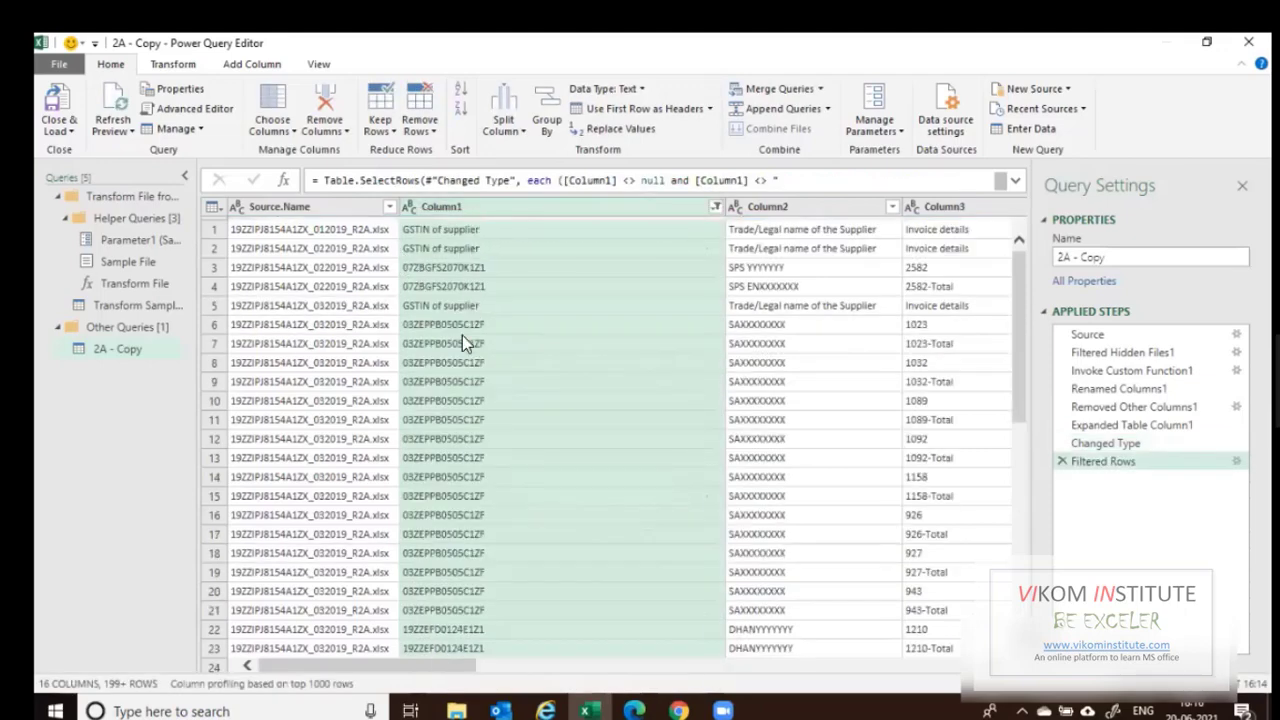
pyautogui.click(515, 327)
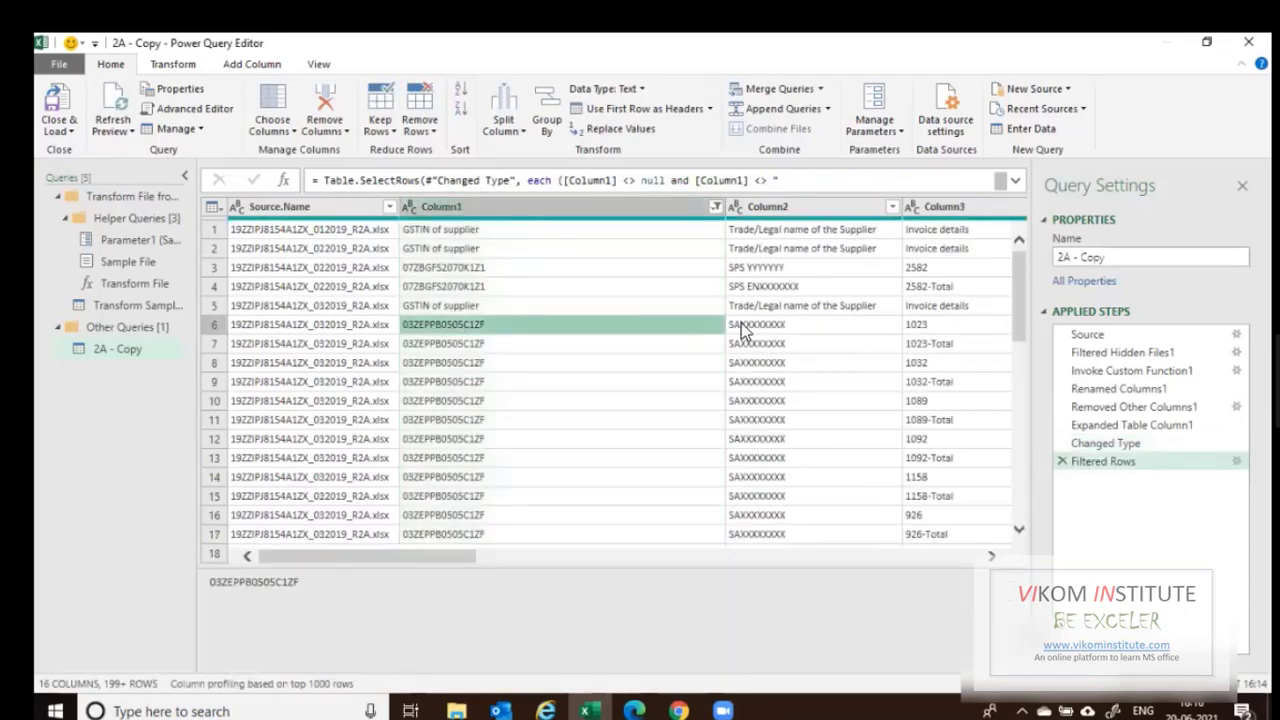
pyautogui.click(741, 328)
pyautogui.click(914, 324)
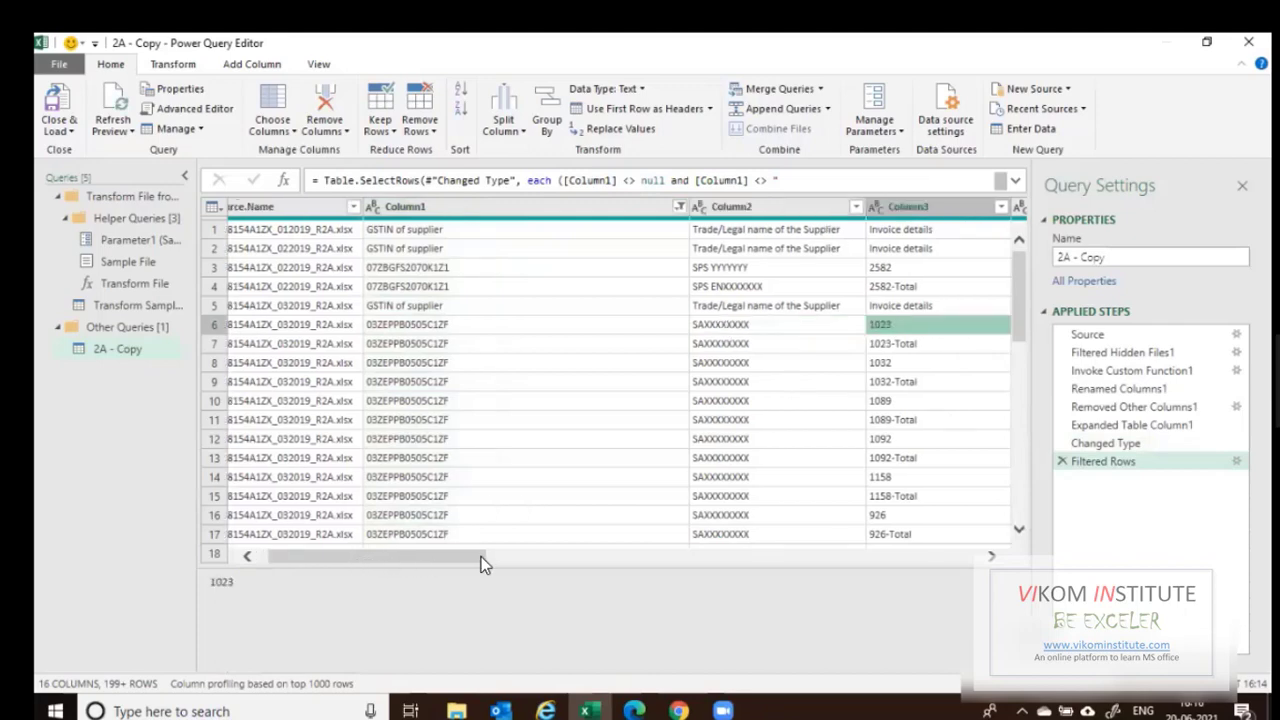
pyautogui.moveTo(480, 563); pyautogui.dragTo(590, 563)
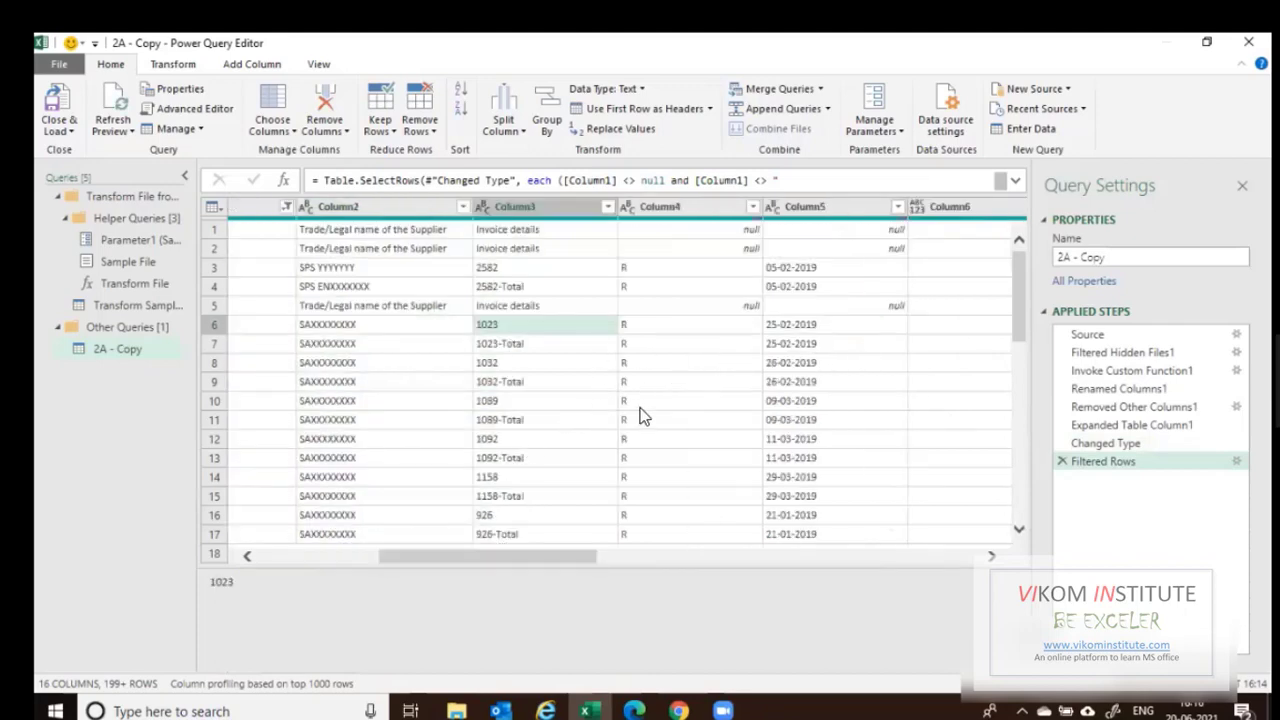
pyautogui.click(338, 556)
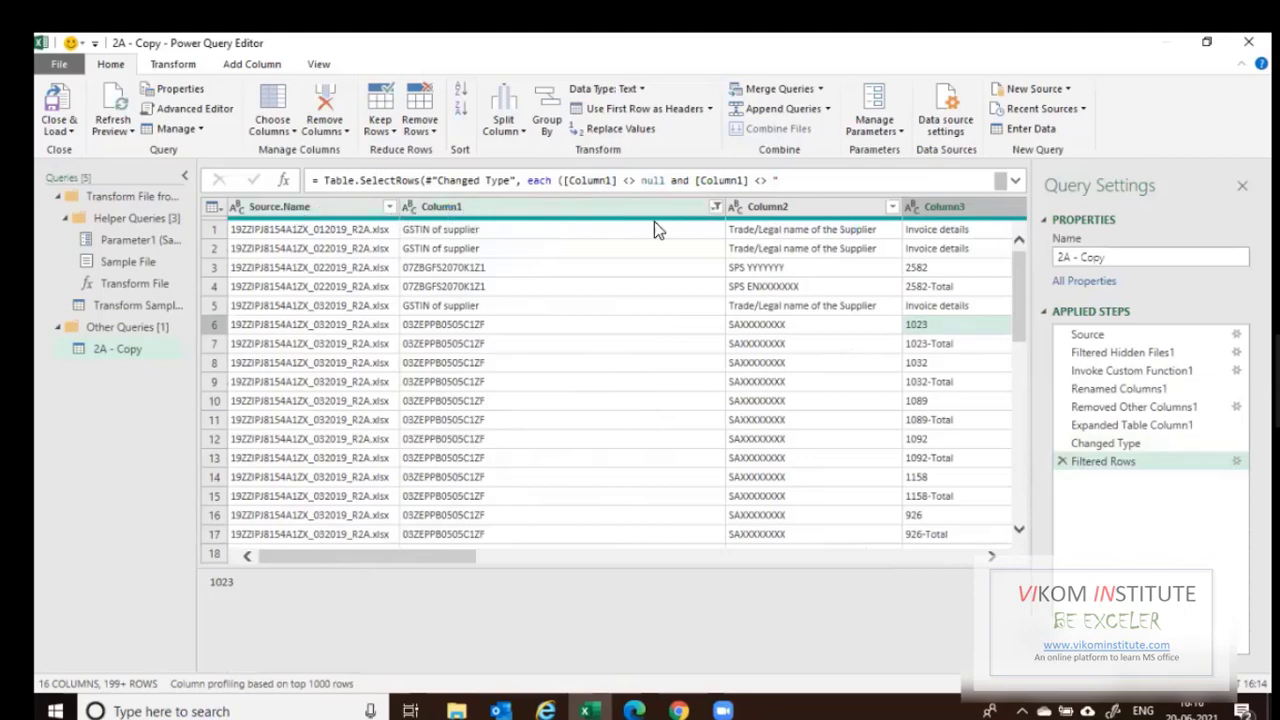
pyautogui.click(374, 232)
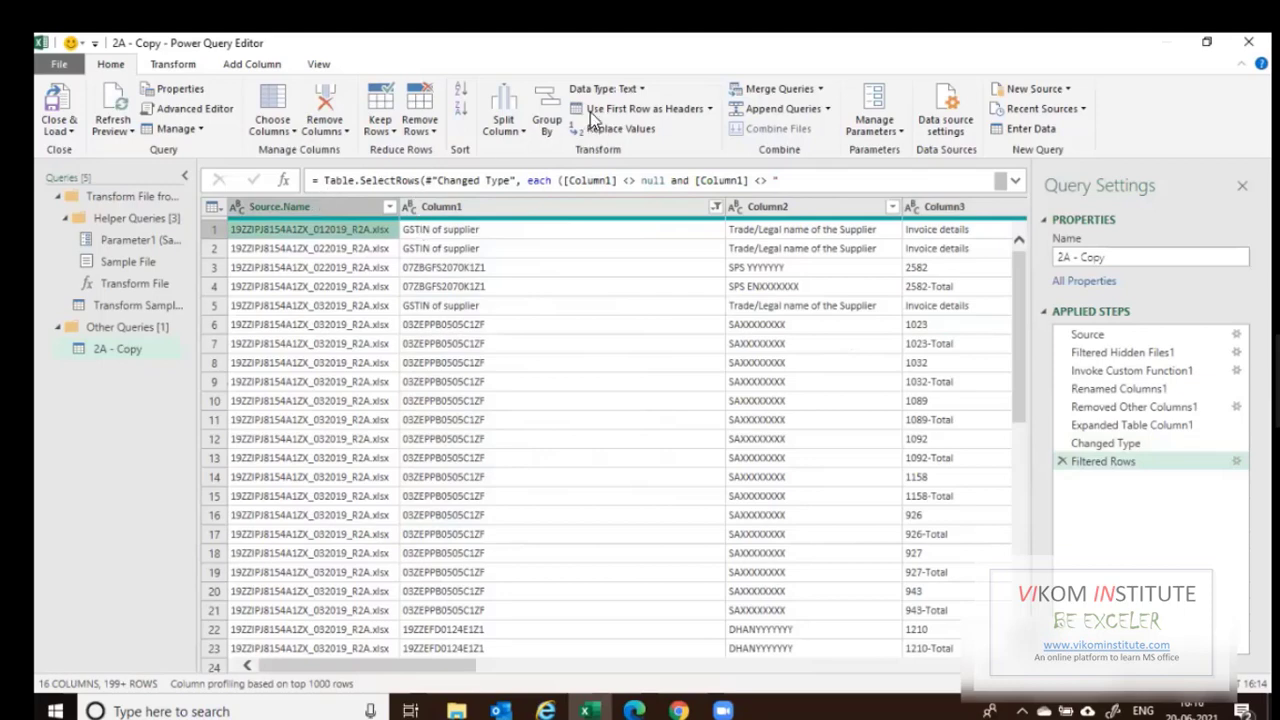
# Promote the first row to headers and inspect the 2582 and 2582-Total invoice rows.
pyautogui.click(655, 101)
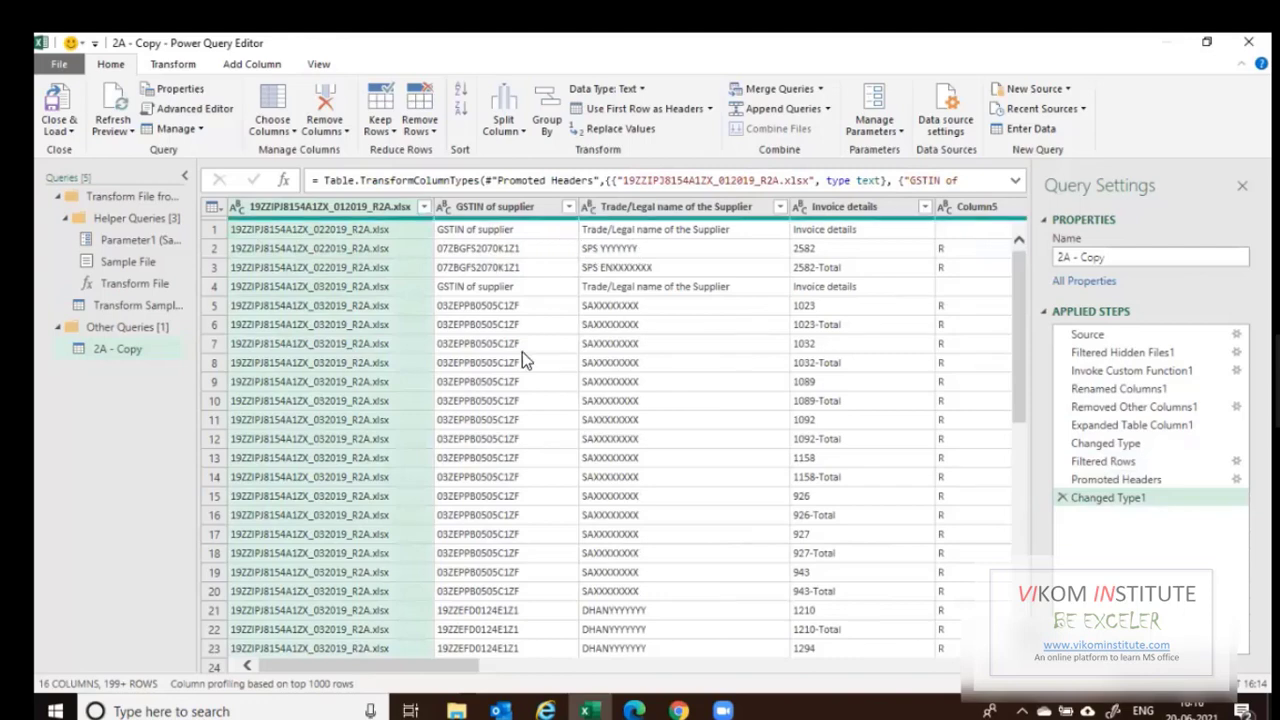
pyautogui.click(813, 254)
pyautogui.click(815, 268)
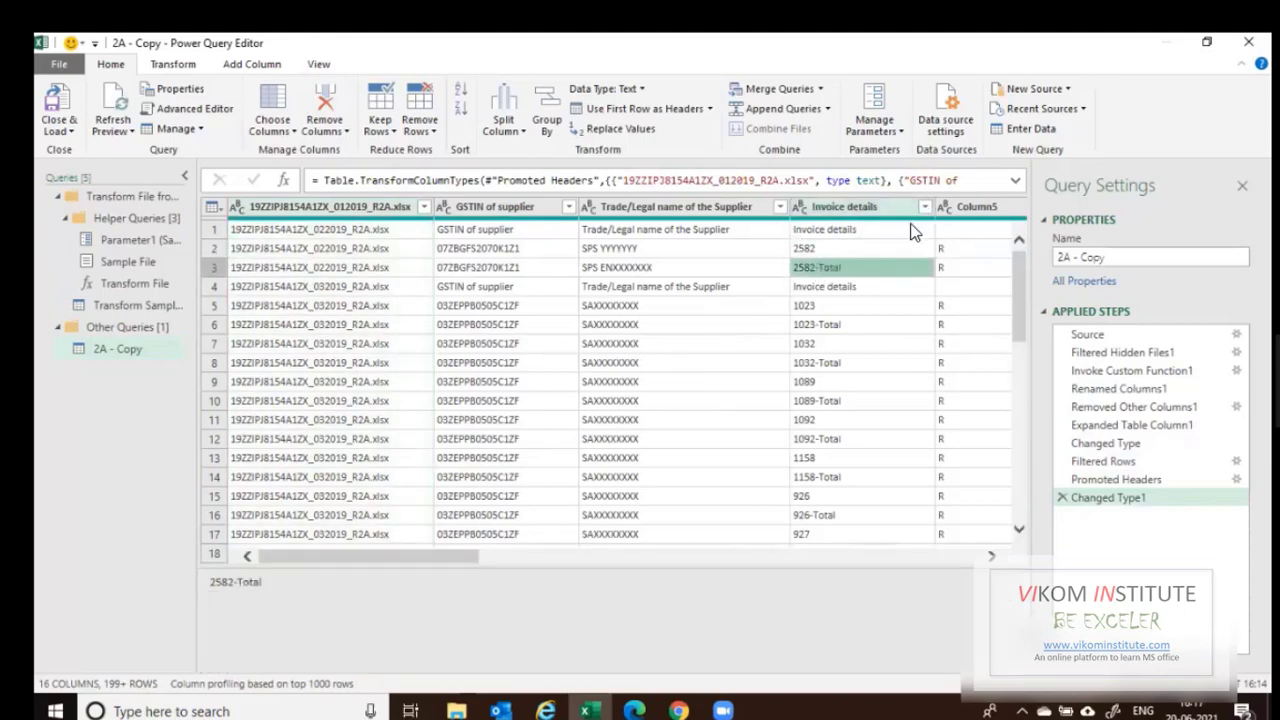
pyautogui.click(924, 207)
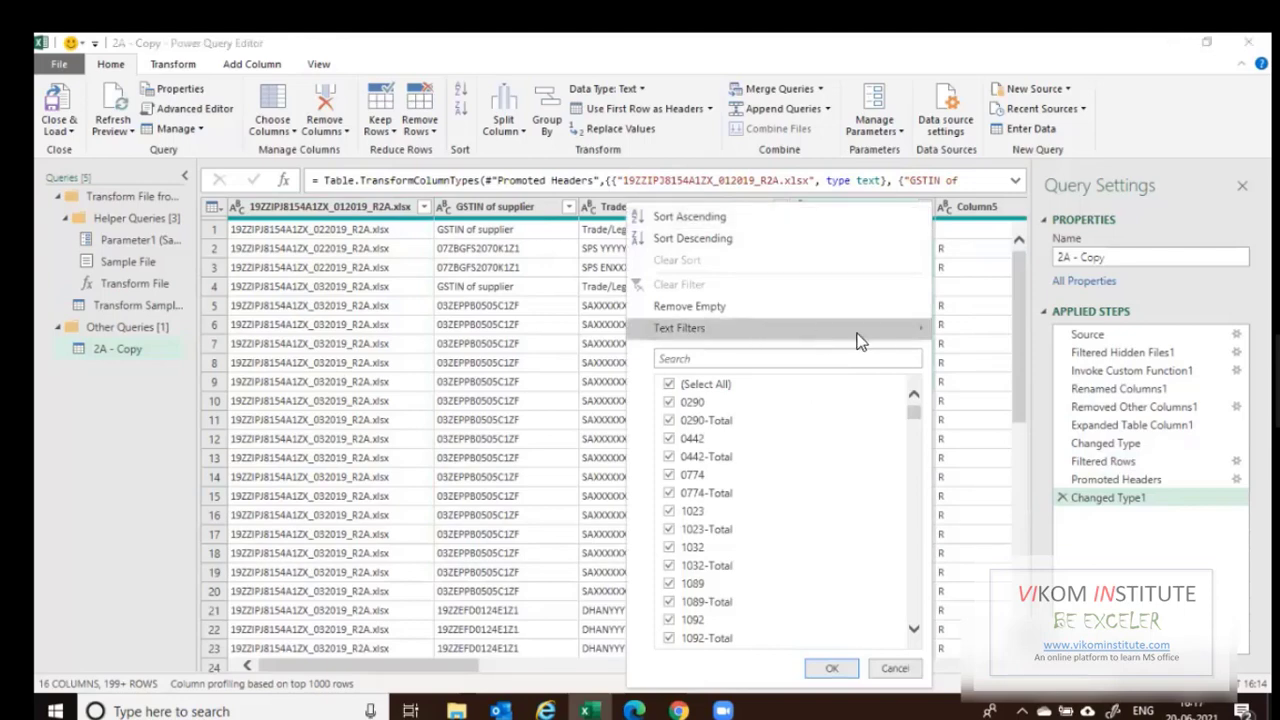
# Filter out Invoice details rows that contain 'Total', leaving 226 rows.
pyautogui.moveTo(915, 330)
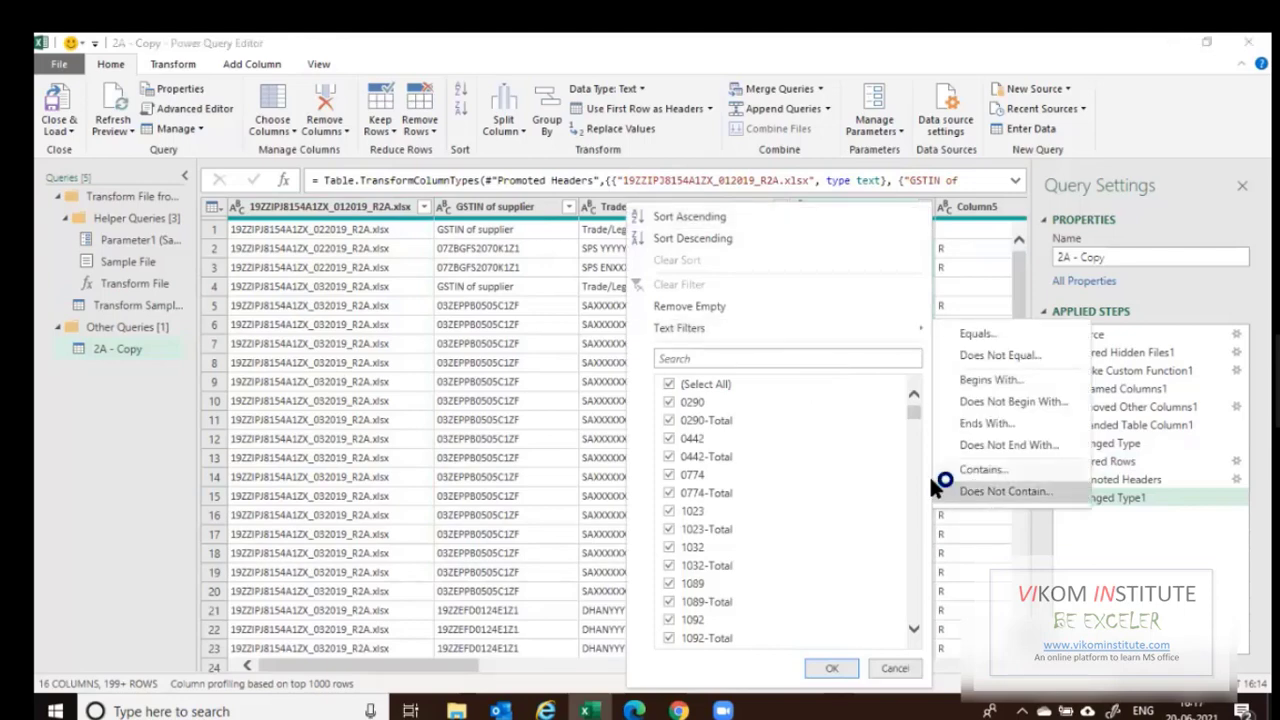
pyautogui.click(950, 490)
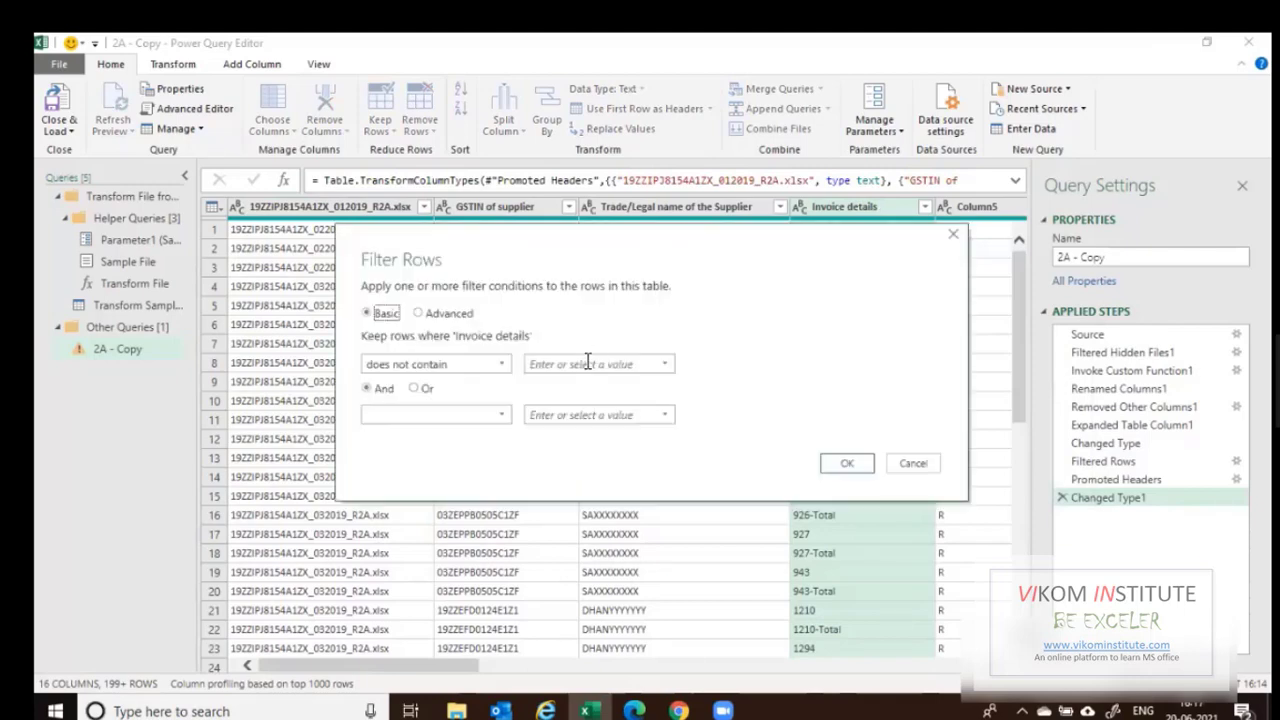
pyautogui.click(588, 364)
pyautogui.write('Total')
pyautogui.click(848, 464)
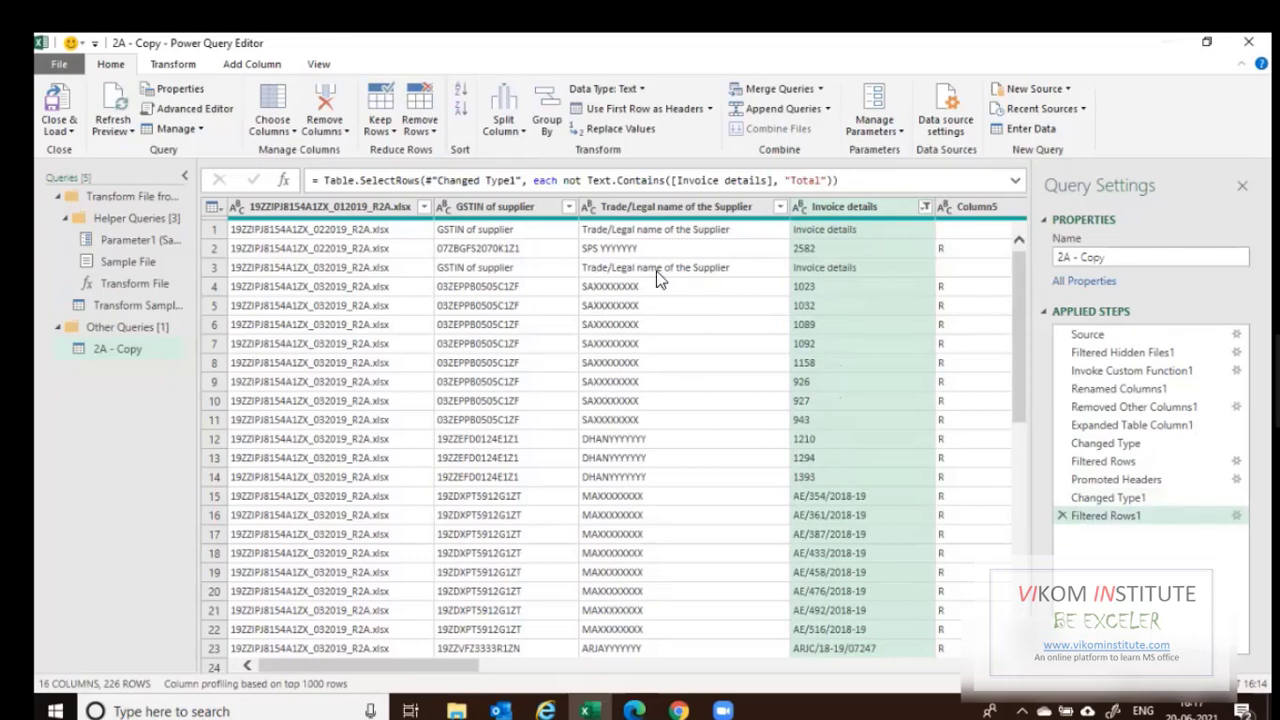
# Uncheck the repeated header value in the Trade/Legal name filter and load 2A - Copy as a 215-row table.
pyautogui.click(756, 228)
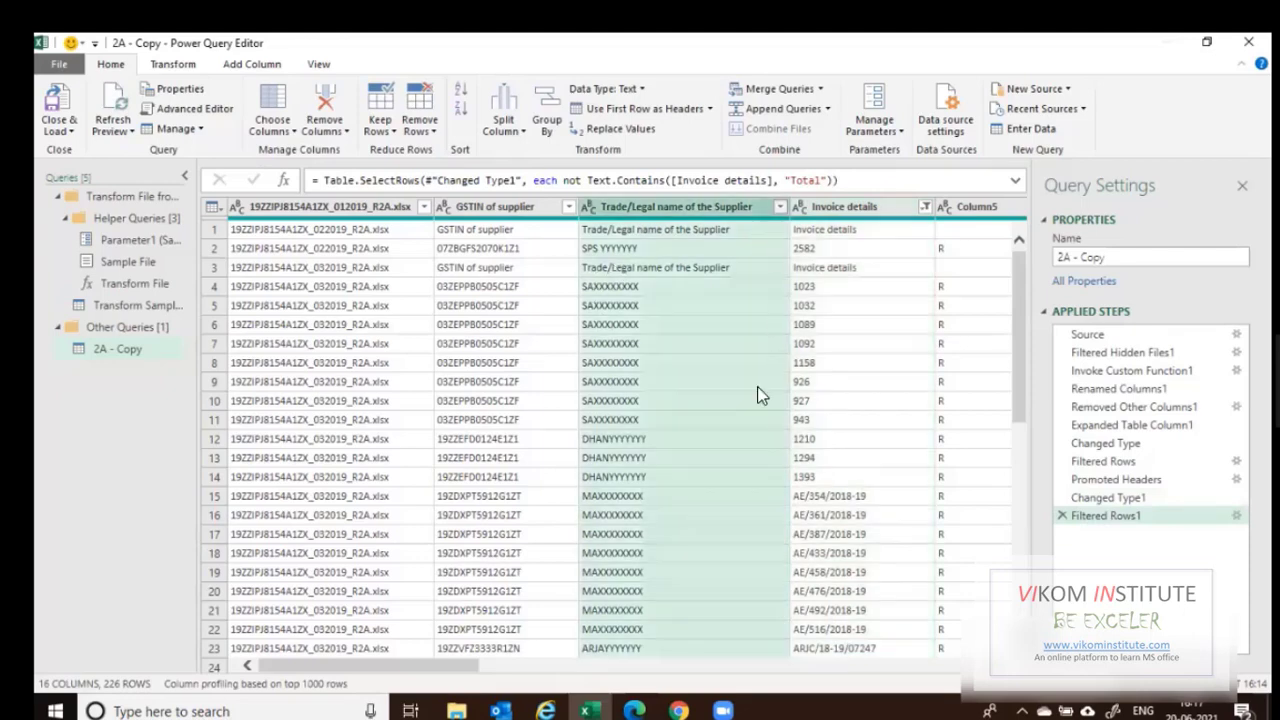
pyautogui.hotkey('alt', 'Down')
pyautogui.scroll(-1, 766, 571)
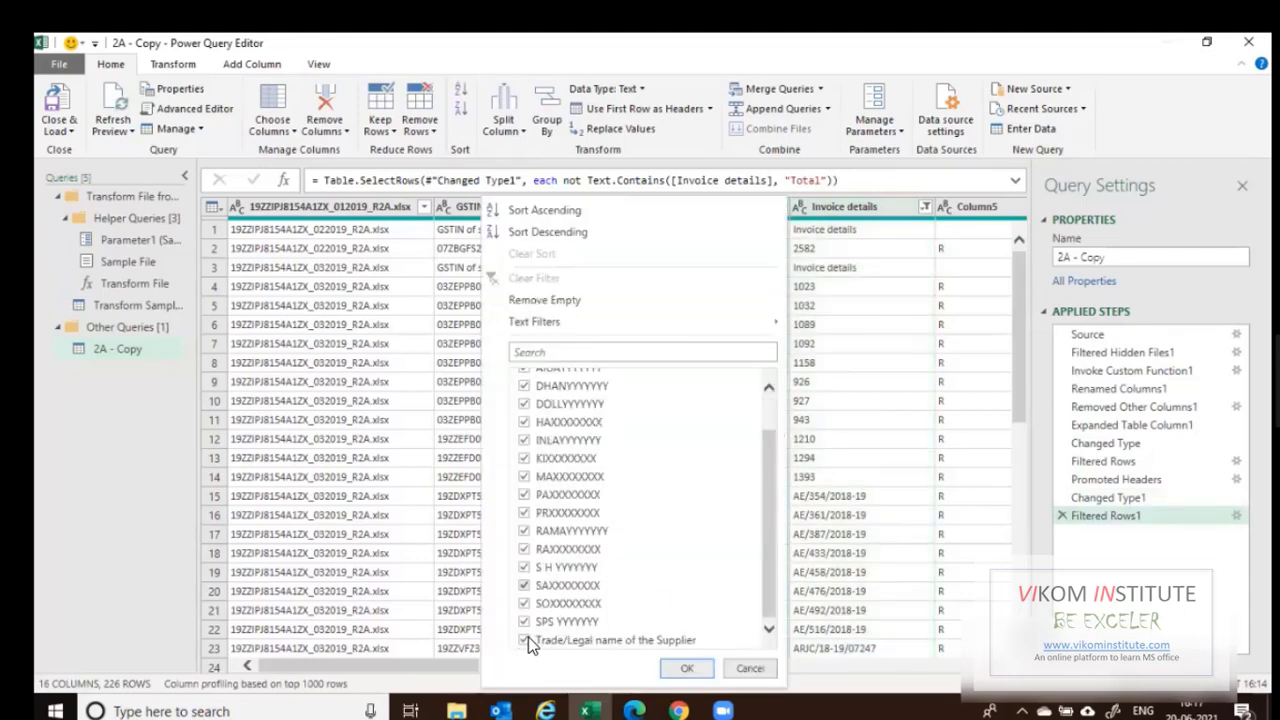
pyautogui.click(688, 671)
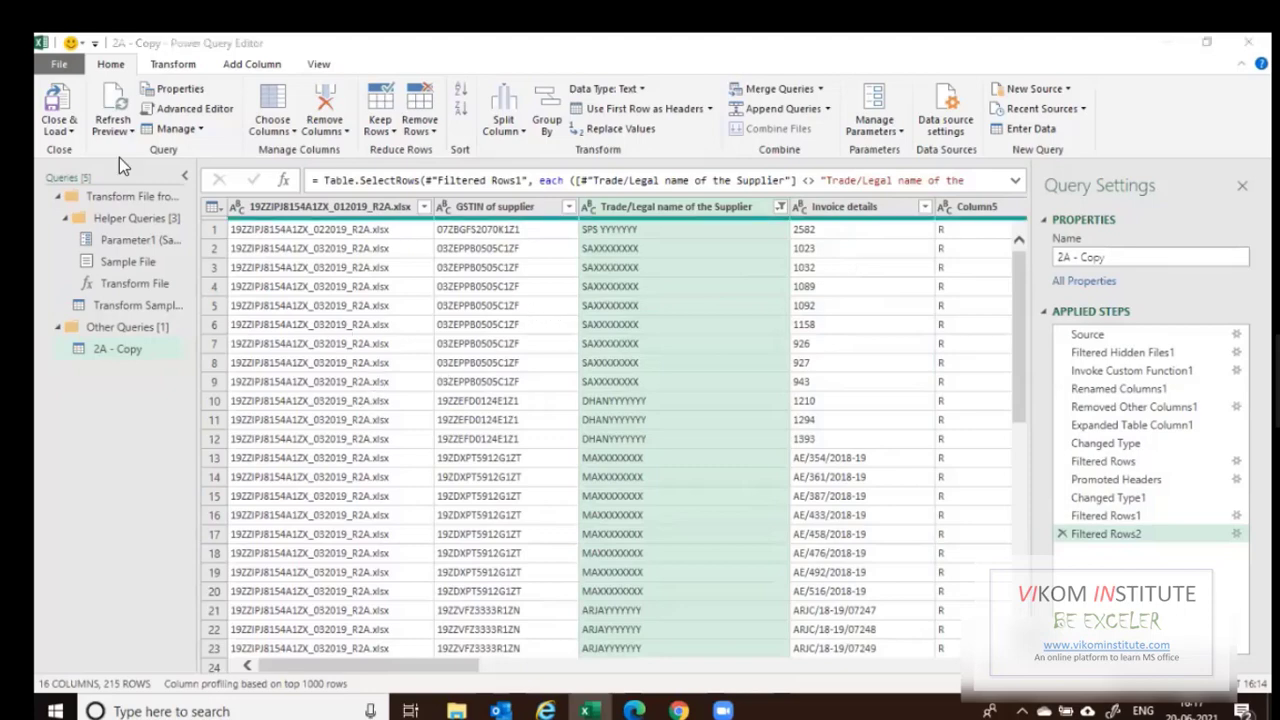
pyautogui.click(71, 131)
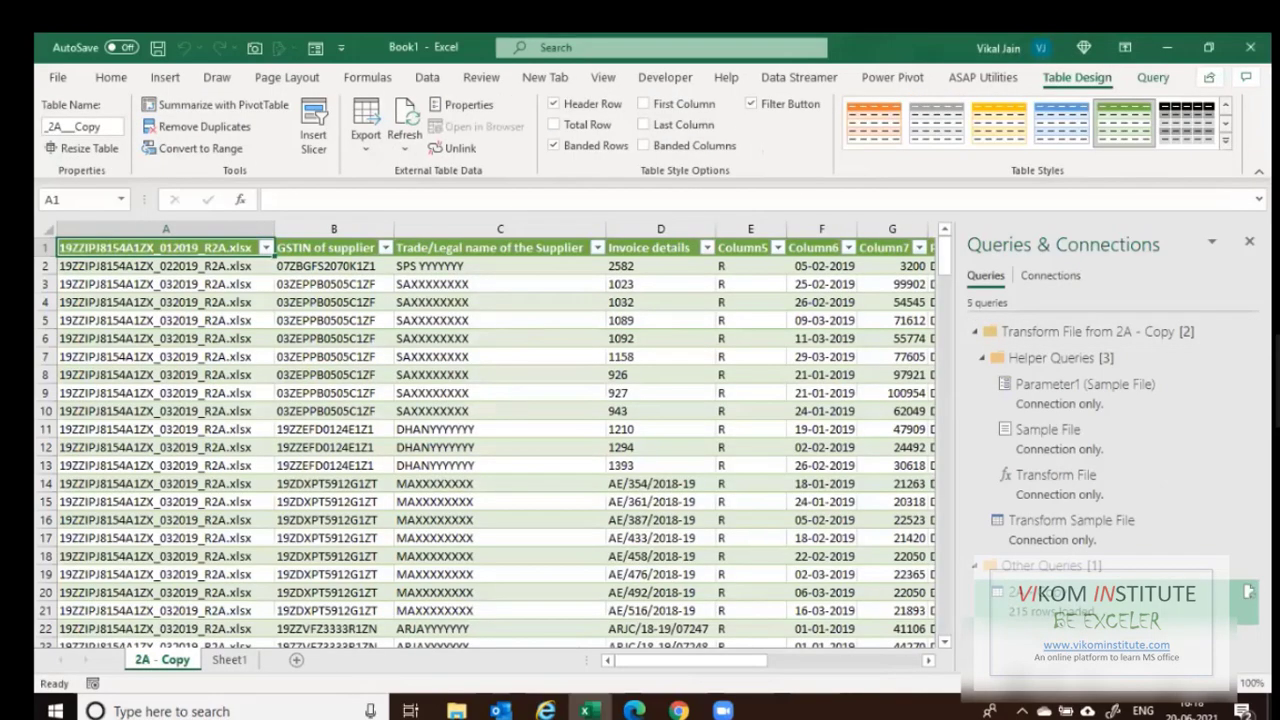
# Hide the Queries & Connections pane and bring up the File Explorer source folder window.
pyautogui.click(1249, 241)
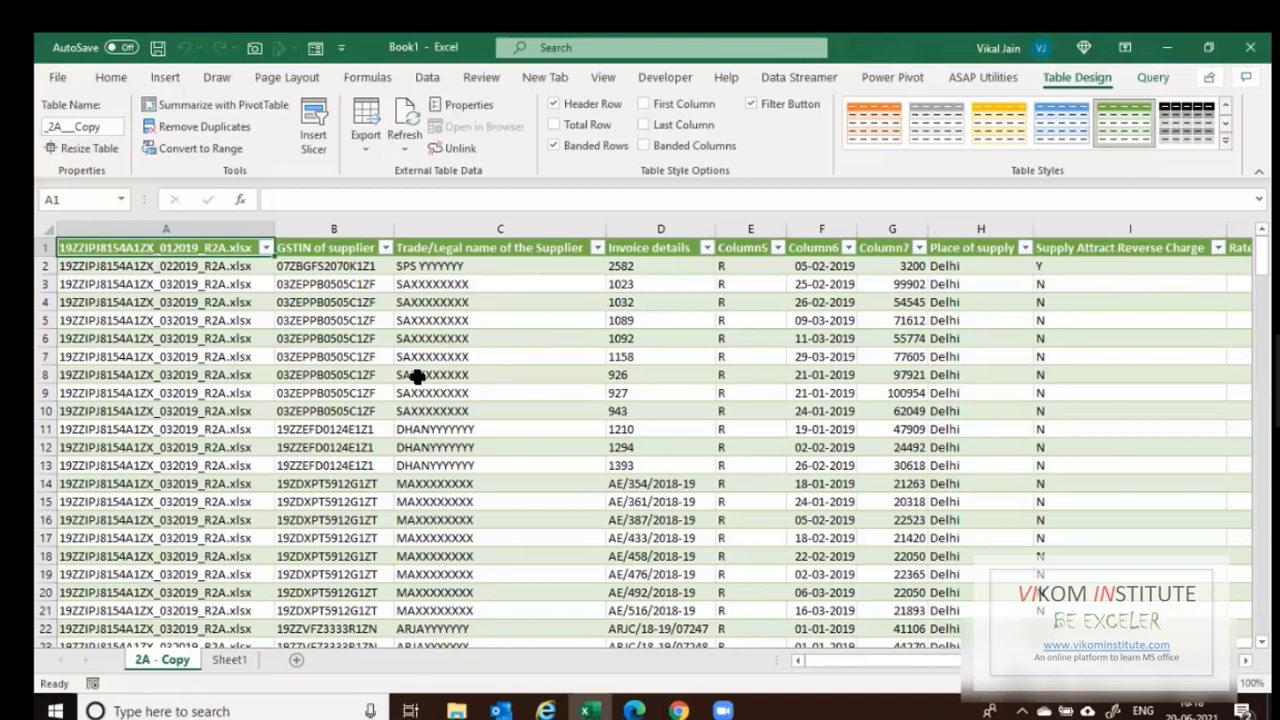
pyautogui.click(464, 710)
# Check the 12 monthly R2A files in the 2A - Copy folder, then return to Excel.
pyautogui.doubleClick(268, 164)
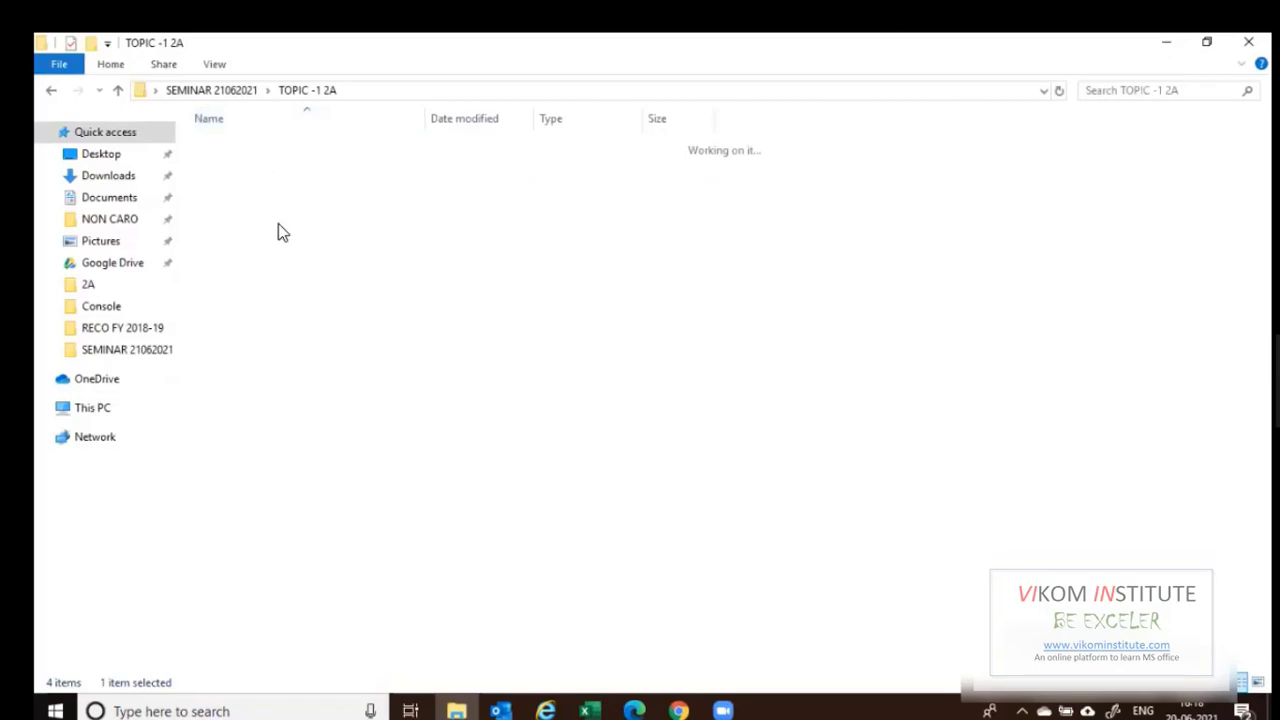
pyautogui.click(590, 710)
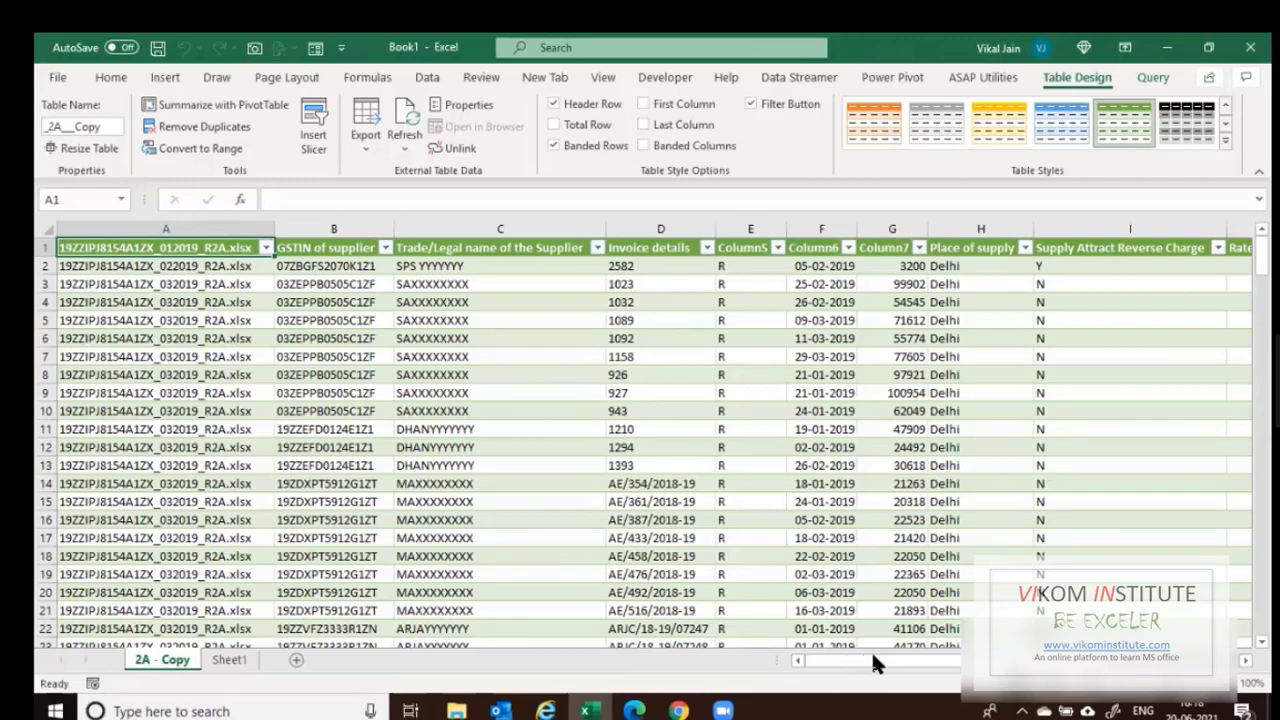
# Scroll the 2A - Copy table sideways, then switch to the 2A - Copy folder in File Explorer.
pyautogui.moveTo(873, 657); pyautogui.dragTo(743, 656)
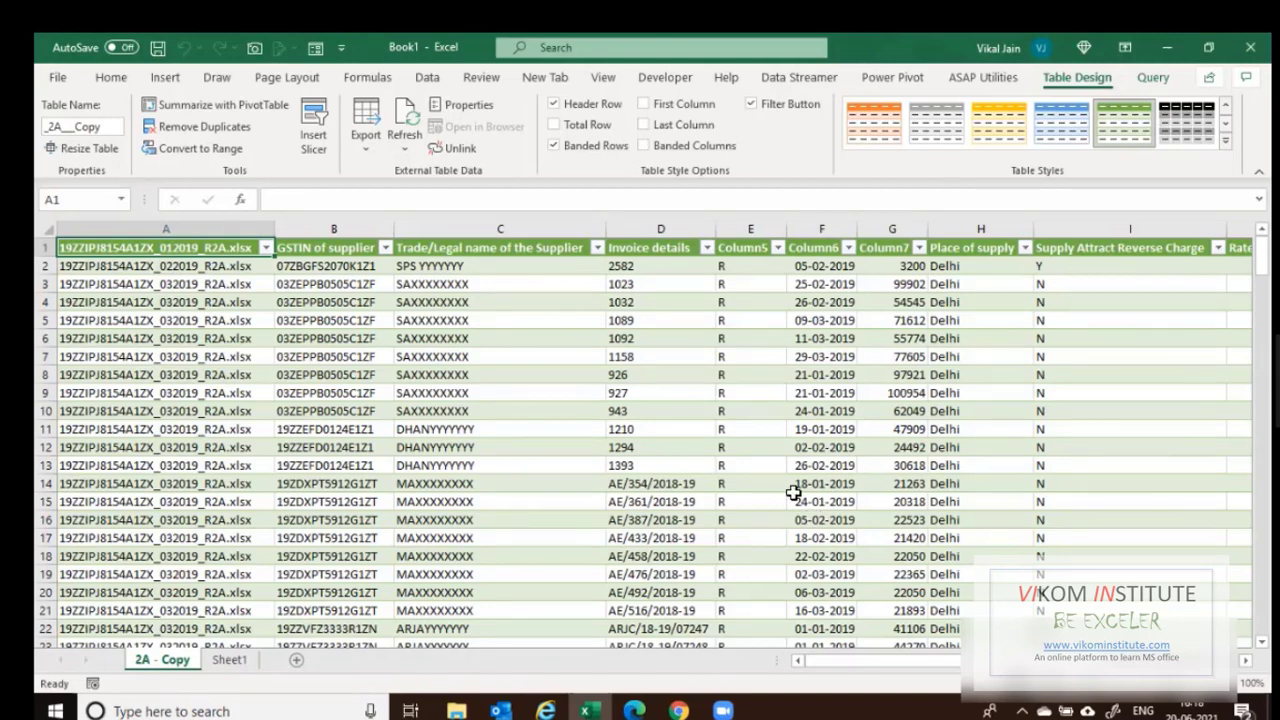
pyautogui.hotkey('alt', 'Tab')
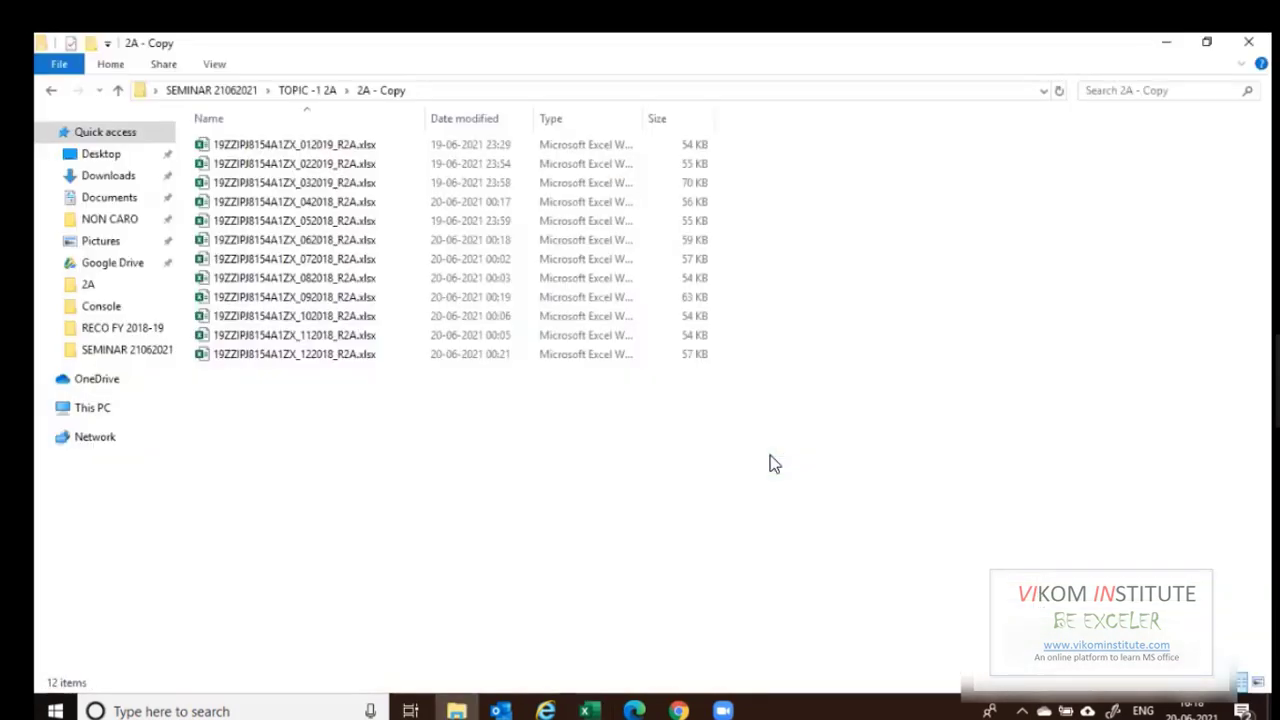
# Switch from the 2A - Copy folder window back to the Excel workbook.
pyautogui.hotkey('alt', 'Tab')
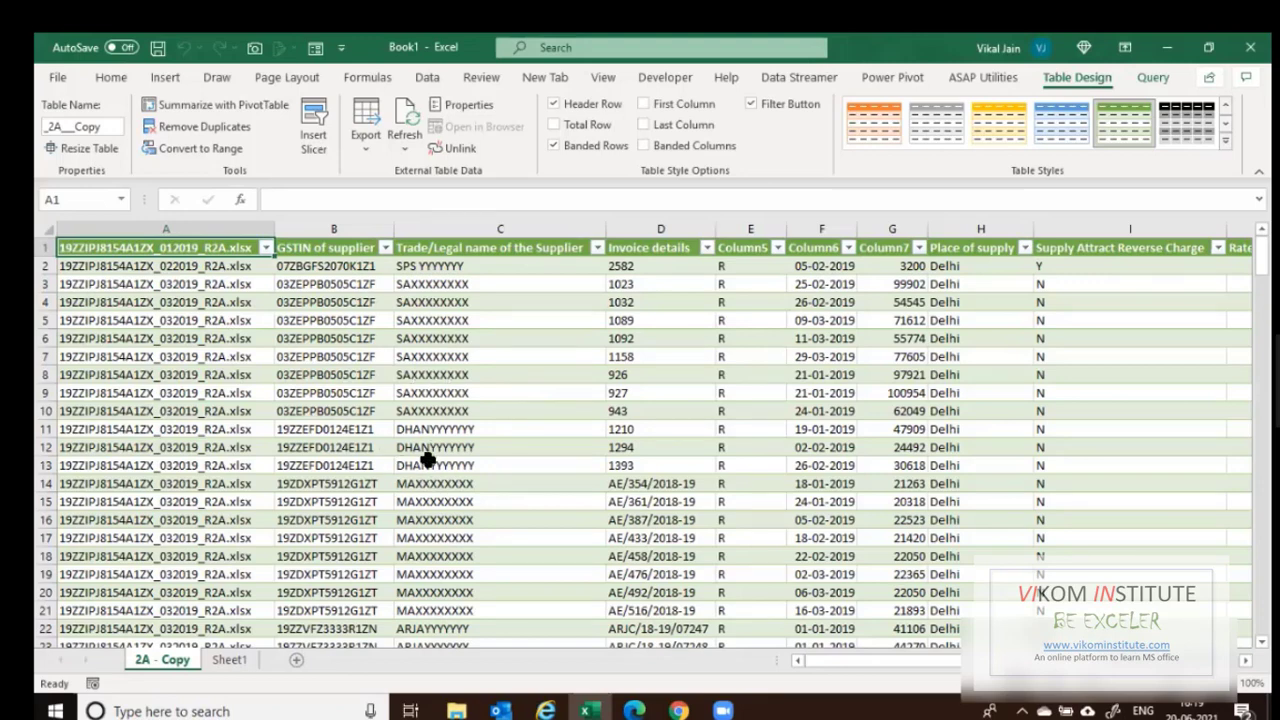
# Copy the 2A - Copy folder path from Explorer and point the Save As dialog there for Book1.xlsx.
pyautogui.hotkey('ctrl', 's')
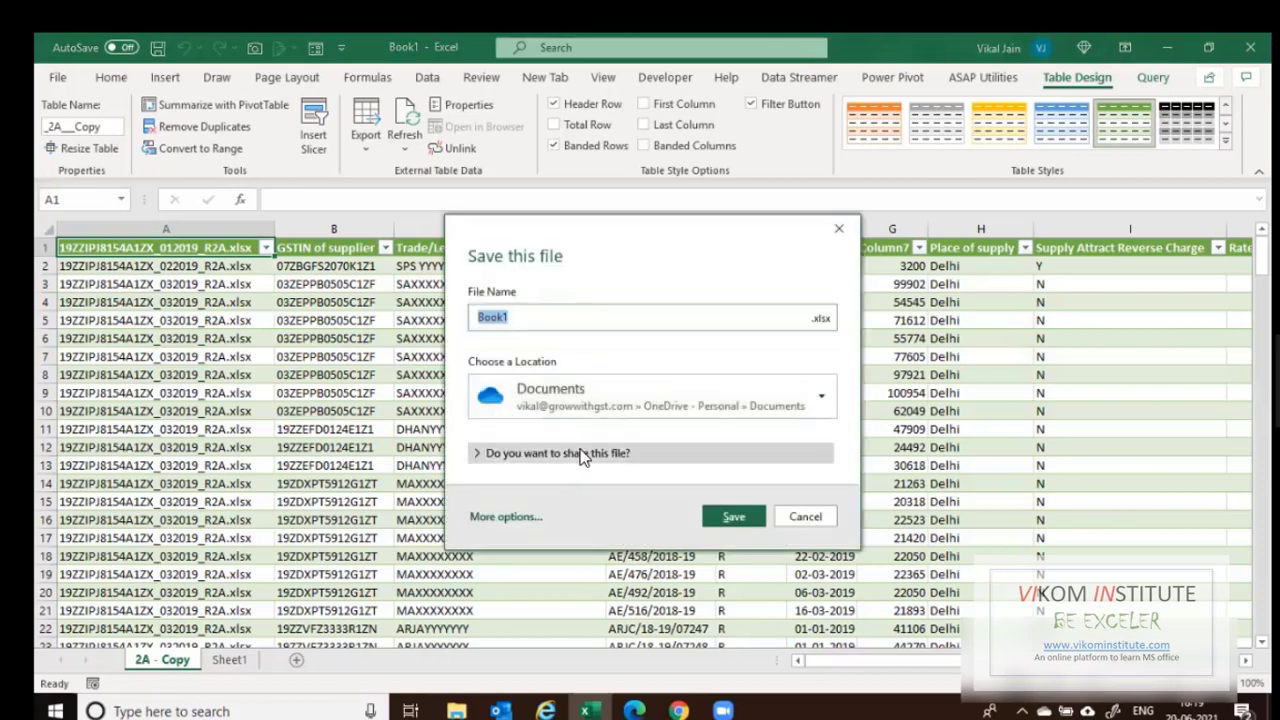
pyautogui.press('Escape')
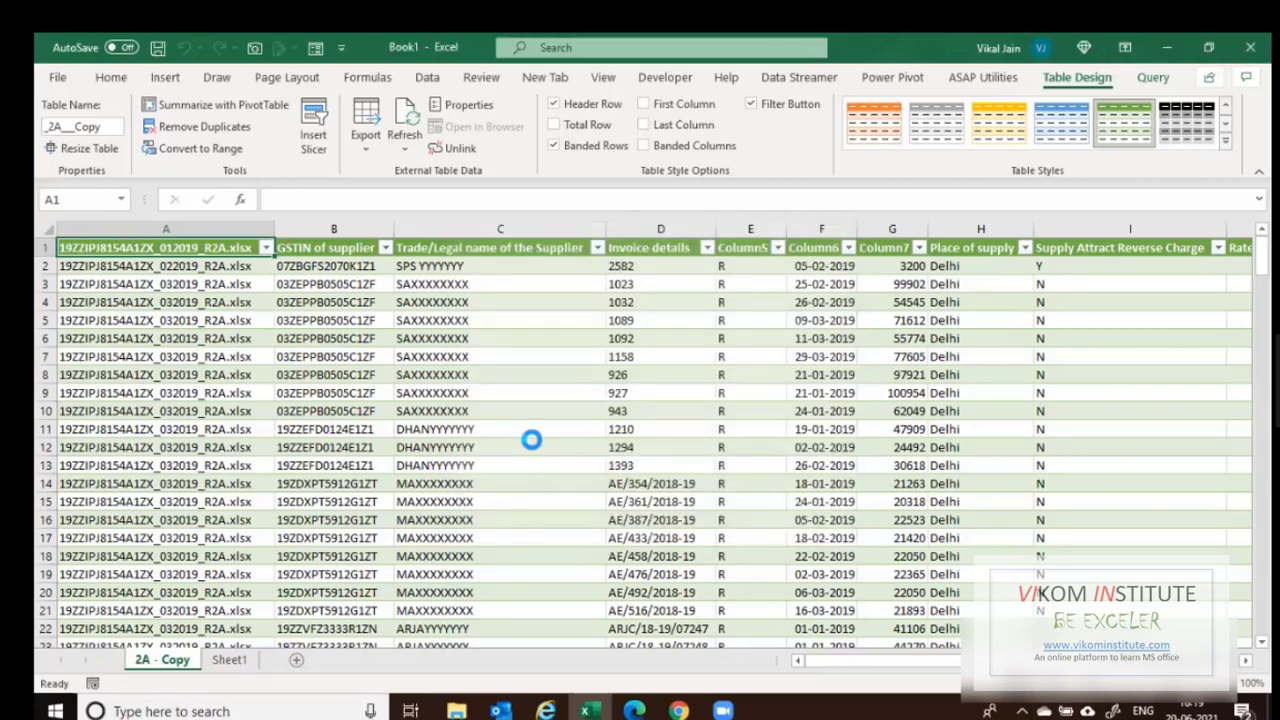
pyautogui.hotkey('alt', 'Tab')
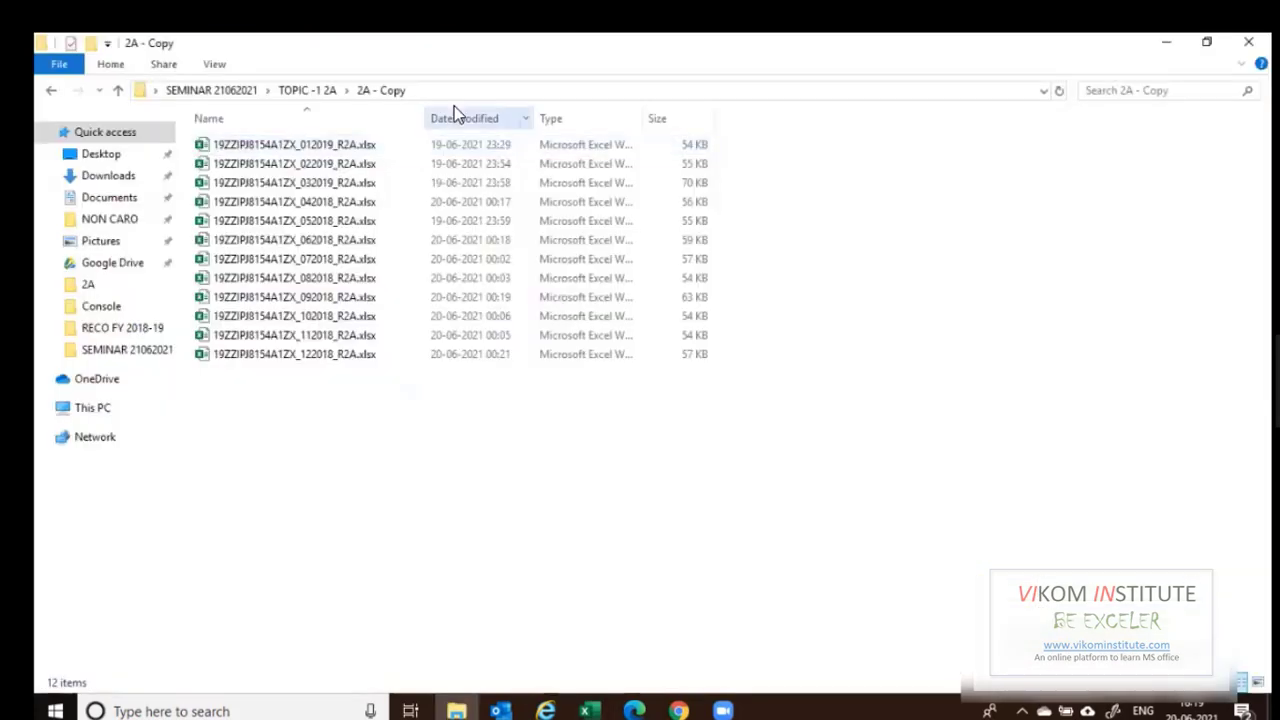
pyautogui.click(455, 91)
pyautogui.hotkey('alt', 'Tab')
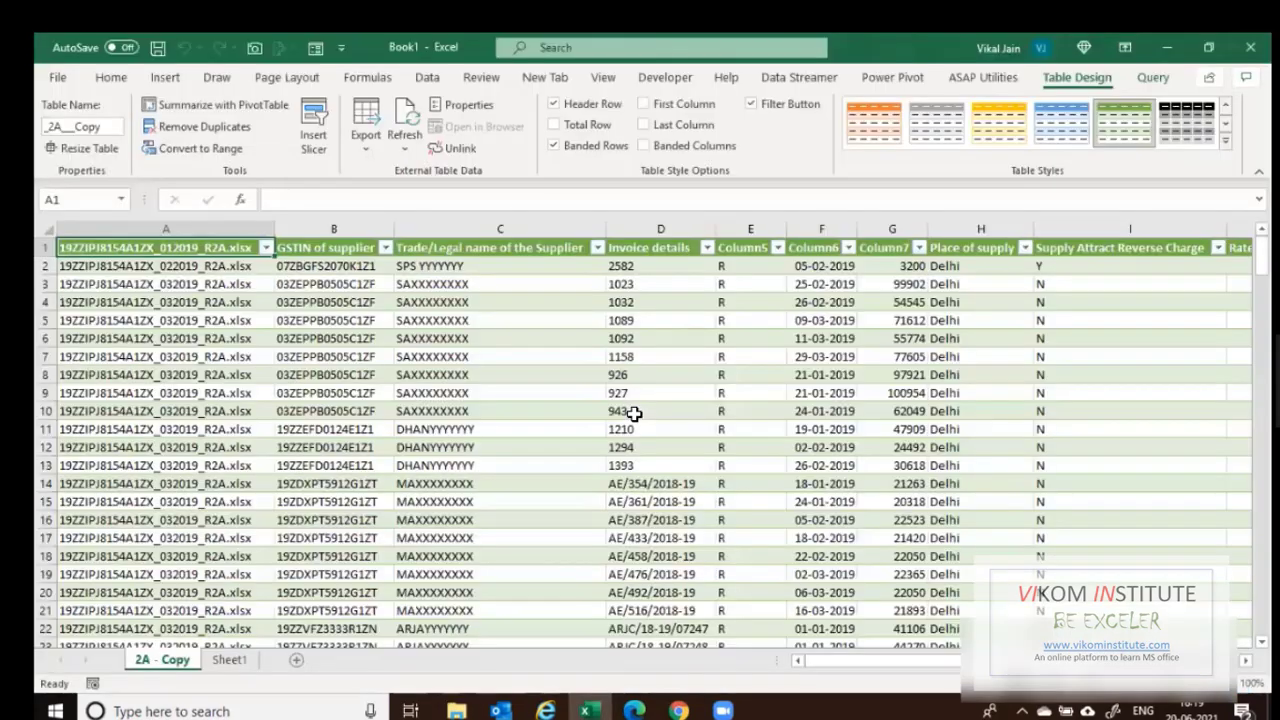
pyautogui.press('F12')
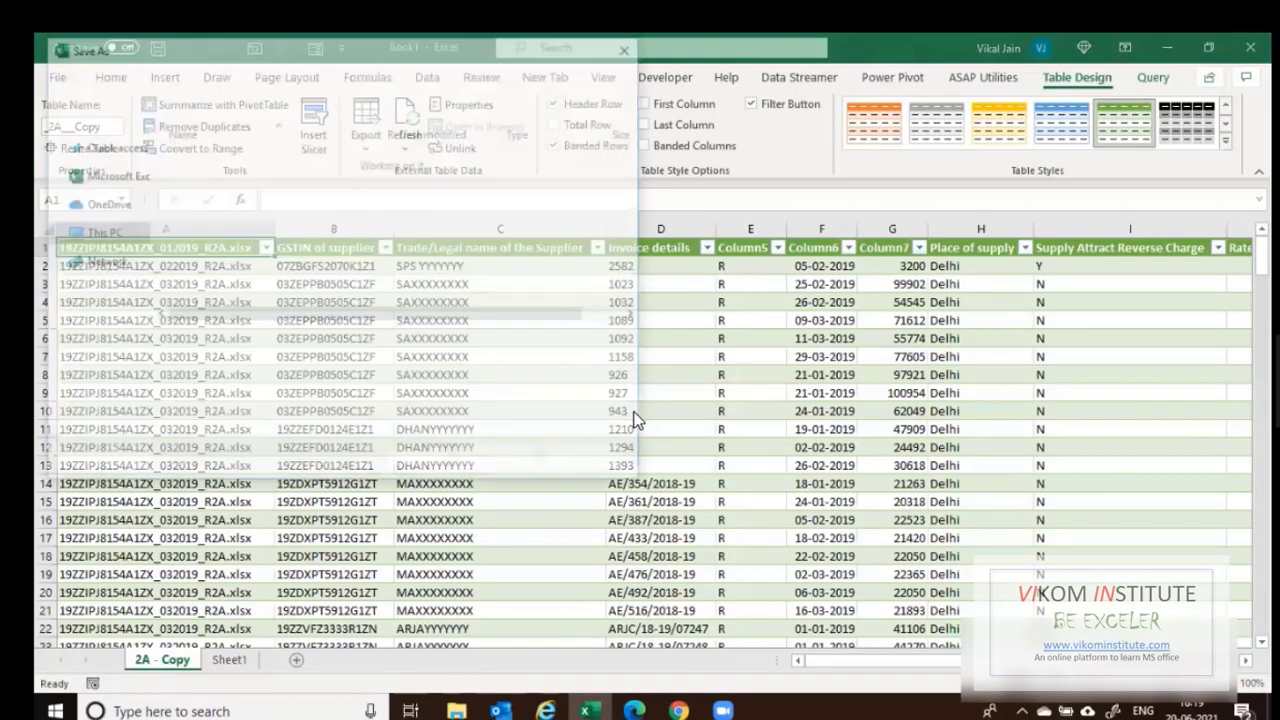
pyautogui.hotkey('ctrl', 'v')
pyautogui.click(497, 463)
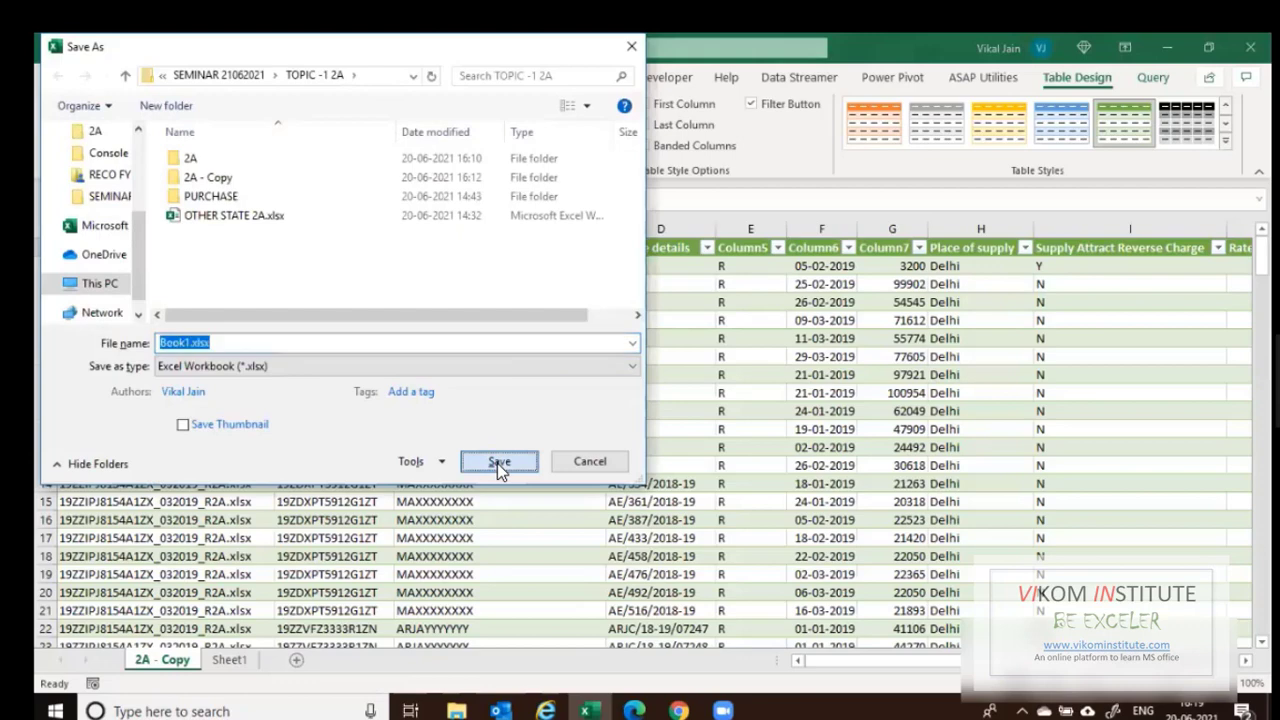
# Save and close Book1.xlsx, then open RCO WITH GST 2A 2018-19 - Copy.xlsm from the 2A folder.
pyautogui.click(501, 463)
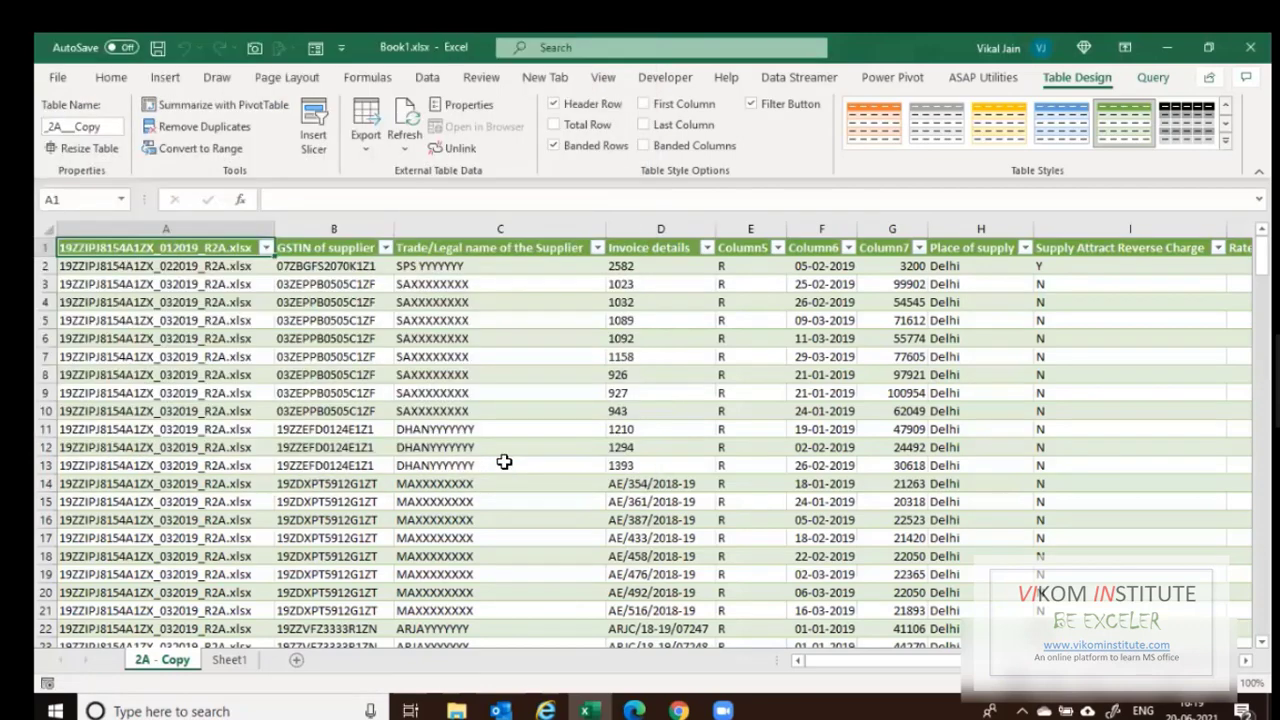
pyautogui.click(1250, 48)
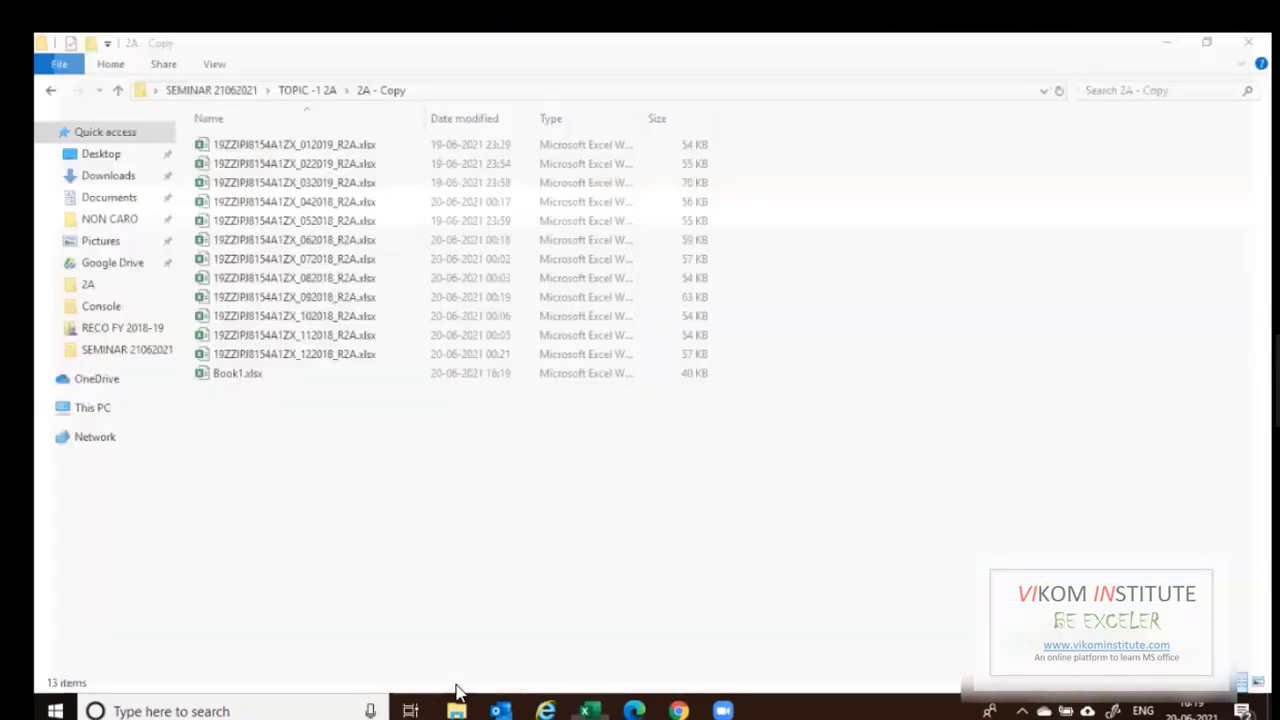
pyautogui.click(311, 93)
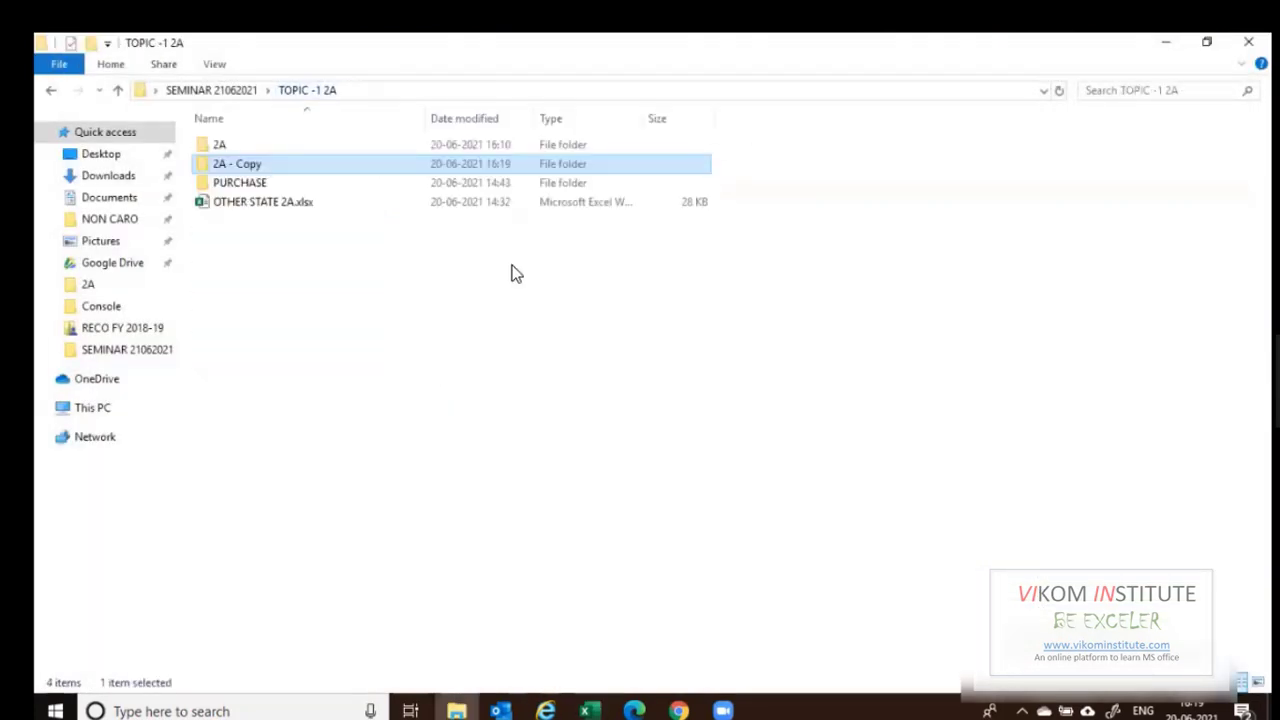
pyautogui.doubleClick(237, 145)
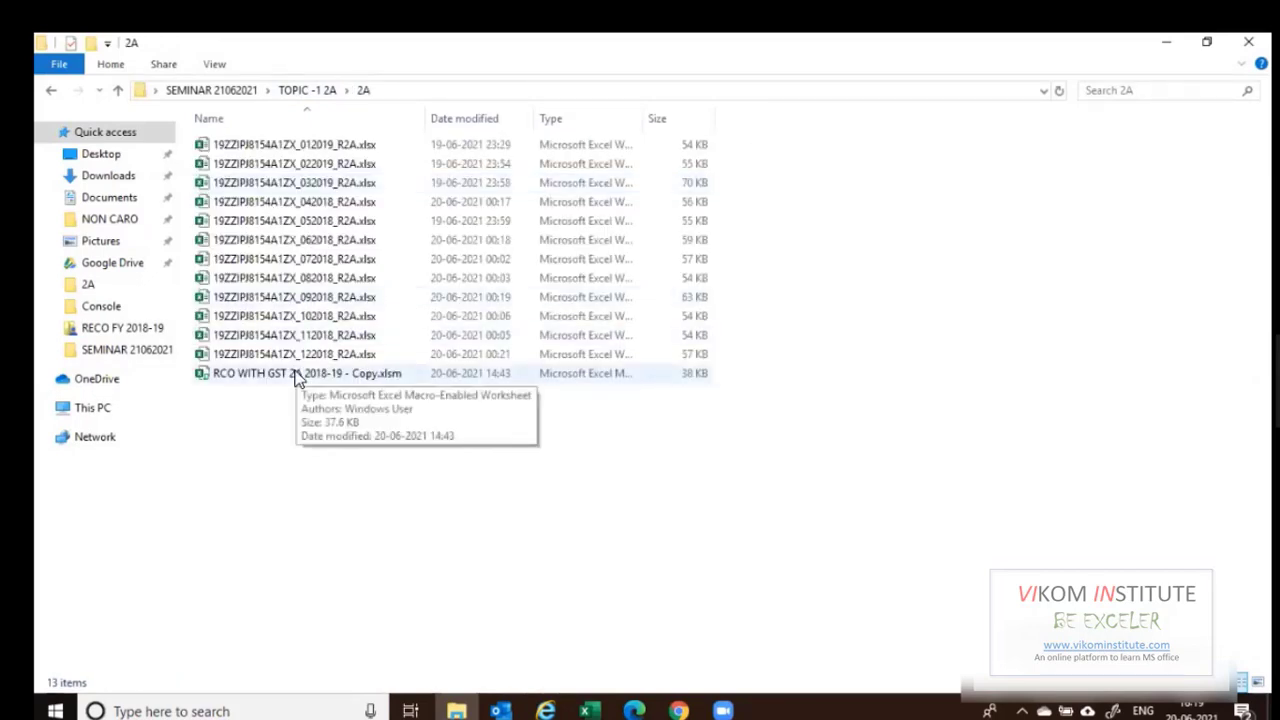
pyautogui.doubleClick(298, 373)
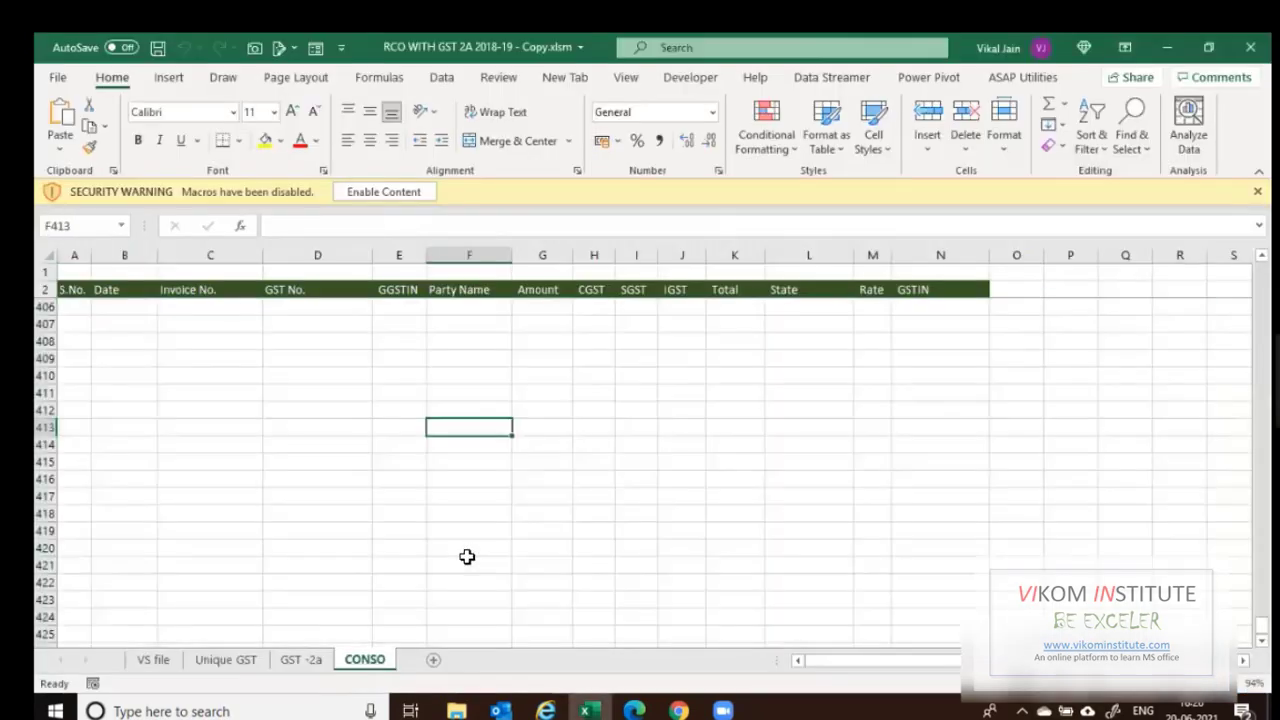
# Look over the GST -2a and CONSO sheets, selecting cell A298 on CONSO.
pyautogui.click(301, 659)
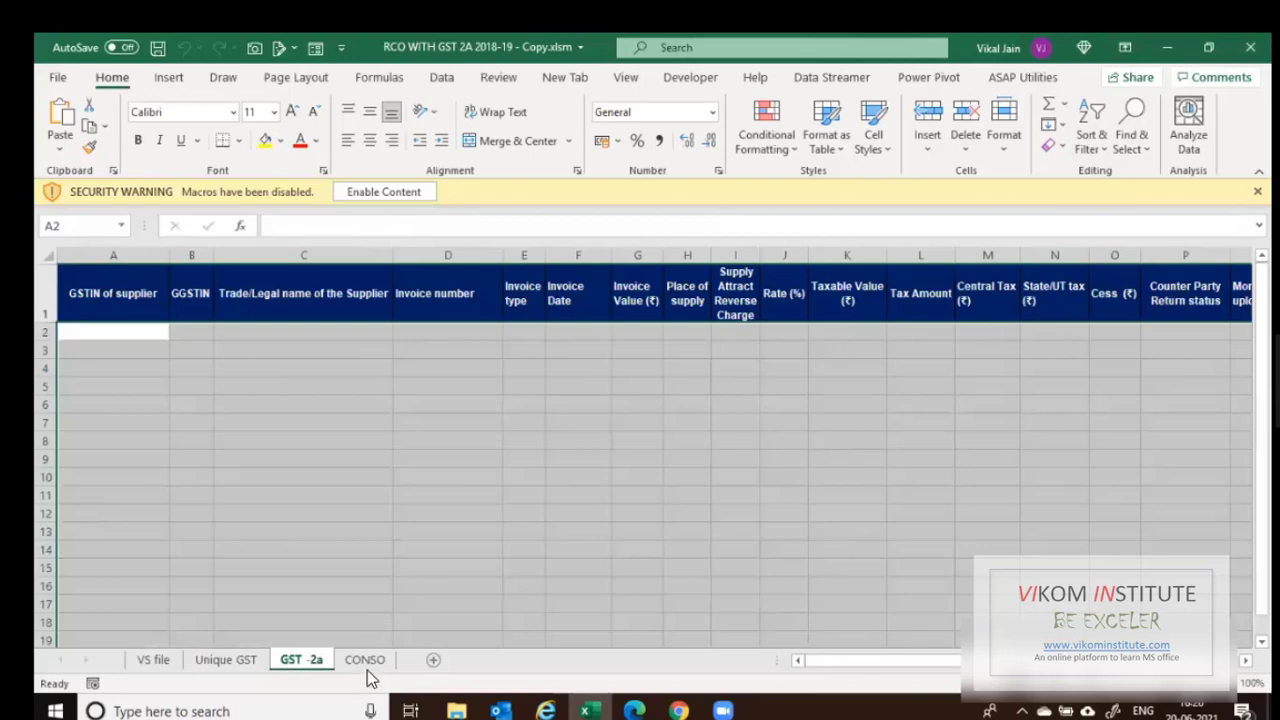
pyautogui.click(348, 660)
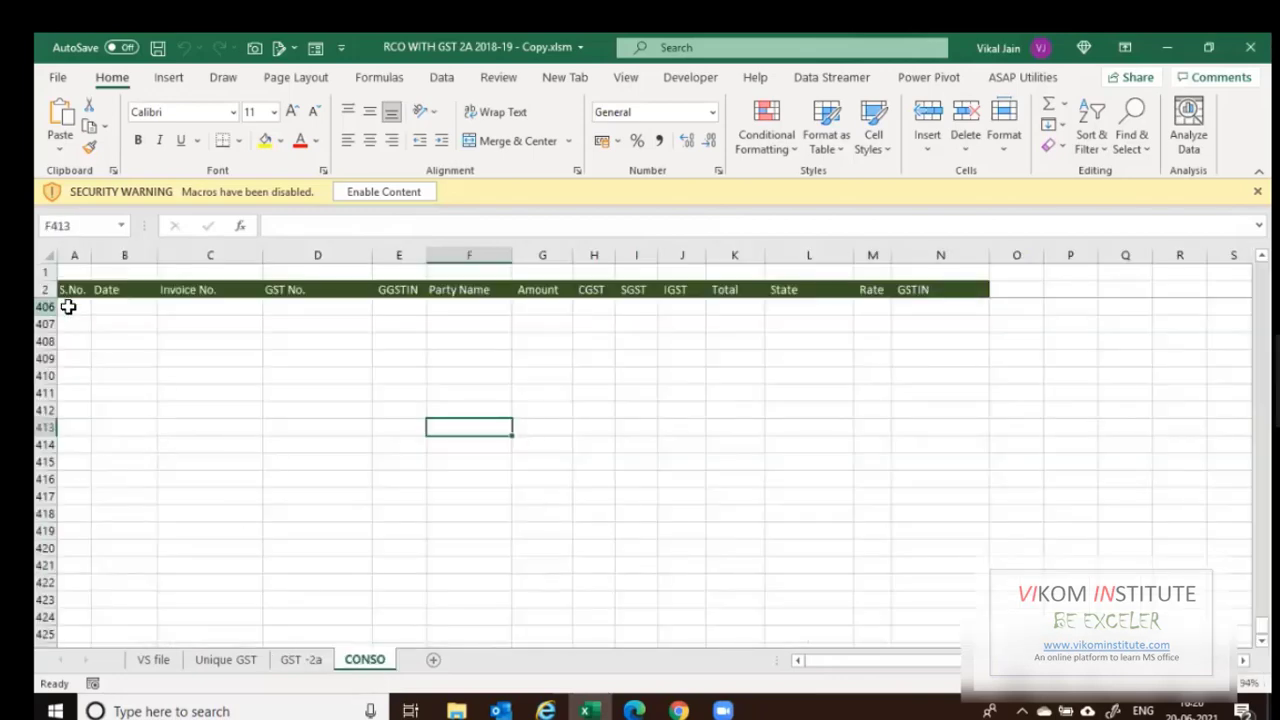
pyautogui.scroll(1, 87, 372)
pyautogui.scroll(14, 87, 372)
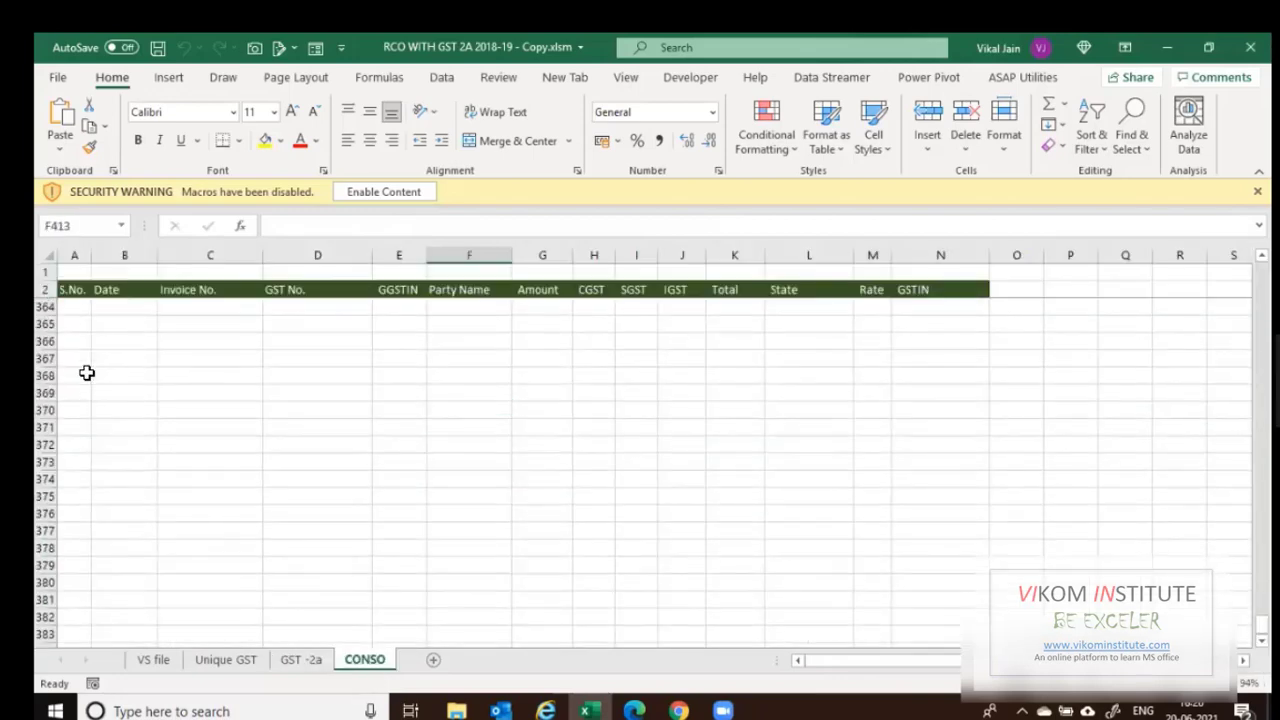
pyautogui.scroll(20, 87, 372)
pyautogui.click(86, 345)
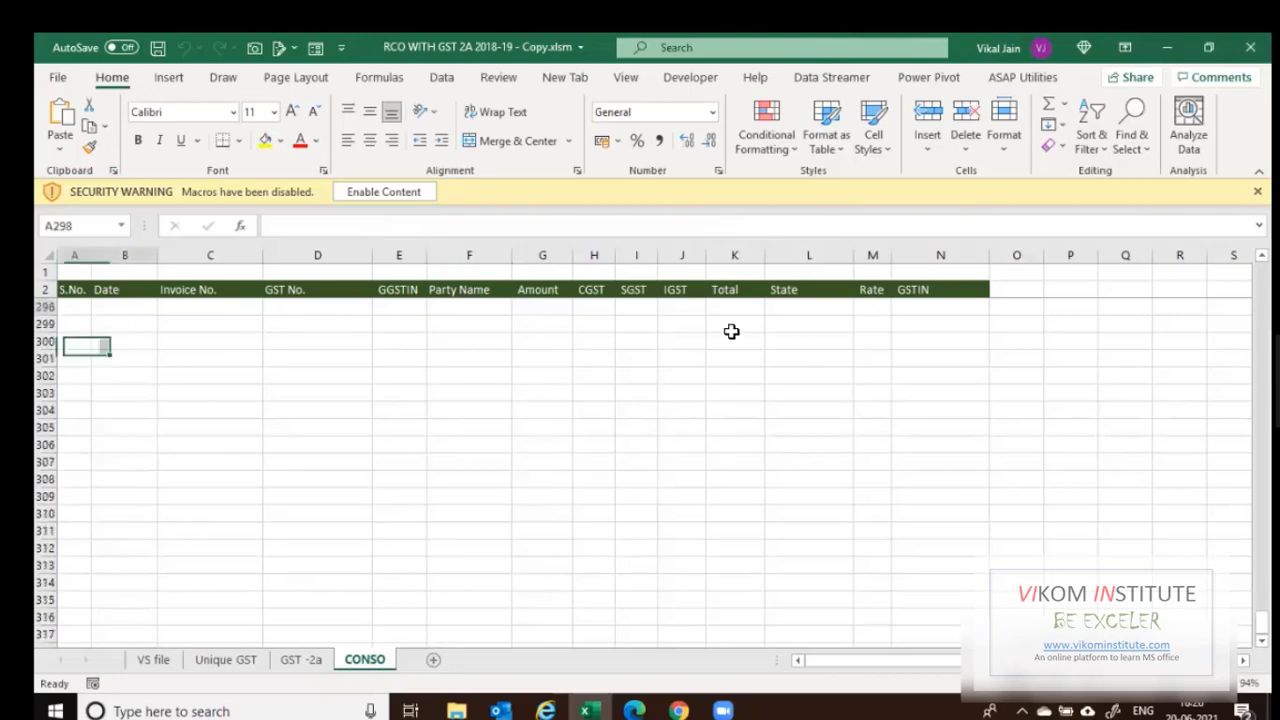
# On the VS file sheet, enable the workbook's macros and open the Visual Basic editor.
pyautogui.click(166, 660)
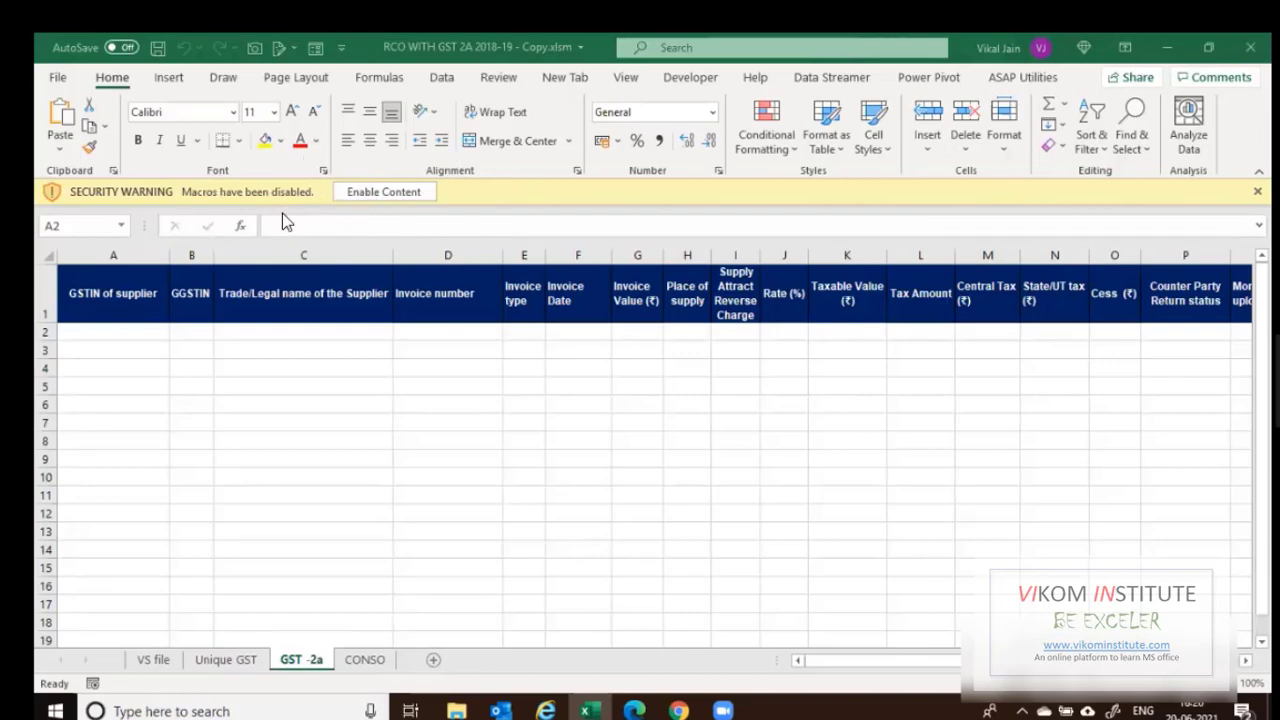
pyautogui.click(392, 190)
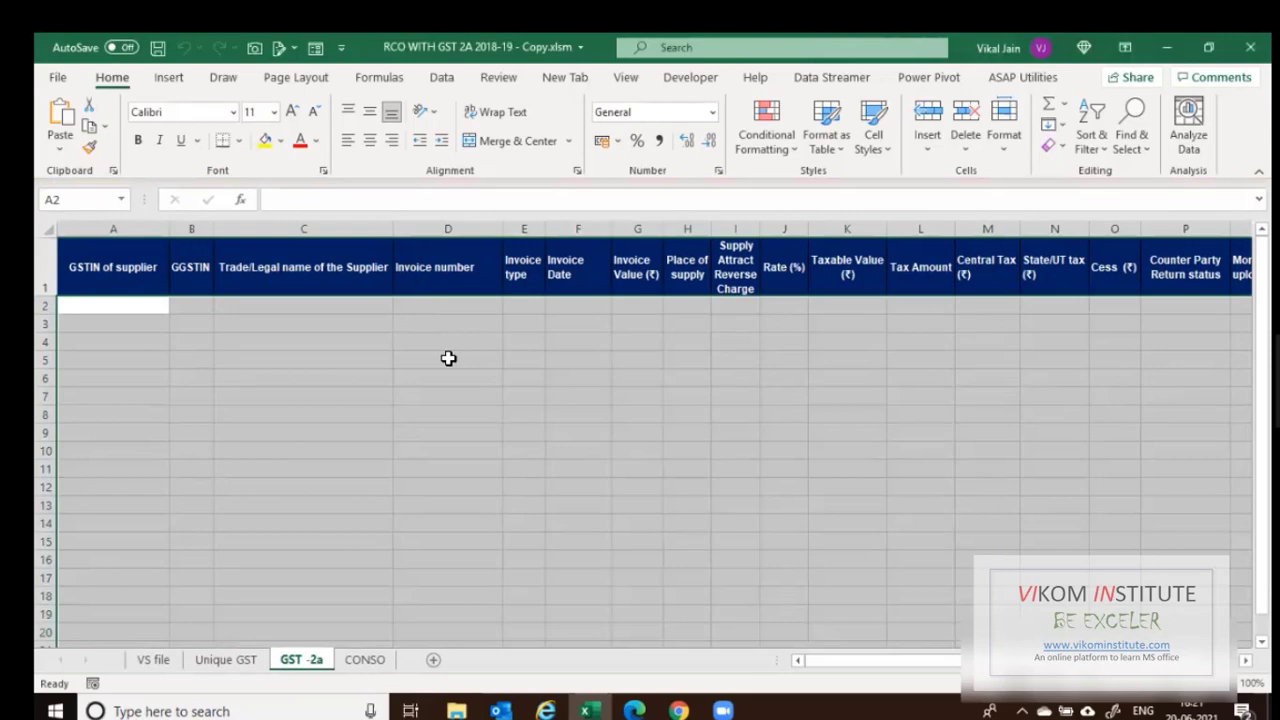
pyautogui.hotkey('alt', 'F11')
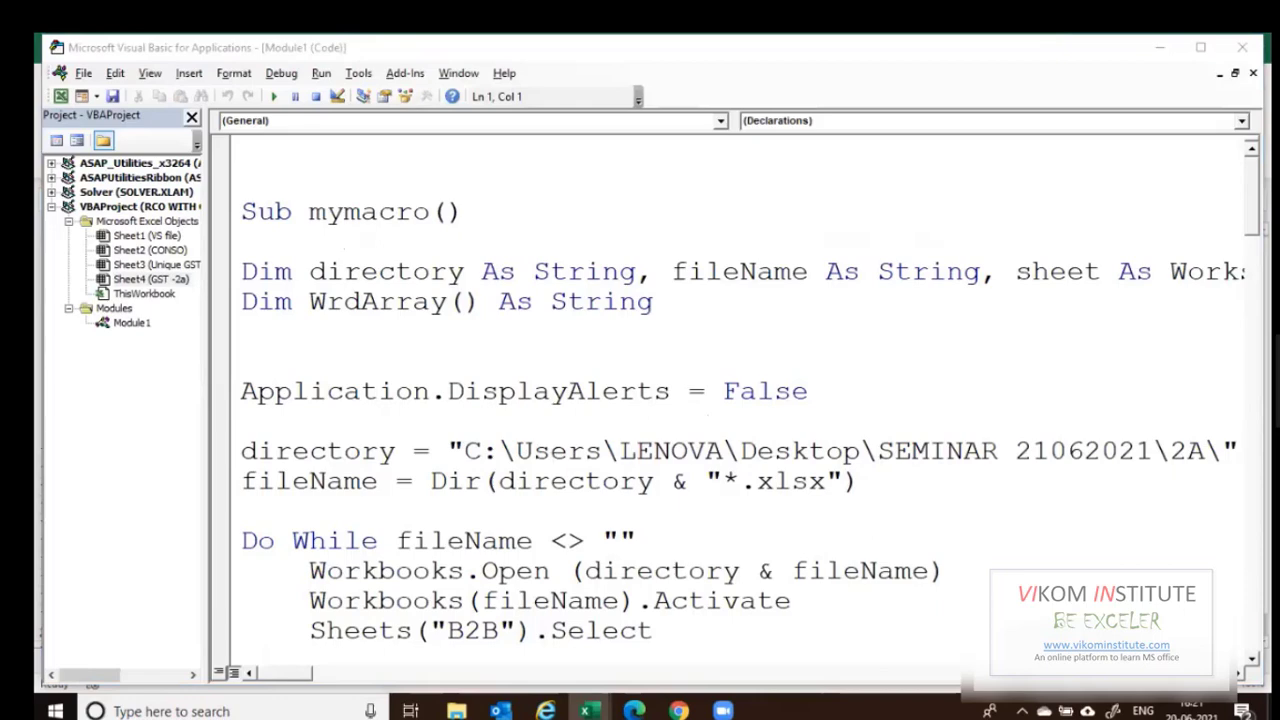
# Copy the 2A folder path and paste it over the old directory path in the macro.
pyautogui.click(1160, 48)
pyautogui.click(1167, 48)
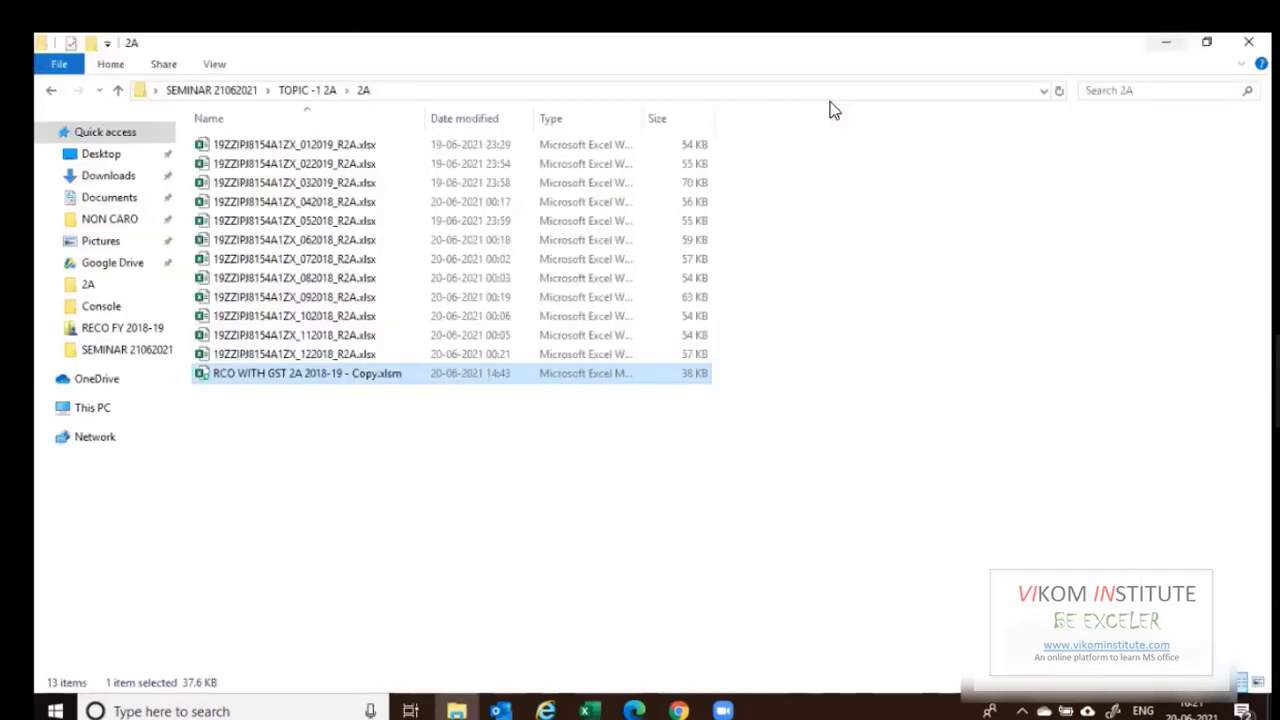
pyautogui.hotkey('alt', 'd')
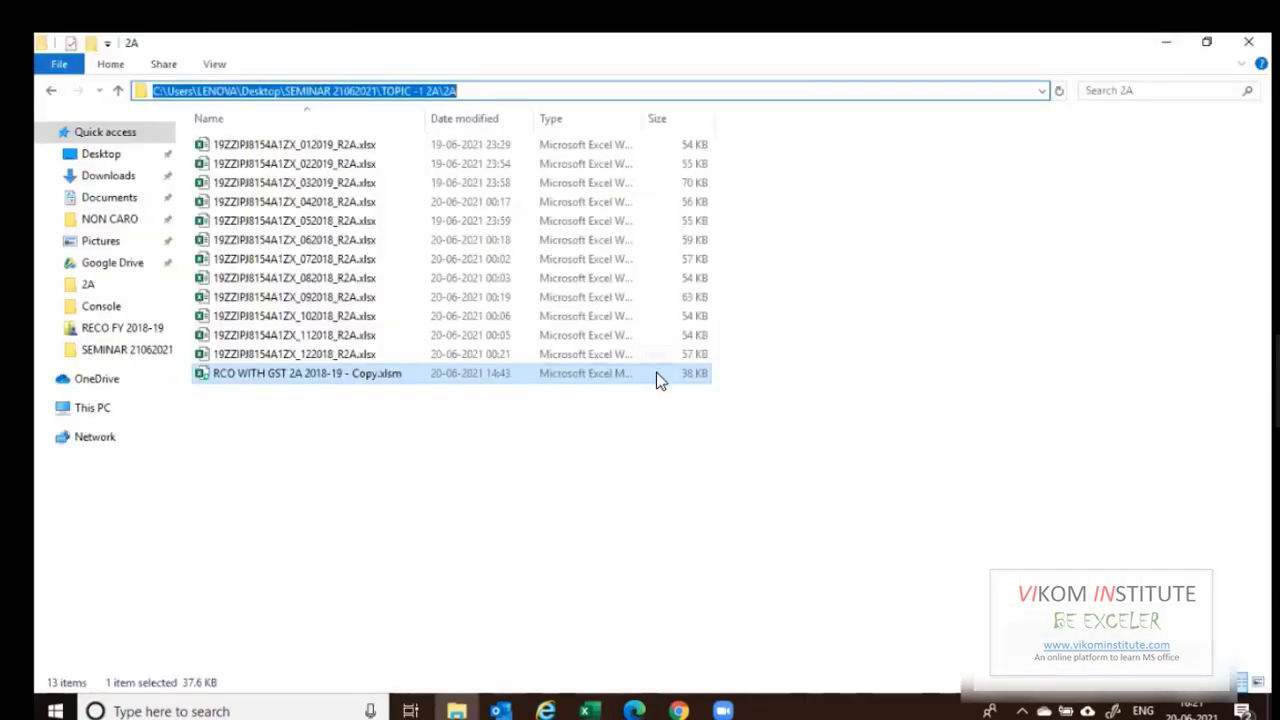
pyautogui.hotkey('alt', 'Tab')
pyautogui.moveTo(1205, 448); pyautogui.dragTo(464, 452)
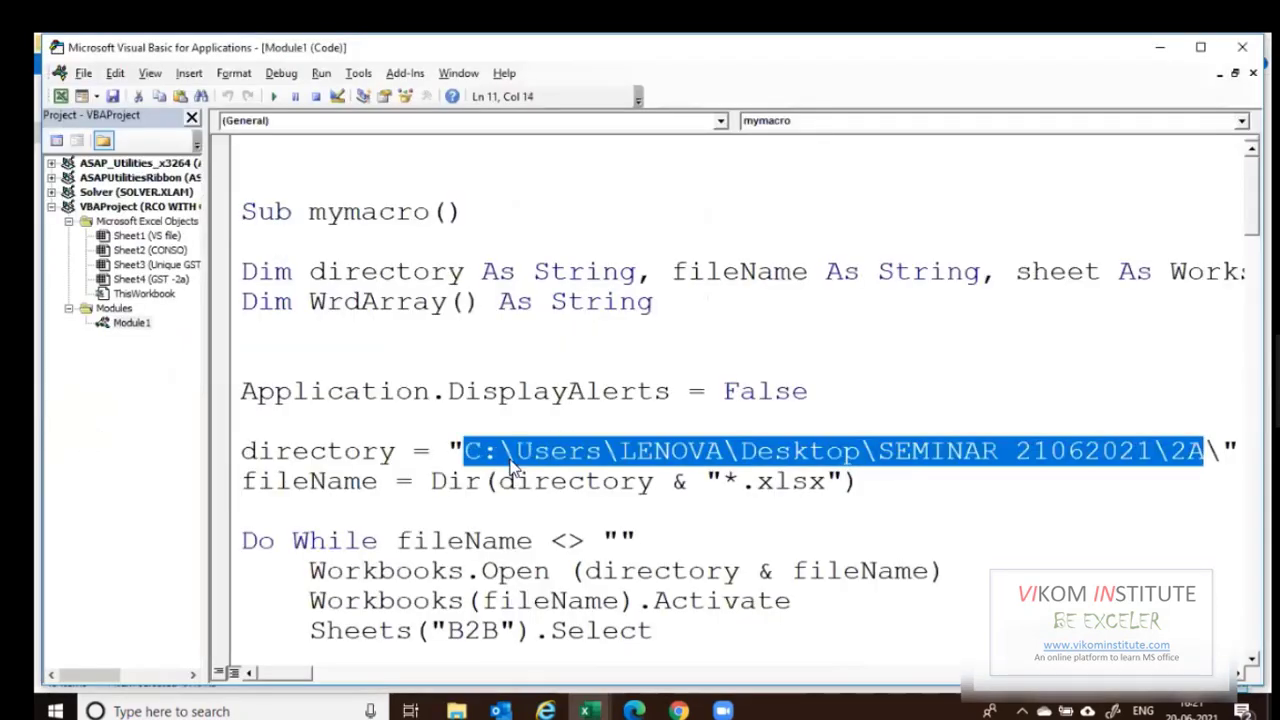
pyautogui.write('C:\\Users\\LENOVA\\Desktop\\SEMINAR 21062021\\TOPIC -1 2A\\2A')
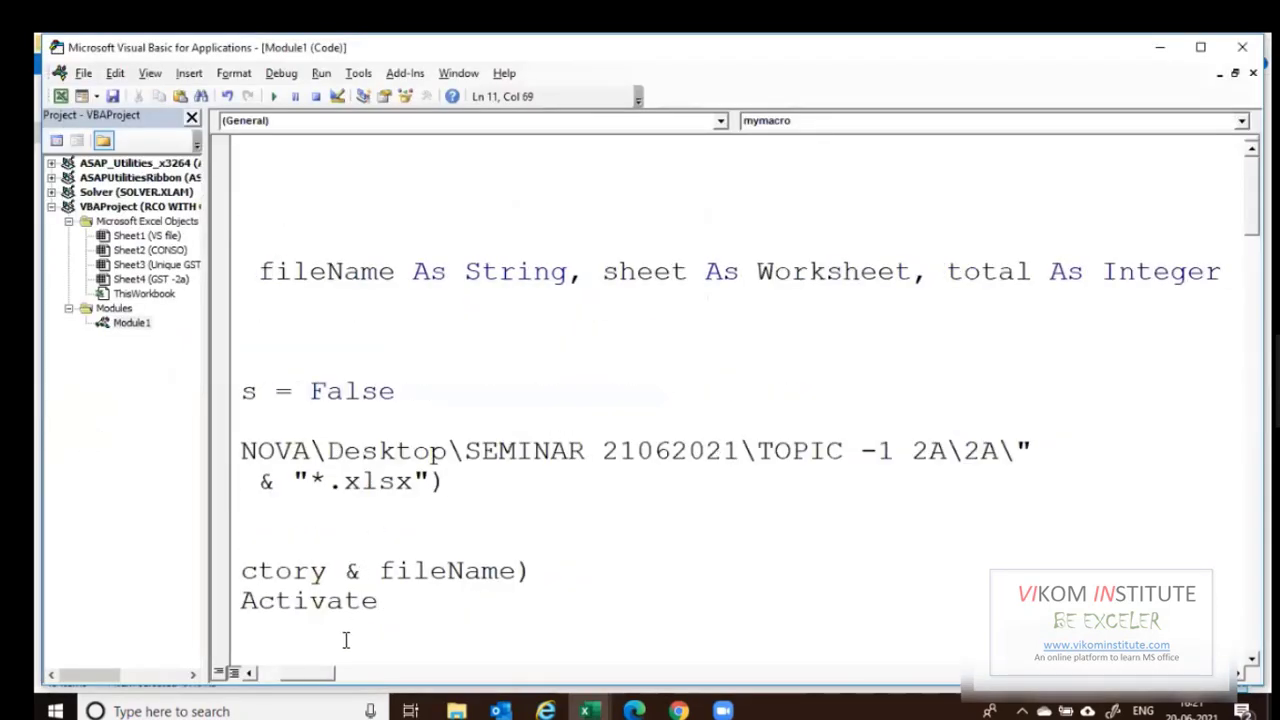
# Run mymacro for the B2B sheet, dismiss the 'Your Report is Ready' message, and return to Excel.
pyautogui.scroll(-4, 631, 303)
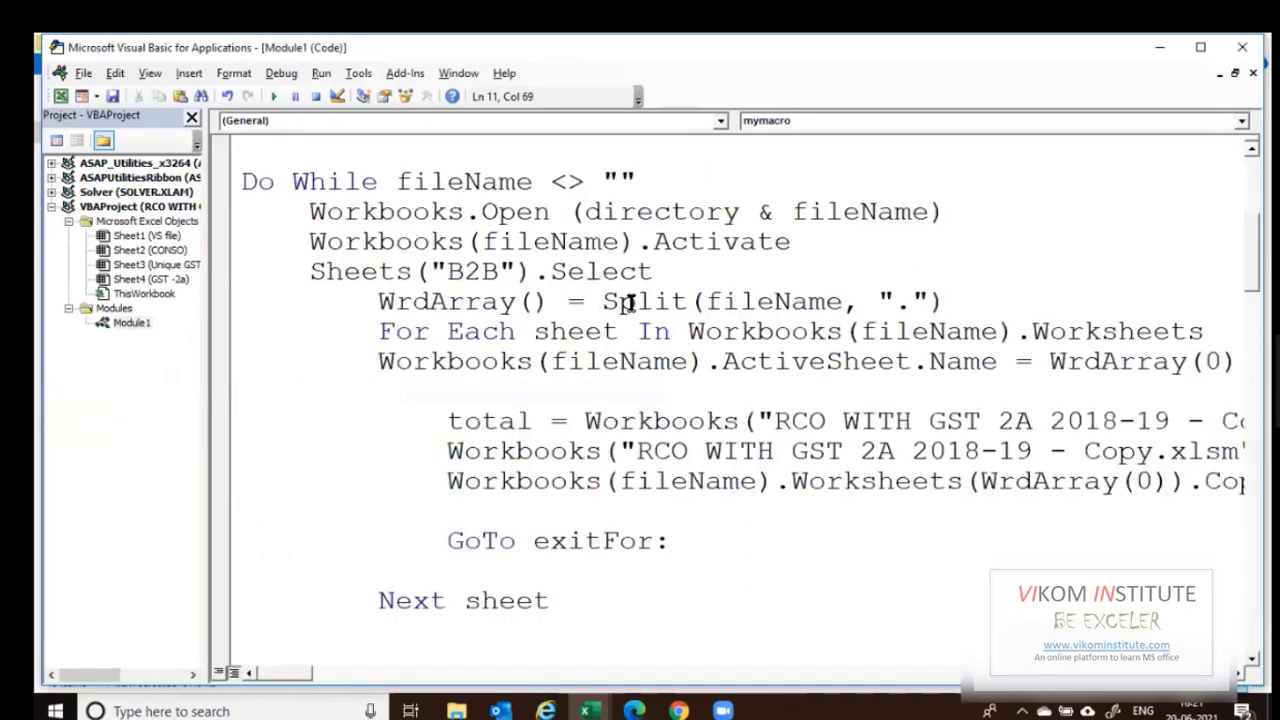
pyautogui.scroll(2, 509, 417)
pyautogui.doubleClick(457, 455)
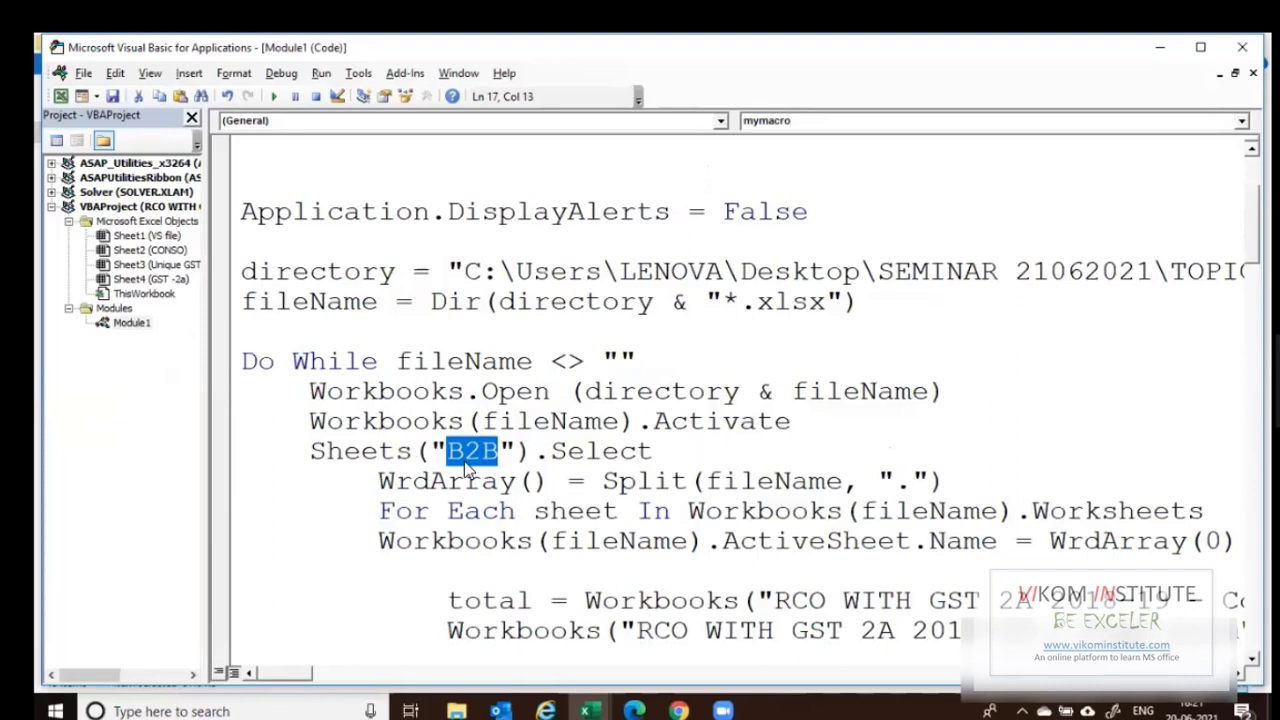
pyautogui.click(275, 97)
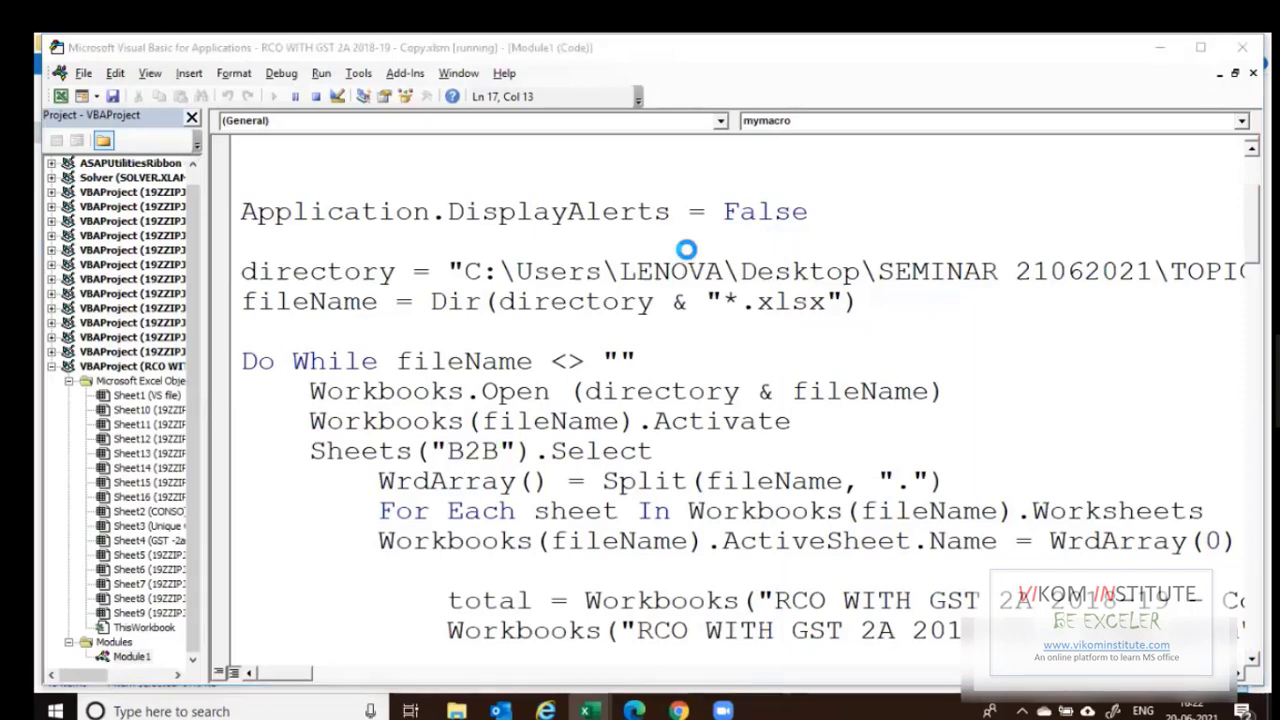
pyautogui.click(677, 430)
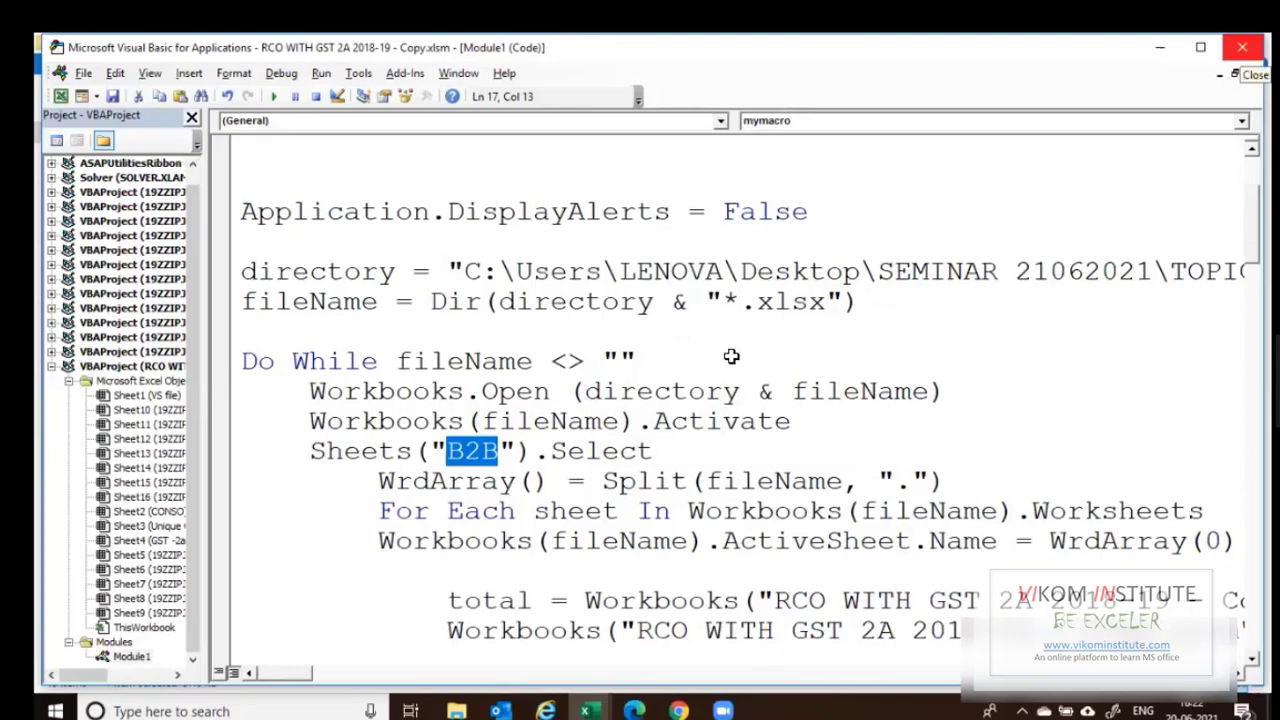
pyautogui.hotkey('alt', 'F11')
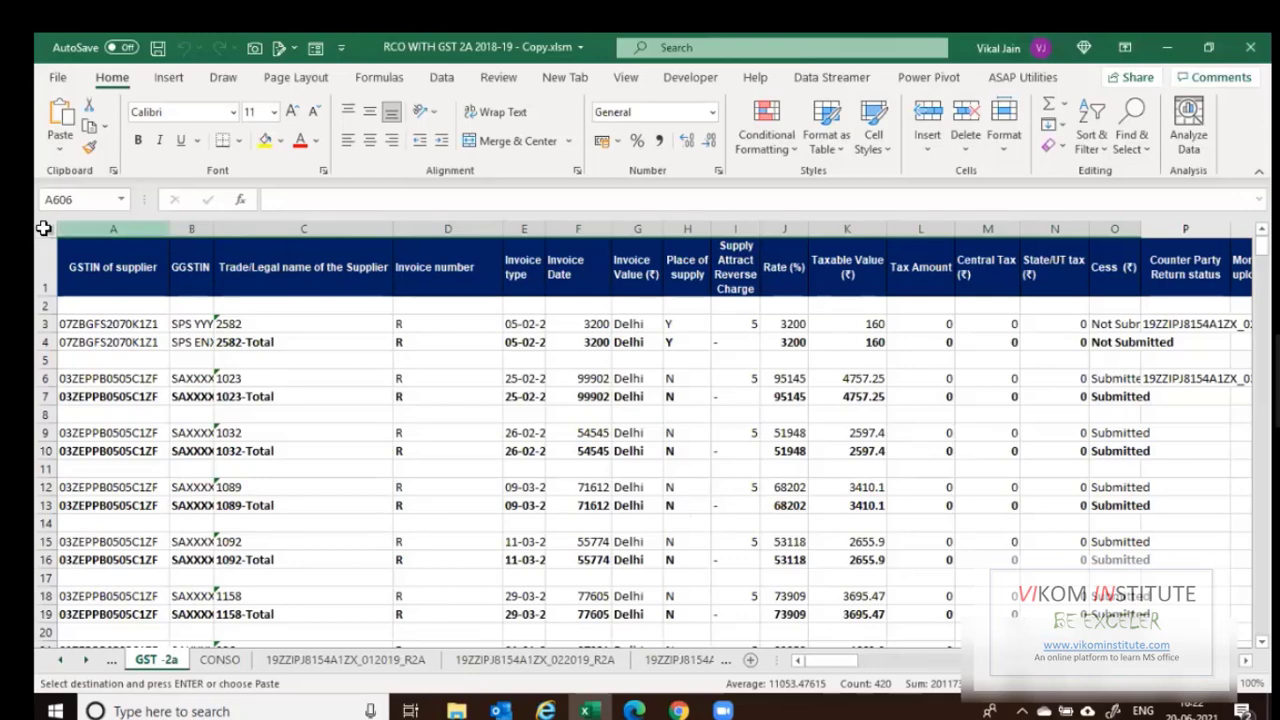
# Inspect the combined GST -2a rows and the source file names listed in column P.
pyautogui.click(46, 229)
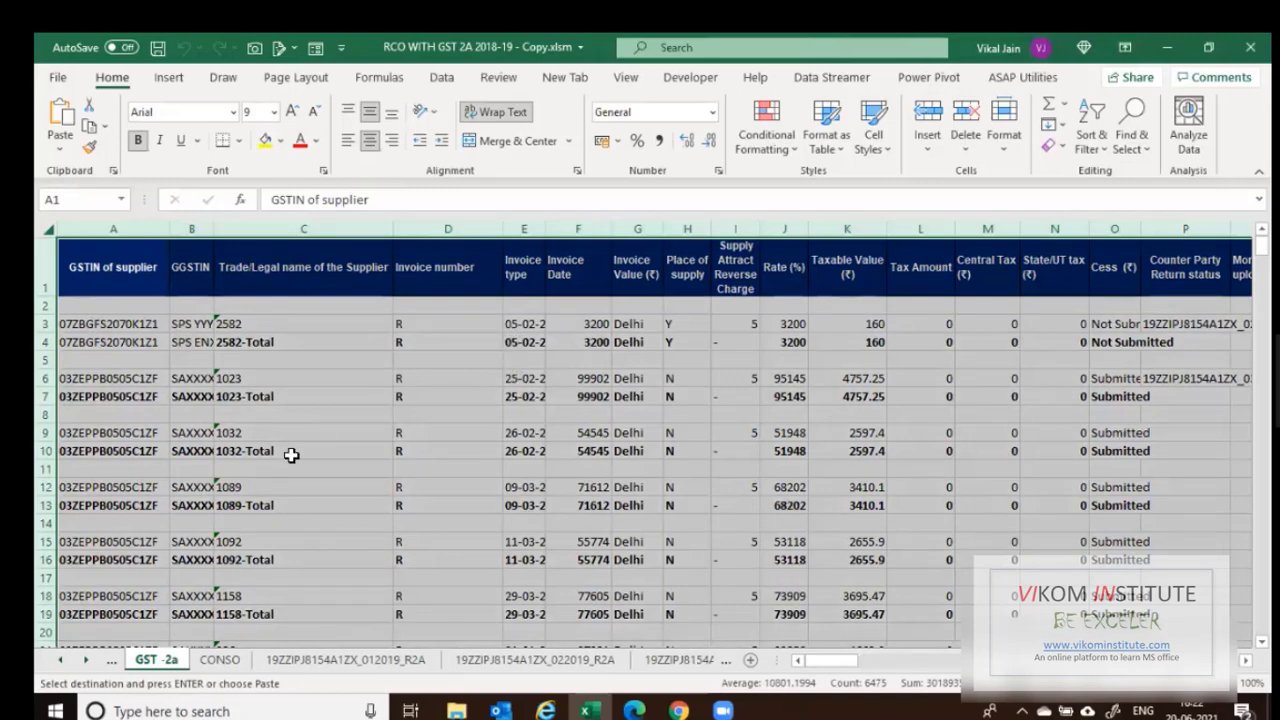
pyautogui.click(81, 340)
pyautogui.press('Right')
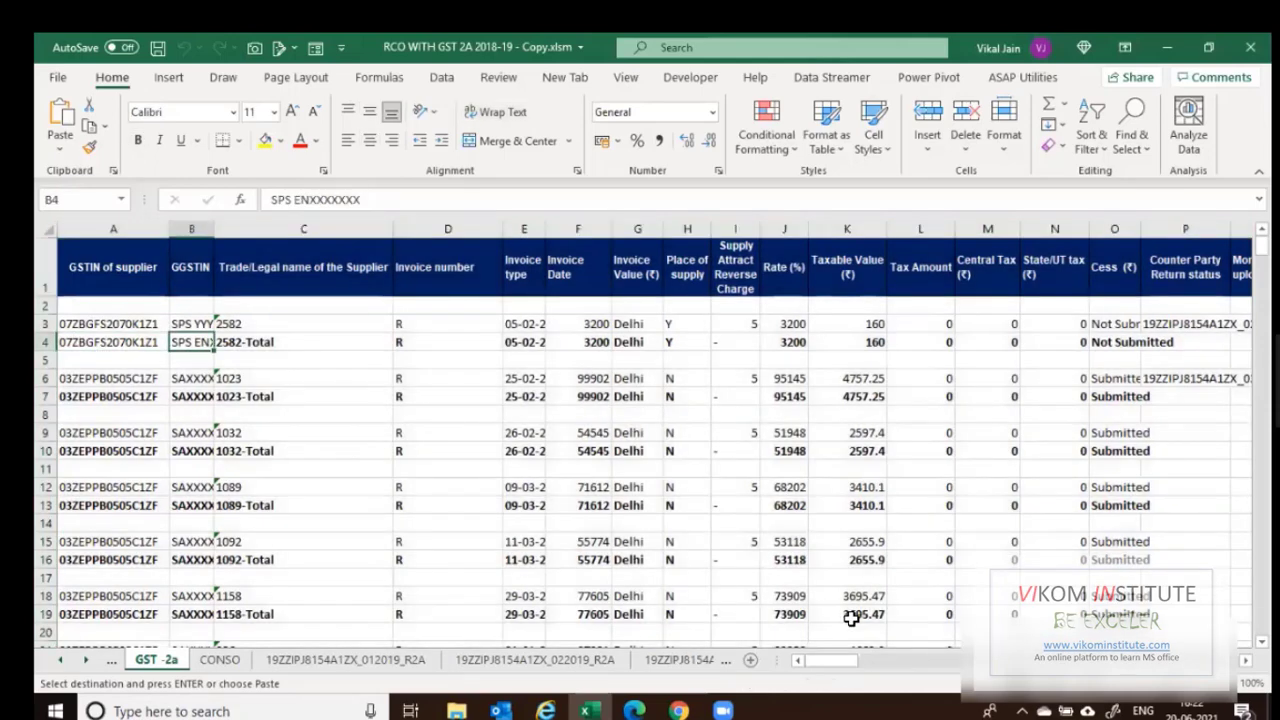
pyautogui.hotkey('ctrl', 'Right')
pyautogui.press('Right')
pyautogui.press('Right')
pyautogui.press('Right')
pyautogui.press('Right')
pyautogui.press('Right')
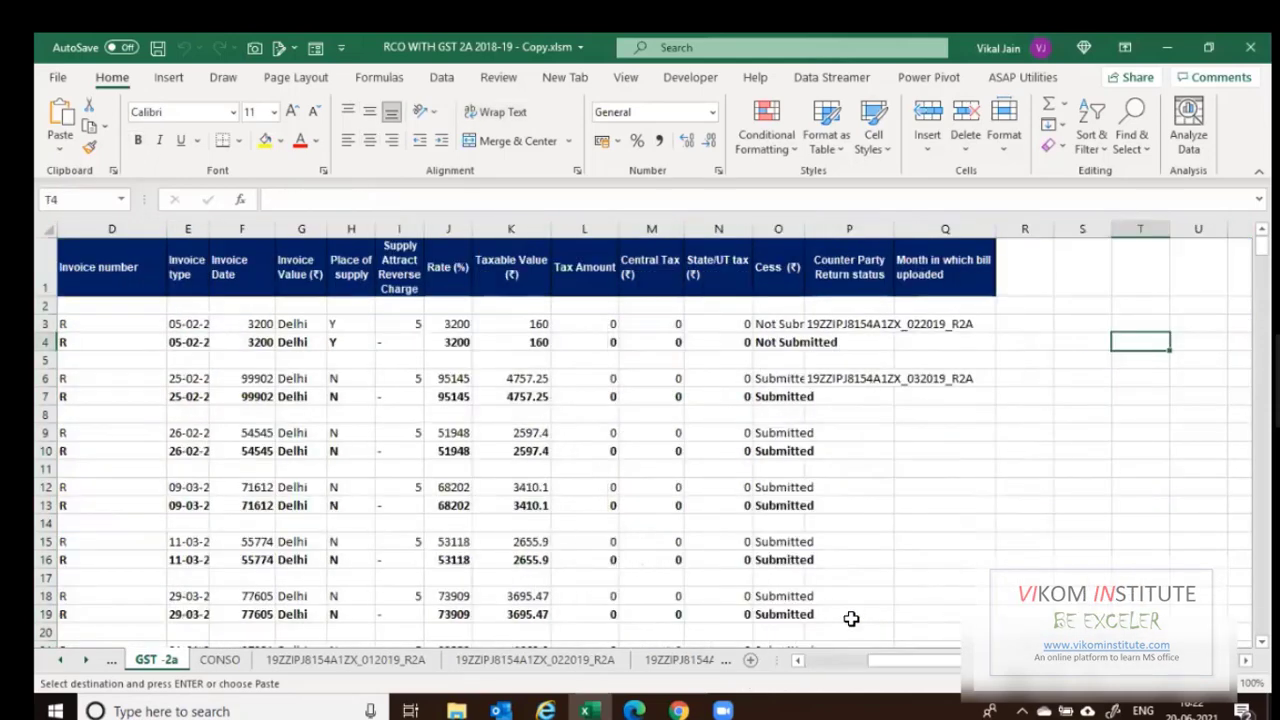
pyautogui.click(843, 322)
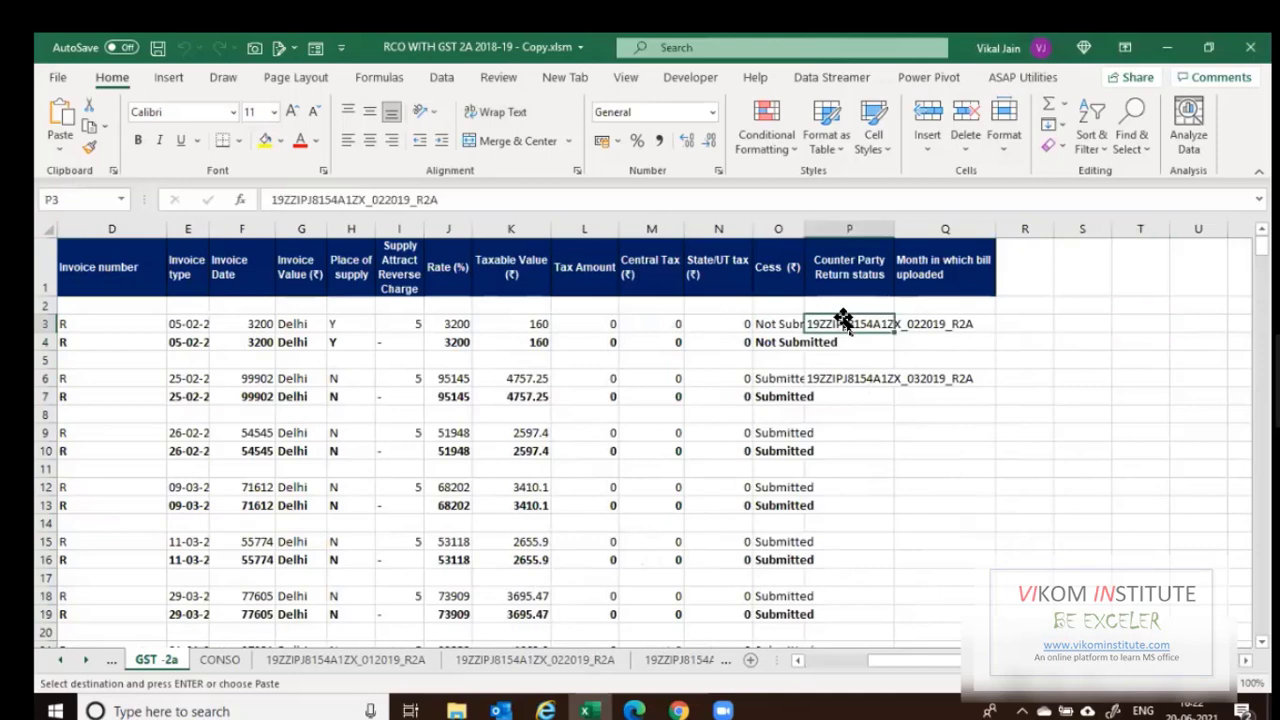
pyautogui.click(833, 378)
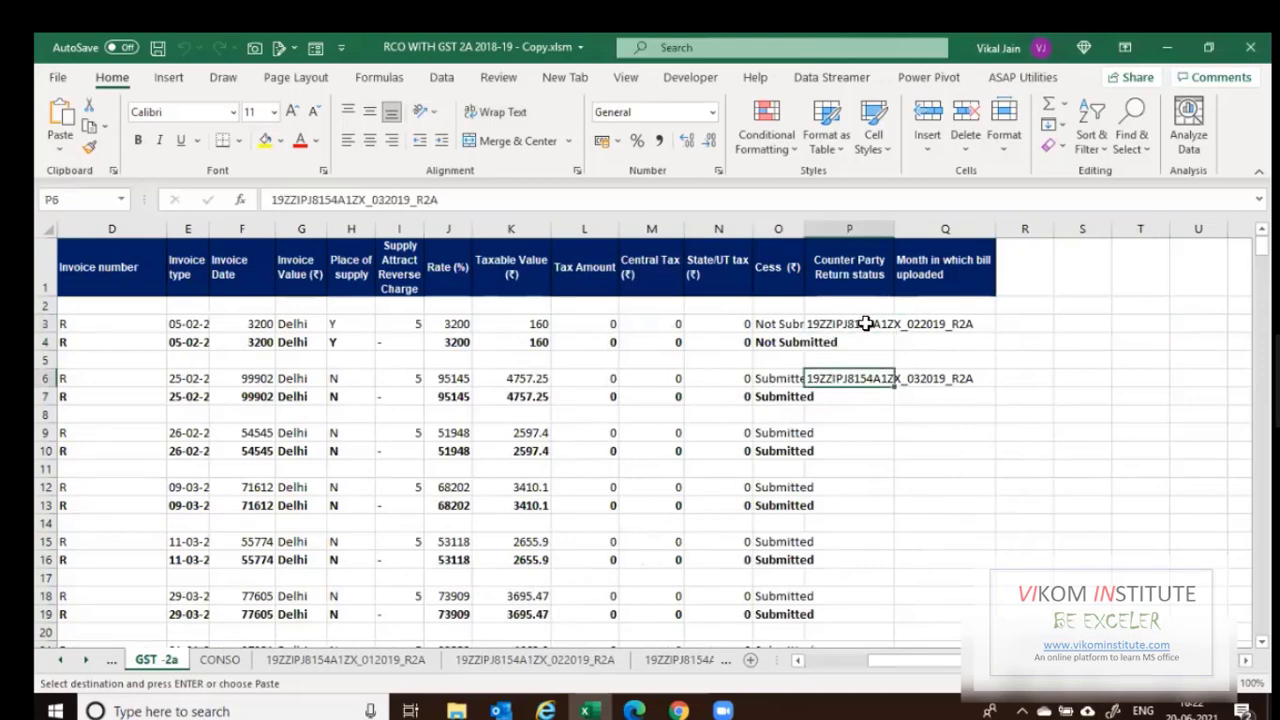
pyautogui.click(897, 325)
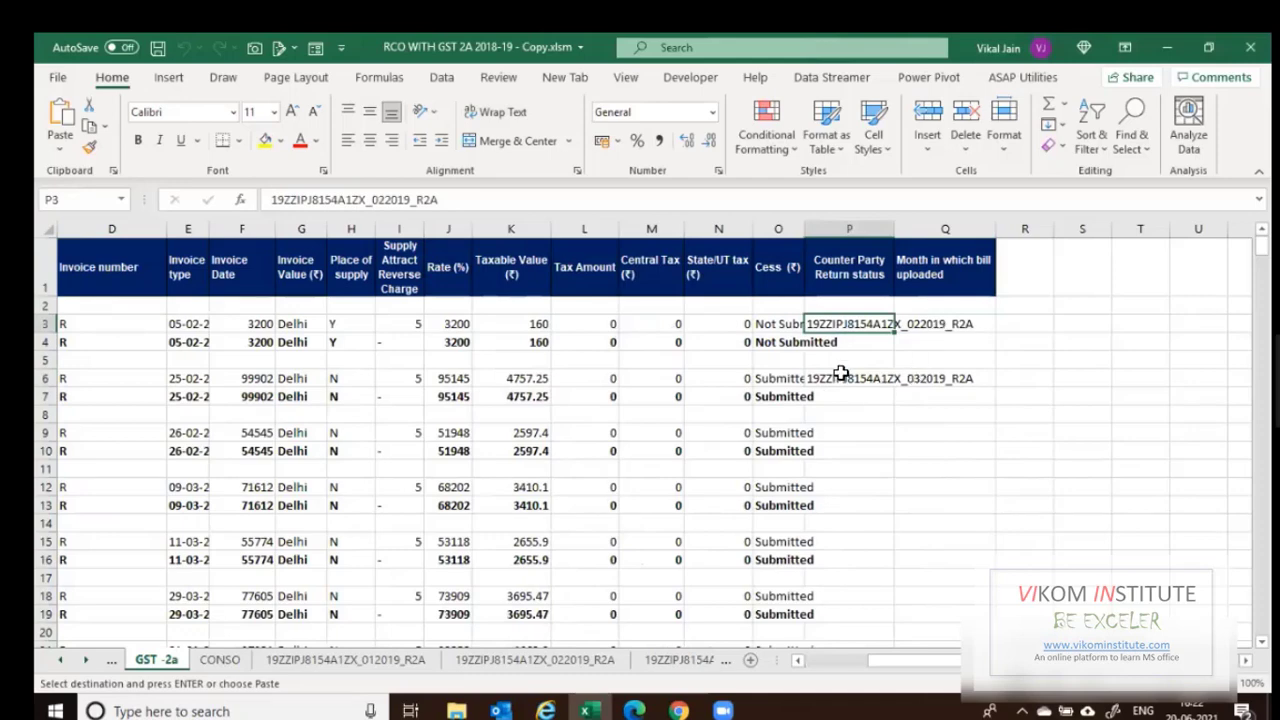
pyautogui.hotkey('ctrl', 'Down')
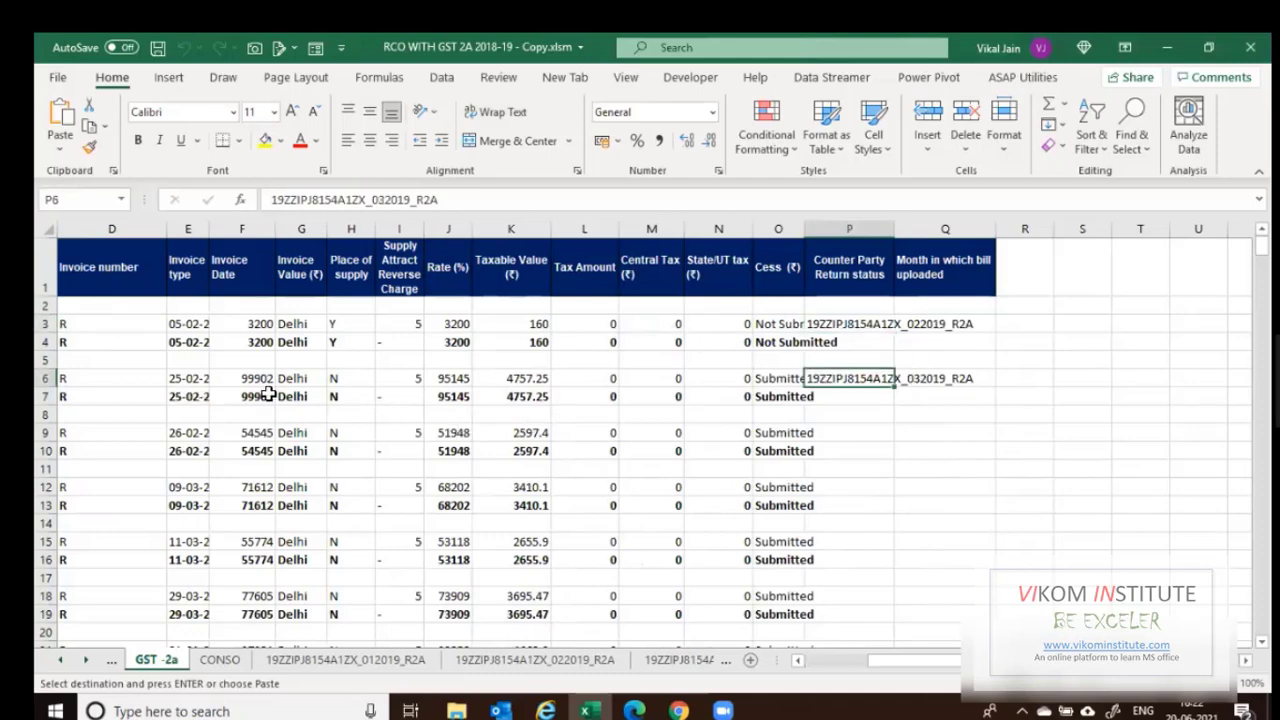
pyautogui.hscroll(-3, 283, 414)
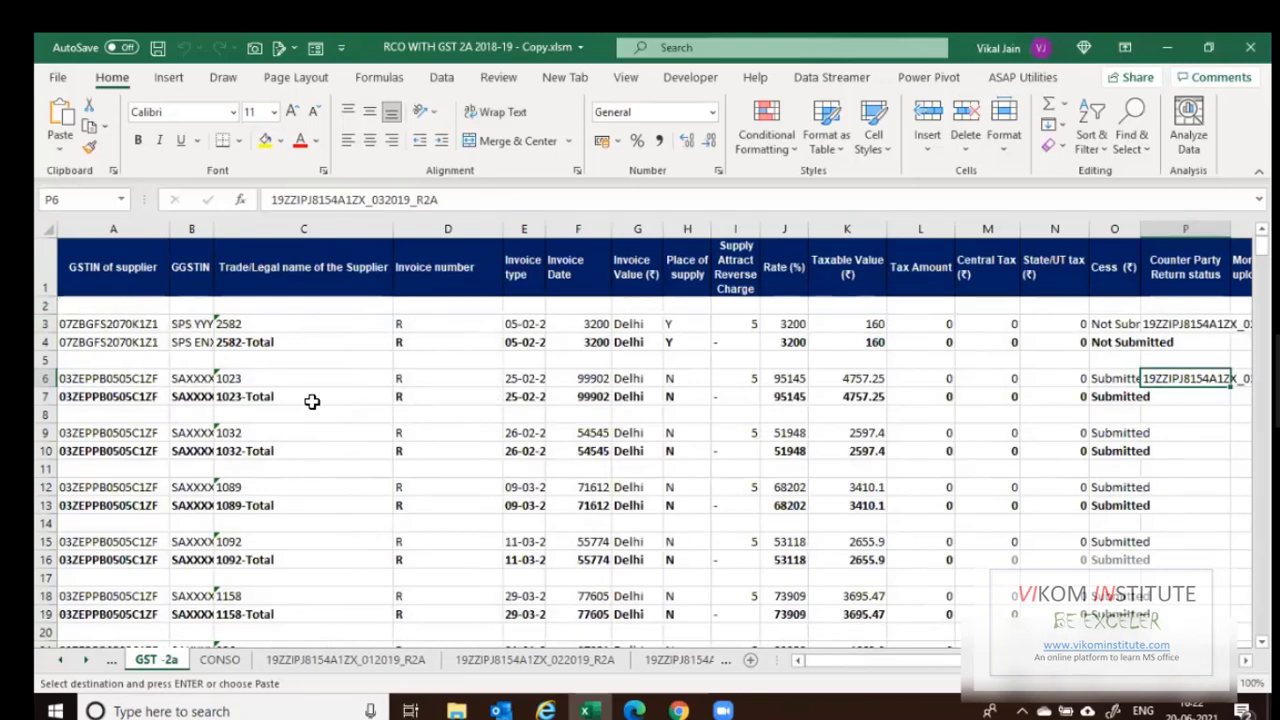
# Add filter buttons across the header row of the GST -2a data.
pyautogui.hotkey('ctrl', 'Home')
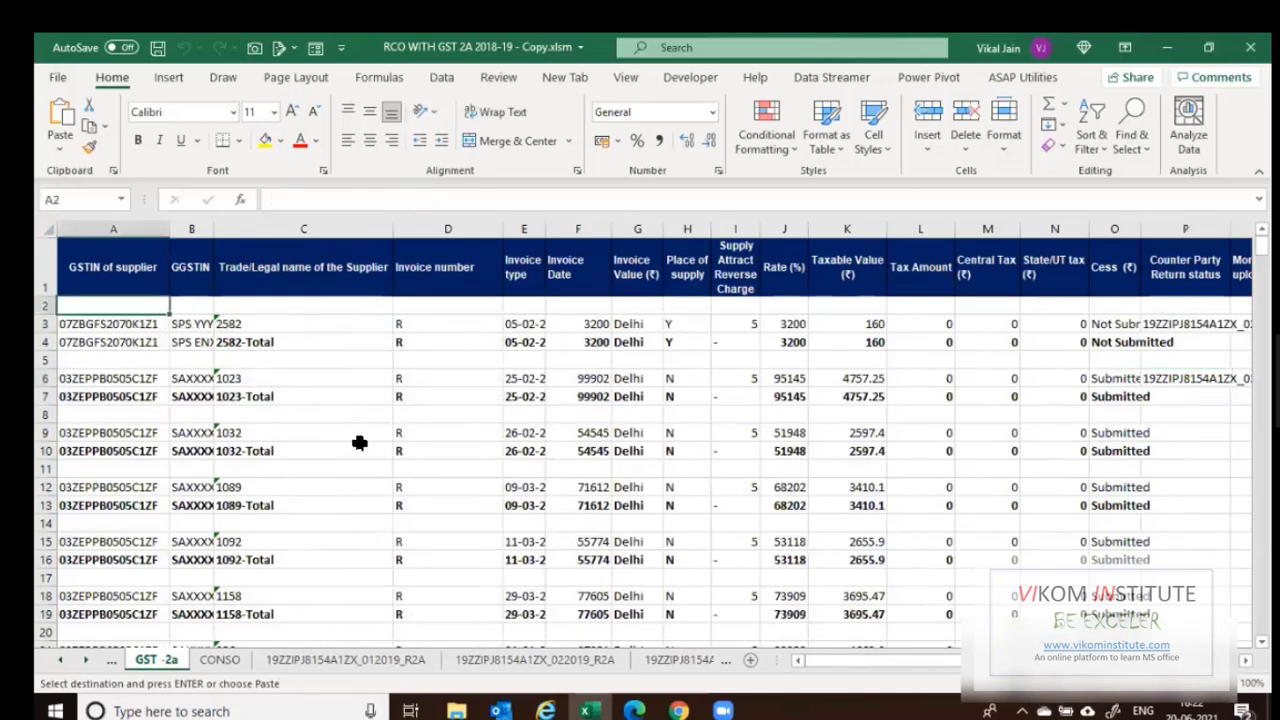
pyautogui.hotkey('ctrl', 'shift', 'End')
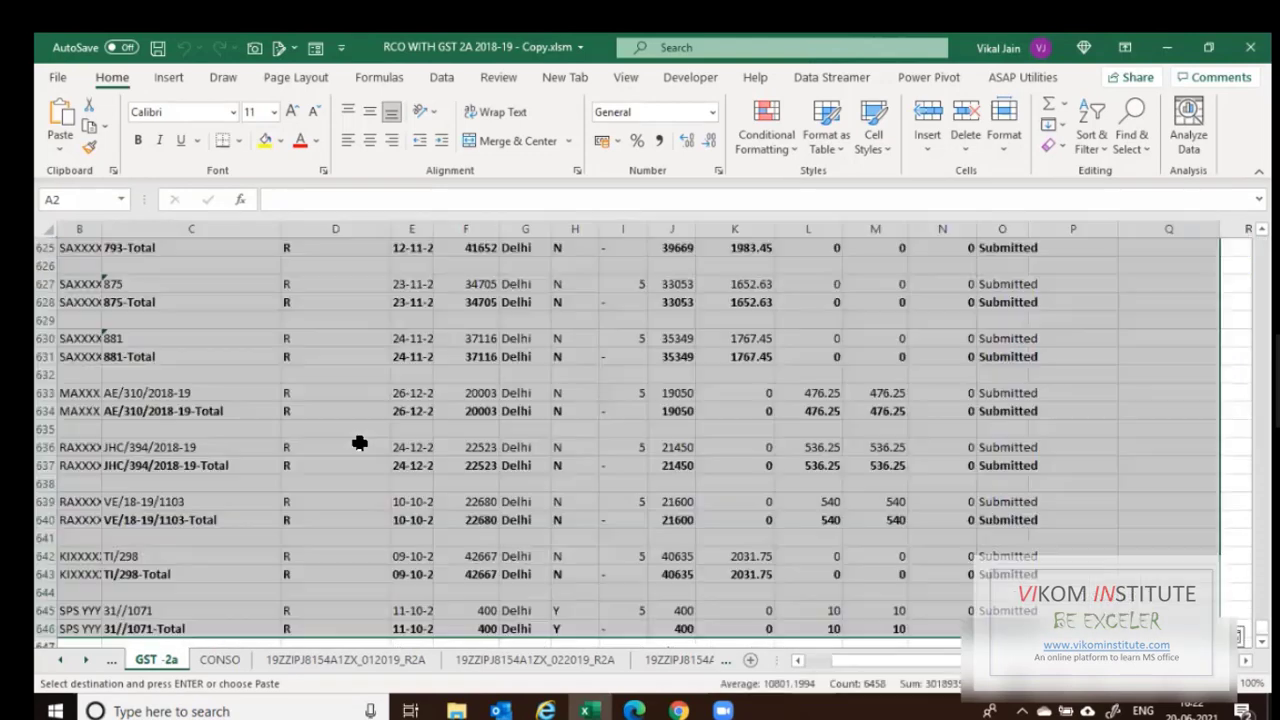
pyautogui.press('Return')
pyautogui.hotkey('ctrl', 'Home')
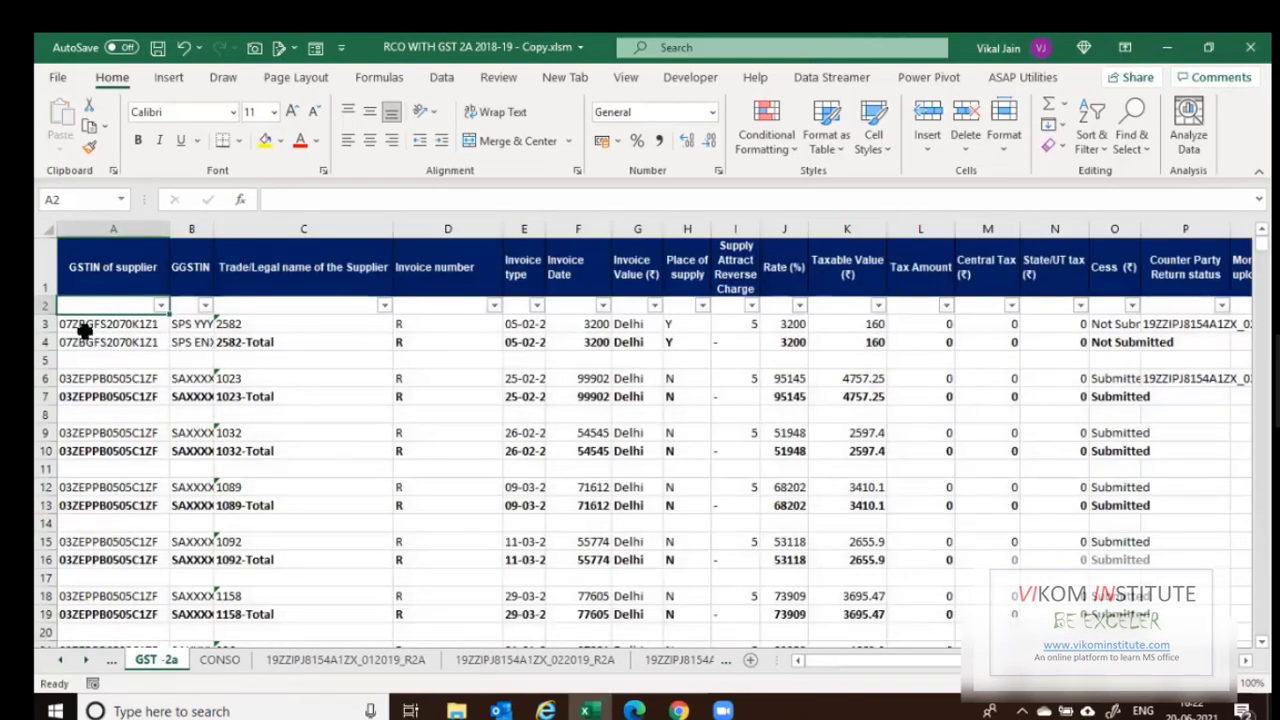
# Filter the GSTIN column A to show only the blank rows.
pyautogui.press('Down')
pyautogui.press('Down')
pyautogui.press('Down')
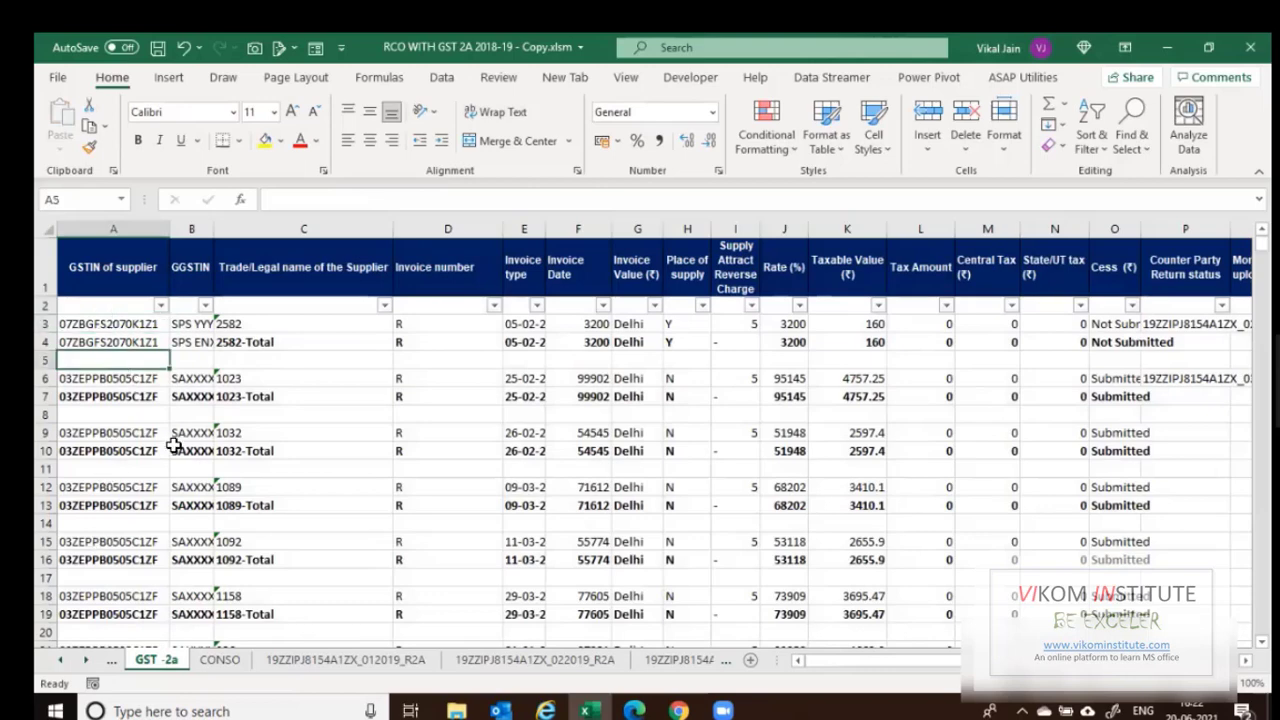
pyautogui.scroll(-1, 178, 378)
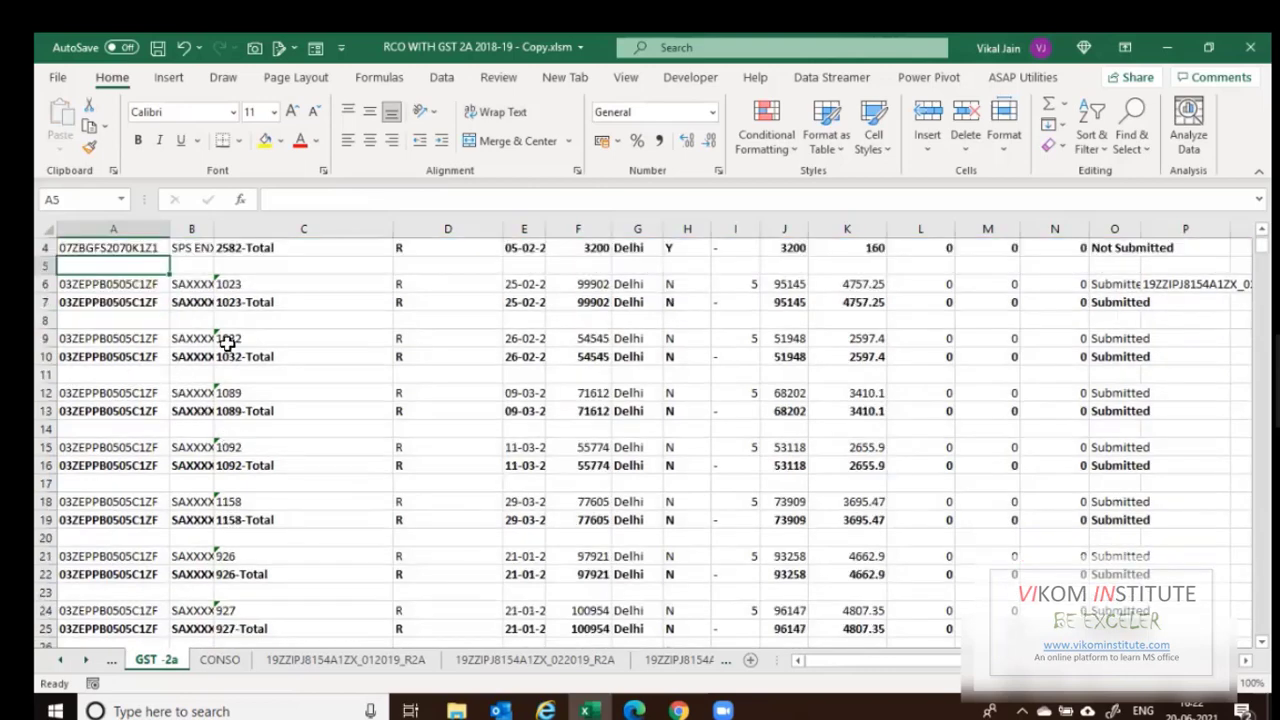
pyautogui.scroll(1, 220, 340)
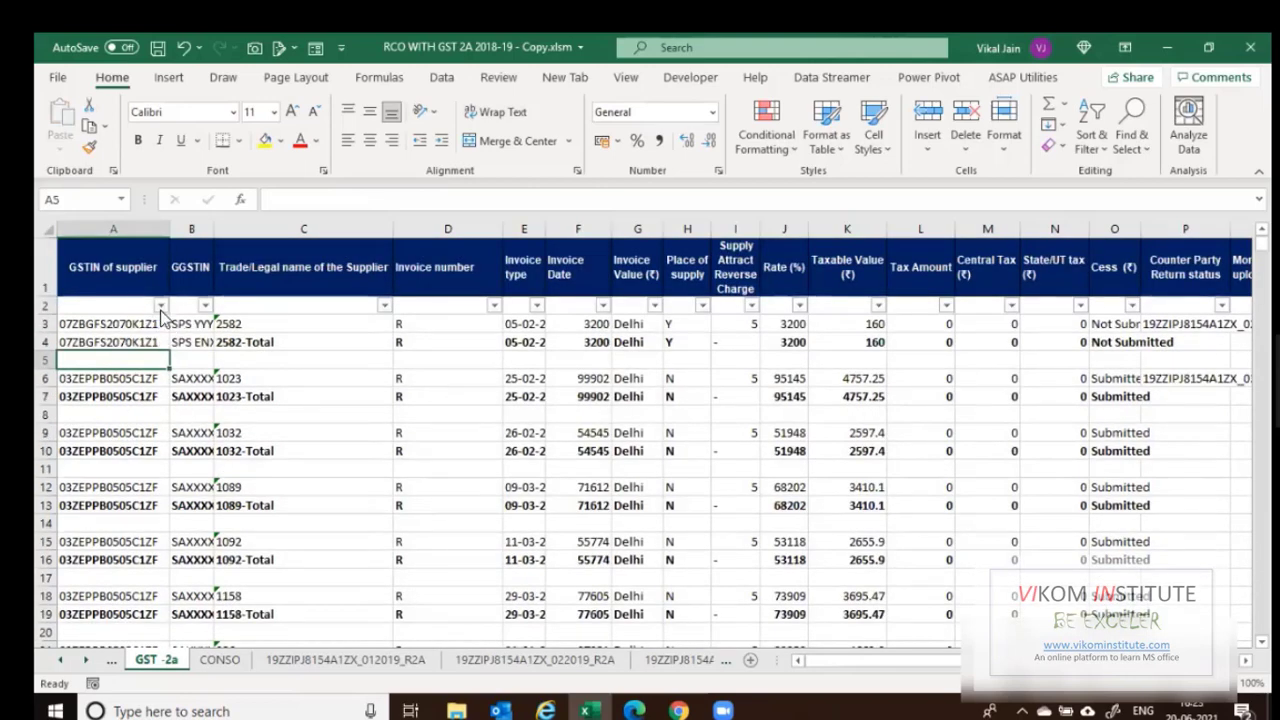
pyautogui.click(223, 497)
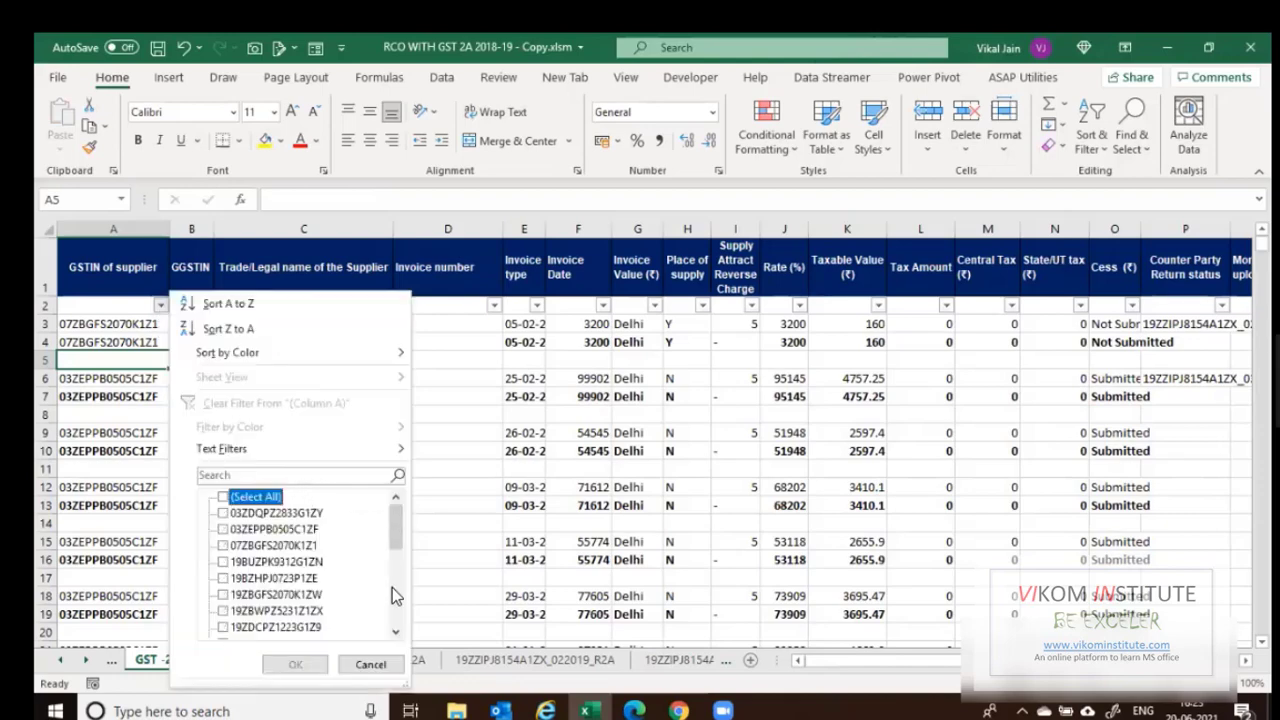
pyautogui.click(270, 625)
pyautogui.click(295, 664)
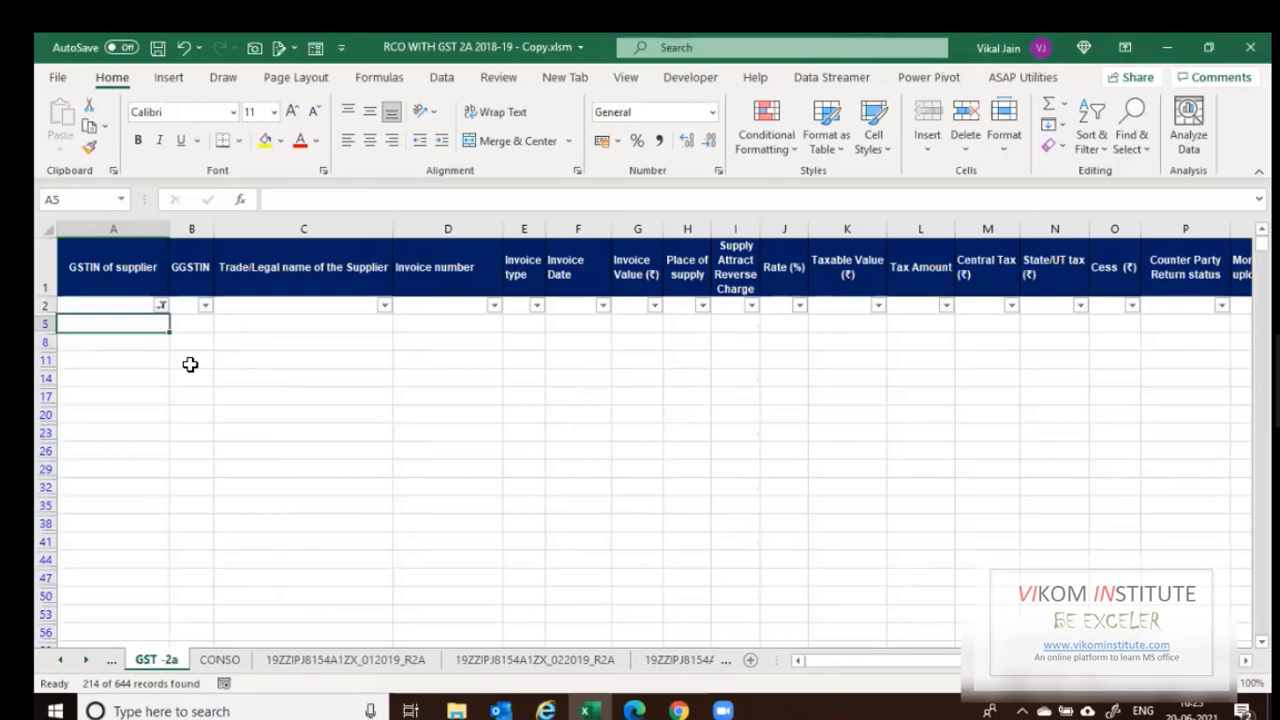
pyautogui.scroll(-2, 85, 377)
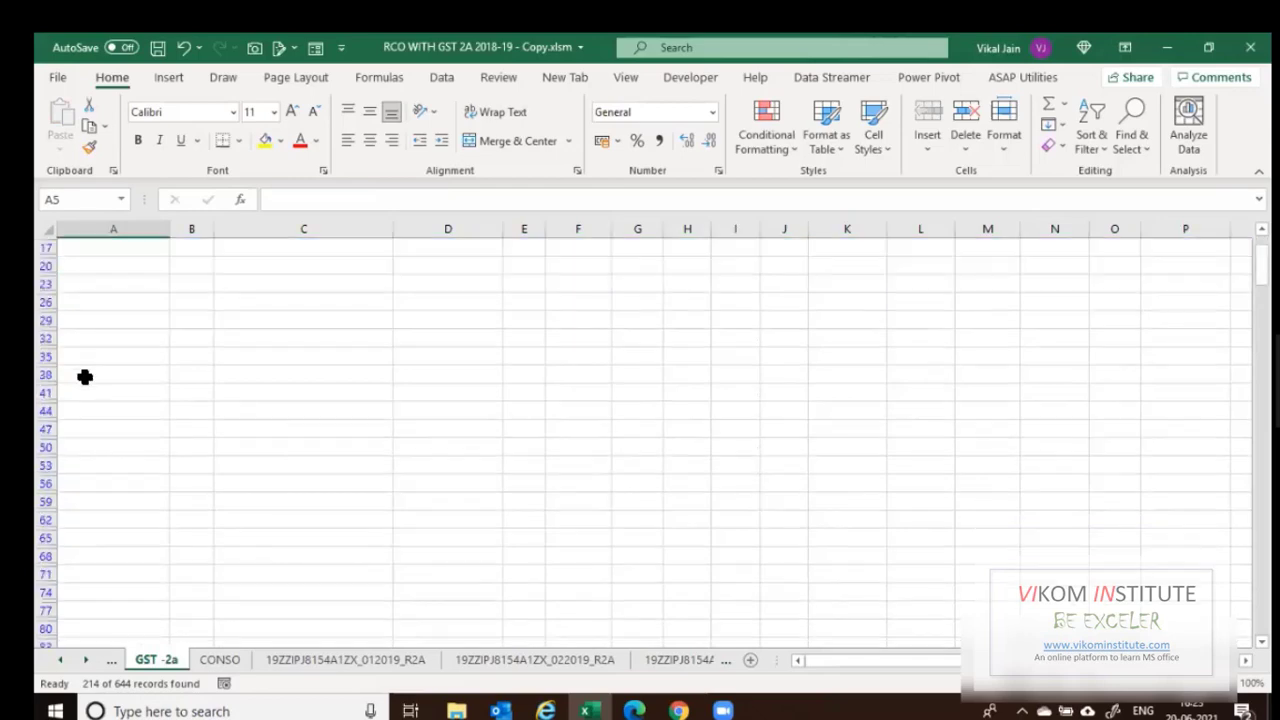
pyautogui.scroll(-4, 85, 377)
pyautogui.scroll(-4, 85, 377)
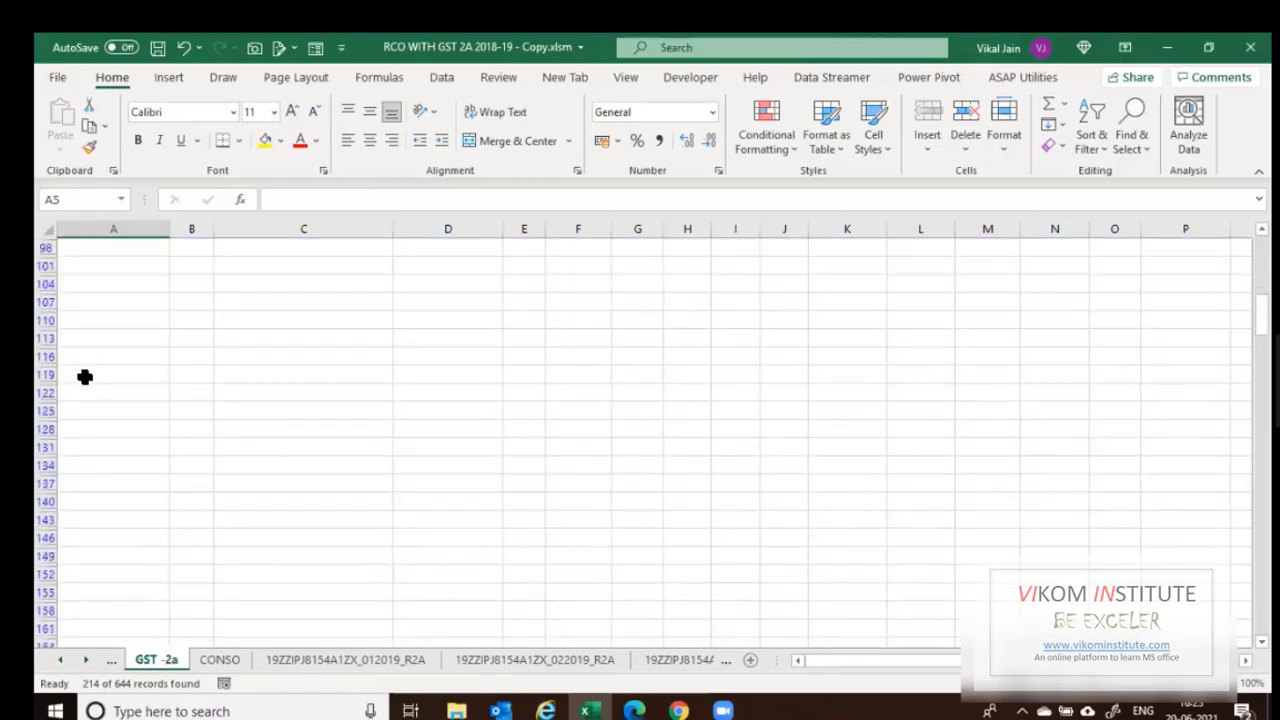
pyautogui.scroll(-5, 85, 377)
pyautogui.scroll(-5, 85, 377)
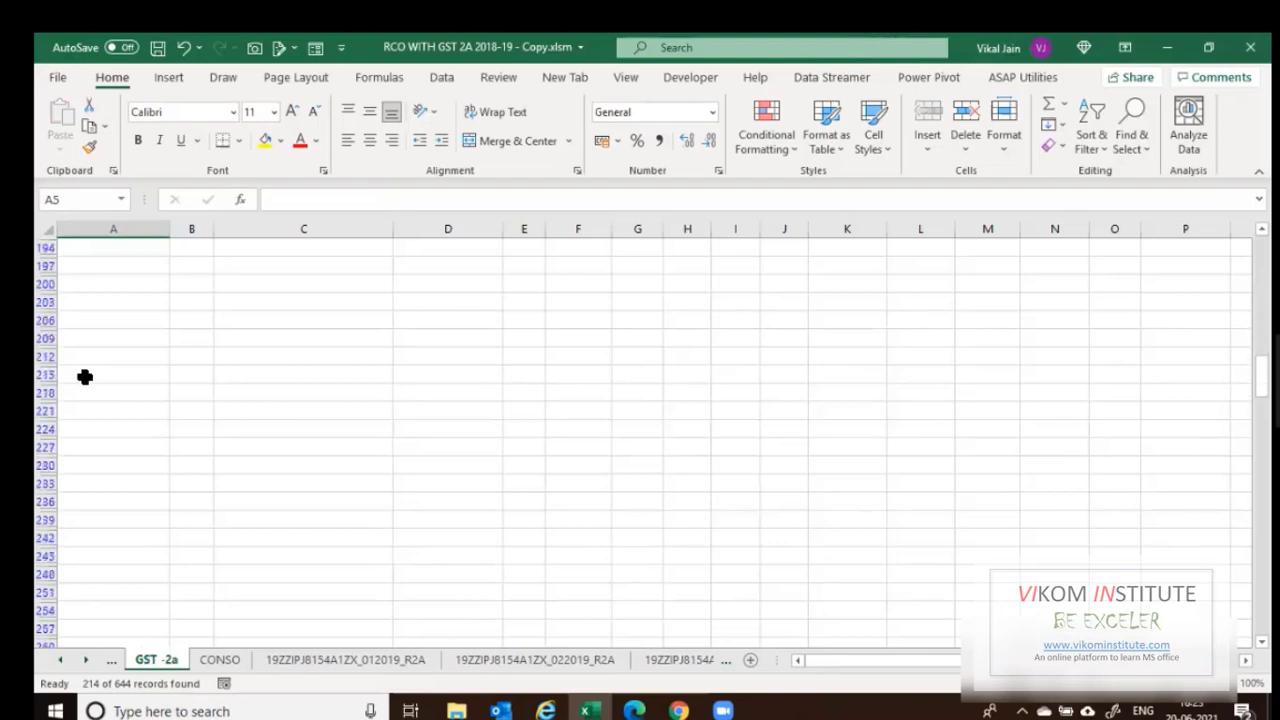
pyautogui.scroll(-6, 66, 394)
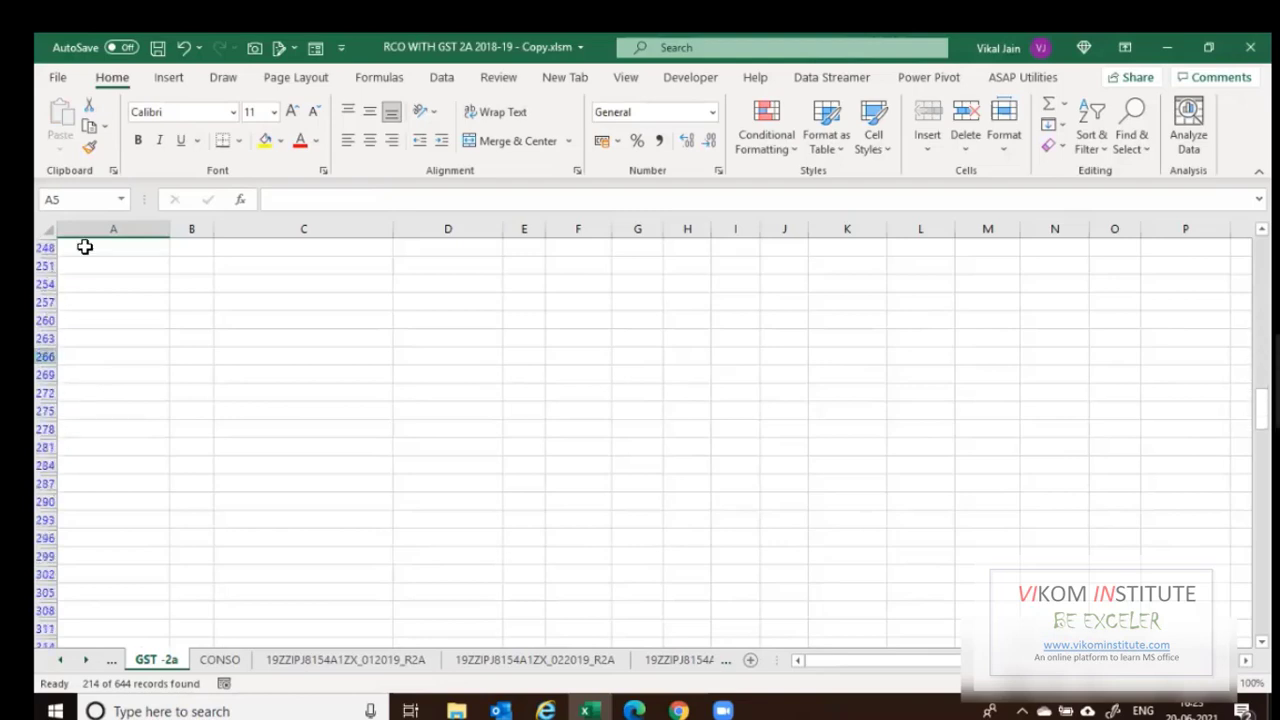
pyautogui.scroll(-1, 89, 451)
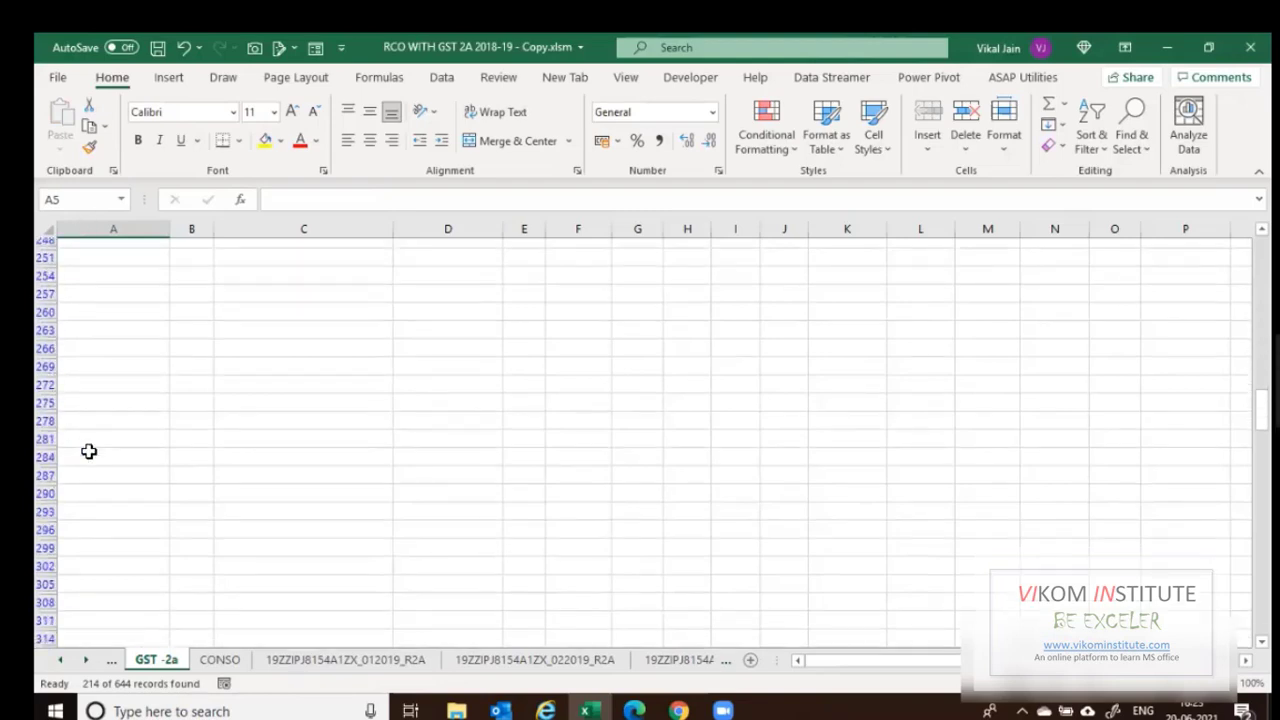
pyautogui.scroll(-15, 89, 451)
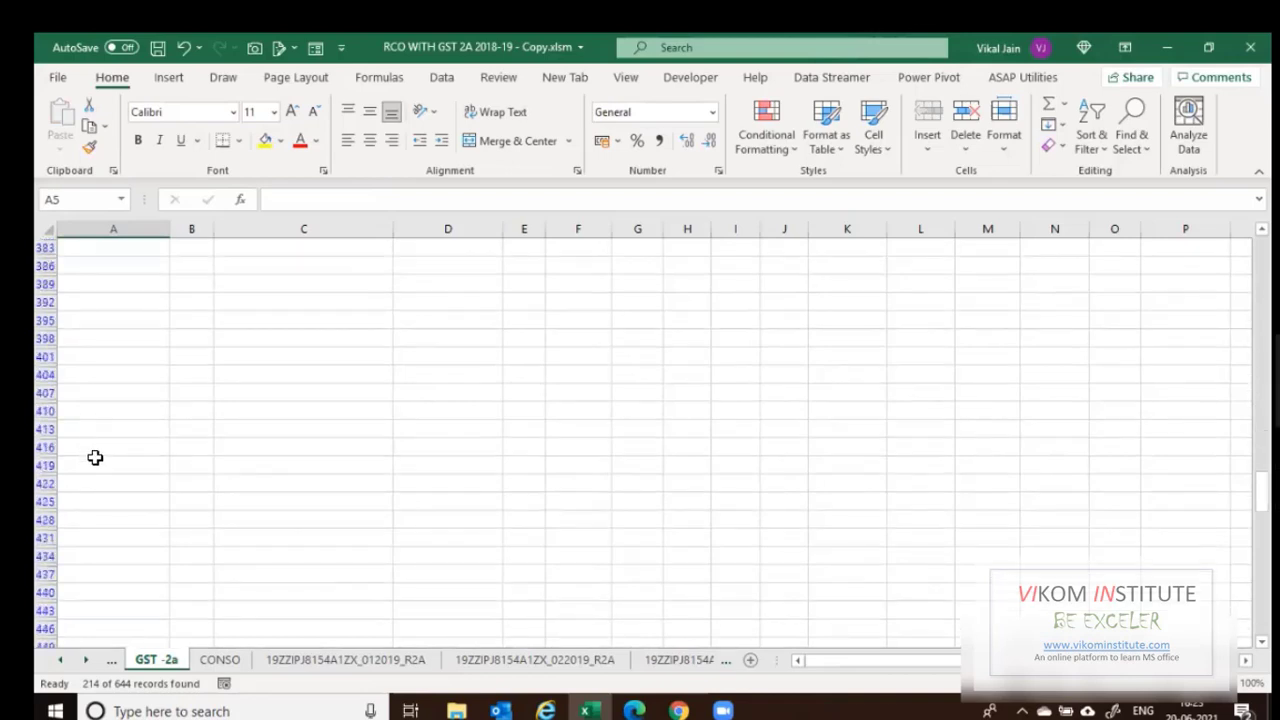
pyautogui.scroll(-9, 95, 457)
# Delete the visible blank rows, then clear the GSTIN filter.
pyautogui.click(95, 457)
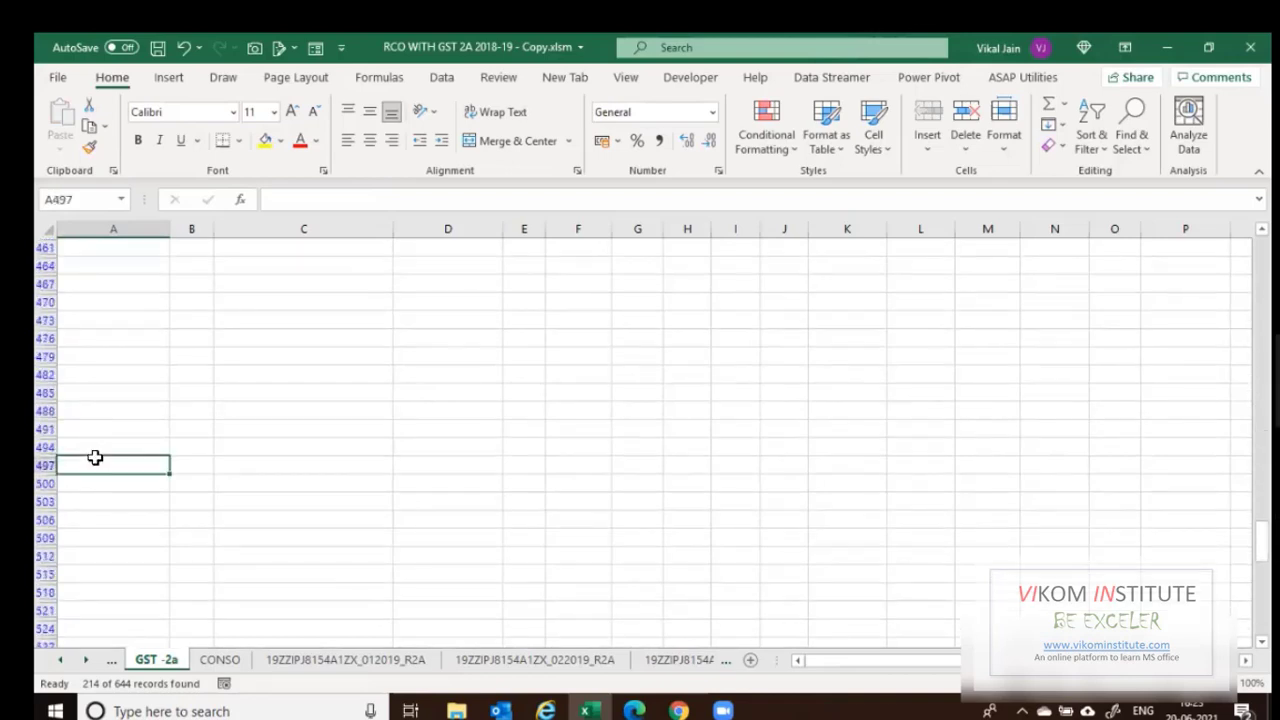
pyautogui.hotkey('ctrl', 'Down')
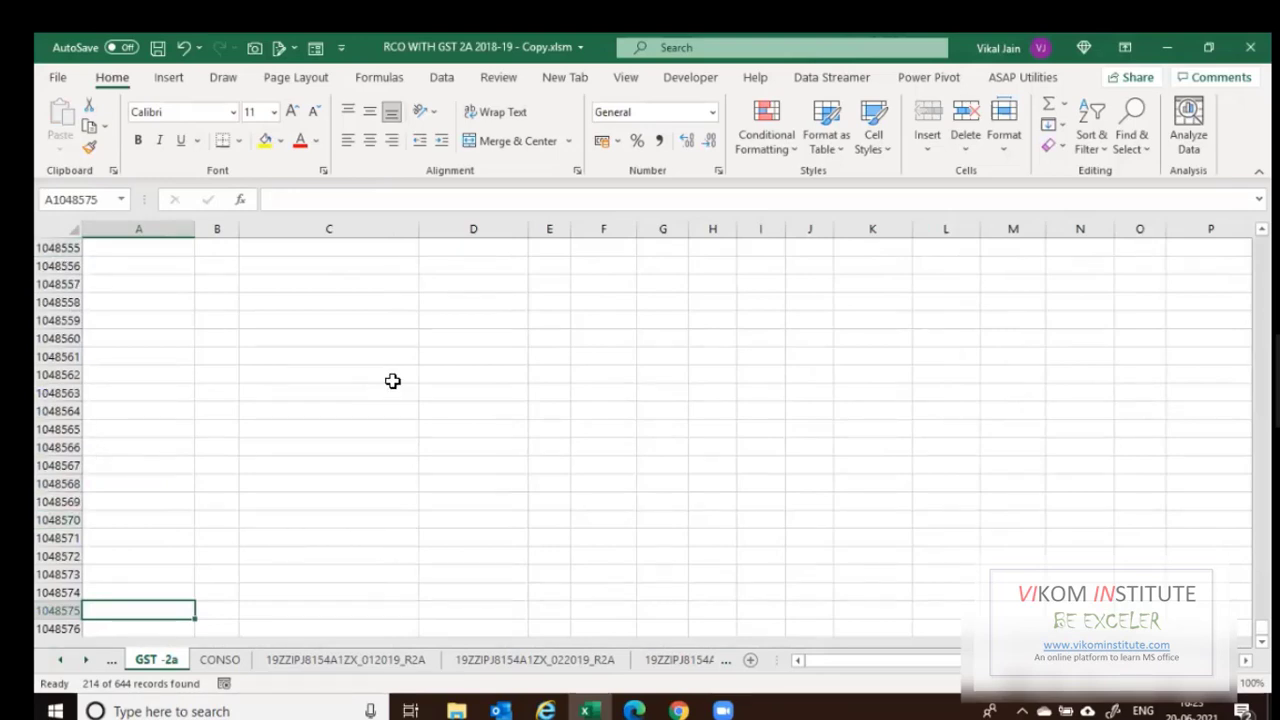
pyautogui.hotkey('ctrl', 'Up')
pyautogui.hotkey('shift', 'Down')
pyautogui.hotkey('shift', 'Down')
pyautogui.hotkey('shift', 'Down')
pyautogui.hotkey('shift', 'Down')
pyautogui.hotkey('shift', 'Down')
pyautogui.hotkey('shift', 'Down')
pyautogui.hotkey('shift', 'Down')
pyautogui.hotkey('shift', 'Down')
pyautogui.hotkey('shift', 'Down')
pyautogui.hotkey('shift', 'Down')
pyautogui.hotkey('shift', 'Down')
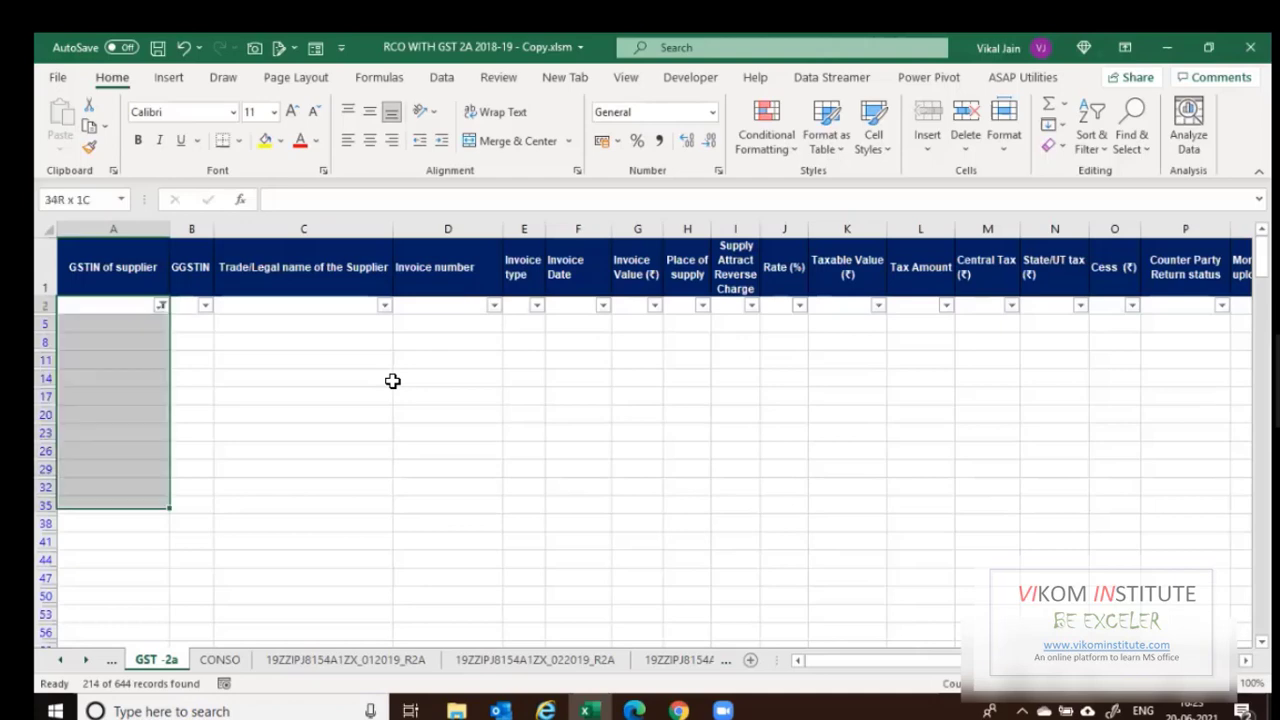
pyautogui.hotkey('shift', 'Down')
pyautogui.hotkey('shift', 'Down')
pyautogui.hotkey('shift', 'Down')
pyautogui.press('End')
pyautogui.hotkey('ctrl', 'shift', 'End')
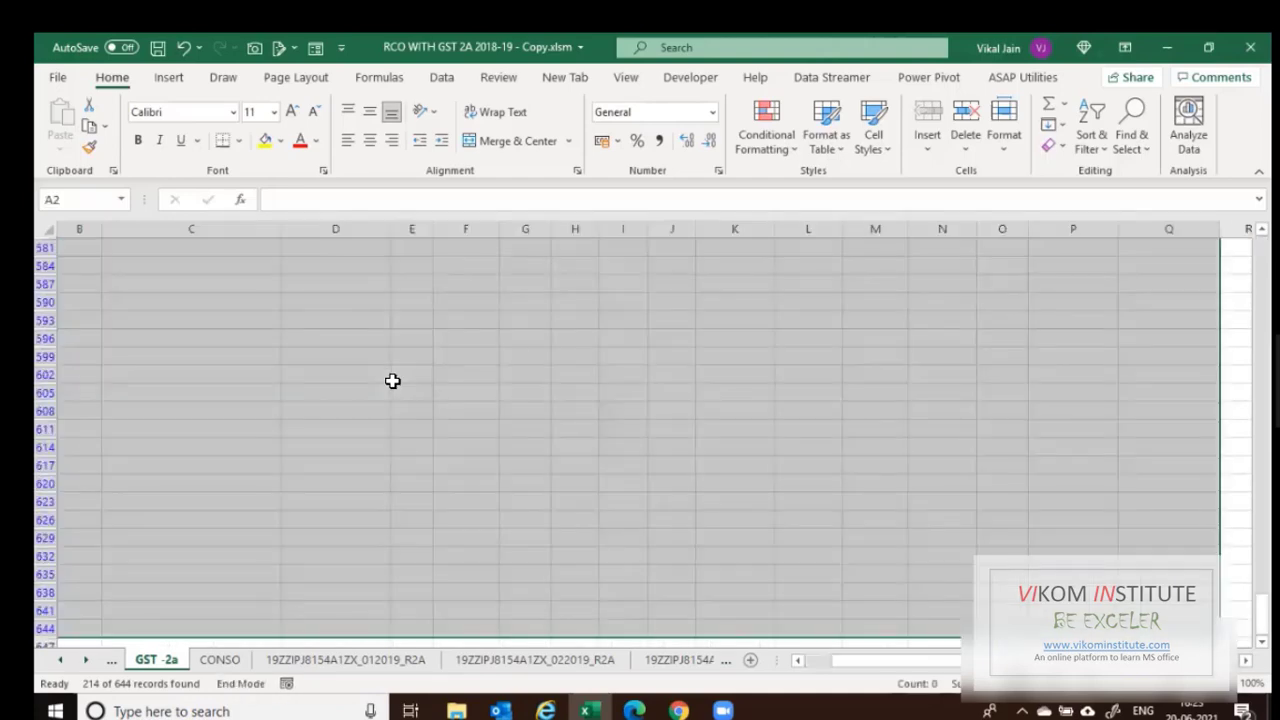
pyautogui.scroll(-1, 104, 494)
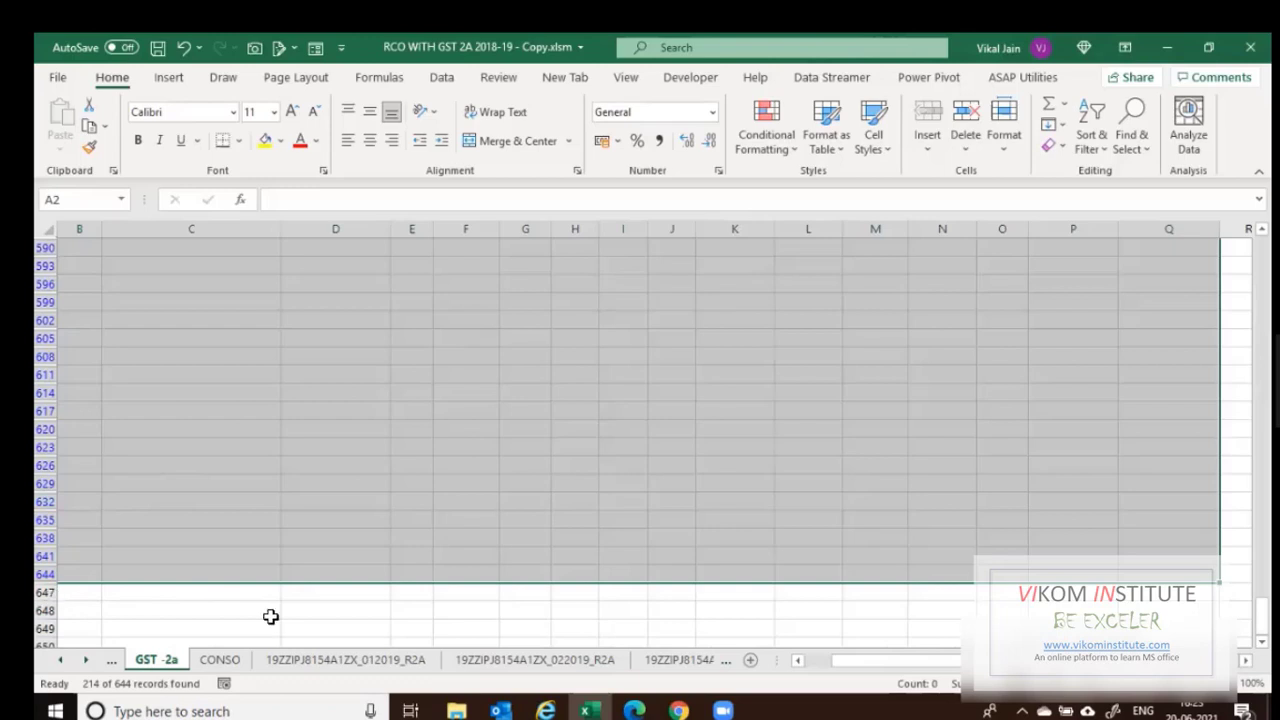
pyautogui.hotkey('shift', 'space')
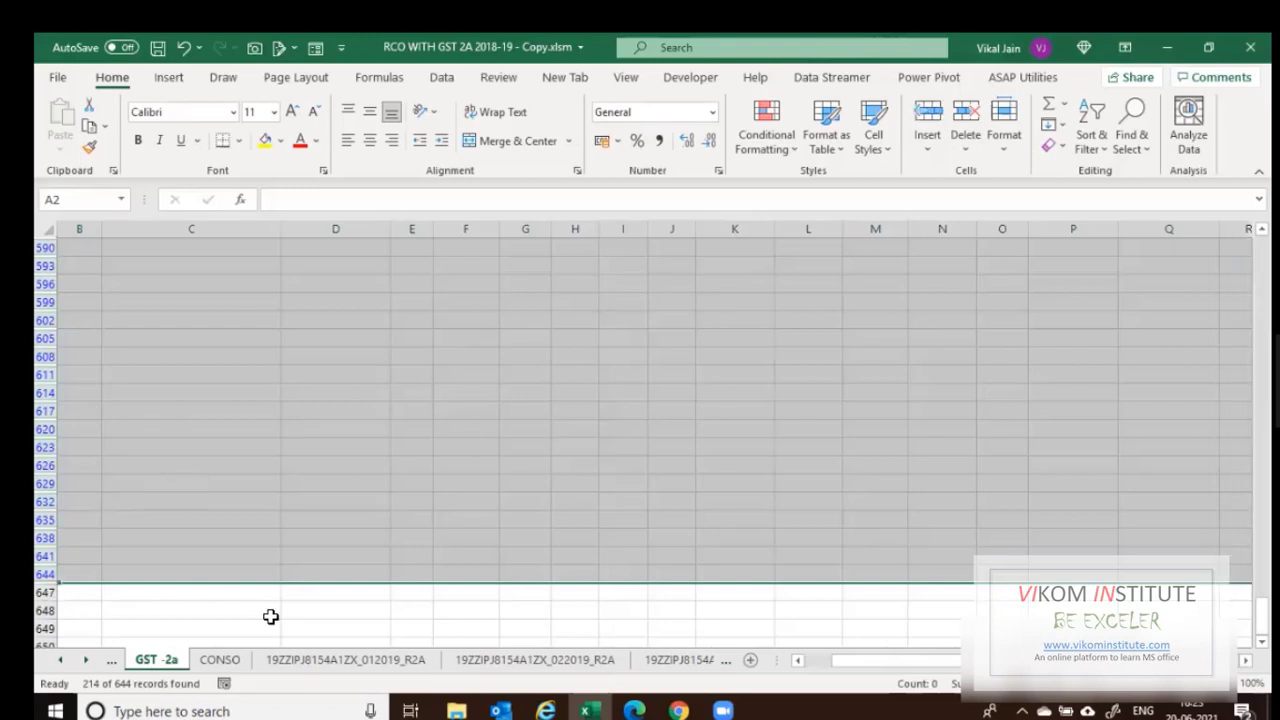
pyautogui.hotkey('ctrl', '-')
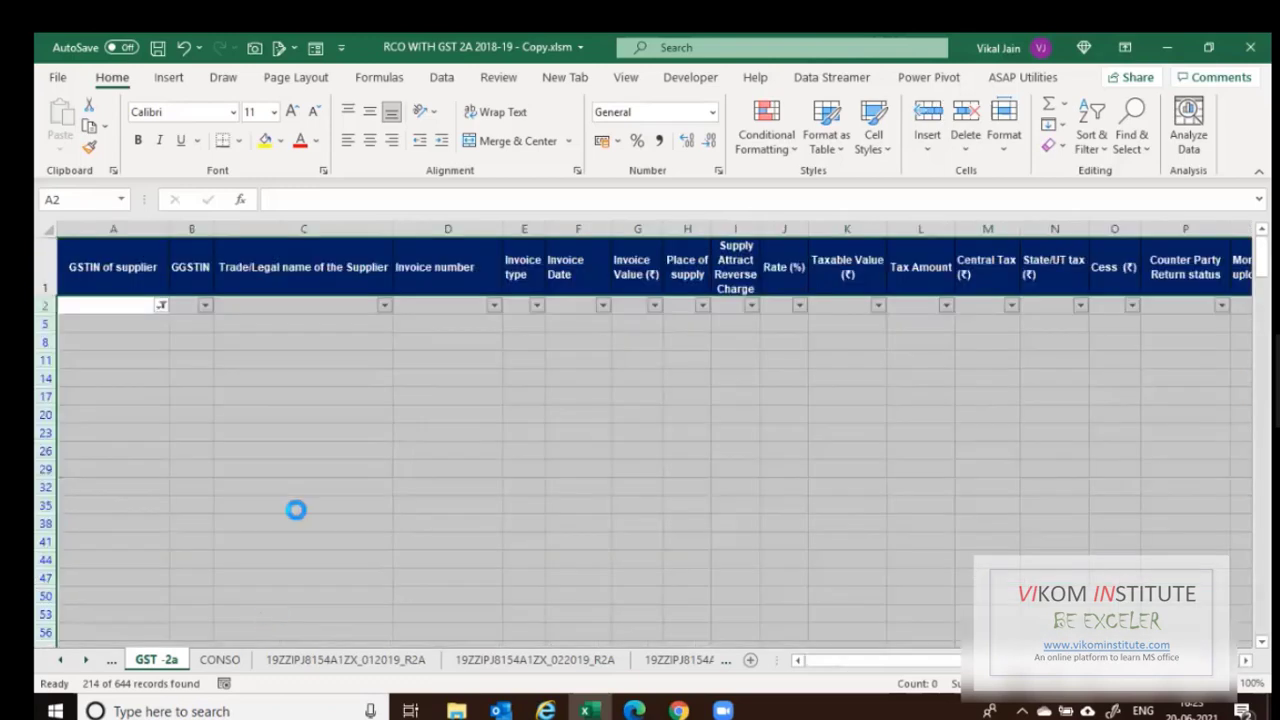
pyautogui.click(307, 436)
# Filter the supplier name column C to show only rows matching 'total'.
pyautogui.hotkey('ctrl', 'Home')
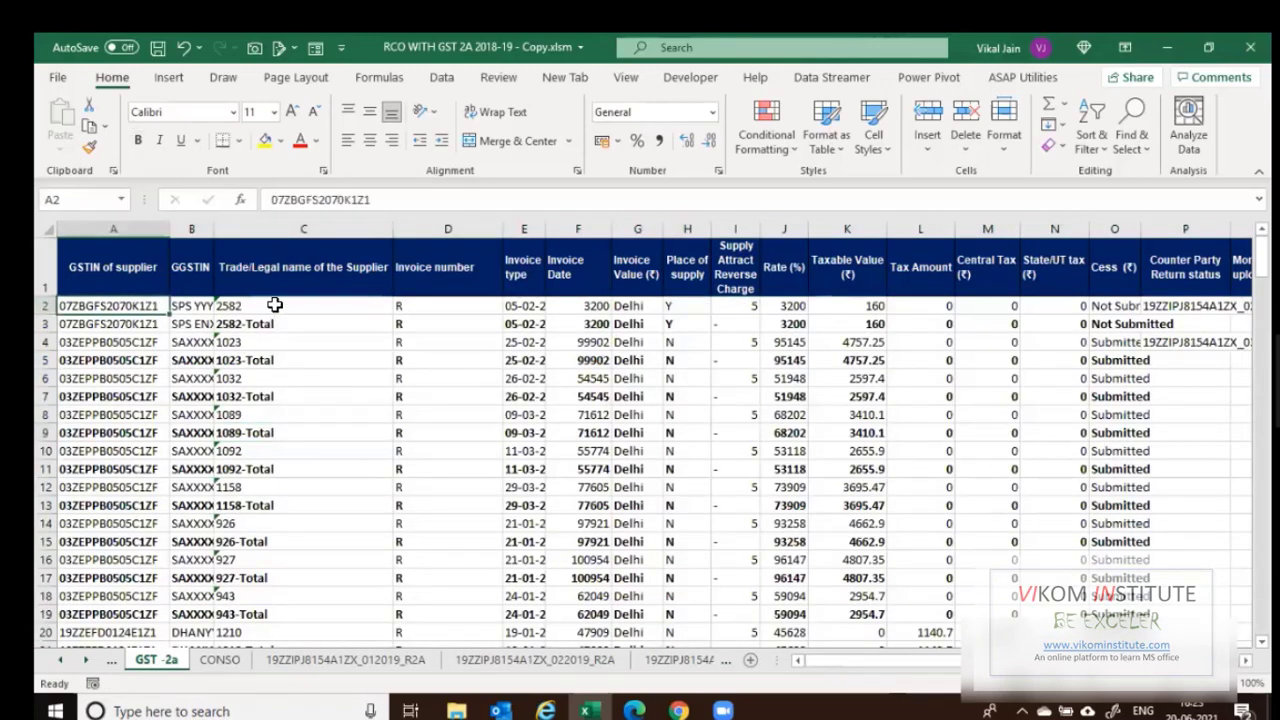
pyautogui.click(268, 326)
pyautogui.hotkey('ctrl', 'Home')
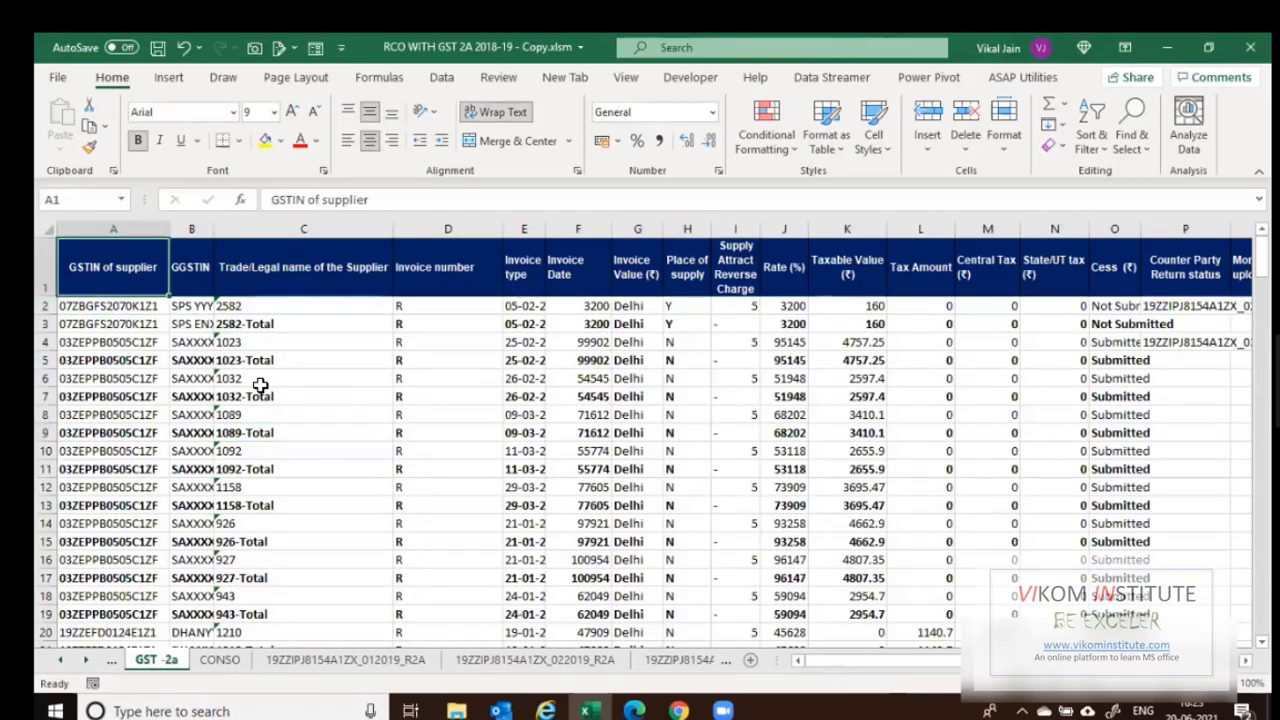
pyautogui.hotkey('ctrl', 'shift', 'End')
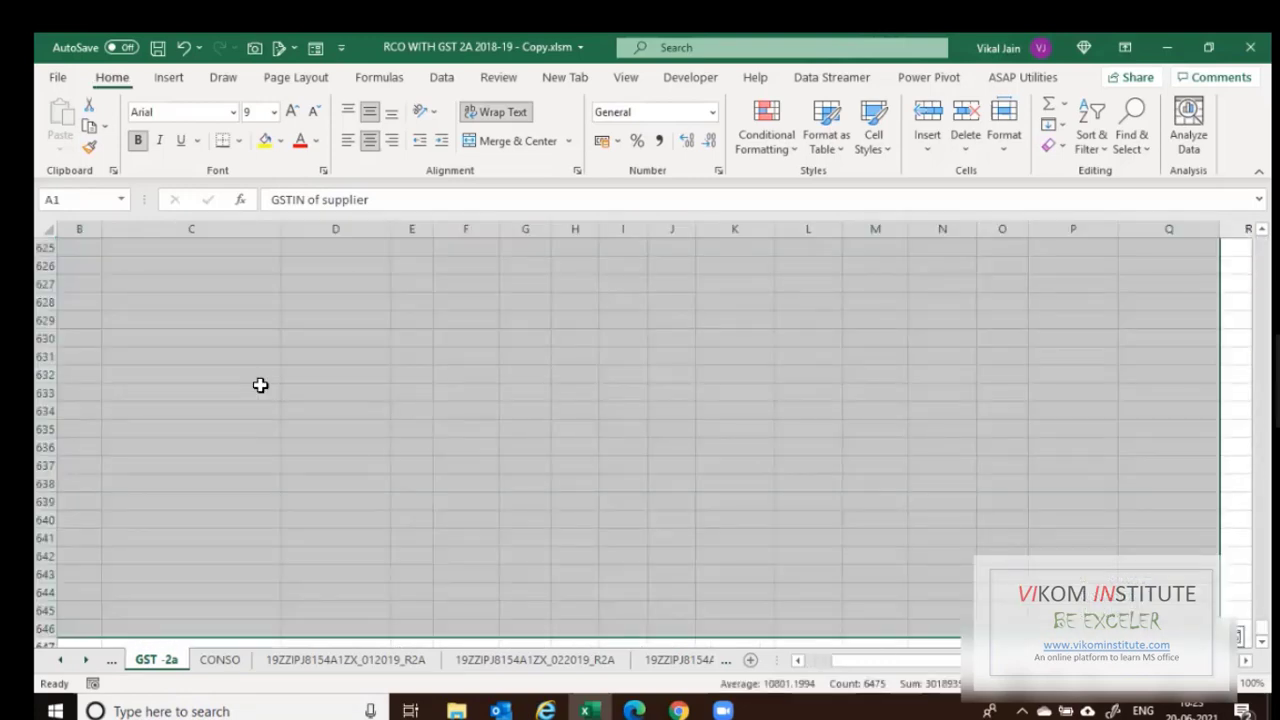
pyautogui.press('Right')
pyautogui.press('Right')
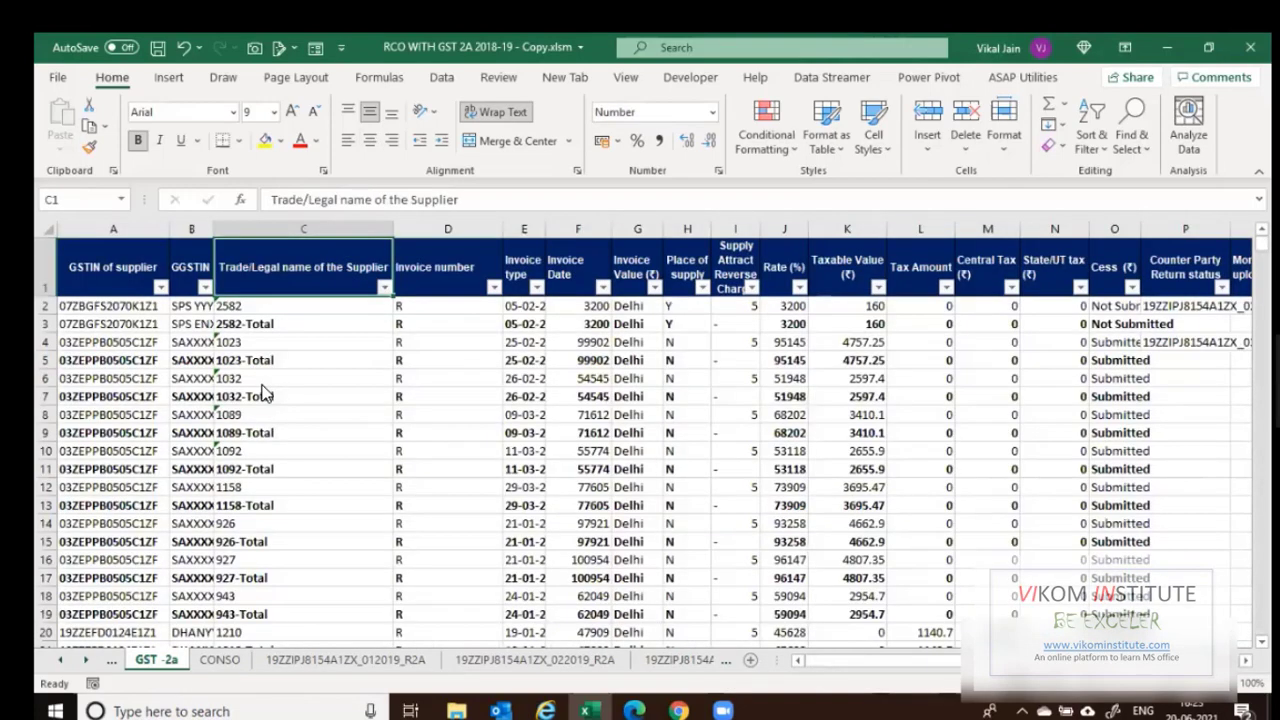
pyautogui.hotkey('alt', 'Down')
pyautogui.write('total')
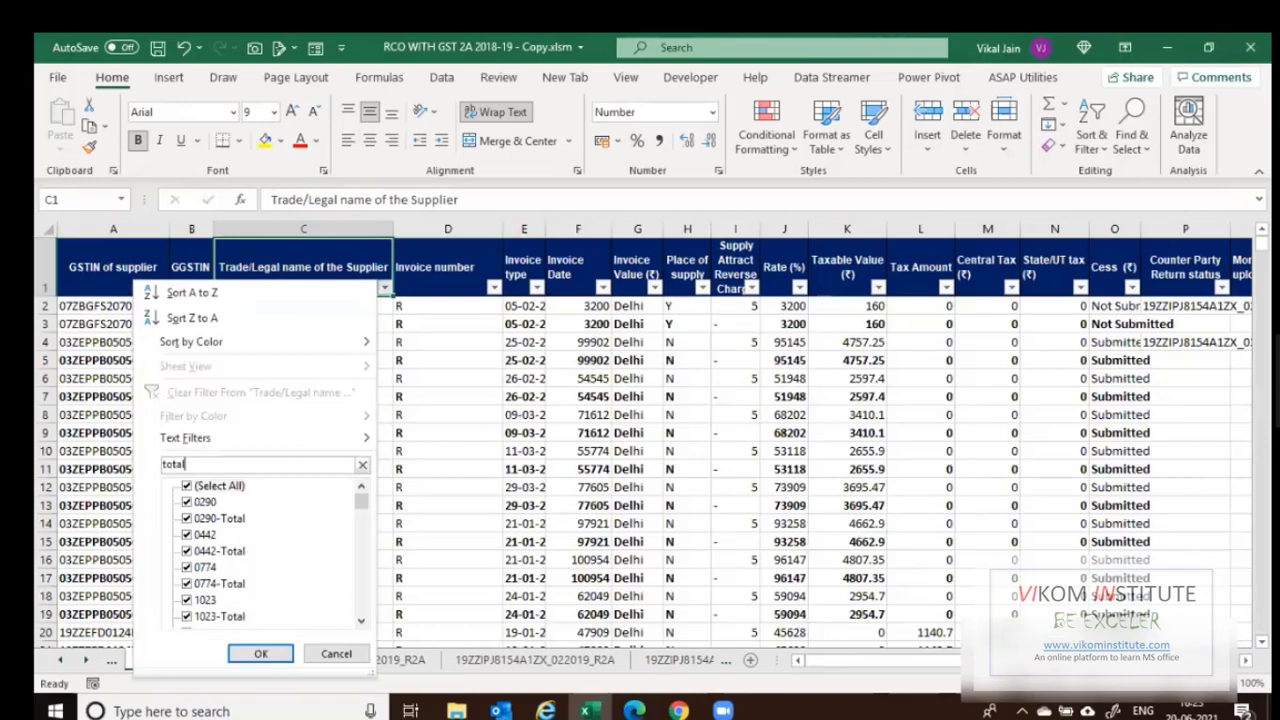
pyautogui.press('Return')
# Delete the filtered Total rows and turn the filter off.
pyautogui.press('Down')
pyautogui.hotkey('ctrl', 'shift', 'Down')
pyautogui.hotkey('ctrl', 'shift', 'Left')
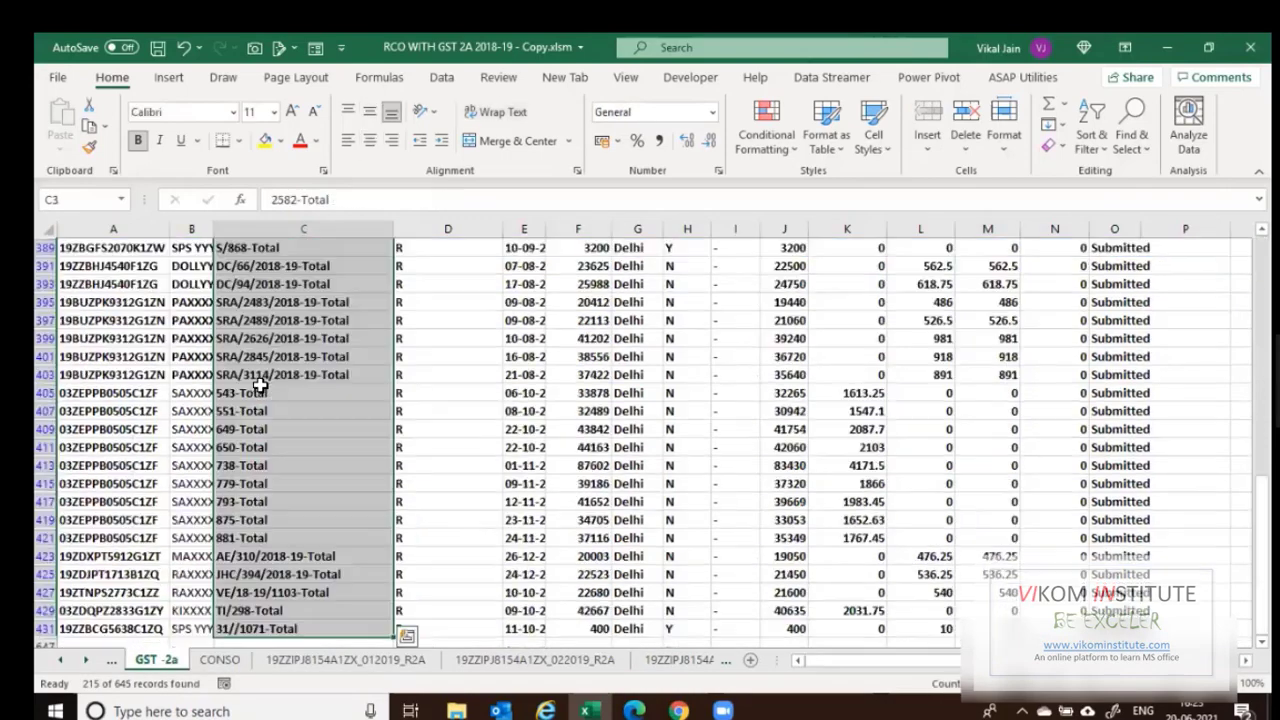
pyautogui.hotkey('ctrl', '-')
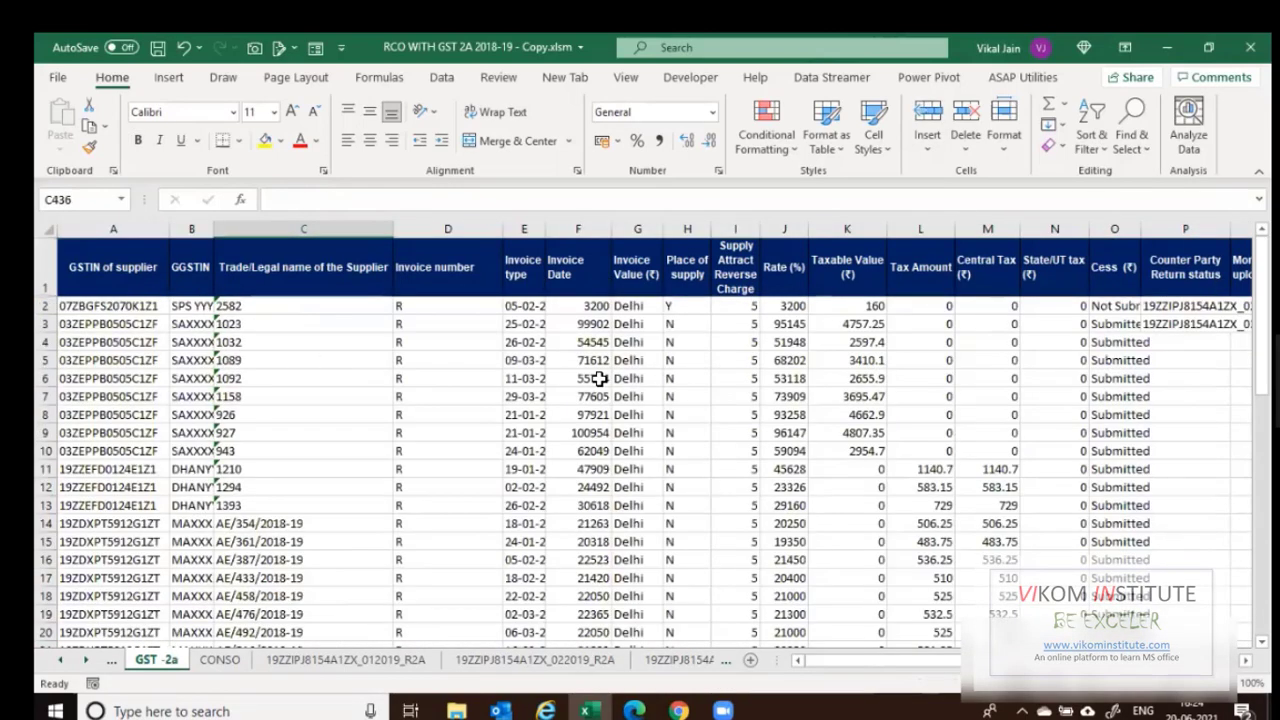
pyautogui.hotkey('ctrl', 'shift', 'l')
pyautogui.hscroll(1, 990, 350)
pyautogui.click(1074, 306)
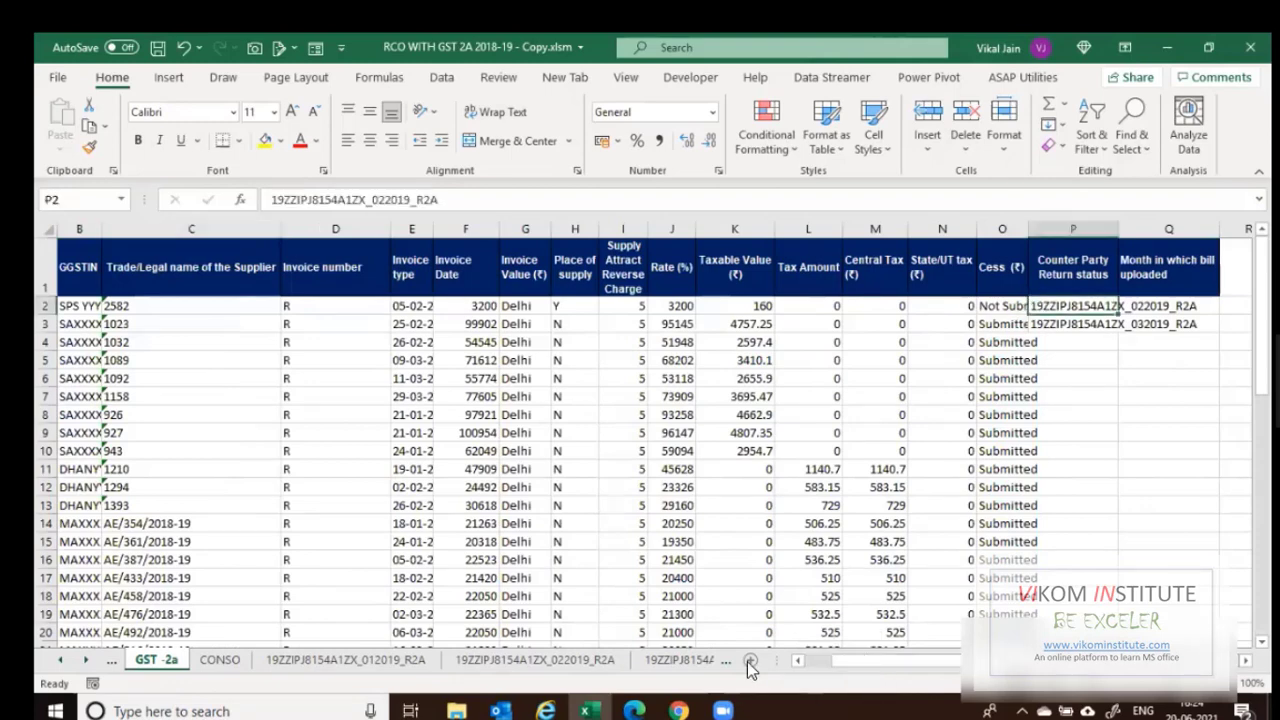
pyautogui.hscroll(-1, 400, 451)
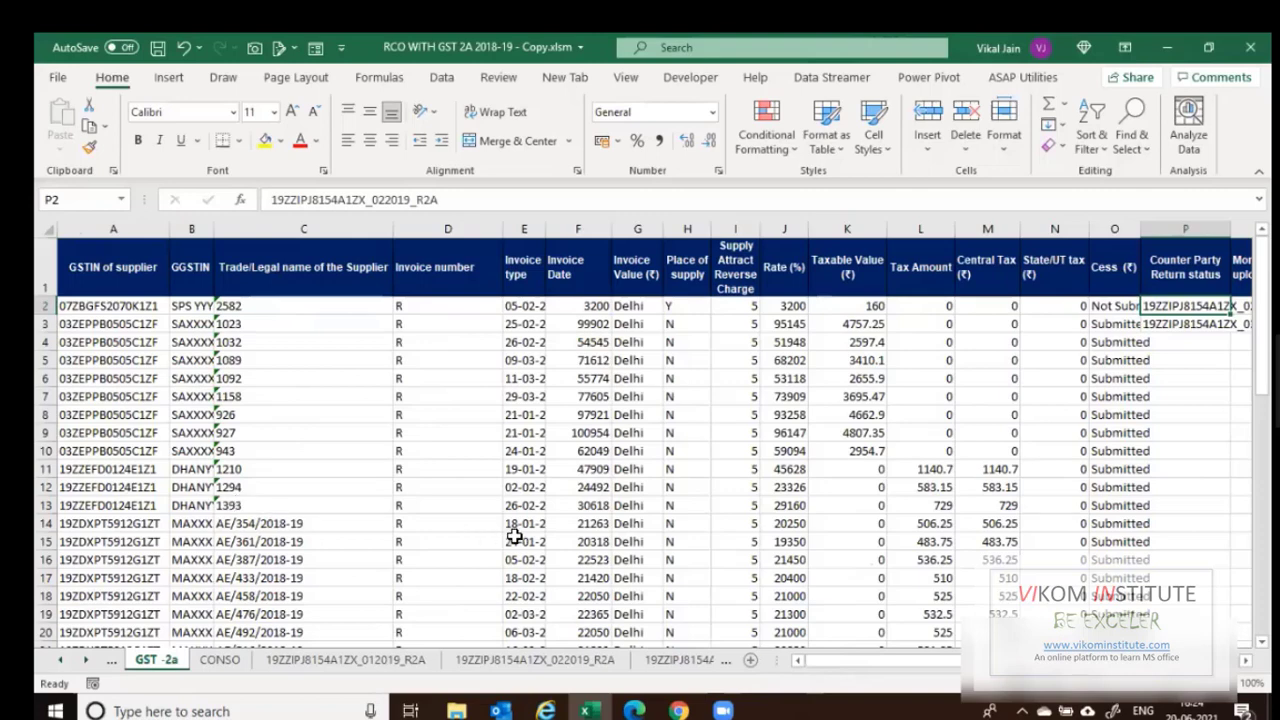
pyautogui.scroll(1, 287, 663)
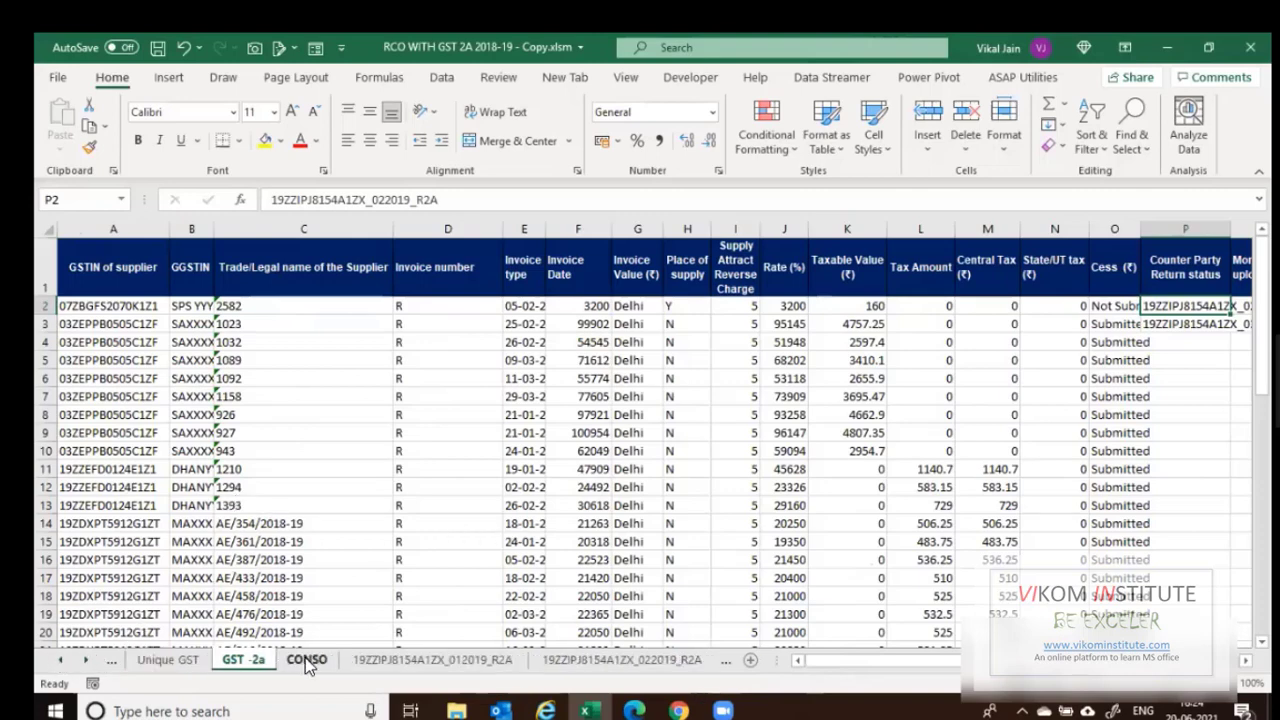
# Go to the CONSO sheet's S.No. header and open Purchase_19.xlsx from the PURCHASE folder.
pyautogui.hotkey('ctrl', 'pagedown')
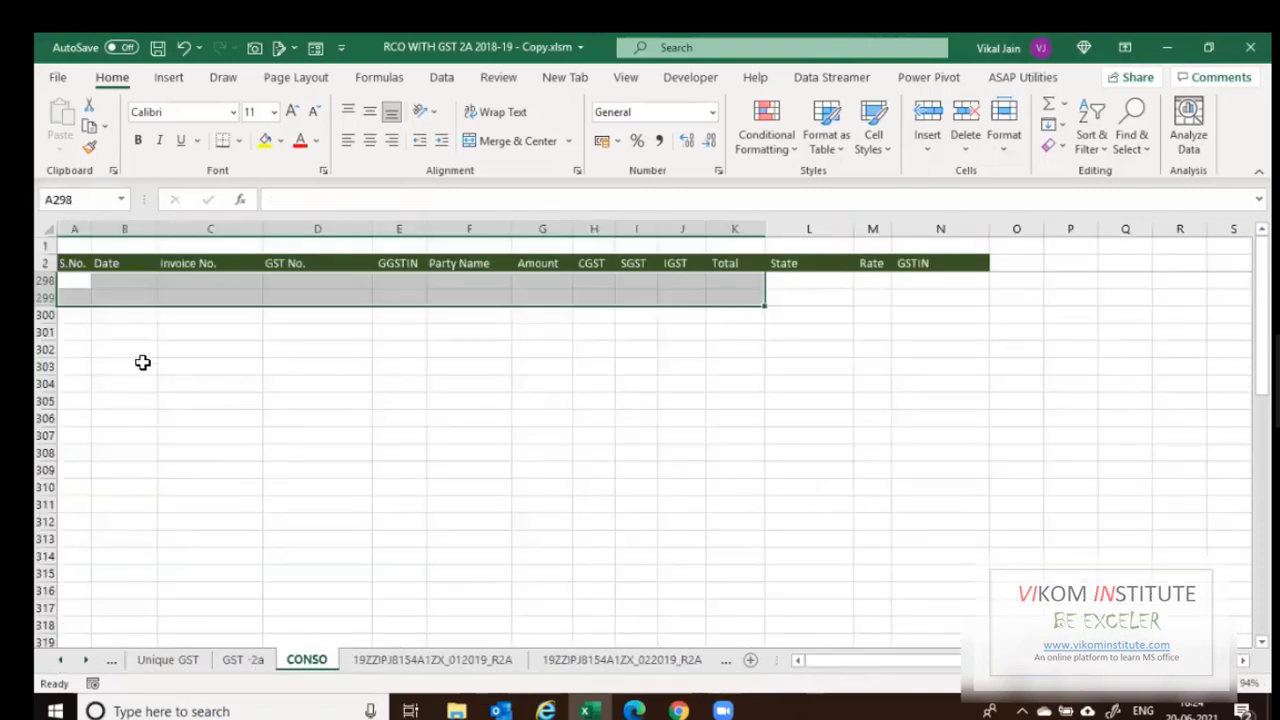
pyautogui.click(90, 350)
pyautogui.hotkey('ctrl', 'Home')
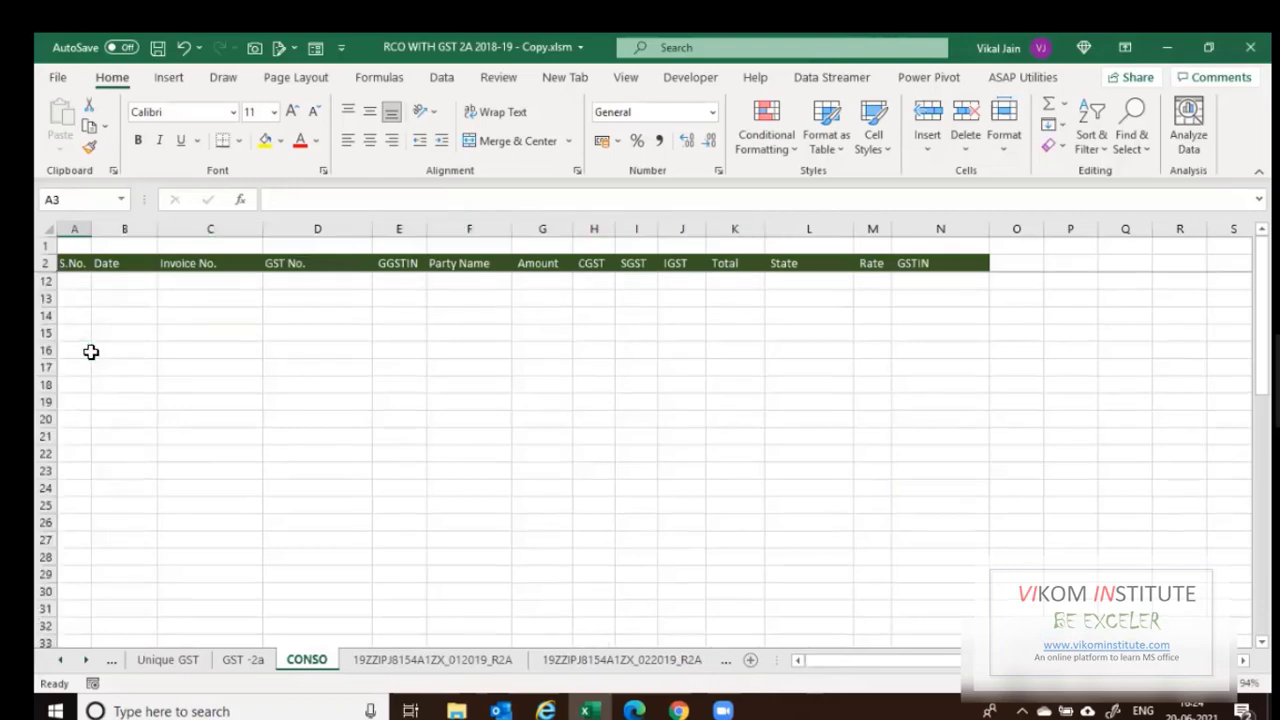
pyautogui.press('Up')
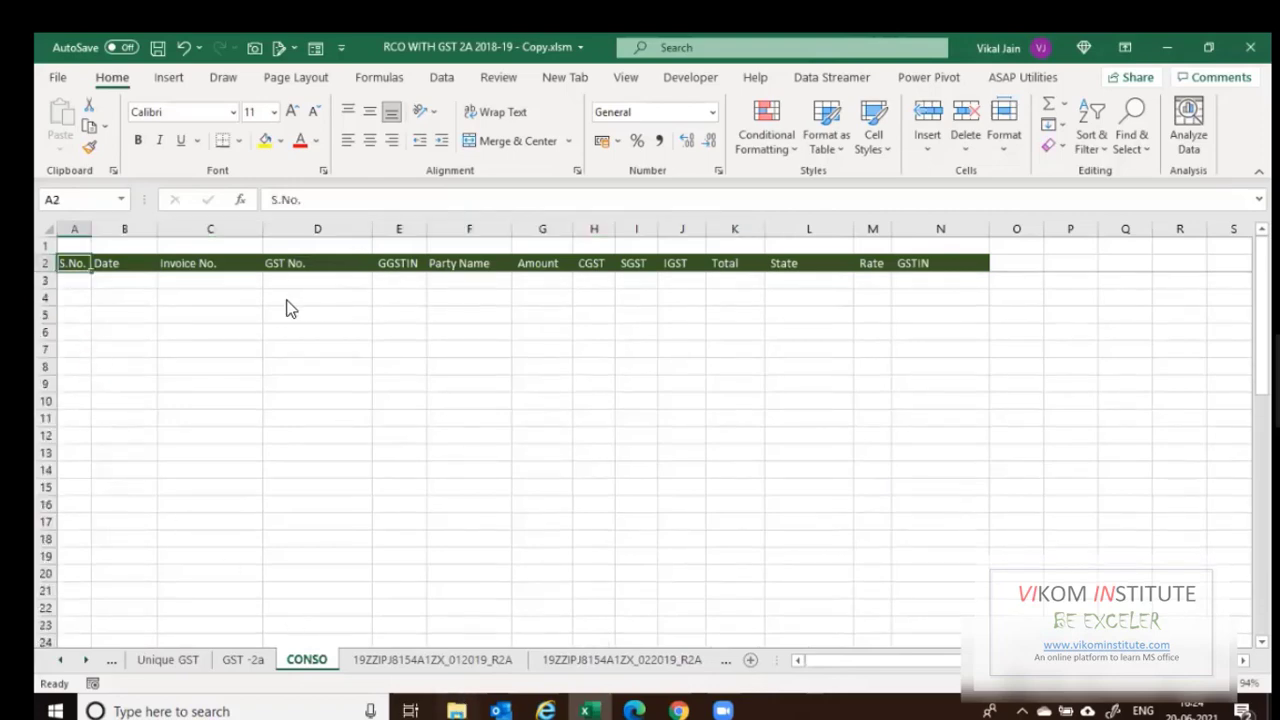
pyautogui.hotkey('alt', 'Tab')
pyautogui.hotkey('alt', 'Up')
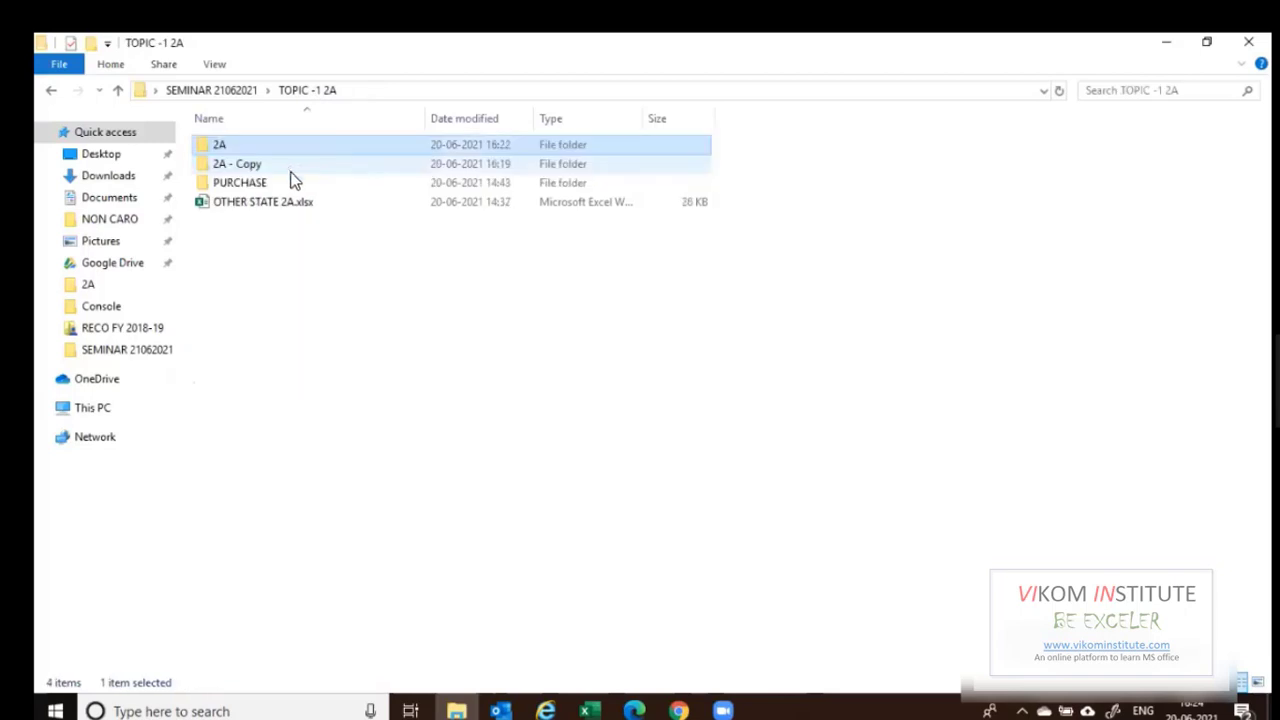
pyautogui.click(263, 182)
pyautogui.press('Return')
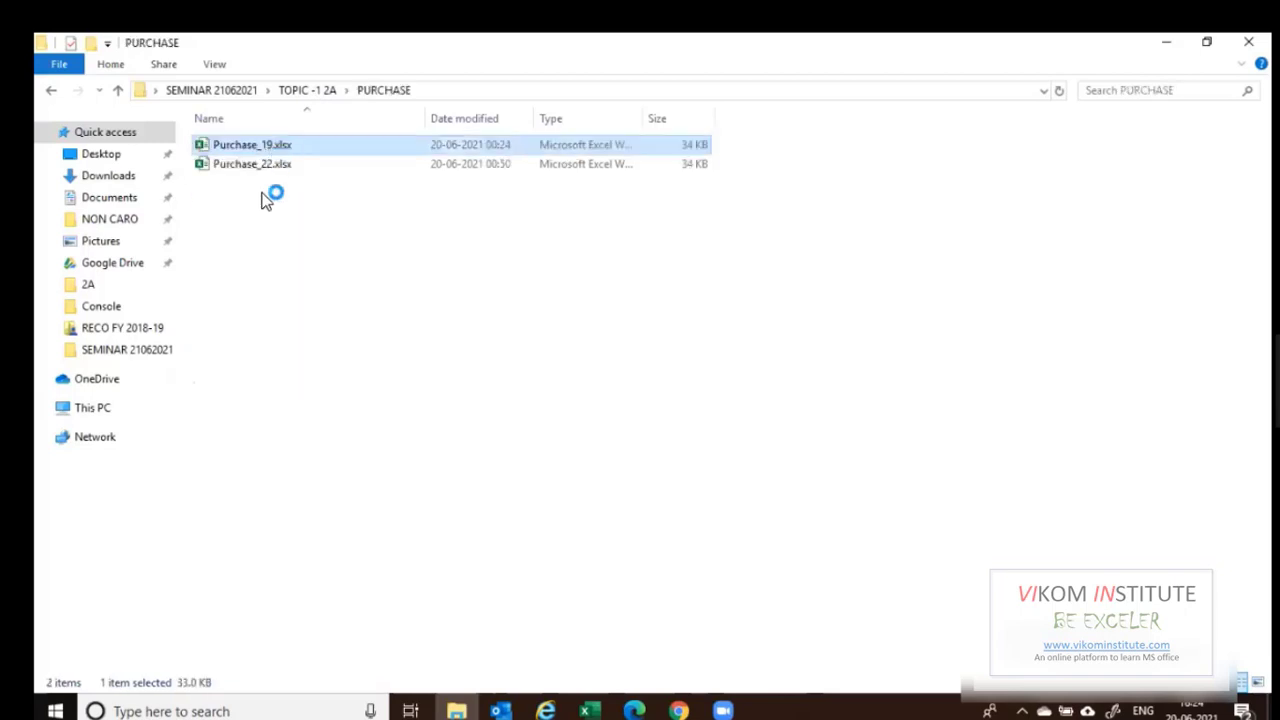
pyautogui.hotkey('alt', 'Tab')
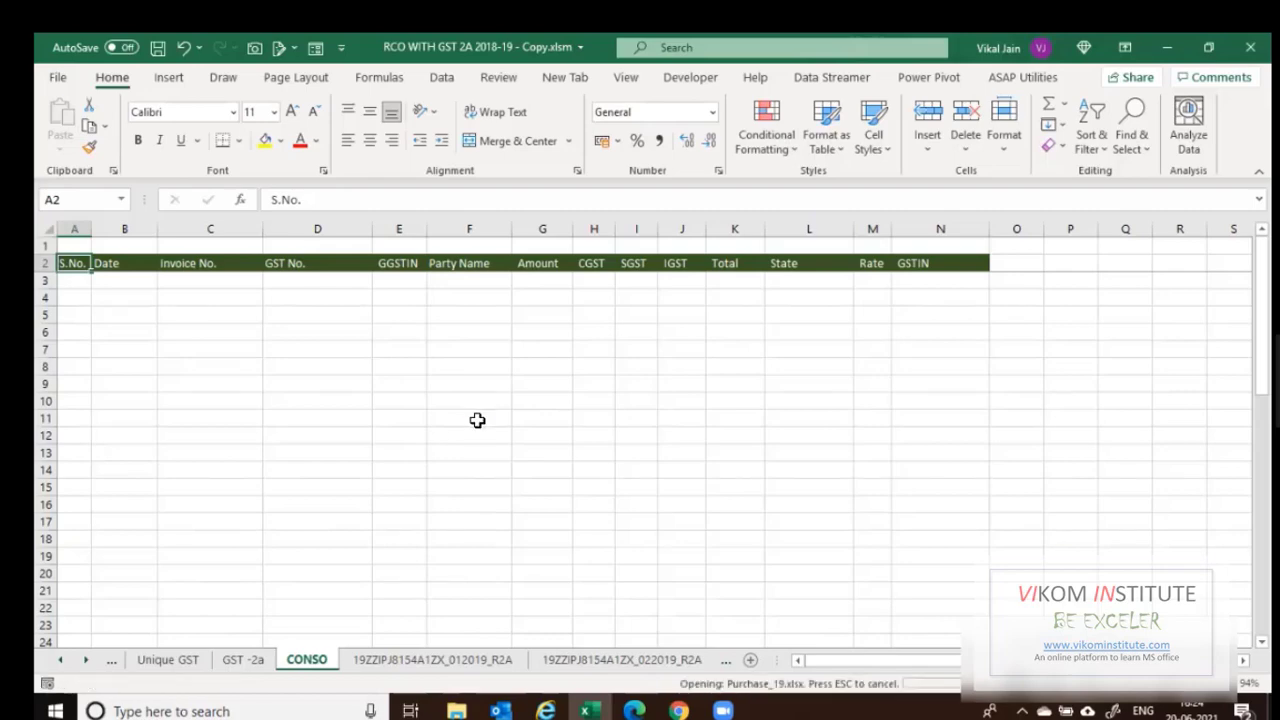
# Copy Purchase_19's invoice data A3:L214 and paste it into CONSO at A3.
pyautogui.hotkey('ctrl', 'Up')
pyautogui.press('Left')
pyautogui.press('Left')
pyautogui.press('Left')
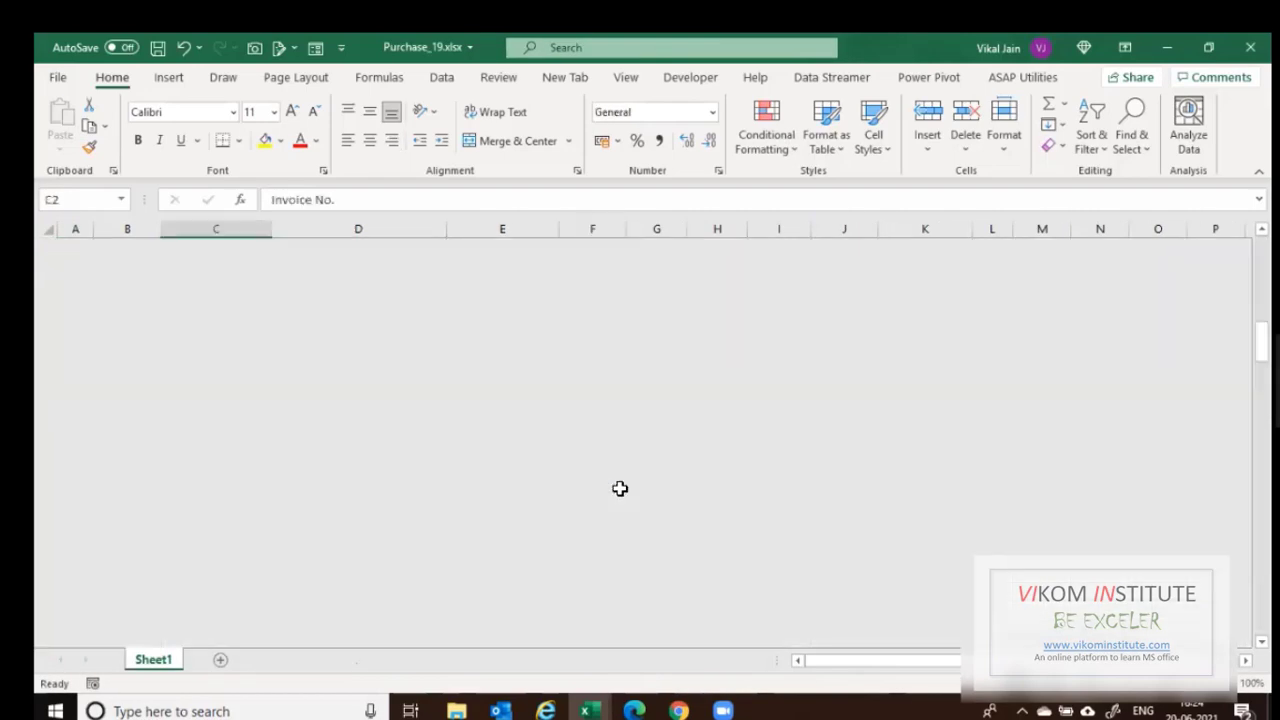
pyautogui.press('Left')
pyautogui.press('Left')
pyautogui.press('Down')
pyautogui.hotkey('ctrl', 'shift', 'Right')
pyautogui.hotkey('ctrl', 'shift', 'End')
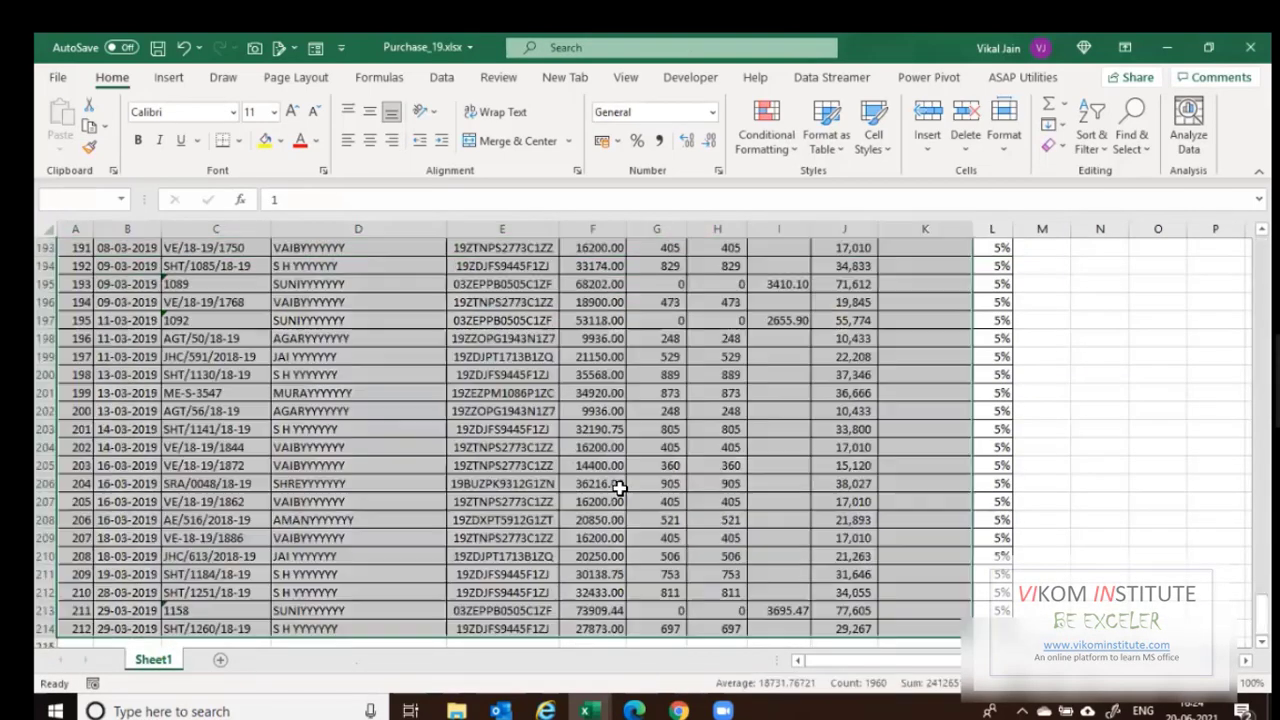
pyautogui.hotkey('ctrl', 'c')
pyautogui.hotkey('alt', 'Tab')
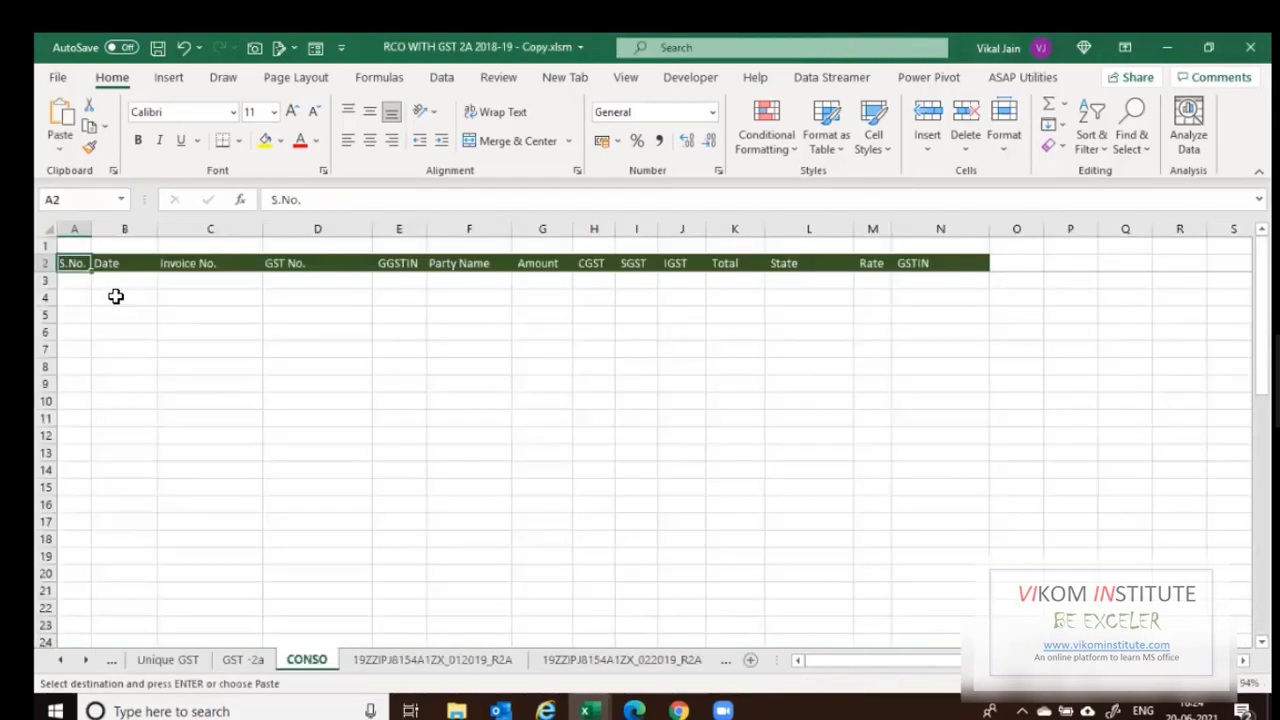
pyautogui.click(80, 283)
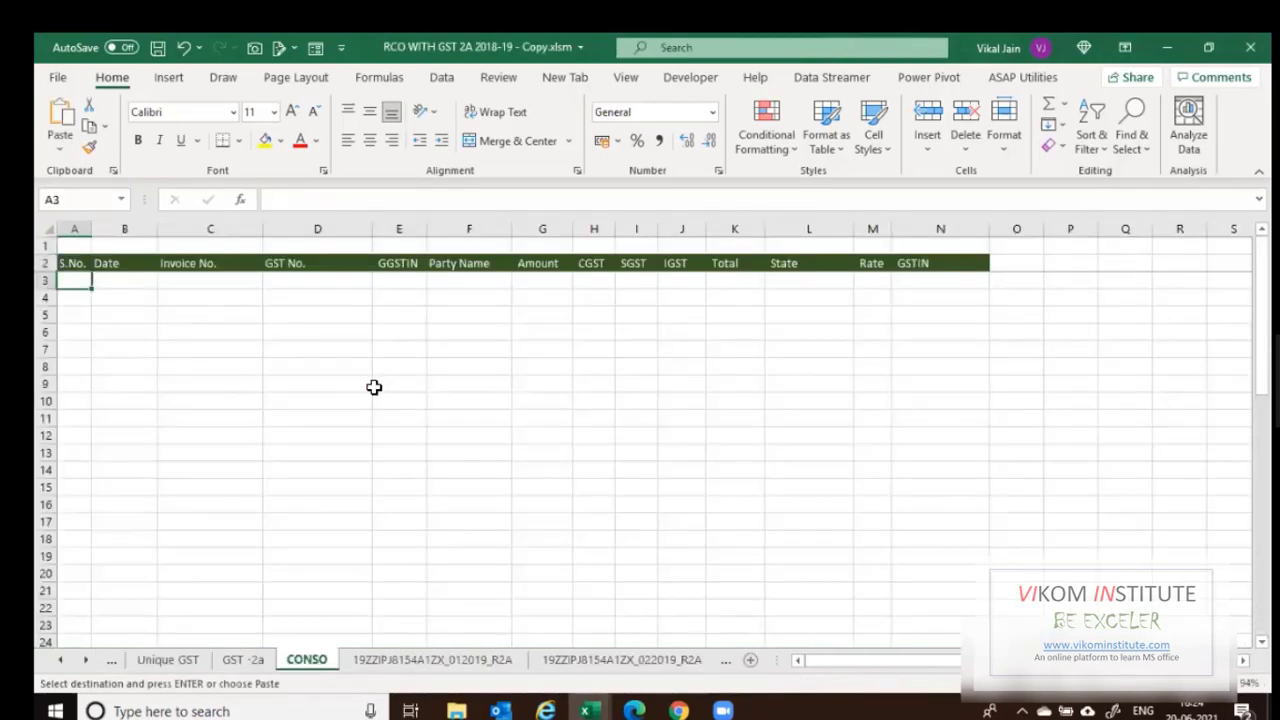
pyautogui.hotkey('ctrl', 'v')
# AutoFit all column widths on the CONSO sheet.
pyautogui.hotkey('ctrl', 'a')
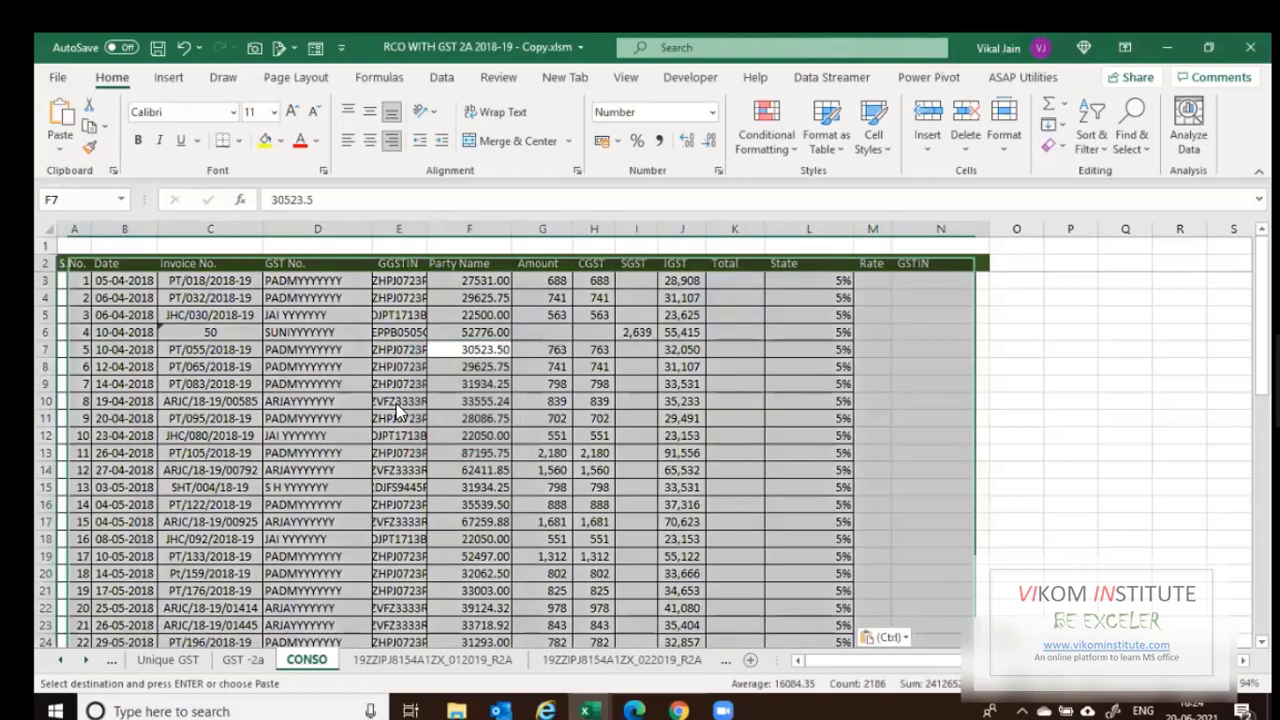
pyautogui.hotkey('ctrl', 'a')
pyautogui.hotkey('alt', 'h')
pyautogui.press('o')
pyautogui.press('i')
# Move Party Name into D2, rename E2 'GSTIN No', and delete F2 shifting headers left.
pyautogui.press('Up')
pyautogui.press('Up')
pyautogui.press('Up')
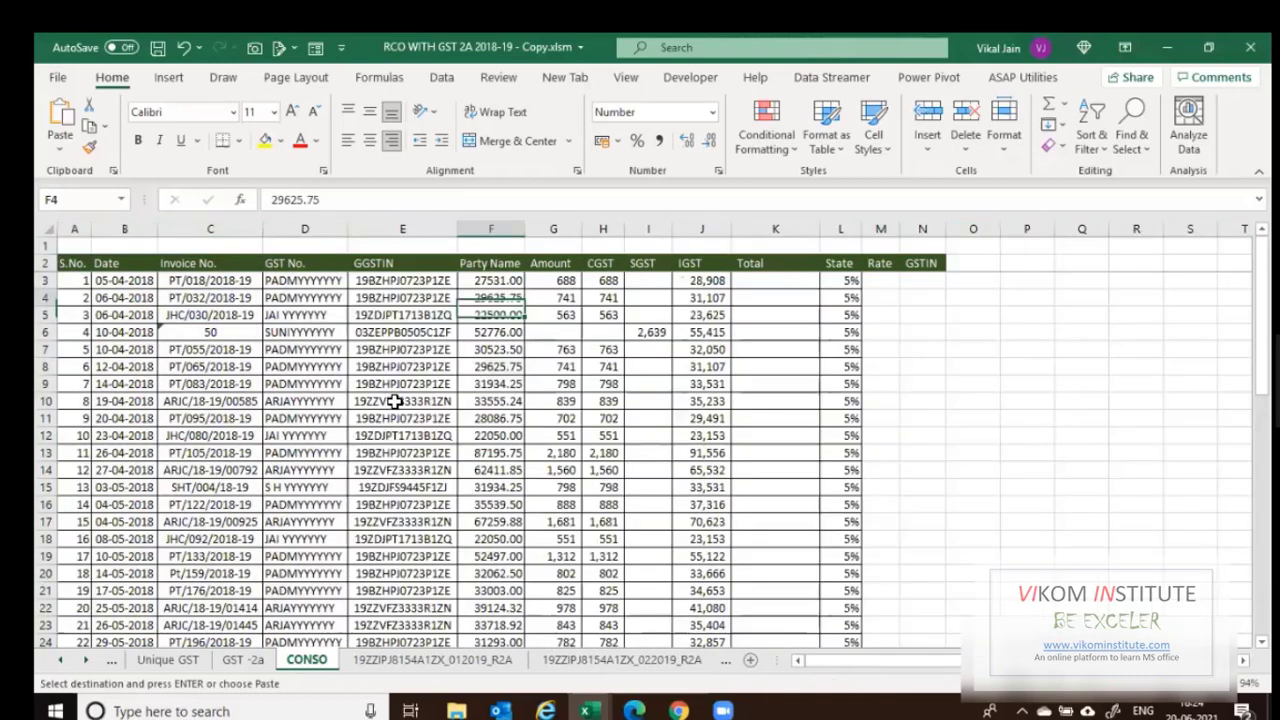
pyautogui.press('Up')
pyautogui.press('Up')
pyautogui.press('Left')
pyautogui.press('Left')
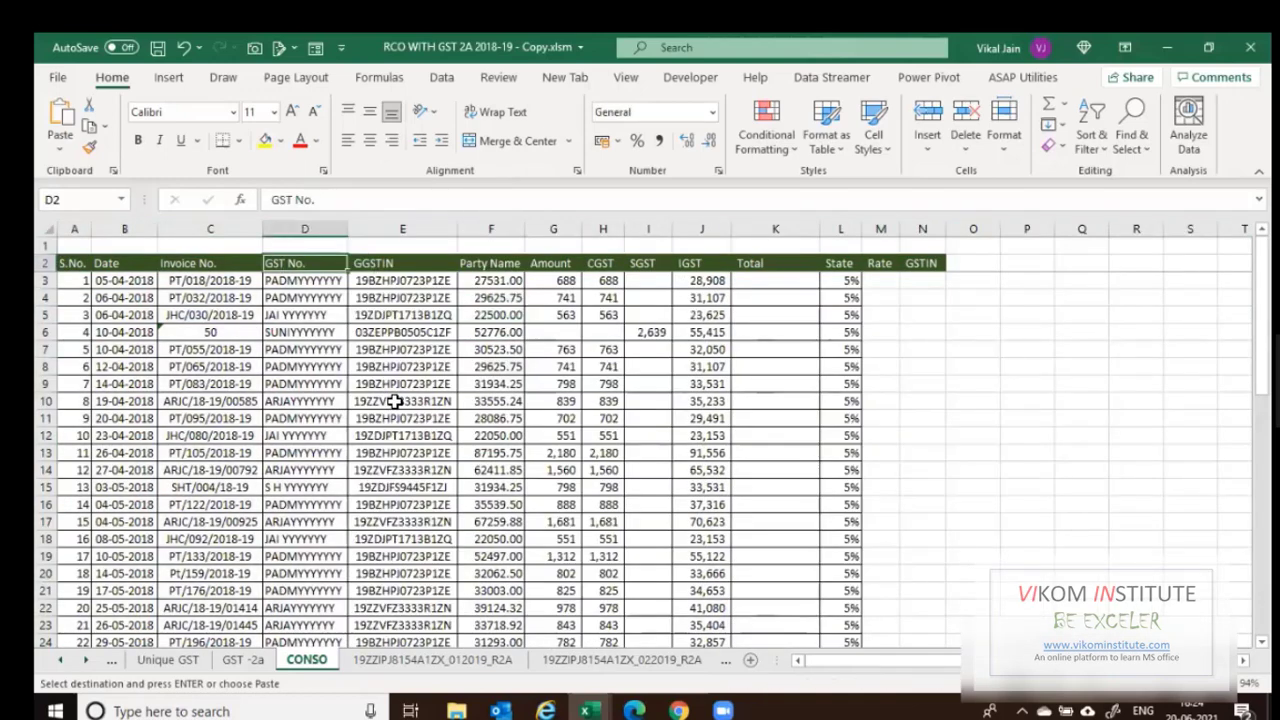
pyautogui.press('Right')
pyautogui.press('Right')
pyautogui.hotkey('ctrl', 'c')
pyautogui.press('Left')
pyautogui.press('Left')
pyautogui.hotkey('ctrl', 'v')
pyautogui.press('Right')
pyautogui.write('GSTIN')
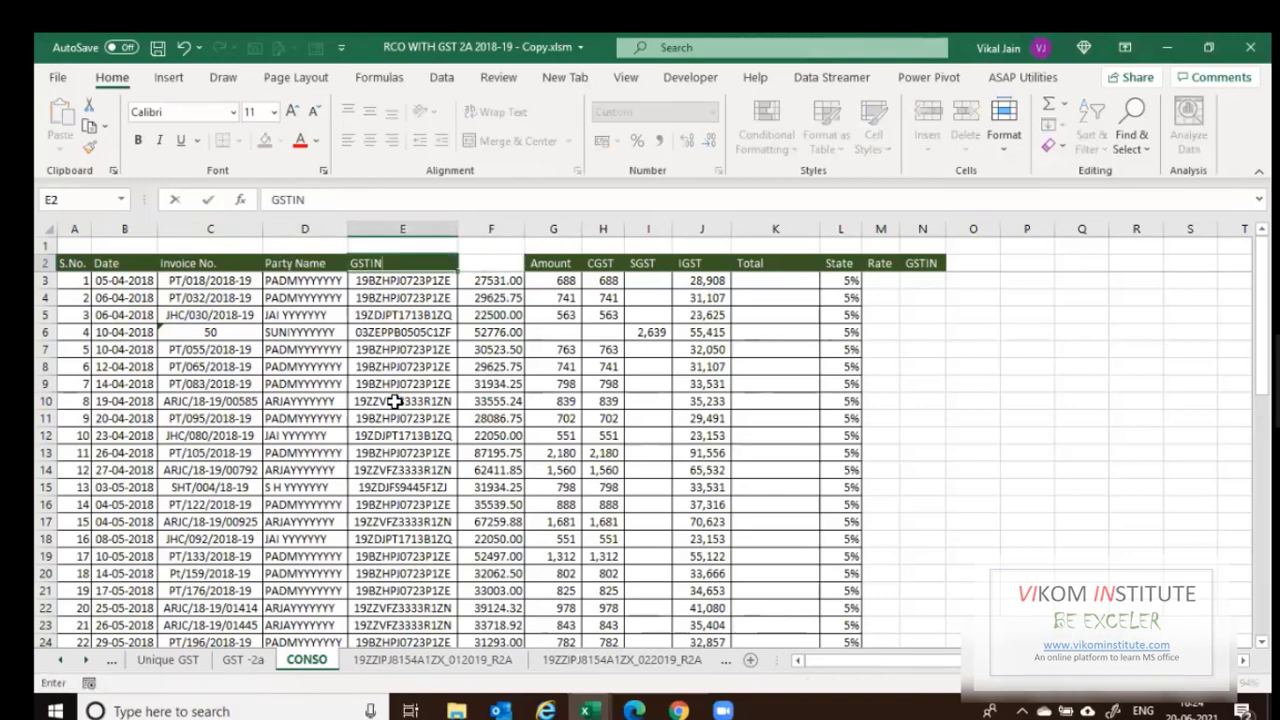
pyautogui.write(' No')
pyautogui.press('Right')
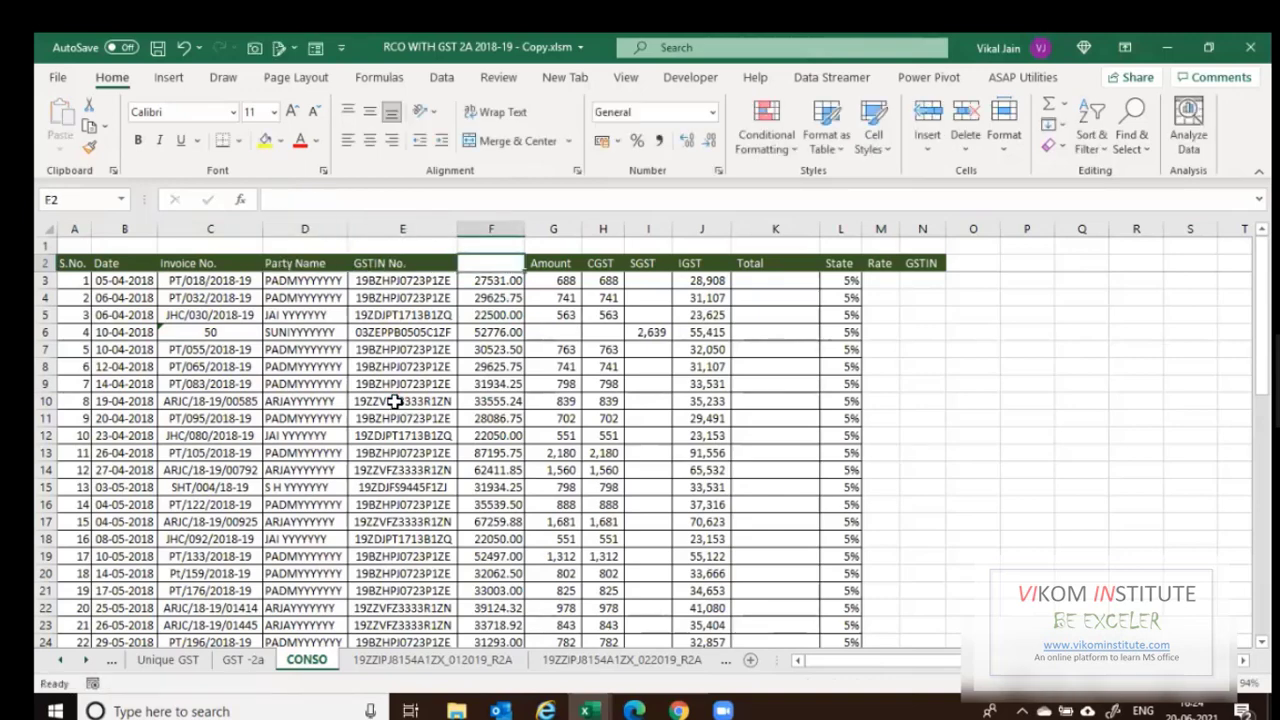
pyautogui.hotkey('ctrl', '-')
pyautogui.press('Return')
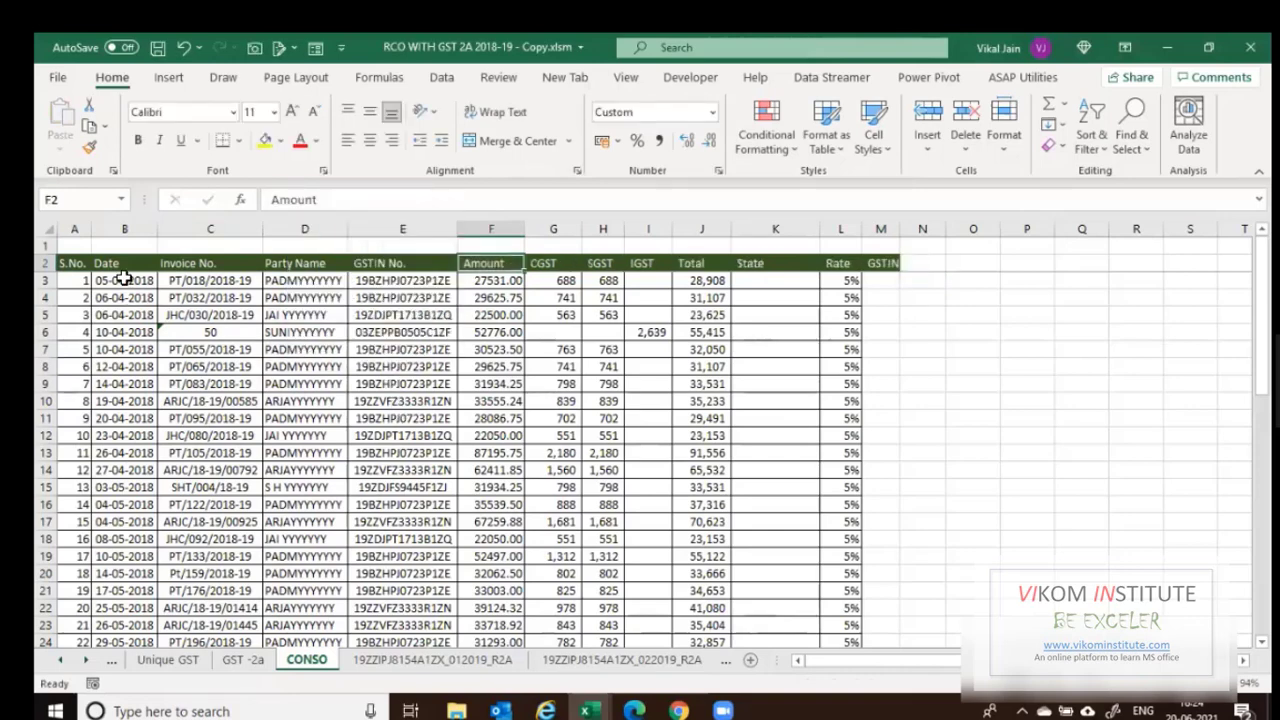
pyautogui.click(76, 264)
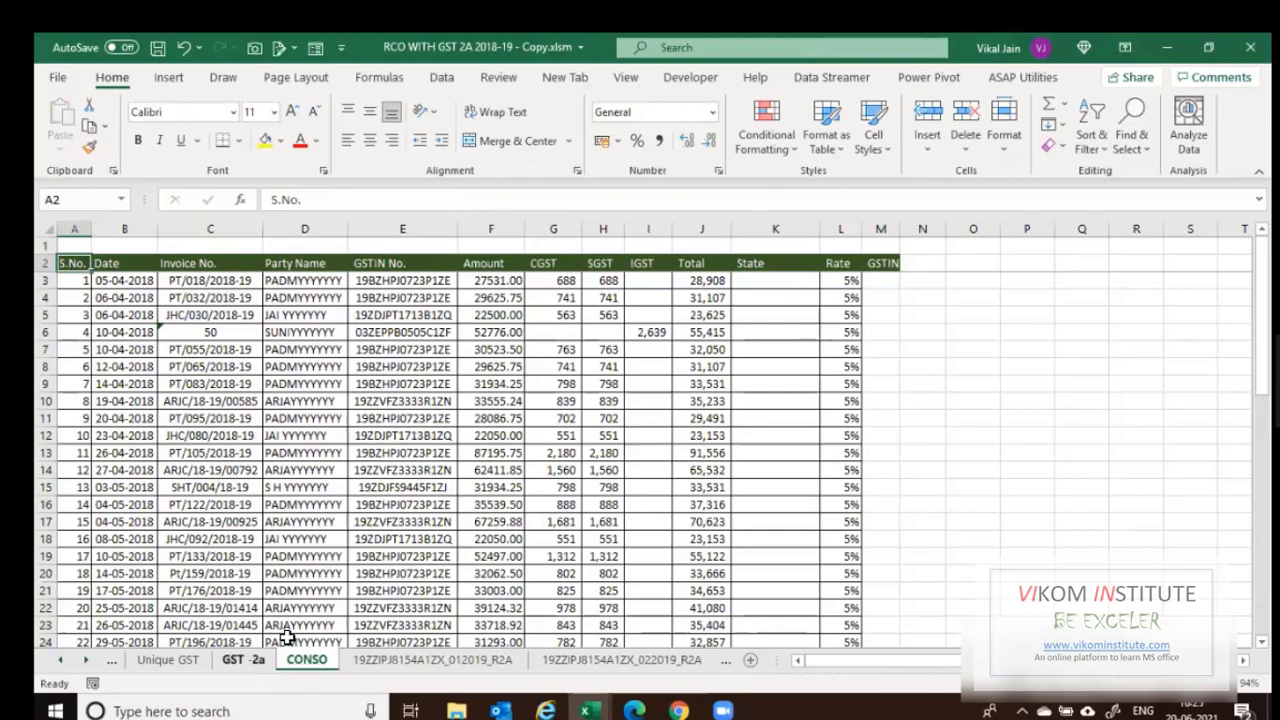
# Look through the VS file, GST -2a and CONSO tabs, ending on the GST -2a sheet.
pyautogui.hotkey('ctrl', 'pageup')
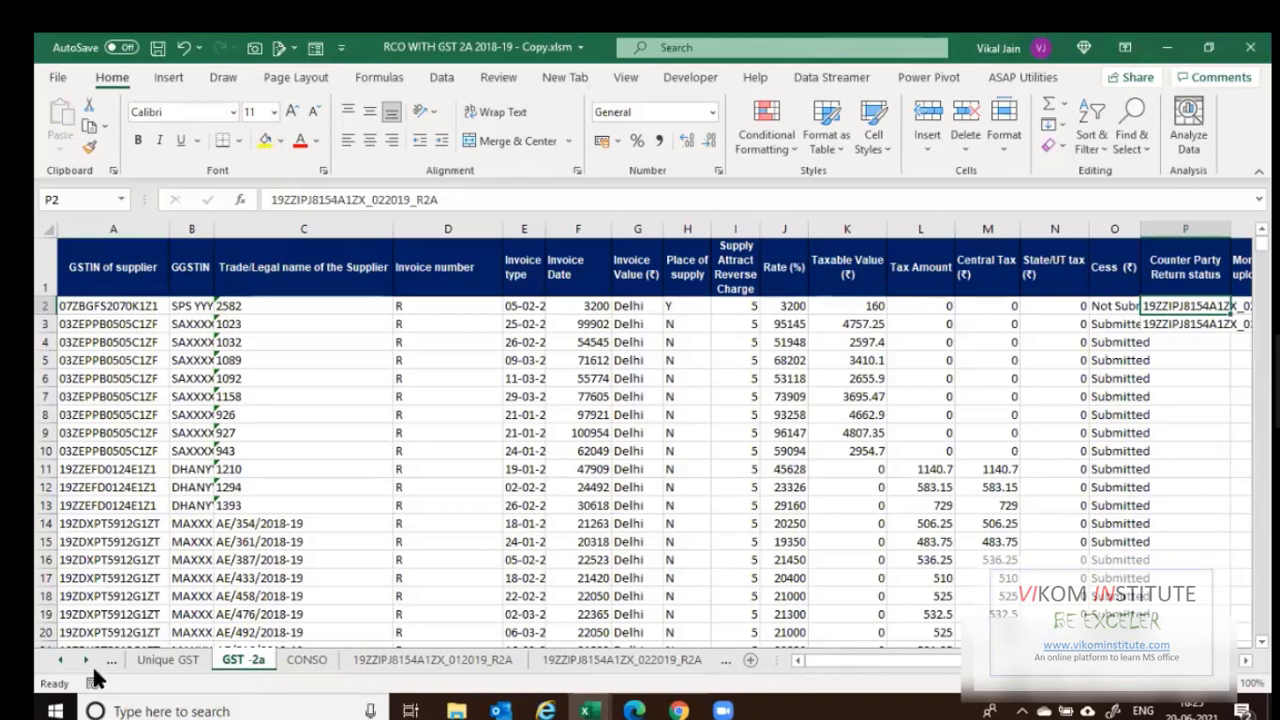
pyautogui.click(166, 667)
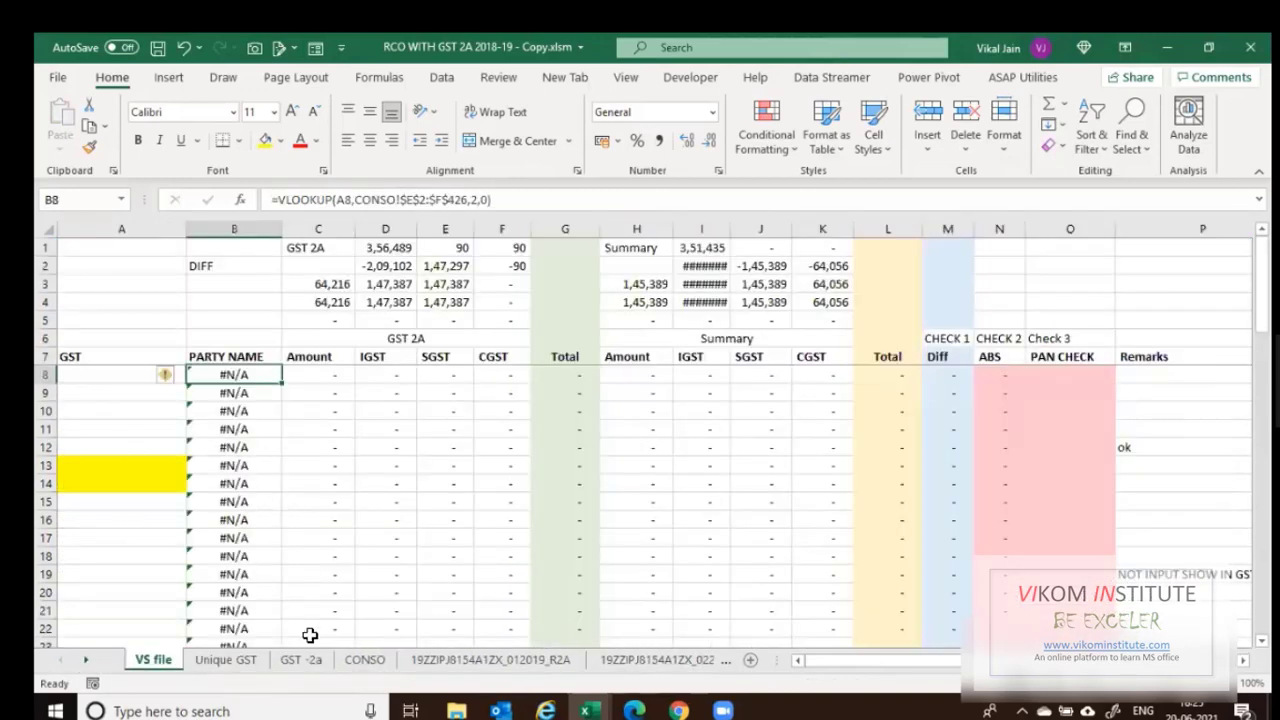
pyautogui.click(302, 660)
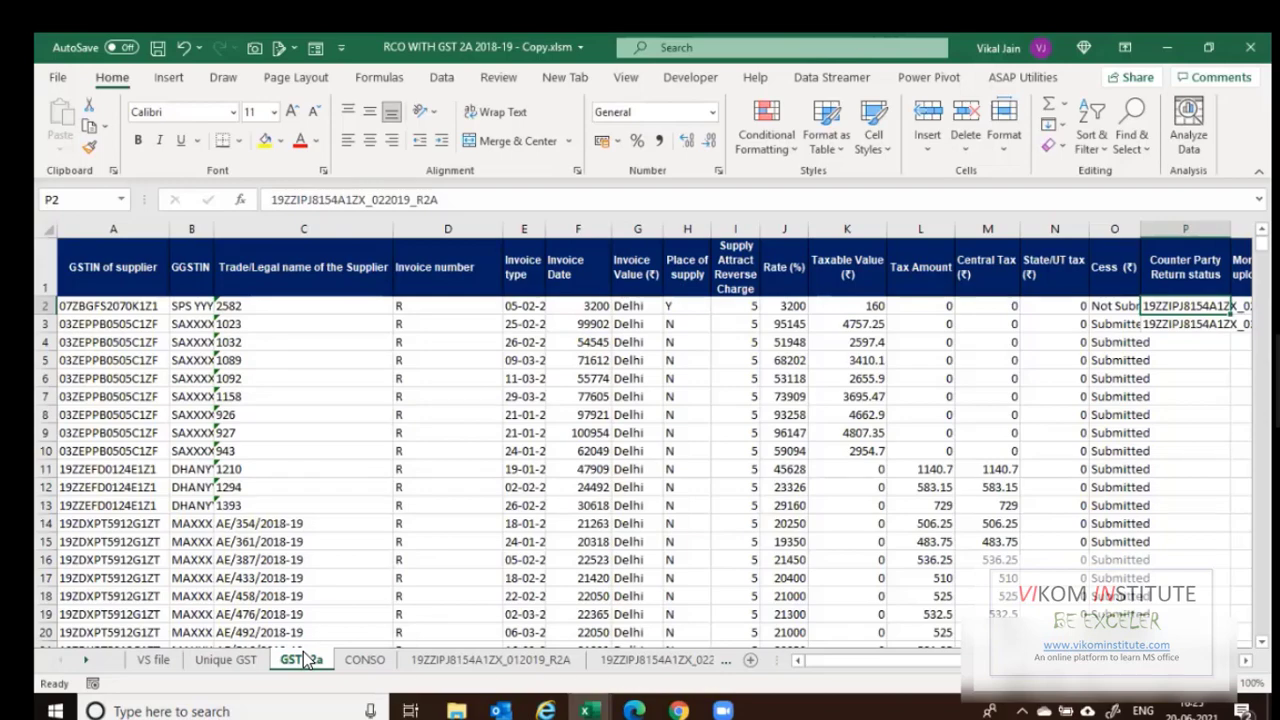
pyautogui.click(364, 662)
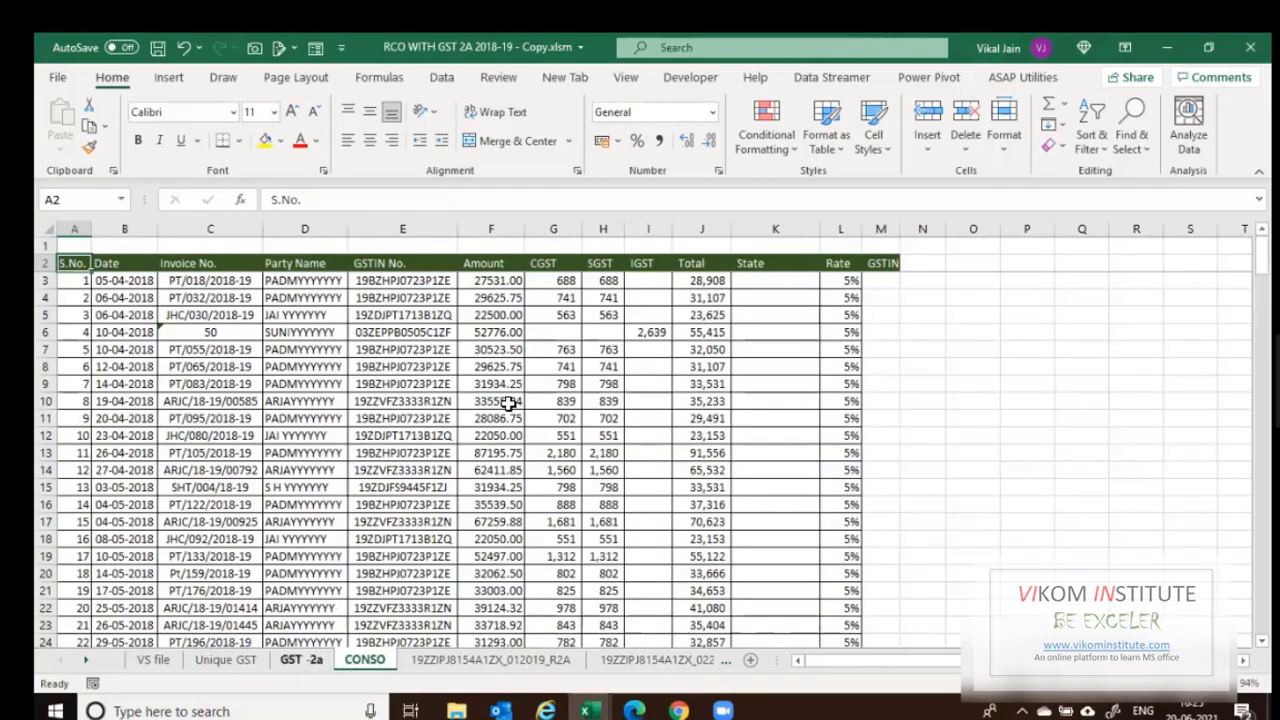
pyautogui.hotkey('ctrl', 'pageup')
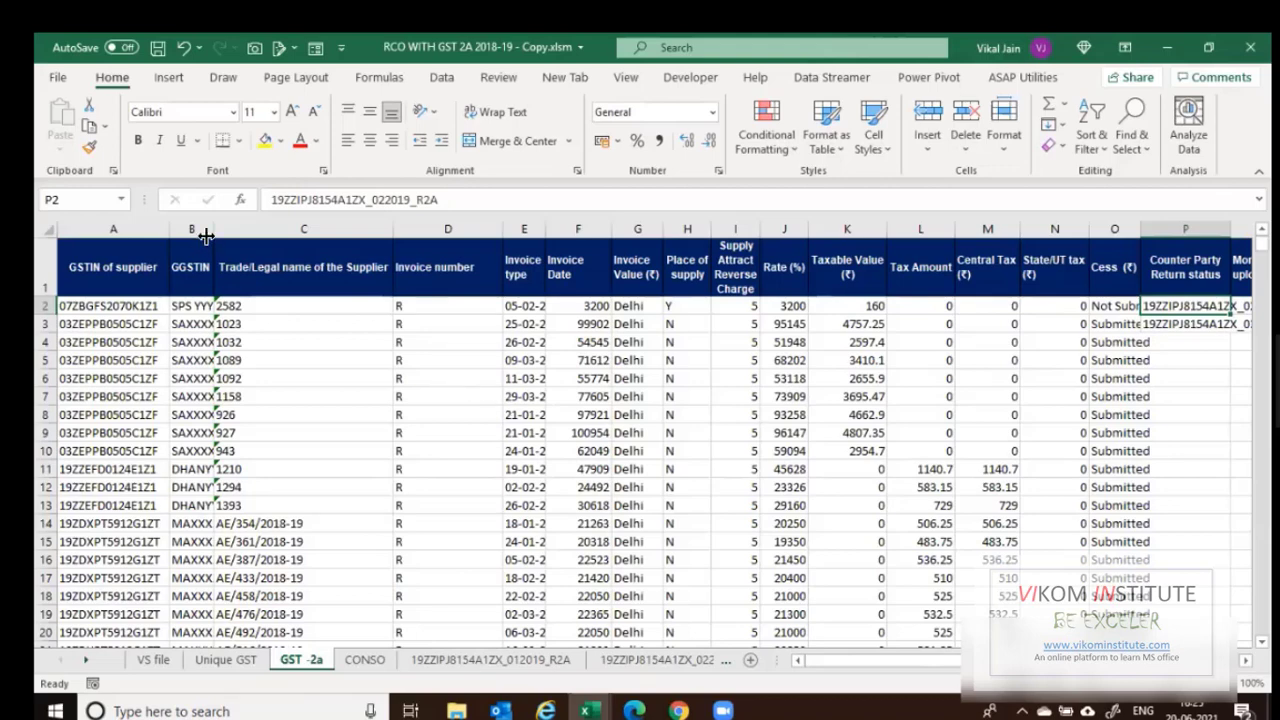
# Widen column B and check the party names in B2, C2 and B11.
pyautogui.moveTo(206, 235); pyautogui.dragTo(254, 238)
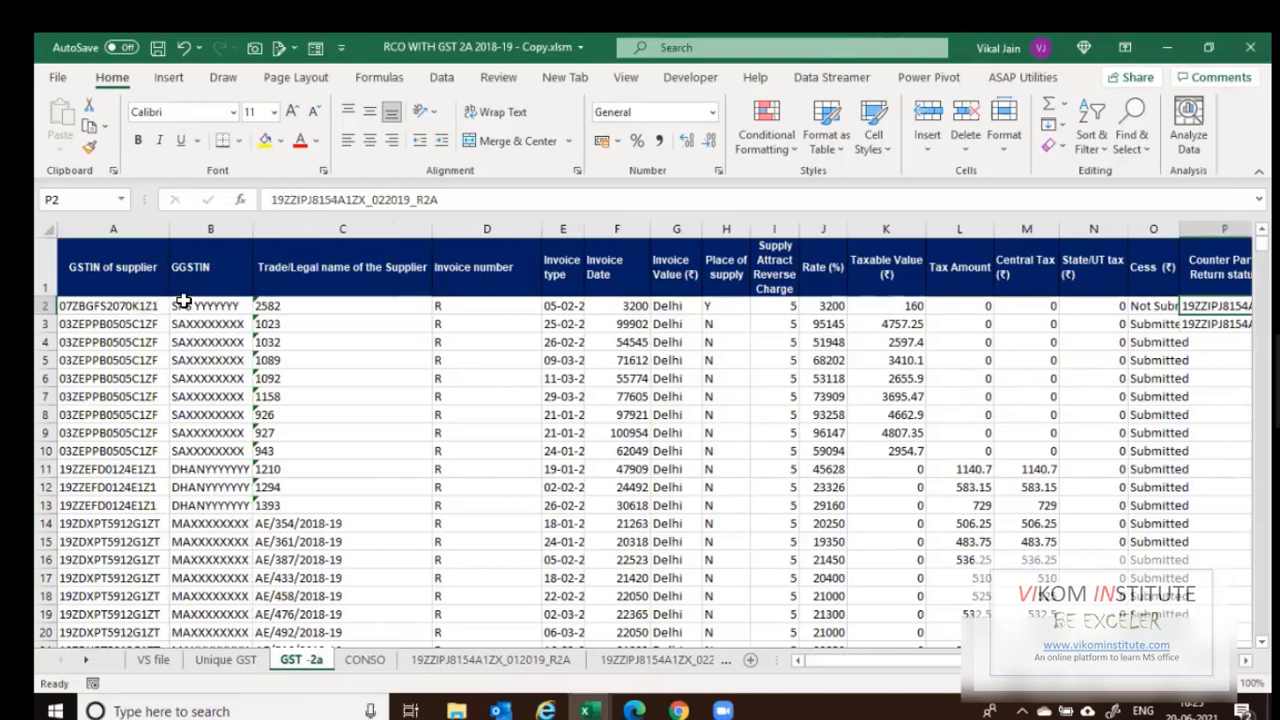
pyautogui.click(205, 301)
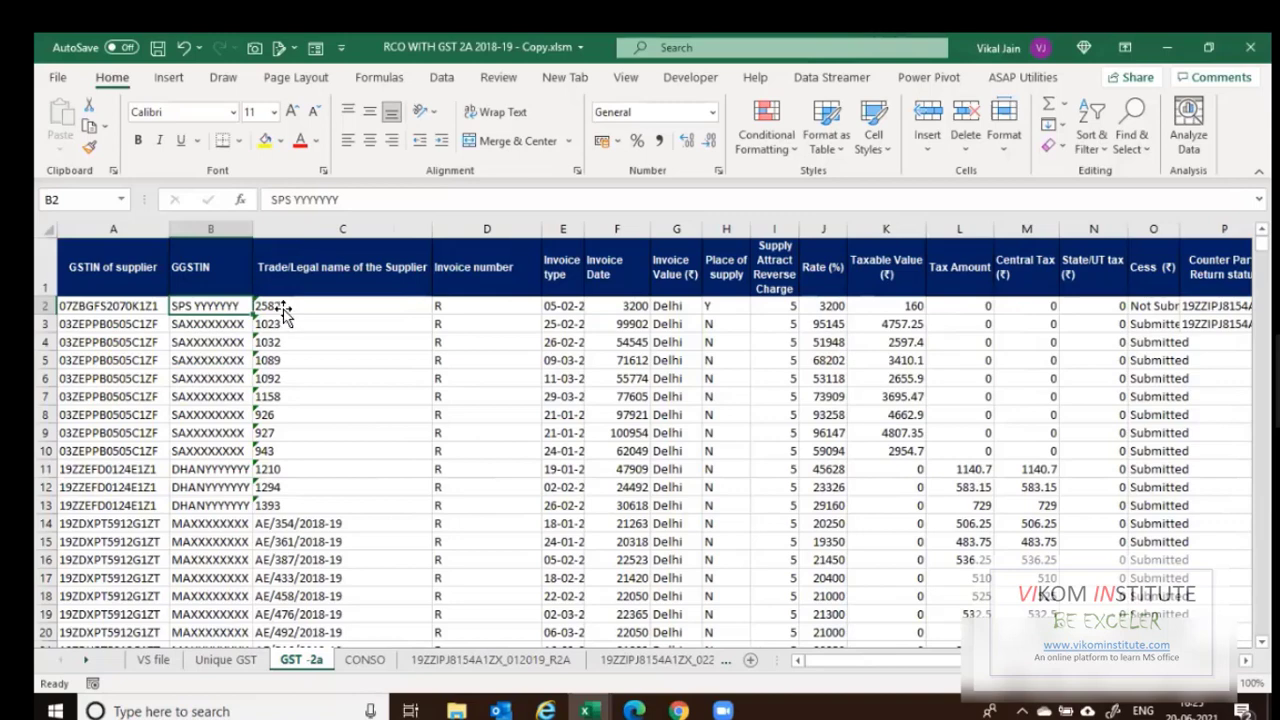
pyautogui.press('Right')
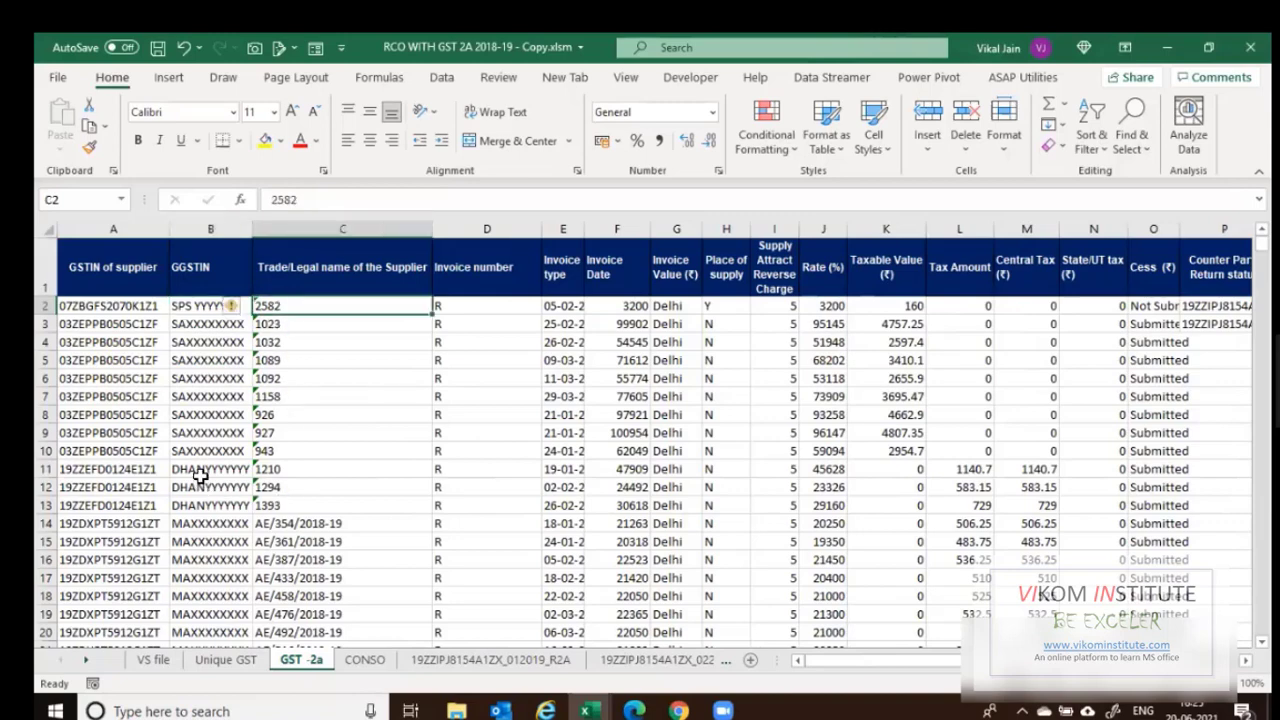
pyautogui.click(201, 470)
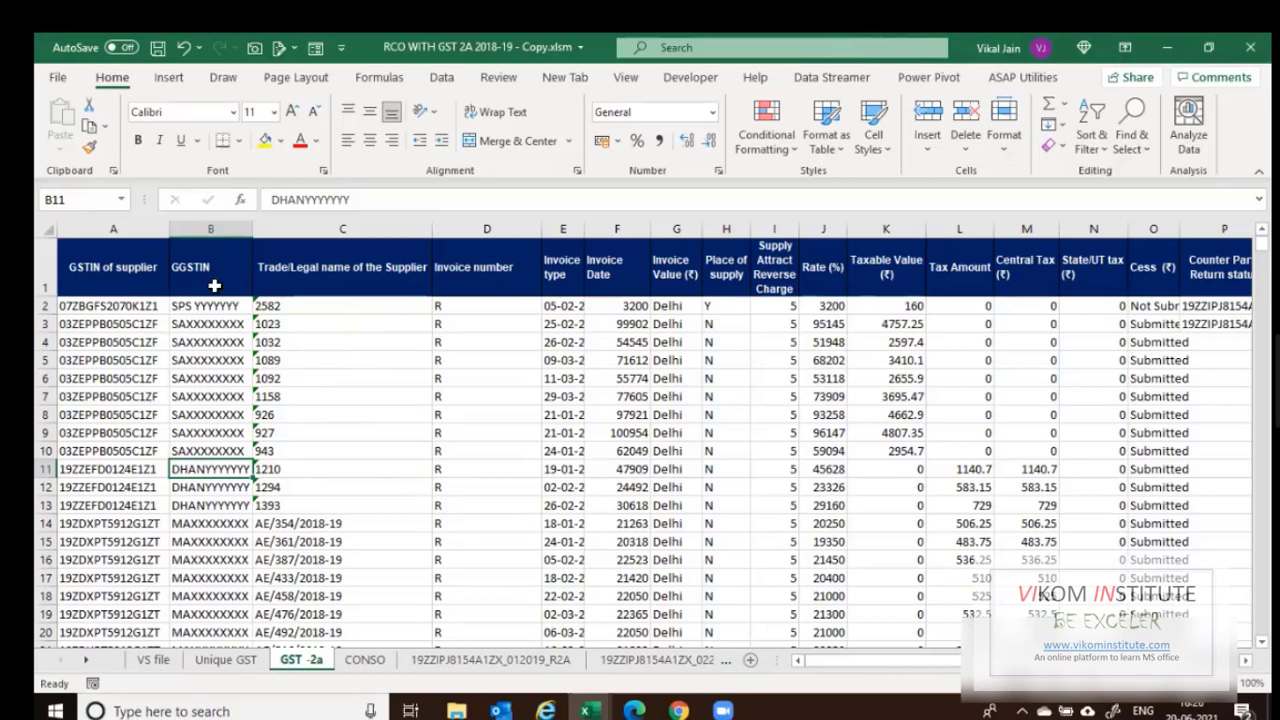
pyautogui.hotkey('ctrl', 'Up')
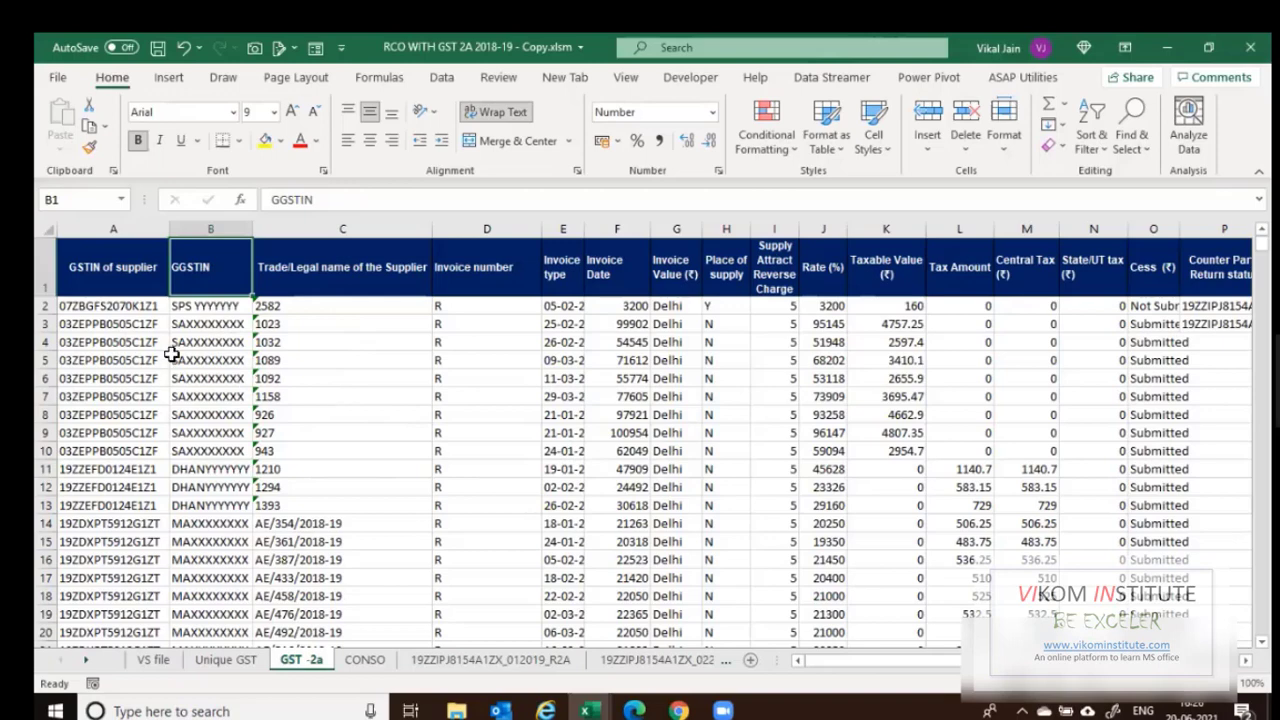
pyautogui.press('Left')
pyautogui.press('Down')
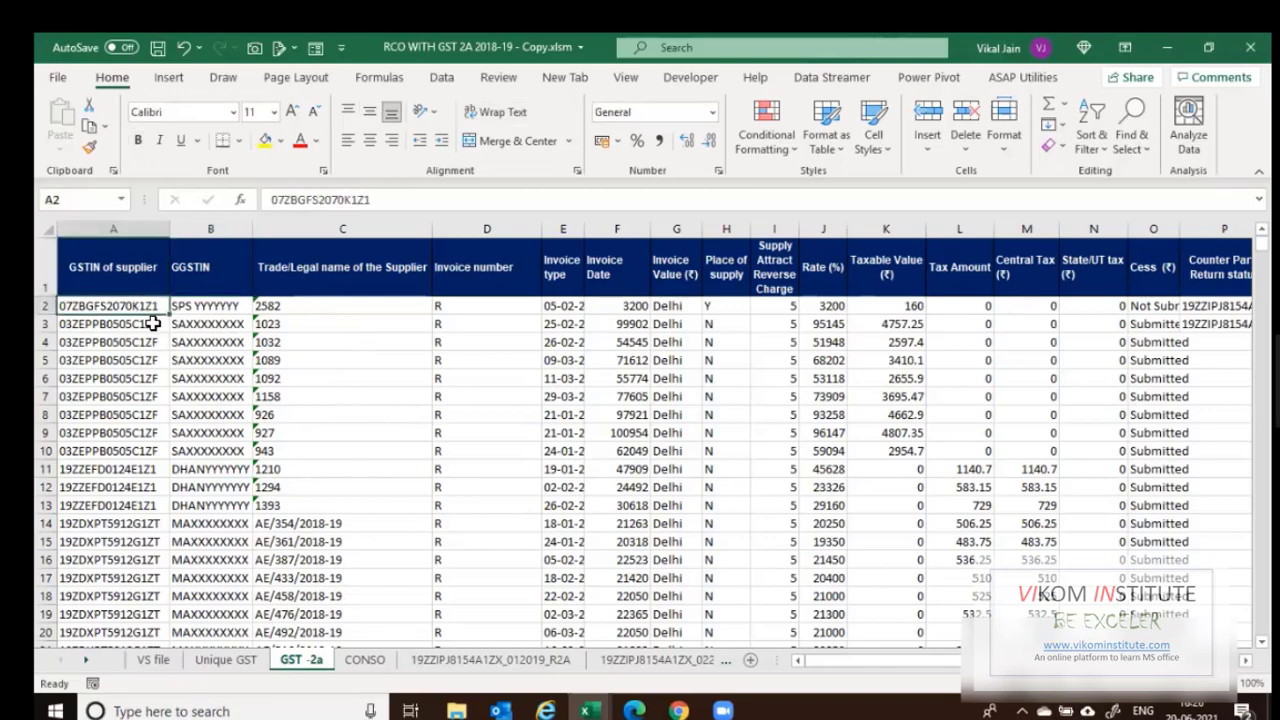
# Copy the supplier GSTINs from GST -2a column A into column A of Unique GST.
pyautogui.hotkey('ctrl', 'shift', 'Down')
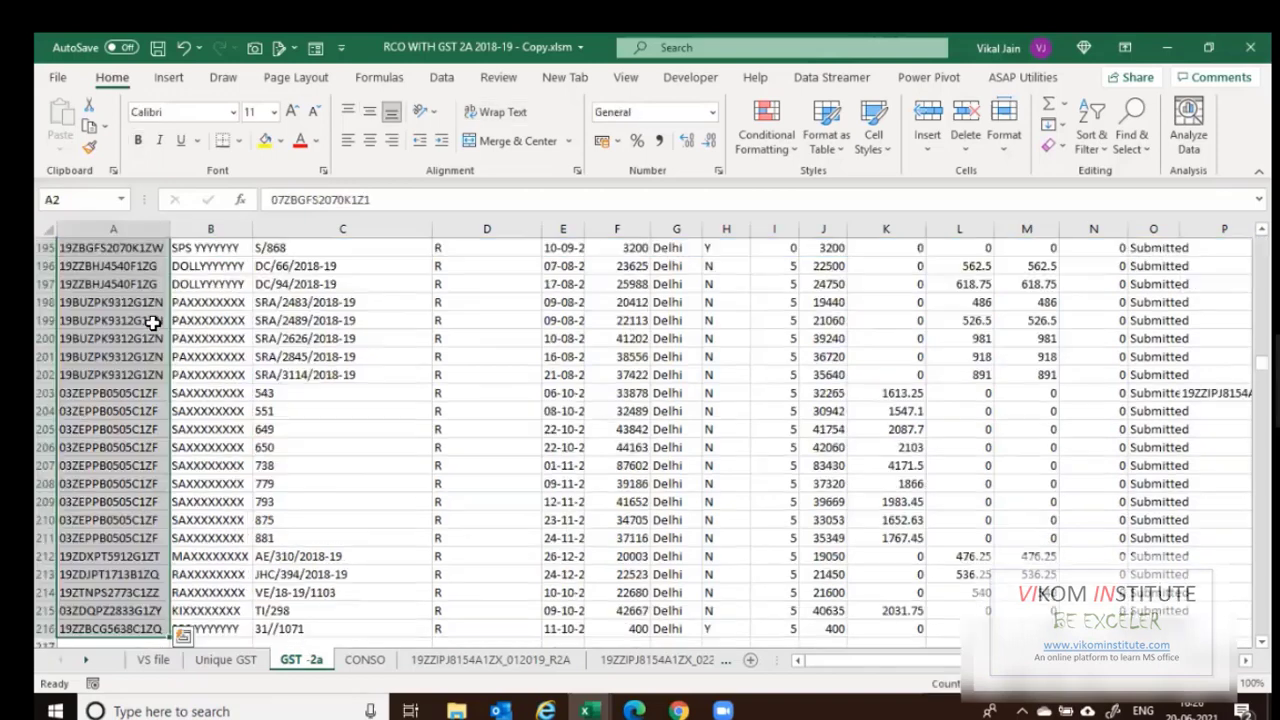
pyautogui.hotkey('ctrl', 'c')
pyautogui.click(226, 660)
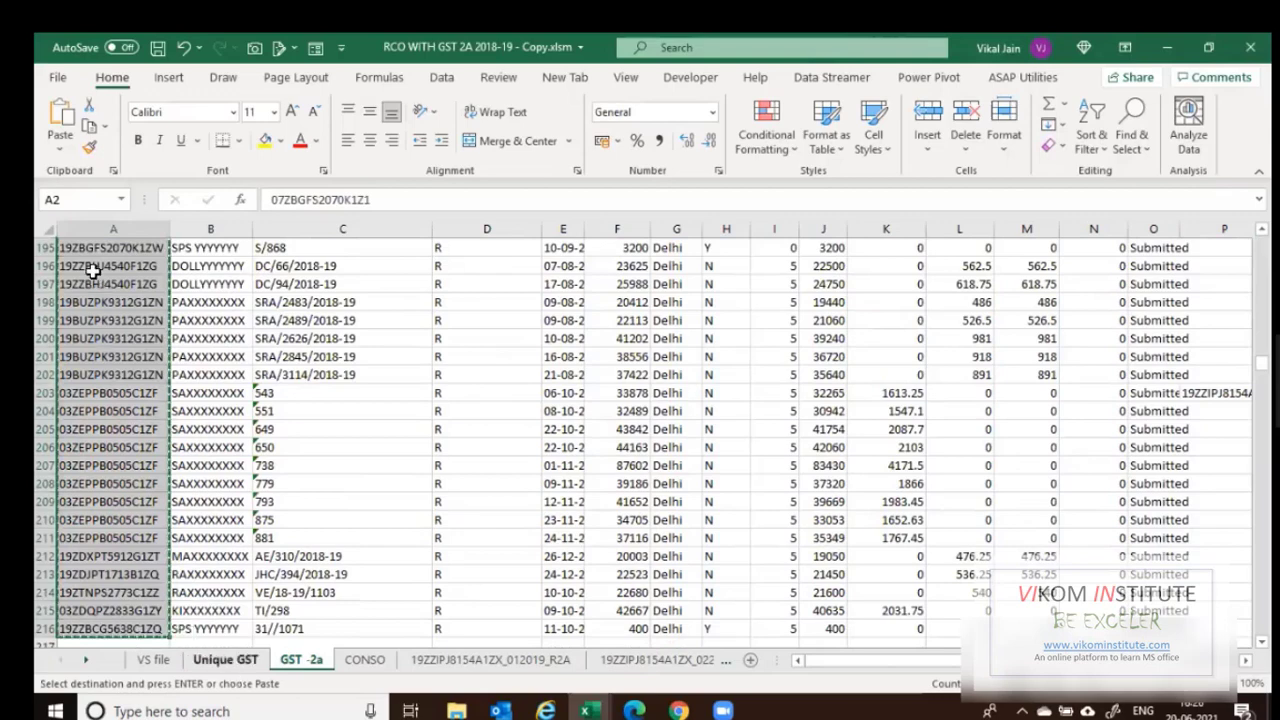
pyautogui.hotkey('ctrl', 'v')
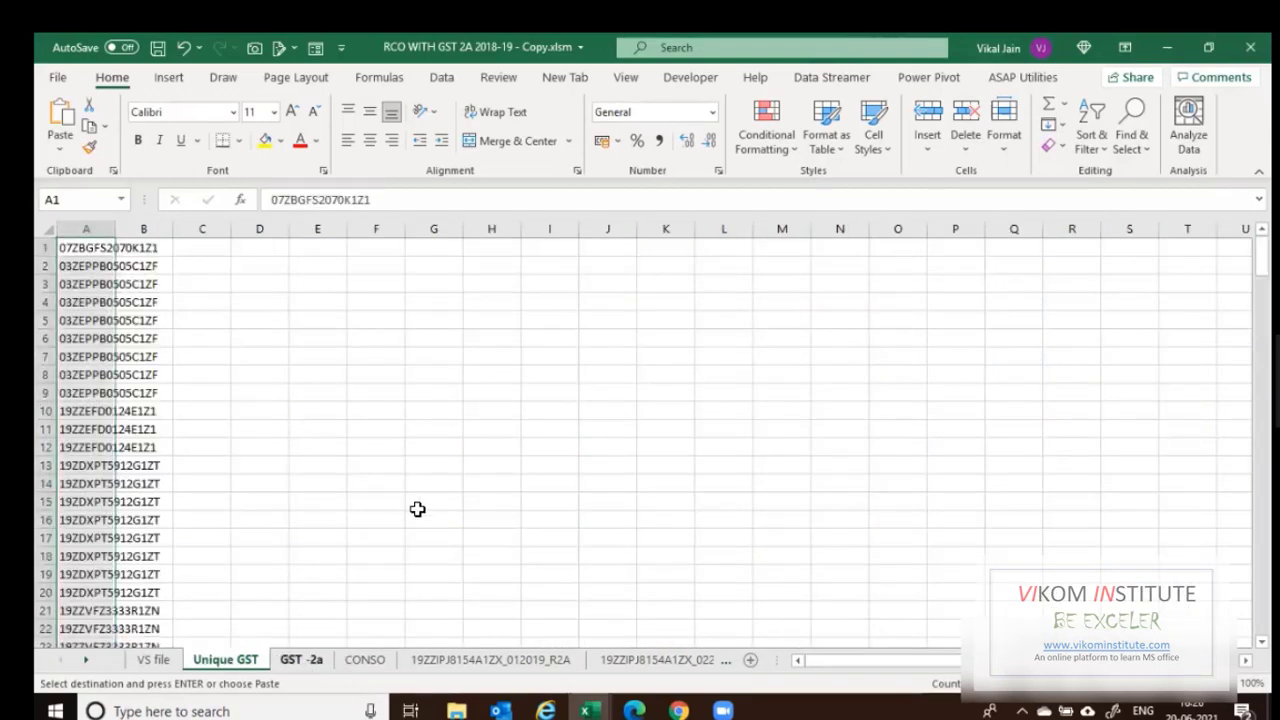
pyautogui.hotkey('ctrl', 'pagedown')
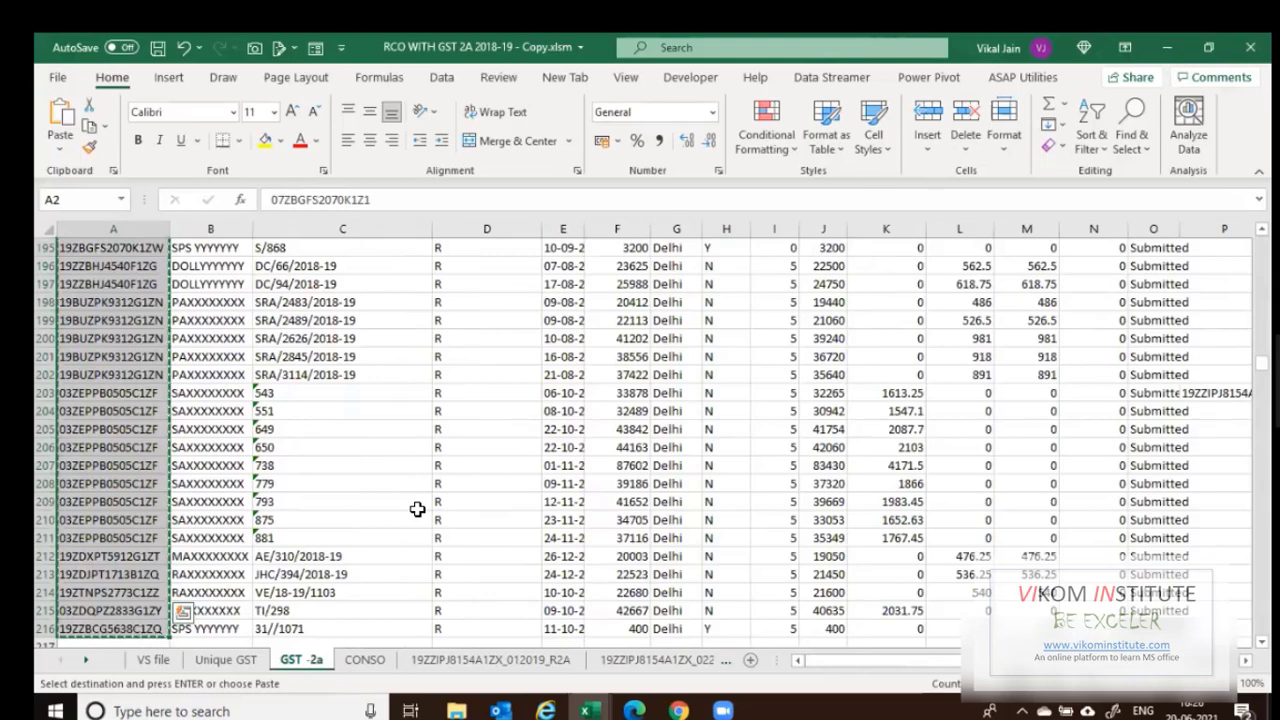
pyautogui.hotkey('ctrl', 'Home')
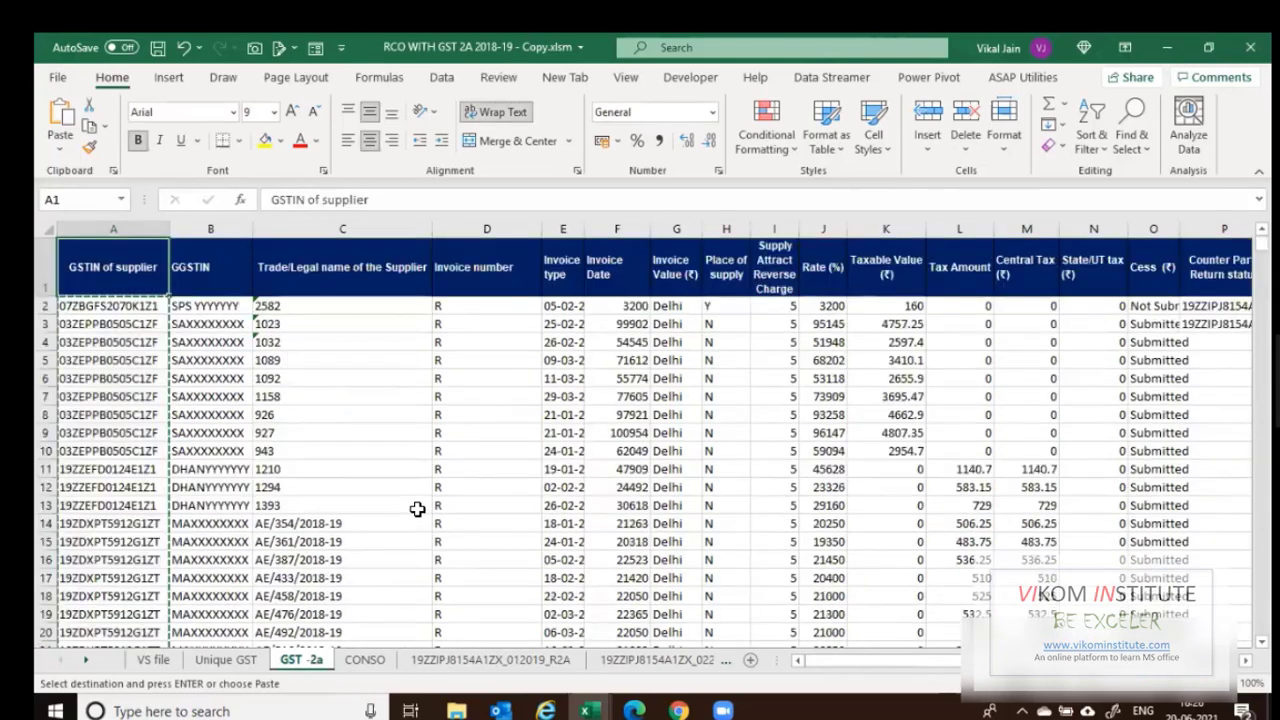
pyautogui.press('Escape')
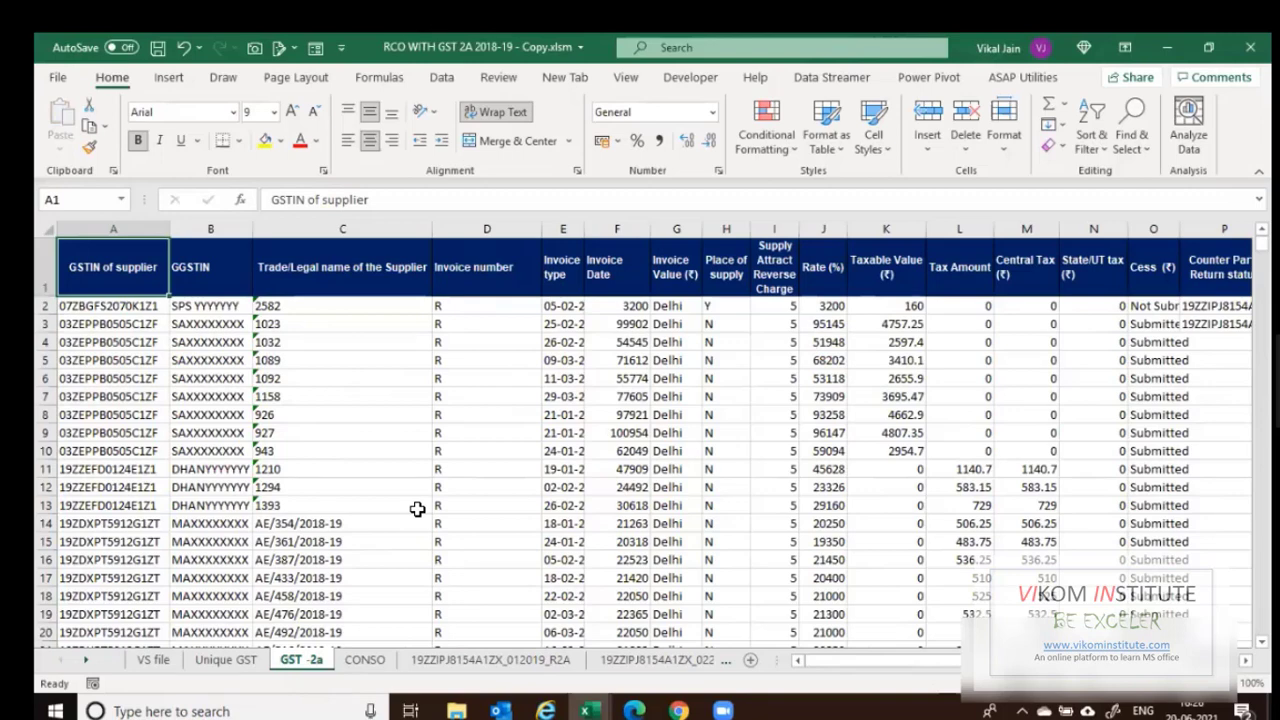
pyautogui.press('Down')
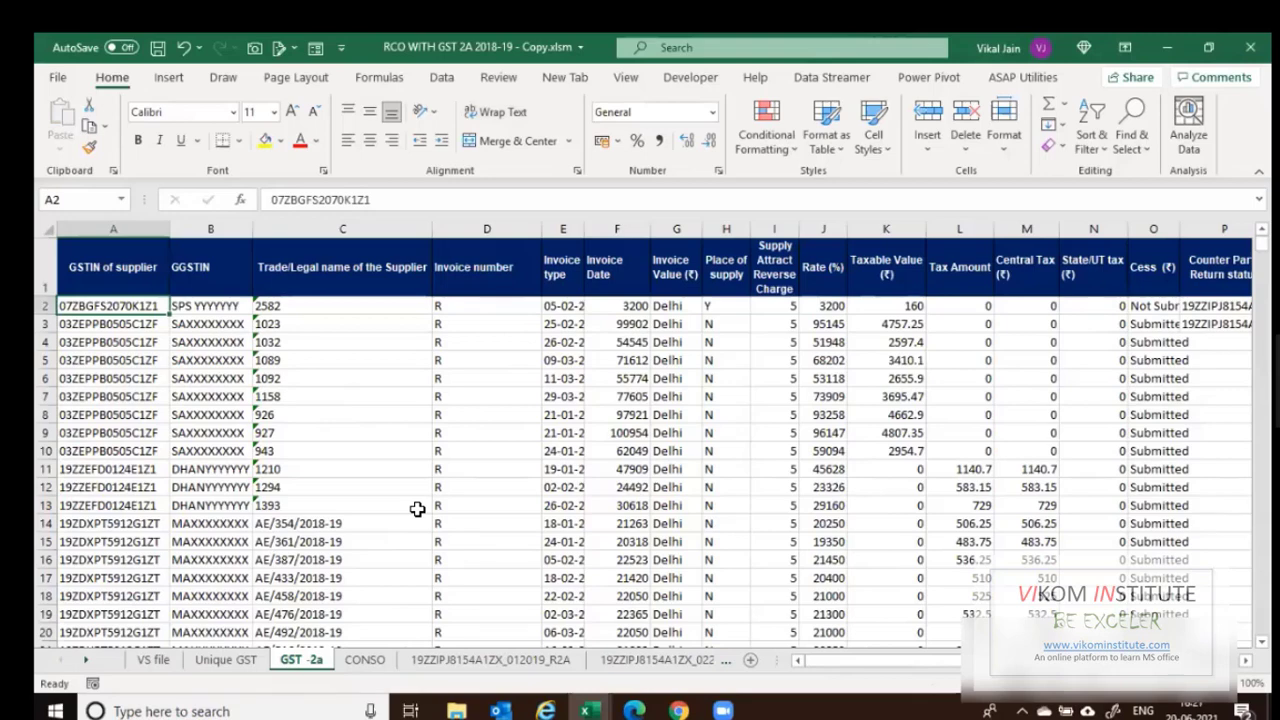
pyautogui.hotkey('ctrl', 'pagedown')
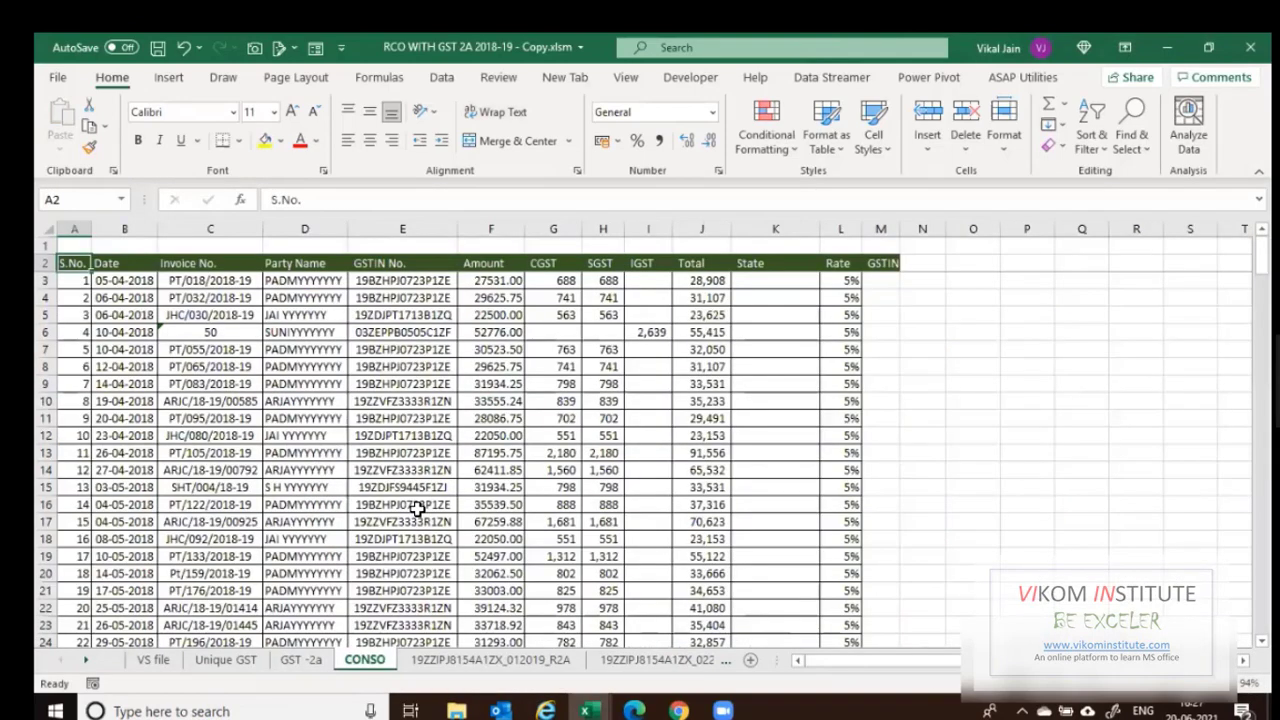
# Copy the CONSO GSTIN numbers E3:E214.
pyautogui.hotkey('ctrl', 'pageup')
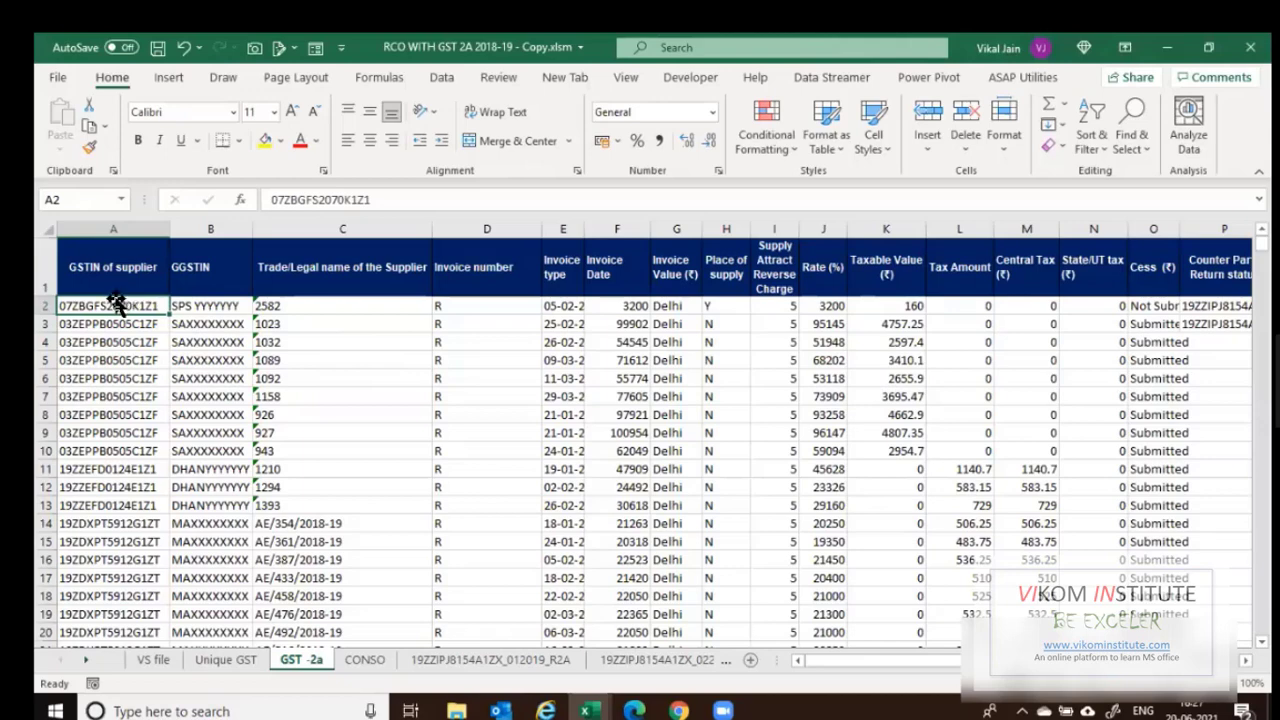
pyautogui.click(236, 661)
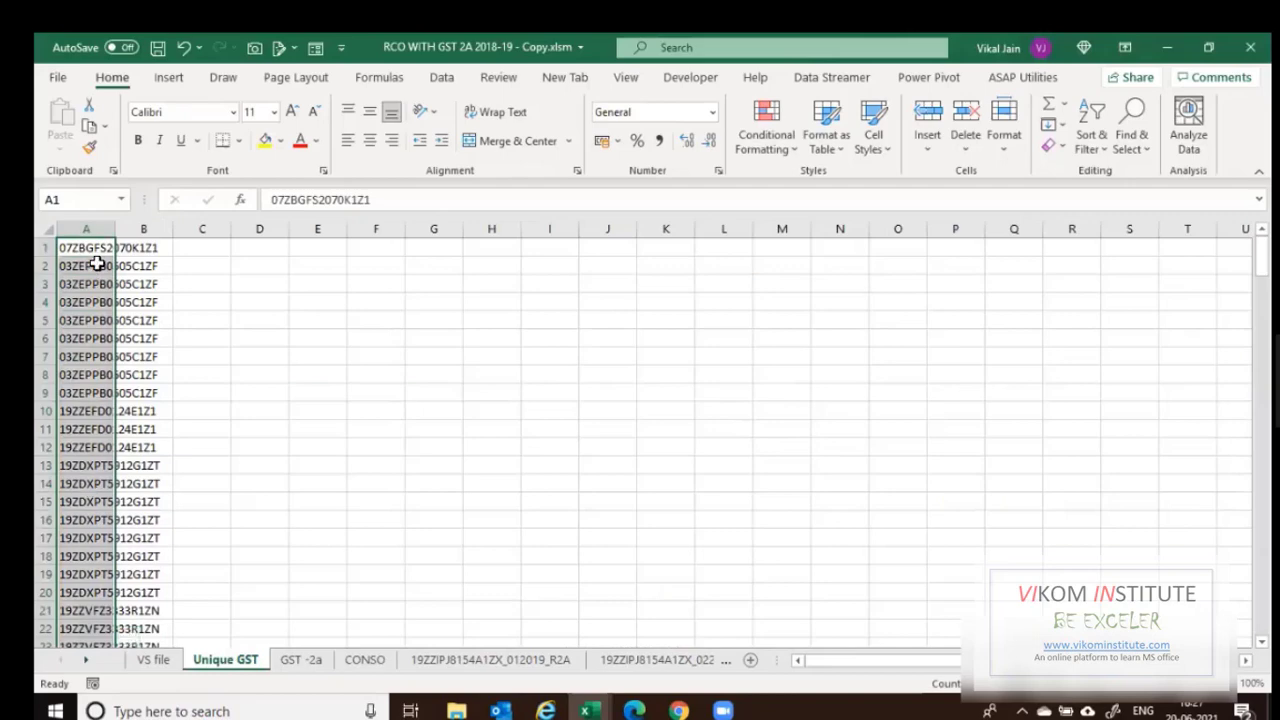
pyautogui.click(86, 249)
pyautogui.hotkey('ctrl', 'Down')
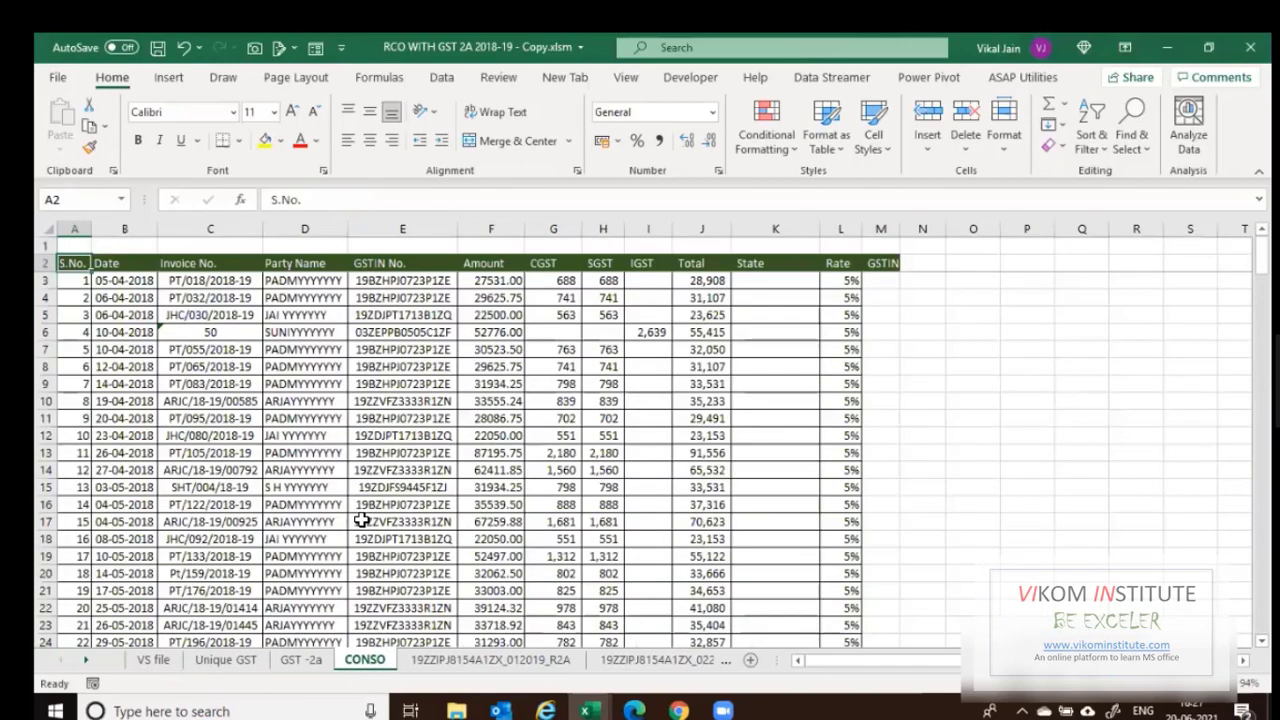
pyautogui.press('Down')
pyautogui.press('Right')
pyautogui.press('Right')
pyautogui.press('Right')
pyautogui.press('Right')
pyautogui.hotkey('ctrl', 'shift', 'Down')
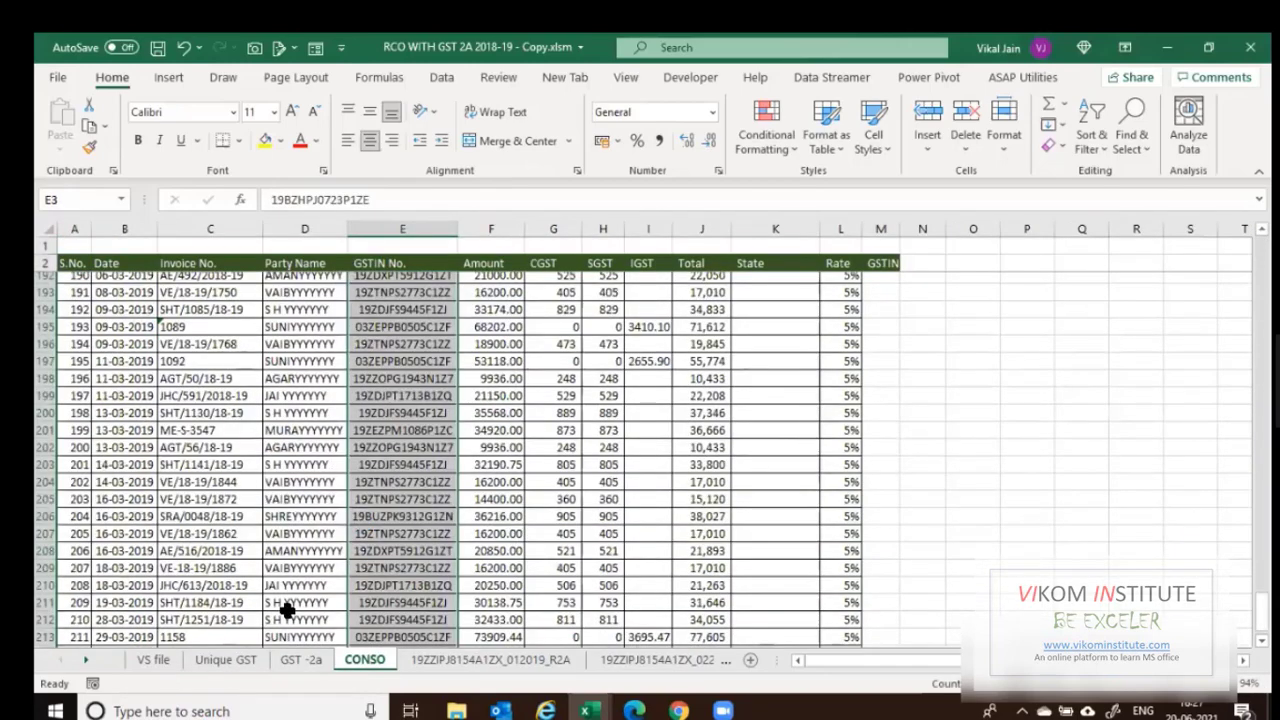
pyautogui.hotkey('ctrl', 'c')
# Paste them into Unique GST from A216 and left-align column A.
pyautogui.click(225, 660)
pyautogui.click(136, 537)
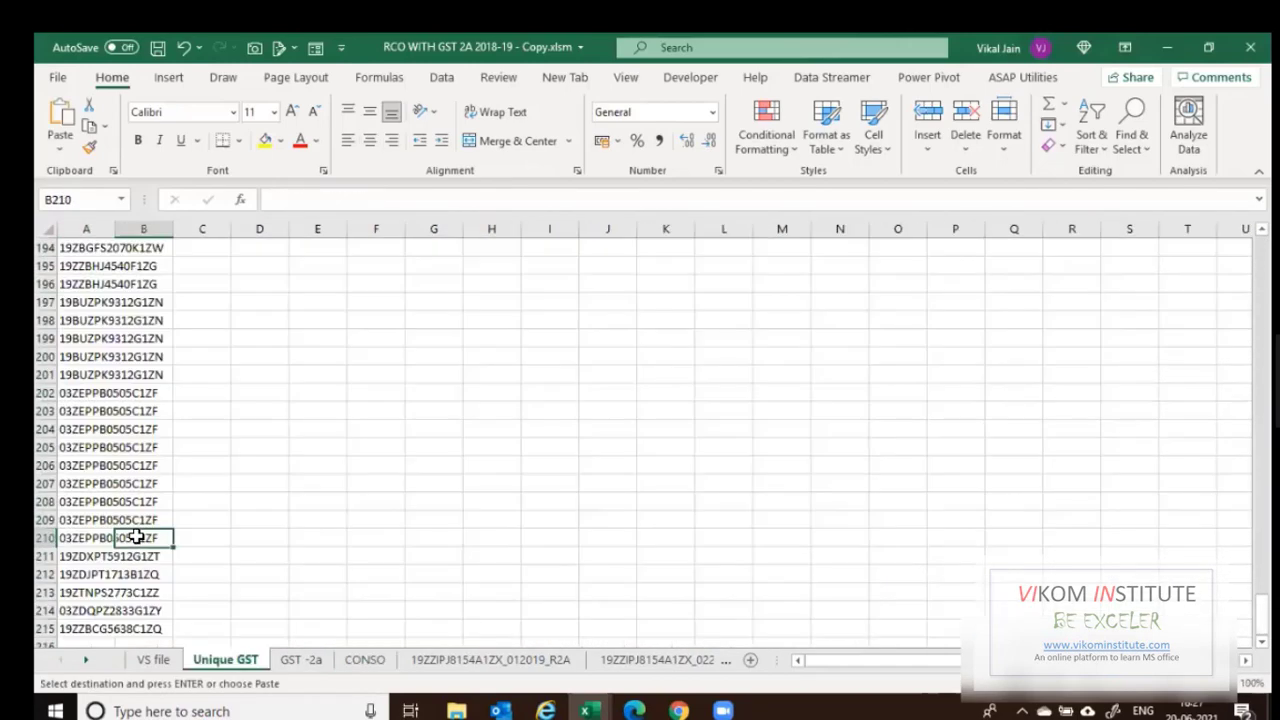
pyautogui.press('Left')
pyautogui.hotkey('ctrl', 'Down')
pyautogui.press('Down')
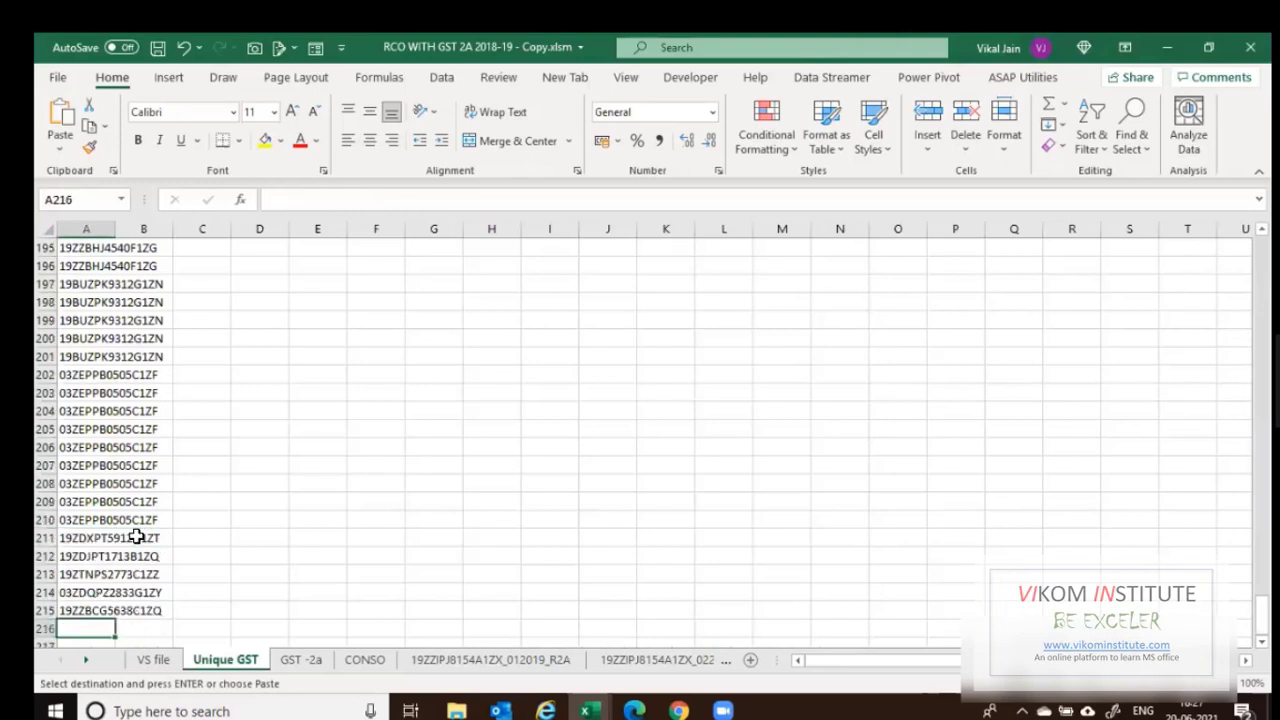
pyautogui.hotkey('ctrl', 'v')
pyautogui.press('Down')
pyautogui.press('Up')
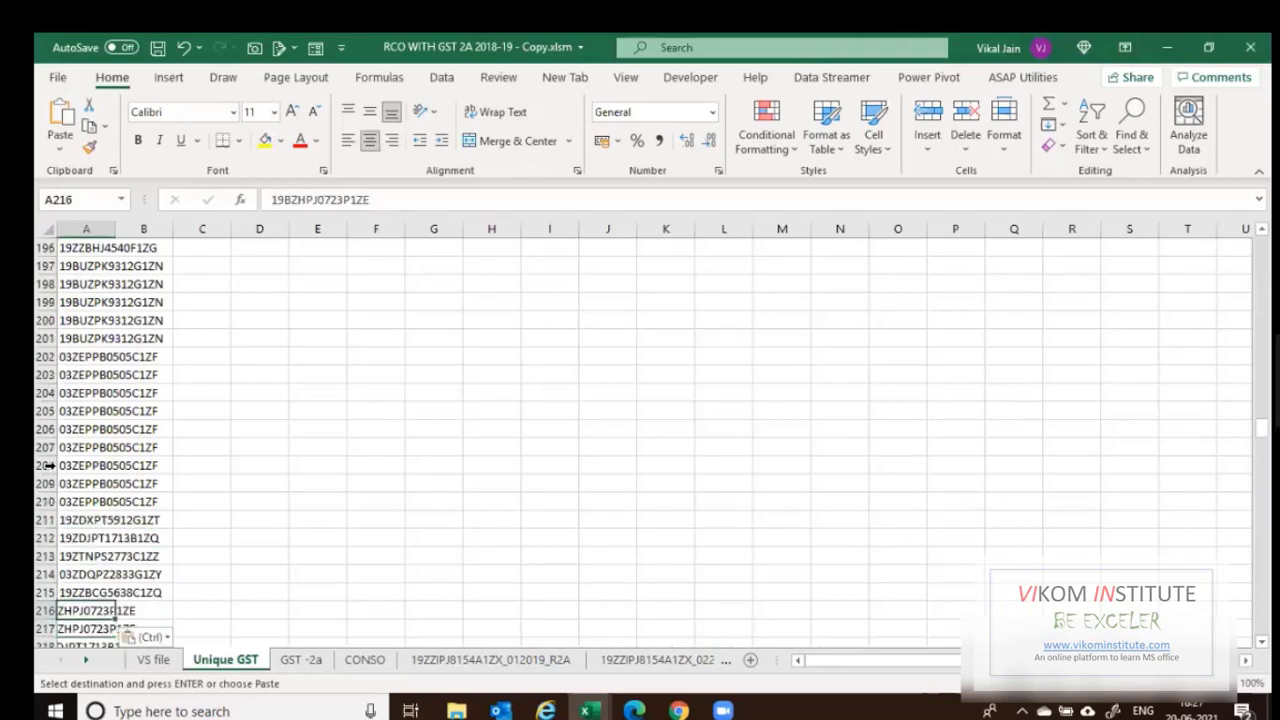
pyautogui.hotkey('ctrl', 'space')
pyautogui.click(343, 145)
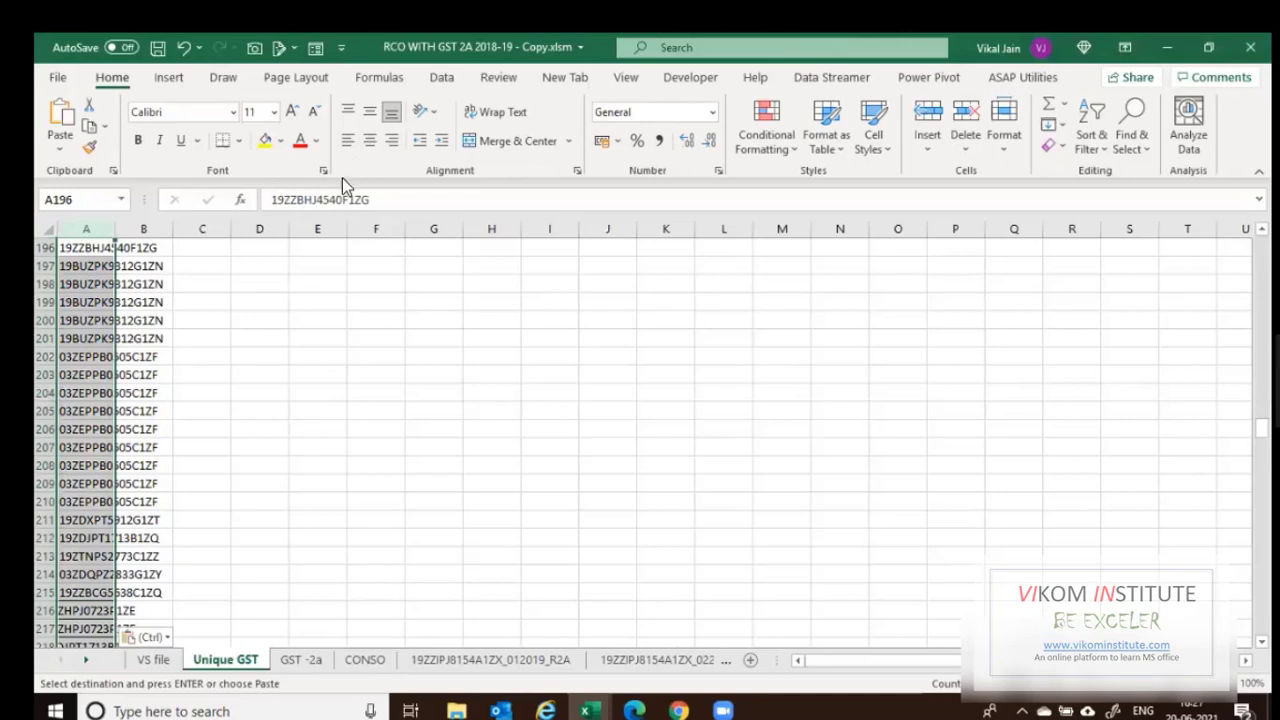
pyautogui.click(390, 486)
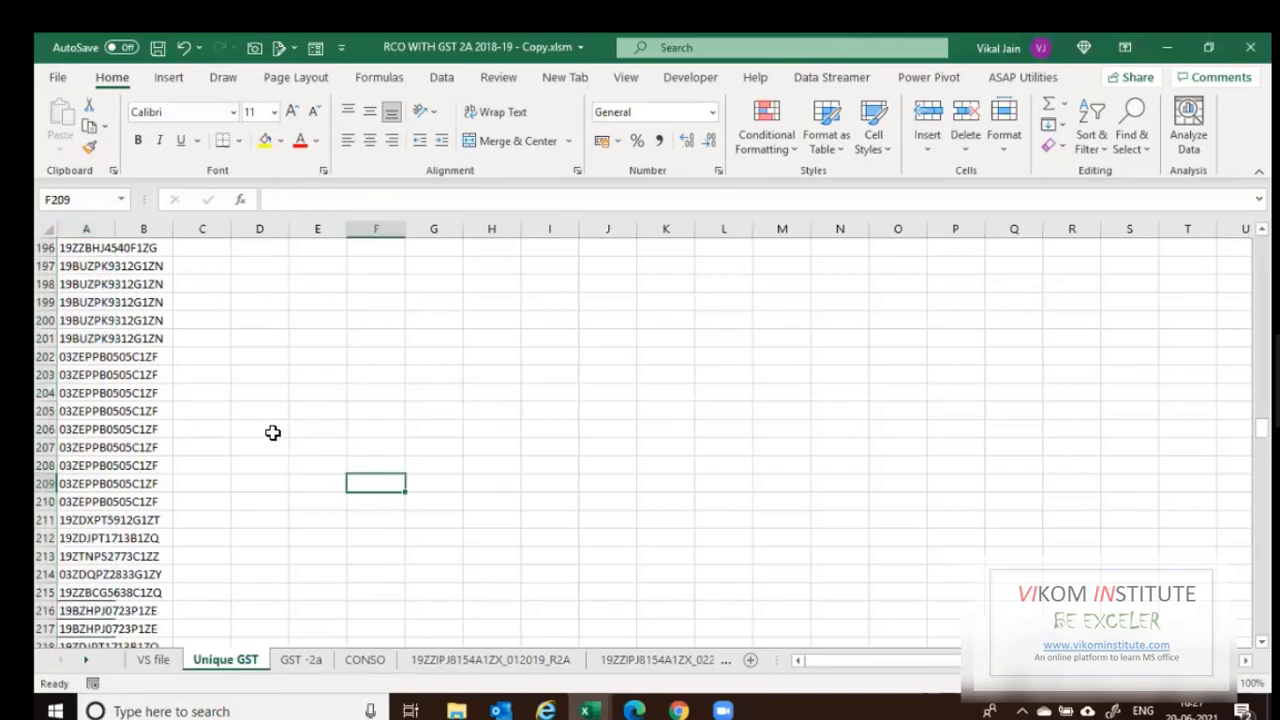
# Auto-fit column A on Unique GST to the width of the GSTINs.
pyautogui.press('Left')
pyautogui.press('Left')
pyautogui.press('Up')
pyautogui.press('Up')
pyautogui.press('Up')
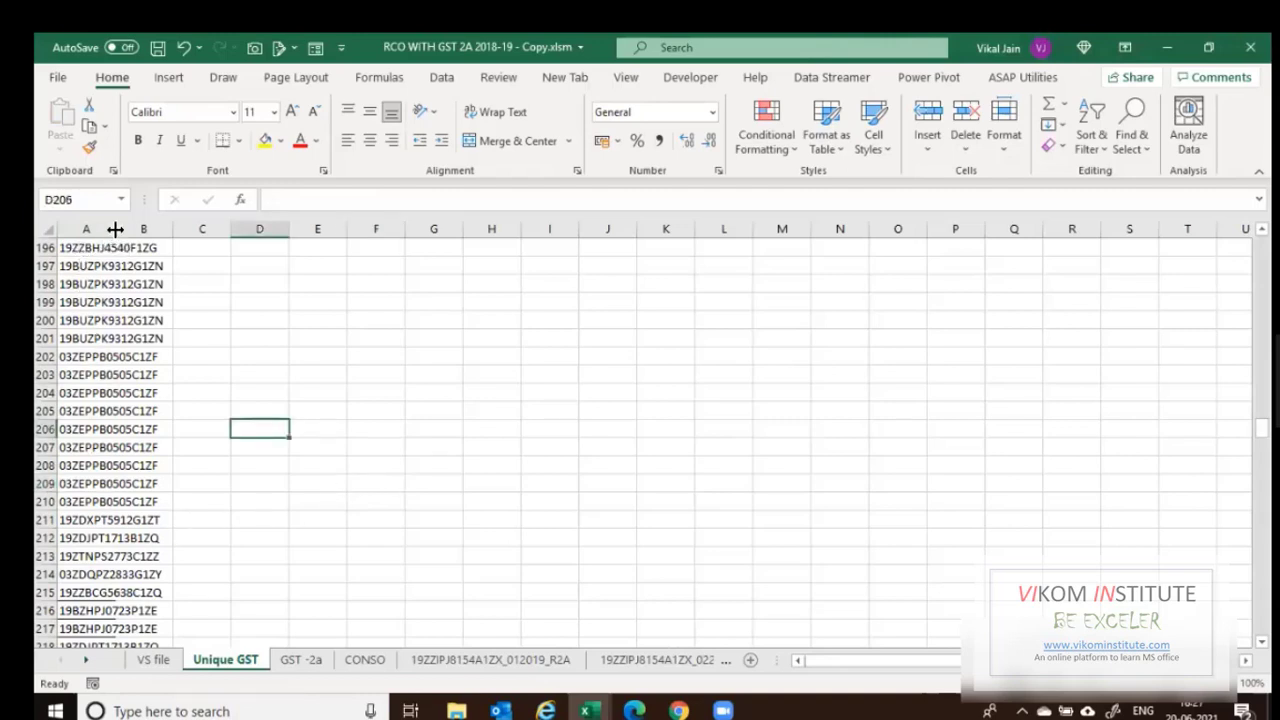
pyautogui.doubleClick(117, 227)
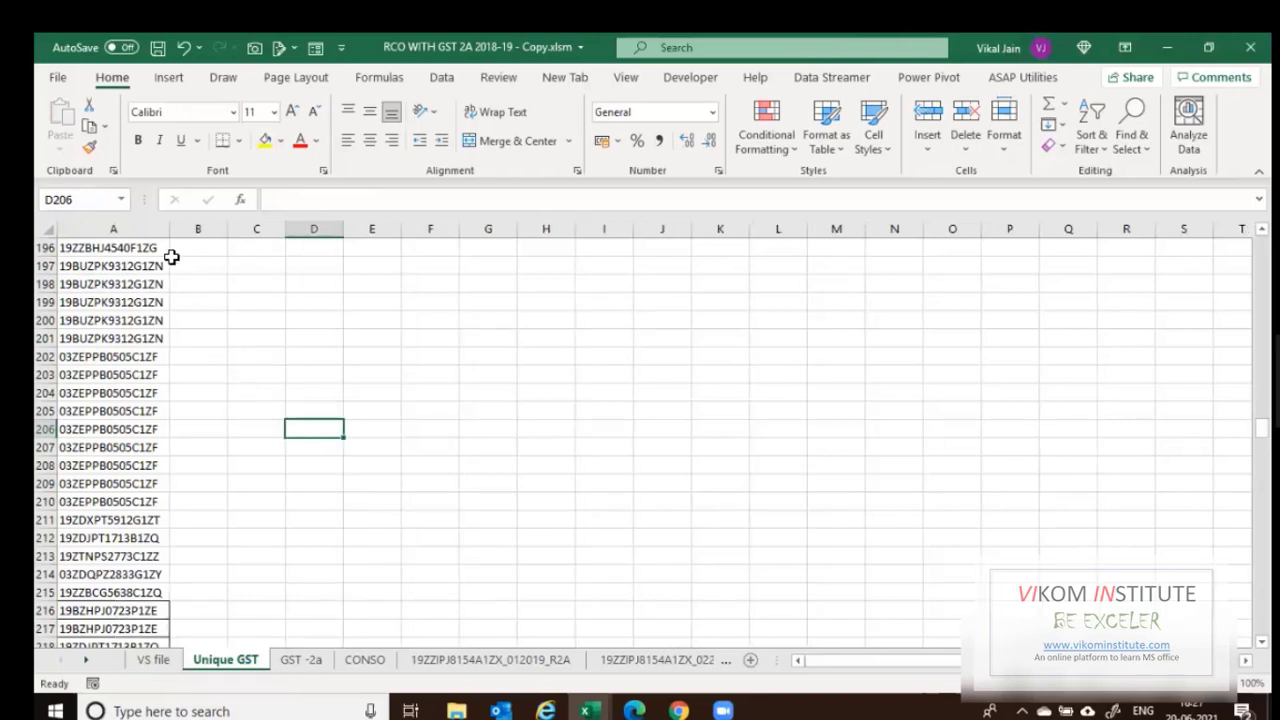
# Remove duplicates from column A, deleting 403 repeats and leaving 24 unique GSTINs.
pyautogui.click(135, 222)
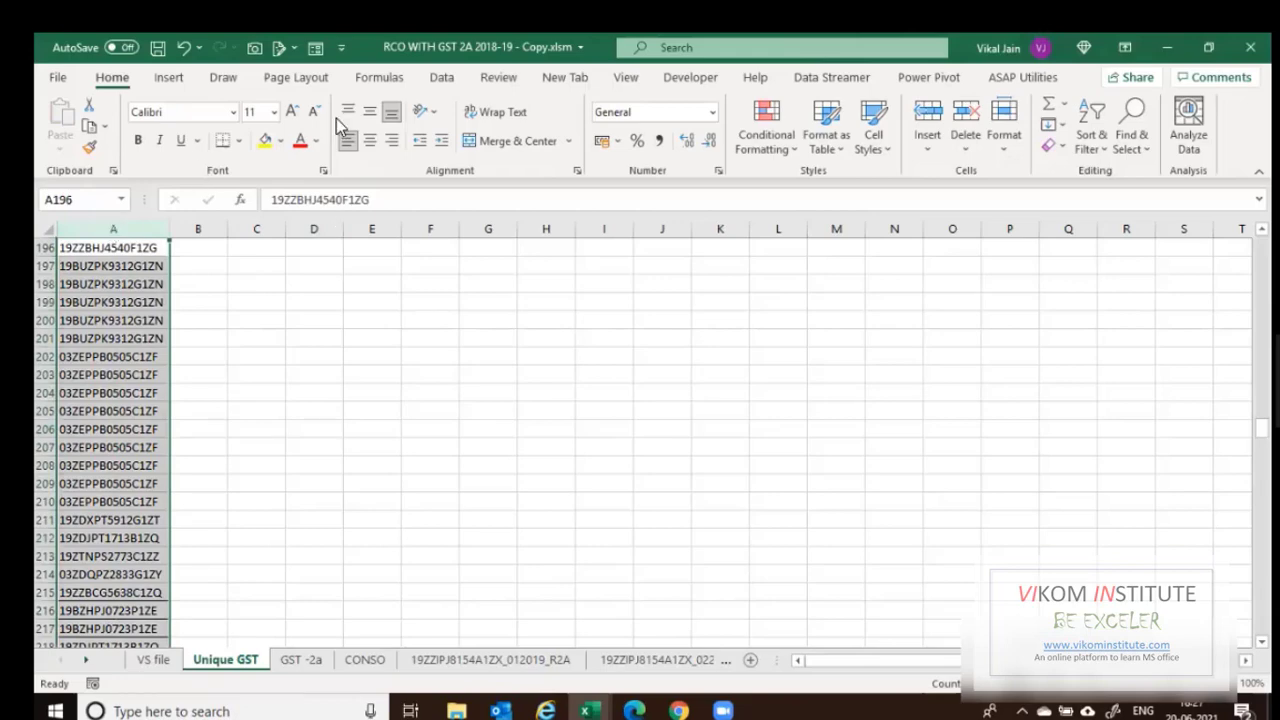
pyautogui.hotkey('alt', 'a')
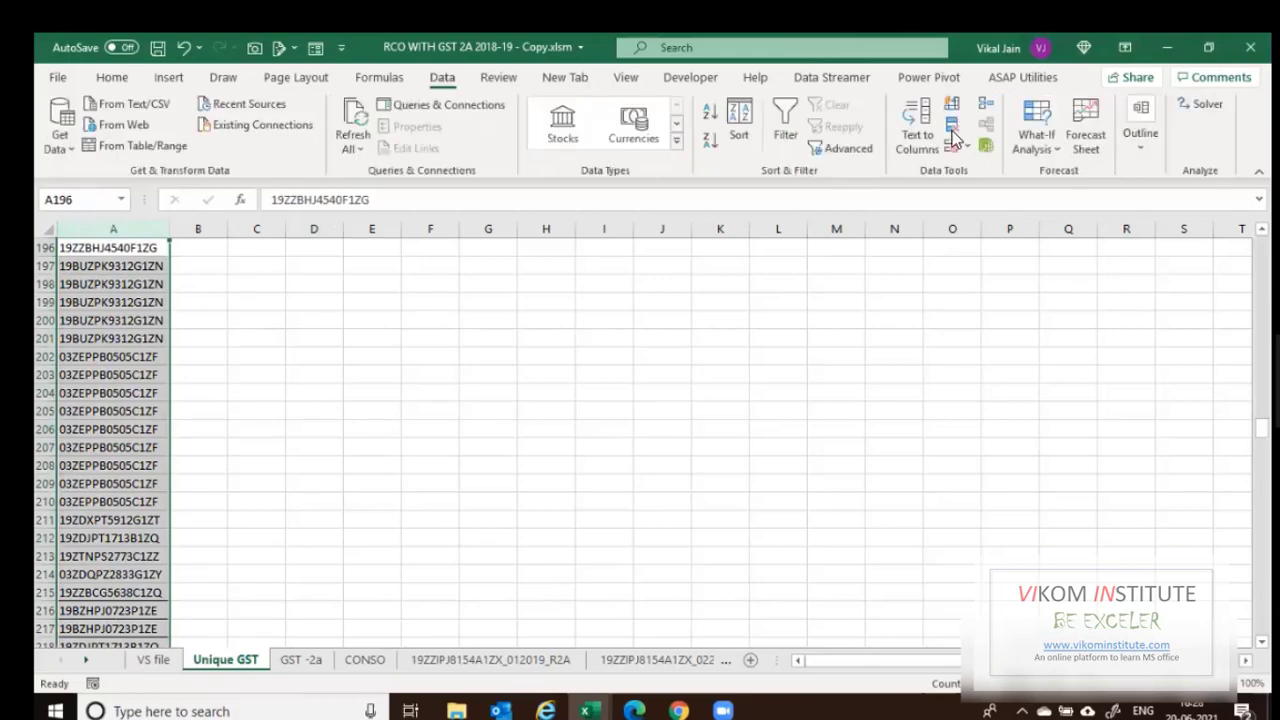
pyautogui.click(952, 125)
pyautogui.click(447, 369)
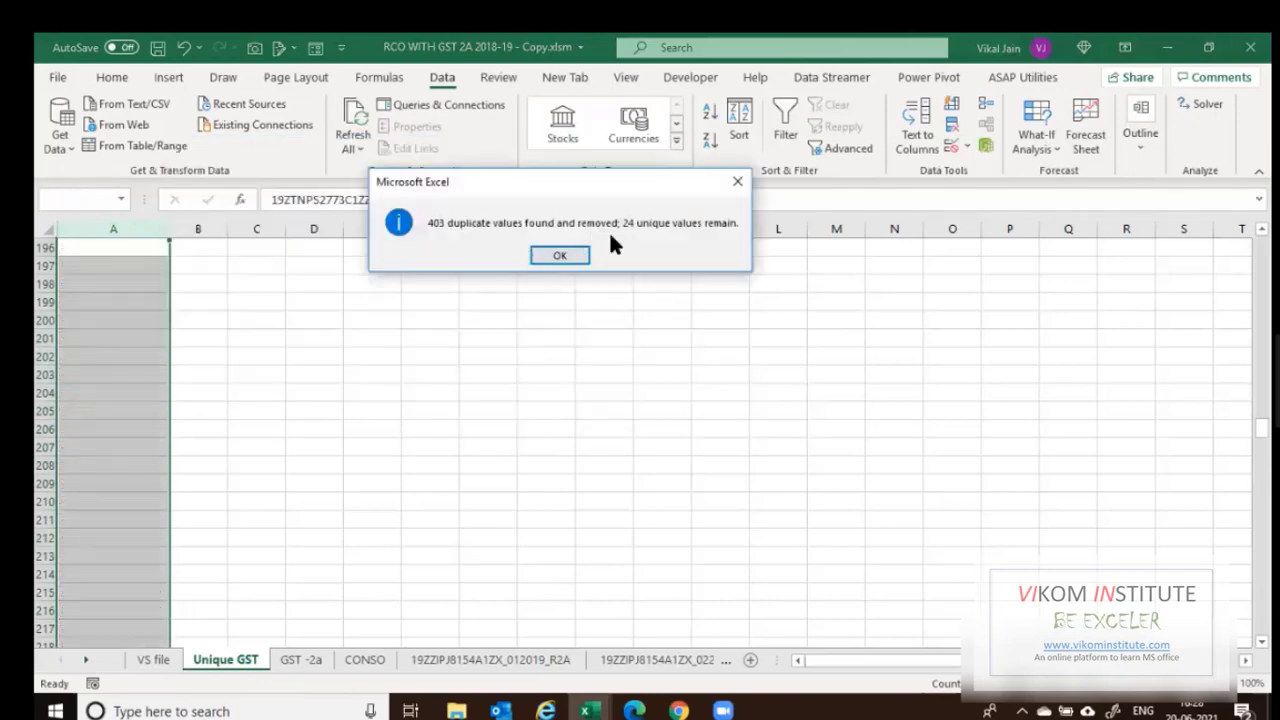
pyautogui.click(583, 263)
pyautogui.click(158, 308)
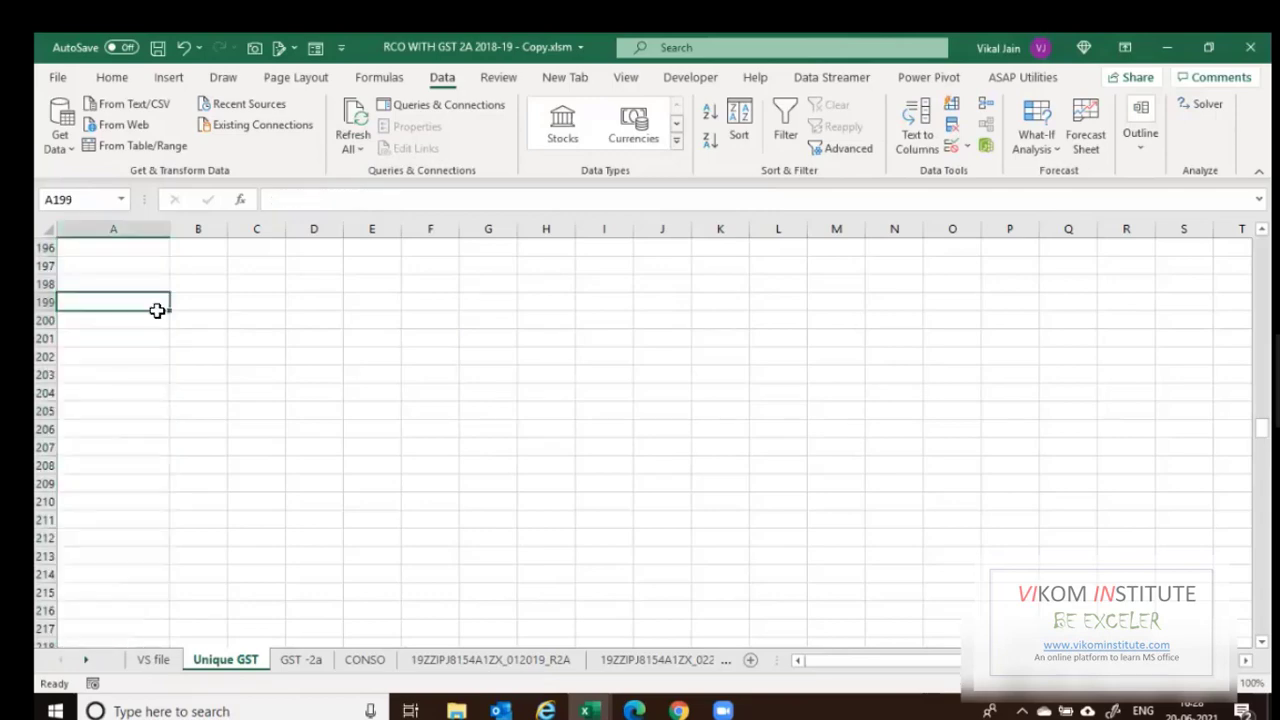
# Select and copy the 24 unique GSTINs, move to VS file, then cancel the copy.
pyautogui.hotkey('ctrl', 'Up')
pyautogui.press('Up')
pyautogui.hotkey('ctrl', 'Up')
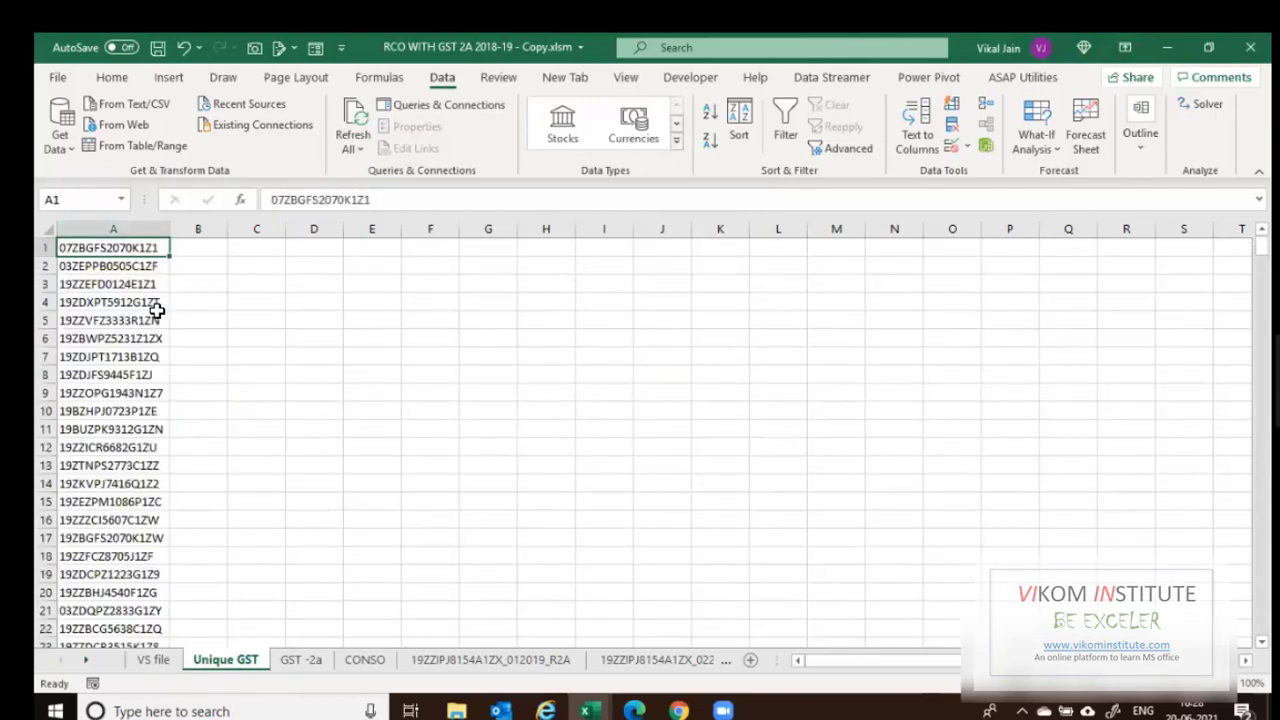
pyautogui.hotkey('ctrl', 'shift', 'Down')
pyautogui.hotkey('ctrl', 'c')
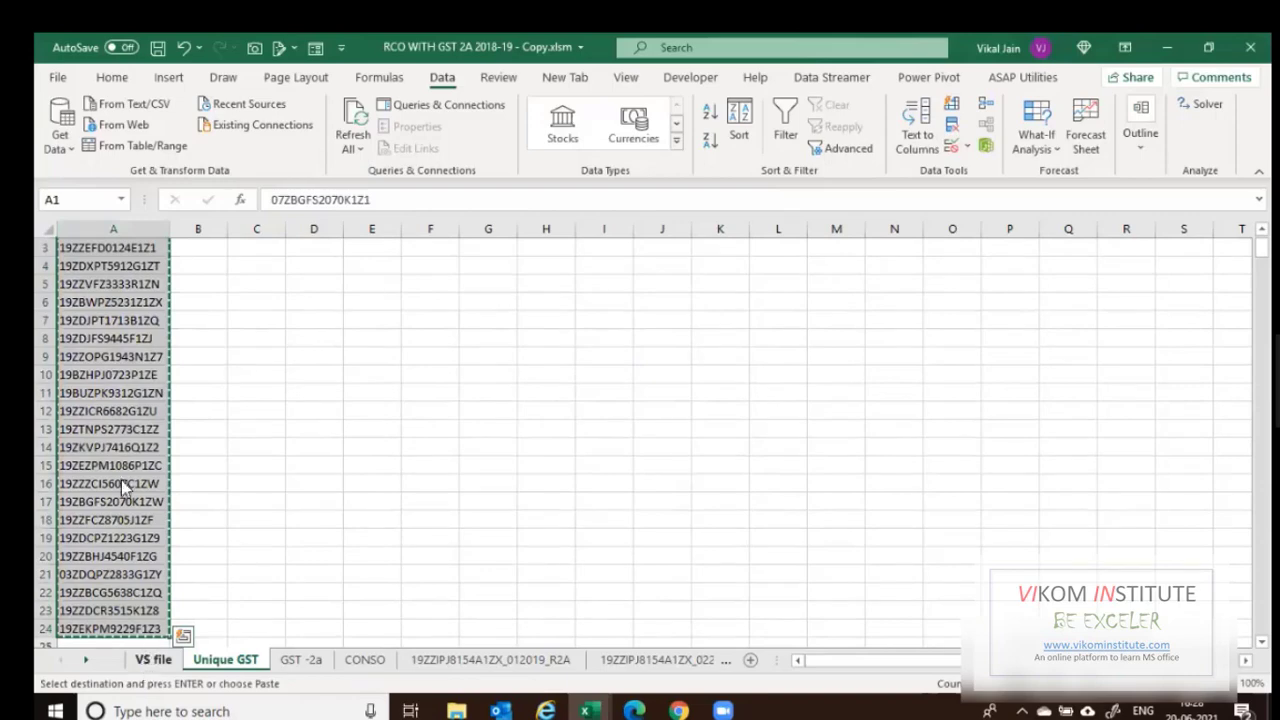
pyautogui.hotkey('ctrl', 'pageup')
pyautogui.press('Left')
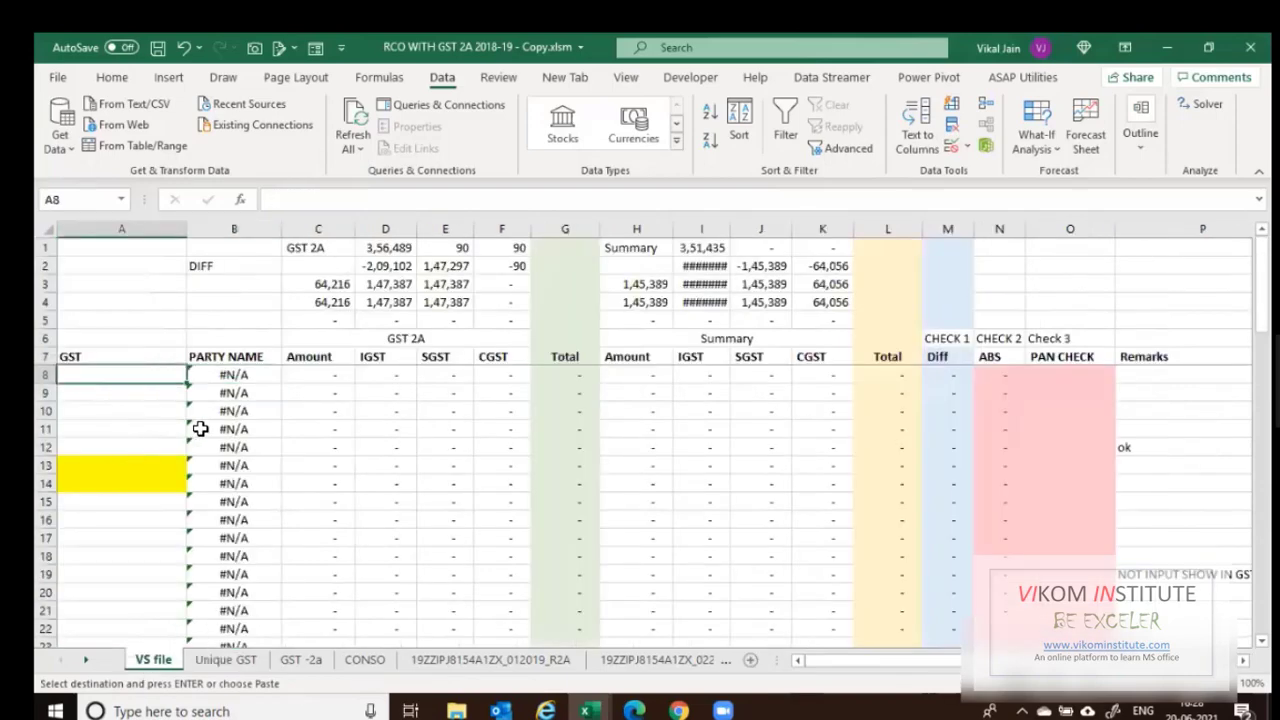
pyautogui.press('Escape')
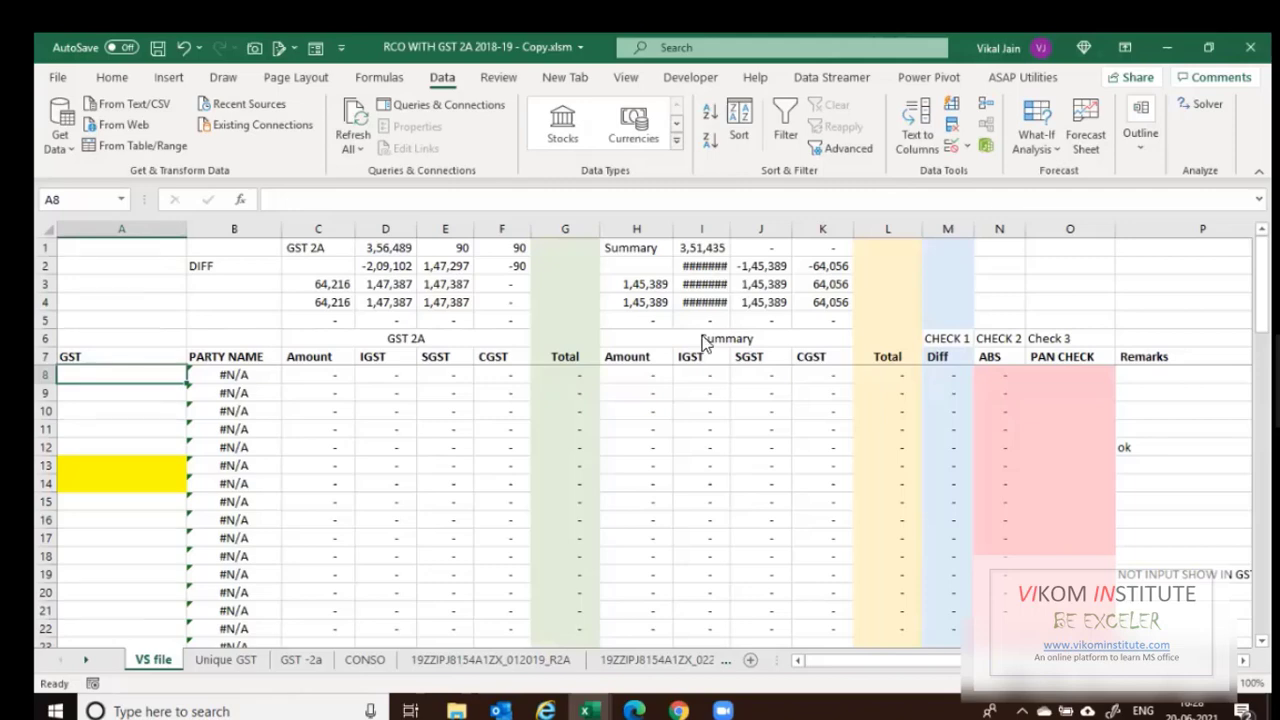
# Review VS file's party-name, GST 2A and Summary formulas and their column headings.
pyautogui.hotkey('alt', 'Tab')
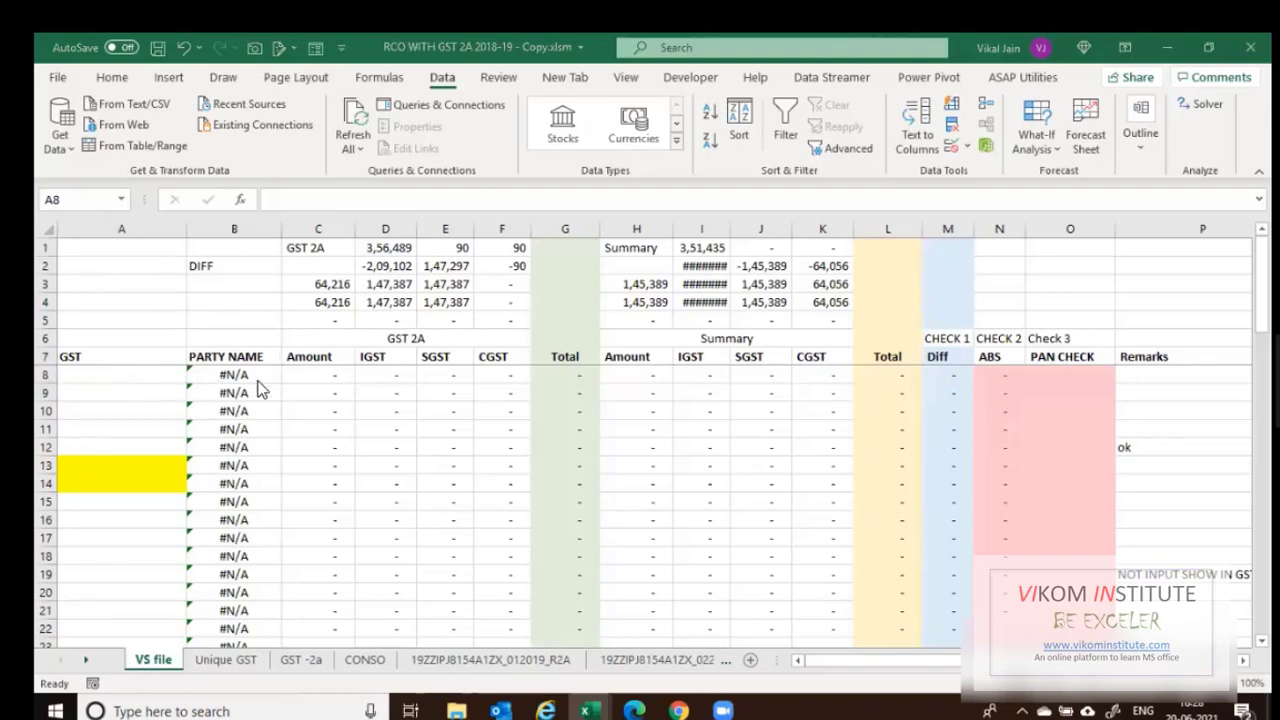
pyautogui.click(238, 563)
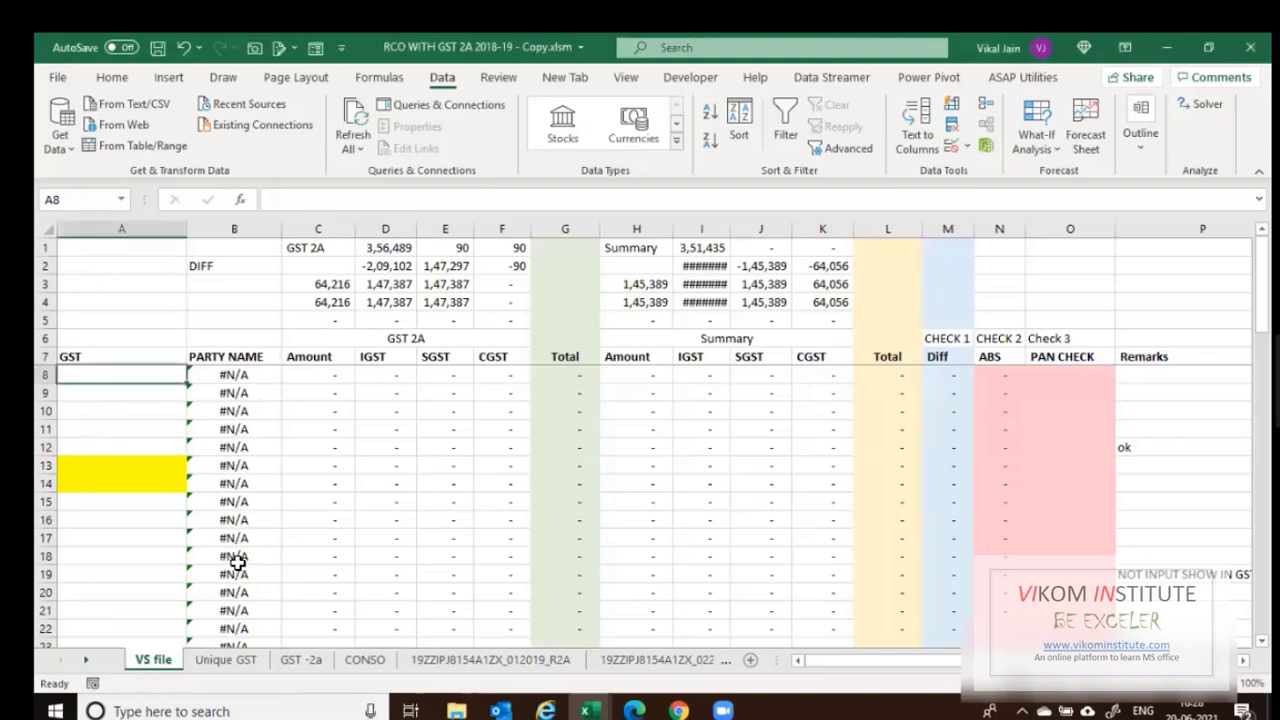
pyautogui.click(266, 374)
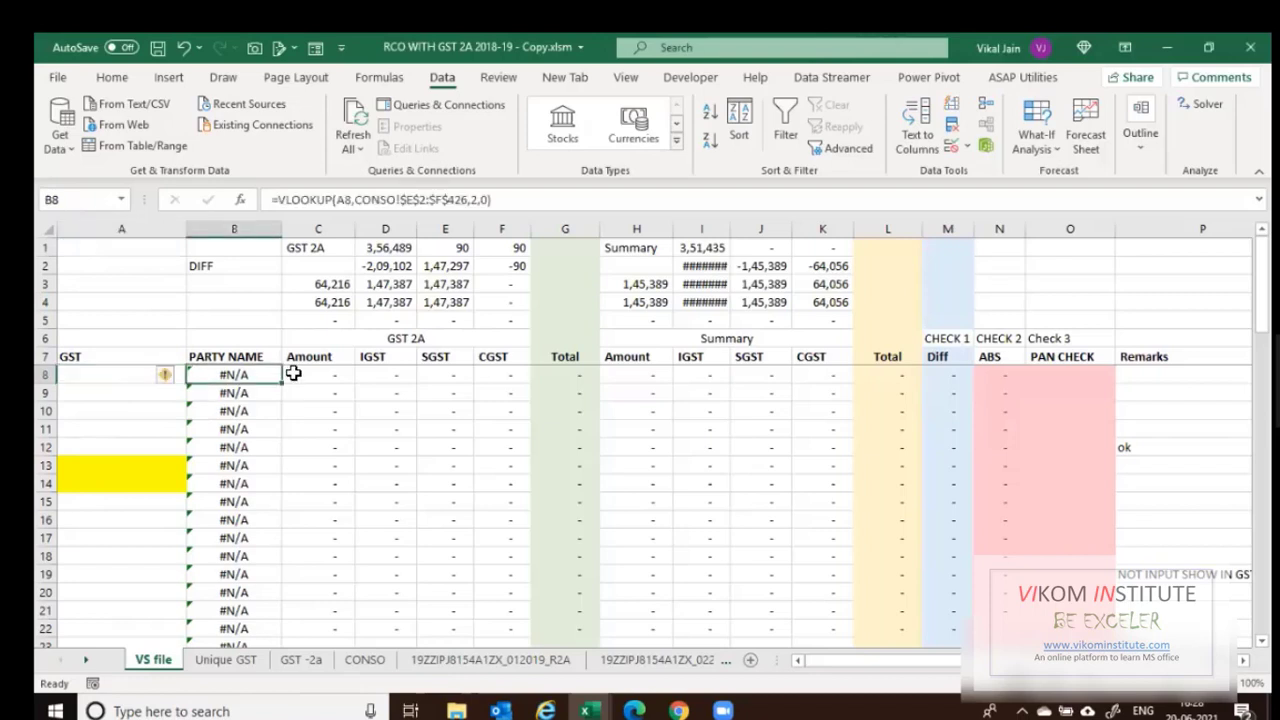
pyautogui.click(384, 342)
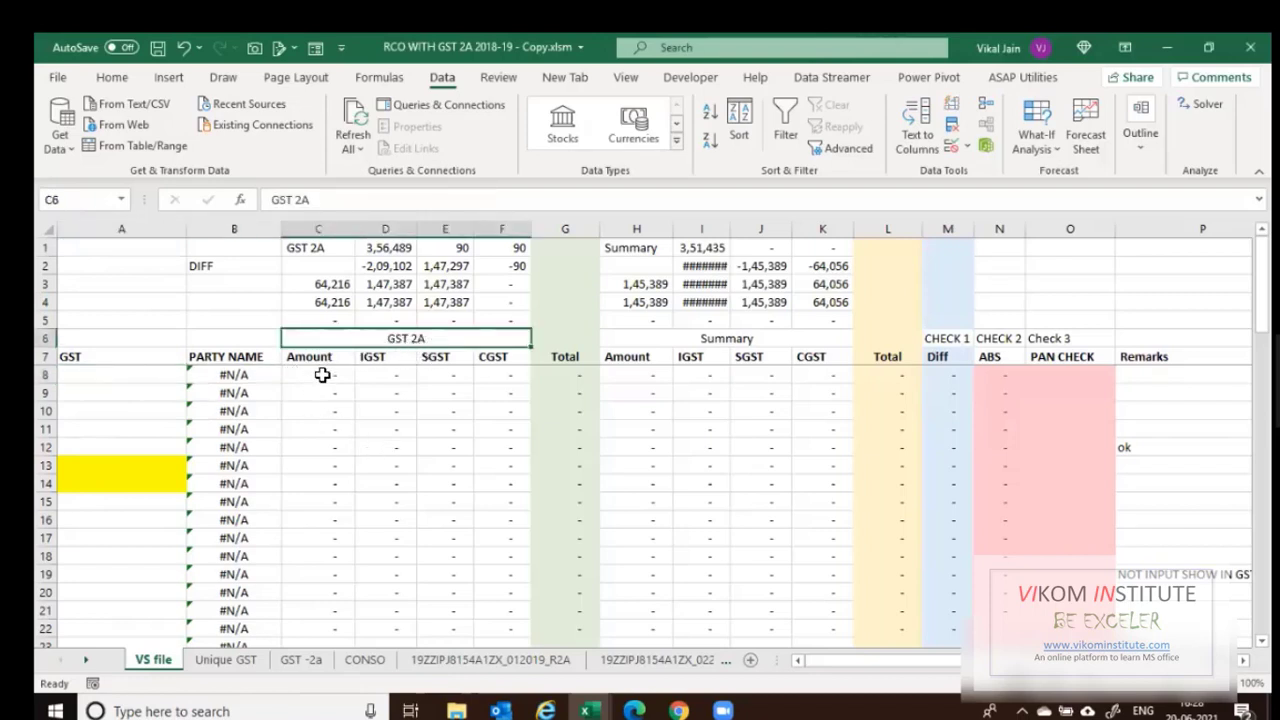
pyautogui.moveTo(322, 374); pyautogui.dragTo(331, 620)
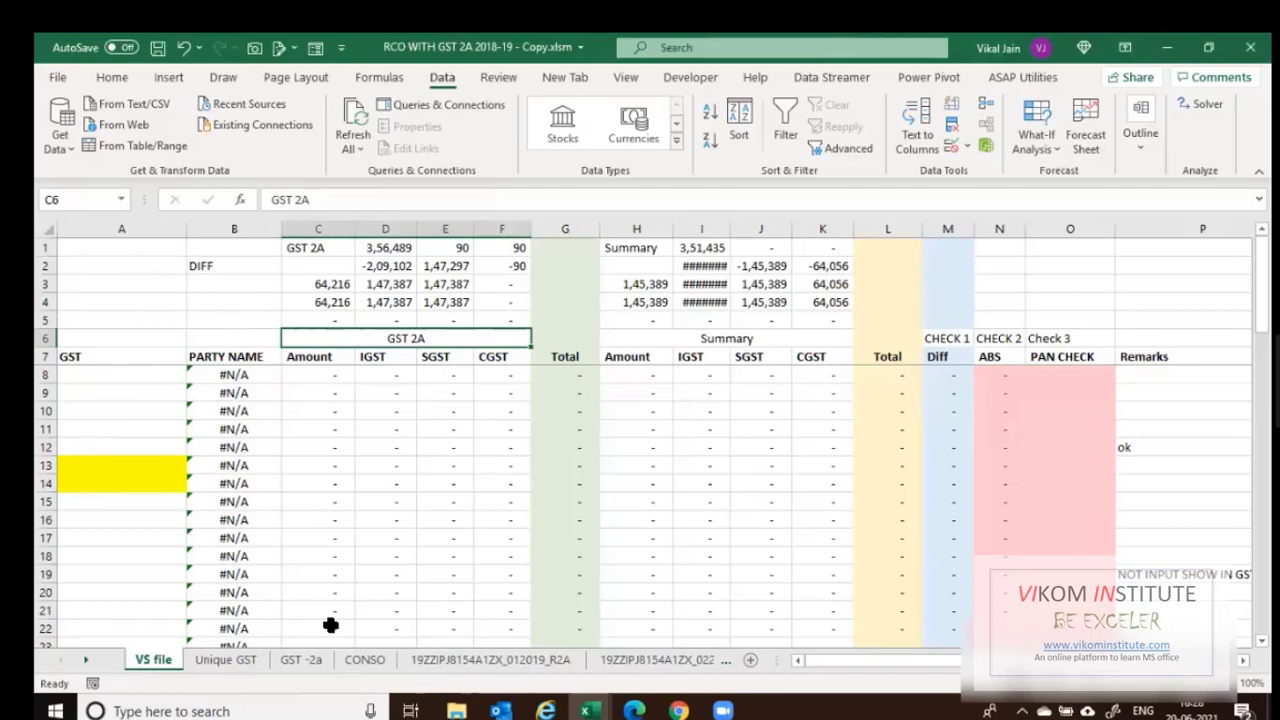
pyautogui.click(397, 373)
pyautogui.click(494, 374)
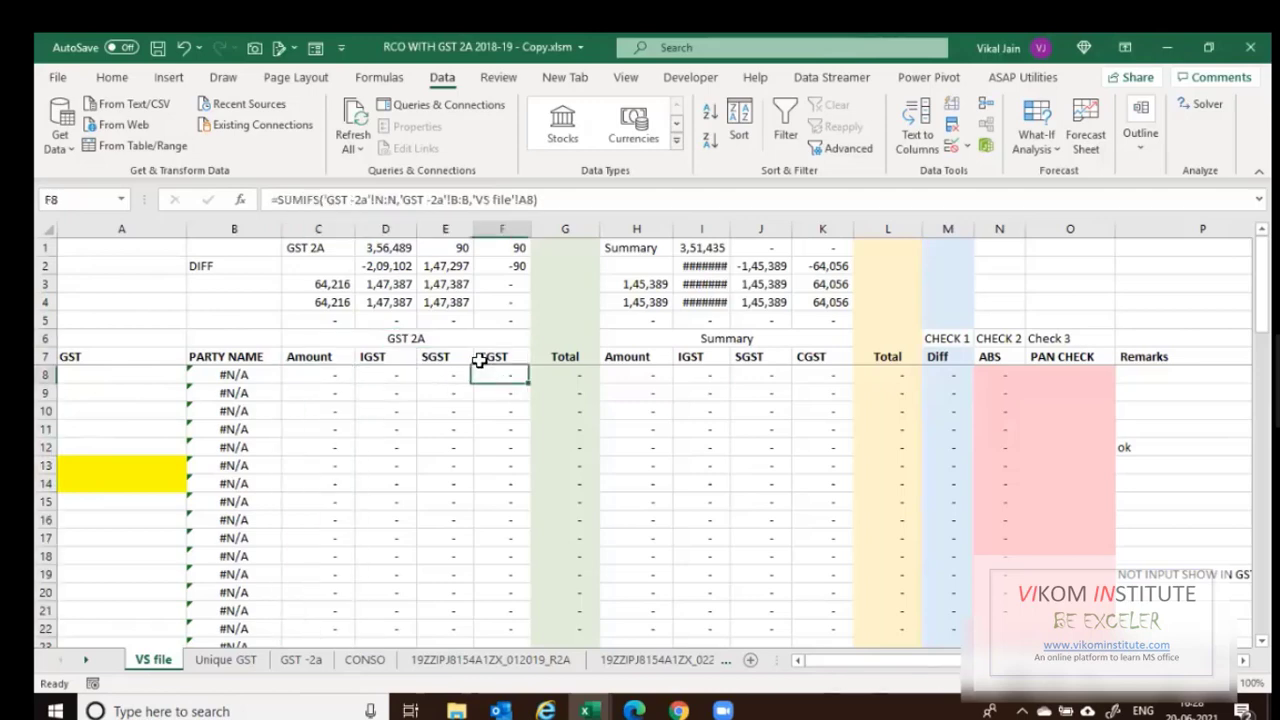
pyautogui.click(659, 344)
pyautogui.click(634, 372)
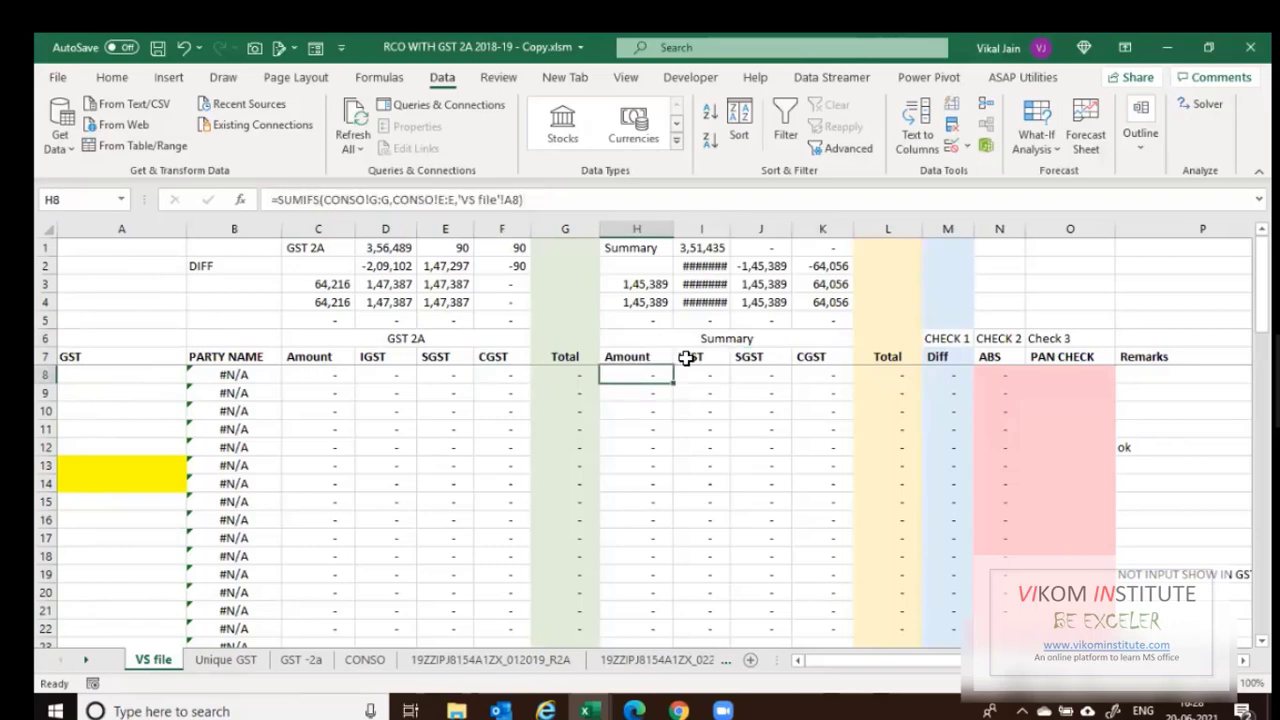
pyautogui.click(752, 358)
pyautogui.press('Right')
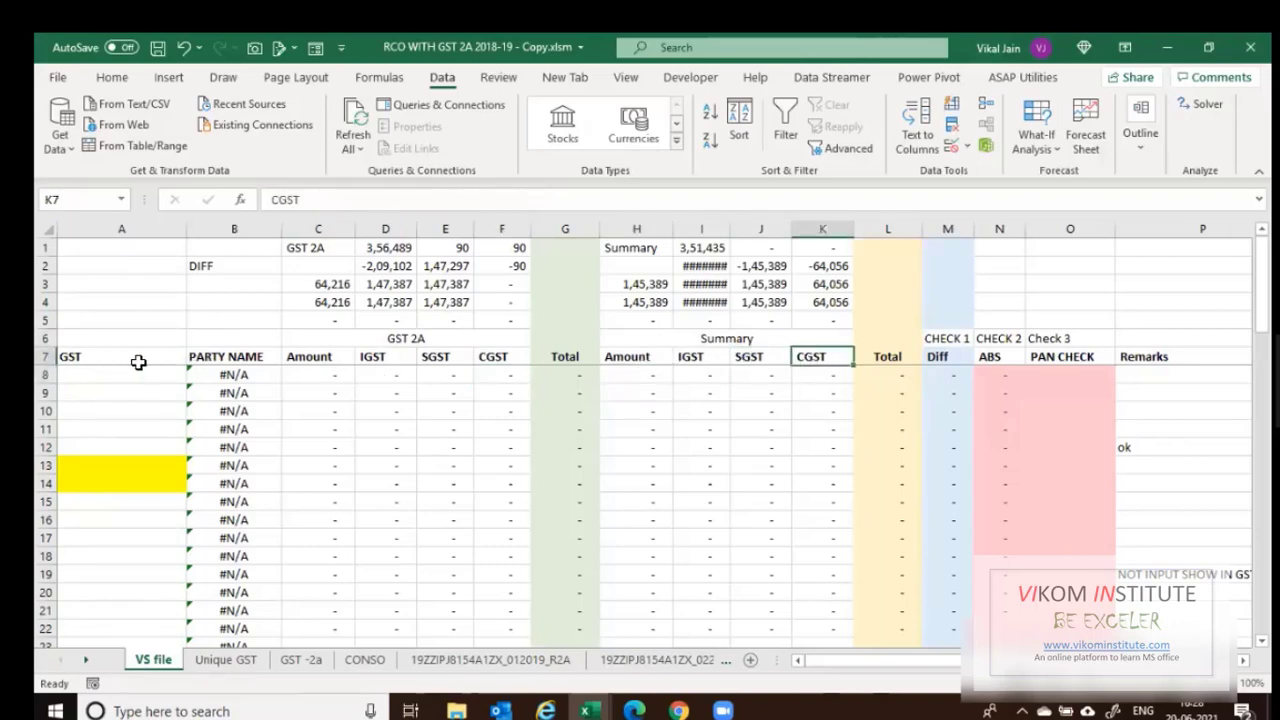
# Copy the unique GSTINs again from Unique GST and select VS file cell A8 as destination.
pyautogui.click(226, 664)
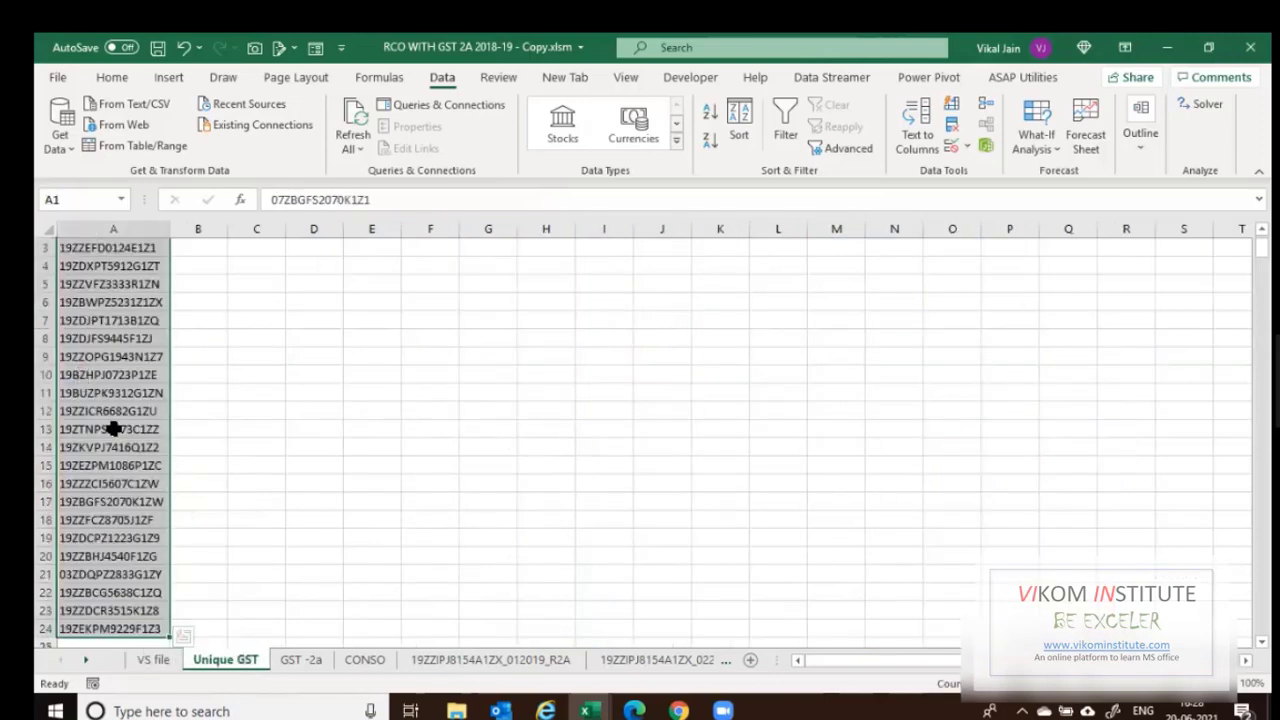
pyautogui.click(152, 660)
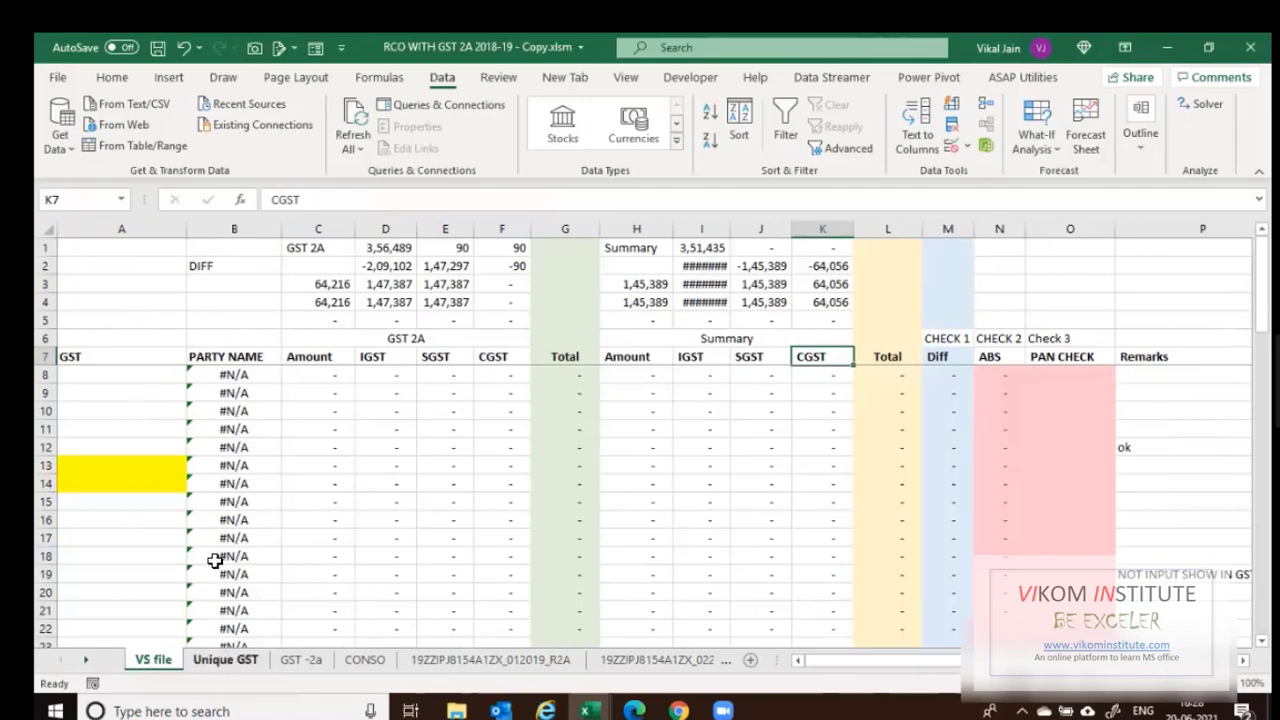
pyautogui.click(228, 661)
pyautogui.click(153, 660)
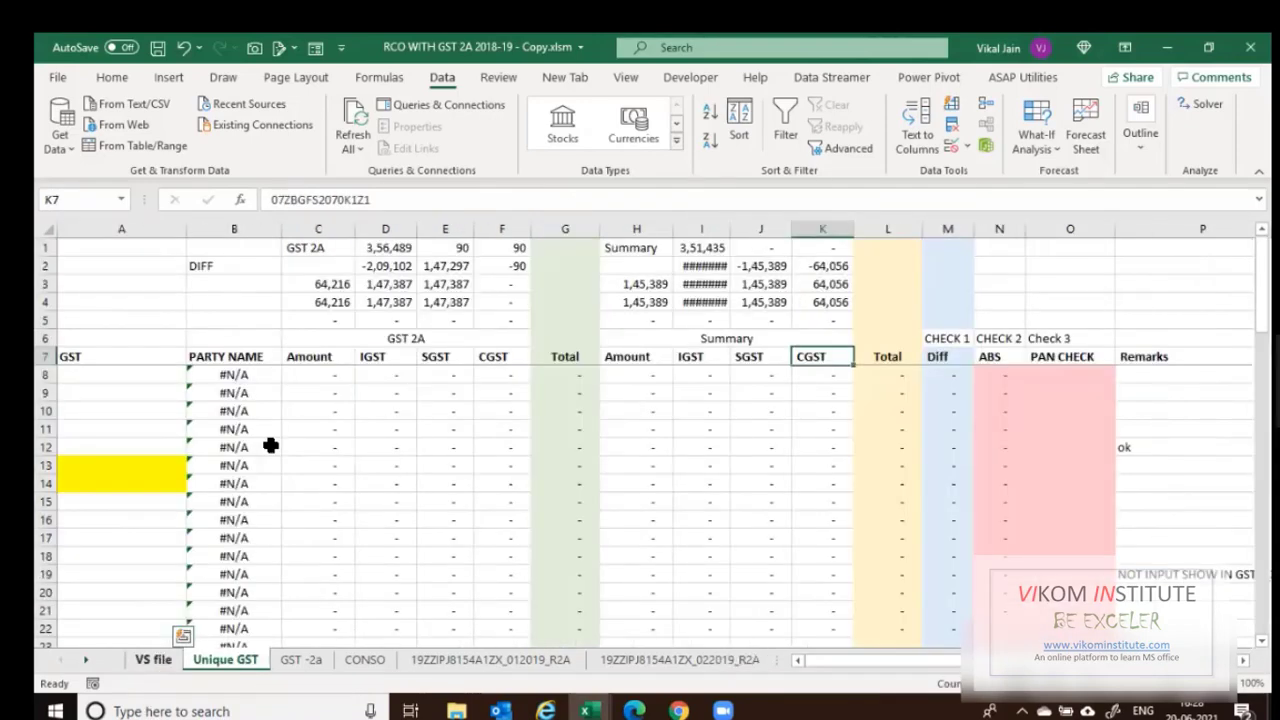
pyautogui.click(220, 662)
pyautogui.hotkey('ctrl', 'c')
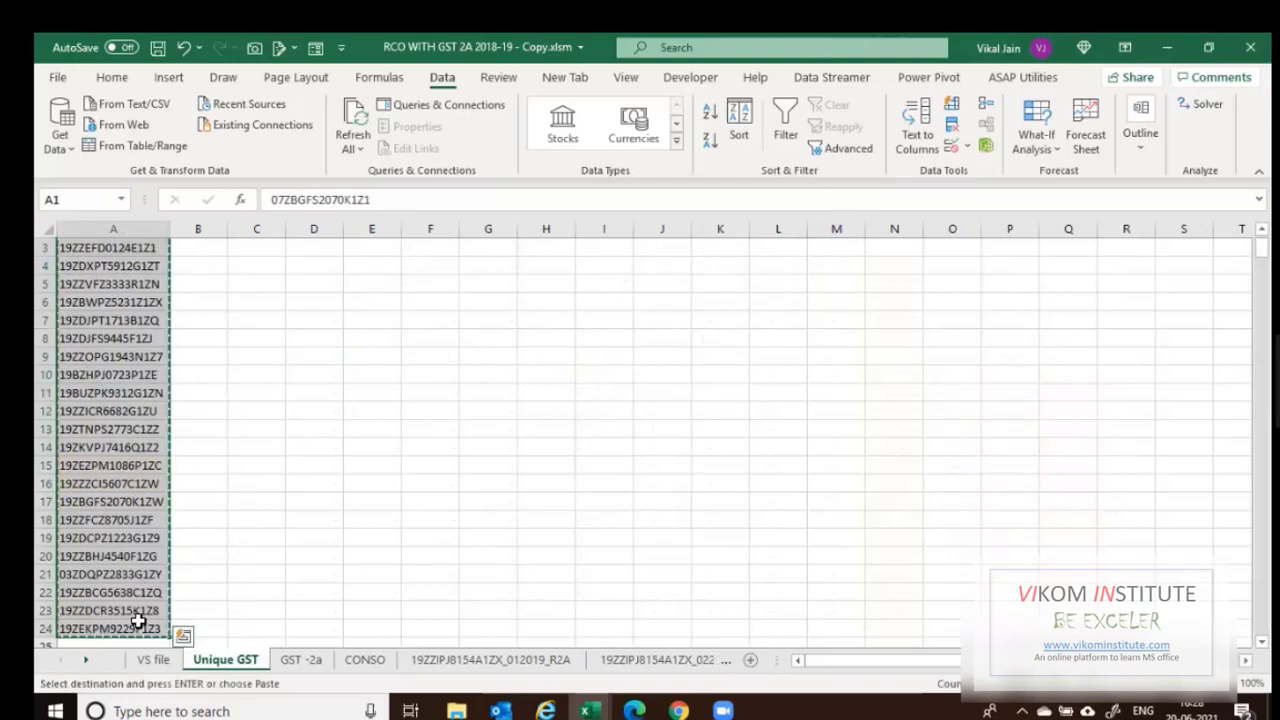
pyautogui.click(153, 660)
pyautogui.click(101, 372)
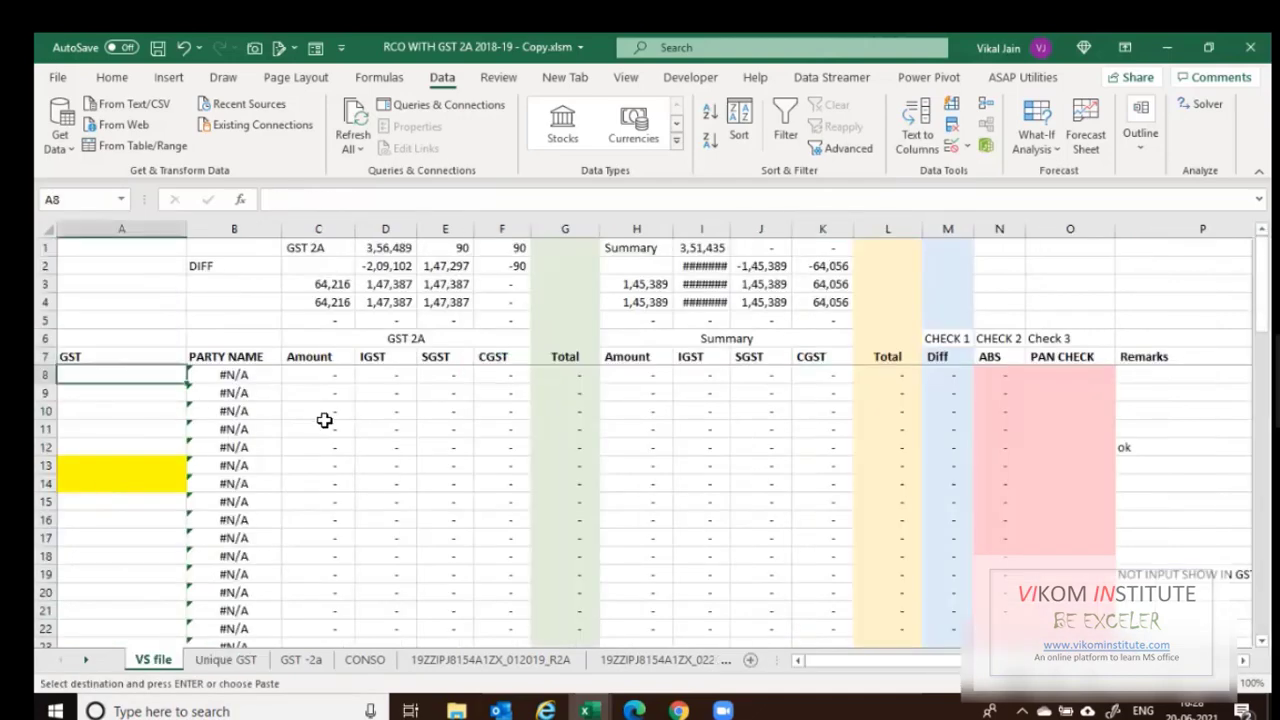
# Paste the unique GSTINs into VS file from A8 down and check the B8 lookup.
pyautogui.hotkey('ctrl', 'v')
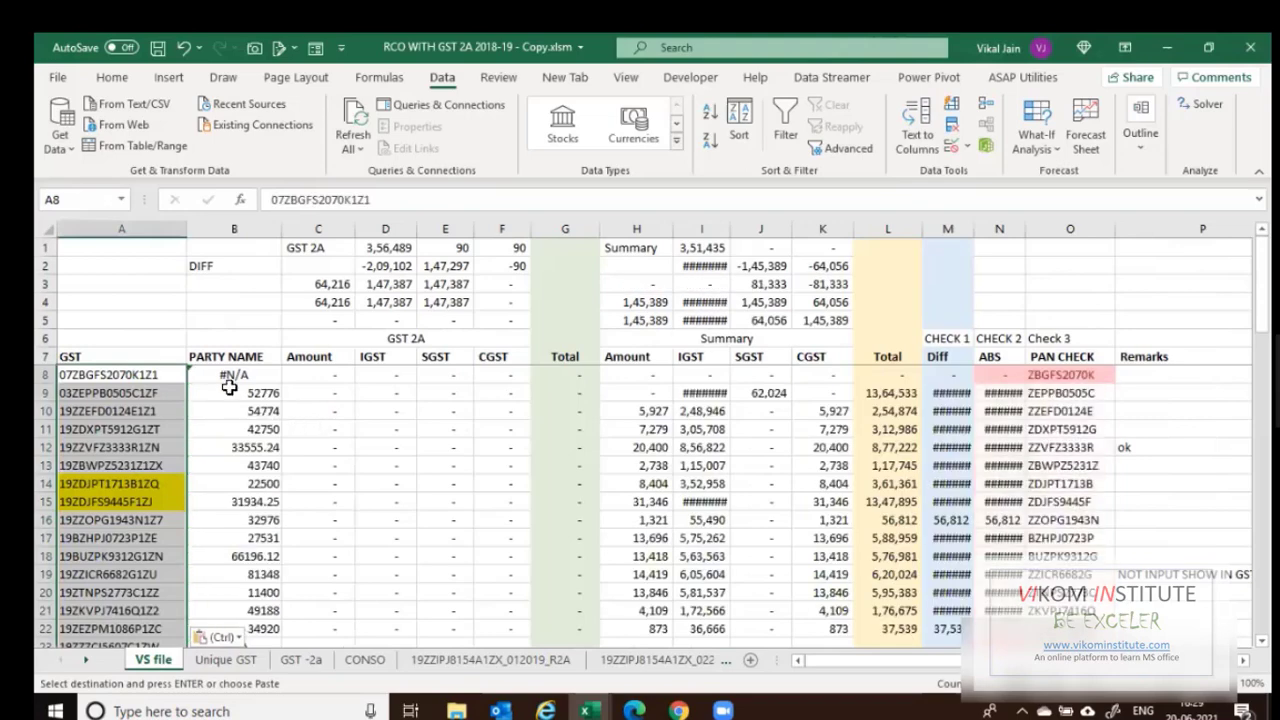
pyautogui.click(231, 378)
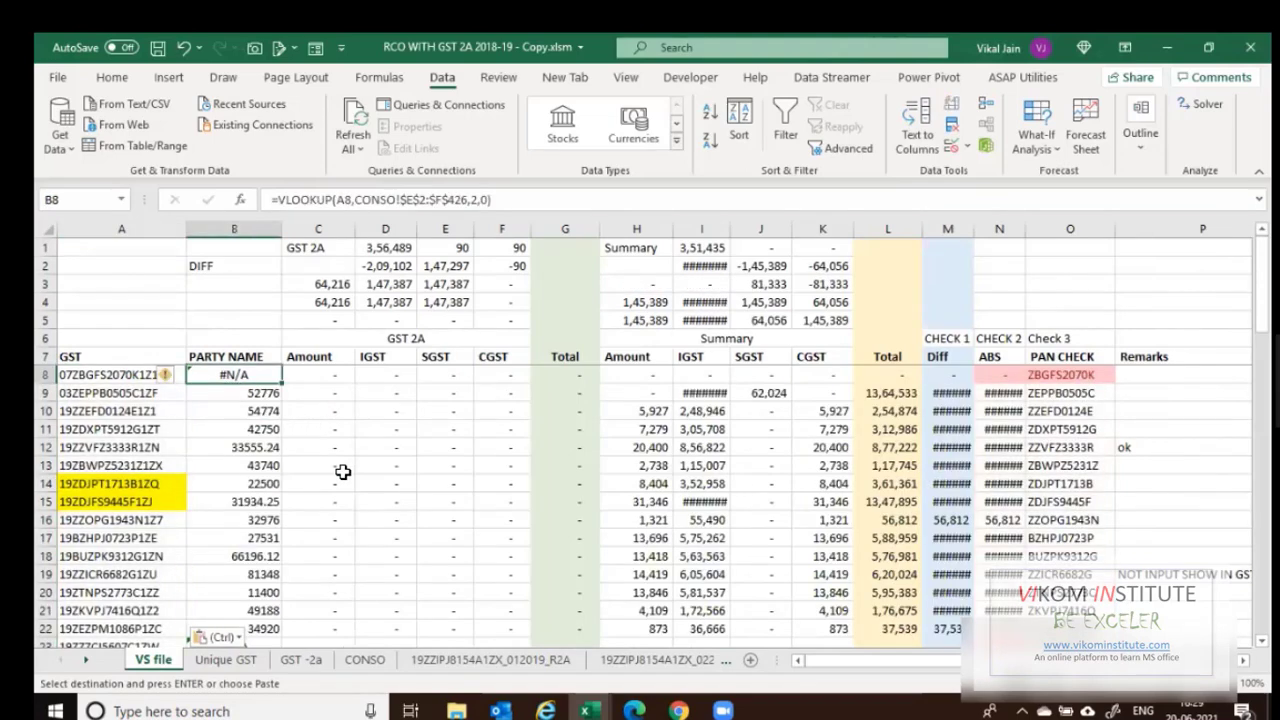
pyautogui.hotkey('ctrl', 'pagedown')
pyautogui.hotkey('ctrl', 'pagedown')
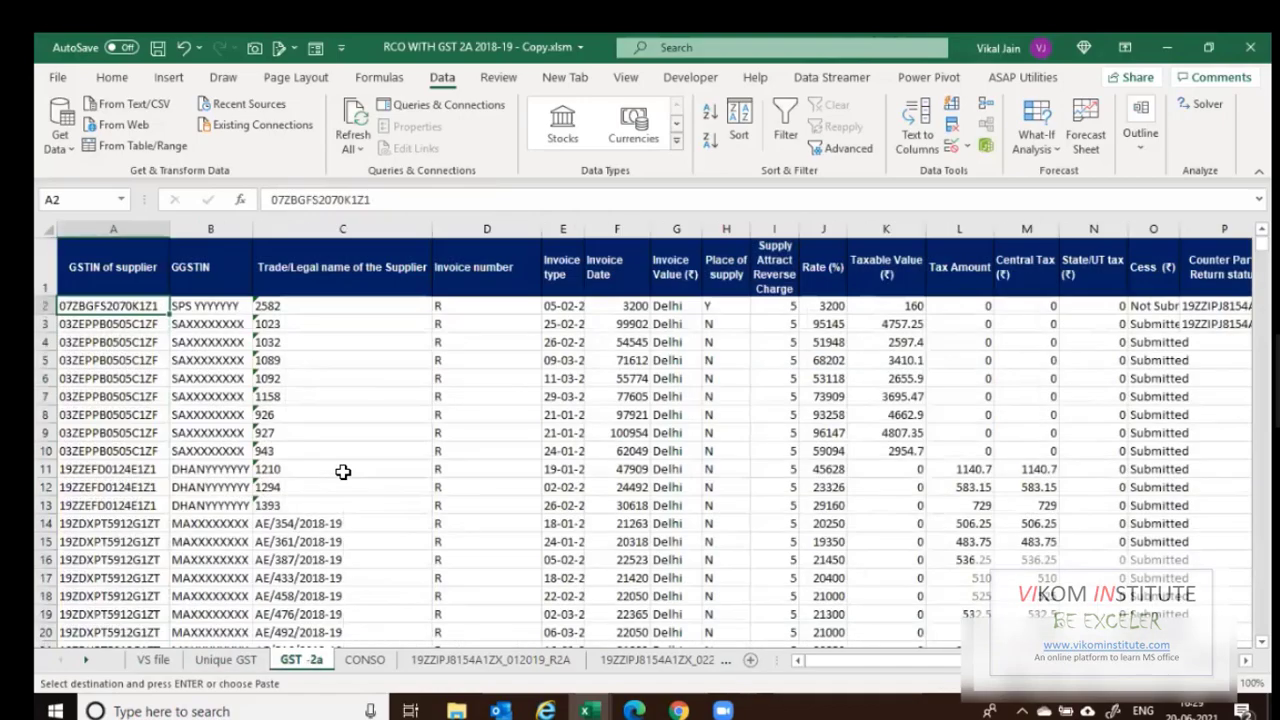
# Look through the GST -2a and CONSO sheets and select CONSO's GSTIN No. column.
pyautogui.hotkey('ctrl', 'pagedown')
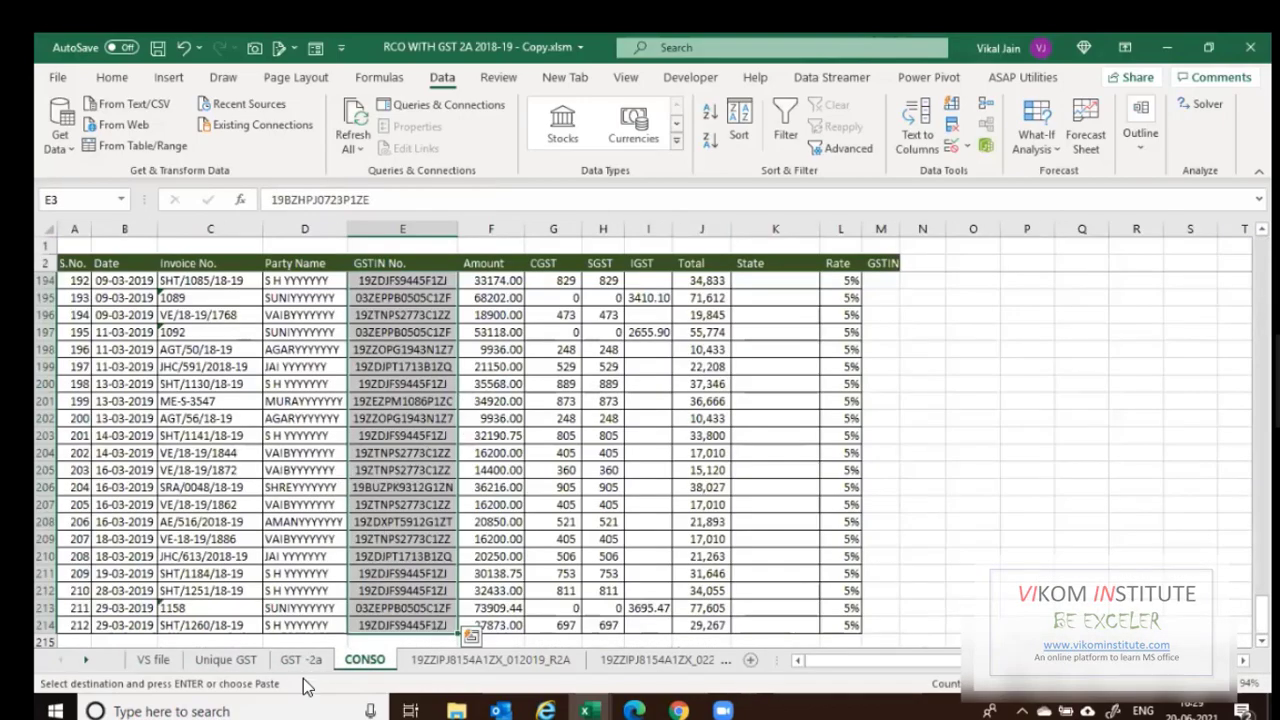
pyautogui.hotkey('ctrl', 'pageup')
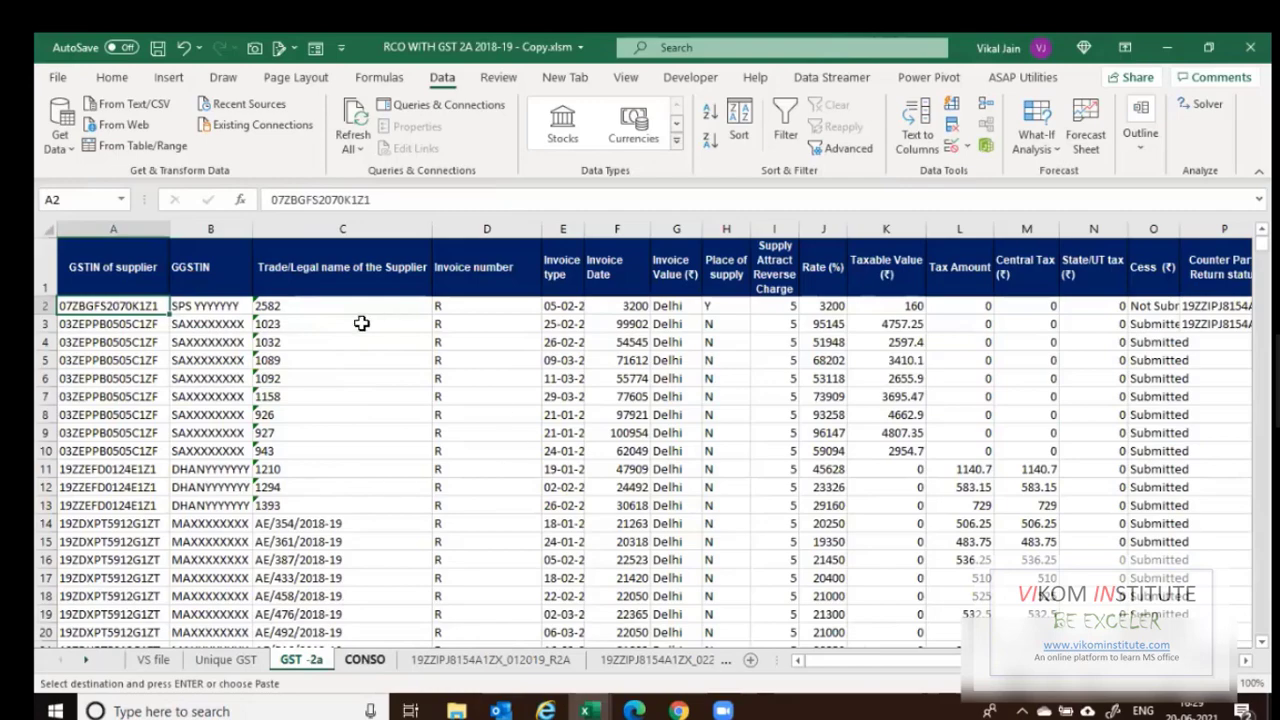
pyautogui.hotkey('ctrl', 'pagedown')
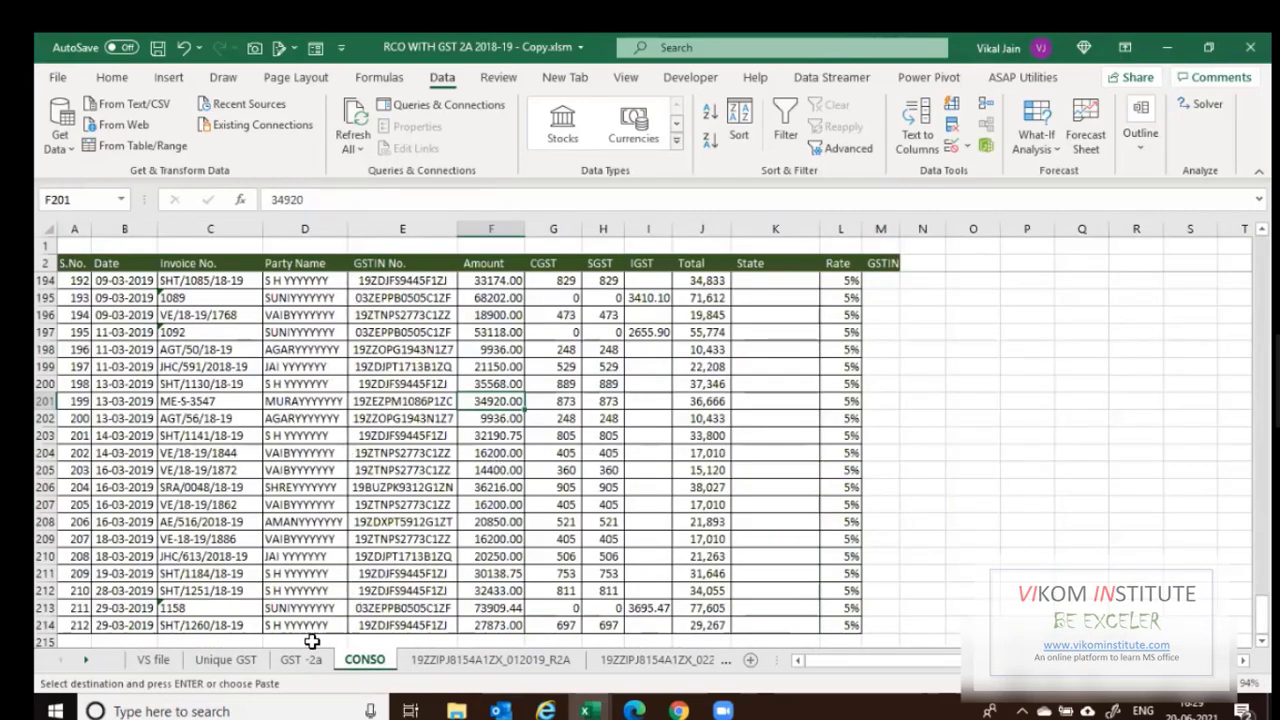
pyautogui.click(305, 661)
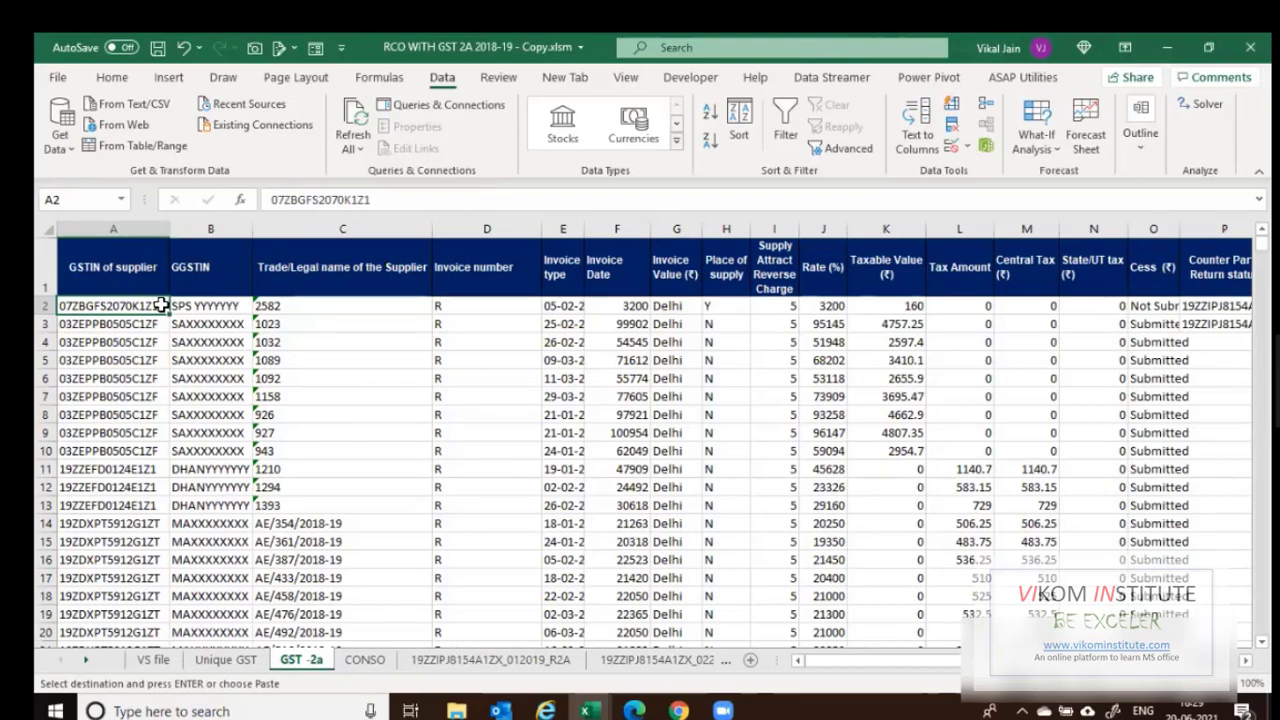
pyautogui.hotkey('ctrl', 'pagedown')
pyautogui.click(412, 232)
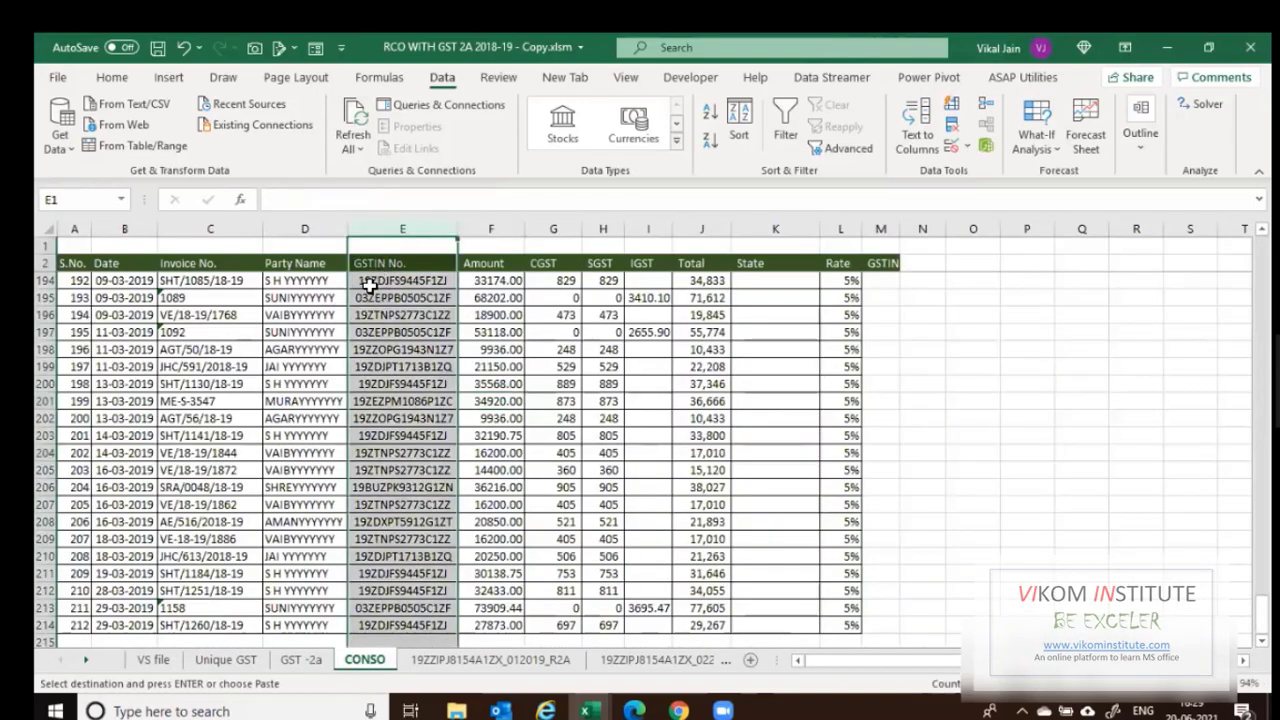
pyautogui.press('Escape')
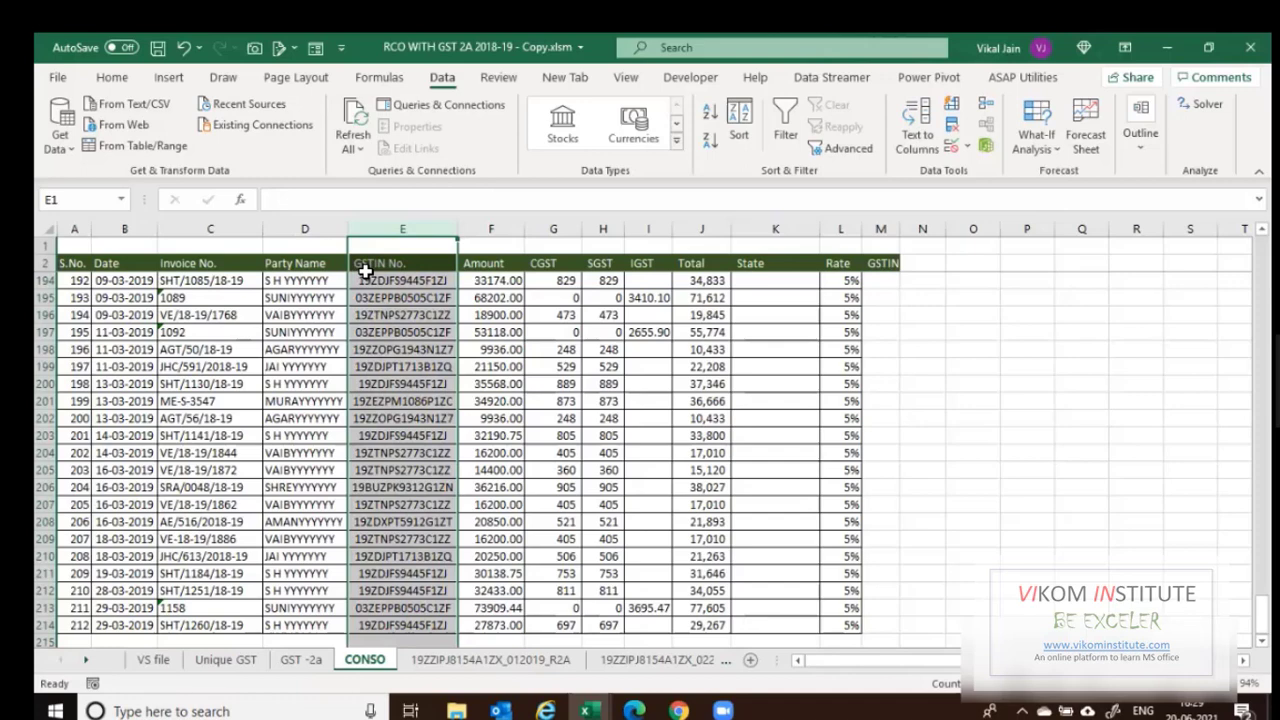
# Copy CONSO's GSTIN No. column and insert it as column D before Party Name.
pyautogui.hotkey('ctrl', 'c')
pyautogui.click(323, 257)
pyautogui.click(314, 241)
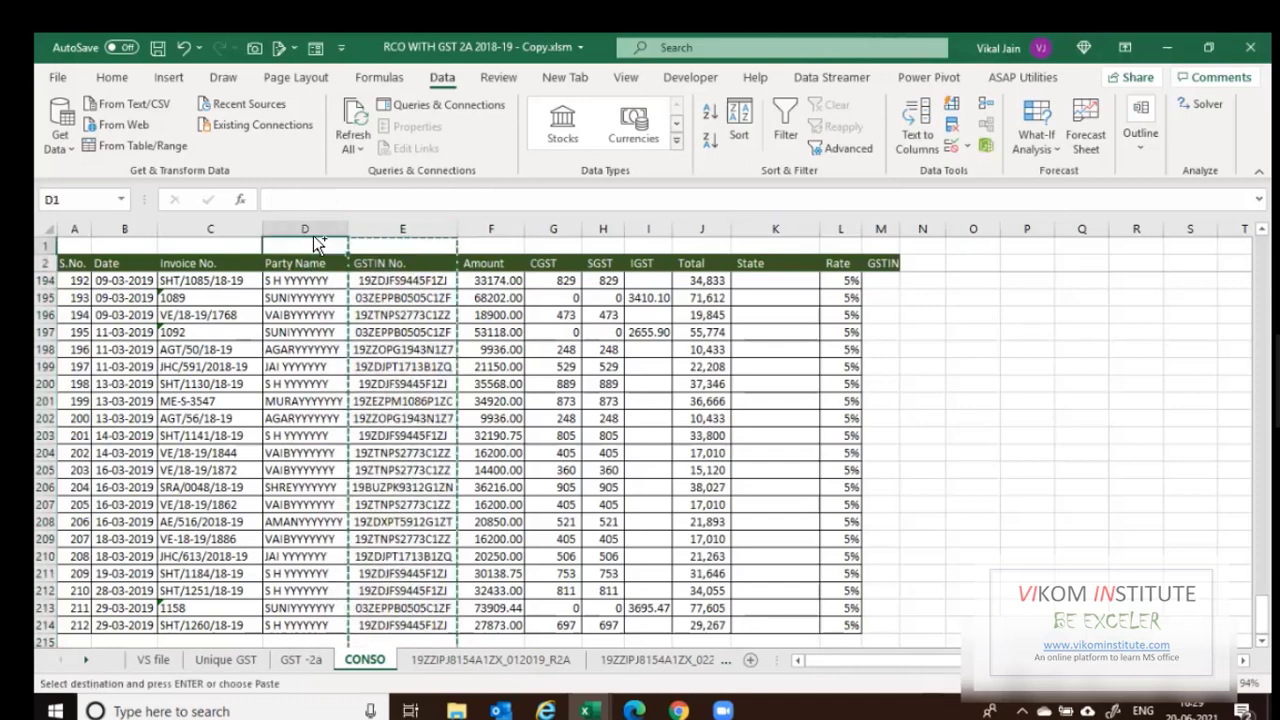
pyautogui.hotkey('ctrl', 'shift', '+')
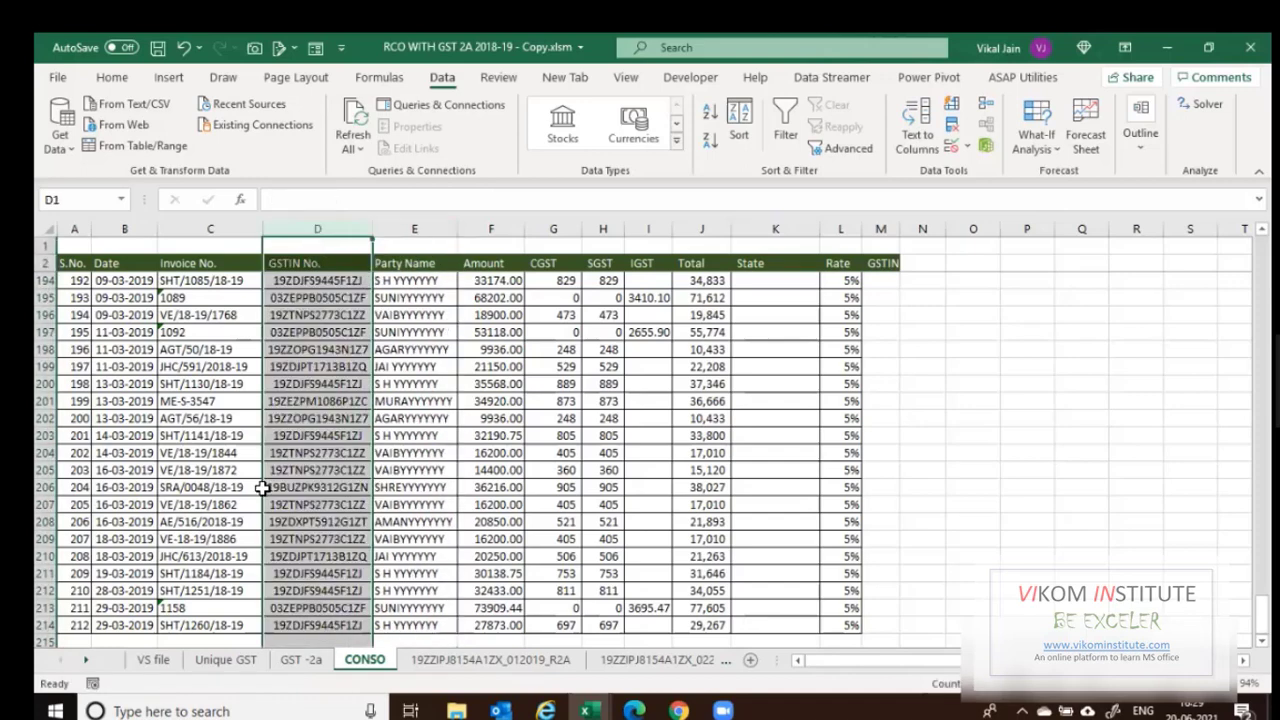
# Enter =VLOOKUP(A8,CONSO!$D$3:$E$214,2,0) in VS file cell B8.
pyautogui.click(154, 662)
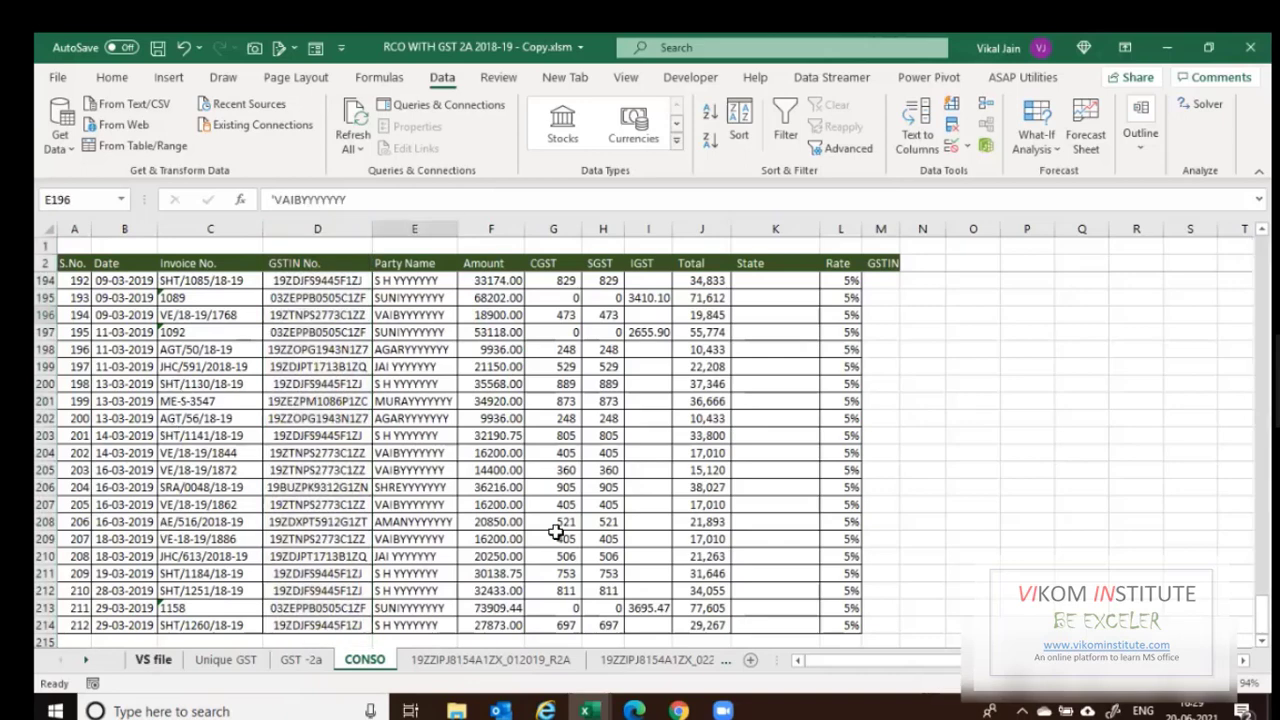
pyautogui.write('=vl')
pyautogui.press('Tab')
pyautogui.press('Left')
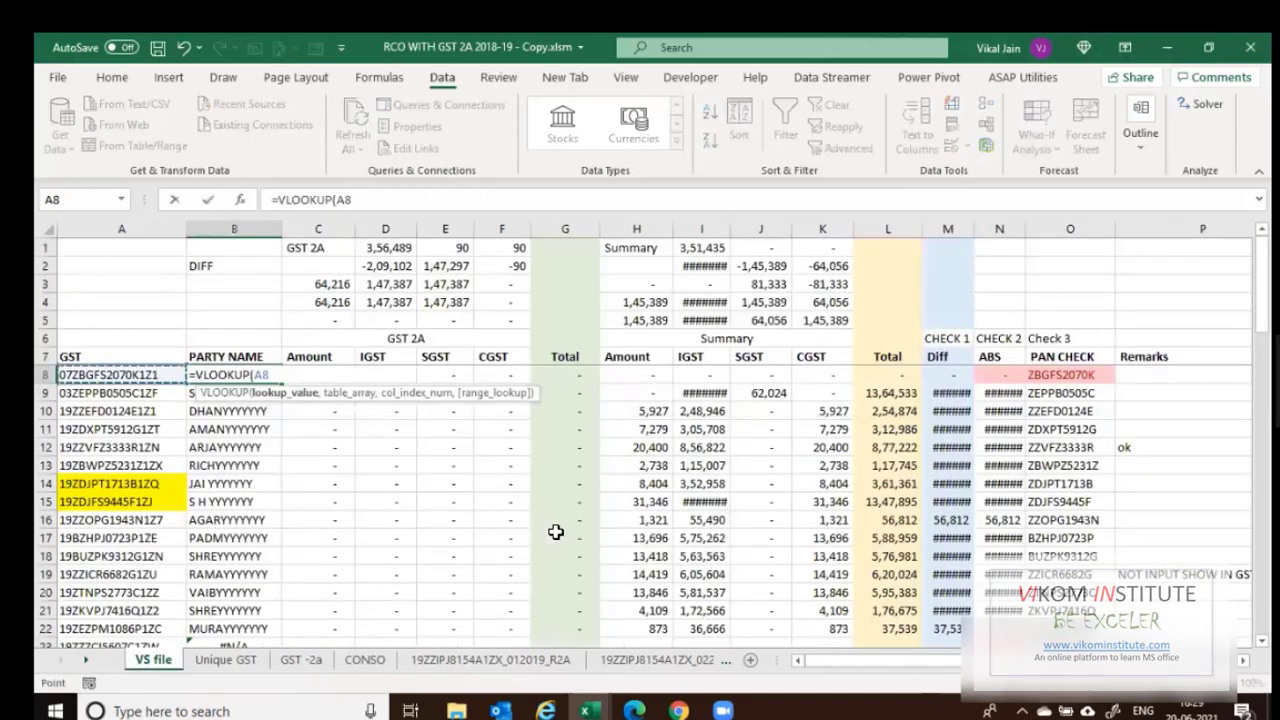
pyautogui.write(',')
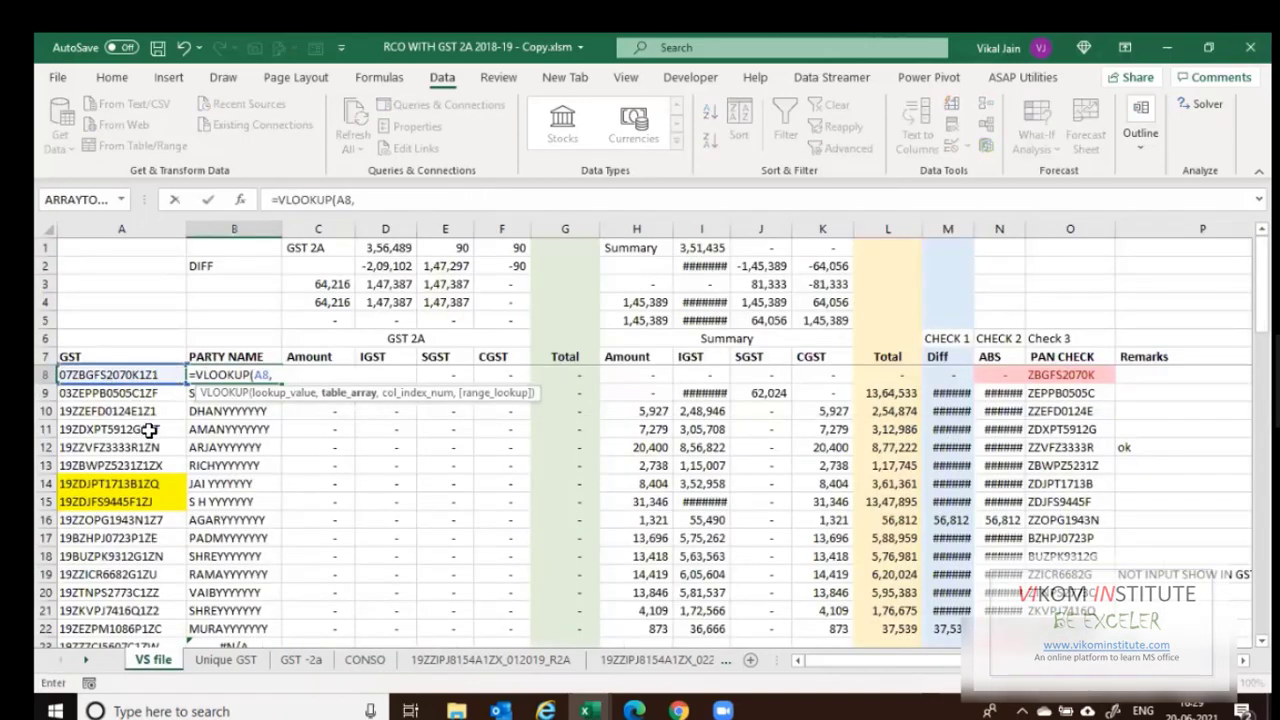
pyautogui.click(245, 664)
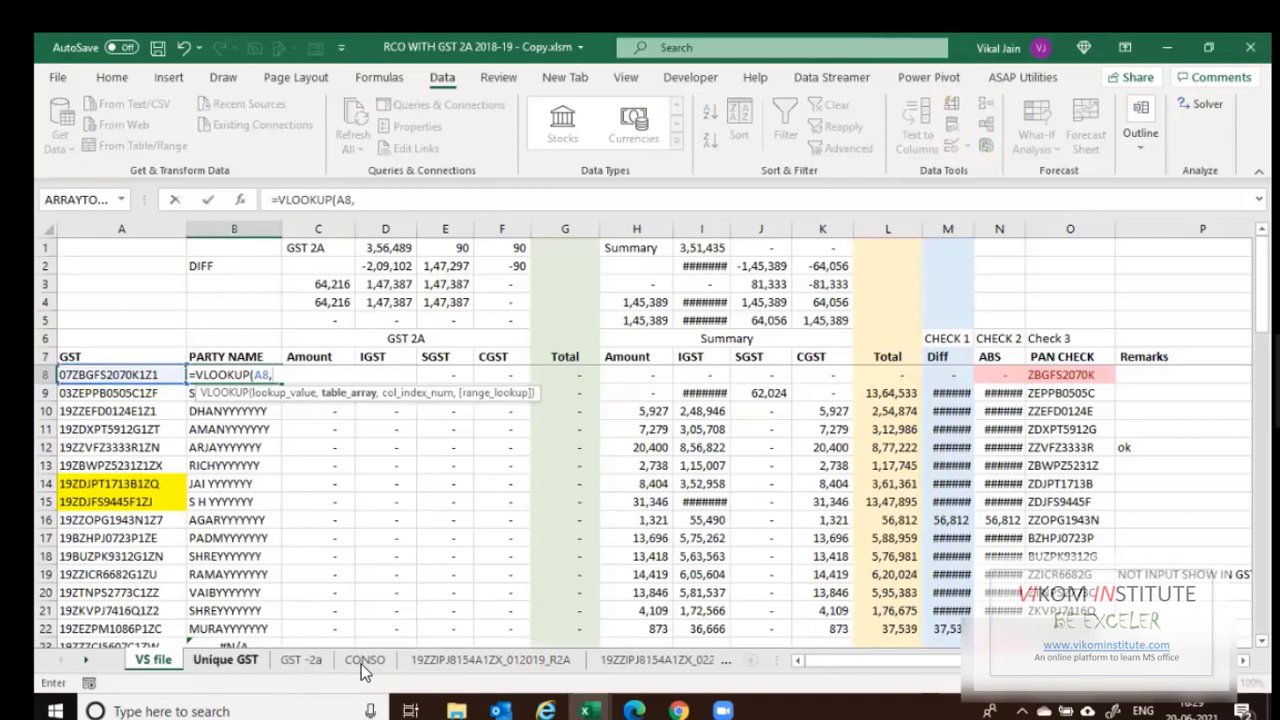
pyautogui.hotkey('ctrl', 'pagedown')
pyautogui.hotkey('ctrl', 'pagedown')
pyautogui.press('Right')
pyautogui.press('Right')
pyautogui.press('Right')
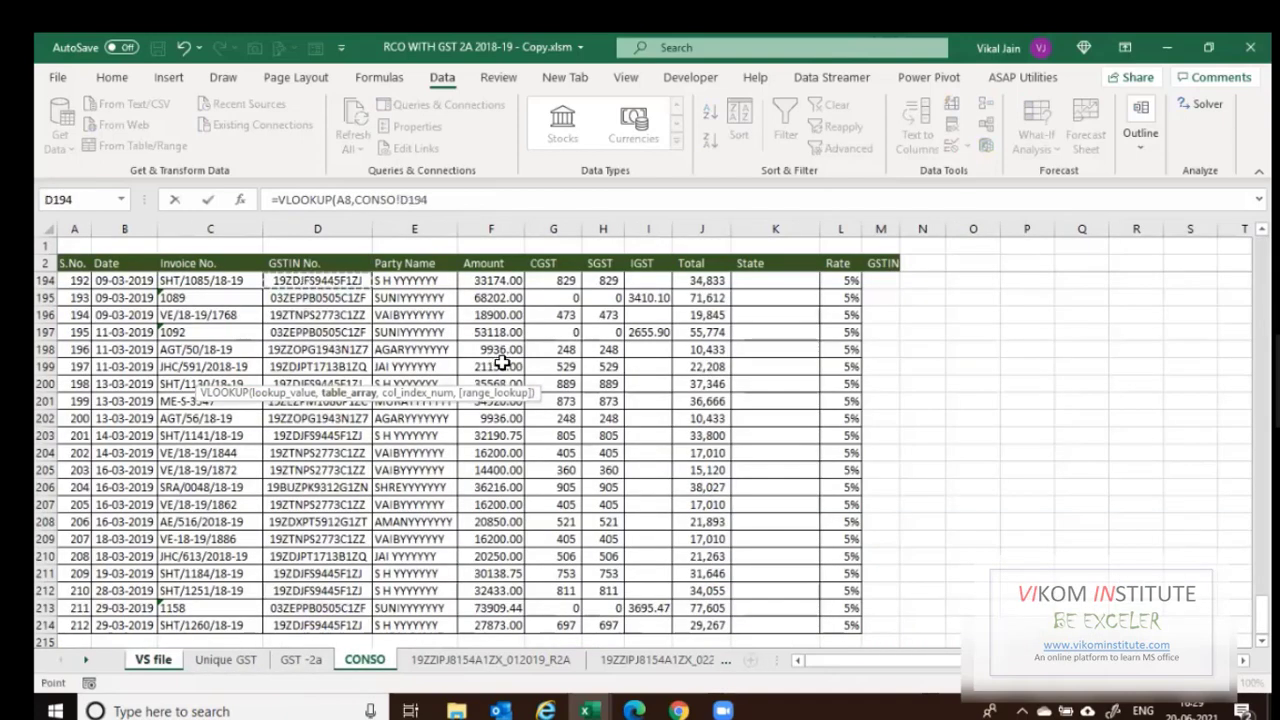
pyautogui.hotkey('ctrl', 'Up')
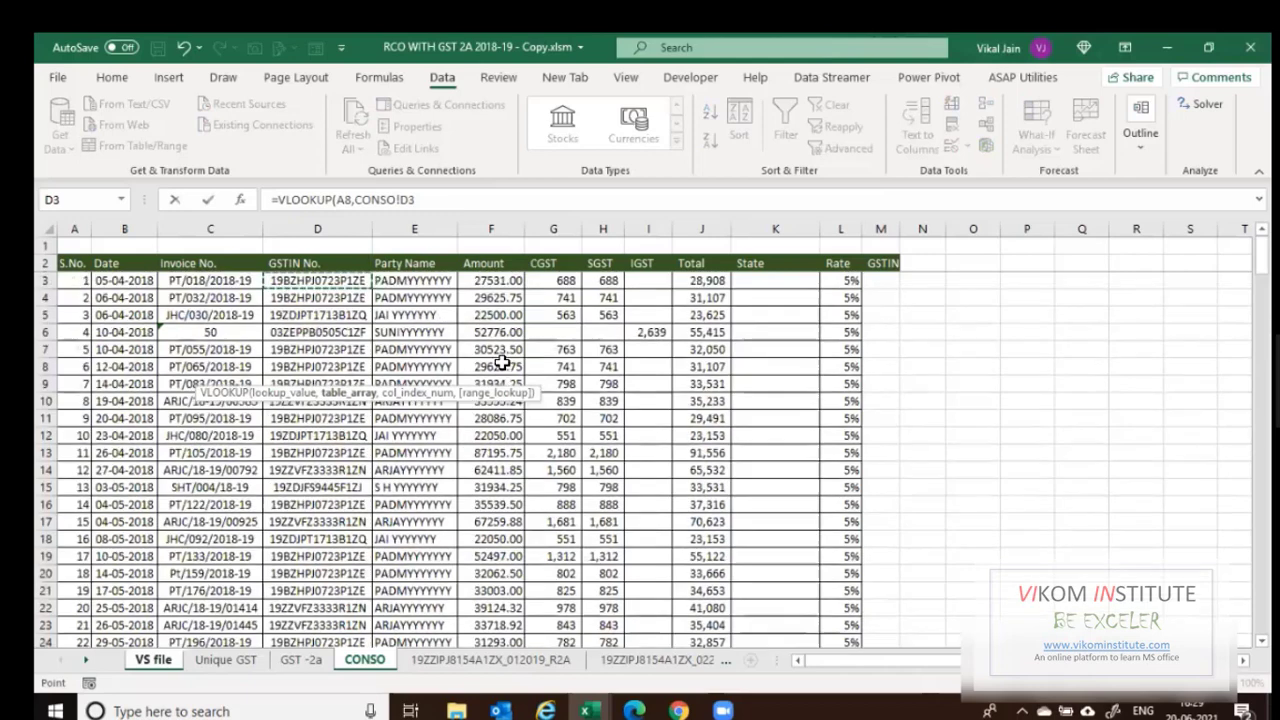
pyautogui.hotkey('shift', 'Right')
pyautogui.hotkey('ctrl', 'shift', 'Down')
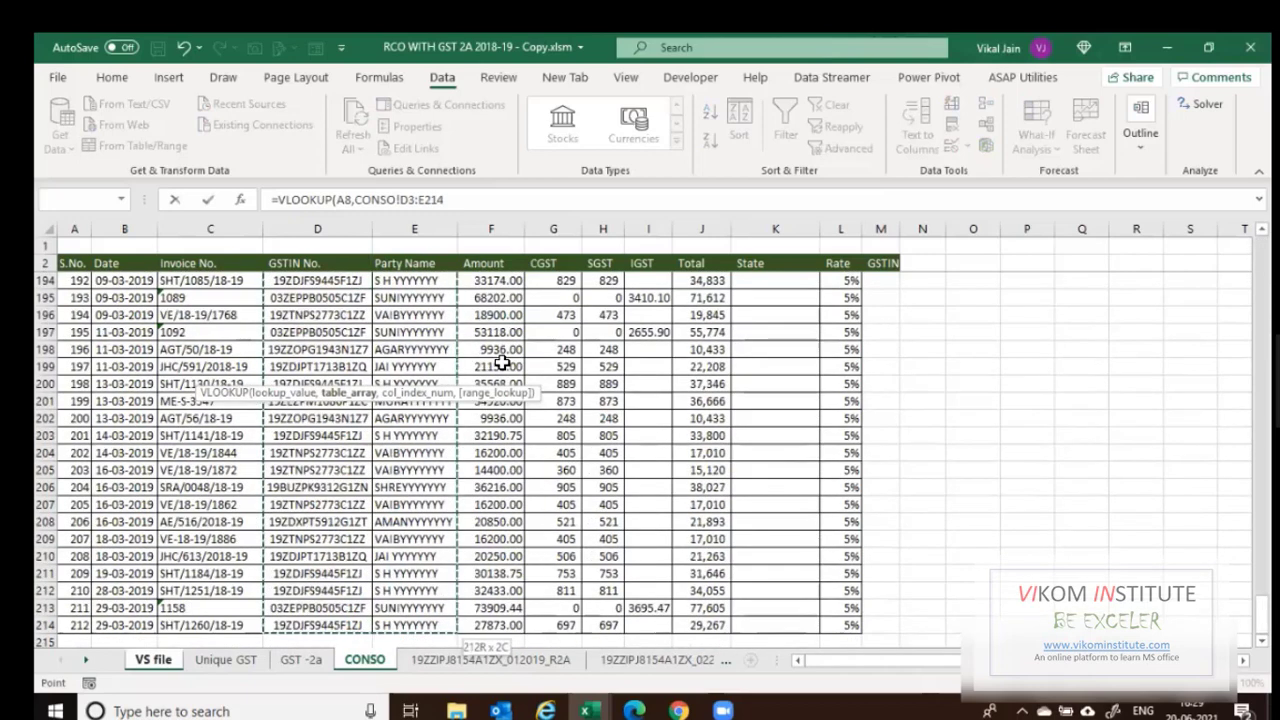
pyautogui.press('F4')
pyautogui.write(',')
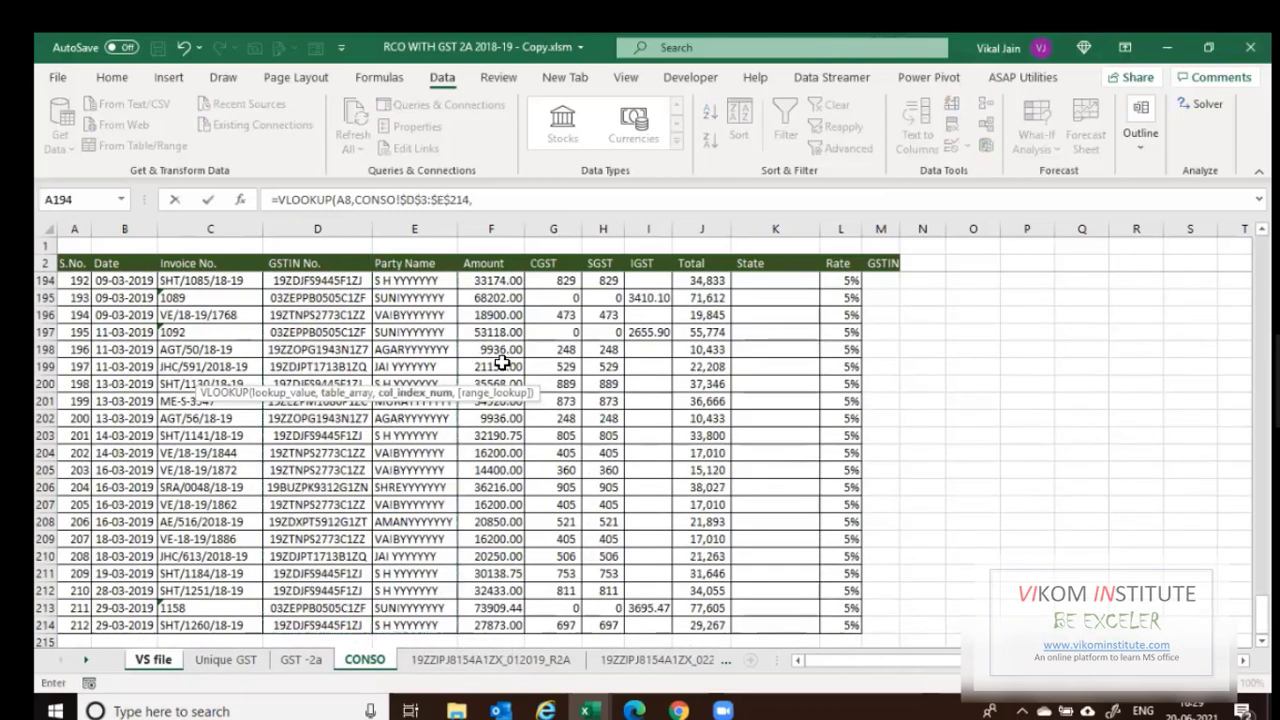
pyautogui.write('2,0')
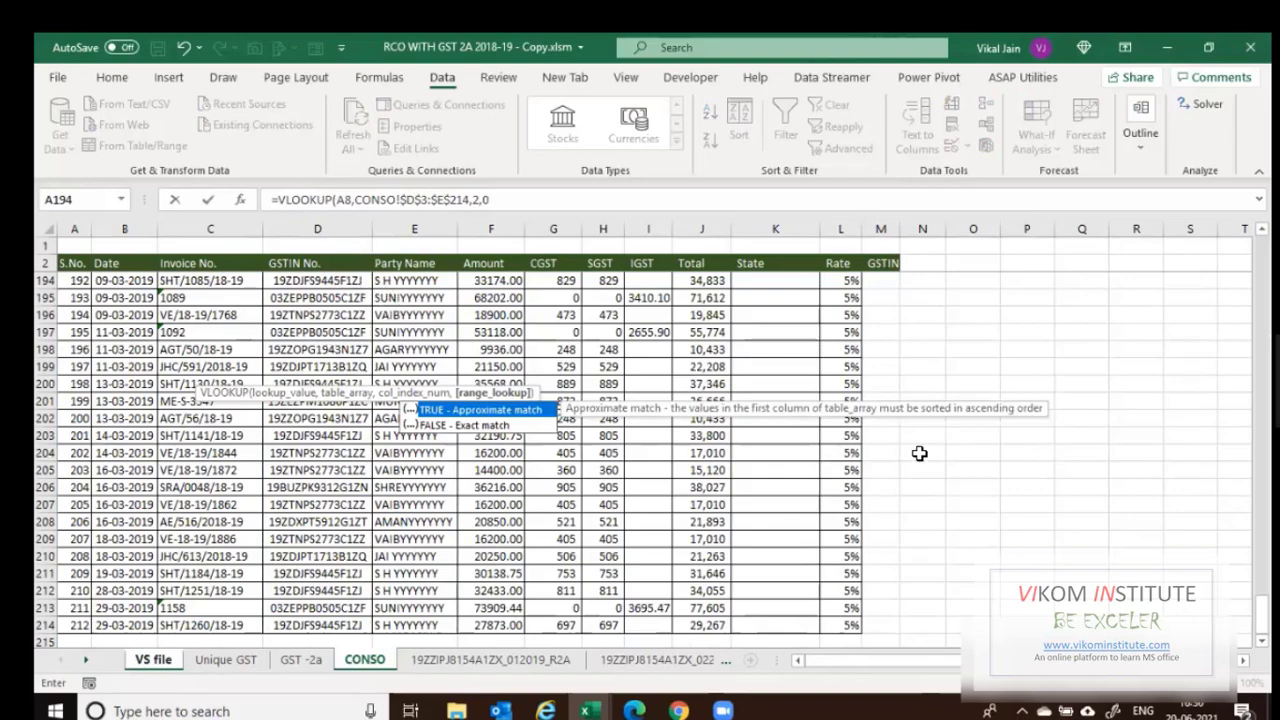
pyautogui.press('Return')
# Fill the party-name lookup down column B and check the copied formula in B9.
pyautogui.click(238, 375)
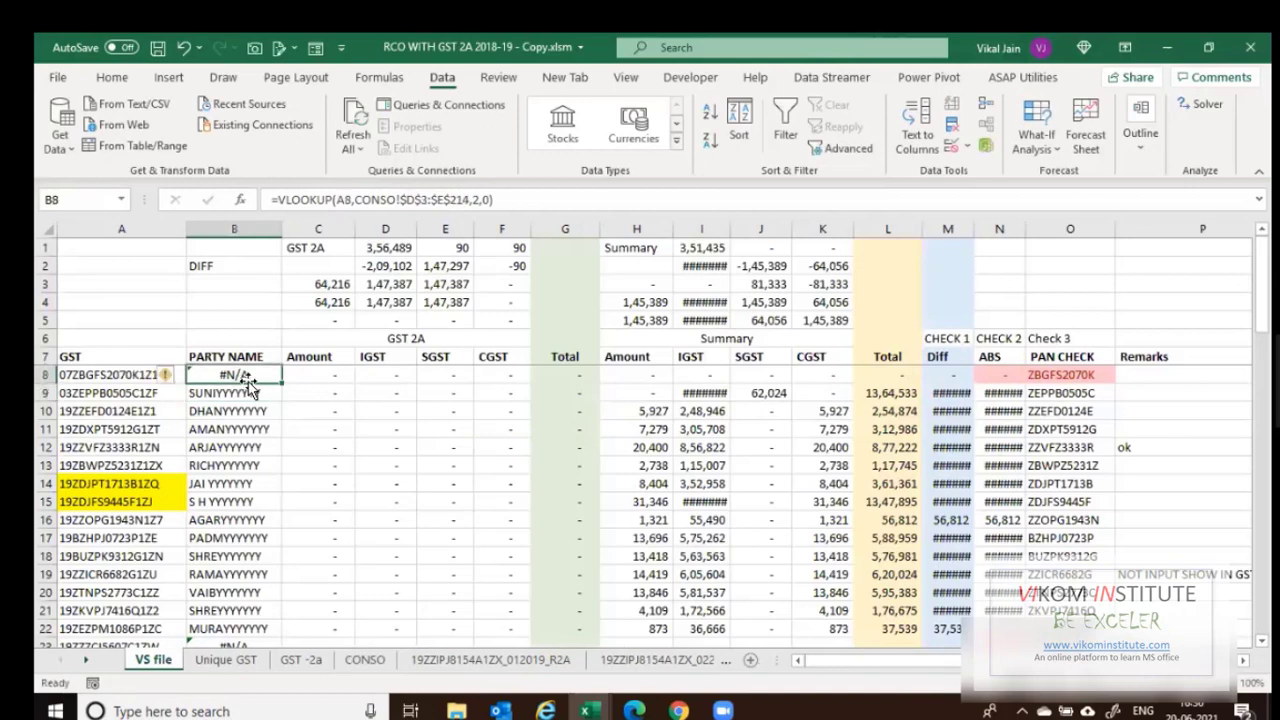
pyautogui.doubleClick(281, 384)
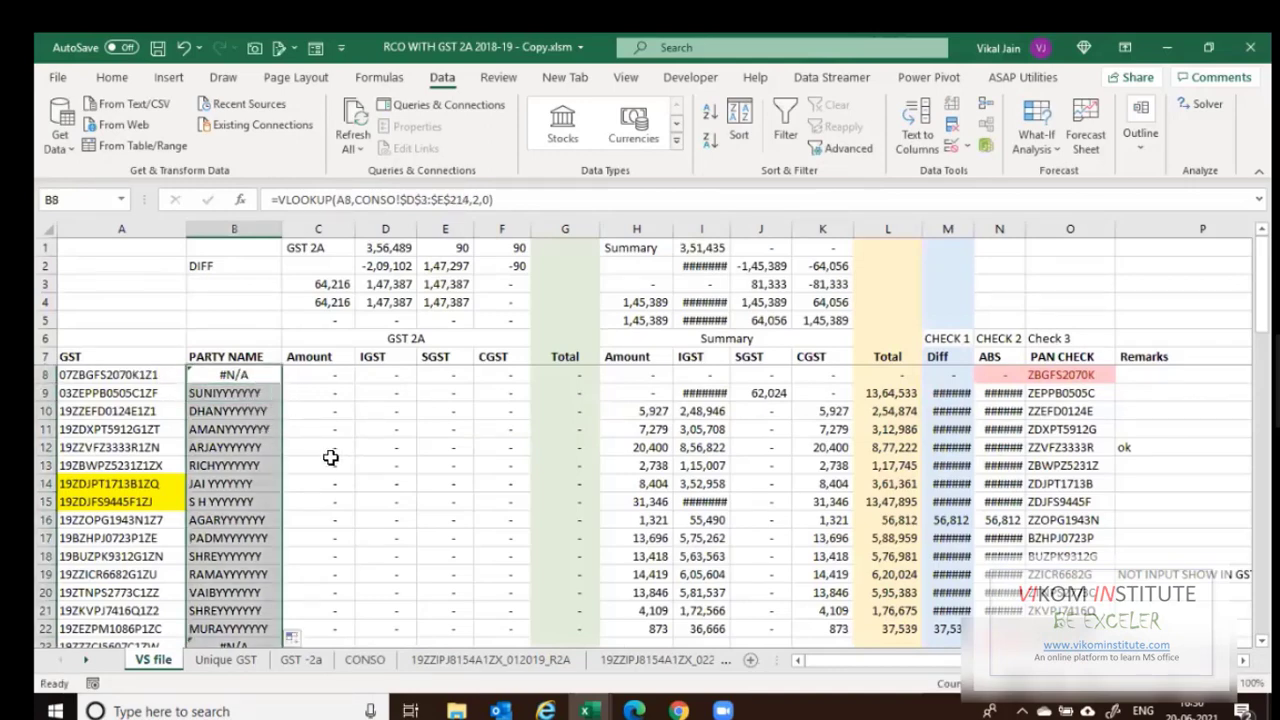
pyautogui.press('Down')
pyautogui.press('F2')
pyautogui.press('Escape')
# Delete the #N/A party-name lookups below the last GSTIN, clearing column B from row 32 down.
pyautogui.click(109, 378)
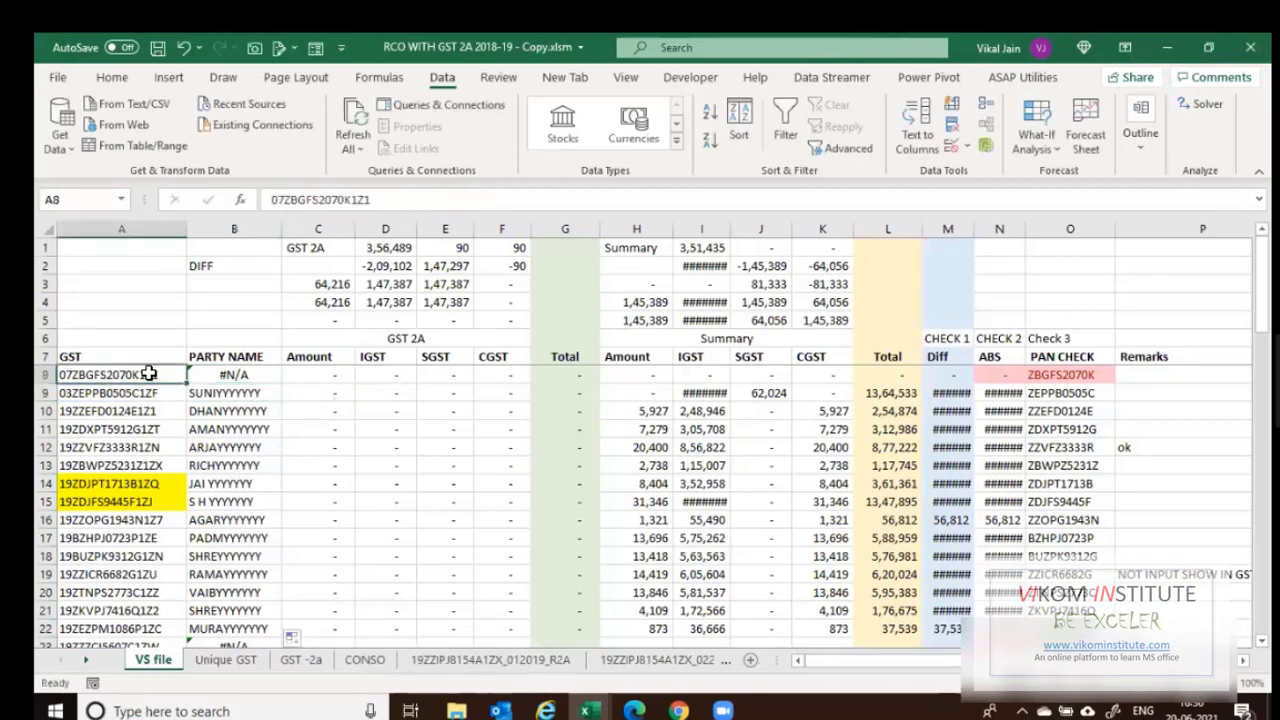
pyautogui.scroll(-2, 235, 473)
pyautogui.scroll(-2, 95, 433)
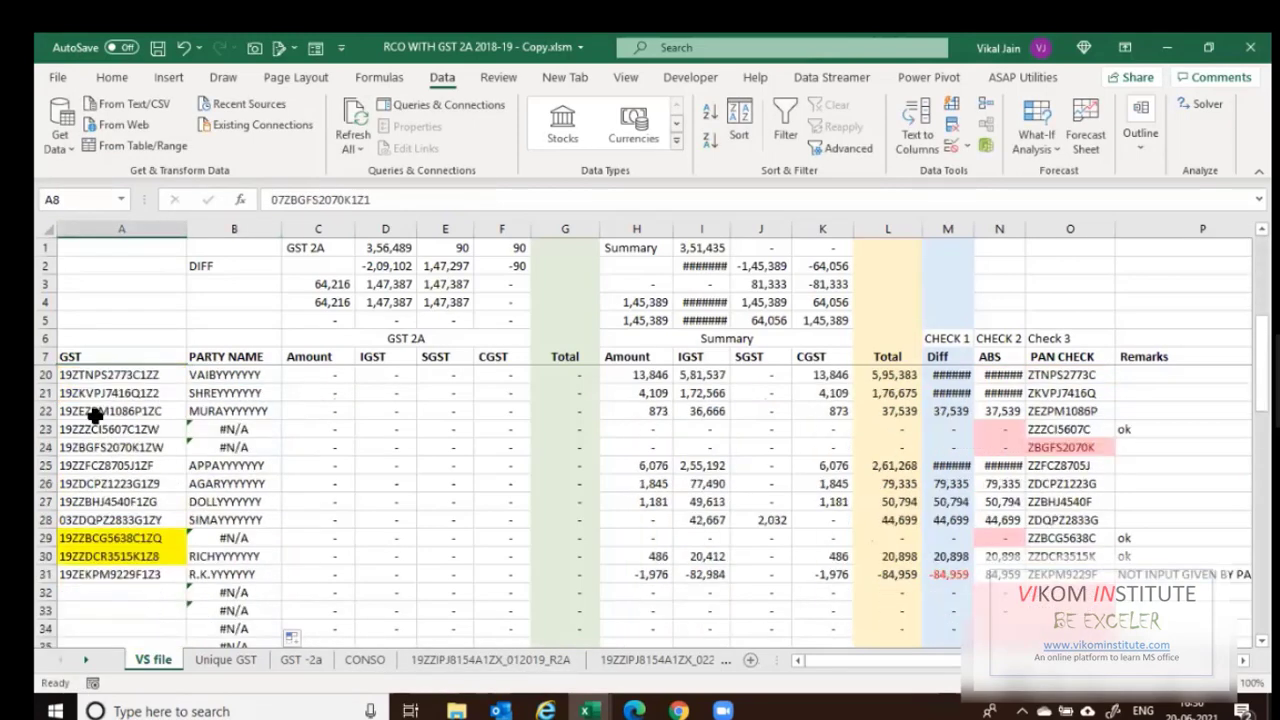
pyautogui.click(210, 411)
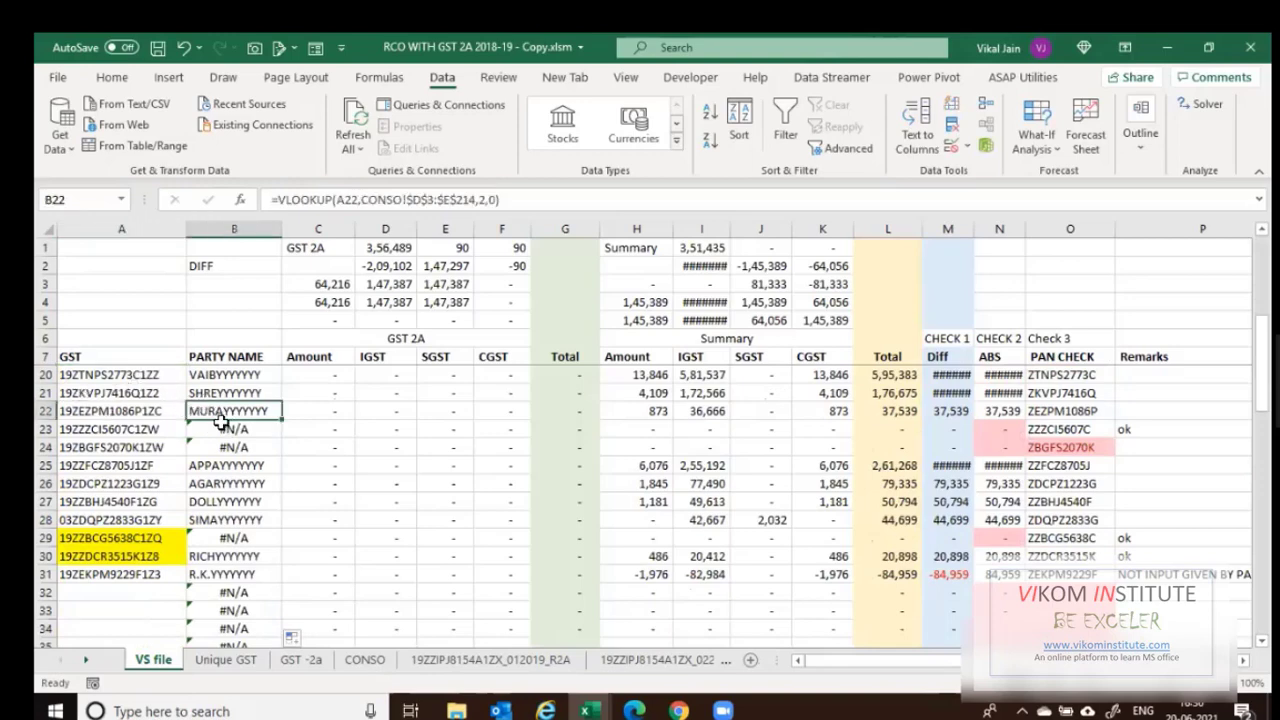
pyautogui.click(200, 605)
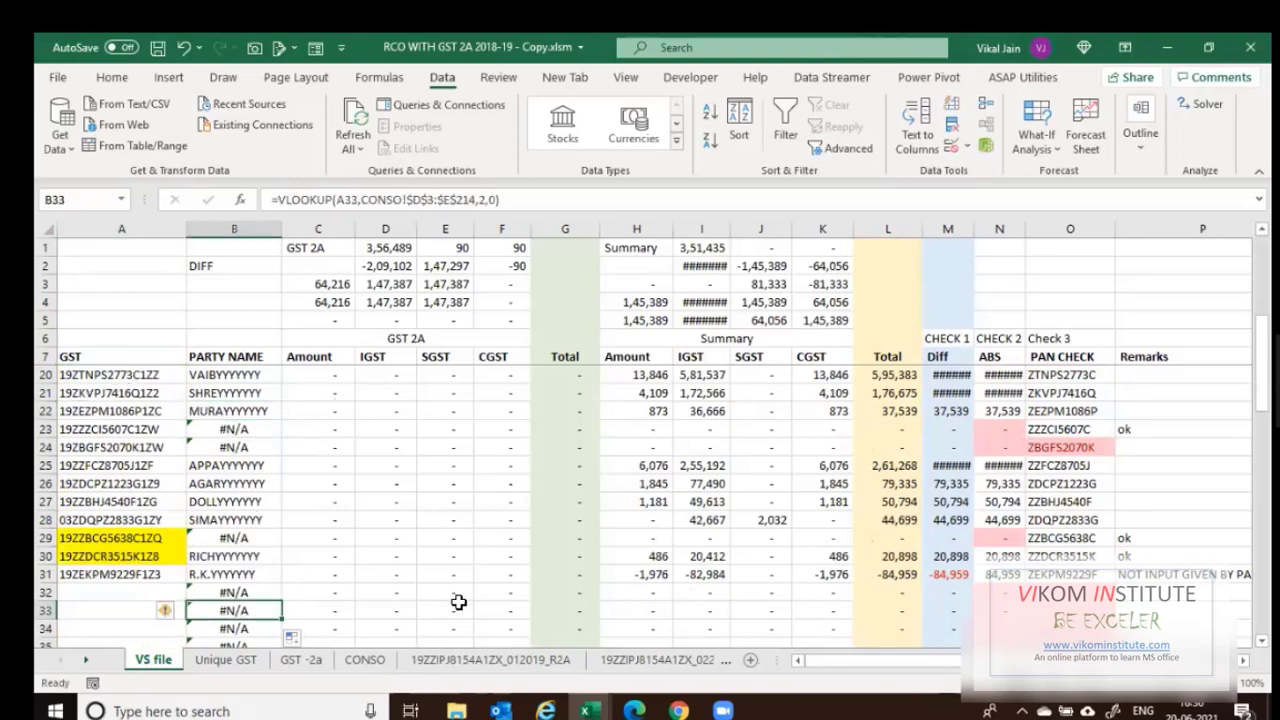
pyautogui.press('Up')
pyautogui.hotkey('ctrl', 'shift', 'Down')
pyautogui.press('Delete')
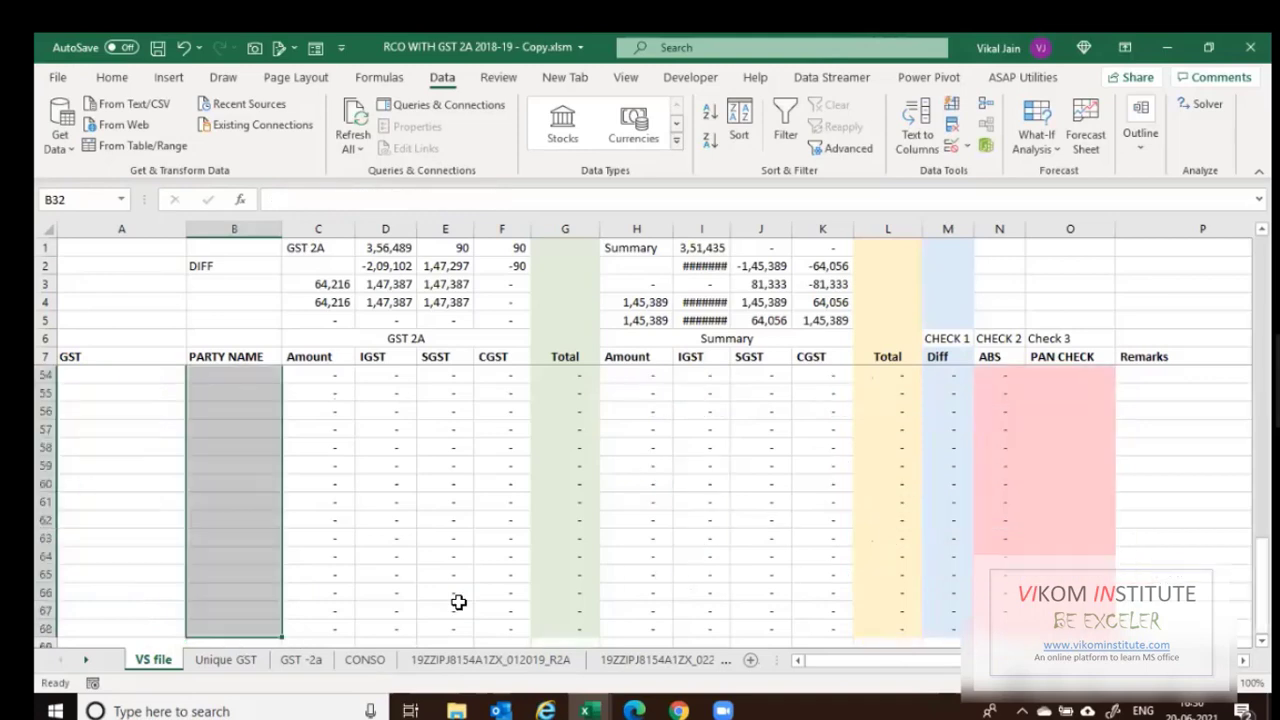
# Return to B8 and look over the GSTINs on the GST -2a sheet.
pyautogui.hotkey('ctrl', 'Up')
pyautogui.hotkey('ctrl', 'Up')
pyautogui.press('Down')
pyautogui.press('Down')
pyautogui.press('Left')
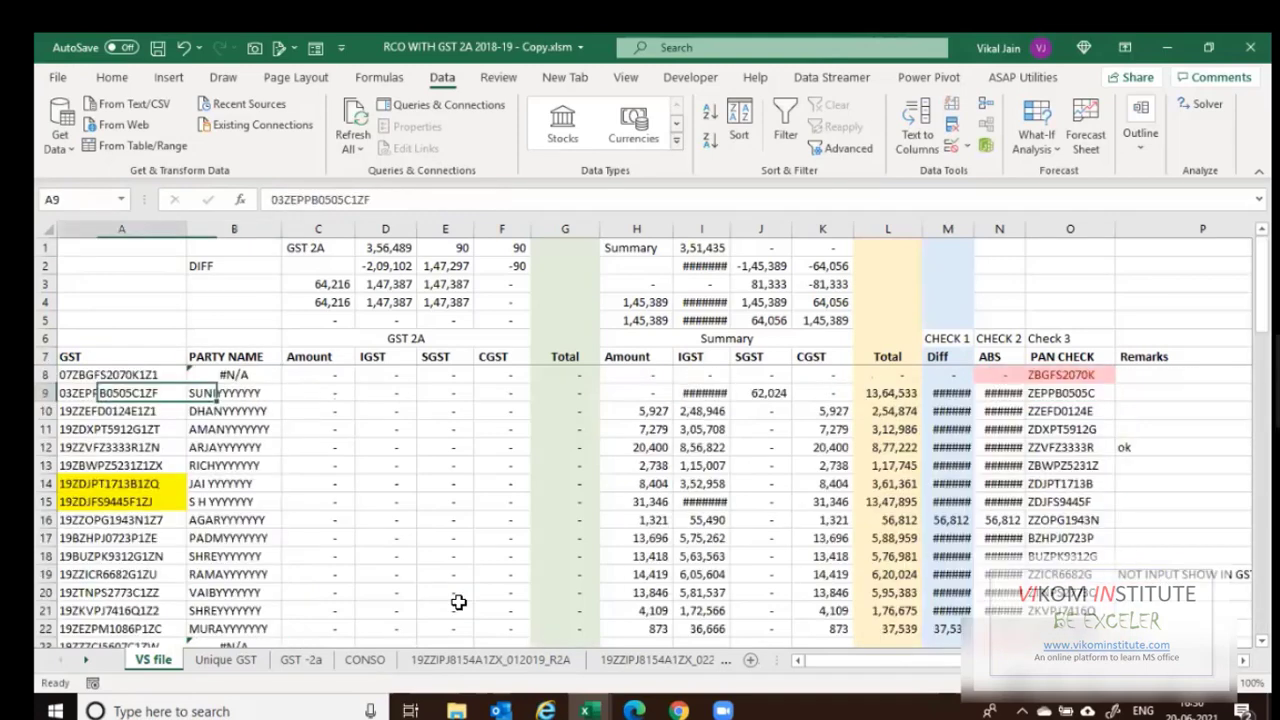
pyautogui.press('Up')
pyautogui.press('Right')
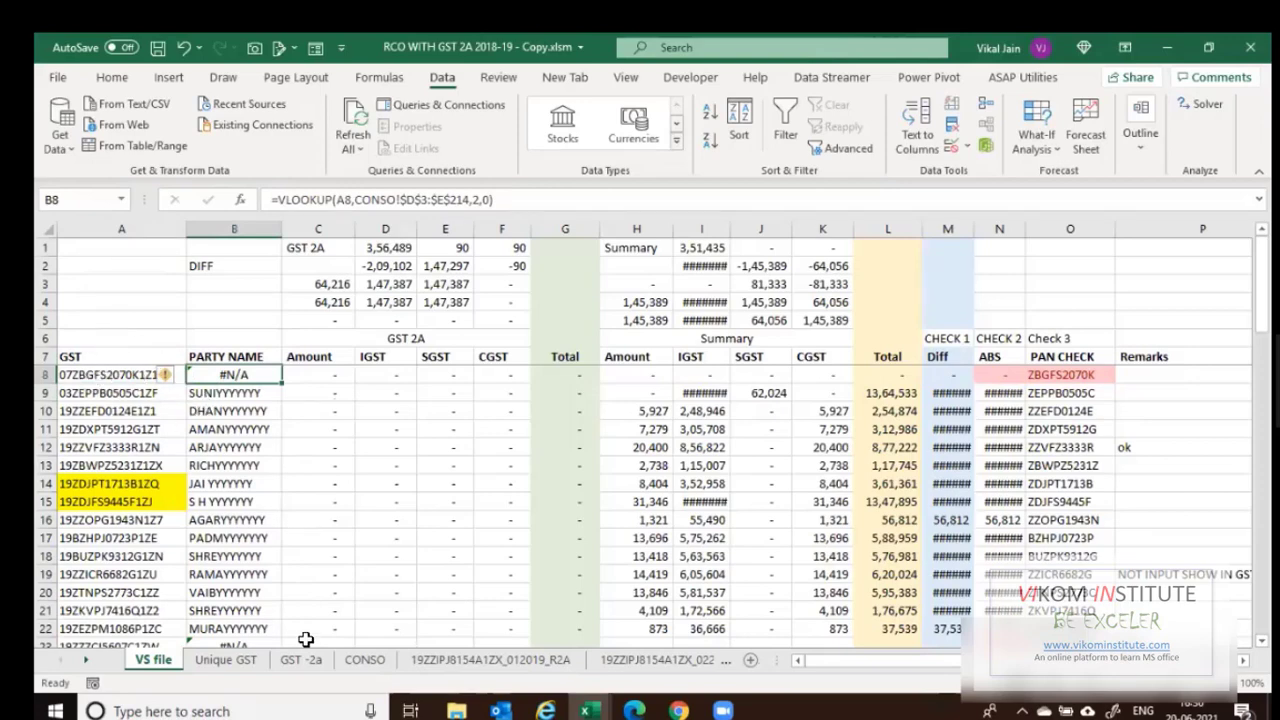
pyautogui.click(306, 662)
pyautogui.click(104, 374)
pyautogui.click(286, 660)
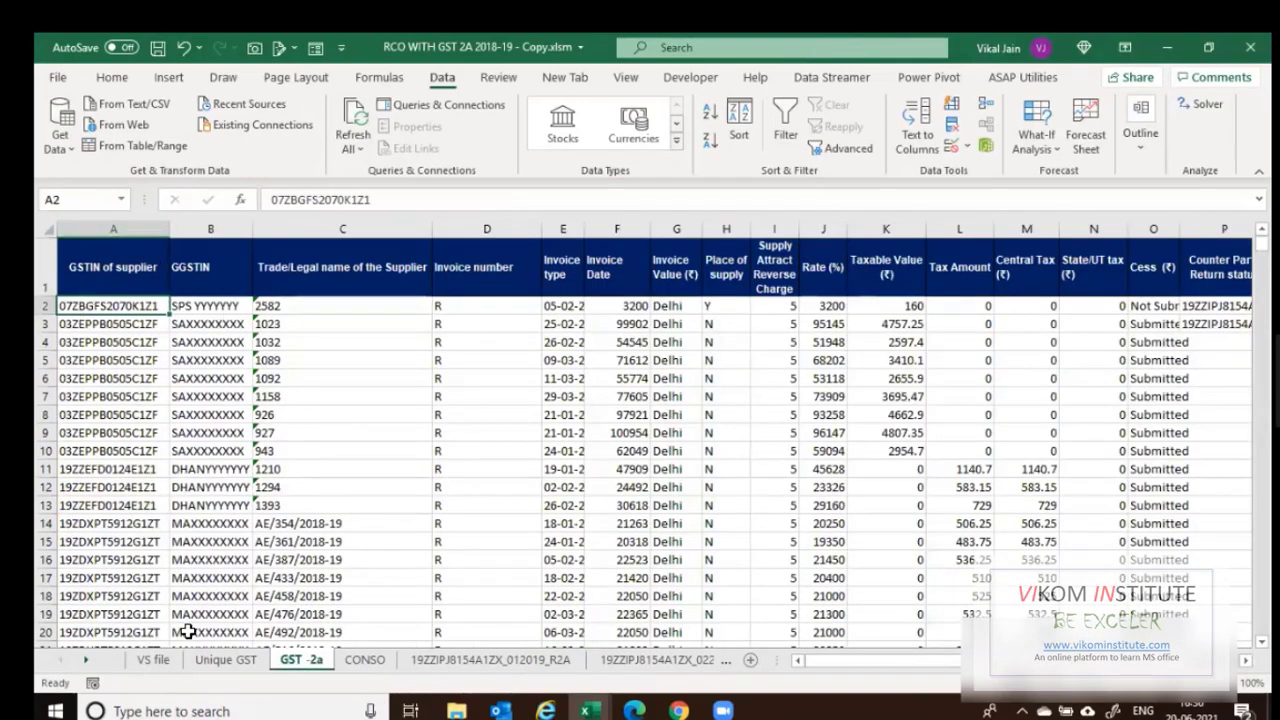
pyautogui.click(168, 659)
# Review B8's lookup formula unchanged, then select the GST 2A Amount column block.
pyautogui.press('Right')
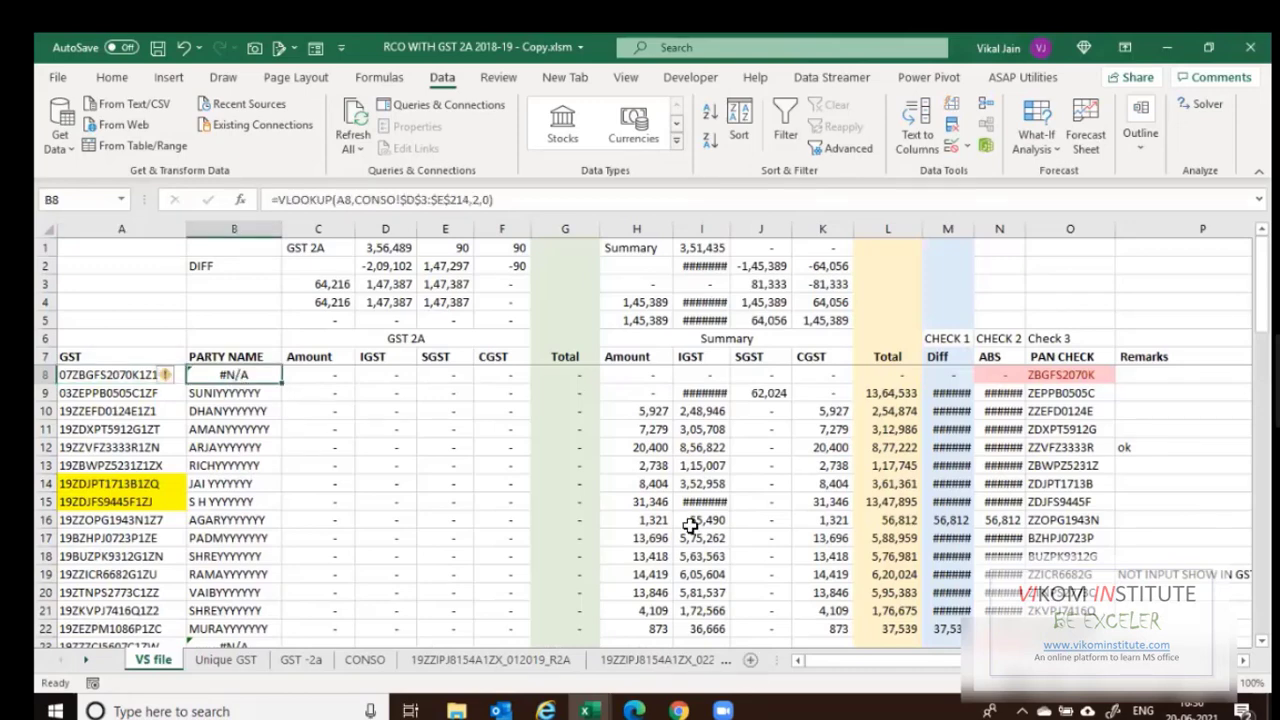
pyautogui.press('F2')
pyautogui.press('Left')
pyautogui.press('Left')
pyautogui.press('Left')
pyautogui.press('Left')
pyautogui.press('Left')
pyautogui.press('Left')
pyautogui.press('Left')
pyautogui.press('Left')
pyautogui.press('Left')
pyautogui.press('Left')
pyautogui.press('Left')
pyautogui.press('Left')
pyautogui.press('Left')
pyautogui.press('Left')
pyautogui.press('Left')
pyautogui.press('Left')
pyautogui.press('Left')
pyautogui.press('Left')
pyautogui.press('Left')
pyautogui.press('Left')
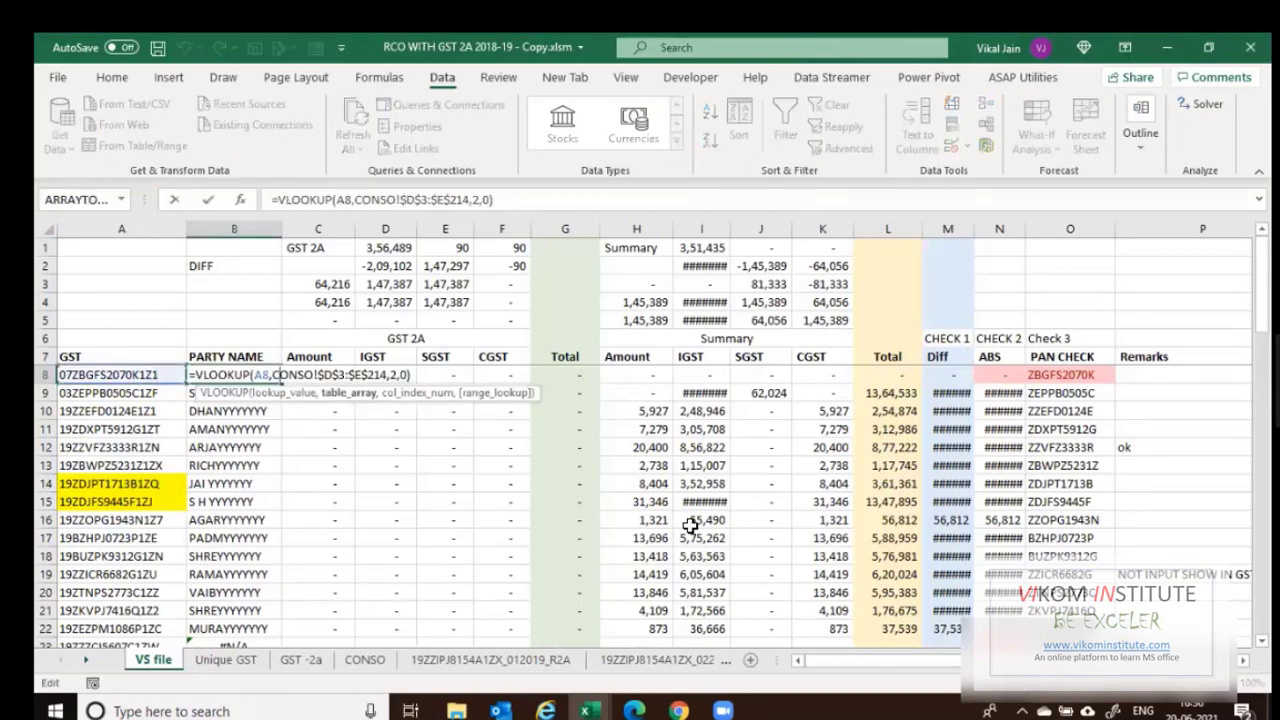
pyautogui.press('Left')
pyautogui.press('Left')
pyautogui.press('Left')
pyautogui.press('Left')
pyautogui.press('Left')
pyautogui.press('Left')
pyautogui.press('Left')
pyautogui.press('Left')
pyautogui.press('Left')
pyautogui.press('Left')
pyautogui.press('Left')
pyautogui.press('Left')
pyautogui.press('Escape')
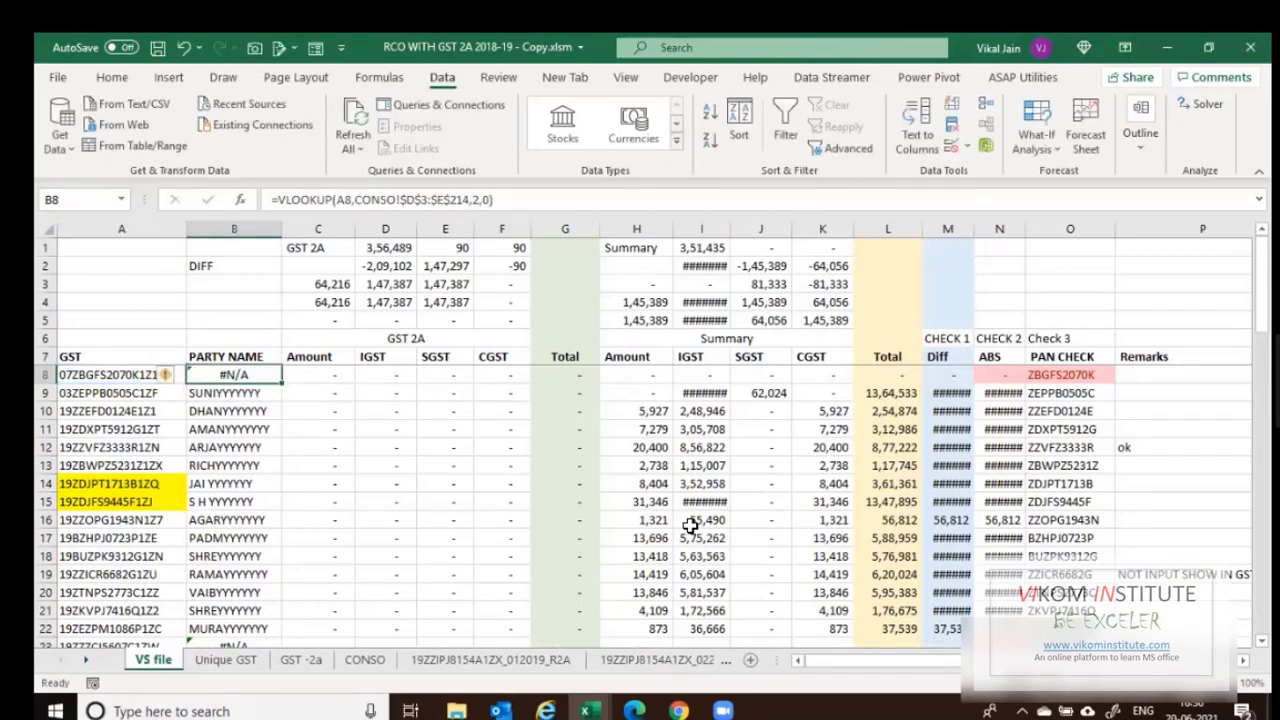
pyautogui.press('Right')
pyautogui.hotkey('ctrl', 'space')
pyautogui.hotkey('shift', 'Right')
pyautogui.hotkey('shift', 'Right')
pyautogui.hotkey('shift', 'Right')
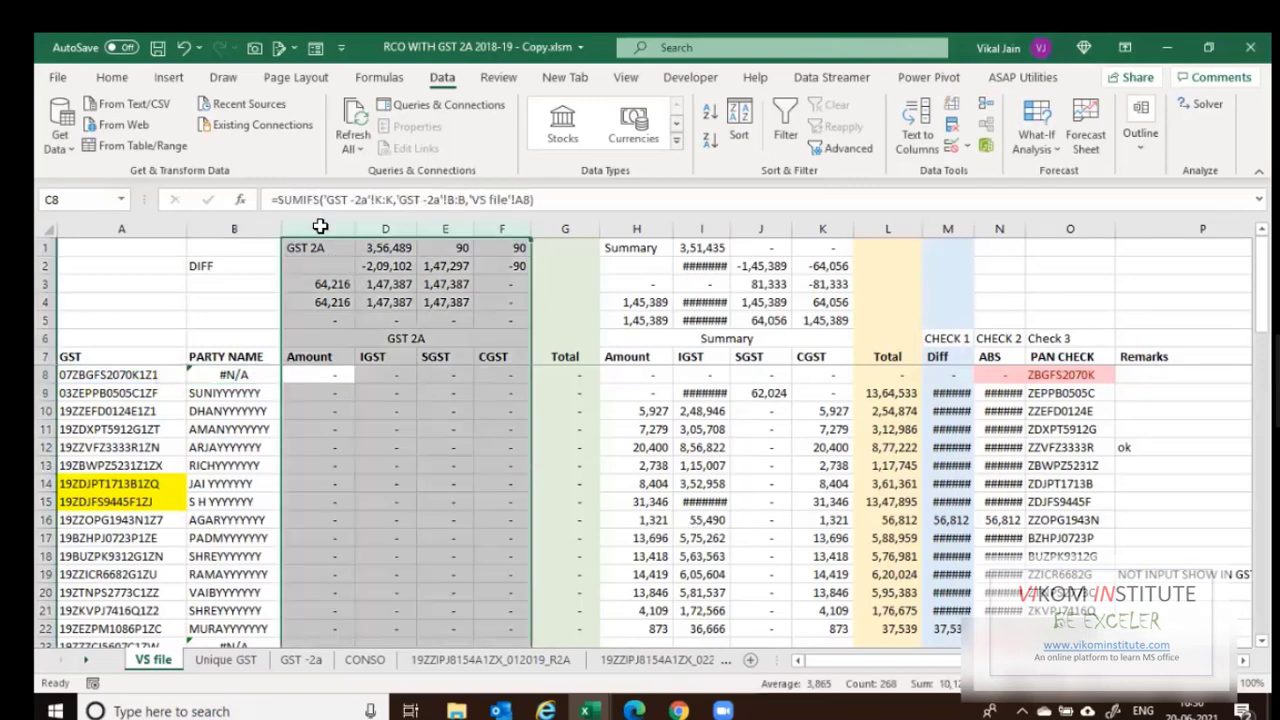
# Insert a blank column C before Amount in VS file.
pyautogui.click(320, 222)
pyautogui.hotkey('ctrl', 'shift', '+')
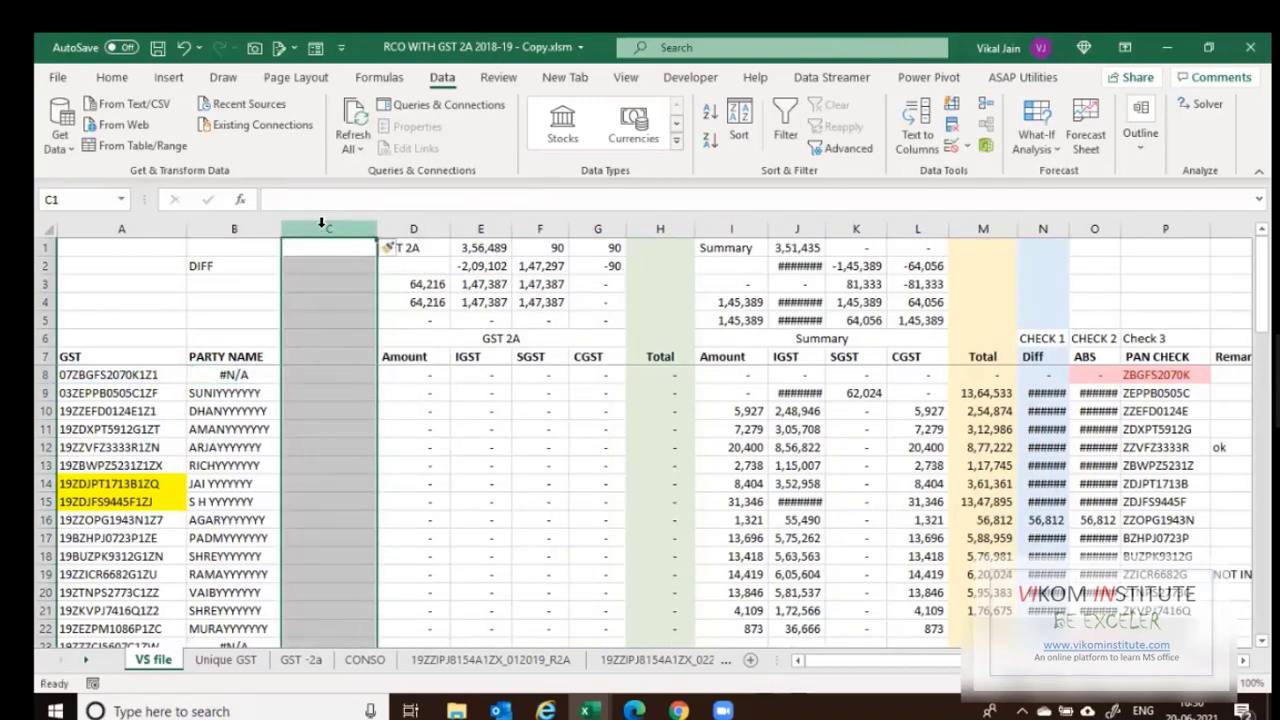
pyautogui.press('Down')
pyautogui.press('Down')
pyautogui.press('Down')
pyautogui.press('Down')
pyautogui.press('Down')
pyautogui.press('Down')
pyautogui.press('Down')
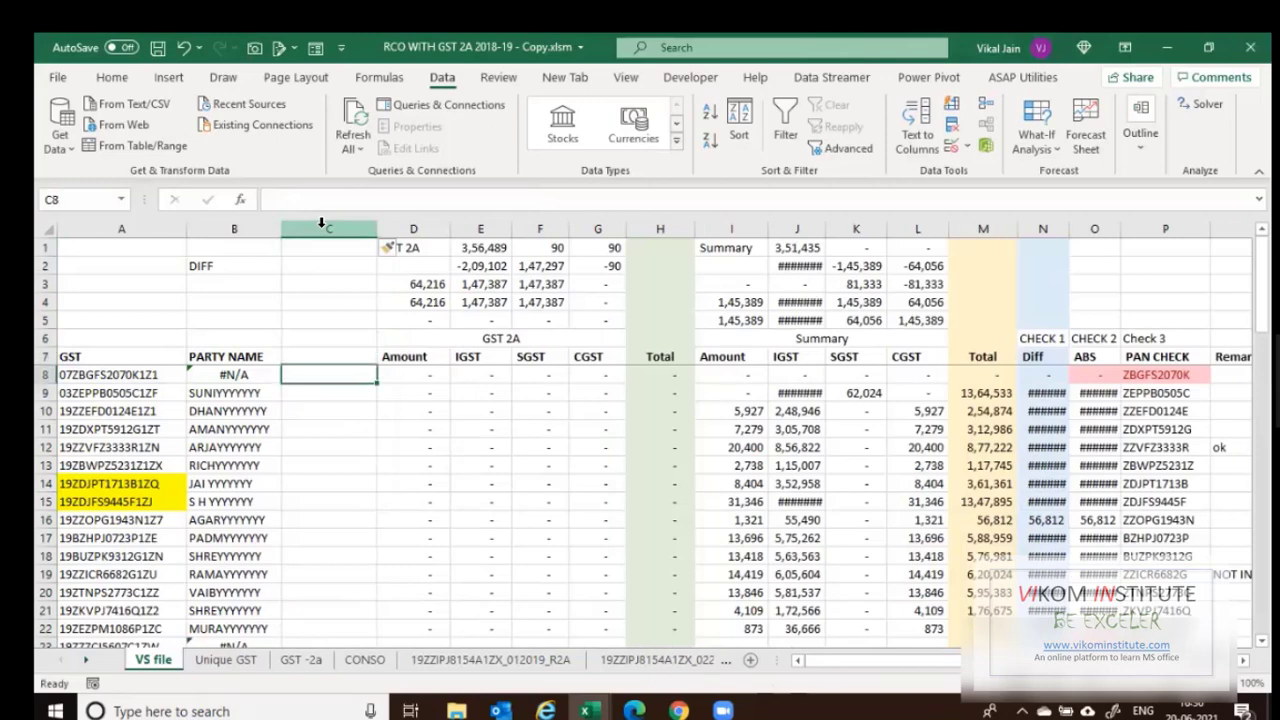
pyautogui.press('F2')
# Enter =VLOOKUP(A8,'GST -2a'!$A$2:$B$216,2,0) in cell C8.
pyautogui.write('=vl')
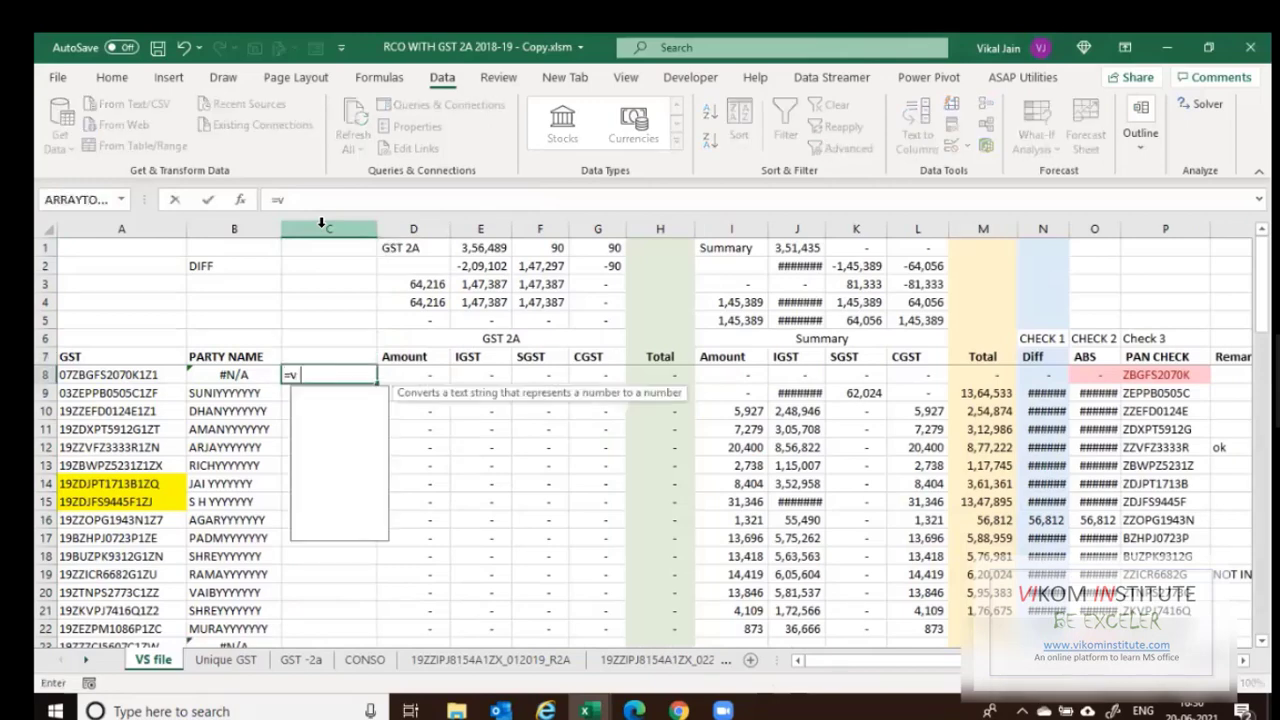
pyautogui.press('Tab')
pyautogui.click(111, 374)
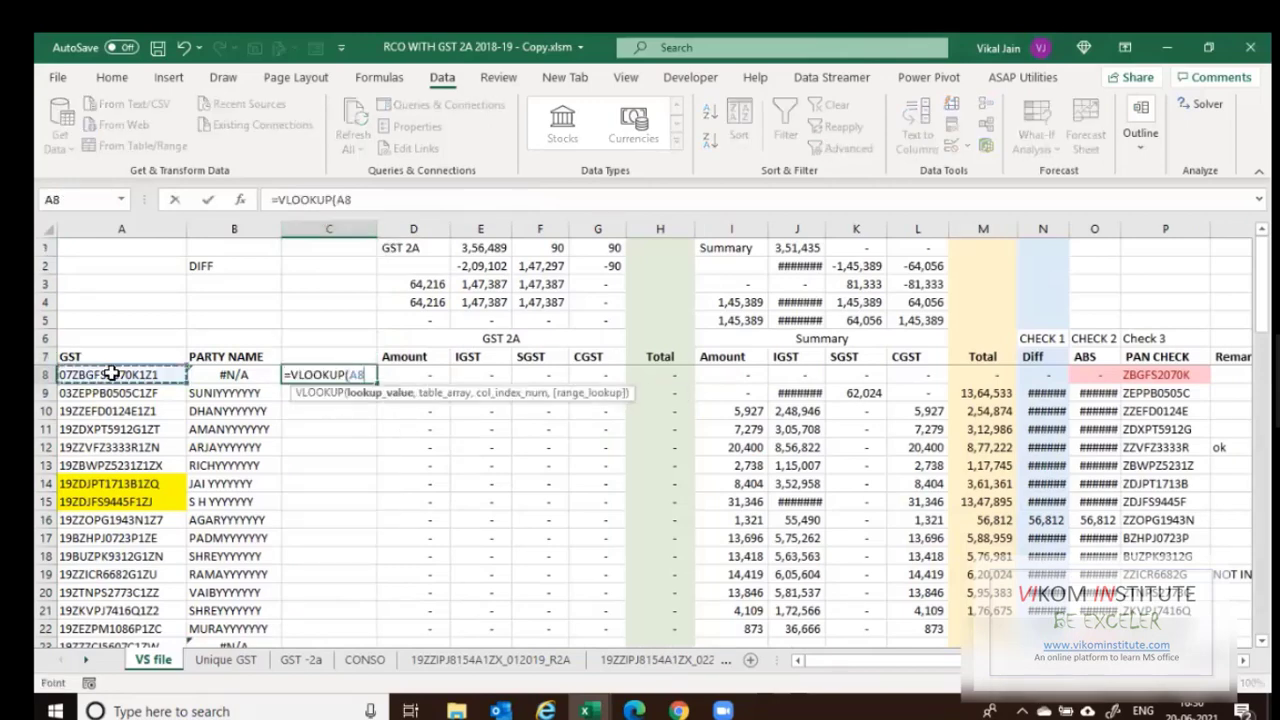
pyautogui.write(',')
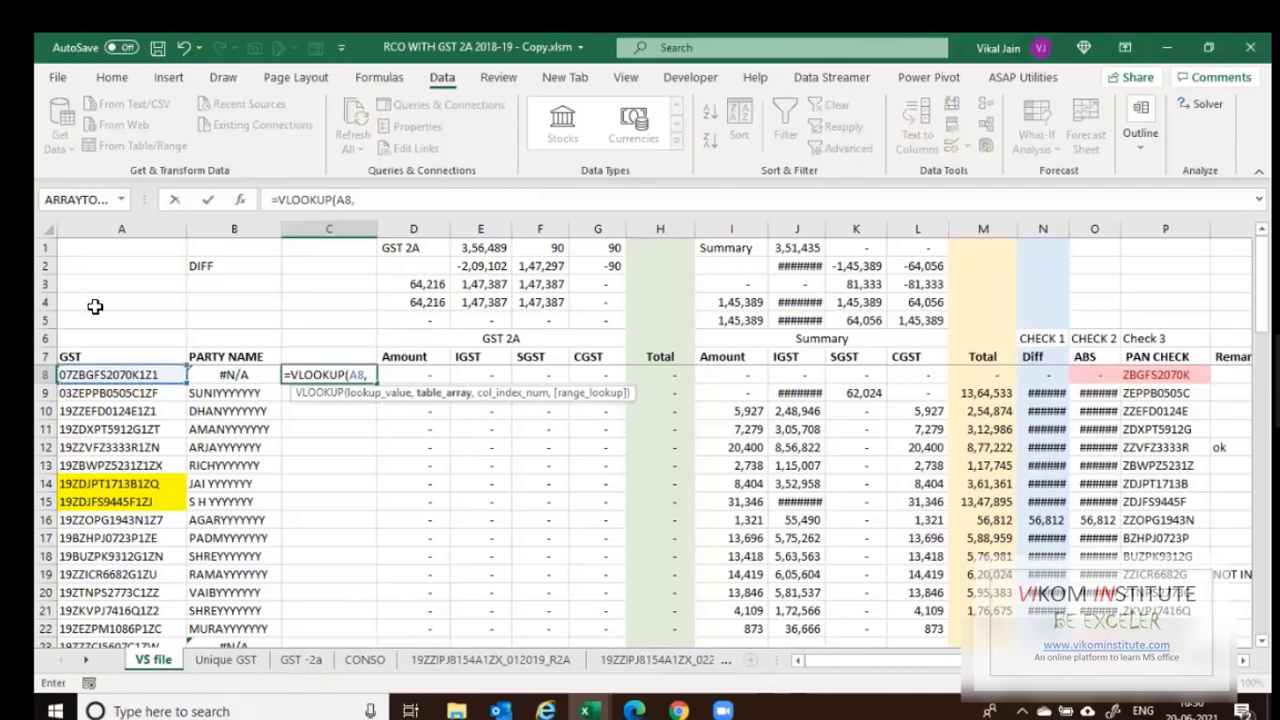
pyautogui.hotkey('ctrl', 'pagedown')
pyautogui.hotkey('ctrl', 'pagedown')
pyautogui.click(95, 306)
pyautogui.hotkey('ctrl', 'shift', 'Right')
pyautogui.hotkey('ctrl', 'shift', 'Down')
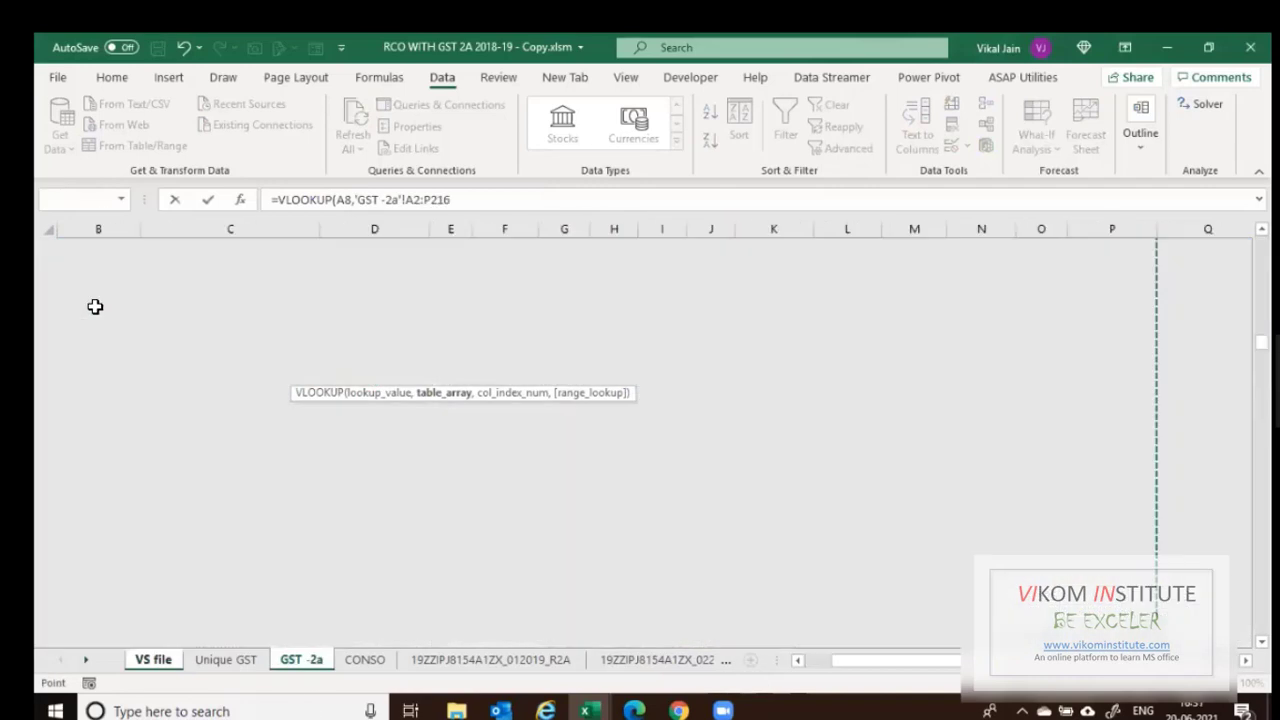
pyautogui.hotkey('shift', 'Left')
pyautogui.hotkey('shift', 'Left')
pyautogui.hotkey('shift', 'Left')
pyautogui.hotkey('shift', 'Left')
pyautogui.hotkey('shift', 'Left')
pyautogui.hotkey('shift', 'Left')
pyautogui.hotkey('shift', 'Left')
pyautogui.hotkey('shift', 'Left')
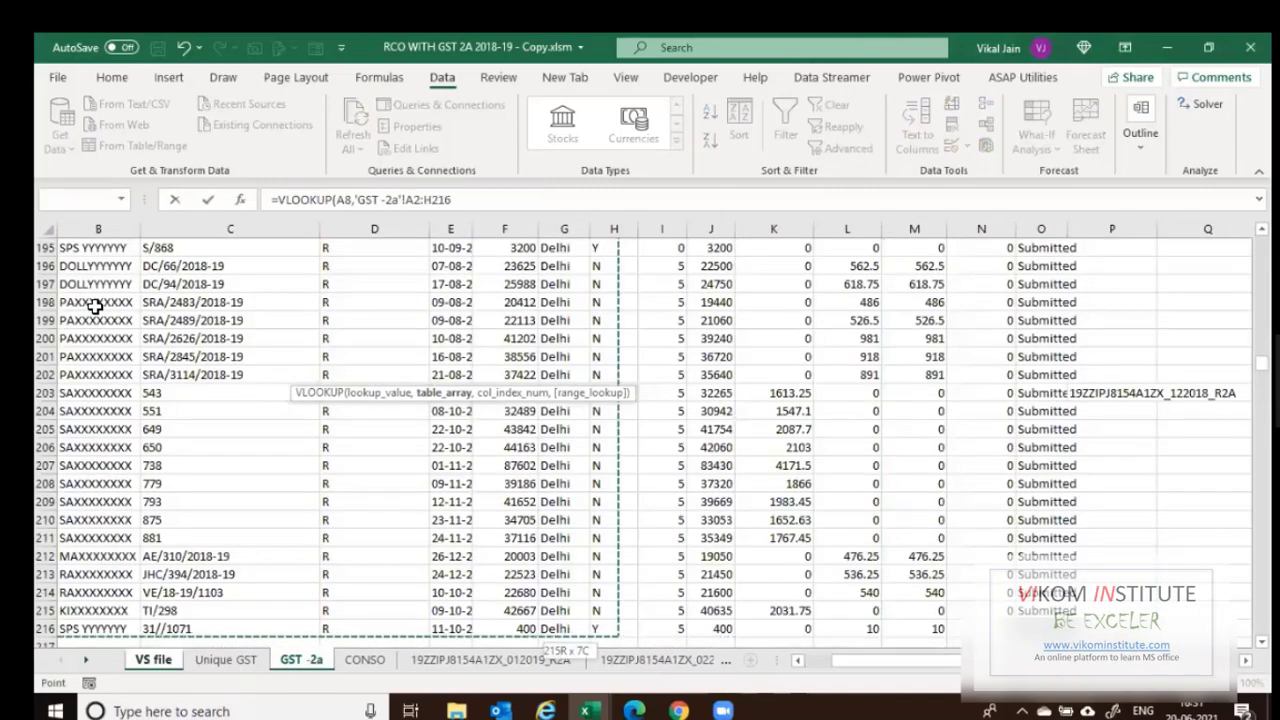
pyautogui.hotkey('shift', 'Left')
pyautogui.hotkey('shift', 'Left')
pyautogui.hotkey('shift', 'Left')
pyautogui.hotkey('shift', 'Left')
pyautogui.hotkey('shift', 'Left')
pyautogui.hotkey('shift', 'Left')
pyautogui.press('F4')
pyautogui.write(',')
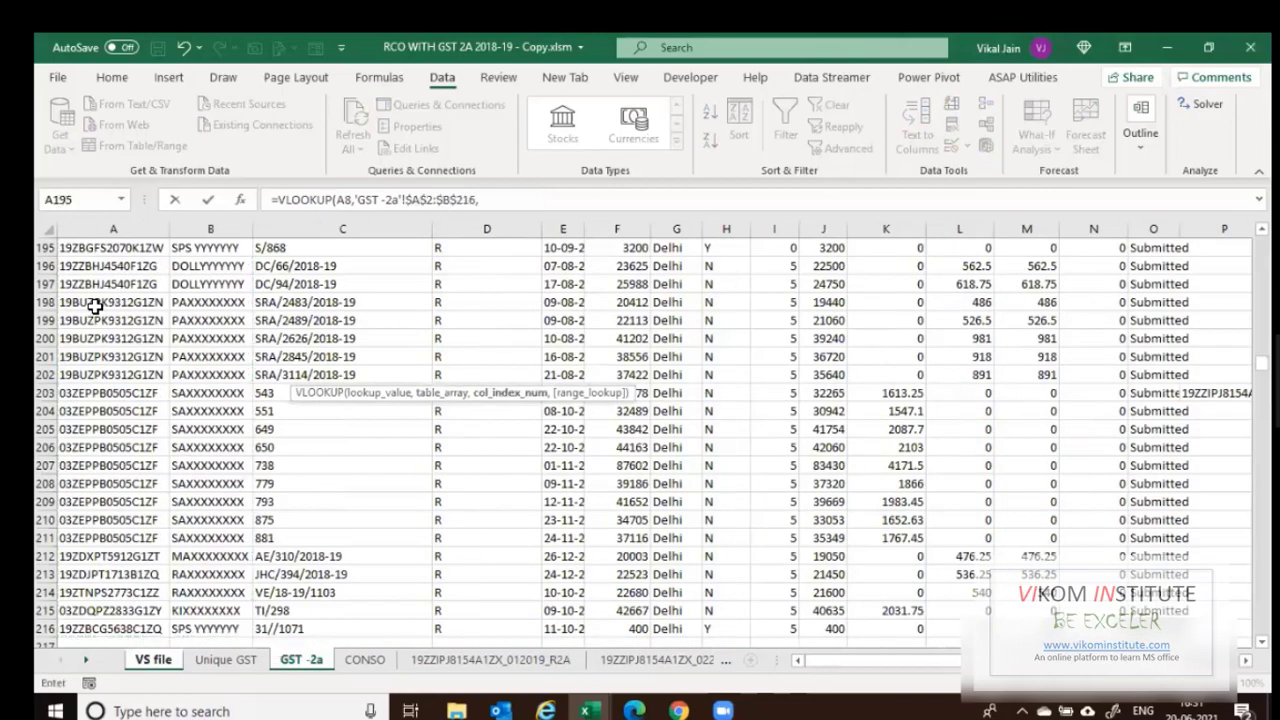
pyautogui.write('2,')
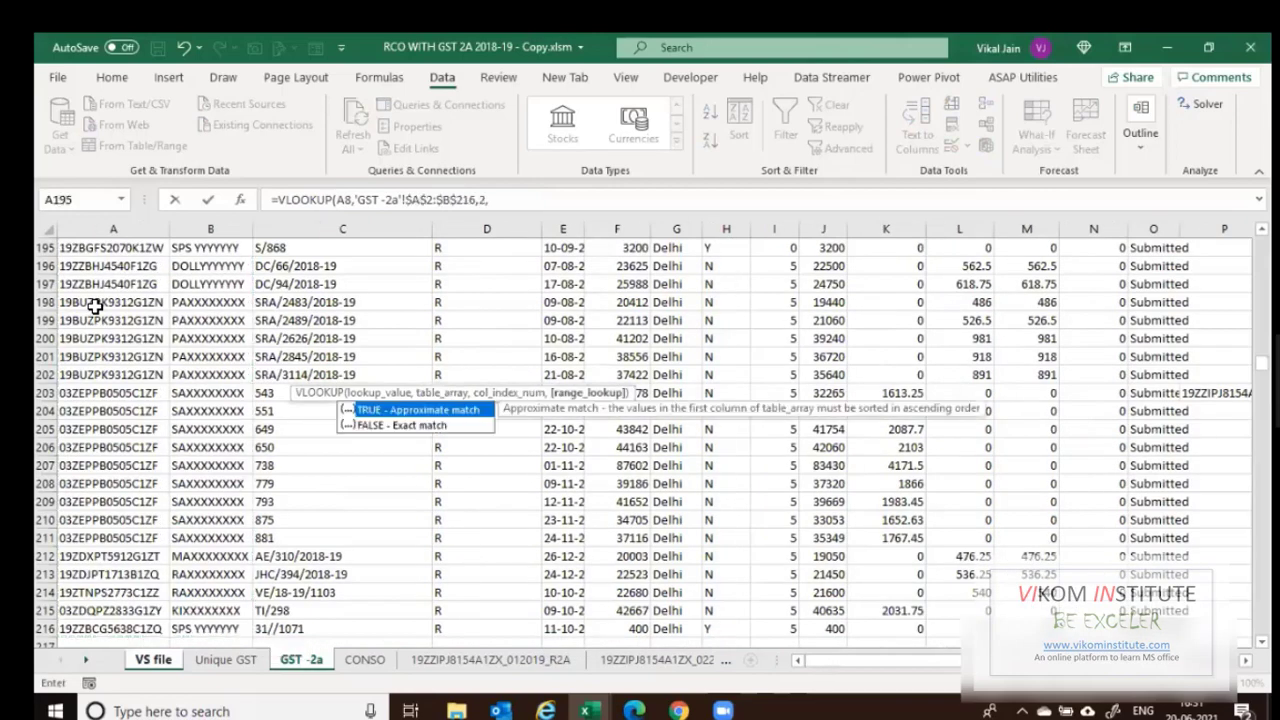
pyautogui.write('0')
pyautogui.press('Return')
# Fill the GST -2a name lookup down column C and compare its names with column B.
pyautogui.click(103, 378)
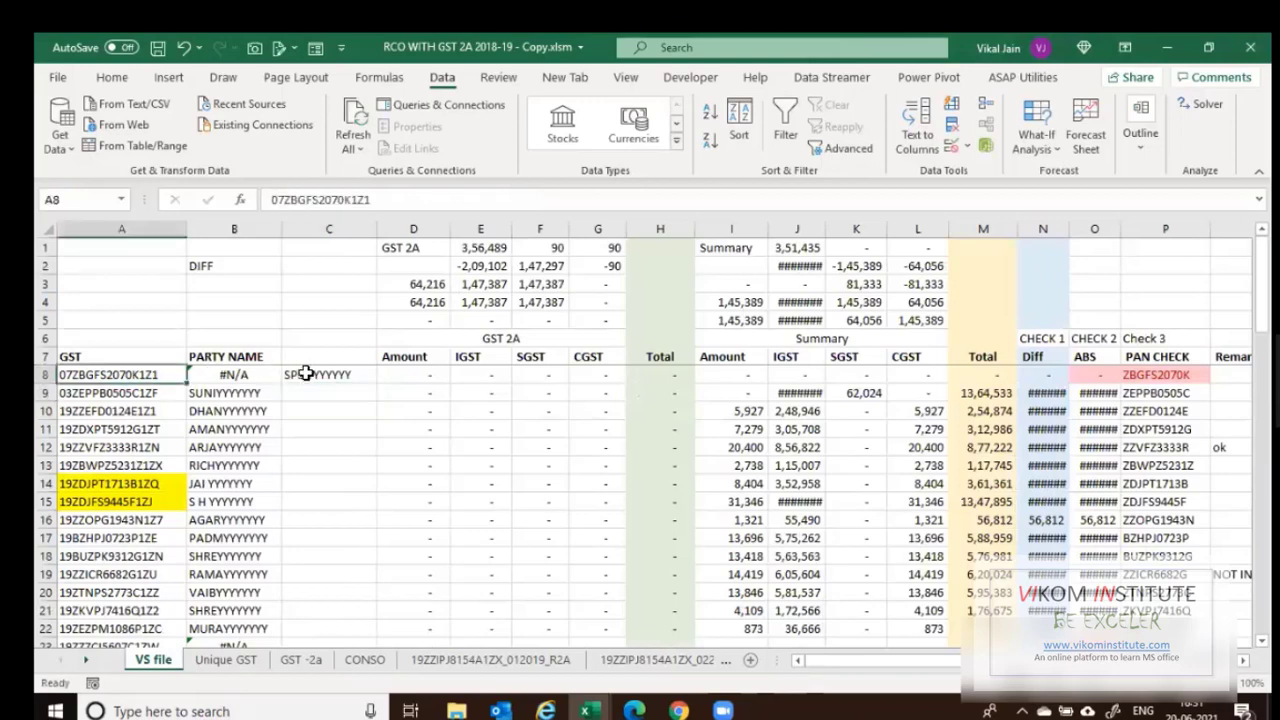
pyautogui.click(366, 379)
pyautogui.moveTo(377, 383); pyautogui.dragTo(340, 710)
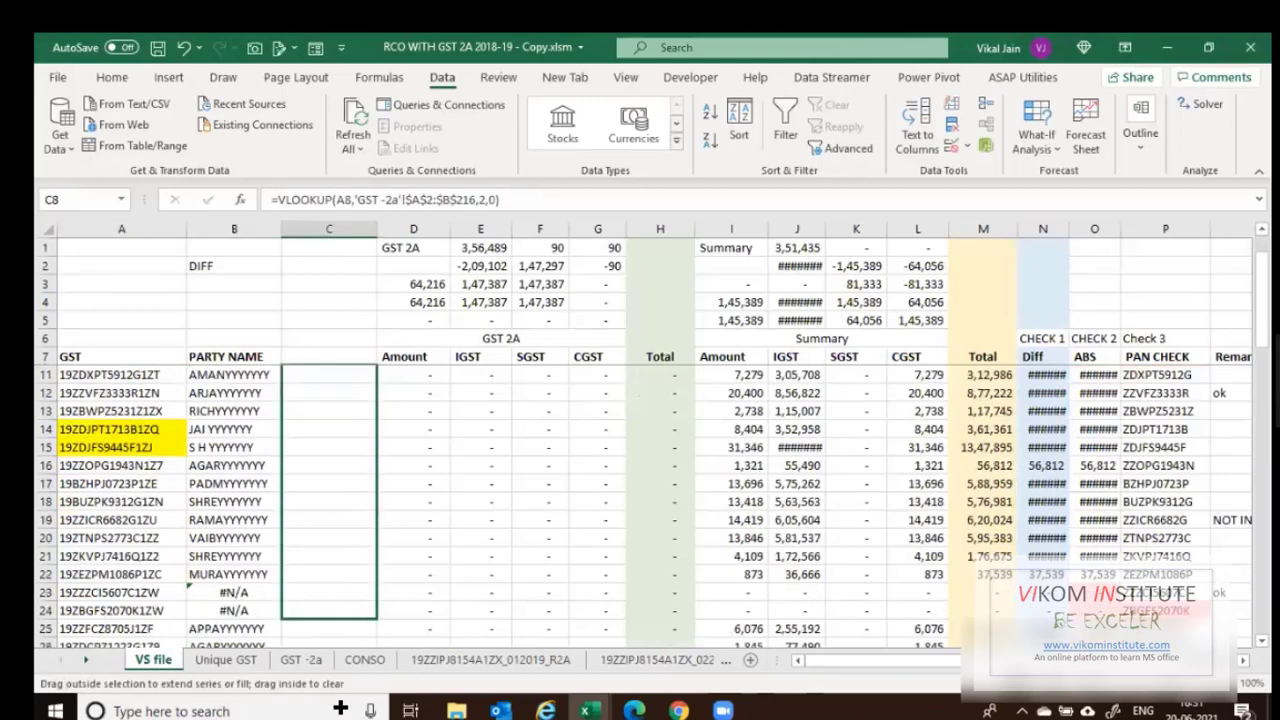
pyautogui.moveTo(332, 393); pyautogui.dragTo(332, 345)
pyautogui.moveTo(314, 484); pyautogui.dragTo(343, 502)
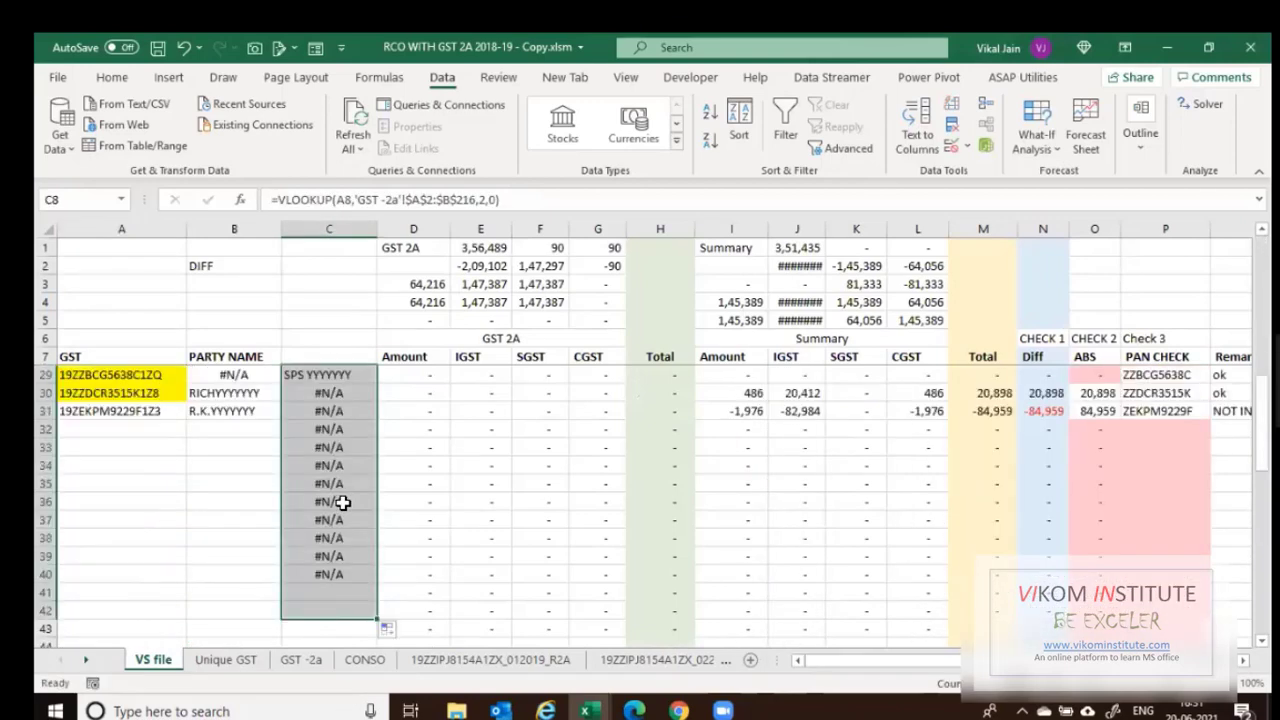
pyautogui.scroll(3, 343, 502)
pyautogui.click(240, 538)
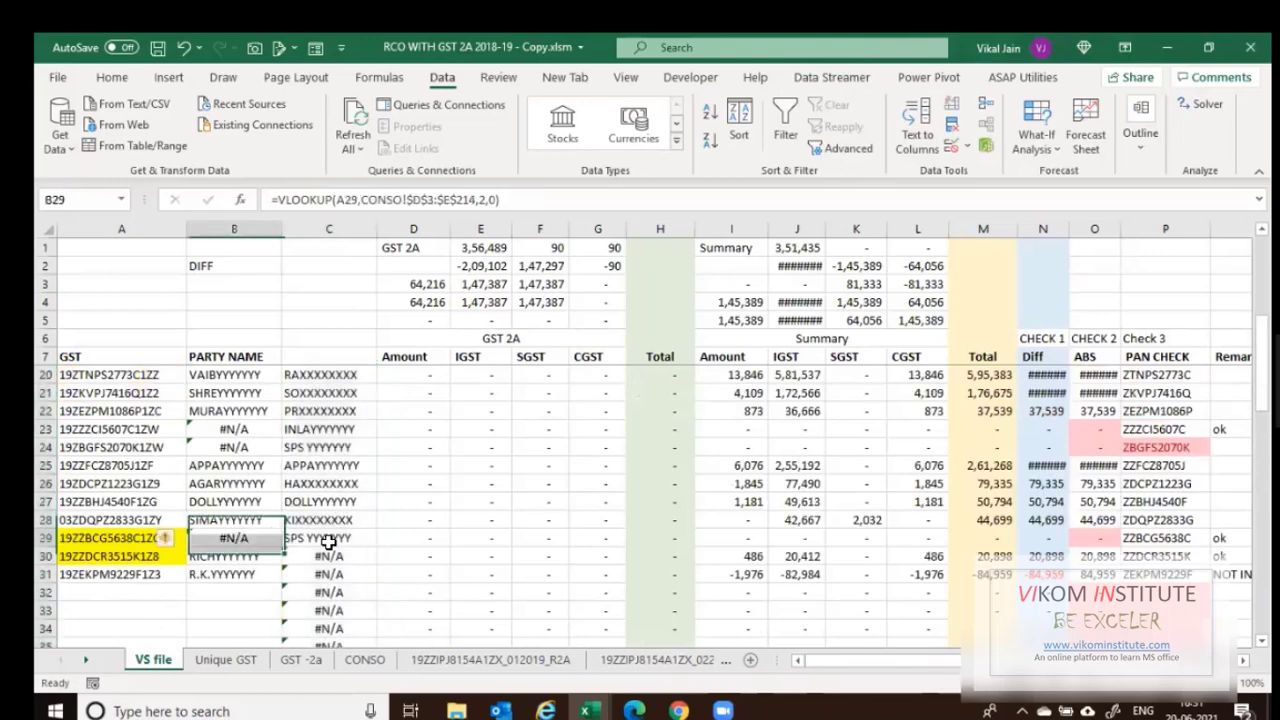
pyautogui.click(298, 429)
pyautogui.scroll(2, 289, 524)
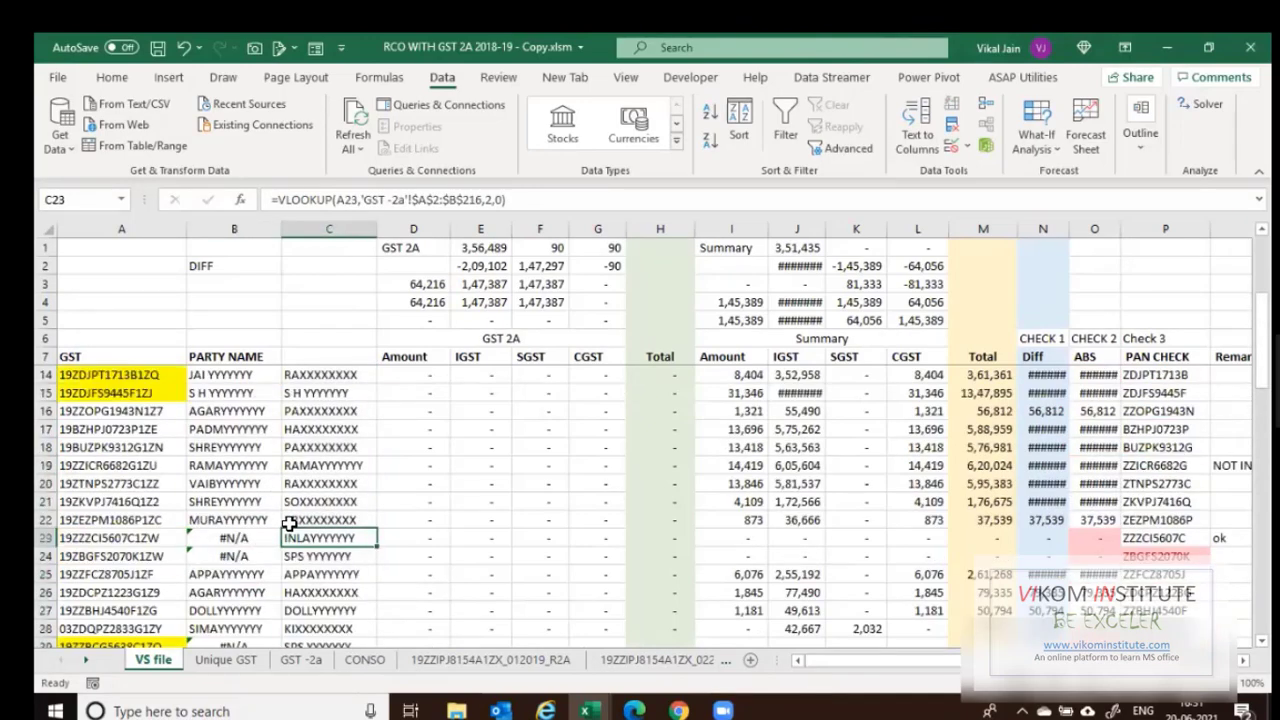
pyautogui.scroll(2, 263, 427)
pyautogui.click(236, 374)
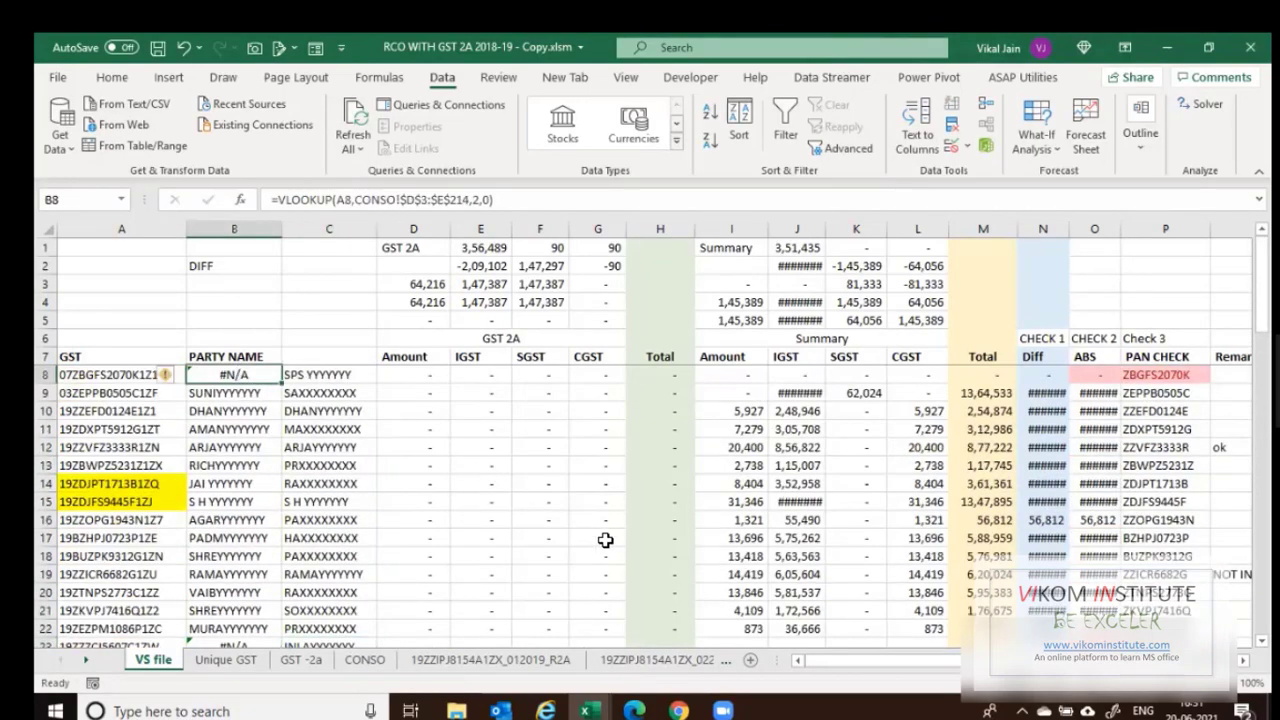
# Review B8's CONSO lookup and C8's GST -2a lookup formulas without changing them.
pyautogui.press('F2')
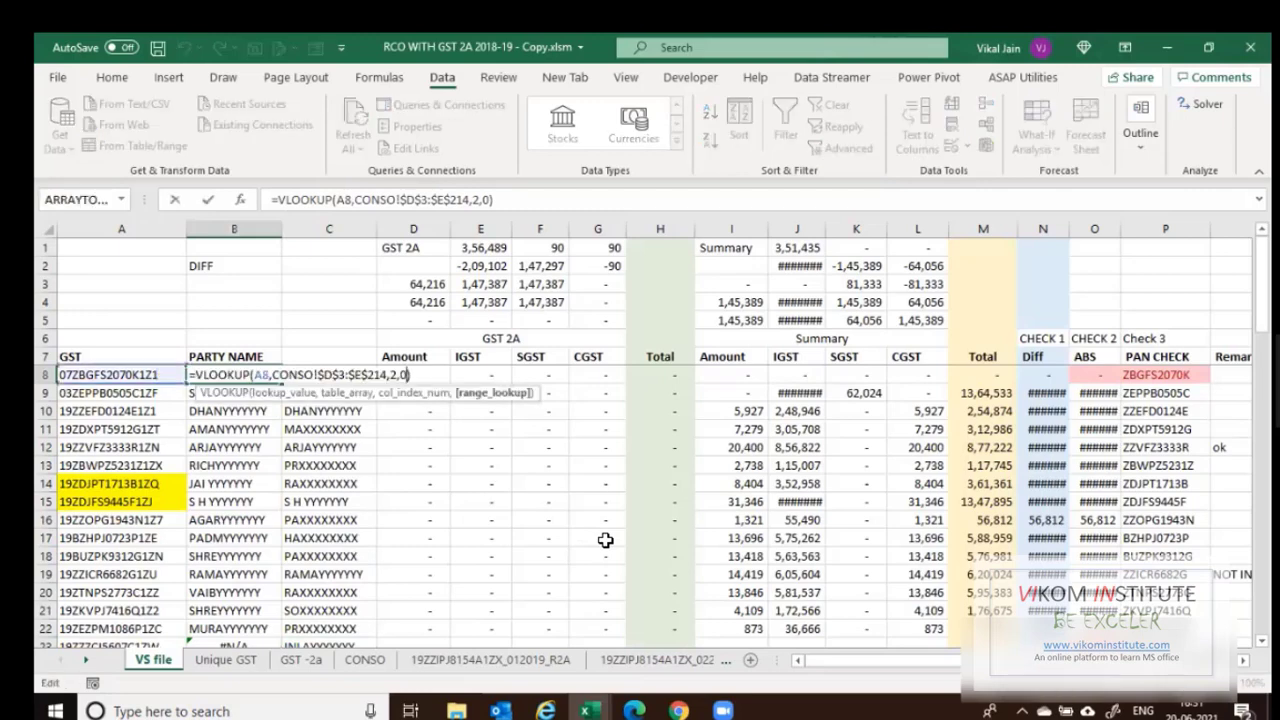
pyautogui.press('Left')
pyautogui.press('Left')
pyautogui.press('Left')
pyautogui.press('Left')
pyautogui.press('Left')
pyautogui.press('Left')
pyautogui.press('Left')
pyautogui.press('Left')
pyautogui.press('Left')
pyautogui.press('Left')
pyautogui.press('Left')
pyautogui.press('Left')
pyautogui.press('Left')
pyautogui.press('Left')
pyautogui.press('Left')
pyautogui.press('Left')
pyautogui.press('Left')
pyautogui.press('Left')
pyautogui.press('Left')
pyautogui.press('Left')
pyautogui.press('Tab')
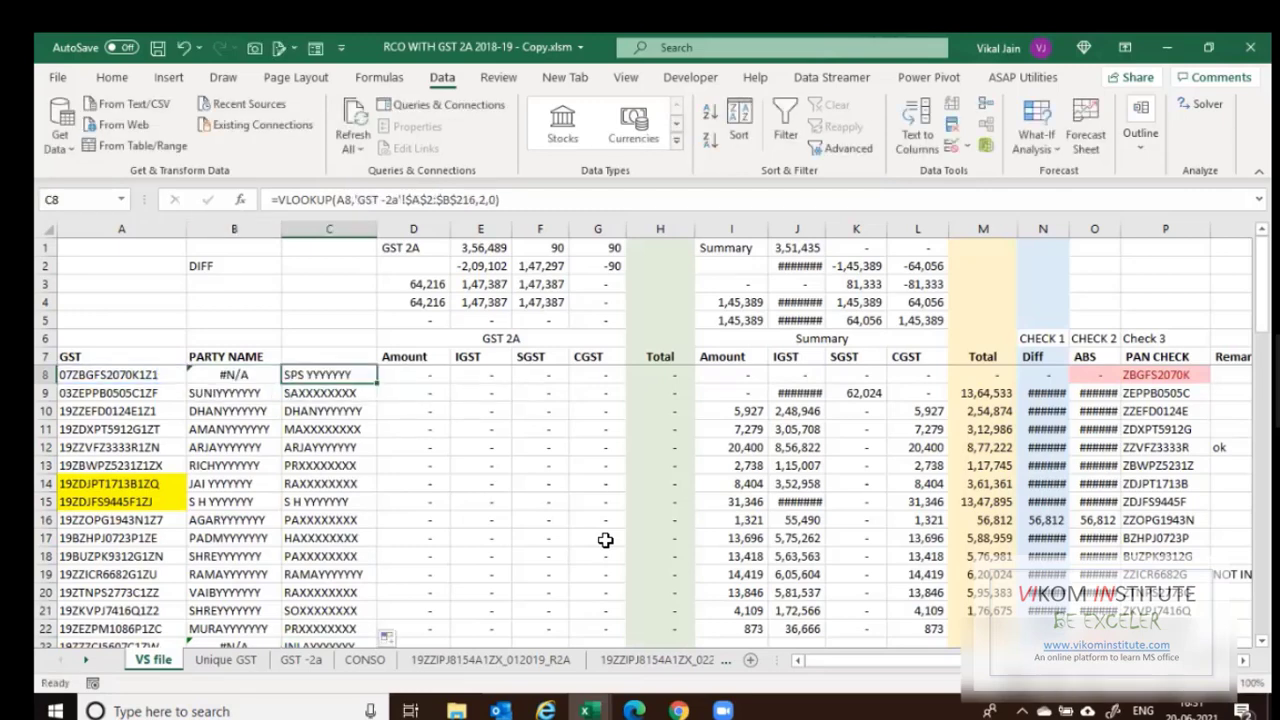
pyautogui.press('F2')
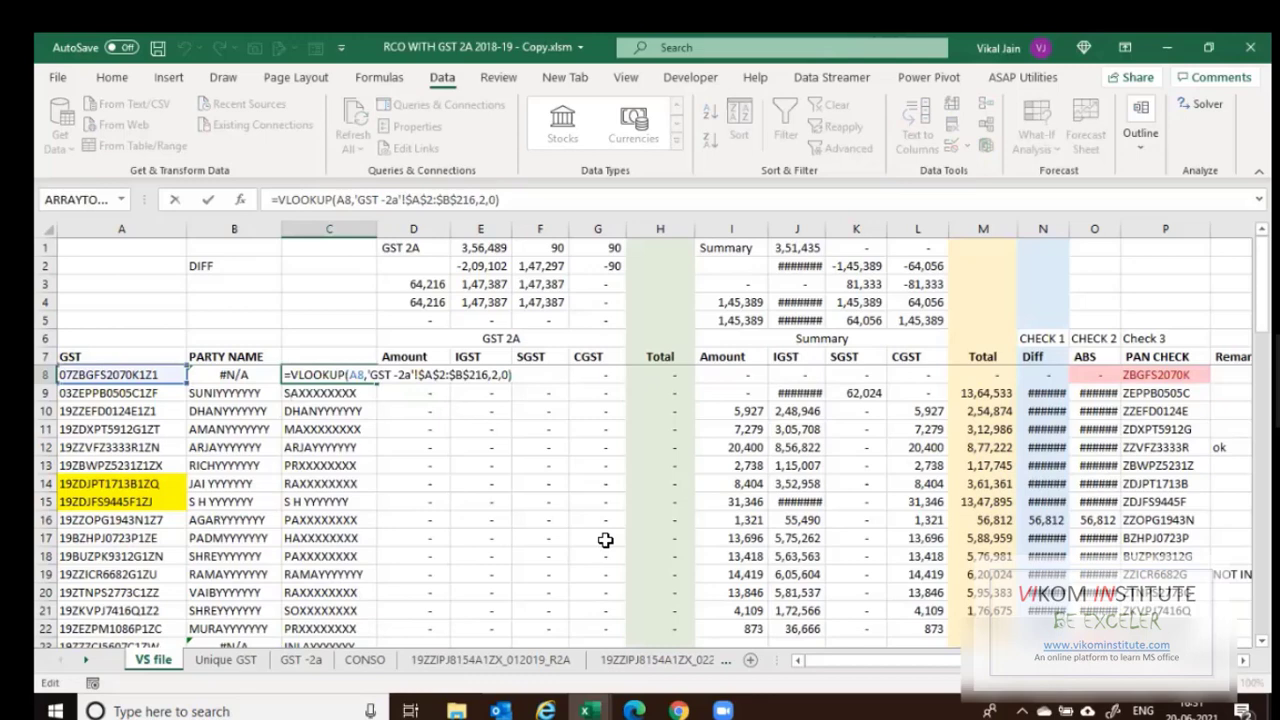
pyautogui.press('Left')
pyautogui.hotkey('shift', 'Home')
pyautogui.hotkey('shift', 'Right')
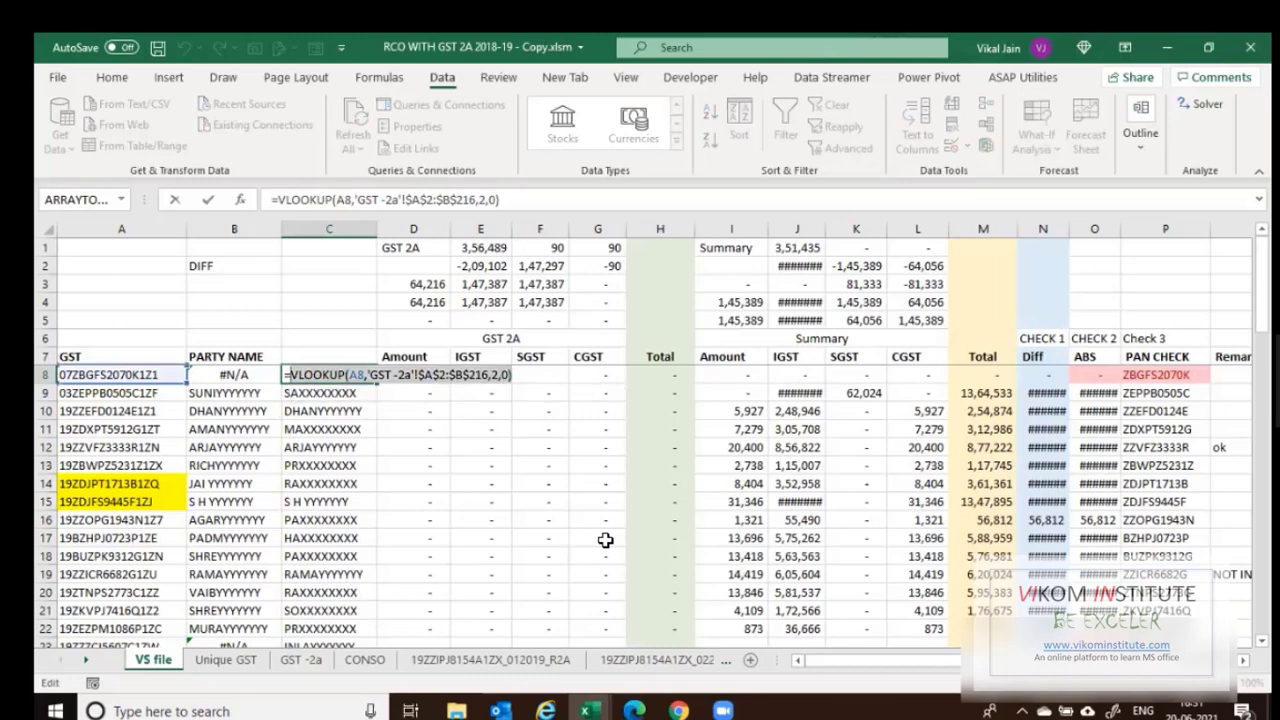
pyautogui.press('Escape')
pyautogui.press('F2')
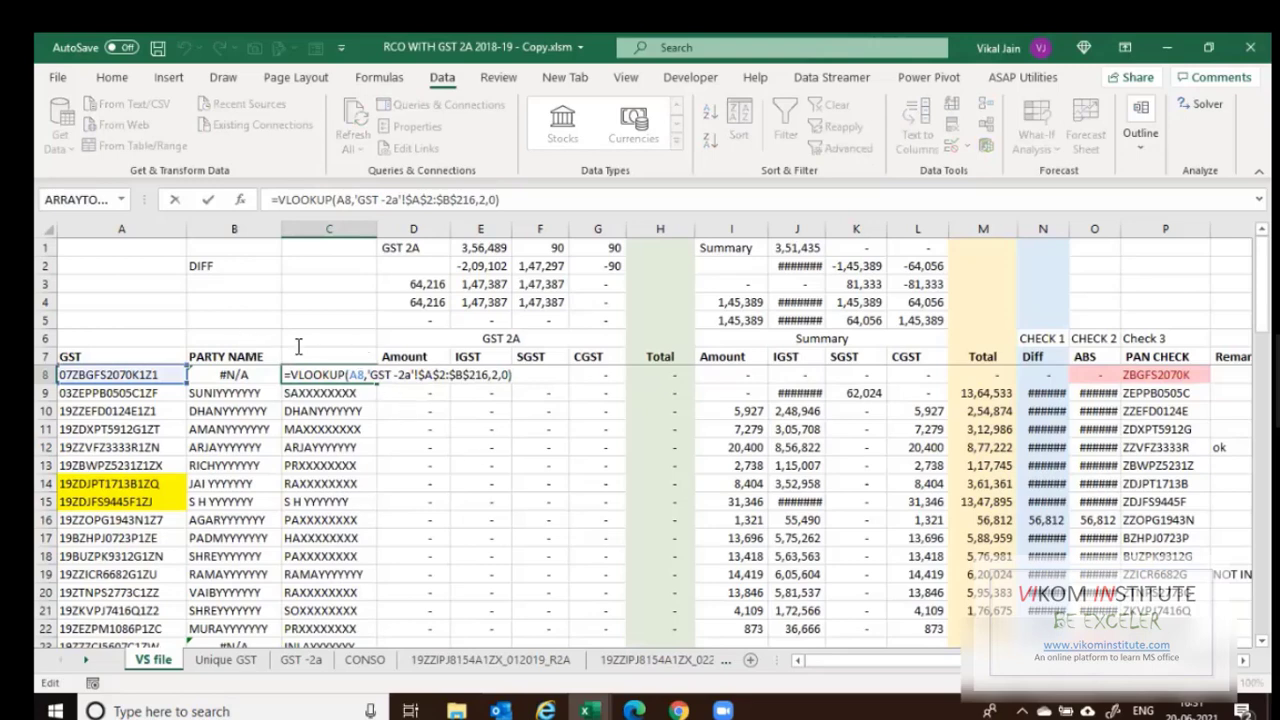
pyautogui.press('Escape')
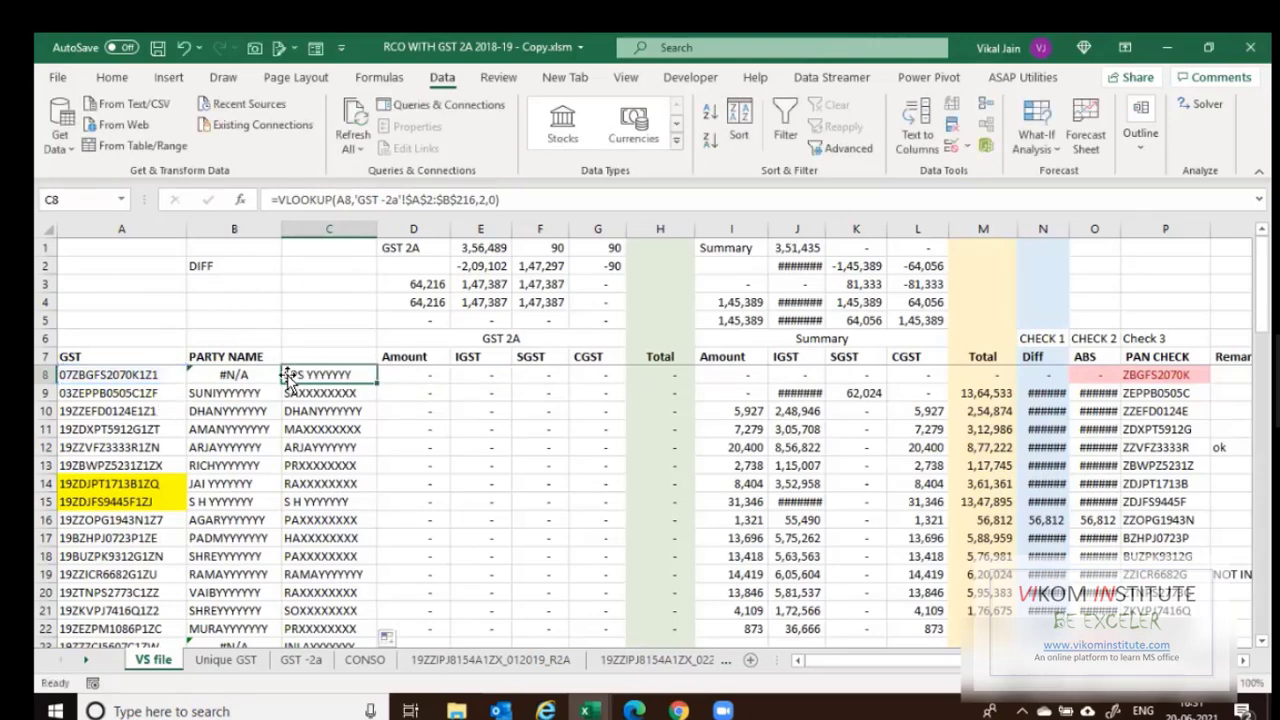
# Copy the VLOOKUP(A8,'GST -2a'!$A$2:$B$216,2,0) part of C8's formula.
pyautogui.press('F2')
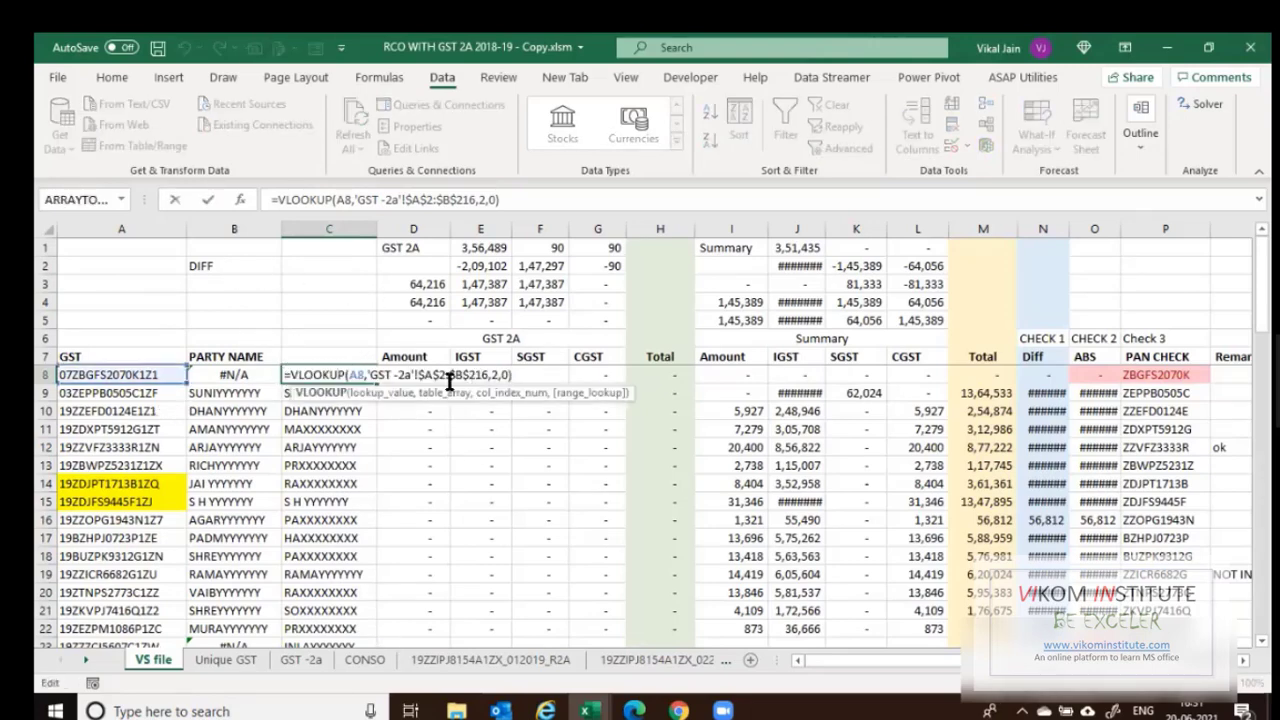
pyautogui.press('Escape')
pyautogui.press('F2')
pyautogui.moveTo(512, 375); pyautogui.dragTo(292, 374)
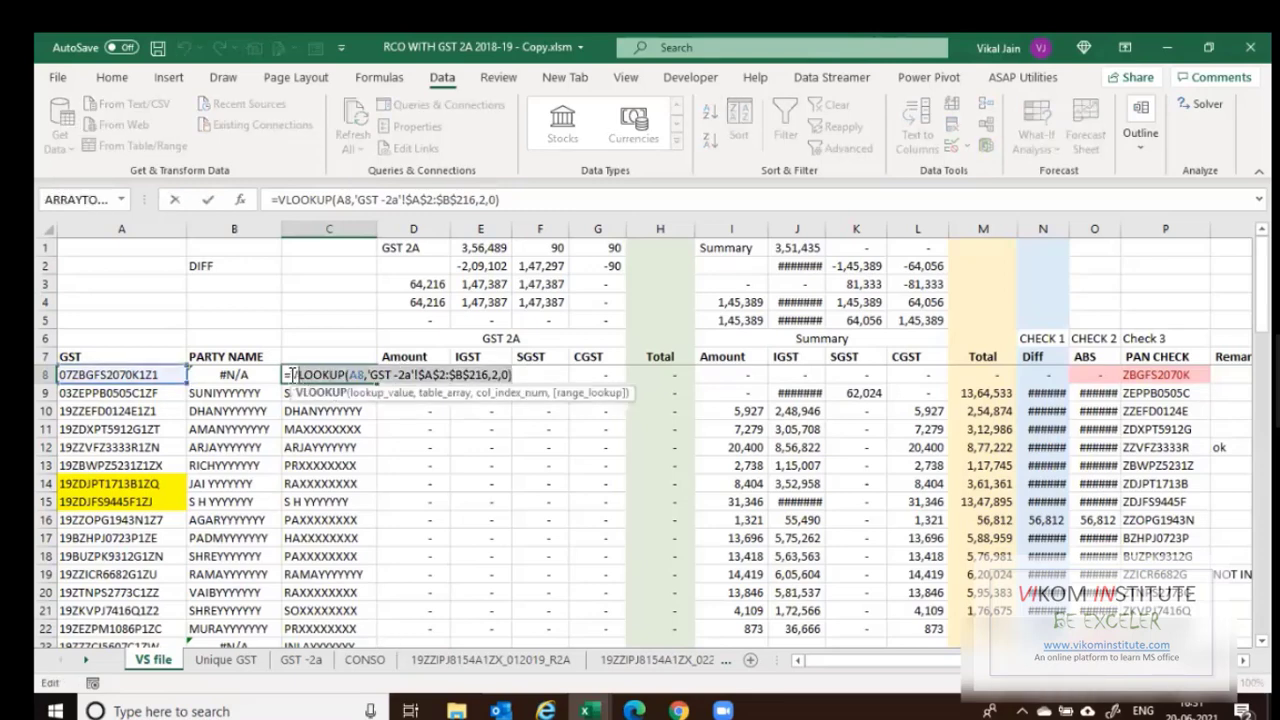
pyautogui.press('Escape')
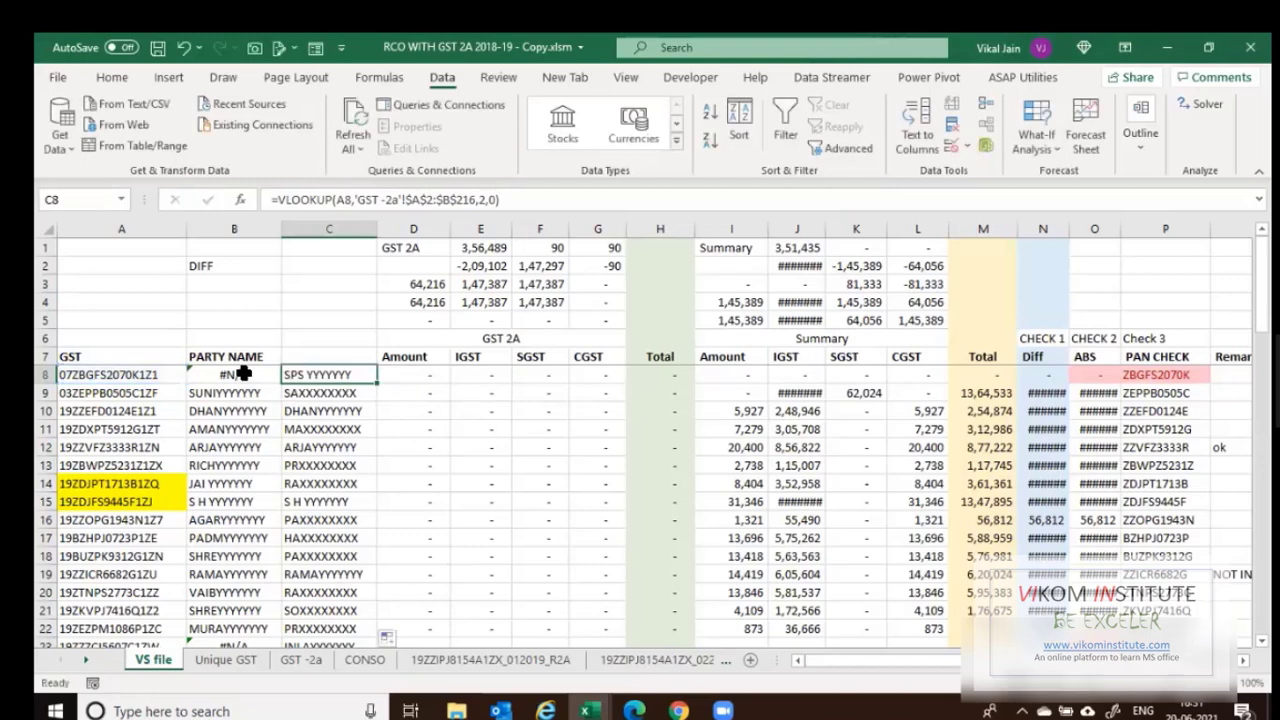
# Wrap B8's CONSO VLOOKUP in IFERROR, using the GST -2a lookup as fallback.
pyautogui.doubleClick(246, 374)
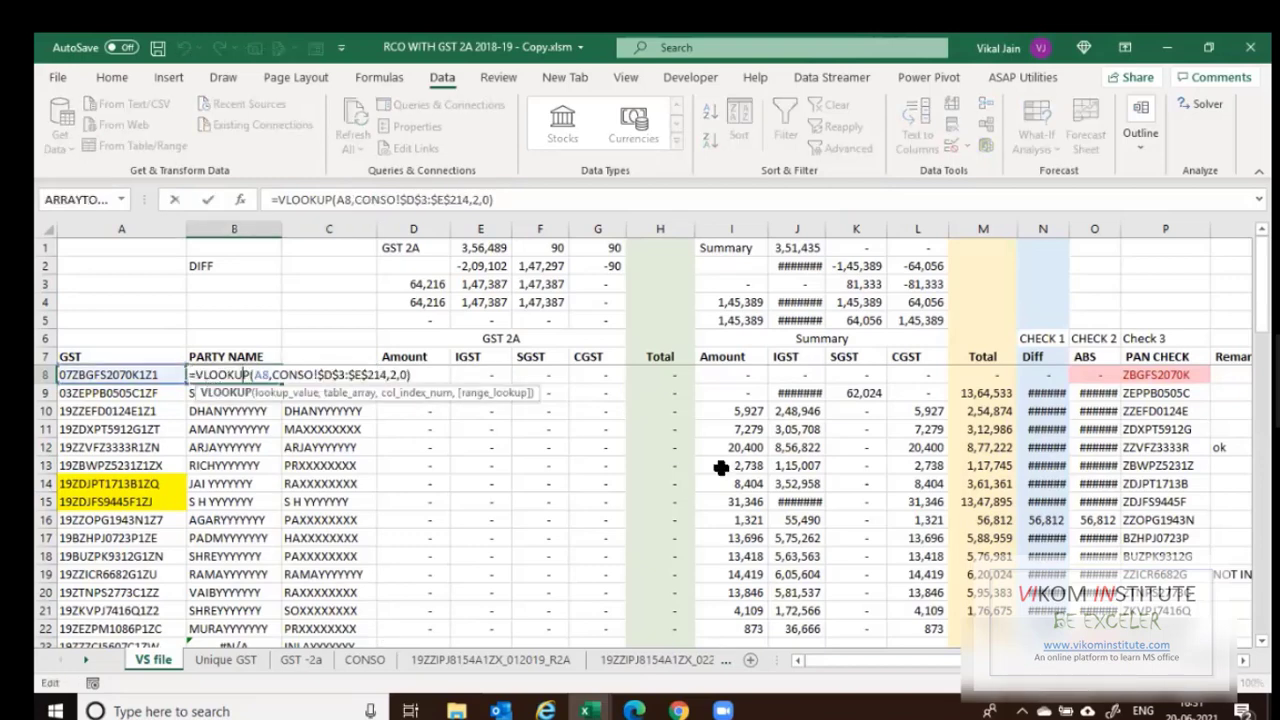
pyautogui.press('Home')
pyautogui.press('Right')
pyautogui.write('if')
pyautogui.press('Tab')
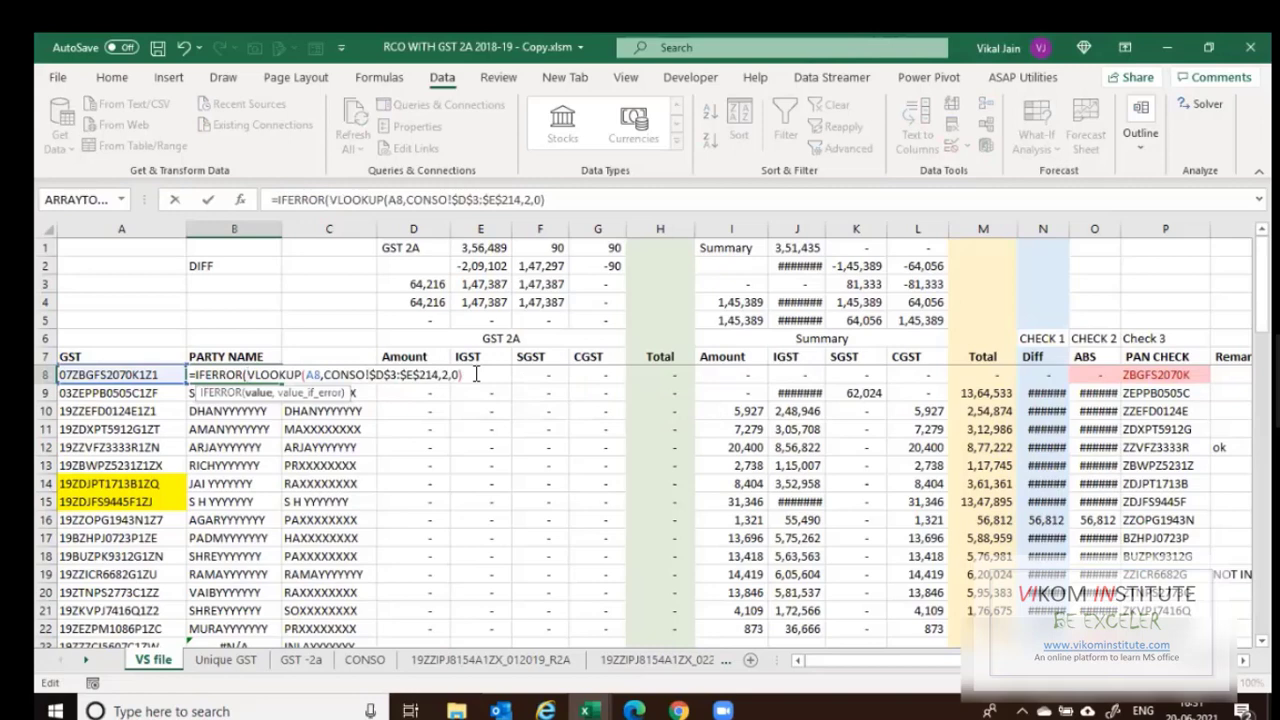
pyautogui.write(",VLOOKUP(A8,'GST -2a'!$A$2:$B$216,2,0)")
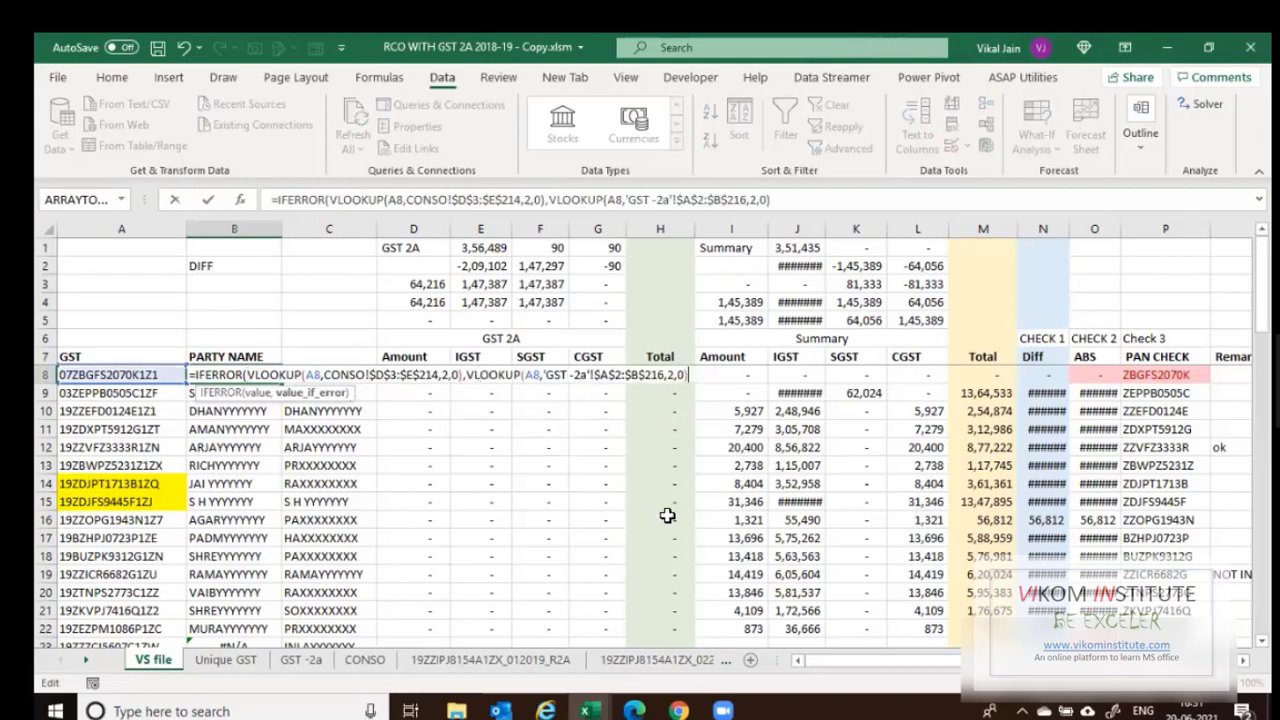
pyautogui.write(')')
pyautogui.press('Return')
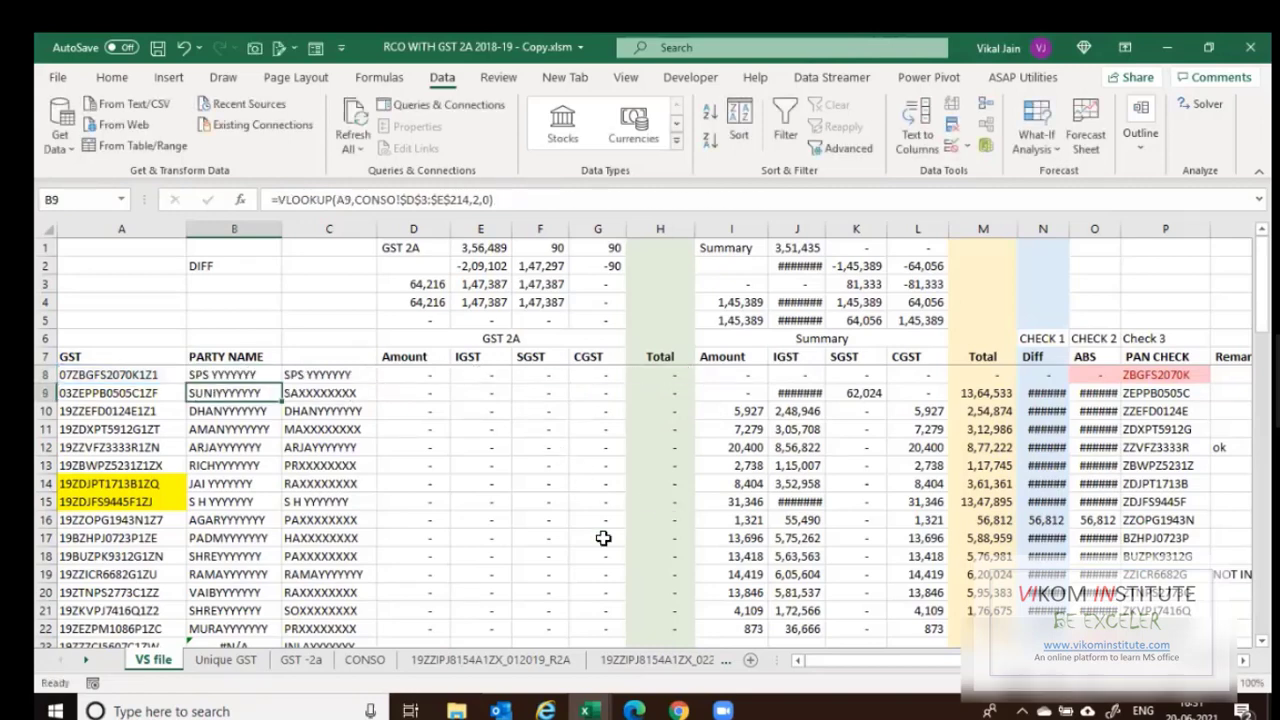
# Fill B8's IFERROR formula down the PARTY NAME column.
pyautogui.click(279, 377)
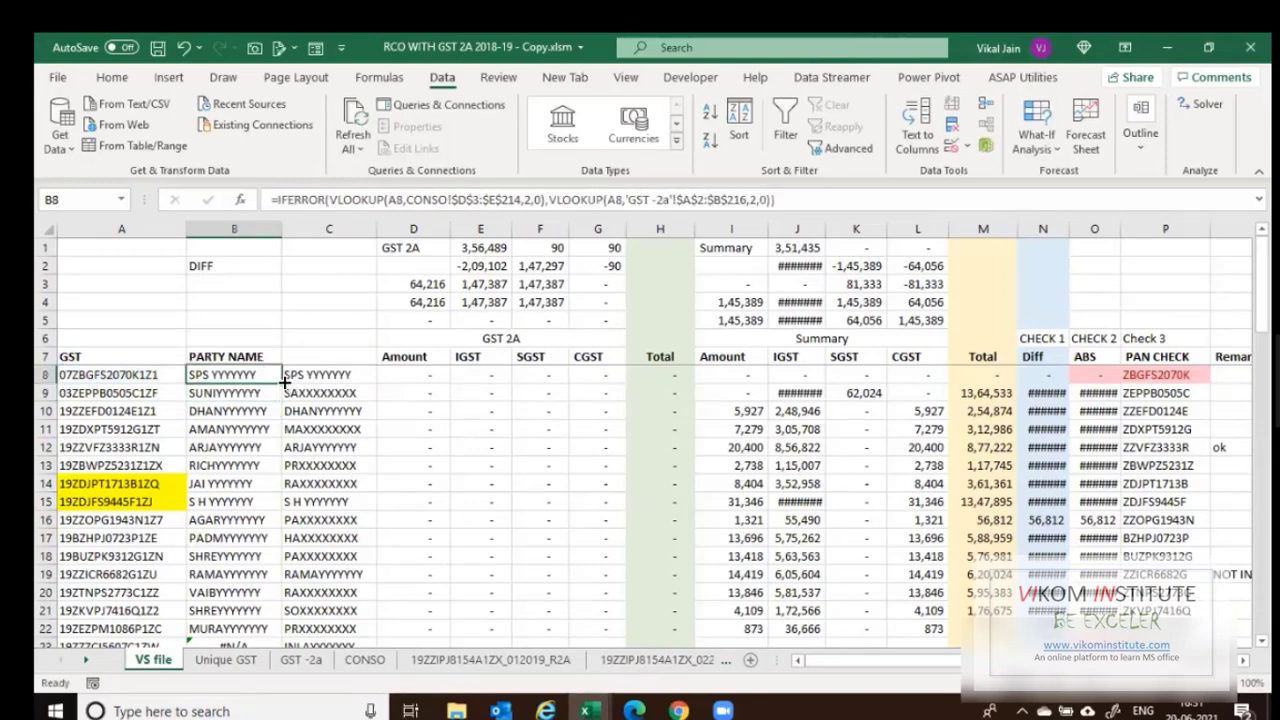
pyautogui.doubleClick(282, 383)
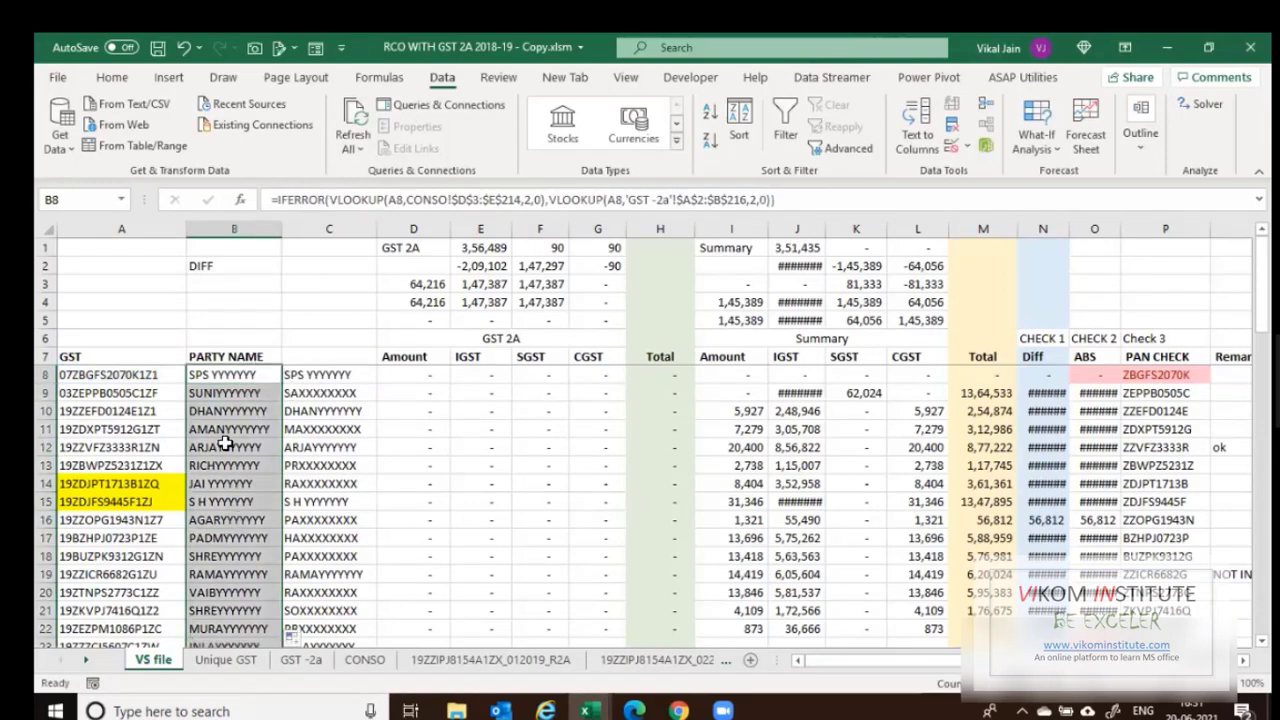
pyautogui.scroll(-4, 221, 537)
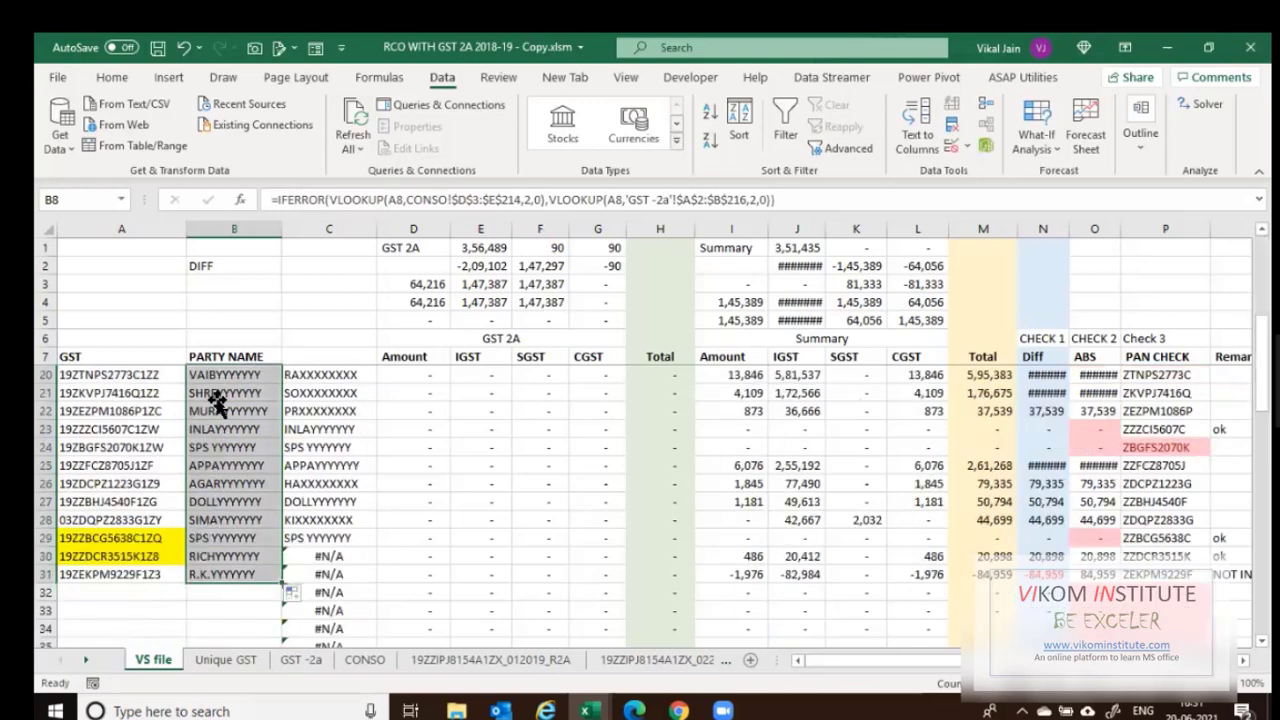
# Delete helper column C containing the GST -2a lookups.
pyautogui.click(316, 392)
pyautogui.hotkey('ctrl', 'Up')
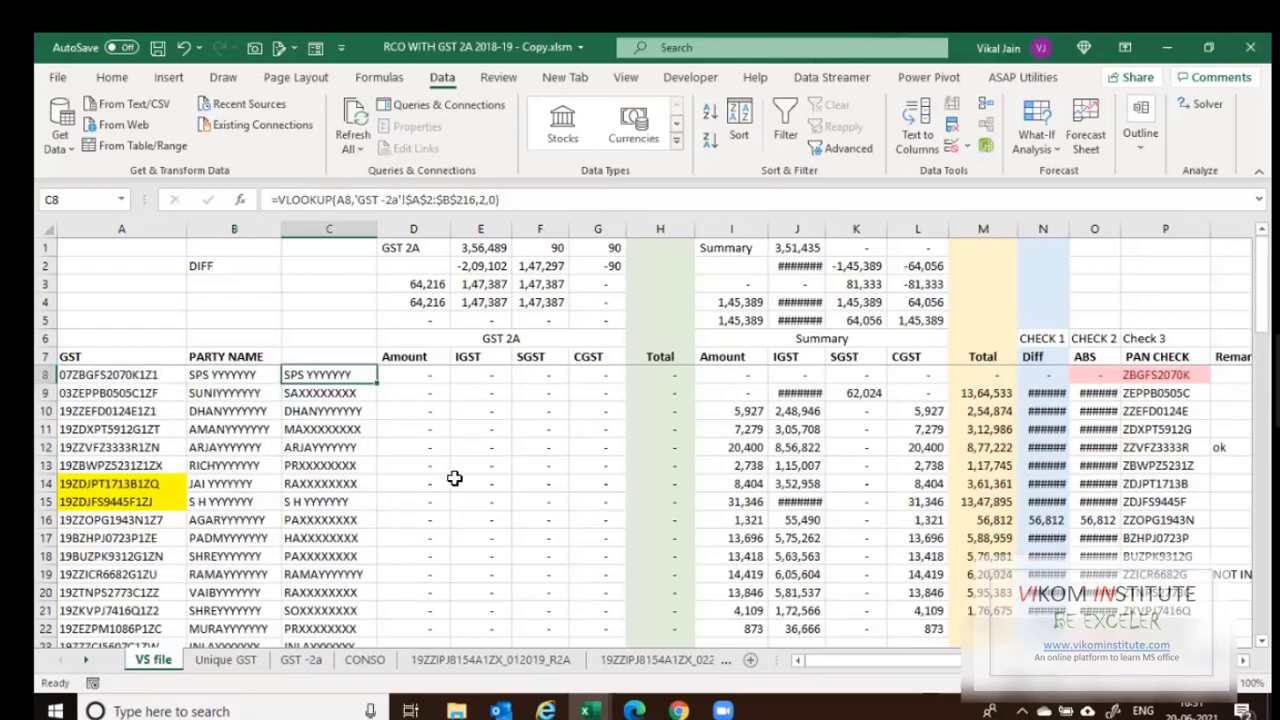
pyautogui.hotkey('ctrl', 'space')
pyautogui.hotkey('ctrl', '-')
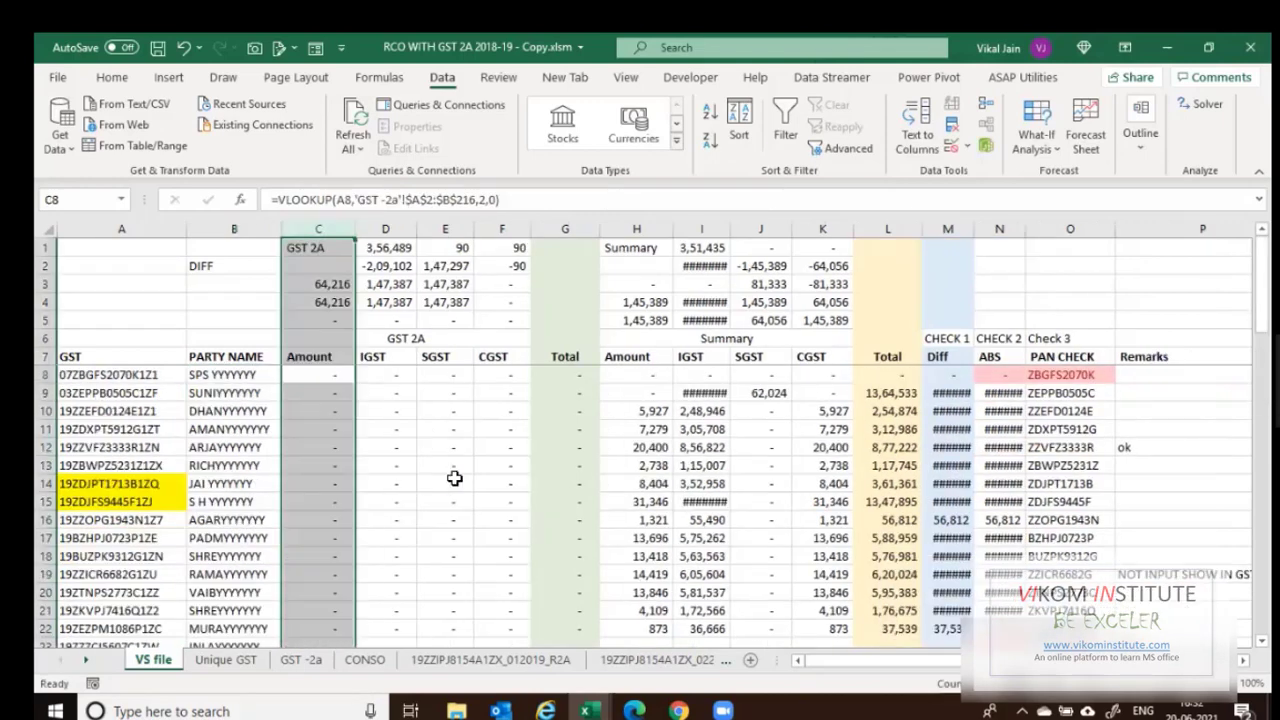
pyautogui.click(478, 484)
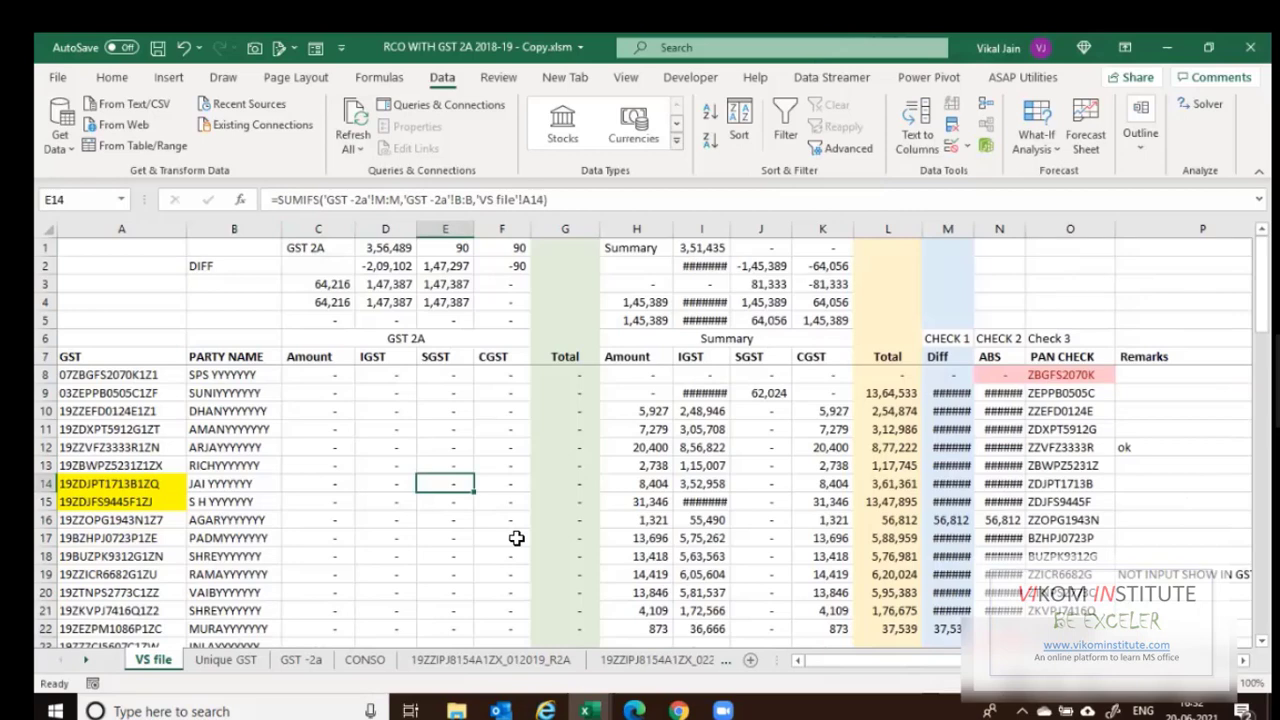
pyautogui.click(325, 379)
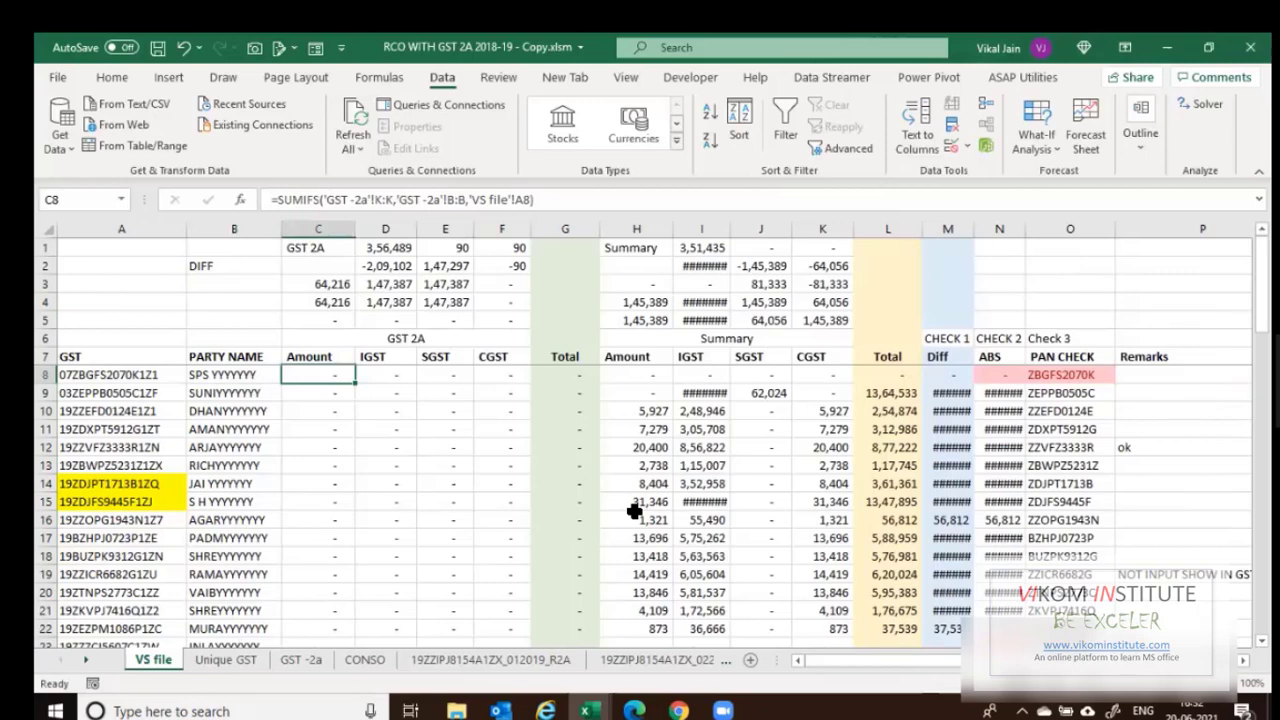
pyautogui.press('Right')
pyautogui.press('Right')
pyautogui.press('Right')
pyautogui.press('Right')
pyautogui.press('Right')
pyautogui.press('Right')
pyautogui.press('Right')
pyautogui.press('Right')
pyautogui.press('Right')
pyautogui.press('Right')
pyautogui.press('Right')
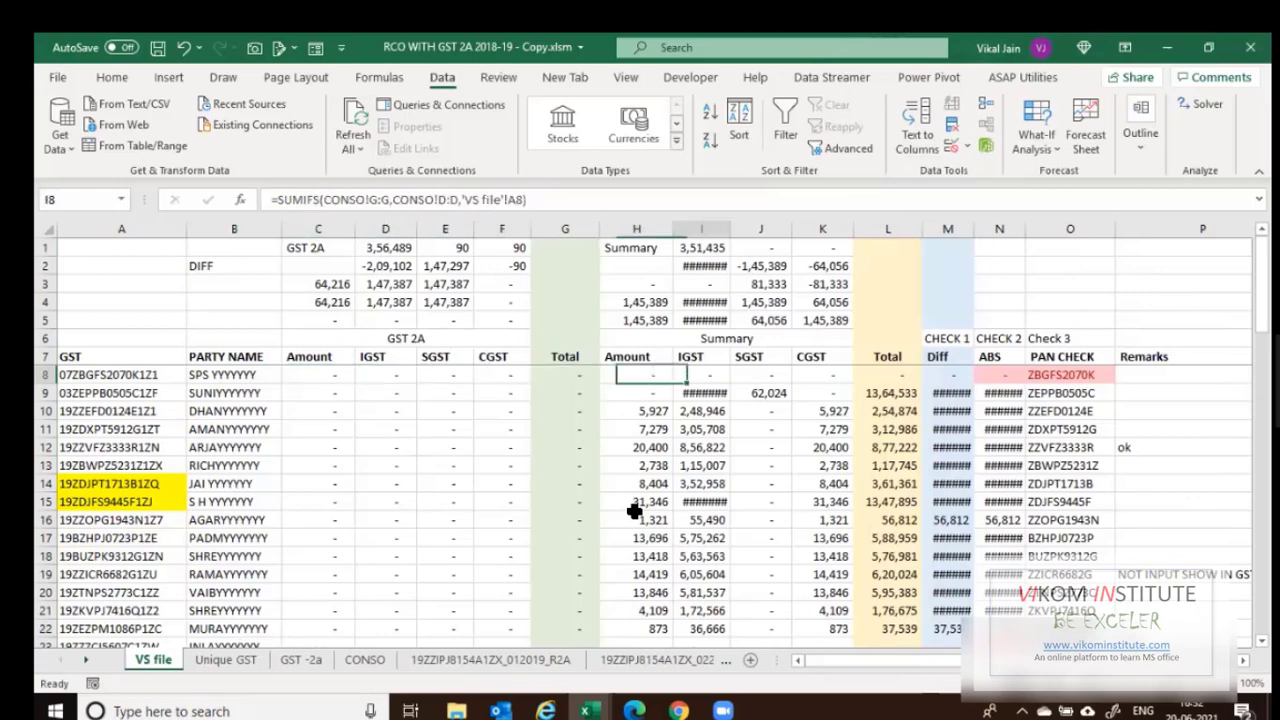
pyautogui.press('Left')
pyautogui.press('Left')
pyautogui.press('Left')
pyautogui.press('Left')
pyautogui.press('Left')
pyautogui.press('Left')
pyautogui.press('Left')
pyautogui.press('Left')
pyautogui.press('Left')
pyautogui.press('Left')
pyautogui.press('Left')
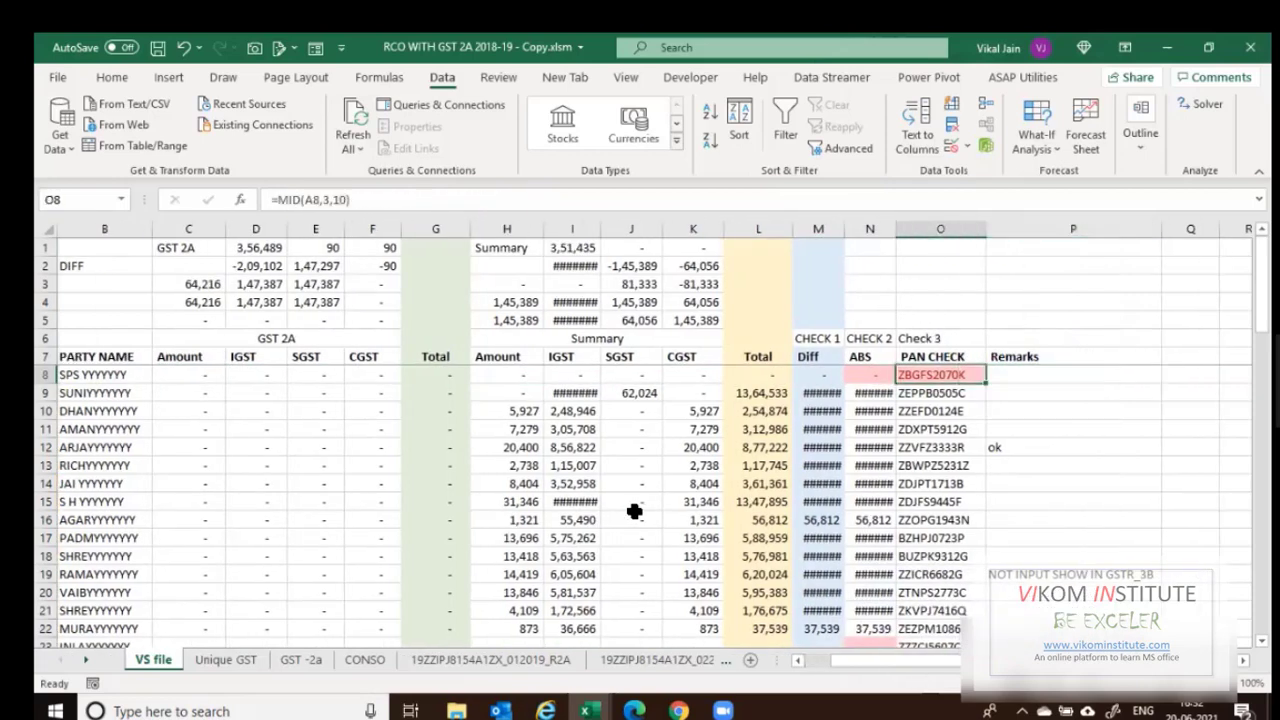
pyautogui.press('Left')
pyautogui.press('Left')
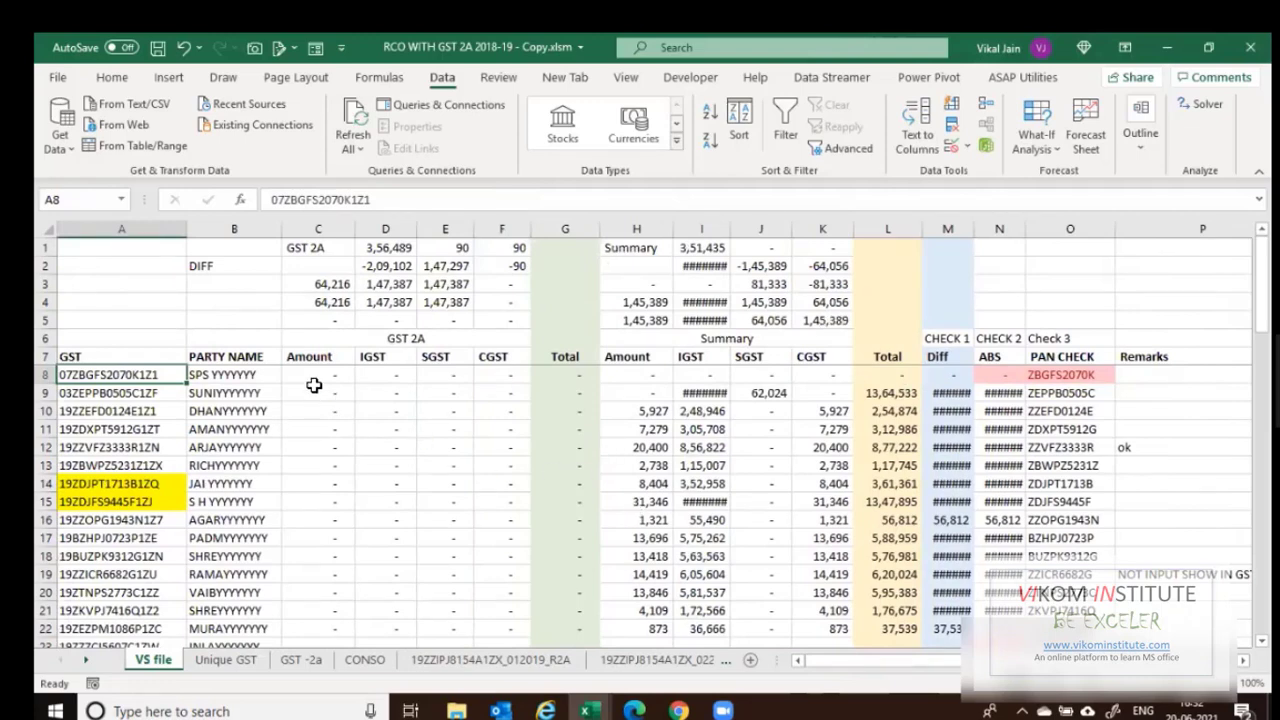
pyautogui.moveTo(307, 360); pyautogui.dragTo(515, 357)
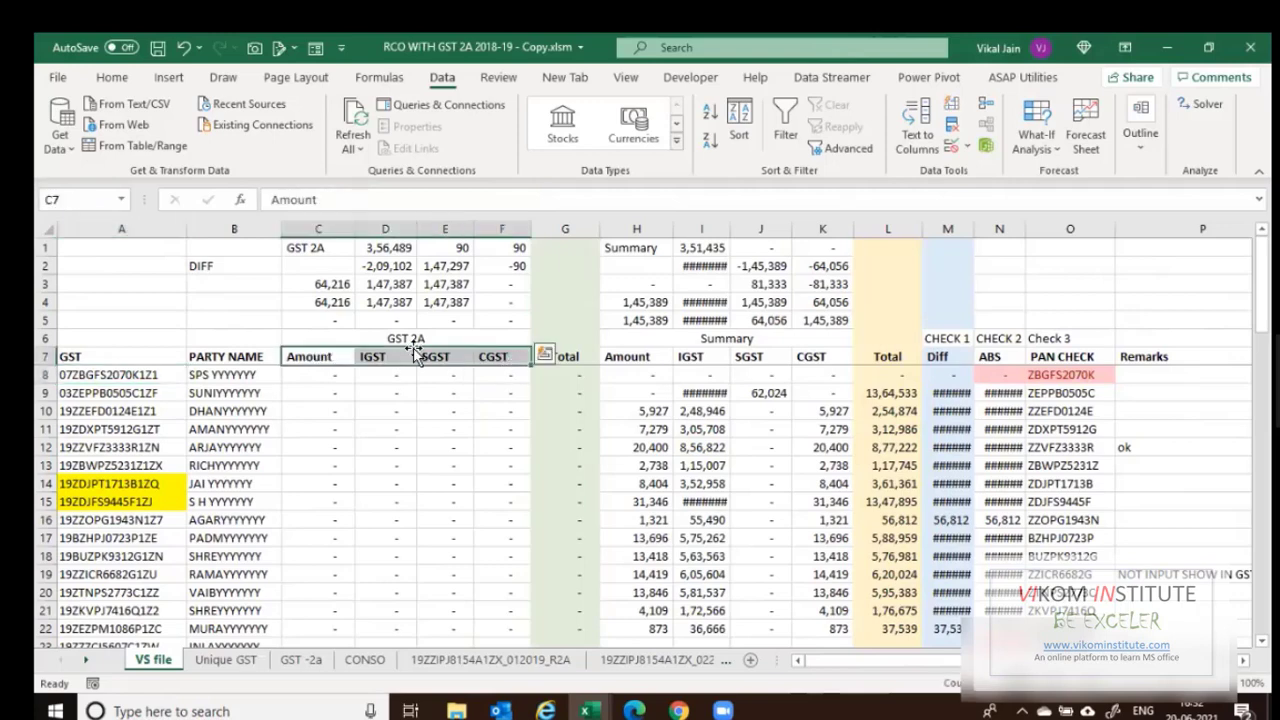
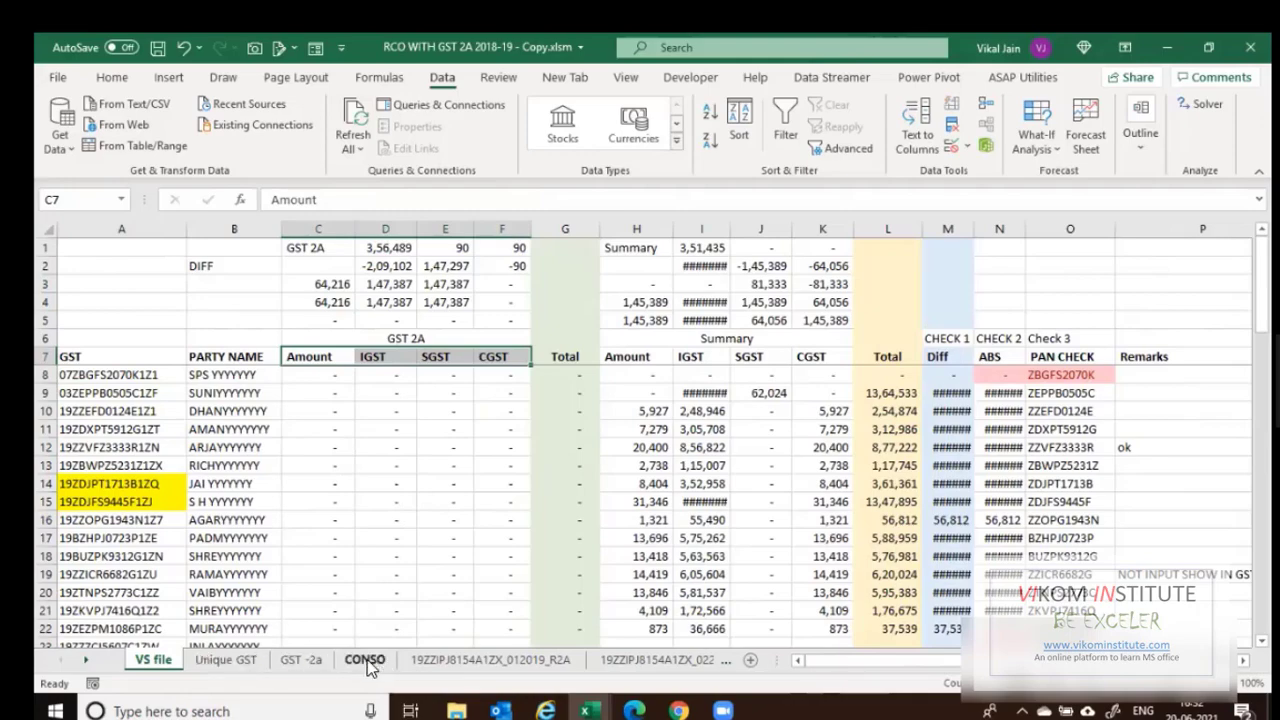
# On the GST -2a sheet, head column P with GSTIN in P1.
pyautogui.click(301, 661)
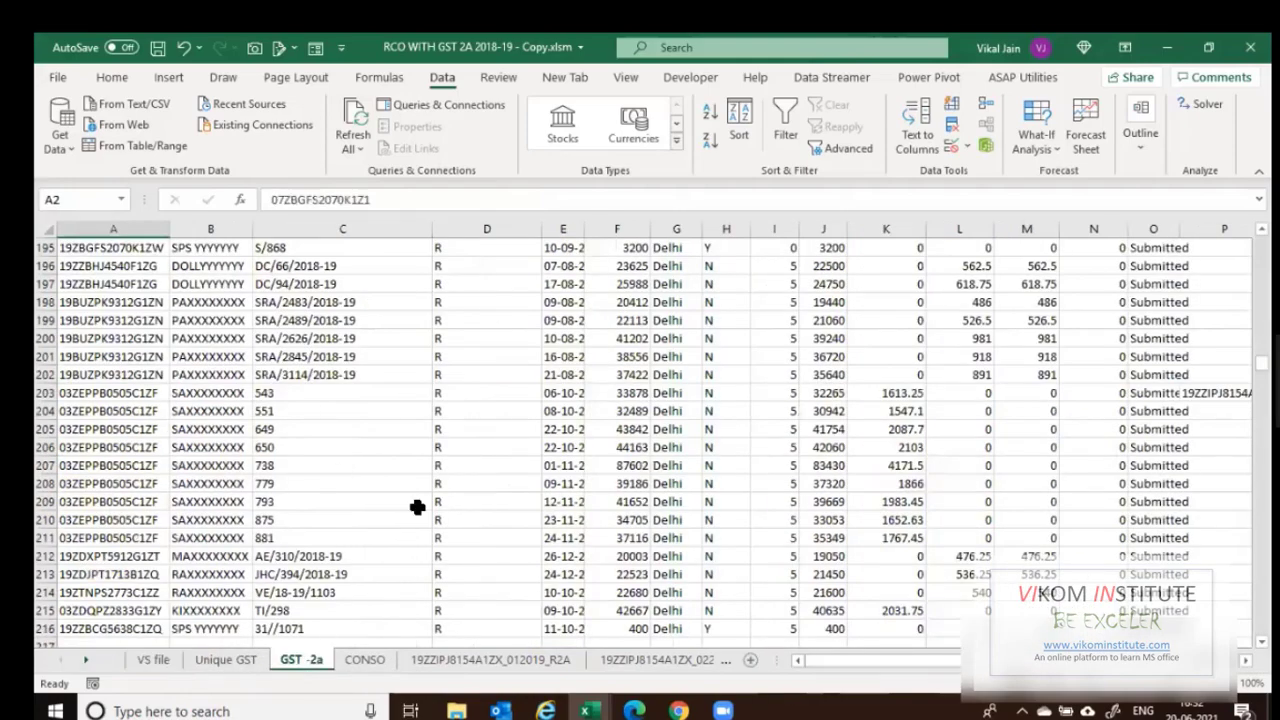
pyautogui.hotkey('ctrl', 'Home')
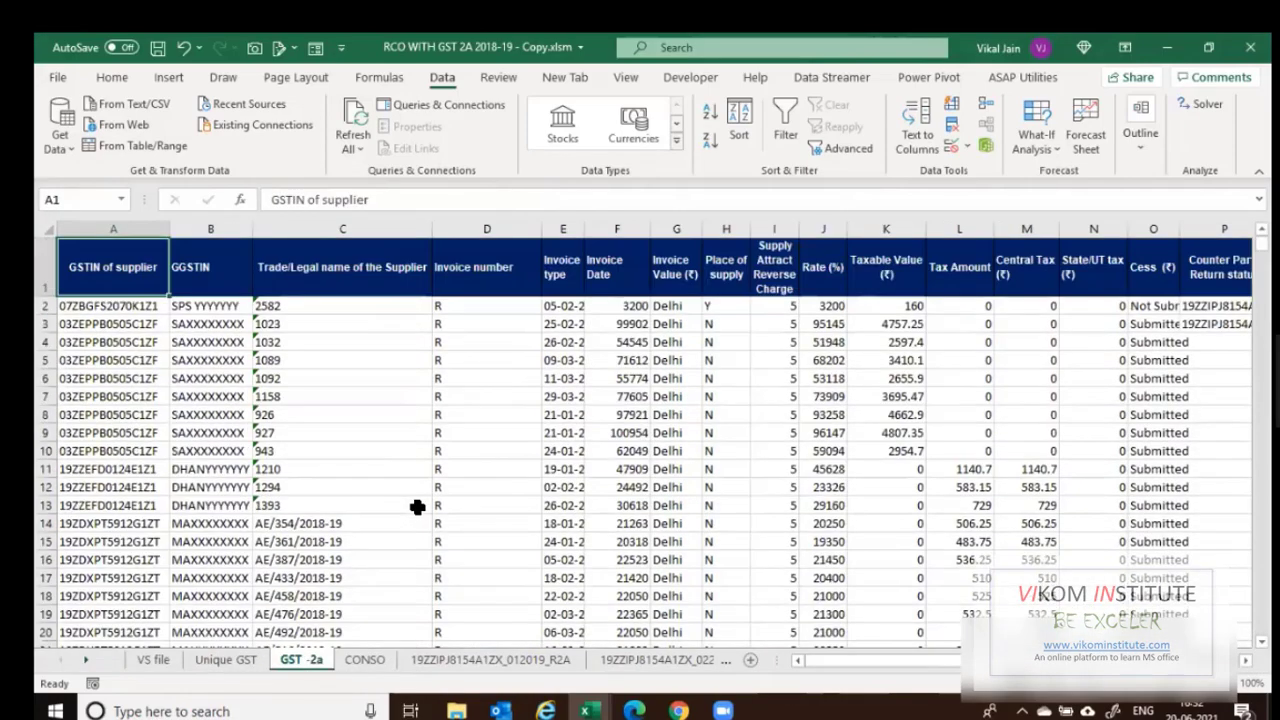
pyautogui.hotkey('ctrl', 'Right')
pyautogui.press('Right')
pyautogui.press('Down')
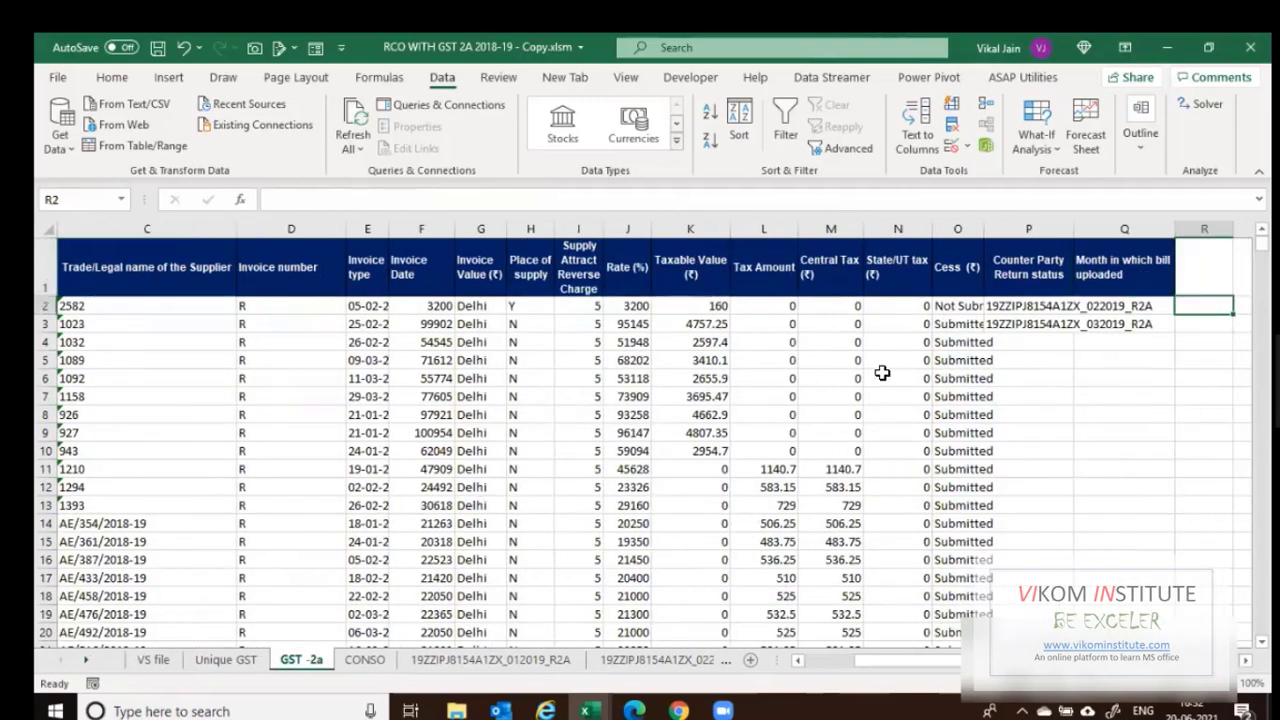
pyautogui.click(1025, 304)
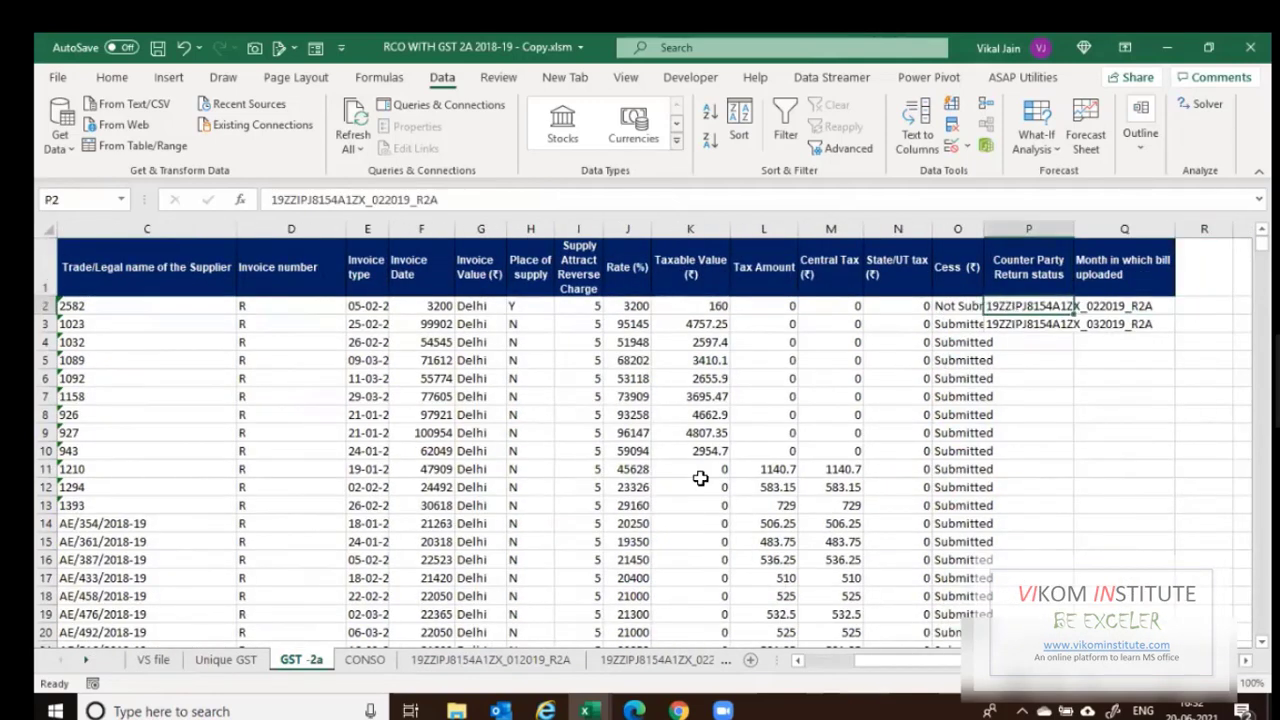
pyautogui.press('Right')
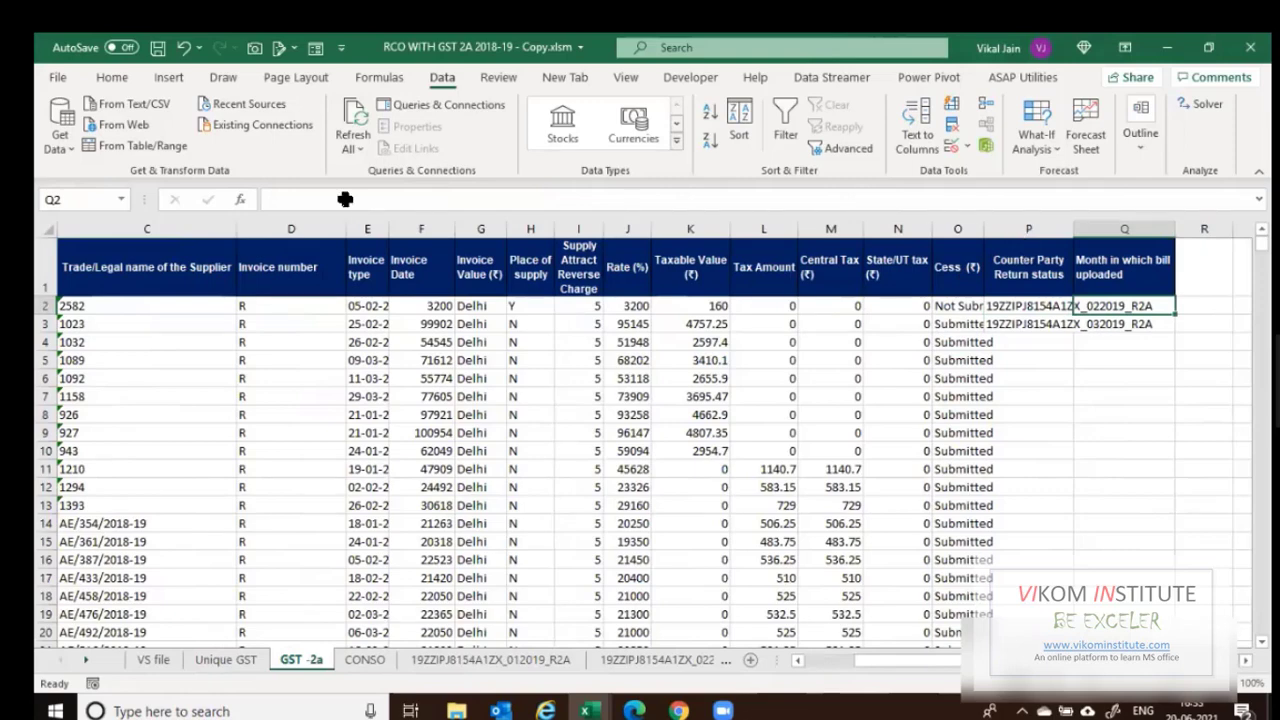
pyautogui.press('Left')
pyautogui.press('Up')
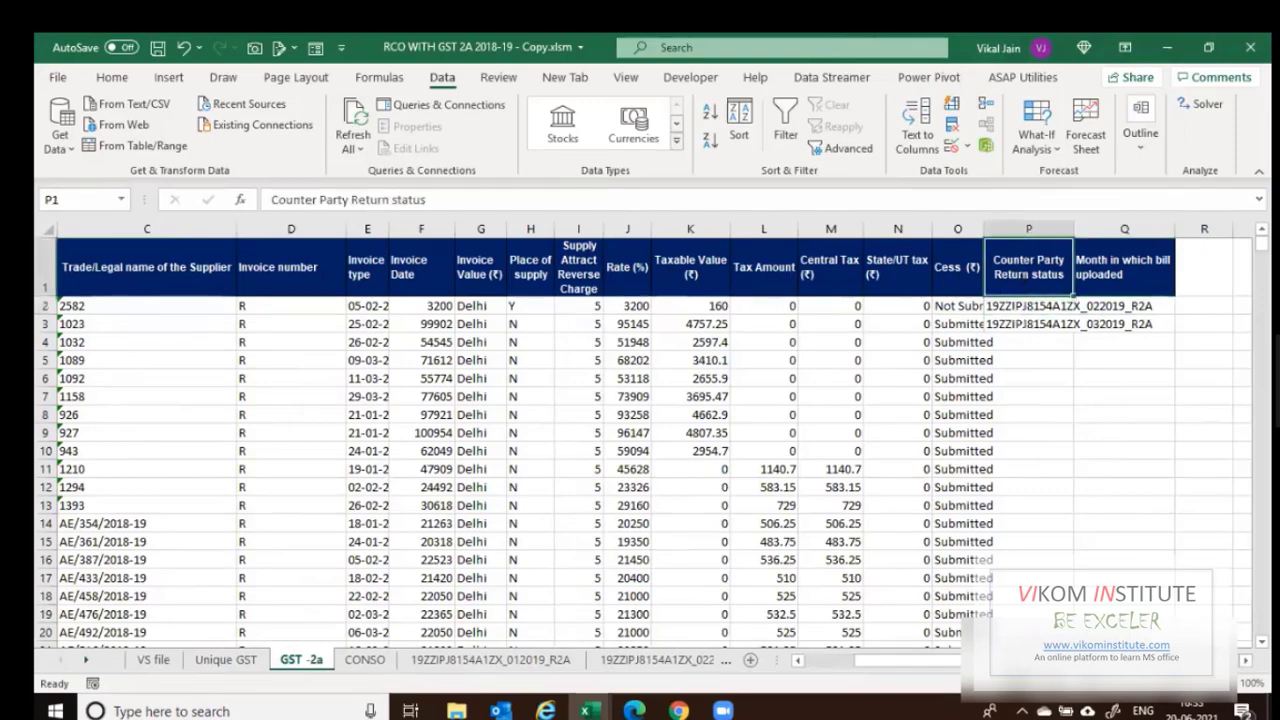
pyautogui.write('GSTIN')
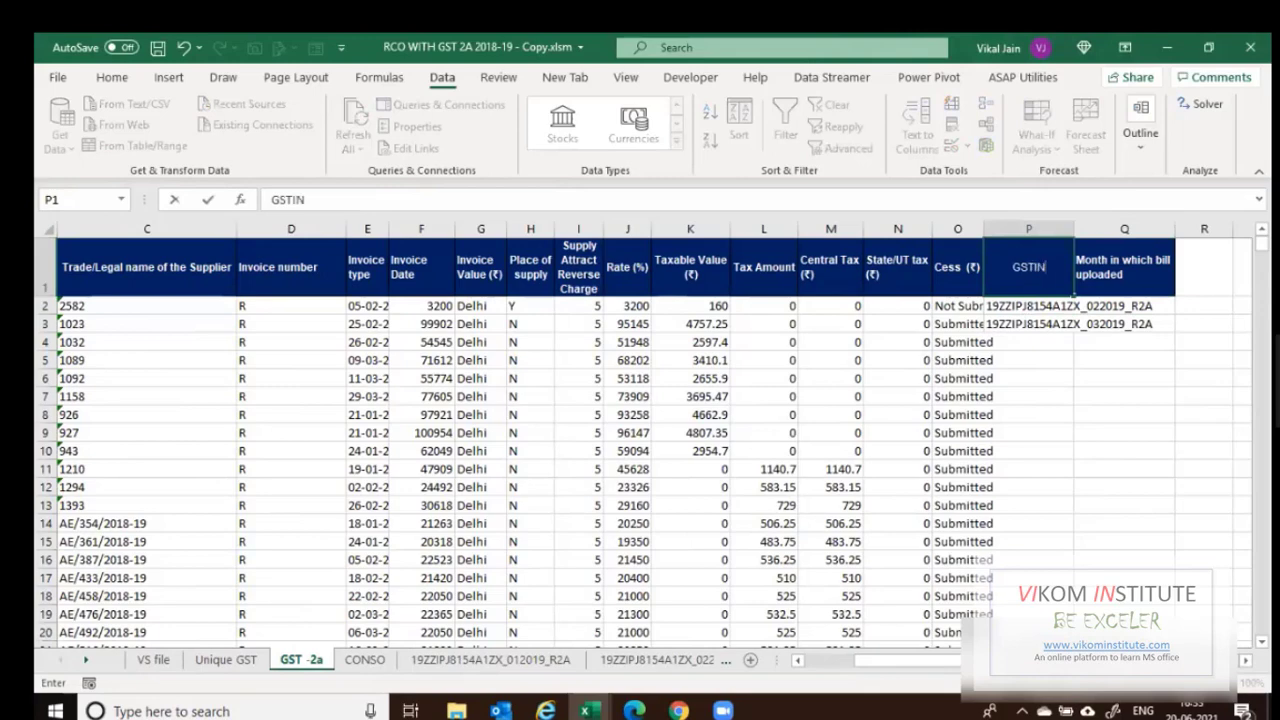
pyautogui.press('Return')
# Trim P2 down to the bare GSTIN and copy it into P3:P216.
pyautogui.press('F2')
pyautogui.press('BackSpace')
pyautogui.press('BackSpace')
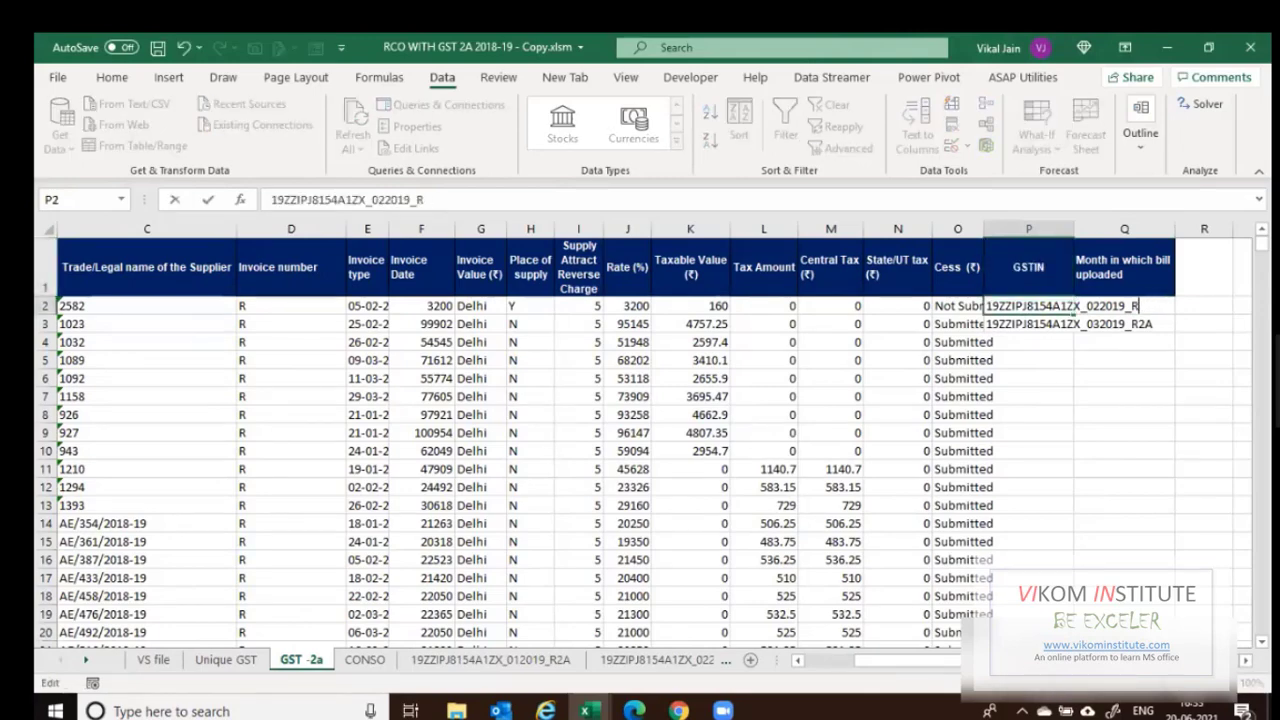
pyautogui.press('BackSpace')
pyautogui.press('BackSpace')
pyautogui.press('BackSpace')
pyautogui.press('BackSpace')
pyautogui.press('BackSpace')
pyautogui.press('BackSpace')
pyautogui.press('BackSpace')
pyautogui.press('BackSpace')
pyautogui.press('BackSpace')
pyautogui.press('Return')
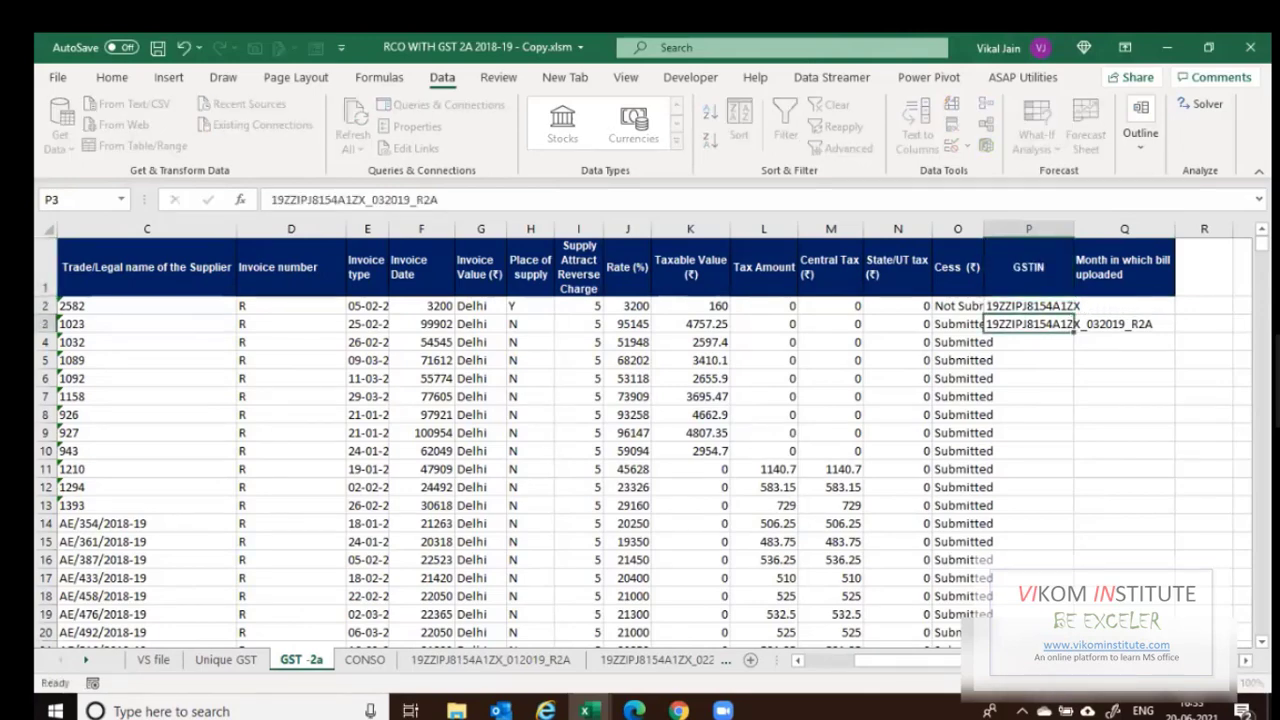
pyautogui.press('Up')
pyautogui.hotkey('ctrl', 'c')
pyautogui.press('Left')
pyautogui.hotkey('ctrl', 'Down')
pyautogui.press('Right')
pyautogui.hotkey('ctrl', 'shift', 'Up')
pyautogui.hotkey('ctrl', 'shift', 'Up')
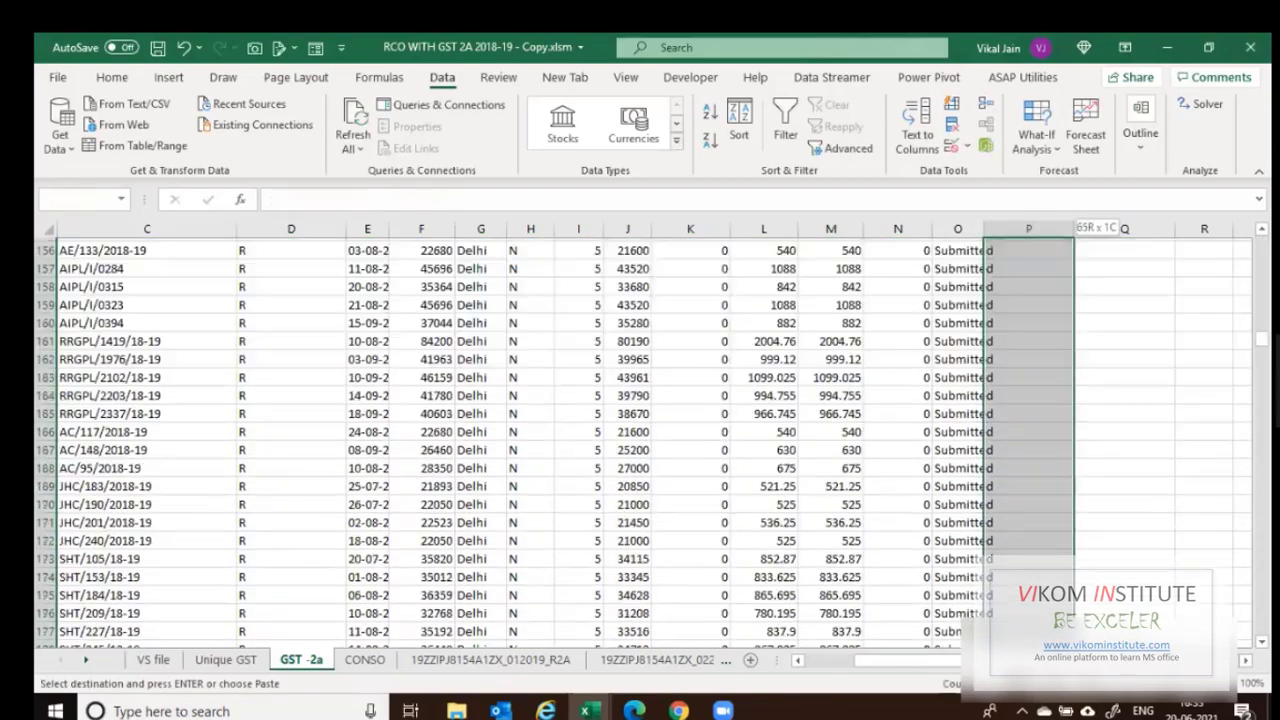
pyautogui.hotkey('ctrl', 'shift', 'Up')
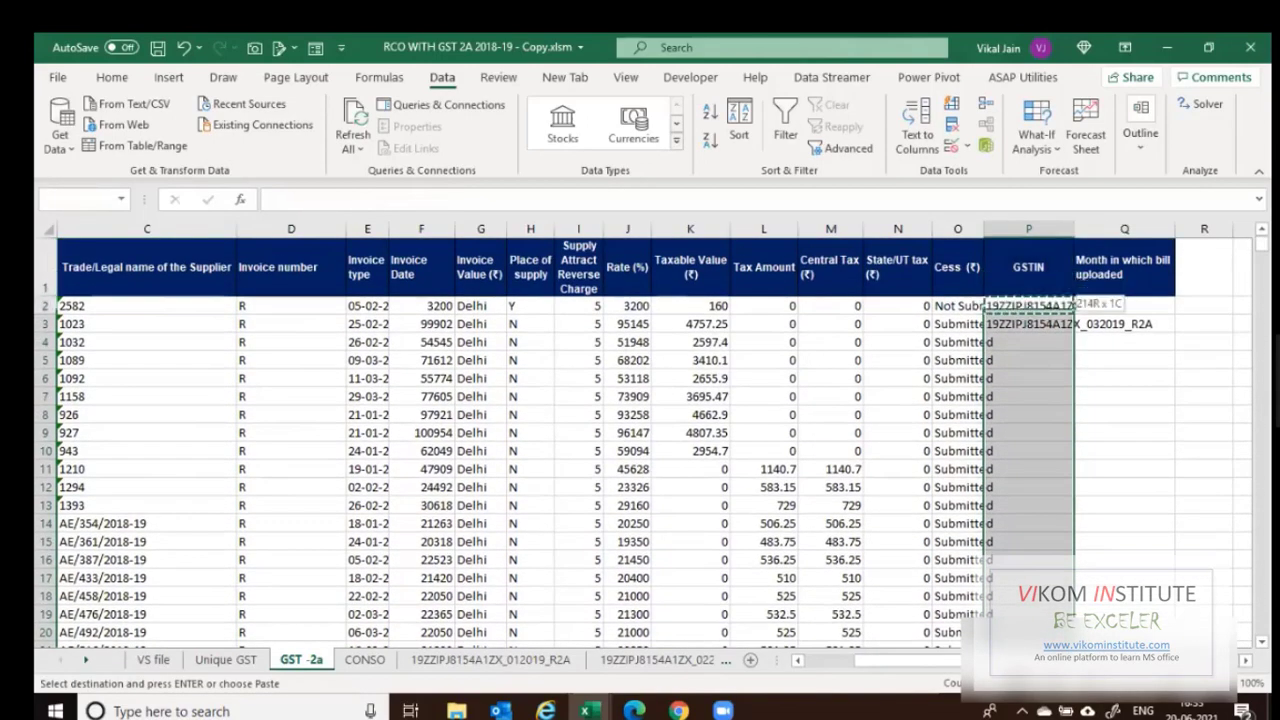
pyautogui.hotkey('ctrl', 'v')
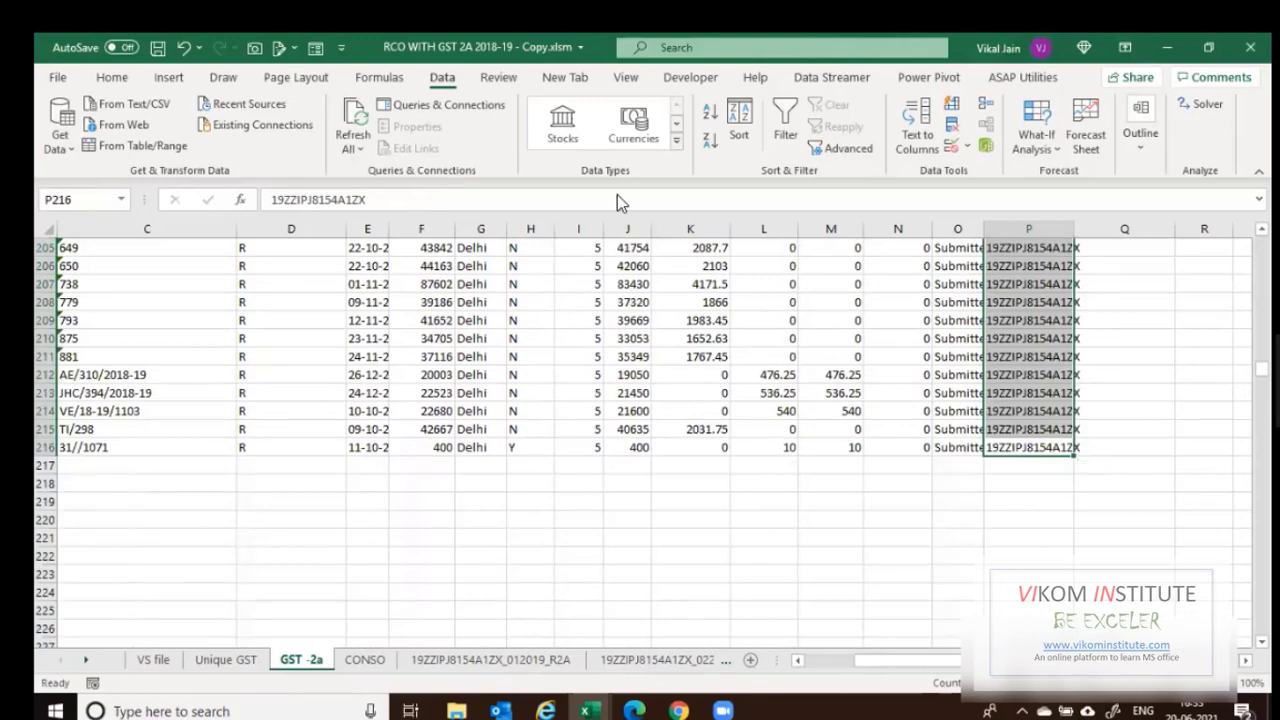
# Widen column P and autofit column O to the Submitted text.
pyautogui.click(364, 660)
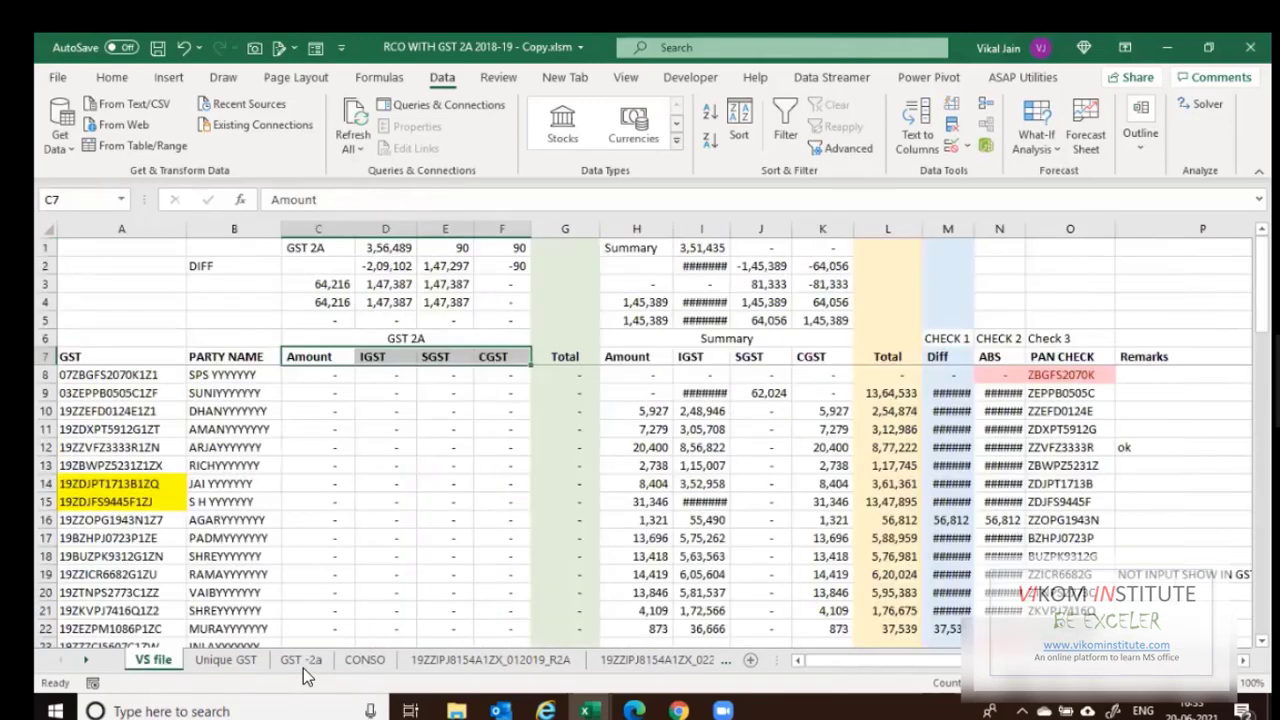
pyautogui.click(300, 660)
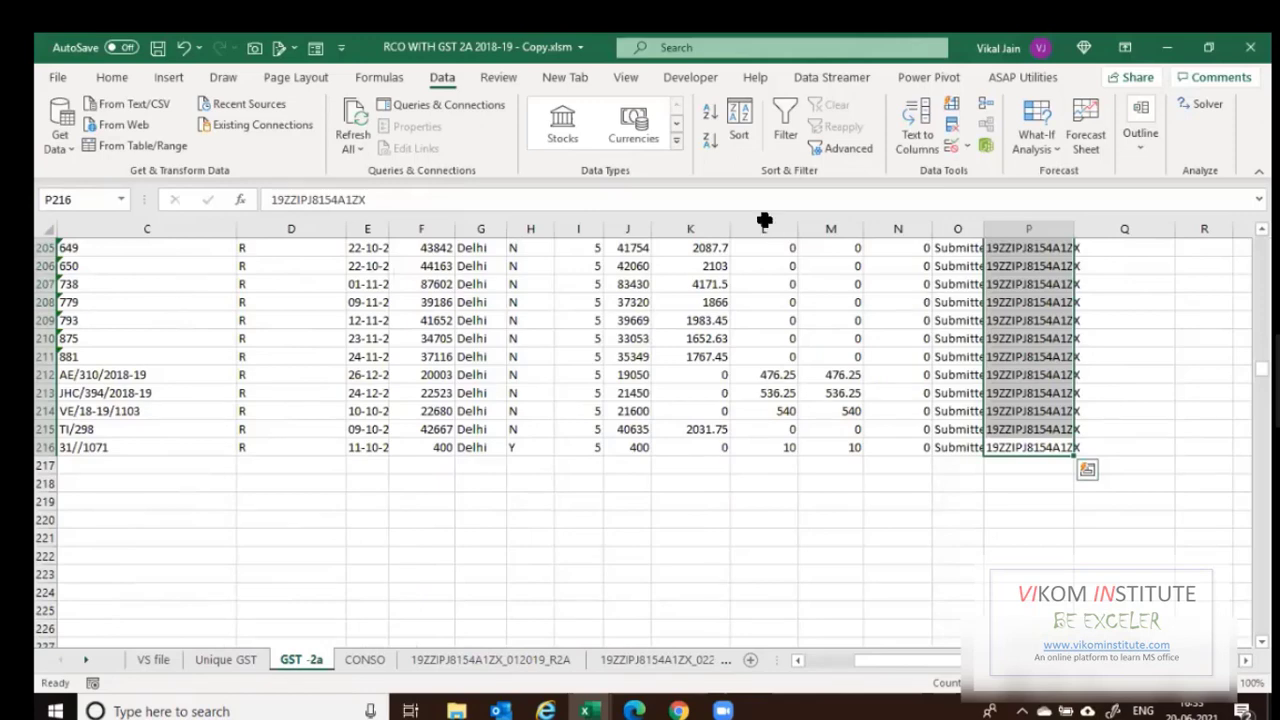
pyautogui.press('Left')
pyautogui.hotkey('ctrl', 'Up')
pyautogui.press('Right')
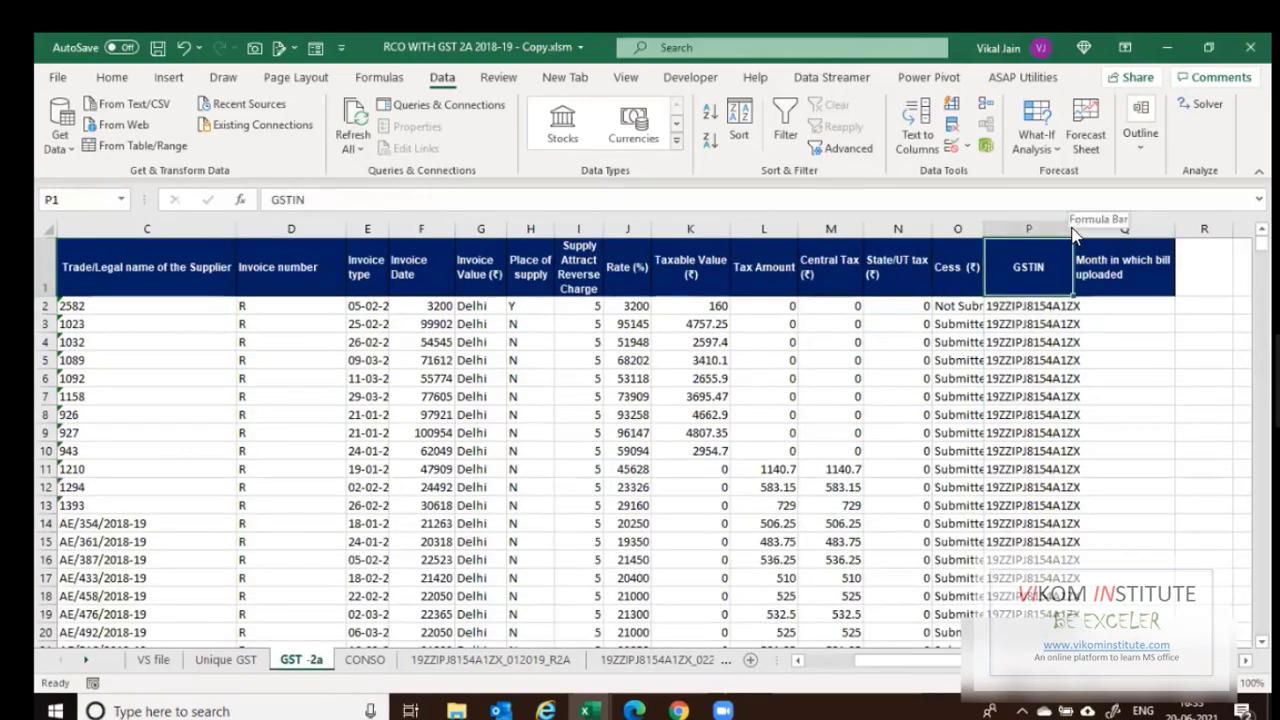
pyautogui.moveTo(1074, 230); pyautogui.dragTo(1086, 230)
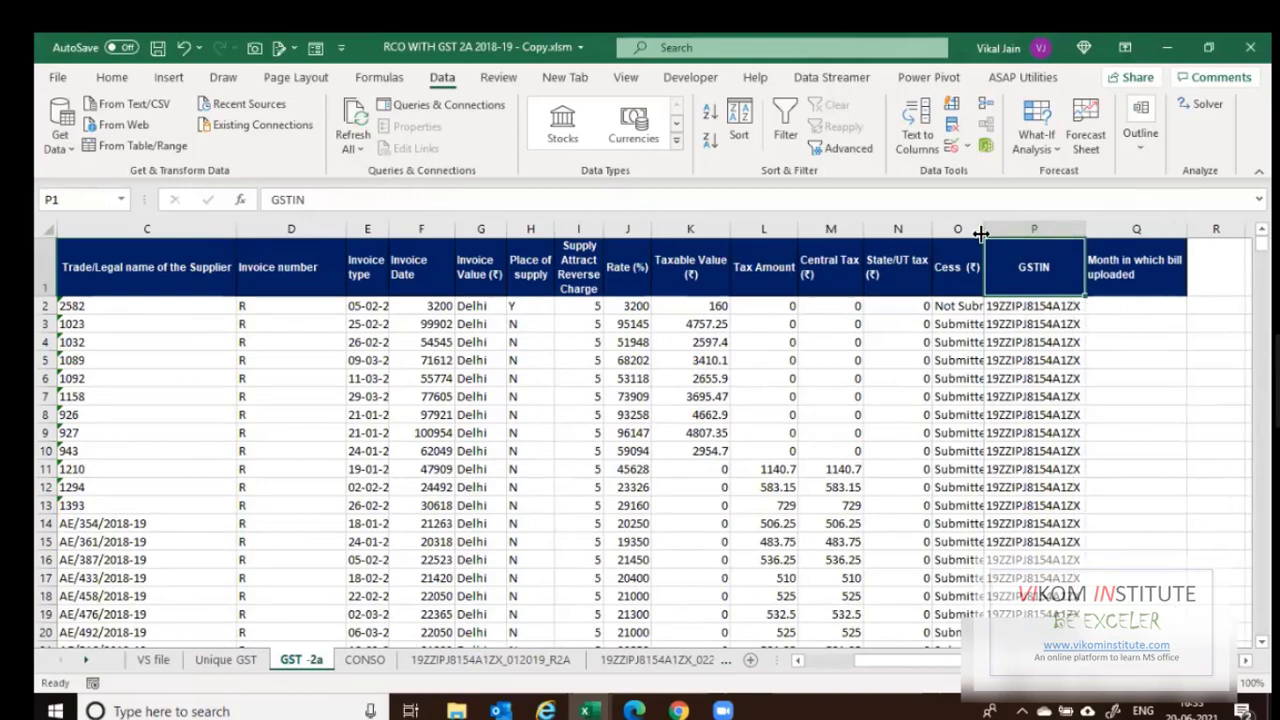
pyautogui.doubleClick(983, 232)
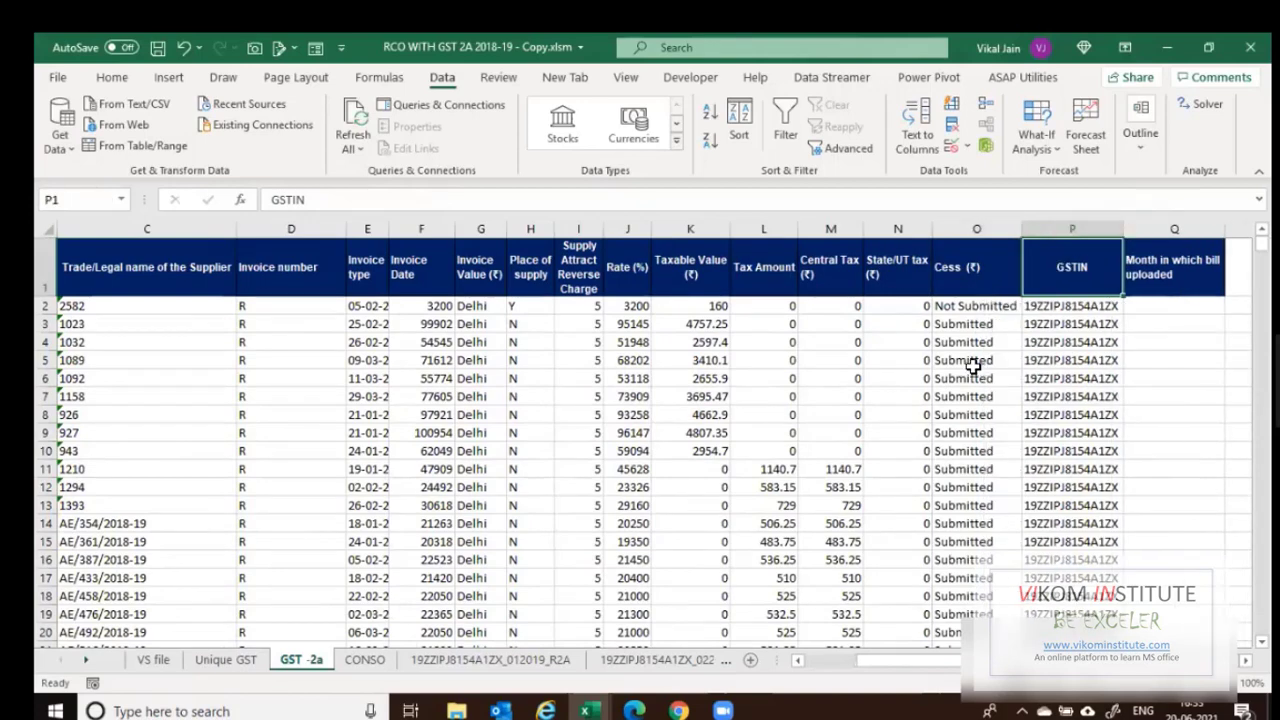
pyautogui.click(456, 711)
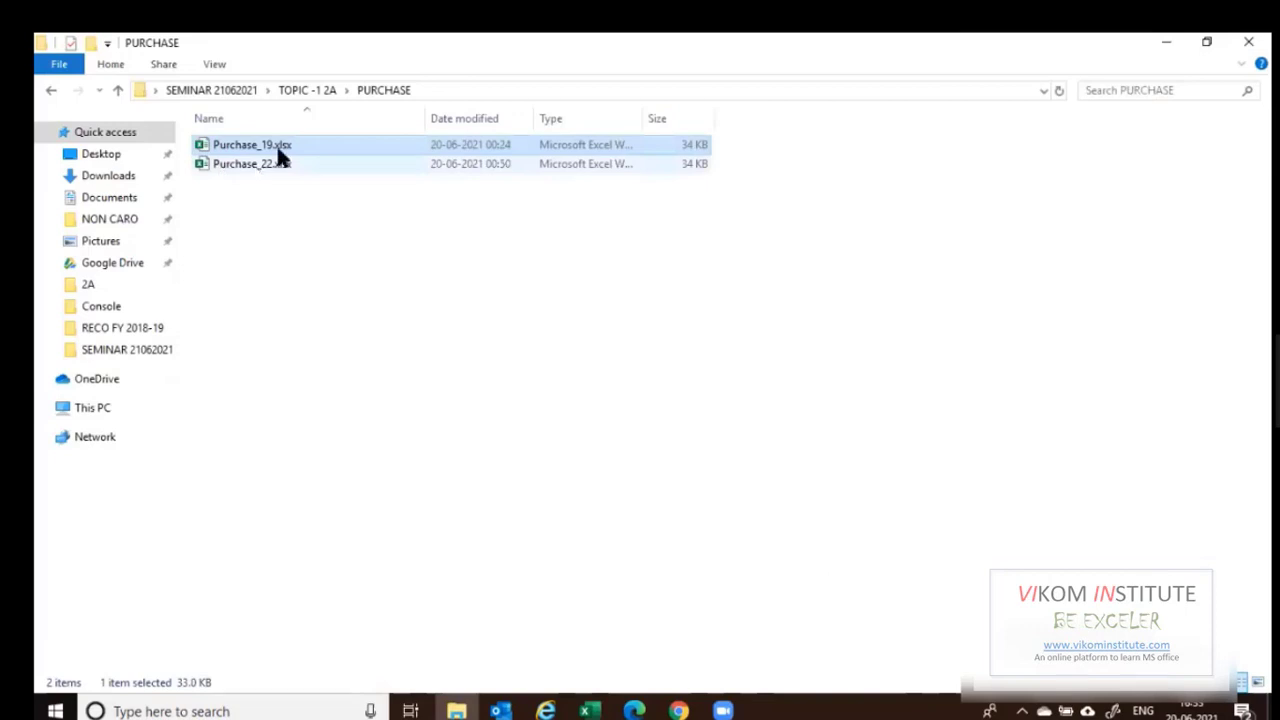
# Open OTHER STATE 2A.xlsx from the TOPIC -1 2A folder.
pyautogui.click(290, 91)
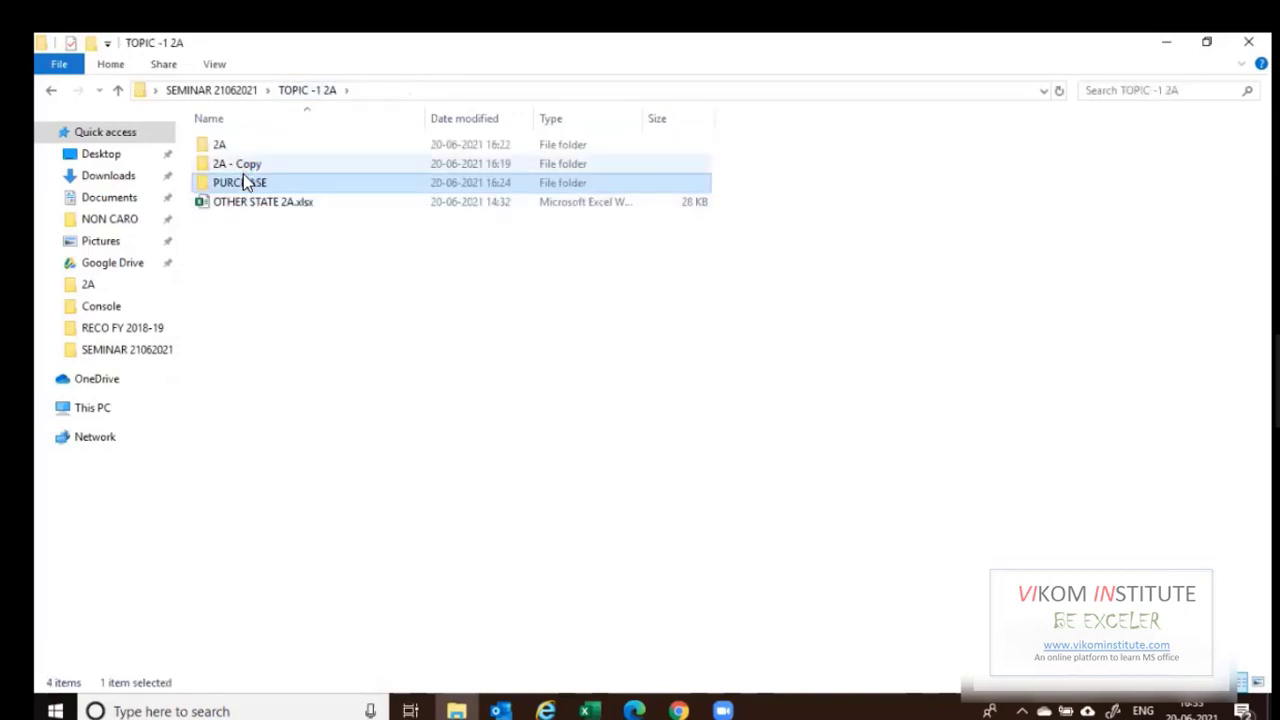
pyautogui.doubleClick(245, 201)
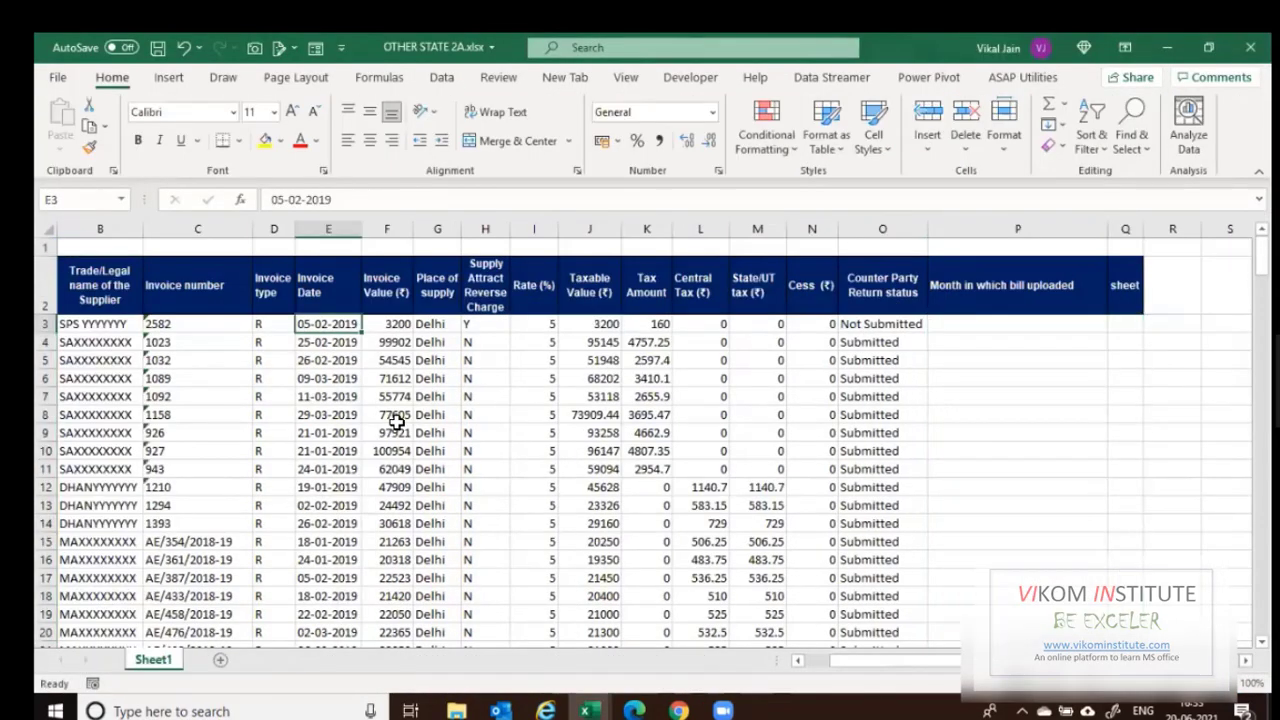
# Copy OTHER STATE 2A's invoice rows A3:O217 and return to the RCO WITH GST 2A workbook.
pyautogui.press('Left')
pyautogui.press('Left')
pyautogui.press('Left')
pyautogui.press('Left')
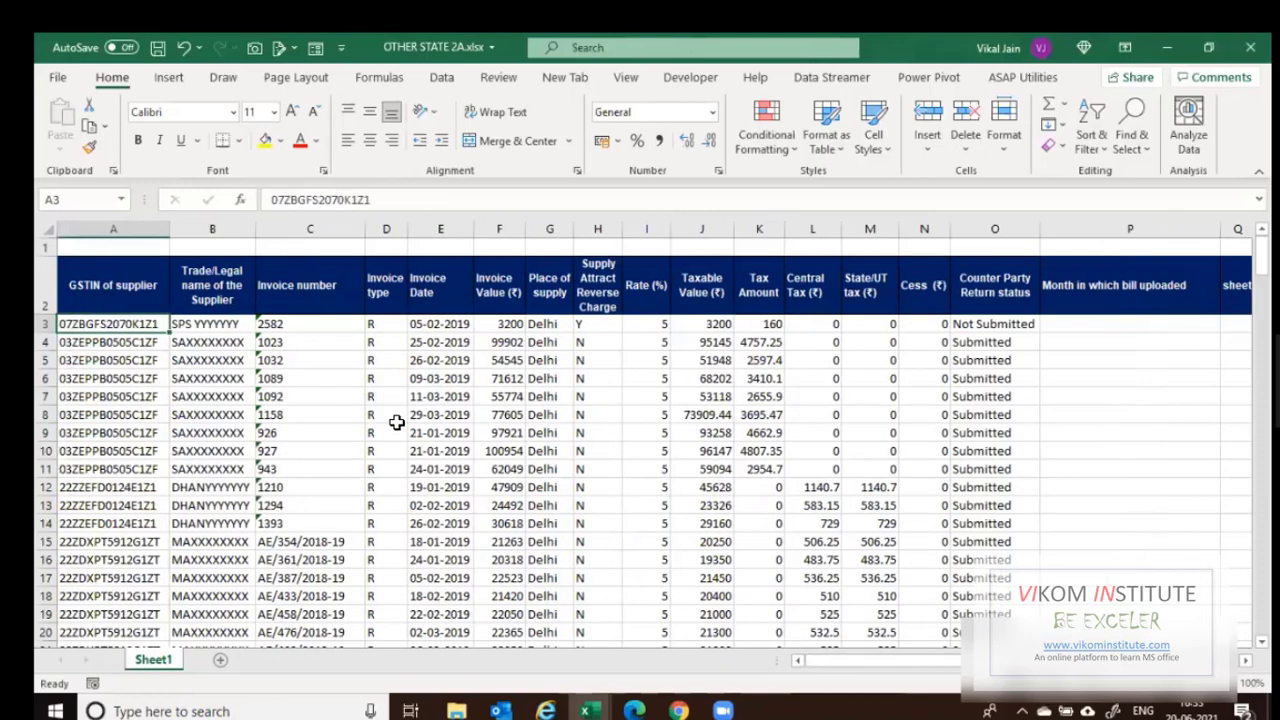
pyautogui.hotkey('ctrl', 'shift', 'Right')
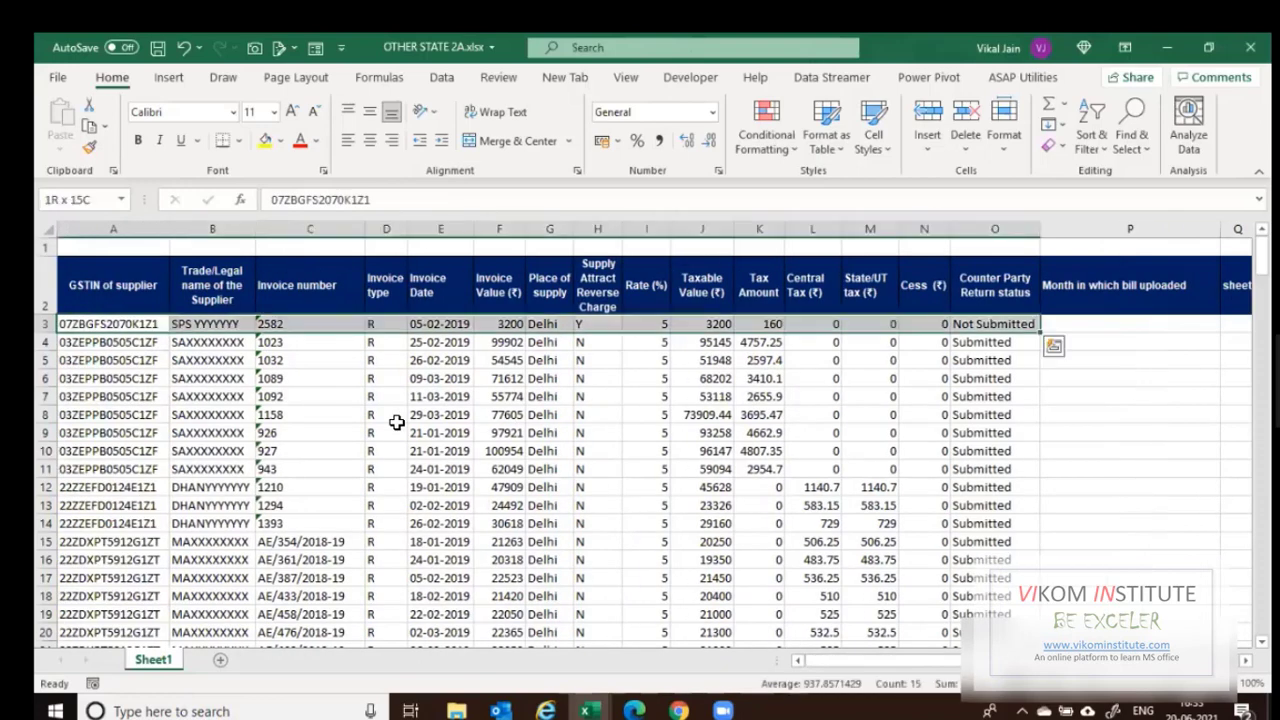
pyautogui.hotkey('ctrl', 'shift', 'Down')
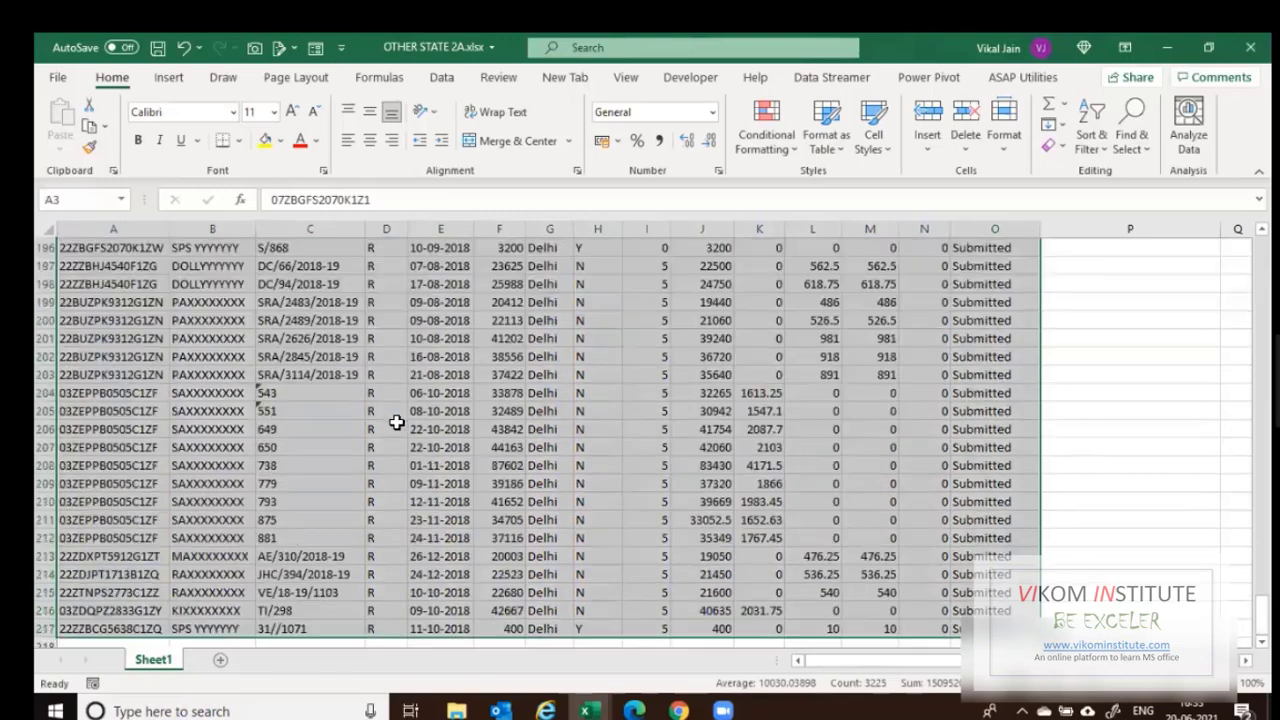
pyautogui.hotkey('ctrl', 'c')
pyautogui.hotkey('ctrl', 'Up')
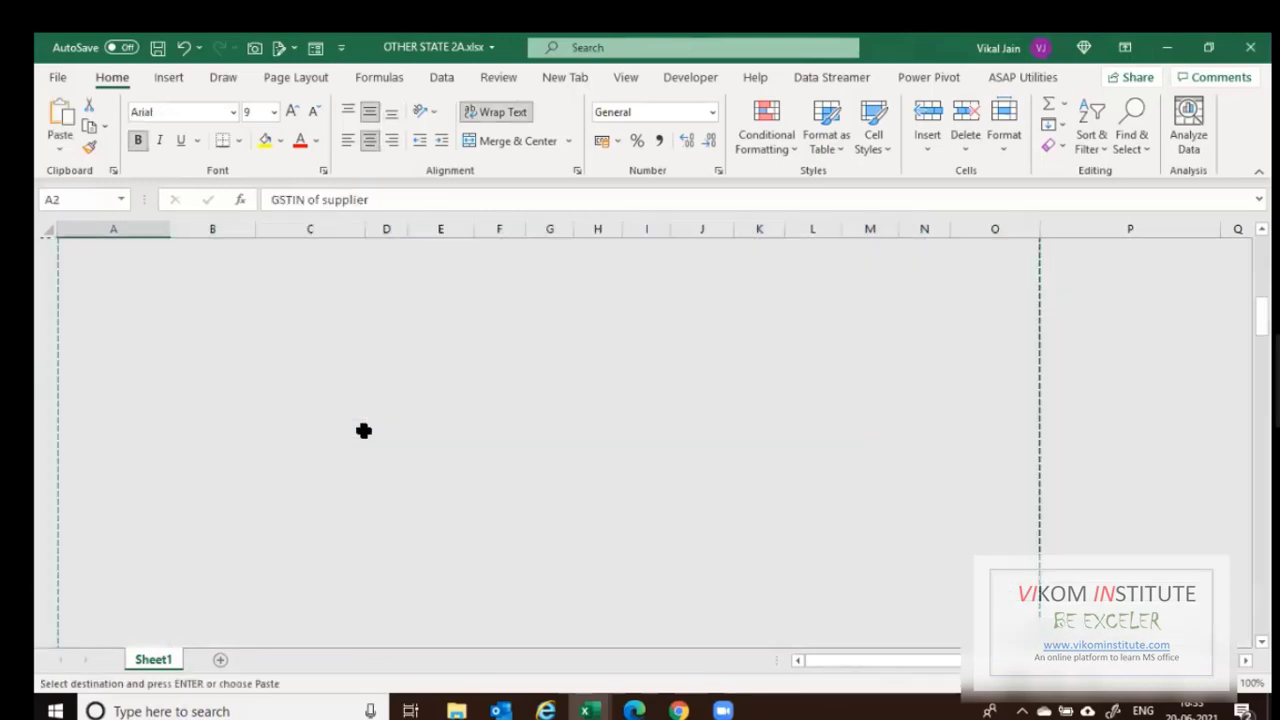
pyautogui.press('Right')
pyautogui.press('Right')
pyautogui.press('Right')
pyautogui.press('Right')
pyautogui.press('Right')
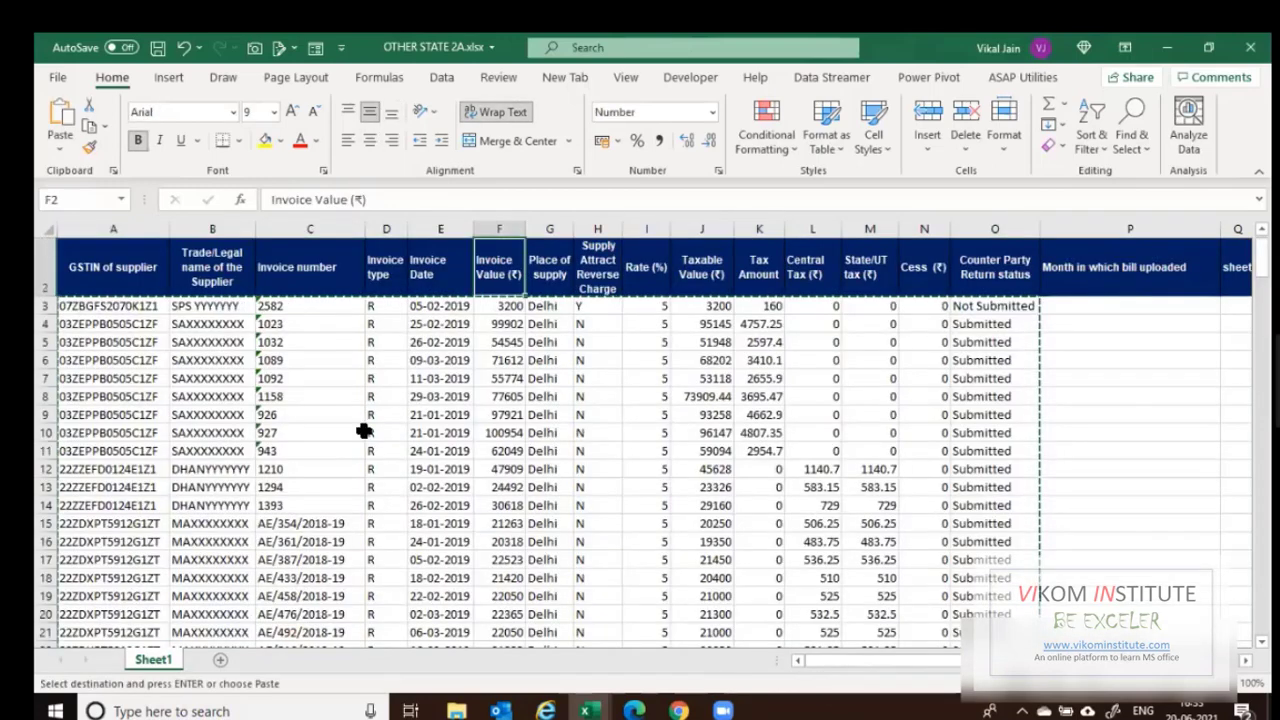
pyautogui.hotkey('alt', 'Tab')
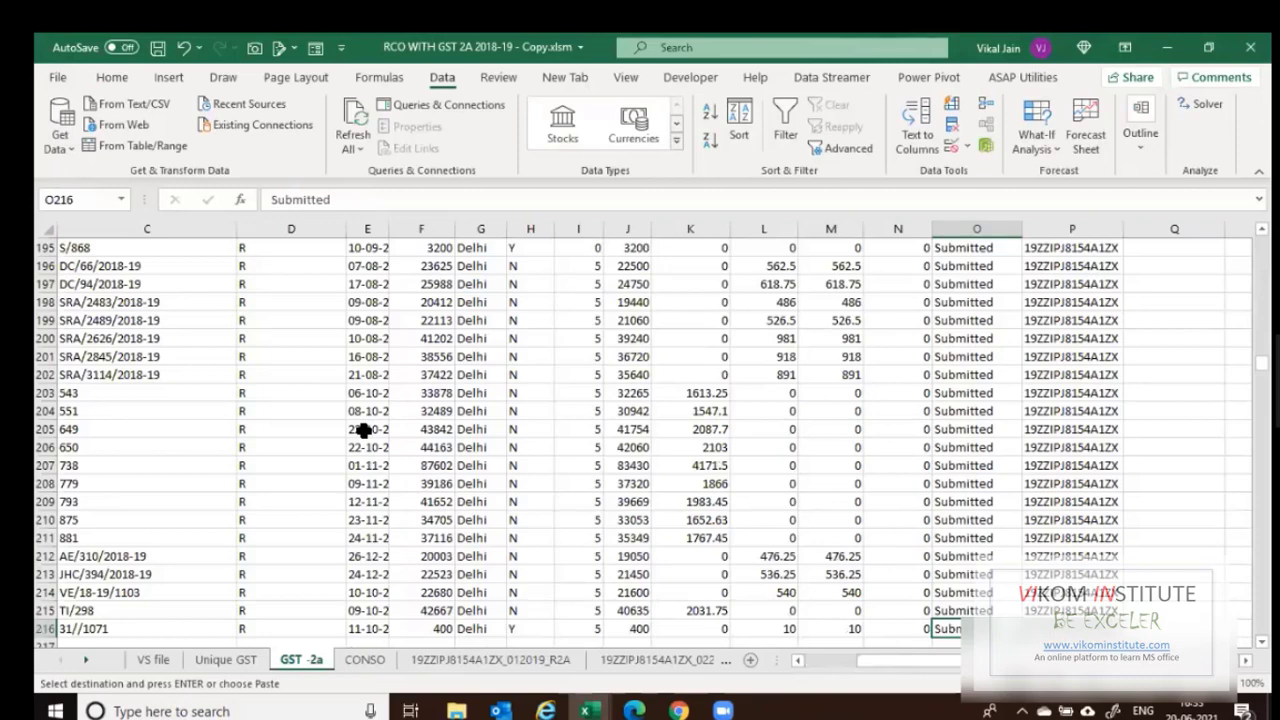
# Paste the OTHER STATE invoice rows at GST -2a row 217 and paste the GSTIN into P217.
pyautogui.press('Home')
pyautogui.press('Down')
pyautogui.hotkey('ctrl', 'v')
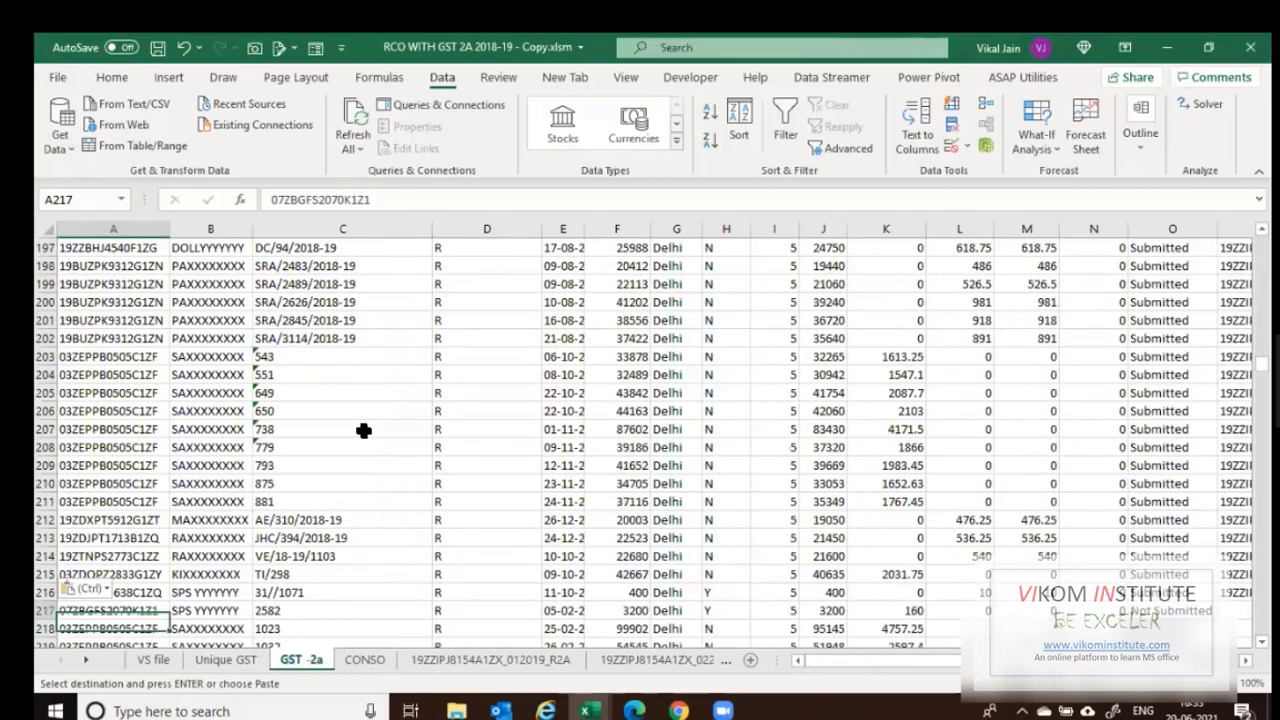
pyautogui.press('Right')
pyautogui.hotkey('ctrl', 'Right')
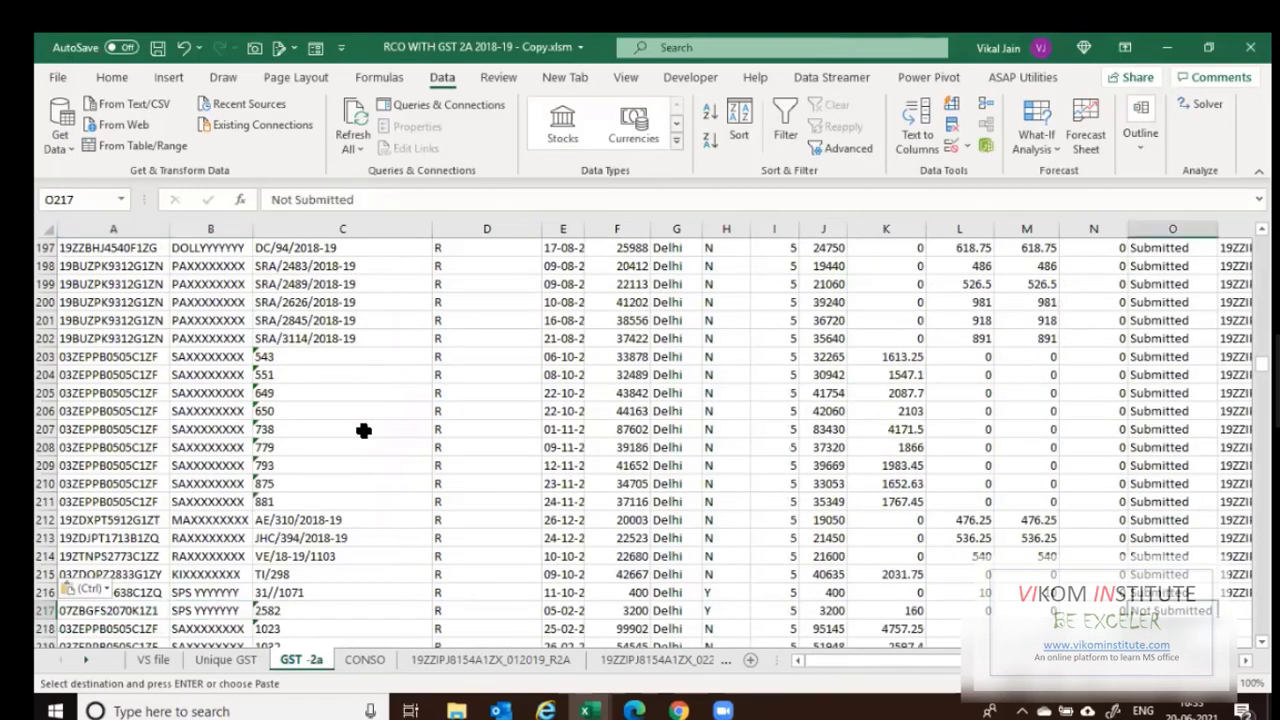
pyautogui.press('Right')
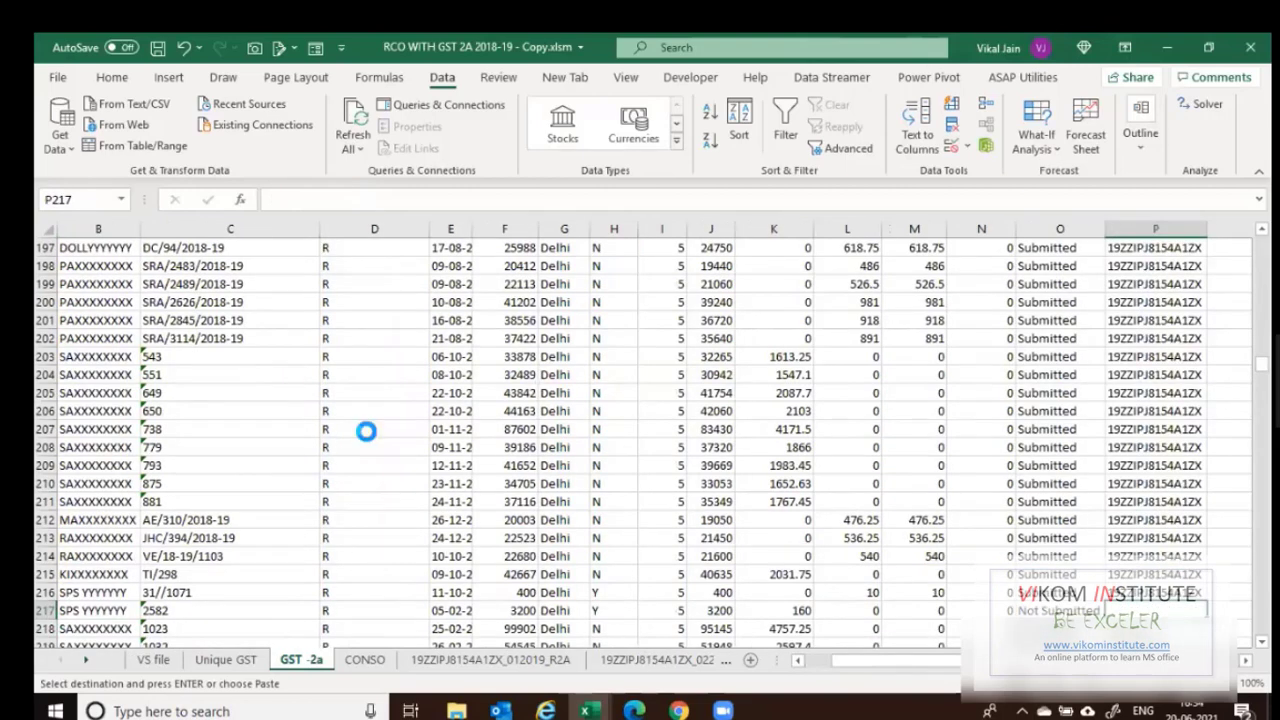
pyautogui.press('F2')
pyautogui.hotkey('ctrl', 'v')
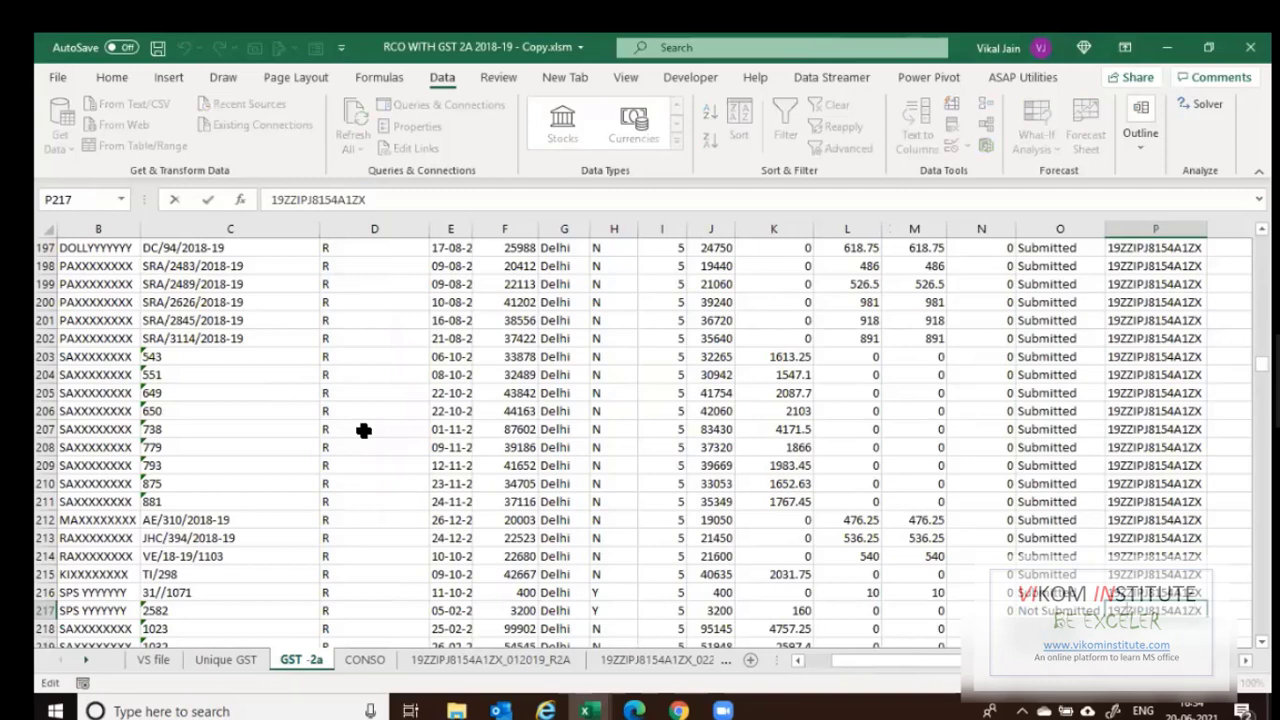
pyautogui.press('Home')
pyautogui.press('Delete')
pyautogui.press('Delete')
pyautogui.write('22')
pyautogui.hotkey('ctrl', 'Return')
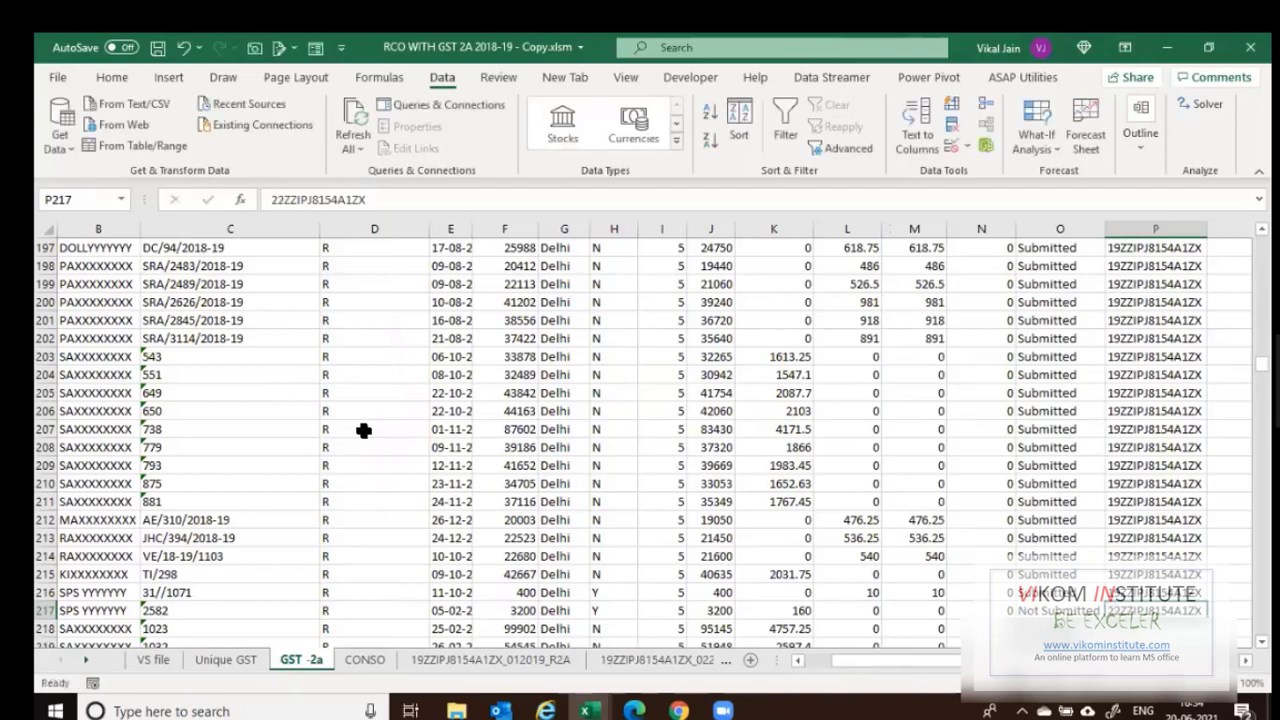
pyautogui.hotkey('ctrl', 'c')
pyautogui.press('Left')
pyautogui.hotkey('ctrl', 'Down')
pyautogui.press('Right')
pyautogui.hotkey('ctrl', 'shift', 'Up')
pyautogui.press('Return')
pyautogui.hotkey('ctrl', 'Down')
pyautogui.press('Up')
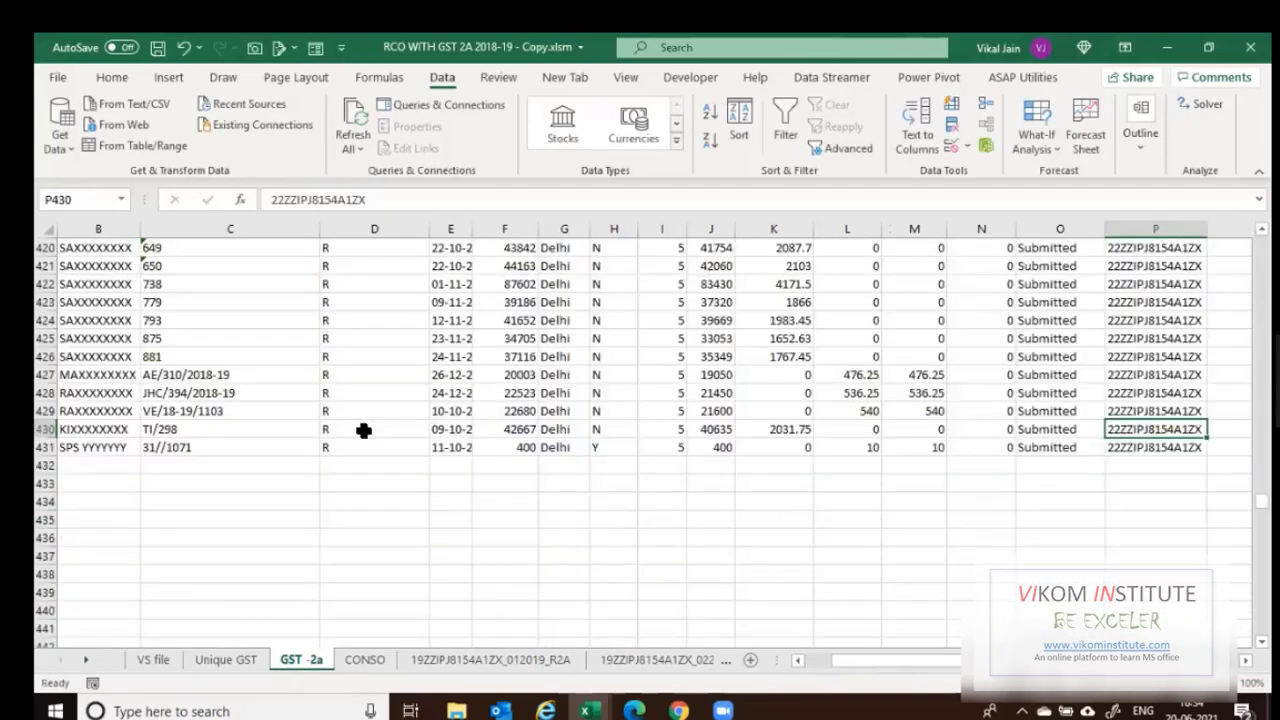
pyautogui.hotkey('ctrl', 'Up')
pyautogui.press('Down')
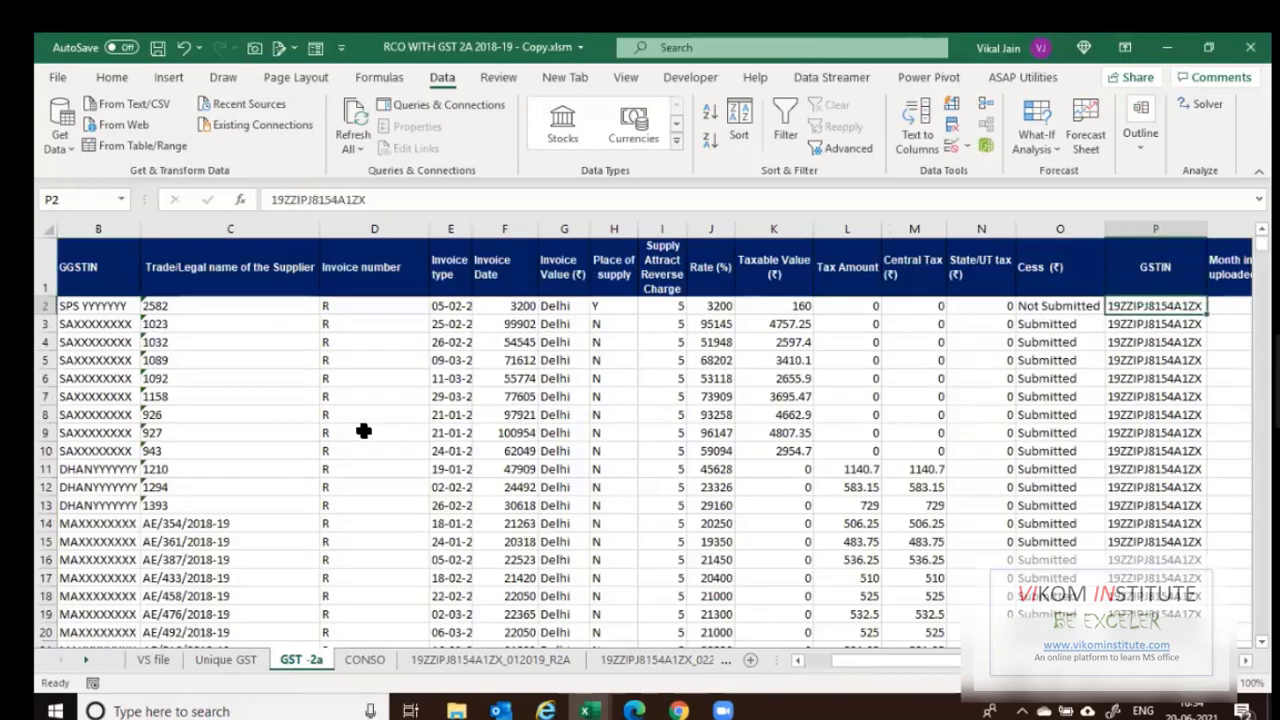
pyautogui.click(365, 662)
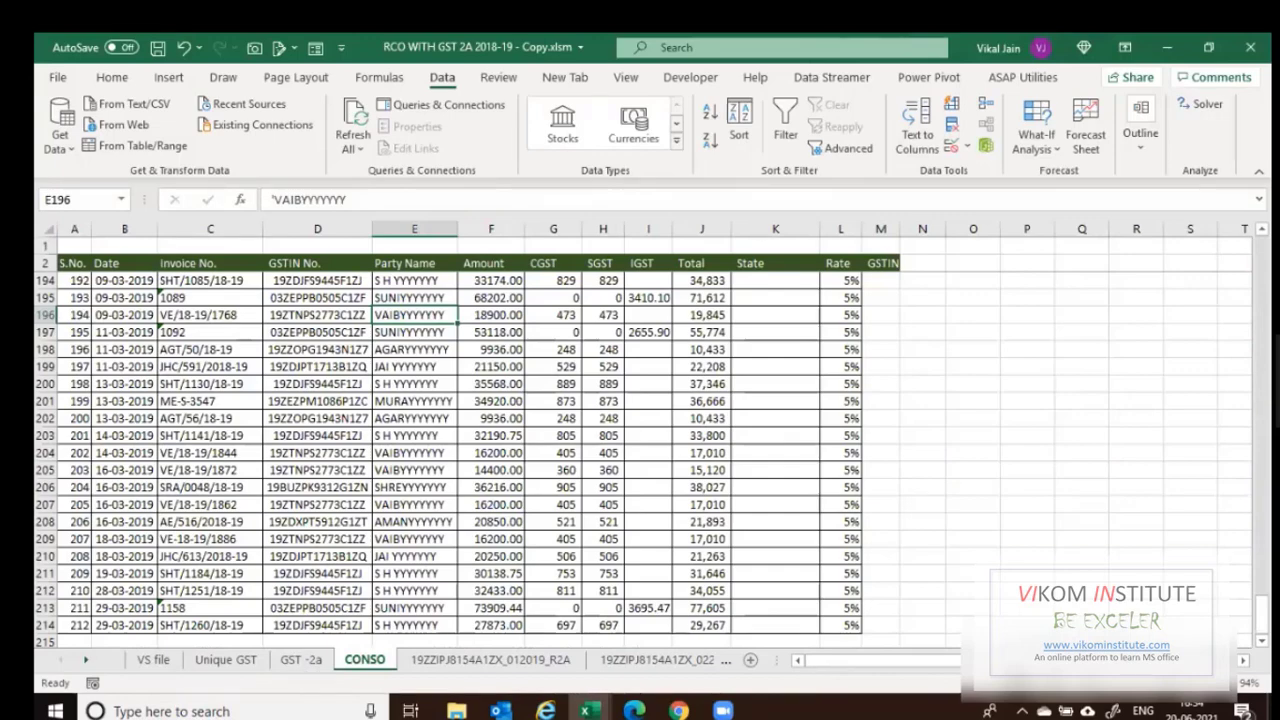
pyautogui.hotkey('ctrl', 'pageup')
pyautogui.hotkey('ctrl', 'pagedown')
pyautogui.click(883, 283)
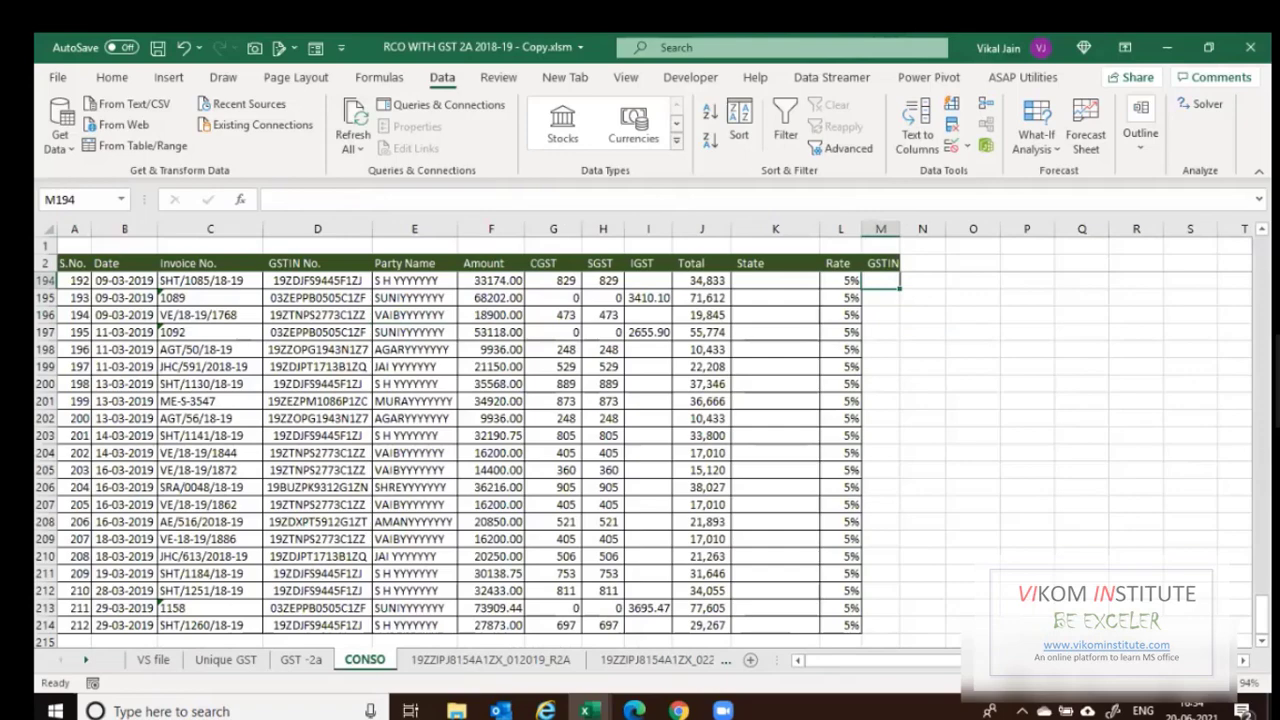
pyautogui.hotkey('ctrl', 'Up')
pyautogui.press('Down')
pyautogui.hotkey('ctrl', 'v')
pyautogui.hotkey('ctrl', 'c')
pyautogui.press('Left')
pyautogui.hotkey('ctrl', 'Down')
pyautogui.press('Right')
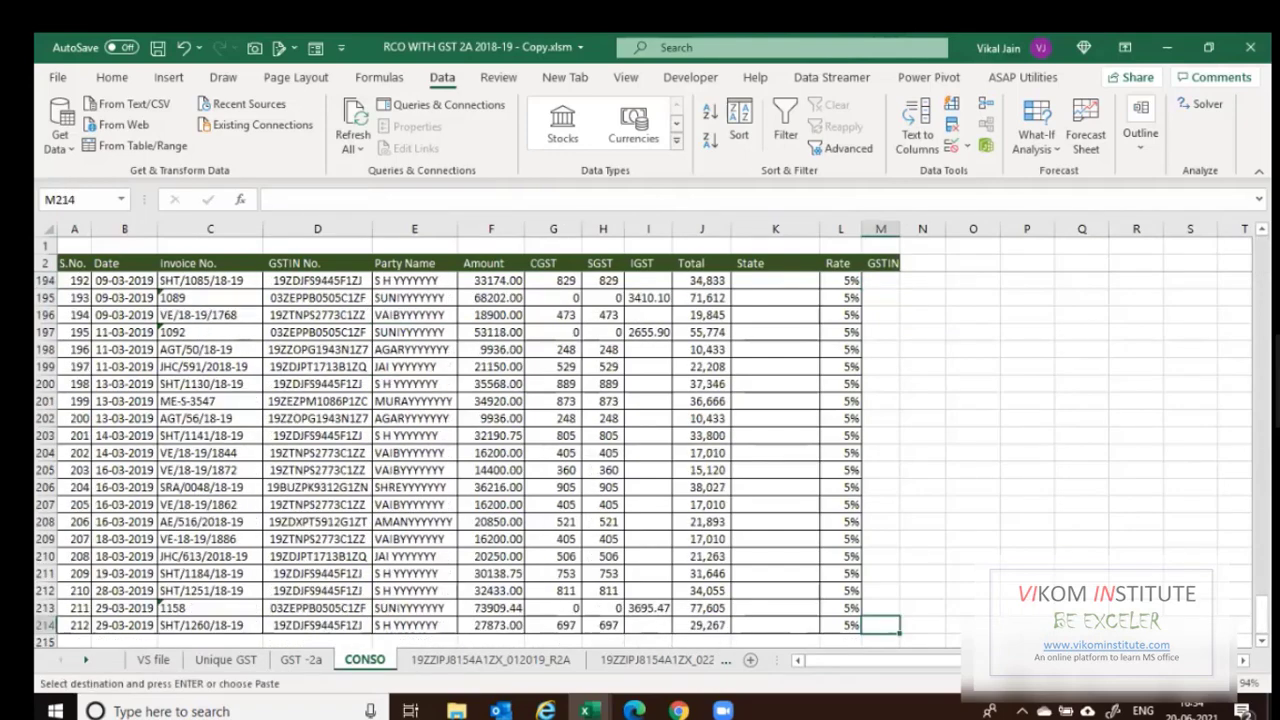
pyautogui.hotkey('ctrl', 'shift', 'Up')
pyautogui.press('Return')
pyautogui.press('Down')
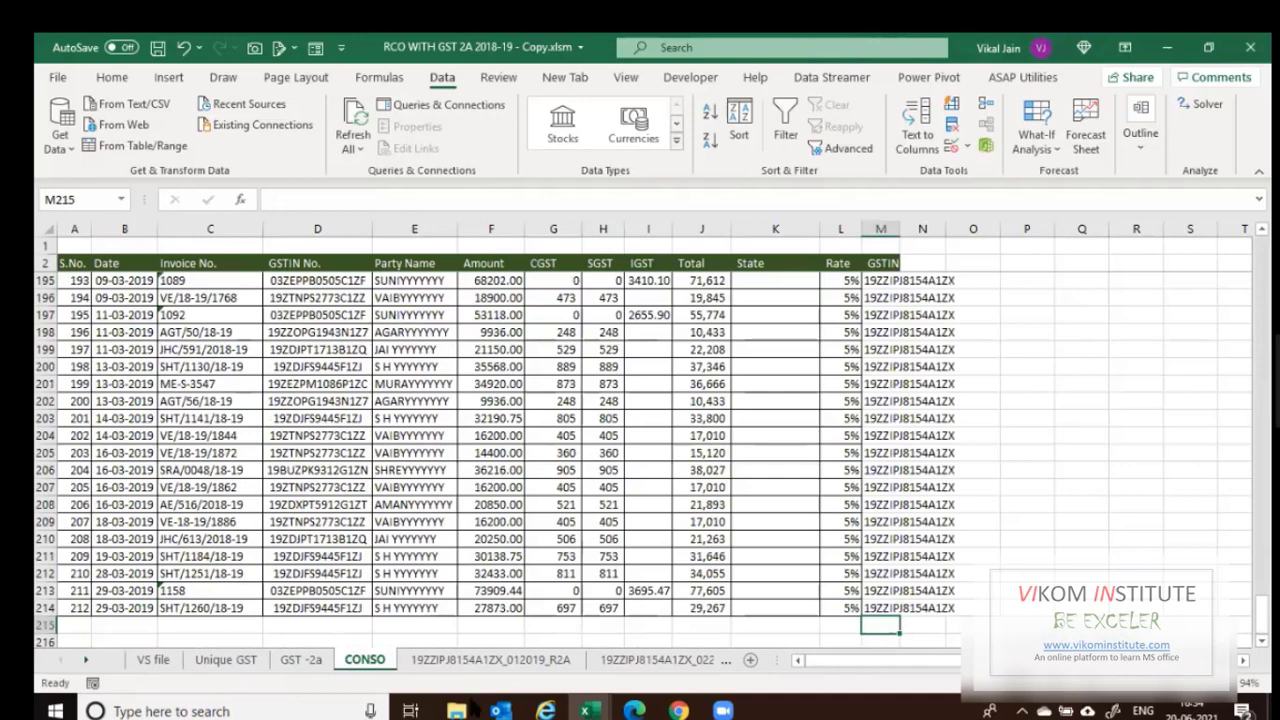
# Open Purchase_22.xlsx from the PURCHASE folder.
pyautogui.click(468, 708)
pyautogui.doubleClick(276, 186)
pyautogui.doubleClick(262, 169)
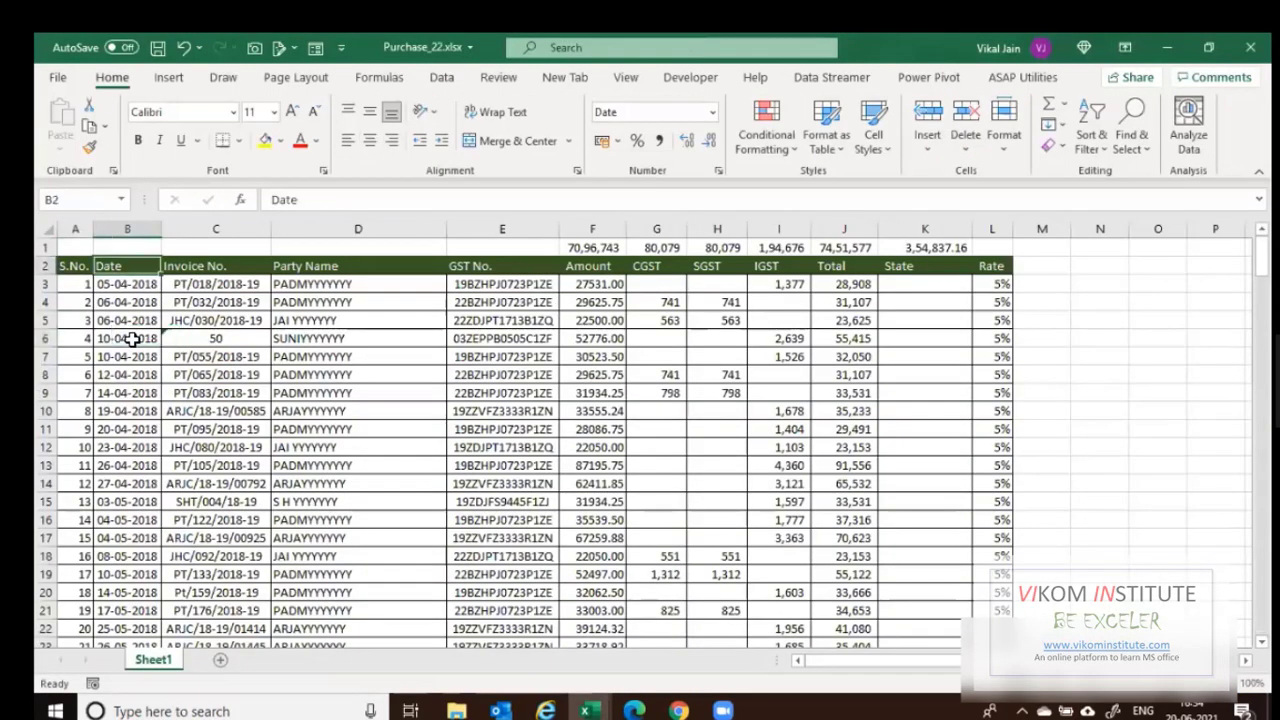
# Copy Purchase_22's rows A3:L214 and paste them into CONSO starting at row 215.
pyautogui.press('Left')
pyautogui.press('Down')
pyautogui.hotkey('ctrl', 'shift', 'Right')
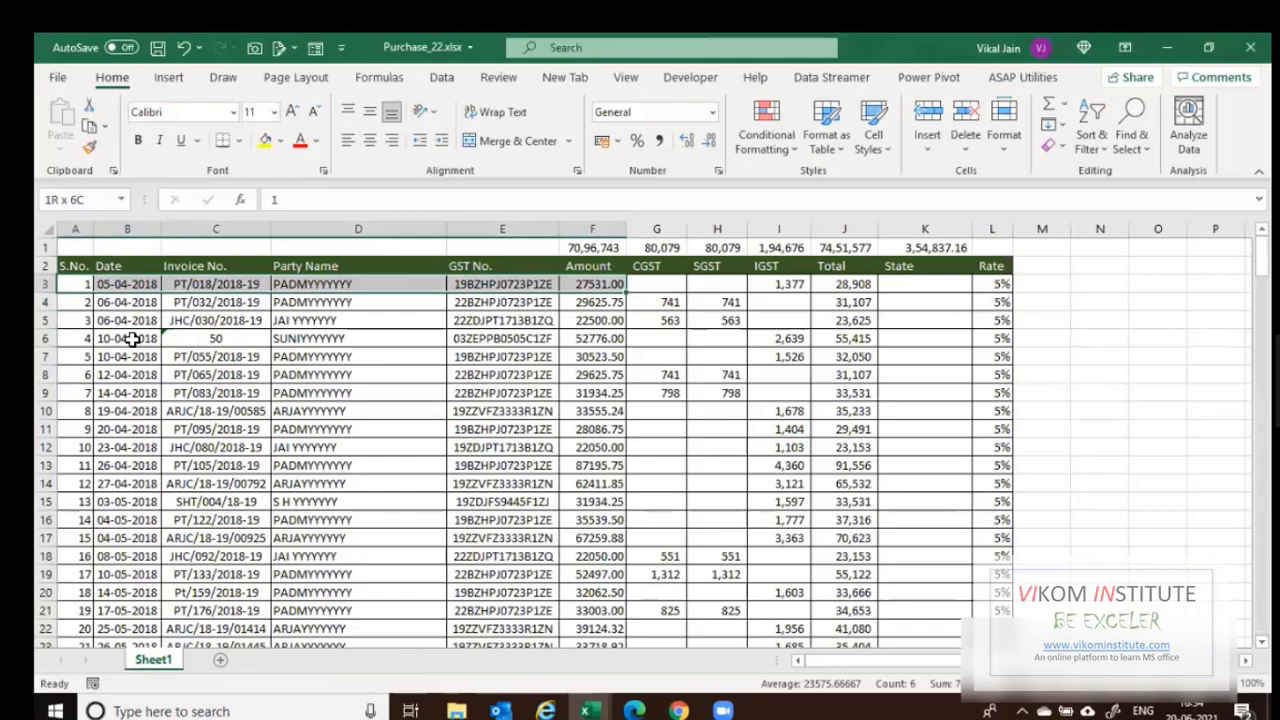
pyautogui.hotkey('ctrl', 'shift', 'Down')
pyautogui.hotkey('ctrl', 'shift', 'Right')
pyautogui.hotkey('ctrl', 'shift', 'Right')
pyautogui.hotkey('ctrl', 'shift', 'Right')
pyautogui.hotkey('ctrl', 'c')
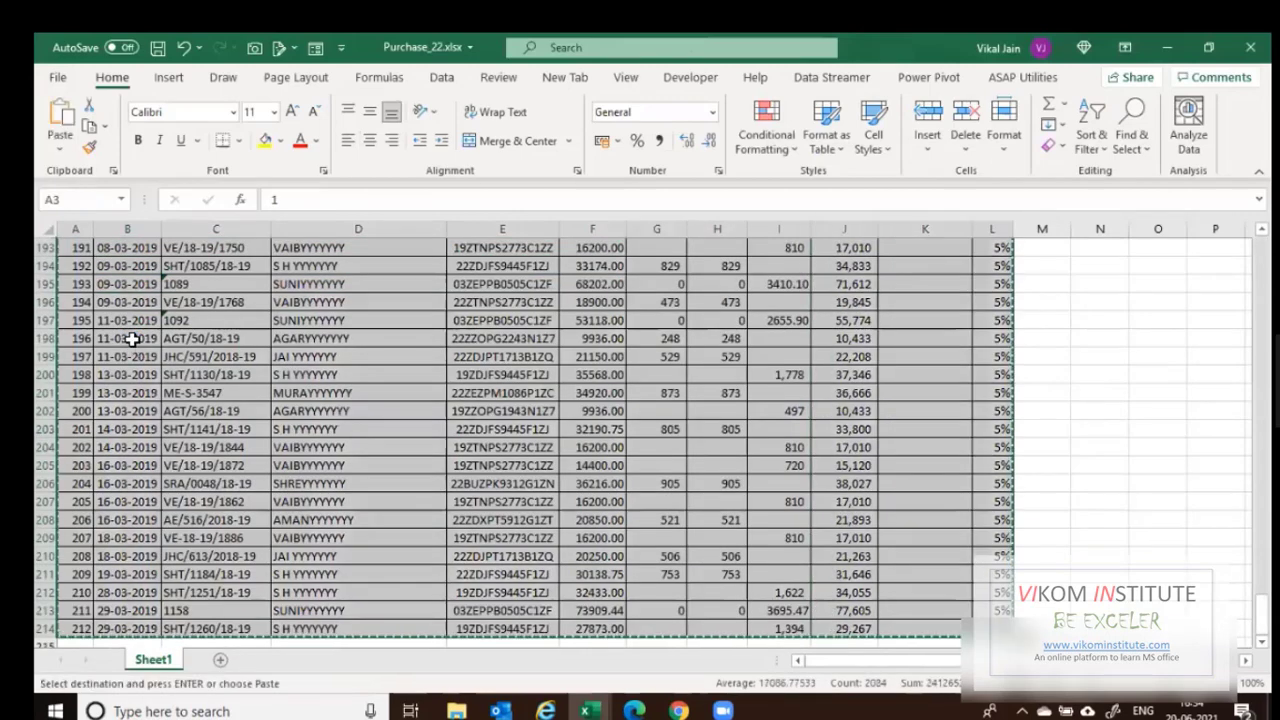
pyautogui.hotkey('alt', 'Tab')
pyautogui.hotkey('ctrl', 'v')
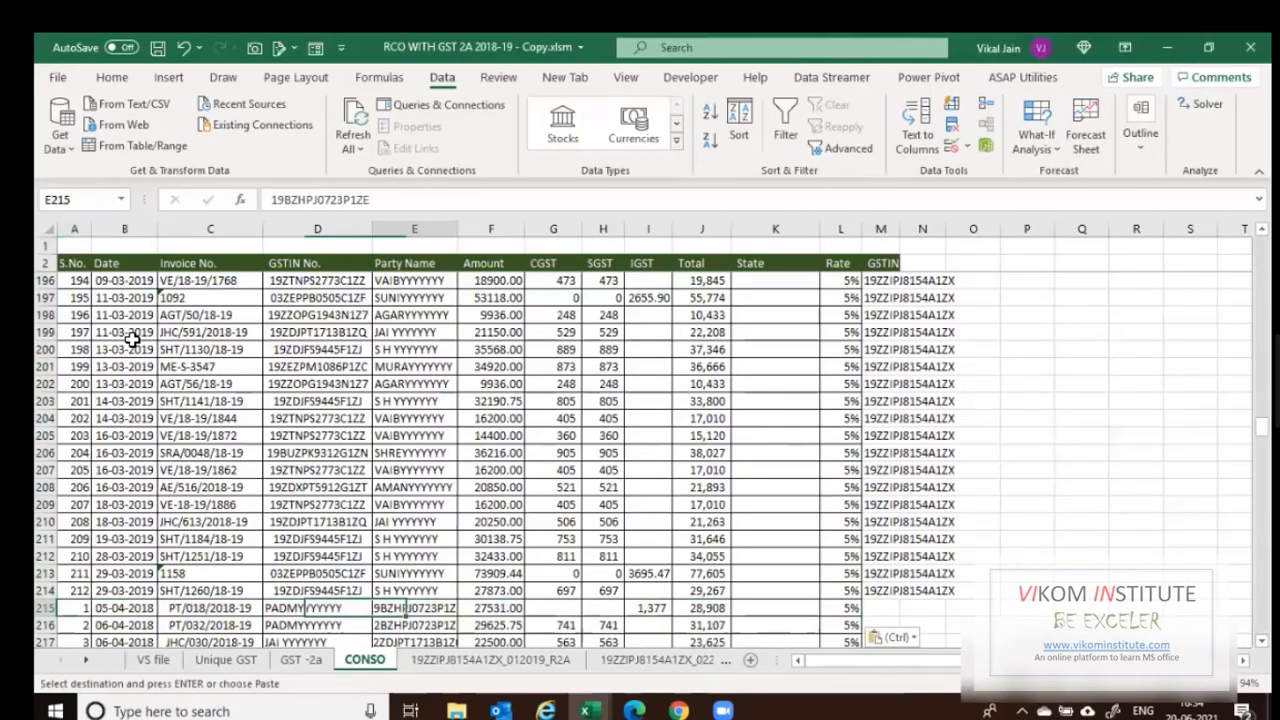
pyautogui.press('Right')
pyautogui.press('Right')
pyautogui.press('Right')
pyautogui.press('Right')
pyautogui.press('Right')
pyautogui.press('Right')
pyautogui.press('Right')
pyautogui.press('Right')
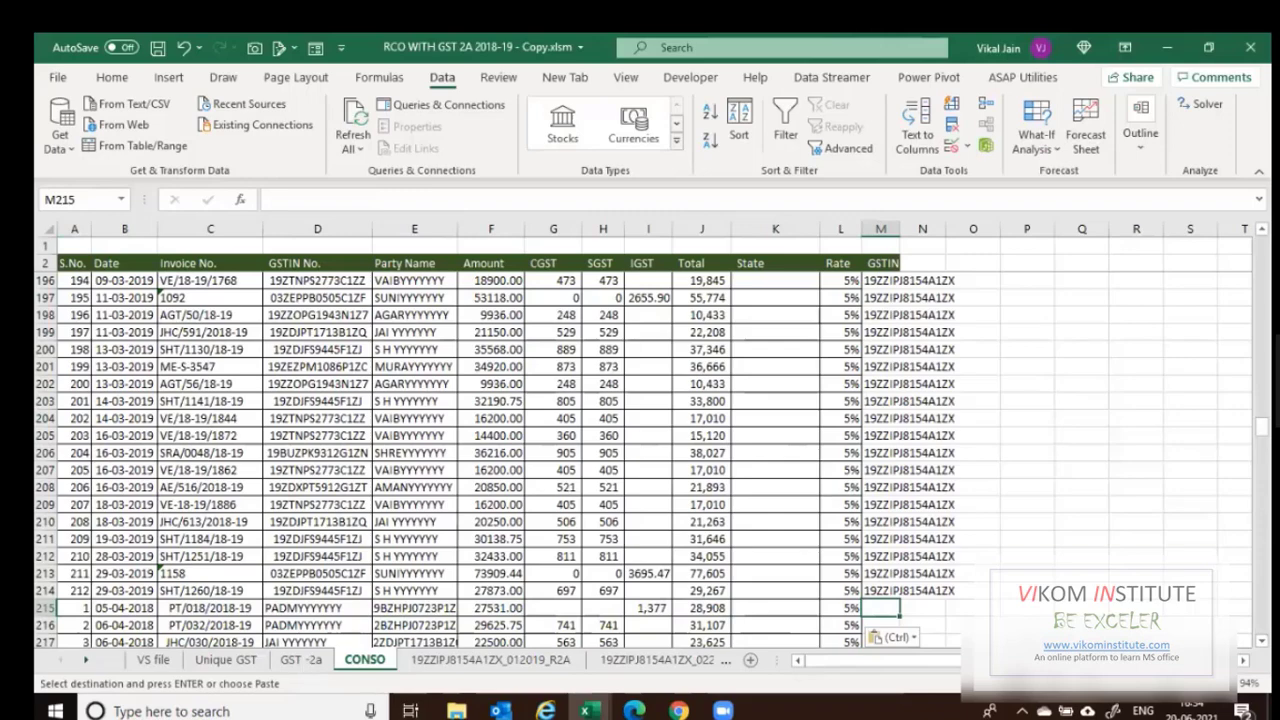
pyautogui.hotkey('ctrl', 'pageup')
pyautogui.hotkey('ctrl', 'Down')
pyautogui.press('F2')
pyautogui.press('Escape')
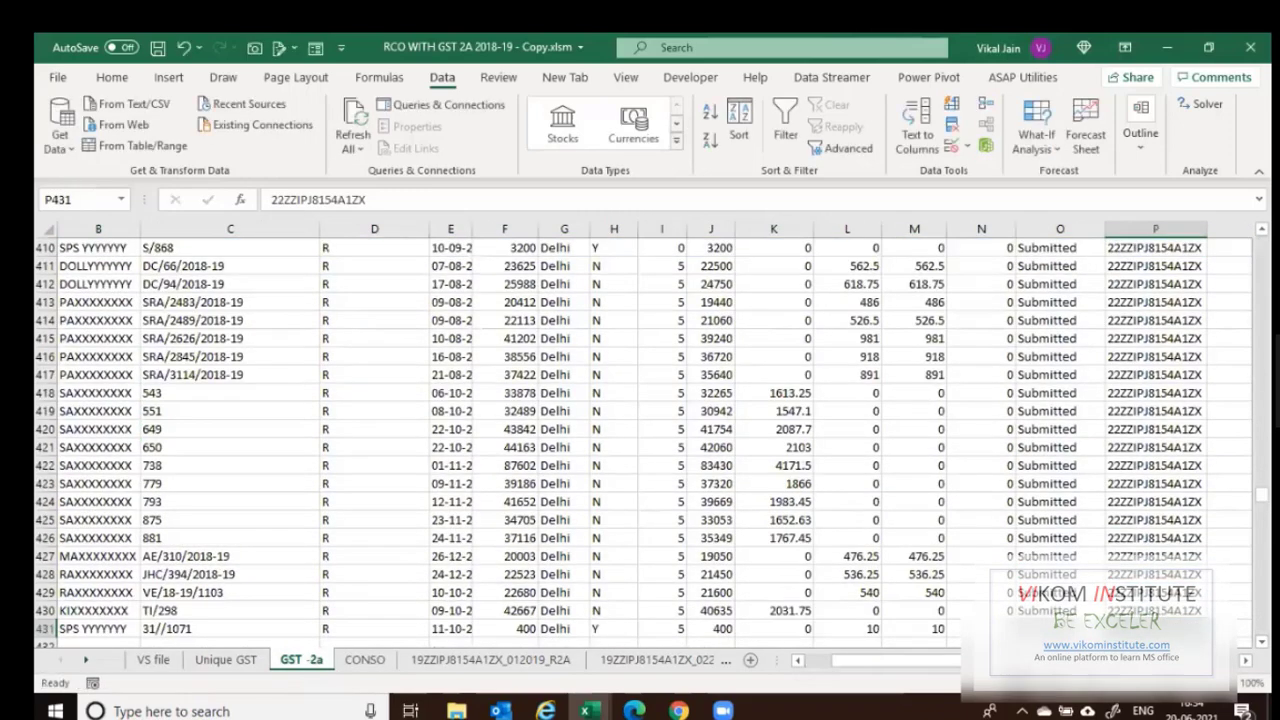
pyautogui.hotkey('ctrl', 'pagedown')
pyautogui.press('F2')
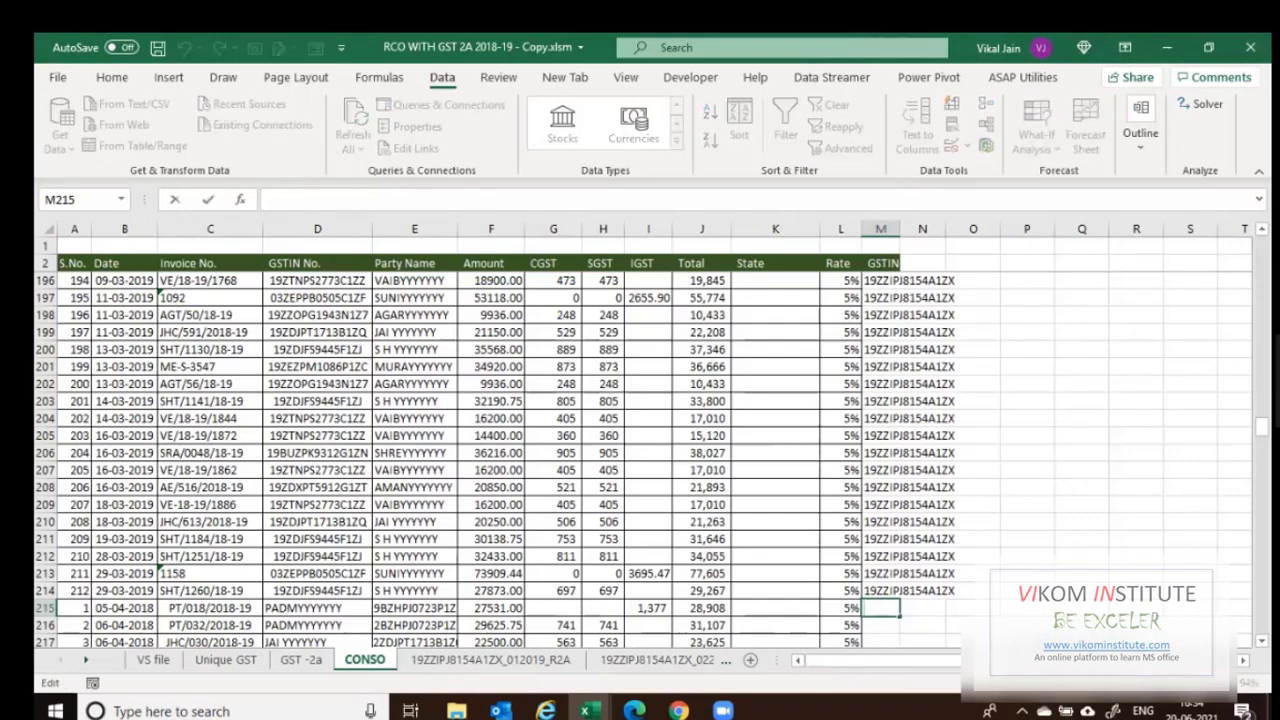
pyautogui.hotkey('ctrl', 'v')
pyautogui.hotkey('ctrl', 'Return')
pyautogui.hotkey('ctrl', 'c')
pyautogui.press('Left')
pyautogui.hotkey('ctrl', 'Down')
pyautogui.press('Right')
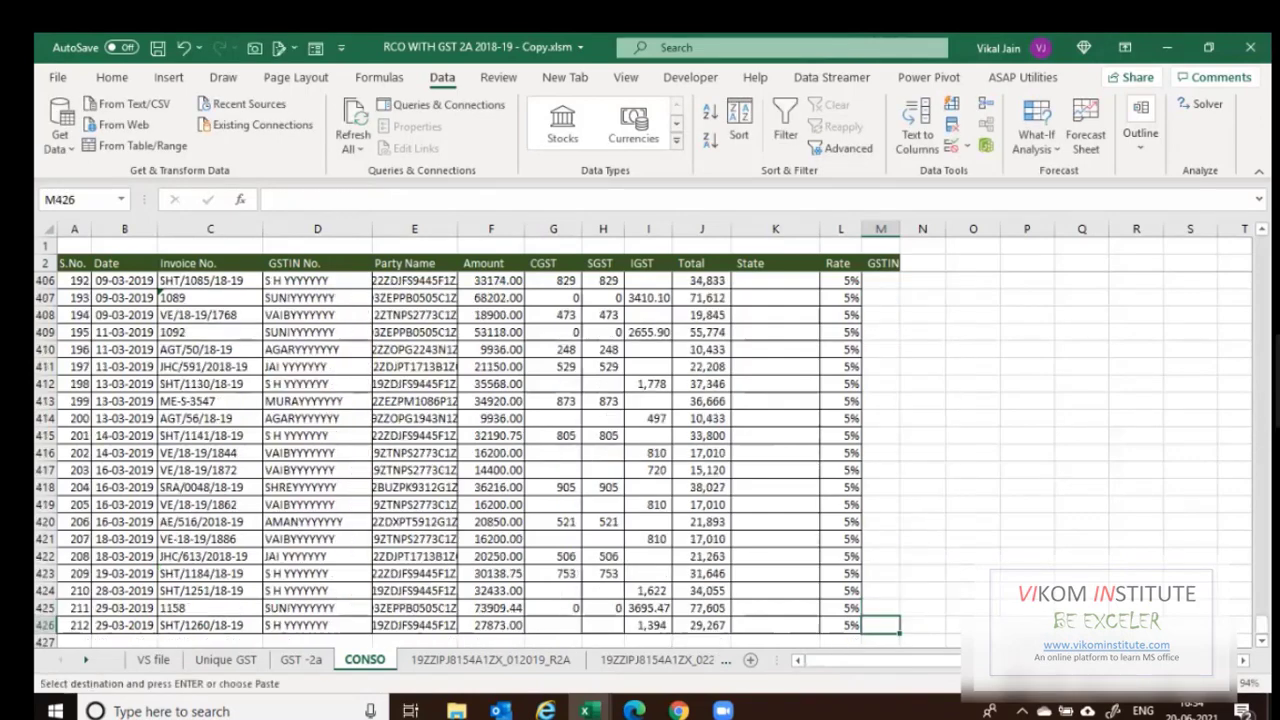
pyautogui.hotkey('ctrl', 'shift', 'Up')
pyautogui.press('Return')
pyautogui.press('Up')
pyautogui.press('Up')
pyautogui.press('Up')
pyautogui.hotkey('ctrl', 'Up')
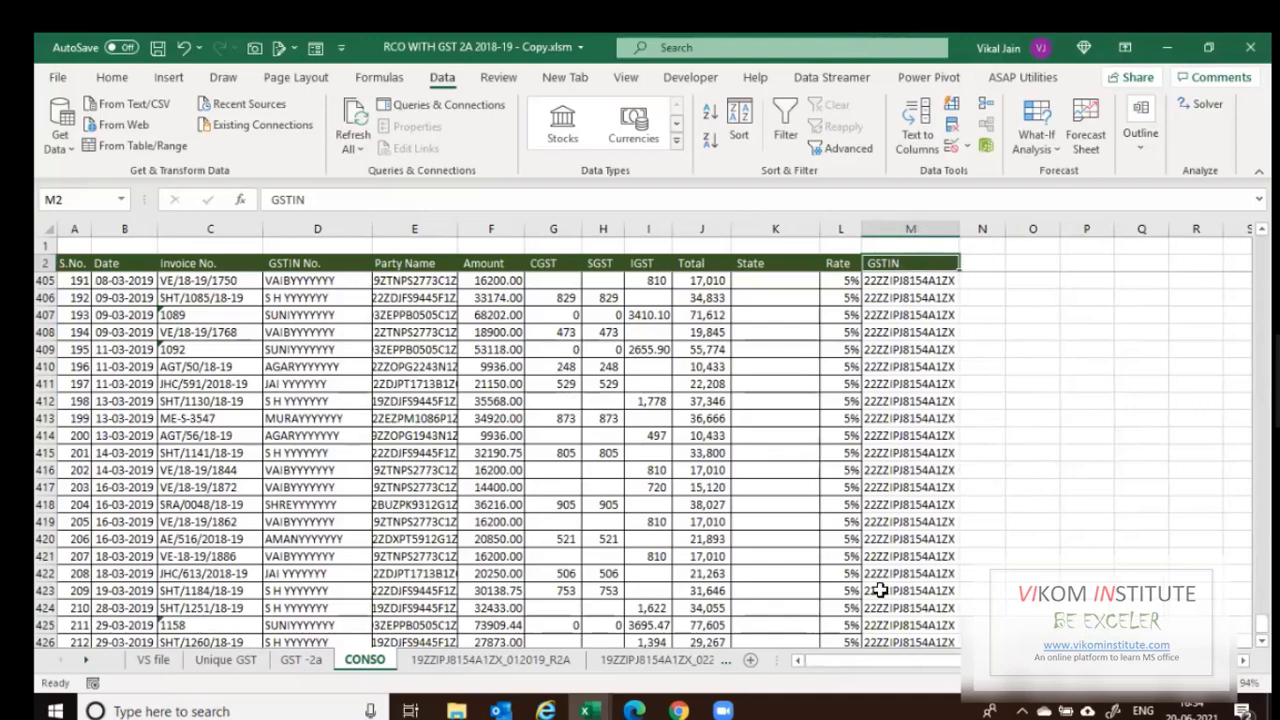
pyautogui.click(312, 664)
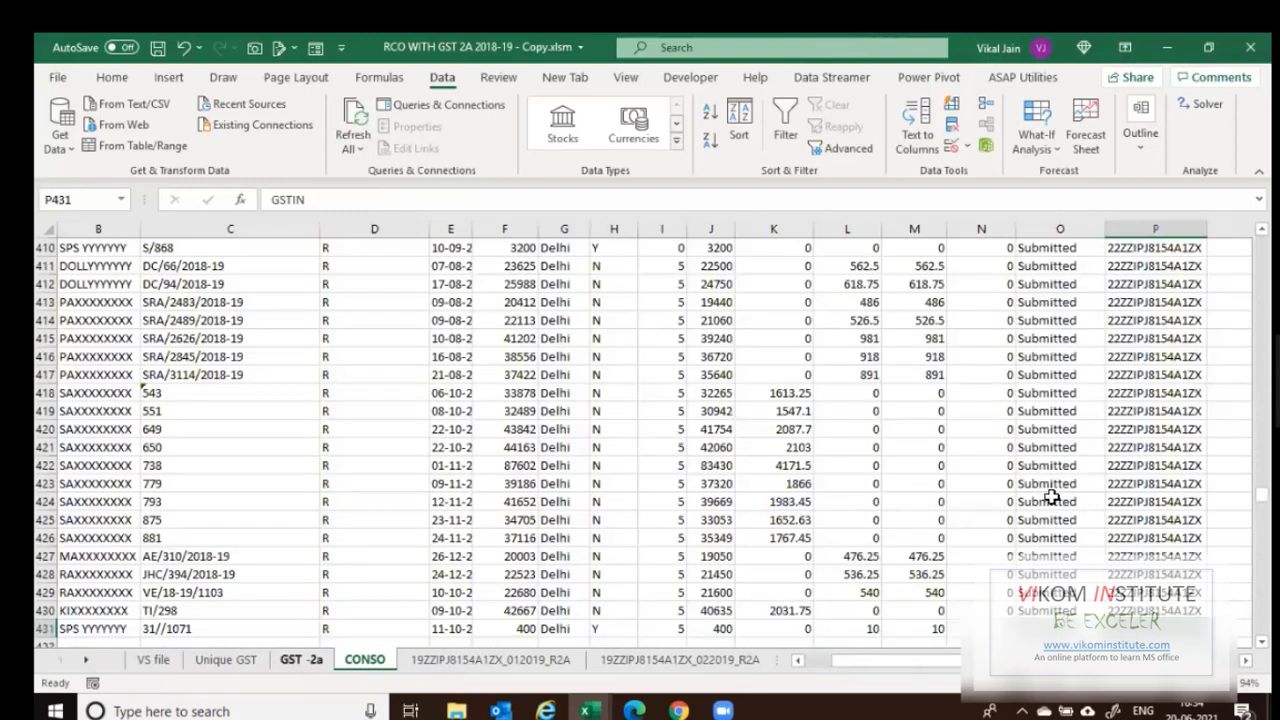
# Add the header GGSTIN in Q1 beside the GSTIN column.
pyautogui.hotkey('ctrl', 'Up')
pyautogui.press('Right')
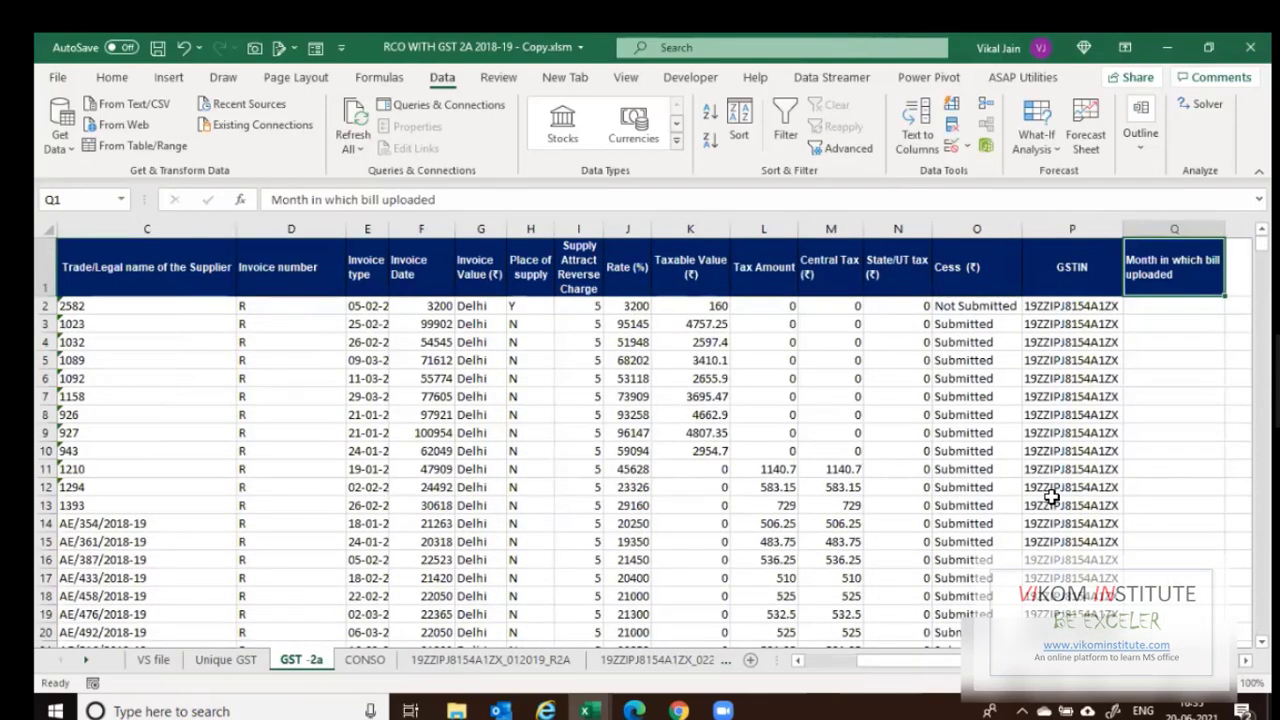
pyautogui.write('GGT')
pyautogui.press('BackSpace')
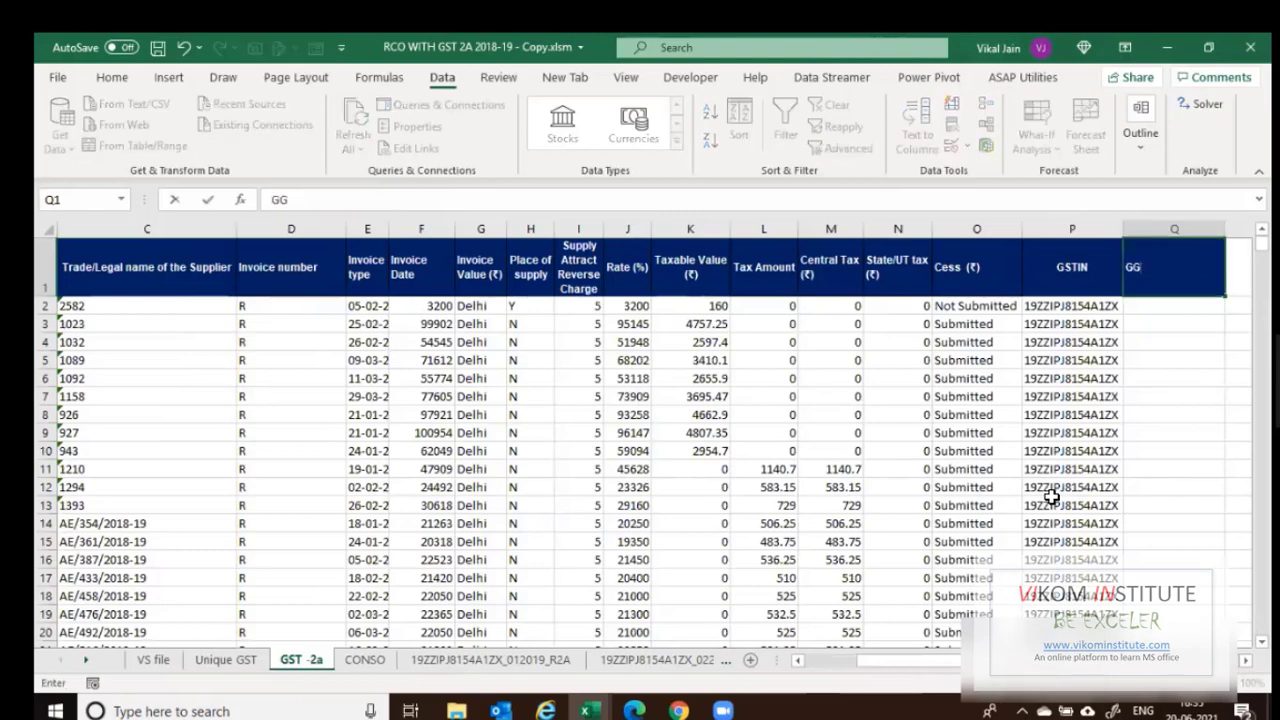
pyautogui.write('STIN')
pyautogui.press('Return')
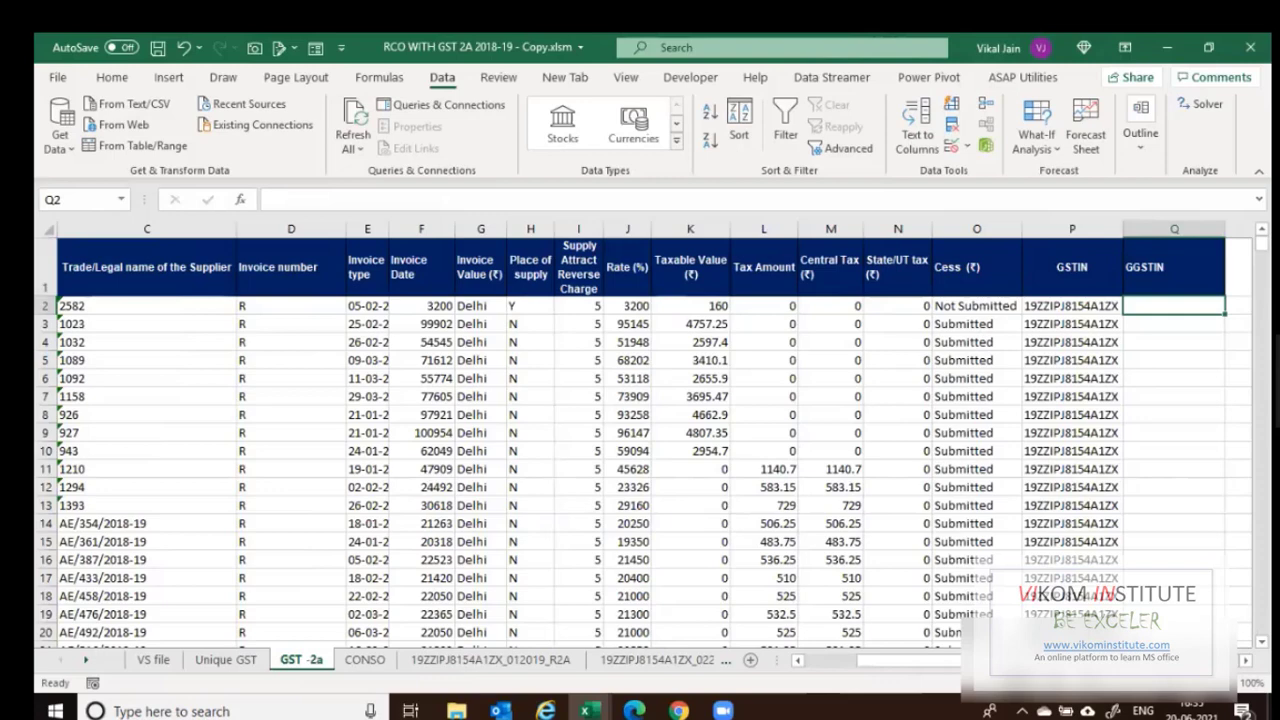
# Enter =LEFT(P2,2) in Q2 to extract the state code 19.
pyautogui.click(1072, 306)
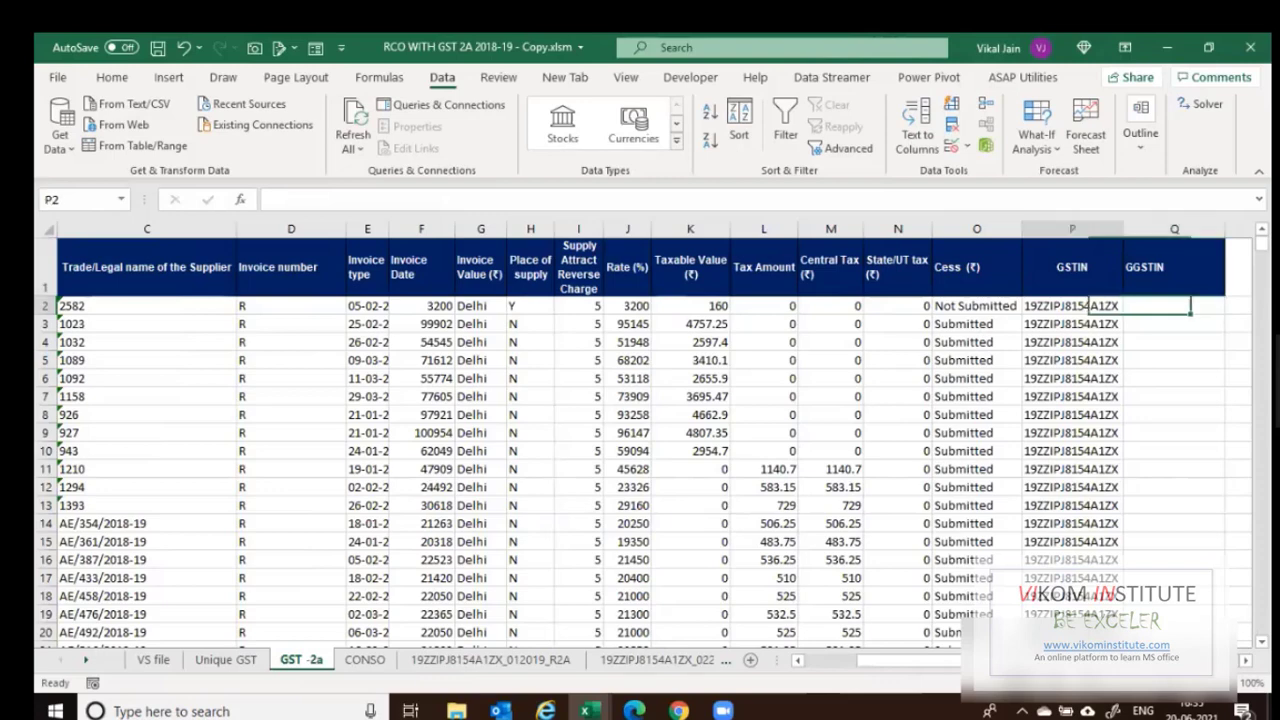
pyautogui.click(1174, 306)
pyautogui.write('=')
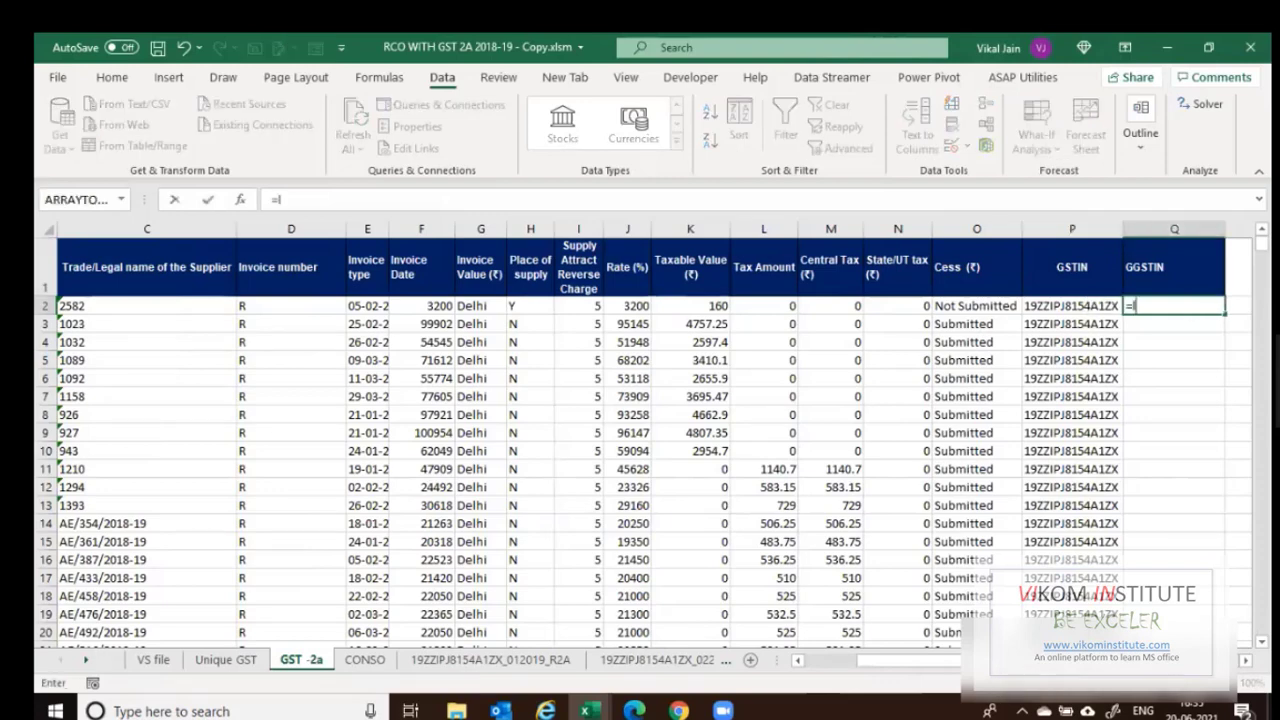
pyautogui.write('left')
pyautogui.press('Tab')
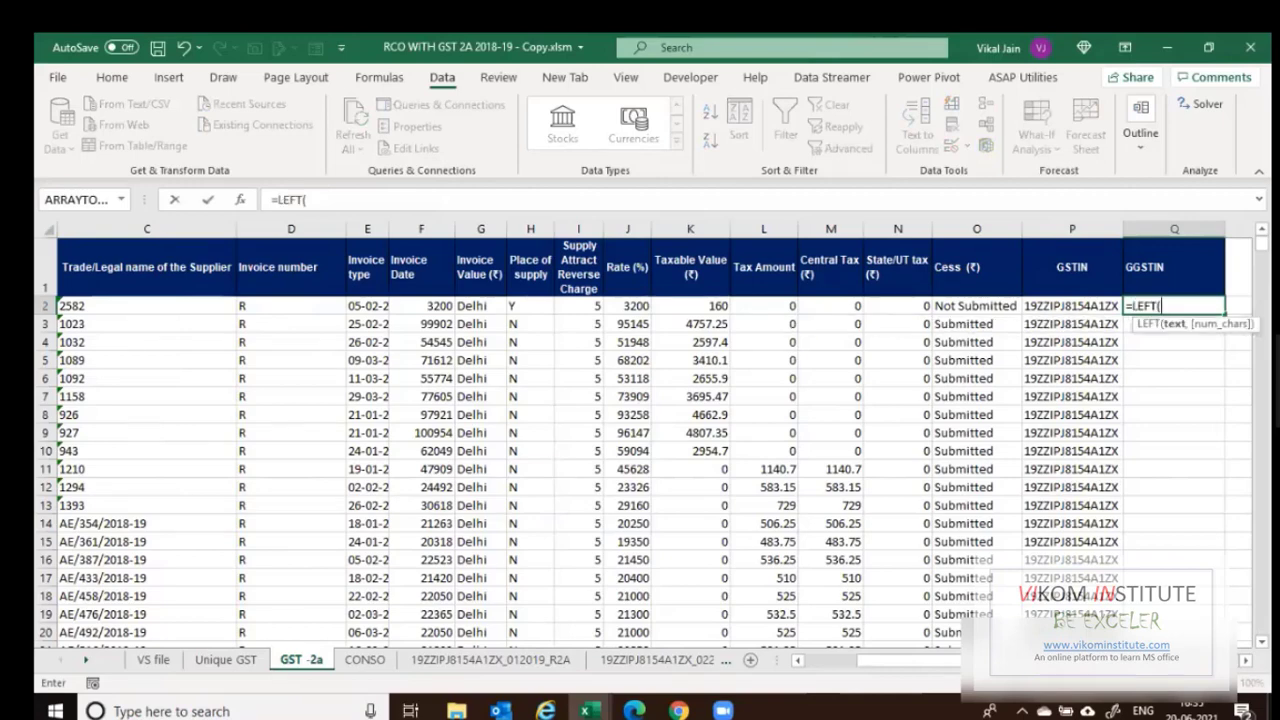
pyautogui.click(1073, 306)
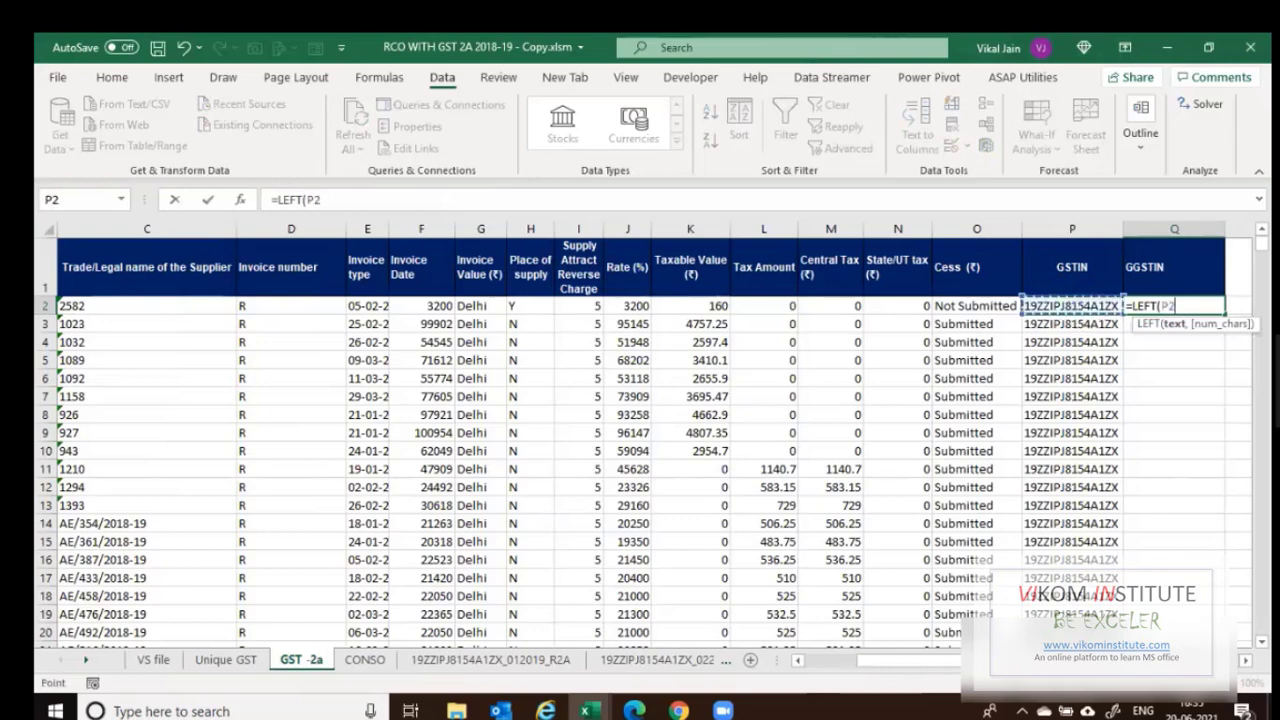
pyautogui.write(',2')
pyautogui.press('Return')
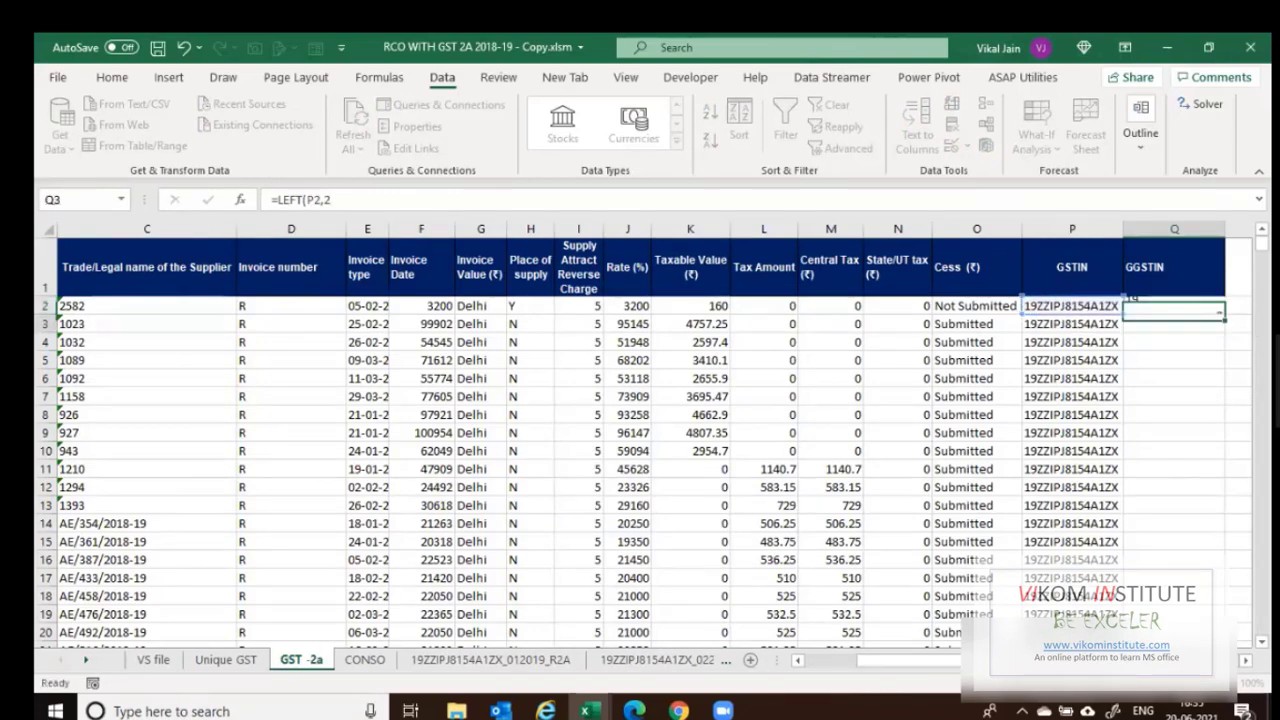
pyautogui.press('Up')
pyautogui.press('F2')
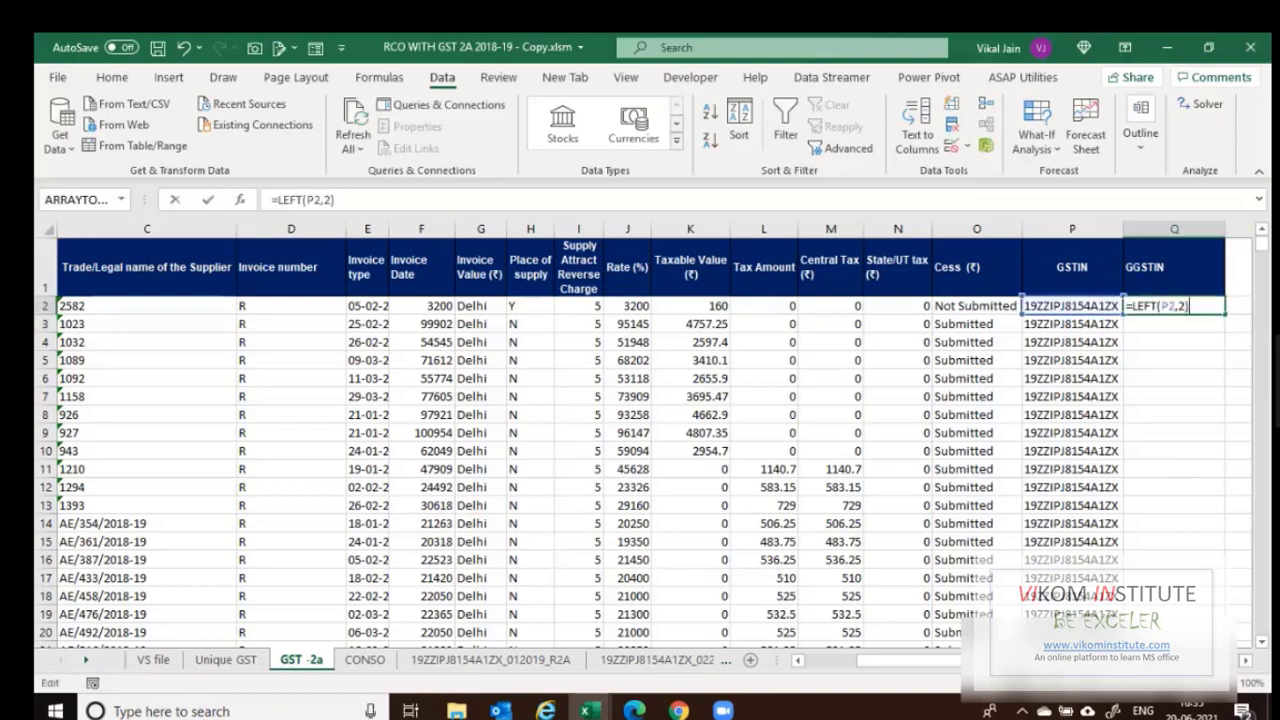
pyautogui.press('Escape')
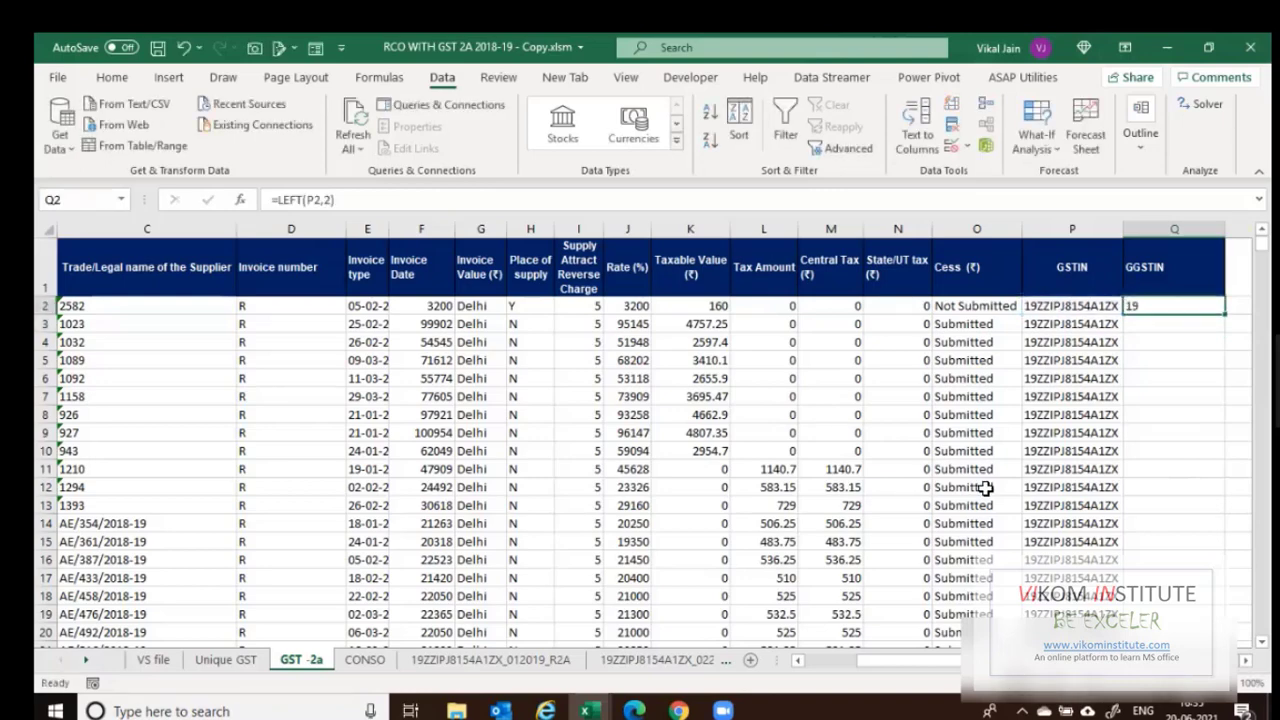
pyautogui.press('Left')
pyautogui.press('Left')
pyautogui.press('Left')
pyautogui.press('Left')
pyautogui.press('Left')
pyautogui.press('Left')
pyautogui.press('Left')
pyautogui.press('Left')
pyautogui.press('Left')
pyautogui.press('Left')
pyautogui.press('Left')
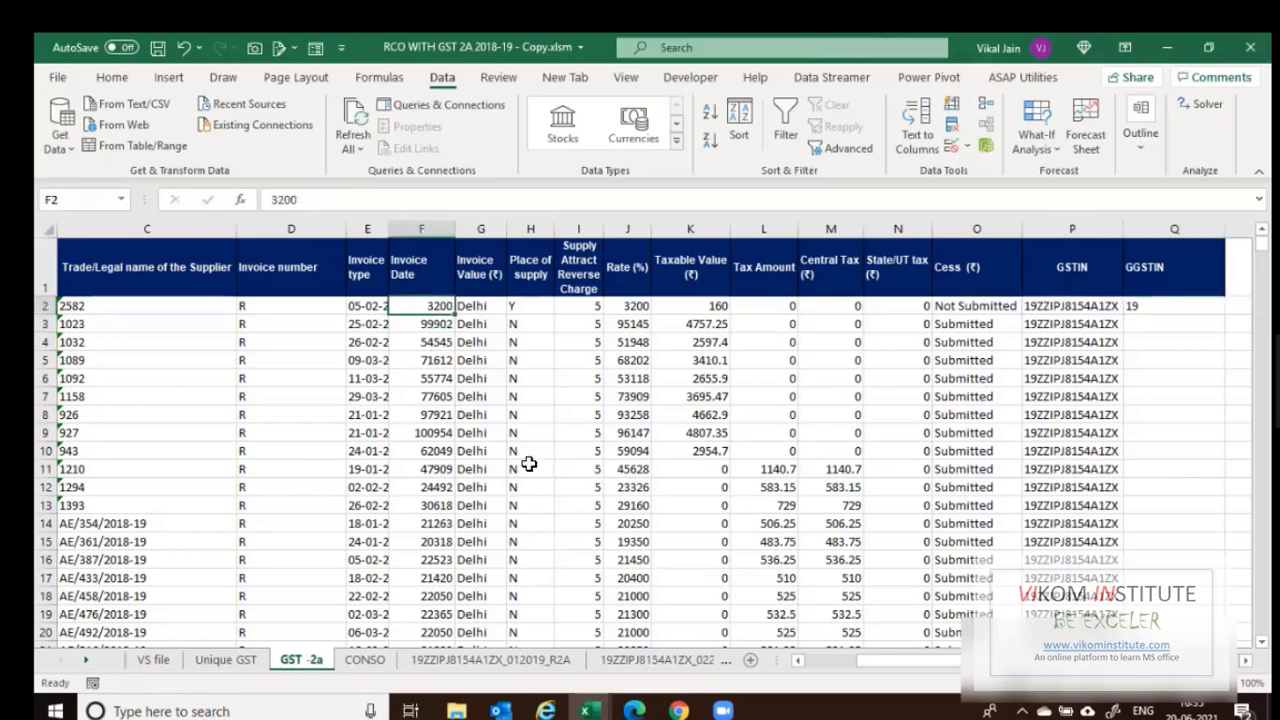
pyautogui.press('Left')
pyautogui.press('Left')
pyautogui.press('Left')
pyautogui.press('Left')
pyautogui.press('Left')
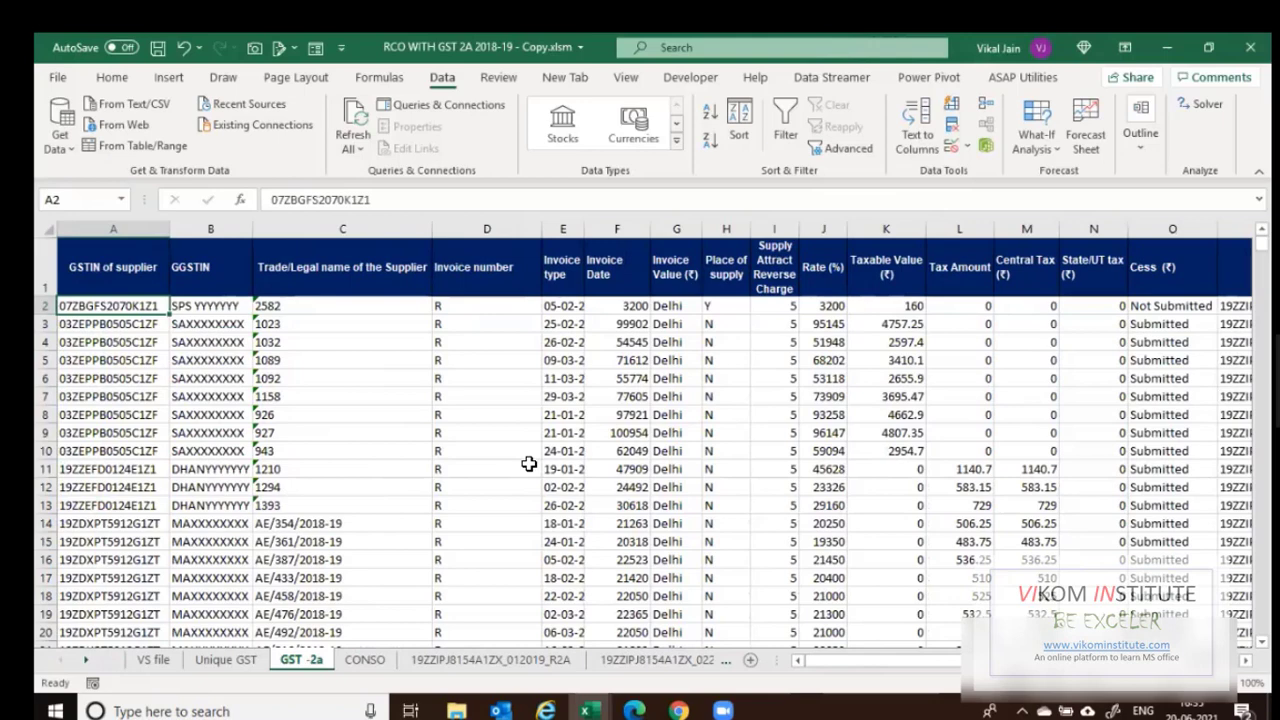
# Extend Q2's formula to =LEFT(P2,2)&"-"&A2.
pyautogui.press('Right')
pyautogui.press('Right')
pyautogui.press('Right')
pyautogui.press('Right')
pyautogui.press('Right')
pyautogui.press('Right')
pyautogui.press('Right')
pyautogui.press('Right')
pyautogui.press('Right')
pyautogui.press('Right')
pyautogui.press('Right')
pyautogui.press('Right')
pyautogui.press('Right')
pyautogui.press('Right')
pyautogui.press('Right')
pyautogui.press('Right')
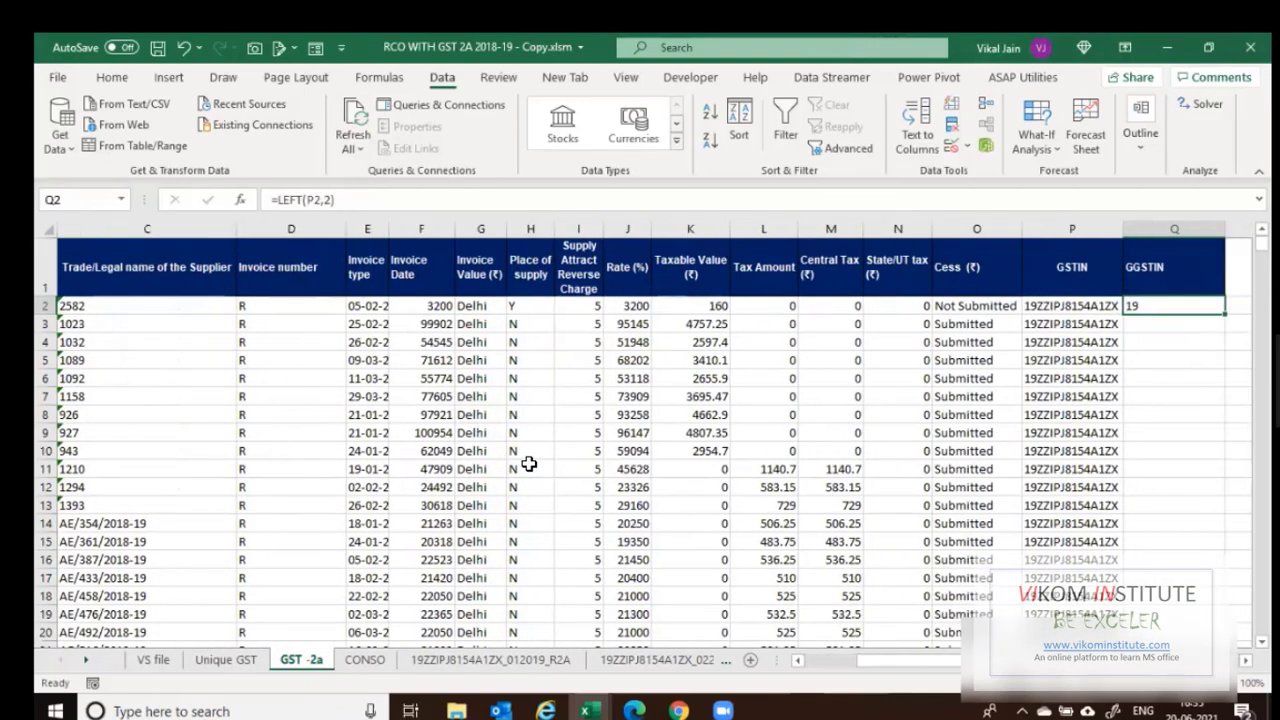
pyautogui.press('Left')
pyautogui.press('Left')
pyautogui.press('Left')
pyautogui.press('Left')
pyautogui.press('Left')
pyautogui.press('Left')
pyautogui.press('Left')
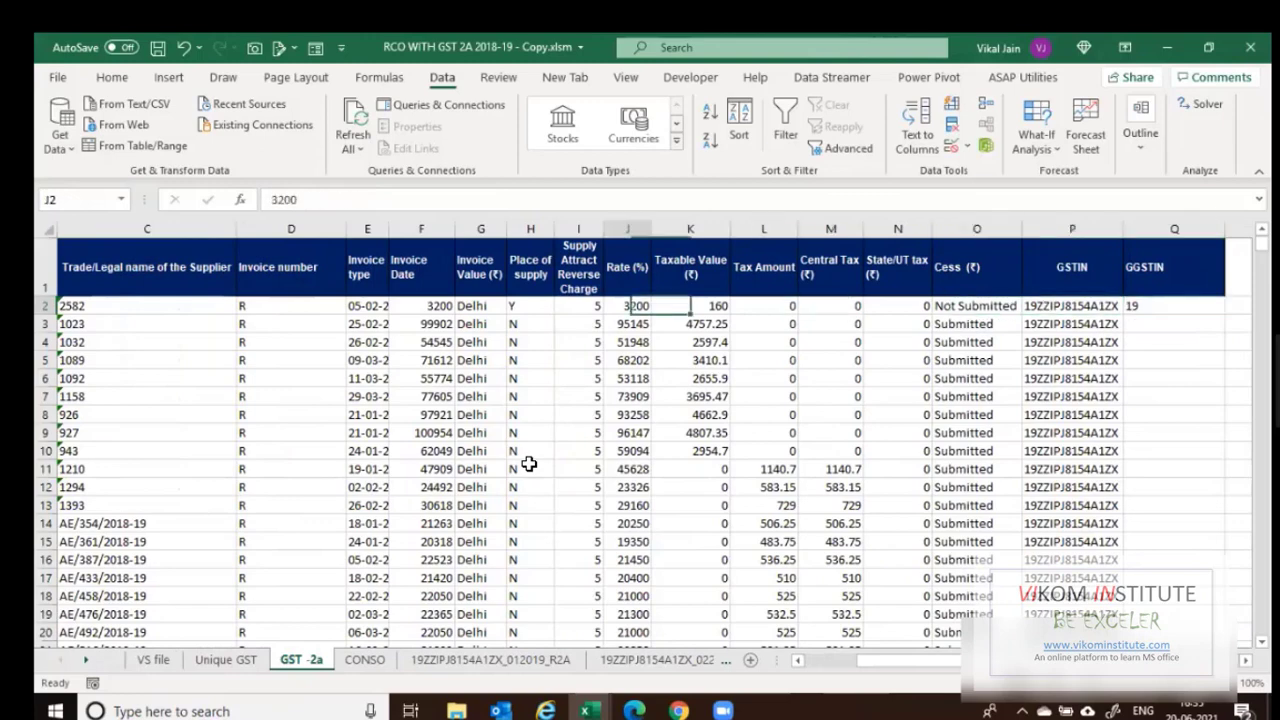
pyautogui.press('Right')
pyautogui.press('Right')
pyautogui.press('Right')
pyautogui.press('Right')
pyautogui.press('Right')
pyautogui.press('Right')
pyautogui.press('Right')
pyautogui.press('F2')
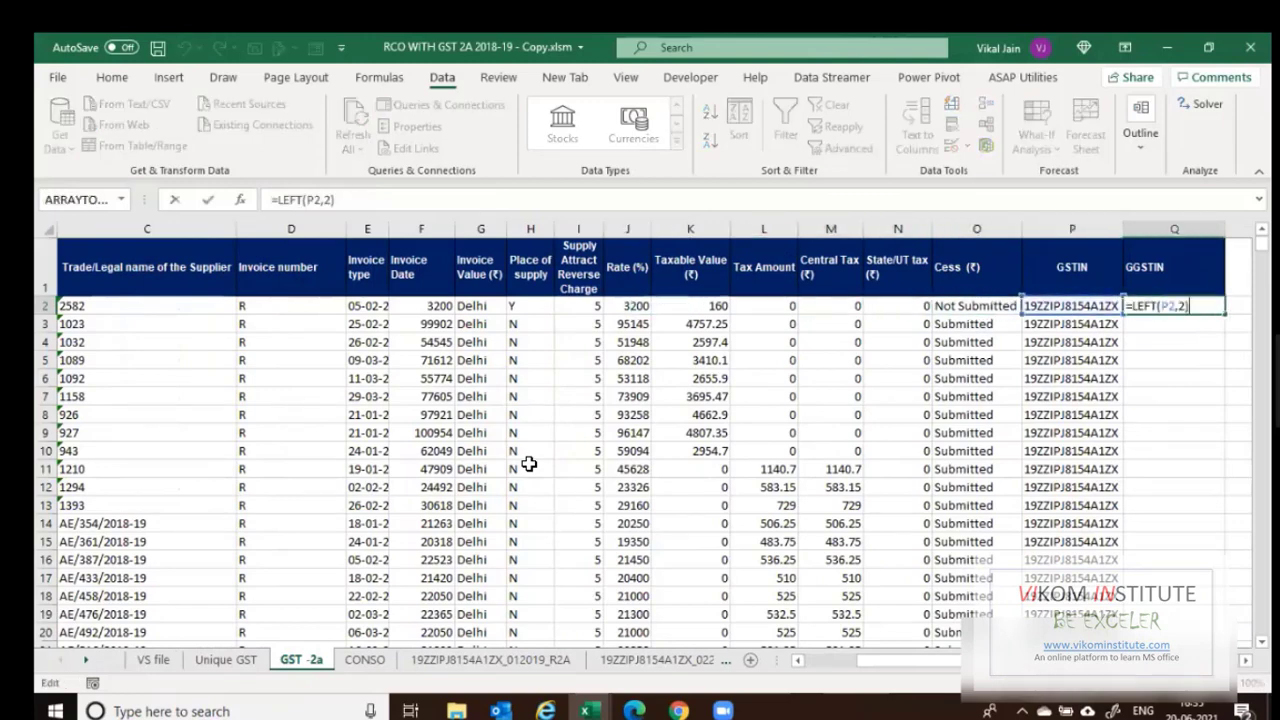
pyautogui.write('&"-"&')
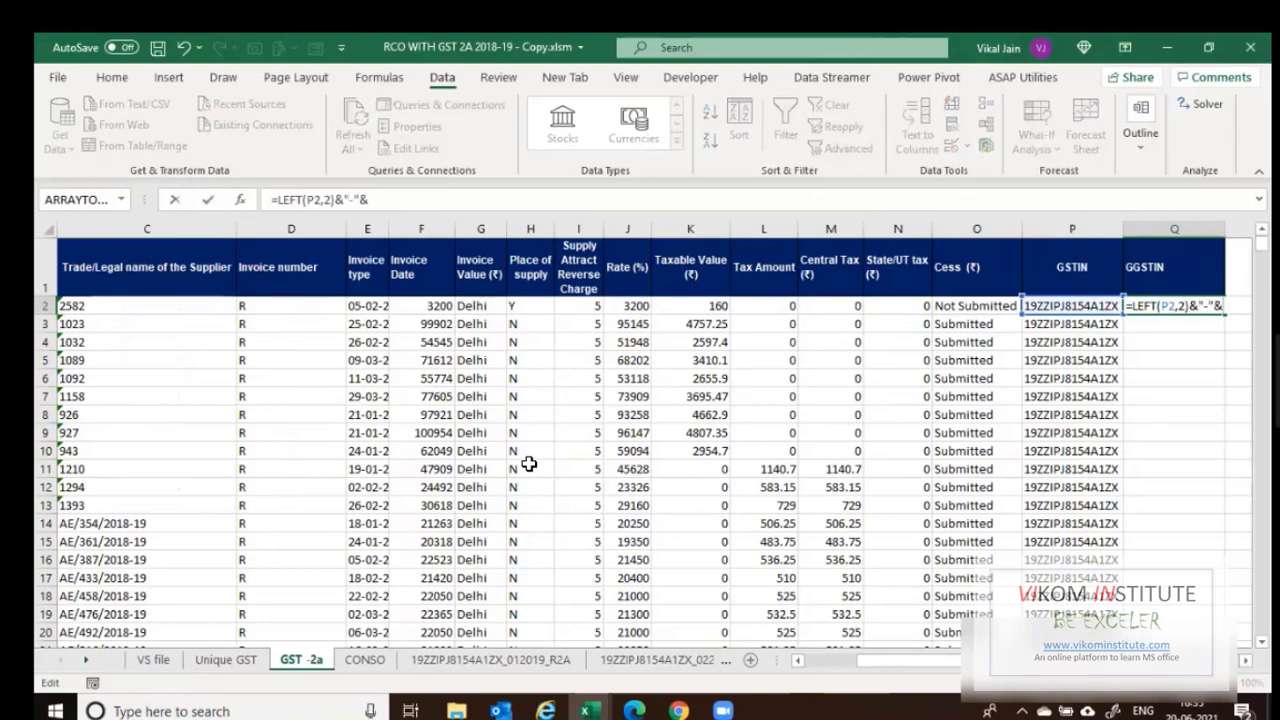
pyautogui.click(338, 309)
pyautogui.press('Left')
pyautogui.press('Left')
pyautogui.press('Left')
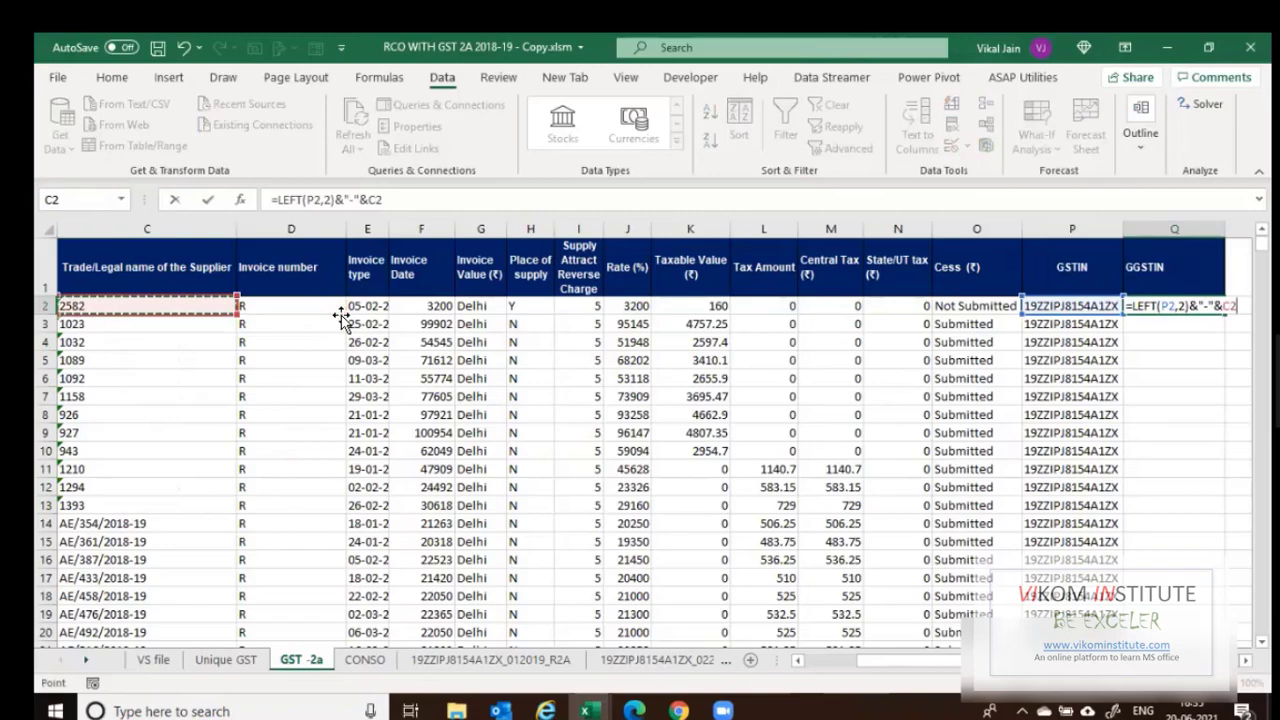
pyautogui.press('Tab')
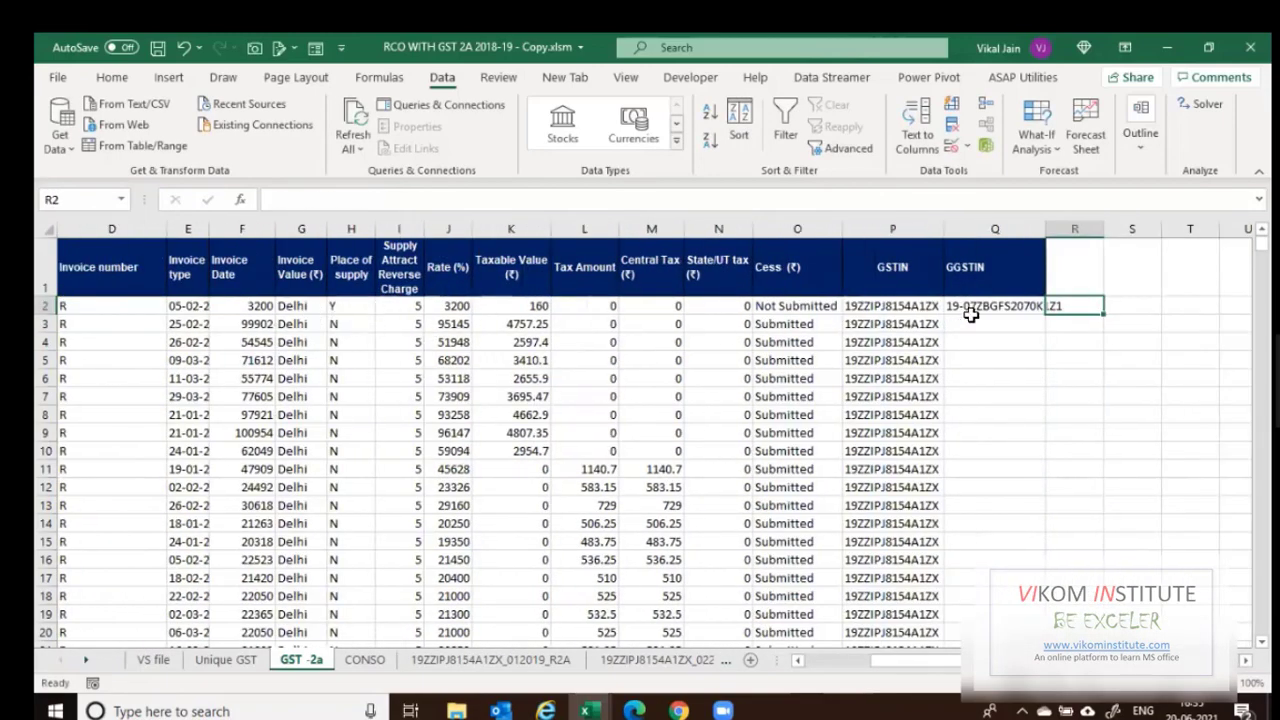
pyautogui.press('Left')
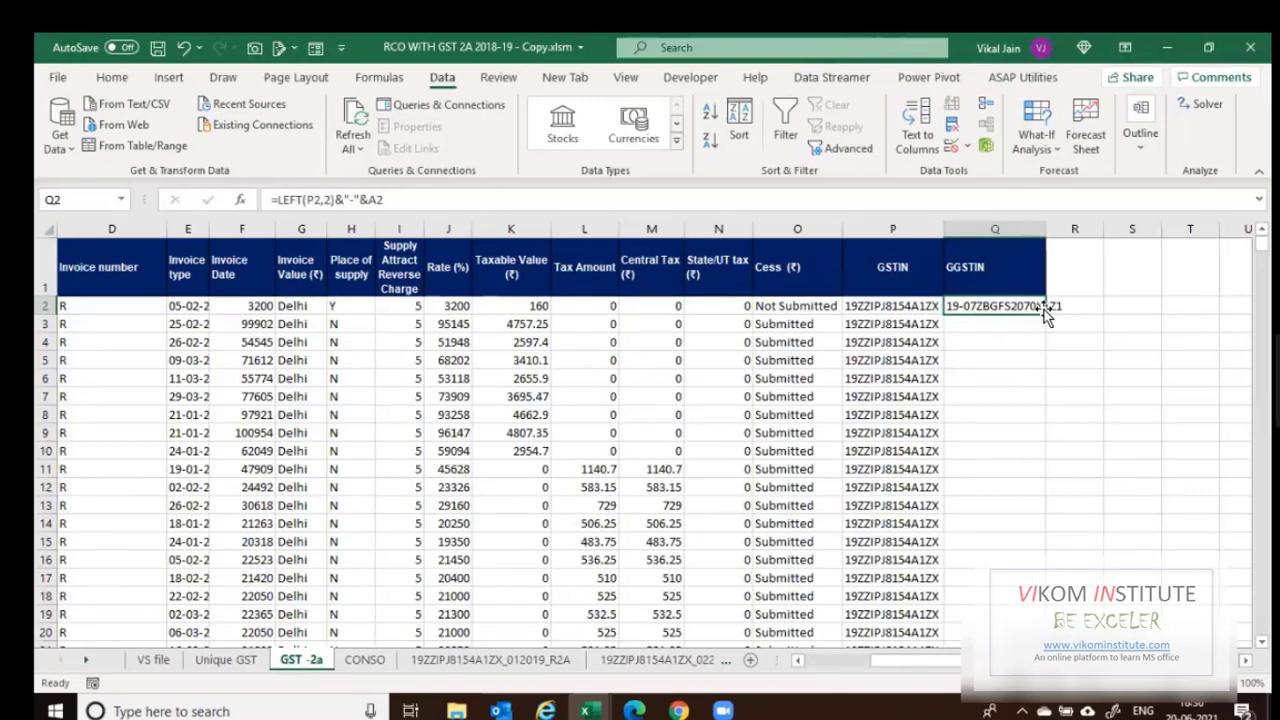
pyautogui.doubleClick(1045, 314)
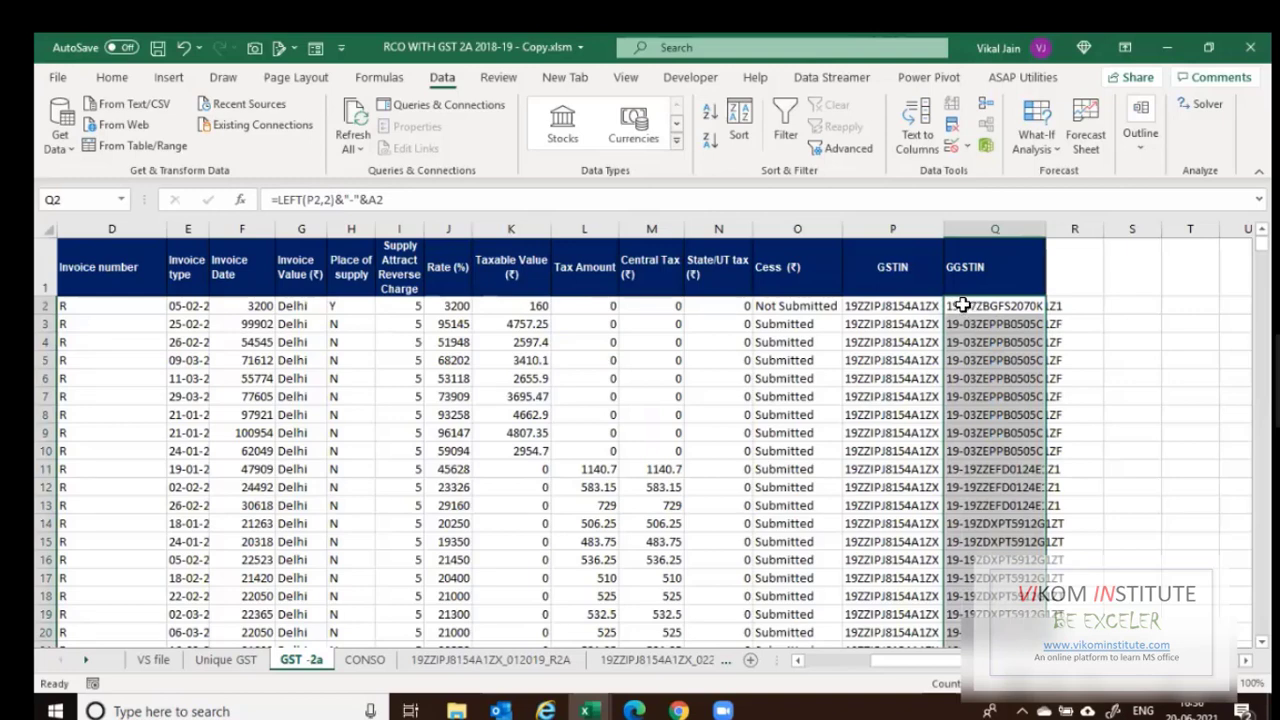
pyautogui.click(952, 474)
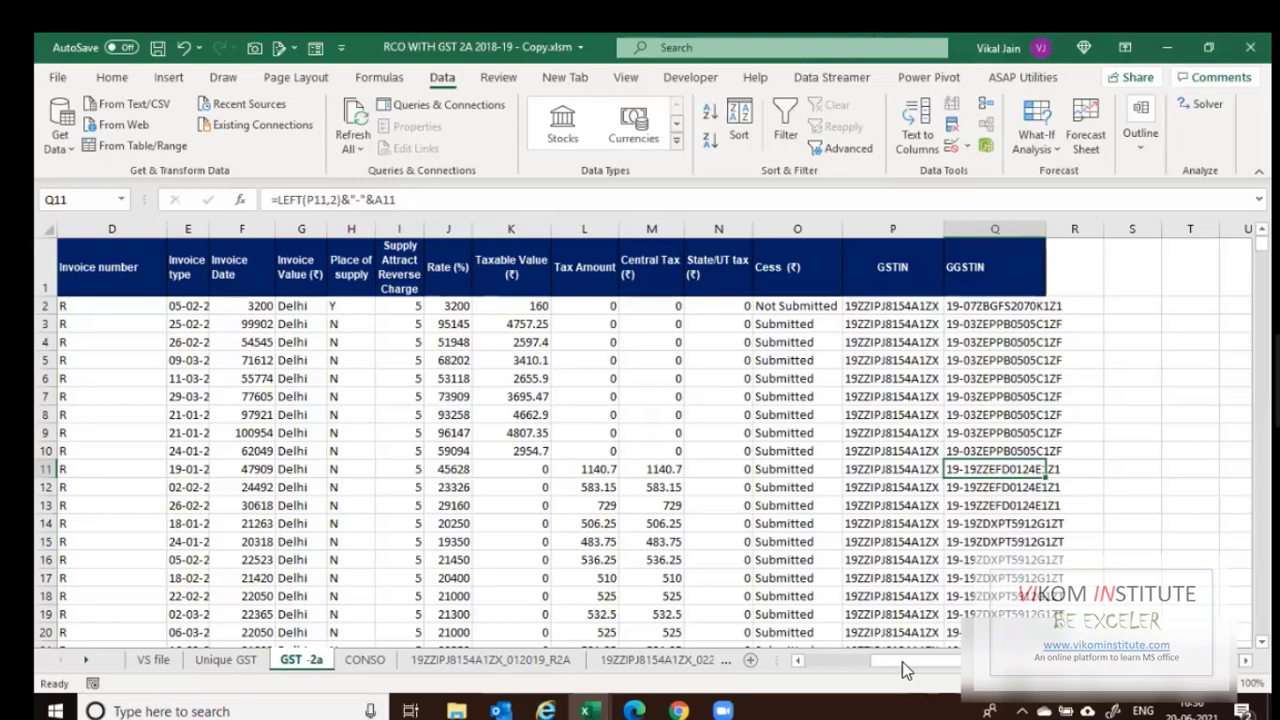
pyautogui.moveTo(902, 661); pyautogui.dragTo(561, 658)
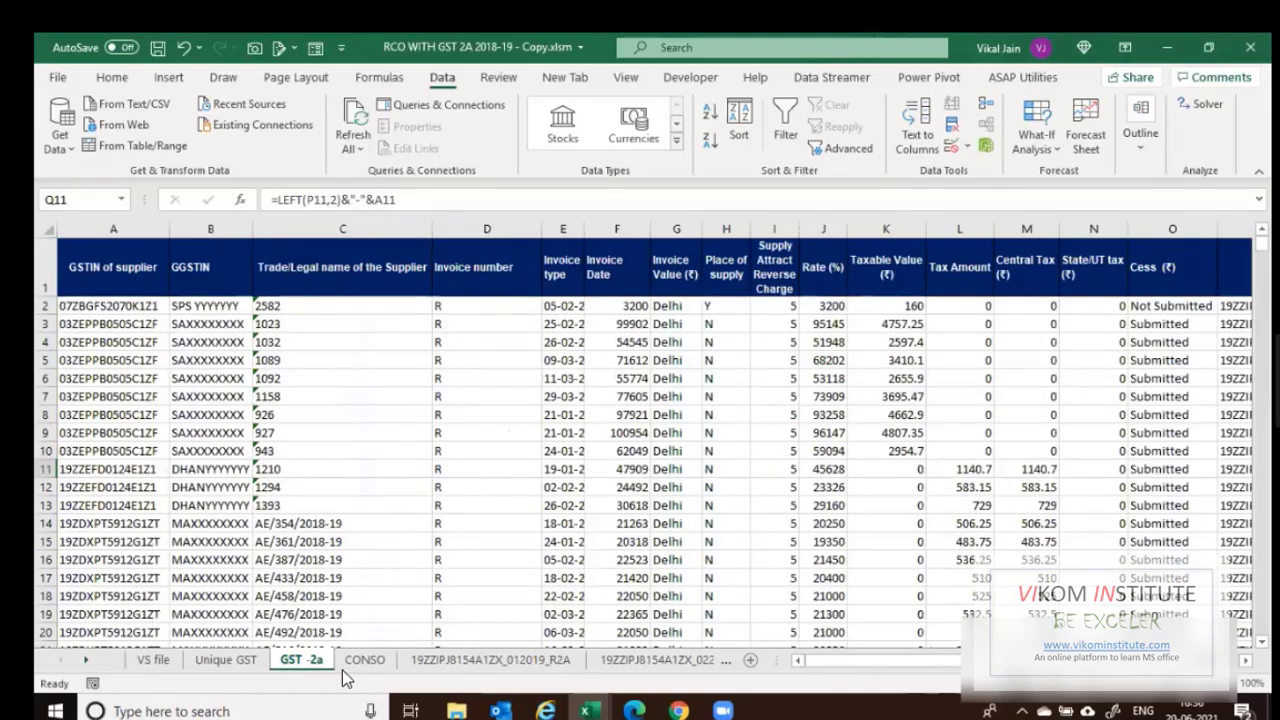
pyautogui.click(352, 663)
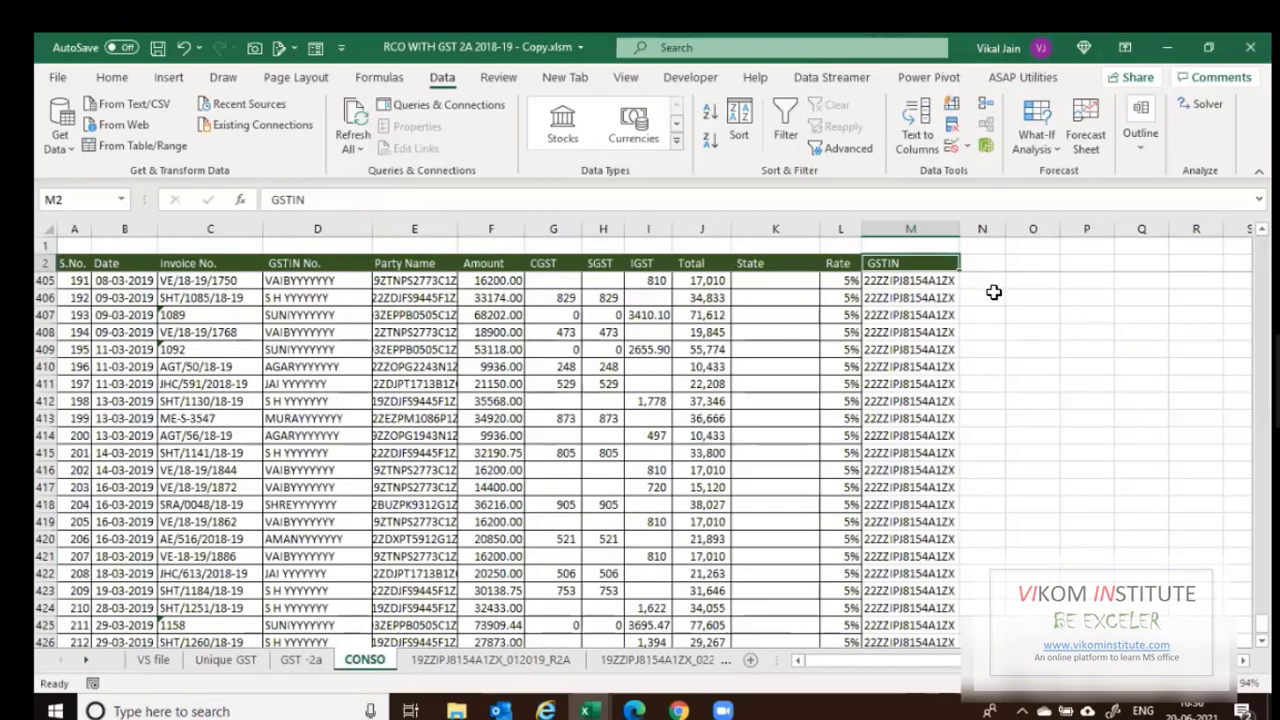
# Add a GGSTIN heading in N2 and enter =LEFT(M3,2)&"-"&D3 in N3.
pyautogui.click(982, 263)
pyautogui.write('GGS')
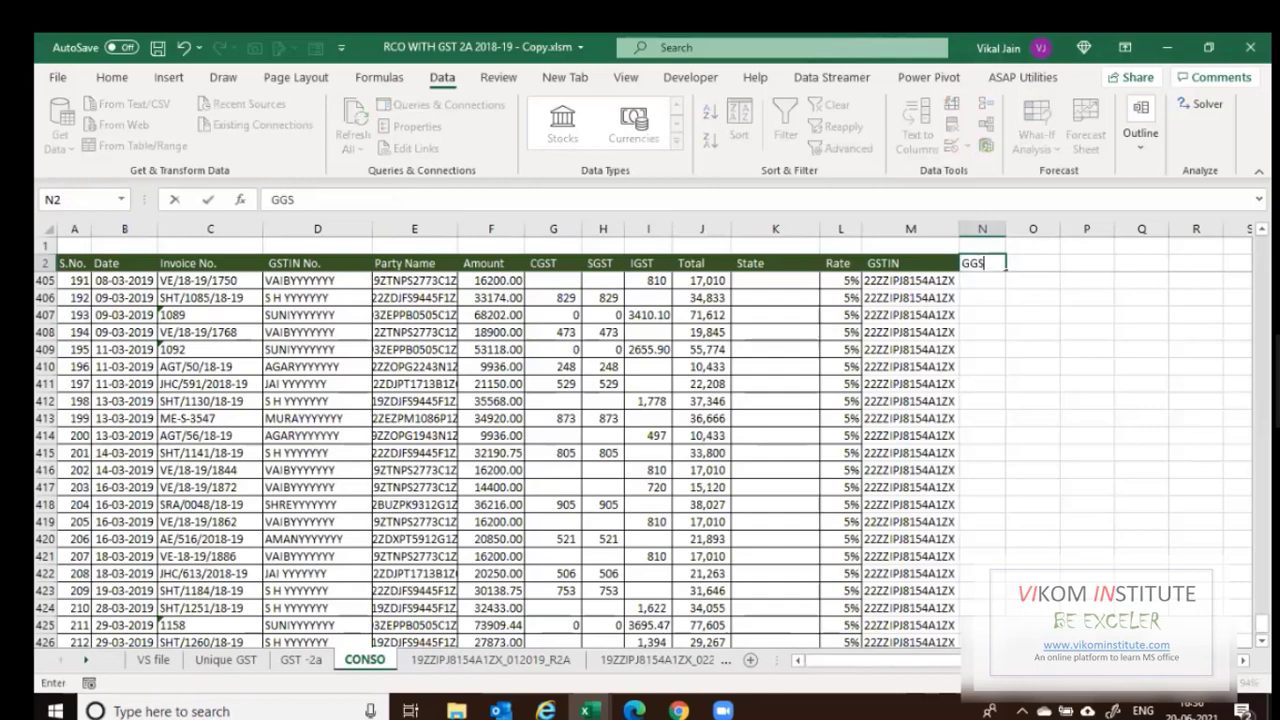
pyautogui.write('TIN')
pyautogui.press('Return')
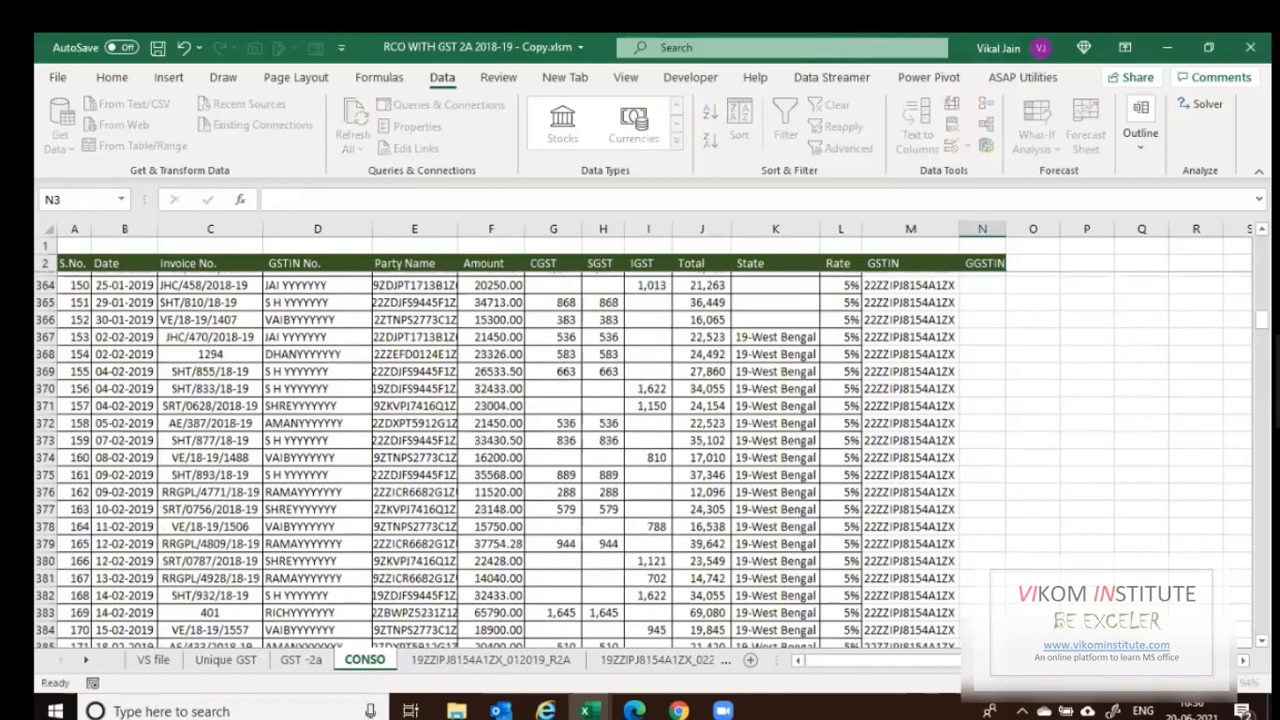
pyautogui.write('=')
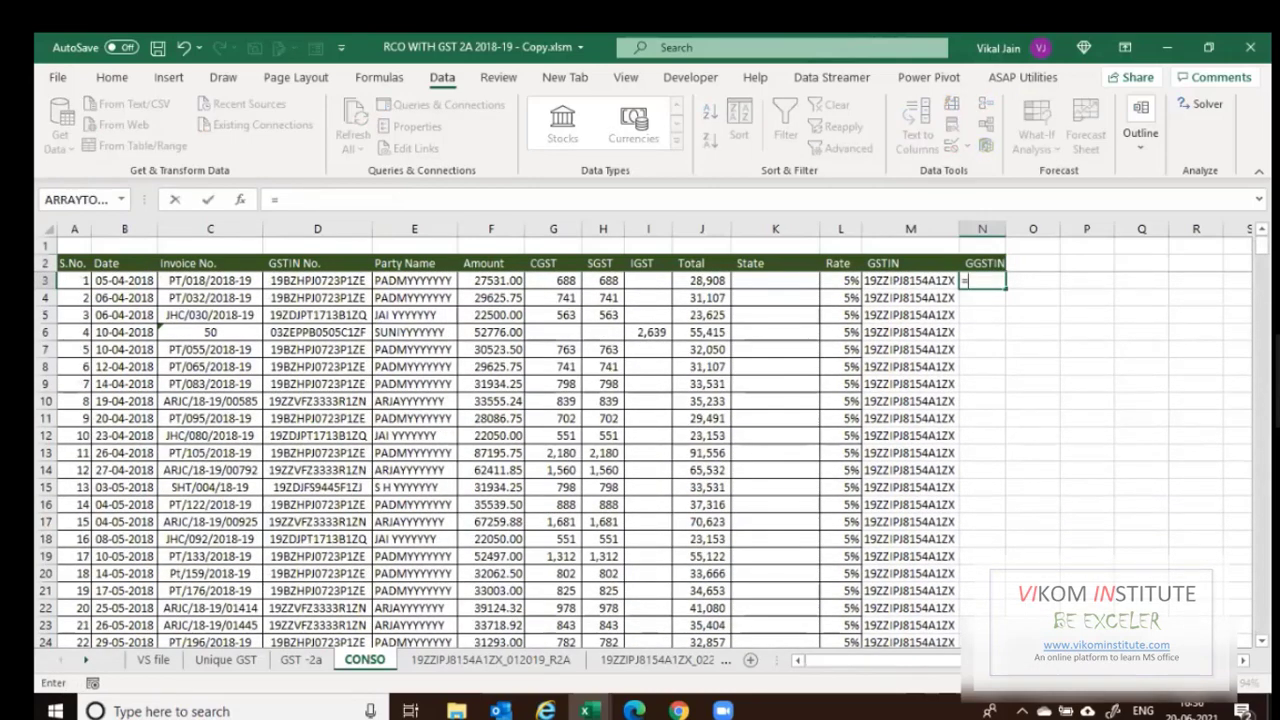
pyautogui.press('Escape')
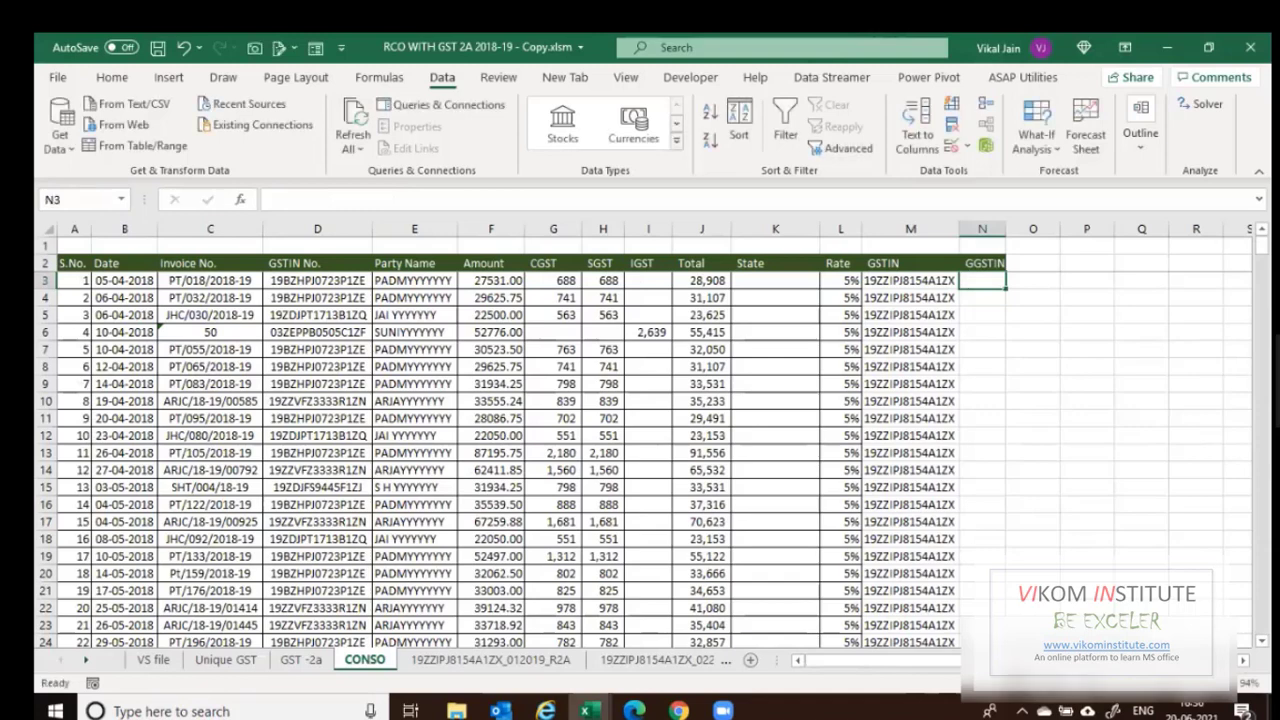
pyautogui.write('=LEFT(M3,')
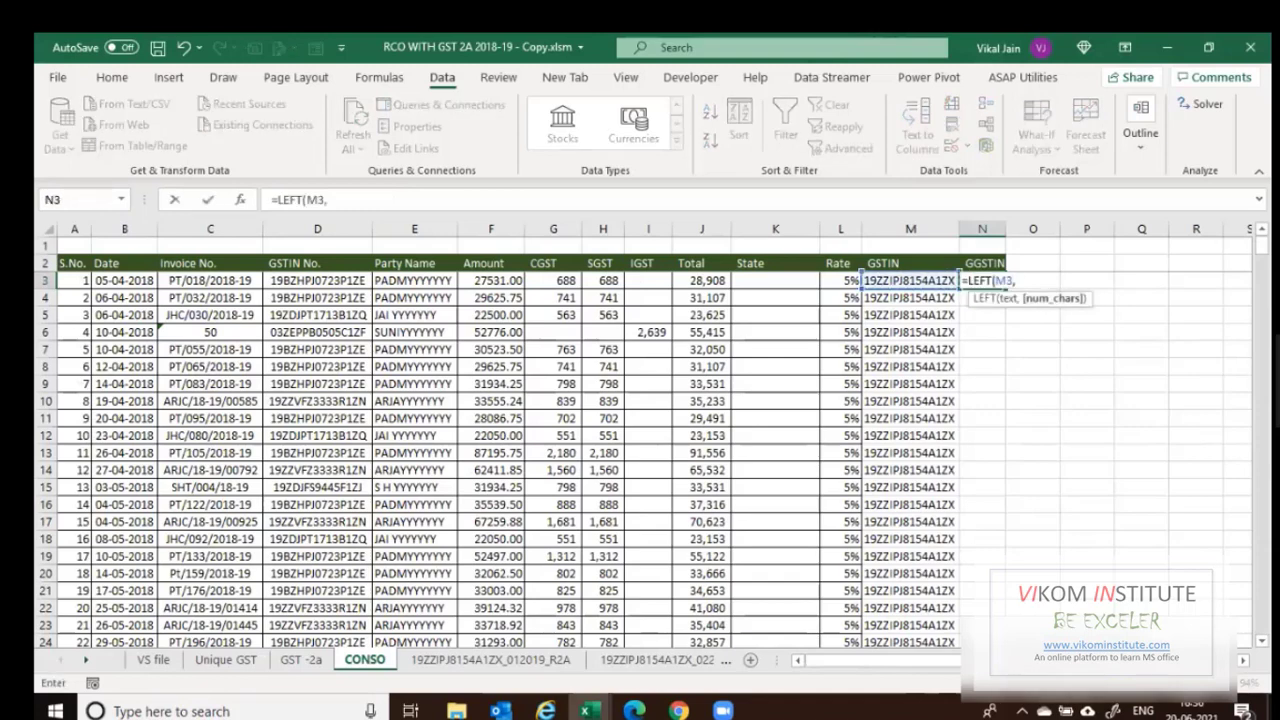
pyautogui.write('2)')
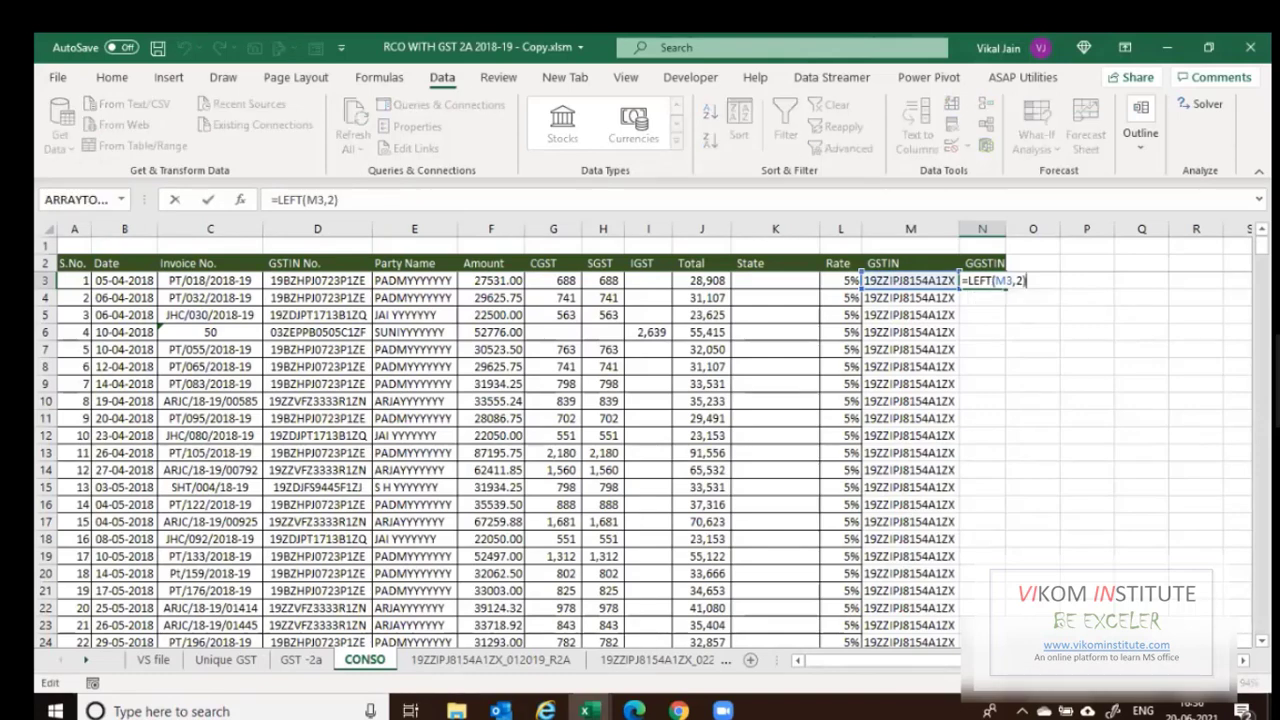
pyautogui.write('&"')
pyautogui.press('Return')
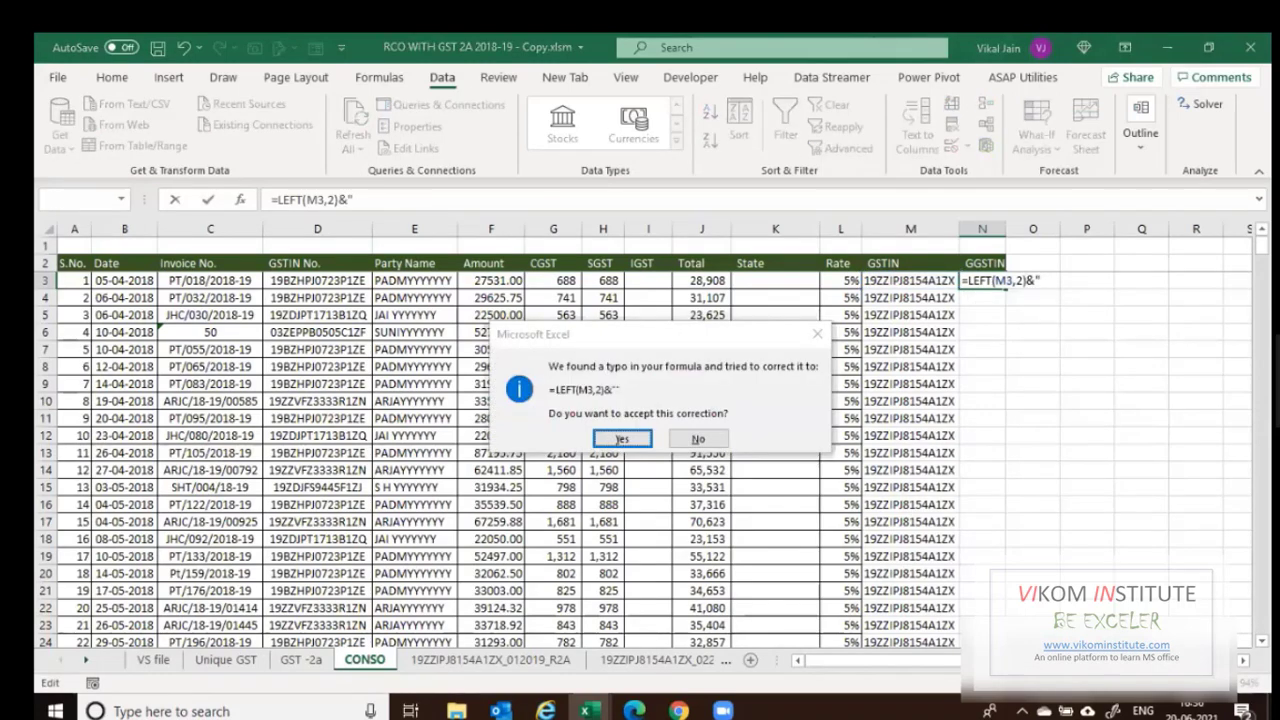
pyautogui.press('Escape')
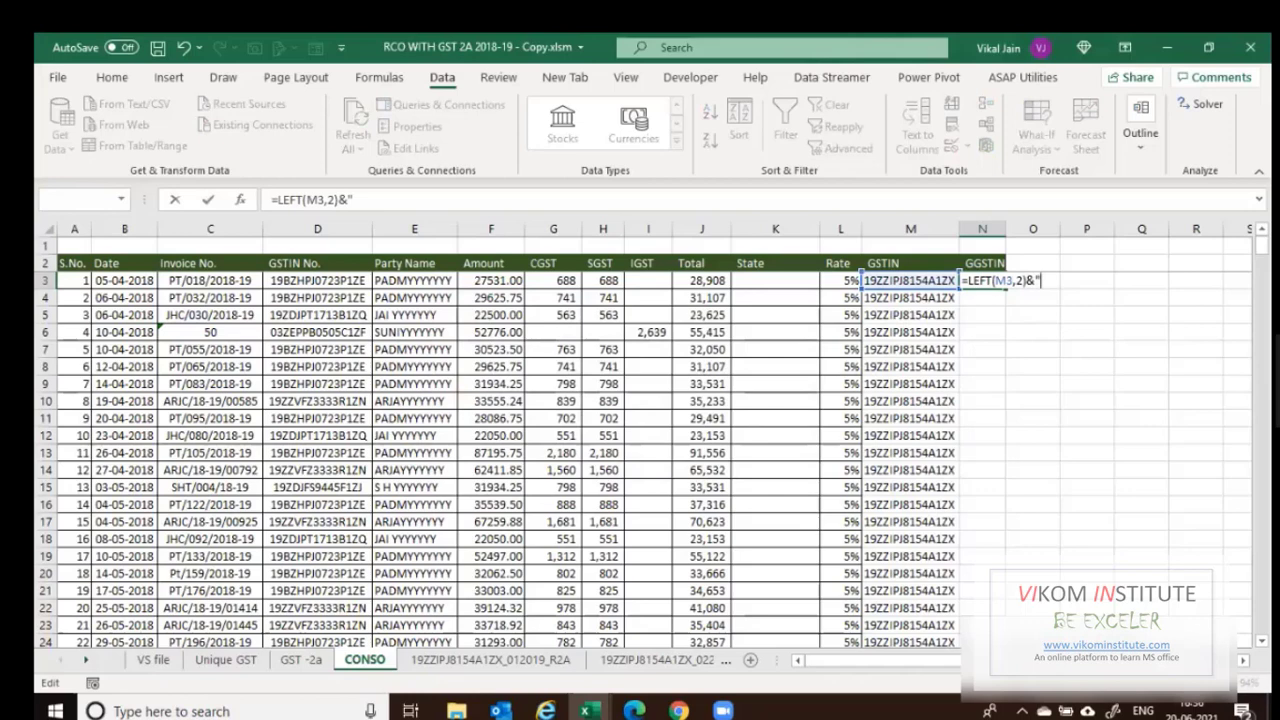
pyautogui.write('-"&')
pyautogui.click(288, 279)
pyautogui.hotkey('ctrl', 'Return')
# Fill the GGSTIN formula down column N to row 425 and check the results.
pyautogui.hotkey('ctrl', 'c')
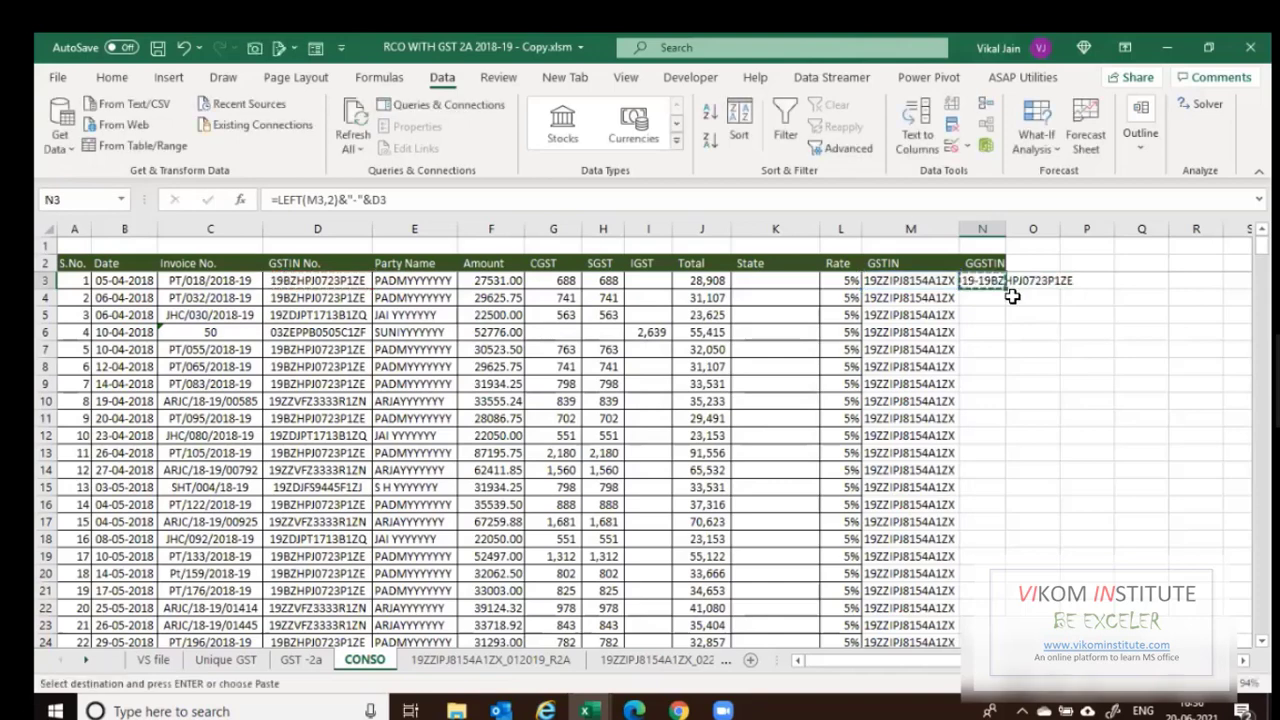
pyautogui.doubleClick(1005, 289)
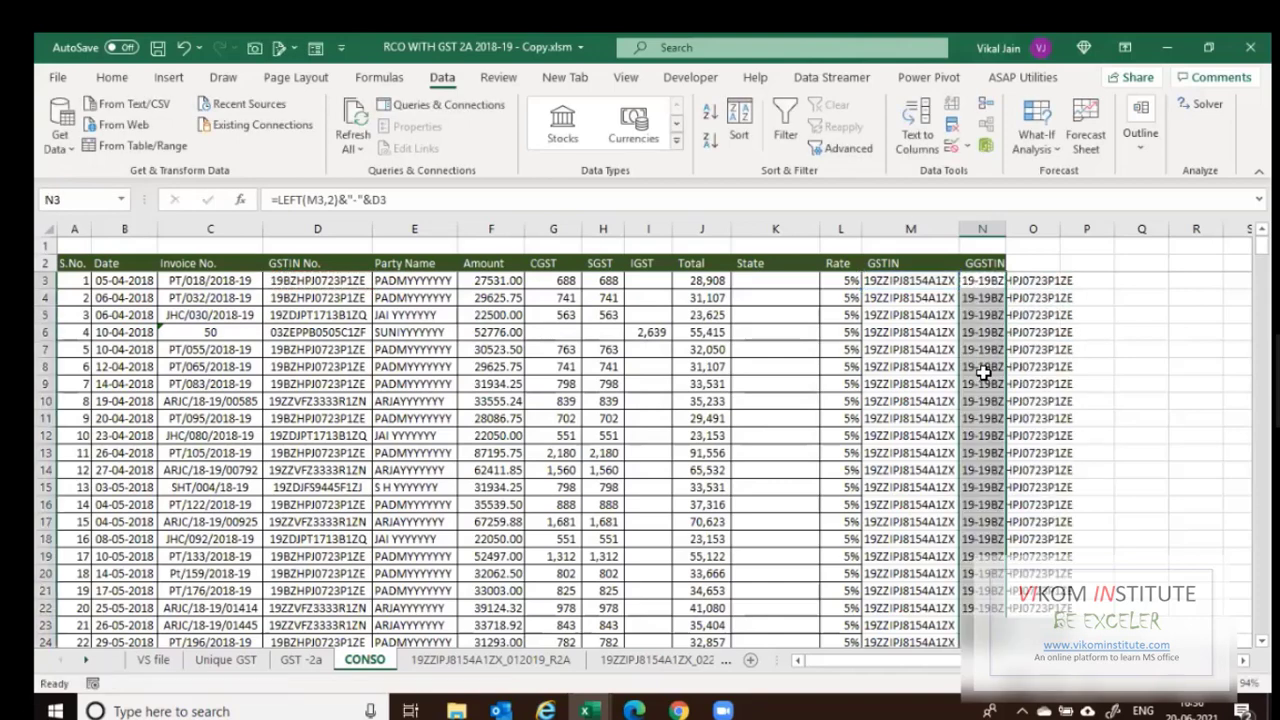
pyautogui.click(983, 372)
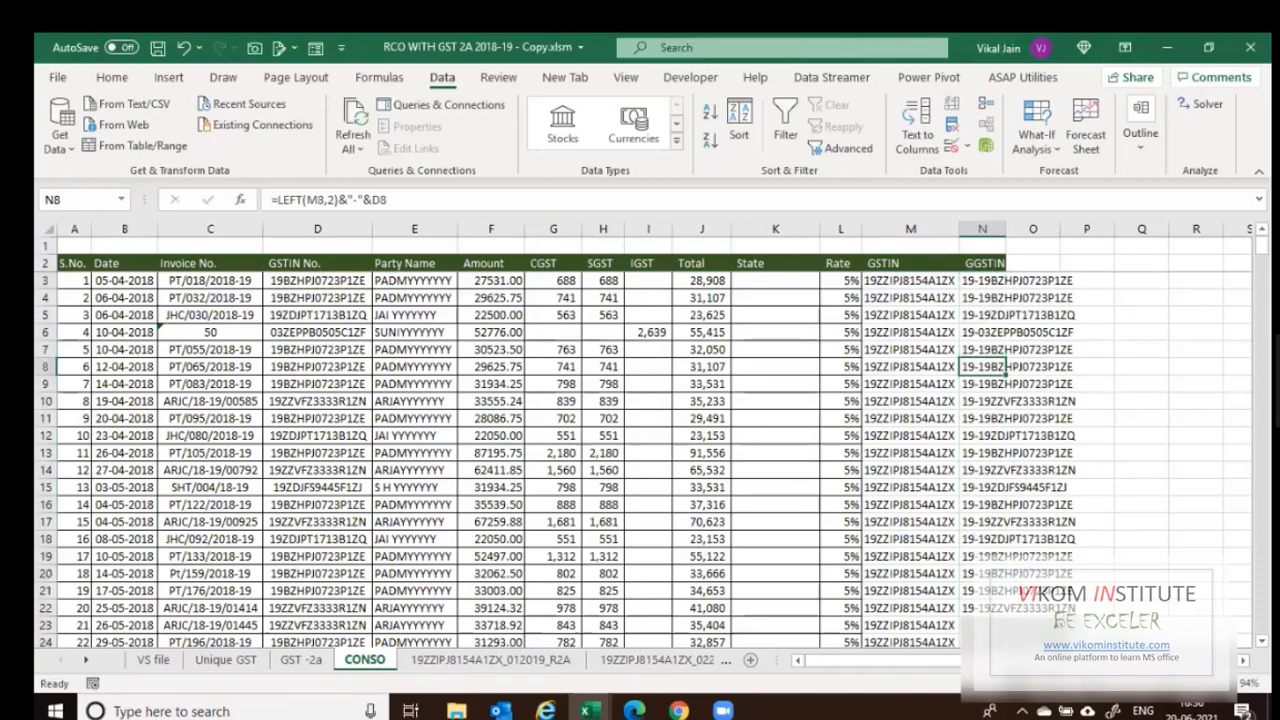
pyautogui.hotkey('ctrl', 'Down')
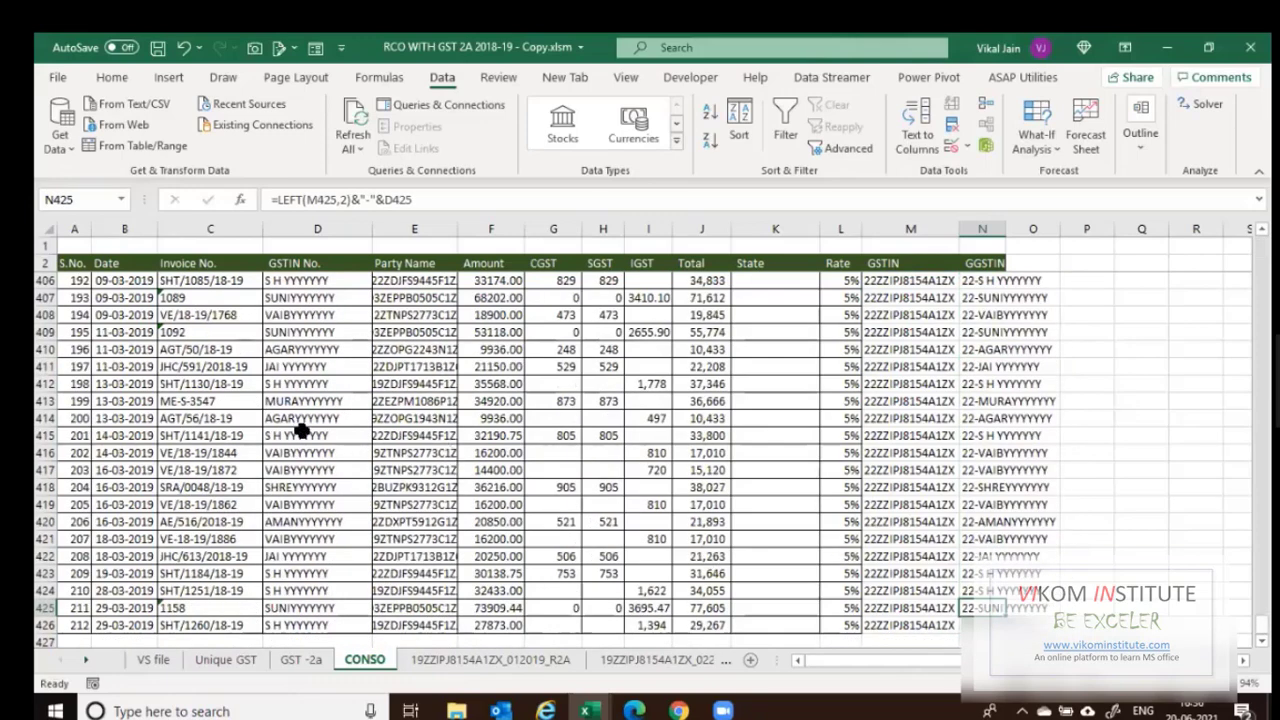
pyautogui.scroll(11, 300, 430)
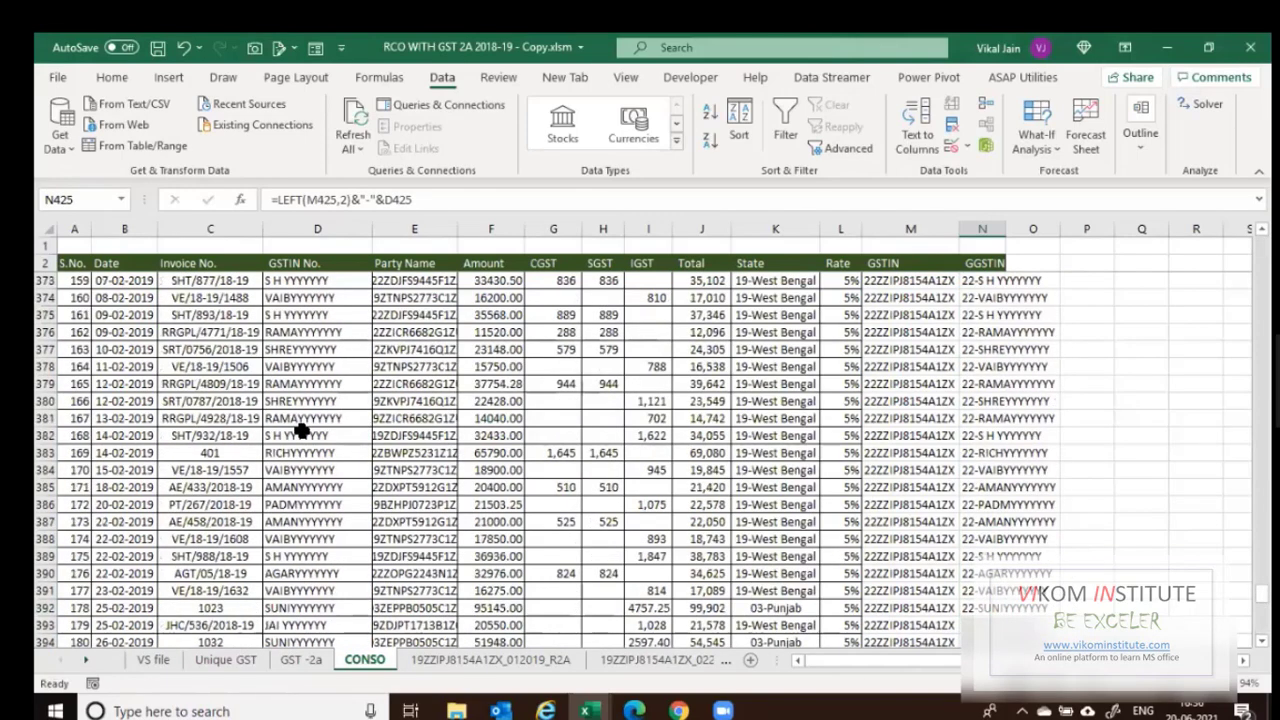
pyautogui.scroll(8, 300, 430)
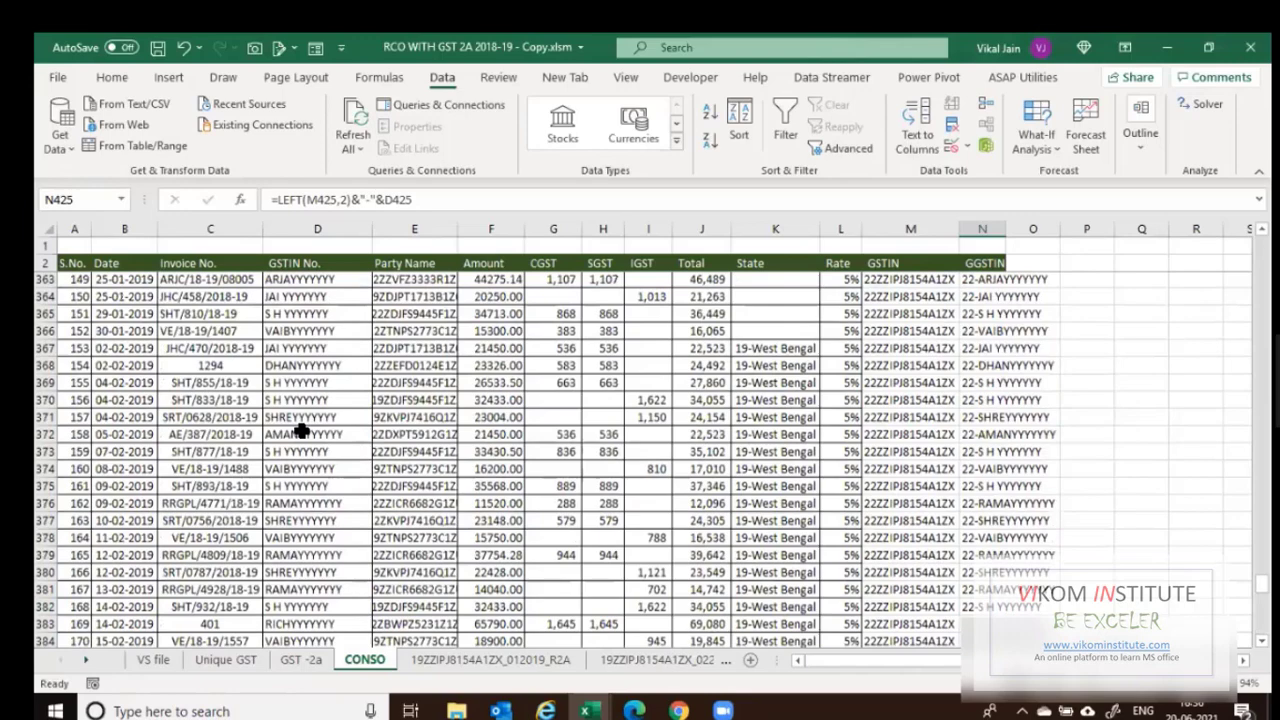
pyautogui.scroll(6, 300, 430)
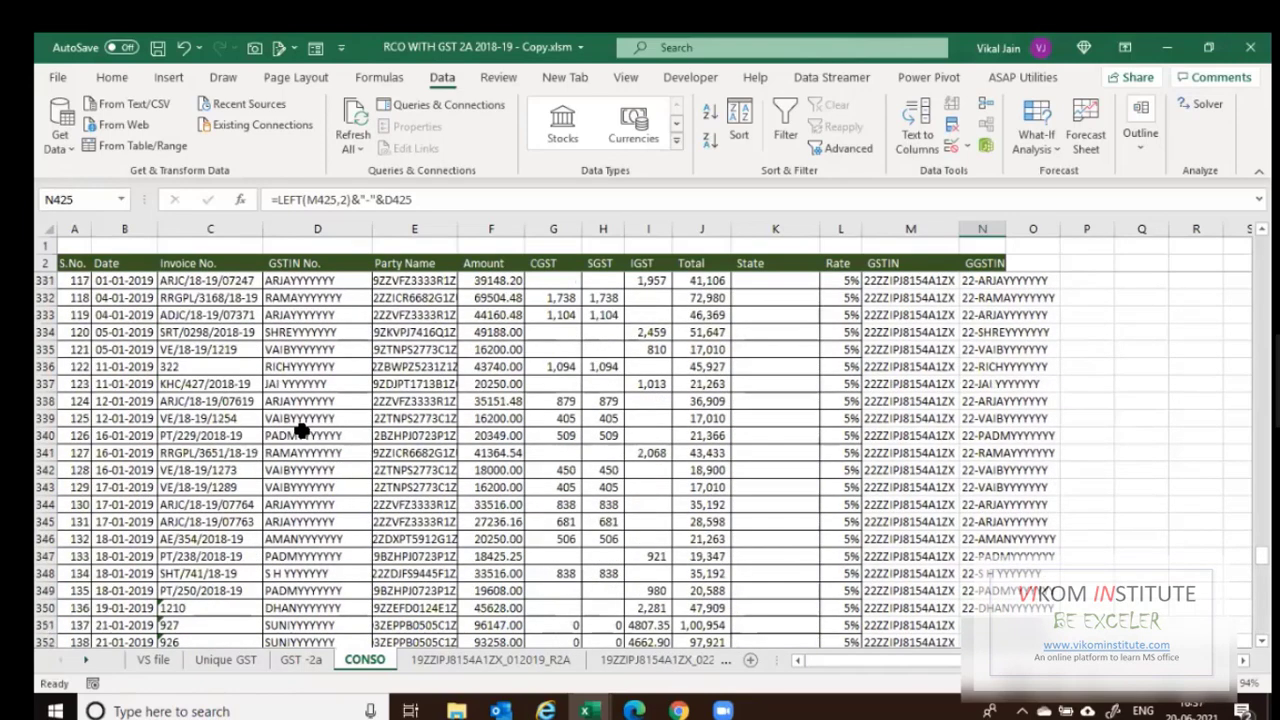
pyautogui.scroll(7, 300, 430)
pyautogui.scroll(14, 300, 430)
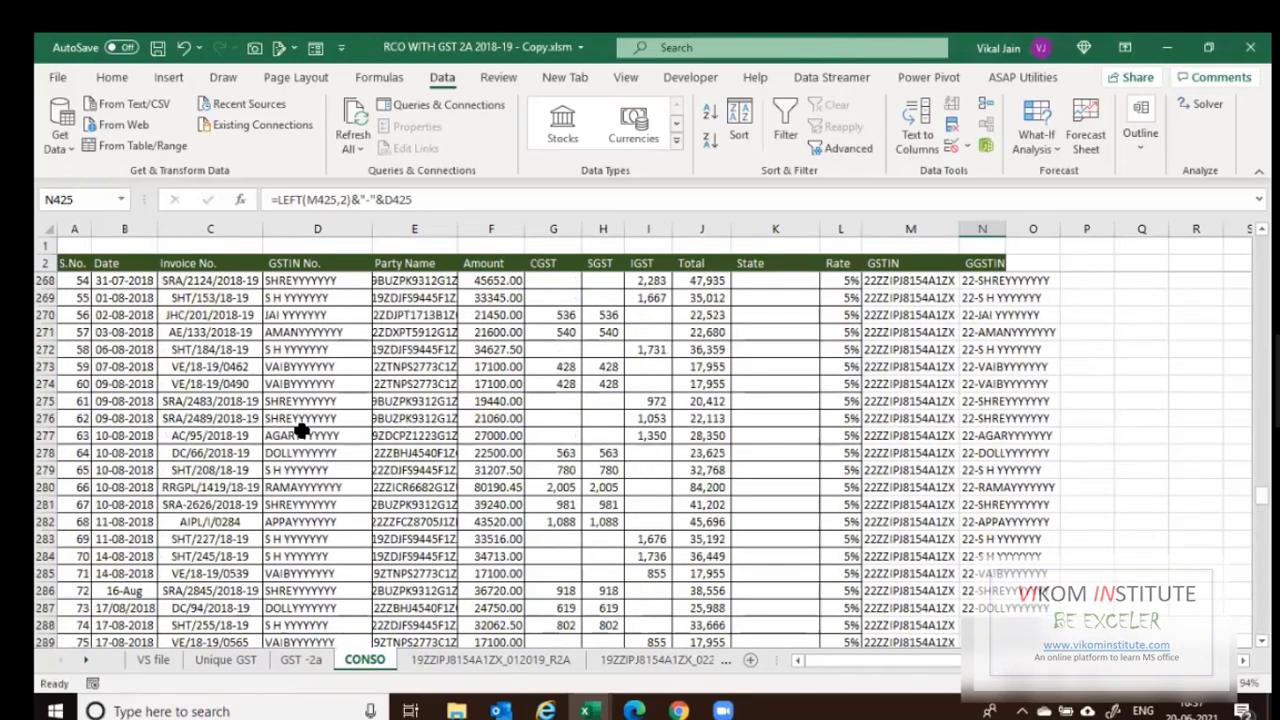
pyautogui.scroll(14, 300, 430)
pyautogui.scroll(9, 300, 430)
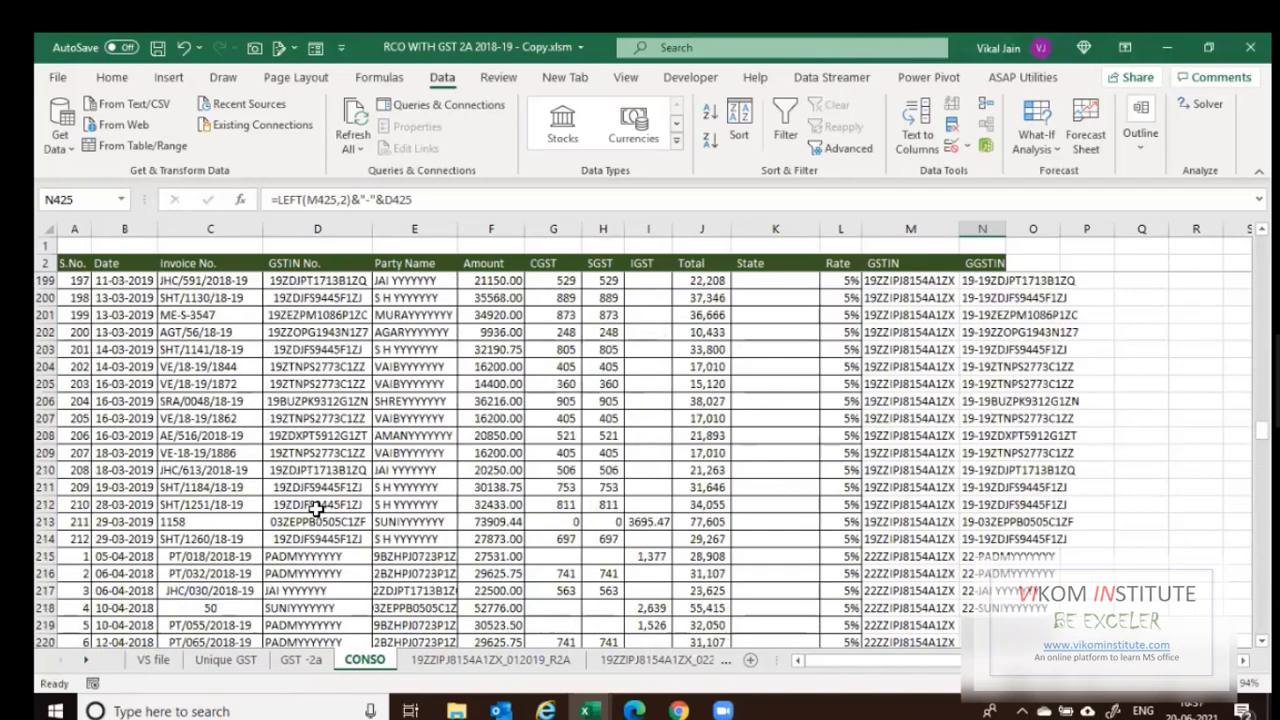
pyautogui.scroll(-1, 445, 578)
# Insert a blank row at 215 and copy the misplaced column D names into column P.
pyautogui.click(318, 505)
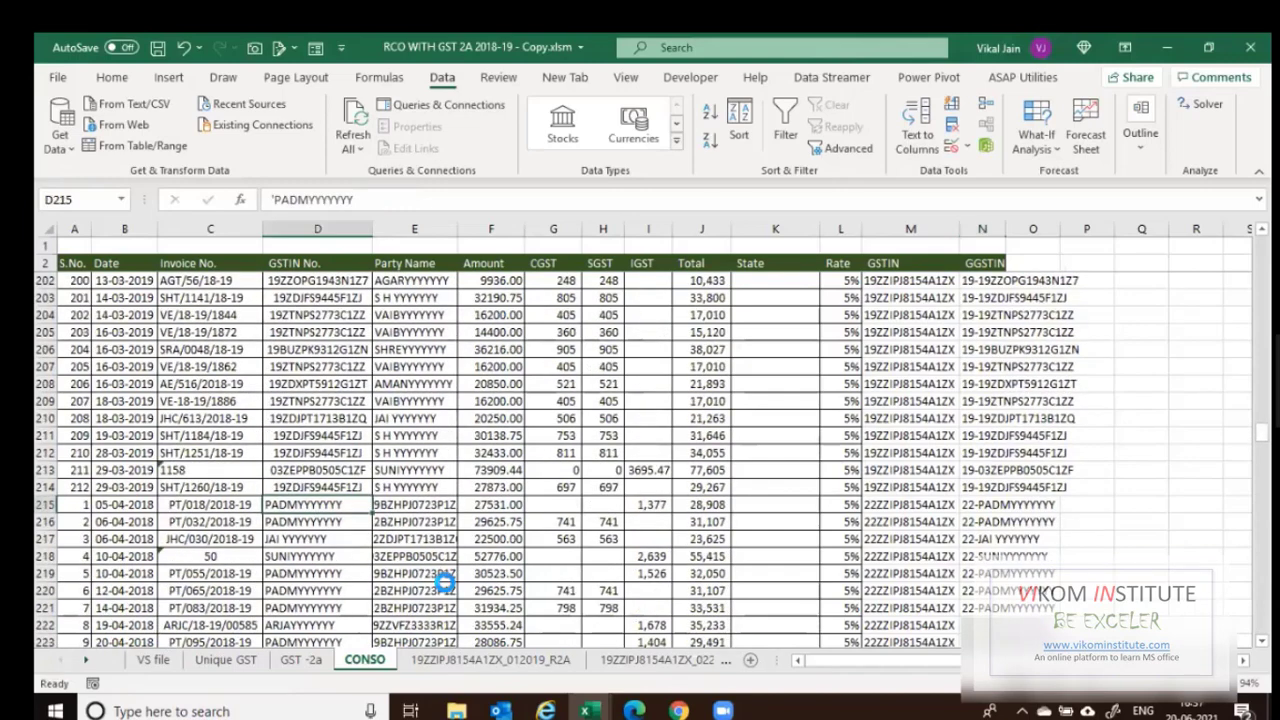
pyautogui.hotkey('shift', 'space')
pyautogui.hotkey('ctrl', '+')
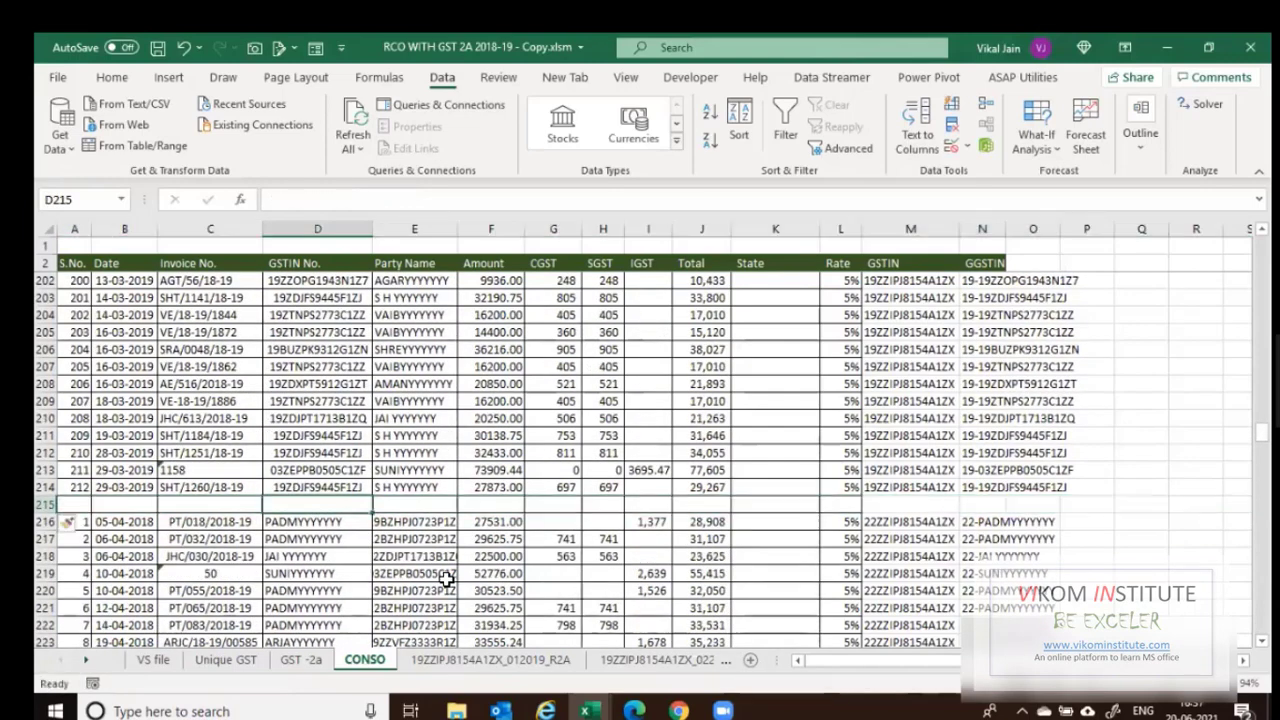
pyautogui.press('Down')
pyautogui.press('Right')
pyautogui.press('Left')
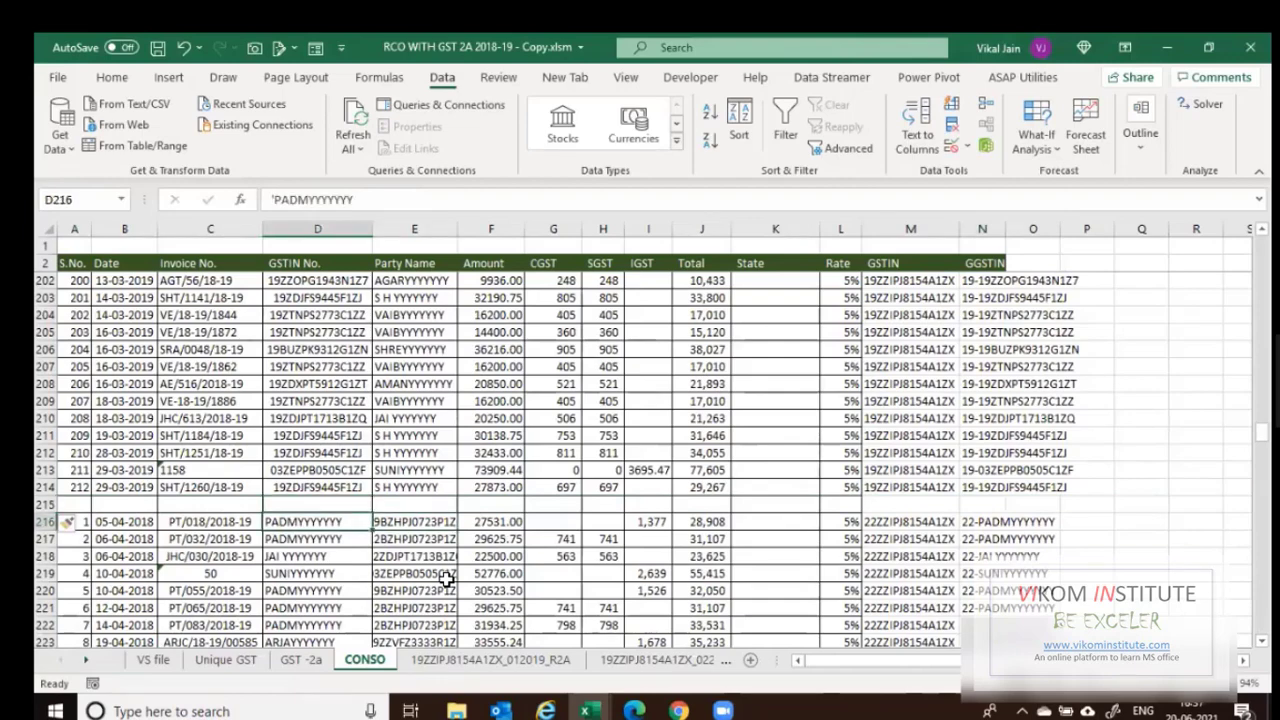
pyautogui.hotkey('ctrl', 'shift', 'Down')
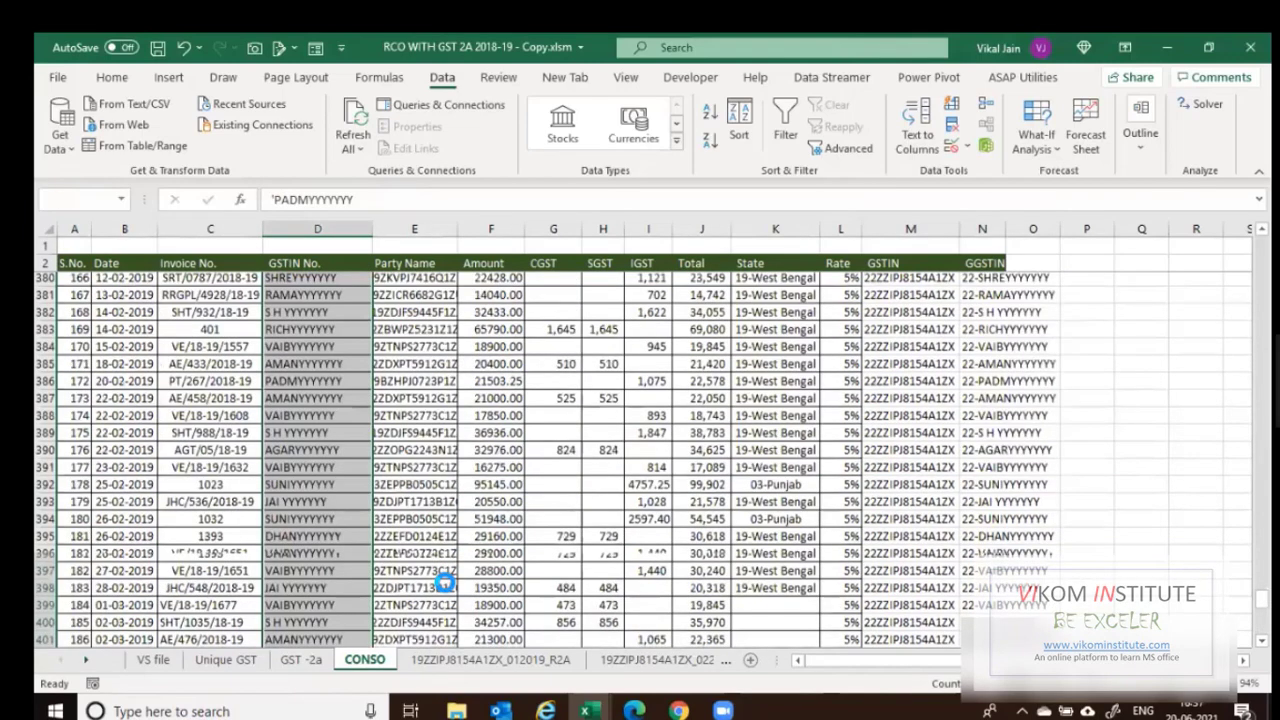
pyautogui.hotkey('ctrl', 'c')
pyautogui.press('Right')
pyautogui.press('Right')
pyautogui.press('Right')
pyautogui.press('Right')
pyautogui.press('Right')
pyautogui.press('Right')
pyautogui.press('Right')
pyautogui.press('Right')
pyautogui.press('Right')
pyautogui.press('Right')
pyautogui.press('Right')
pyautogui.press('Right')
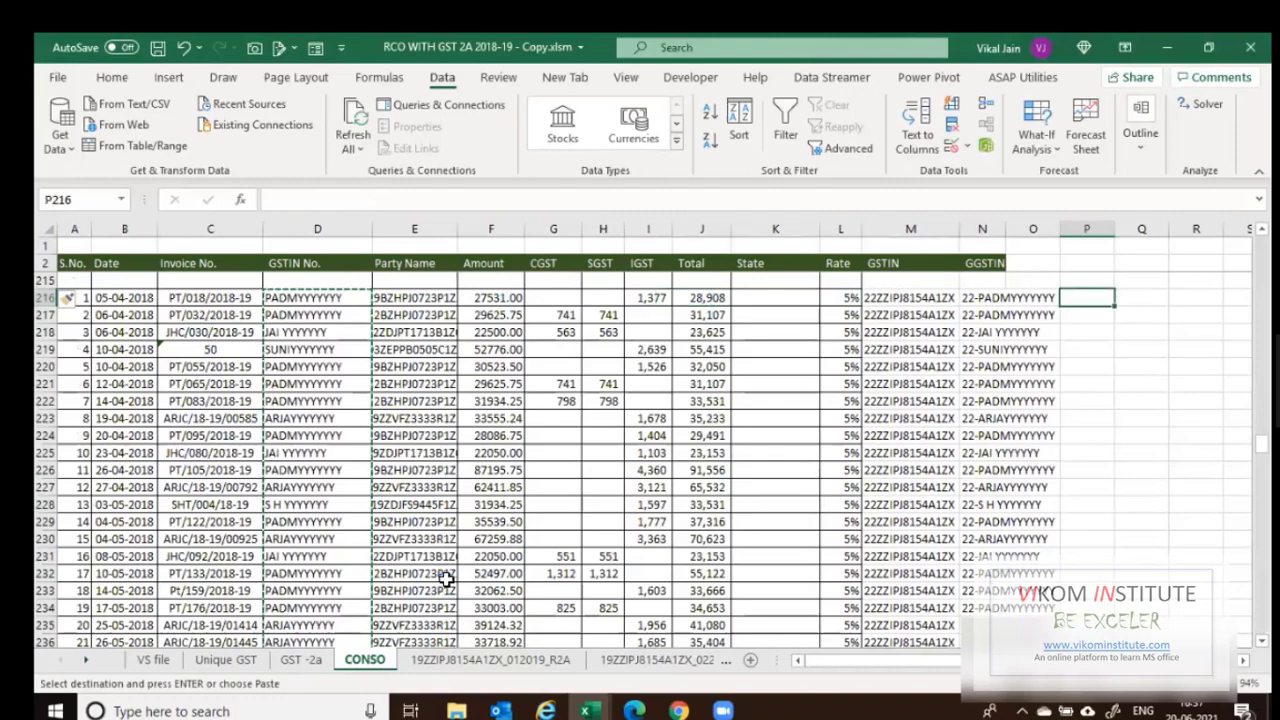
pyautogui.hotkey('ctrl', 'v')
# Move the added rows' GSTINs into the GSTIN No. column.
pyautogui.press('Left')
pyautogui.press('Left')
pyautogui.press('Left')
pyautogui.press('Left')
pyautogui.press('Left')
pyautogui.press('Left')
pyautogui.press('Left')
pyautogui.press('Left')
pyautogui.press('Left')
pyautogui.press('Left')
pyautogui.press('Left')
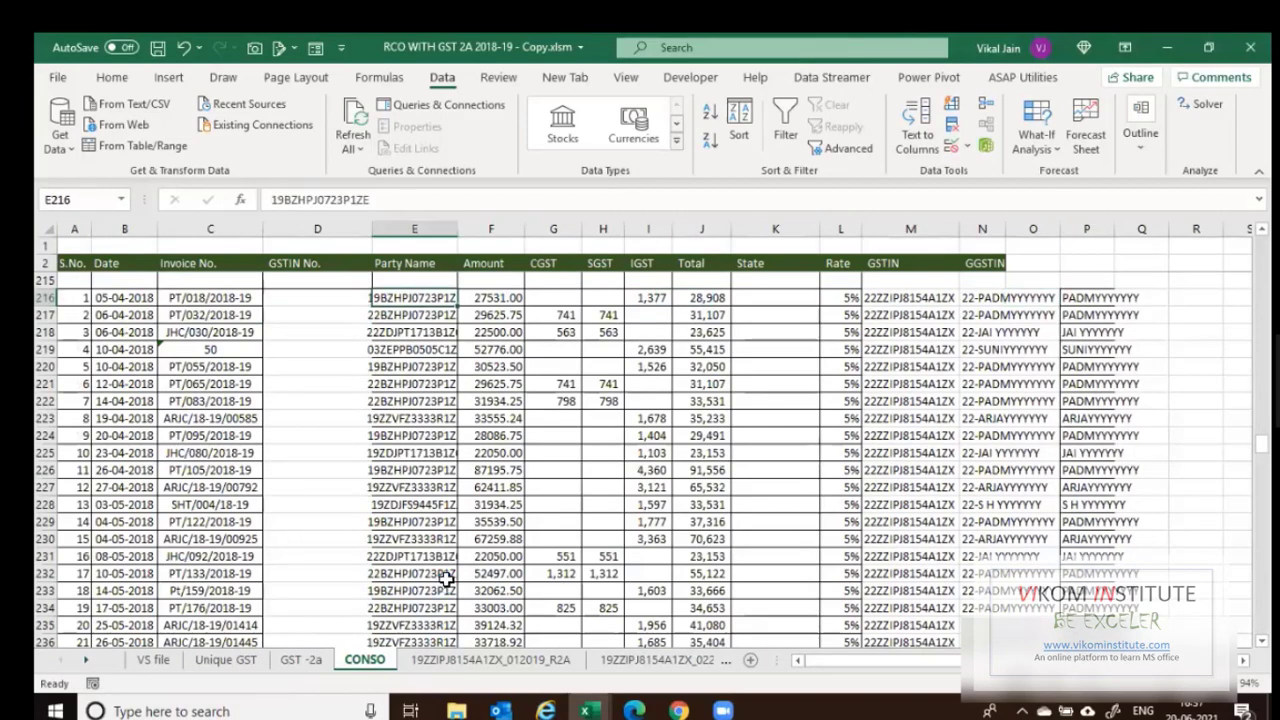
pyautogui.hotkey('ctrl', 'shift', 'Down')
pyautogui.hotkey('ctrl', 'x')
pyautogui.press('Left')
pyautogui.hotkey('ctrl', 'v')
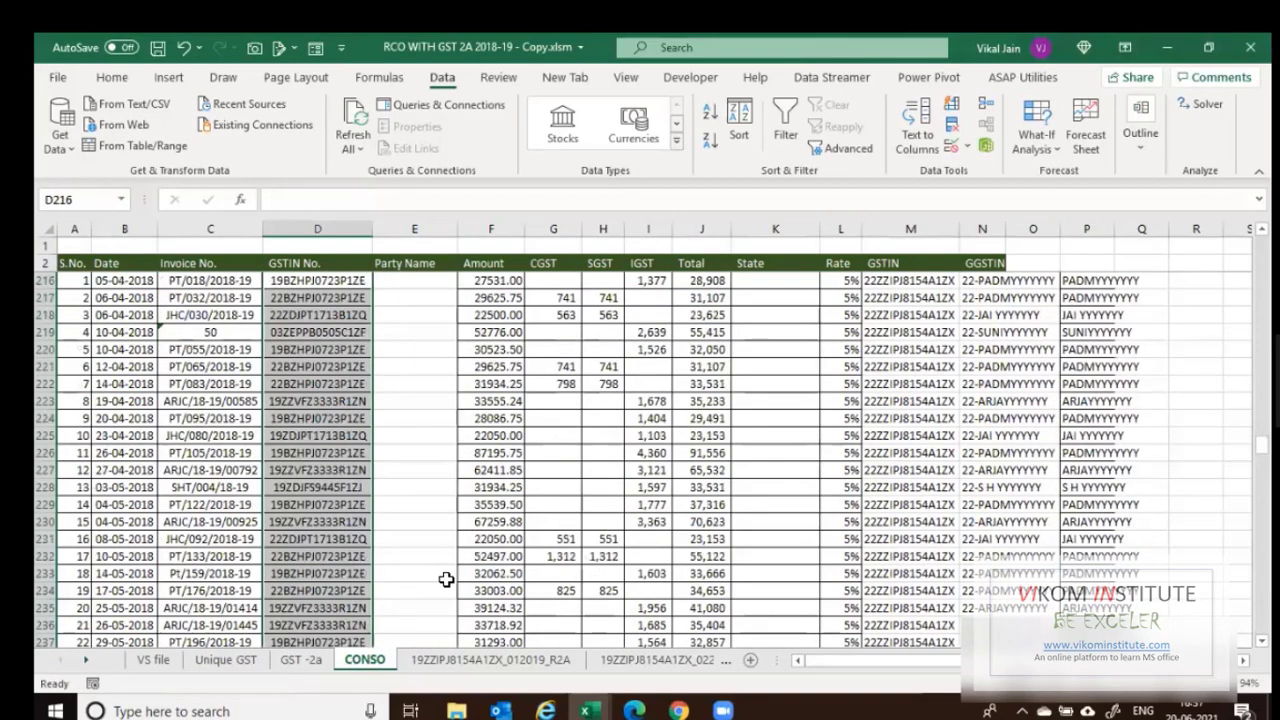
pyautogui.press('Right')
pyautogui.press('Right')
pyautogui.press('Right')
pyautogui.press('Right')
pyautogui.press('Right')
pyautogui.press('Right')
pyautogui.press('Right')
pyautogui.press('Right')
pyautogui.press('Right')
pyautogui.press('Right')
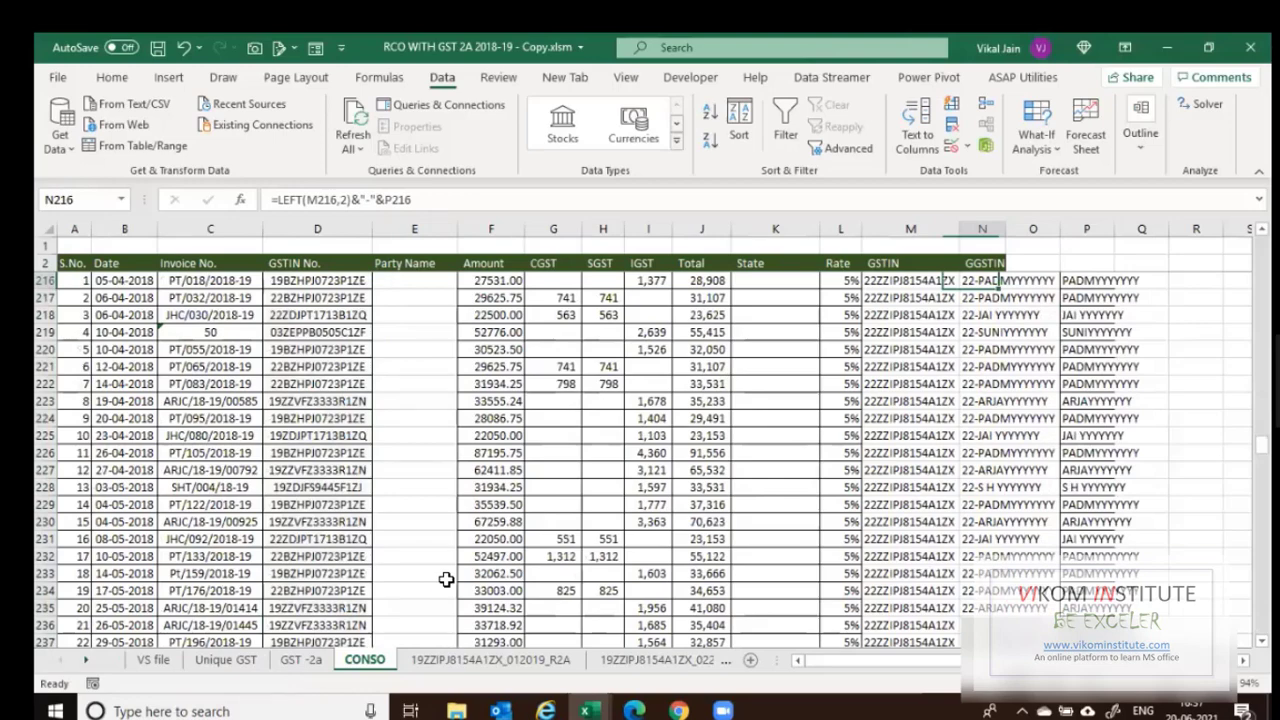
# Move the party names from column P under Party Name.
pyautogui.press('Right')
pyautogui.press('Right')
pyautogui.hotkey('ctrl', 'shift', 'Down')
pyautogui.hotkey('ctrl', 'x')
pyautogui.press('Left')
pyautogui.press('Up')
pyautogui.press('Left')
pyautogui.press('Left')
pyautogui.press('Left')
pyautogui.press('Left')
pyautogui.press('Left')
pyautogui.press('Left')
pyautogui.press('Left')
pyautogui.press('Left')
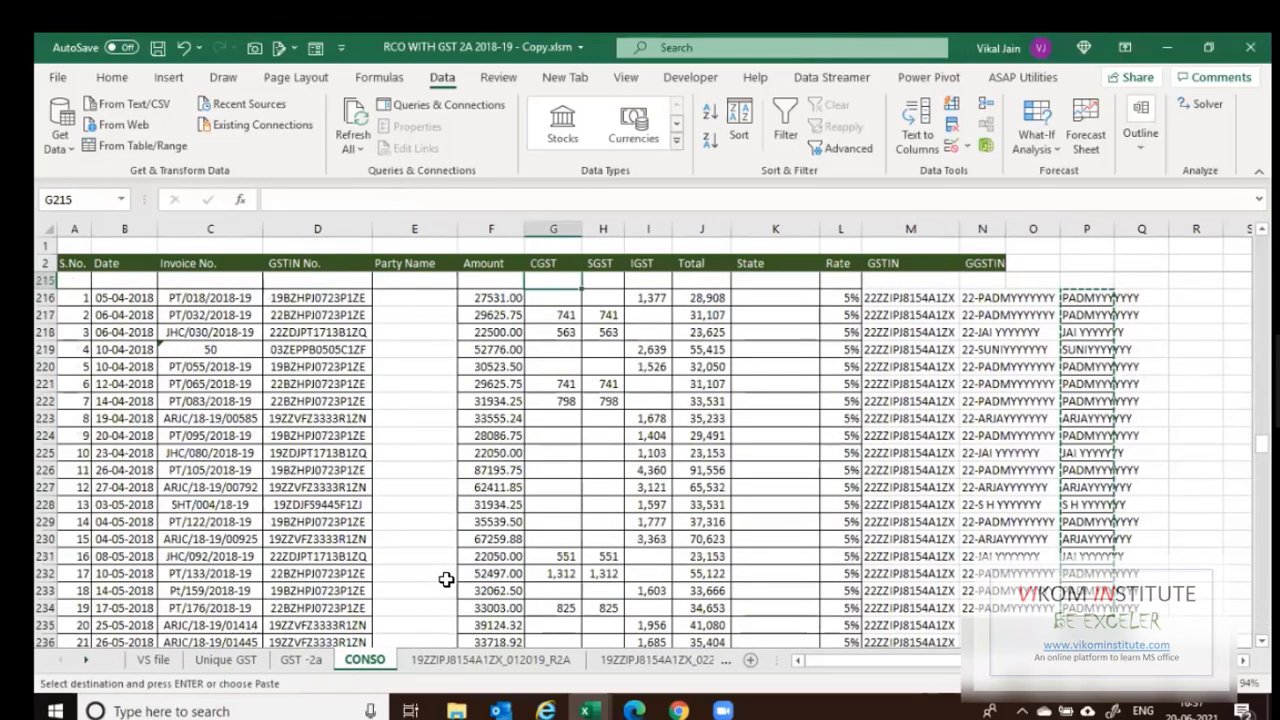
pyautogui.press('Left')
pyautogui.press('Left')
pyautogui.press('Down')
pyautogui.hotkey('ctrl', 'v')
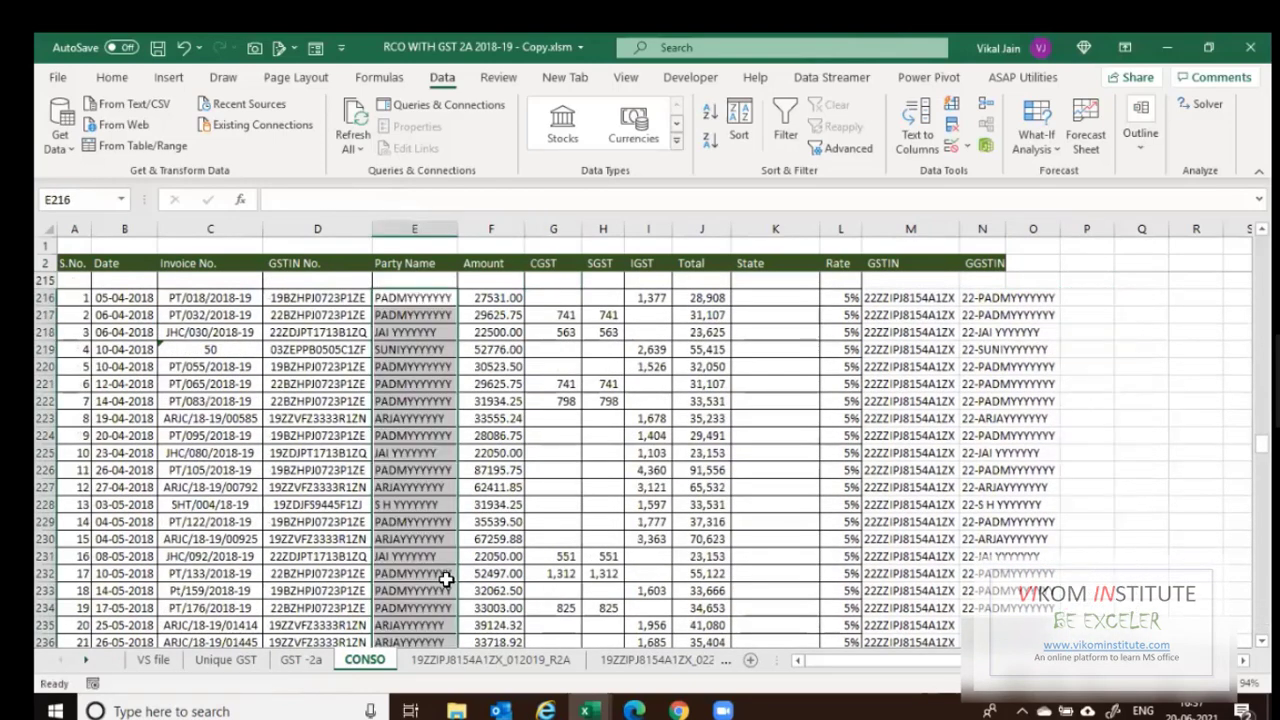
# Delete the empty row 215 and fill the GGSTIN formula down column N.
pyautogui.press('Up')
pyautogui.hotkey('shift', 'space')
pyautogui.hotkey('ctrl', '-')
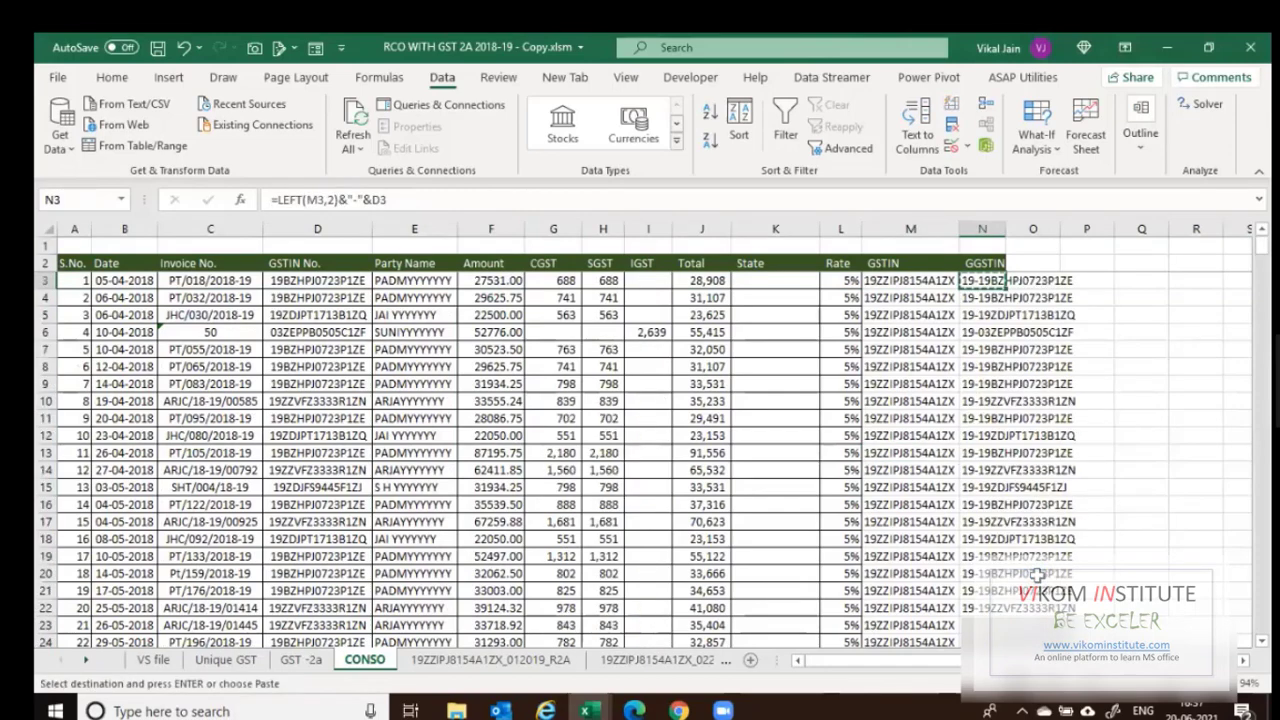
pyautogui.hotkey('ctrl', 'shift', 'Down')
pyautogui.press('Return')
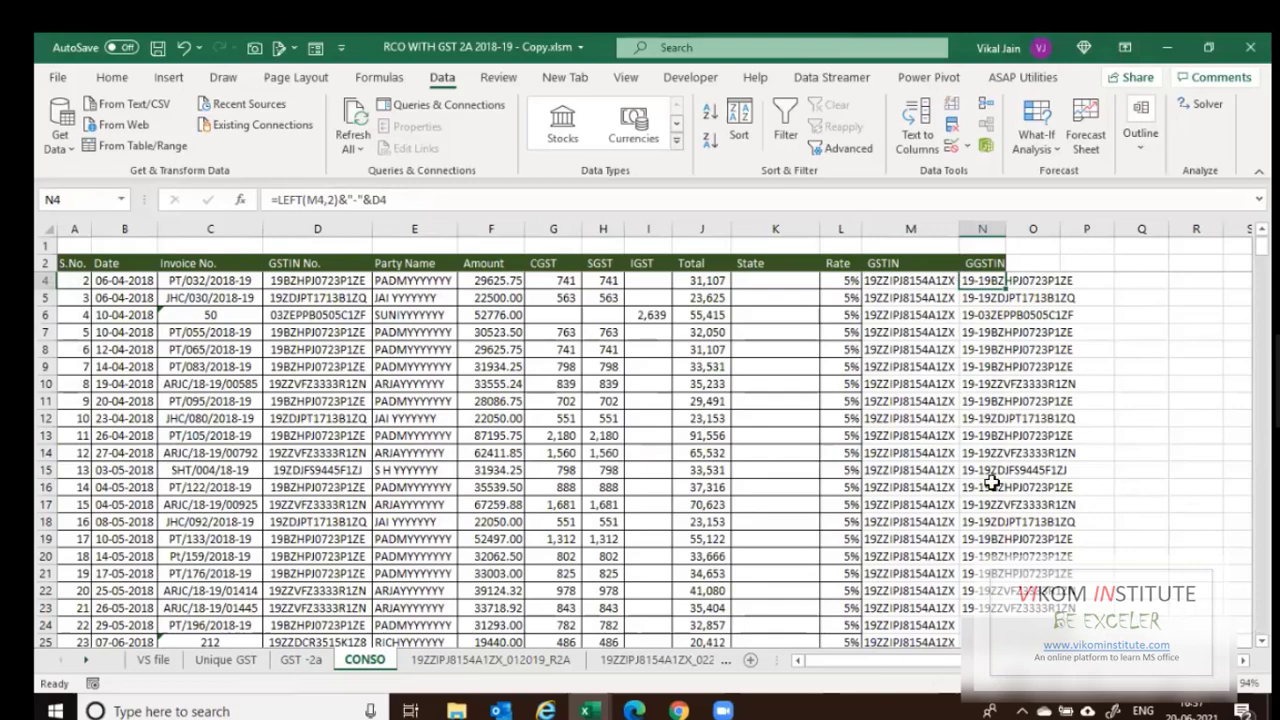
# Check the lower GGSTIN results and copy the full GGSTIN column.
pyautogui.scroll(-7, 990, 483)
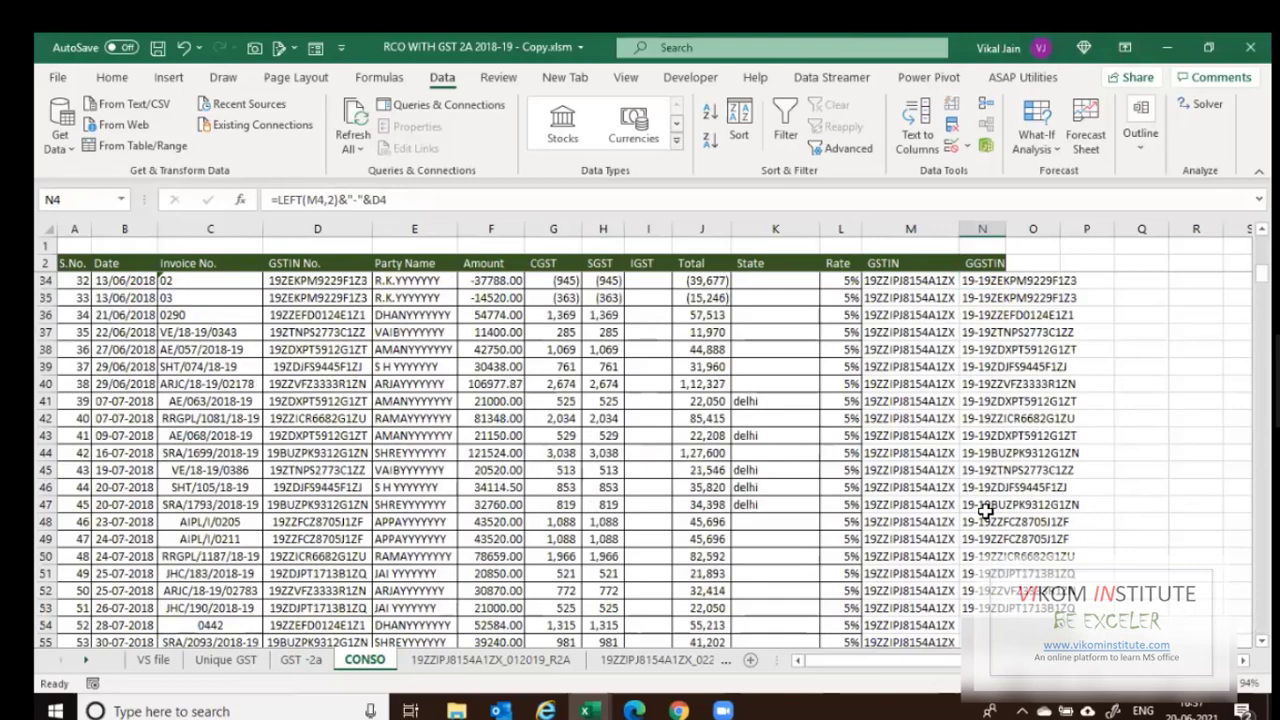
pyautogui.scroll(-20, 975, 480)
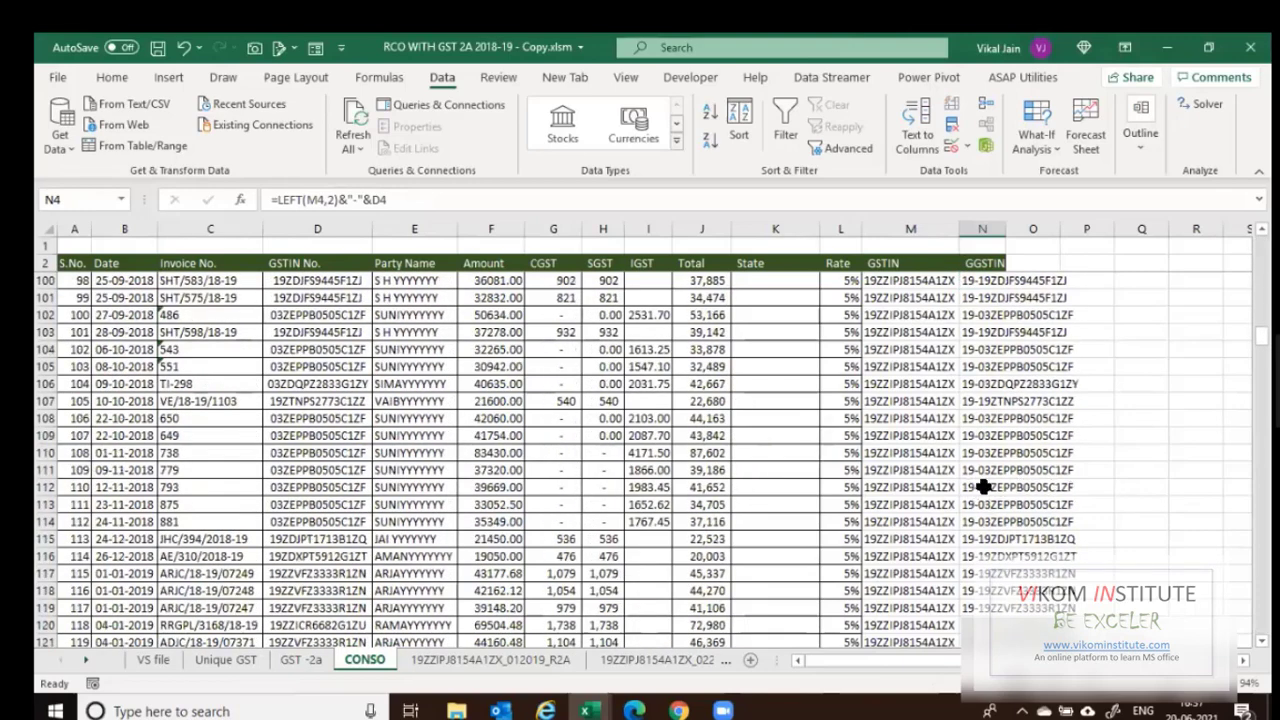
pyautogui.click(983, 487)
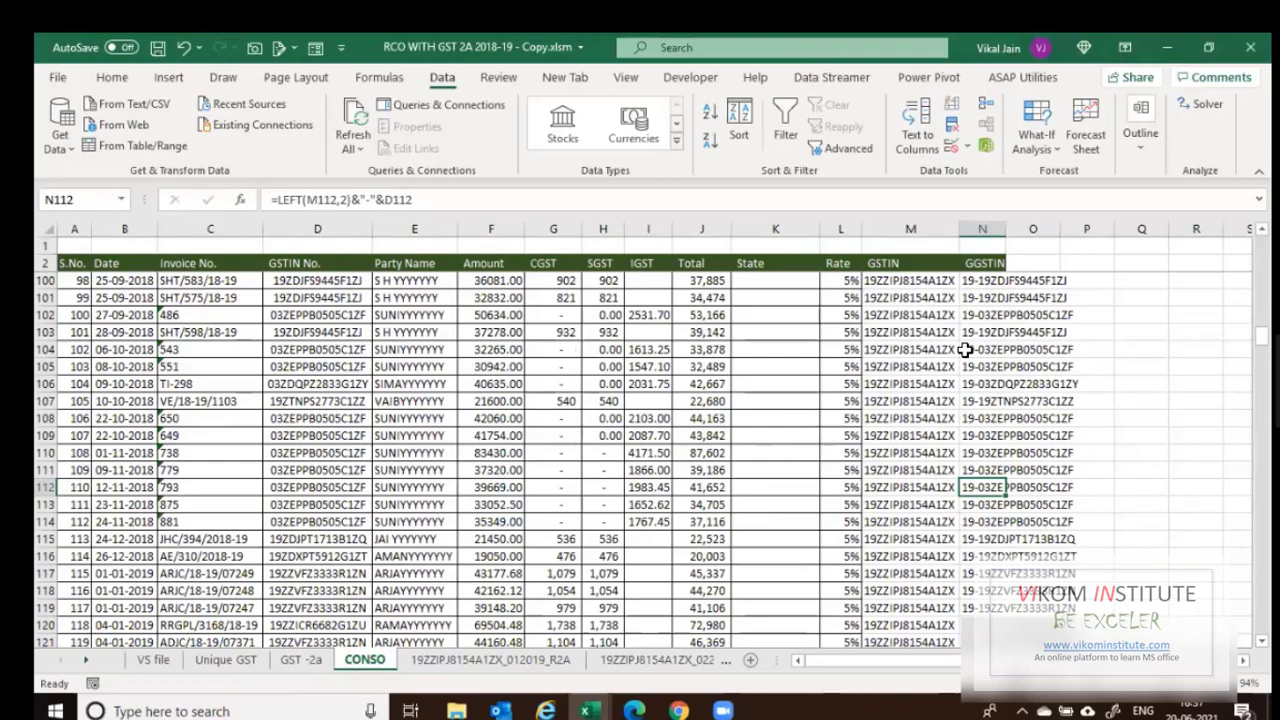
pyautogui.hotkey('ctrl', 'Up')
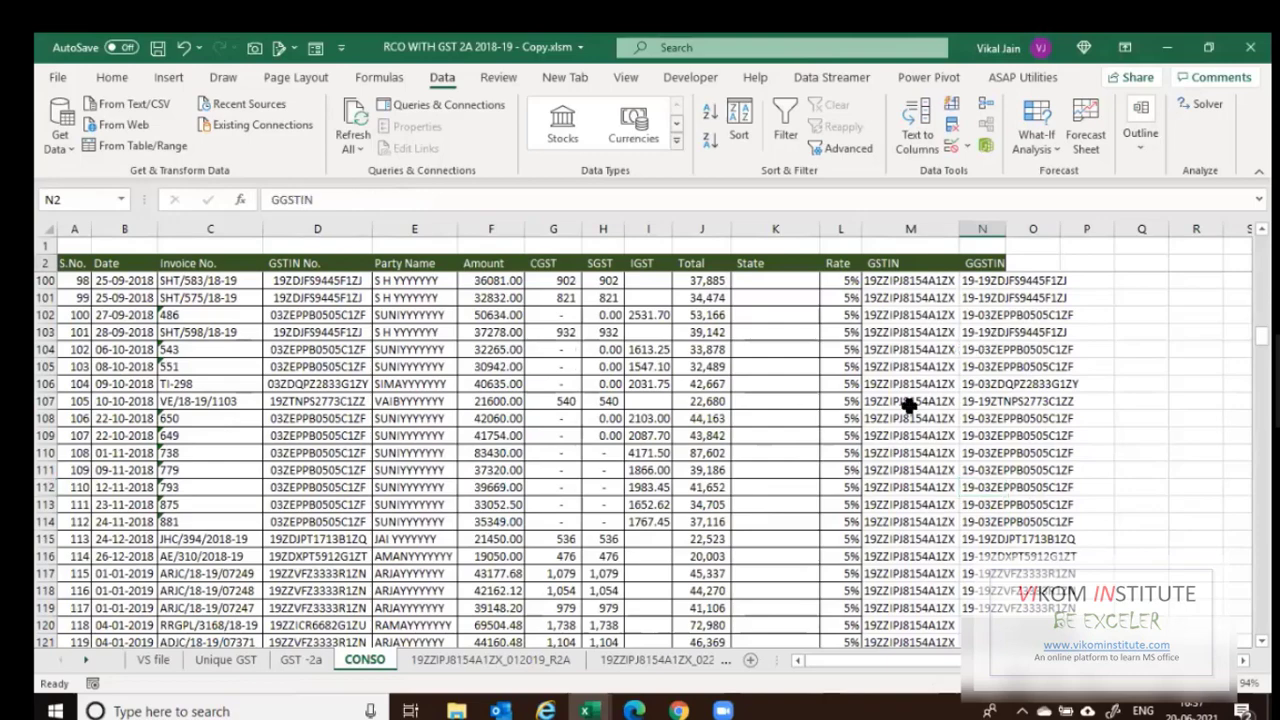
pyautogui.press('Down')
pyautogui.hotkey('ctrl', 'shift', 'Down')
pyautogui.hotkey('ctrl', 'c')
# Clear Unique GST column A and paste the CONSO GGSTIN keys as values.
pyautogui.click(228, 660)
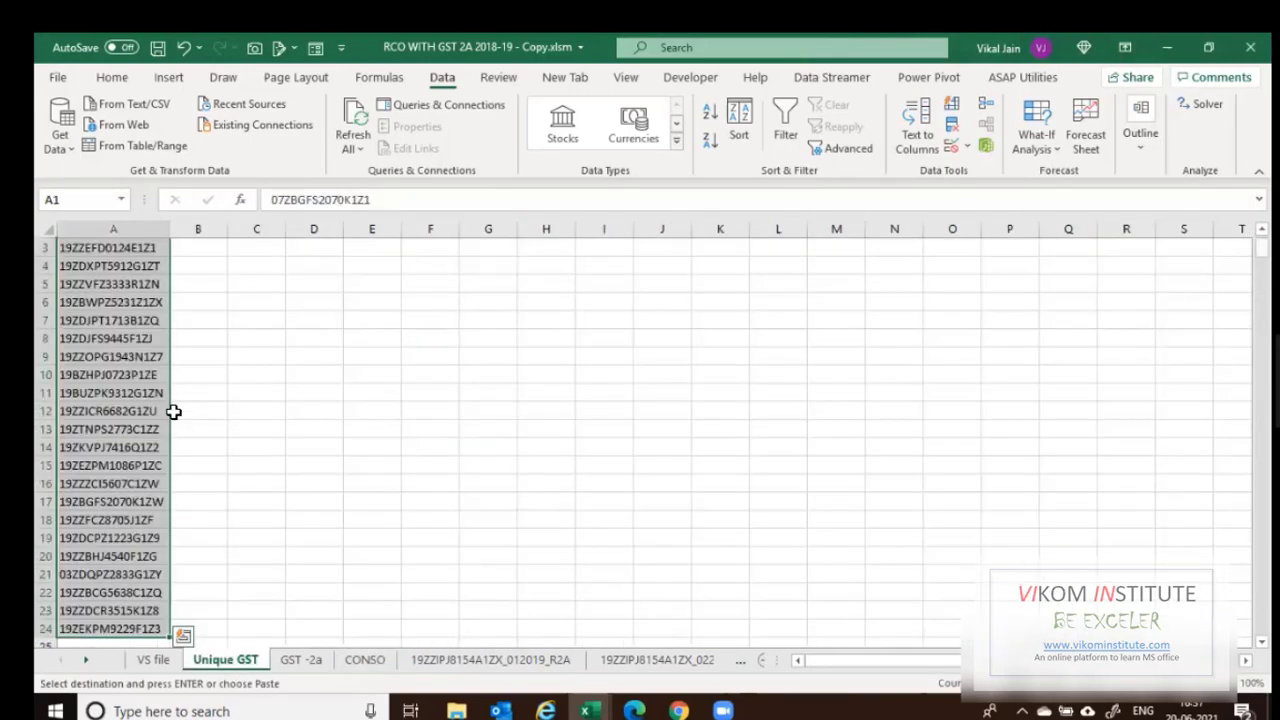
pyautogui.press('Delete')
pyautogui.hotkey('ctrl', 'Up')
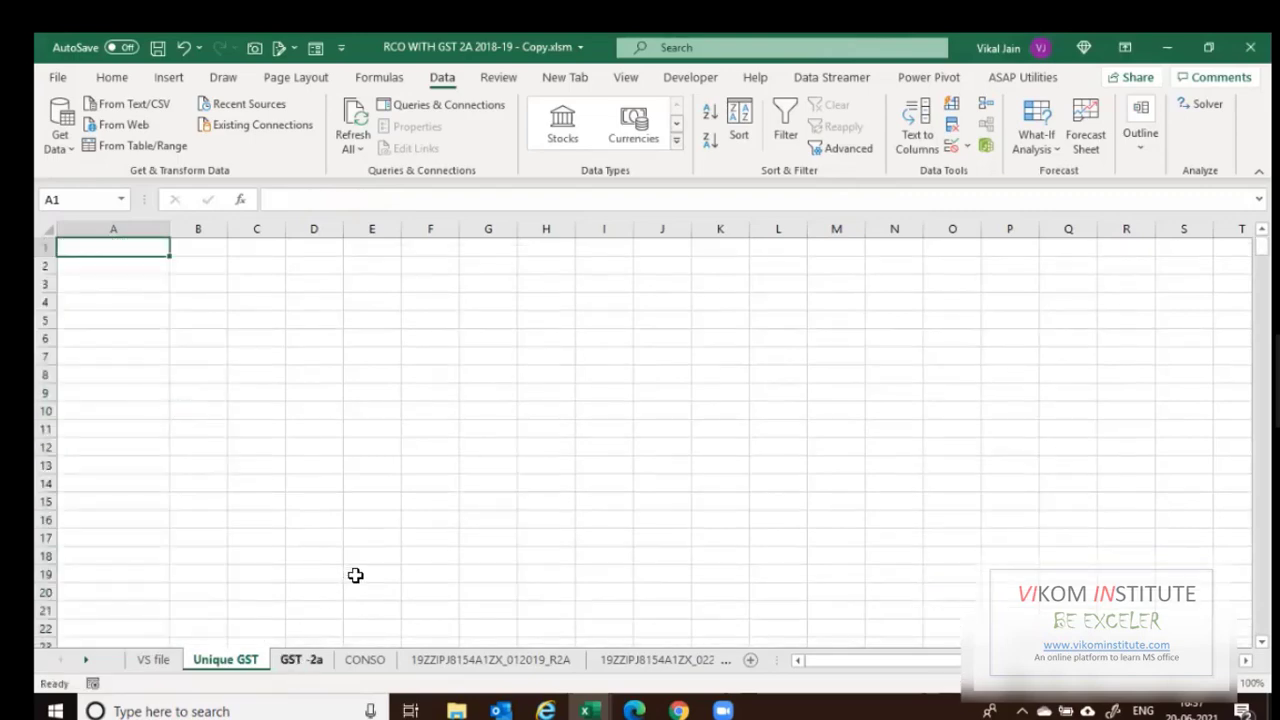
pyautogui.click(362, 664)
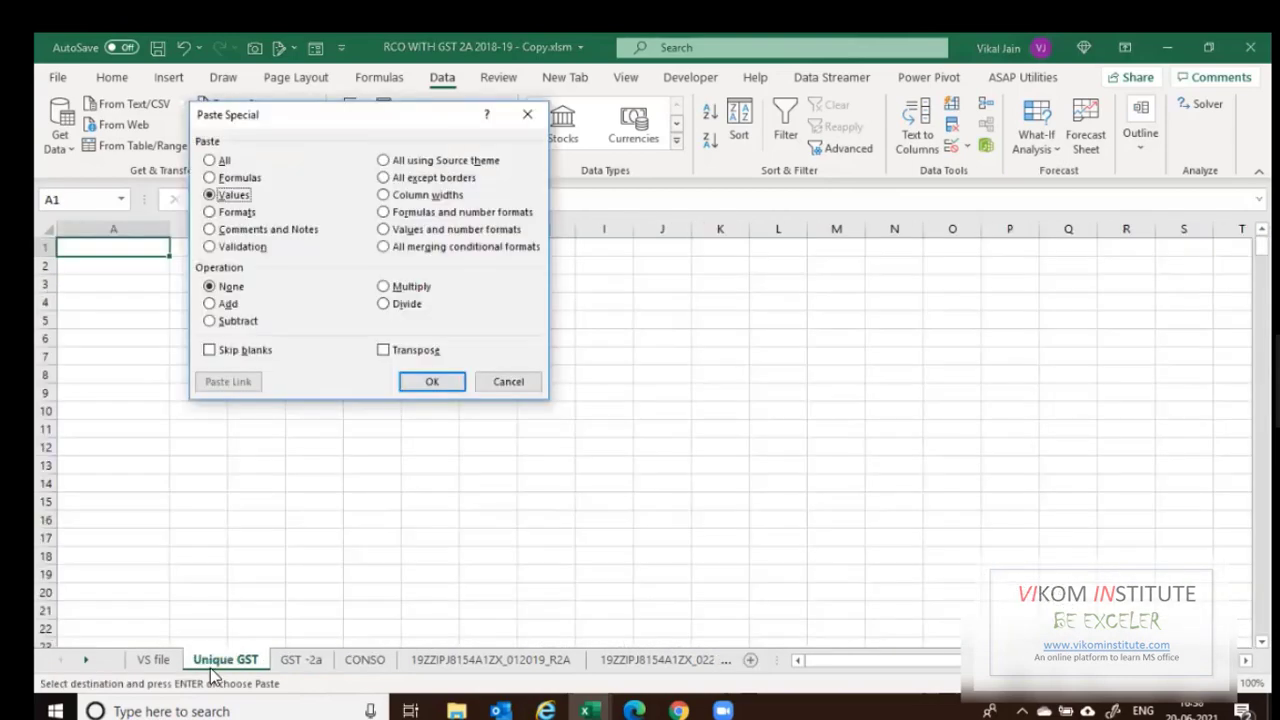
pyautogui.press('Return')
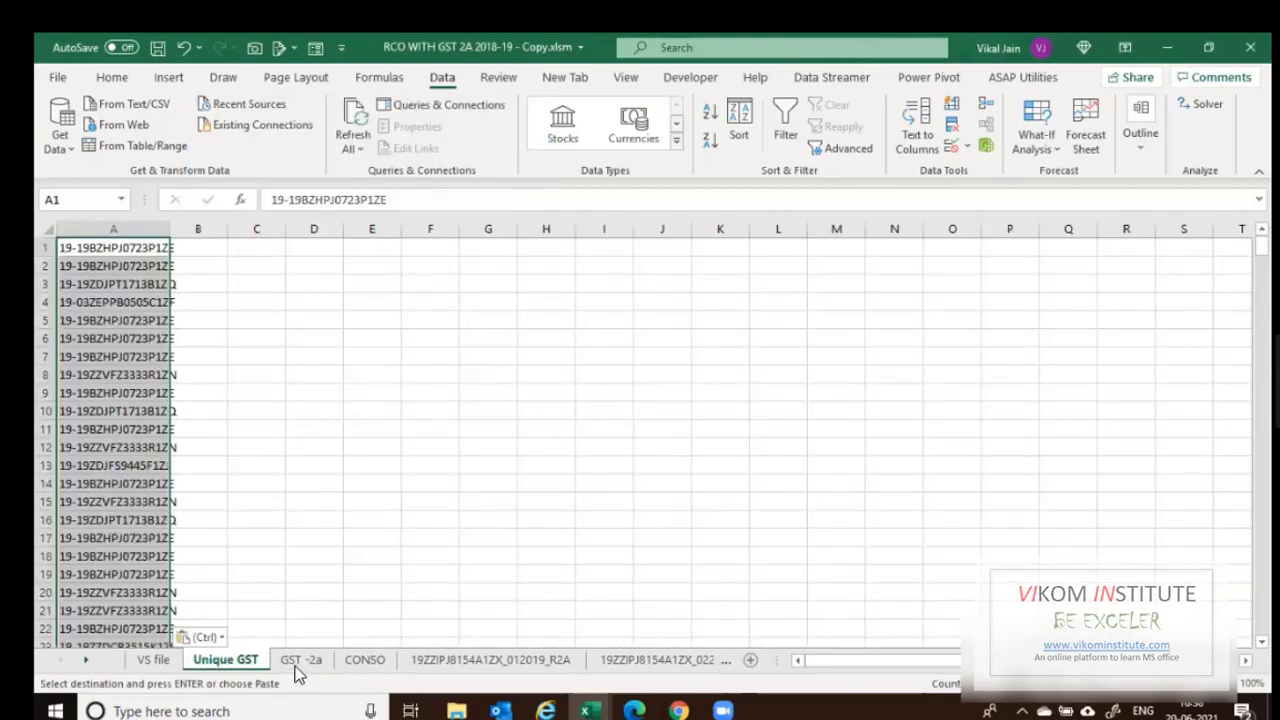
# Copy the GST -2a GGSTIN column and paste it as values below the list from A425.
pyautogui.hotkey('ctrl', 'pagedown')
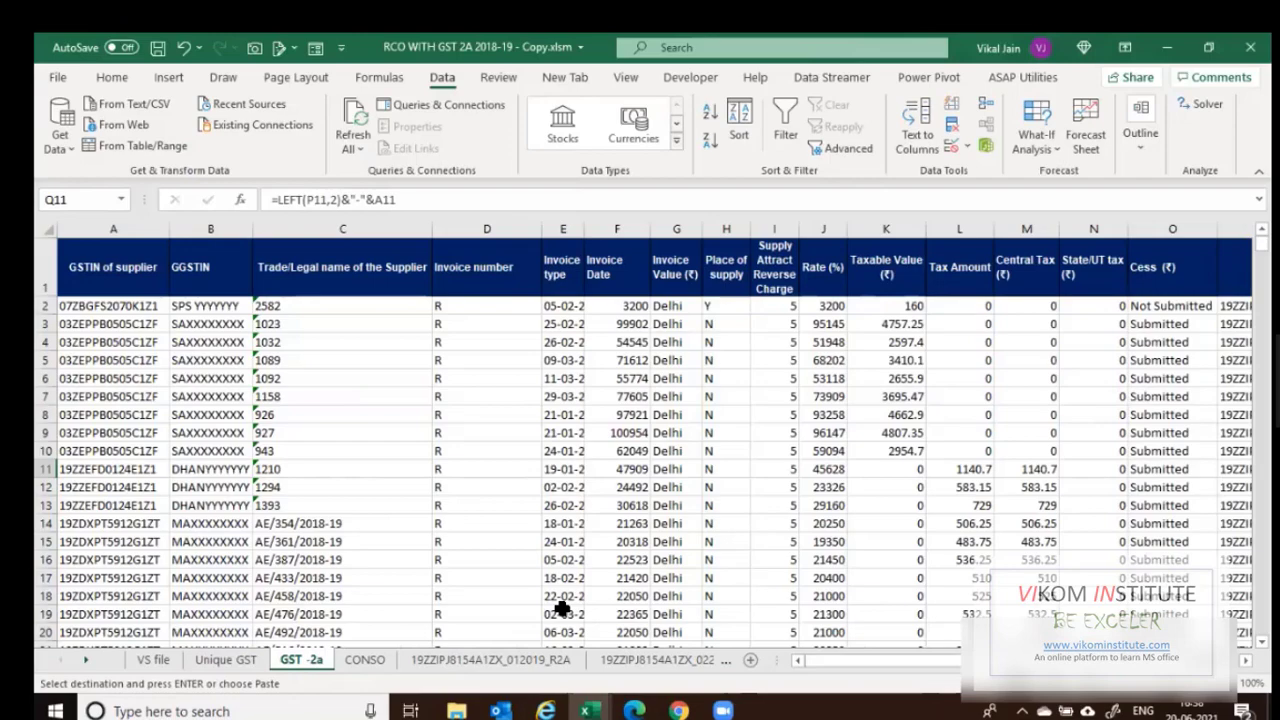
pyautogui.click(1172, 306)
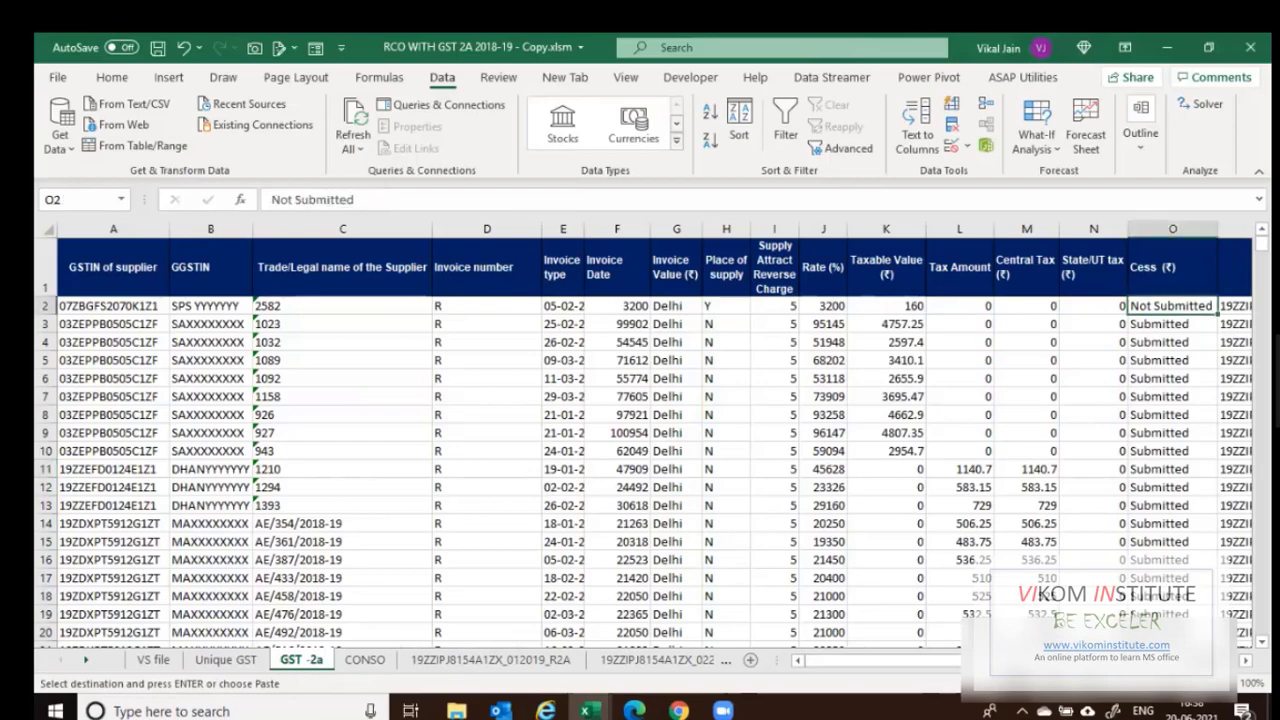
pyautogui.press('Right')
pyautogui.press('Right')
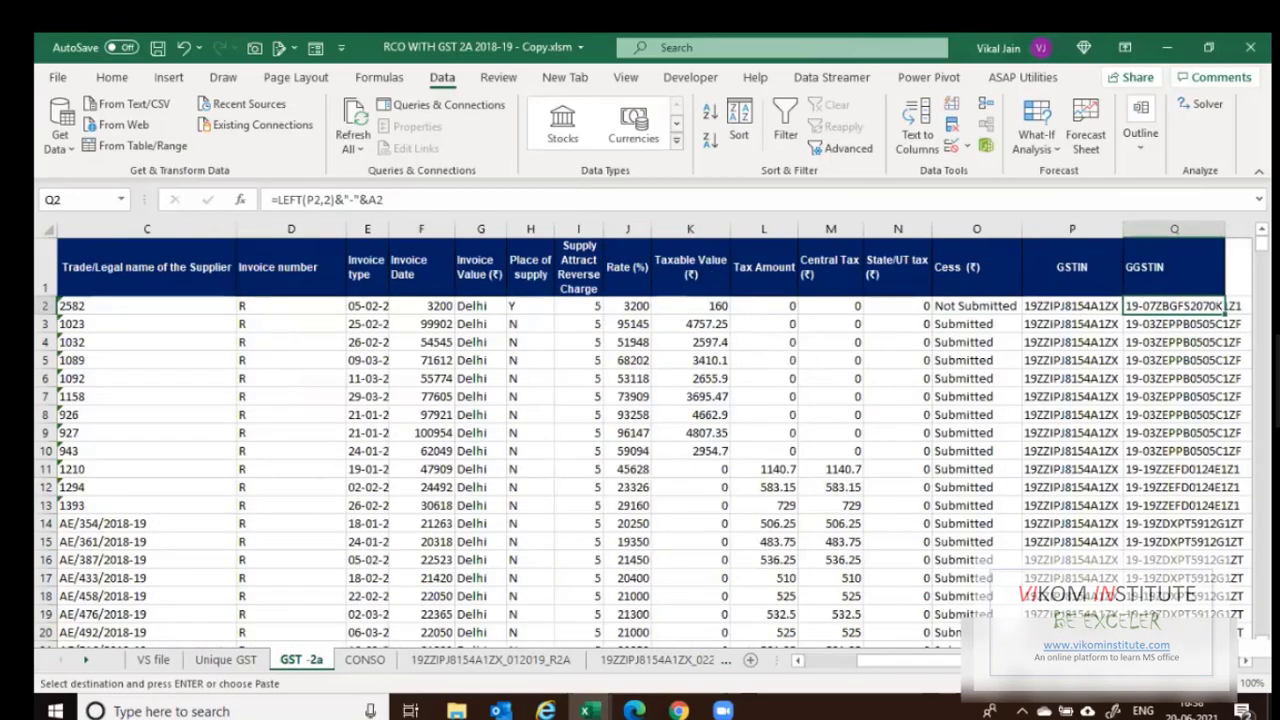
pyautogui.hotkey('ctrl', 'shift', 'Down')
pyautogui.hotkey('ctrl', 'pageup')
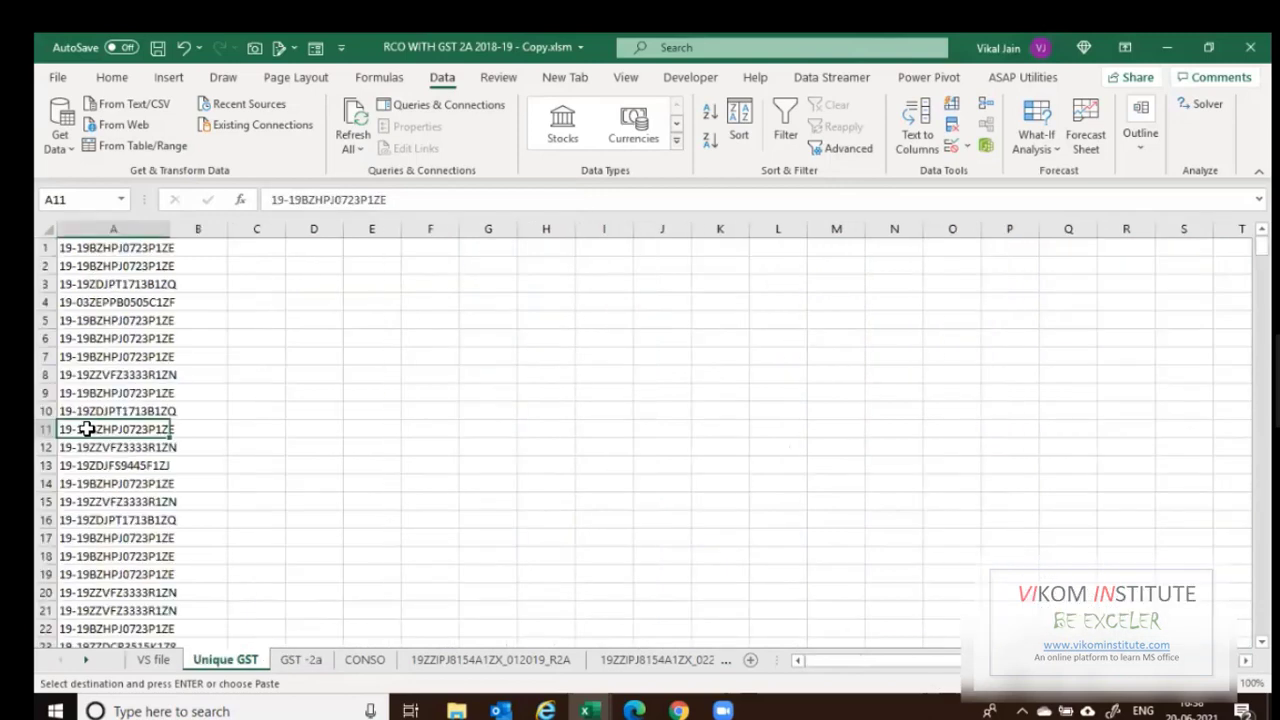
pyautogui.hotkey('ctrl', 'Down')
pyautogui.press('Down')
pyautogui.hotkey('ctrl', 'alt', 'v')
pyautogui.press('v')
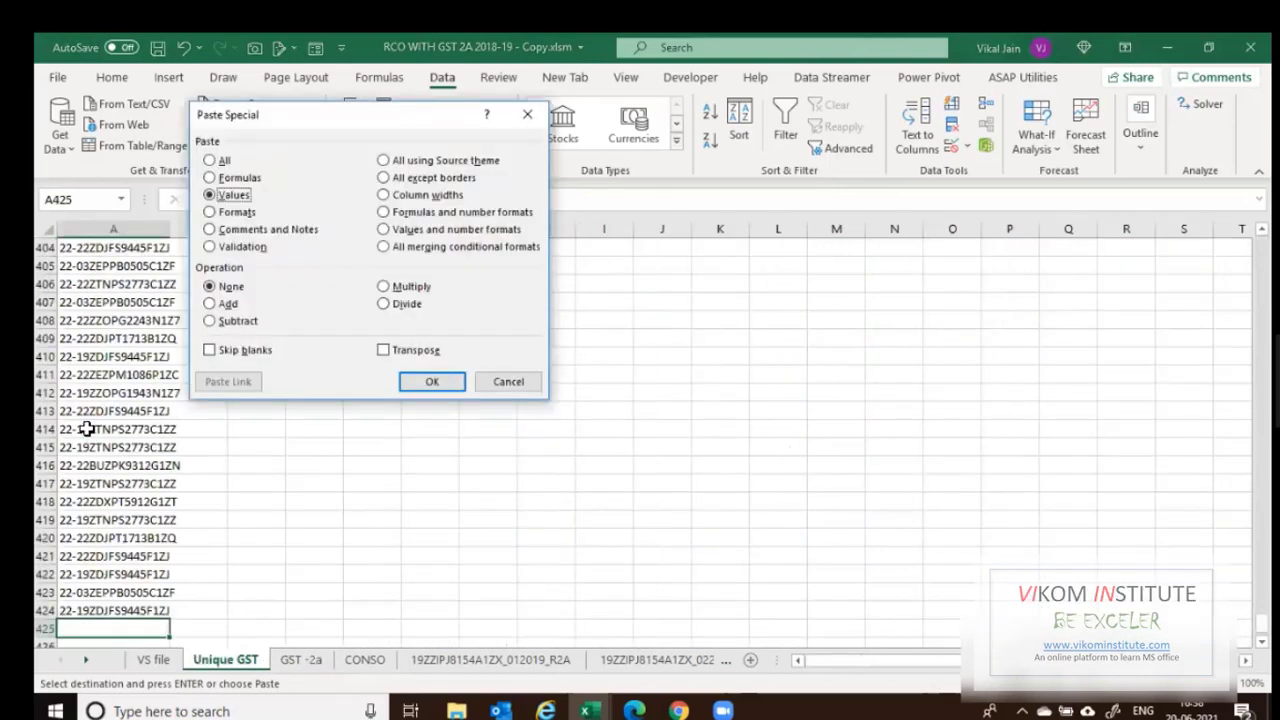
pyautogui.press('Return')
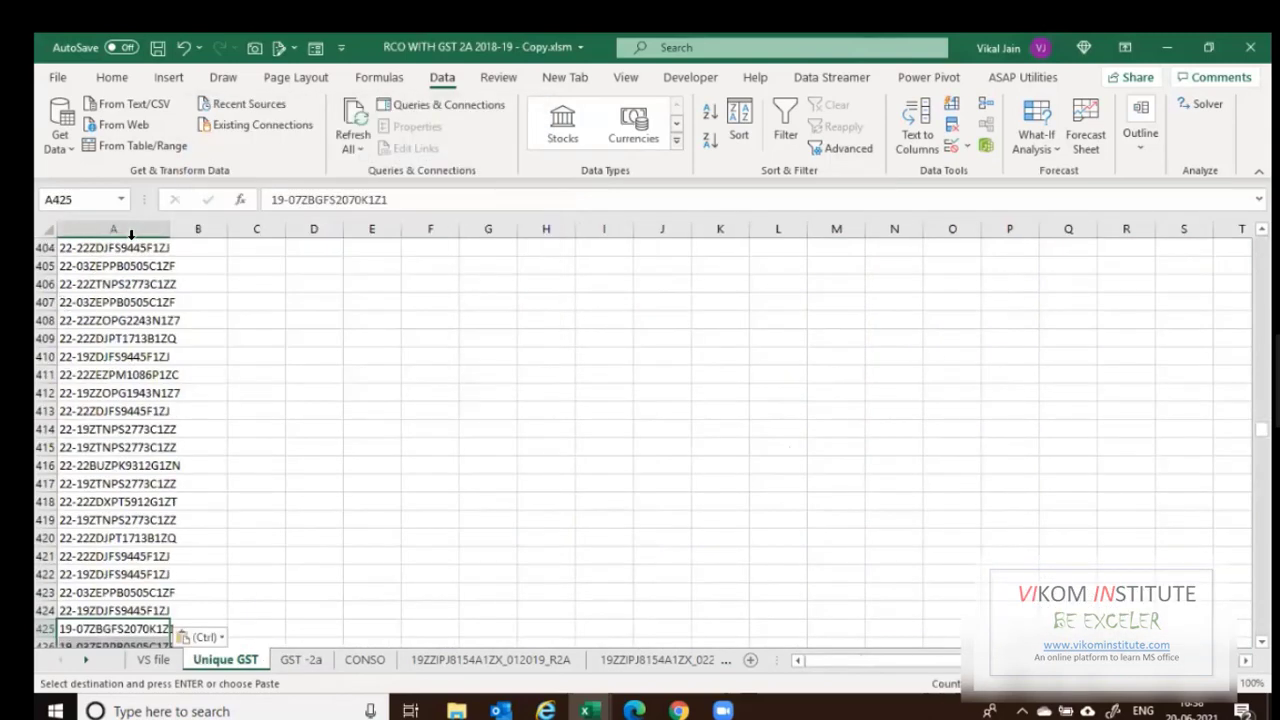
# Remove 793 duplicates from Unique GST column A, leaving 61 GGSTIN keys, and select the list.
pyautogui.click(130, 234)
pyautogui.click(130, 234)
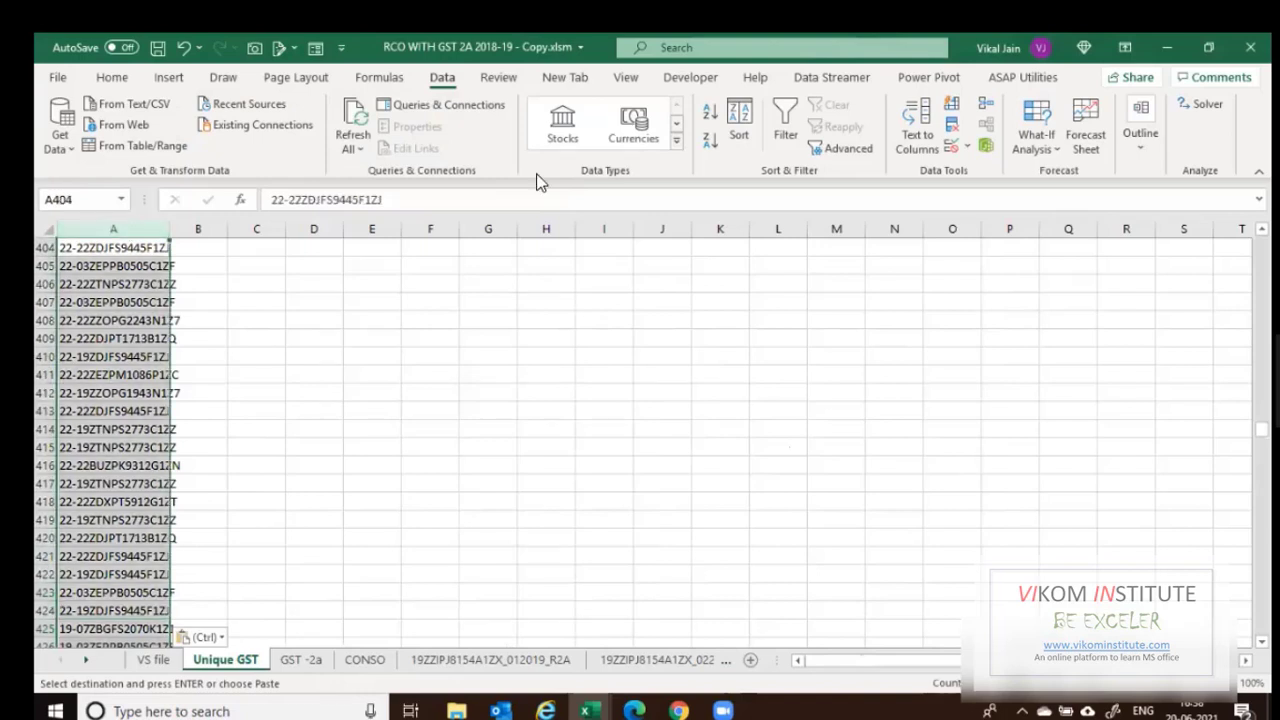
pyautogui.click(952, 126)
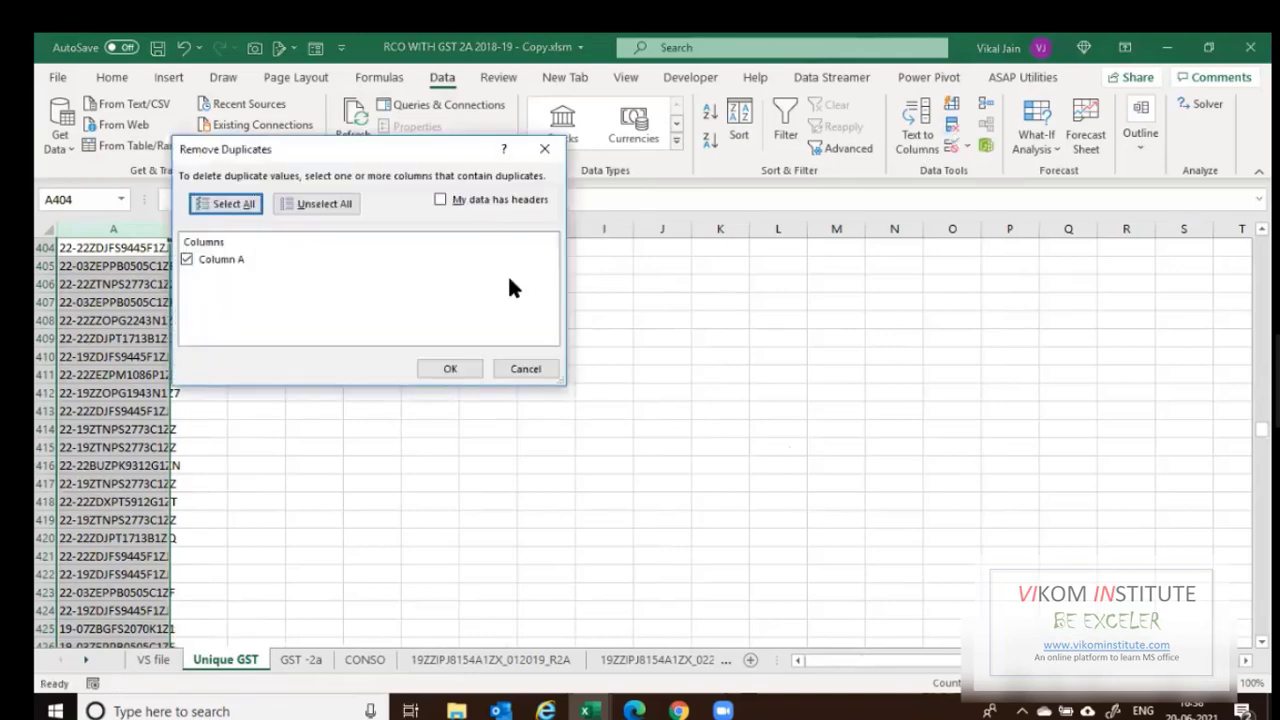
pyautogui.press('Return')
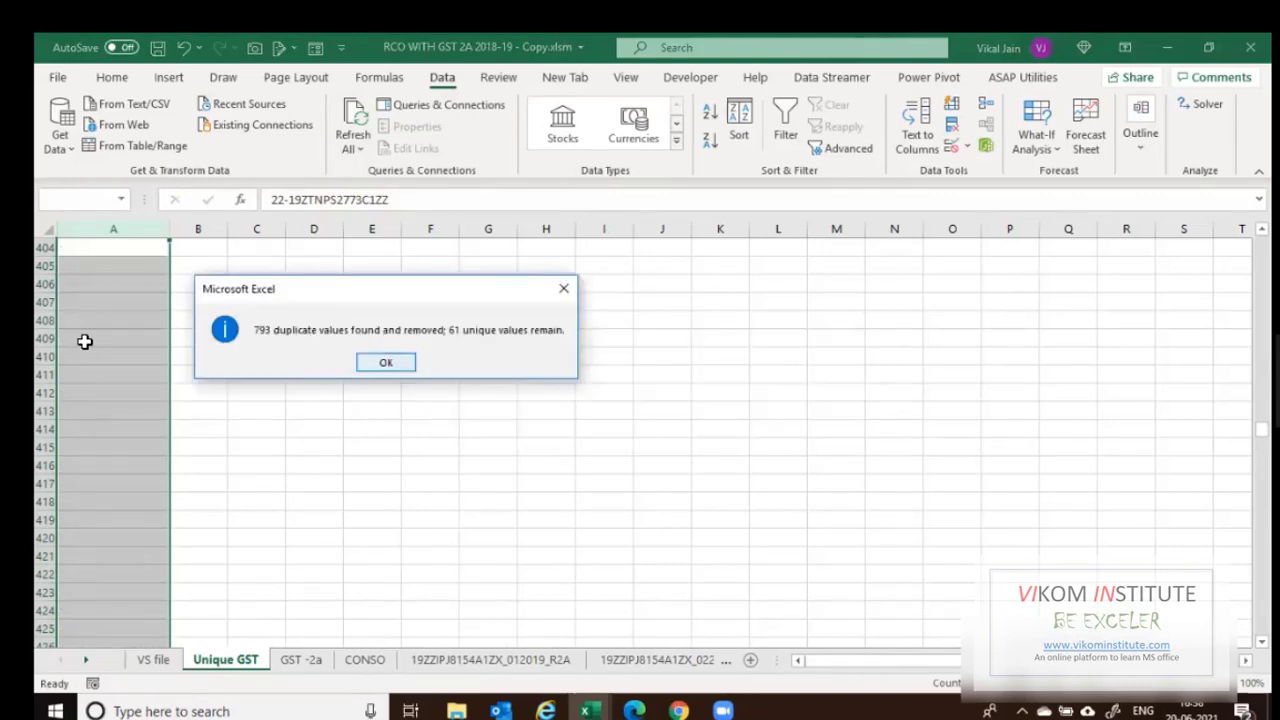
pyautogui.press('Return')
pyautogui.click(85, 341)
pyautogui.hotkey('ctrl', 'Up')
pyautogui.press('Up')
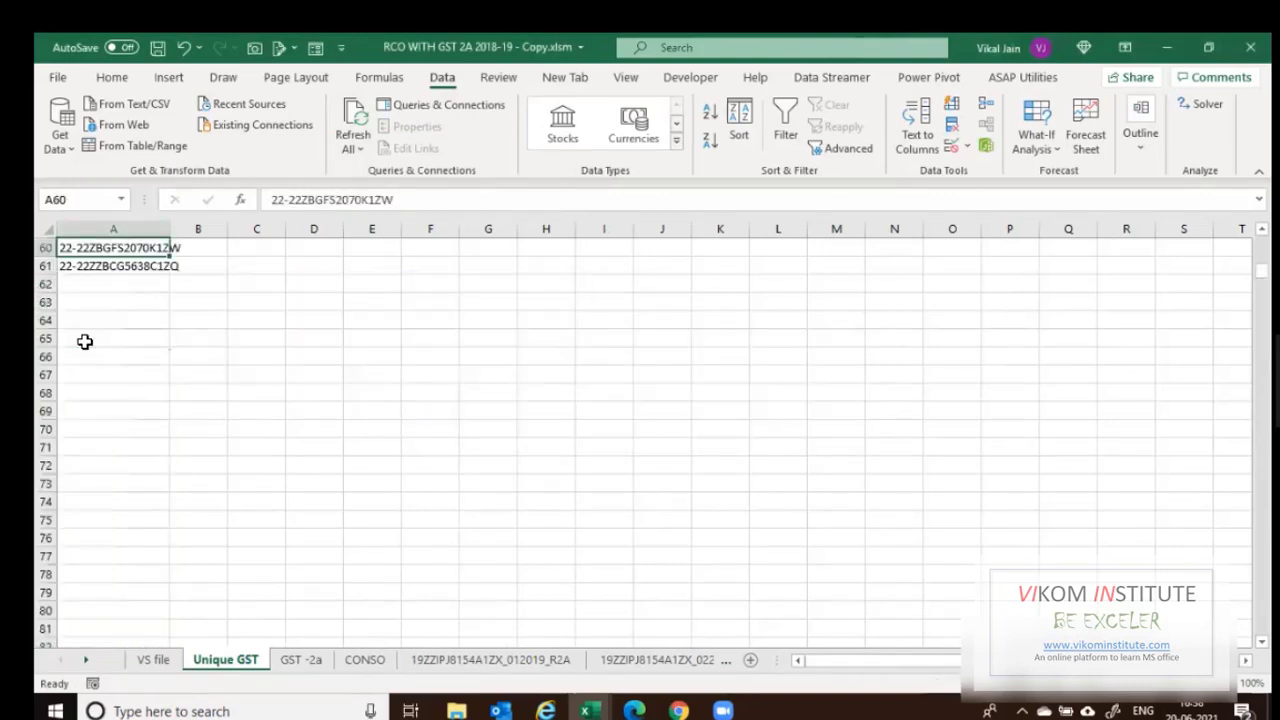
pyautogui.hotkey('ctrl', 'Up')
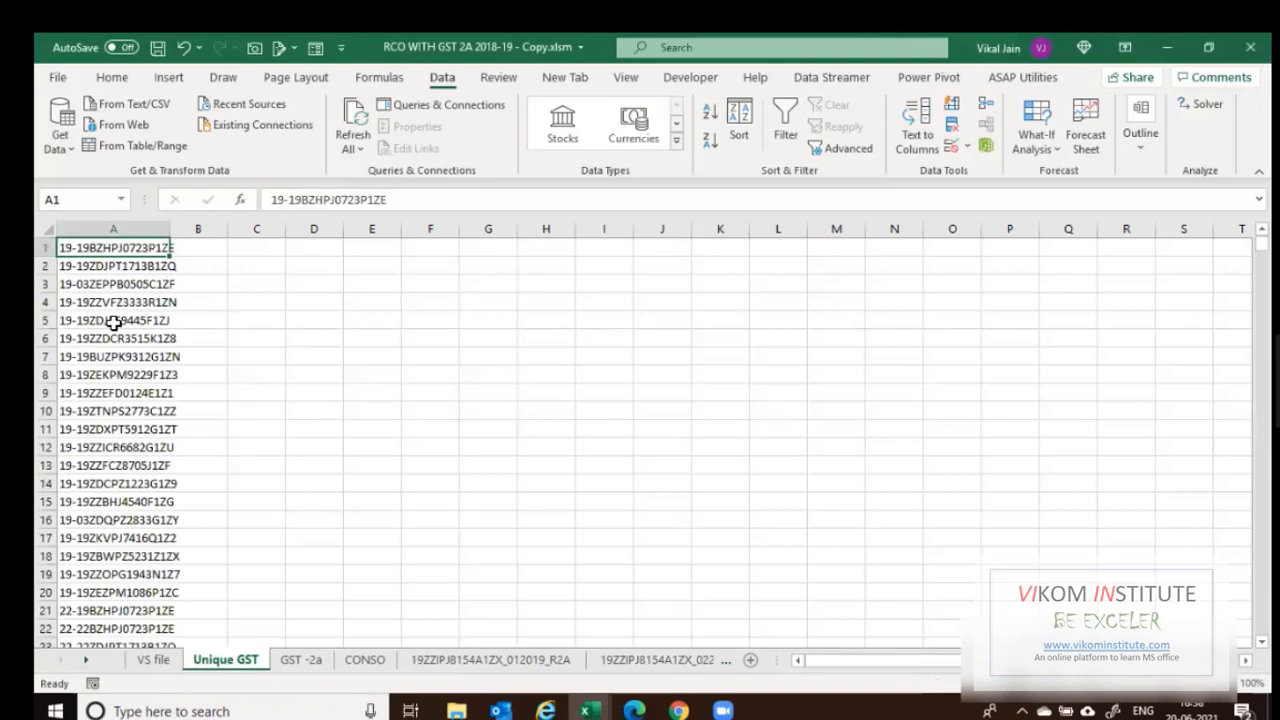
pyautogui.hotkey('ctrl', 'shift', 'Down')
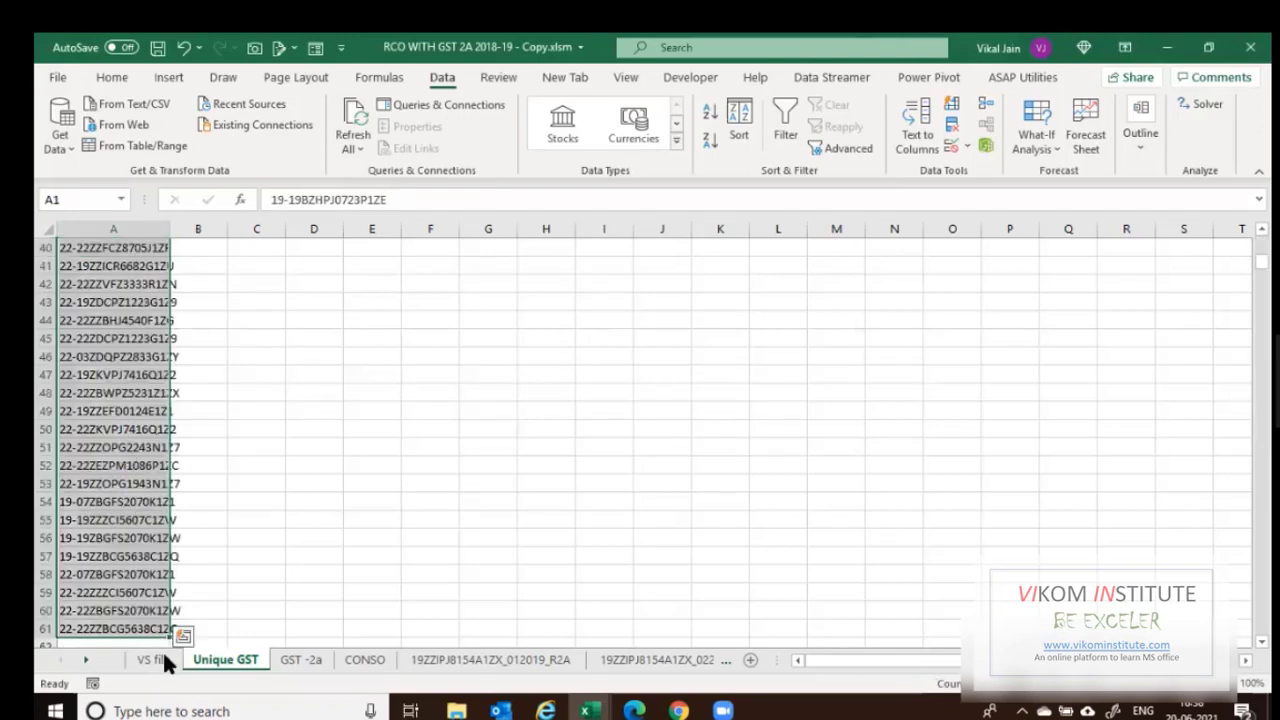
# Copy the 61 unique keys and clear the old GST entries in VS file column A.
pyautogui.hotkey('ctrl', 'c')
pyautogui.hotkey('ctrl', 'pageup')
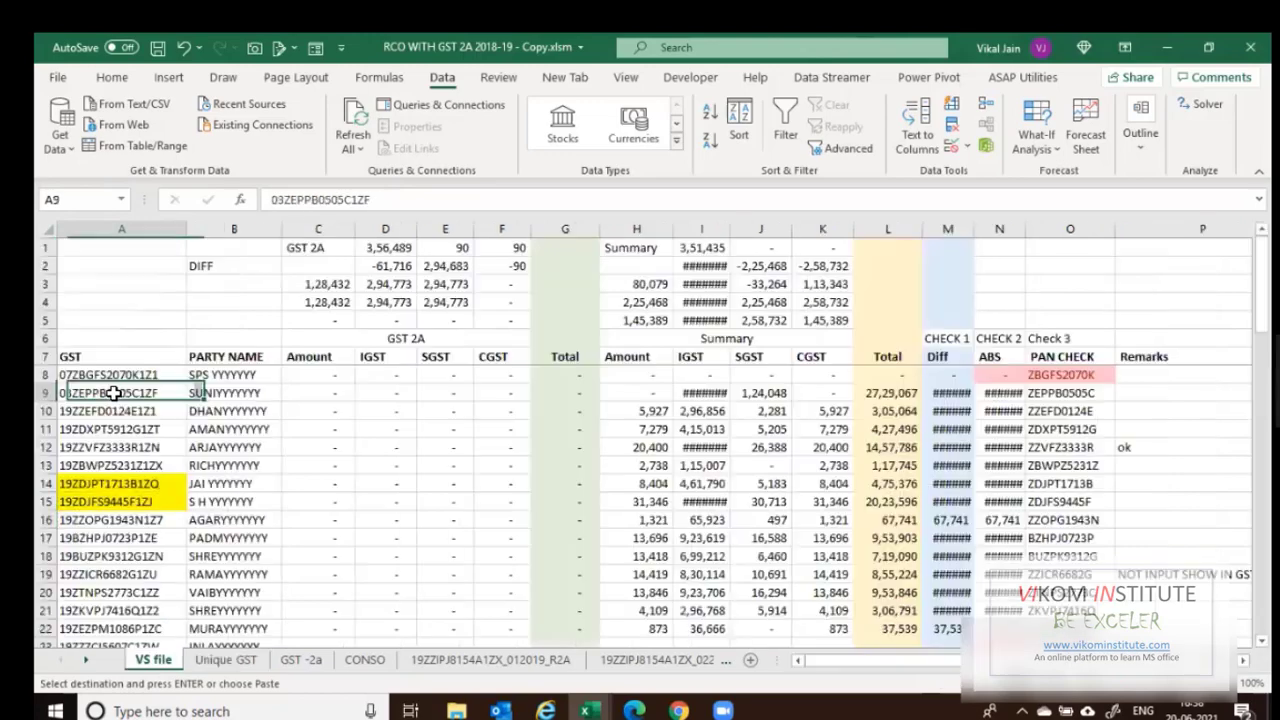
pyautogui.press('Up')
pyautogui.hotkey('ctrl', 'shift', 'Down')
pyautogui.press('Delete')
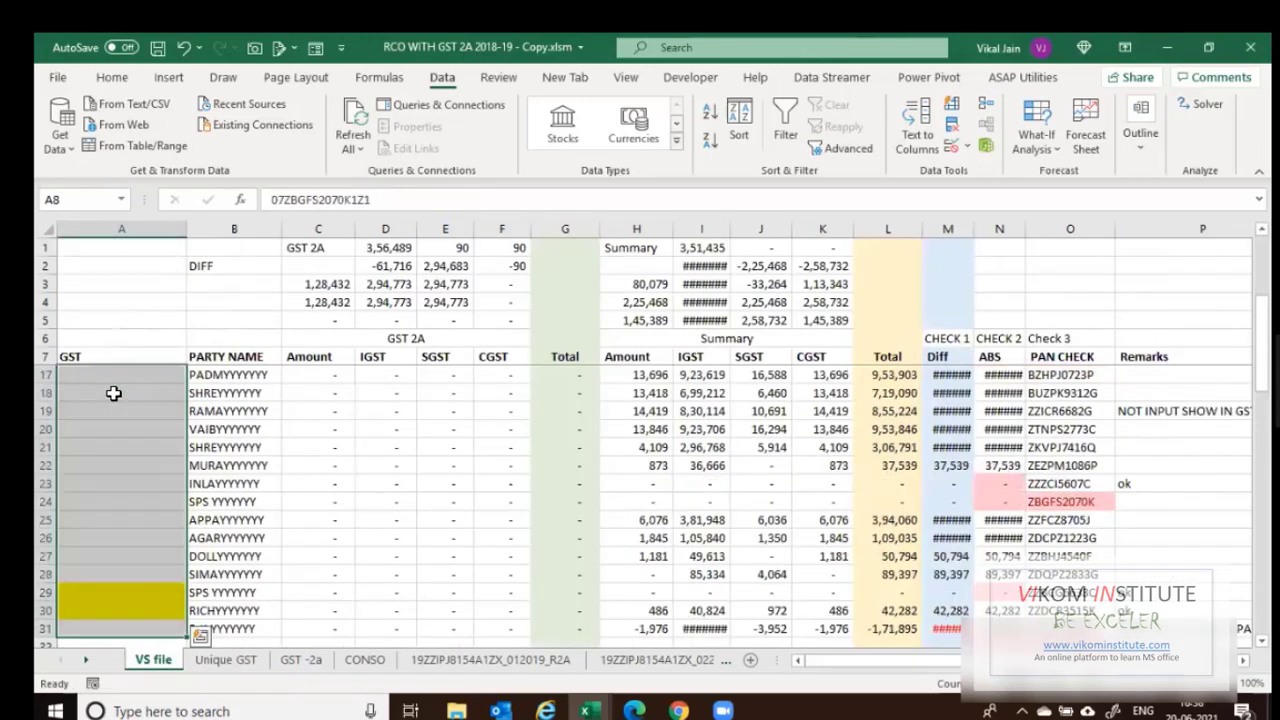
pyautogui.hotkey('ctrl', 'Up')
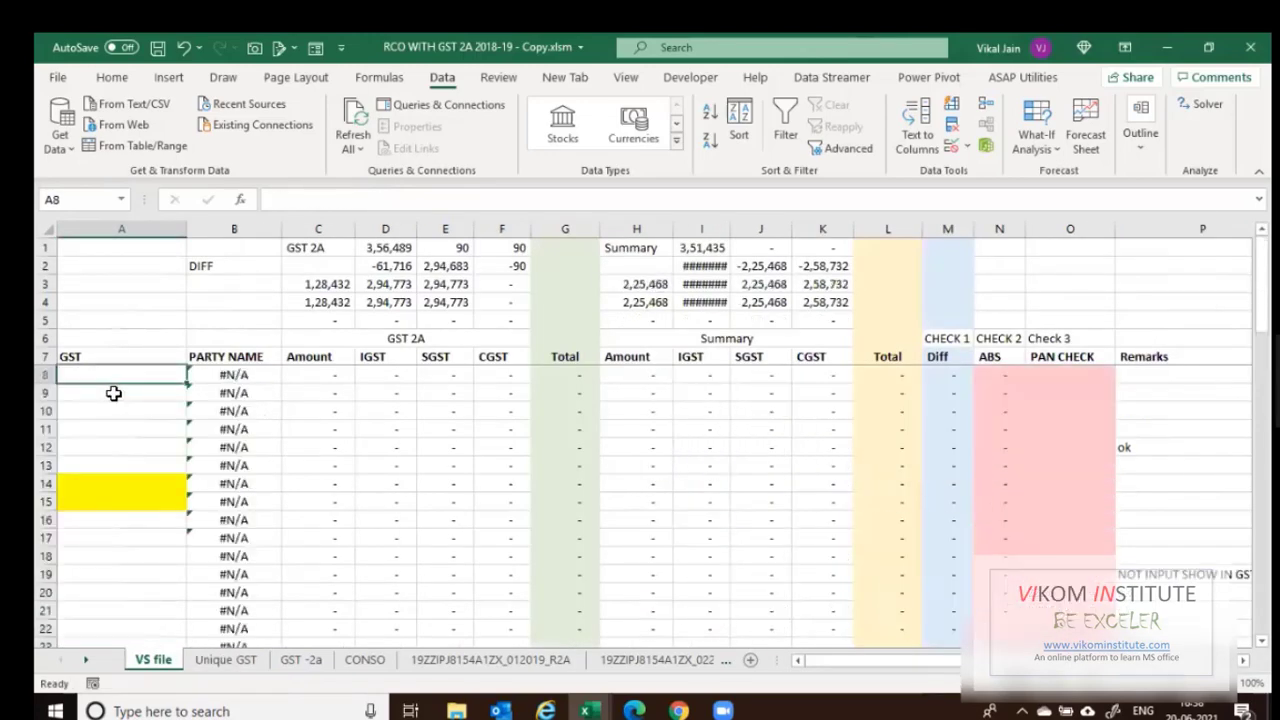
# Paste the unique GGSTIN keys into VS file column A from row 8.
pyautogui.hotkey('ctrl', 'pagedown')
pyautogui.hotkey('ctrl', 'c')
pyautogui.hotkey('ctrl', 'pageup')
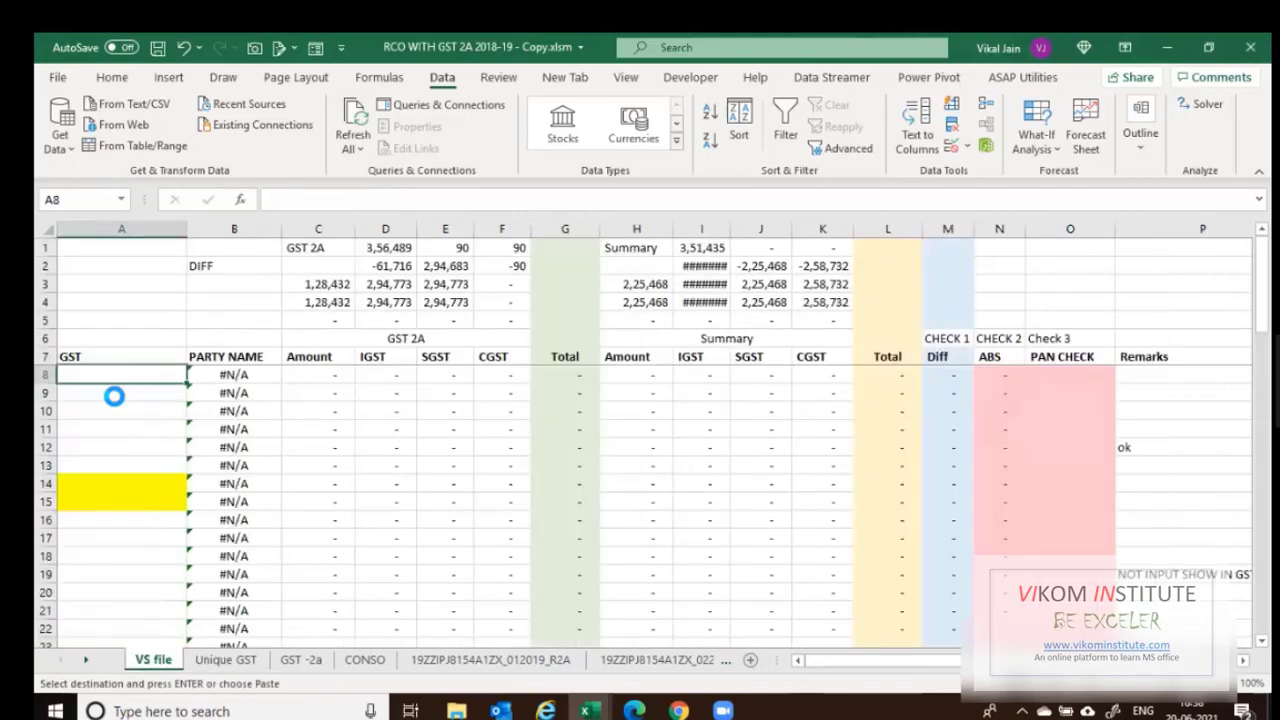
pyautogui.hotkey('ctrl', 'v')
pyautogui.press('Right')
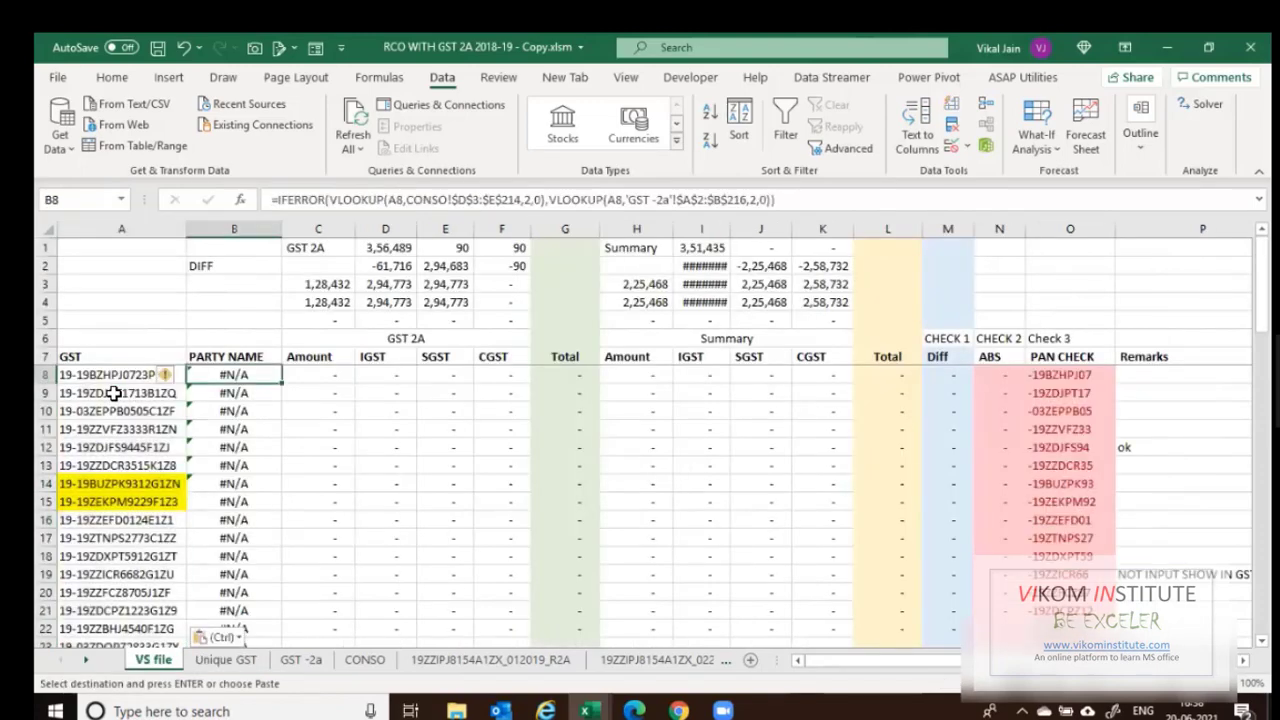
pyautogui.hotkey('ctrl', 'pagedown')
pyautogui.hotkey('ctrl', 'pagedown')
pyautogui.hotkey('ctrl', 'pagedown')
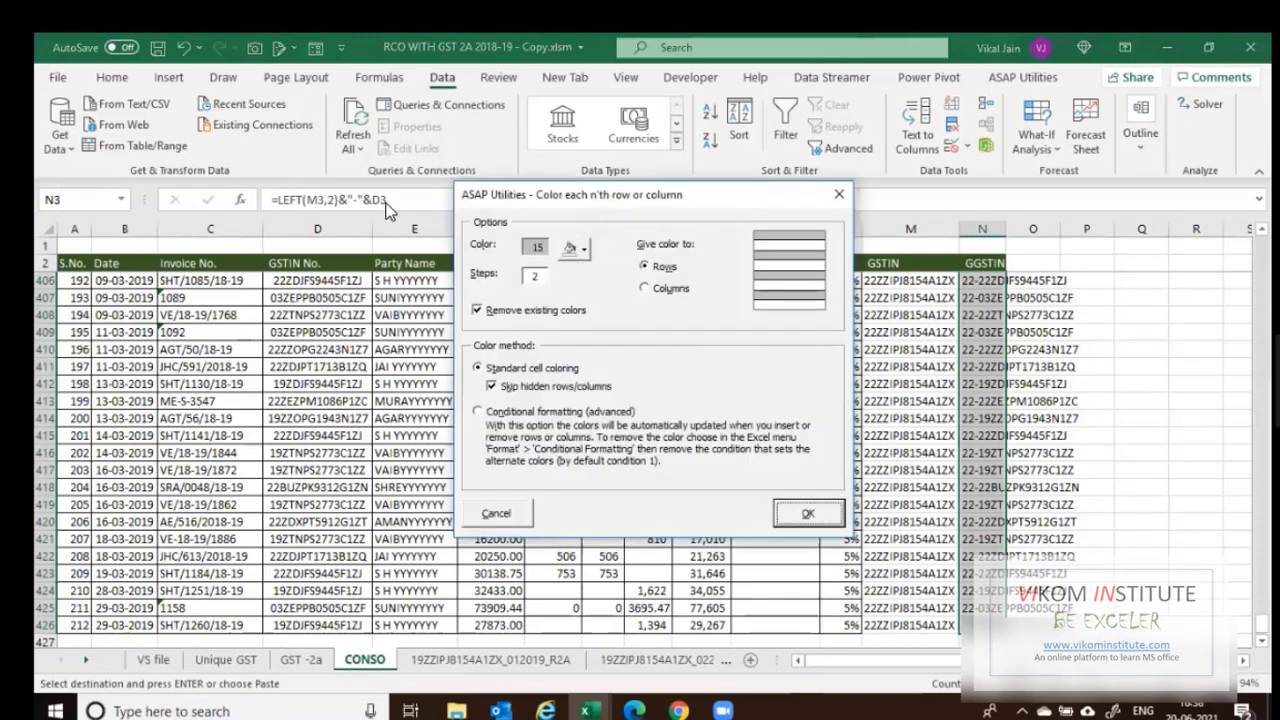
# On CONSO, insert the copied GGSTIN column as column E before Party Name.
pyautogui.moveTo(590, 211); pyautogui.dragTo(290, 213)
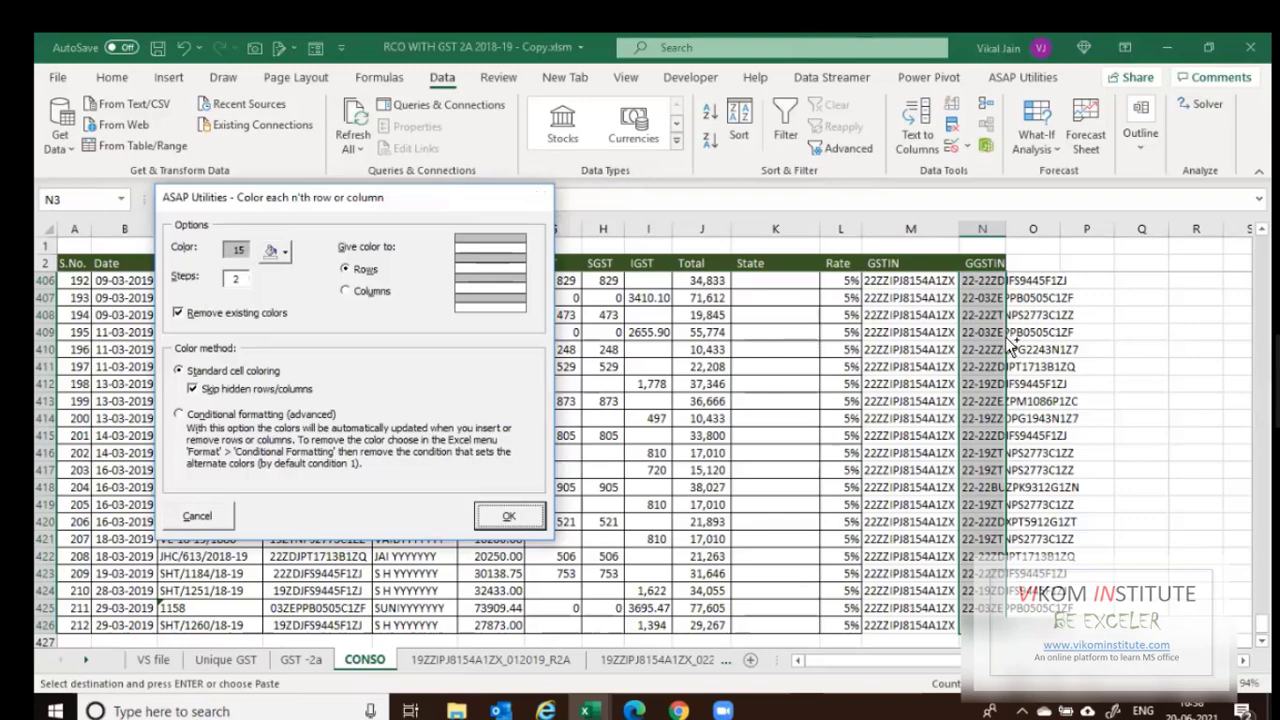
pyautogui.press('Escape')
pyautogui.hotkey('ctrl', 'alt', 'v')
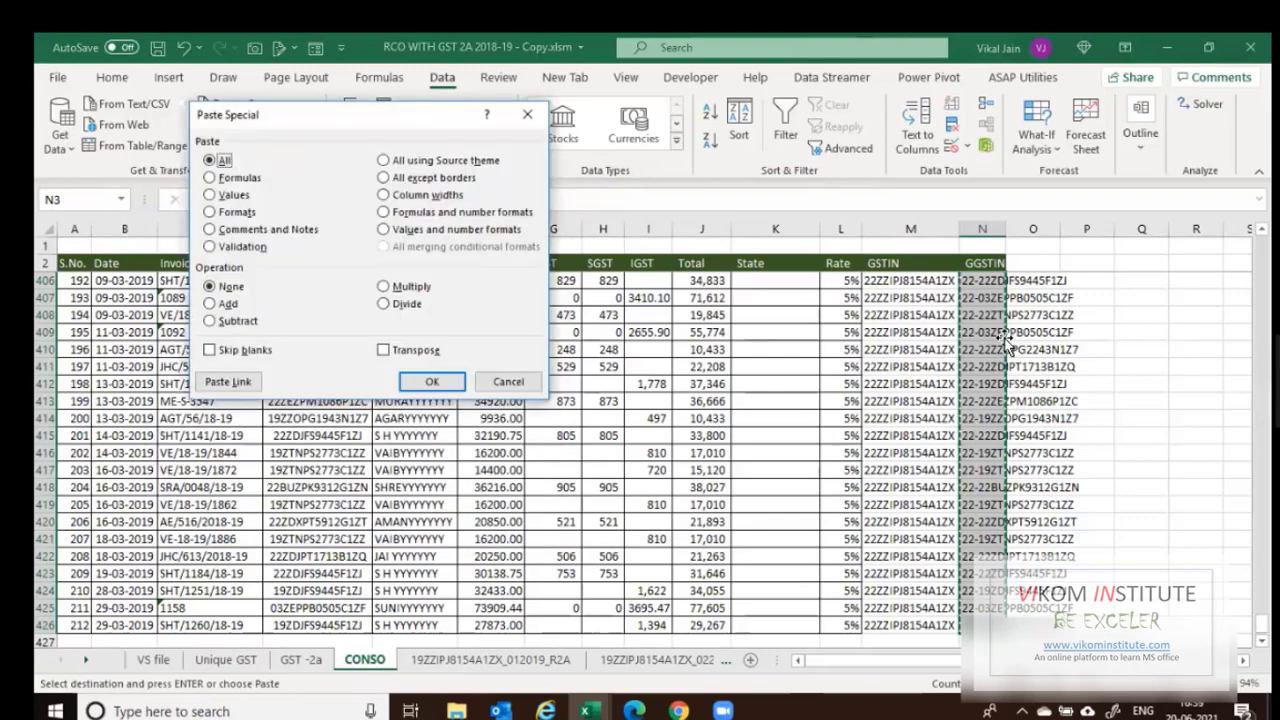
pyautogui.press('Escape')
pyautogui.press('Escape')
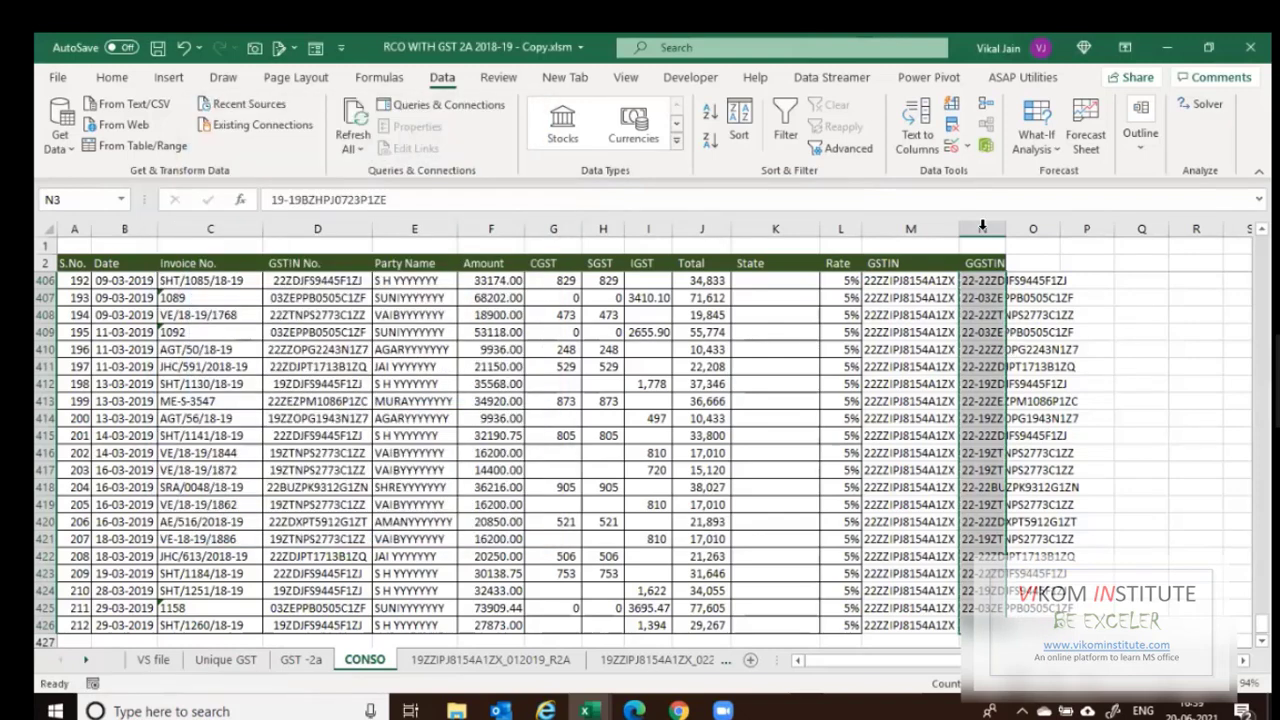
pyautogui.click(970, 228)
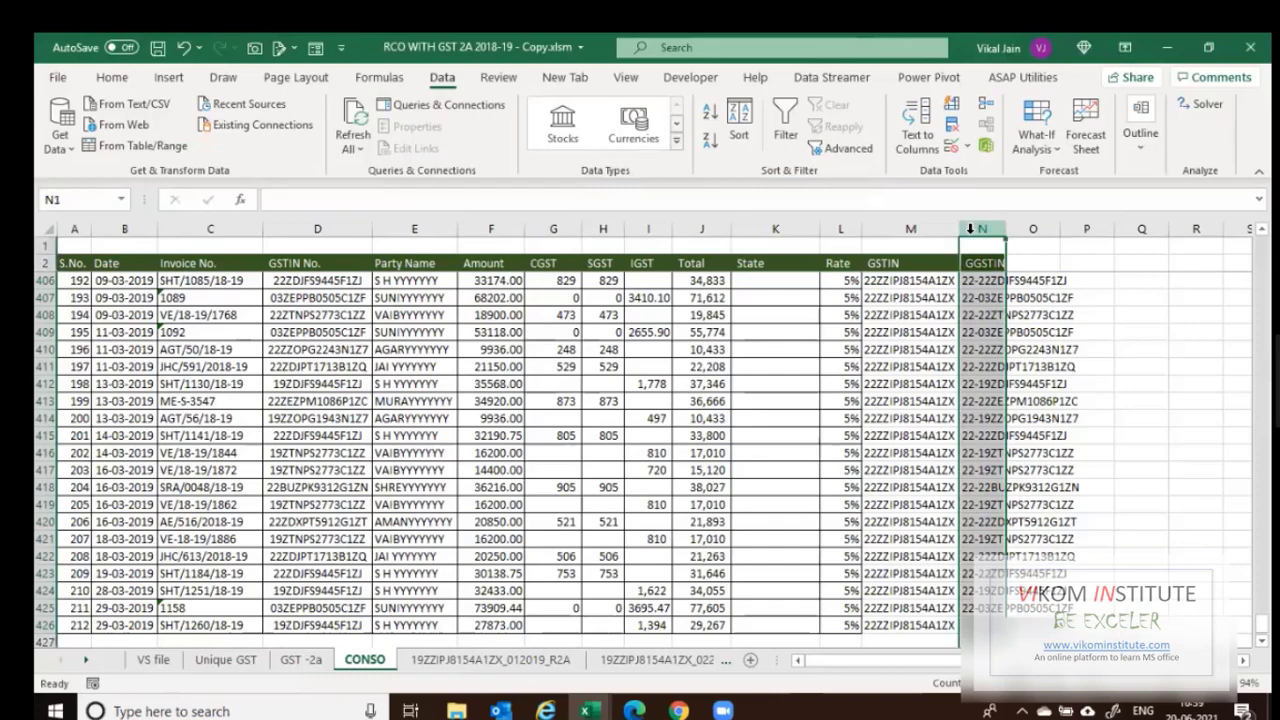
pyautogui.click(428, 224)
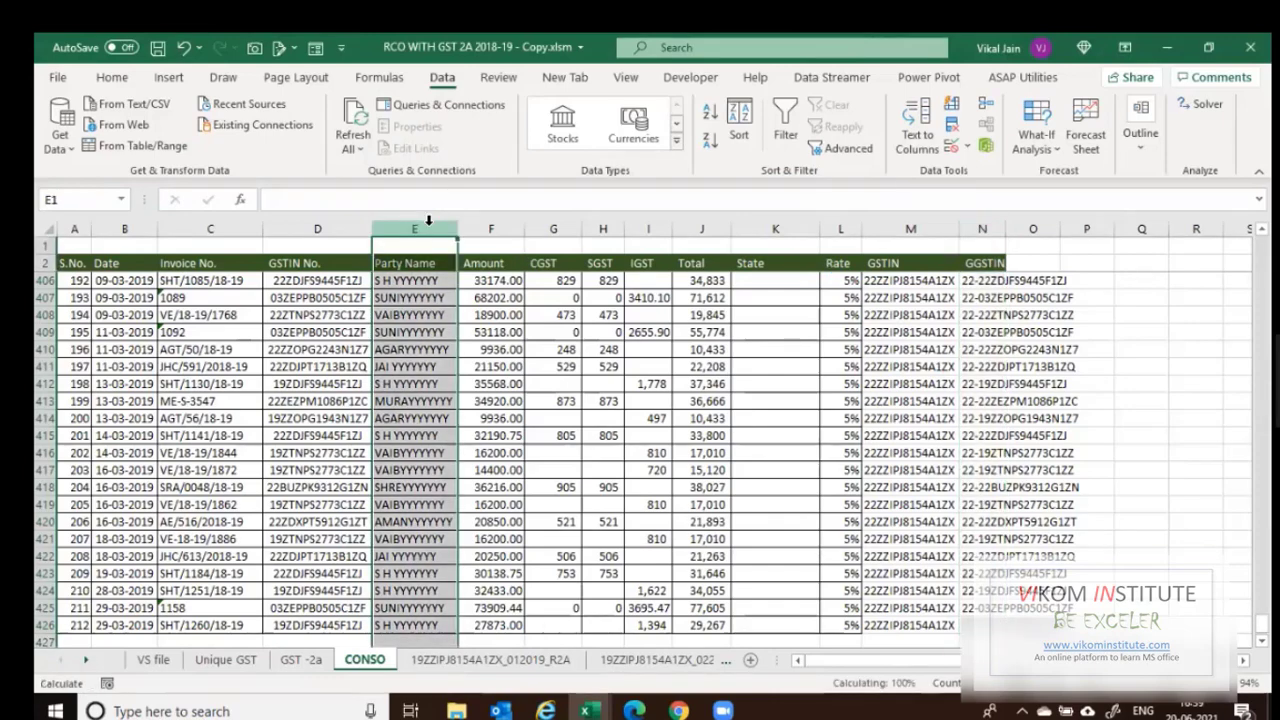
pyautogui.hotkey('ctrl', '+')
pyautogui.press('Down')
pyautogui.press('Down')
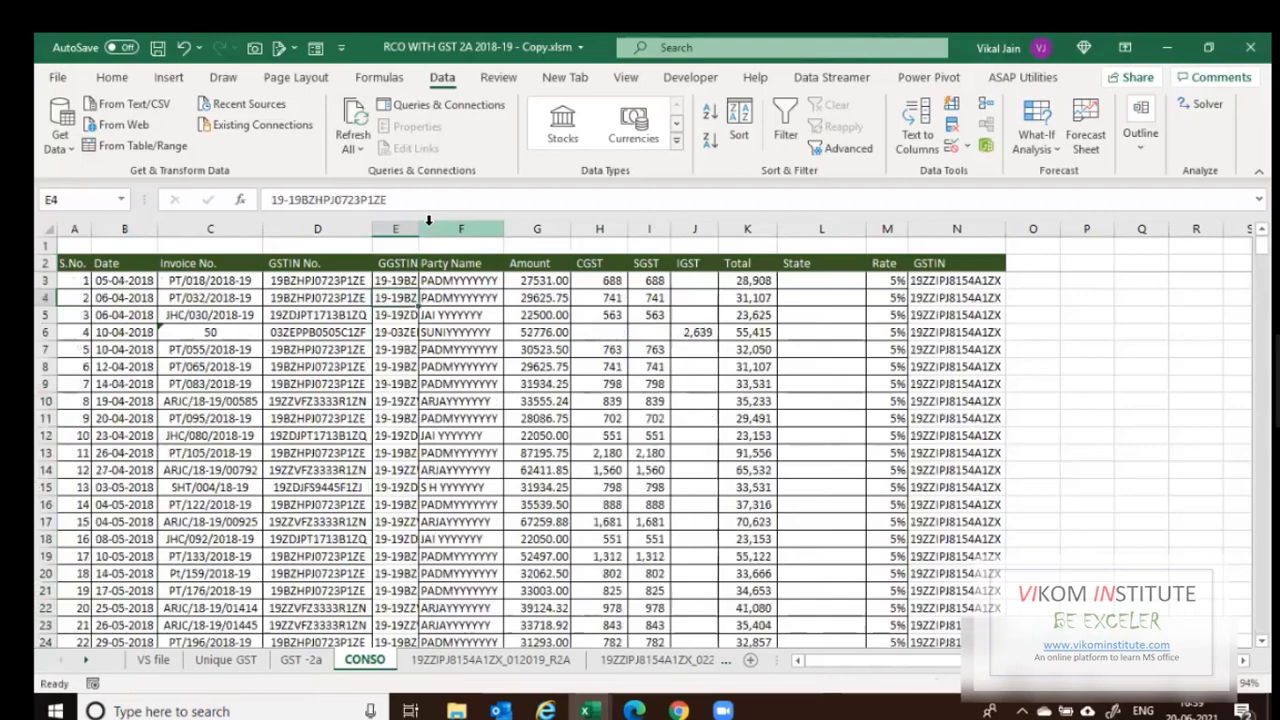
# On GST -2a, copy GGSTIN column Q and insert it as column B.
pyautogui.hotkey('ctrl', 'pageup')
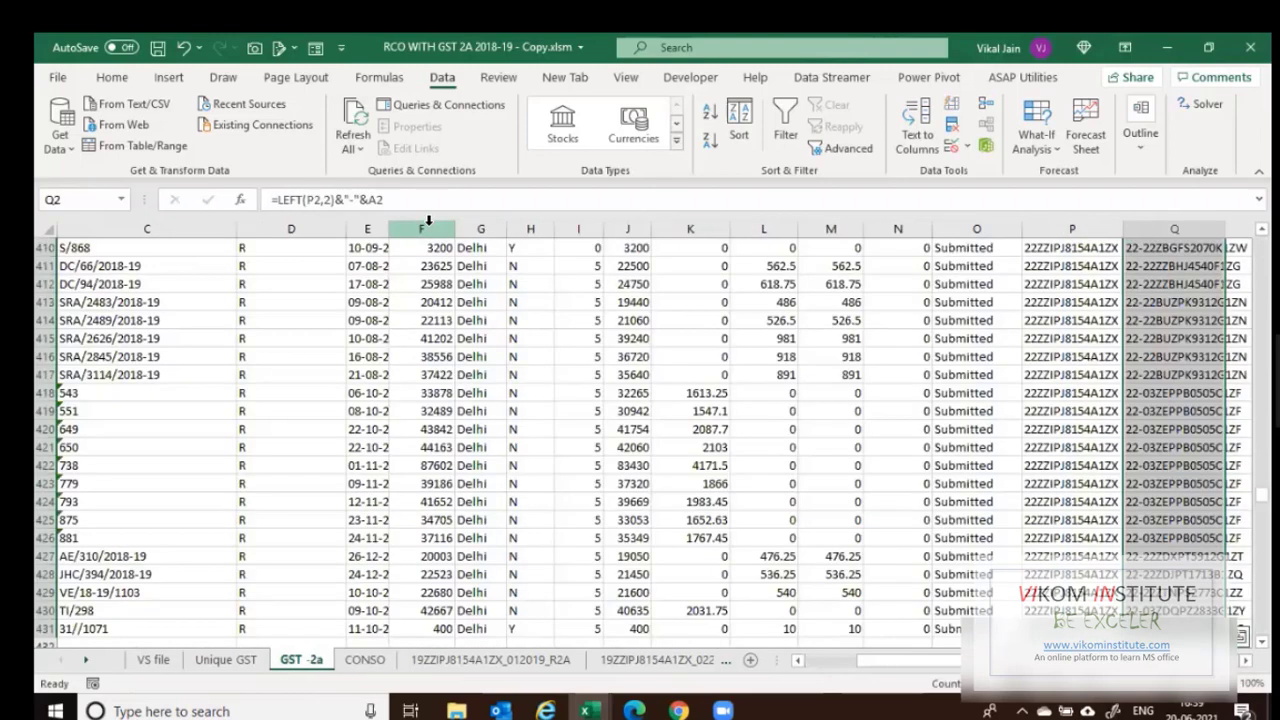
pyautogui.hotkey('ctrl', 'Up')
pyautogui.hotkey('ctrl', 'space')
pyautogui.hotkey('ctrl', 'c')
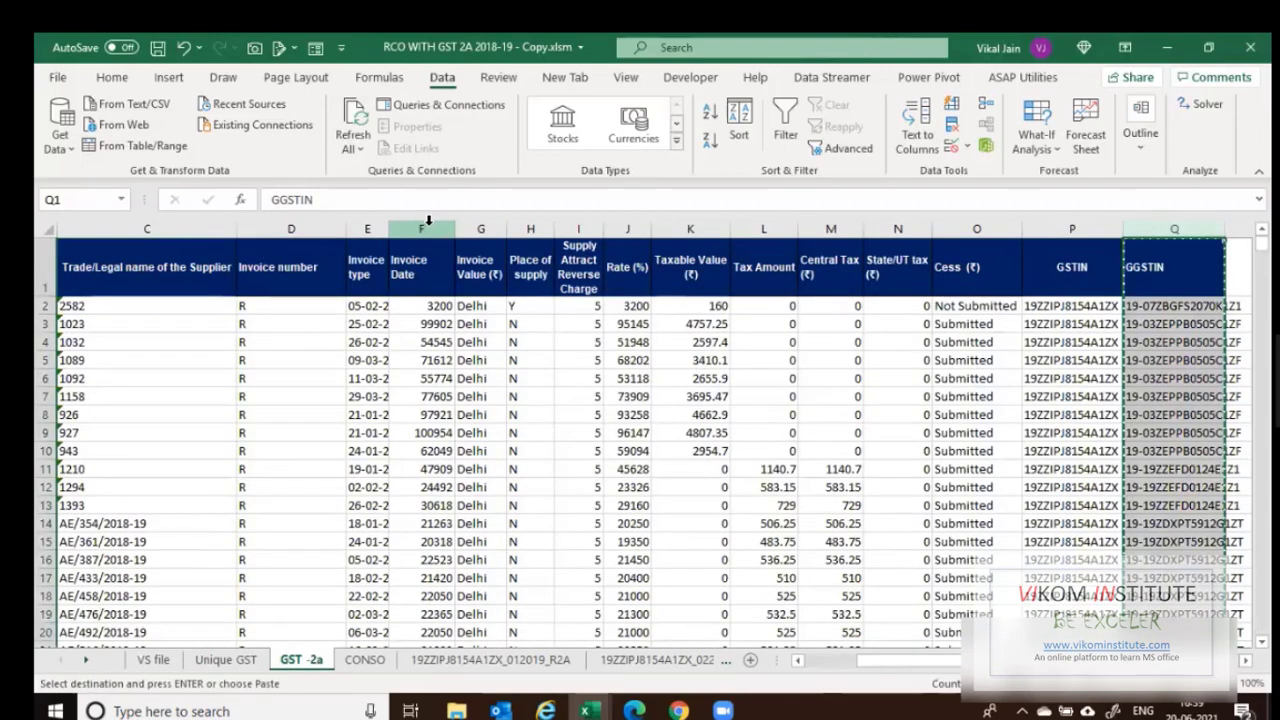
pyautogui.press('Left')
pyautogui.press('Left')
pyautogui.press('Left')
pyautogui.press('Left')
pyautogui.press('Left')
pyautogui.press('Left')
pyautogui.press('Left')
pyautogui.press('Left')
pyautogui.press('Left')
pyautogui.press('Left')
pyautogui.press('Left')
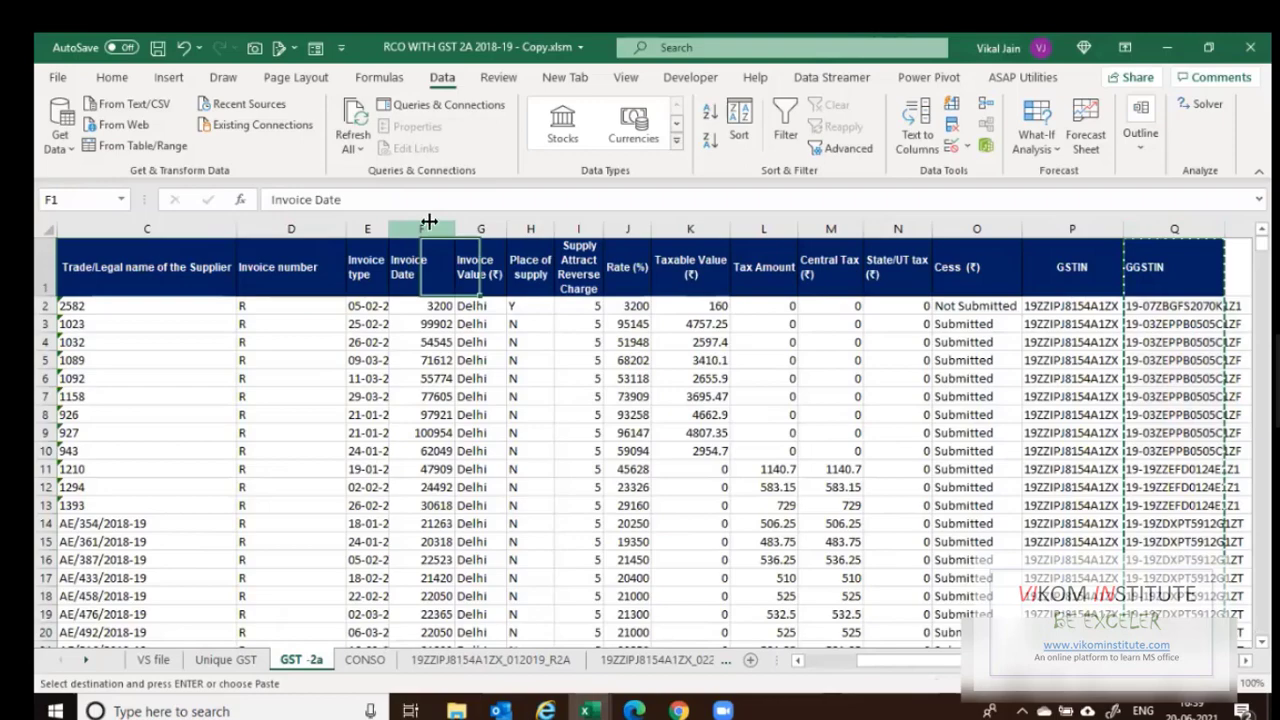
pyautogui.press('Left')
pyautogui.press('Left')
pyautogui.press('Left')
pyautogui.press('Left')
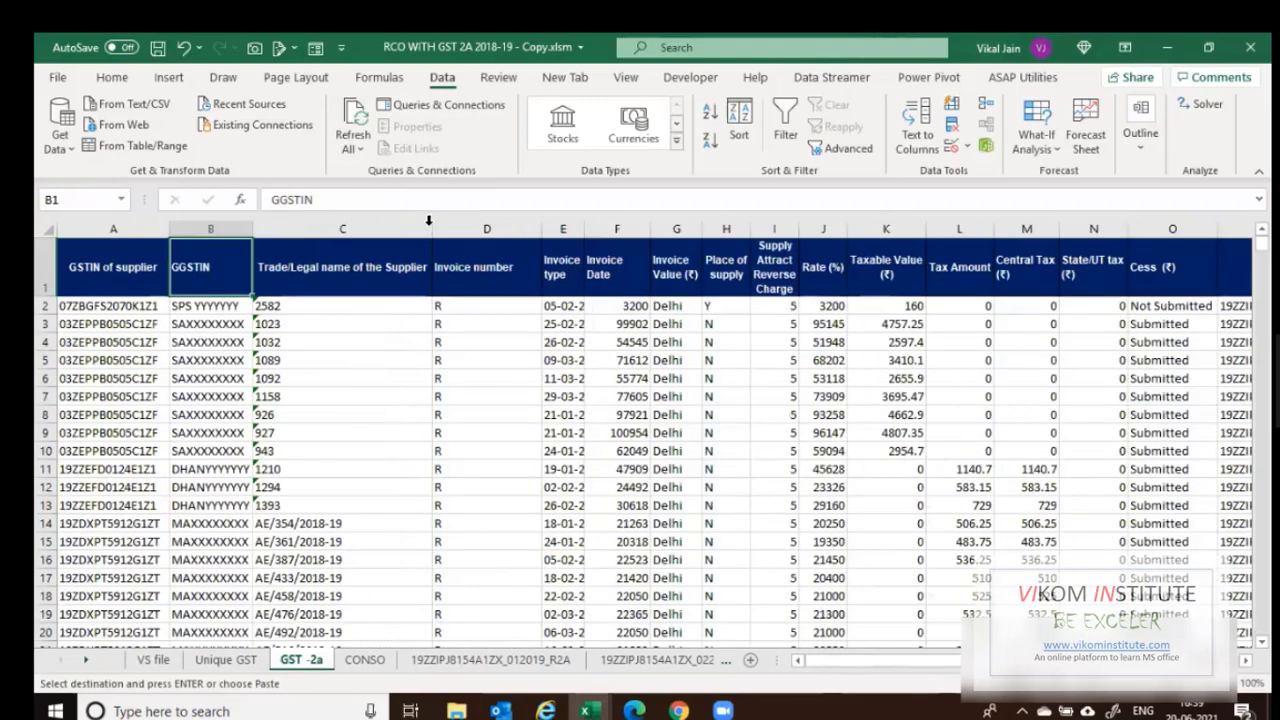
pyautogui.hotkey('ctrl', 'space')
pyautogui.hotkey('ctrl', 'shift', '=')
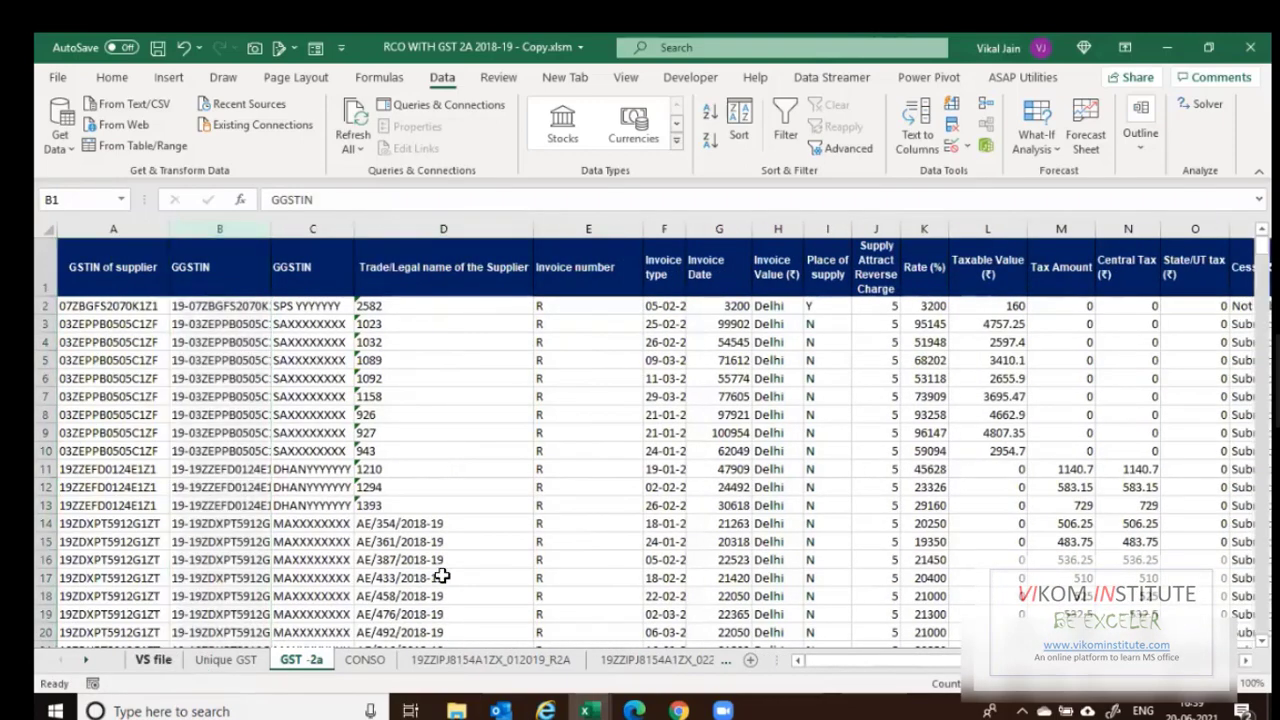
pyautogui.hotkey('ctrl', 'pageup')
pyautogui.hotkey('ctrl', 'pageup')
# Enter =VLOOKUP(A8,CONSO!$E$3:$I$426,2,0) in VS file B8 to fetch the first party name.
pyautogui.write('=v')
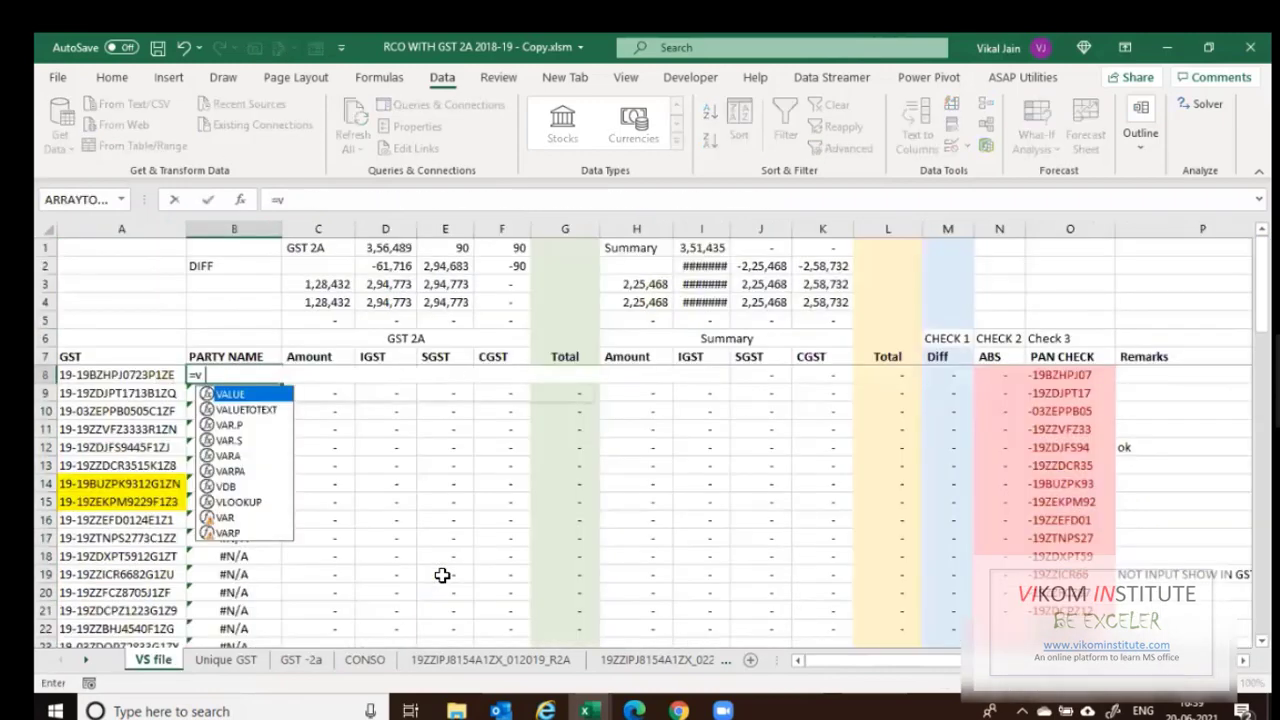
pyautogui.write('l')
pyautogui.press('Tab')
pyautogui.press('Left')
pyautogui.write(',')
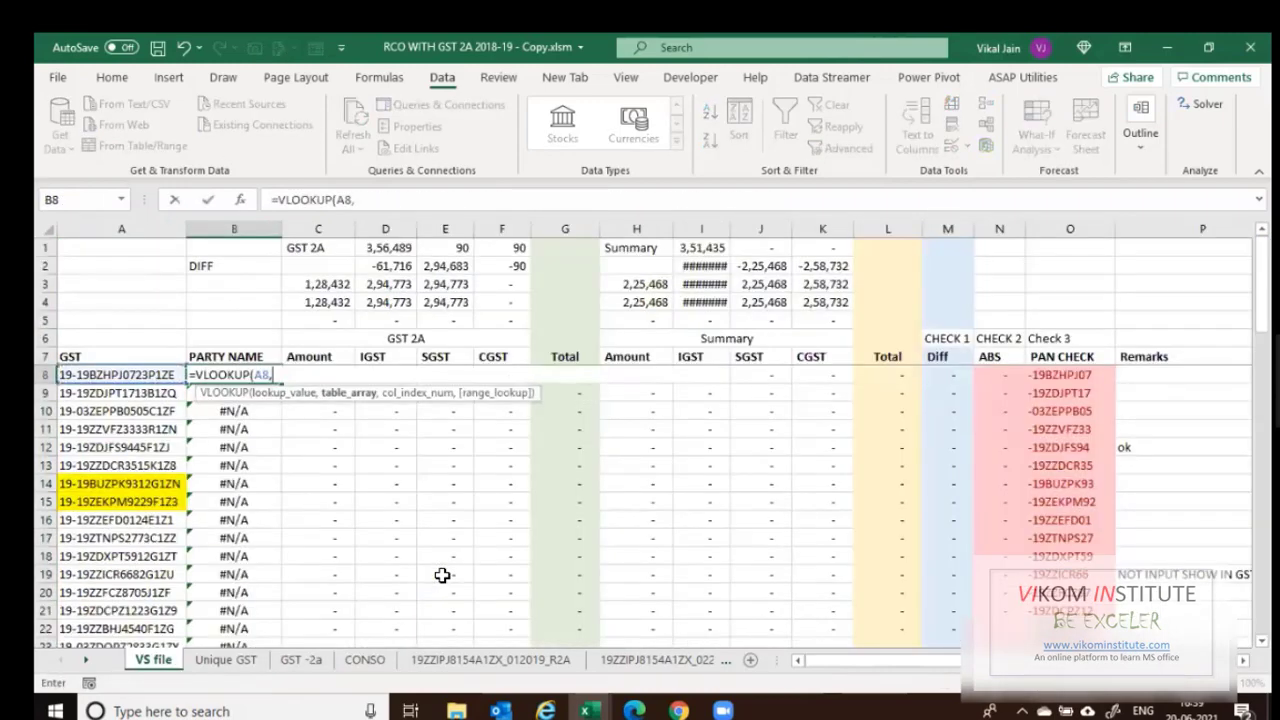
pyautogui.hotkey('ctrl', 'pagedown')
pyautogui.hotkey('ctrl', 'pagedown')
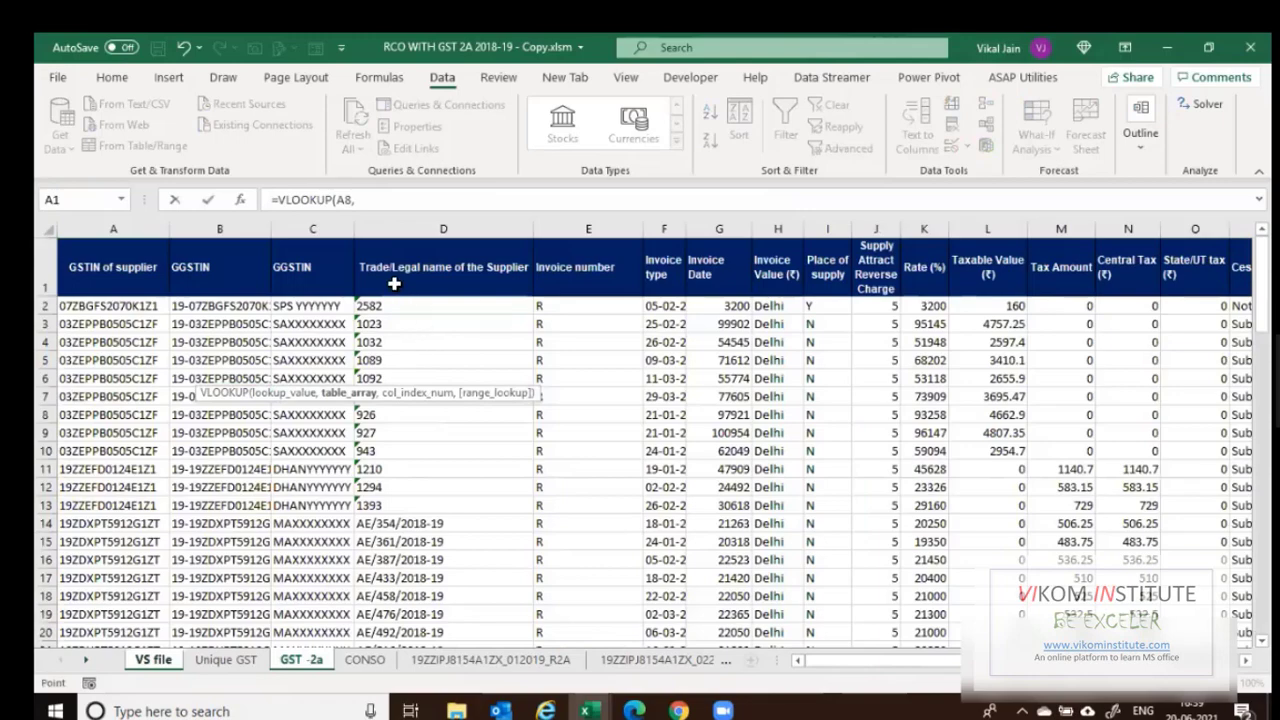
pyautogui.hotkey('ctrl', 'pagedown')
pyautogui.click(395, 284)
pyautogui.hotkey('ctrl', 'shift', 'Right')
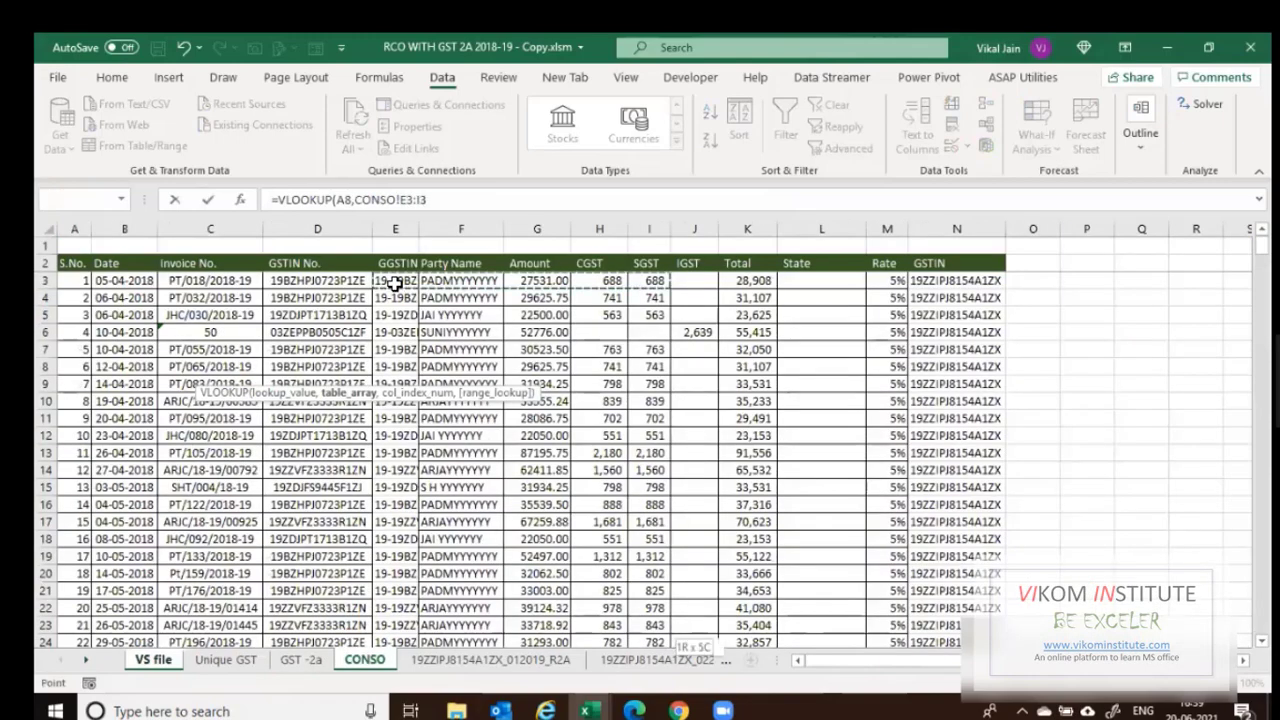
pyautogui.hotkey('ctrl', 'shift', 'Down')
pyautogui.press('F4')
pyautogui.write(',2')
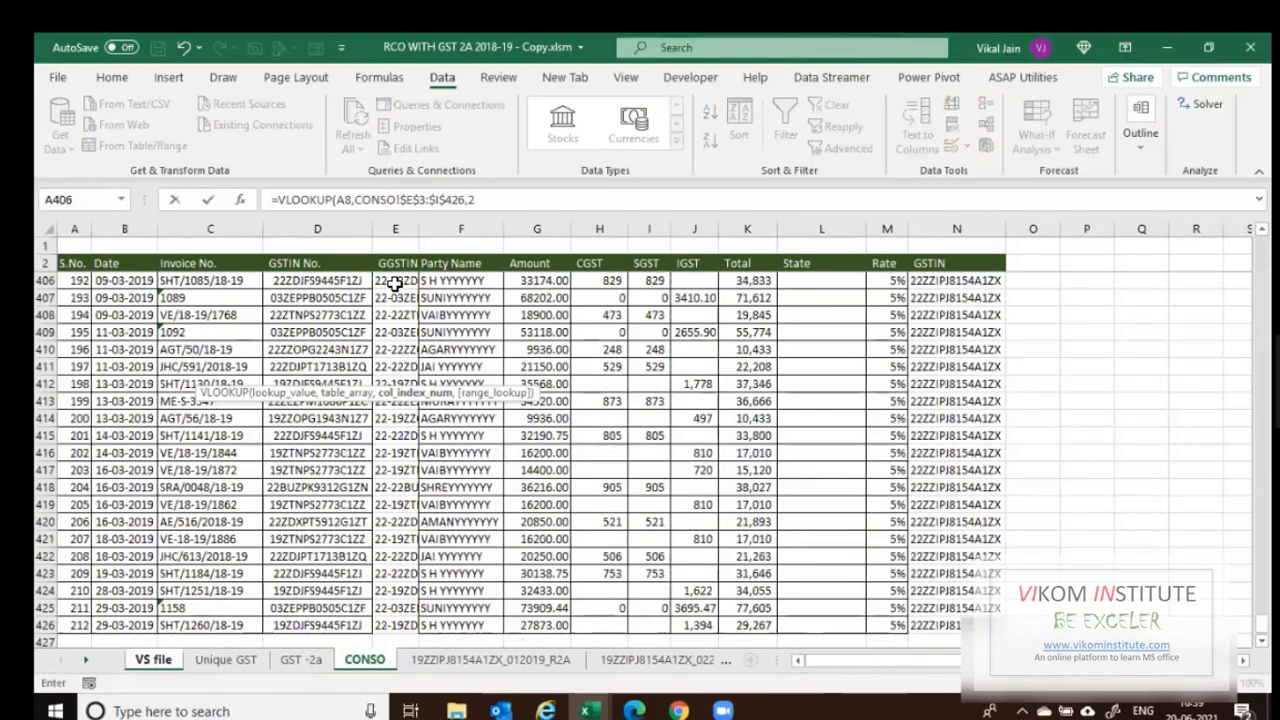
pyautogui.write(',0')
pyautogui.press('Return')
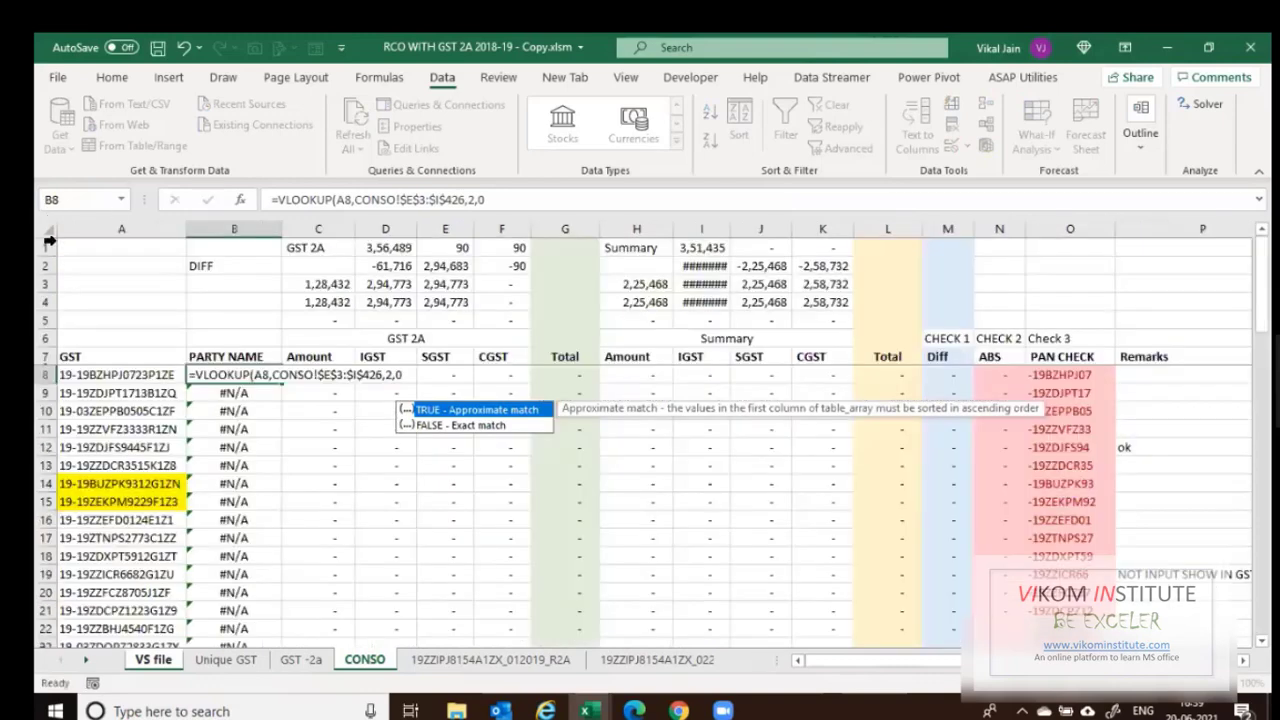
pyautogui.click(67, 374)
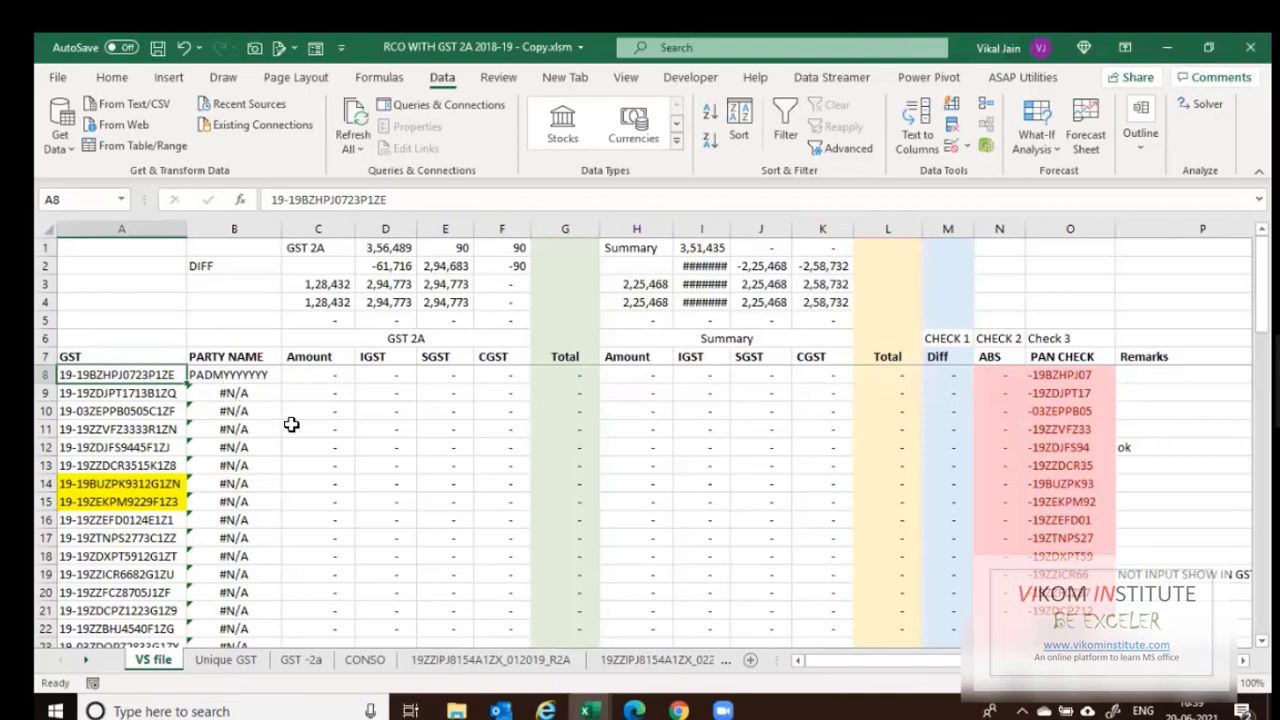
# Copy the B8 party-name lookup and paste it down column B to the first blank row.
pyautogui.press('Right')
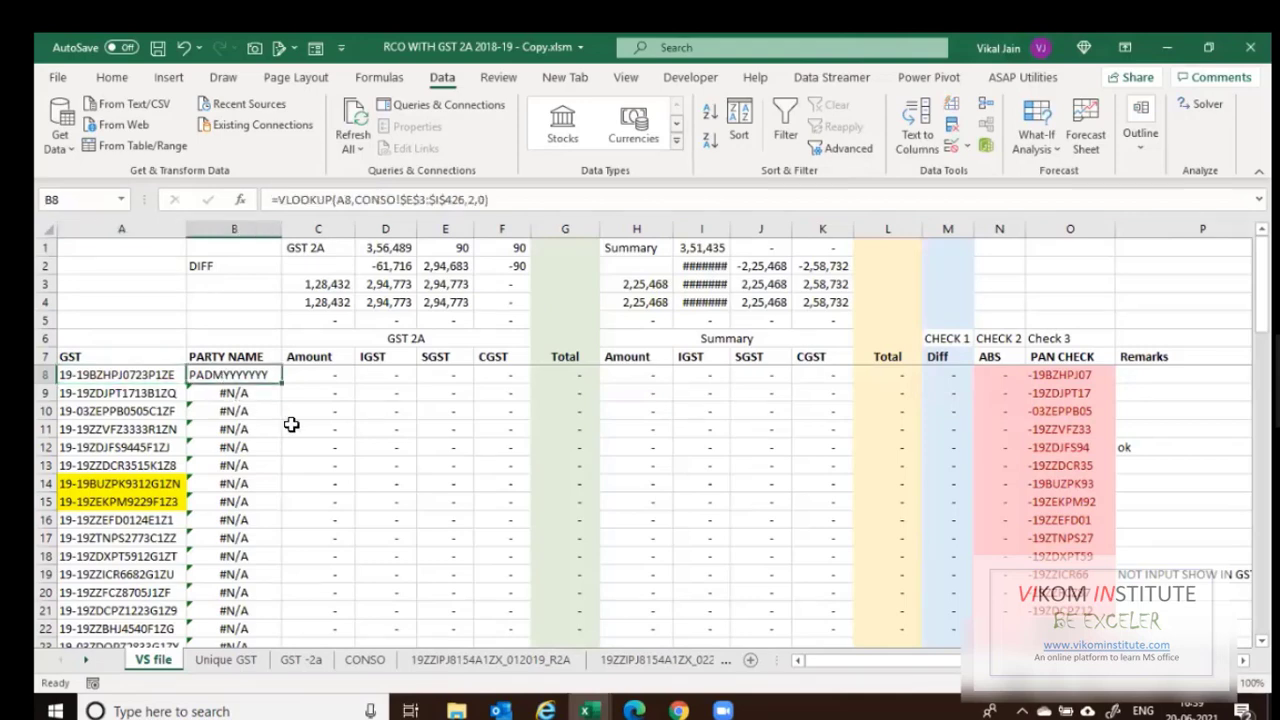
pyautogui.press('Right')
pyautogui.press('Left')
pyautogui.hotkey('ctrl', 'c')
pyautogui.hotkey('ctrl', 'shift', 'Down')
pyautogui.press('Return')
pyautogui.press('Down')
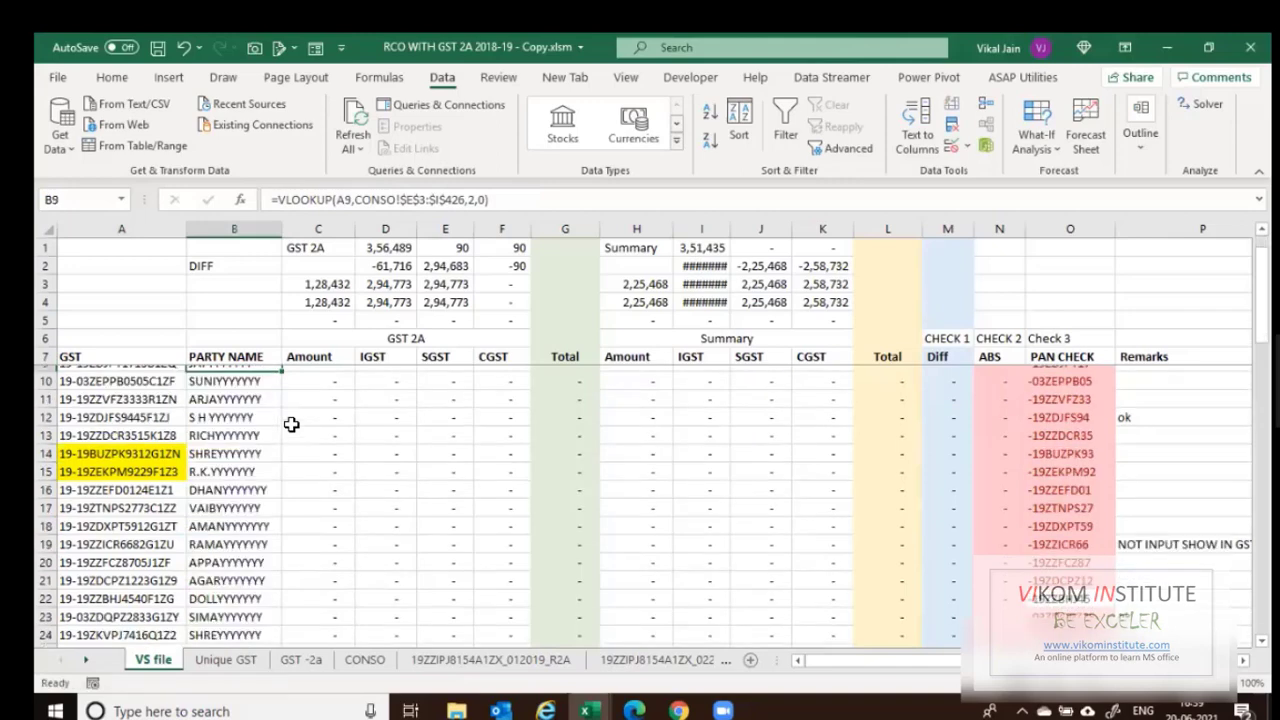
# Paste the B8 lookup into the remaining column B rows from B32 down to row 68.
pyautogui.hotkey('ctrl', 'Down')
pyautogui.press('Down')
pyautogui.press('Up')
pyautogui.hotkey('ctrl', 'c')
pyautogui.press('Left')
pyautogui.hotkey('ctrl', 'Down')
pyautogui.press('Right')
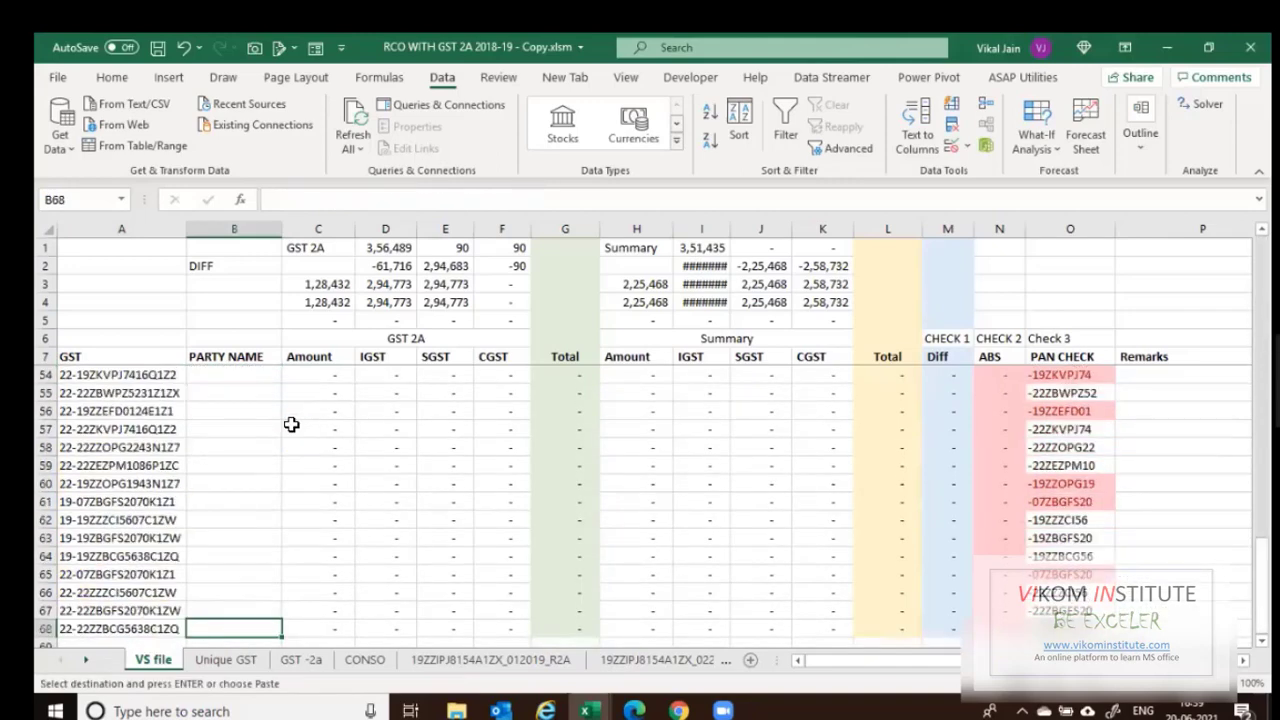
pyautogui.hotkey('ctrl', 'shift', 'Up')
pyautogui.press('Return')
# Review the #N/A results from B61 onward, then return to edit B8's formula.
pyautogui.scroll(-8, 291, 425)
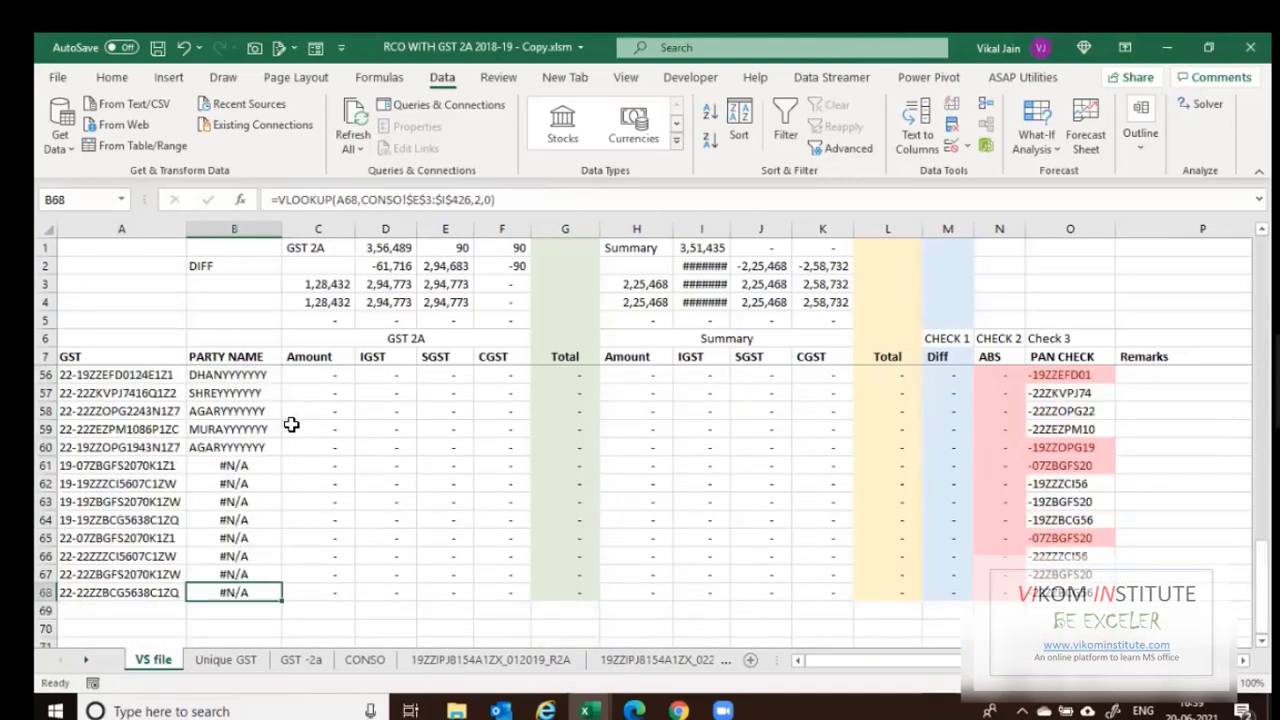
pyautogui.click(291, 425)
pyautogui.press('Down')
pyautogui.press('Down')
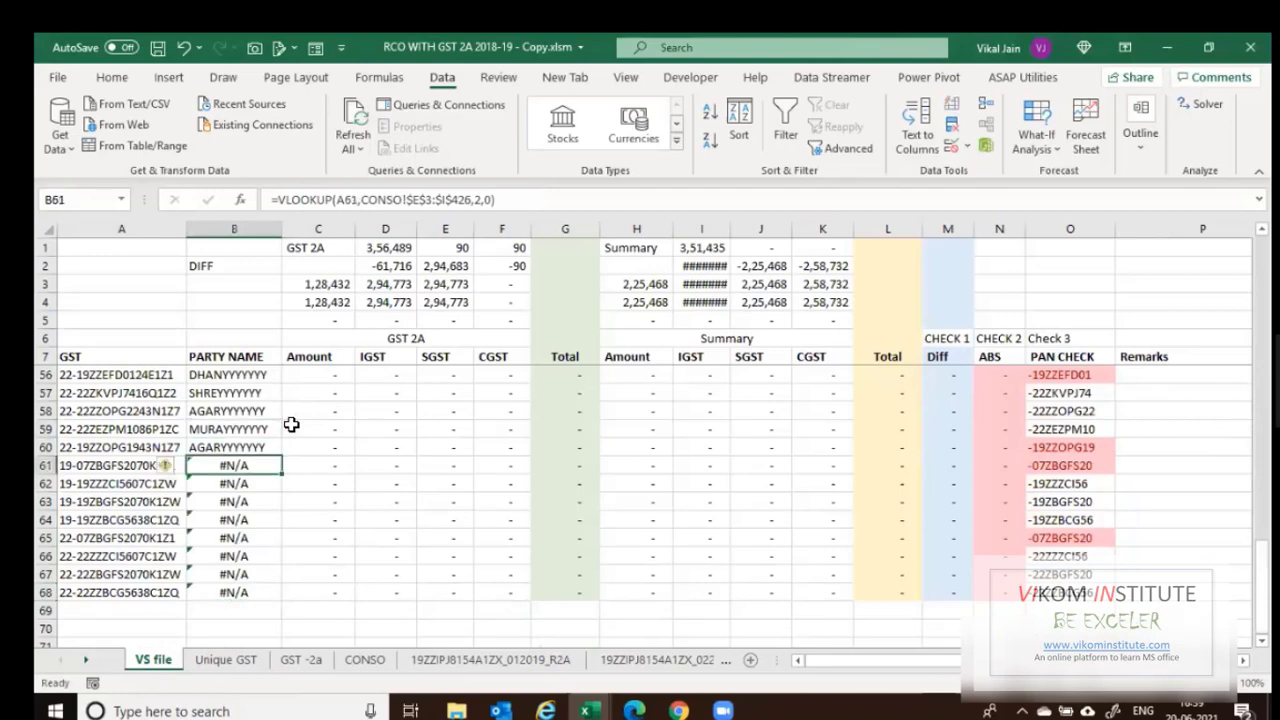
pyautogui.press('Up')
pyautogui.hotkey('ctrl', 'Up')
pyautogui.press('Down')
pyautogui.press('F2')
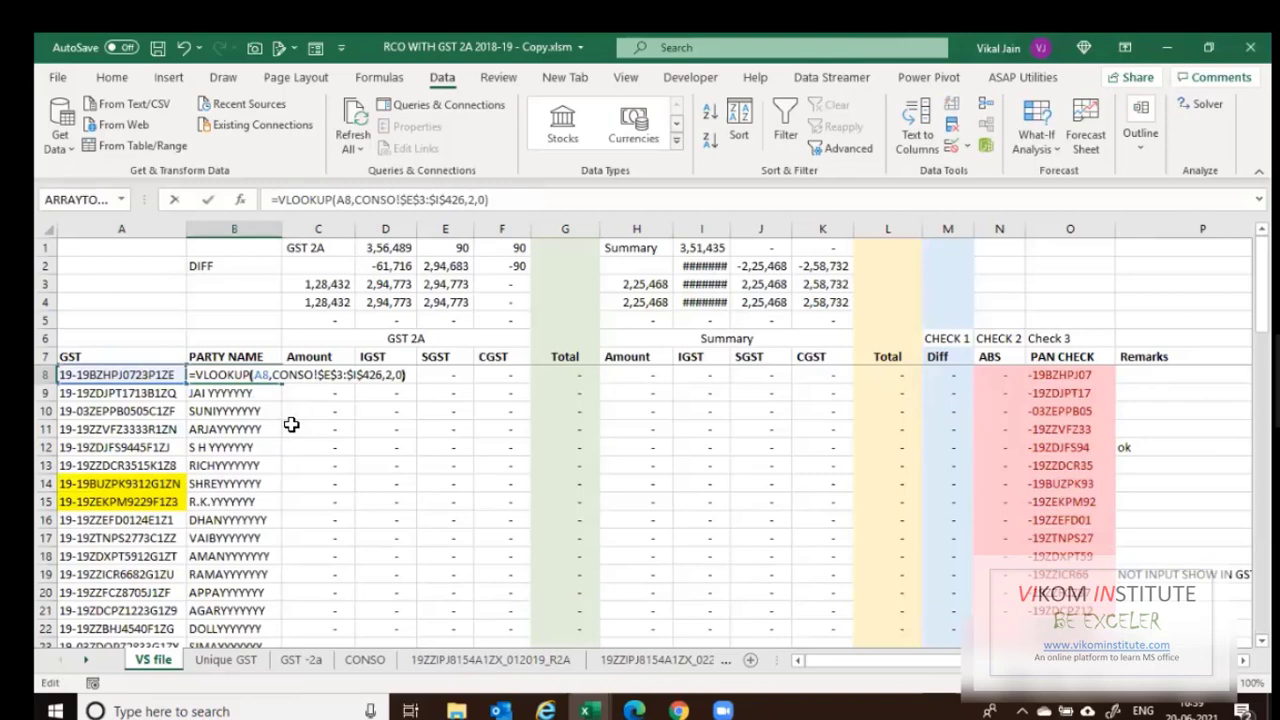
# Wrap B8's lookup in IFERROR with a fallback VLOOKUP(A8,'GST -2a'!$B:$C,2,0).
pyautogui.press('Left')
pyautogui.press('Left')
pyautogui.press('Left')
pyautogui.press('Left')
pyautogui.press('Left')
pyautogui.press('Left')
pyautogui.press('Left')
pyautogui.press('Left')
pyautogui.press('Left')
pyautogui.press('Left')
pyautogui.press('Left')
pyautogui.press('Left')
pyautogui.press('Left')
pyautogui.press('Left')
pyautogui.press('Left')
pyautogui.press('Left')
pyautogui.press('Left')
pyautogui.press('Left')
pyautogui.press('Left')
pyautogui.press('Left')
pyautogui.press('Left')
pyautogui.press('Left')
pyautogui.press('Left')
pyautogui.press('Left')
pyautogui.press('Left')
pyautogui.press('Left')
pyautogui.press('Left')
pyautogui.press('Left')
pyautogui.press('Left')
pyautogui.press('Left')
pyautogui.press('Left')
pyautogui.press('Left')
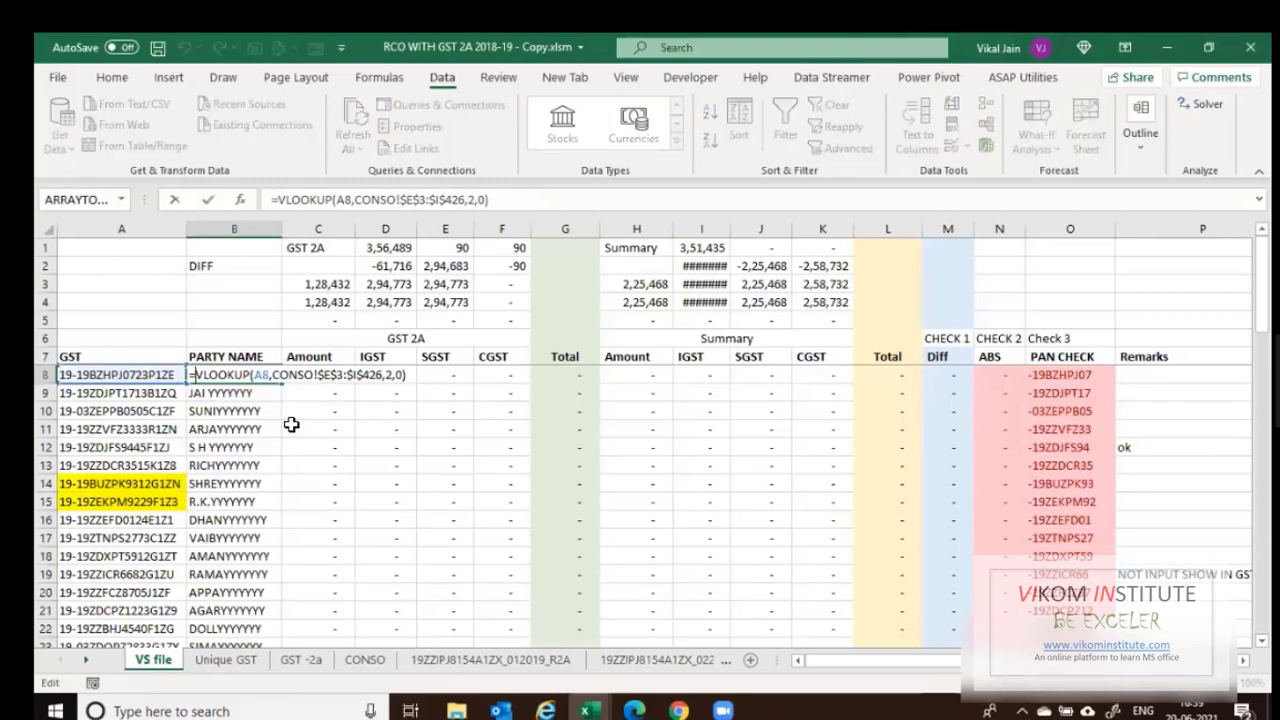
pyautogui.write('IFERROR(')
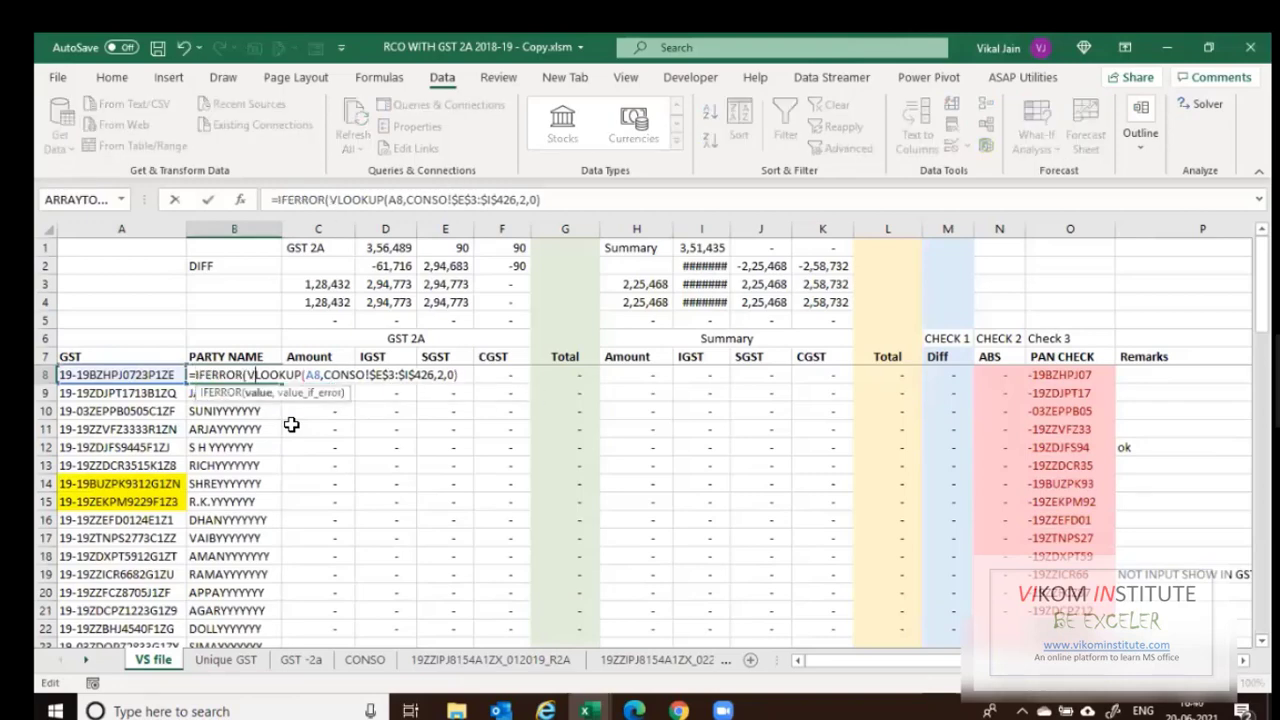
pyautogui.press('Right')
pyautogui.press('Right')
pyautogui.press('Right')
pyautogui.press('Right')
pyautogui.press('Right')
pyautogui.press('Right')
pyautogui.press('Right')
pyautogui.press('Right')
pyautogui.press('Right')
pyautogui.press('Right')
pyautogui.press('Right')
pyautogui.press('Right')
pyautogui.press('Right')
pyautogui.press('Right')
pyautogui.press('Right')
pyautogui.press('Right')
pyautogui.press('Right')
pyautogui.press('Right')
pyautogui.press('Right')
pyautogui.press('Right')
pyautogui.press('Right')
pyautogui.press('Right')
pyautogui.press('Right')
pyautogui.press('Right')
pyautogui.press('Right')
pyautogui.press('Right')
pyautogui.press('Right')
pyautogui.press('Right')
pyautogui.press('Right')
pyautogui.press('Right')
pyautogui.press('Right')
pyautogui.press('Right')
pyautogui.write(',vl')
pyautogui.press('Tab')
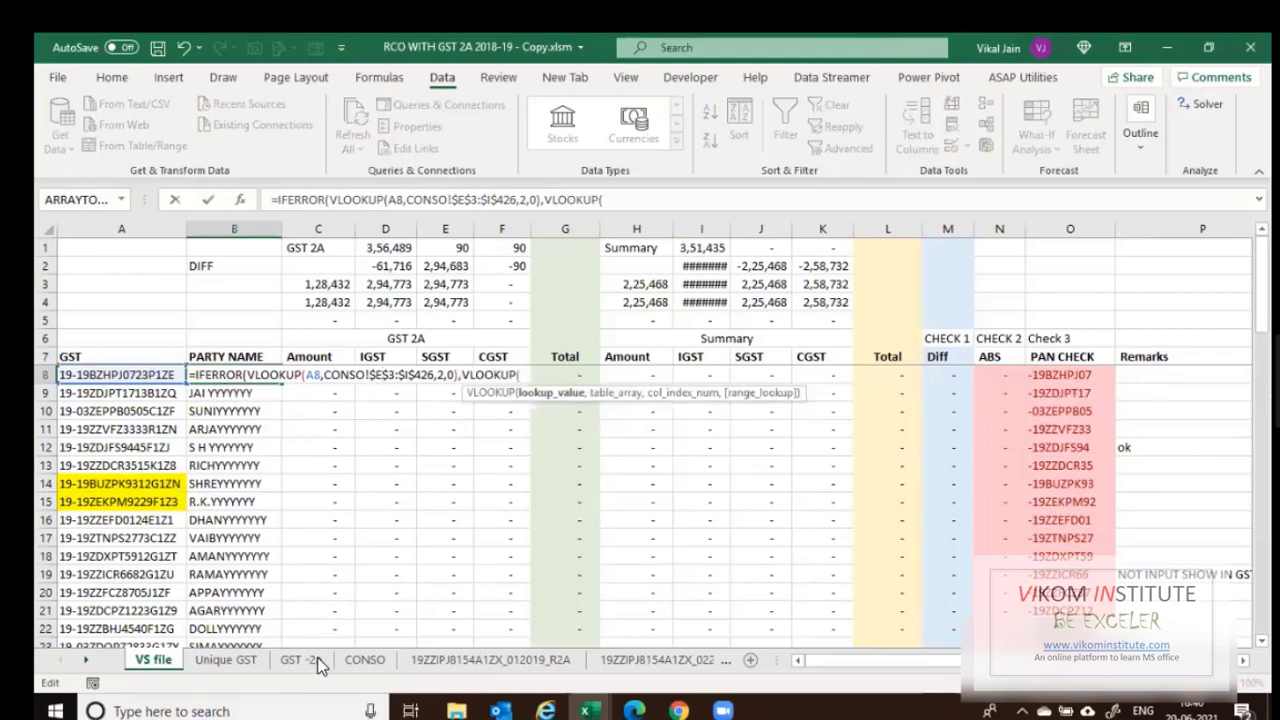
pyautogui.click(162, 377)
pyautogui.write(',')
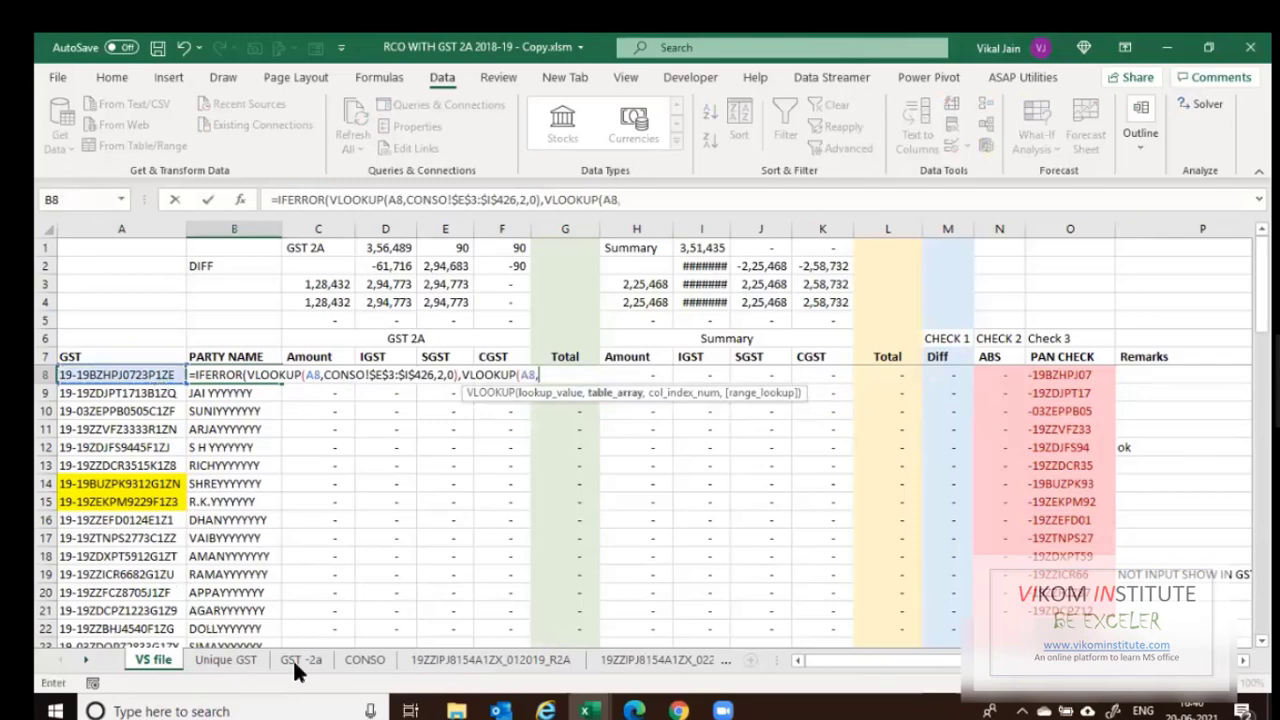
pyautogui.hotkey('ctrl', 'pagedown')
pyautogui.hotkey('ctrl', 'pagedown')
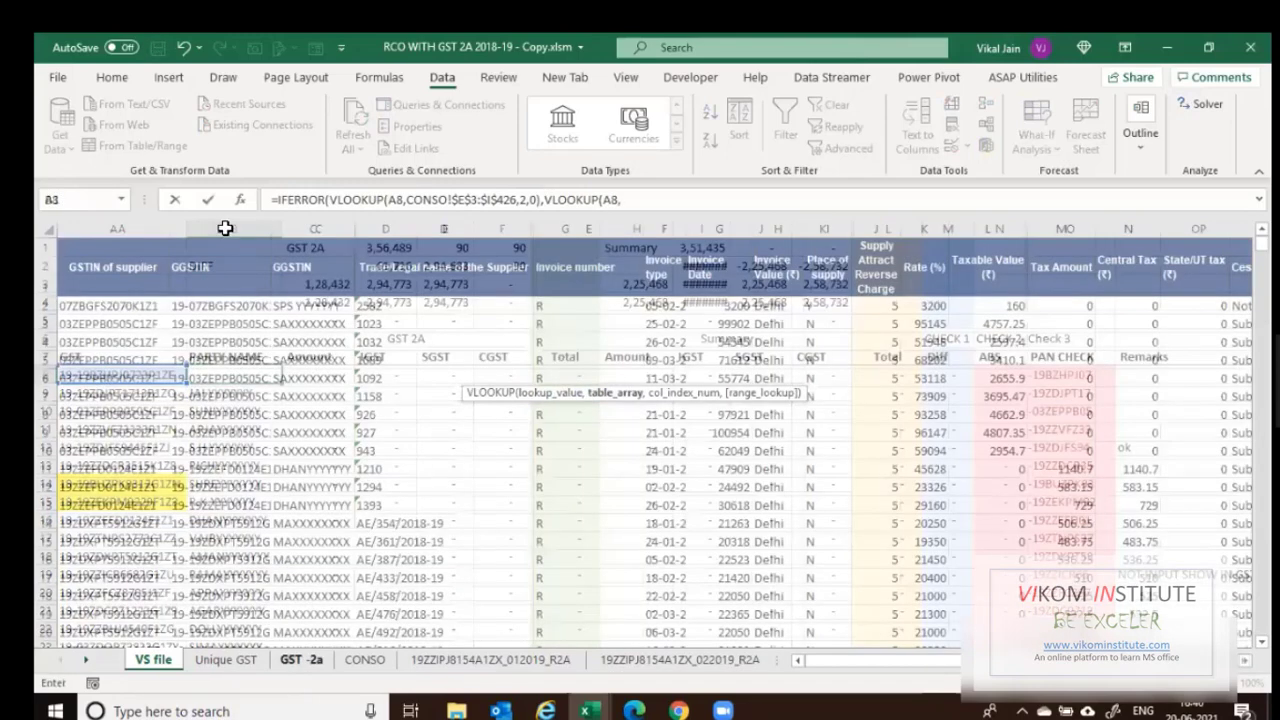
pyautogui.moveTo(220, 229); pyautogui.dragTo(298, 226)
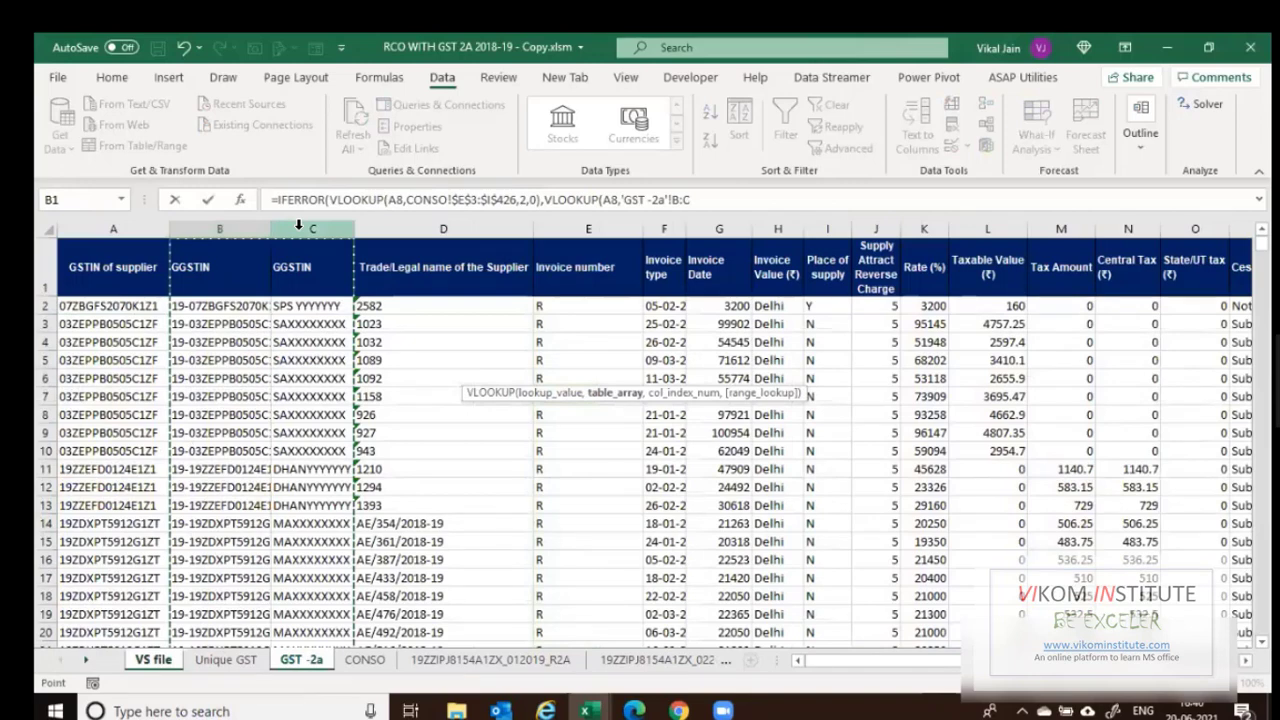
pyautogui.press('F4')
pyautogui.write(',2,0')
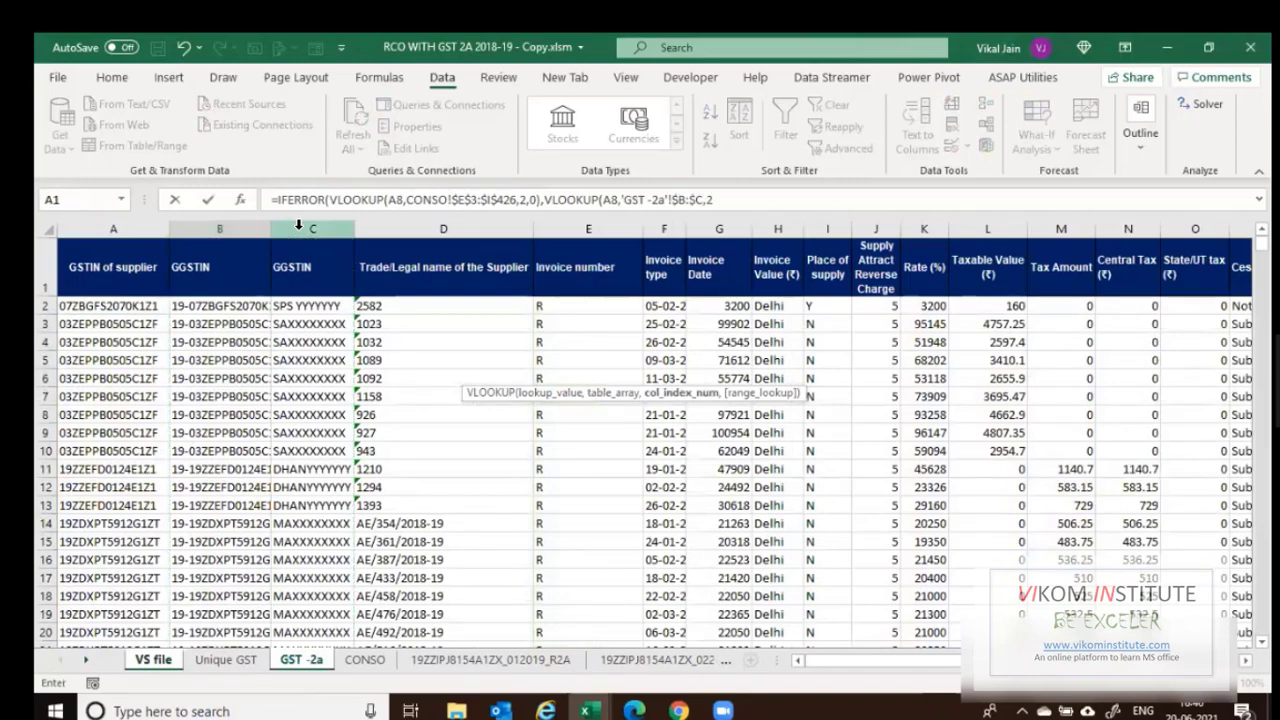
pyautogui.press('Return')
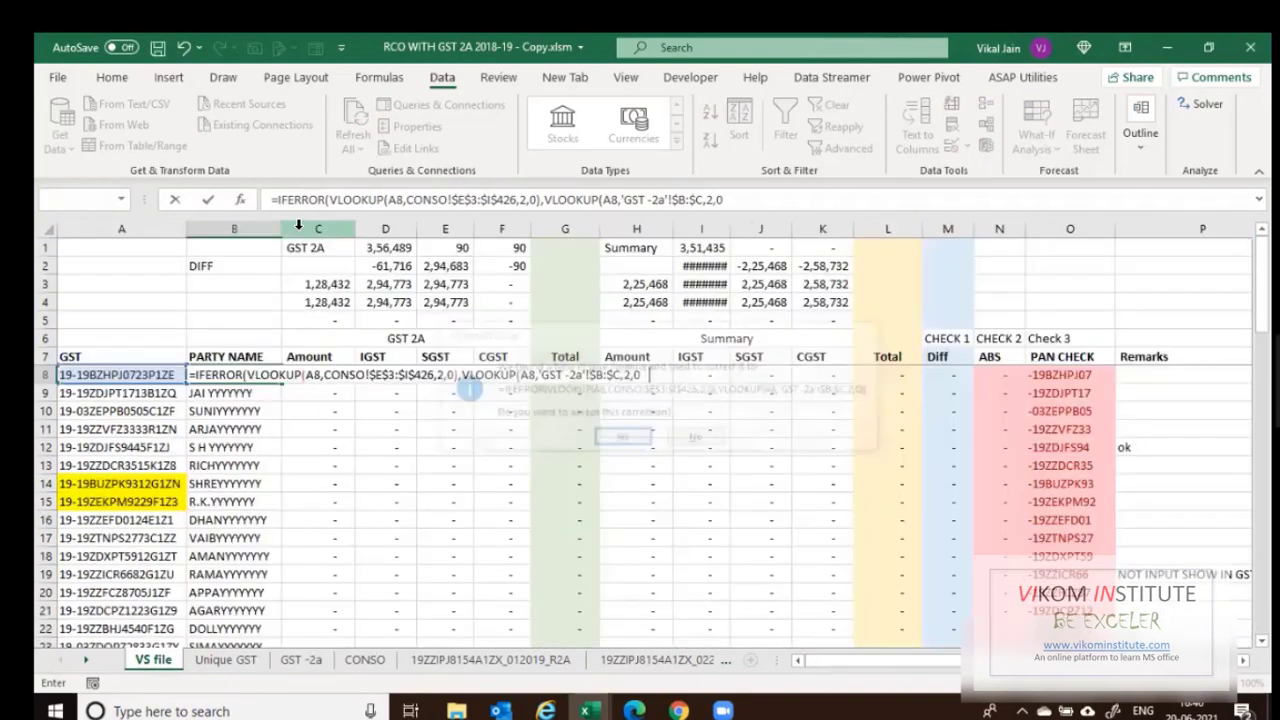
# Copy the IFERROR party-name formula down column B through row 68.
pyautogui.hotkey('ctrl', 'c')
pyautogui.hotkey('ctrl', 'shift', 'Down')
pyautogui.press('Return')
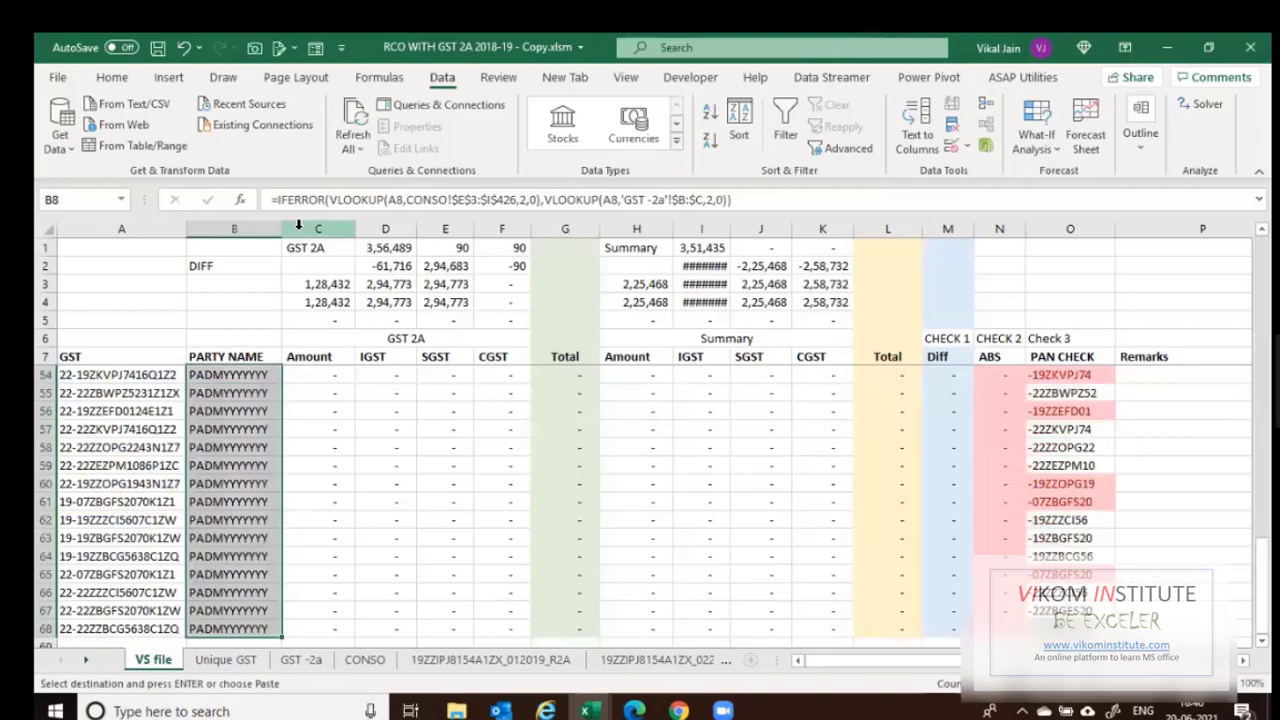
pyautogui.hotkey('ctrl', 'Down')
pyautogui.press('Down')
pyautogui.press('Up')
pyautogui.press('Up')
pyautogui.press('Up')
pyautogui.press('Up')
pyautogui.press('Up')
pyautogui.press('Up')
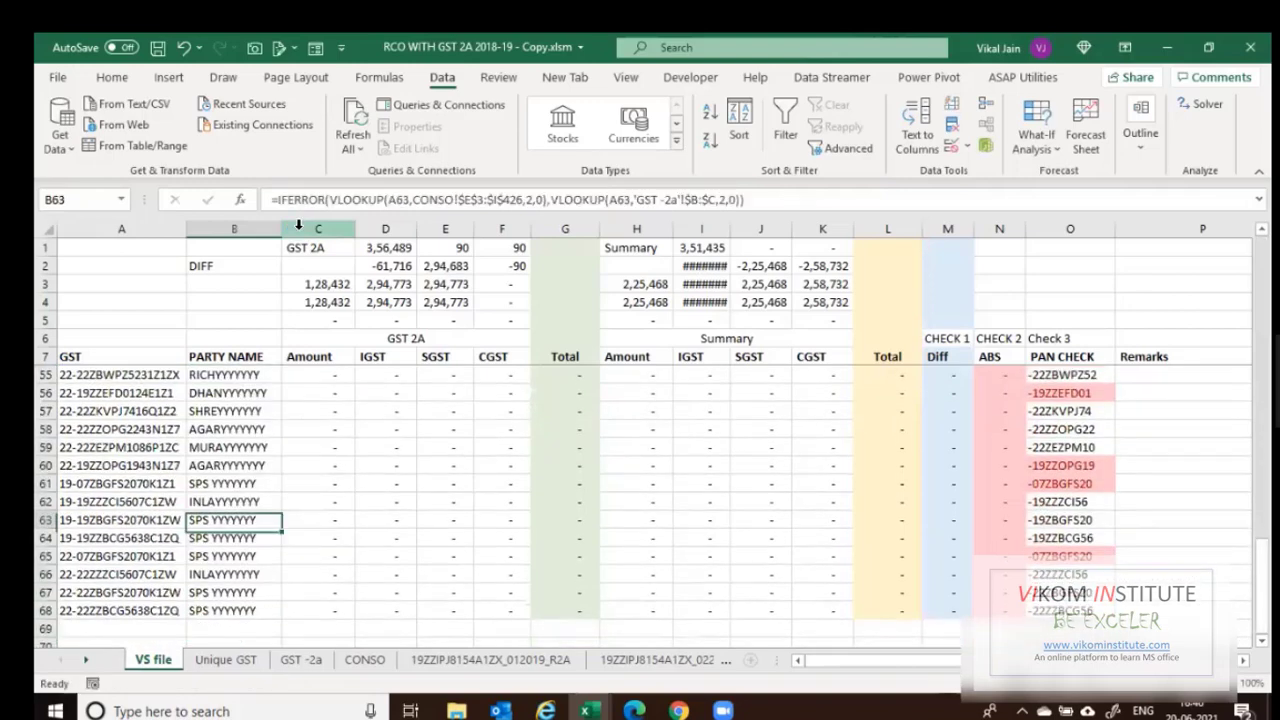
pyautogui.hotkey('ctrl', 'Up')
pyautogui.press('Down')
pyautogui.press('Right')
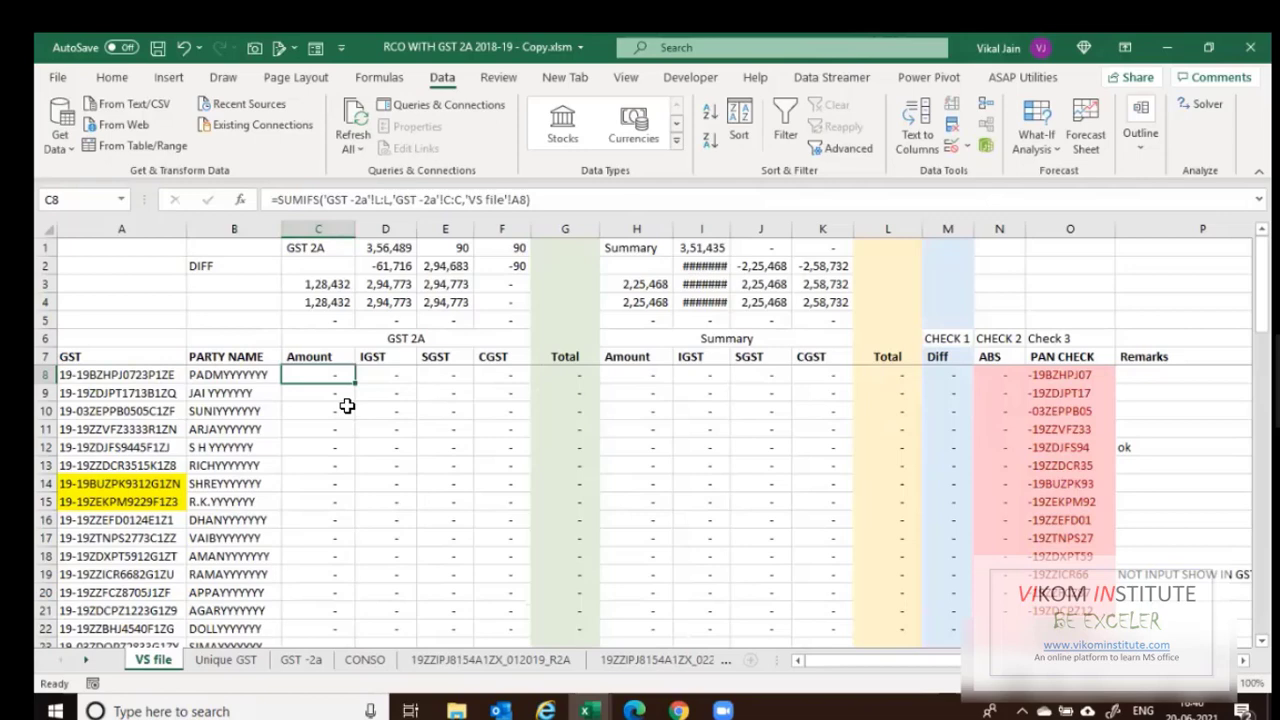
# Enter =SUMIFS in C8 summing GST -2a column L where GGSTIN column B matches A8.
pyautogui.write('=sumi')
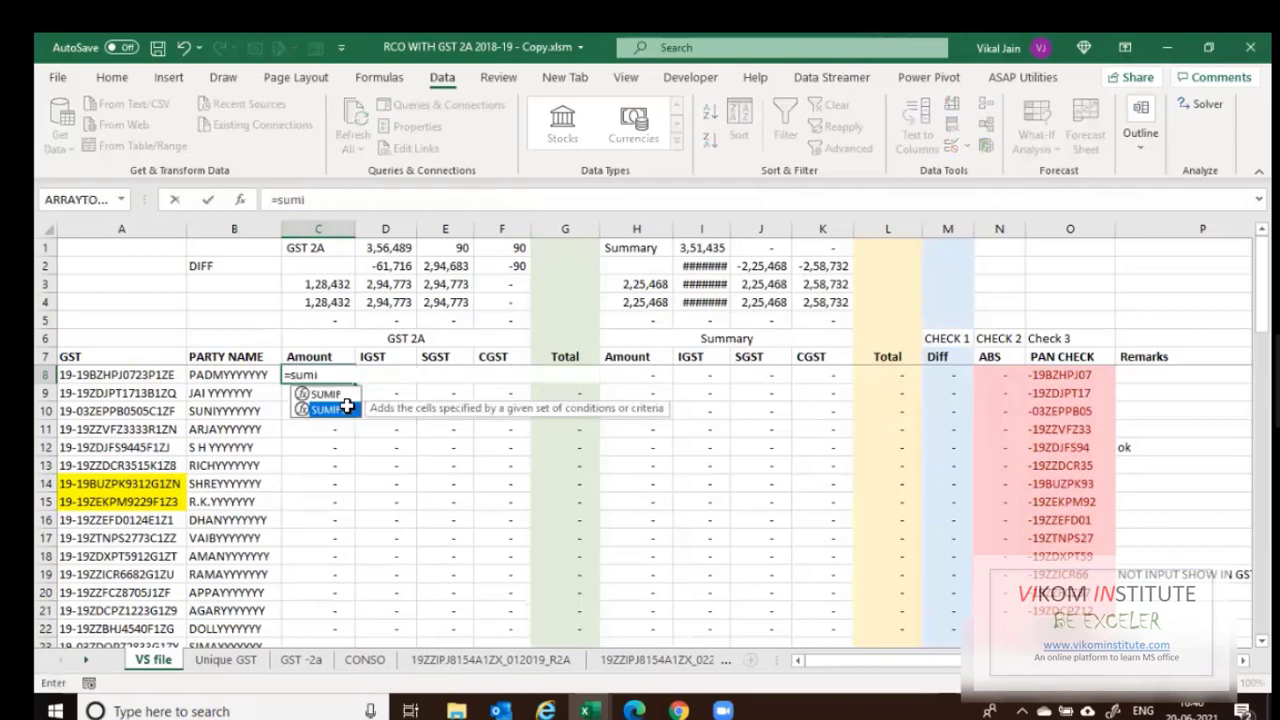
pyautogui.doubleClick(346, 406)
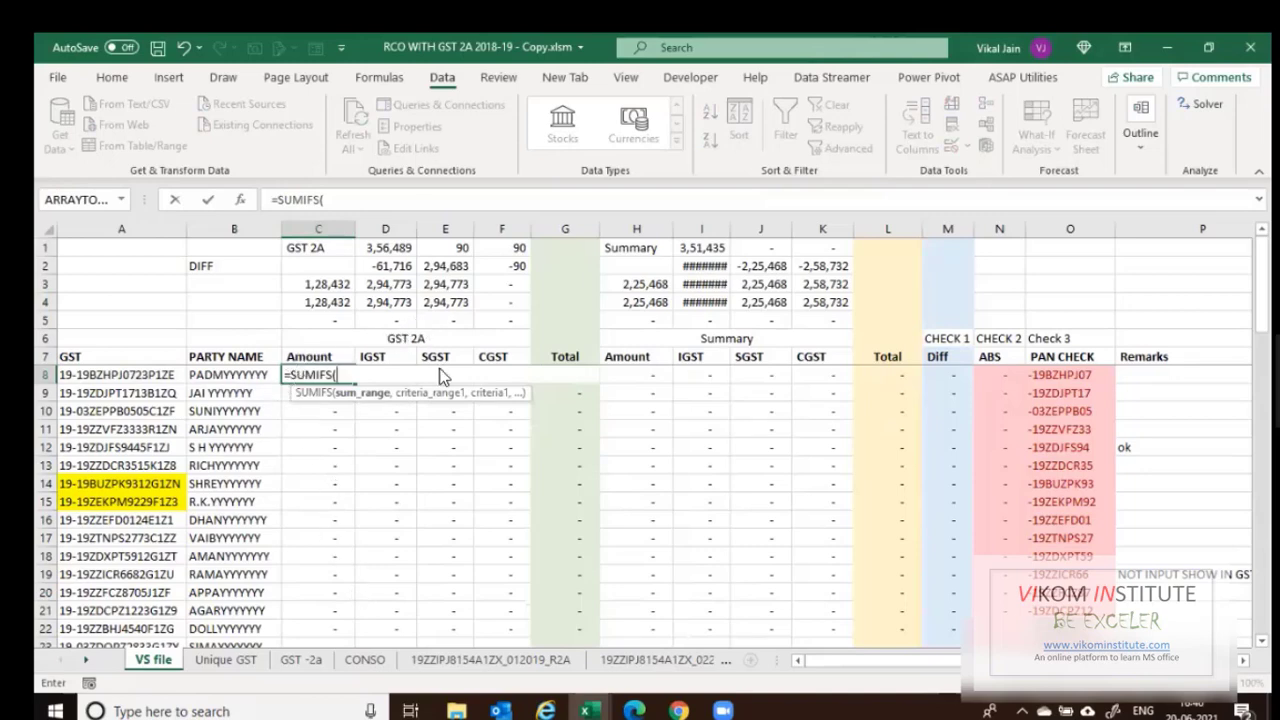
pyautogui.click(300, 662)
pyautogui.press('Right')
pyautogui.press('Right')
pyautogui.press('Right')
pyautogui.press('Right')
pyautogui.press('Right')
pyautogui.press('Right')
pyautogui.press('Right')
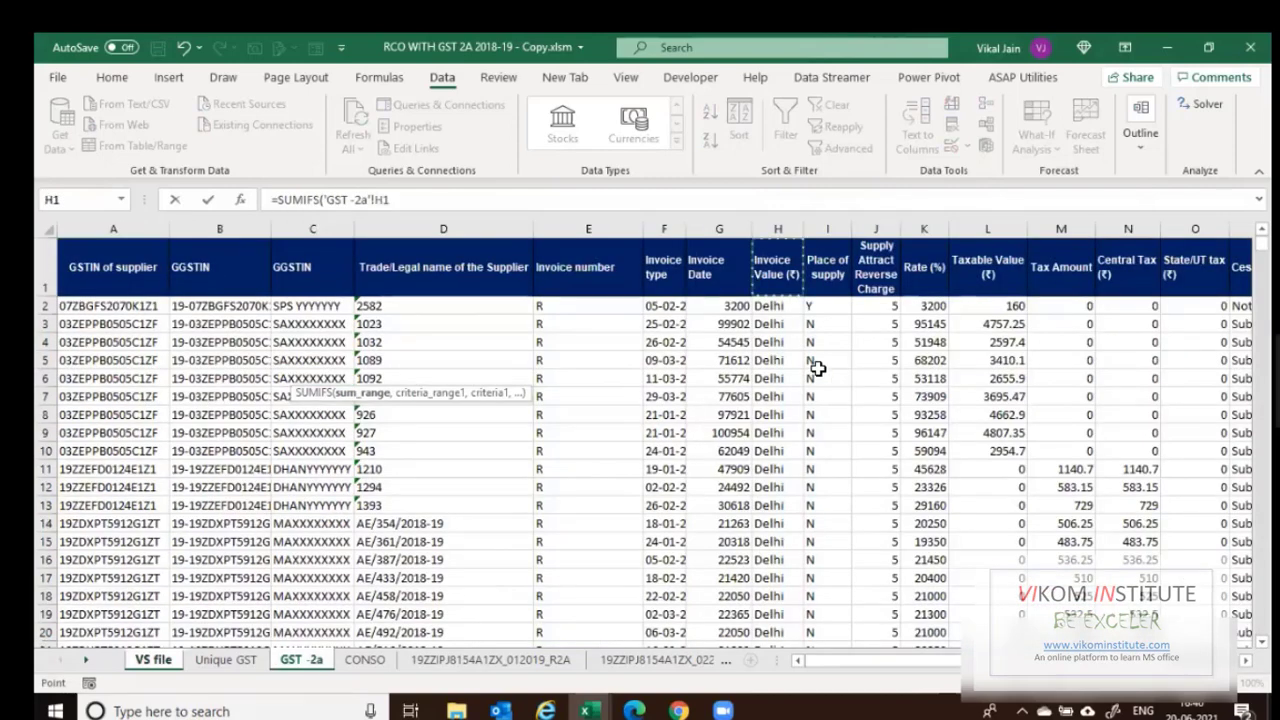
pyautogui.press('Right')
pyautogui.press('Right')
pyautogui.press('Right')
pyautogui.press('Right')
pyautogui.press('Right')
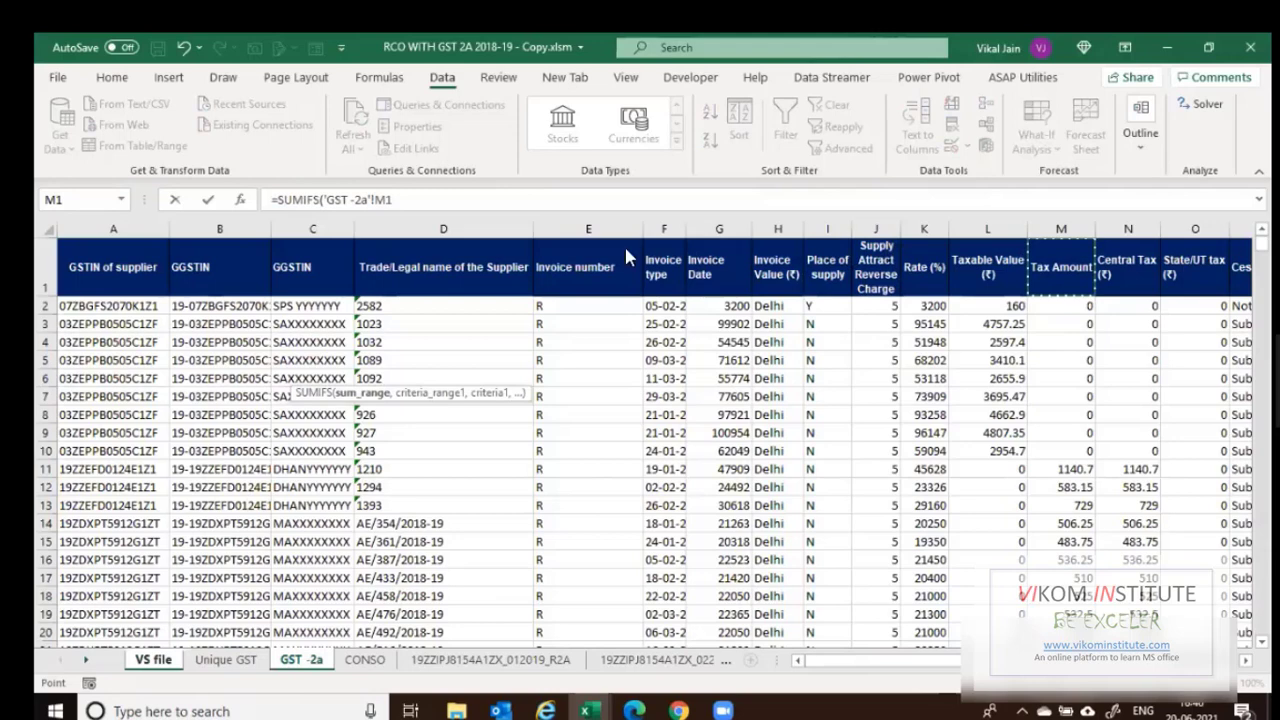
pyautogui.click(997, 230)
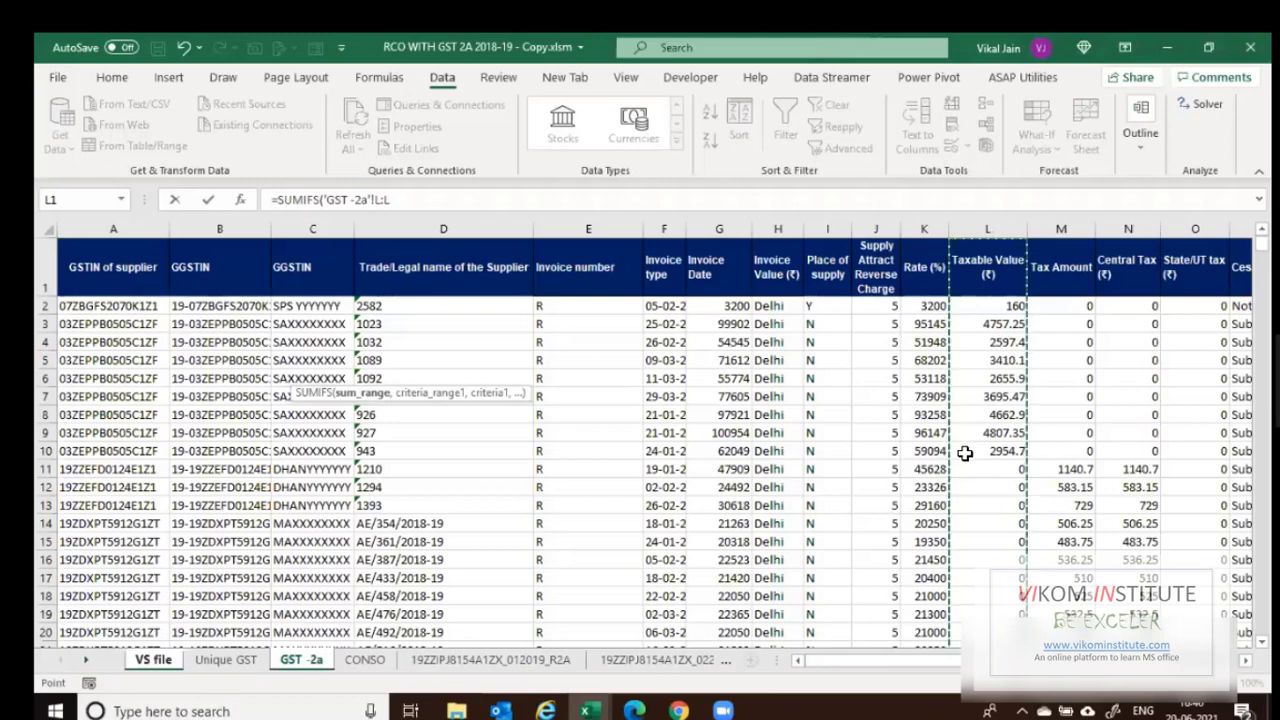
pyautogui.write(',')
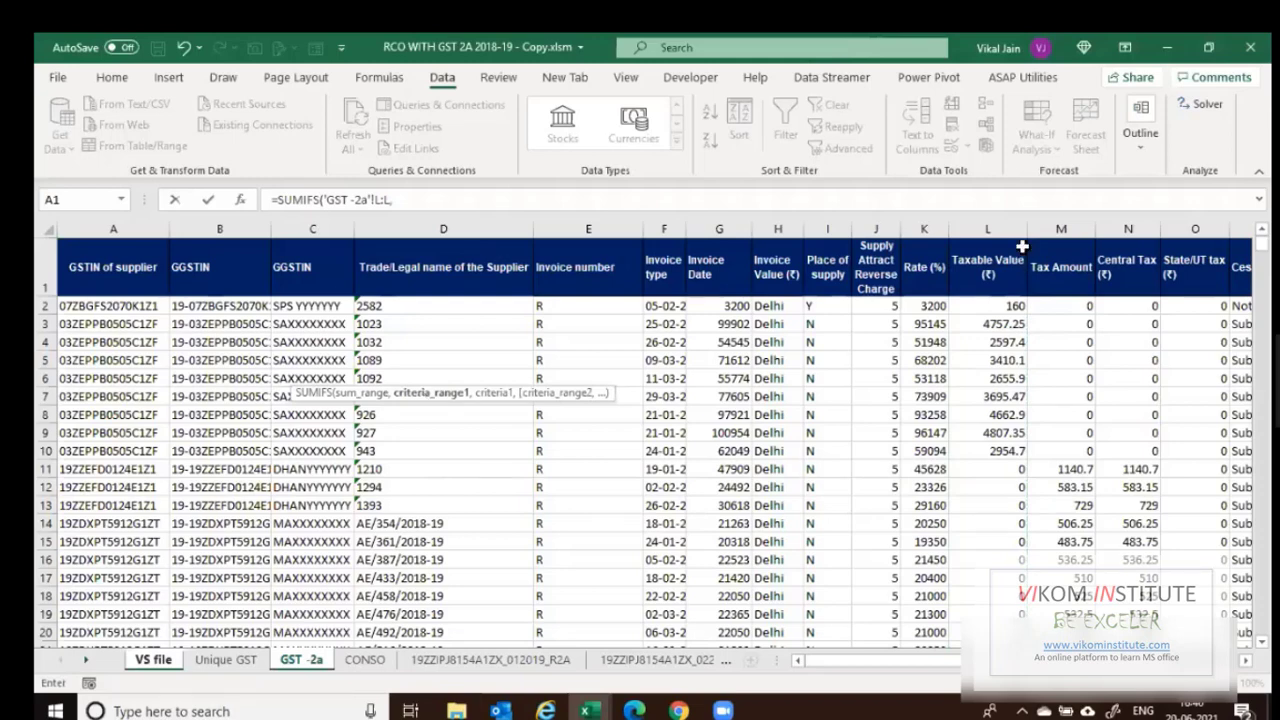
pyautogui.click(250, 231)
pyautogui.write(',')
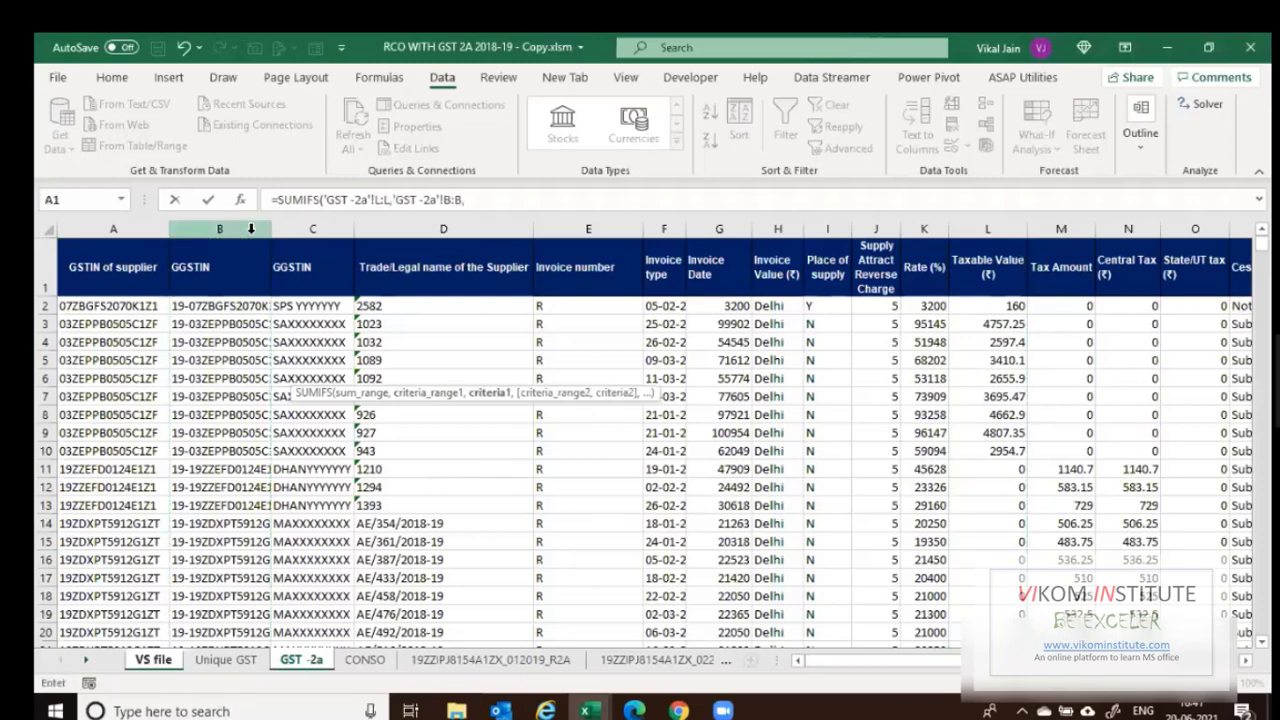
pyautogui.click(153, 660)
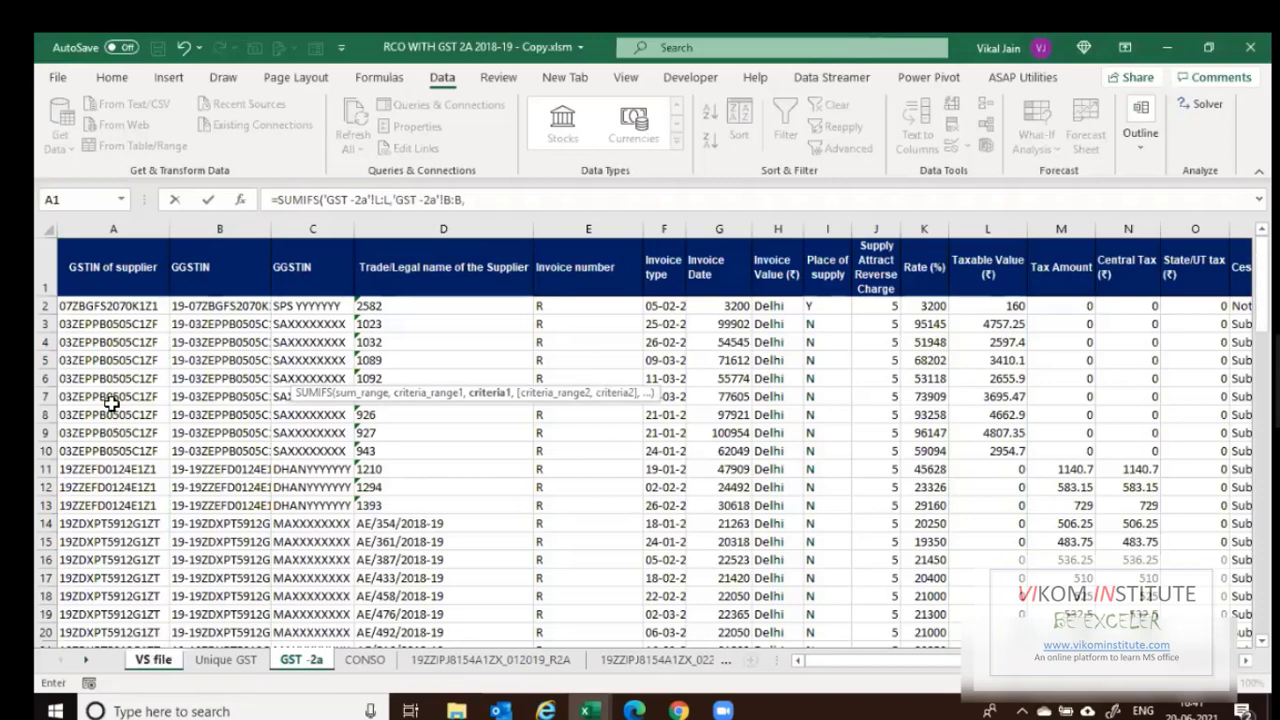
pyautogui.press('Left')
pyautogui.press('Left')
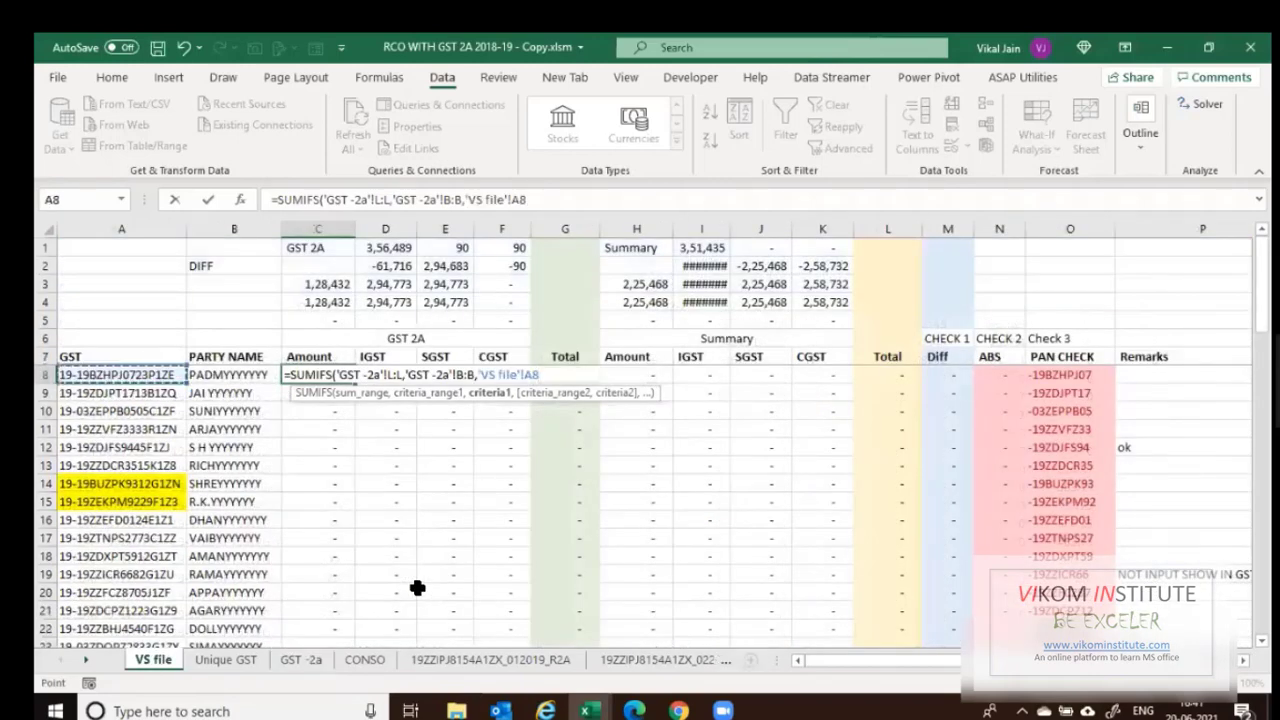
pyautogui.press('Return')
pyautogui.press('Up')
# Copy the GSTIN in A8 and search for it on the GST -2a sheet.
pyautogui.press('Left')
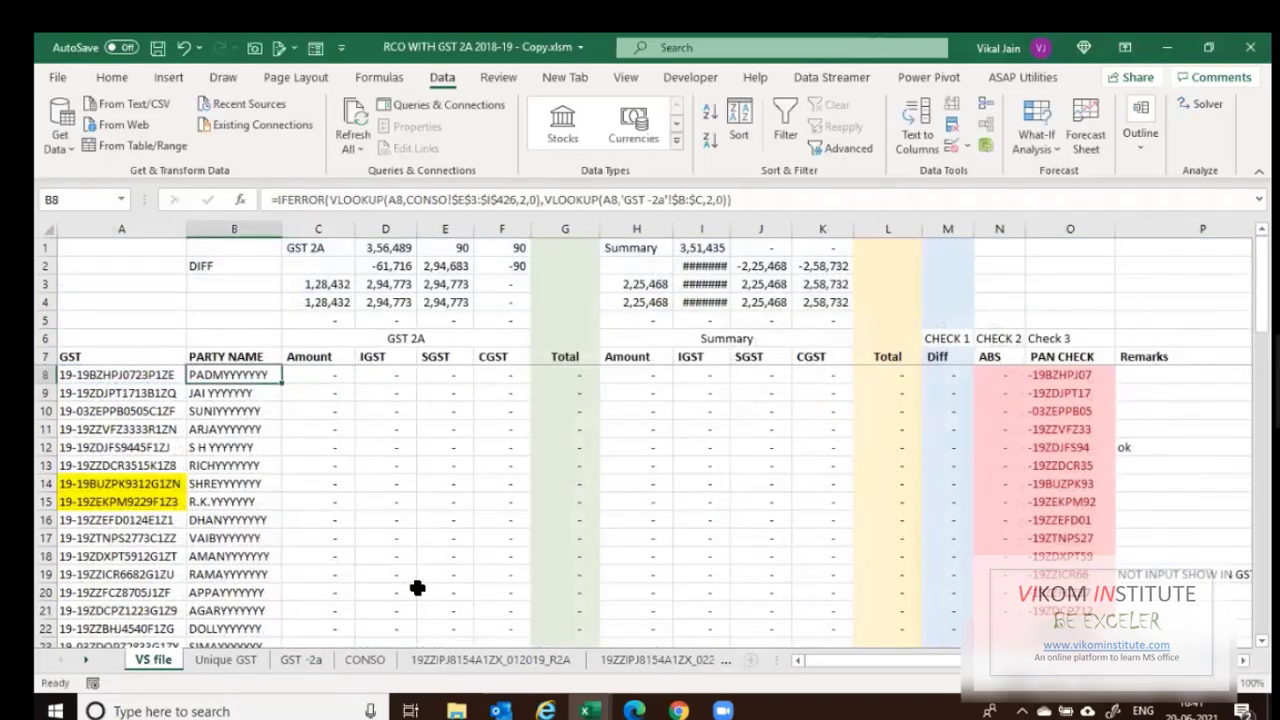
pyautogui.hotkey('ctrl', 'c')
pyautogui.press('Left')
pyautogui.hotkey('ctrl', 'c')
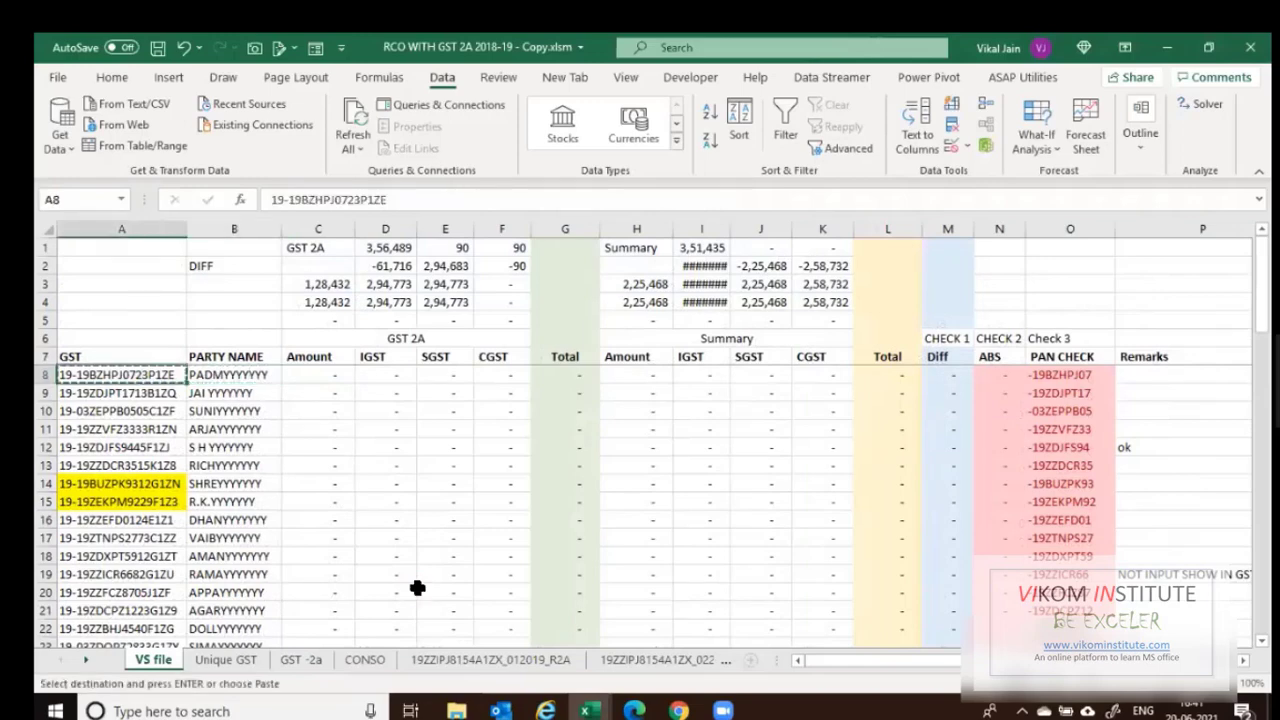
pyautogui.hotkey('ctrl', 'pagedown')
pyautogui.hotkey('ctrl', 'pagedown')
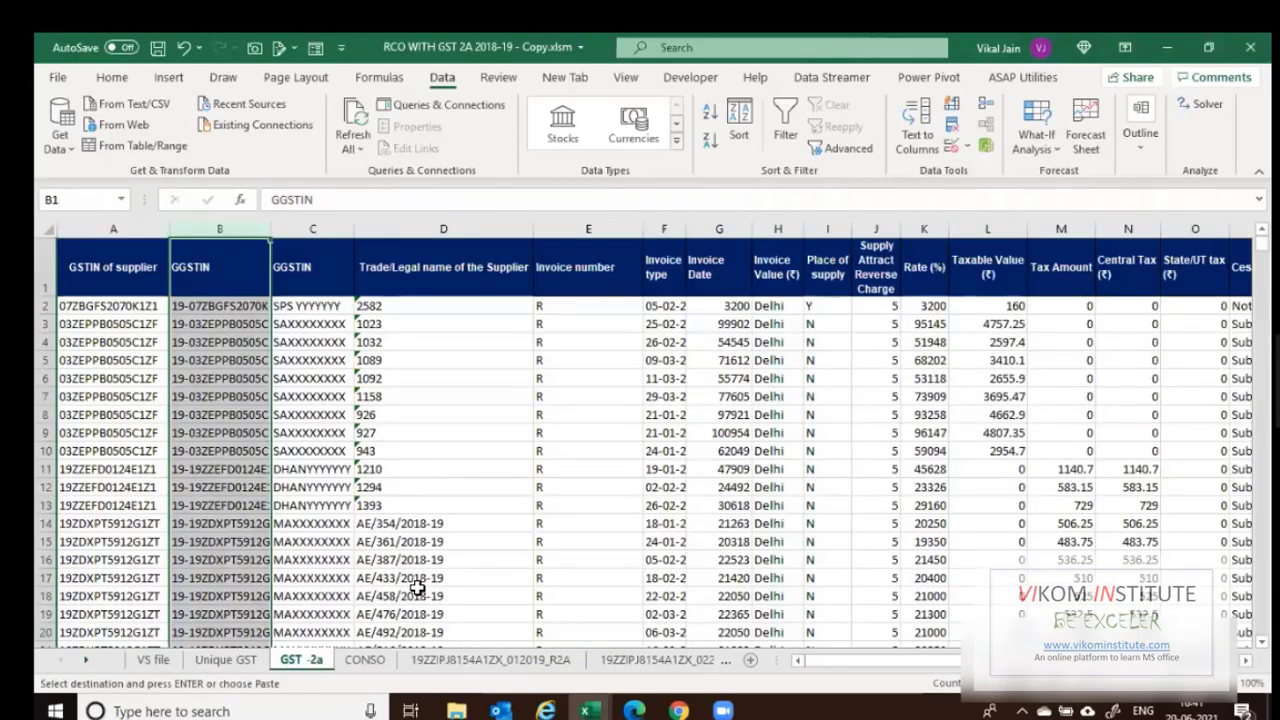
pyautogui.click(318, 412)
pyautogui.hotkey('ctrl', 'f')
pyautogui.hotkey('ctrl', 'v')
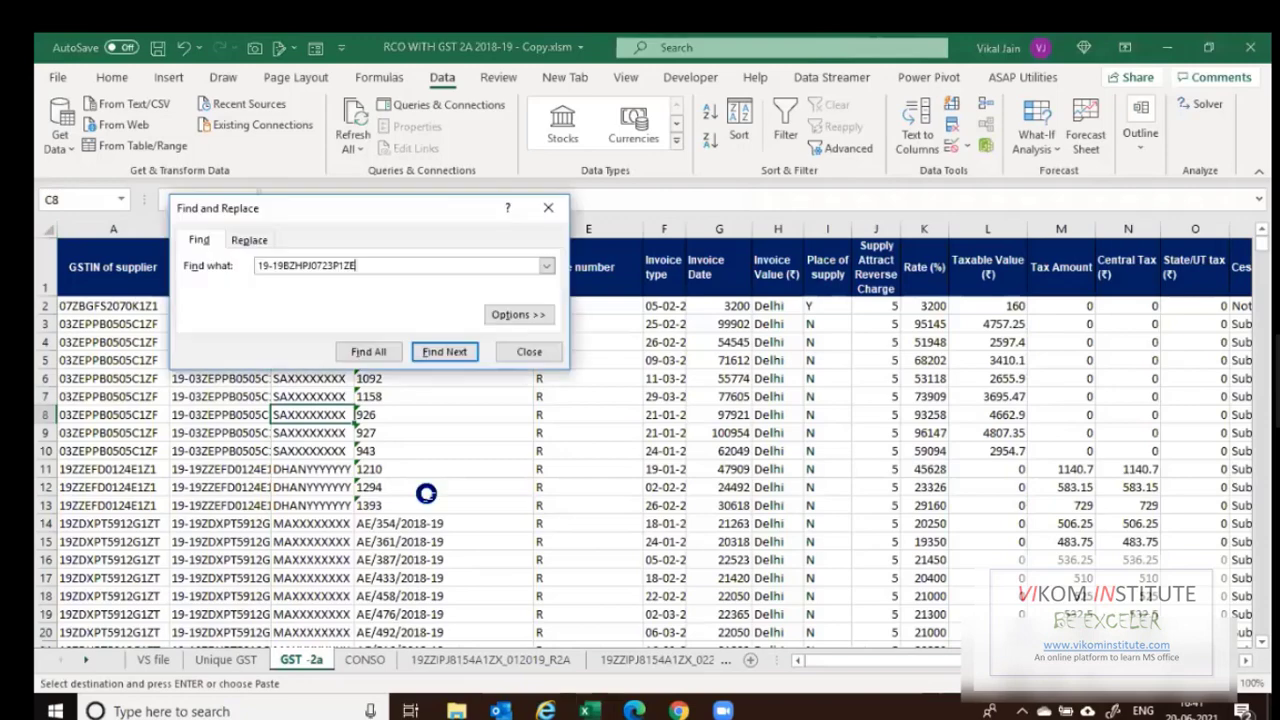
pyautogui.press('Return')
pyautogui.press('Return')
pyautogui.press('Escape')
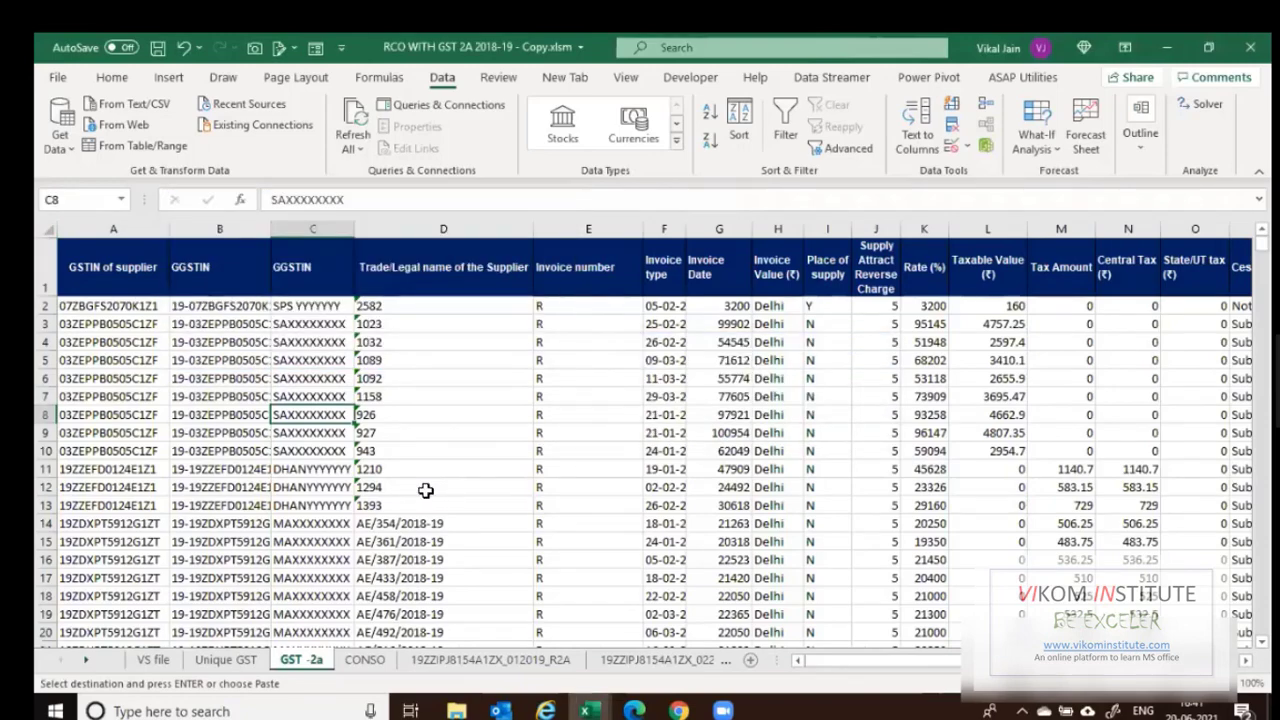
pyautogui.hotkey('ctrl', 'pageup')
pyautogui.hotkey('ctrl', 'pageup')
# Fill the C8 Amount formula down the column and confirm the 1,28,432 total with zero difference.
pyautogui.press('Right')
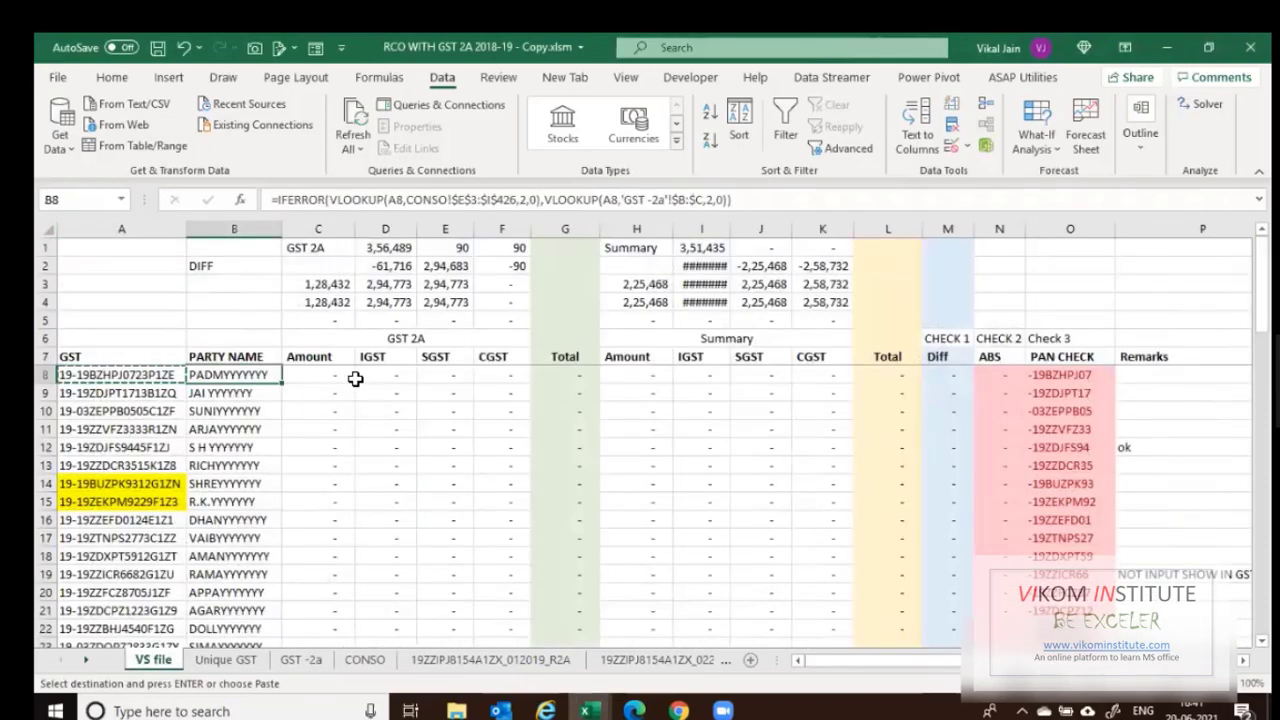
pyautogui.press('Right')
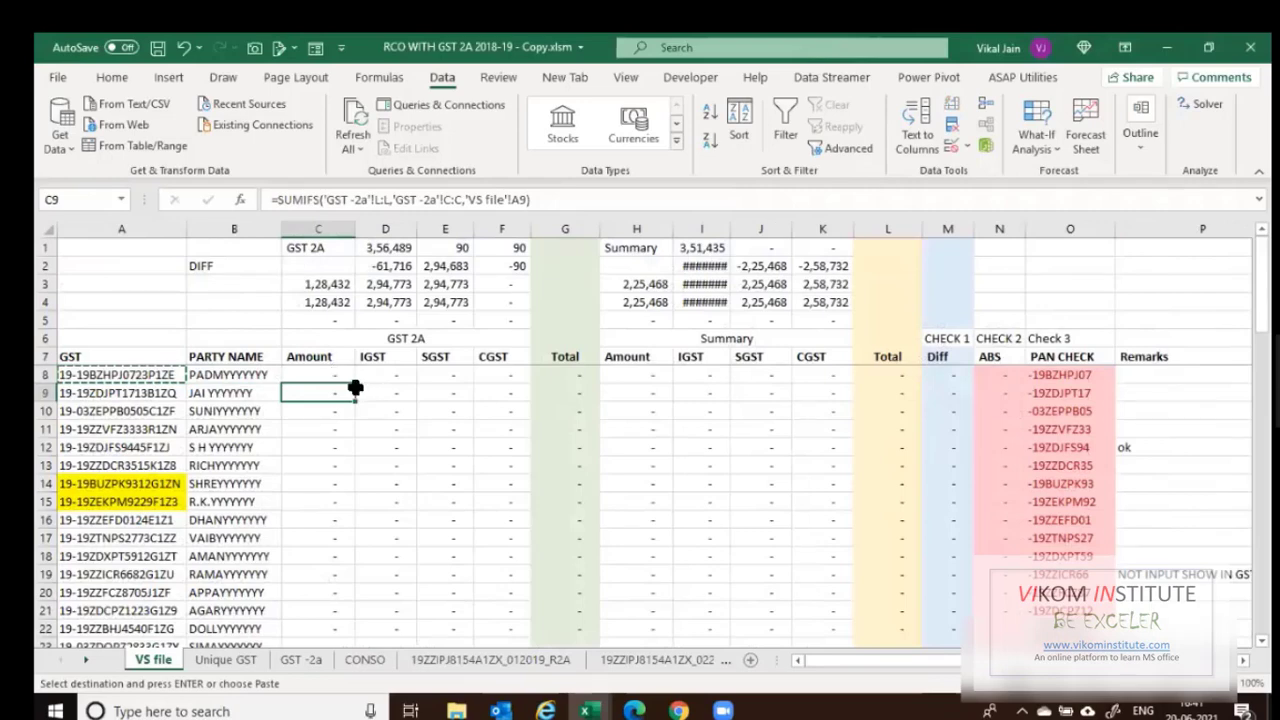
pyautogui.doubleClick(358, 386)
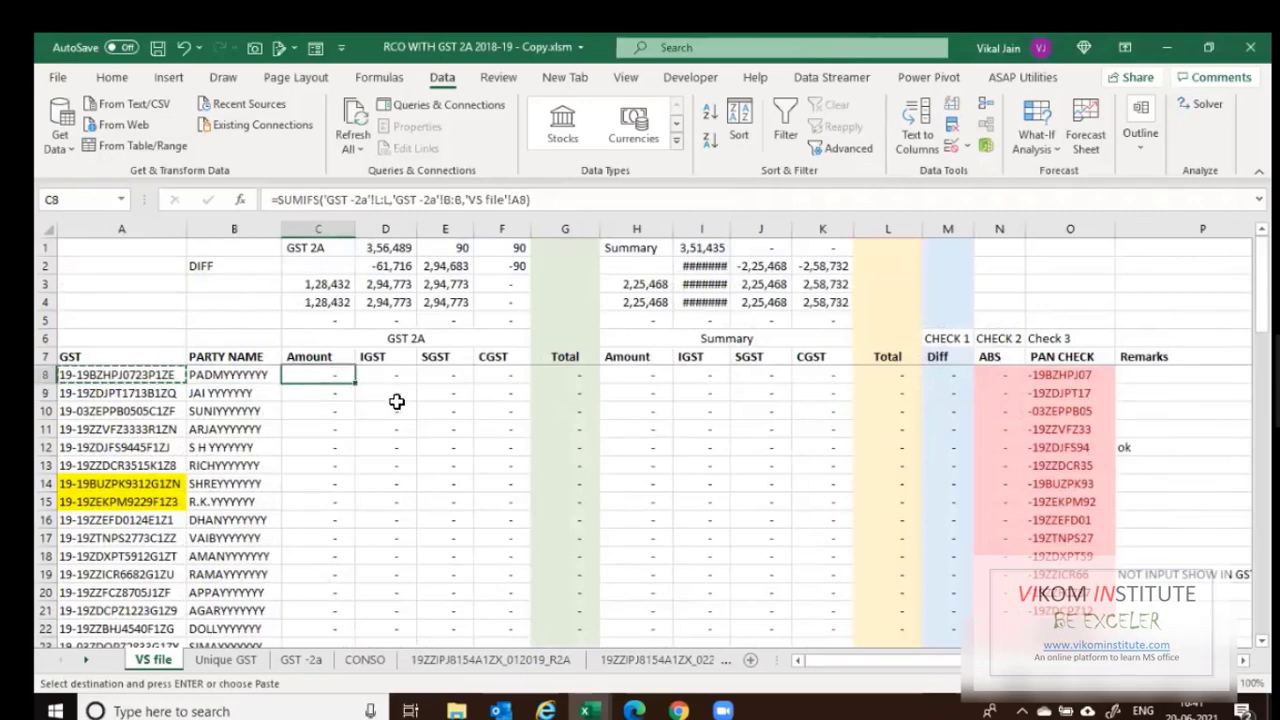
pyautogui.click(394, 400)
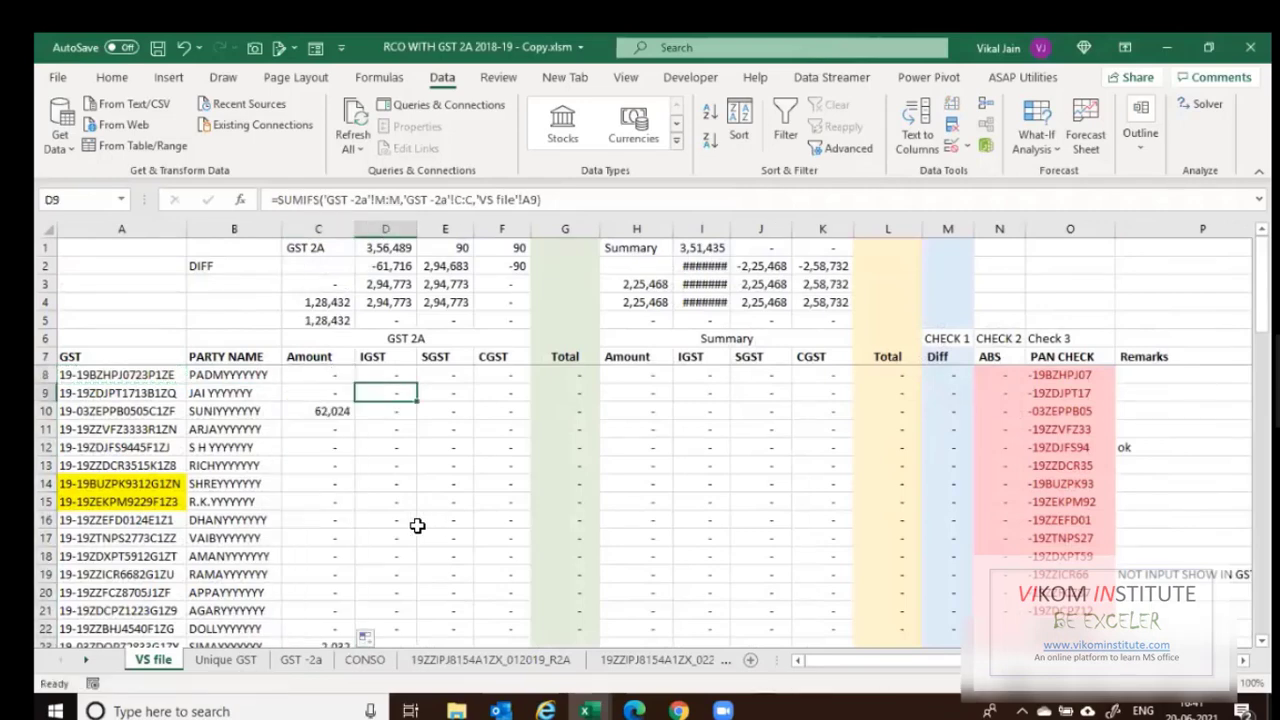
pyautogui.click(335, 290)
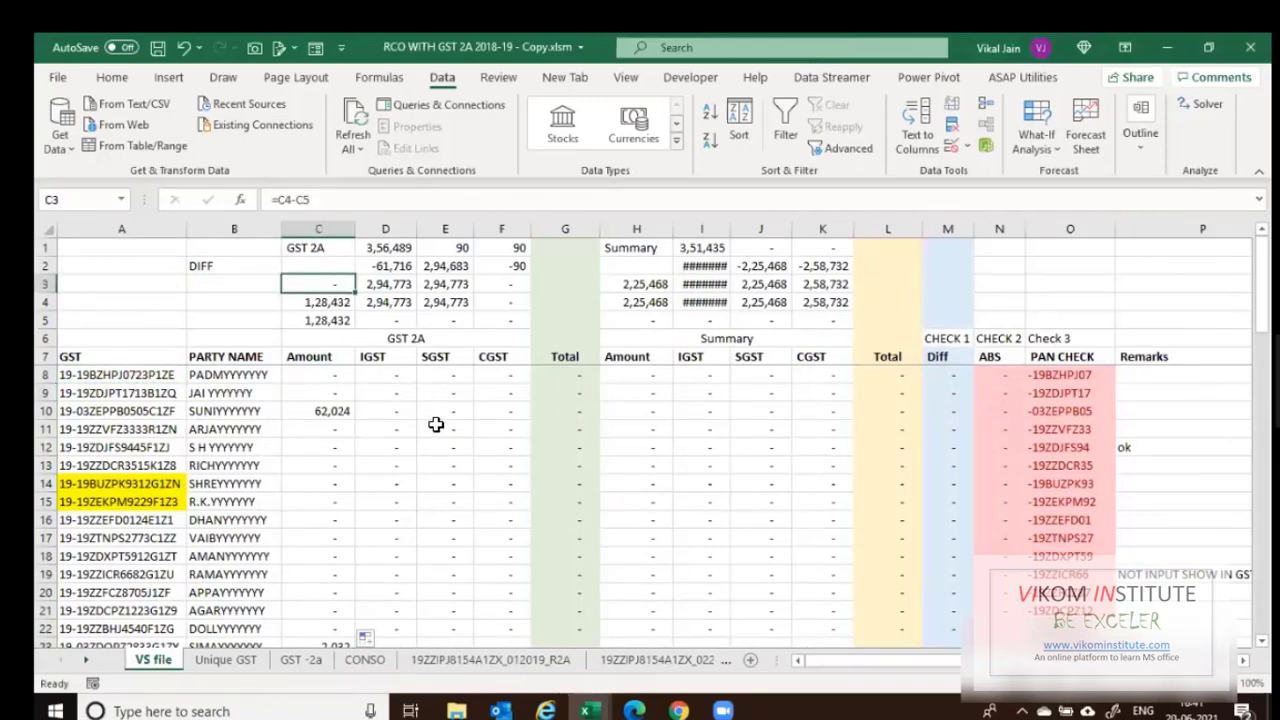
pyautogui.press('Down')
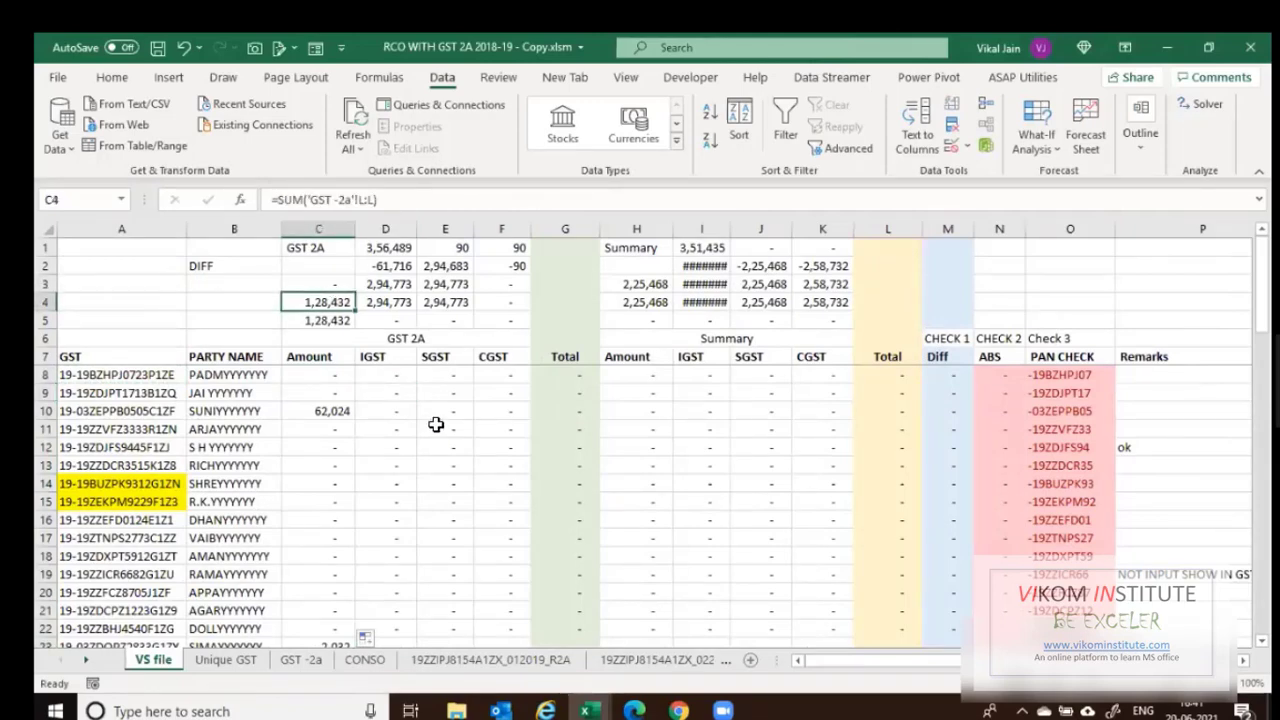
pyautogui.scroll(-3, 451, 457)
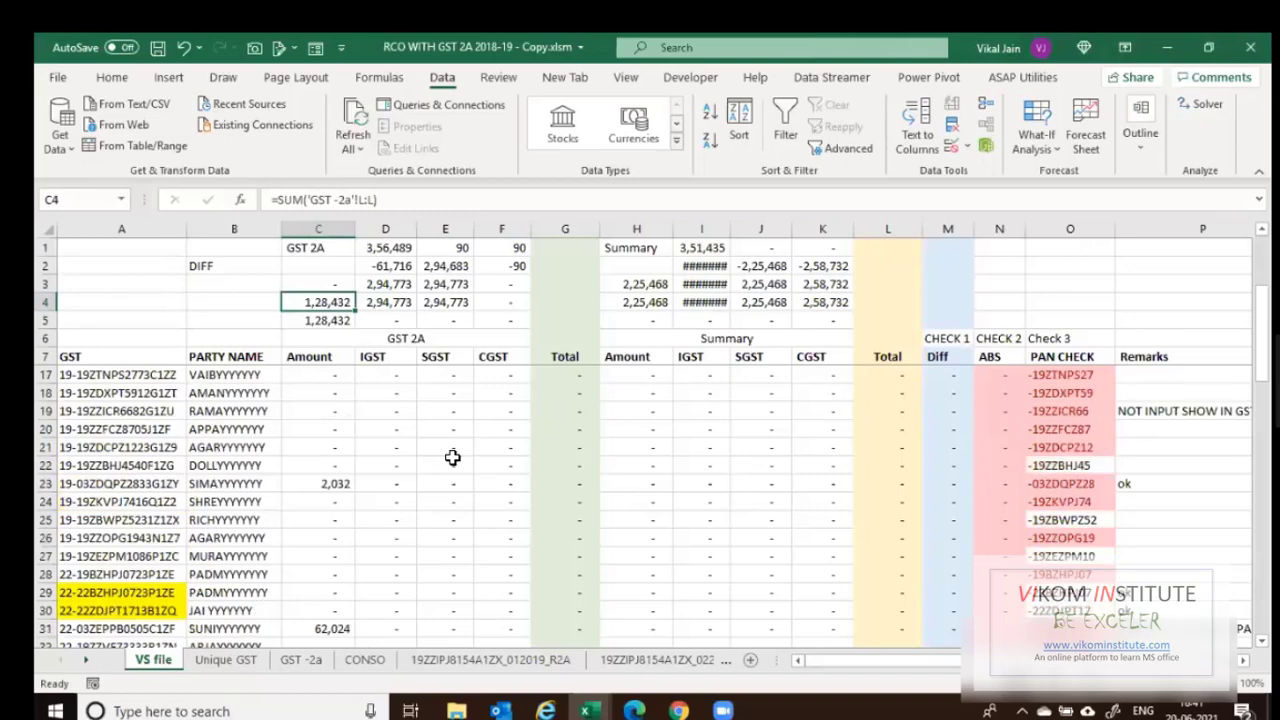
pyautogui.scroll(-17, 451, 459)
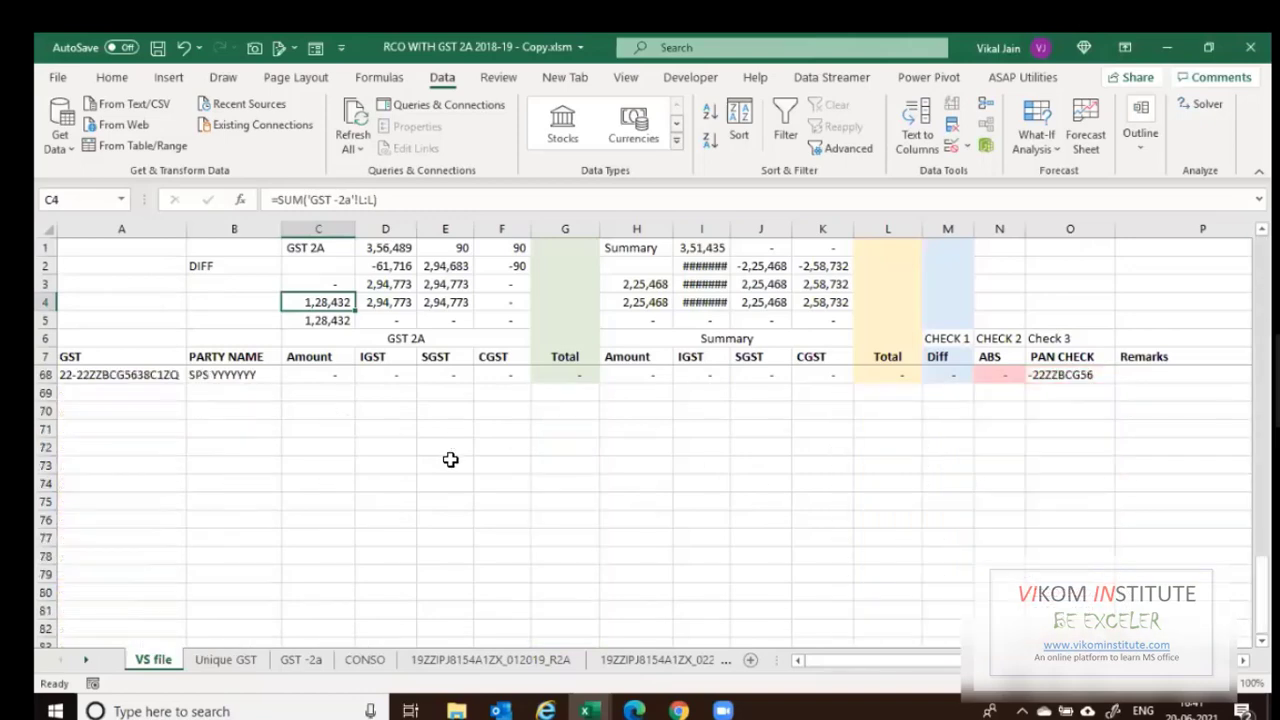
pyautogui.scroll(20, 451, 459)
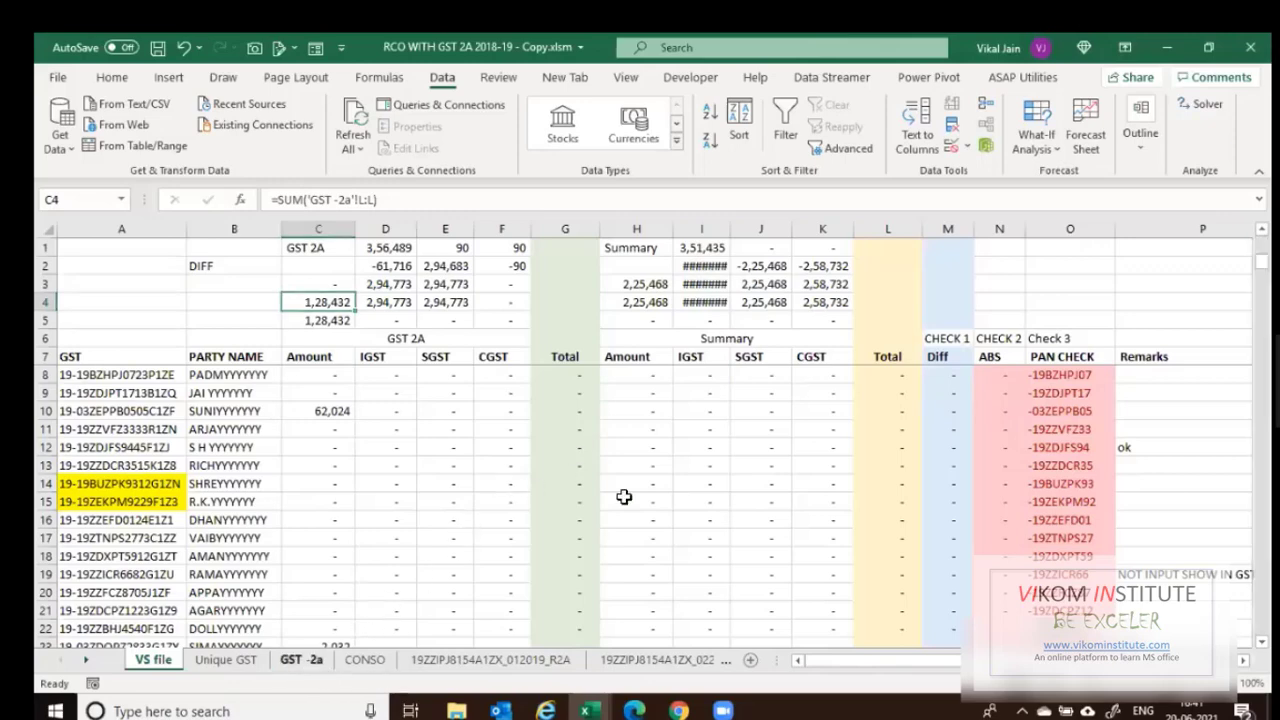
# On GST -2a, replace the Rate (%) header with TV and the next header with IGST.
pyautogui.hotkey('ctrl', 'pagedown')
pyautogui.hotkey('ctrl', 'pagedown')
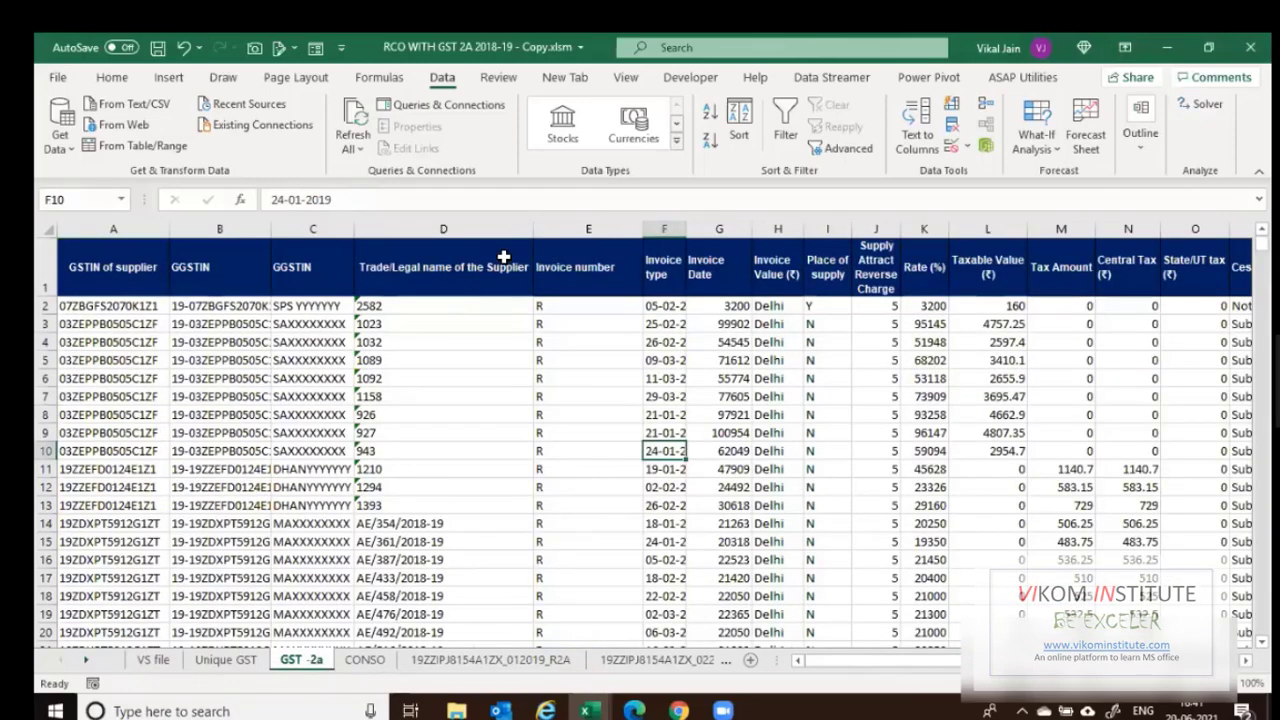
pyautogui.press('Right')
pyautogui.press('Right')
pyautogui.press('Right')
pyautogui.press('Right')
pyautogui.press('Right')
pyautogui.press('Right')
pyautogui.press('Right')
pyautogui.press('Right')
pyautogui.press('Right')
pyautogui.press('Right')
pyautogui.press('Right')
pyautogui.press('Right')
pyautogui.press('Right')
pyautogui.press('Right')
pyautogui.press('Right')
pyautogui.scroll(-5, 519, 398)
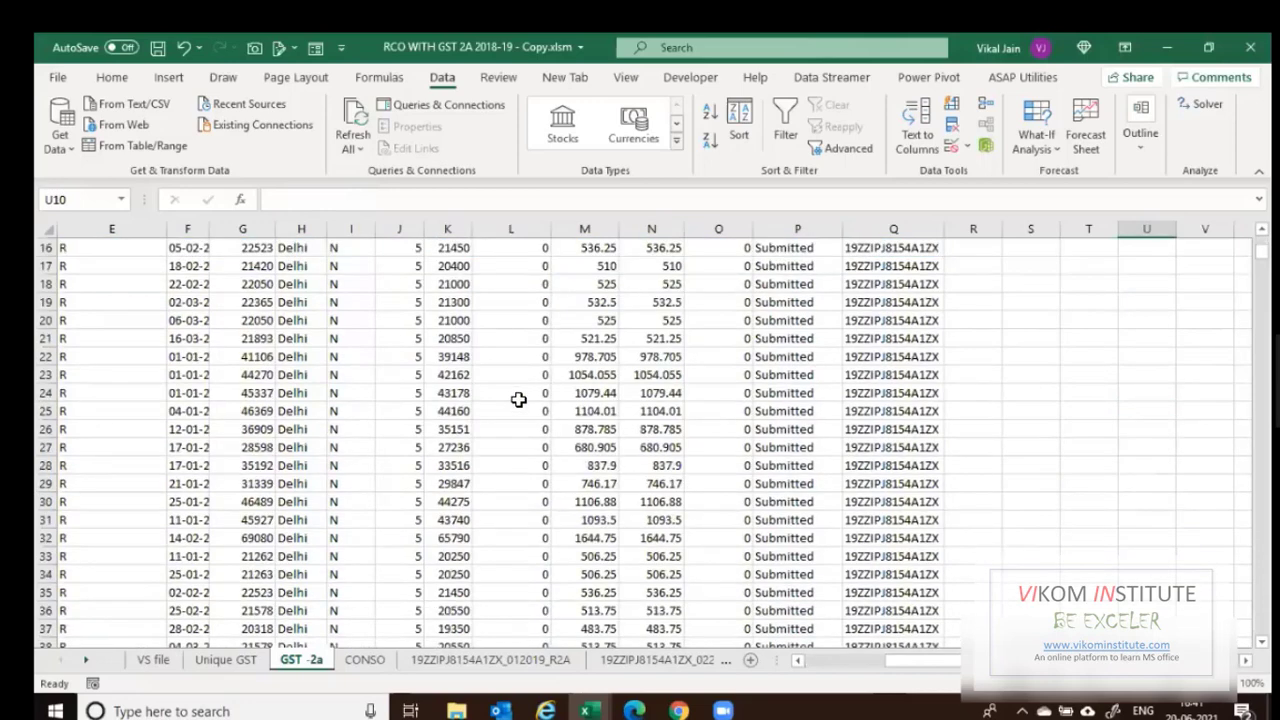
pyautogui.scroll(-8, 519, 398)
pyautogui.scroll(8, 519, 398)
pyautogui.scroll(5, 512, 415)
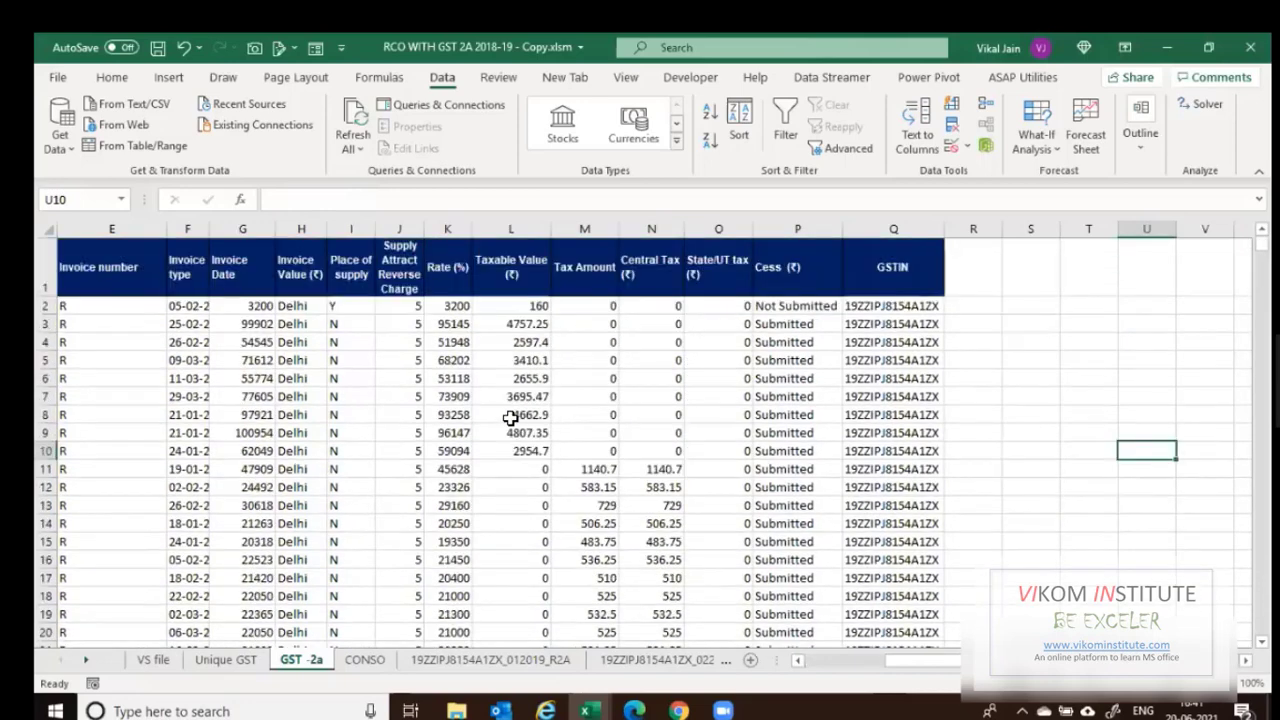
pyautogui.click(490, 299)
pyautogui.click(469, 286)
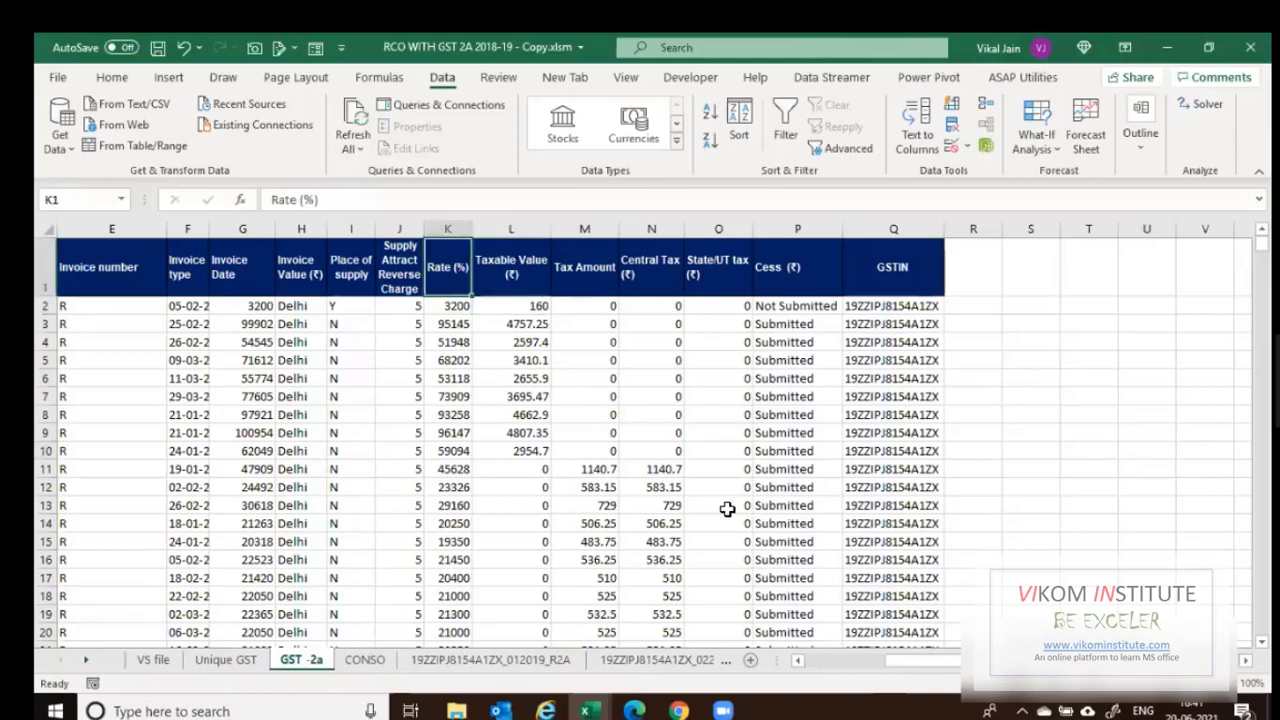
pyautogui.write('TV')
pyautogui.press('Tab')
pyautogui.write('IG')
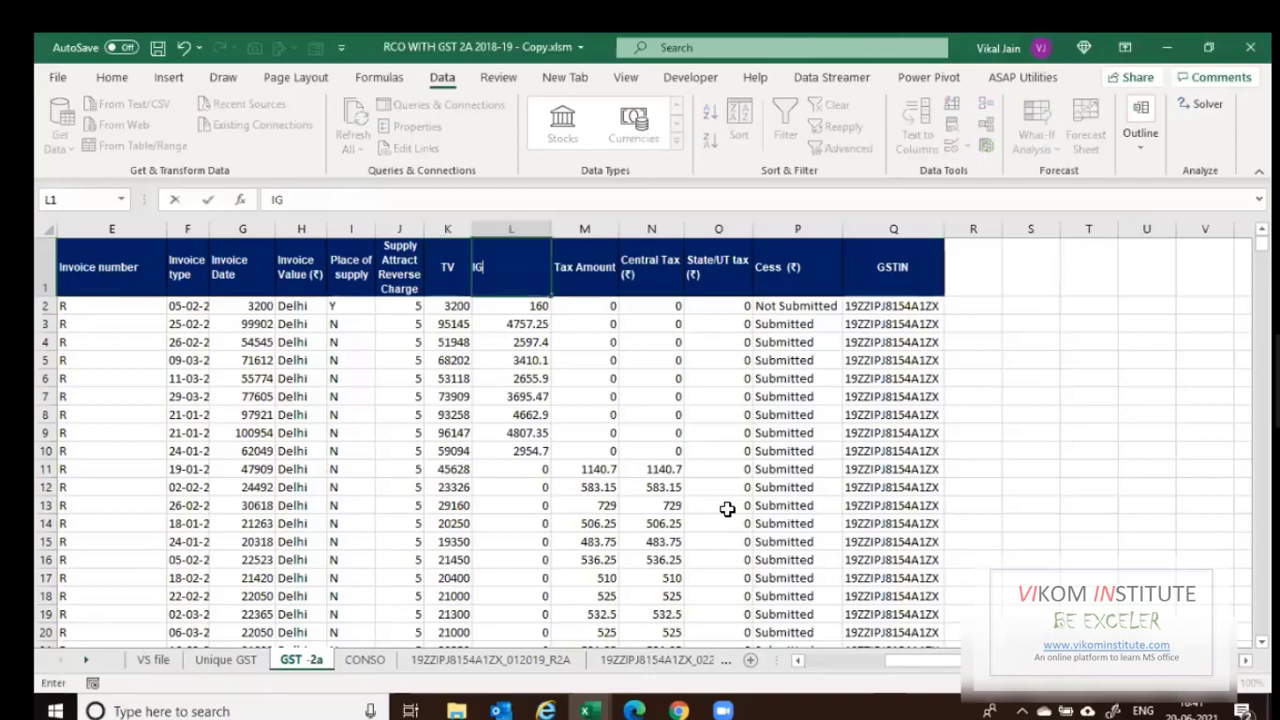
pyautogui.write('ST')
pyautogui.press('Tab')
# Rename the following headers CGST, SGST, Cess and Status, then go back to VS file.
pyautogui.write('CGST')
pyautogui.press('Tab')
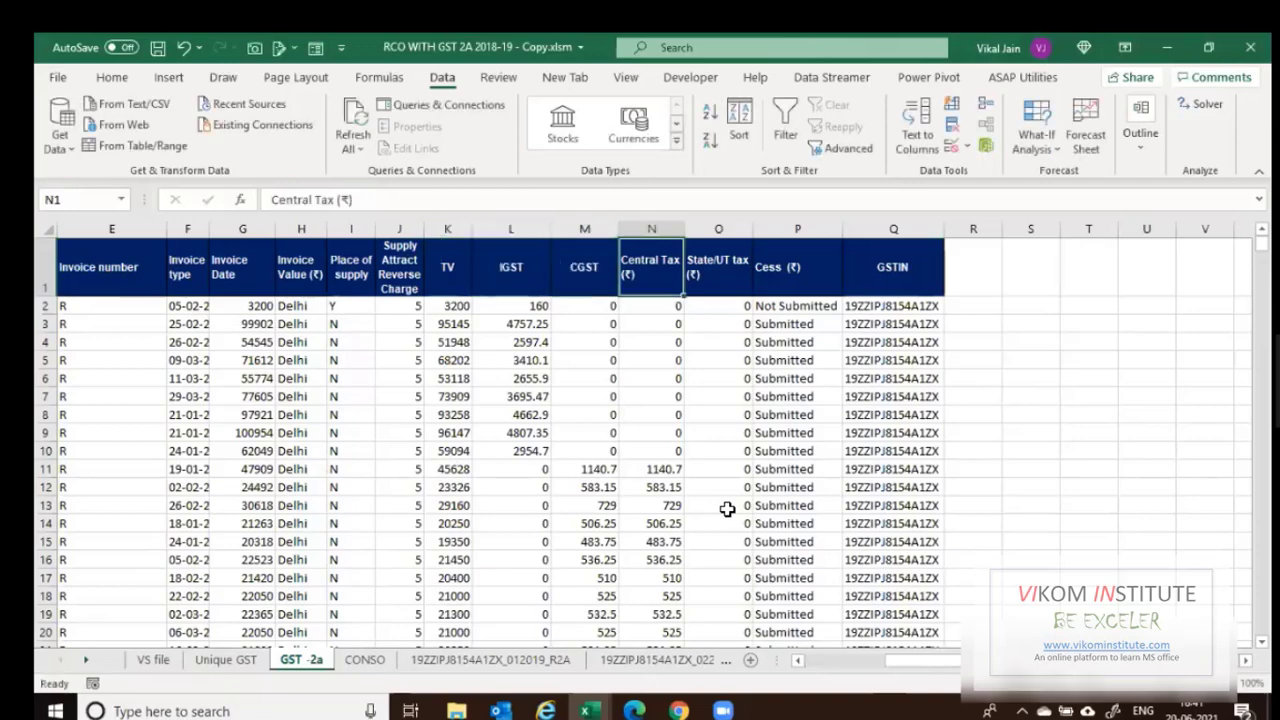
pyautogui.write('SGST')
pyautogui.press('Tab')
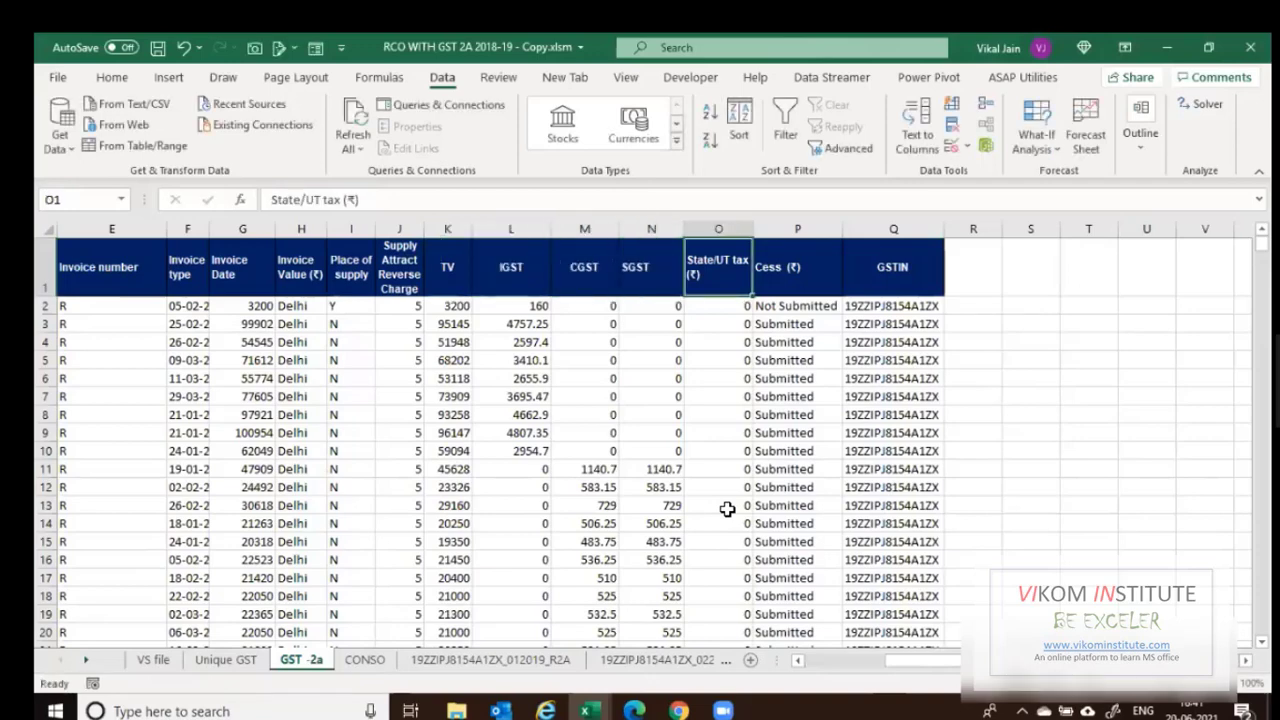
pyautogui.write('Cess')
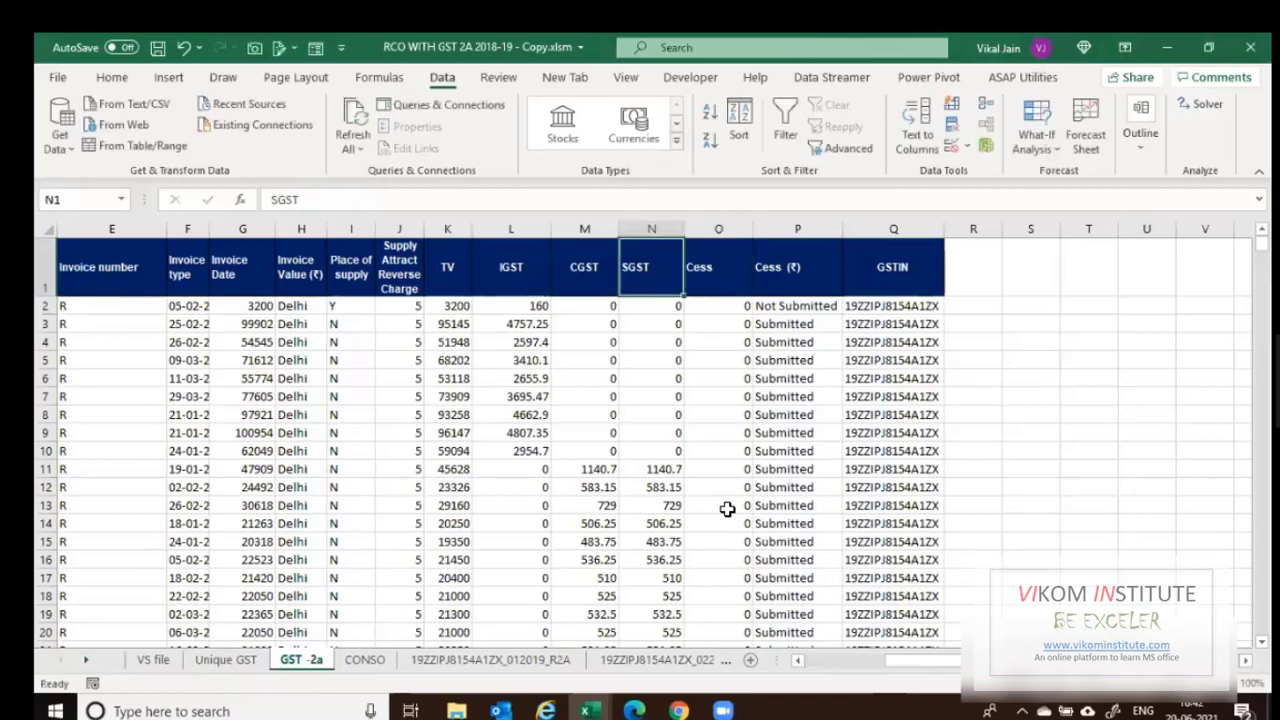
pyautogui.press('Tab')
pyautogui.write('Status')
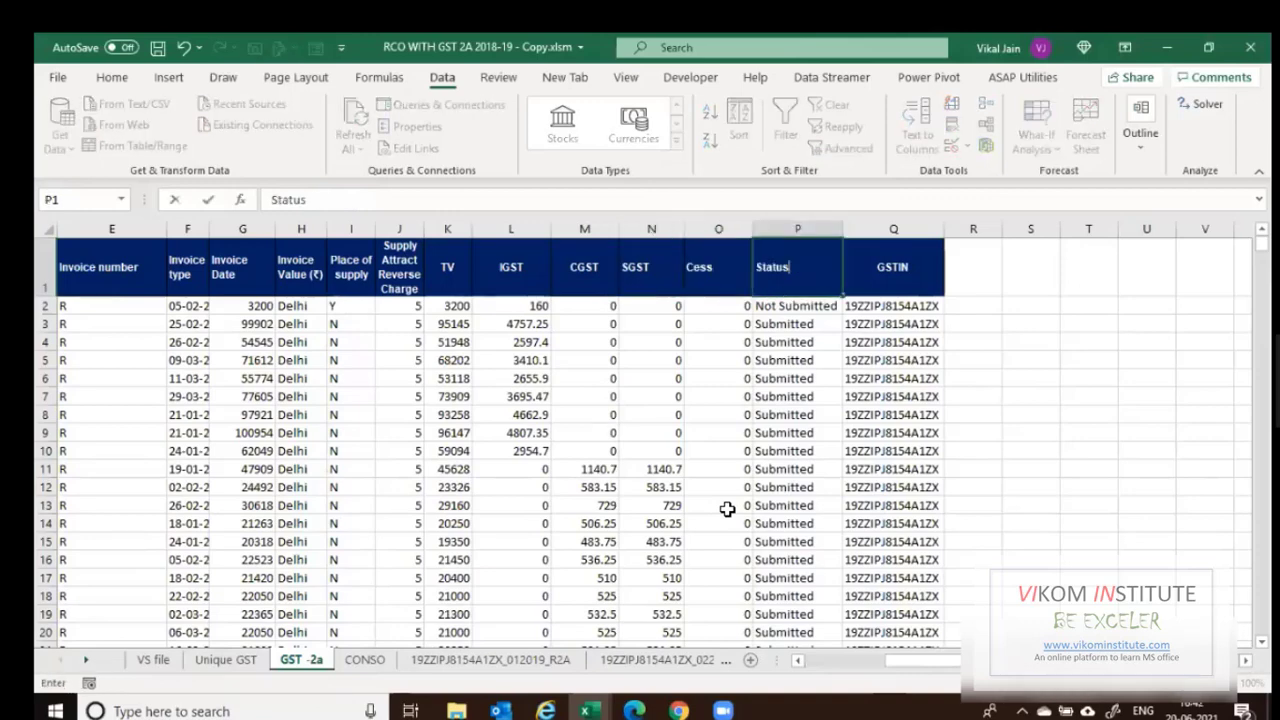
pyautogui.press('Return')
pyautogui.press('Left')
pyautogui.press('Left')
pyautogui.press('Left')
pyautogui.press('Left')
pyautogui.press('Left')
pyautogui.press('Left')
pyautogui.press('Left')
pyautogui.press('Left')
pyautogui.press('Up')
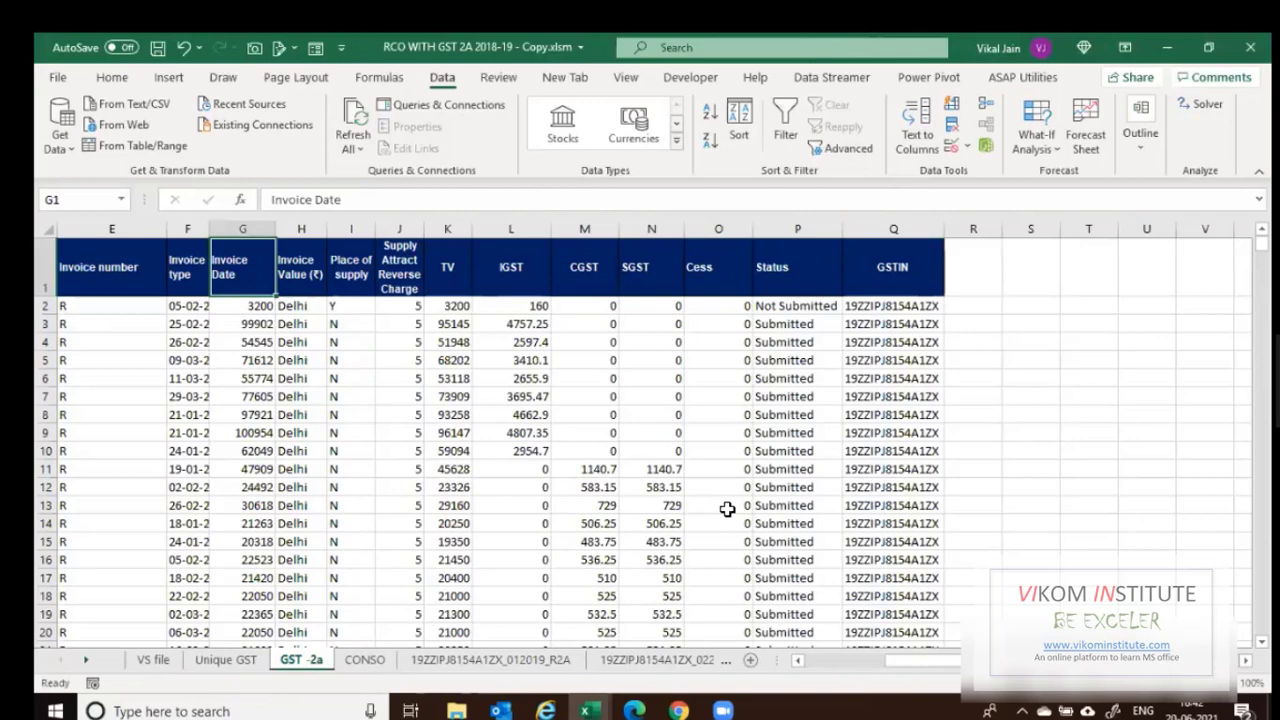
pyautogui.hotkey('ctrl', 'Home')
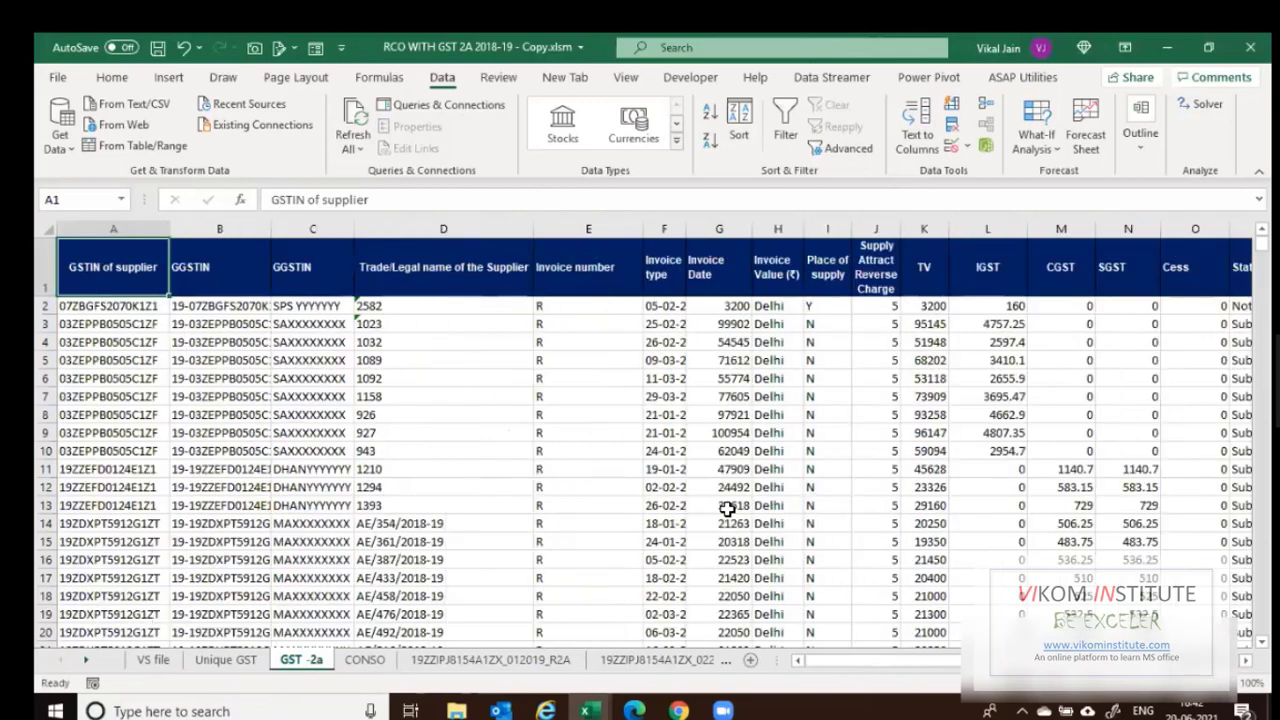
pyautogui.hotkey('ctrl', 'pageup')
pyautogui.hotkey('ctrl', 'pageup')
pyautogui.press('Down')
pyautogui.press('Down')
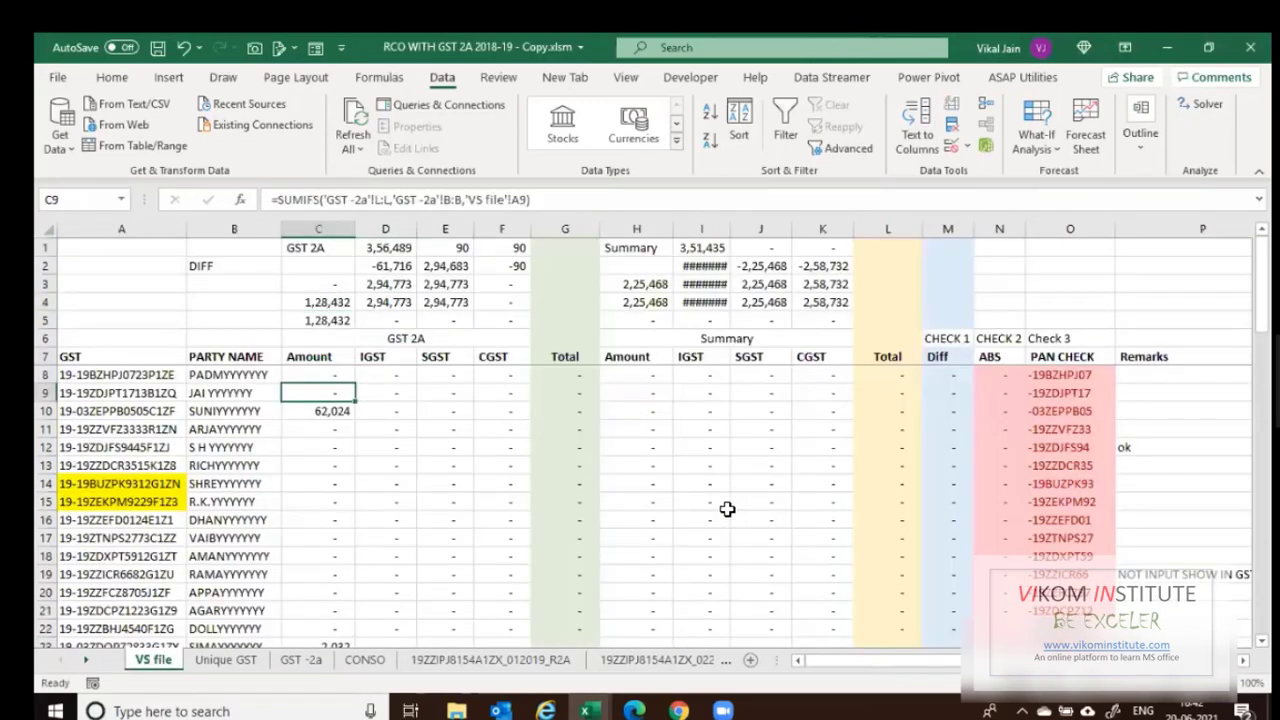
# Change C8's SUMIFS sum range to 'GST -2a'!K:K and fill it down column C.
pyautogui.press('Up')
pyautogui.press('F2')
pyautogui.hotkey('ctrl', 'Left')
pyautogui.hotkey('ctrl', 'Left')
pyautogui.hotkey('ctrl', 'Left')
pyautogui.hotkey('ctrl', 'Left')
pyautogui.hotkey('ctrl', 'Left')
pyautogui.hotkey('ctrl', 'Left')
pyautogui.hotkey('ctrl', 'Left')
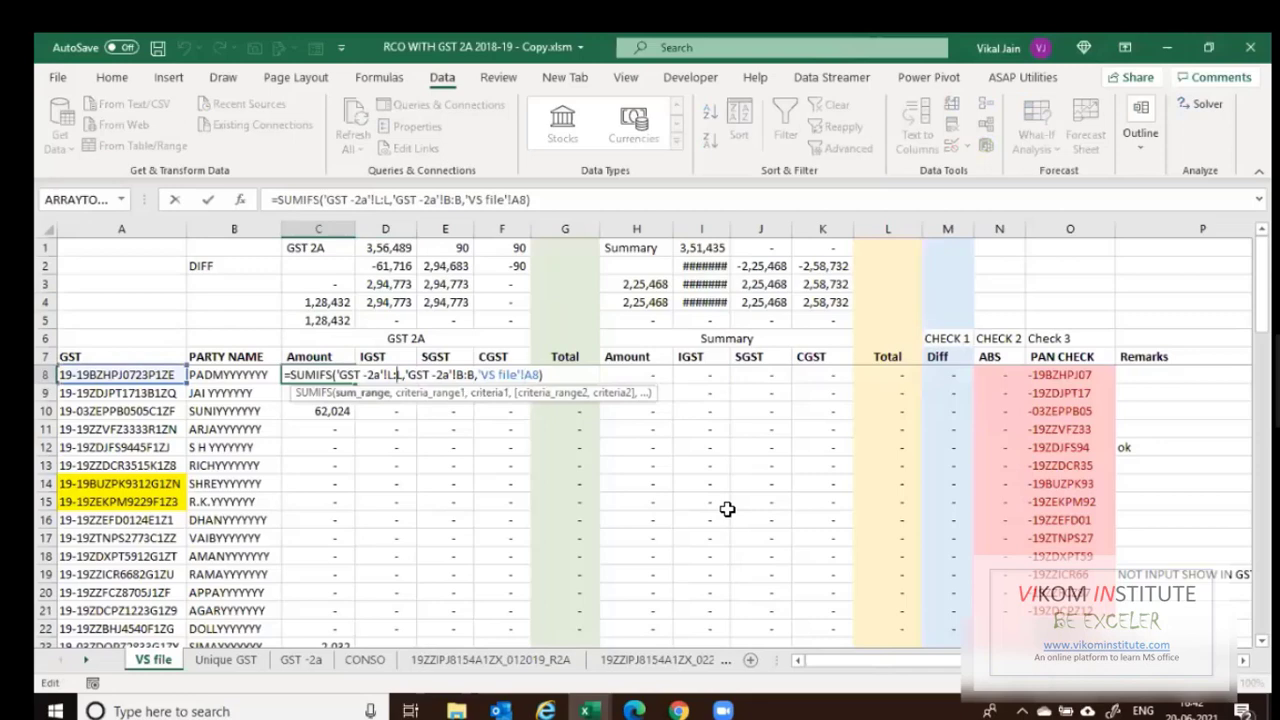
pyautogui.hotkey('shift', 'Right')
pyautogui.write('K:')
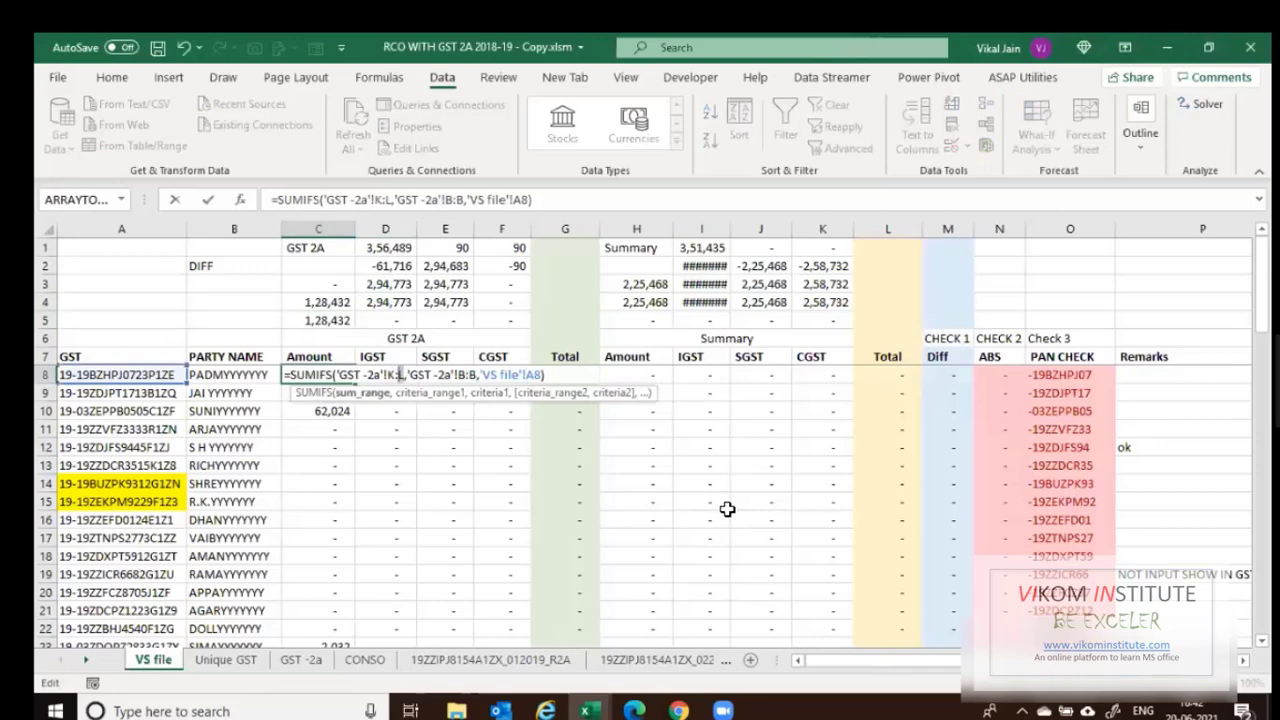
pyautogui.write('k')
pyautogui.press('Return')
pyautogui.press('Up')
pyautogui.hotkey('ctrl', 'c')
pyautogui.hotkey('ctrl', 'shift', 'Down')
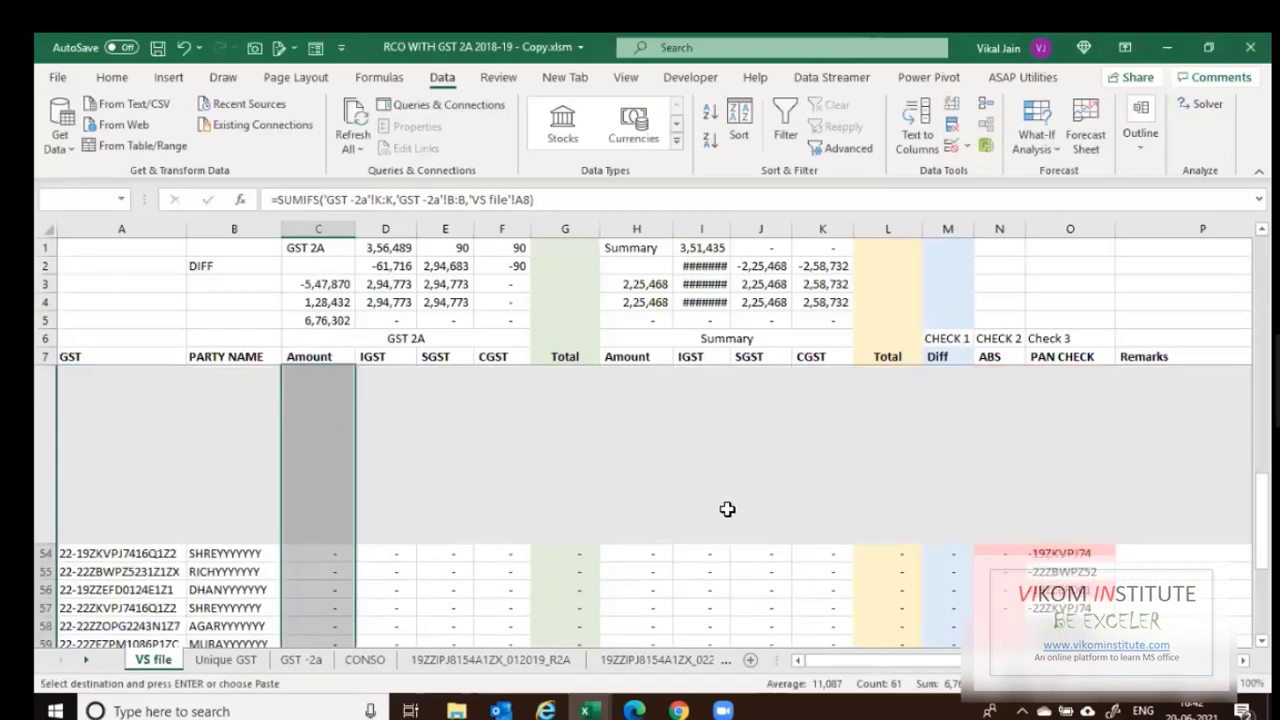
pyautogui.press('Return')
pyautogui.press('Up')
pyautogui.press('Up')
pyautogui.press('Up')
pyautogui.press('Up')
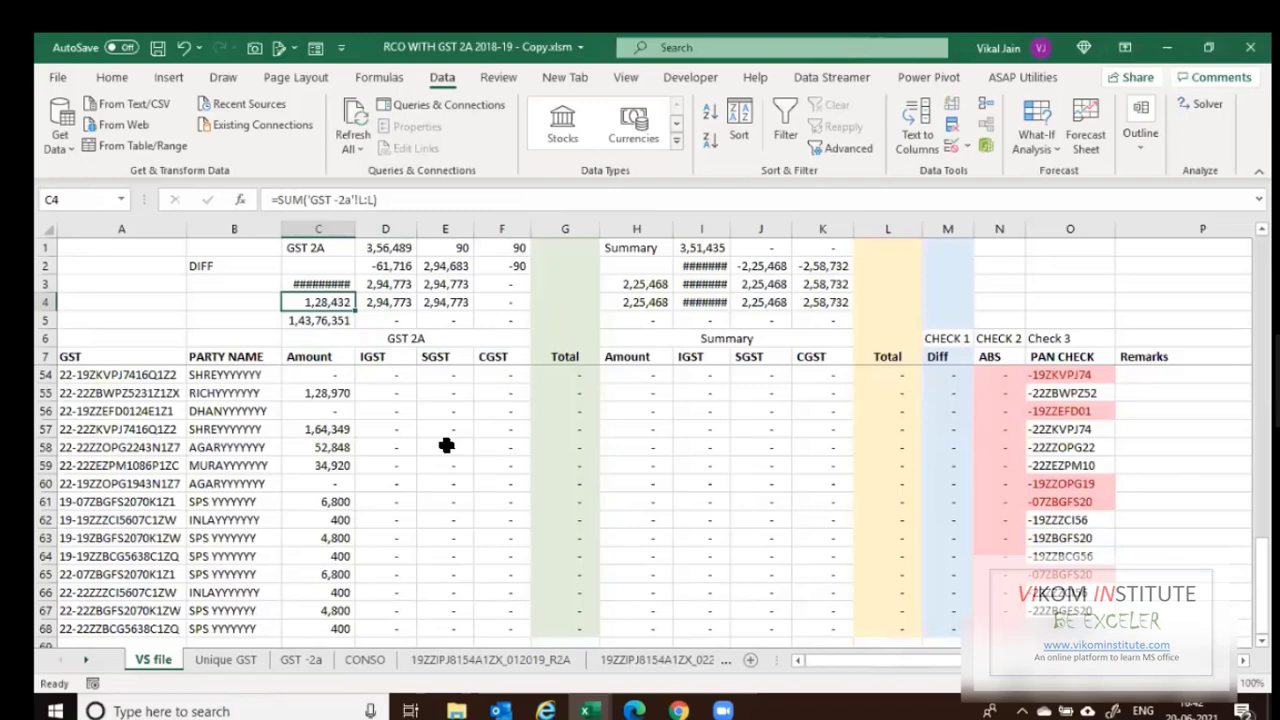
# Enter =SUM('GST -2a'!K:K) in C4 and check the difference in C3.
pyautogui.write('=SUM(')
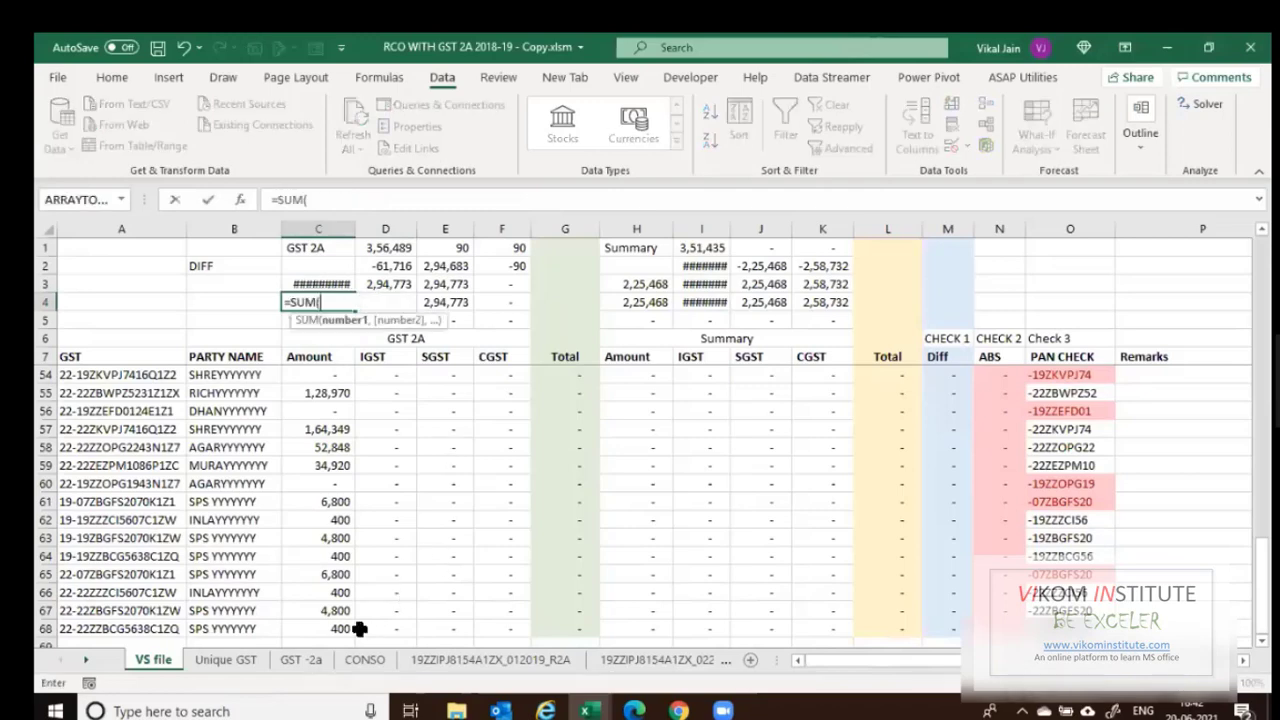
pyautogui.click(318, 662)
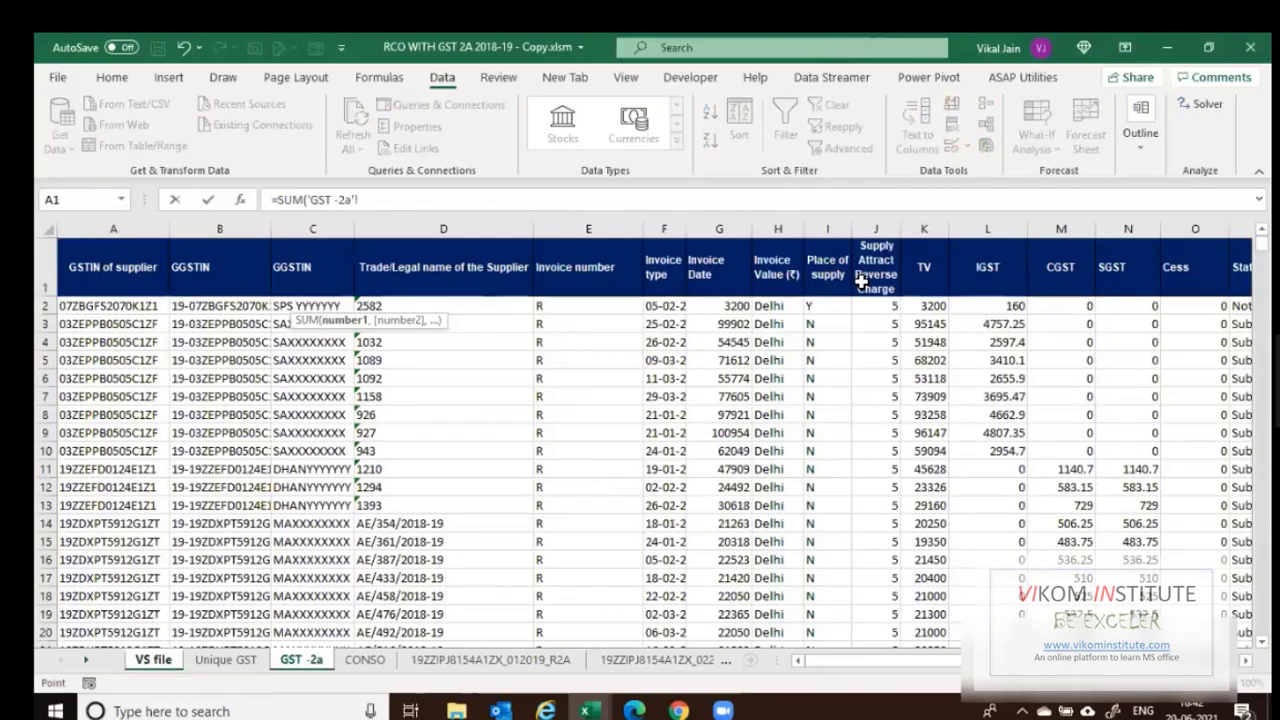
pyautogui.click(919, 233)
pyautogui.press('Return')
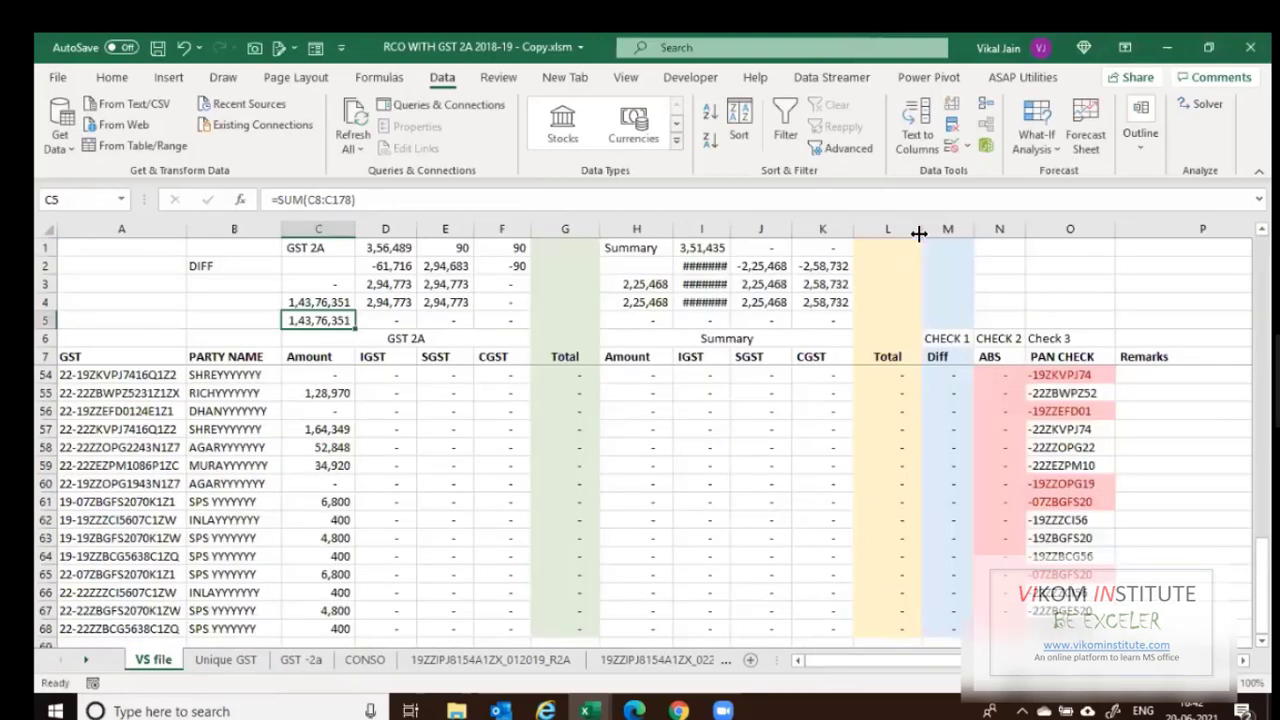
pyautogui.press('Up')
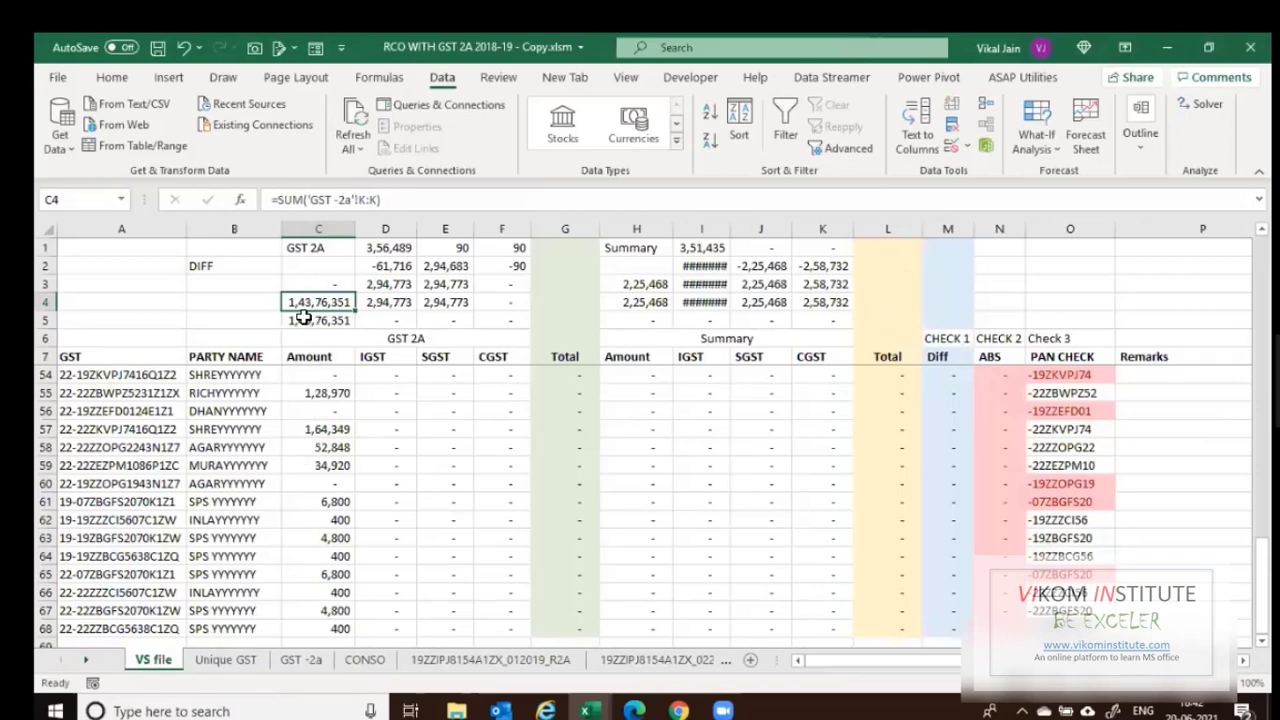
pyautogui.press('Up')
# Inspect the Amount formulas in C54 and C8 and a GSTIN, then view GST -2a's columns.
pyautogui.click(312, 373)
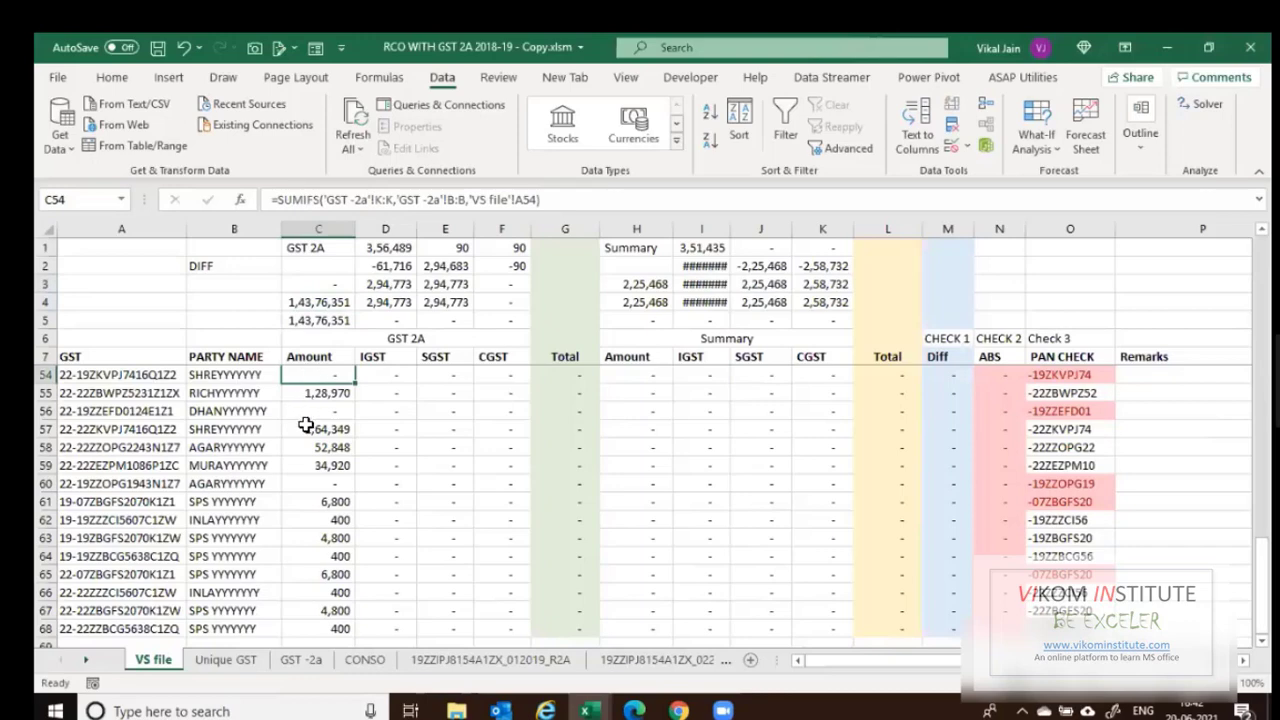
pyautogui.scroll(15, 317, 418)
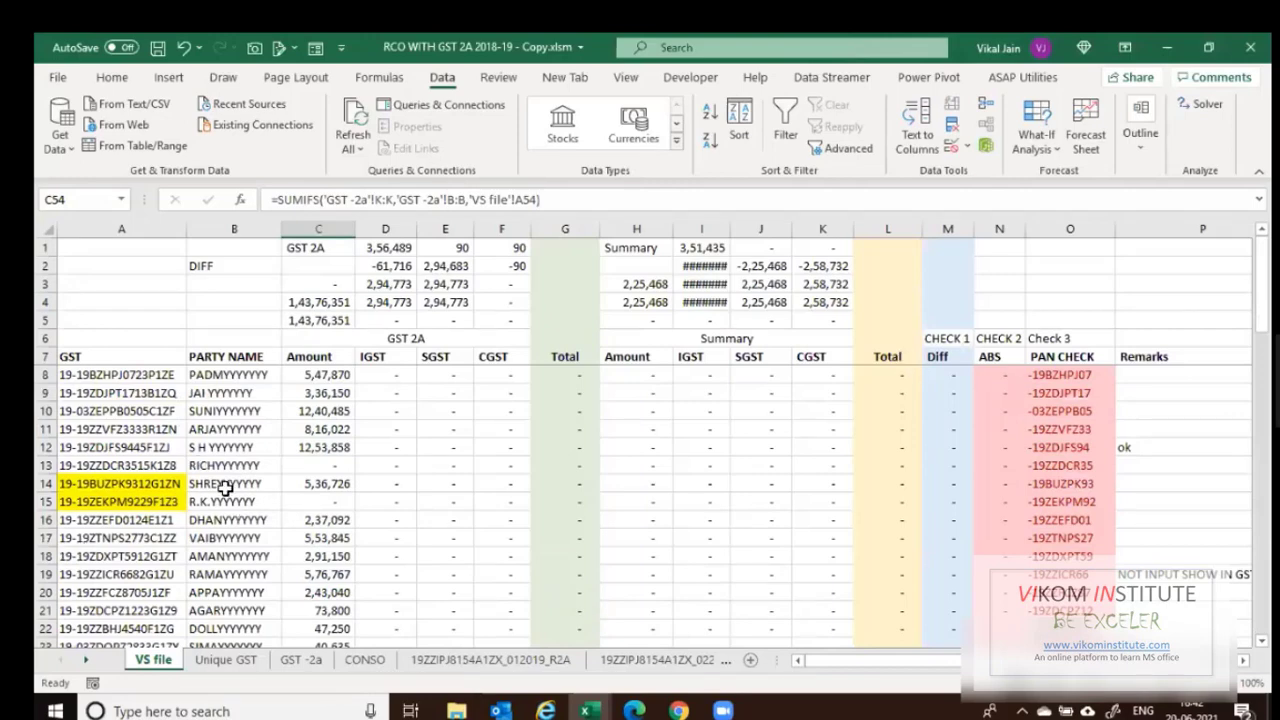
pyautogui.click(88, 553)
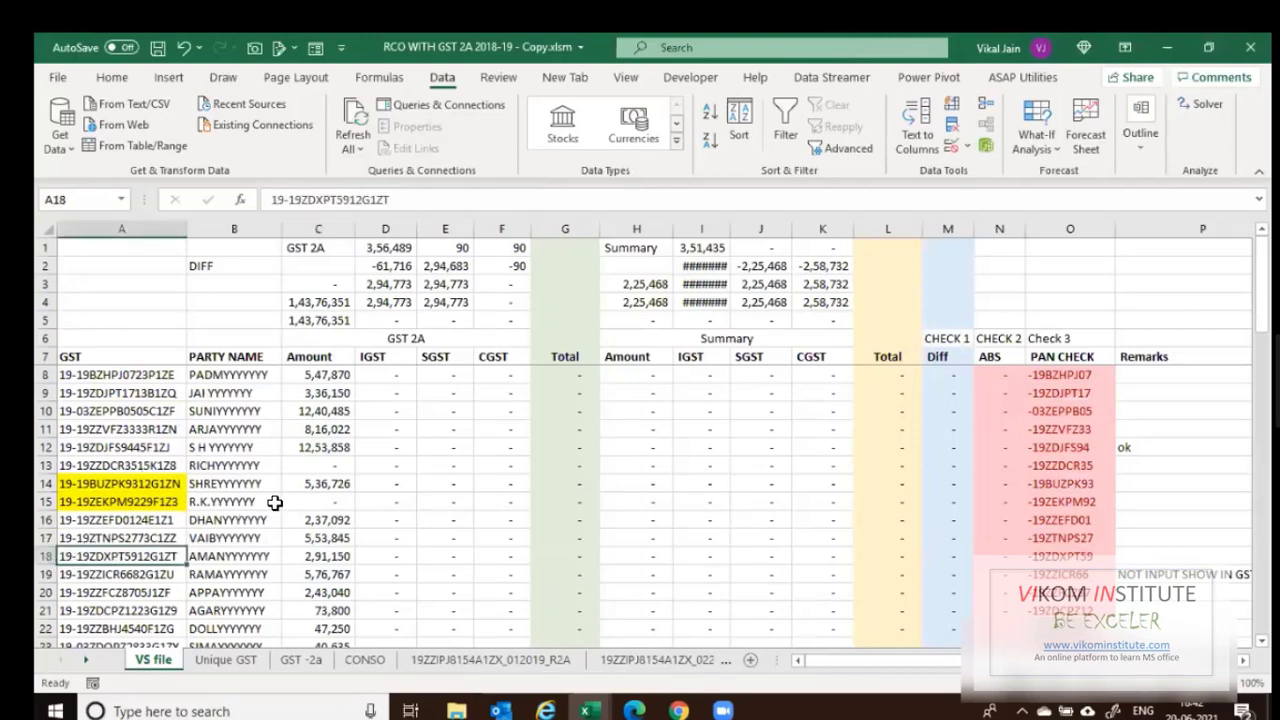
pyautogui.scroll(-1, 140, 540)
pyautogui.scroll(-5, 60, 530)
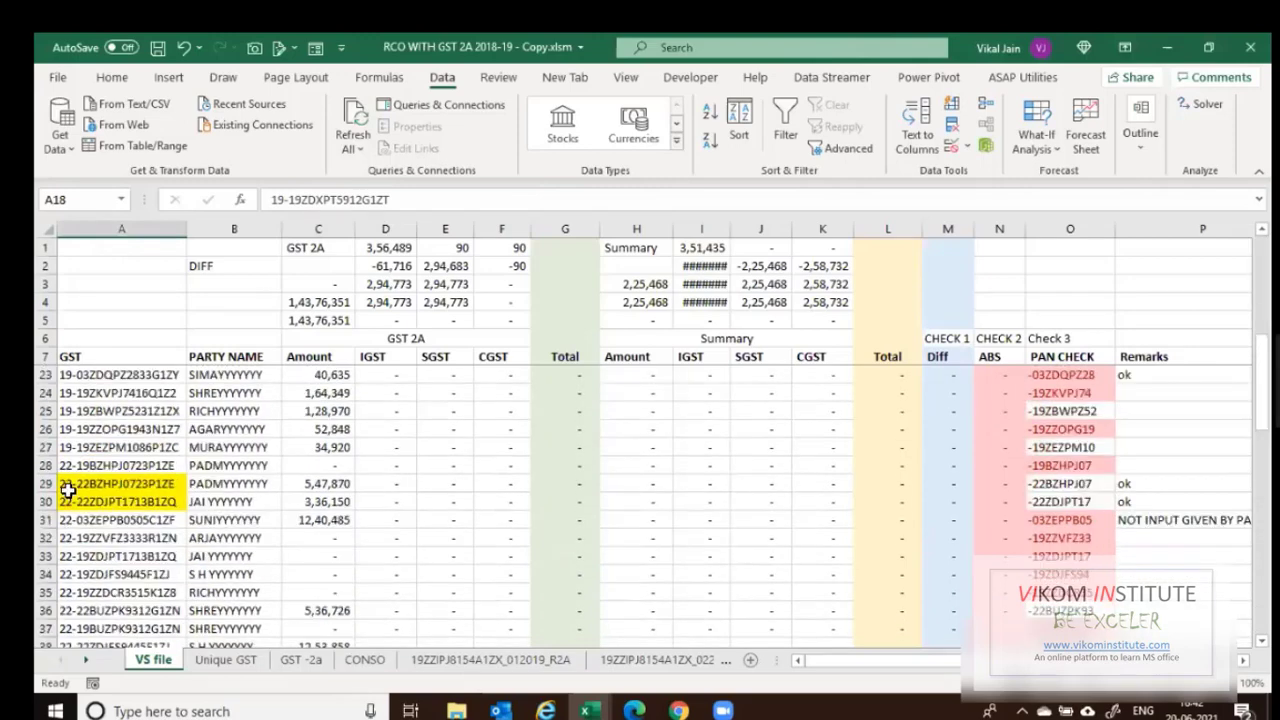
pyautogui.scroll(5, 318, 561)
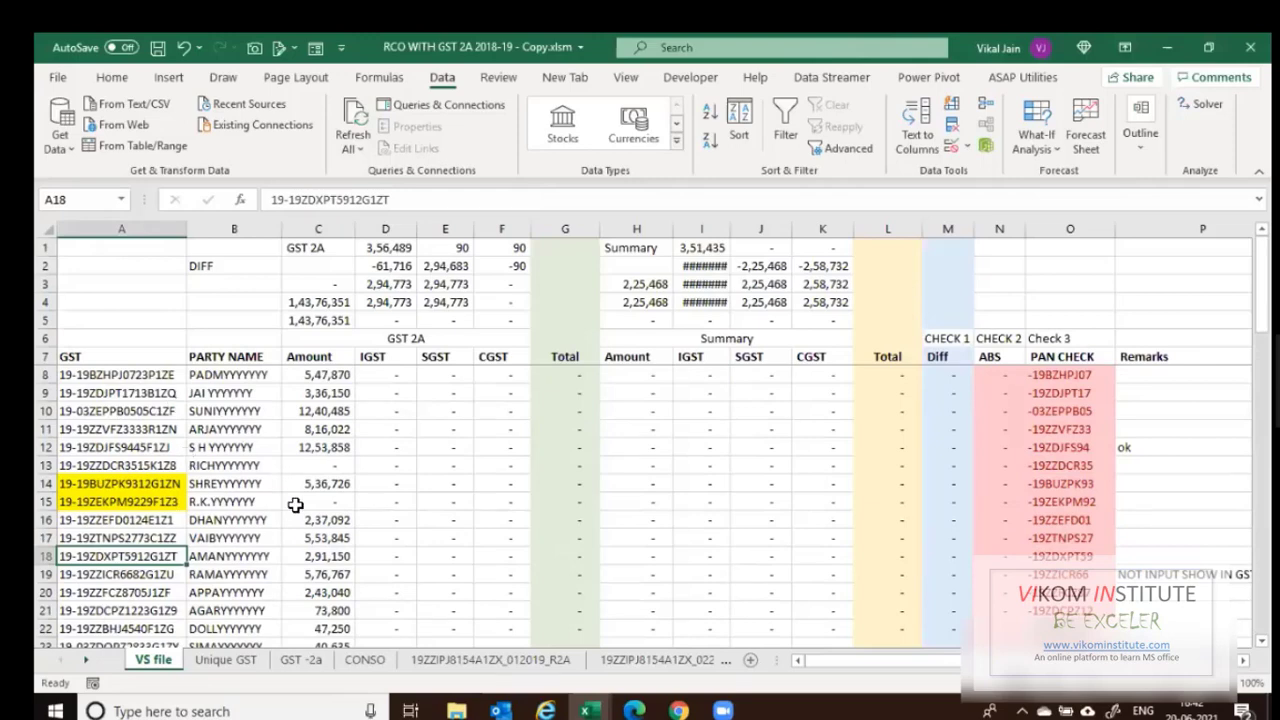
pyautogui.click(386, 376)
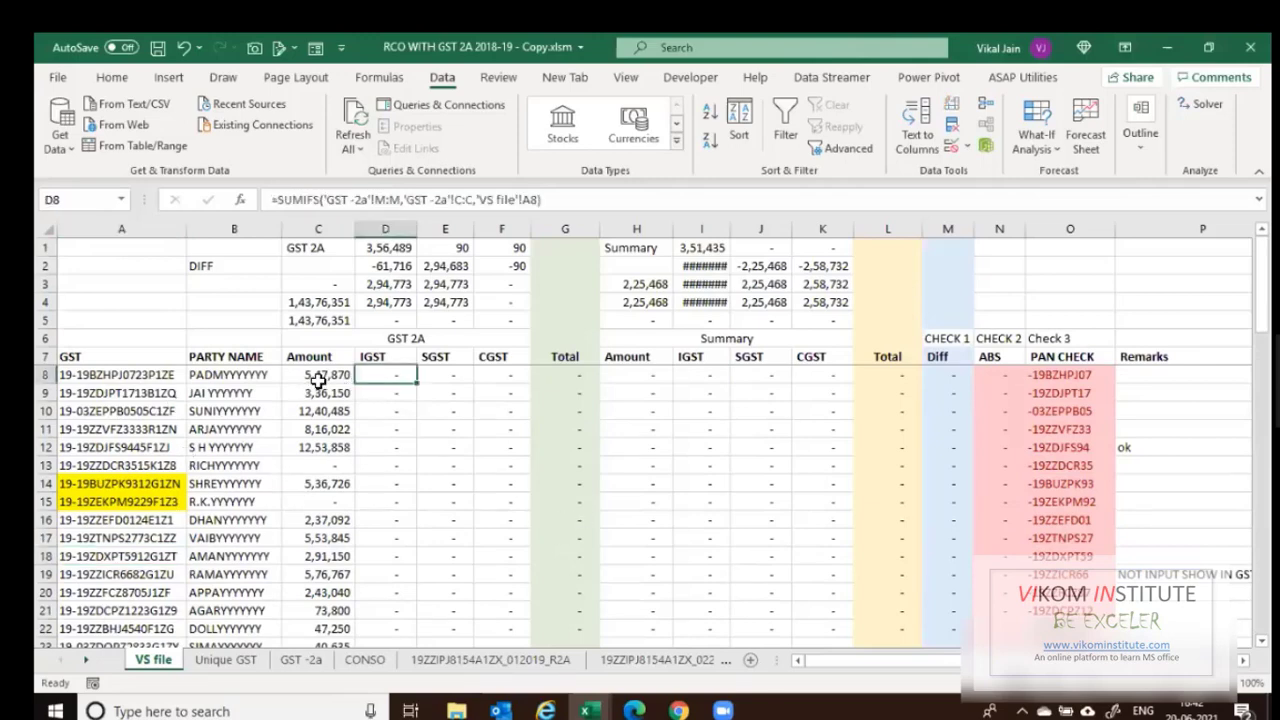
pyautogui.click(318, 380)
pyautogui.click(308, 665)
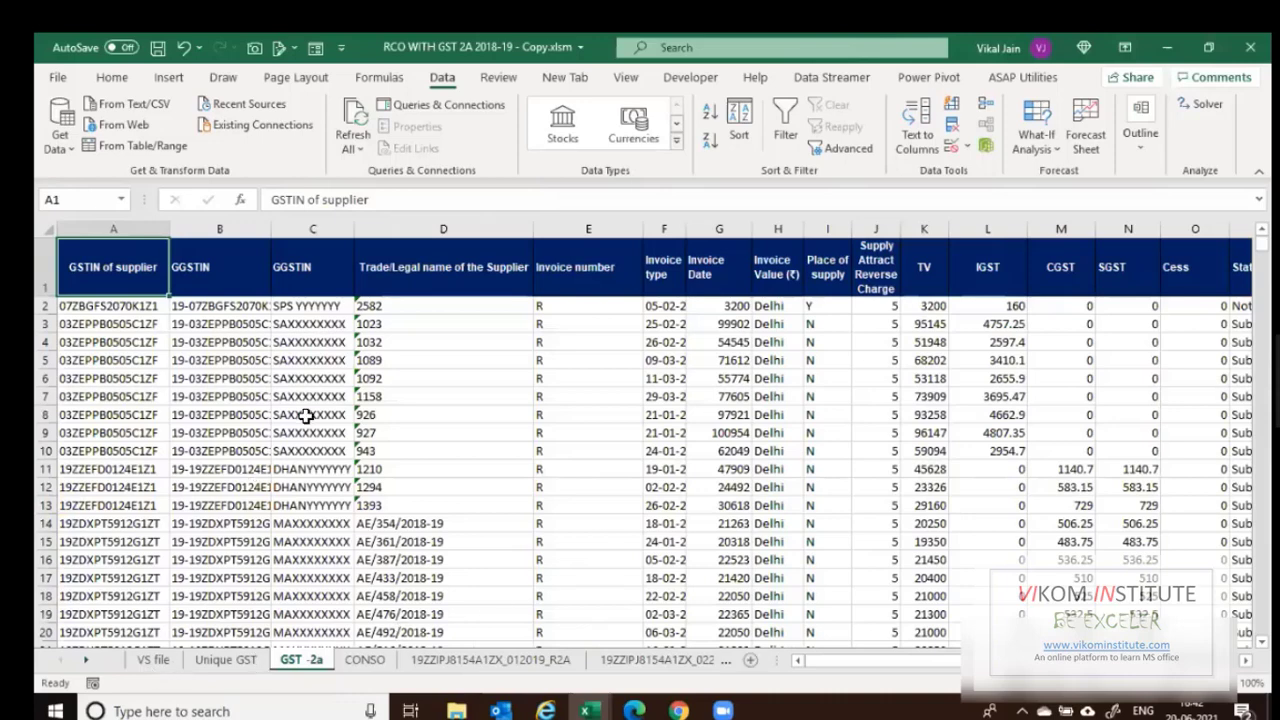
# Point the D8 IGST SUMIFS sum range to column L and E8 SGST to column M.
pyautogui.hotkey('ctrl', 'pageup')
pyautogui.hotkey('ctrl', 'pageup')
pyautogui.press('Right')
pyautogui.press('F2')
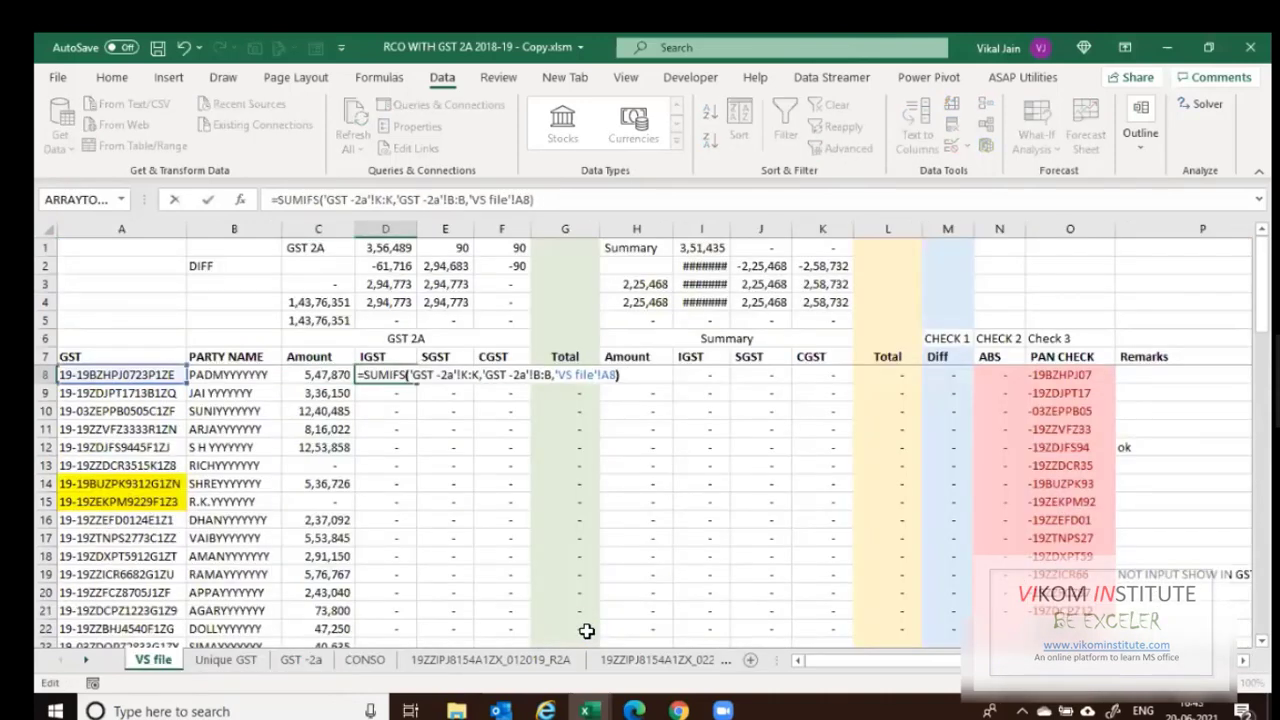
pyautogui.hotkey('ctrl', 'Left')
pyautogui.hotkey('ctrl', 'Left')
pyautogui.hotkey('ctrl', 'Left')
pyautogui.hotkey('ctrl', 'Left')
pyautogui.hotkey('ctrl', 'Left')
pyautogui.hotkey('ctrl', 'Left')
pyautogui.hotkey('ctrl', 'Left')
pyautogui.hotkey('ctrl', 'Left')
pyautogui.hotkey('ctrl', 'Left')
pyautogui.hotkey('ctrl', 'Left')
pyautogui.hotkey('ctrl', 'Left')
pyautogui.hotkey('ctrl', 'Left')
pyautogui.hotkey('ctrl', 'Left')
pyautogui.hotkey('ctrl', 'Left')
pyautogui.hotkey('ctrl', 'Left')
pyautogui.hotkey('ctrl', 'Left')
pyautogui.hotkey('shift', 'Left')
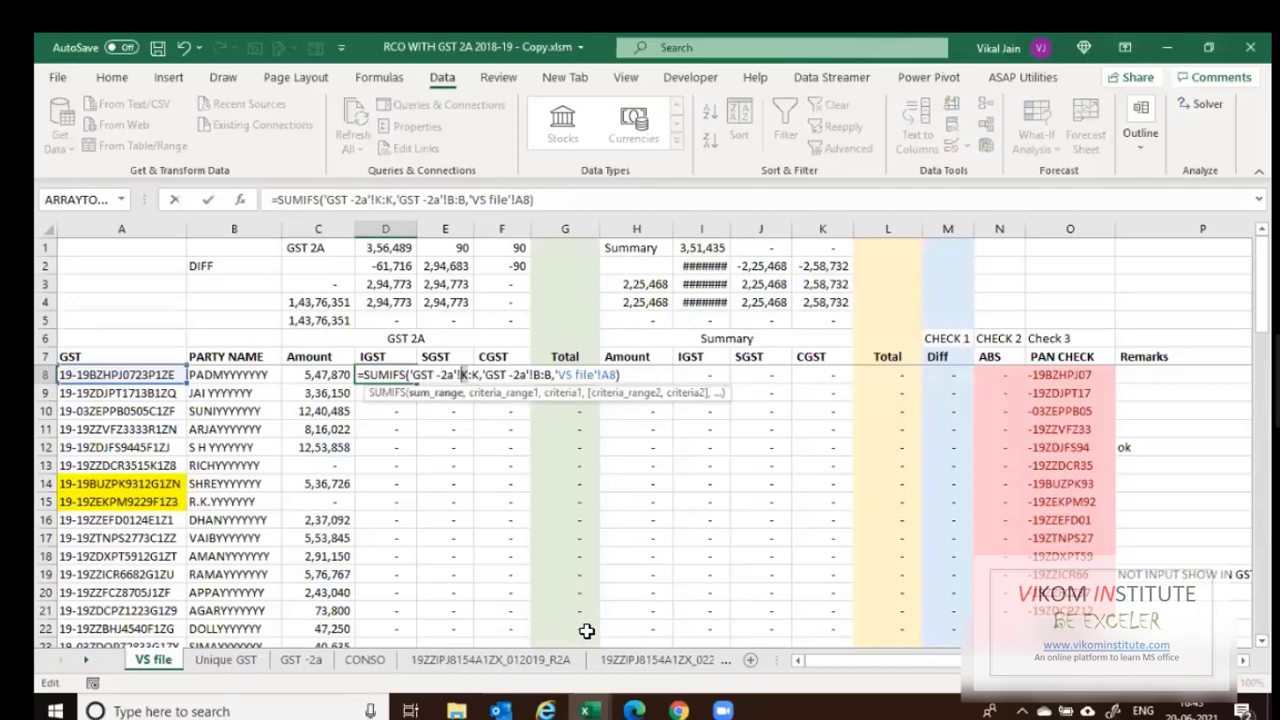
pyautogui.write('L')
pyautogui.press('Delete')
pyautogui.write('L')
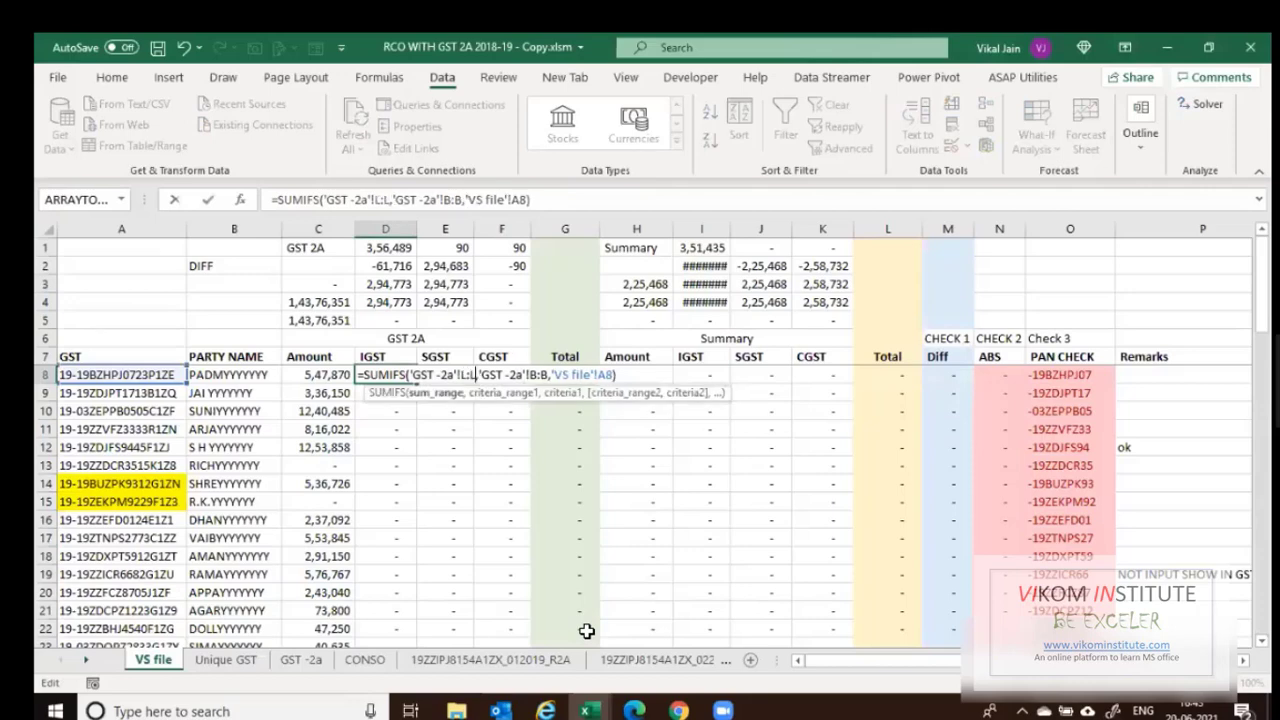
pyautogui.press('Tab')
pyautogui.press('F2')
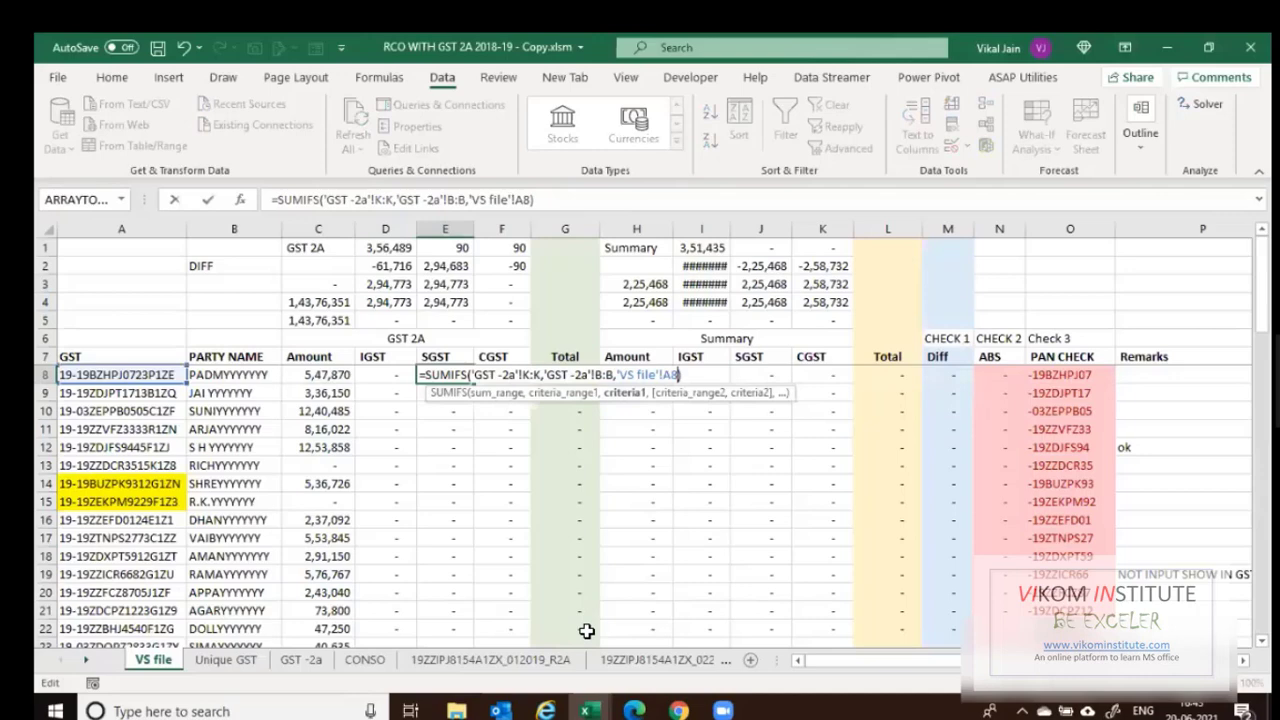
pyautogui.press('Left')
pyautogui.press('Left')
pyautogui.press('Left')
pyautogui.press('Left')
pyautogui.press('Left')
pyautogui.press('Left')
pyautogui.press('Left')
pyautogui.press('Left')
pyautogui.press('Left')
pyautogui.press('Left')
pyautogui.press('Left')
pyautogui.press('Left')
pyautogui.press('Left')
pyautogui.press('Left')
pyautogui.press('Left')
pyautogui.press('Left')
pyautogui.press('Left')
pyautogui.press('Left')
pyautogui.press('Left')
pyautogui.press('Left')
pyautogui.press('Left')
pyautogui.press('Left')
pyautogui.press('Left')
pyautogui.press('Left')
pyautogui.press('Left')
pyautogui.press('Left')
pyautogui.press('Left')
pyautogui.press('Left')
pyautogui.press('Left')
pyautogui.press('Left')
pyautogui.press('Left')
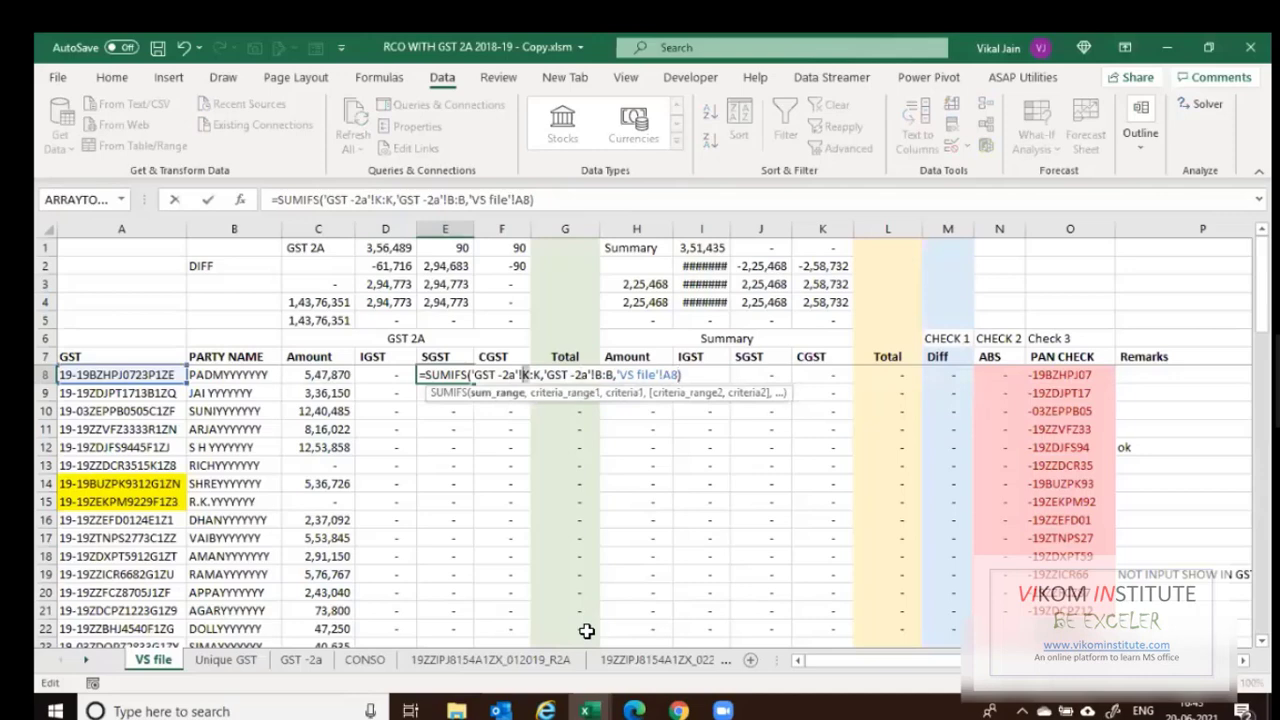
pyautogui.press('Delete')
pyautogui.write('M')
pyautogui.press('Right')
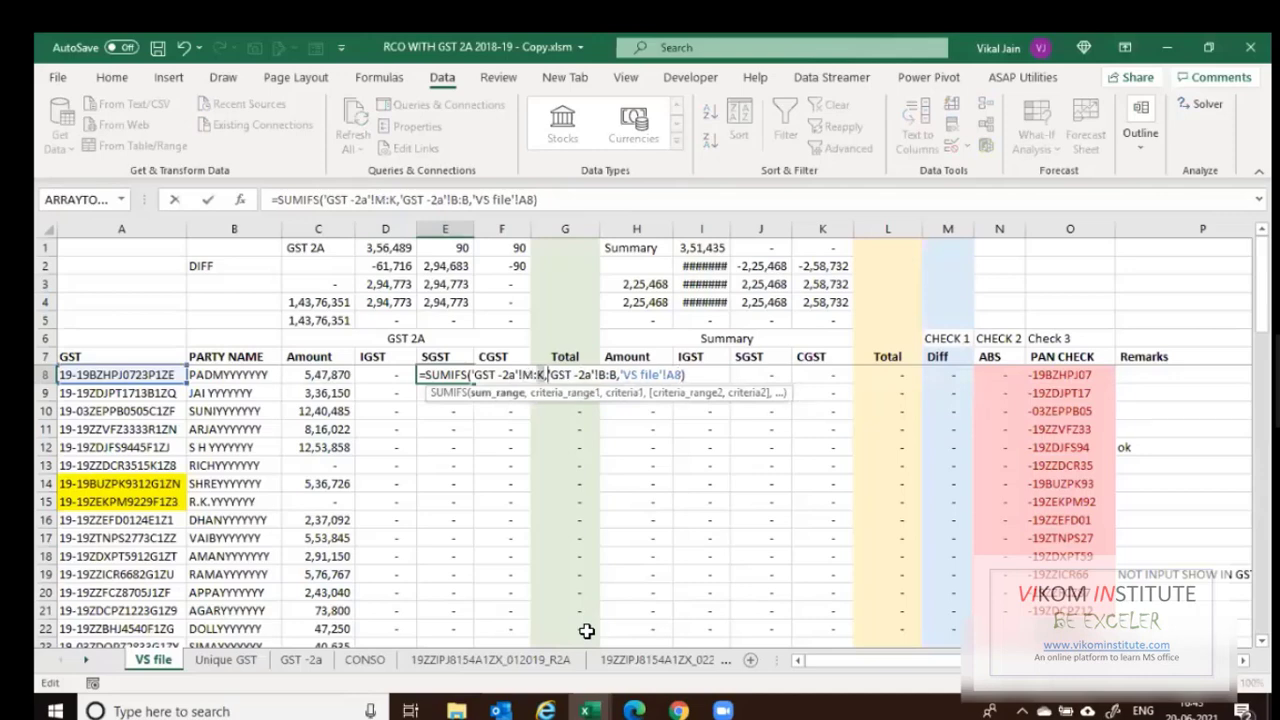
pyautogui.press('Tab')
# Restore the F8 CGST SUMIFS formula and set its sum range to column N.
pyautogui.press('F2')
pyautogui.hotkey('shift', 'Home')
pyautogui.write("=SUMIFS('GST -2a'!K:K,'GST -2a'!B:B,'VS file'!A8)")
pyautogui.press('Left')
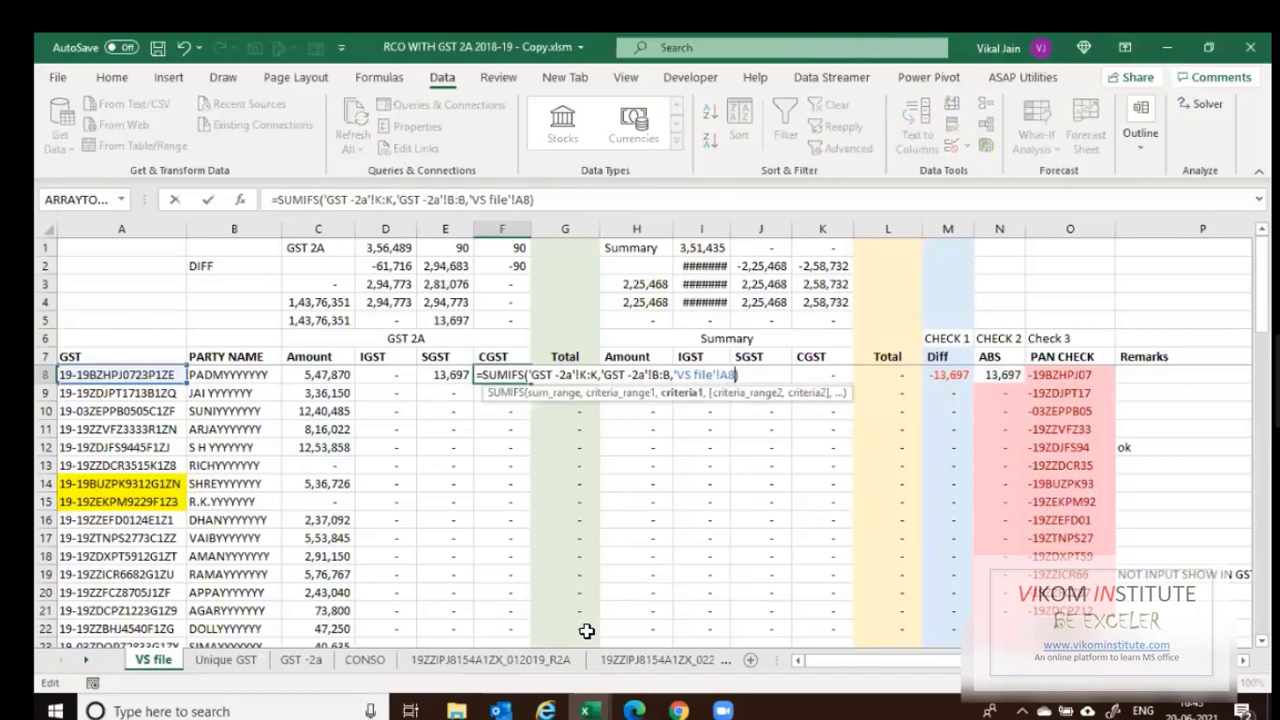
pyautogui.press('Left')
pyautogui.press('Left')
pyautogui.press('Left')
pyautogui.press('Left')
pyautogui.press('Left')
pyautogui.press('Left')
pyautogui.press('Left')
pyautogui.press('Left')
pyautogui.press('Left')
pyautogui.press('Left')
pyautogui.press('Left')
pyautogui.press('Left')
pyautogui.press('Left')
pyautogui.press('Left')
pyautogui.press('Left')
pyautogui.press('Left')
pyautogui.press('Left')
pyautogui.press('Left')
pyautogui.press('Left')
pyautogui.press('Left')
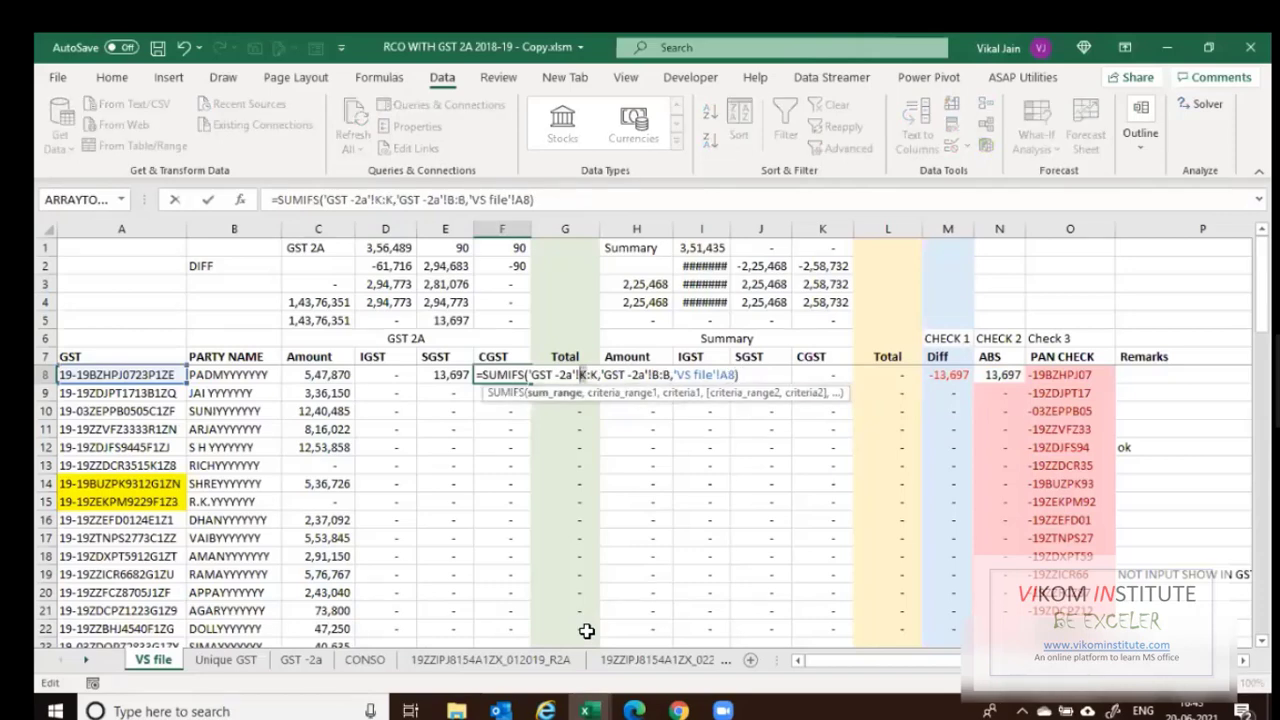
pyautogui.press('Delete')
pyautogui.write('n')
pyautogui.press('Delete')
pyautogui.write('n')
pyautogui.press('Return')
# Copy the row 8 IGST, SGST and CGST formulas (D8:F8) down to row 68.
pyautogui.press('Up')
pyautogui.press('Left')
pyautogui.press('Left')
pyautogui.hotkey('shift', 'Right')
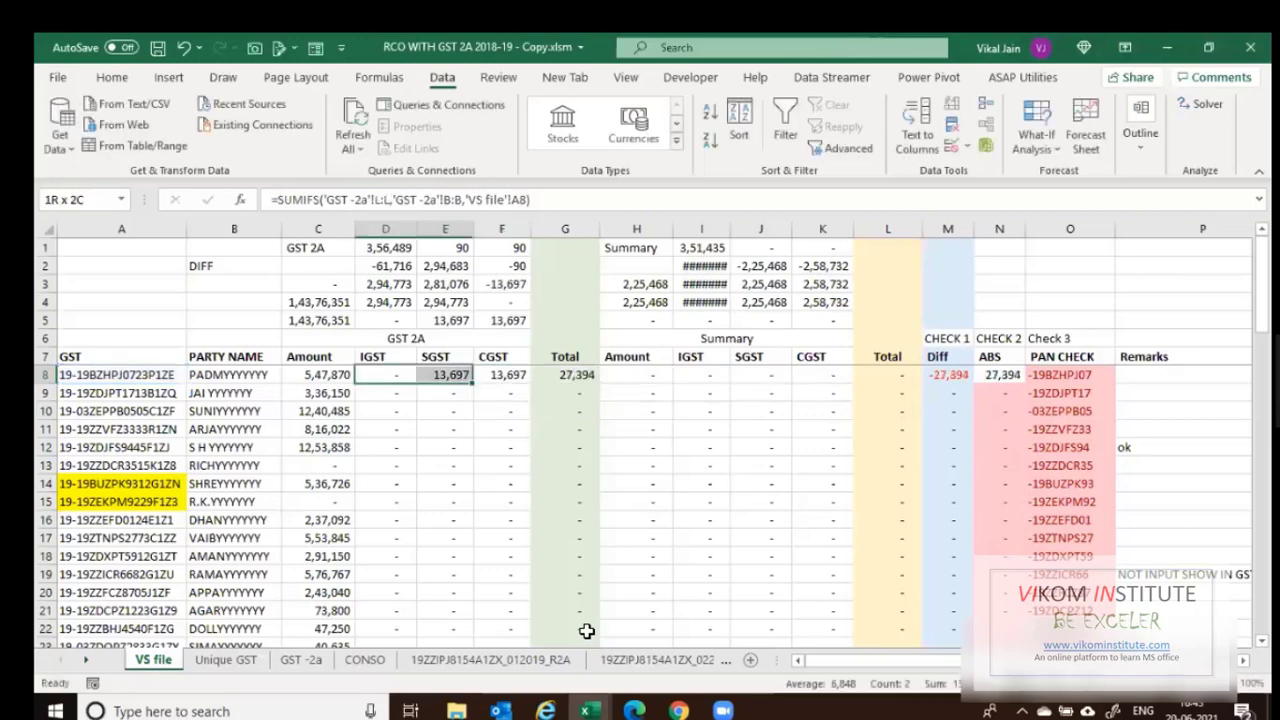
pyautogui.hotkey('shift', 'Right')
pyautogui.hotkey('ctrl', 'c')
pyautogui.hotkey('ctrl', 'shift', 'Down')
pyautogui.hotkey('ctrl', 'v')
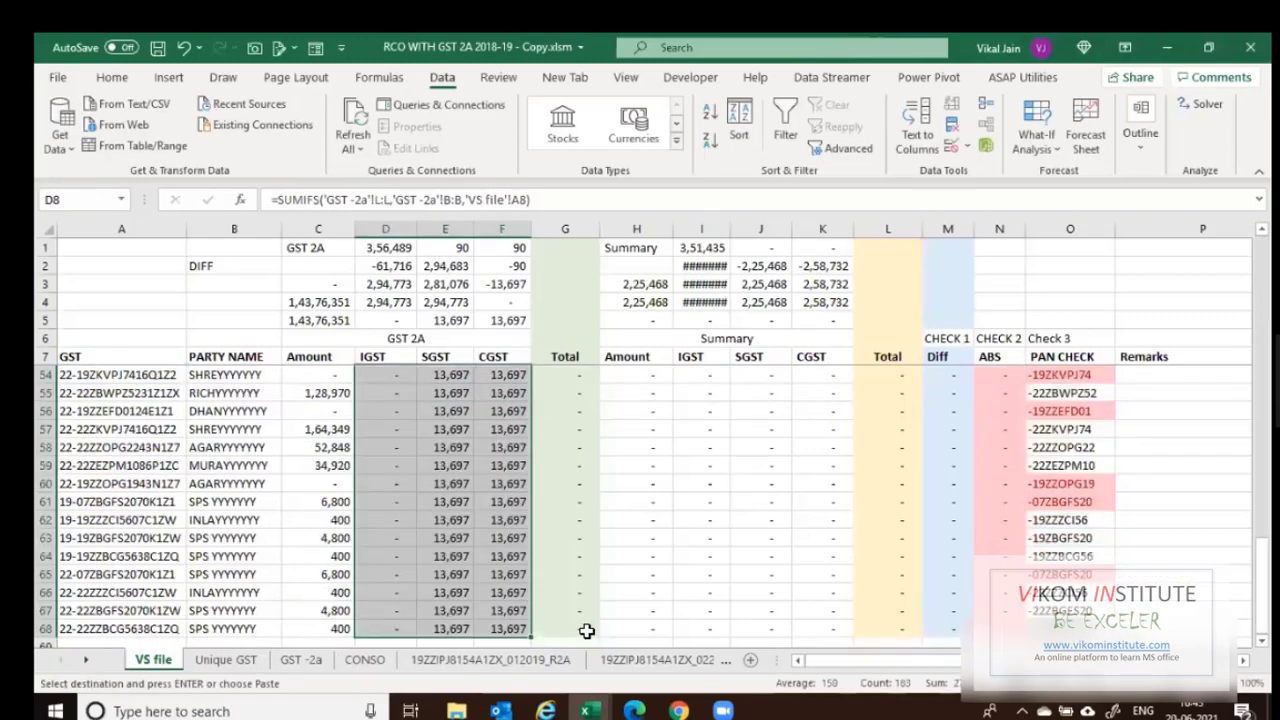
pyautogui.press('Escape')
pyautogui.press('Up')
pyautogui.press('Up')
pyautogui.press('Up')
pyautogui.press('Up')
pyautogui.press('Up')
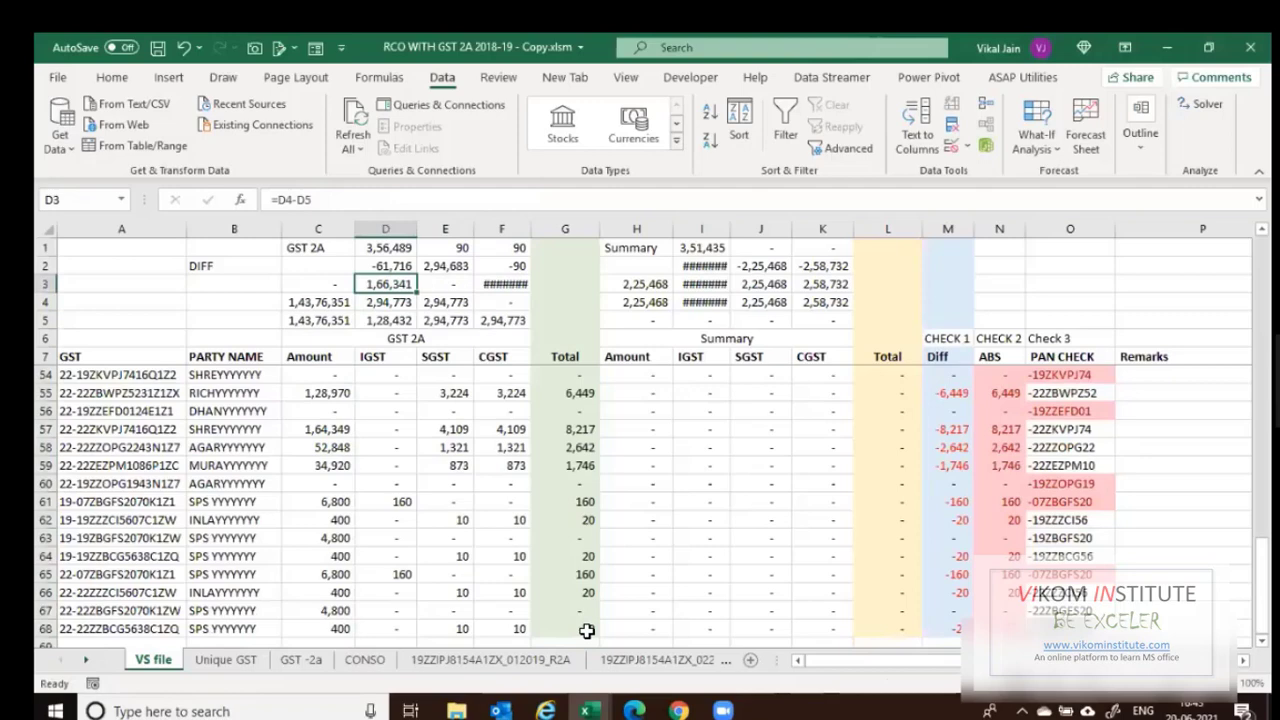
# Enter the IGST total in row 4 as =SUM('GST -2a'!L:L).
pyautogui.write('=SUM(')
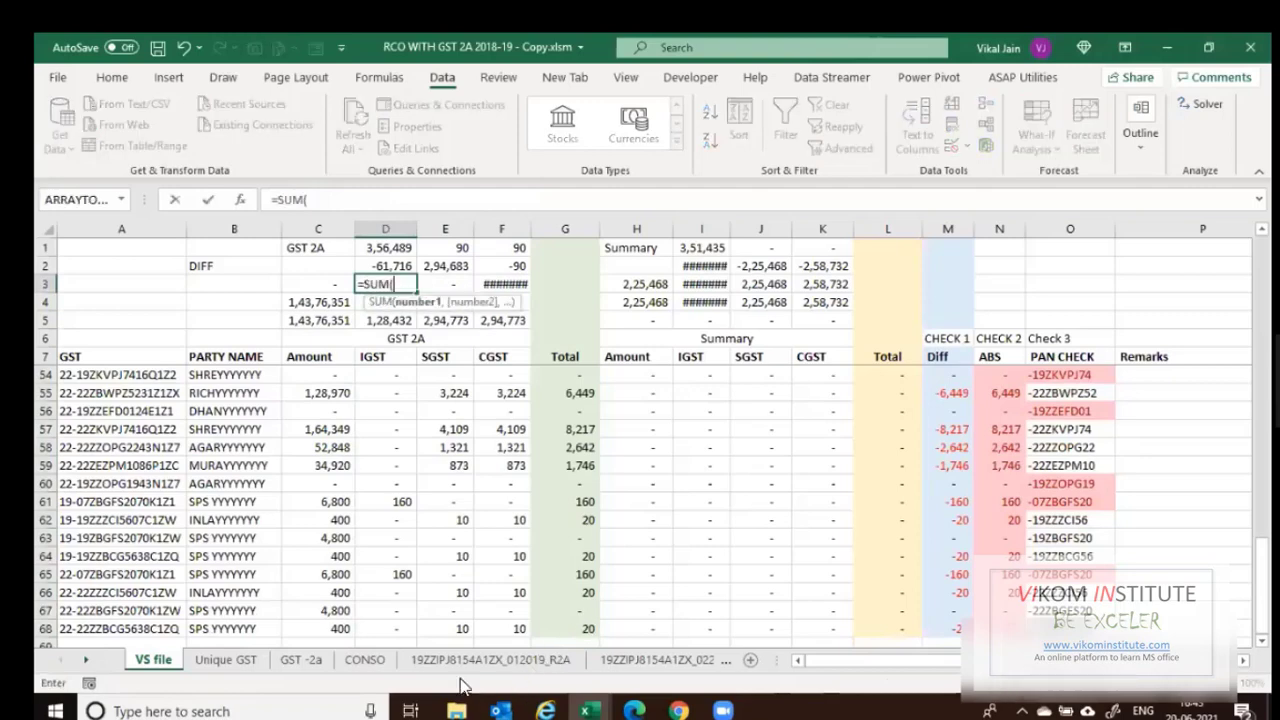
pyautogui.hotkey('ctrl', 'pagedown')
pyautogui.hotkey('ctrl', 'pagedown')
pyautogui.click(987, 232)
pyautogui.press('Return')
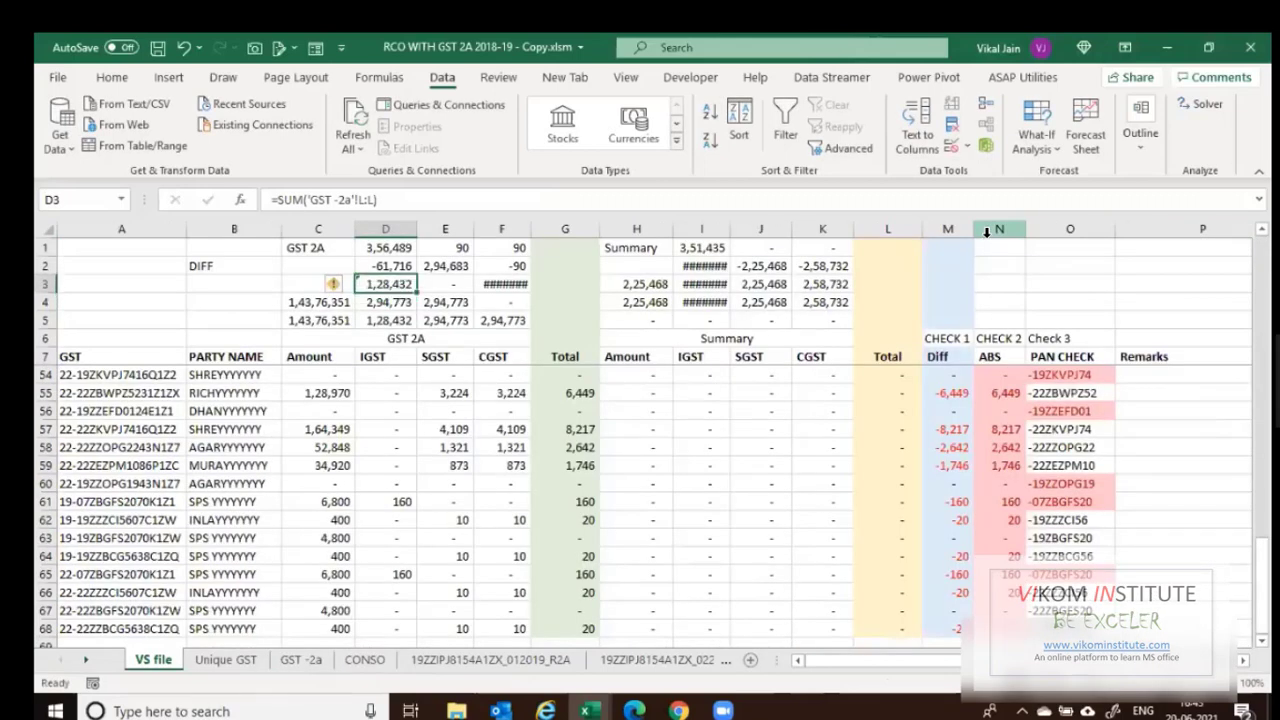
pyautogui.press('Down')
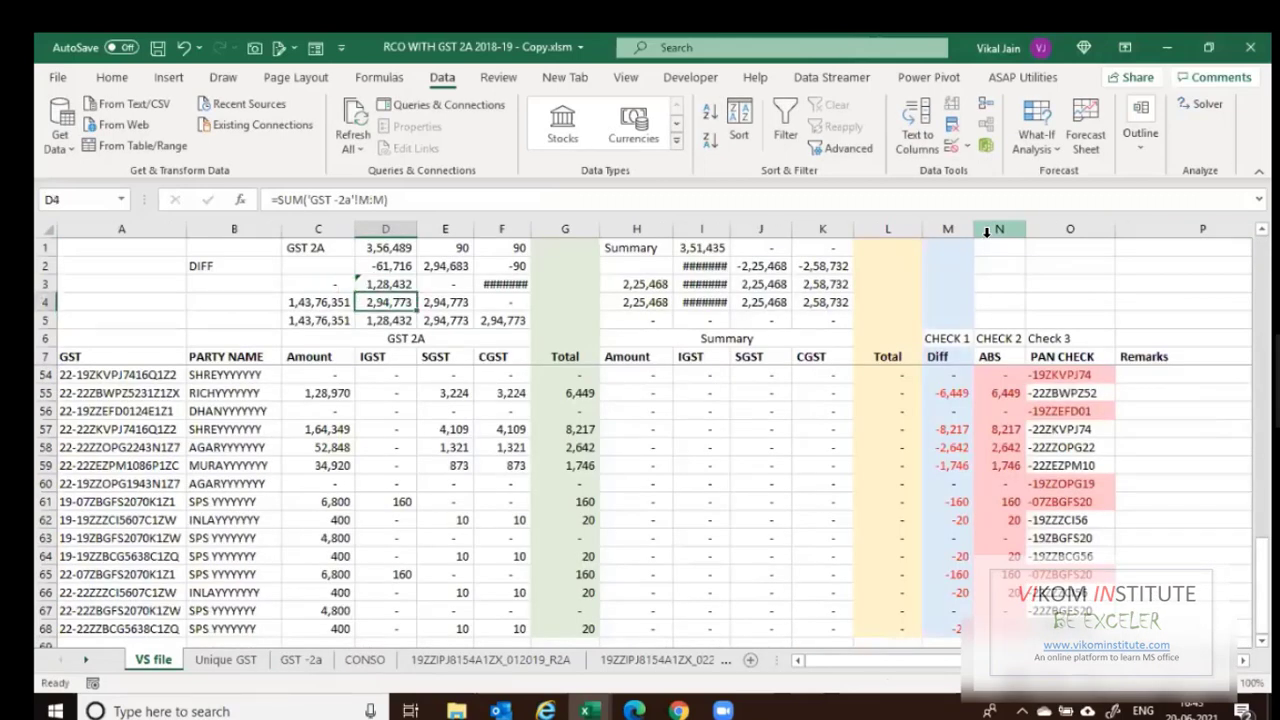
pyautogui.press('F2')
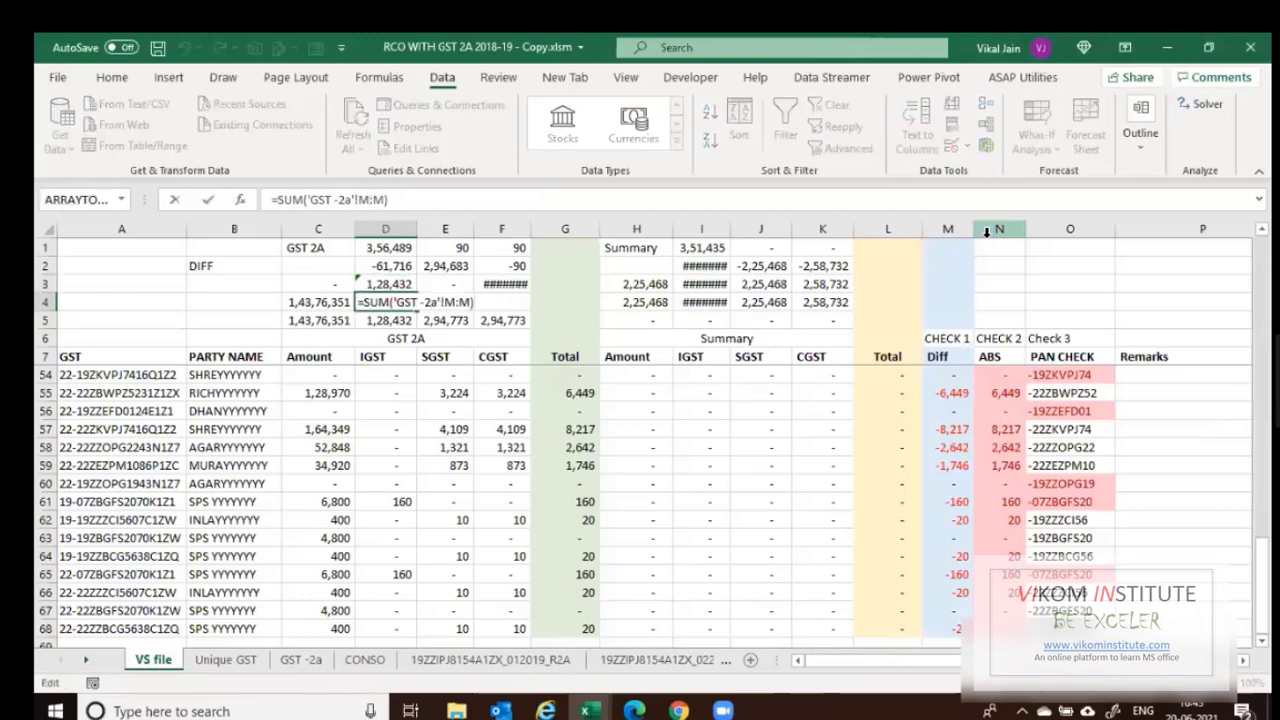
pyautogui.press('Return')
# Set the CGST total in row 4 to sum GST -2a column N:N.
pyautogui.press('Up')
pyautogui.press('Right')
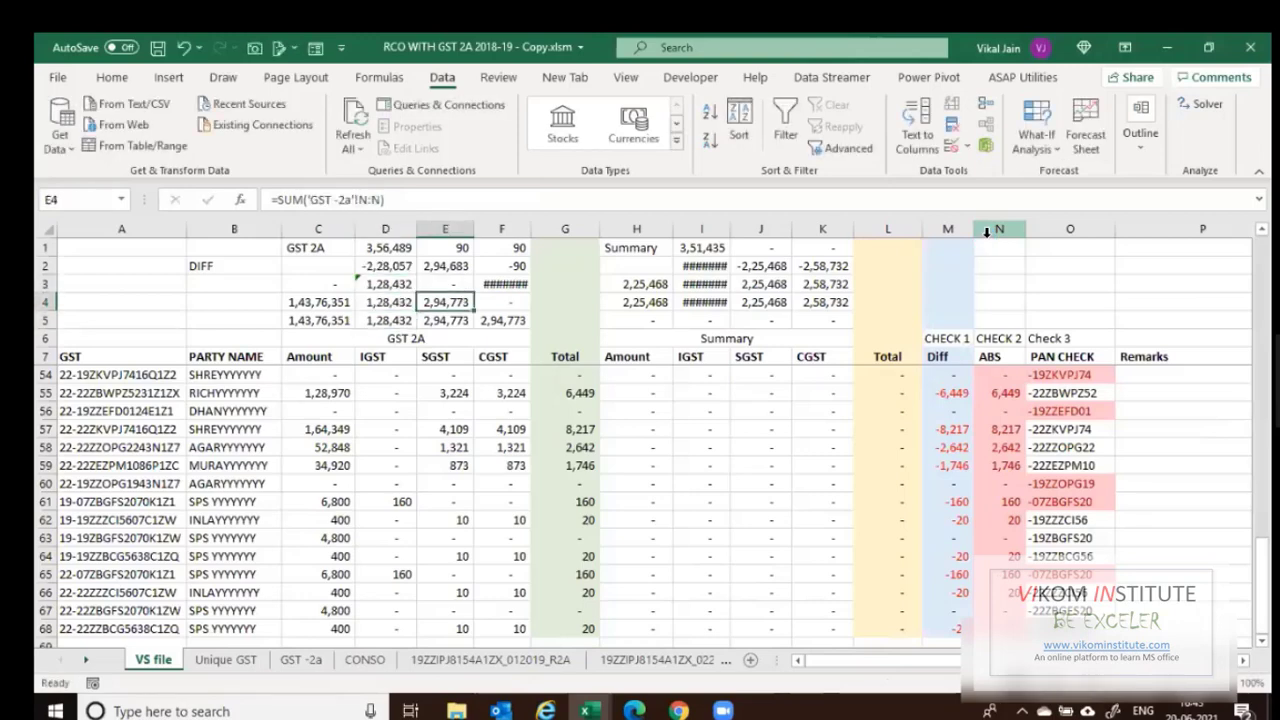
pyautogui.hotkey('ctrl', 'pagedown')
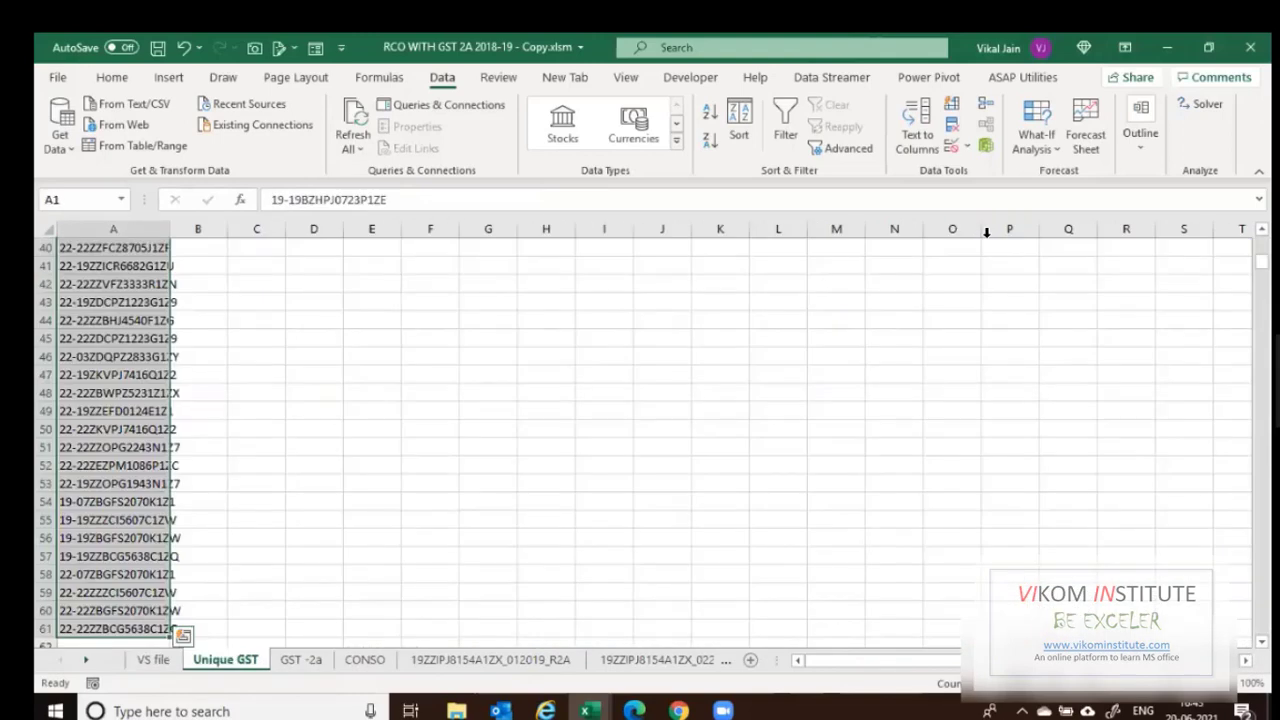
pyautogui.hotkey('ctrl', 'pageup')
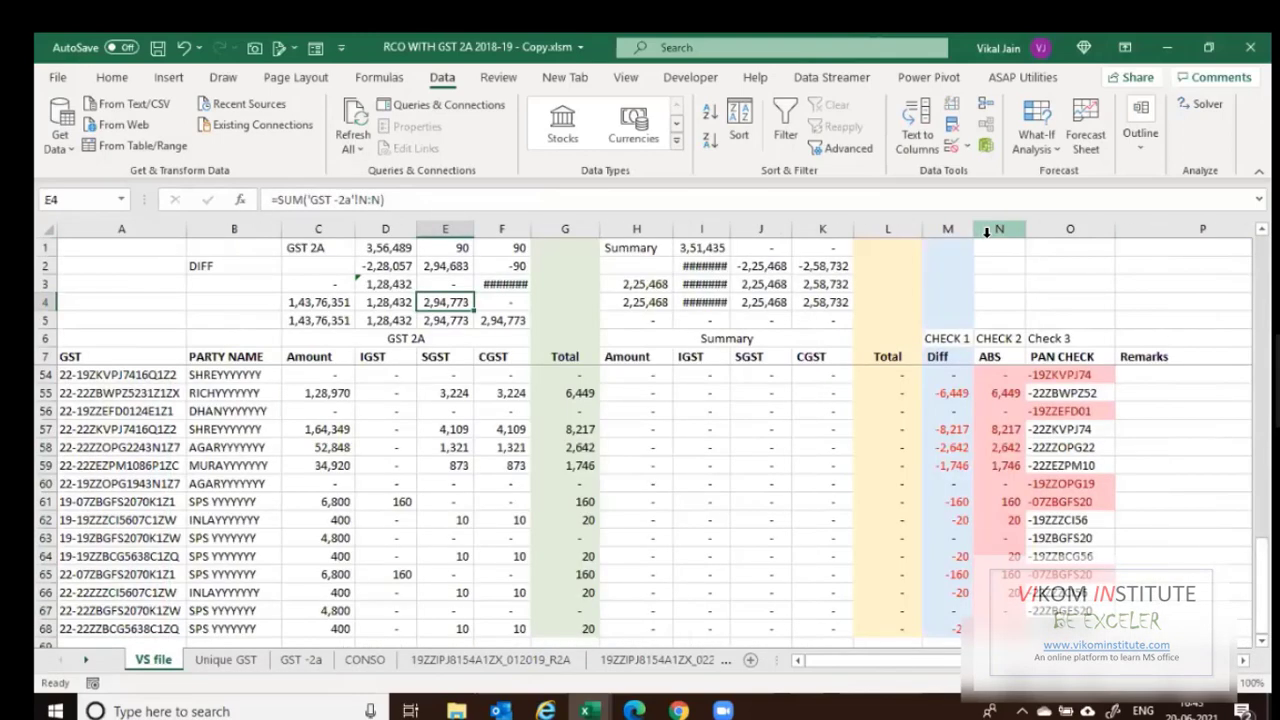
pyautogui.press('F2')
pyautogui.press('Tab')
pyautogui.press('F2')
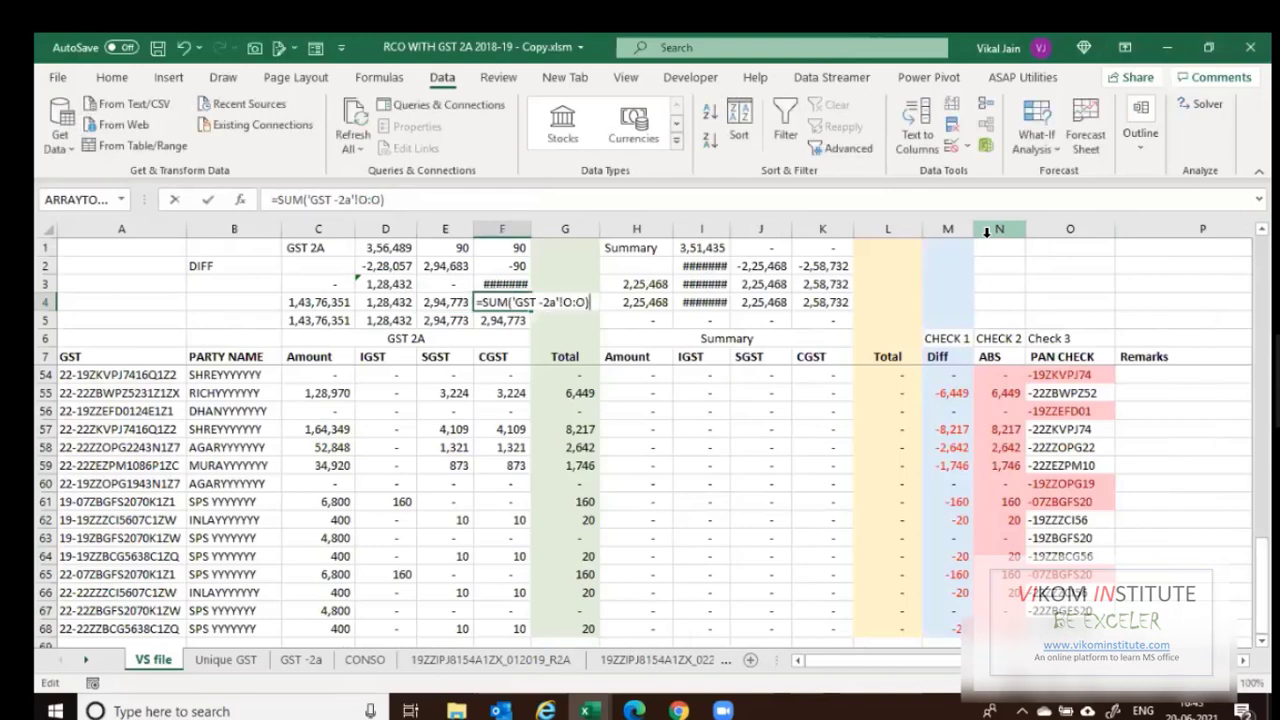
pyautogui.press('BackSpace')
pyautogui.press('BackSpace')
pyautogui.press('BackSpace')
pyautogui.press('BackSpace')
pyautogui.write('N:N)')
pyautogui.hotkey('ctrl', 'Return')
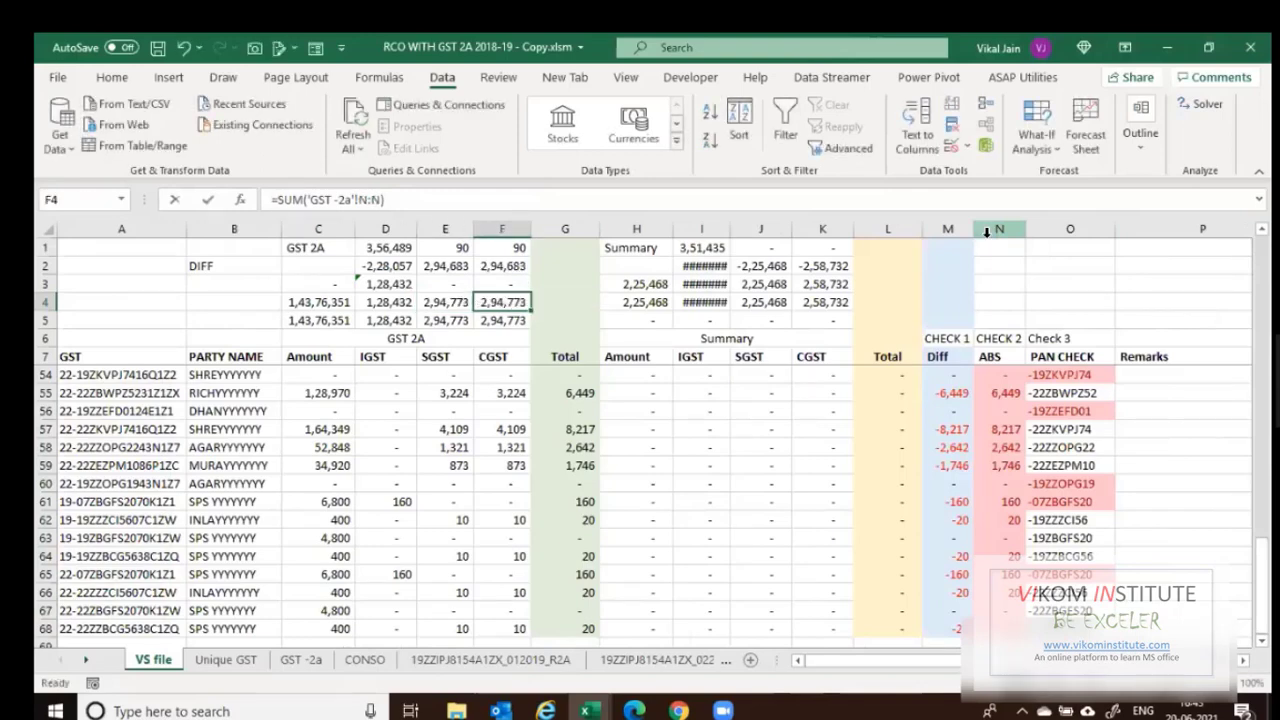
# Change the SGST total in row 4 to sum GST -2a column M.
pyautogui.press('Left')
pyautogui.press('F2')
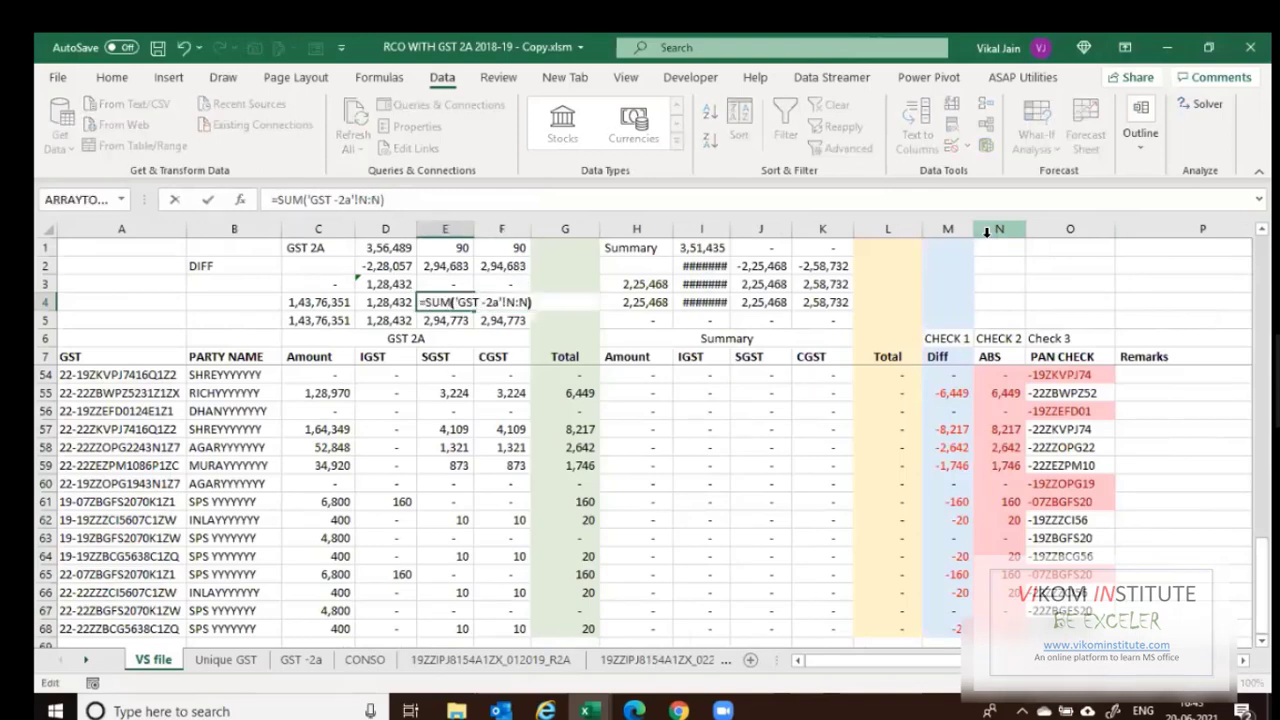
pyautogui.press('Left')
pyautogui.press('Left')
pyautogui.press('Left')
pyautogui.press('Left')
pyautogui.hotkey('shift', 'Right')
pyautogui.write('M')
pyautogui.press('Right')
pyautogui.hotkey('shift', 'Right')
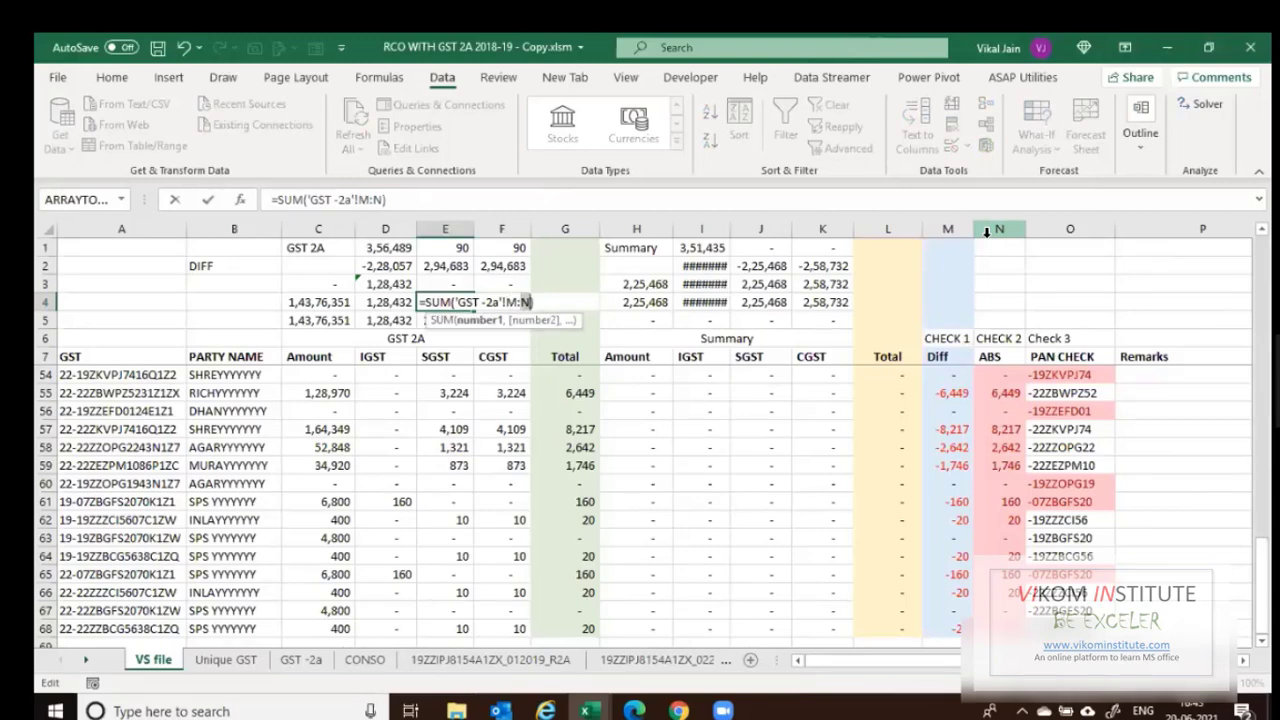
pyautogui.write('m')
pyautogui.press('Return')
# Copy C3's =C4-C5 difference formula across C3:F3 so all differences read zero.
pyautogui.press('Up')
pyautogui.press('Up')
pyautogui.press('Left')
pyautogui.press('Left')
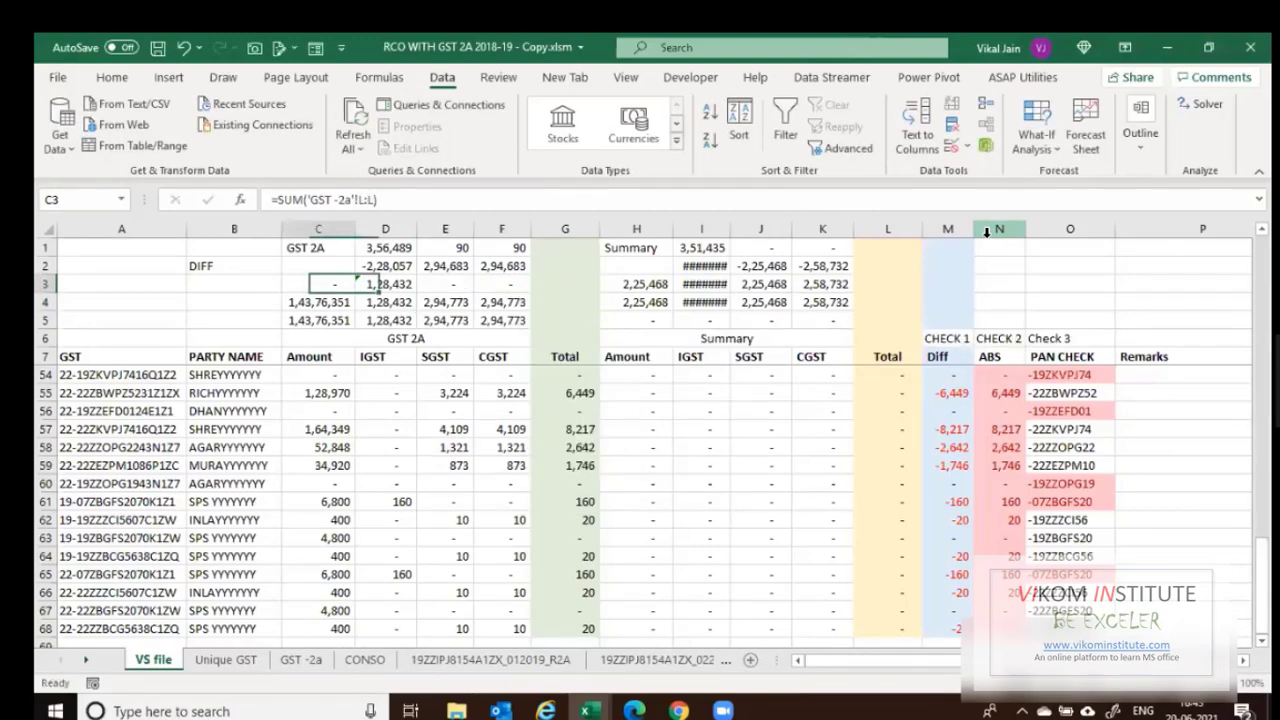
pyautogui.hotkey('ctrl', 'c')
pyautogui.hotkey('shift', 'Right')
pyautogui.hotkey('shift', 'Right')
pyautogui.press('Return')
pyautogui.press('Down')
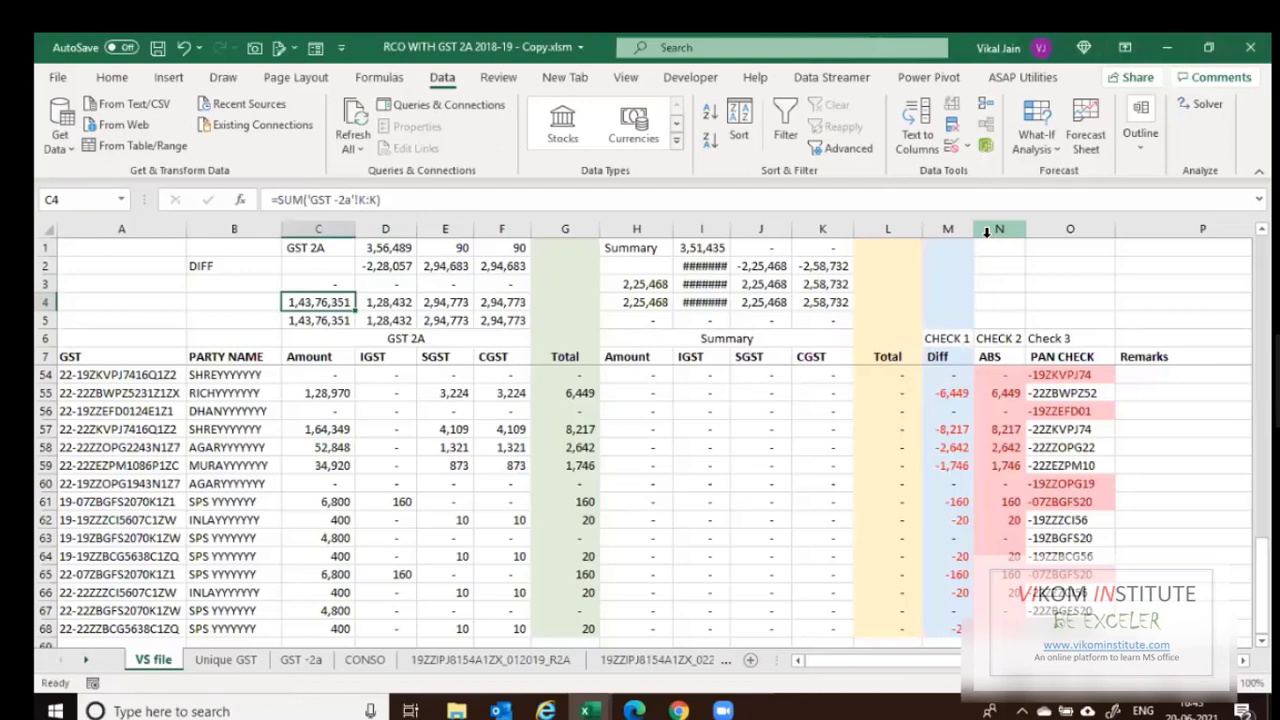
pyautogui.moveTo(337, 284); pyautogui.dragTo(414, 283)
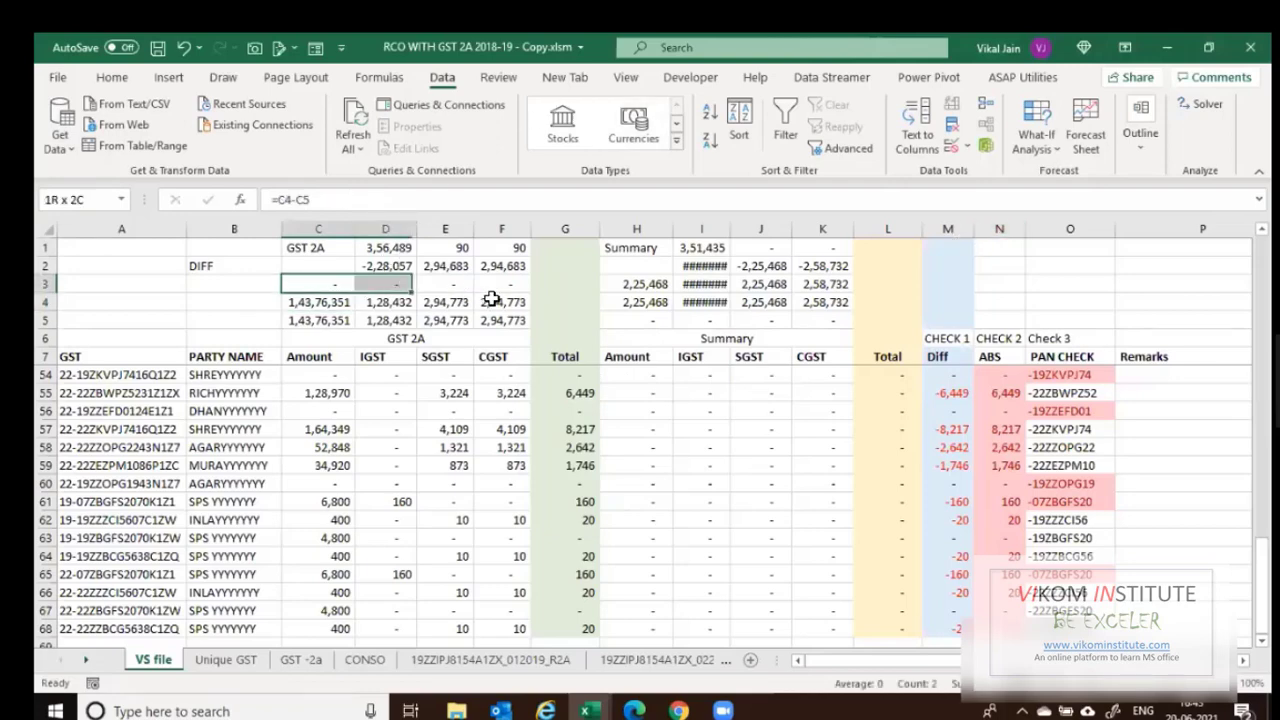
pyautogui.moveTo(492, 300); pyautogui.dragTo(508, 285)
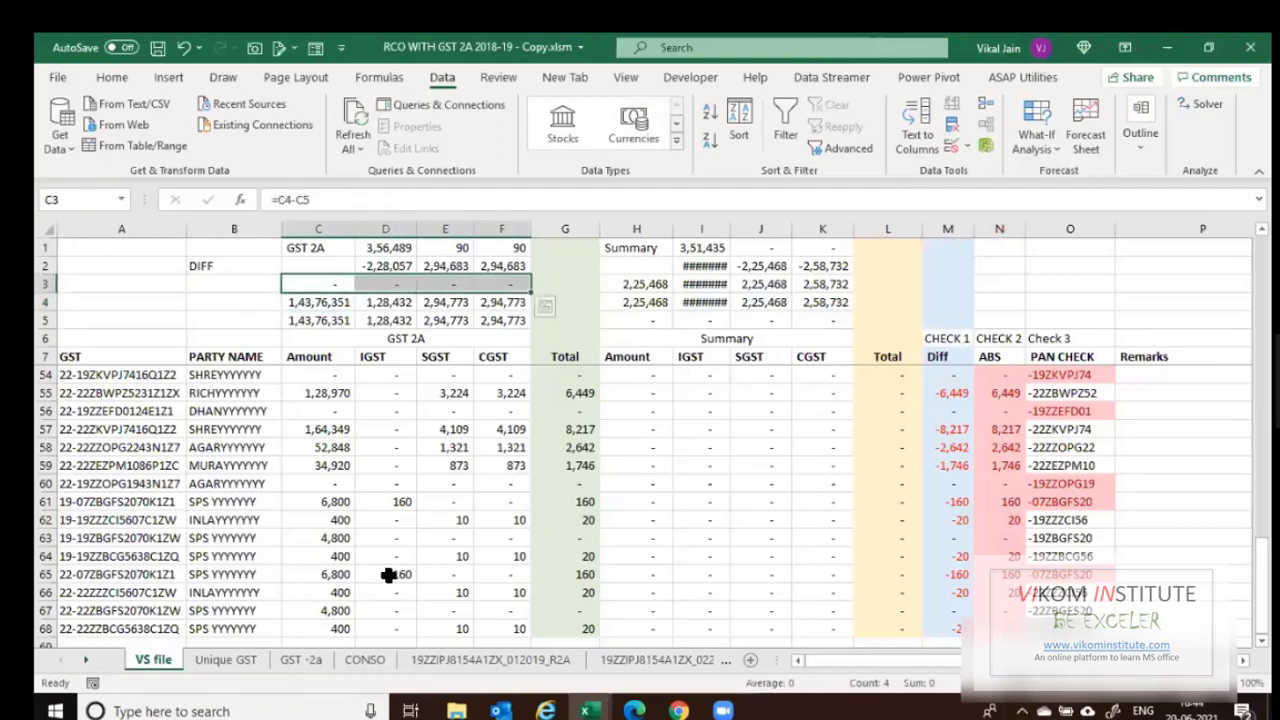
pyautogui.scroll(14, 650, 431)
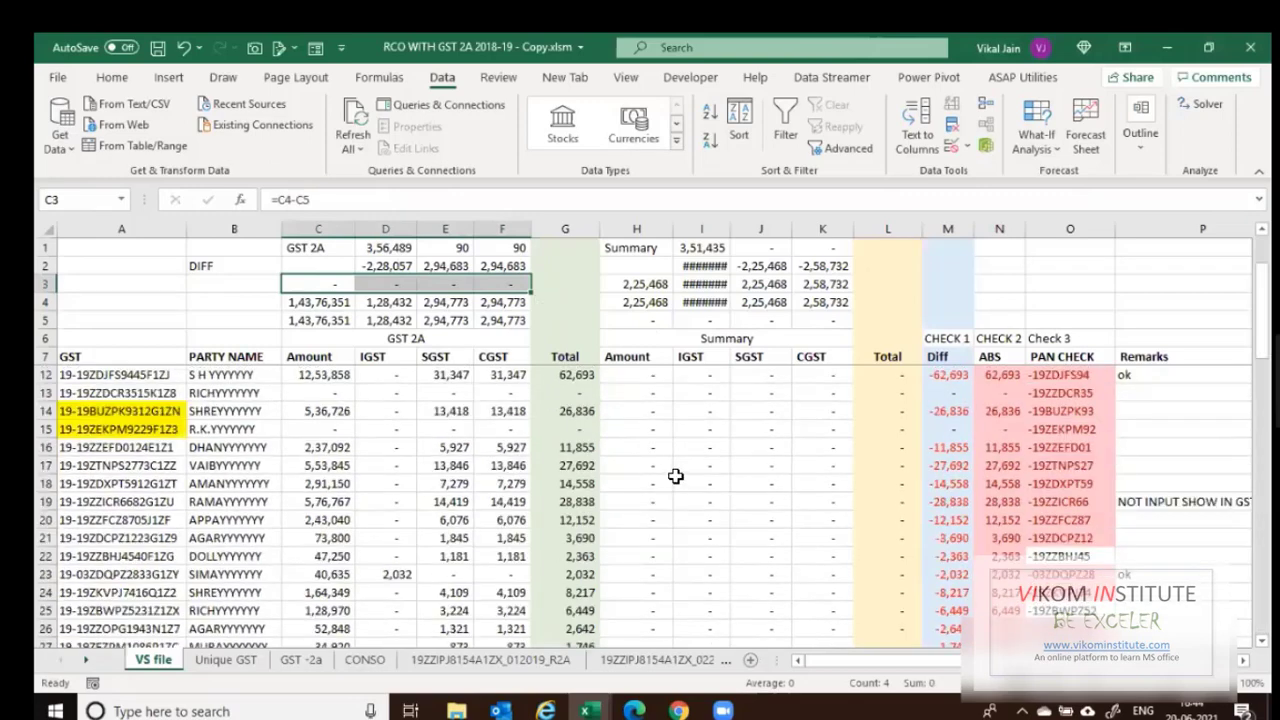
# Begin a SUMIFS formula in Summary Amount cell H8, typing =sumi and highlighting SUMIFS.
pyautogui.scroll(2, 649, 388)
pyautogui.click(649, 380)
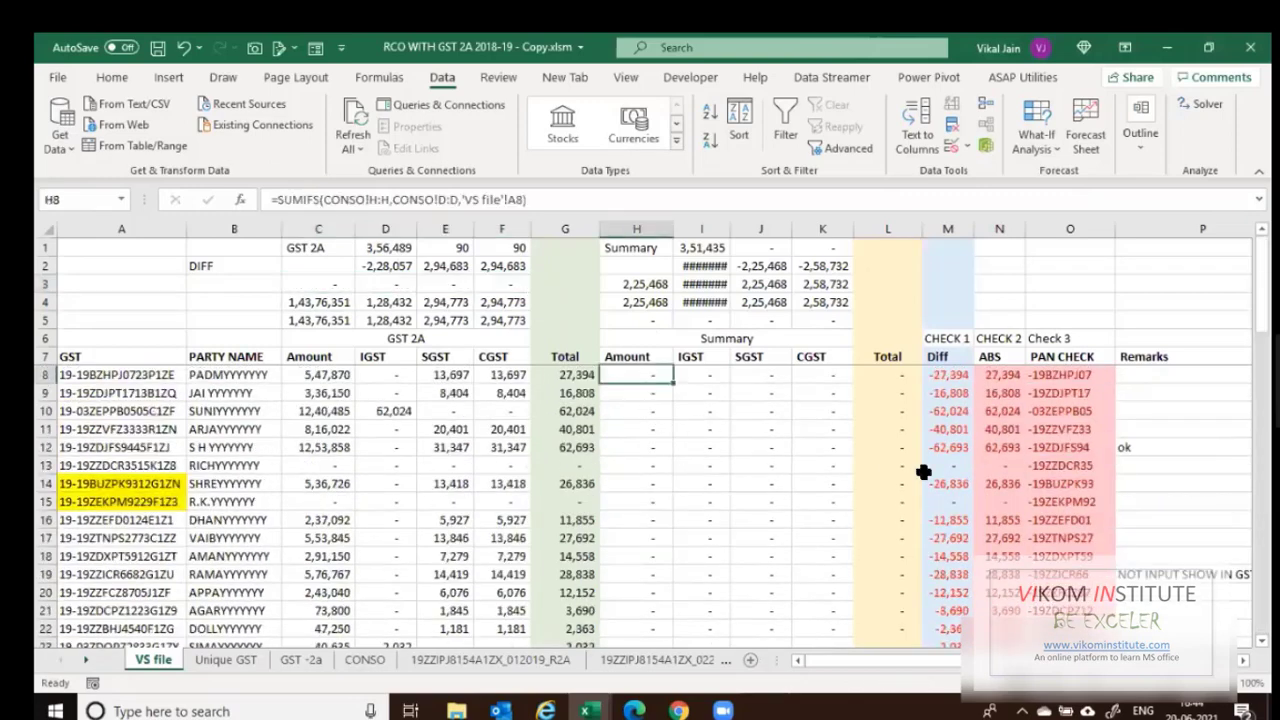
pyautogui.write('=sumi')
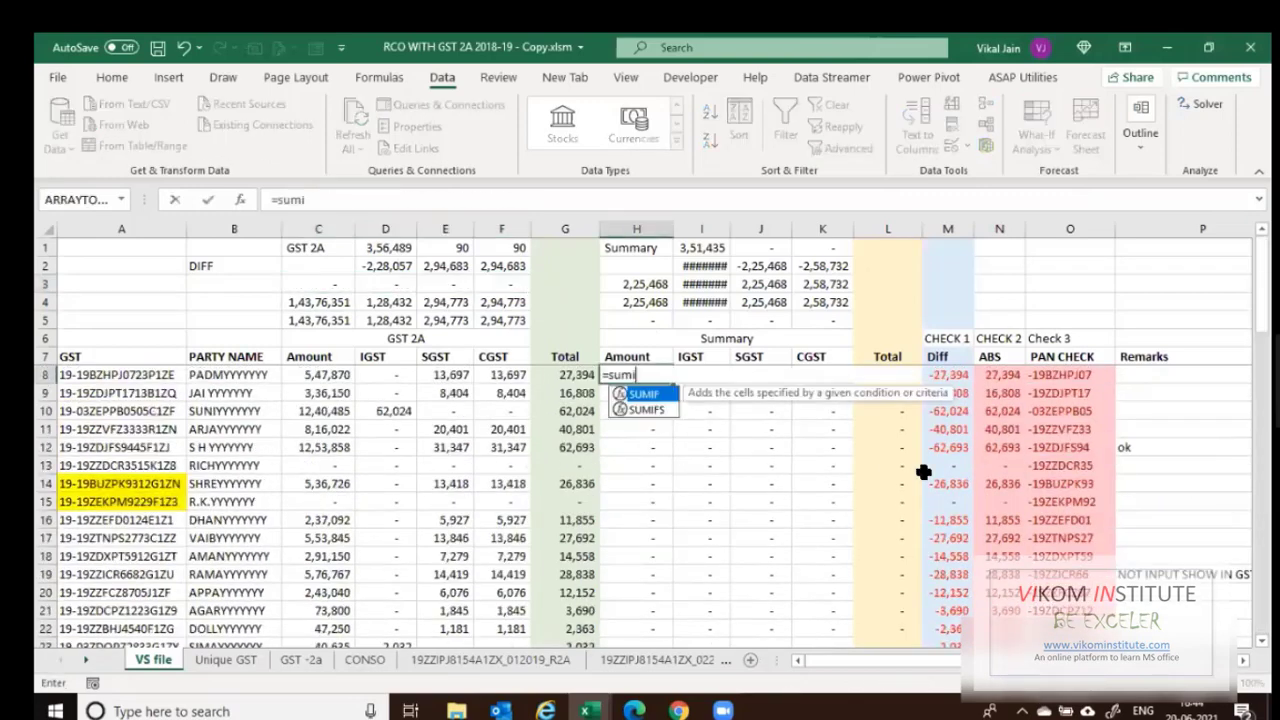
pyautogui.press('Down')
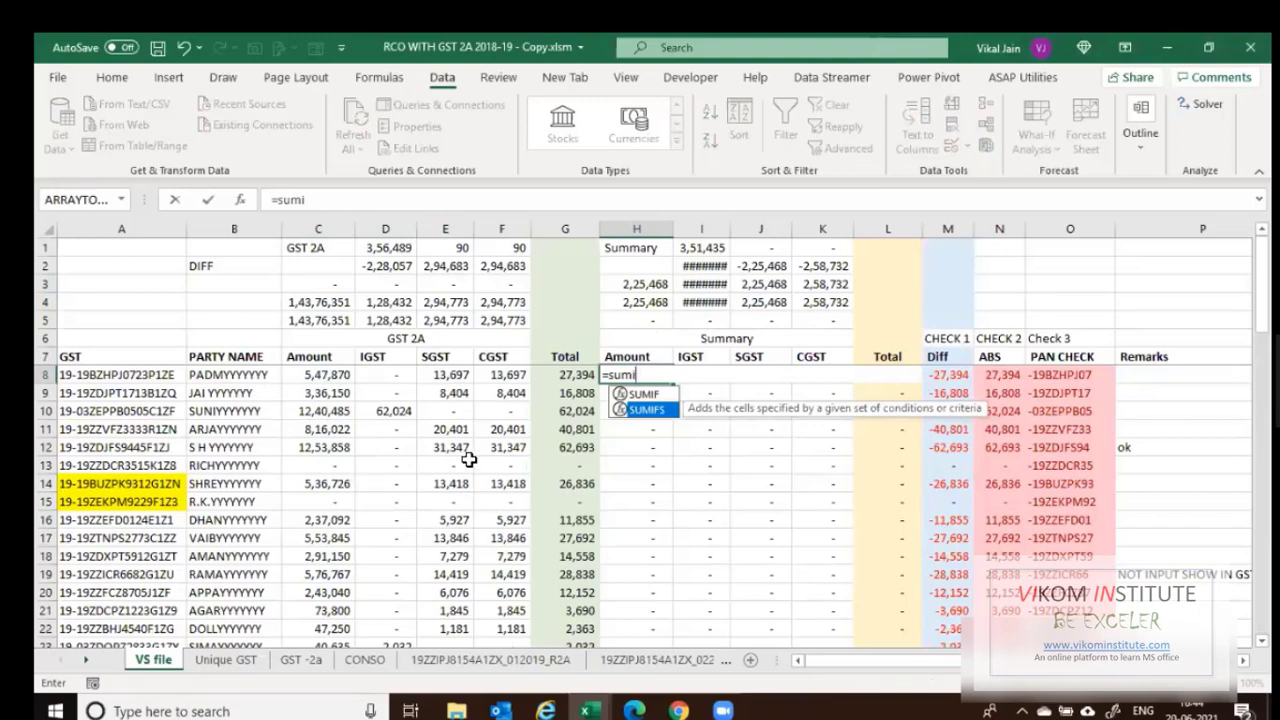
# Enter =SUMIFS(CONSO!G:G,CONSO!E:E,'VS file'!A8) in Amount cell H8.
pyautogui.press('Tab')
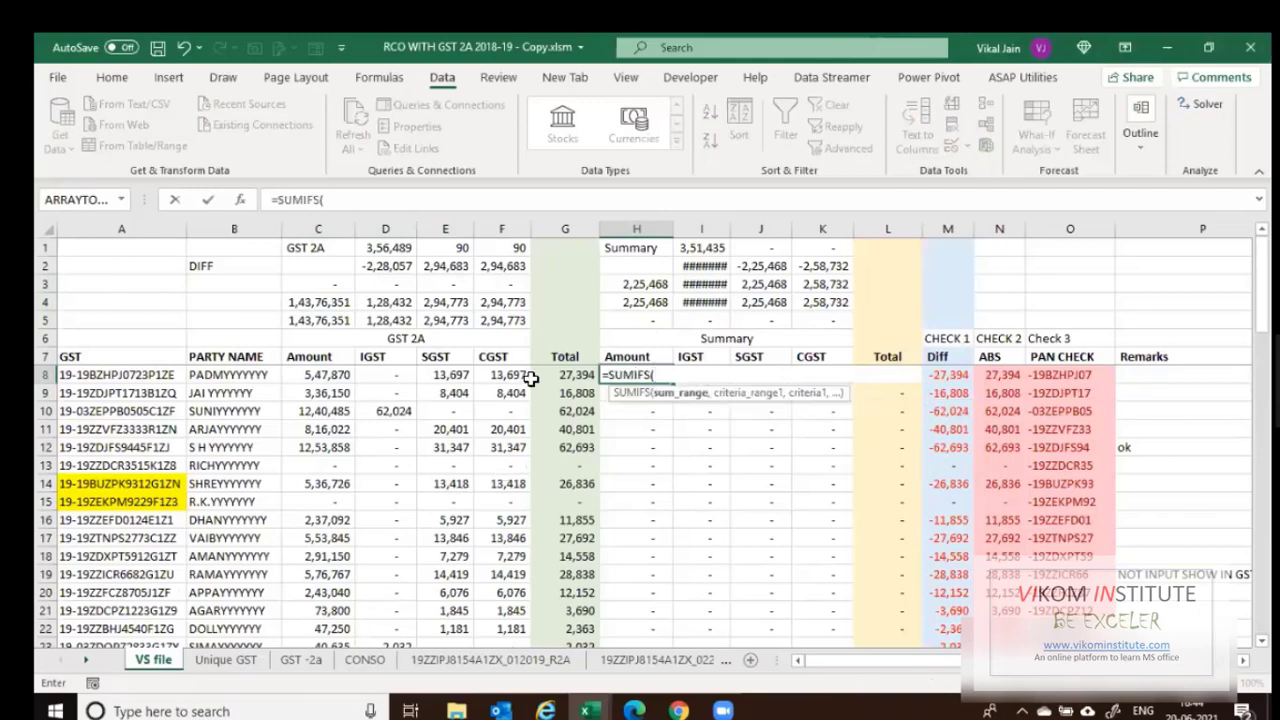
pyautogui.click(365, 660)
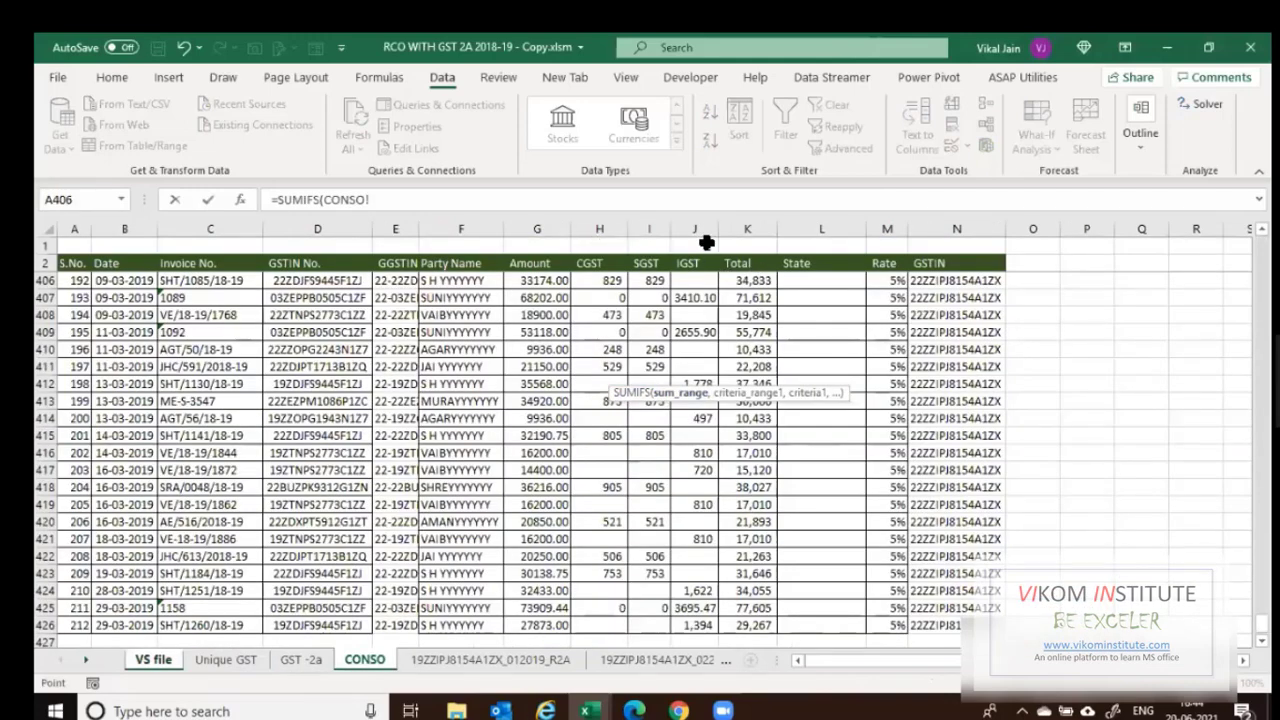
pyautogui.click(513, 222)
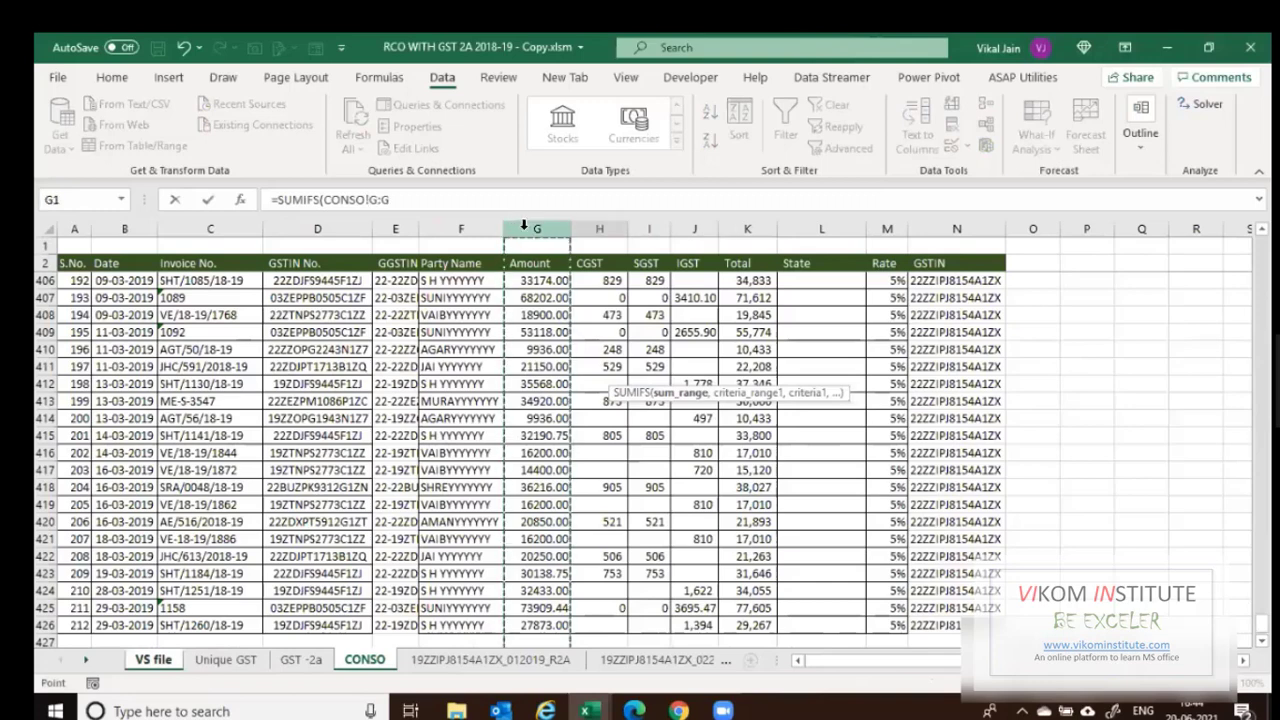
pyautogui.write(',')
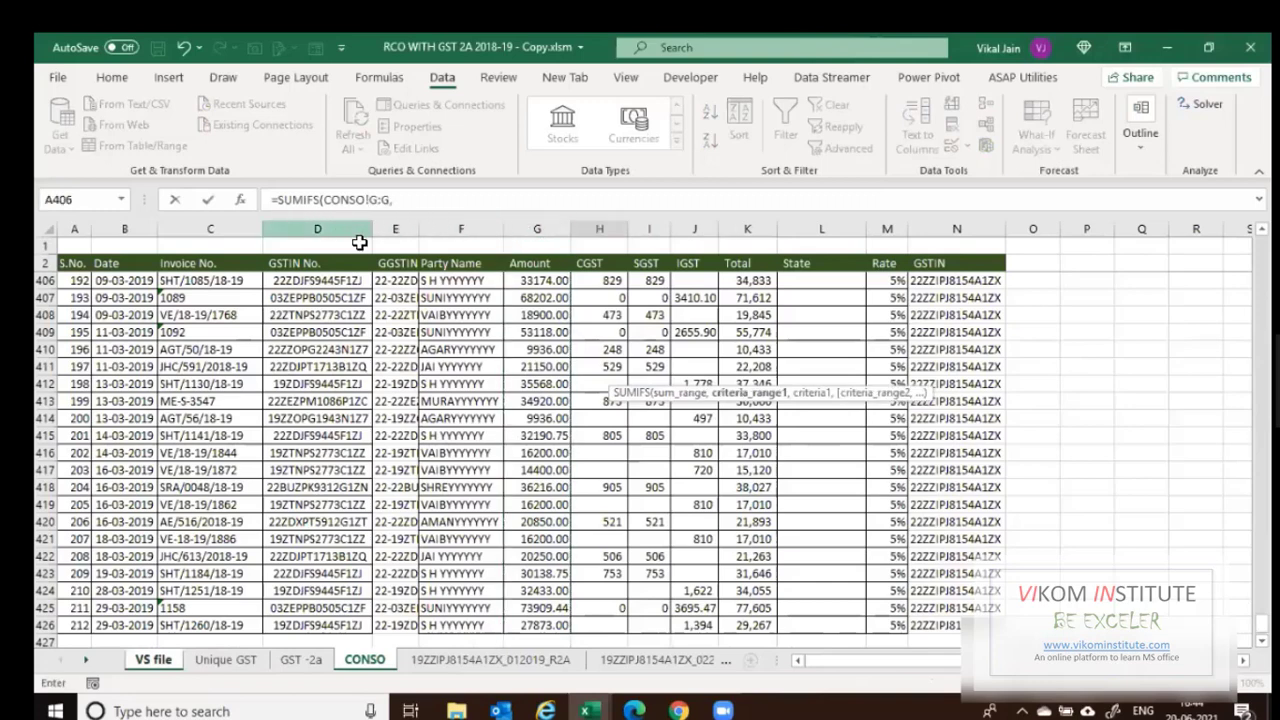
pyautogui.click(393, 229)
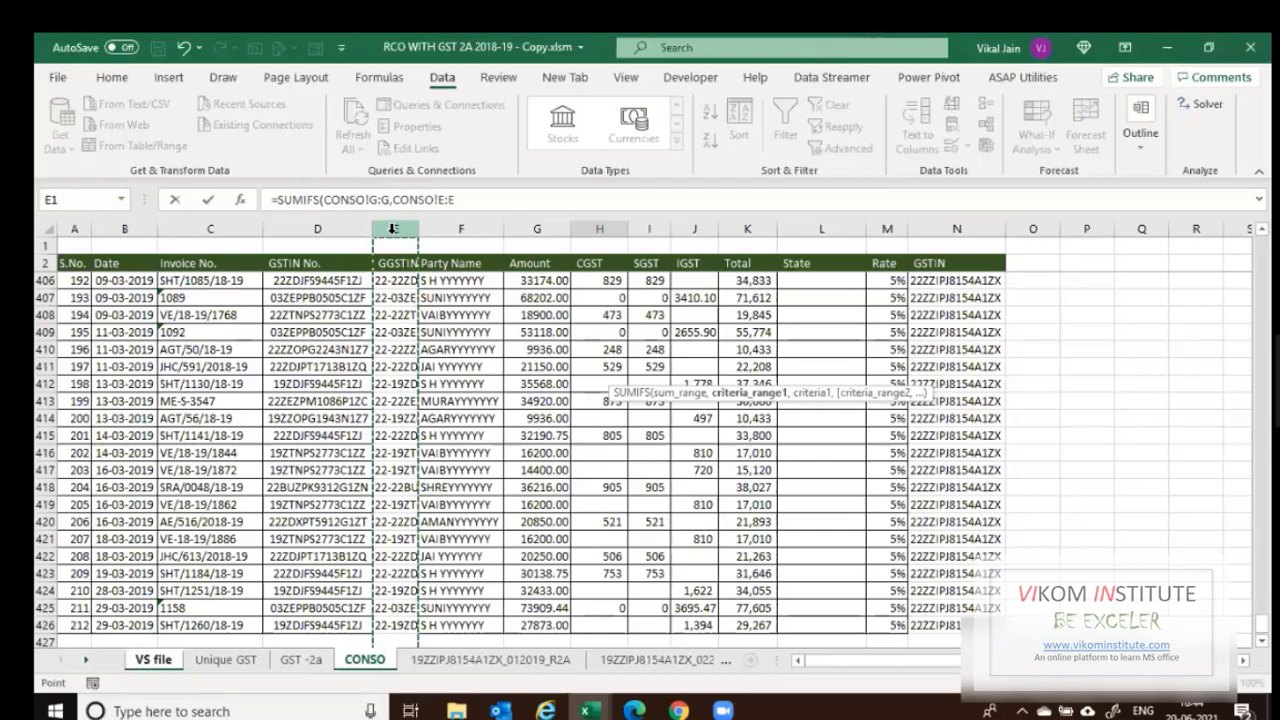
pyautogui.write(',')
pyautogui.click(155, 662)
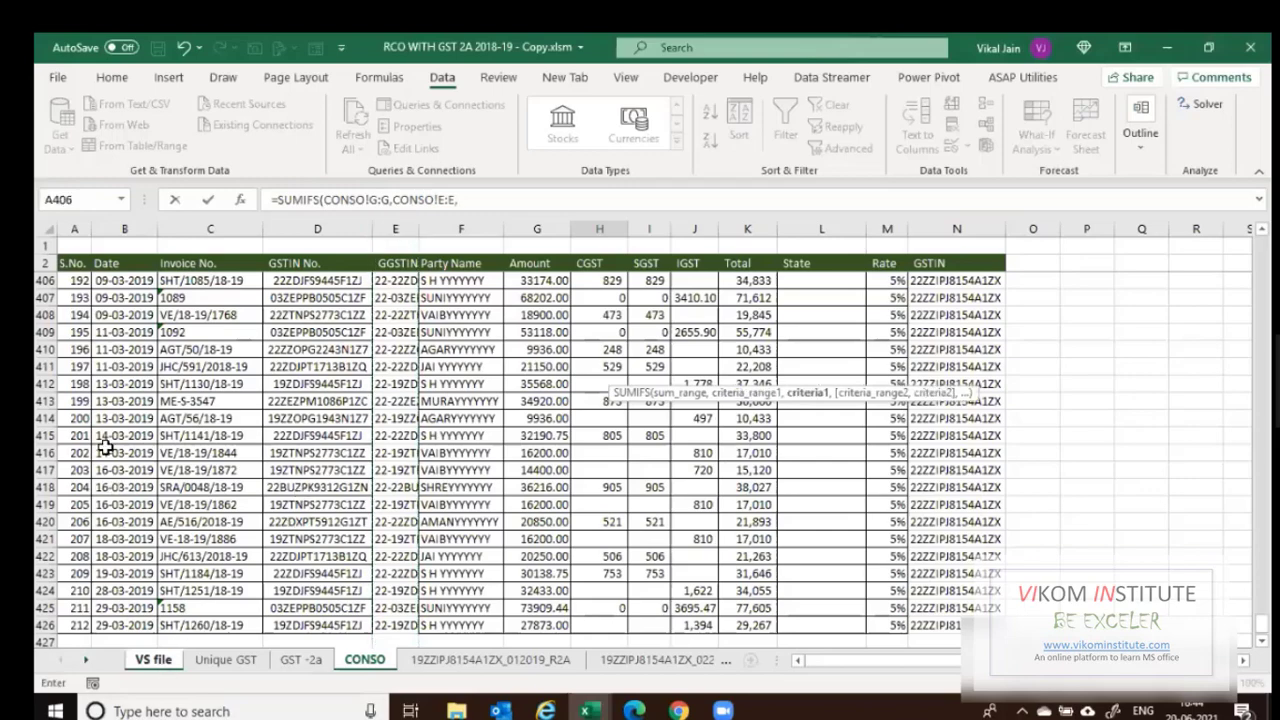
pyautogui.click(98, 378)
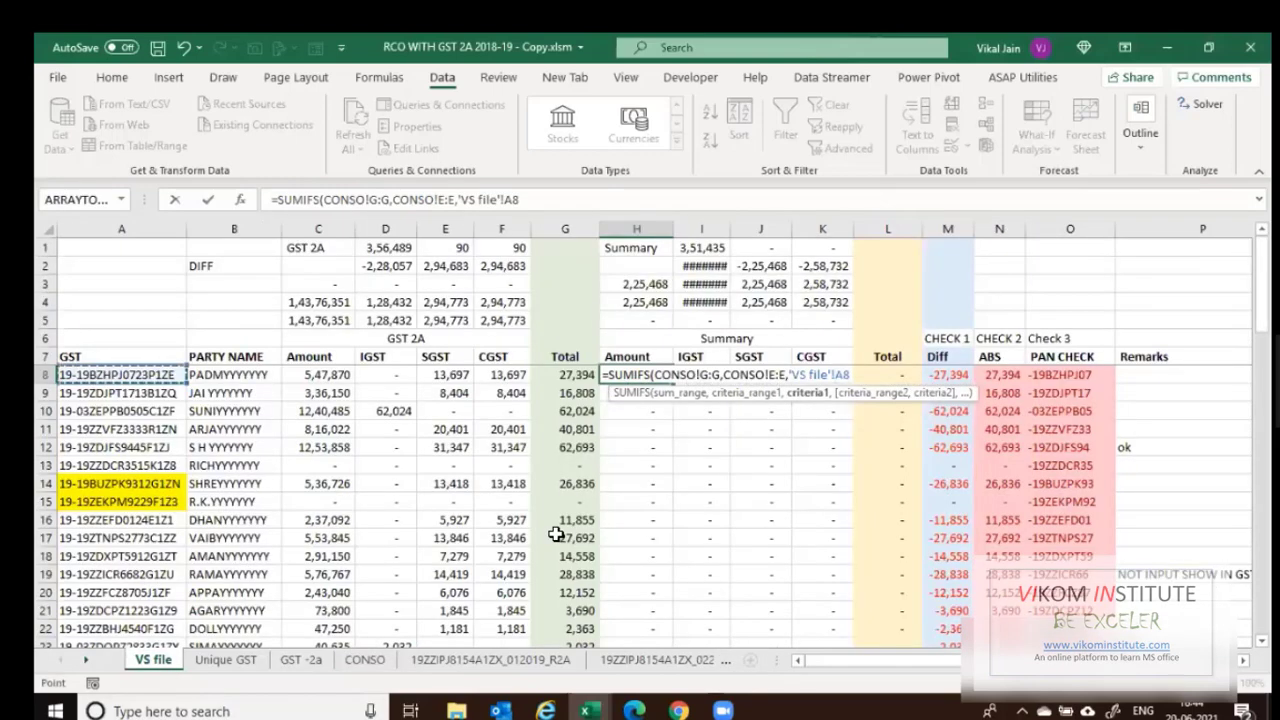
pyautogui.press('Return')
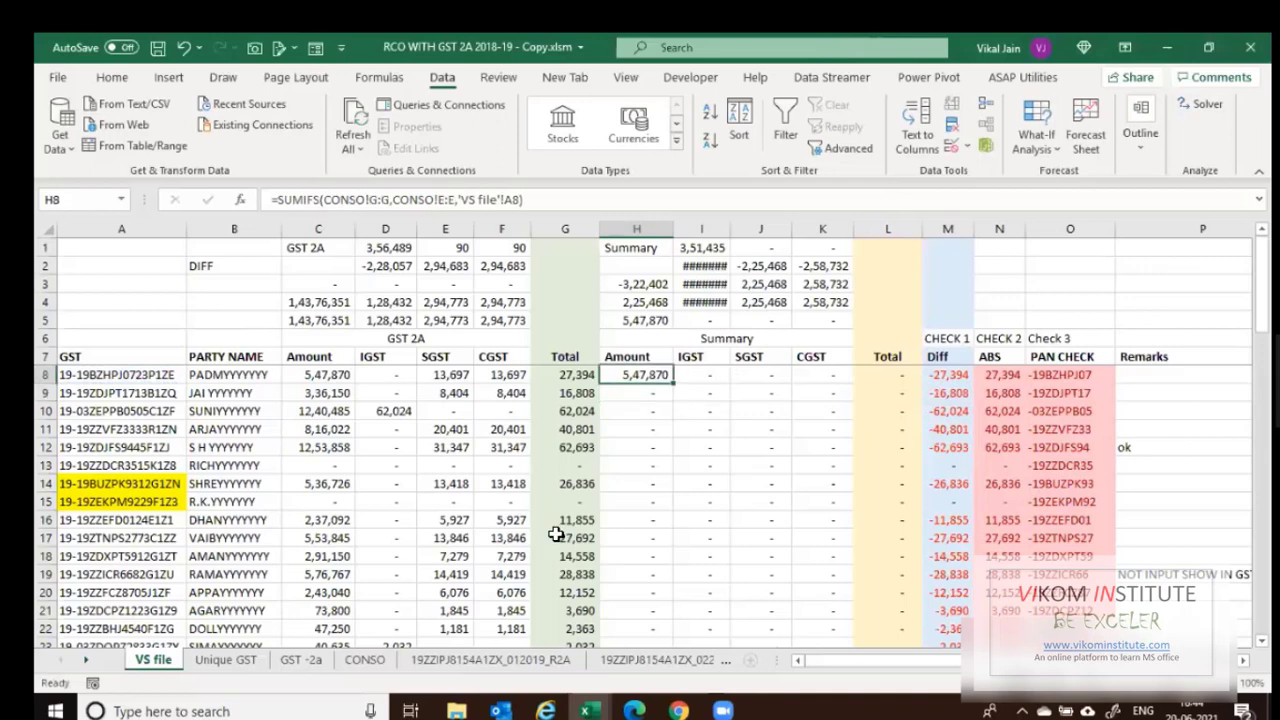
# Copy the H8 SUMIFS formula down the Amount column through H68, undoing a paste over the headers.
pyautogui.hotkey('ctrl', 'c')
pyautogui.press('Left')
pyautogui.hotkey('ctrl', 'Down')
pyautogui.press('Right')
pyautogui.hotkey('ctrl', 'shift', 'Up')
pyautogui.press('Return')
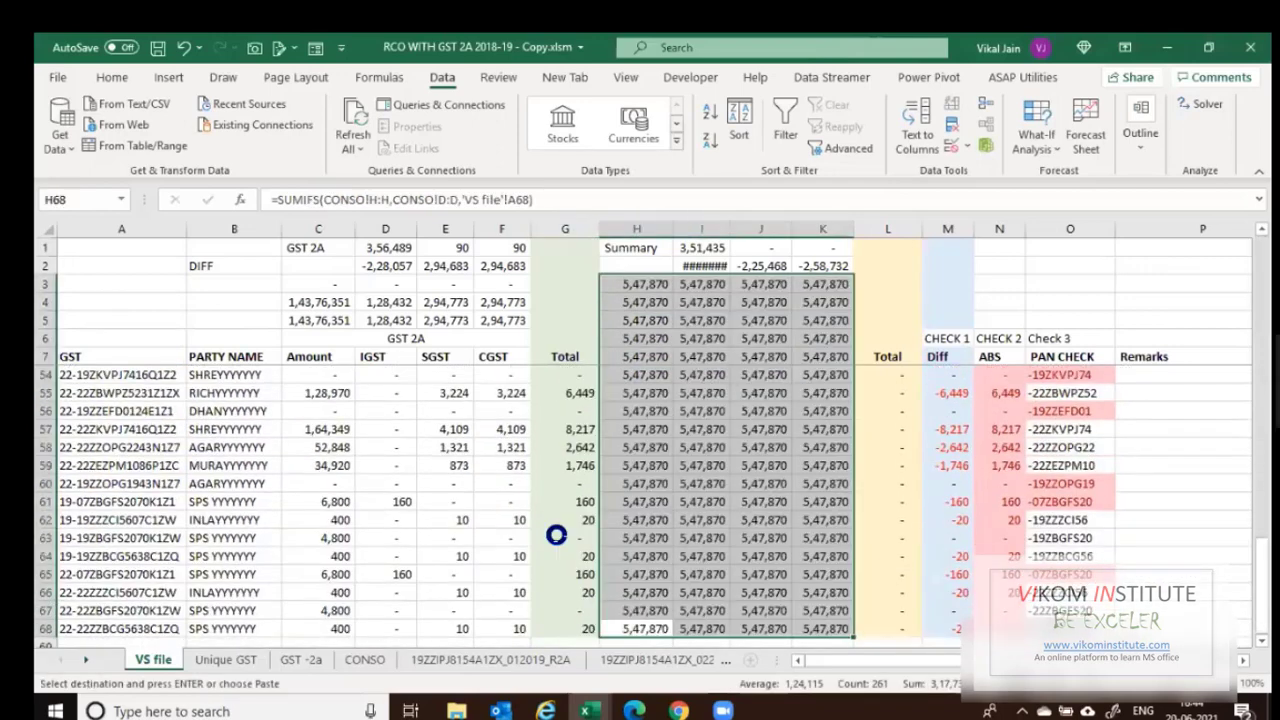
pyautogui.hotkey('ctrl', 'z')
pyautogui.hotkey('shift', 'Down')
pyautogui.hotkey('shift', 'Down')
pyautogui.hotkey('shift', 'Down')
pyautogui.hotkey('shift', 'Down')
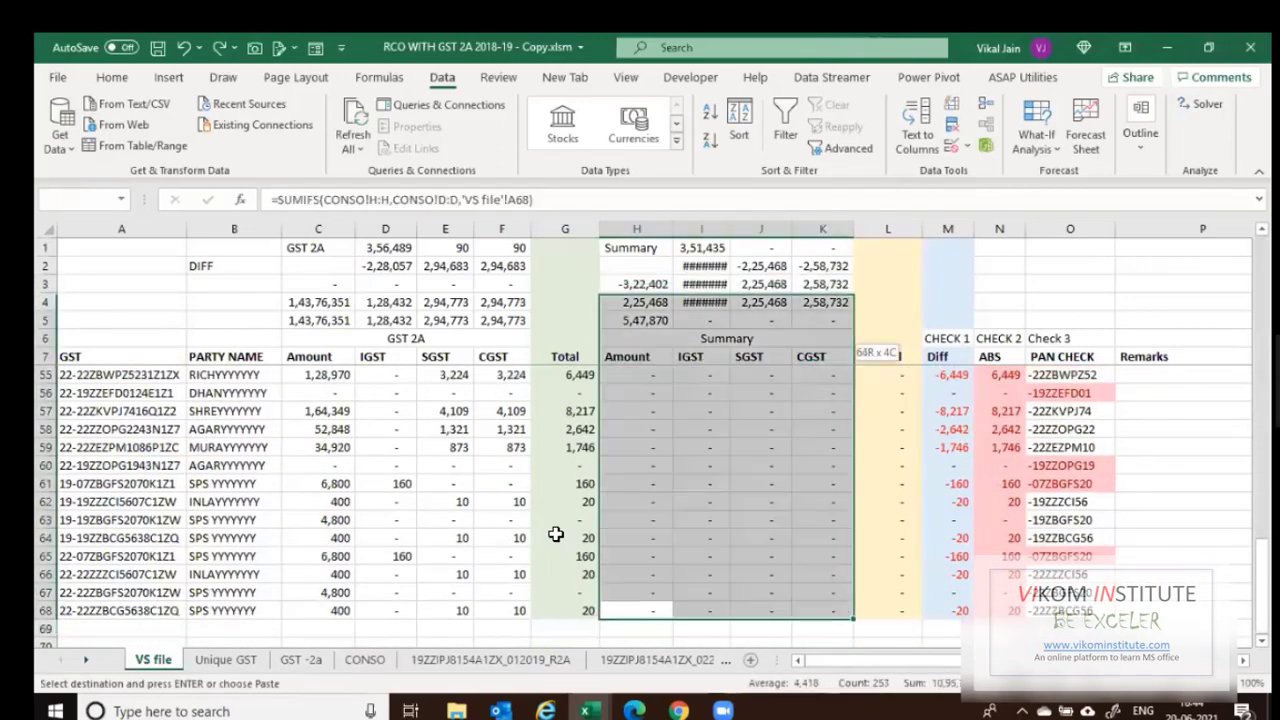
pyautogui.hotkey('shift', 'Down')
pyautogui.hotkey('shift', 'Left')
pyautogui.hotkey('shift', 'Left')
pyautogui.hotkey('shift', 'Left')
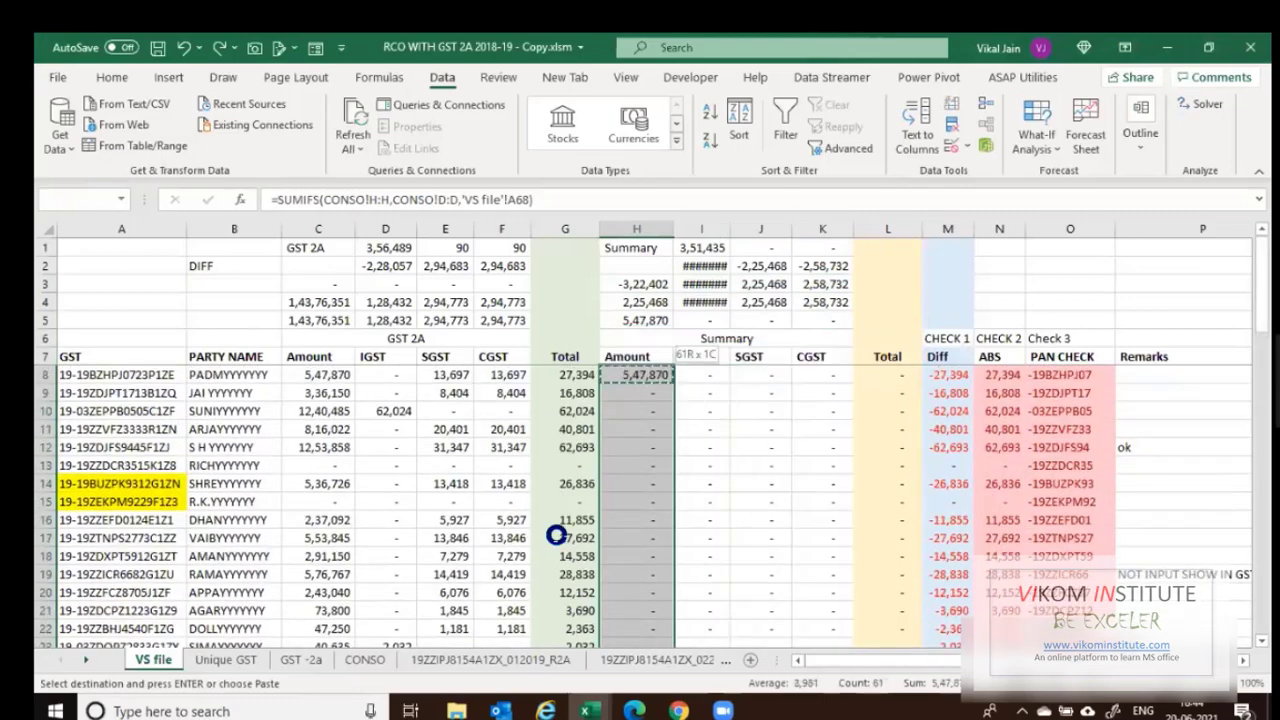
pyautogui.hotkey('ctrl', 'v')
pyautogui.press('Escape')
pyautogui.hotkey('ctrl', 'Up')
pyautogui.press('Up')
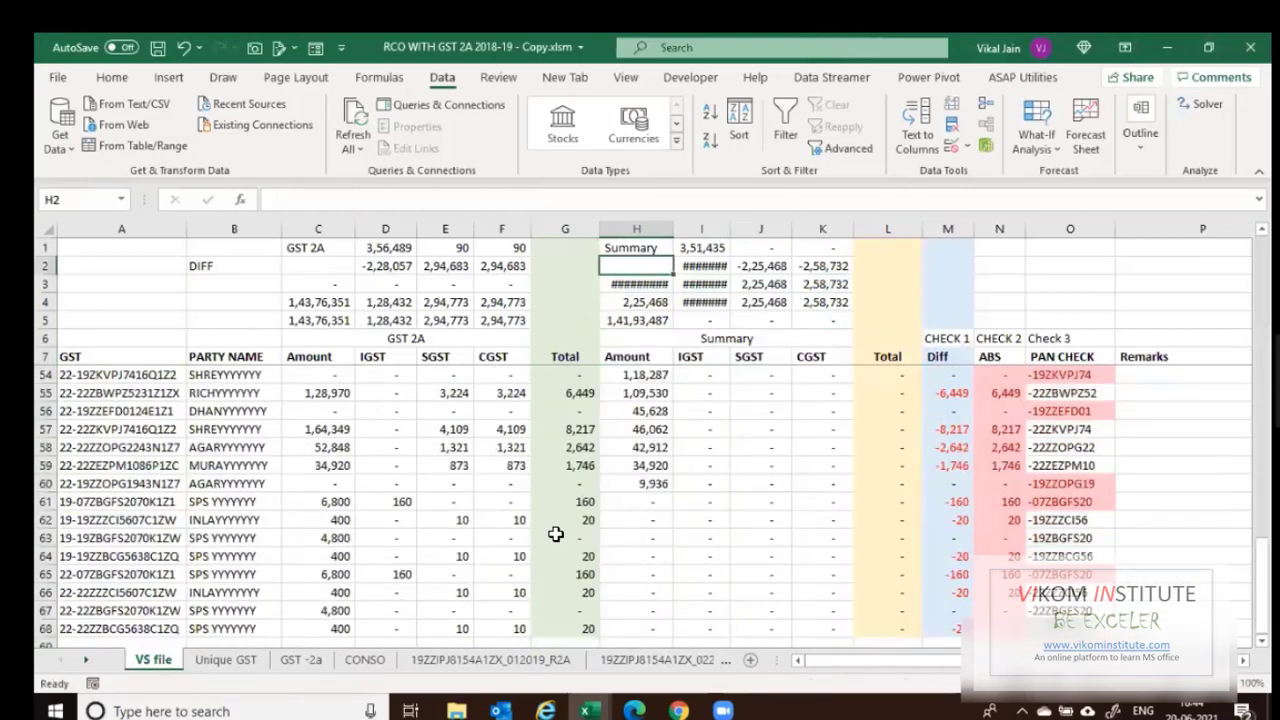
pyautogui.press('Down')
pyautogui.press('Down')
pyautogui.press('Down')
pyautogui.press('Down')
pyautogui.press('Down')
pyautogui.press('Down')
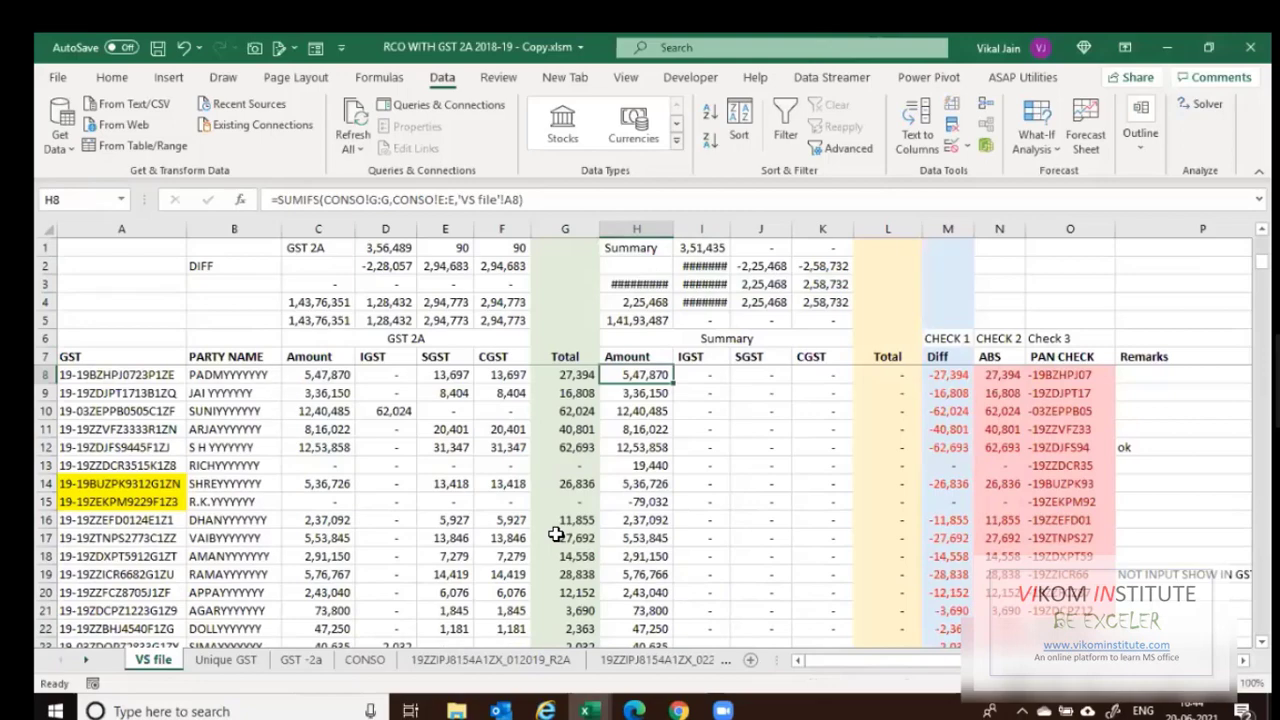
# Review the GST -2a and CONSO sheet columns, then head back toward VS file.
pyautogui.hotkey('ctrl', 'pagedown')
pyautogui.hotkey('ctrl', 'pagedown')
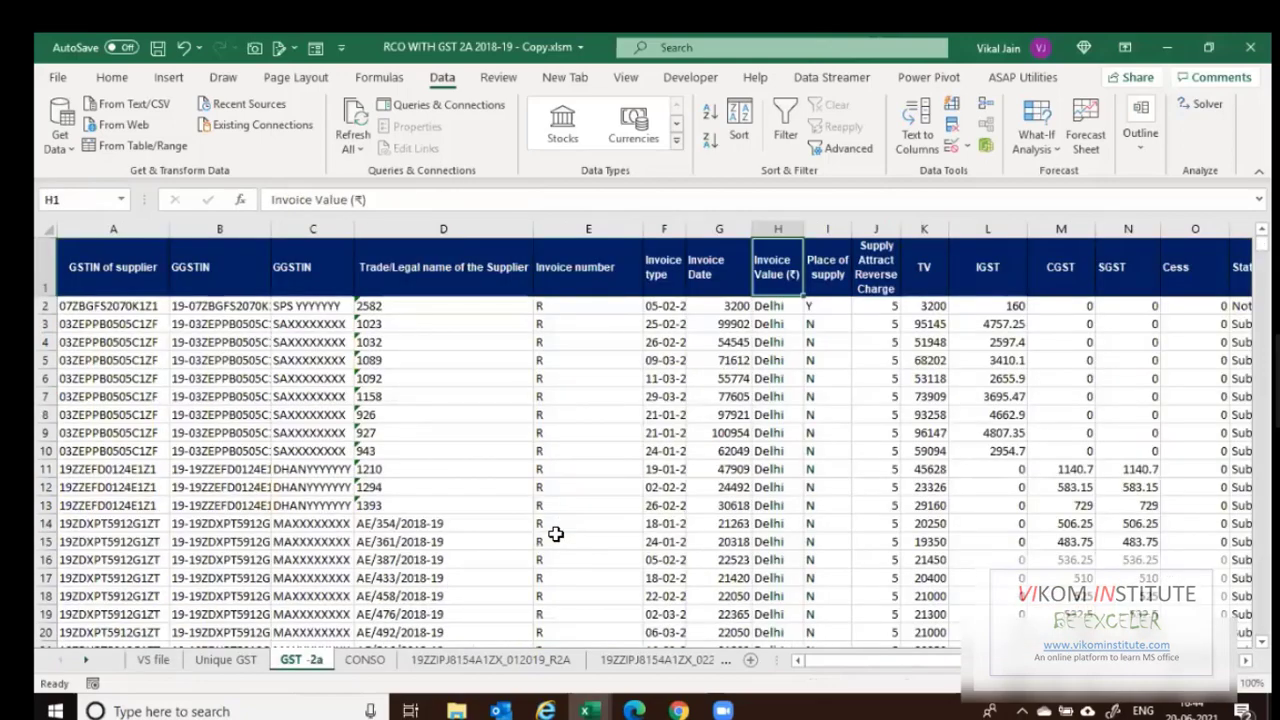
pyautogui.press('Right')
pyautogui.press('Right')
pyautogui.press('Right')
pyautogui.hotkey('ctrl', 'pagedown')
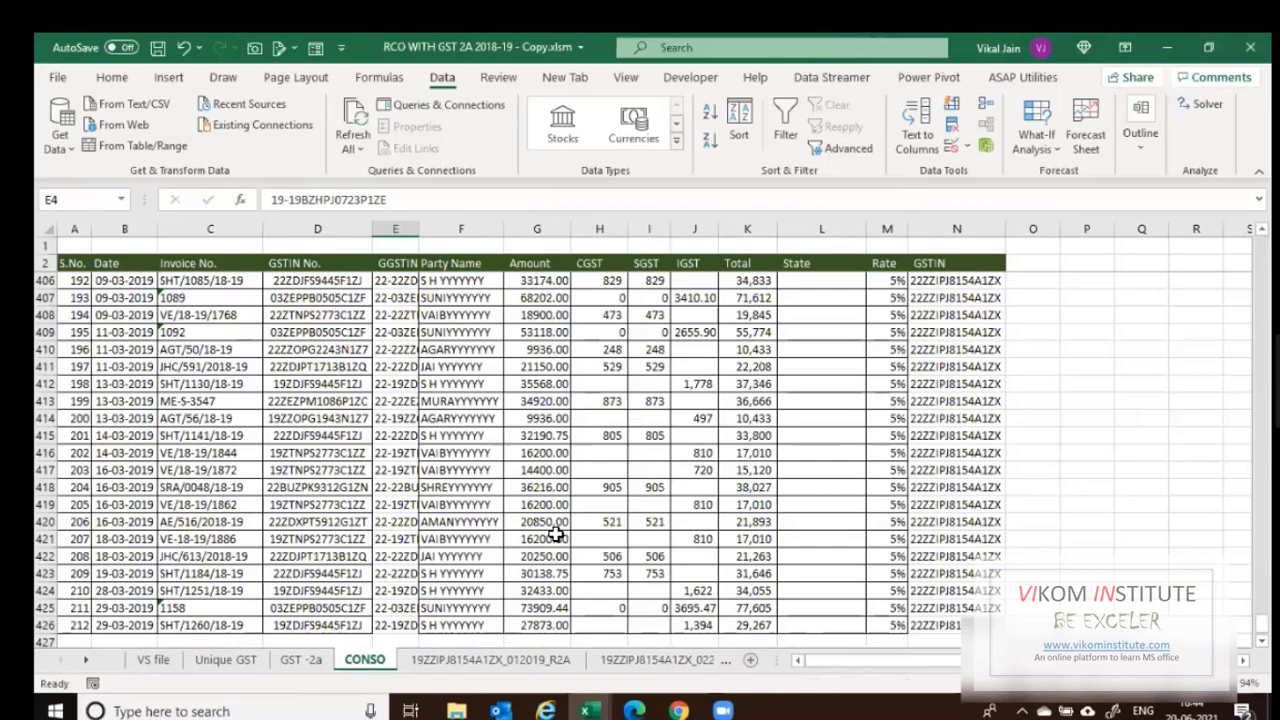
pyautogui.hotkey('ctrl', 'pageup')
pyautogui.hotkey('ctrl', 'pageup')
pyautogui.hotkey('ctrl', 'pageup')
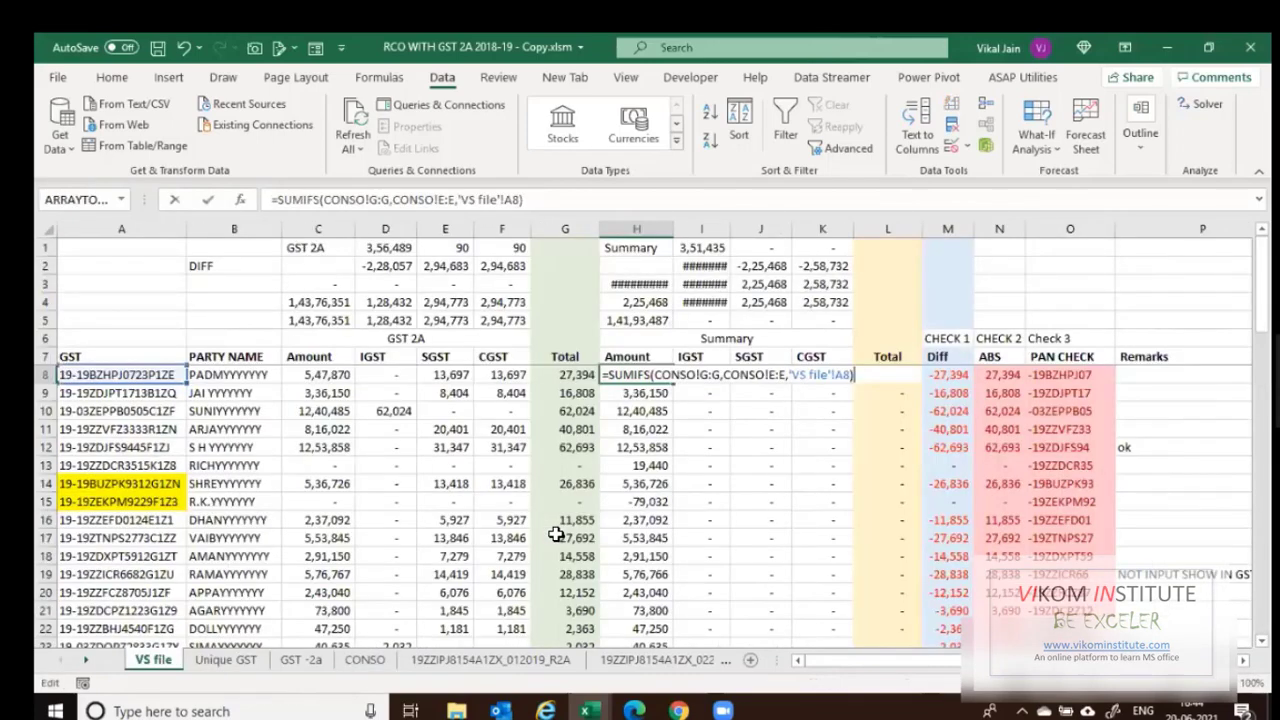
# Change the IGST formula in I8 to sum CONSO column J.
pyautogui.press('Tab')
pyautogui.press('F2')
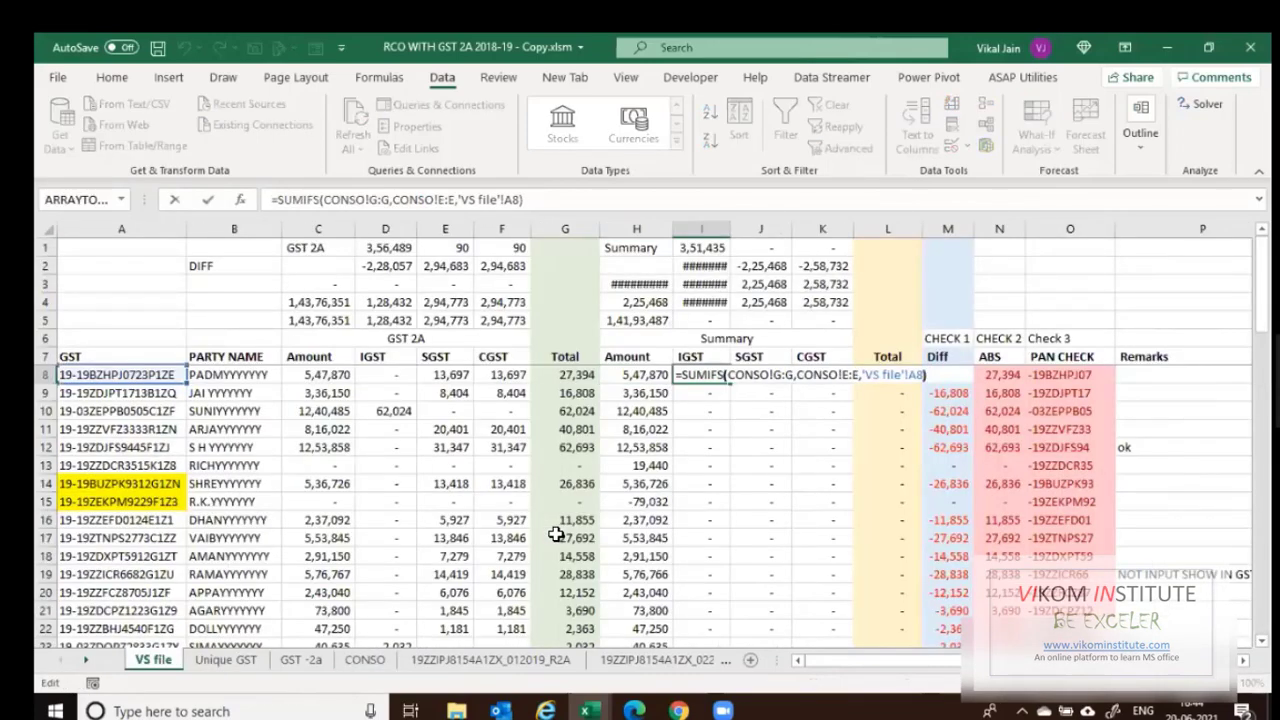
pyautogui.press('Left')
pyautogui.press('Left')
pyautogui.press('Left')
pyautogui.press('Left')
pyautogui.press('Left')
pyautogui.press('Left')
pyautogui.press('Left')
pyautogui.press('Left')
pyautogui.press('Left')
pyautogui.press('Left')
pyautogui.press('Left')
pyautogui.press('Left')
pyautogui.press('Left')
pyautogui.press('Left')
pyautogui.press('Left')
pyautogui.press('Left')
pyautogui.press('Left')
pyautogui.press('Left')
pyautogui.press('Left')
pyautogui.press('Left')
pyautogui.press('Left')
pyautogui.press('Left')
pyautogui.press('Left')
pyautogui.press('Left')
pyautogui.press('Left')
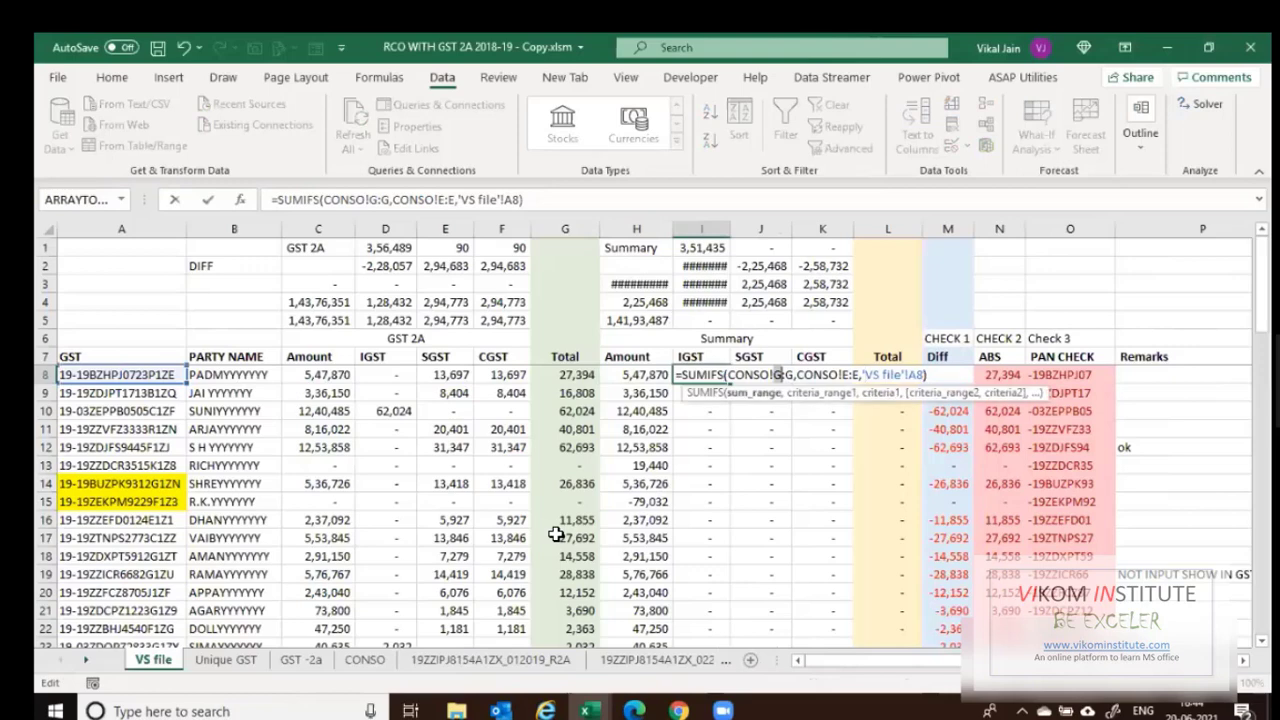
pyautogui.write('J')
pyautogui.hotkey('shift', 'Right')
pyautogui.write('J')
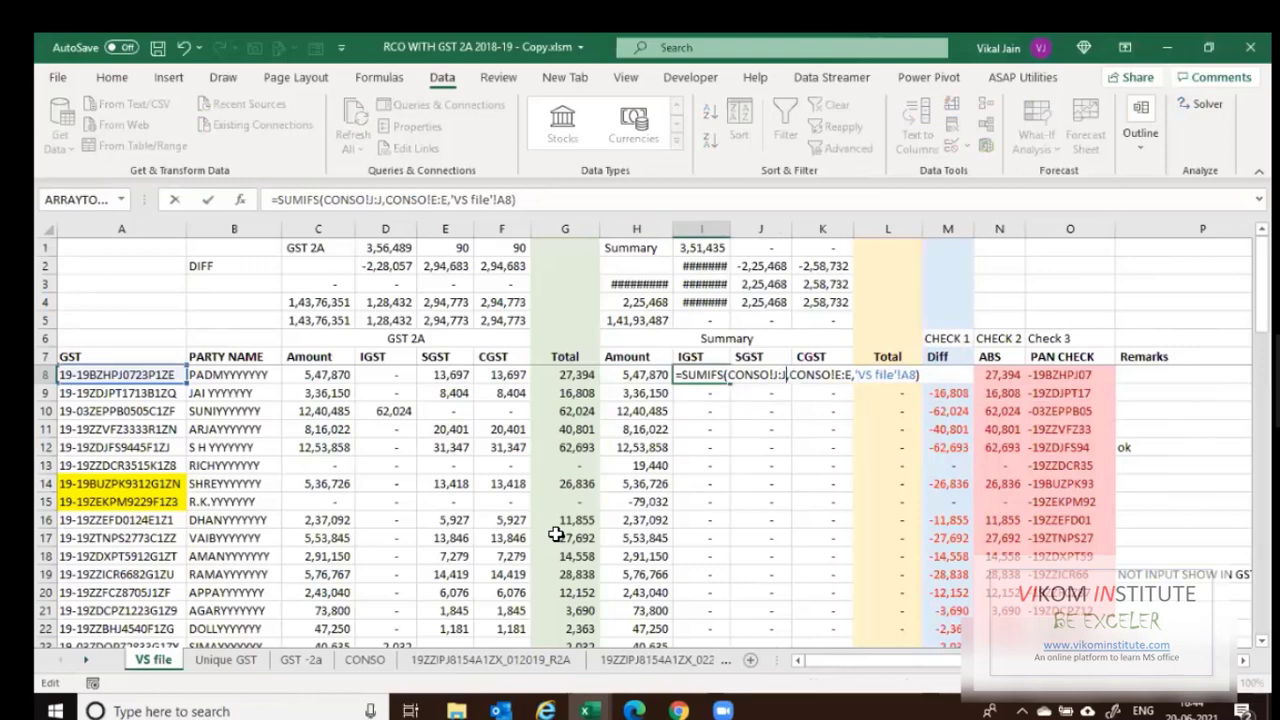
pyautogui.press('Tab')
# Put the SUMIFS formula in SGST cell J8 with sum range CONSO H:H.
pyautogui.press('F2')
pyautogui.hotkey('ctrl', 'v')
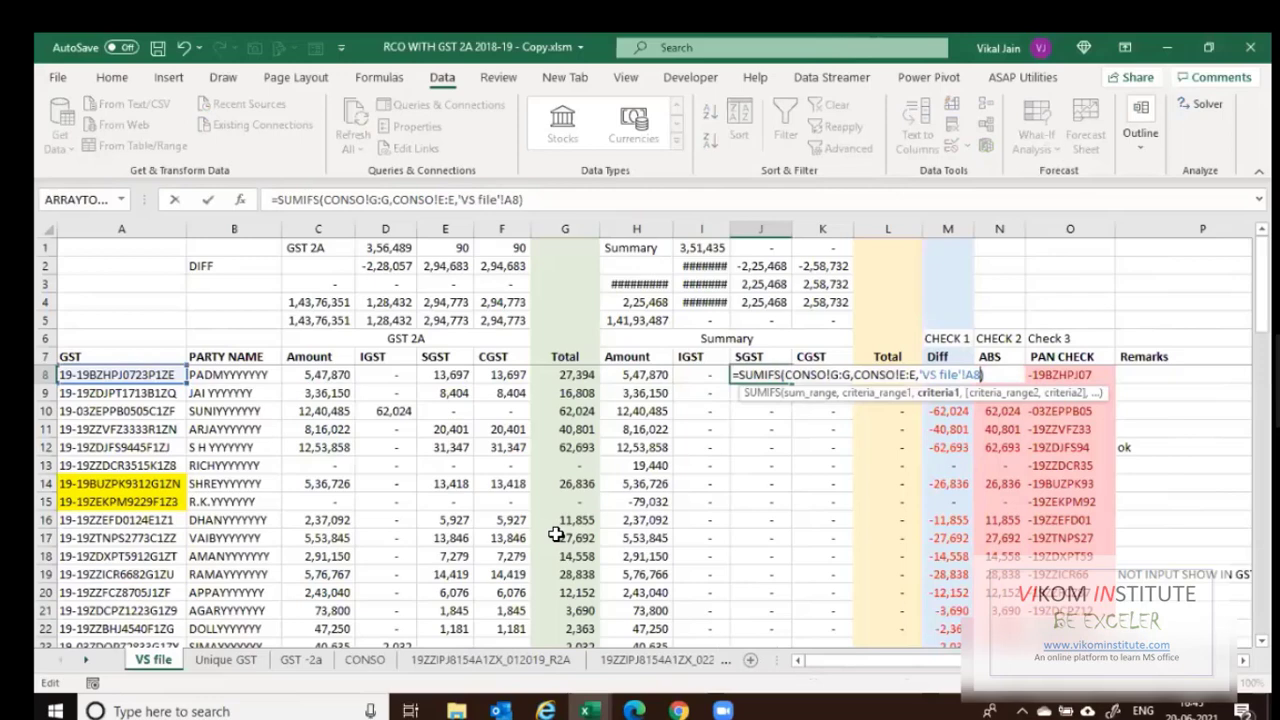
pyautogui.hotkey('ctrl', 'Left')
pyautogui.hotkey('ctrl', 'Left')
pyautogui.hotkey('ctrl', 'Left')
pyautogui.hotkey('ctrl', 'Left')
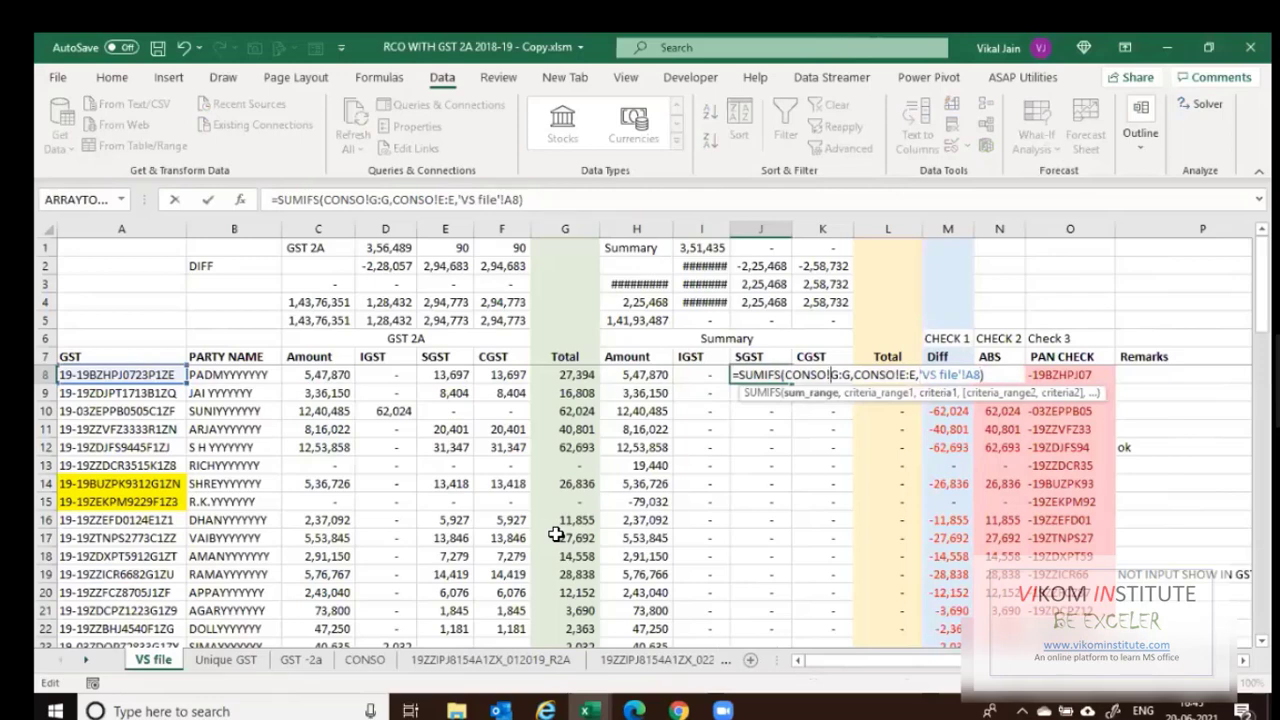
pyautogui.press('Delete')
pyautogui.press('Delete')
pyautogui.press('Delete')
pyautogui.write('h:h')
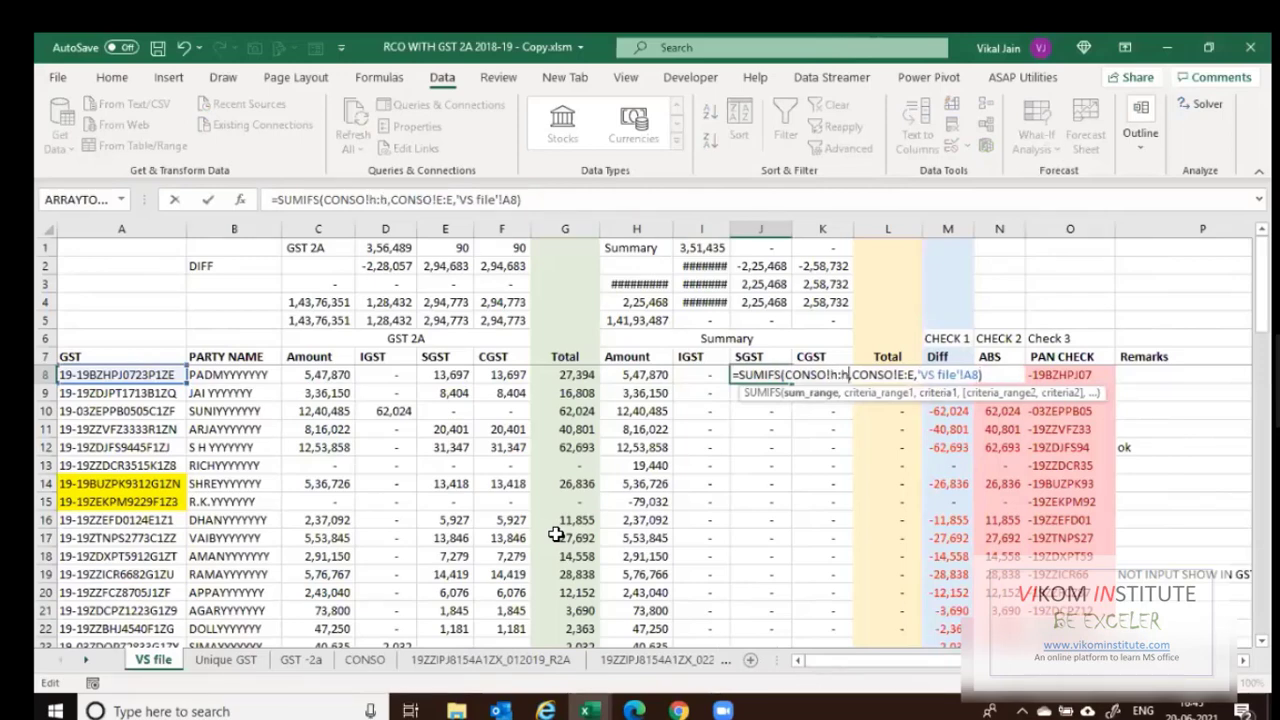
pyautogui.press('Tab')
# Put the SUMIFS formula in CGST cell K8 with sum range CONSO I:I.
pyautogui.press('F2')
pyautogui.hotkey('shift', 'Home')
pyautogui.write("=SUMIFS(CONSO!G:G,CONSO!E:E,'VS file'!A8)")
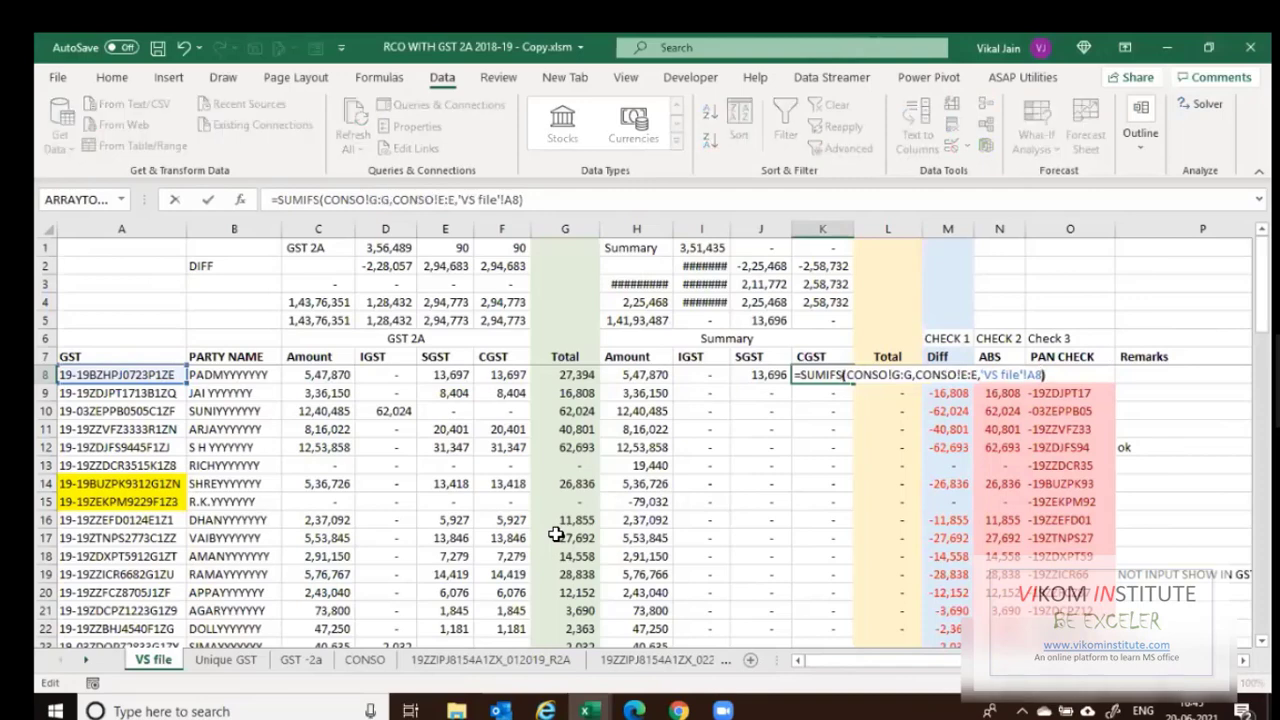
pyautogui.hotkey('ctrl', 'Left')
pyautogui.hotkey('ctrl', 'Left')
pyautogui.hotkey('ctrl', 'Left')
pyautogui.hotkey('ctrl', 'Left')
pyautogui.hotkey('ctrl', 'Left')
pyautogui.hotkey('ctrl', 'Left')
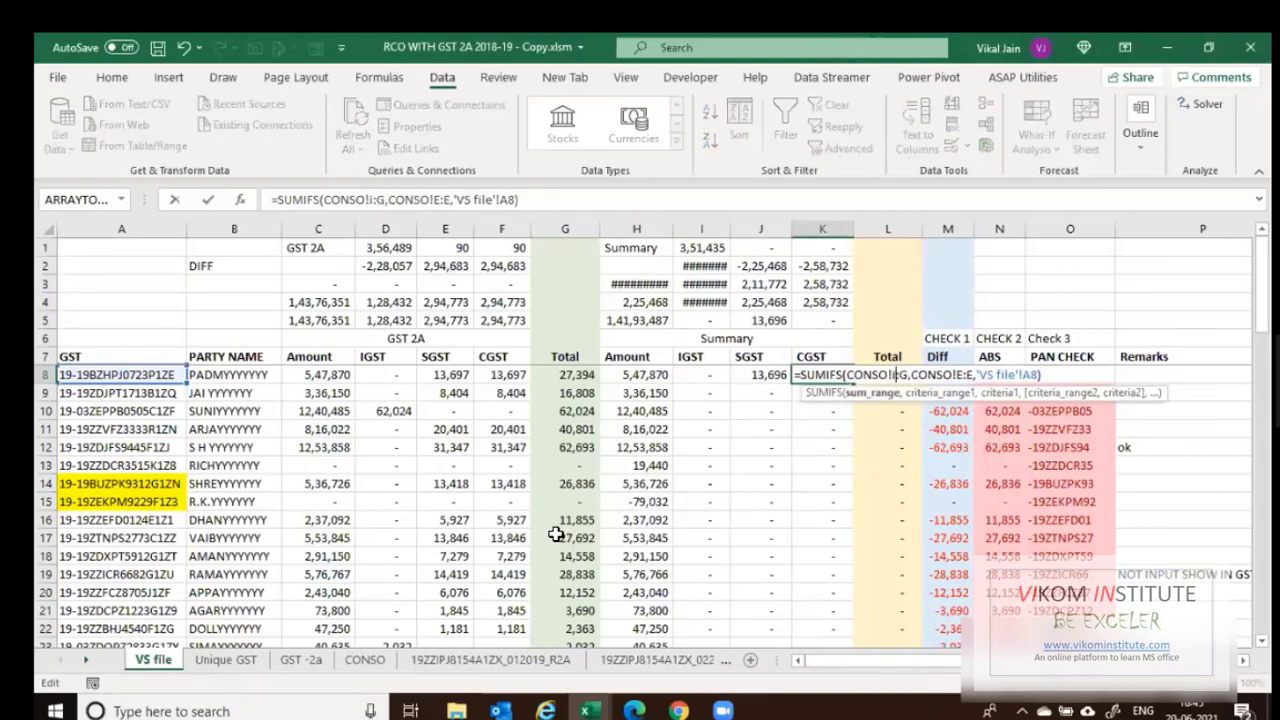
pyautogui.hotkey('shift', 'Right')
pyautogui.write('i')
pyautogui.press('Return')
# Copy I8:K8 down through row 68, undoing a paste that overwrote the headers.
pyautogui.press('Up')
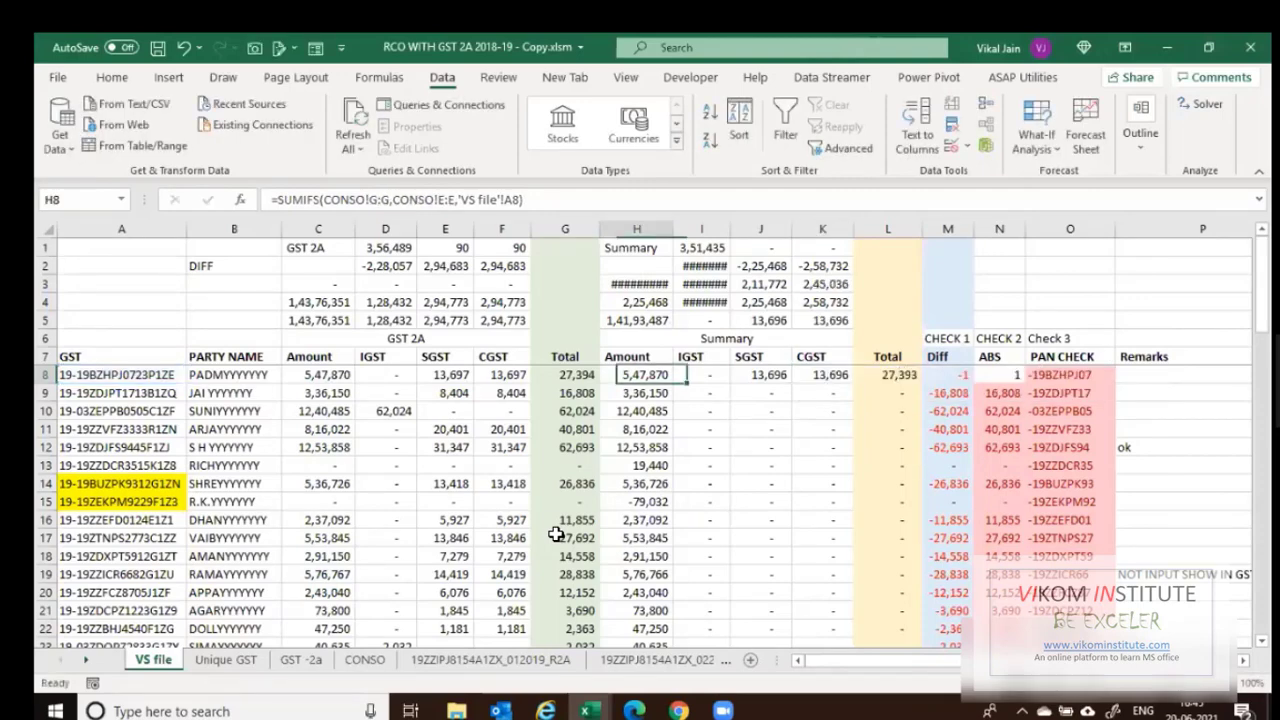
pyautogui.press('Right')
pyautogui.hotkey('shift', 'Right')
pyautogui.hotkey('shift', 'Right')
pyautogui.hotkey('ctrl', 'c')
pyautogui.hotkey('ctrl', 'Down')
pyautogui.hotkey('ctrl', 'shift', 'Up')
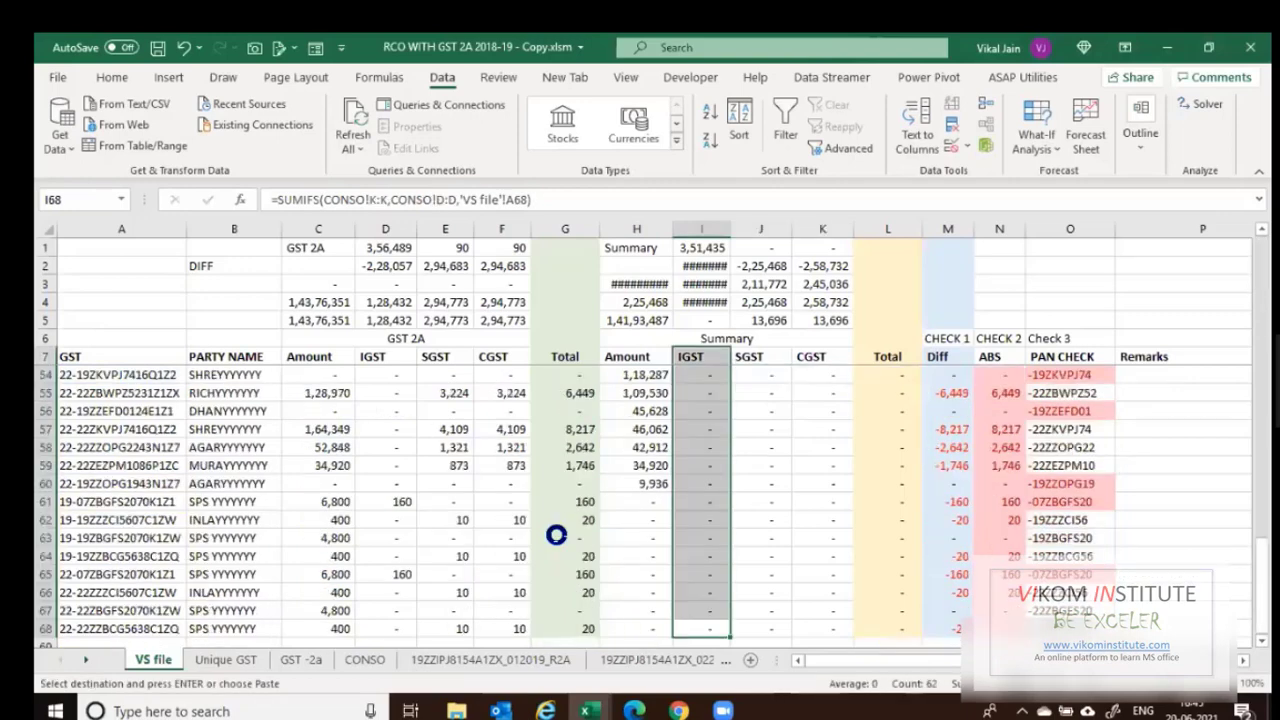
pyautogui.hotkey('ctrl', 'v')
pyautogui.hotkey('ctrl', 'z')
pyautogui.press('Down')
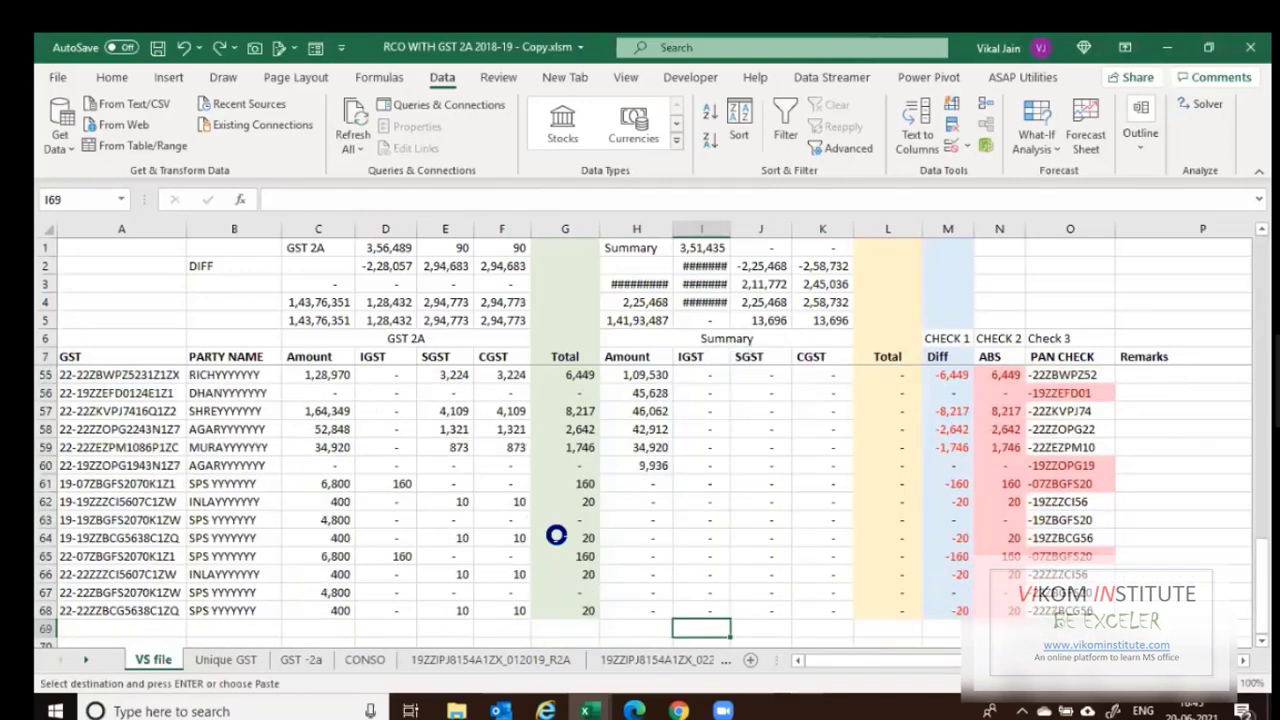
pyautogui.press('Up')
pyautogui.hotkey('ctrl', 'shift', 'Up')
pyautogui.hotkey('shift', 'Down')
pyautogui.hotkey('ctrl', 'v')
pyautogui.press('Escape')
pyautogui.hotkey('ctrl', 'Up')
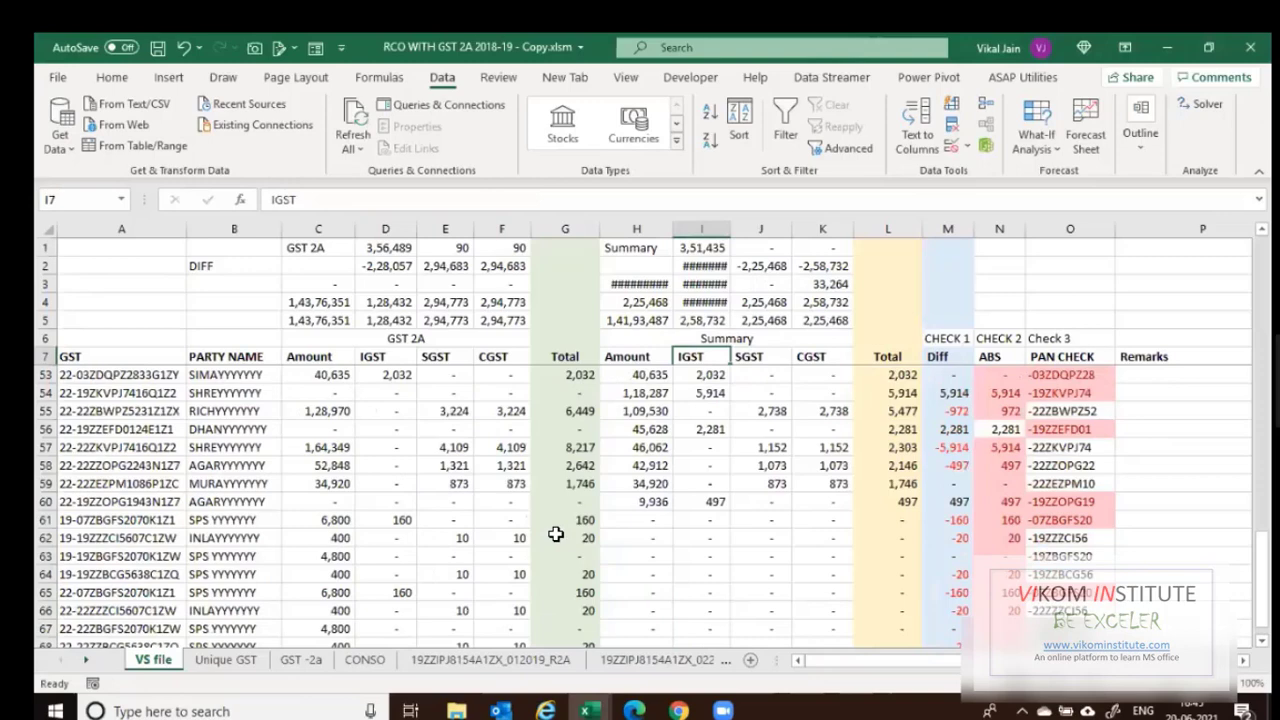
pyautogui.press('Up')
pyautogui.press('Up')
pyautogui.press('Up')
pyautogui.press('Left')
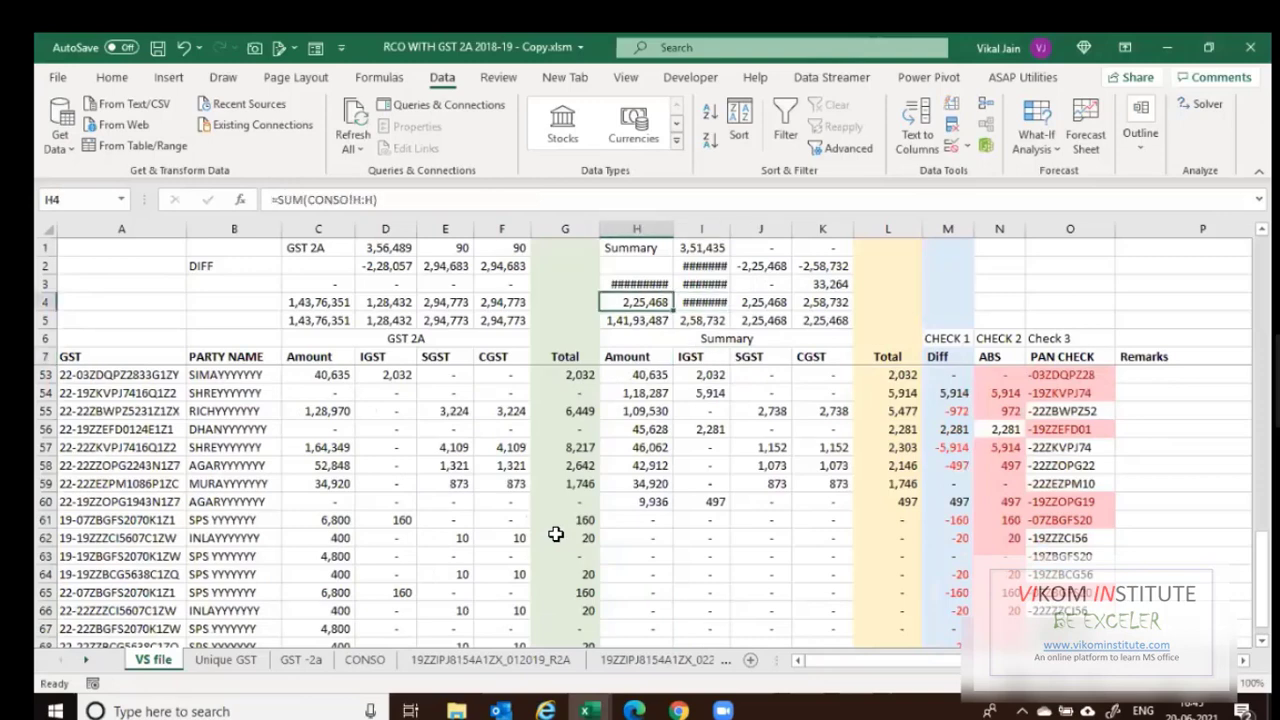
# Set the Amount total in H4 to =SUM(CONSO!G:G), reading 1,41,93,487.
pyautogui.write('=SUM(')
pyautogui.scroll(-2, 555, 535)
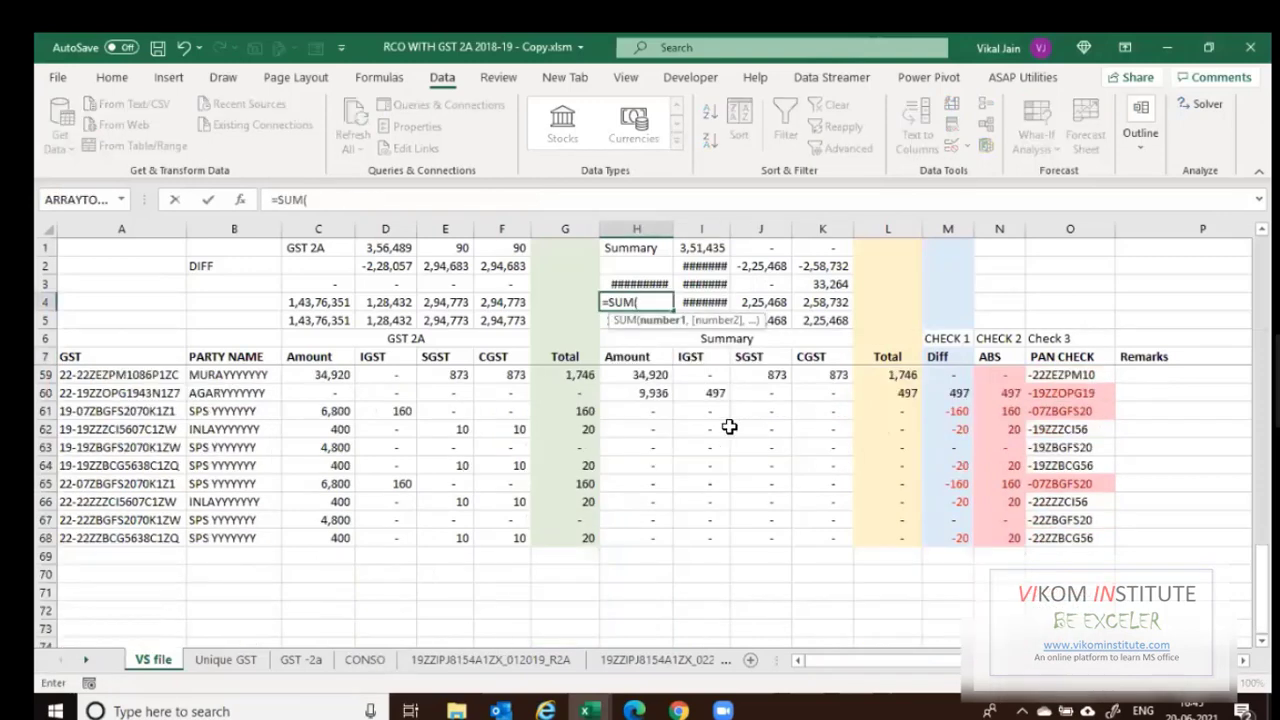
pyautogui.hotkey('ctrl', 'pagedown')
pyautogui.hotkey('ctrl', 'pagedown')
pyautogui.hotkey('ctrl', 'pagedown')
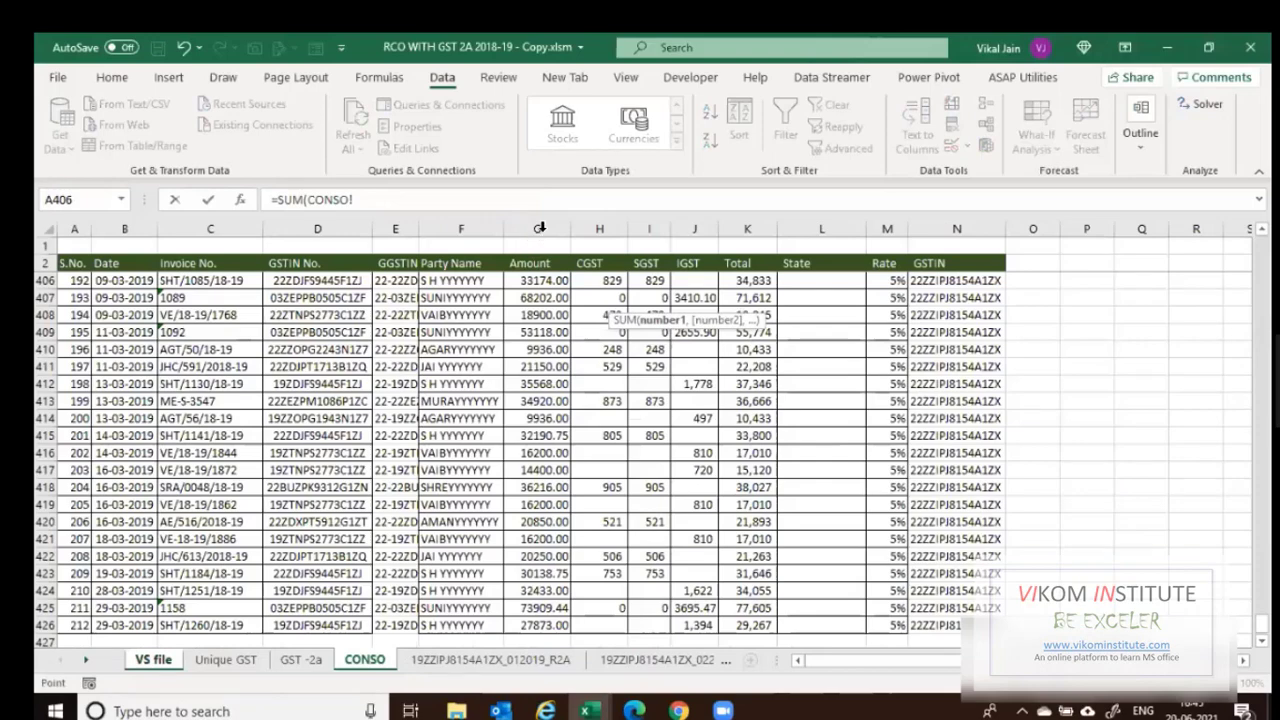
pyautogui.click(540, 228)
pyautogui.press('Return')
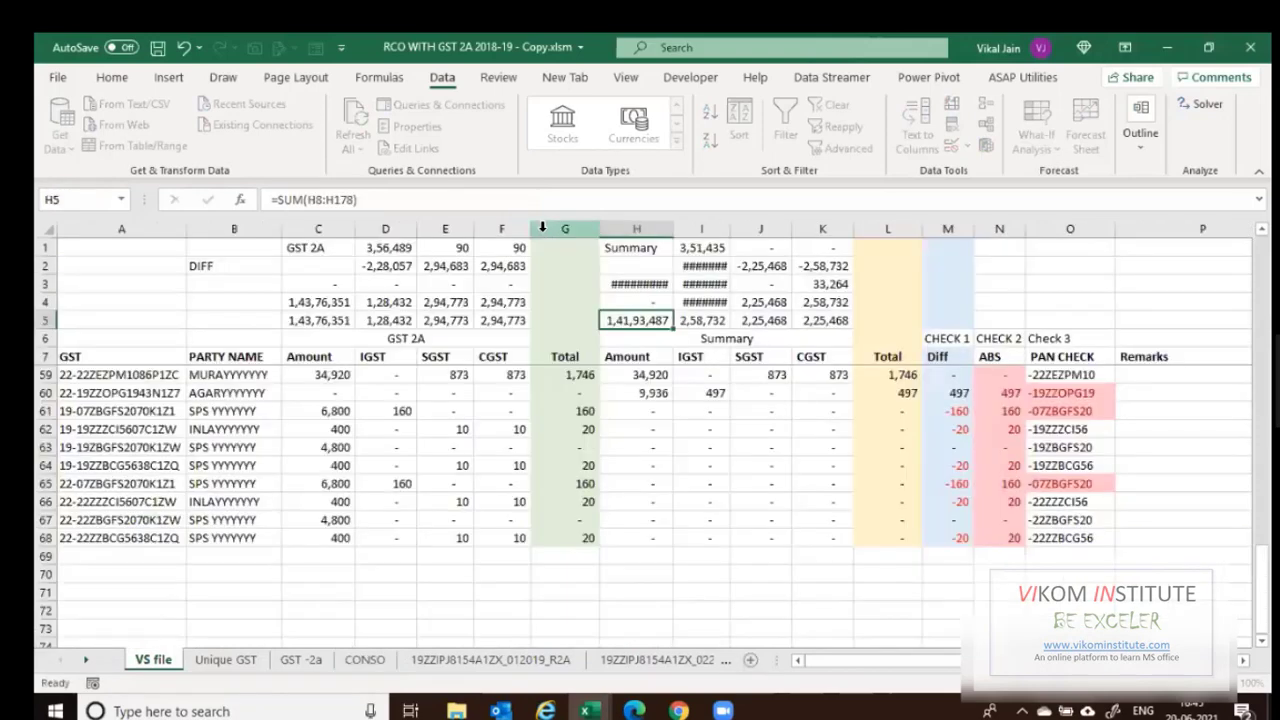
pyautogui.press('Up')
pyautogui.press('F2')
pyautogui.press('Tab')
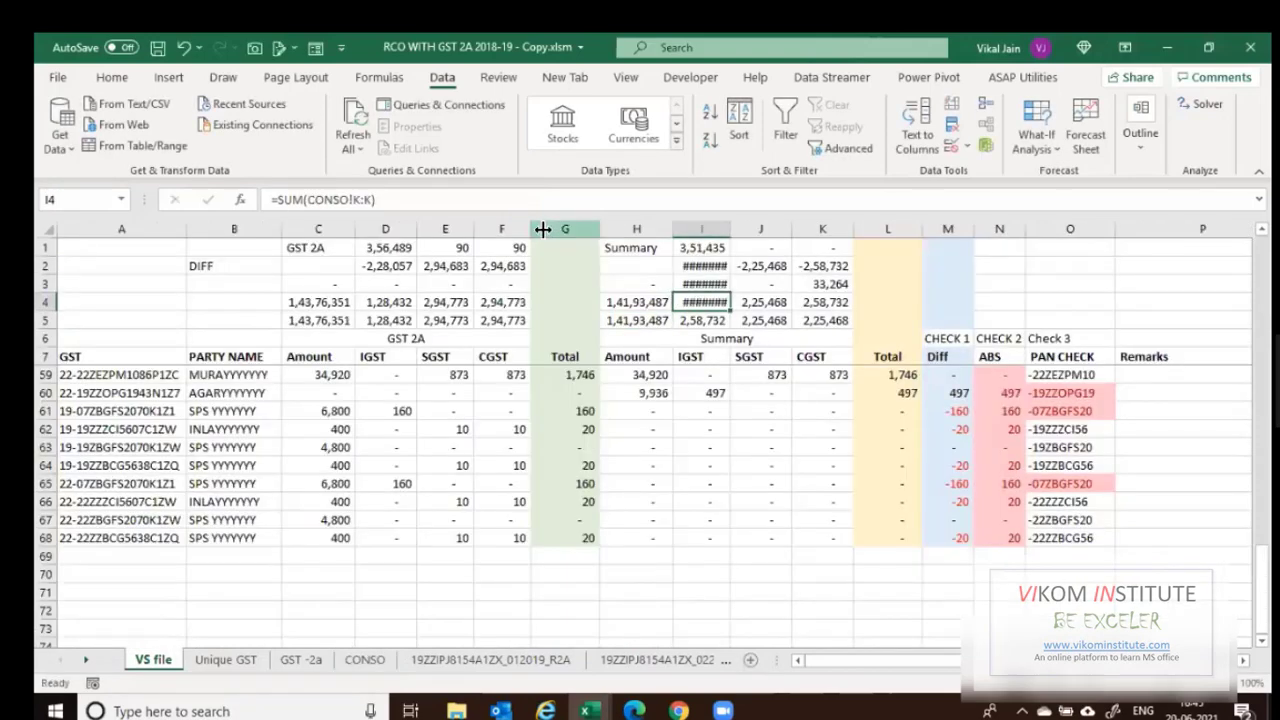
pyautogui.hotkey('ctrl', 'pagedown')
pyautogui.hotkey('ctrl', 'pagedown')
pyautogui.hotkey('ctrl', 'pagedown')
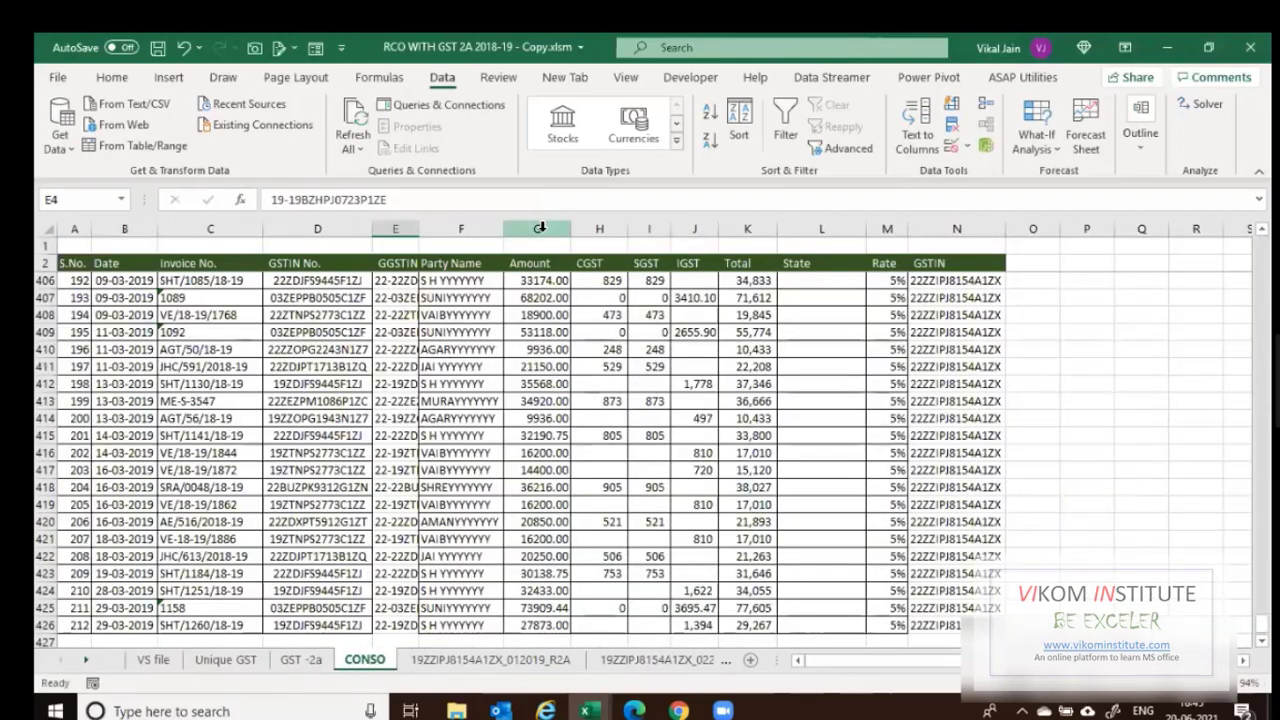
pyautogui.hotkey('ctrl', 'pageup')
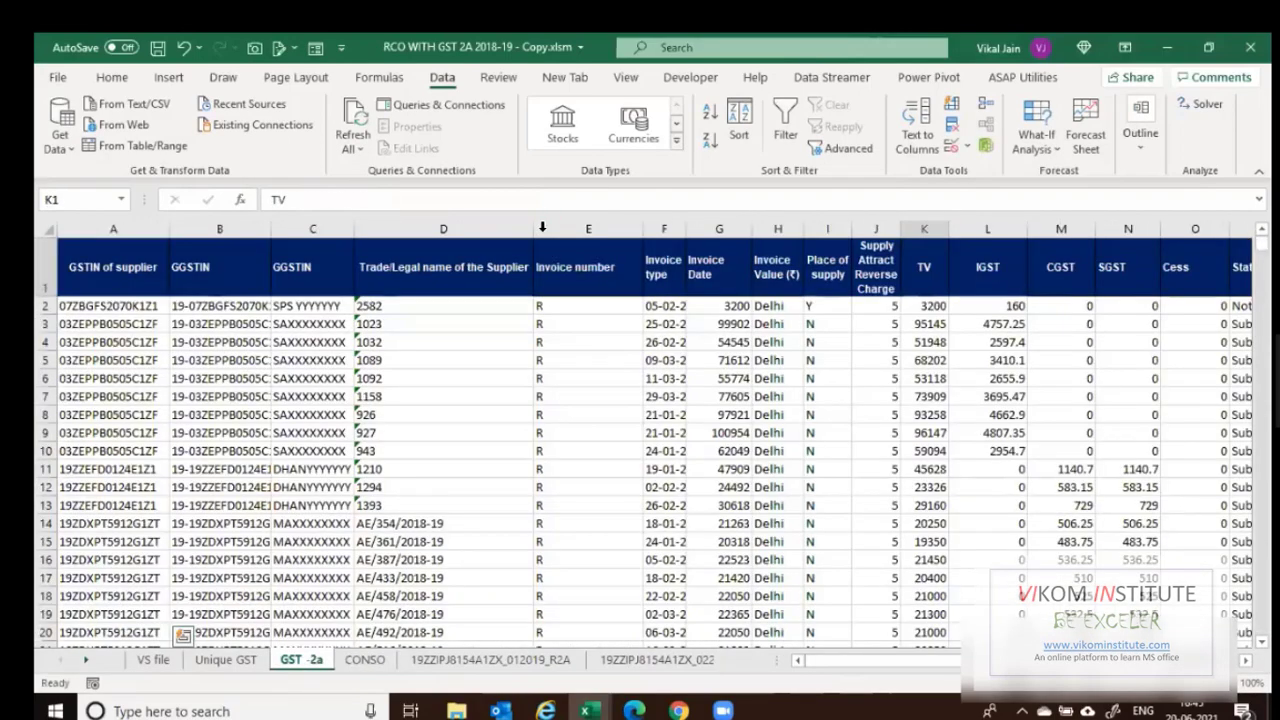
pyautogui.hotkey('ctrl', 'pageup')
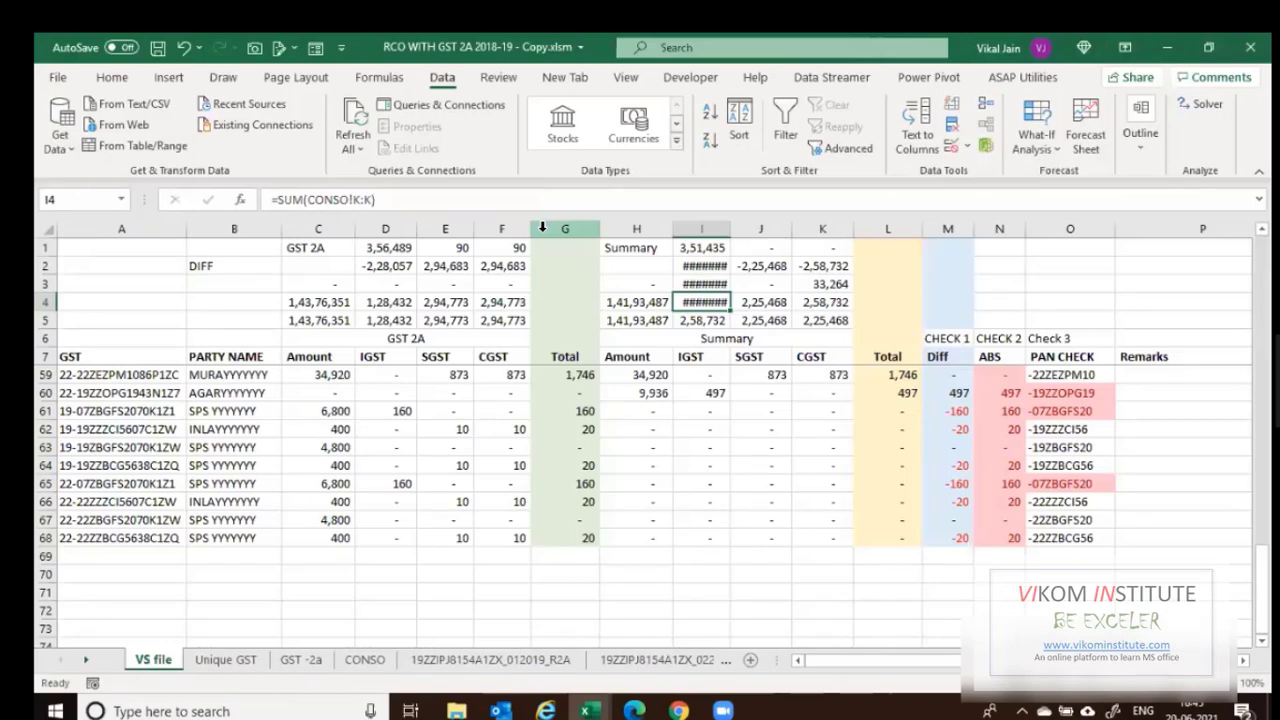
pyautogui.press('Up')
pyautogui.press('Left')
pyautogui.press('Down')
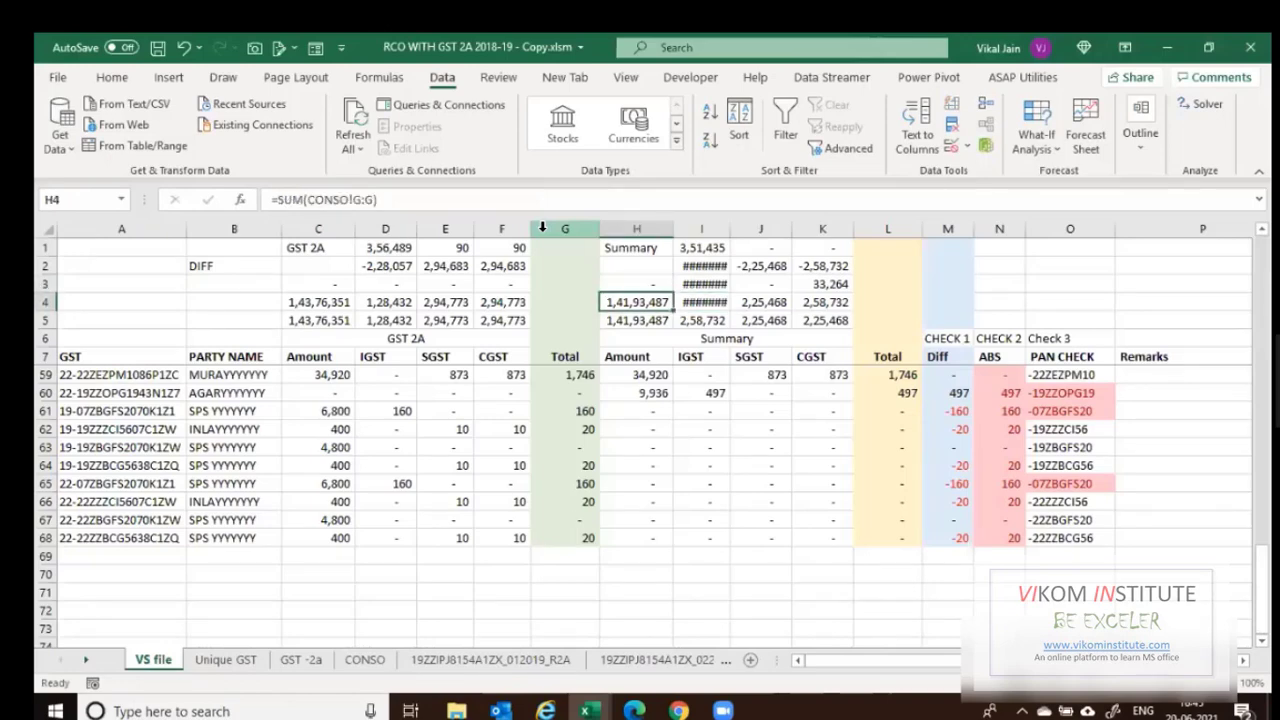
pyautogui.press('Right')
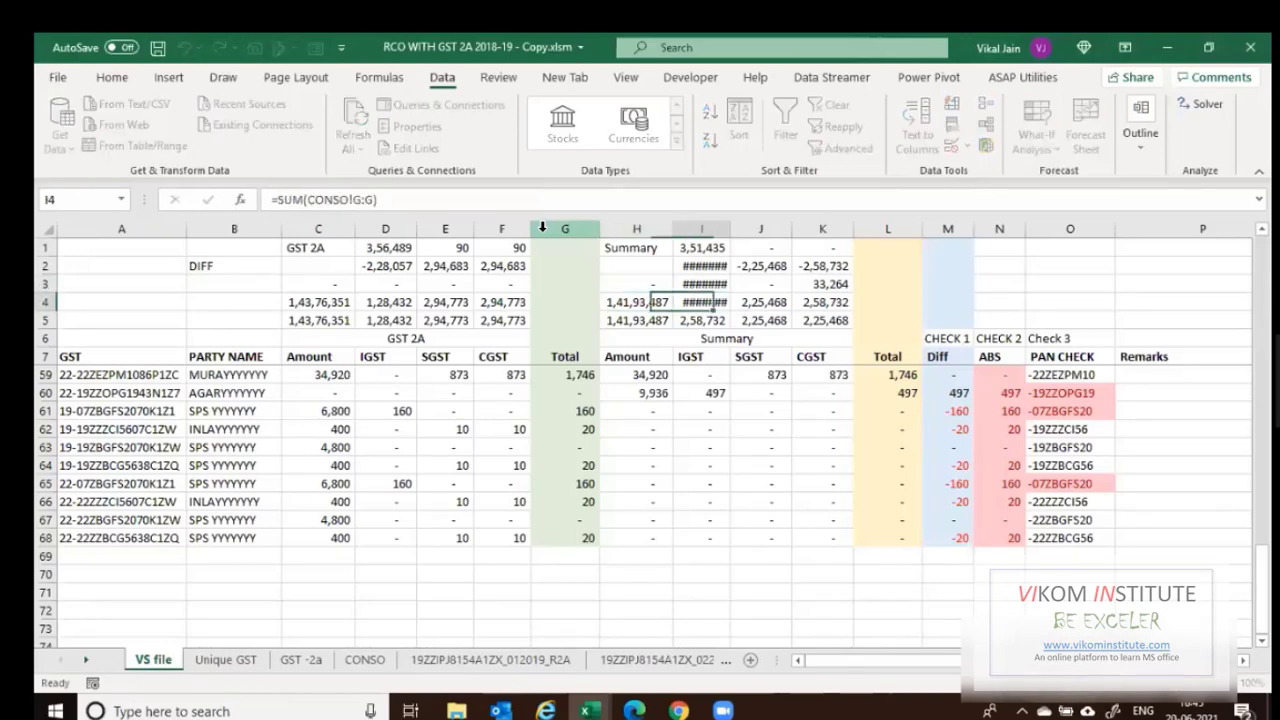
# Change the IGST total in I4 to sum CONSO column J, giving 2,58,732.
pyautogui.press('F2')
pyautogui.press('Left')
pyautogui.press('Left')
pyautogui.press('Left')
pyautogui.press('Left')
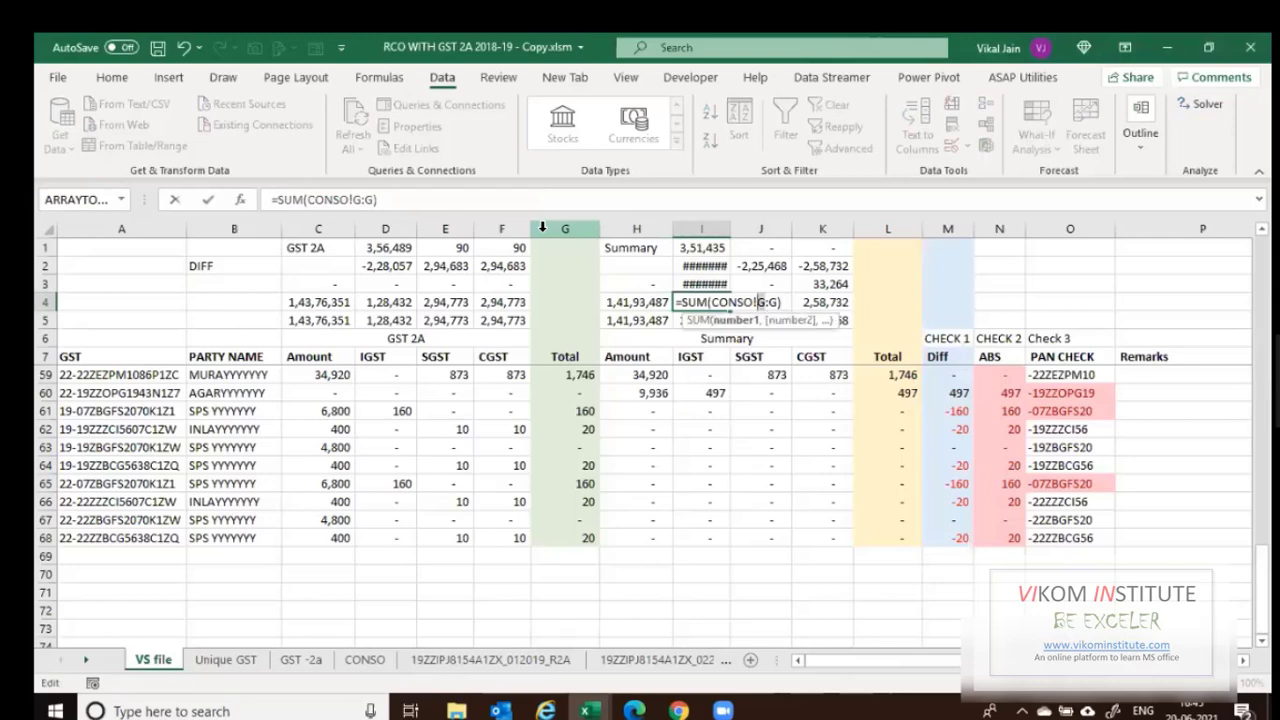
pyautogui.write('j')
pyautogui.press('Right')
pyautogui.hotkey('shift', 'Right')
pyautogui.write('j')
pyautogui.press('Tab')
# Make the SGST total in J4 sum CONSO column H, giving 2,25,468.
pyautogui.press('F2')
pyautogui.write('=SUM(CONSO!G:G)')
pyautogui.press('Left')
pyautogui.press('Left')
pyautogui.press('Left')
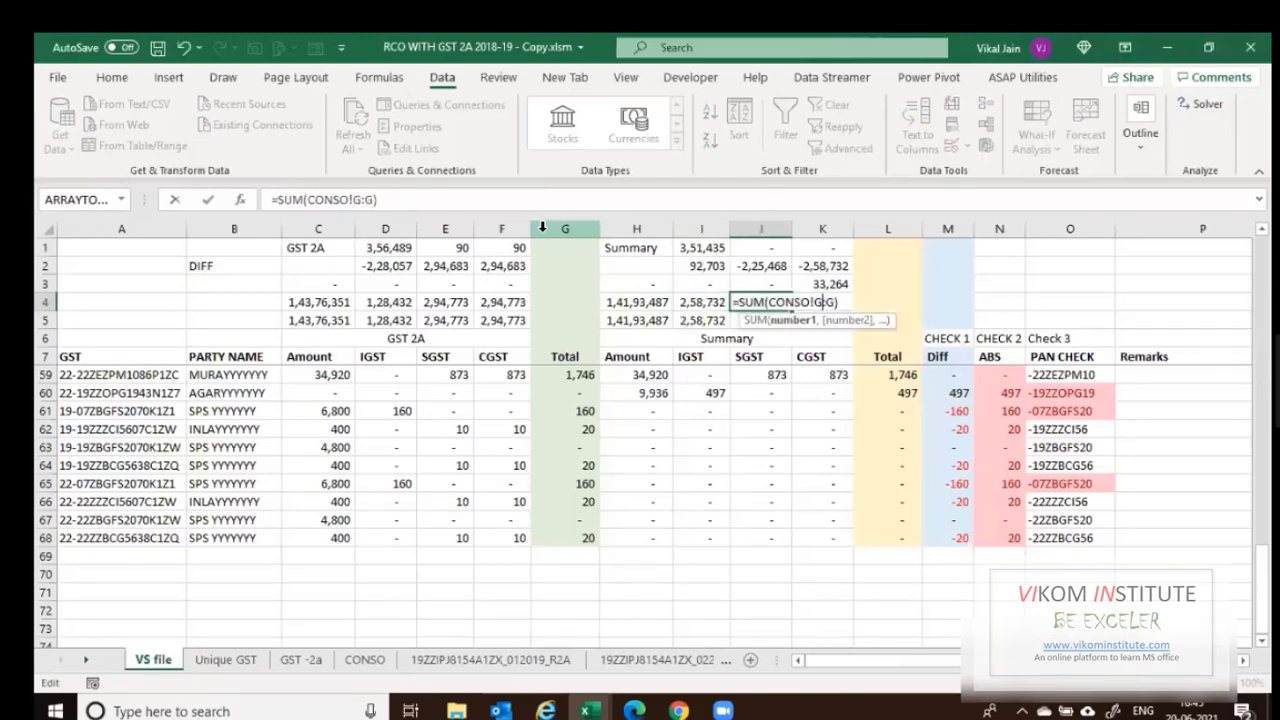
pyautogui.press('BackSpace')
pyautogui.write('h')
pyautogui.press('Right')
pyautogui.hotkey('shift', 'Right')
pyautogui.write('h')
pyautogui.press('Tab')
# Make the CGST total in K4 sum CONSO column I, giving 2,25,468.
pyautogui.press('F2')
pyautogui.press('Left')
pyautogui.press('Left')
pyautogui.press('Left')
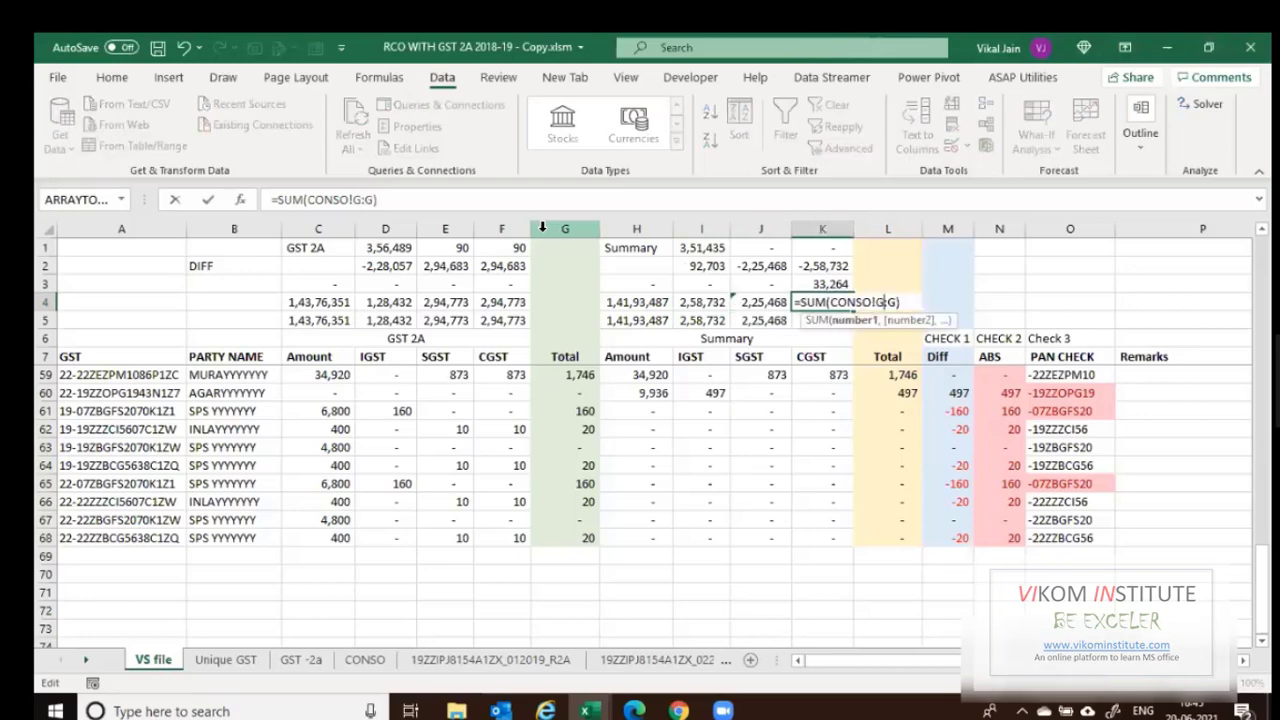
pyautogui.write('i')
pyautogui.hotkey('shift', 'Right')
pyautogui.write('i')
pyautogui.press('Return')
pyautogui.press('Up')
pyautogui.press('Left')
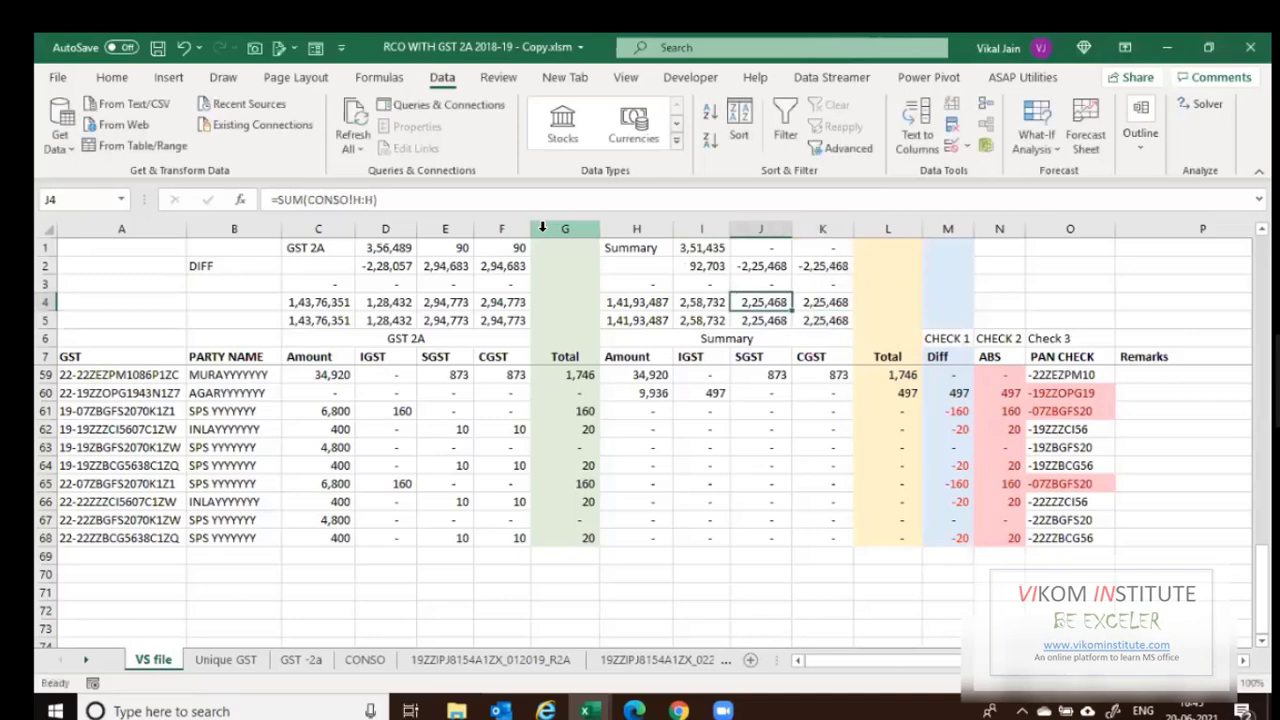
pyautogui.press('Home')
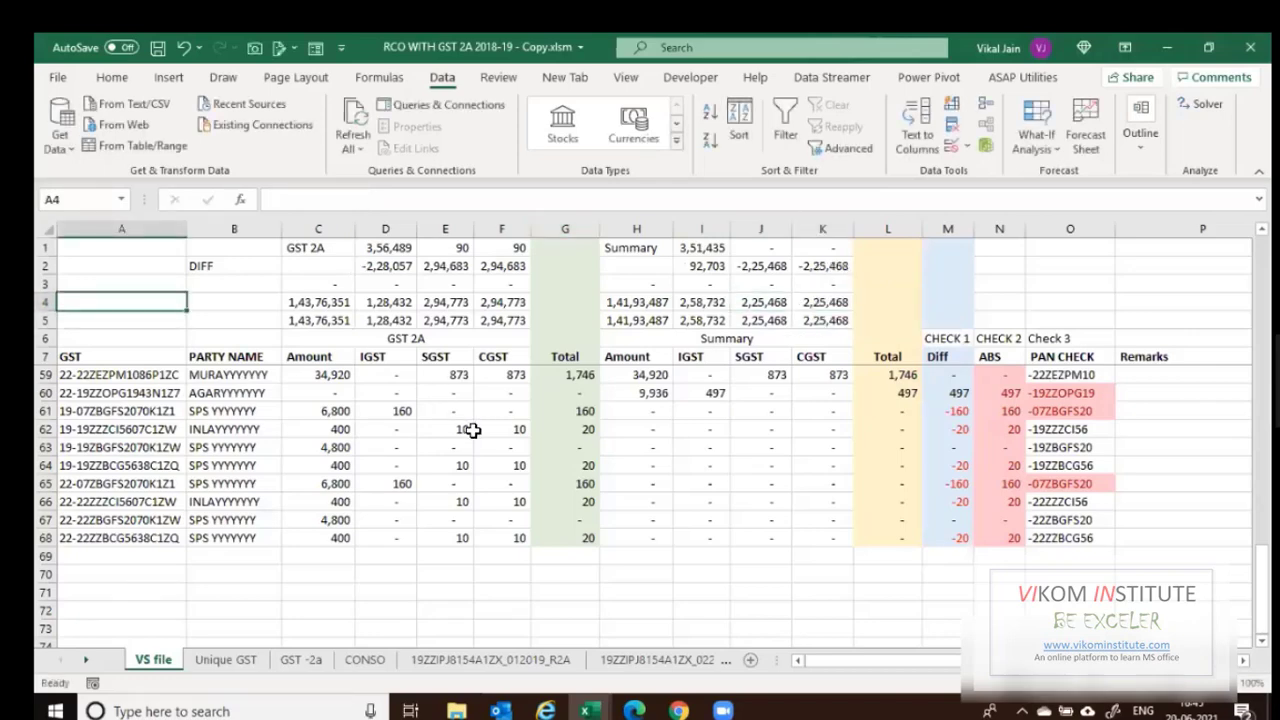
pyautogui.scroll(3, 472, 430)
pyautogui.scroll(7, 472, 430)
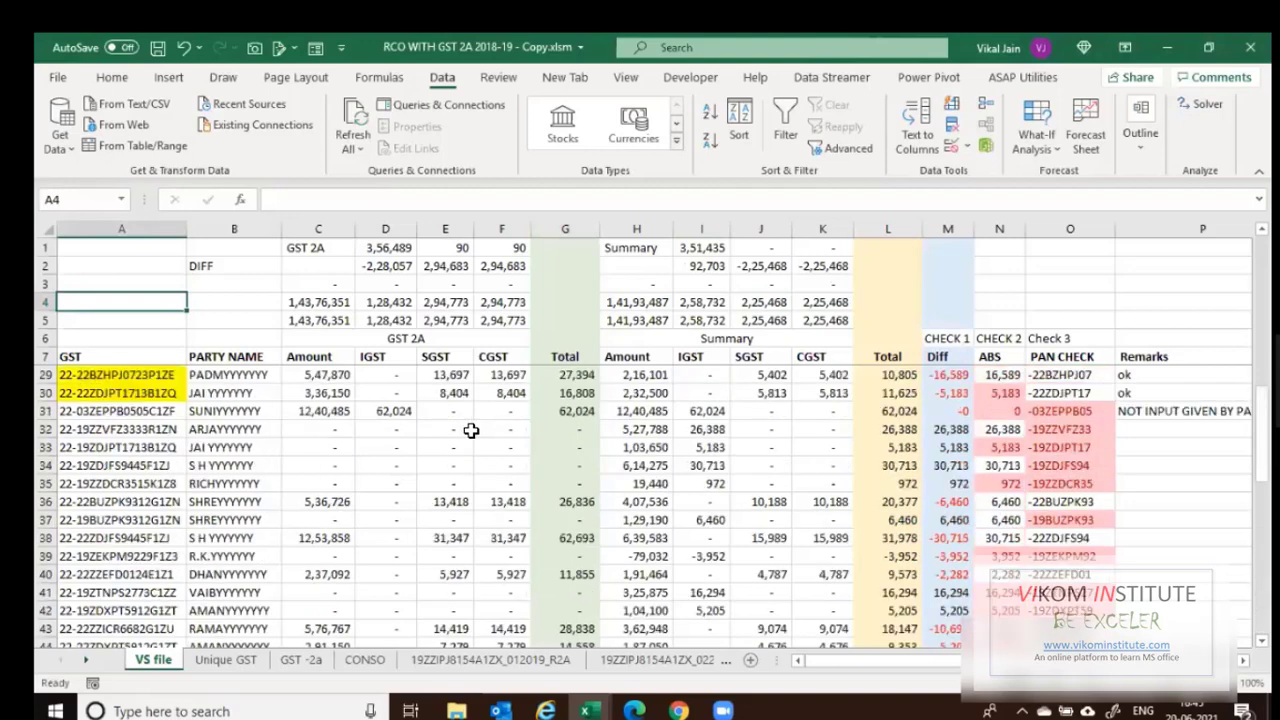
pyautogui.scroll(5, 471, 430)
pyautogui.scroll(2, 470, 430)
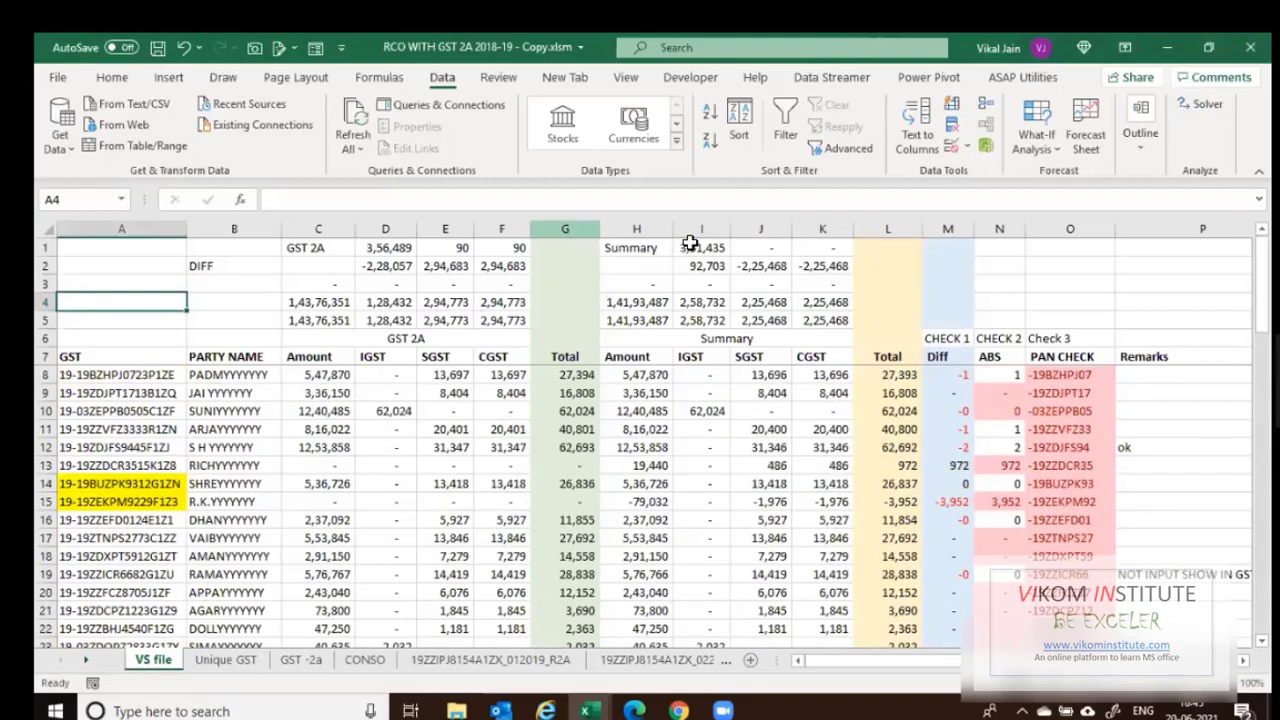
# Copy the IGST total 2,58,732 from I4 into Summary cell I1.
pyautogui.moveTo(690, 243); pyautogui.dragTo(808, 315)
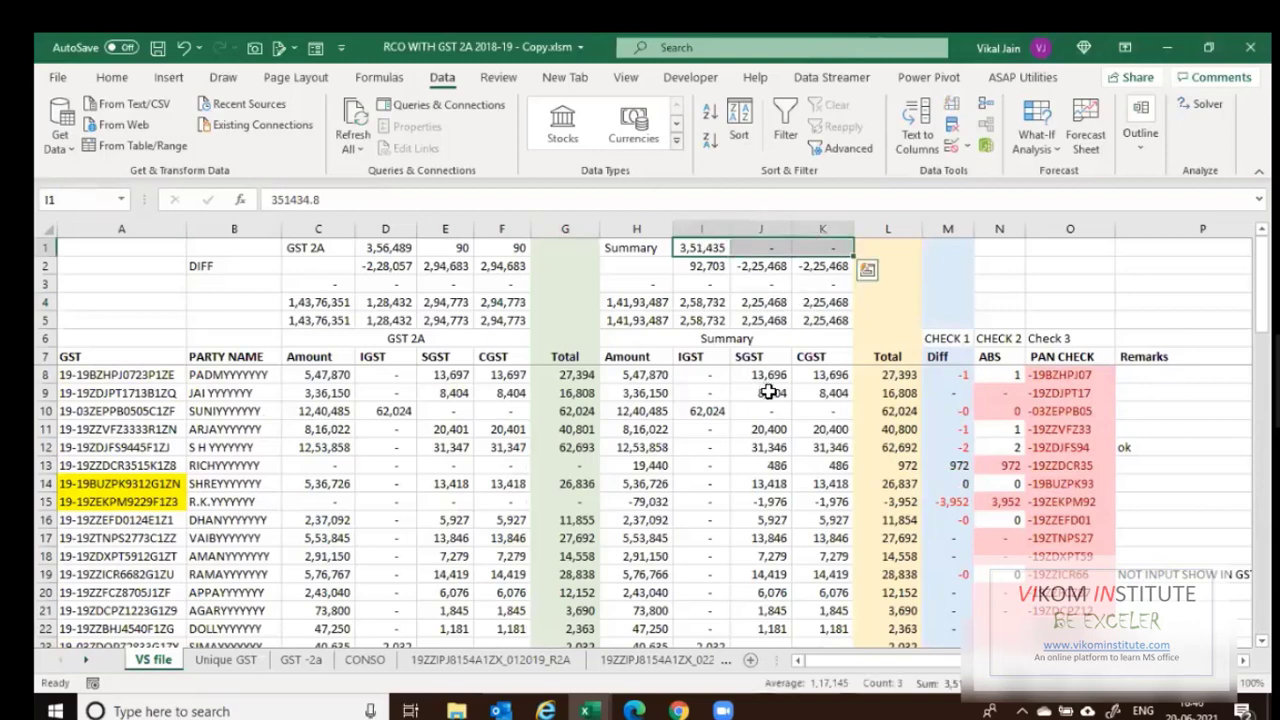
pyautogui.press('Down')
pyautogui.press('Down')
pyautogui.press('Down')
pyautogui.hotkey('ctrl', 'c')
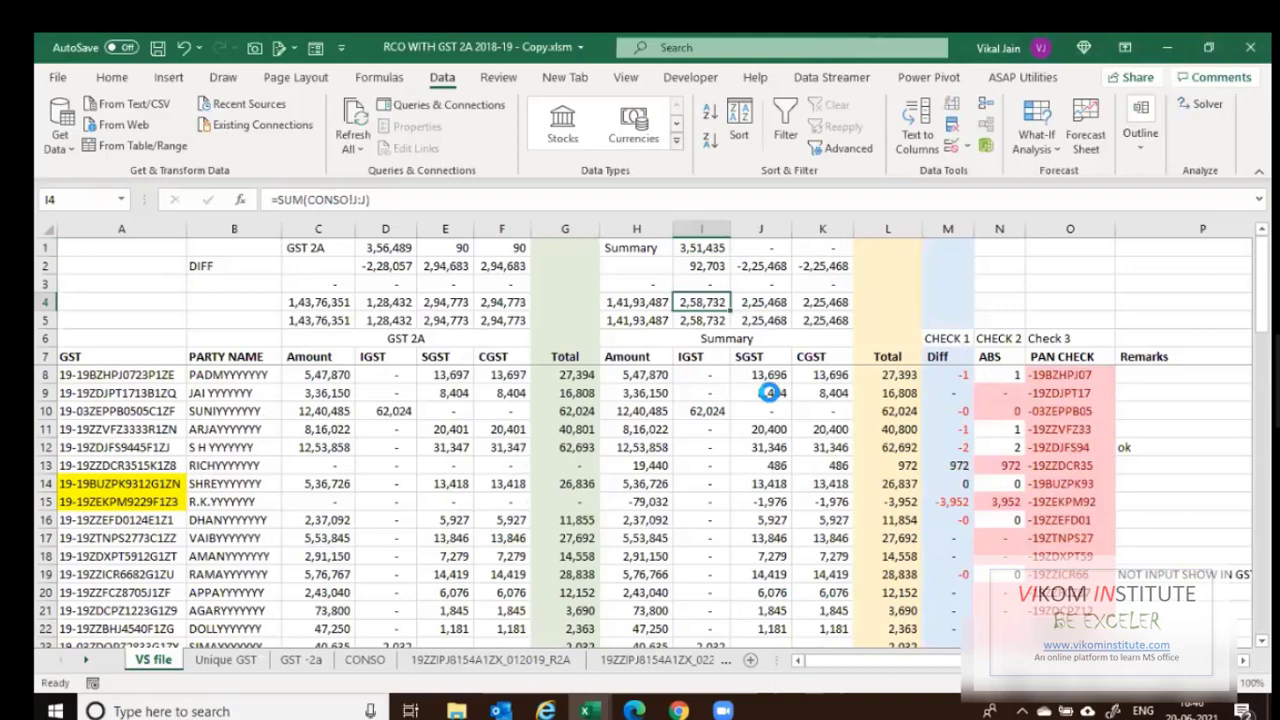
pyautogui.press('Up')
pyautogui.press('Up')
pyautogui.press('Up')
pyautogui.hotkey('ctrl', 'v')
pyautogui.press('Escape')
# Enter 2,23,000 as the SGST and CGST Summary figures in J1 and K1.
pyautogui.press('Right')
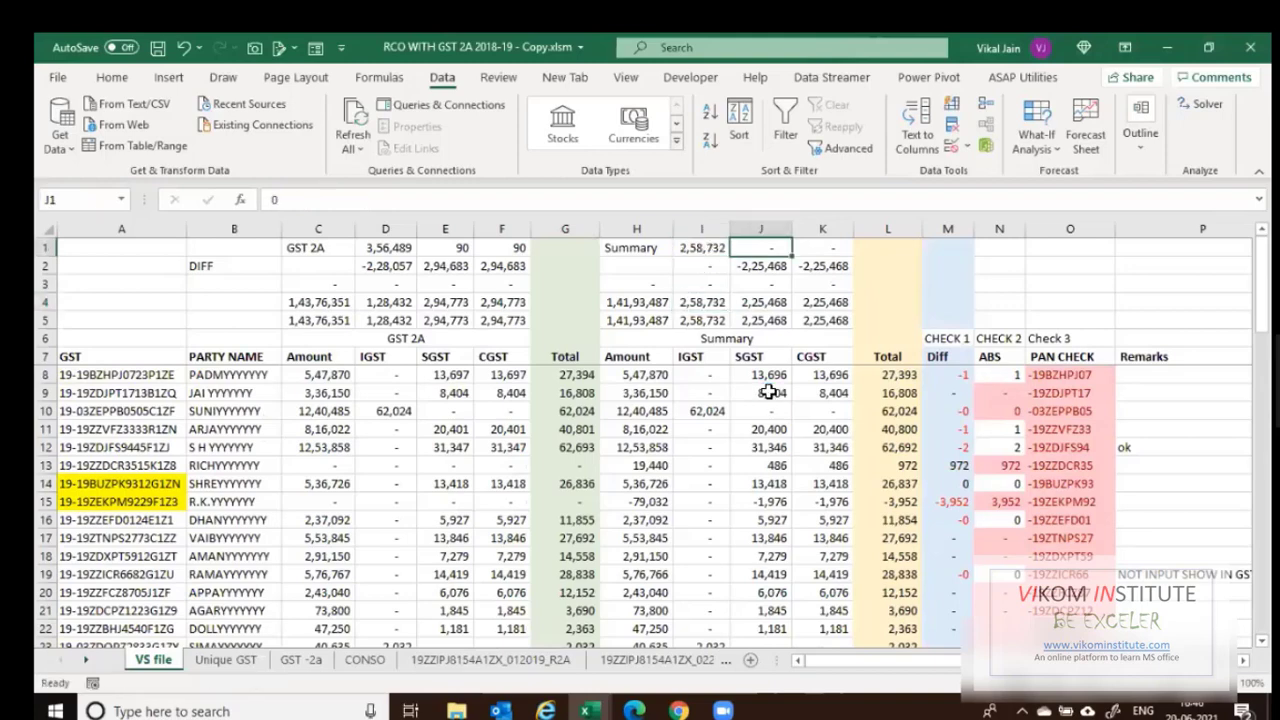
pyautogui.write('223')
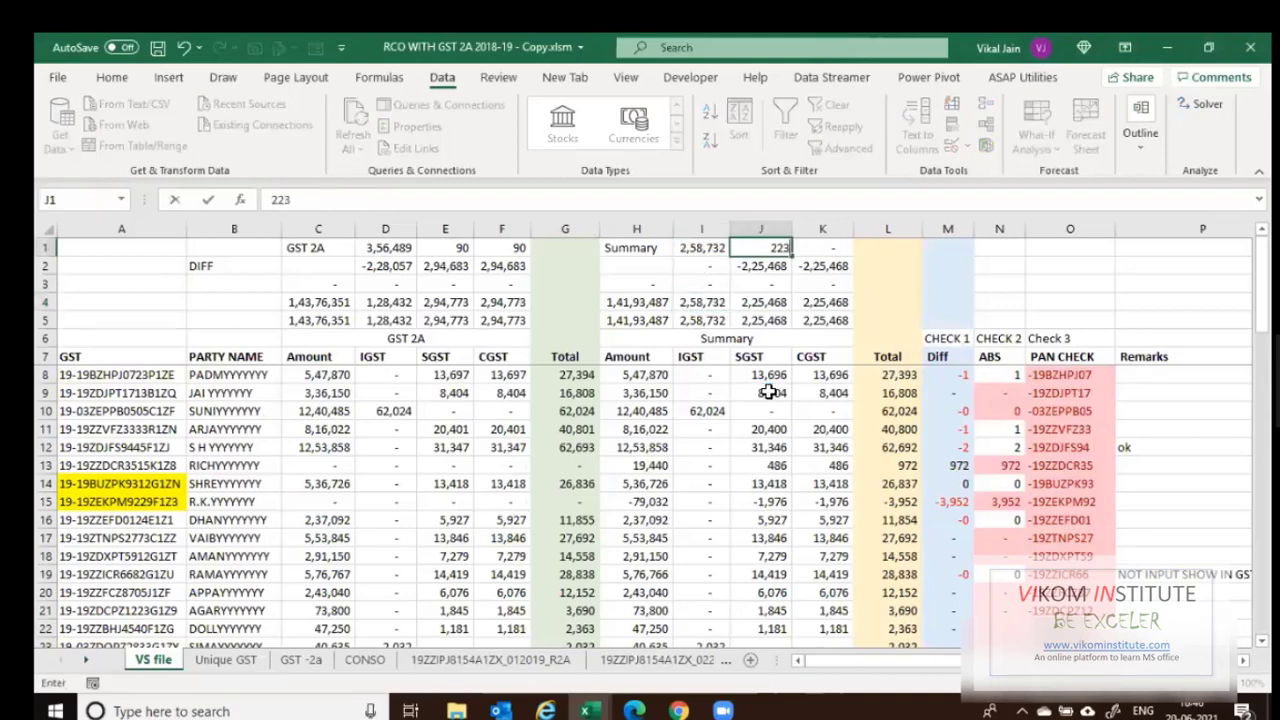
pyautogui.write('000')
pyautogui.press('Right')
pyautogui.write('2')
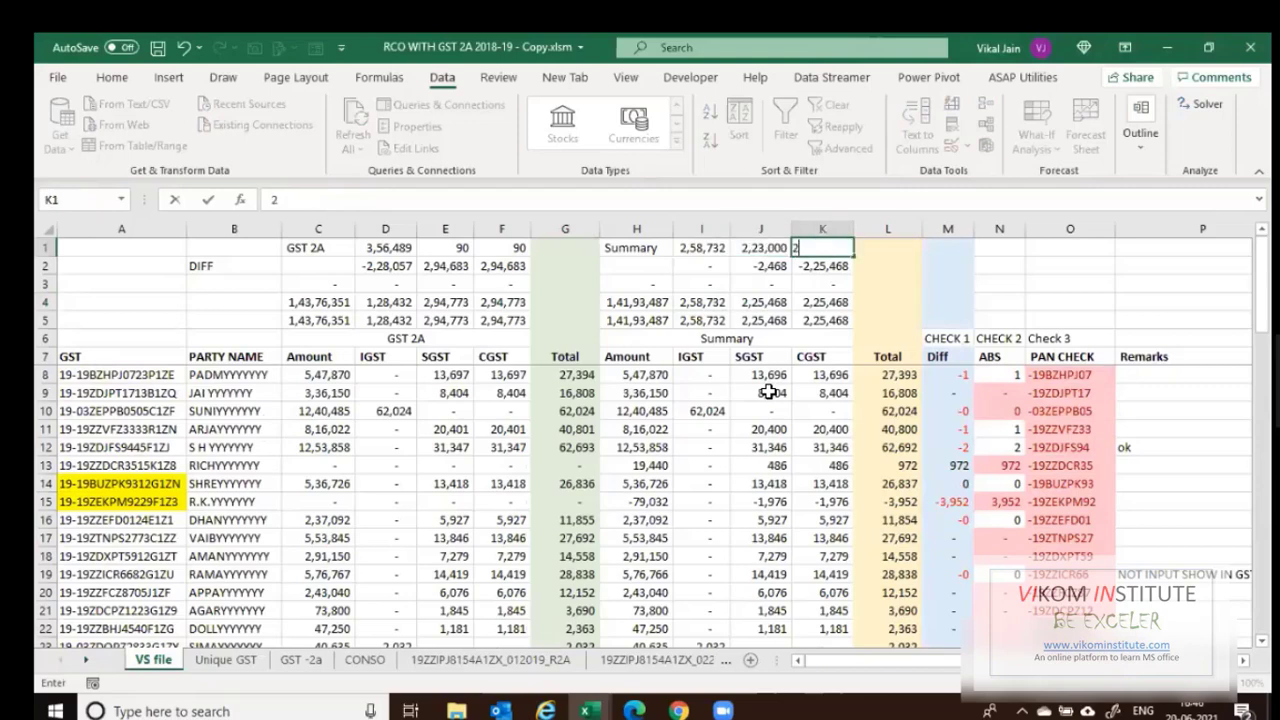
pyautogui.write('33')
pyautogui.write('000')
pyautogui.press('Right')
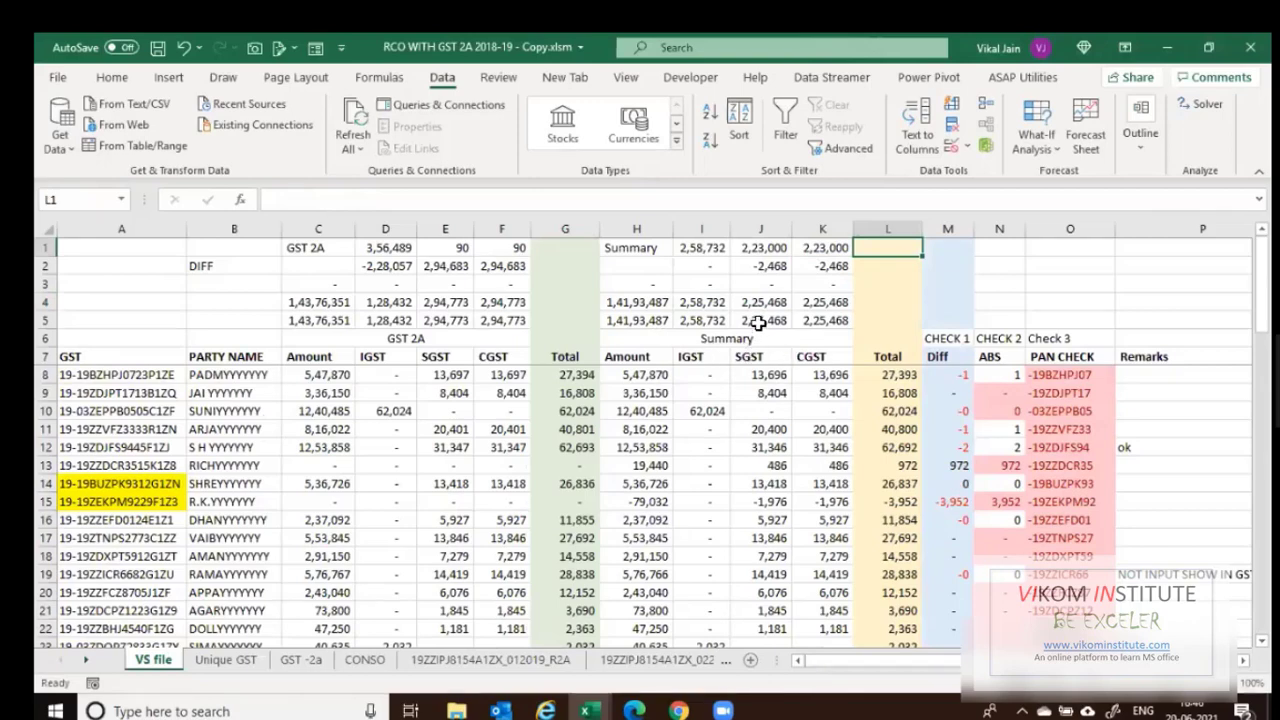
# Compare J5:K5 with J1:K1 and check the -2,468 difference in J2.
pyautogui.moveTo(765, 321); pyautogui.dragTo(815, 321)
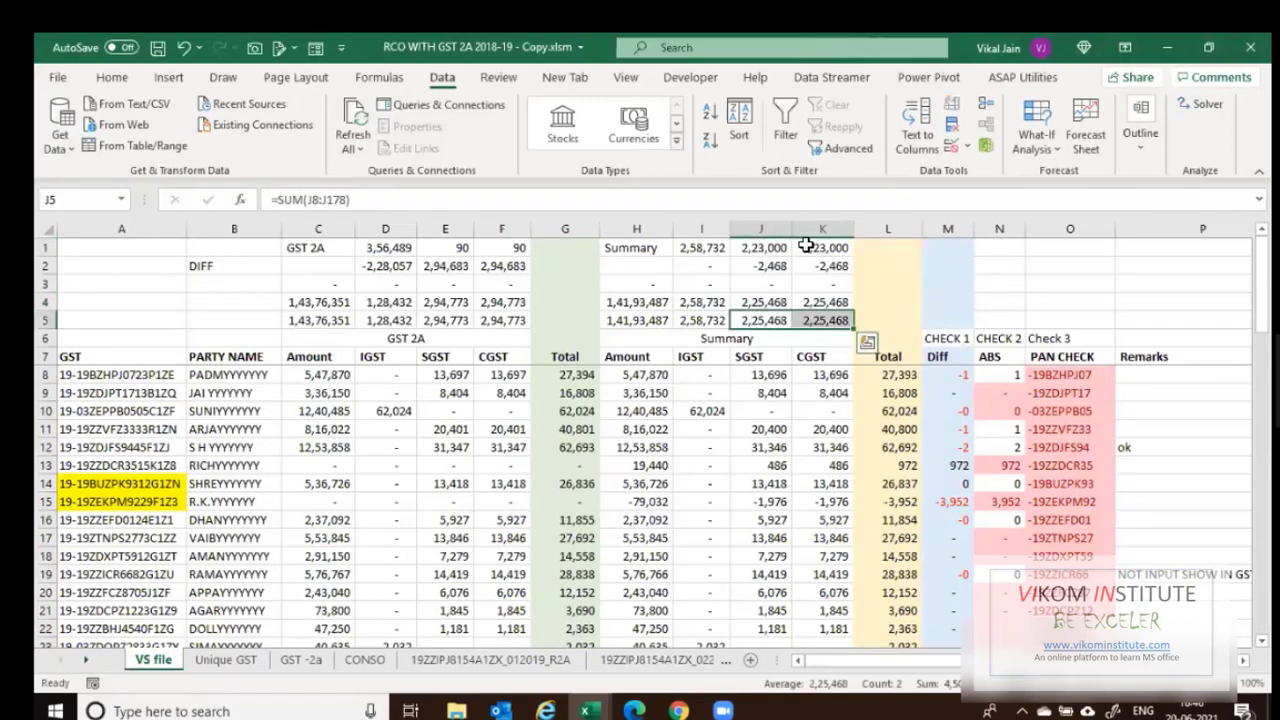
pyautogui.moveTo(766, 247); pyautogui.dragTo(808, 246)
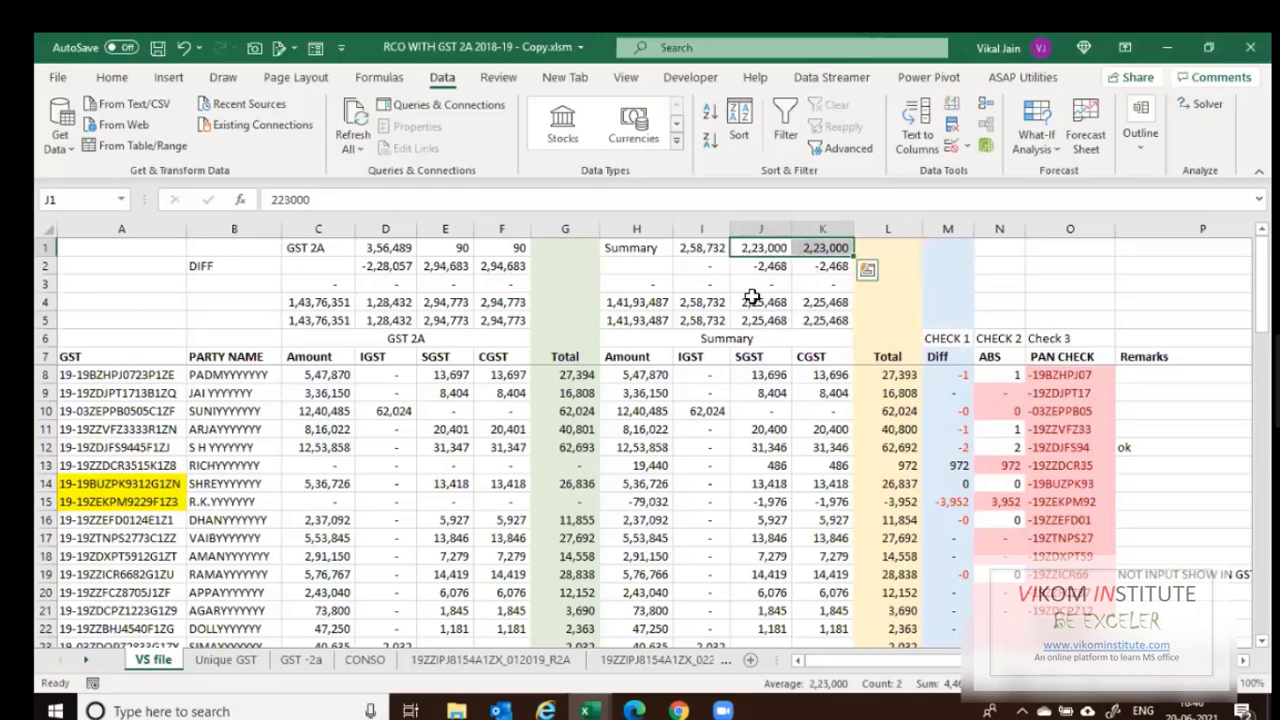
pyautogui.press('Down')
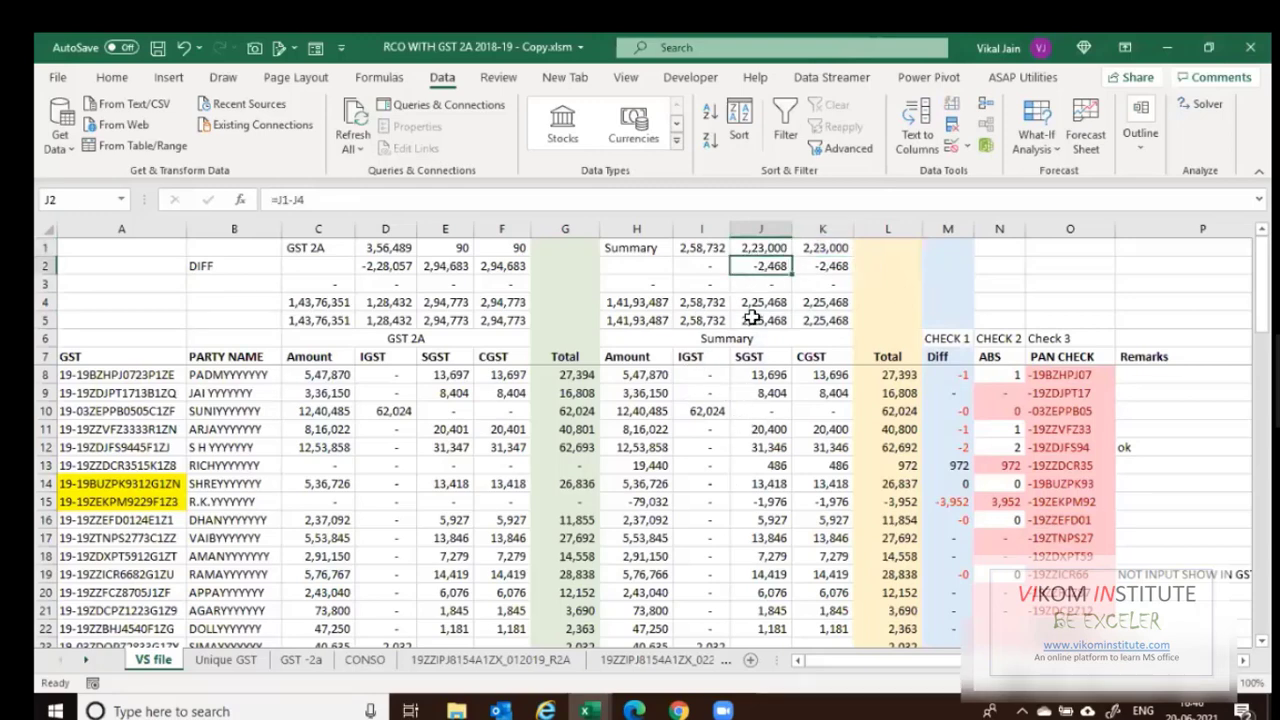
pyautogui.click(373, 248)
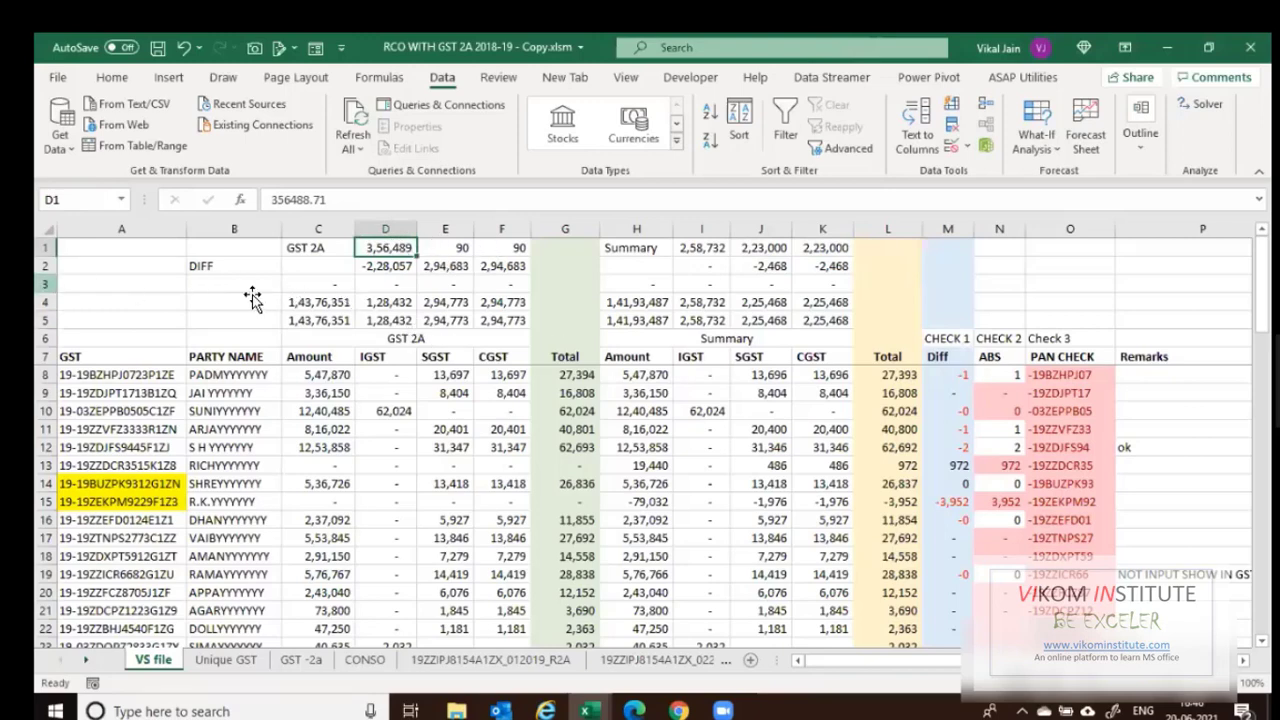
pyautogui.click(46, 284)
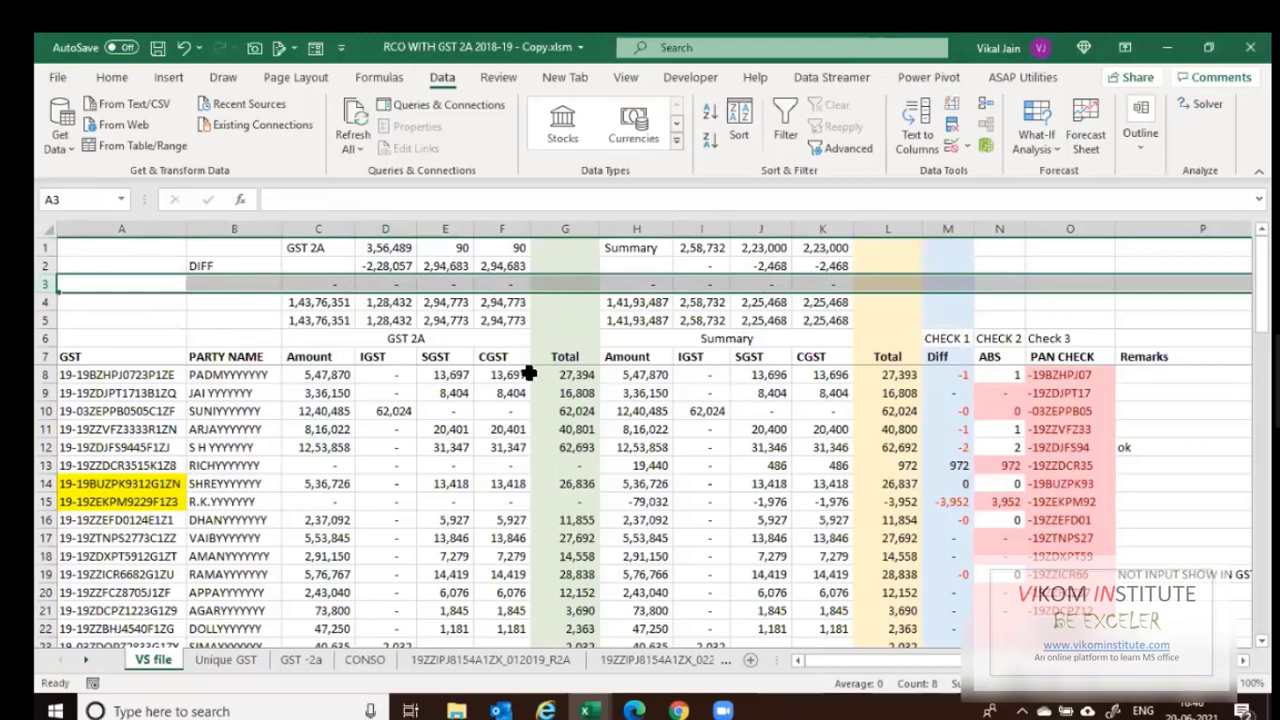
pyautogui.click(368, 662)
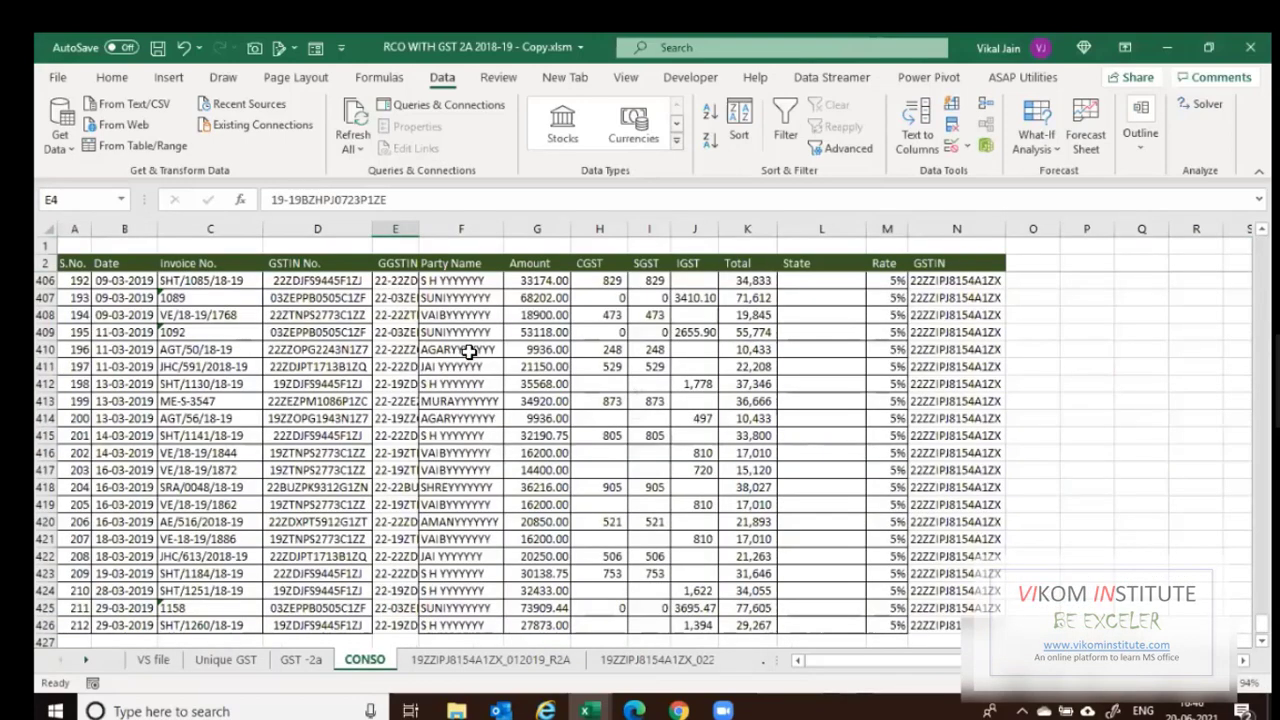
pyautogui.click(461, 350)
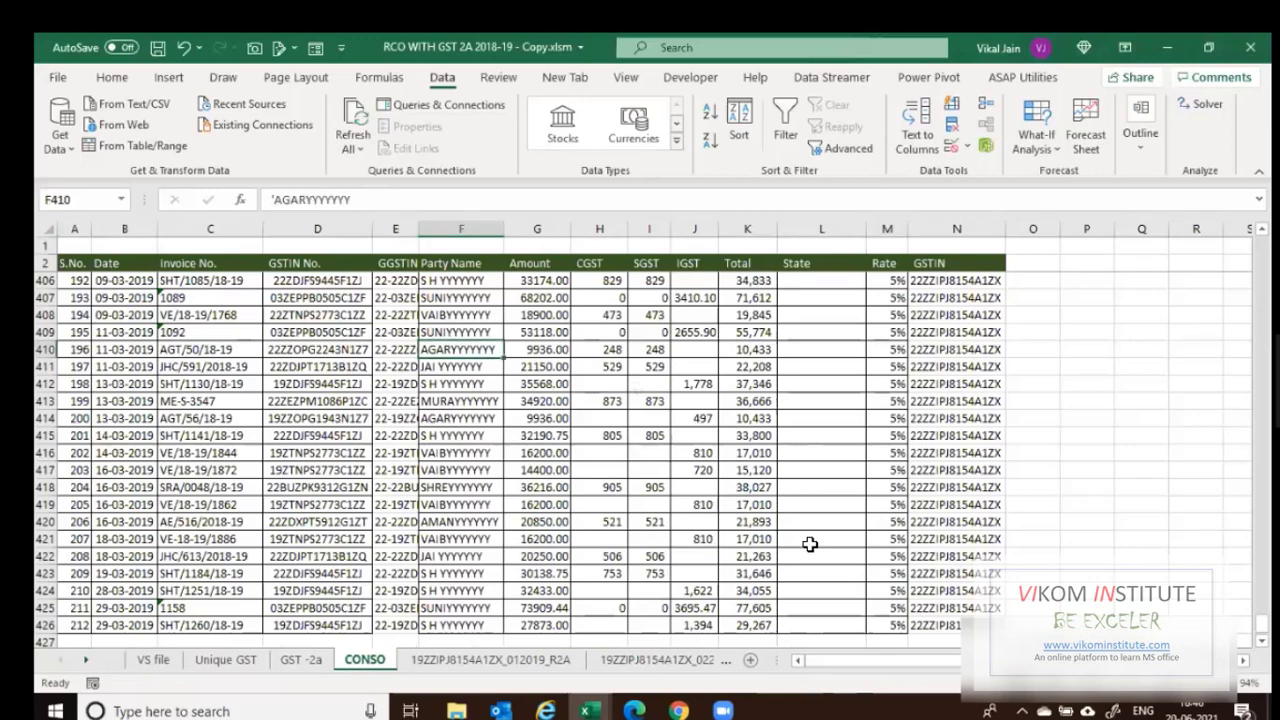
pyautogui.press('Left')
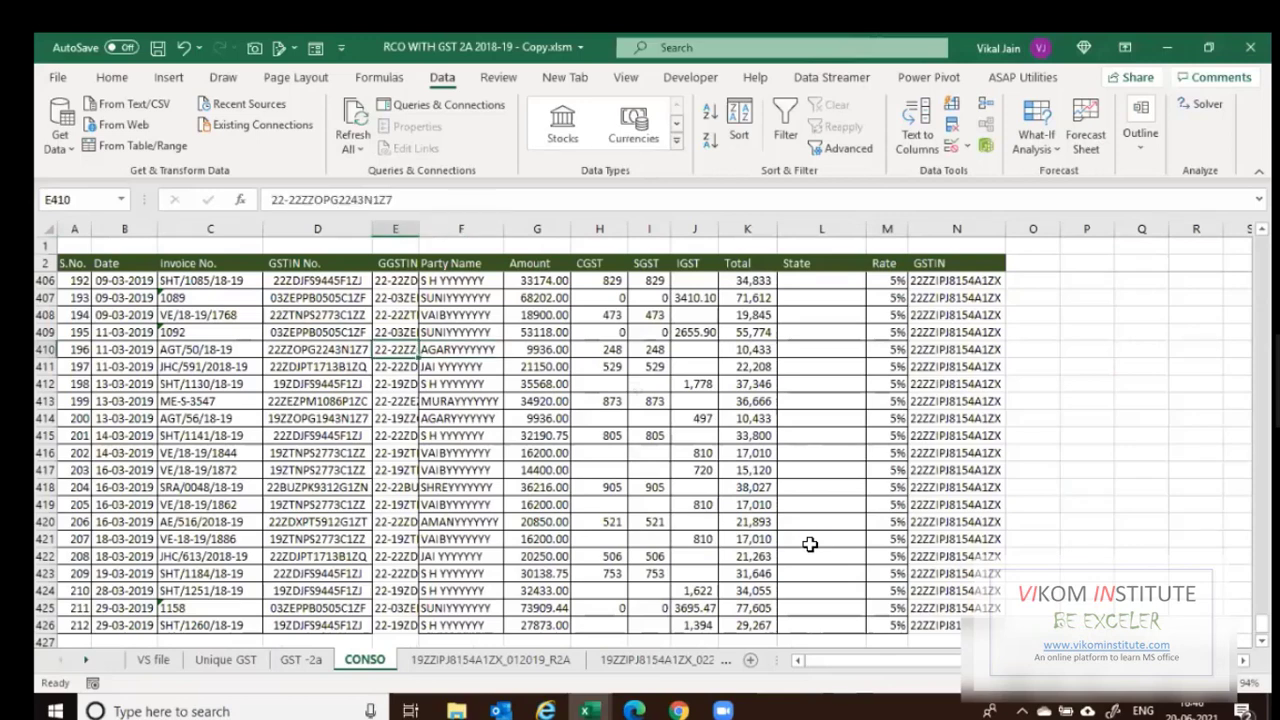
pyautogui.press('Delete')
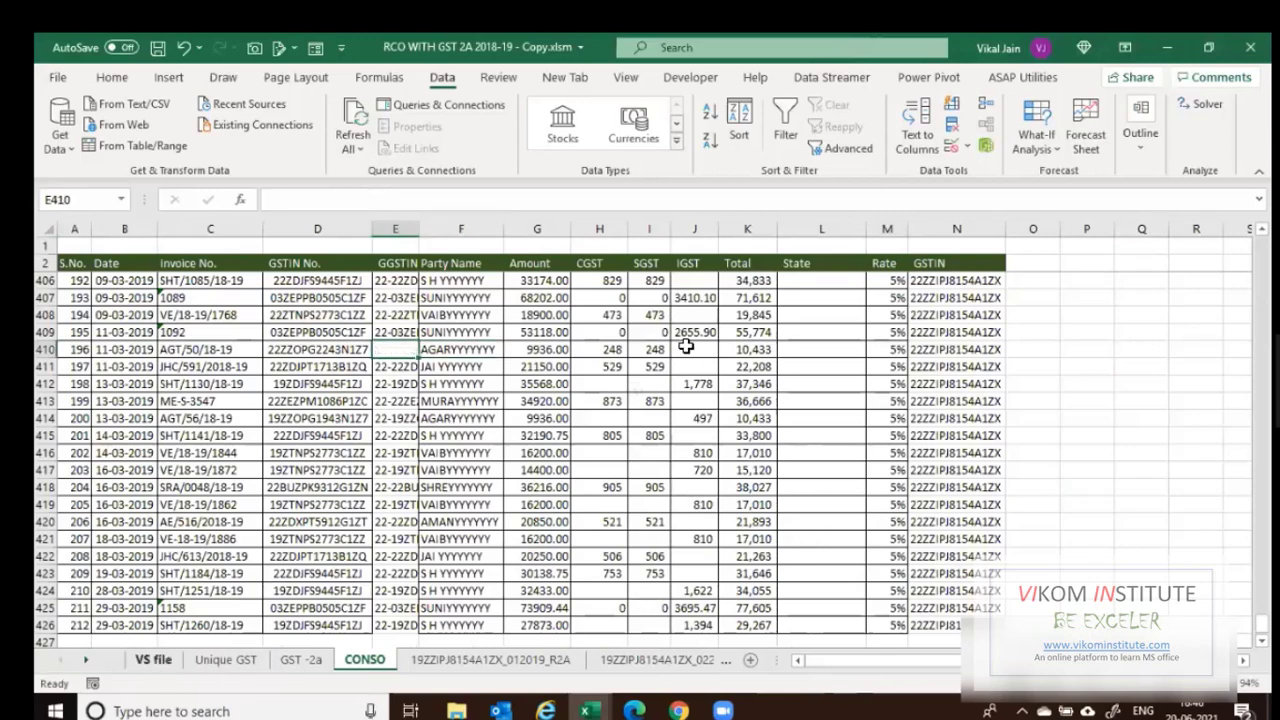
pyautogui.hotkey('ctrl', 'pageup')
pyautogui.hotkey('ctrl', 'pageup')
pyautogui.hotkey('ctrl', 'pageup')
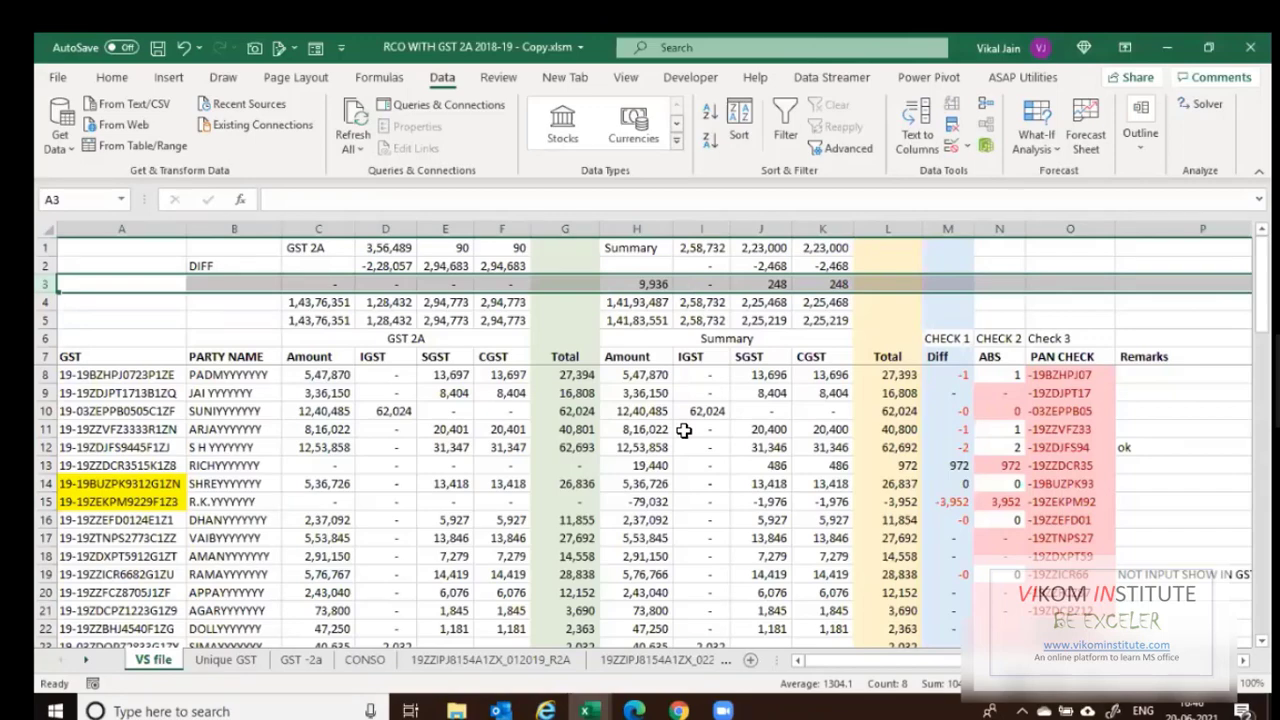
pyautogui.hotkey('ctrl', 'pagedown')
pyautogui.hotkey('ctrl', 'pagedown')
pyautogui.hotkey('ctrl', 'pagedown')
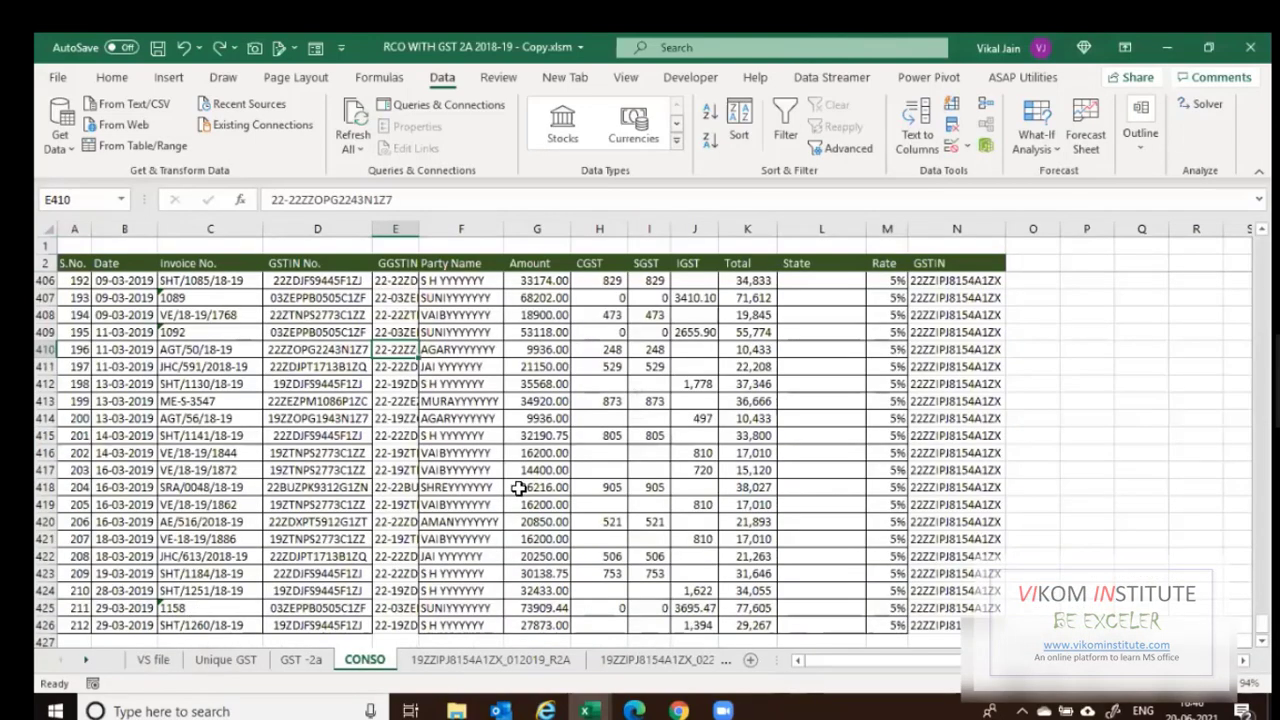
pyautogui.hotkey('ctrl', 'pageup')
pyautogui.hotkey('ctrl', 'pageup')
pyautogui.hotkey('ctrl', 'pageup')
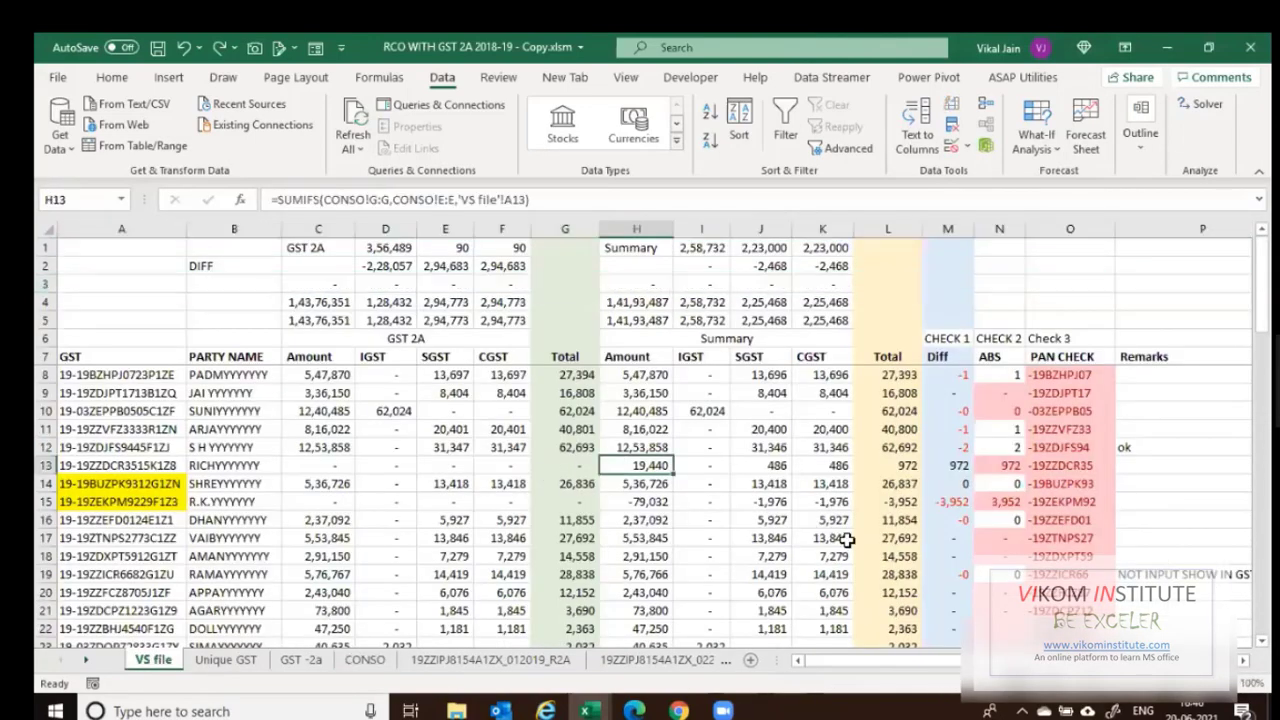
pyautogui.press('Up')
pyautogui.press('Up')
pyautogui.press('Up')
pyautogui.press('Up')
pyautogui.press('Up')
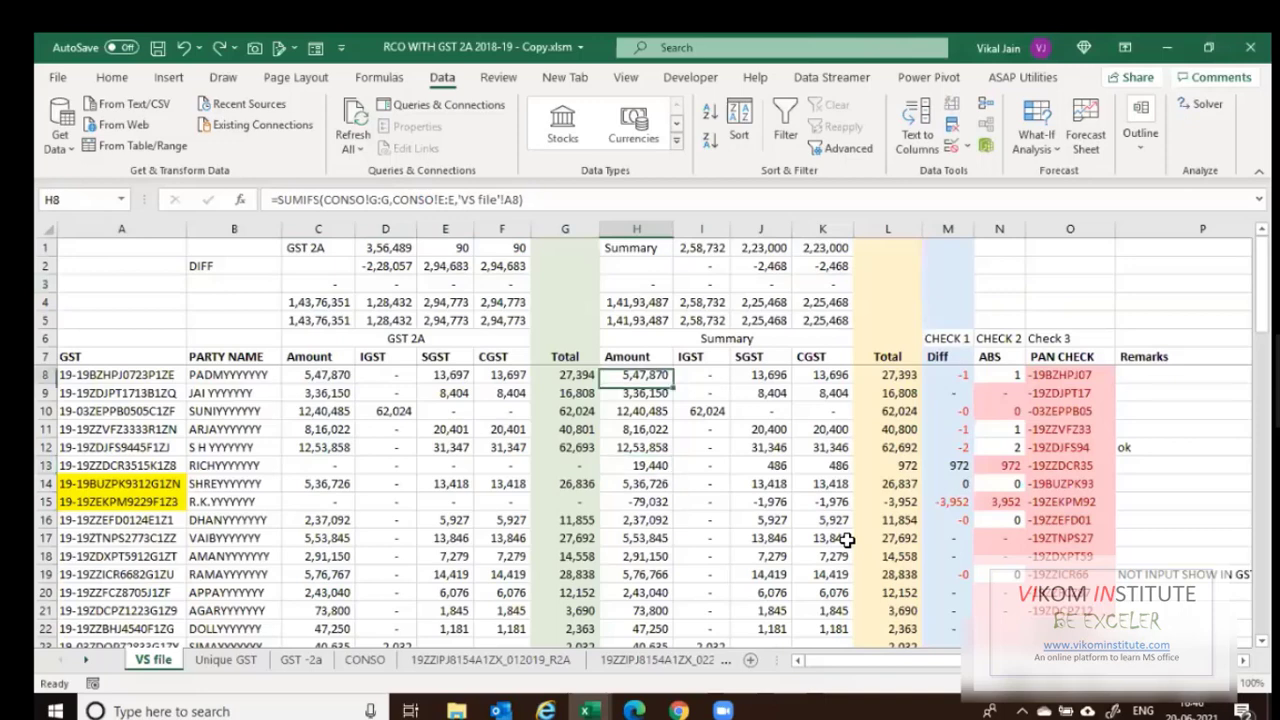
pyautogui.press('Right')
pyautogui.press('Right')
pyautogui.press('Right')
pyautogui.press('Right')
pyautogui.press('Right')
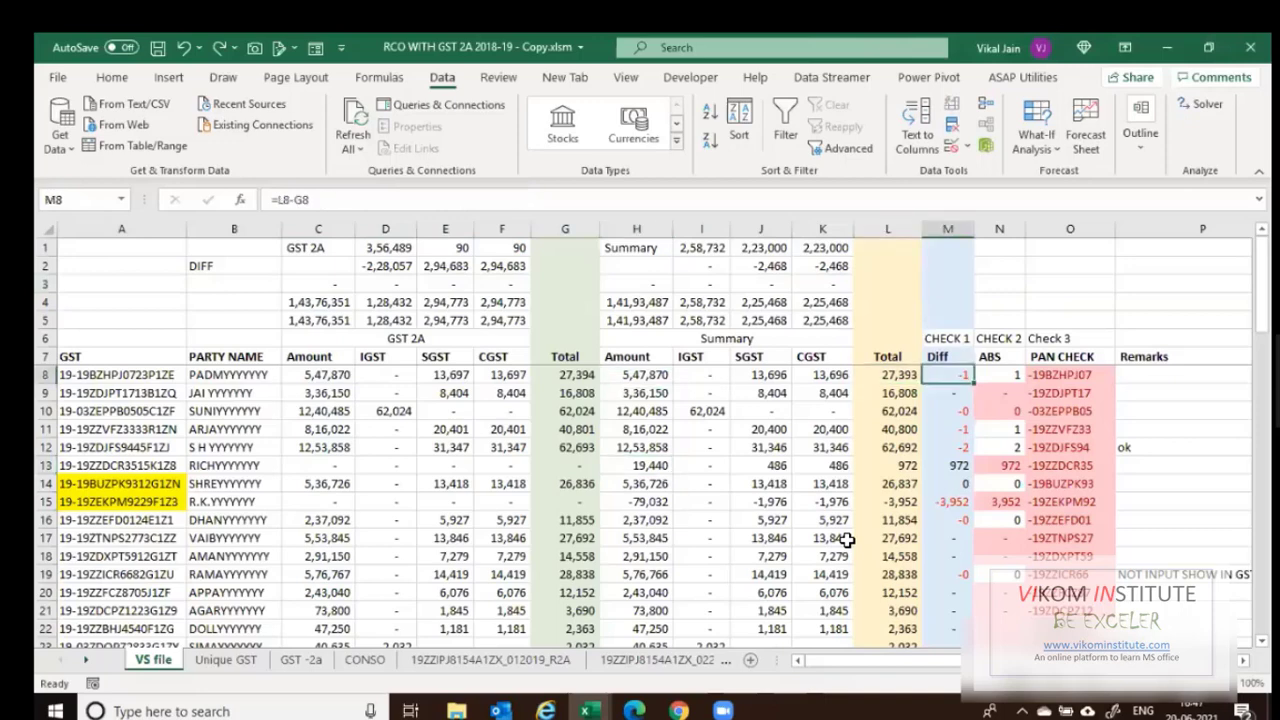
pyautogui.press('F2')
pyautogui.press('Escape')
pyautogui.doubleClick(555, 374)
pyautogui.press('Escape')
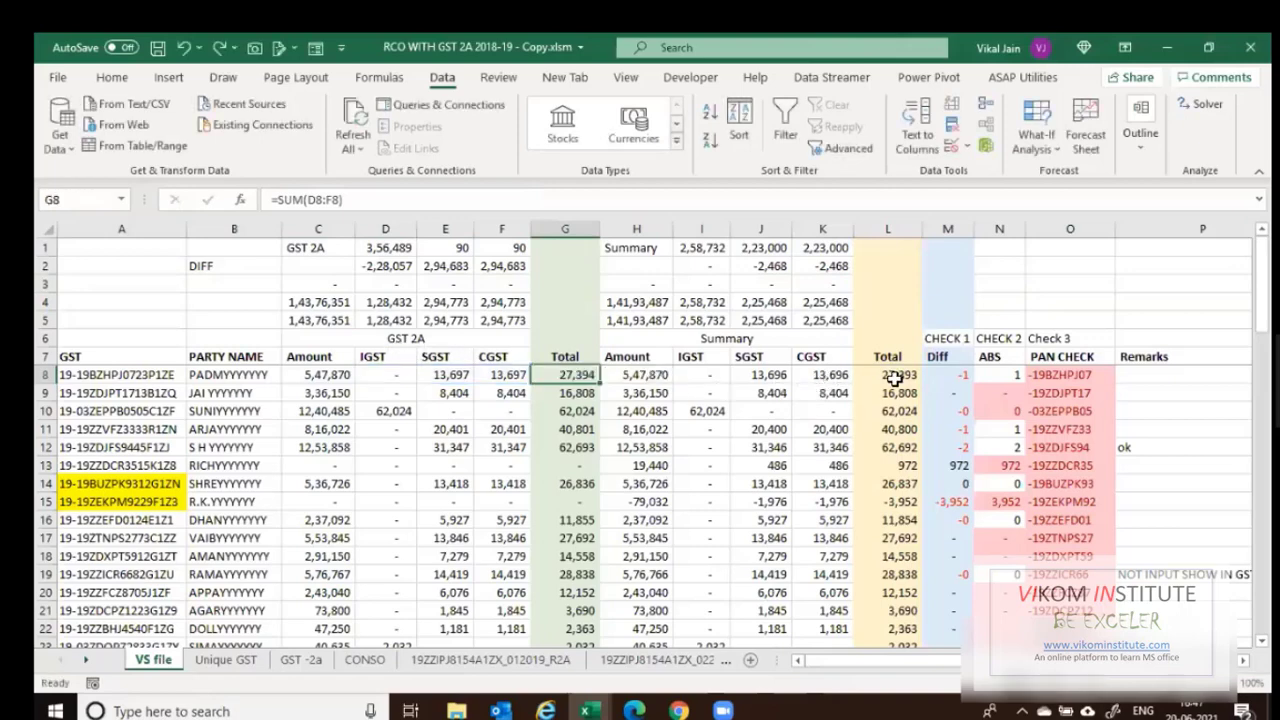
pyautogui.click(896, 377)
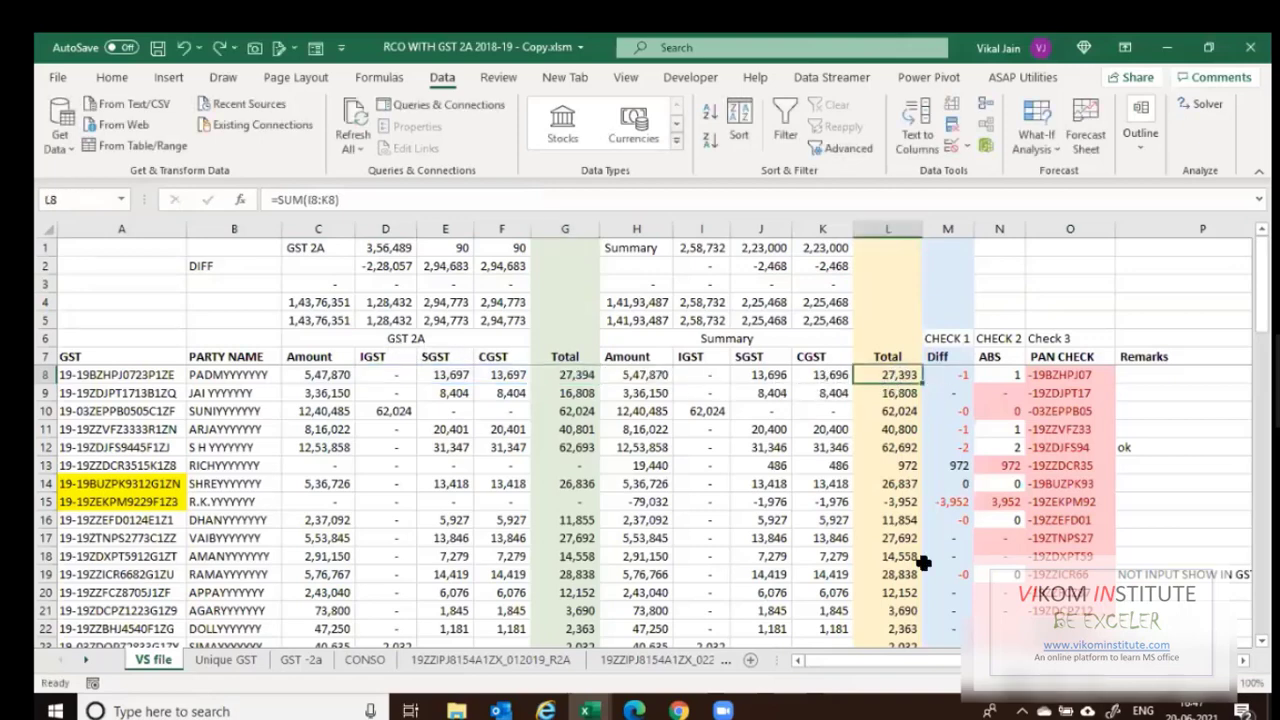
pyautogui.click(947, 393)
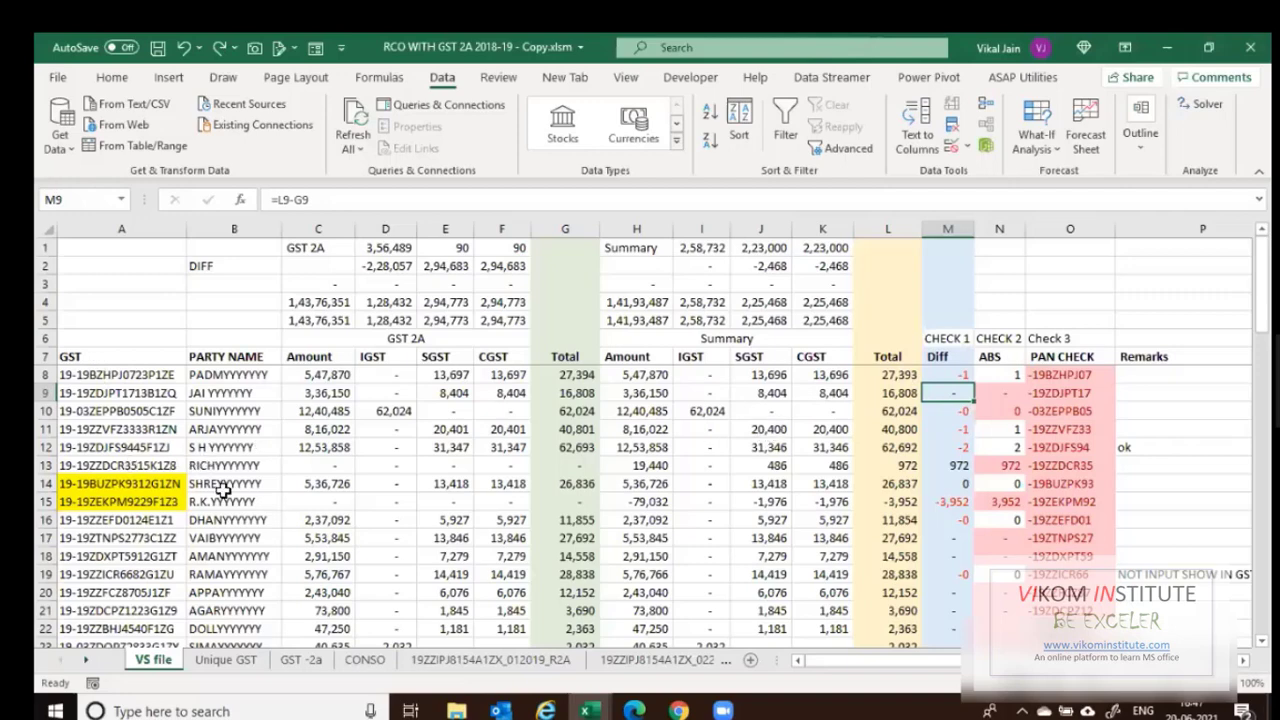
pyautogui.click(950, 472)
pyautogui.click(80, 466)
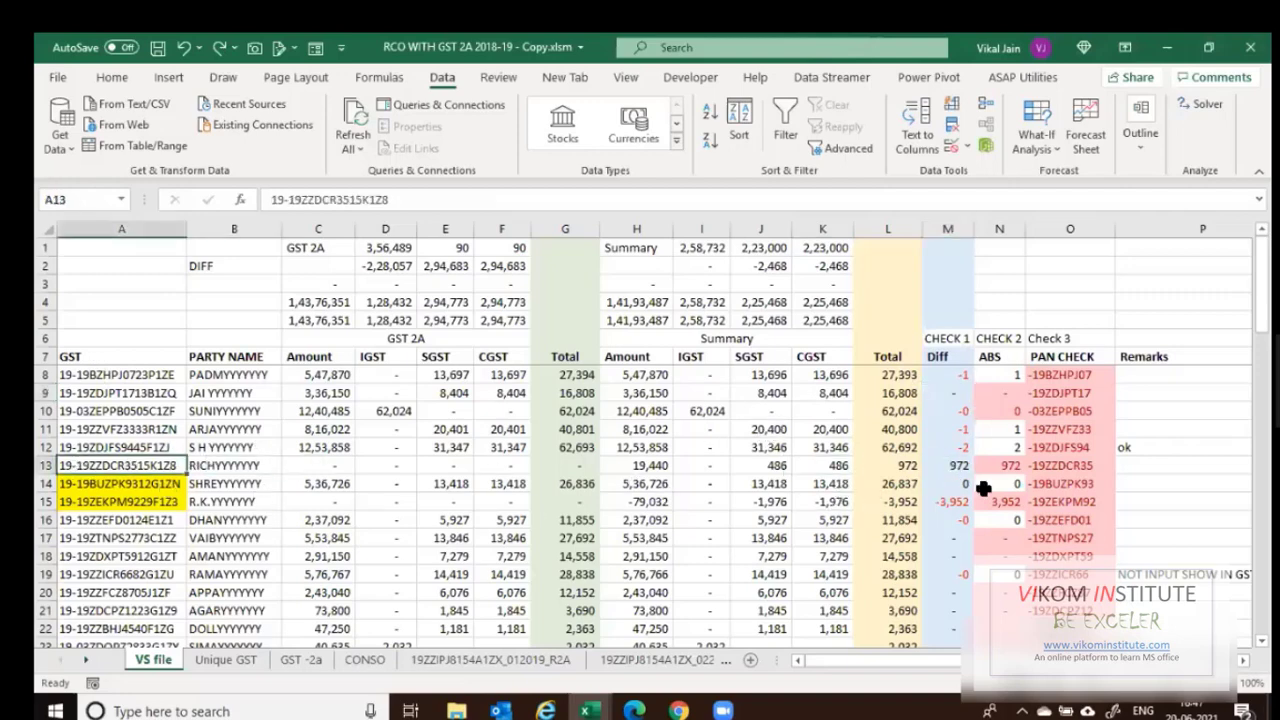
pyautogui.click(958, 466)
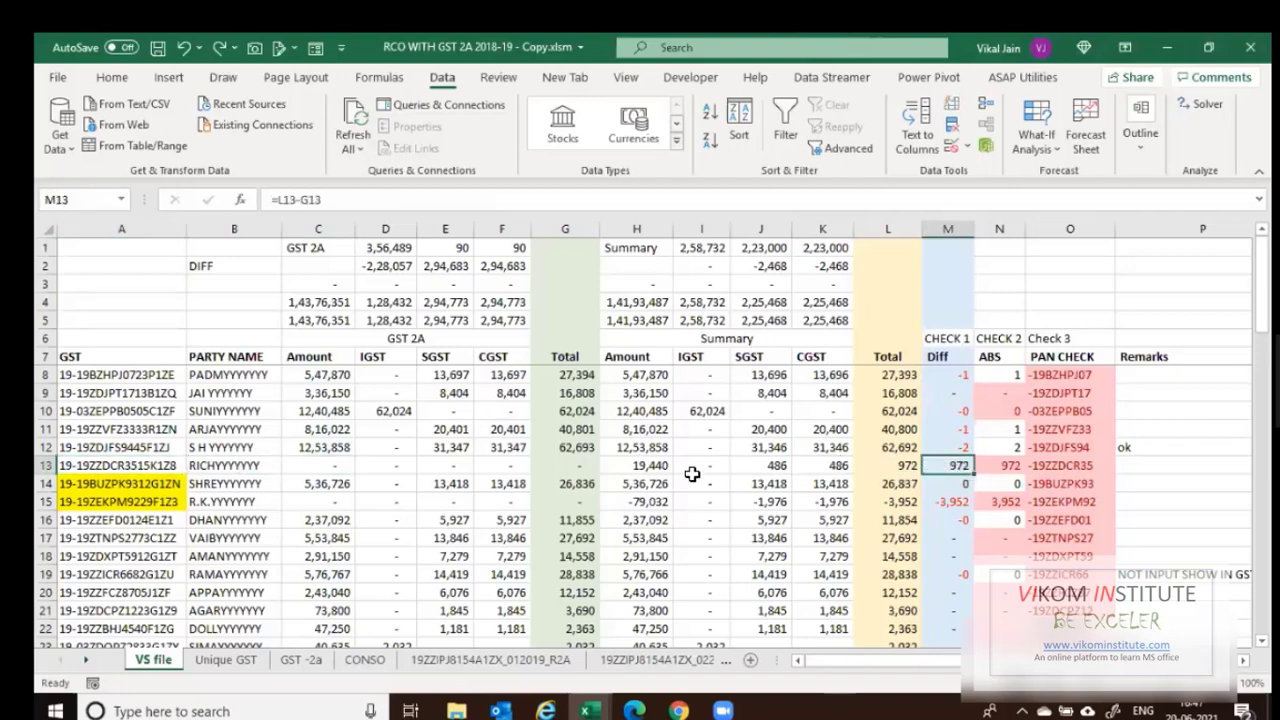
pyautogui.moveTo(627, 461); pyautogui.dragTo(836, 470)
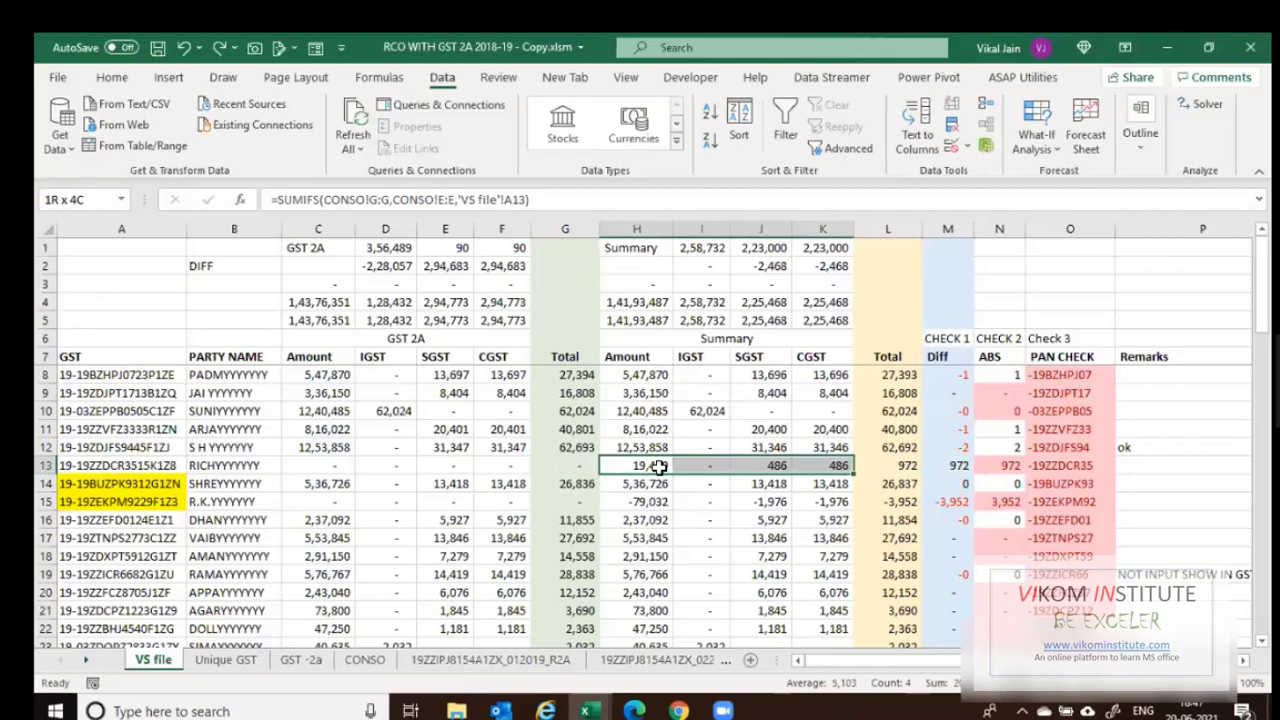
pyautogui.moveTo(315, 463); pyautogui.dragTo(515, 466)
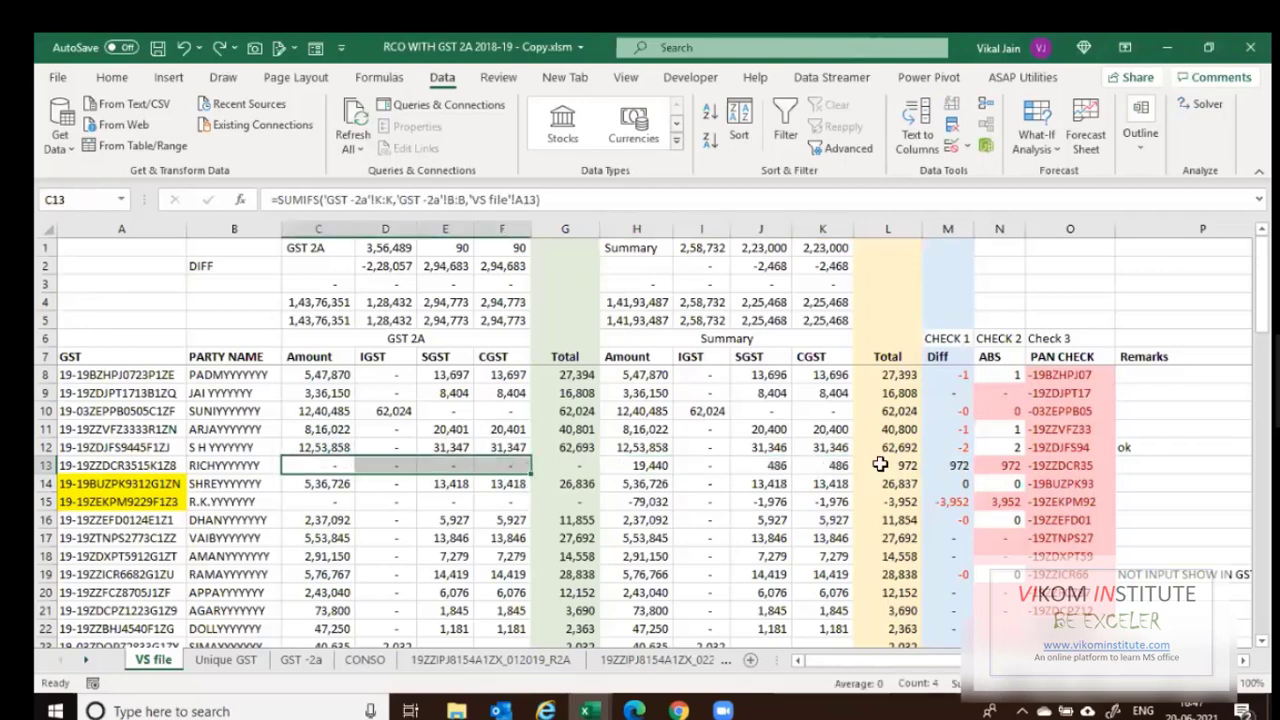
pyautogui.scroll(-4, 880, 464)
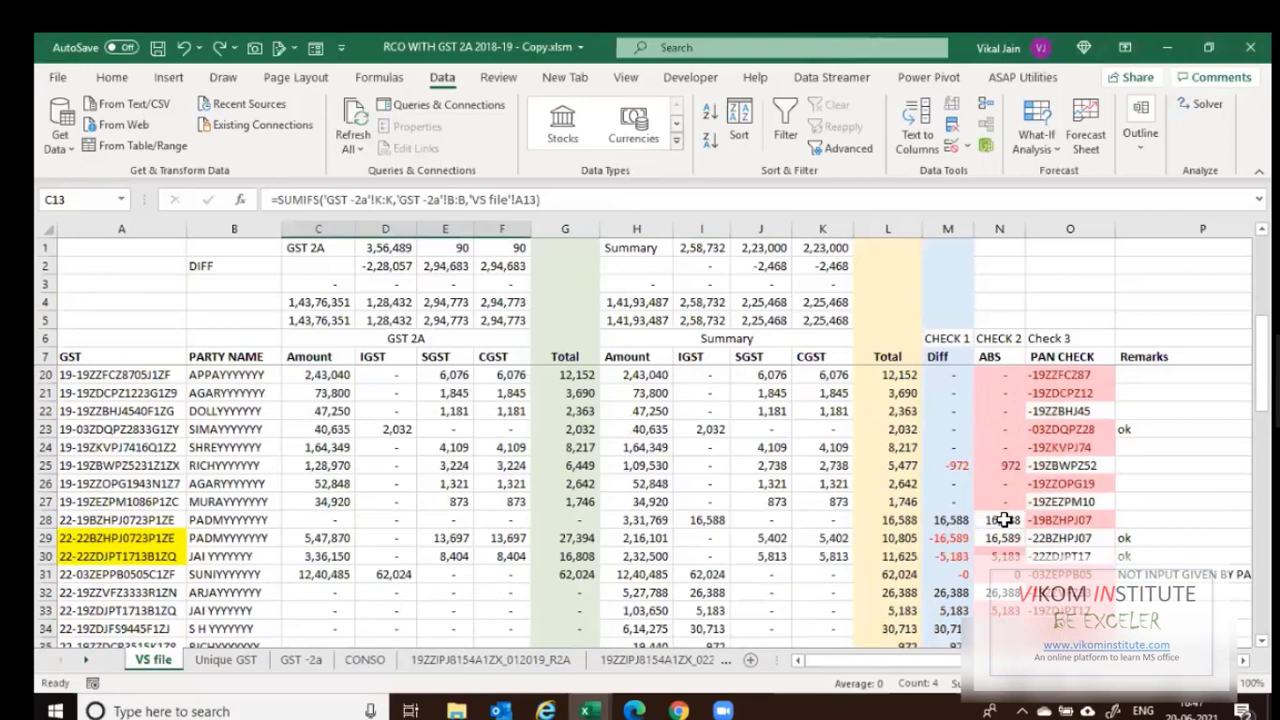
pyautogui.moveTo(1003, 519); pyautogui.dragTo(998, 540)
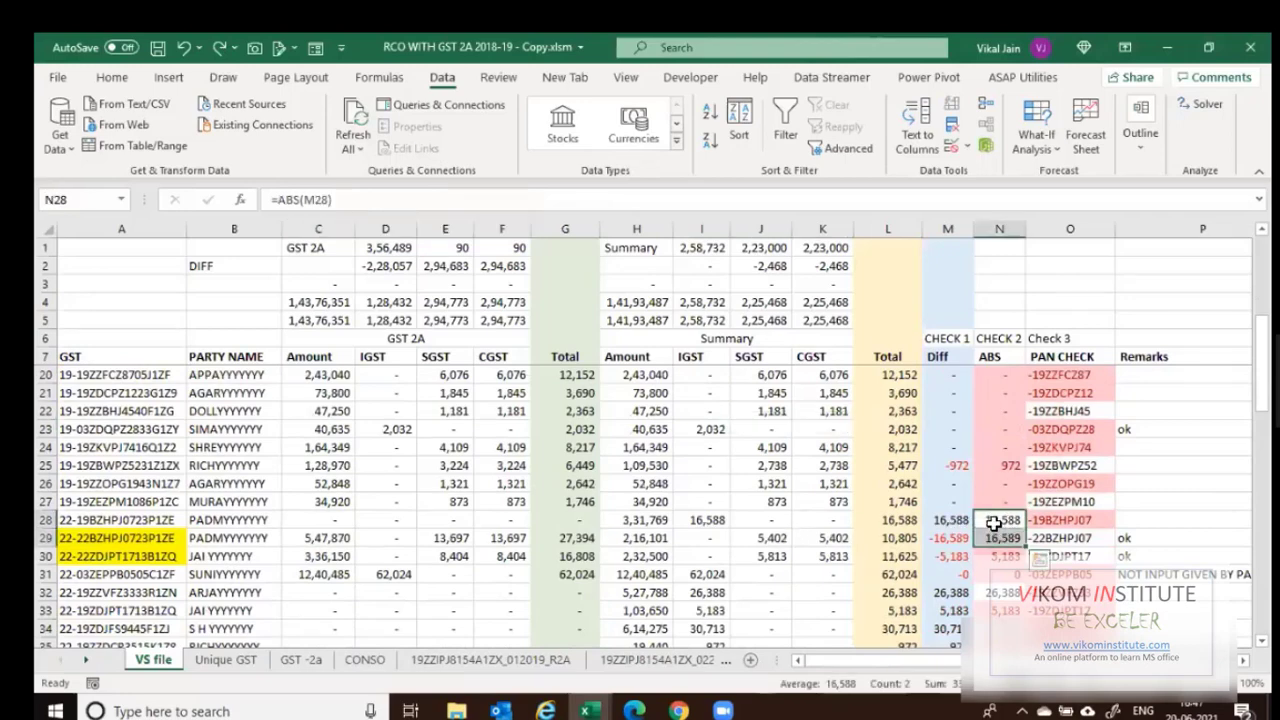
pyautogui.click(945, 520)
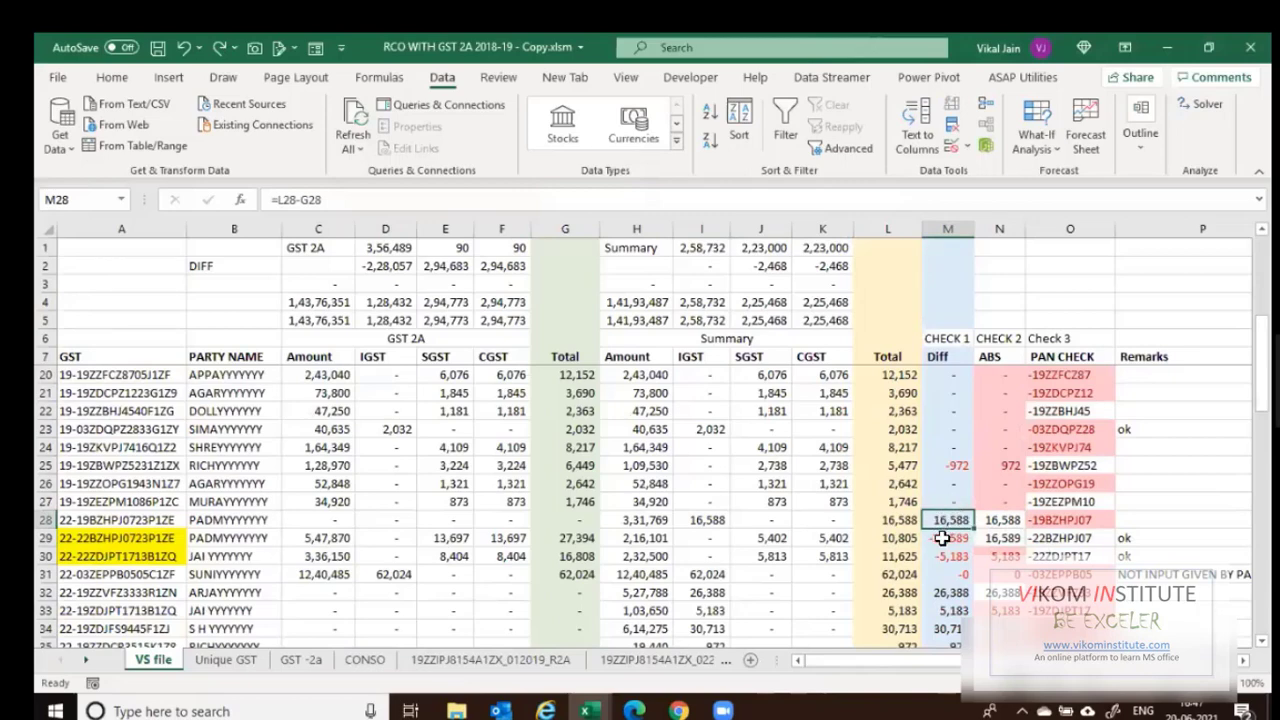
pyautogui.click(940, 538)
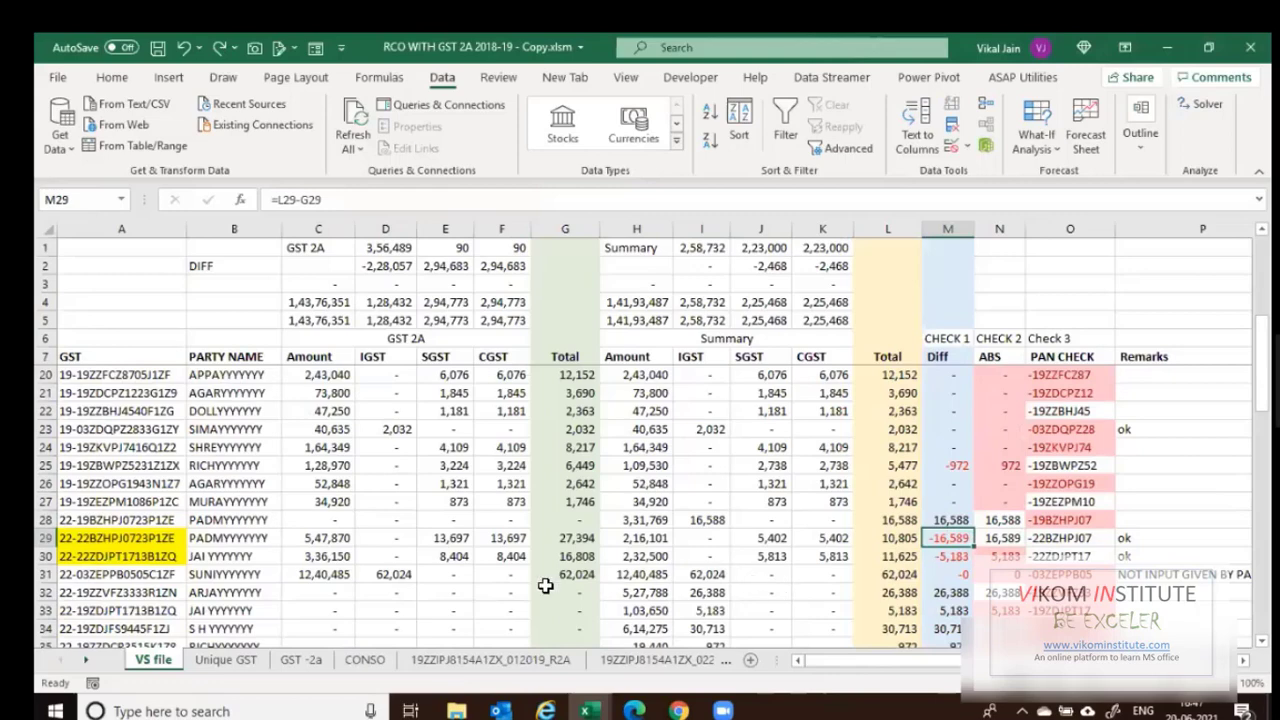
pyautogui.click(175, 522)
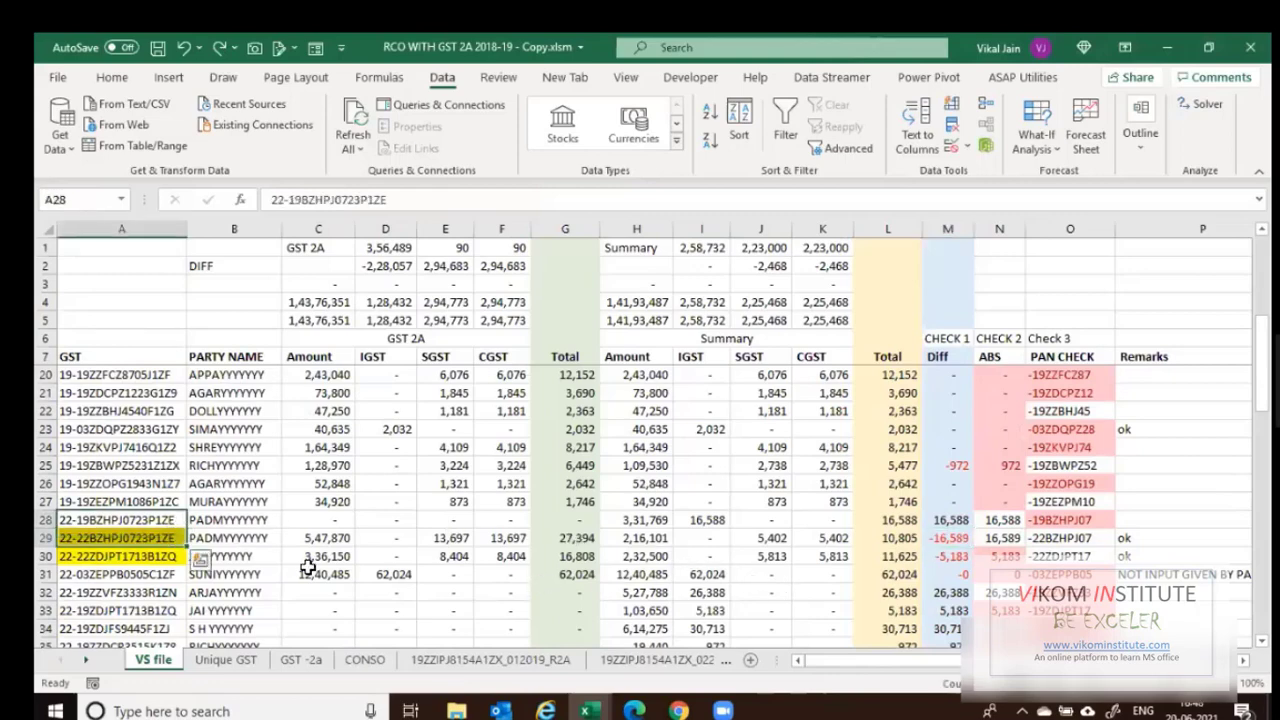
pyautogui.click(72, 524)
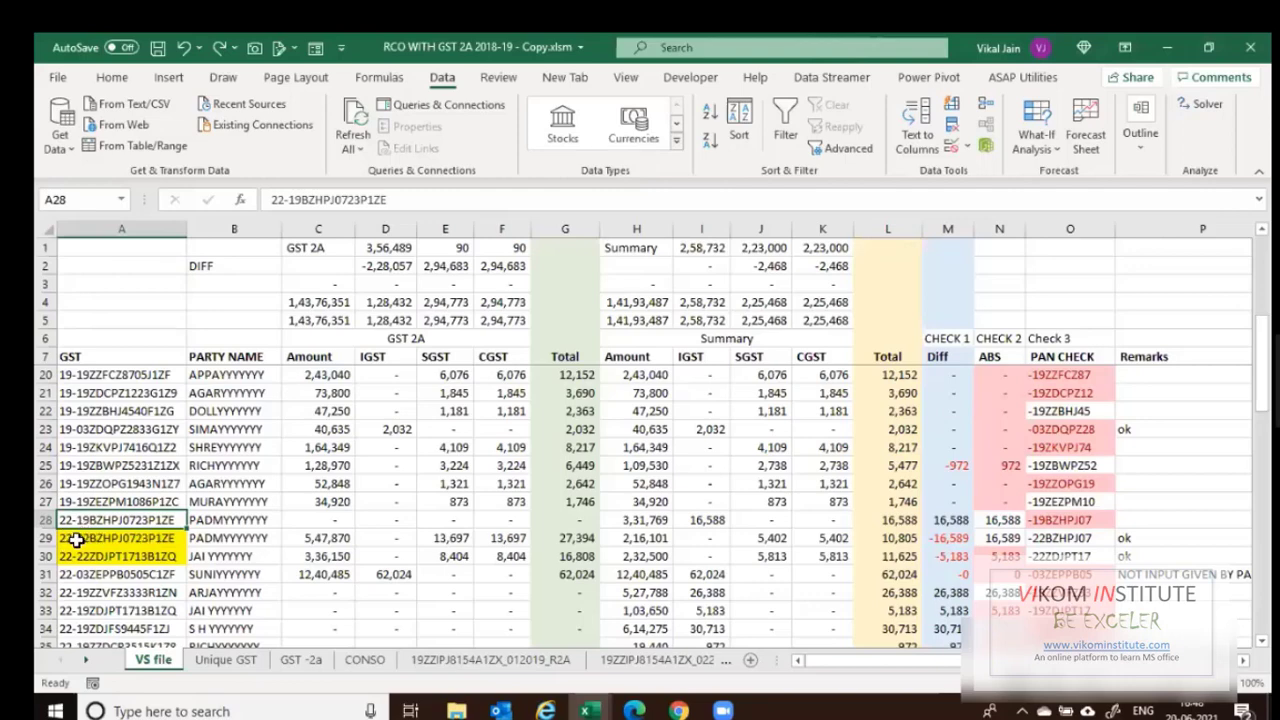
pyautogui.click(76, 540)
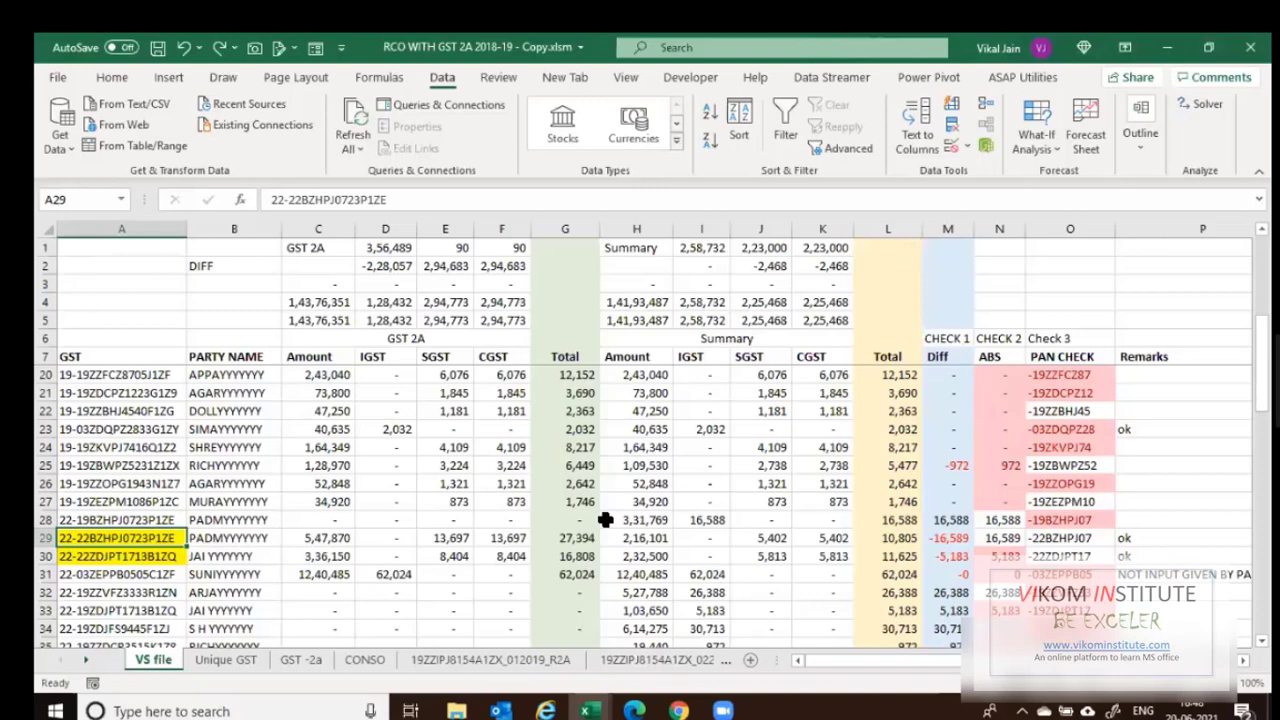
pyautogui.scroll(-1, 605, 519)
pyautogui.scroll(-1, 890, 563)
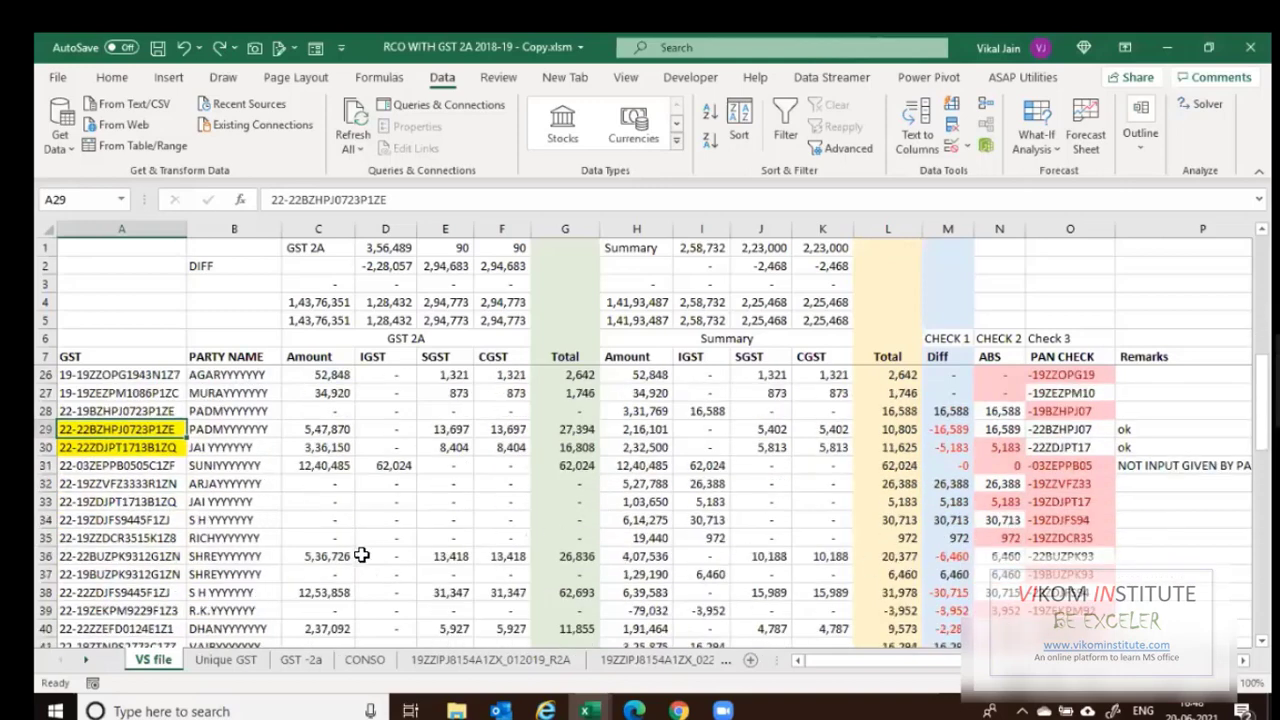
pyautogui.moveTo(150, 556); pyautogui.dragTo(150, 574)
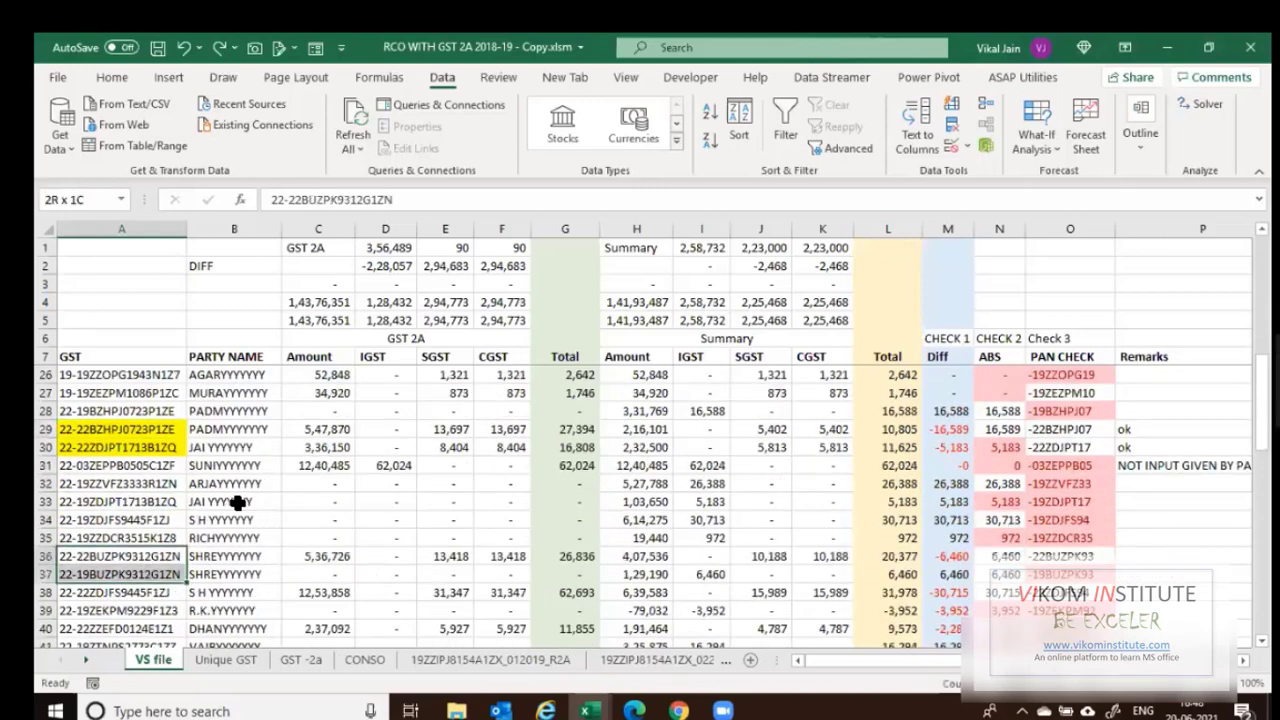
pyautogui.scroll(2, 237, 503)
pyautogui.scroll(-1, 91, 501)
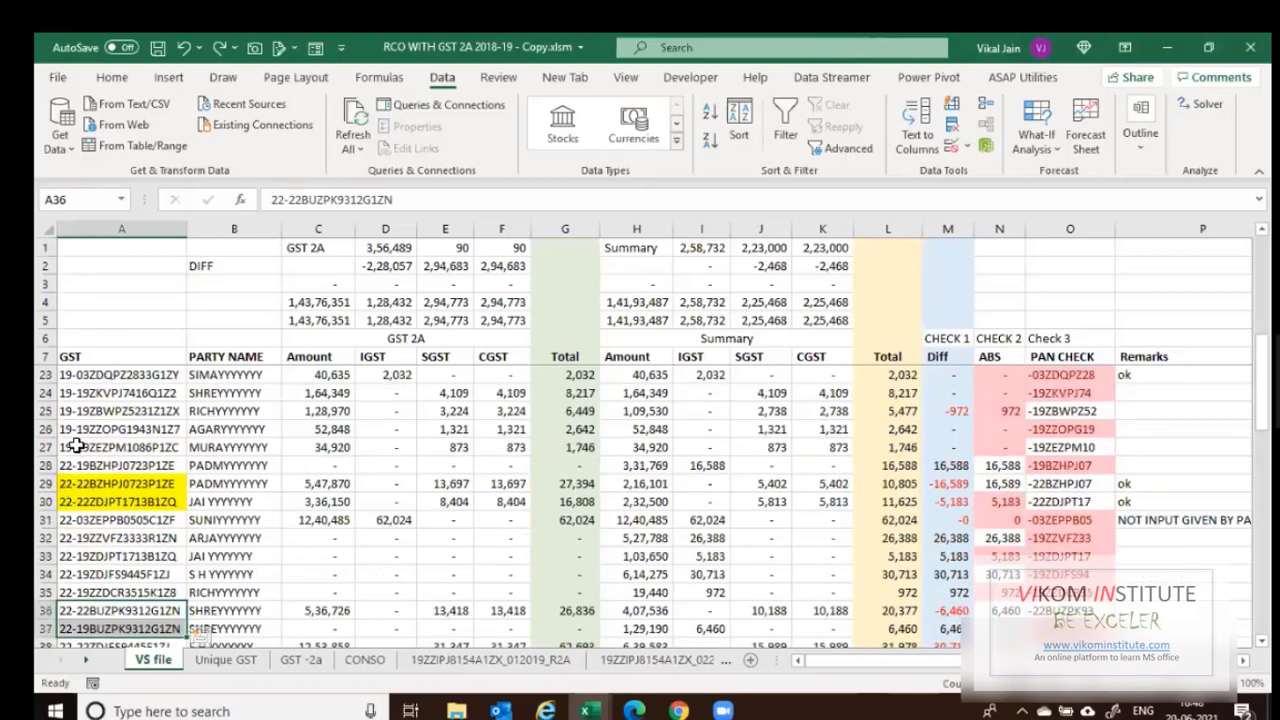
pyautogui.click(883, 482)
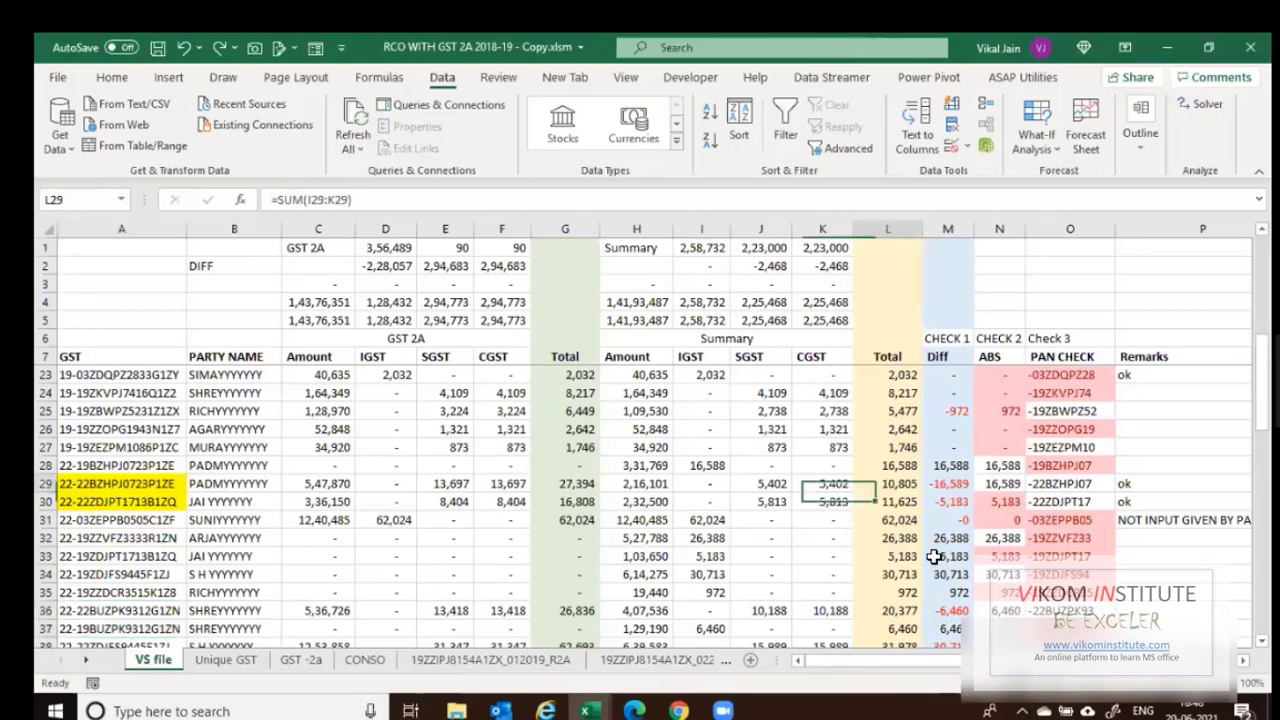
# Inspect the PAN CHECK formula in O8 and the GST number text in A8.
pyautogui.hotkey('ctrl', 'Up')
pyautogui.press('Right')
pyautogui.press('Right')
pyautogui.press('Right')
pyautogui.press('Right')
pyautogui.press('Down')
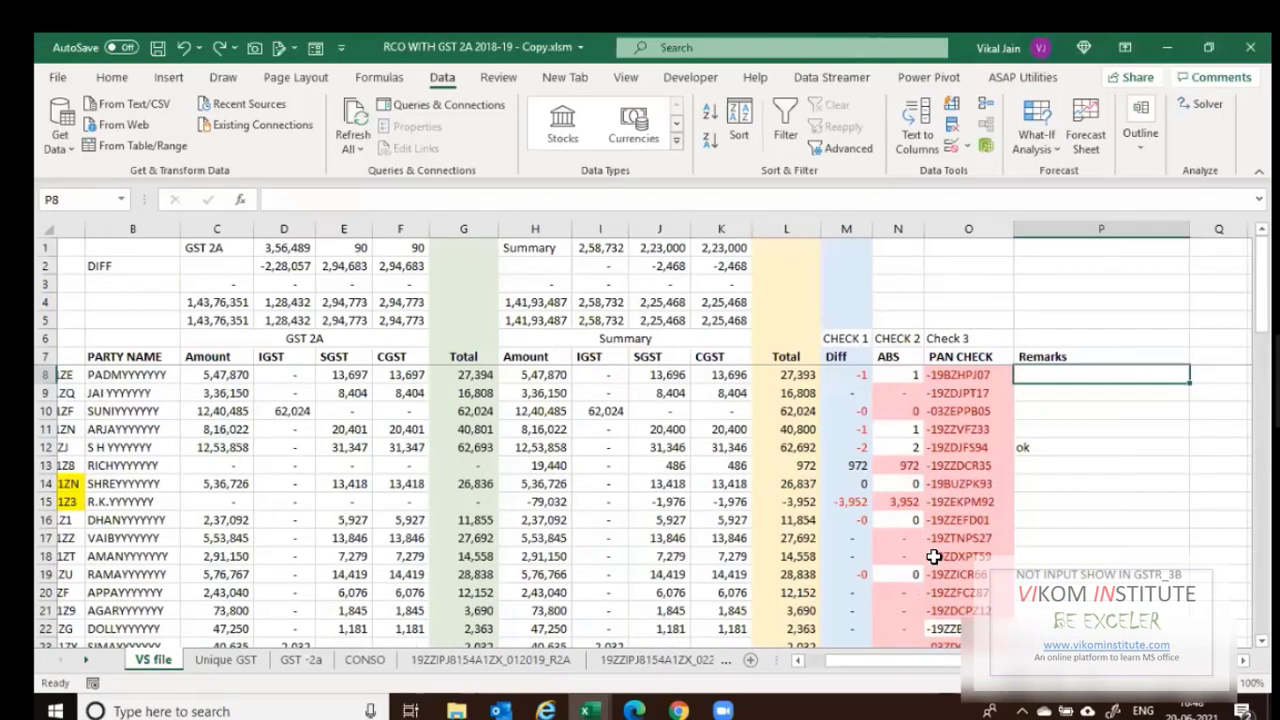
pyautogui.press('Left')
pyautogui.press('F2')
pyautogui.press('Right')
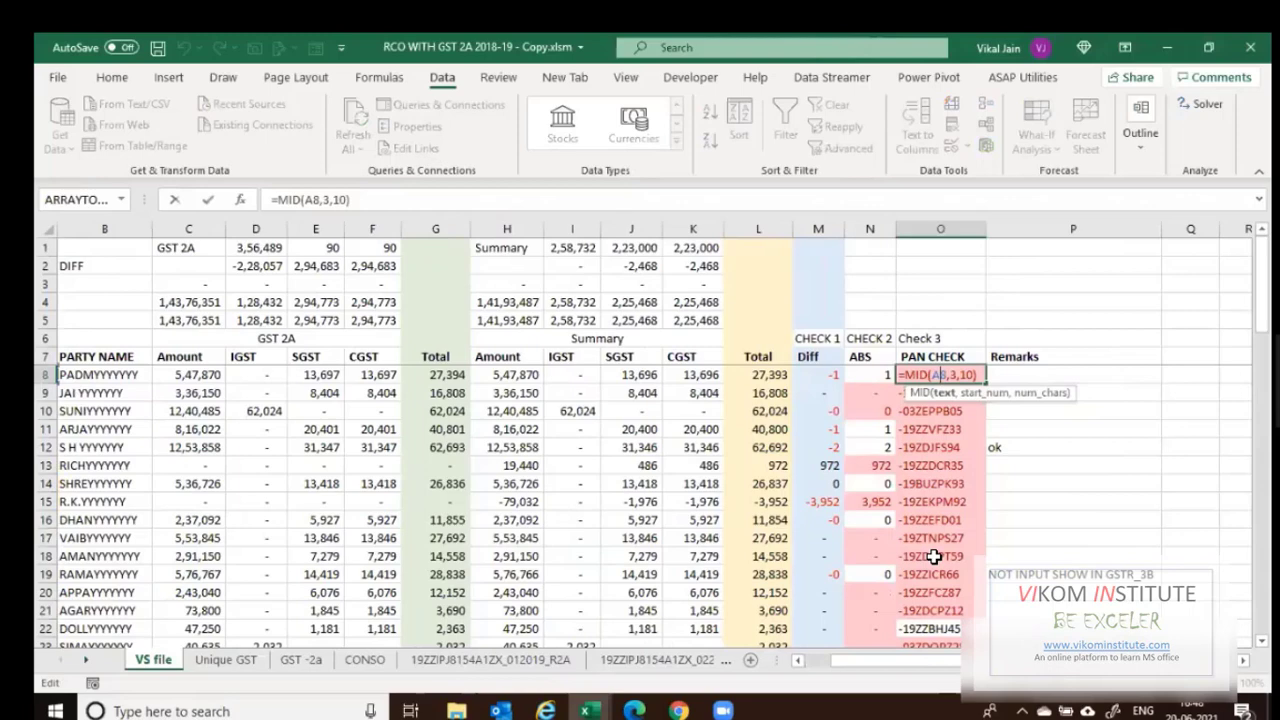
pyautogui.press('Escape')
pyautogui.press('Left')
pyautogui.press('Left')
pyautogui.press('Left')
pyautogui.press('Left')
pyautogui.press('Left')
pyautogui.press('Left')
pyautogui.press('Left')
pyautogui.press('Left')
pyautogui.press('Left')
pyautogui.press('Left')
pyautogui.press('Left')
pyautogui.press('Left')
pyautogui.press('Left')
pyautogui.press('Left')
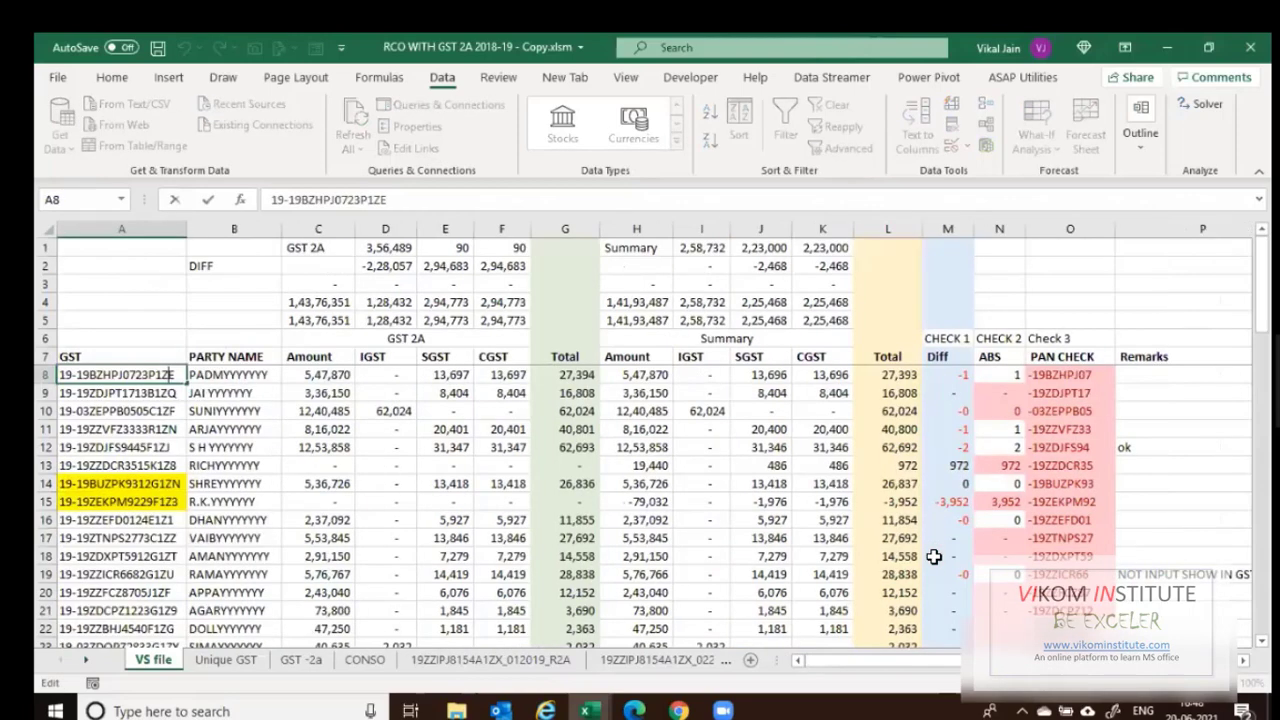
pyautogui.press('F2')
pyautogui.press('Left')
pyautogui.press('Left')
pyautogui.press('Left')
pyautogui.press('Left')
pyautogui.press('Left')
pyautogui.press('Left')
pyautogui.press('Left')
pyautogui.press('Left')
pyautogui.press('Left')
pyautogui.press('Left')
pyautogui.press('Left')
pyautogui.press('Left')
pyautogui.press('Tab')
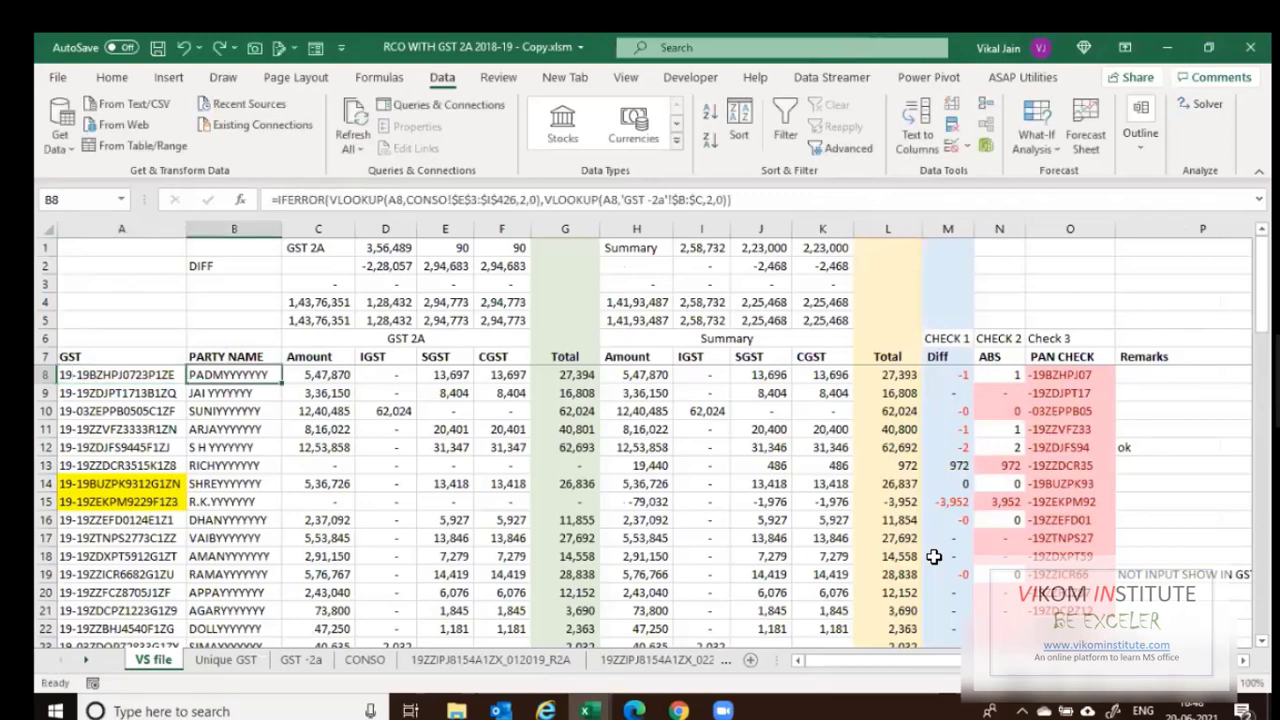
# Change O8's formula from =MID(A8,3,10) to =MID(A8,6,10).
pyautogui.hotkey('ctrl', 'Right')
pyautogui.press('F2')
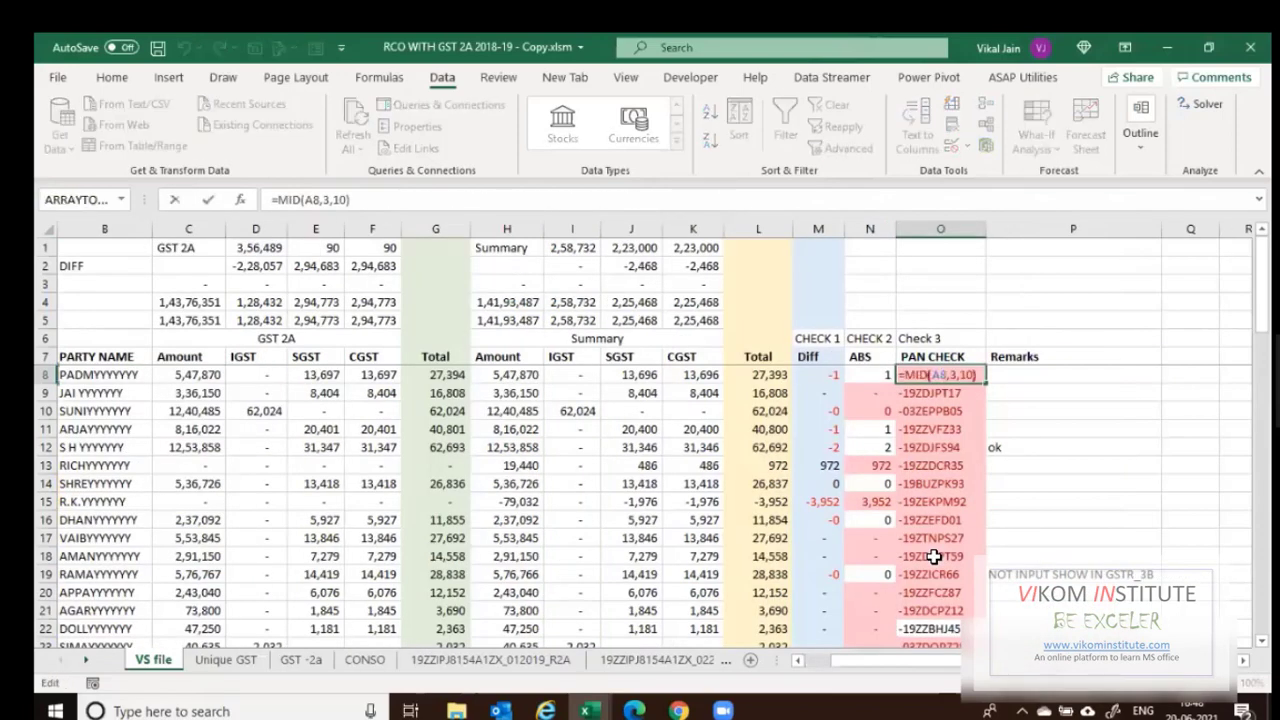
pyautogui.press('Left')
pyautogui.press('Left')
pyautogui.press('Left')
pyautogui.press('Left')
pyautogui.press('Left')
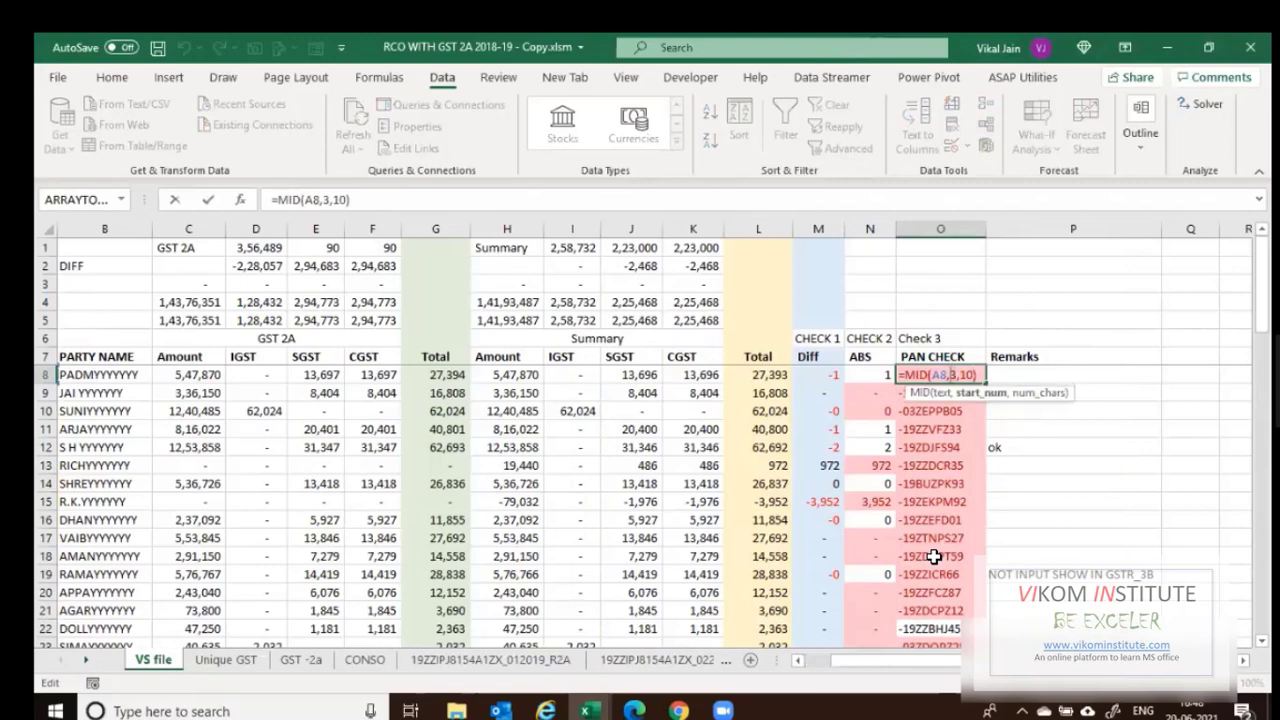
pyautogui.press('Return')
pyautogui.press('Up')
pyautogui.press('F2')
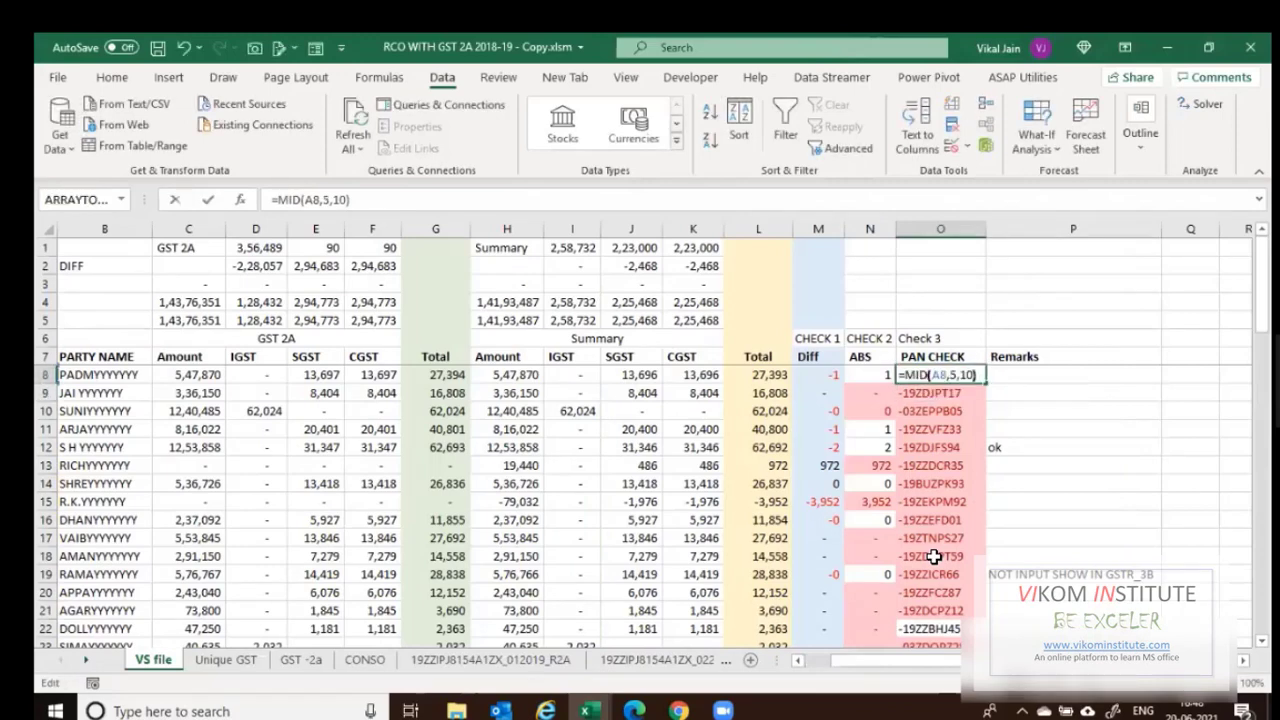
pyautogui.press('Left')
pyautogui.press('Left')
pyautogui.press('Left')
pyautogui.press('Left')
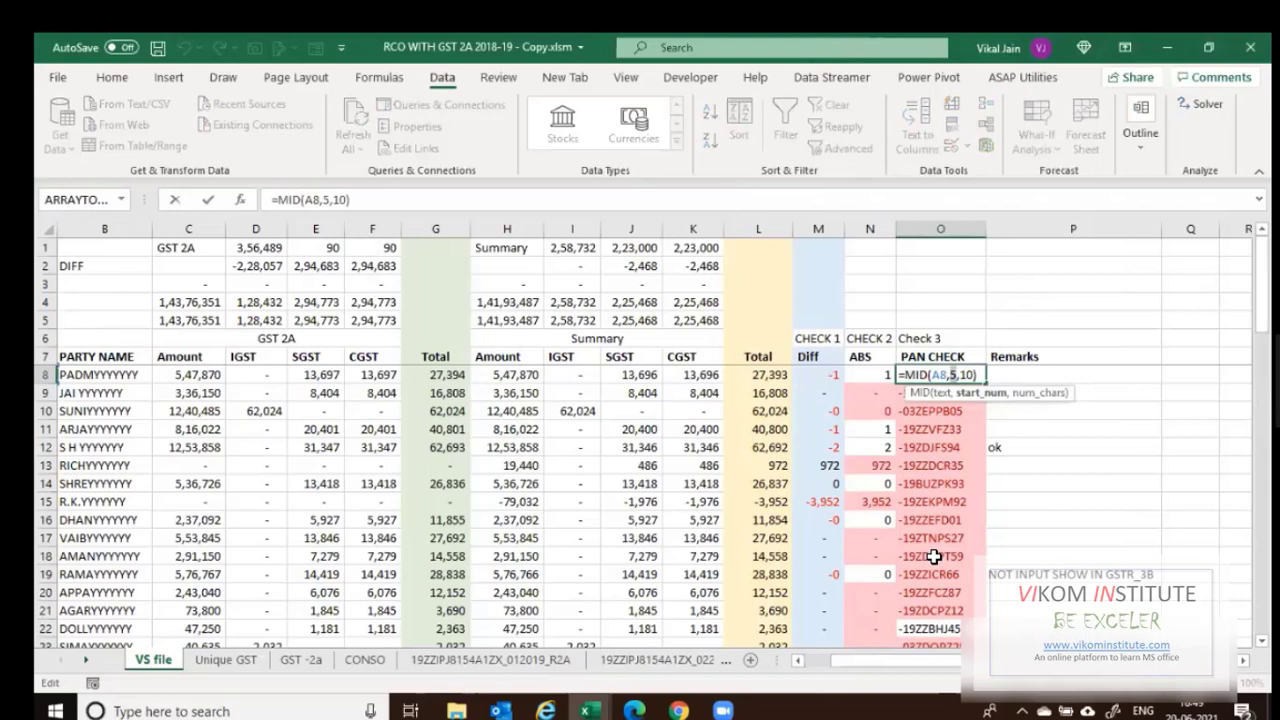
pyautogui.press('BackSpace')
pyautogui.write('6')
pyautogui.hotkey('ctrl', 'Return')
# Fill the PAN CHECK formula down the column to row 68.
pyautogui.hotkey('ctrl', 'shift', 'Down')
pyautogui.hotkey('ctrl', 'd')
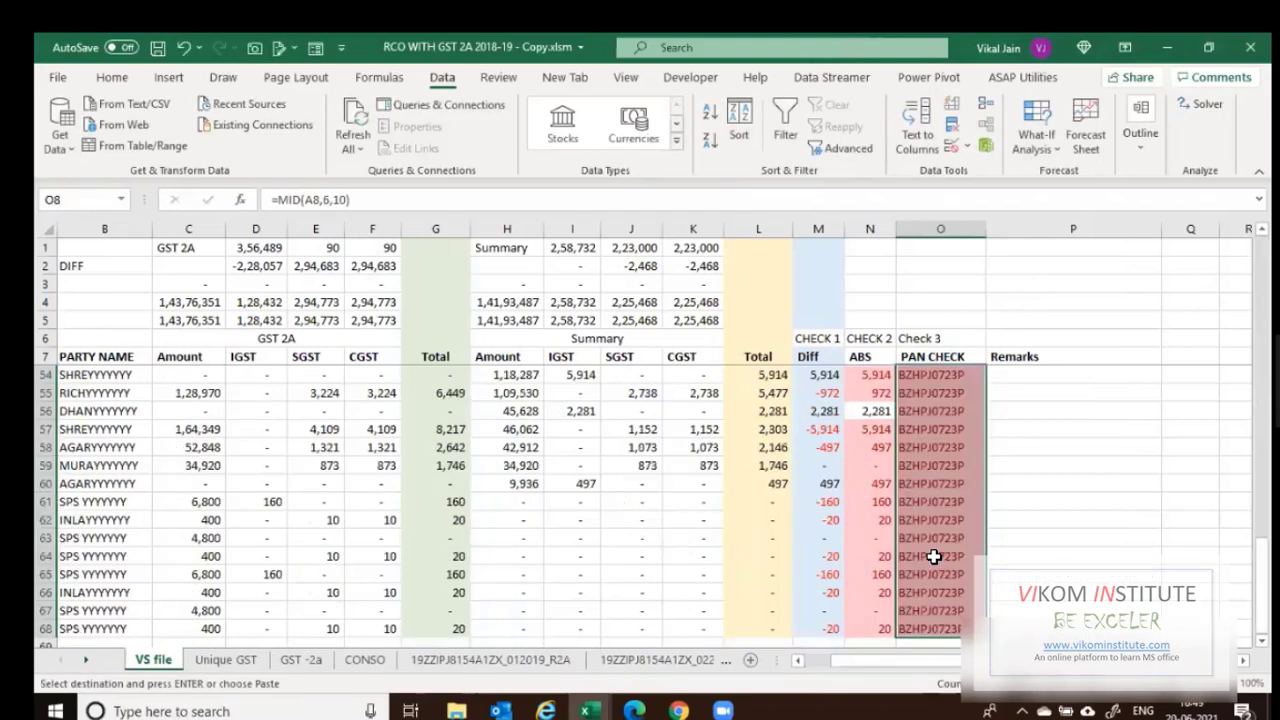
pyautogui.press('Up')
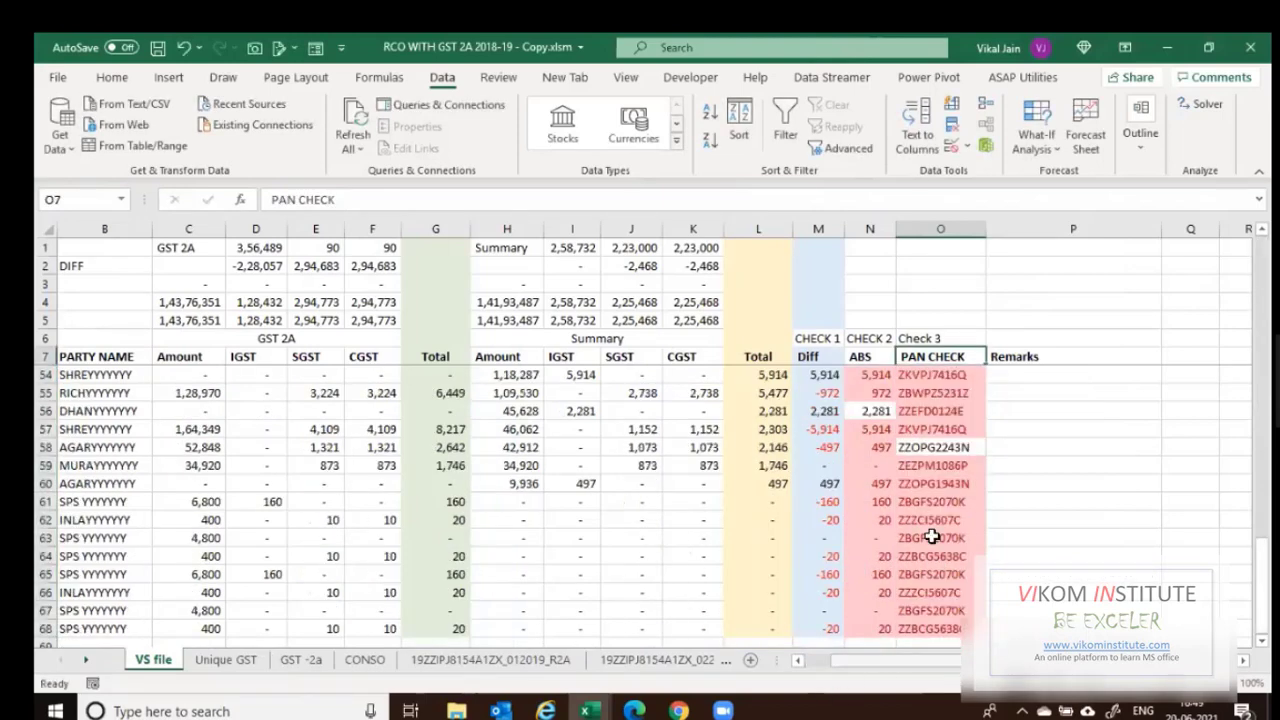
pyautogui.scroll(15, 932, 537)
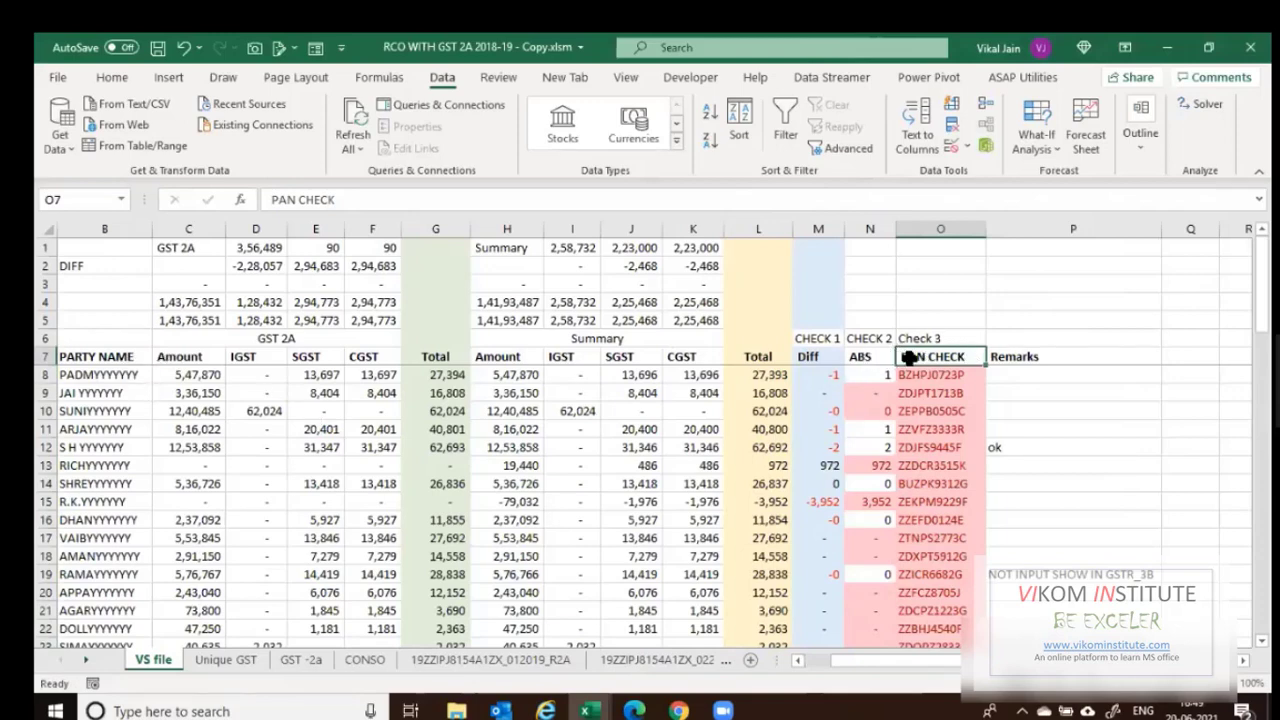
pyautogui.press('Left')
pyautogui.press('Left')
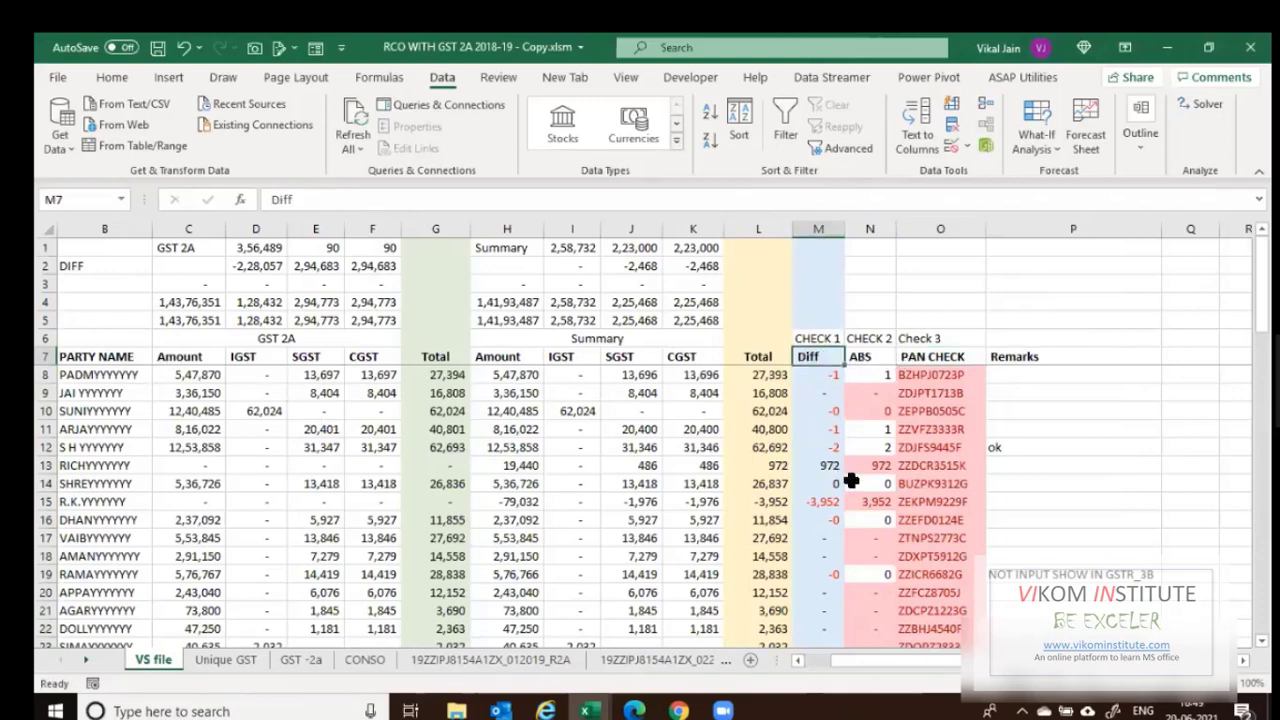
pyautogui.scroll(-3, 850, 481)
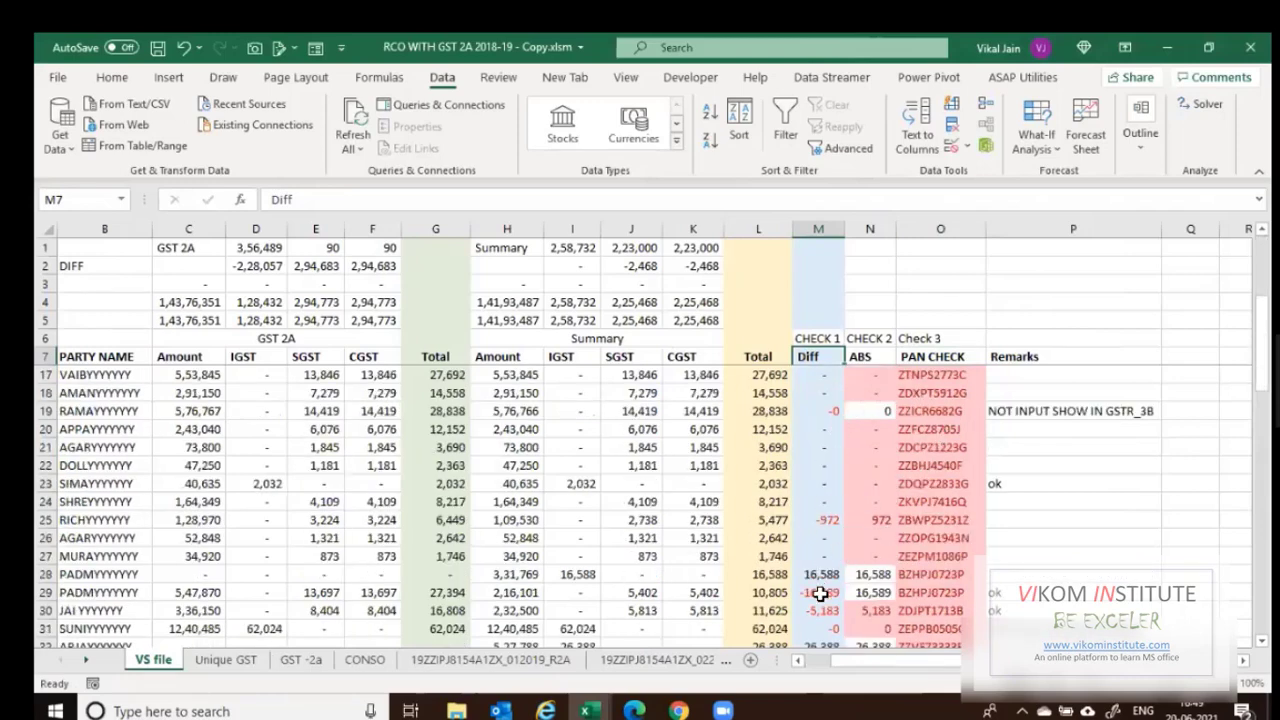
pyautogui.moveTo(821, 574); pyautogui.dragTo(820, 592)
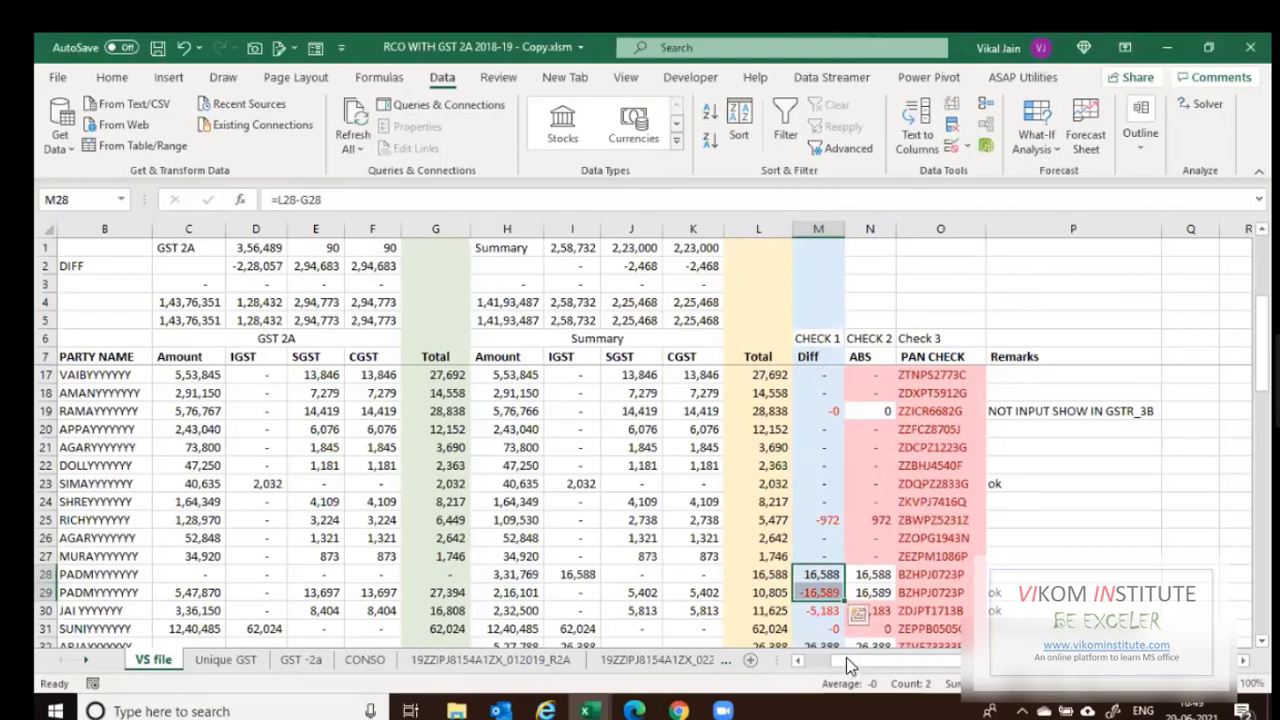
pyautogui.hscroll(-2, 500, 615)
pyautogui.click(152, 572)
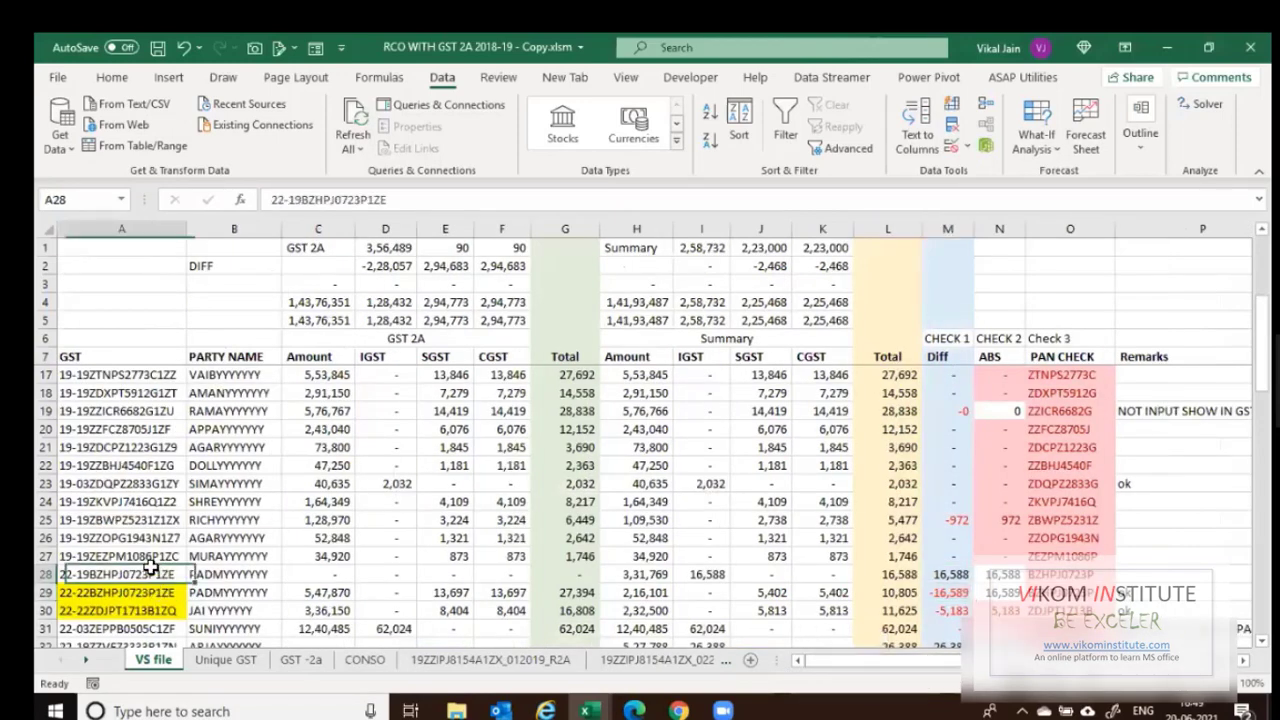
pyautogui.press('Down')
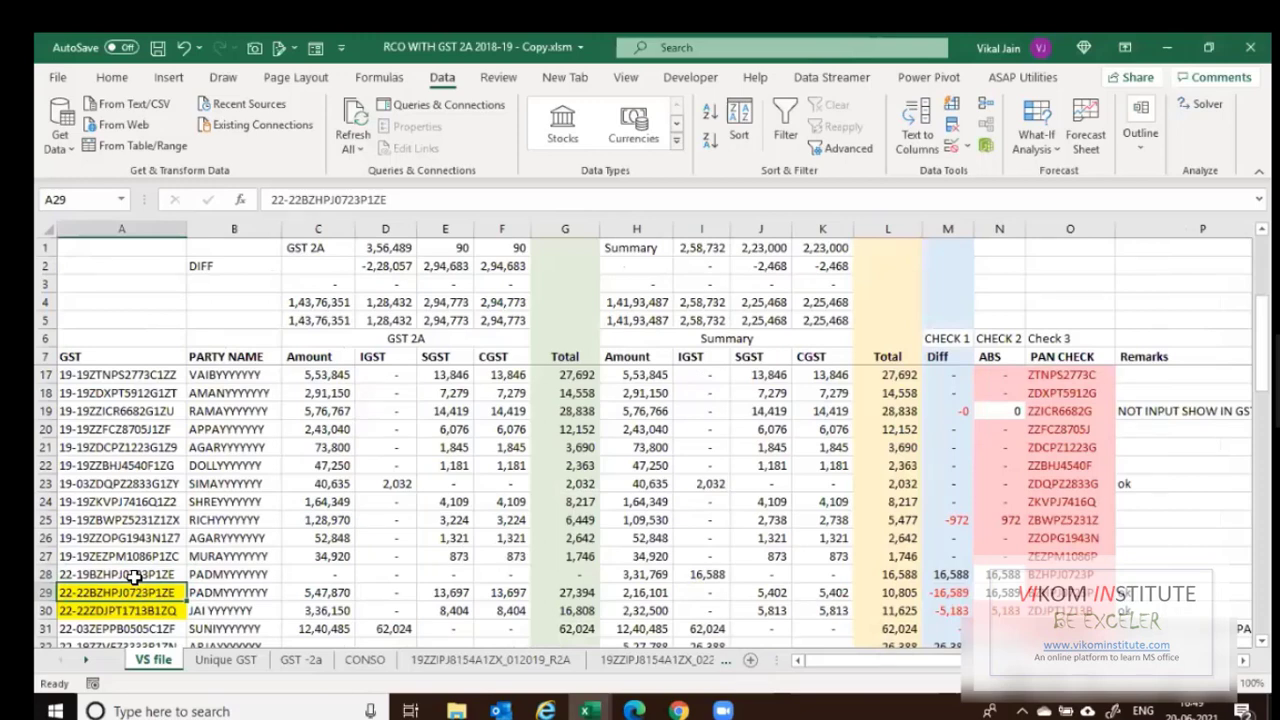
pyautogui.scroll(-1, 190, 575)
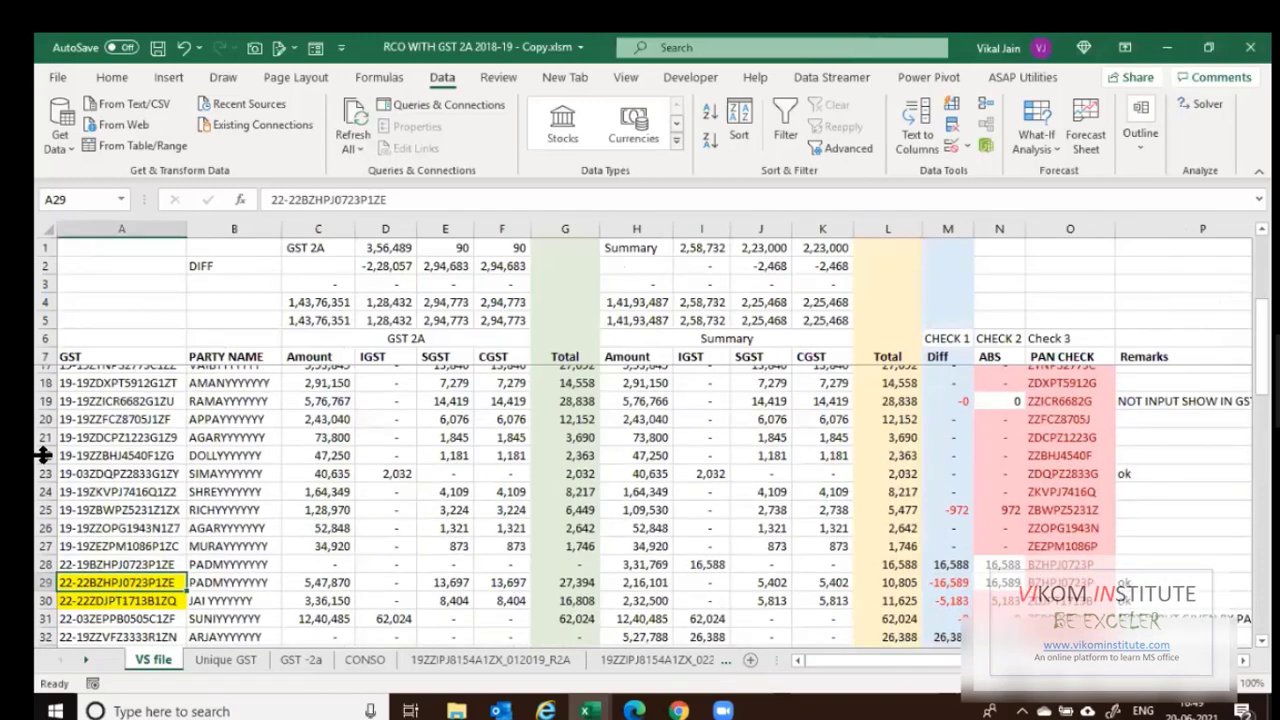
pyautogui.scroll(-3, 425, 385)
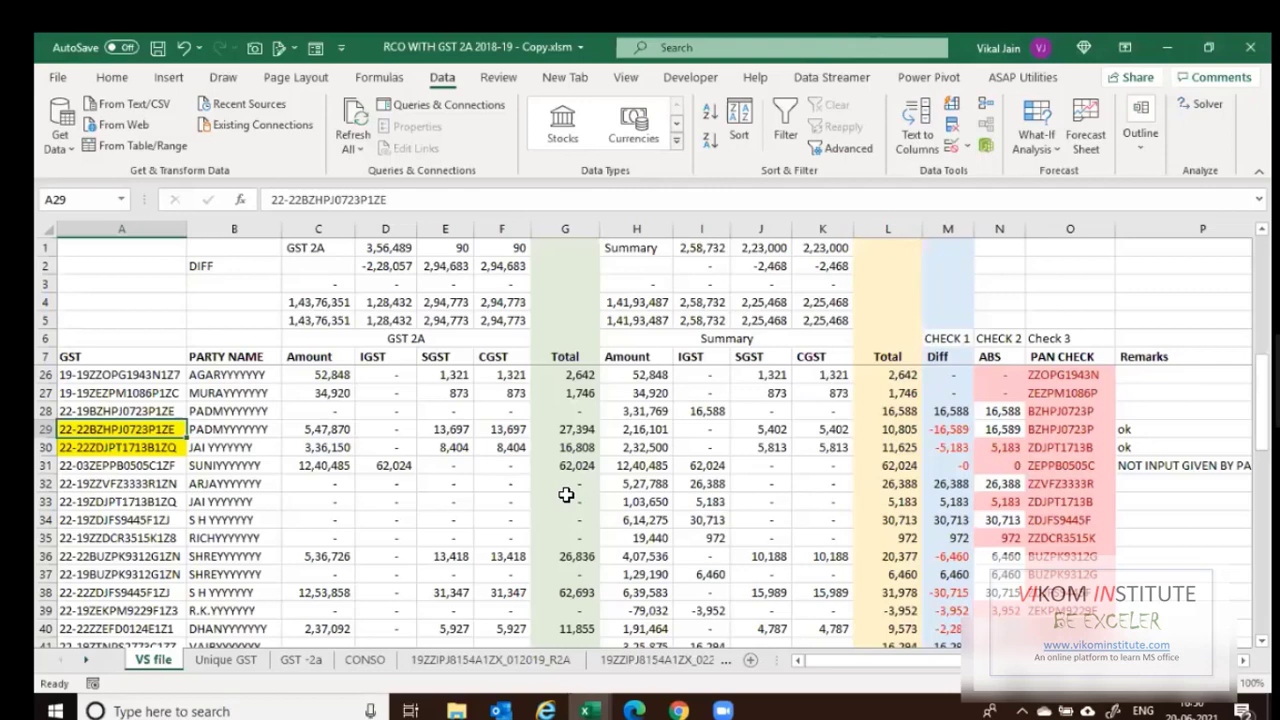
pyautogui.press('Right')
pyautogui.press('Right')
pyautogui.press('Right')
pyautogui.press('Right')
pyautogui.press('Right')
pyautogui.press('Right')
pyautogui.press('Right')
pyautogui.press('Right')
pyautogui.press('Right')
pyautogui.press('Right')
pyautogui.press('Right')
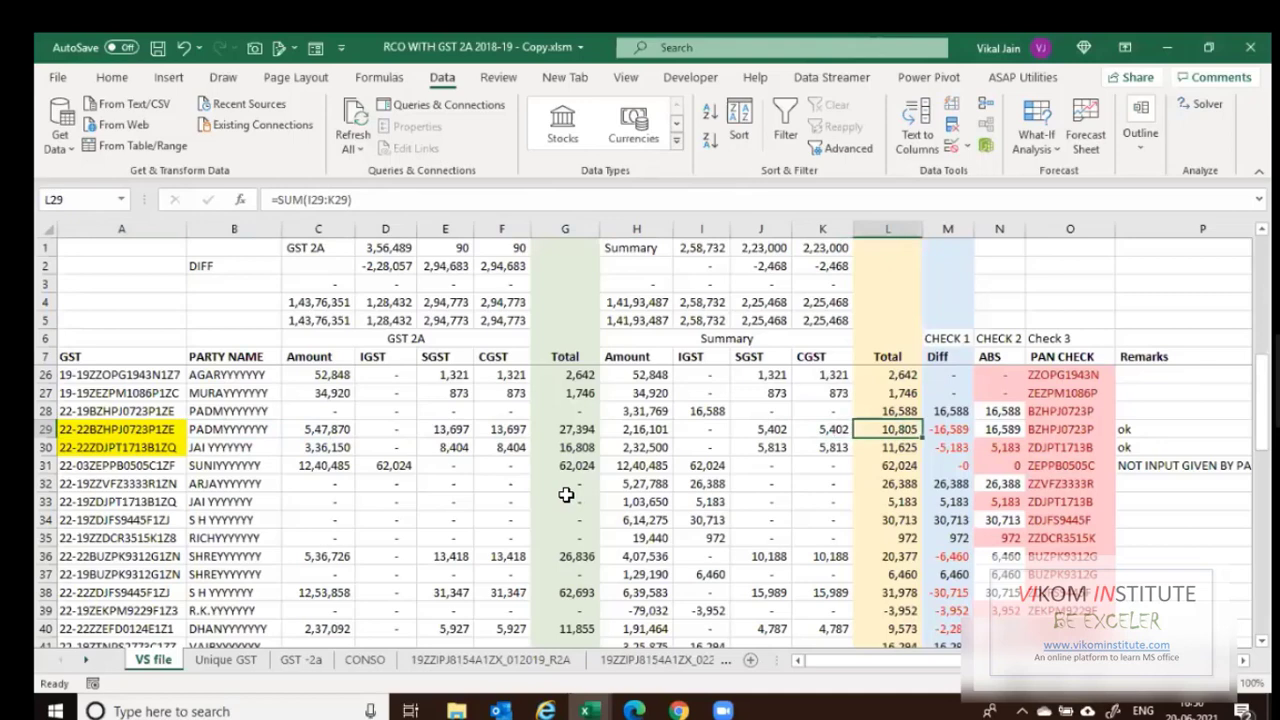
pyautogui.press('Right')
pyautogui.press('Up')
pyautogui.press('Right')
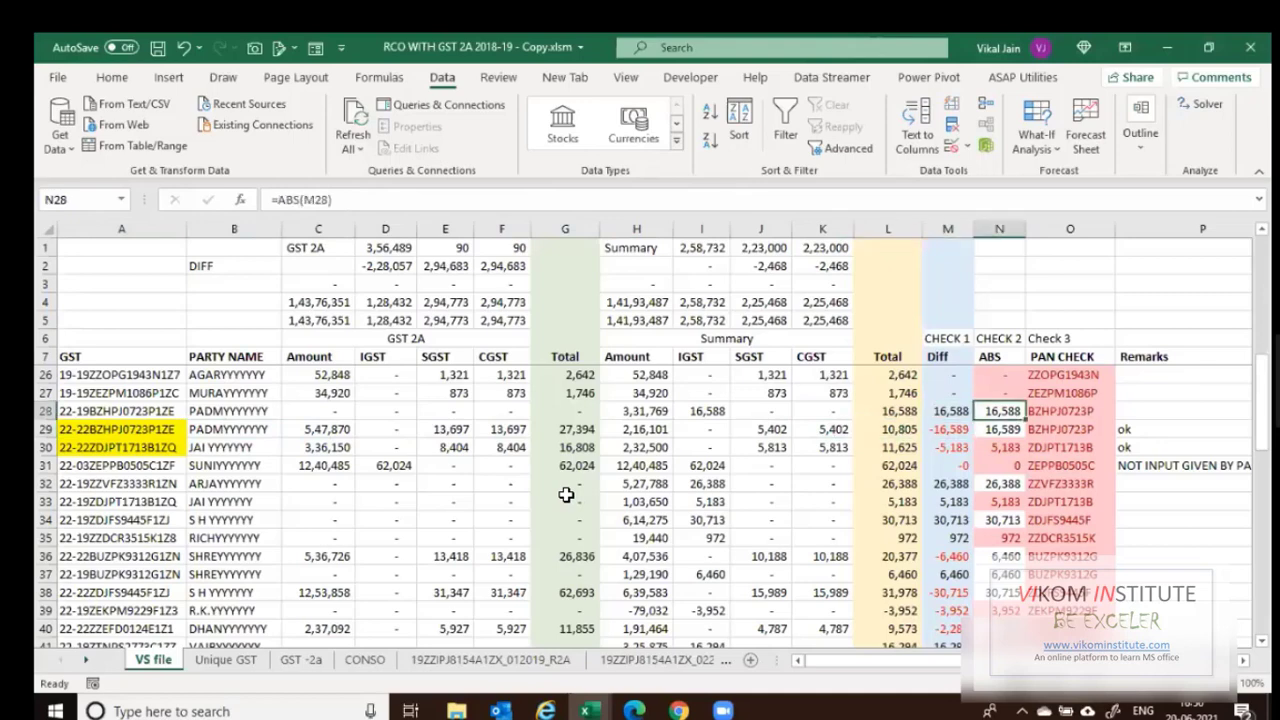
pyautogui.press('Right')
pyautogui.press('Right')
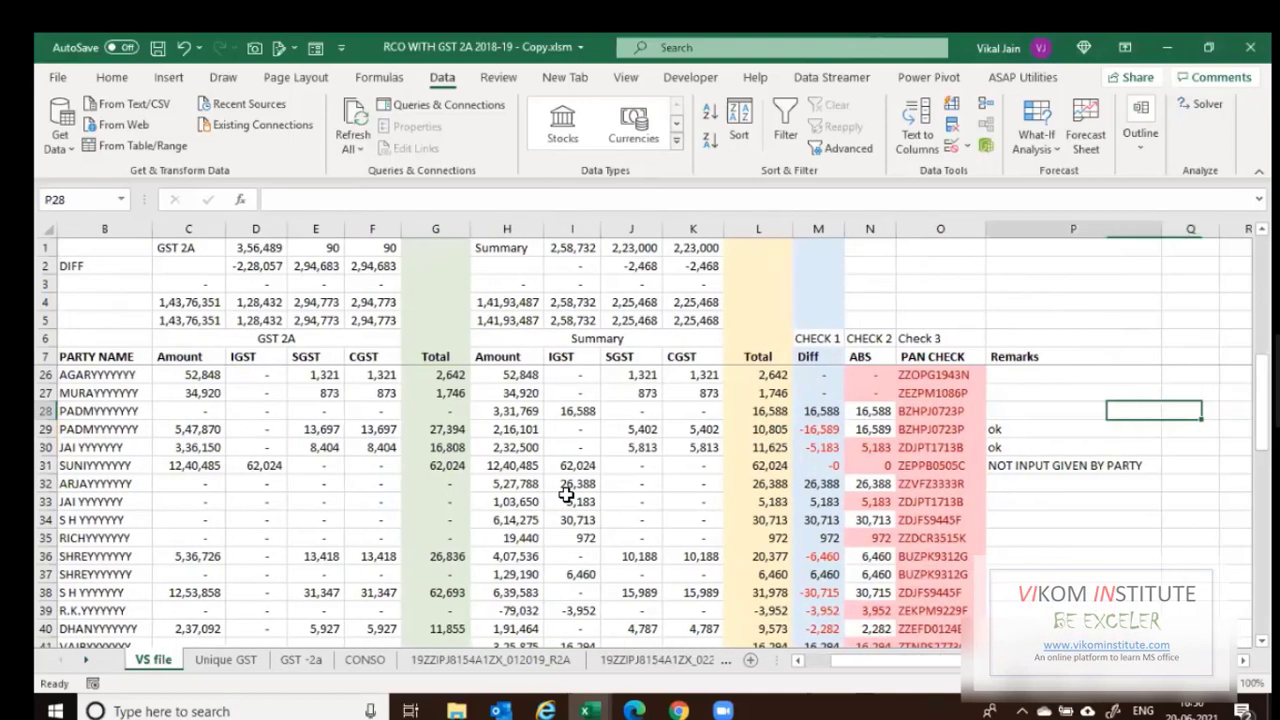
pyautogui.press('Left')
pyautogui.press('Left')
pyautogui.press('Left')
pyautogui.press('Left')
pyautogui.press('Left')
pyautogui.press('Left')
pyautogui.press('Left')
pyautogui.press('Left')
pyautogui.press('Left')
pyautogui.press('Left')
pyautogui.press('Left')
pyautogui.press('Left')
pyautogui.press('Left')
pyautogui.press('Left')
pyautogui.press('Left')
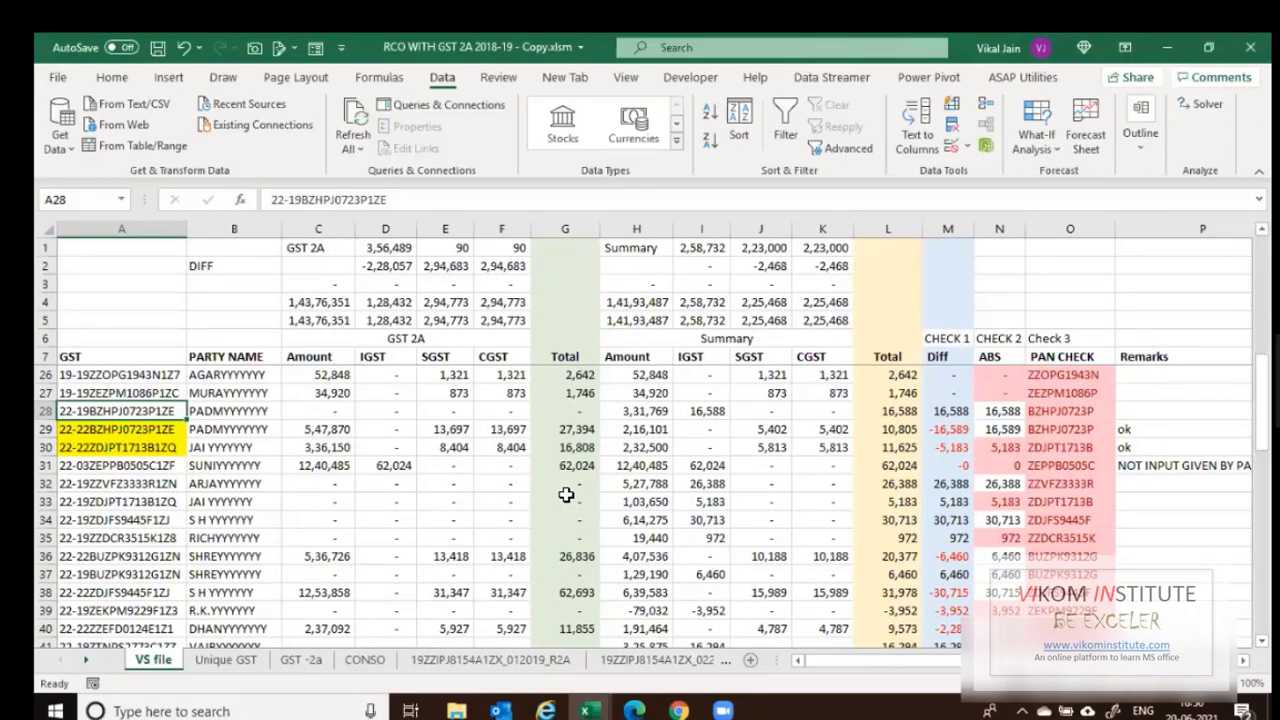
pyautogui.press('Right')
pyautogui.press('Right')
pyautogui.press('Right')
pyautogui.press('Right')
pyautogui.press('Right')
pyautogui.press('Right')
pyautogui.press('Right')
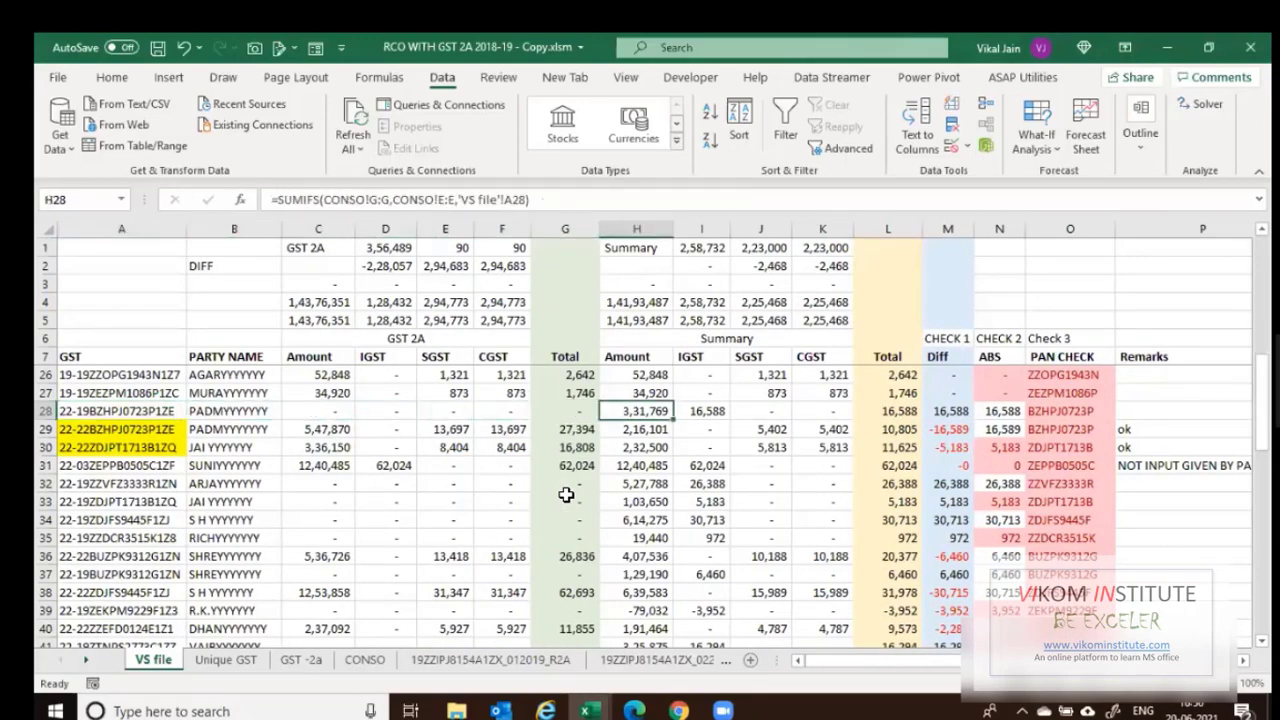
pyautogui.hotkey('shift', 'Right')
pyautogui.hotkey('shift', 'Right')
pyautogui.hotkey('shift', 'Right')
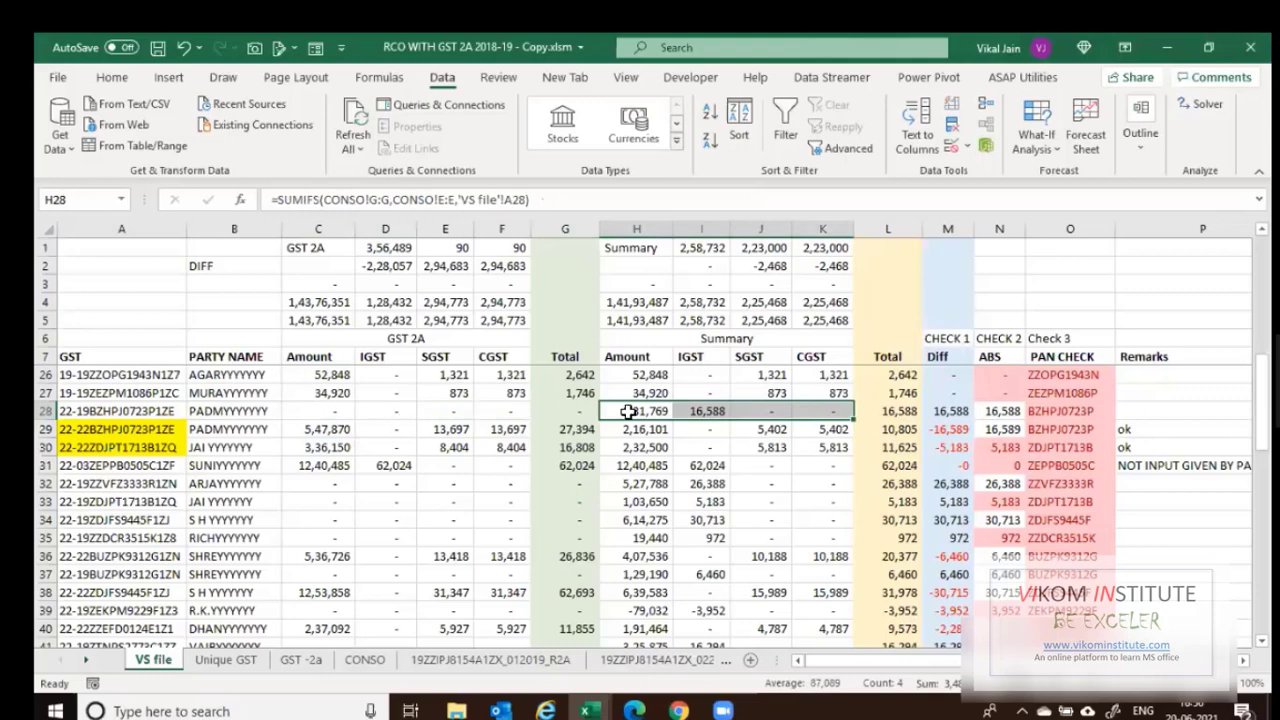
pyautogui.click(140, 410)
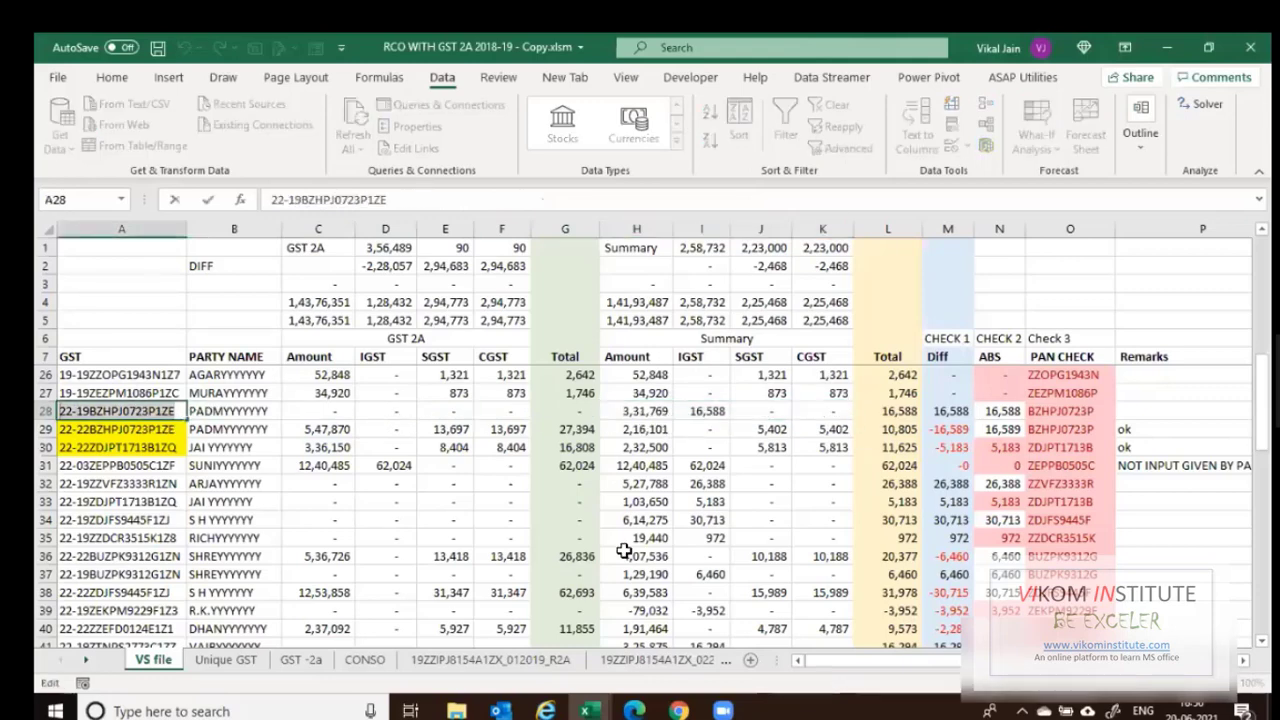
# On the CONSO sheet, select the whole table down to row 426 and turn on filtering.
pyautogui.hotkey('ctrl', 'pagedown')
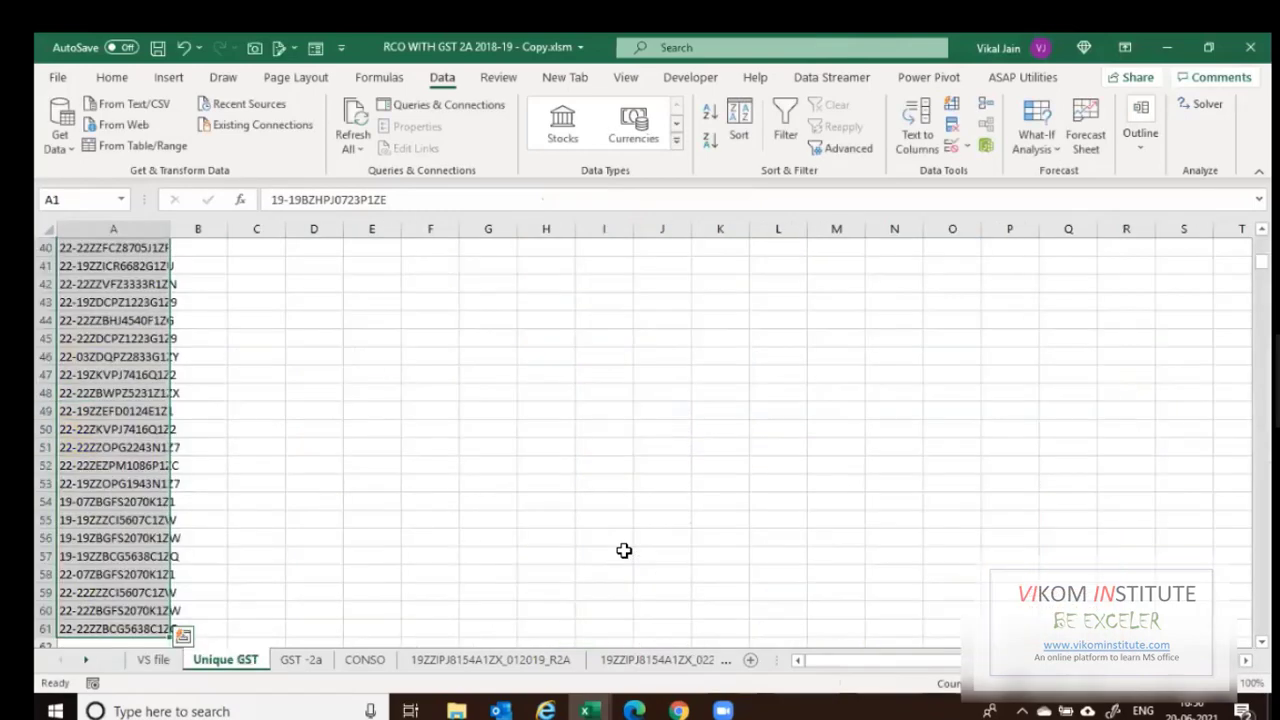
pyautogui.hotkey('ctrl', 'pagedown')
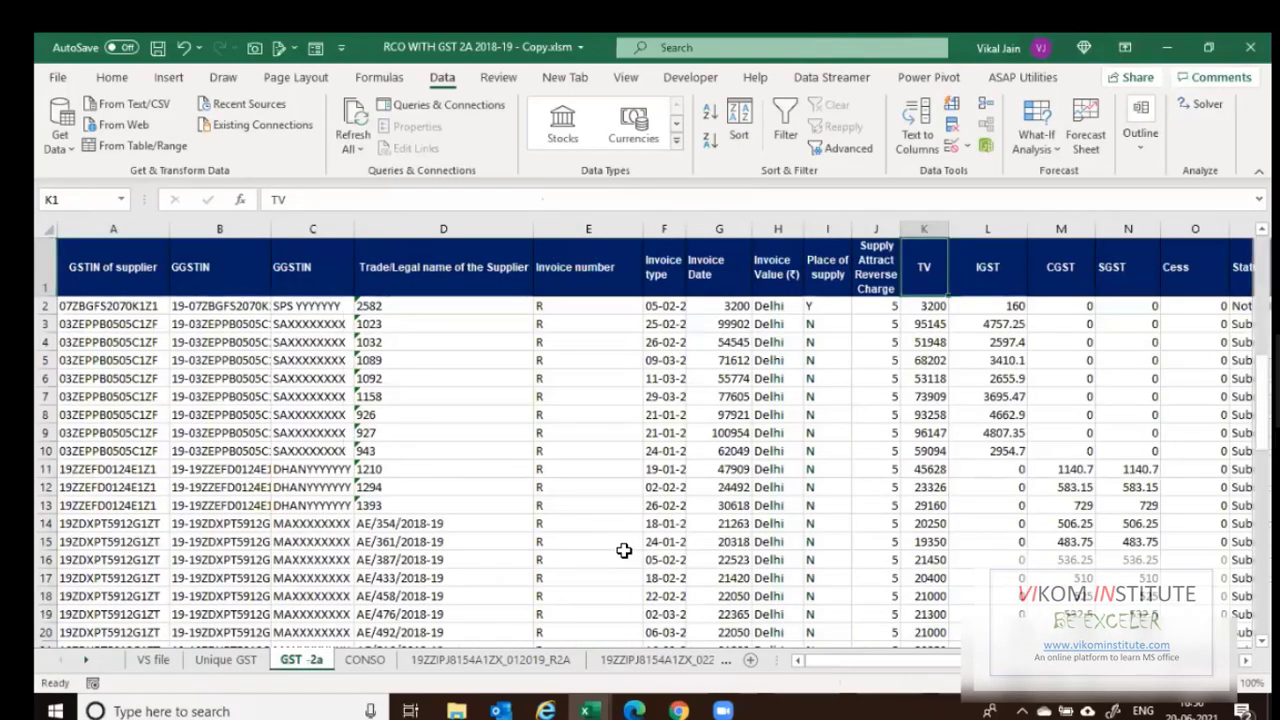
pyautogui.hotkey('ctrl', 'pagedown')
pyautogui.hotkey('ctrl', 'Up')
pyautogui.press('Left')
pyautogui.hotkey('ctrl', 'Left')
pyautogui.hotkey('ctrl', 'shift', 'Right')
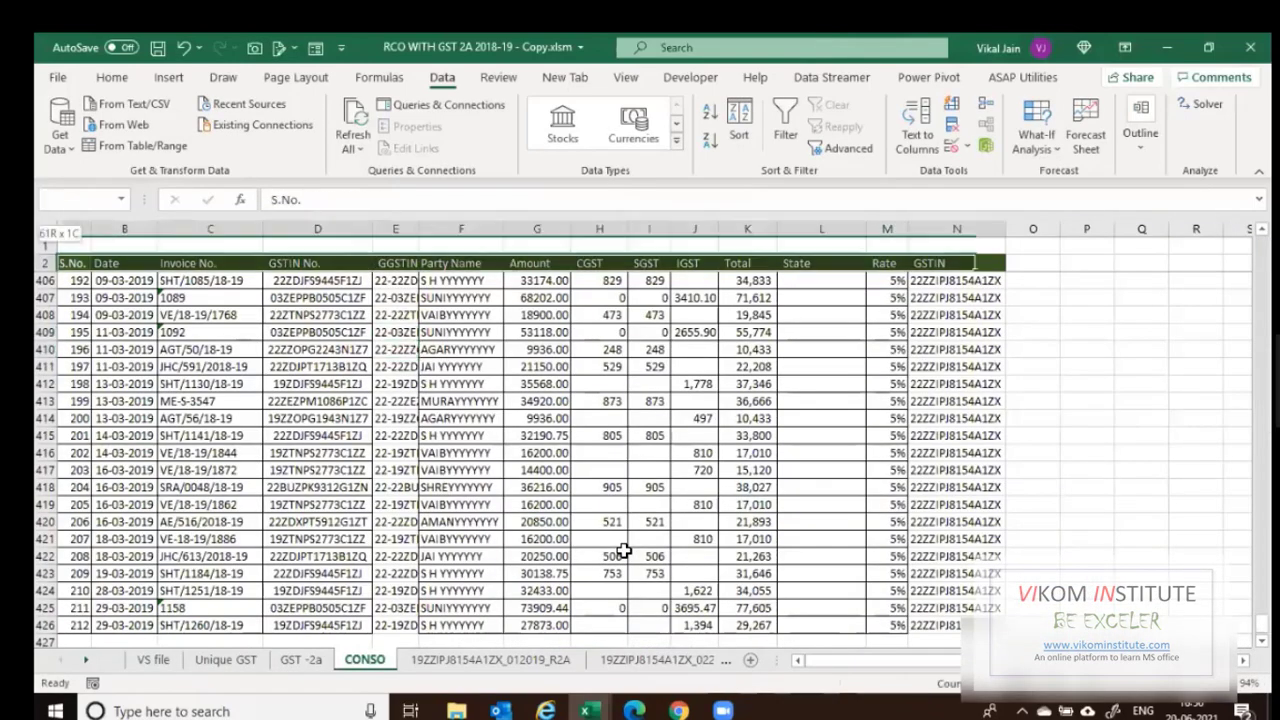
pyautogui.hotkey('ctrl', 'shift', 'Down')
pyautogui.hotkey('ctrl', 'shift', 'l')
# Filter the GGSTIN column to the pasted row-28 GSTIN.
pyautogui.press('Right')
pyautogui.press('Right')
pyautogui.press('Right')
pyautogui.press('Right')
pyautogui.press('Right')
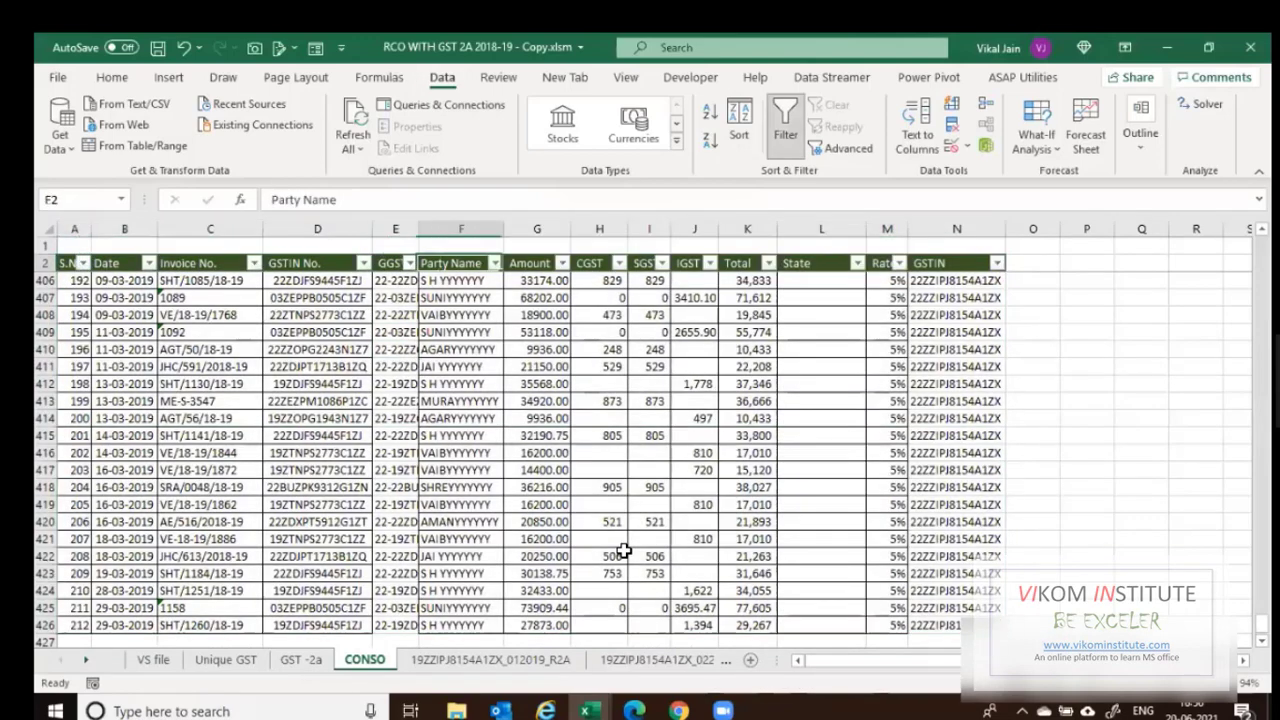
pyautogui.press('Left')
pyautogui.hotkey('alt', 'Down')
pyautogui.press('Down')
pyautogui.press('Down')
pyautogui.press('Down')
pyautogui.press('Down')
pyautogui.press('Down')
pyautogui.press('Down')
pyautogui.press('Down')
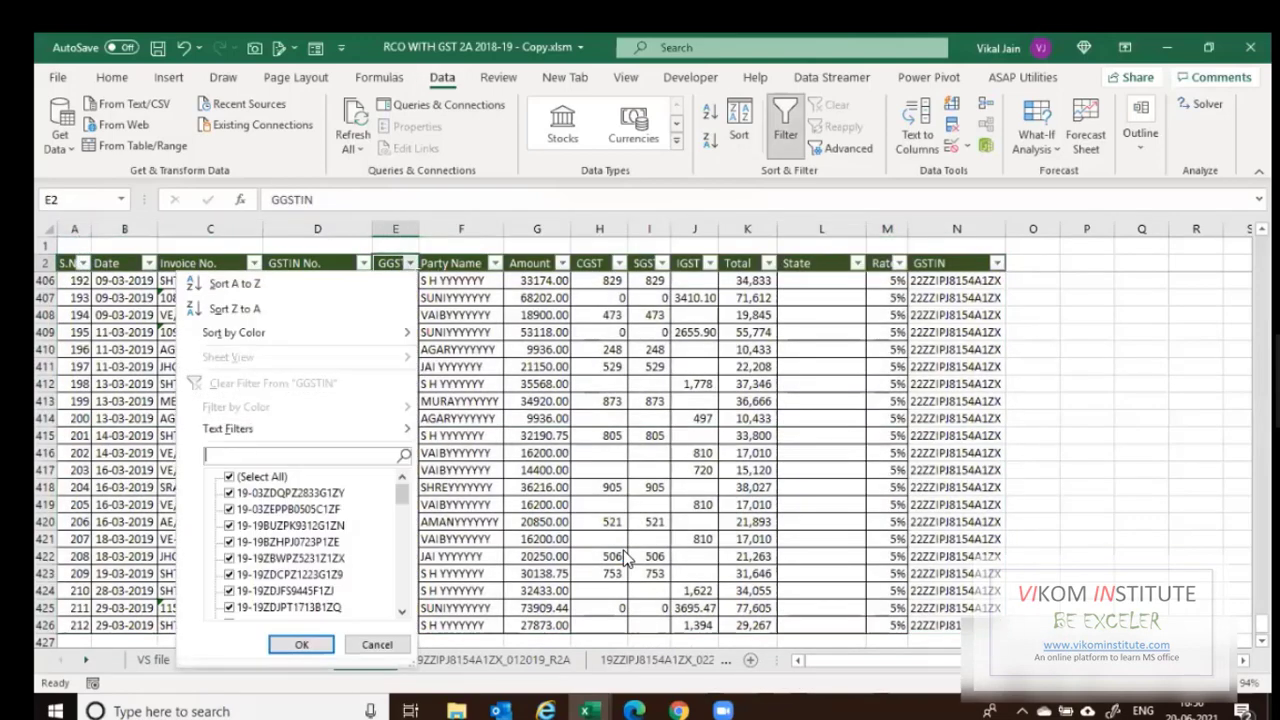
pyautogui.press('Return')
# Select the filtered IGST amounts to see their total, then return to the VS file sheet.
pyautogui.press('Down')
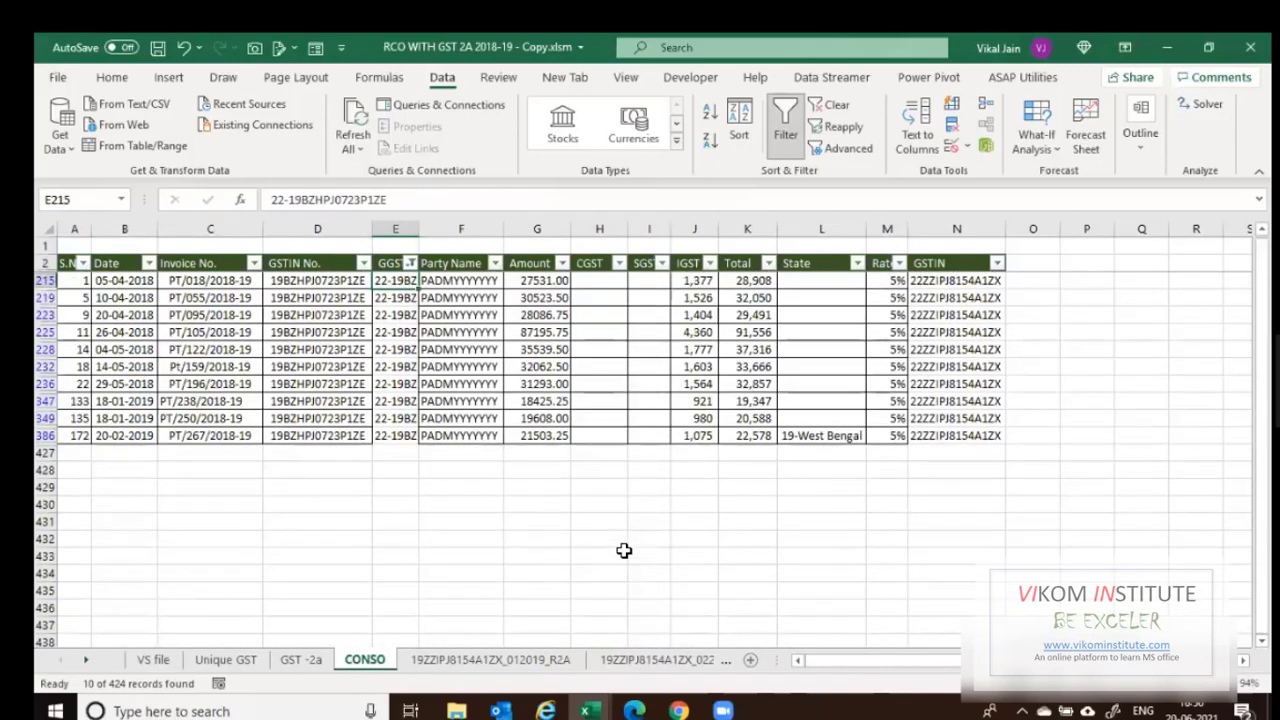
pyautogui.press('Right')
pyautogui.press('Right')
pyautogui.press('Right')
pyautogui.press('Right')
pyautogui.press('Right')
pyautogui.hotkey('ctrl', 'shift', 'Down')
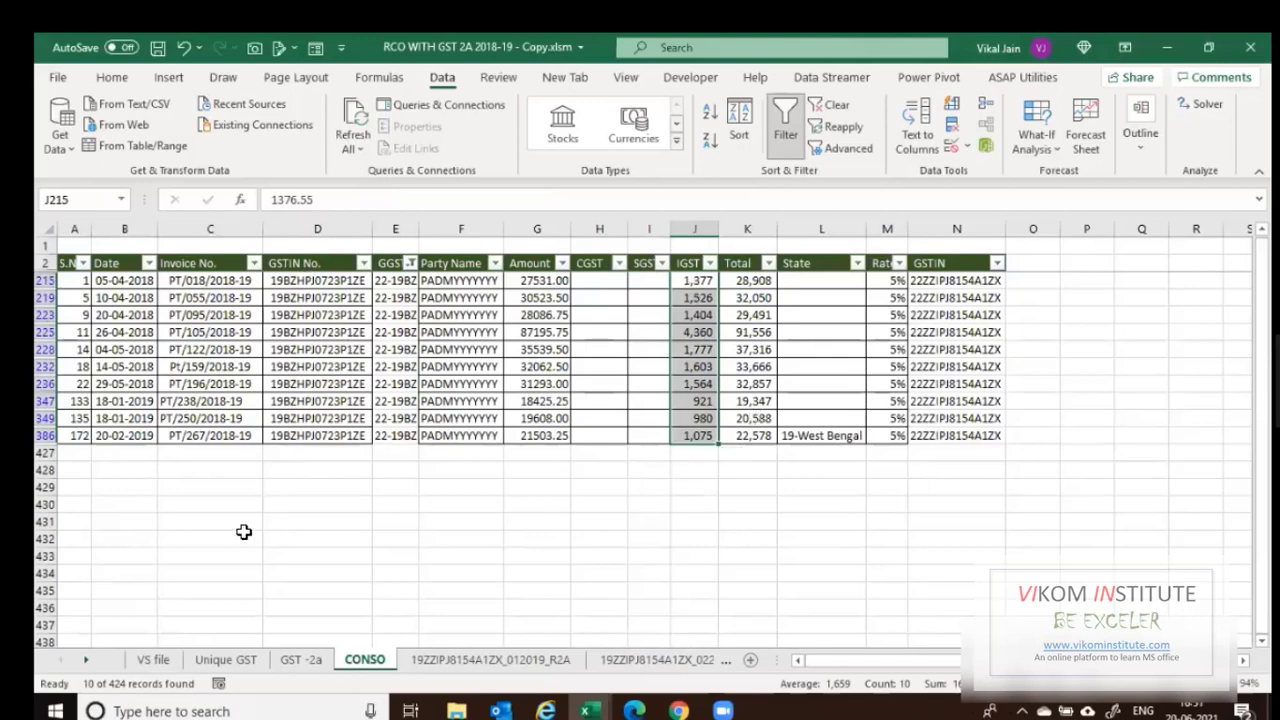
pyautogui.click(155, 661)
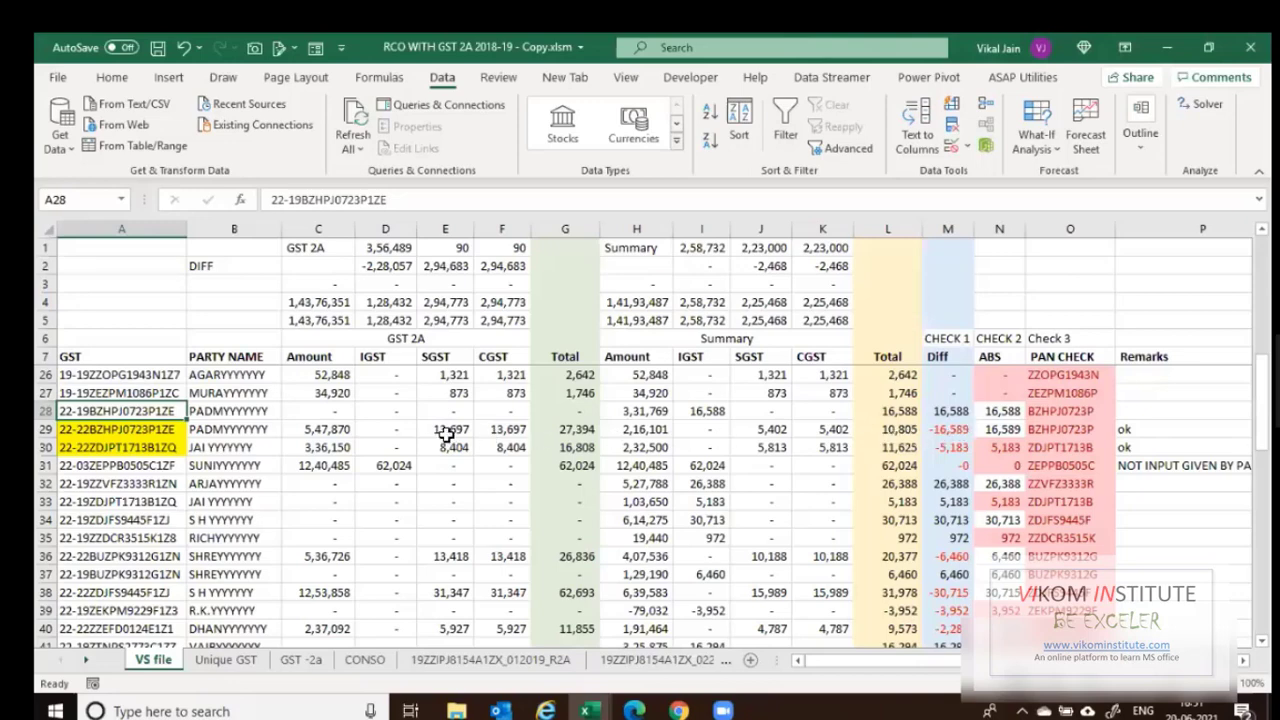
# Check row 29's Diff formula and select row 29's GSTIN.
pyautogui.click(948, 429)
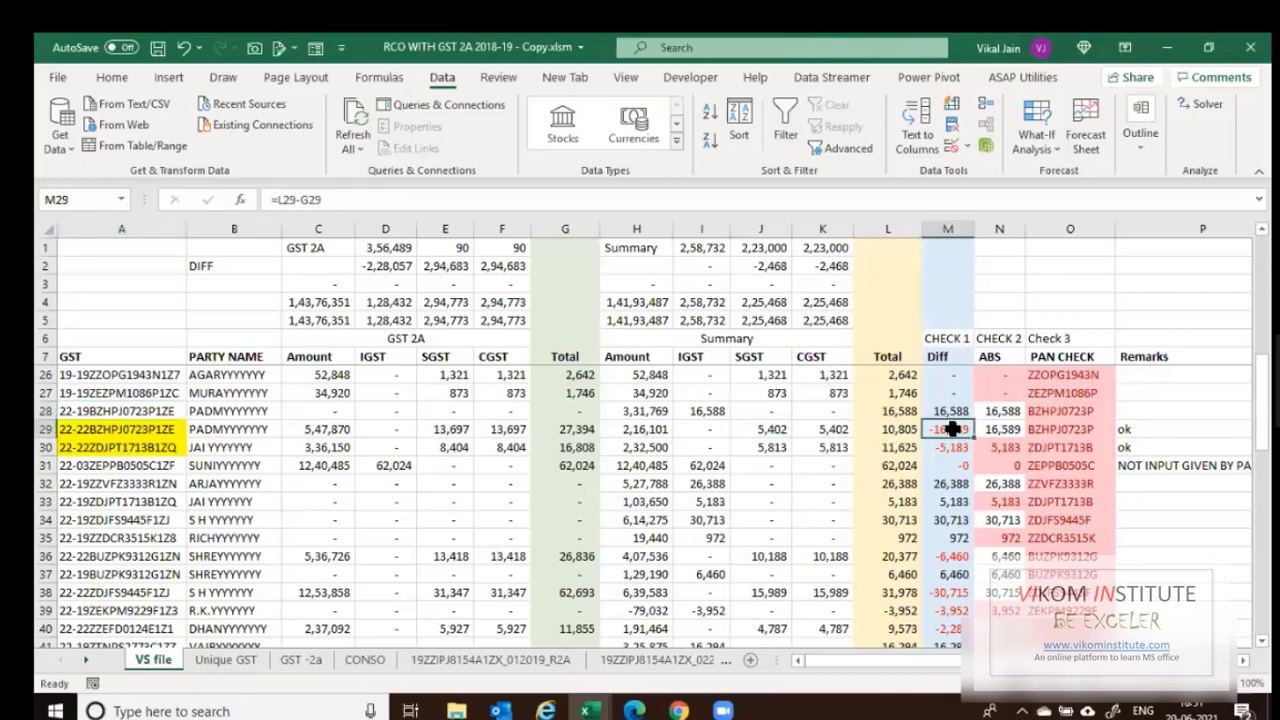
pyautogui.click(160, 446)
pyautogui.press('Up')
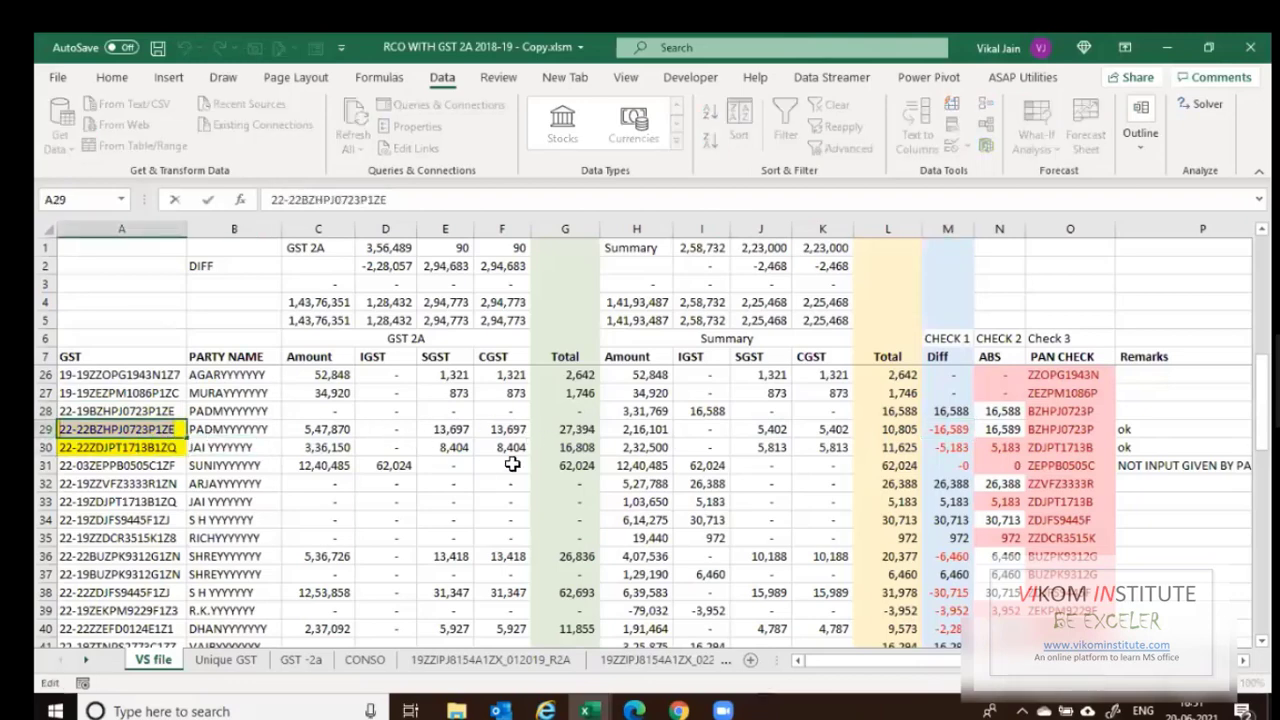
# Filter the GST -2a sheet's GGSTIN column to row 29's GSTIN, then return to VS file.
pyautogui.hotkey('ctrl', 'pagedown')
pyautogui.hotkey('ctrl', 'pagedown')
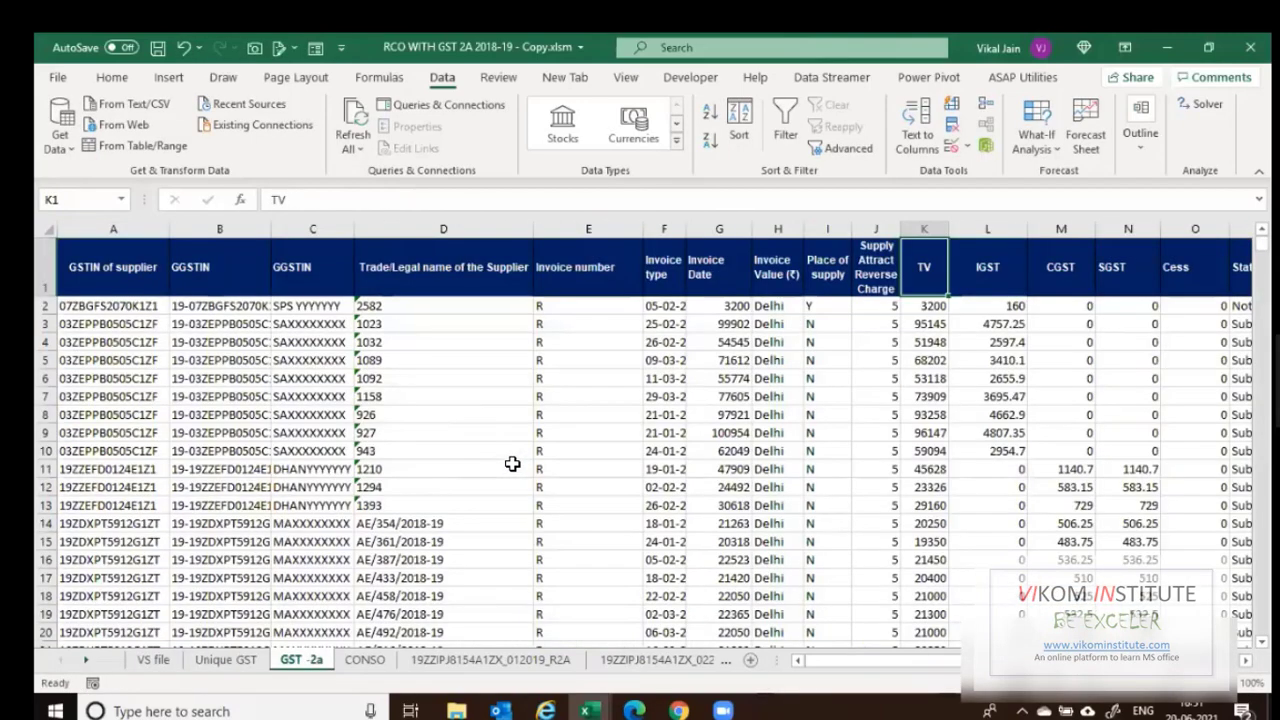
pyautogui.hotkey('ctrl', 'shift', 'l')
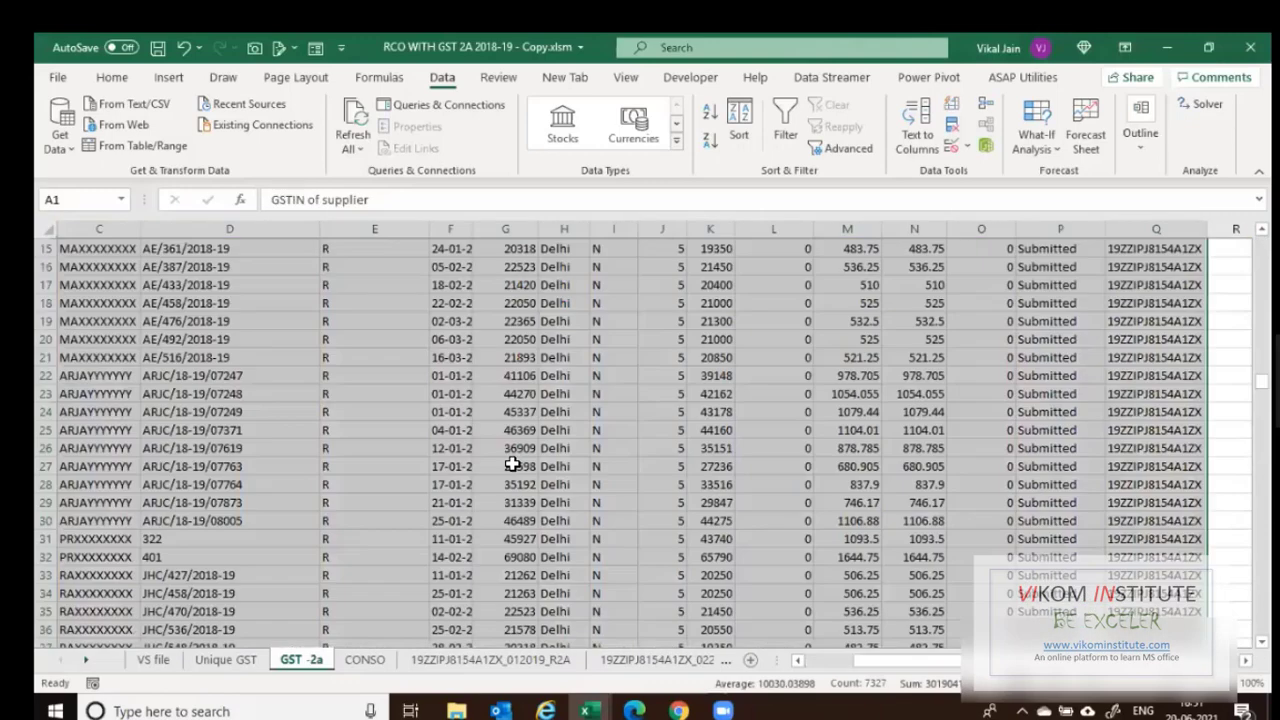
pyautogui.press('Right')
pyautogui.hotkey('alt', 'Down')
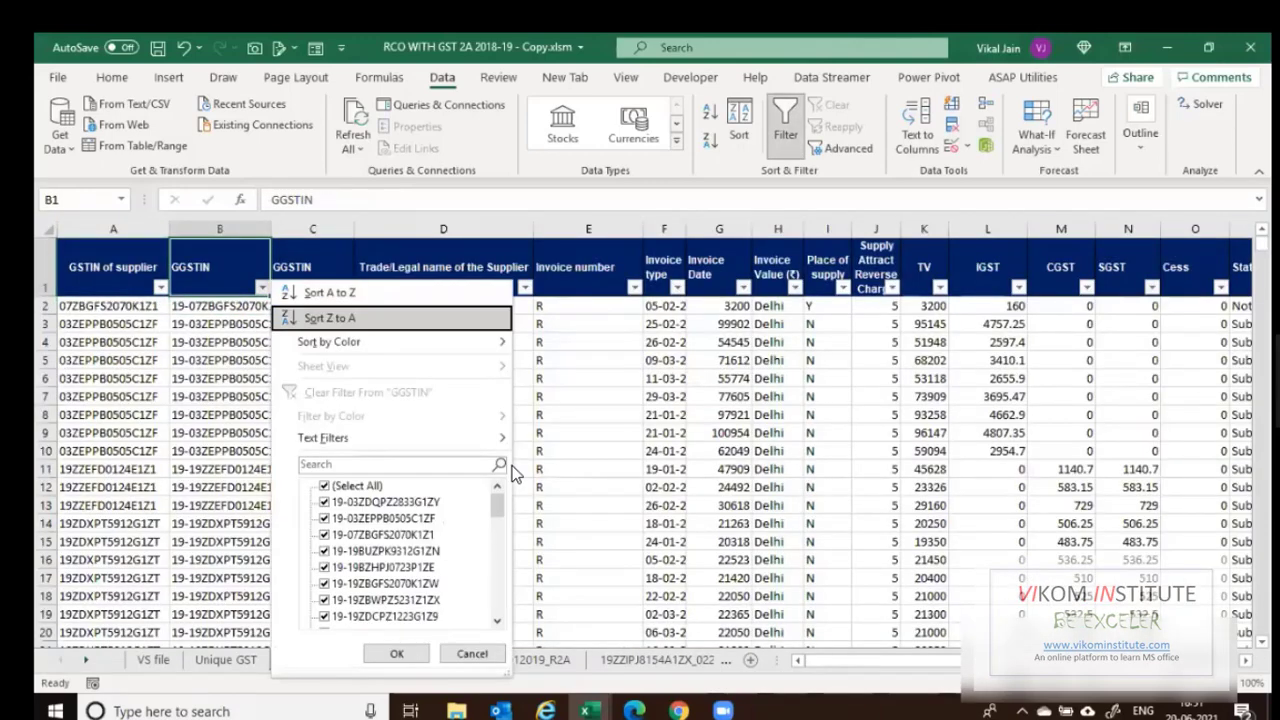
pyautogui.press('e')
pyautogui.press('Return')
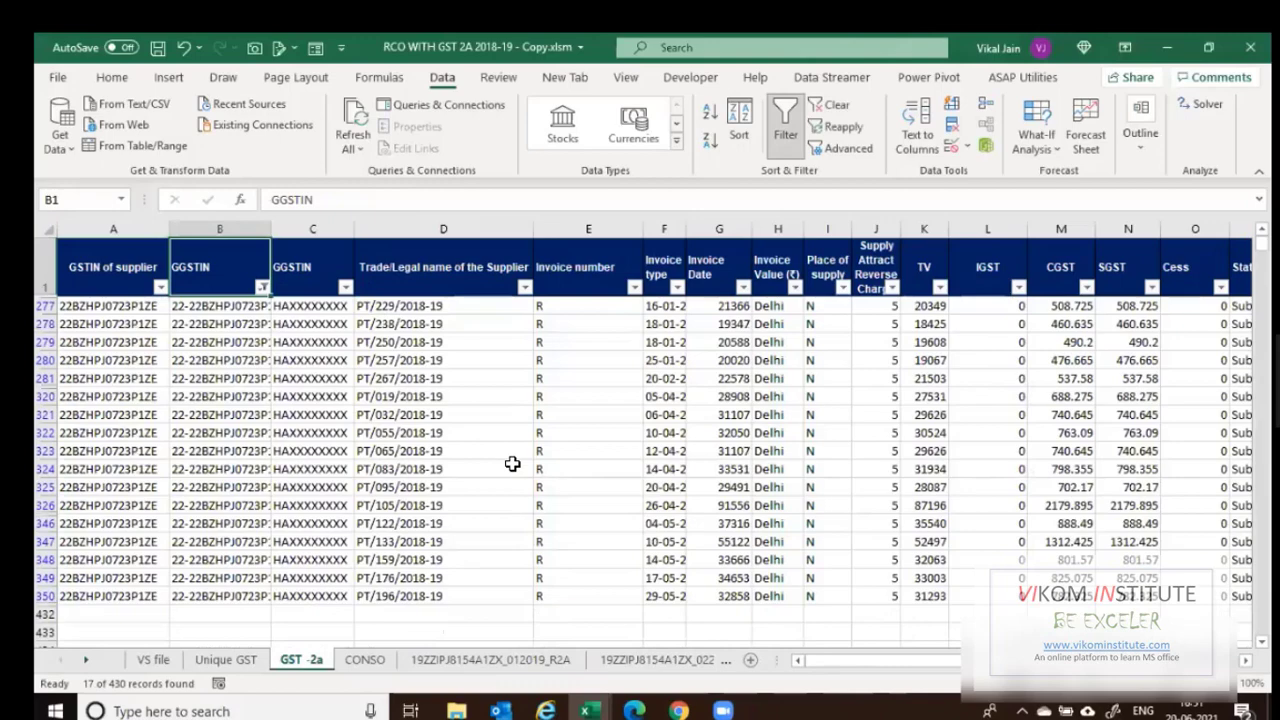
pyautogui.click(153, 660)
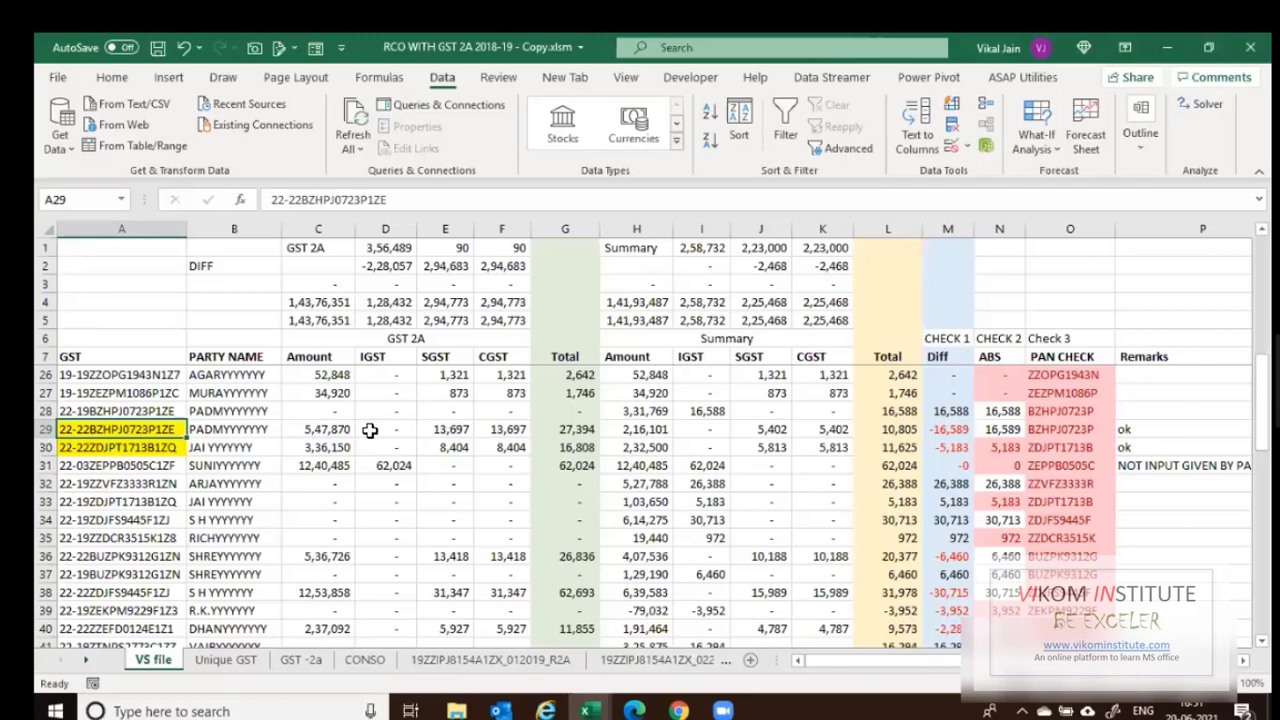
# Check row 29's GST 2A IGST, GST 2A total and Summary total formulas, then show GST -2a.
pyautogui.click(394, 432)
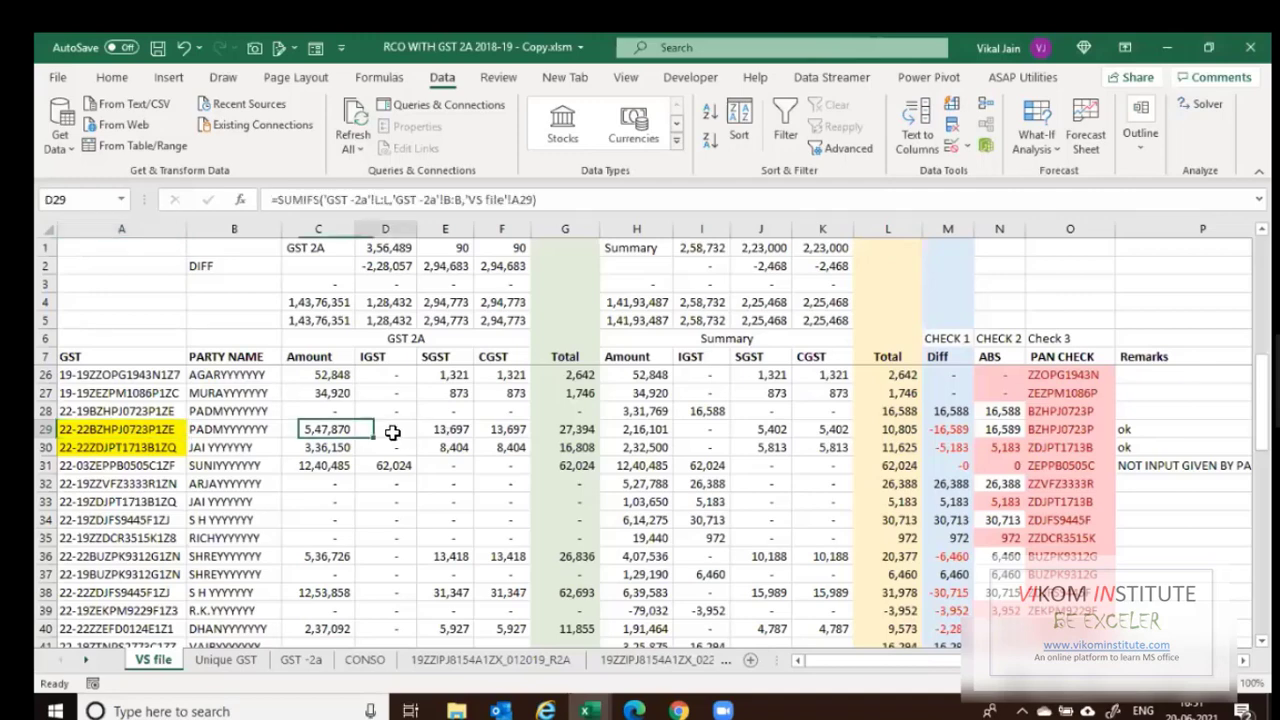
pyautogui.click(568, 429)
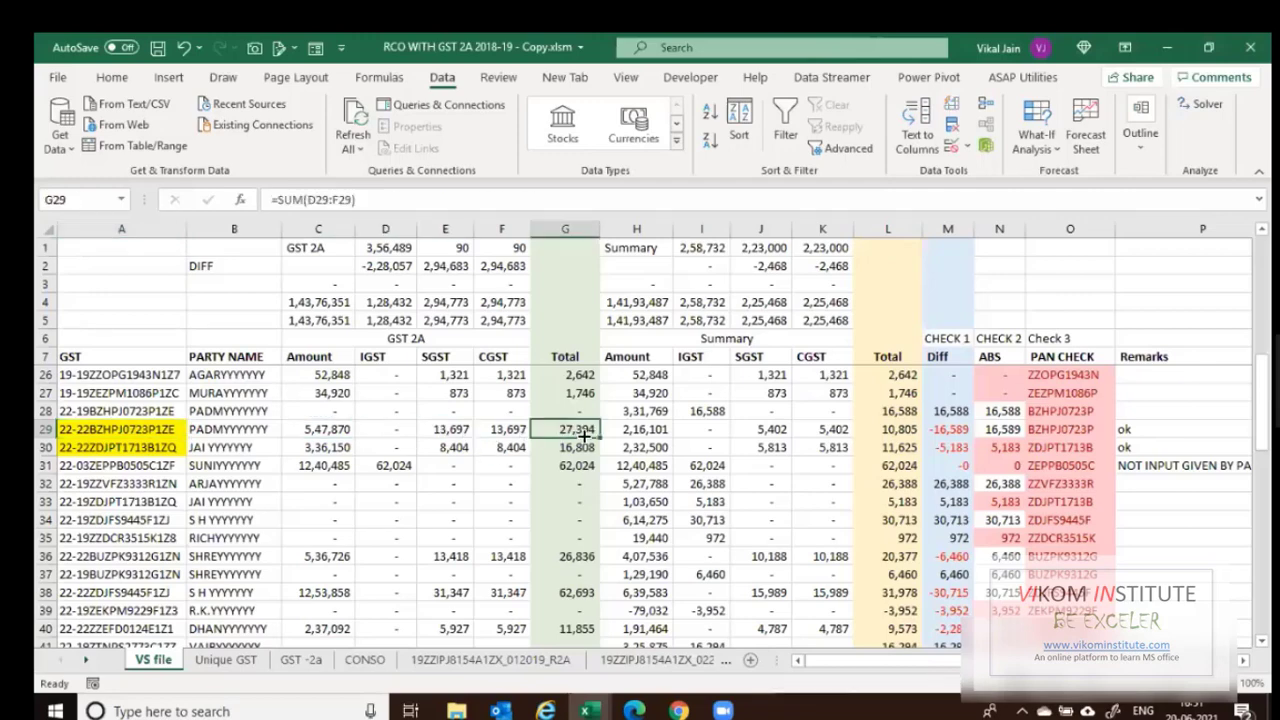
pyautogui.click(898, 433)
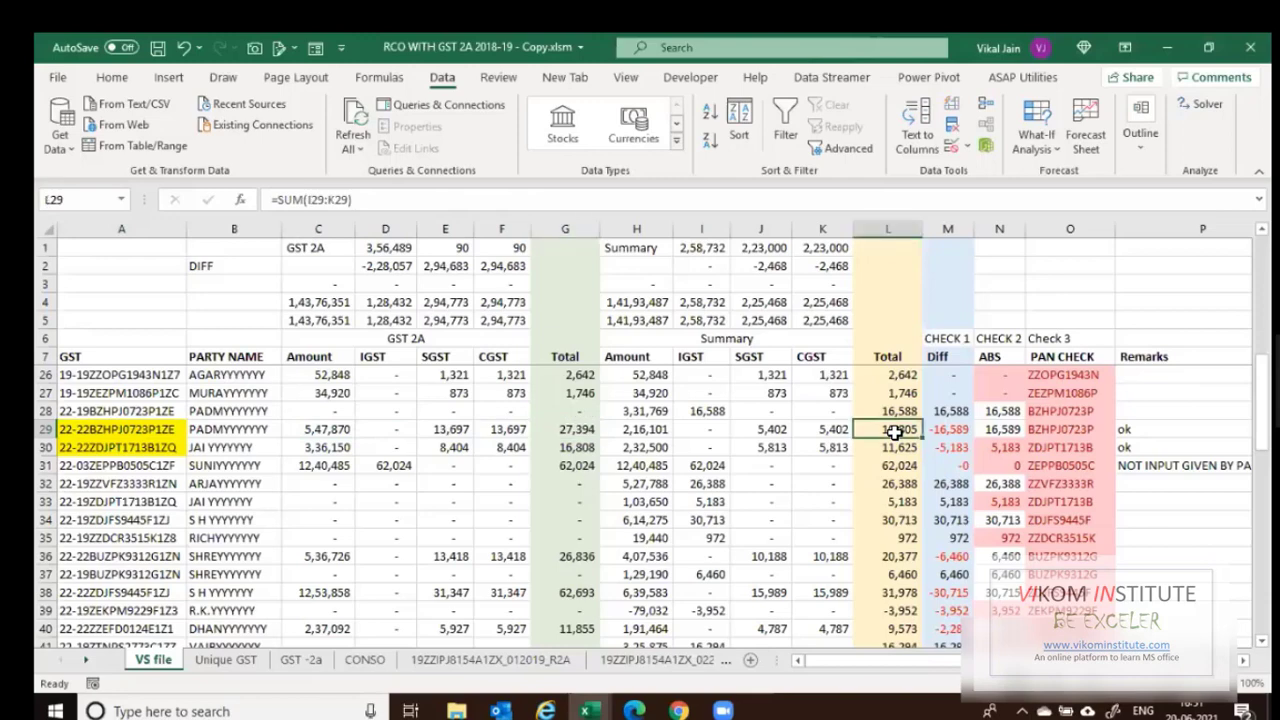
pyautogui.click(301, 660)
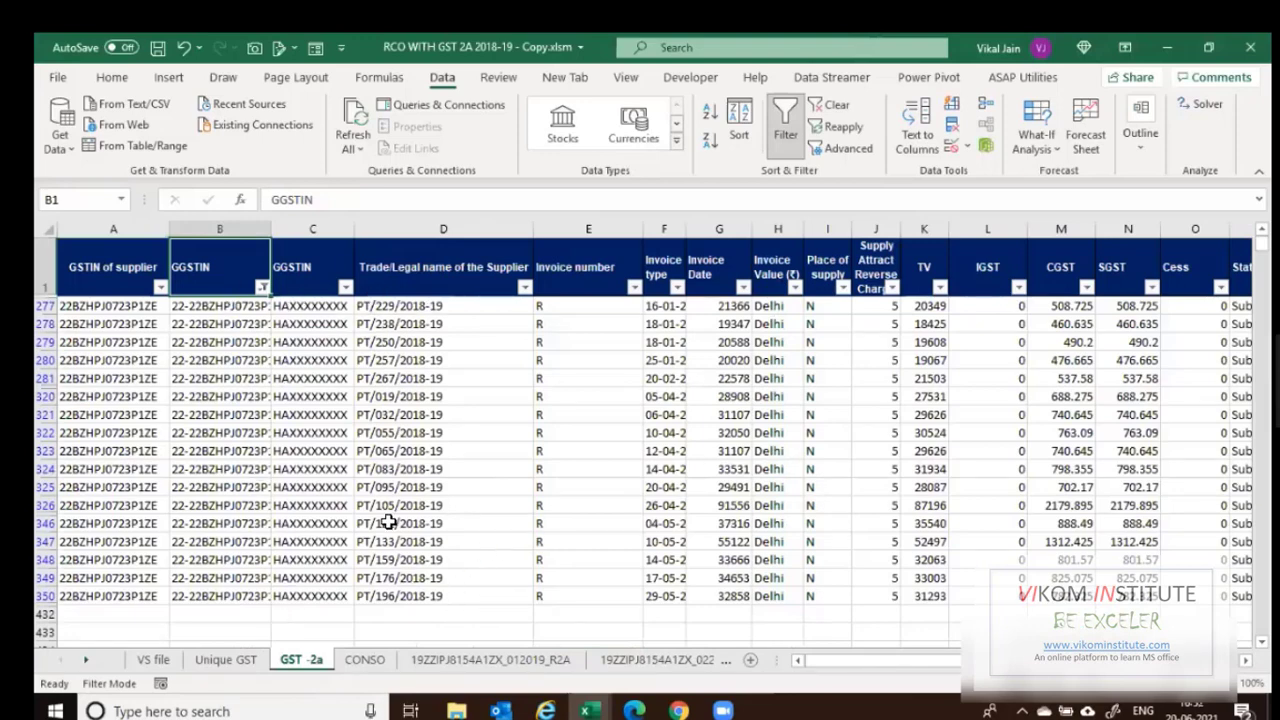
# Compare the VS file and filtered GST -2a sheets, ending on the VS file sheet.
pyautogui.click(155, 660)
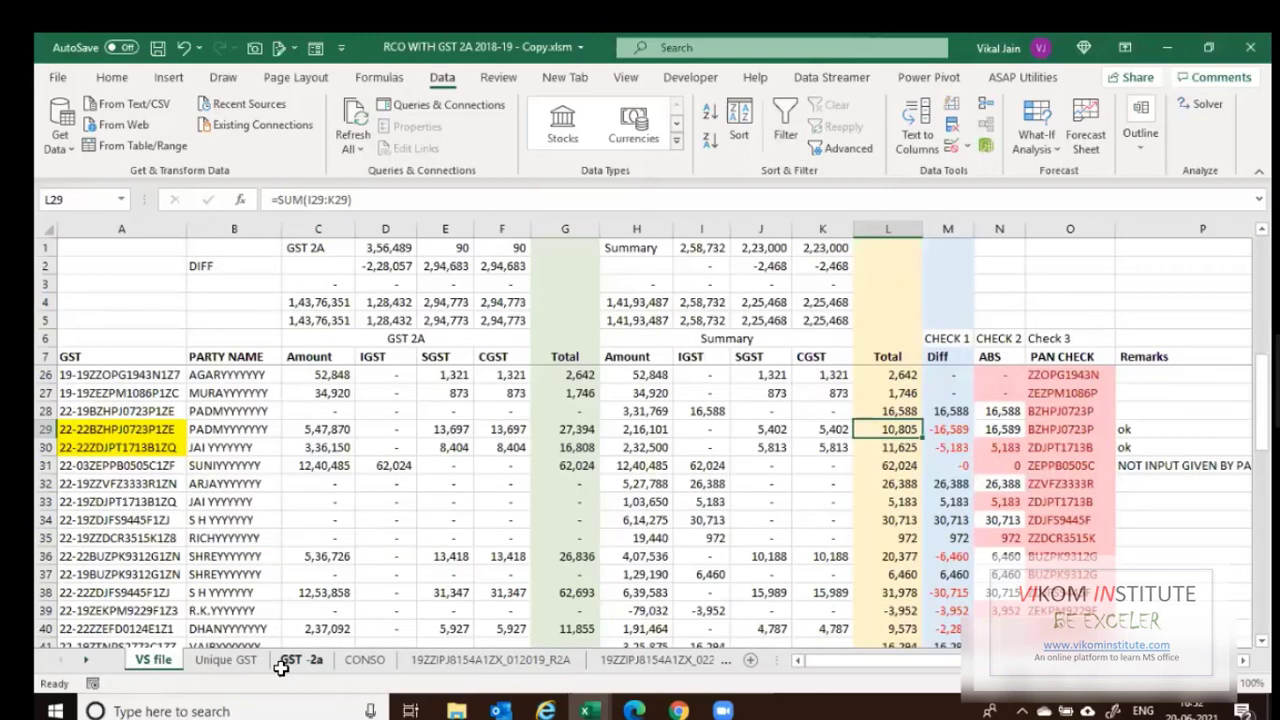
pyautogui.click(285, 662)
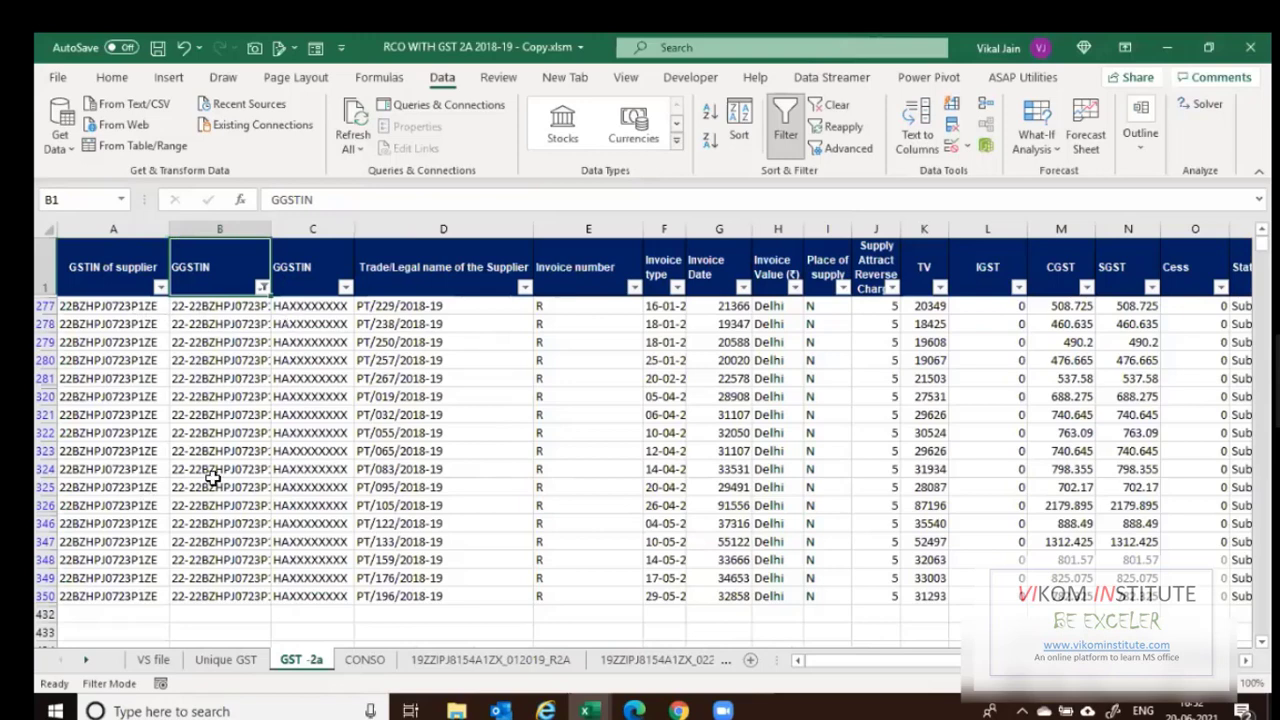
pyautogui.click(143, 664)
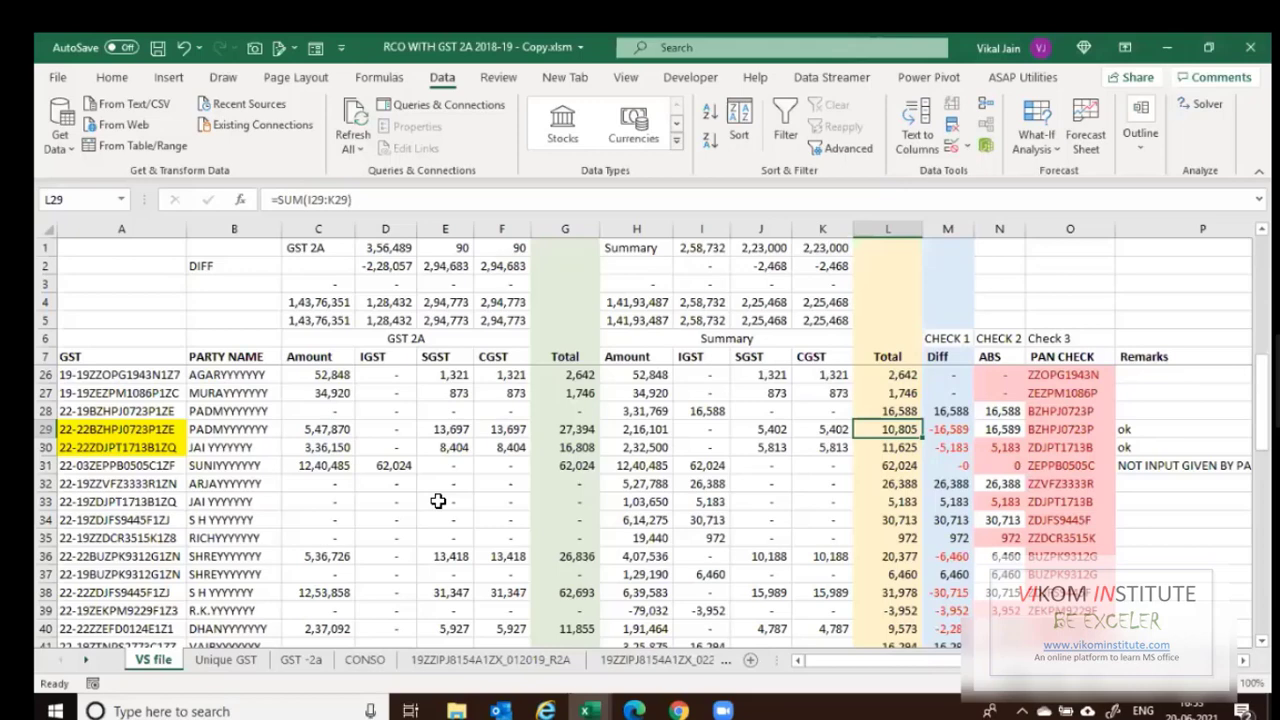
# Save the workbook and select the row 7 headers A7:H7.
pyautogui.hotkey('ctrl', 's')
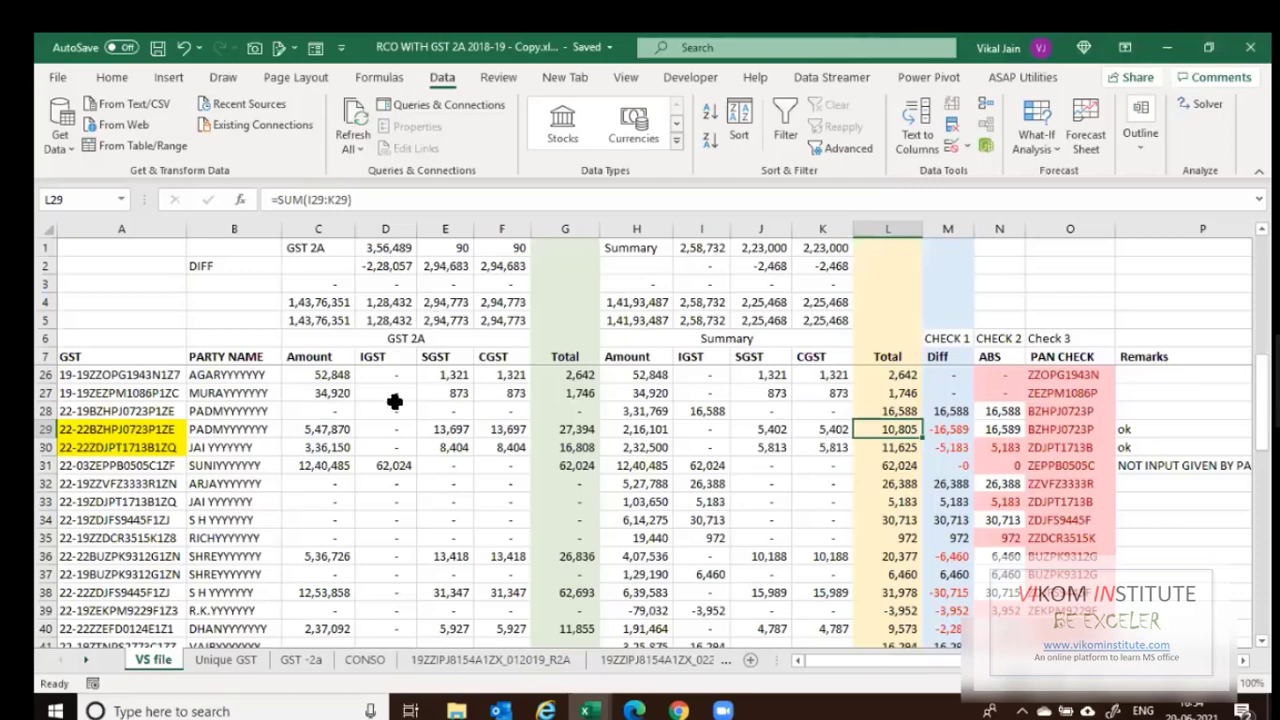
pyautogui.moveTo(105, 357); pyautogui.dragTo(615, 360)
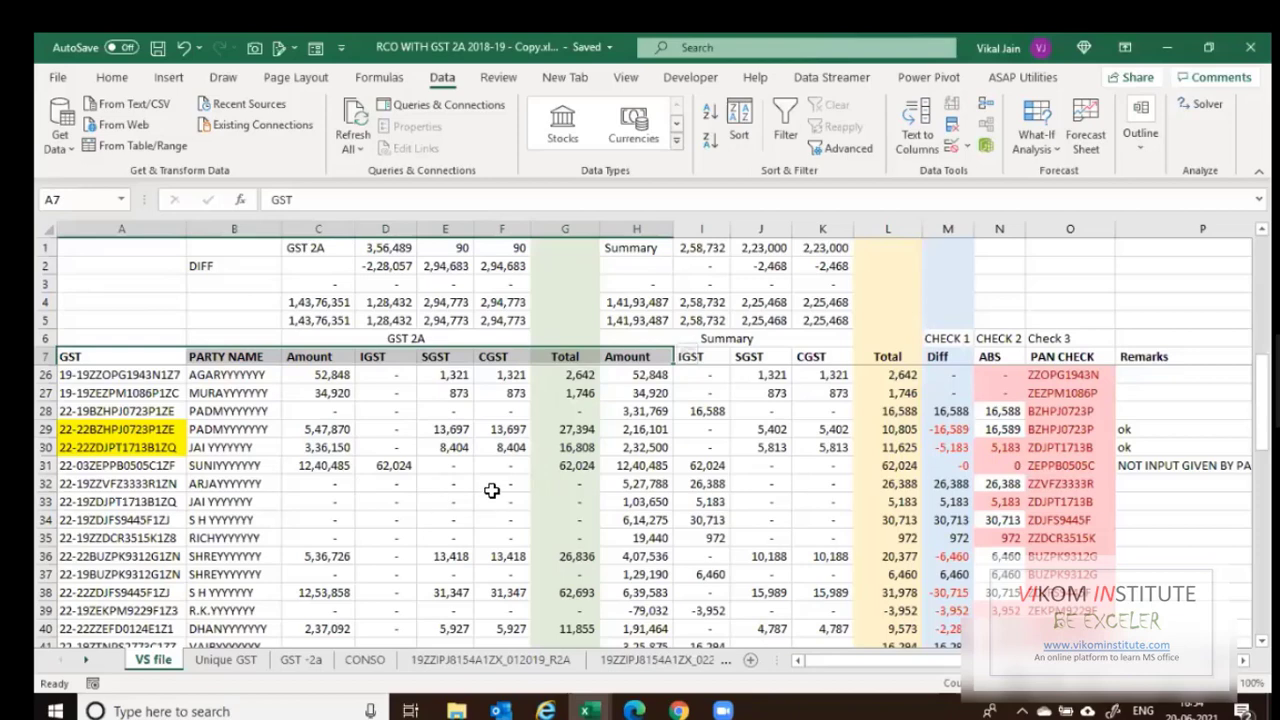
# Enter an e-mail address in cell A4 and save the workbook.
pyautogui.click(150, 296)
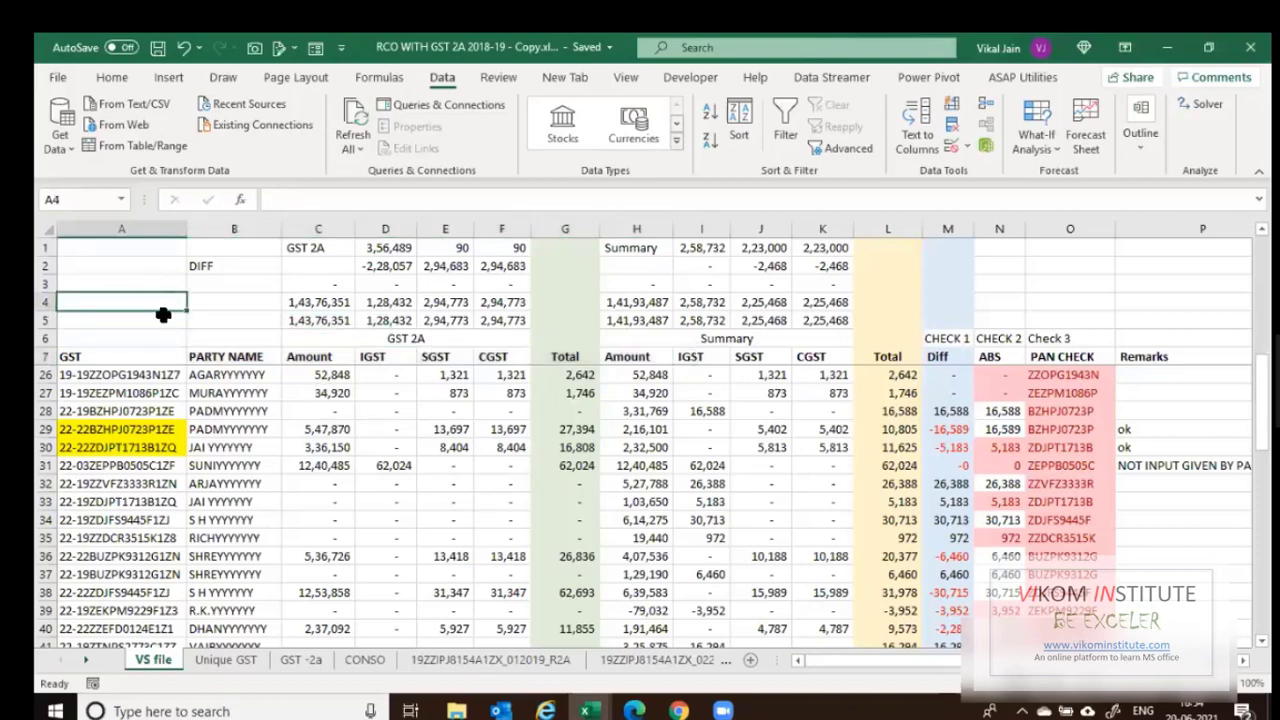
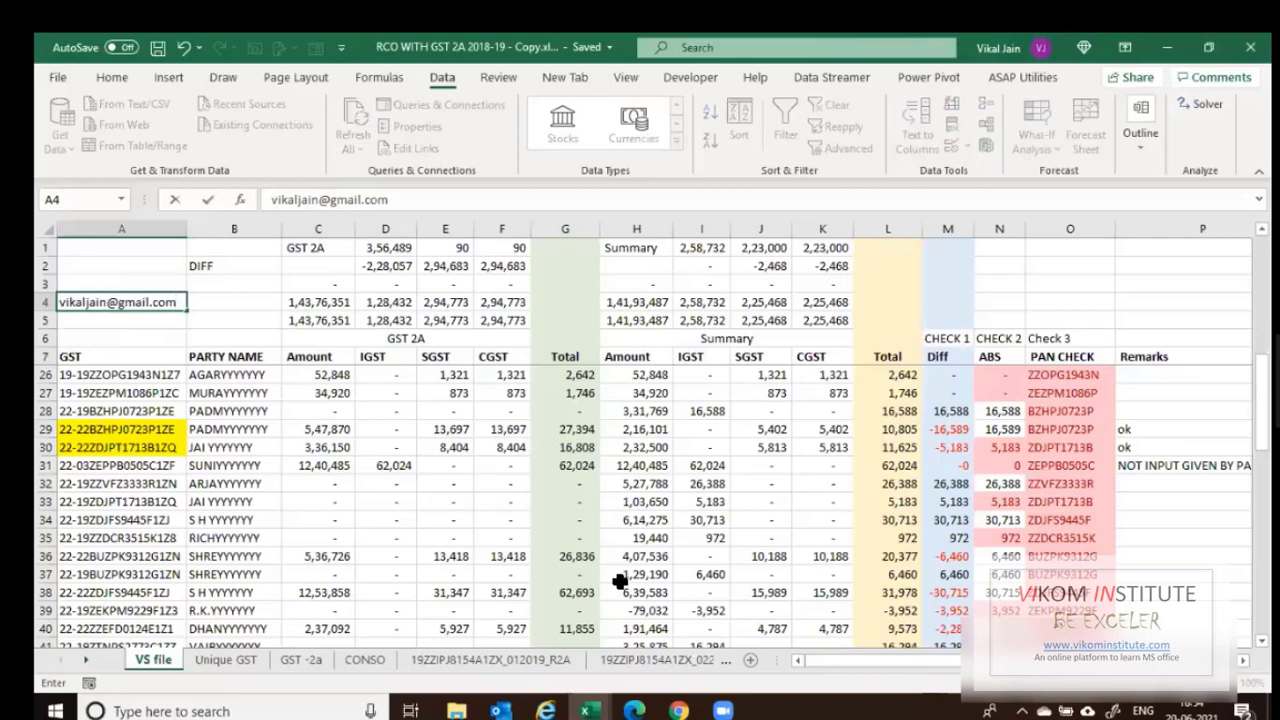
pyautogui.press('Return')
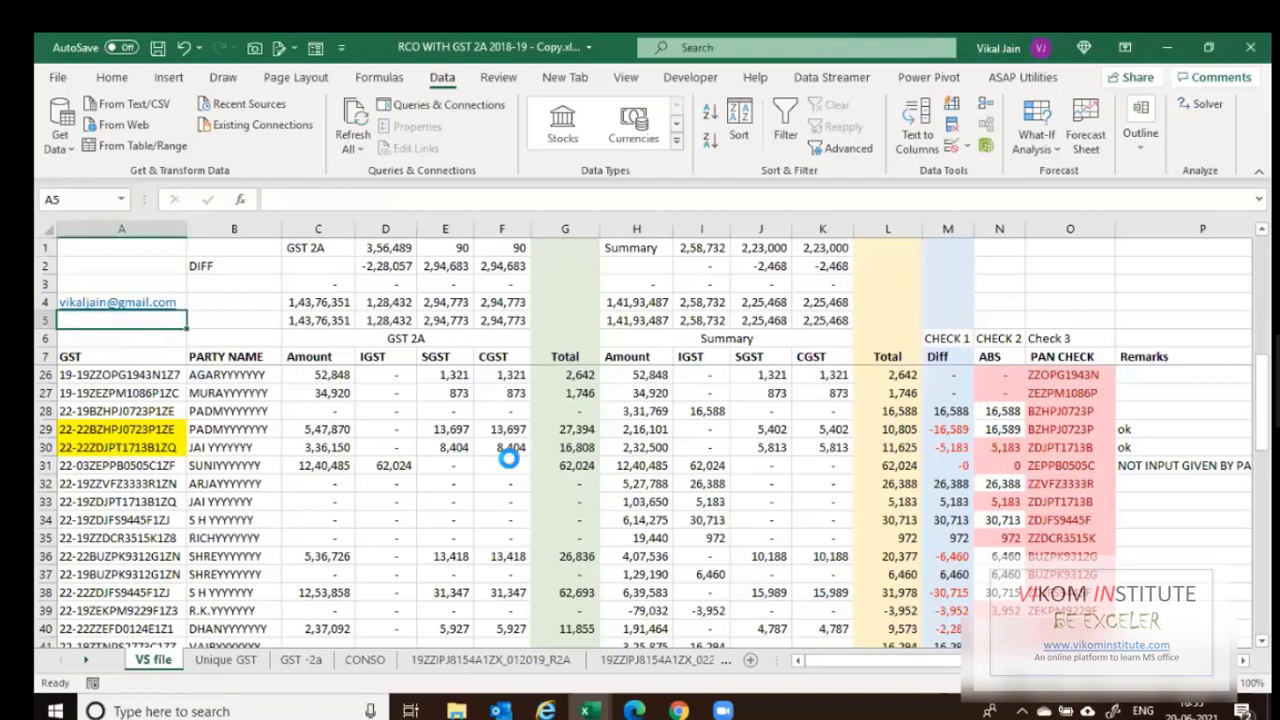
pyautogui.hotkey('ctrl', 's')
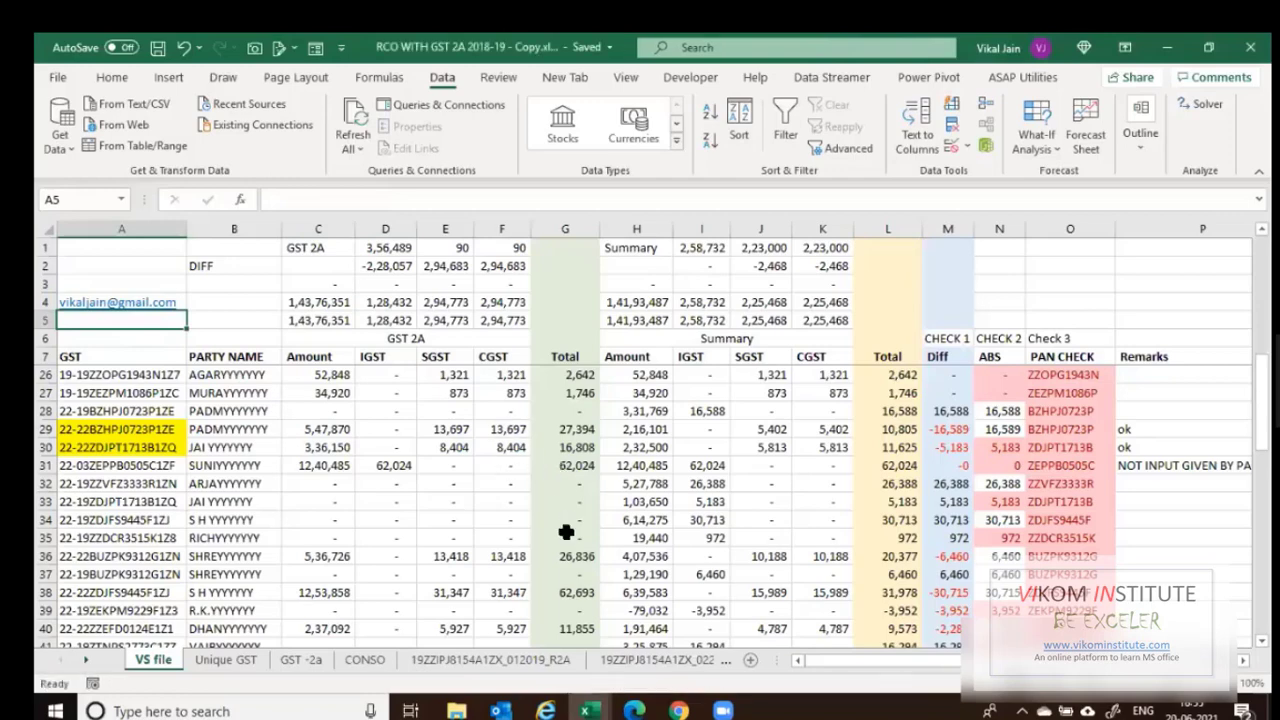
# Cycle through the open workbooks, then switch to the PURCHASE folder in File Explorer.
pyautogui.hotkey('ctrl', 'w')
pyautogui.hotkey('ctrl', 'a')
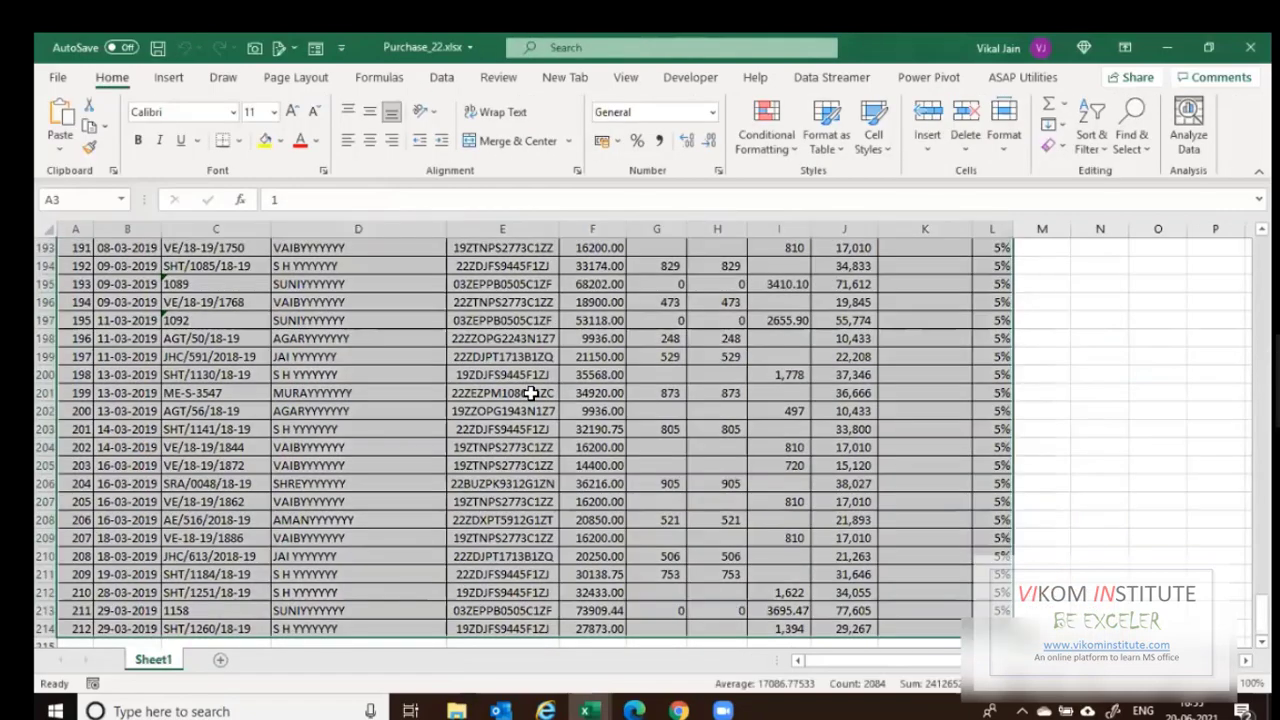
pyautogui.hotkey('ctrl', 'Tab')
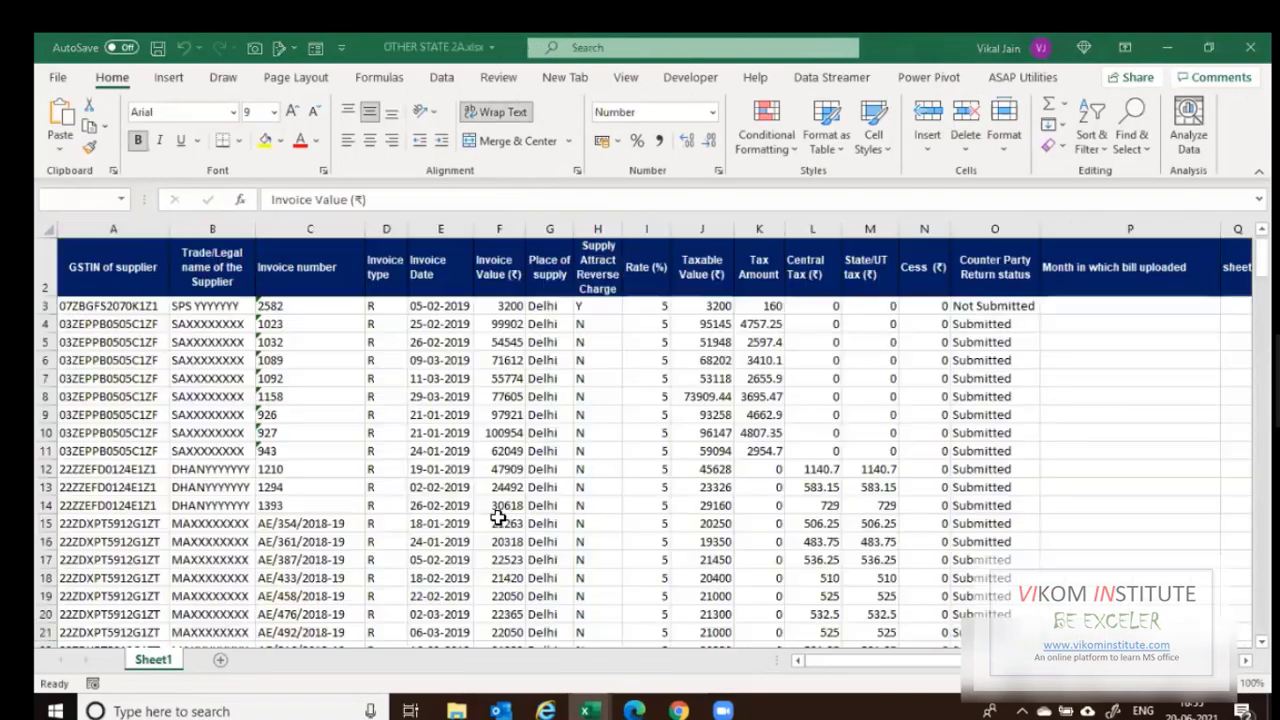
pyautogui.hotkey('ctrl', 'Tab')
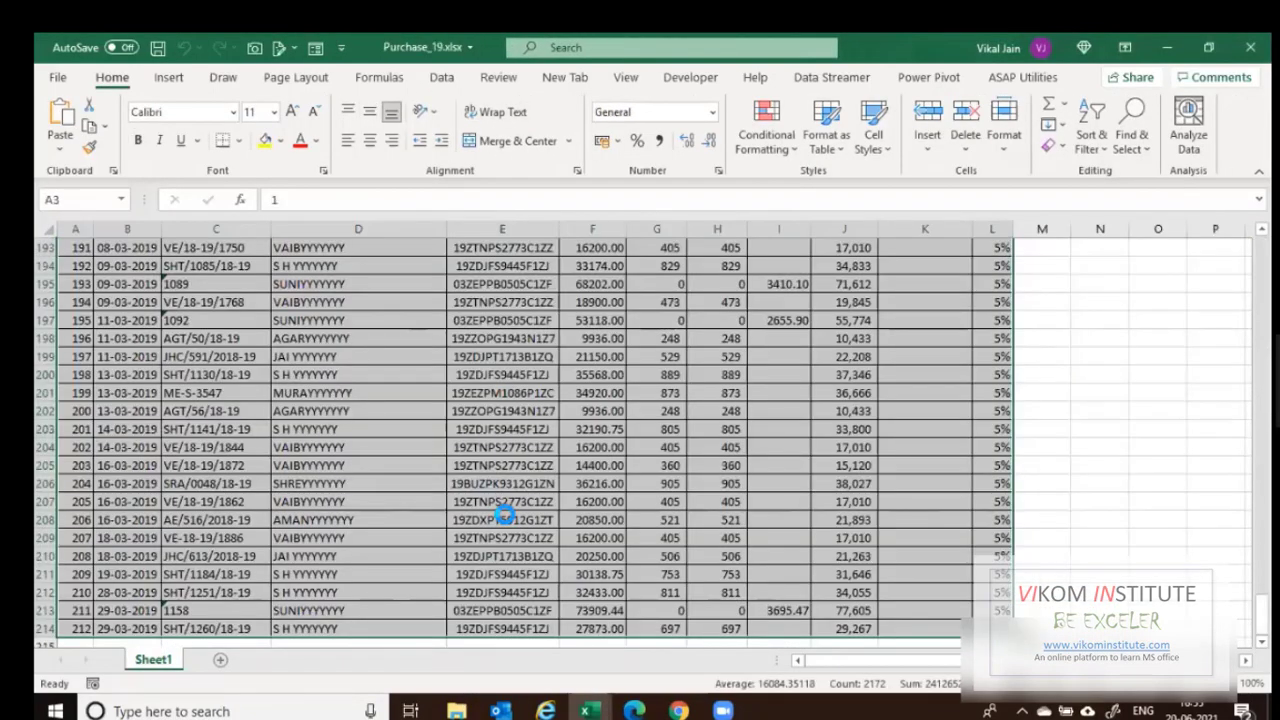
pyautogui.hotkey('ctrl', 'Tab')
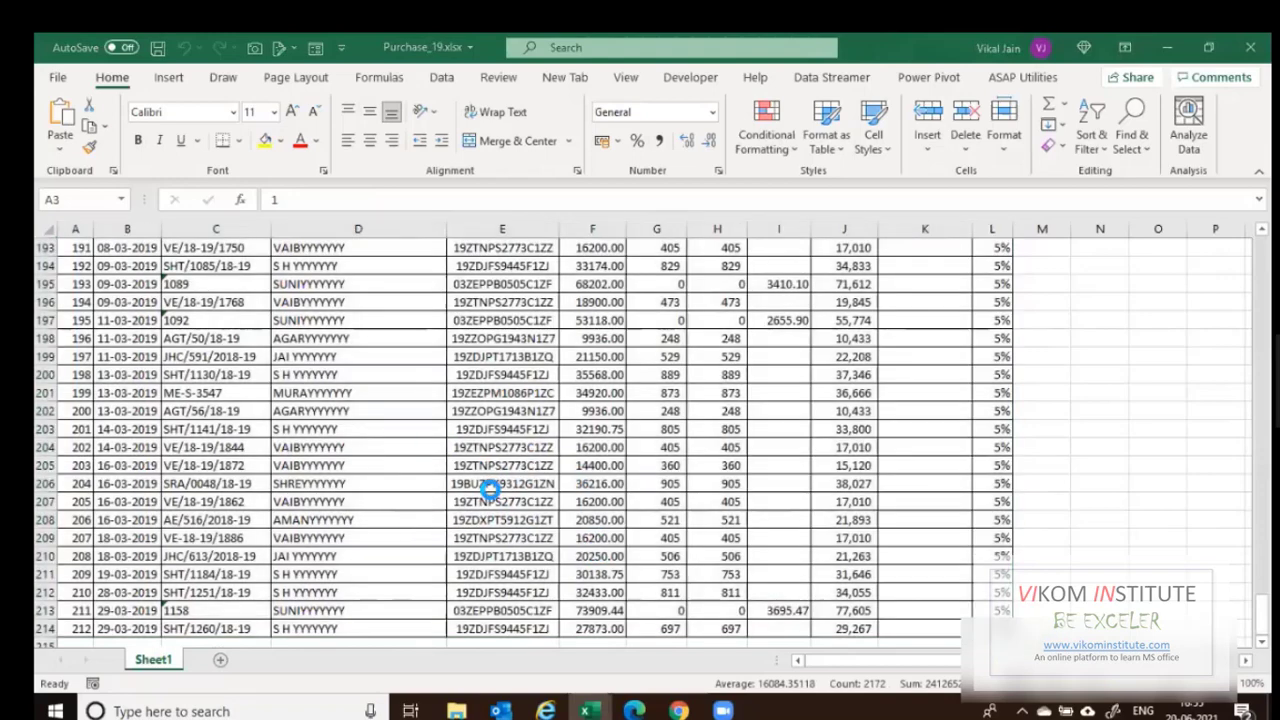
pyautogui.hotkey('alt', 'Tab')
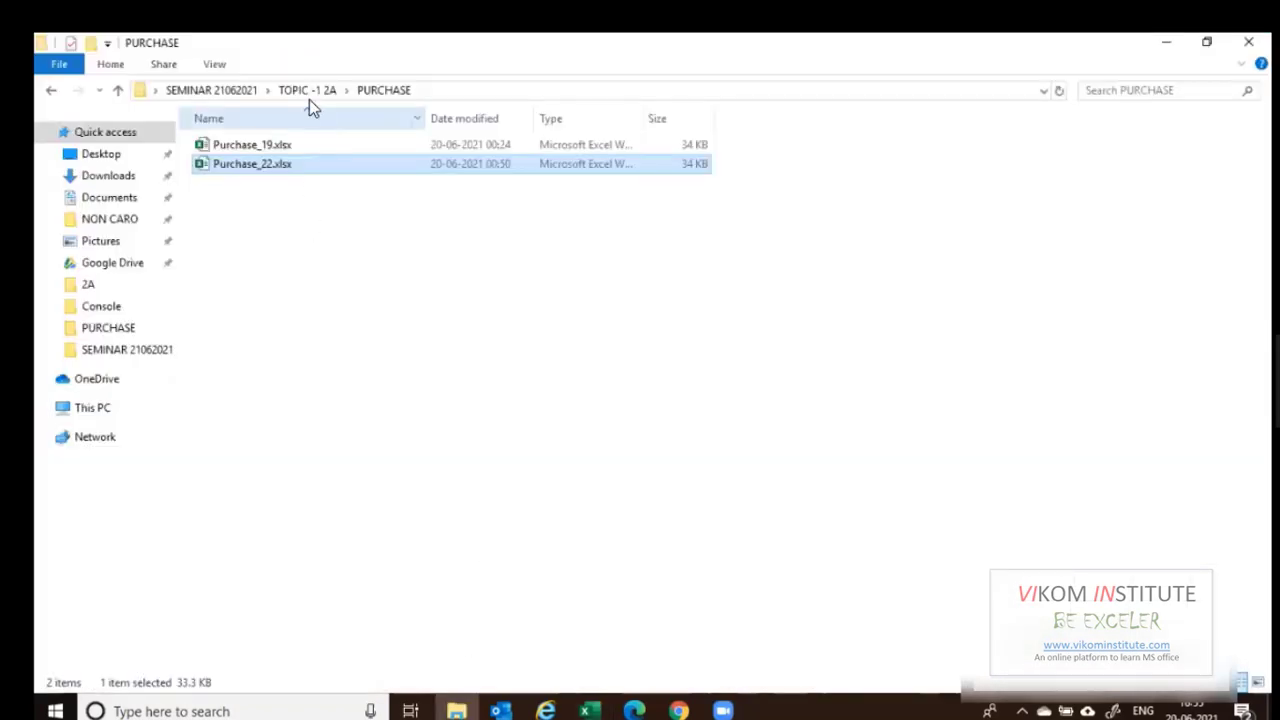
# Navigate to TOPIC -2 Mail merge > NON CARO and open Auditor reports.xlsx.
pyautogui.click(308, 95)
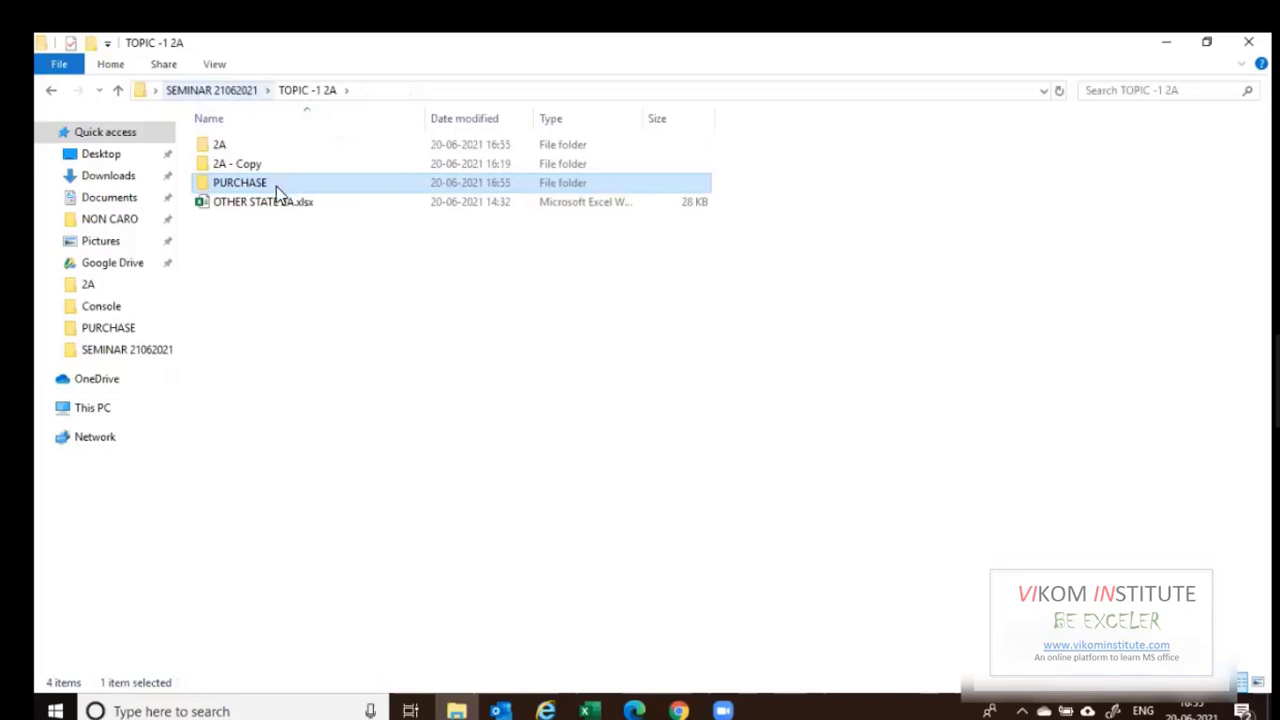
pyautogui.hotkey('alt', 'Up')
pyautogui.doubleClick(262, 164)
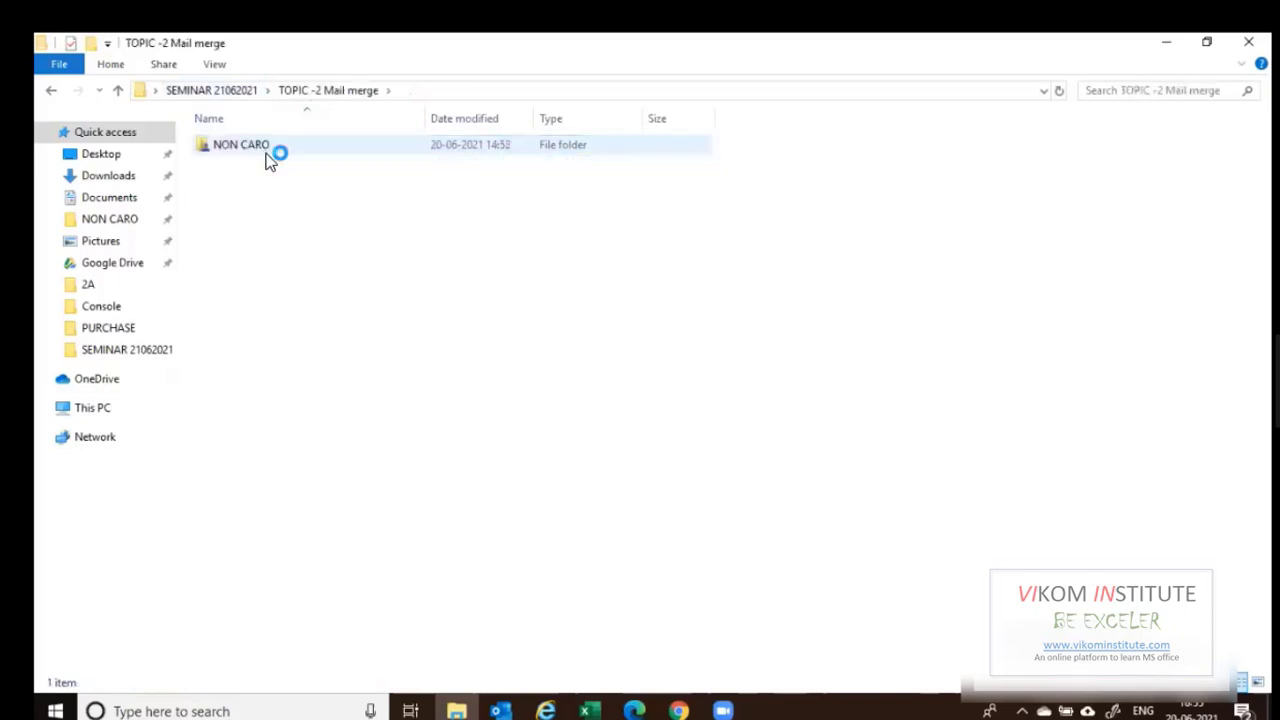
pyautogui.doubleClick(262, 148)
pyautogui.click(266, 166)
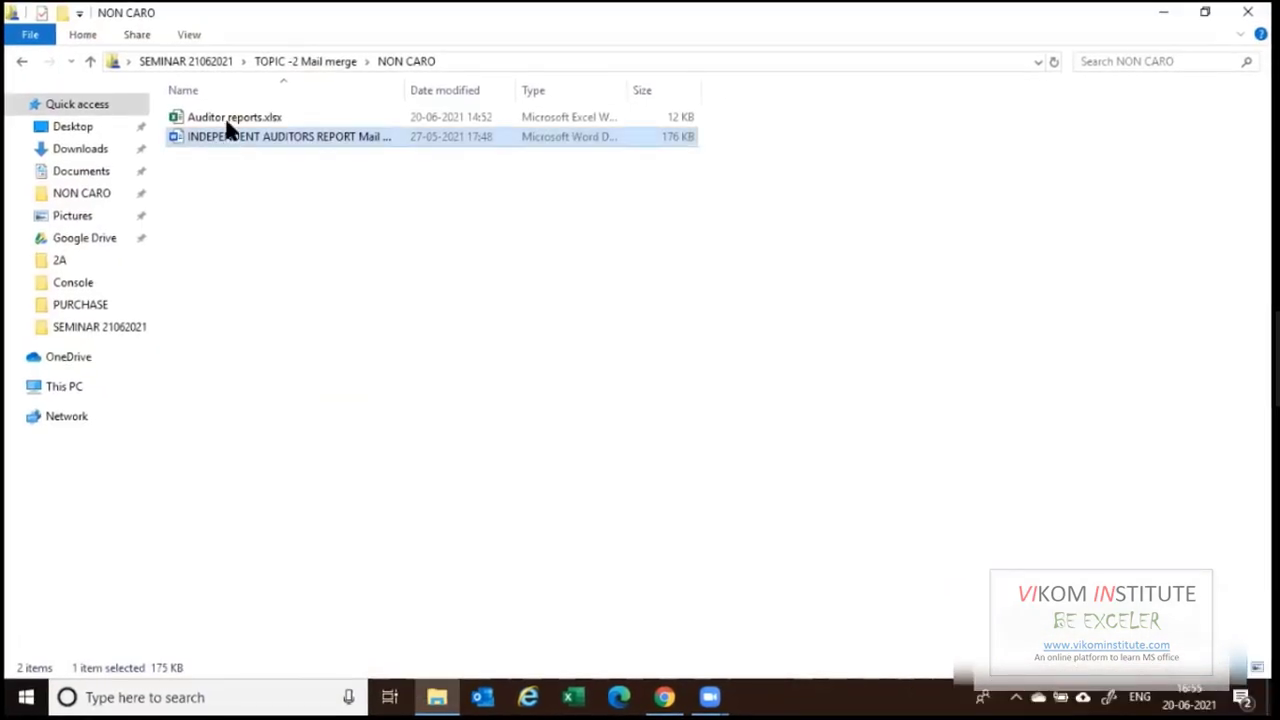
pyautogui.doubleClick(228, 118)
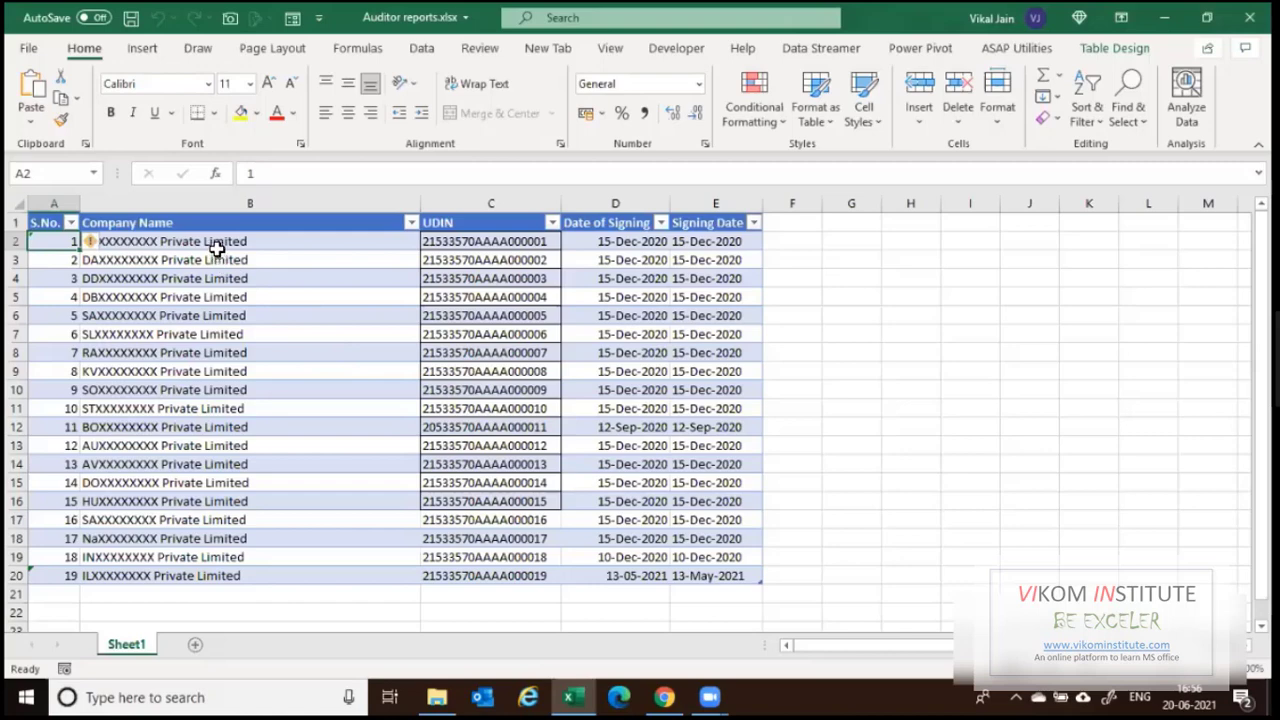
# Review the Company Name, UDIN and Date of Signing columns, then bring the NON CARO folder forward.
pyautogui.moveTo(220, 241); pyautogui.dragTo(245, 576)
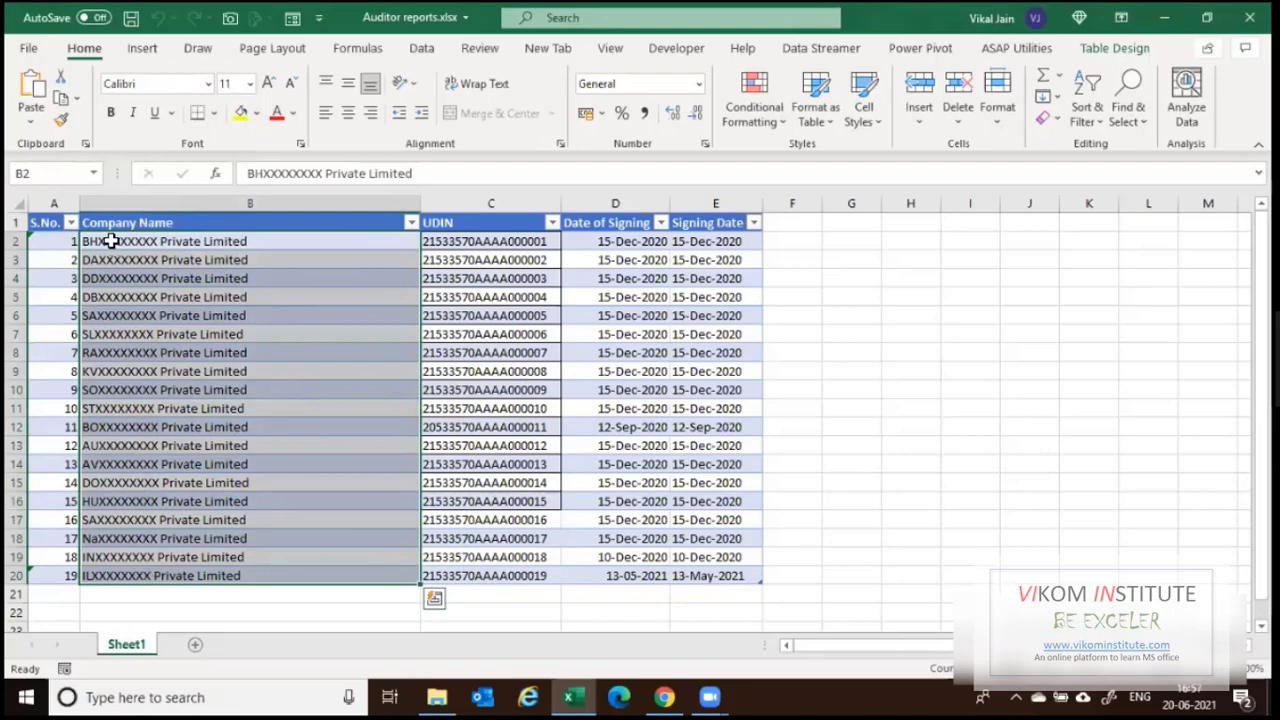
pyautogui.moveTo(515, 243); pyautogui.dragTo(500, 577)
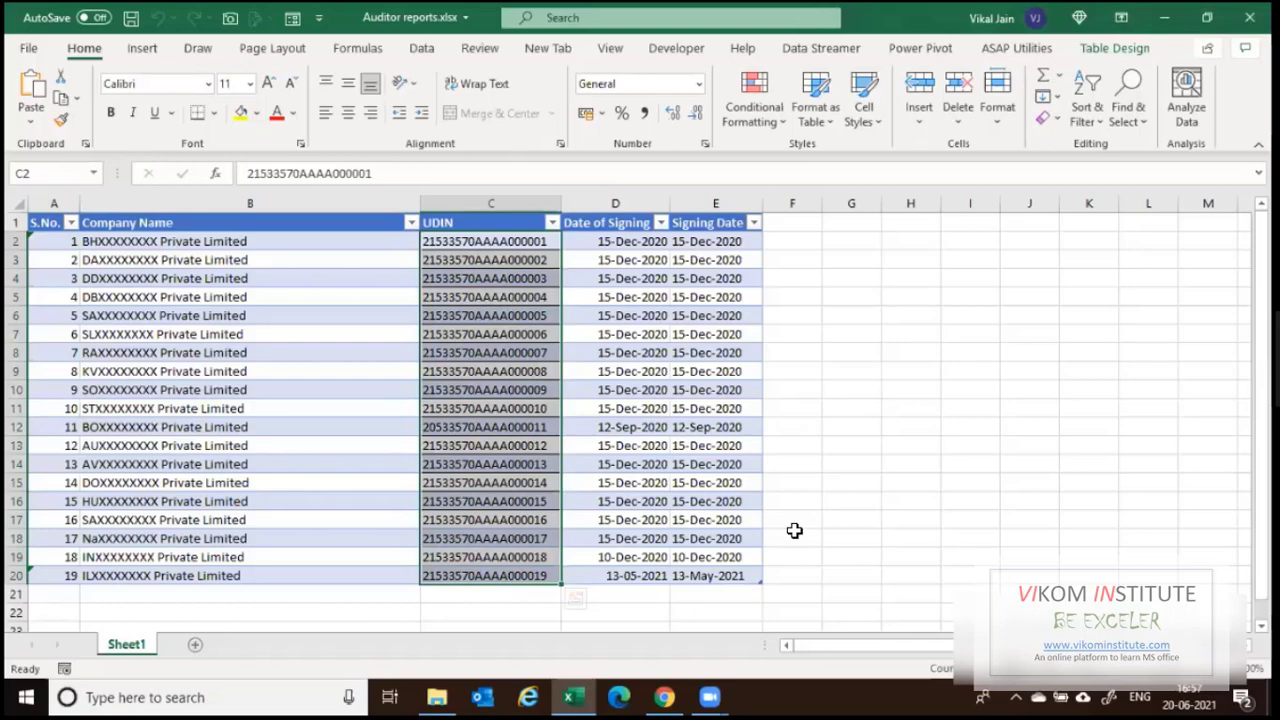
pyautogui.click(335, 335)
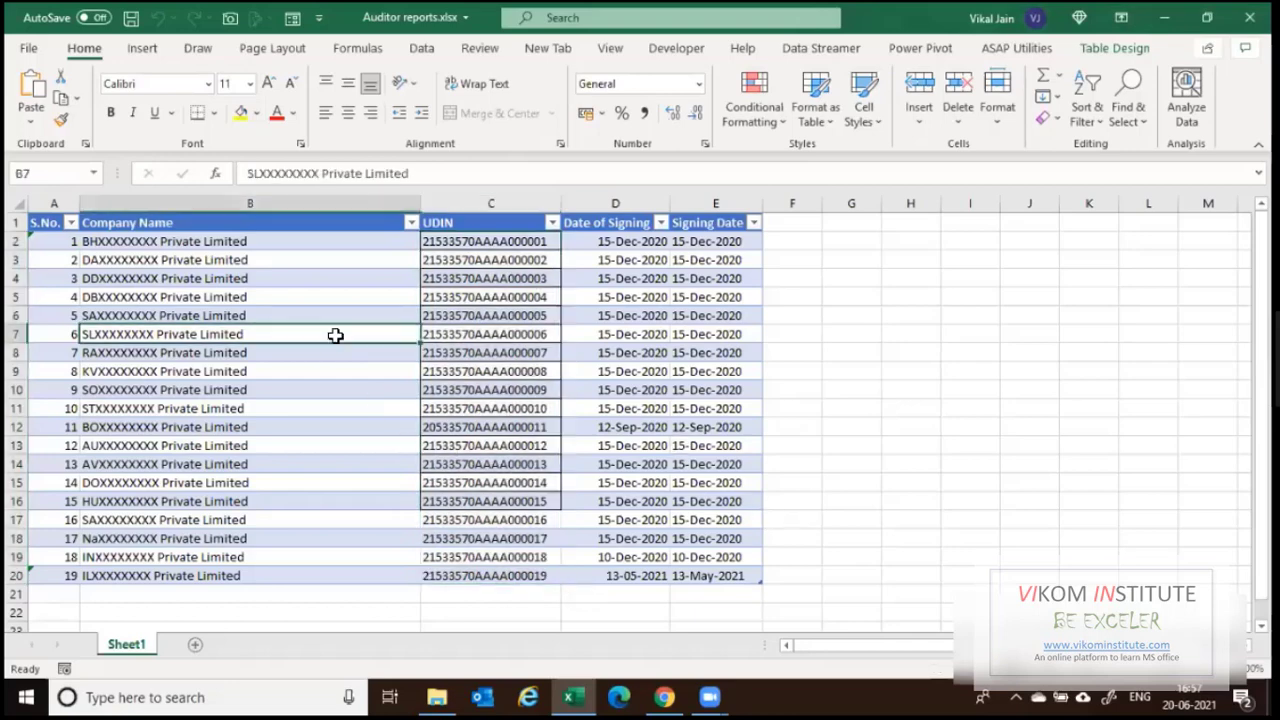
pyautogui.click(612, 313)
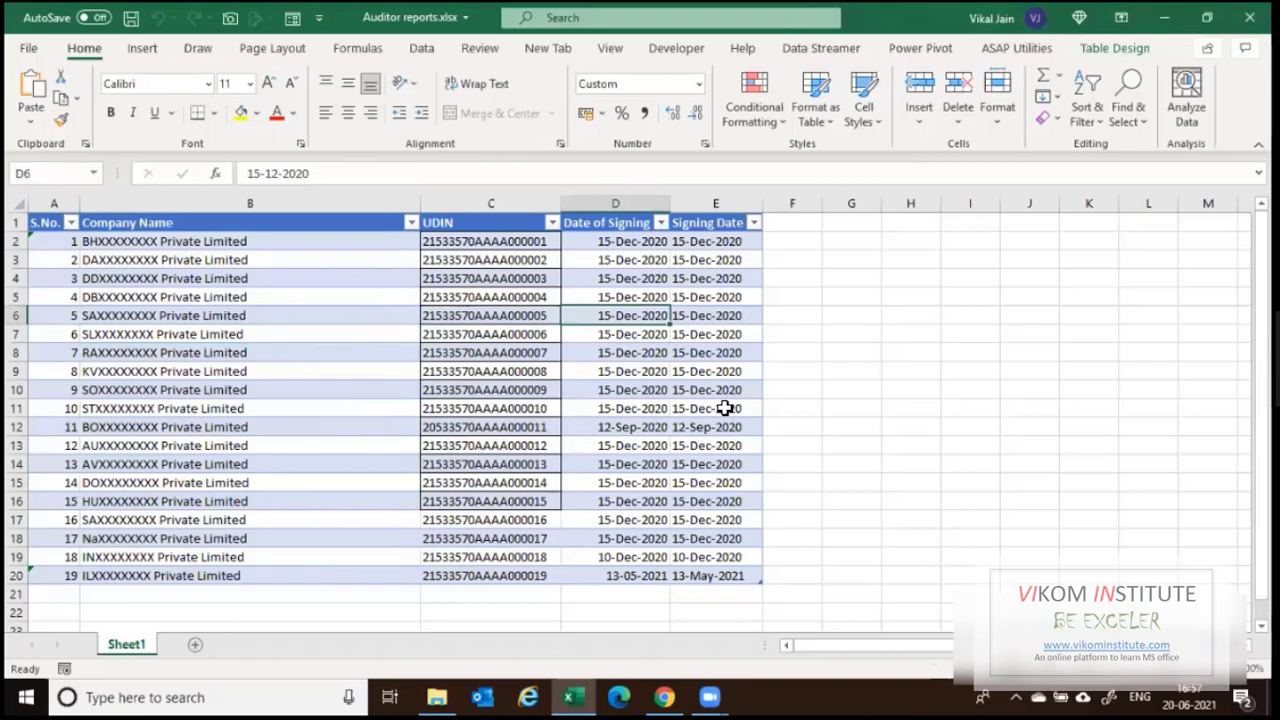
pyautogui.click(311, 240)
pyautogui.hotkey('ctrl', 'shift', 'Down')
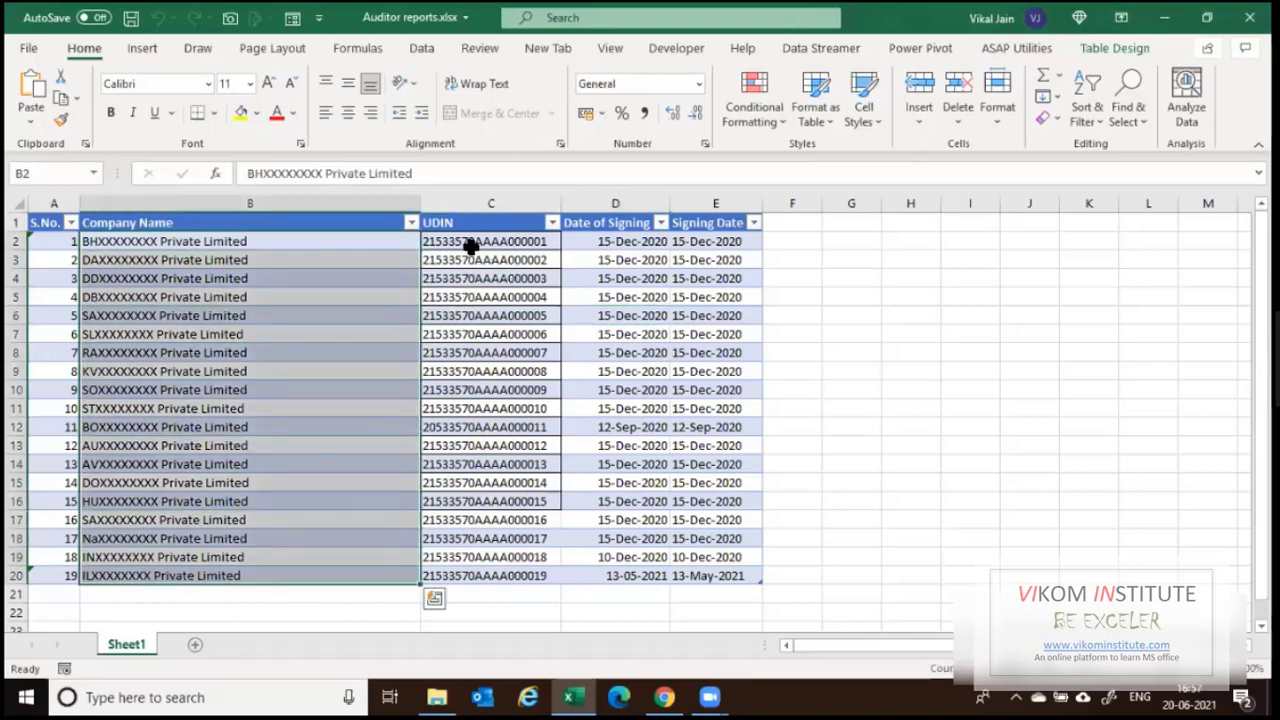
pyautogui.moveTo(615, 222); pyautogui.dragTo(591, 556)
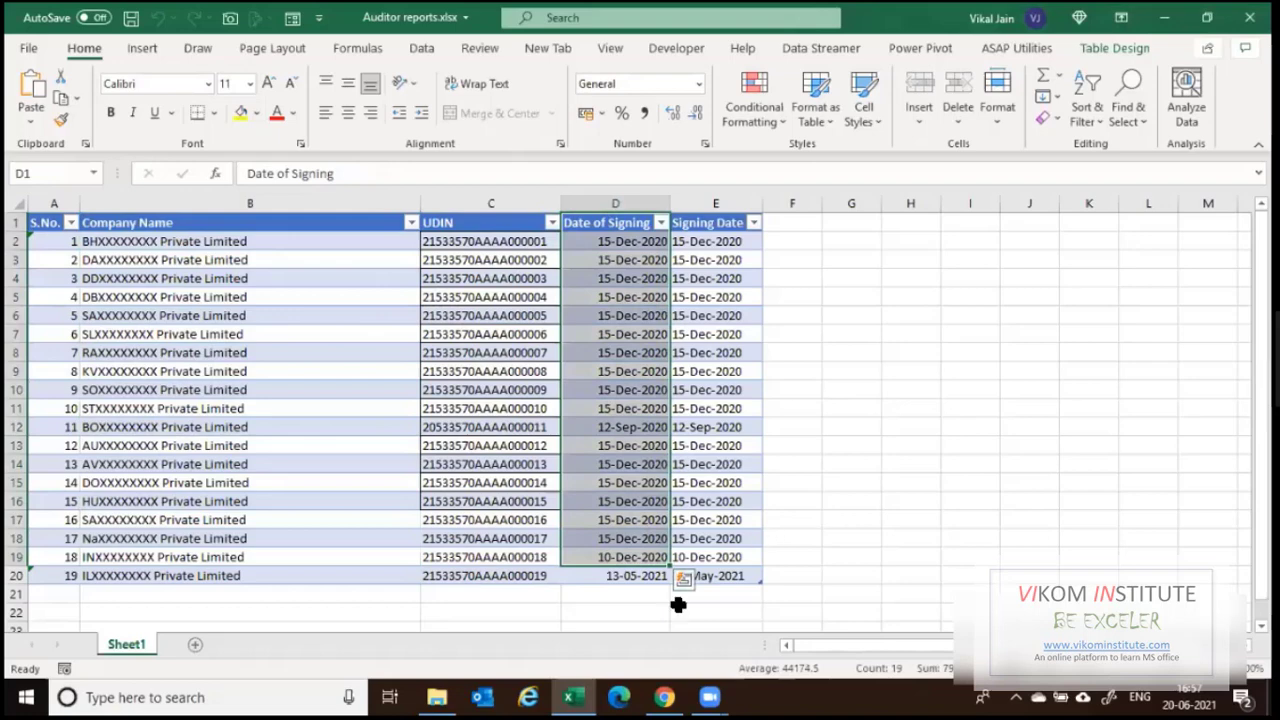
pyautogui.click(437, 697)
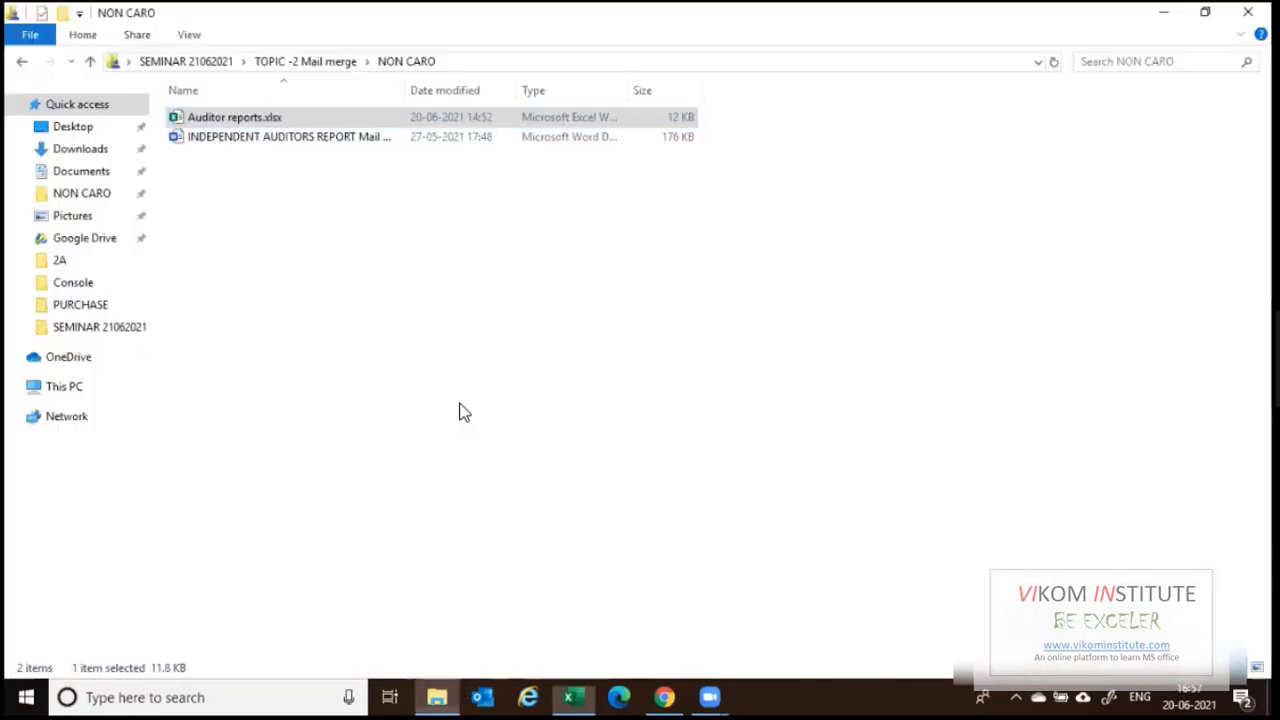
# Open INDEPENDENT AUDITORS REPORT Mail merge.docx, accepting the SQL prompt and dismissing the data-file error.
pyautogui.doubleClick(245, 145)
pyautogui.rightClick(240, 145)
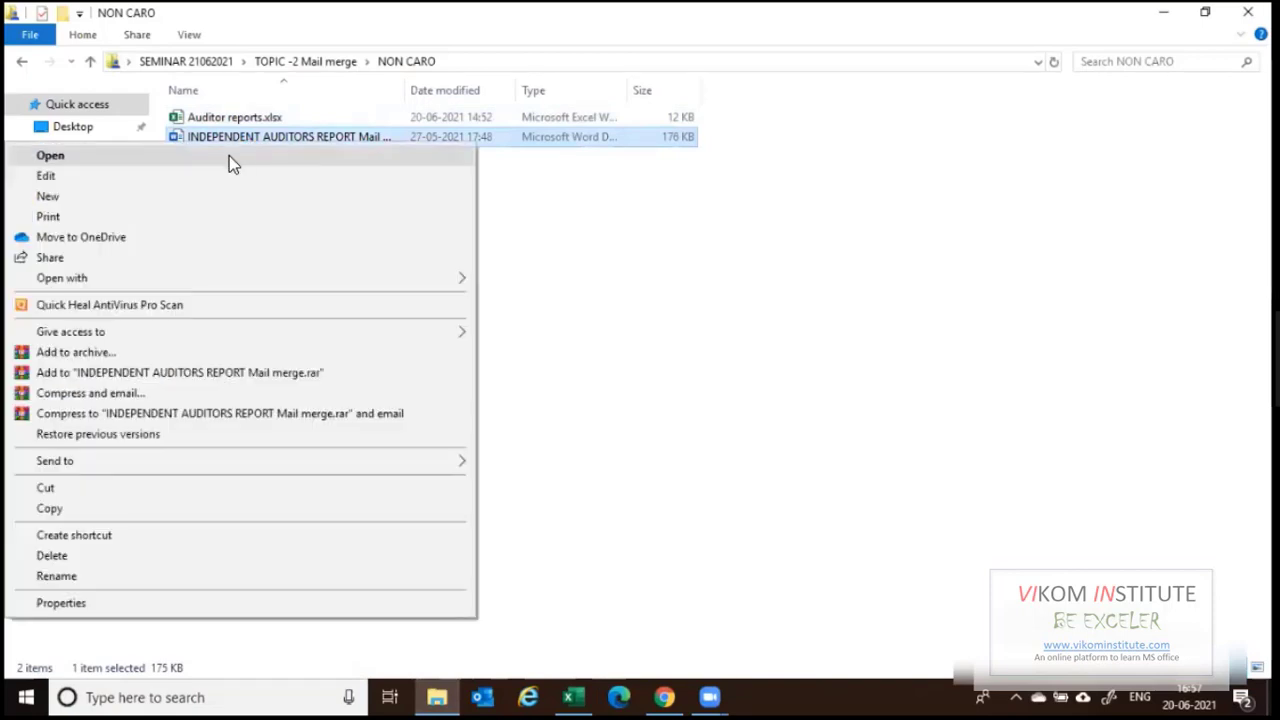
pyautogui.click(226, 158)
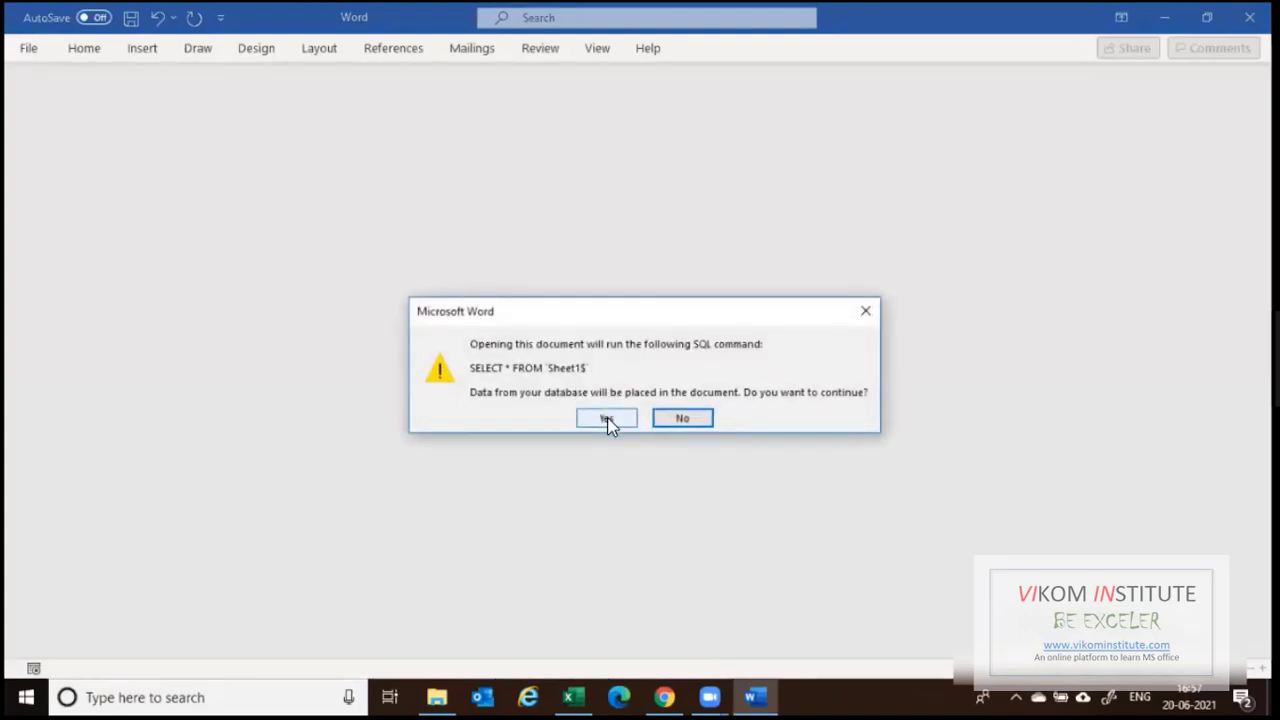
pyautogui.click(608, 420)
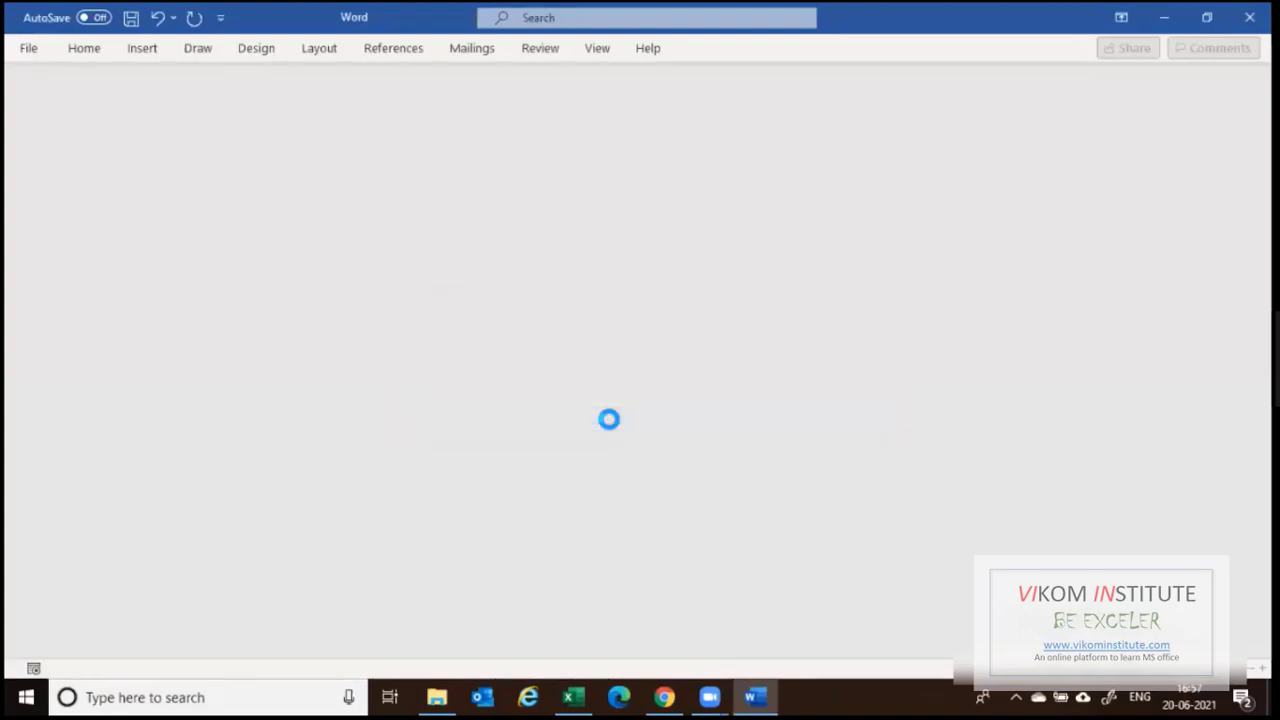
pyautogui.click(627, 407)
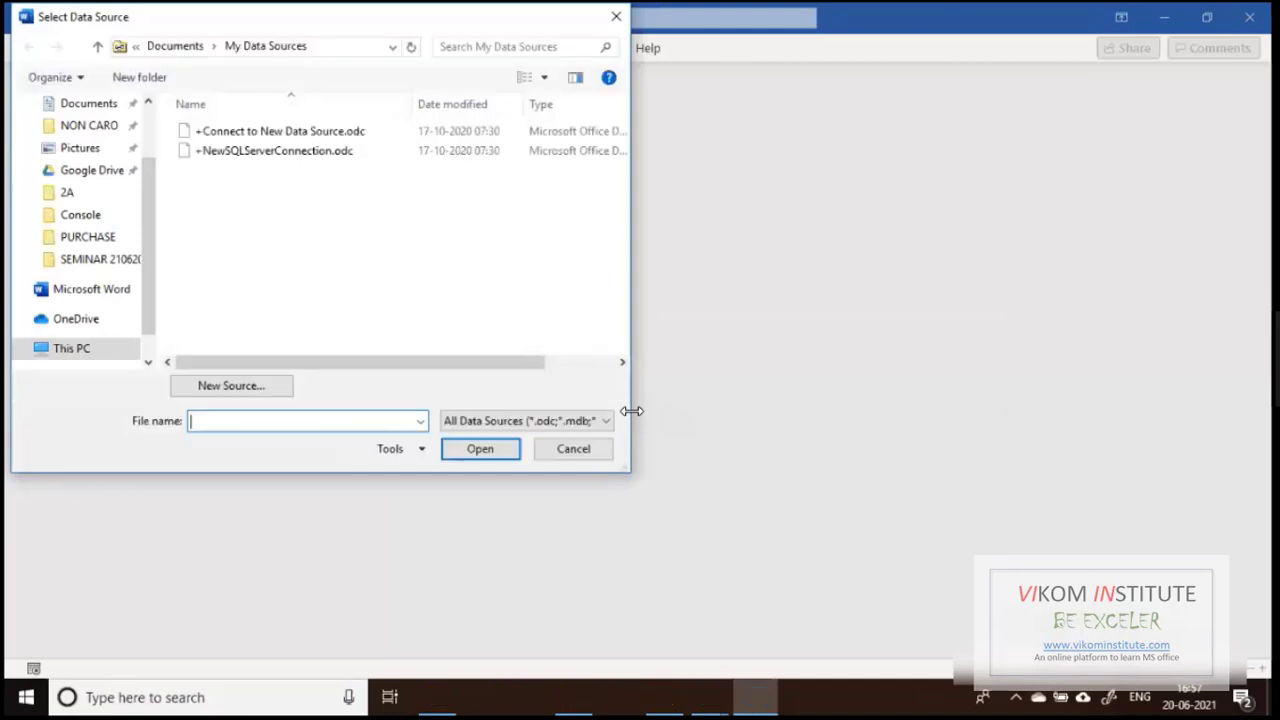
# Select Auditor reports.xlsx in File Explorer and paste its path into Word's data source chooser.
pyautogui.hotkey('alt', 'Tab')
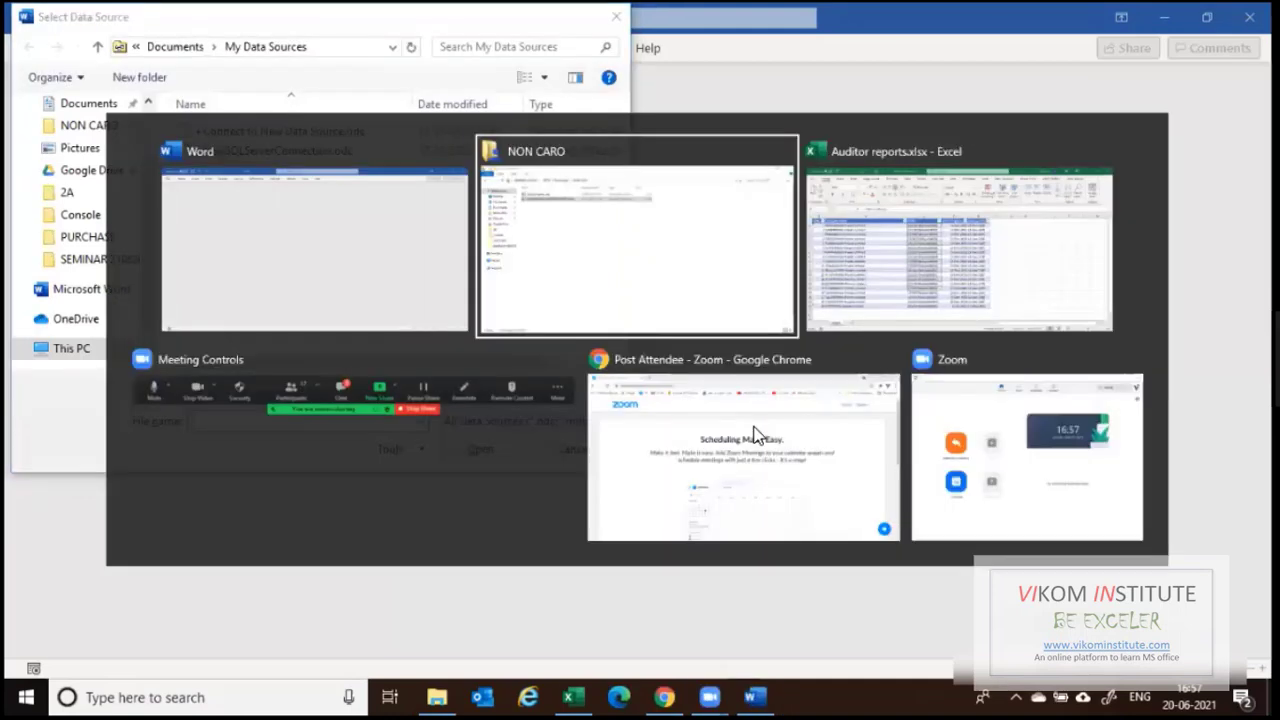
pyautogui.click(347, 119)
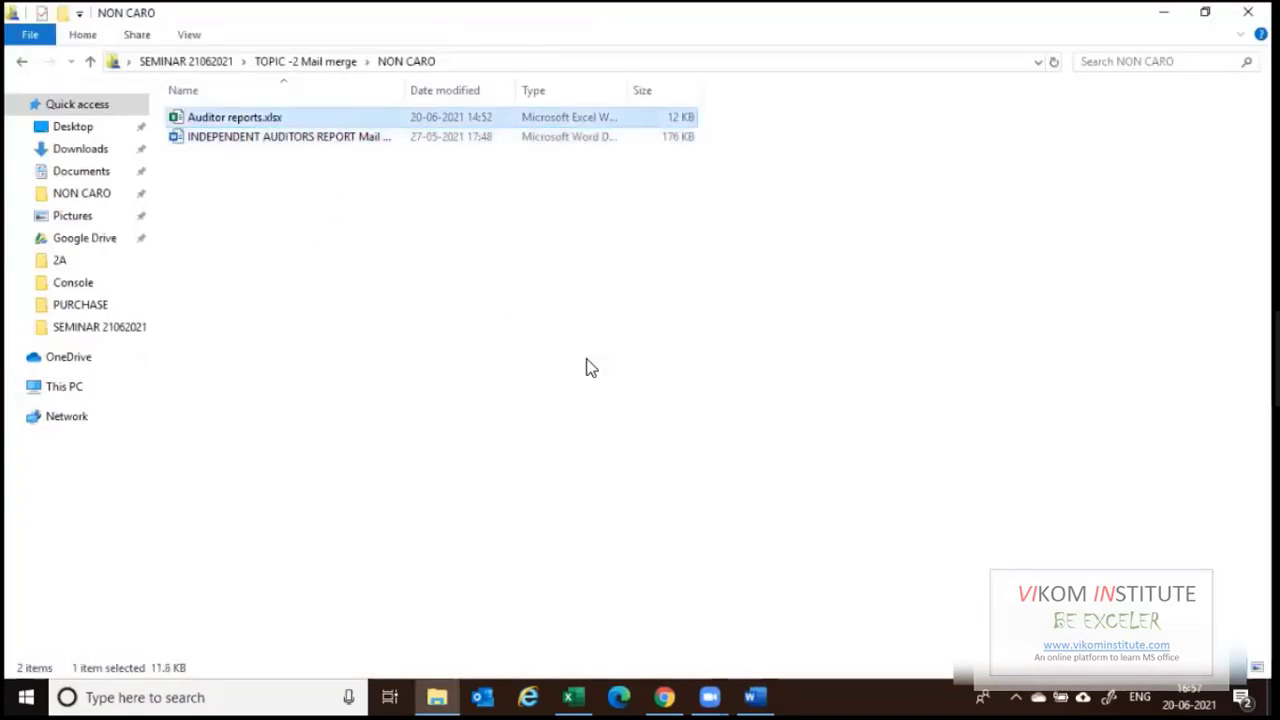
pyautogui.hotkey('alt', 'Tab')
pyautogui.hotkey('ctrl', 'v')
# Delete the sample company name after 'The Members of' and in the Opinion paragraph.
pyautogui.click(506, 452)
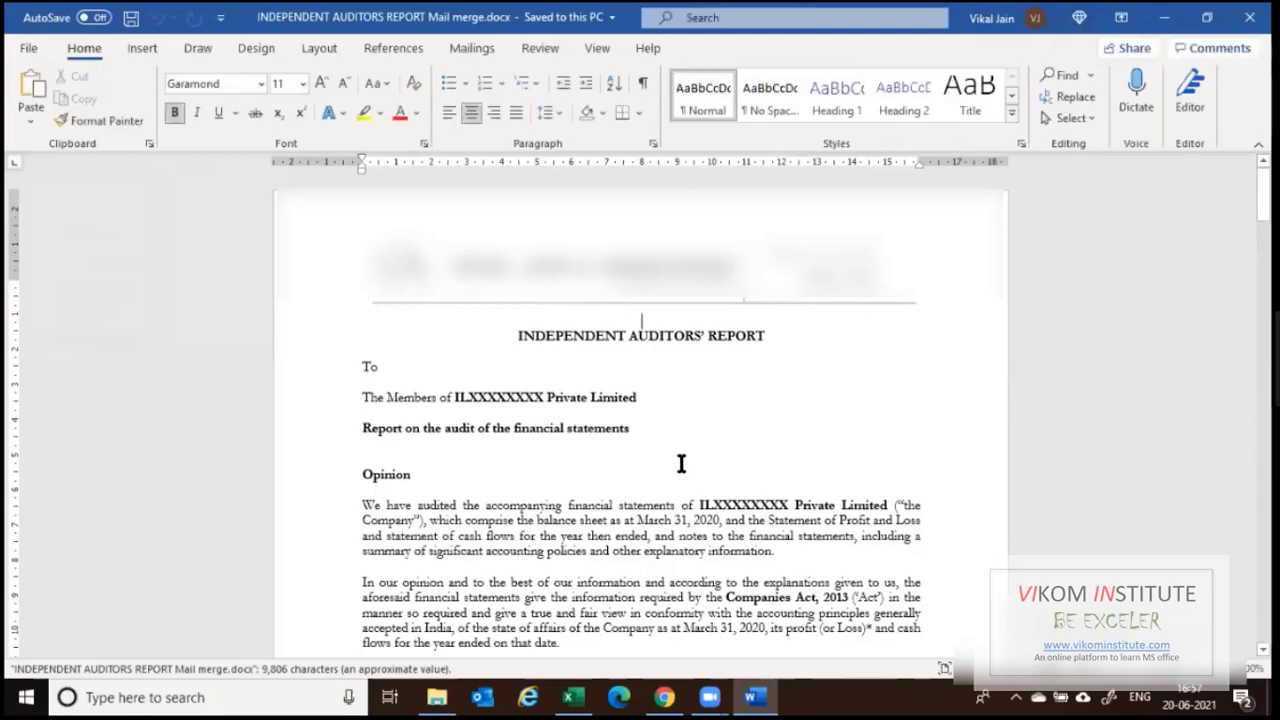
pyautogui.scroll(-1, 681, 465)
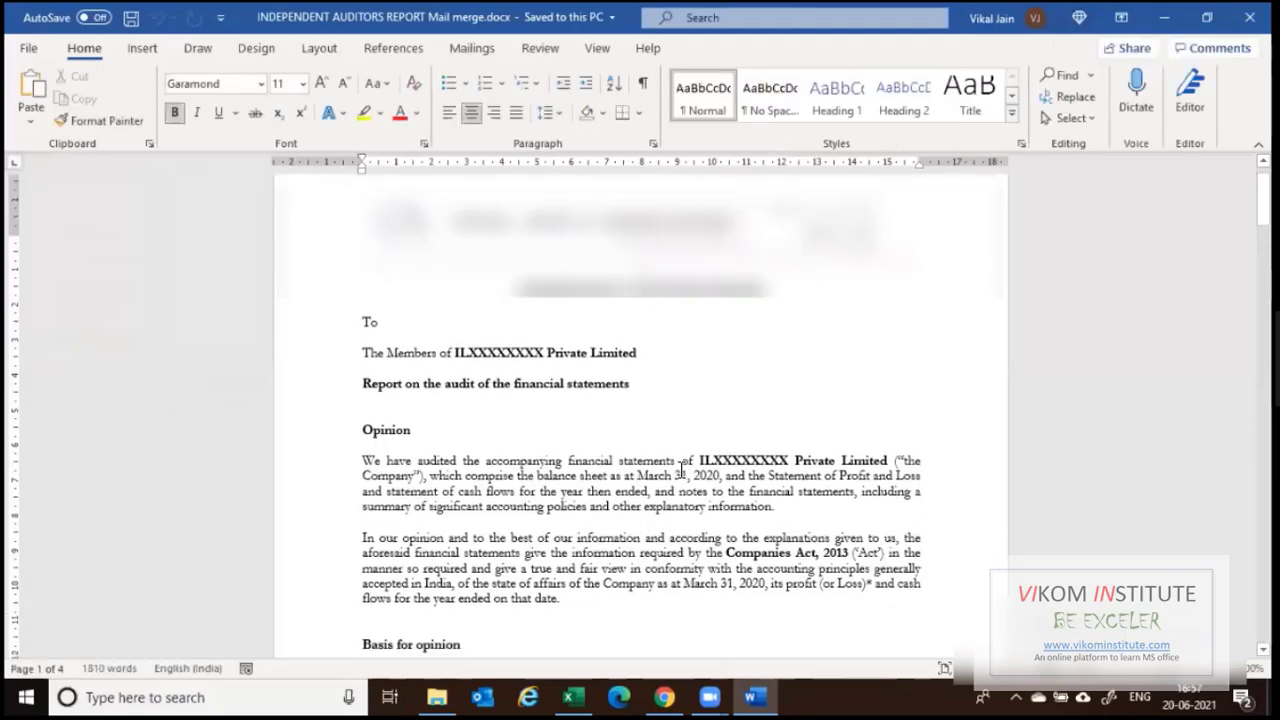
pyautogui.scroll(-6, 681, 470)
pyautogui.scroll(6, 681, 470)
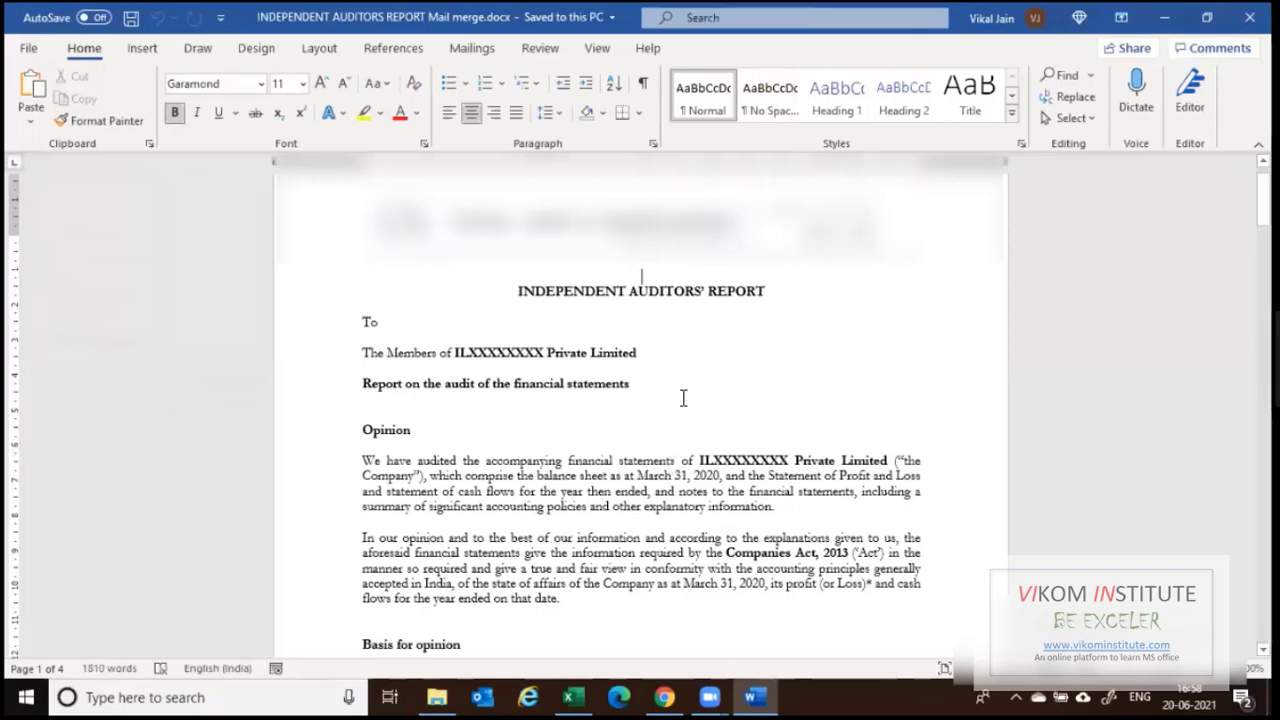
pyautogui.click(642, 355)
pyautogui.moveTo(455, 353); pyautogui.dragTo(638, 355)
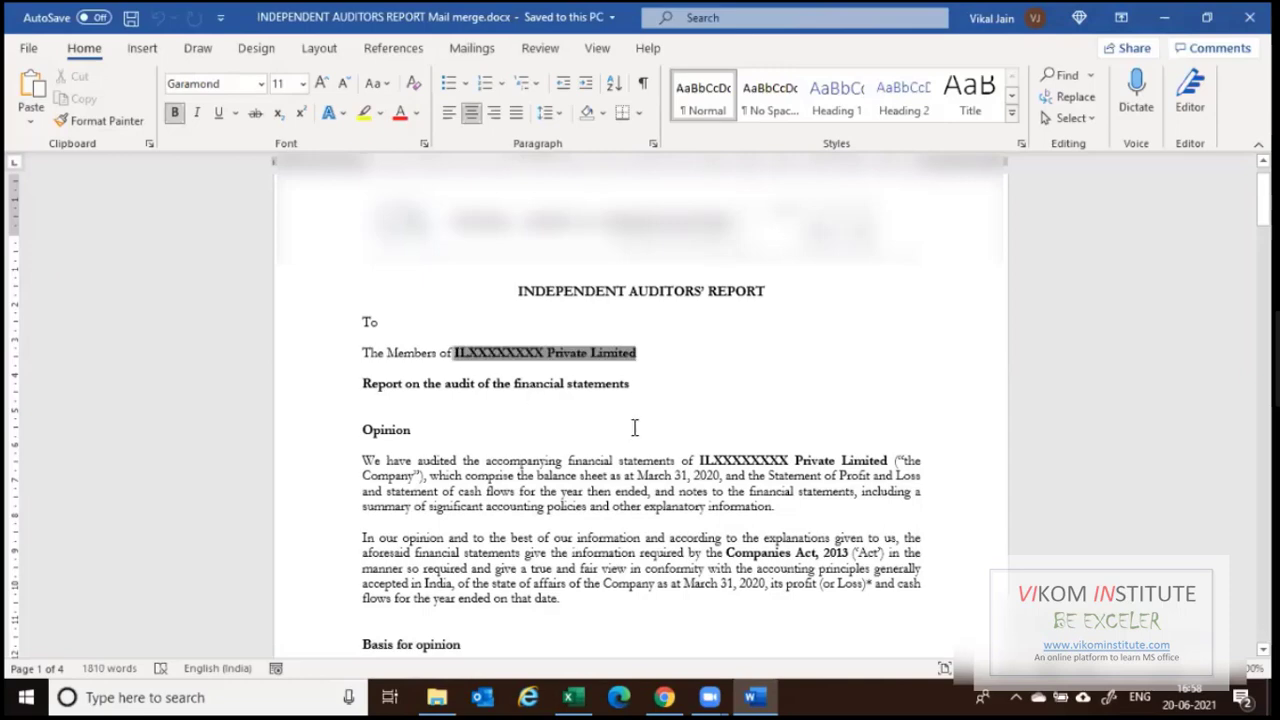
pyautogui.press('Delete')
pyautogui.click(888, 461)
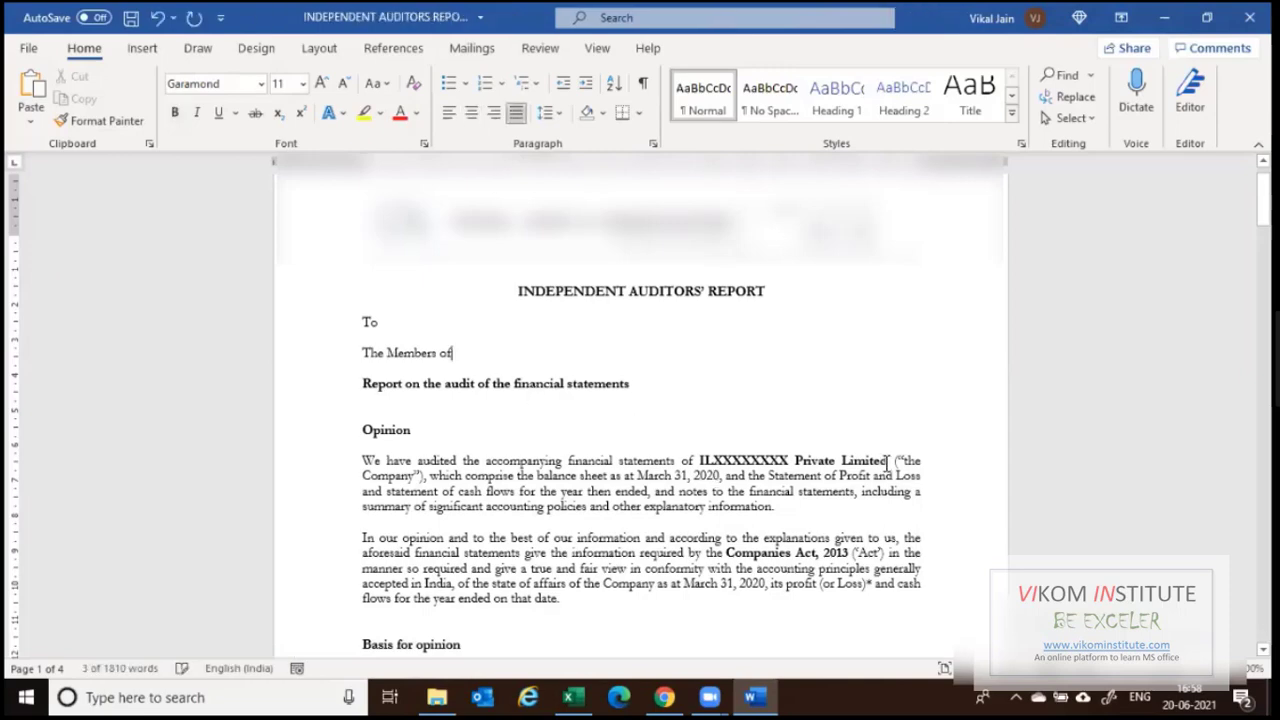
pyautogui.keyDown('shift'); pyautogui.click(698, 460); pyautogui.keyUp('shift')
pyautogui.press('Delete')
# Clear the UDIN value and the signing date in the signature block.
pyautogui.scroll(-4, 797, 577)
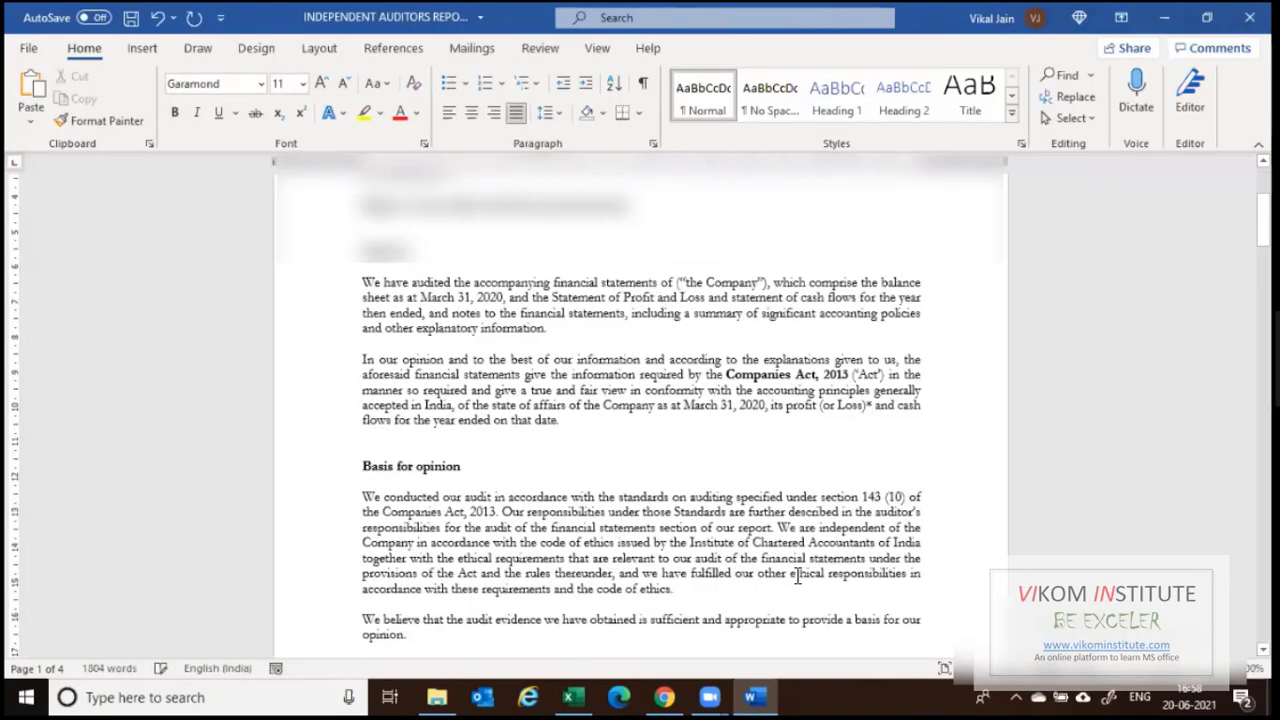
pyautogui.scroll(-10, 797, 577)
pyautogui.scroll(-15, 633, 513)
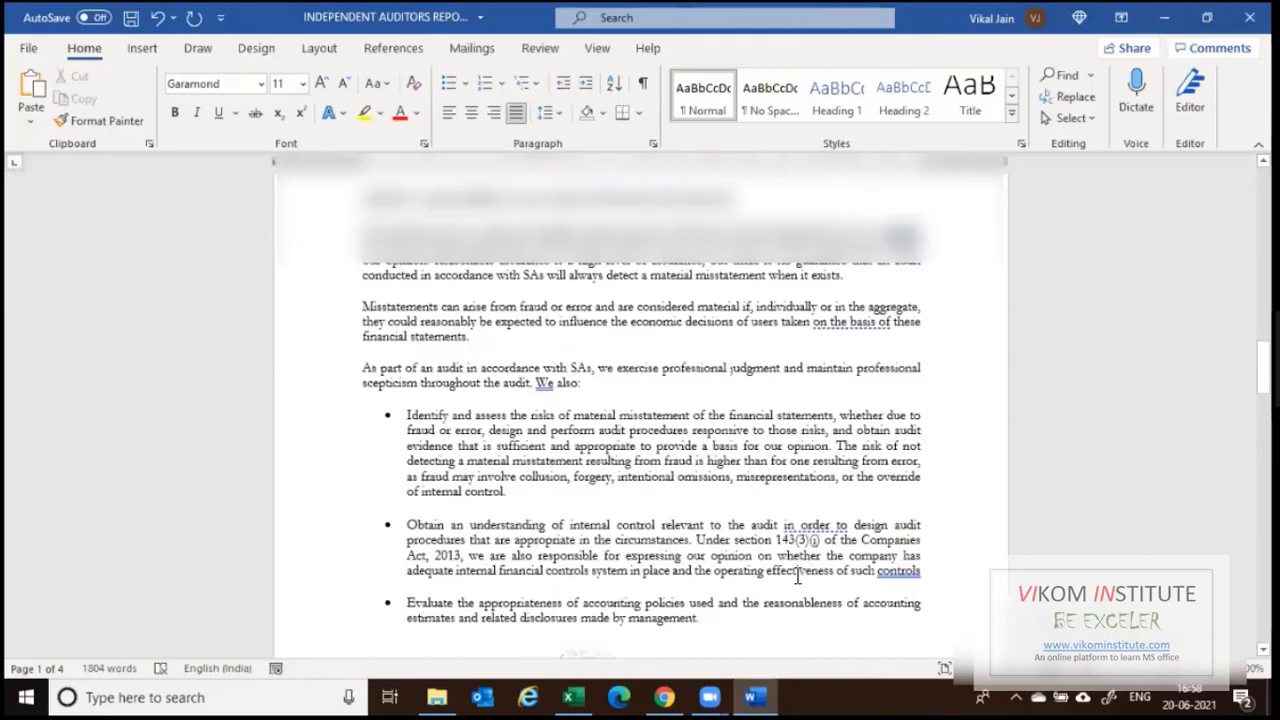
pyautogui.scroll(-10, 628, 483)
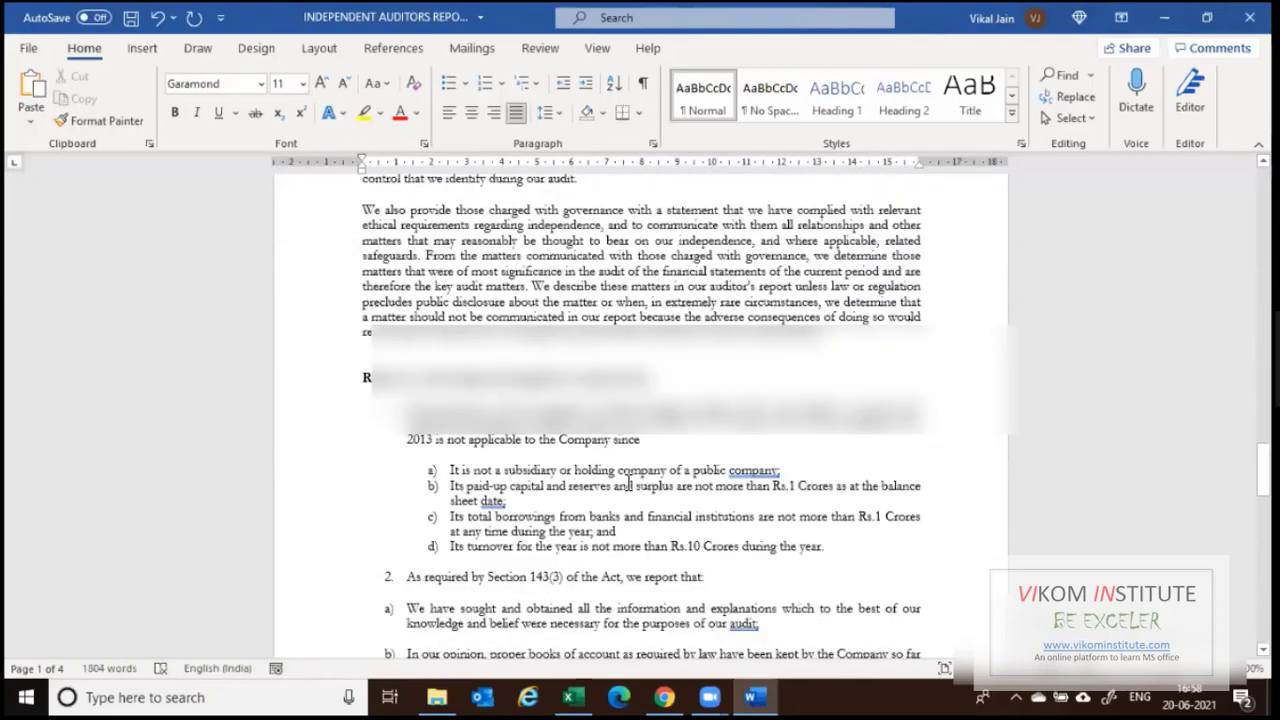
pyautogui.scroll(-10, 625, 483)
pyautogui.scroll(-10, 470, 545)
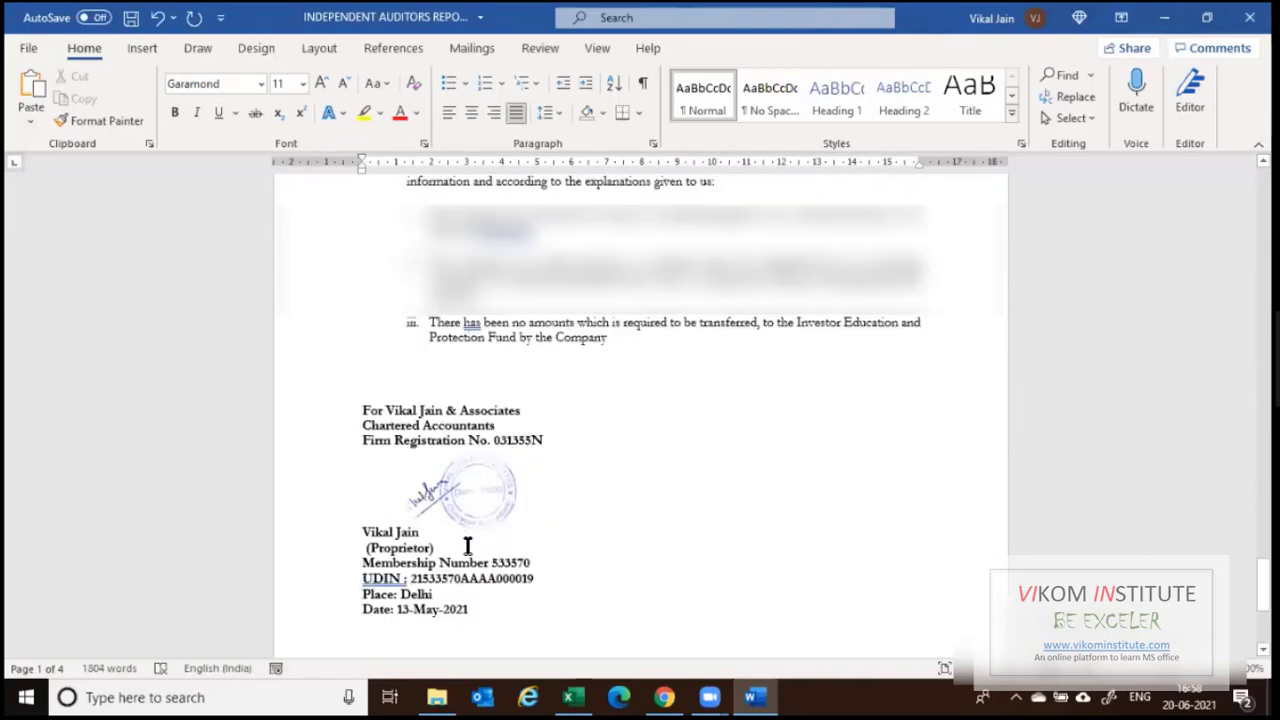
pyautogui.scroll(-2, 471, 548)
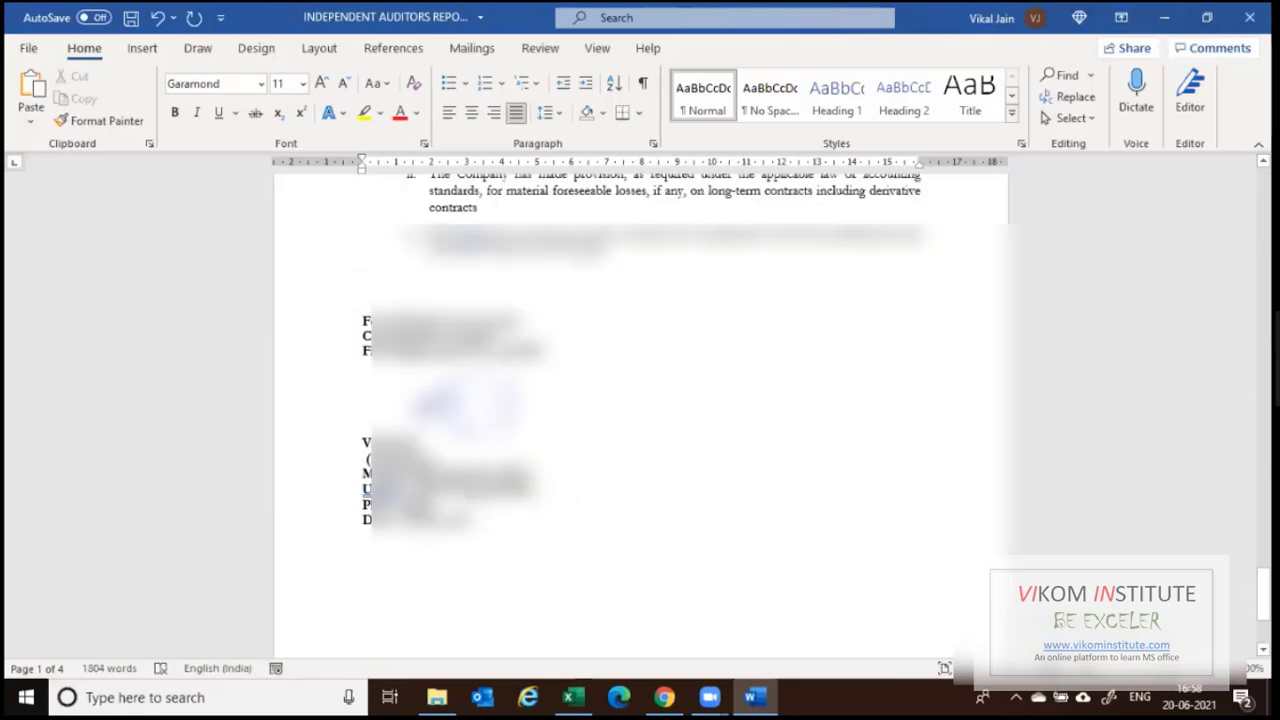
pyautogui.moveTo(406, 489); pyautogui.dragTo(542, 487)
pyautogui.press('Delete')
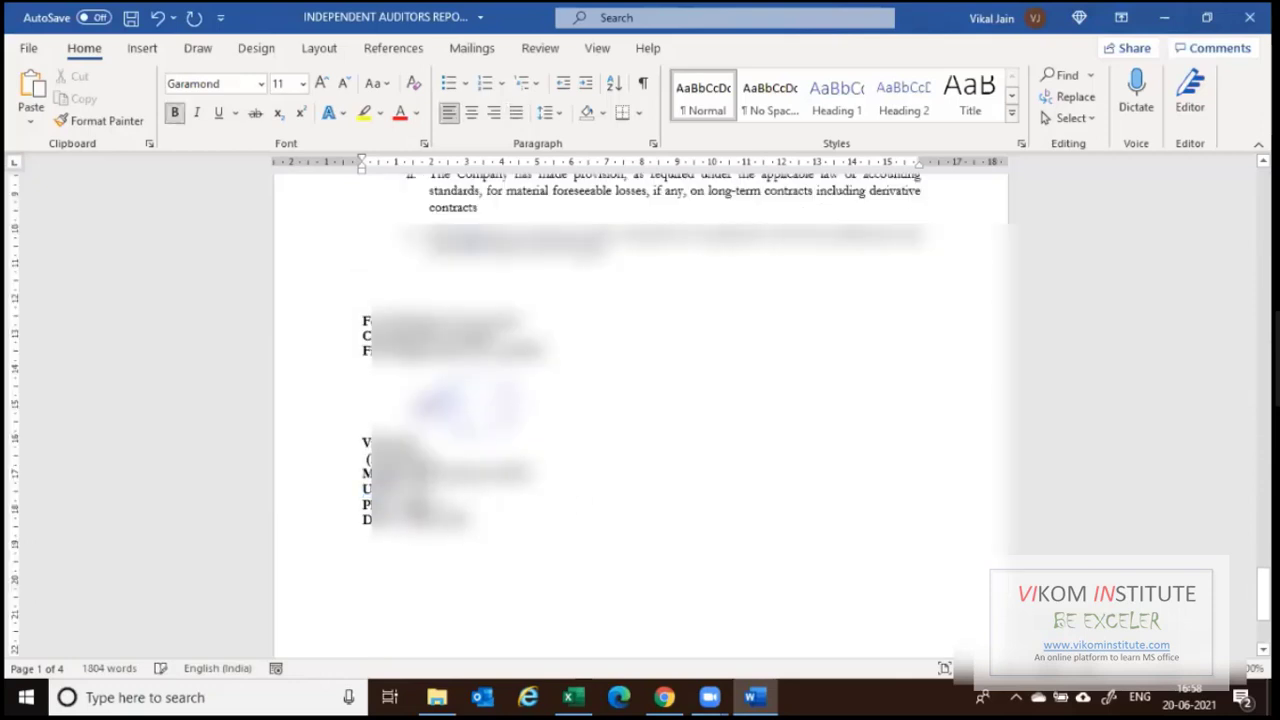
pyautogui.moveTo(428, 505); pyautogui.dragTo(364, 503)
pyautogui.click(486, 532)
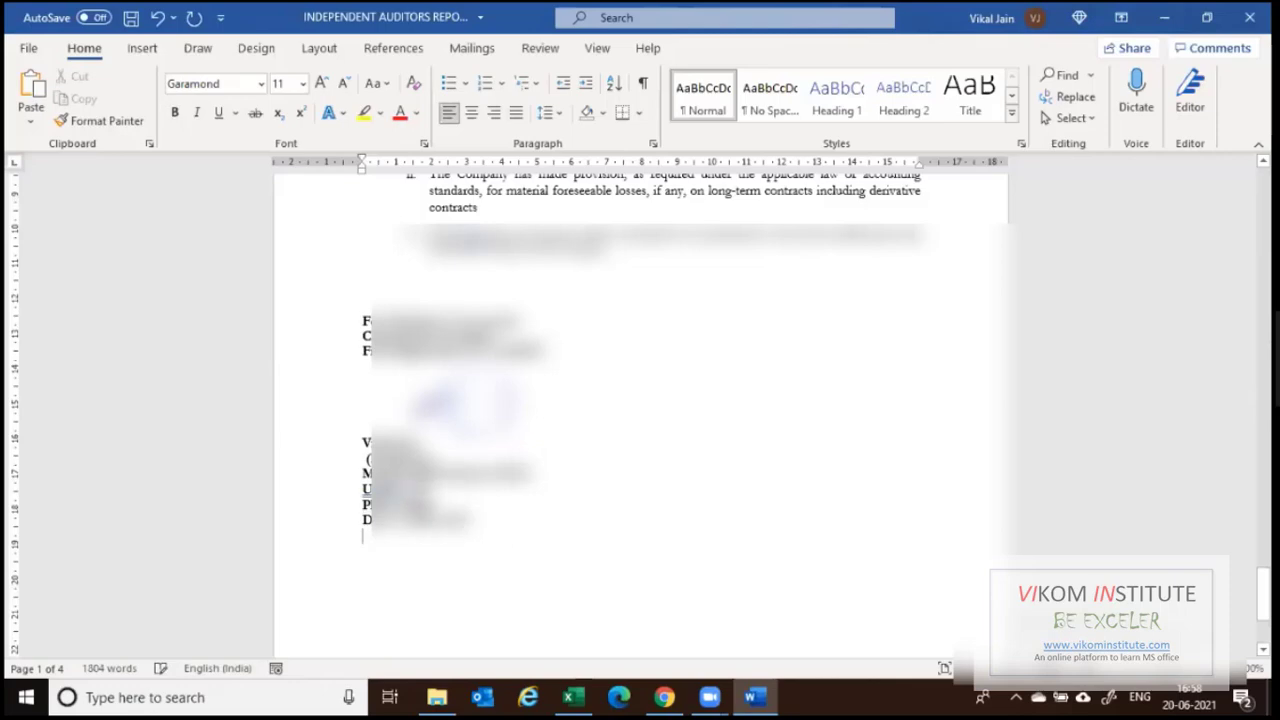
pyautogui.moveTo(474, 520); pyautogui.dragTo(397, 520)
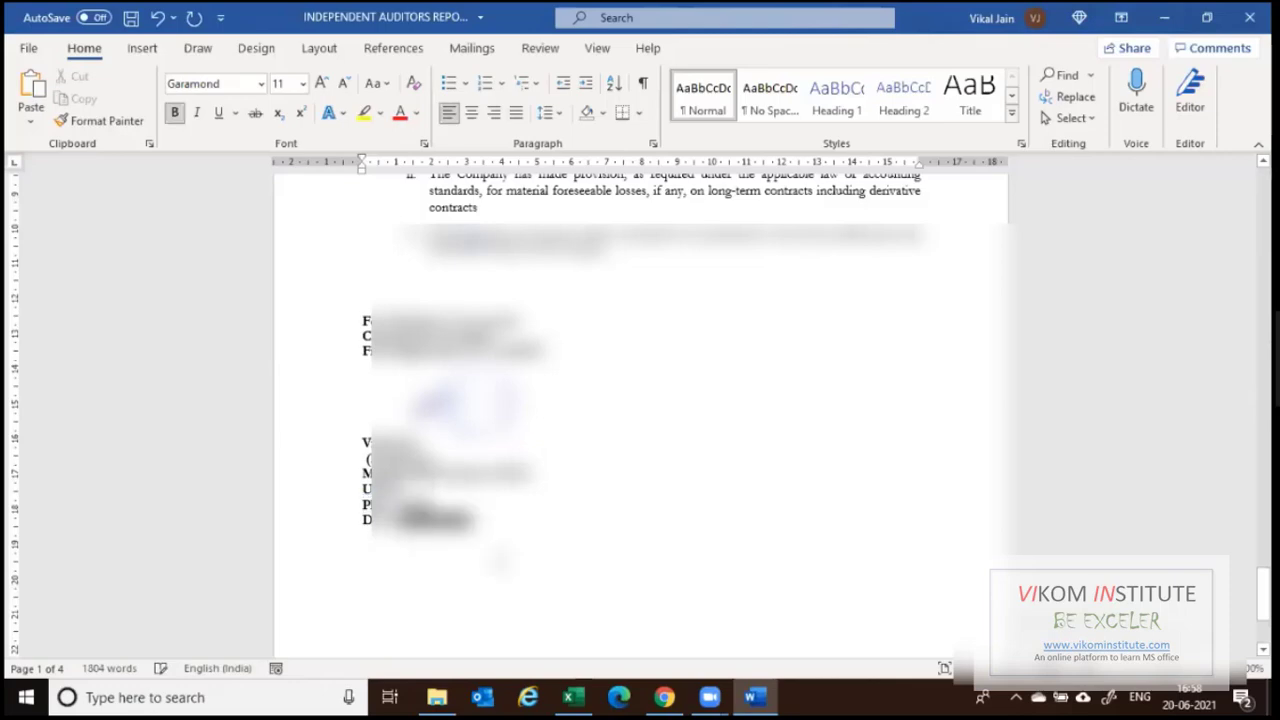
pyautogui.press('Delete')
pyautogui.scroll(5, 636, 549)
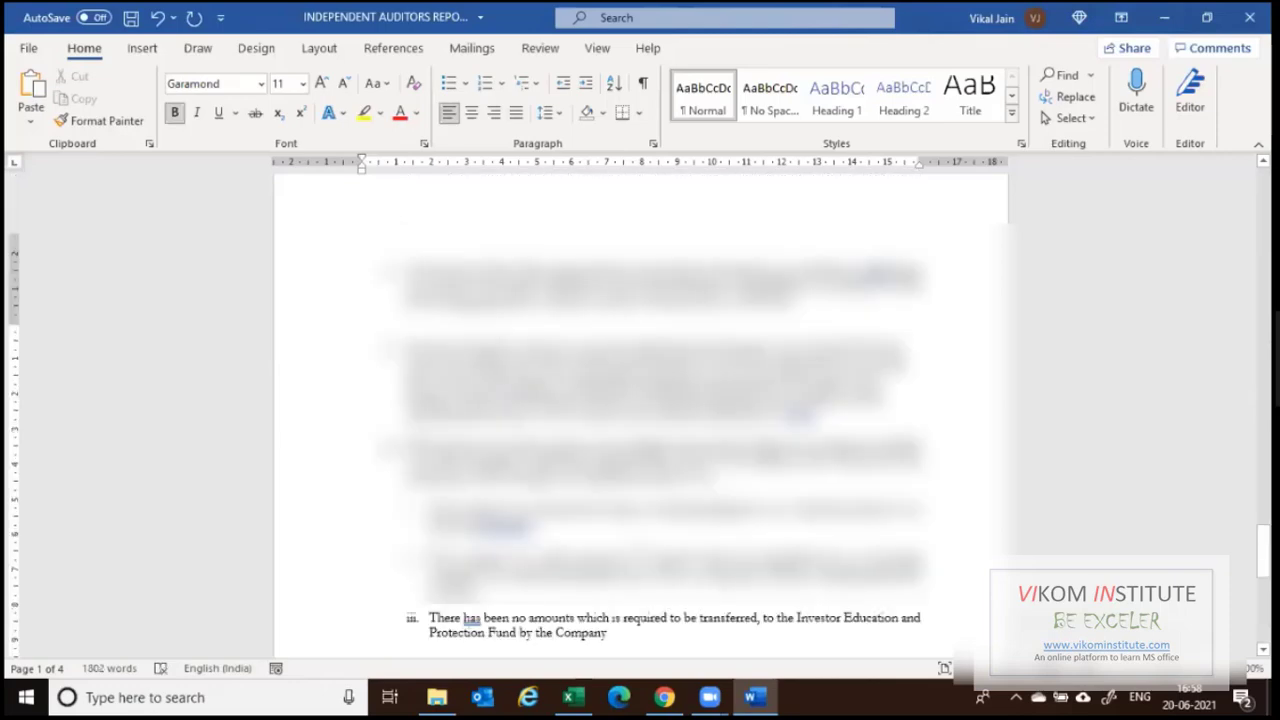
pyautogui.scroll(10, 600, 500)
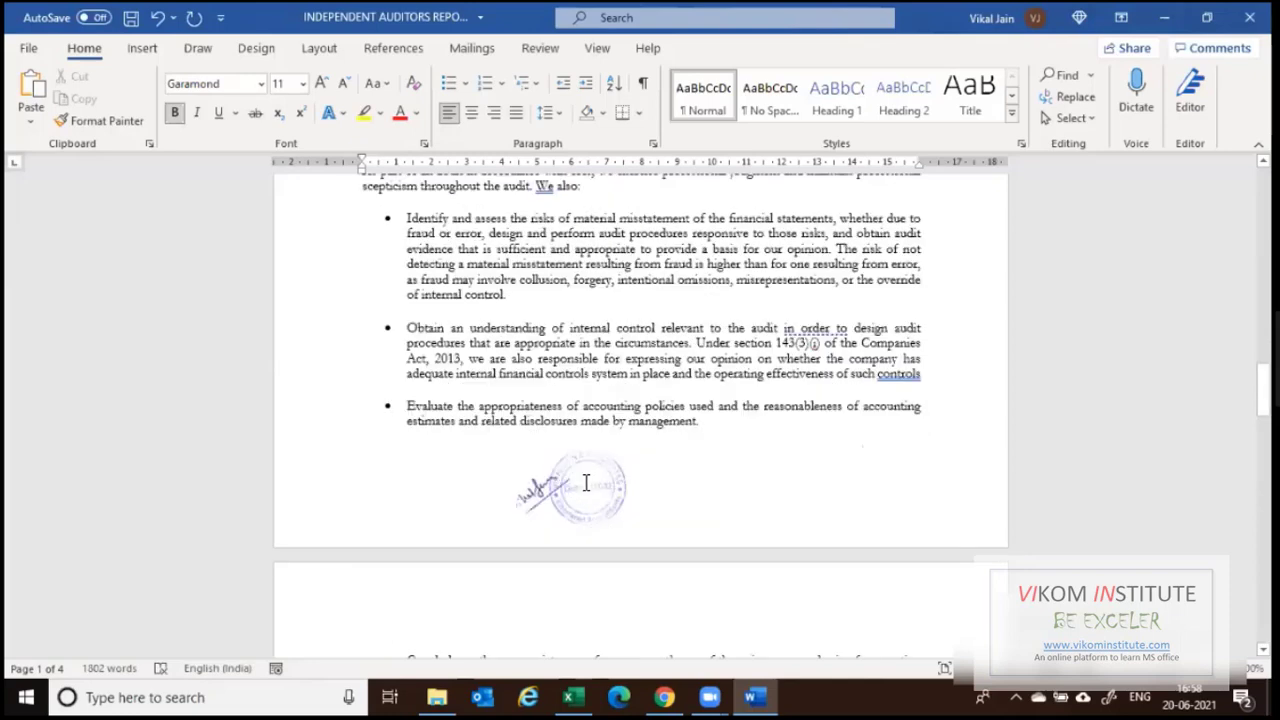
pyautogui.scroll(5, 640, 400)
pyautogui.scroll(10, 520, 490)
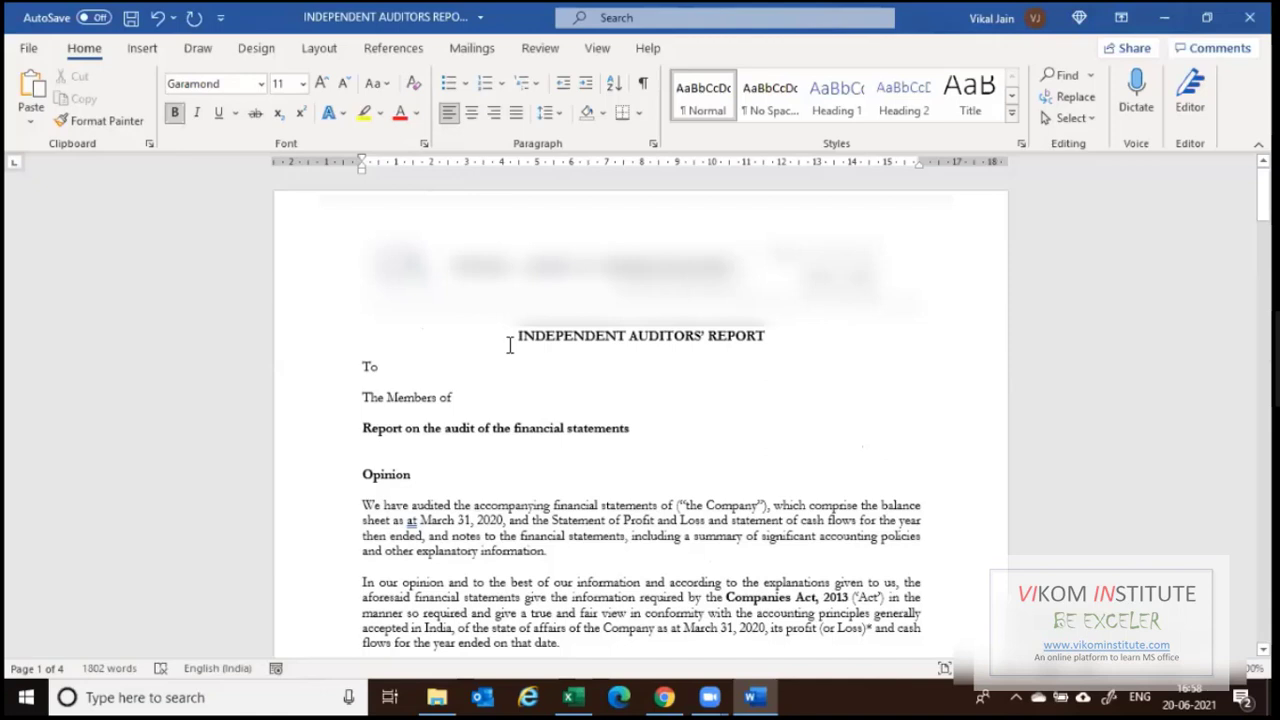
# Launch the Step-by-Step Mail Merge Wizard from Mailings and advance to Write your letter.
pyautogui.scroll(-1, 585, 415)
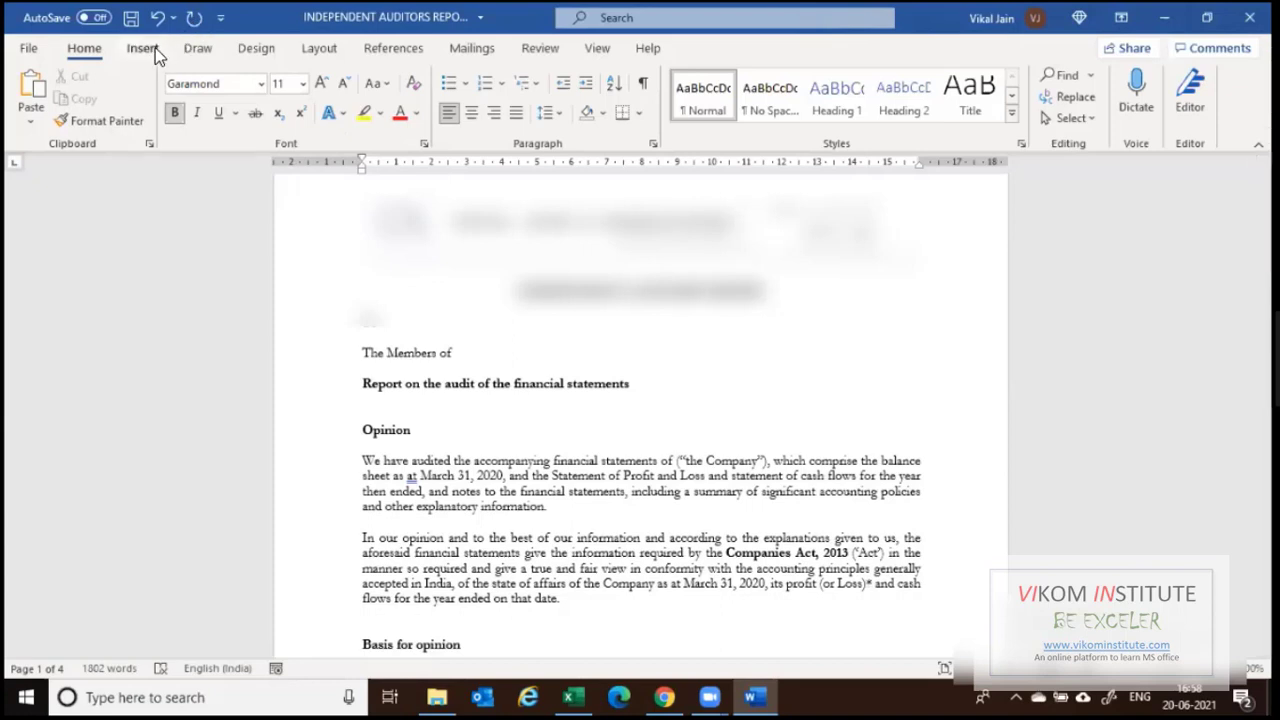
pyautogui.click(465, 50)
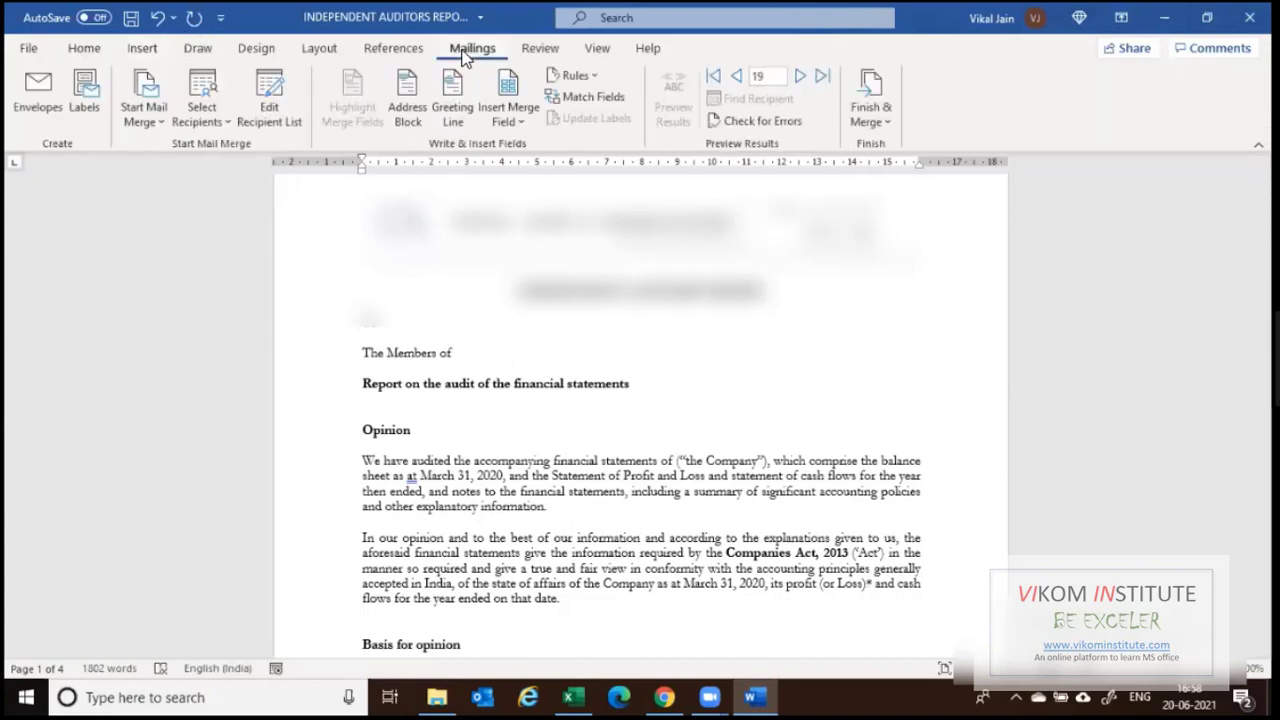
pyautogui.click(157, 122)
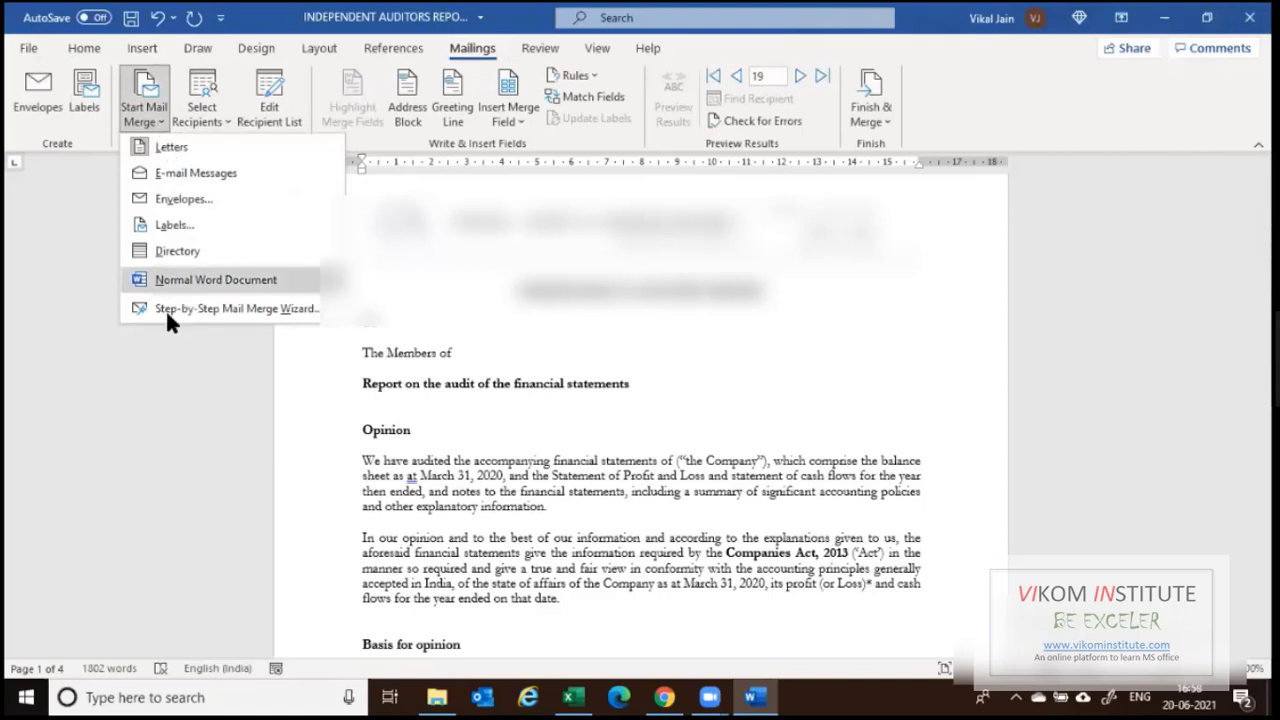
pyautogui.click(228, 312)
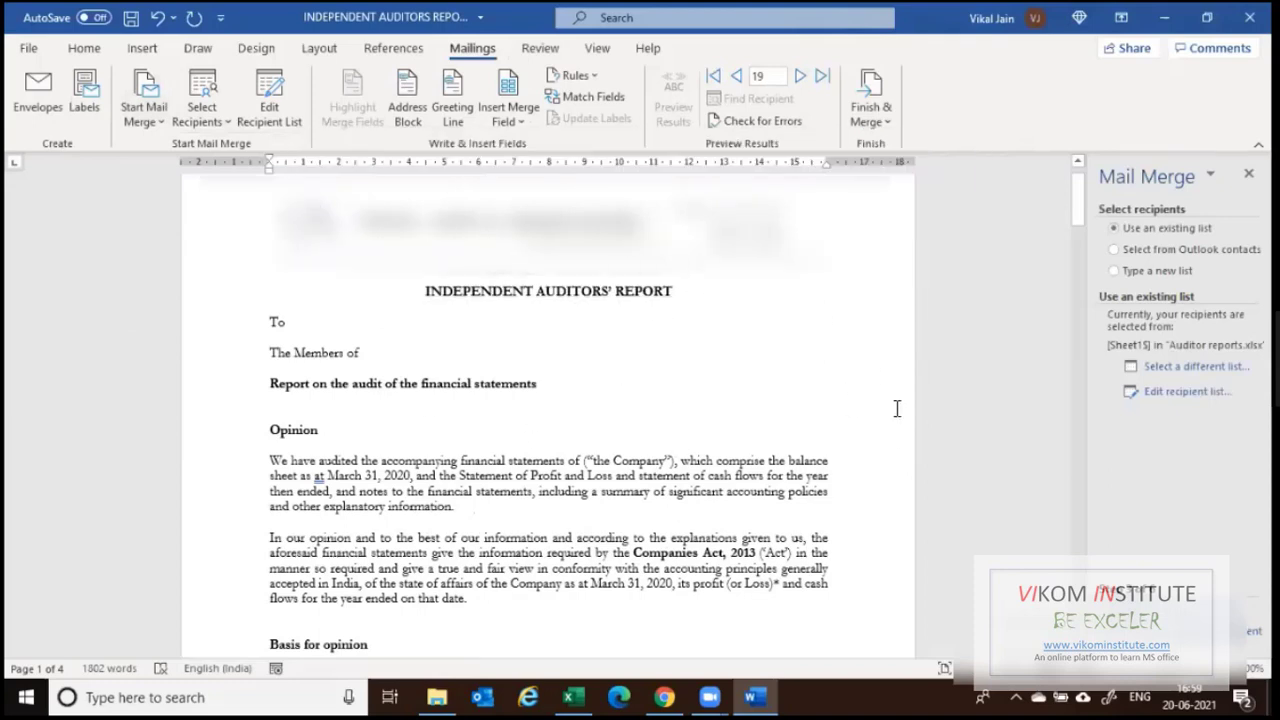
pyautogui.click(1180, 613)
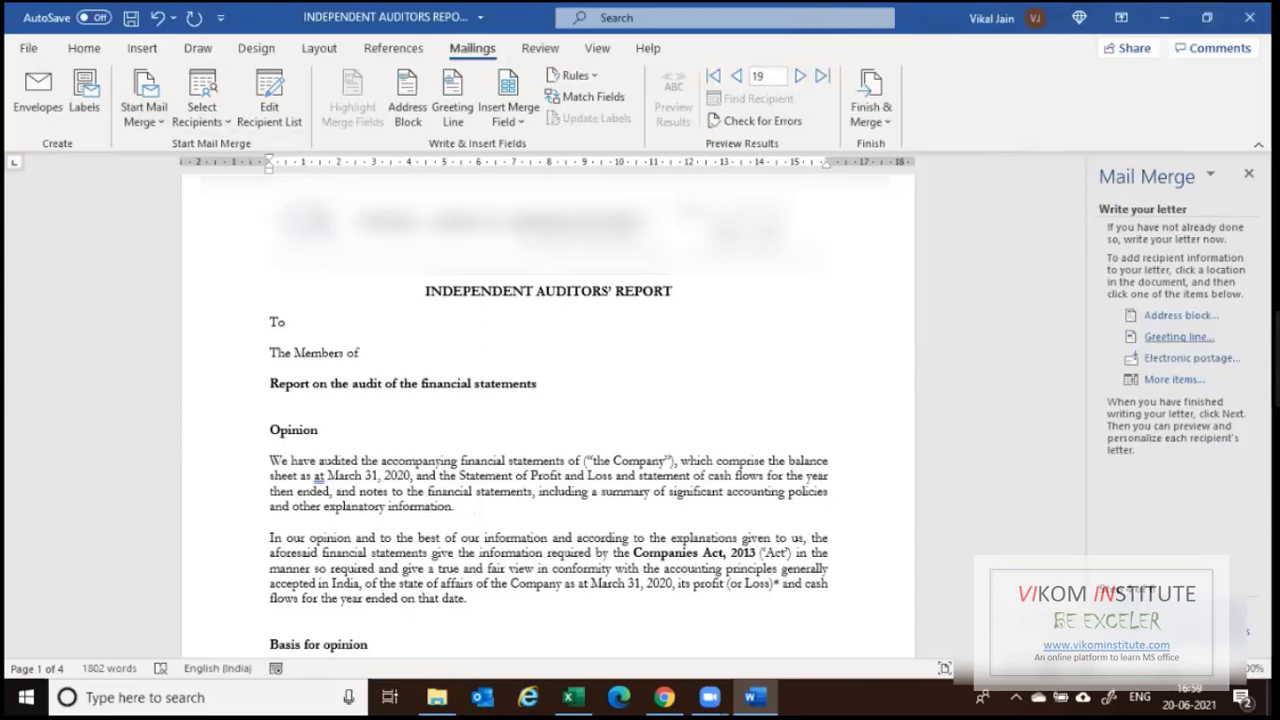
# Go back to Select recipients and check the columns in the Auditor reports workbook.
pyautogui.click(1190, 633)
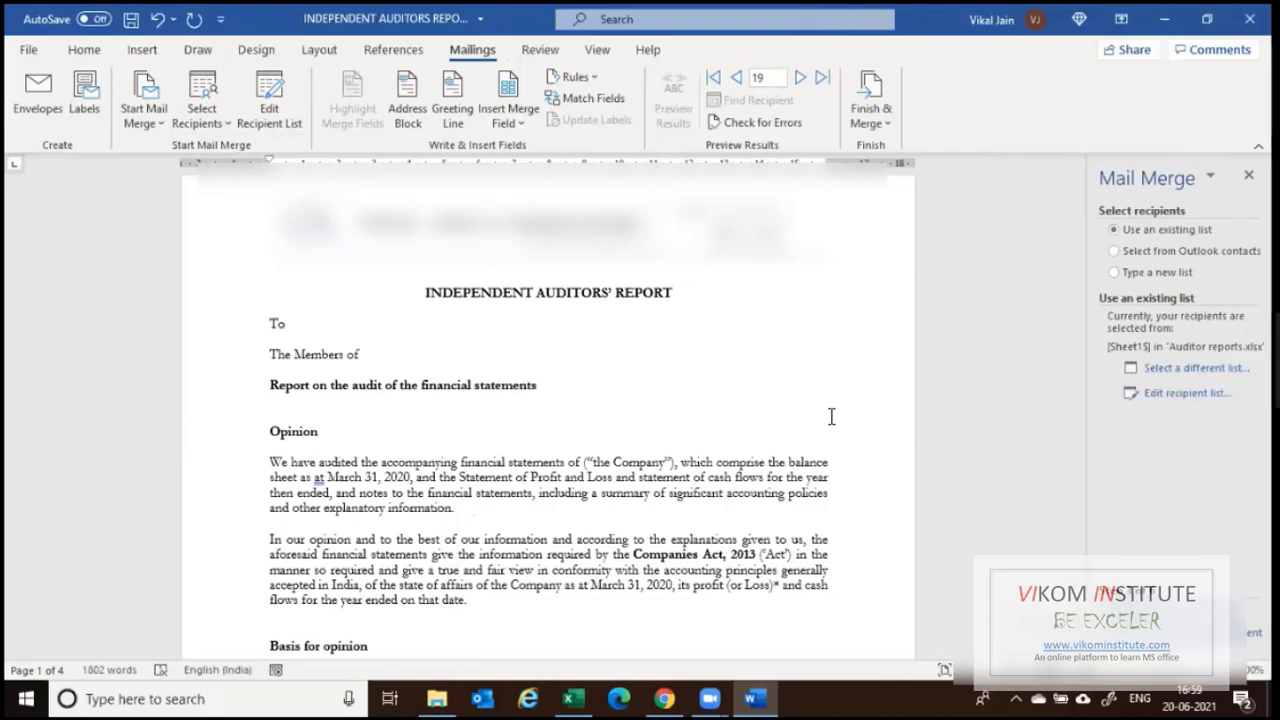
pyautogui.hotkey('alt', 'Tab')
pyautogui.hotkey('alt', 'Tab')
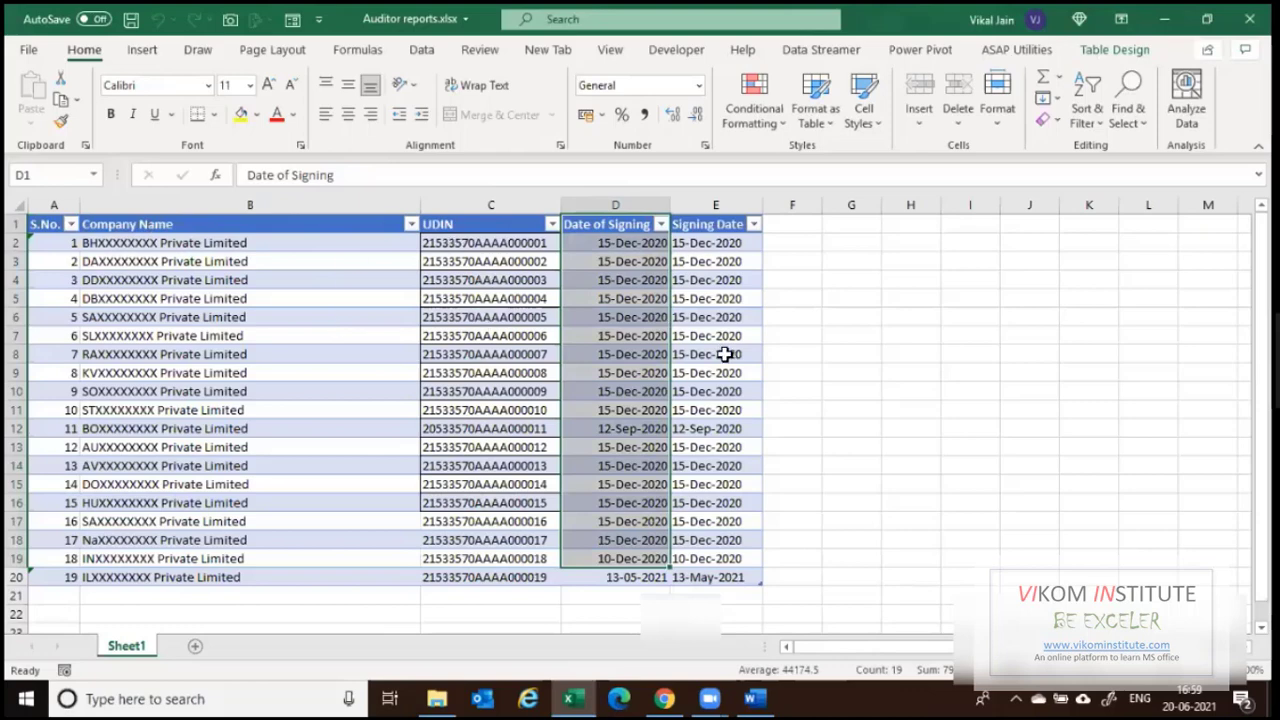
pyautogui.hotkey('alt', 'Tab')
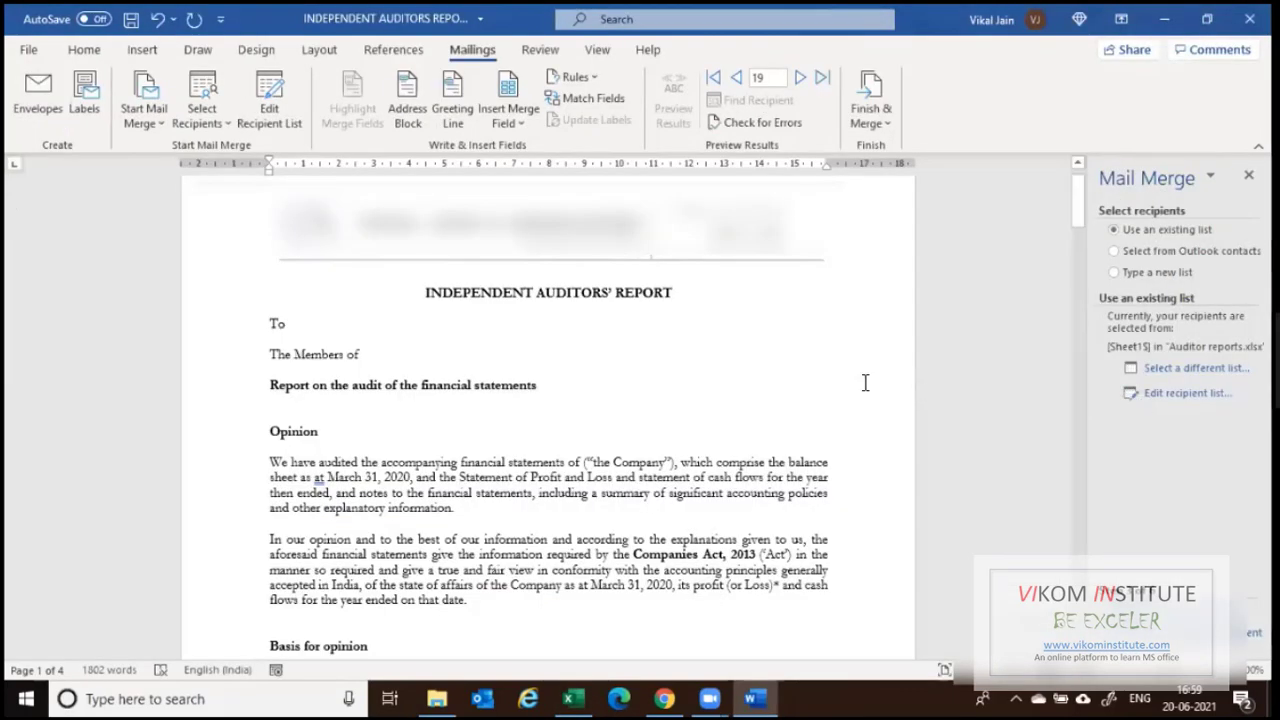
pyautogui.hotkey('alt', 'Tab')
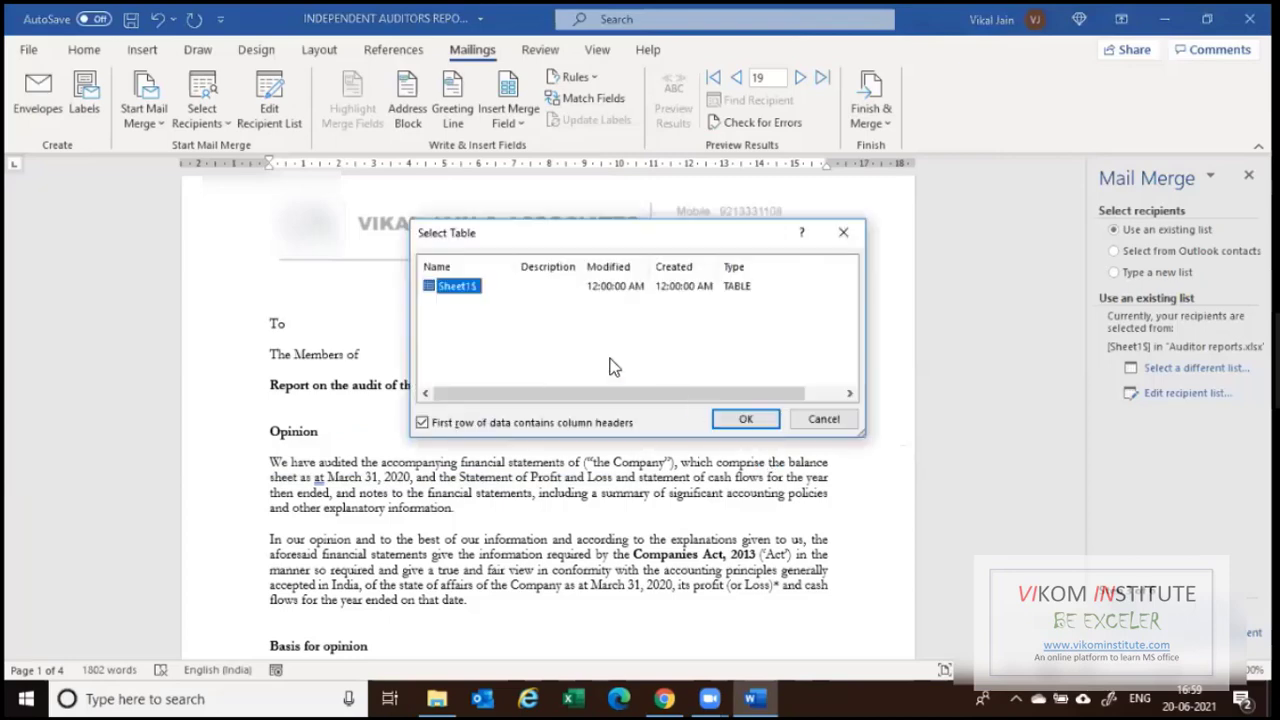
# Confirm Sheet1$ as the data table and accept the 19-company recipient list.
pyautogui.click(746, 420)
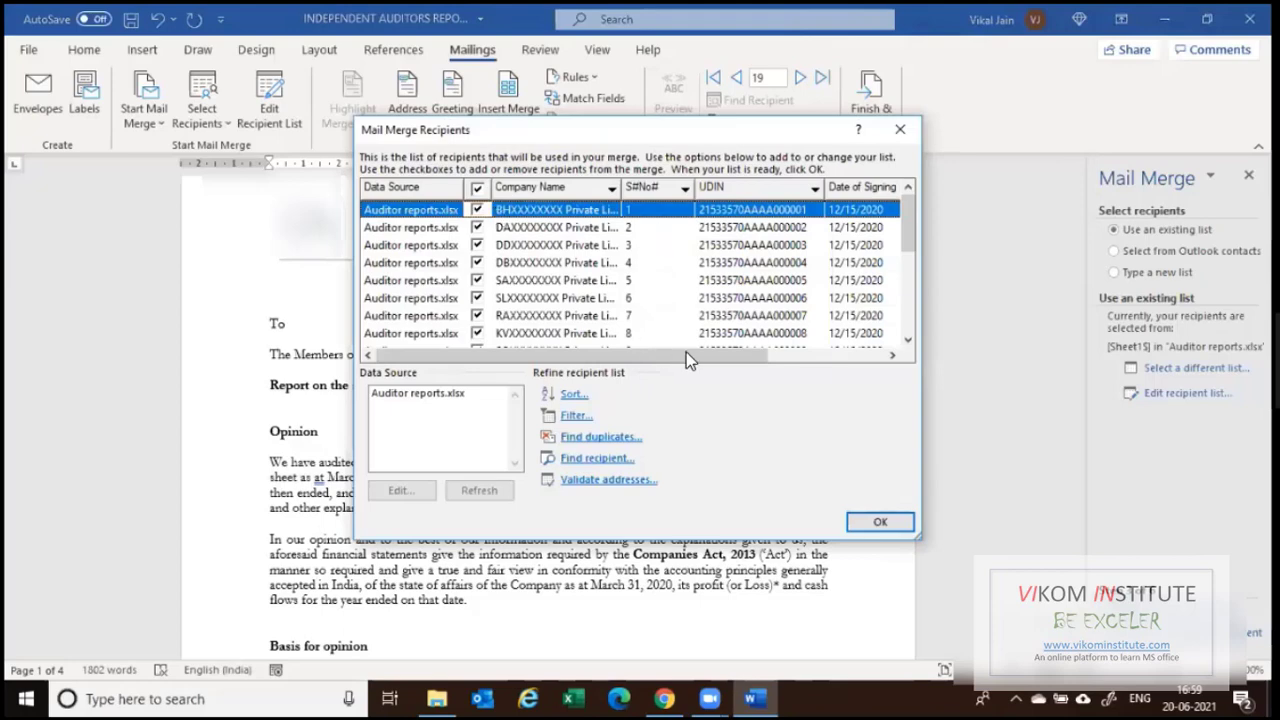
pyautogui.moveTo(686, 354); pyautogui.dragTo(850, 337)
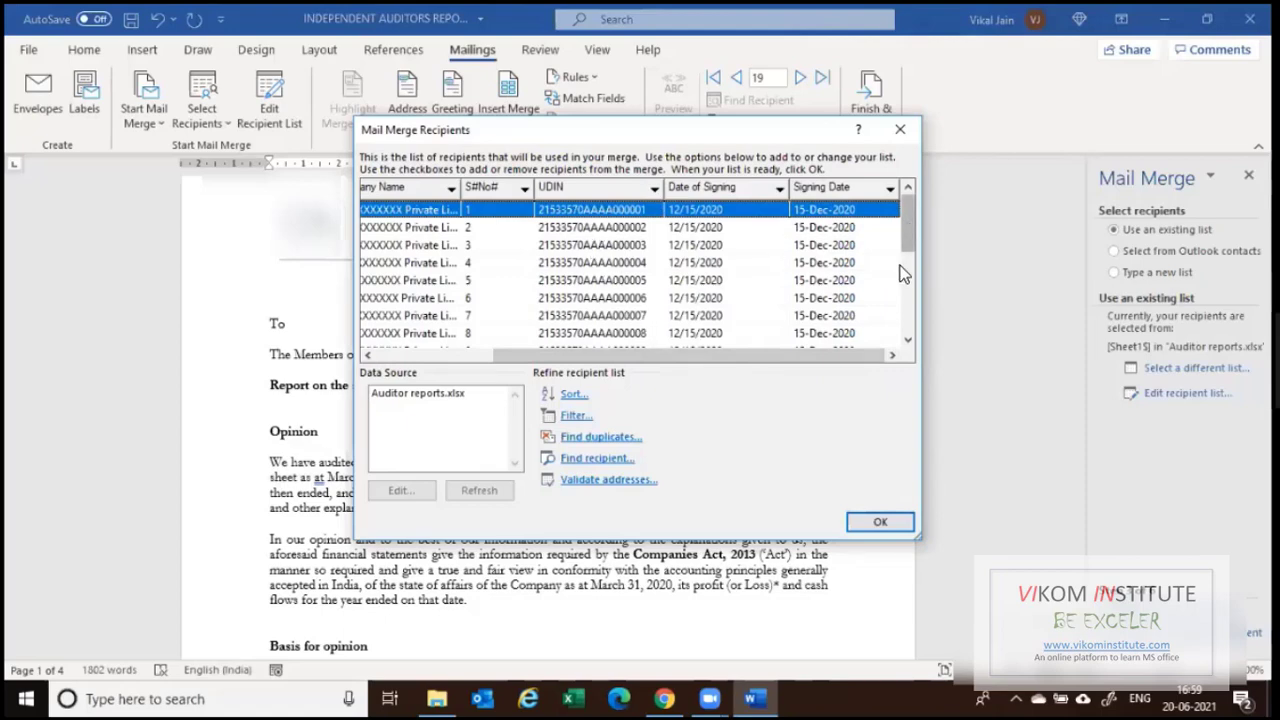
pyautogui.scroll(-4, 669, 222)
pyautogui.click(880, 521)
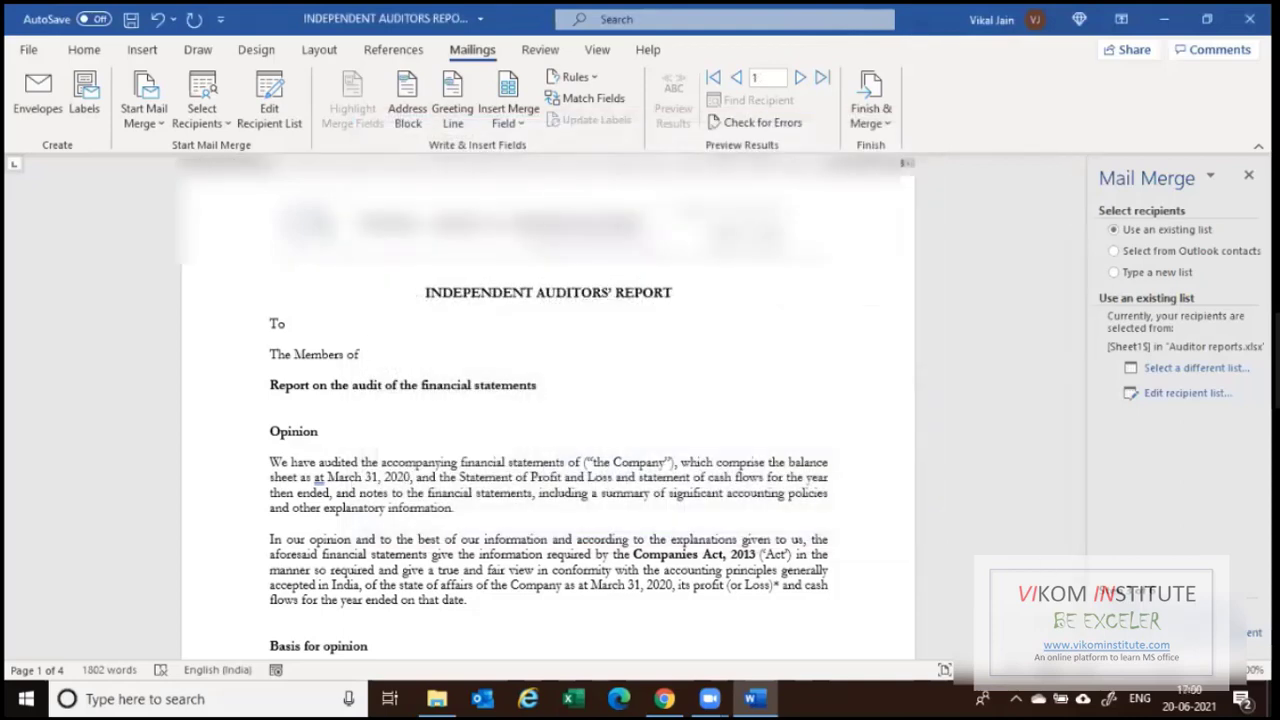
# Return to Write your letter and browse the Company Name, UDIN and Signing Date fields.
pyautogui.click(1184, 613)
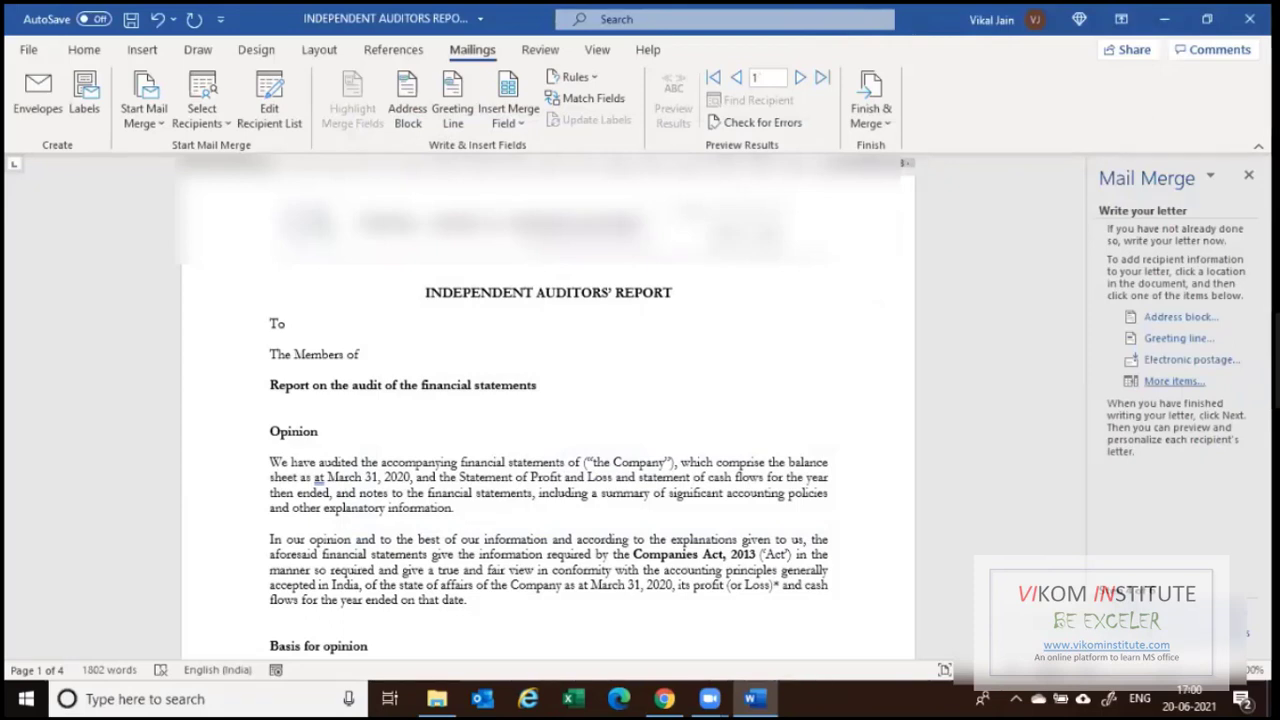
pyautogui.click(1174, 381)
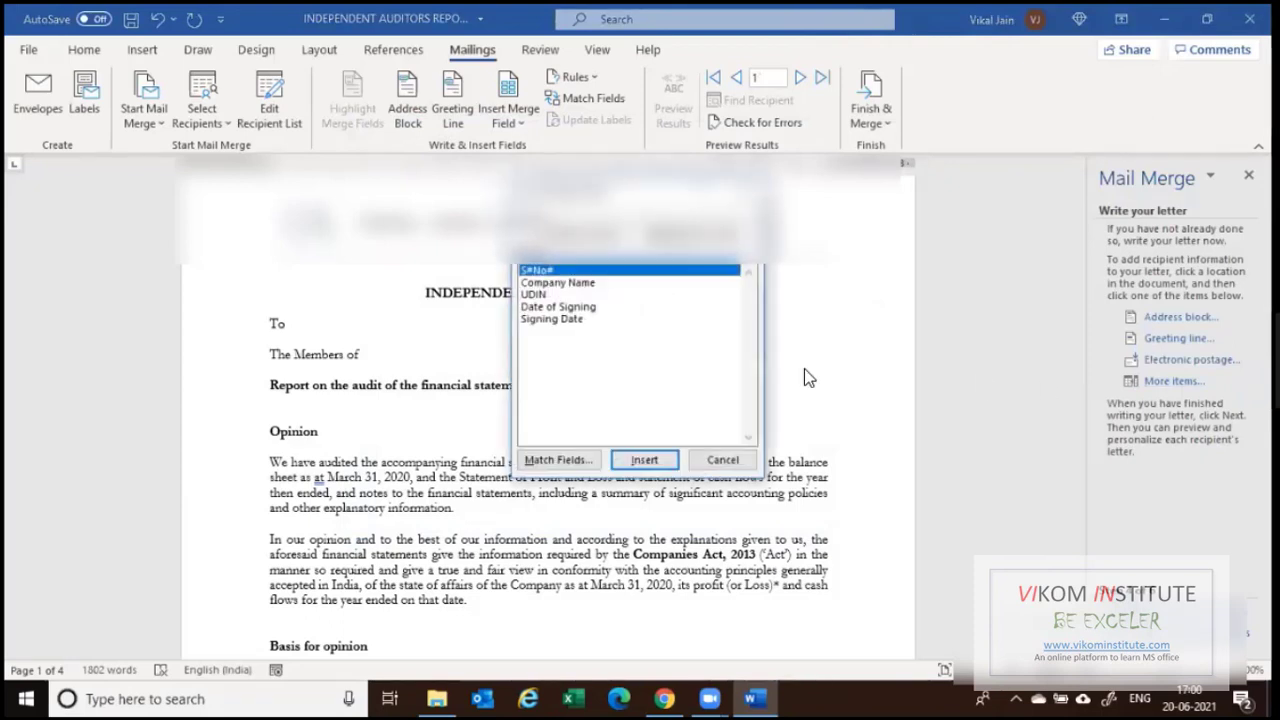
pyautogui.click(535, 284)
pyautogui.click(534, 297)
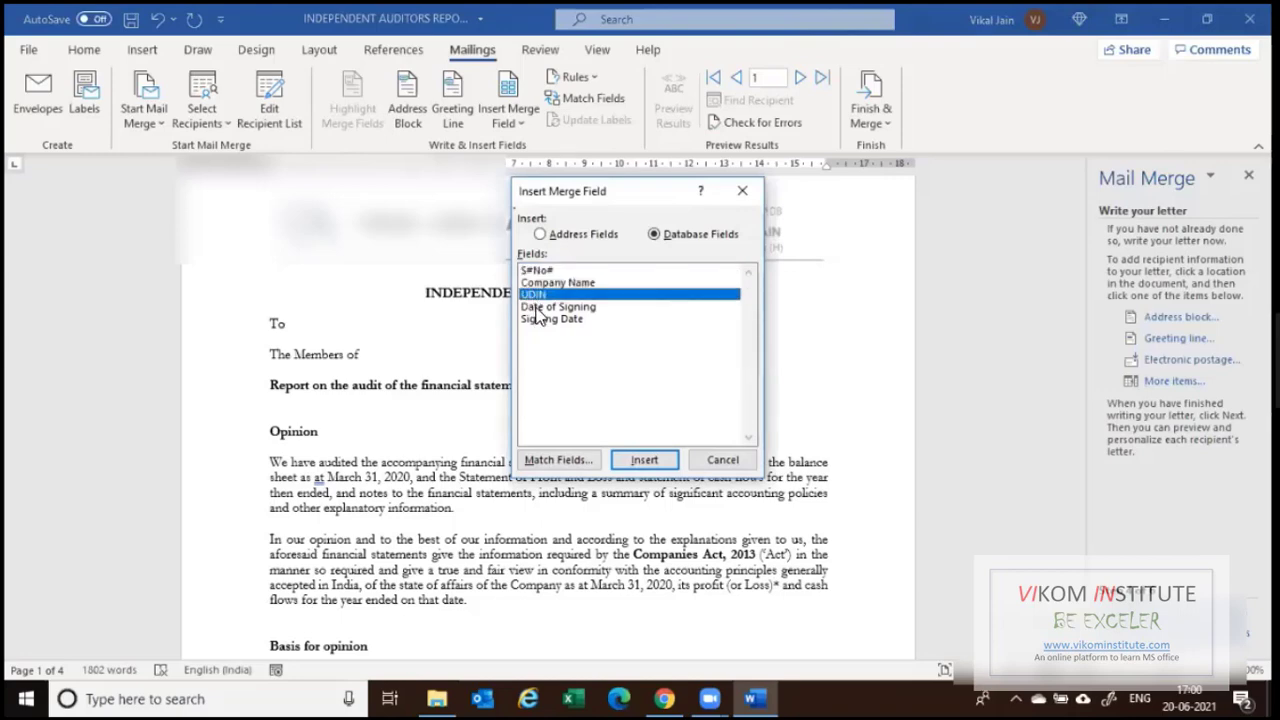
pyautogui.click(536, 320)
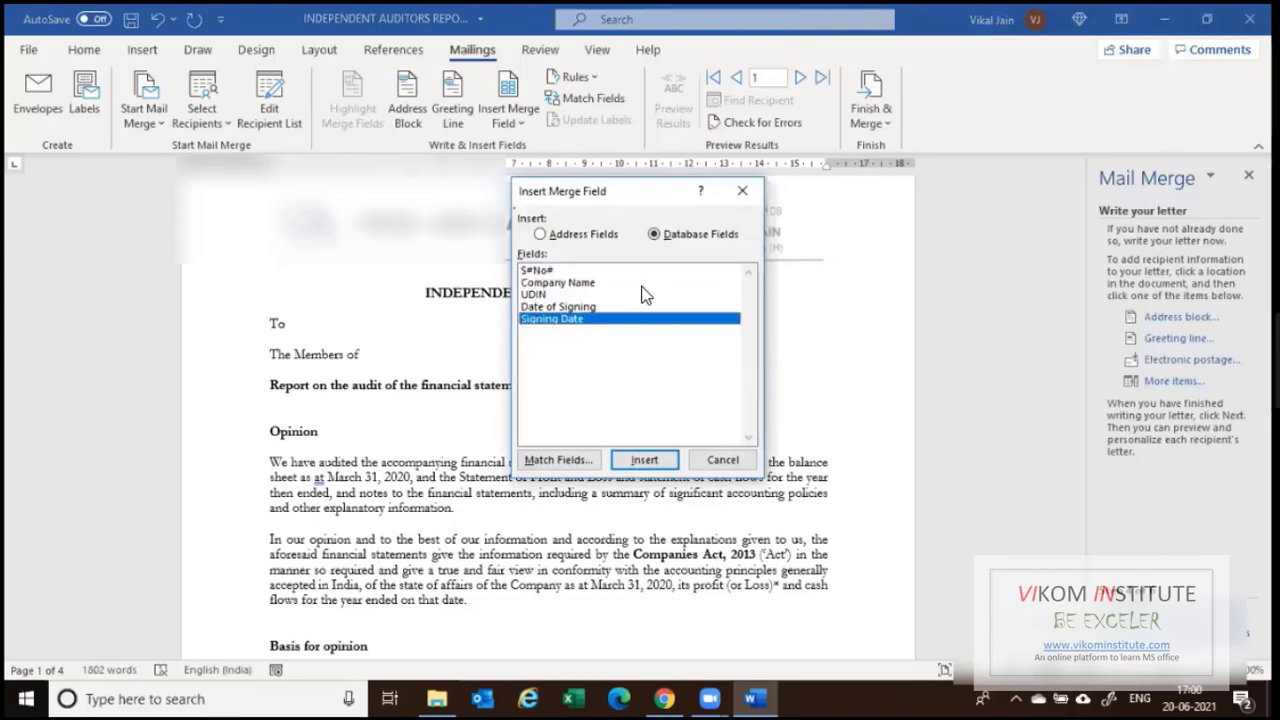
pyautogui.click(734, 457)
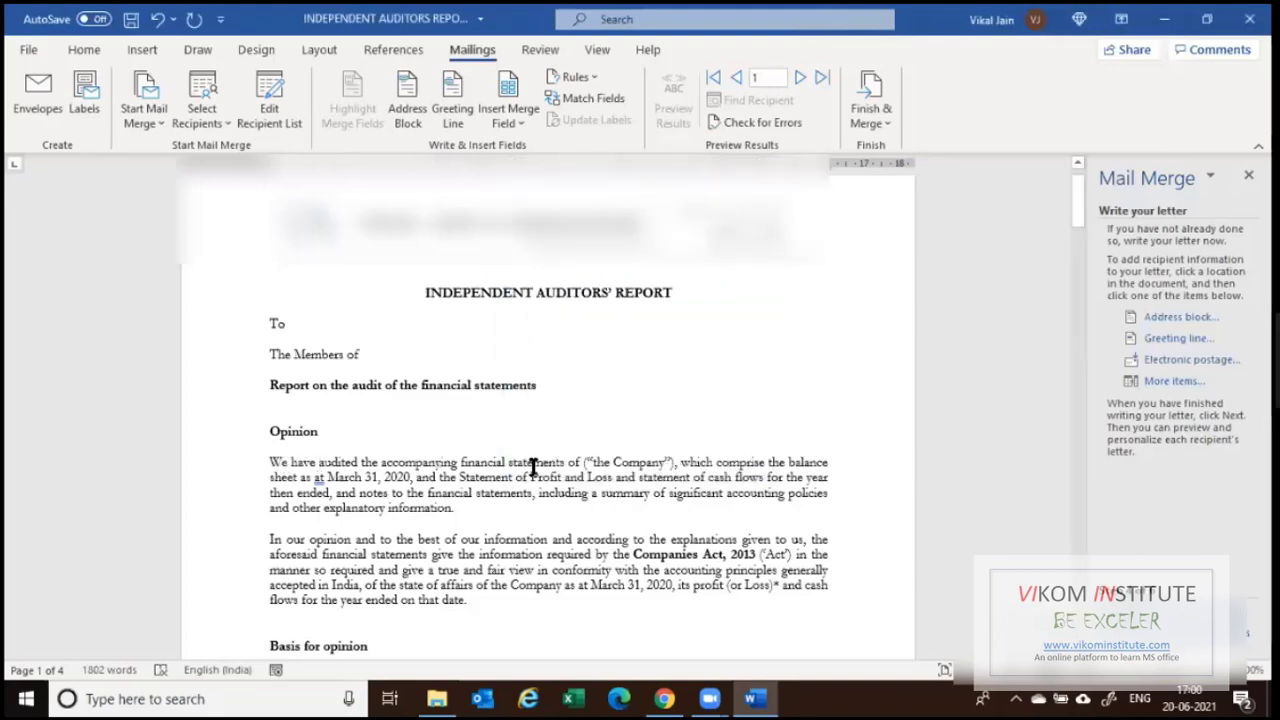
# Insert the «Company_Name» field before ("the Company") in the Opinion paragraph.
pyautogui.click(584, 464)
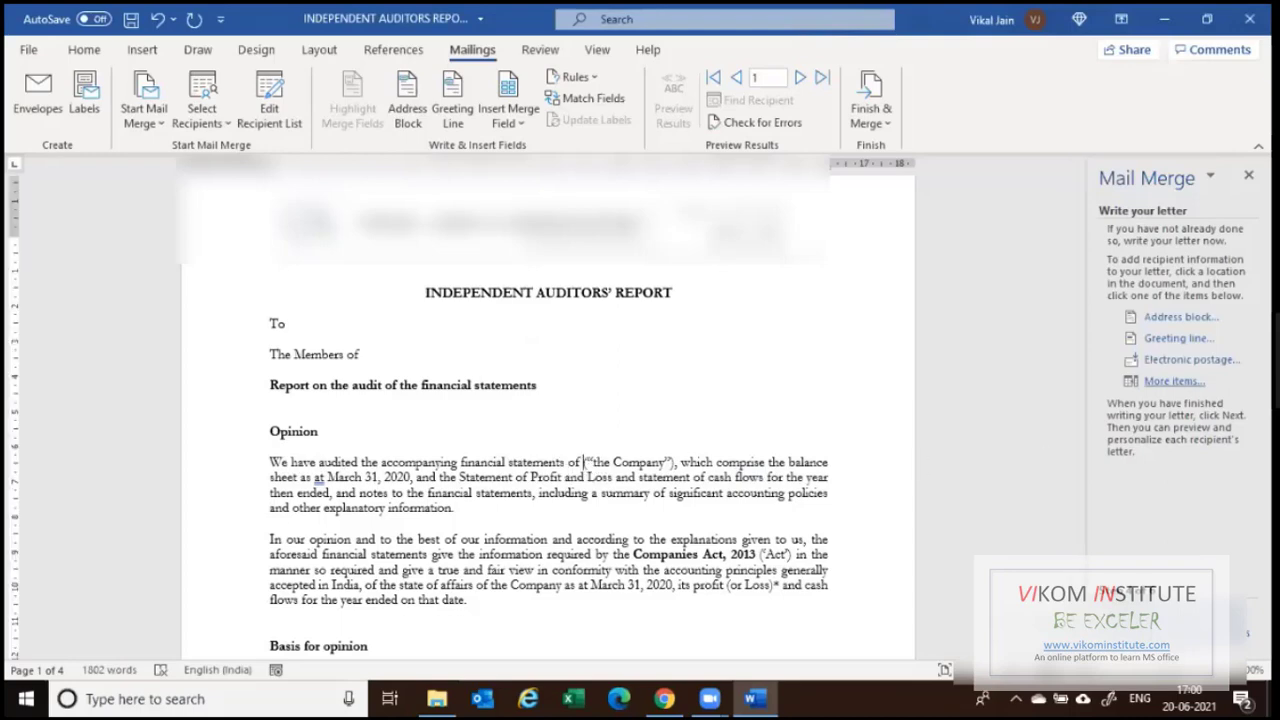
pyautogui.click(1174, 381)
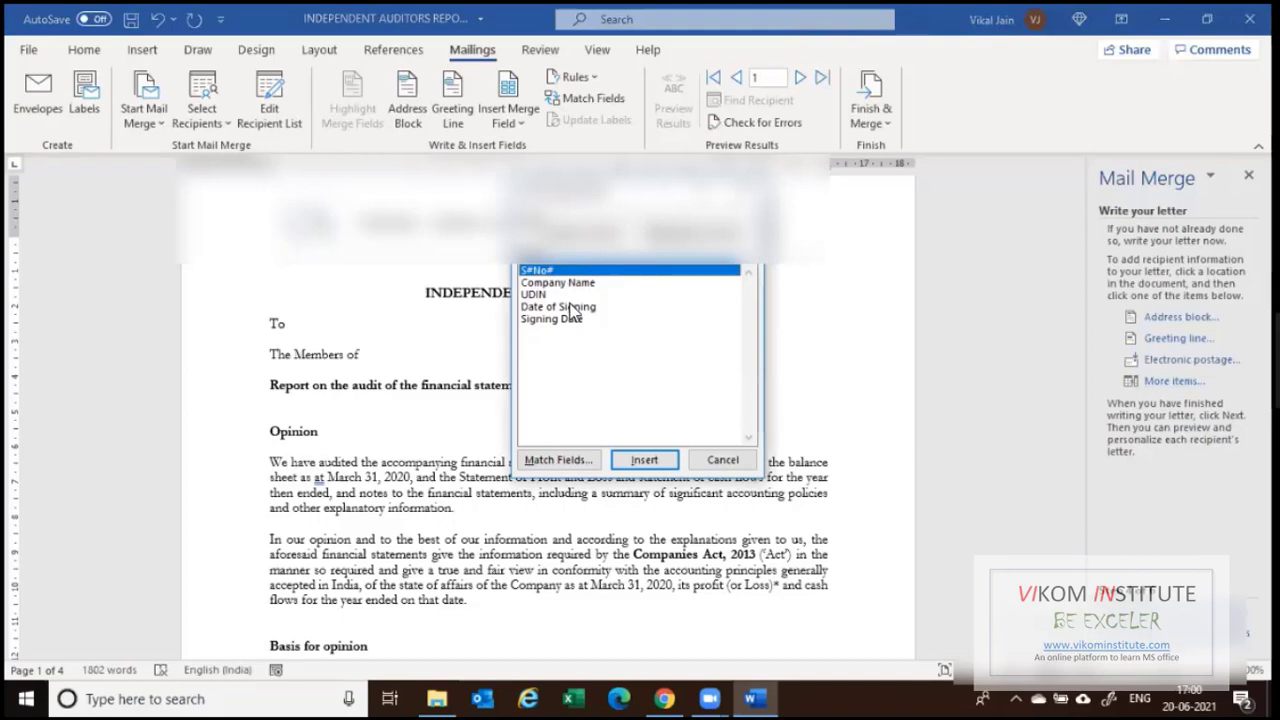
pyautogui.click(646, 459)
pyautogui.click(644, 459)
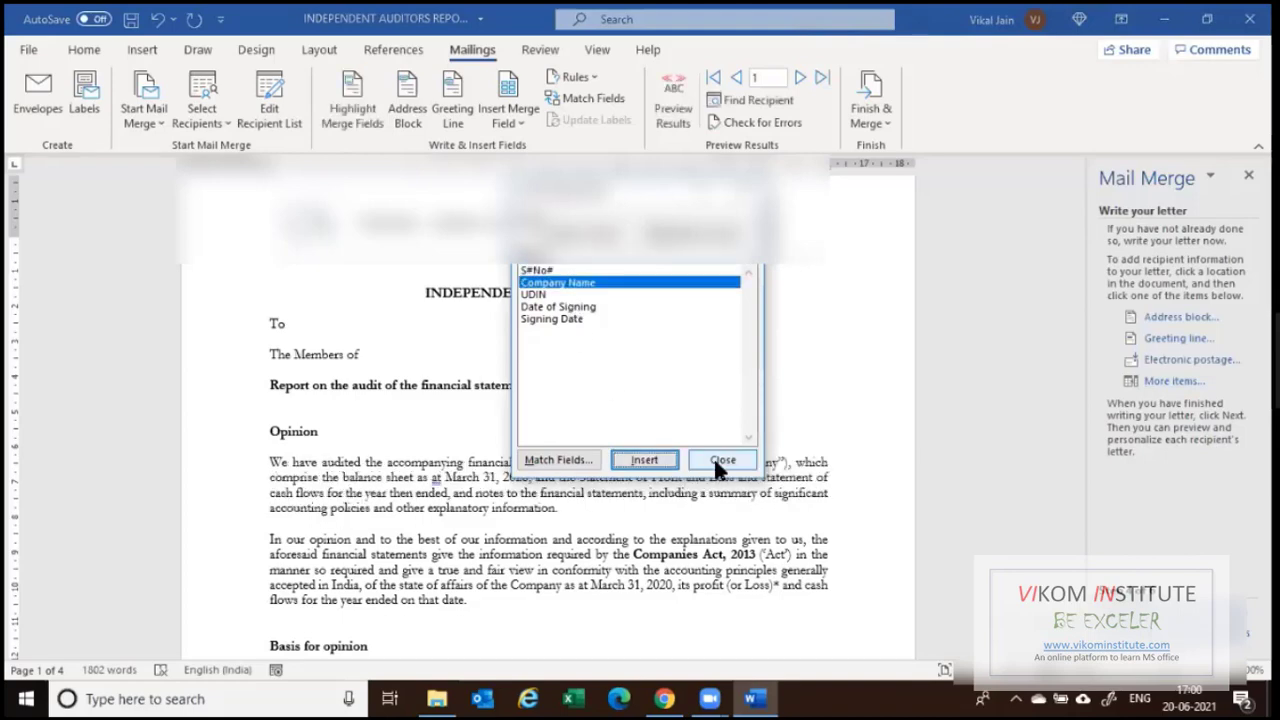
pyautogui.click(722, 459)
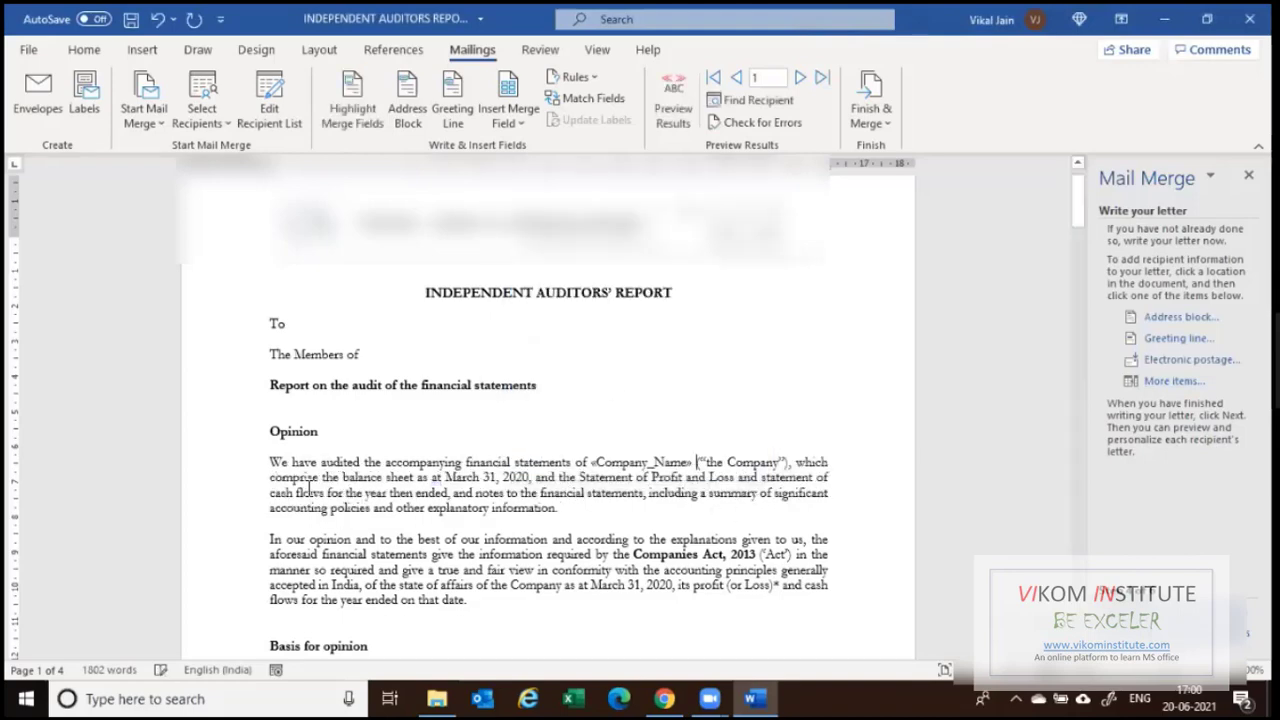
# Insert the «UDIN» merge field after "UDIN :" in the signature block.
pyautogui.scroll(-3, 487, 470)
pyautogui.scroll(-2, 716, 400)
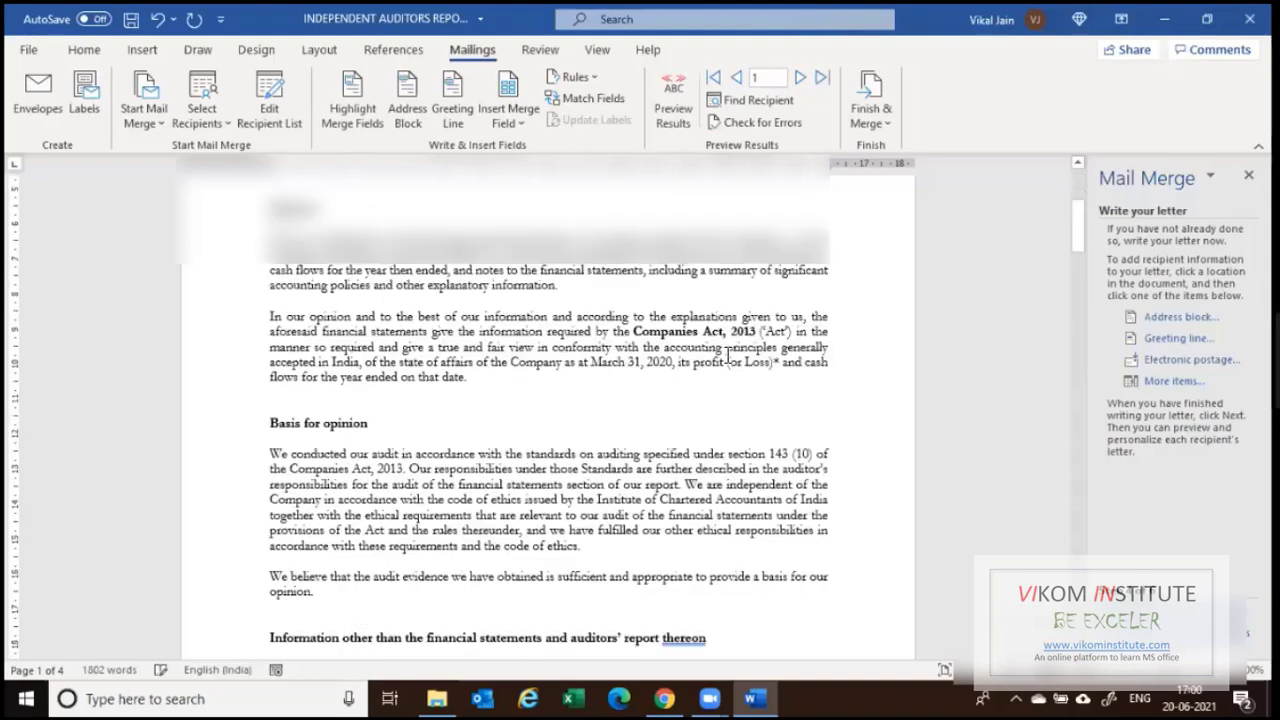
pyautogui.scroll(-4, 716, 400)
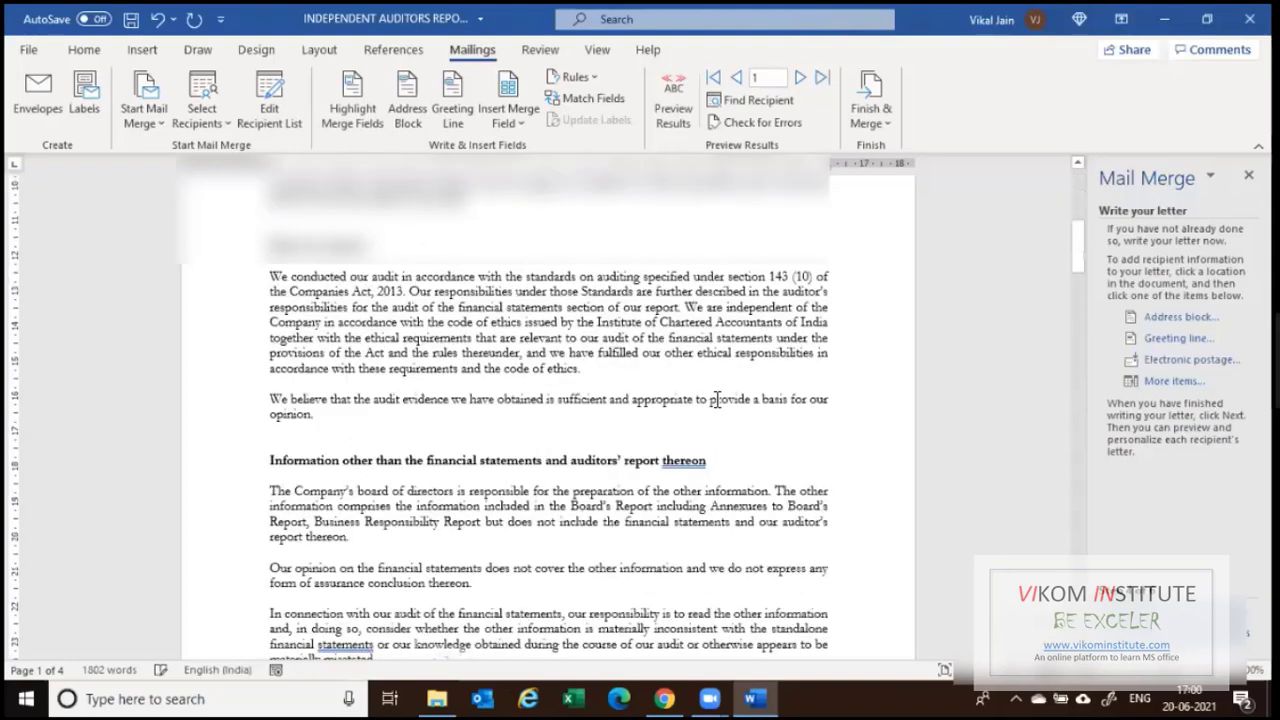
pyautogui.scroll(-15, 716, 400)
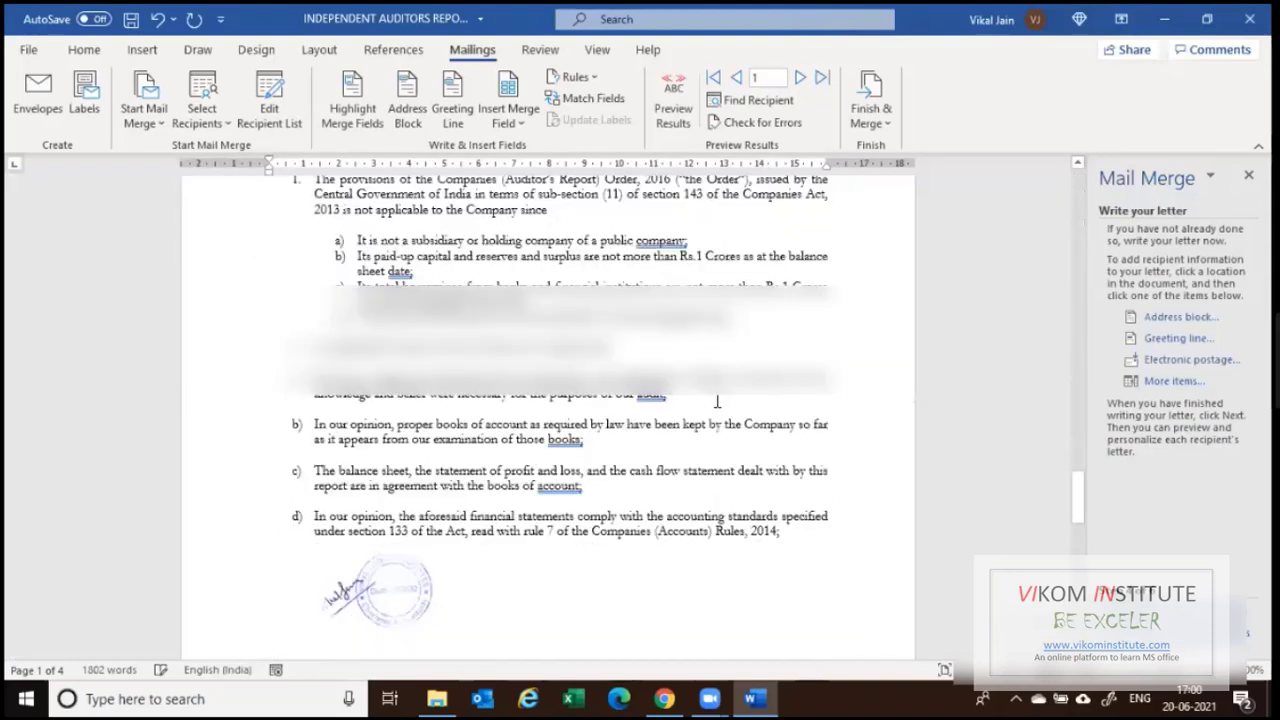
pyautogui.scroll(-10, 716, 400)
pyautogui.scroll(-8, 432, 408)
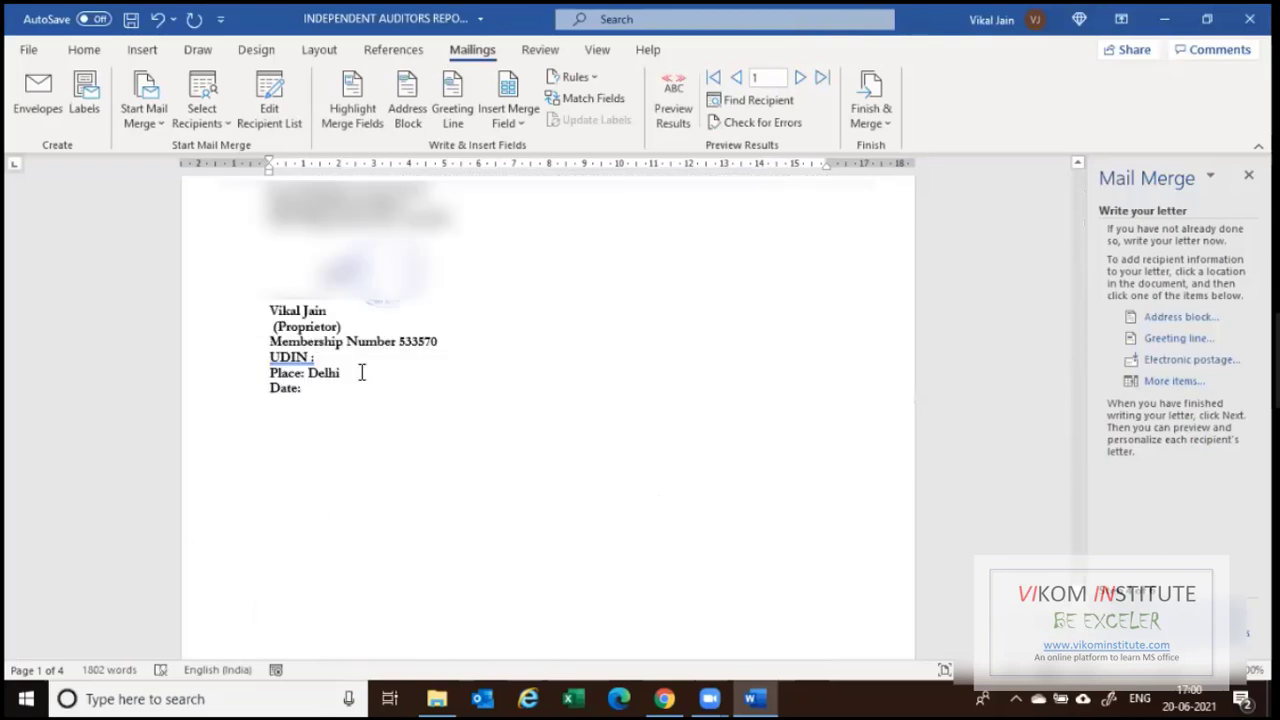
pyautogui.click(340, 362)
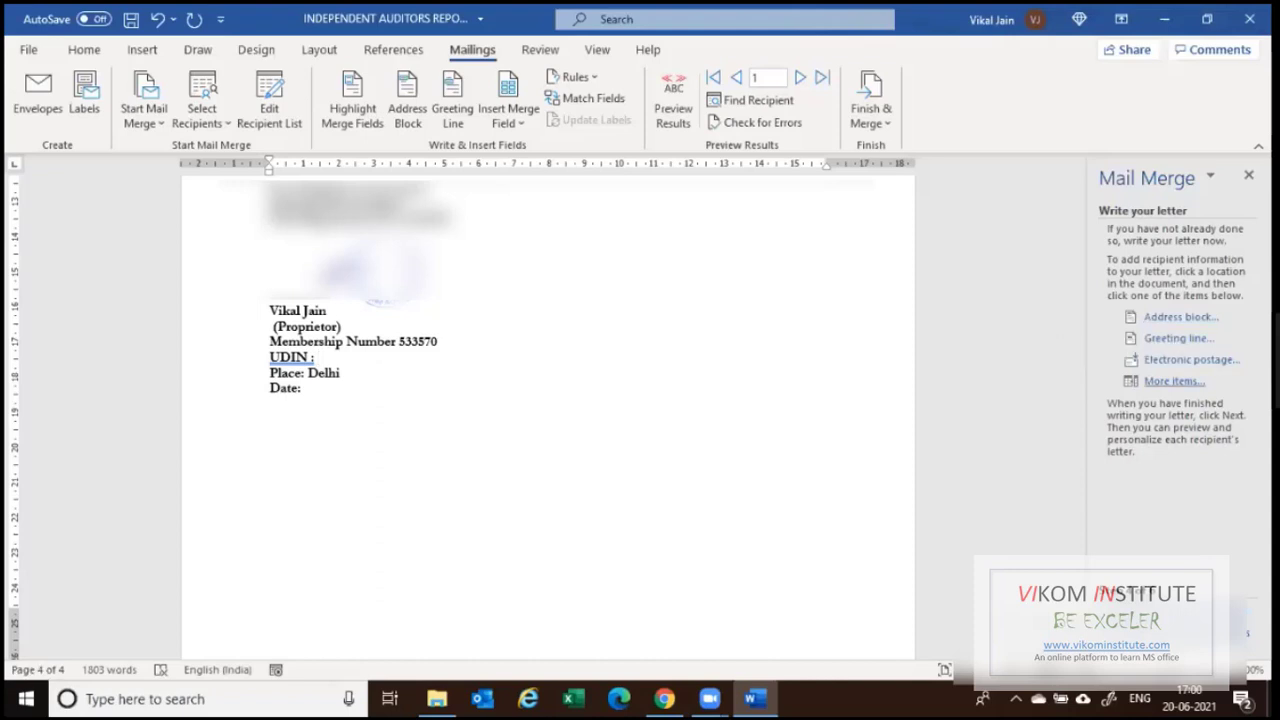
pyautogui.click(1174, 381)
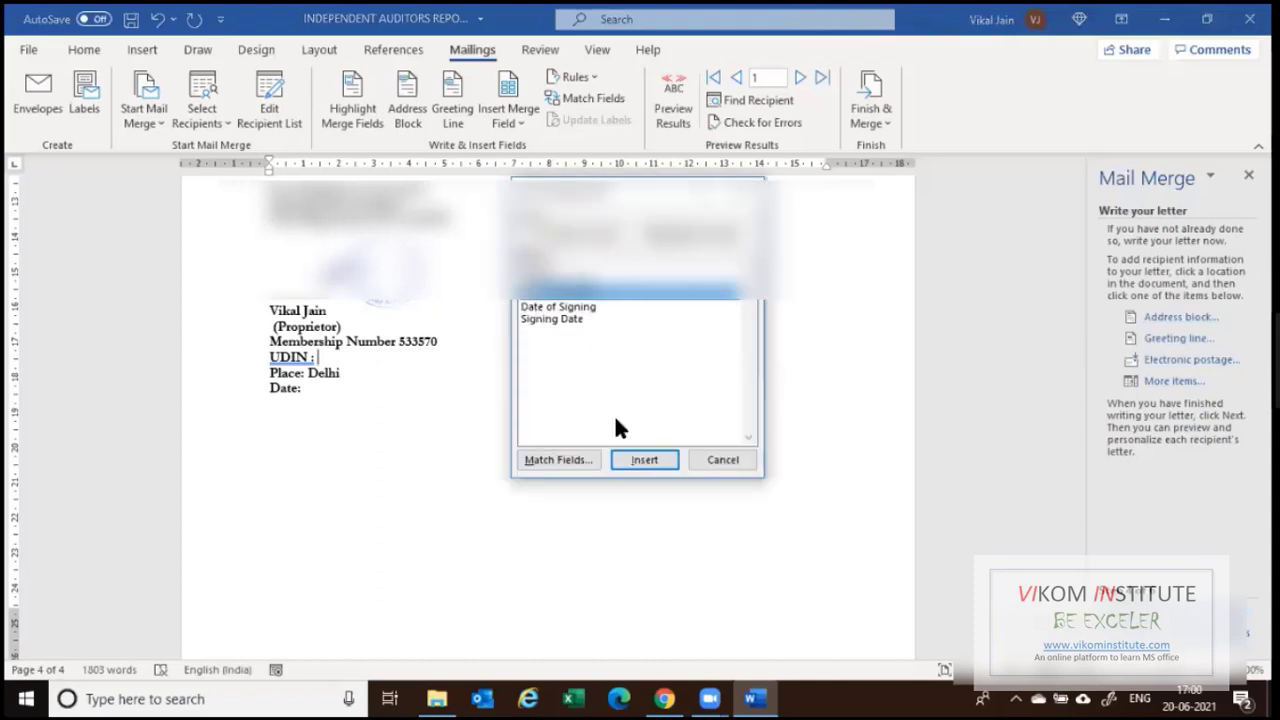
pyautogui.click(640, 460)
pyautogui.click(722, 460)
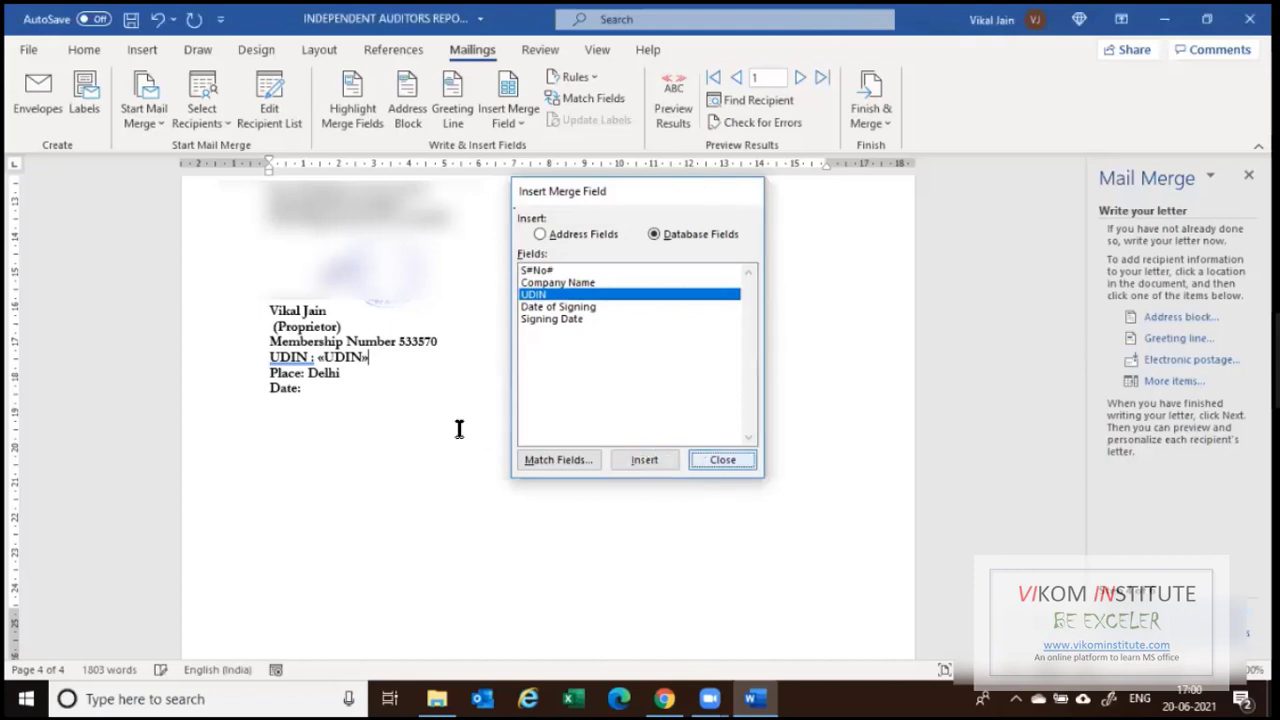
# Insert the «Signing_Date» merge field after "Date:".
pyautogui.click(337, 391)
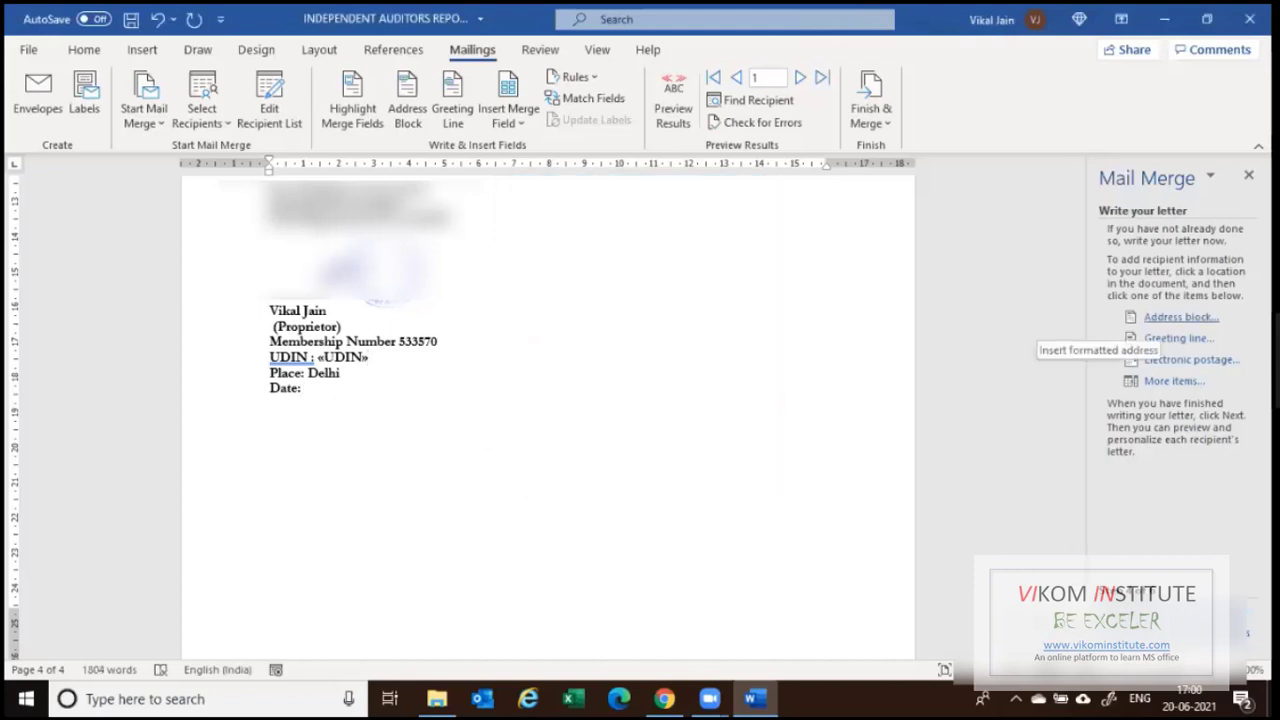
pyautogui.click(1180, 317)
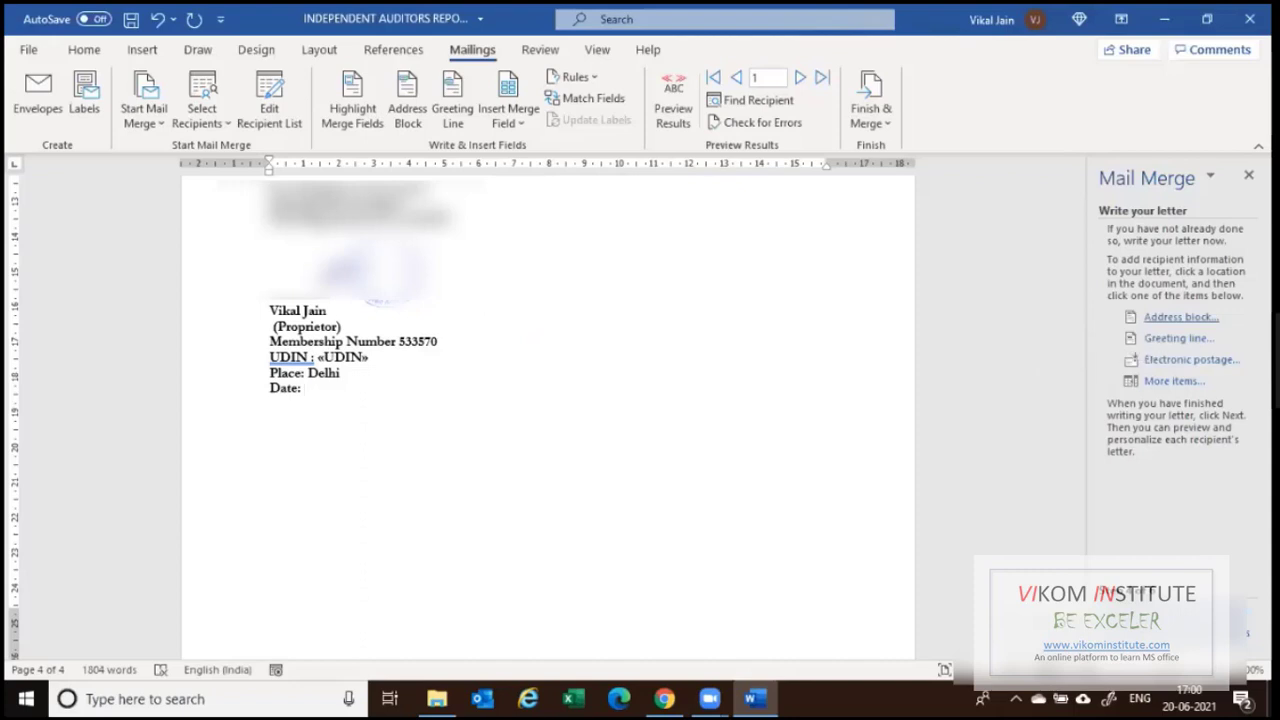
pyautogui.click(913, 473)
pyautogui.click(1174, 381)
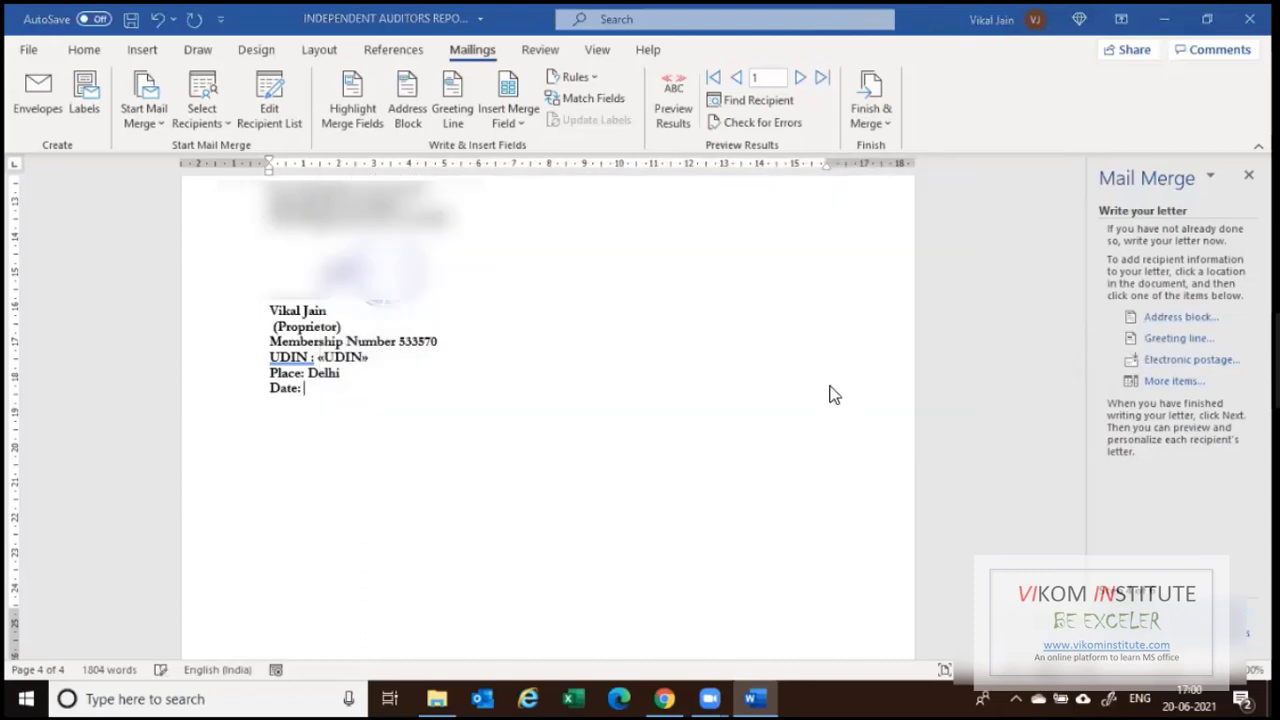
pyautogui.press('Down')
pyautogui.press('Down')
pyautogui.press('Down')
pyautogui.press('Down')
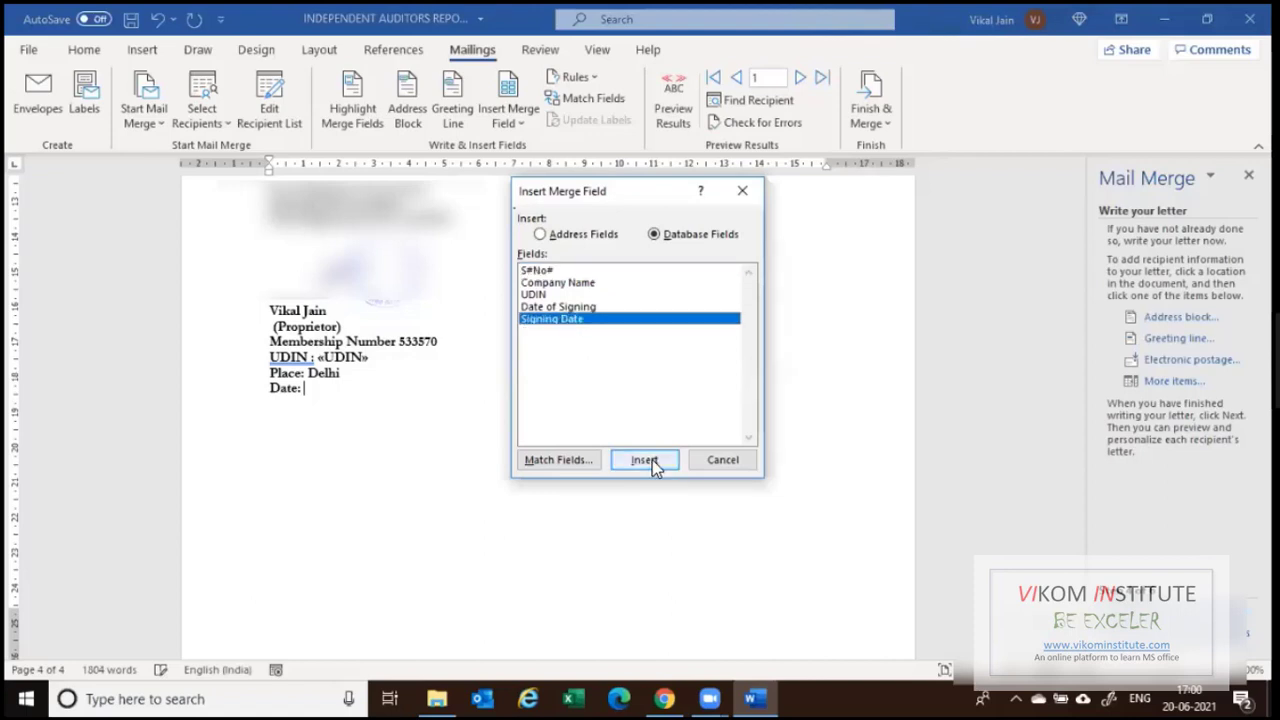
pyautogui.click(652, 460)
pyautogui.press('Escape')
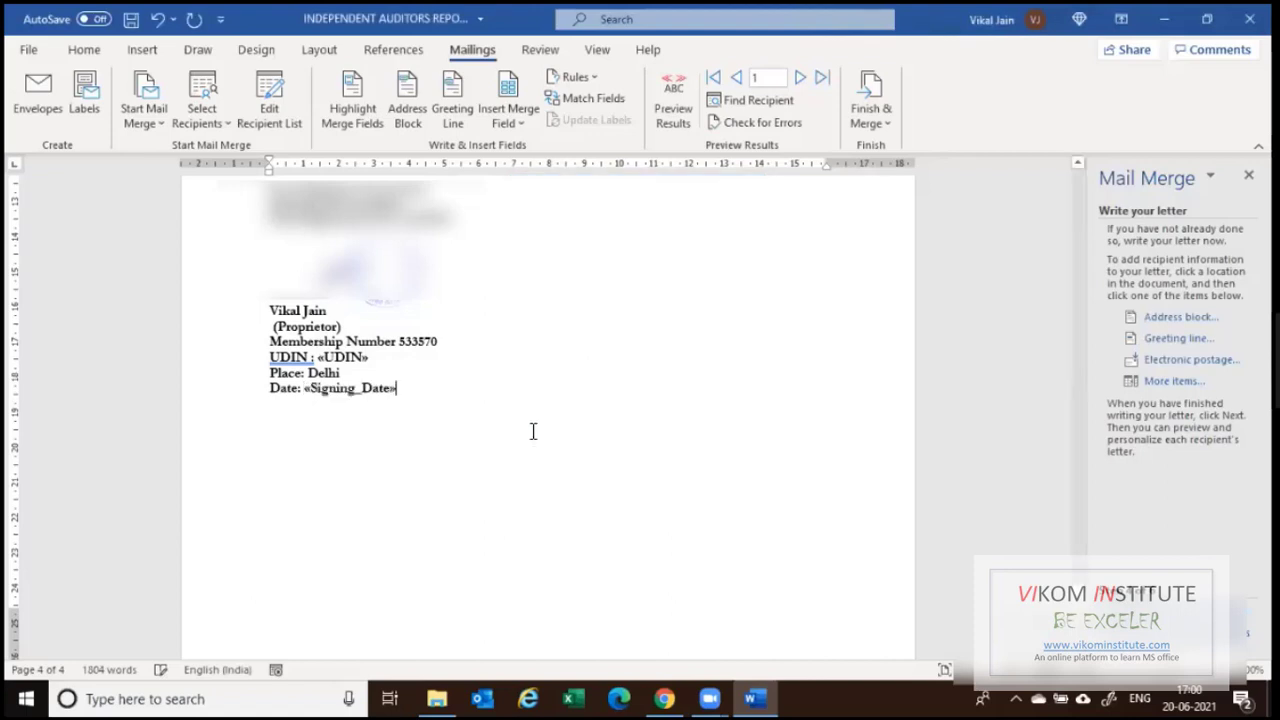
pyautogui.scroll(-1, 466, 400)
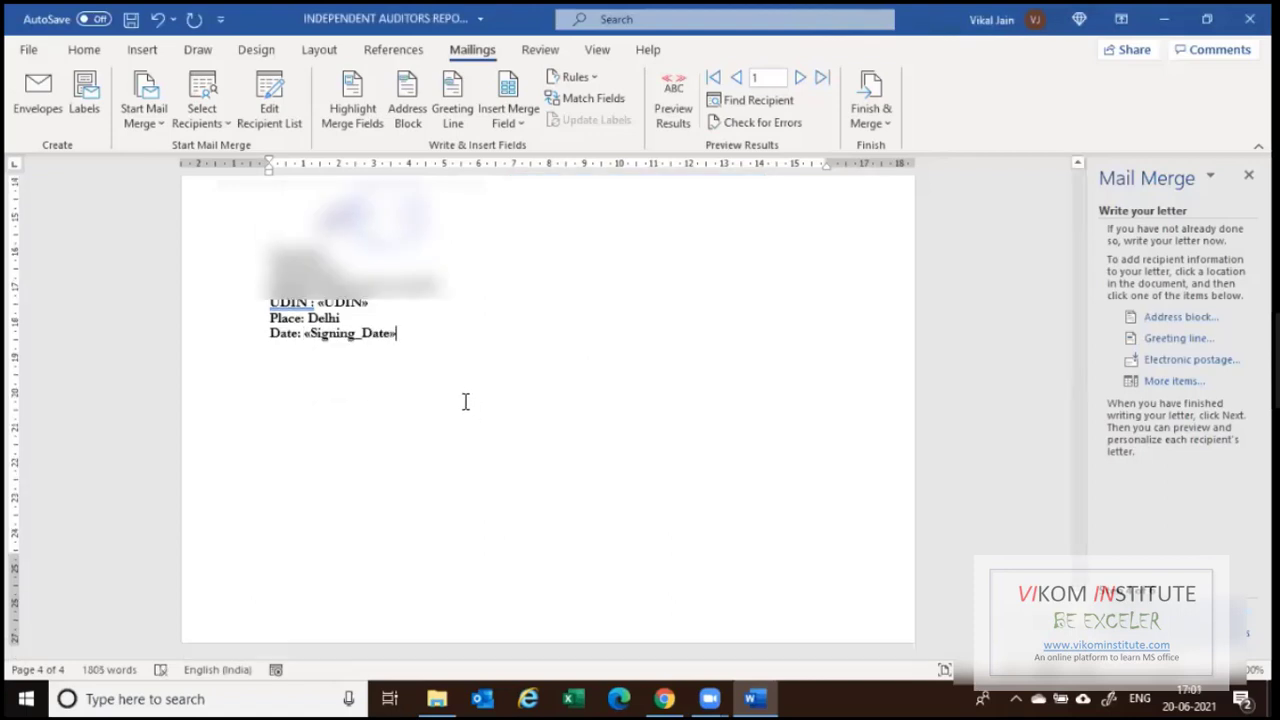
# Advance the wizard through Preview your letters to Complete the merge.
pyautogui.scroll(9, 468, 400)
pyautogui.scroll(3, 826, 474)
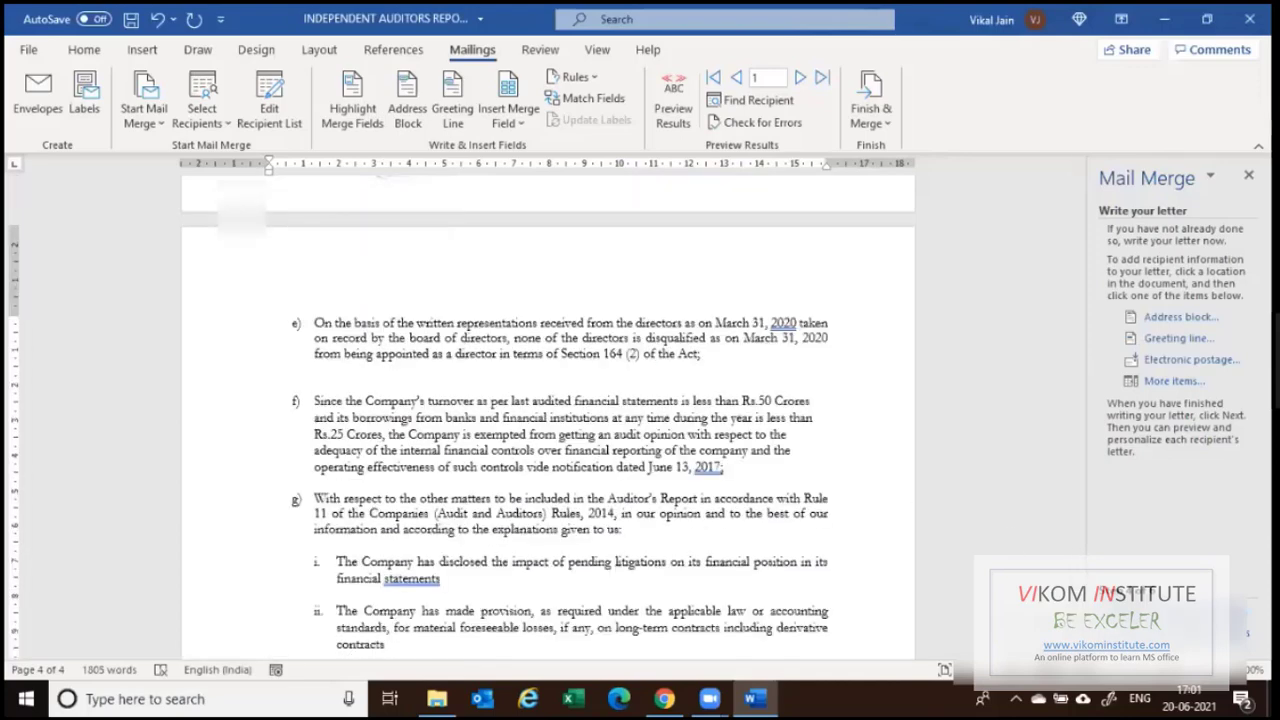
pyautogui.click(1188, 613)
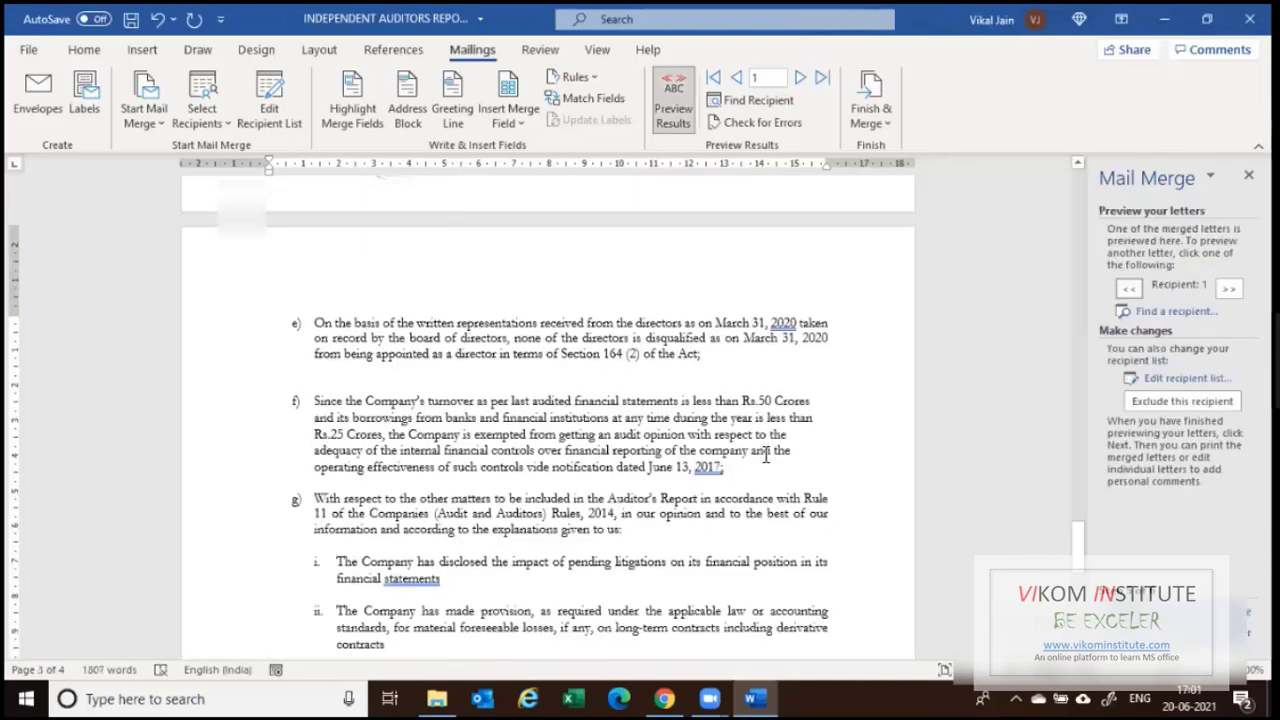
pyautogui.click(1188, 613)
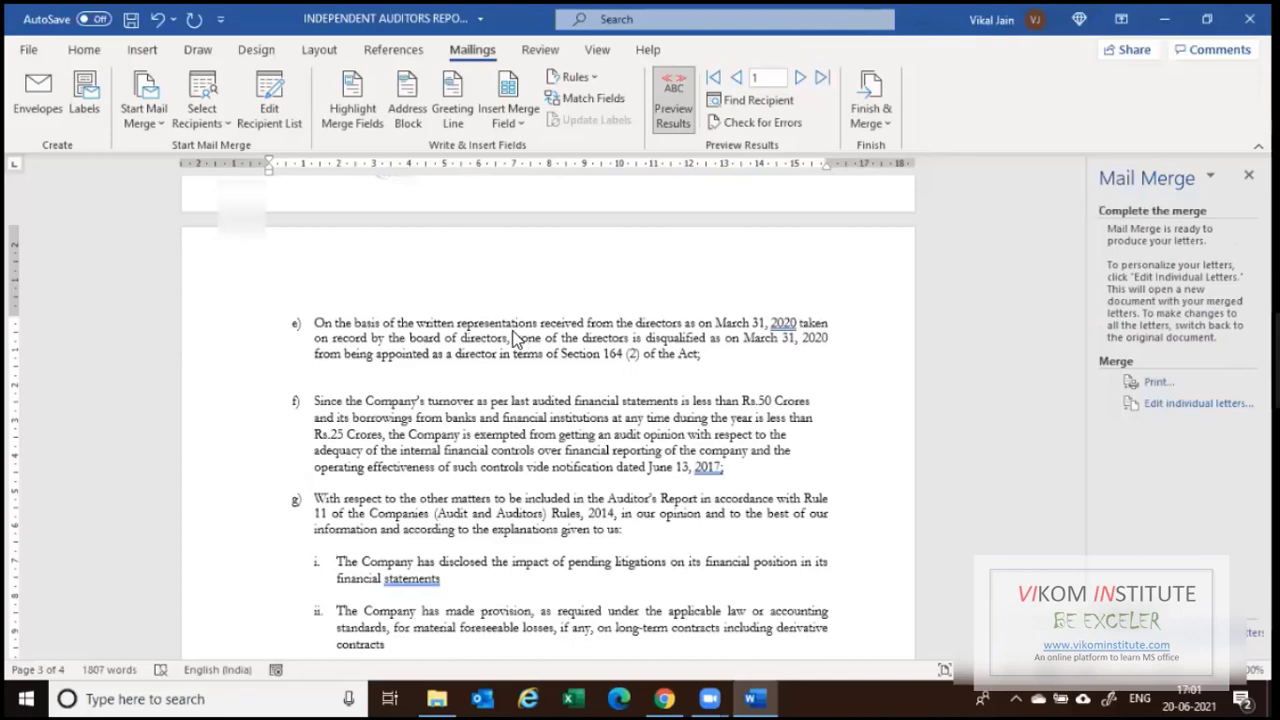
pyautogui.scroll(10, 825, 230)
pyautogui.scroll(5, 818, 231)
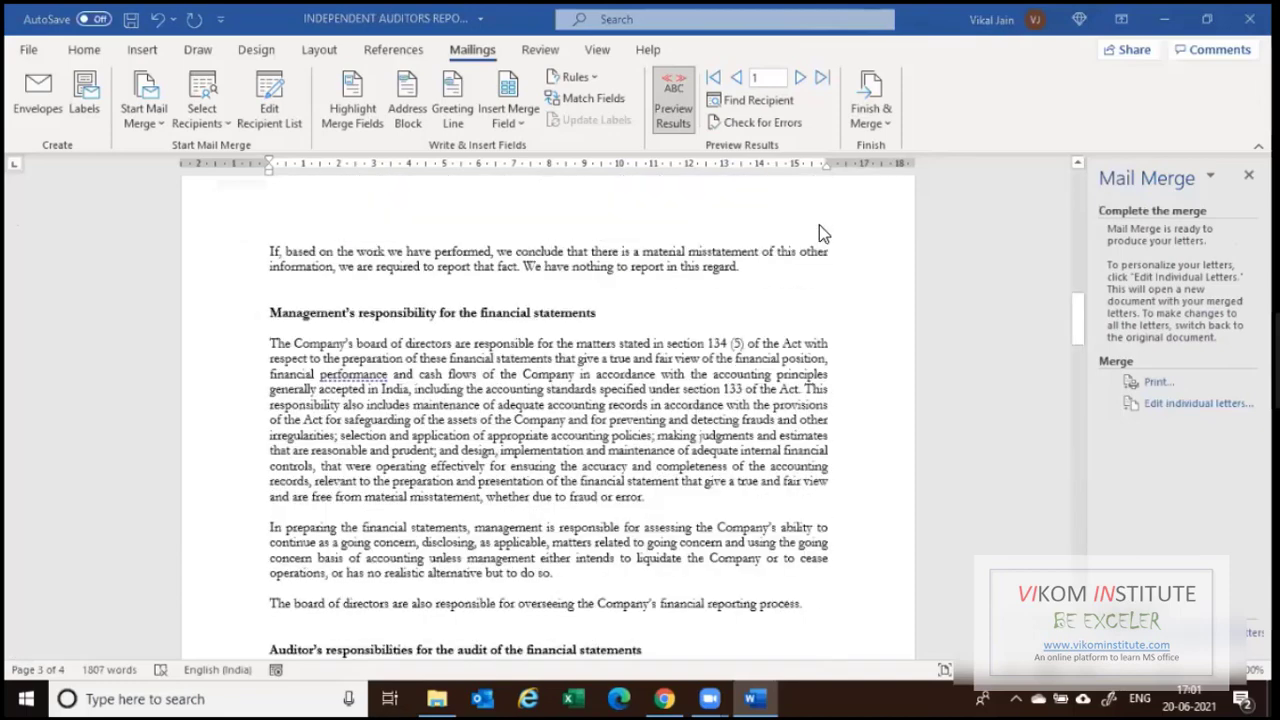
pyautogui.scroll(10, 819, 233)
pyautogui.scroll(-1, 700, 300)
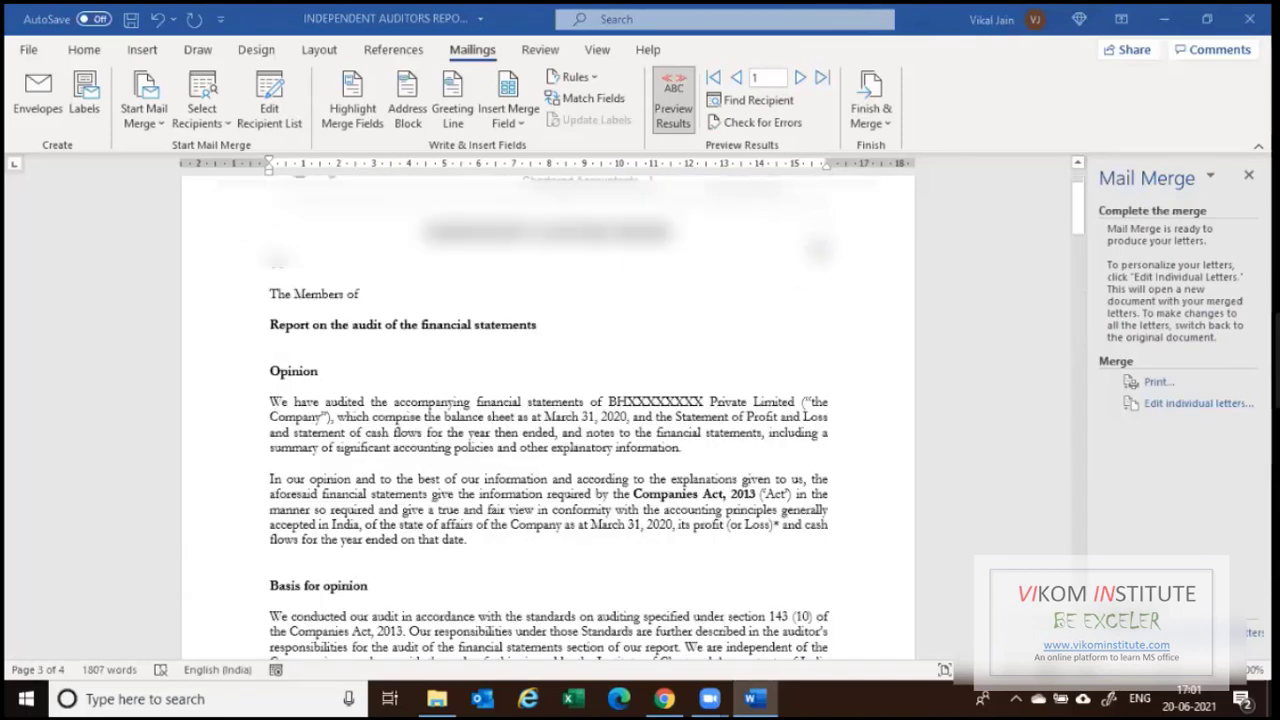
pyautogui.scroll(-1, 694, 294)
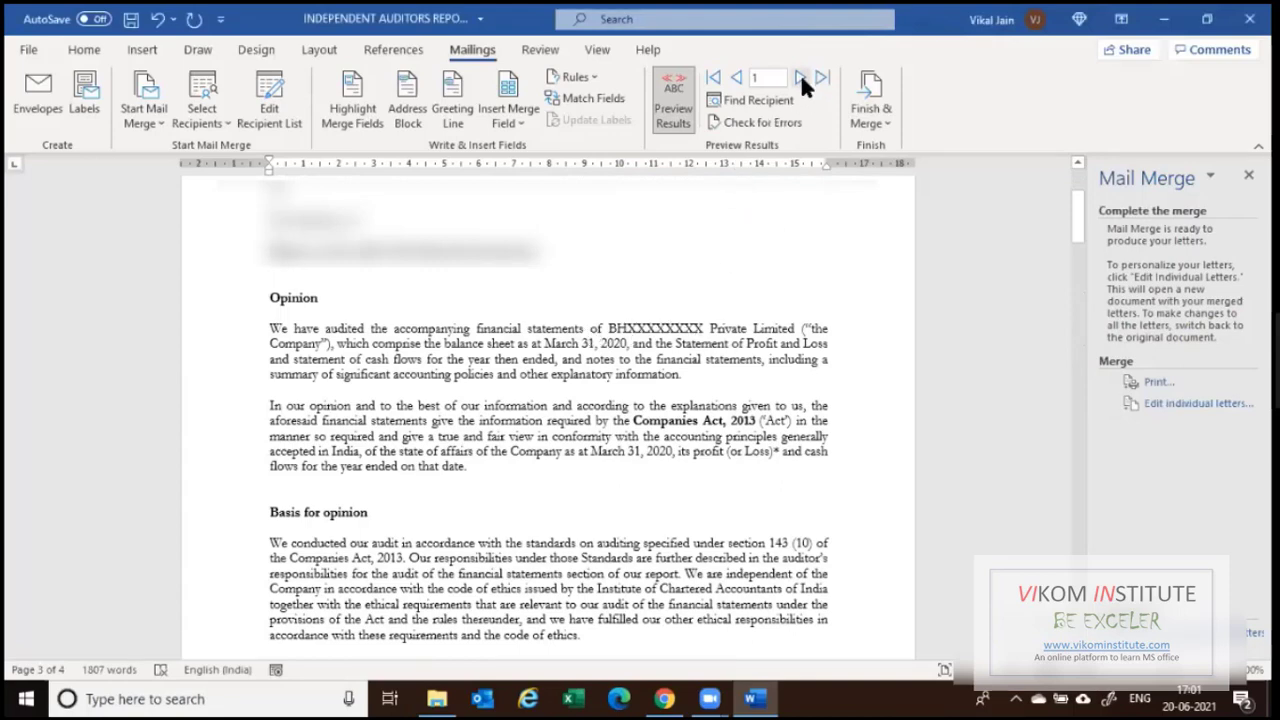
# Step the merged preview forward to record 3 and review its company name.
pyautogui.click(800, 77)
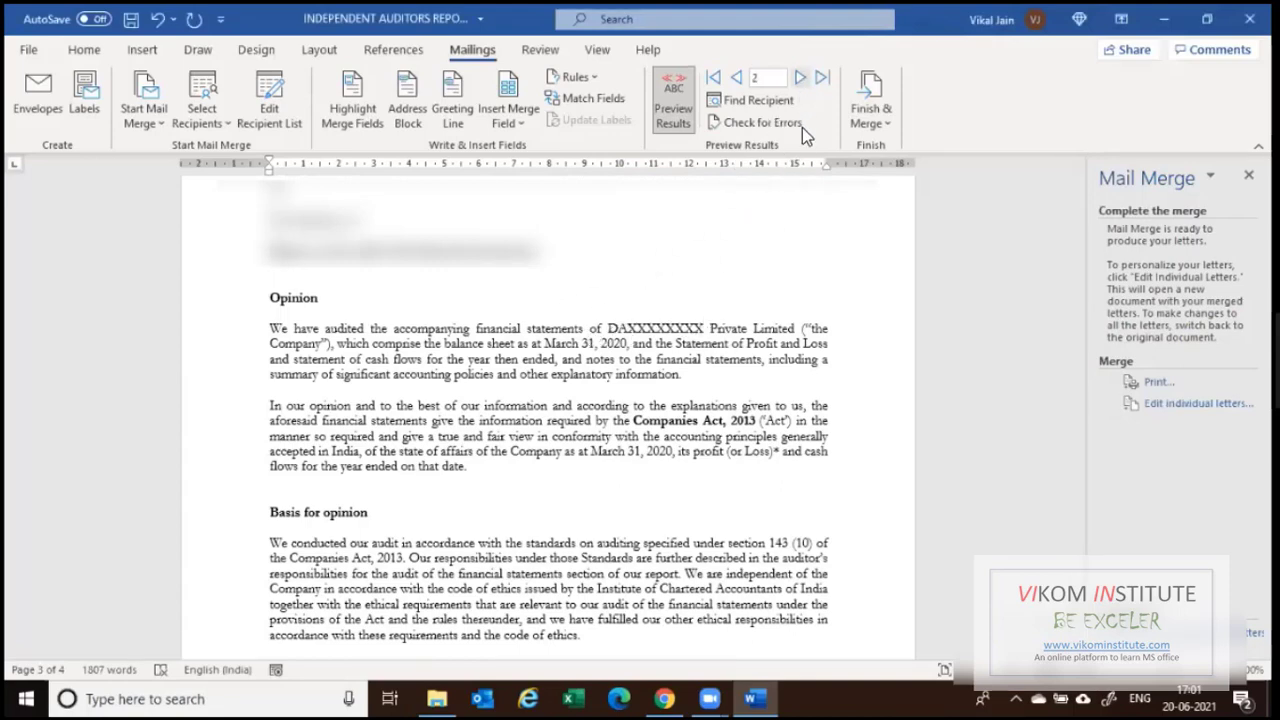
pyautogui.click(800, 77)
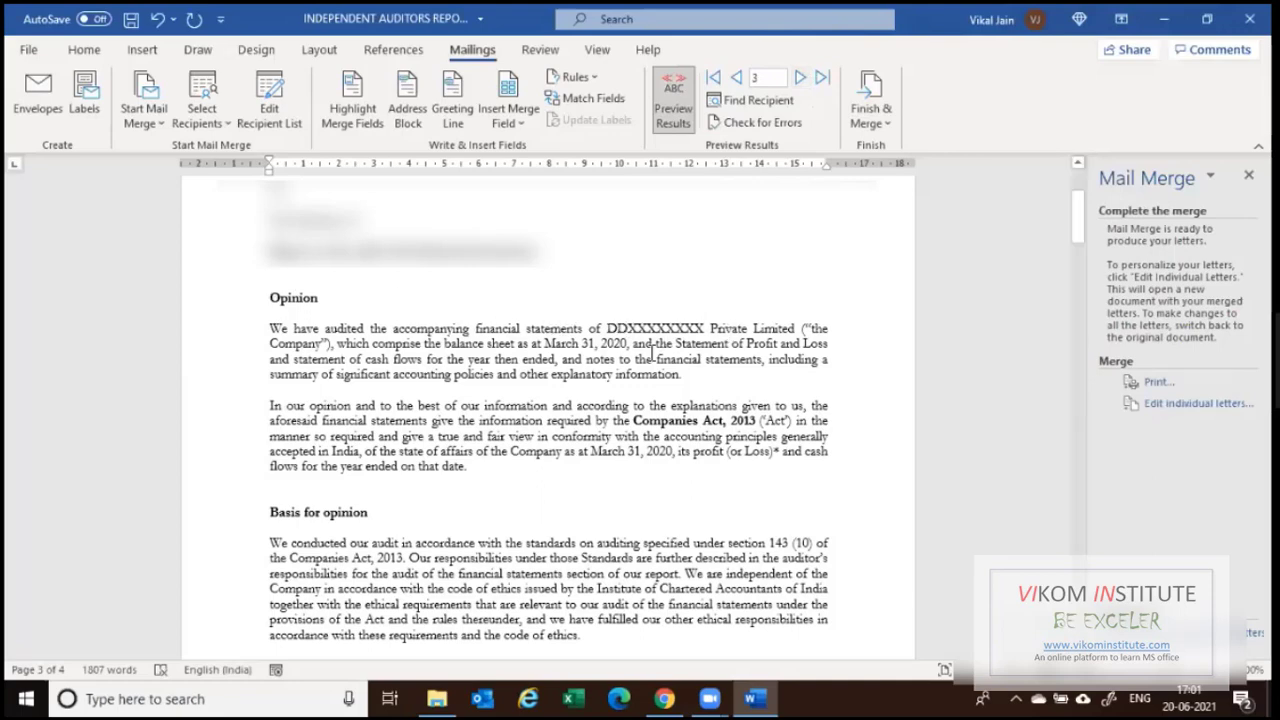
pyautogui.scroll(-5, 640, 350)
pyautogui.scroll(5, 605, 333)
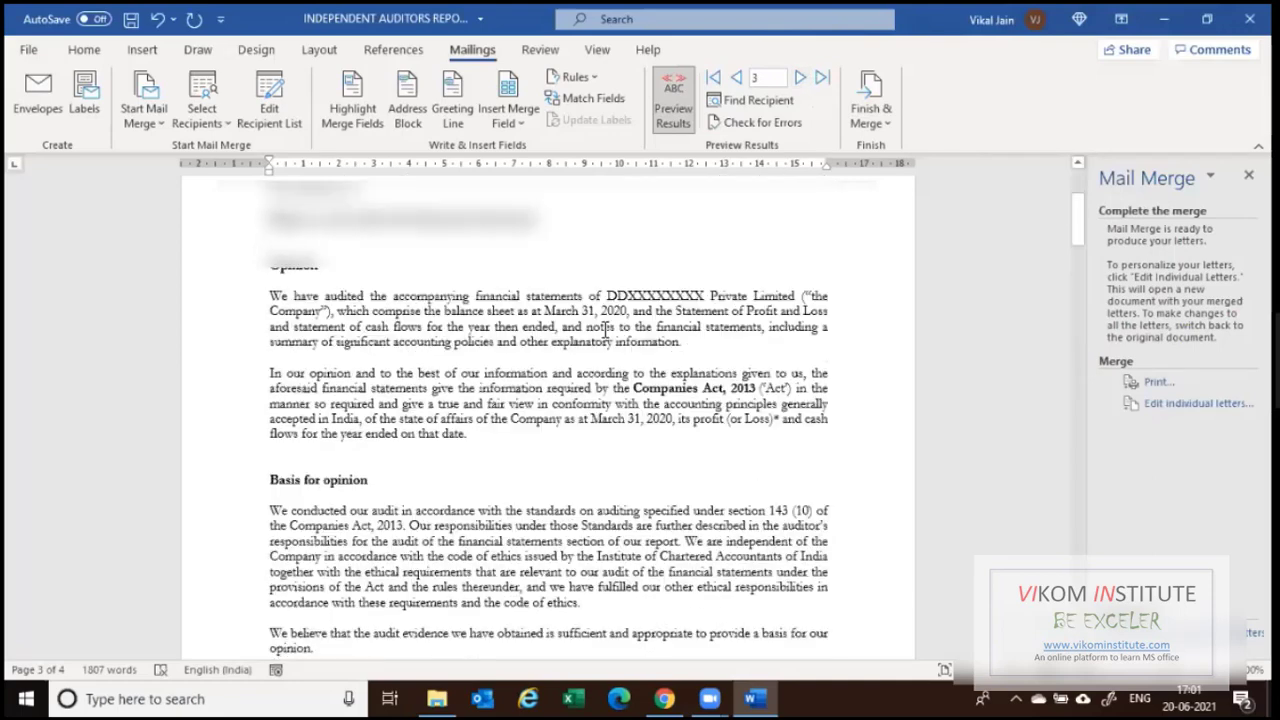
pyautogui.scroll(2, 607, 325)
pyautogui.scroll(1, 608, 317)
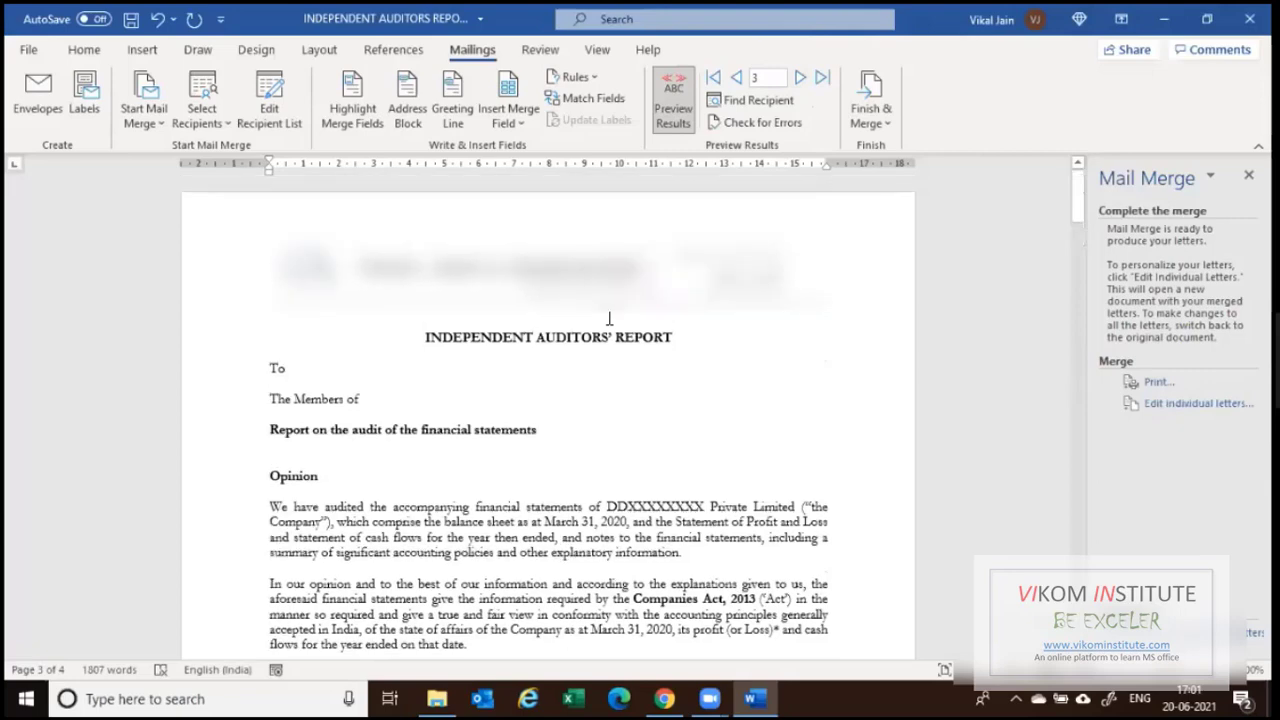
pyautogui.scroll(-4, 608, 318)
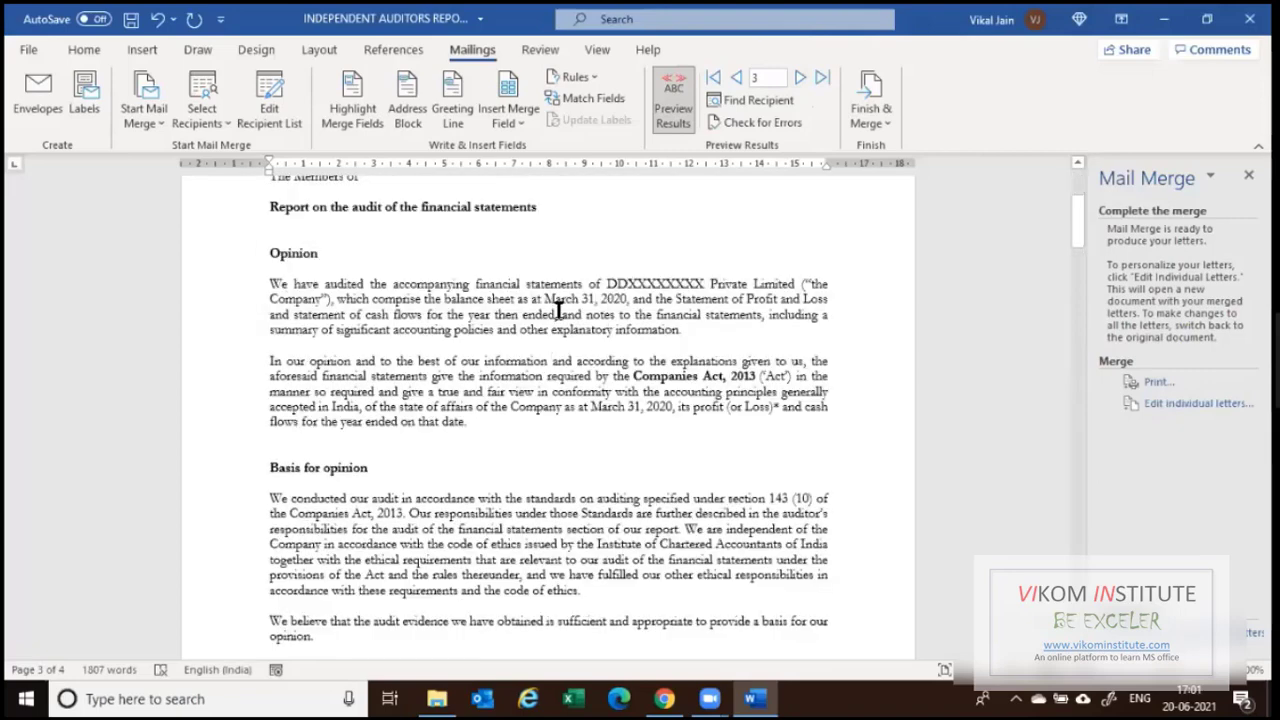
# Show the Finish & Merge choices: edit individual documents, print, or send email.
pyautogui.click(883, 124)
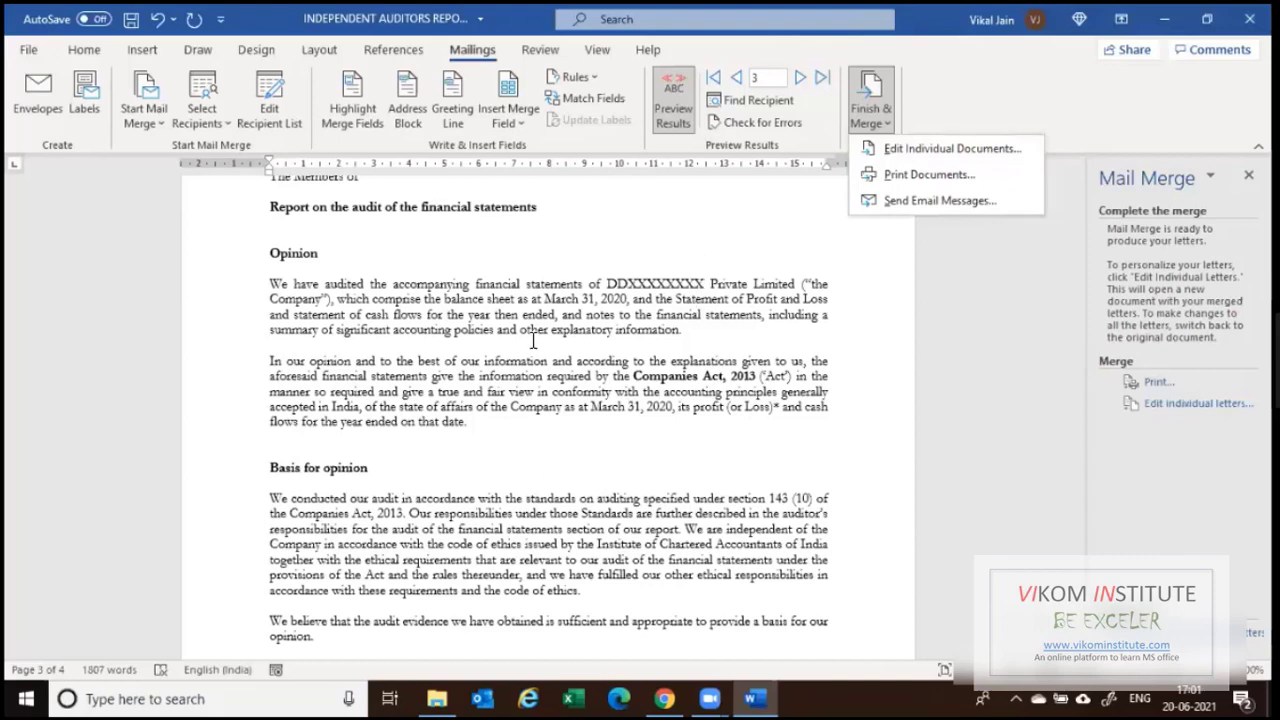
pyautogui.scroll(3, 537, 348)
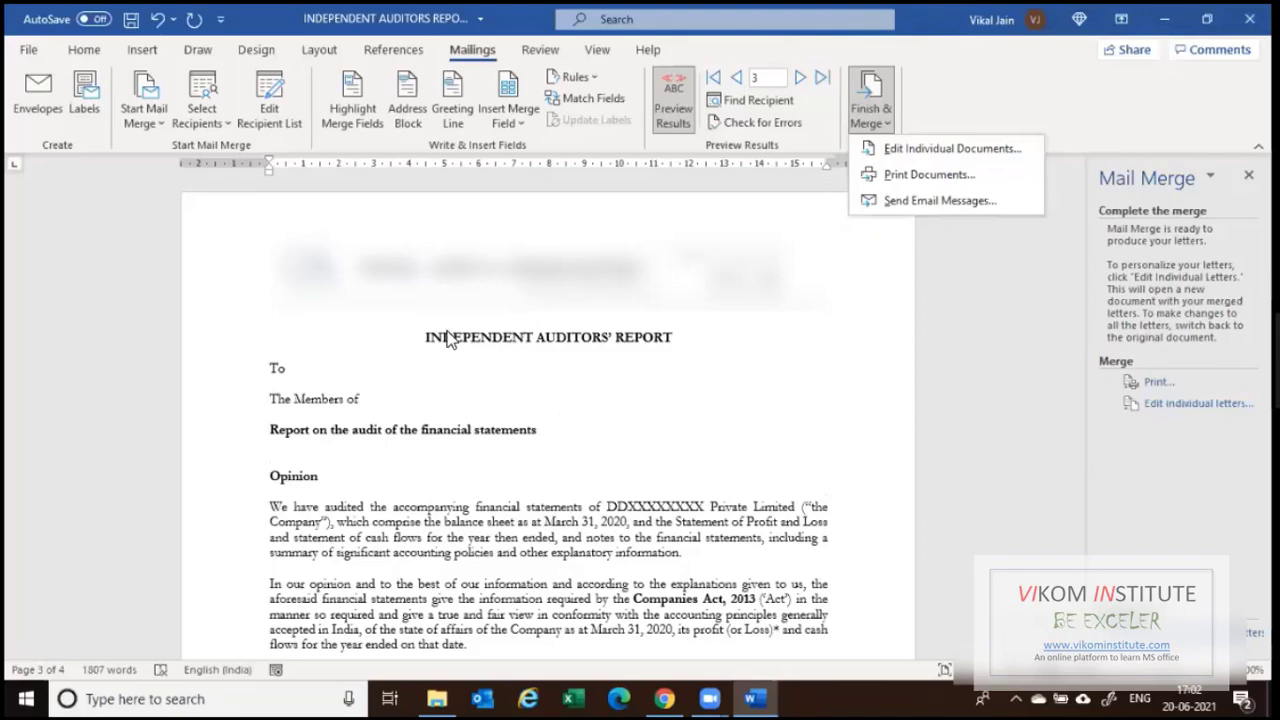
# Scroll through the auditors' report, then close it in Word, discarding the changes.
pyautogui.scroll(-6, 352, 314)
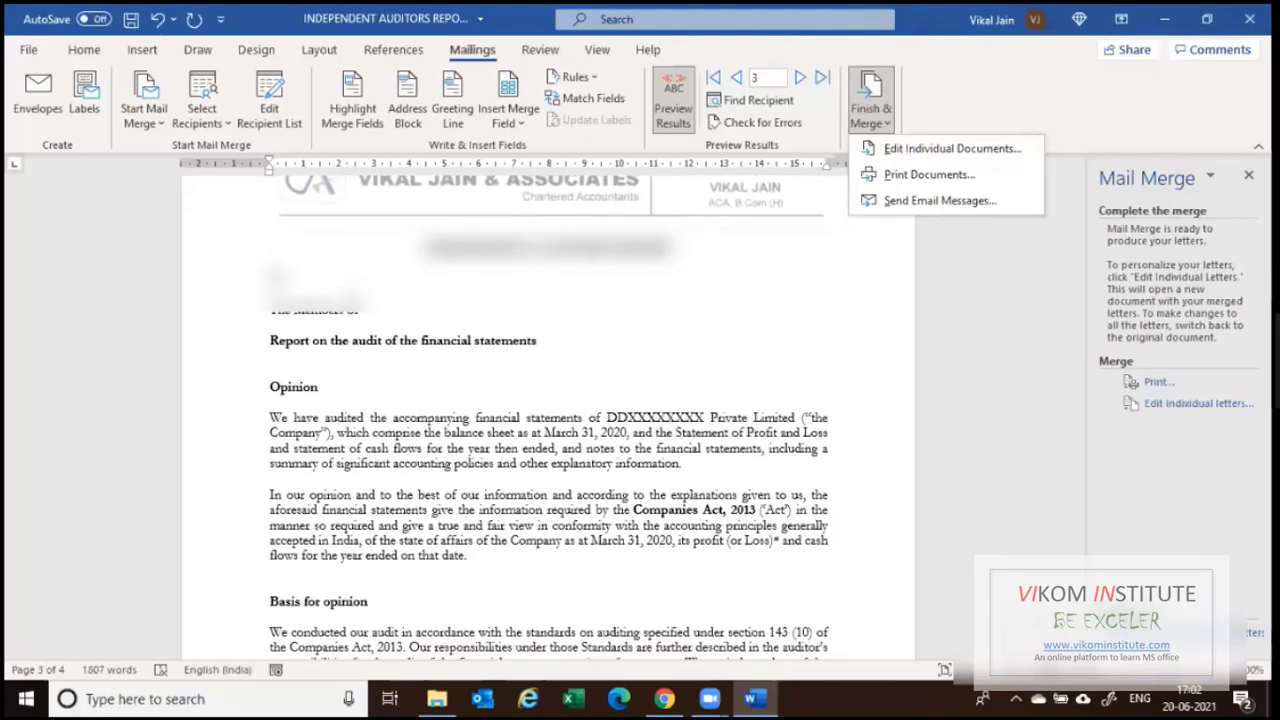
pyautogui.scroll(-18, 548, 420)
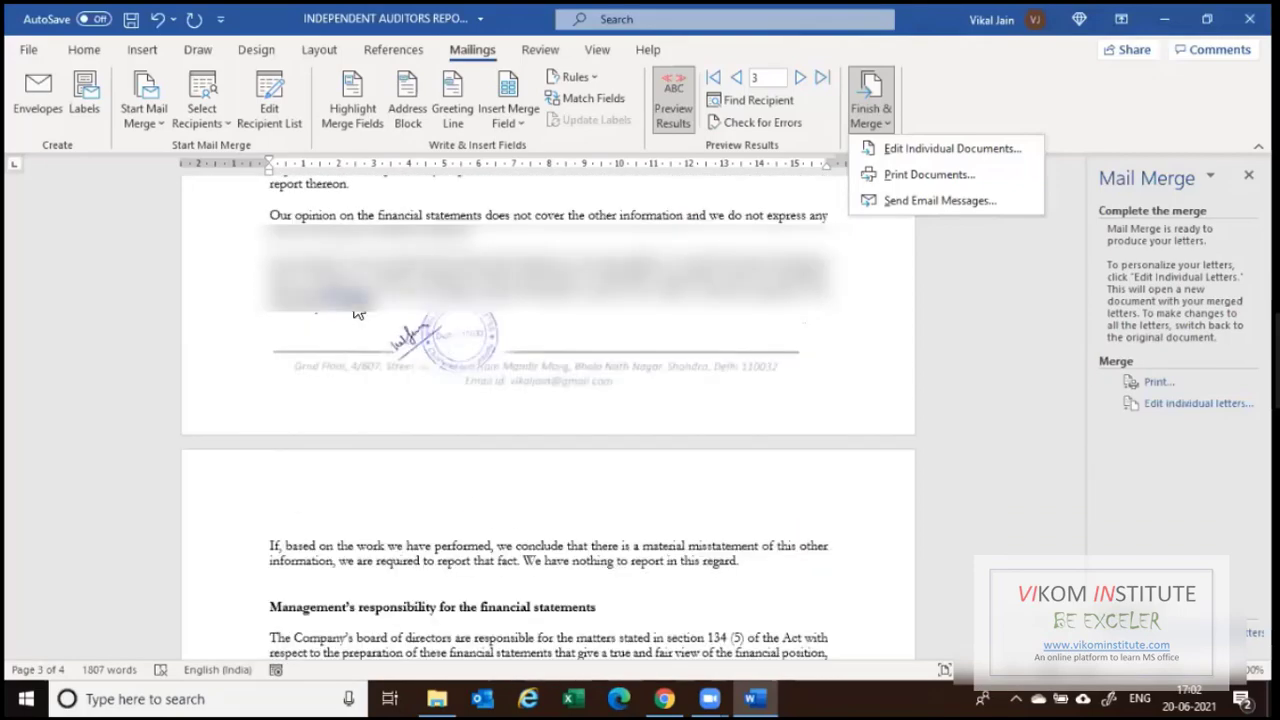
pyautogui.scroll(-10, 548, 420)
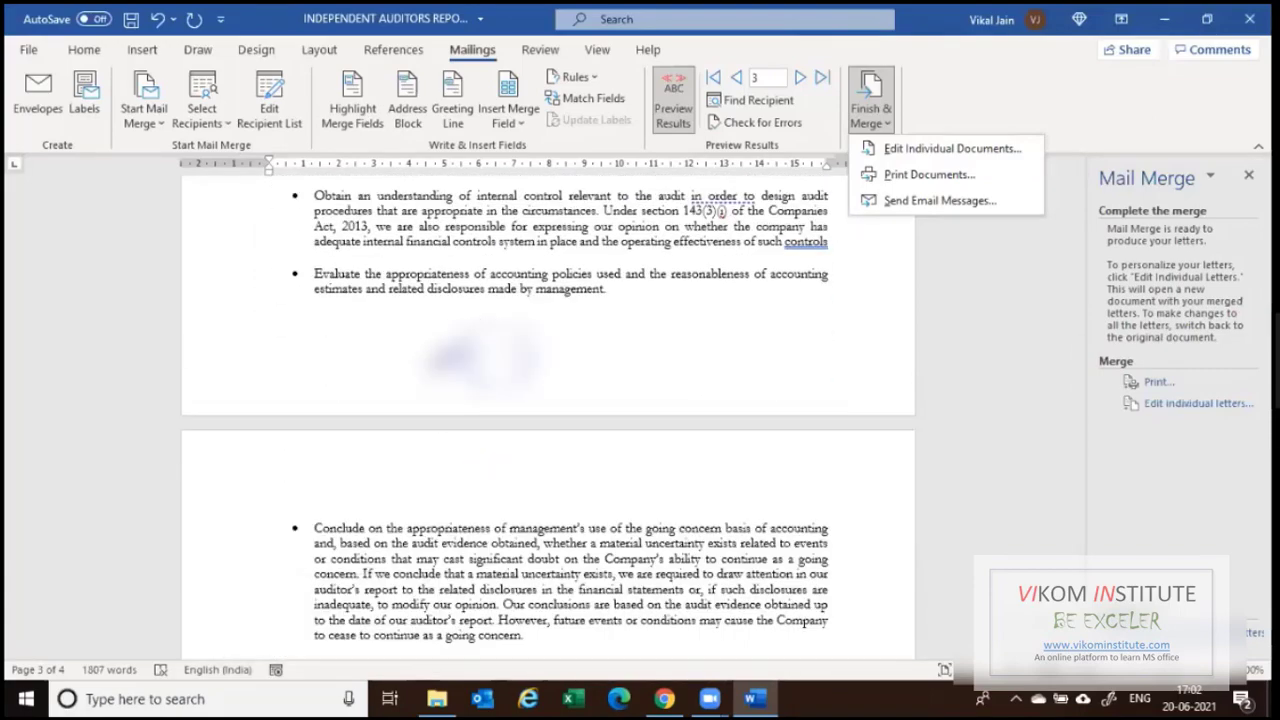
pyautogui.click(1250, 19)
pyautogui.click(640, 371)
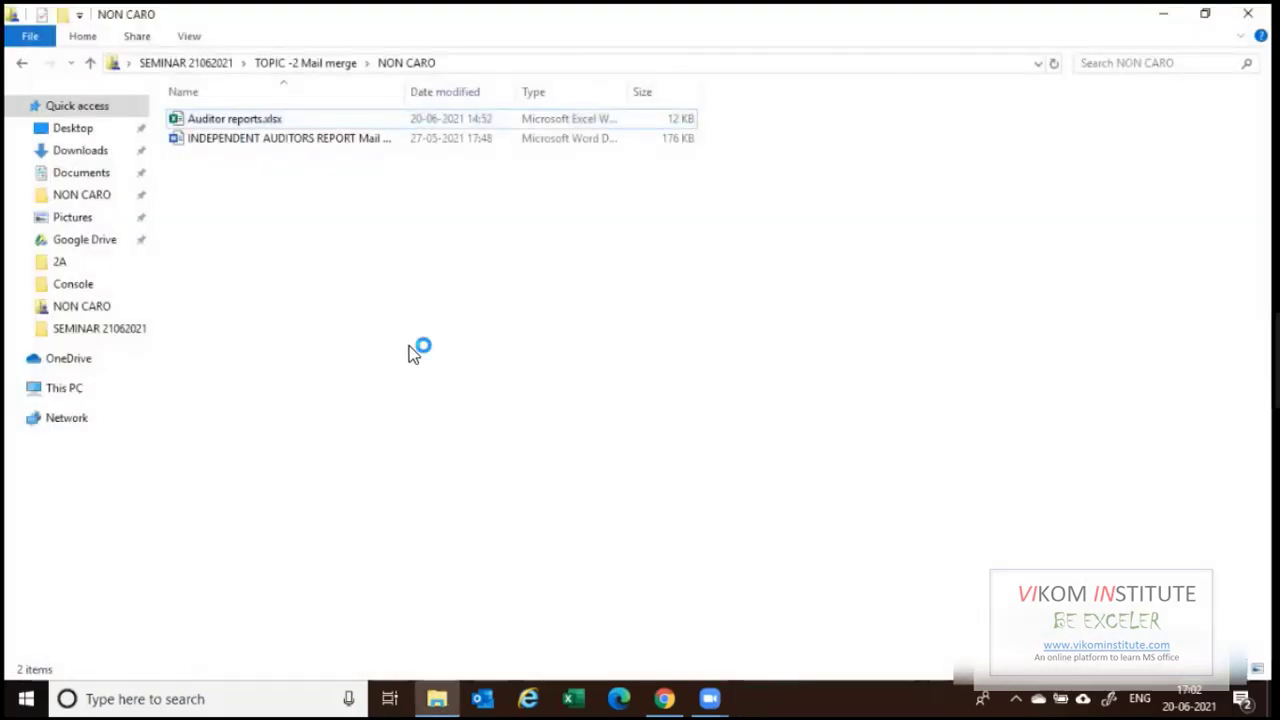
# Launch Excel by running 'excel' from the Win+R prompt.
pyautogui.press('super+r')
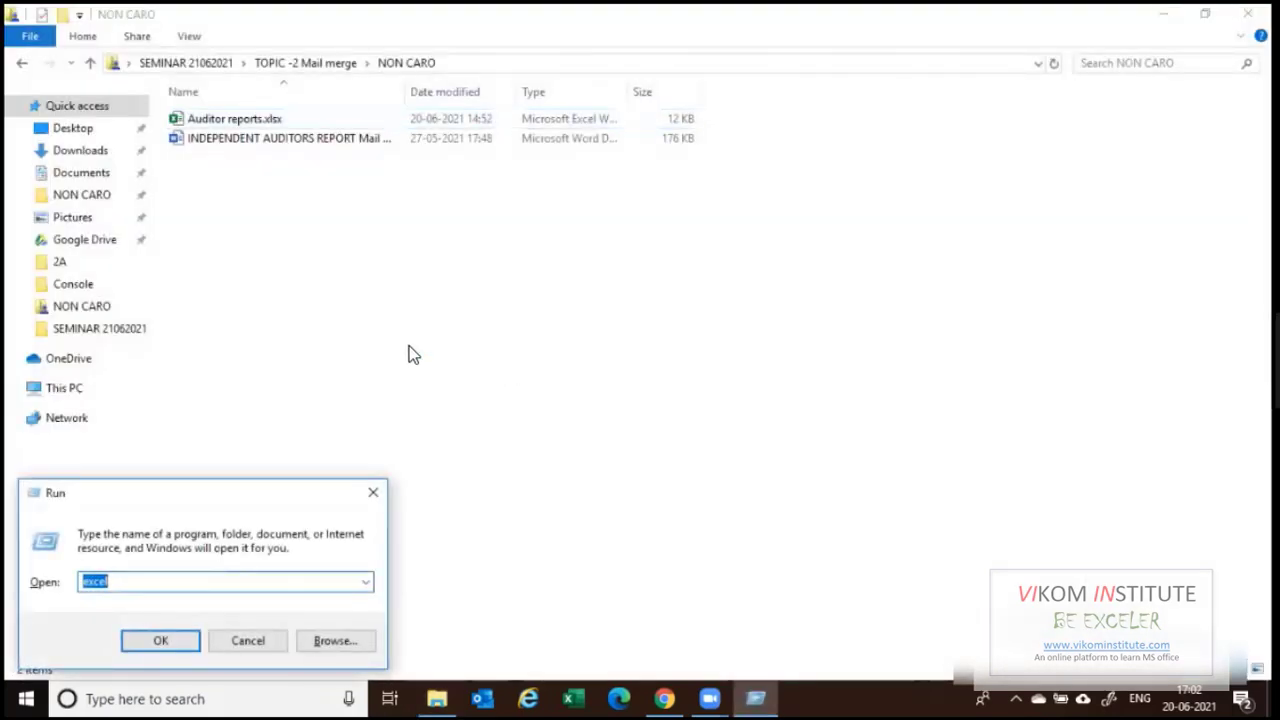
pyautogui.press('Return')
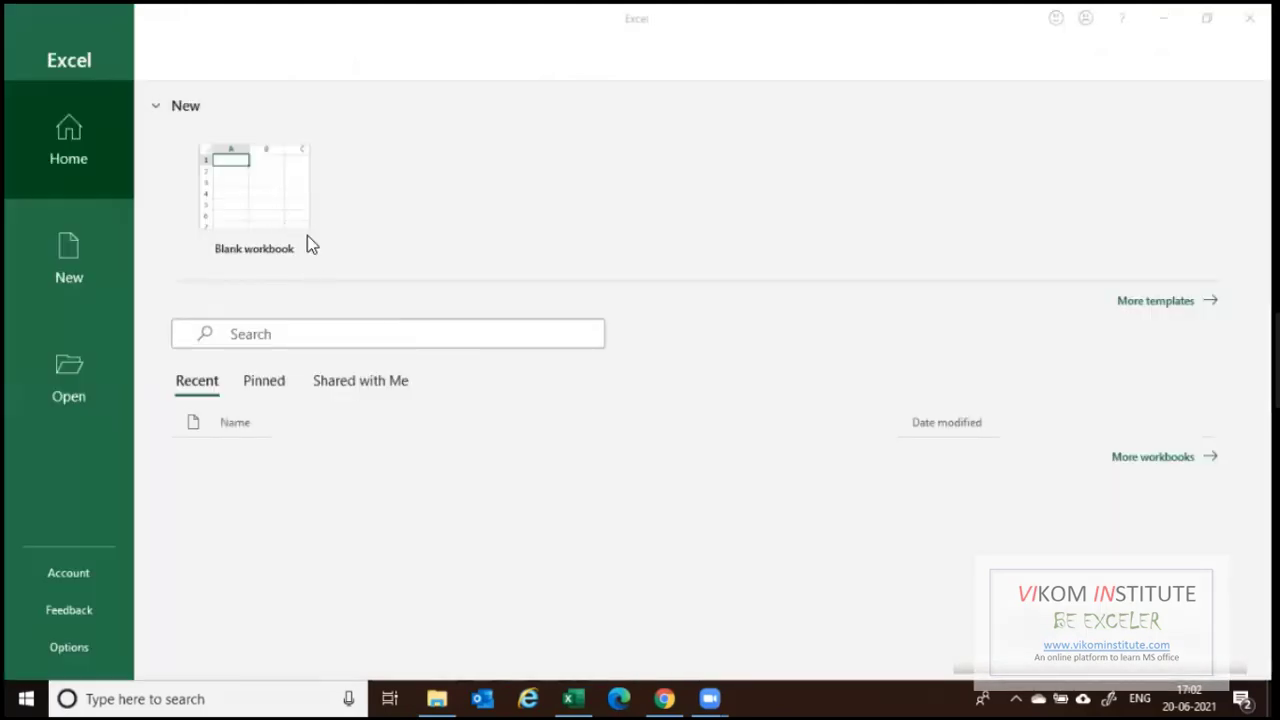
# Create a blank workbook and add sheets until it has Sheet1 to Sheet5.
pyautogui.click(258, 198)
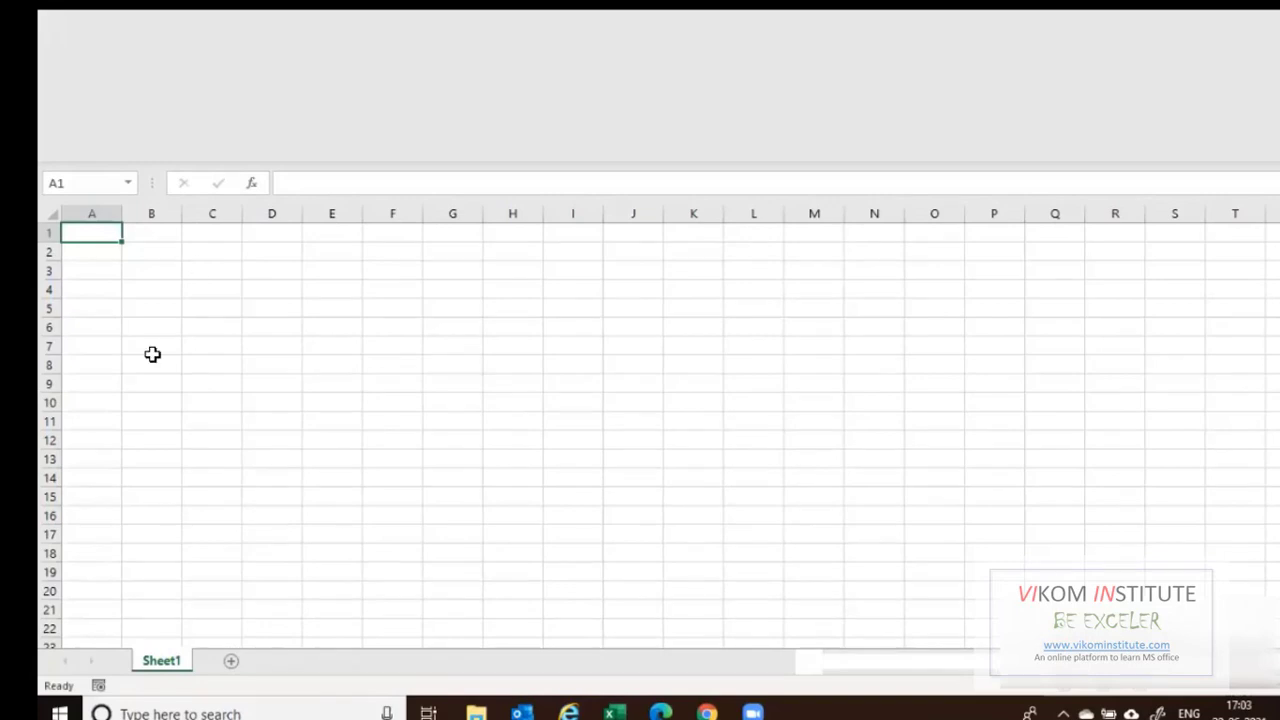
pyautogui.click(231, 661)
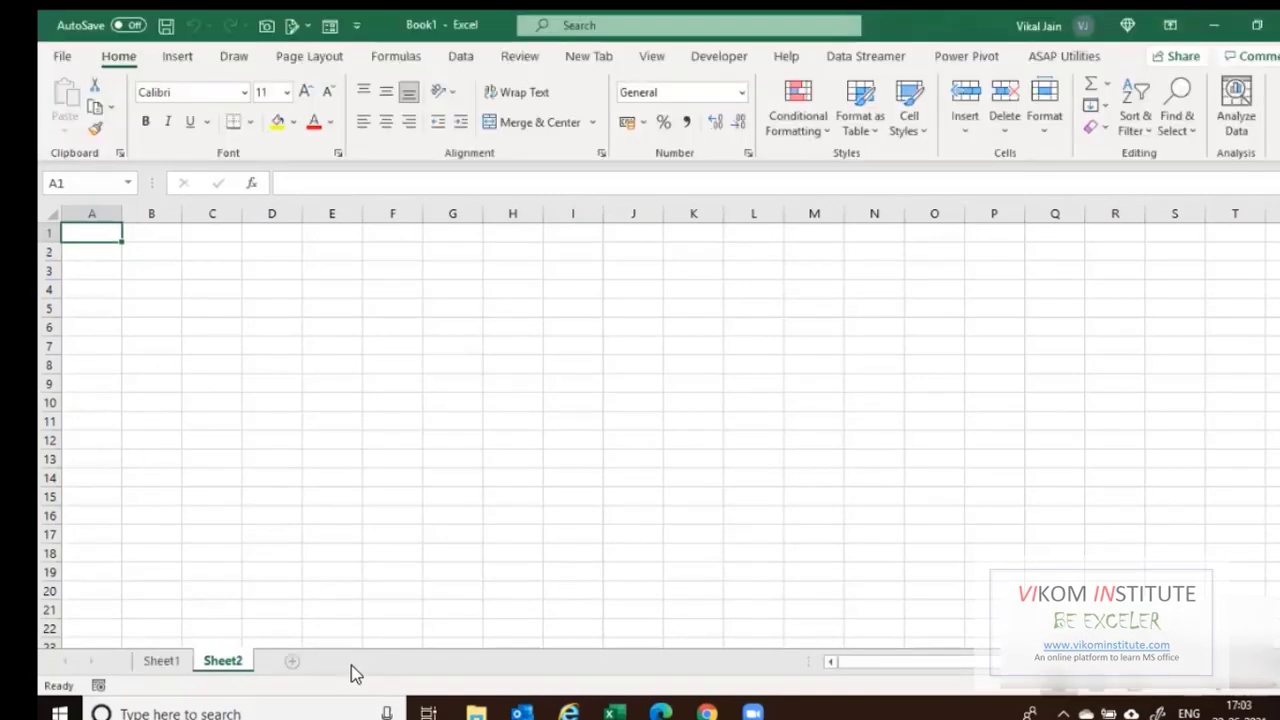
pyautogui.click(353, 661)
pyautogui.click(397, 661)
pyautogui.click(418, 662)
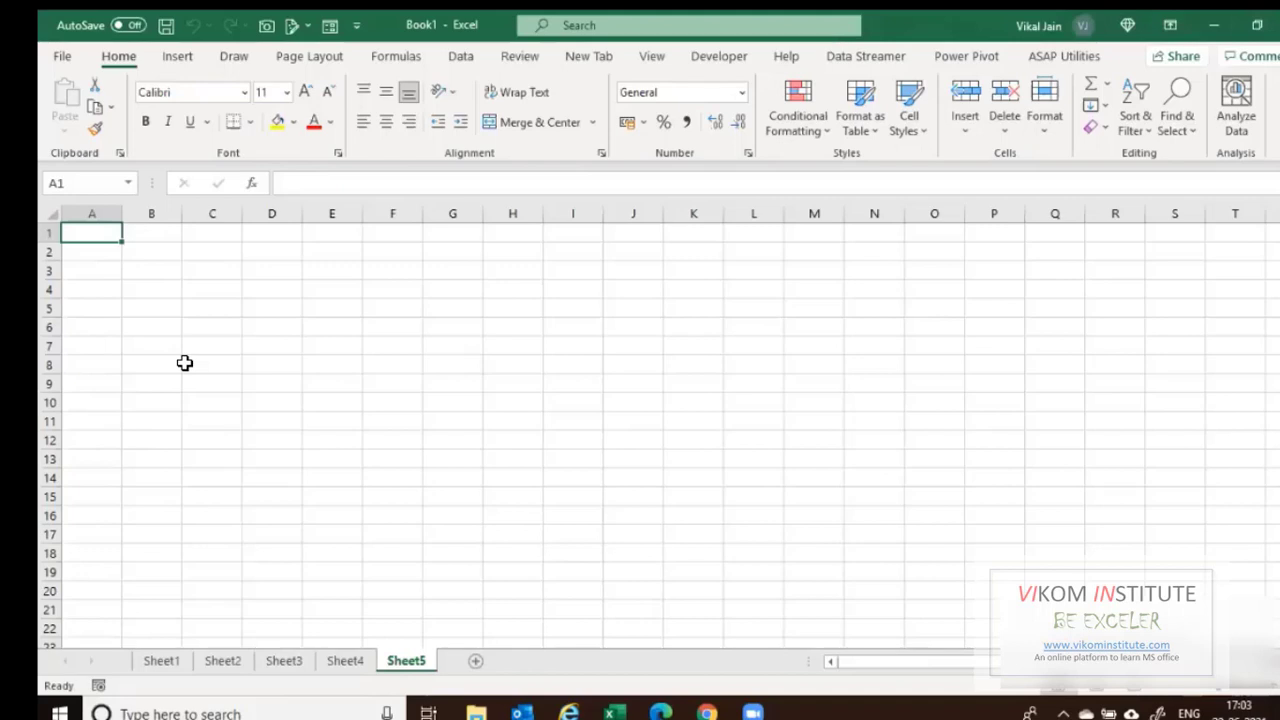
# Fill Sheet5's A1:F9 with =RANDBETWEEN(100000,99999999) using Ctrl+Enter.
pyautogui.hotkey('shift', 'Right')
pyautogui.hotkey('shift', 'Right')
pyautogui.hotkey('shift', 'Right')
pyautogui.hotkey('shift', 'Right')
pyautogui.hotkey('shift', 'Right')
pyautogui.hotkey('shift', 'Down')
pyautogui.hotkey('shift', 'Down')
pyautogui.hotkey('shift', 'Down')
pyautogui.hotkey('shift', 'Down')
pyautogui.hotkey('shift', 'Down')
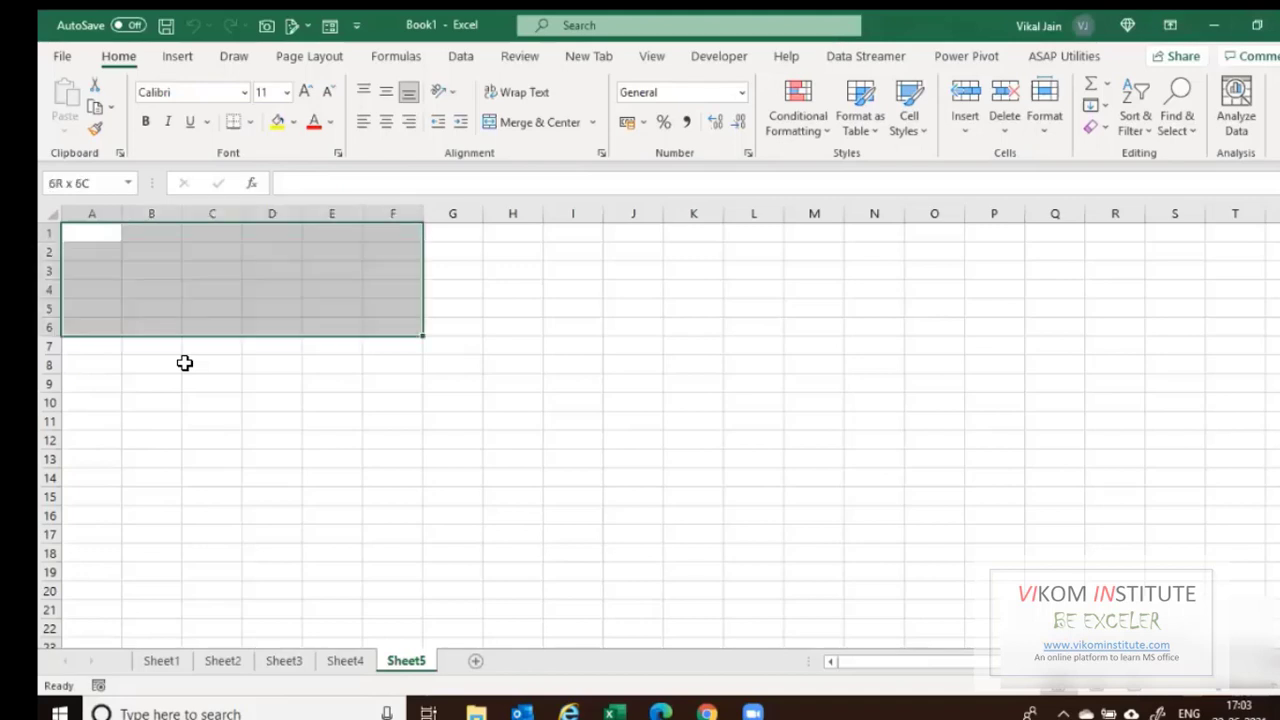
pyautogui.hotkey('shift', 'Down')
pyautogui.hotkey('shift', 'Down')
pyautogui.hotkey('shift', 'Down')
pyautogui.write('=ra')
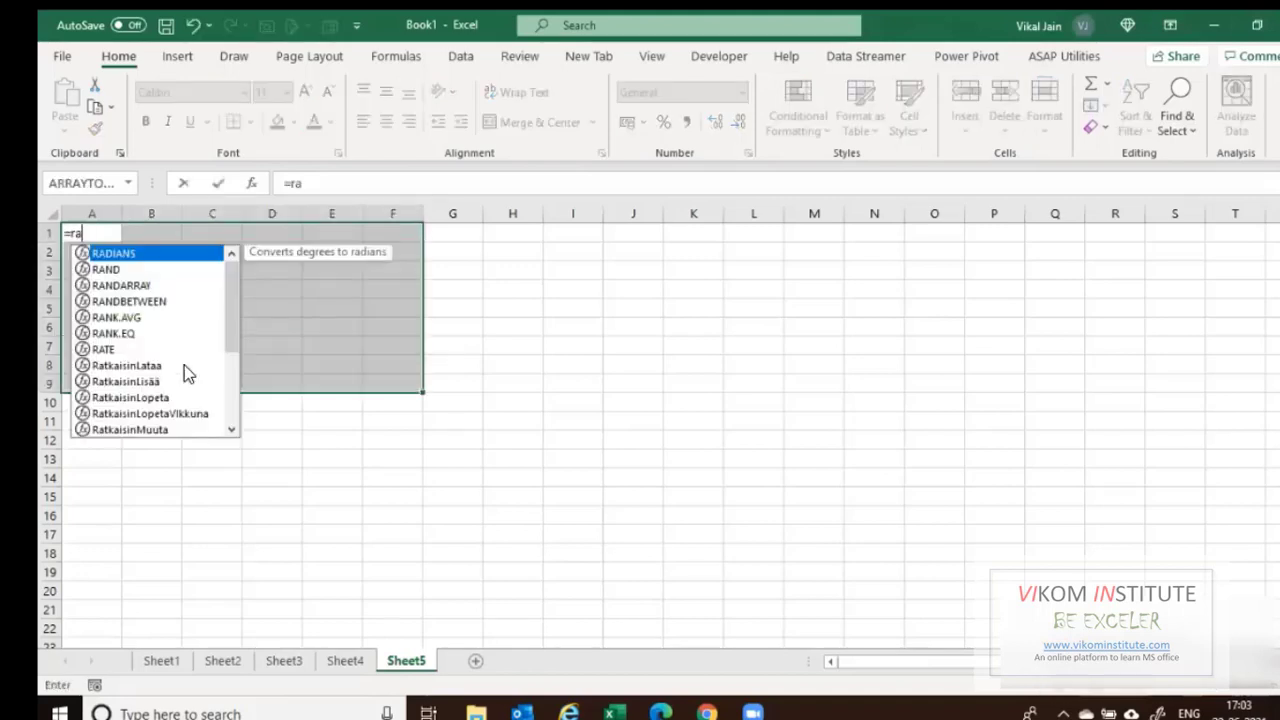
pyautogui.press('Down')
pyautogui.press('Down')
pyautogui.press('Down')
pyautogui.press('Tab')
pyautogui.write('10000')
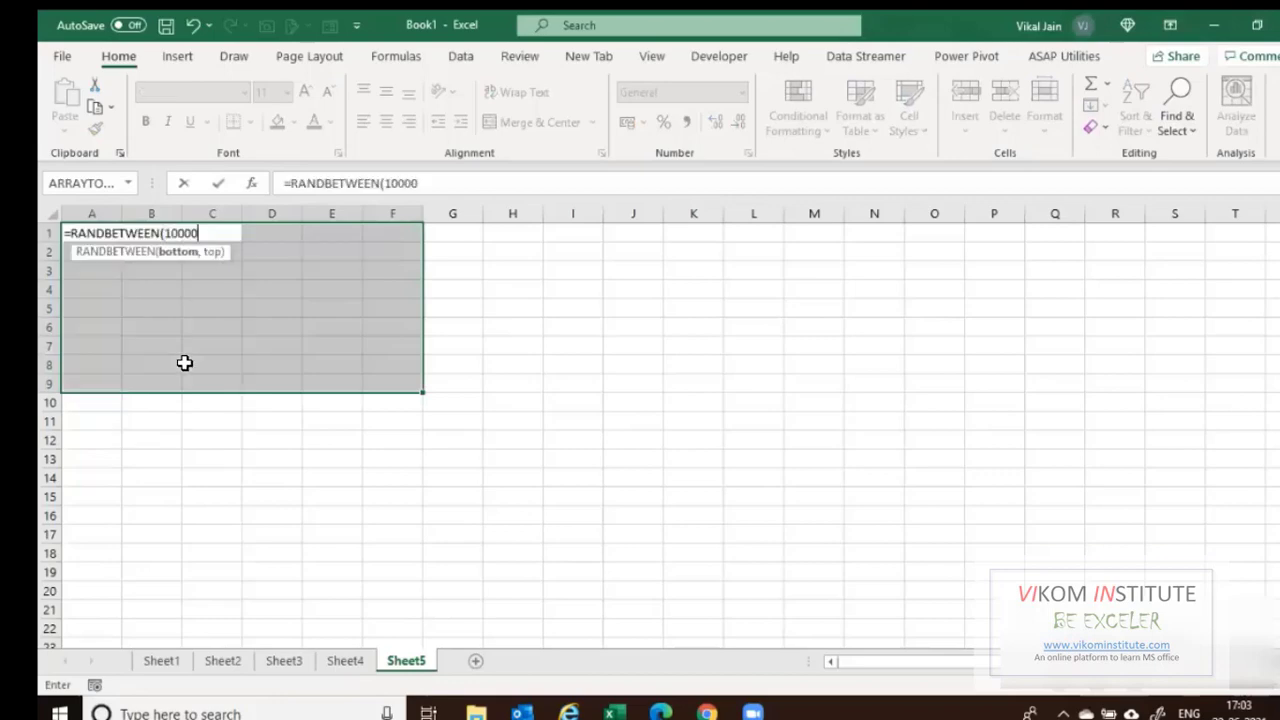
pyautogui.write('0,99999999')
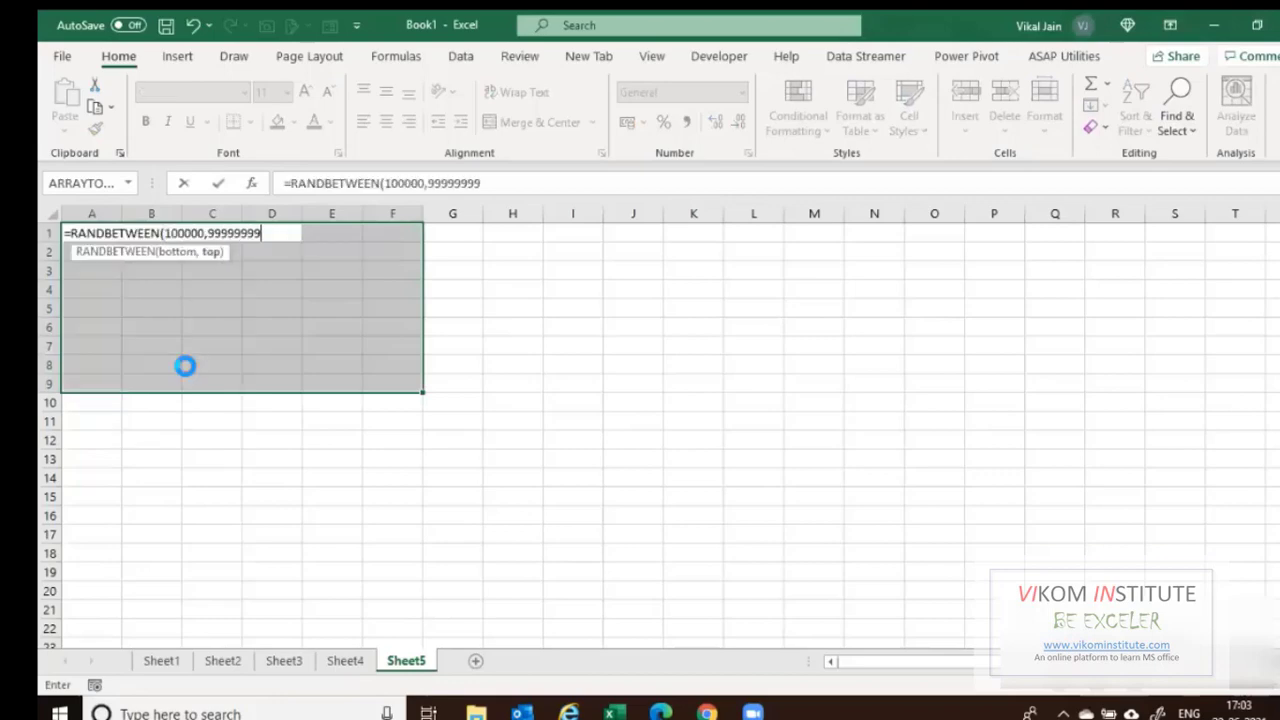
pyautogui.hotkey('ctrl', 'Return')
# Copy A1:F9 and paste it back as values to fix the random numbers.
pyautogui.hotkey('ctrl', 'c')
pyautogui.hotkey('ctrl', 'alt', 'v')
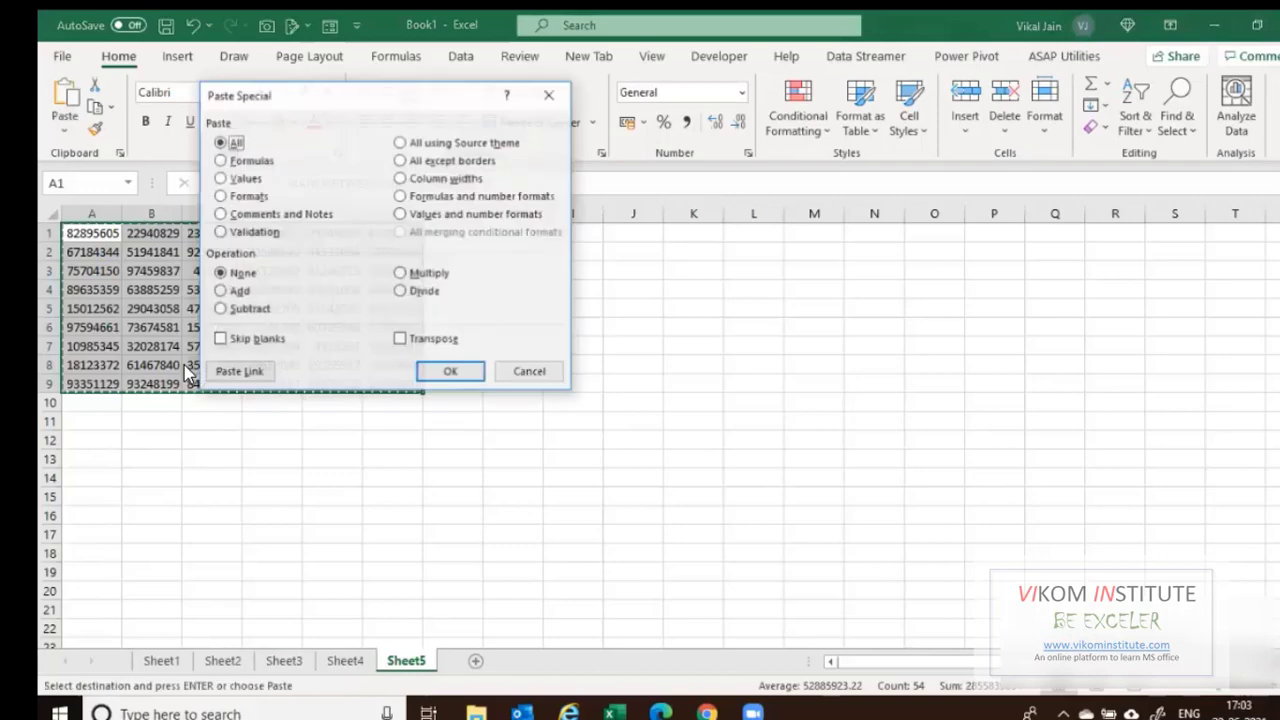
pyautogui.press('v')
pyautogui.press('Return')
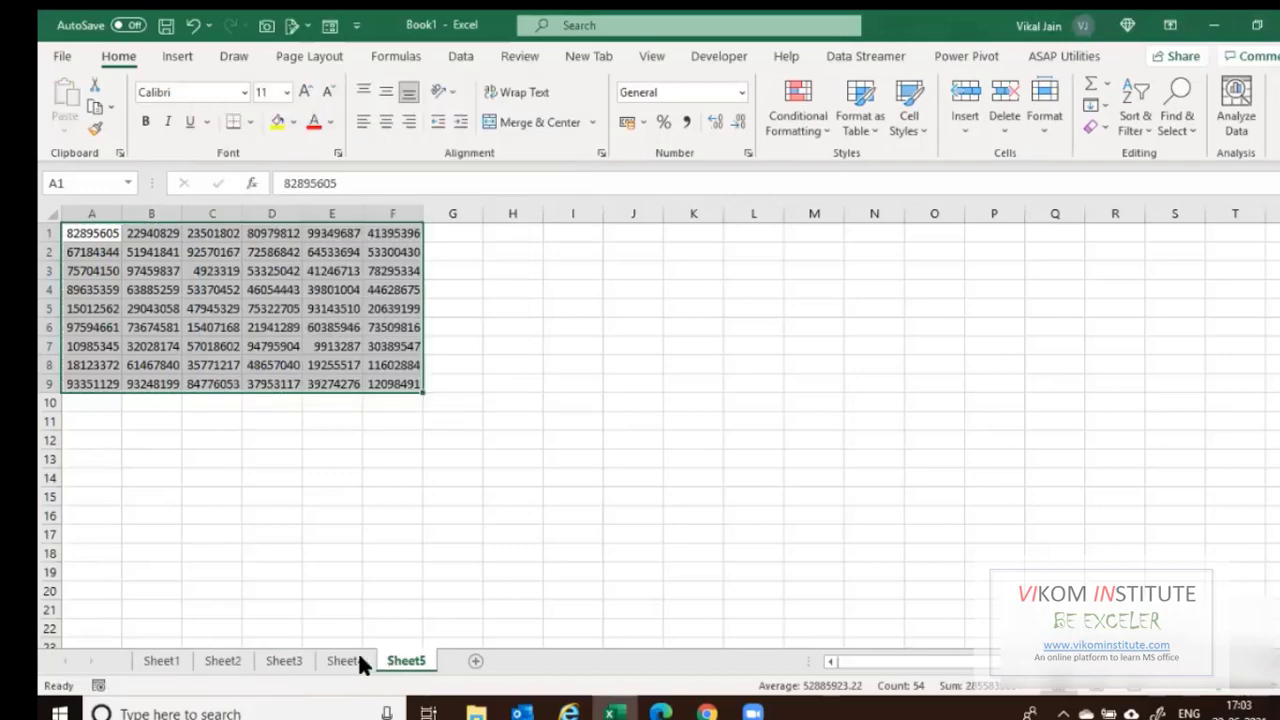
# Group all five sheets and fill A1:F9 yellow on each.
pyautogui.click(352, 661)
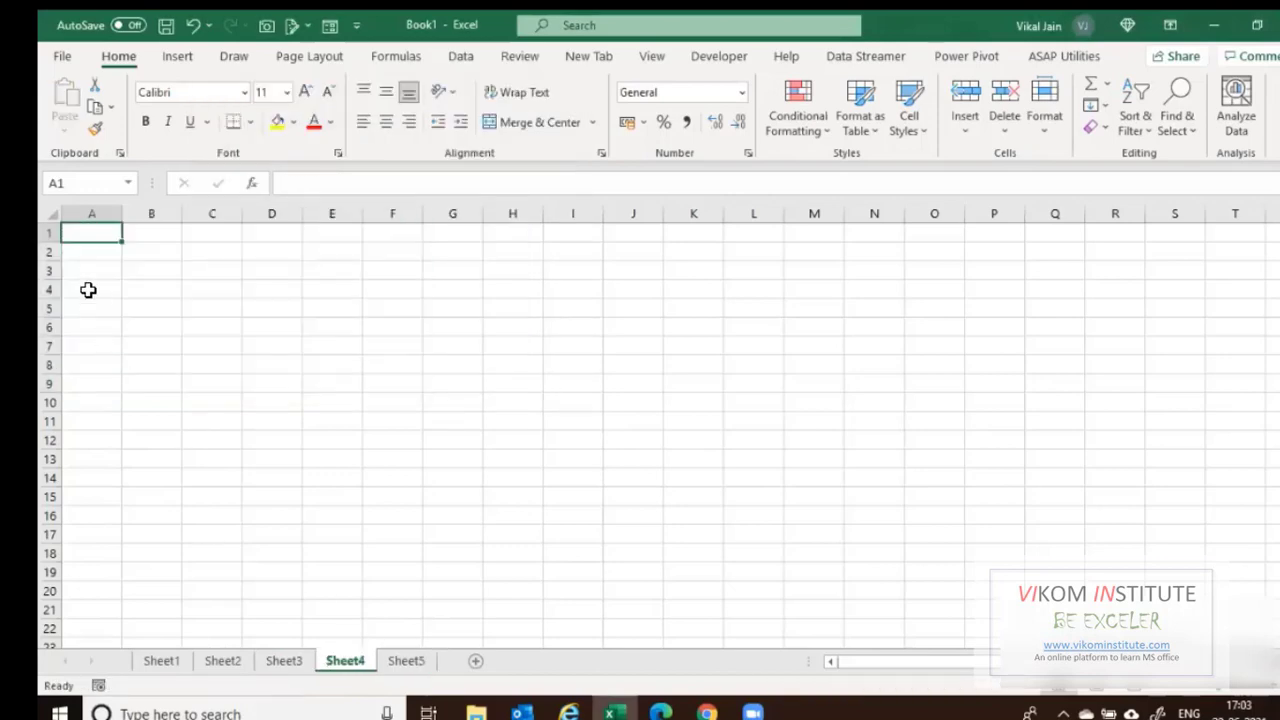
pyautogui.click(279, 663)
pyautogui.hotkey('ctrl', 'pagedown')
pyautogui.hotkey('ctrl', 'pagedown')
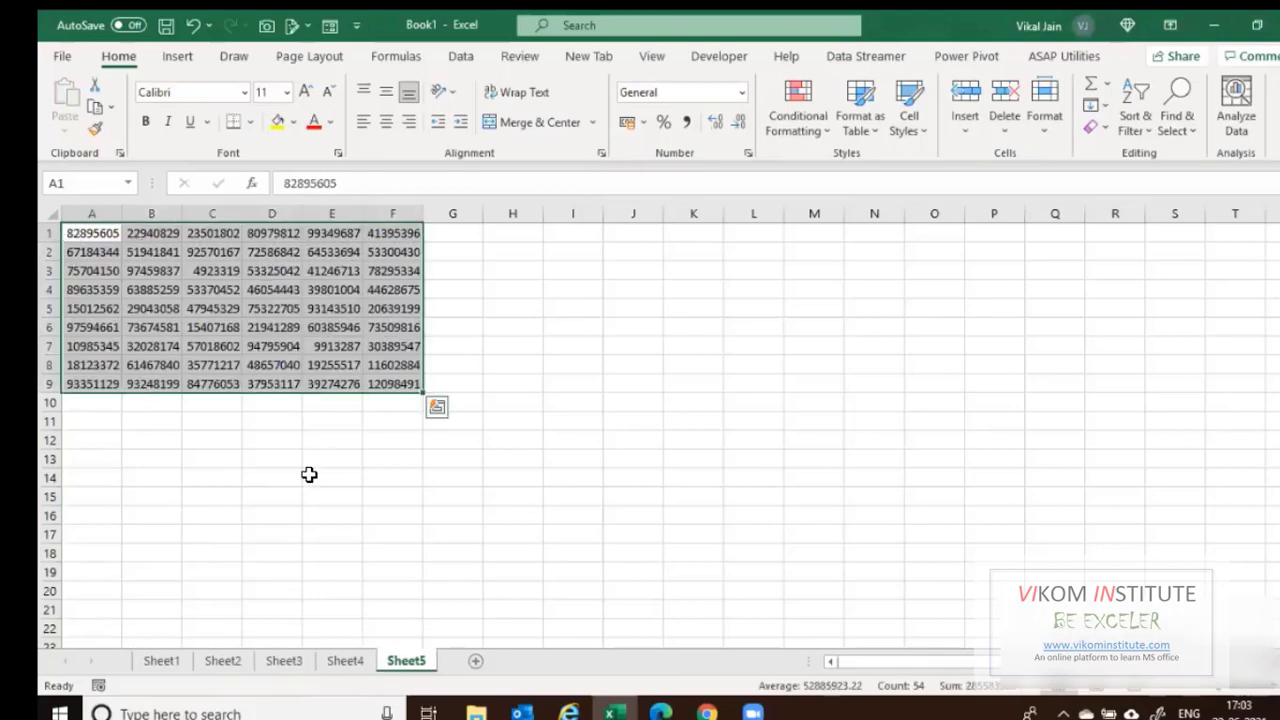
pyautogui.keyDown('ctrl'); pyautogui.click(174, 664); pyautogui.keyUp('ctrl')
pyautogui.keyDown('ctrl'); pyautogui.click(224, 662); pyautogui.keyUp('ctrl')
pyautogui.keyDown('ctrl'); pyautogui.click(300, 661); pyautogui.keyUp('ctrl')
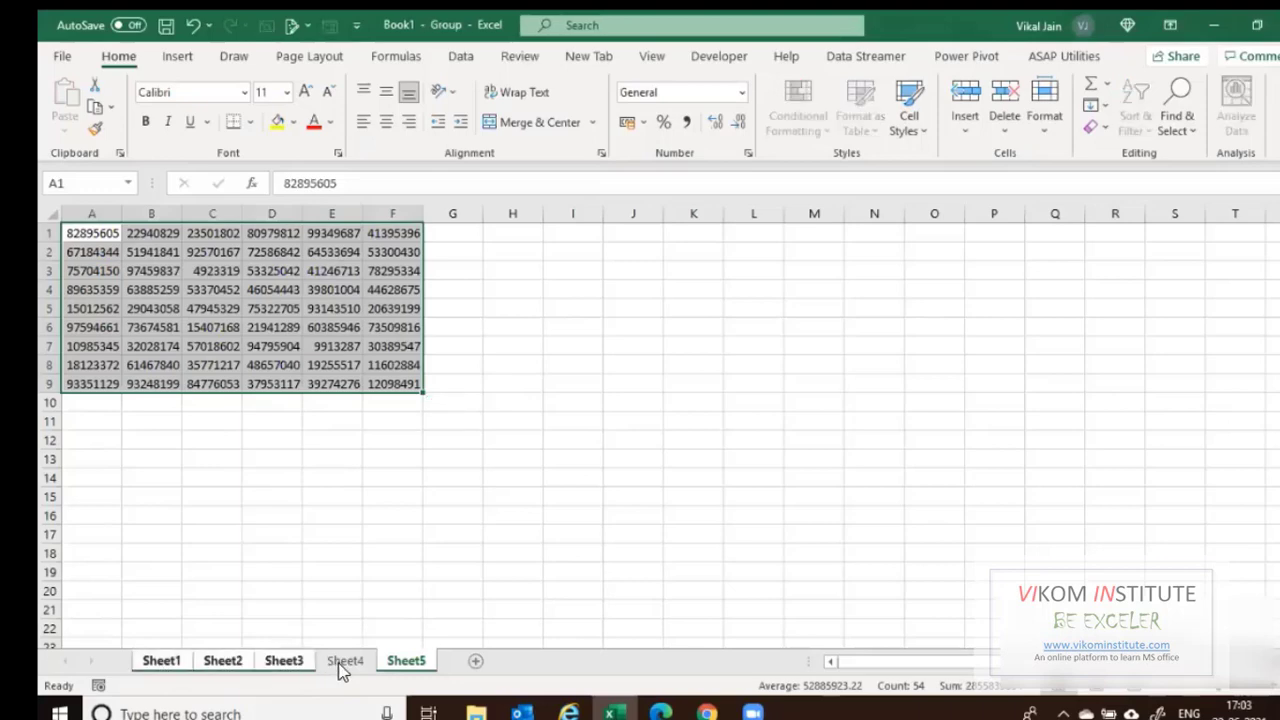
pyautogui.keyDown('ctrl'); pyautogui.click(340, 664); pyautogui.keyUp('ctrl')
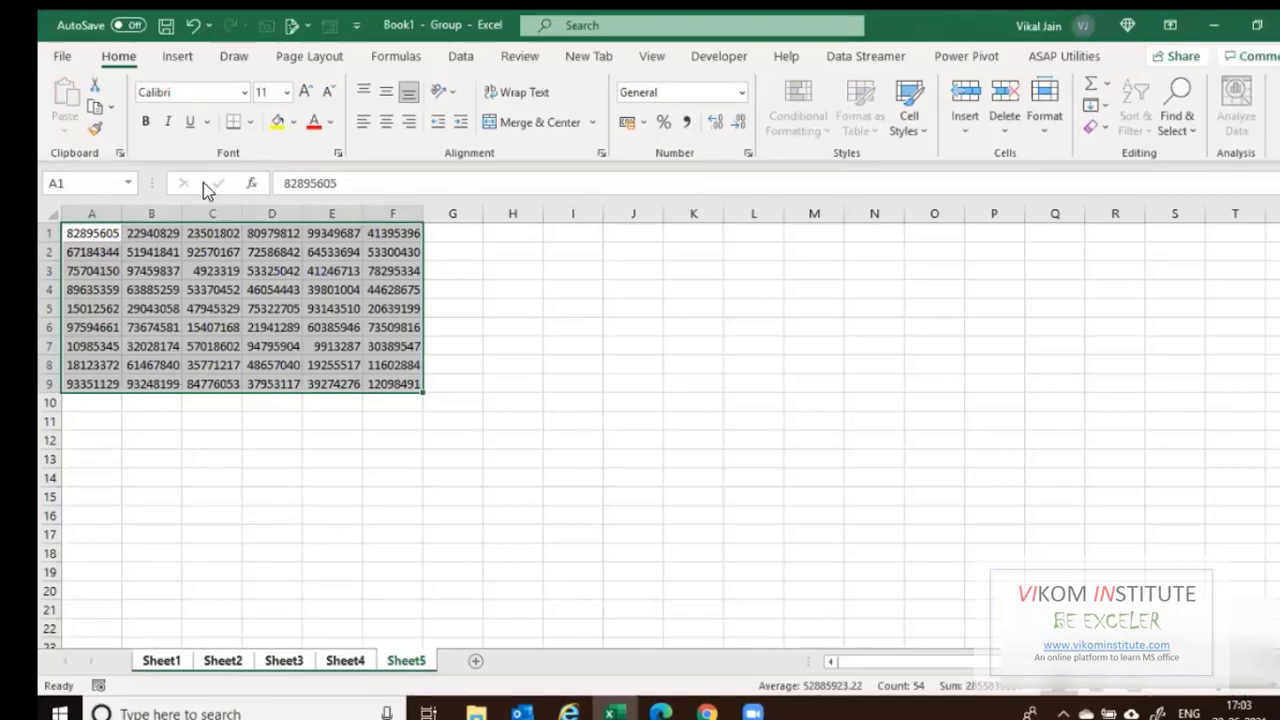
pyautogui.click(279, 122)
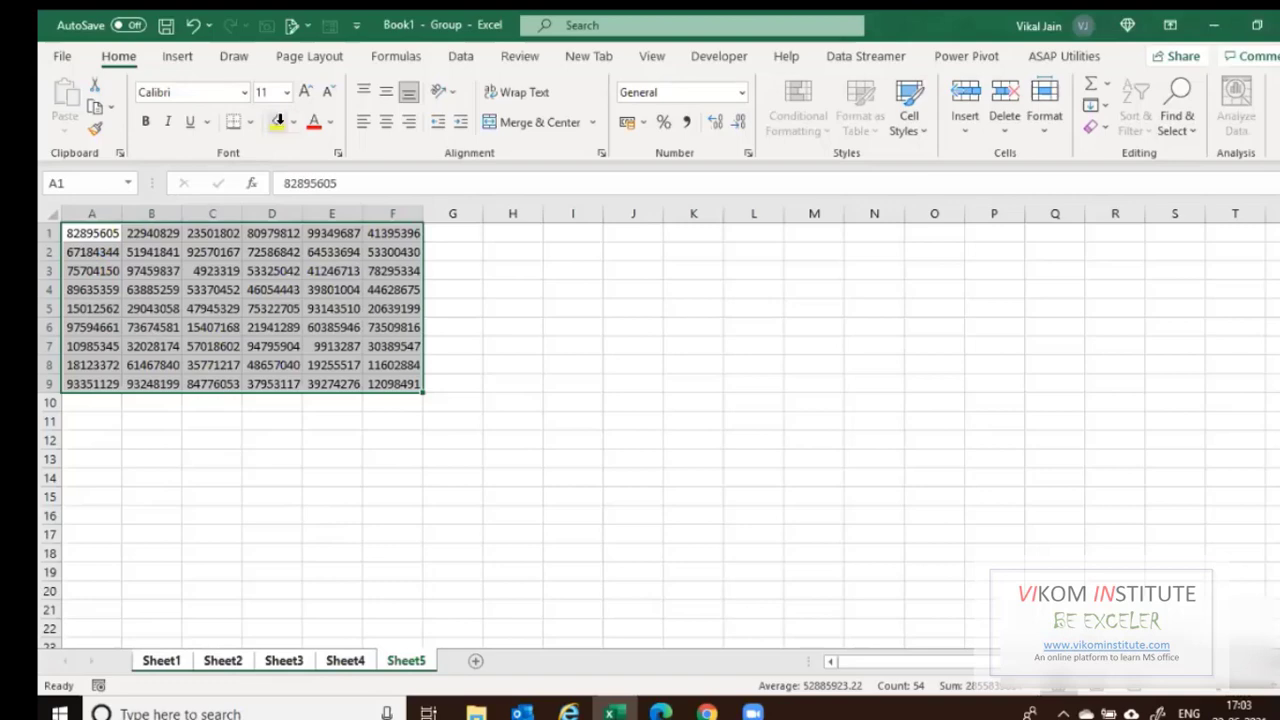
# Regroup all five sheets and enter =RANDBETWEEN(1000,99999) into A1:F9 on each.
pyautogui.click(176, 661)
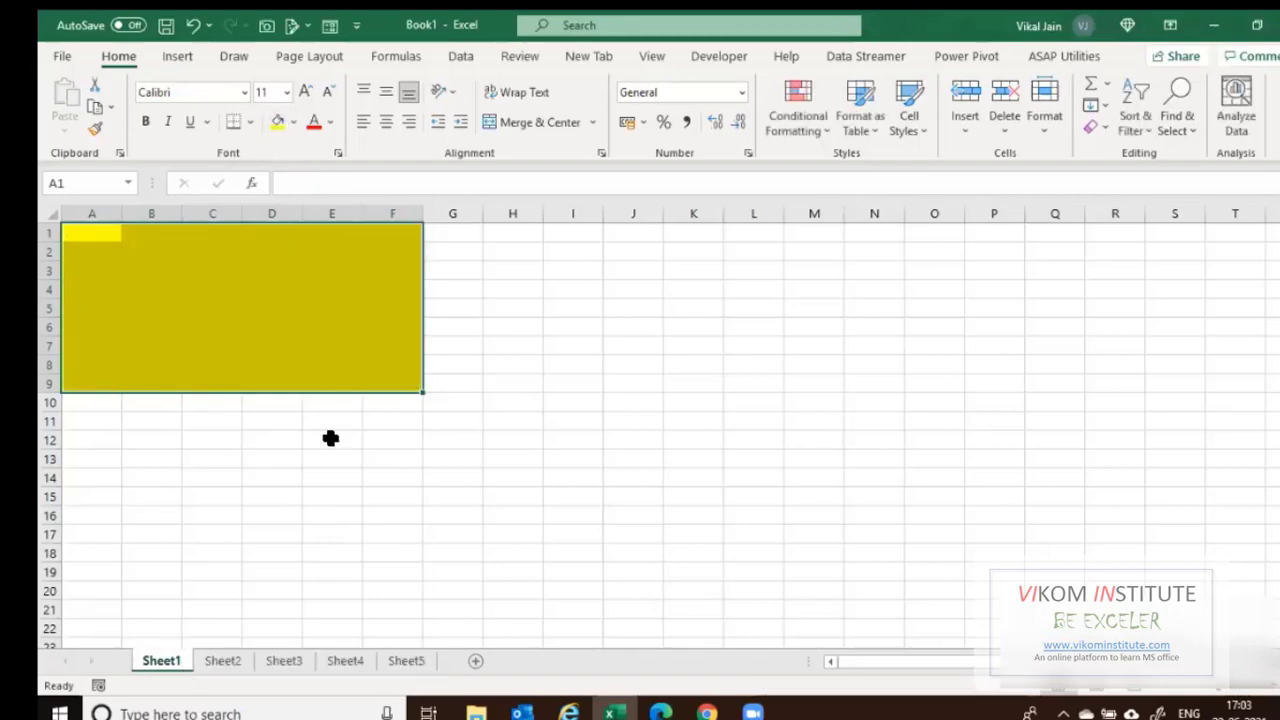
pyautogui.keyDown('shift'); pyautogui.click(281, 661); pyautogui.keyUp('shift')
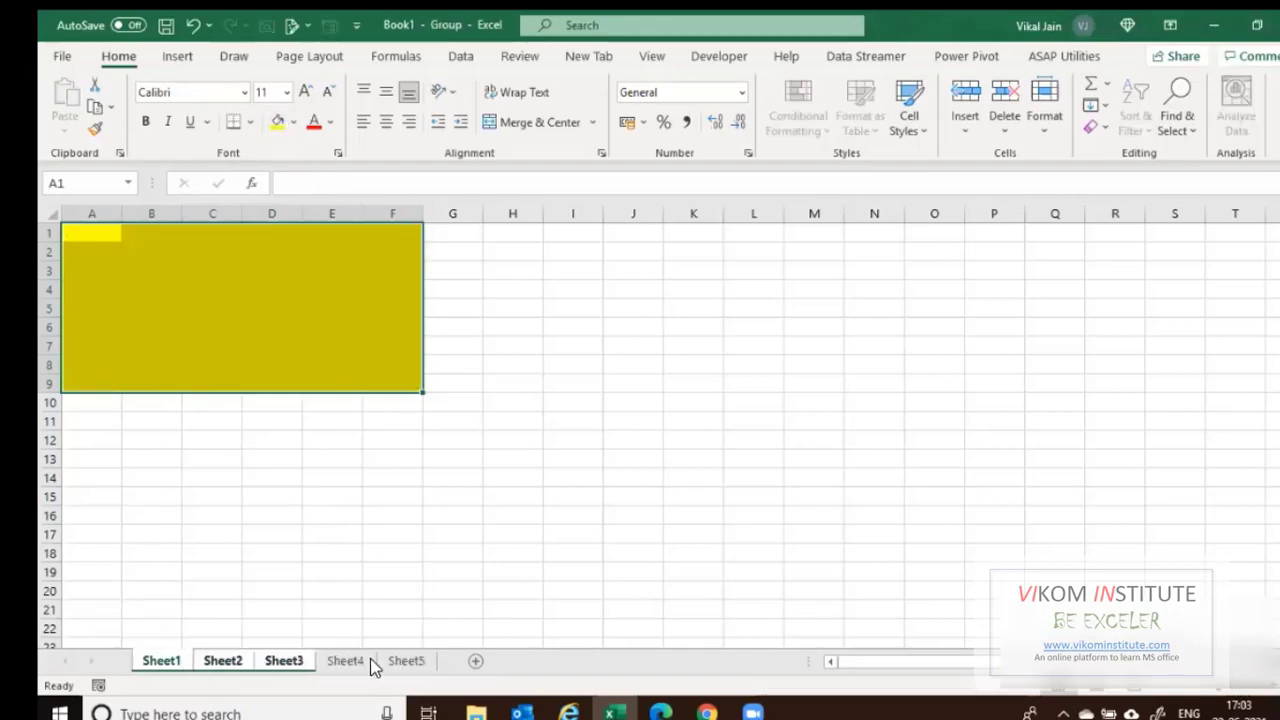
pyautogui.keyDown('shift'); pyautogui.click(422, 662); pyautogui.keyUp('shift')
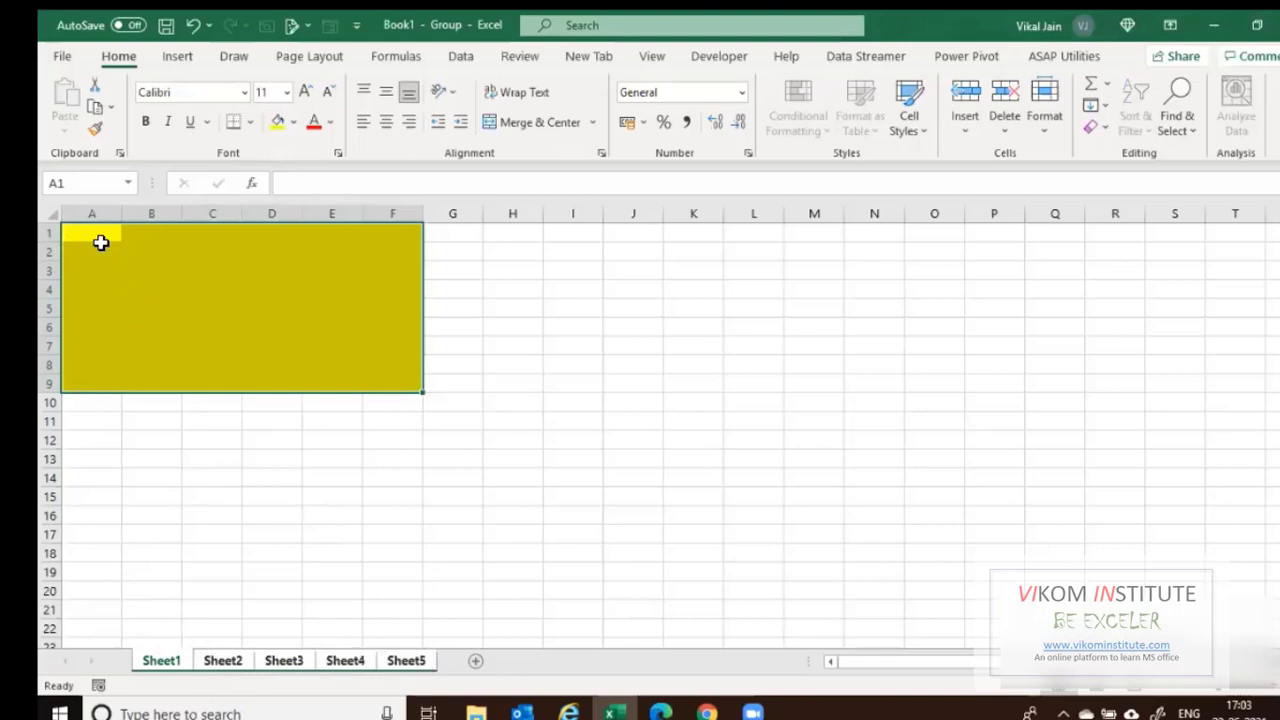
pyautogui.write('=ra')
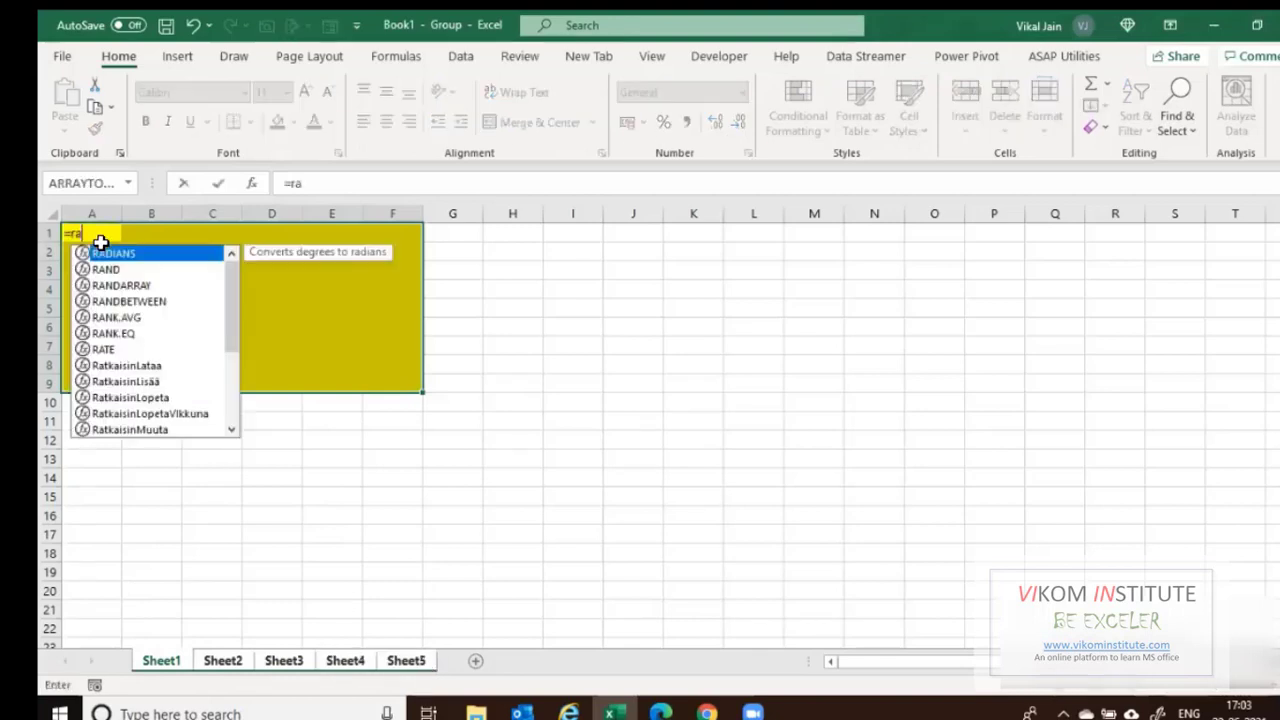
pyautogui.press('Down')
pyautogui.press('Down')
pyautogui.press('Down')
pyautogui.press('Tab')
pyautogui.write('1000')
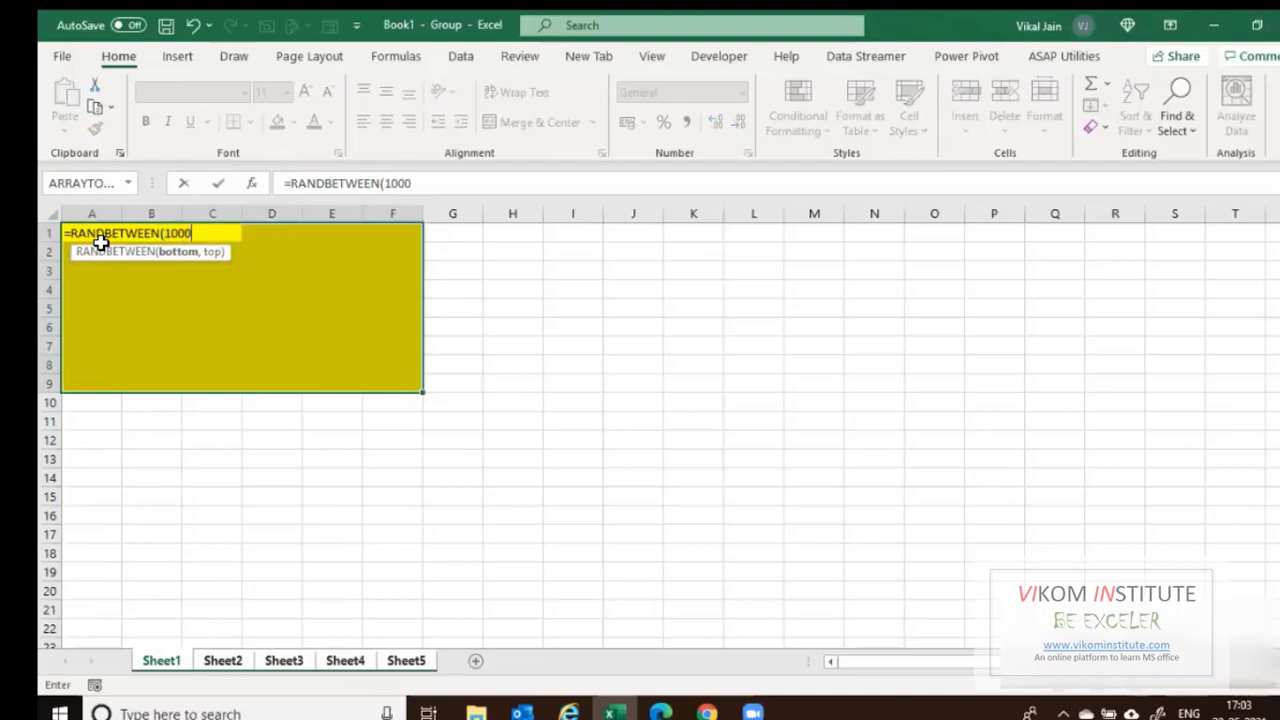
pyautogui.write(',99999)')
pyautogui.hotkey('ctrl', 'Return')
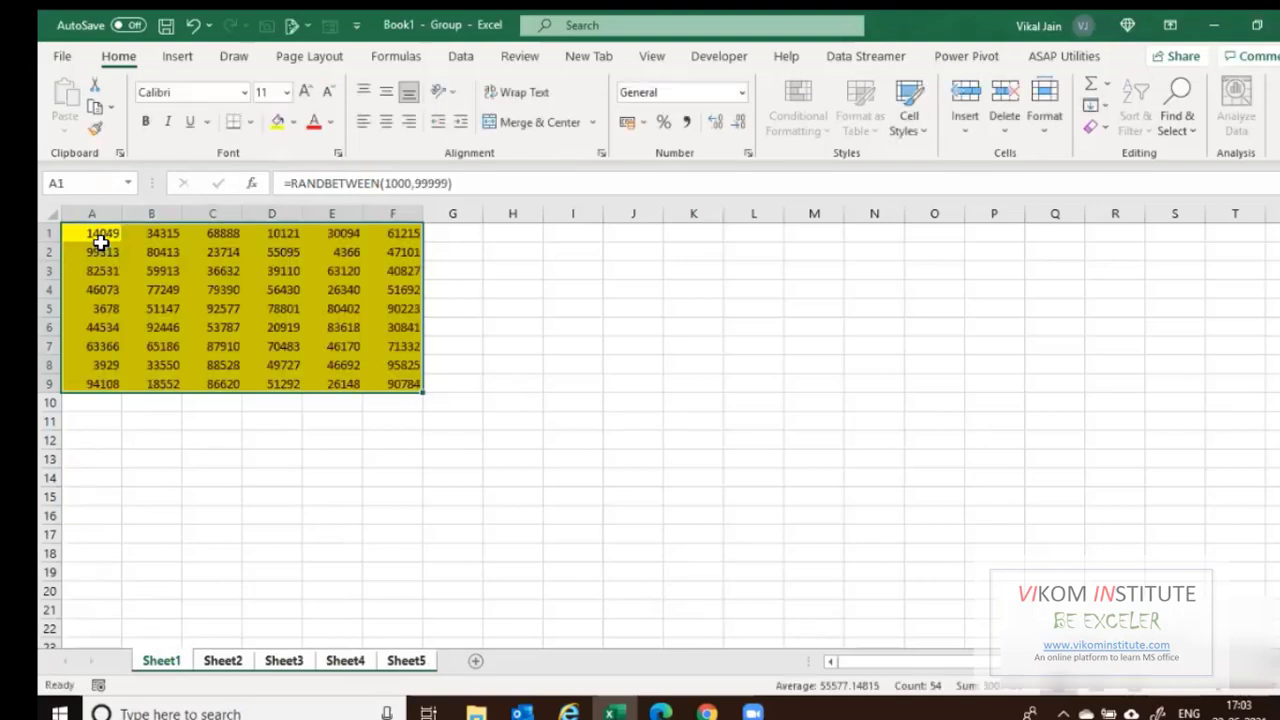
# Ungroup and check the random numbers on Sheet3, Sheet4 and Sheet5.
pyautogui.click(313, 668)
pyautogui.click(362, 667)
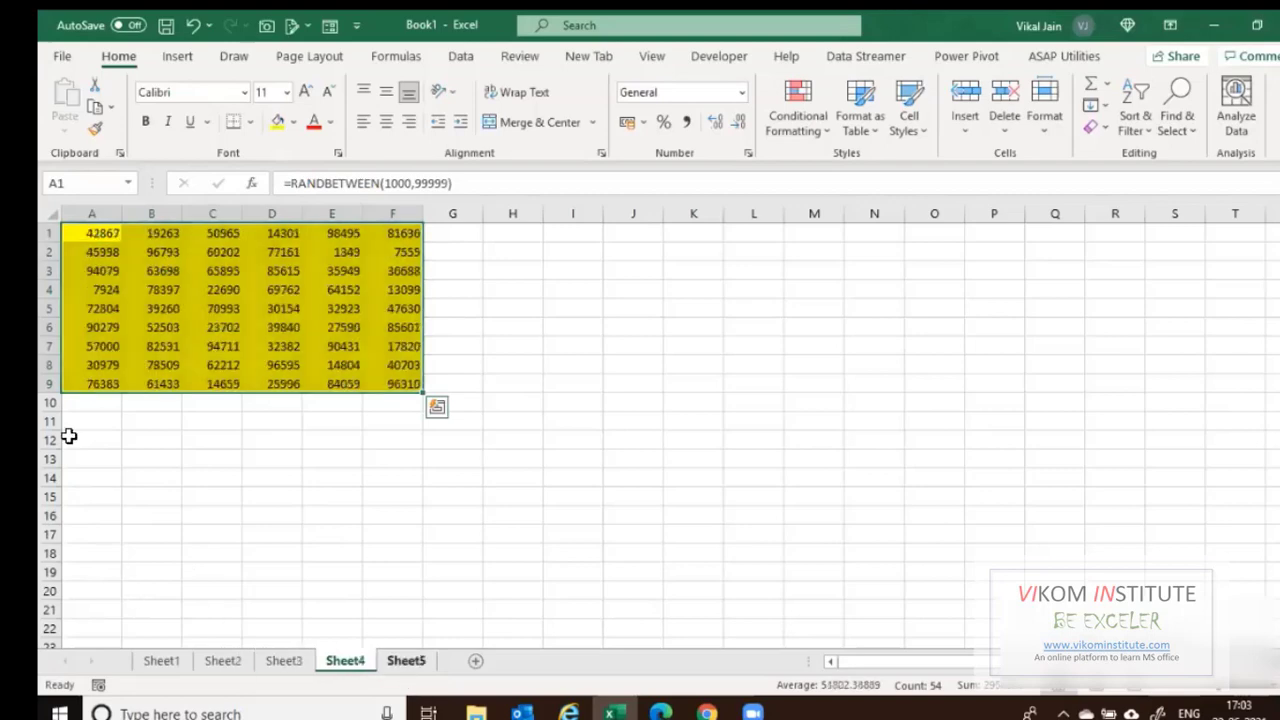
pyautogui.hotkey('ctrl', 'pagedown')
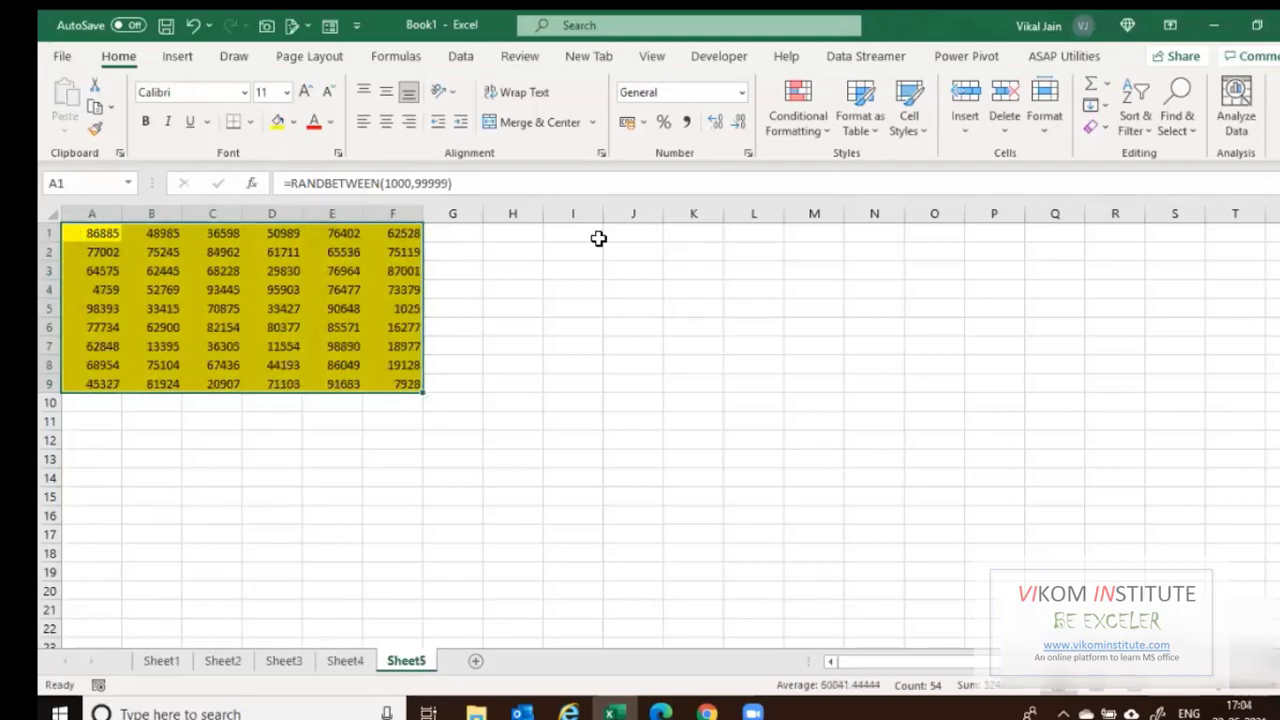
# Group all five sheets and apply Comma Style with no decimal places.
pyautogui.click(168, 667)
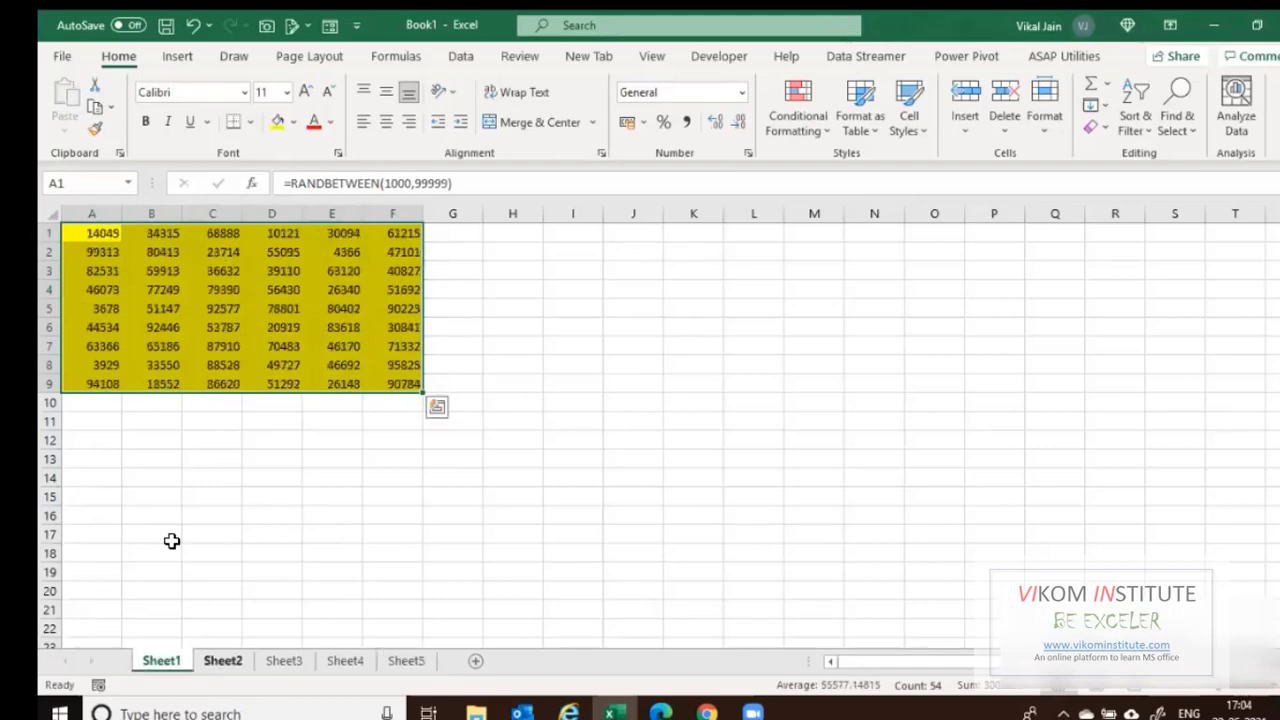
pyautogui.keyDown('ctrl'); pyautogui.click(228, 664); pyautogui.keyUp('ctrl')
pyautogui.keyDown('shift'); pyautogui.click(404, 660); pyautogui.keyUp('shift')
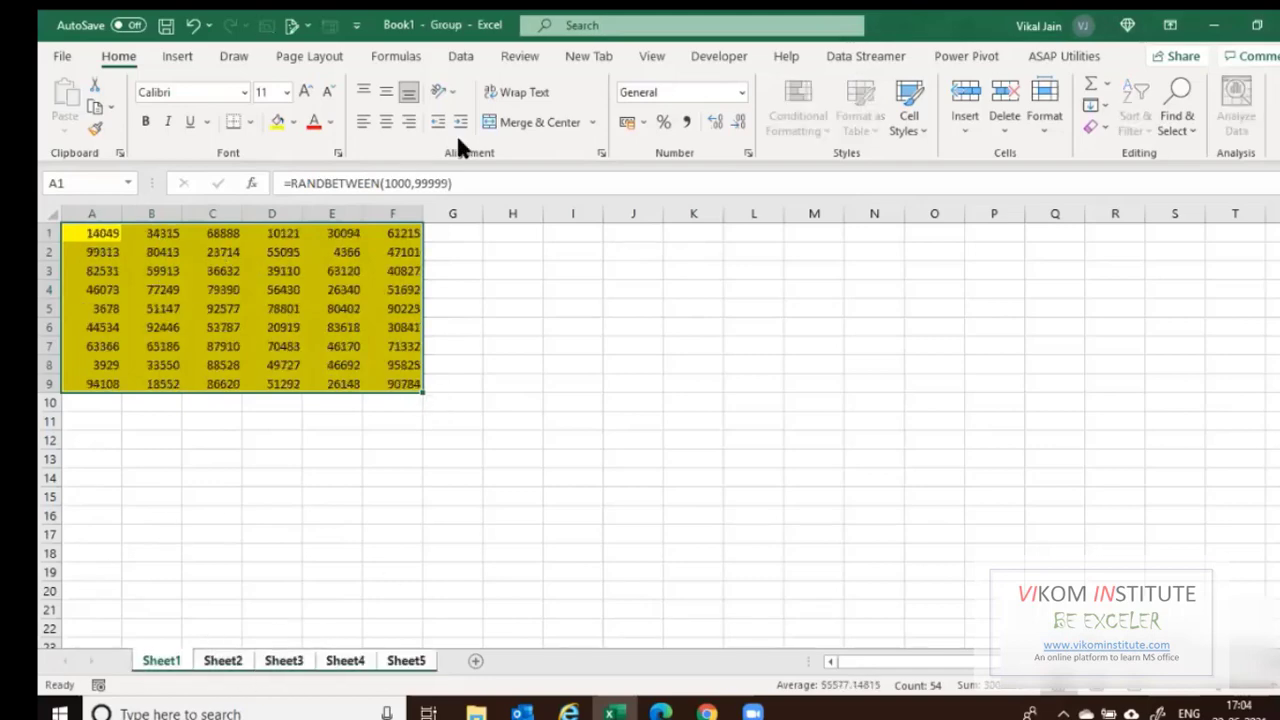
pyautogui.click(686, 122)
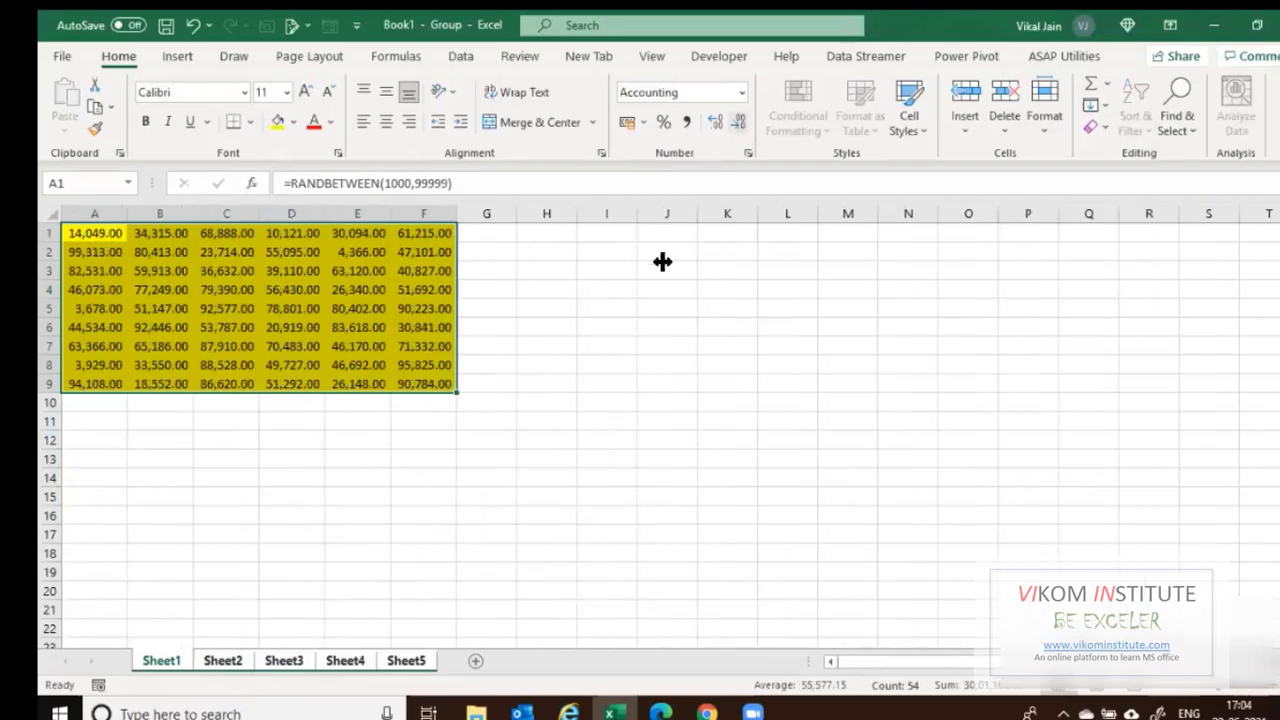
pyautogui.click(665, 266)
# Ungroup the sheets, browse Sheet2 through Sheet5, and return to Sheet1's cell A10.
pyautogui.click(220, 664)
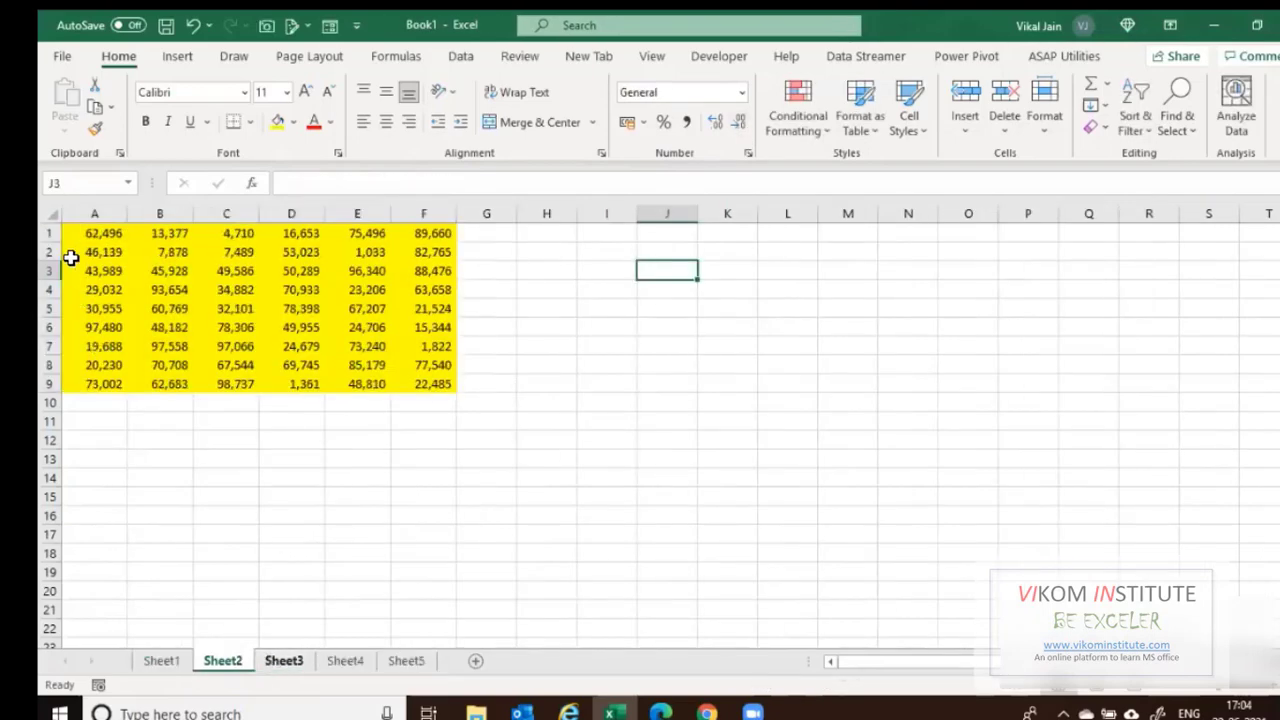
pyautogui.click(288, 662)
pyautogui.click(340, 659)
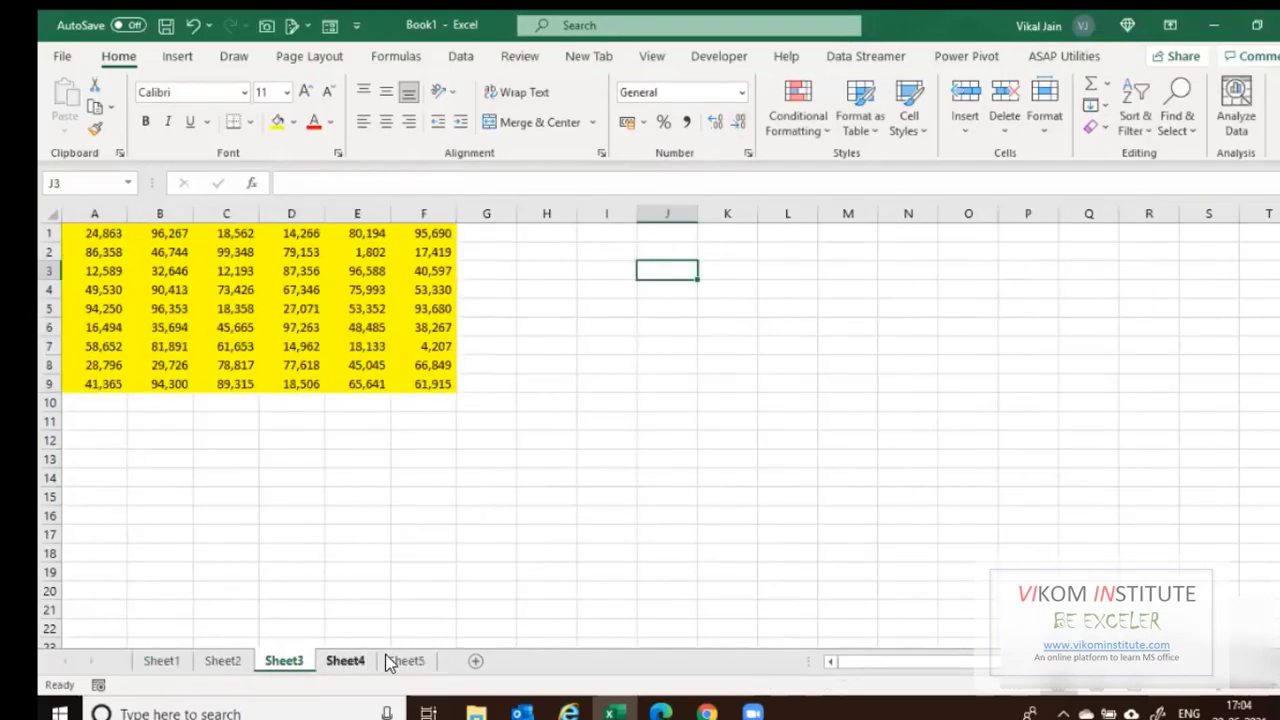
pyautogui.click(390, 661)
pyautogui.click(156, 658)
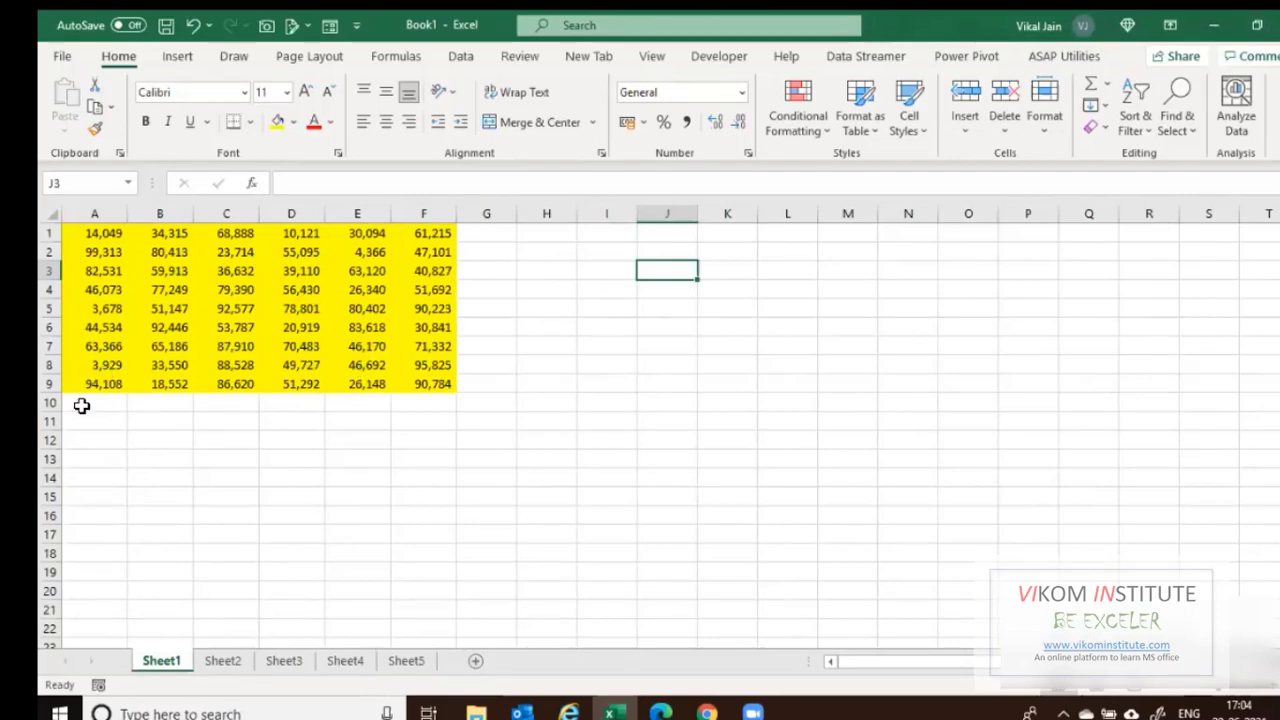
pyautogui.click(112, 402)
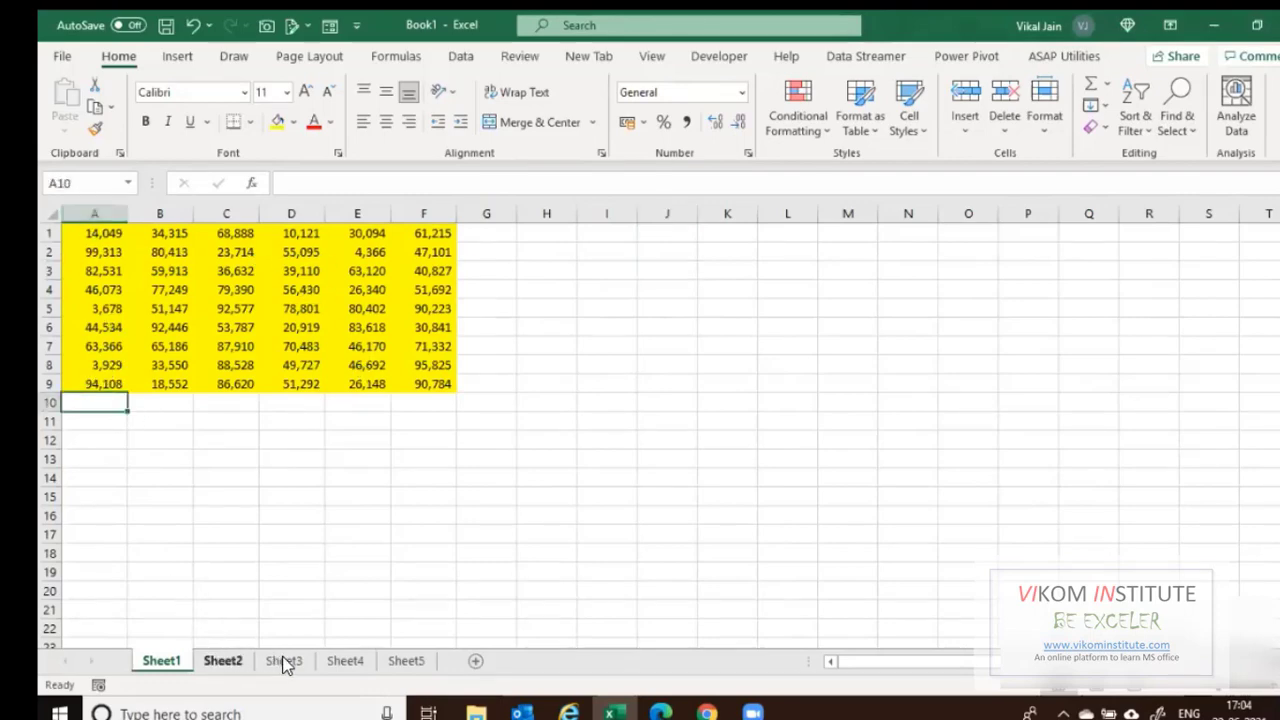
pyautogui.hotkey('ctrl', 'pagedown')
pyautogui.hotkey('ctrl', 'pagedown')
pyautogui.hotkey('ctrl', 'pagedown')
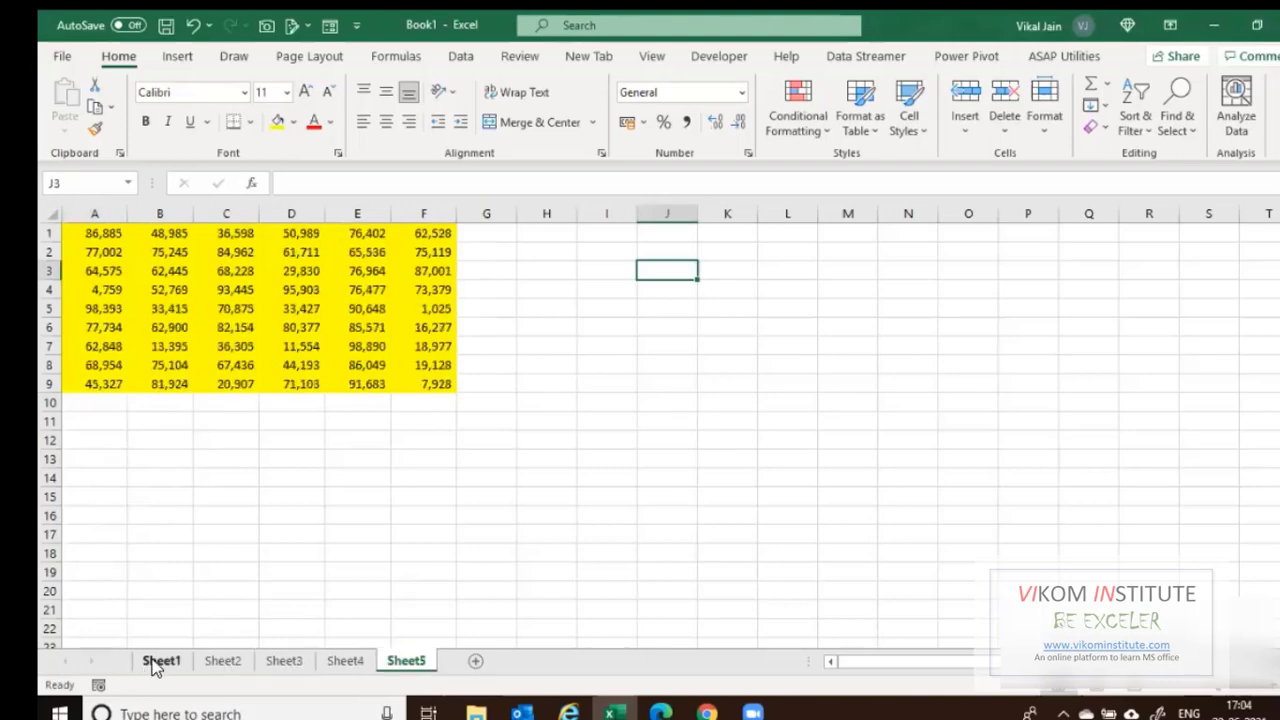
pyautogui.hotkey('ctrl', 'pageup')
pyautogui.hotkey('ctrl', 'pageup')
pyautogui.hotkey('ctrl', 'pageup')
pyautogui.hotkey('ctrl', 'pageup')
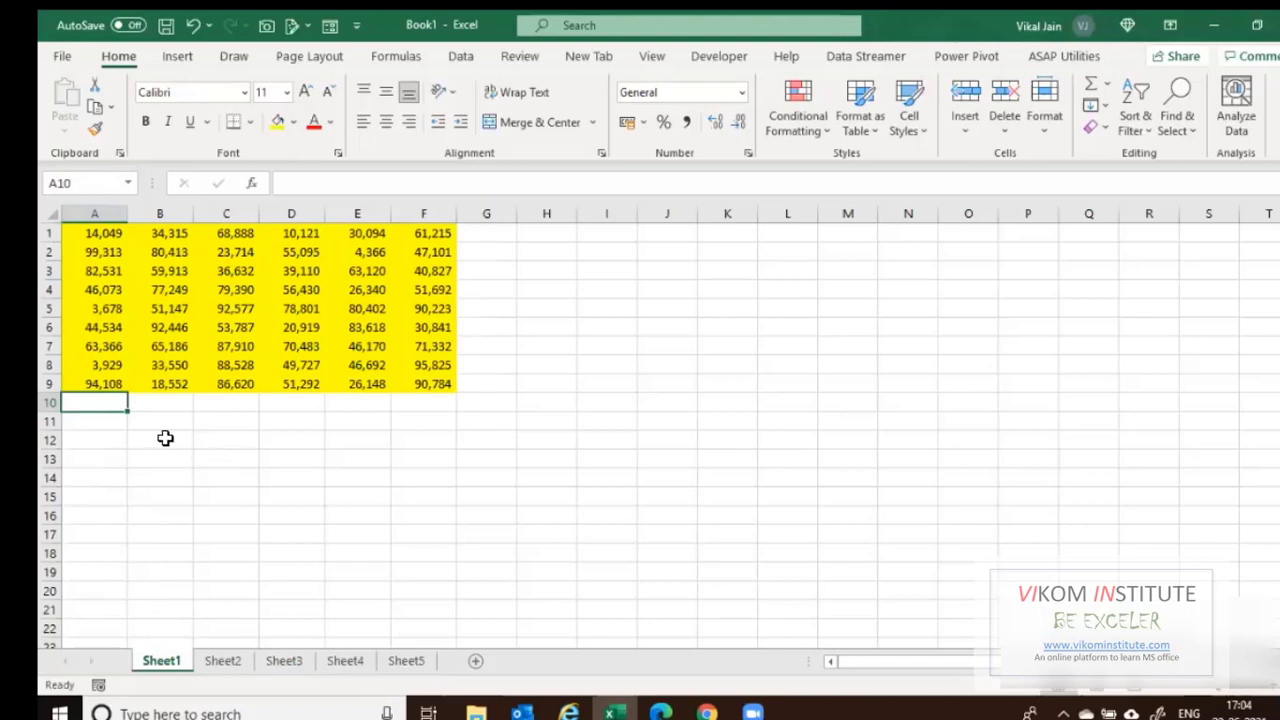
# Total A1:A9 in Sheet1's A10 with =SUM(A1:A9).
pyautogui.press('F2')
pyautogui.write('=SUM(')
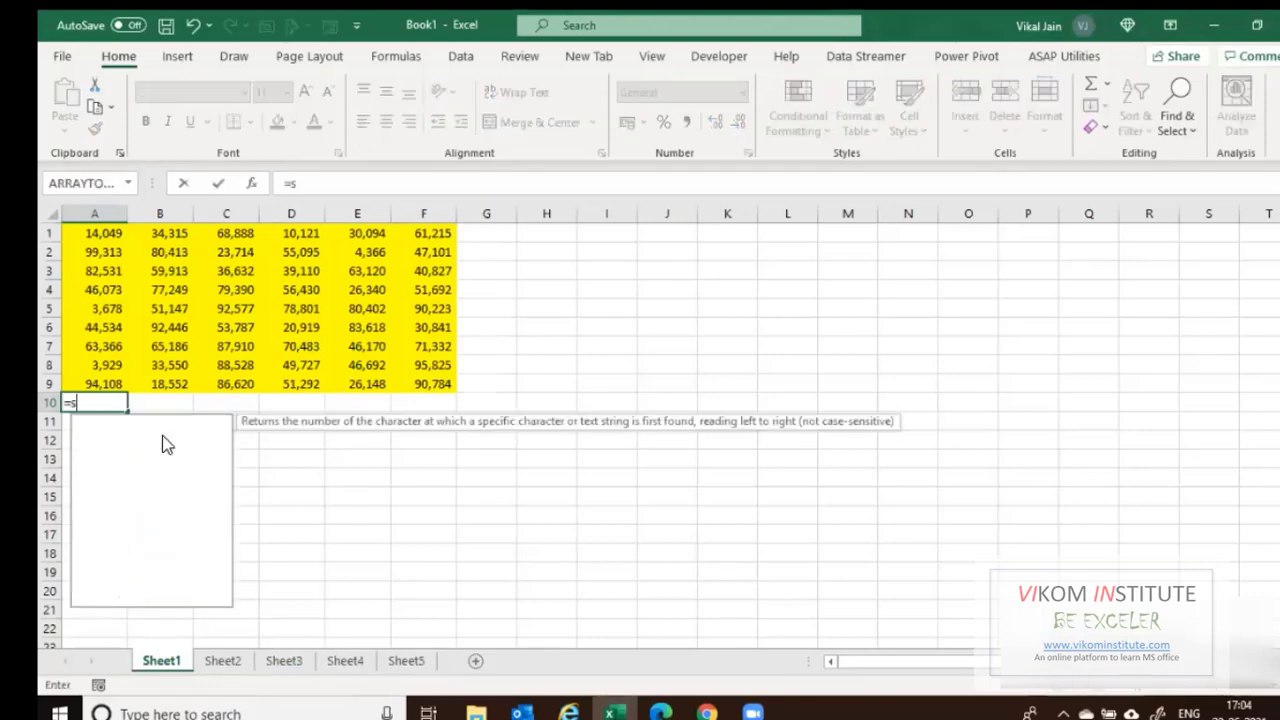
pyautogui.press('Up')
pyautogui.hotkey('ctrl', 'shift', 'Up')
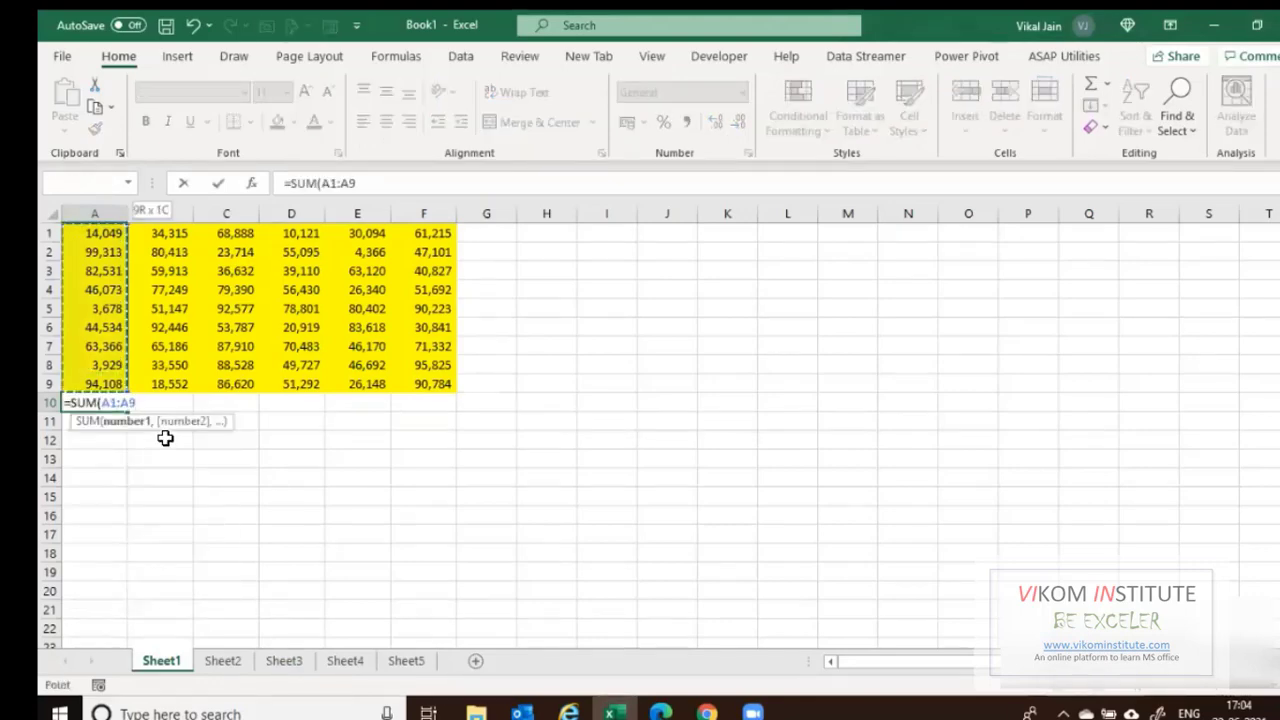
pyautogui.press('Return')
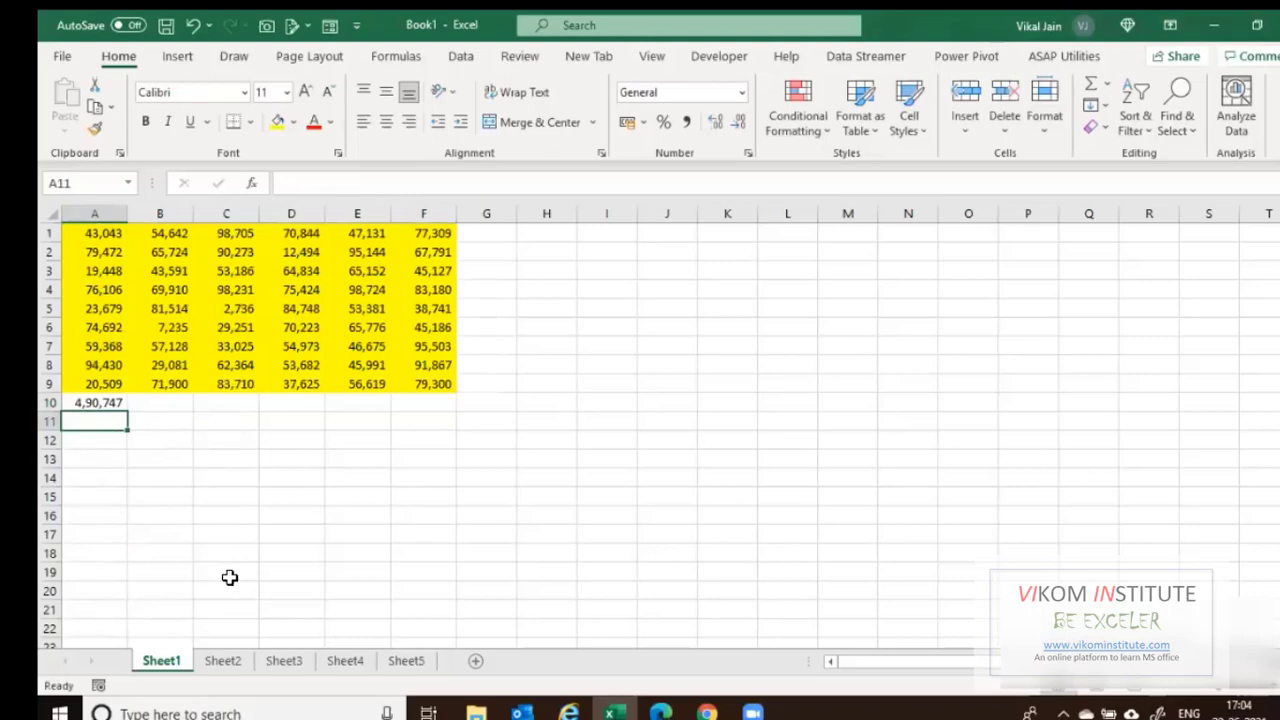
# Look through Sheet2 to Sheet4, then group all five sheets from Sheet1.
pyautogui.click(228, 664)
pyautogui.click(284, 661)
pyautogui.click(338, 661)
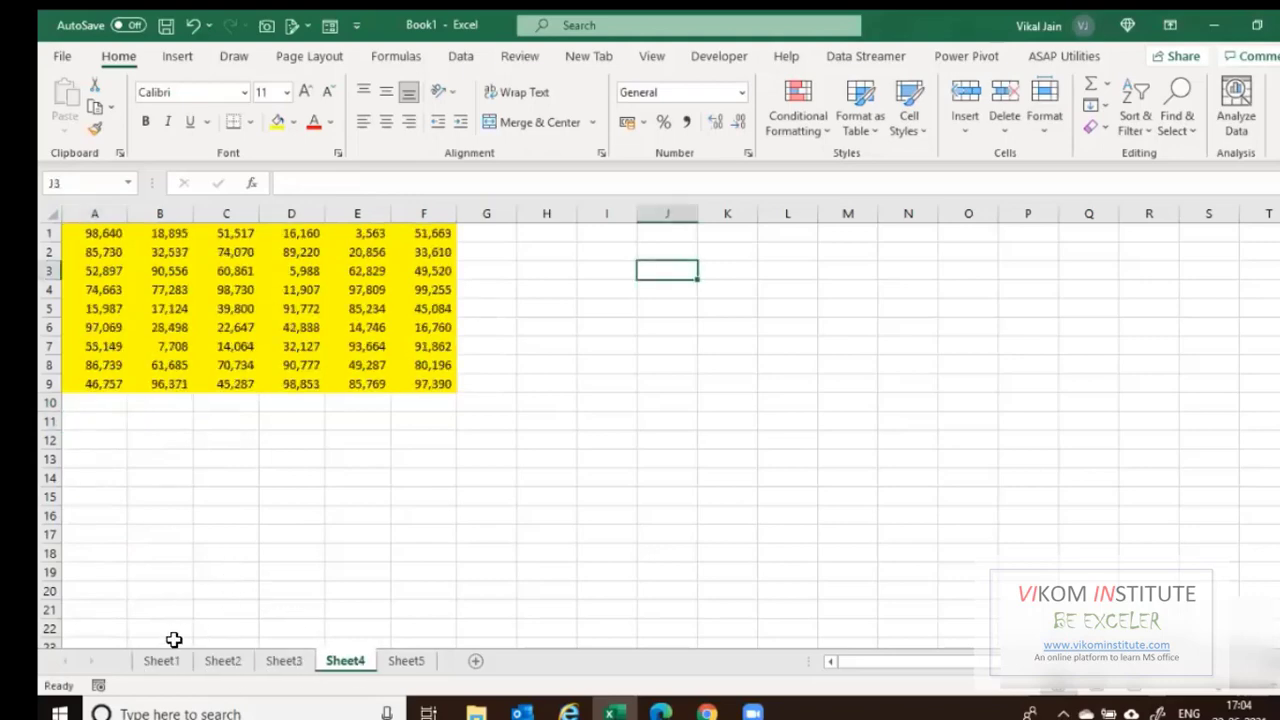
pyautogui.click(161, 661)
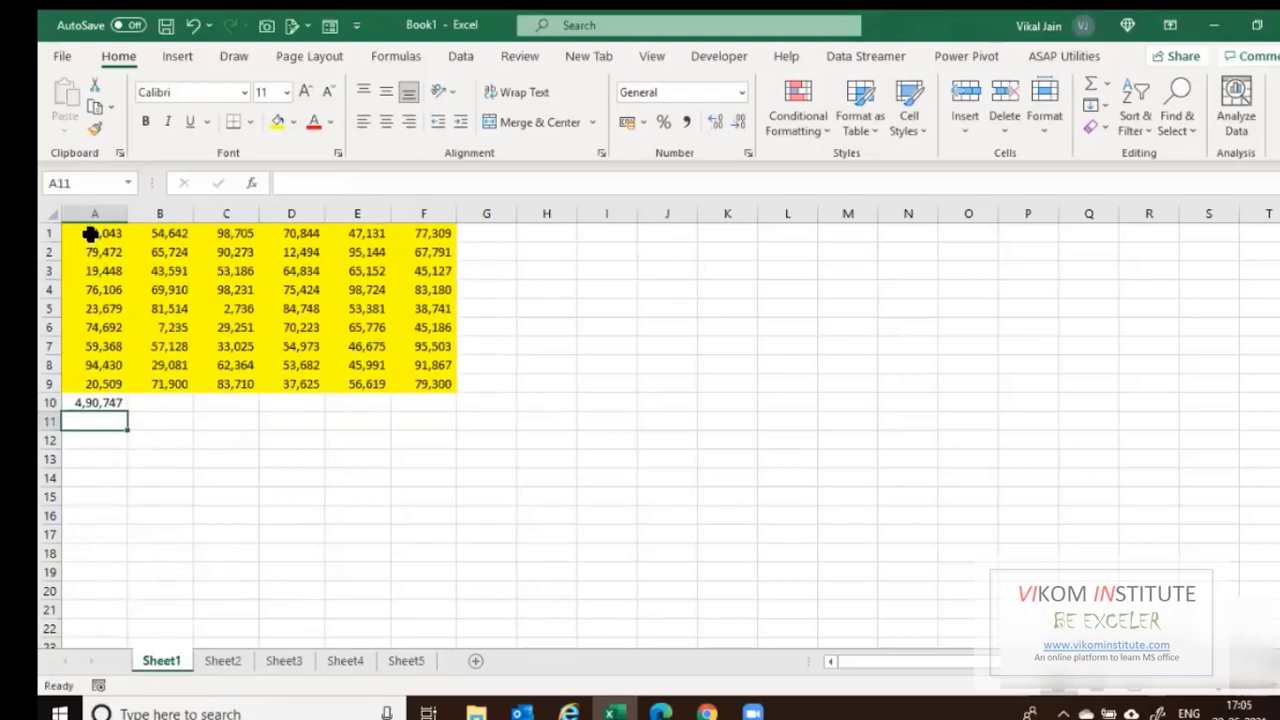
pyautogui.keyDown('ctrl'); pyautogui.click(223, 661); pyautogui.keyUp('ctrl')
pyautogui.keyDown('ctrl'); pyautogui.click(284, 661); pyautogui.keyUp('ctrl')
pyautogui.keyDown('ctrl'); pyautogui.click(340, 661); pyautogui.keyUp('ctrl')
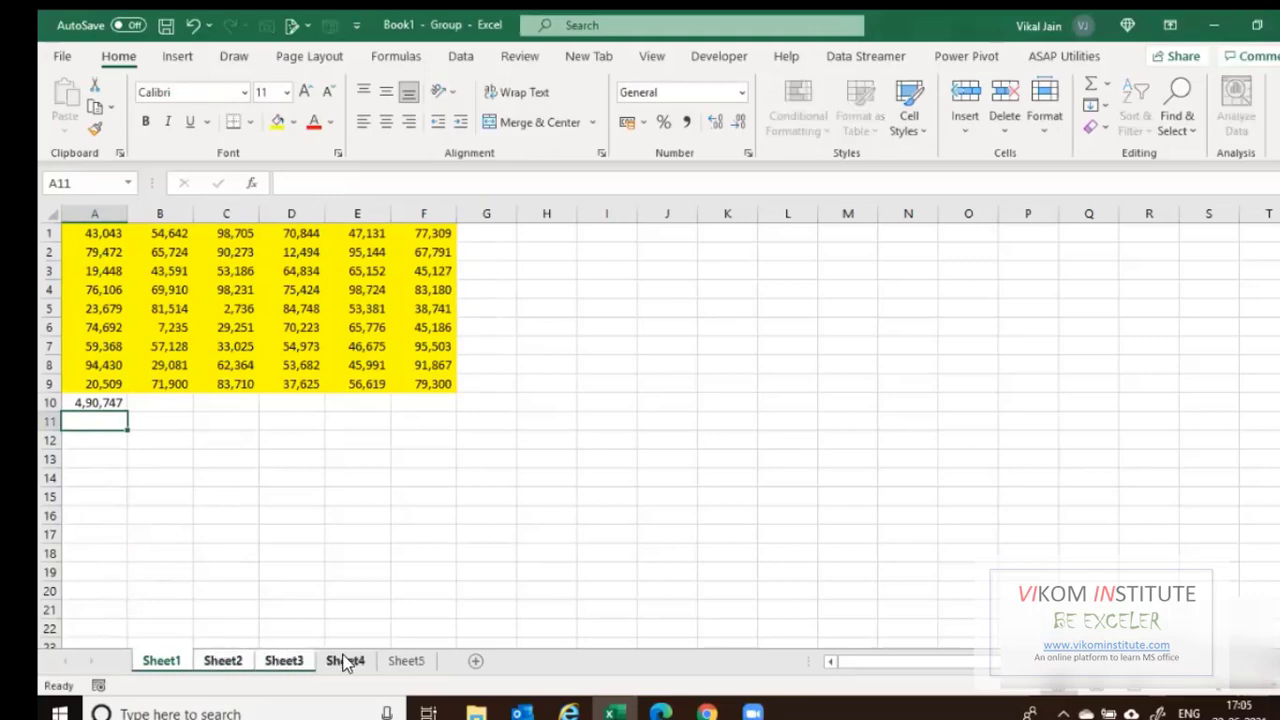
pyautogui.keyDown('ctrl'); pyautogui.click(376, 661); pyautogui.keyUp('ctrl')
# Convert the grouped A1:F9 numbers to fixed values, then check the A10 formula.
pyautogui.moveTo(89, 232); pyautogui.dragTo(447, 388)
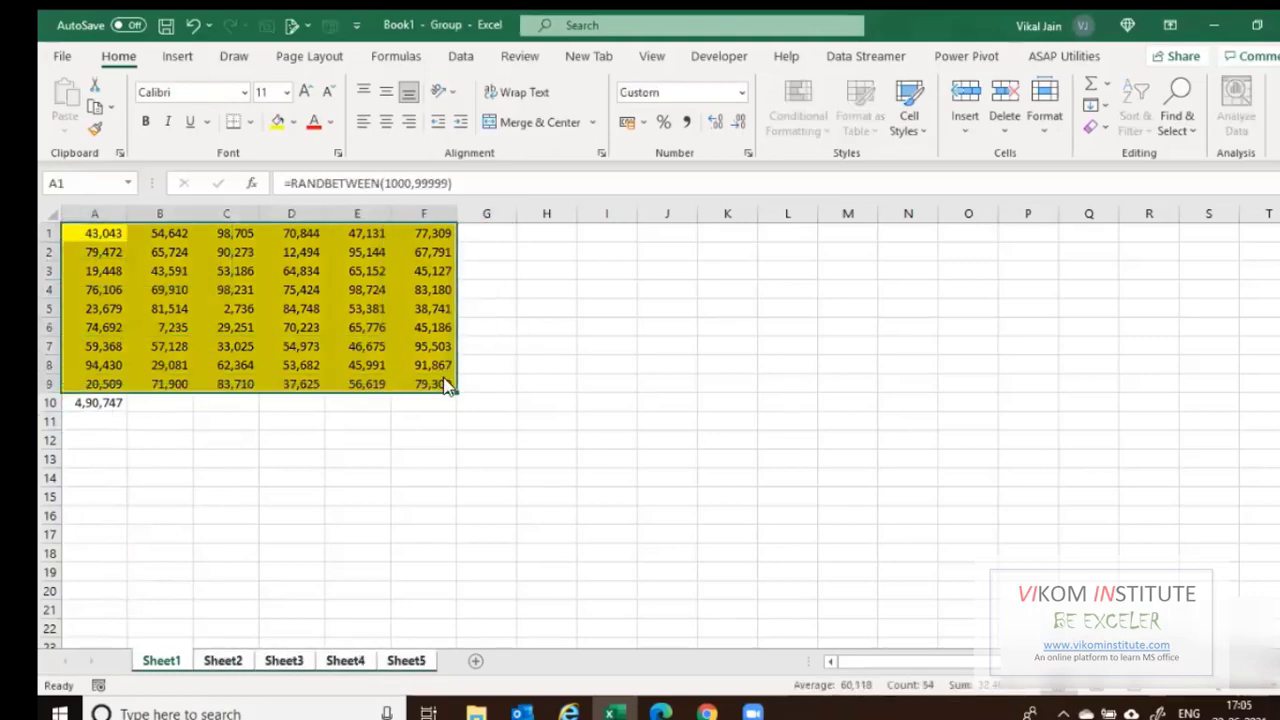
pyautogui.hotkey('ctrl', 'c')
pyautogui.hotkey('ctrl', 'alt', 'v')
pyautogui.press('v')
pyautogui.click(448, 375)
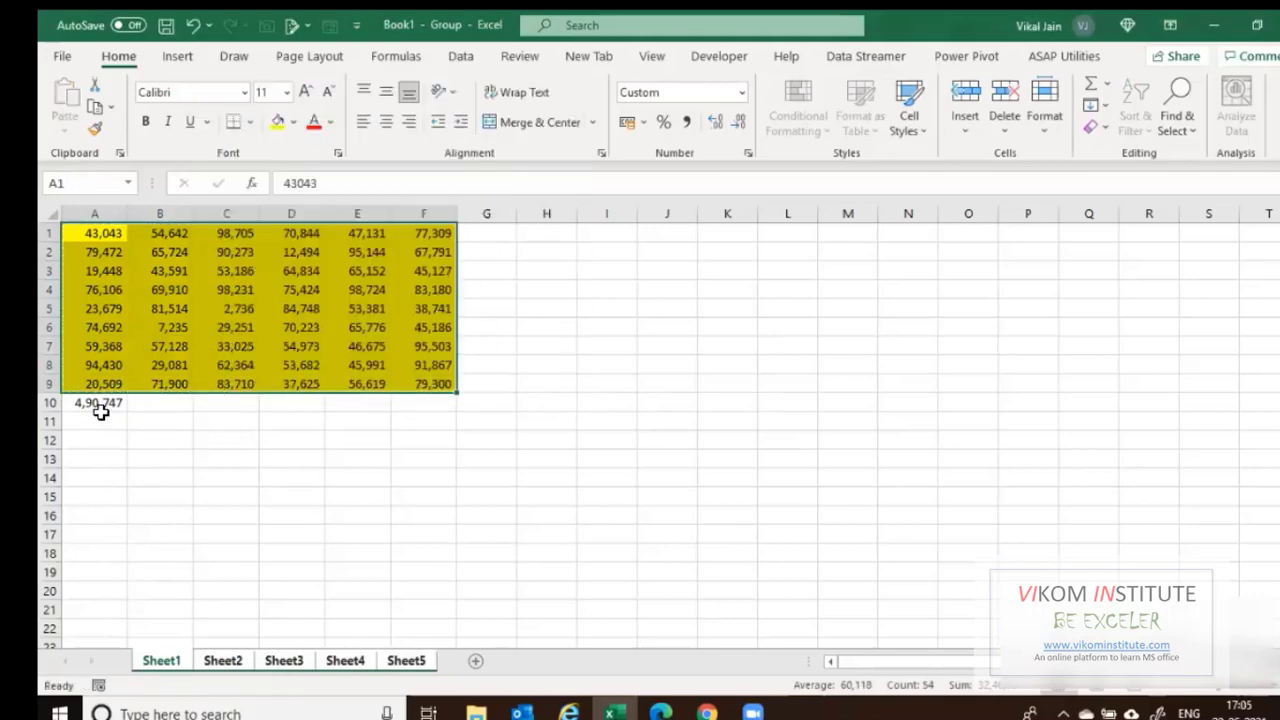
pyautogui.click(101, 408)
pyautogui.press('F2')
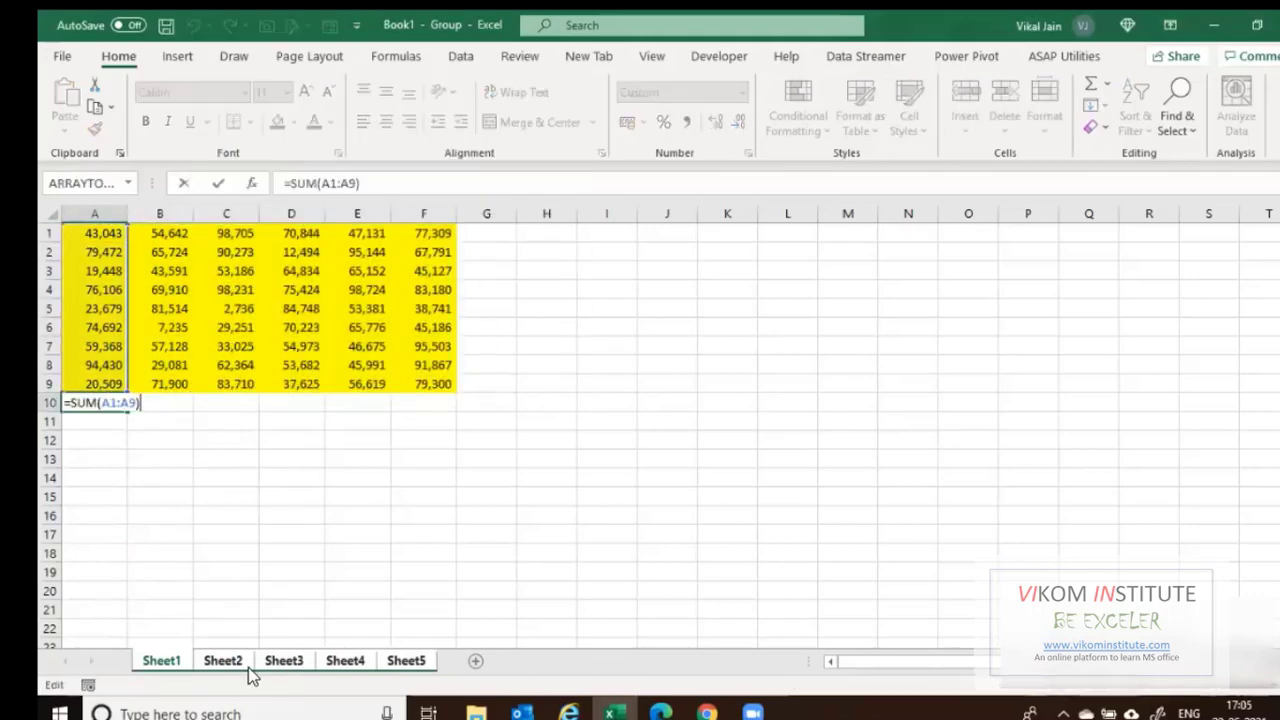
pyautogui.press('Escape')
# Regroup all five sheets and enter the SUM(A1:A9) total in A10.
pyautogui.click(247, 662)
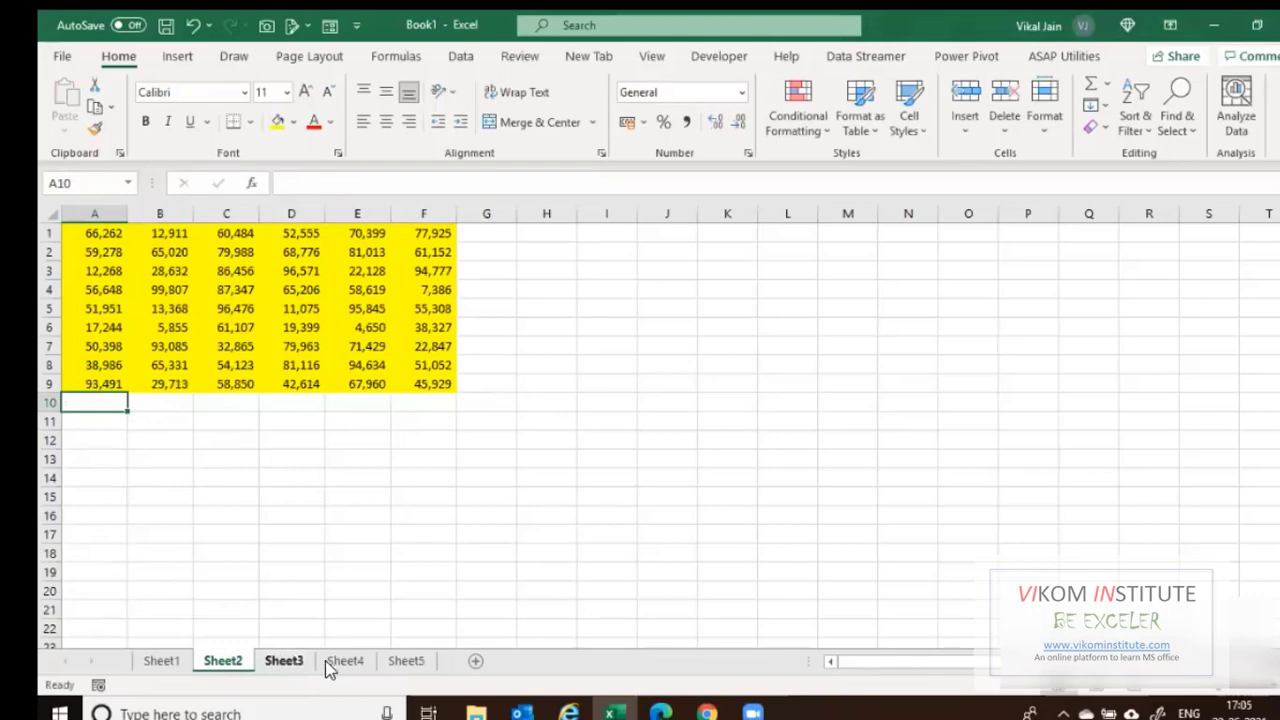
pyautogui.click(290, 662)
pyautogui.click(406, 664)
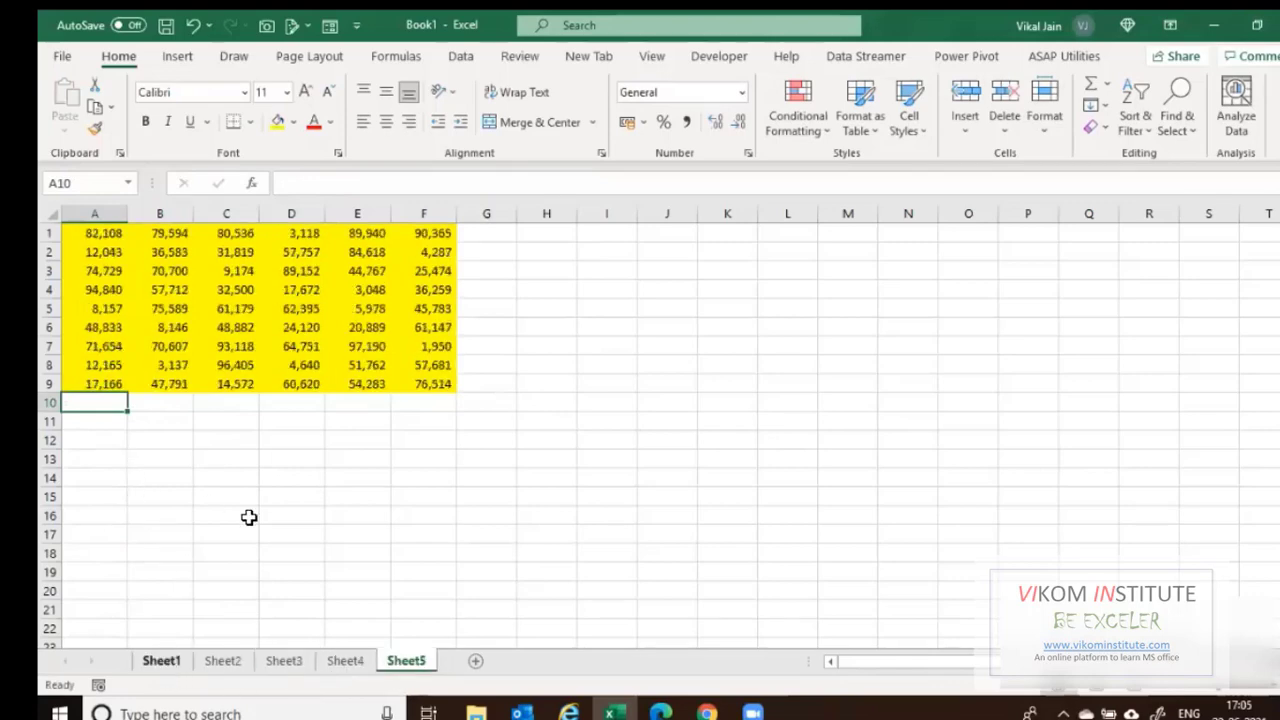
pyautogui.click(162, 661)
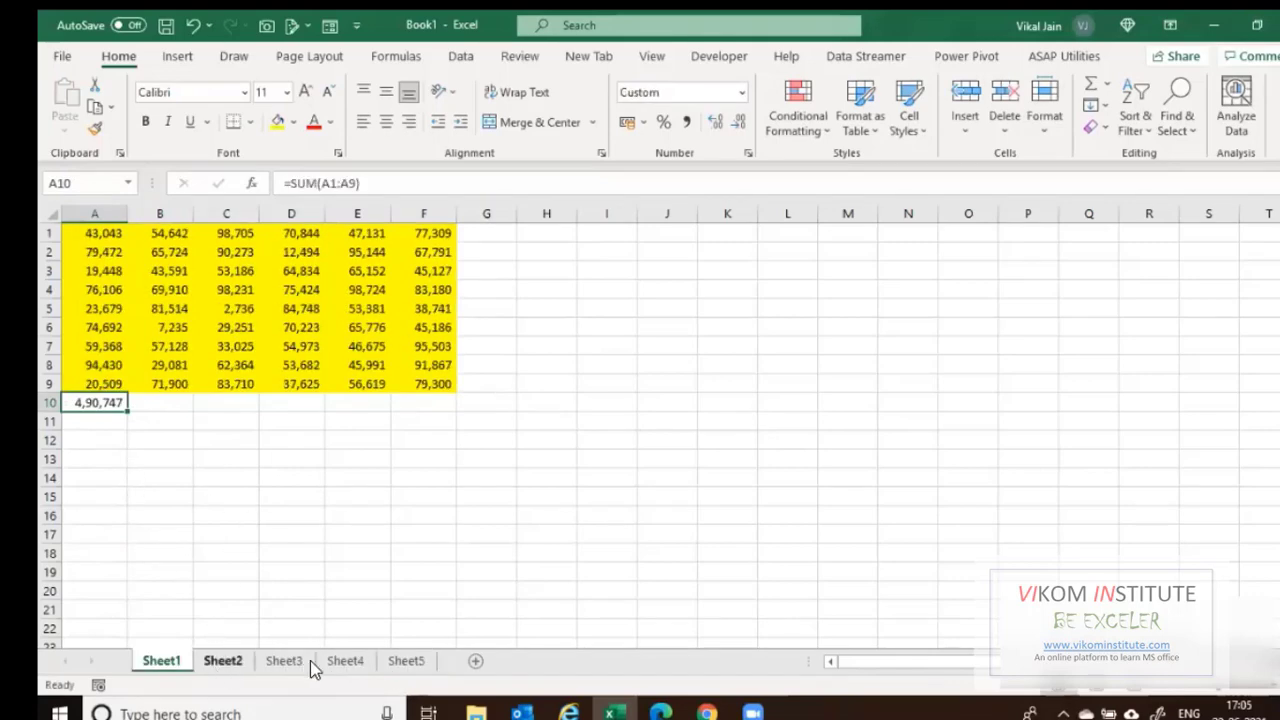
pyautogui.keyDown('shift'); pyautogui.click(406, 662); pyautogui.keyUp('shift')
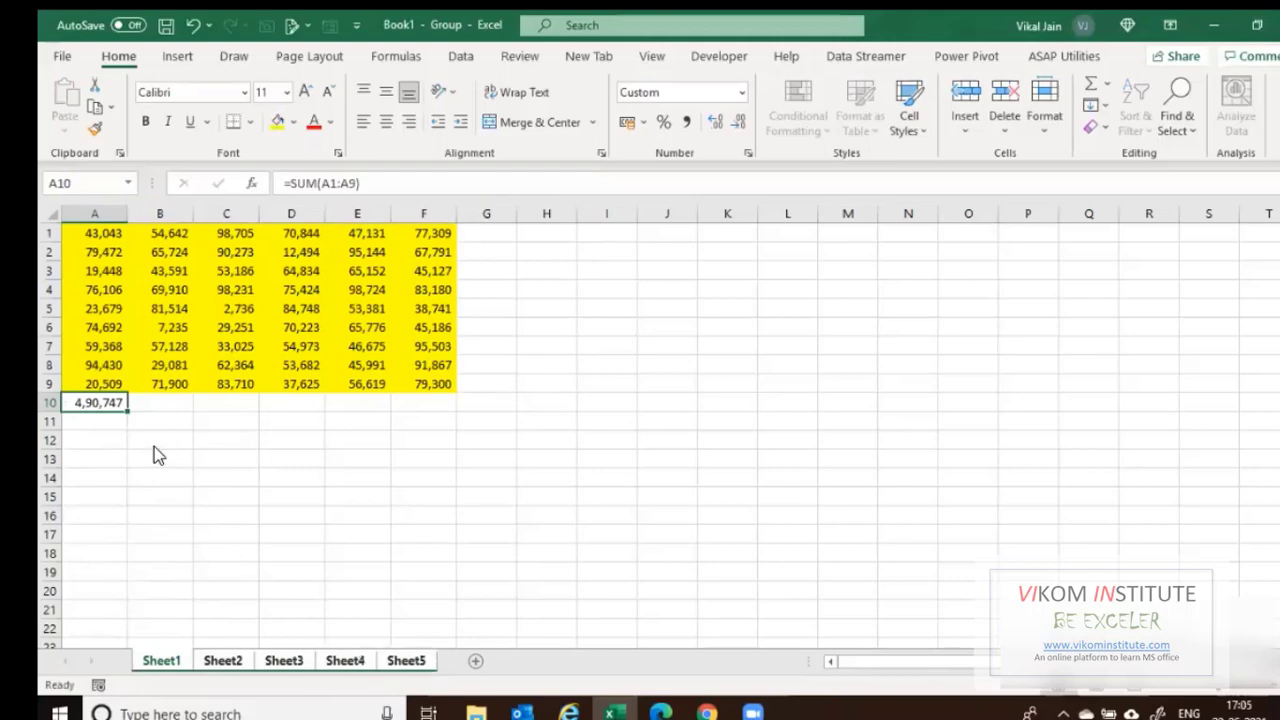
pyautogui.write('=s')
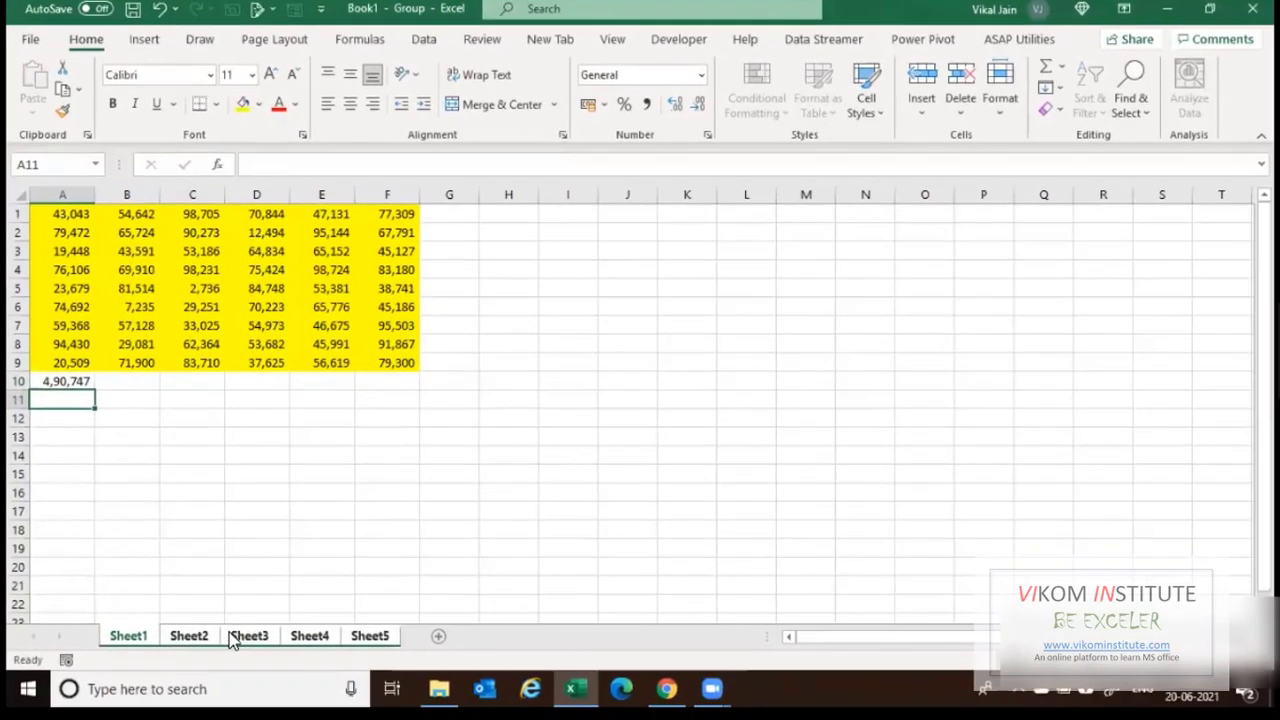
# Check the A10 totals on Sheet2 to Sheet4, then begin a =SUM( on Sheet1.
pyautogui.click(223, 661)
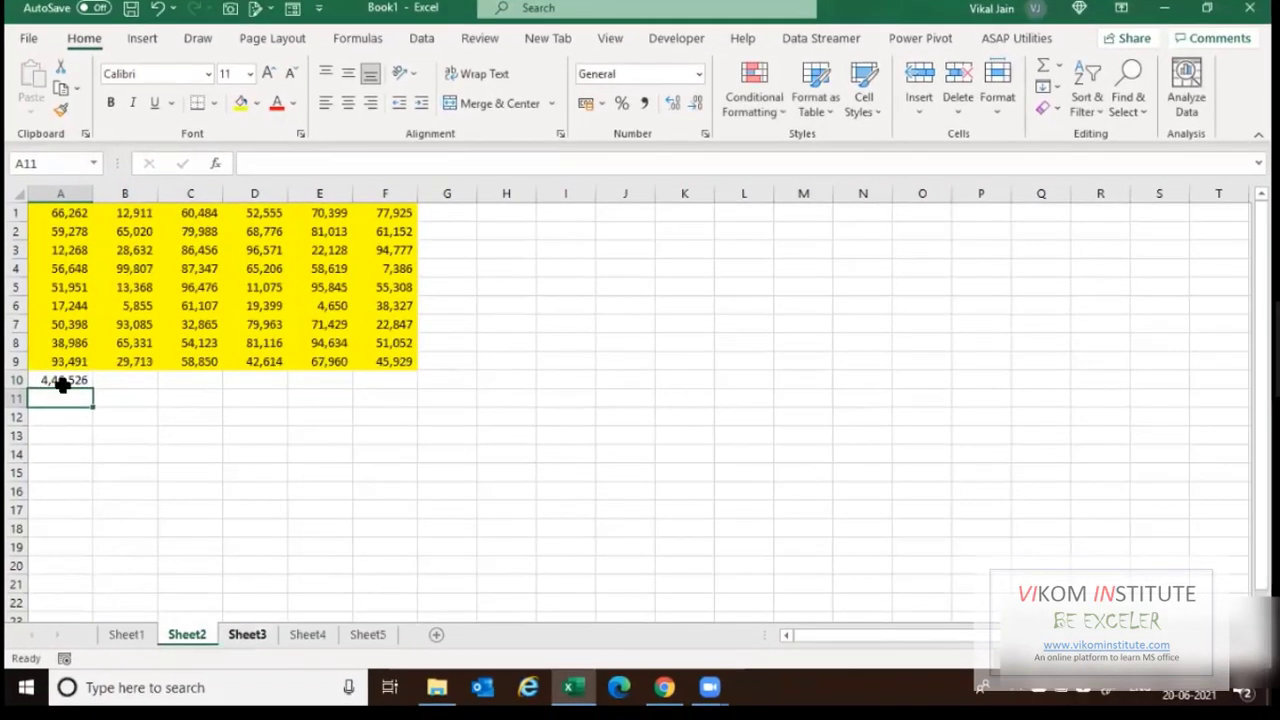
pyautogui.press('Up')
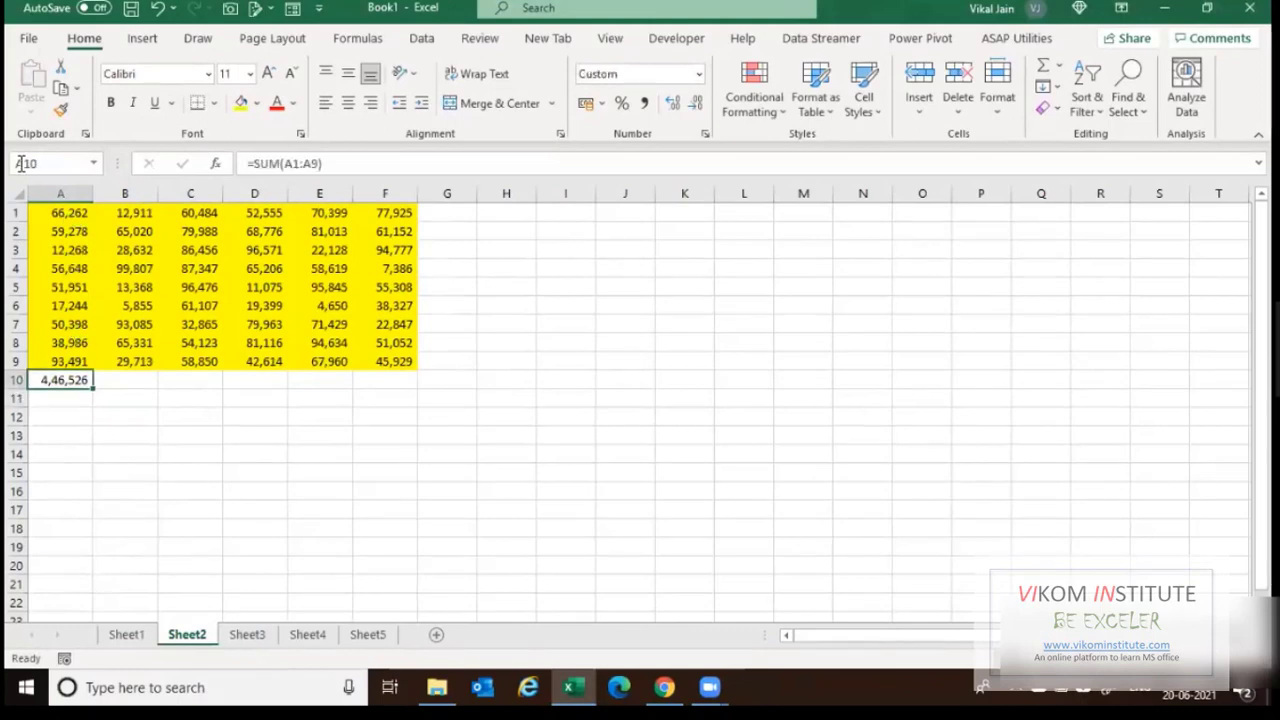
pyautogui.hotkey('ctrl', 'pagedown')
pyautogui.hotkey('ctrl', 'pagedown')
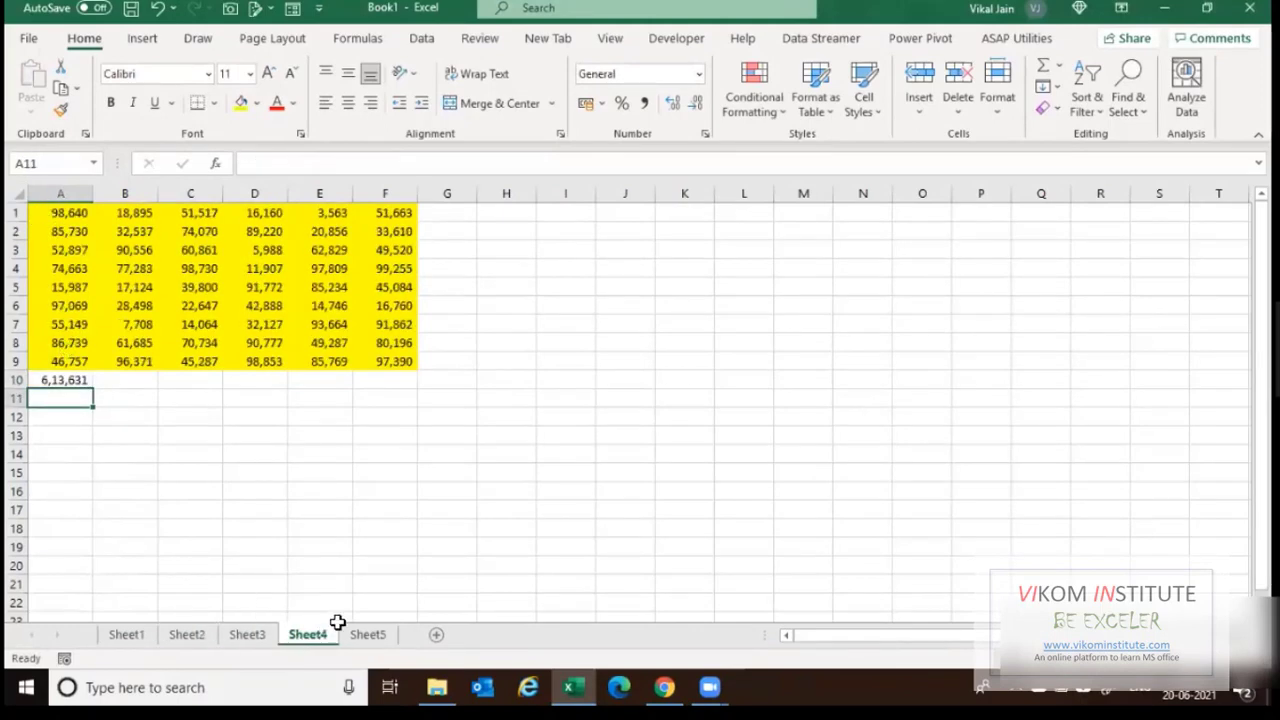
pyautogui.hotkey('ctrl', 'pagedown')
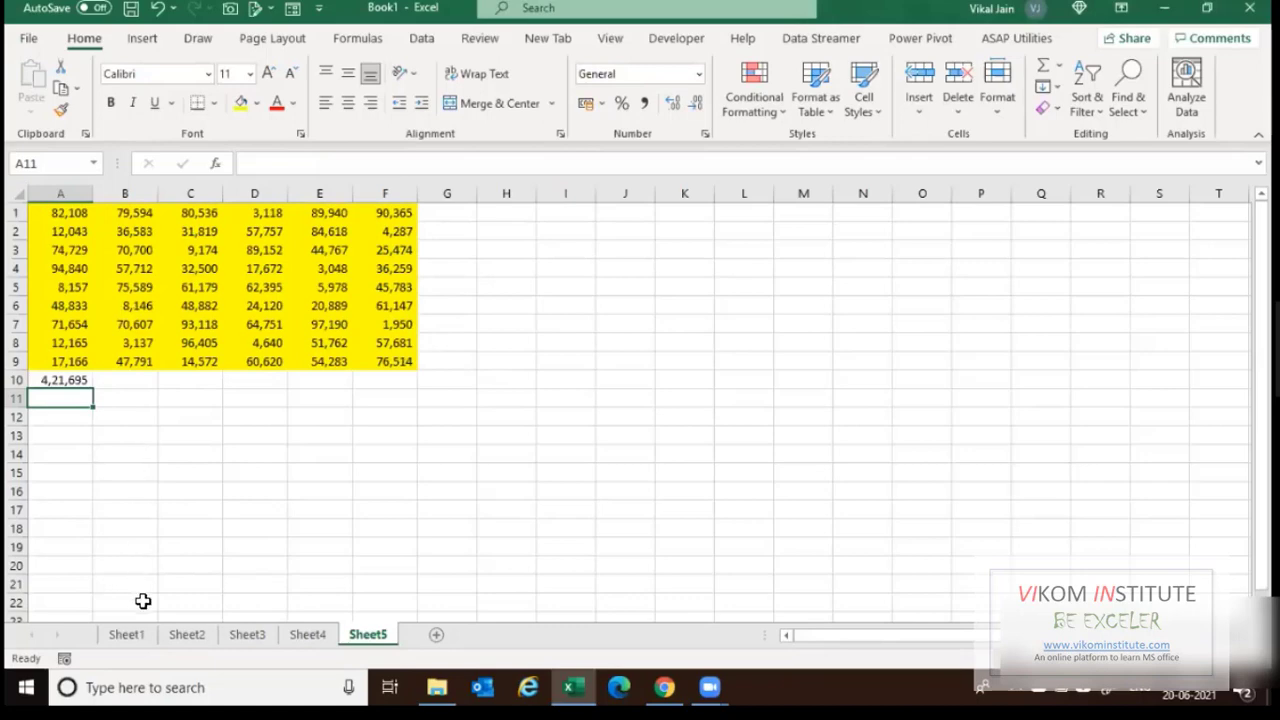
pyautogui.click(134, 634)
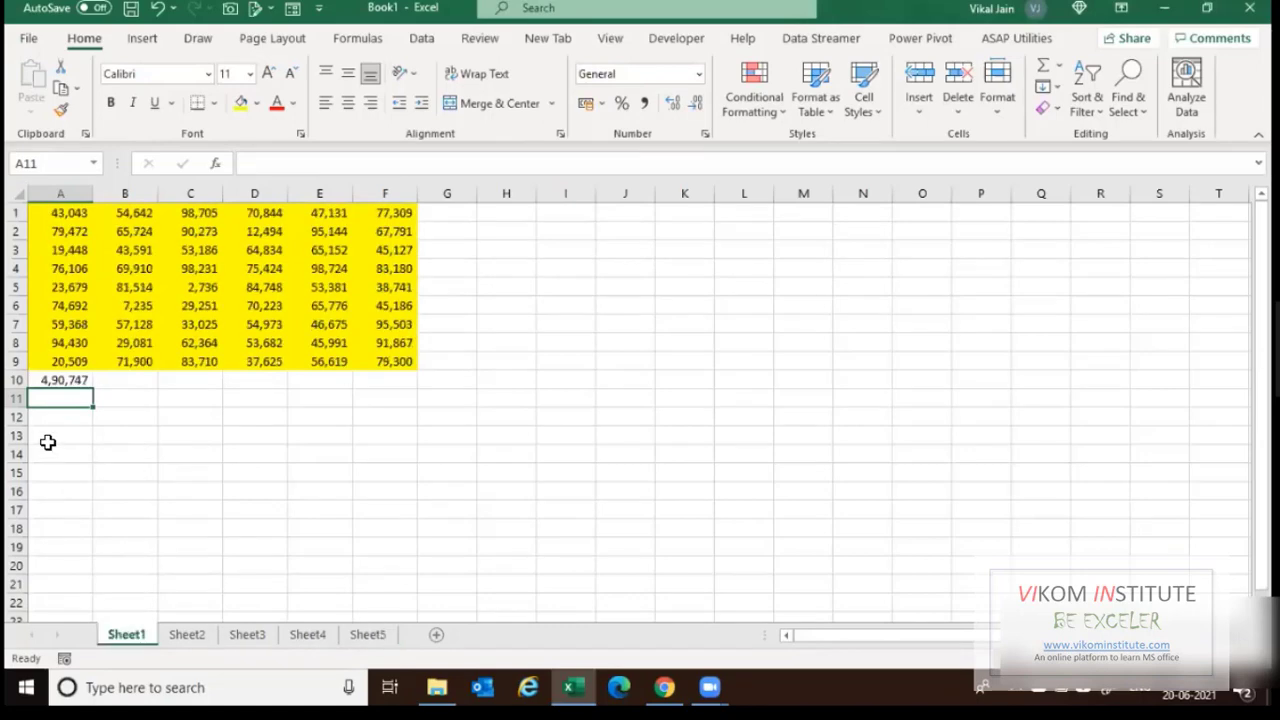
pyautogui.write('=SUM(')
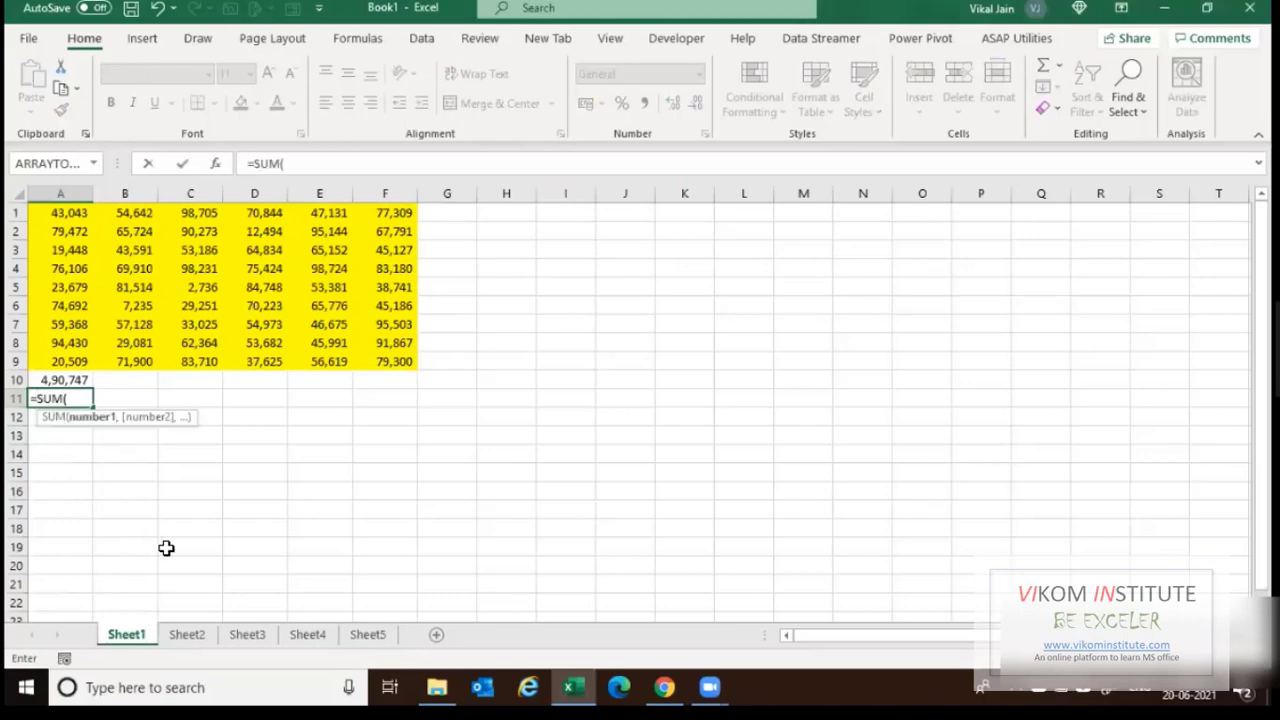
# Cancel the unfinished entry and review the A1:A9 reference in A10's formula.
pyautogui.press('Escape')
pyautogui.doubleClick(42, 386)
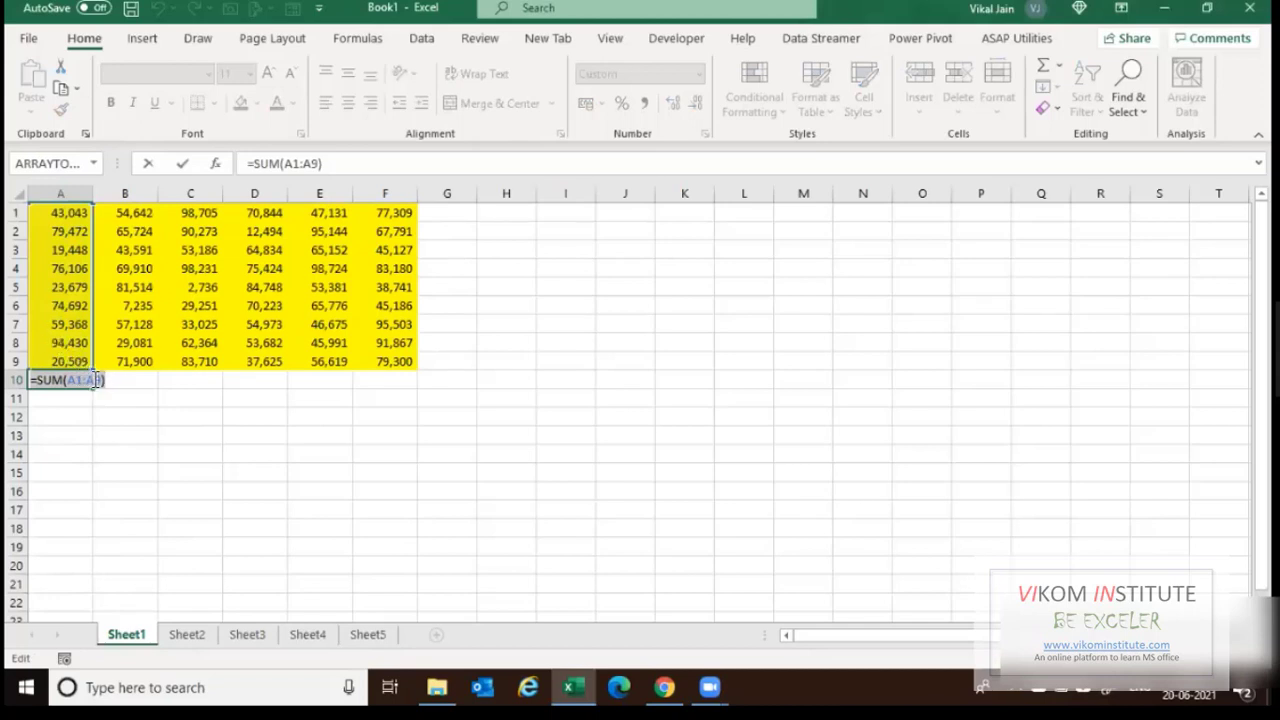
pyautogui.moveTo(69, 380); pyautogui.dragTo(101, 380)
pyautogui.hotkey('ctrl', 'Return')
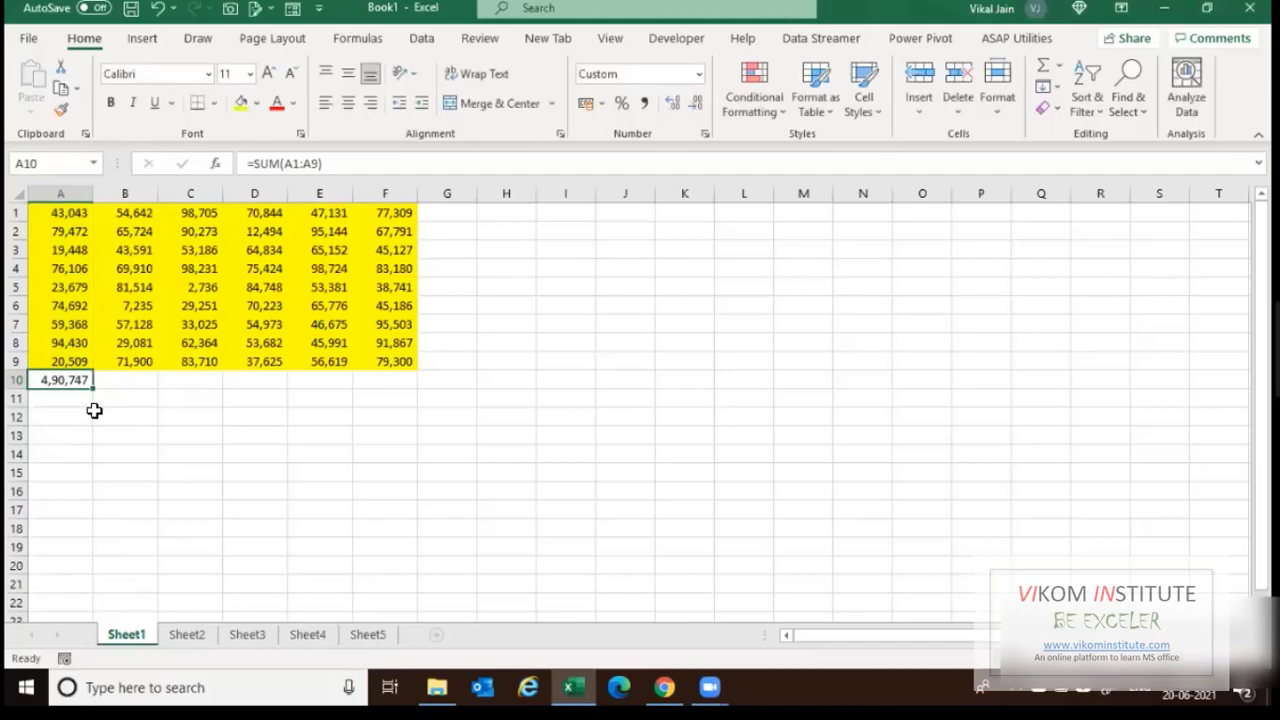
# Enter =SUM(Sheet1:Sheet5!A1:A9) in A11 to total A1:A9 across all sheets.
pyautogui.click(78, 401)
pyautogui.write('=')
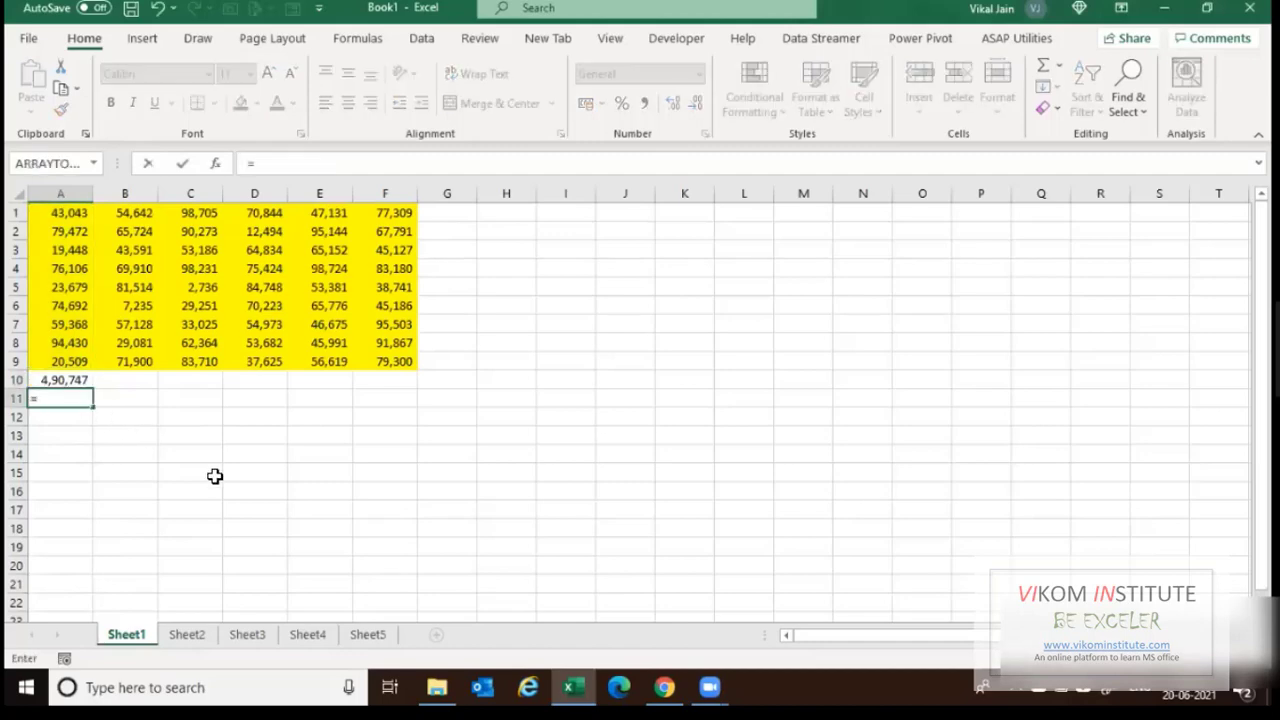
pyautogui.press('Escape')
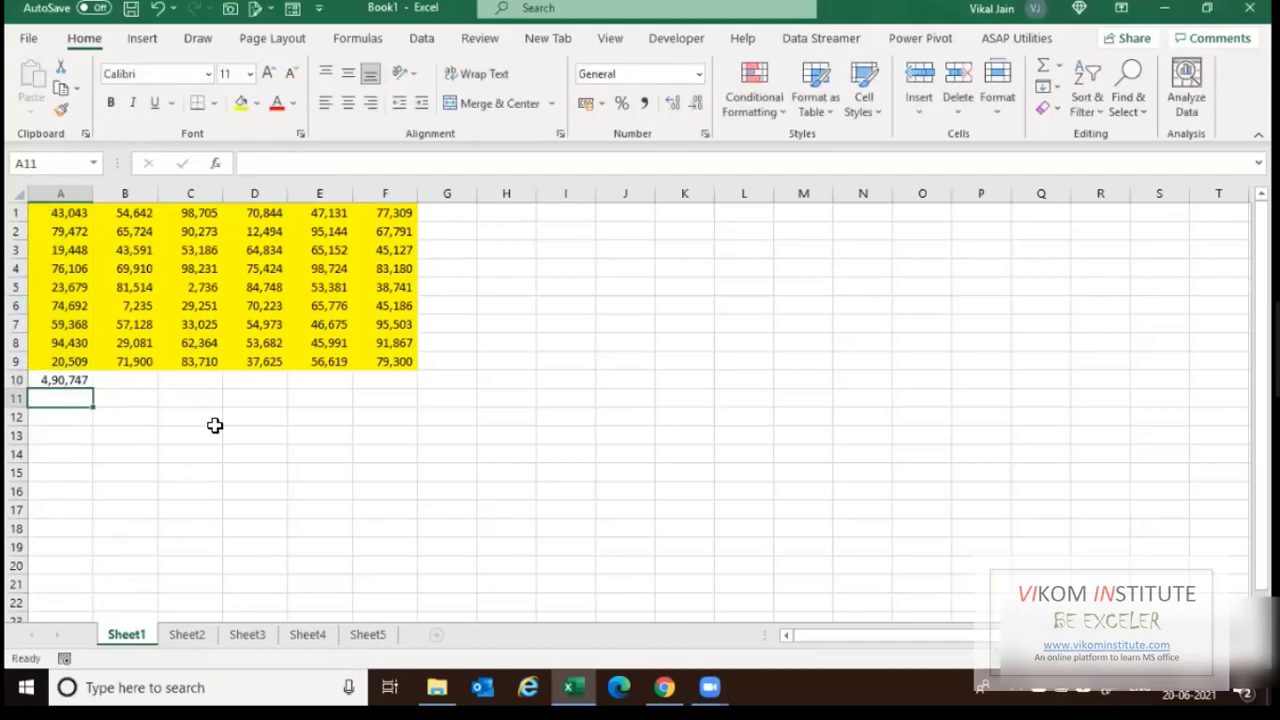
pyautogui.write('=SUM(')
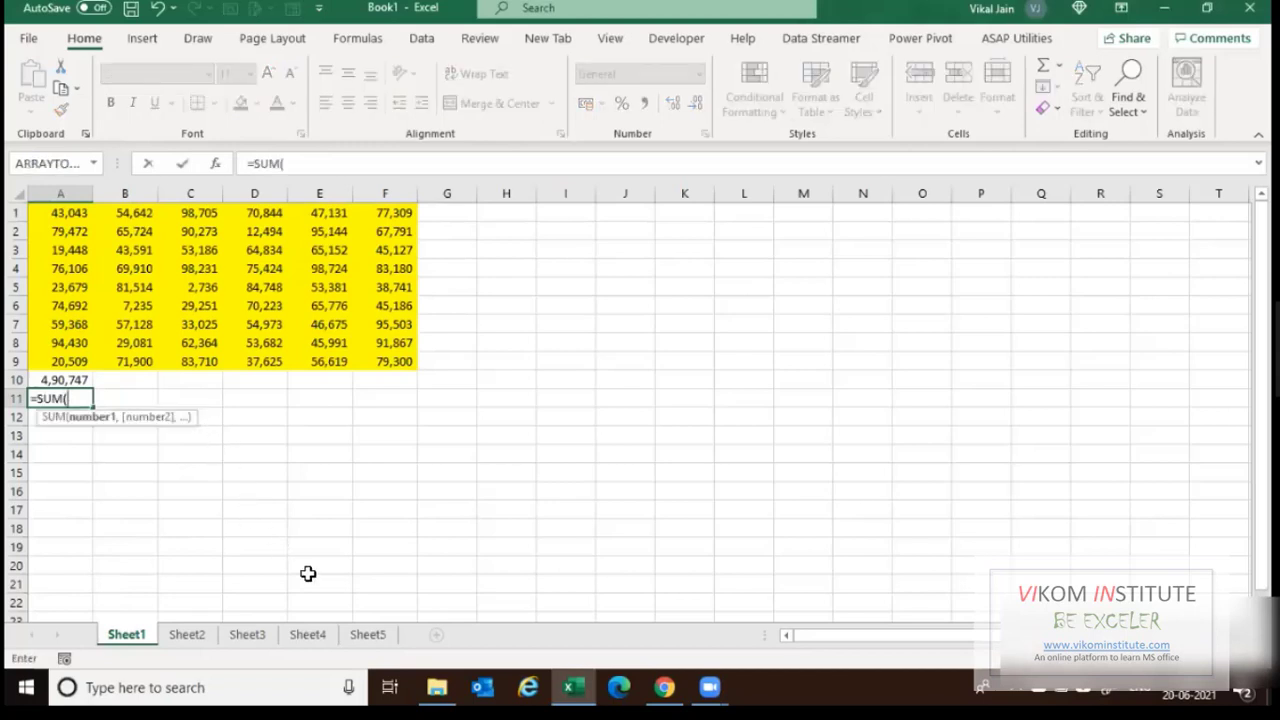
pyautogui.keyDown('shift'); pyautogui.click(362, 632); pyautogui.keyUp('shift')
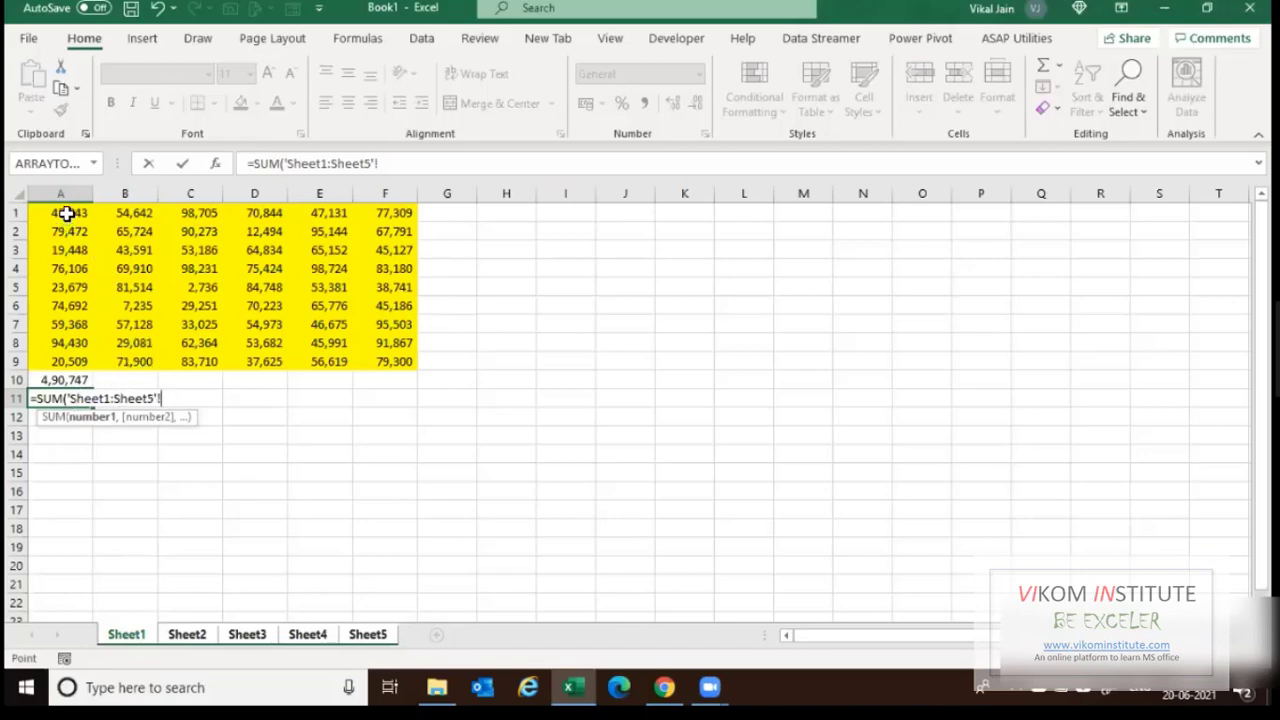
pyautogui.moveTo(66, 213); pyautogui.dragTo(60, 361)
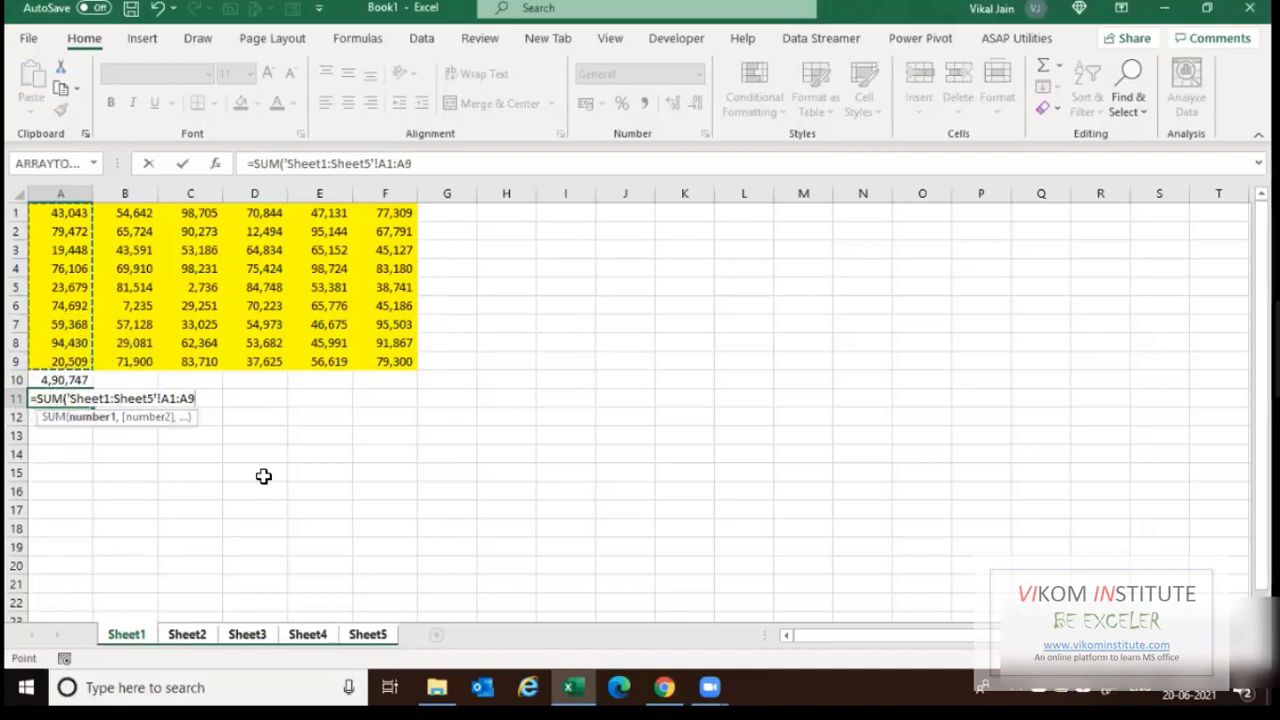
pyautogui.write(')')
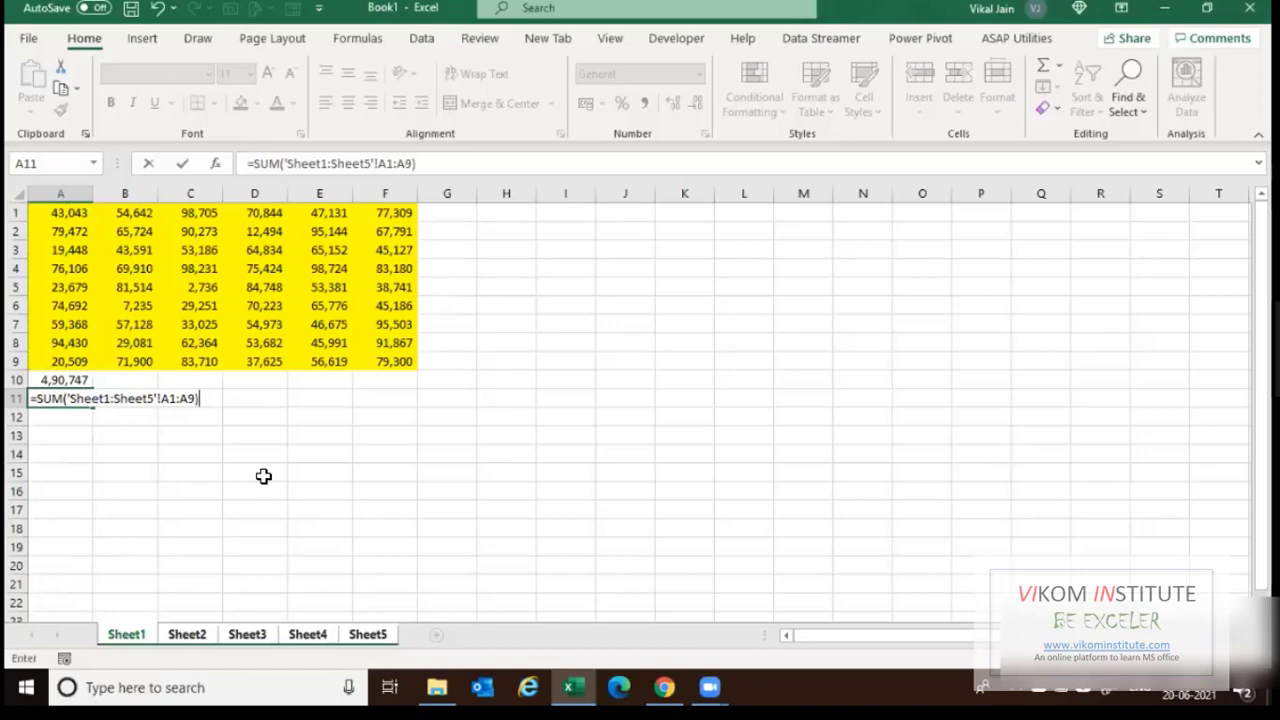
pyautogui.press('Return')
# Inspect A11's 3D formula, then view Sheet2 and Sheet3.
pyautogui.click(64, 399)
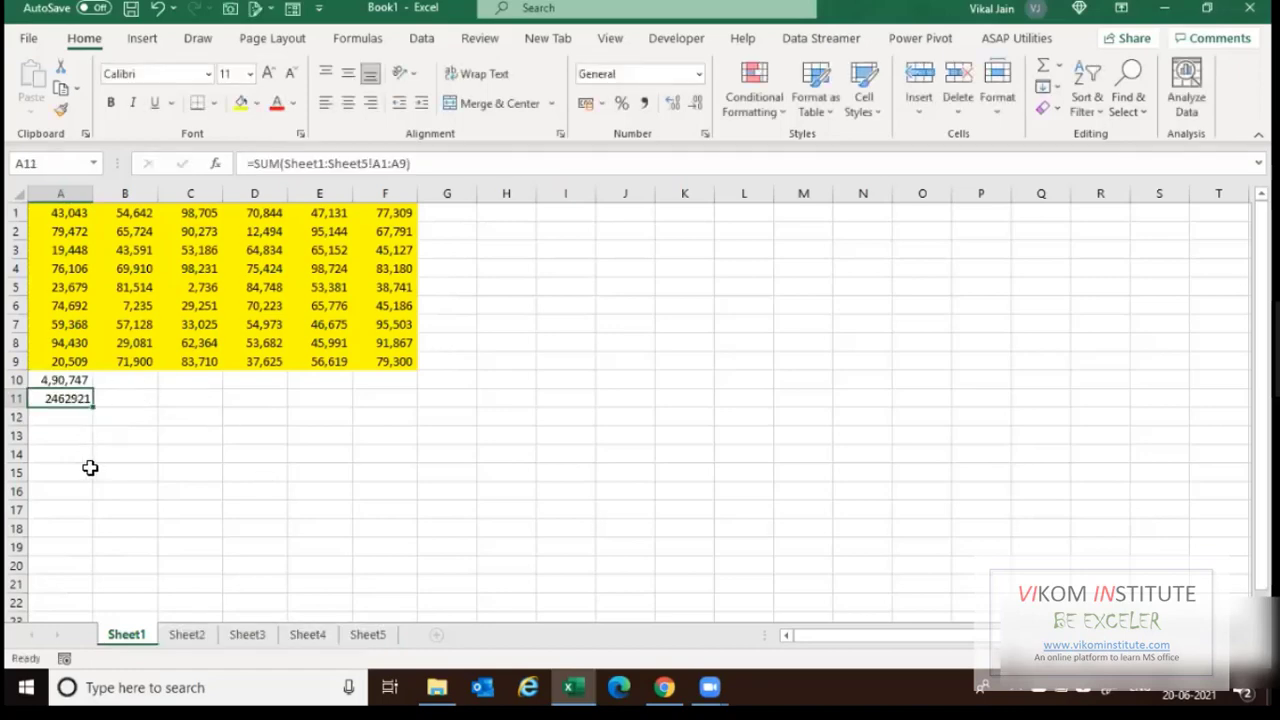
pyautogui.doubleClick(58, 402)
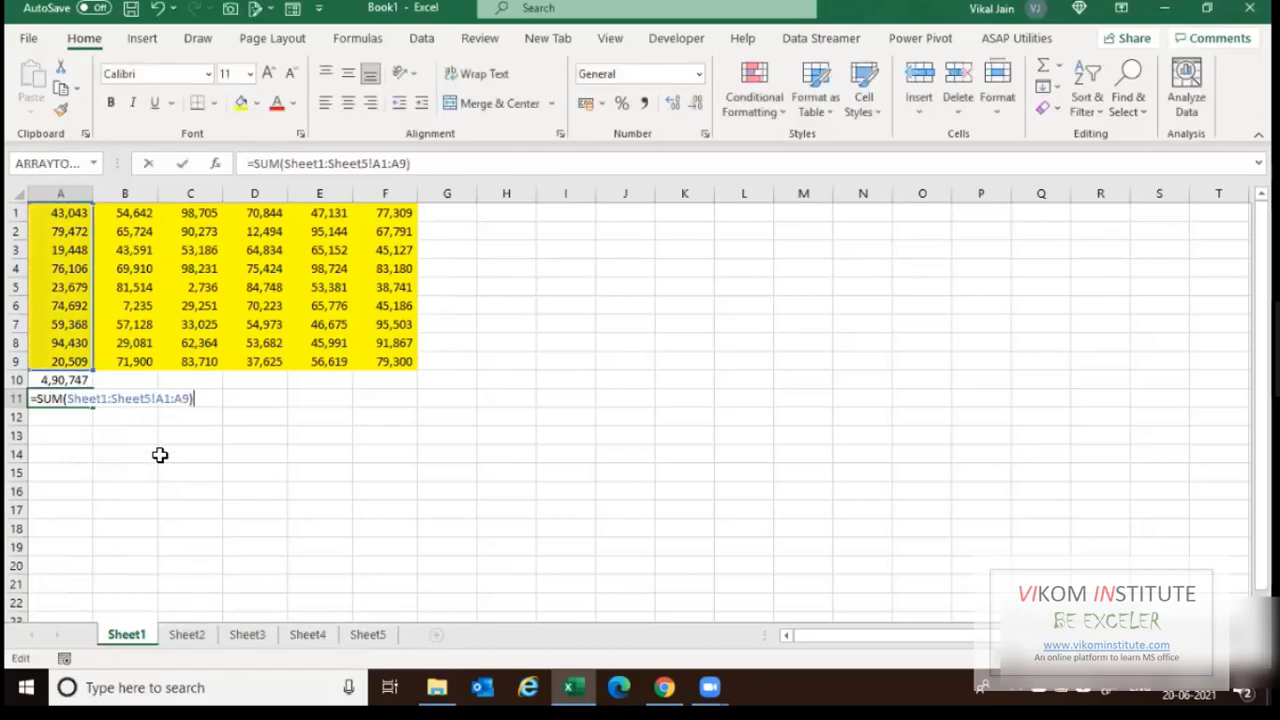
pyautogui.press('Escape')
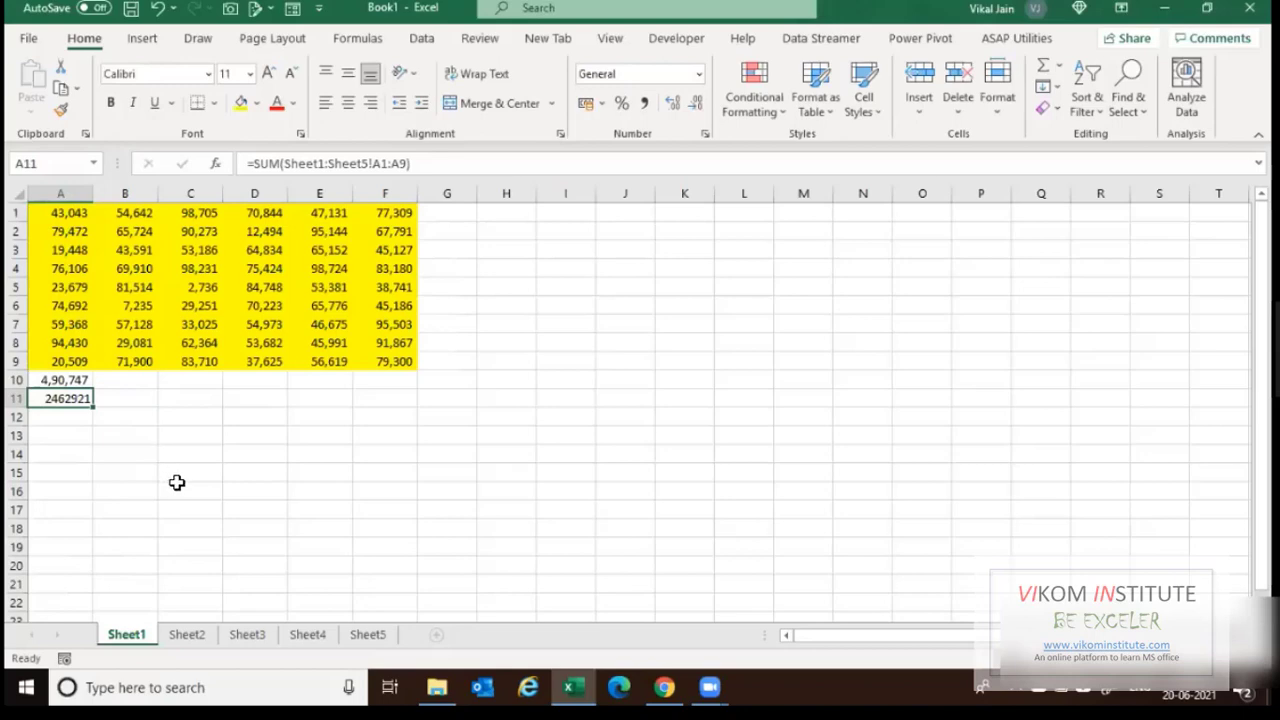
pyautogui.click(190, 640)
pyautogui.click(250, 641)
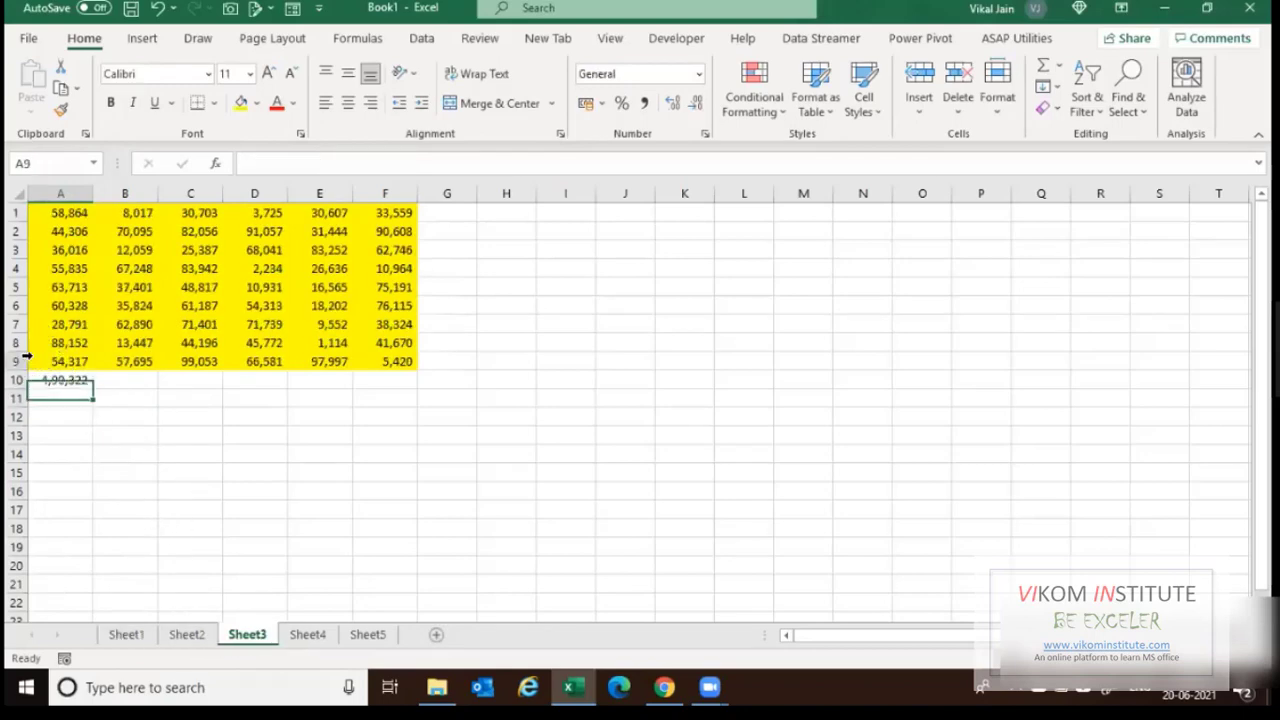
# Clear the 4,90,747 total from A10, keeping A11's 2462921 cross-sheet sum.
pyautogui.click(70, 361)
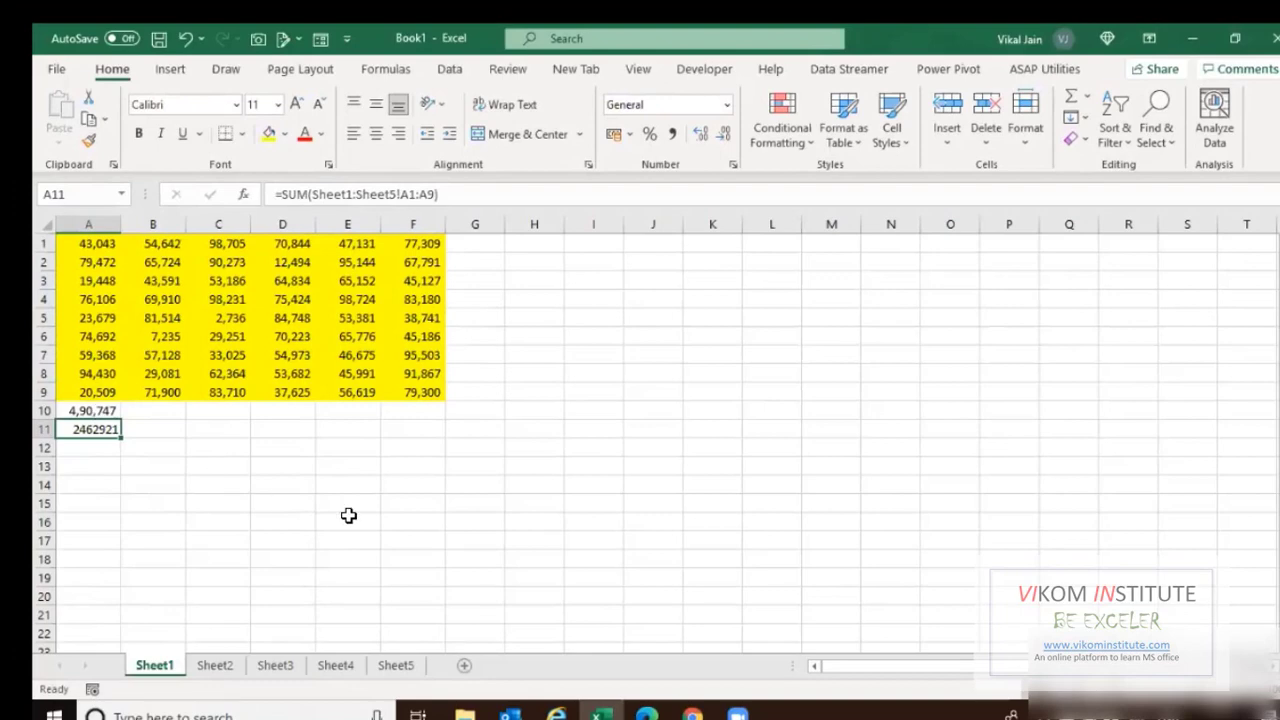
pyautogui.press('Up')
pyautogui.press('Delete')
pyautogui.hotkey('shift', 'space')
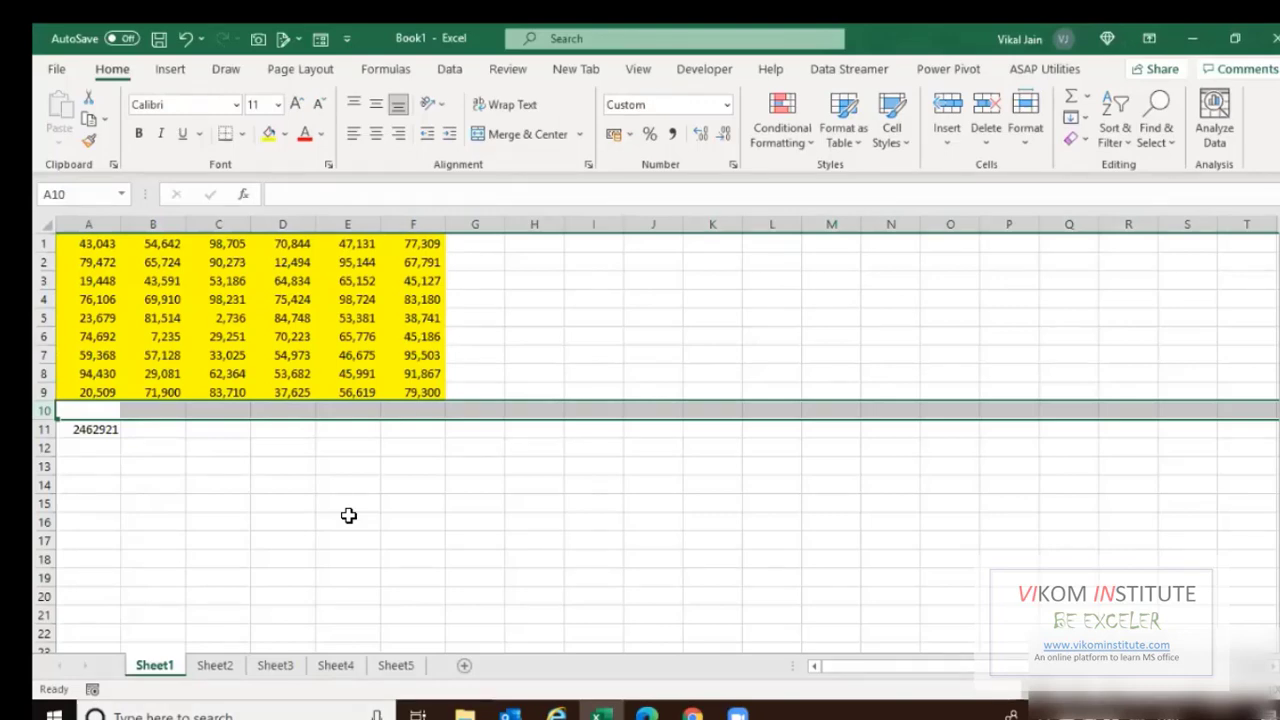
pyautogui.press('Down')
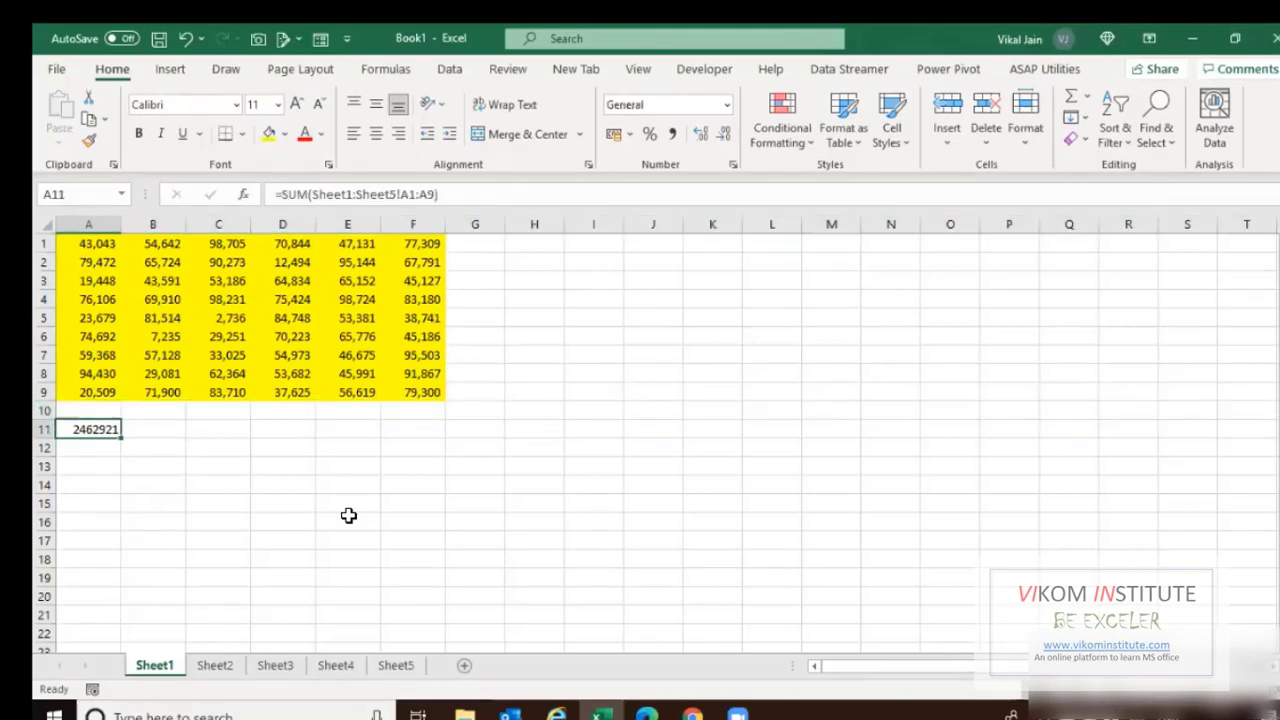
pyautogui.press('Up')
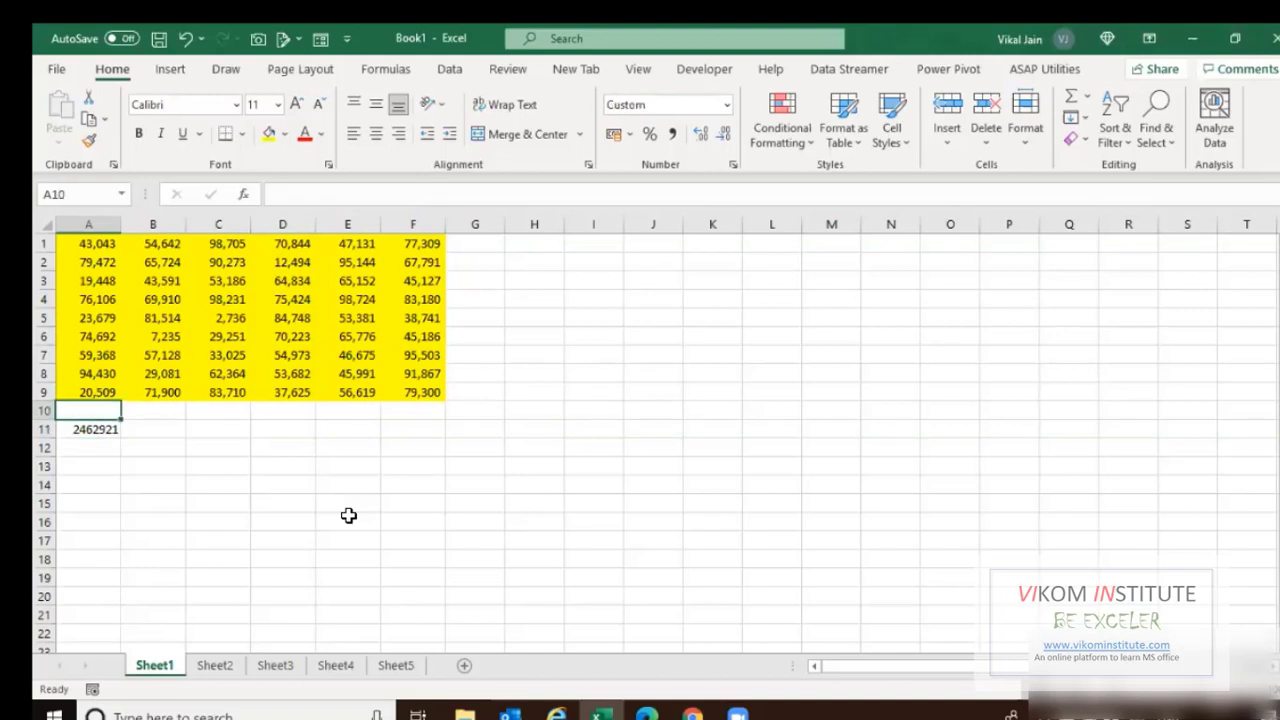
pyautogui.press('Down')
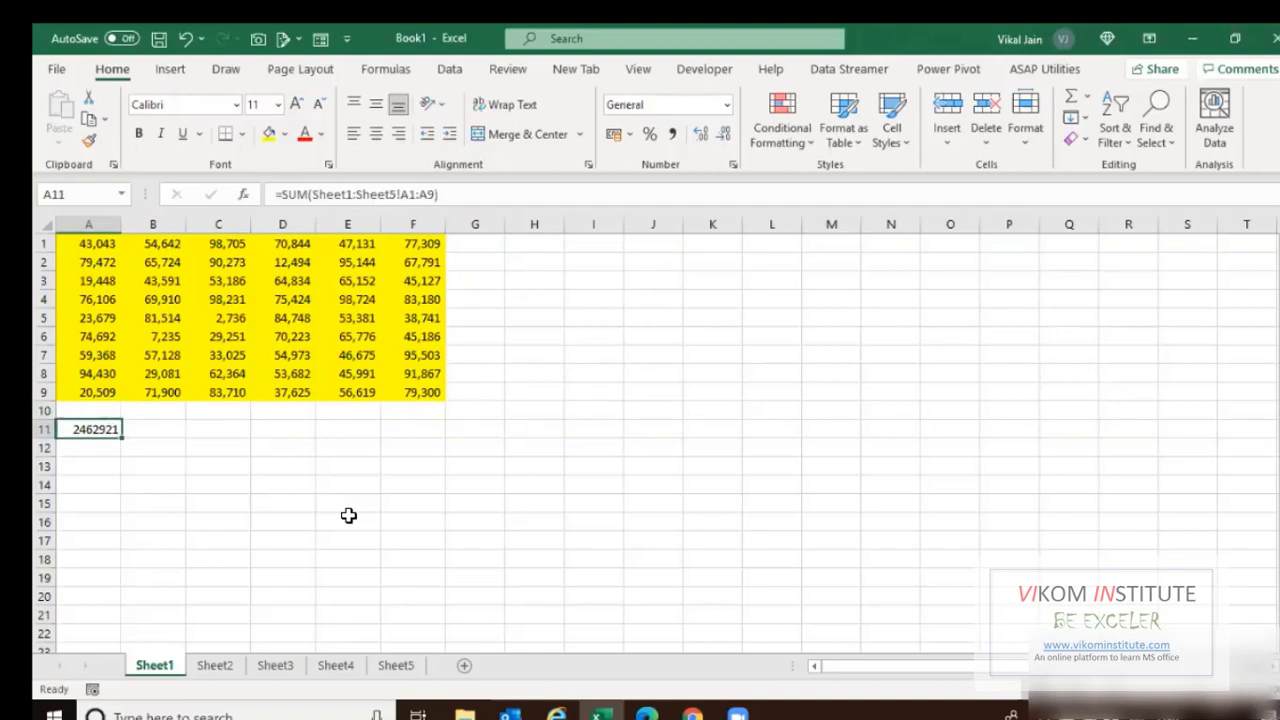
pyautogui.press('Up')
pyautogui.press('Up')
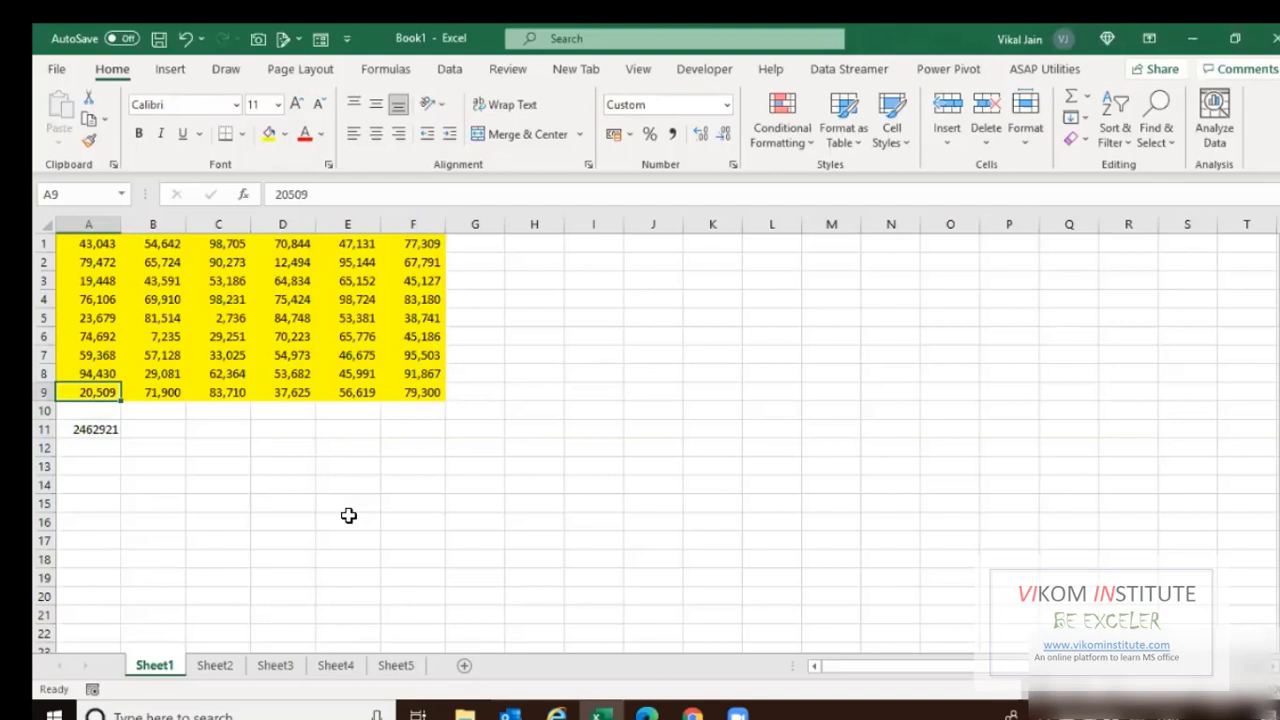
# Clear rows 5–9 of Sheet1's data and rows 2–9 on Sheet2.
pyautogui.moveTo(85, 315); pyautogui.dragTo(421, 393)
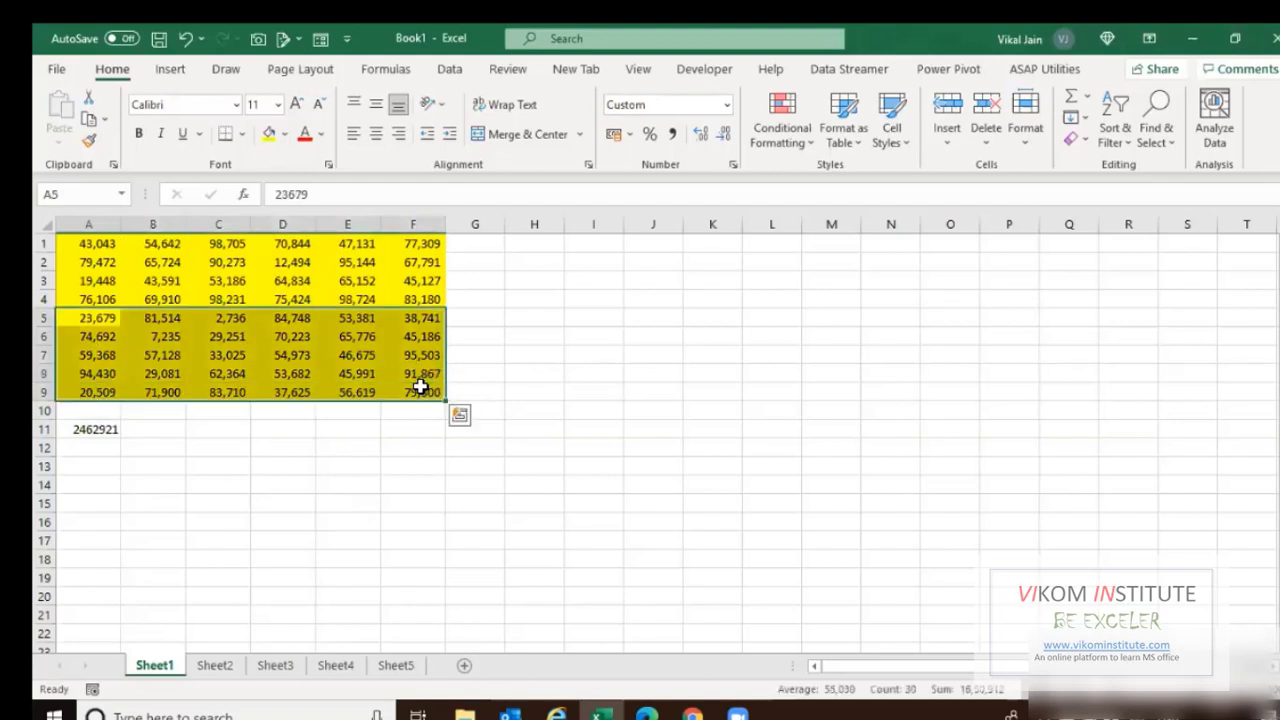
pyautogui.press('Delete')
pyautogui.hotkey('ctrl', 'pagedown')
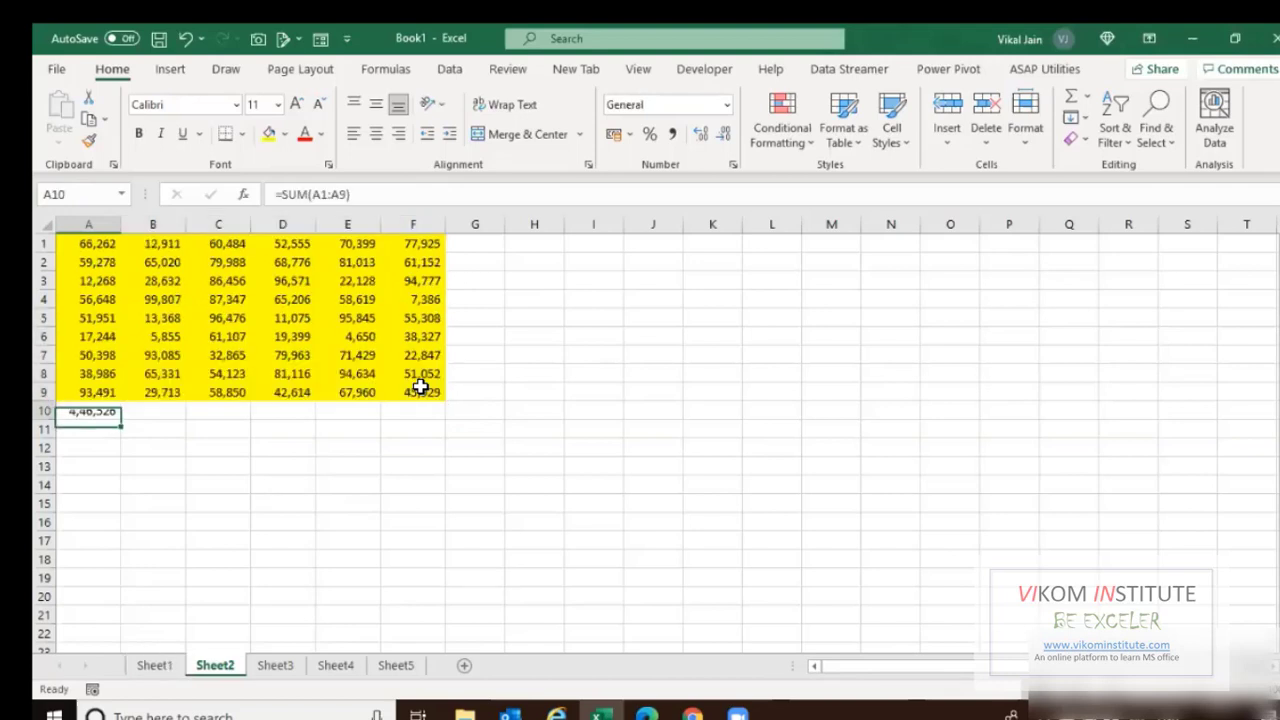
pyautogui.press('Up')
pyautogui.press('Up')
pyautogui.press('Up')
pyautogui.press('Up')
pyautogui.press('Up')
pyautogui.press('Up')
pyautogui.press('Up')
pyautogui.press('Up')
pyautogui.hotkey('ctrl', 'shift', 'Right')
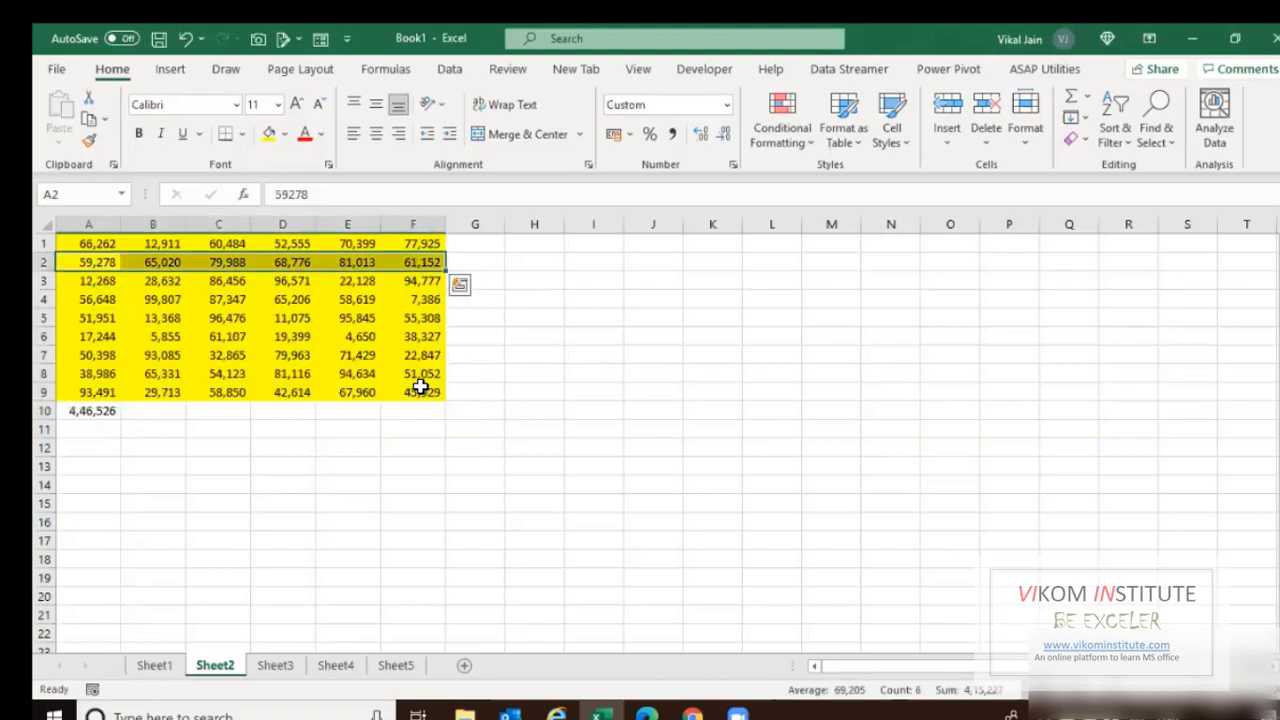
pyautogui.hotkey('ctrl', 'shift', 'Down')
pyautogui.hotkey('shift', 'Up')
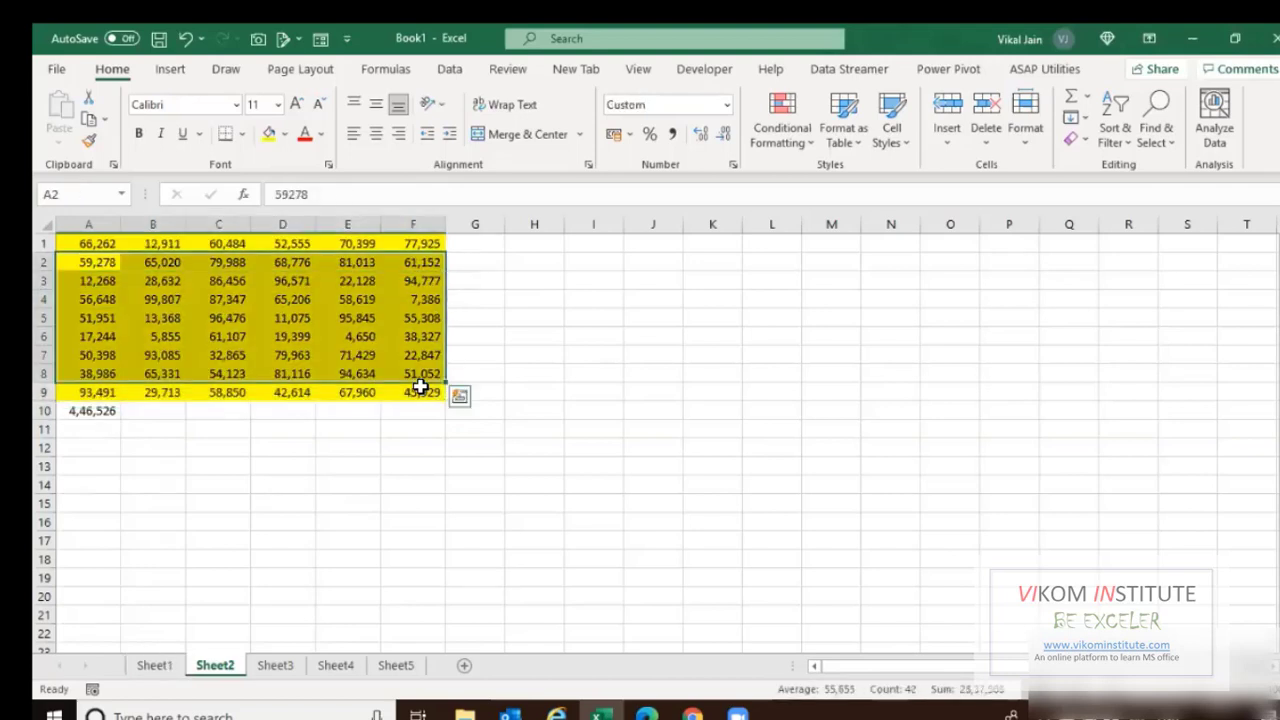
pyautogui.hotkey('shift', 'Down')
pyautogui.press('Delete')
# Clear Sheet3's data from row 4 onward and rows 7–9 on Sheet5.
pyautogui.hotkey('ctrl', 'pagedown')
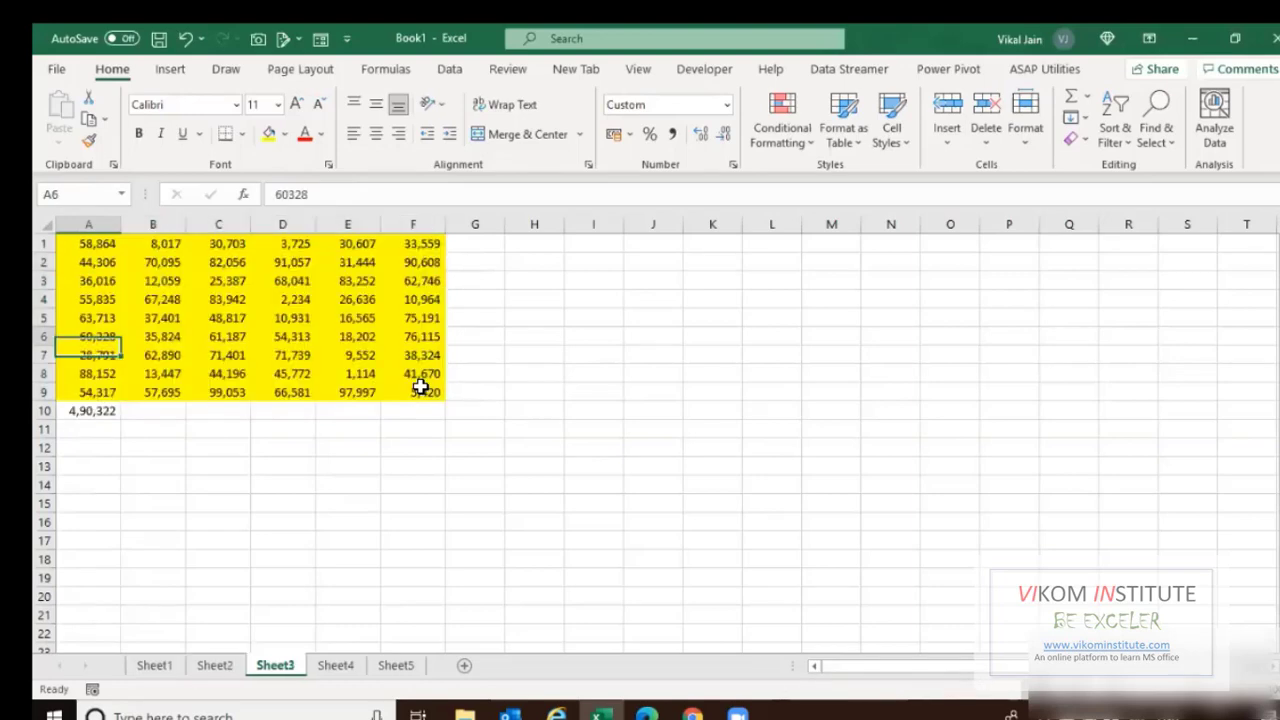
pyautogui.press('Up')
pyautogui.press('Up')
pyautogui.hotkey('ctrl', 'shift', 'Right')
pyautogui.hotkey('shift', 'Down')
pyautogui.hotkey('shift', 'Down')
pyautogui.hotkey('shift', 'Down')
pyautogui.hotkey('shift', 'Down')
pyautogui.hotkey('shift', 'Down')
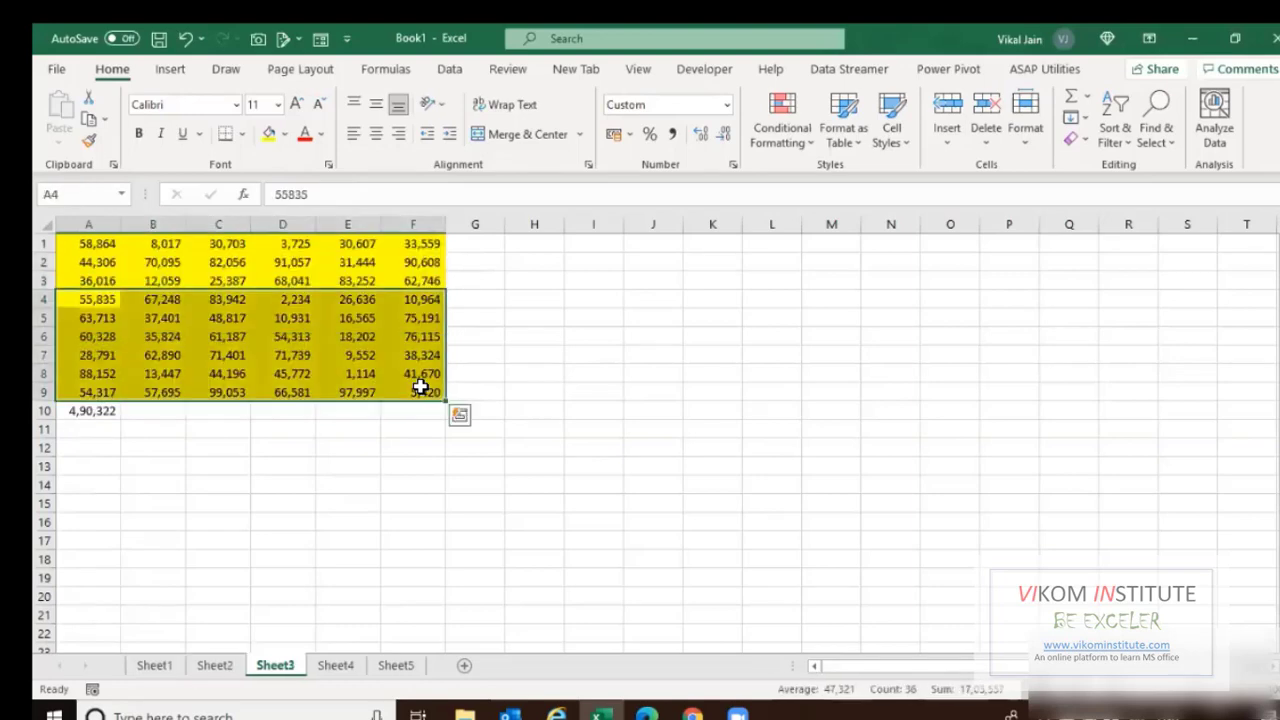
pyautogui.hotkey('ctrl', 'pagedown')
pyautogui.hotkey('ctrl', 'pagedown')
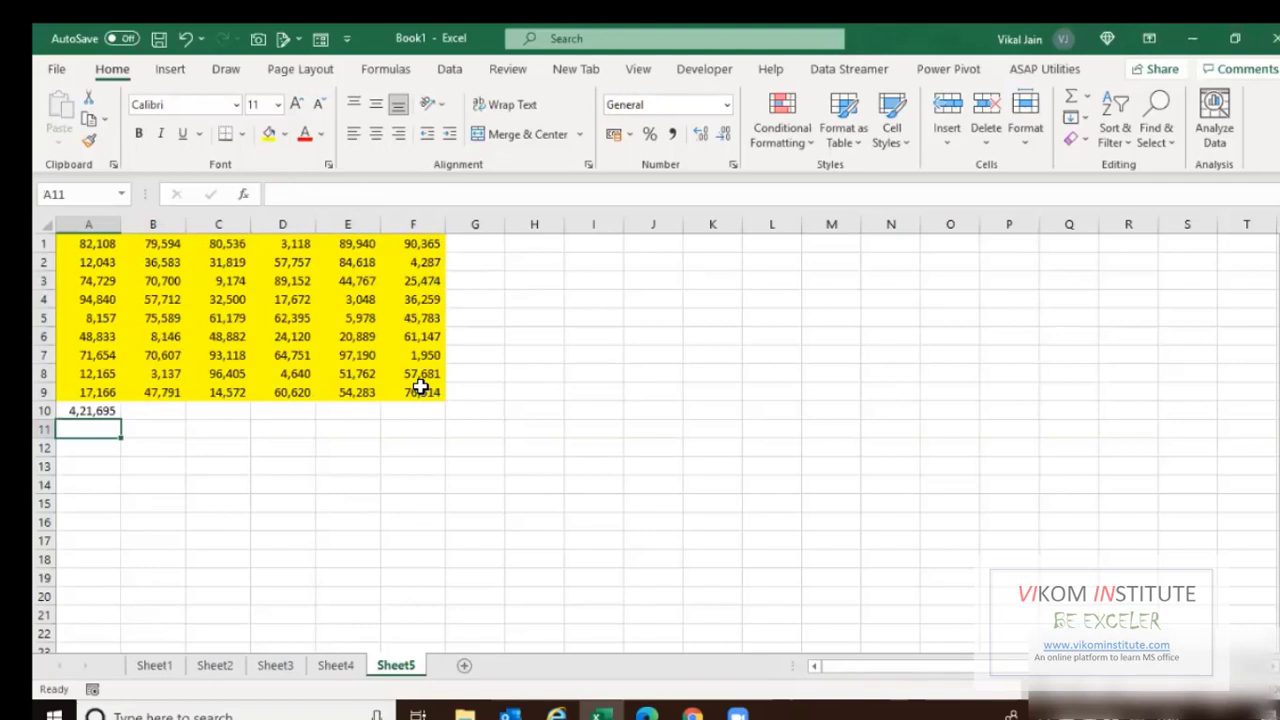
pyautogui.press('Up')
pyautogui.press('Up')
pyautogui.press('Up')
pyautogui.press('Up')
pyautogui.hotkey('ctrl', 'shift', 'Right')
pyautogui.hotkey('shift', 'Down')
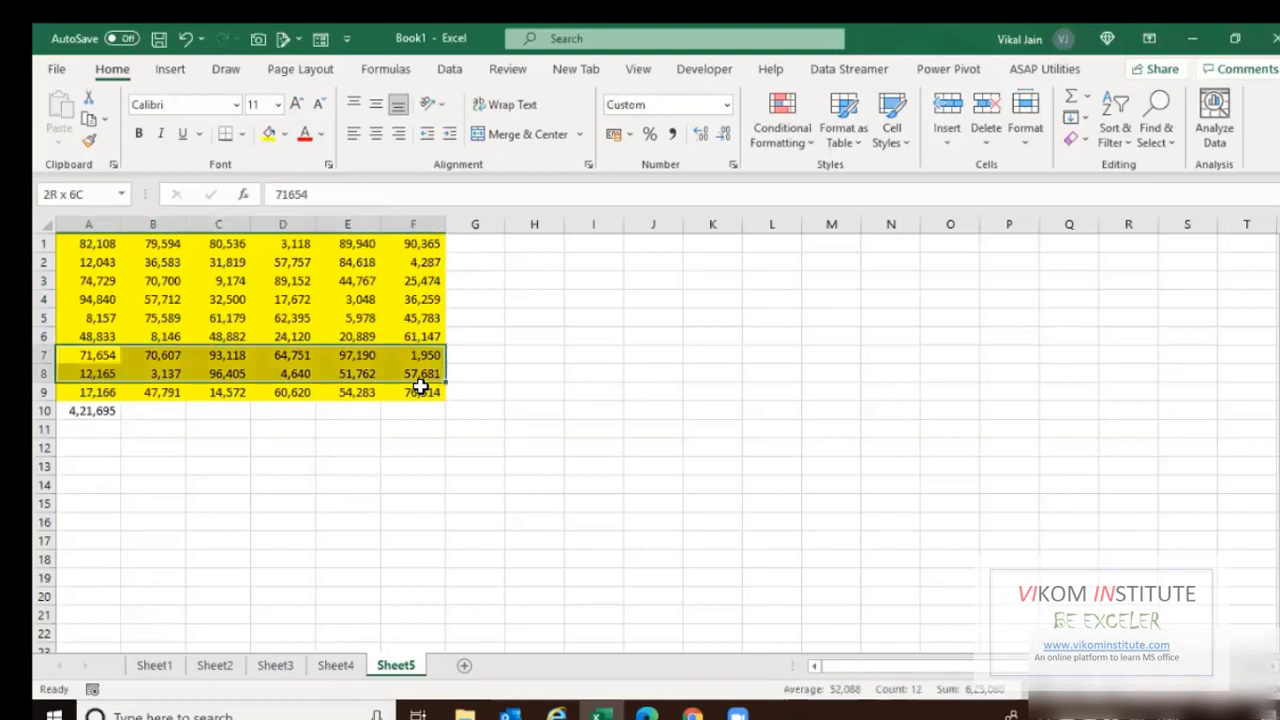
pyautogui.hotkey('shift', 'Down')
pyautogui.press('Delete')
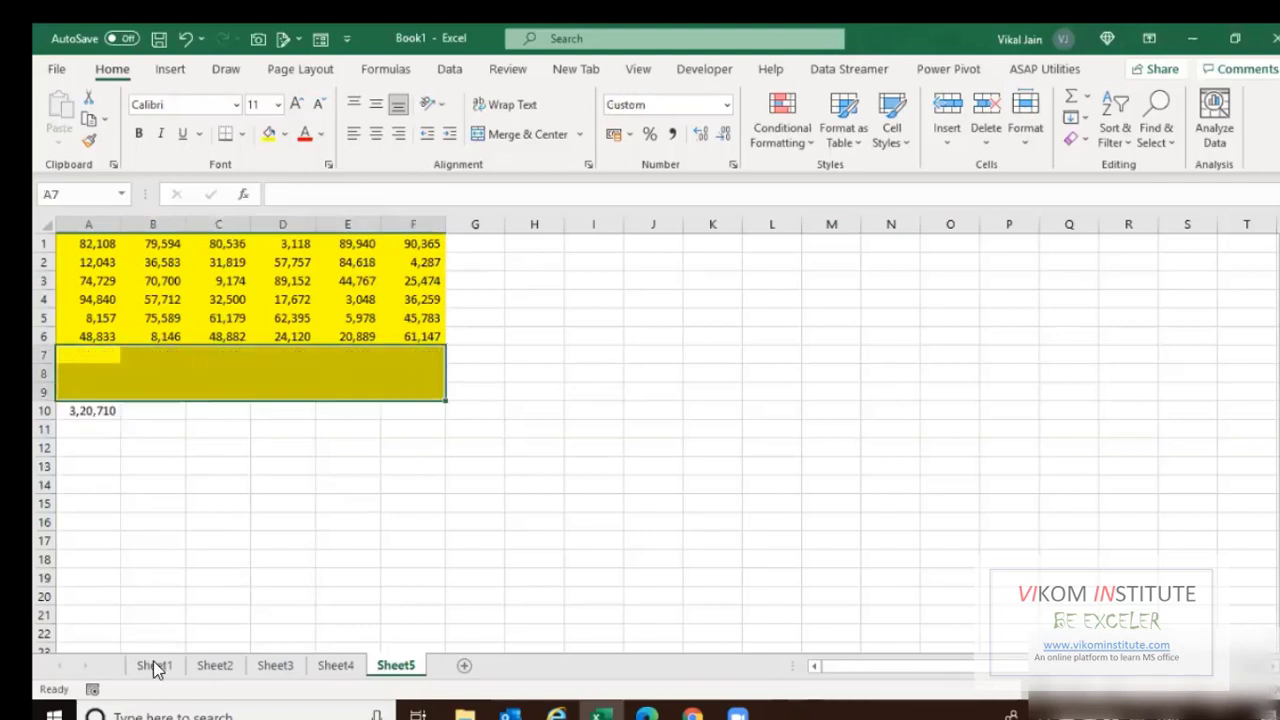
# Delete the cross-sheet total formula from Sheet1 cell A11.
pyautogui.click(156, 665)
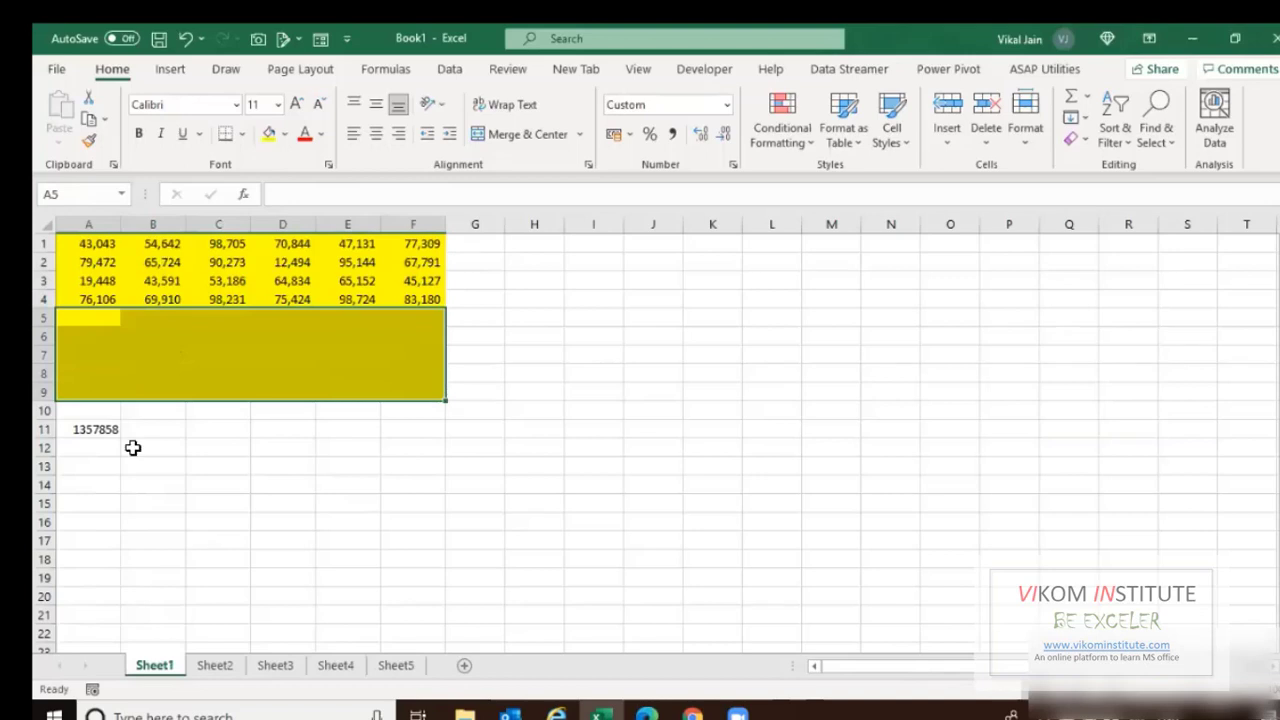
pyautogui.click(100, 428)
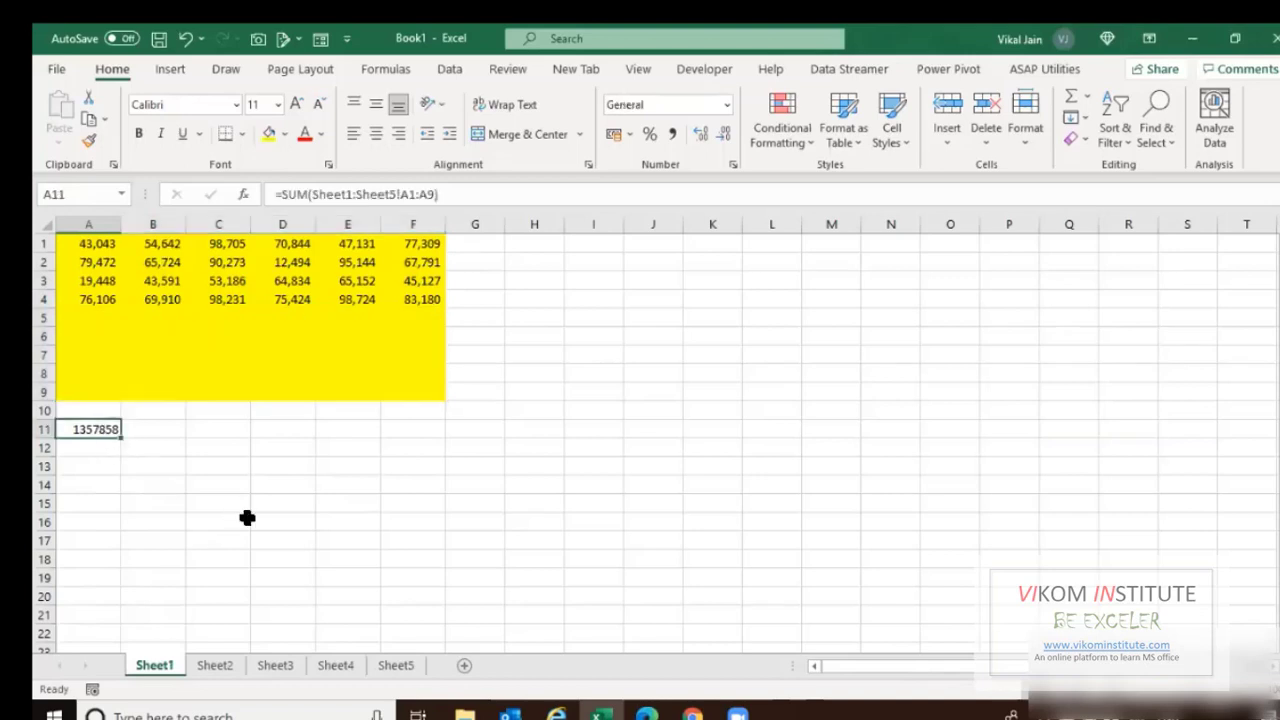
pyautogui.press('Delete')
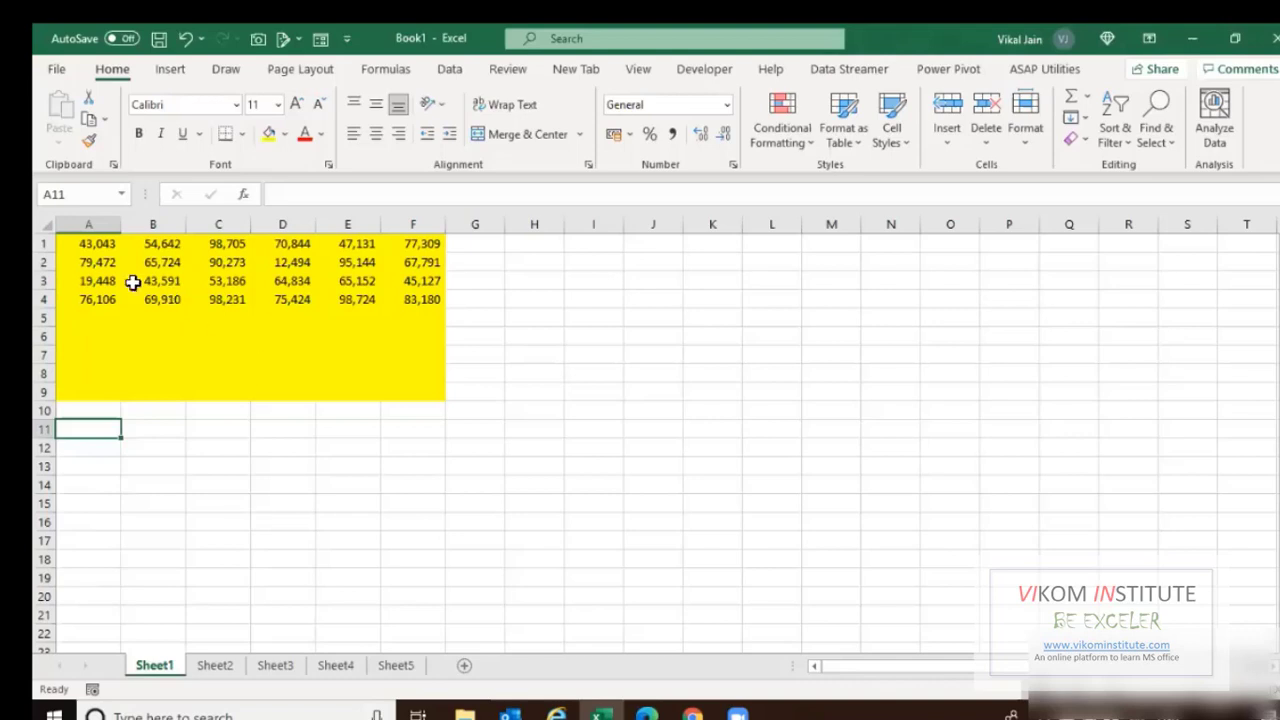
# Ungroup the sheet tabs so only Sheet4 is active, showing its yellow data.
pyautogui.click(212, 666)
pyautogui.keyDown('shift'); pyautogui.click(272, 666); pyautogui.keyUp('shift')
pyautogui.click(336, 666)
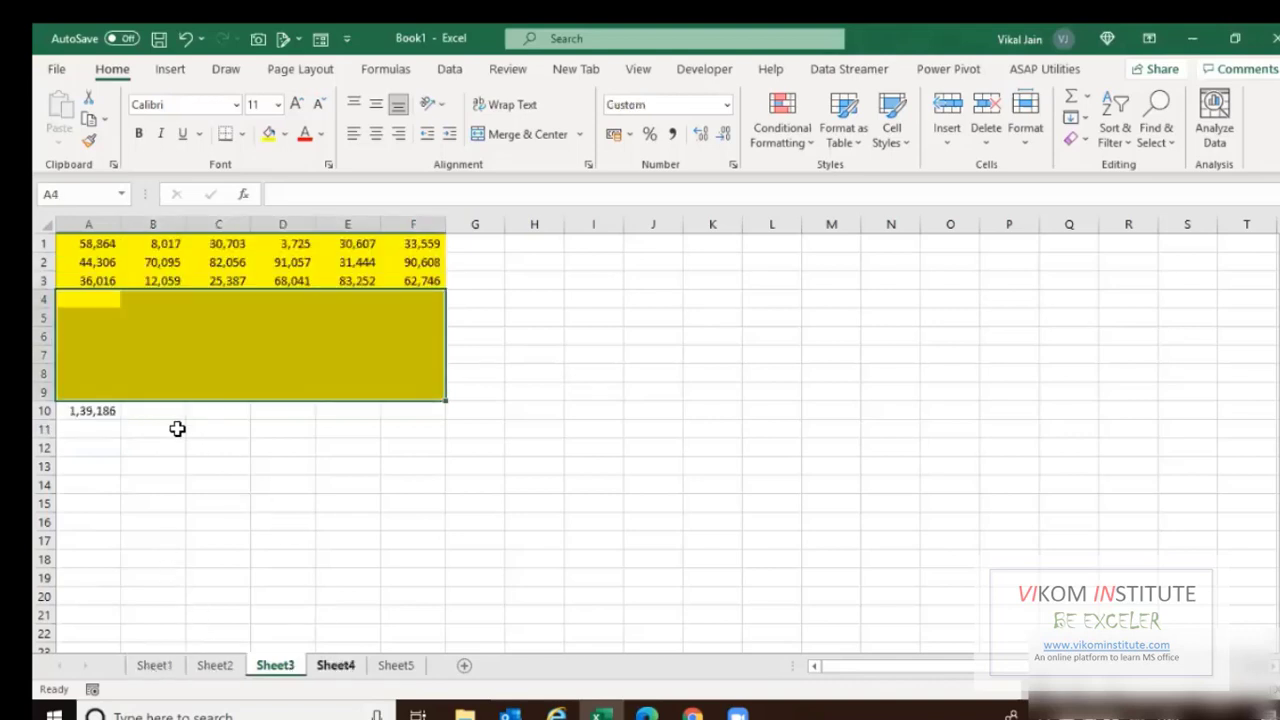
pyautogui.click(98, 392)
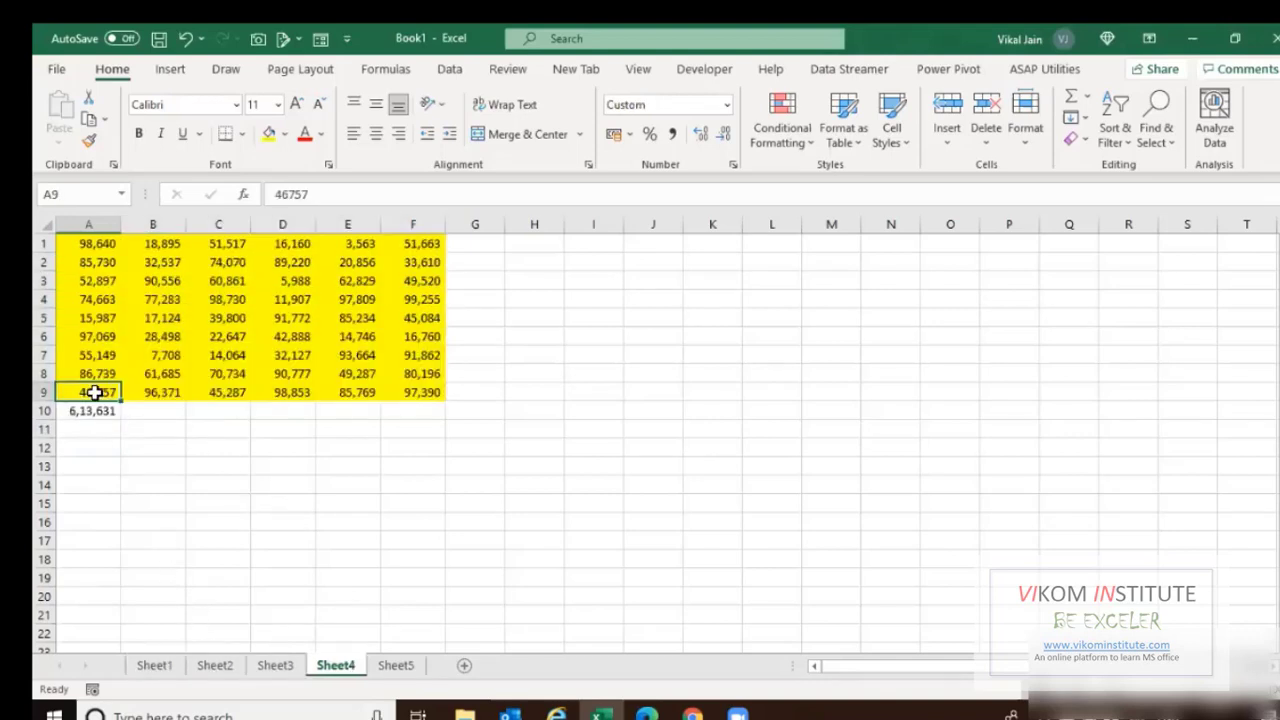
pyautogui.keyDown('shift'); pyautogui.click(394, 670); pyautogui.keyUp('shift')
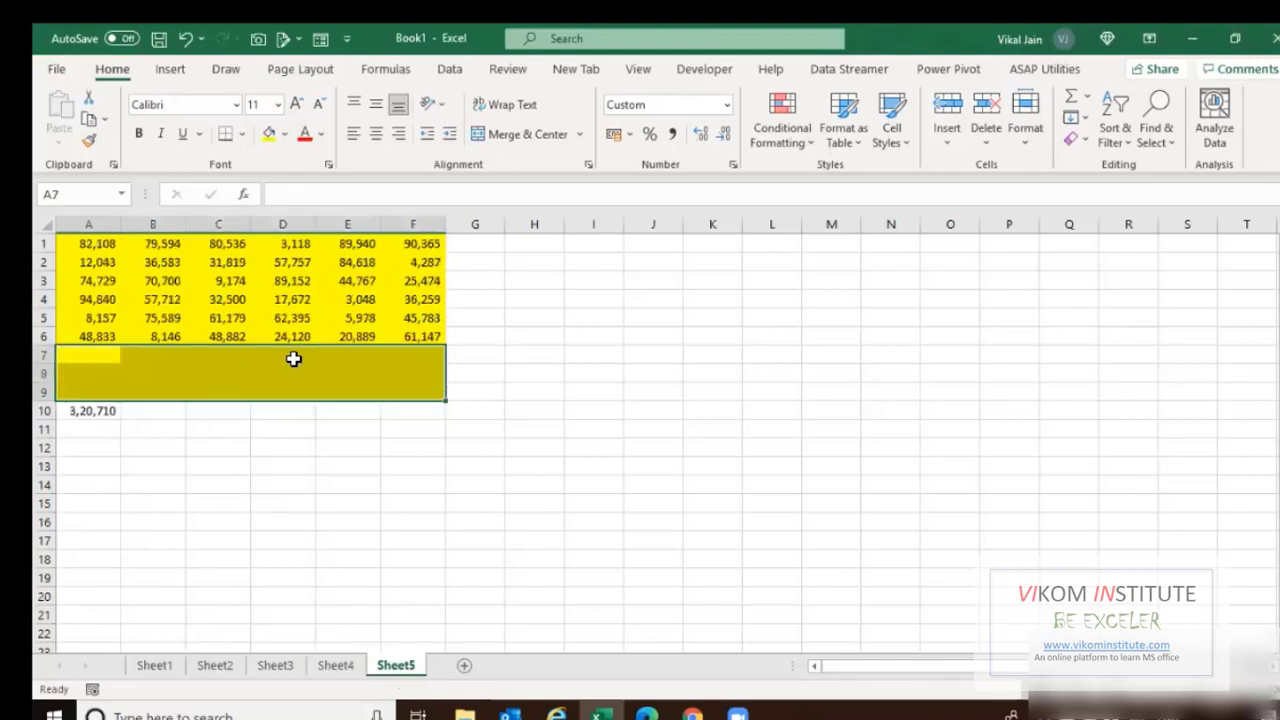
pyautogui.click(337, 665)
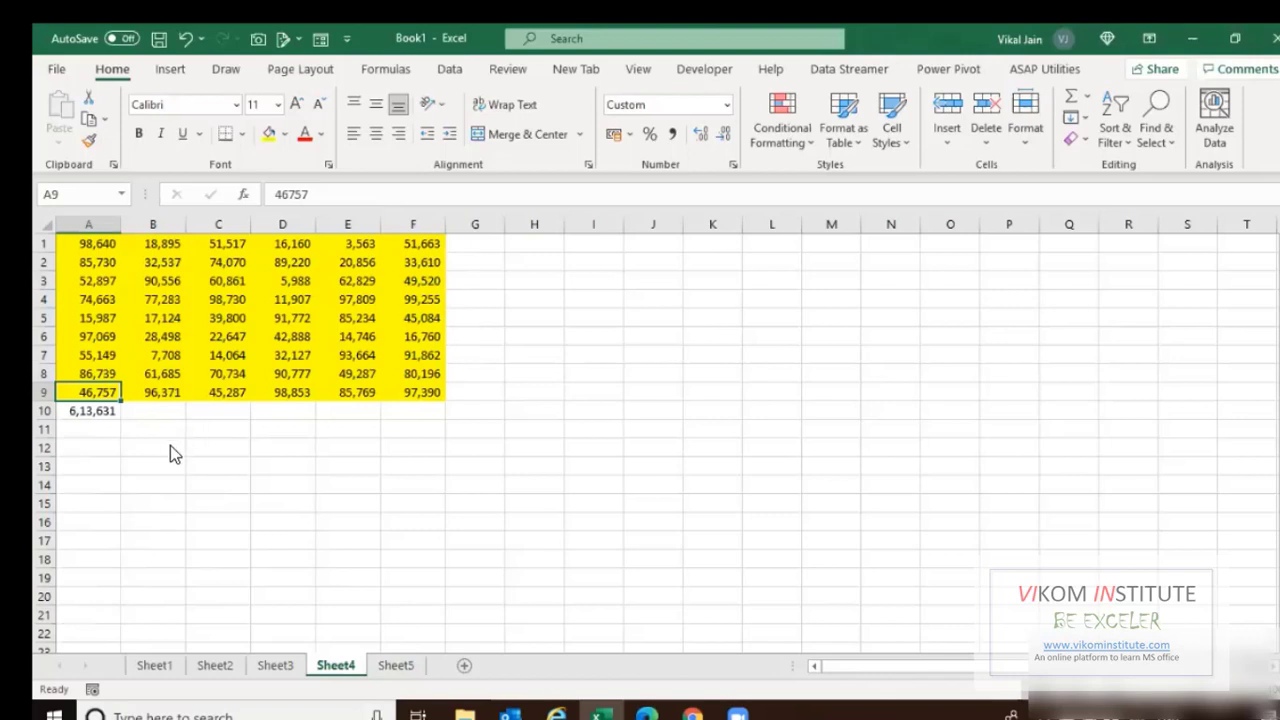
# Save the workbook as Book1.xlsx in the Desktop's SEMINAR 21062021 folder.
pyautogui.moveTo(136, 246); pyautogui.dragTo(136, 140)
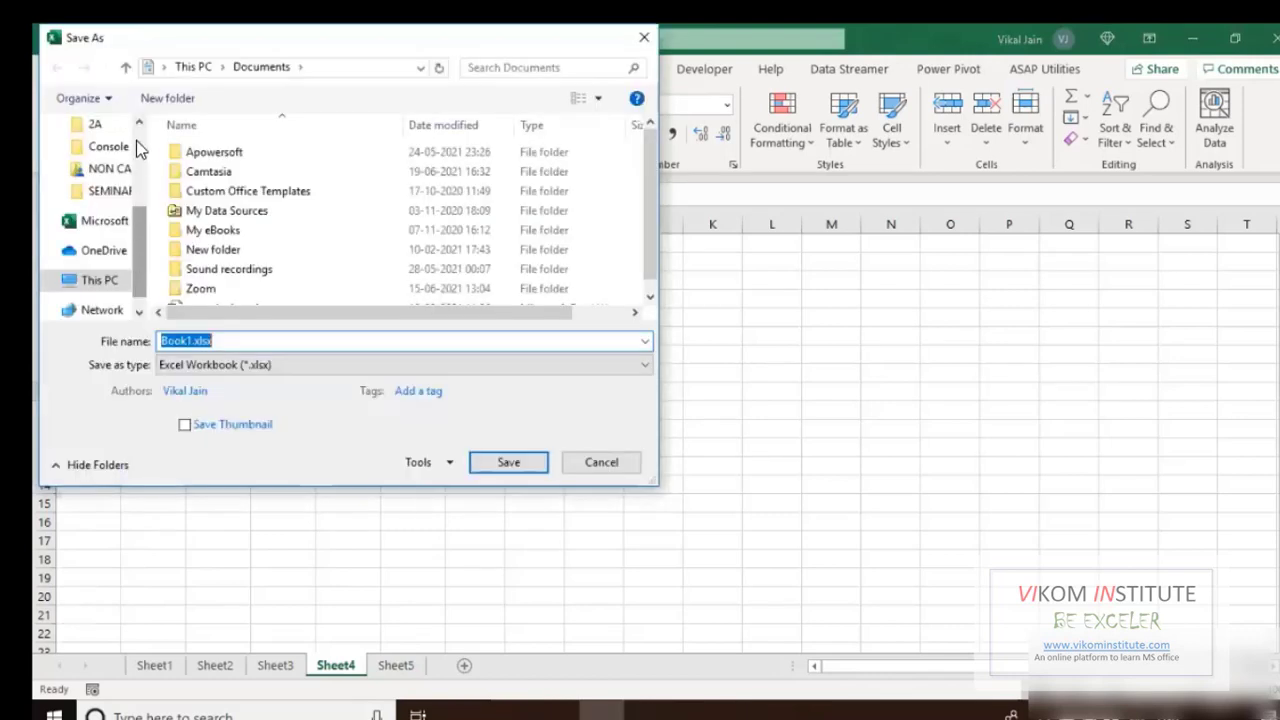
pyautogui.click(102, 168)
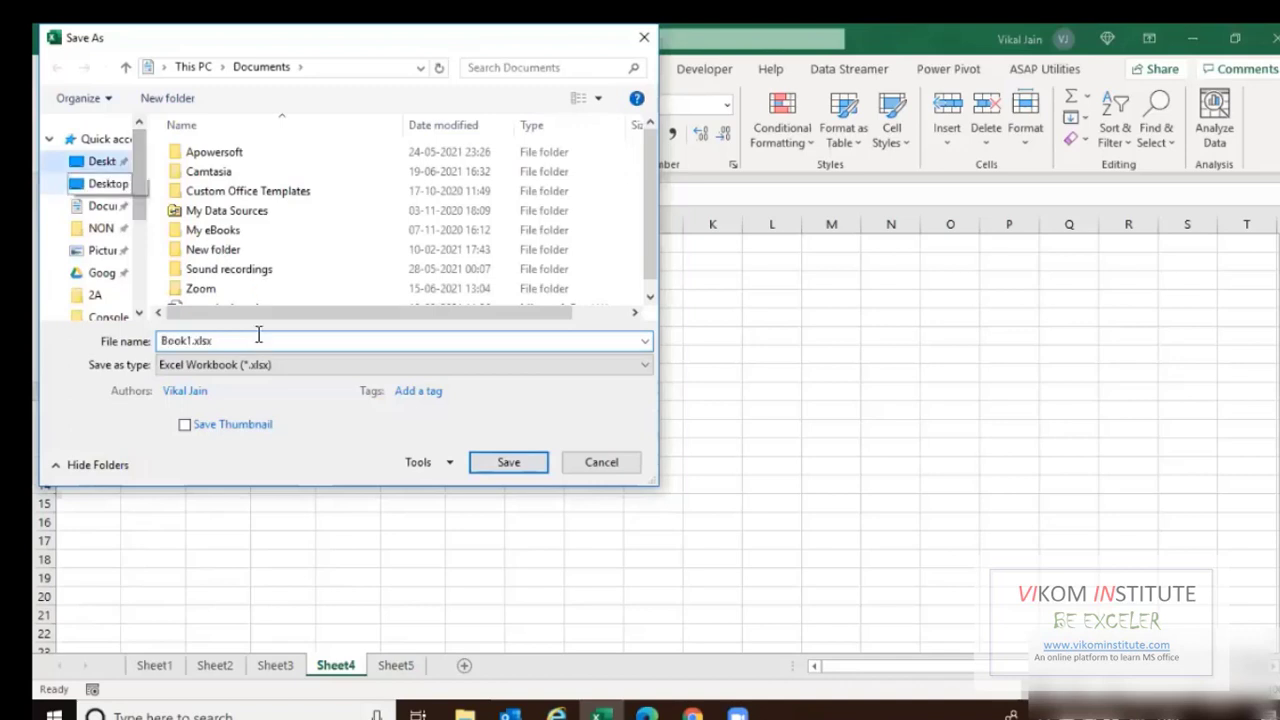
pyautogui.write('s')
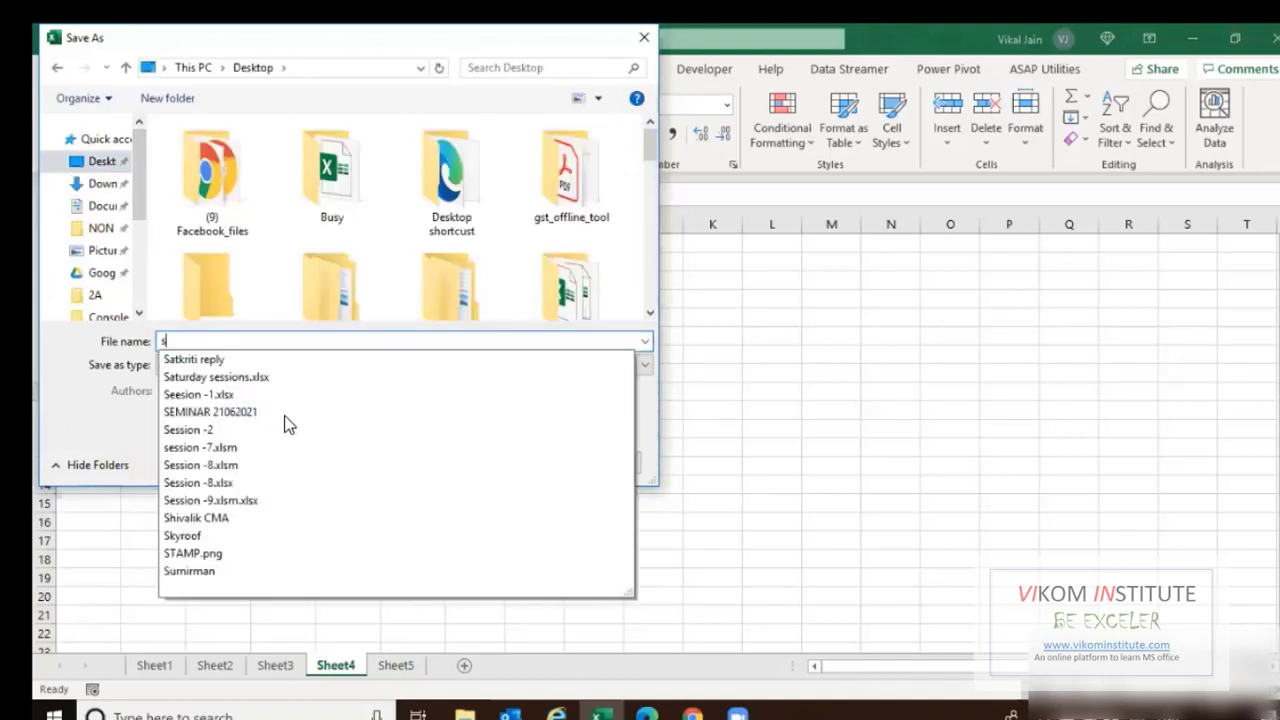
pyautogui.click(455, 415)
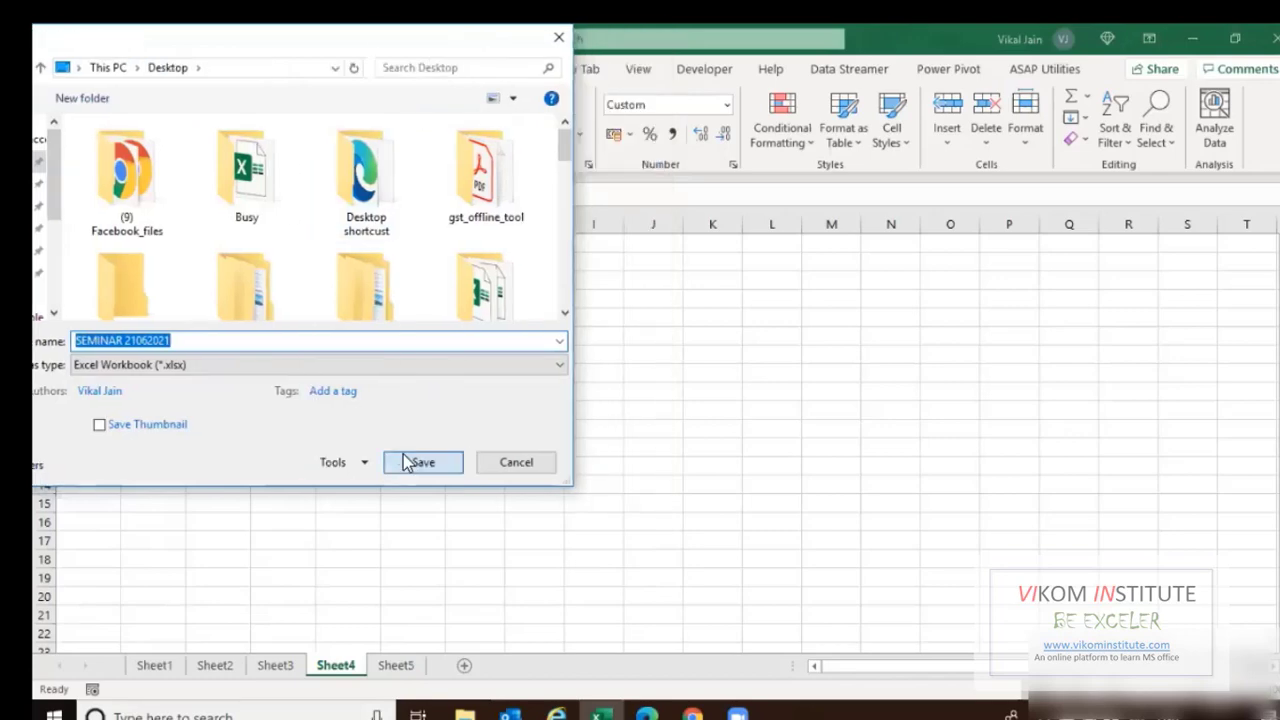
pyautogui.click(410, 460)
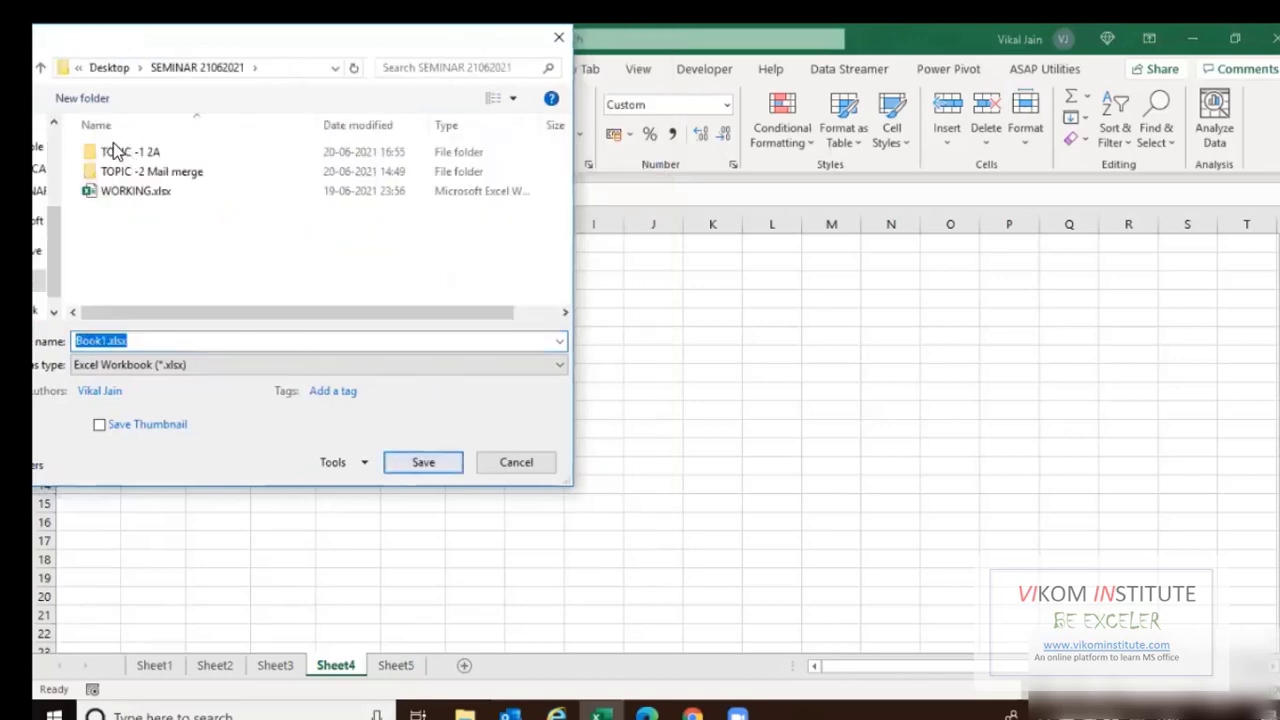
pyautogui.click(424, 463)
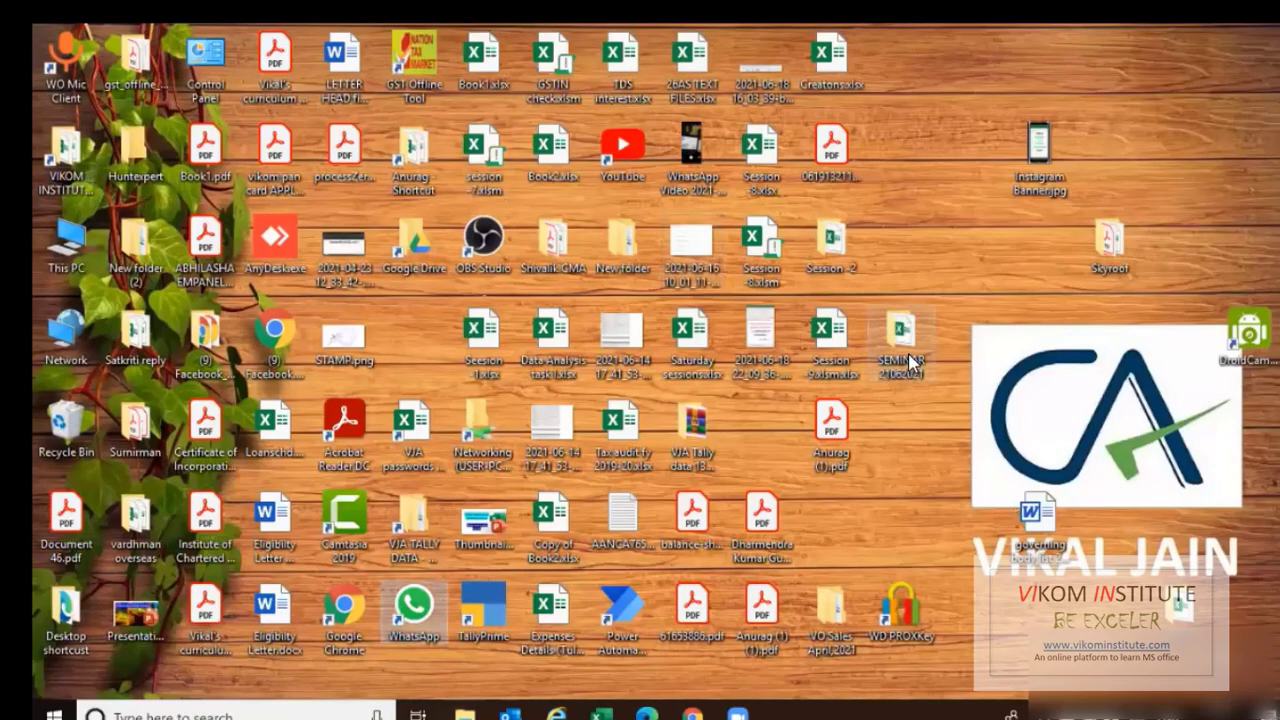
# In SEMINAR 21062021, rename Book1.xlsx to Book1.zip and open it as an archive.
pyautogui.doubleClick(903, 376)
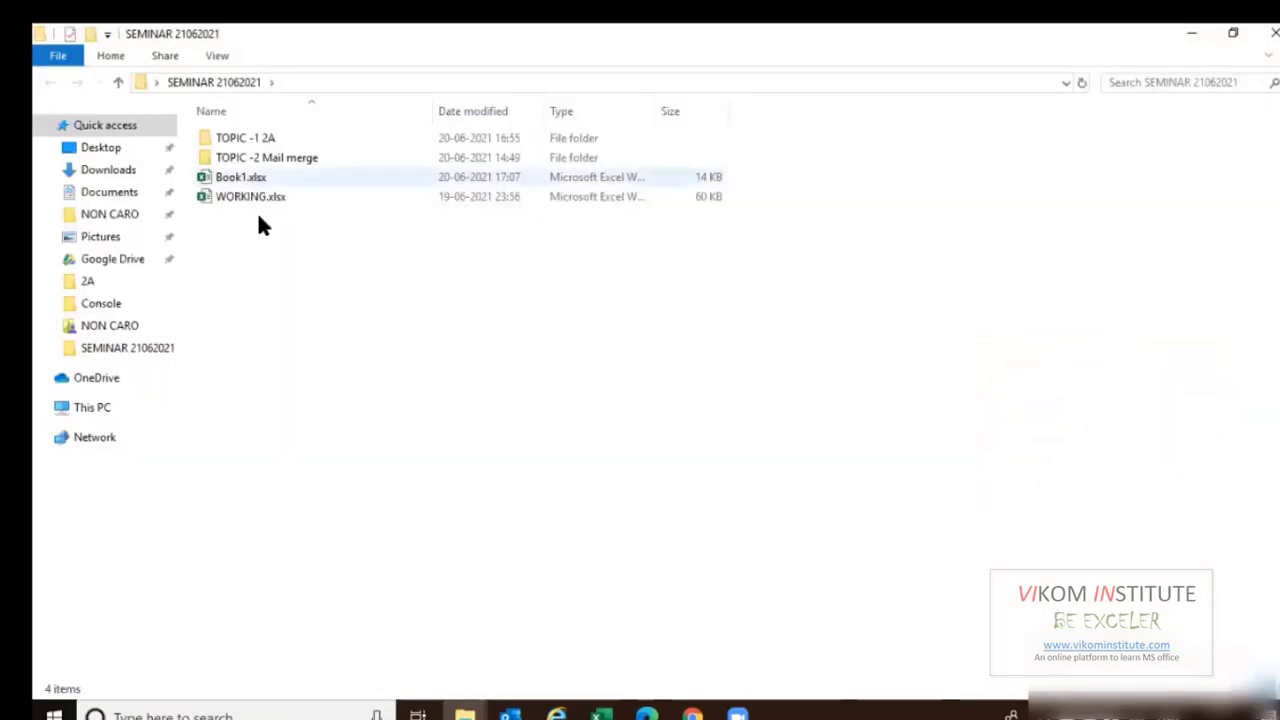
pyautogui.click(240, 181)
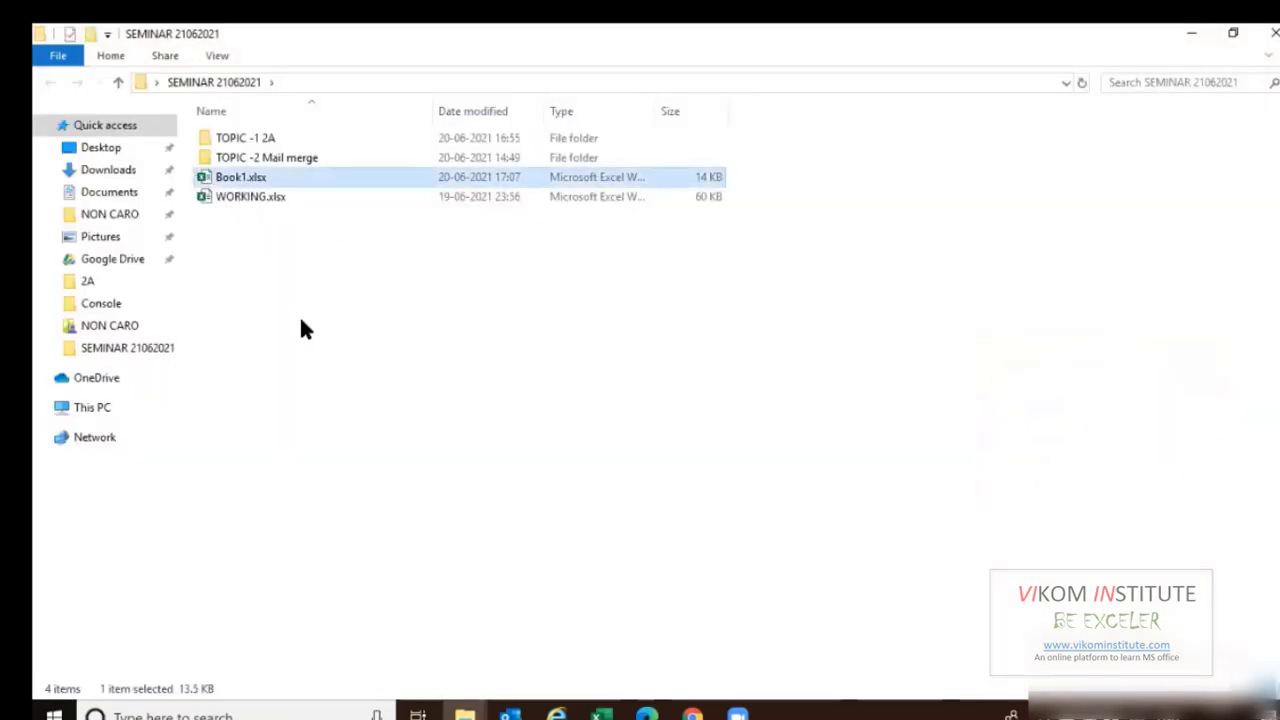
pyautogui.press('F2')
pyautogui.hotkey('shift', 'End')
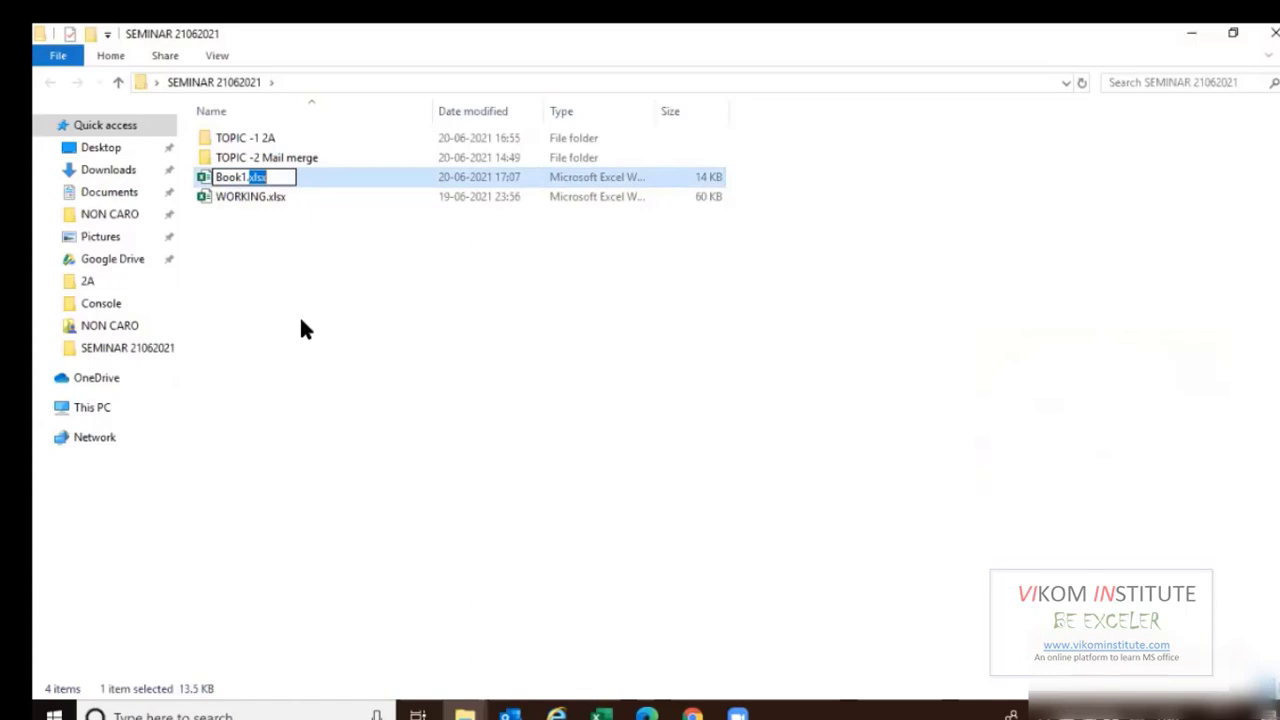
pyautogui.write('zip')
pyautogui.press('Return')
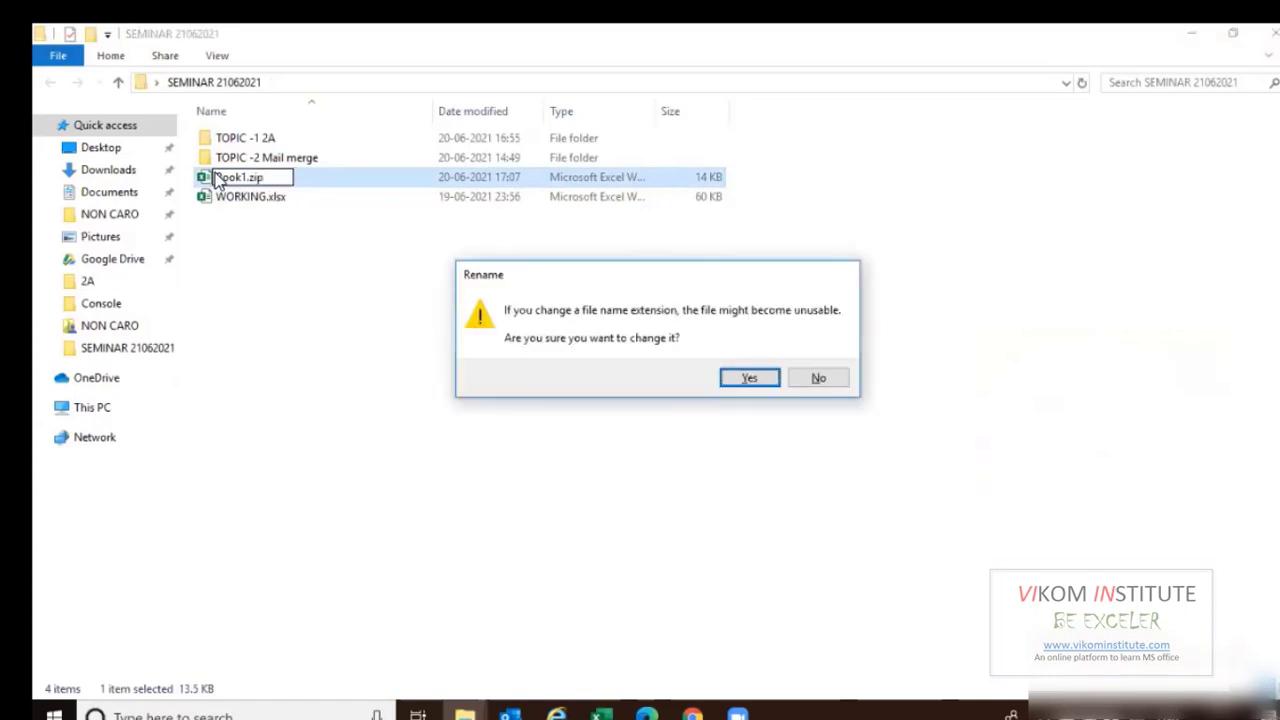
pyautogui.click(771, 382)
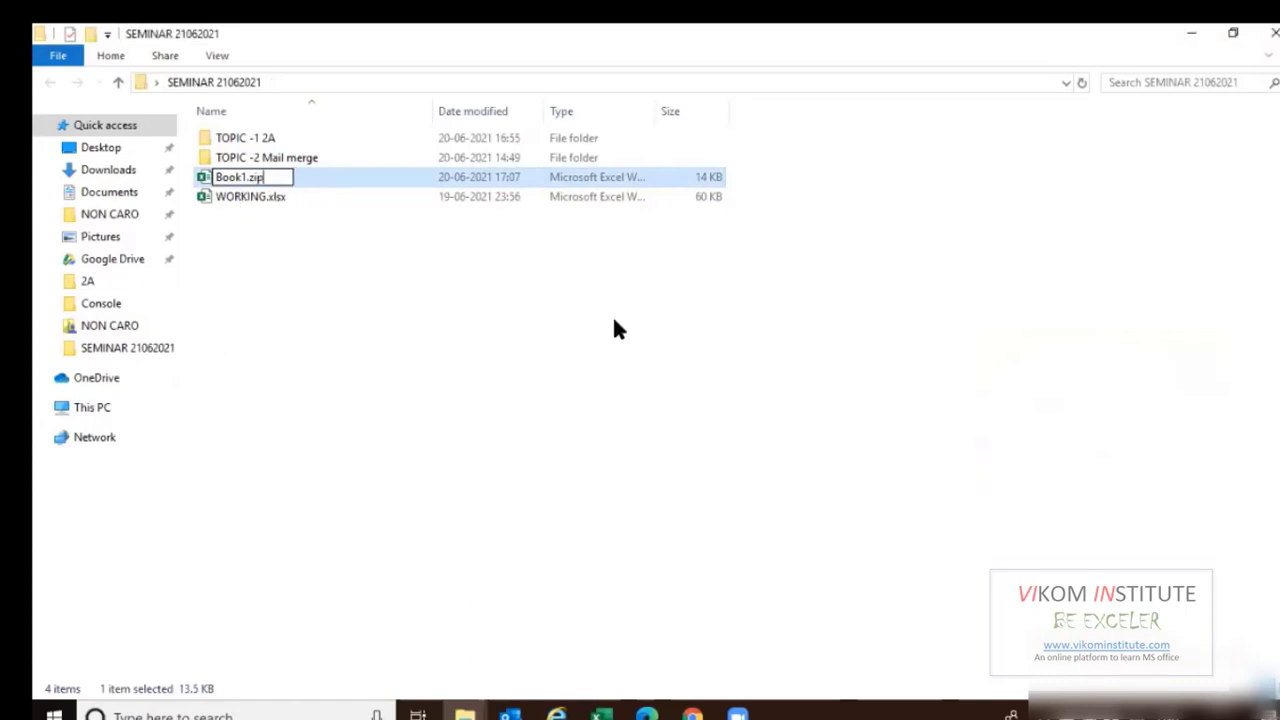
pyautogui.doubleClick(251, 178)
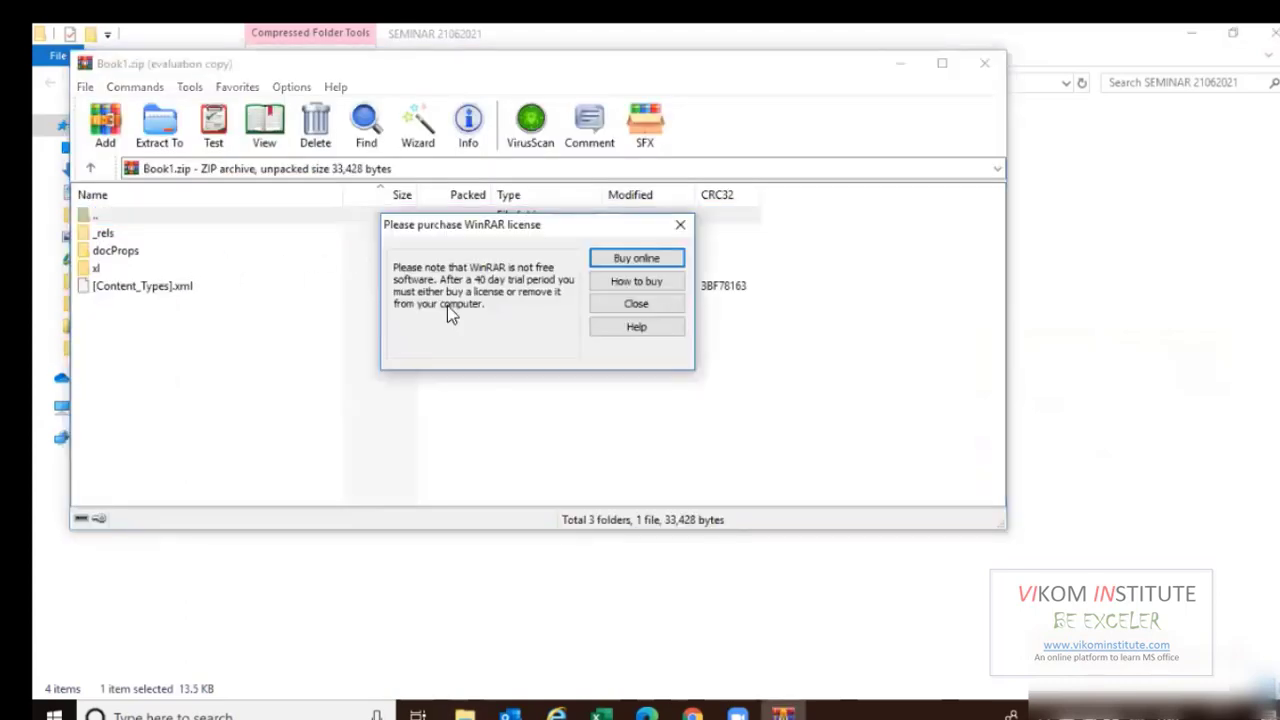
# Browse xl\worksheets in the archive, select sheet4.xml, then close WinRAR.
pyautogui.press('Escape')
pyautogui.doubleClick(100, 268)
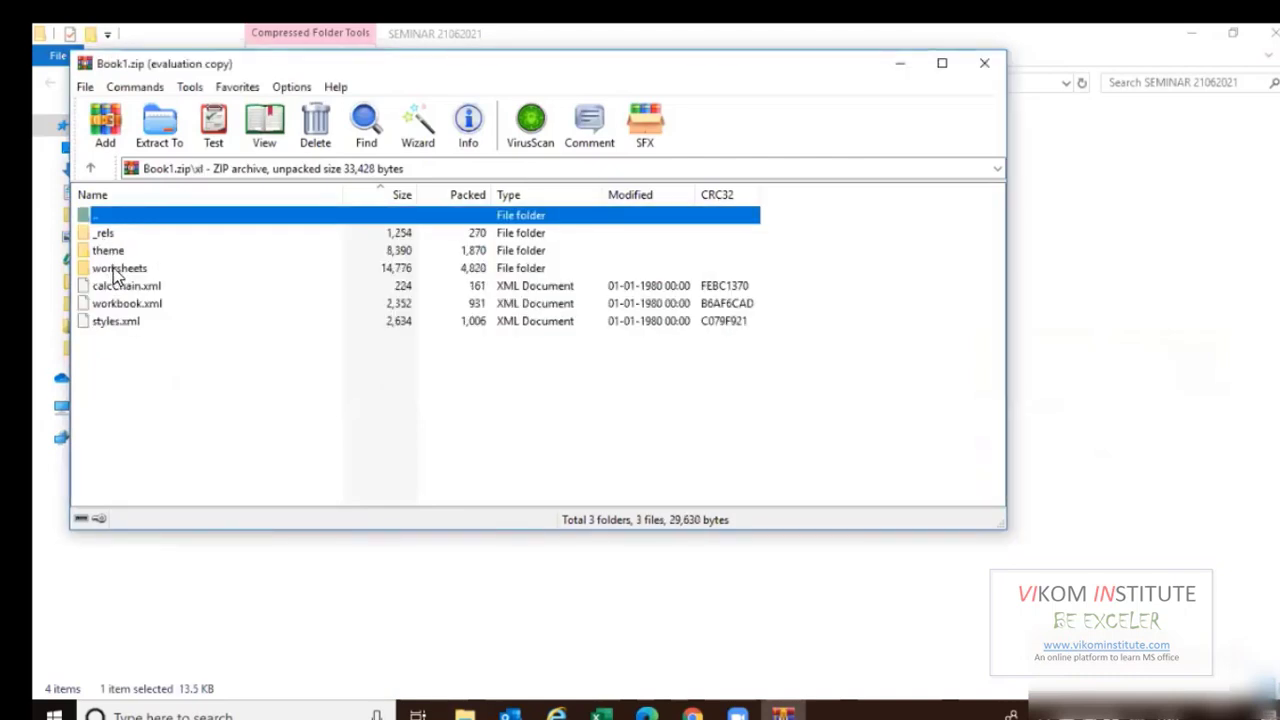
pyautogui.doubleClick(117, 270)
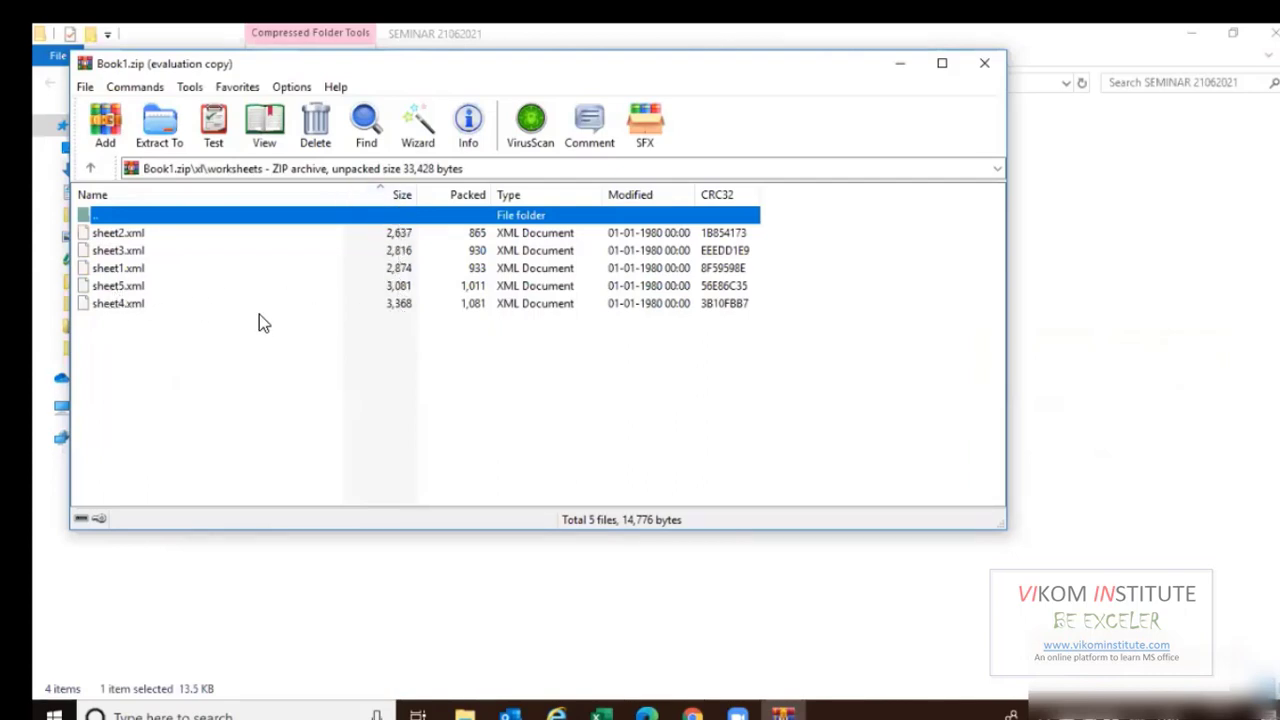
pyautogui.click(144, 306)
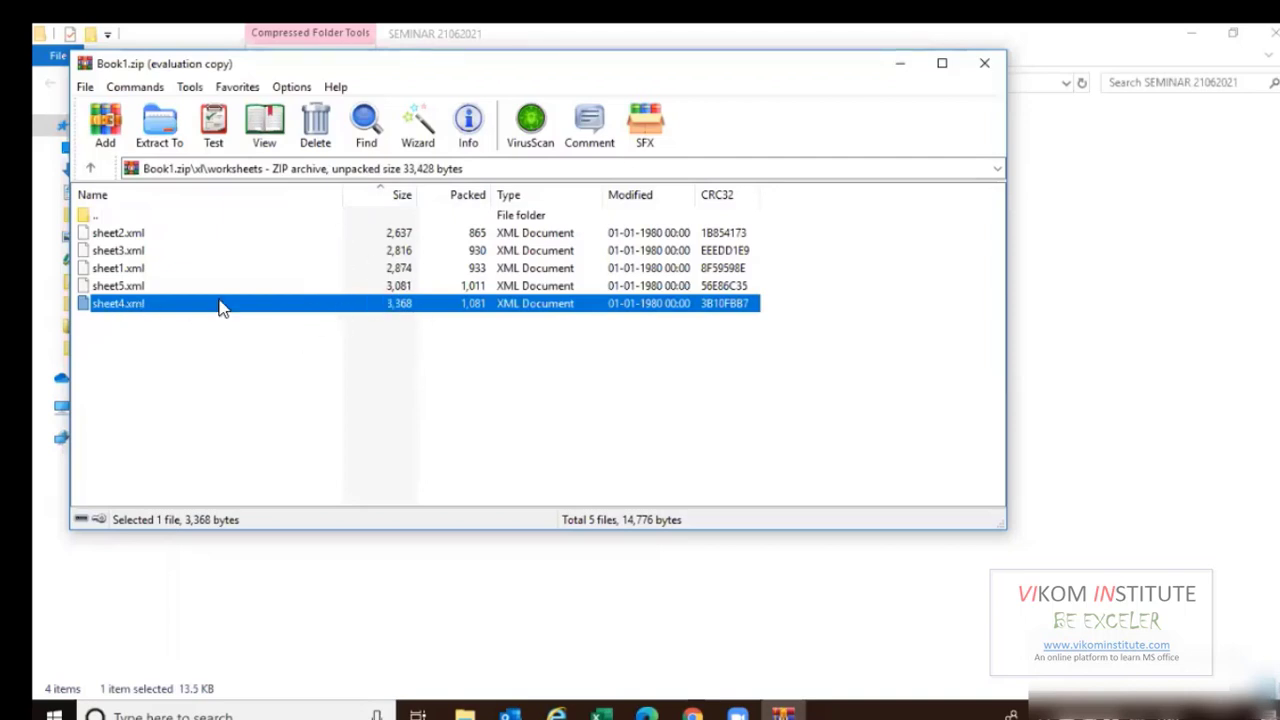
pyautogui.click(985, 66)
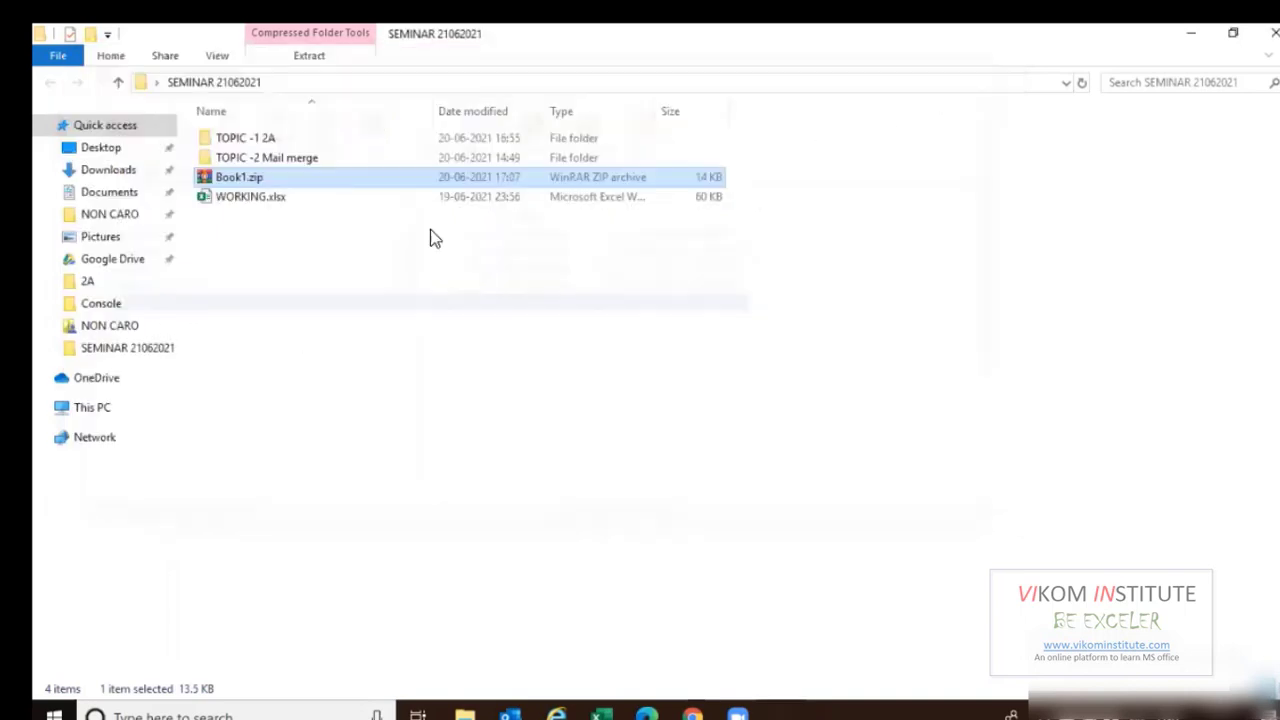
# Rename Book1.zip back to Book1.xlsx, confirm the extension change, and open it in Excel.
pyautogui.press('F2')
pyautogui.click(287, 177)
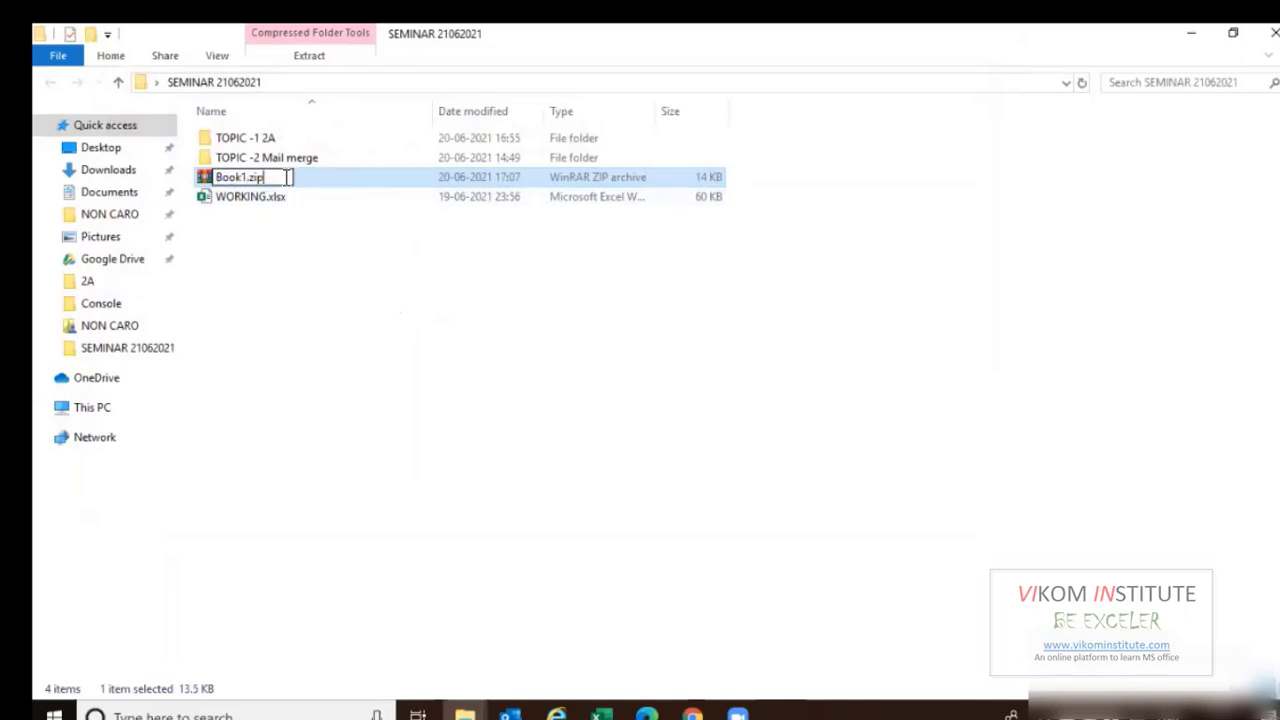
pyautogui.press('BackSpace')
pyautogui.press('BackSpace')
pyautogui.press('BackSpace')
pyautogui.write('xlsx')
pyautogui.press('Return')
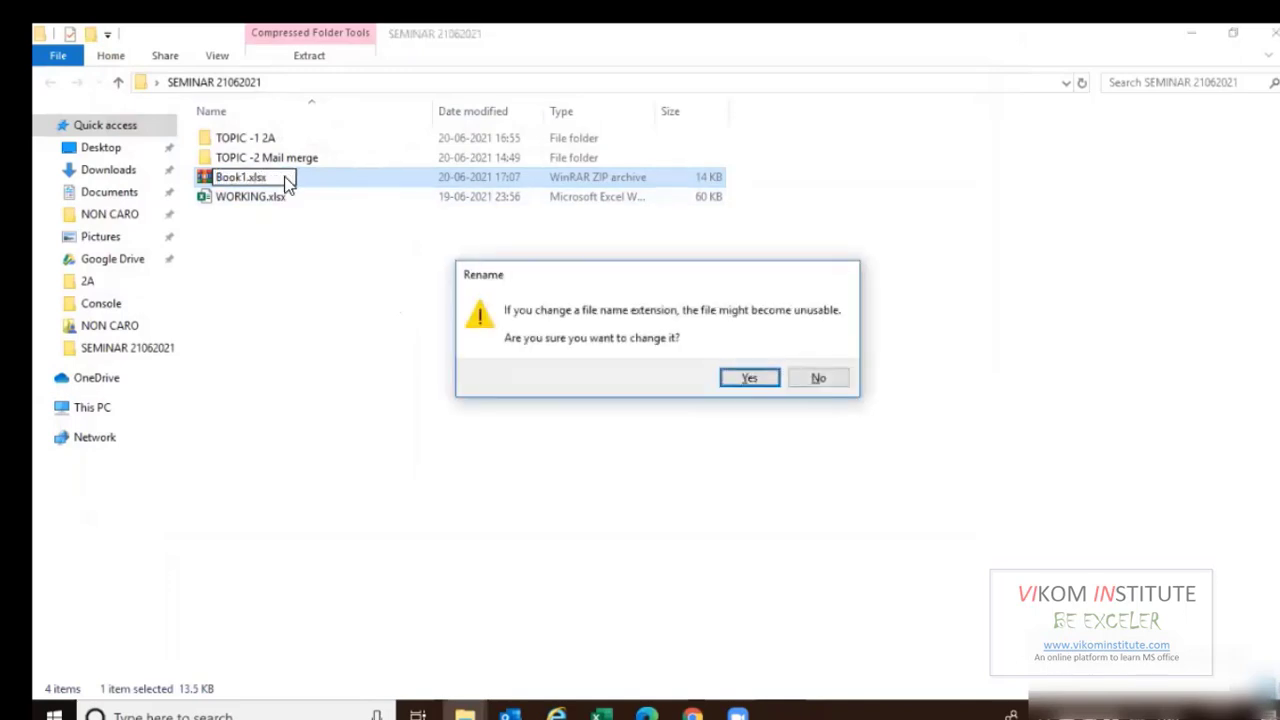
pyautogui.press('Return')
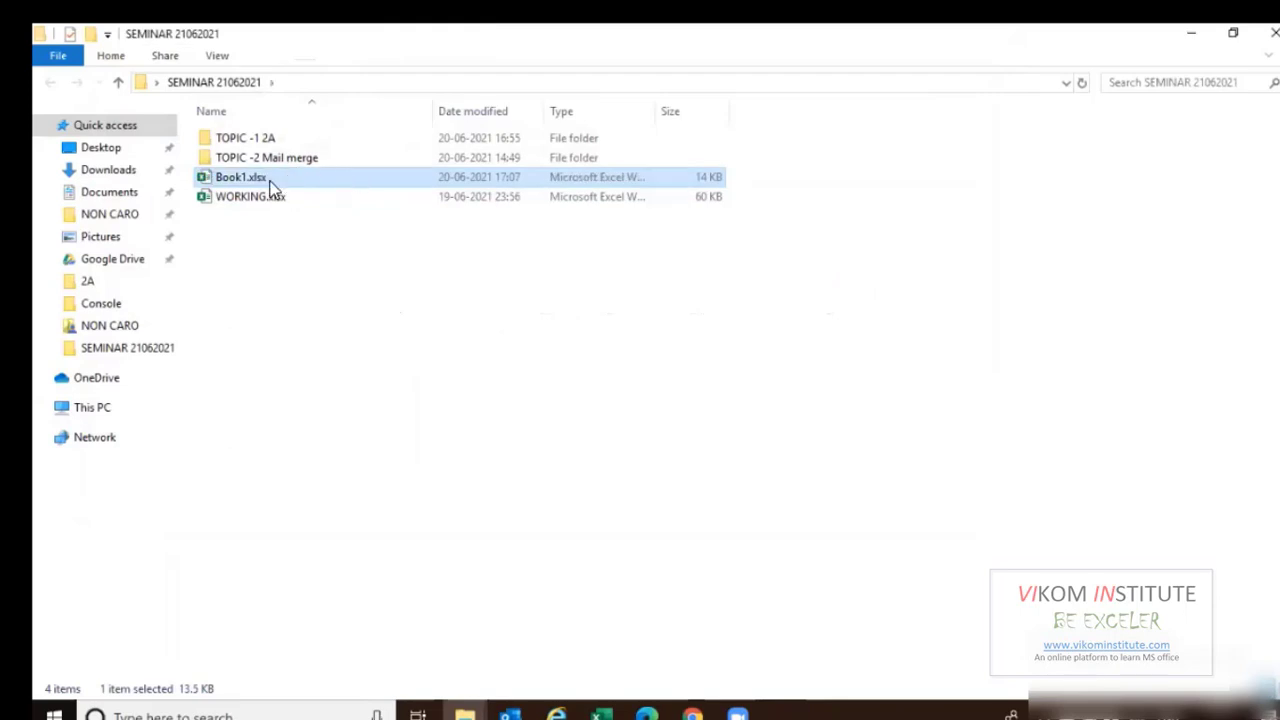
pyautogui.doubleClick(271, 183)
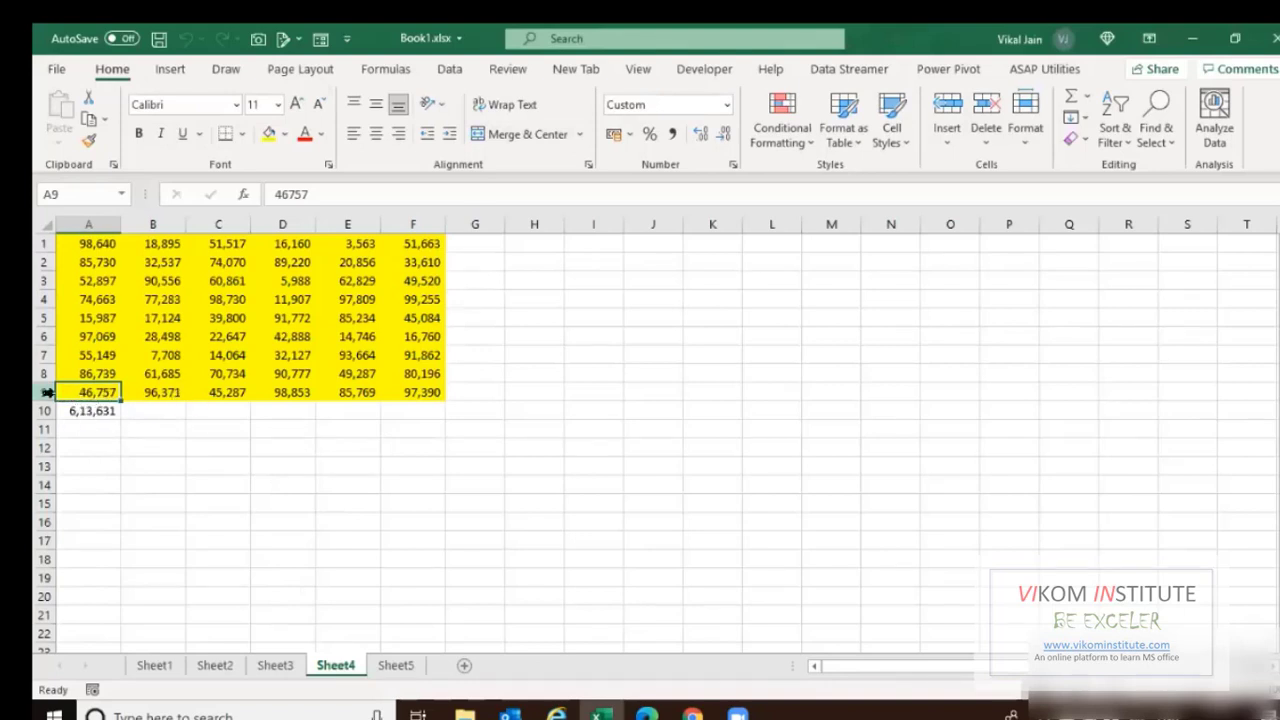
# Enter =SUM(Sheet1:Sheet5!A1:A9) in Sheet1 cell A10.
pyautogui.click(152, 664)
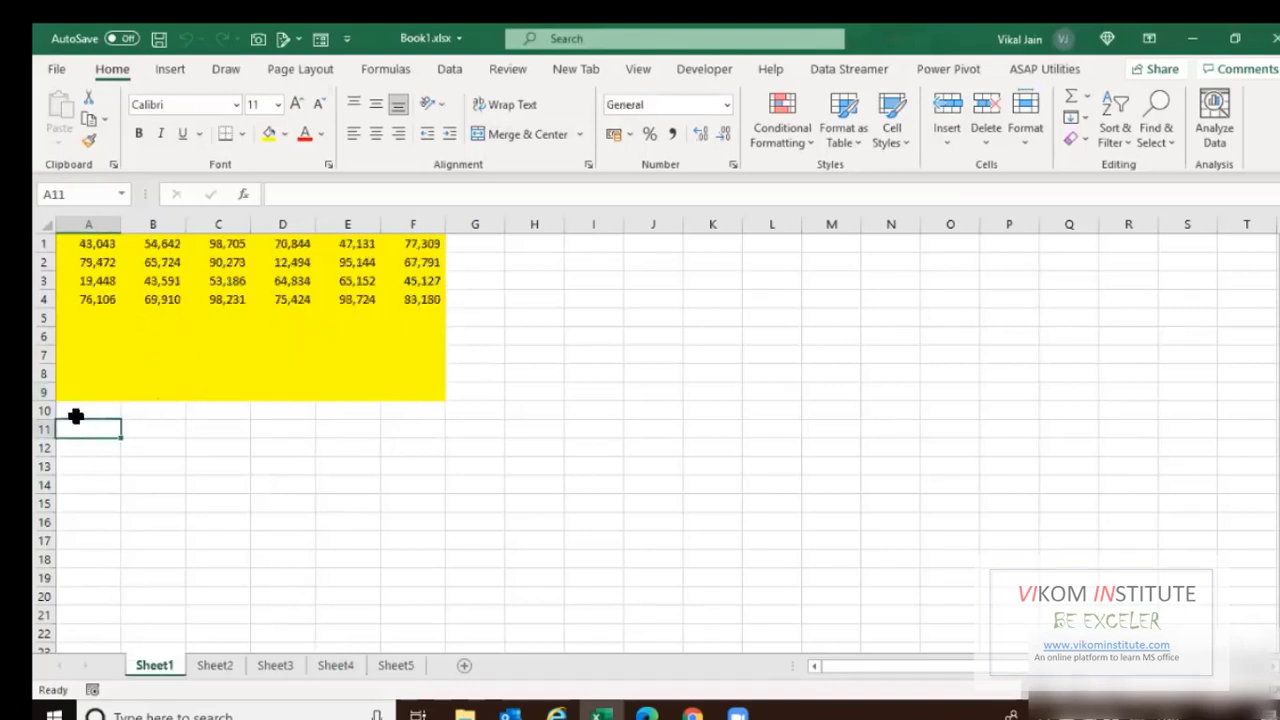
pyautogui.press('Up')
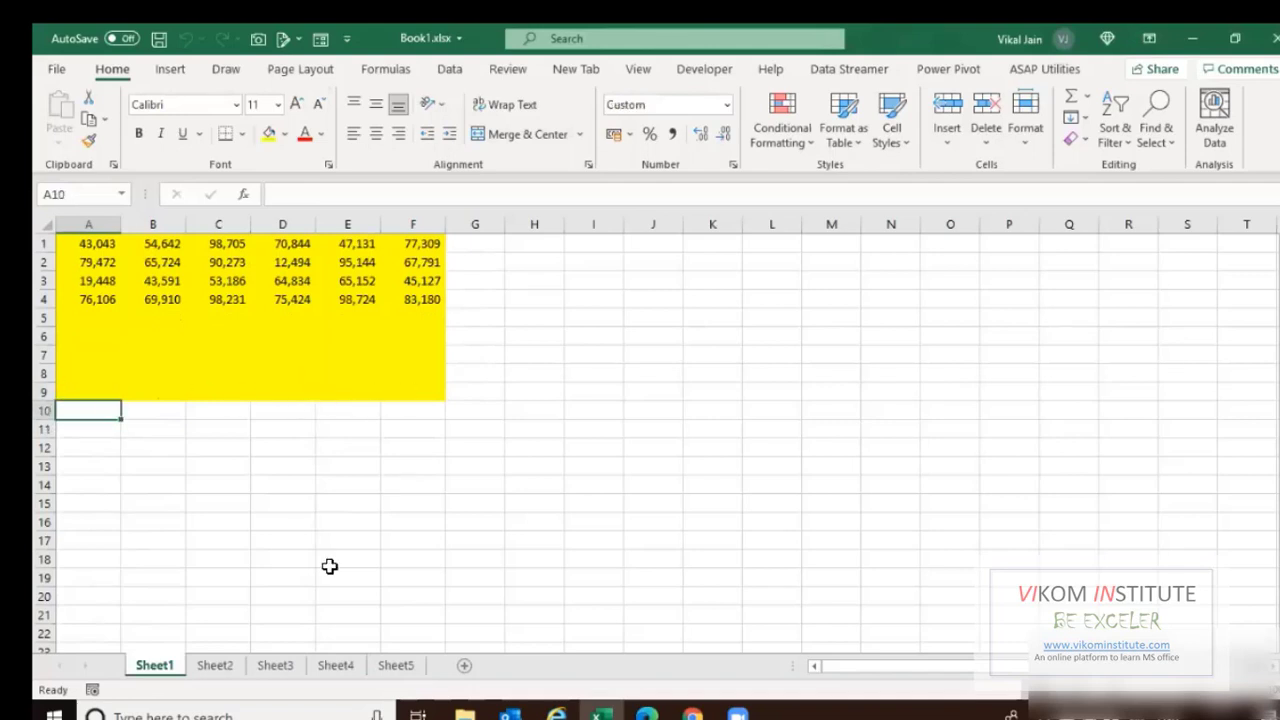
pyautogui.write('=sum')
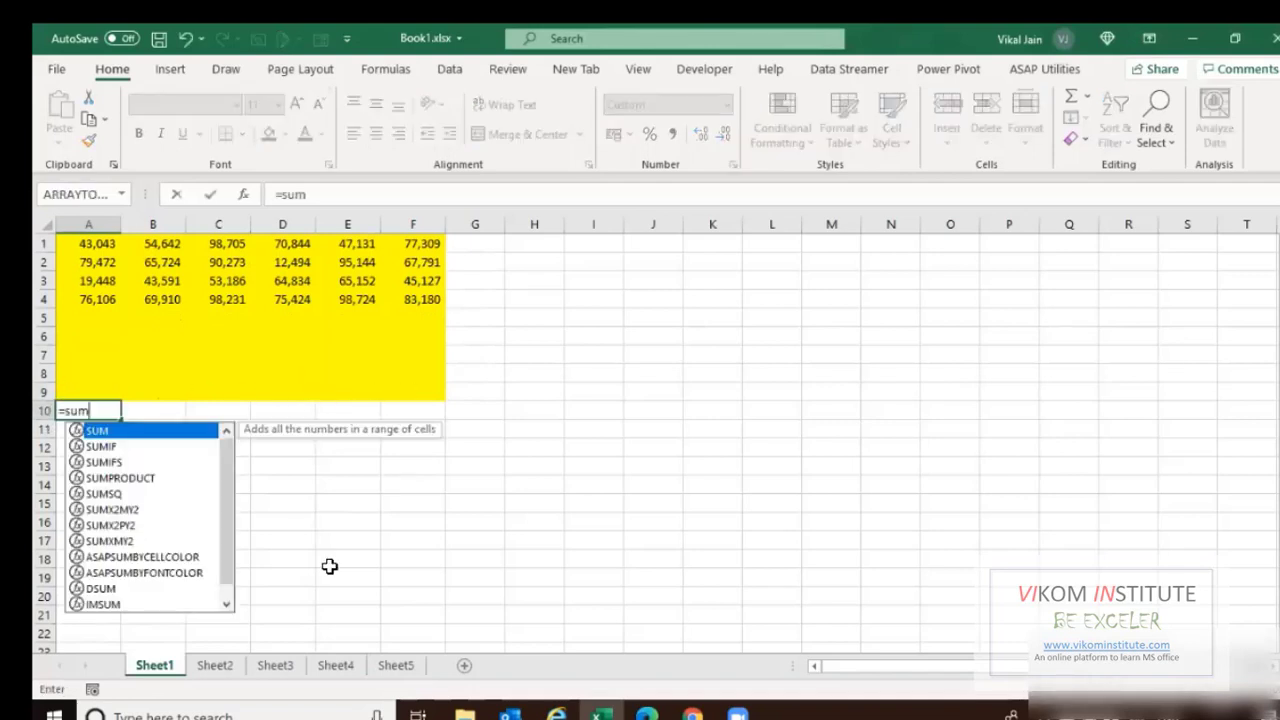
pyautogui.doubleClick(148, 432)
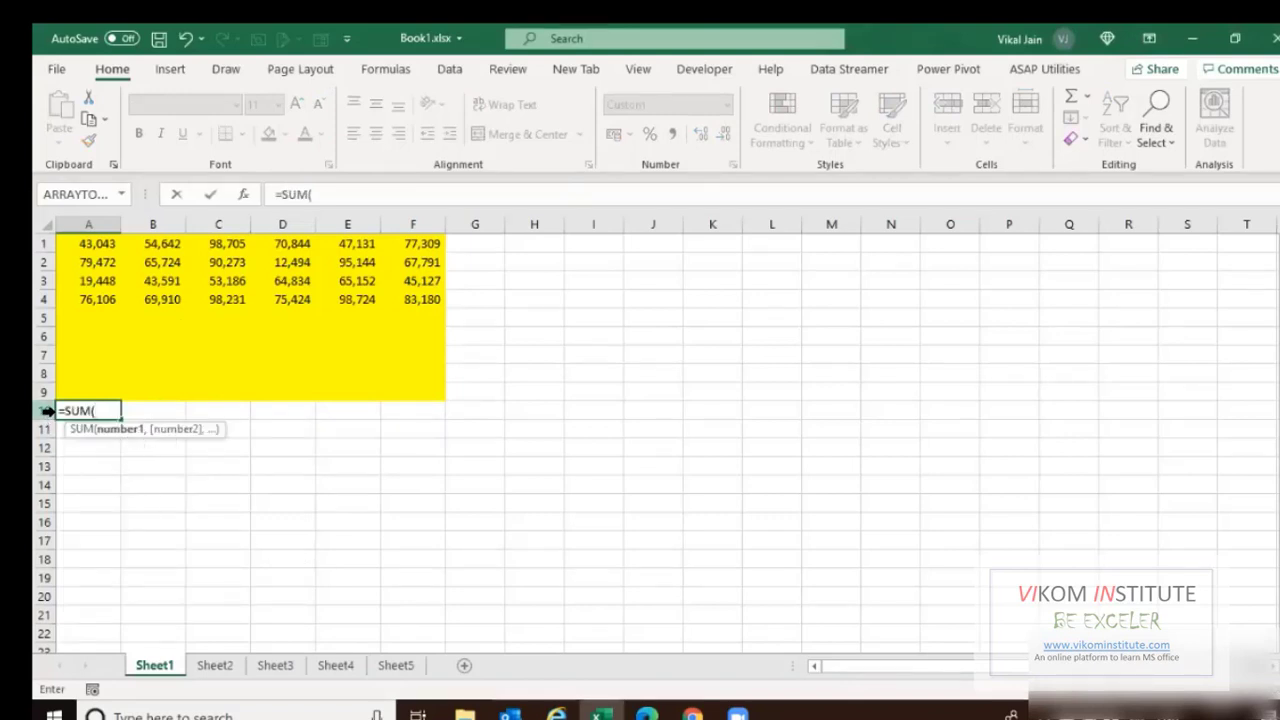
pyautogui.keyDown('shift'); pyautogui.click(395, 665); pyautogui.keyUp('shift')
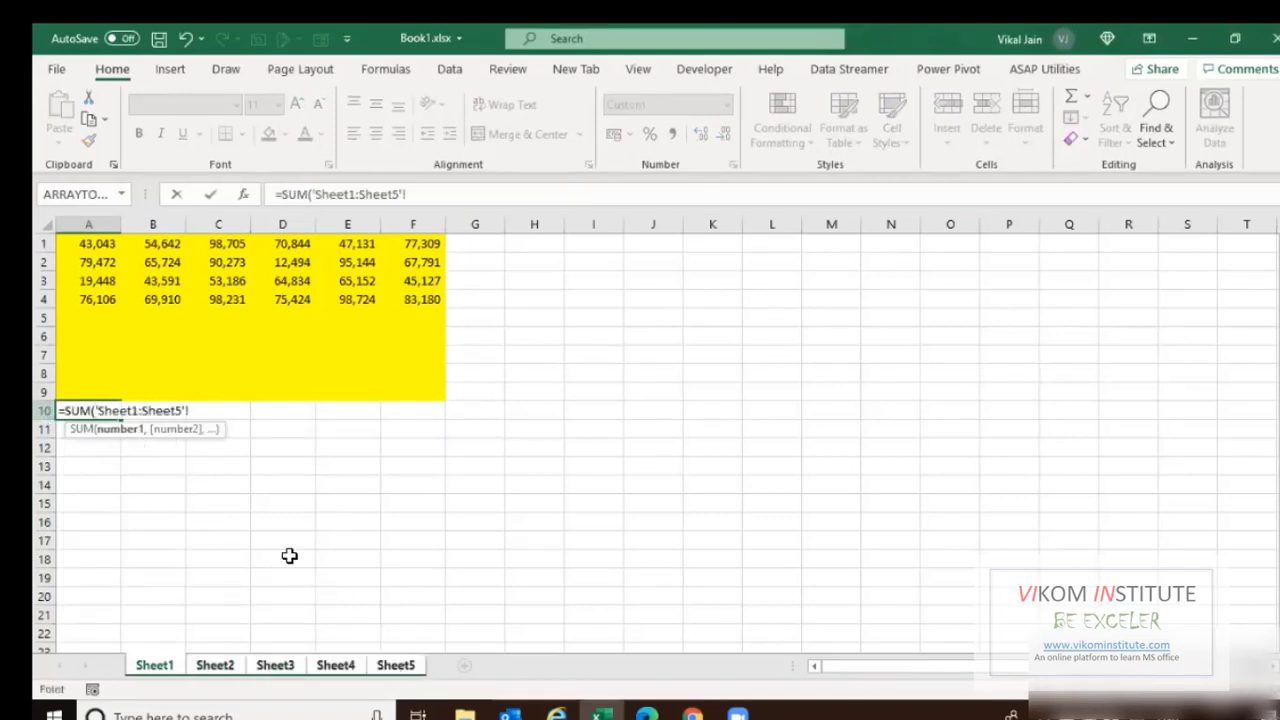
pyautogui.moveTo(90, 242); pyautogui.dragTo(86, 397)
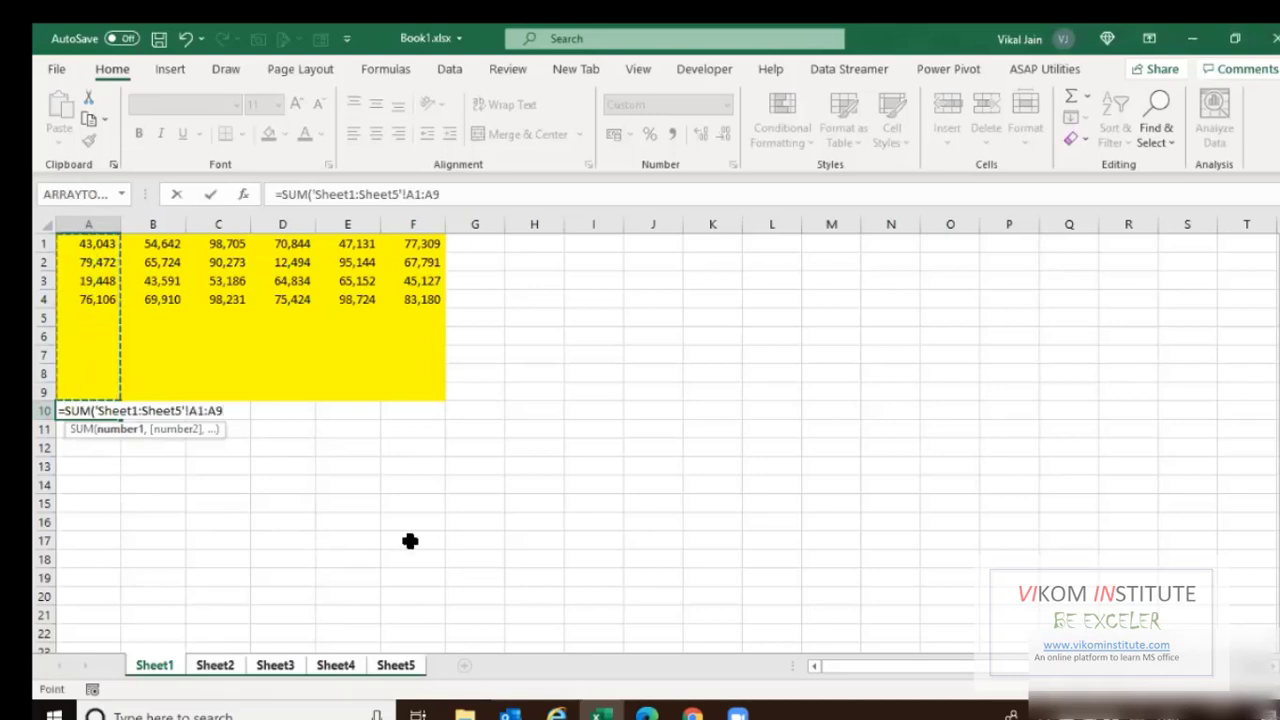
pyautogui.press('Return')
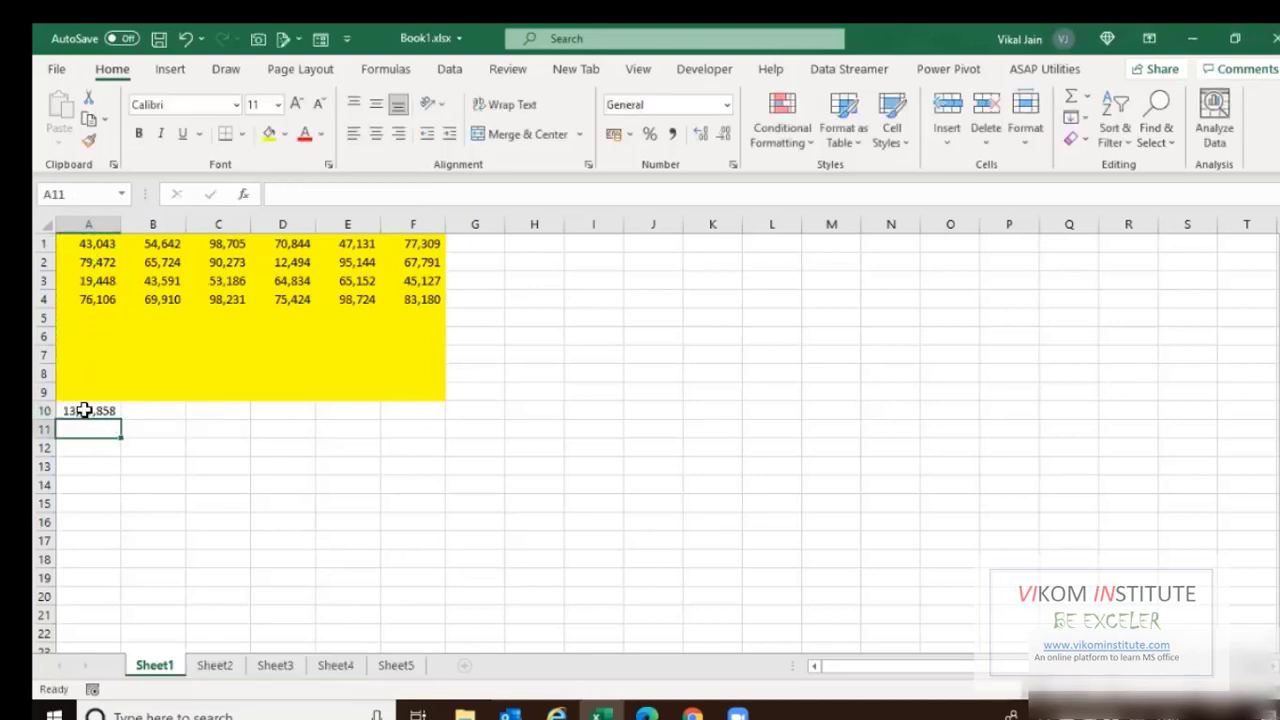
# Review Sheets 3–5, return to Sheet1's 13,57,858 total, and save Book1.xlsx.
pyautogui.press('Up')
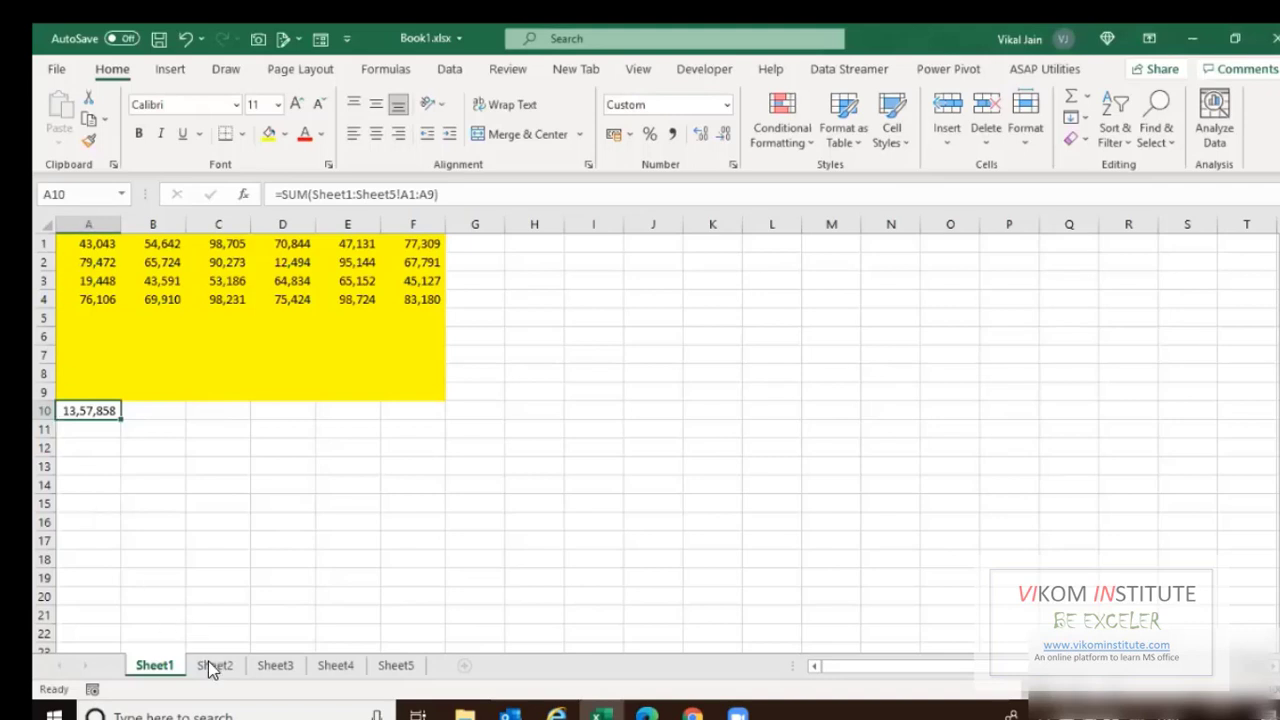
pyautogui.click(274, 664)
pyautogui.hotkey('ctrl', 'pagedown')
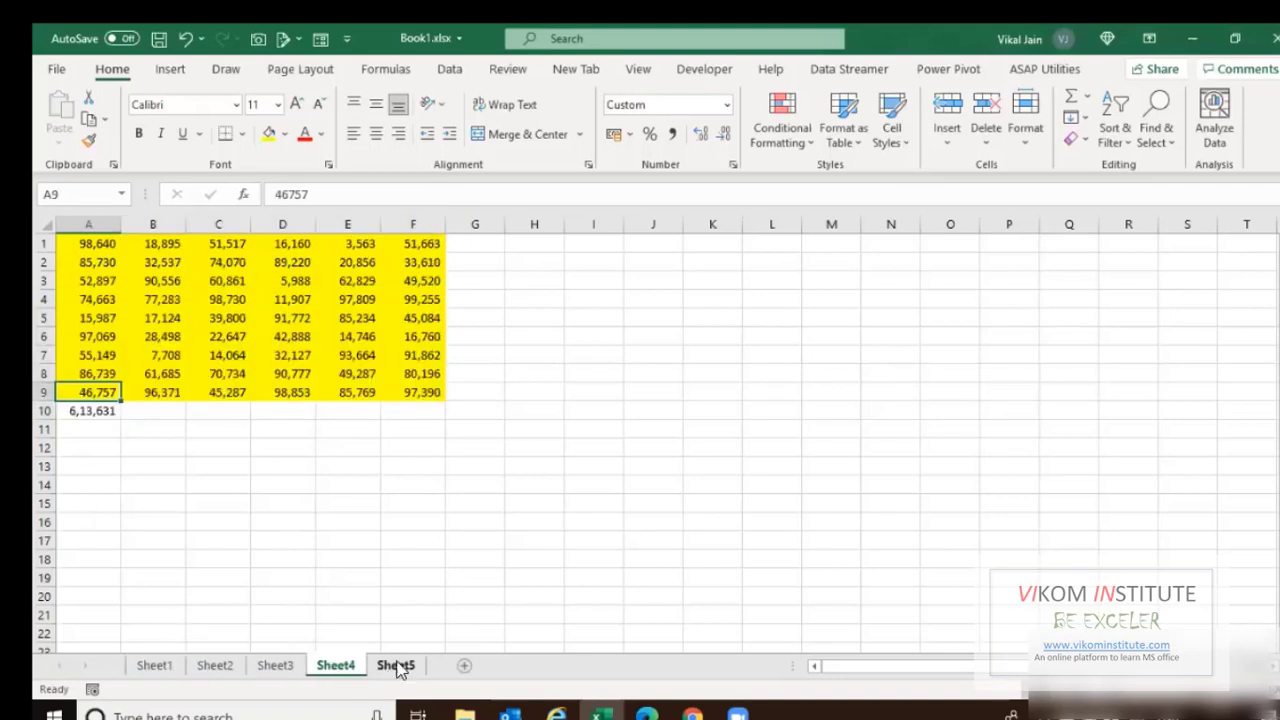
pyautogui.hotkey('ctrl', 'pagedown')
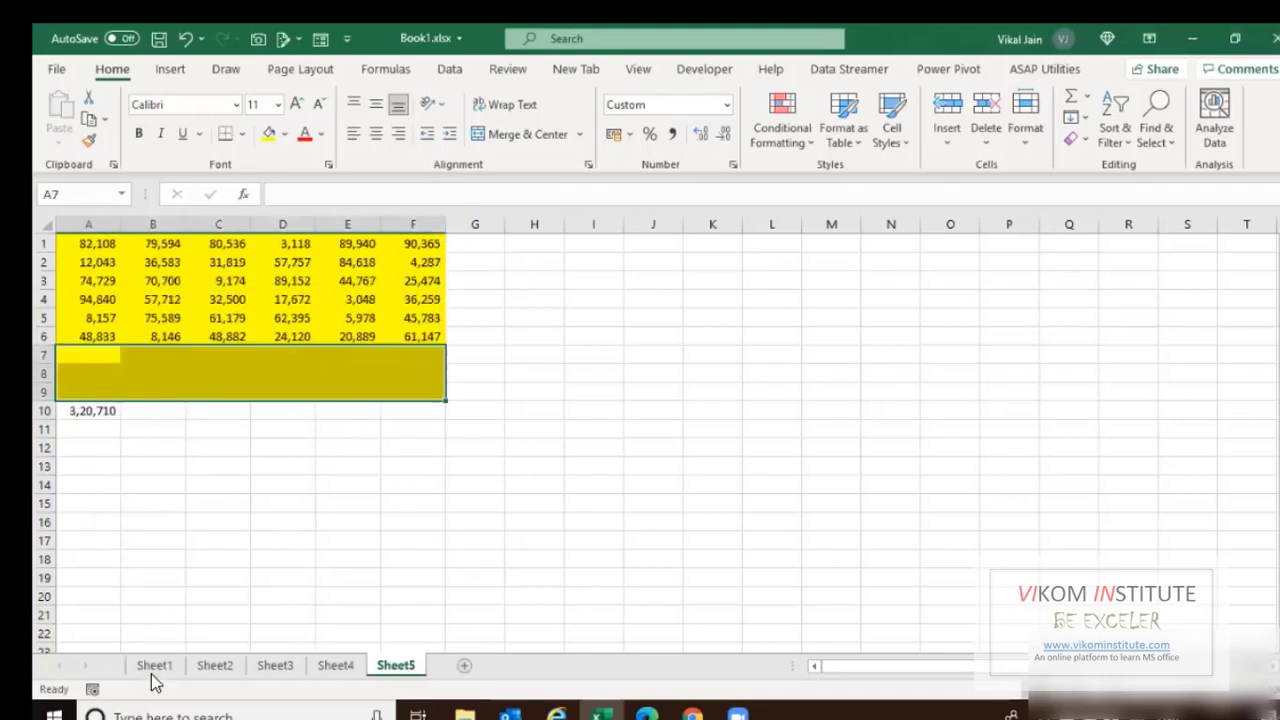
pyautogui.click(156, 670)
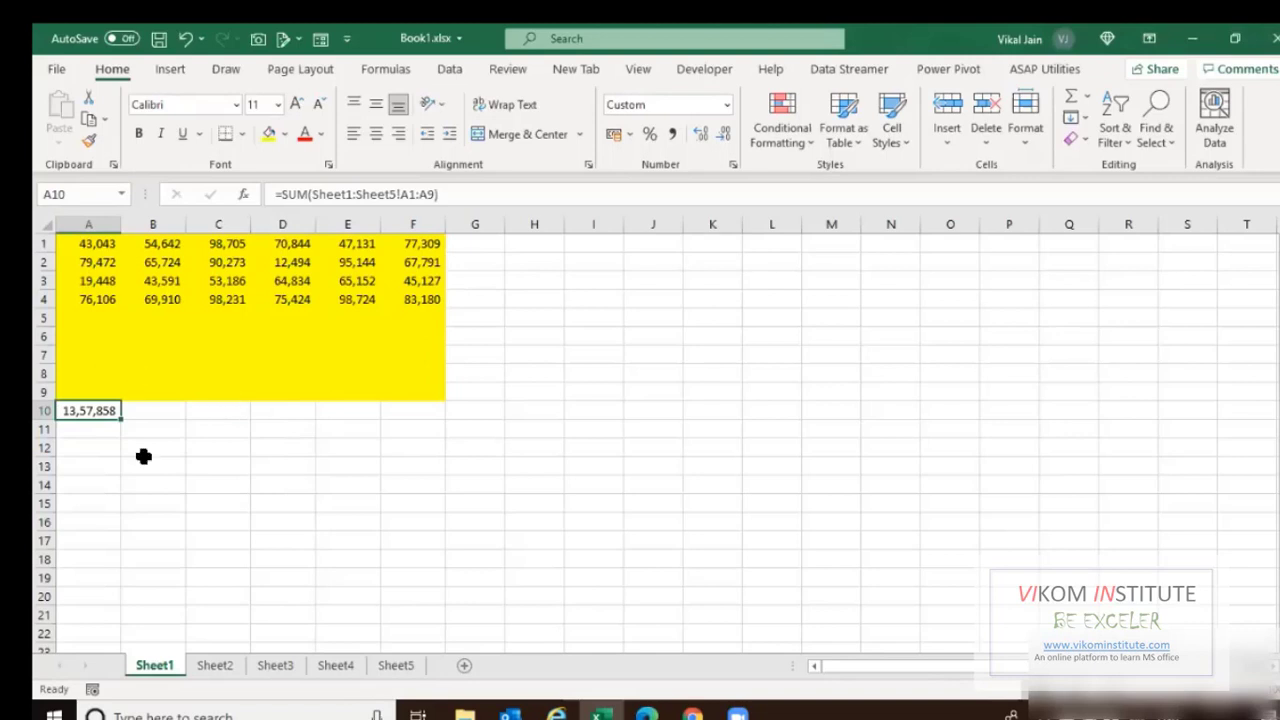
pyautogui.hotkey('ctrl', 's')
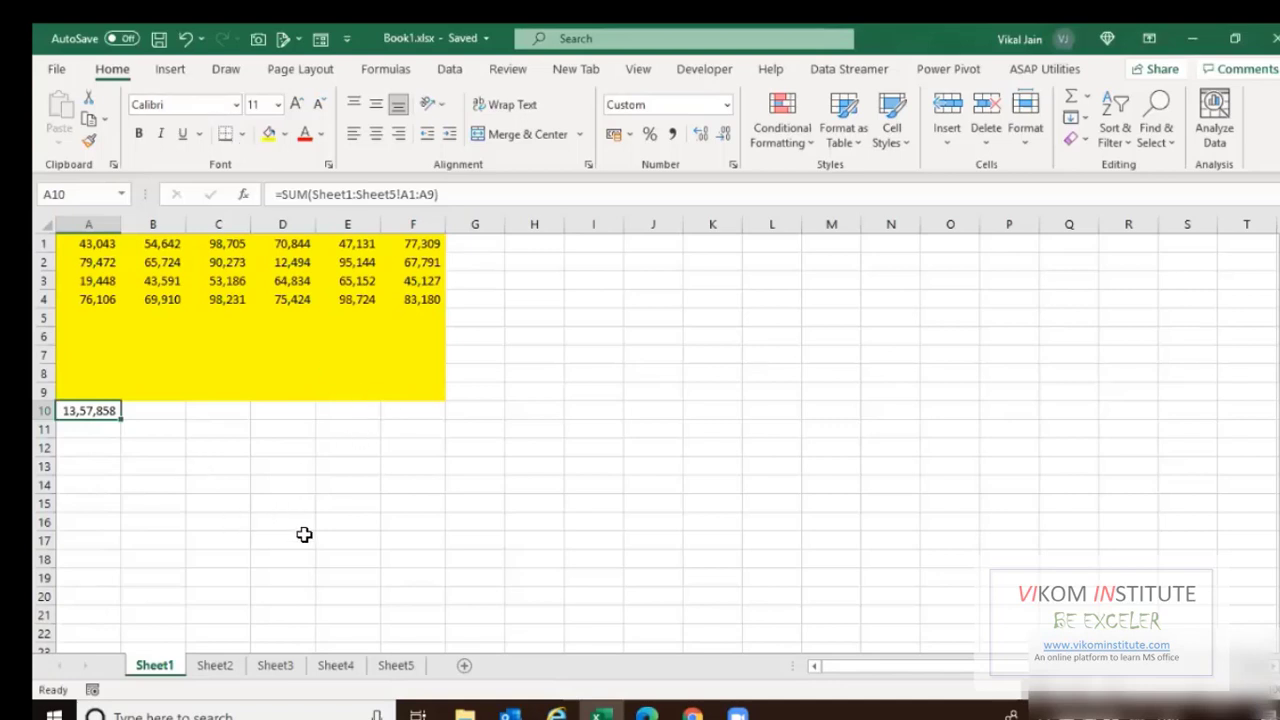
# Enter labels Assets and Liab in C16:C17 with 5000 and 5010 in D16:D17.
pyautogui.click(218, 522)
pyautogui.write('Assets')
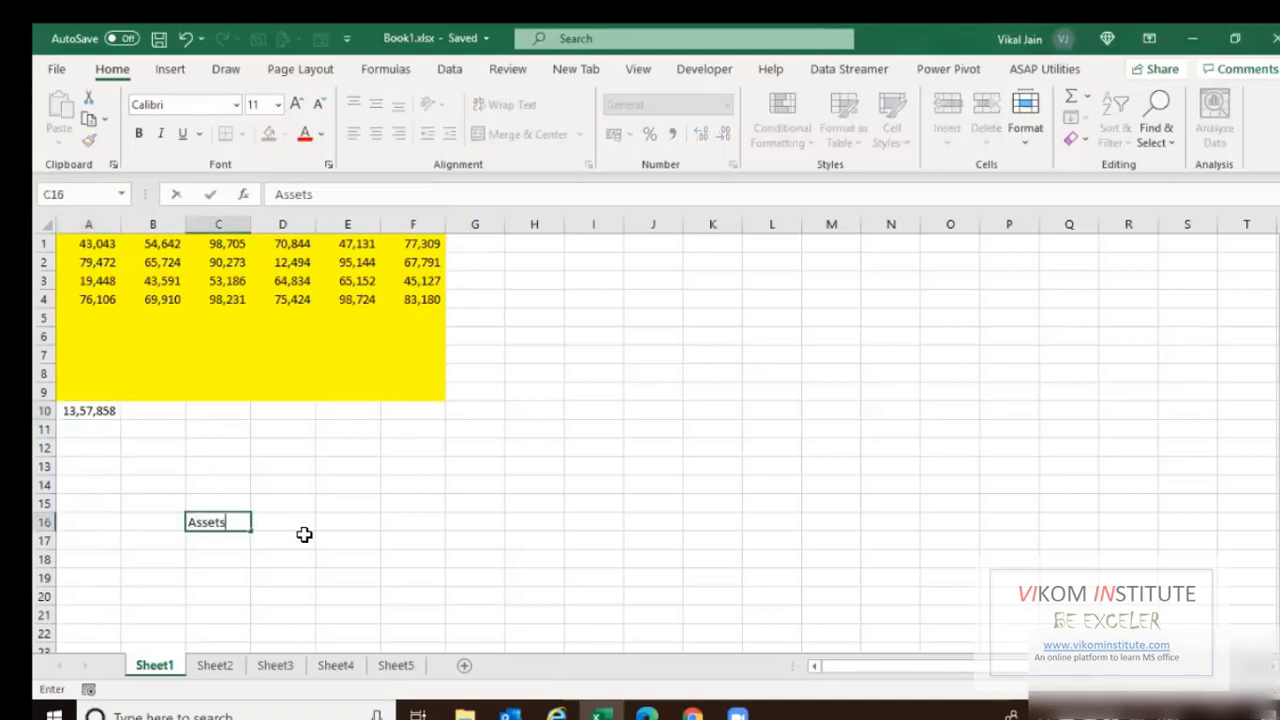
pyautogui.press('Return')
pyautogui.write('Liab')
pyautogui.press('Return')
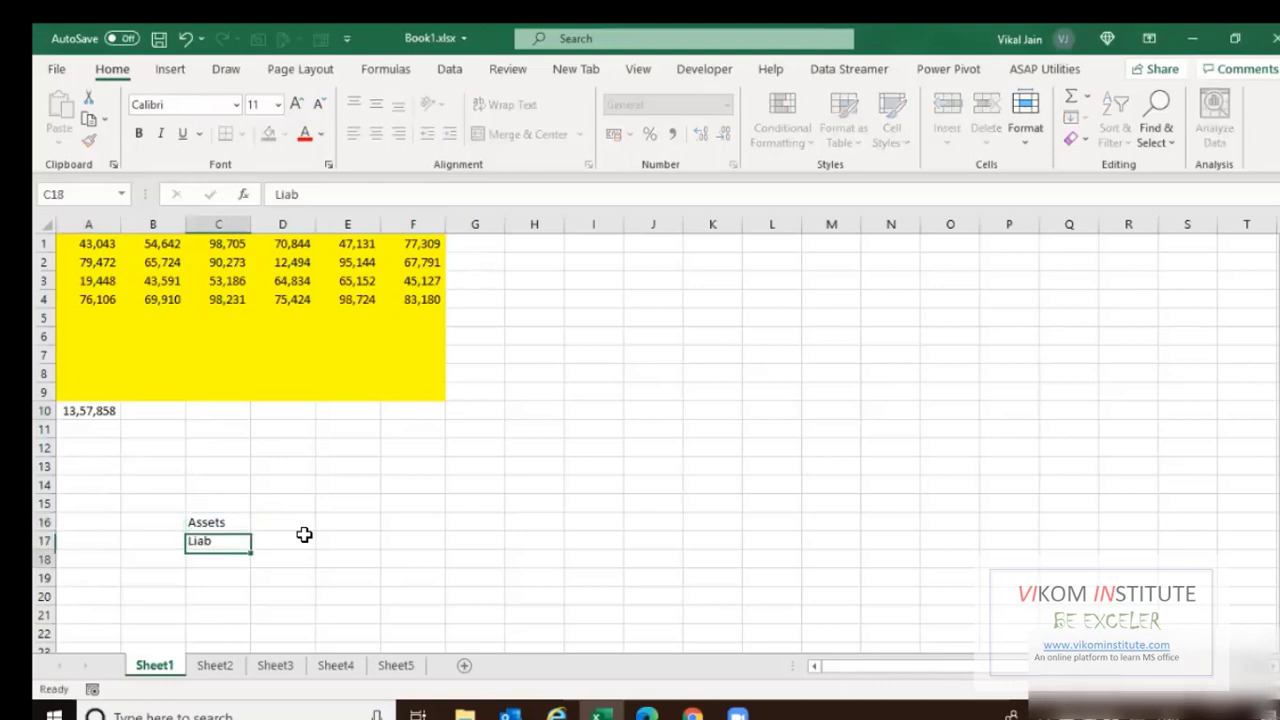
pyautogui.click(304, 530)
pyautogui.write('5')
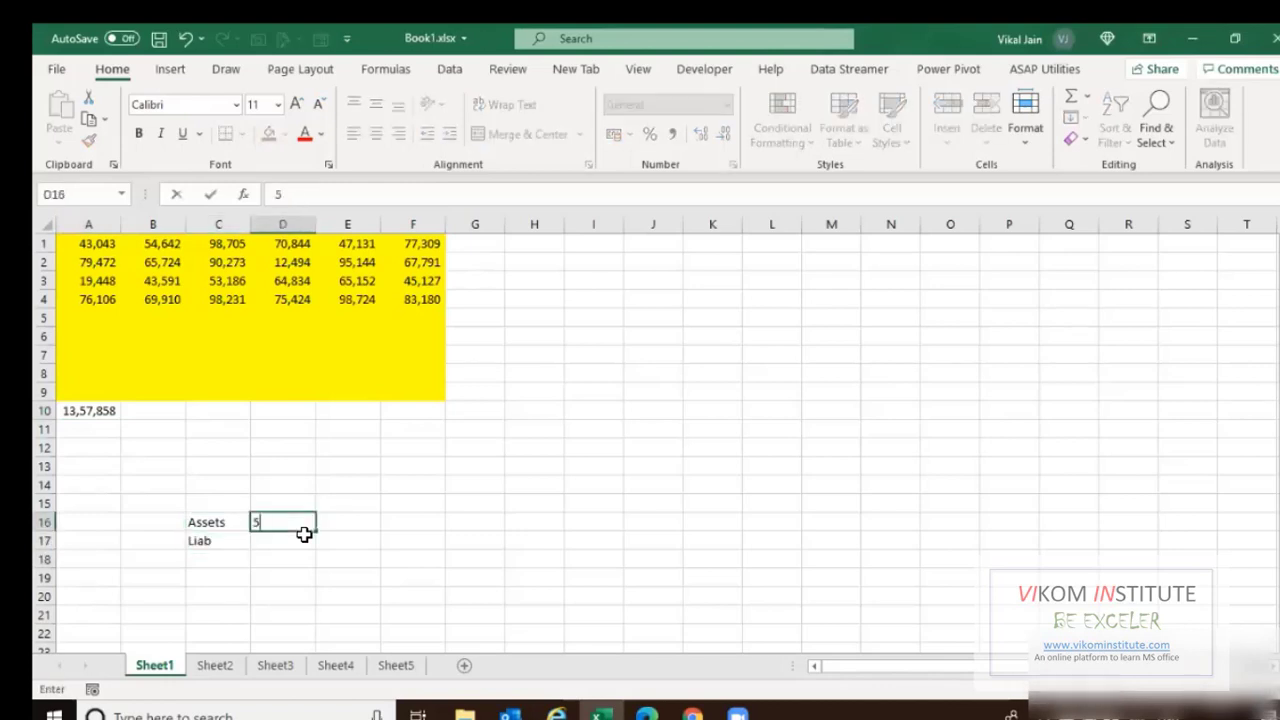
pyautogui.write('000')
pyautogui.press('Return')
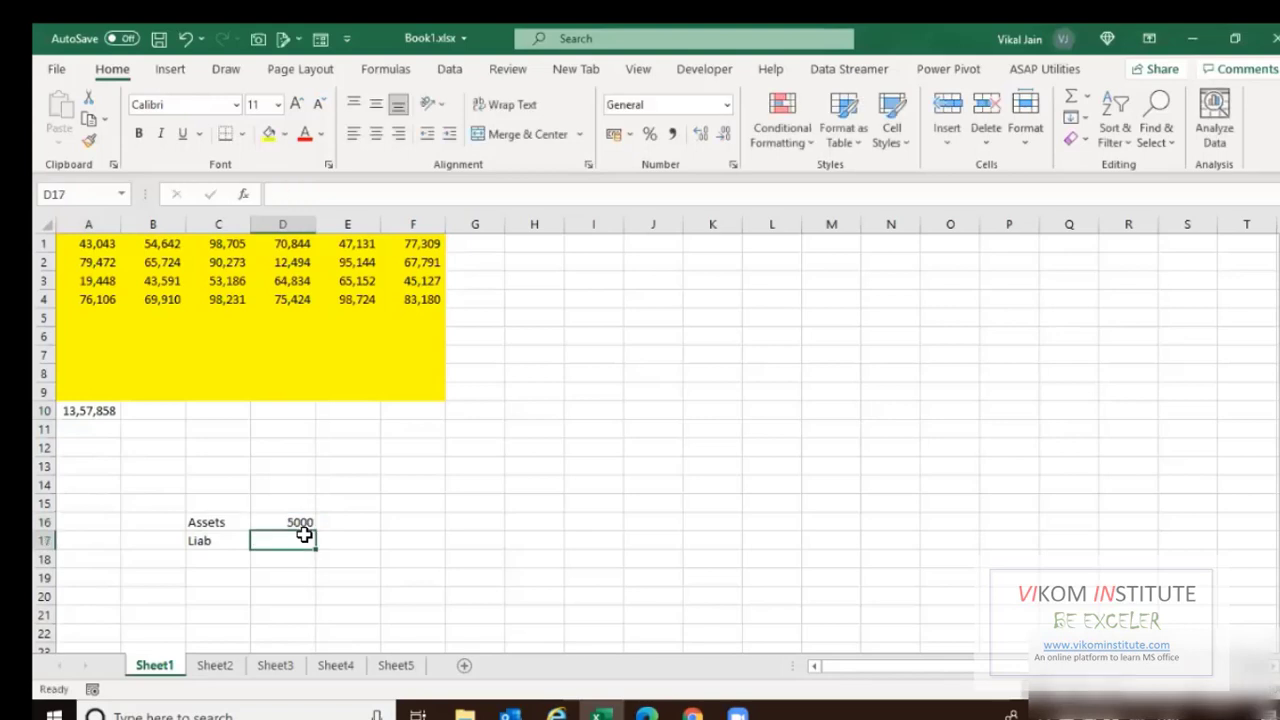
pyautogui.write('5010')
pyautogui.click(304, 537)
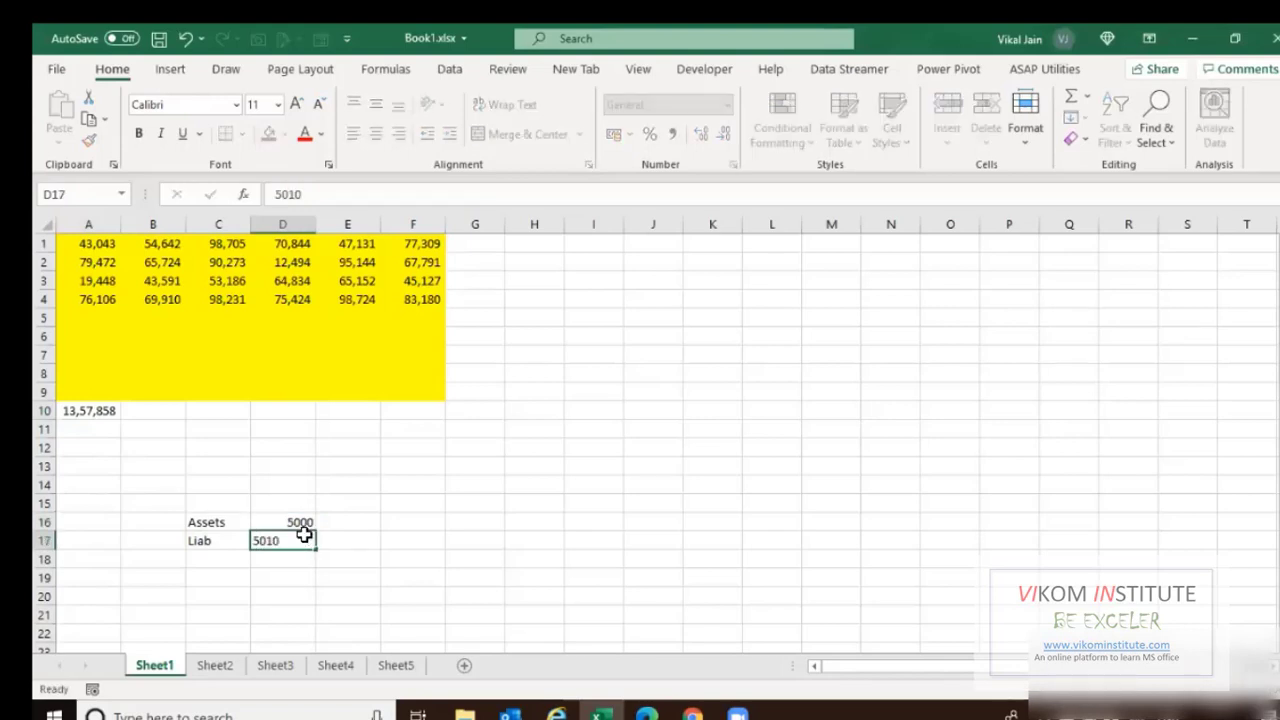
# Put the formula =D17-D16 in E17 to get the difference of 10.
pyautogui.press('Tab')
pyautogui.write('=')
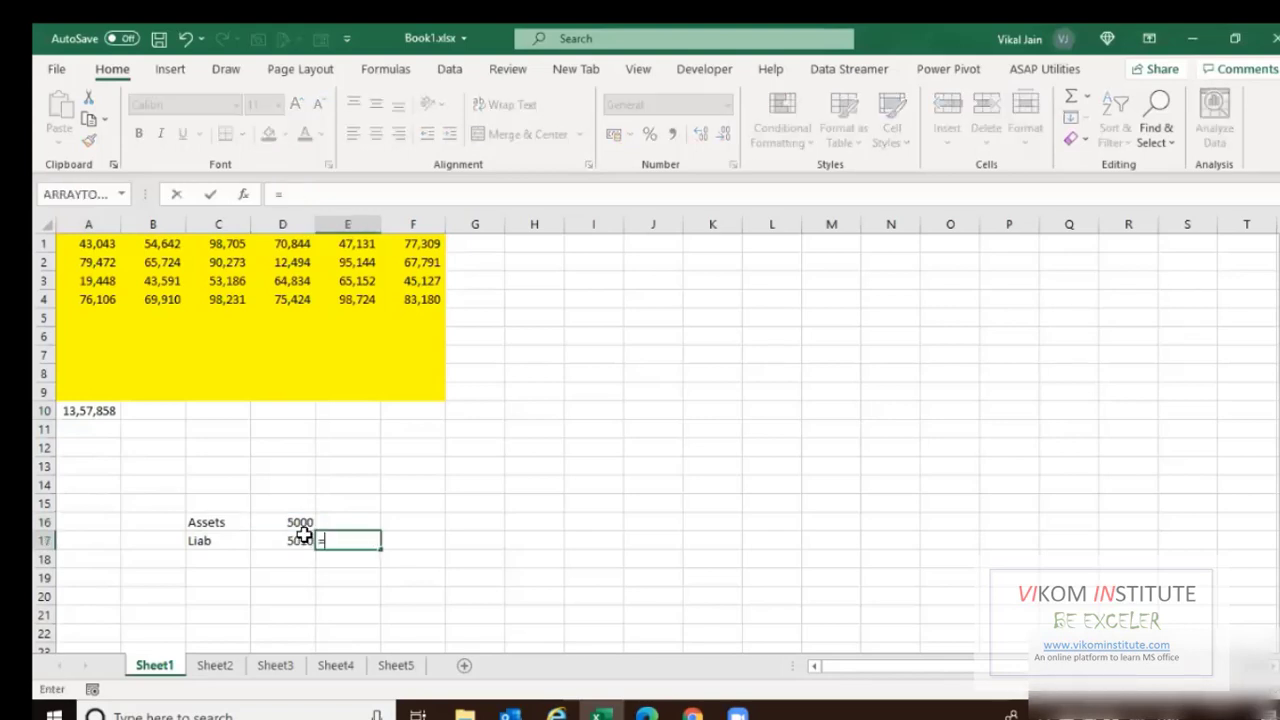
pyautogui.click(304, 537)
pyautogui.write('-')
pyautogui.click(302, 522)
pyautogui.press('Return')
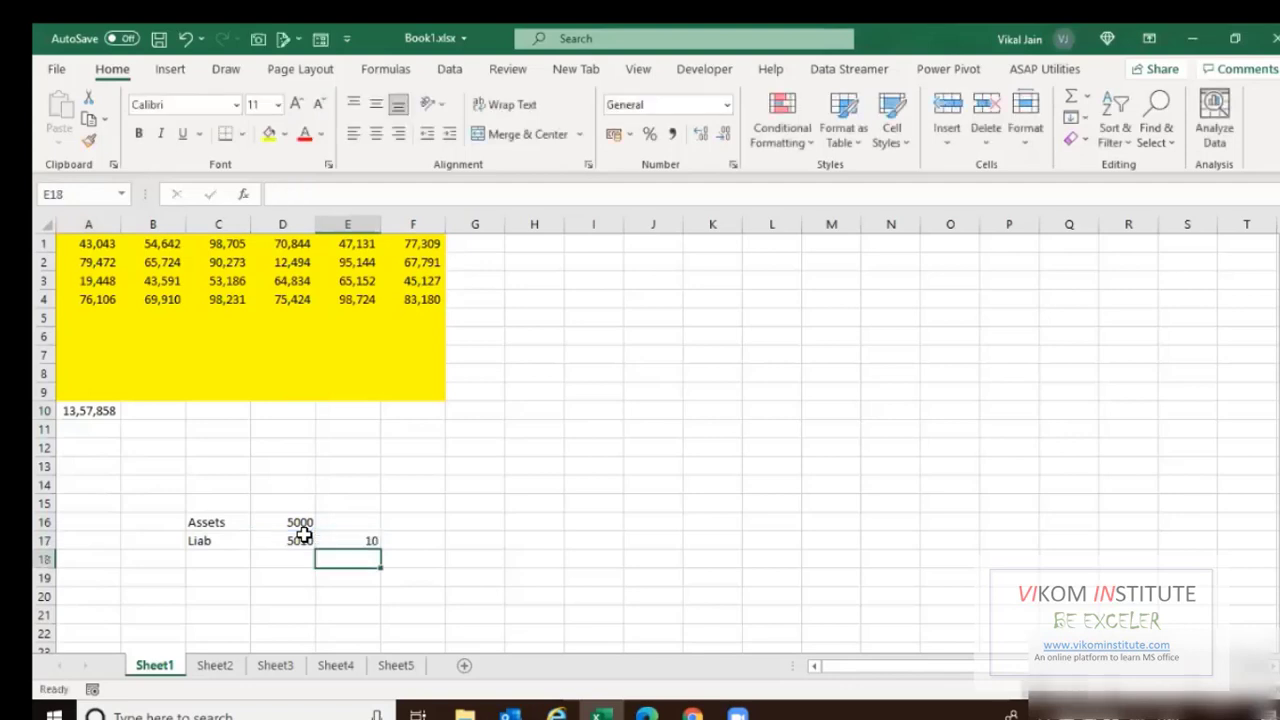
# Check E17's formula and glance over Sheet3 and Sheet5 before returning to Sheet1.
pyautogui.click(342, 537)
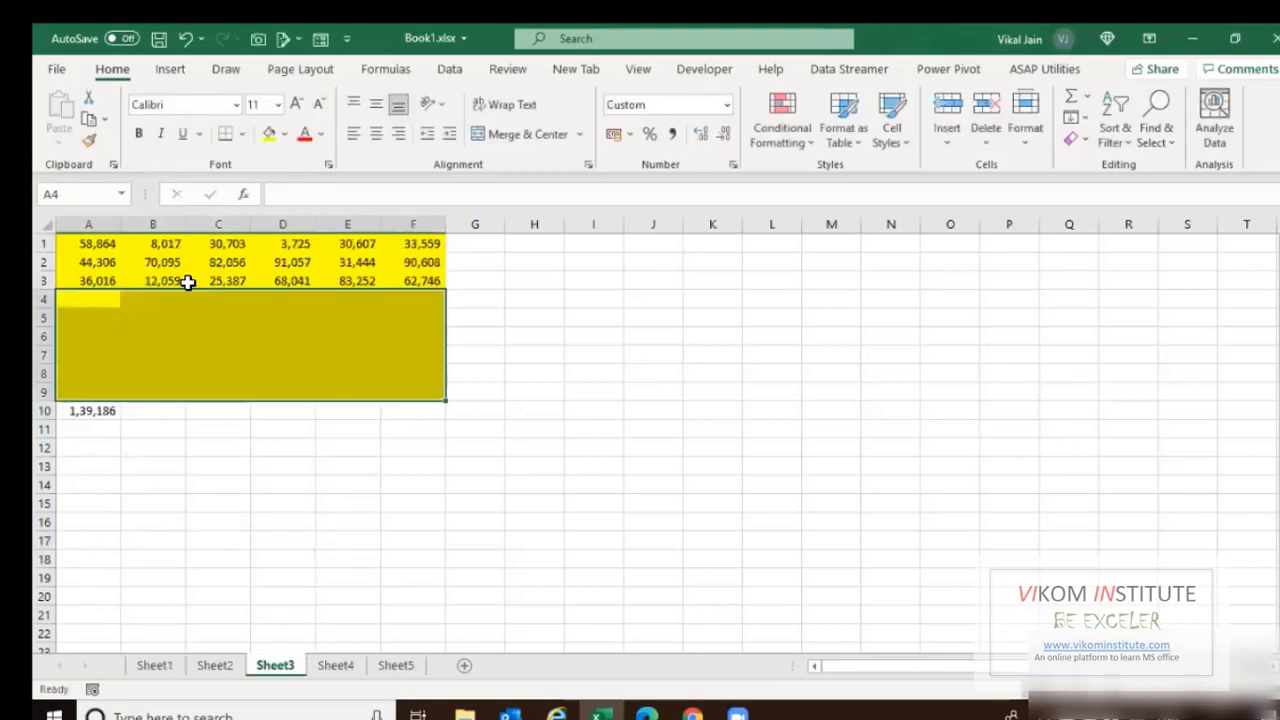
pyautogui.click(245, 275)
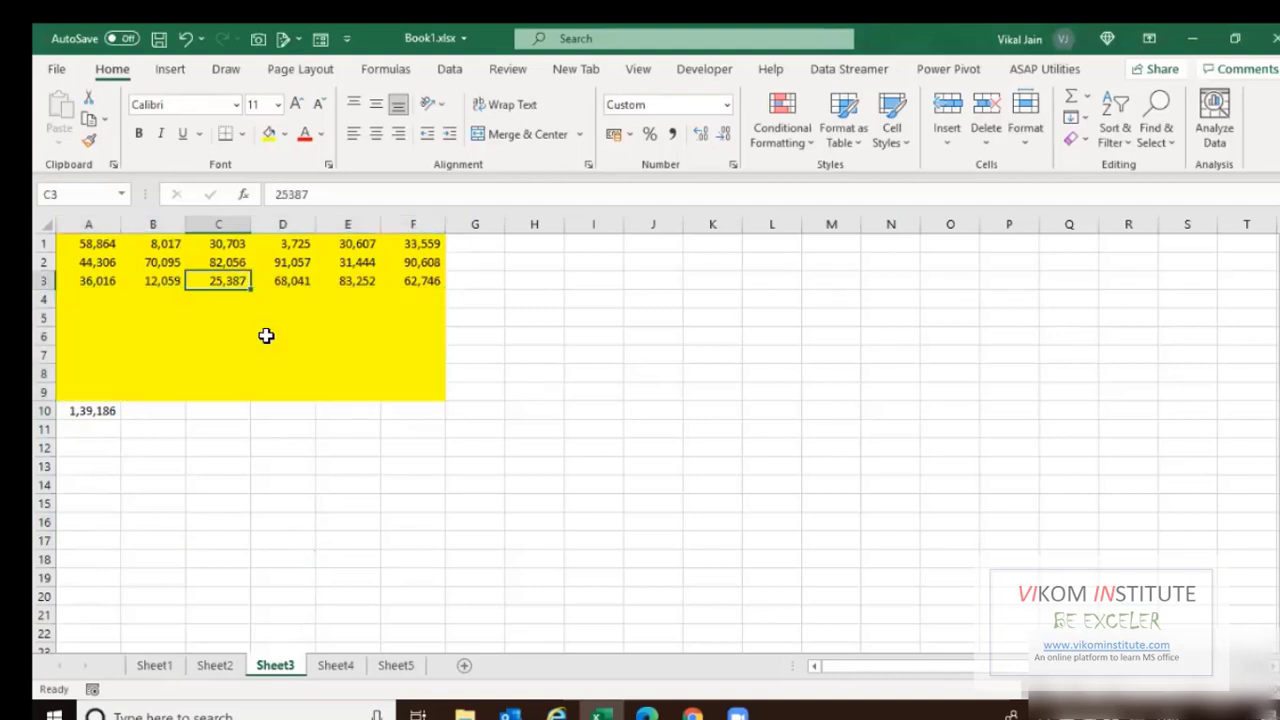
pyautogui.click(152, 666)
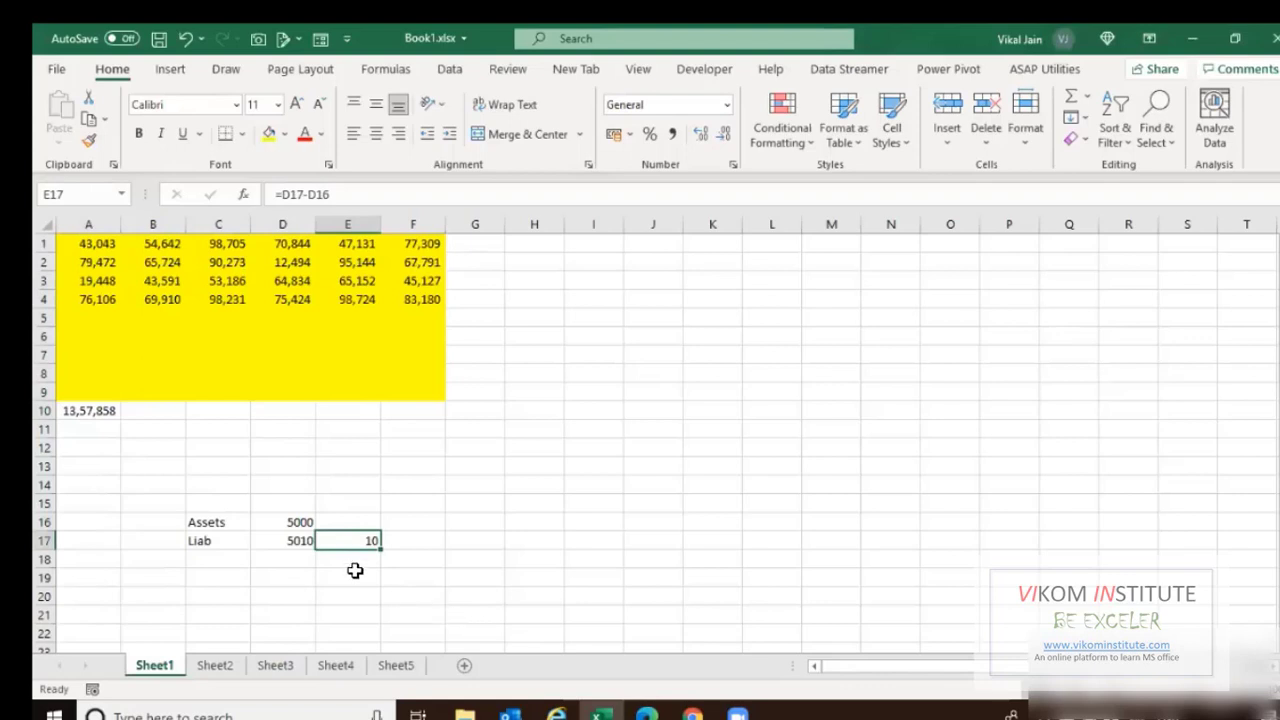
pyautogui.click(395, 665)
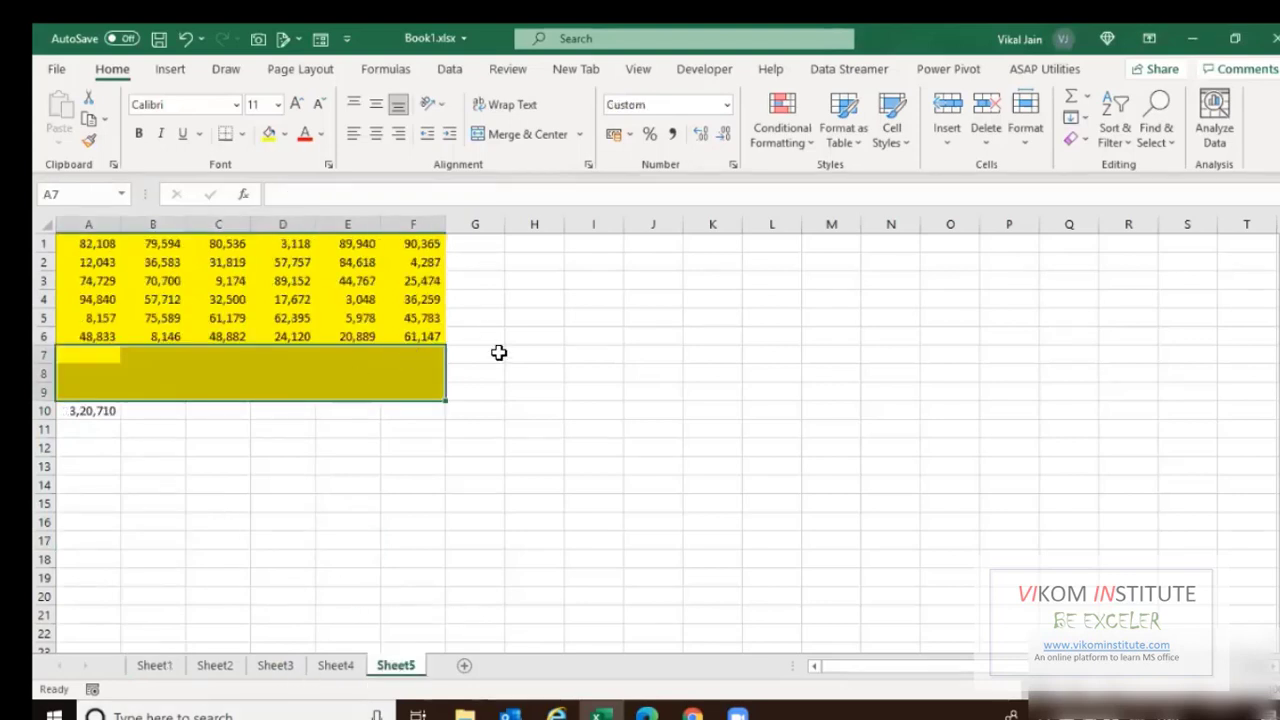
pyautogui.click(160, 662)
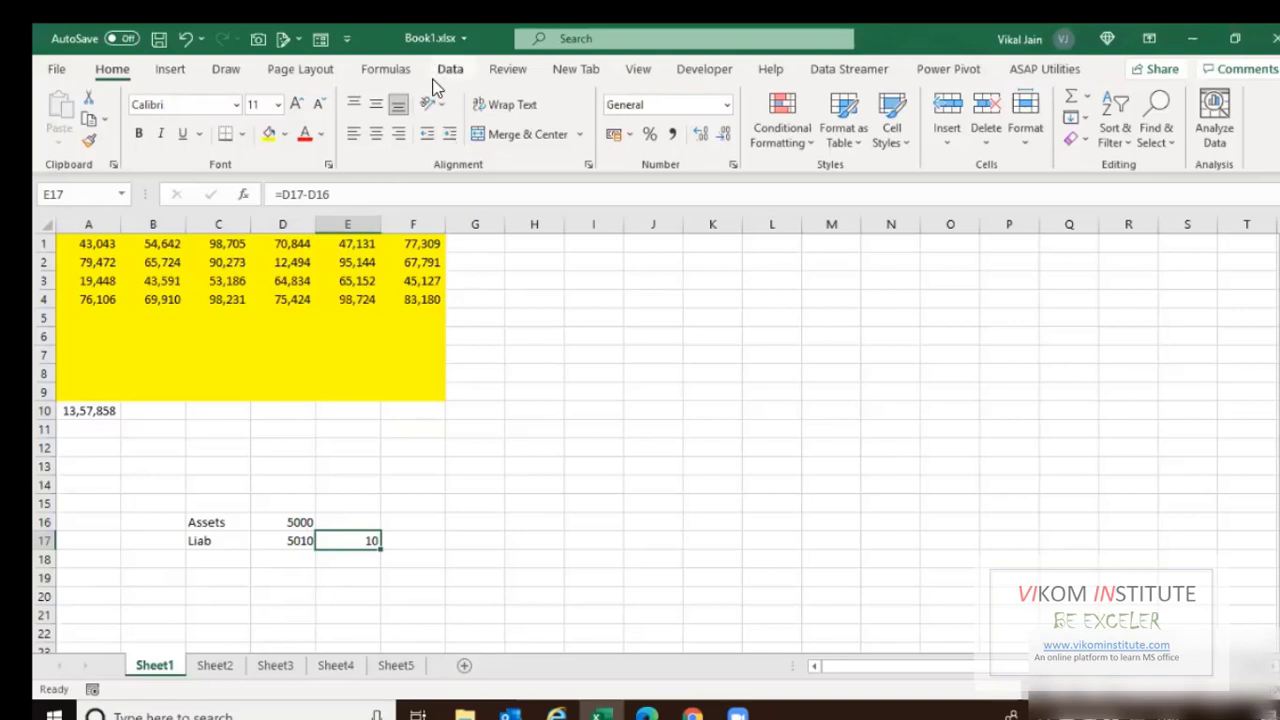
# Add Sheet1!$E$17 to the Watch Window from the Formulas ribbon.
pyautogui.click(400, 72)
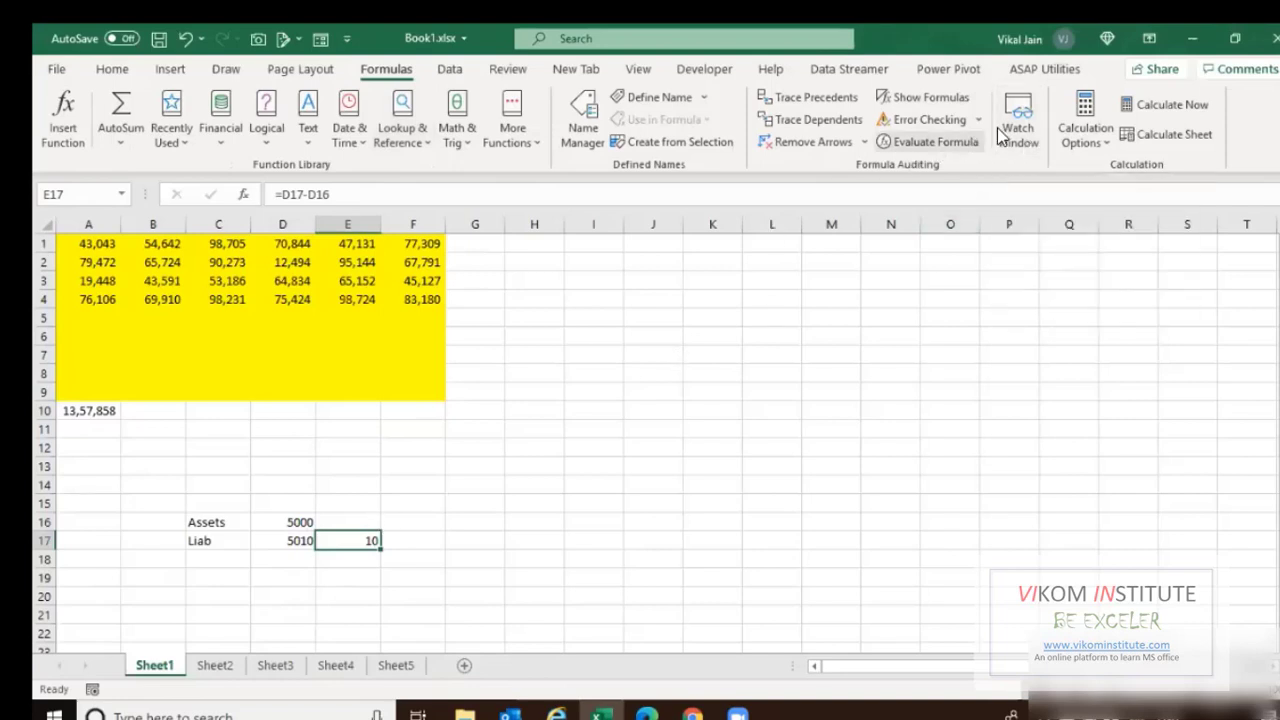
pyautogui.click(1016, 130)
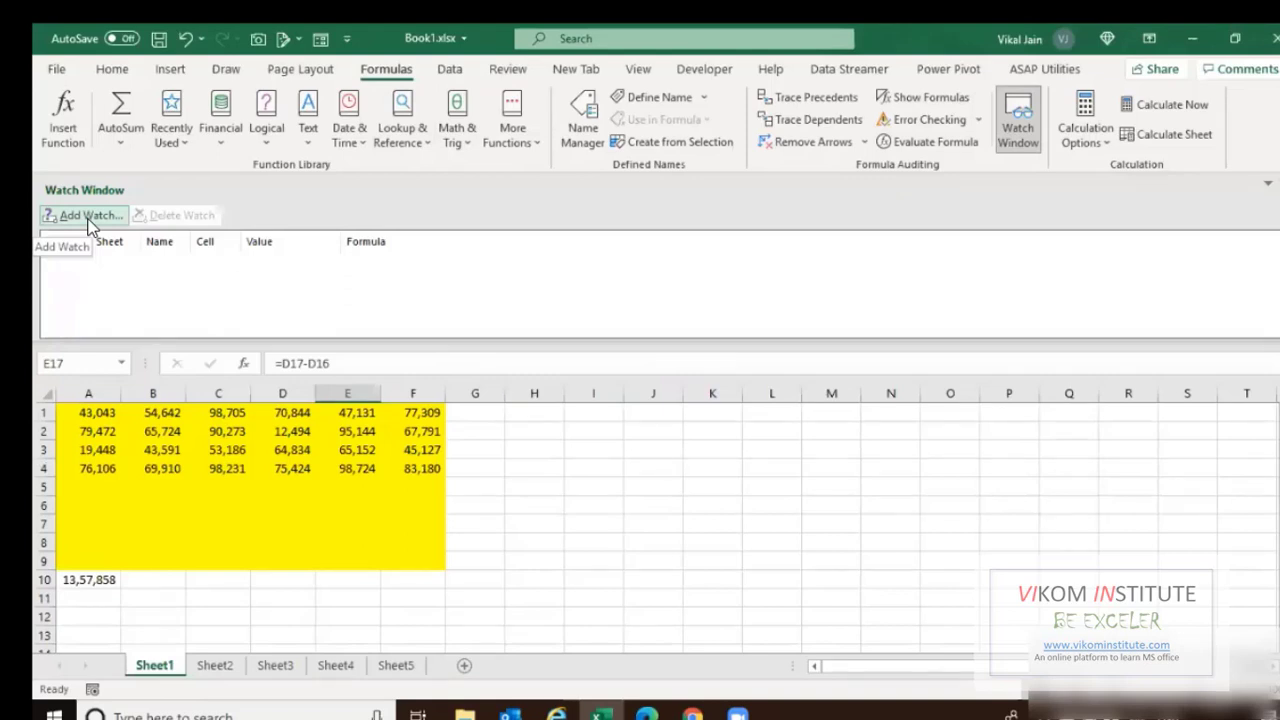
pyautogui.click(96, 214)
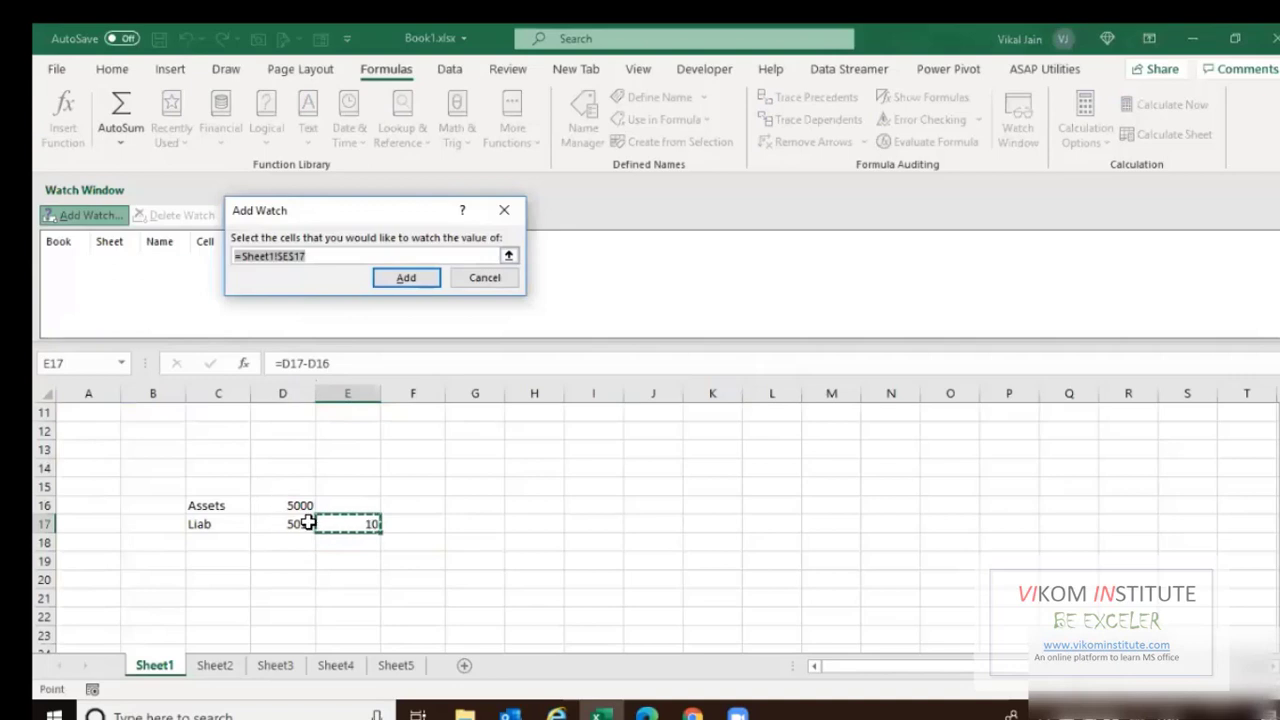
pyautogui.click(340, 522)
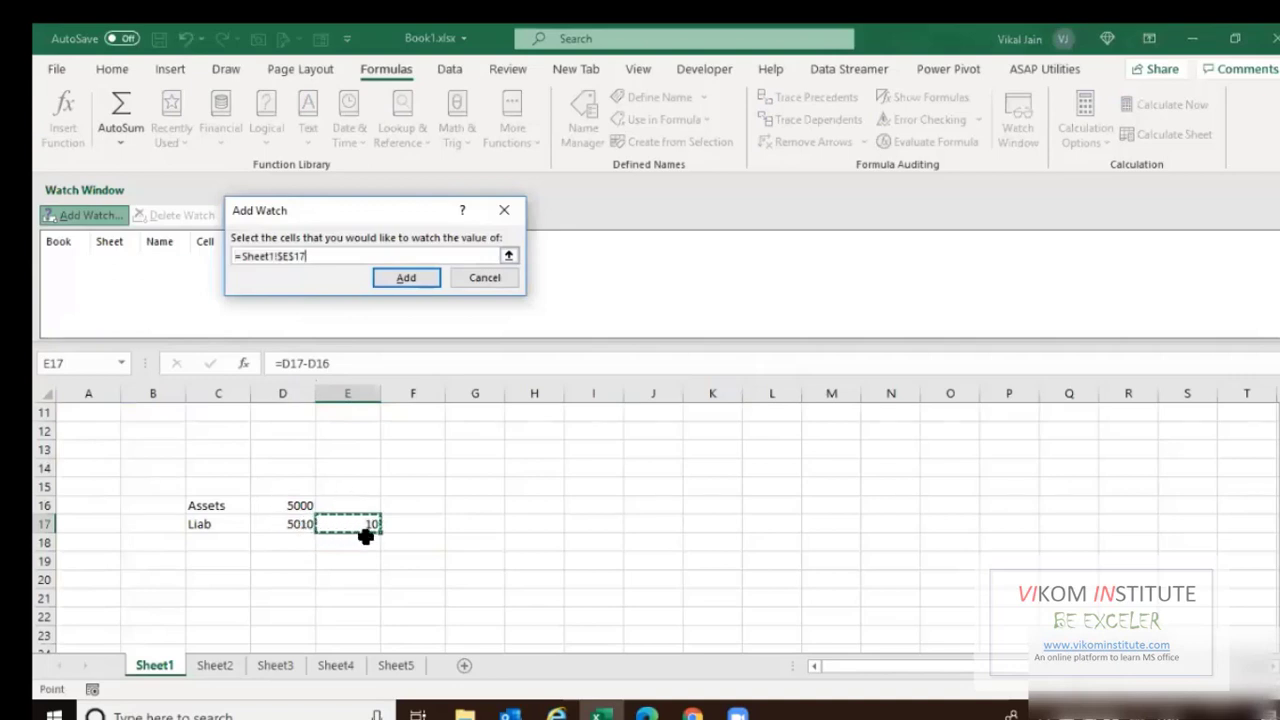
pyautogui.click(405, 279)
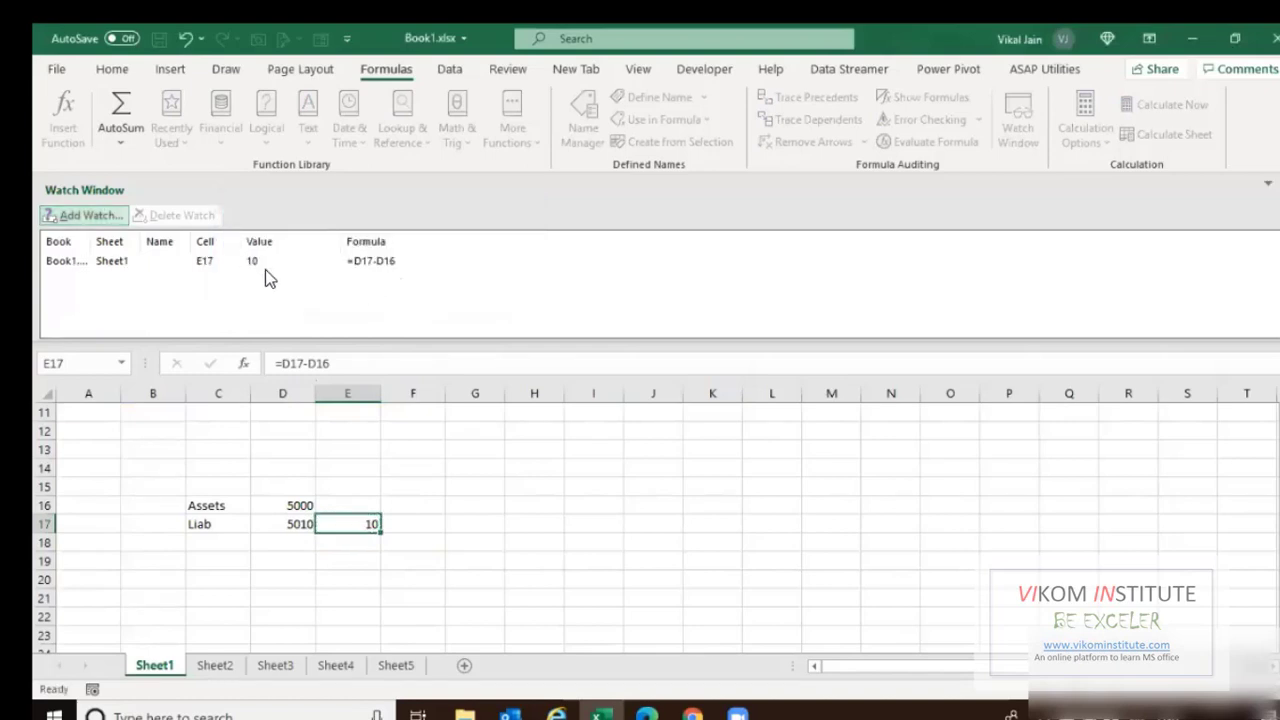
pyautogui.click(276, 665)
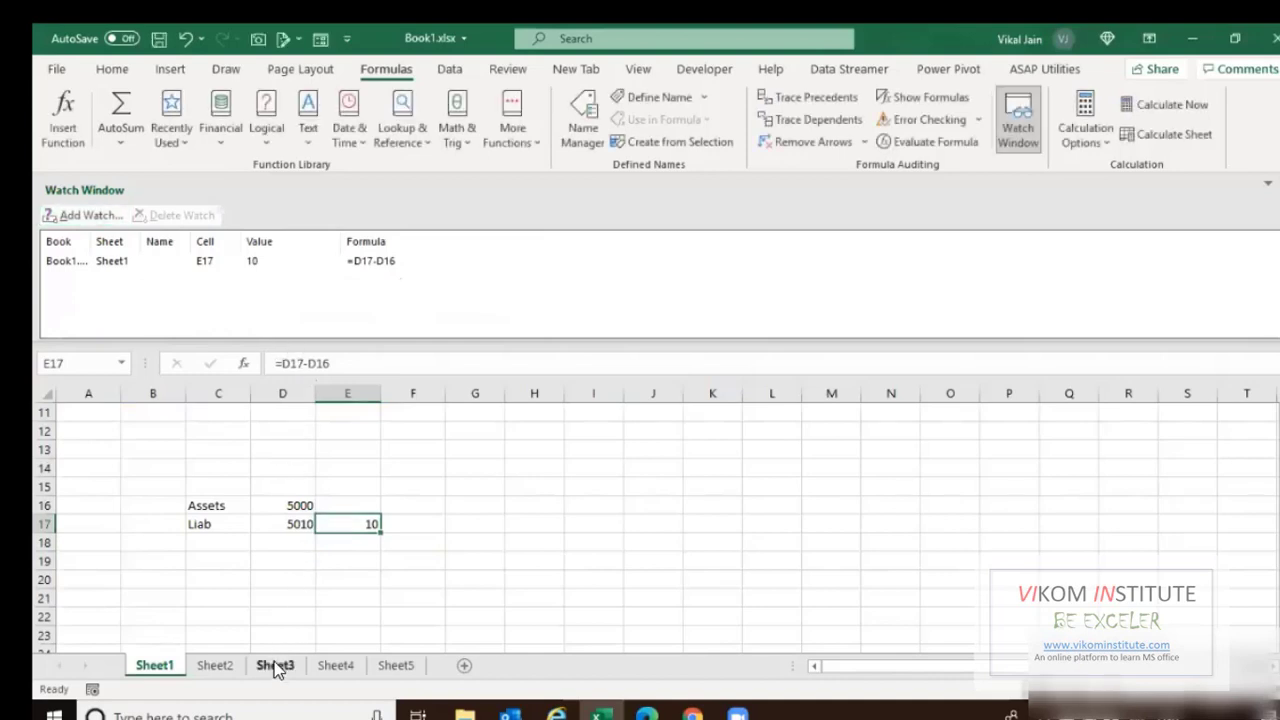
# On Sheet3, type labels Current assets, Cash and Inventory in D7:D9.
pyautogui.click(276, 665)
pyautogui.click(278, 524)
pyautogui.write('Cu')
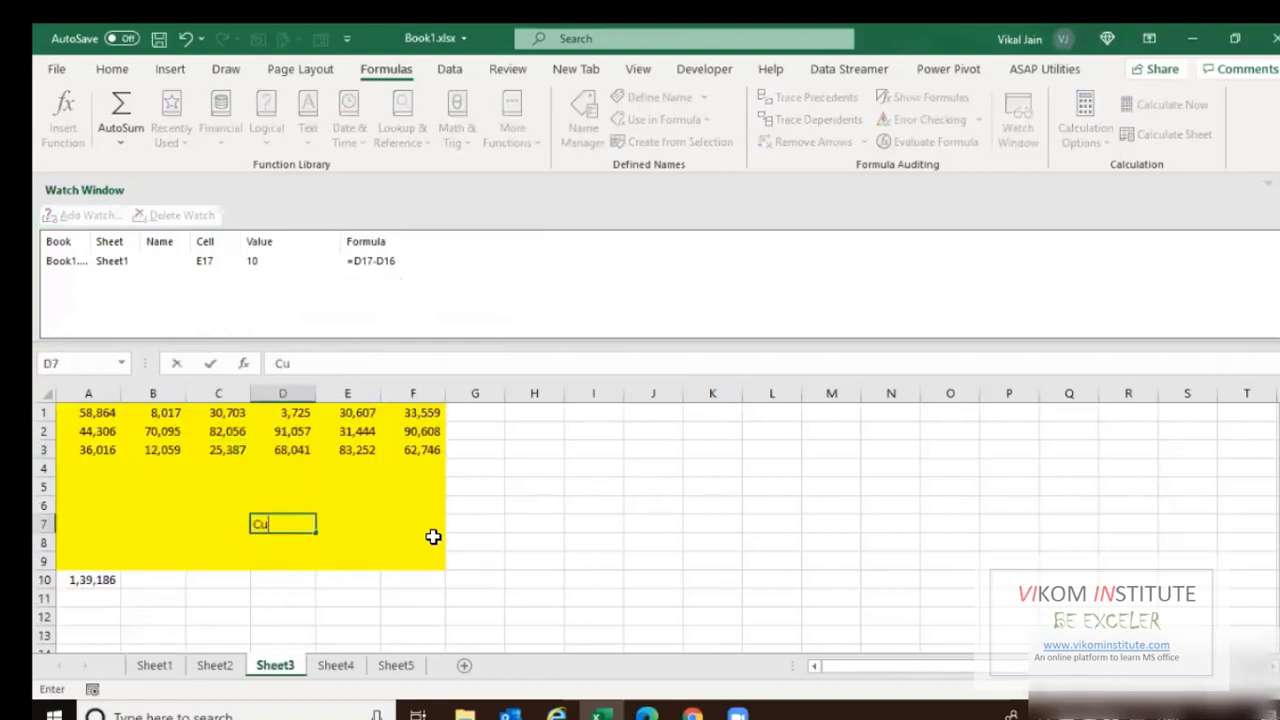
pyautogui.write('rrent assets')
pyautogui.press('Return')
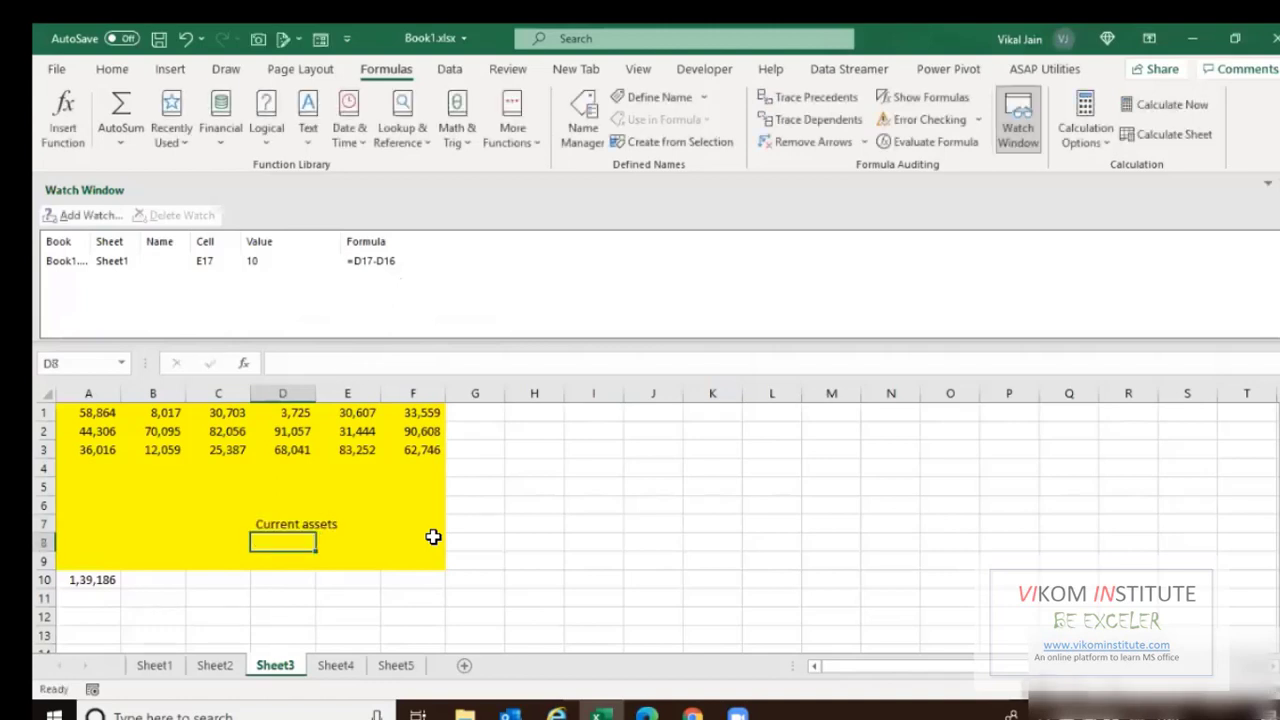
pyautogui.write('Cash')
pyautogui.press('Return')
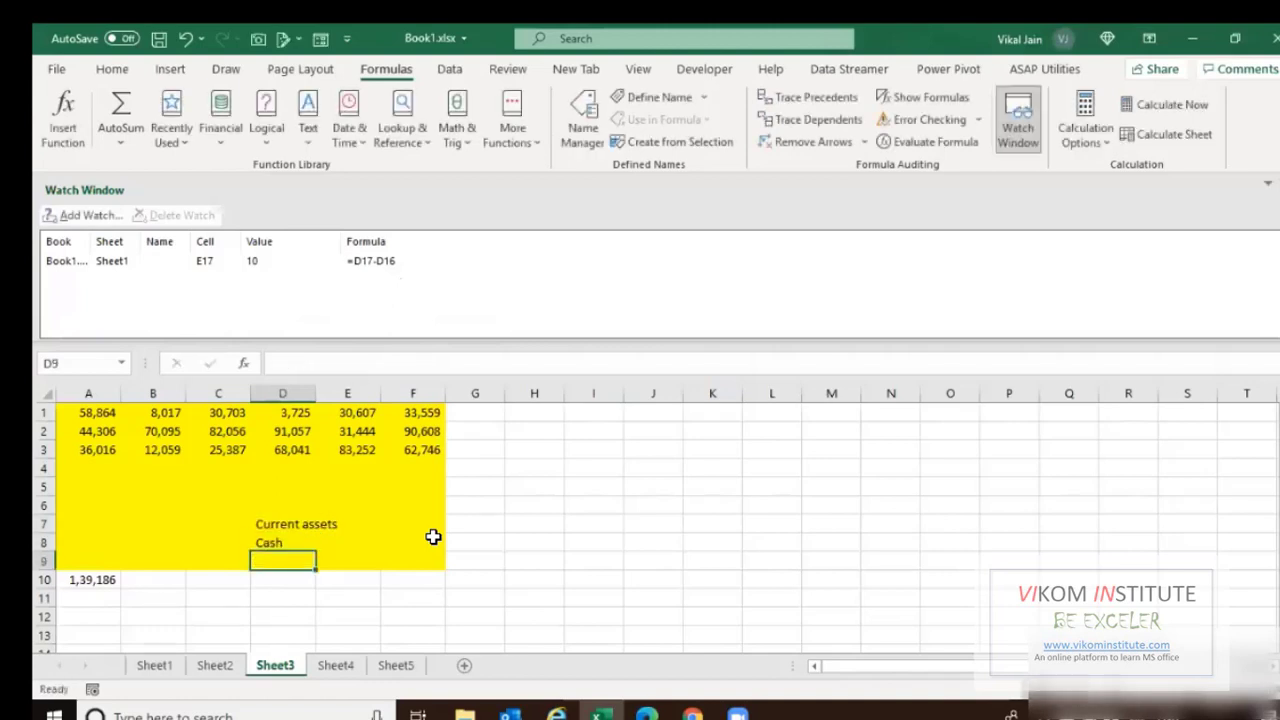
pyautogui.write('Inventory')
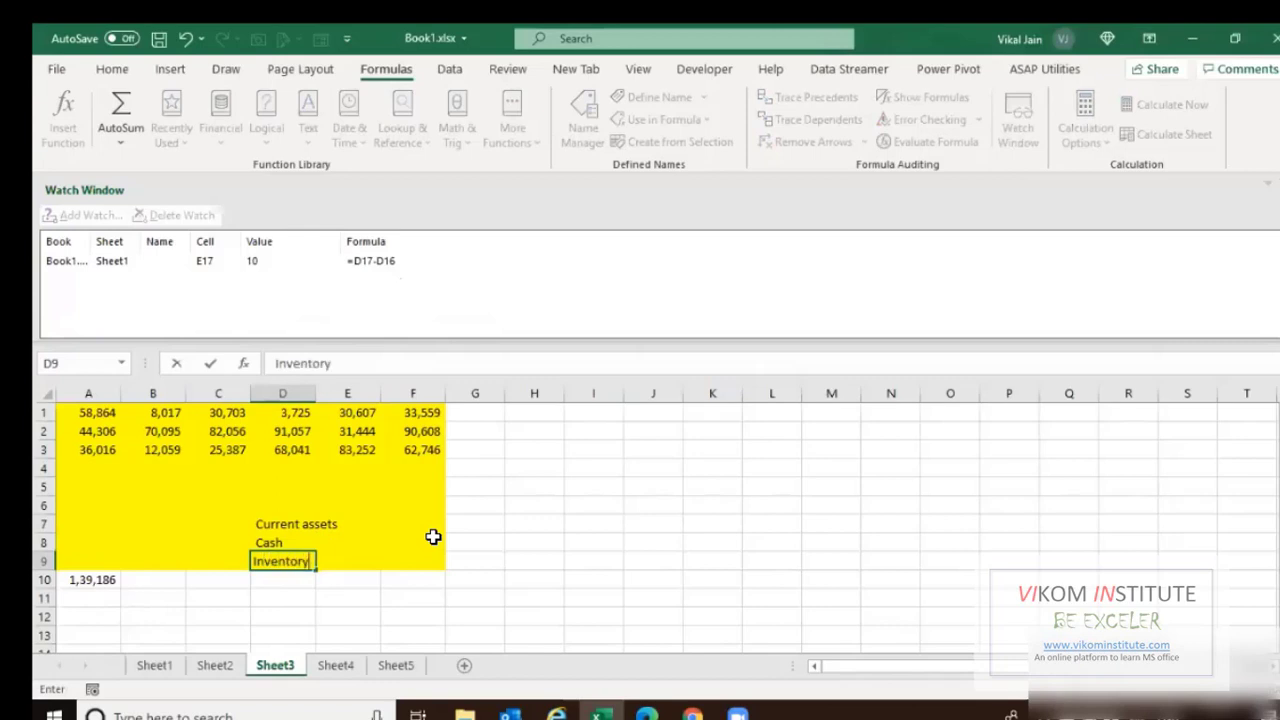
pyautogui.press('Up')
pyautogui.press('Right')
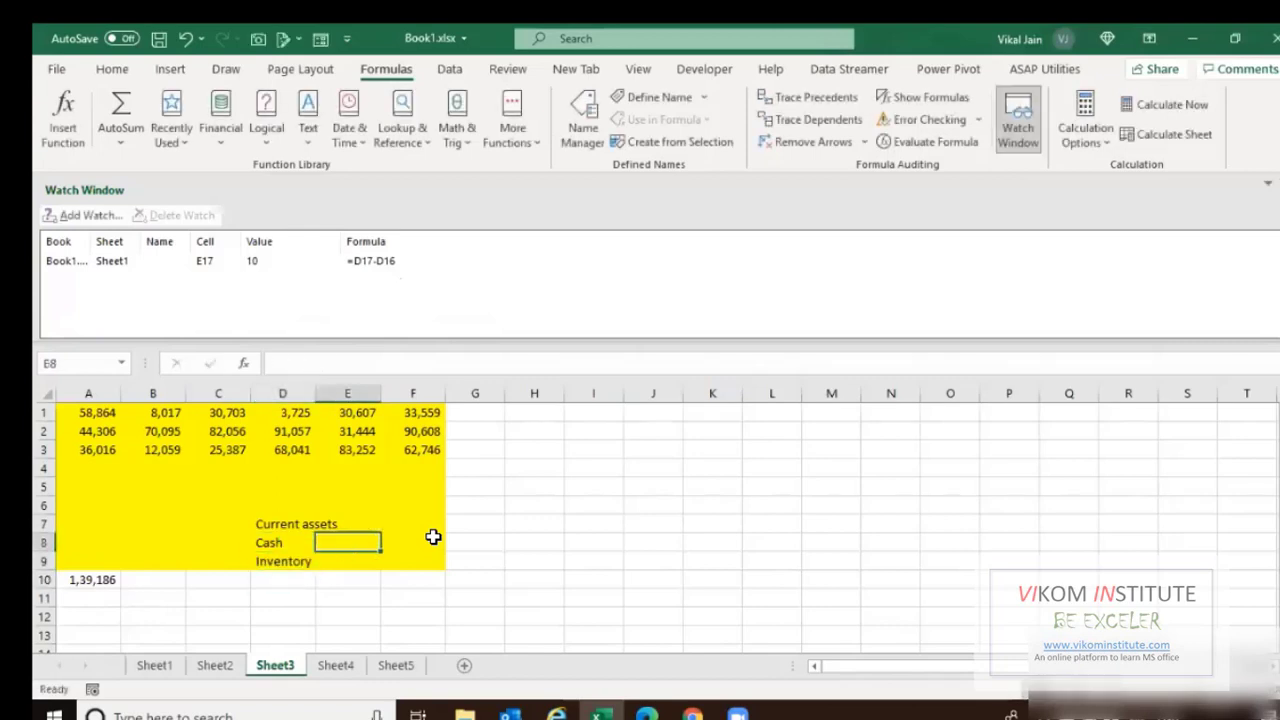
# Enter Cash 2,000 and Inventory 3000 in Sheet3 E8:E9.
pyautogui.click(176, 667)
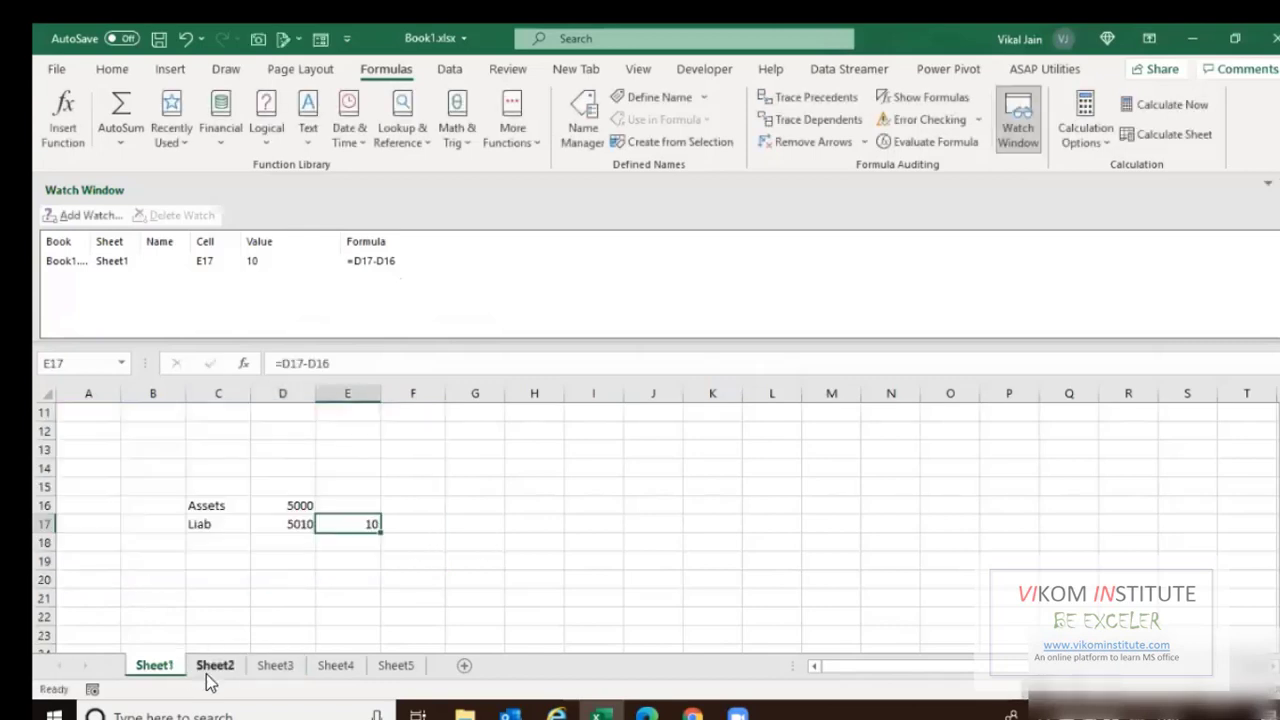
pyautogui.click(275, 666)
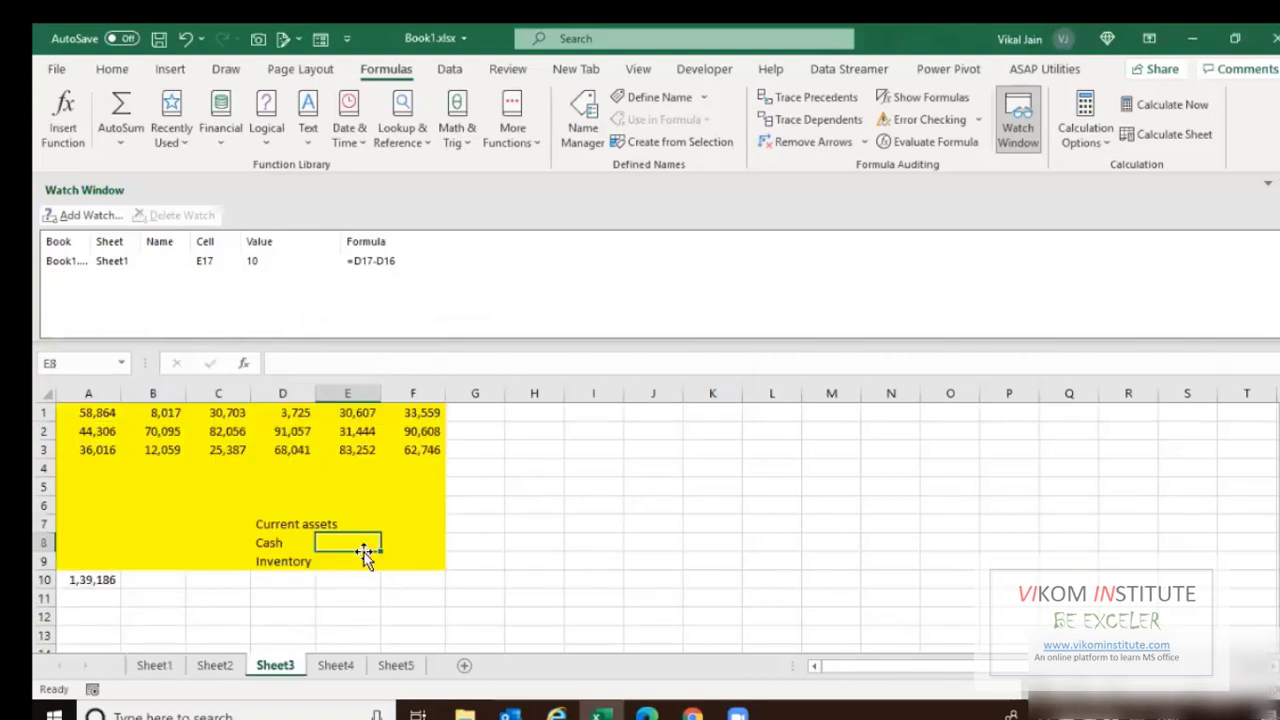
pyautogui.write('2,000')
pyautogui.press('Return')
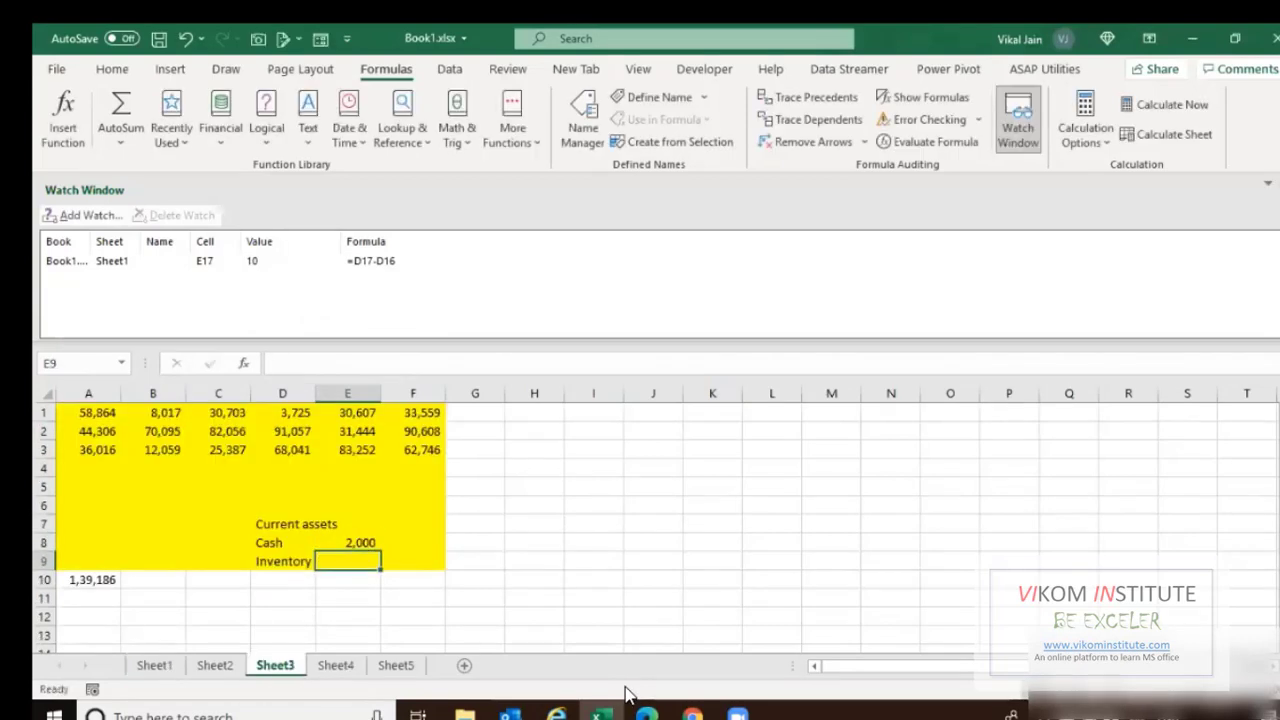
pyautogui.write('3000')
pyautogui.press('Return')
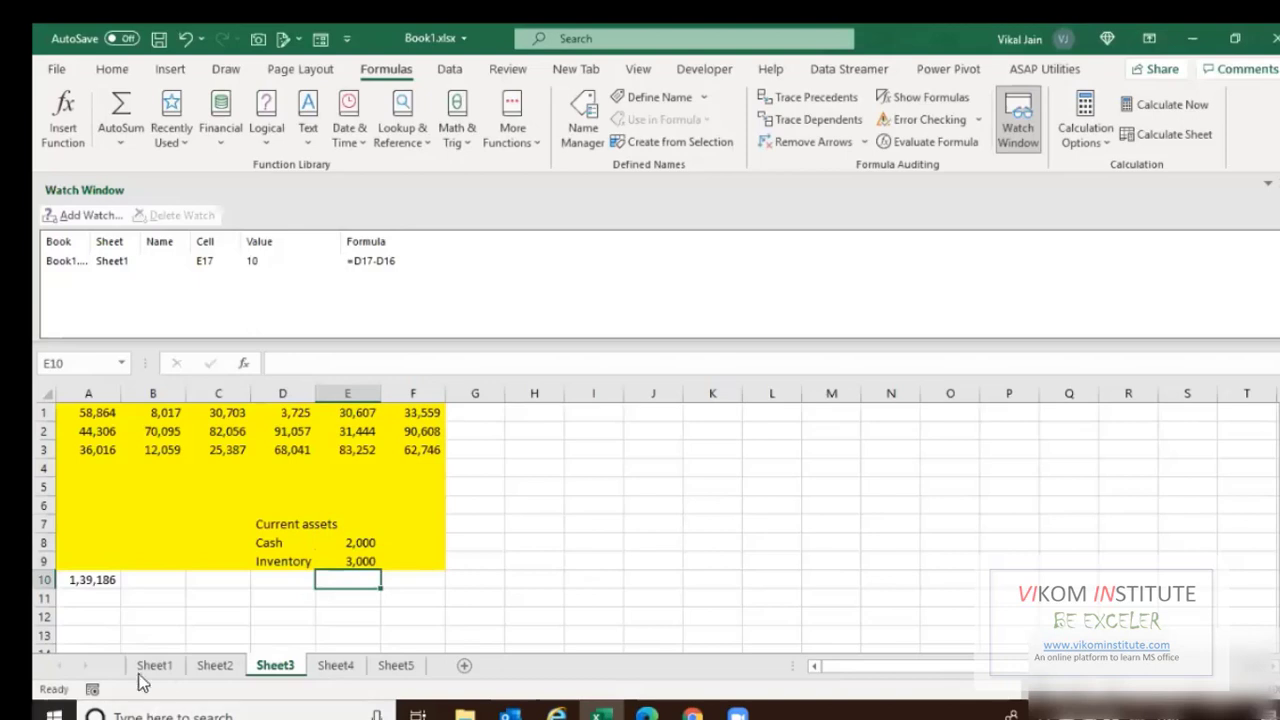
# Set Sheet1's Assets cell D16 to =SUM(Sheet3!E8:E9).
pyautogui.click(152, 666)
pyautogui.click(291, 506)
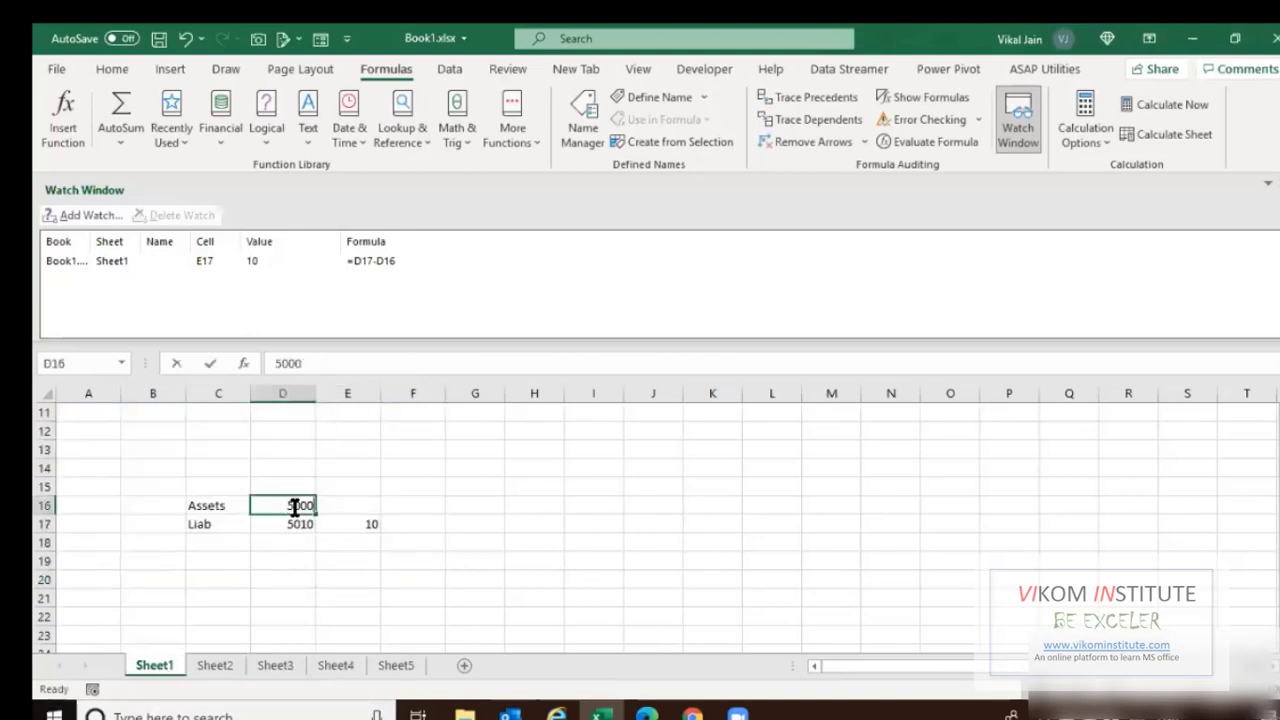
pyautogui.write('=SUM(')
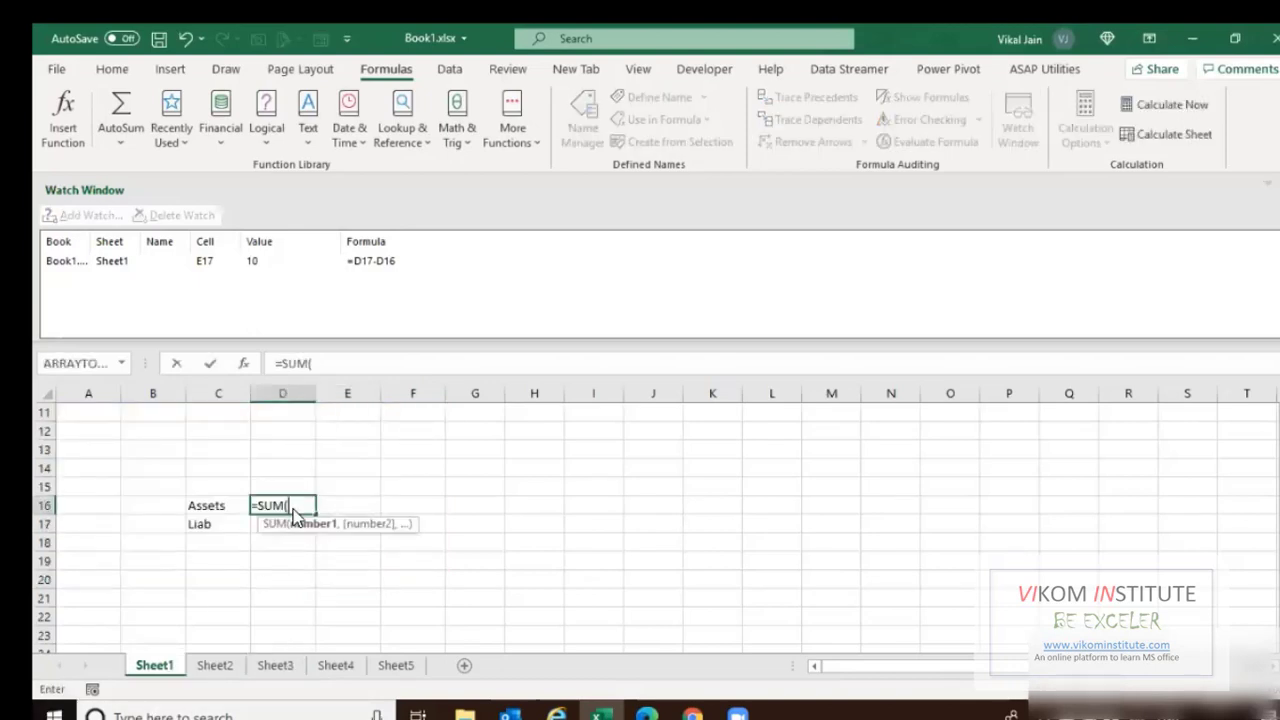
pyautogui.click(275, 665)
pyautogui.moveTo(361, 546); pyautogui.dragTo(361, 567)
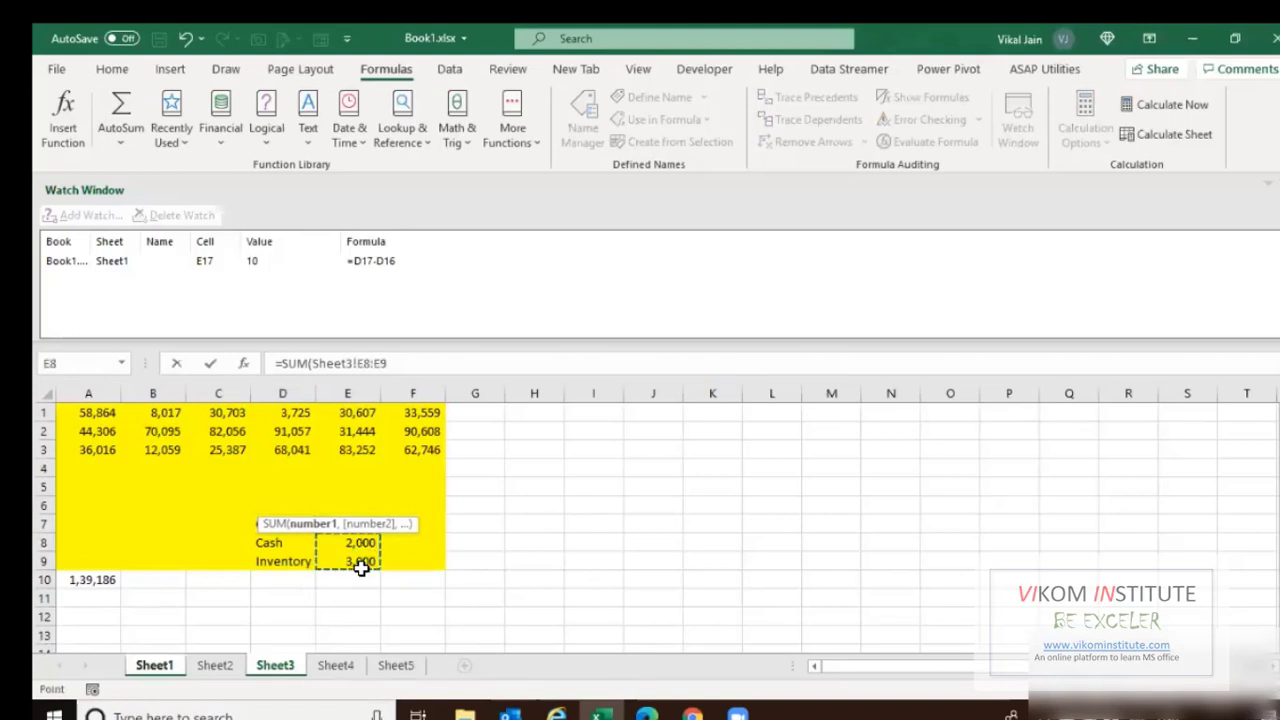
pyautogui.press('Return')
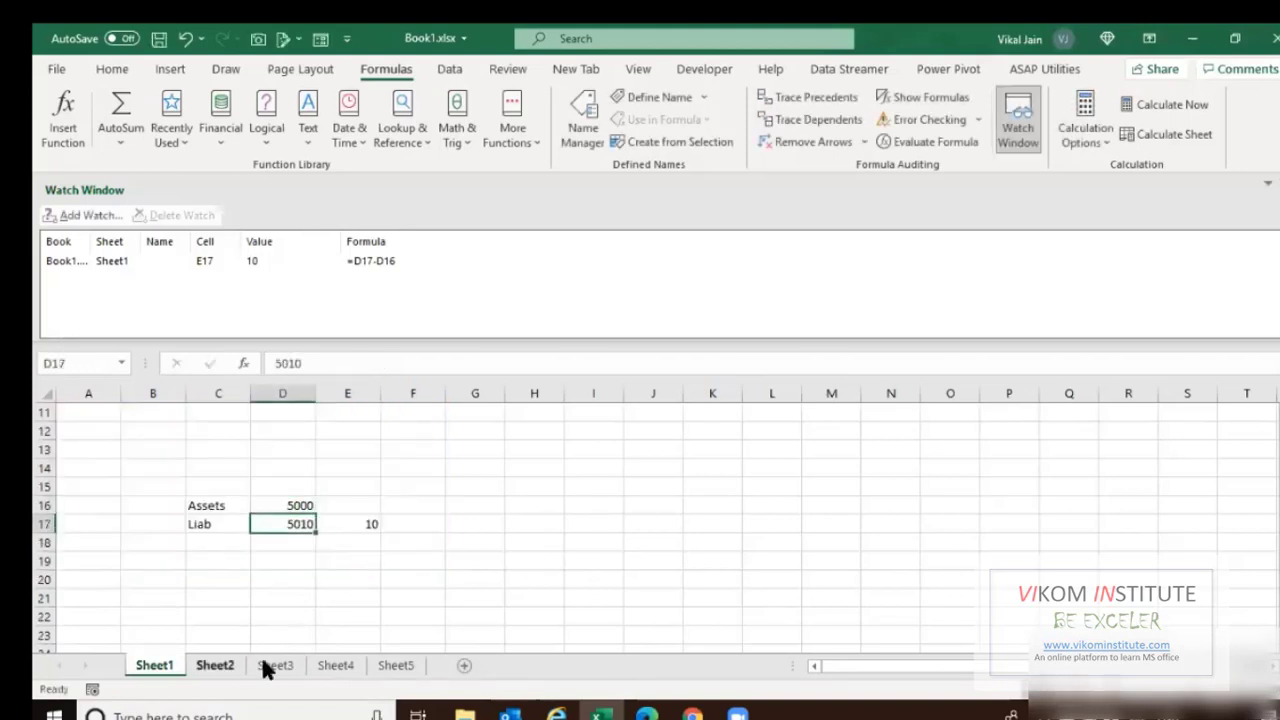
# Change Sheet3's Cash value in E8 to 2010 and check Sheet1's updated Assets total.
pyautogui.click(268, 666)
pyautogui.click(340, 541)
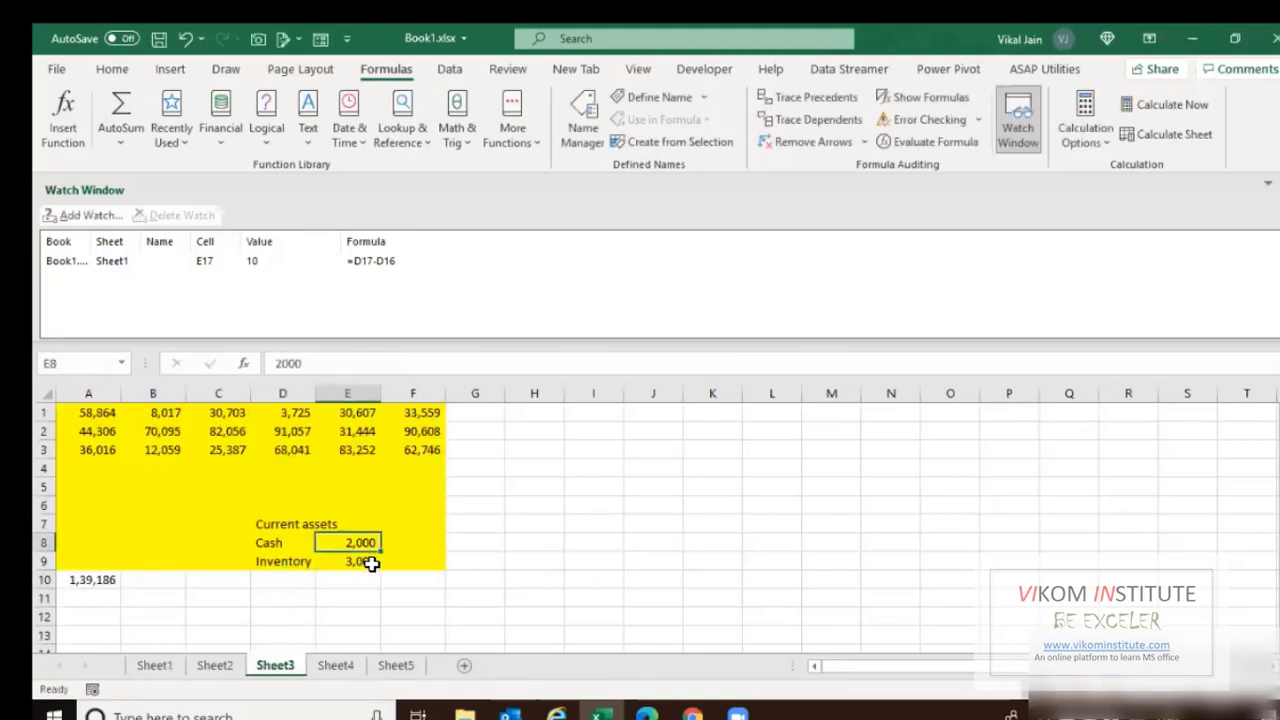
pyautogui.write('201')
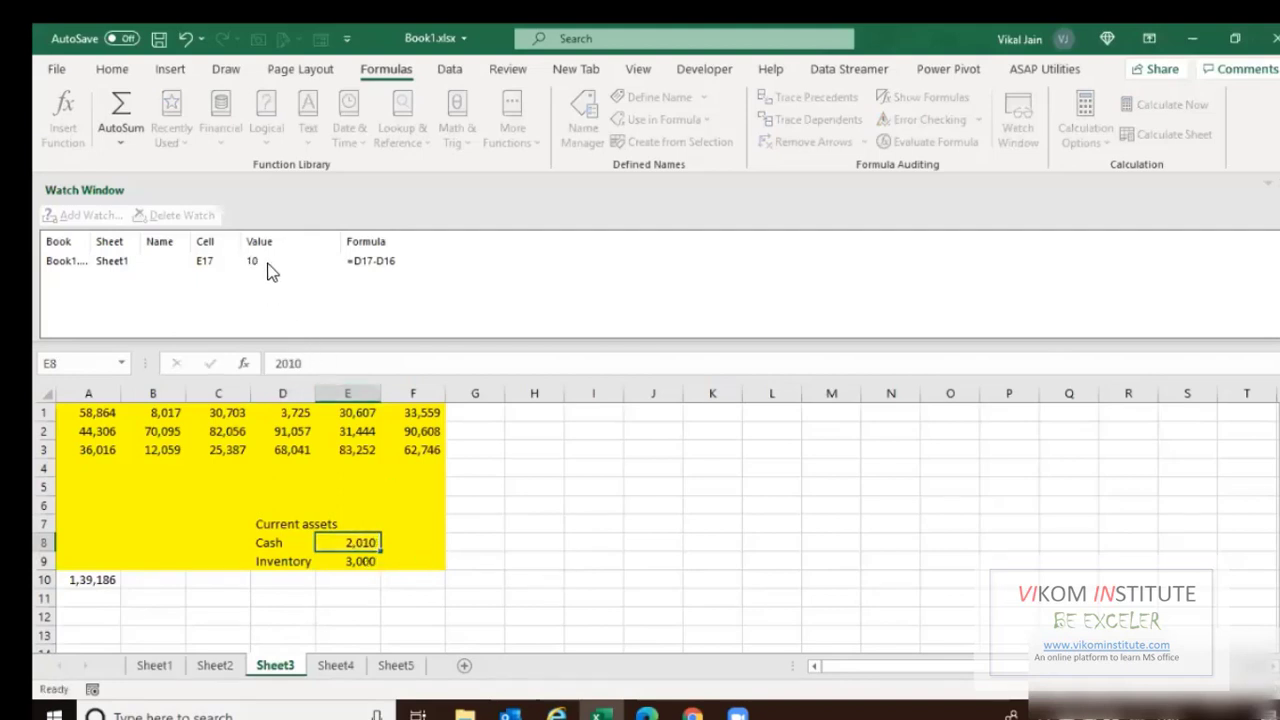
pyautogui.press('Return')
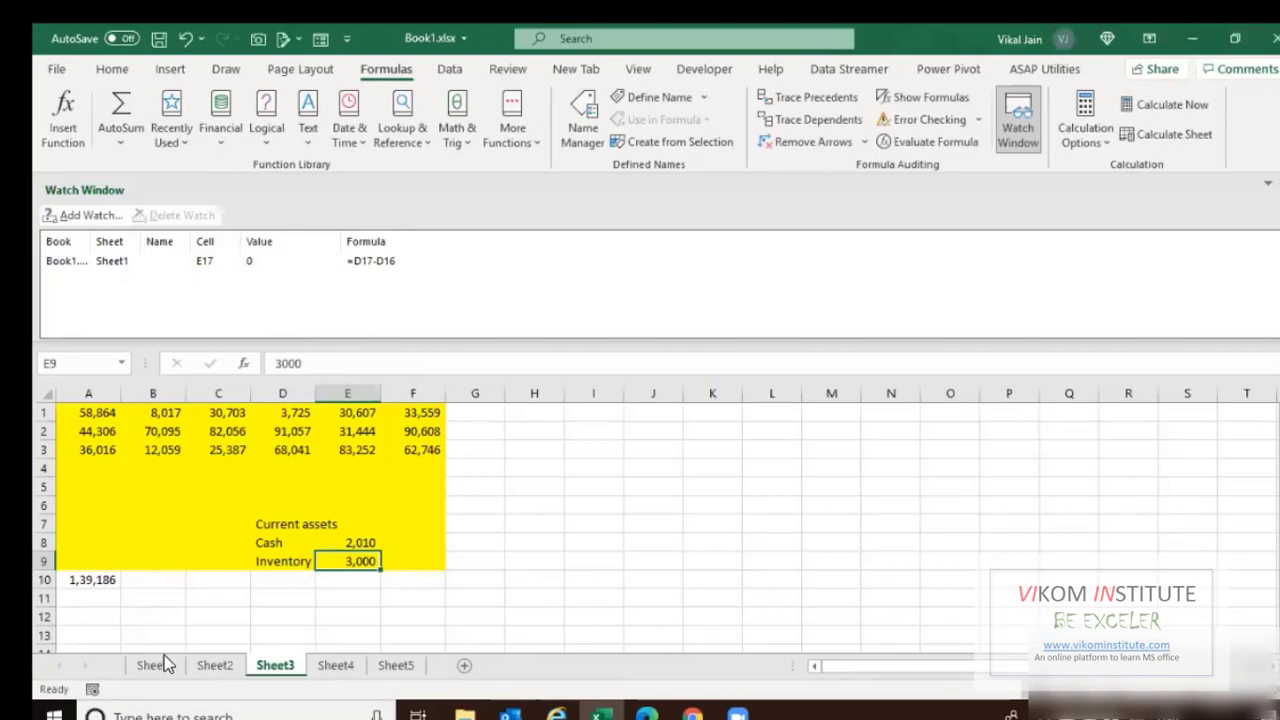
pyautogui.click(162, 664)
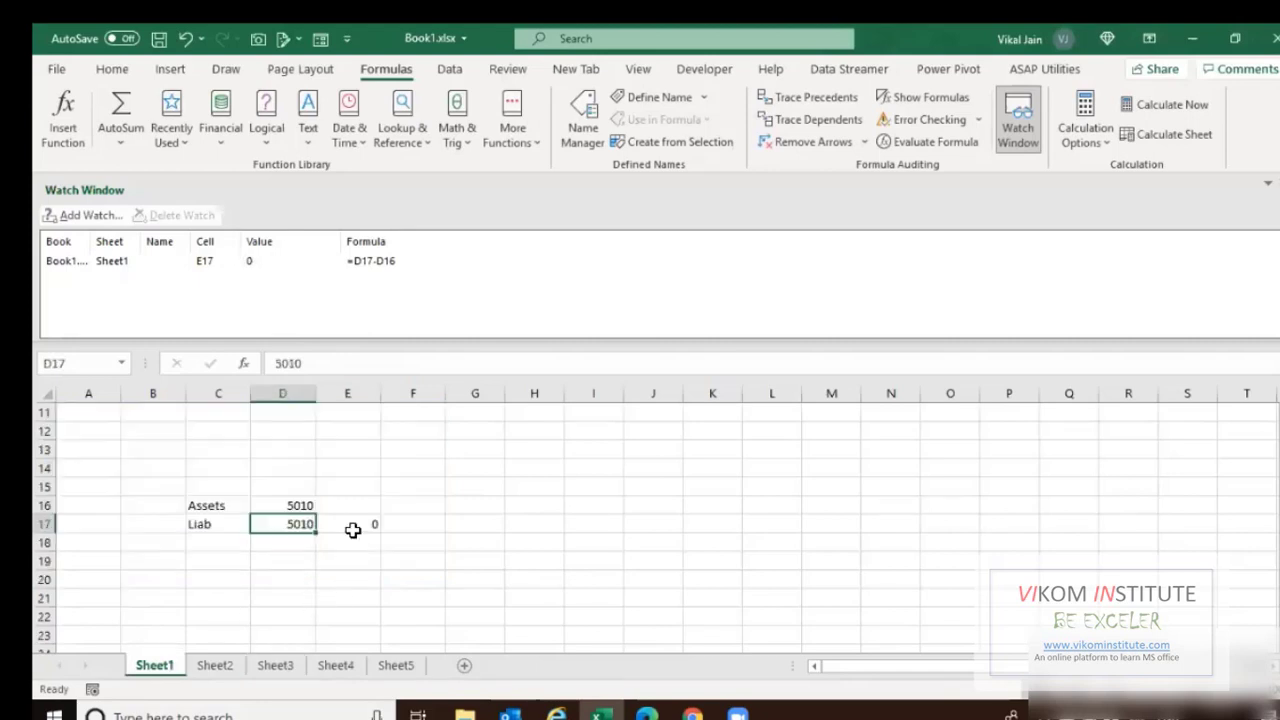
pyautogui.click(283, 666)
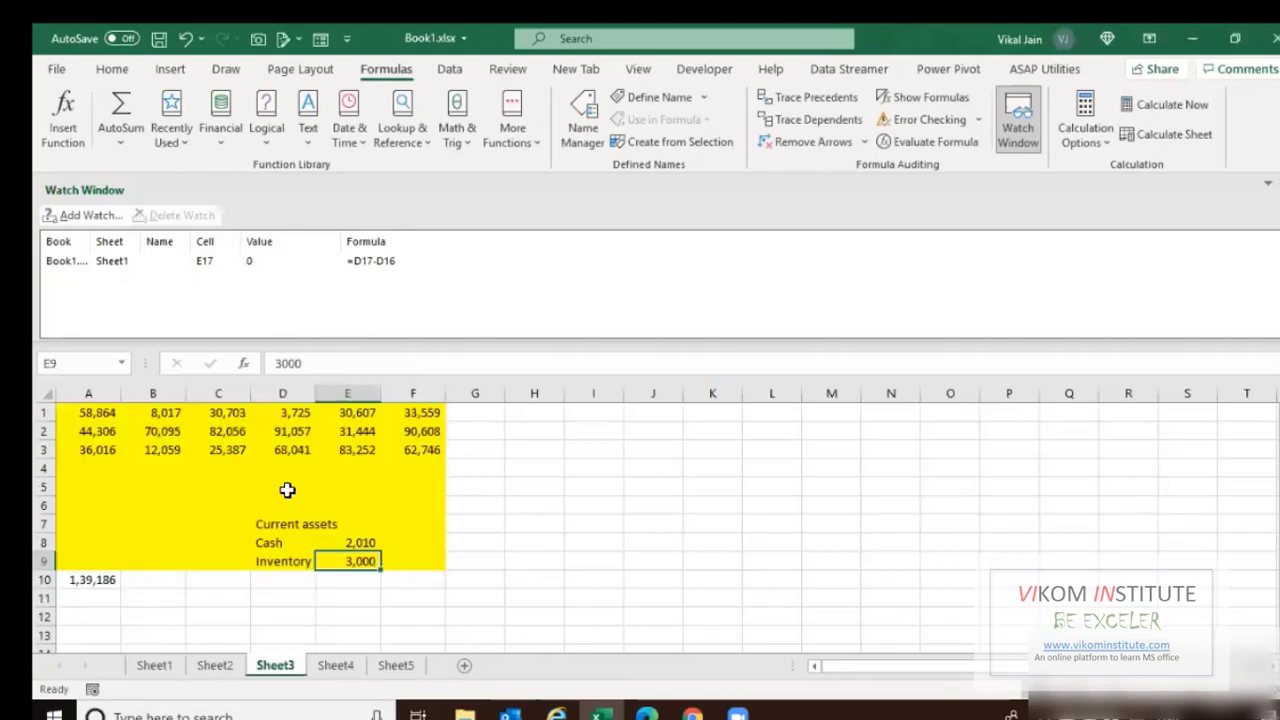
pyautogui.click(158, 666)
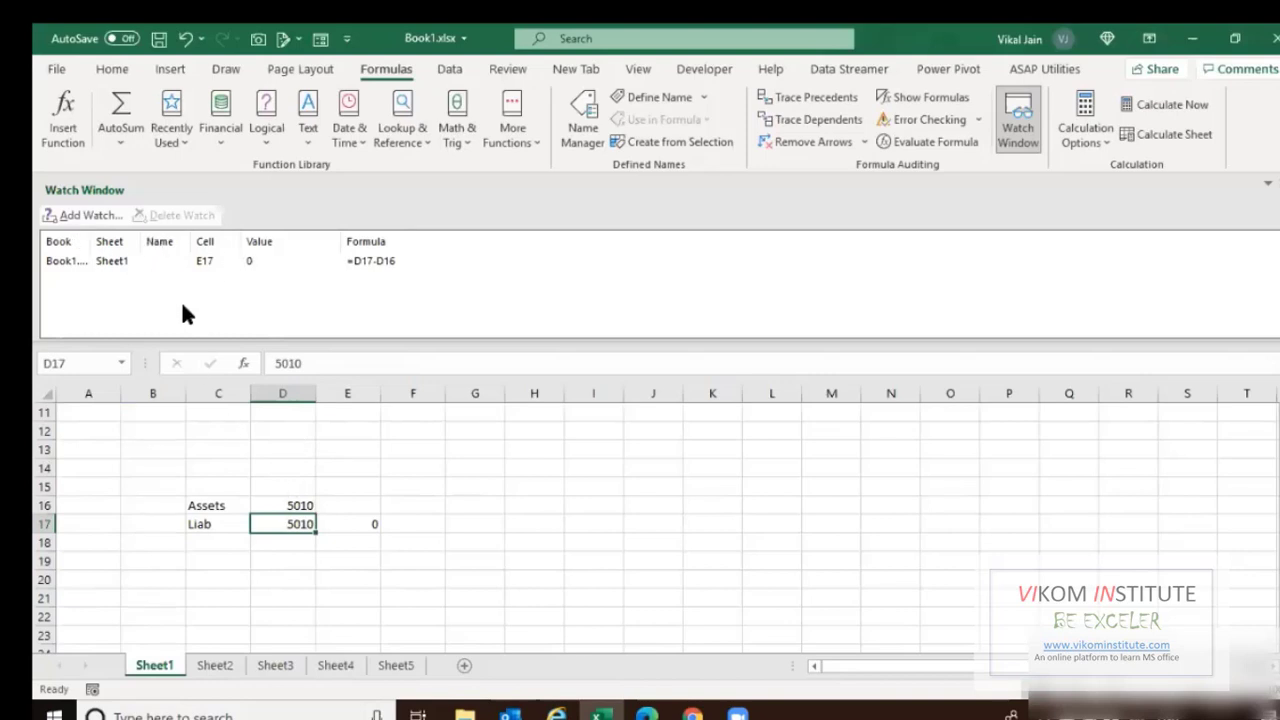
# Add watches for Sheet3's row 3 cells A3:F3 in the Watch Window.
pyautogui.click(275, 665)
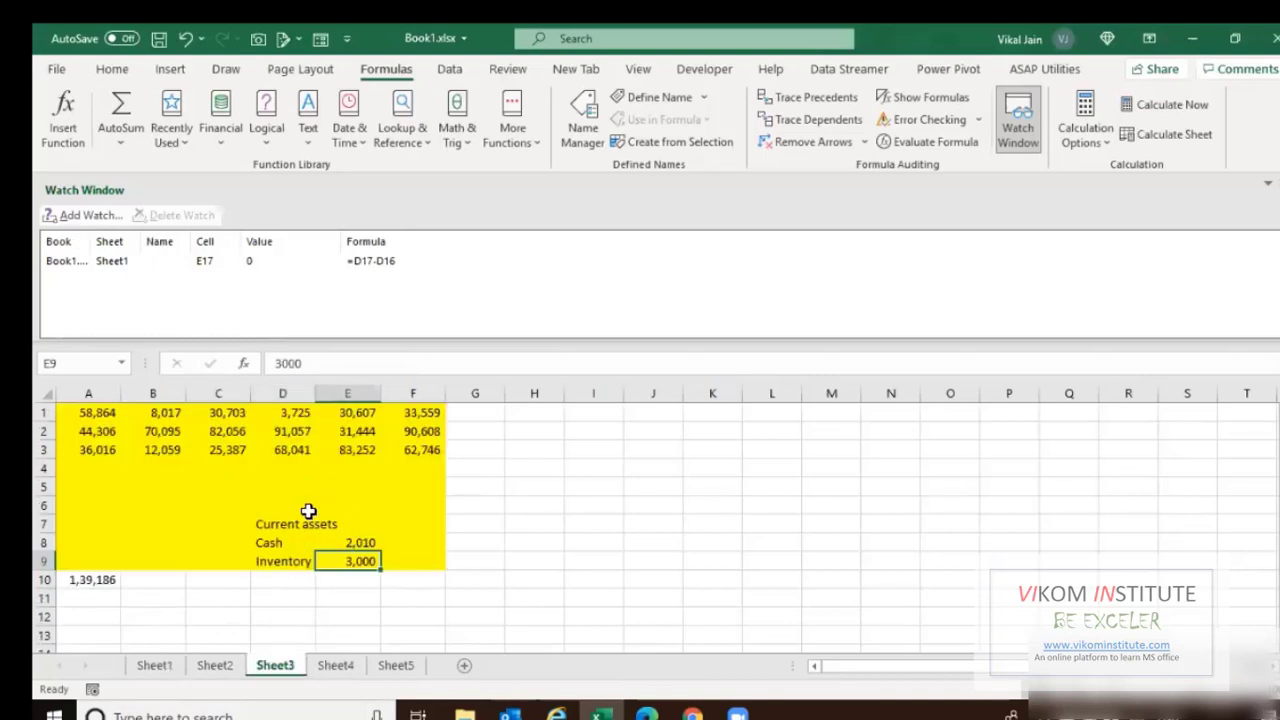
pyautogui.moveTo(73, 450); pyautogui.dragTo(430, 450)
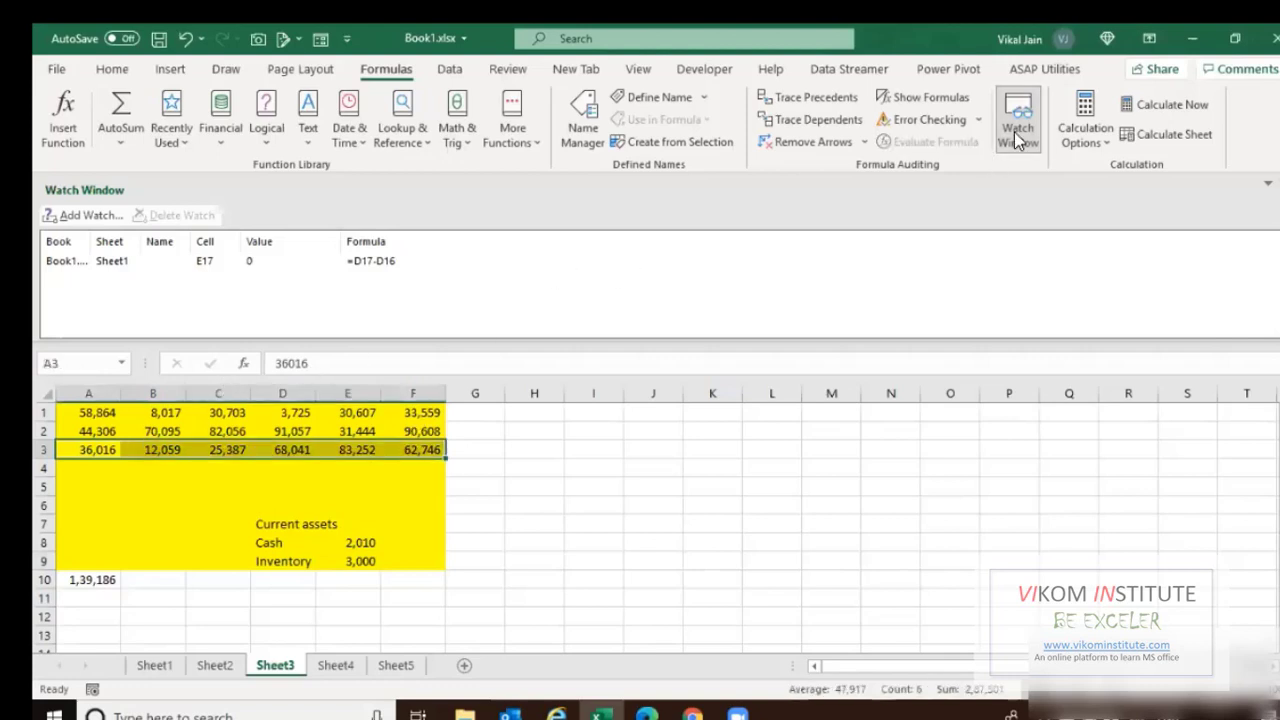
pyautogui.click(1017, 130)
pyautogui.click(997, 149)
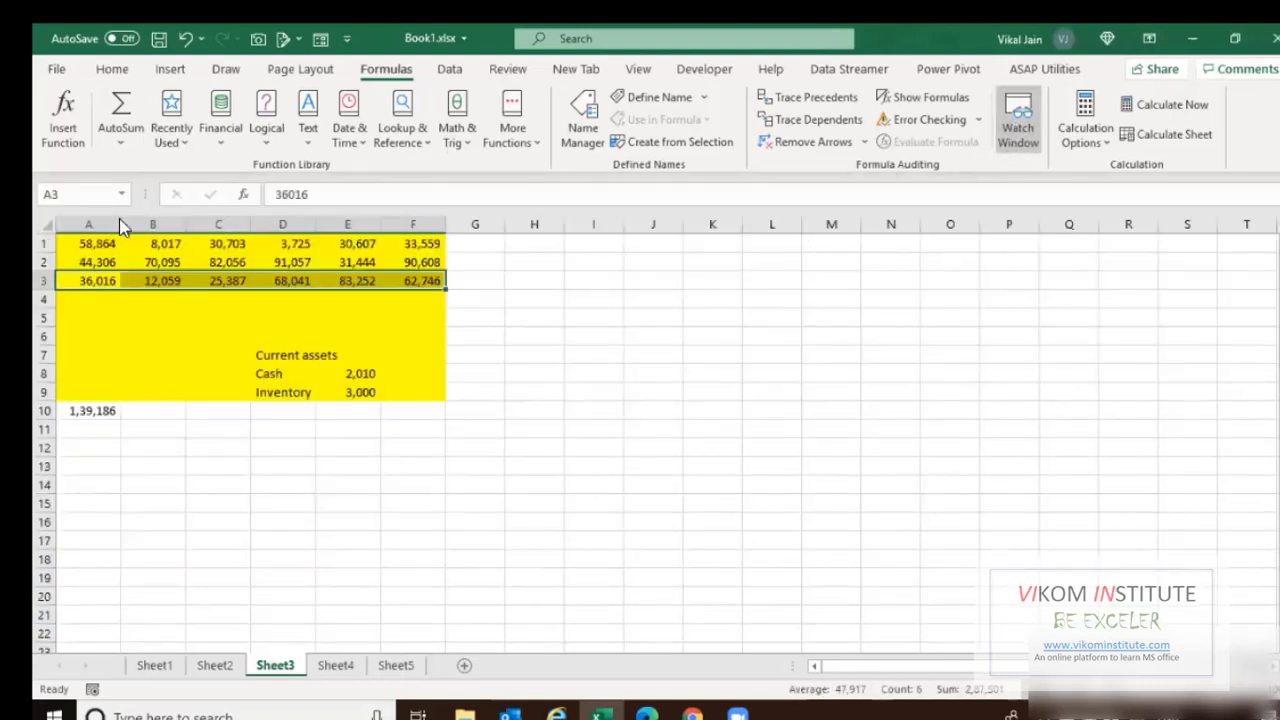
pyautogui.click(92, 216)
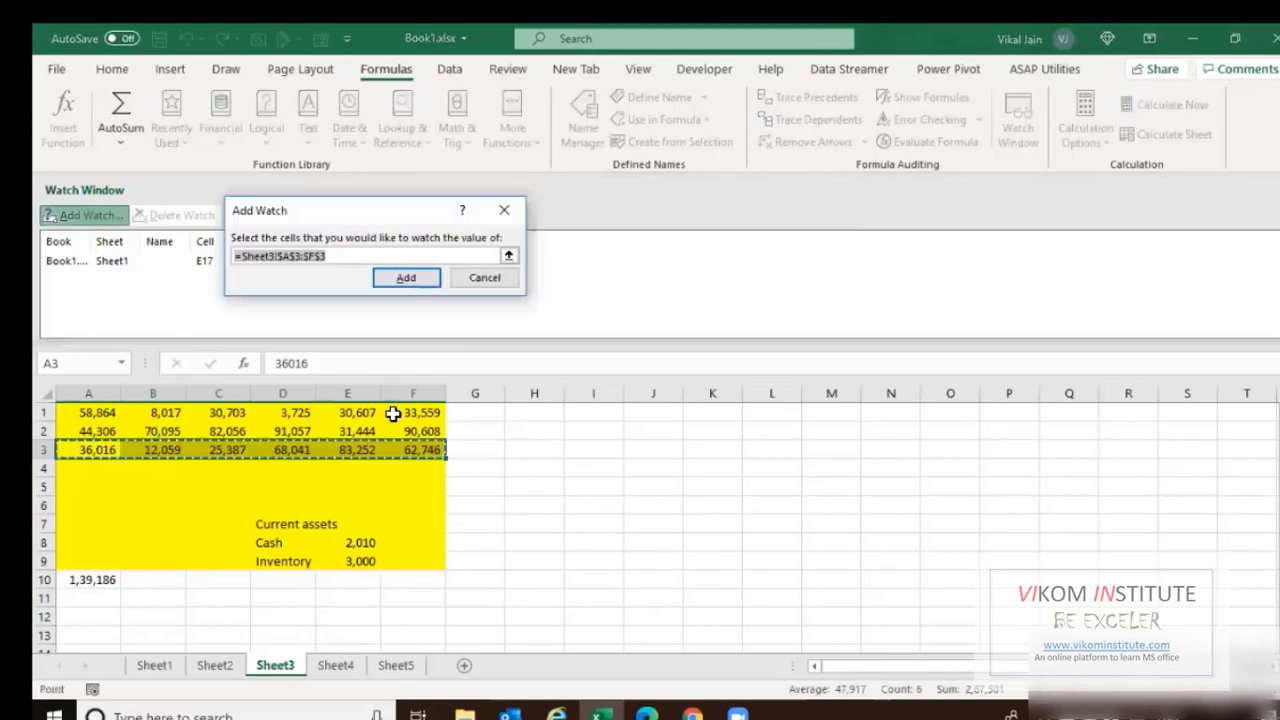
pyautogui.click(407, 280)
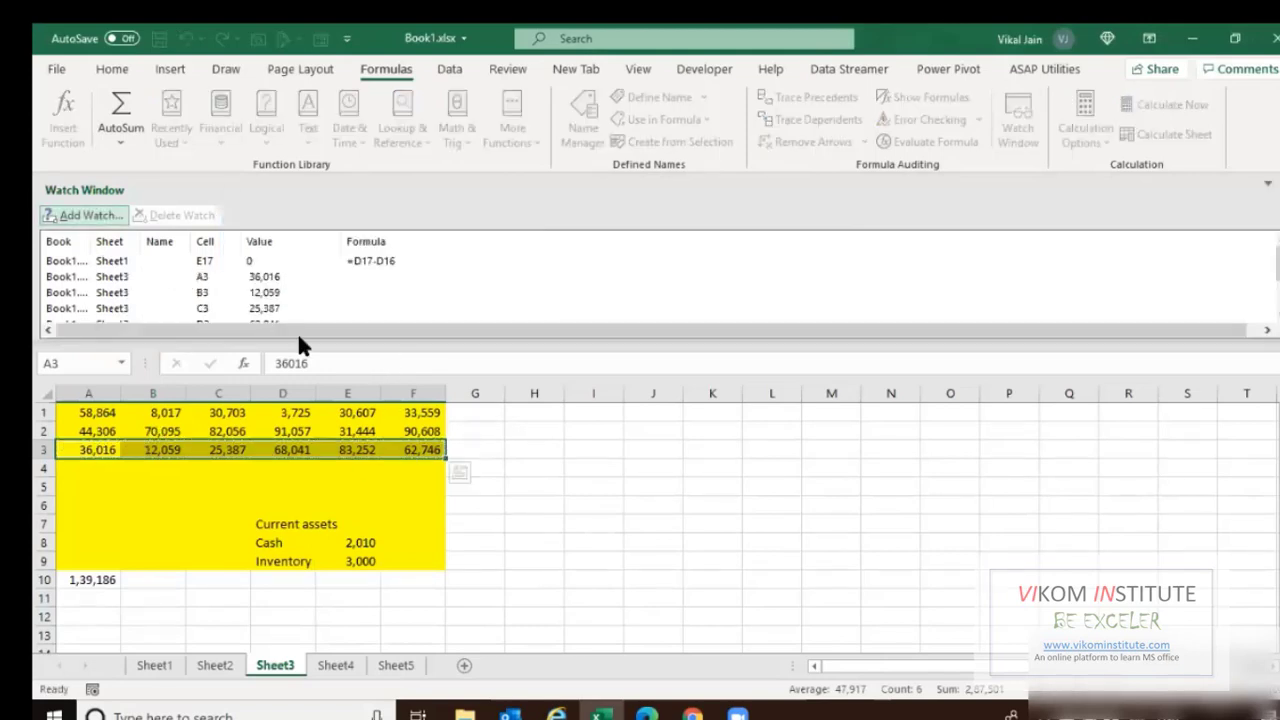
# Float the Watch Window over the sheet, switch to Sheet1, and close it.
pyautogui.scroll(-1, 272, 283)
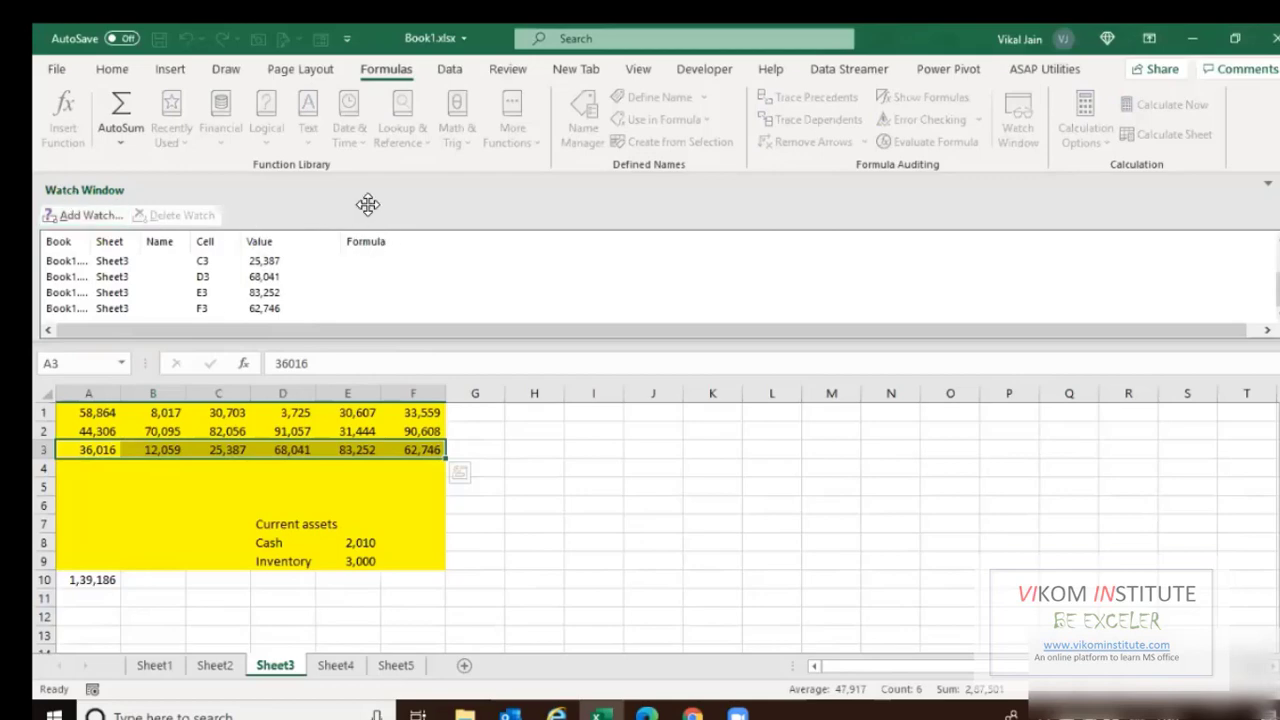
pyautogui.moveTo(368, 204); pyautogui.dragTo(757, 288)
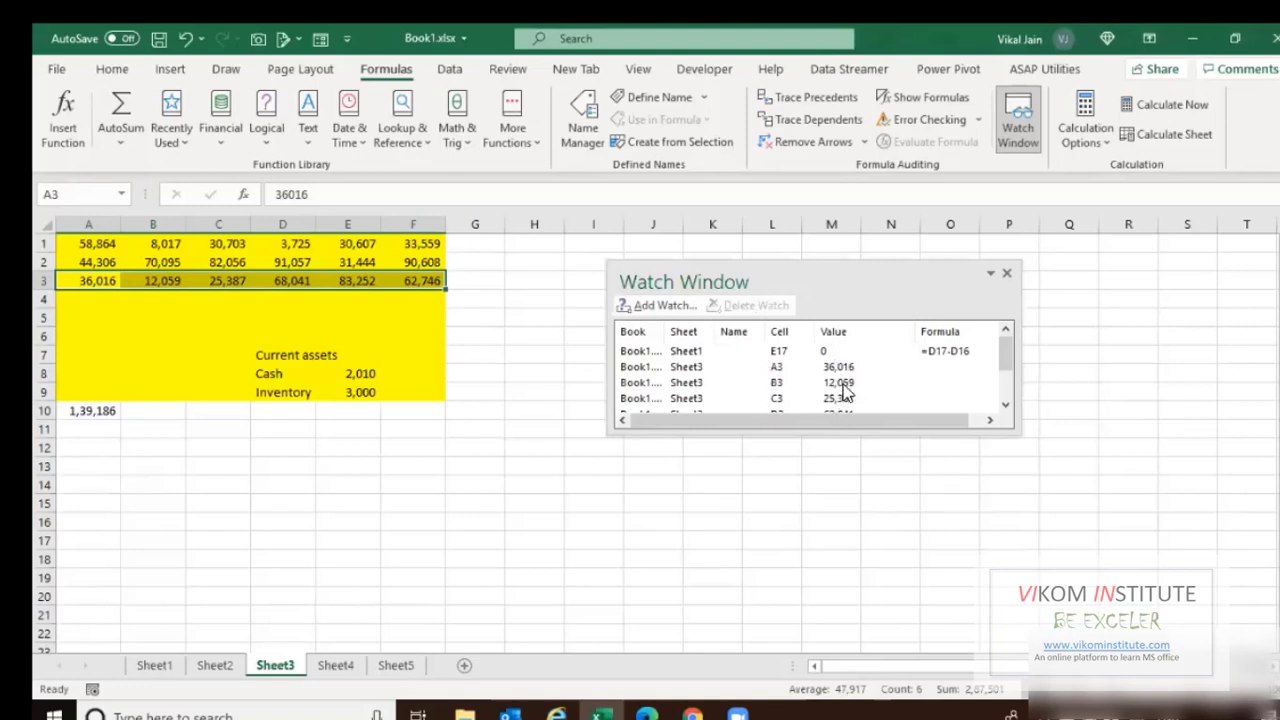
pyautogui.scroll(-1, 840, 392)
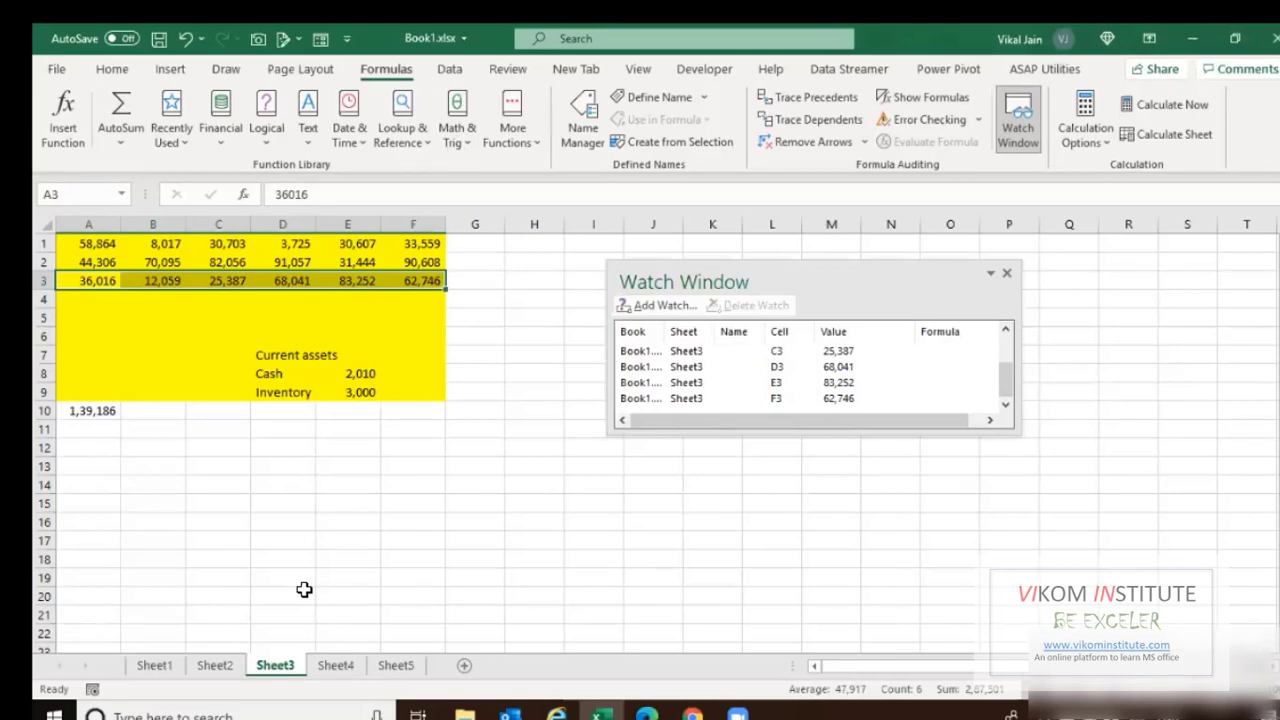
pyautogui.click(155, 665)
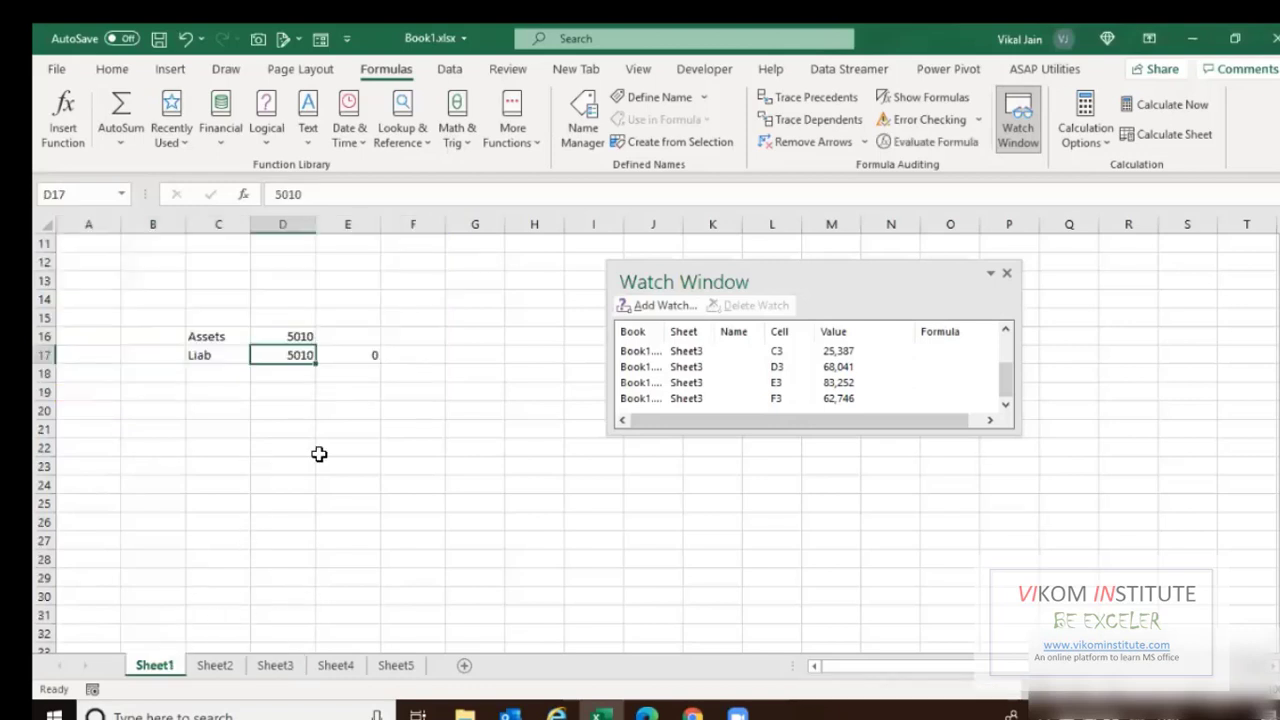
pyautogui.click(1007, 274)
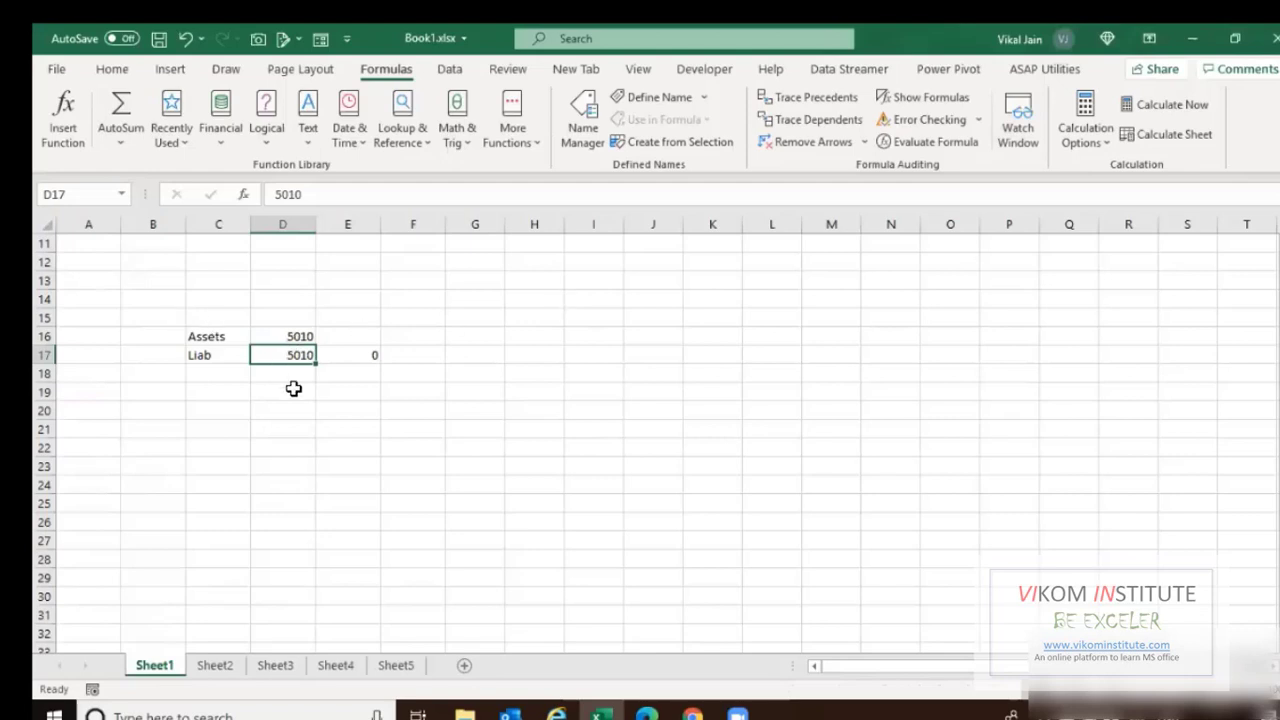
# Insert blank cells at C17:D17, shifting the Liab row down.
pyautogui.press('Left')
pyautogui.press('Left')
pyautogui.press('Up')
pyautogui.press('Up')
pyautogui.press('Right')
pyautogui.press('Down')
pyautogui.press('Down')
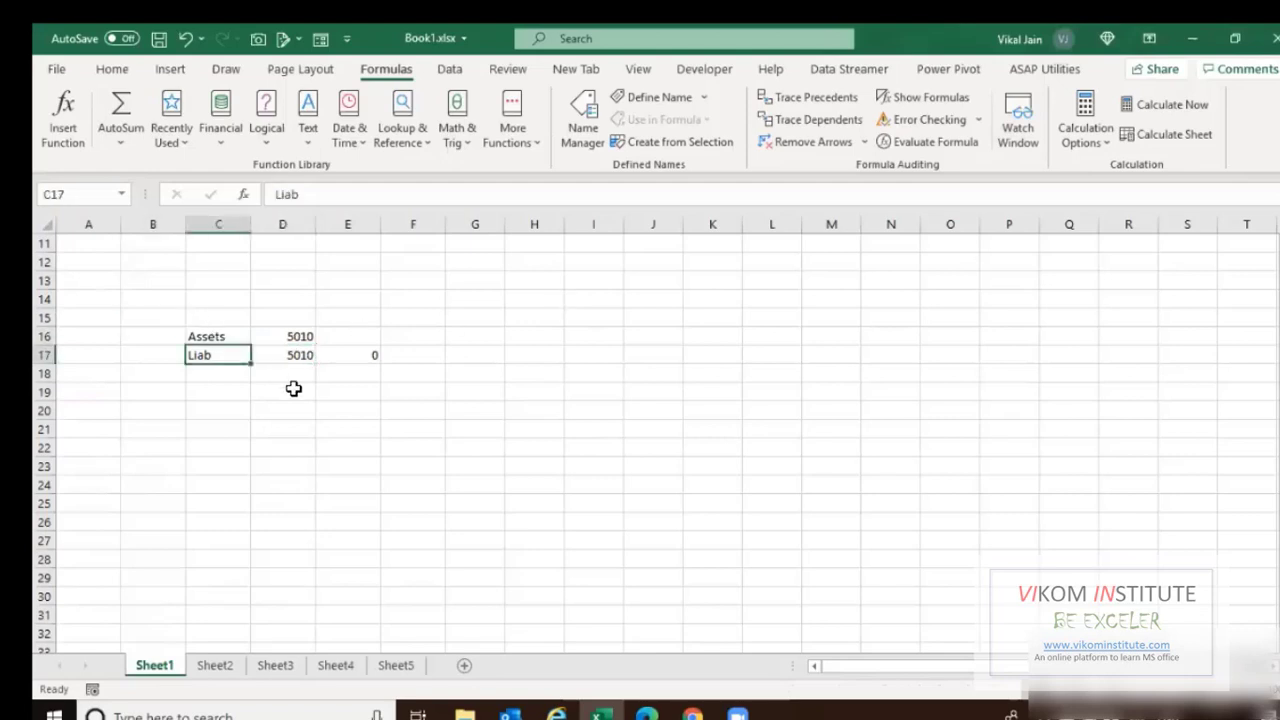
pyautogui.hotkey('shift', 'Right')
pyautogui.hotkey('ctrl', 'q')
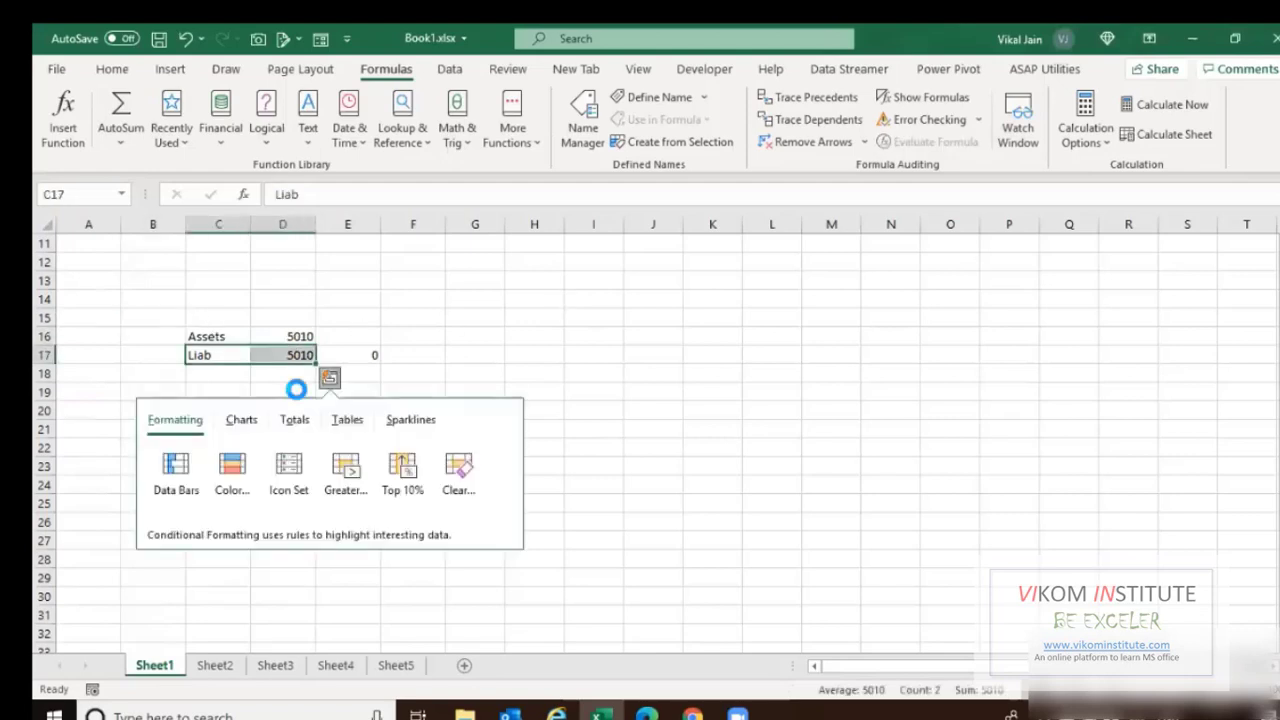
pyautogui.hotkey('ctrl', 'shift', '+')
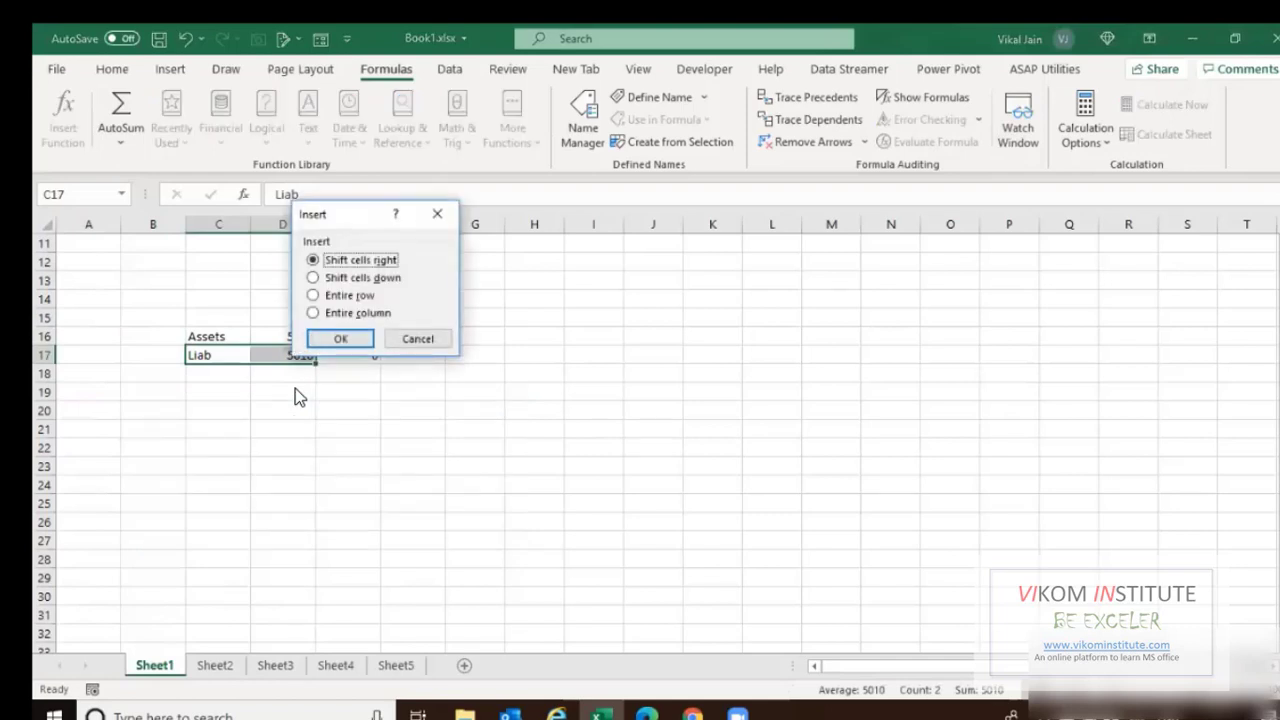
pyautogui.press('d')
pyautogui.press('Return')
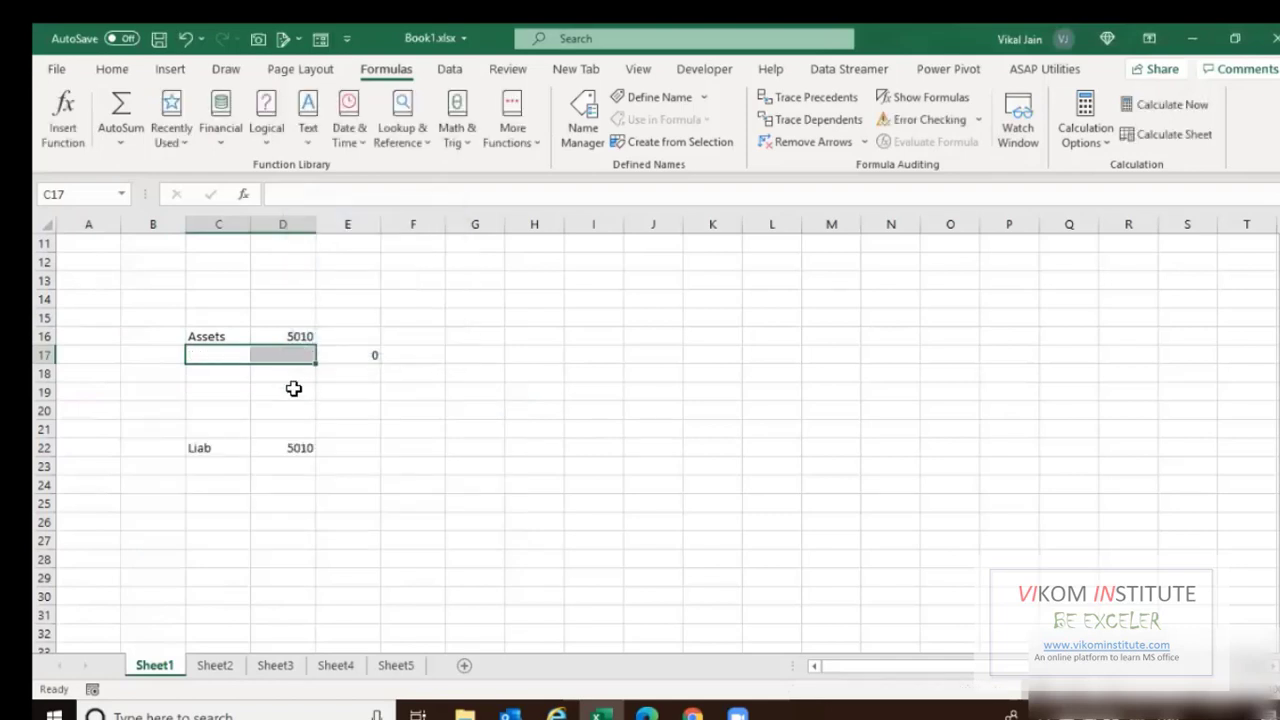
pyautogui.hotkey('shift', 'Left')
# Enter the labels Cash & Cash E, Def and Inventory in C17:C19.
pyautogui.write('Cash ')
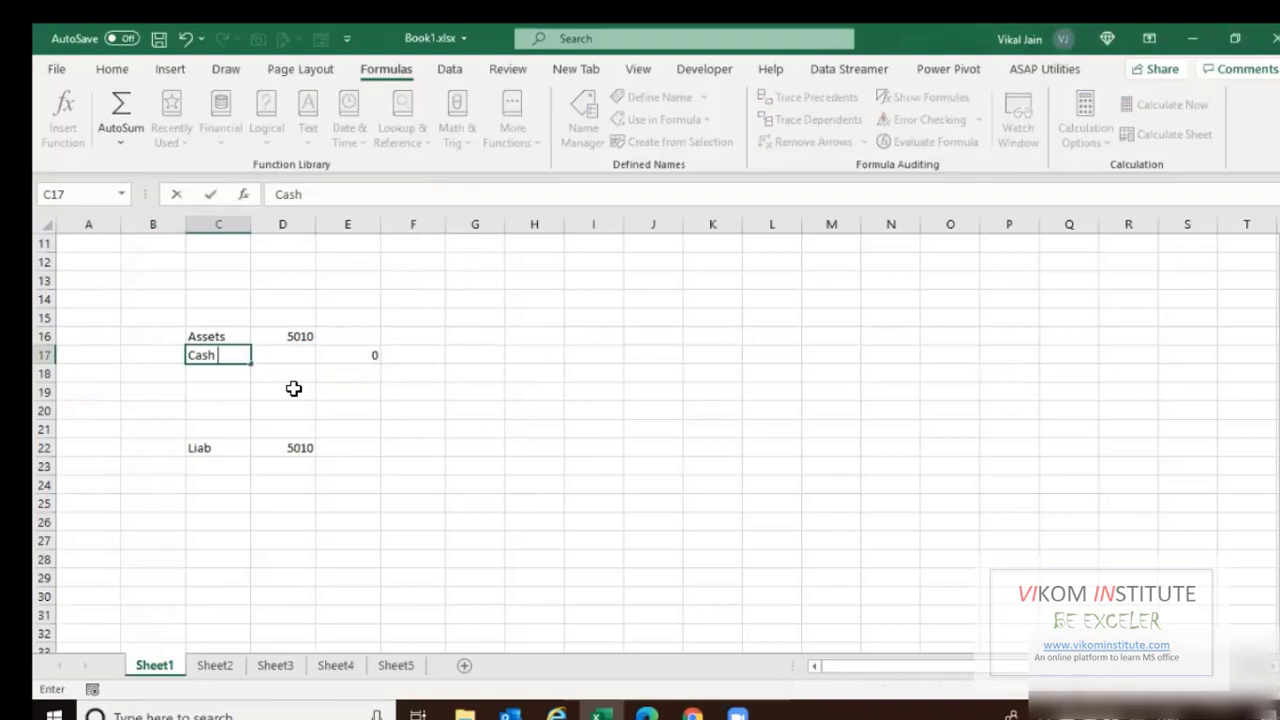
pyautogui.write('& Cash E')
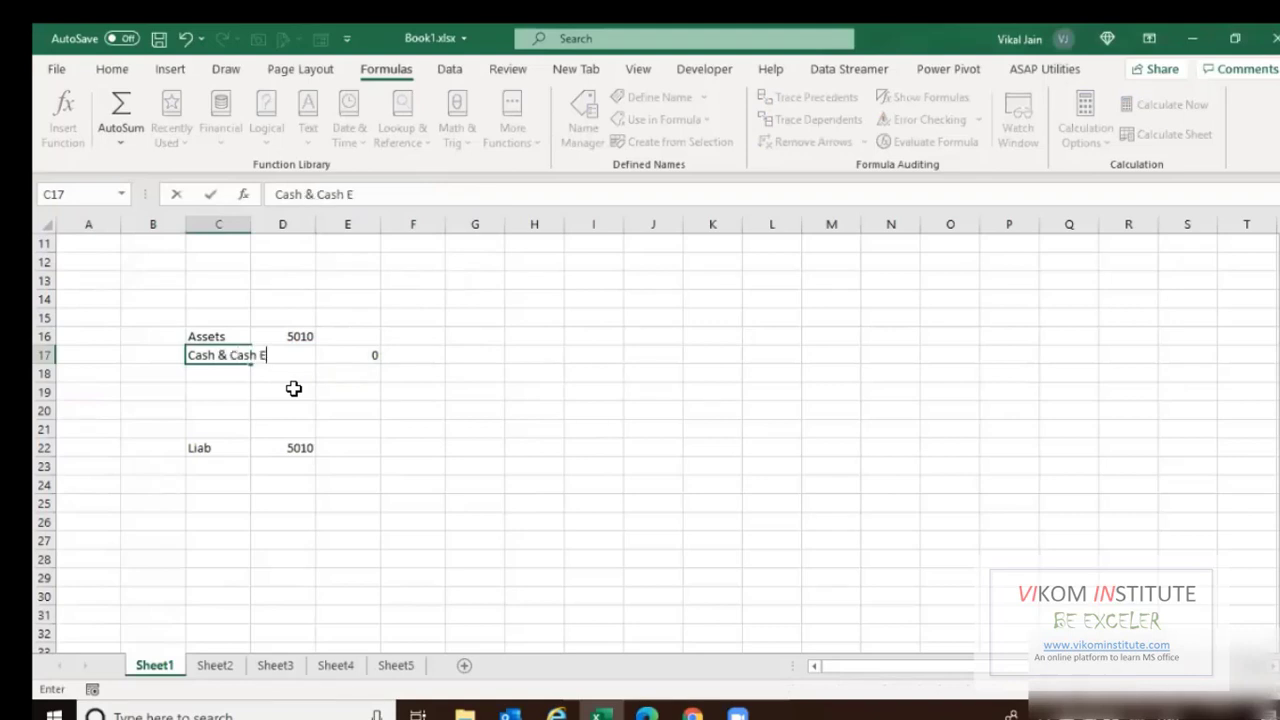
pyautogui.press('Return')
pyautogui.write('Def')
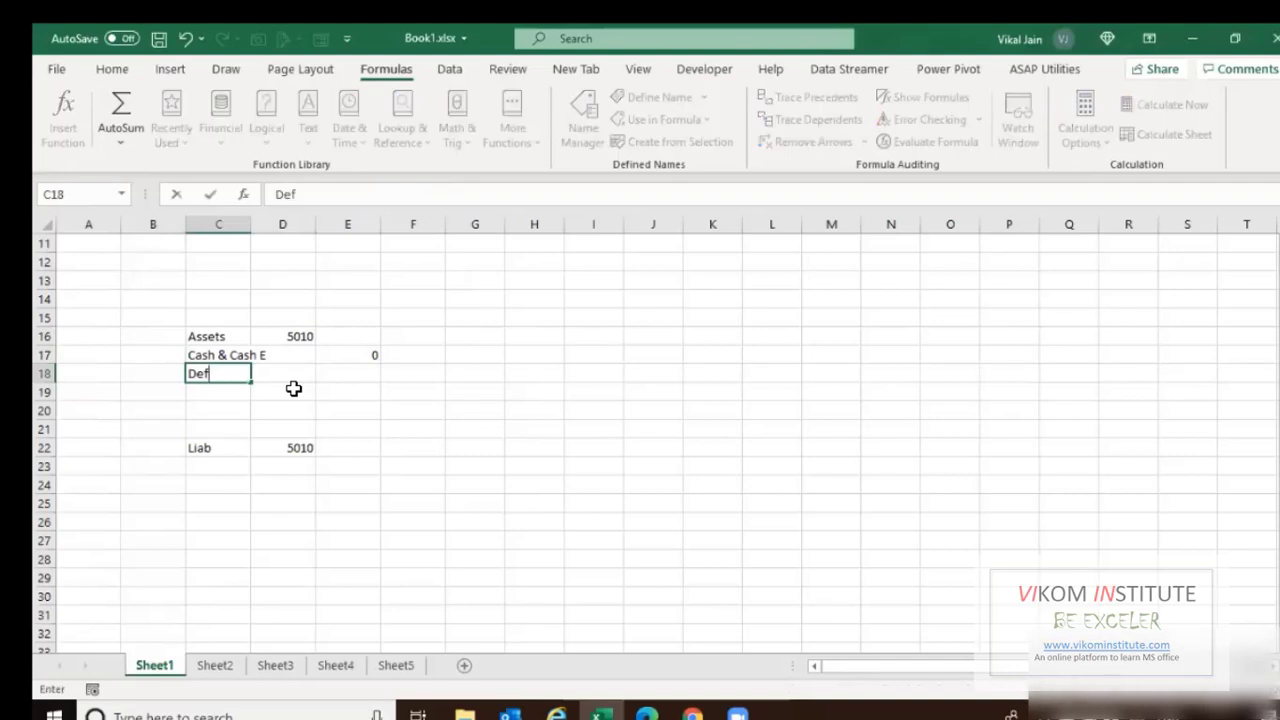
pyautogui.press('Return')
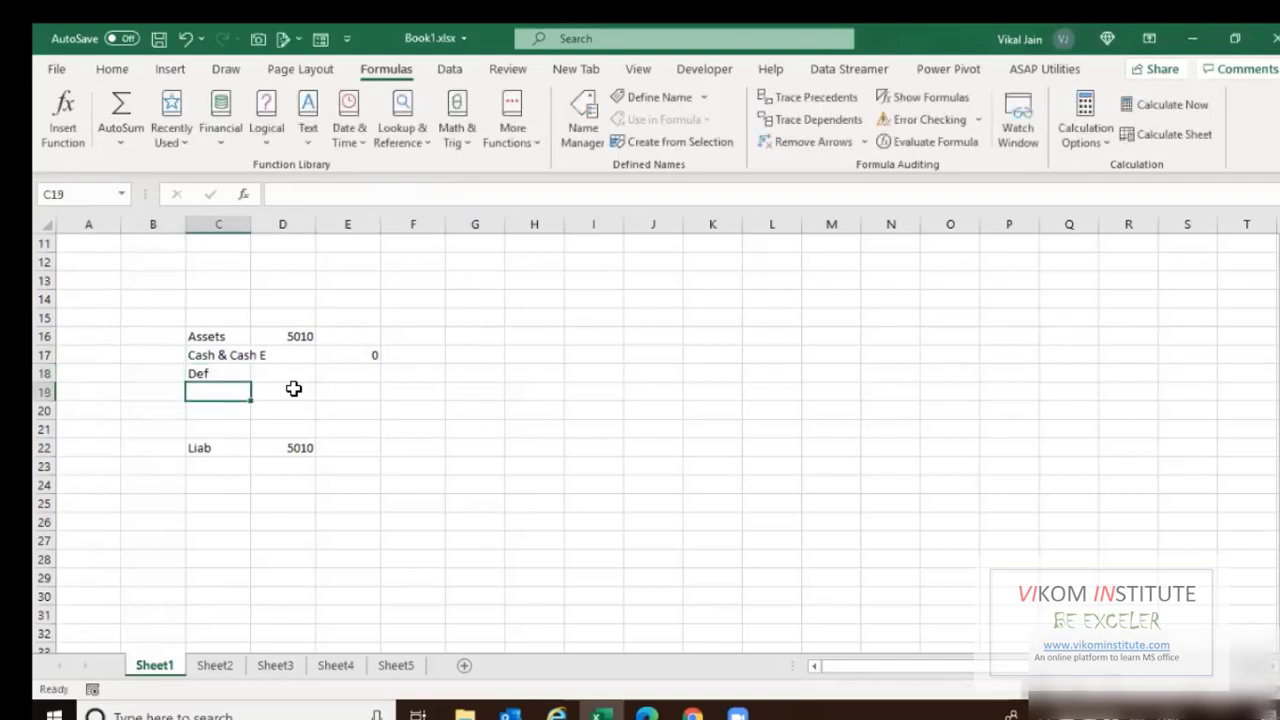
pyautogui.write('Invent')
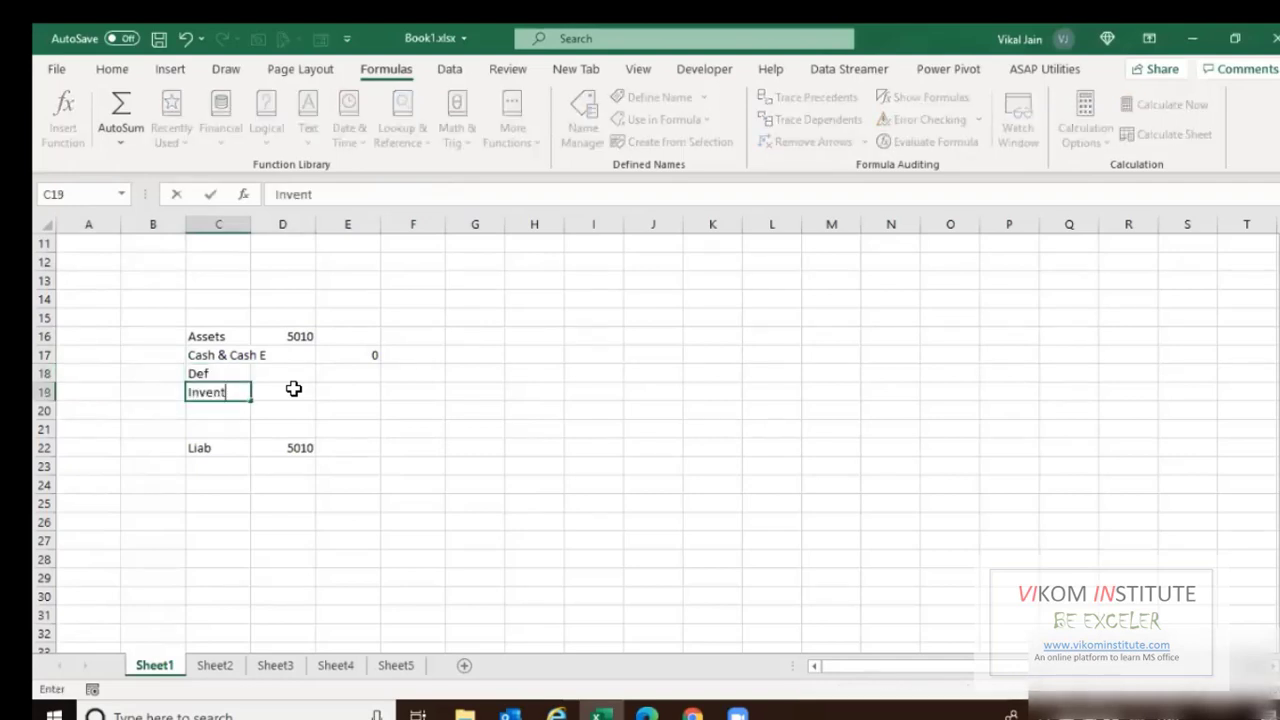
pyautogui.write('ory')
pyautogui.press('Return')
# Widen column C to fit the labels and insert a blank column D.
pyautogui.moveTo(251, 224); pyautogui.dragTo(384, 224)
pyautogui.click(327, 338)
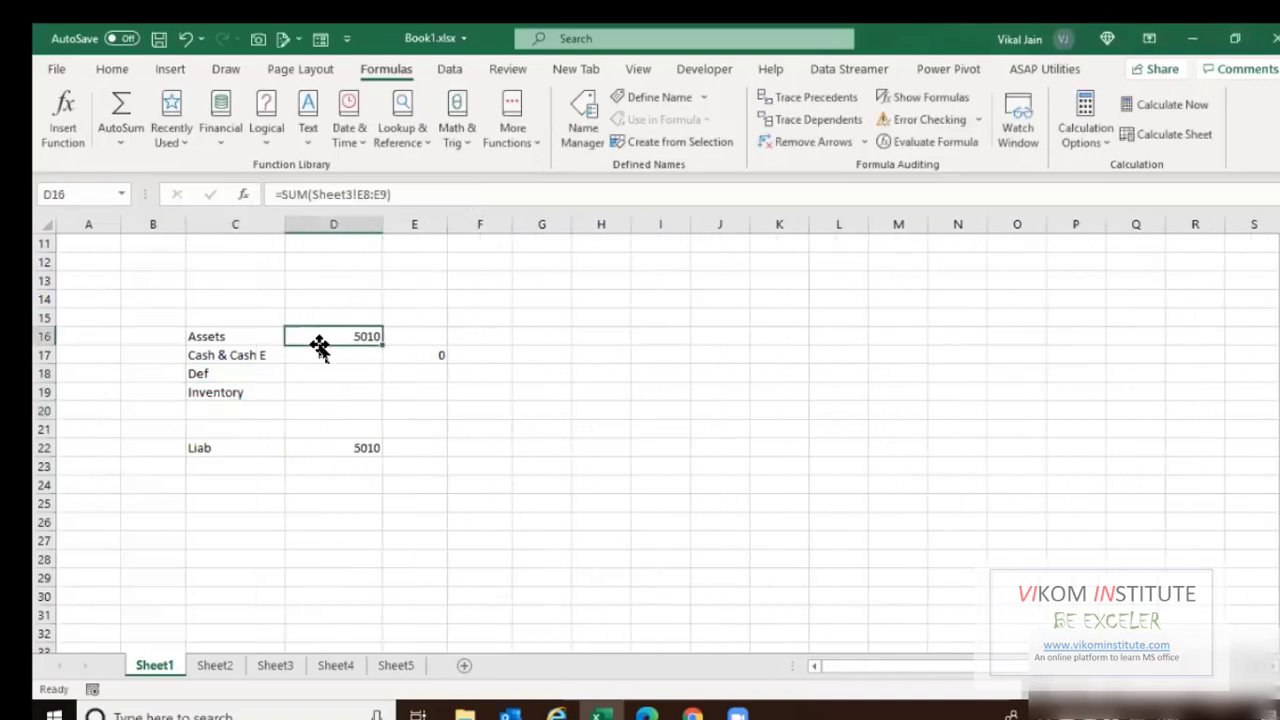
pyautogui.hotkey('ctrl', 'space')
pyautogui.hotkey('ctrl', 'shift', '+')
# Number the three labels 1, 2, 3 in D17:D19, then glance at Sheet3 and return.
pyautogui.press('Left')
pyautogui.press('Down')
pyautogui.press('Right')
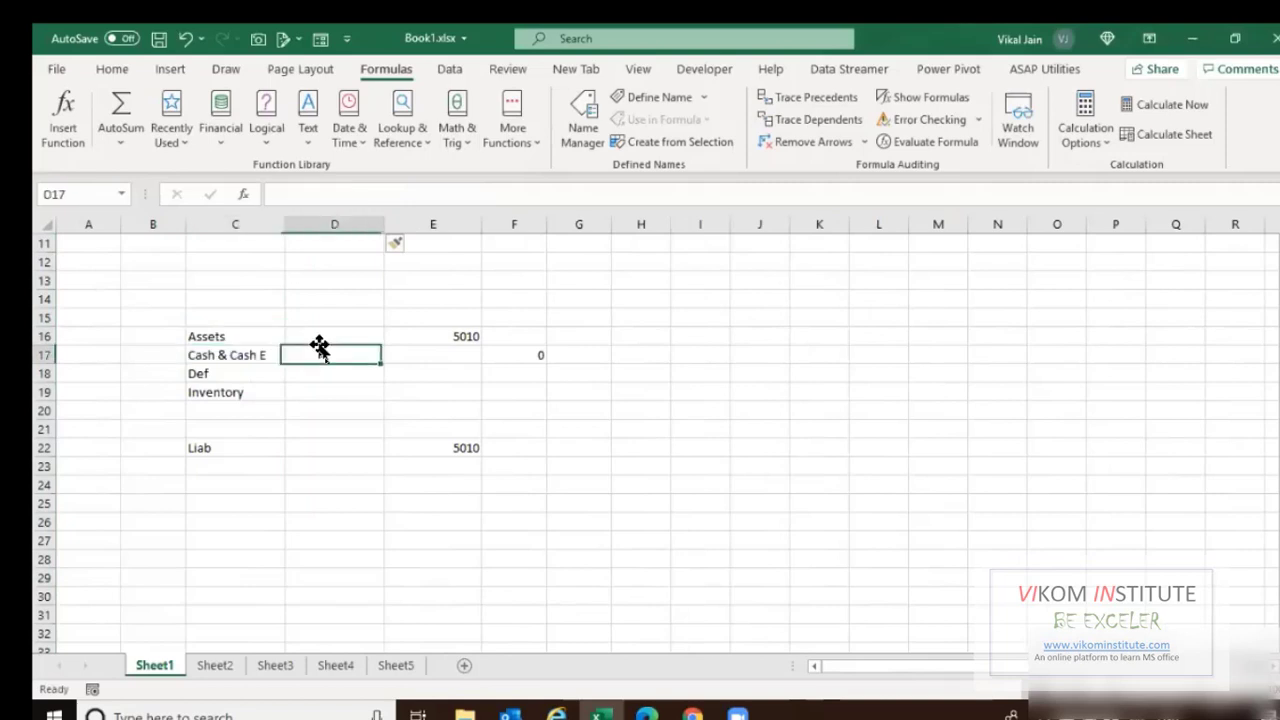
pyautogui.write('1')
pyautogui.press('Return')
pyautogui.write('2')
pyautogui.press('Return')
pyautogui.write('3')
pyautogui.press('Return')
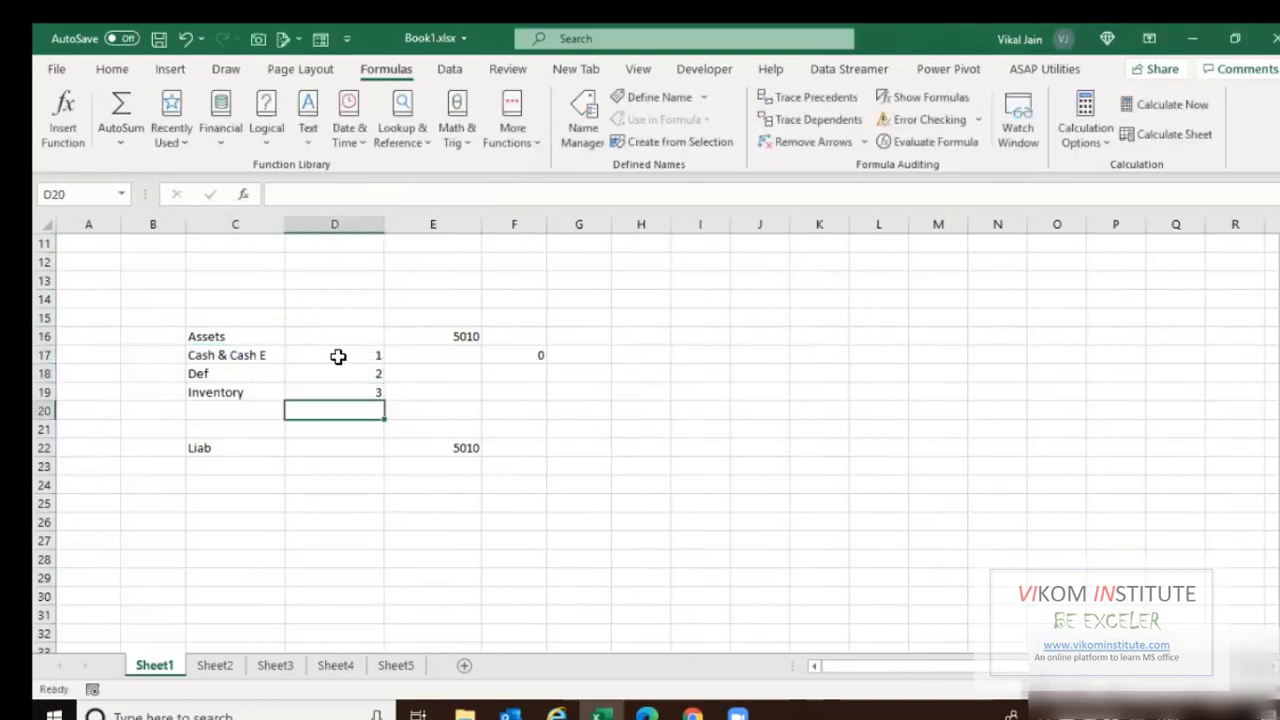
pyautogui.click(338, 356)
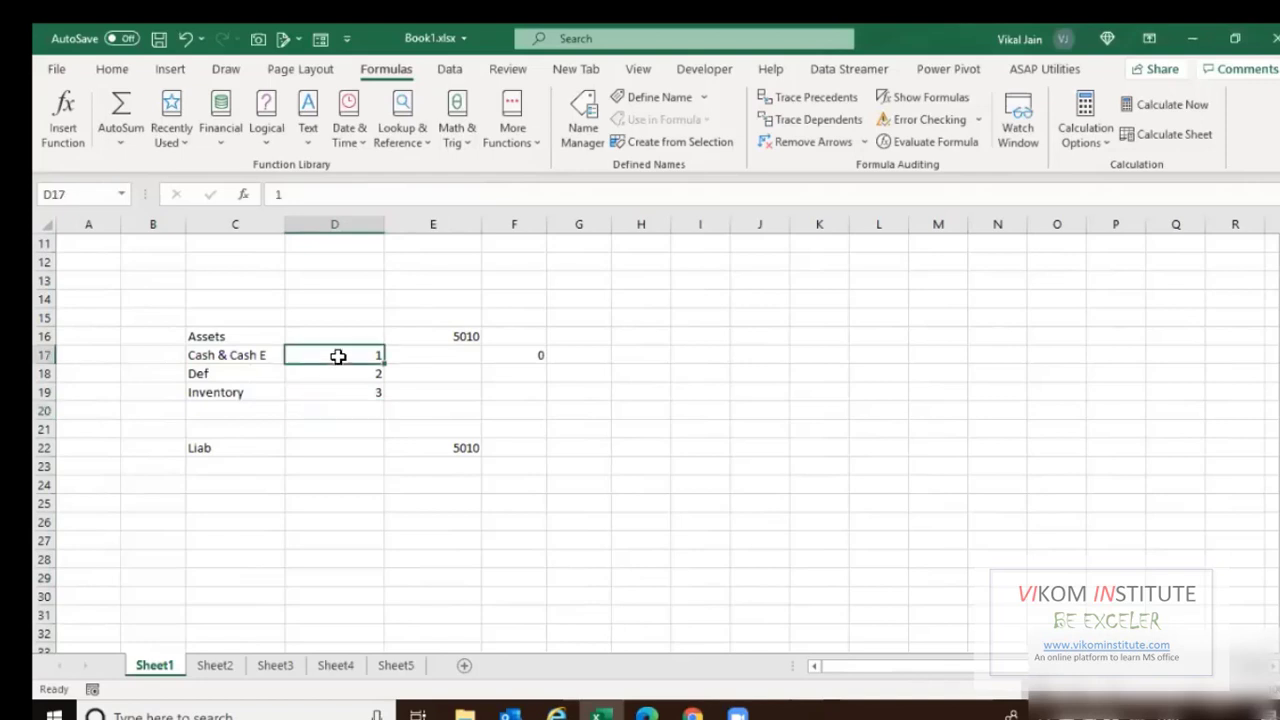
pyautogui.click(275, 665)
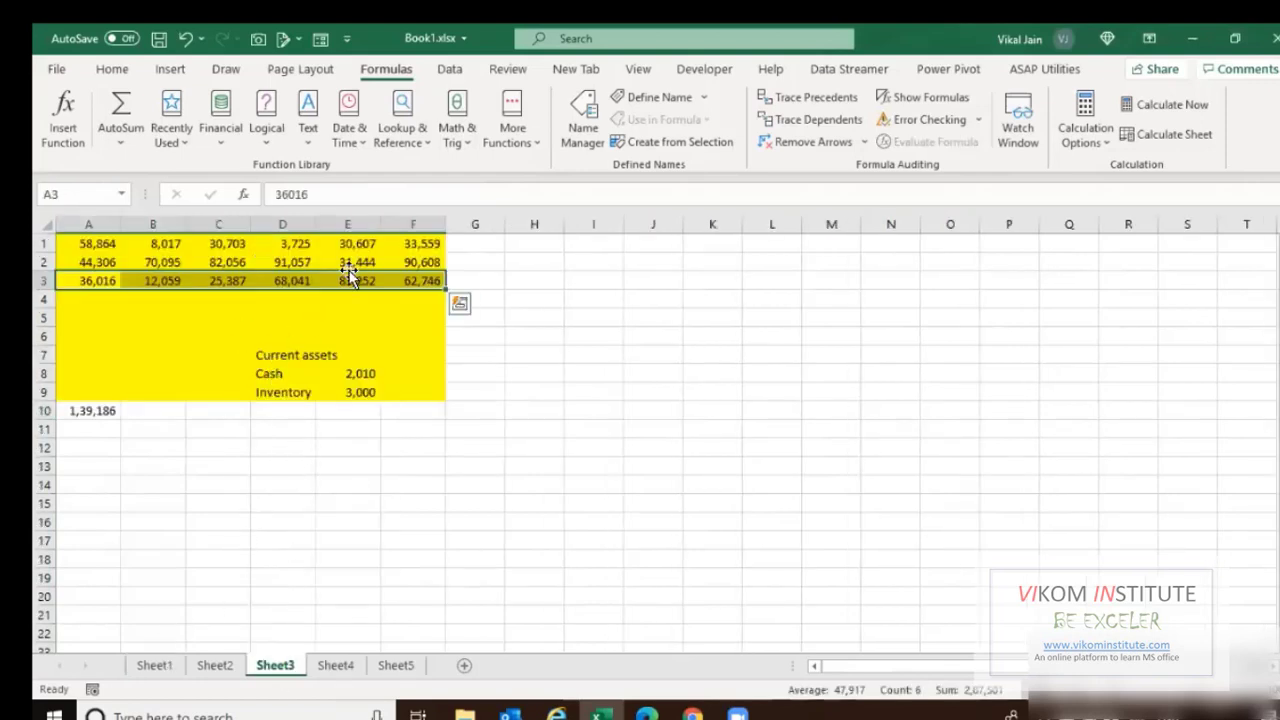
pyautogui.click(152, 665)
# Compare Sheet3's data against Sheet1, then bring up the View ribbon on Sheet1.
pyautogui.click(240, 373)
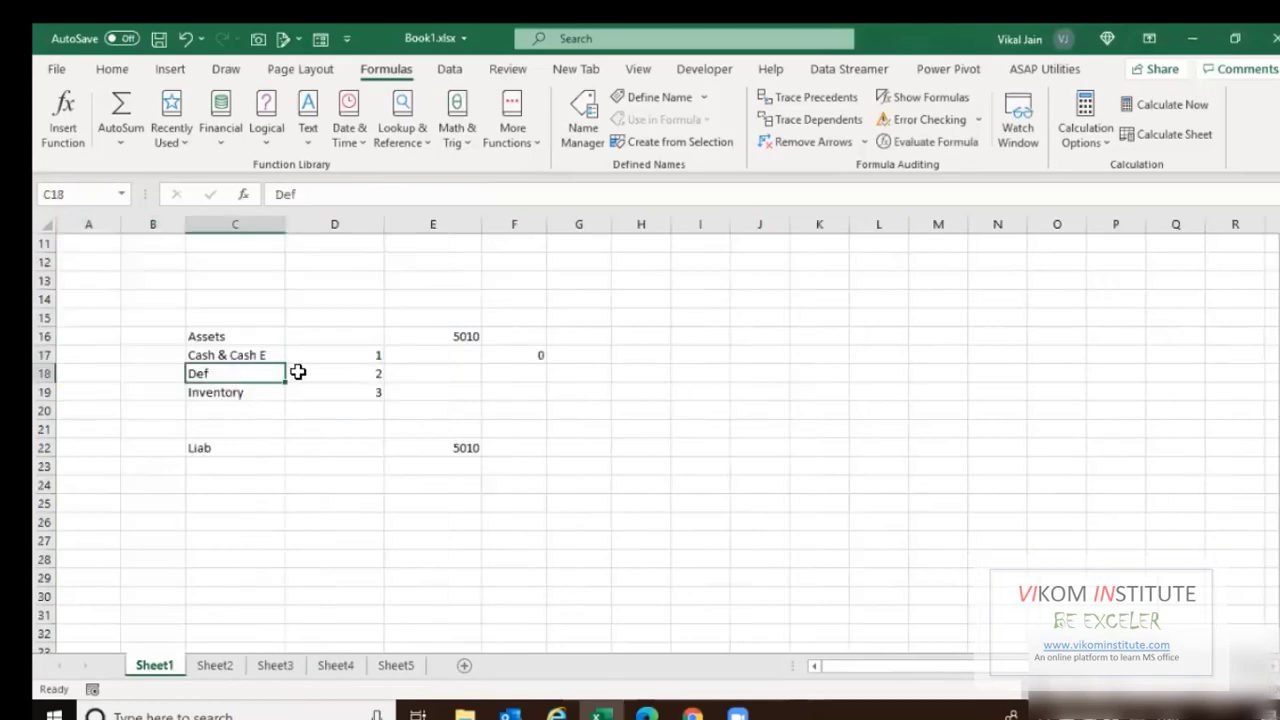
pyautogui.click(275, 665)
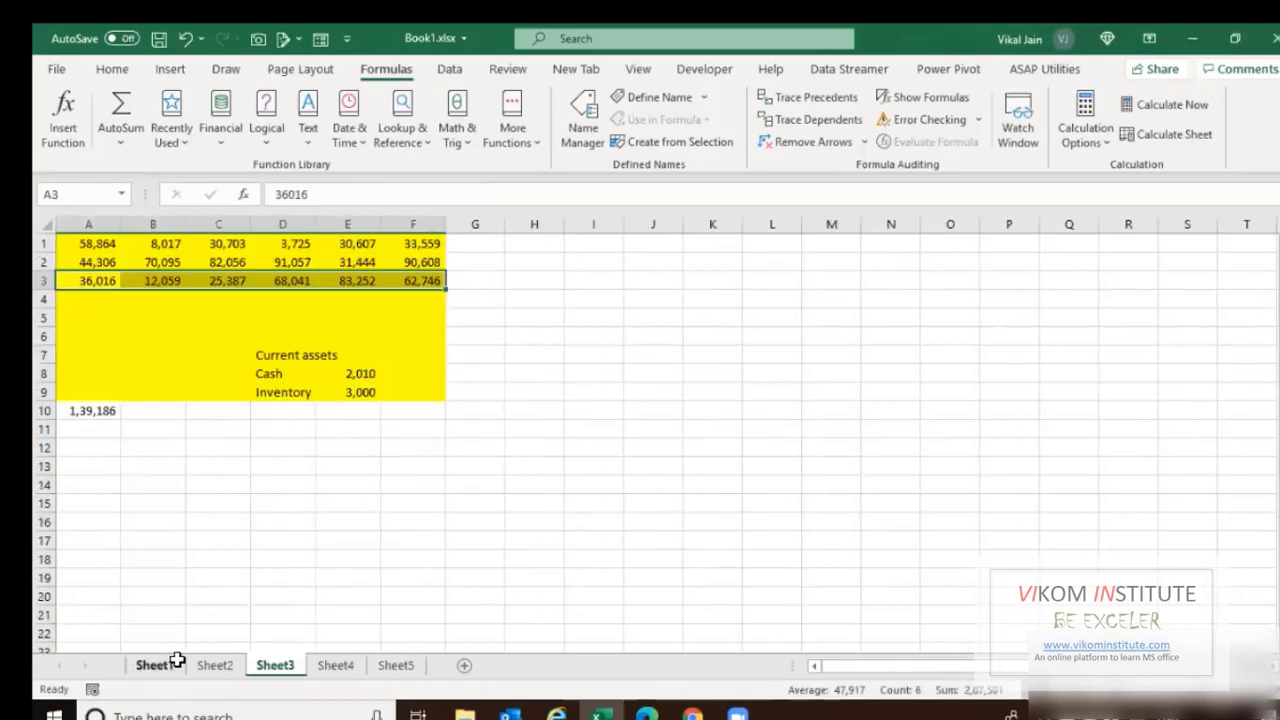
pyautogui.click(155, 665)
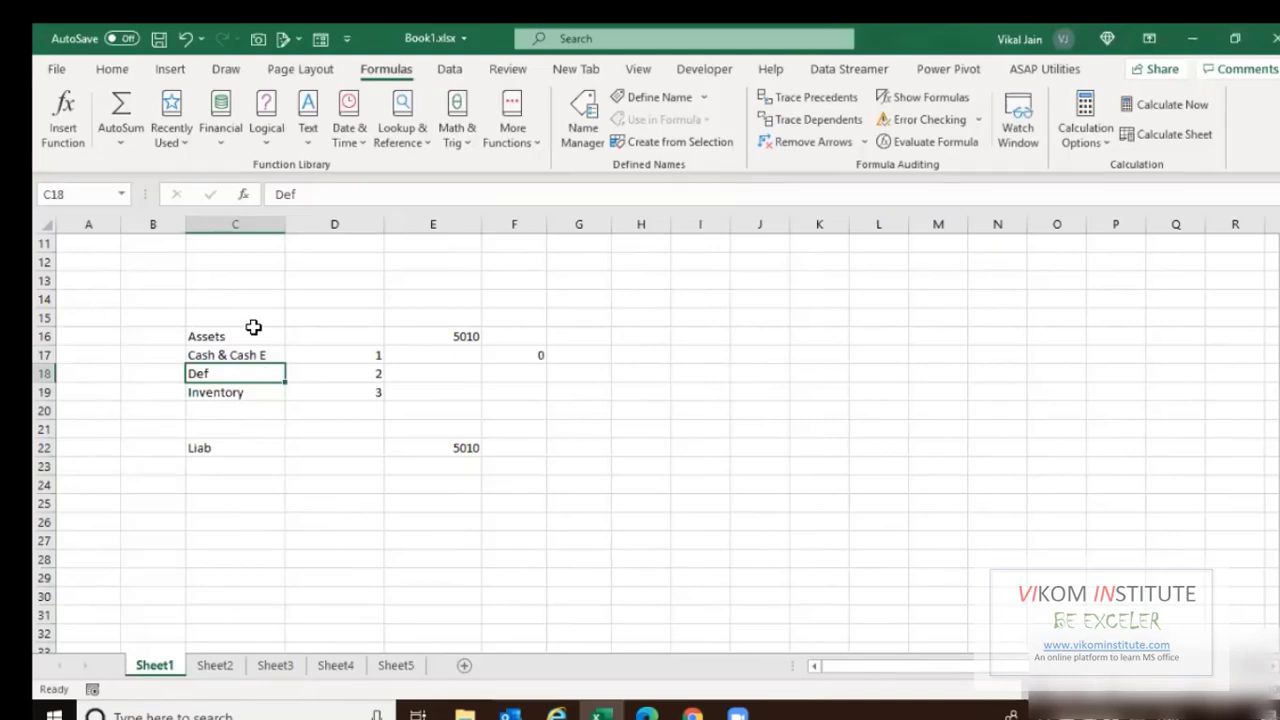
pyautogui.click(274, 665)
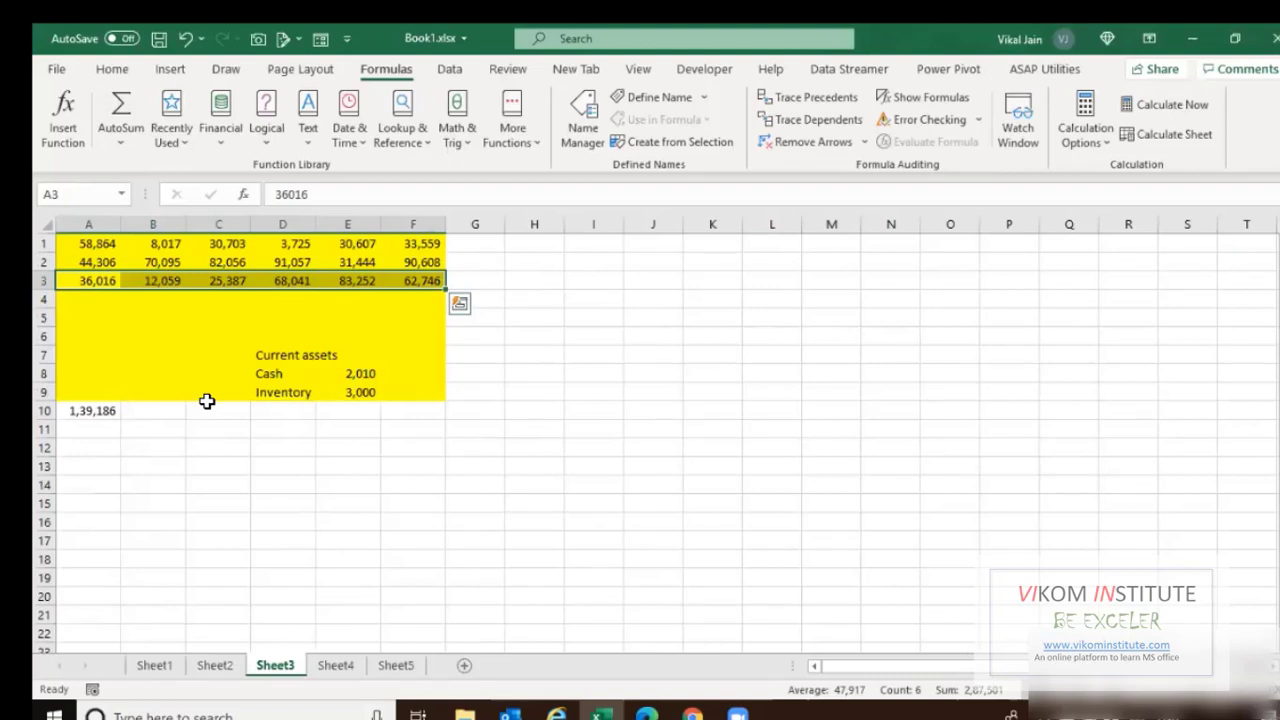
pyautogui.click(152, 665)
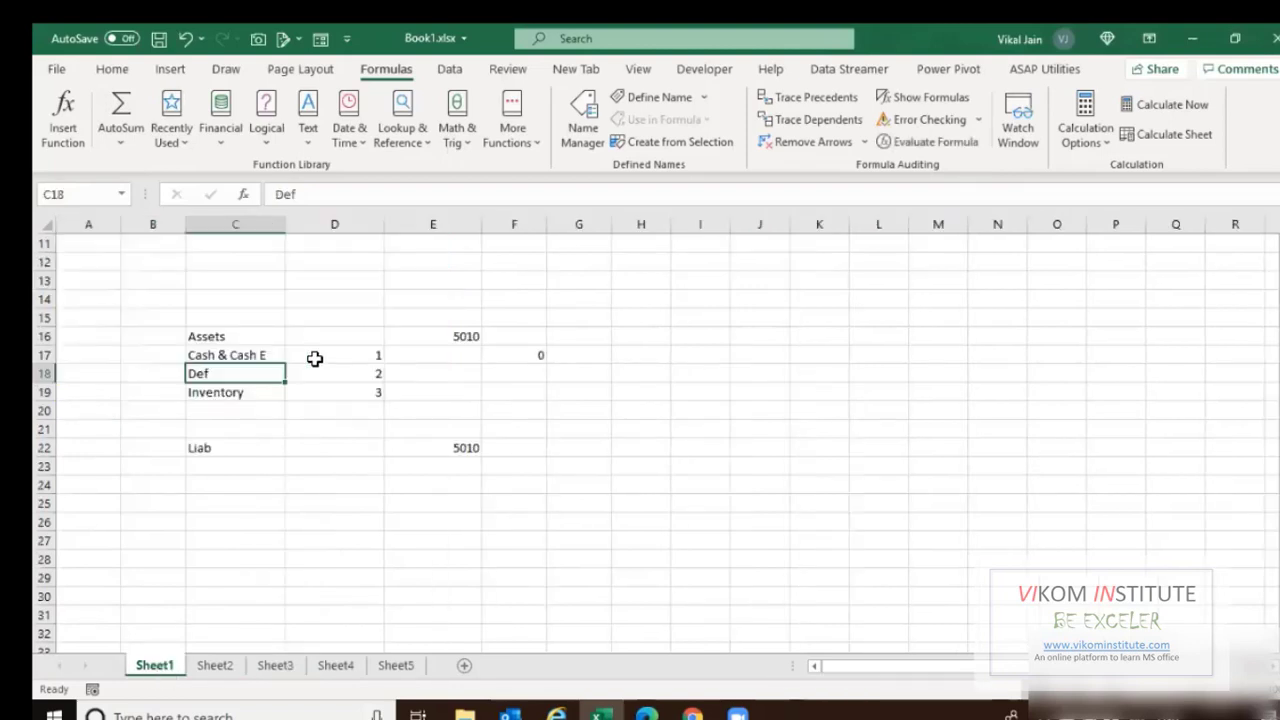
pyautogui.click(620, 76)
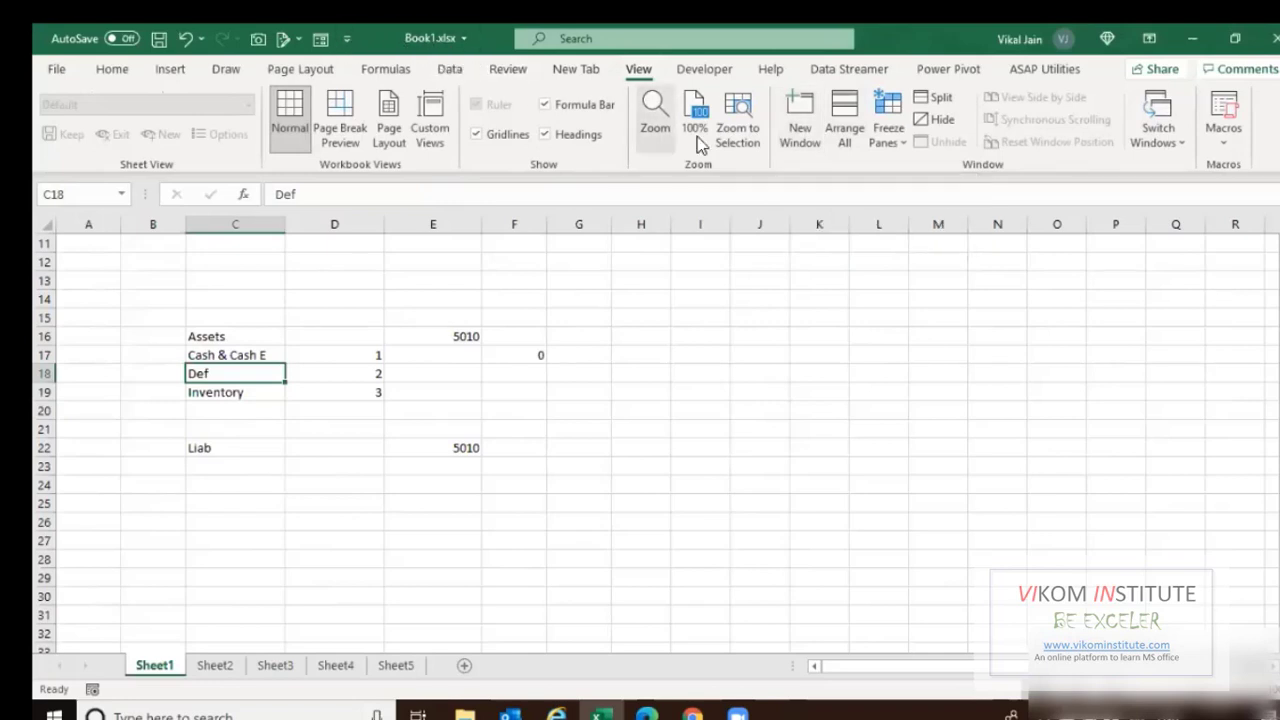
# Open a second Book1 window and arrange the two windows side by side.
pyautogui.click(800, 128)
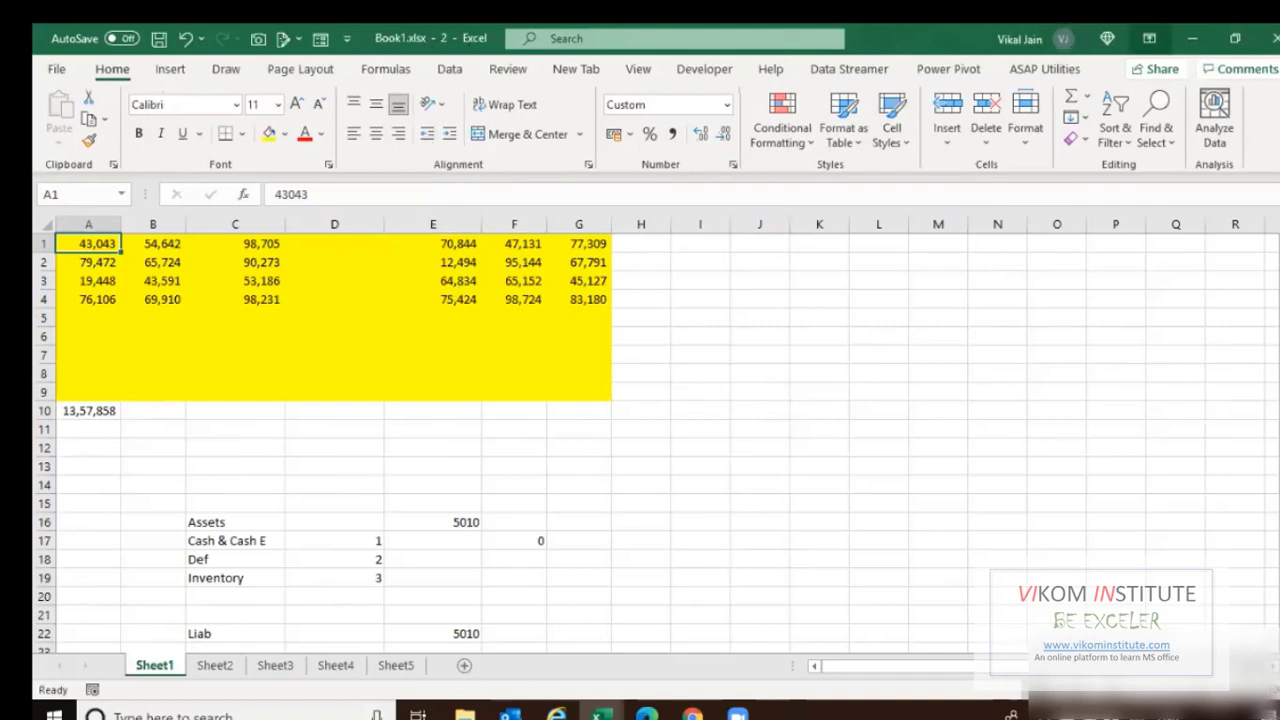
pyautogui.click(1192, 39)
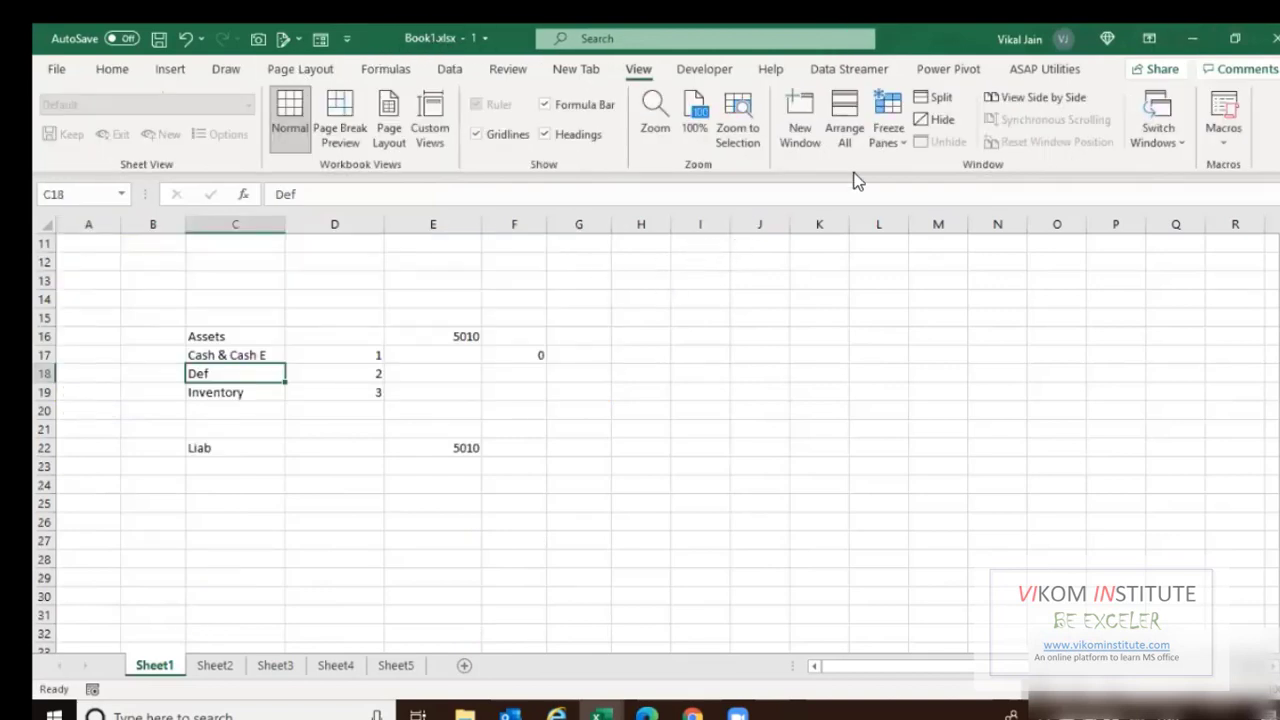
pyautogui.click(1022, 100)
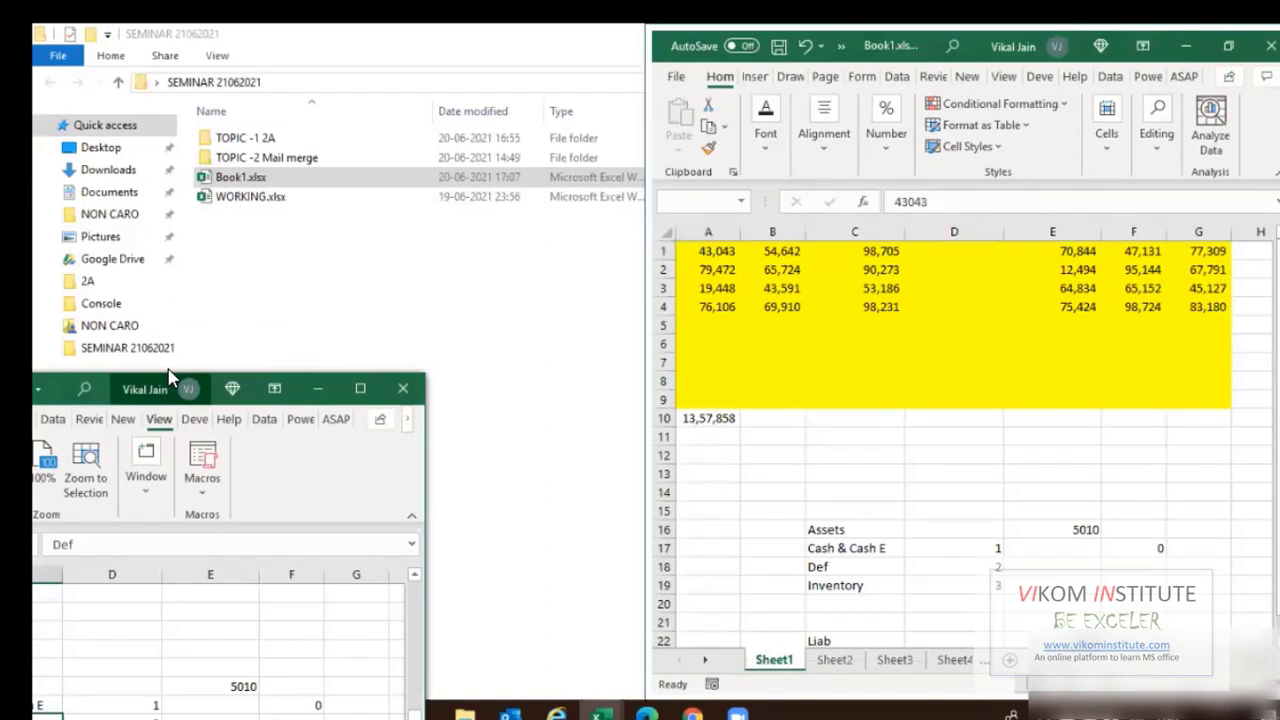
pyautogui.moveTo(168, 377); pyautogui.dragTo(391, 34)
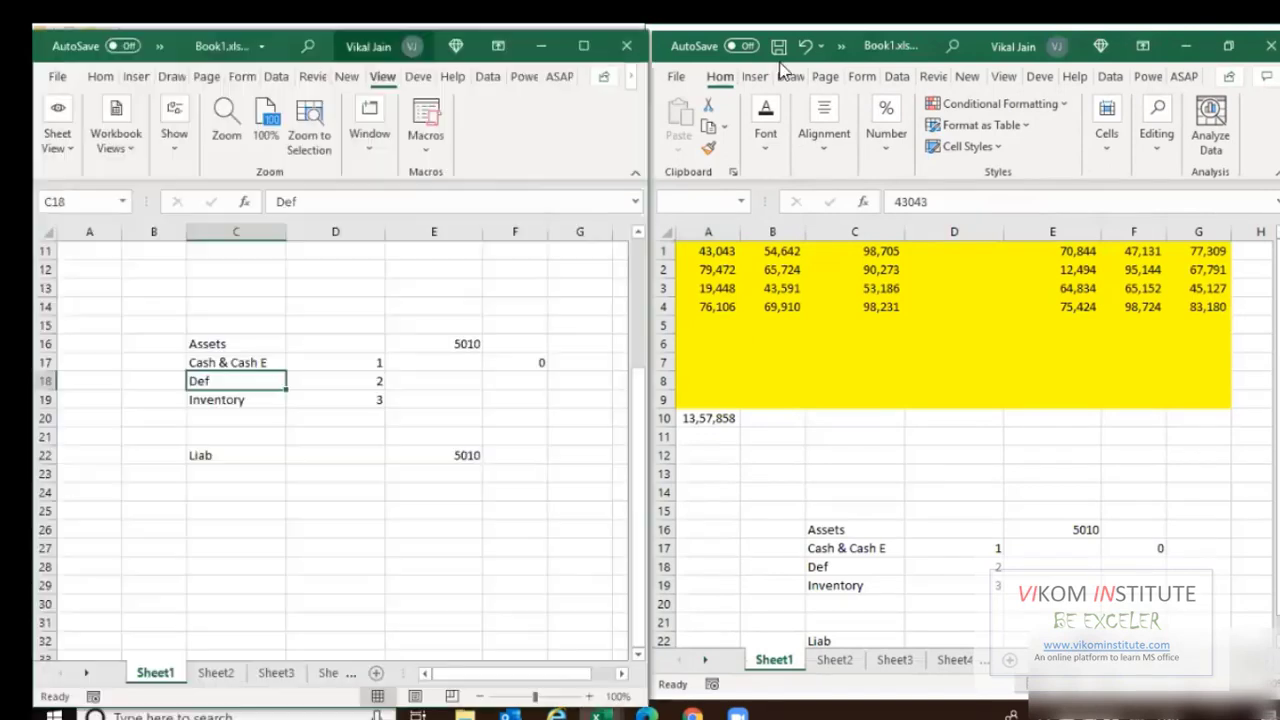
pyautogui.click(882, 47)
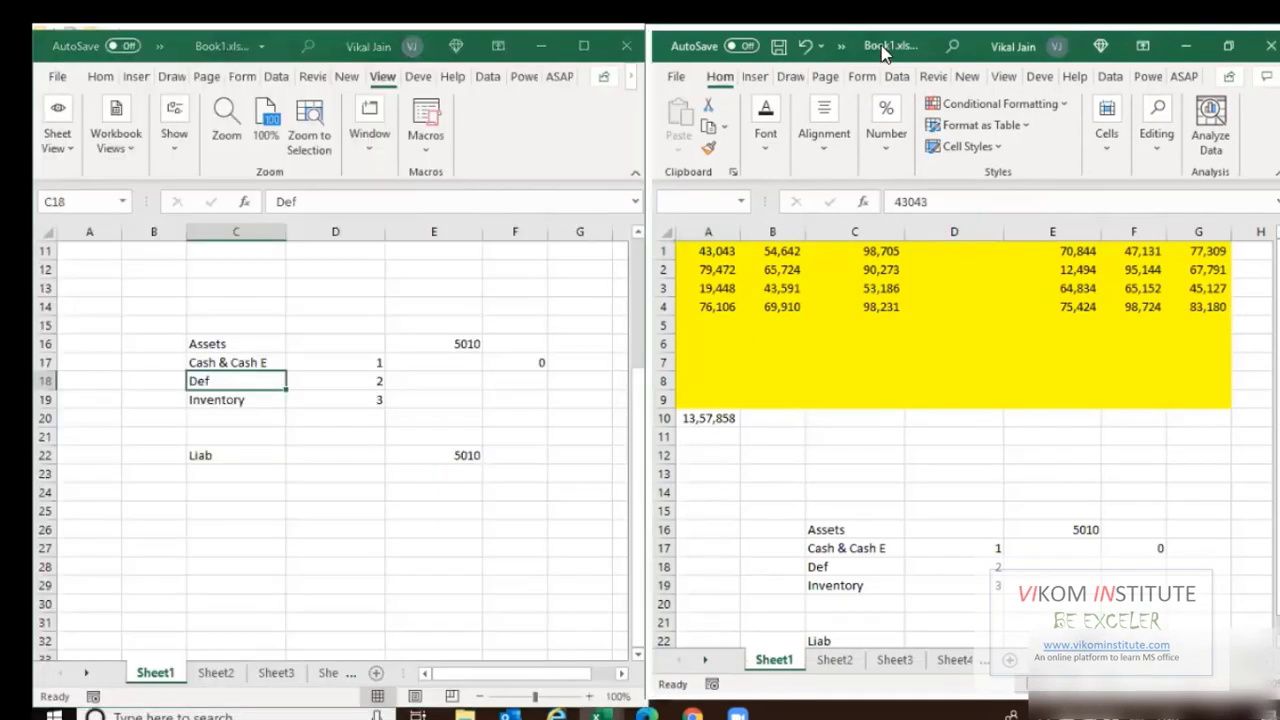
# Select D14 and C17 in the left window and B4 in the right window.
pyautogui.click(375, 305)
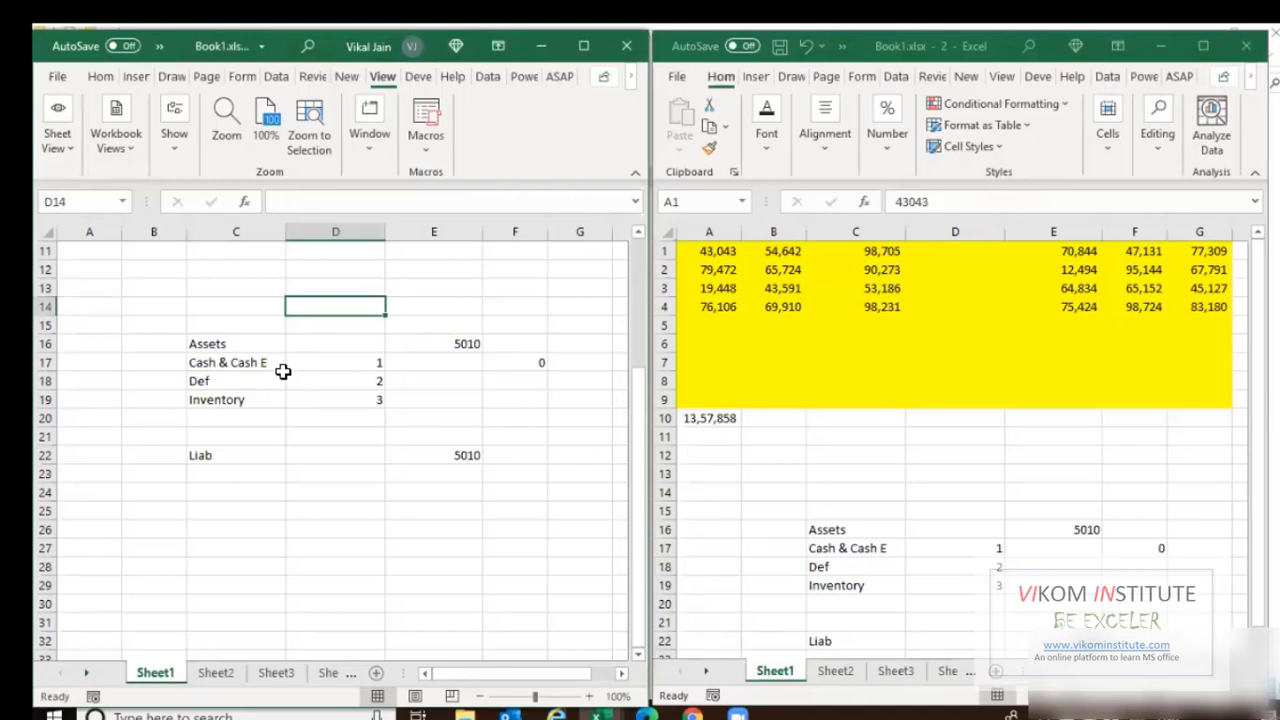
pyautogui.click(283, 369)
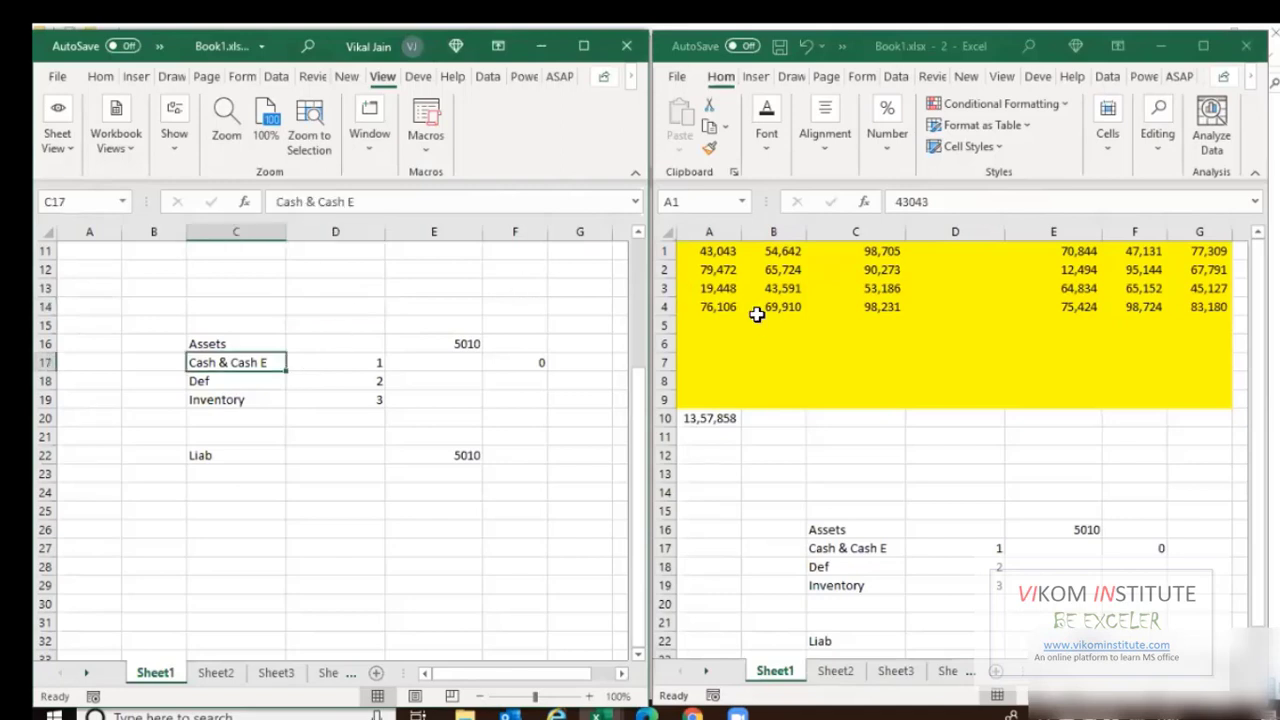
pyautogui.click(691, 315)
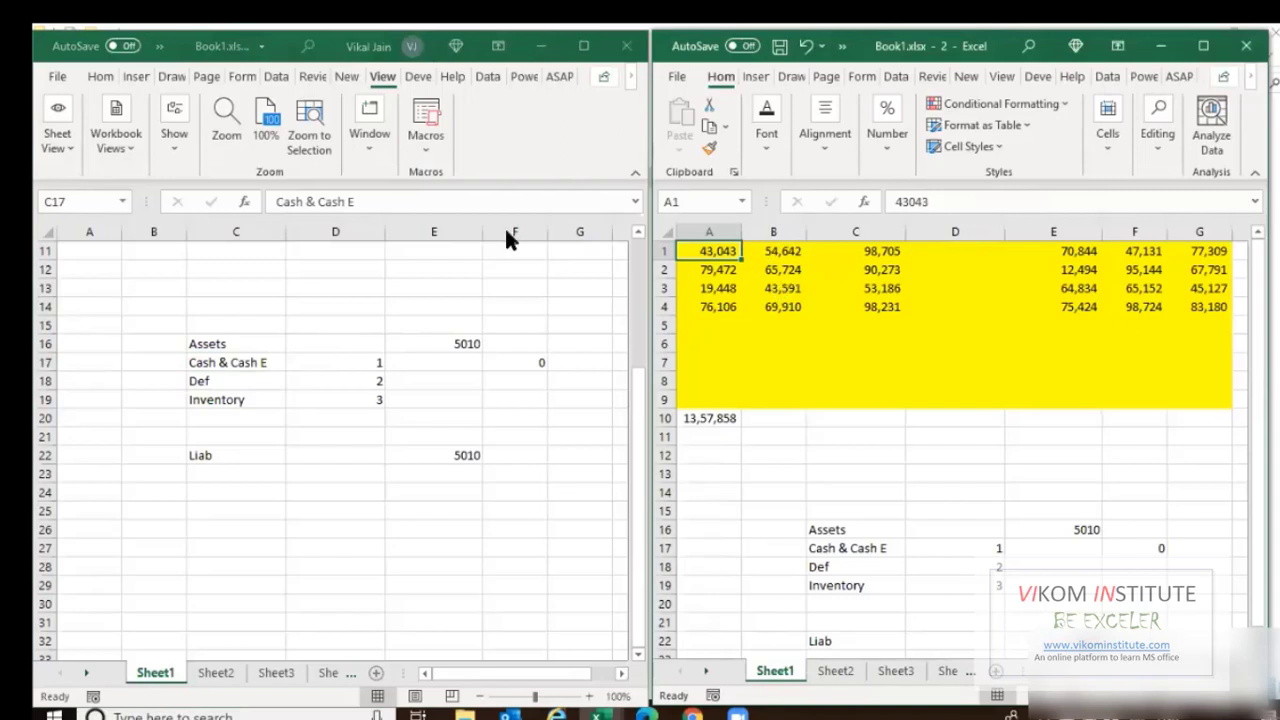
pyautogui.click(228, 362)
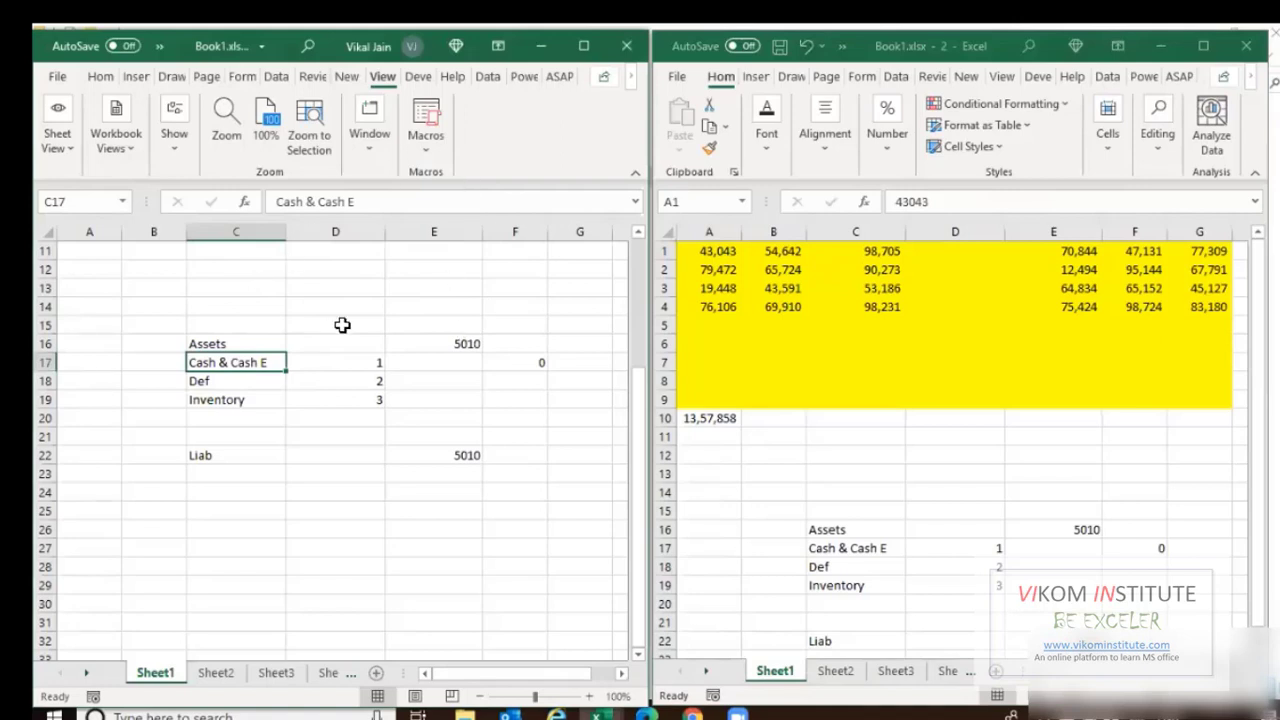
pyautogui.click(306, 305)
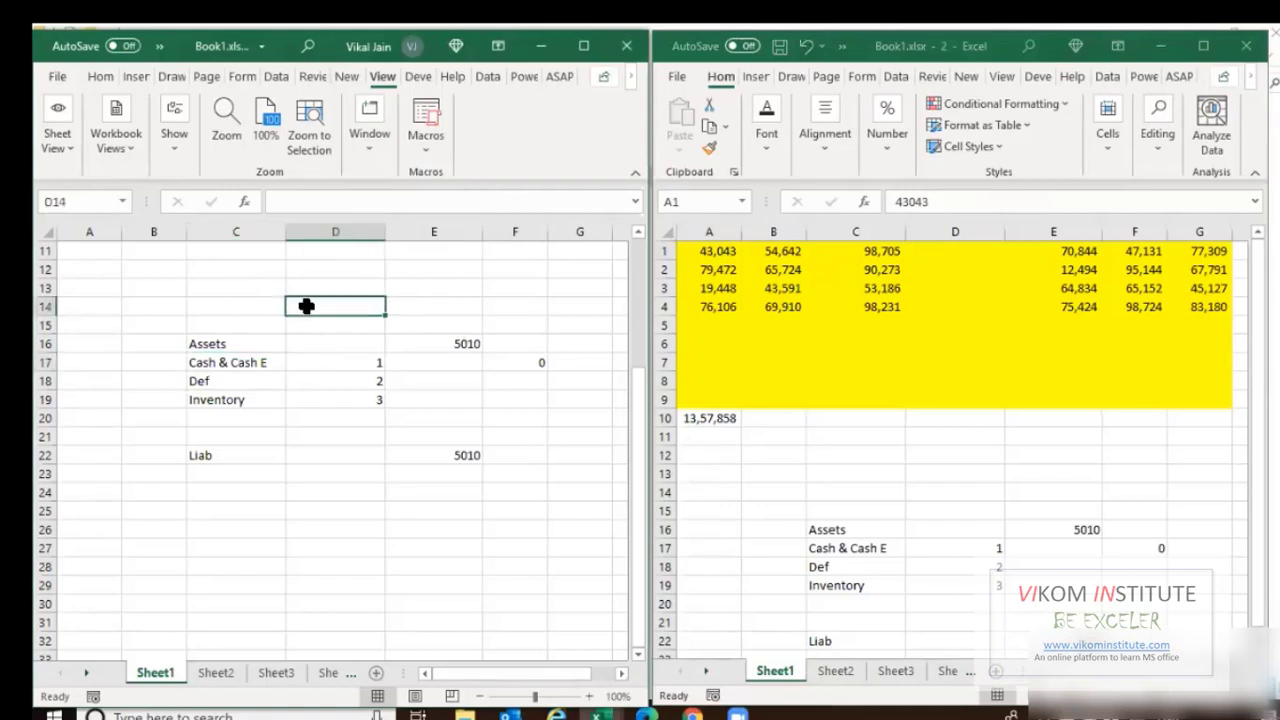
pyautogui.click(762, 320)
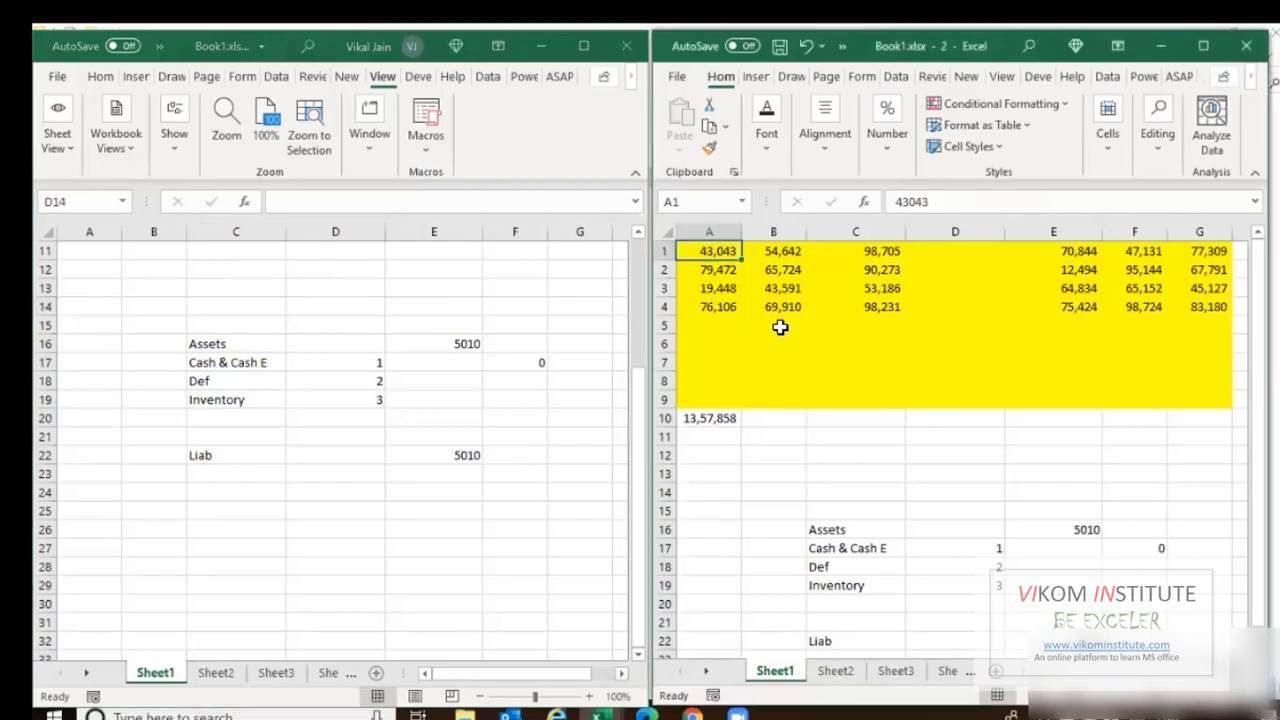
pyautogui.click(355, 312)
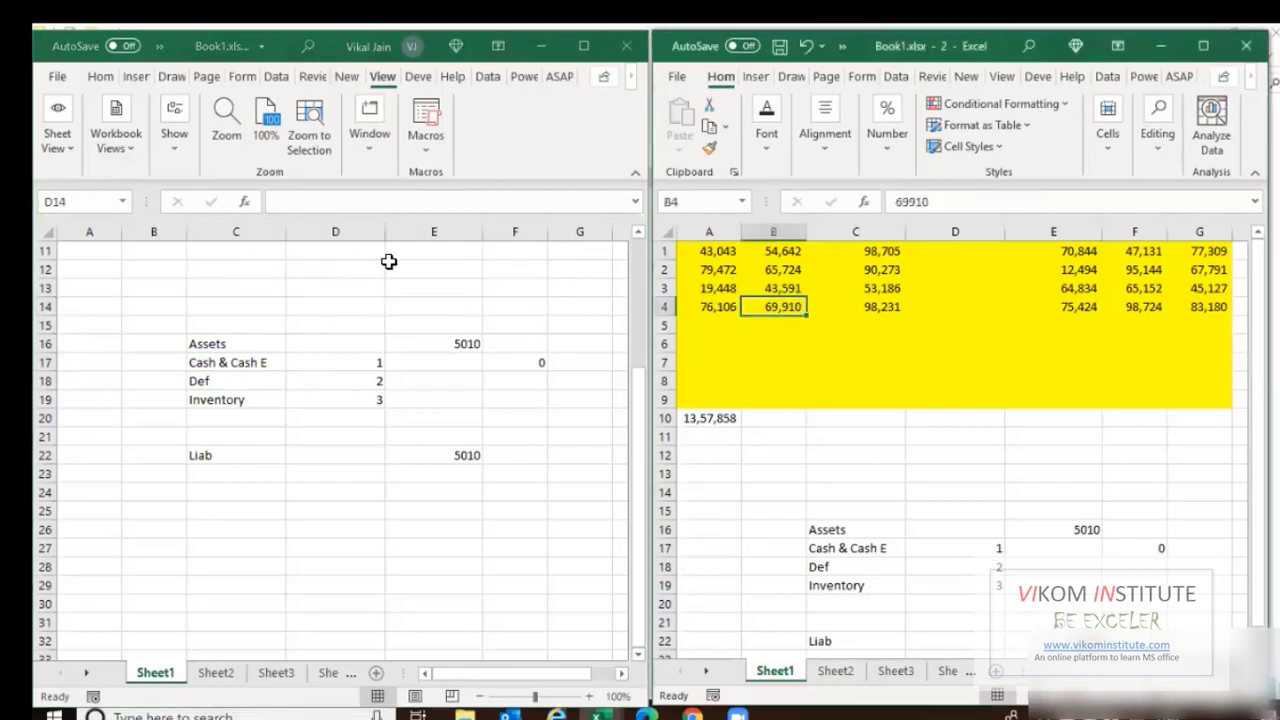
# Close the left window, maximize Book1, and create a fresh second window from the View tab.
pyautogui.click(624, 47)
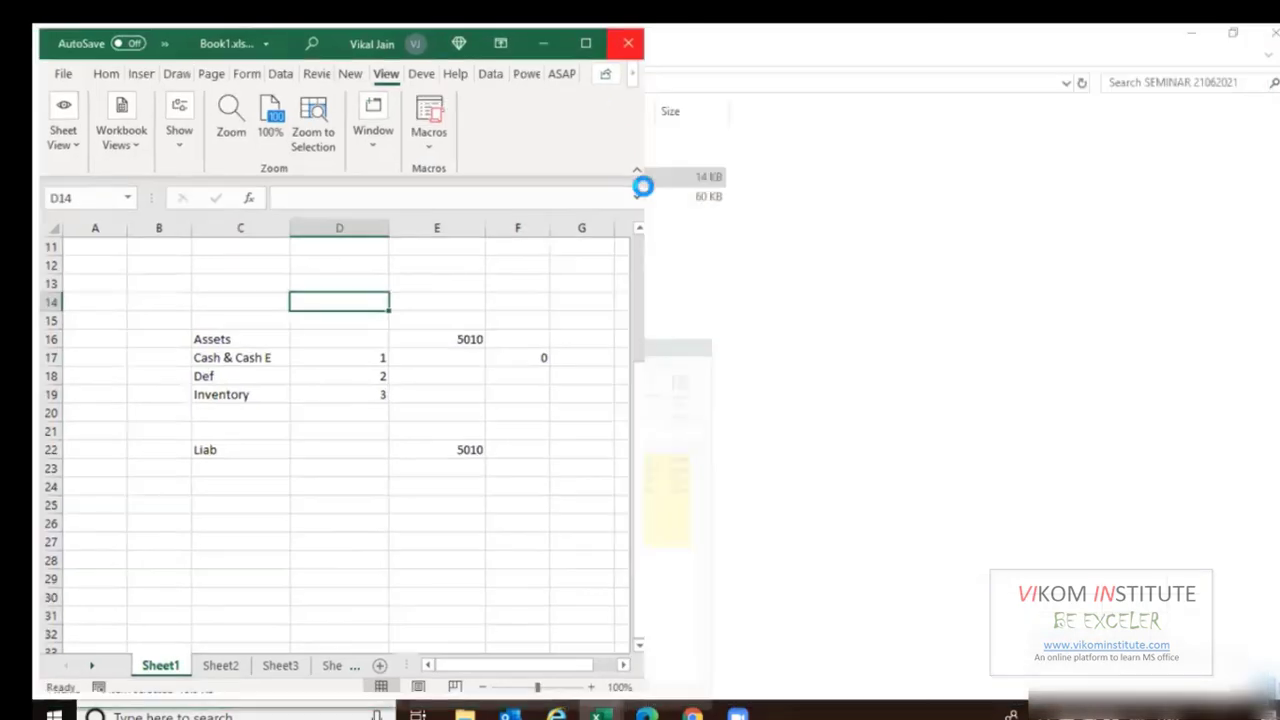
pyautogui.click(608, 713)
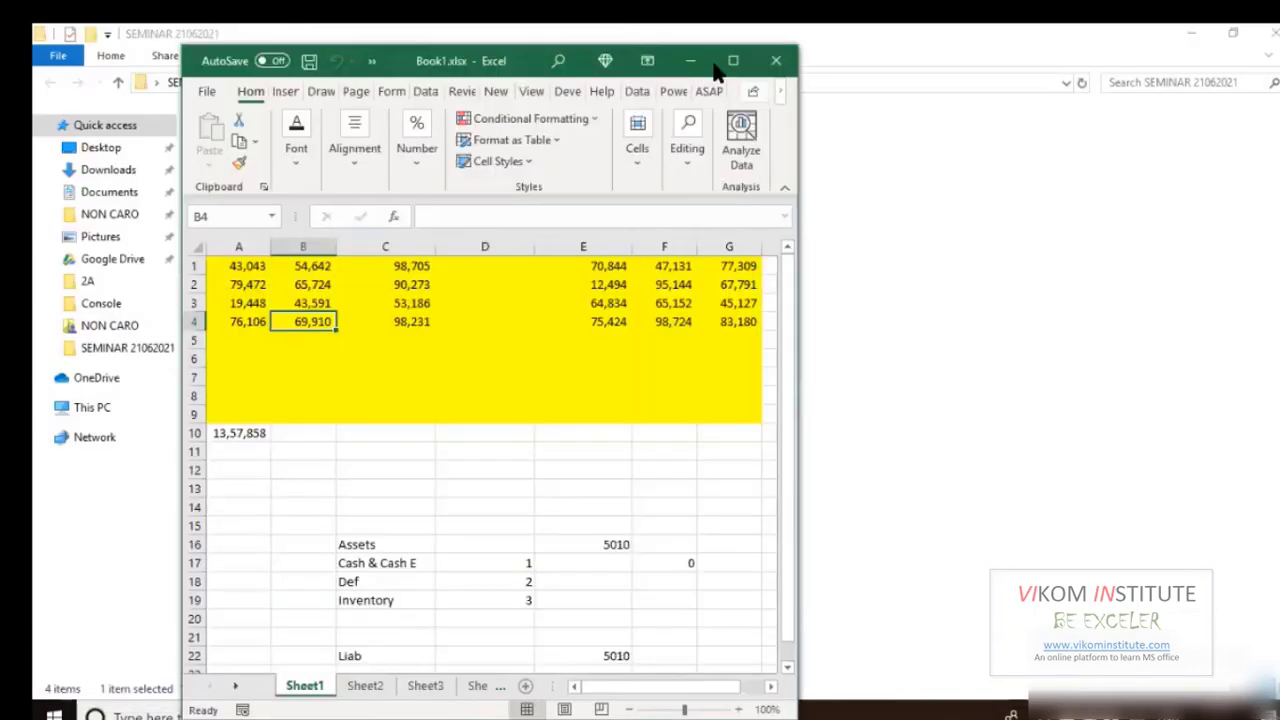
pyautogui.click(720, 60)
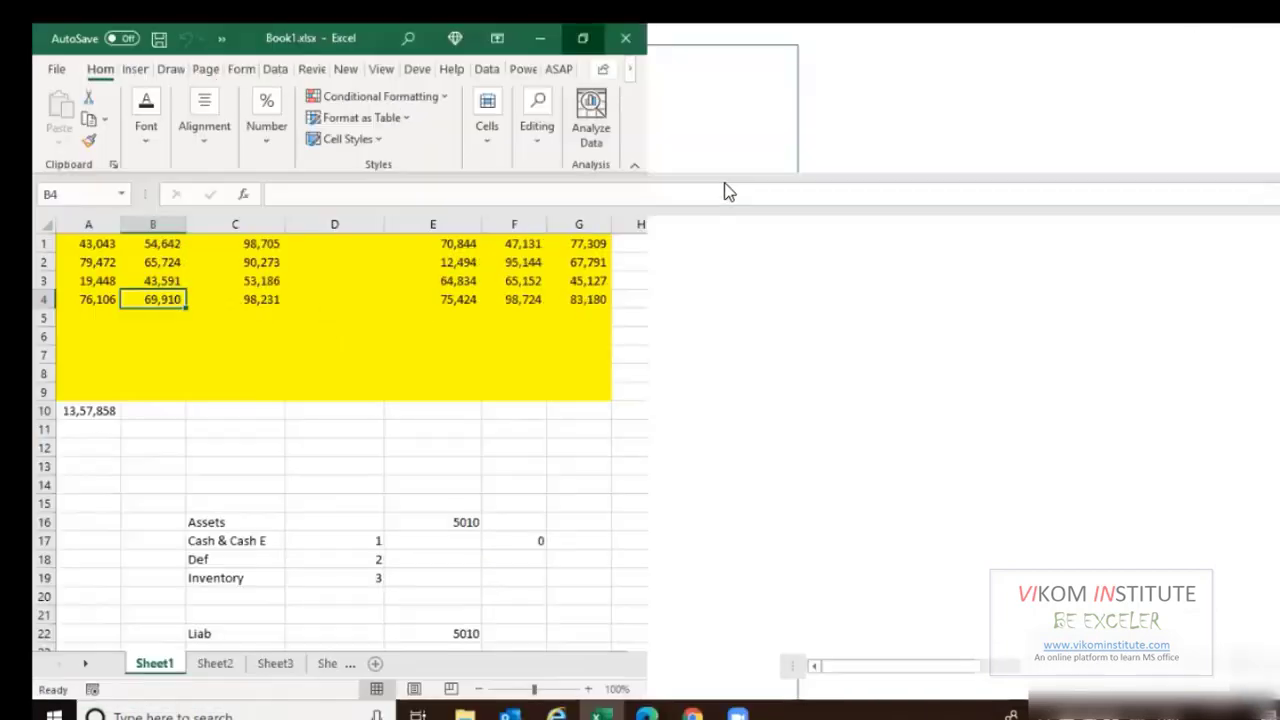
pyautogui.click(638, 69)
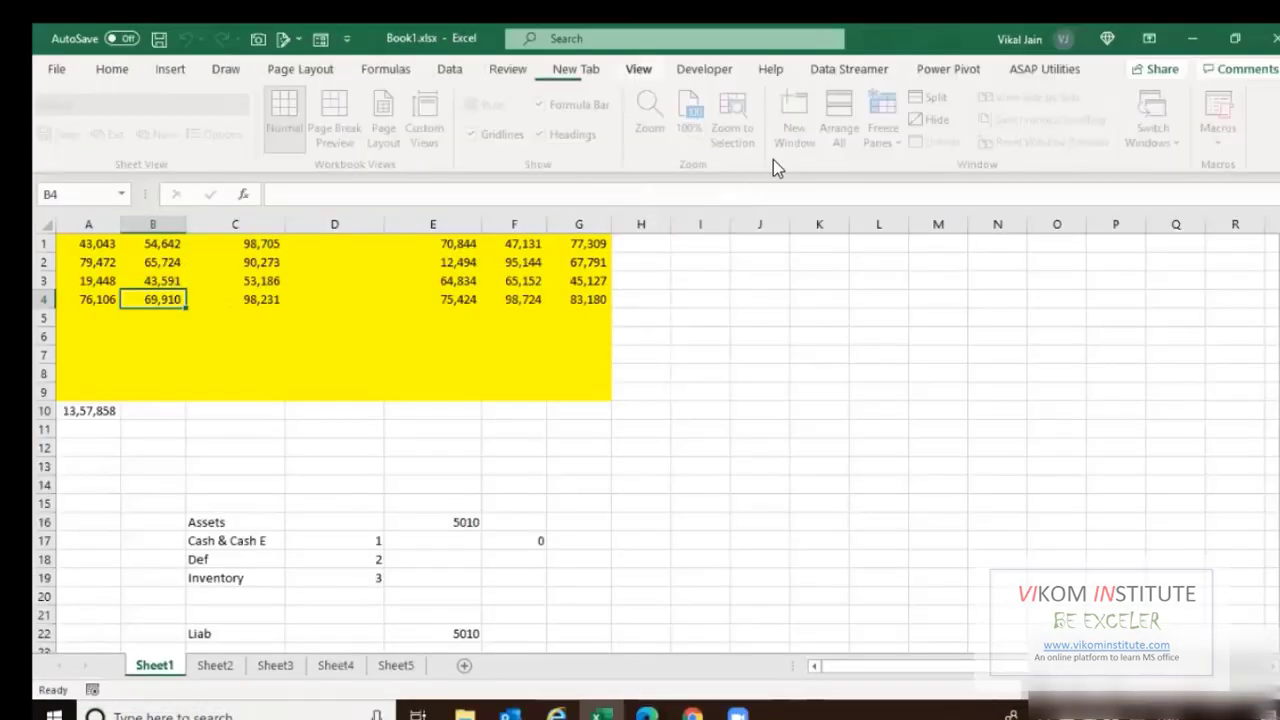
pyautogui.click(792, 134)
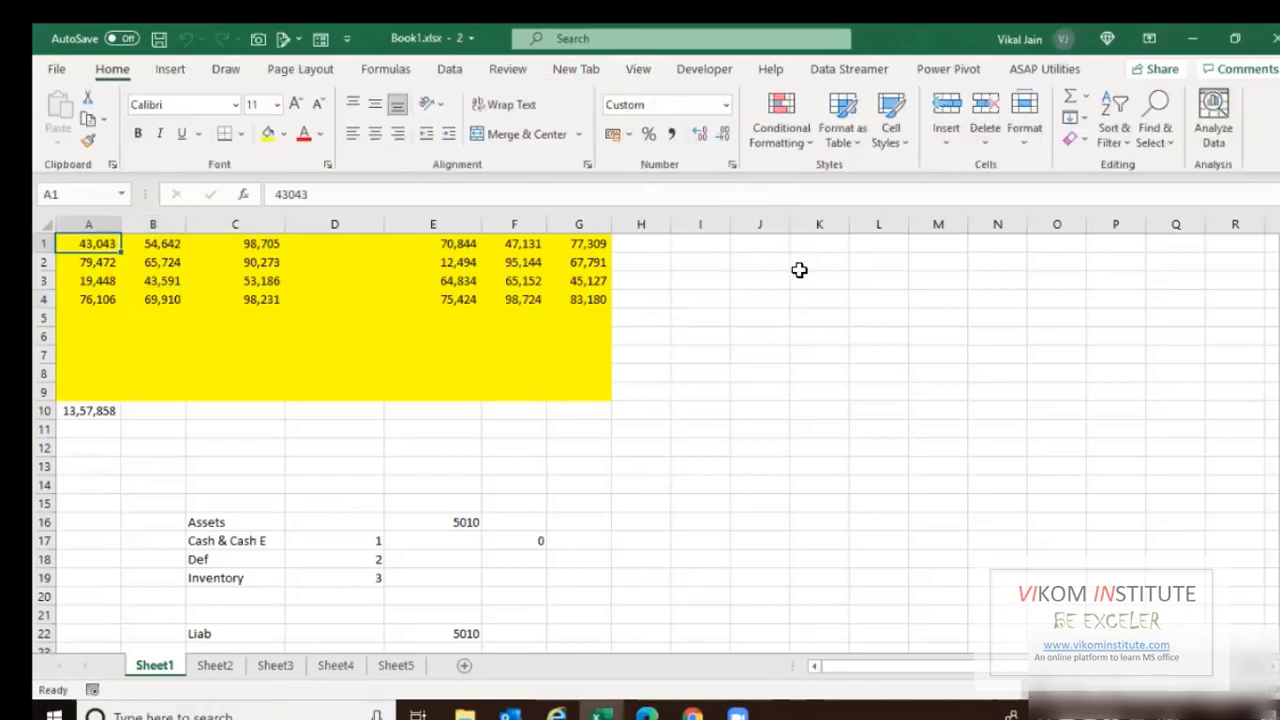
pyautogui.click(638, 69)
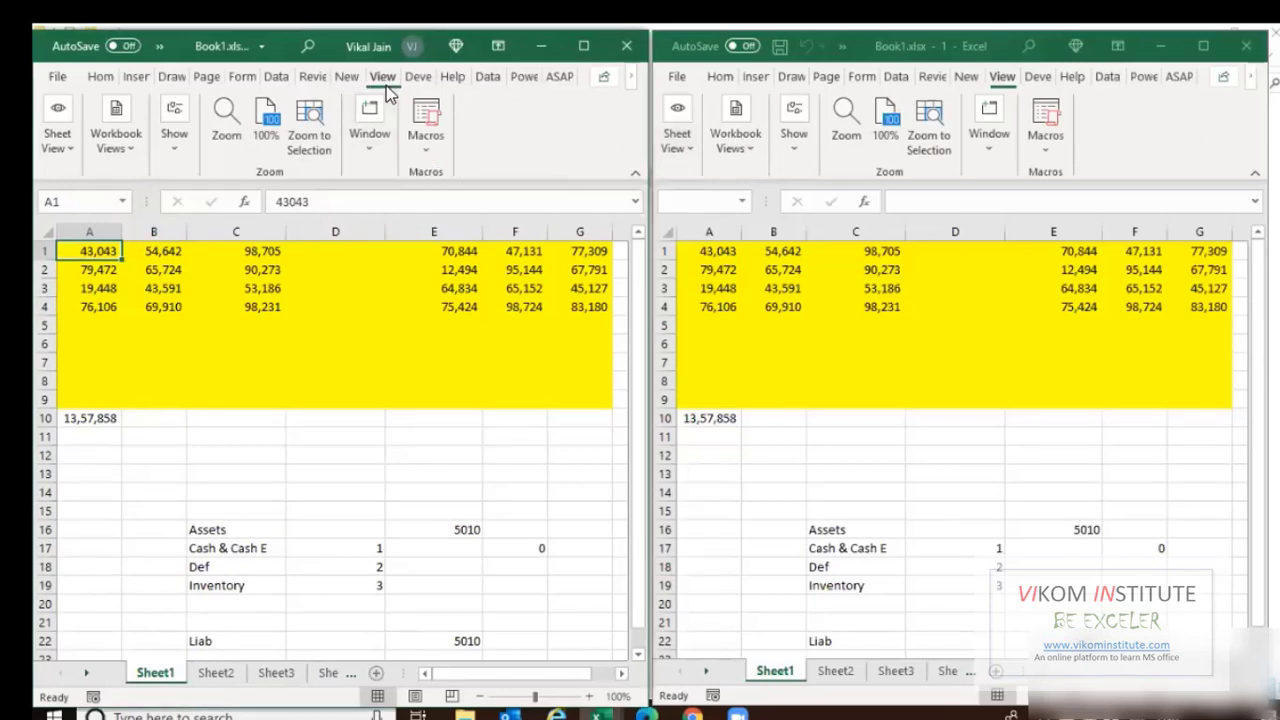
# Check the Window options, then scroll down to see both windows move together.
pyautogui.click(384, 151)
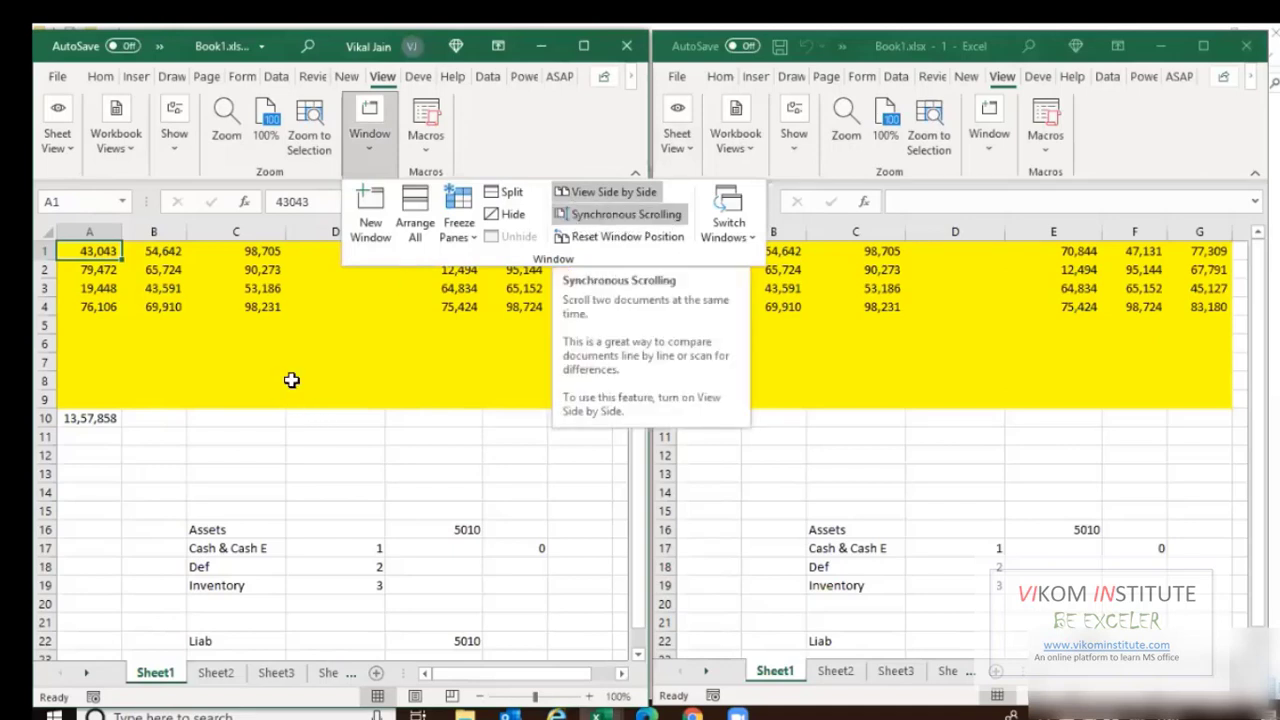
pyautogui.click(264, 340)
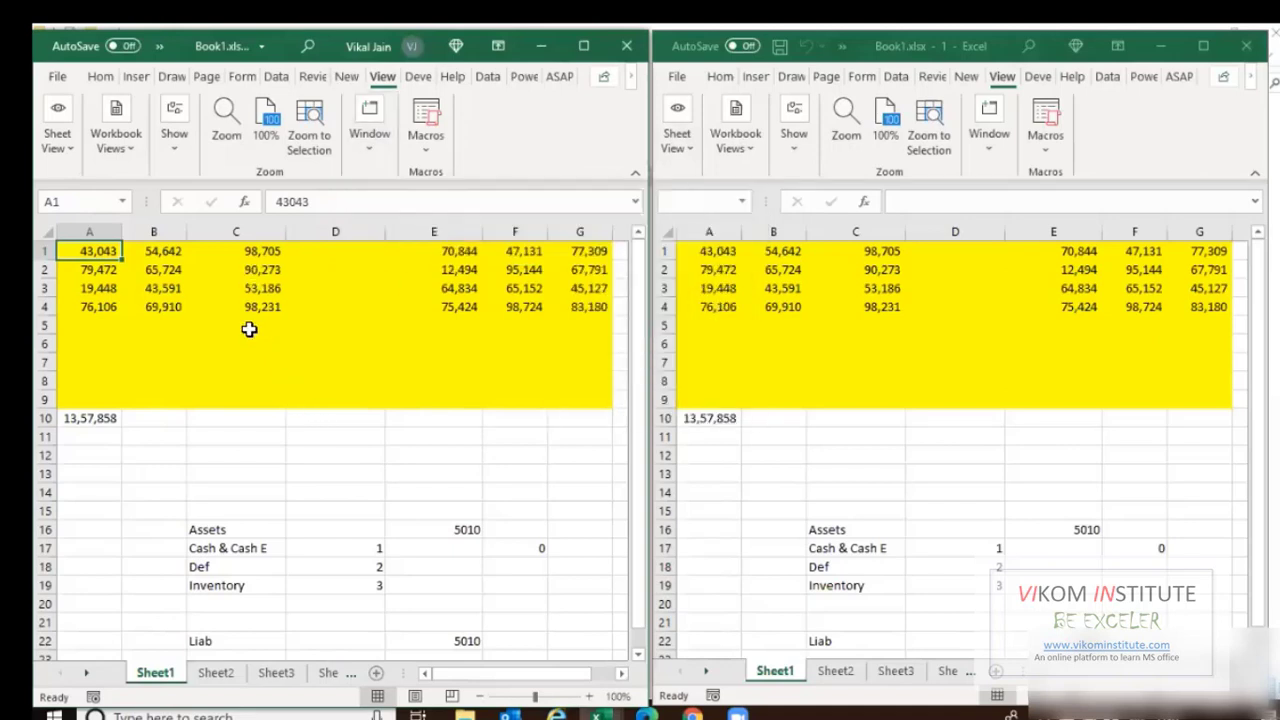
pyautogui.scroll(-3, 249, 329)
pyautogui.scroll(-5, 247, 329)
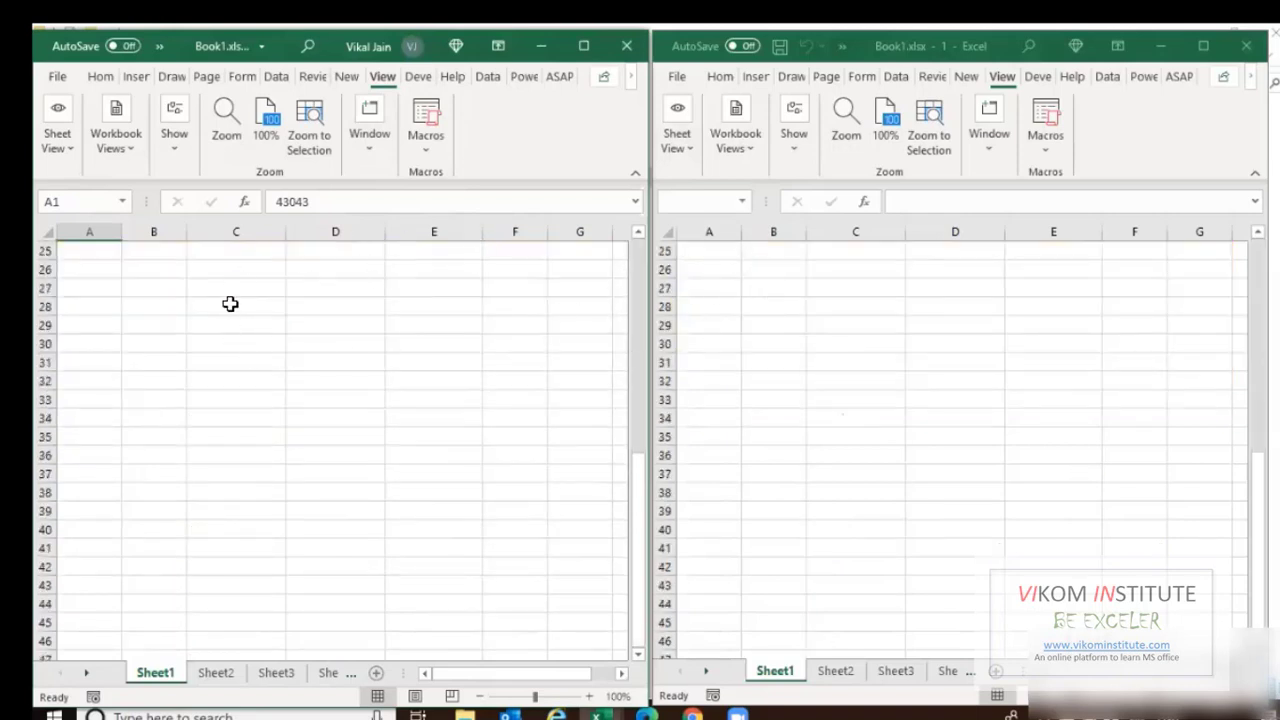
# Turn off Synchronous Scrolling and scroll the right window back up to row 1.
pyautogui.click(371, 139)
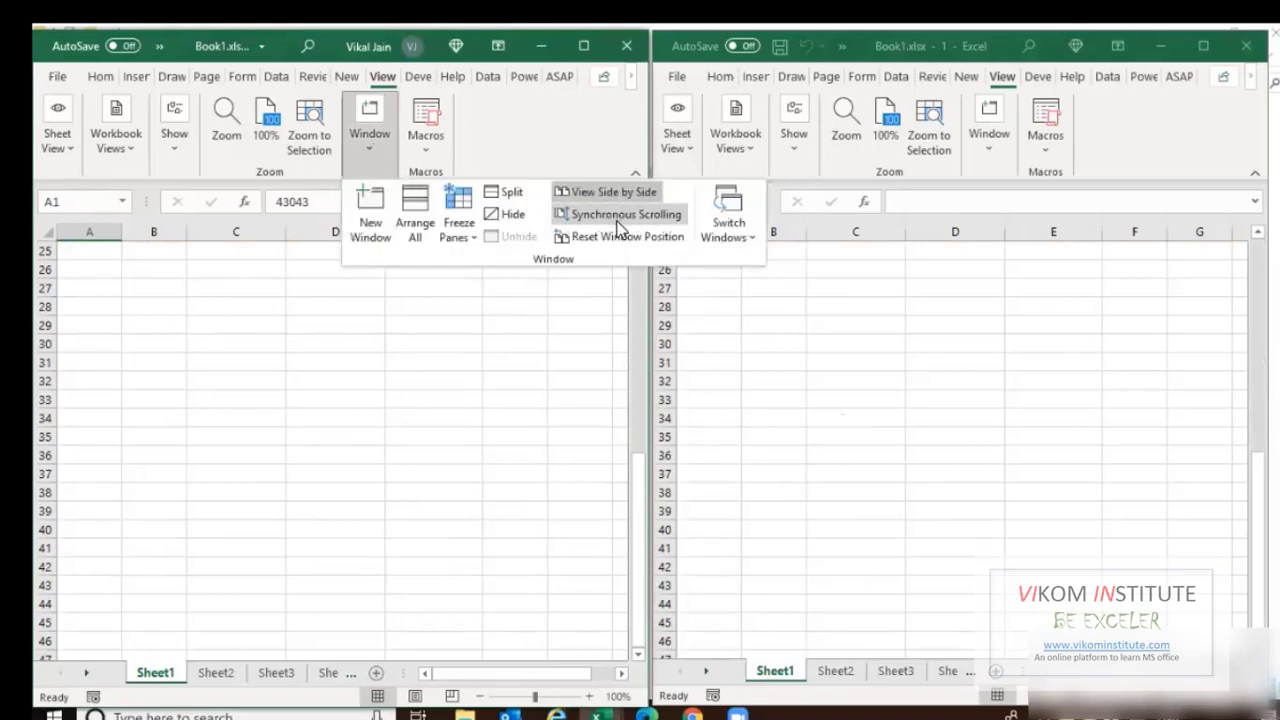
pyautogui.click(595, 214)
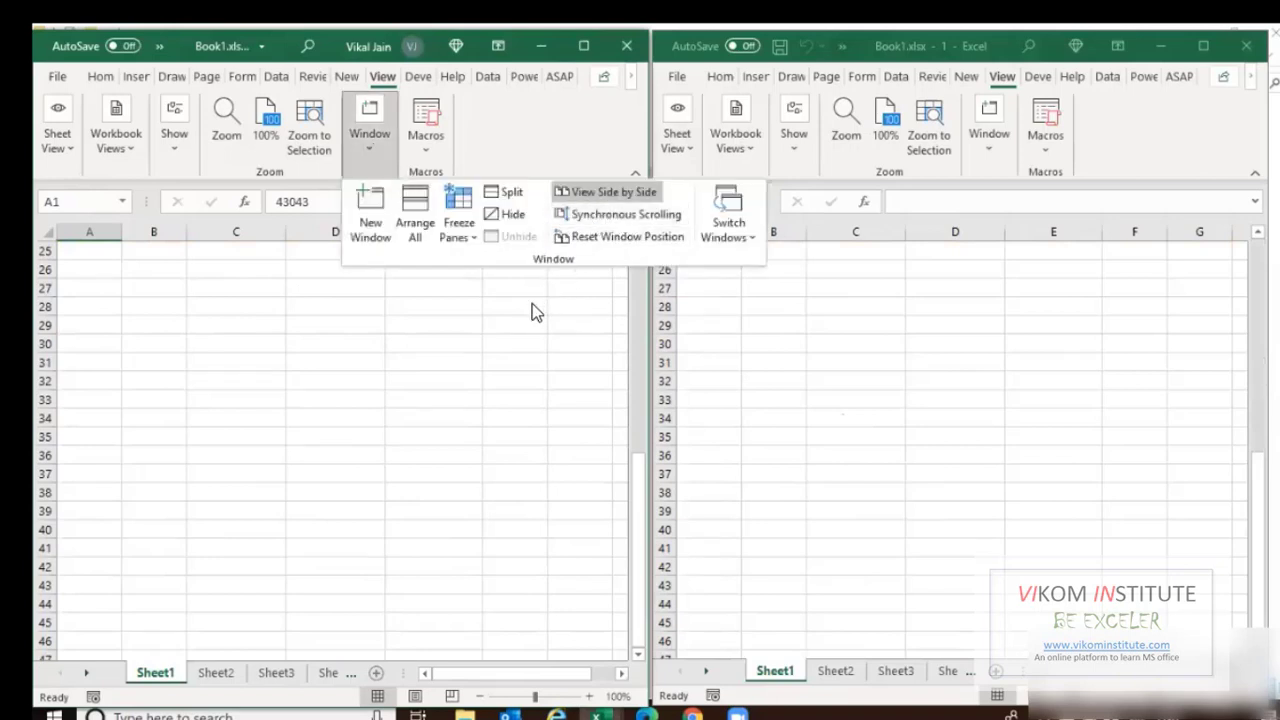
pyautogui.click(989, 152)
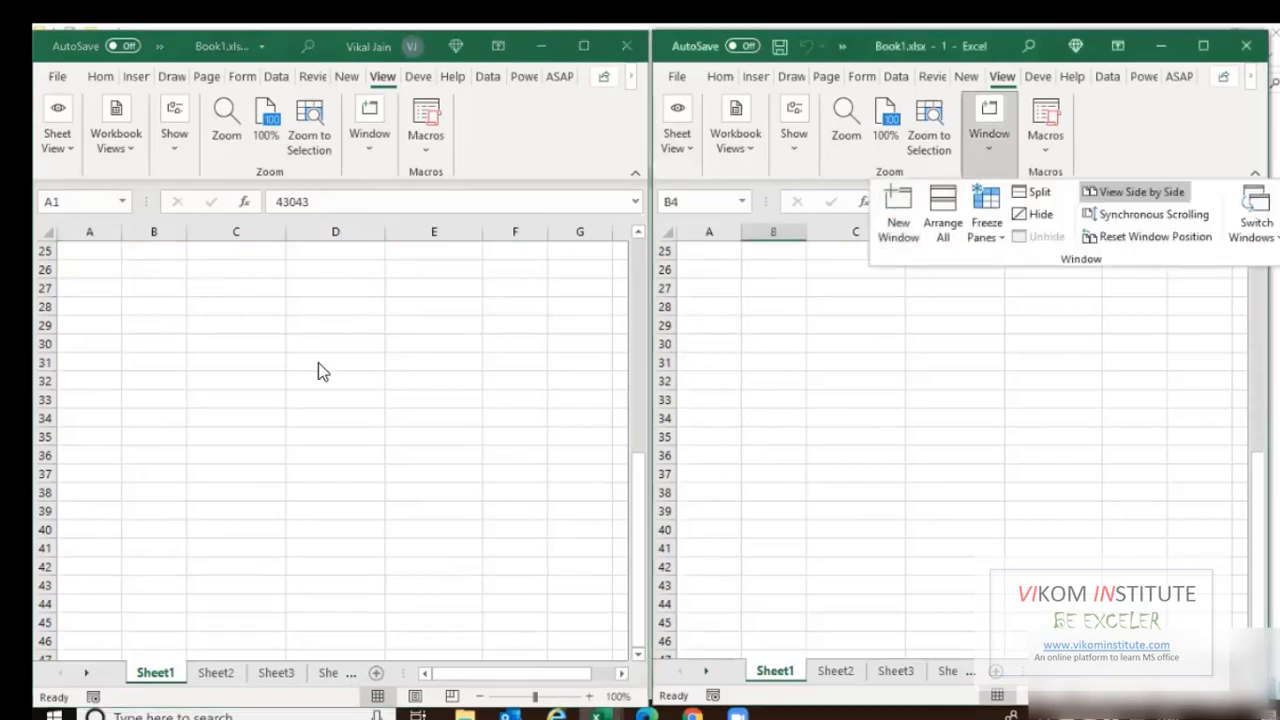
pyautogui.scroll(8, 267, 374)
pyautogui.scroll(7, 148, 382)
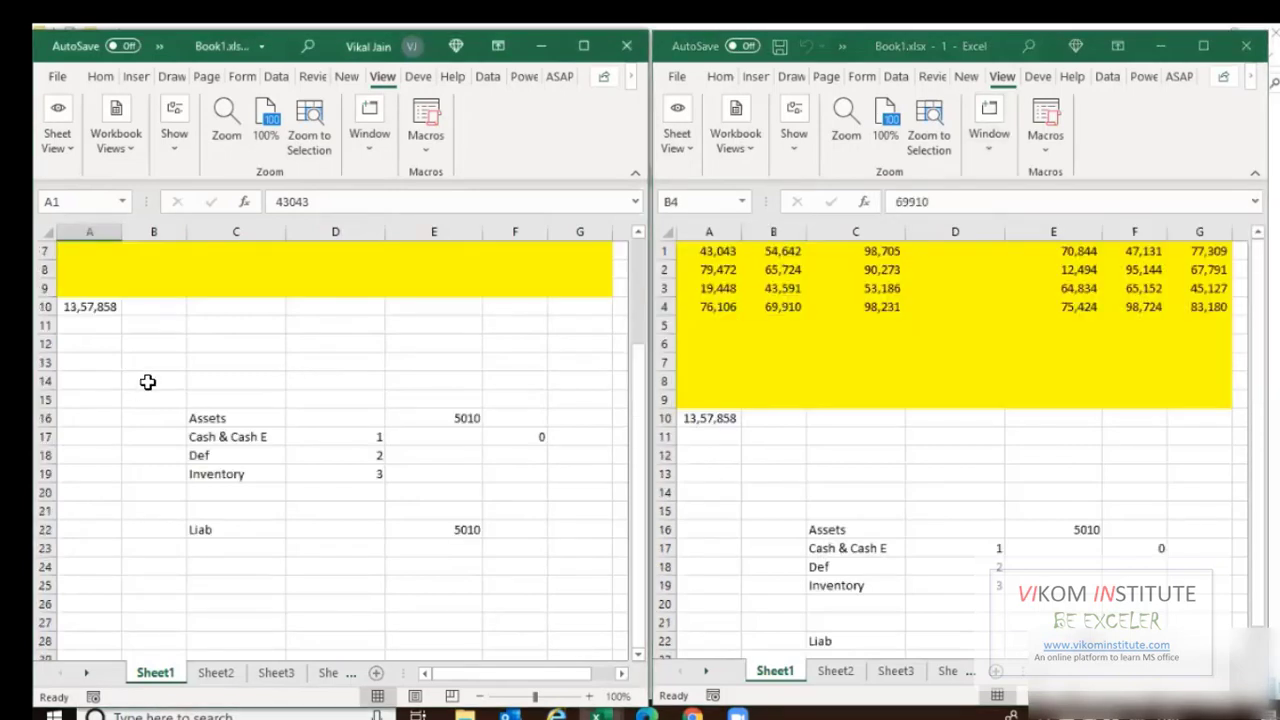
pyautogui.scroll(2, 180, 471)
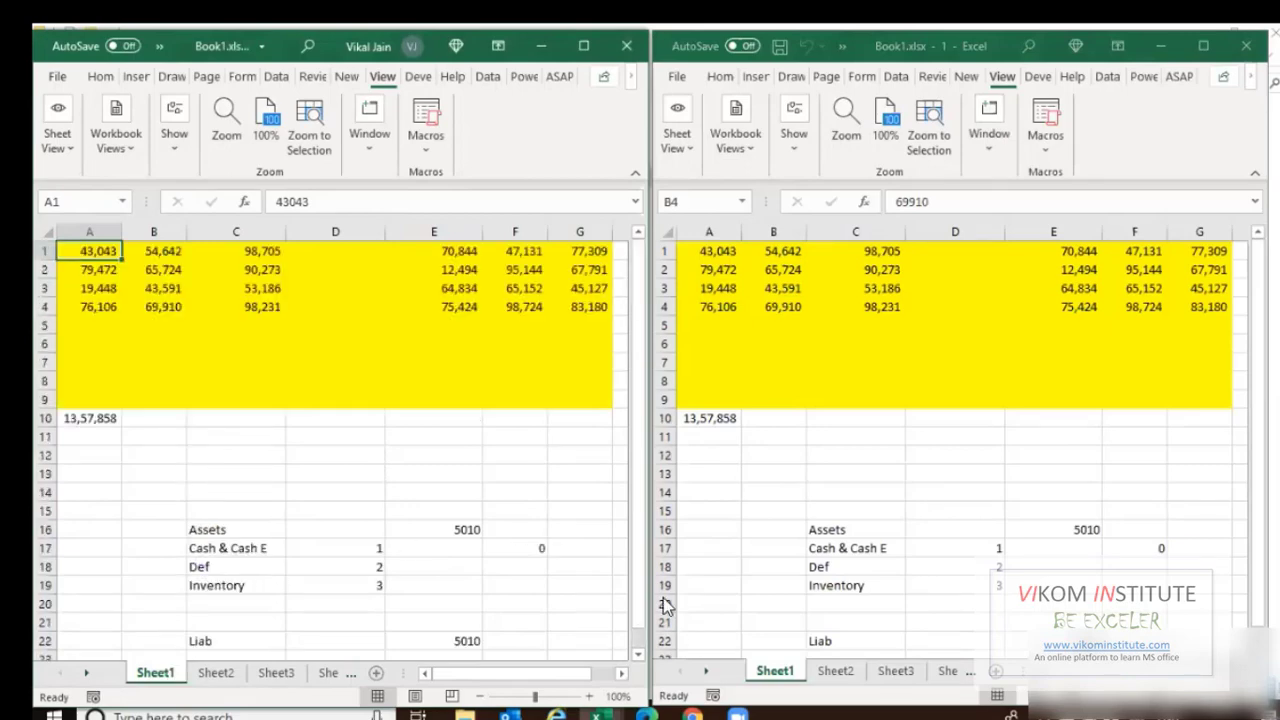
# Enter =Sheet1!A4 in Sheet3's A5 by picking A4 in the Sheet1 window.
pyautogui.click(277, 673)
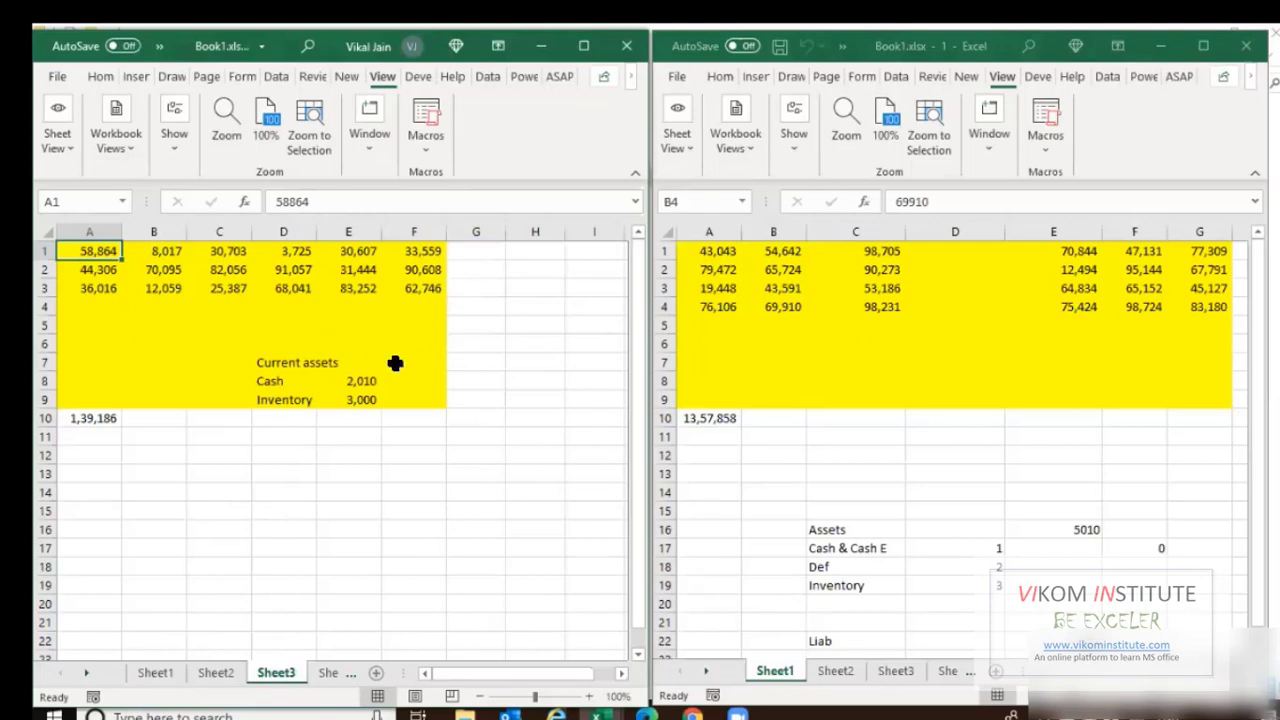
pyautogui.click(63, 325)
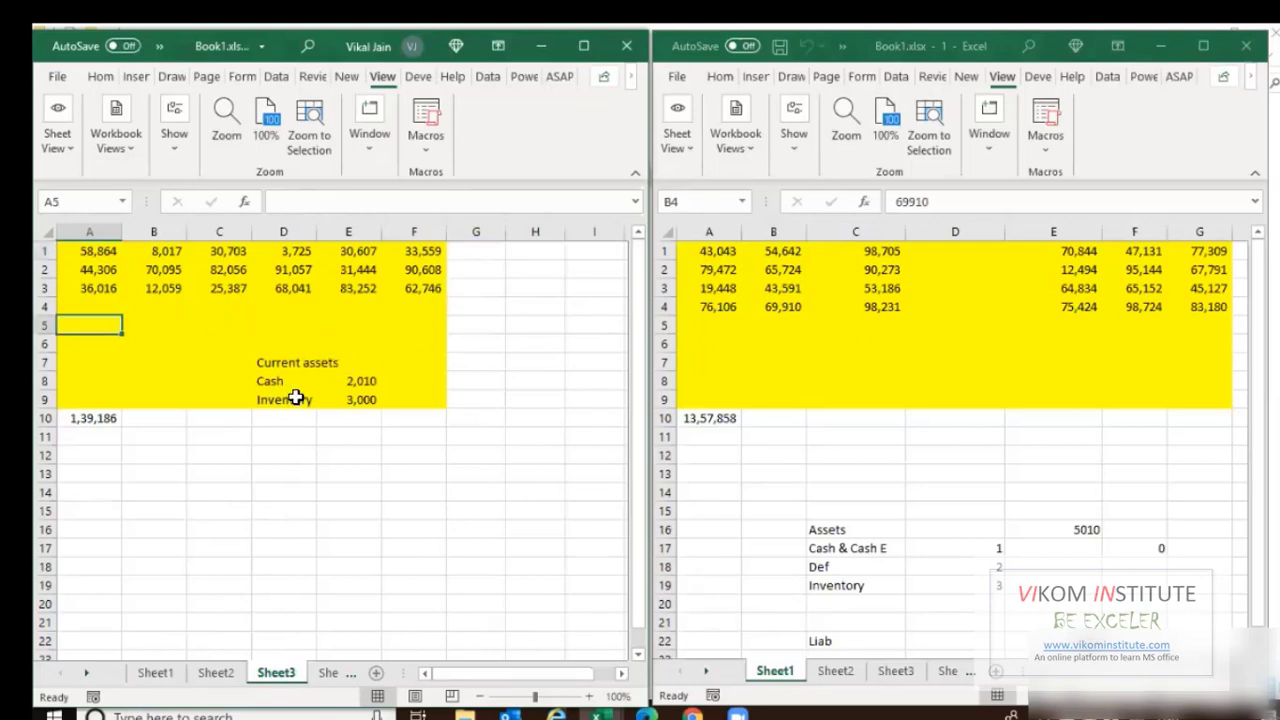
pyautogui.write('=')
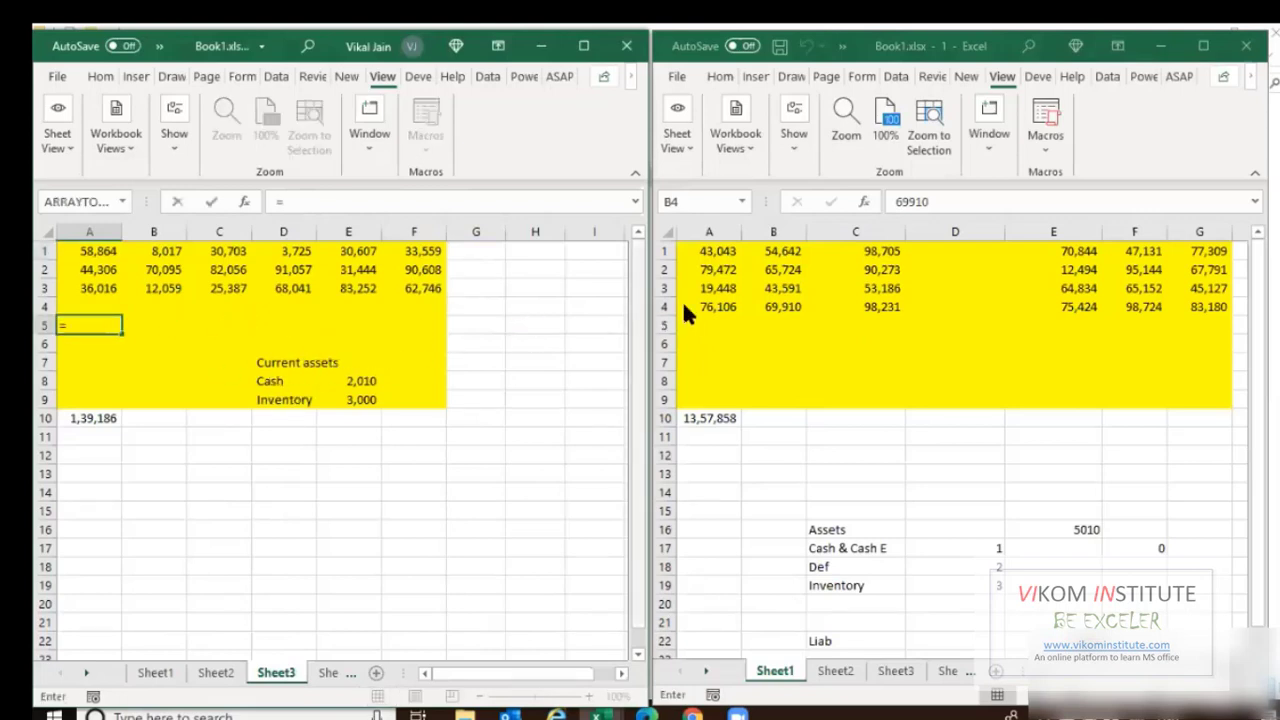
pyautogui.click(703, 306)
pyautogui.click(712, 307)
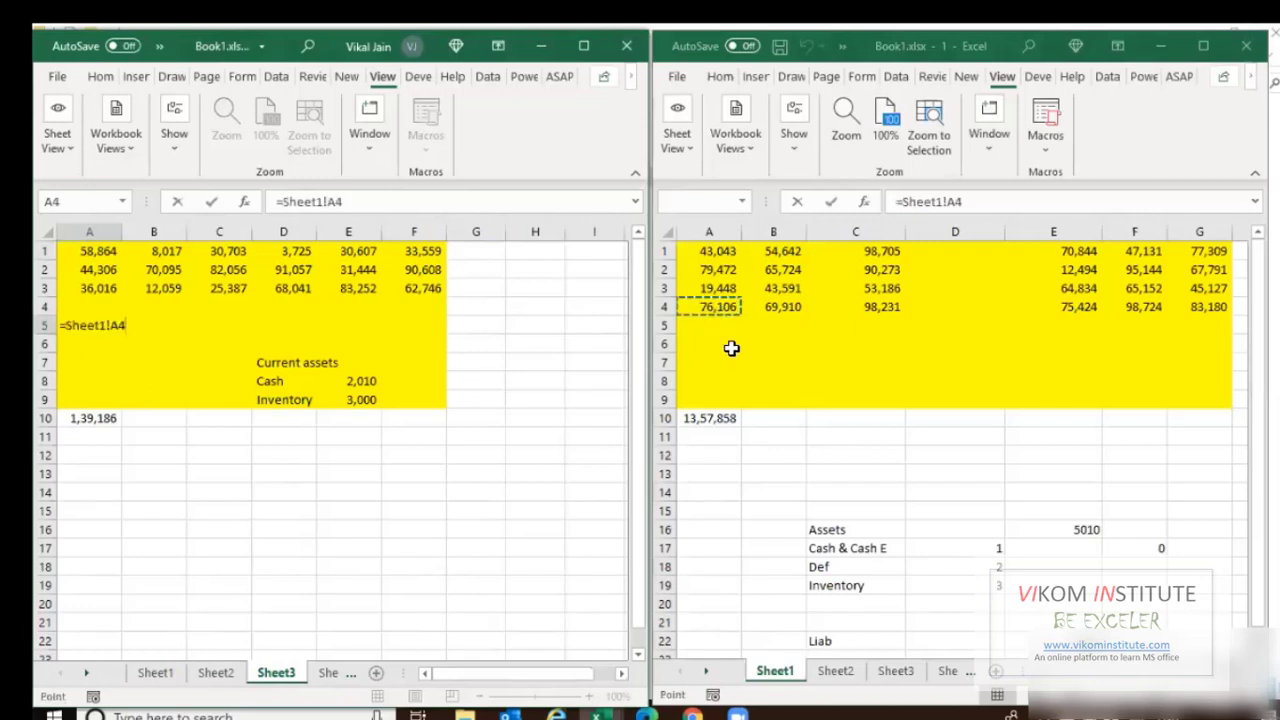
pyautogui.press('Return')
# Fill the link formula across A5:F5 and close the second window.
pyautogui.click(112, 326)
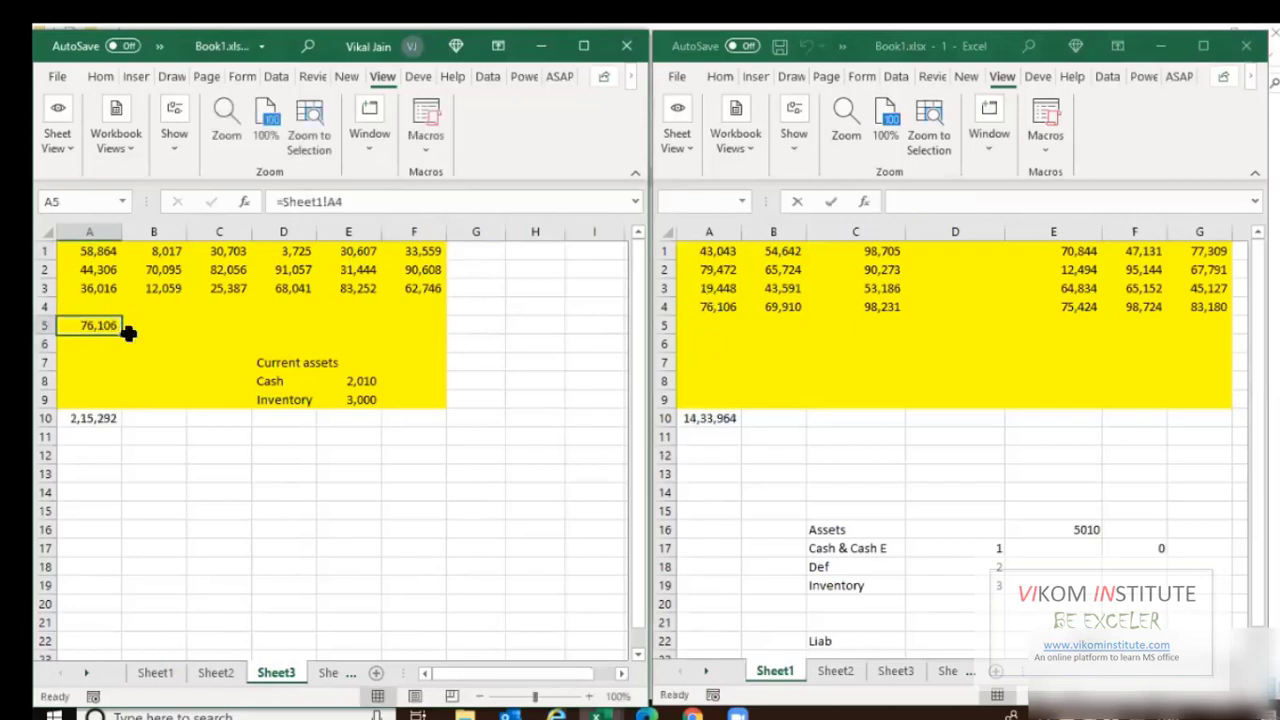
pyautogui.moveTo(127, 332); pyautogui.dragTo(445, 340)
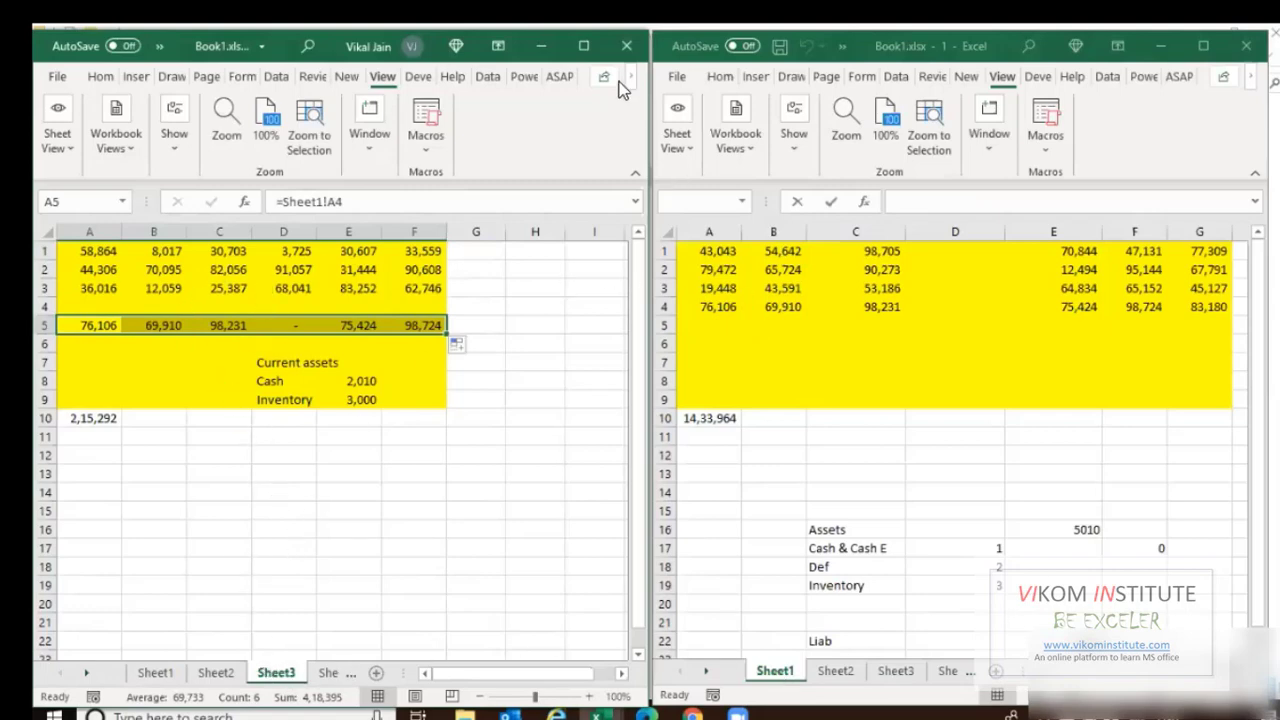
pyautogui.click(1246, 46)
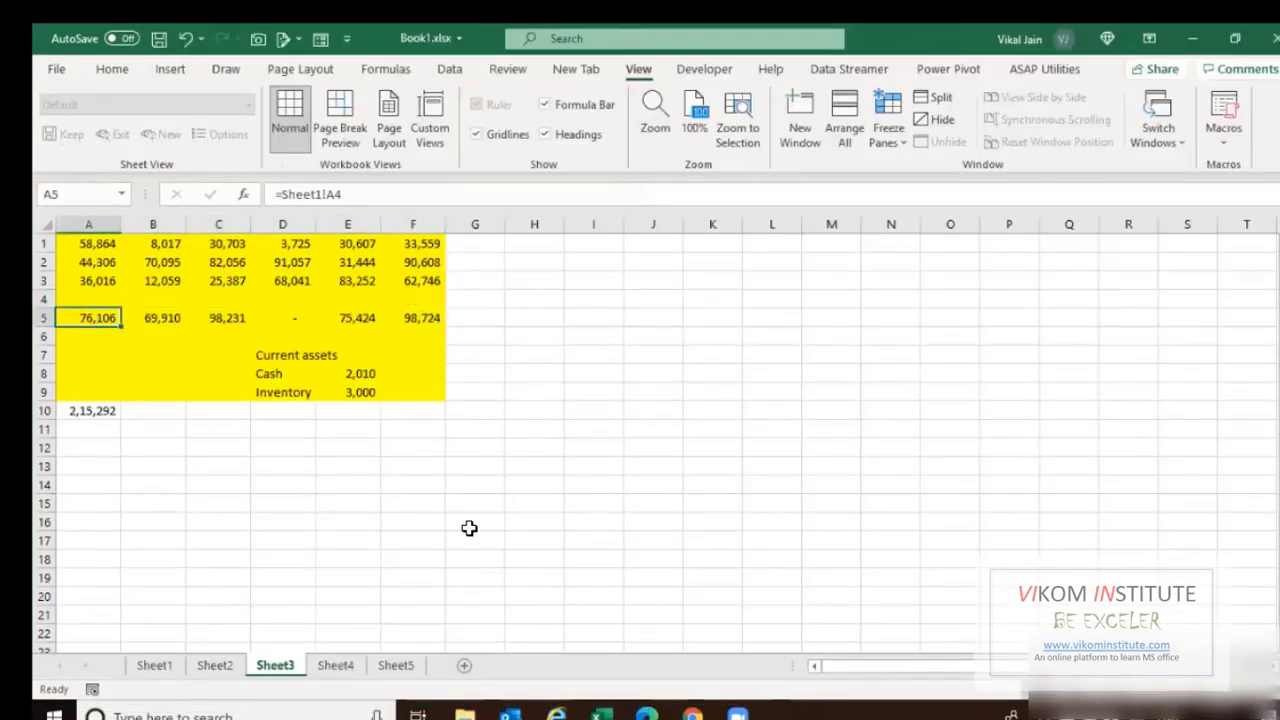
# Use Ctrl+[ twice to jump from Sheet3!A5 to its precedent, Sheet1!A4.
pyautogui.hotkey('ctrl', '[')
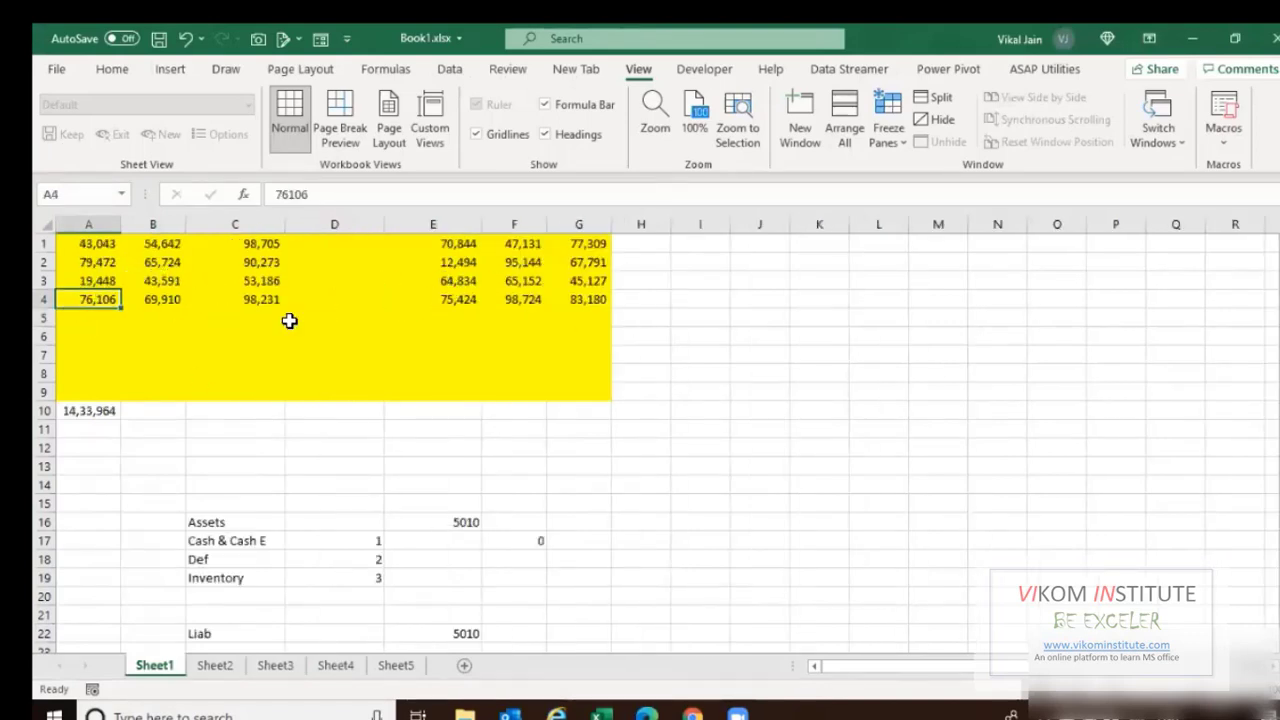
pyautogui.click(272, 667)
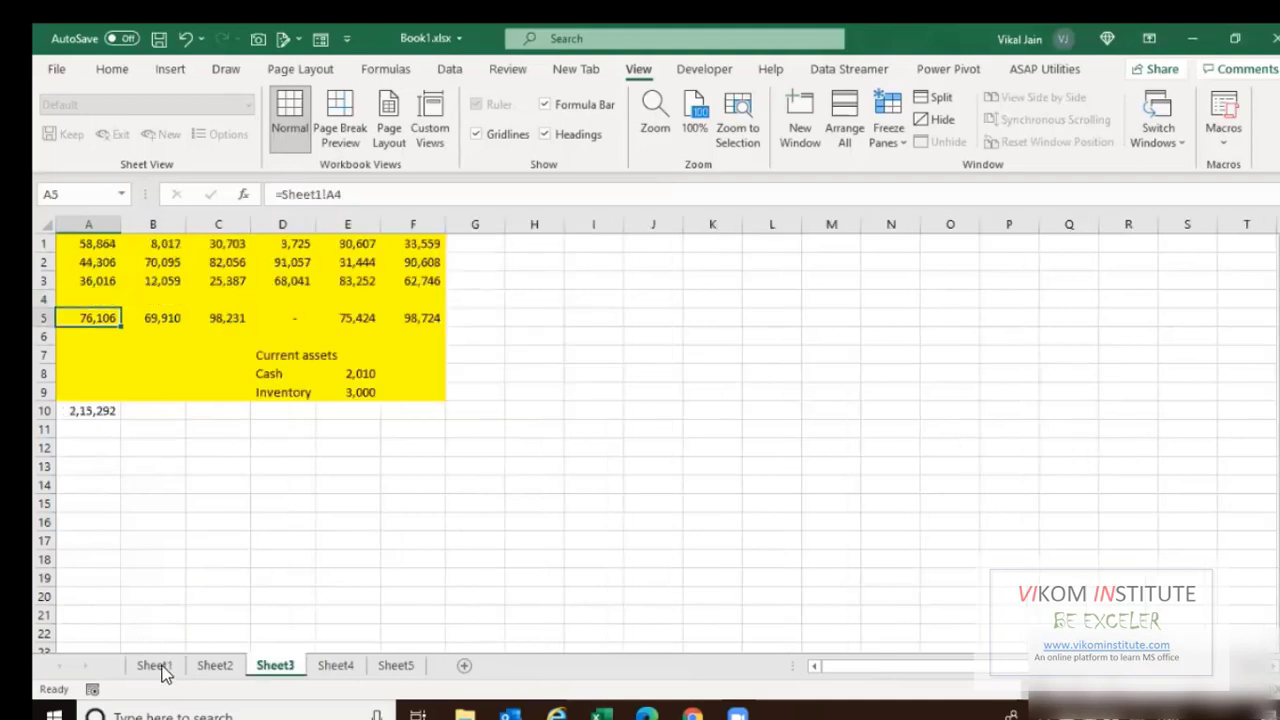
pyautogui.hotkey('ctrl', '[')
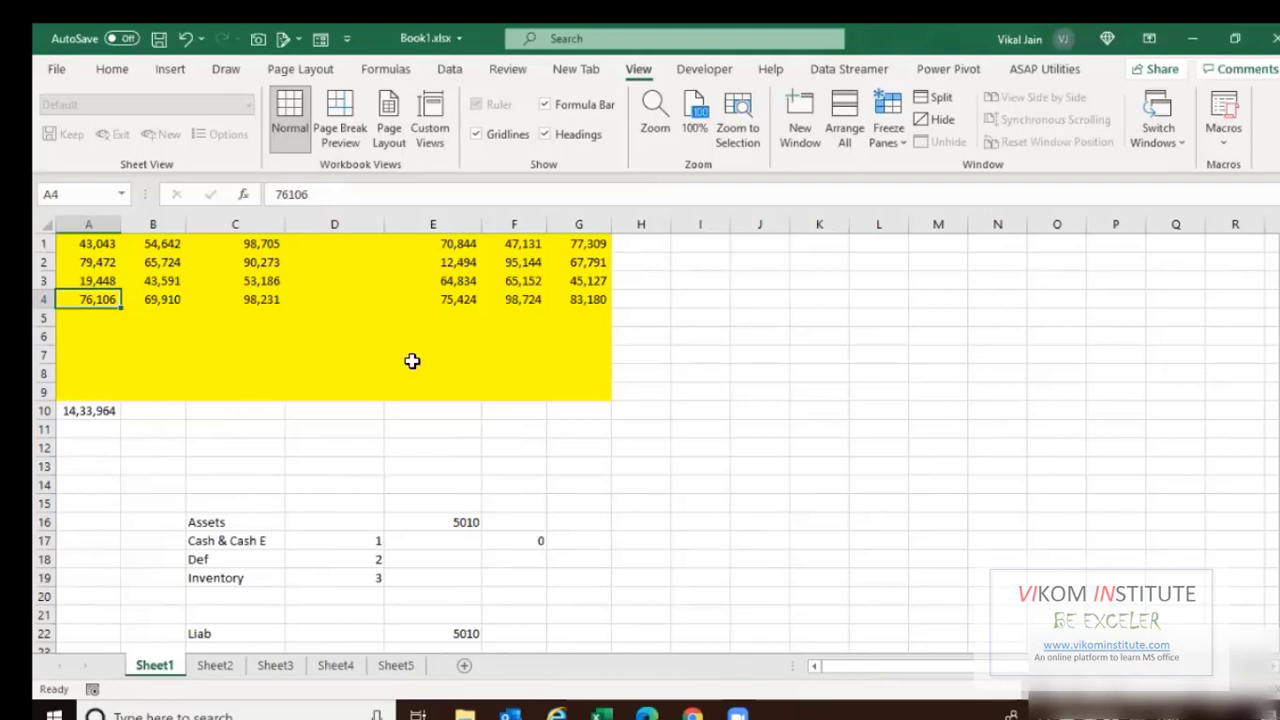
pyautogui.click(276, 666)
# Copy a block of empty cells on Sheet3 and go back to Sheet1.
pyautogui.moveTo(574, 298); pyautogui.dragTo(803, 403)
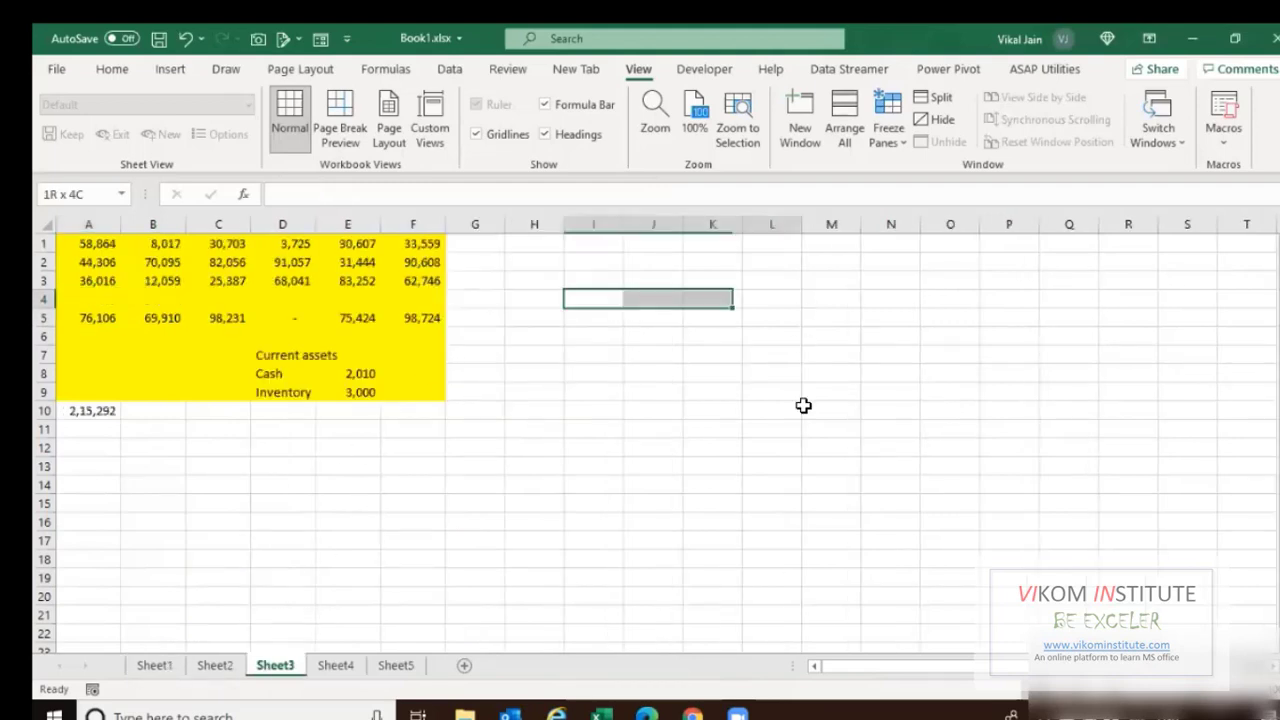
pyautogui.hotkey('ctrl', 'c')
pyautogui.click(160, 668)
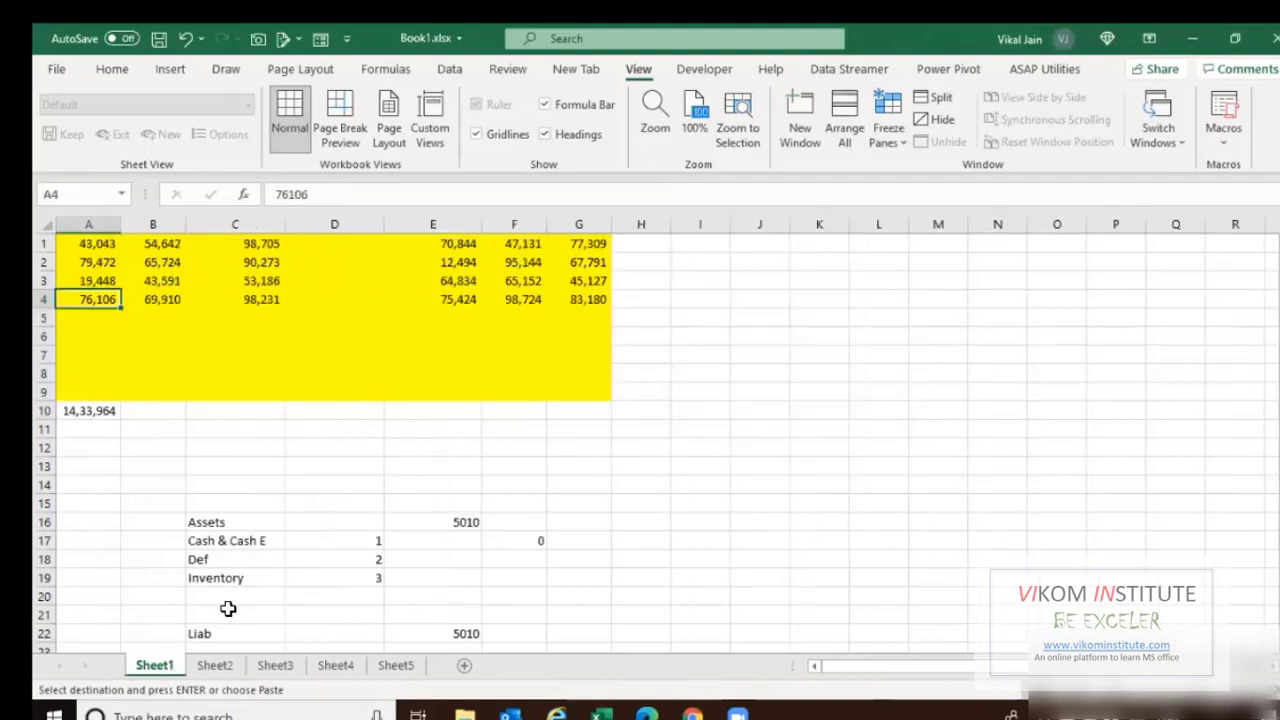
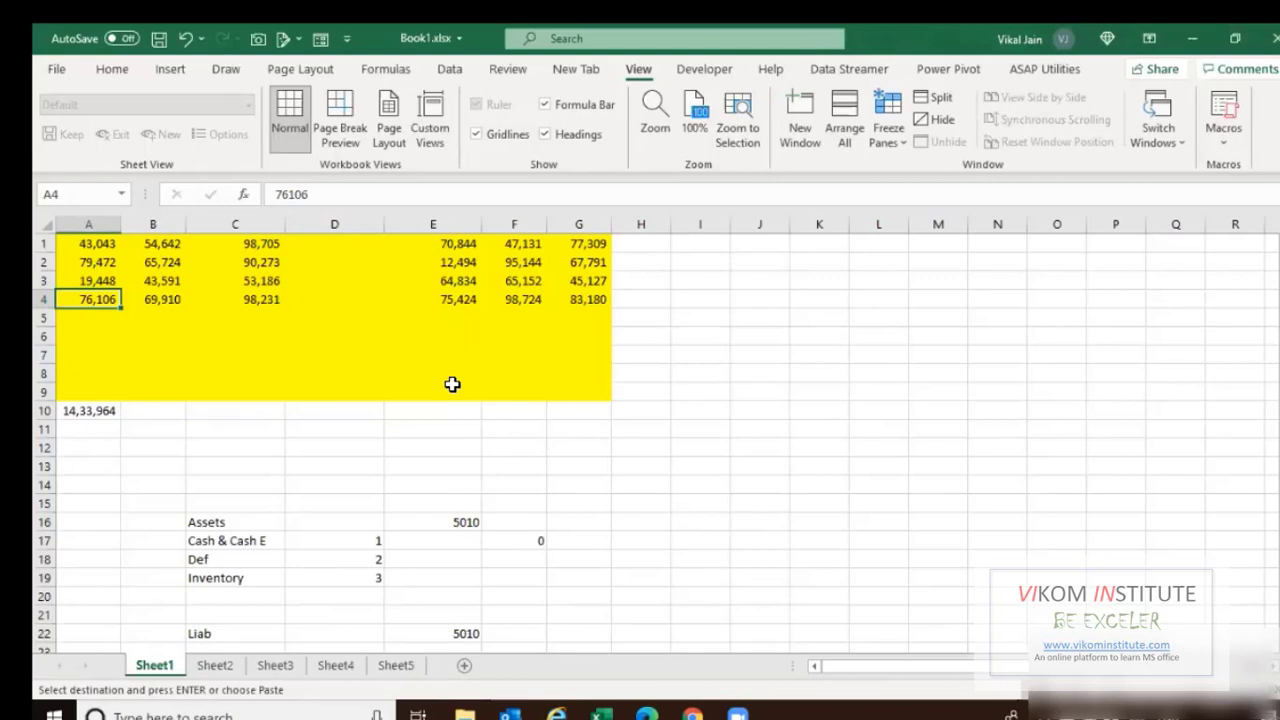
# Select D7 on Sheet1, then switch to Sheet2 and select A11 below the data.
pyautogui.click(346, 352)
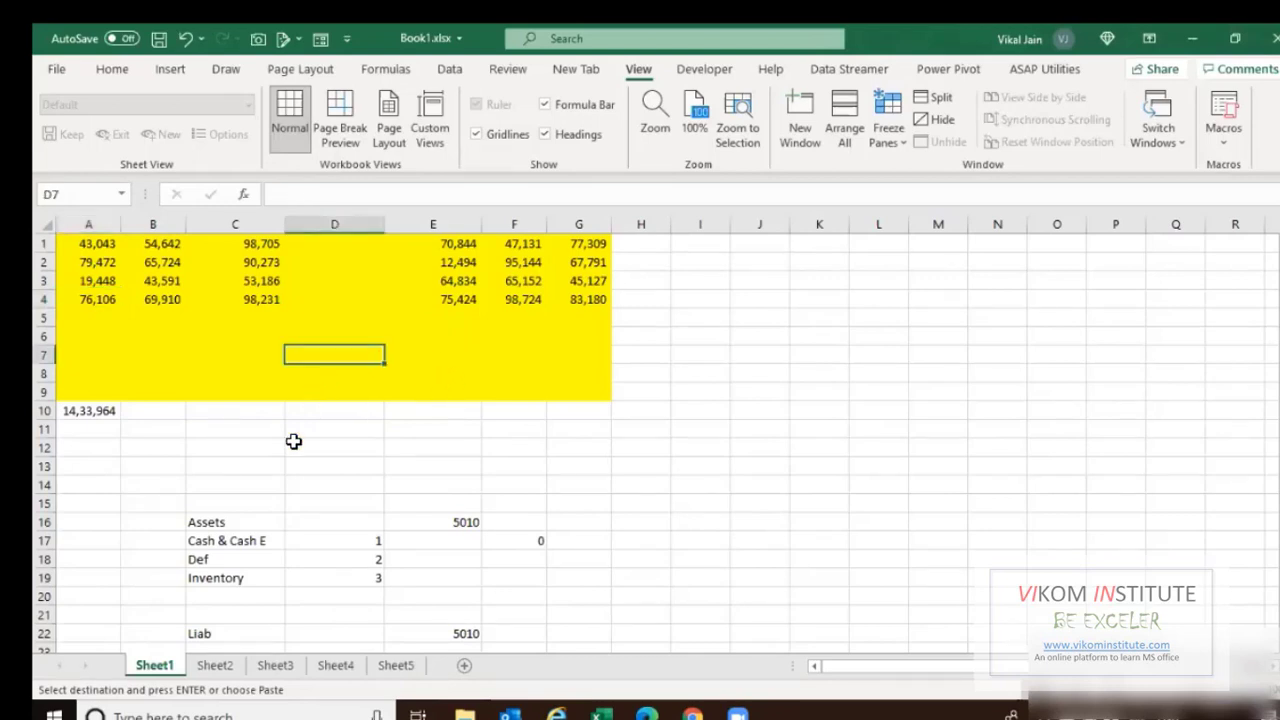
pyautogui.scroll(-3, 293, 441)
pyautogui.scroll(2, 296, 441)
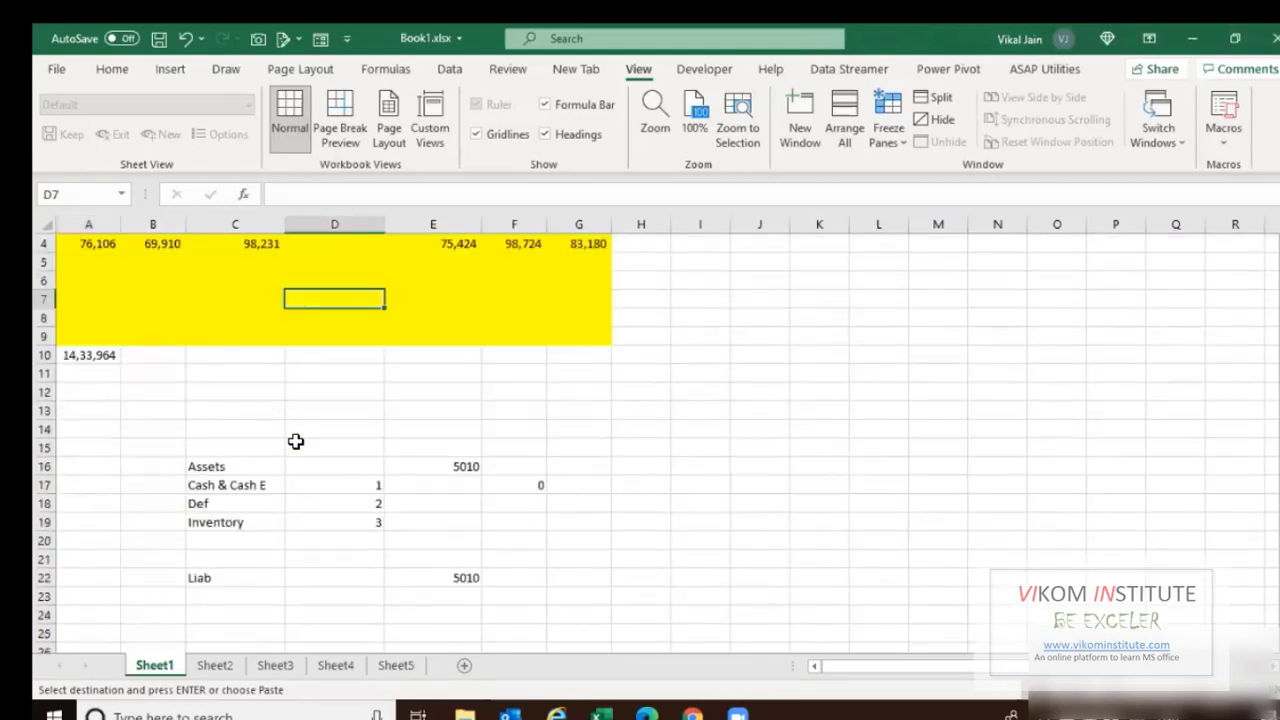
pyautogui.scroll(-4, 296, 441)
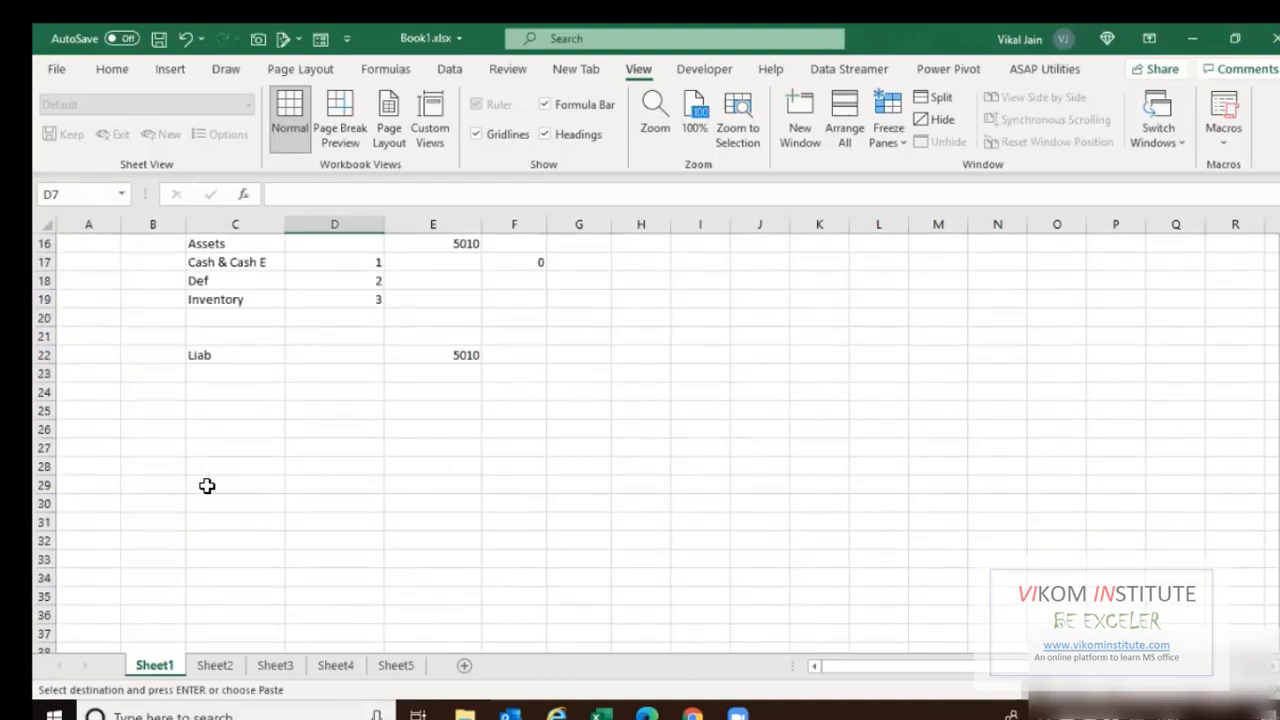
pyautogui.scroll(5, 207, 486)
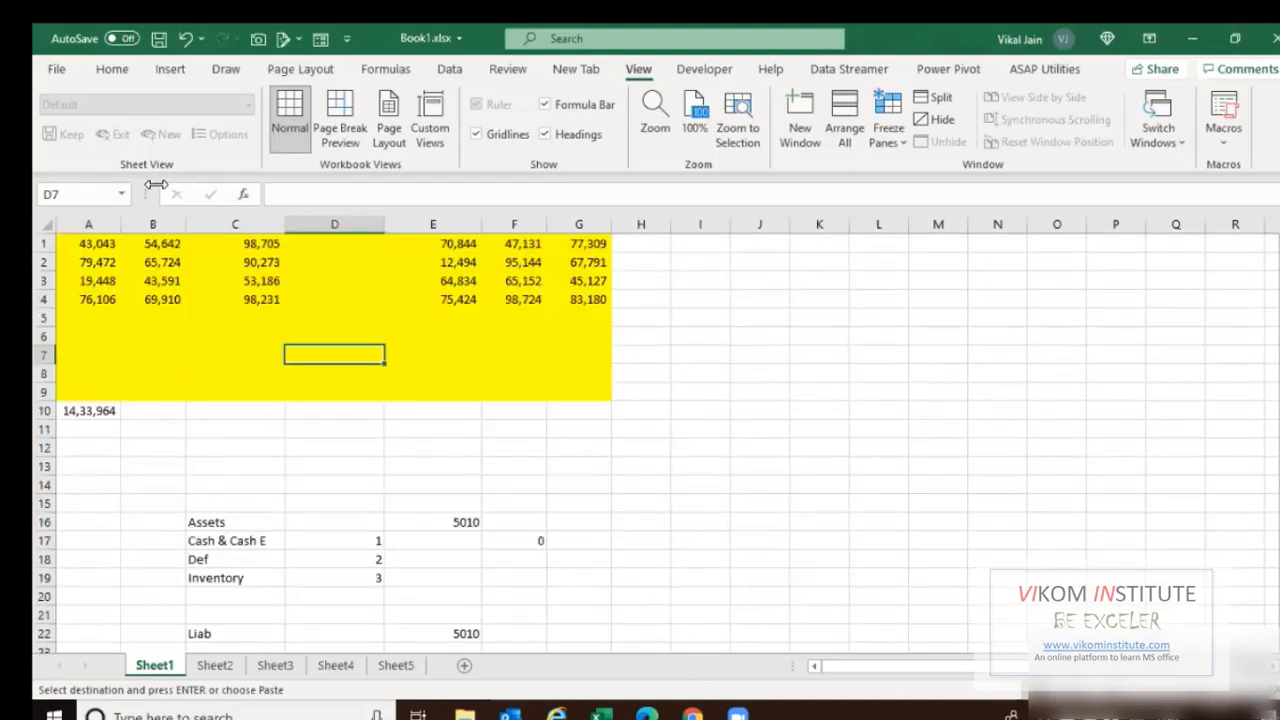
pyautogui.click(230, 667)
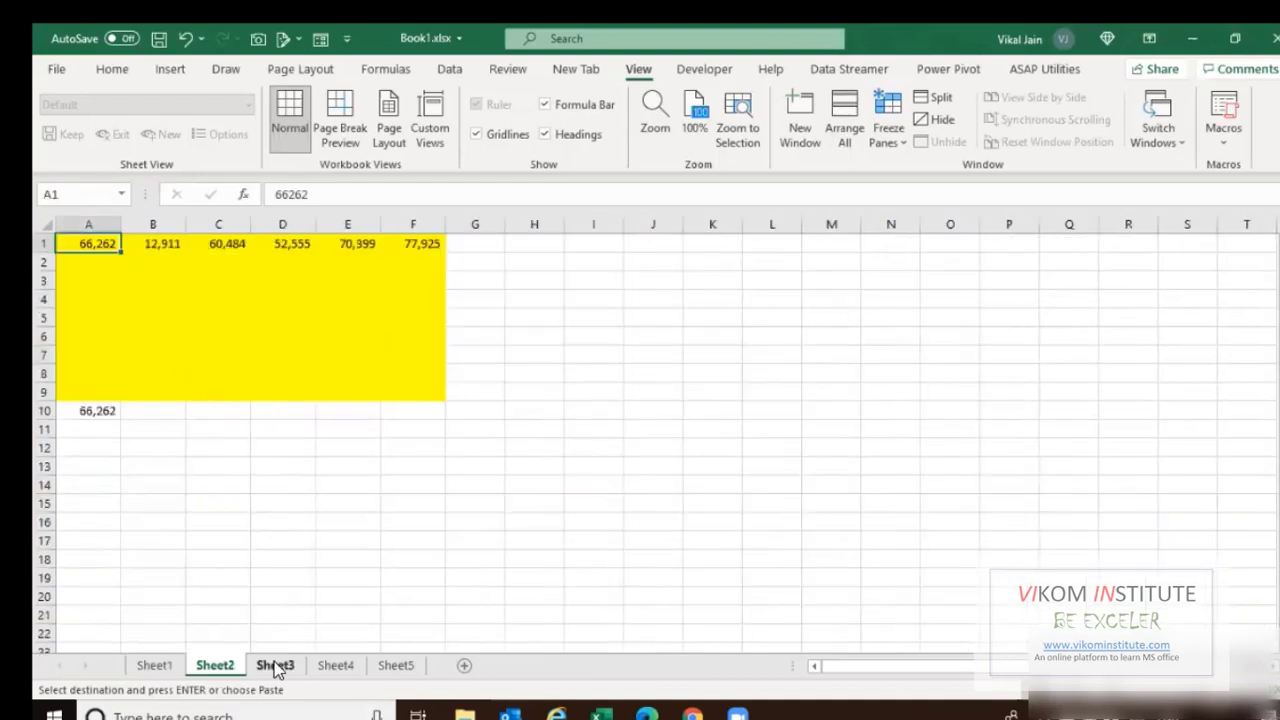
pyautogui.click(103, 429)
pyautogui.scroll(-1, 166, 497)
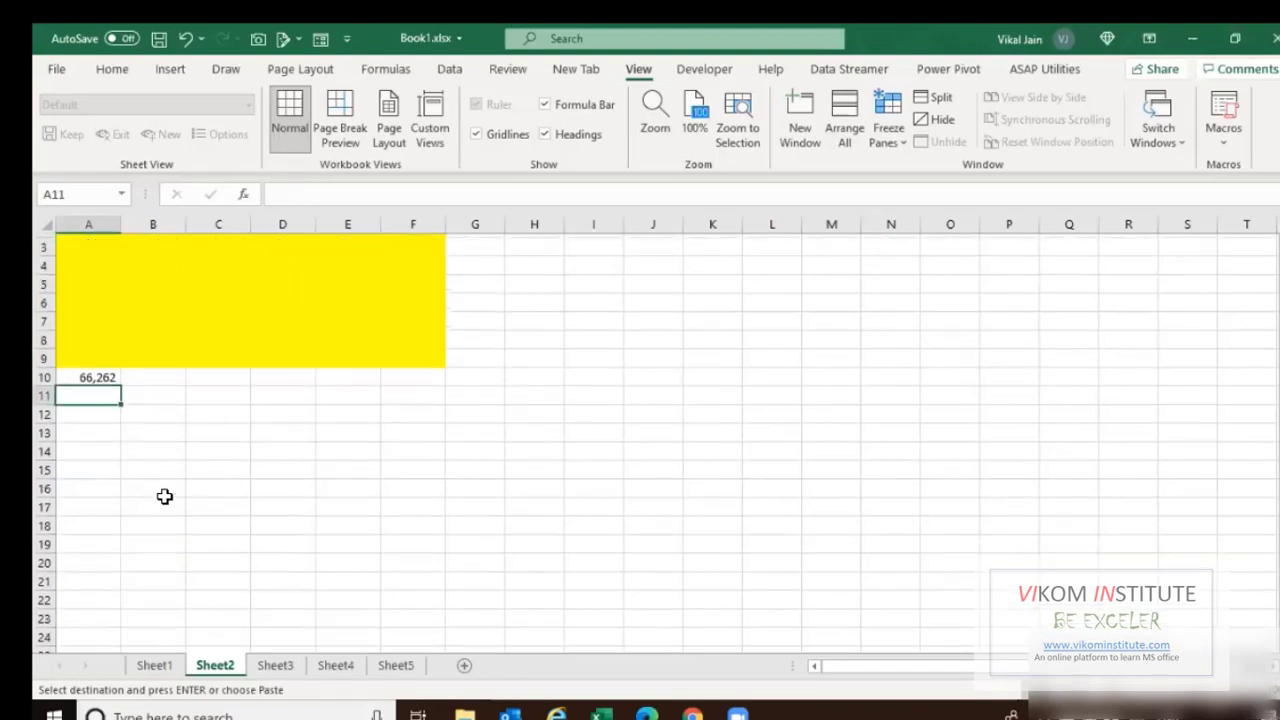
pyautogui.scroll(-1, 137, 403)
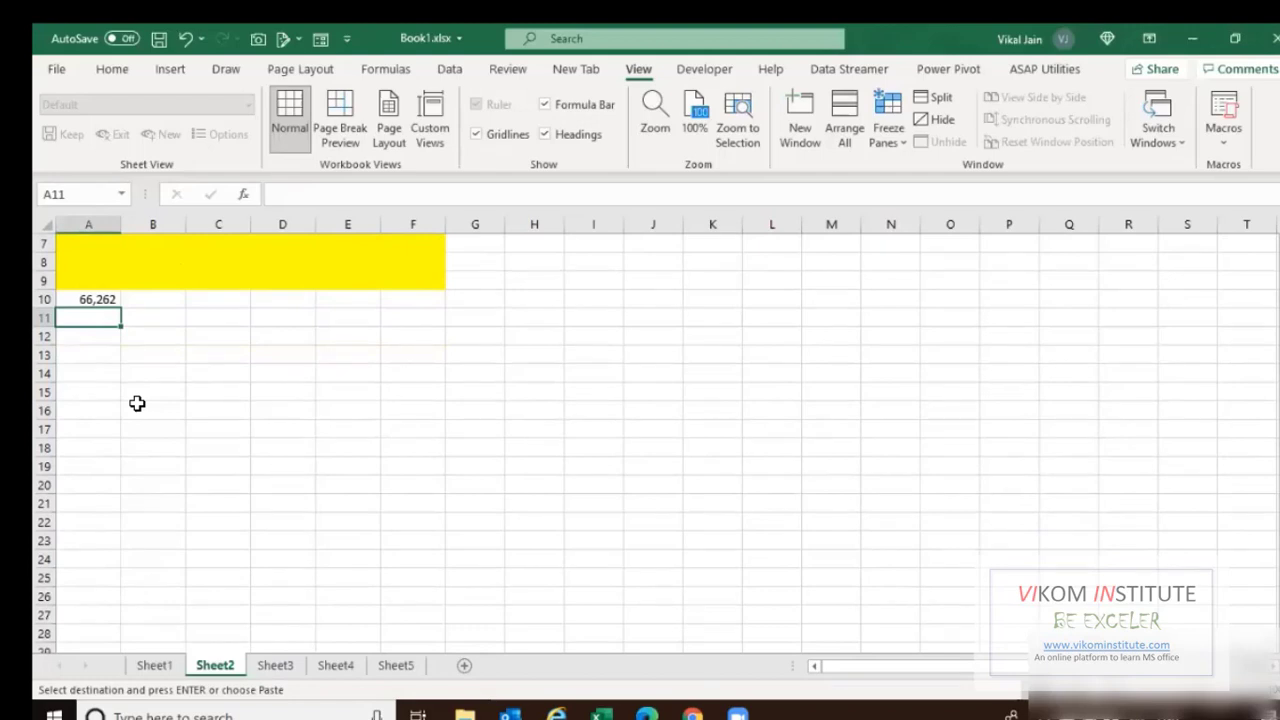
# Enter the heading Data1 in A11 and fill it across to Data12 in L11.
pyautogui.hotkey('shift', 'Right')
pyautogui.hotkey('shift', 'Right')
pyautogui.hotkey('shift', 'Right')
pyautogui.hotkey('shift', 'Right')
pyautogui.hotkey('shift', 'Right')
pyautogui.hotkey('shift', 'Right')
pyautogui.hotkey('shift', 'Right')
pyautogui.hotkey('shift', 'Right')
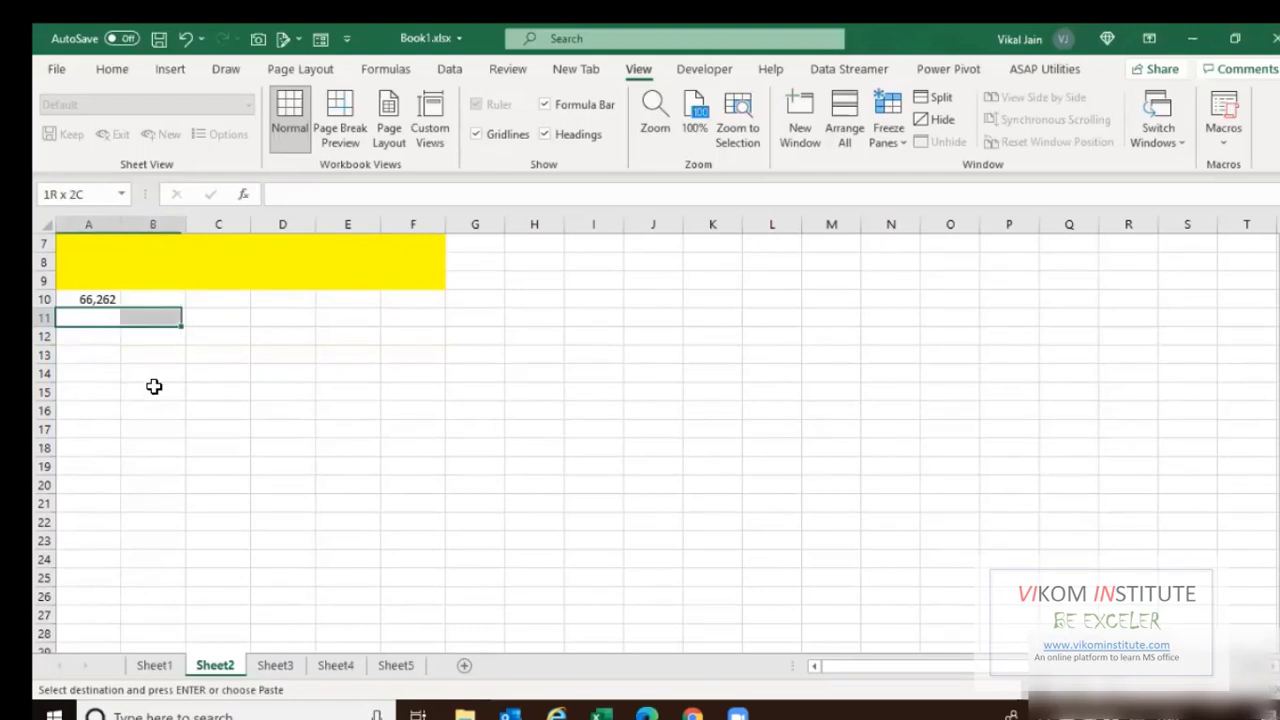
pyautogui.hotkey('shift', 'Left')
pyautogui.hotkey('shift', 'Left')
pyautogui.hotkey('shift', 'Left')
pyautogui.hotkey('shift', 'Left')
pyautogui.hotkey('shift', 'Left')
pyautogui.hotkey('shift', 'Left')
pyautogui.hotkey('shift', 'Left')
pyautogui.hotkey('shift', 'Left')
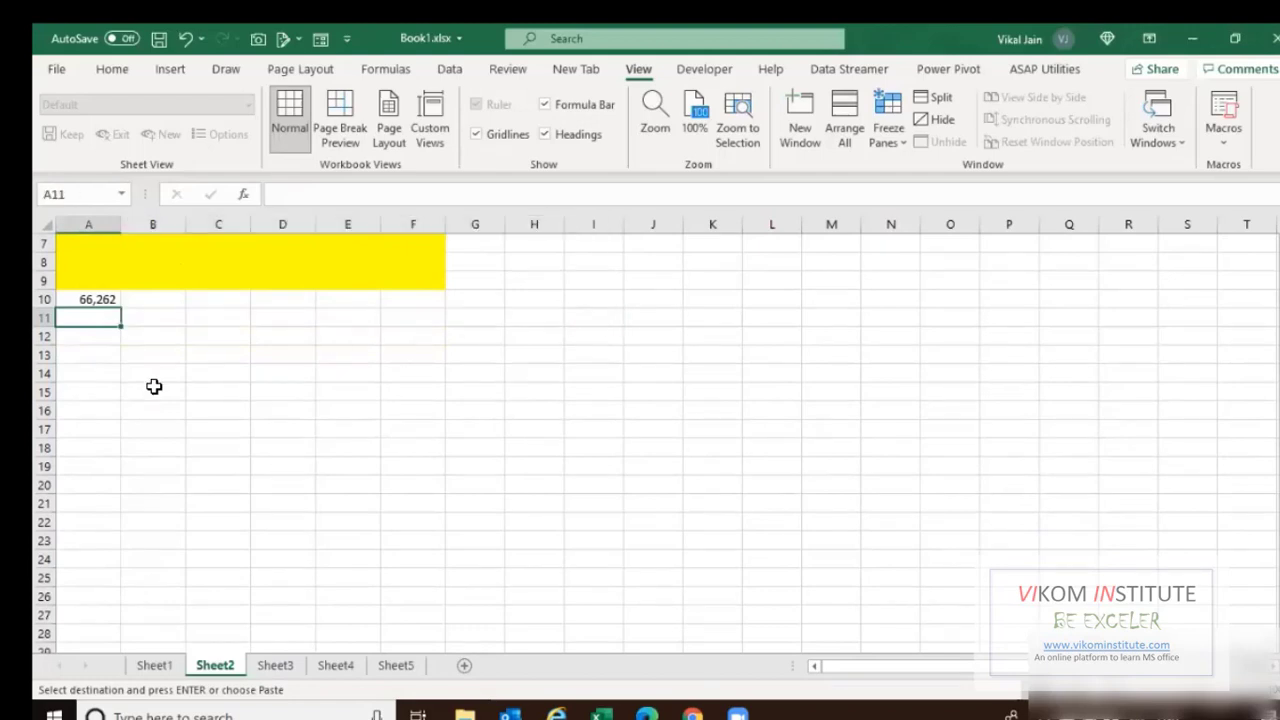
pyautogui.write('Data1')
pyautogui.hotkey('ctrl', 'Return')
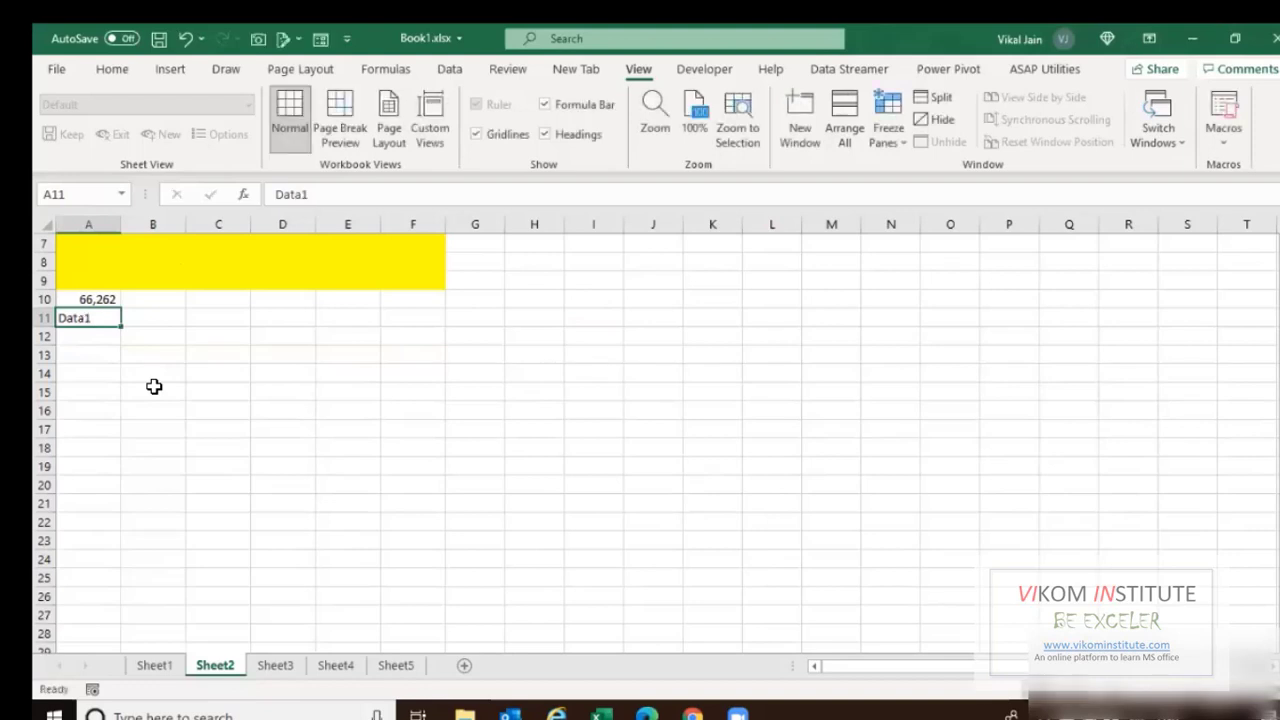
pyautogui.press('Right')
pyautogui.press('Left')
pyautogui.moveTo(121, 326); pyautogui.dragTo(783, 316)
# Enter =RANDBETWEEN(10000,999999) in A12 and copy it across row 12 to L12.
pyautogui.click(103, 345)
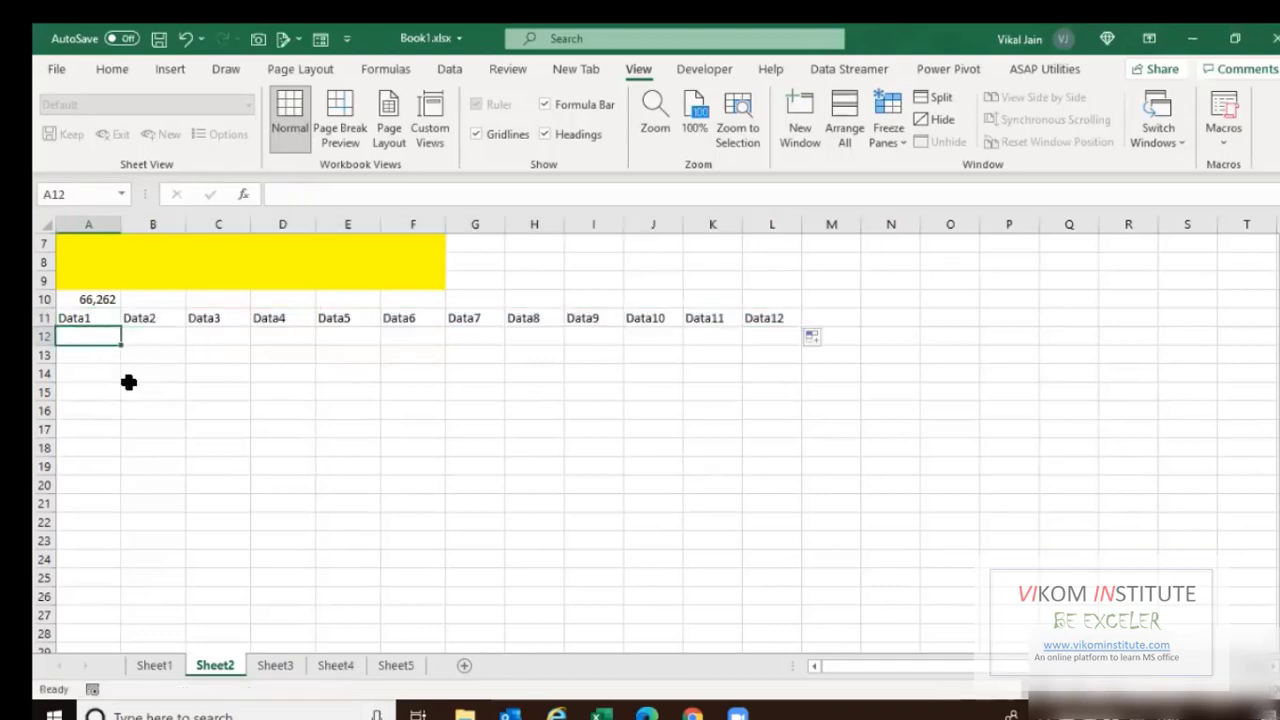
pyautogui.write('=ra')
pyautogui.press('Down')
pyautogui.press('Down')
pyautogui.press('Down')
pyautogui.press('Tab')
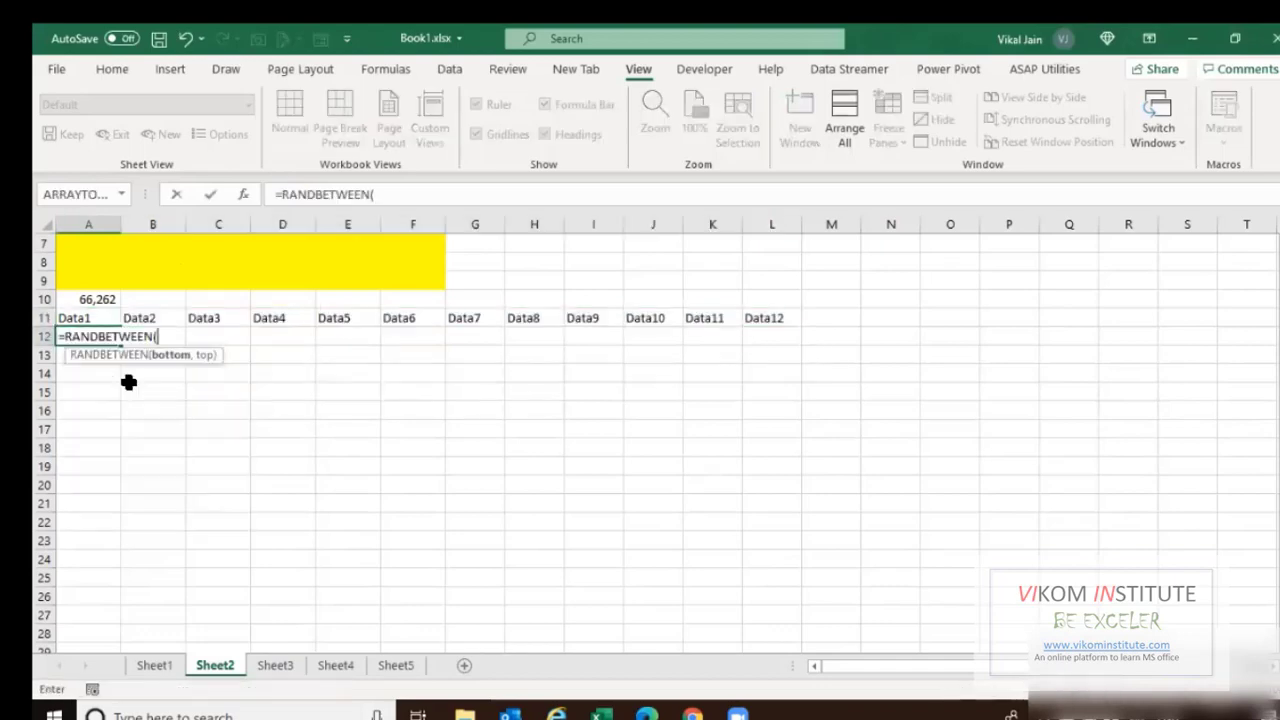
pyautogui.write('10000,')
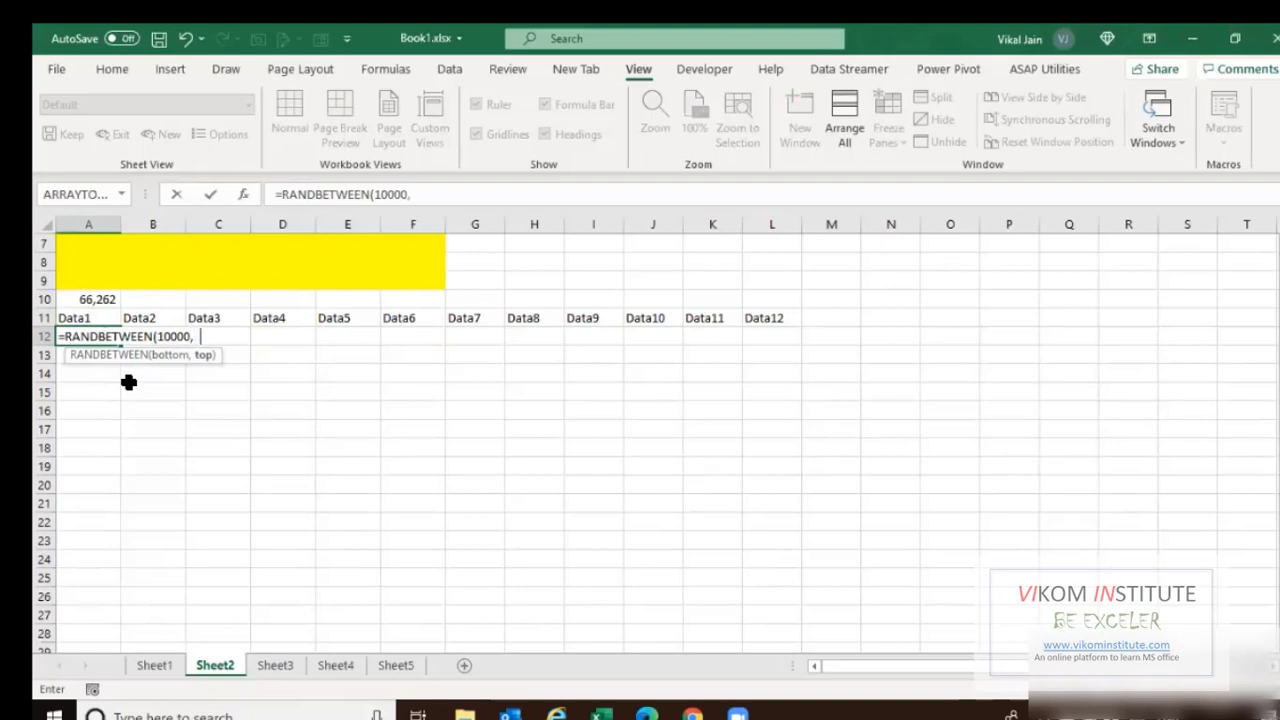
pyautogui.write('999999')
pyautogui.press('Return')
pyautogui.press('Up')
pyautogui.hotkey('ctrl', 'c')
pyautogui.press('Up')
pyautogui.hotkey('ctrl', 'Right')
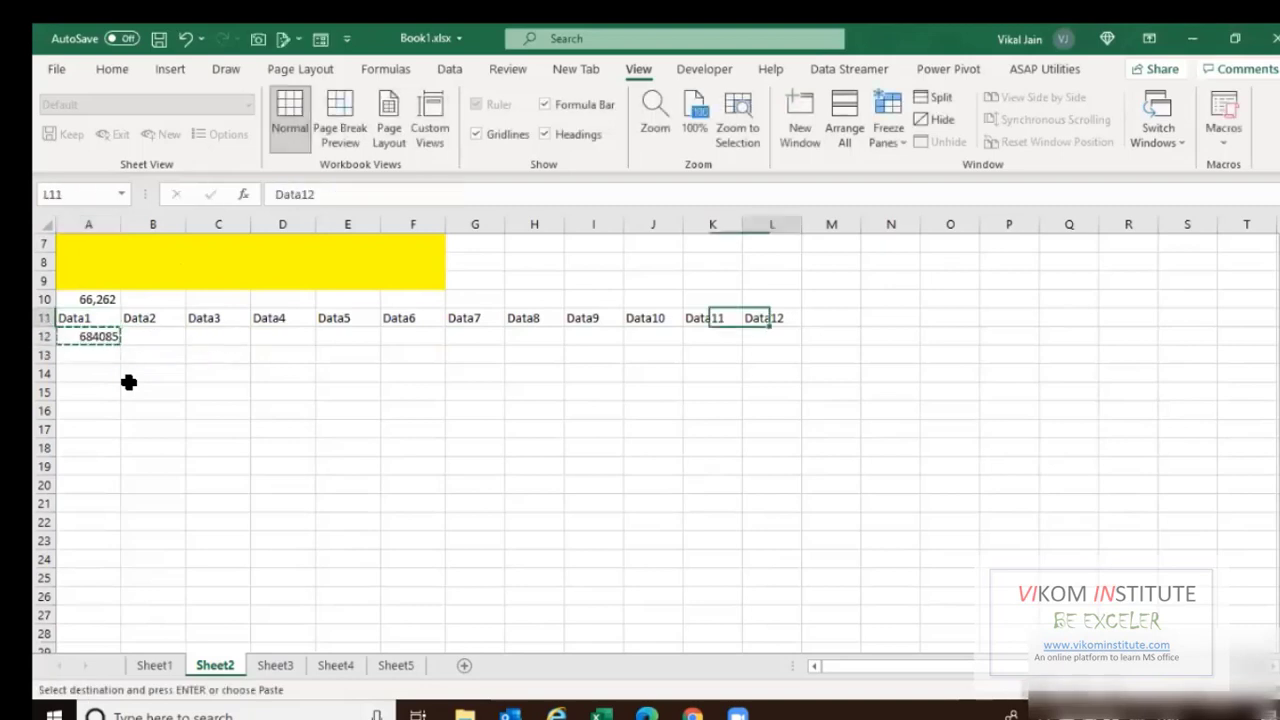
pyautogui.press('Down')
pyautogui.hotkey('ctrl', 'shift', 'Left')
pyautogui.press('Return')
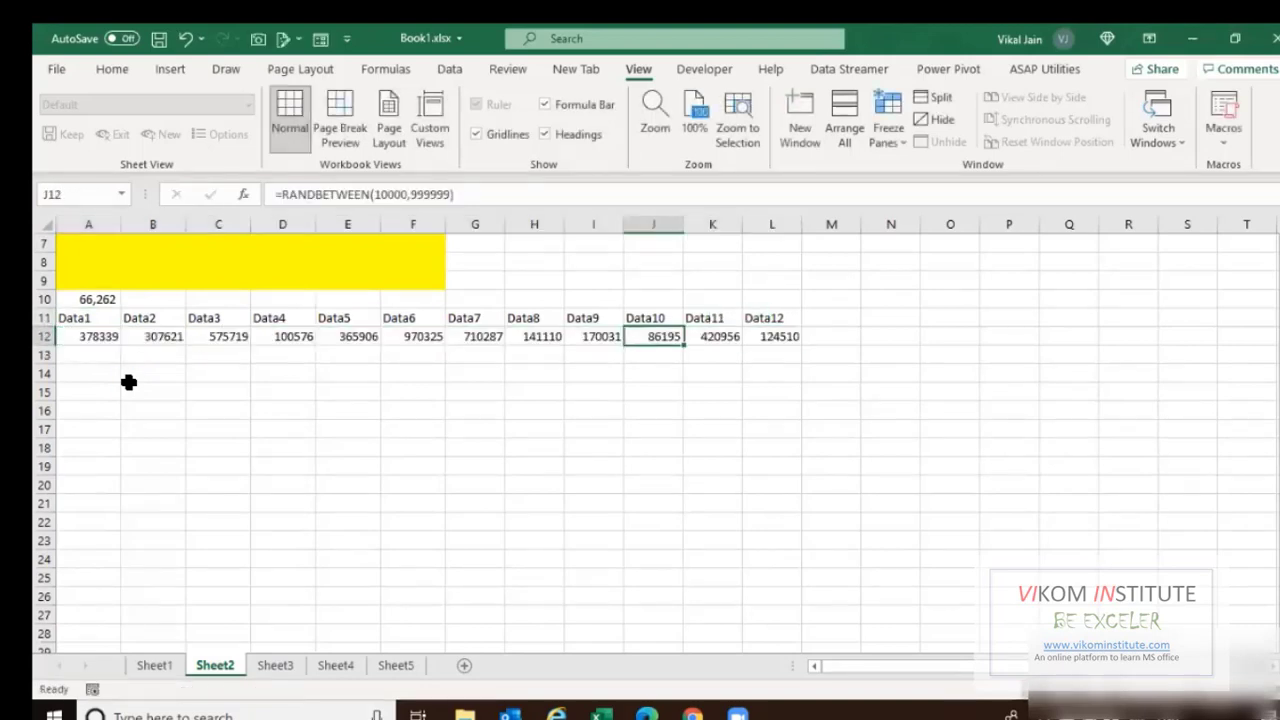
pyautogui.hotkey('ctrl', 'Left')
# Fill the random-number formulas down to row 10000 and select the whole table from A11.
pyautogui.hotkey('ctrl', 'g')
pyautogui.write('a')
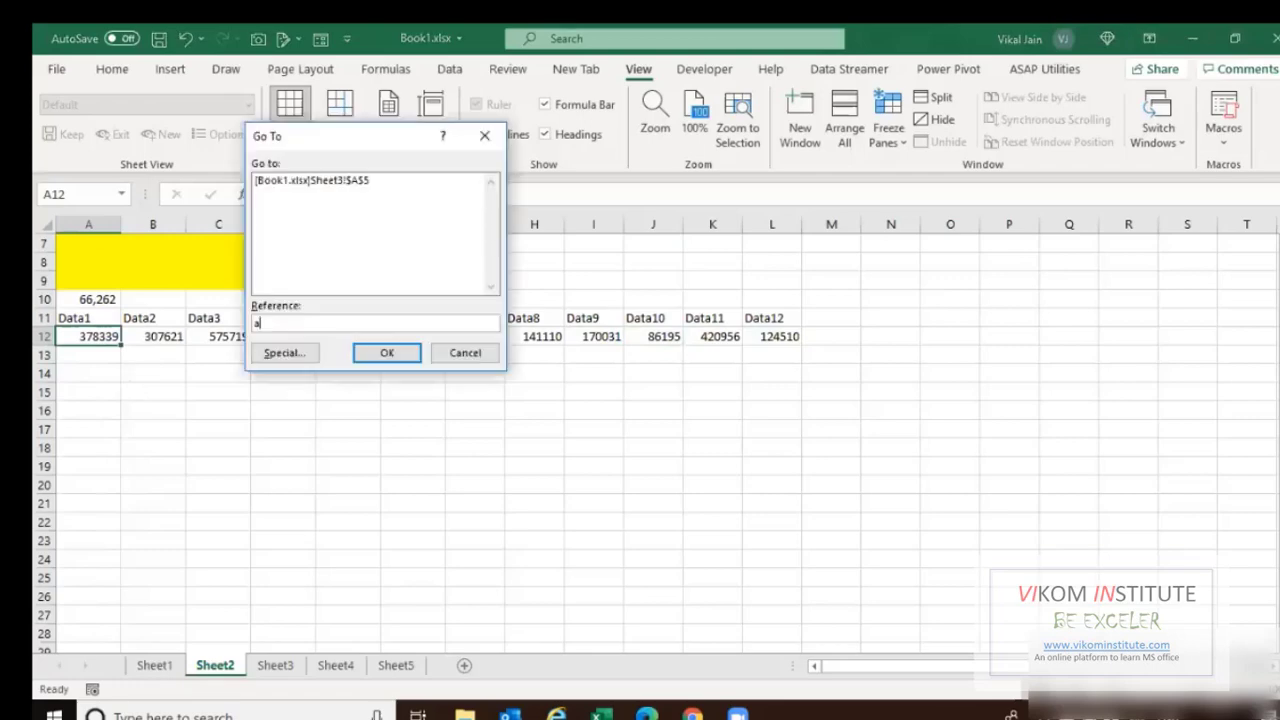
pyautogui.write('10000')
pyautogui.press('Return')
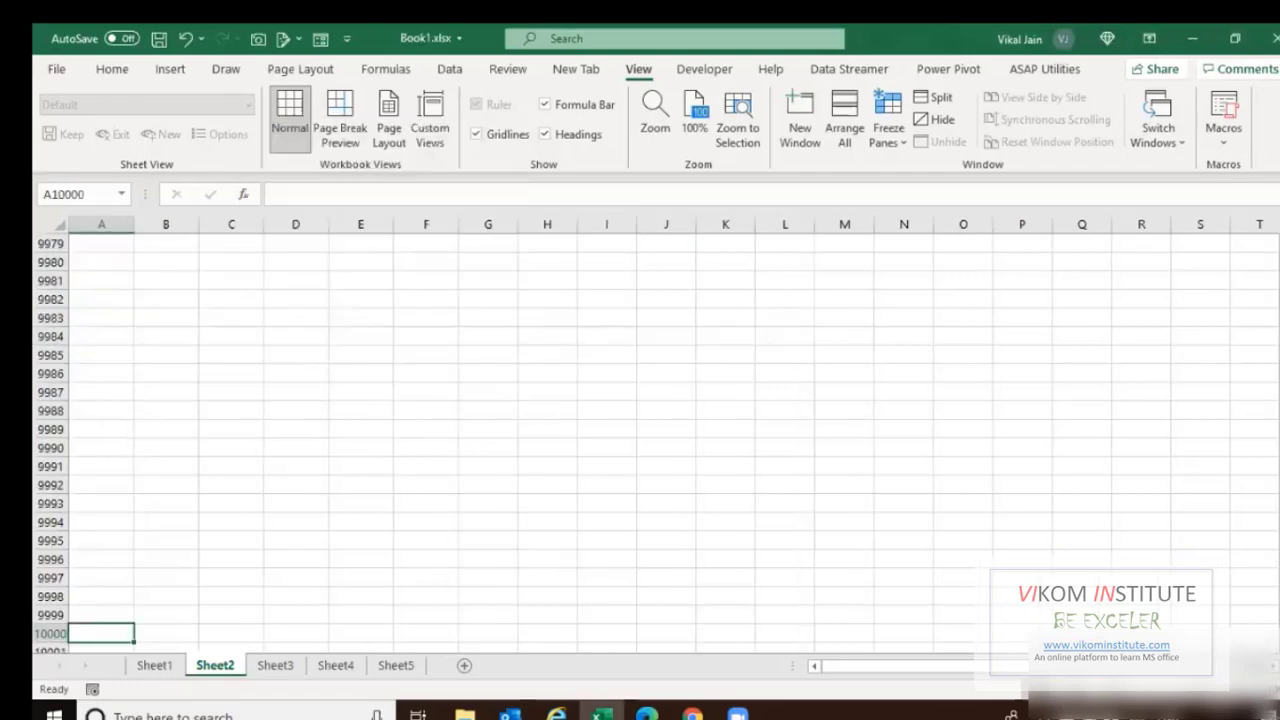
pyautogui.hotkey('ctrl', 'shift', 'Up')
pyautogui.hotkey('shift', 'Right')
pyautogui.hotkey('shift', 'Right')
pyautogui.hotkey('shift', 'Right')
pyautogui.hotkey('shift', 'Right')
pyautogui.hotkey('shift', 'Right')
pyautogui.hotkey('shift', 'Right')
pyautogui.hotkey('shift', 'Right')
pyautogui.hotkey('shift', 'Right')
pyautogui.hotkey('shift', 'Right')
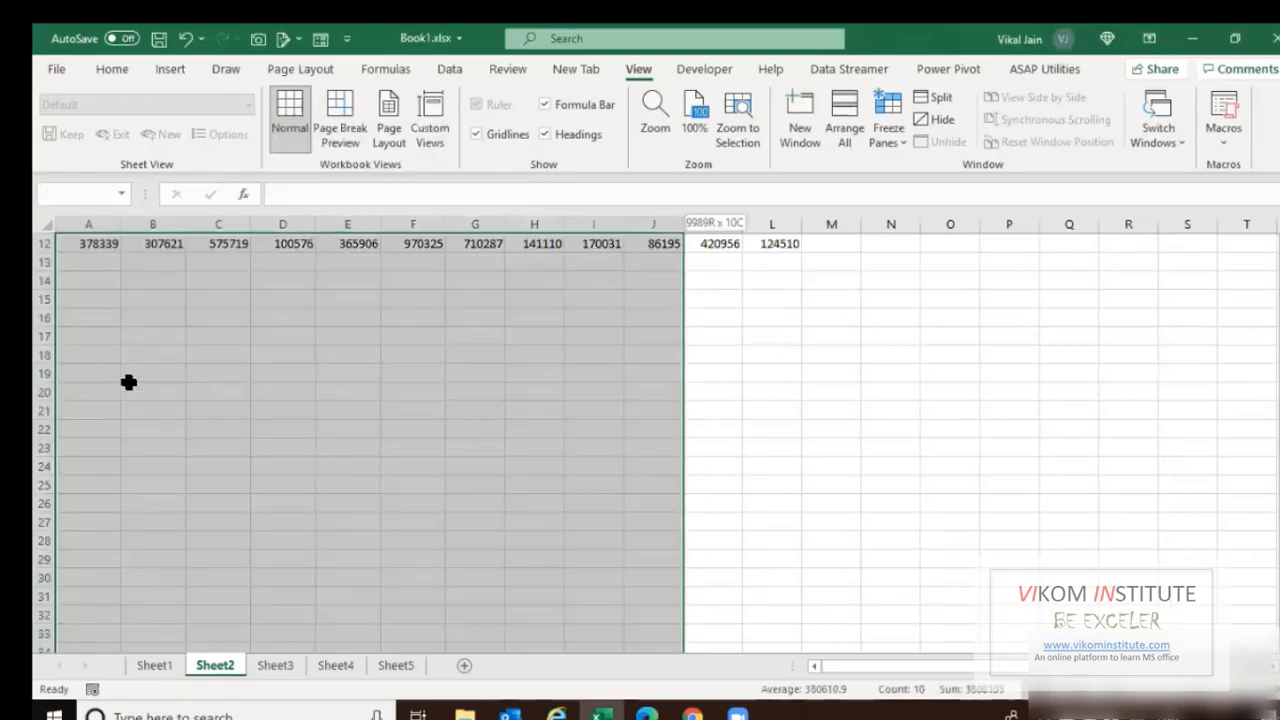
pyautogui.hotkey('shift', 'Right')
pyautogui.hotkey('shift', 'Right')
pyautogui.hotkey('ctrl', 'd')
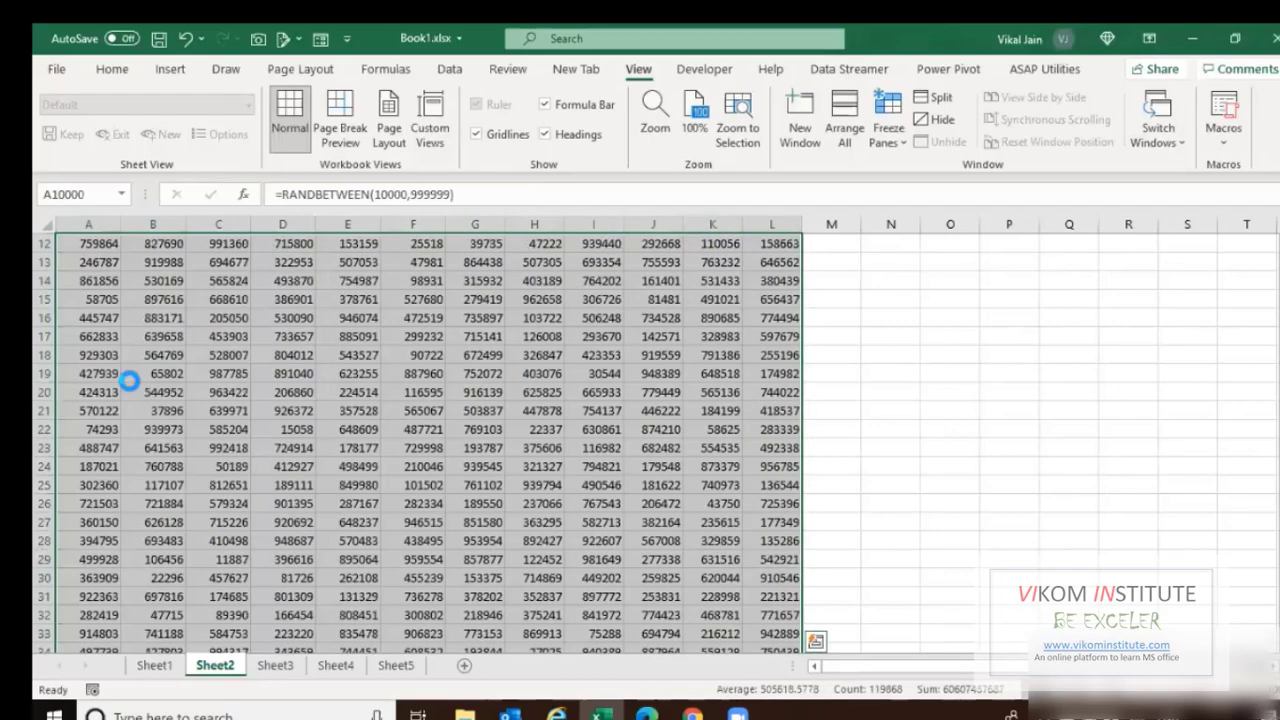
pyautogui.hotkey('ctrl', 'c')
pyautogui.hotkey('ctrl', 'v')
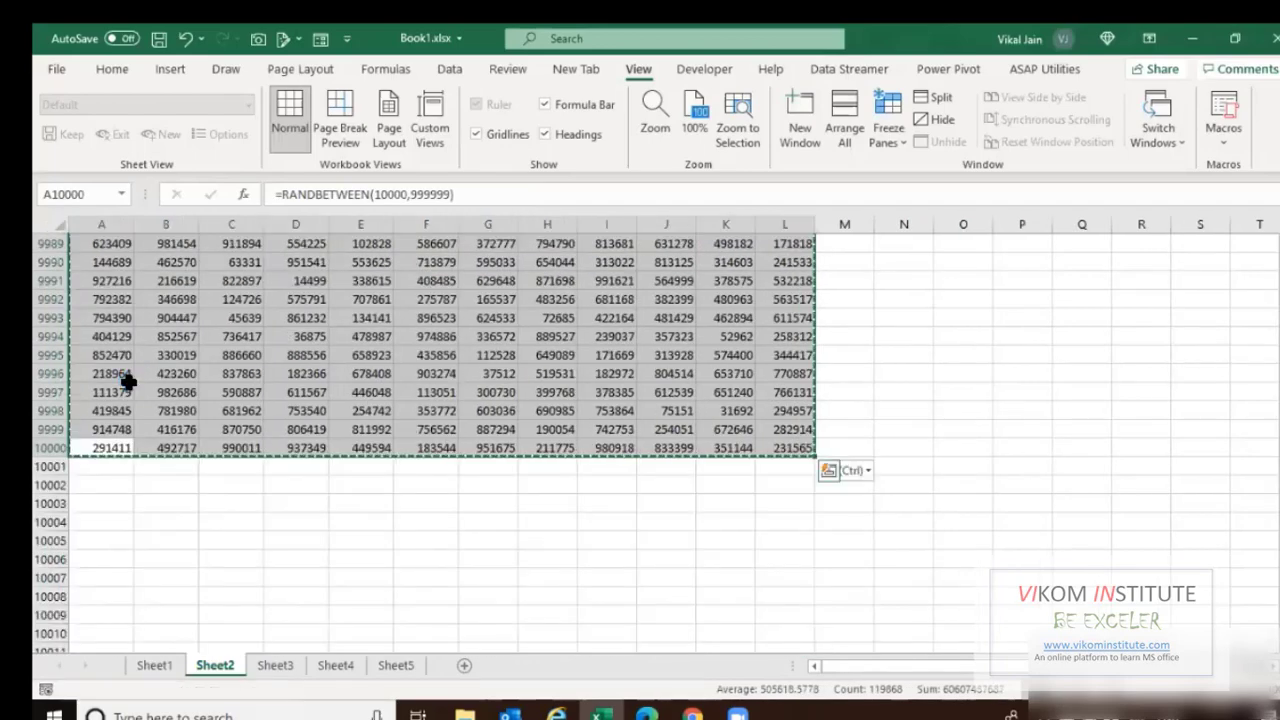
pyautogui.press('Escape')
pyautogui.hotkey('ctrl', 'Up')
pyautogui.hotkey('ctrl', 'shift', 'End')
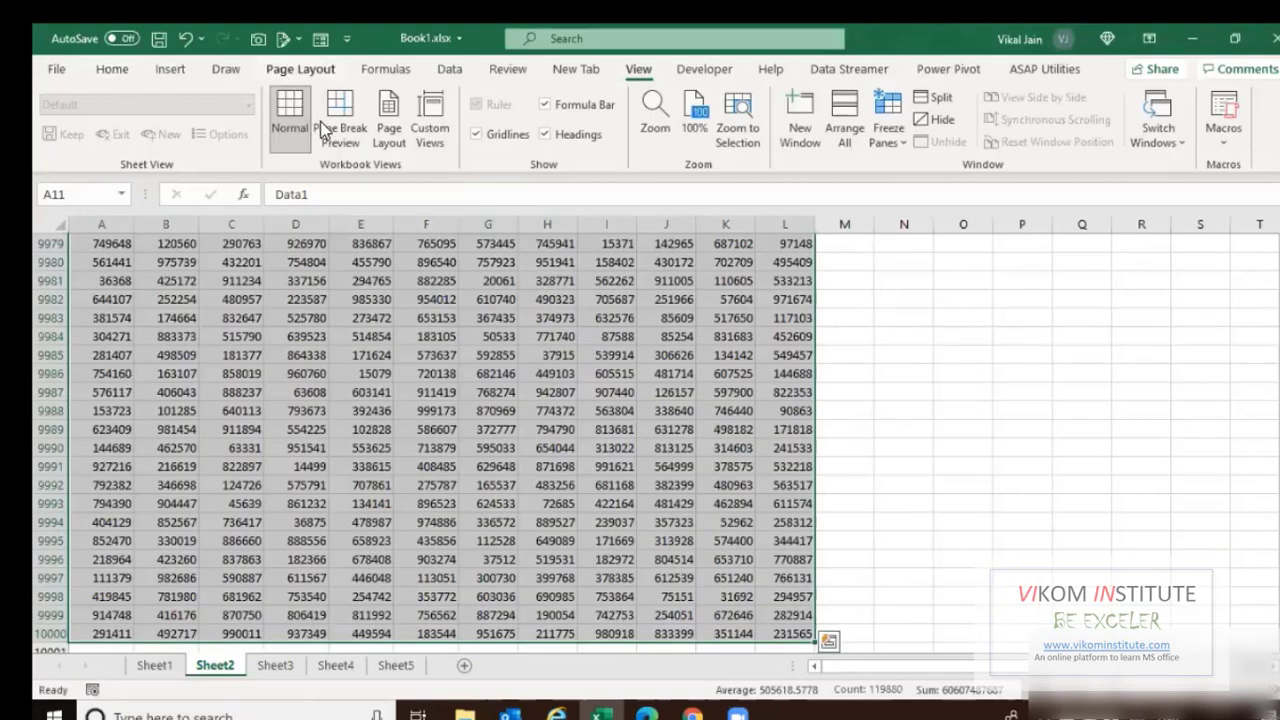
# Set the selected Data1–Data12 table as the print area.
pyautogui.click(301, 70)
pyautogui.click(338, 144)
pyautogui.click(366, 172)
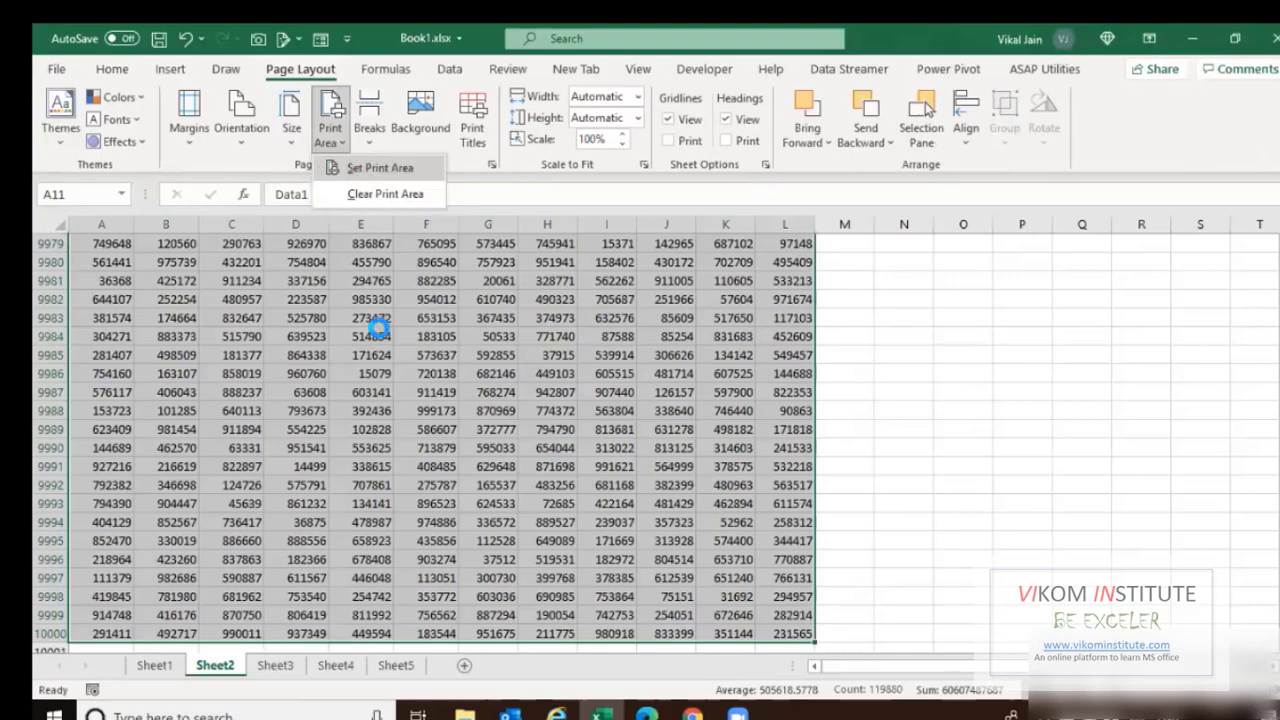
pyautogui.click(259, 448)
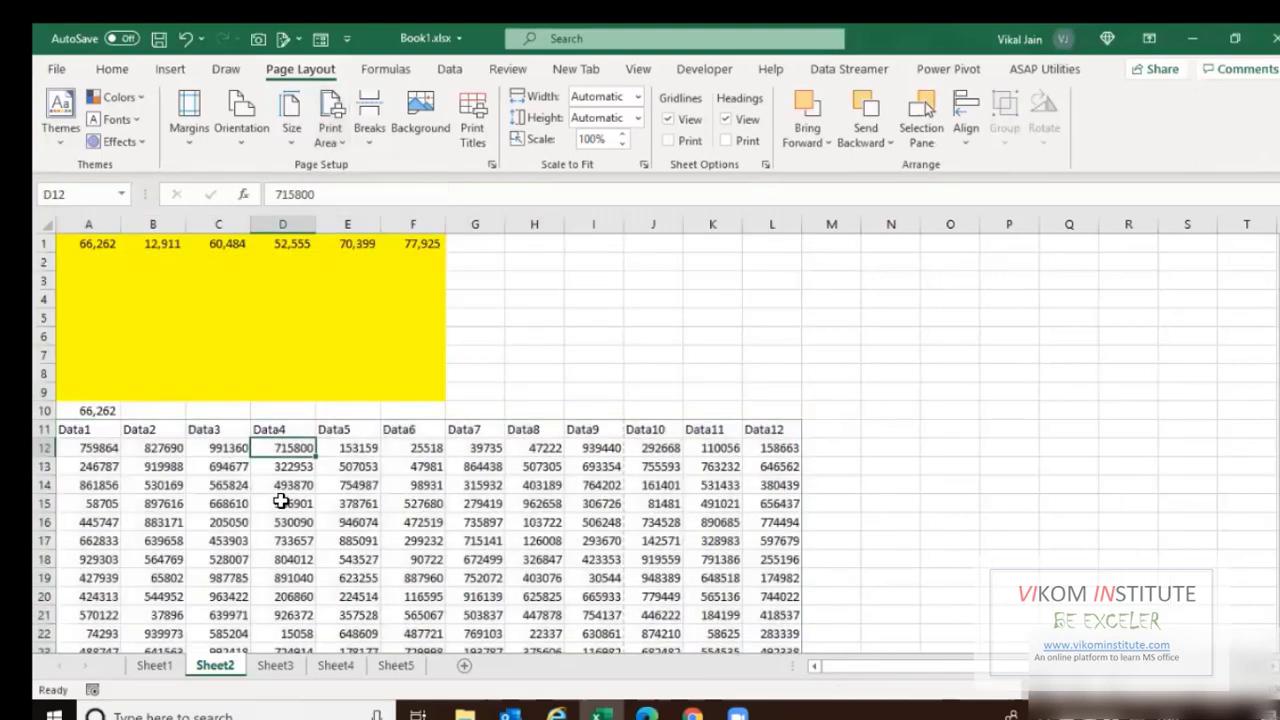
# Preview the 426-page printout, jumping to pages 200 and 300, then reopen Print.
pyautogui.hotkey('ctrl', 'p')
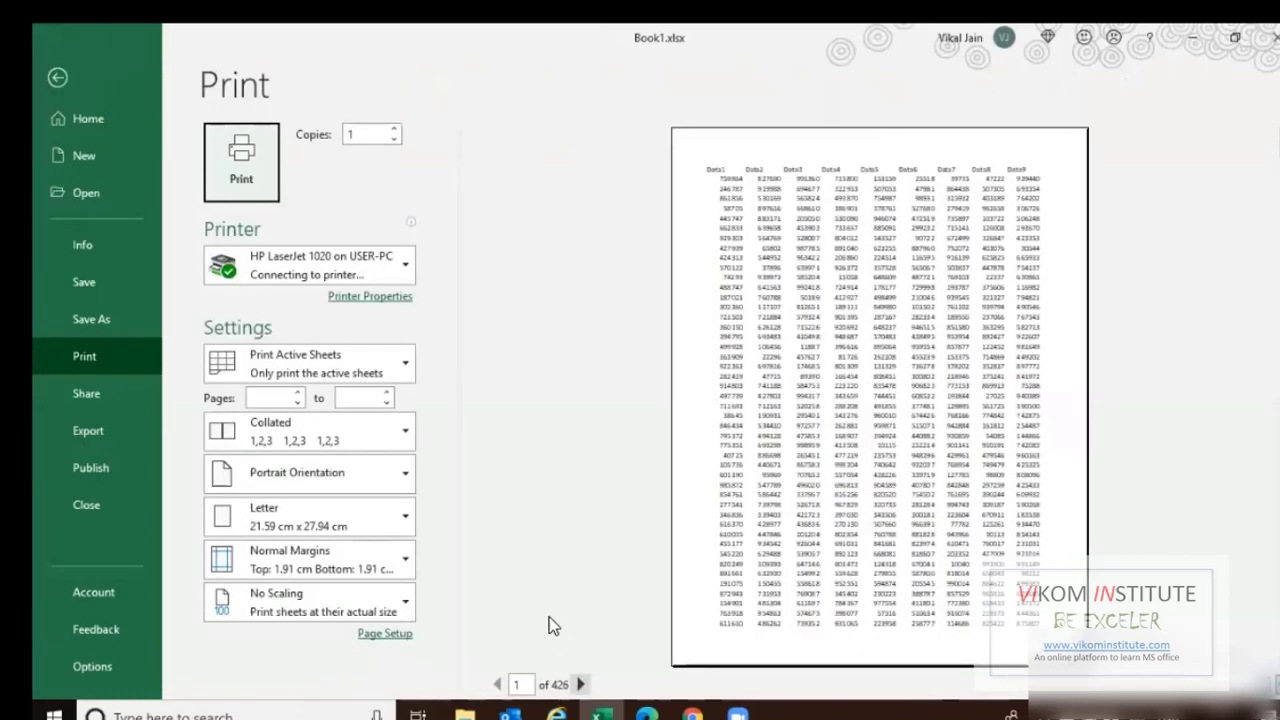
pyautogui.click(510, 686)
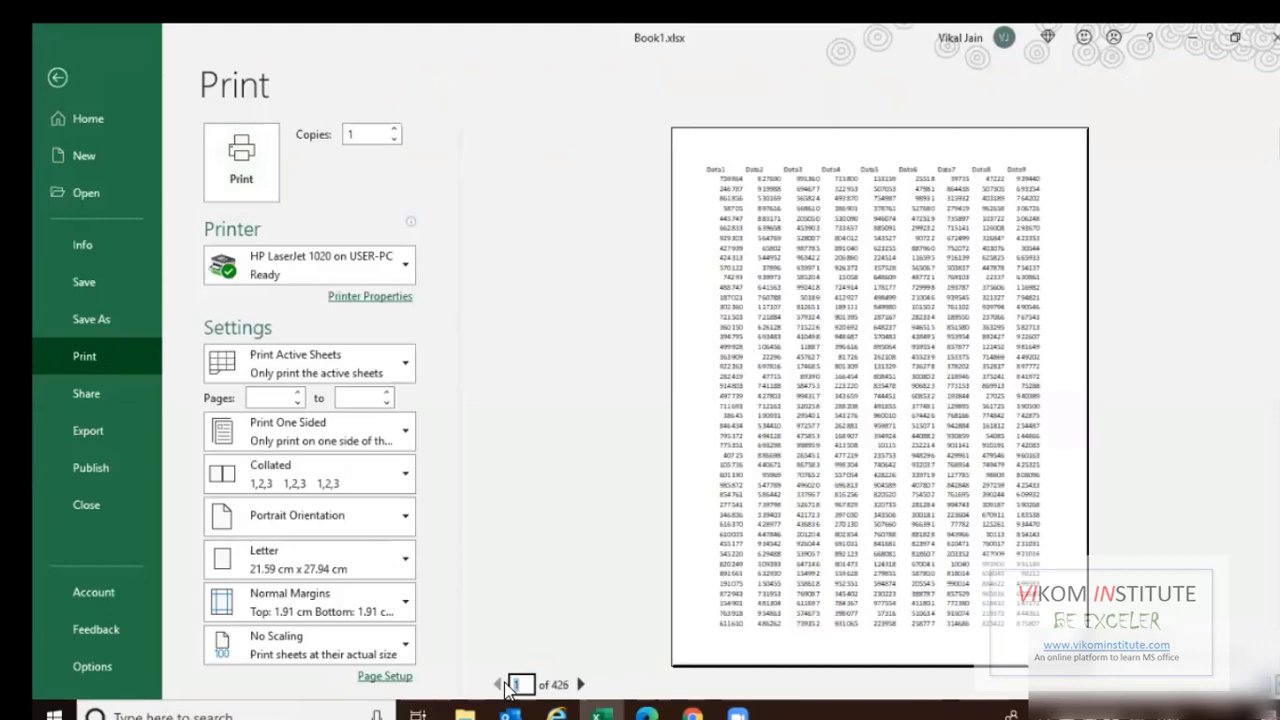
pyautogui.write('200')
pyautogui.press('Return')
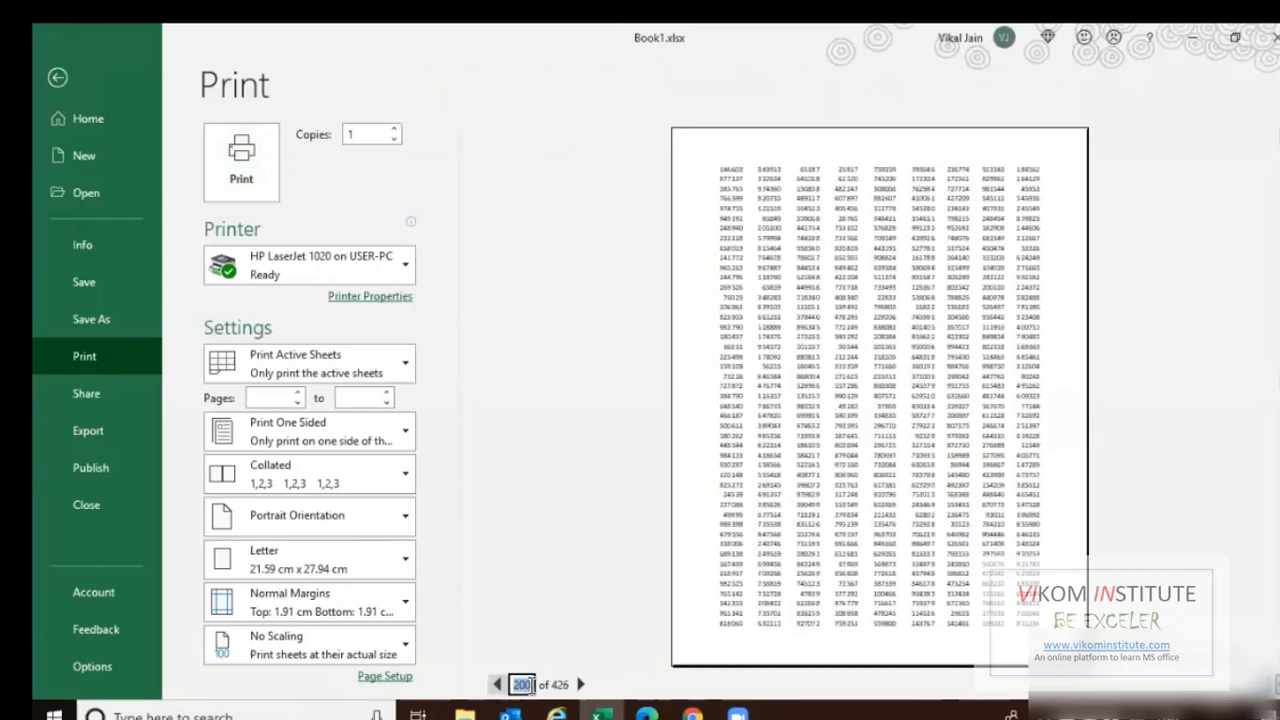
pyautogui.moveTo(533, 685); pyautogui.dragTo(512, 685)
pyautogui.write('300')
pyautogui.press('Return')
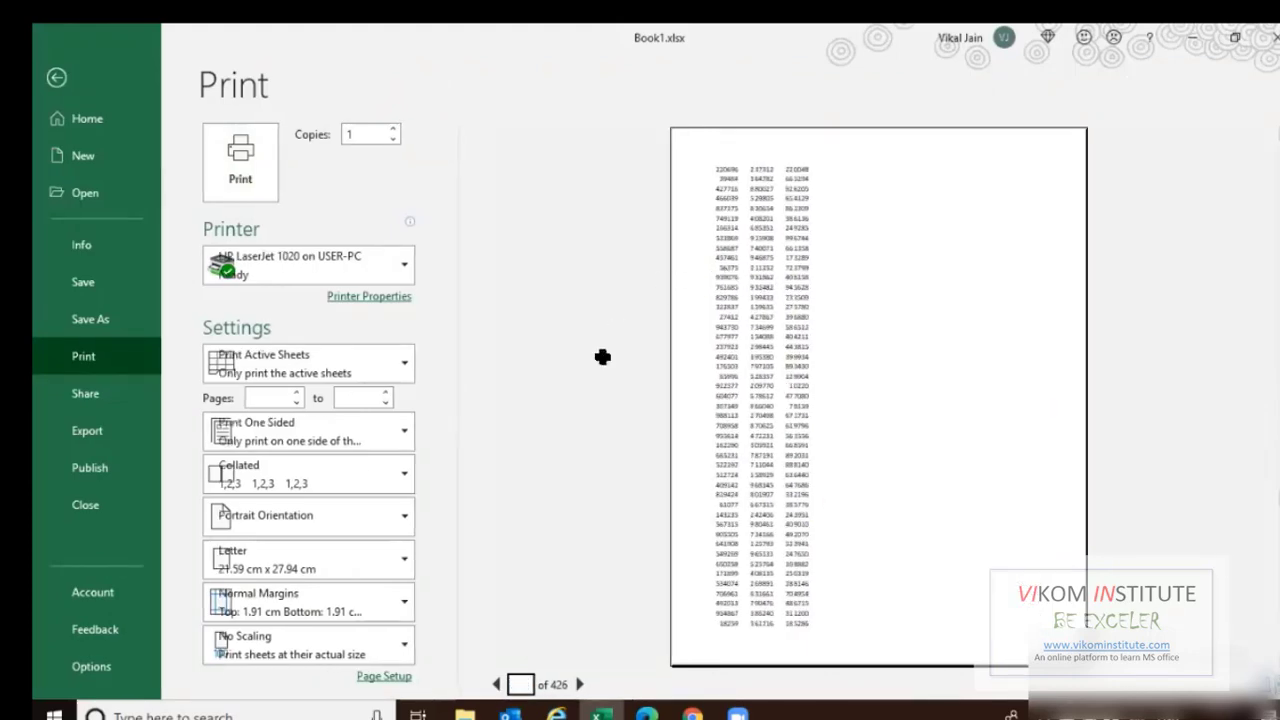
pyautogui.press('Escape')
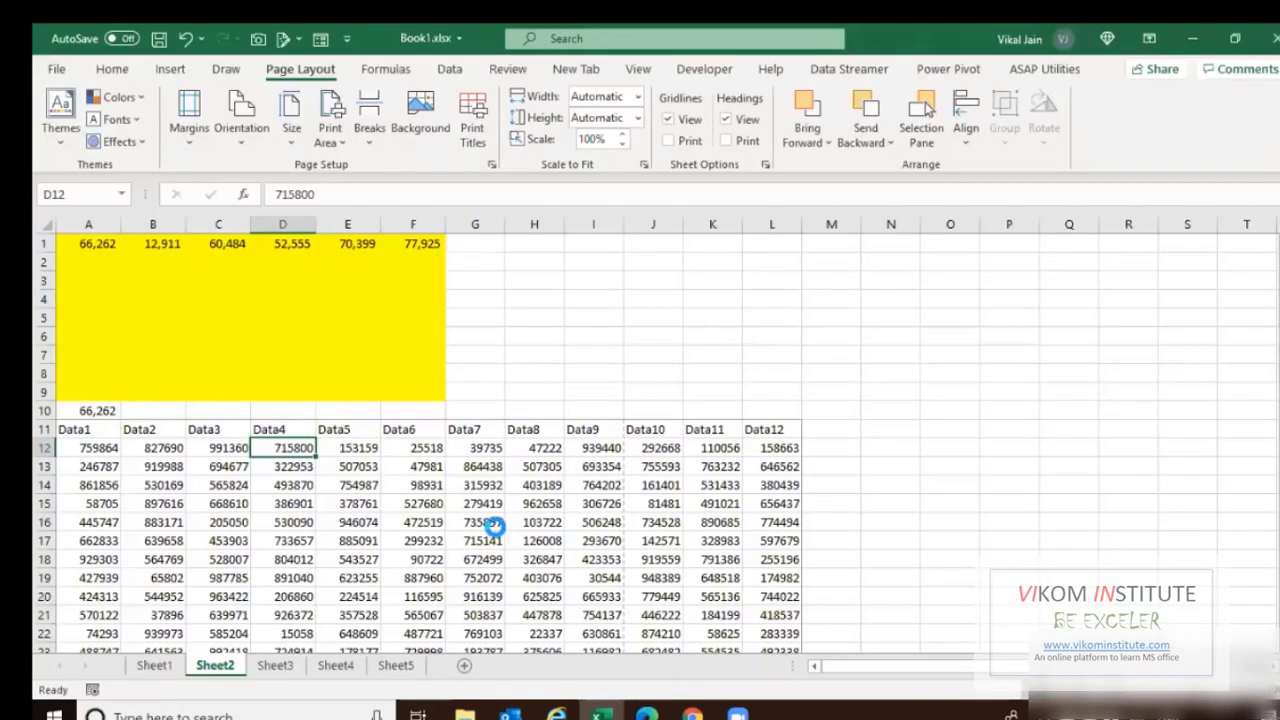
pyautogui.hotkey('ctrl', 'p')
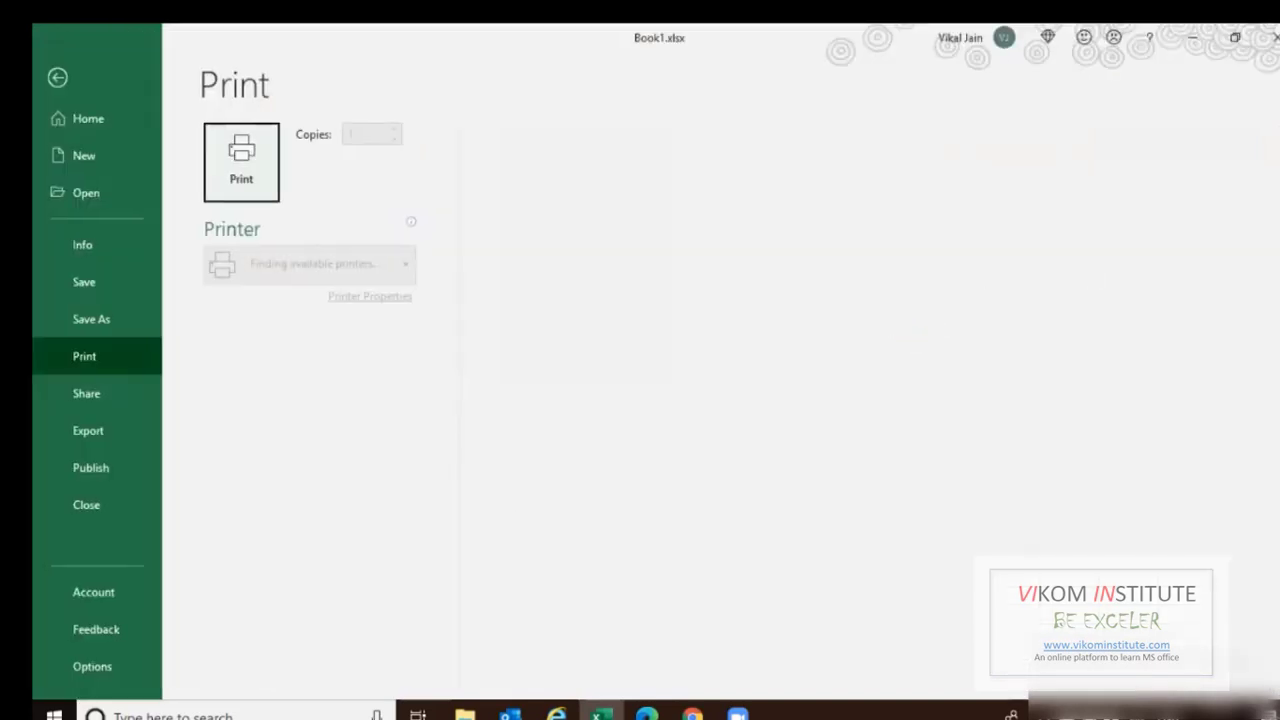
# Scale the printout to 85%, cutting it to 182 pages, and inspect the zoomed preview.
pyautogui.moveTo(706, 360); pyautogui.dragTo(680, 358)
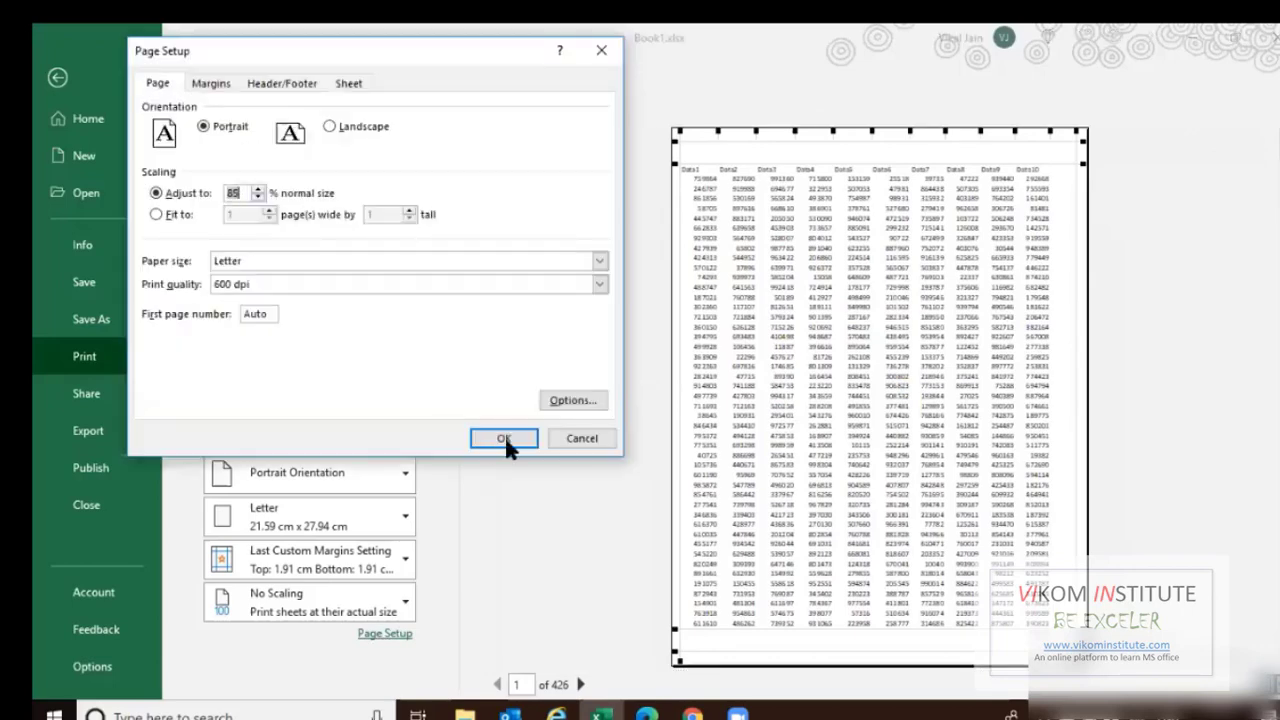
pyautogui.click(505, 441)
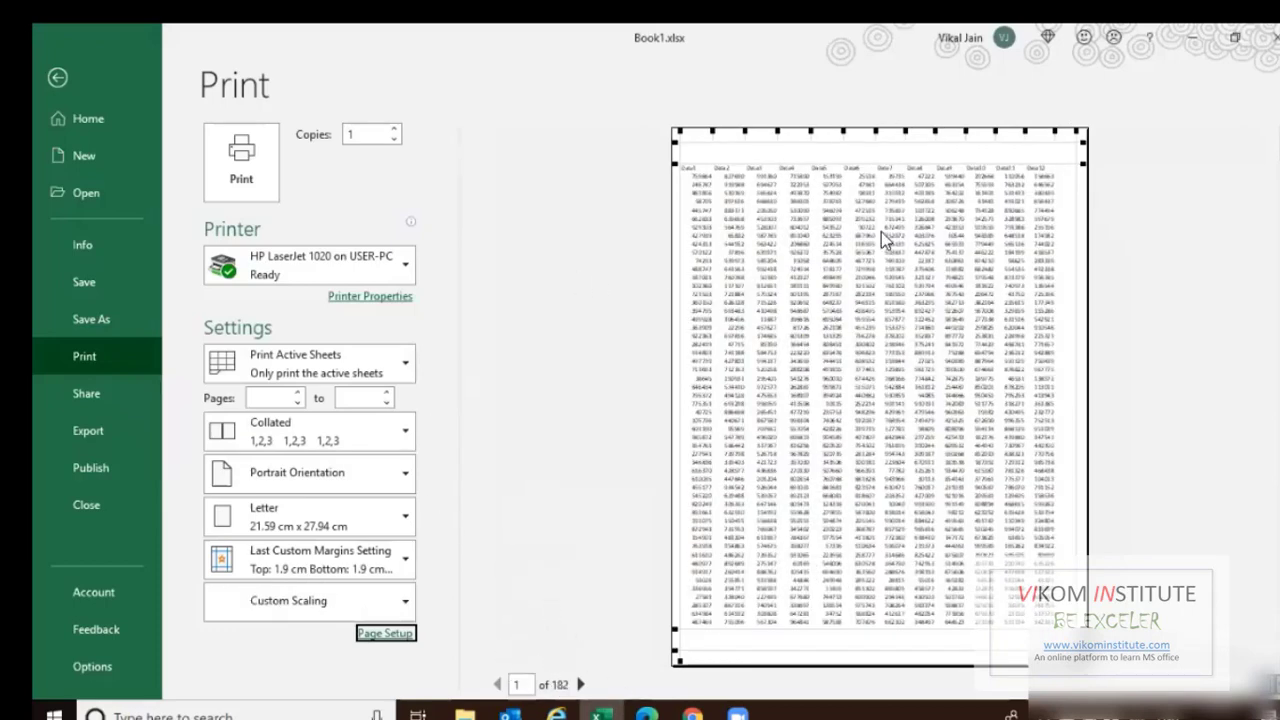
pyautogui.click(615, 356)
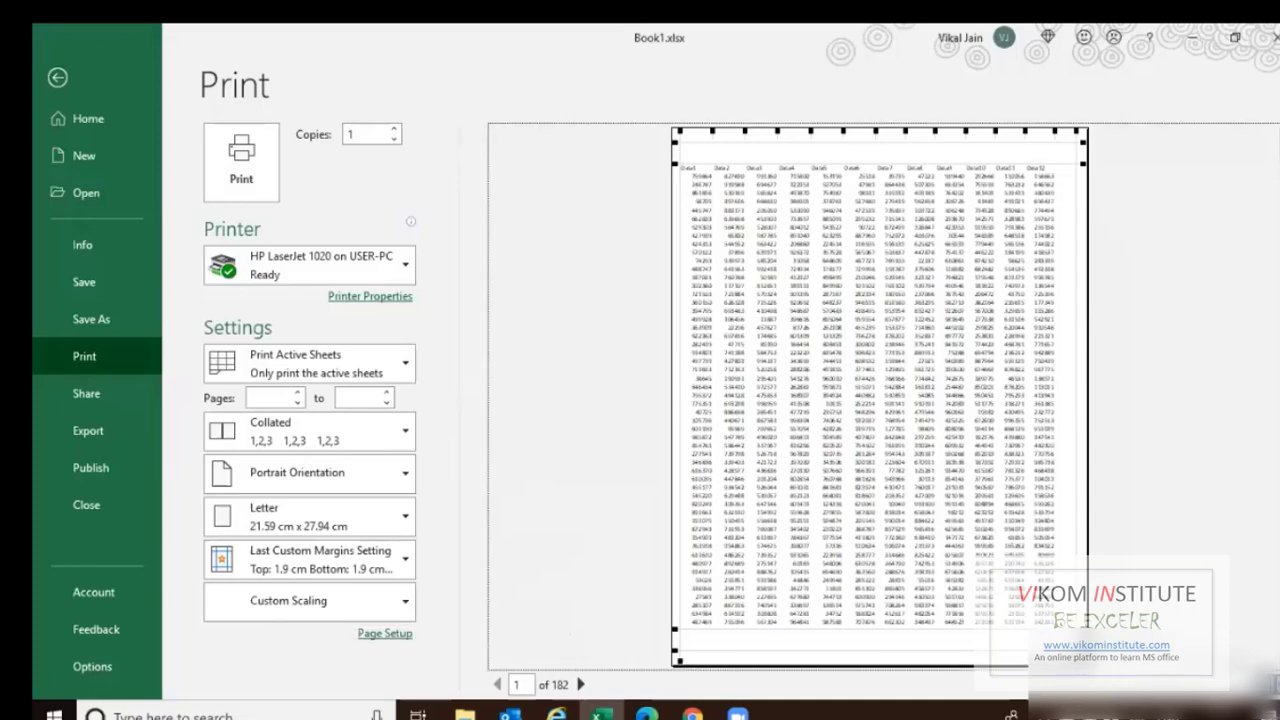
pyautogui.click(824, 352)
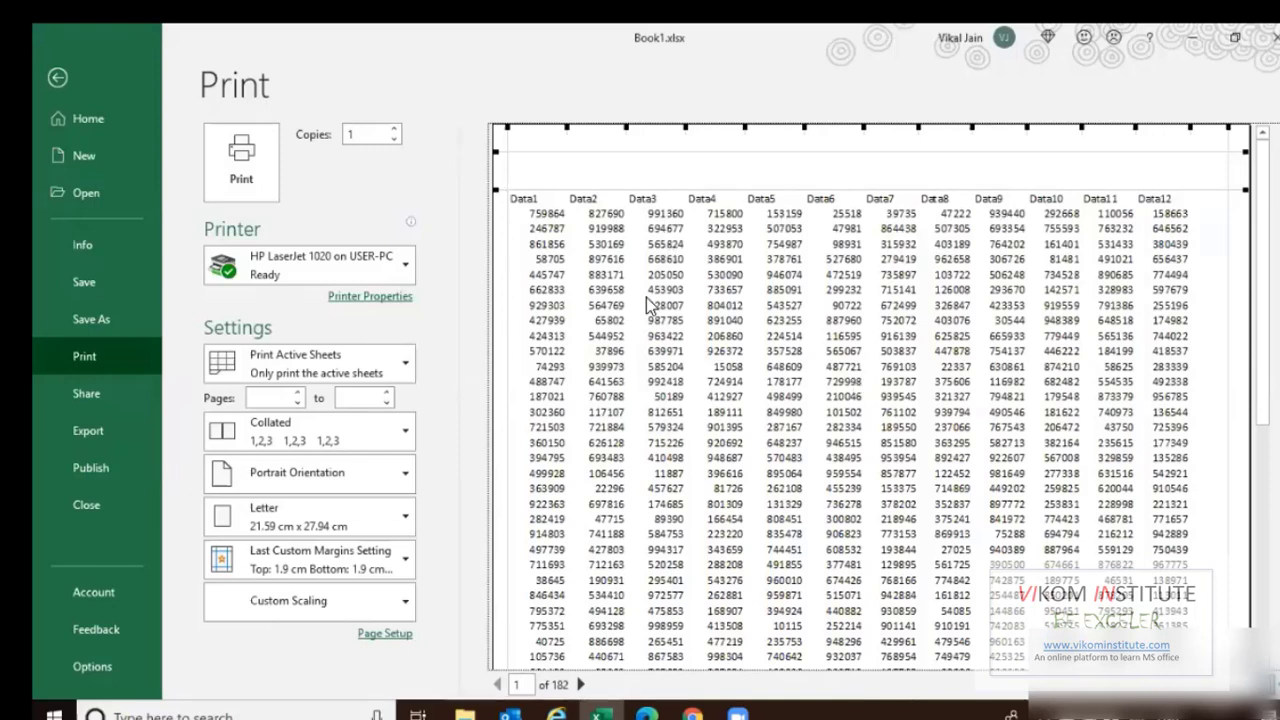
pyautogui.scroll(-1, 646, 297)
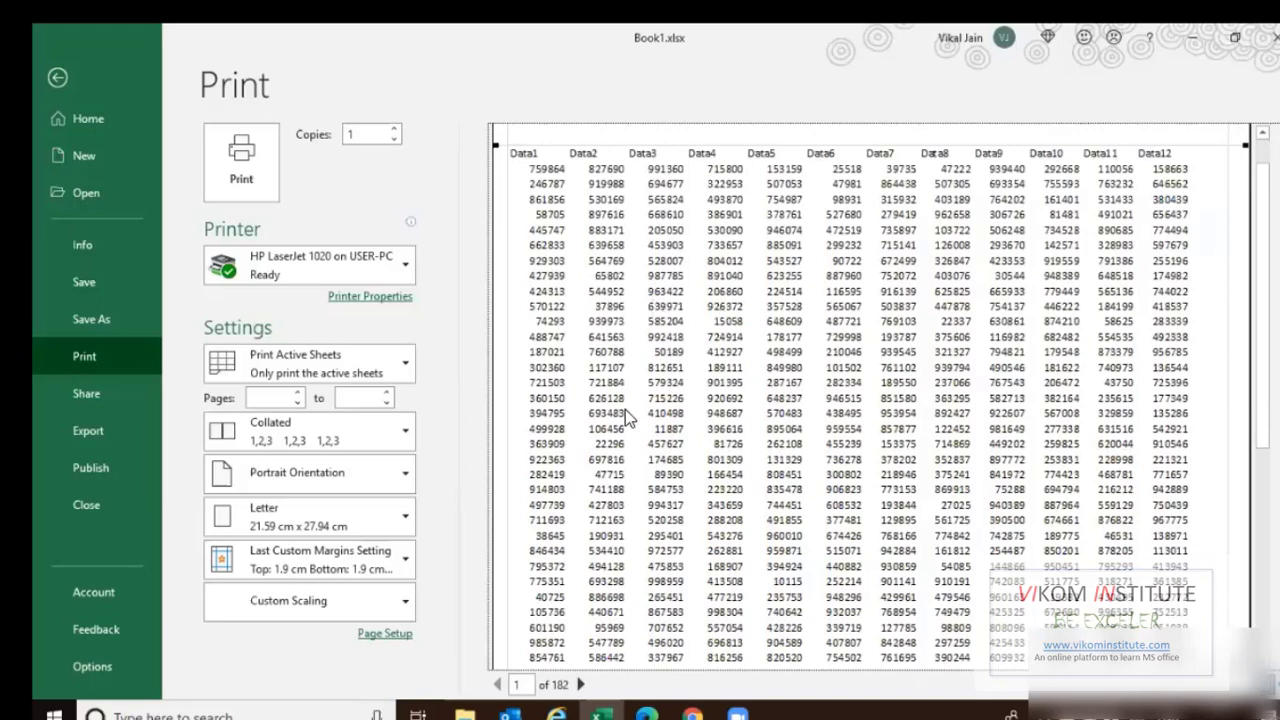
pyautogui.scroll(-1, 625, 409)
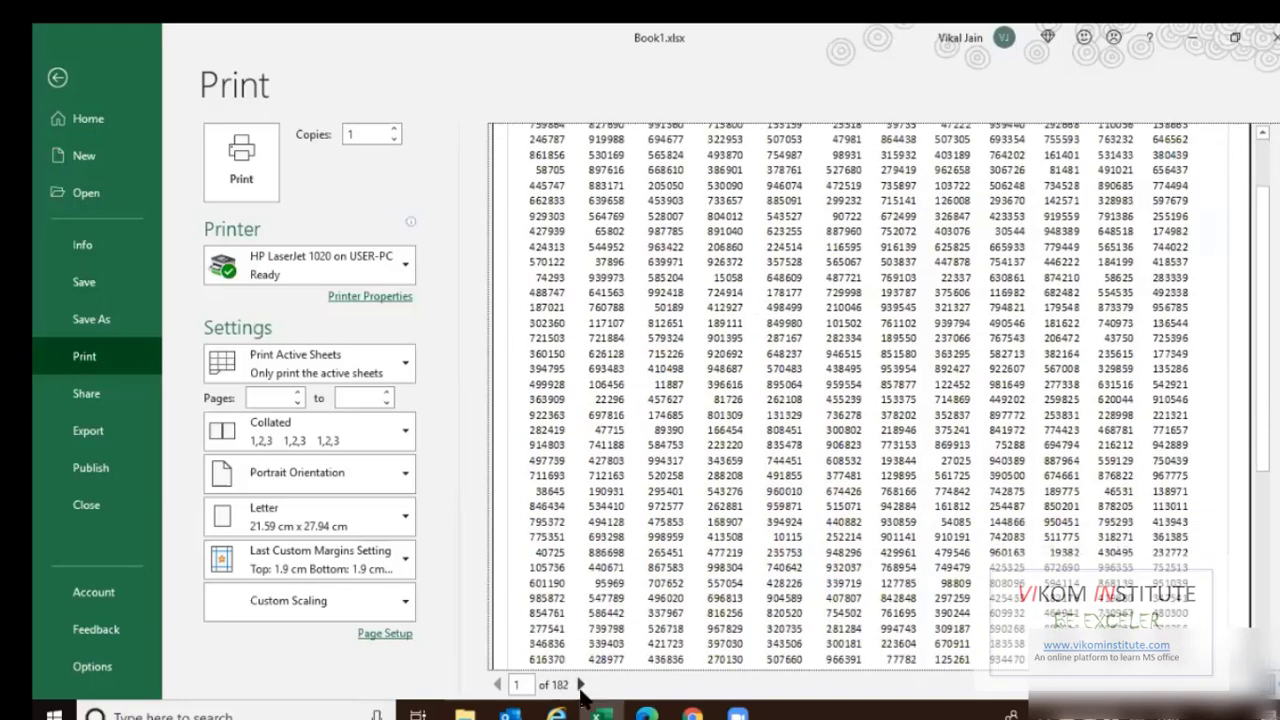
pyautogui.scroll(-1, 666, 380)
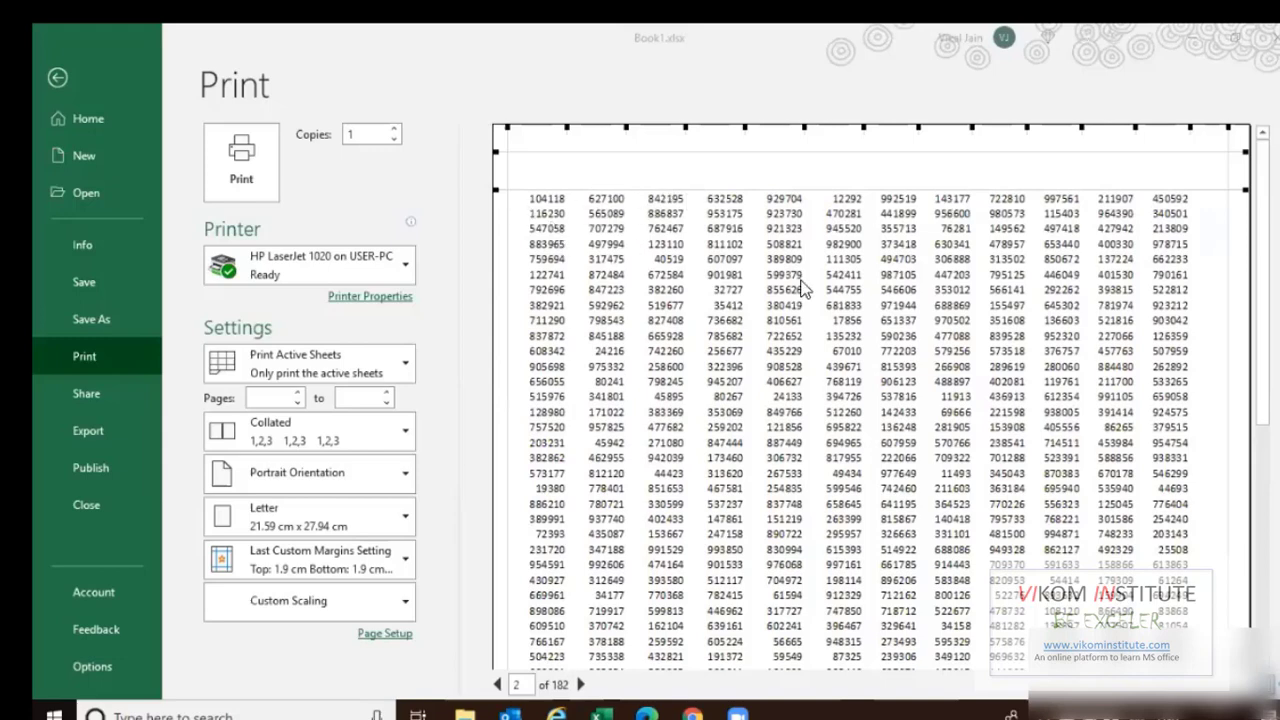
pyautogui.click(580, 687)
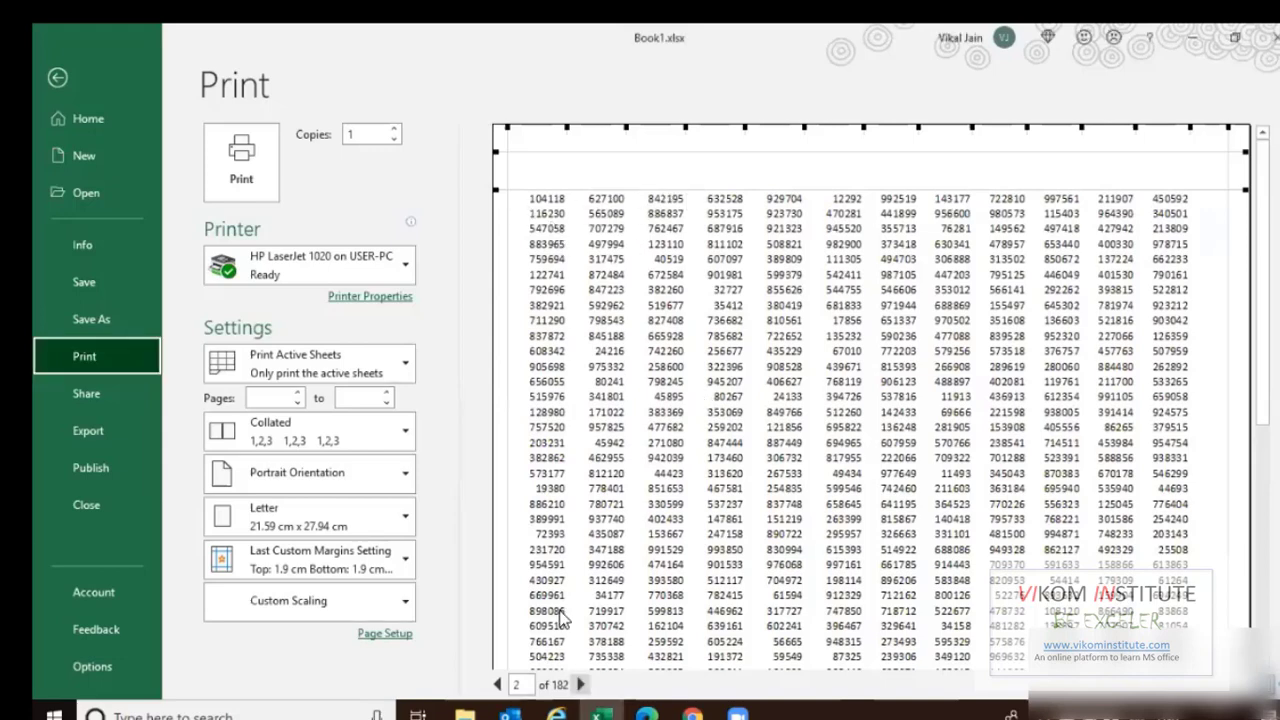
pyautogui.click(580, 687)
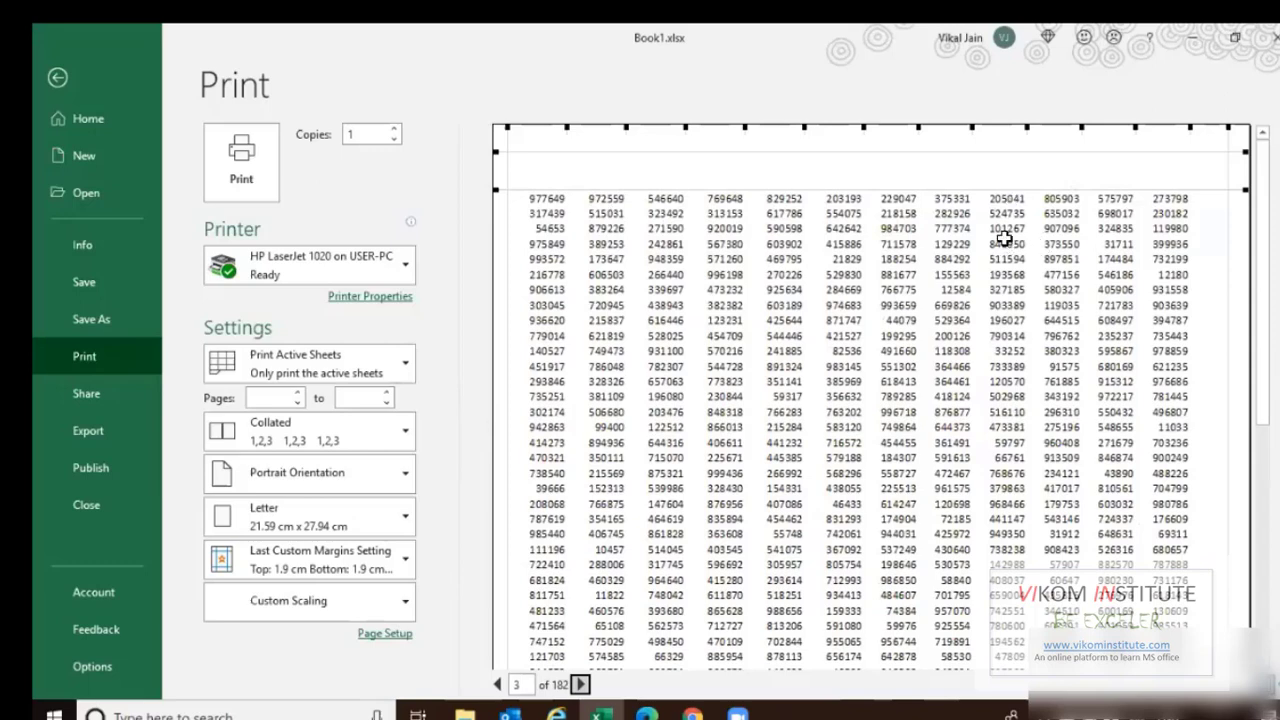
pyautogui.press('Escape')
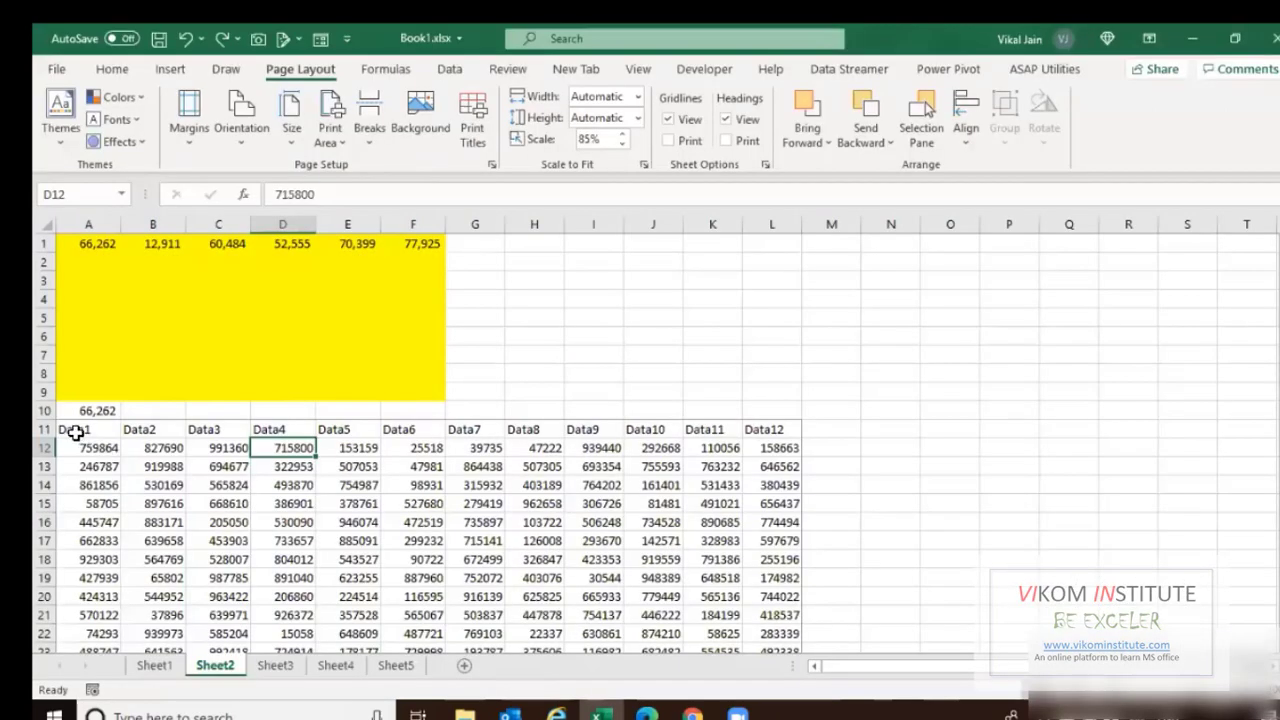
# Make row 11 ($11:$11) with the Data1–Data12 headings repeat at the top of printed pages.
pyautogui.click(489, 163)
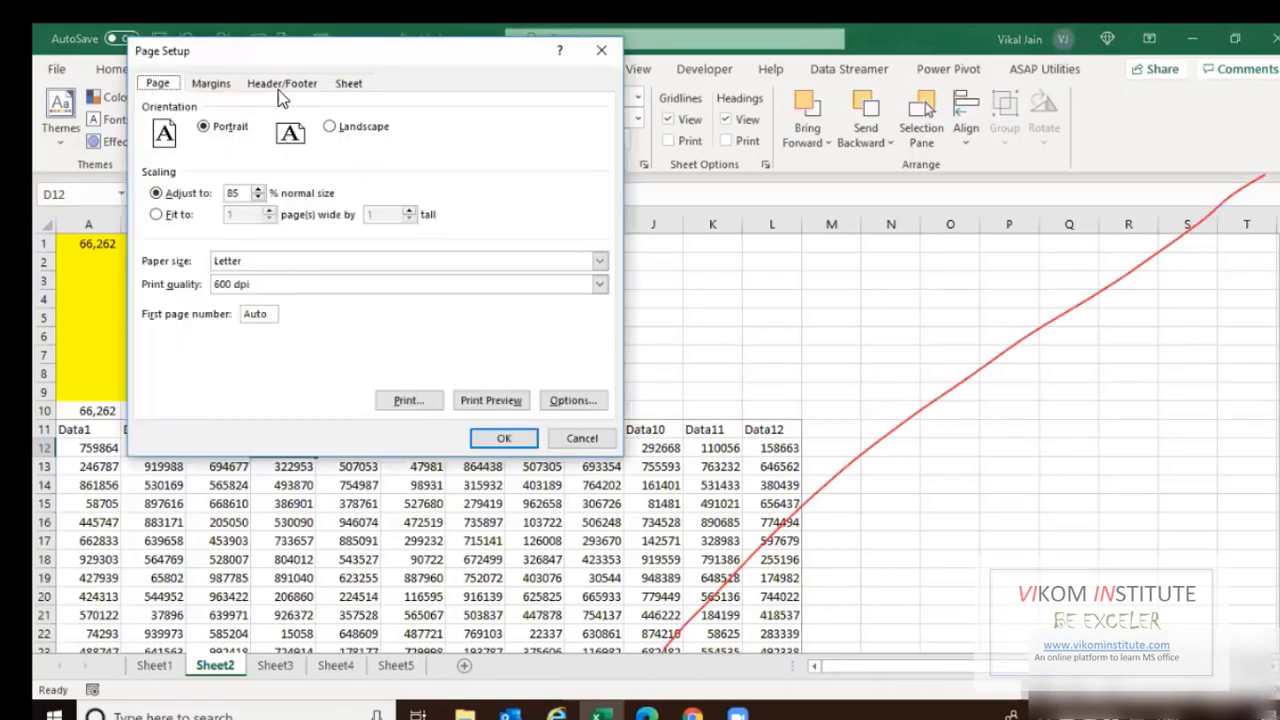
pyautogui.press('Escape')
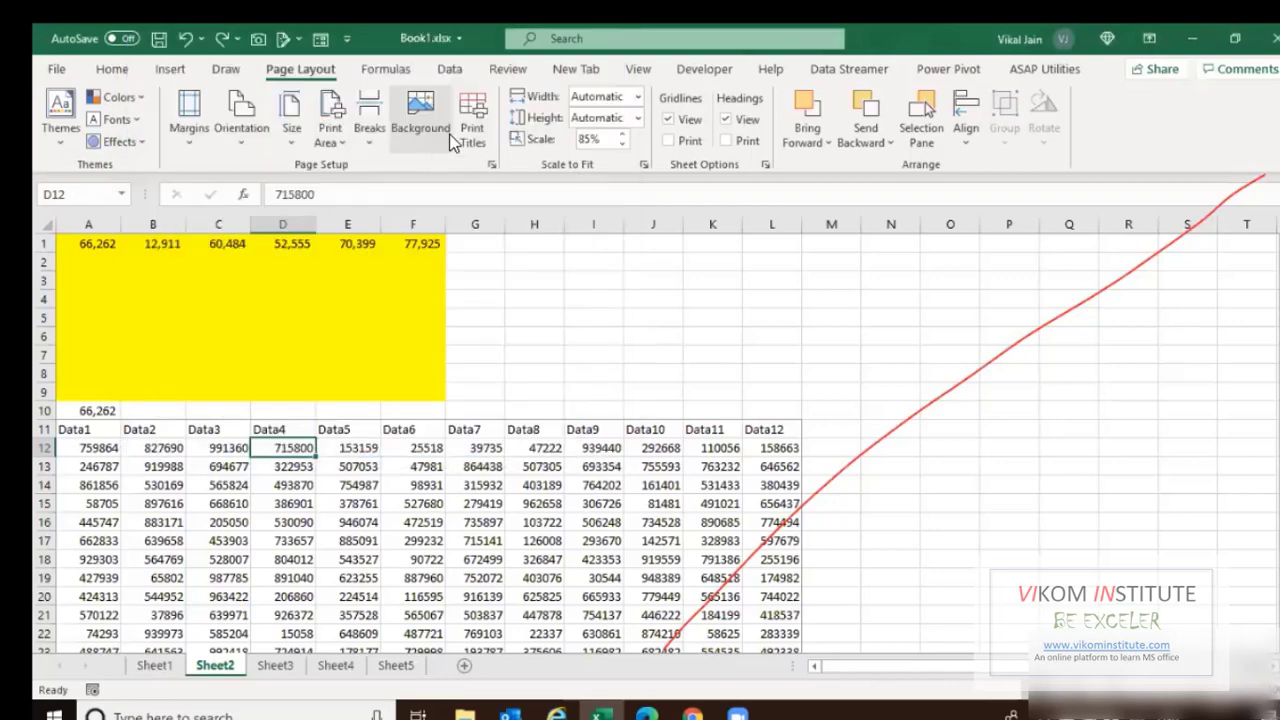
pyautogui.click(468, 124)
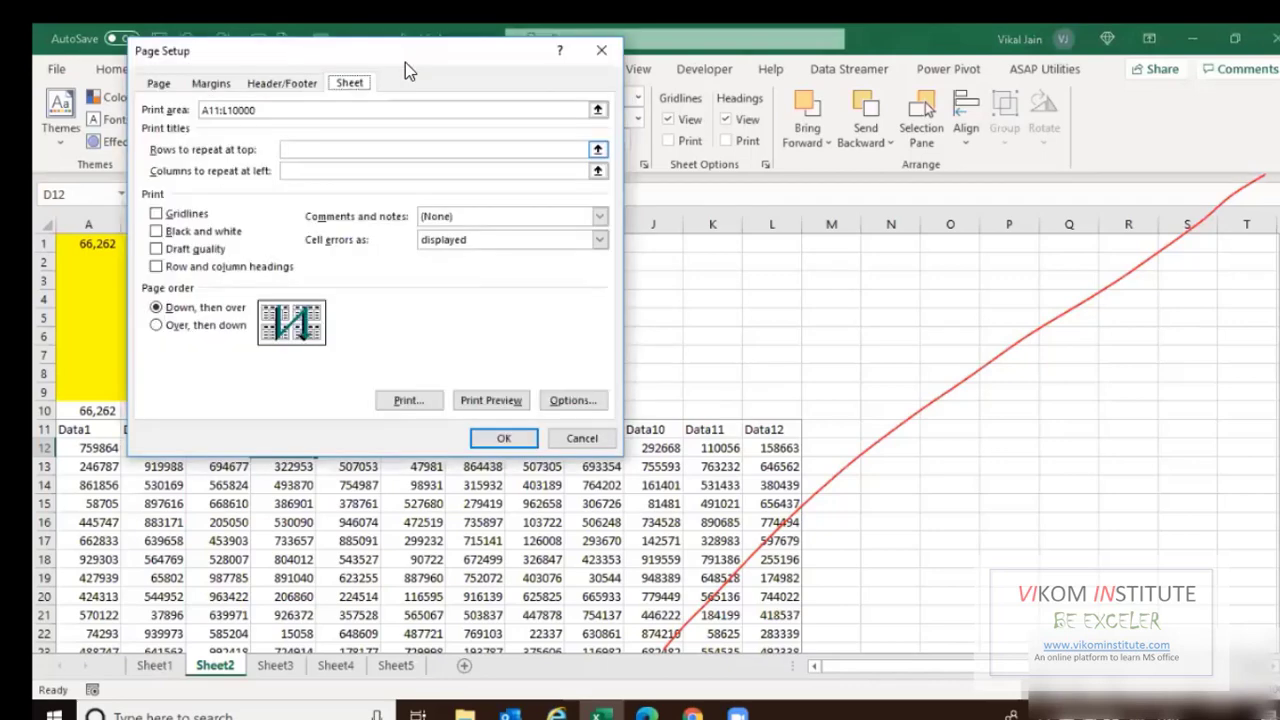
pyautogui.moveTo(430, 52); pyautogui.dragTo(798, 95)
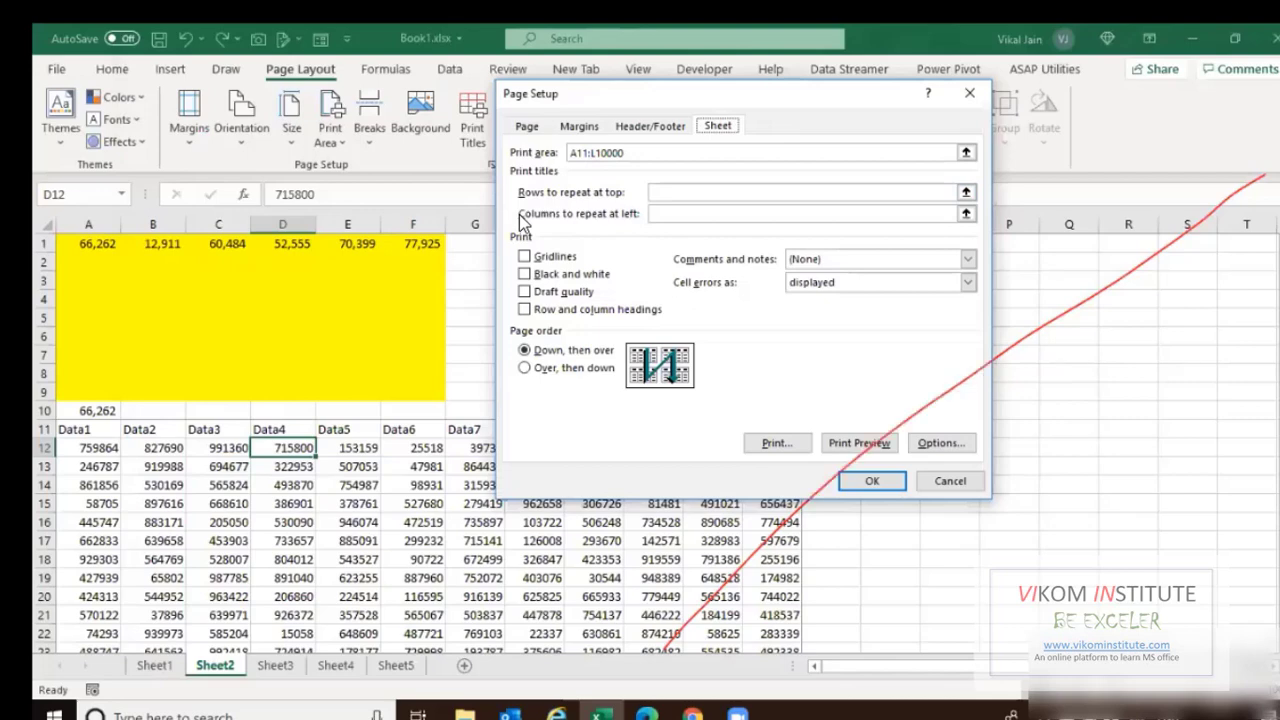
pyautogui.click(665, 193)
pyautogui.click(46, 429)
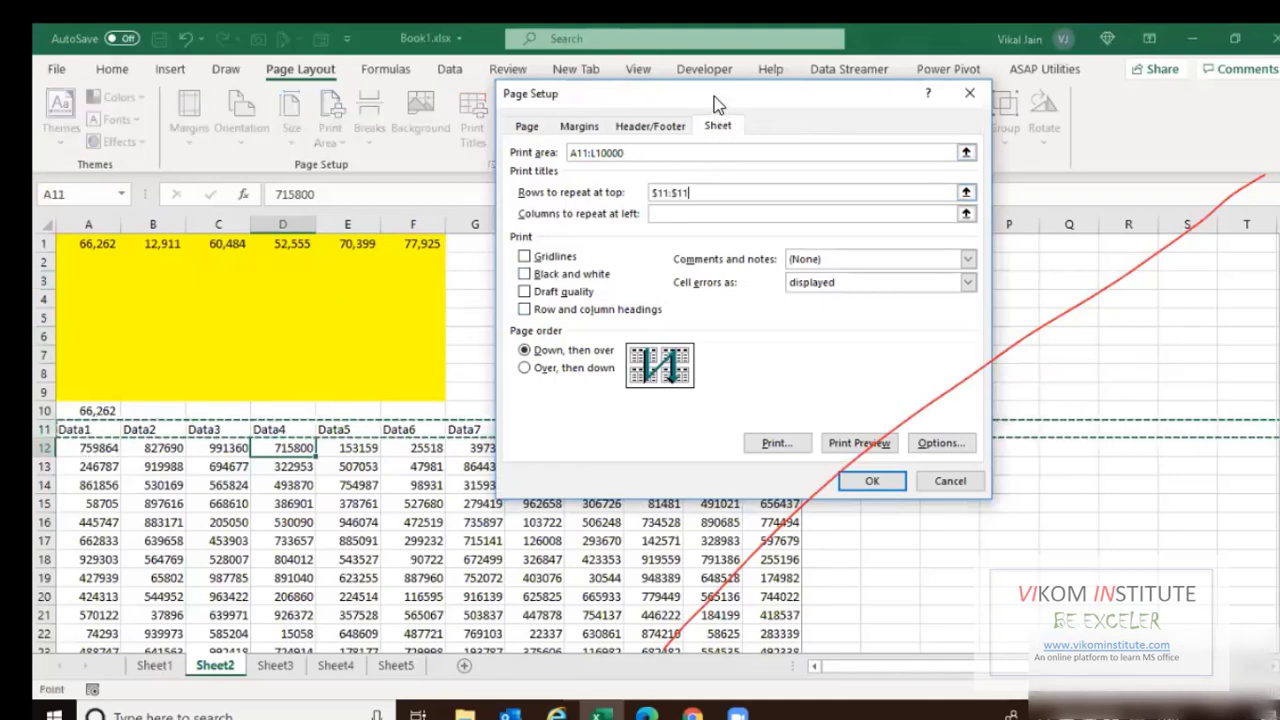
pyautogui.moveTo(714, 96); pyautogui.dragTo(564, 40)
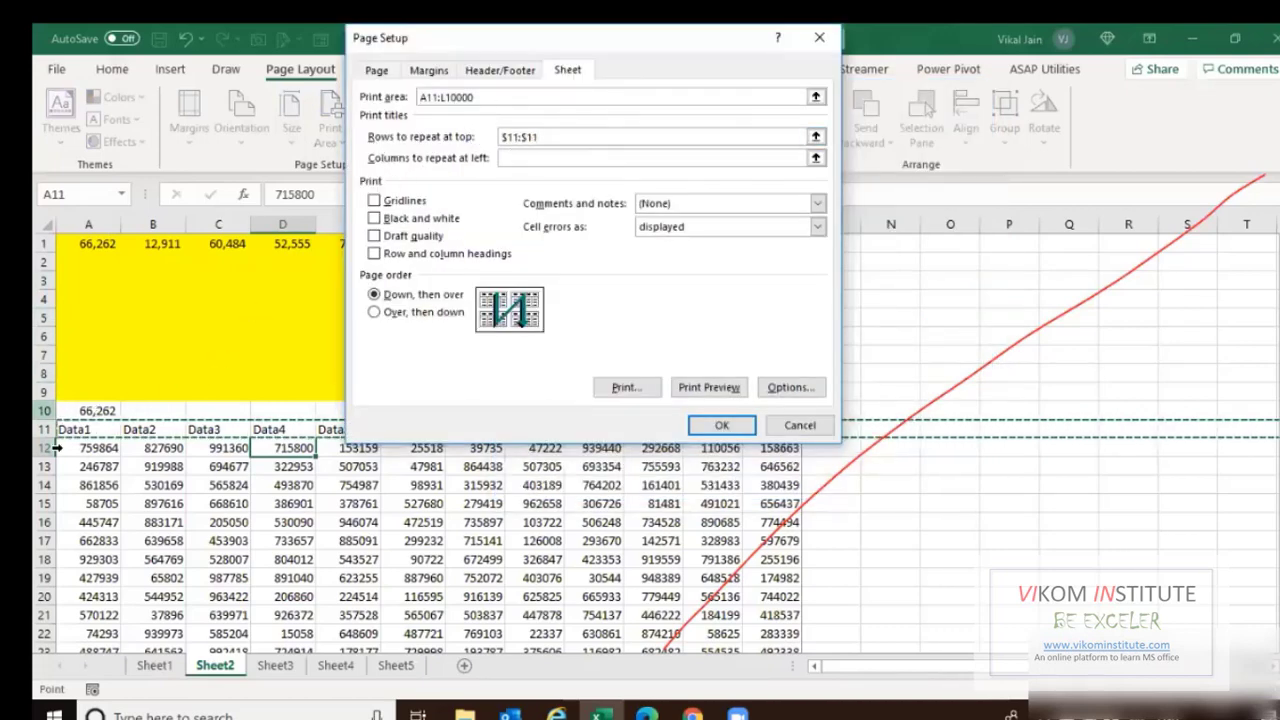
pyautogui.moveTo(50, 434); pyautogui.dragTo(50, 503)
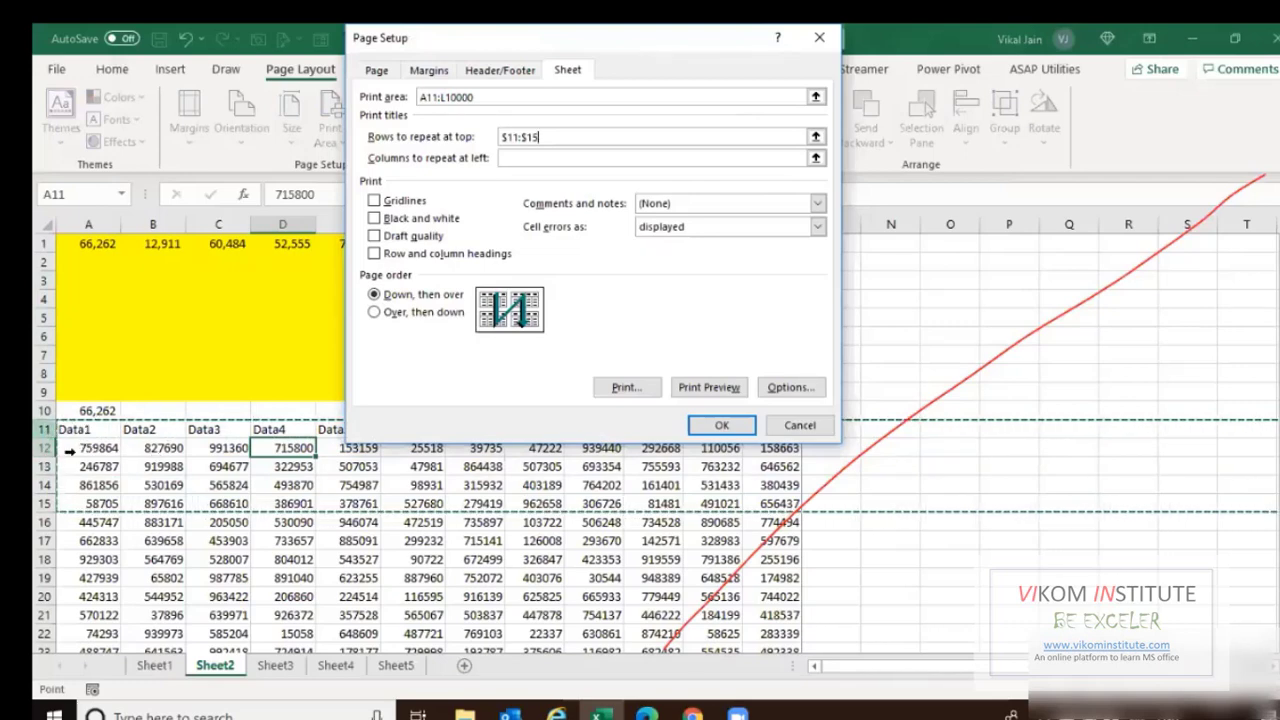
pyautogui.click(533, 139)
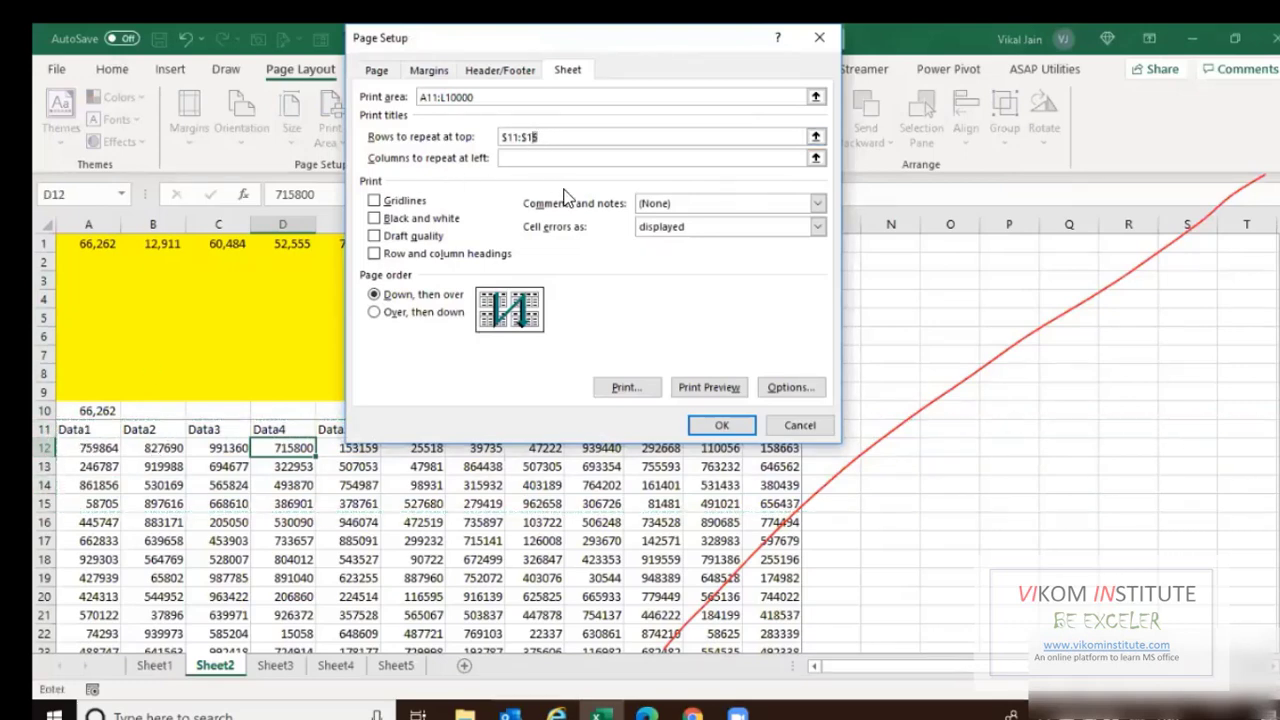
pyautogui.click(714, 418)
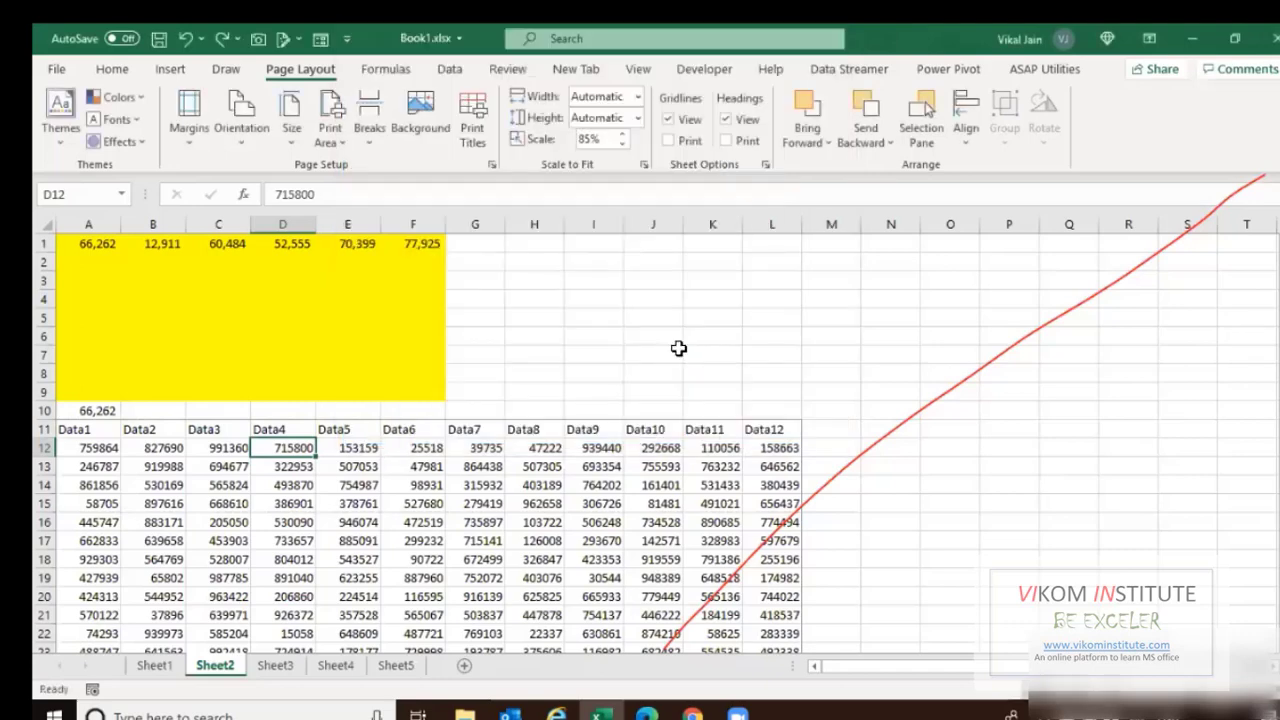
# Page through the 185-page preview to check the headers repeat on each page.
pyautogui.hotkey('ctrl', 'p')
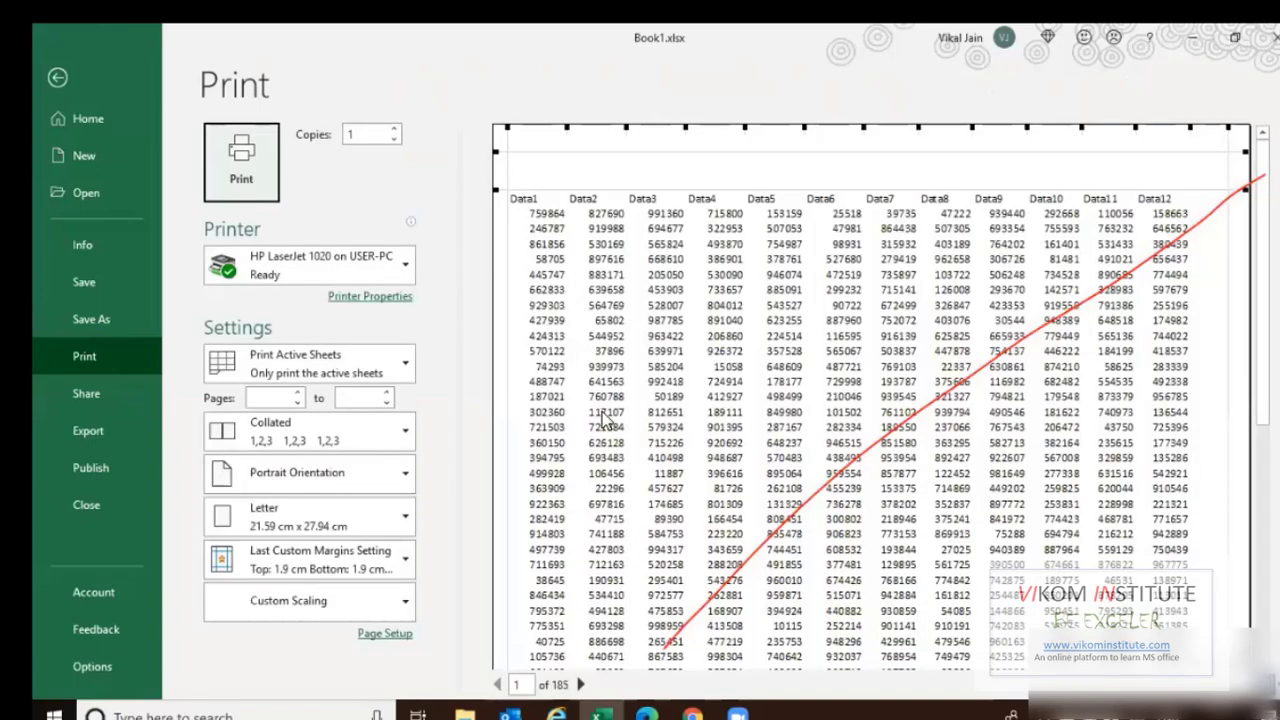
pyautogui.click(581, 685)
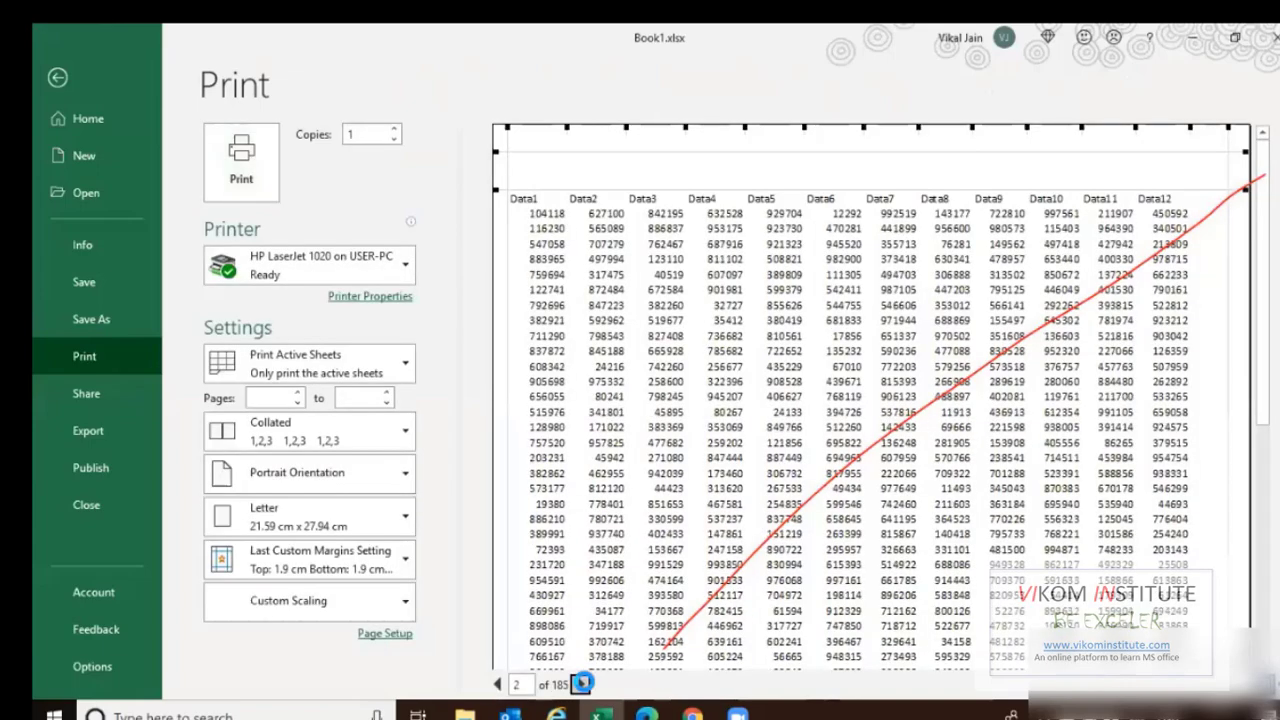
pyautogui.click(581, 685)
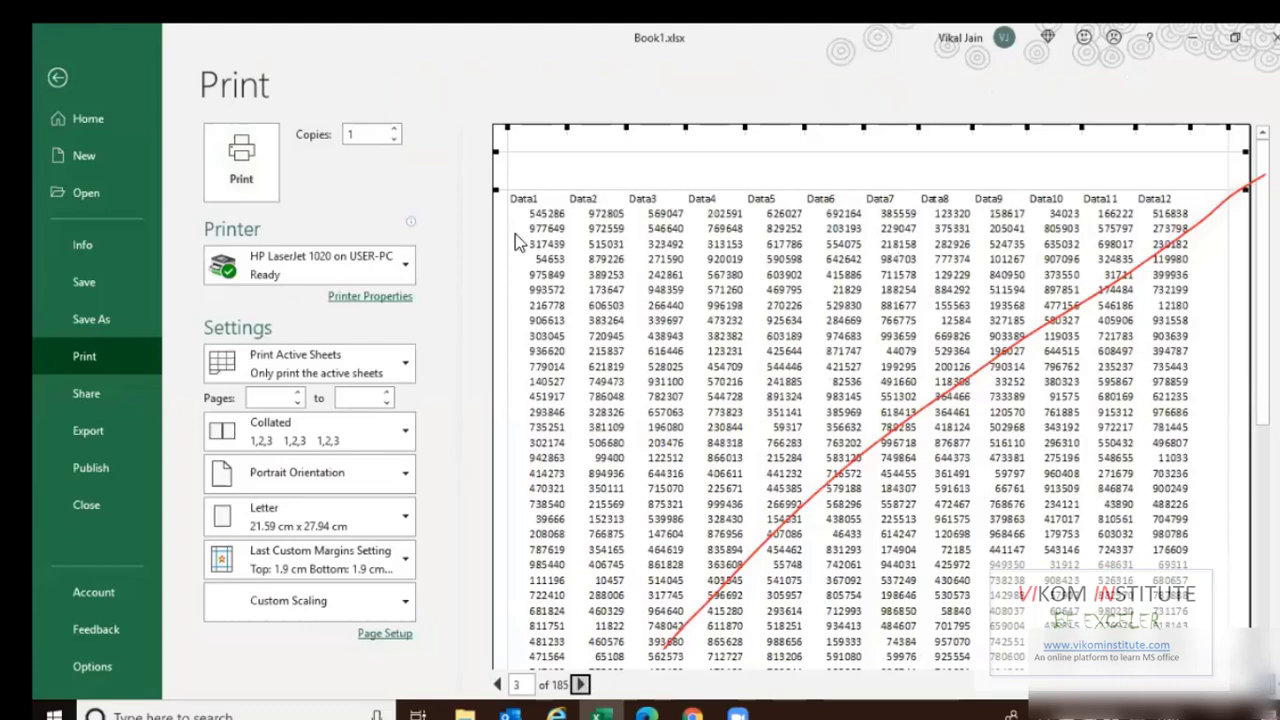
pyautogui.press('Escape')
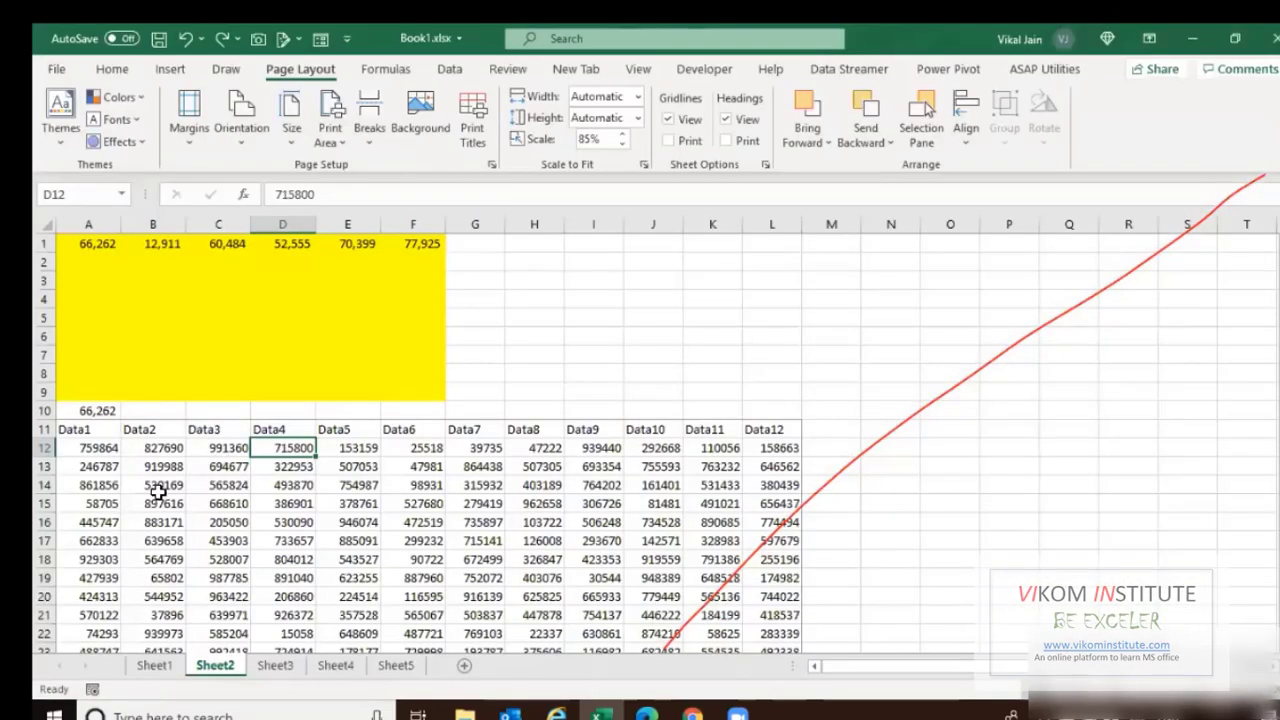
# Select A12 and reopen the Print Titles settings.
pyautogui.scroll(-2, 115, 476)
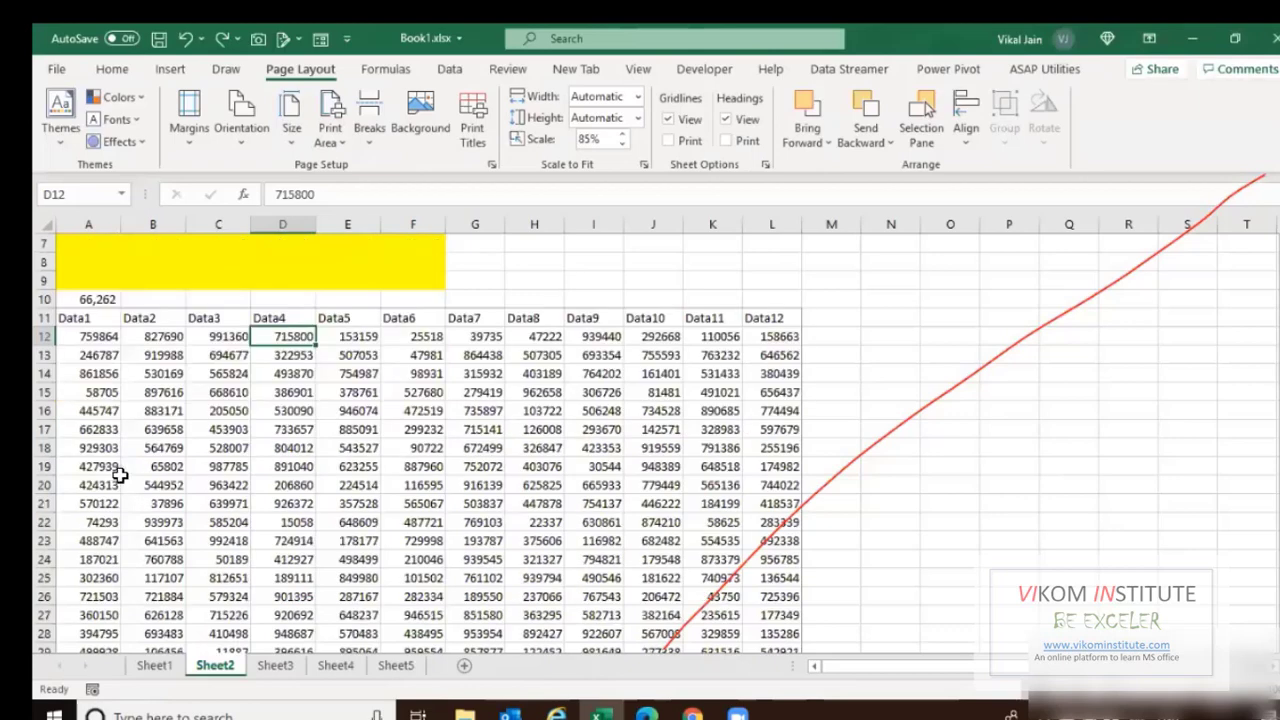
pyautogui.scroll(-2, 120, 470)
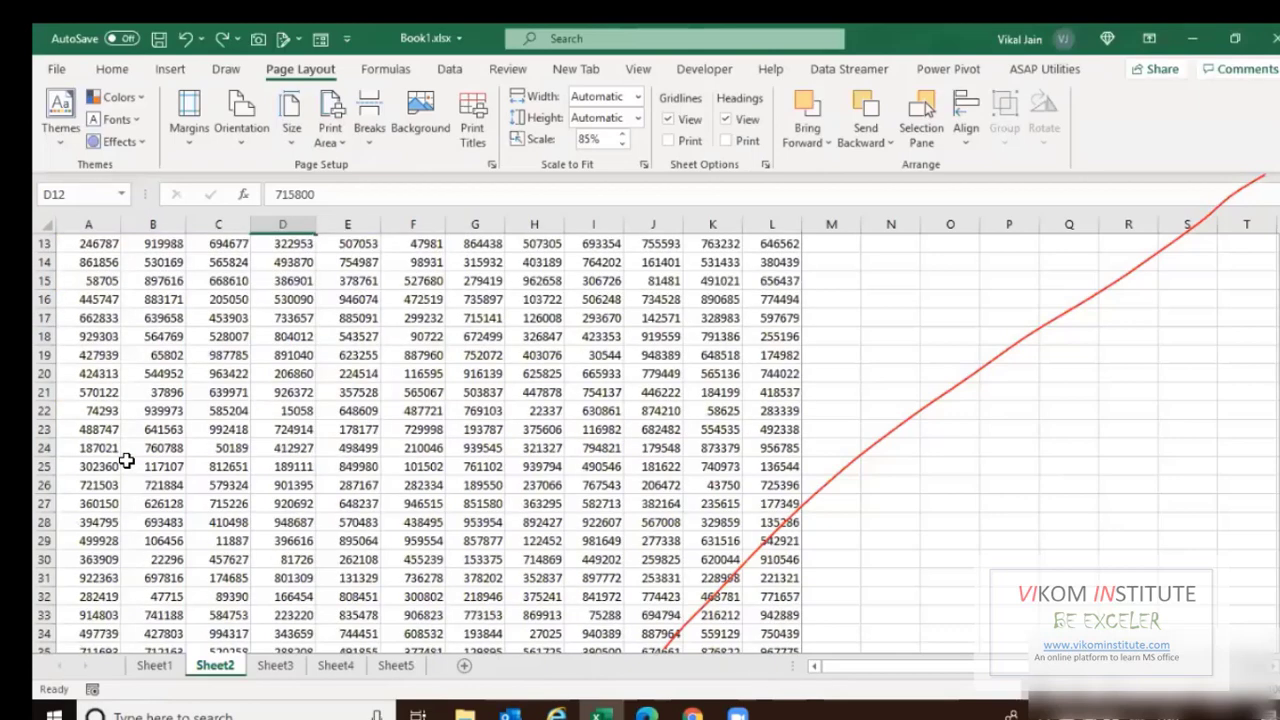
pyautogui.scroll(4, 285, 447)
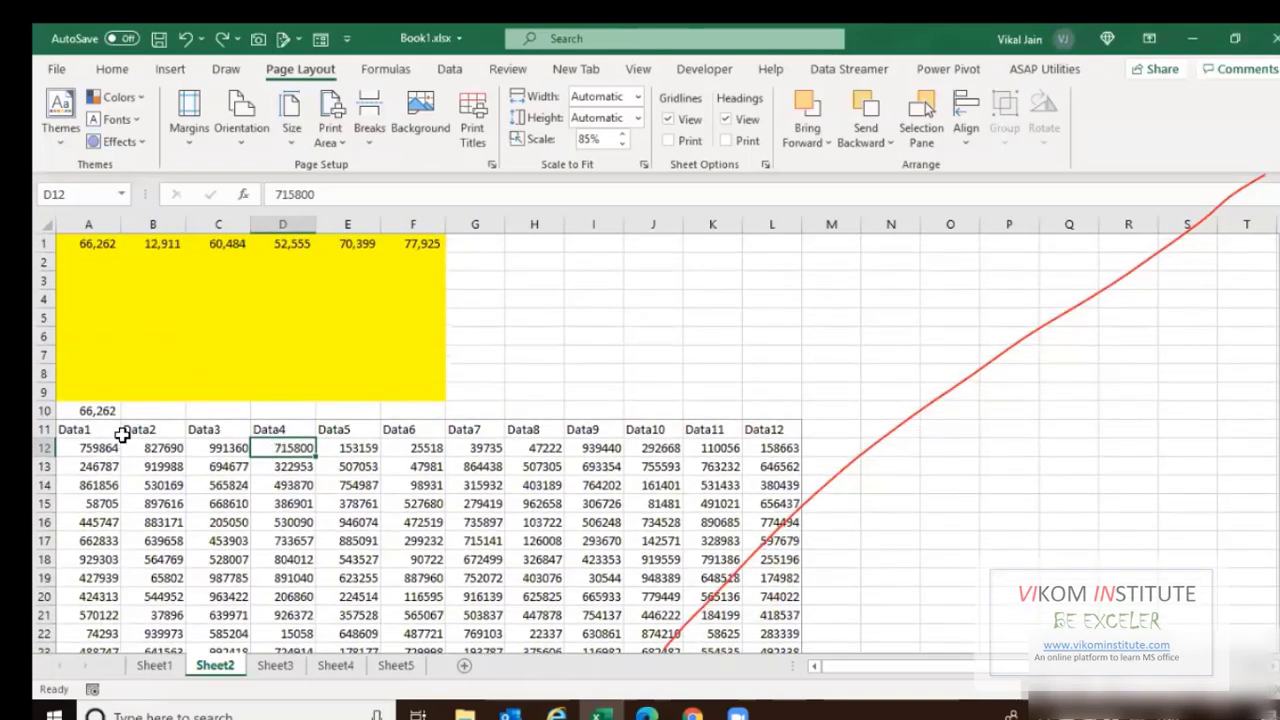
pyautogui.click(105, 446)
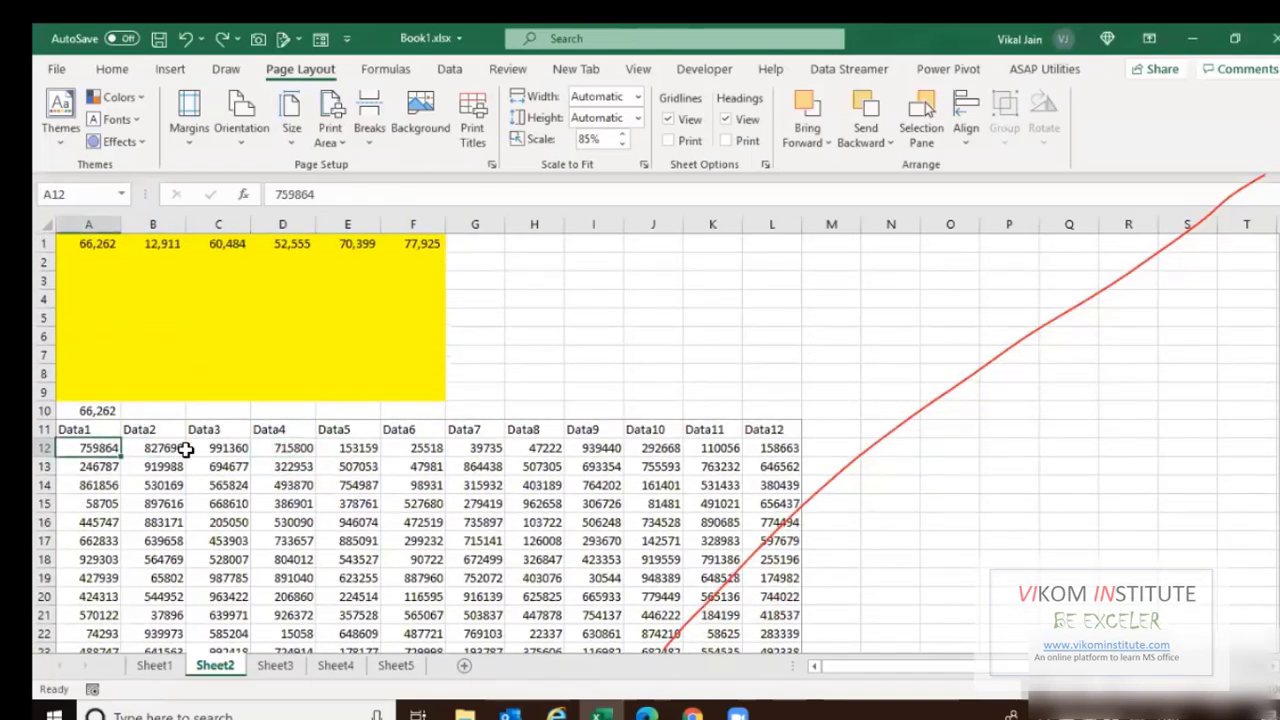
pyautogui.scroll(-2, 187, 450)
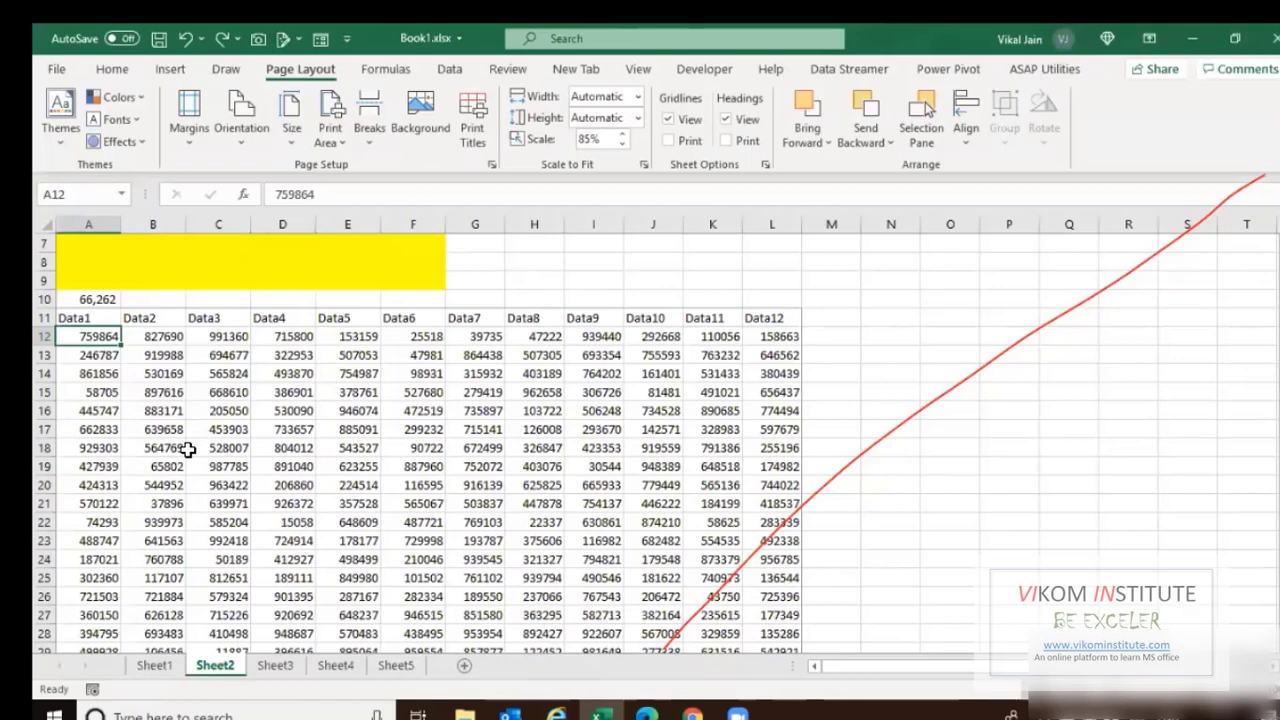
pyautogui.click(472, 118)
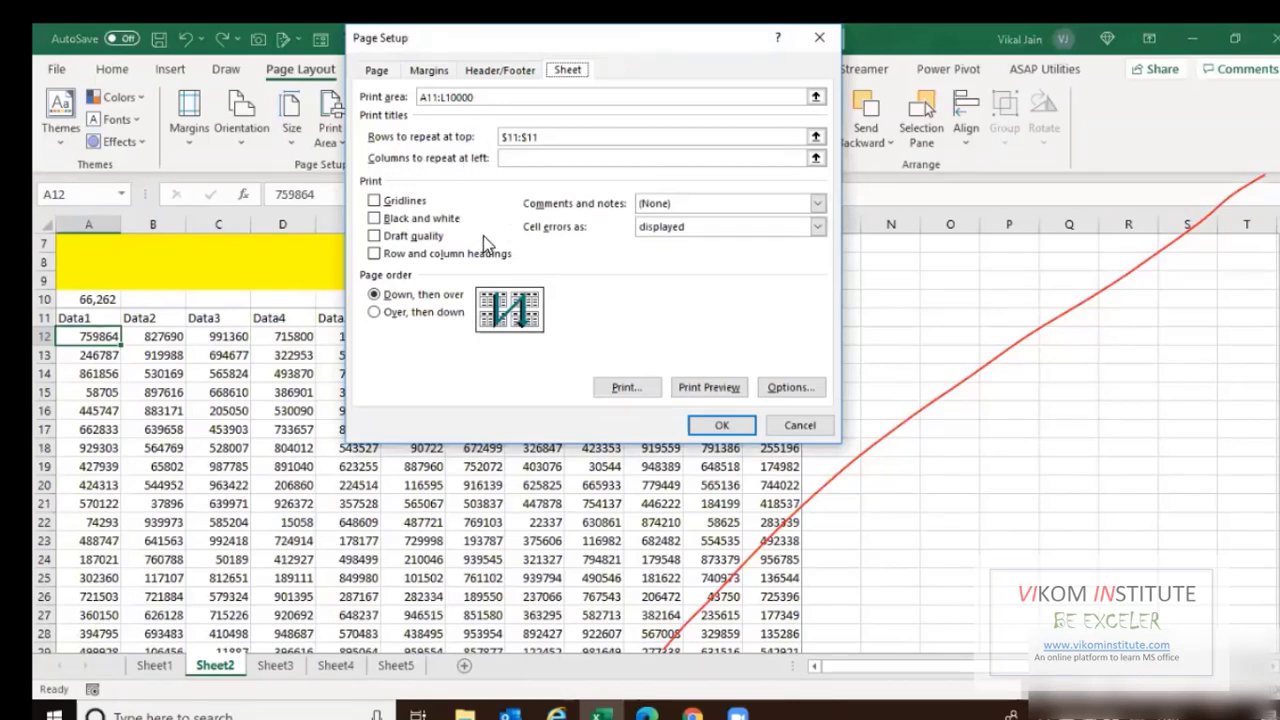
# Confirm $11:$11 as the repeating title row in Page Setup.
pyautogui.click(516, 159)
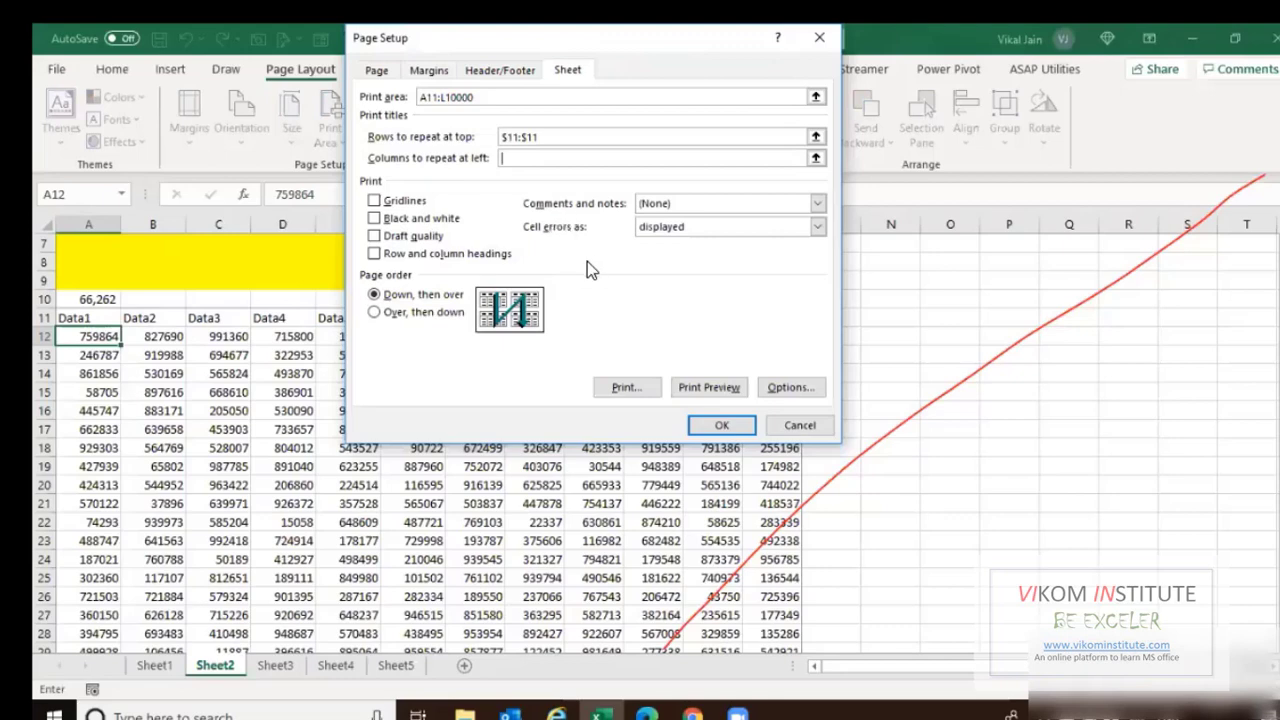
pyautogui.press('Return')
pyautogui.scroll(-1, 448, 352)
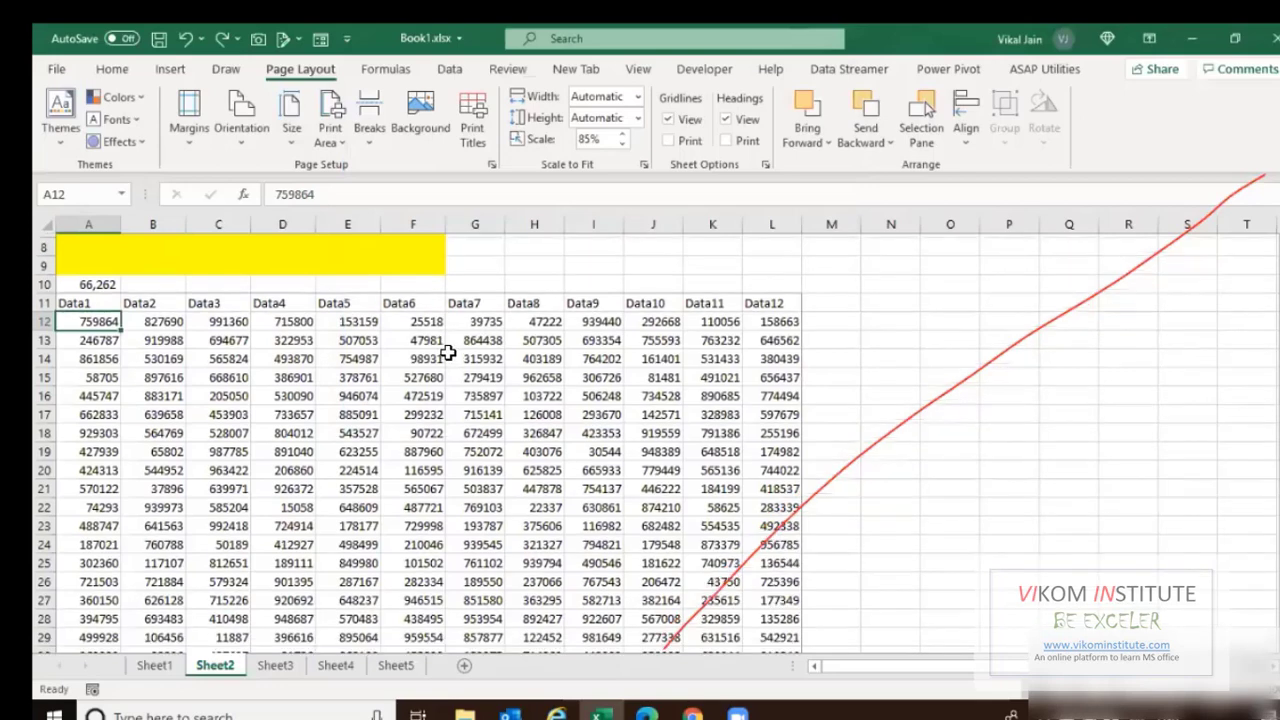
pyautogui.scroll(-2, 448, 352)
pyautogui.scroll(-1, 336, 334)
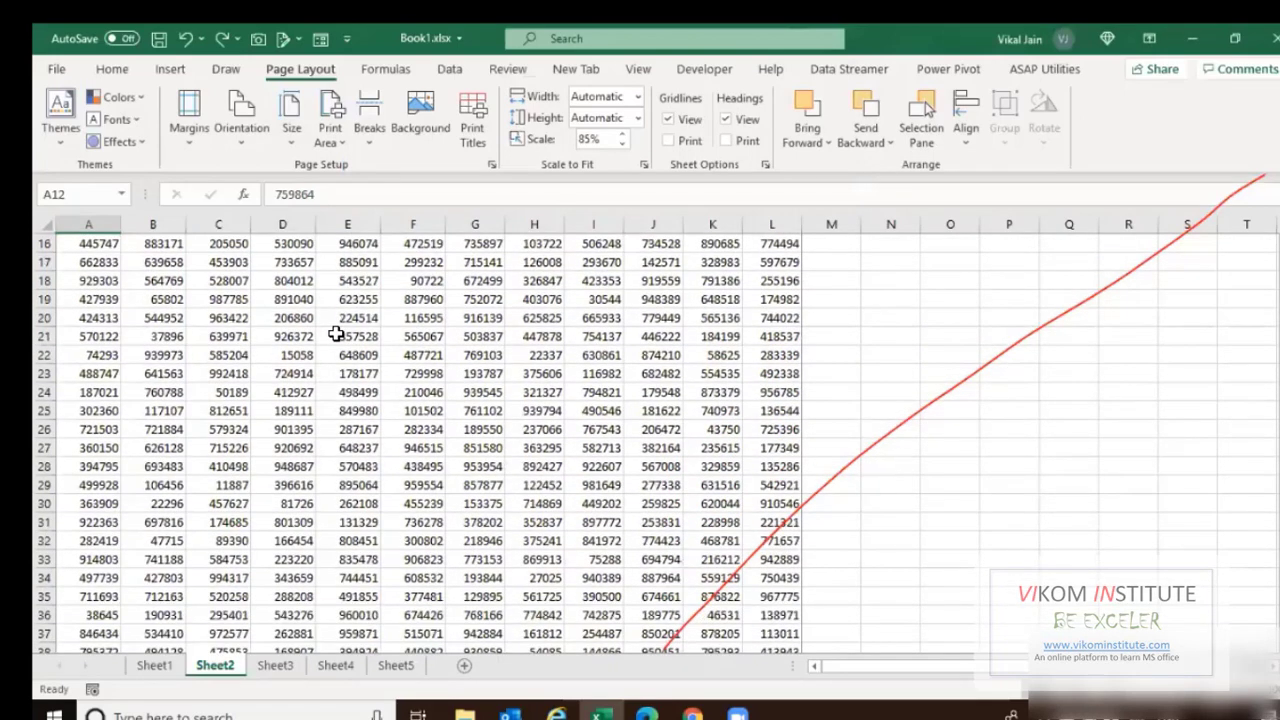
pyautogui.scroll(4, 305, 390)
# Save the workbook and switch to Sheet1.
pyautogui.hotkey('ctrl', 's')
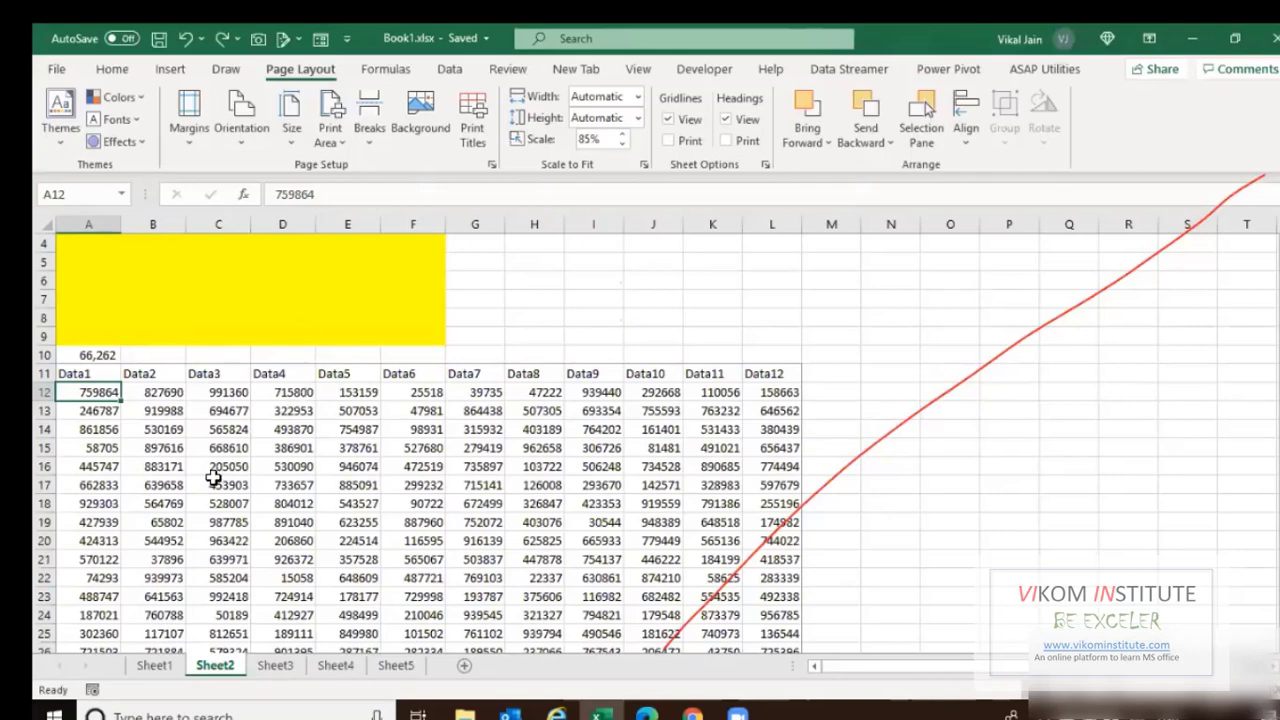
pyautogui.scroll(1, 200, 446)
pyautogui.click(150, 671)
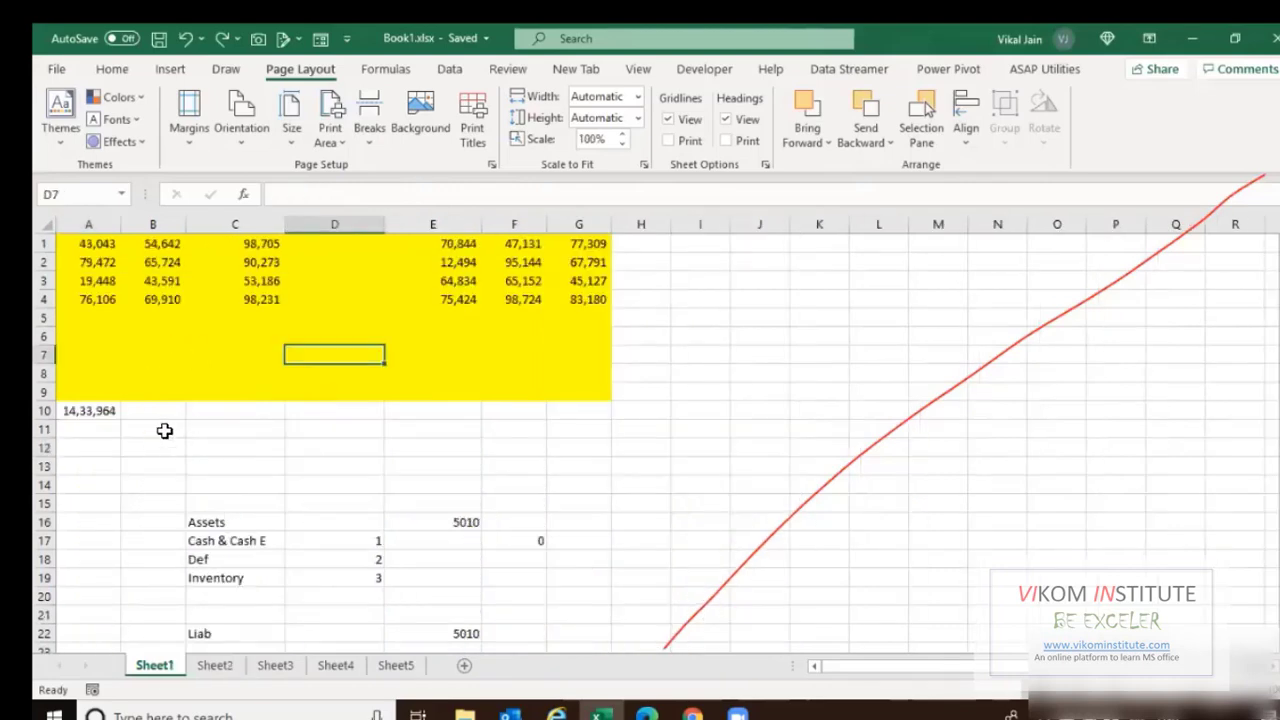
# Choose doPDF v7 as the printer in the print settings, then return to the sheet.
pyautogui.hotkey('ctrl', 'p')
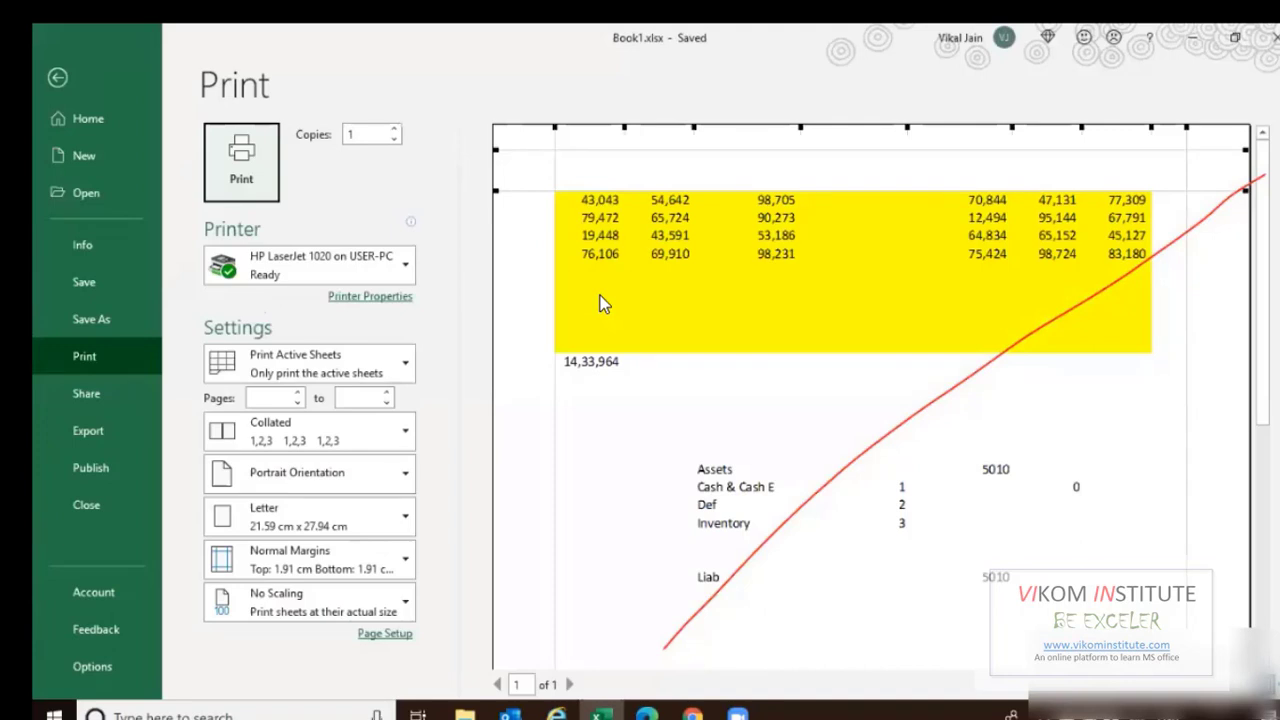
pyautogui.click(388, 268)
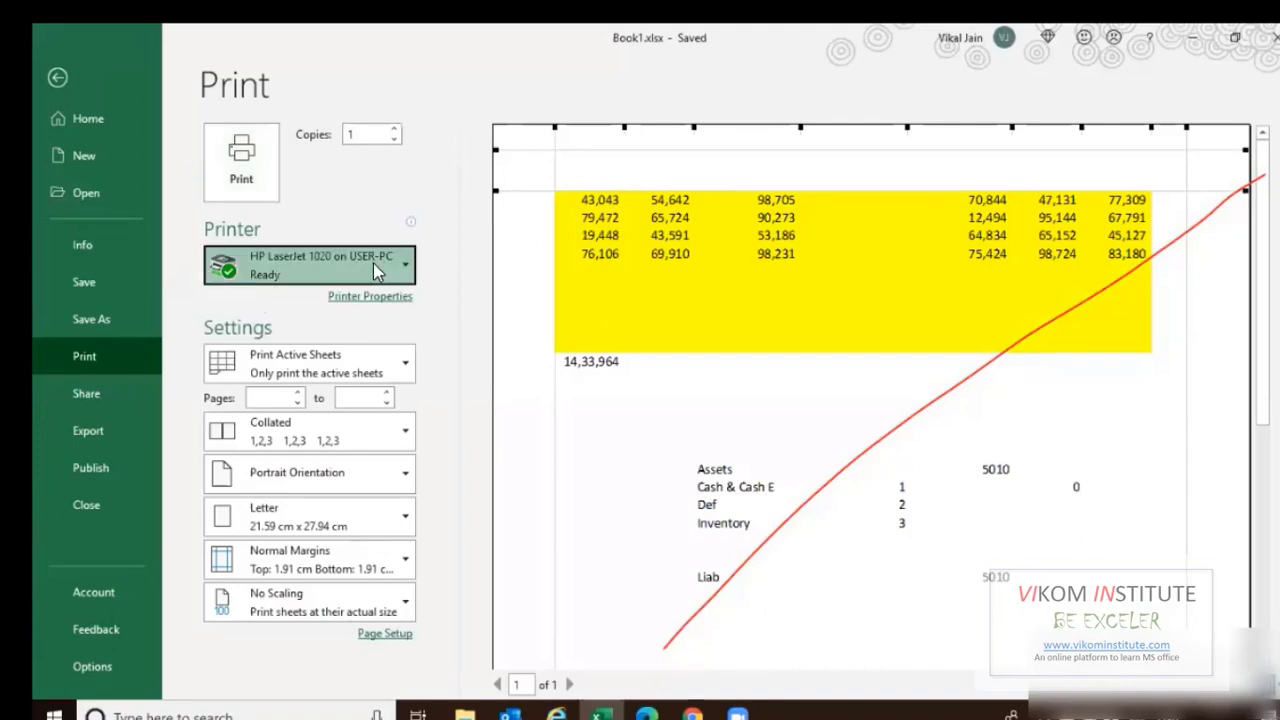
pyautogui.click(322, 360)
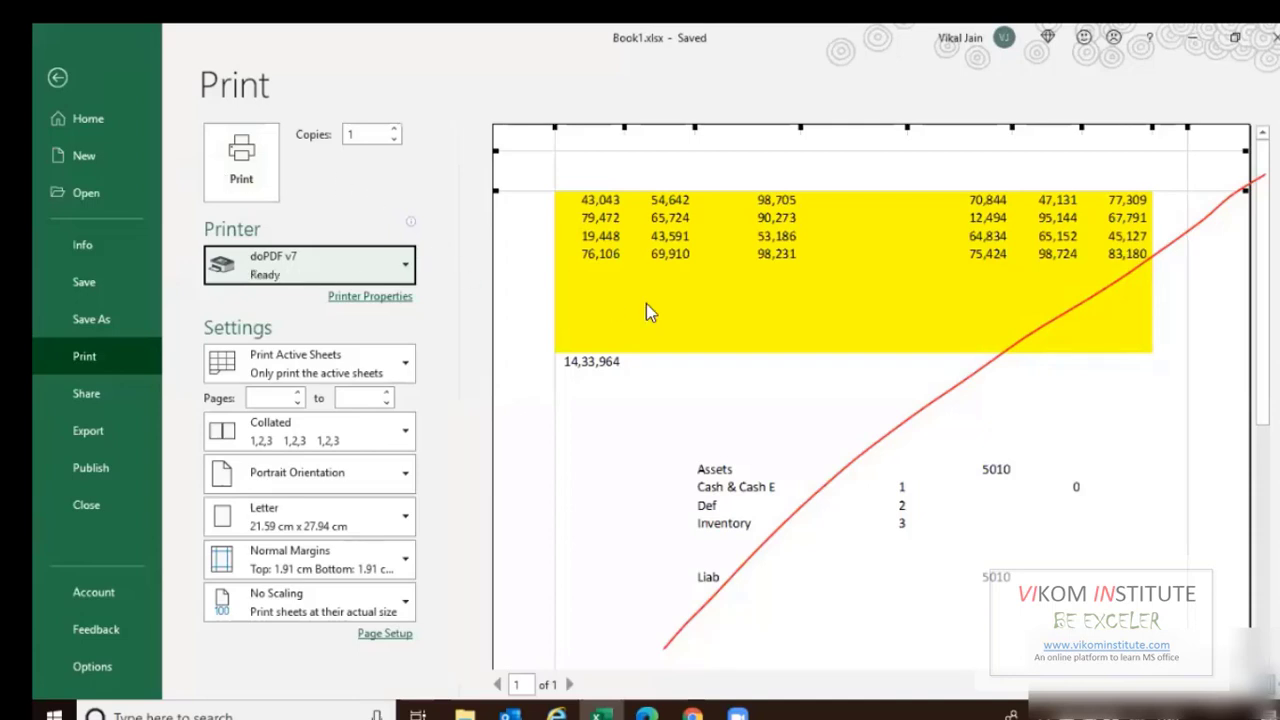
pyautogui.press('Escape')
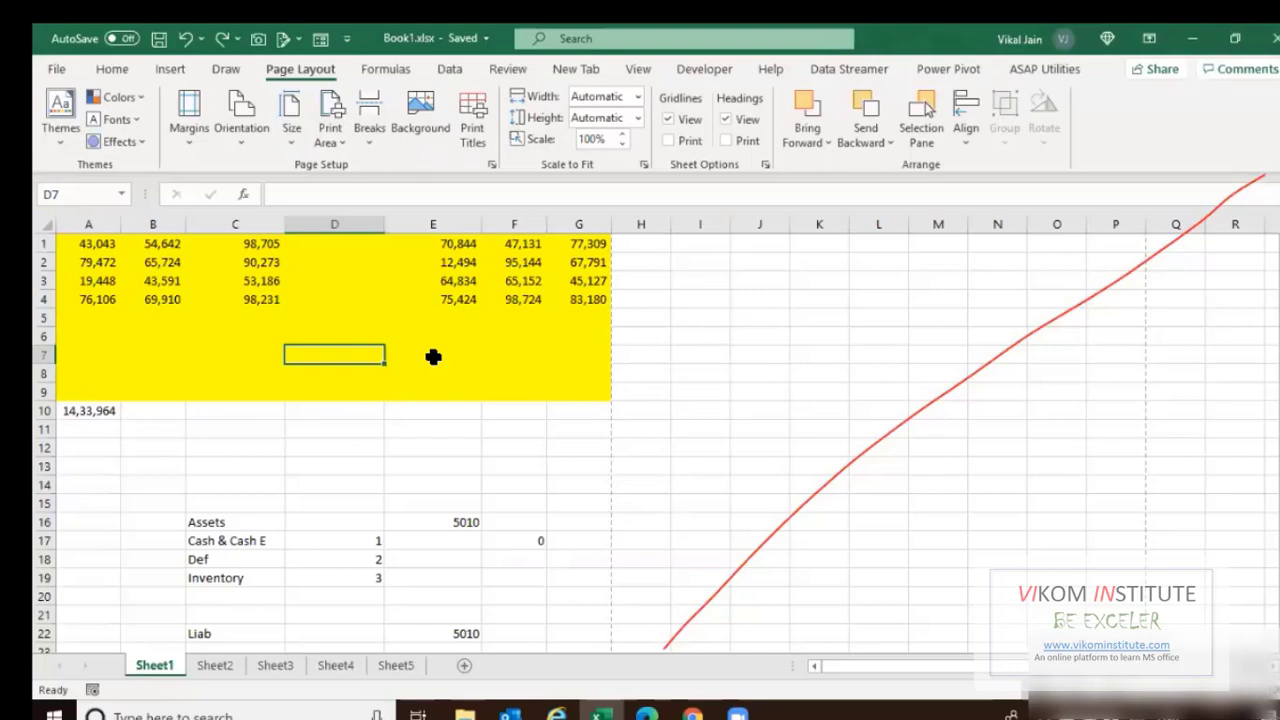
# Group Sheet1 through Sheet5, preview the 189-page printout, and bring up Save As with F12.
pyautogui.keyDown('ctrl'); pyautogui.click(225, 664); pyautogui.keyUp('ctrl')
pyautogui.keyDown('shift'); pyautogui.click(395, 667); pyautogui.keyUp('shift')
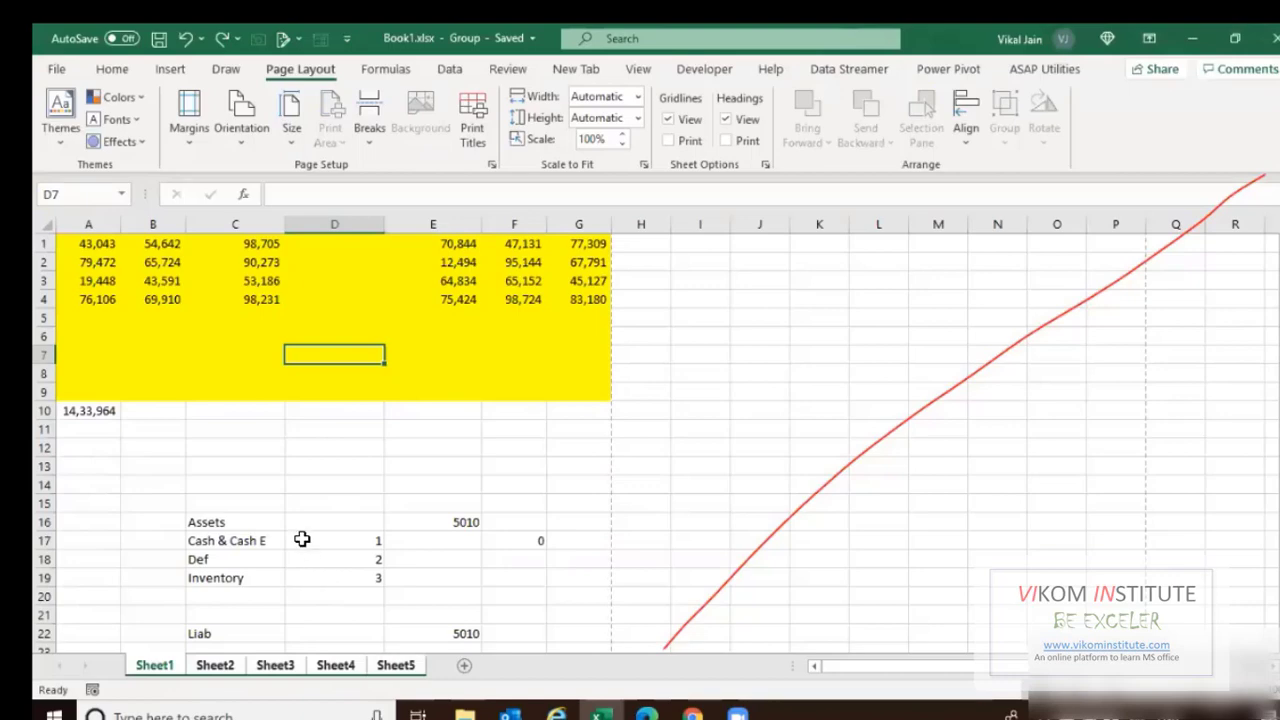
pyautogui.hotkey('ctrl', 'p')
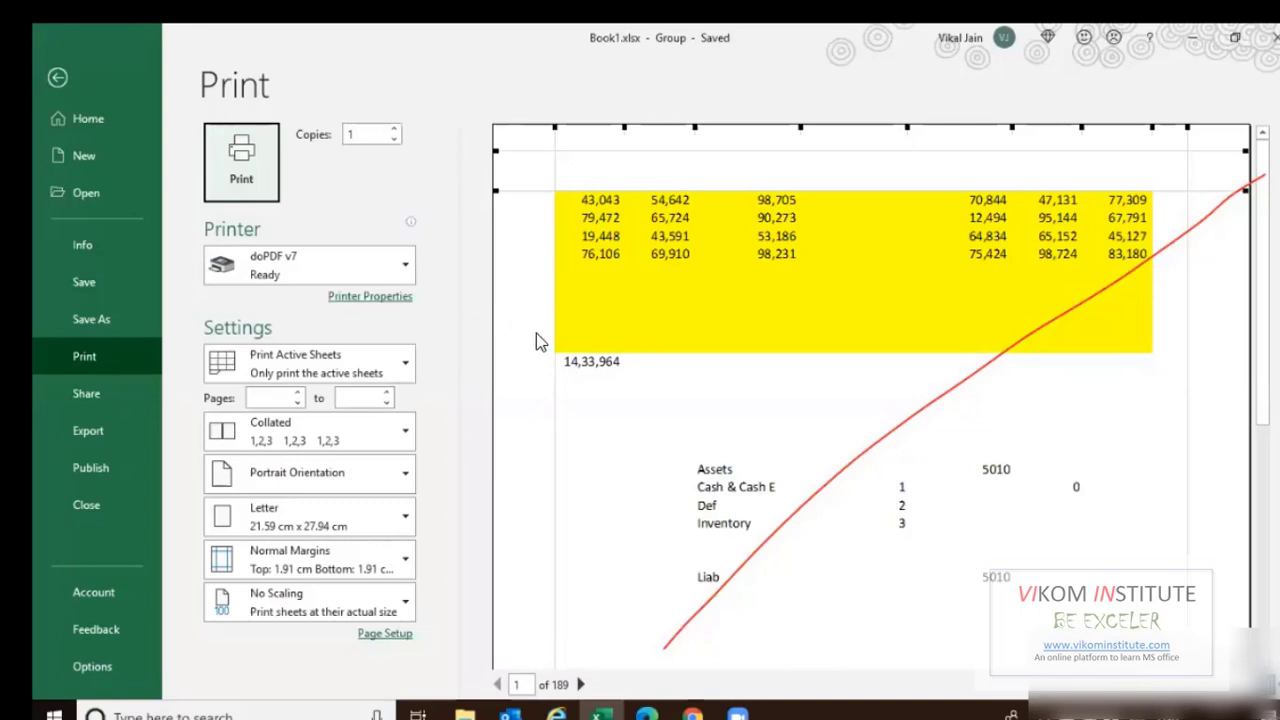
pyautogui.press('Escape')
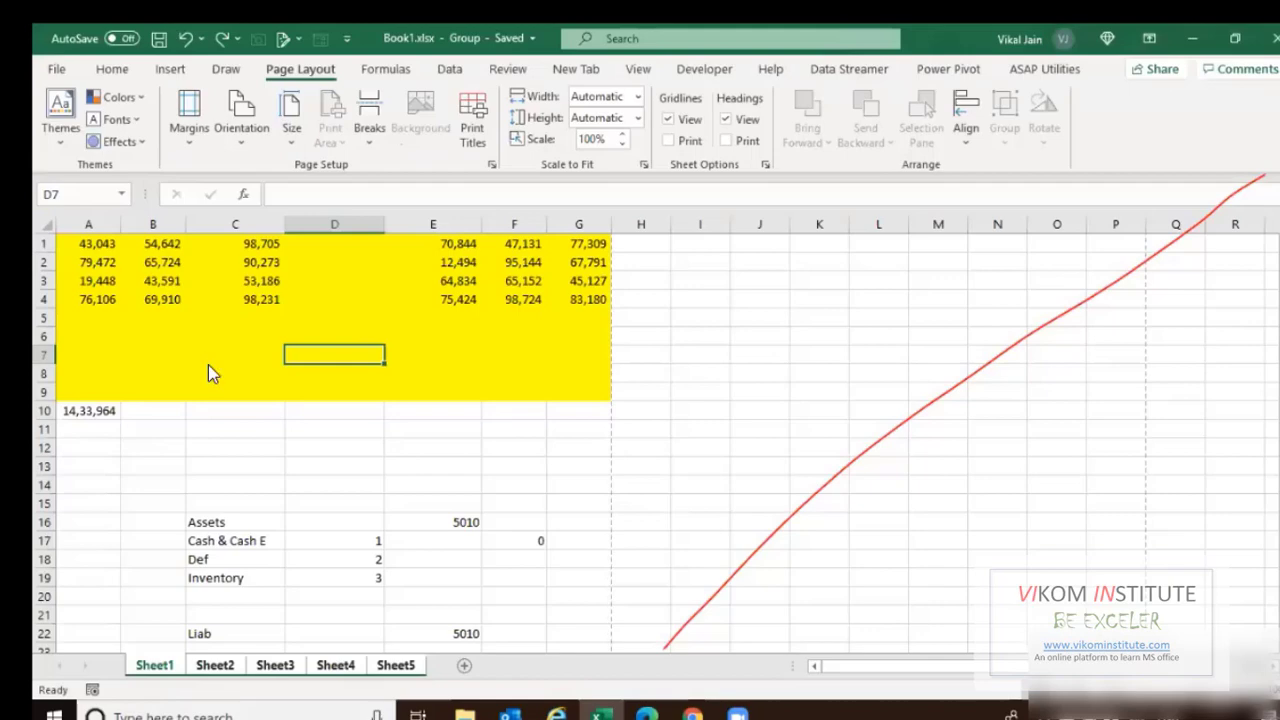
pyautogui.press('F12')
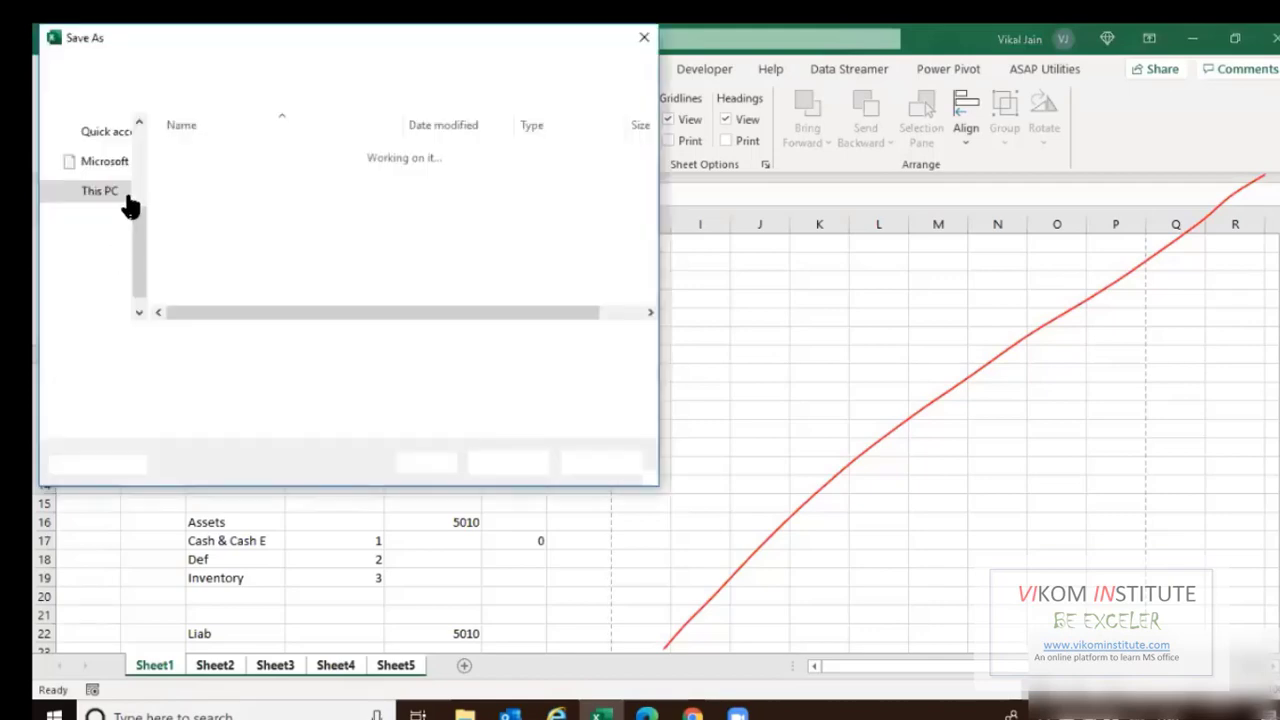
# Set the Save As file type to PDF (Book1.pdf), then cancel without saving.
pyautogui.click(255, 365)
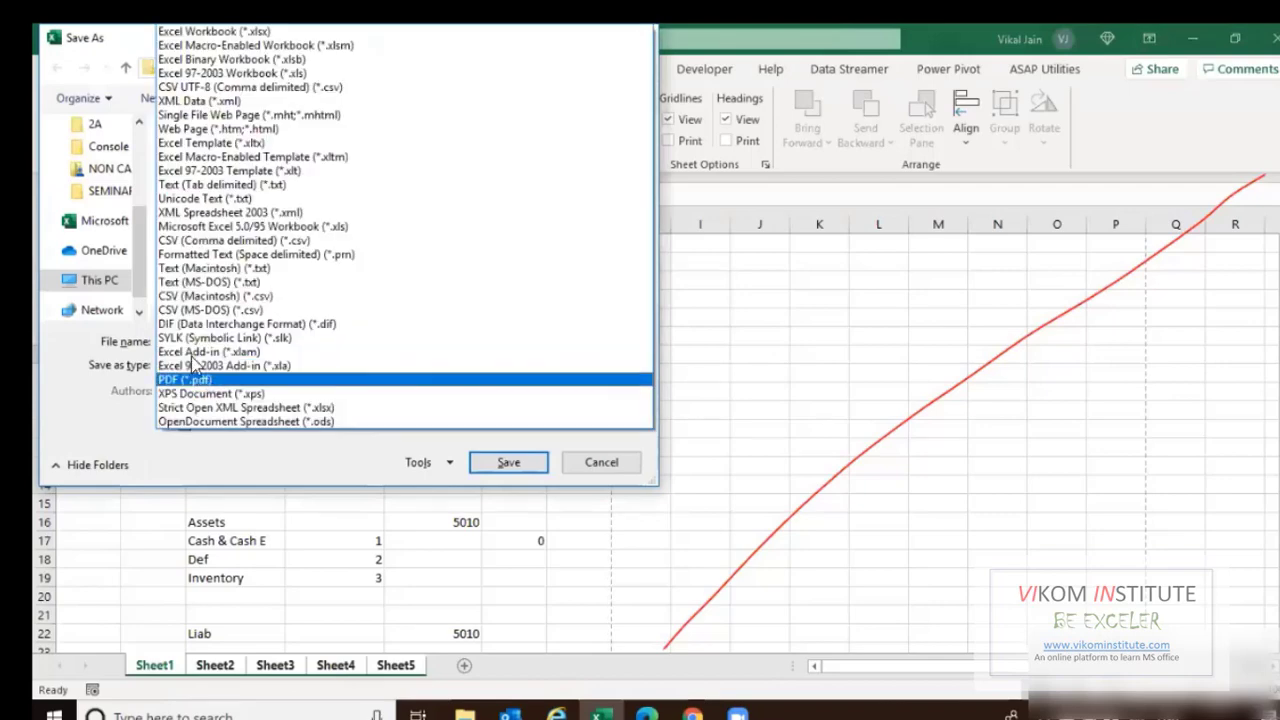
pyautogui.click(192, 379)
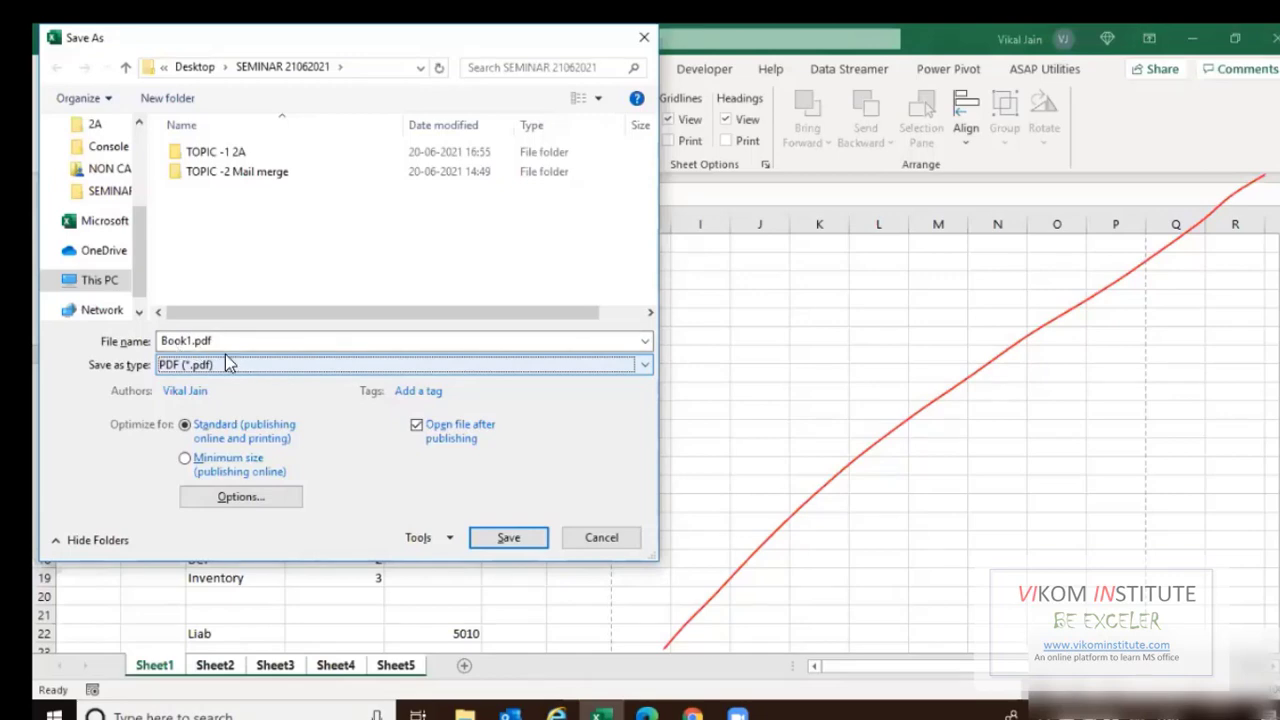
pyautogui.click(225, 362)
pyautogui.press('Down')
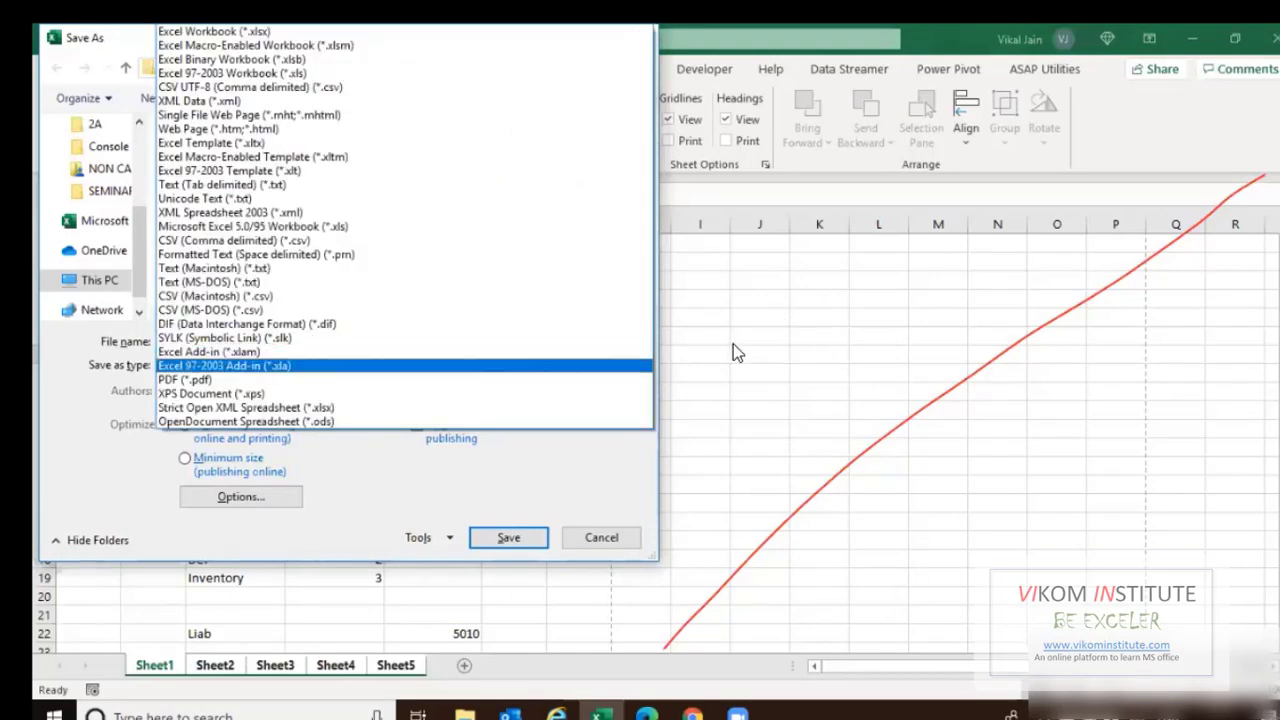
pyautogui.press('Escape')
pyautogui.press('Escape')
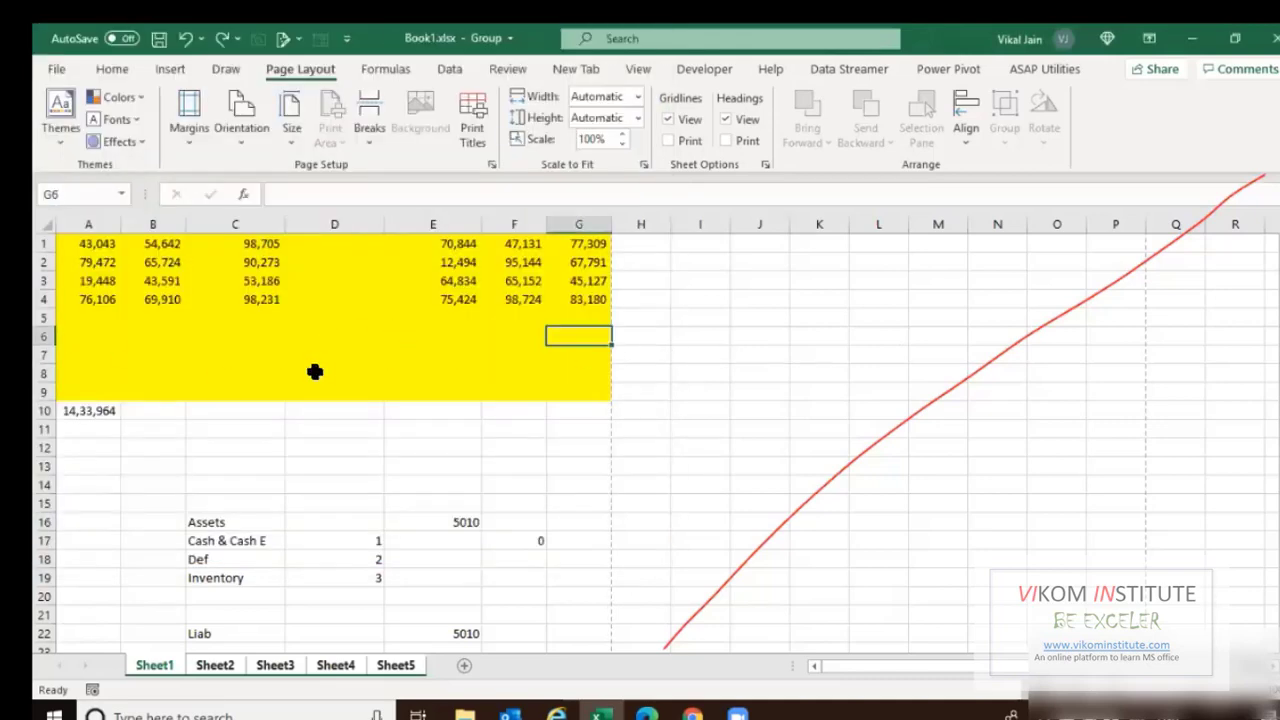
# Show Sheet3 in Page Break Preview.
pyautogui.scroll(-4, 321, 549)
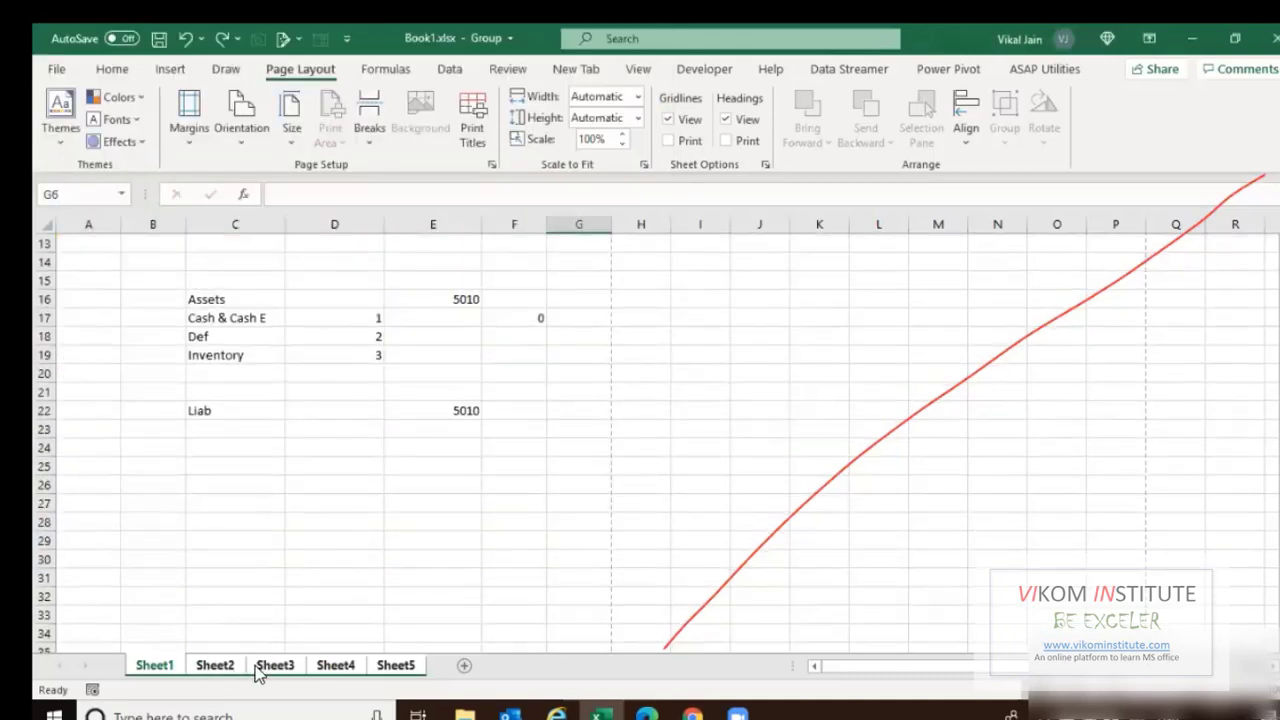
pyautogui.click(272, 666)
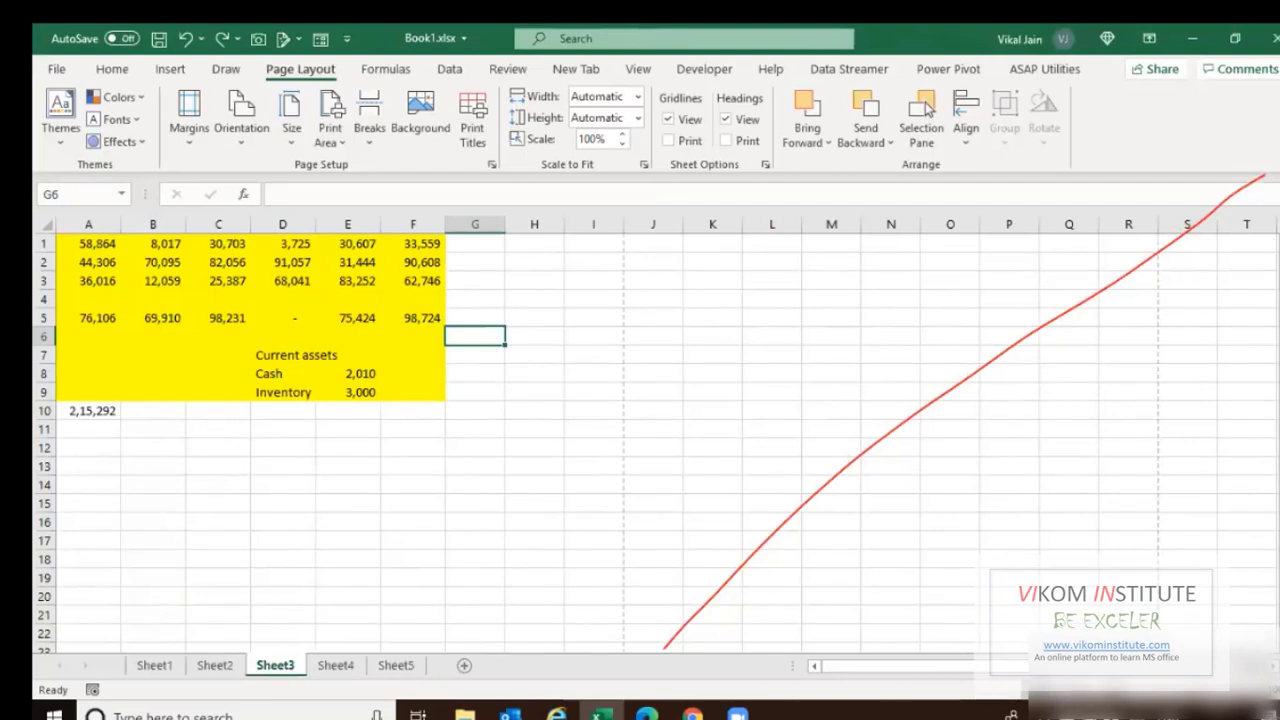
pyautogui.click(1110, 692)
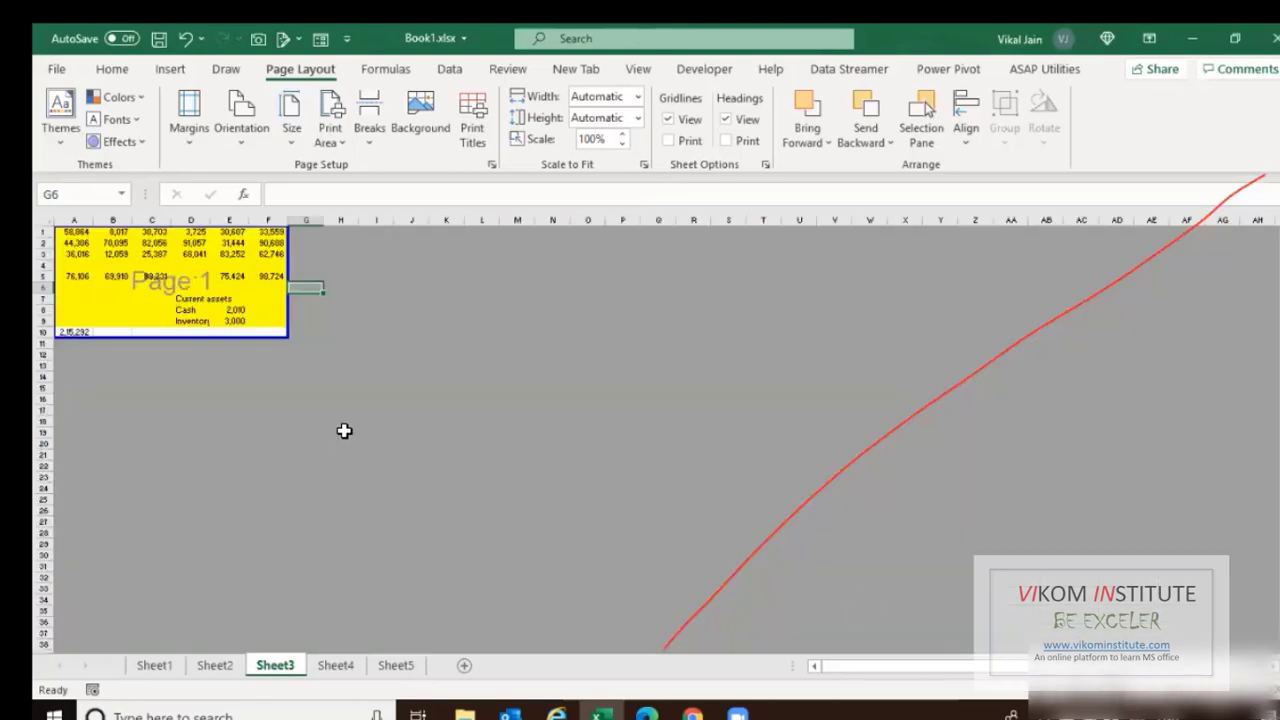
# Drag Sheet4's right page break further right.
pyautogui.hotkey('ctrl', 'pageup')
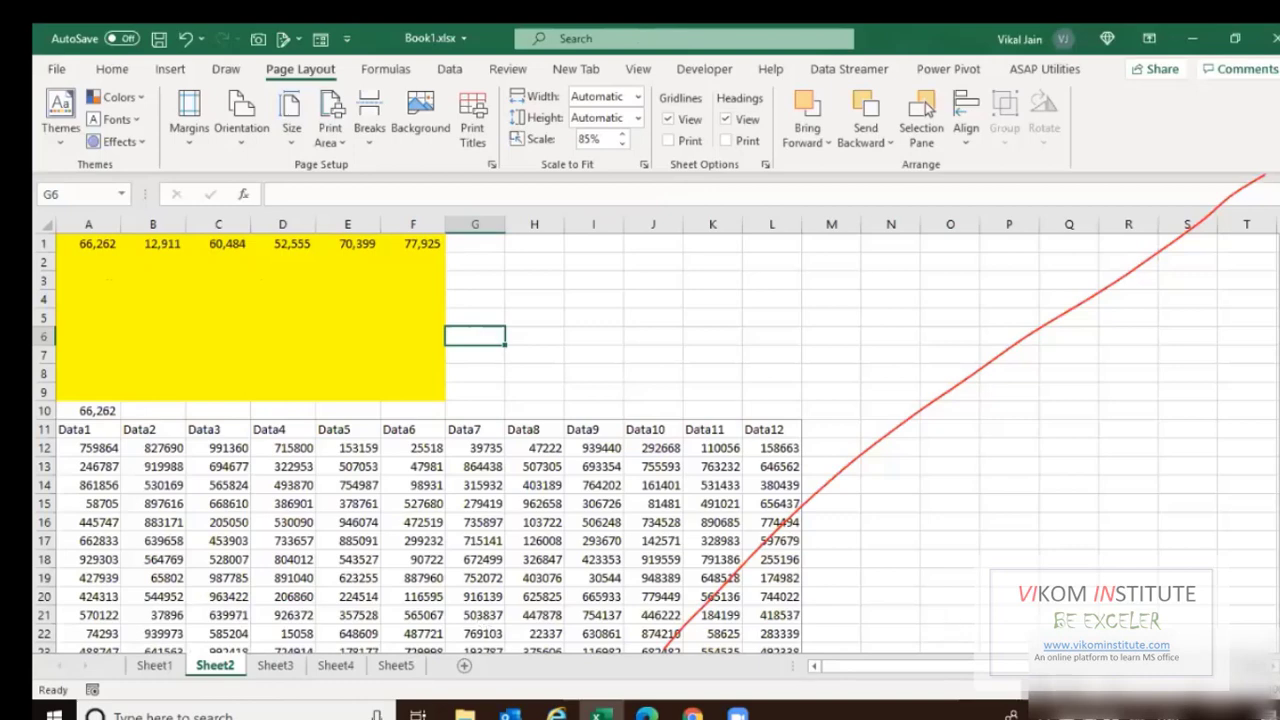
pyautogui.hotkey('ctrl', 'pagedown')
pyautogui.hotkey('ctrl', 'pagedown')
pyautogui.hotkey('ctrl', 'pagedown')
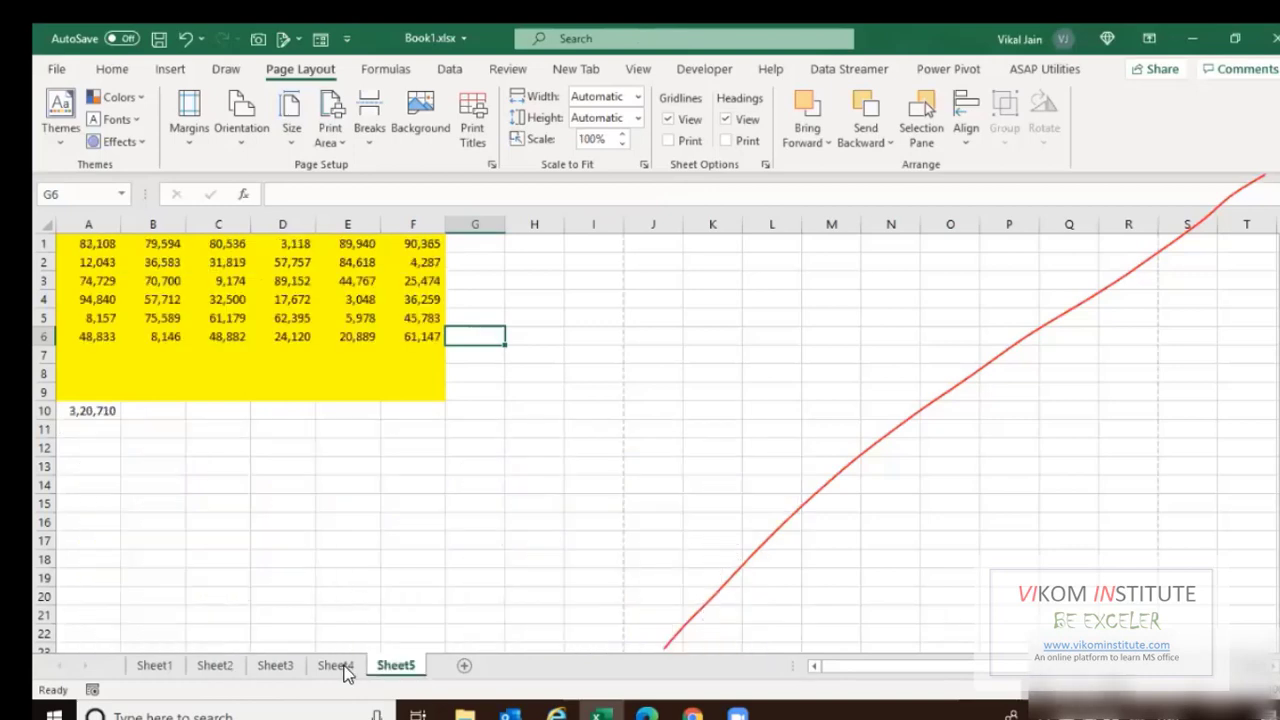
pyautogui.click(336, 665)
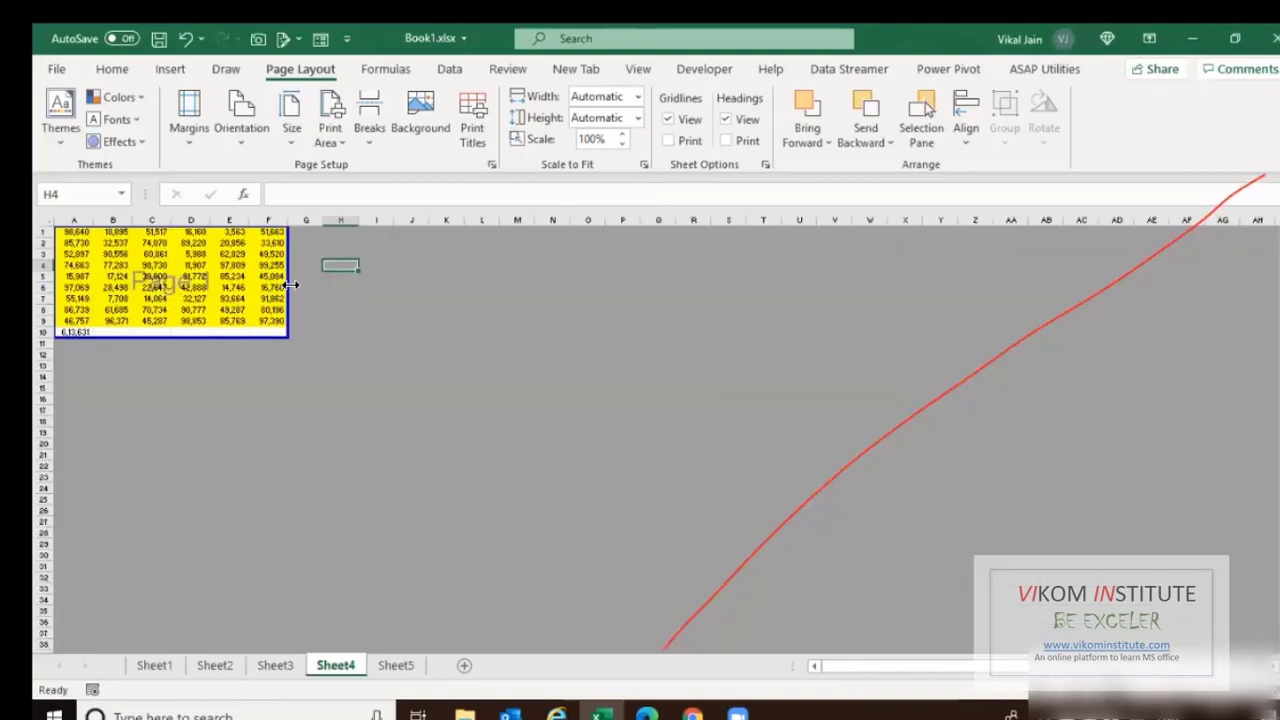
pyautogui.moveTo(288, 286); pyautogui.dragTo(465, 295)
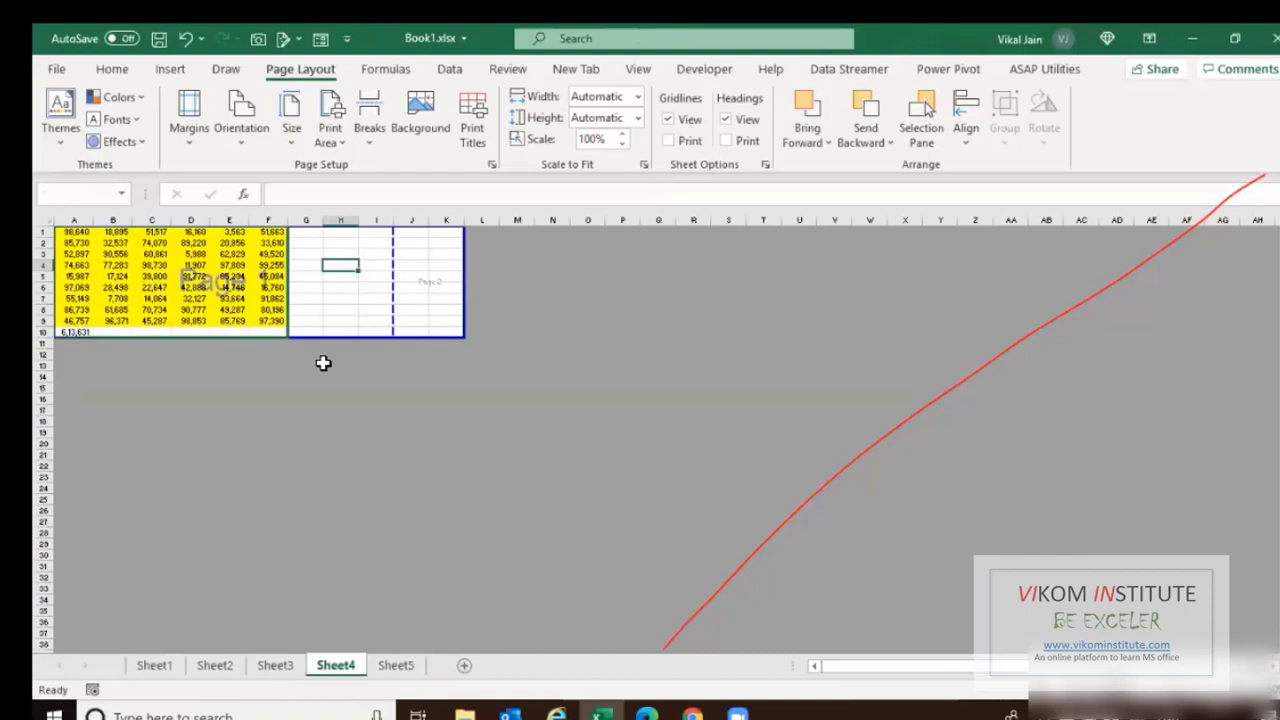
# Switch Sheet1 to Page Break Preview as well.
pyautogui.click(143, 665)
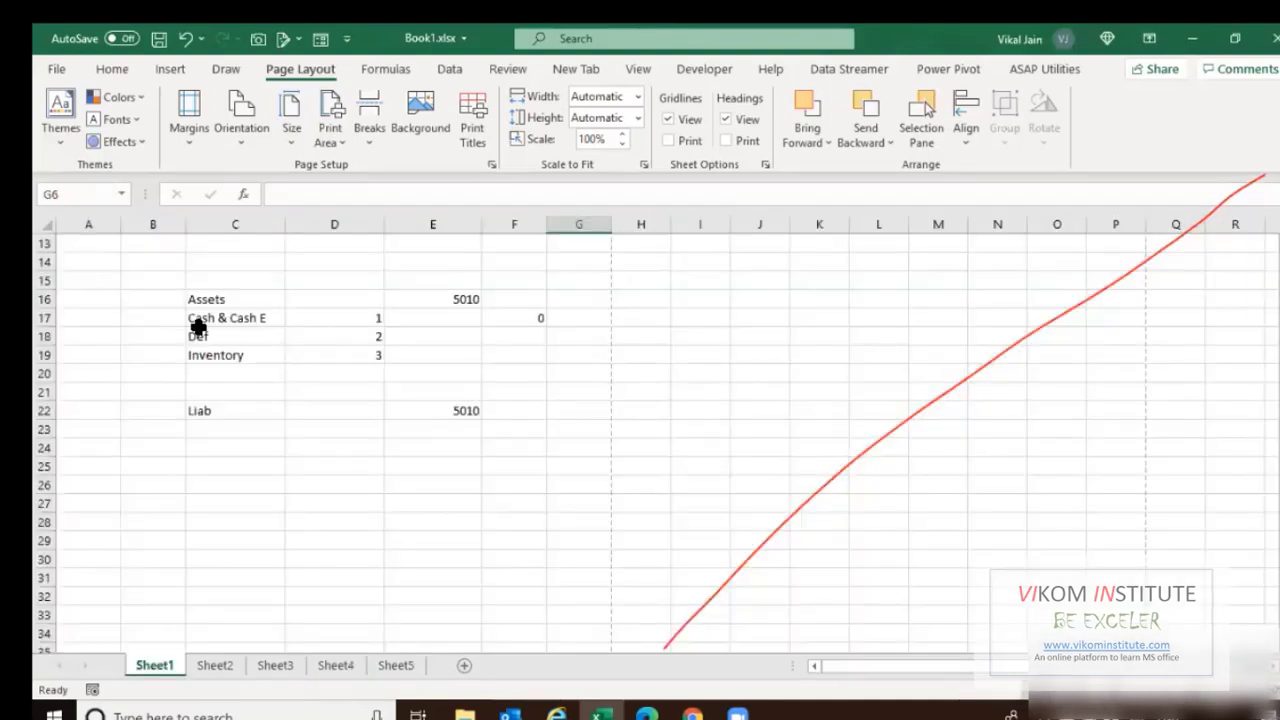
pyautogui.hotkey('alt', 'w')
pyautogui.press('i')
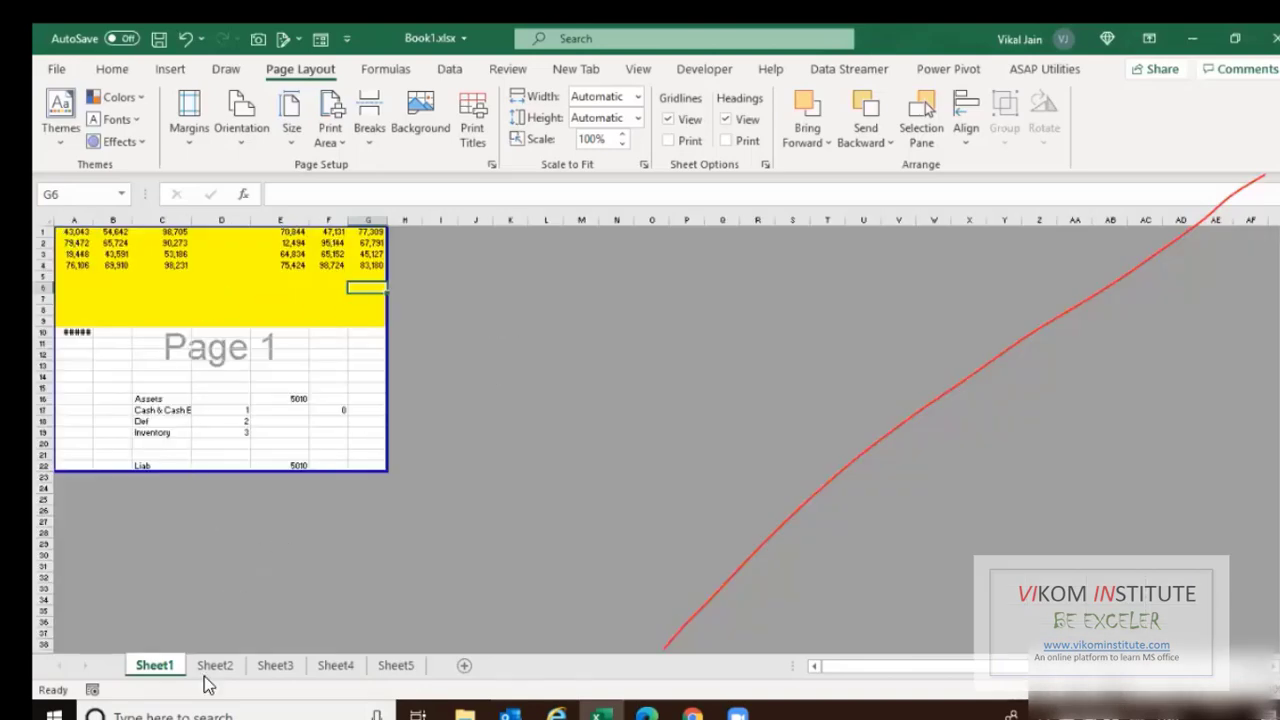
# Move Sheet2 and Sheet3 in front of Sheet1 and group them together.
pyautogui.moveTo(205, 672); pyautogui.dragTo(138, 662)
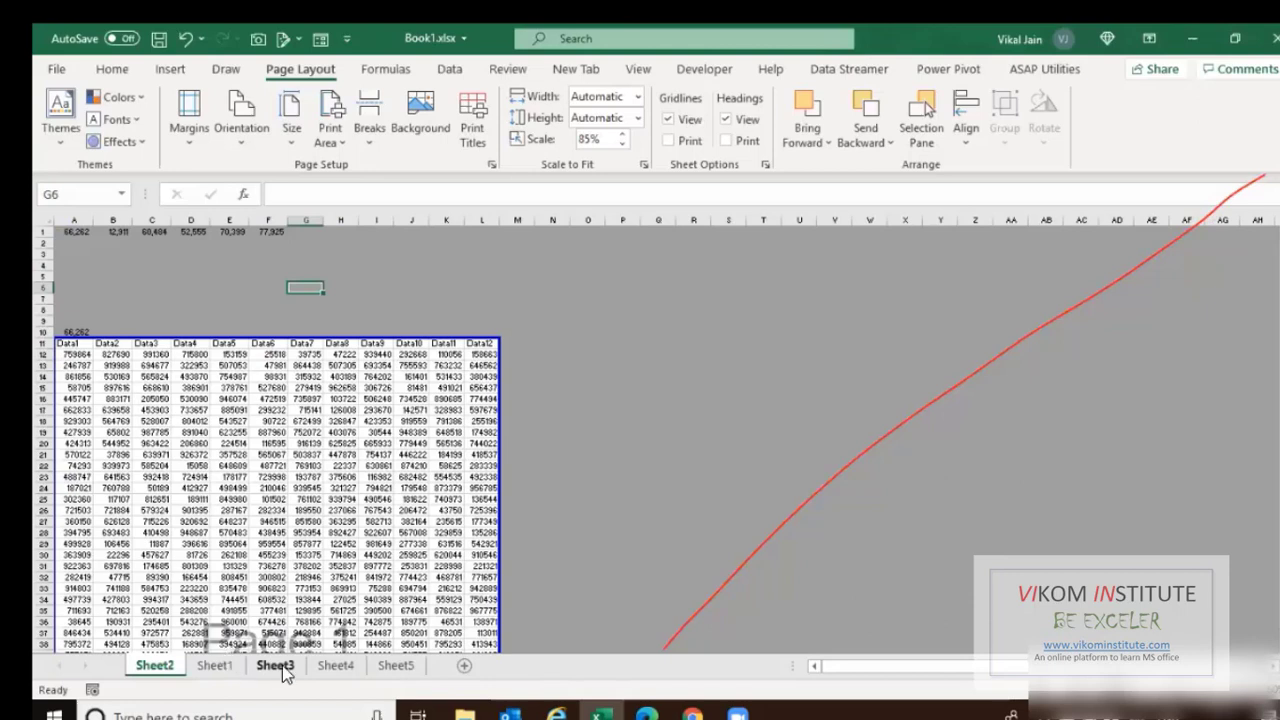
pyautogui.moveTo(283, 673); pyautogui.dragTo(160, 672)
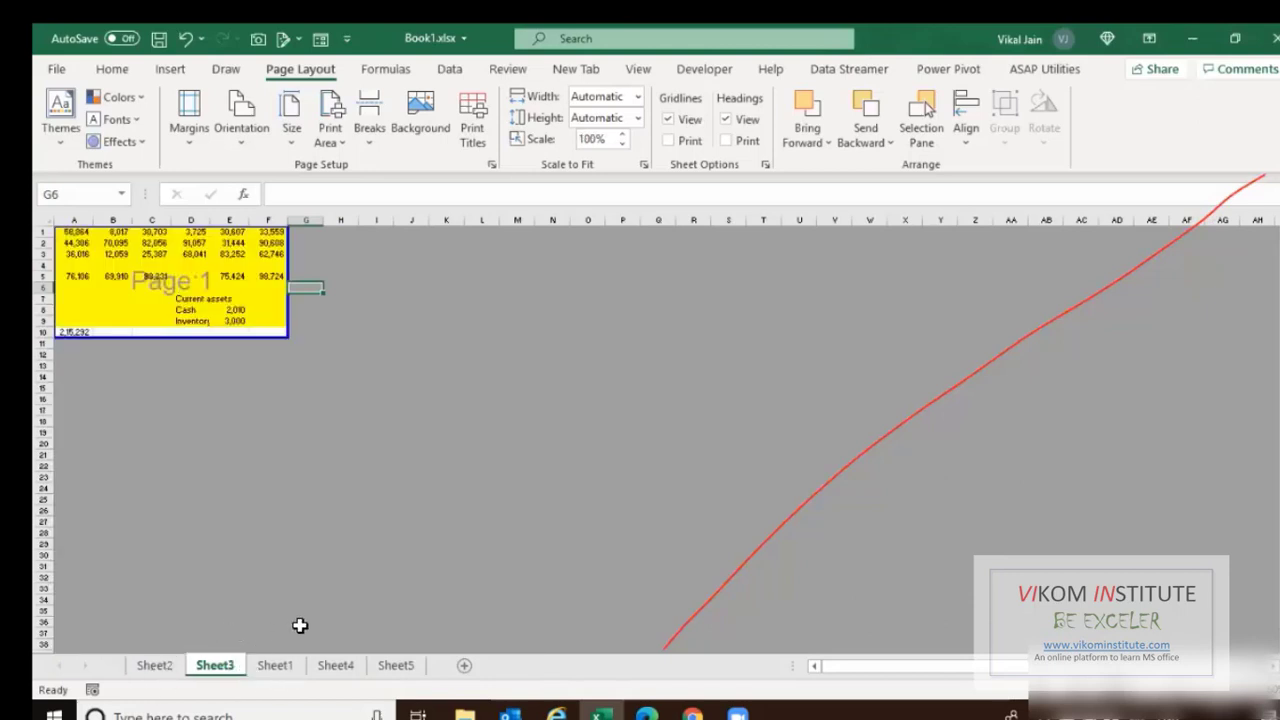
pyautogui.keyDown('ctrl'); pyautogui.click(157, 664); pyautogui.keyUp('ctrl')
pyautogui.keyDown('ctrl'); pyautogui.click(150, 666); pyautogui.keyUp('ctrl')
pyautogui.keyDown('ctrl'); pyautogui.click(145, 667); pyautogui.keyUp('ctrl')
# Add Sheet1, Sheet4 and Sheet5 to the group, then bring up Save As with its file-type list.
pyautogui.keyDown('shift'); pyautogui.click(333, 665); pyautogui.keyUp('shift')
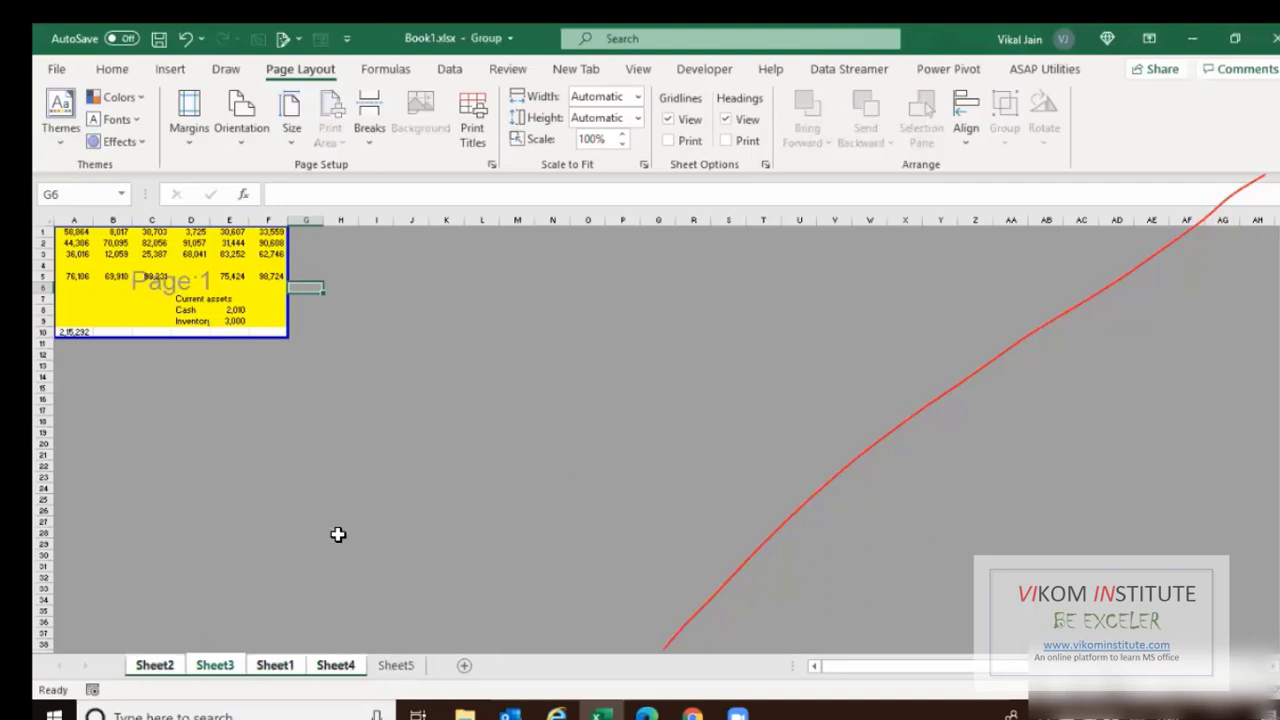
pyautogui.hotkey('ctrl', 'shift', 'pagedown')
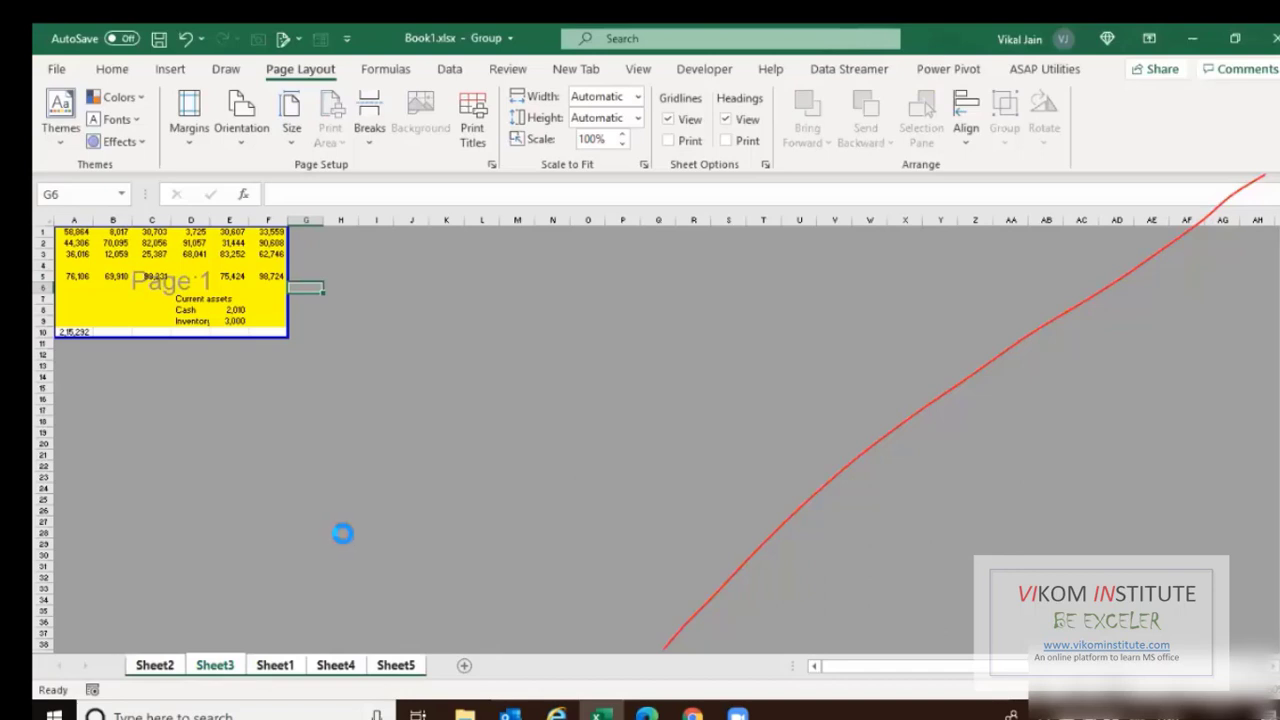
pyautogui.press('F12')
pyautogui.click(290, 365)
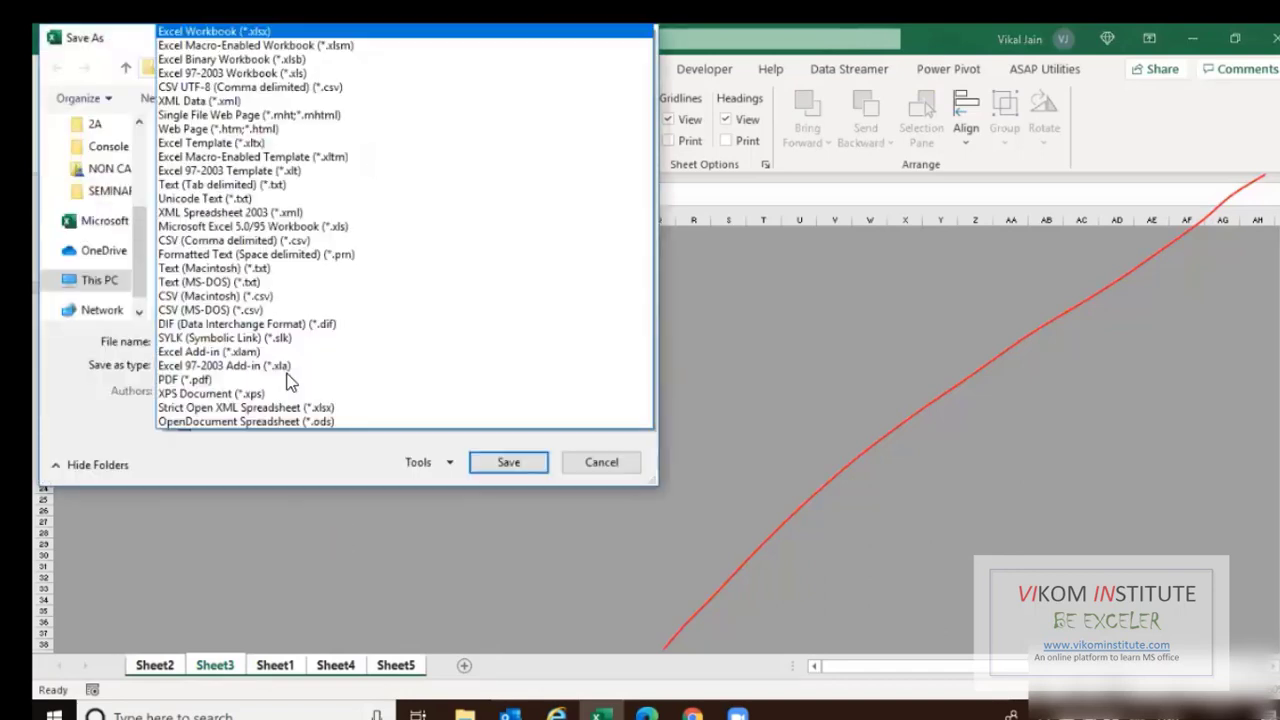
# Choose PDF as the save type, then cancel Save As and select cell F15.
pyautogui.click(204, 377)
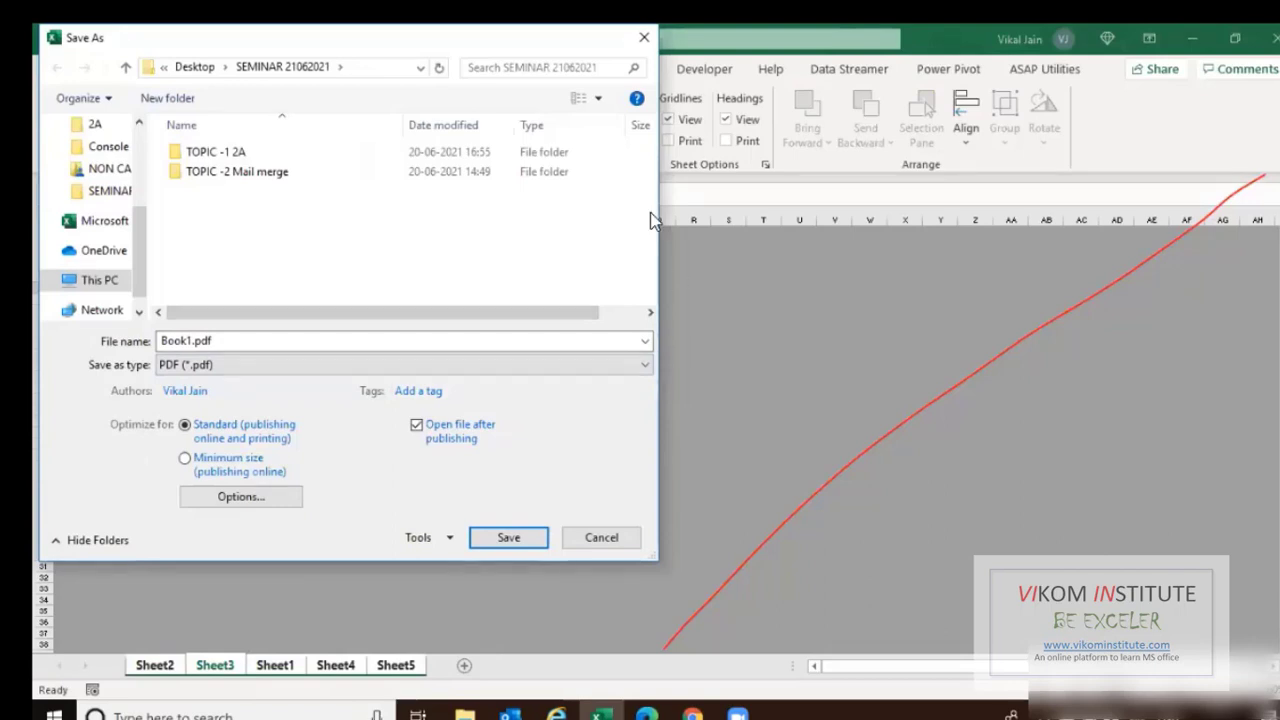
pyautogui.press('Escape')
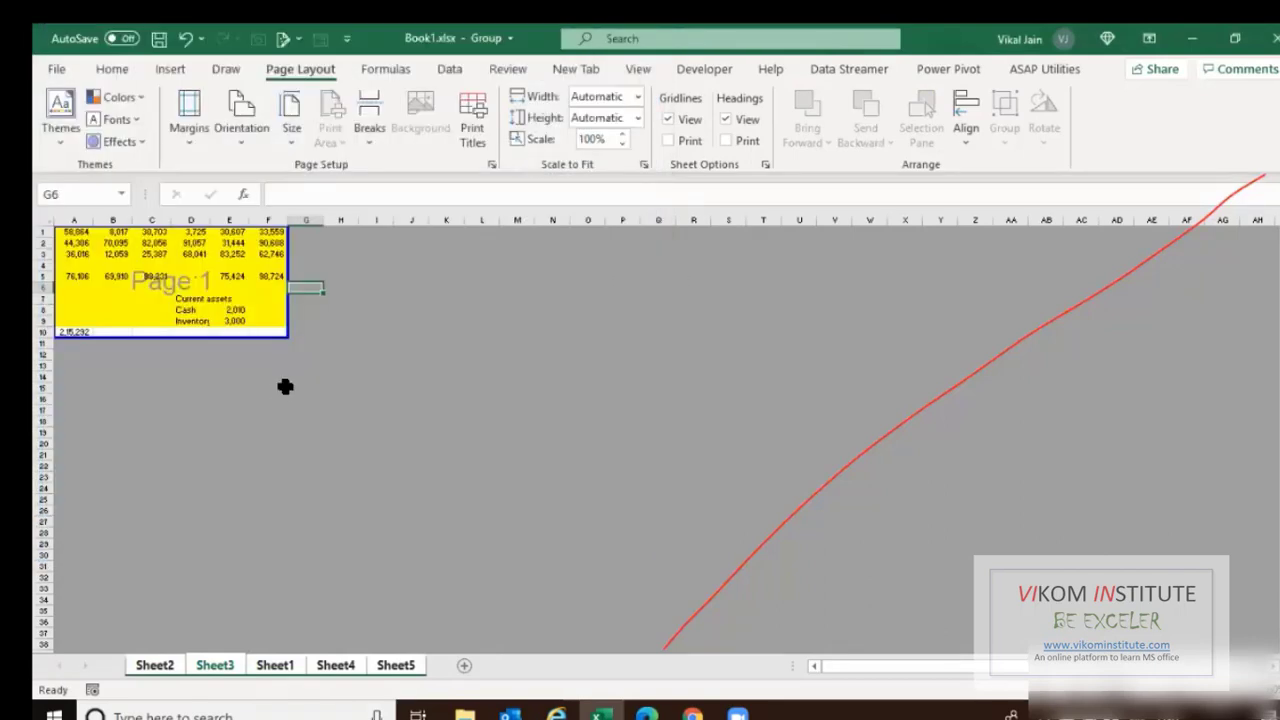
pyautogui.click(285, 387)
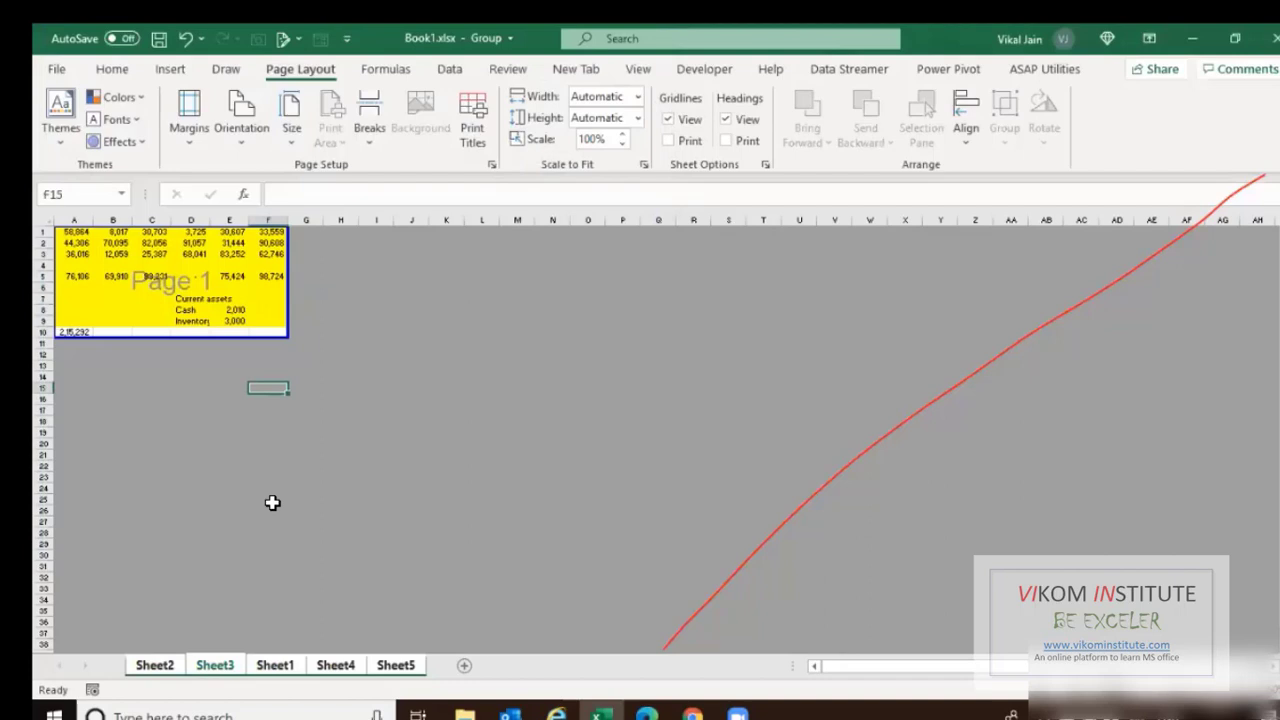
# Hide Sheet2 using its tab menu.
pyautogui.rightClick(212, 666)
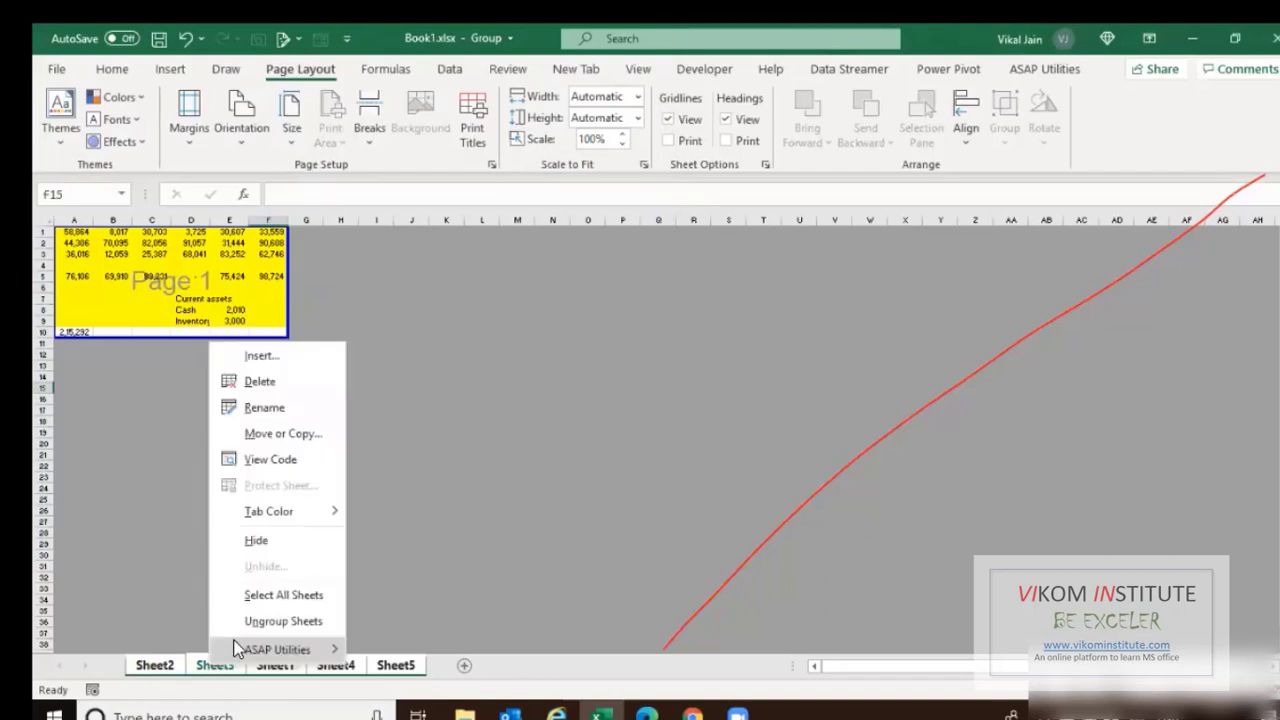
pyautogui.click(167, 668)
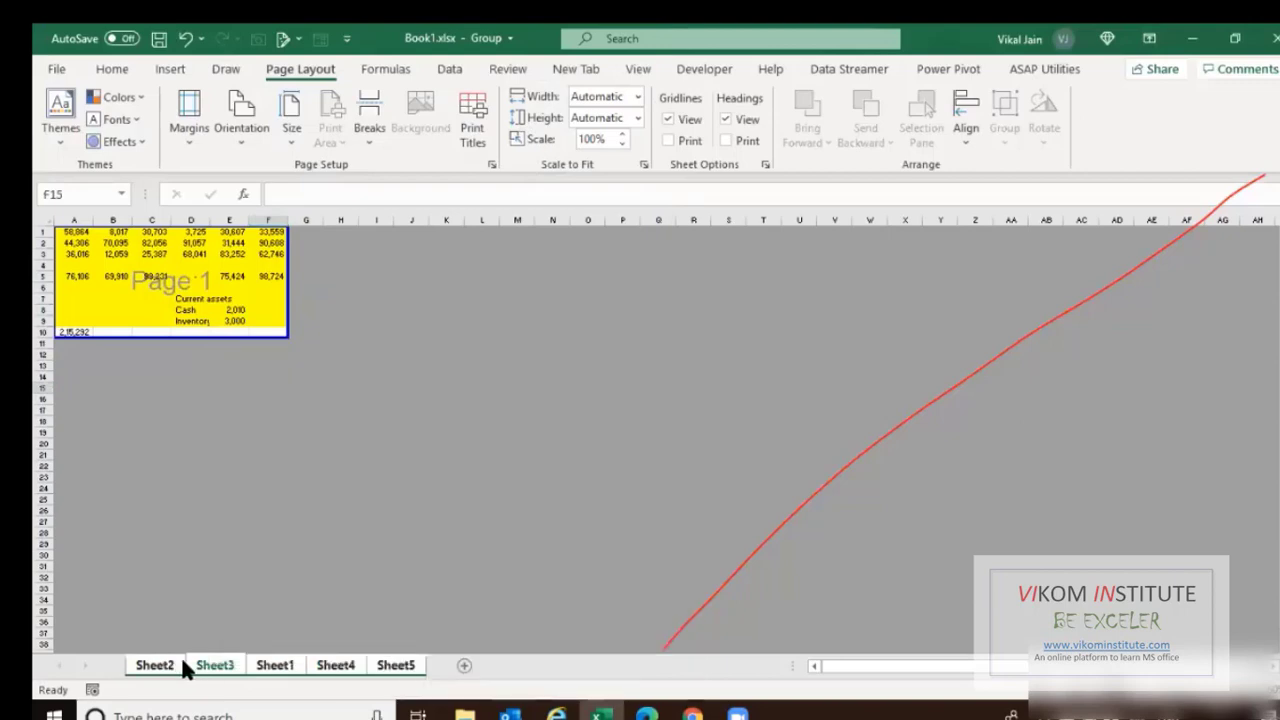
pyautogui.rightClick(167, 668)
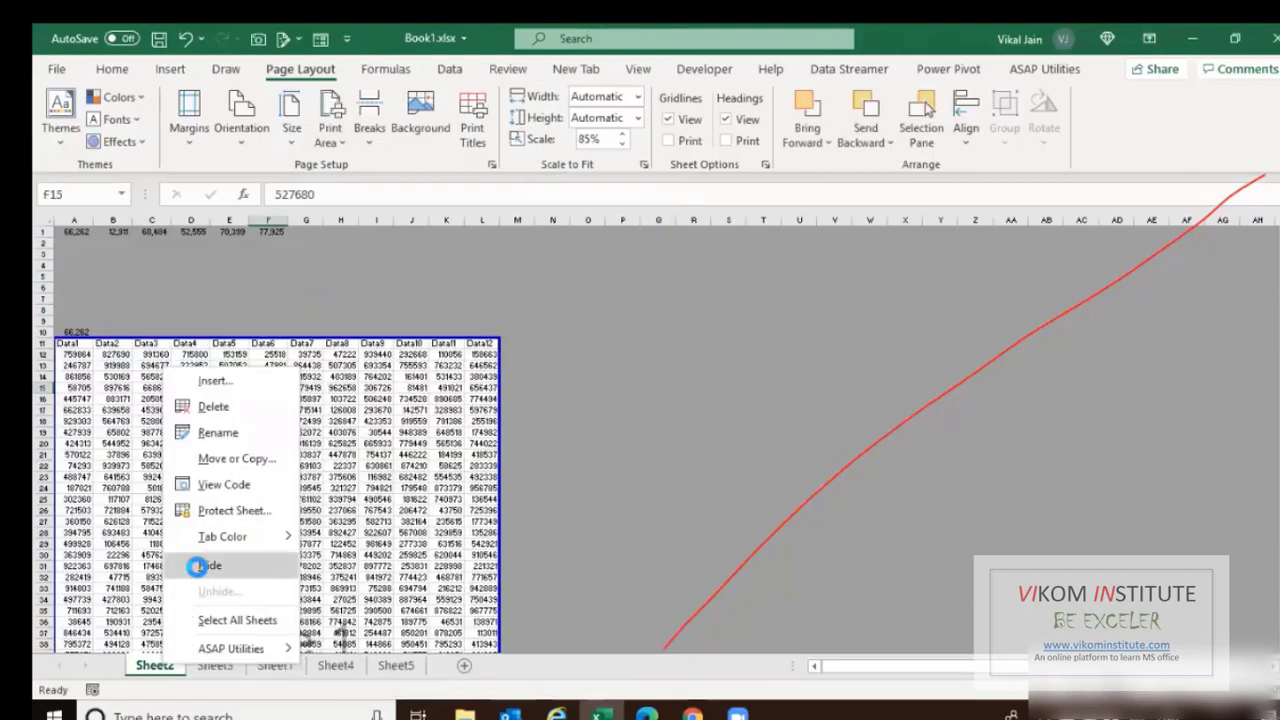
pyautogui.click(203, 567)
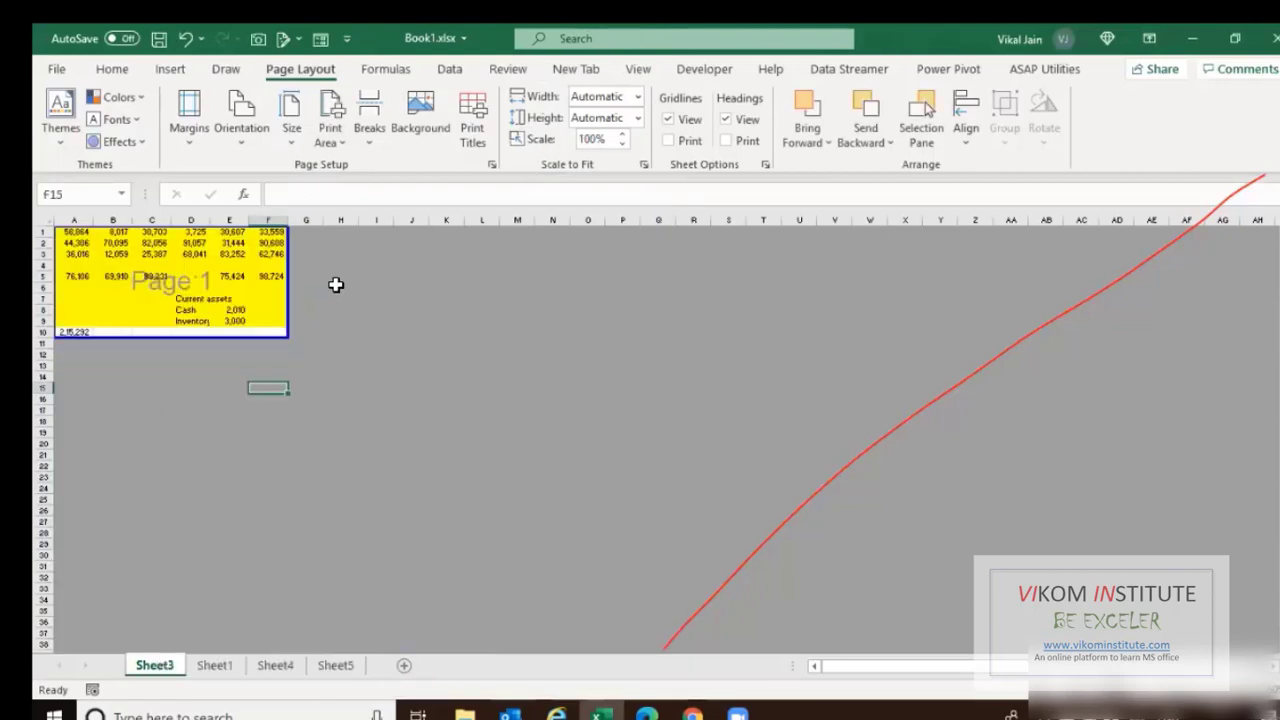
# Unhide Sheet2 again through Sheet3's tab menu.
pyautogui.rightClick(163, 665)
pyautogui.click(210, 587)
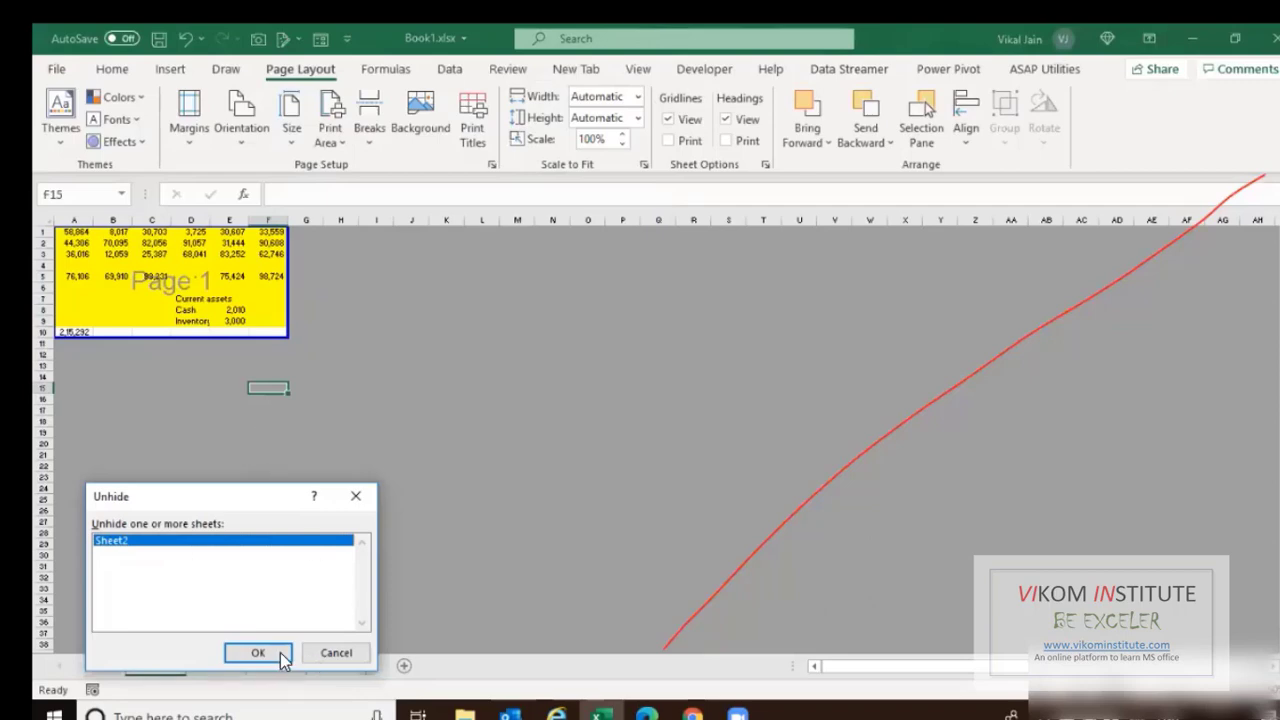
pyautogui.press('Return')
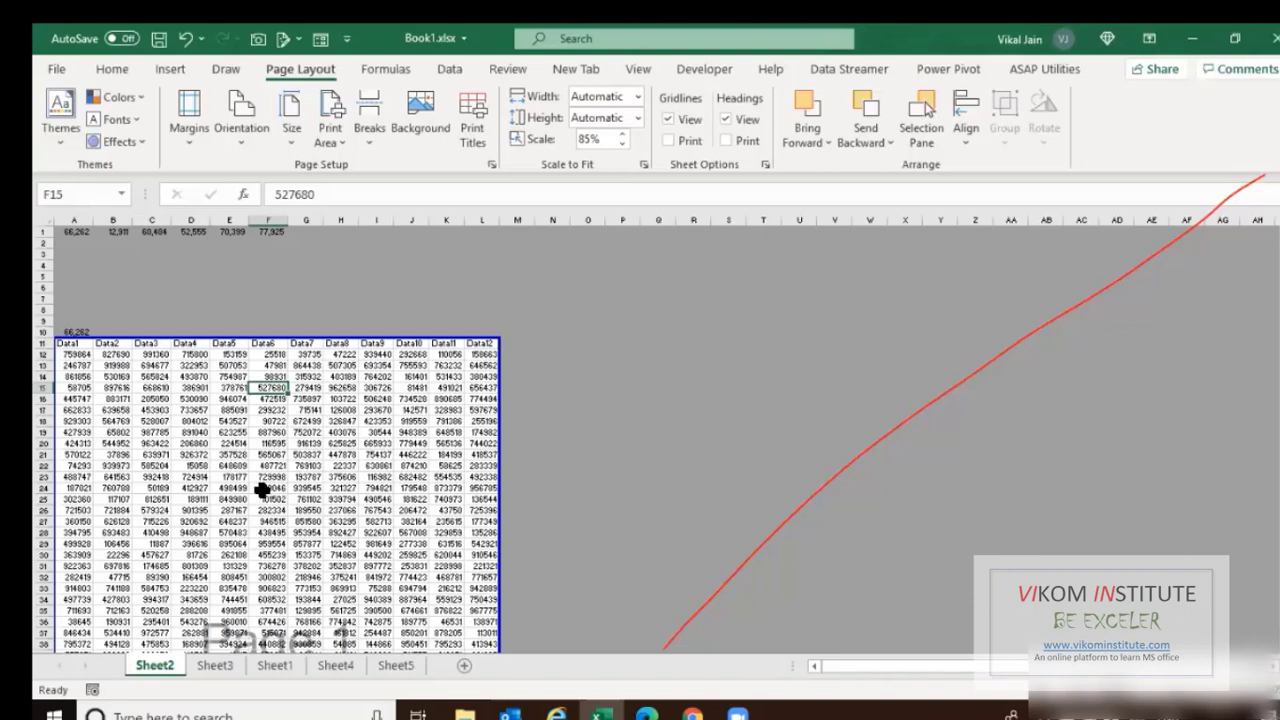
# Select cell I6, then open and cancel Save As for Book1.xlsx.
pyautogui.click(383, 297)
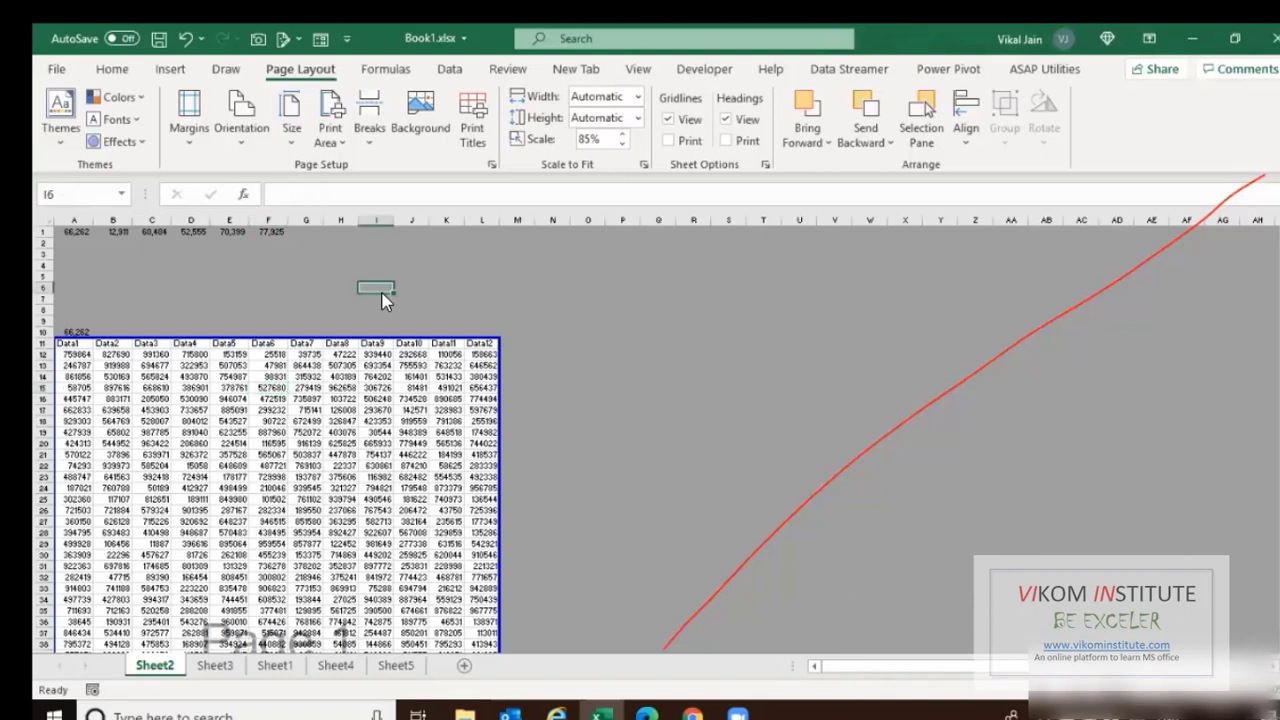
pyautogui.press('F12')
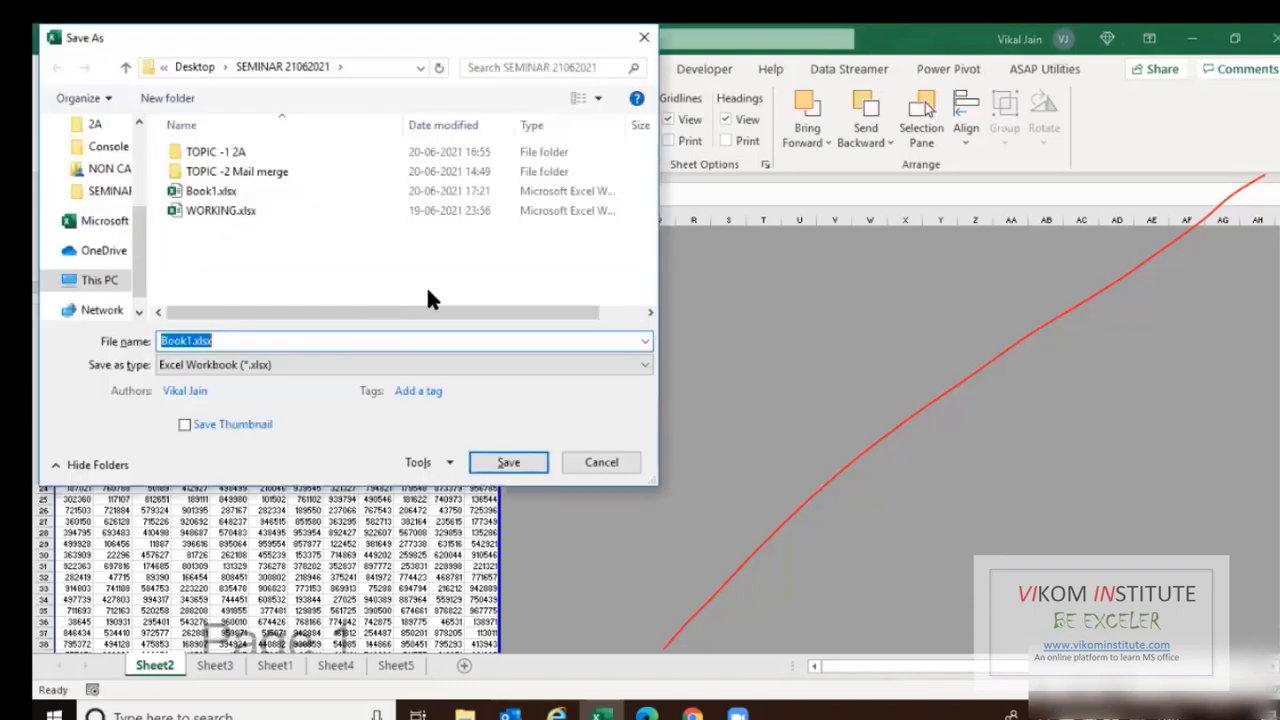
pyautogui.press('Escape')
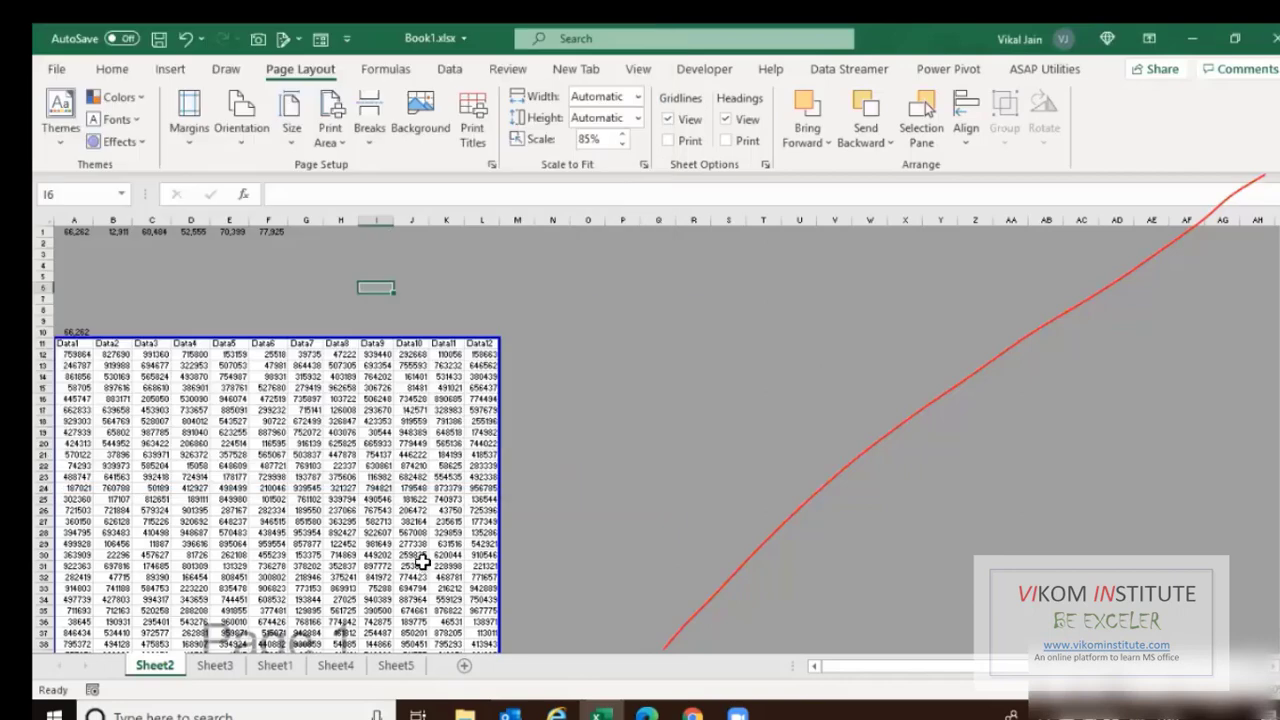
# Open Gmail in a fresh browser tab.
pyautogui.click(690, 713)
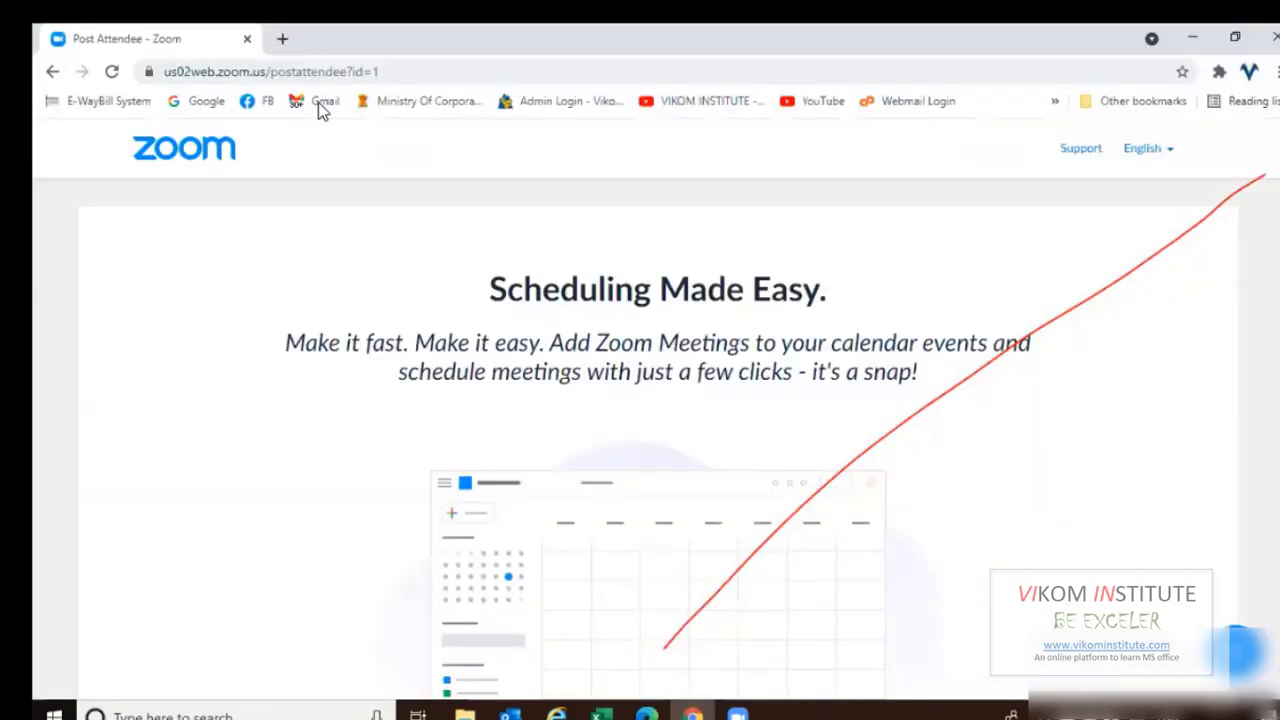
pyautogui.click(318, 102)
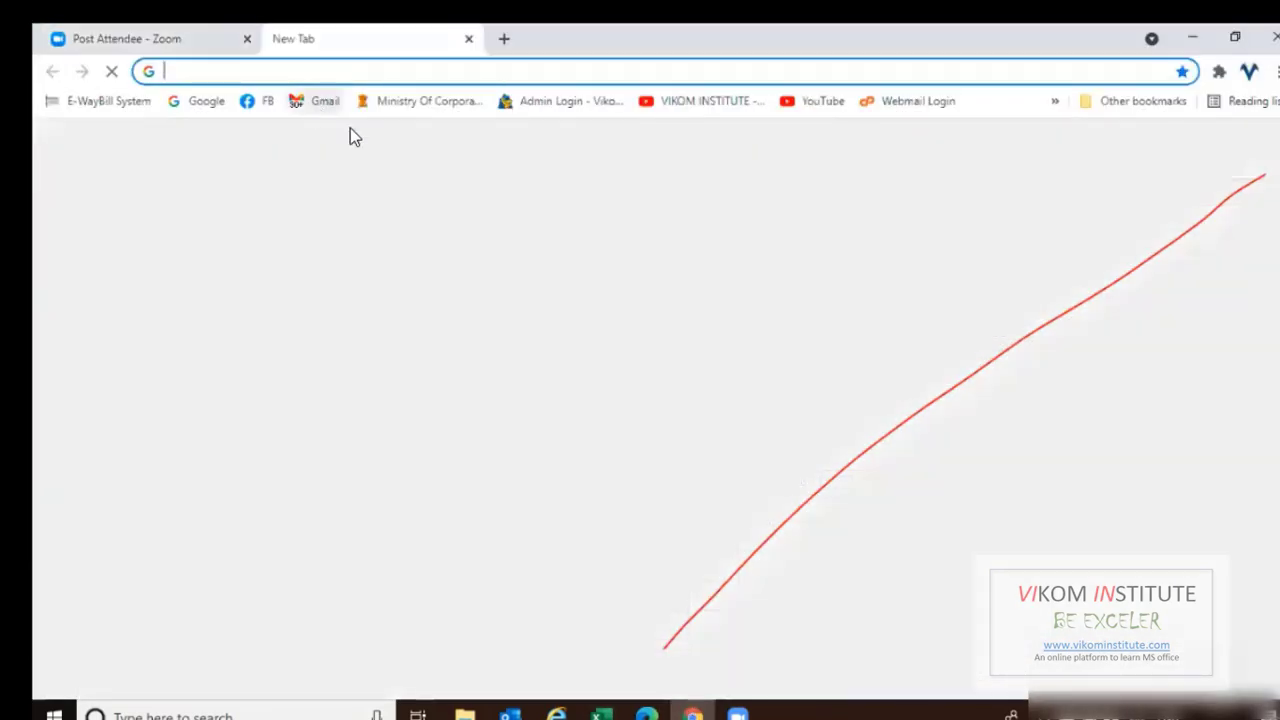
pyautogui.hotkey('ctrl', 'w')
pyautogui.hotkey('ctrl', 't')
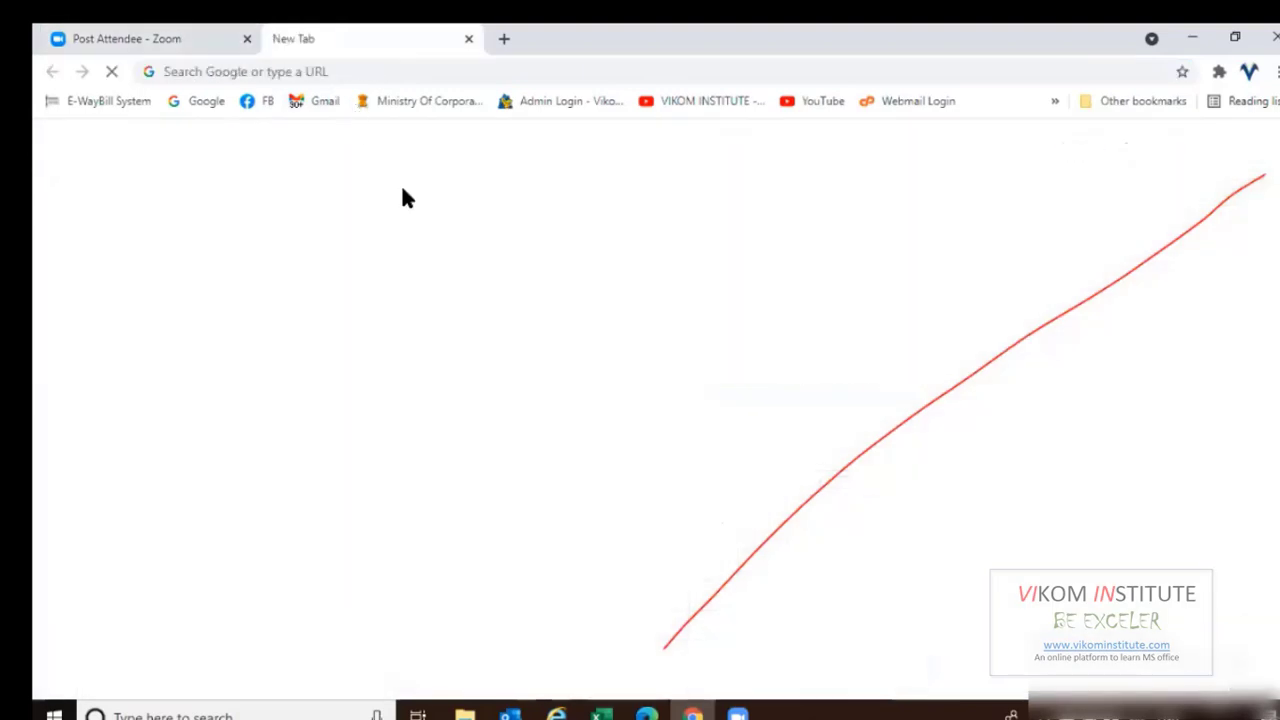
pyautogui.click(327, 103)
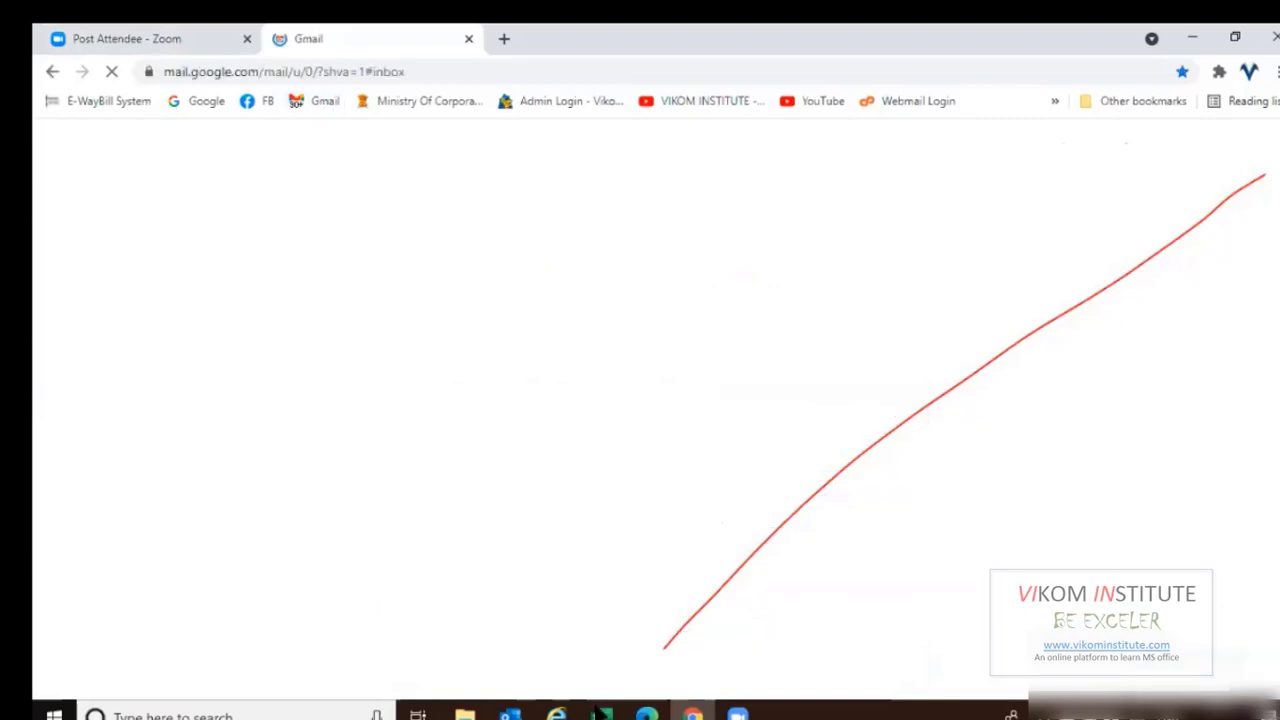
pyautogui.hotkey('alt', 'Tab')
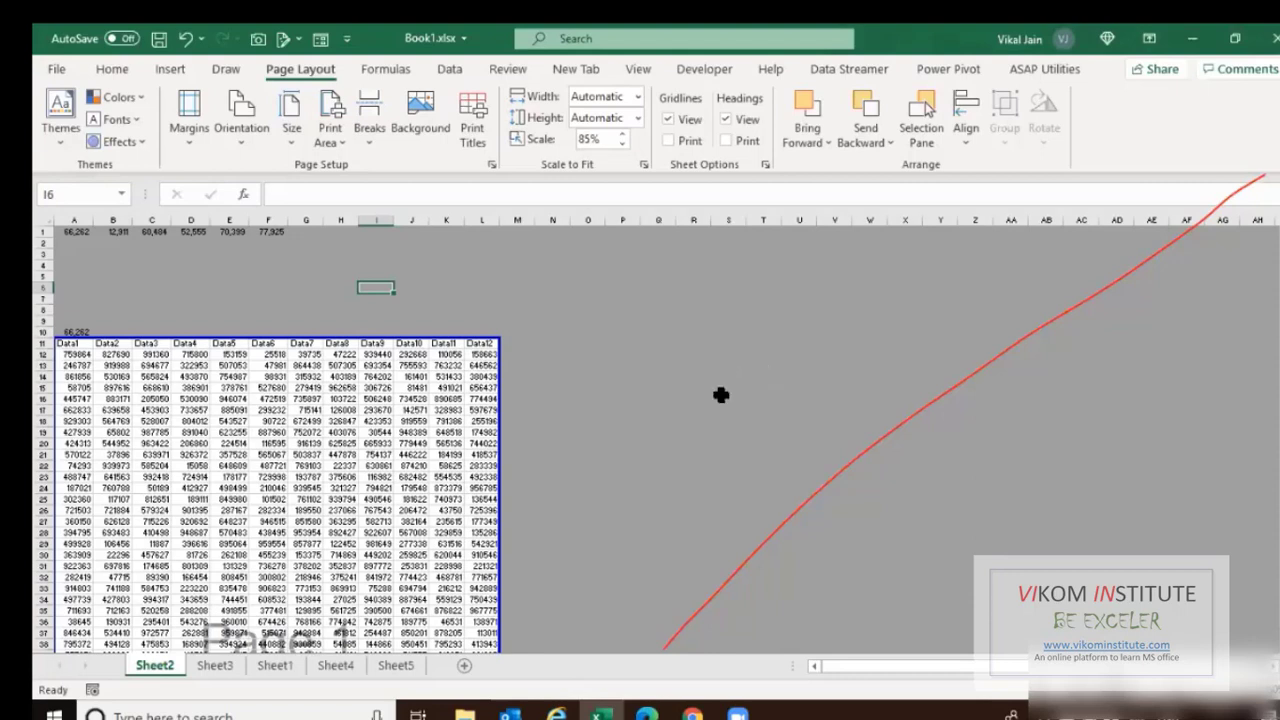
# Open the Summary sheet email and download its jan & feb 2021.xlsx attachment.
pyautogui.click(700, 712)
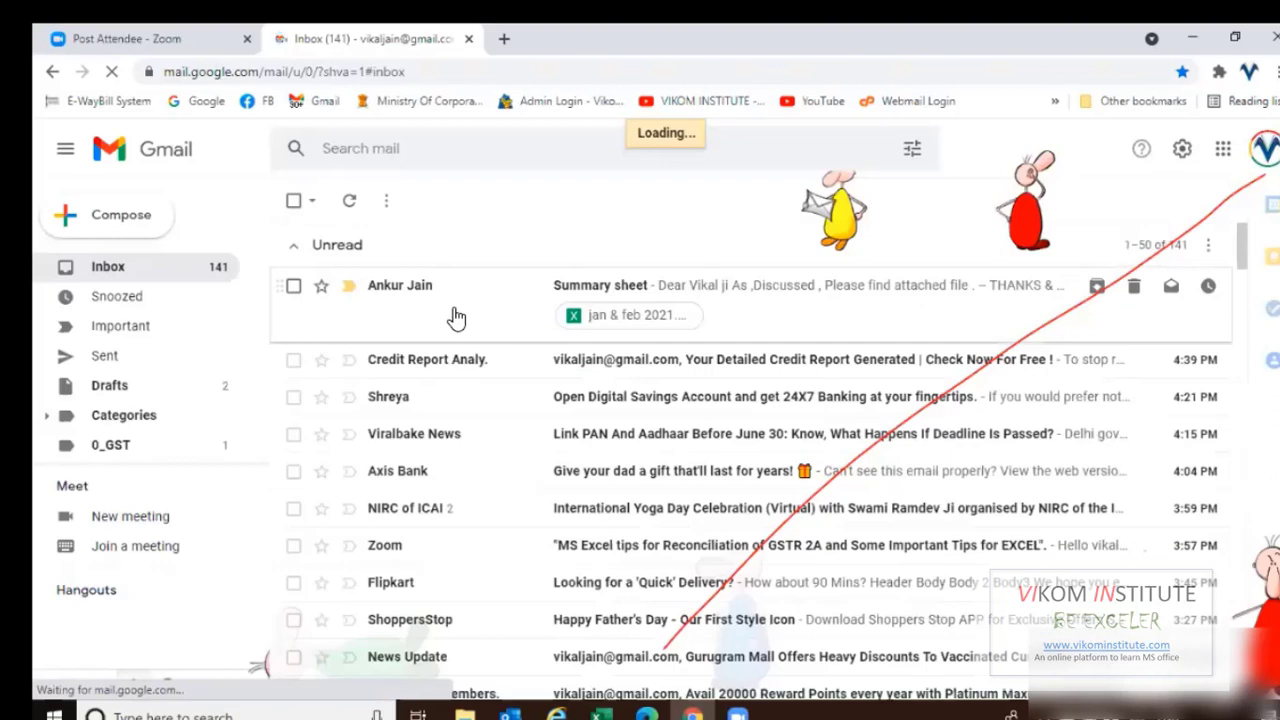
pyautogui.click(457, 311)
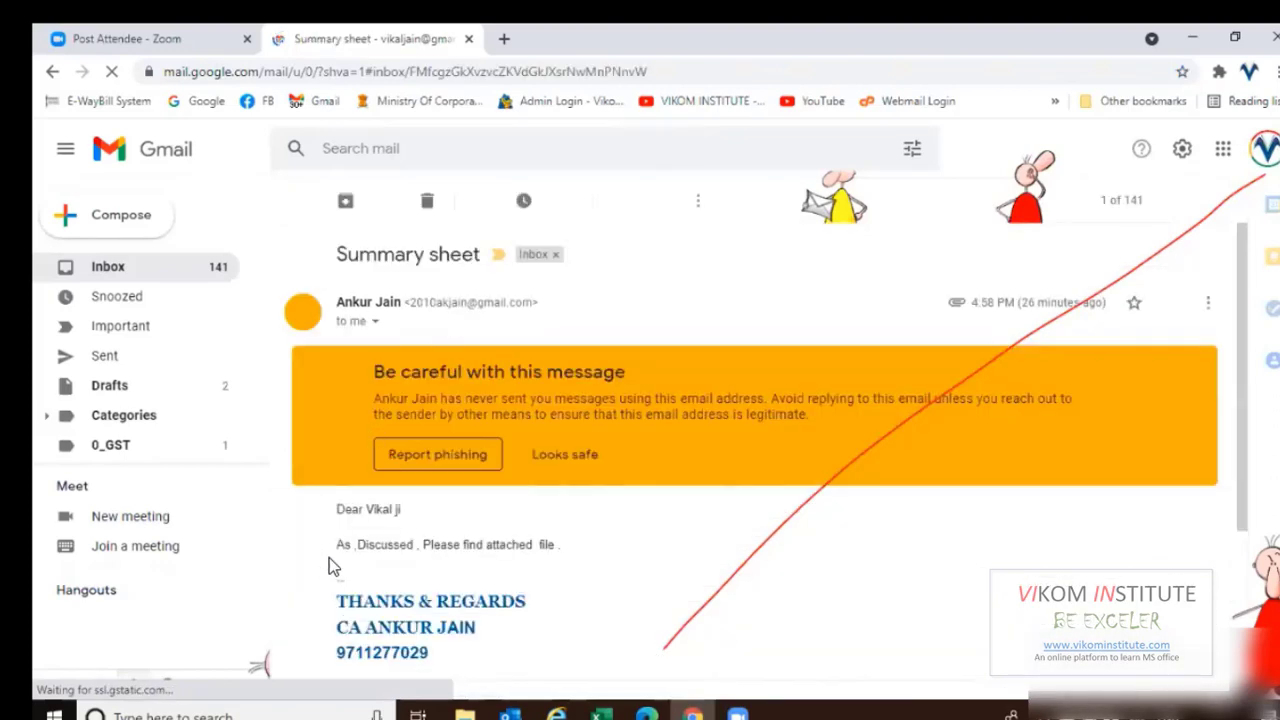
pyautogui.scroll(-3, 380, 491)
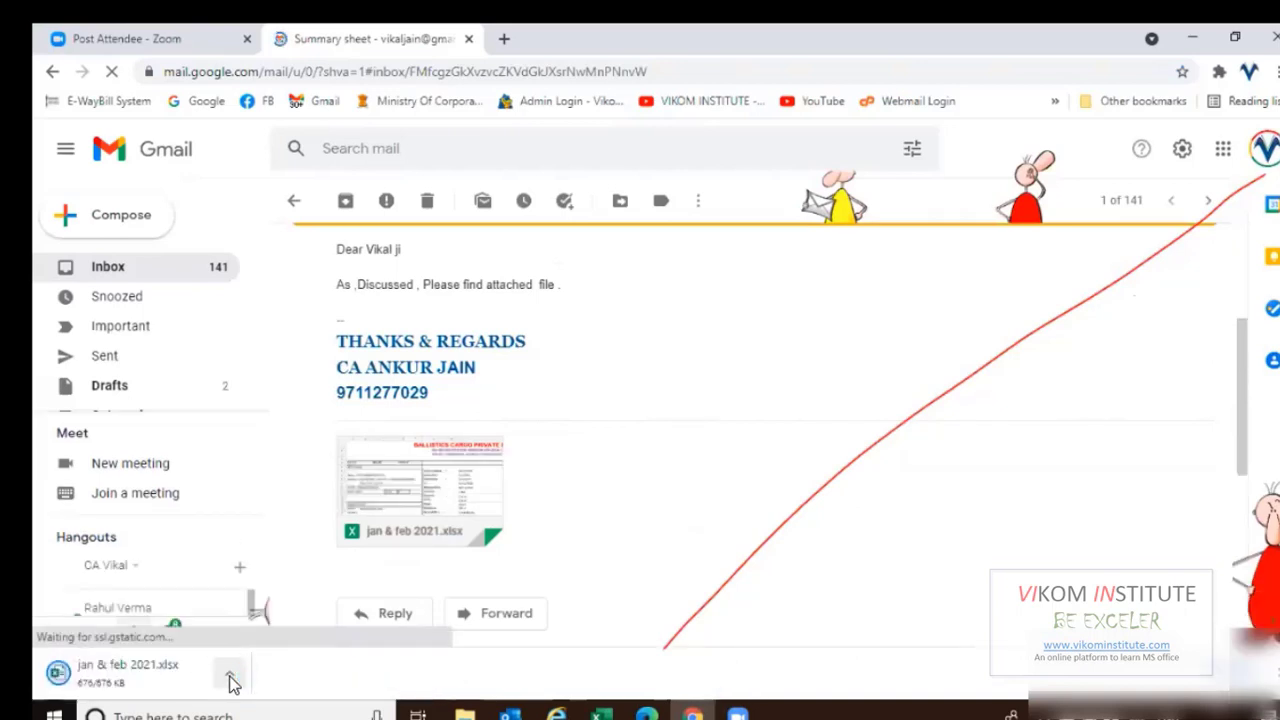
pyautogui.click(267, 588)
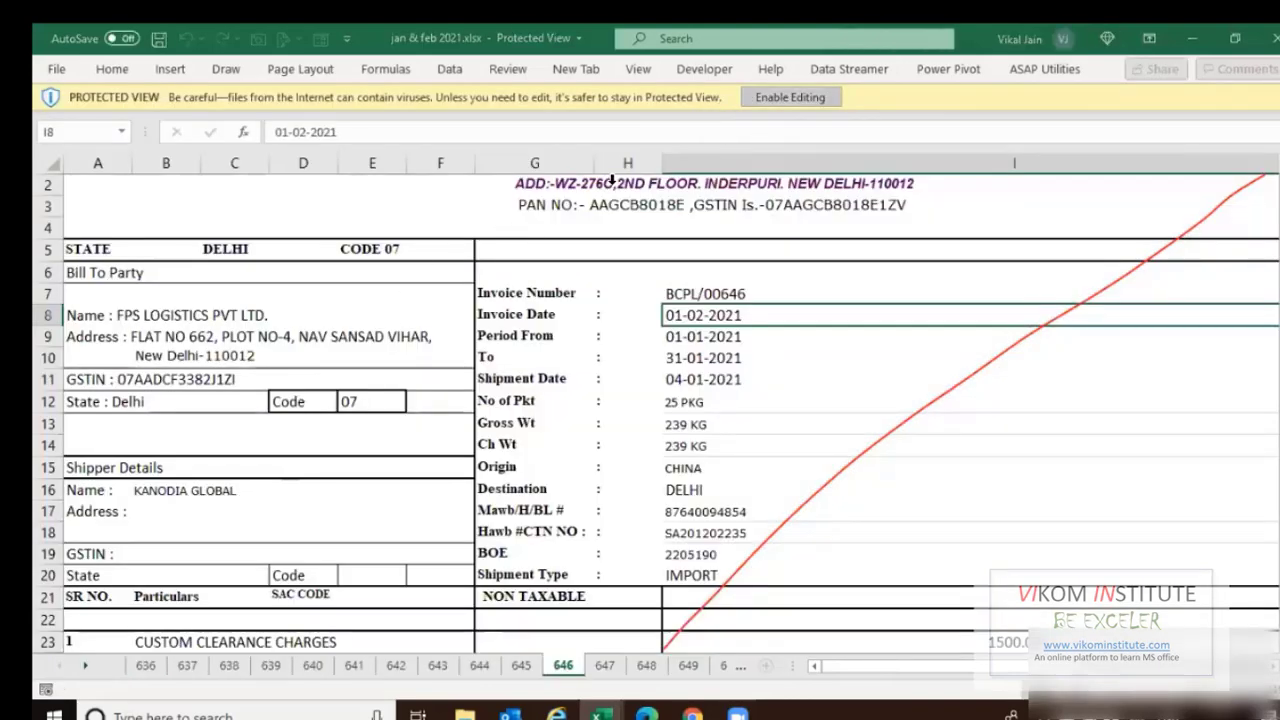
# Enable editing in jan & feb 2021.xlsx and scroll through invoice sheet 646.
pyautogui.click(760, 98)
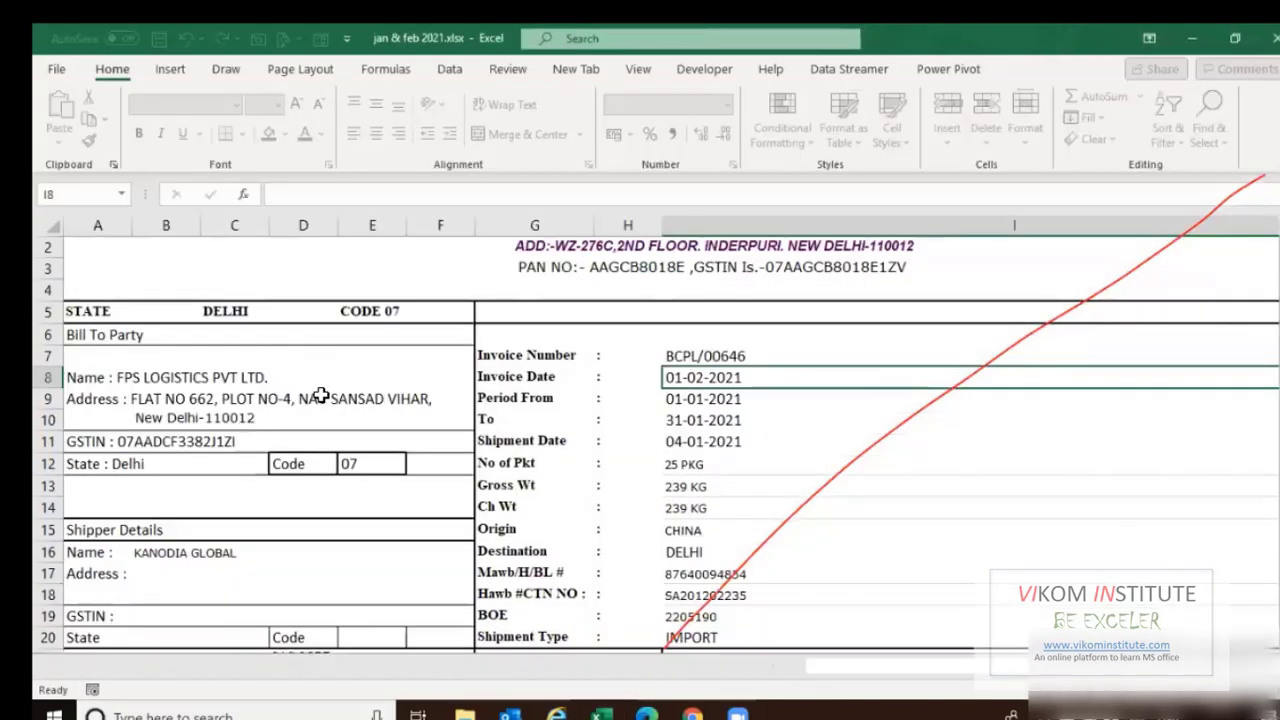
pyautogui.scroll(-3, 320, 395)
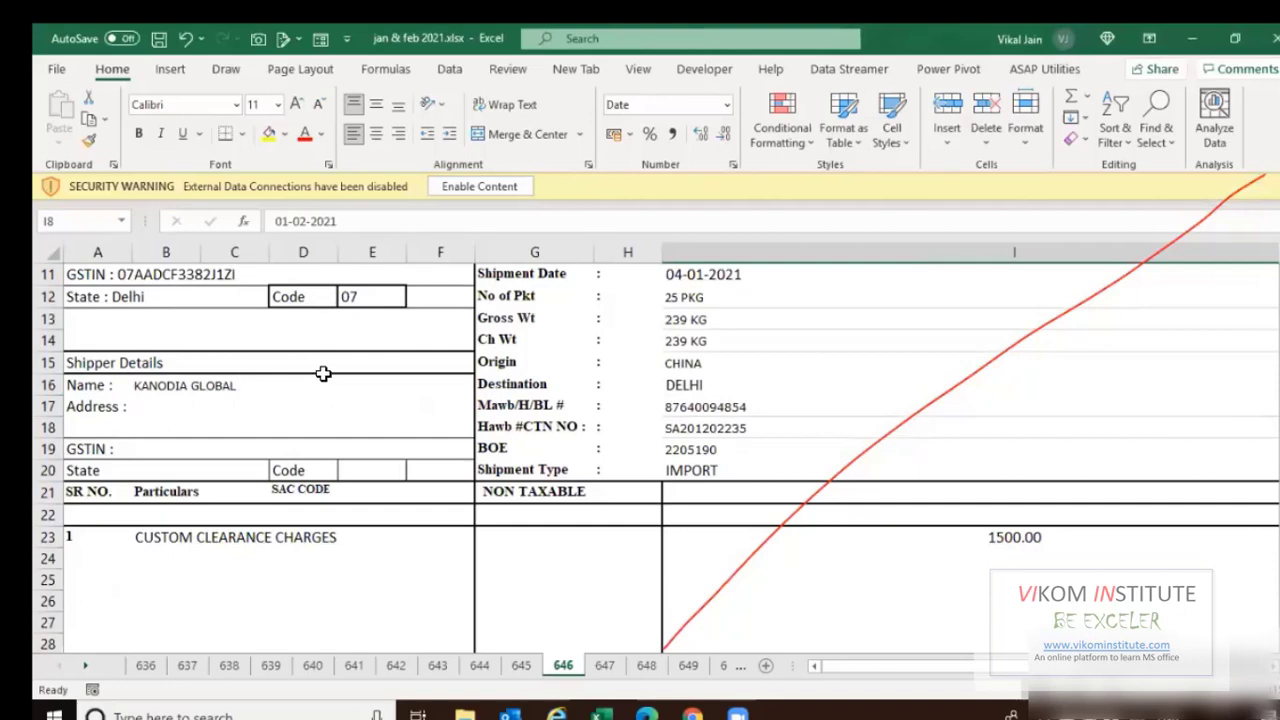
pyautogui.scroll(4, 300, 360)
pyautogui.scroll(-2, 291, 370)
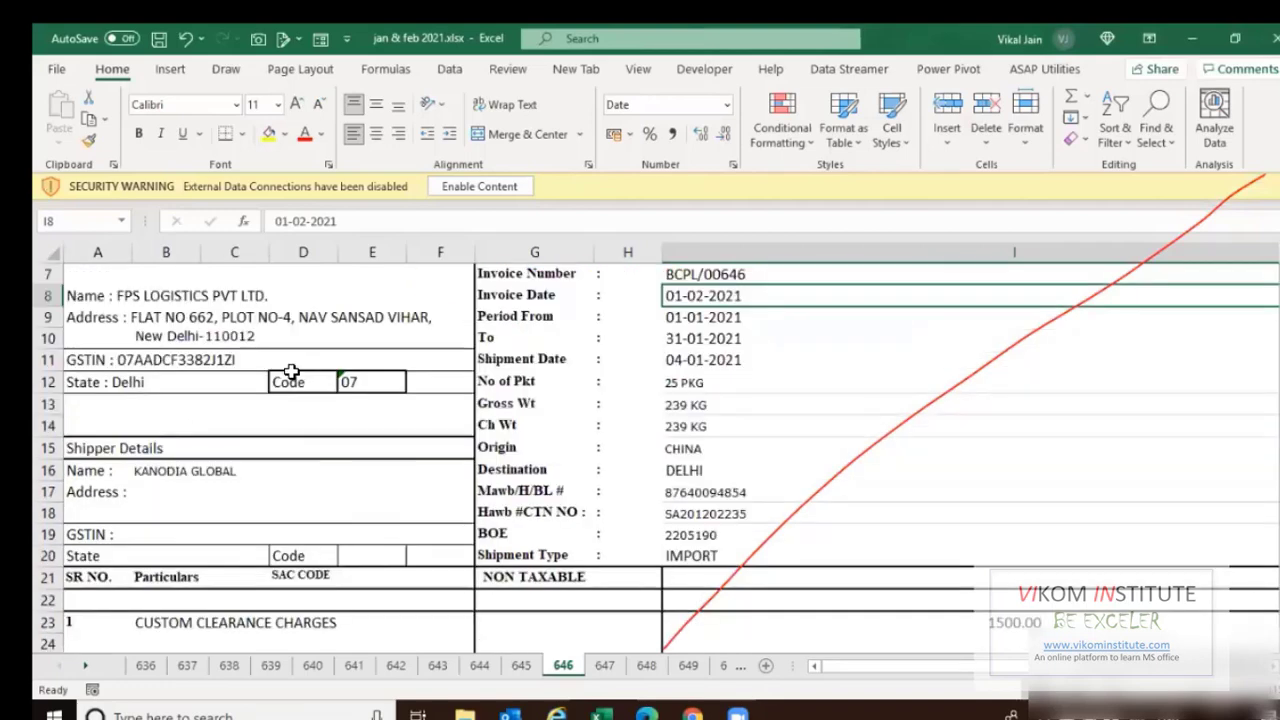
pyautogui.scroll(2, 291, 370)
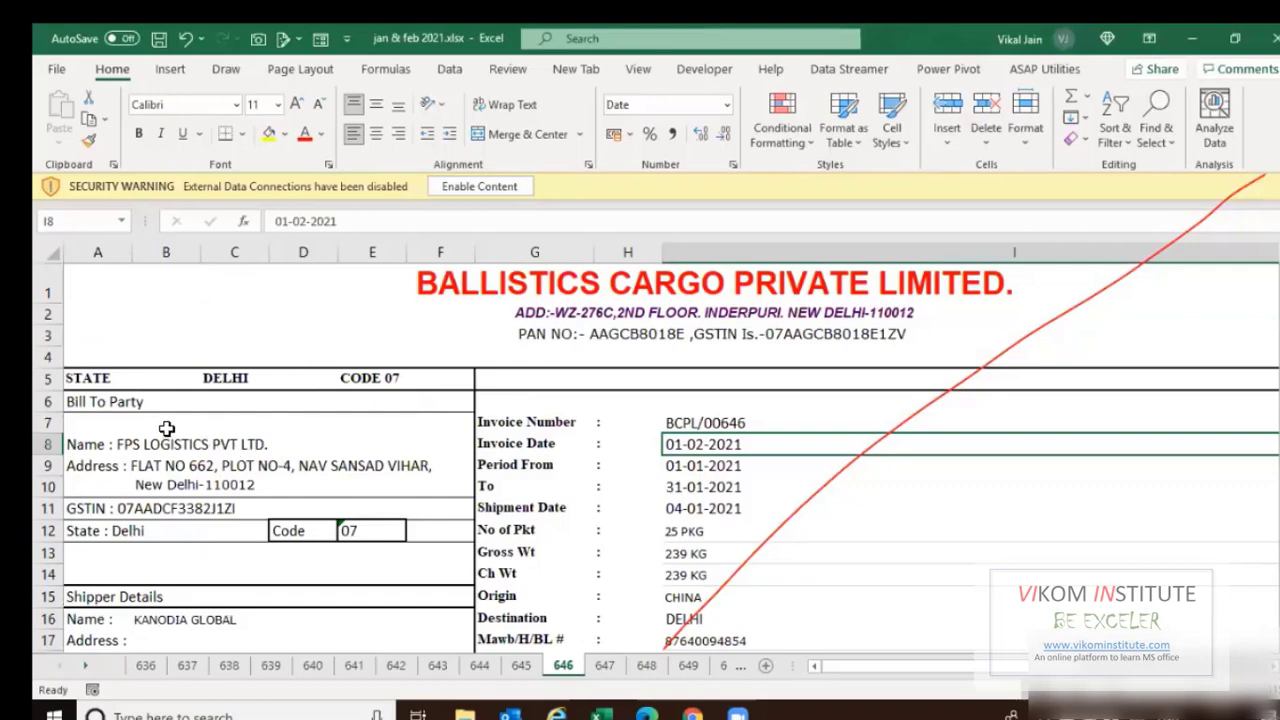
pyautogui.scroll(-1, 179, 453)
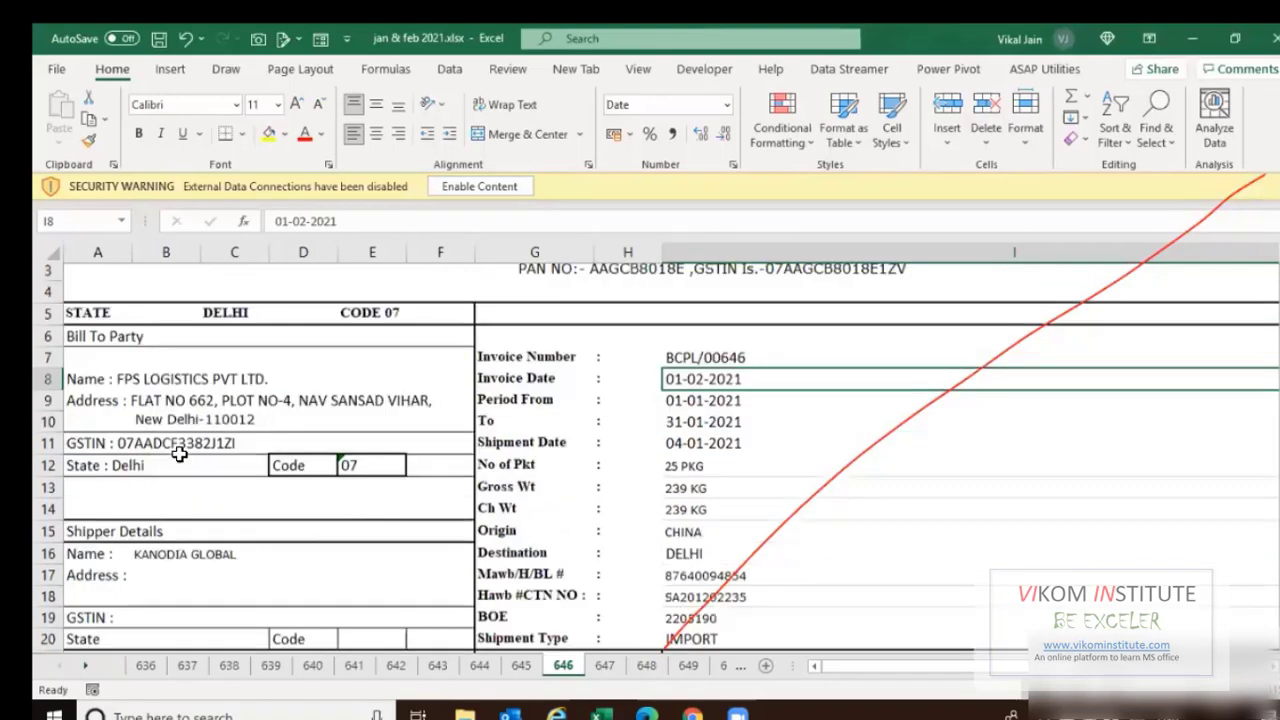
pyautogui.scroll(-1, 179, 453)
pyautogui.scroll(-1, 120, 648)
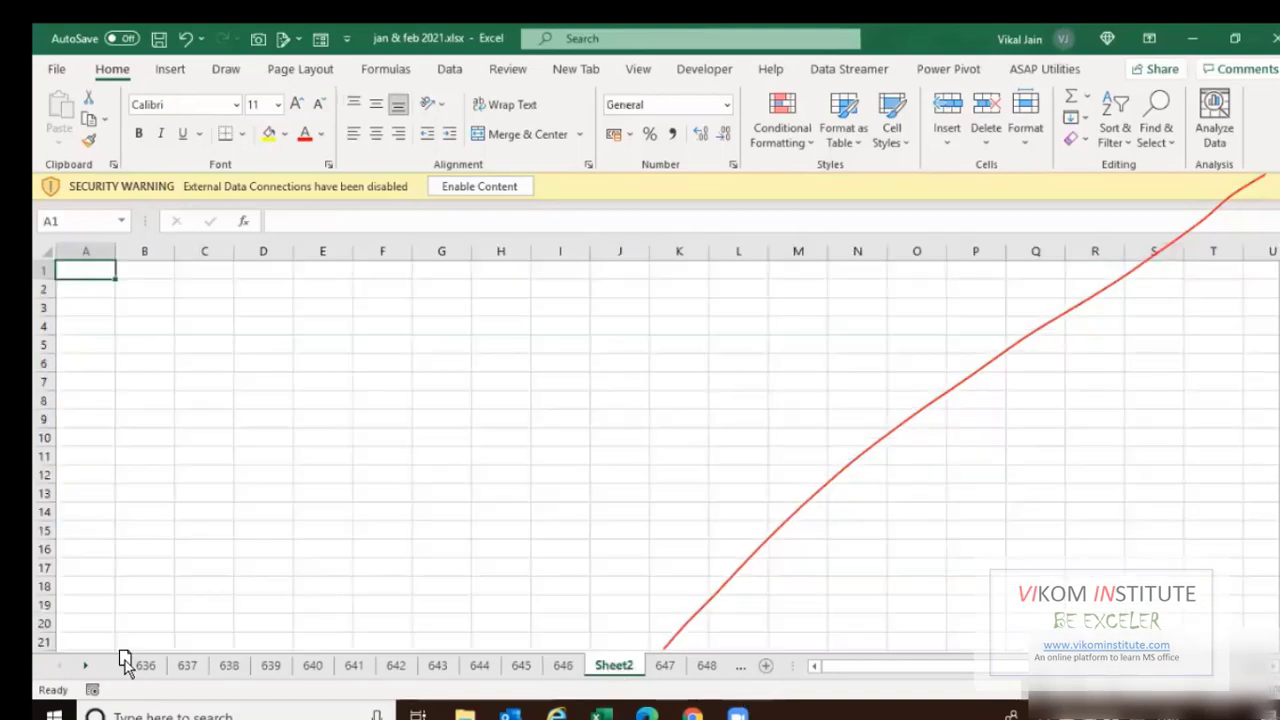
# Move the new sheet to the front and rename it Tracker.
pyautogui.moveTo(147, 662); pyautogui.dragTo(150, 666)
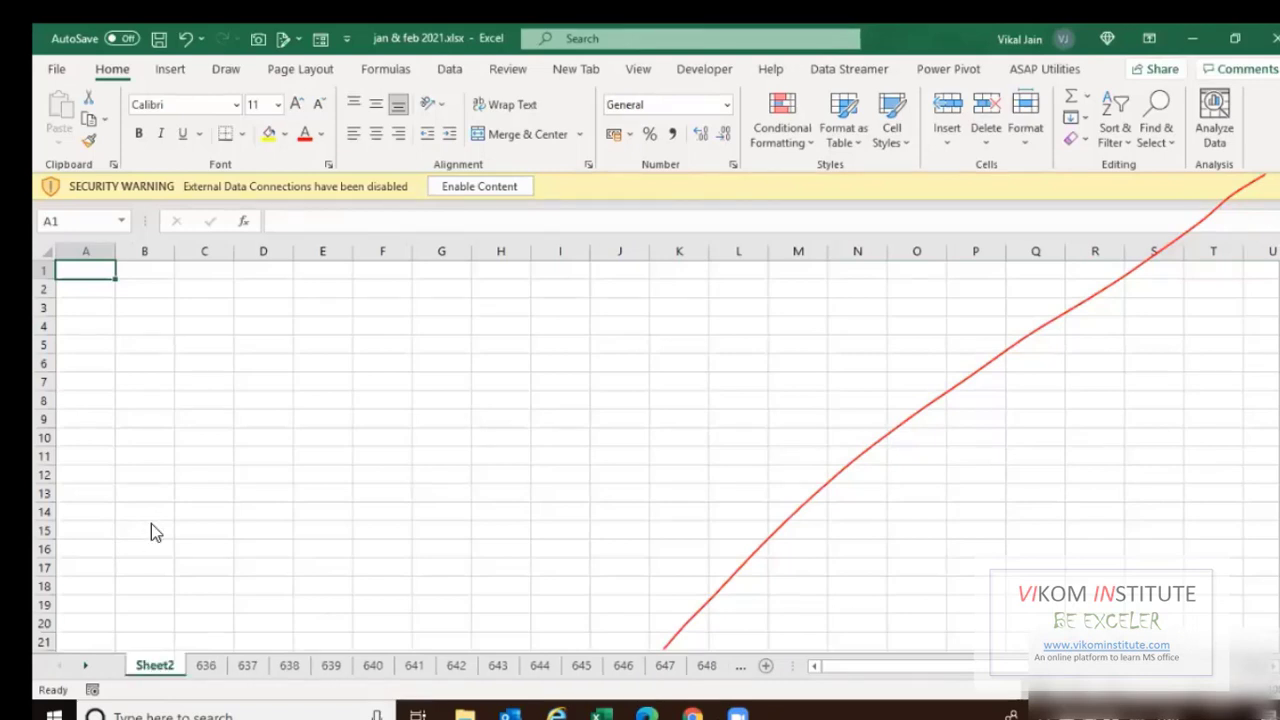
pyautogui.hotkey('alt', 'h')
pyautogui.write('o')
pyautogui.write('rTracker')
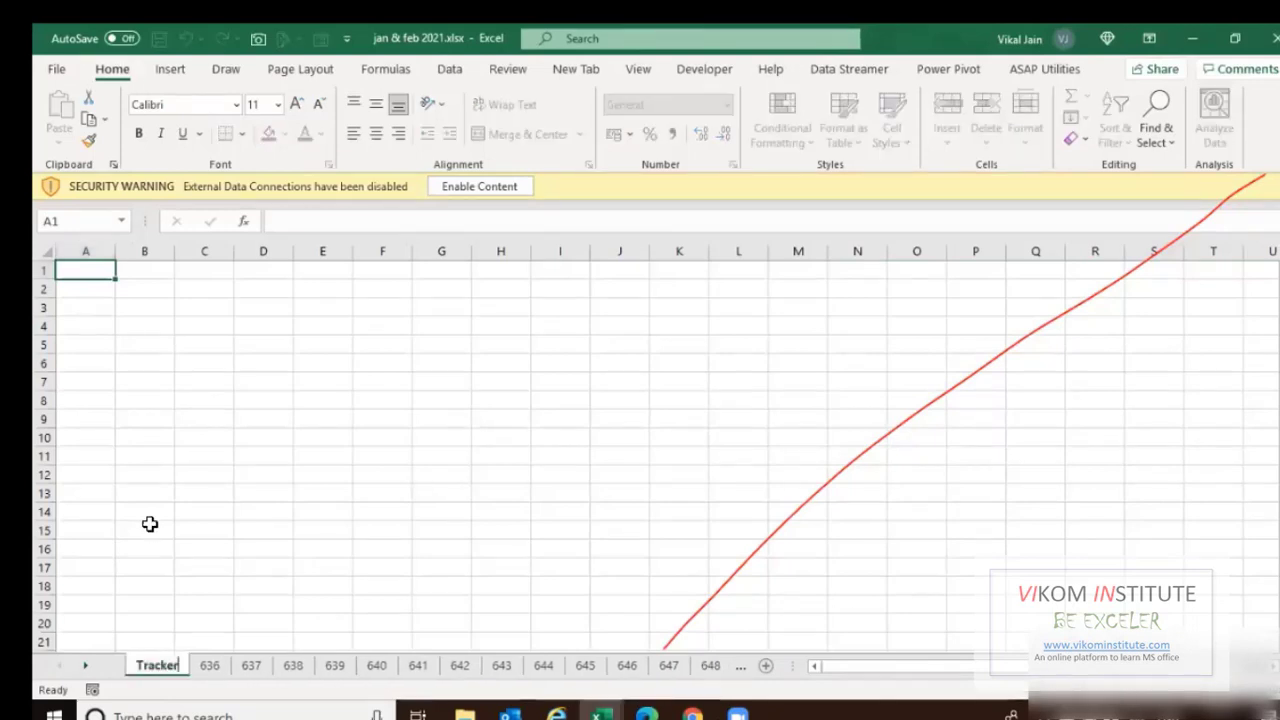
pyautogui.press('Return')
# Copy the Invoice Number label from sheet 636 into Tracker's B2.
pyautogui.click(210, 665)
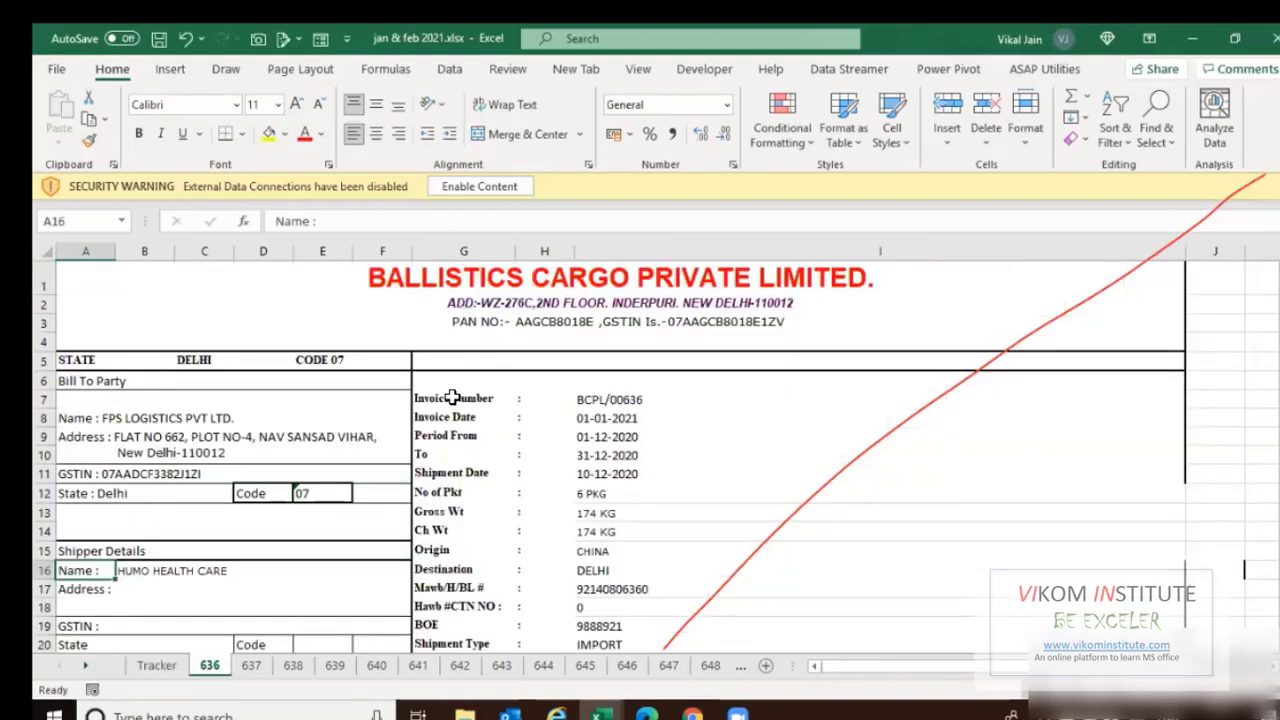
pyautogui.click(463, 399)
pyautogui.hotkey('ctrl', 'c')
pyautogui.click(157, 667)
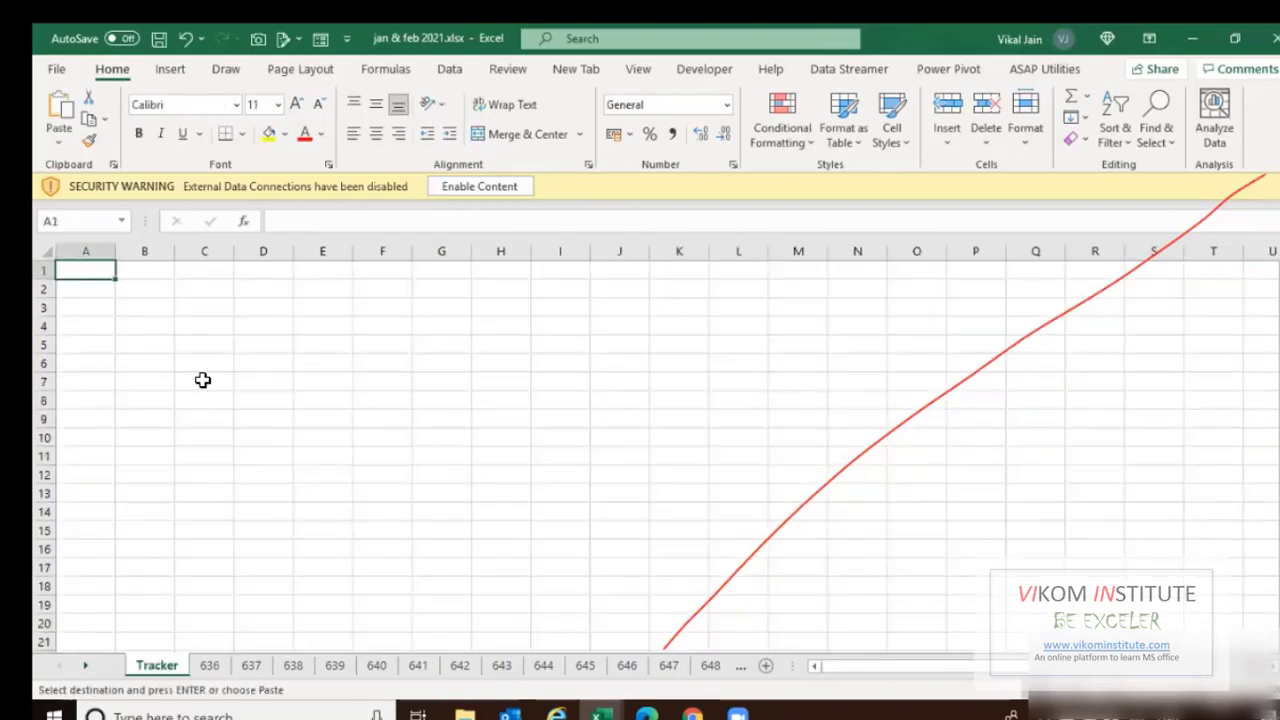
pyautogui.press('Right')
pyautogui.press('Down')
pyautogui.hotkey('ctrl', 'v')
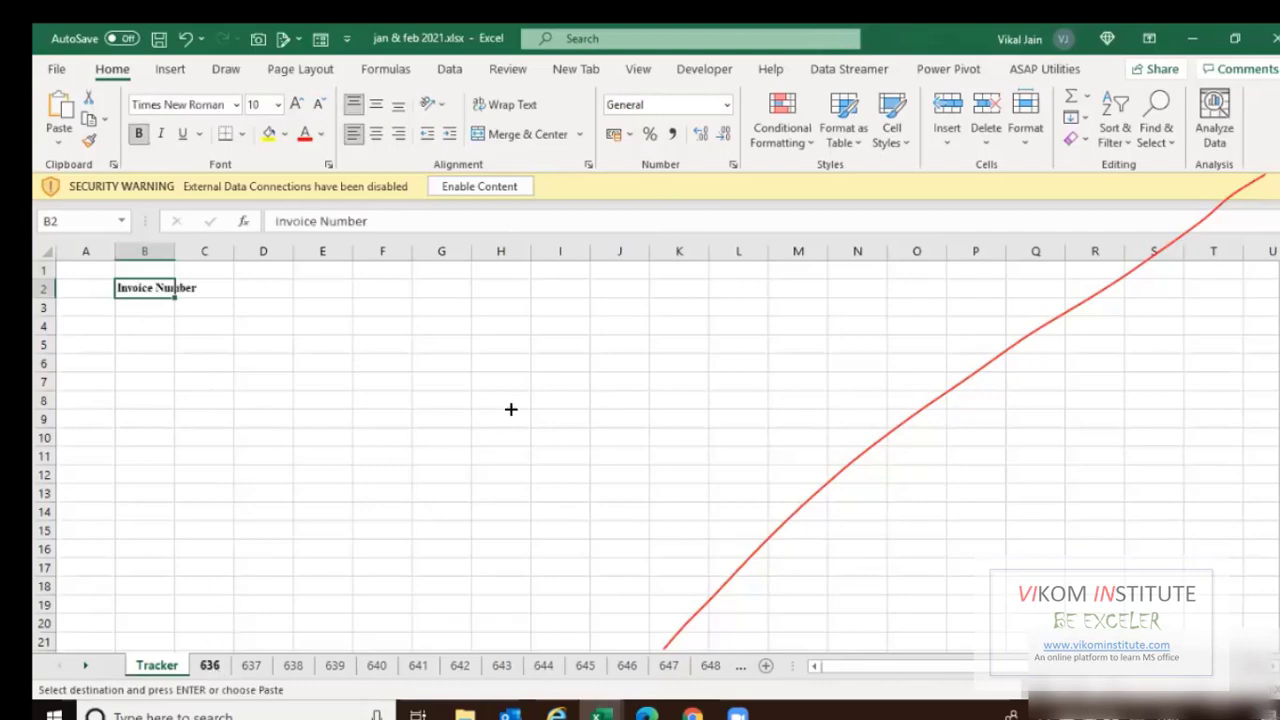
# Paste the Invoice Date heading into C2 and AutoFit the column widths.
pyautogui.hotkey('ctrl', 'pagedown')
pyautogui.press('Down')
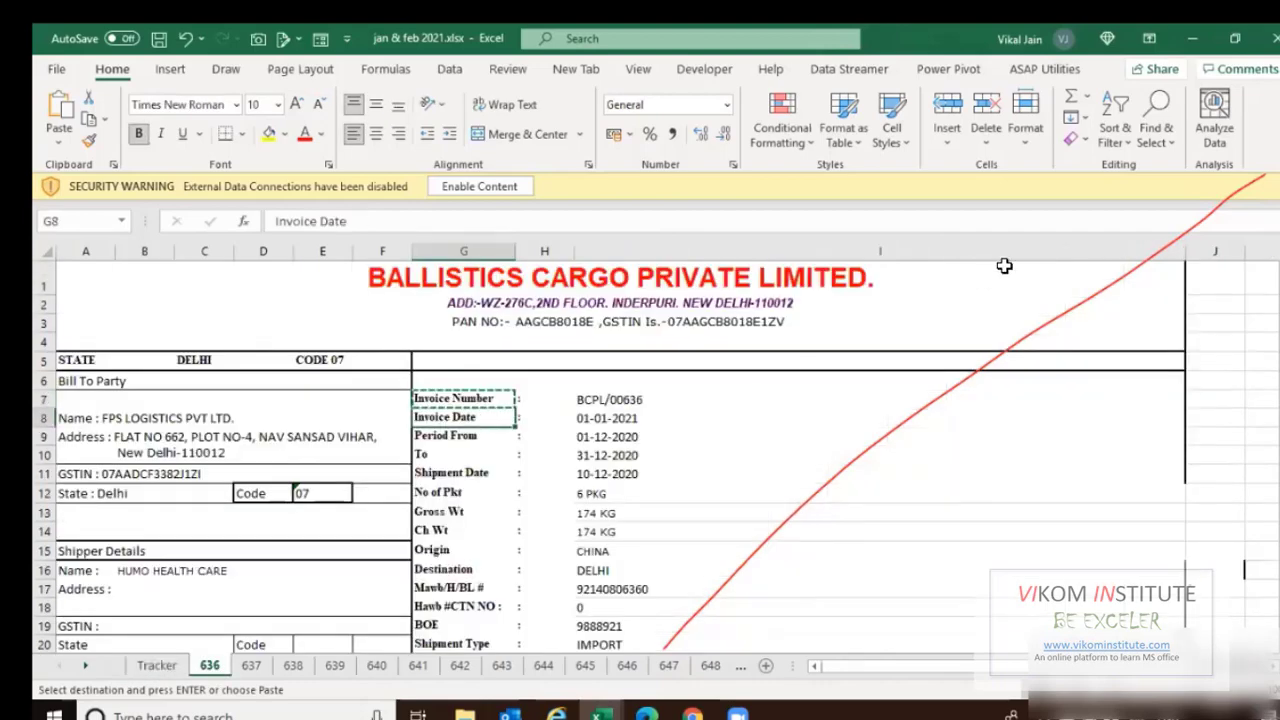
pyautogui.press('Right')
pyautogui.press('Right')
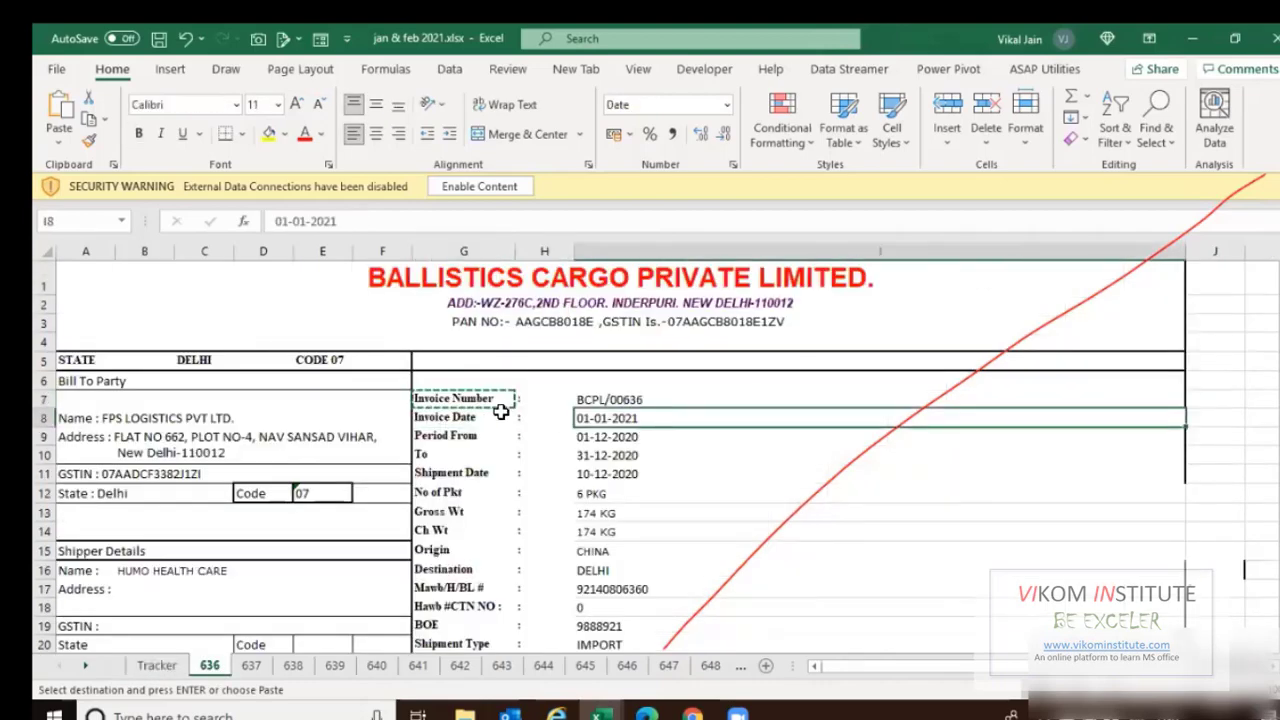
pyautogui.click(457, 418)
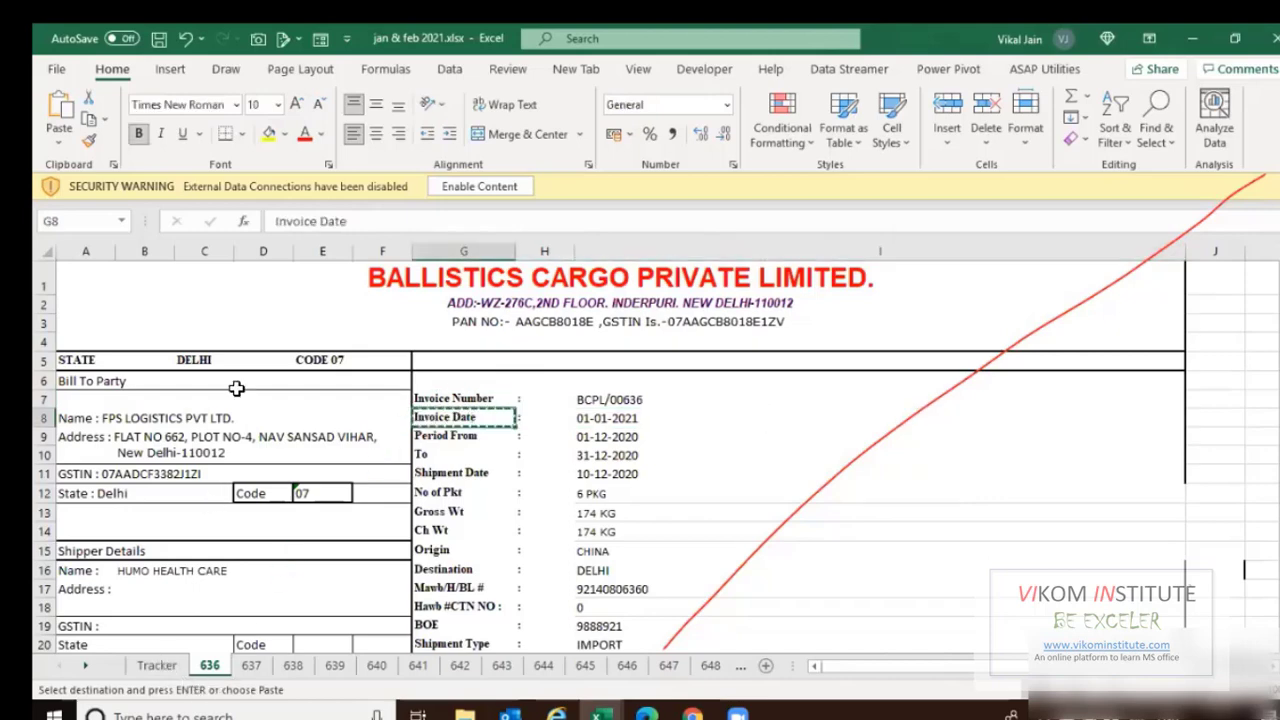
pyautogui.hotkey('ctrl', 'pageup')
pyautogui.press('Right')
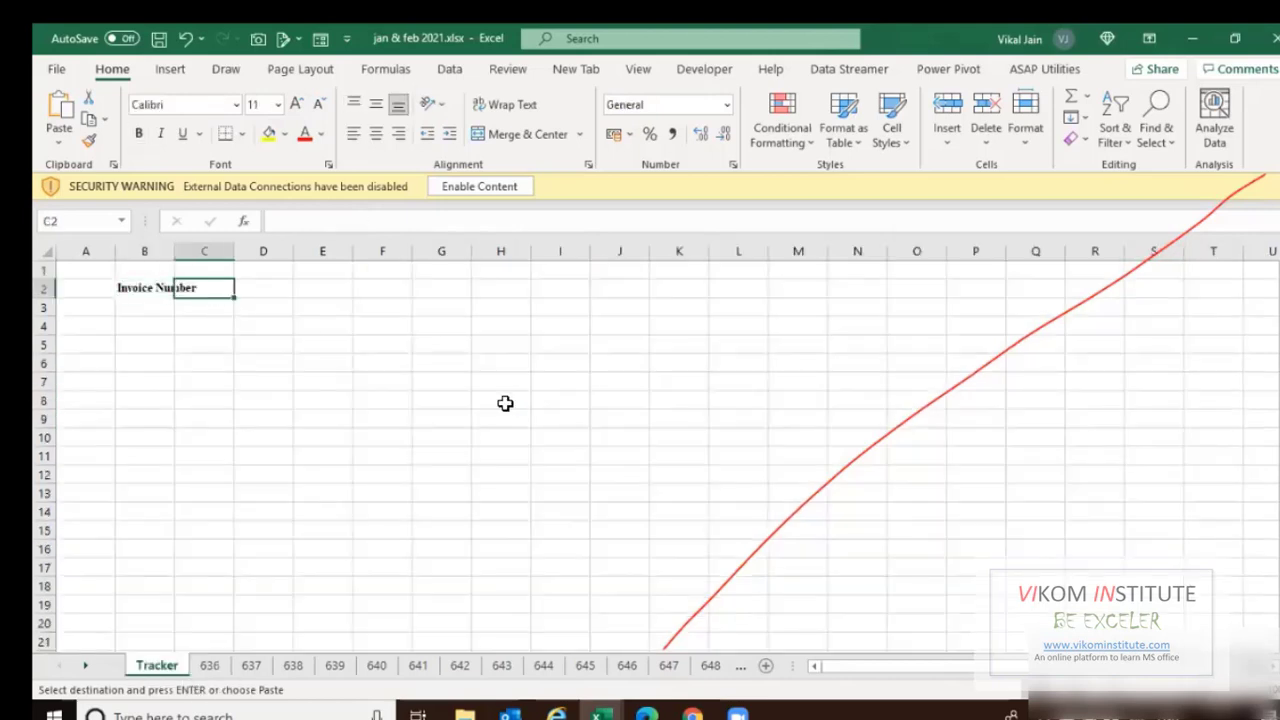
pyautogui.hotkey('ctrl', 'v')
pyautogui.hotkey('alt', 'h')
pyautogui.press('o')
pyautogui.press('i')
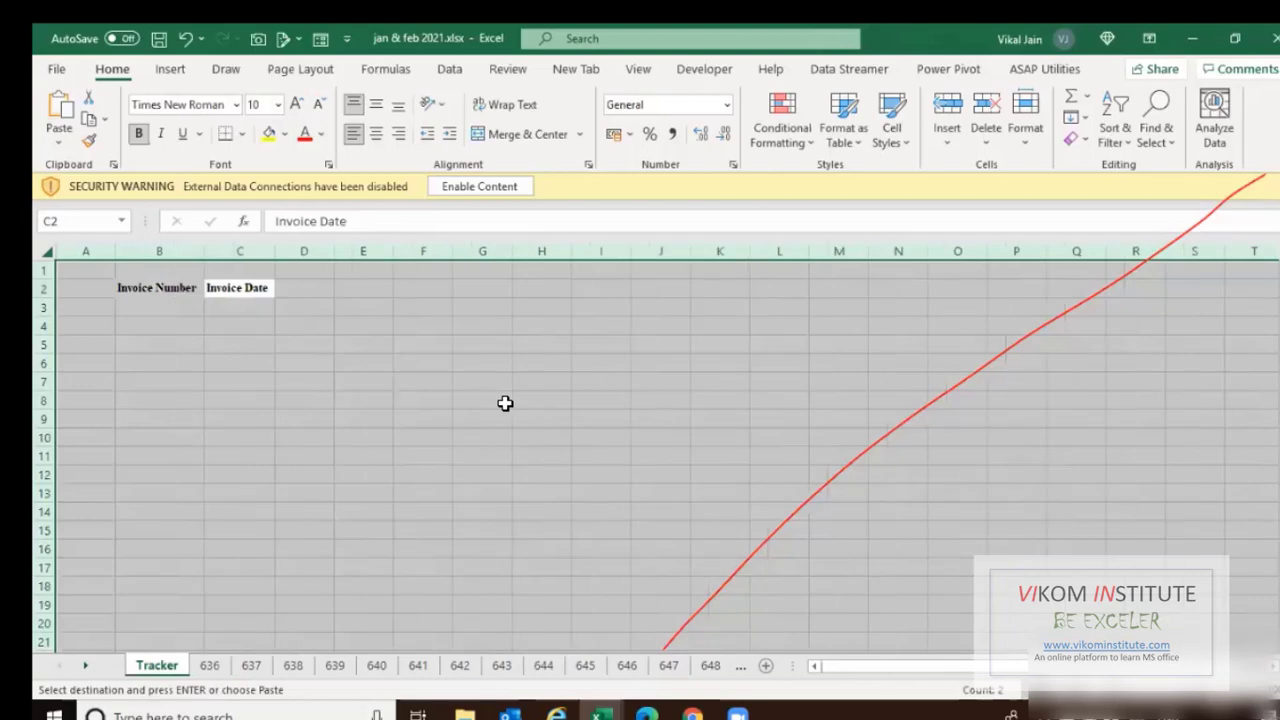
# Recheck the Invoice Number and Invoice Date labels on sheet 636, then return to Tracker.
pyautogui.hotkey('ctrl', 'pagedown')
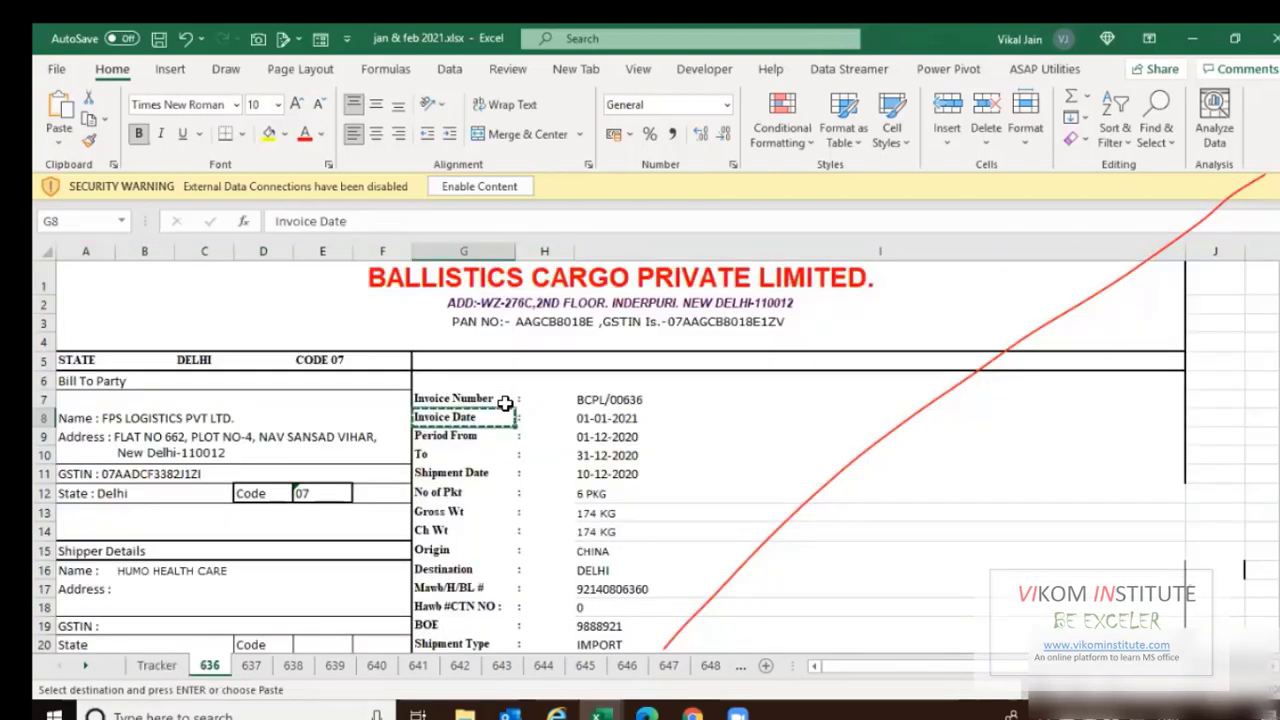
pyautogui.press('Up')
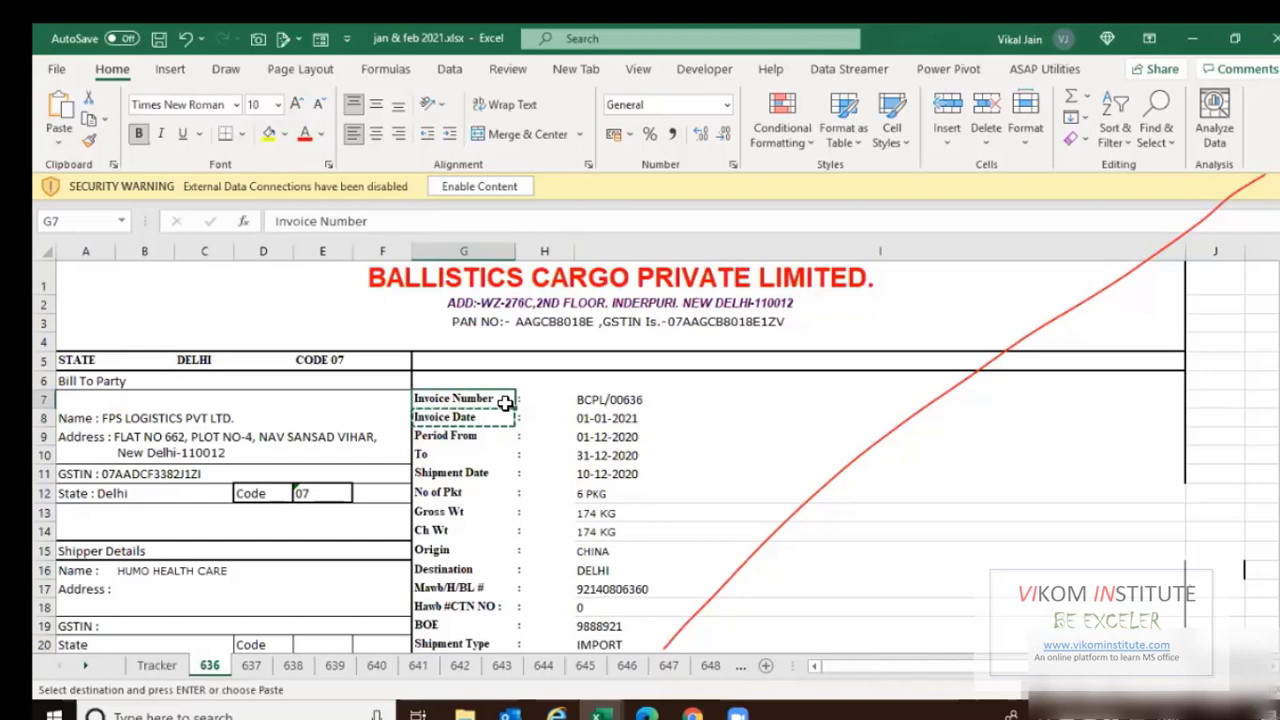
pyautogui.press('Down')
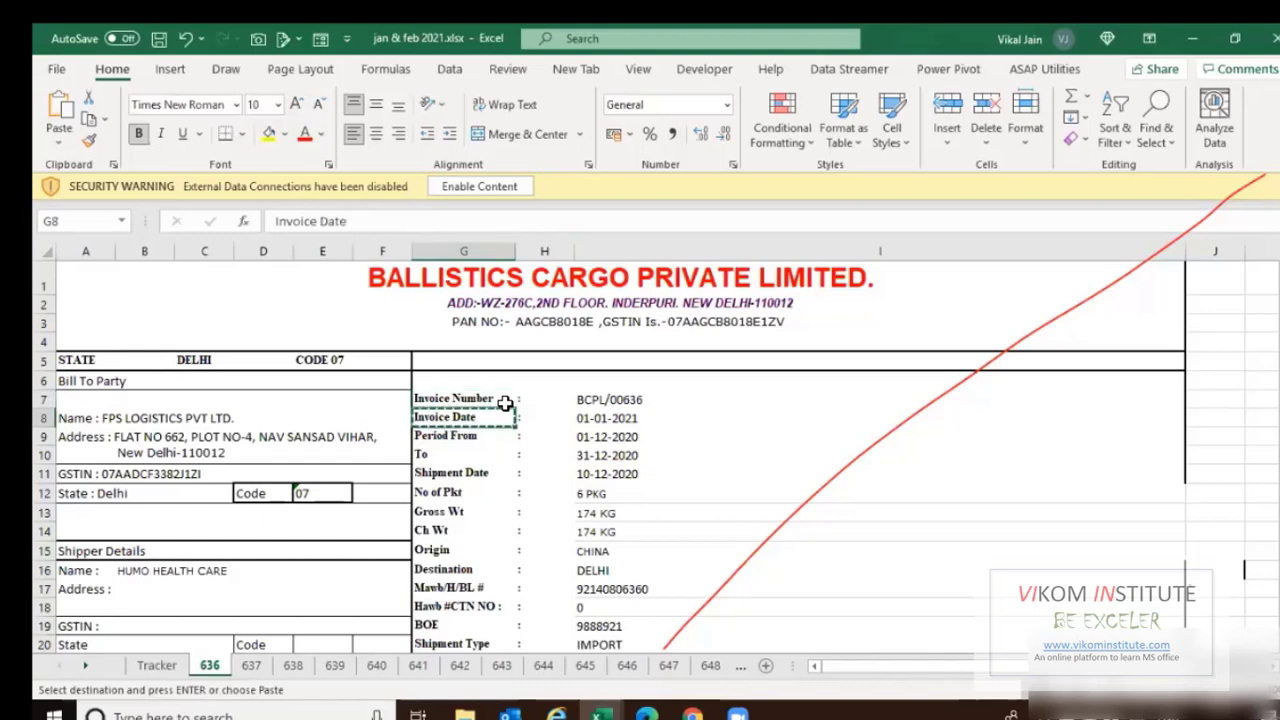
pyautogui.hotkey('ctrl', 'pageup')
pyautogui.press('Left')
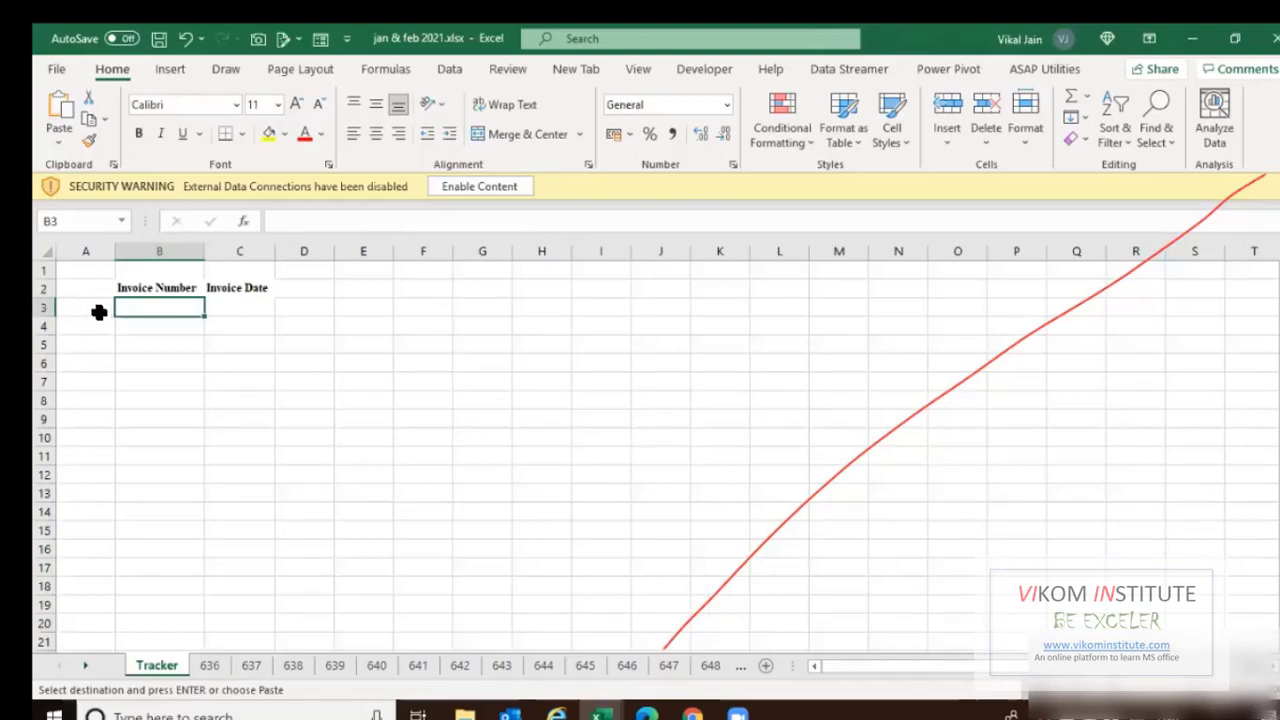
# Enter the serial number 636 in cell A3.
pyautogui.press('Left')
pyautogui.write('6')
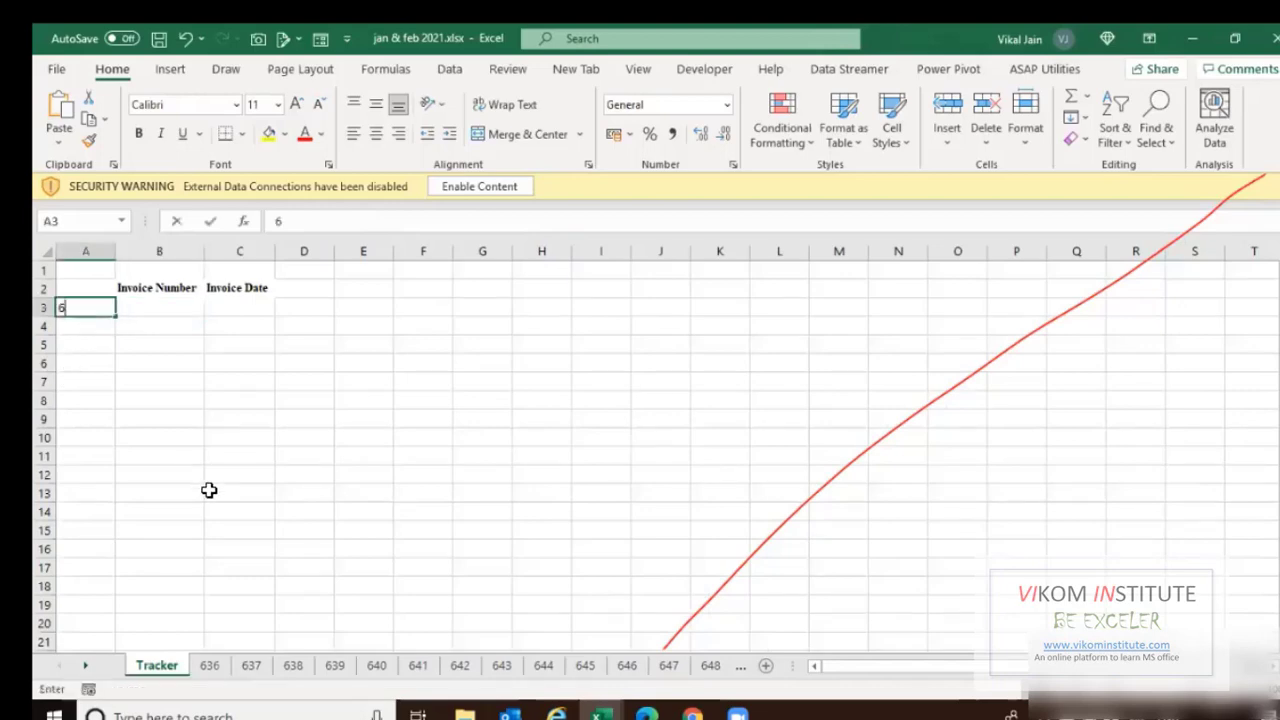
pyautogui.write('3')
pyautogui.write('6')
pyautogui.press('Return')
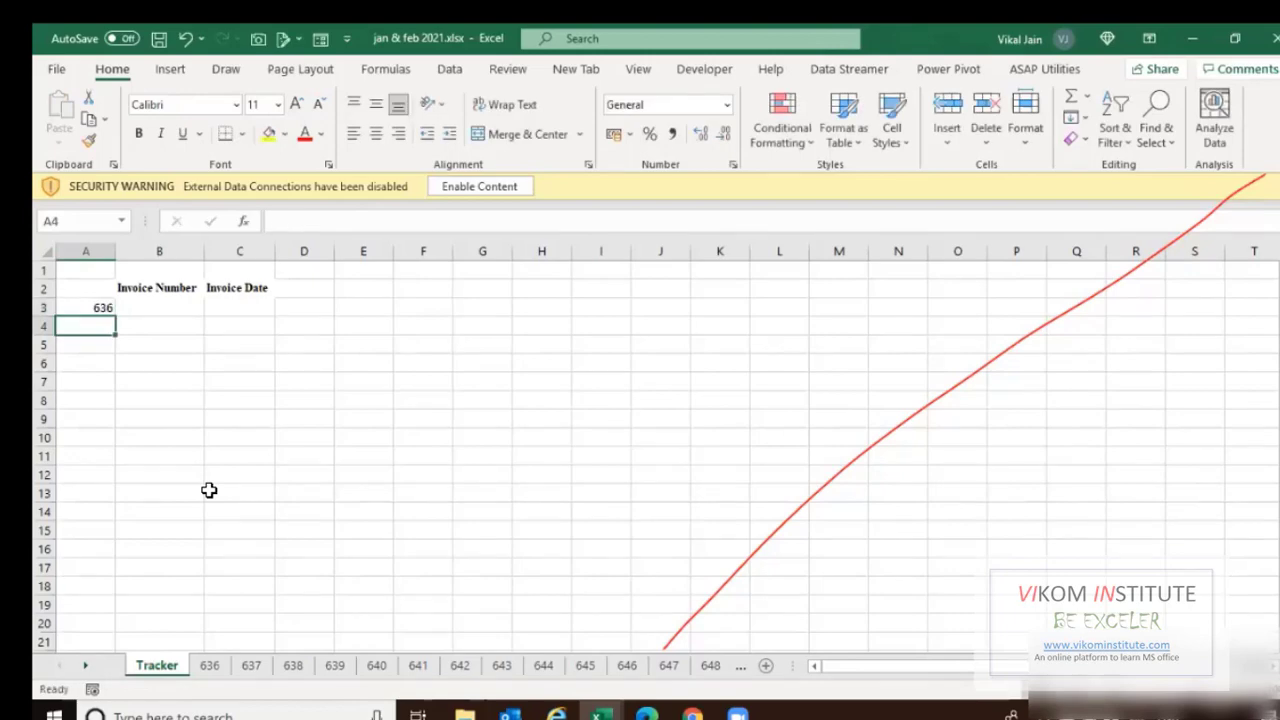
pyautogui.press('Down')
pyautogui.press('Down')
pyautogui.press('Down')
pyautogui.press('Down')
pyautogui.press('Down')
pyautogui.press('Down')
pyautogui.press('Down')
pyautogui.press('Down')
pyautogui.press('Down')
pyautogui.press('Down')
pyautogui.press('Down')
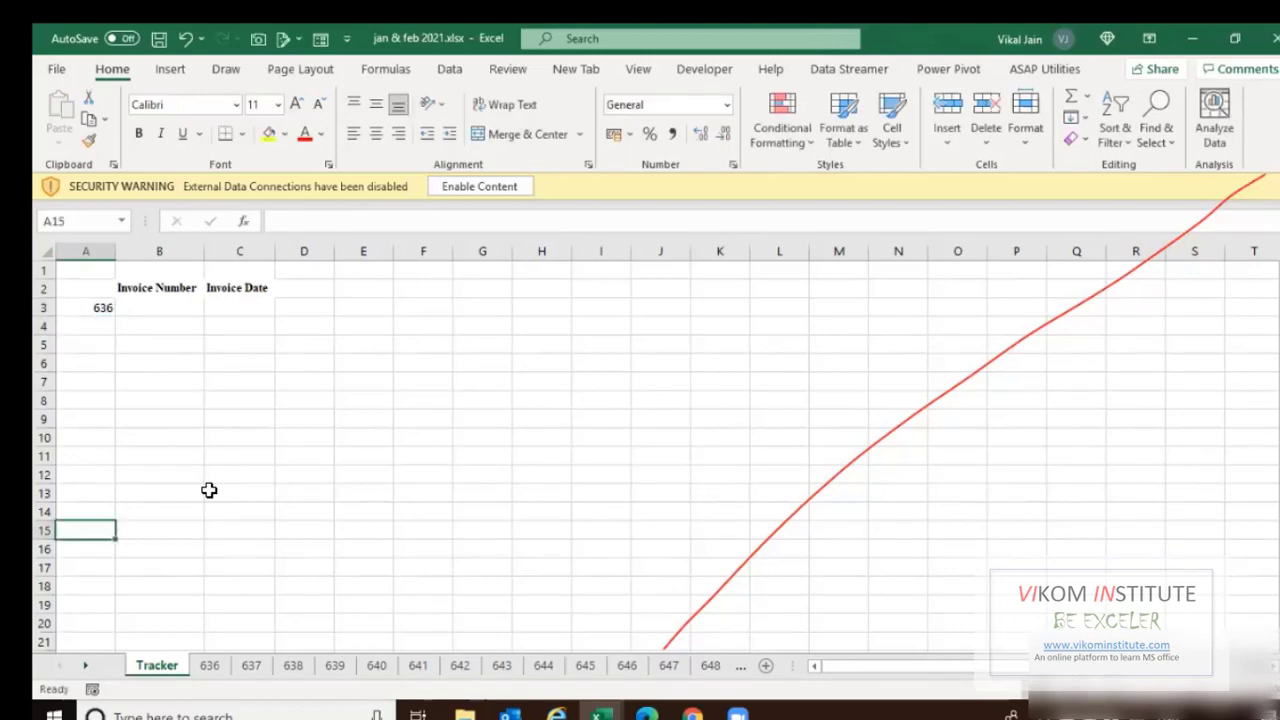
pyautogui.press('Up')
pyautogui.press('Up')
pyautogui.press('Up')
pyautogui.press('Up')
pyautogui.press('Up')
pyautogui.press('Up')
pyautogui.press('Up')
pyautogui.press('Up')
pyautogui.press('Up')
pyautogui.press('Up')
pyautogui.press('Up')
pyautogui.press('pagedown')
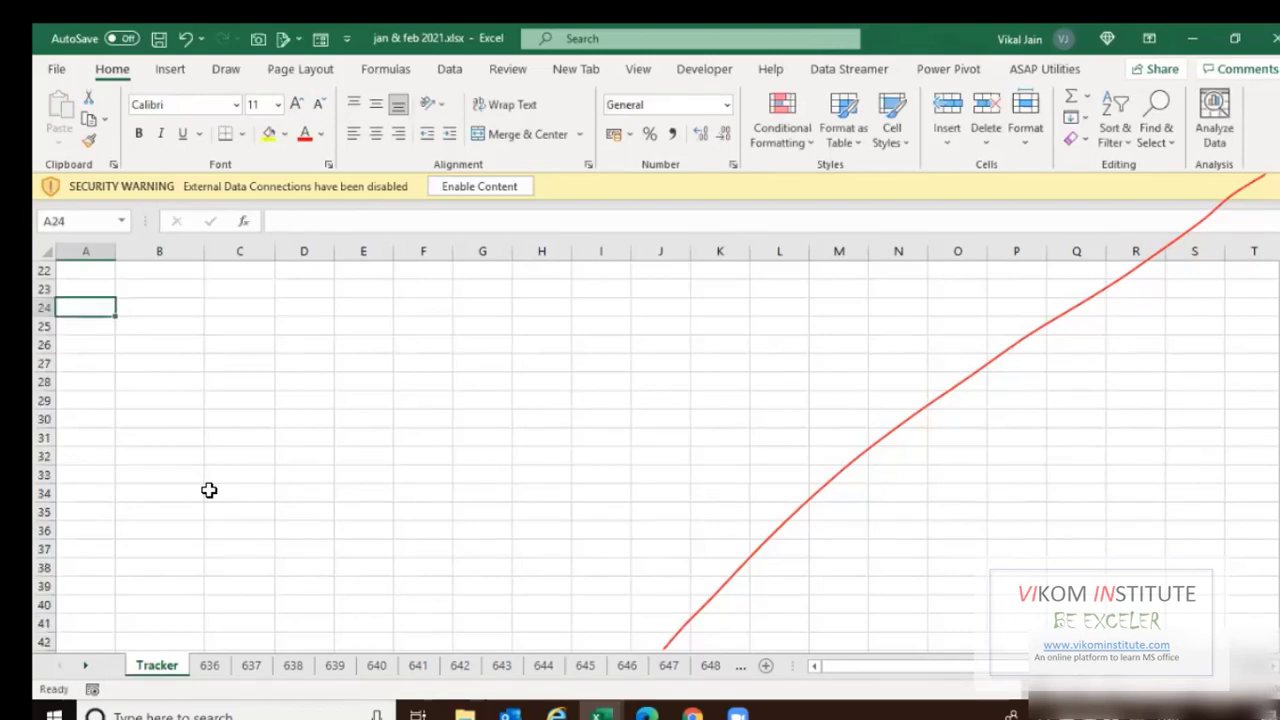
pyautogui.press('pageup')
# Start a VLOOKUP in B3, then abandon it and glance at sheet 636.
pyautogui.press('Down')
pyautogui.press('Right')
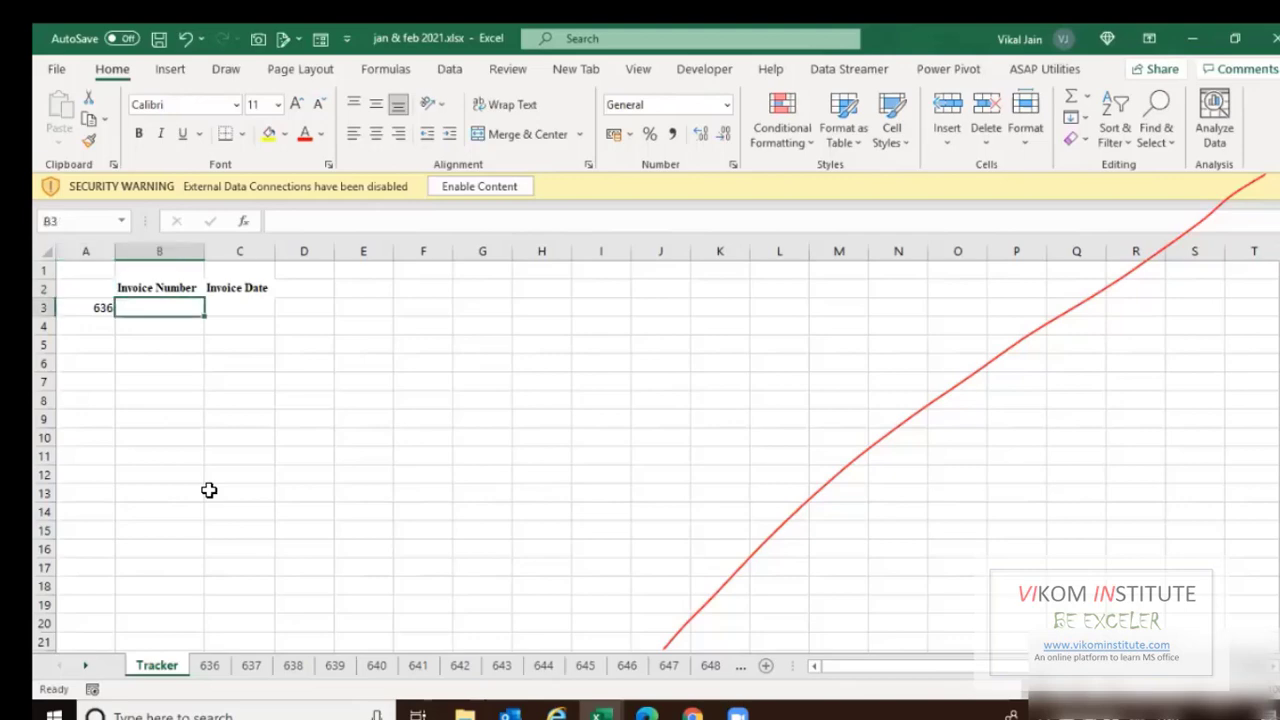
pyautogui.write('=vl')
pyautogui.press('Tab')
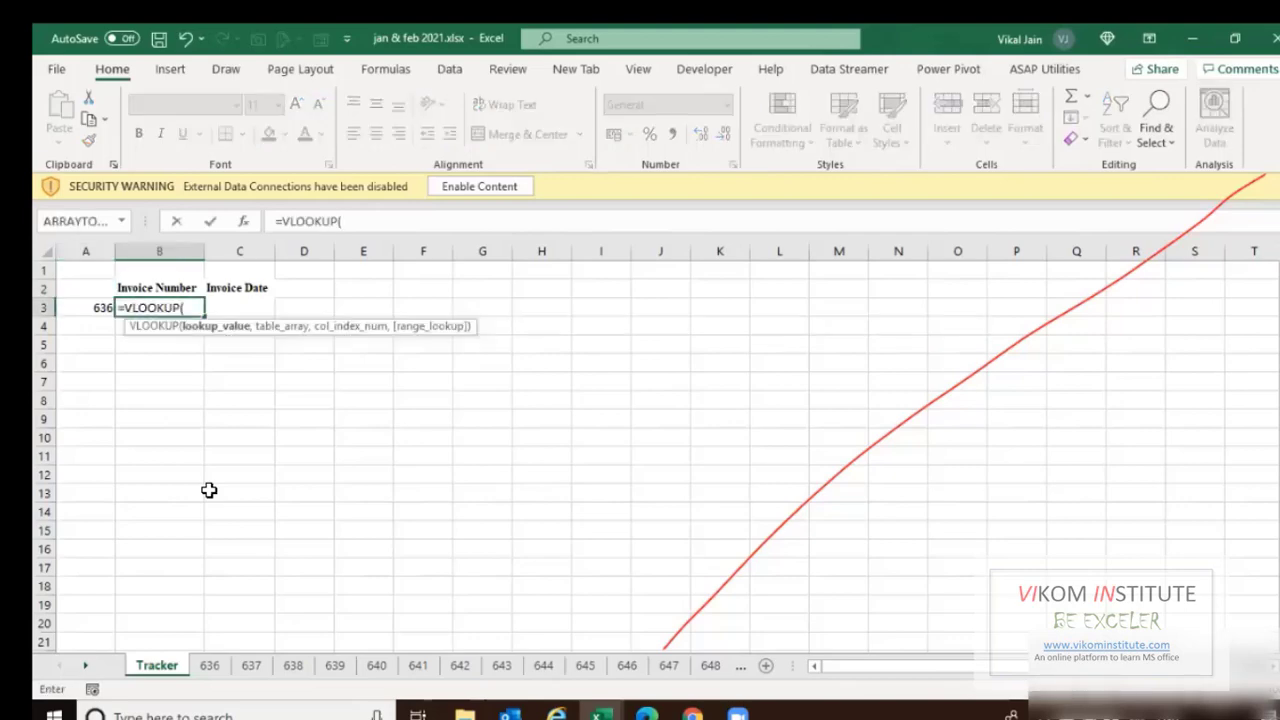
pyautogui.press('Escape')
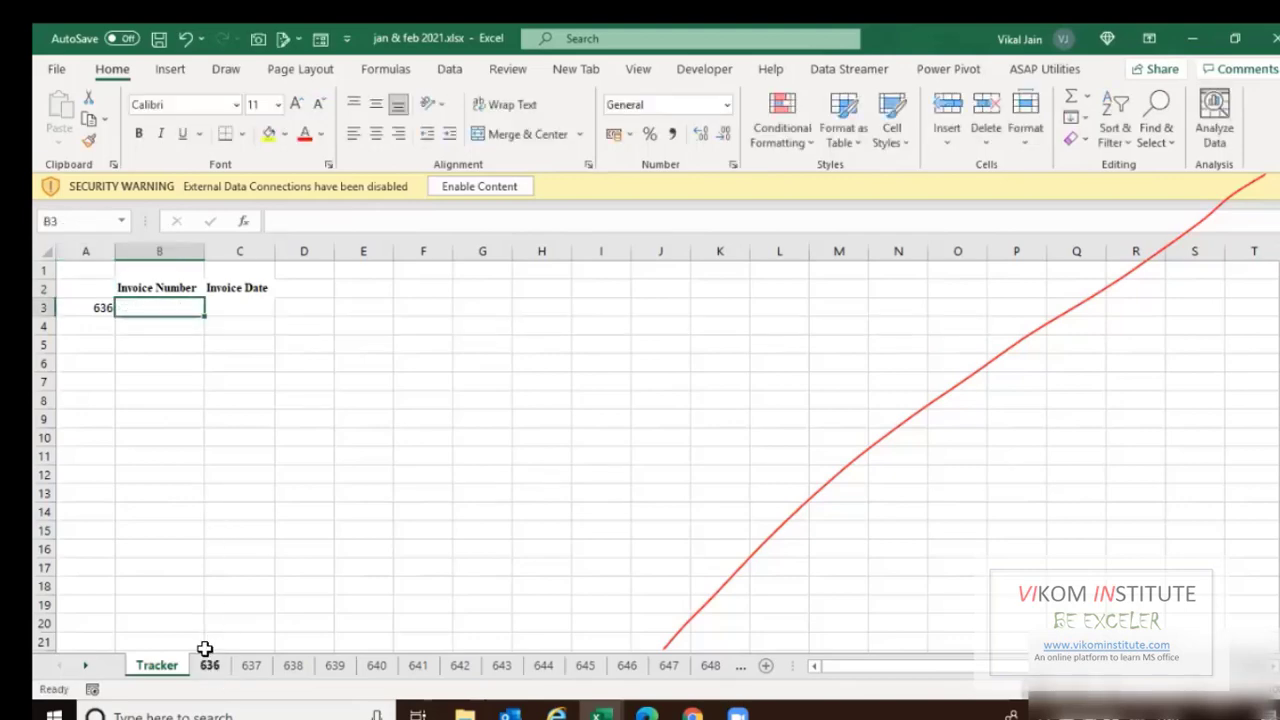
pyautogui.click(210, 670)
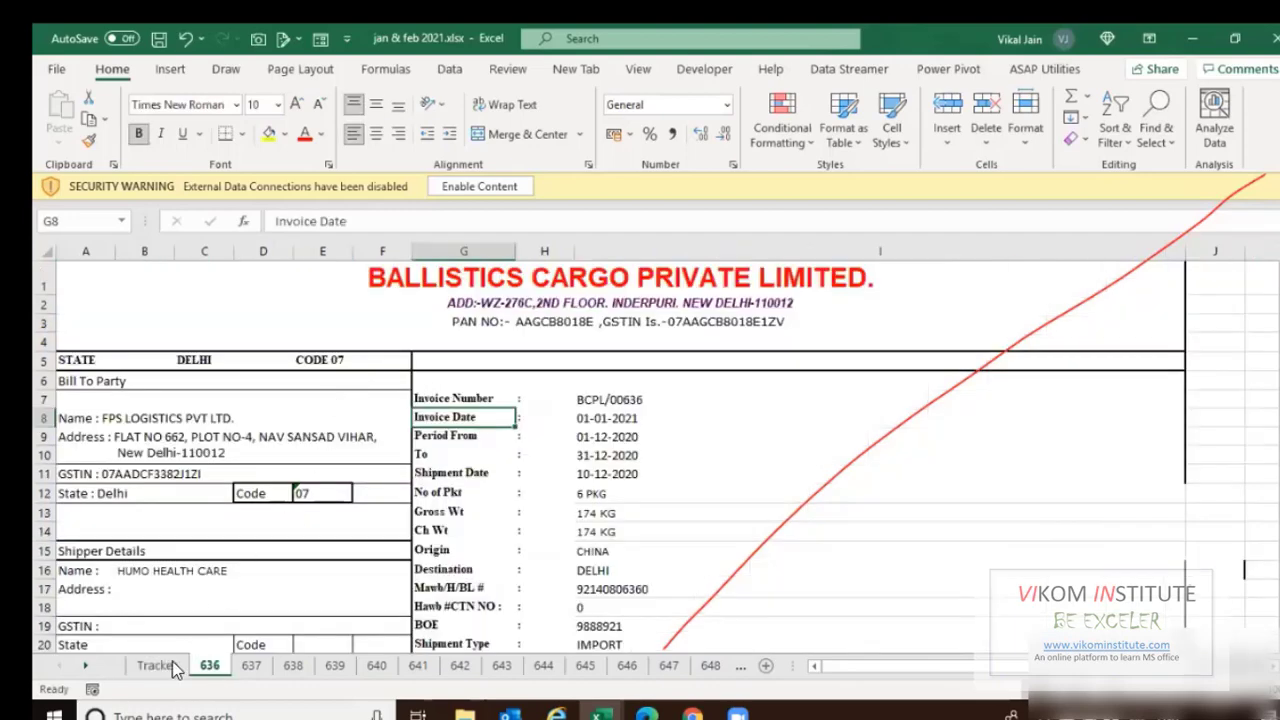
pyautogui.hotkey('ctrl', 'pageup')
# Insert a new empty column B, shifting the headings right.
pyautogui.click(166, 251)
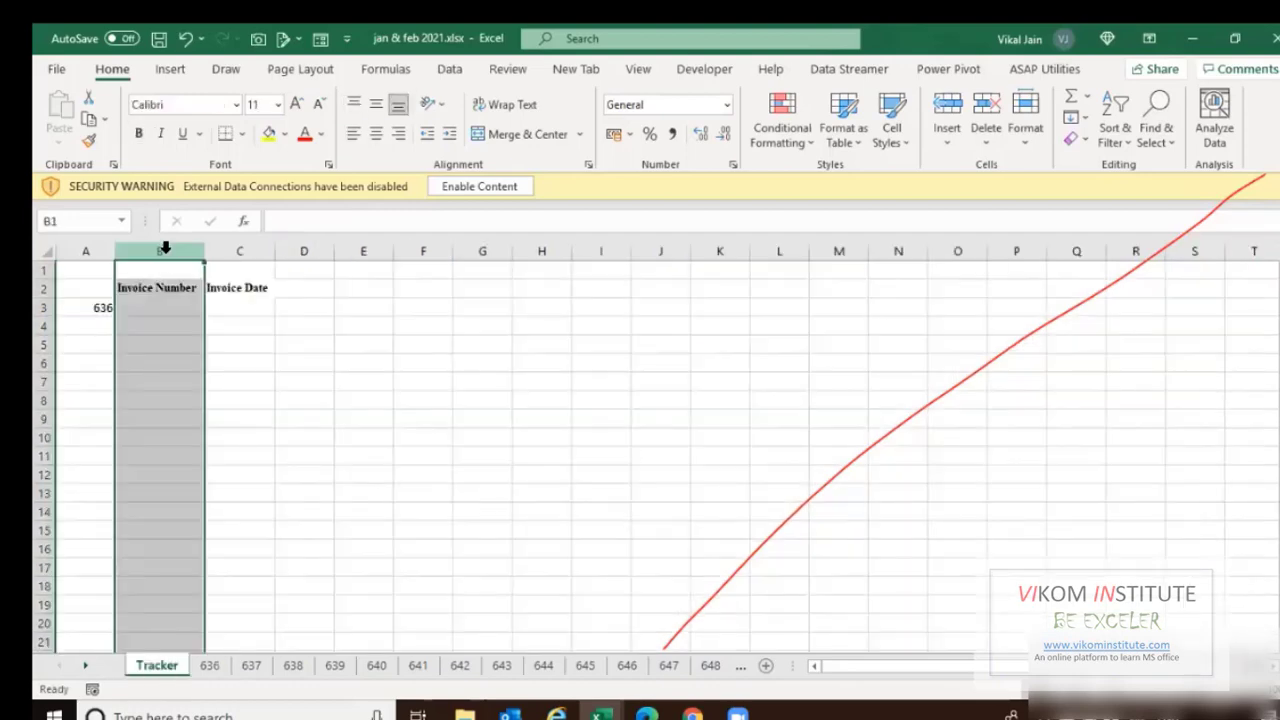
pyautogui.hotkey('ctrl', 'shift', '+')
pyautogui.press('Down')
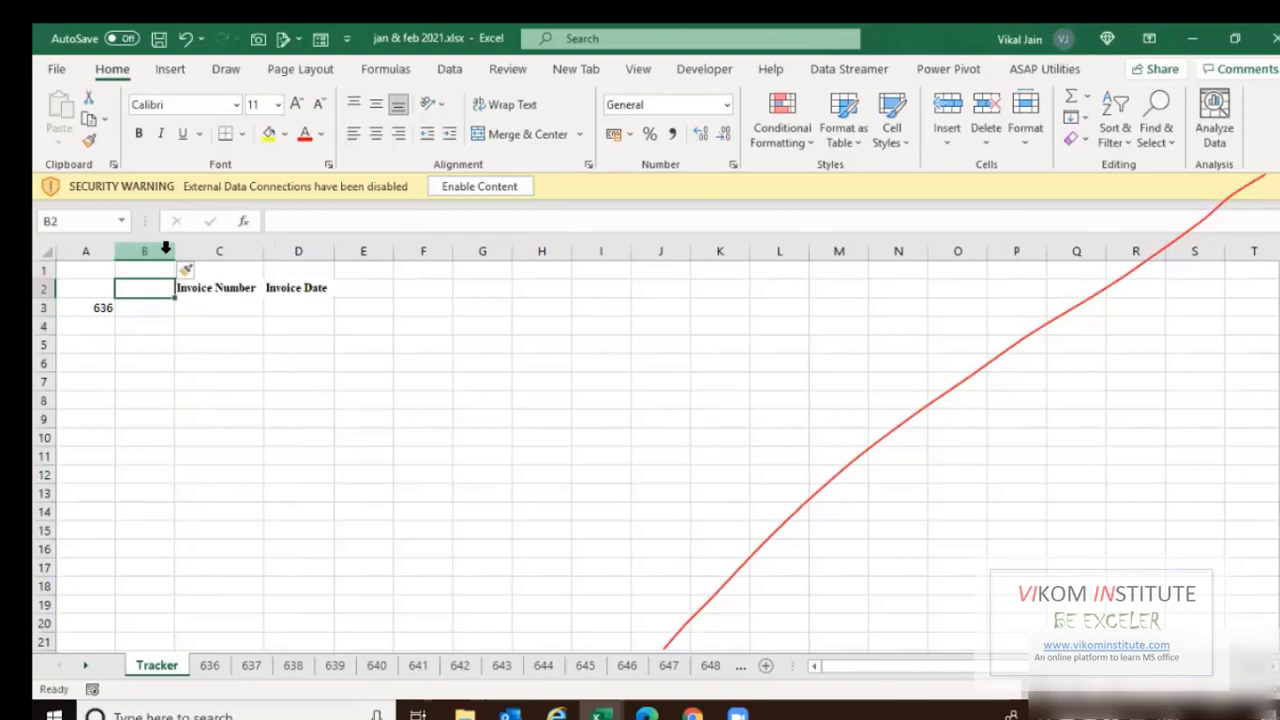
# Copy the invoice number BCPL/00636 from sheet 636 into Tracker's B3.
pyautogui.hotkey('ctrl', 'pagedown')
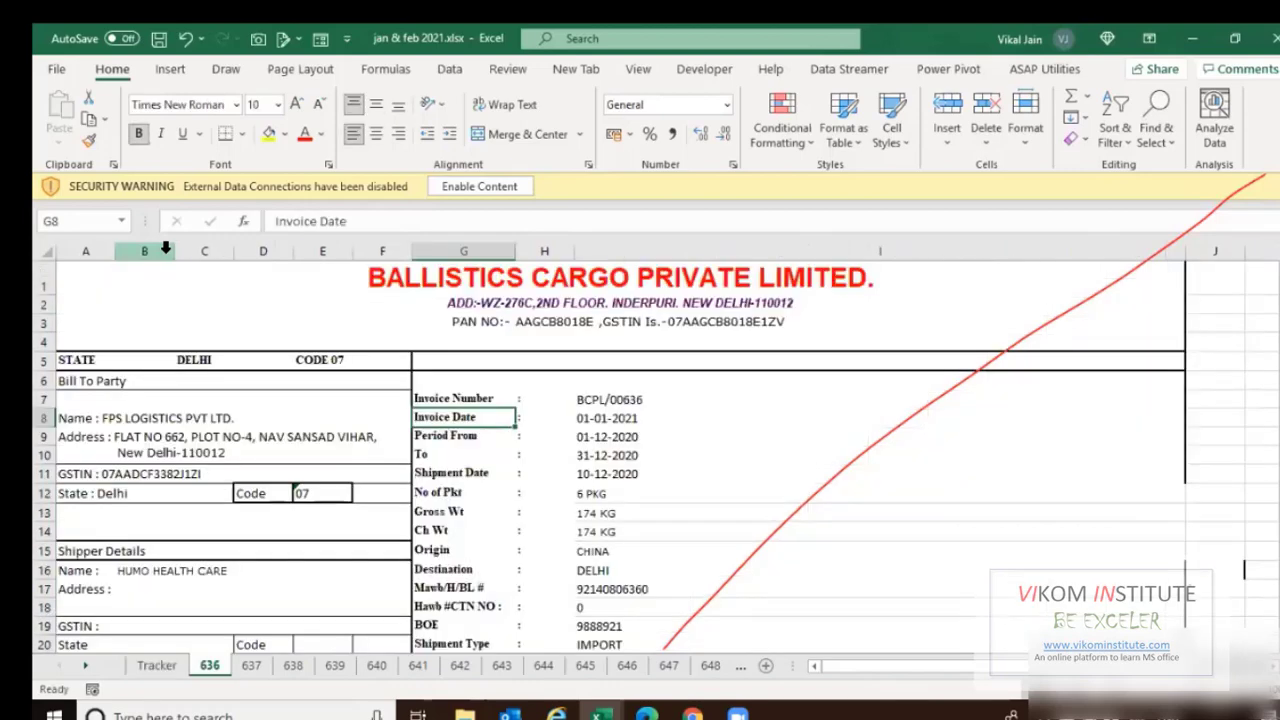
pyautogui.click(585, 404)
pyautogui.press('F2')
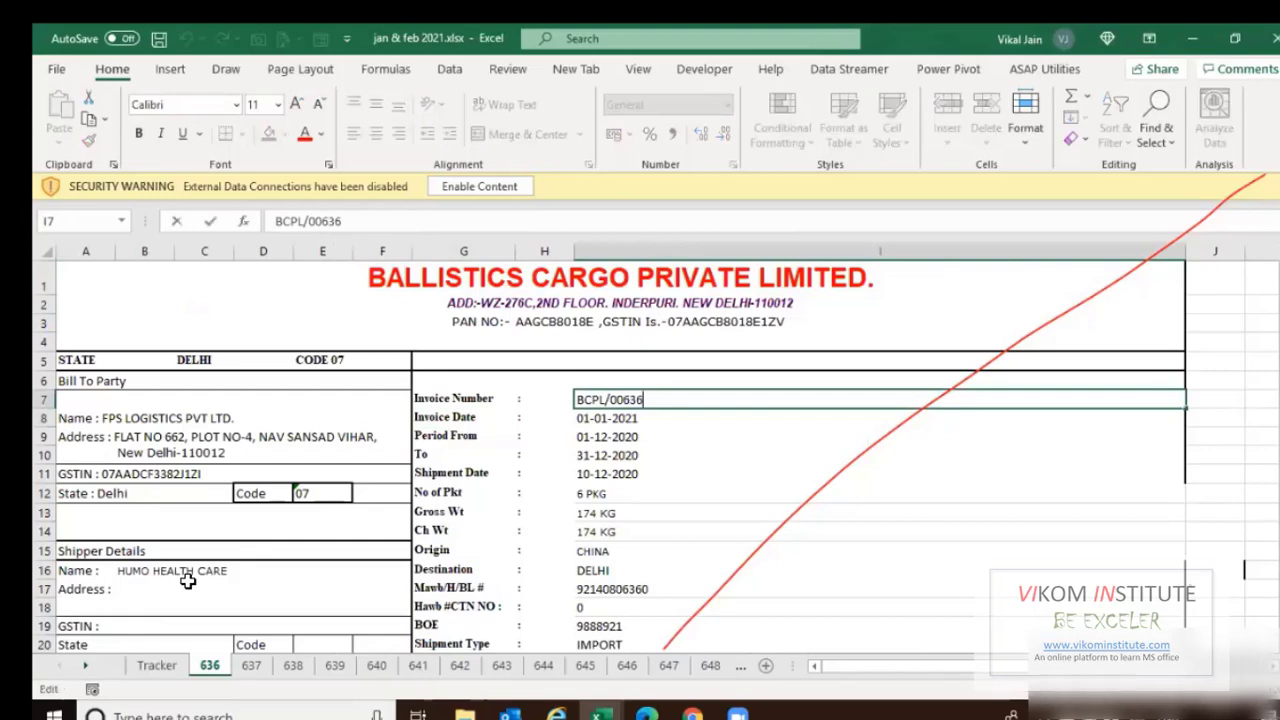
pyautogui.hotkey('shift', 'Home')
pyautogui.hotkey('ctrl', 'c')
pyautogui.hotkey('ctrl', 'pageup')
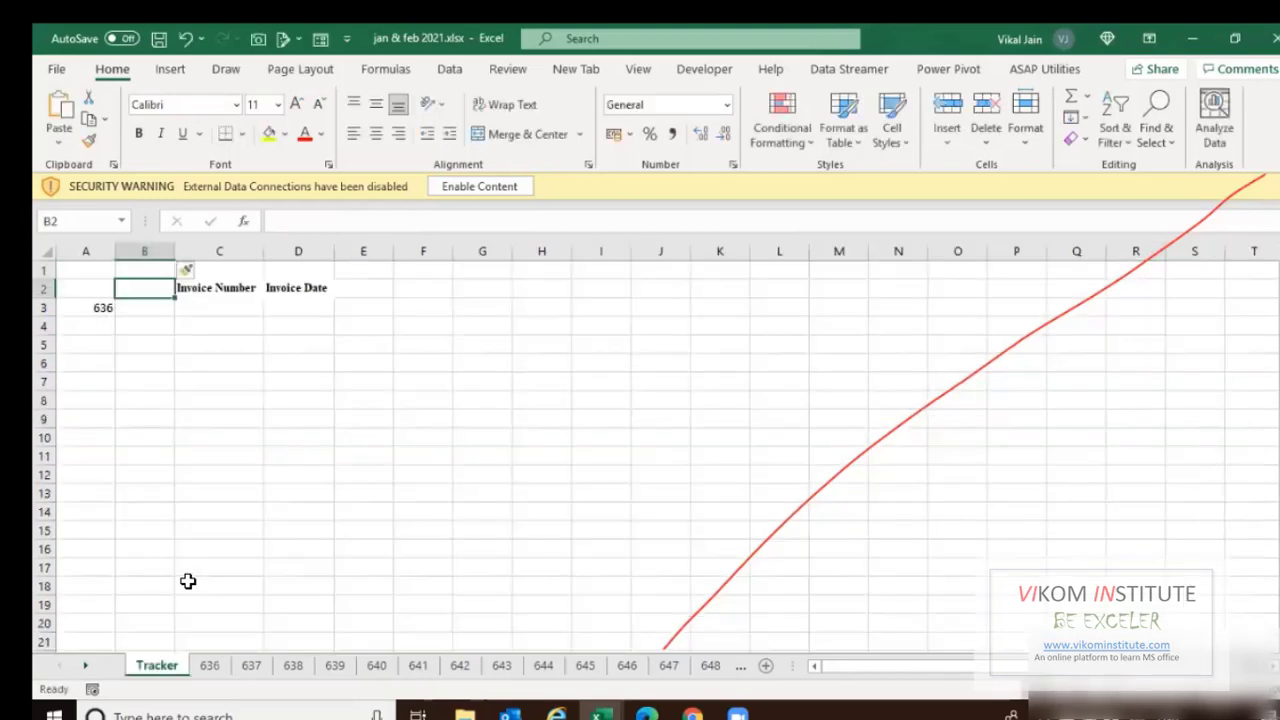
pyautogui.press('Down')
pyautogui.press('F2')
pyautogui.hotkey('ctrl', 'v')
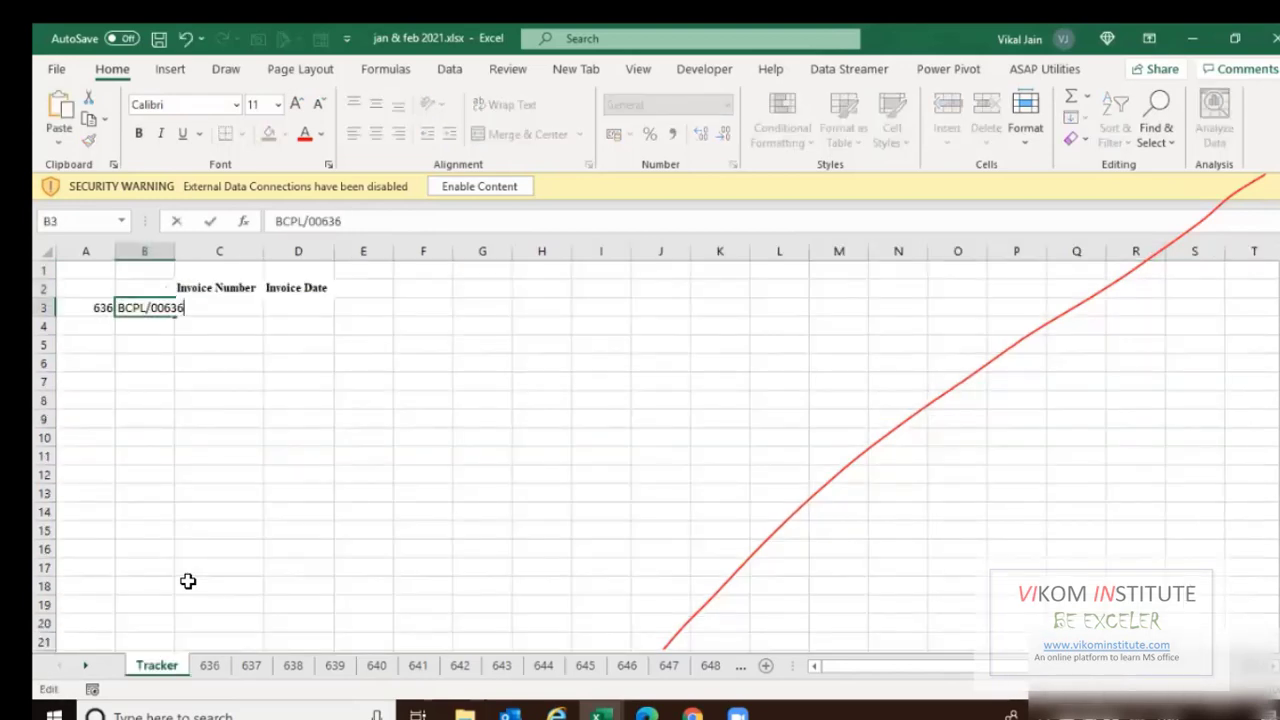
pyautogui.press('Left')
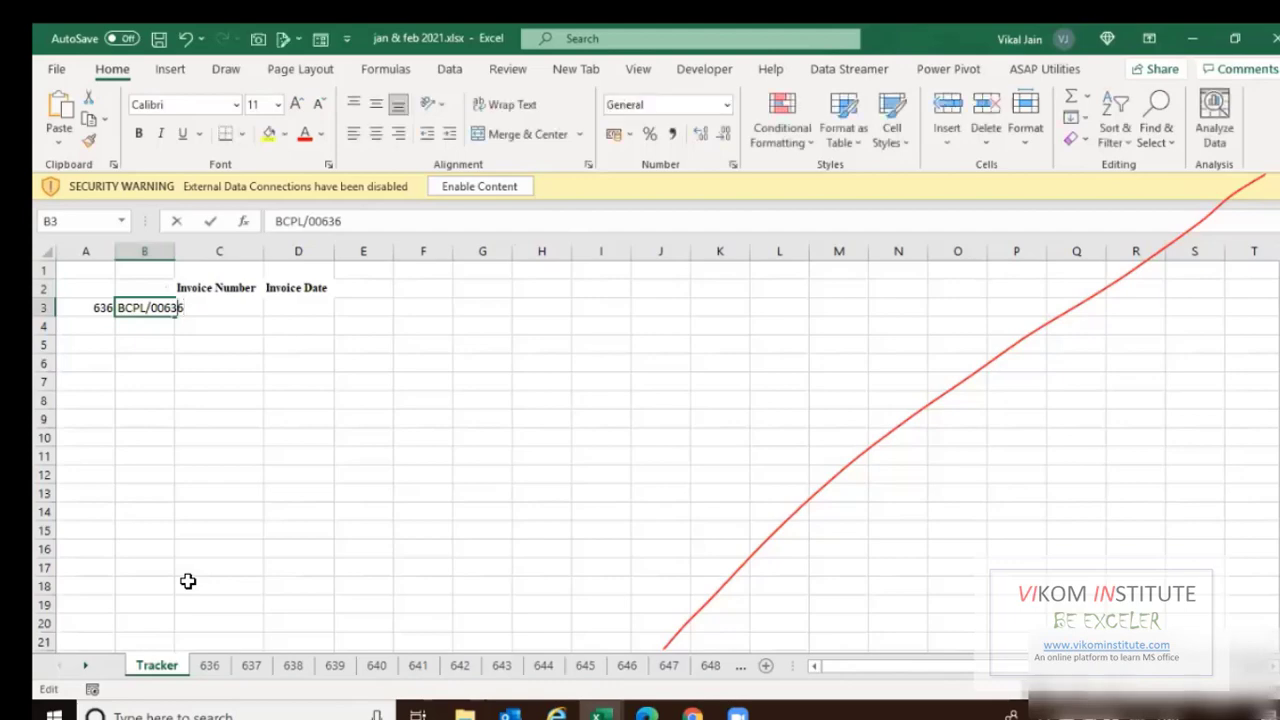
pyautogui.press('Left')
pyautogui.press('Left')
pyautogui.press('Escape')
# AutoFit column B to fit BCPL/00636.
pyautogui.hotkey('ctrl', 'a')
pyautogui.hotkey('alt', 'r')
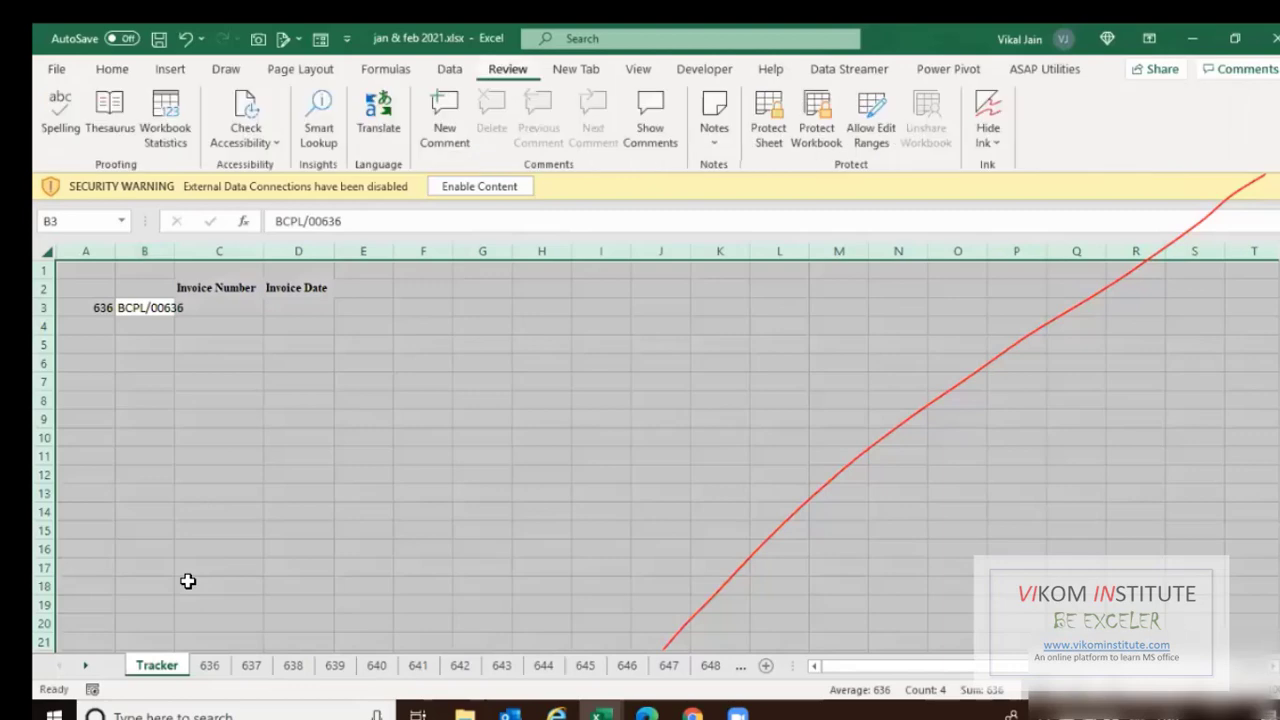
pyautogui.click(219, 456)
pyautogui.doubleClick(177, 255)
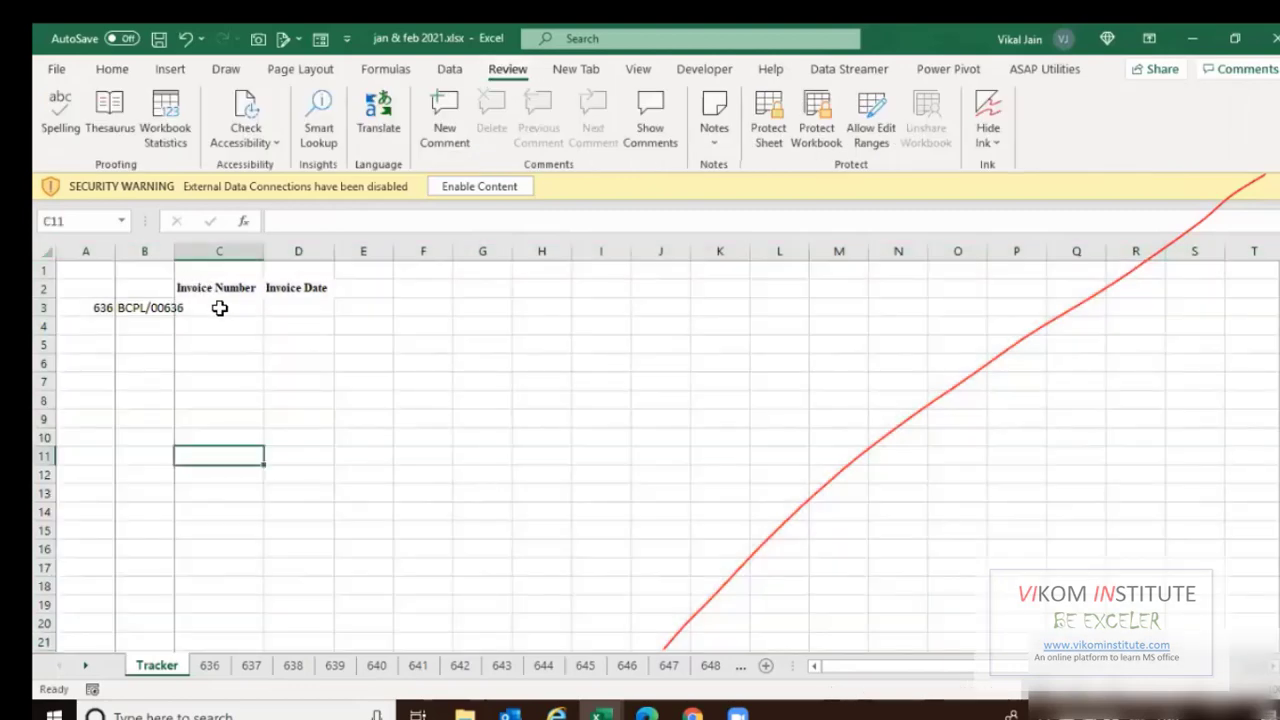
# Enter the formula ="BCPL/00"&A3 in C3 to build the invoice number.
pyautogui.click(218, 308)
pyautogui.write('=')
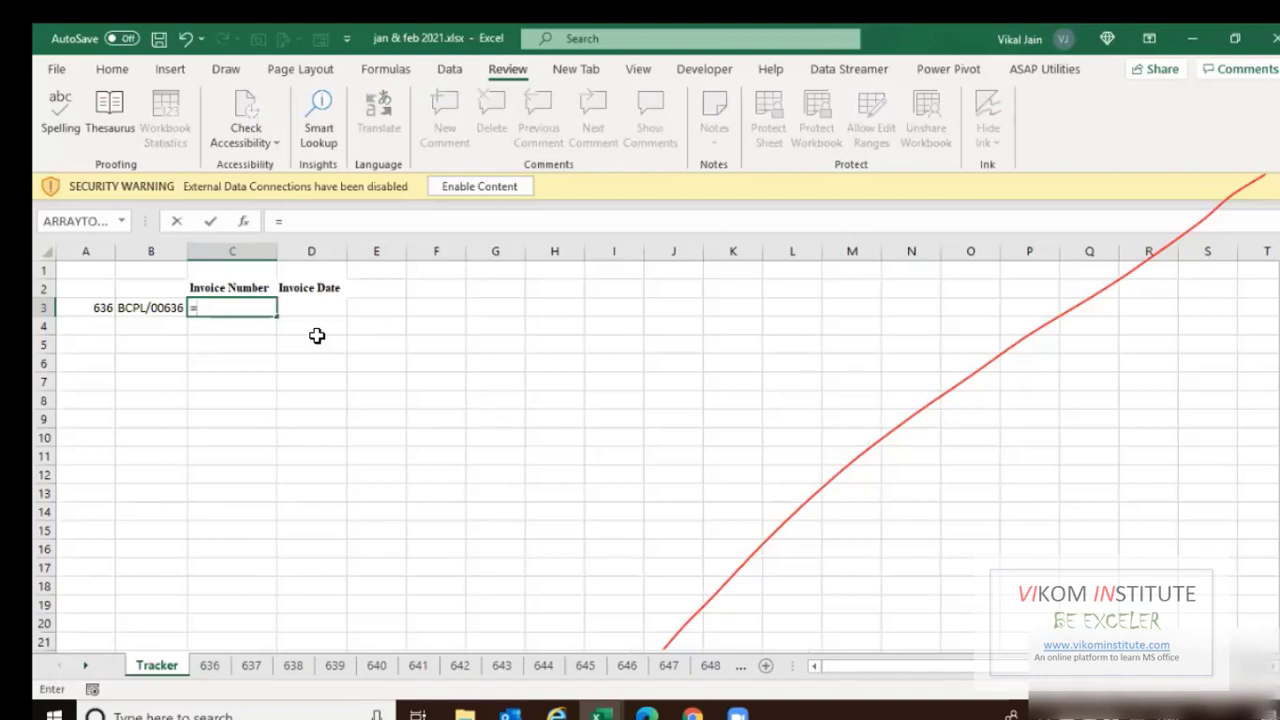
pyautogui.write('"BCPL/00')
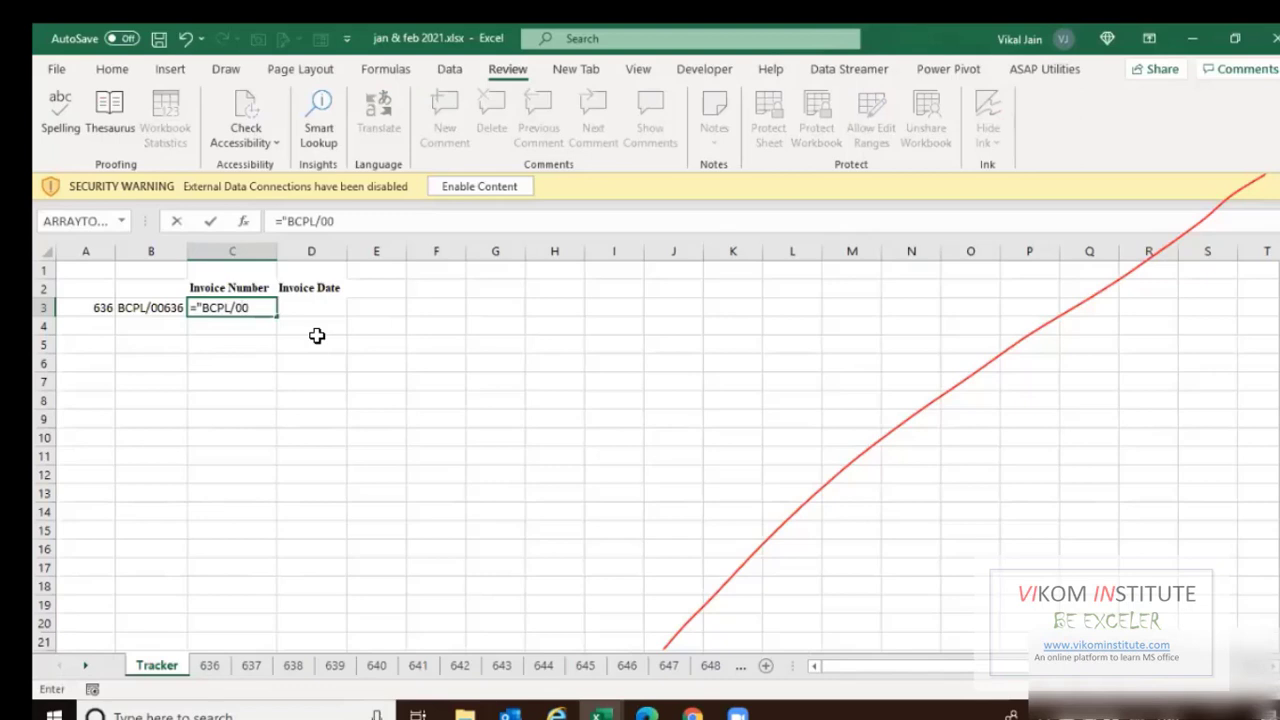
pyautogui.write('"&')
pyautogui.click(88, 307)
pyautogui.hotkey('ctrl', 'Return')
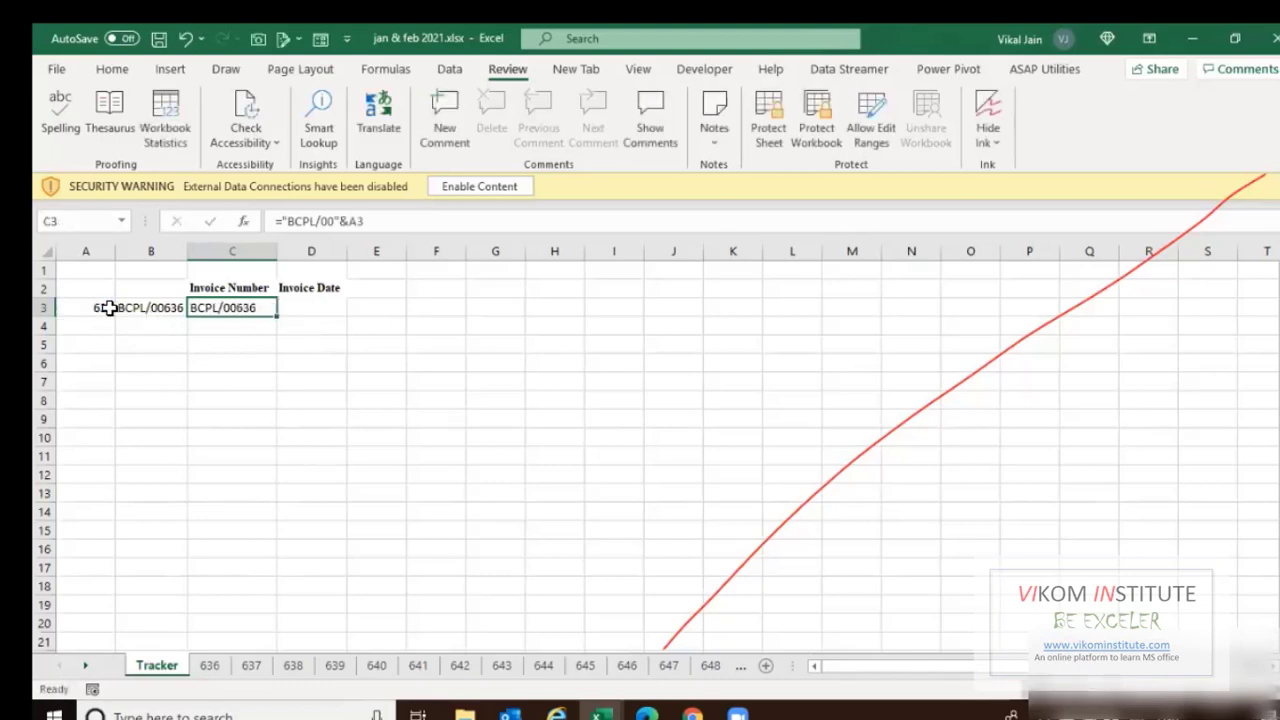
pyautogui.press('Right')
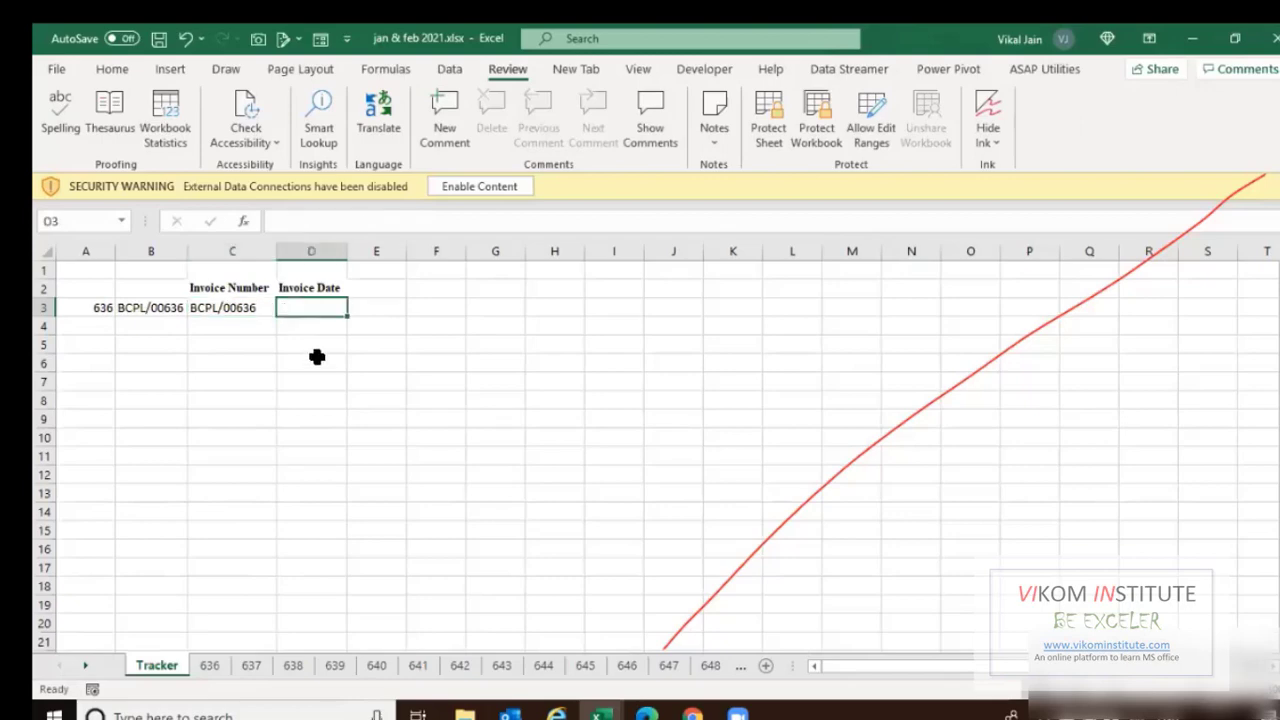
# Review the invoice number and date cells I7:I8 on sheet 636.
pyautogui.hotkey('ctrl', 'pagedown')
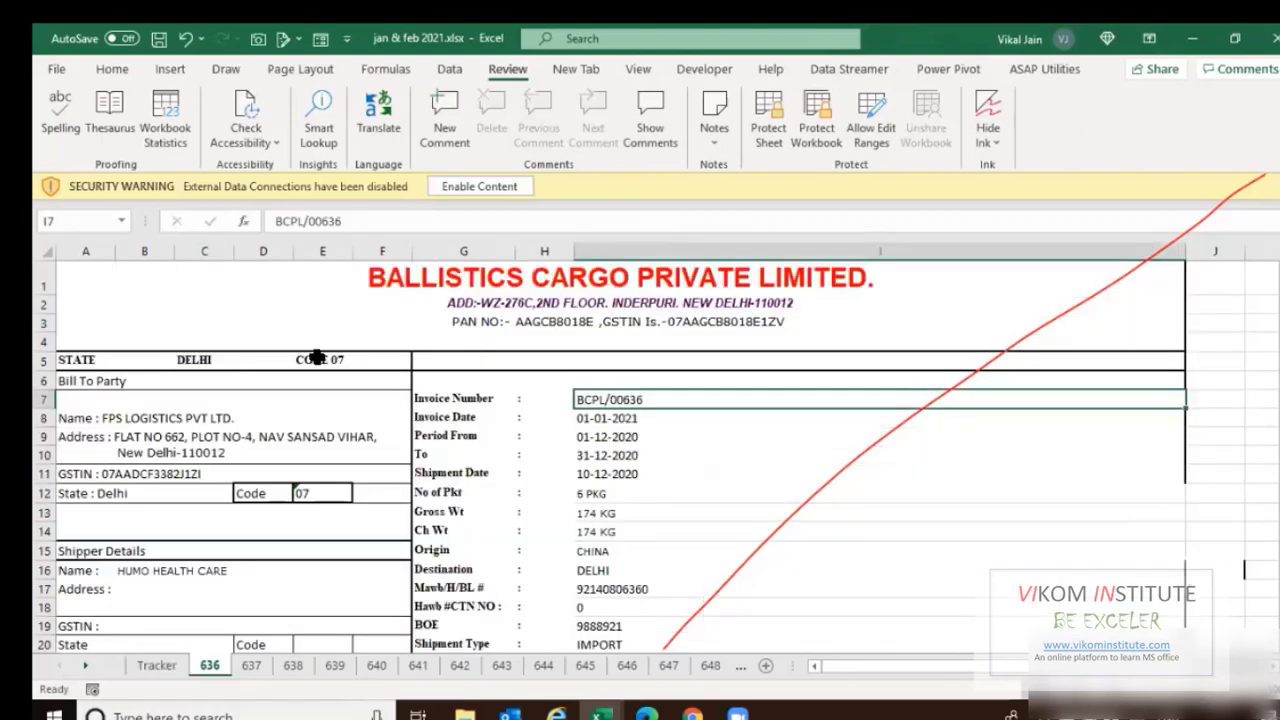
pyautogui.scroll(-2, 519, 311)
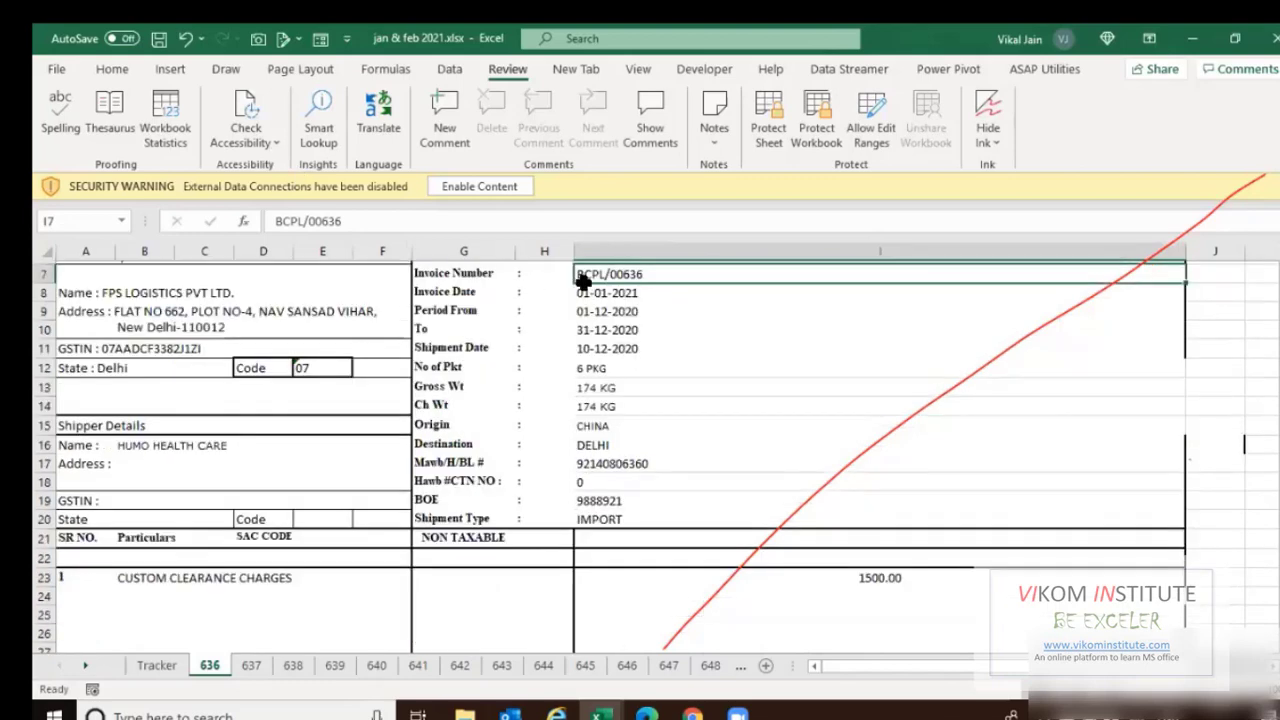
pyautogui.moveTo(603, 270); pyautogui.dragTo(609, 294)
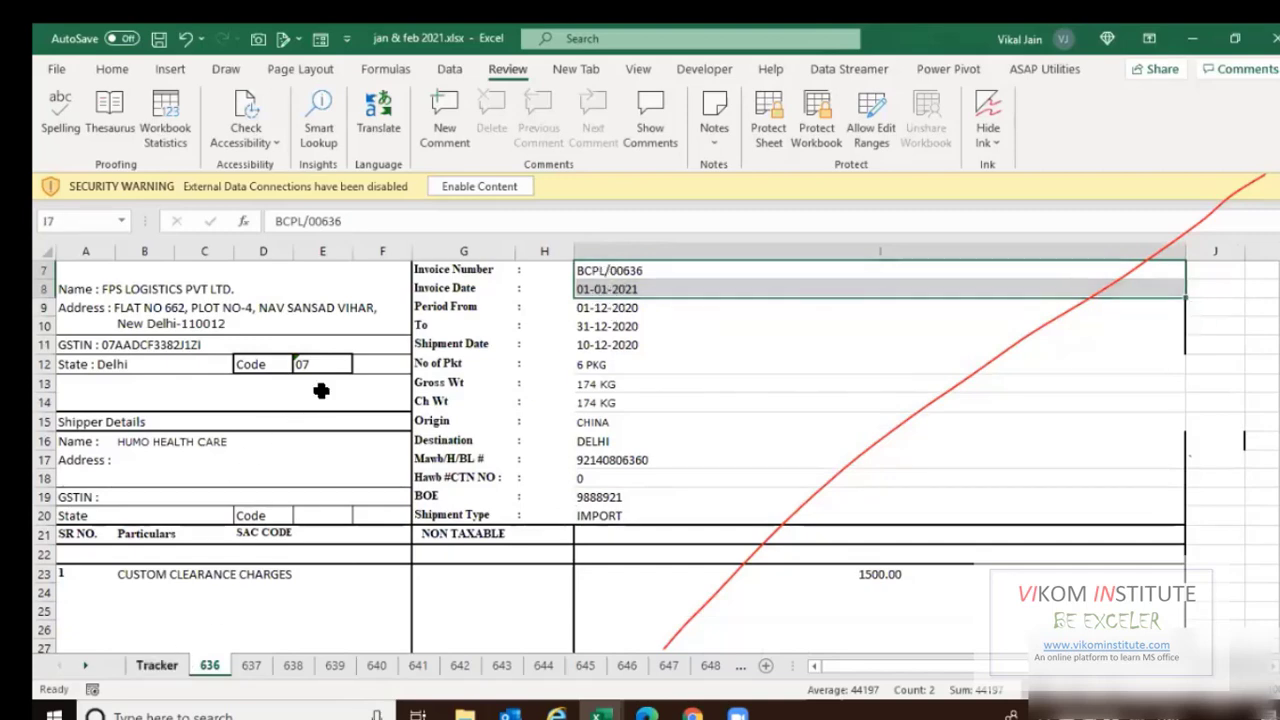
pyautogui.hotkey('ctrl', 'pageup')
# Enter =HLOOKUP(C3,'636'!I7:I8,2,0) in D3 to fetch the invoice date.
pyautogui.write('=')
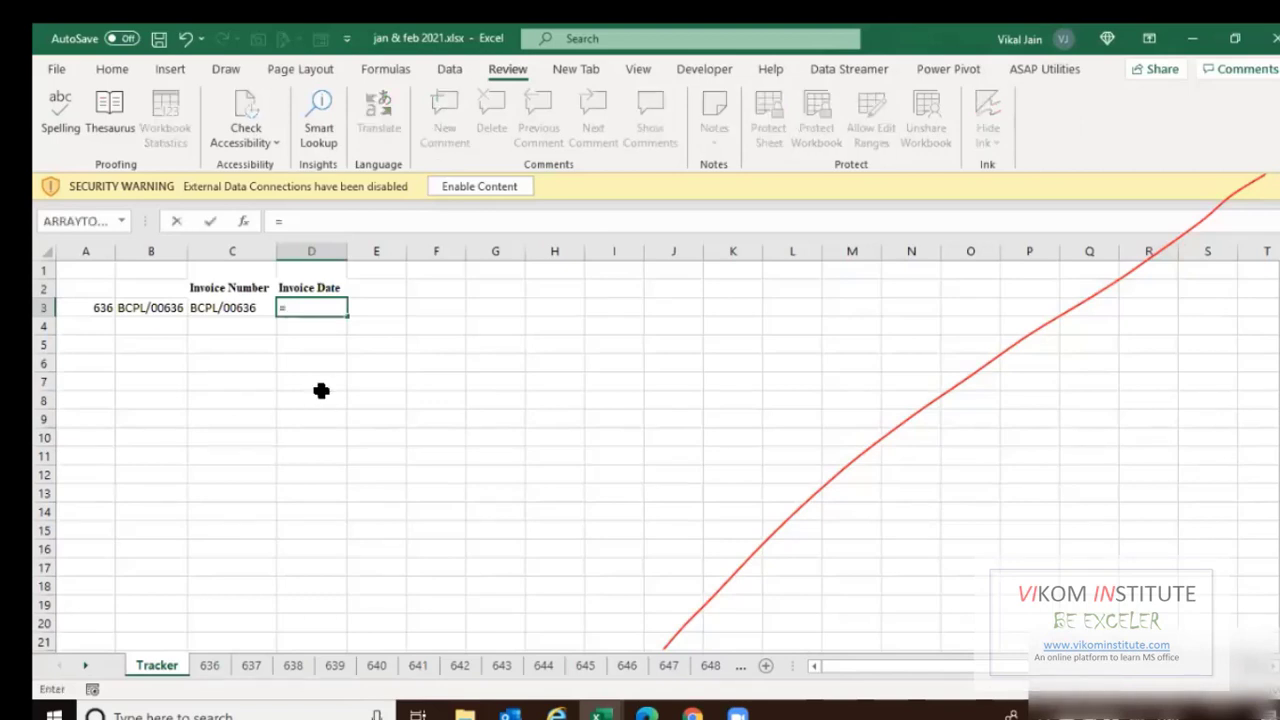
pyautogui.write('HLOOKUP(')
pyautogui.press('Tab')
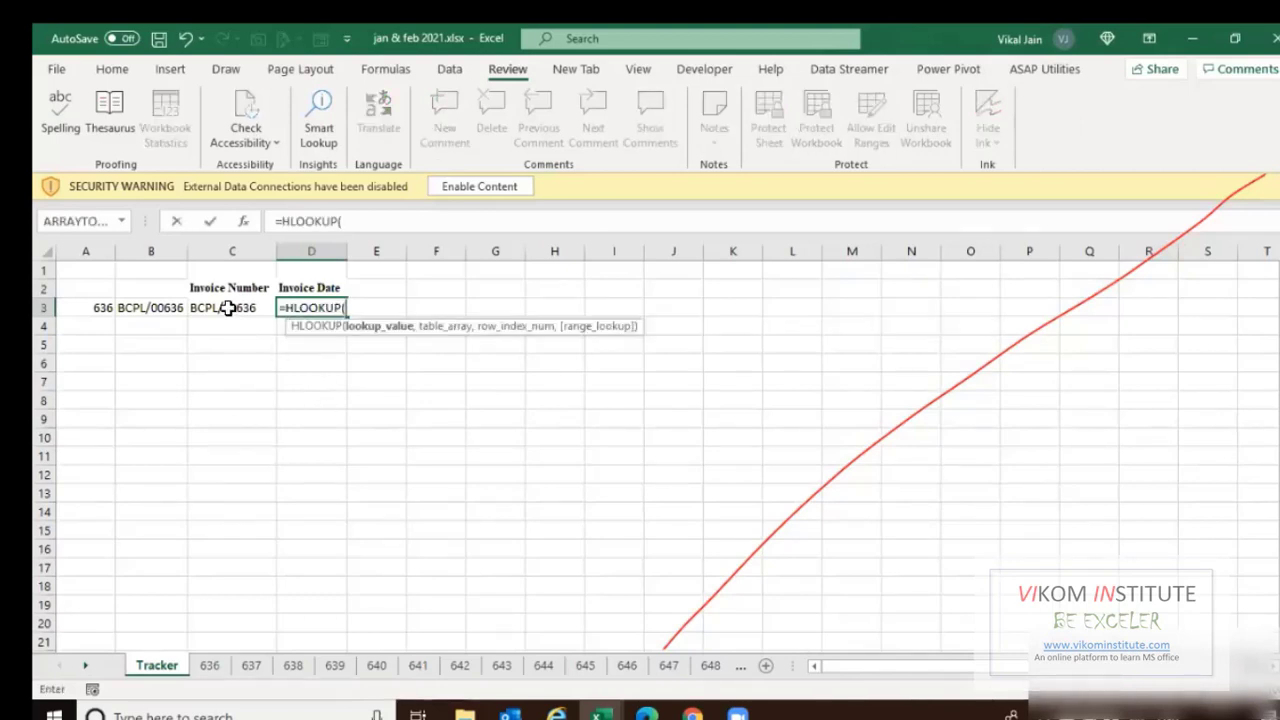
pyautogui.press('Left')
pyautogui.write(',')
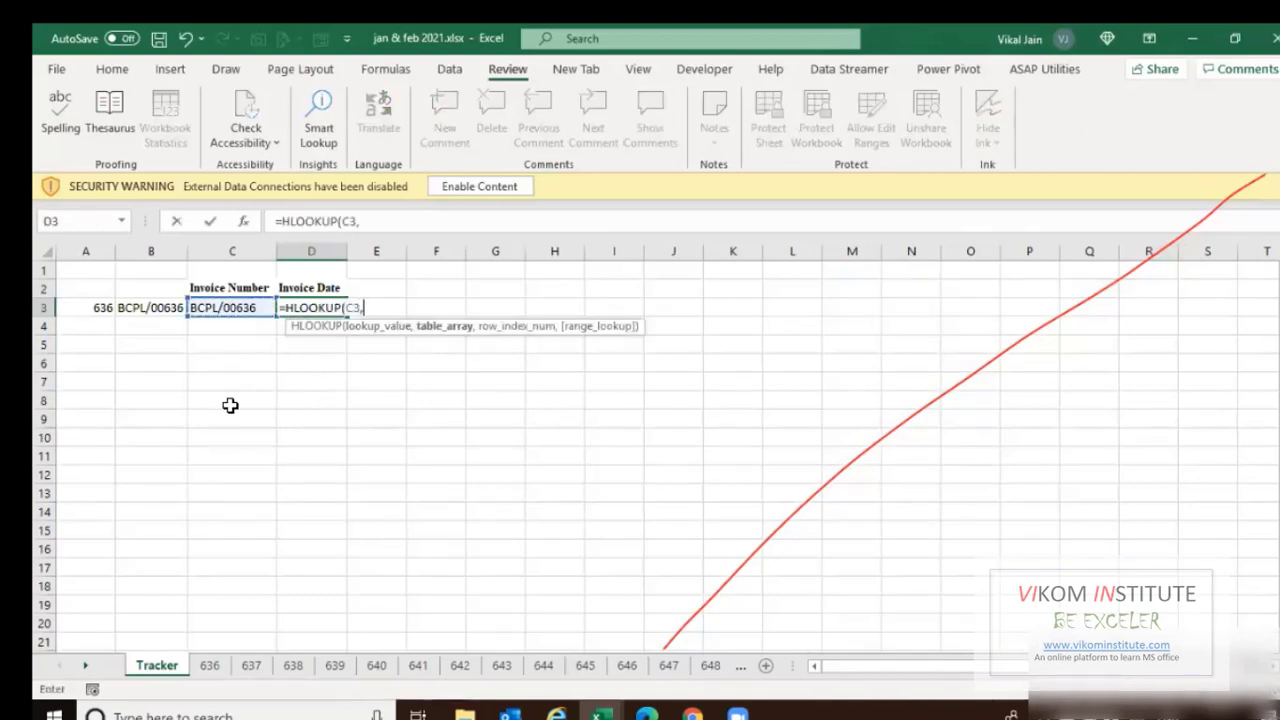
pyautogui.hotkey('ctrl', 'pagedown')
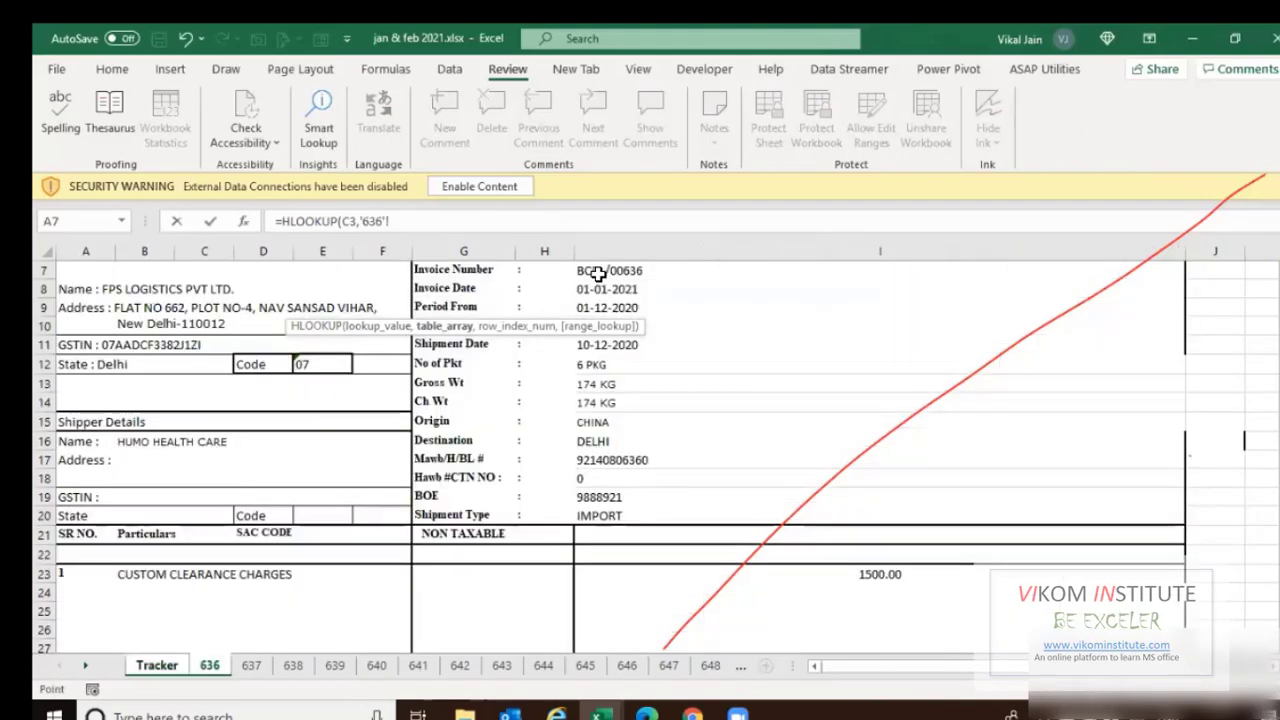
pyautogui.moveTo(595, 271); pyautogui.dragTo(598, 287)
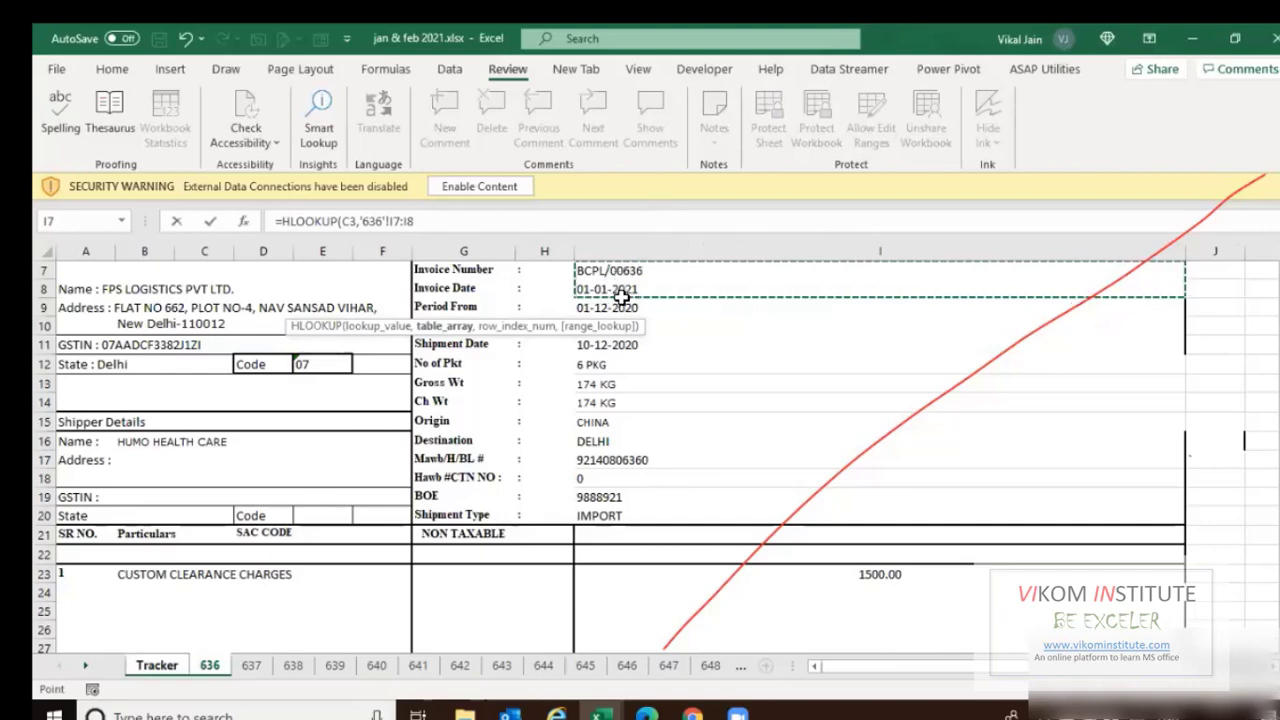
pyautogui.click(639, 245)
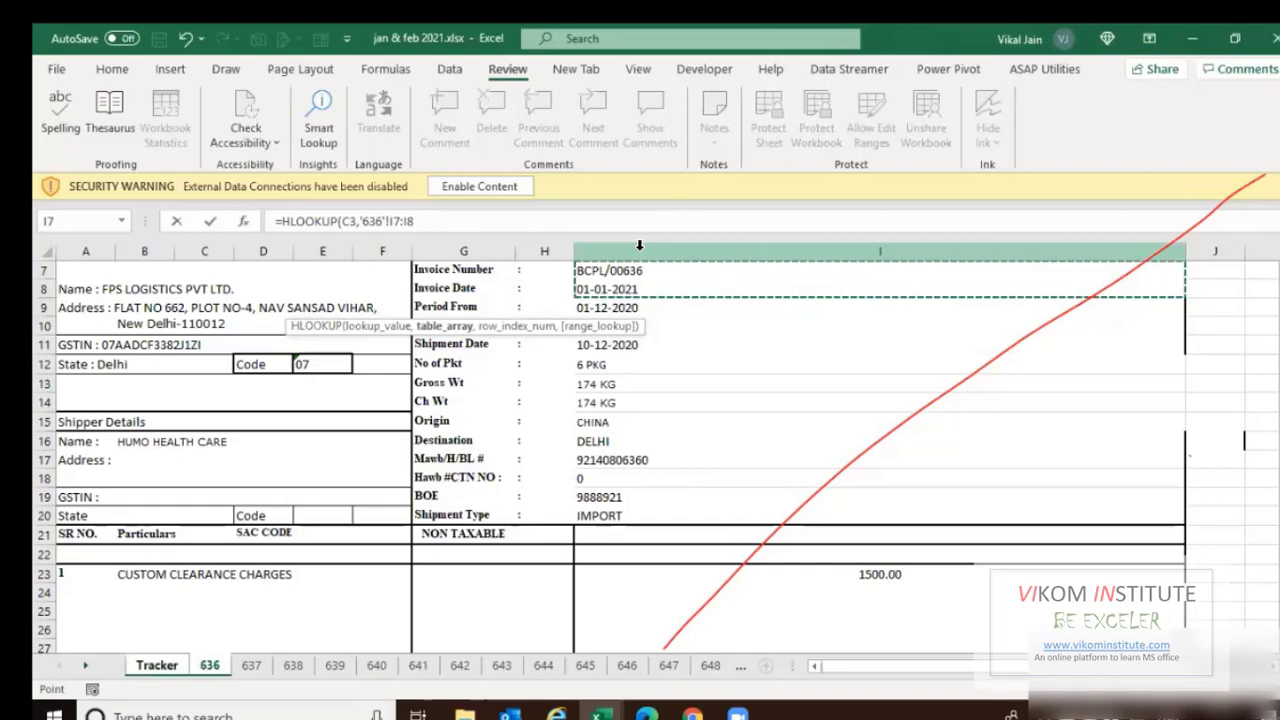
pyautogui.click(522, 228)
pyautogui.write(',2,')
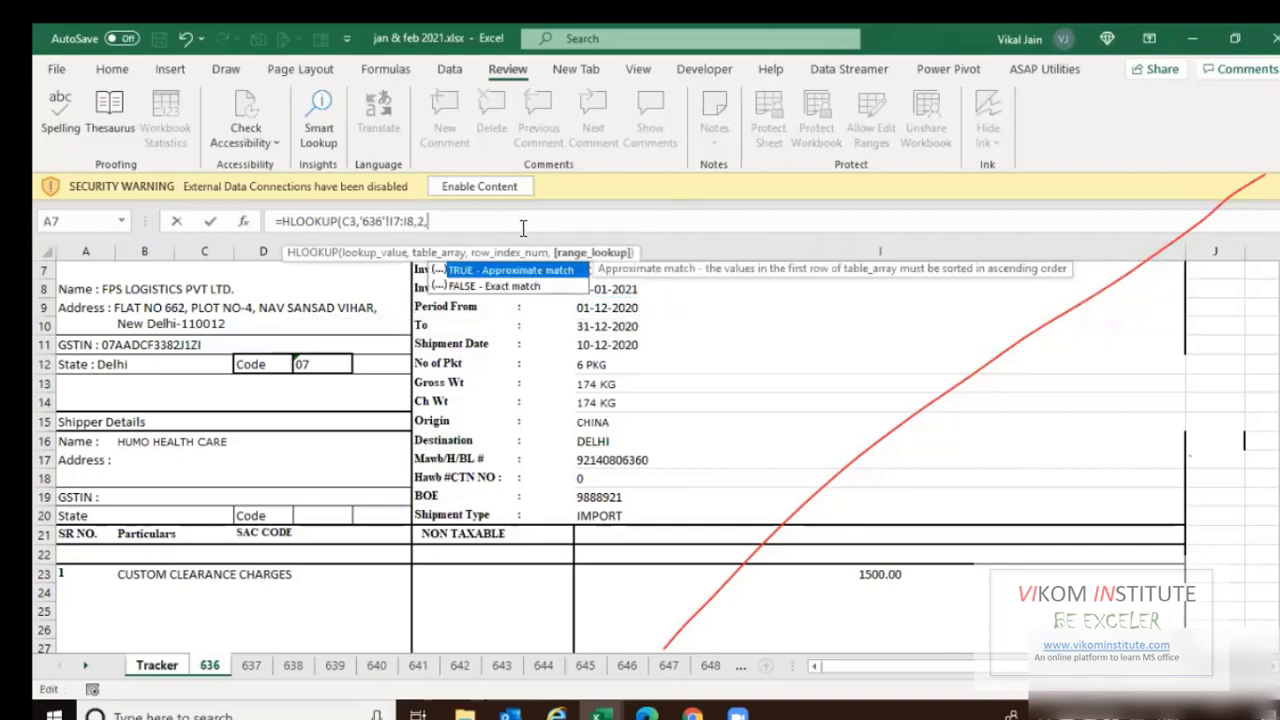
pyautogui.press('Return')
pyautogui.press('Up')
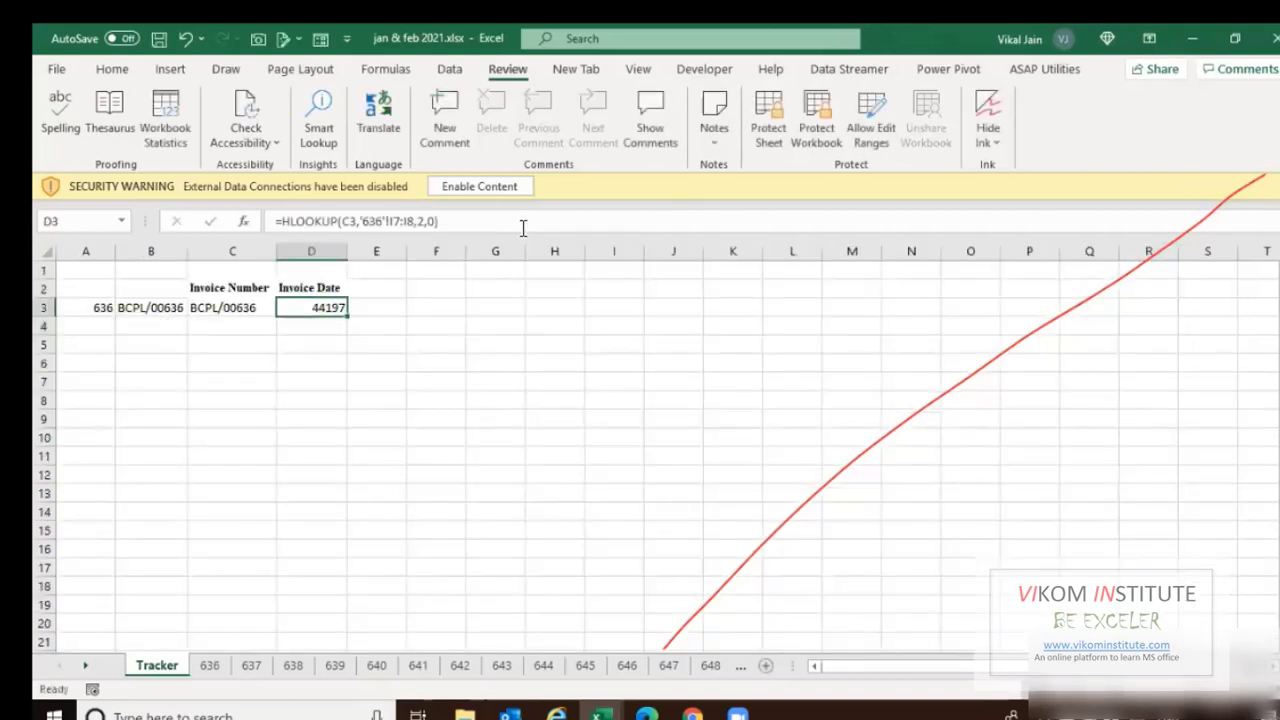
# Format D3 as Short Date so it shows 01-01-2021, and check its formula.
pyautogui.click(650, 105)
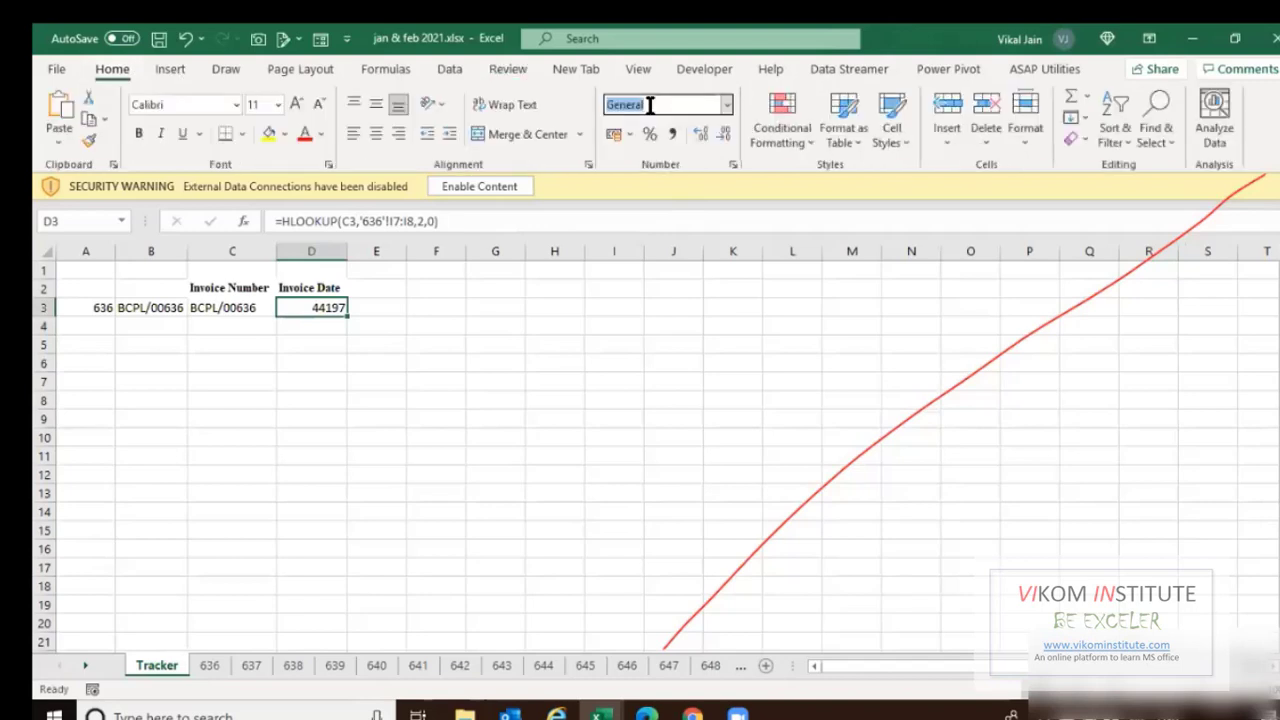
pyautogui.write('Short Date')
pyautogui.press('Return')
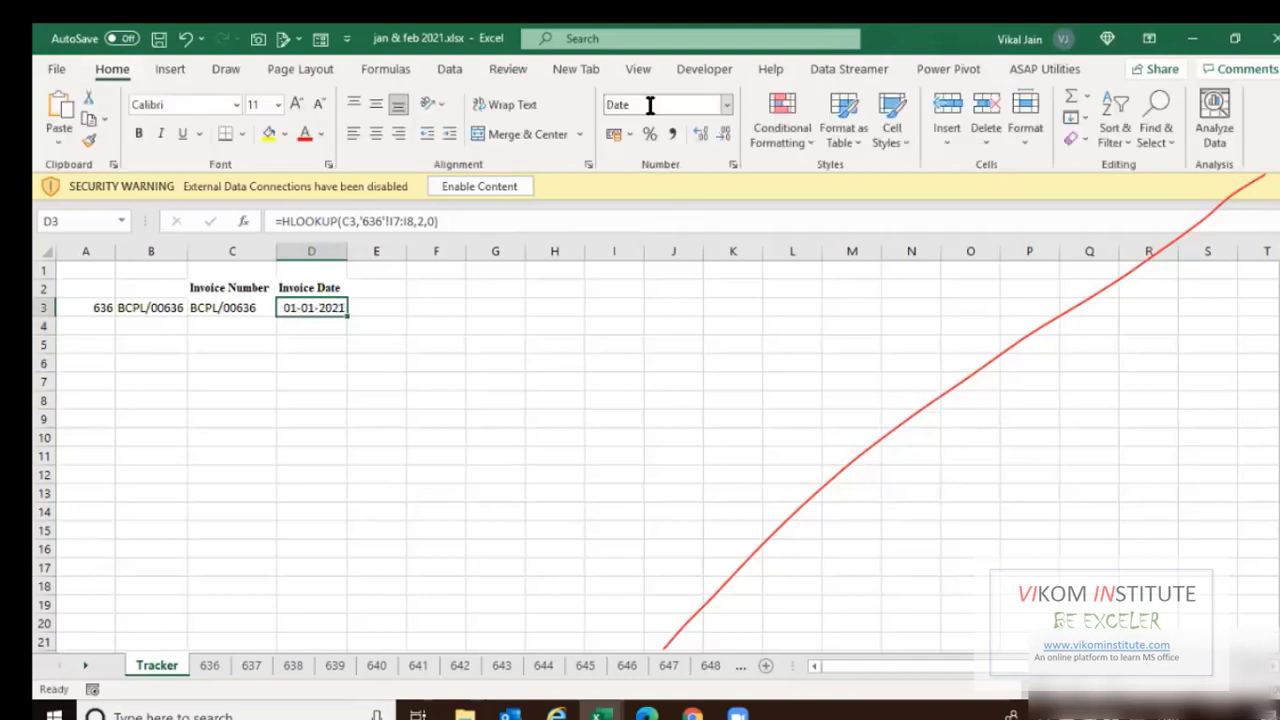
pyautogui.press('F2')
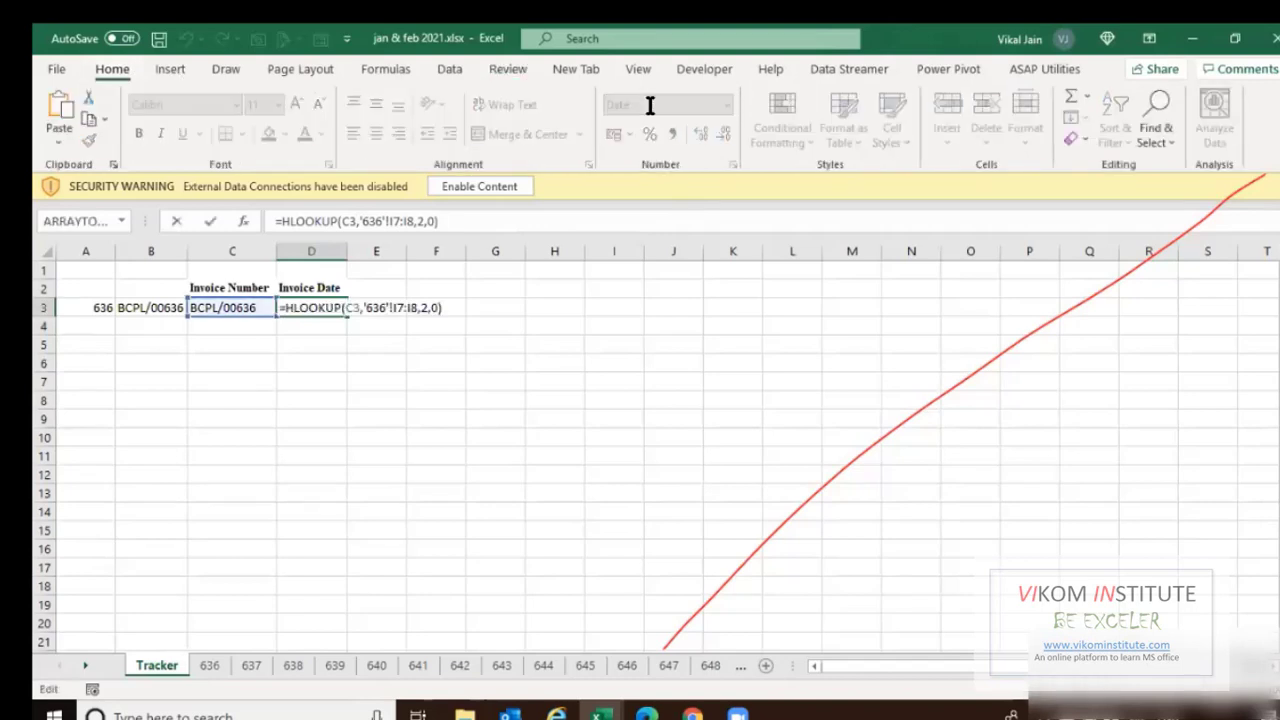
pyautogui.press('Return')
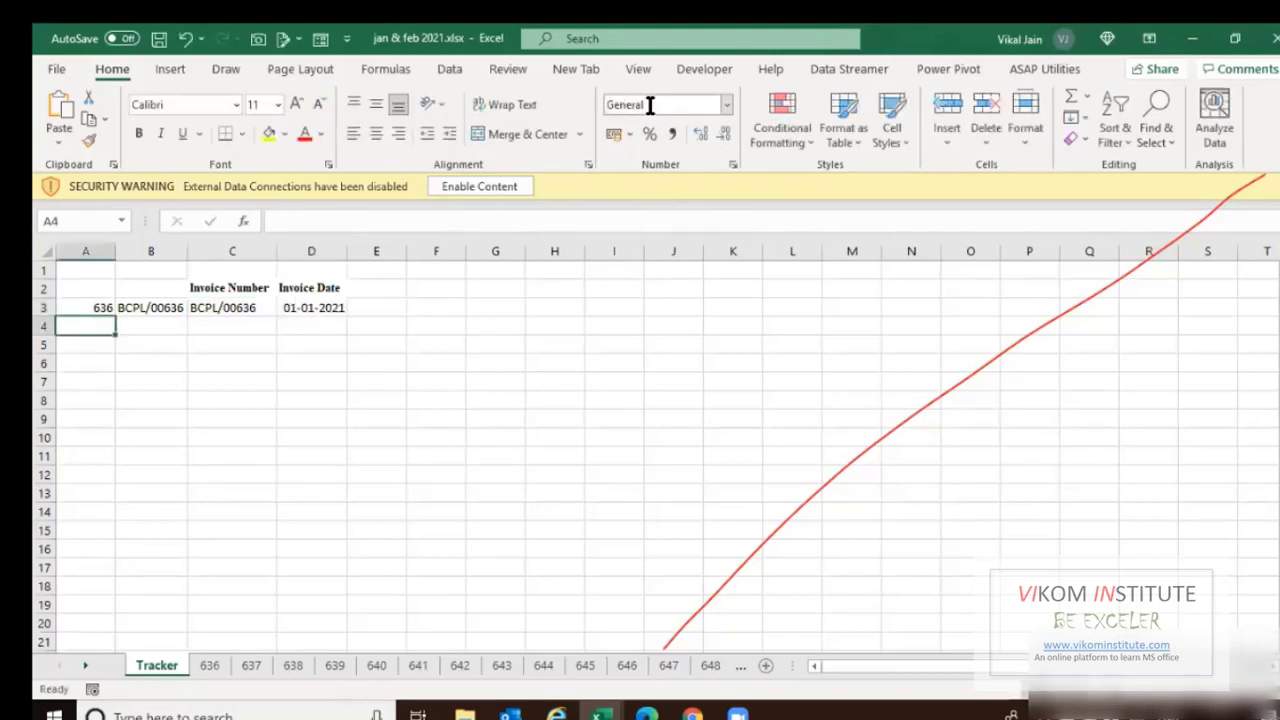
# Fill Tracker row 4 with sheet 637, invoice BCPL/00637, and the copied C and D formulas.
pyautogui.write('637')
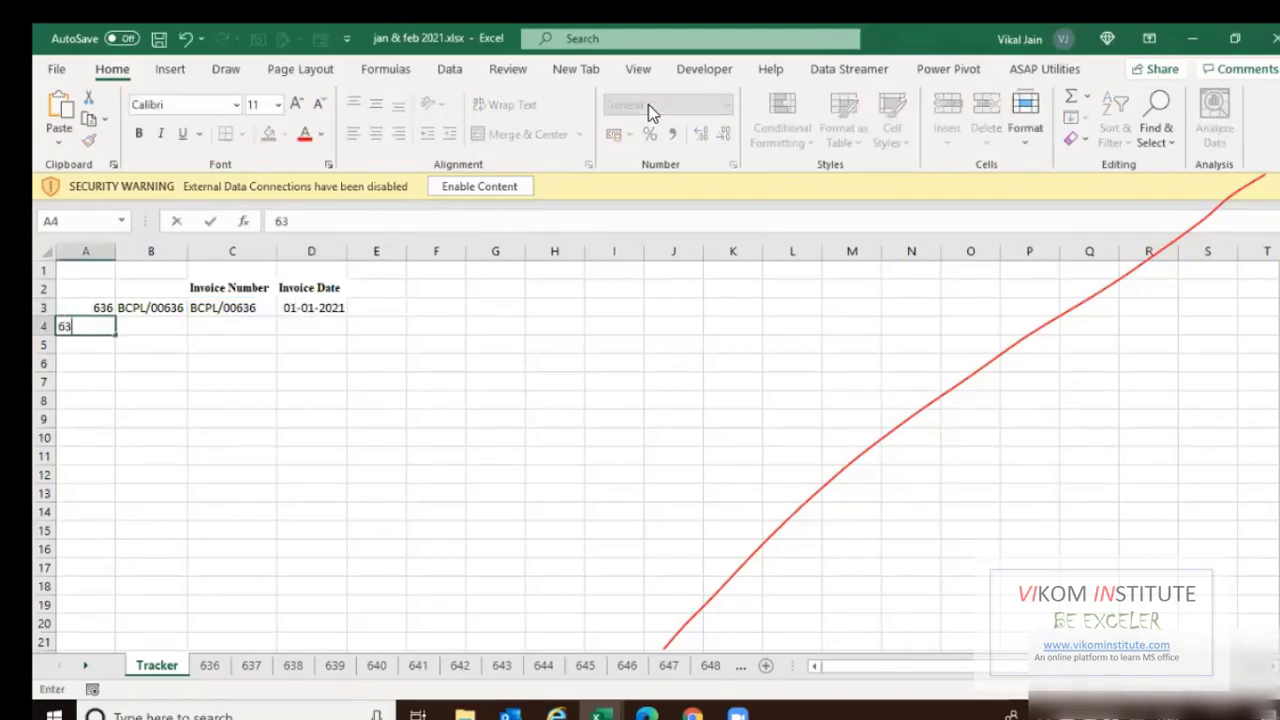
pyautogui.press('Tab')
pyautogui.hotkey('ctrl', 'd')
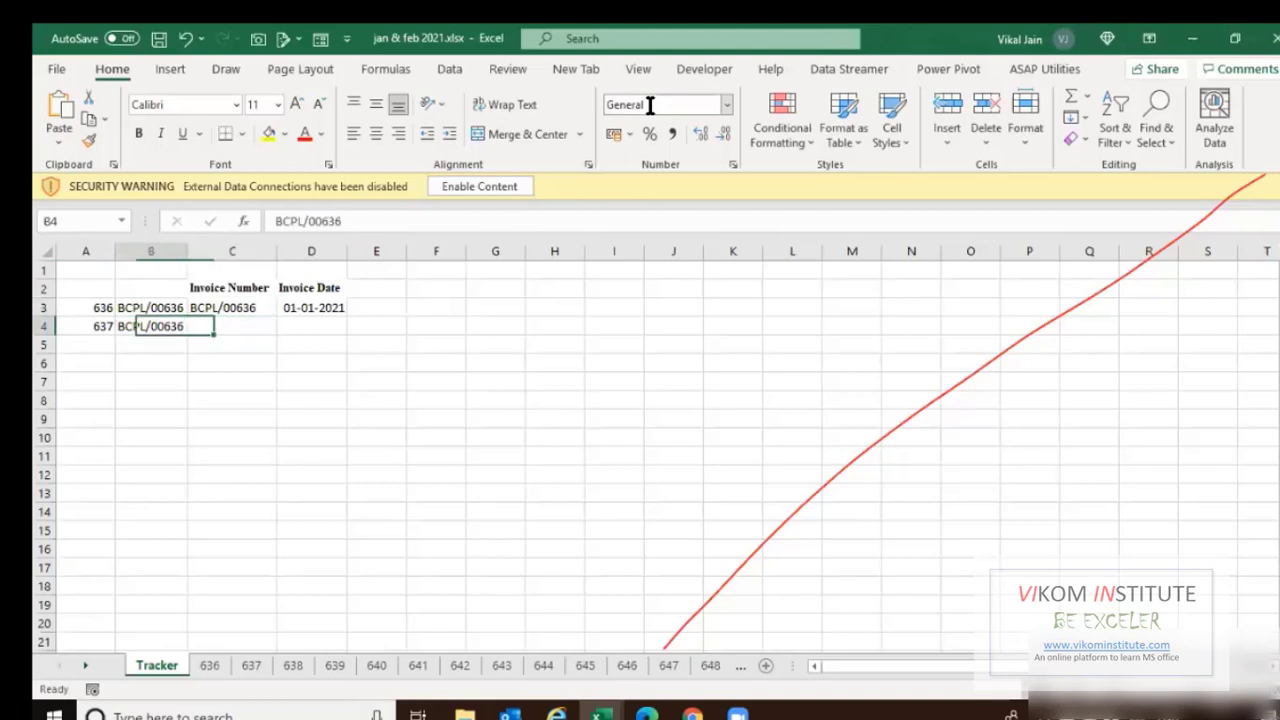
pyautogui.press('F2')
pyautogui.press('BackSpace')
pyautogui.write('7')
pyautogui.press('Tab')
pyautogui.hotkey('ctrl', 'd')
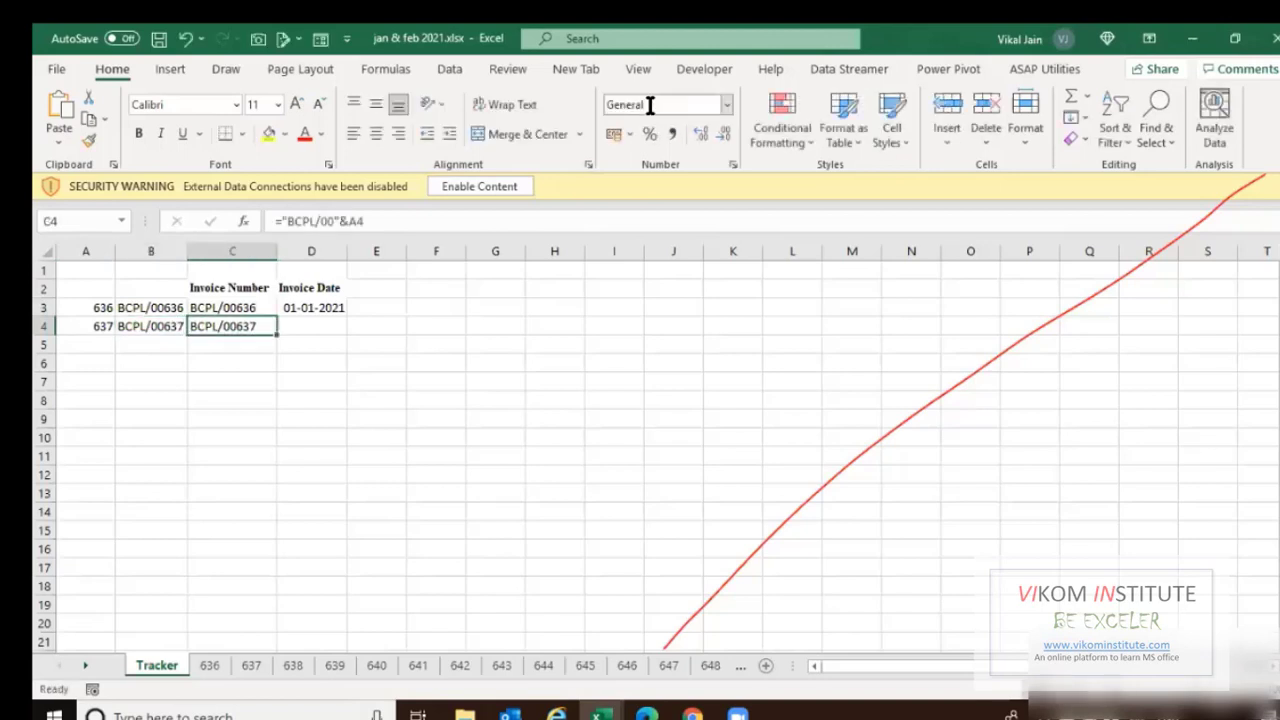
pyautogui.press('Tab')
pyautogui.hotkey('ctrl', 'd')
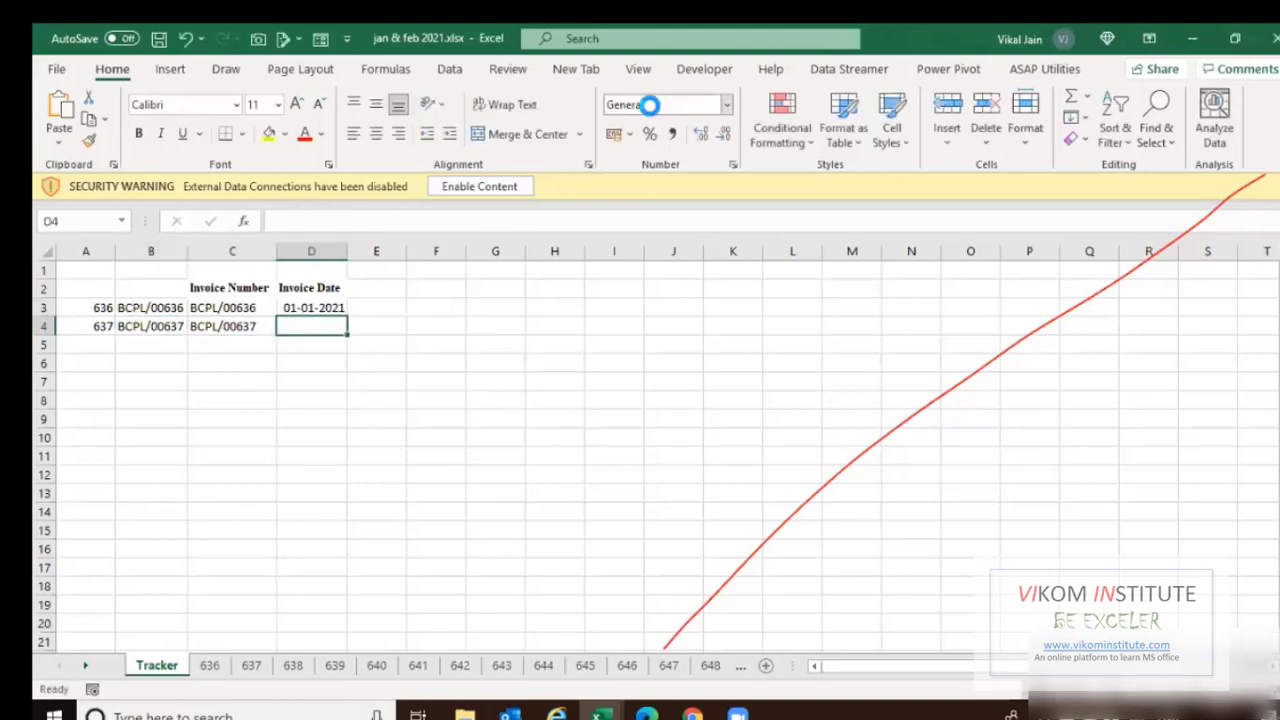
# Compare the D4 and D3 date formulas against invoice sheet 637 to trace the #N/A.
pyautogui.press('F2')
pyautogui.press('Escape')
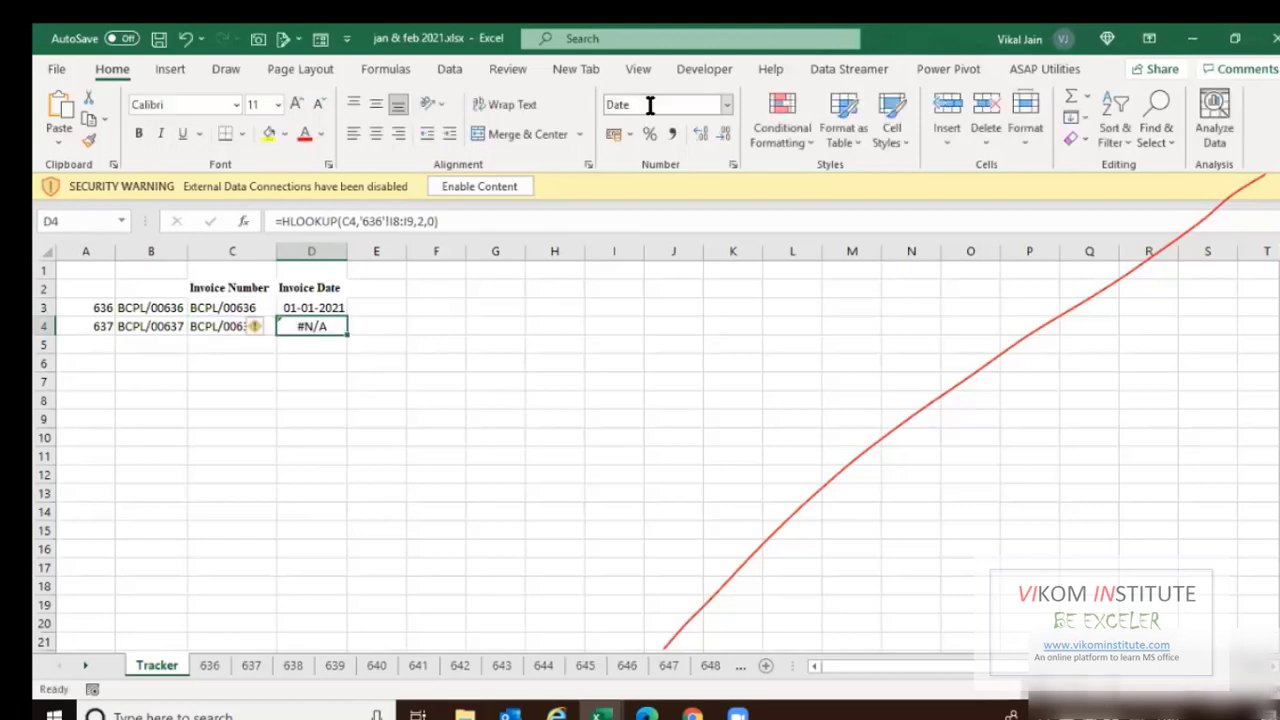
pyautogui.press('Up')
pyautogui.press('F2')
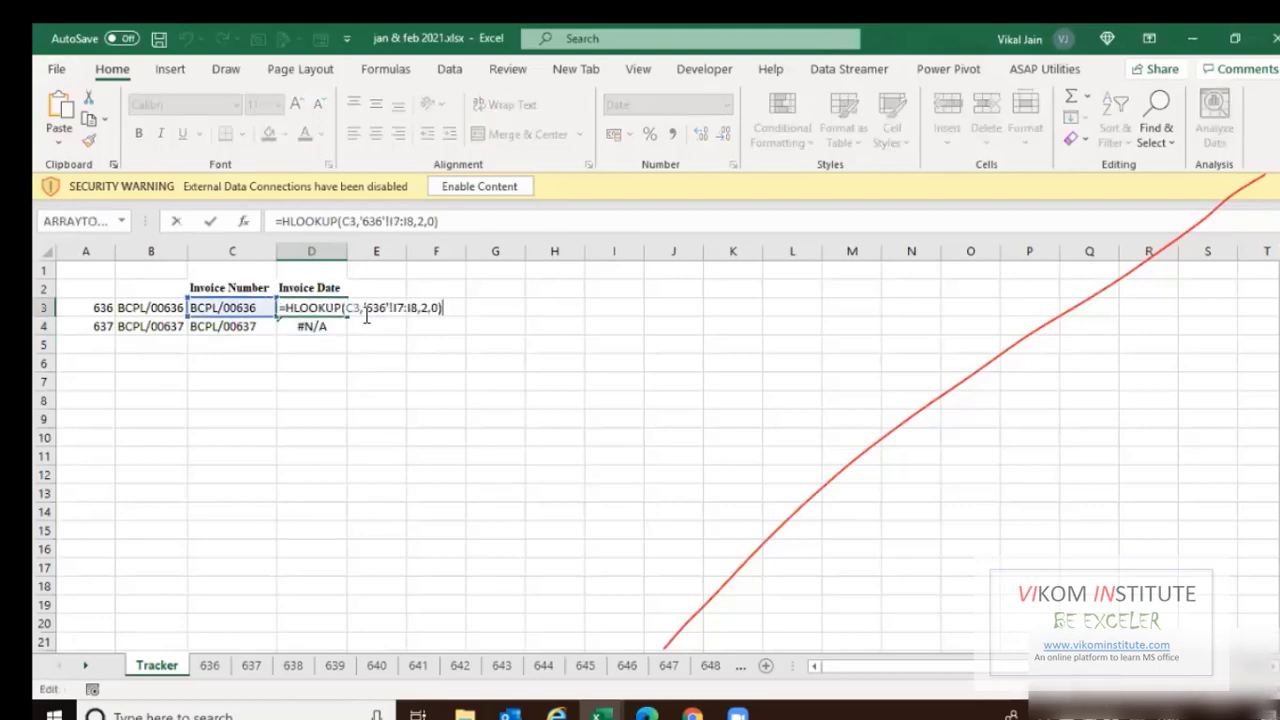
pyautogui.press('Escape')
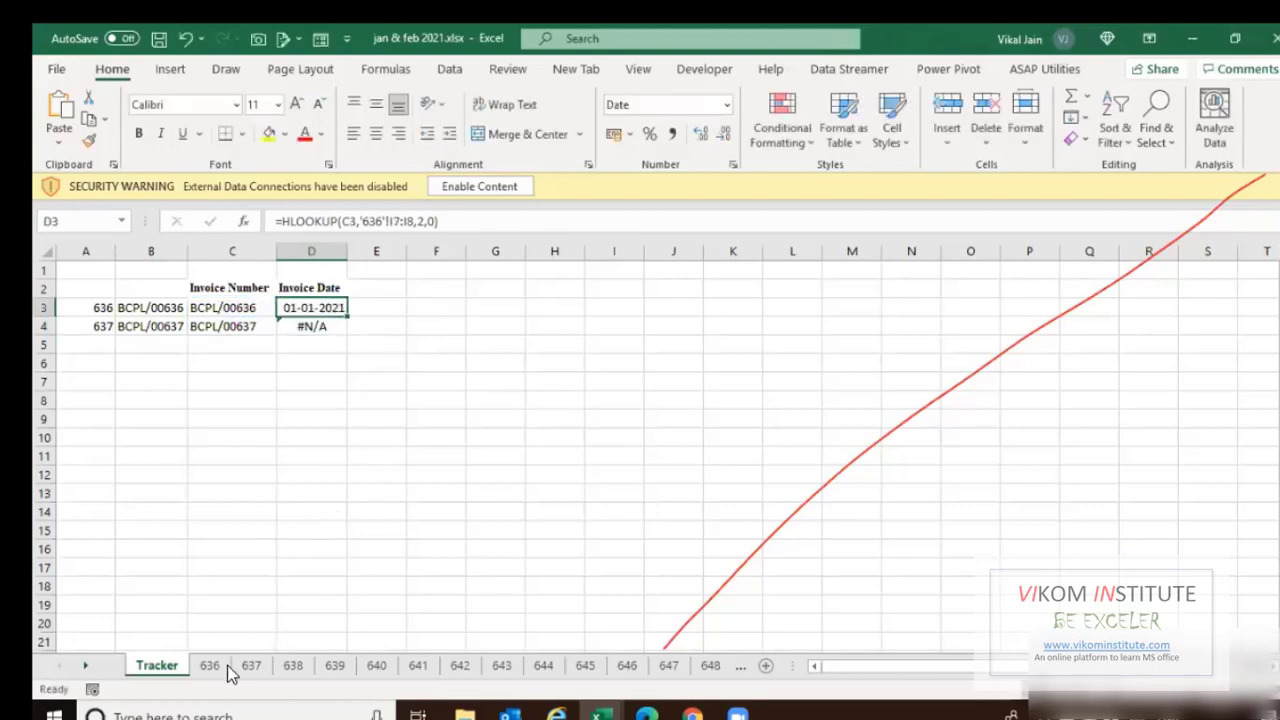
pyautogui.click(250, 665)
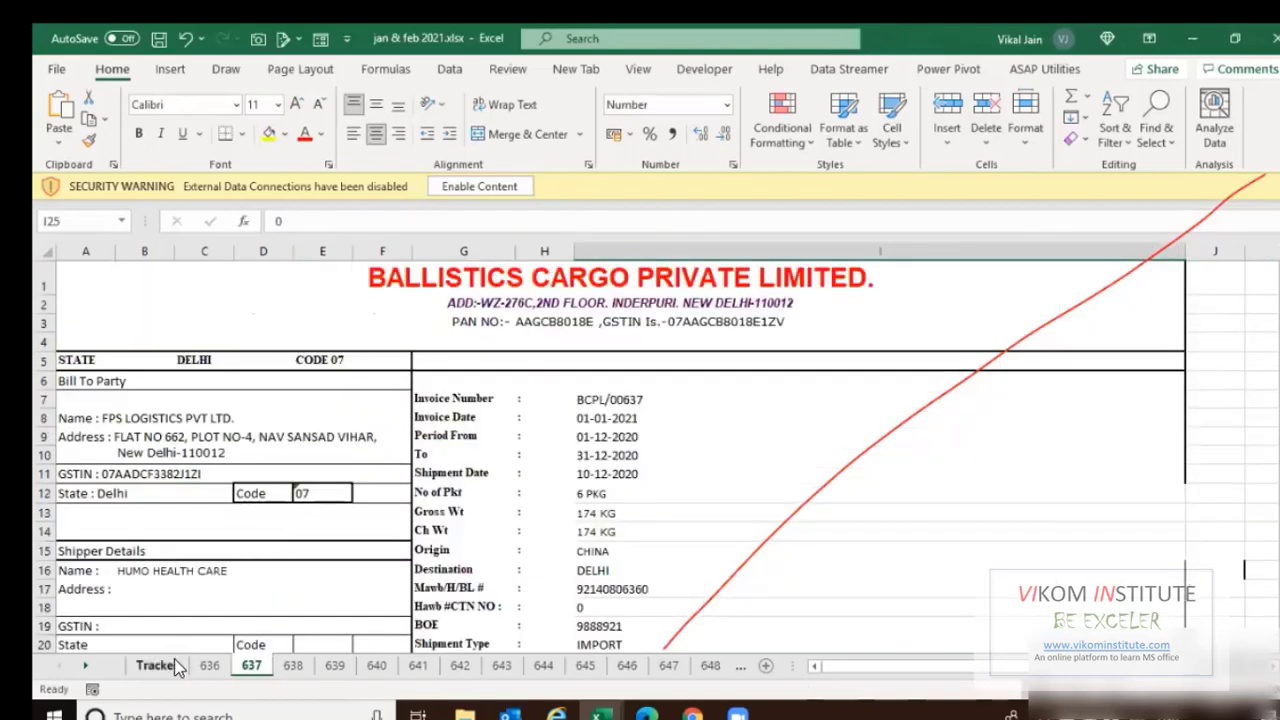
pyautogui.click(157, 665)
pyautogui.doubleClick(310, 306)
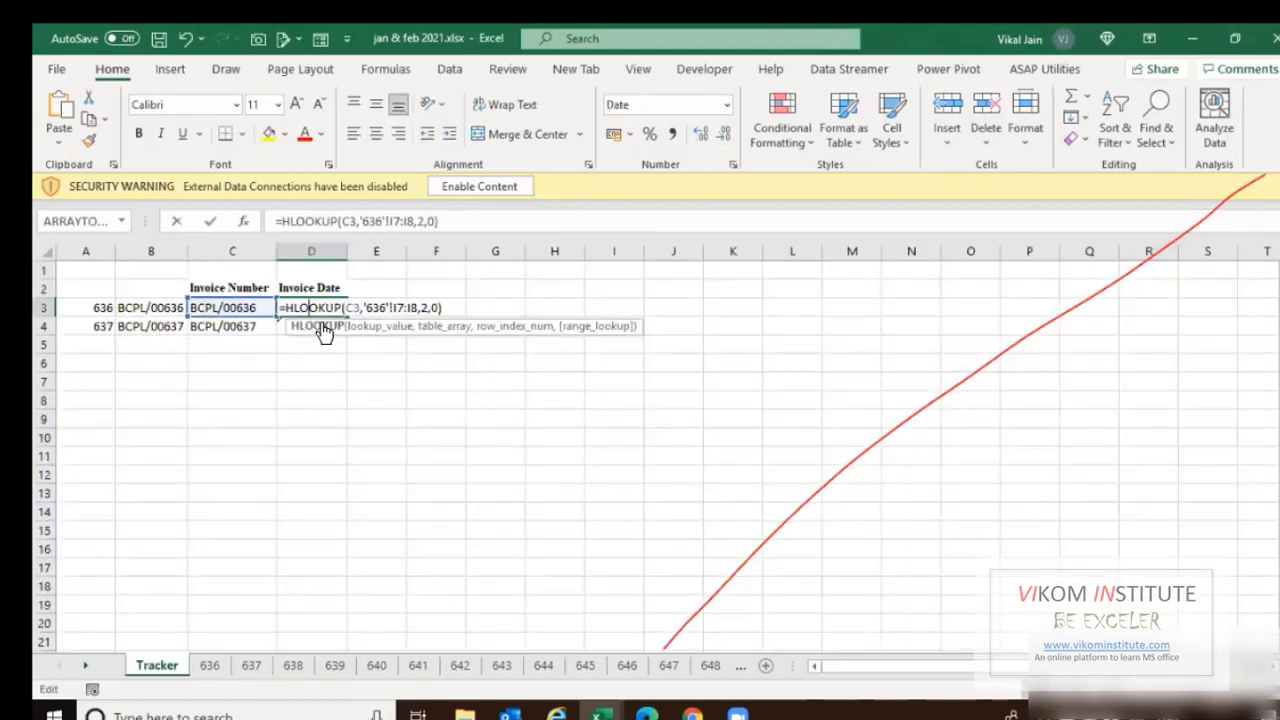
pyautogui.press('Escape')
pyautogui.doubleClick(310, 327)
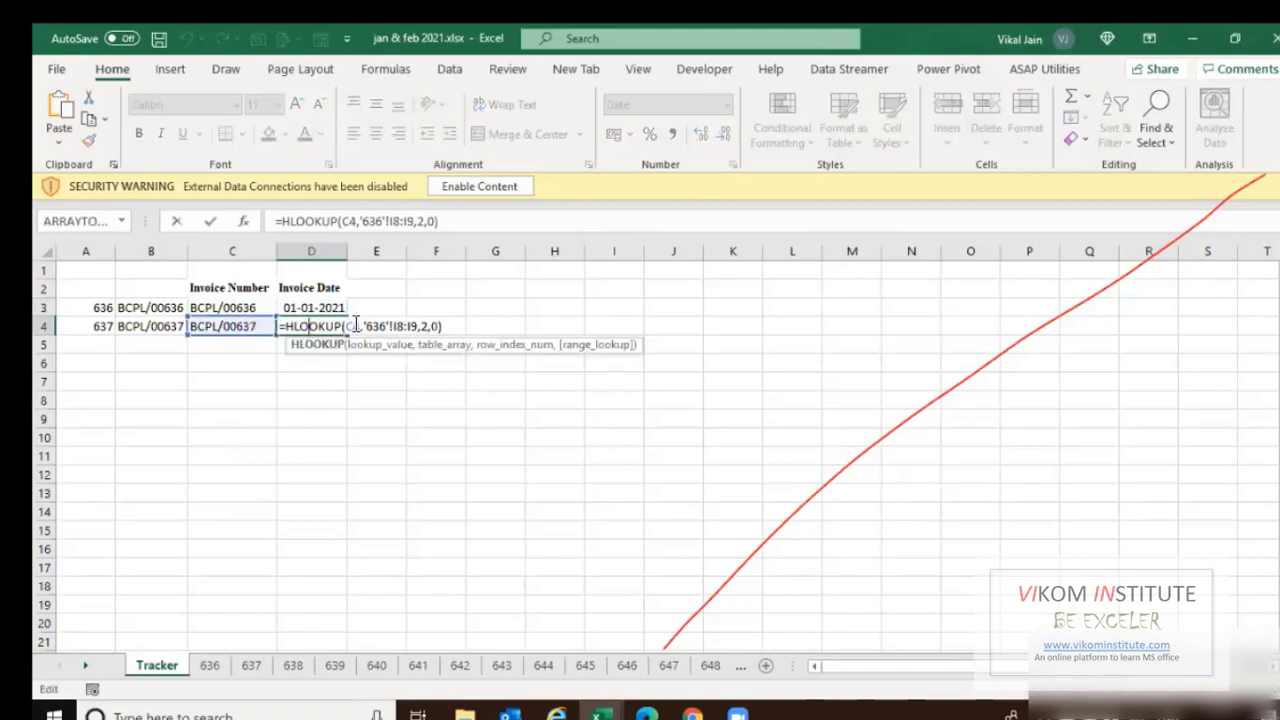
pyautogui.press('Escape')
# Copy D3's formula text and select empty cell F3 to keep a reference copy.
pyautogui.click(336, 308)
pyautogui.doubleClick(336, 308)
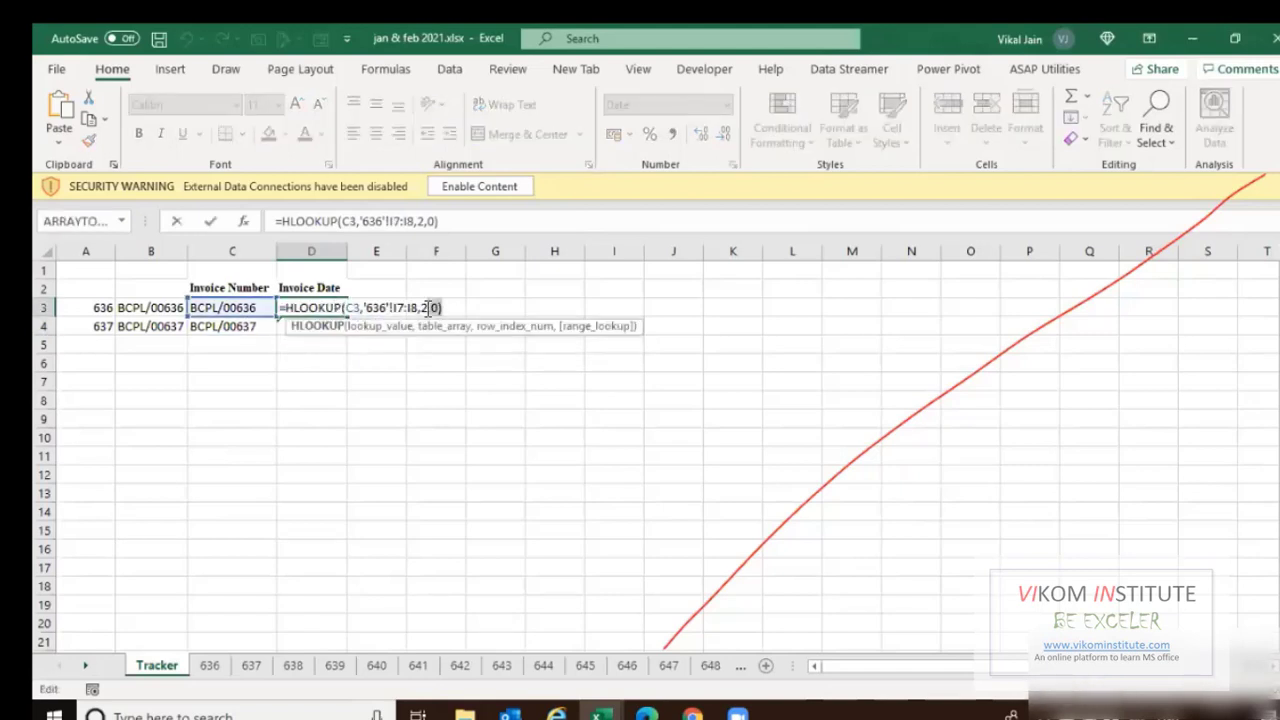
pyautogui.moveTo(442, 308); pyautogui.dragTo(238, 292)
pyautogui.hotkey('ctrl', 'c')
pyautogui.press('Escape')
pyautogui.click(449, 306)
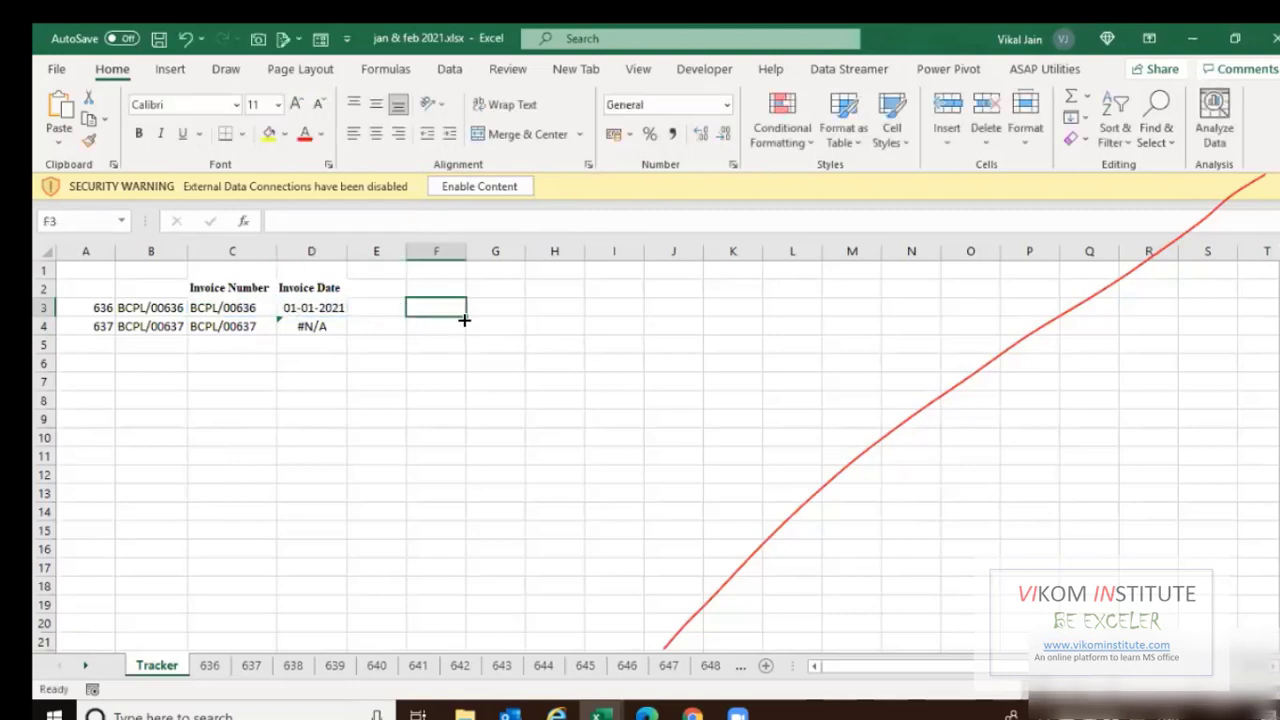
# Paste the original D3 formula into F3 as text, kept as a backup.
pyautogui.write("'")
pyautogui.hotkey('ctrl', 'v')
pyautogui.press('Return')
pyautogui.press('Up')
pyautogui.press('Left')
pyautogui.press('Left')
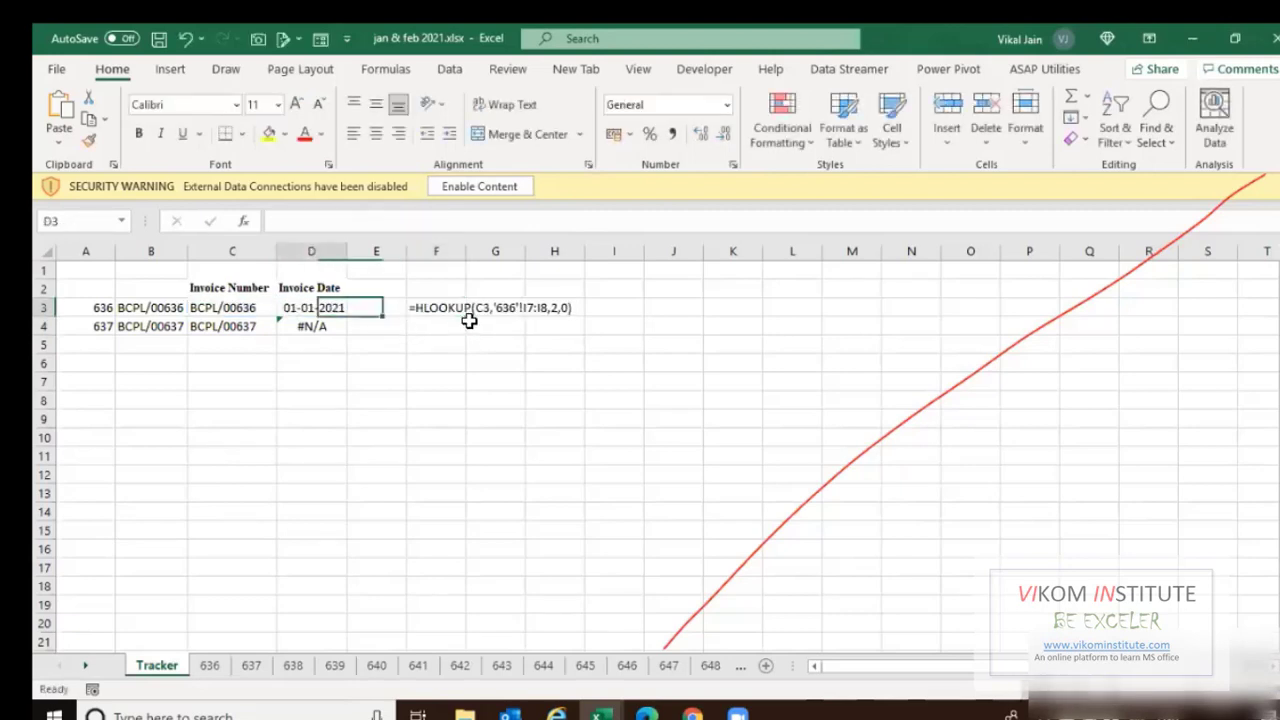
# Replace the hard-coded sheet name 636 in D3's formula with a reference to A3.
pyautogui.press('F2')
pyautogui.press('Left')
pyautogui.press('Left')
pyautogui.press('Left')
pyautogui.press('Left')
pyautogui.press('Left')
pyautogui.press('Left')
pyautogui.press('Left')
pyautogui.press('Left')
pyautogui.press('Left')
pyautogui.press('Left')
pyautogui.press('Left')
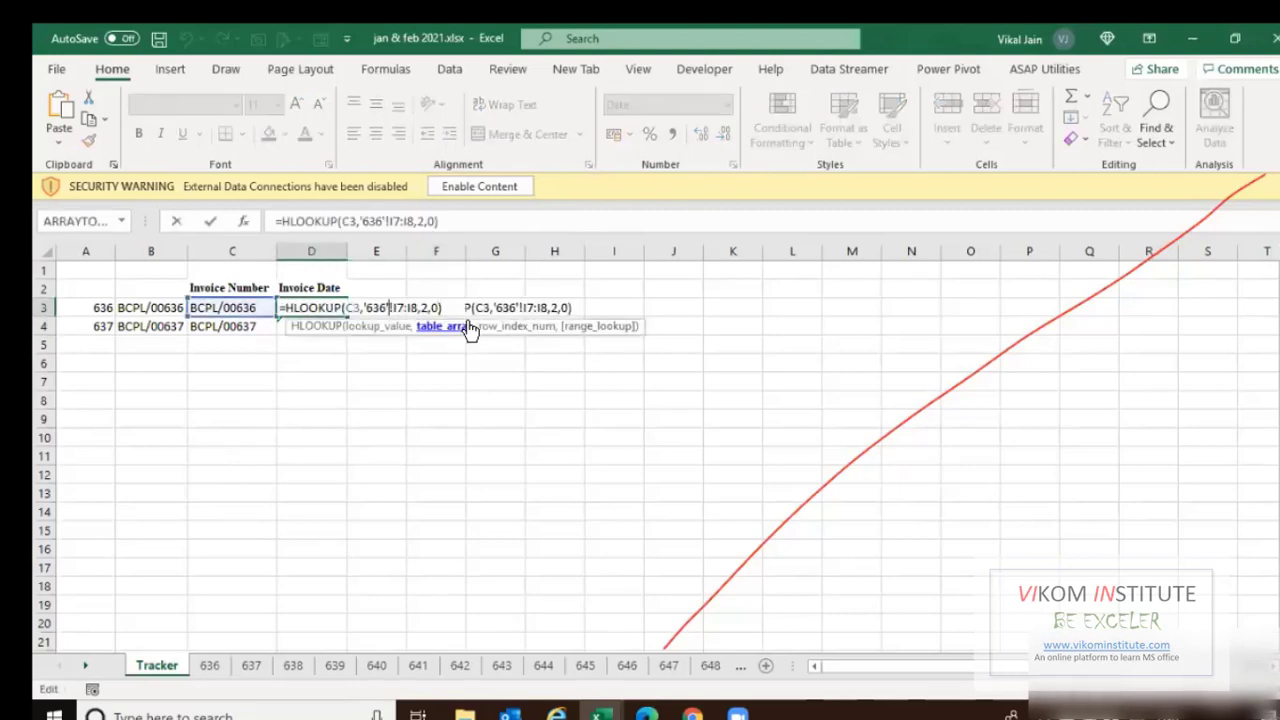
pyautogui.hotkey('shift', 'Left')
pyautogui.hotkey('shift', 'Left')
pyautogui.hotkey('shift', 'Left')
pyautogui.hotkey('shift', 'Left')
pyautogui.press('BackSpace')
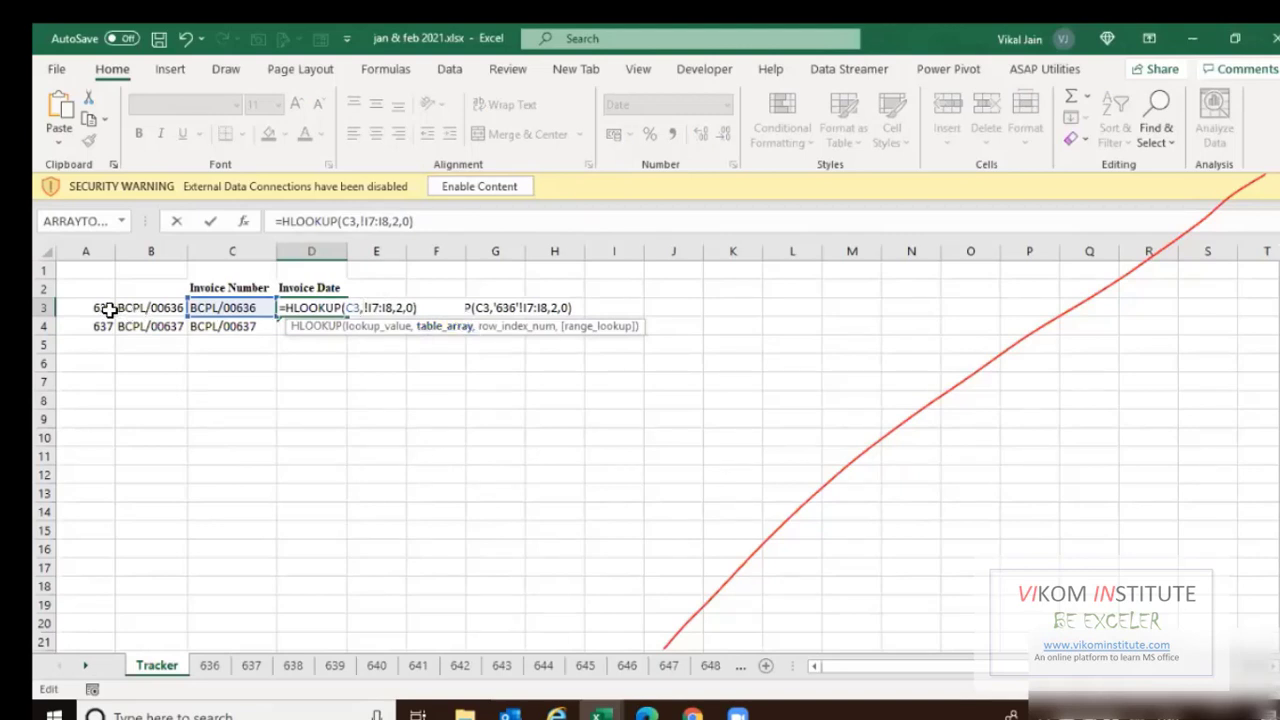
pyautogui.click(110, 310)
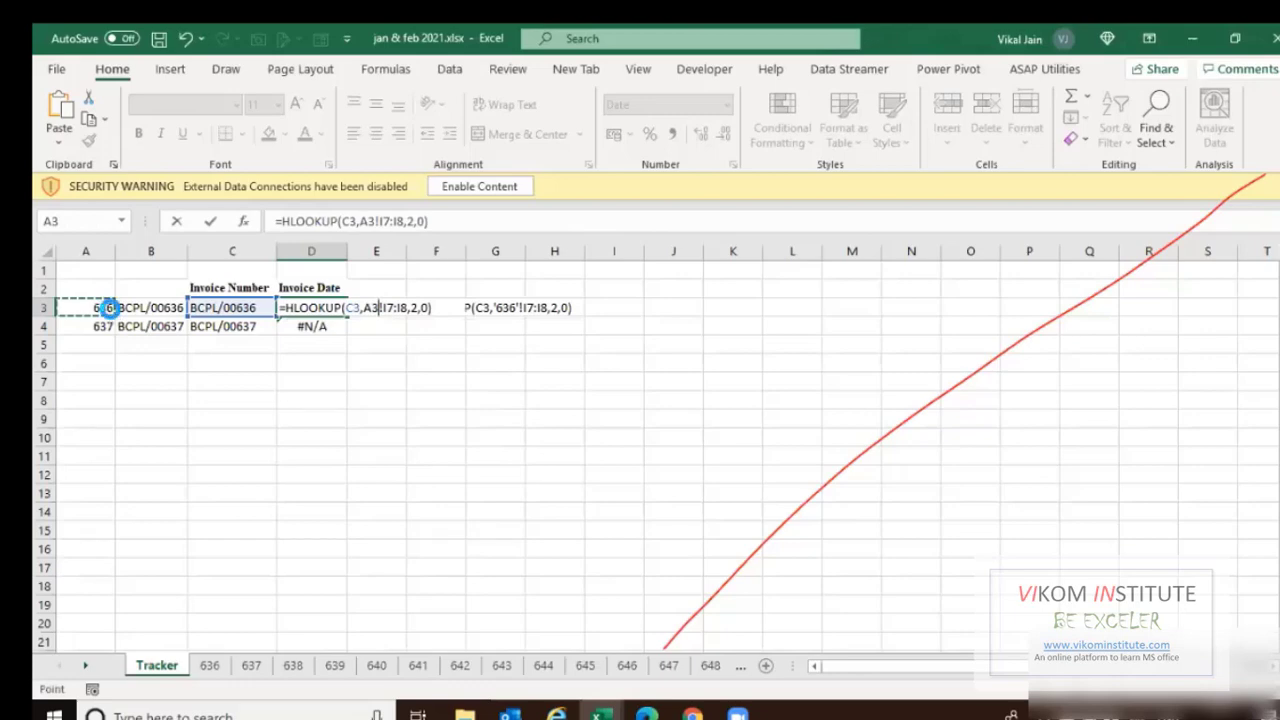
pyautogui.press('Tab')
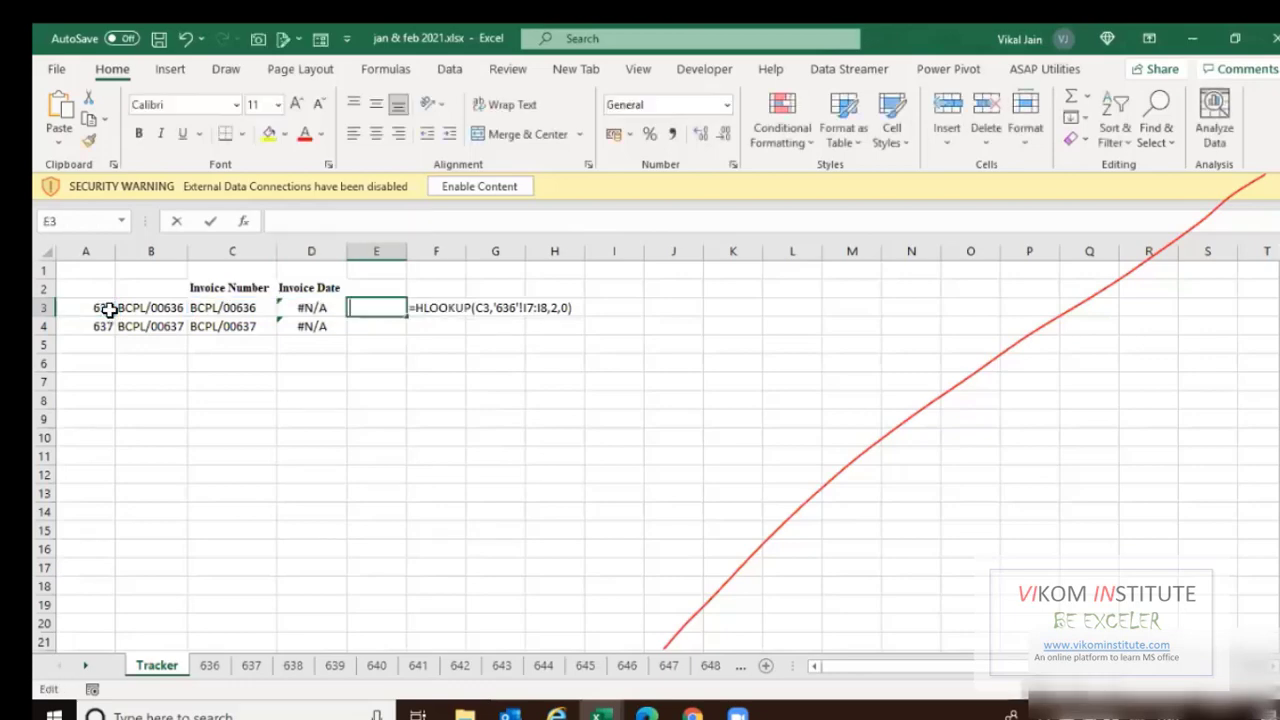
# Wrap the A3 sheet reference in D3's lookup range with an INDIRECT function.
pyautogui.press('Left')
pyautogui.press('F2')
pyautogui.press('Left')
pyautogui.press('Left')
pyautogui.press('Left')
pyautogui.press('Left')
pyautogui.press('Left')
pyautogui.press('Left')
pyautogui.press('Left')
pyautogui.press('Left')
pyautogui.press('Left')
pyautogui.press('Left')
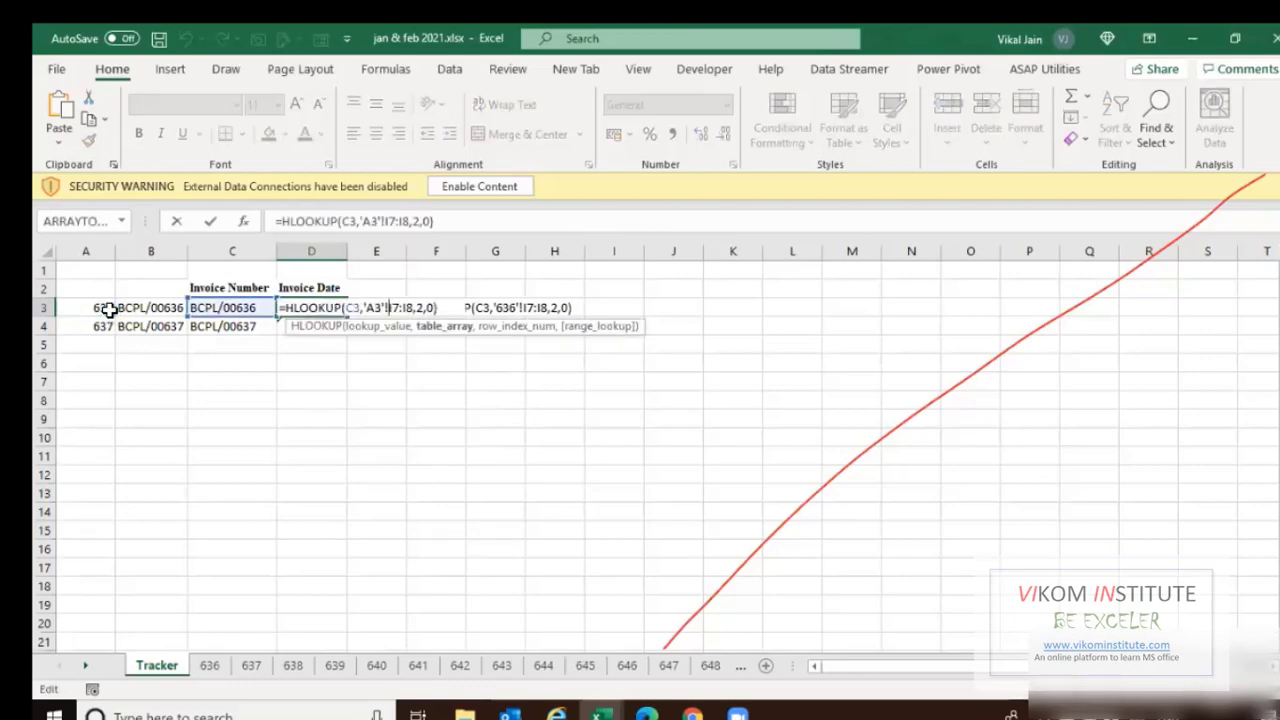
pyautogui.hotkey('shift', 'Left')
pyautogui.hotkey('shift', 'Left')
pyautogui.hotkey('shift', 'Left')
pyautogui.hotkey('shift', 'Left')
pyautogui.hotkey('shift', 'Left')
pyautogui.write('in')
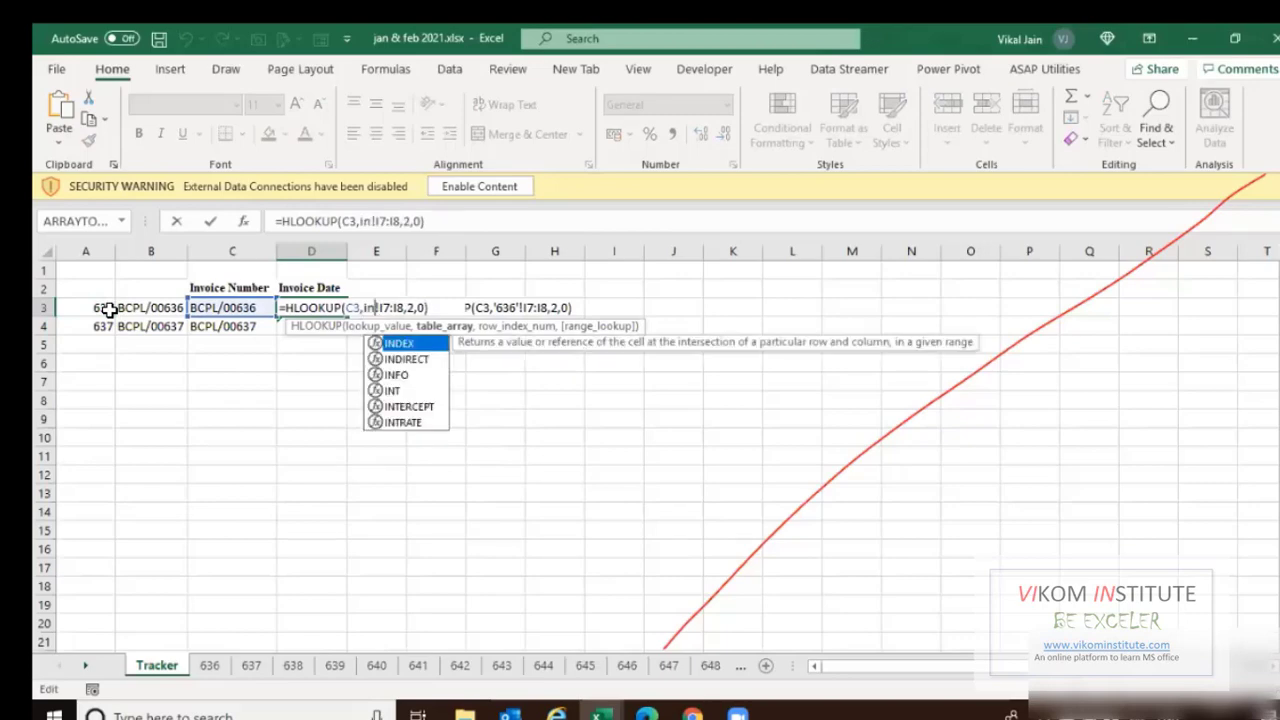
pyautogui.write('di')
pyautogui.press('Tab')
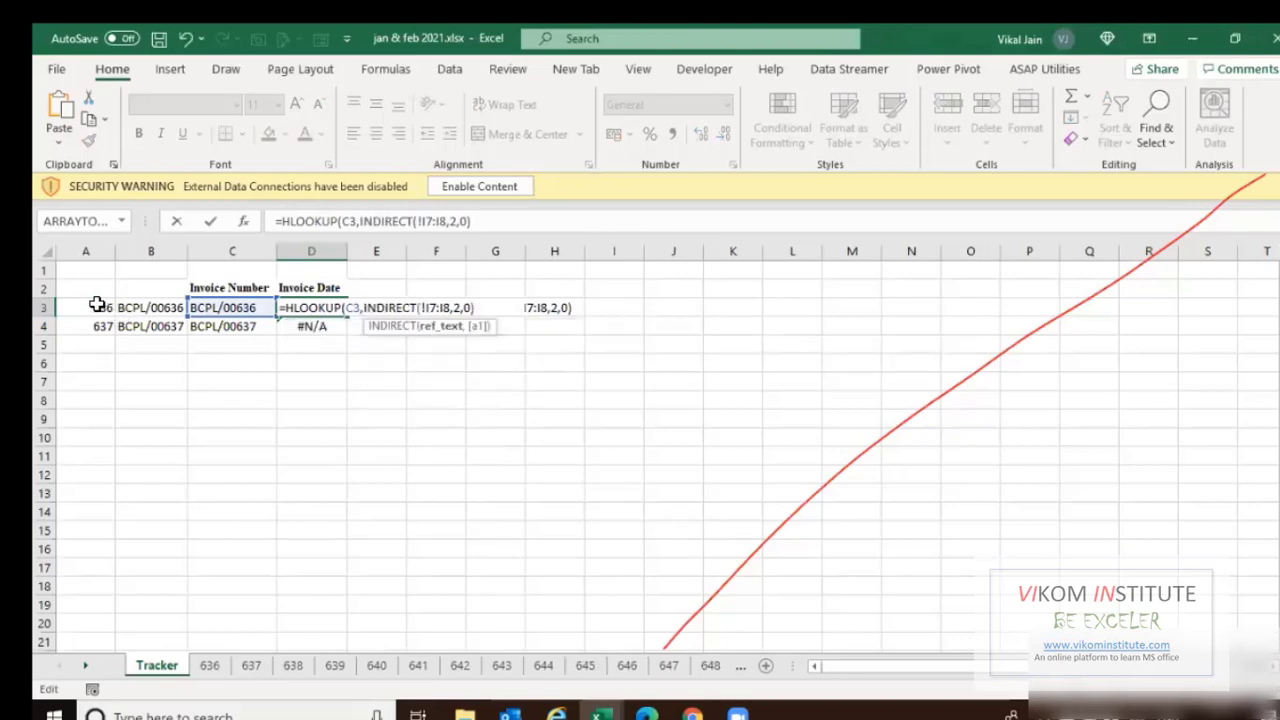
pyautogui.click(97, 304)
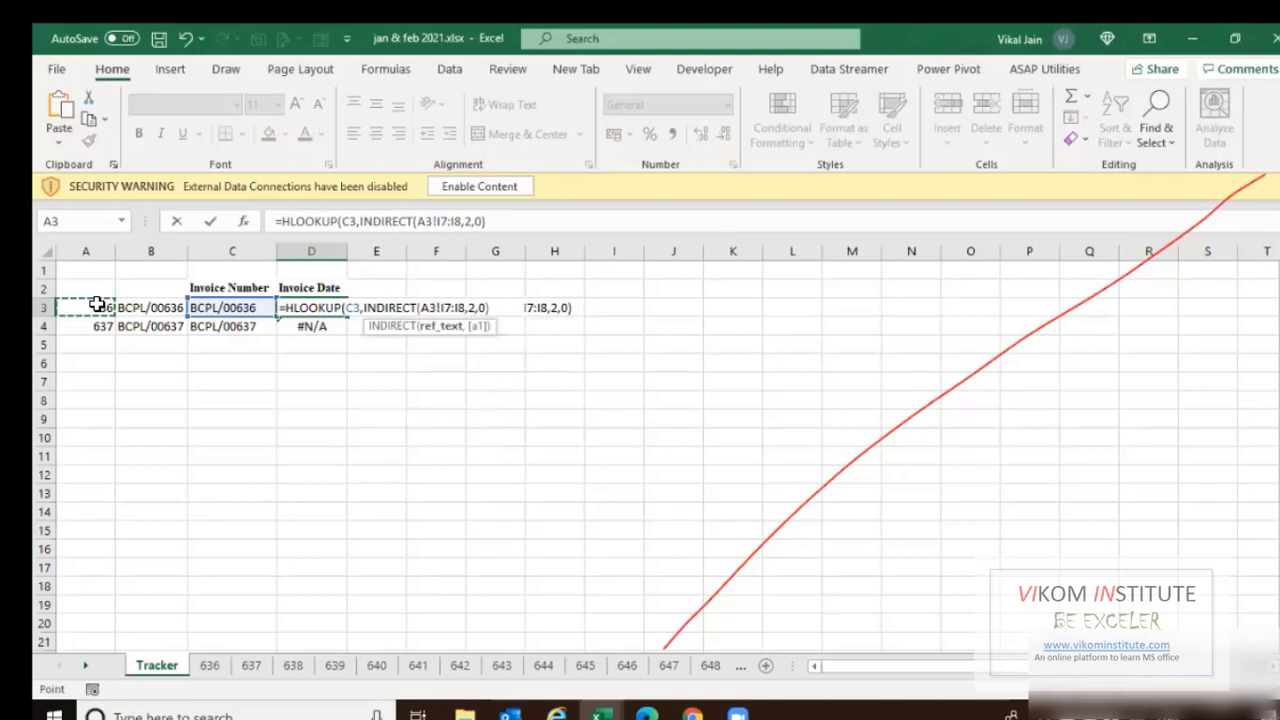
pyautogui.write(')&')
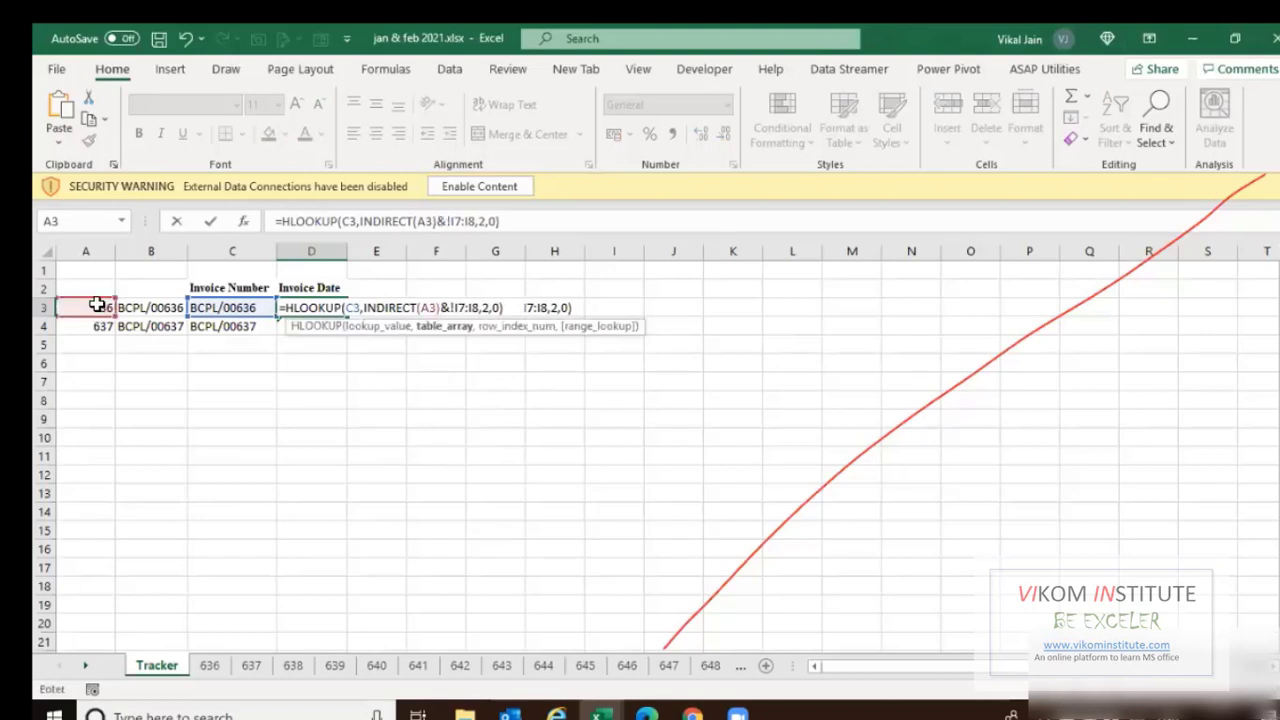
pyautogui.press('F2')
pyautogui.press('Return')
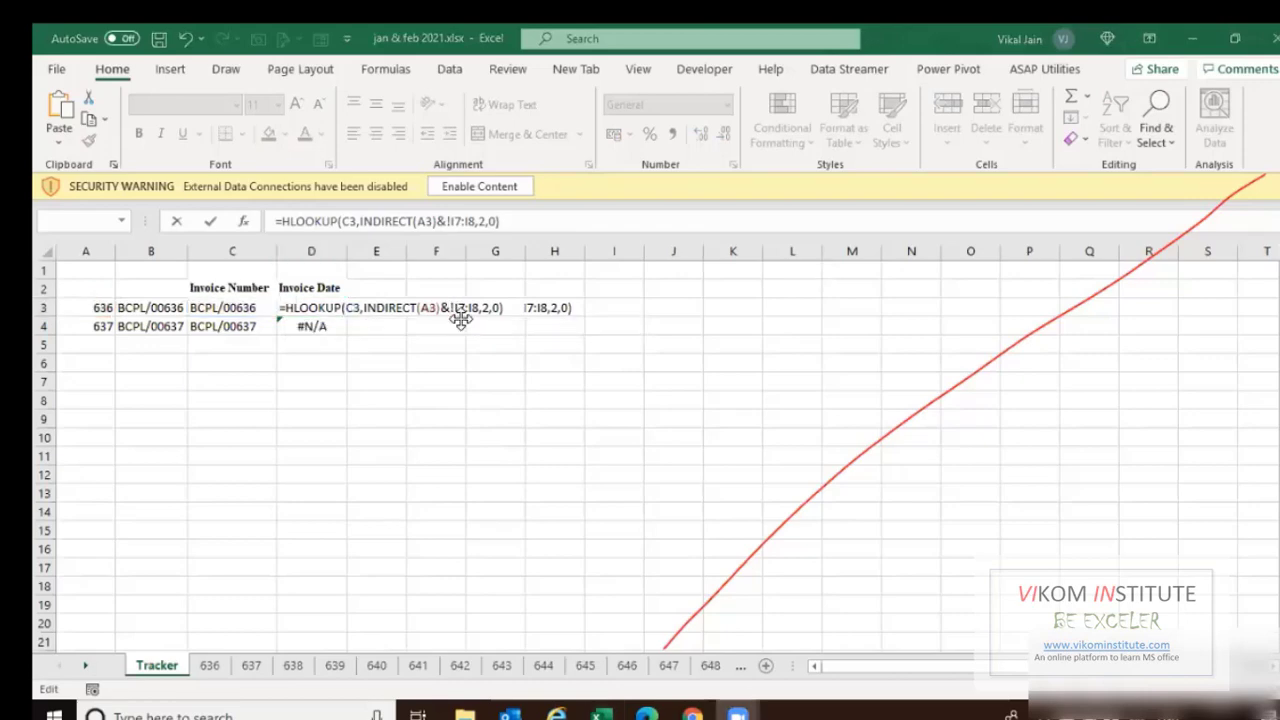
# Fix quotes and brackets so D3 reads =HLOOKUP(C3,INDIRECT(A3&"!I7:I8"),2,0).
pyautogui.press('F2')
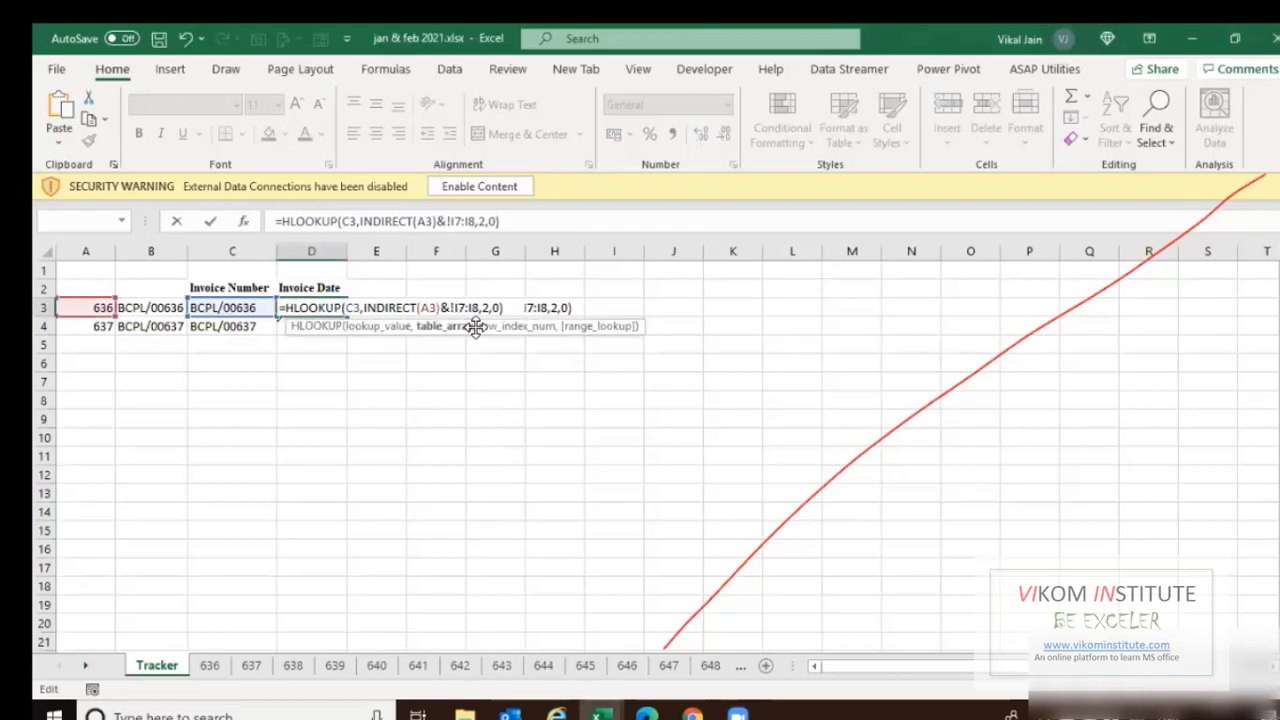
pyautogui.write('"')
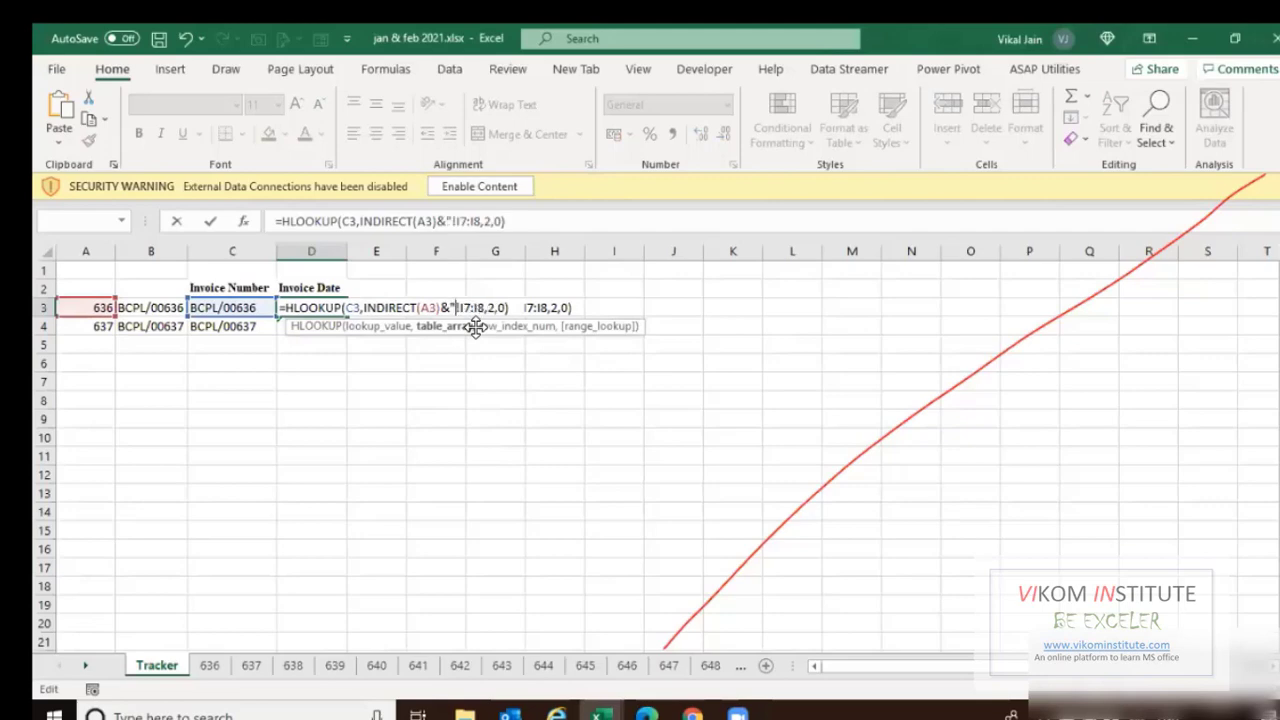
pyautogui.press('Right')
pyautogui.press('Right')
pyautogui.press('Right')
pyautogui.press('Right')
pyautogui.press('Right')
pyautogui.press('Right')
pyautogui.write('"')
pyautogui.press('Left')
pyautogui.press('Left')
pyautogui.press('Left')
pyautogui.press('Left')
pyautogui.press('Left')
pyautogui.press('Left')
pyautogui.press('Left')
pyautogui.press('Left')
pyautogui.press('Left')
pyautogui.press('BackSpace')
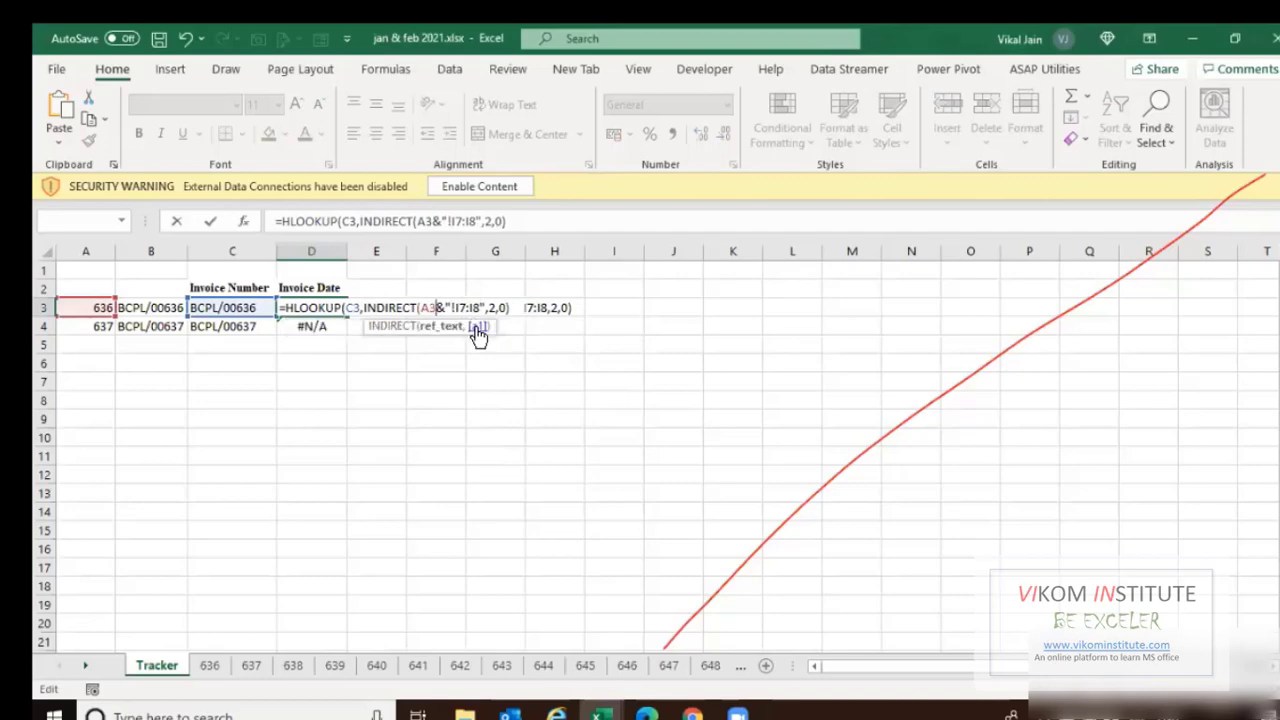
pyautogui.press('Right')
pyautogui.press('Right')
pyautogui.press('Right')
pyautogui.press('Right')
pyautogui.press('Right')
pyautogui.press('Right')
pyautogui.press('Right')
pyautogui.press('Right')
pyautogui.press('Right')
pyautogui.write(')')
pyautogui.press('Return')
# Copy the D3 date formula into D4 so it also shows 01-01-2021.
pyautogui.press('Up')
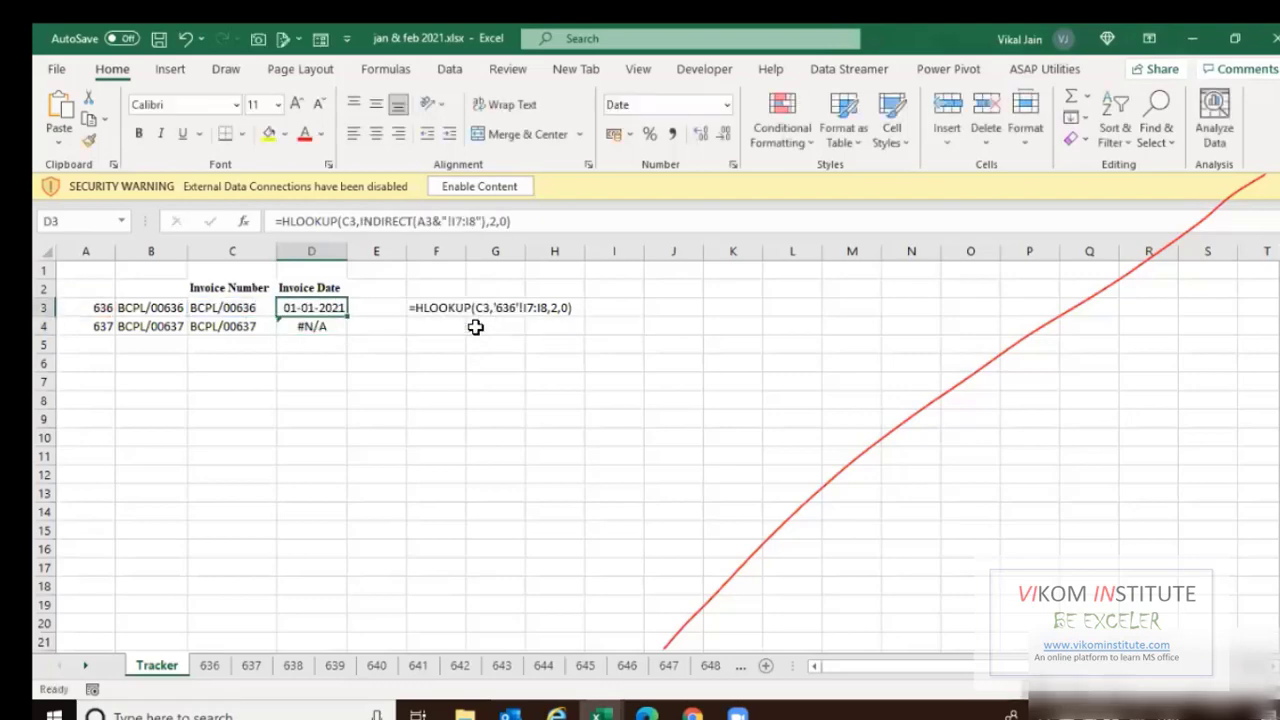
pyautogui.hotkey('ctrl', 'c')
pyautogui.press('Down')
pyautogui.press('Return')
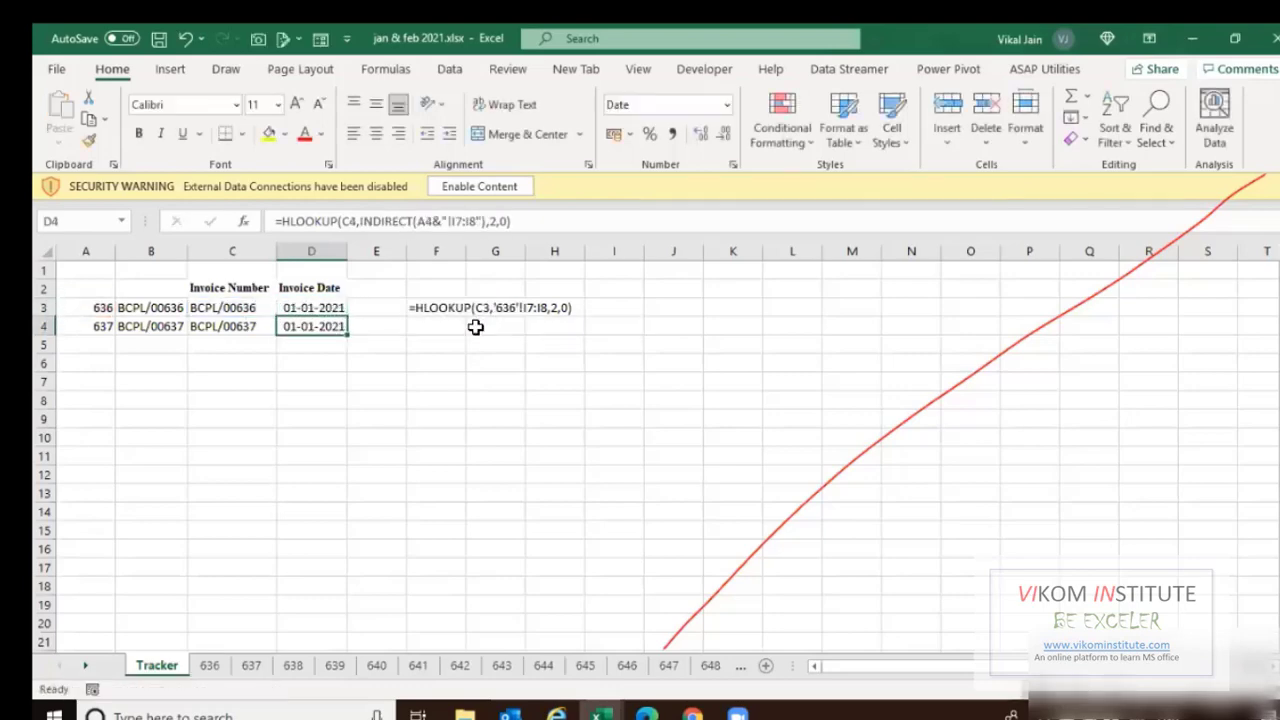
pyautogui.press('Left')
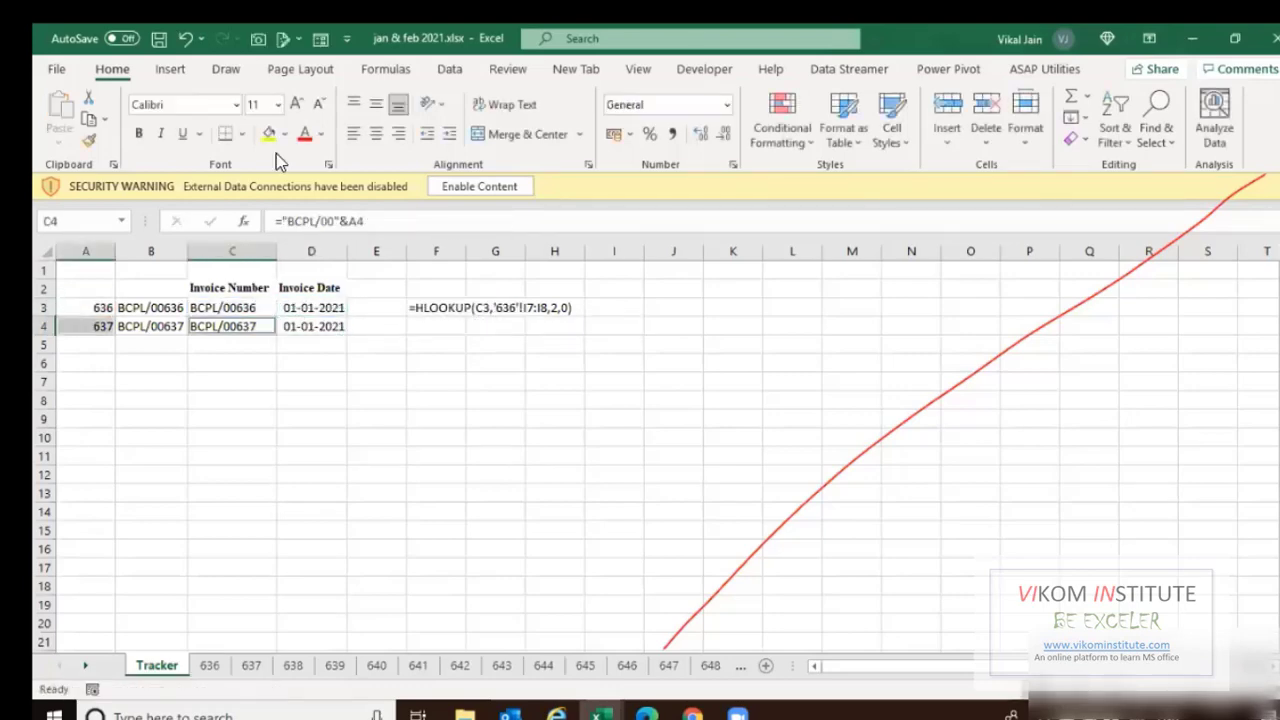
pyautogui.doubleClick(323, 310)
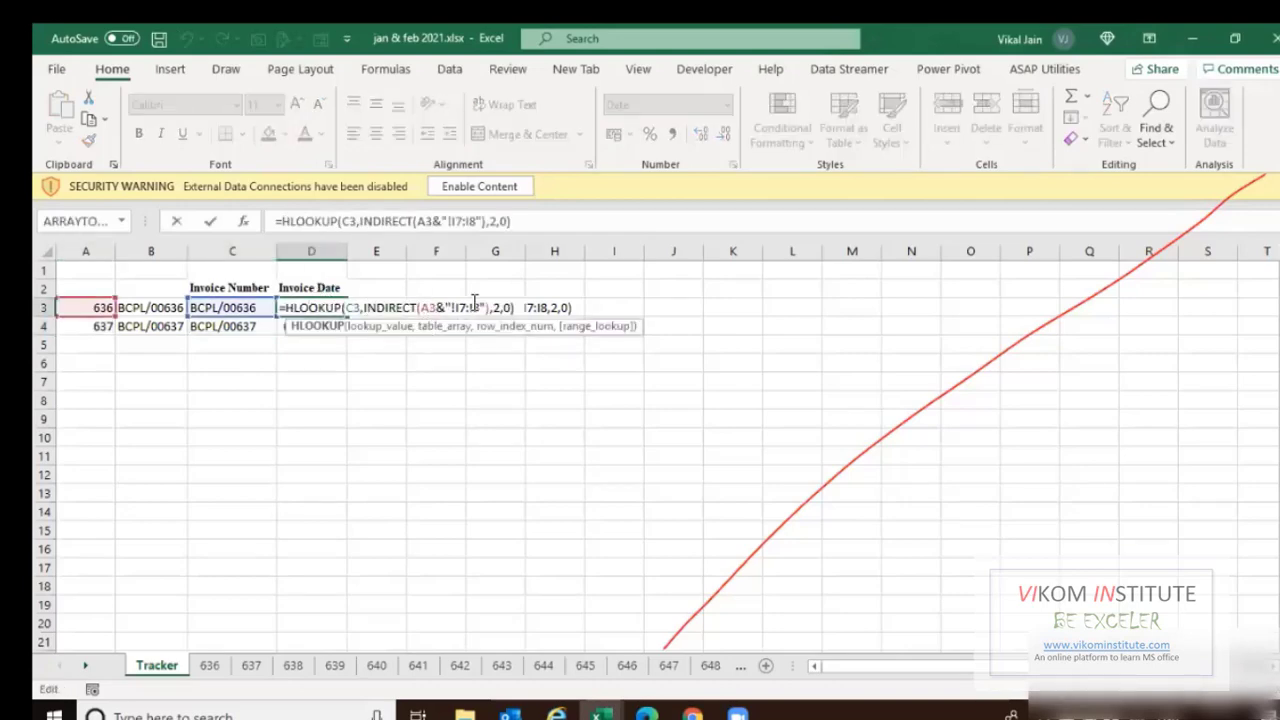
pyautogui.press('Escape')
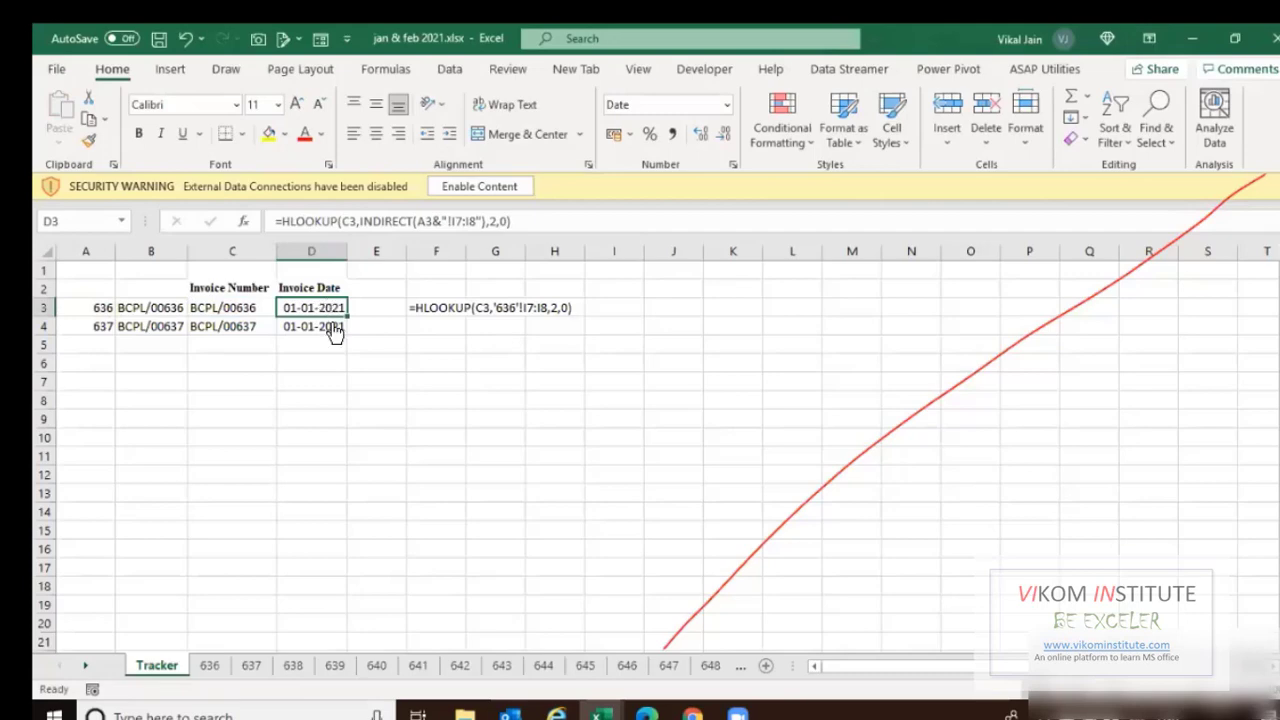
pyautogui.doubleClick(320, 323)
pyautogui.click(251, 666)
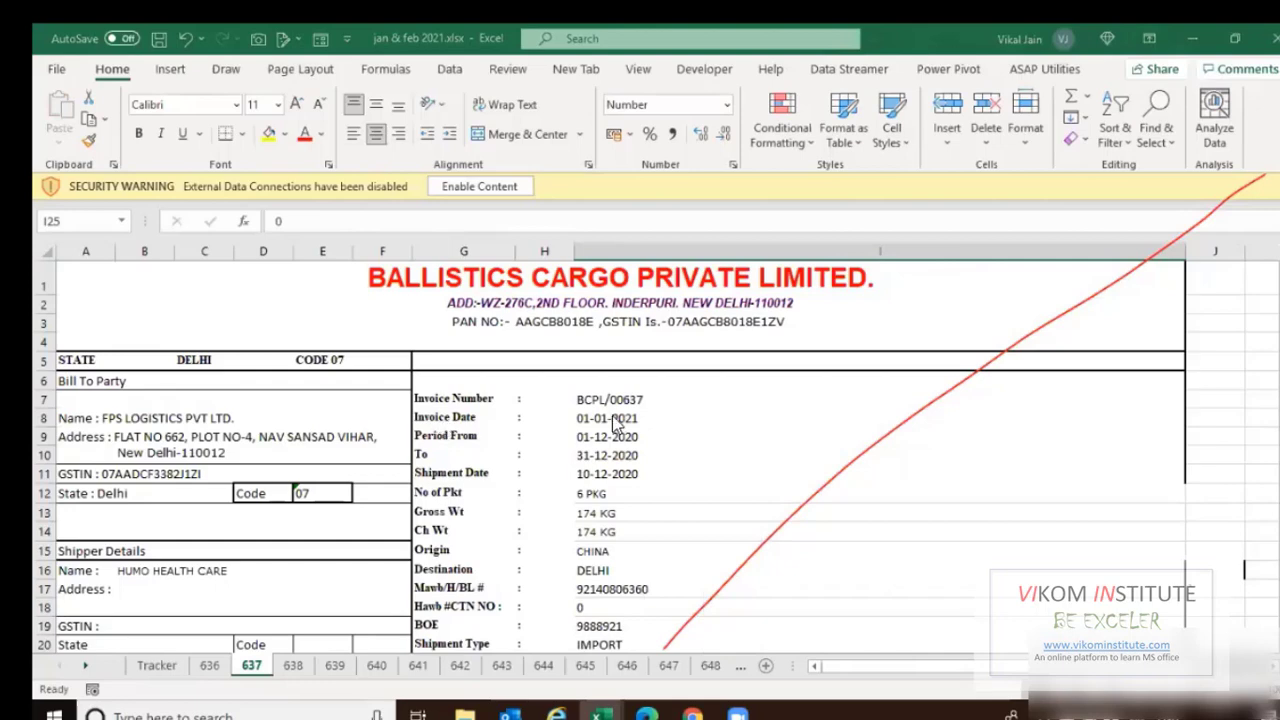
pyautogui.click(376, 666)
pyautogui.hotkey('ctrl', 'pagedown')
pyautogui.hotkey('ctrl', 'pagedown')
pyautogui.hotkey('ctrl', 'pagedown')
pyautogui.hotkey('ctrl', 'pagedown')
pyautogui.hotkey('ctrl', 'pagedown')
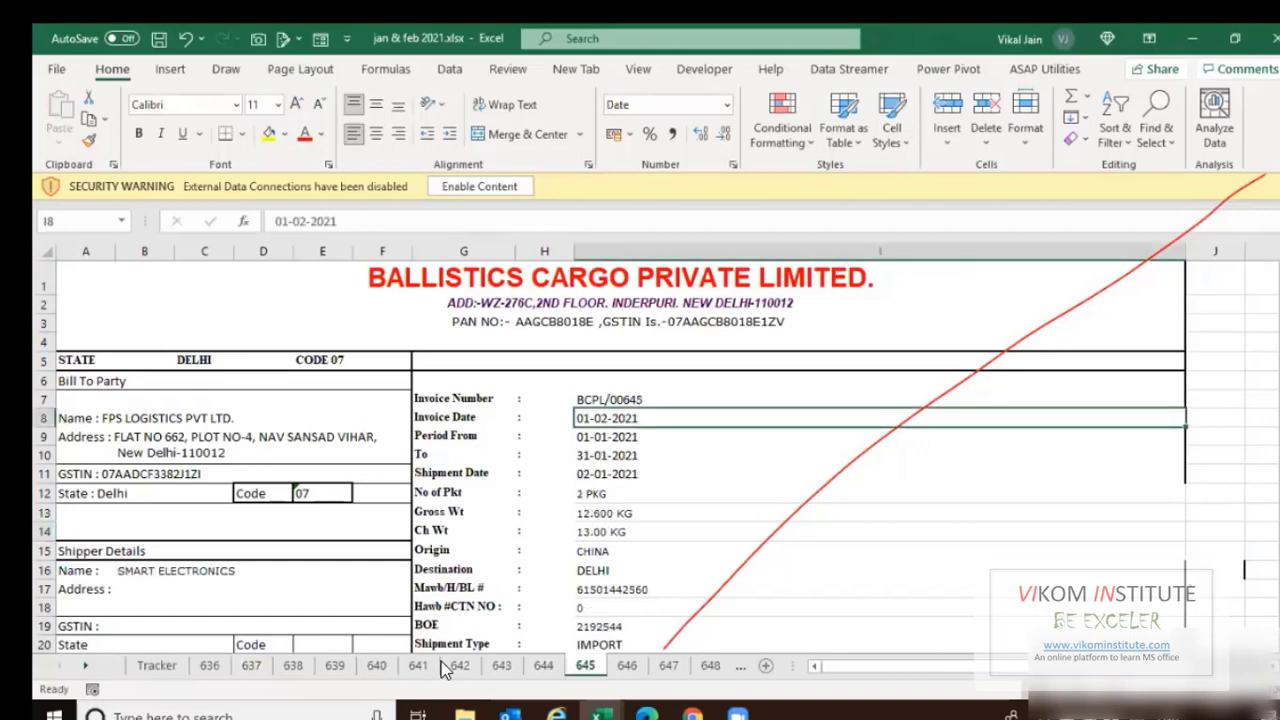
pyautogui.click(180, 663)
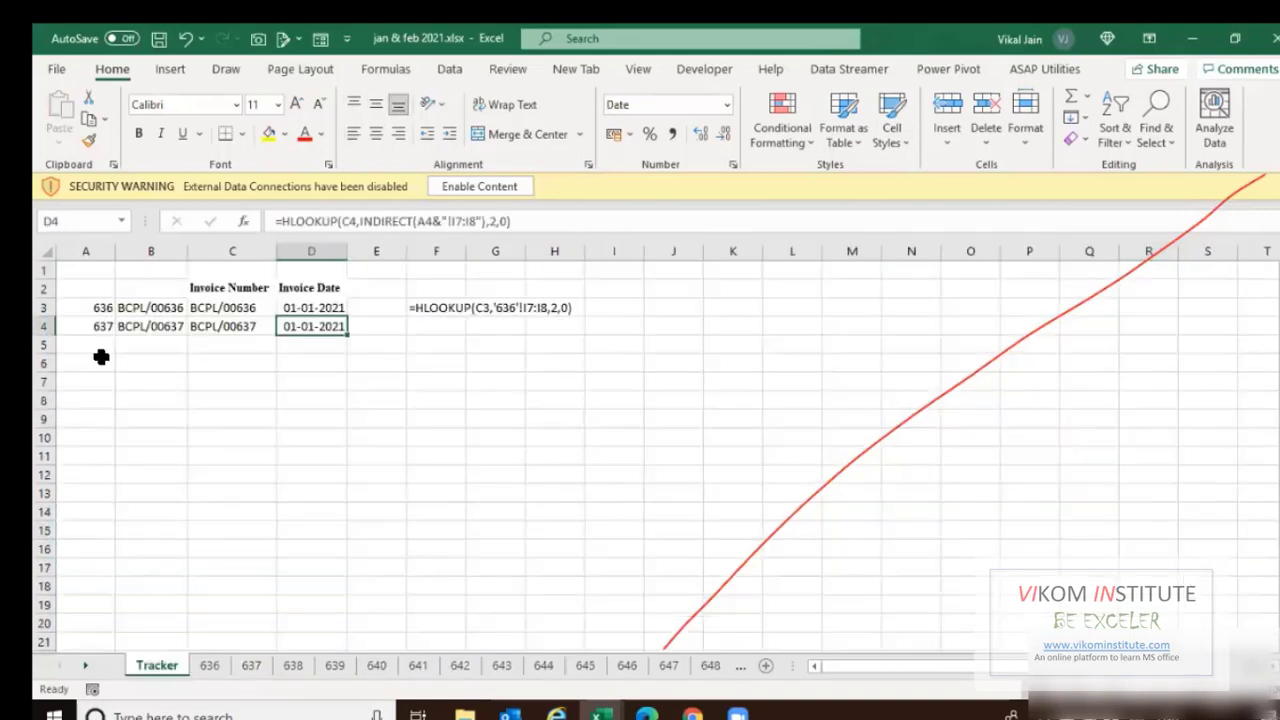
# Add row 5 for sheet 645, filling the invoice number and date formulas down.
pyautogui.click(101, 352)
pyautogui.write('645')
pyautogui.press('Tab')
pyautogui.press('Tab')
pyautogui.press('Tab')
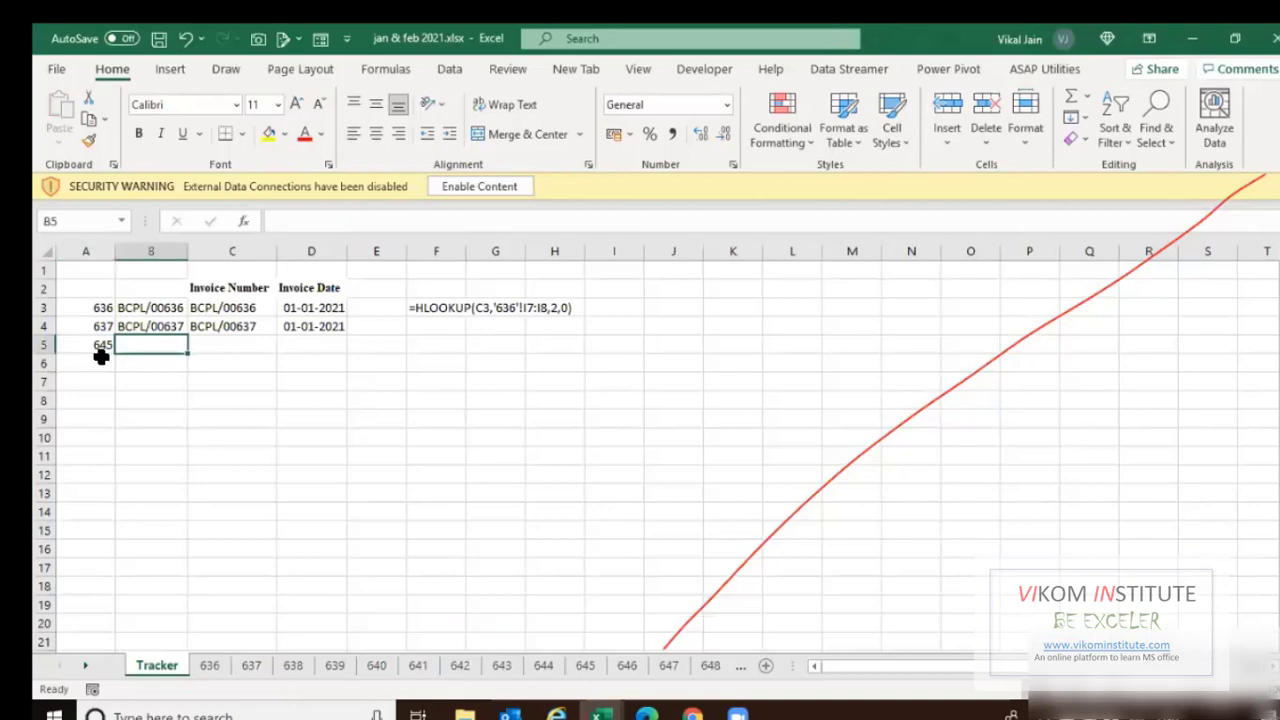
pyautogui.hotkey('ctrl', 'd')
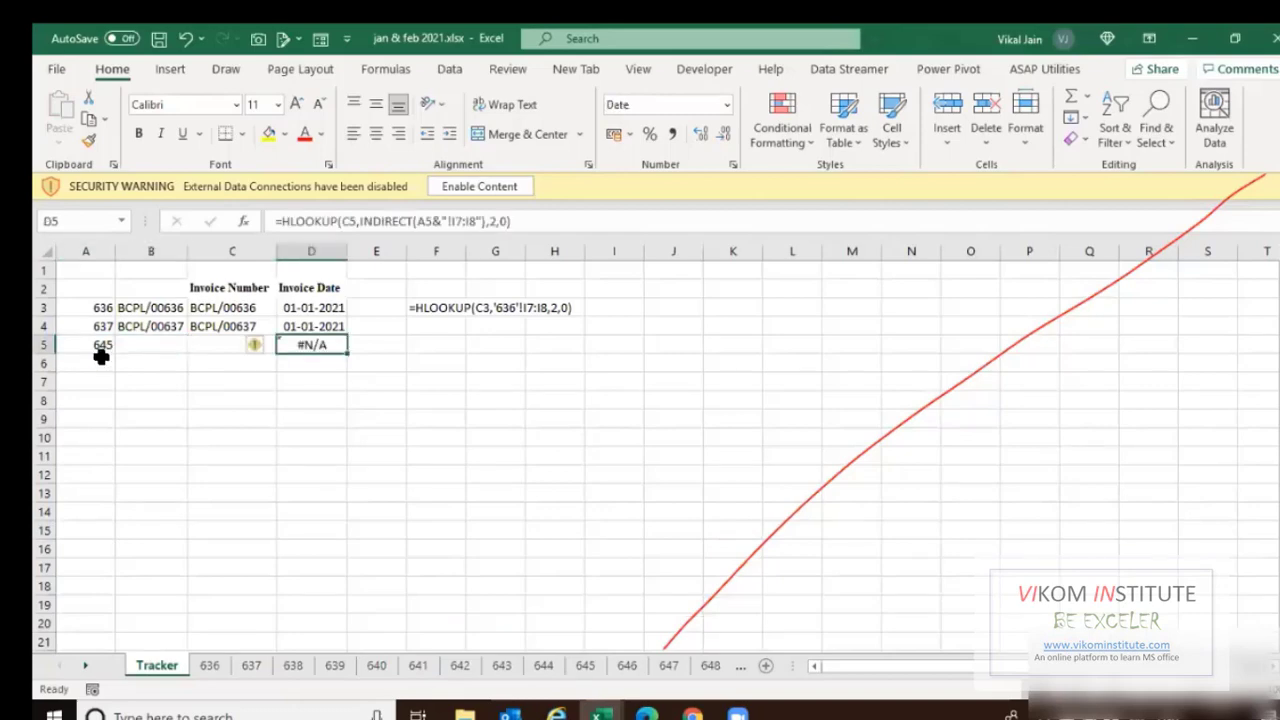
pyautogui.press('Up')
pyautogui.press('F2')
pyautogui.press('Escape')
pyautogui.press('Left')
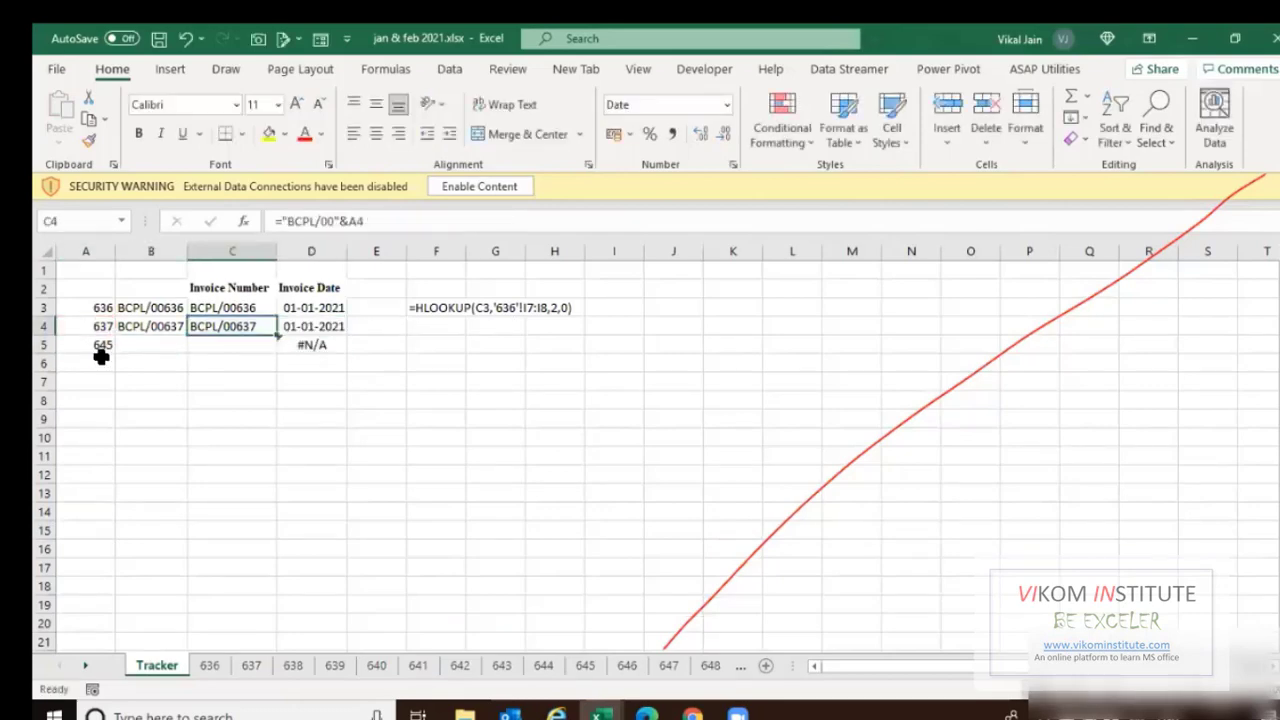
pyautogui.press('Down')
pyautogui.hotkey('ctrl', 'd')
pyautogui.press('Right')
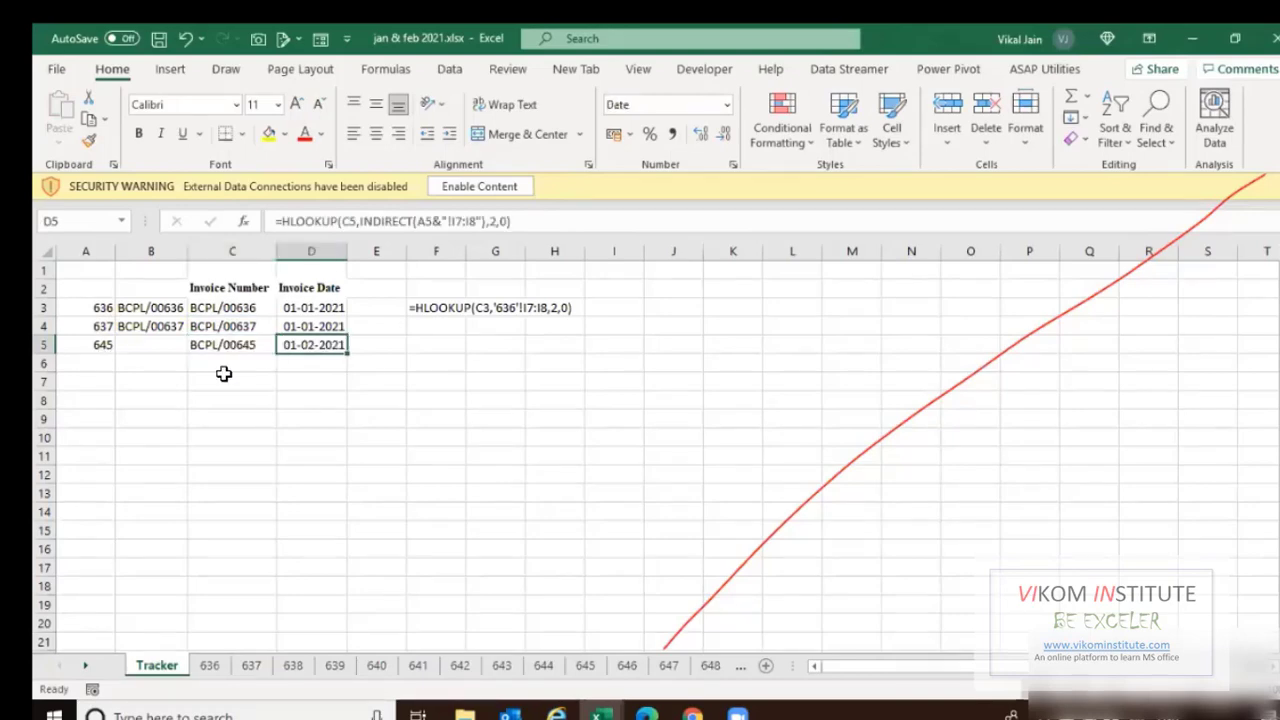
pyautogui.press('Right')
pyautogui.press('Up')
pyautogui.press('Up')
pyautogui.press('Up')
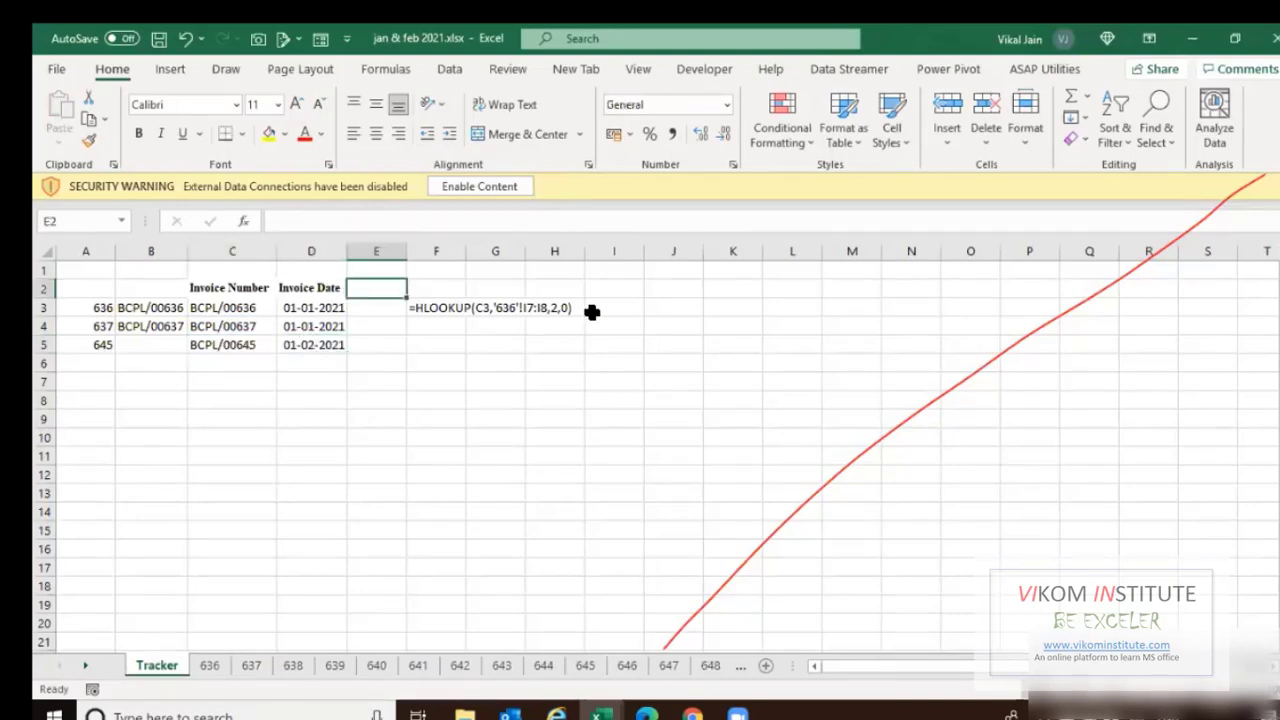
# Review the details on invoice sheet 636, then return to the Tracker sheet.
pyautogui.hotkey('ctrl', 'pagedown')
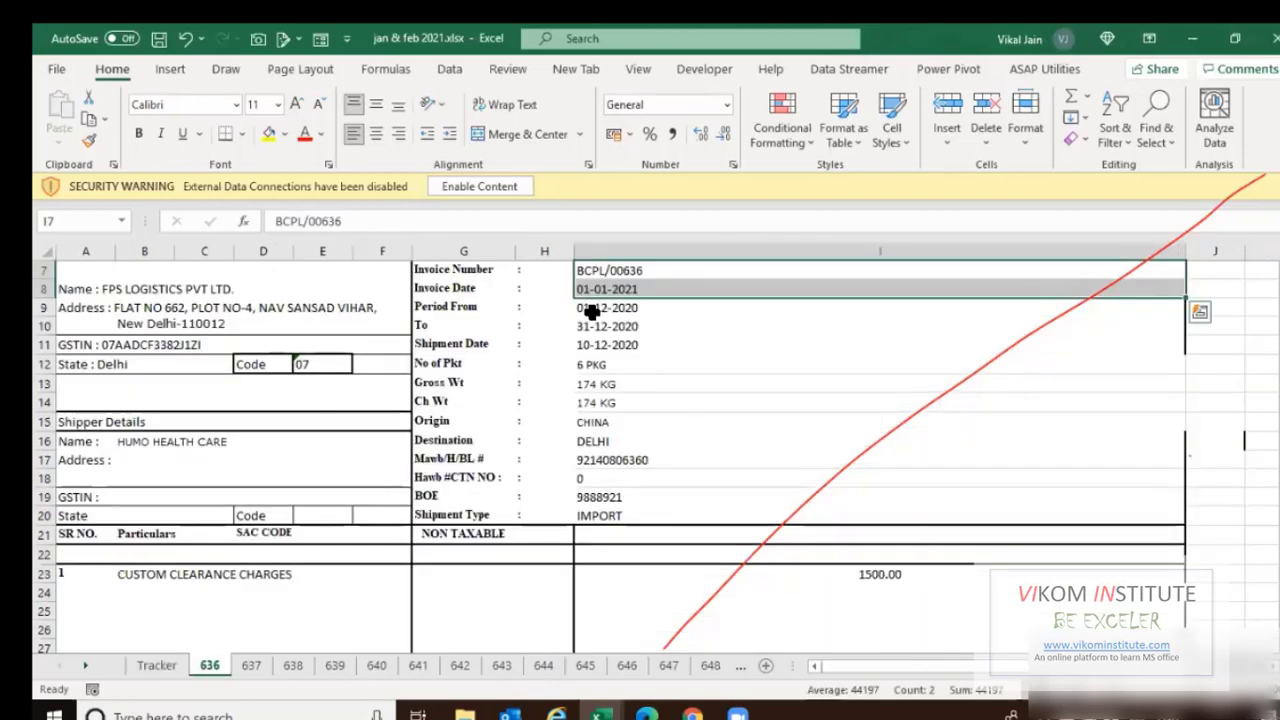
pyautogui.hotkey('ctrl', 'Home')
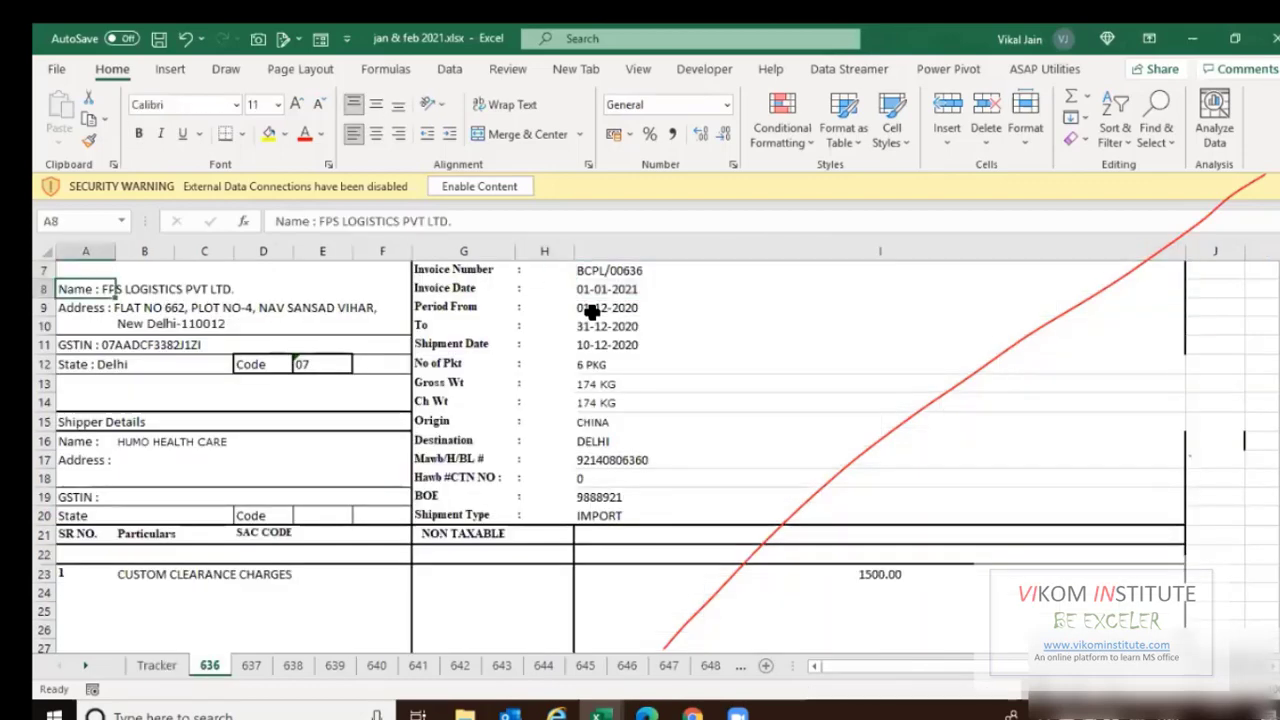
pyautogui.press('Down')
pyautogui.press('Down')
pyautogui.press('Down')
pyautogui.press('Down')
pyautogui.press('Down')
pyautogui.press('Down')
pyautogui.press('Down')
pyautogui.press('Down')
pyautogui.press('Down')
pyautogui.press('Down')
pyautogui.press('Up')
pyautogui.press('Up')
pyautogui.press('Up')
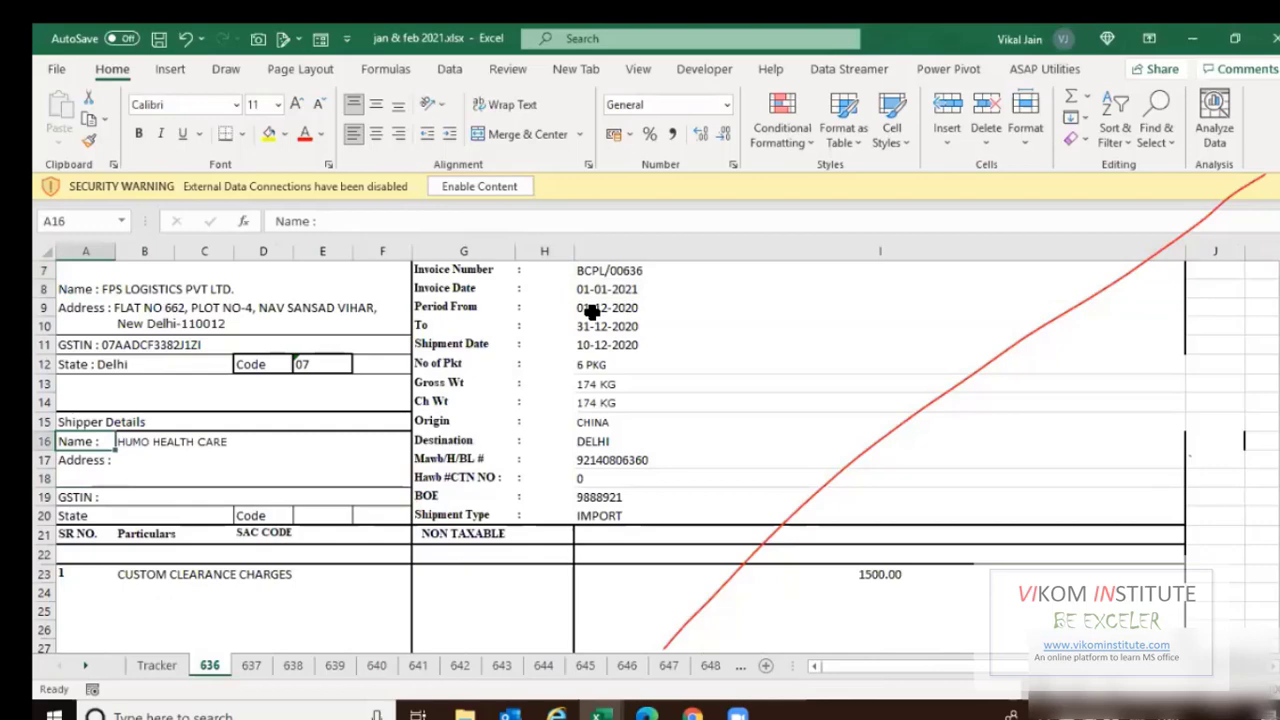
pyautogui.press('Right')
pyautogui.press('Right')
pyautogui.press('Up')
pyautogui.press('Up')
pyautogui.press('Up')
pyautogui.press('Up')
pyautogui.press('Up')
pyautogui.press('Up')
pyautogui.press('Up')
pyautogui.press('Up')
pyautogui.press('Up')
pyautogui.press('Up')
pyautogui.press('Up')
pyautogui.press('Up')
pyautogui.press('Up')
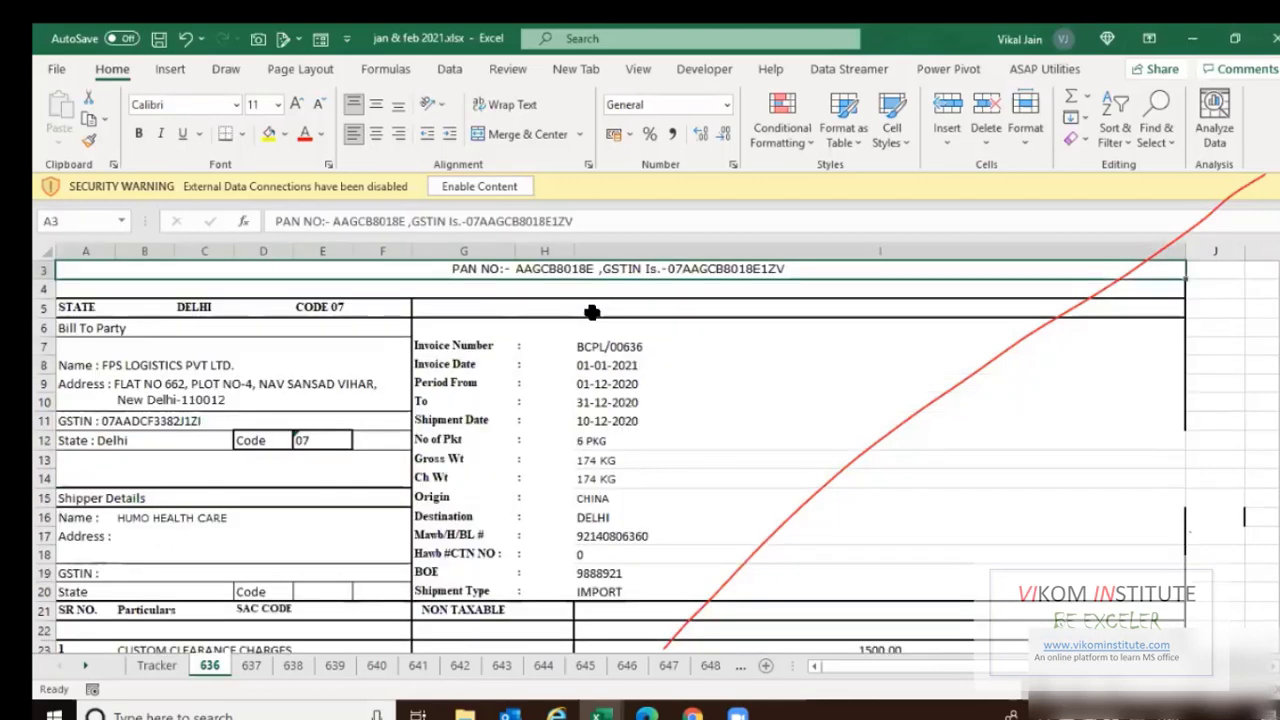
pyautogui.press('Right')
pyautogui.press('Right')
pyautogui.press('Right')
pyautogui.press('Right')
pyautogui.press('Right')
pyautogui.press('Right')
pyautogui.press('Right')
pyautogui.press('Right')
pyautogui.press('Down')
pyautogui.press('Down')
pyautogui.press('Down')
pyautogui.press('Left')
pyautogui.press('Left')
pyautogui.press('Left')
pyautogui.press('Left')
pyautogui.press('Left')
pyautogui.press('Left')
pyautogui.press('Left')
pyautogui.press('Left')
pyautogui.press('Left')
pyautogui.press('Left')
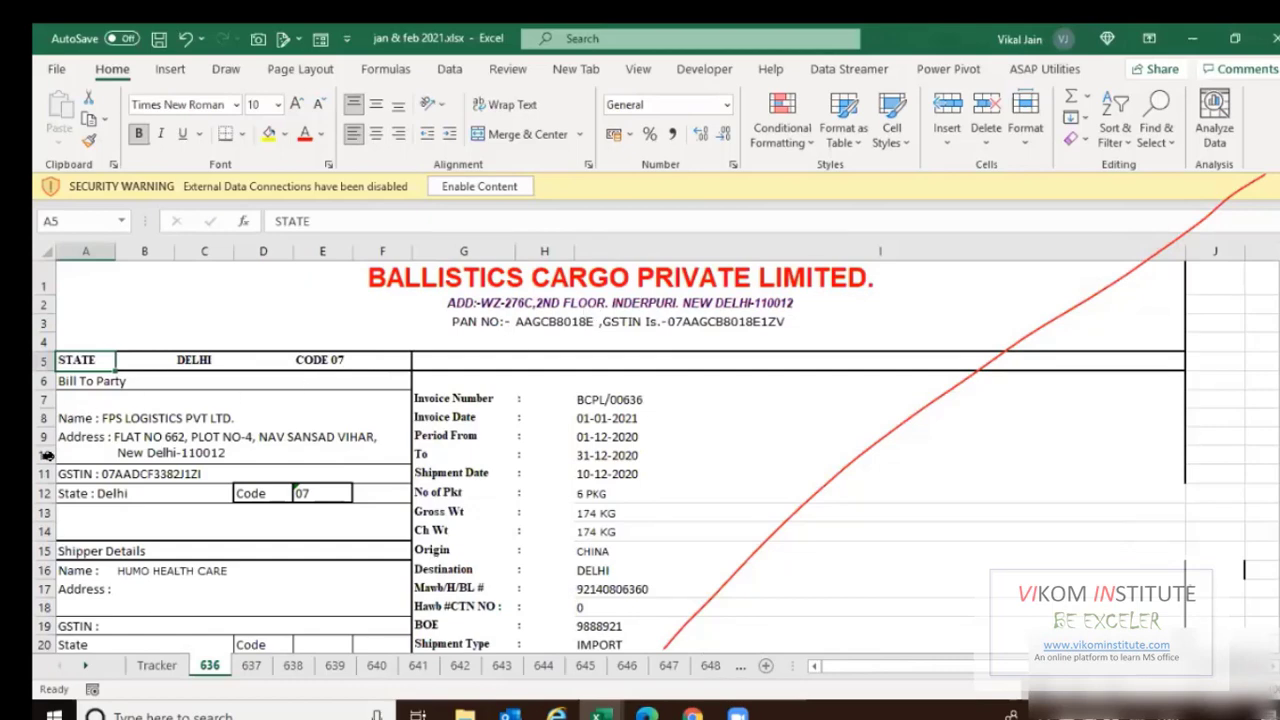
pyautogui.hotkey('ctrl', 'pageup')
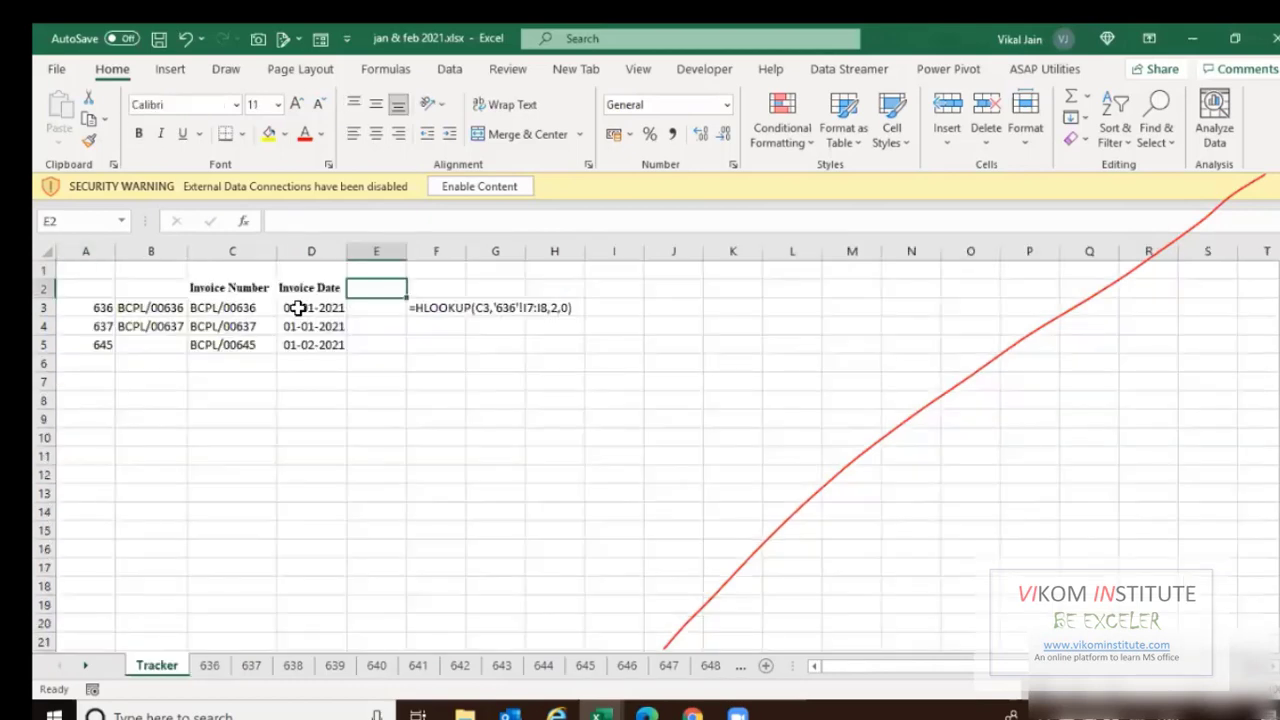
# Change A5 from 645 to 647 and confirm D5's lookup shows 01-02-2021 for BCPL/00647.
pyautogui.moveTo(298, 308); pyautogui.dragTo(294, 346)
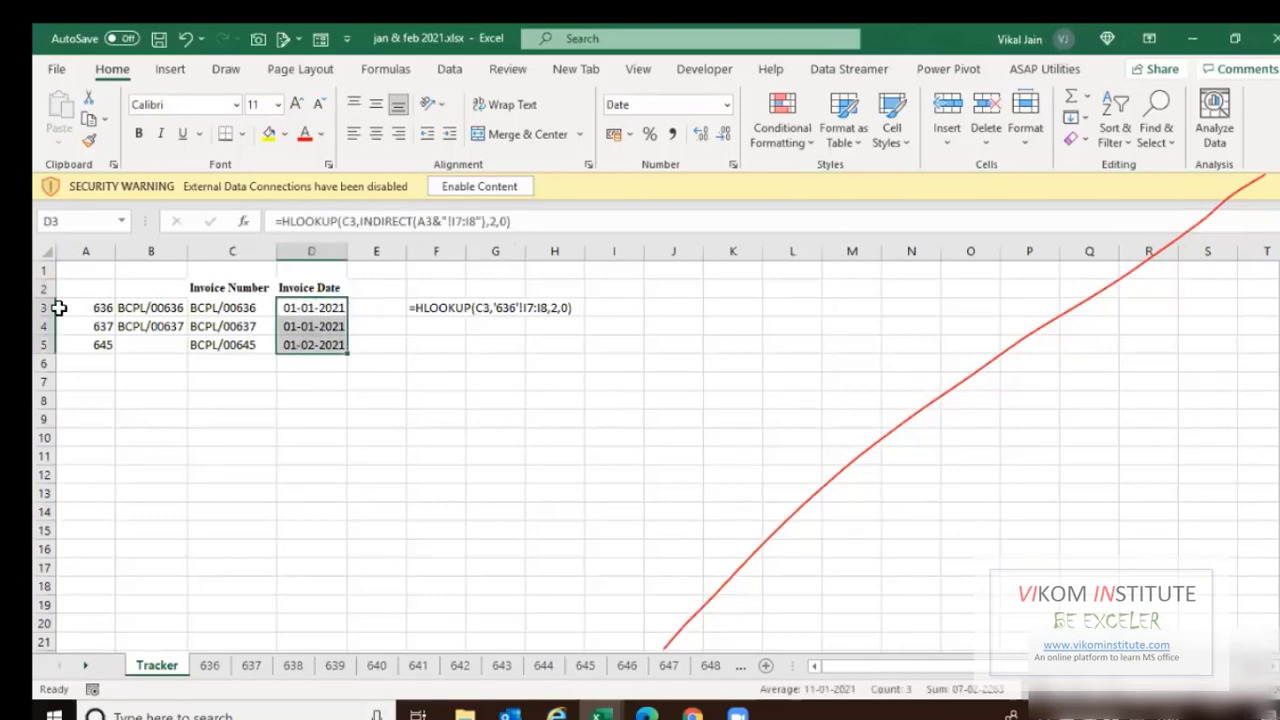
pyautogui.moveTo(79, 308); pyautogui.dragTo(85, 437)
pyautogui.click(91, 348)
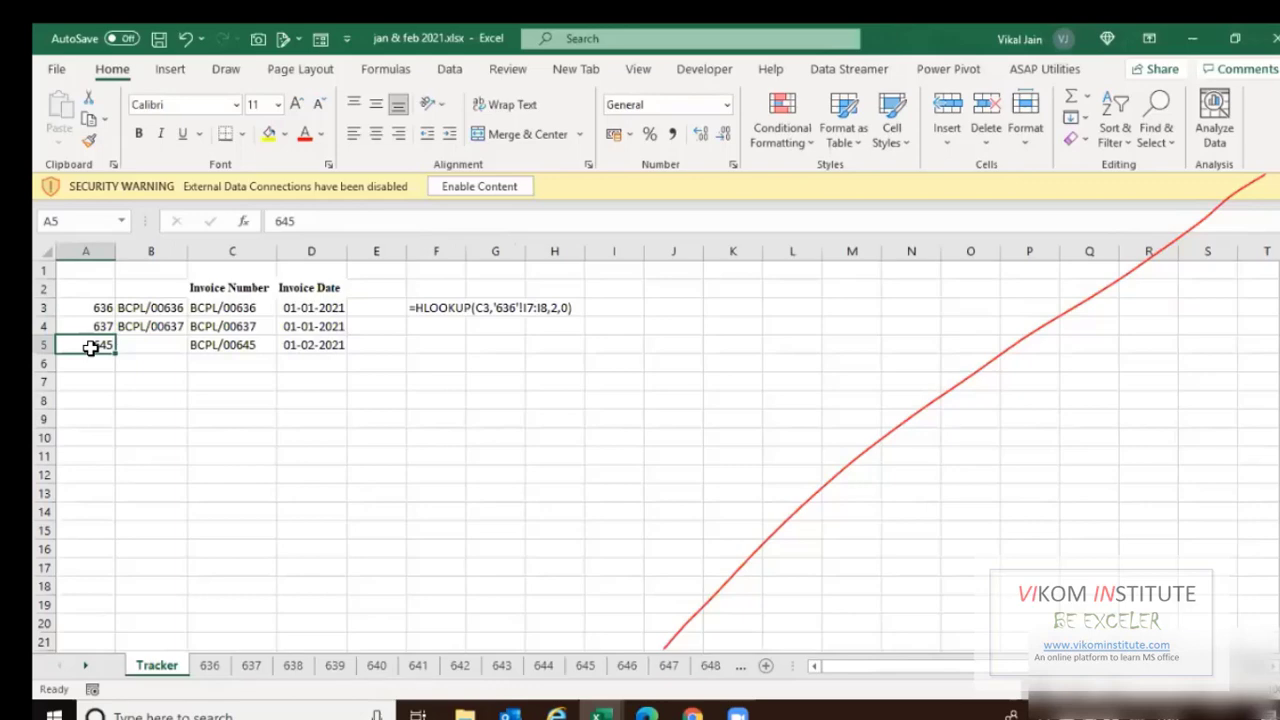
pyautogui.write('647')
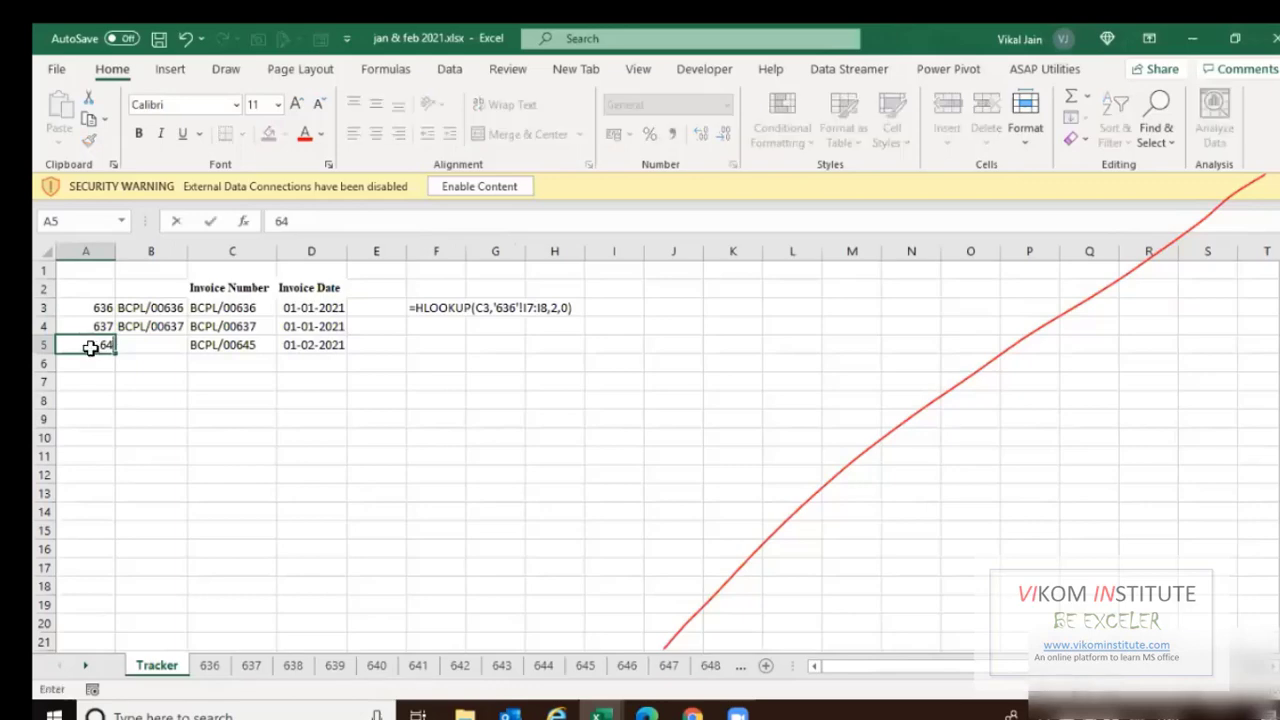
pyautogui.press('Tab')
pyautogui.click(282, 345)
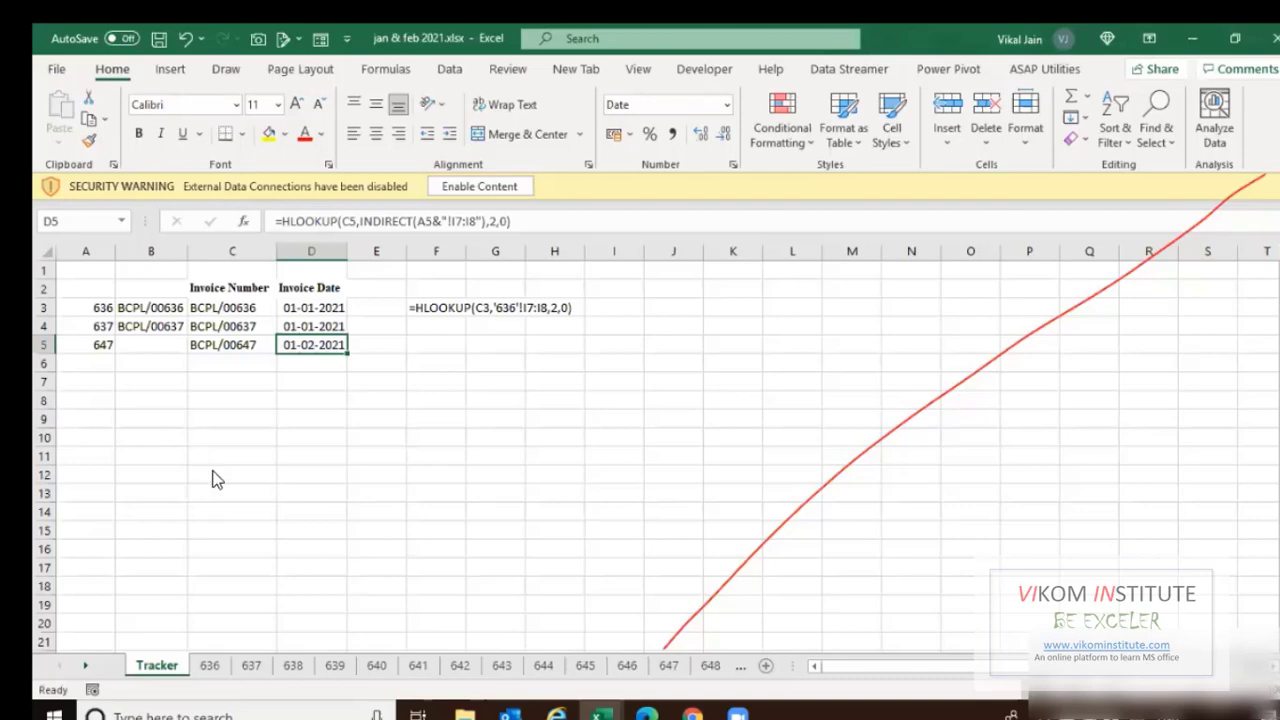
pyautogui.click(213, 472)
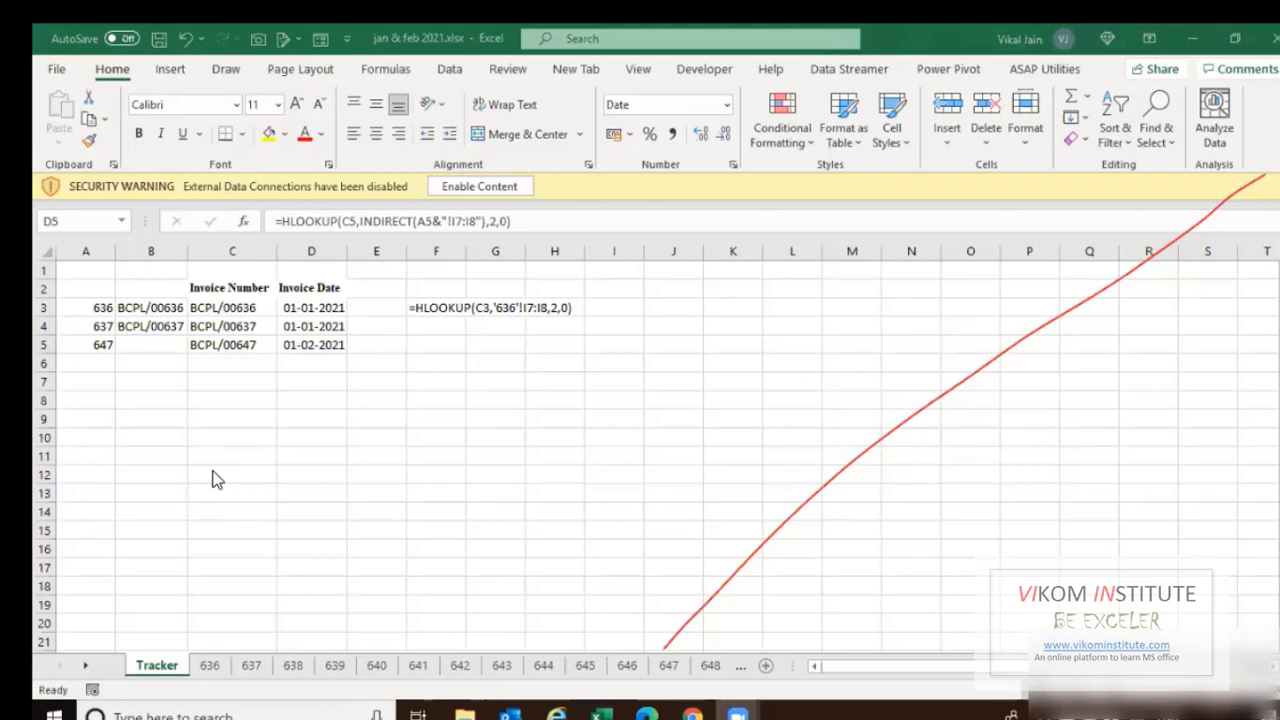
pyautogui.click(94, 310)
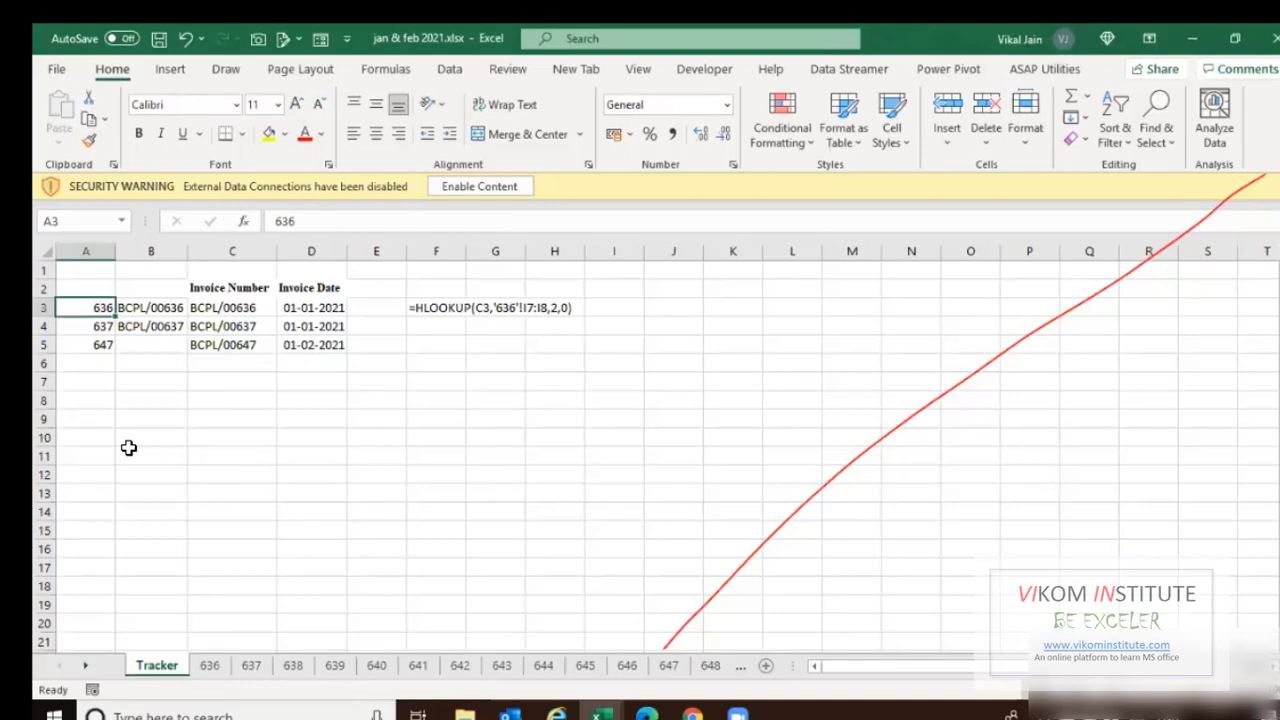
# Inspect sheet 636's name with the rename command, leaving it unchanged.
pyautogui.click(210, 666)
pyautogui.press('Down')
pyautogui.press('Down')
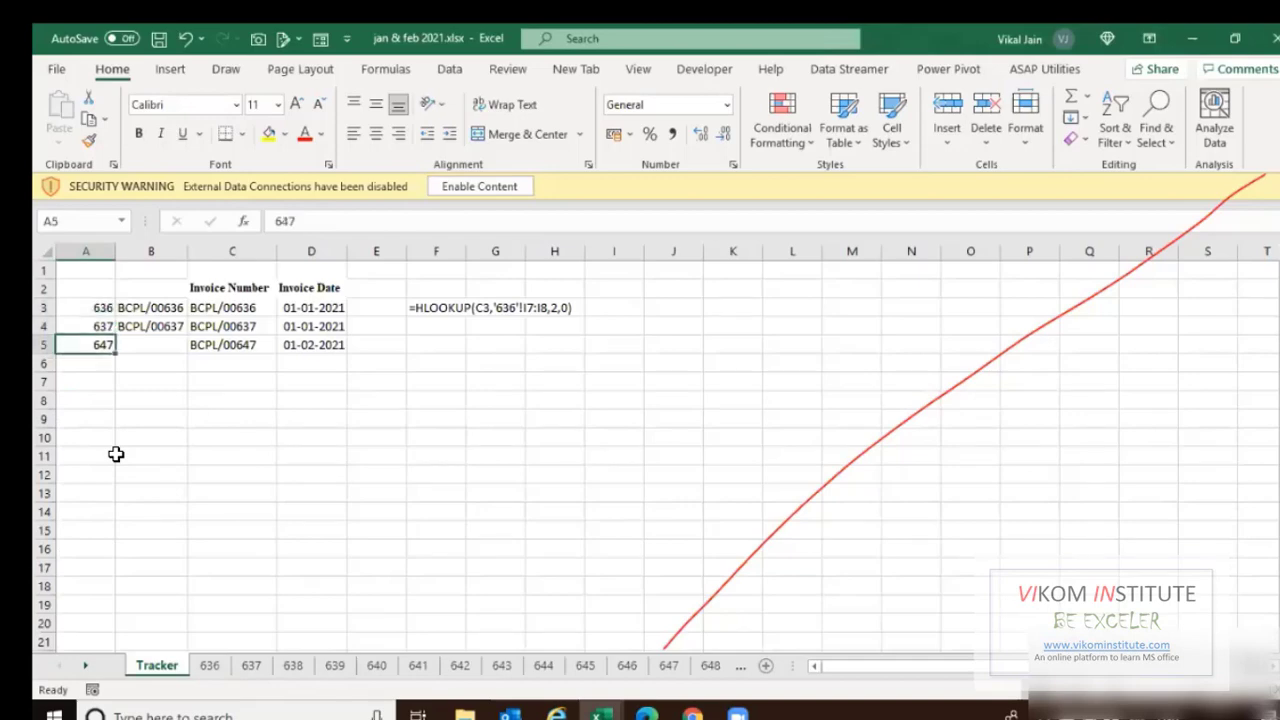
pyautogui.press('Down')
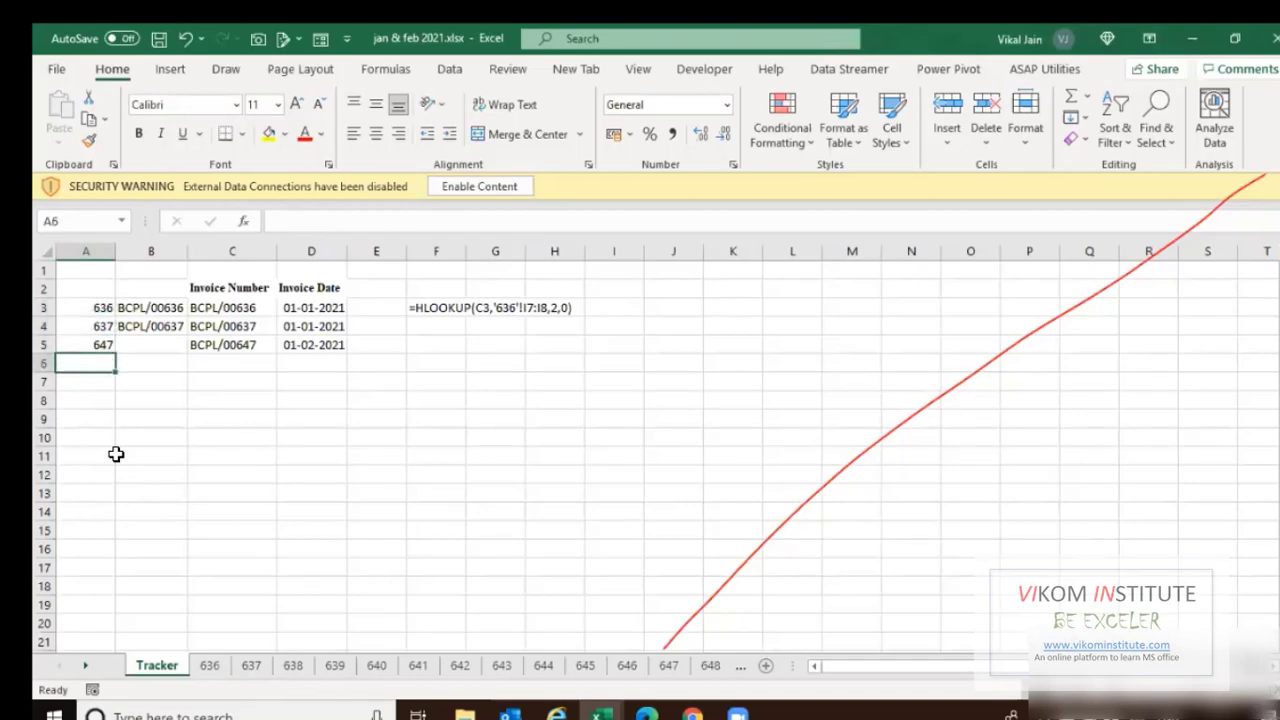
pyautogui.hotkey('ctrl', 'pagedown')
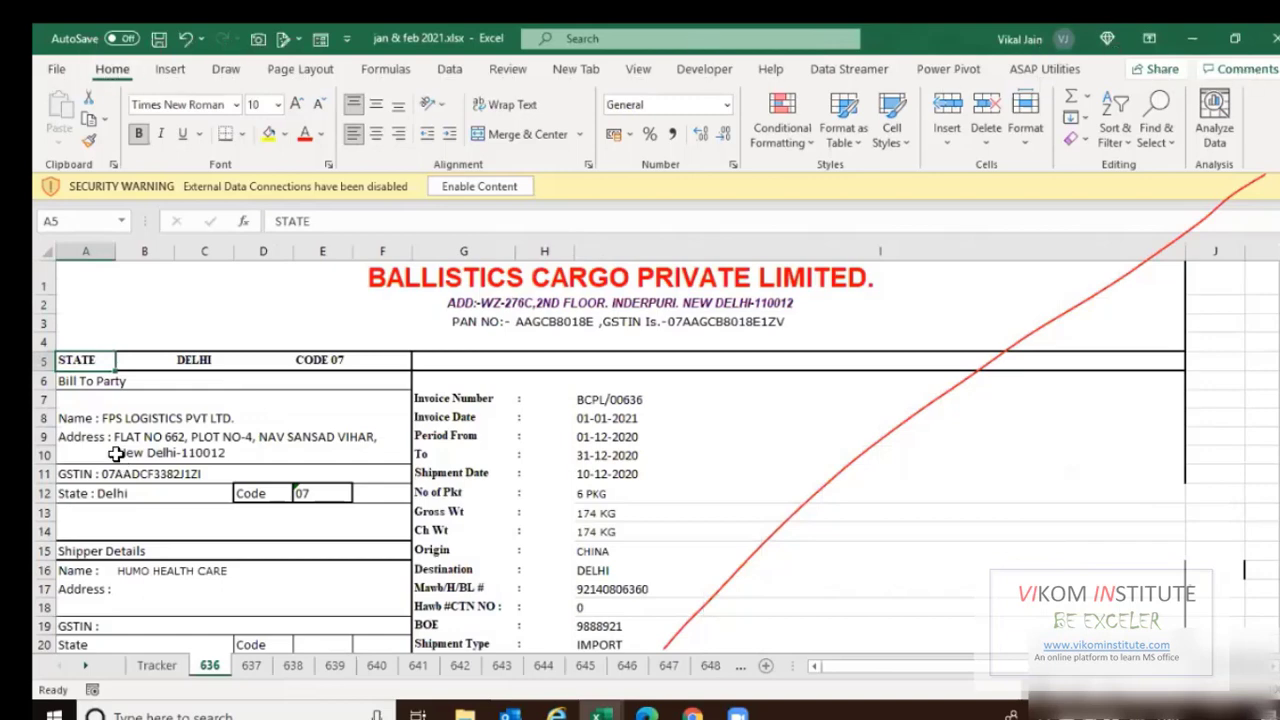
pyautogui.hotkey('alt', 'h')
pyautogui.press('o')
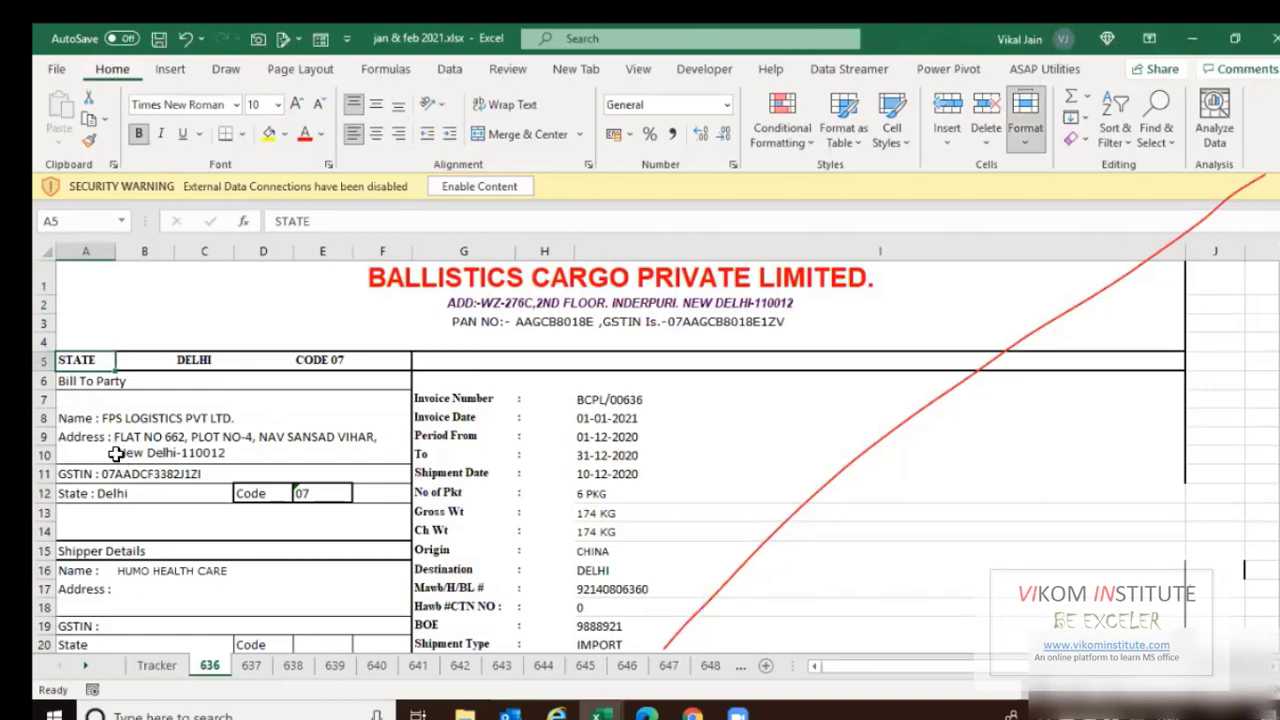
pyautogui.press('r')
pyautogui.press('Return')
pyautogui.hotkey('ctrl', 'pageup')
# Store A3's 636 as text with a leading apostrophe, which makes D3 show #REF!
pyautogui.press('Up')
pyautogui.press('Up')
pyautogui.press('Up')
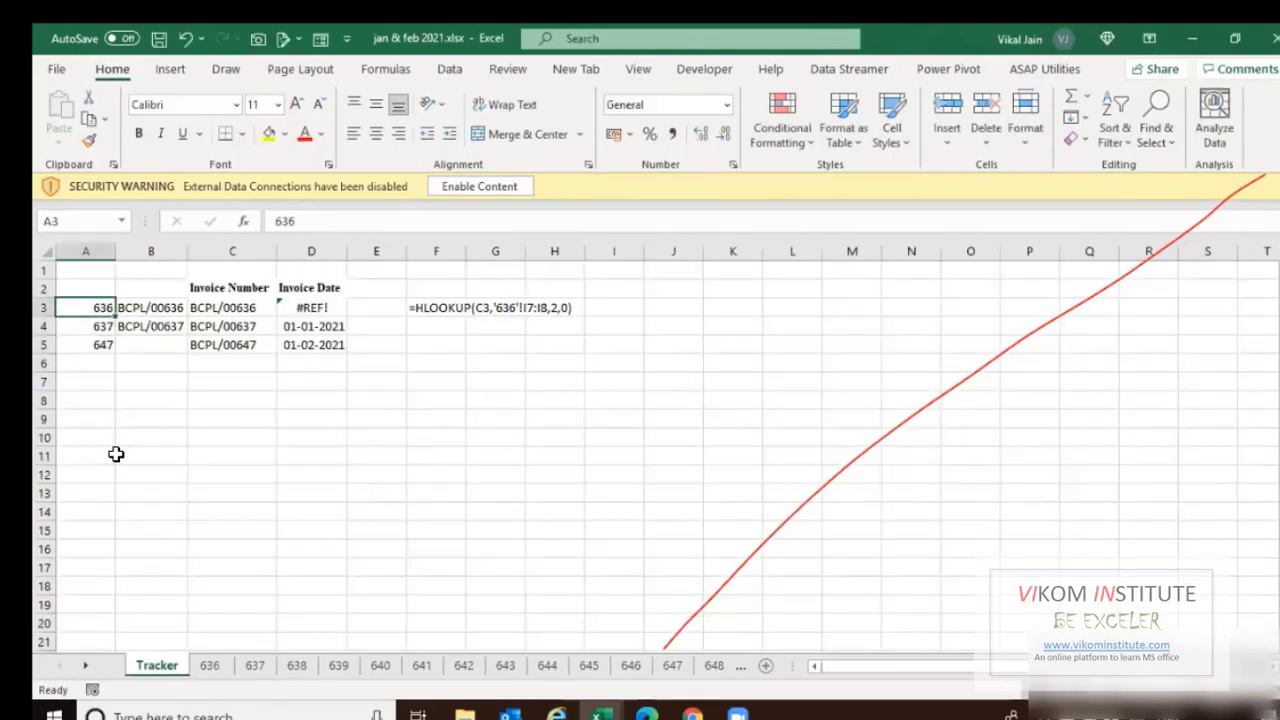
pyautogui.press('F2')
pyautogui.press('Return')
pyautogui.press('Up')
pyautogui.press('Right')
pyautogui.press('Right')
pyautogui.press('Left')
pyautogui.press('Left')
pyautogui.press('F2')
pyautogui.press('Home')
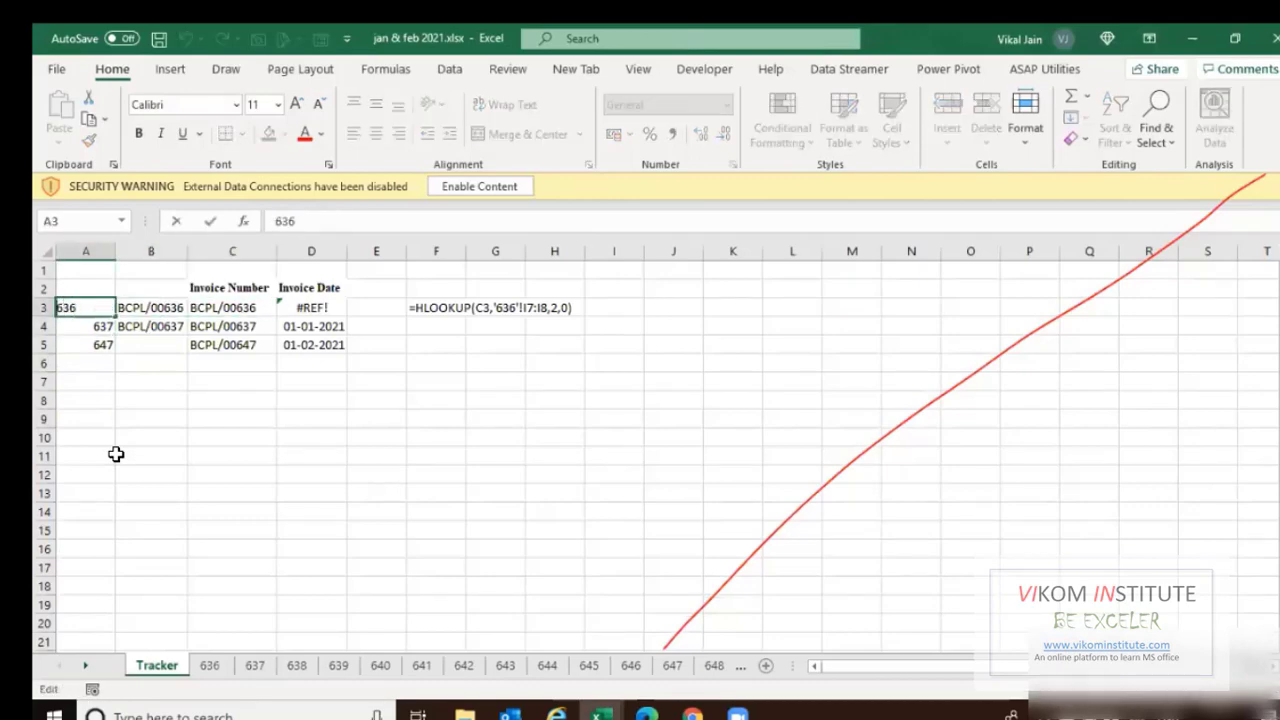
pyautogui.write("'")
pyautogui.press('Return')
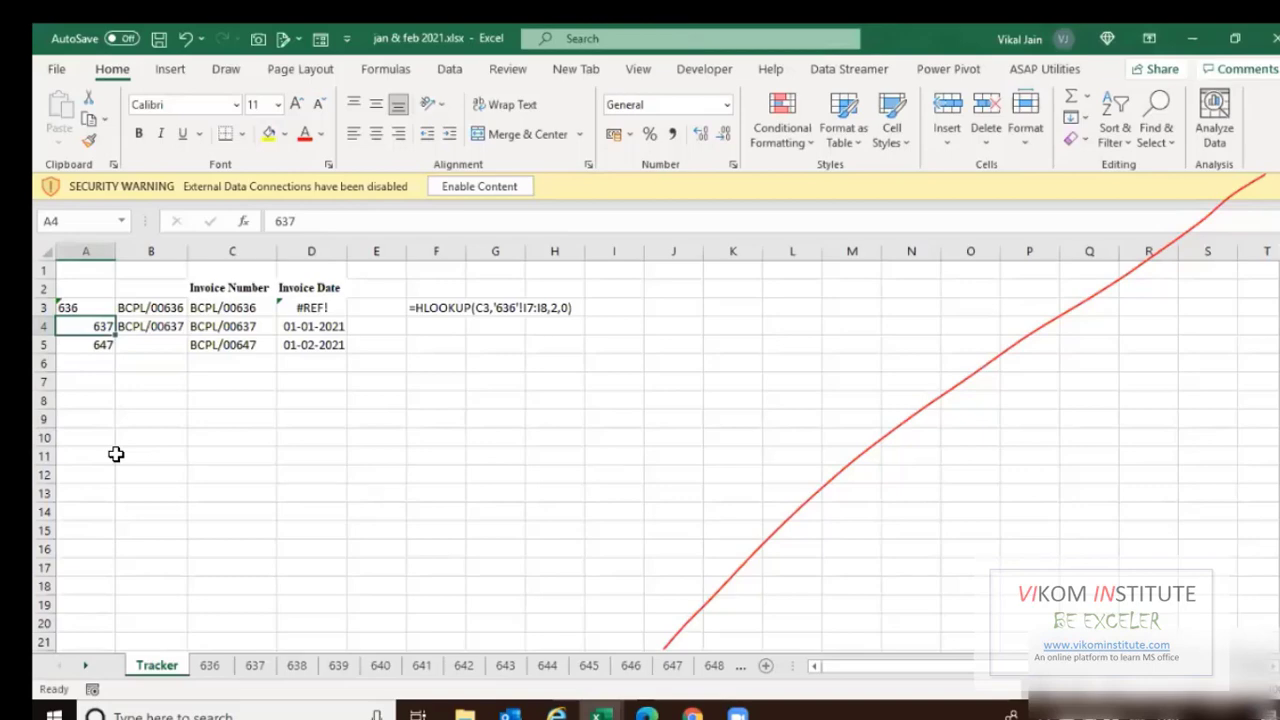
pyautogui.hotkey('ctrl', 'pagedown')
pyautogui.hotkey('ctrl', 'pageup')
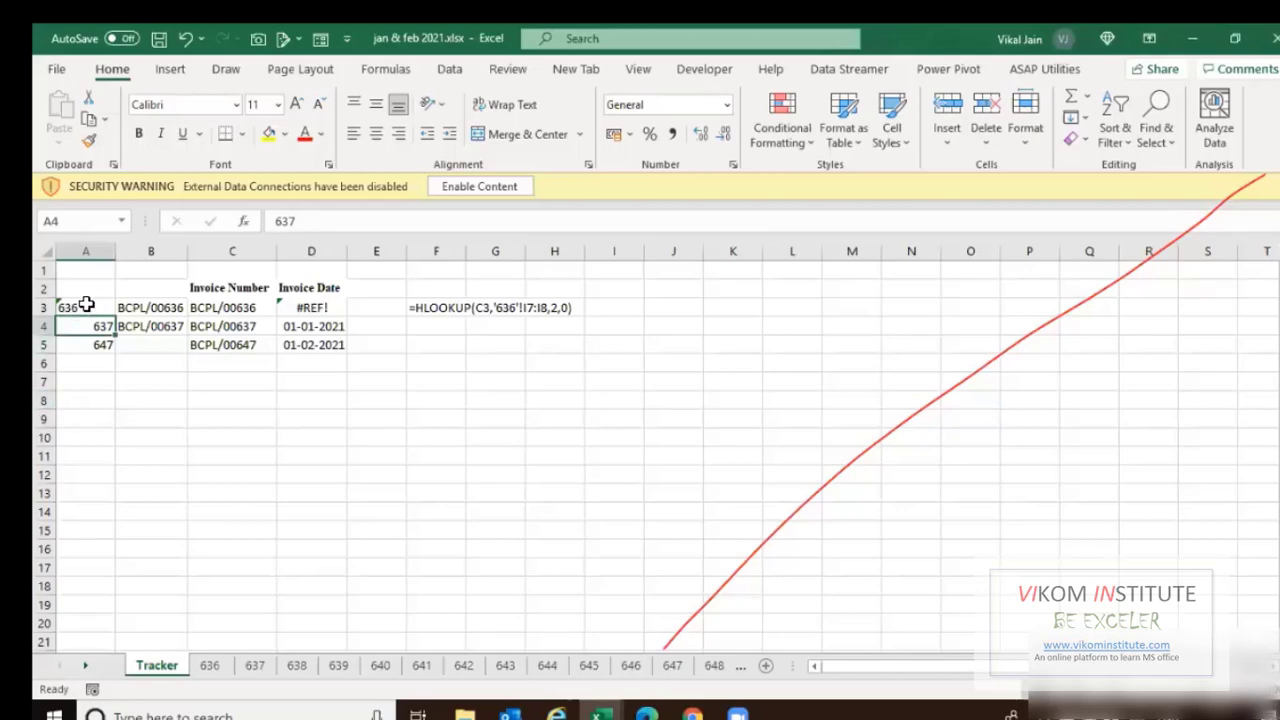
# Review the column A sheet numbers, then enter a test formula =A7 in D7, returning 0.
pyautogui.moveTo(90, 268); pyautogui.dragTo(71, 479)
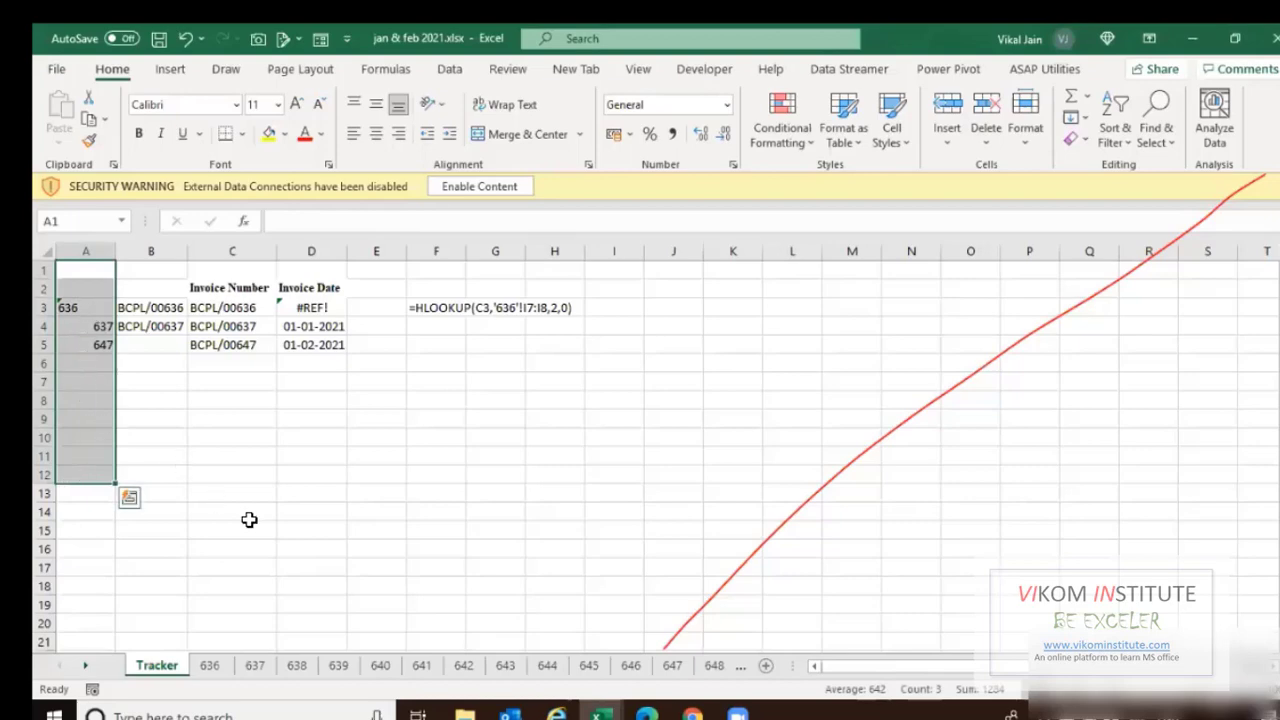
pyautogui.moveTo(88, 308); pyautogui.dragTo(82, 486)
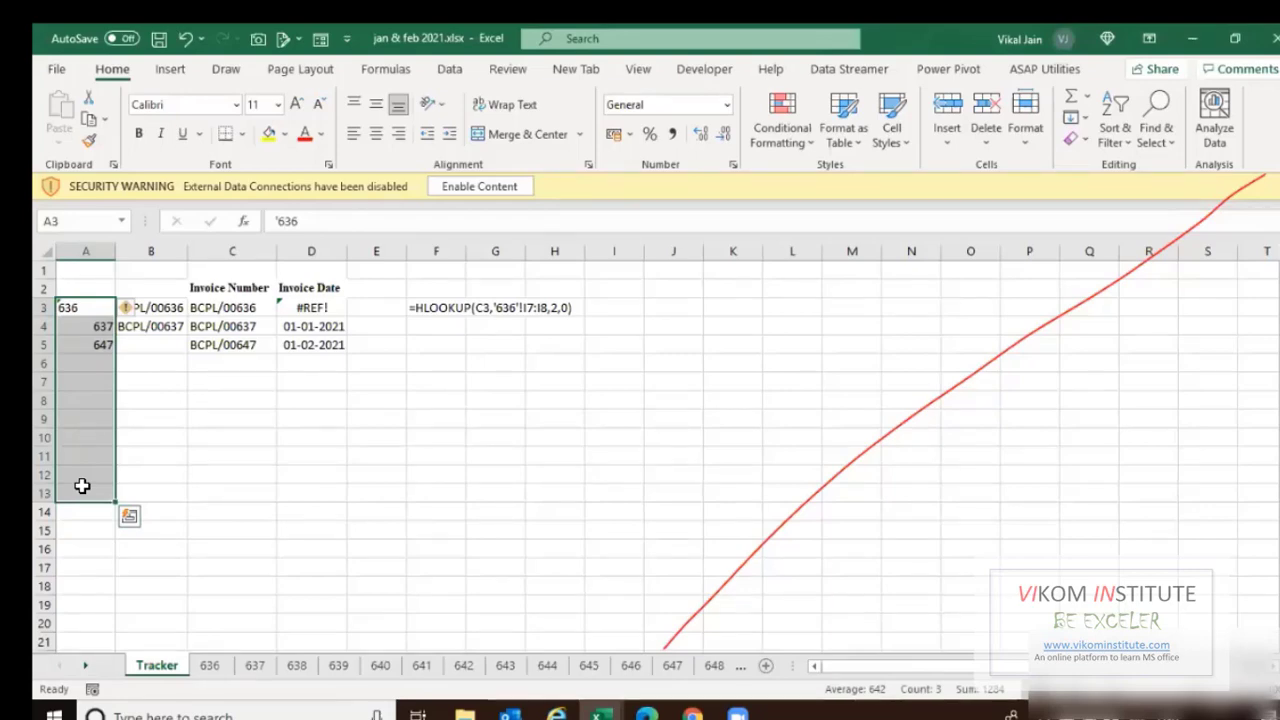
pyautogui.press('Down')
pyautogui.press('Down')
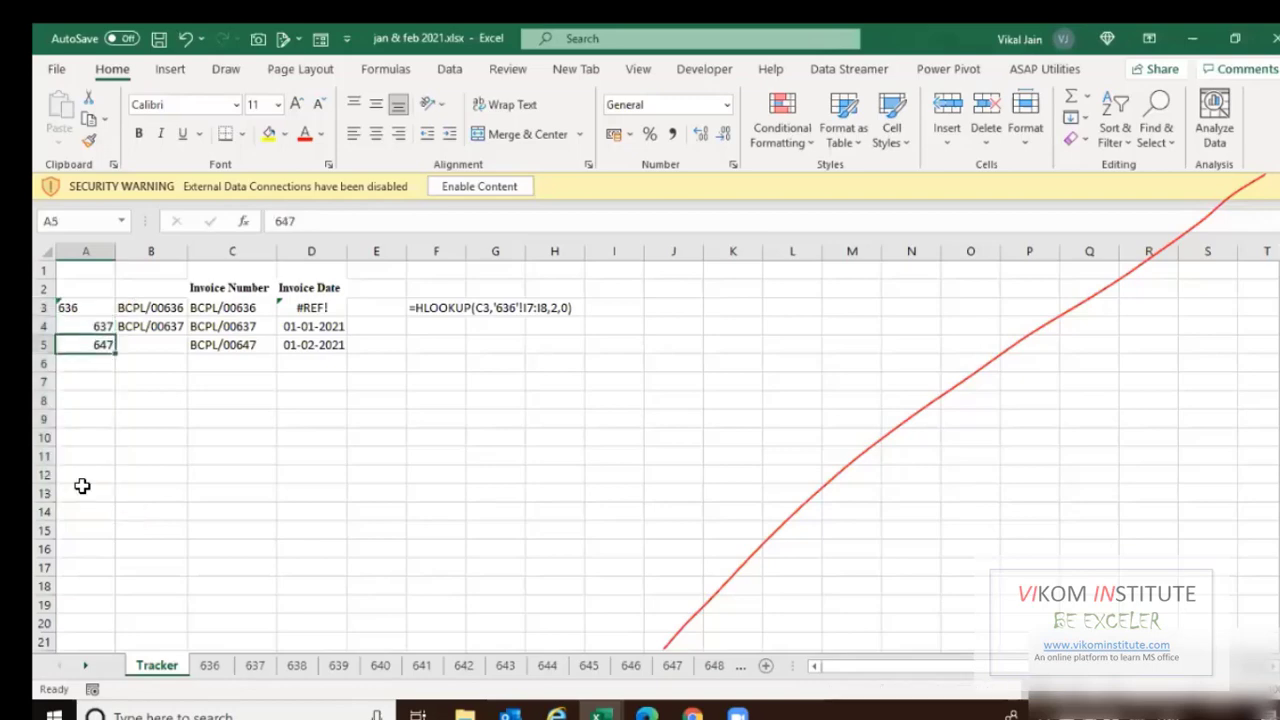
pyautogui.press('Down')
pyautogui.press('Right')
pyautogui.press('Right')
pyautogui.press('Right')
pyautogui.press('Down')
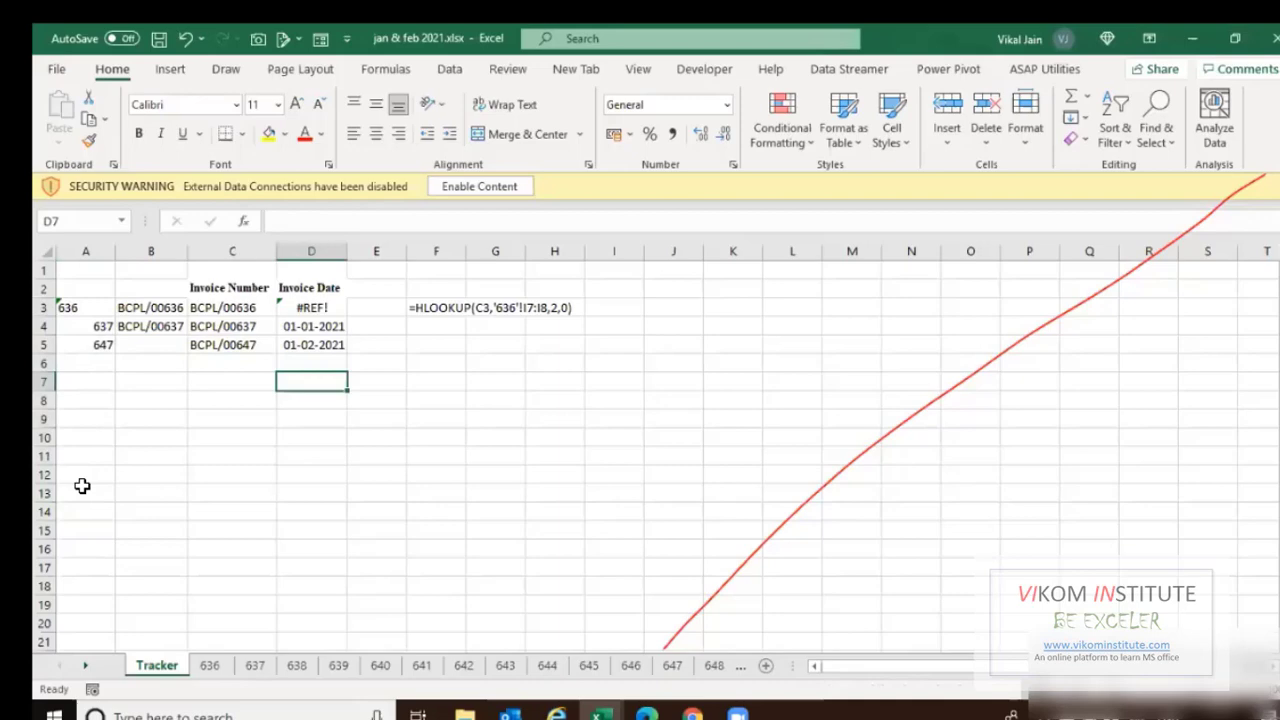
pyautogui.write('=')
pyautogui.press('Left')
pyautogui.press('Left')
pyautogui.press('Left')
pyautogui.hotkey('ctrl', 'Return')
pyautogui.press('Left')
pyautogui.press('Left')
pyautogui.press('Left')
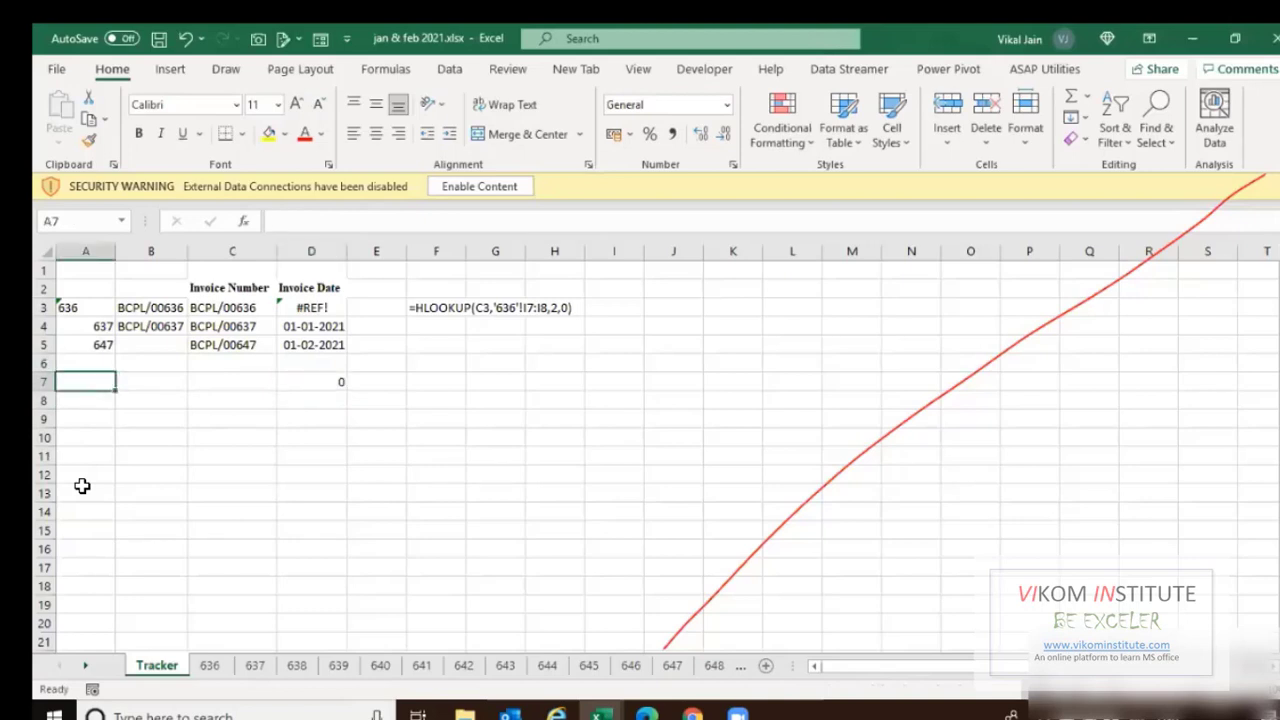
pyautogui.press('Right')
pyautogui.press('Right')
pyautogui.press('Right')
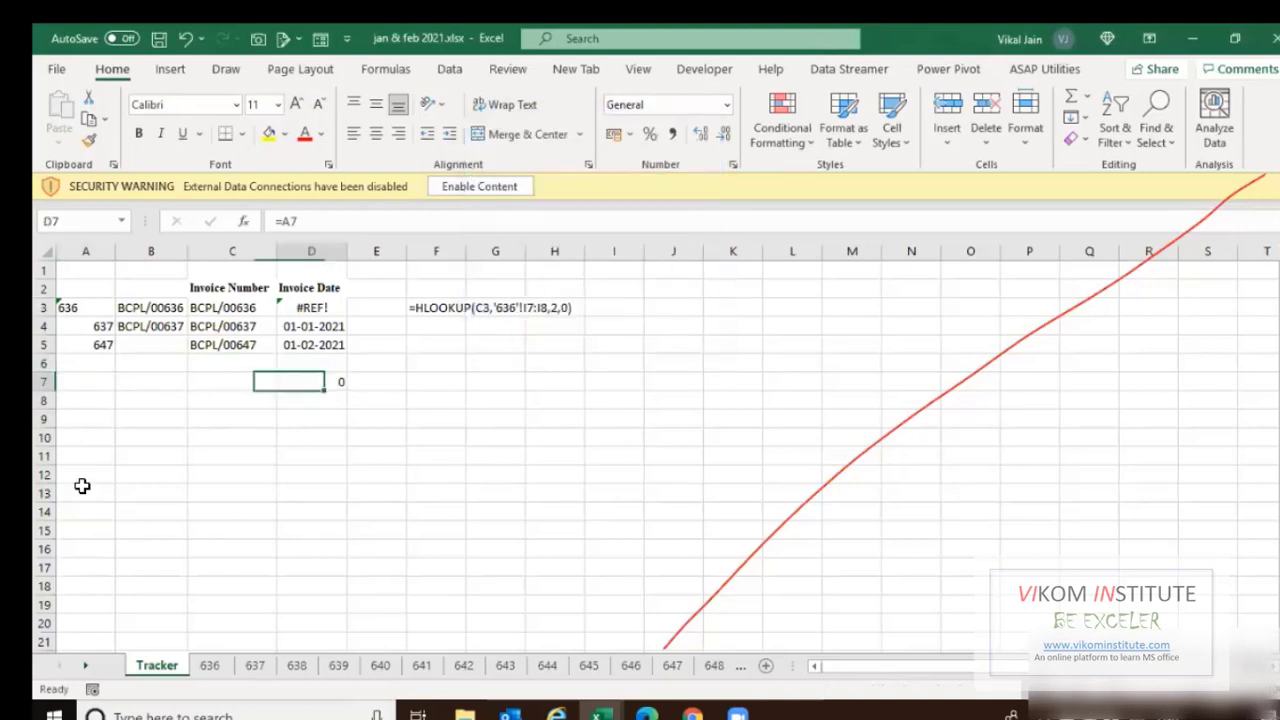
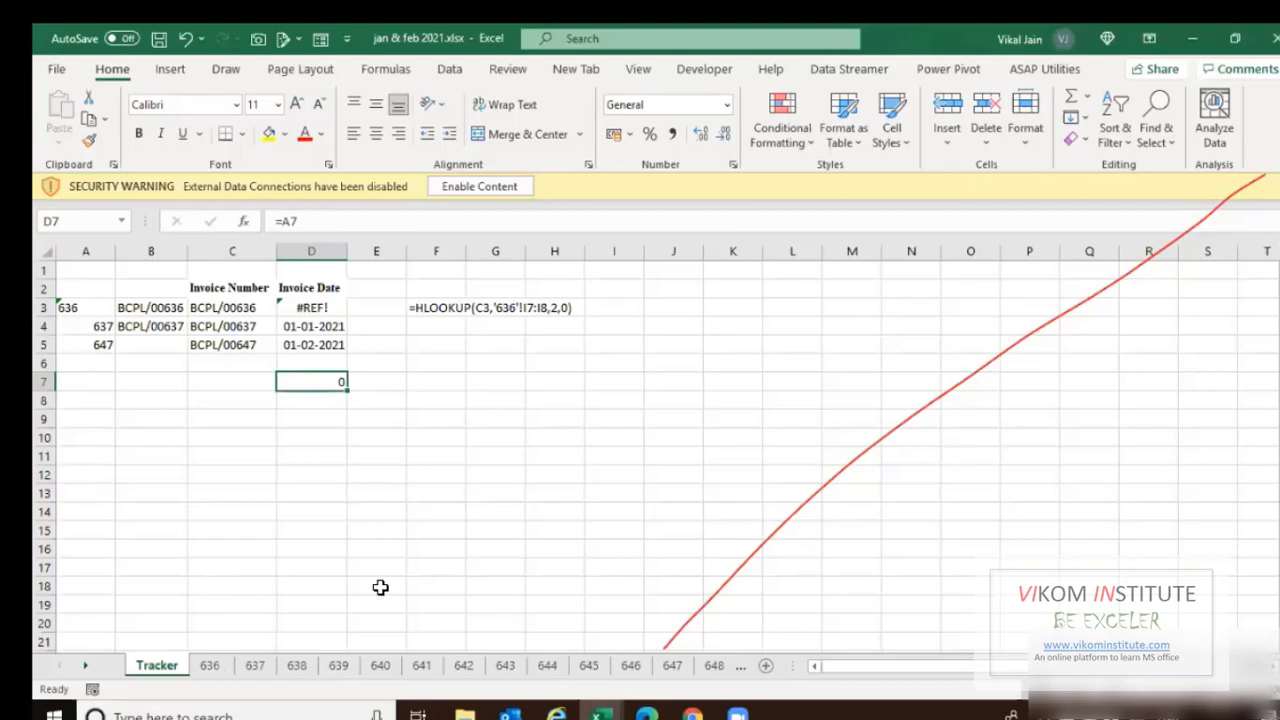
# Switch from the jan & feb 2021 invoice tracker to the Book1 workbook via the taskbar.
pyautogui.click(601, 712)
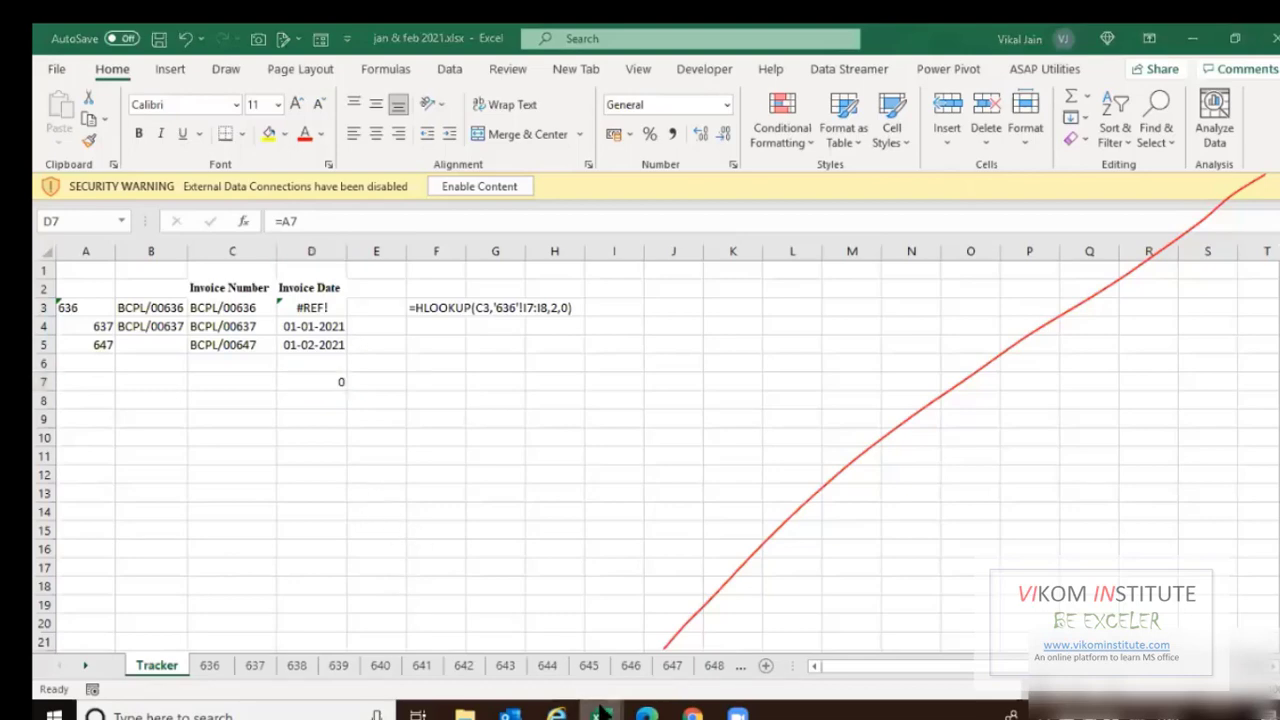
pyautogui.click(638, 658)
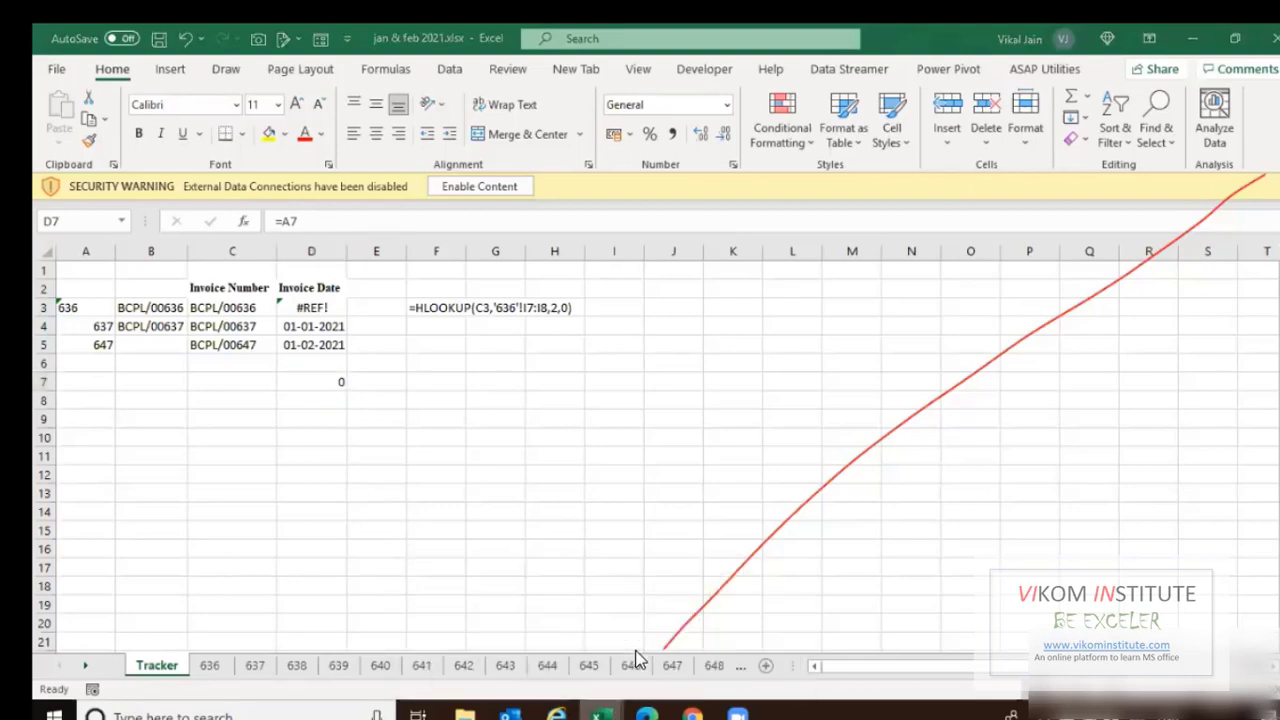
pyautogui.click(601, 712)
pyautogui.click(426, 617)
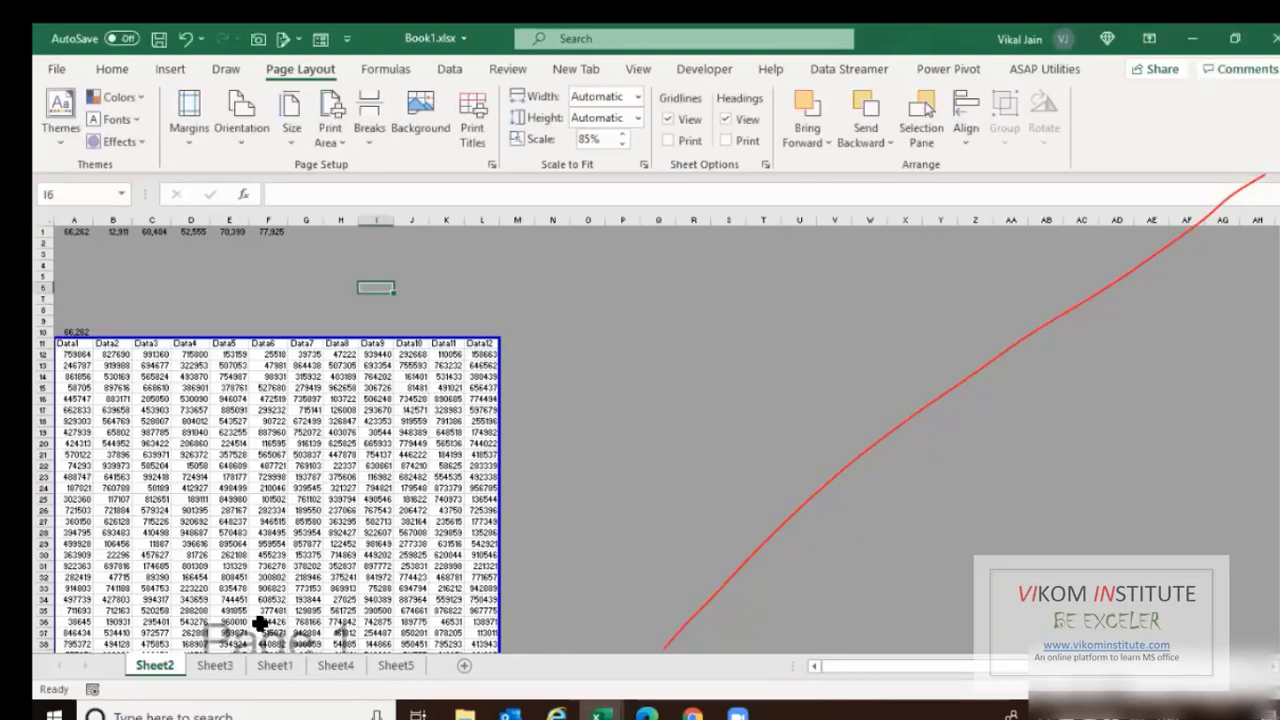
# Add a new sheet to Book1 and enter the heading Dates in A1.
pyautogui.click(464, 665)
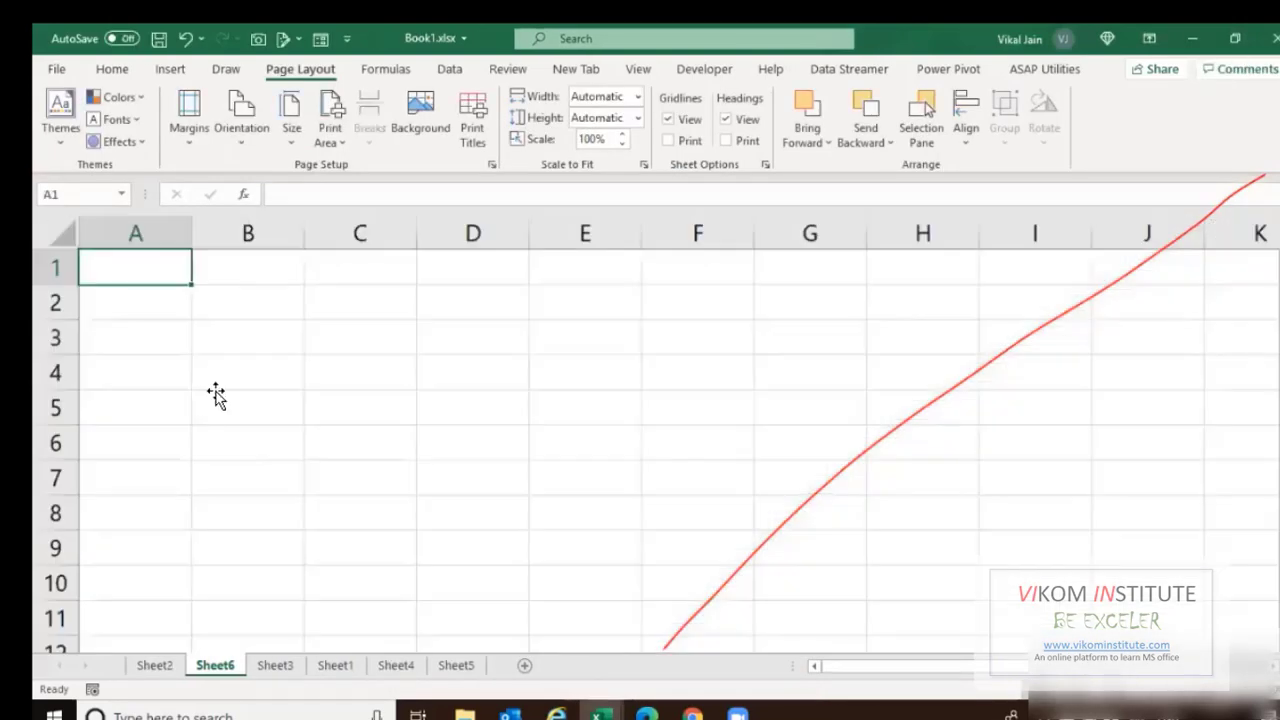
pyautogui.click(214, 388)
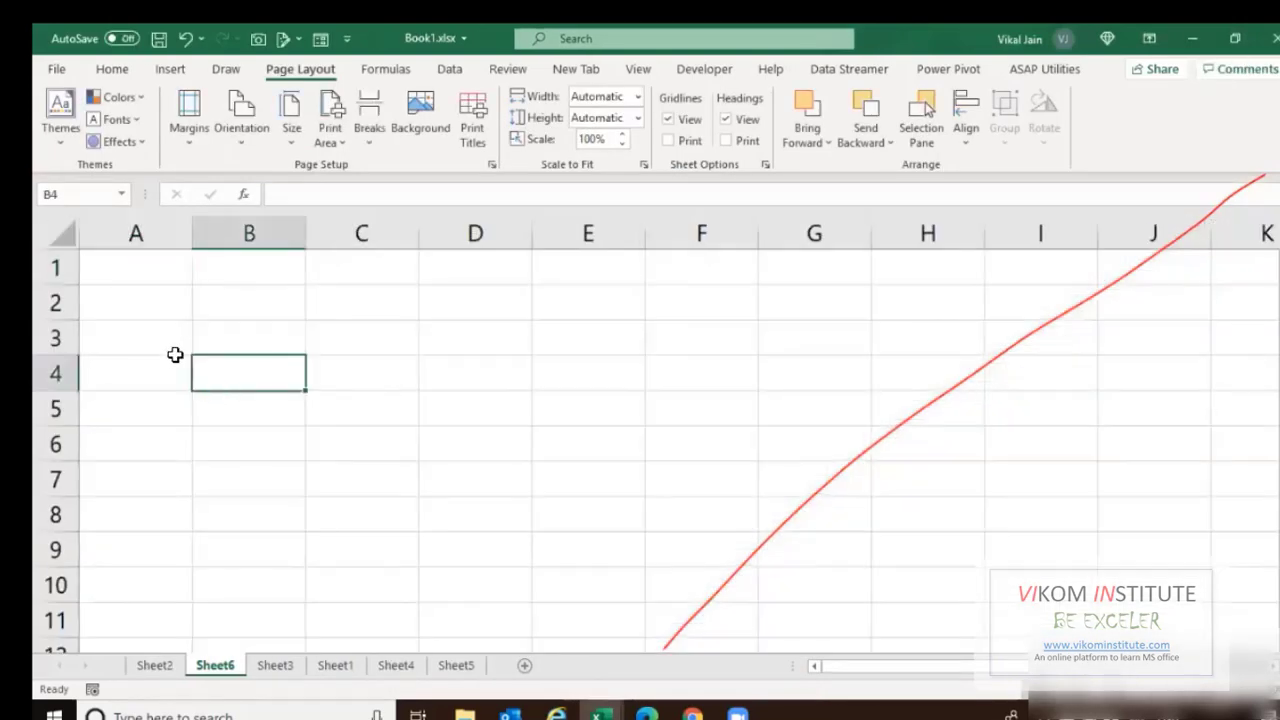
pyautogui.scroll(2, 169, 329)
pyautogui.click(169, 329)
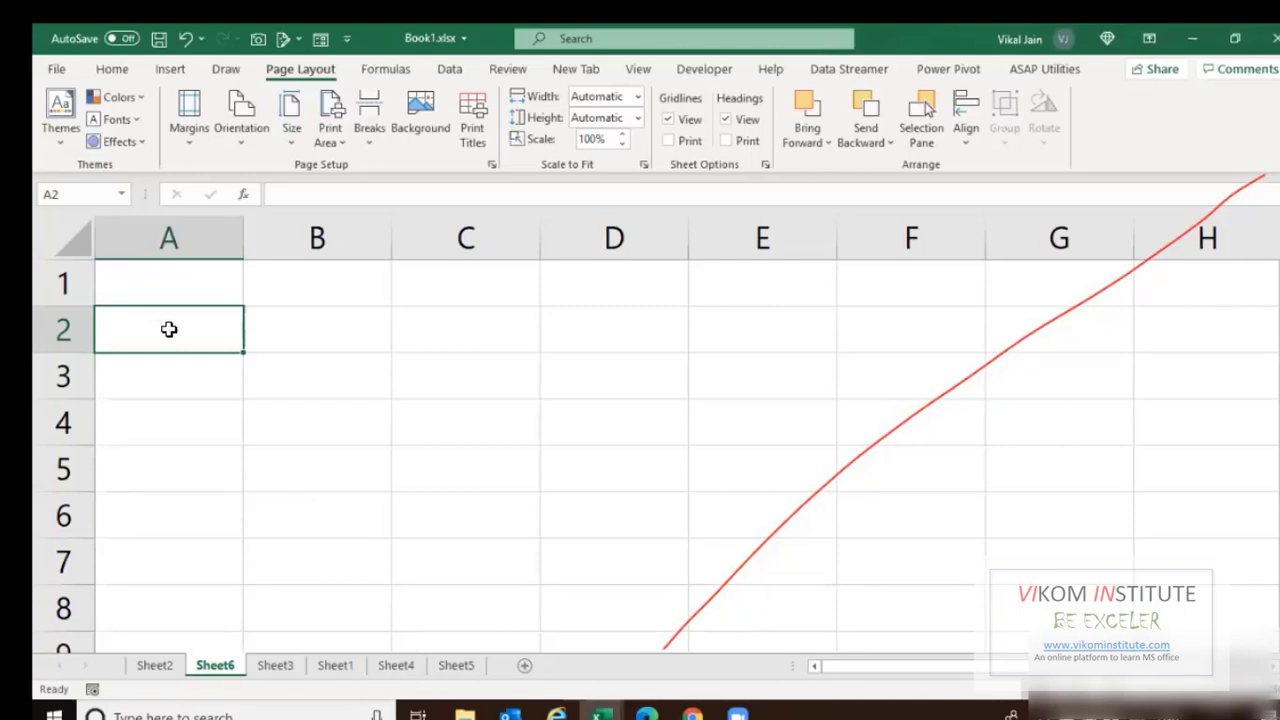
pyautogui.press('Up')
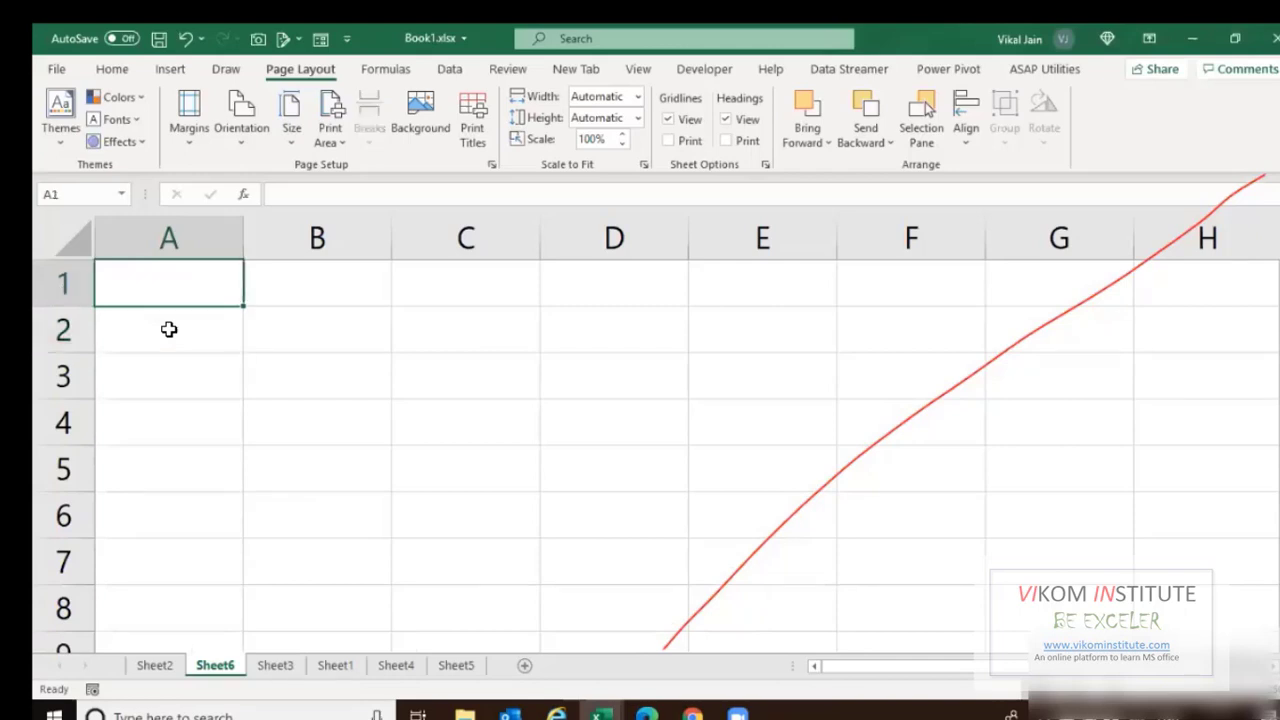
pyautogui.write('Dates')
pyautogui.press('Return')
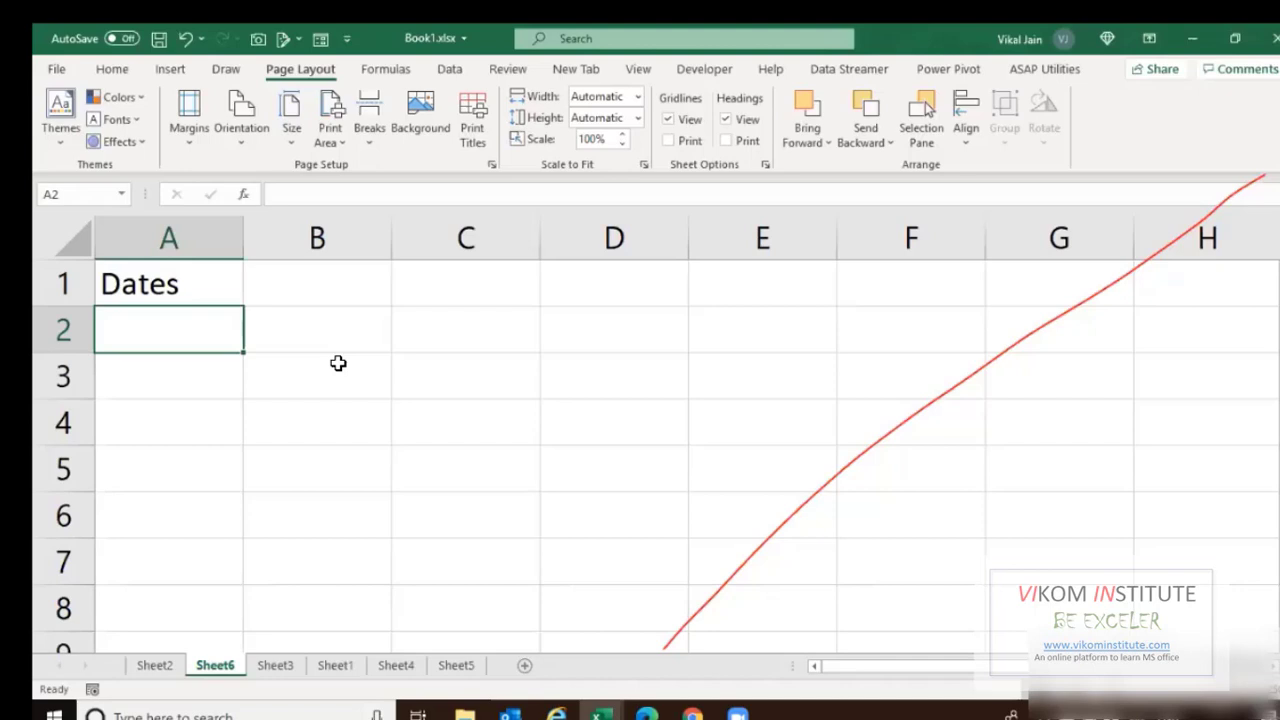
# Enter mm/dd/yyyy in A2 and dd/mm/yyyy in B2, autofitting column A.
pyautogui.write('mm/')
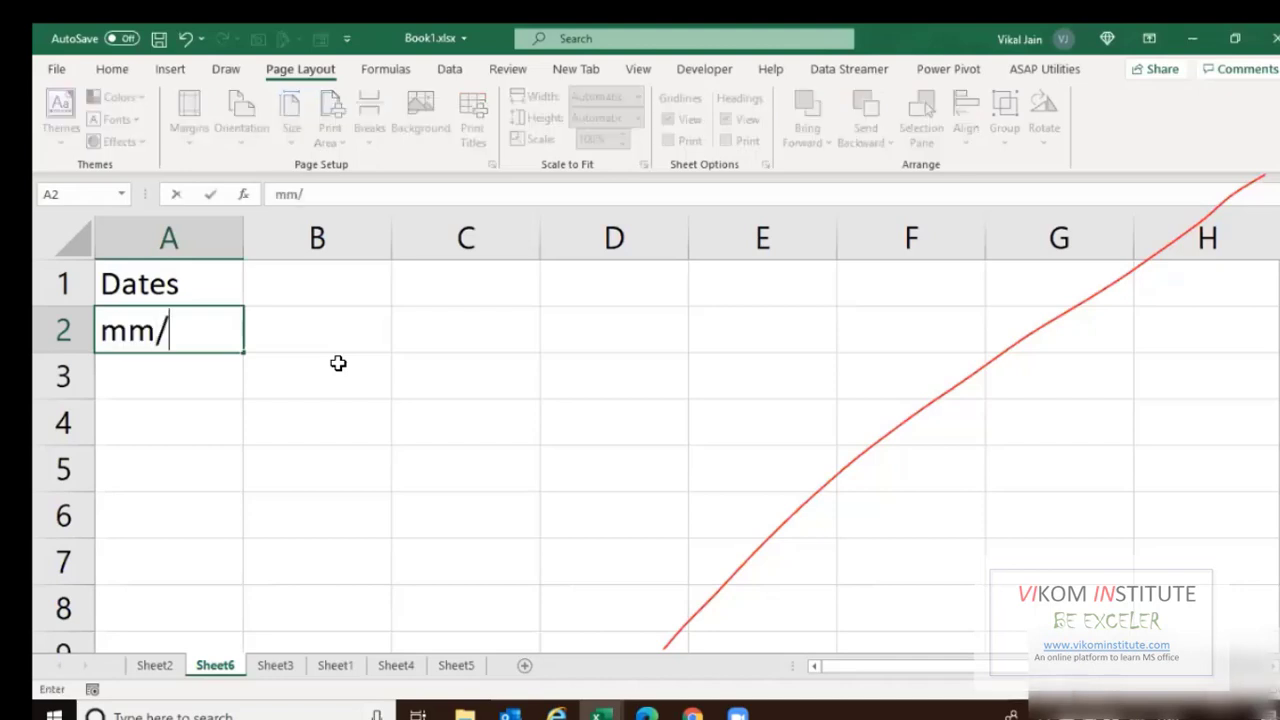
pyautogui.write('dd/yyy')
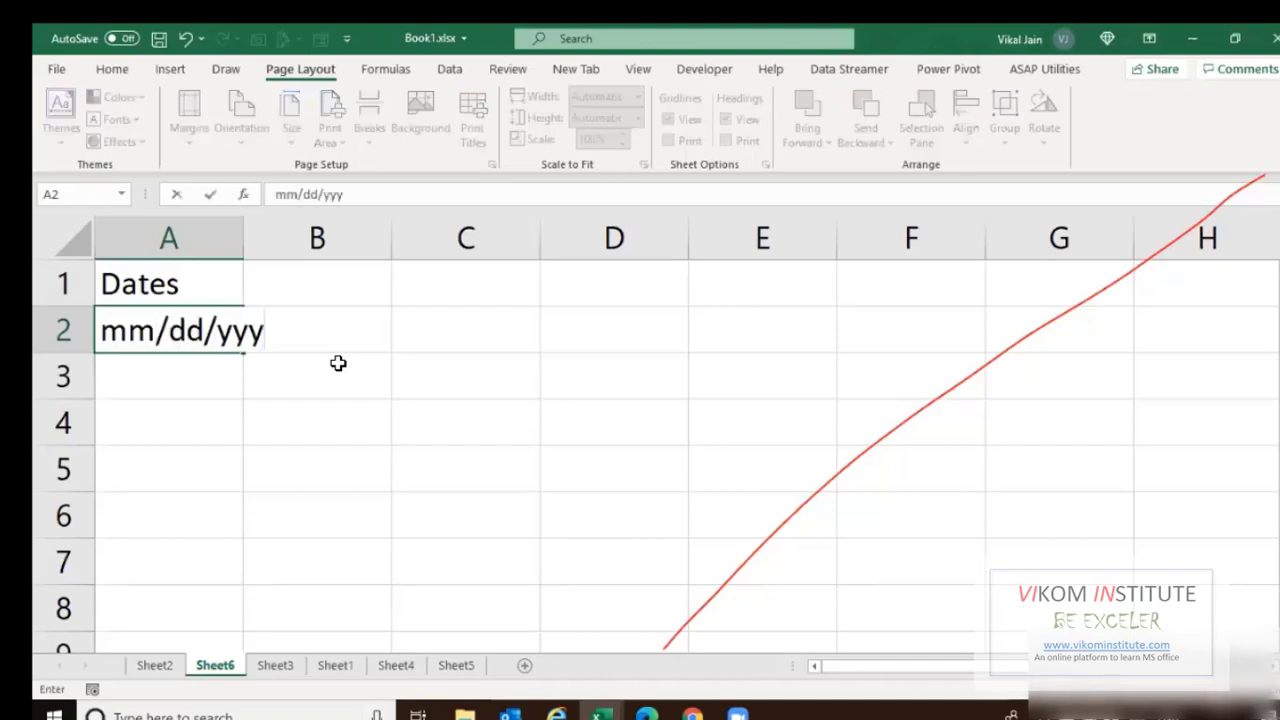
pyautogui.write('y')
pyautogui.press('Return')
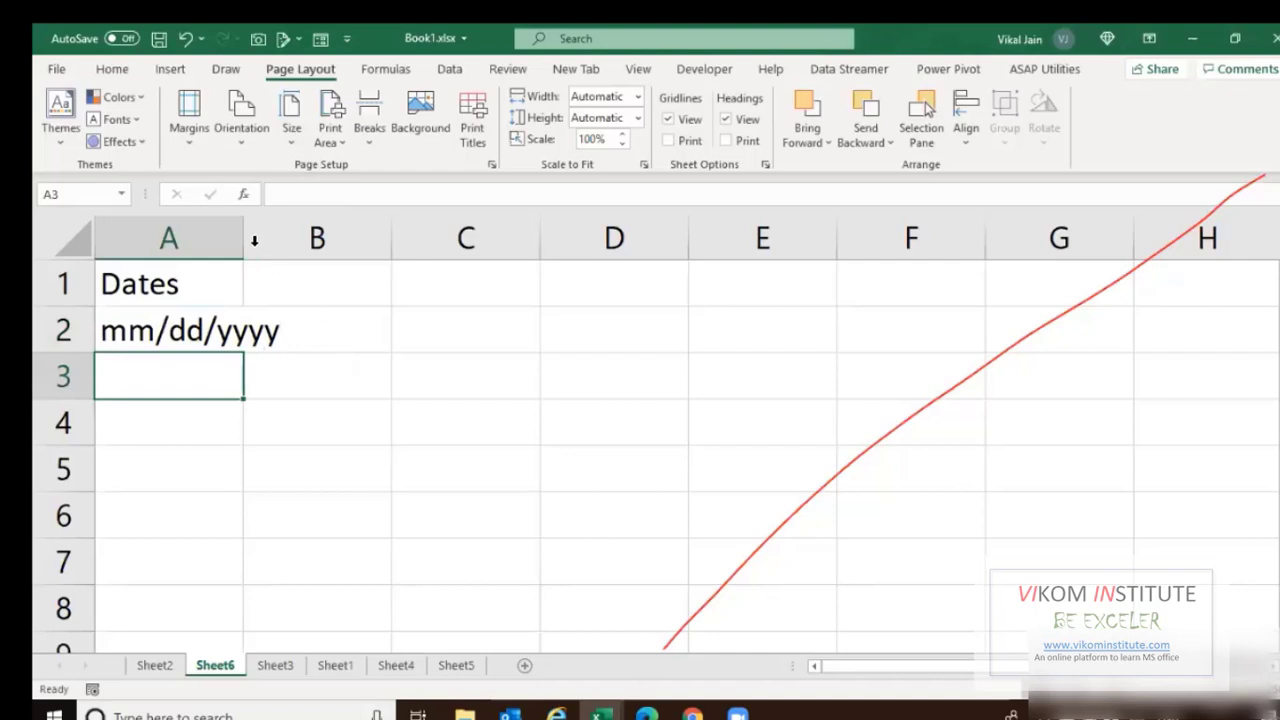
pyautogui.doubleClick(261, 255)
pyautogui.click(395, 346)
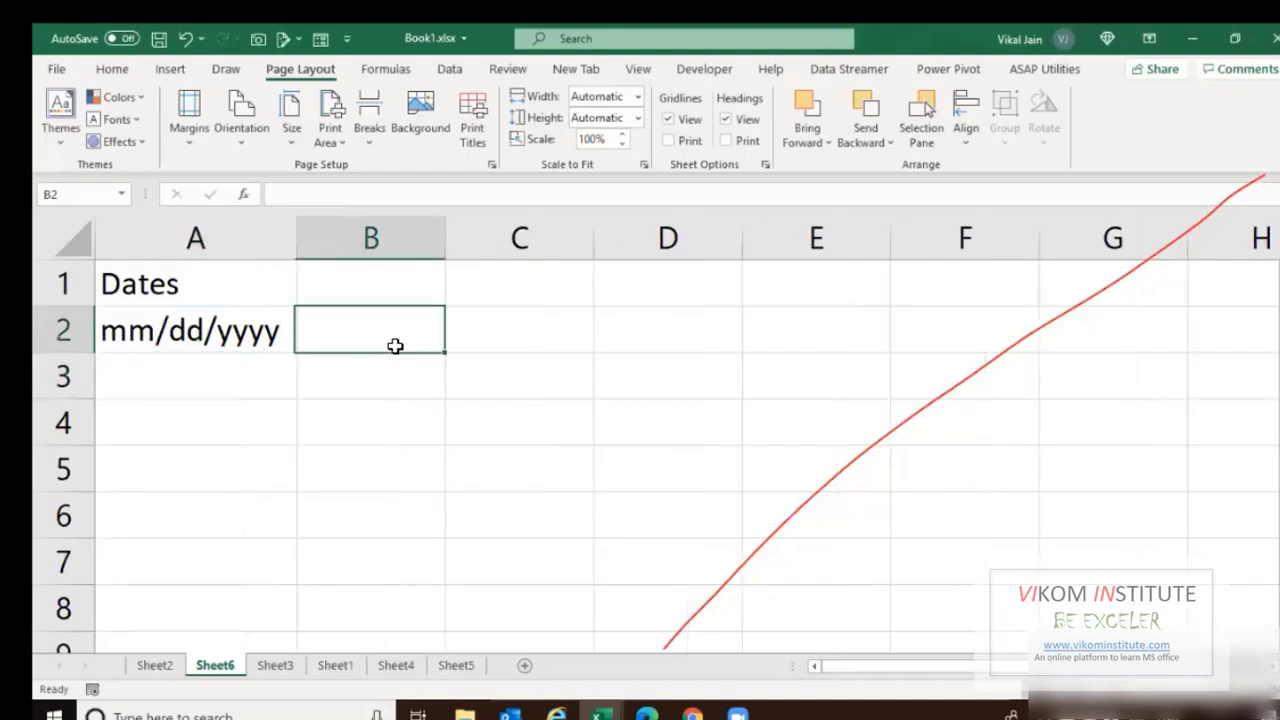
pyautogui.write('dd/mm')
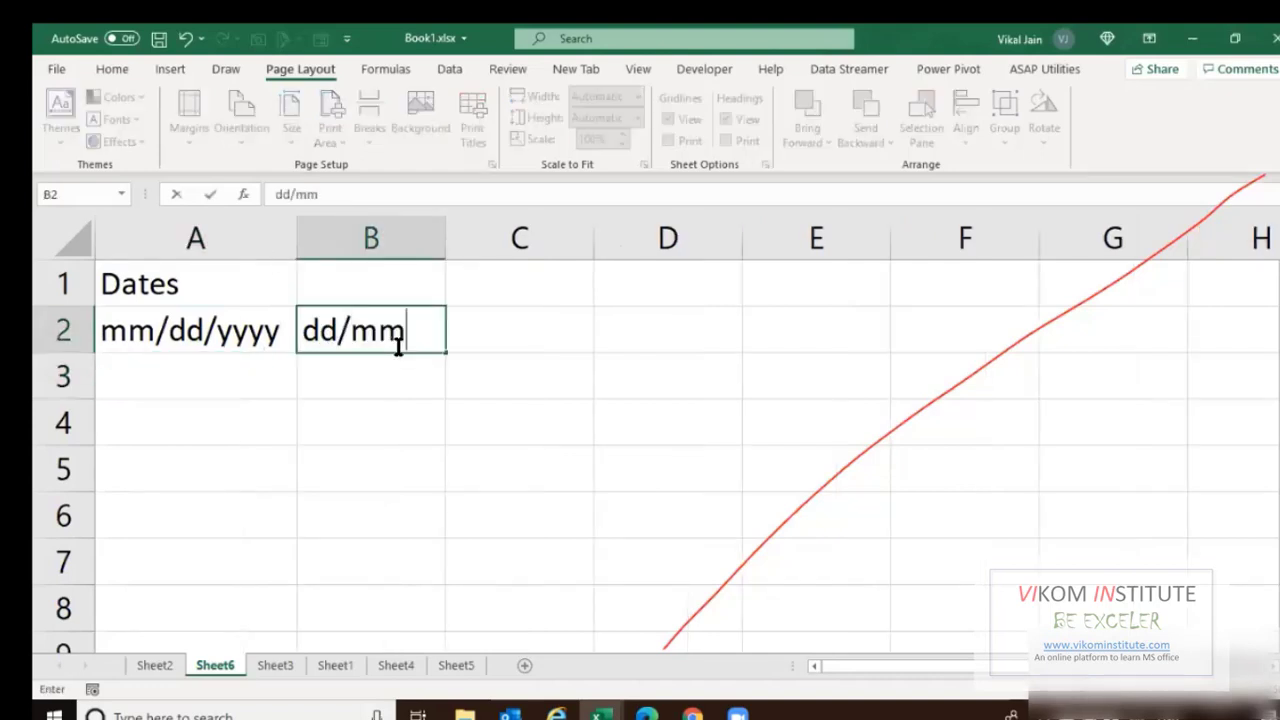
pyautogui.write('/yyyy')
pyautogui.press('Return')
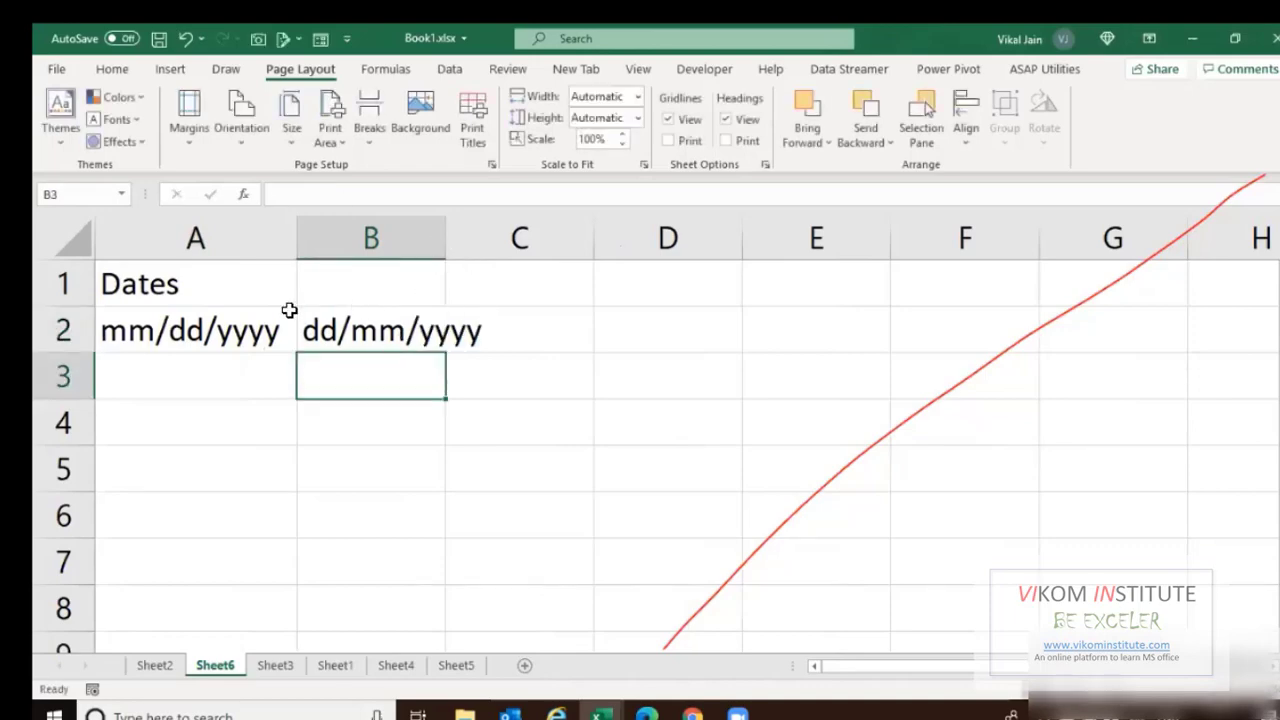
pyautogui.moveTo(228, 329); pyautogui.dragTo(404, 344)
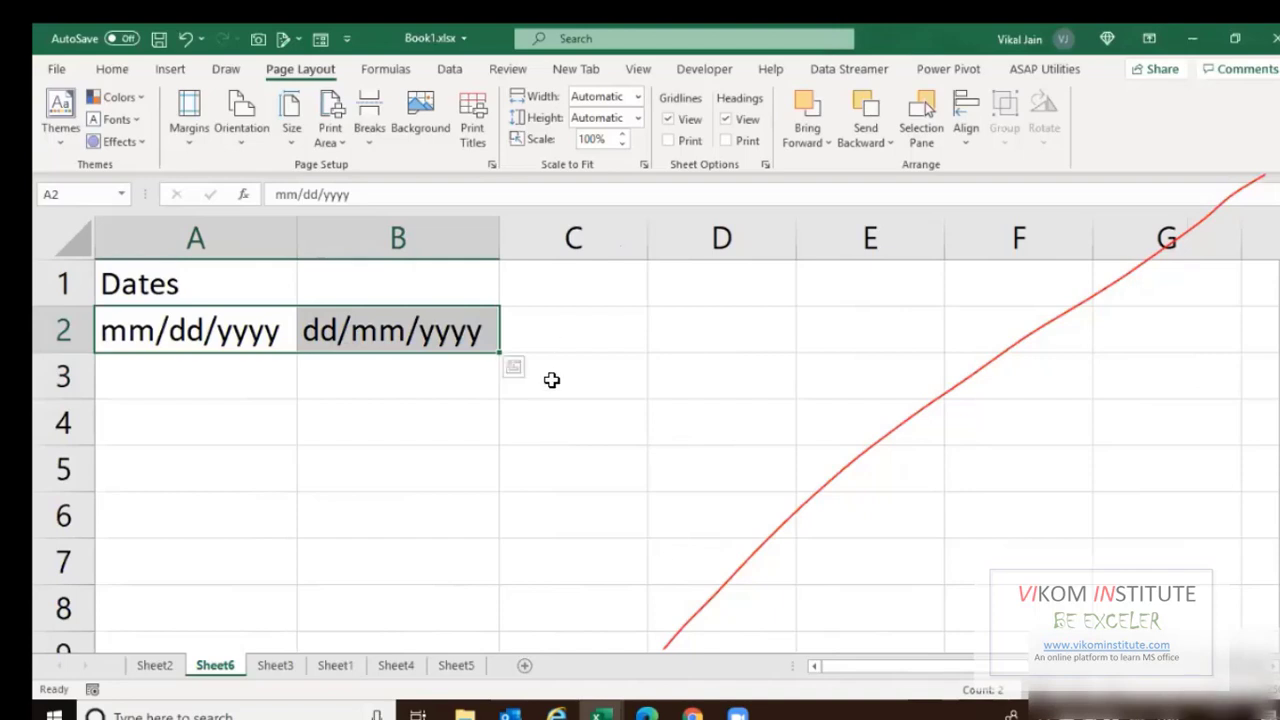
# Enter the date 04/10/2020 in A4 and =DAY(A4) in B4.
pyautogui.click(549, 345)
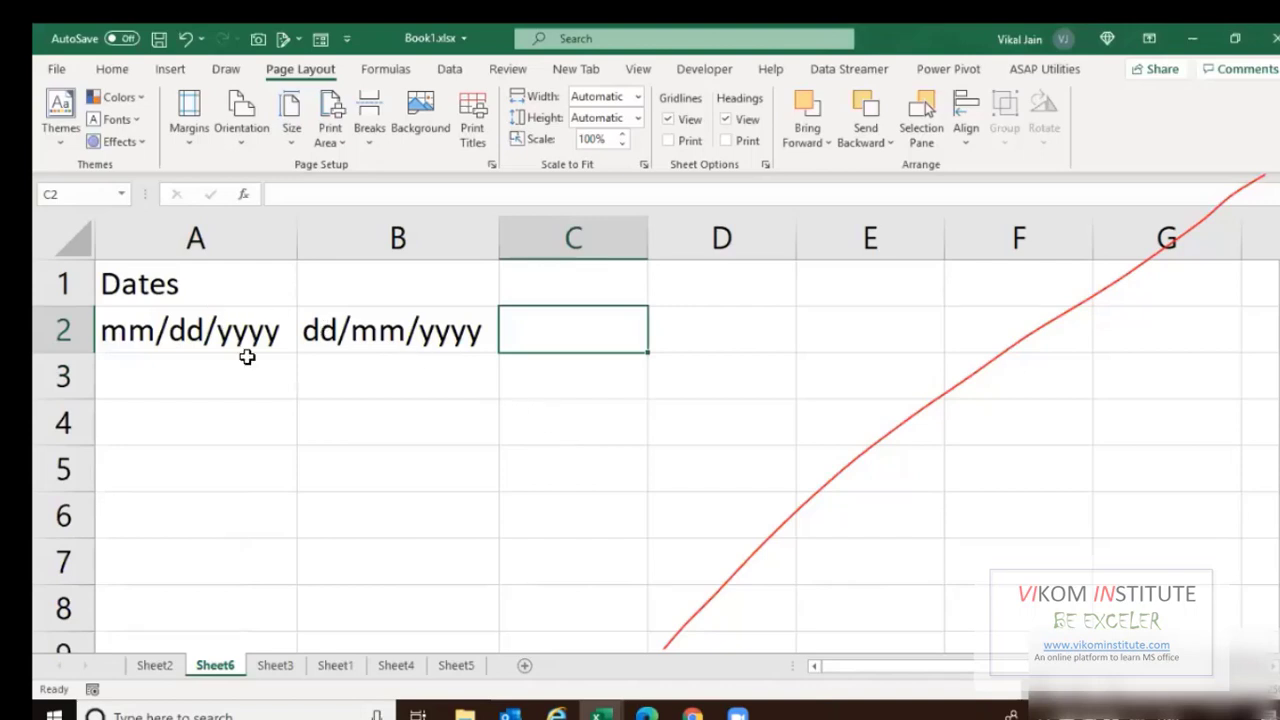
pyautogui.click(258, 418)
pyautogui.write('0')
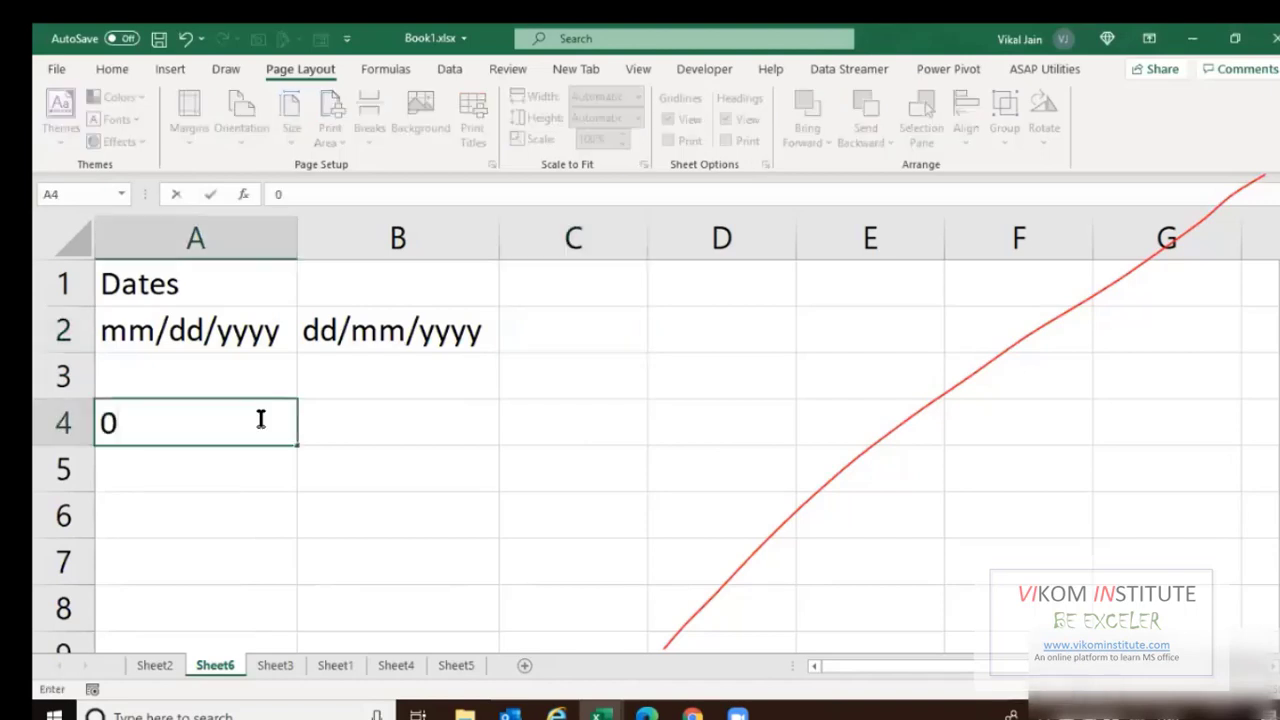
pyautogui.write('4/10')
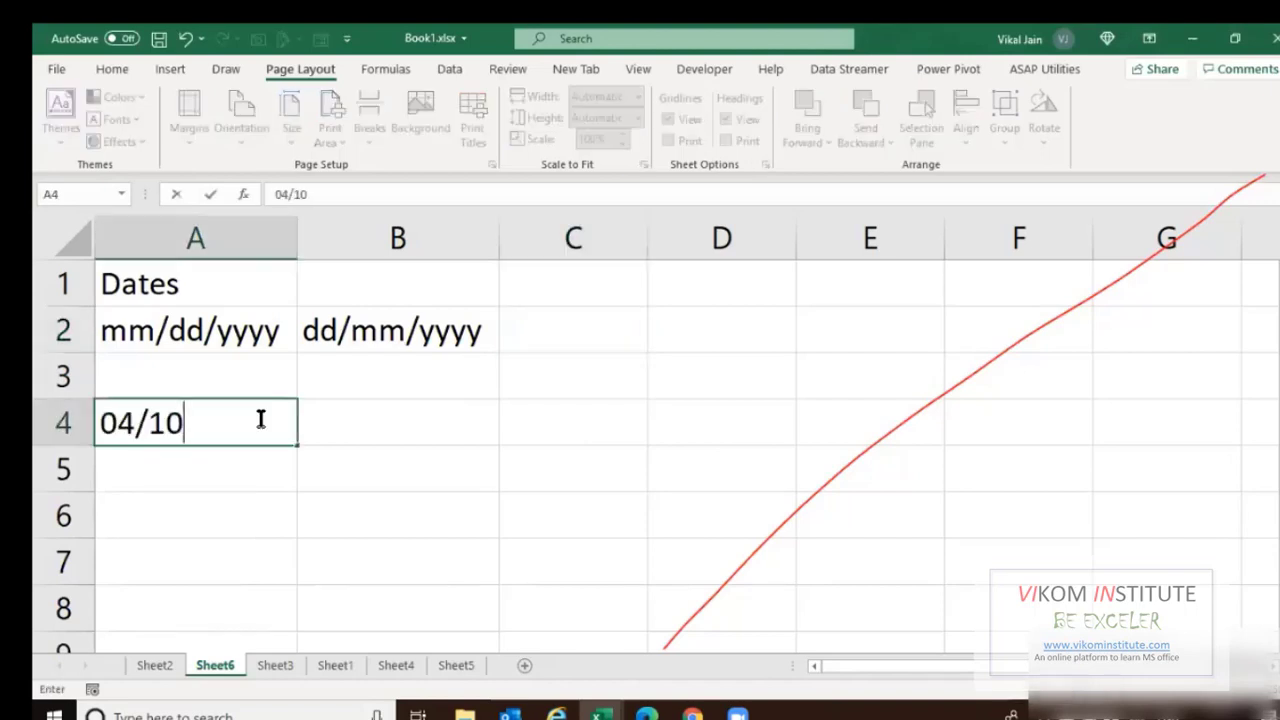
pyautogui.write('/202')
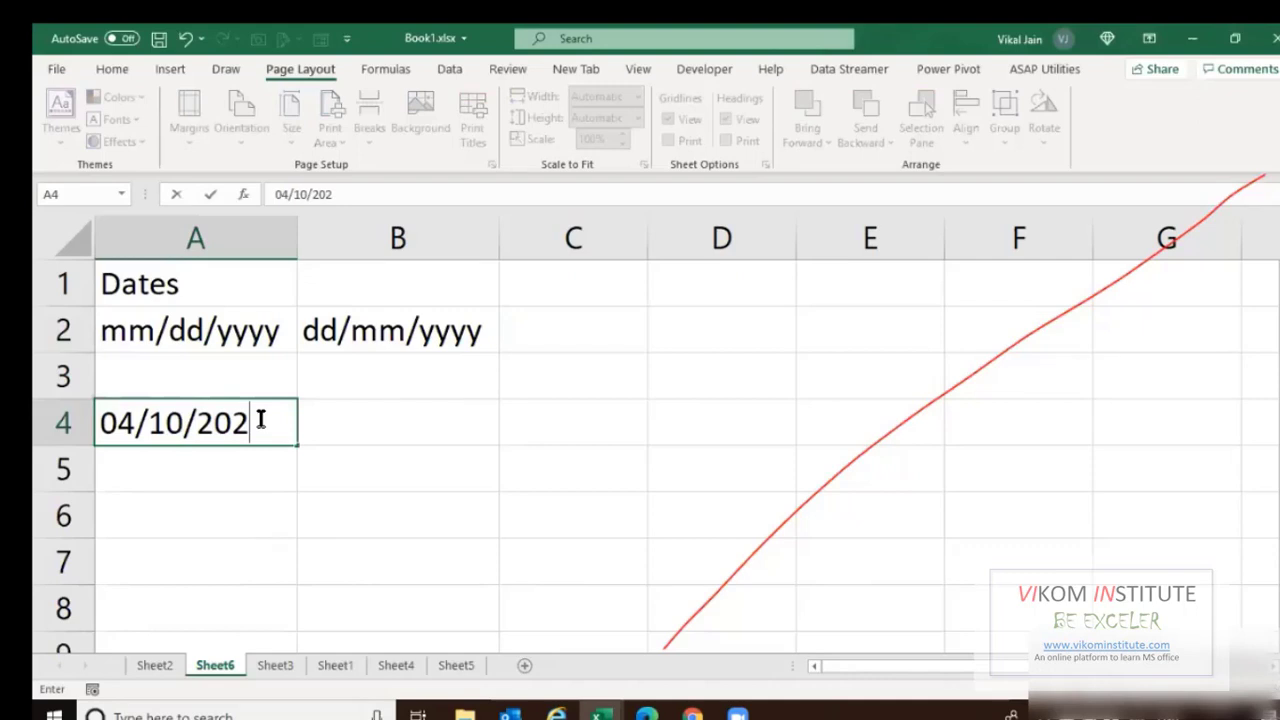
pyautogui.write('0')
pyautogui.press('Return')
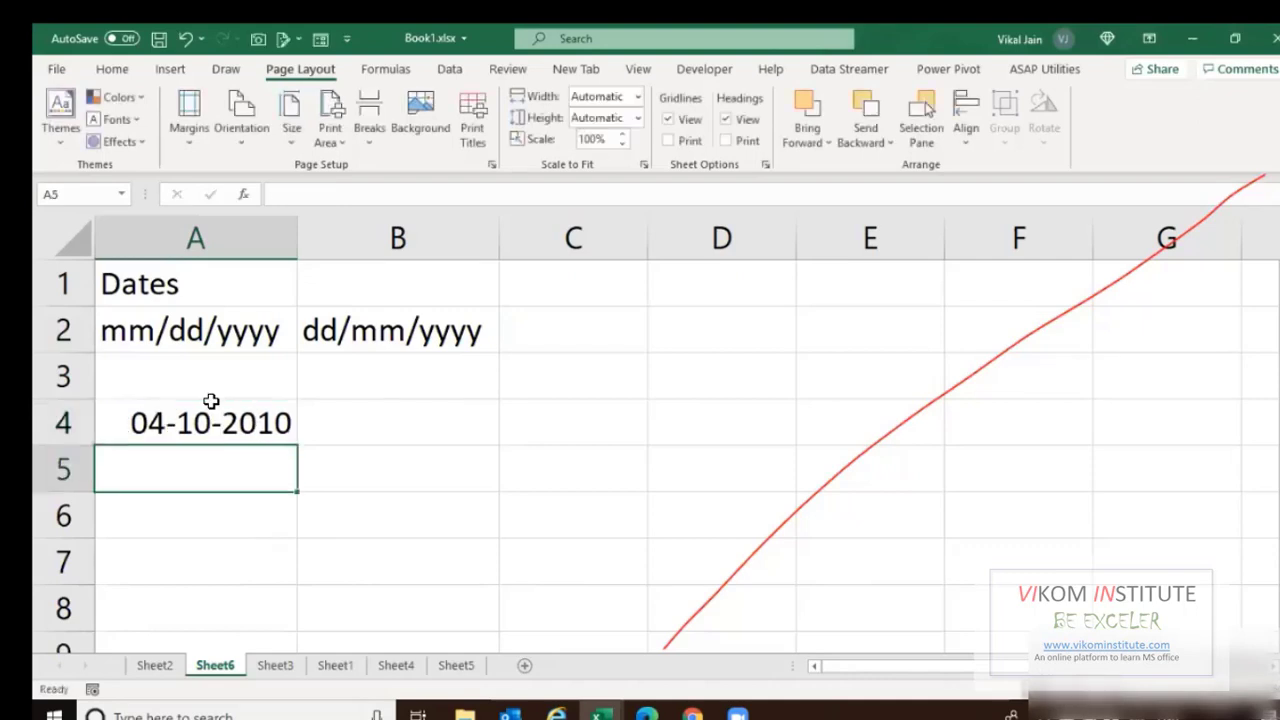
pyautogui.click(305, 345)
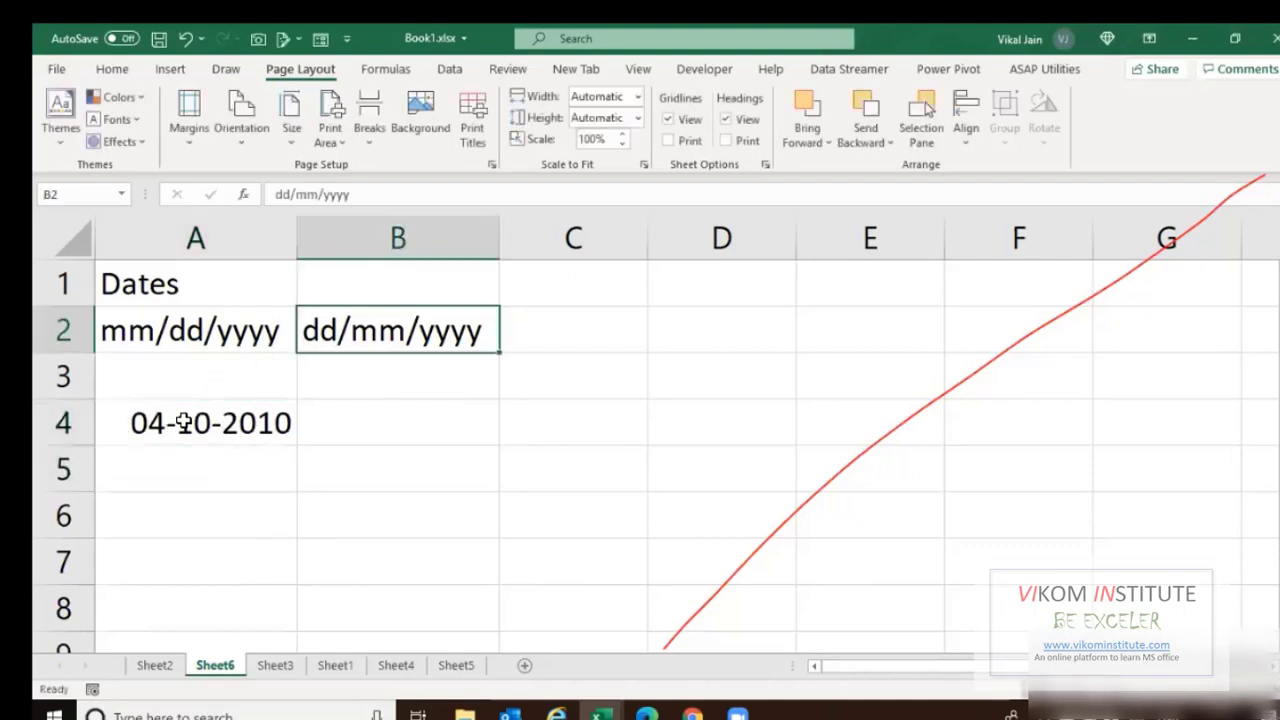
pyautogui.click(185, 423)
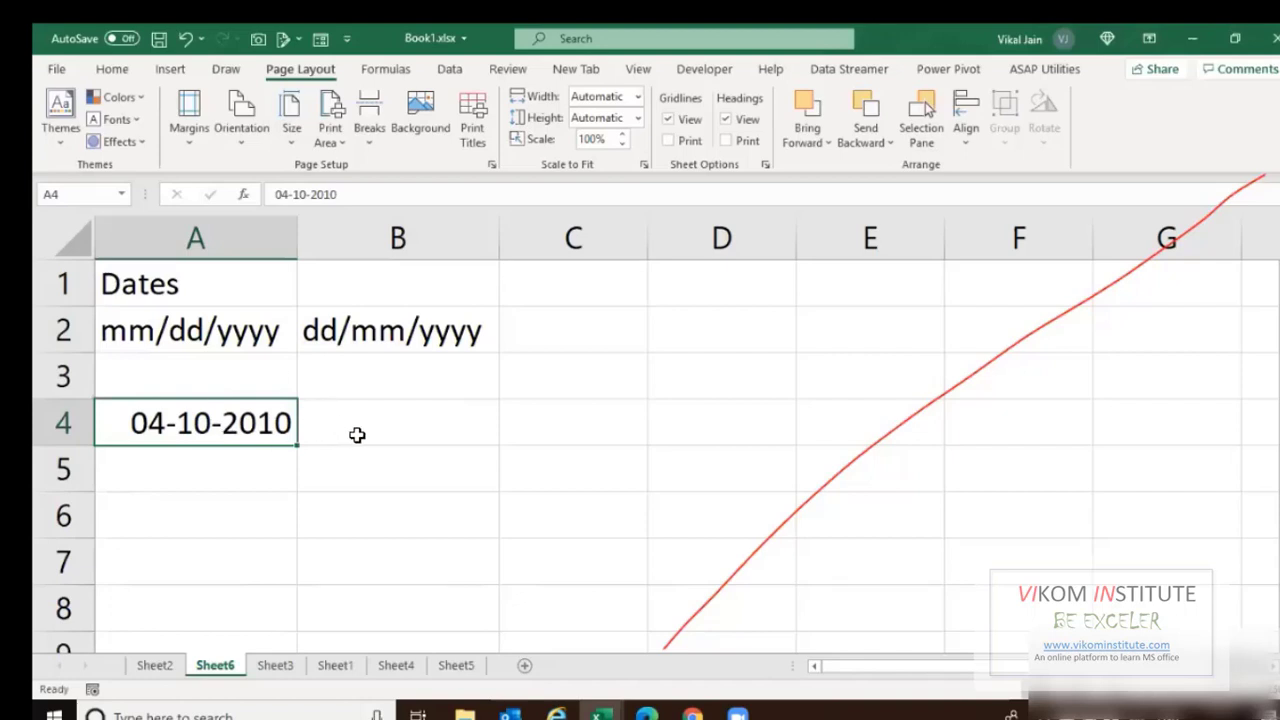
pyautogui.click(357, 435)
pyautogui.write('=')
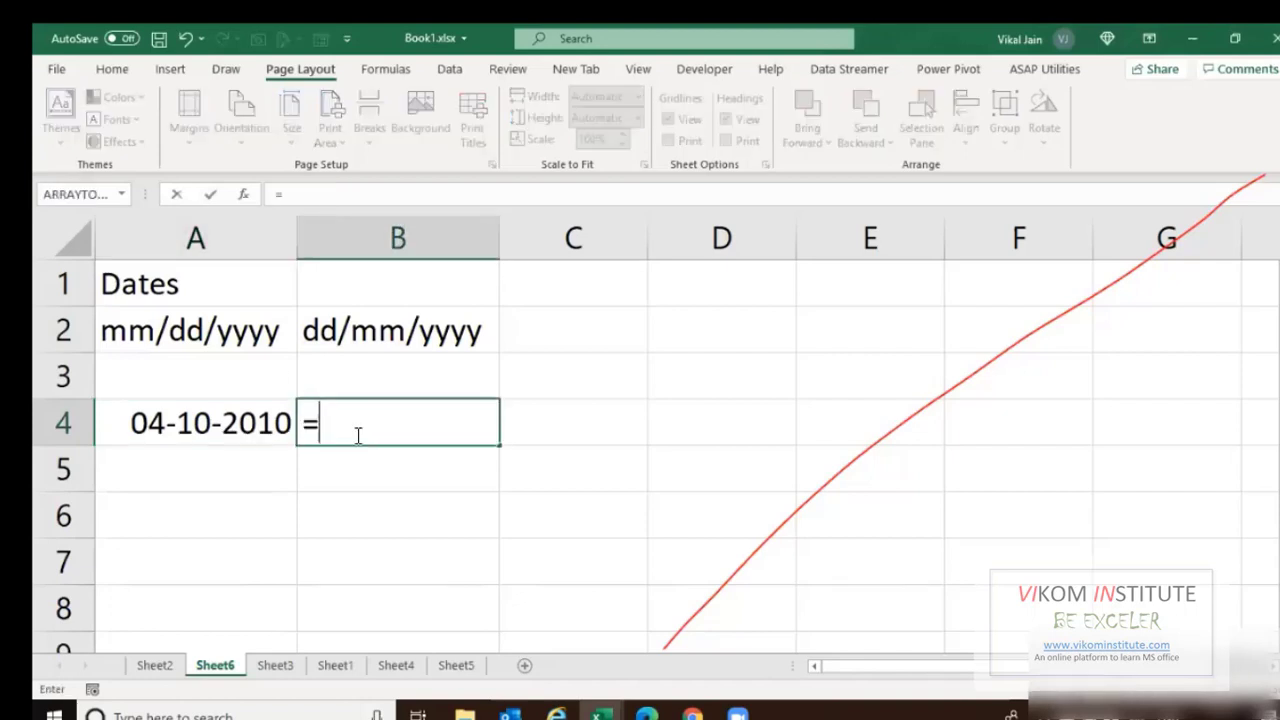
pyautogui.write('day')
pyautogui.press('Tab')
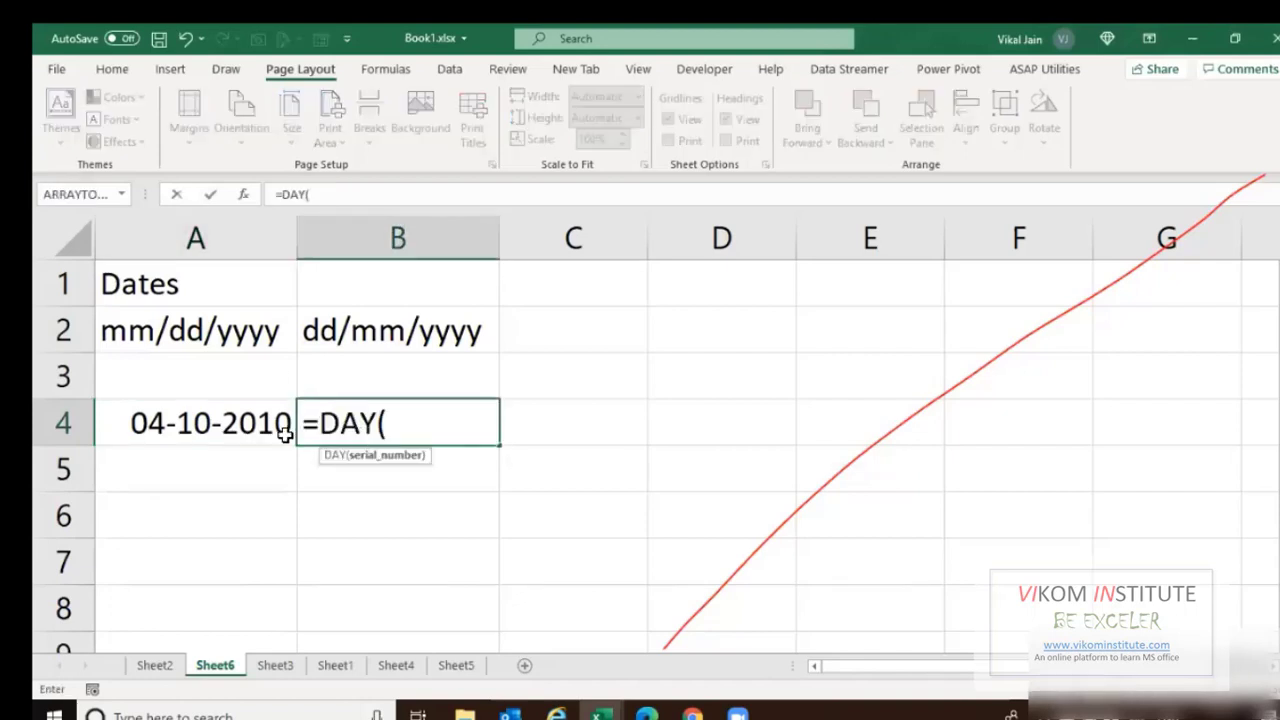
pyautogui.click(258, 428)
pyautogui.press('Return')
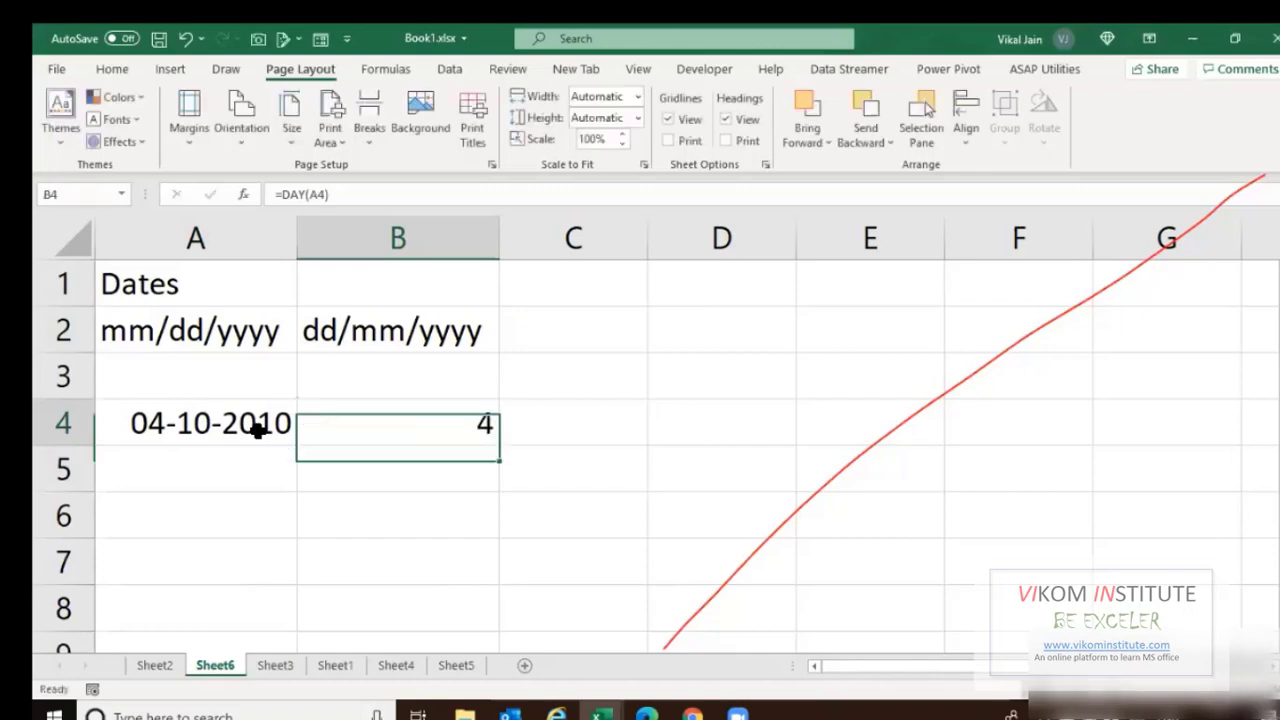
# Add =MONTH(A4) in B5, enter 12/31/2021 in A5, and widen column A.
pyautogui.write('=mont')
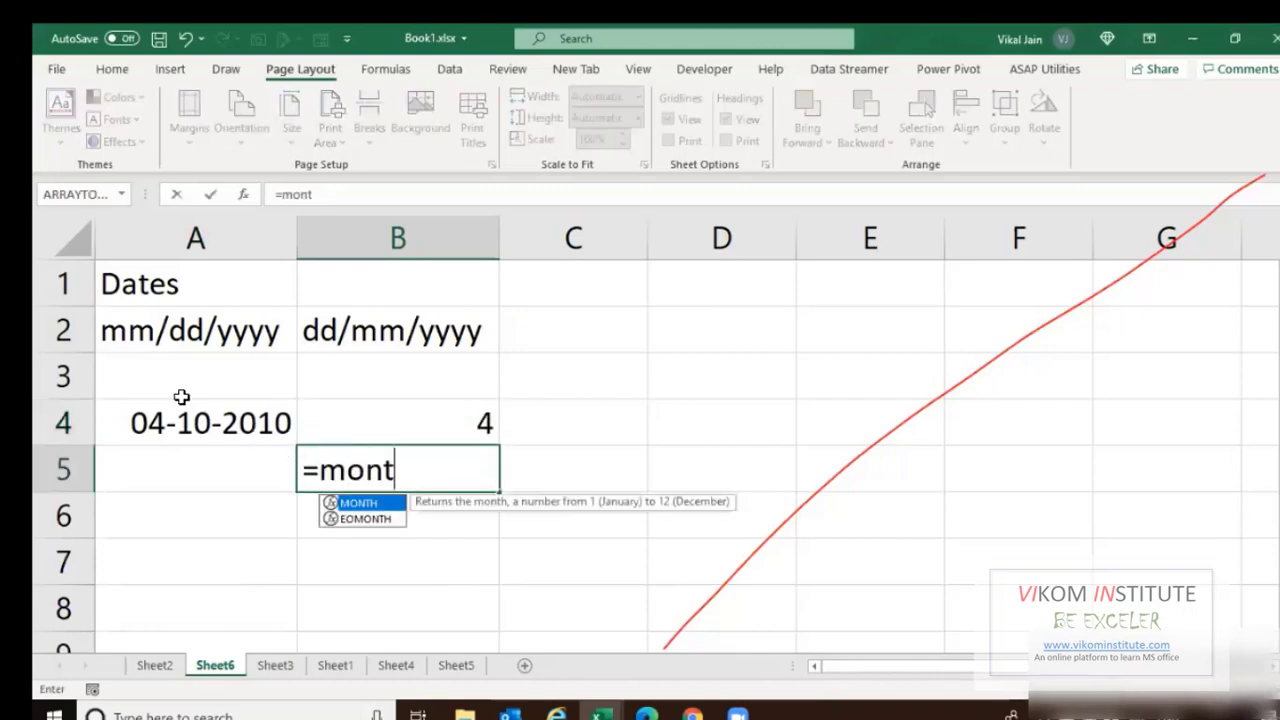
pyautogui.press('Tab')
pyautogui.click(181, 393)
pyautogui.click(195, 423)
pyautogui.press('Return')
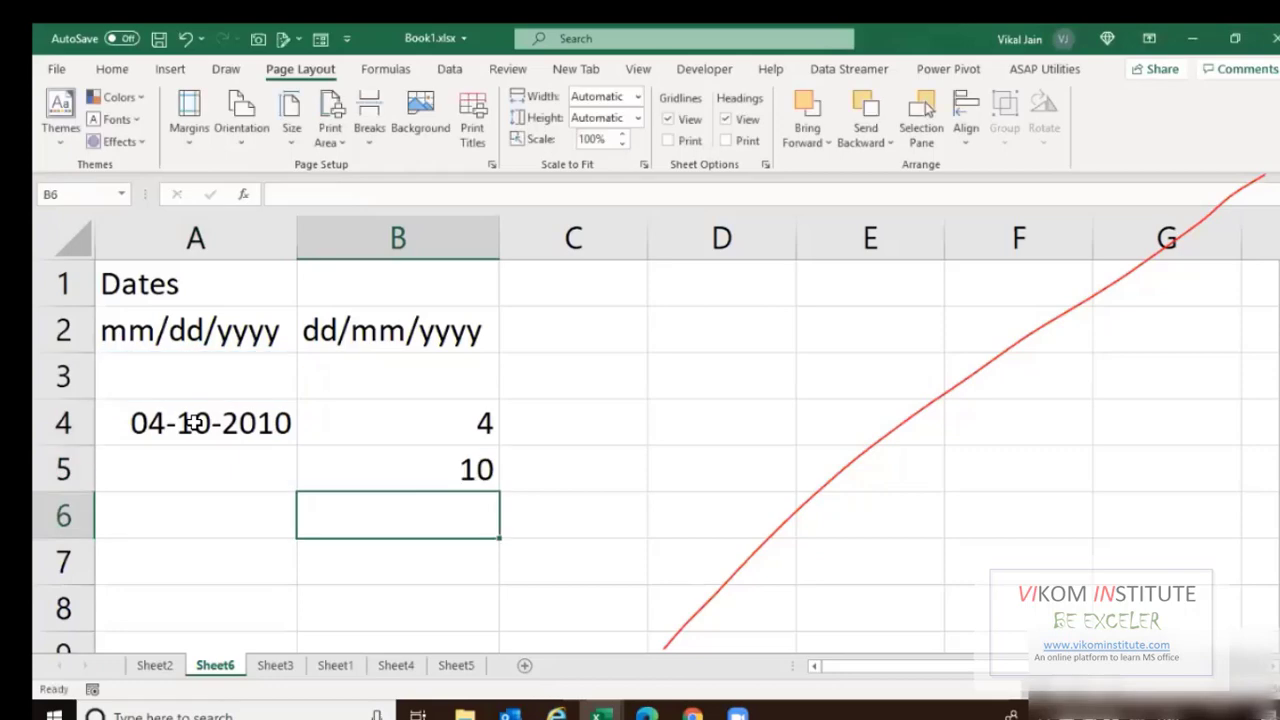
pyautogui.press('Up')
pyautogui.press('Left')
pyautogui.write('12')
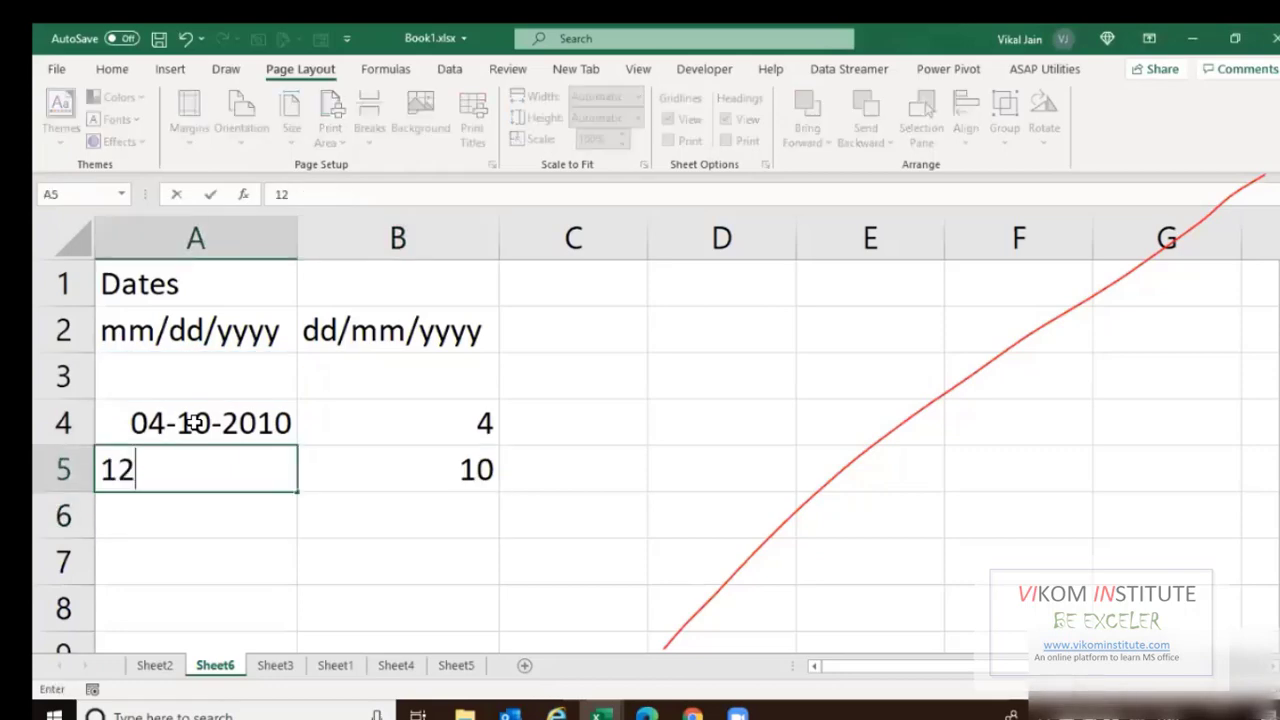
pyautogui.write('/31/20')
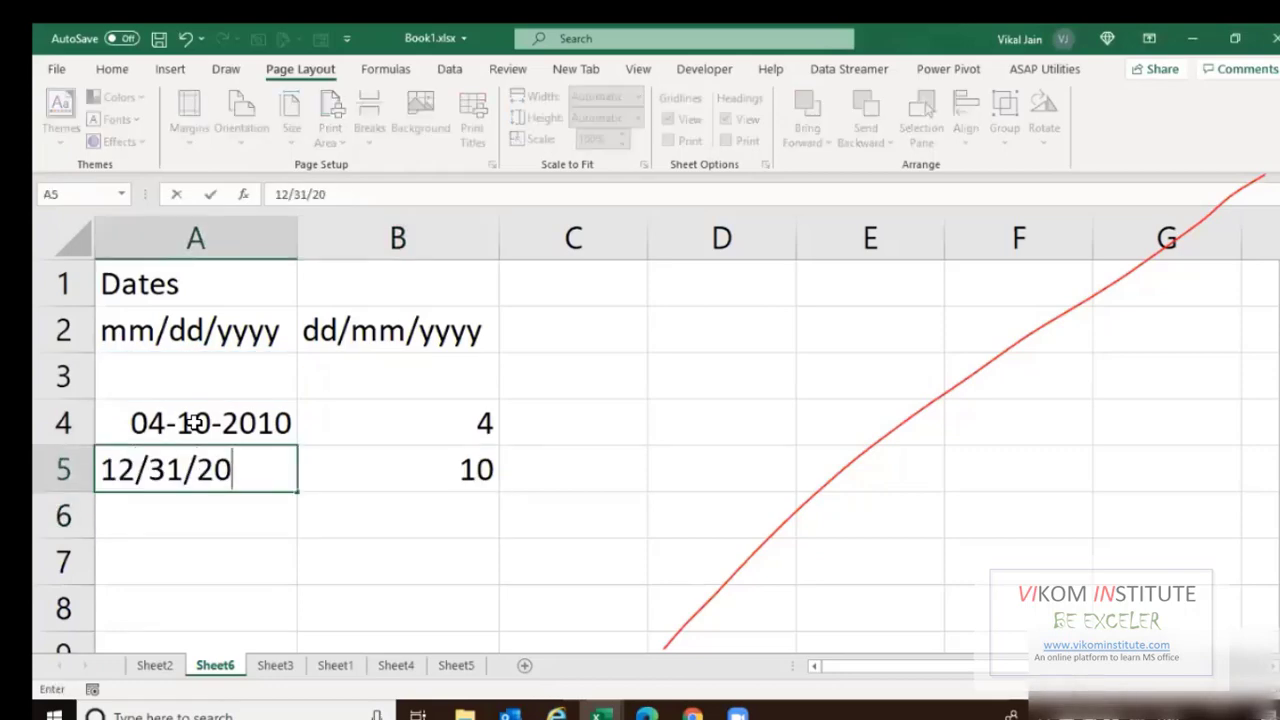
pyautogui.write('21')
pyautogui.press('Return')
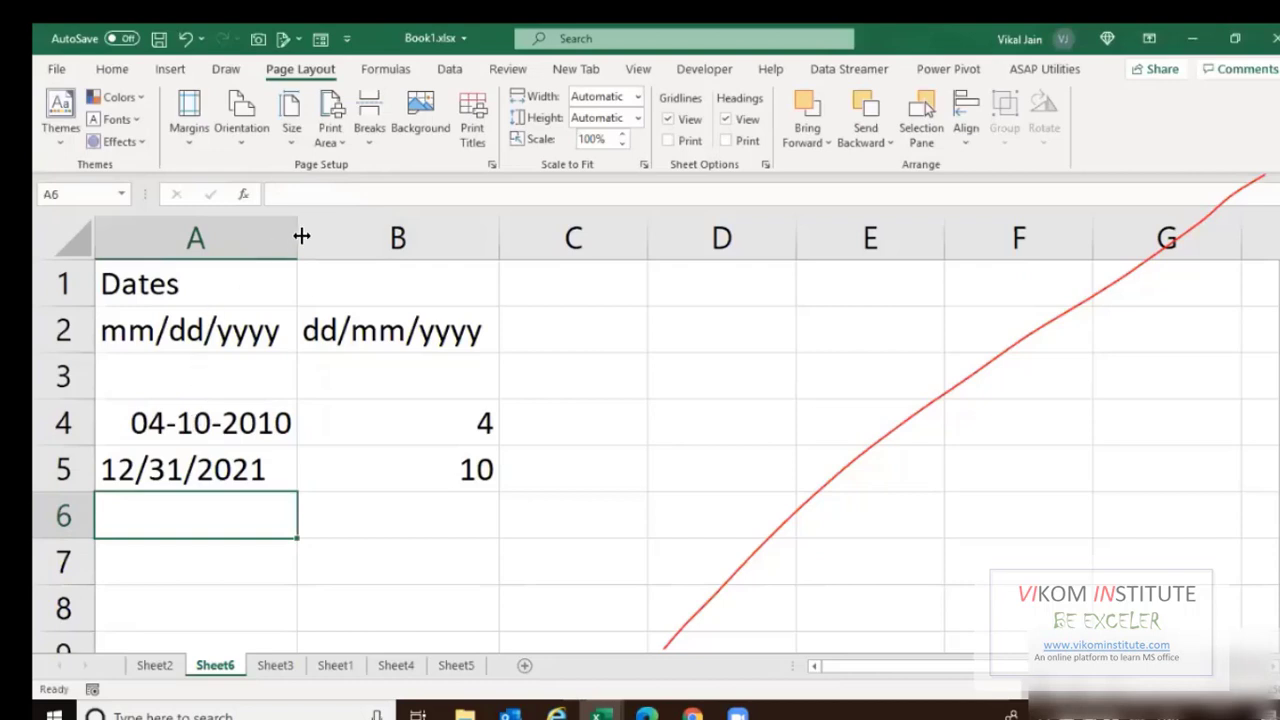
pyautogui.moveTo(299, 235); pyautogui.dragTo(391, 240)
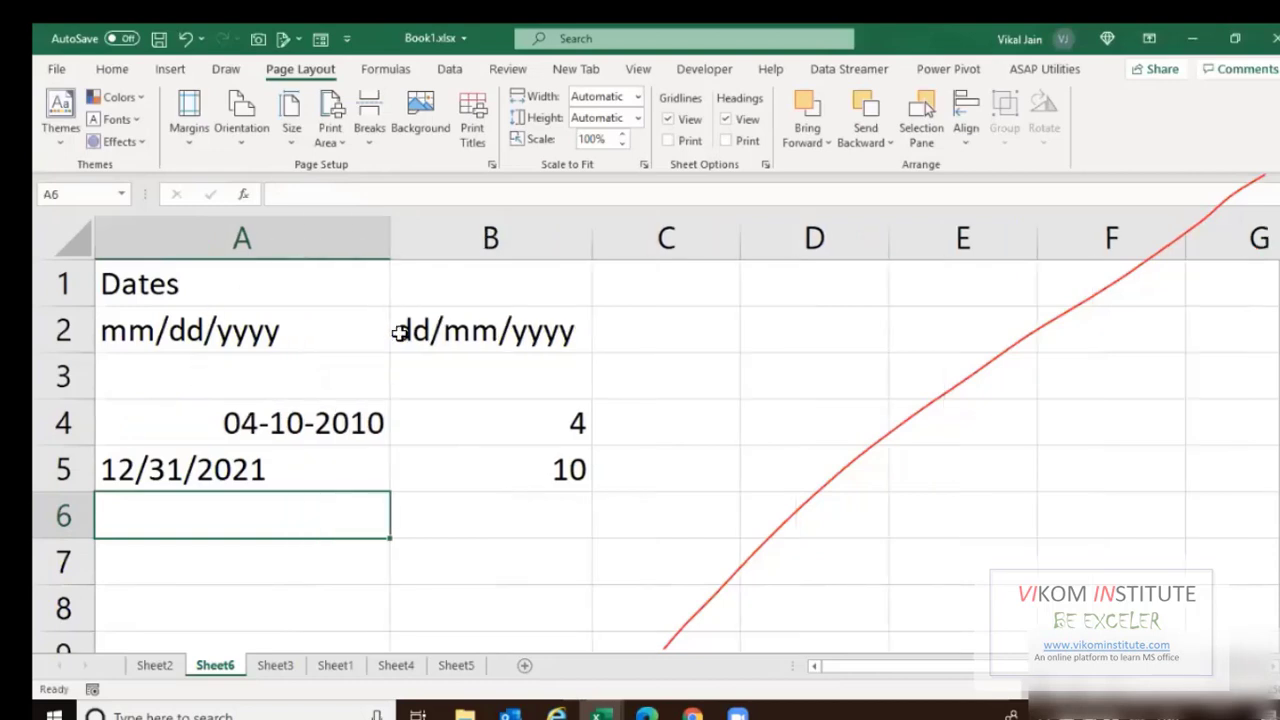
pyautogui.click(327, 420)
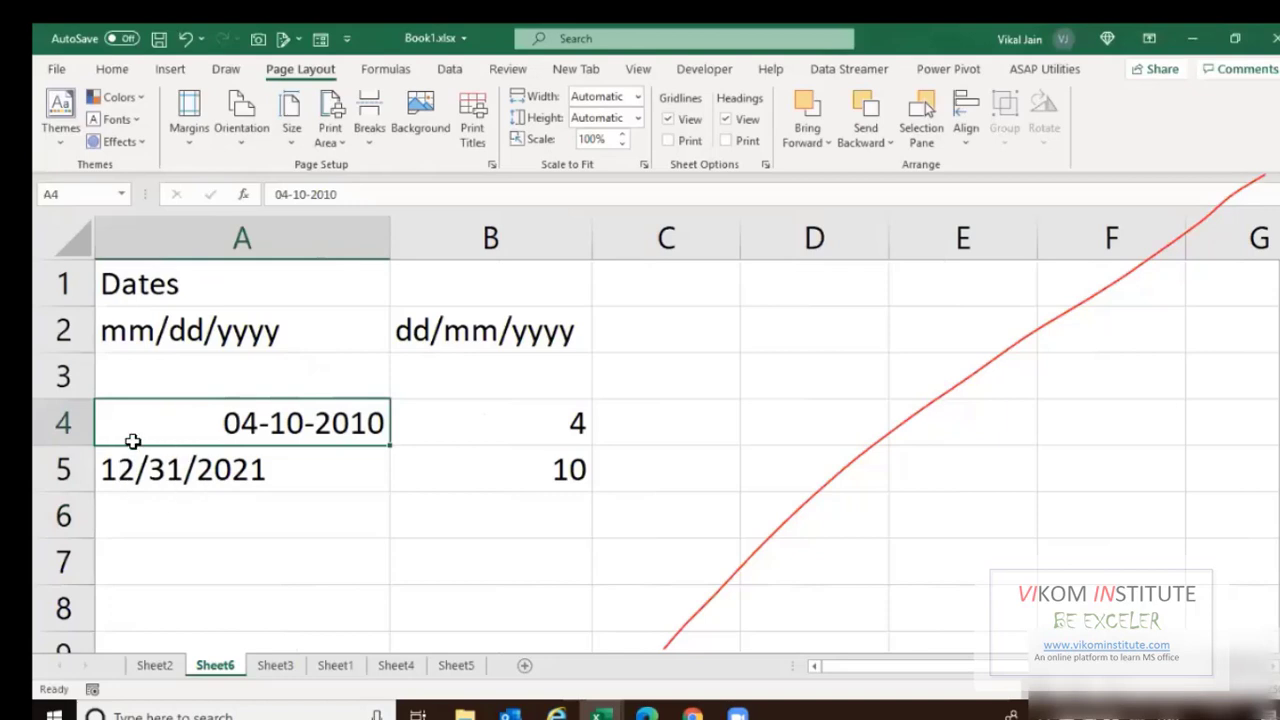
# Enter #N/A in A6 and the formula =DAY(A5) in C5.
pyautogui.click(238, 516)
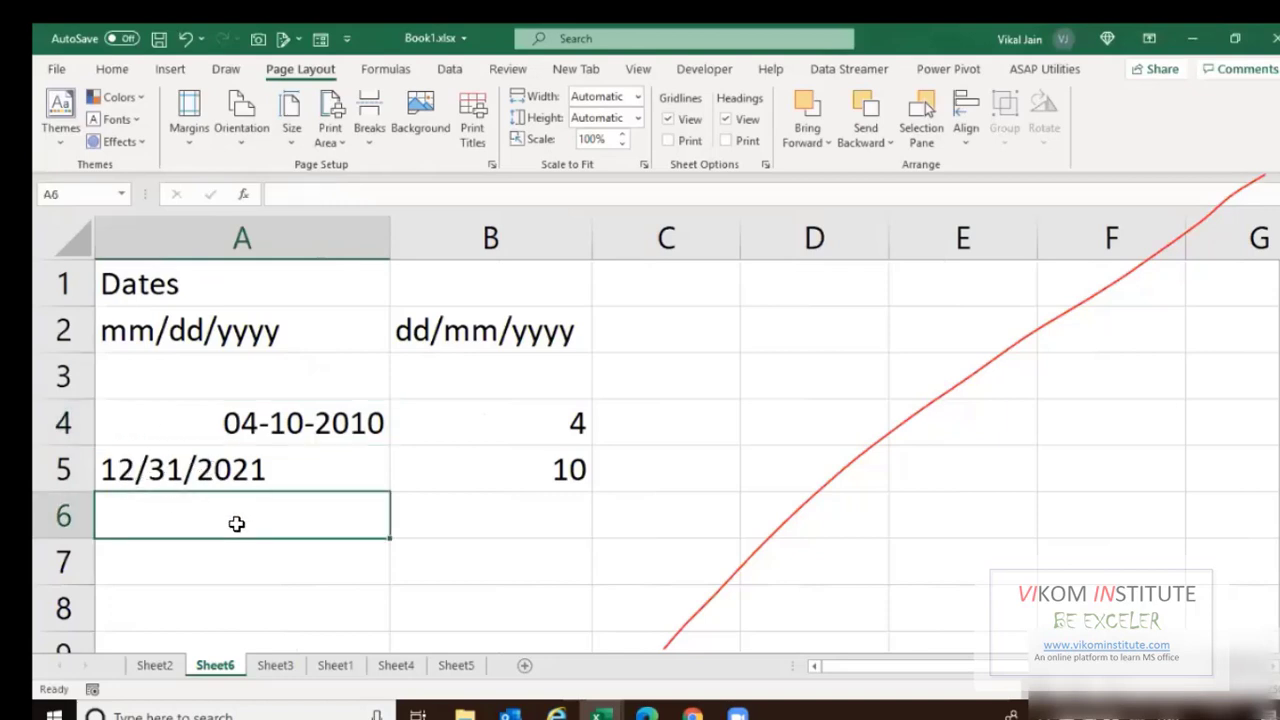
pyautogui.write('#n/a')
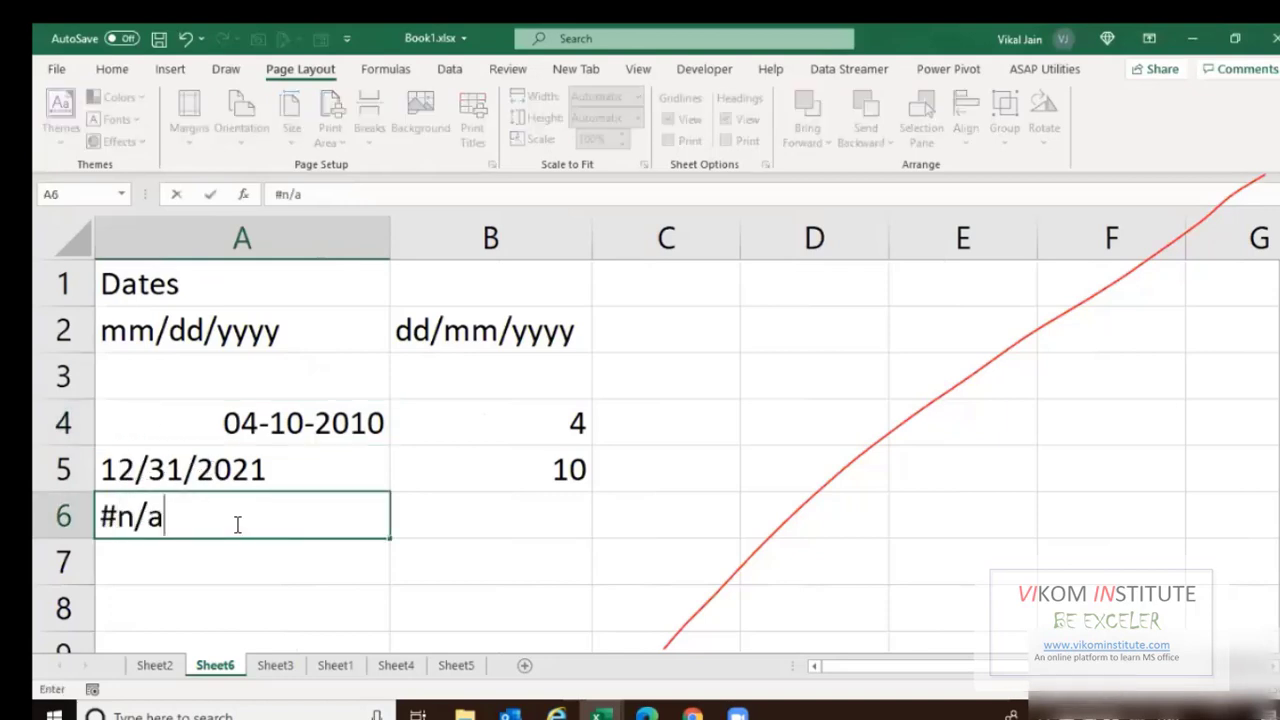
pyautogui.press('Return')
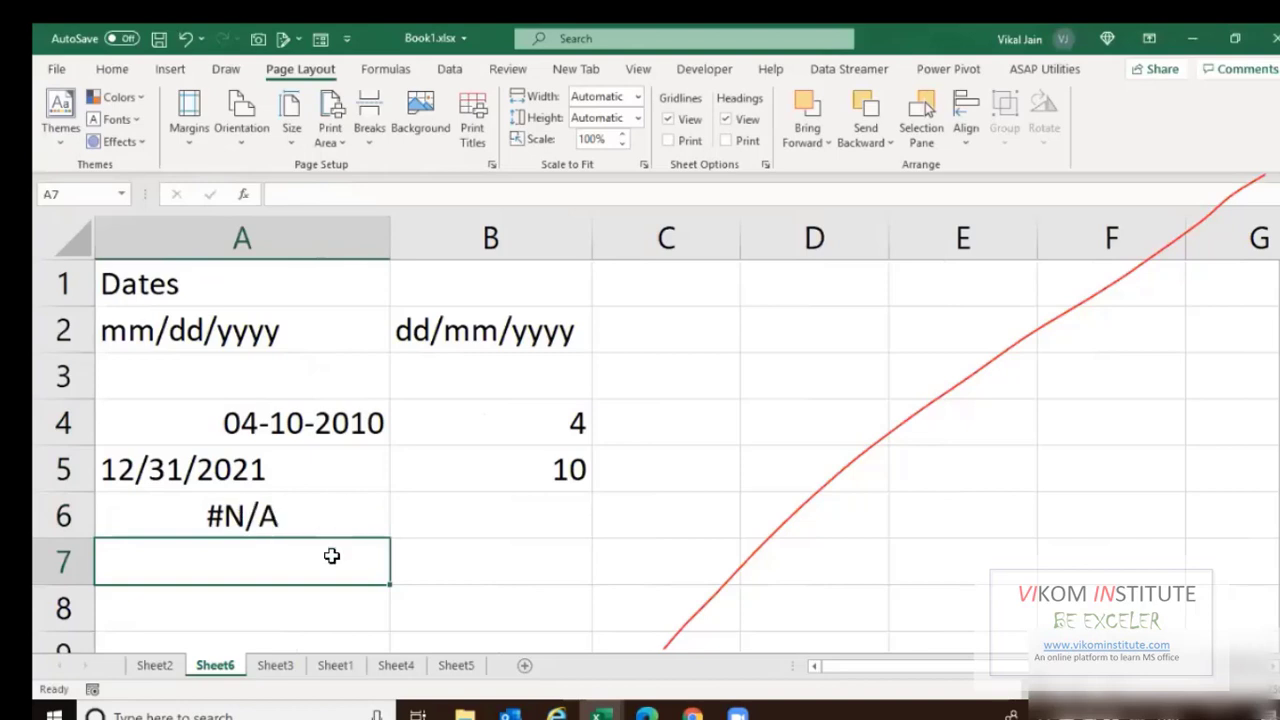
pyautogui.click(148, 470)
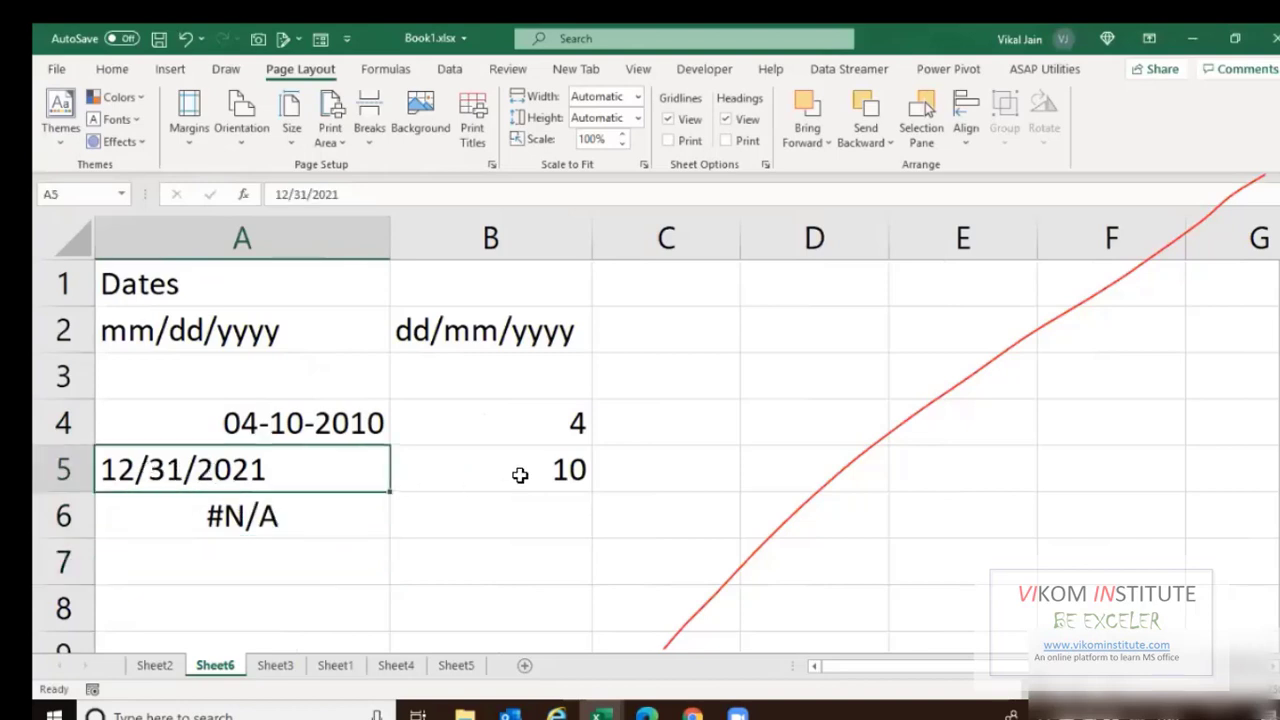
pyautogui.click(628, 467)
pyautogui.write('=d')
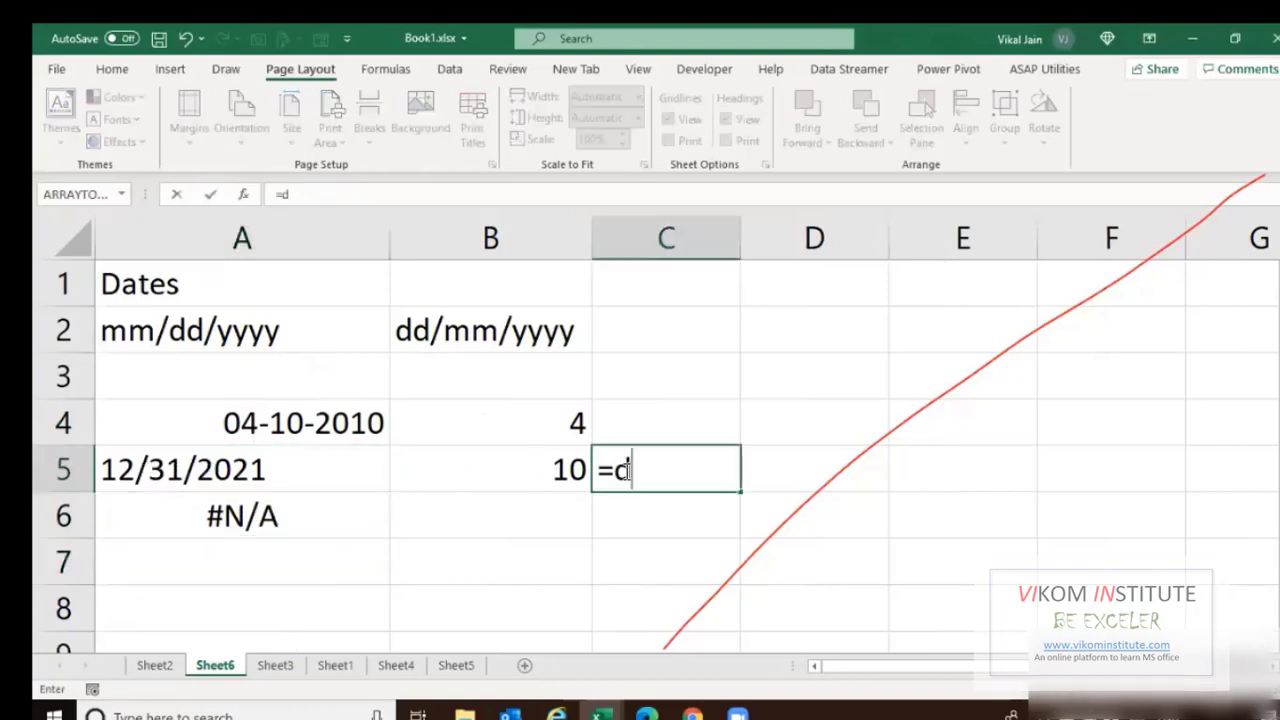
pyautogui.write('ay')
pyautogui.press('Tab')
pyautogui.press('Left')
pyautogui.press('Left')
pyautogui.press('Return')
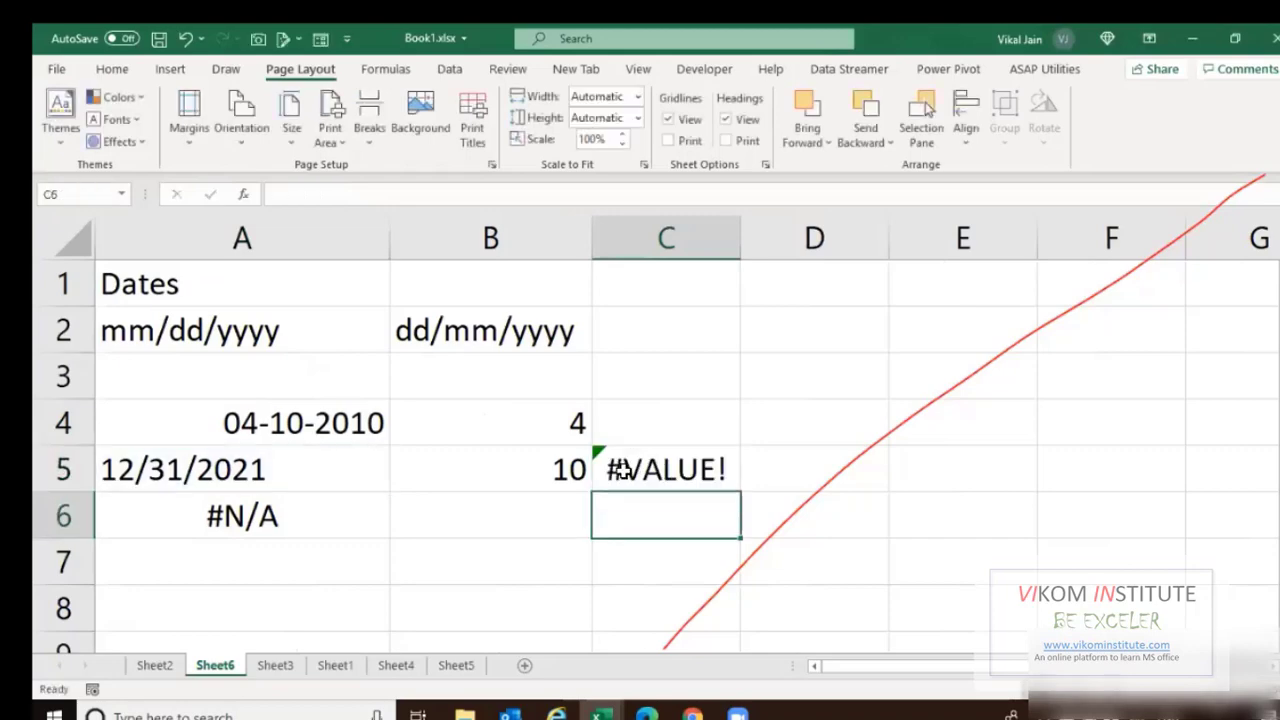
pyautogui.click(657, 472)
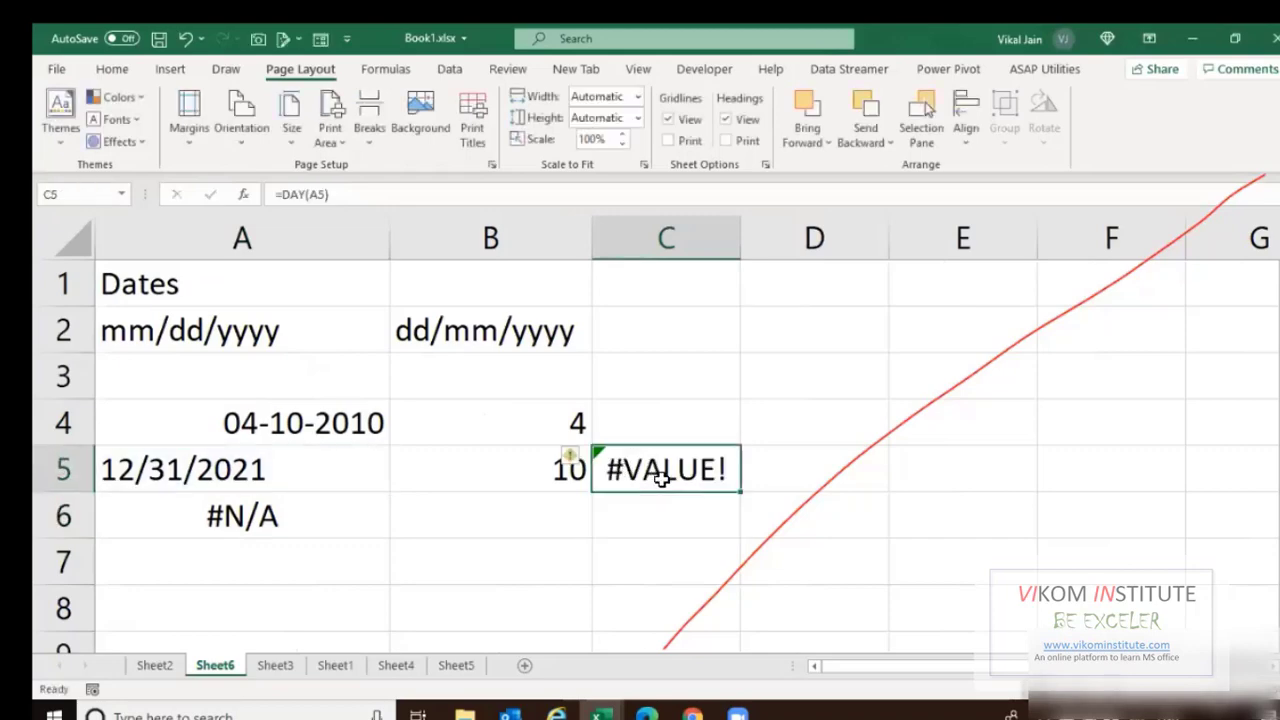
# Compare the two format labels, then enter 04.10.2020 in C3.
pyautogui.click(130, 330)
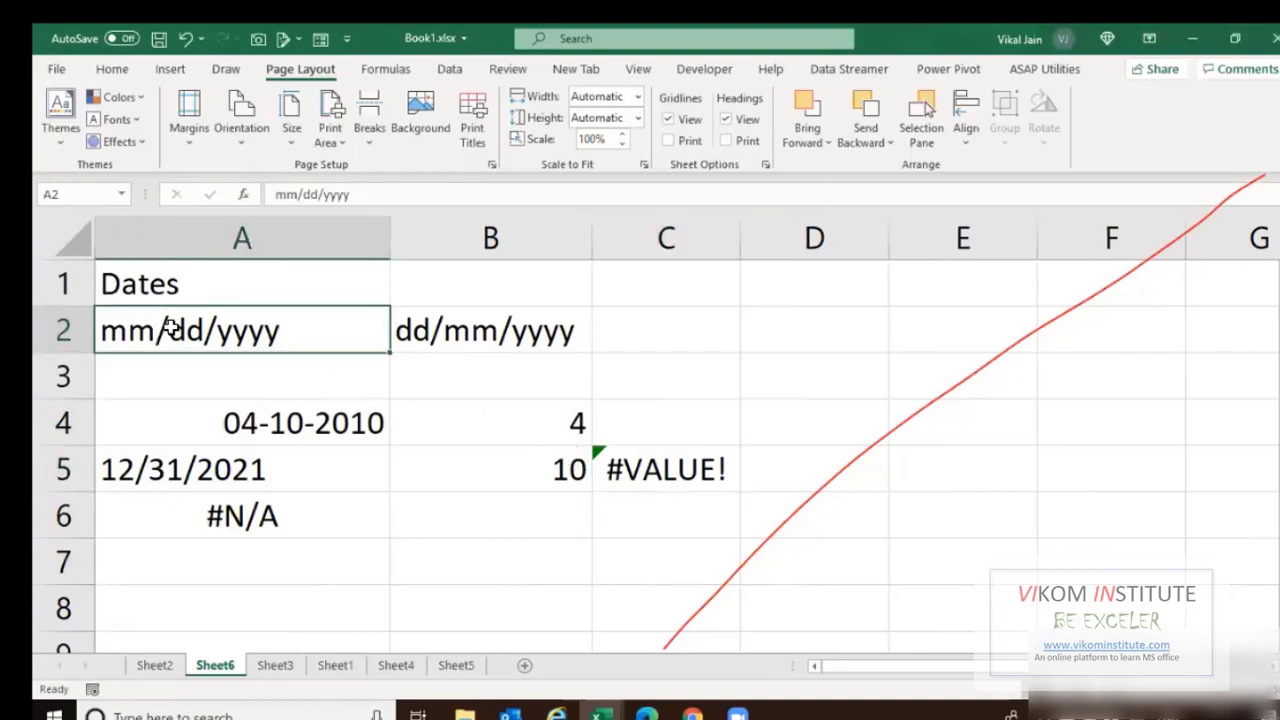
pyautogui.click(453, 333)
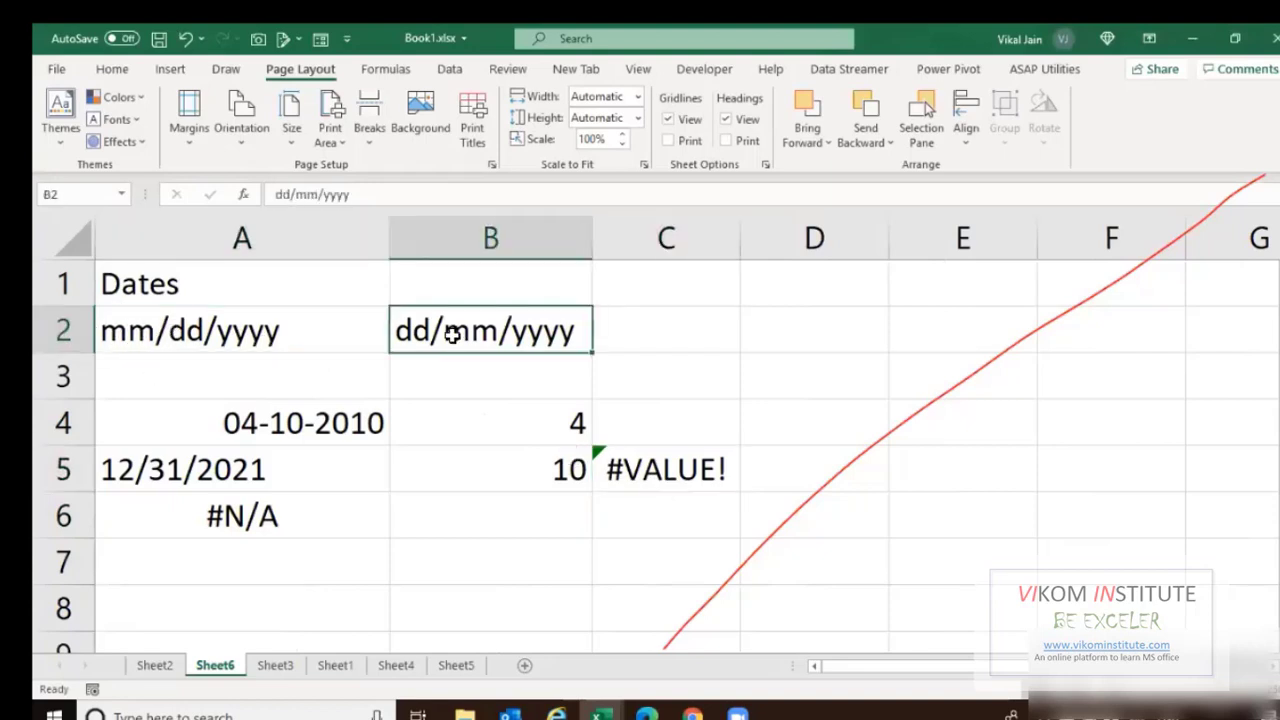
pyautogui.click(372, 431)
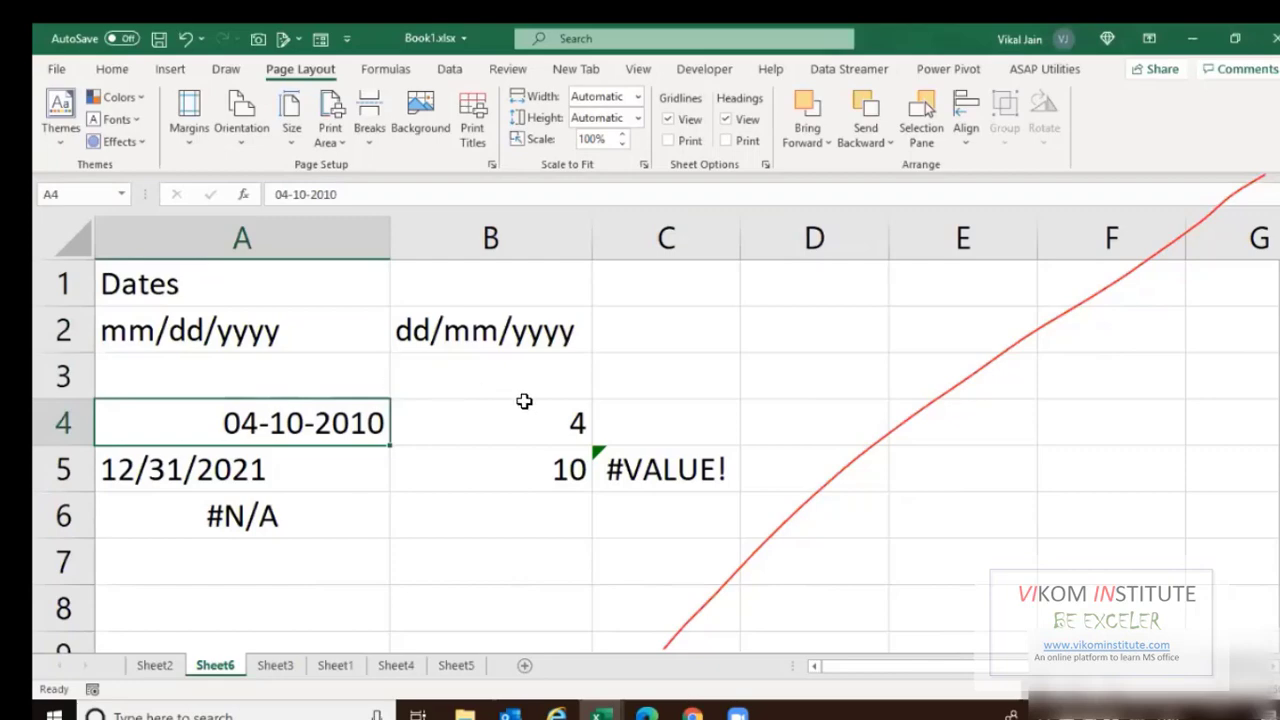
pyautogui.click(672, 396)
pyautogui.write('0')
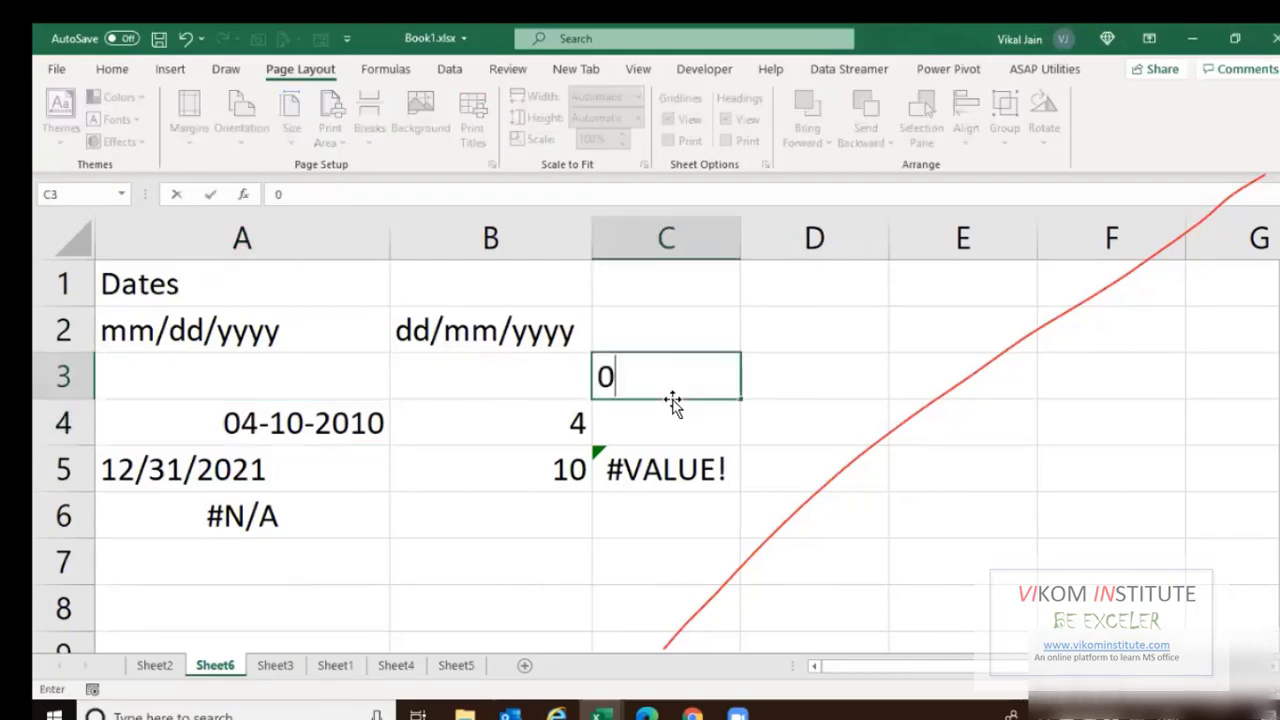
pyautogui.write('4.10.')
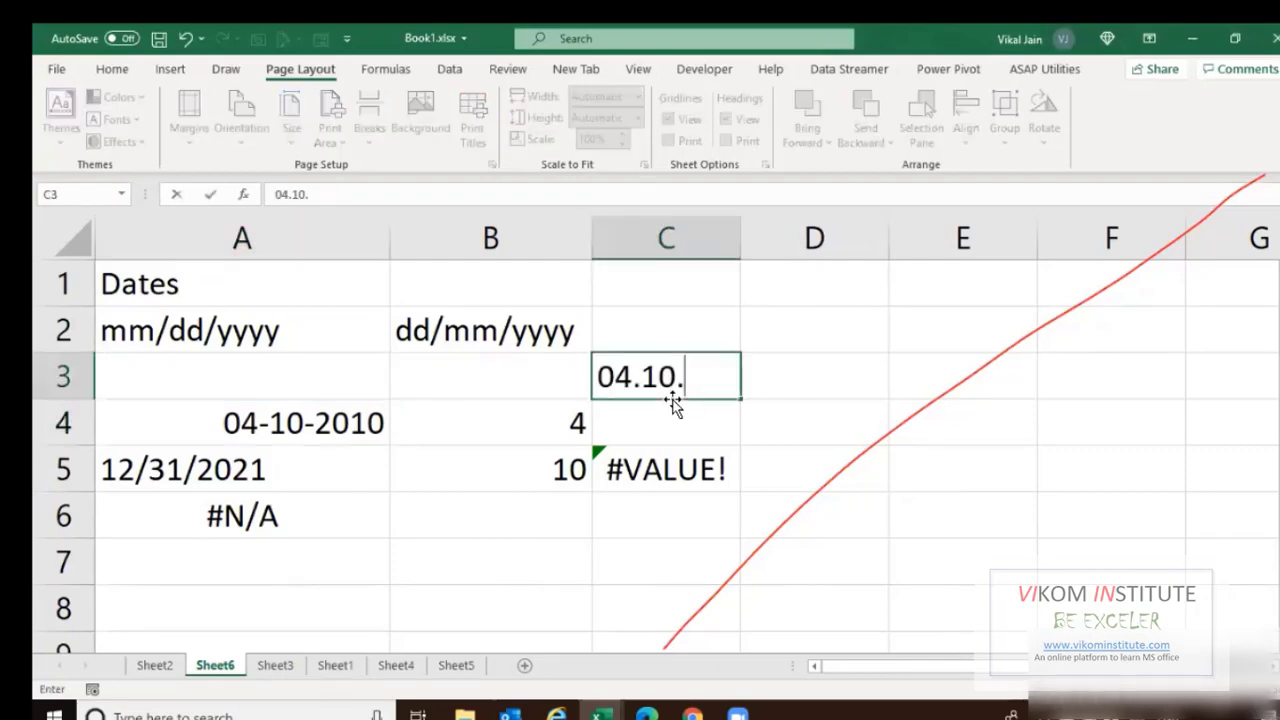
pyautogui.write('2020')
pyautogui.press('Return')
# Change the dots in C3 to slashes so it becomes the date 04/10/2020.
pyautogui.doubleClick(674, 404)
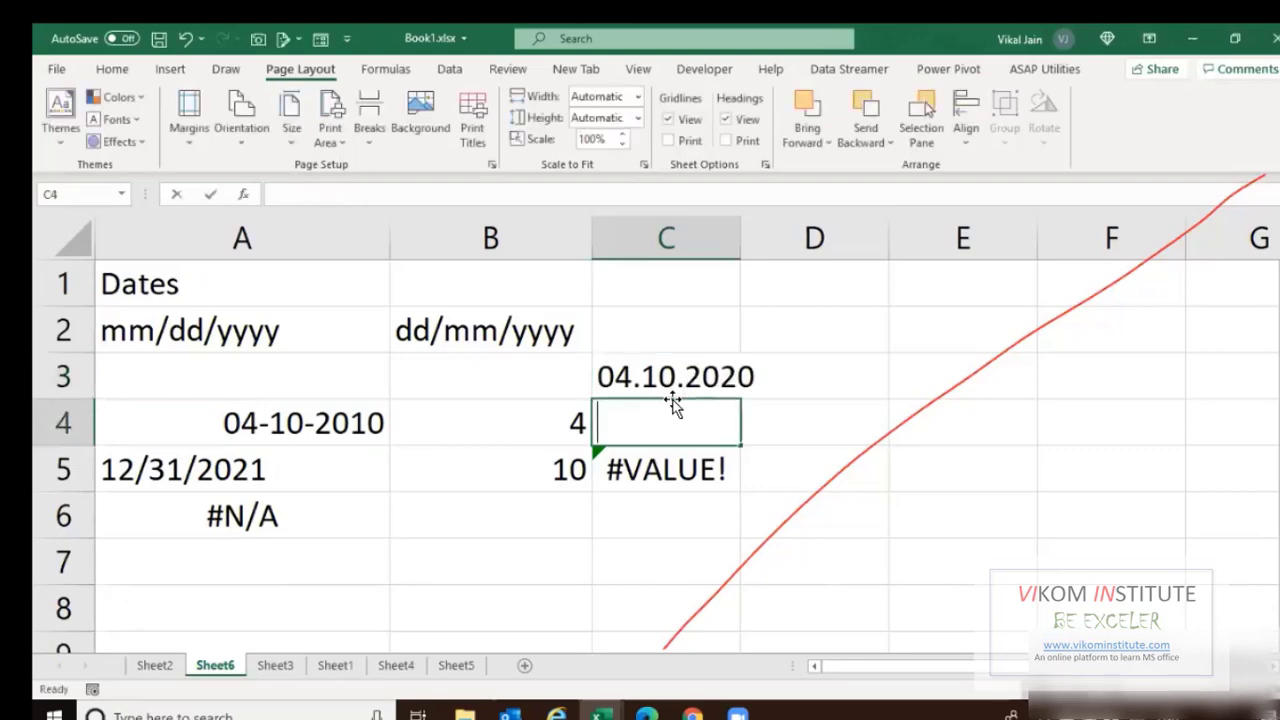
pyautogui.press('Up')
pyautogui.press('F2')
pyautogui.press('Left')
pyautogui.press('Left')
pyautogui.press('Left')
pyautogui.press('Left')
pyautogui.press('Left')
pyautogui.press('Left')
pyautogui.press('Left')
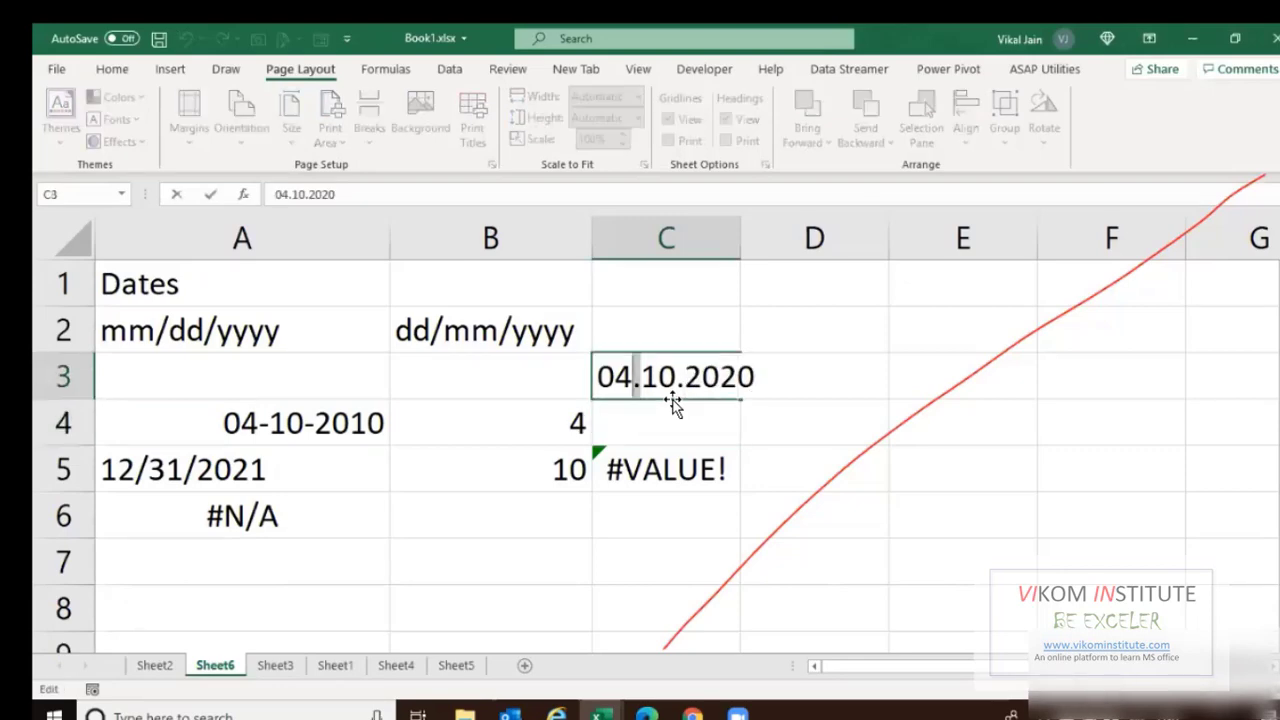
pyautogui.write('/')
pyautogui.press('Right')
pyautogui.press('Right')
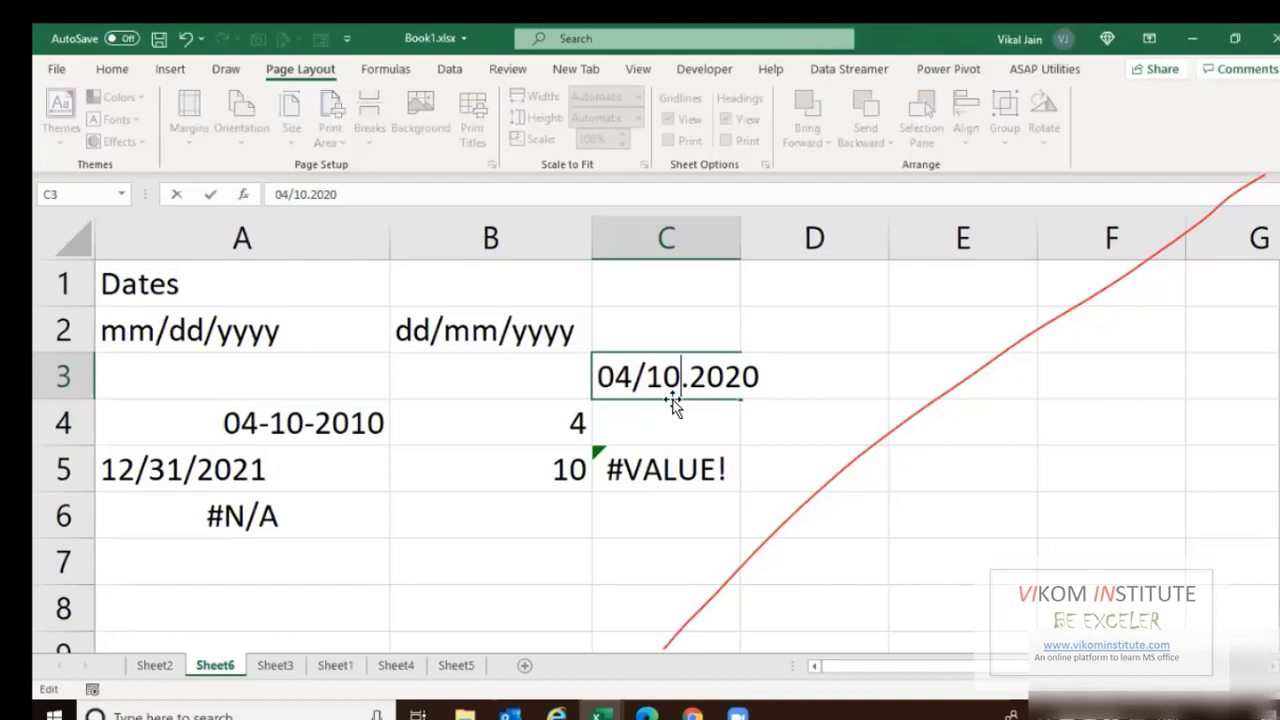
pyautogui.hotkey('shift', 'Right')
pyautogui.write('/')
pyautogui.press('Return')
pyautogui.press('Up')
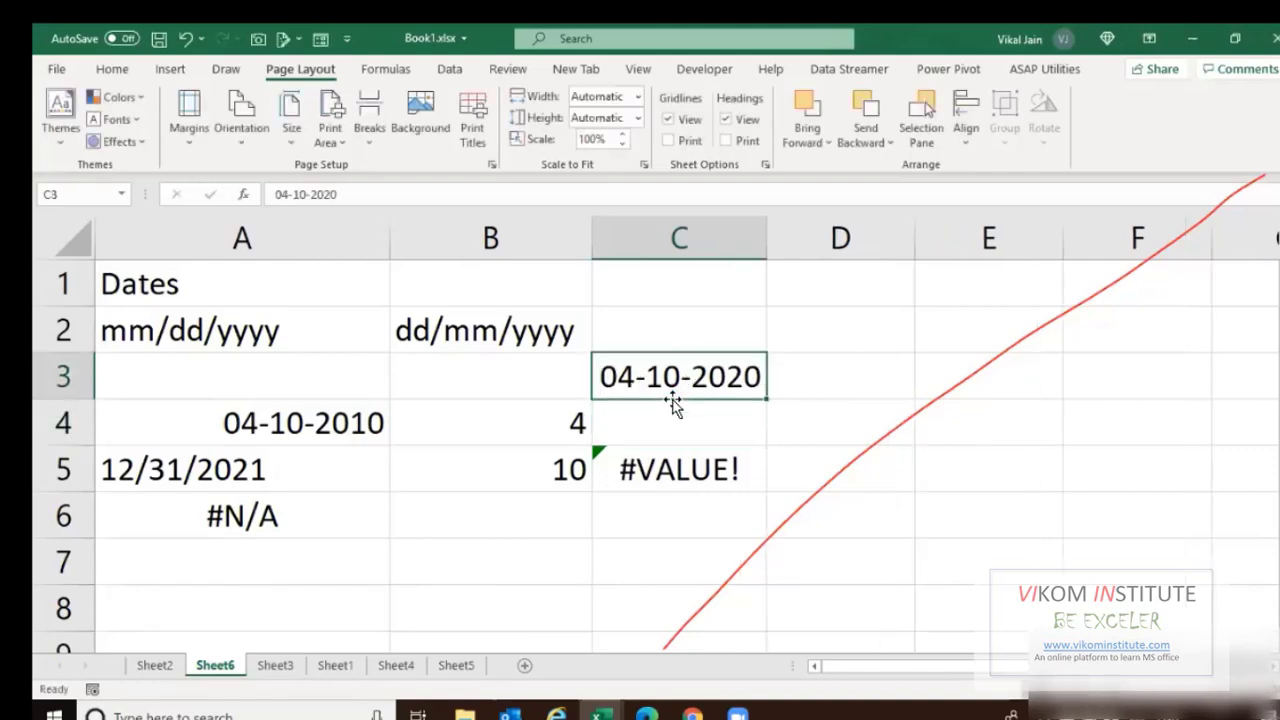
# Enter 04.10.2020 as text in C4 and widen column C.
pyautogui.press('Down')
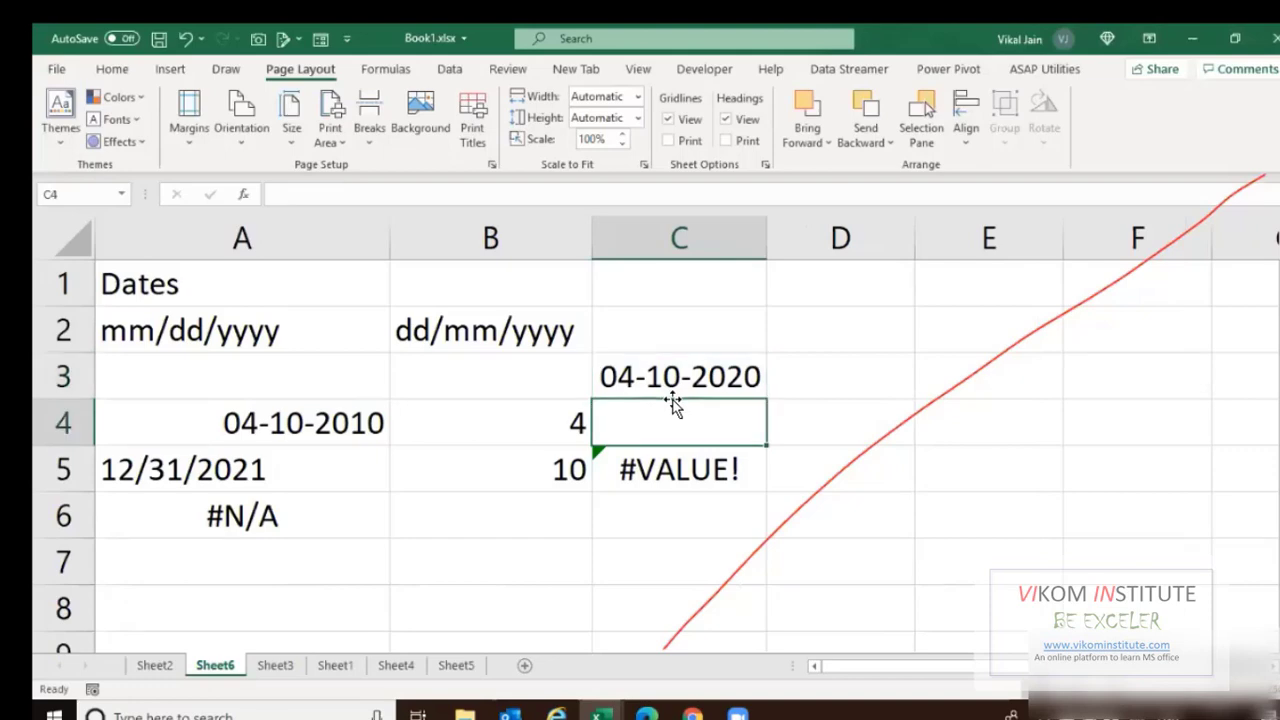
pyautogui.write('04.')
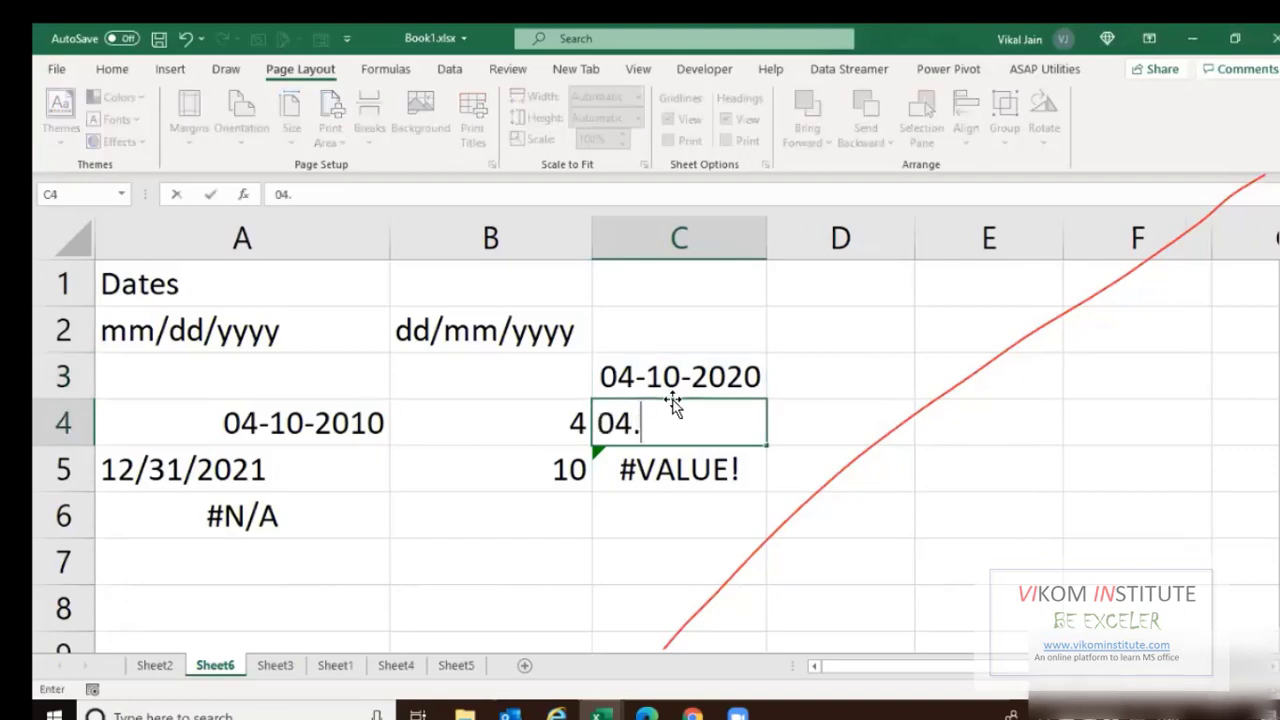
pyautogui.write('10.2020')
pyautogui.press('Return')
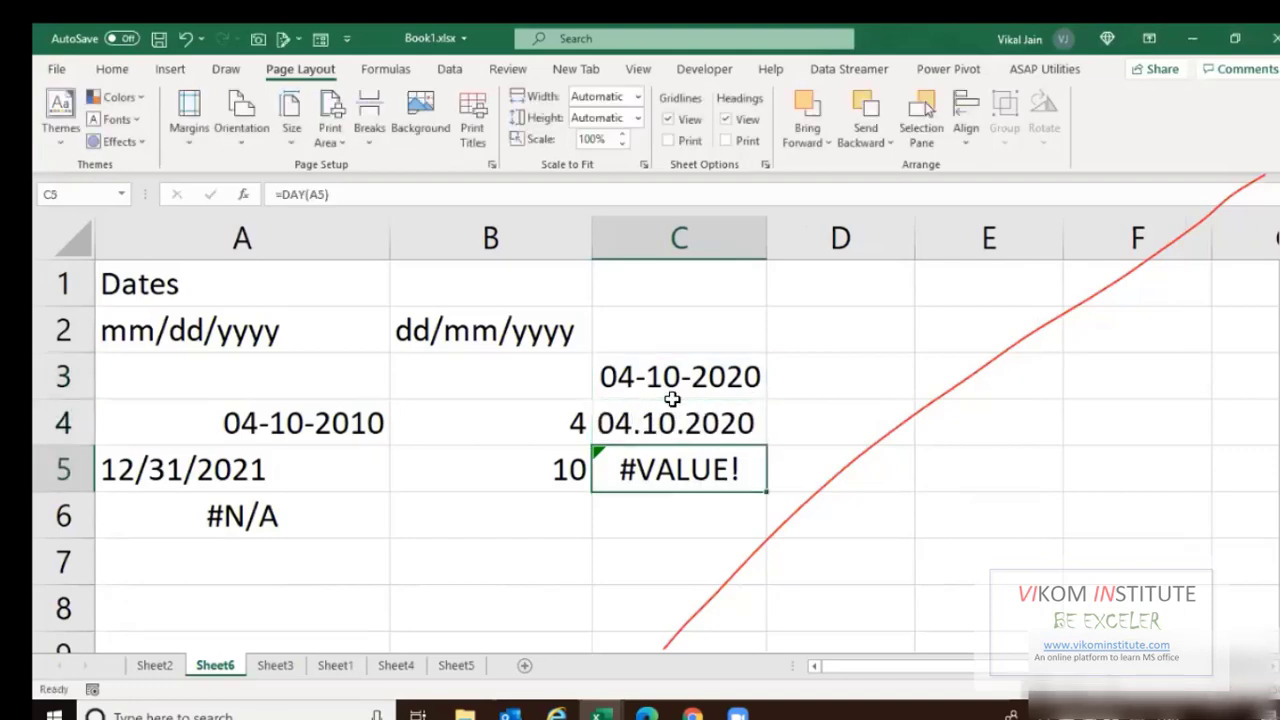
pyautogui.moveTo(885, 239); pyautogui.dragTo(880, 239)
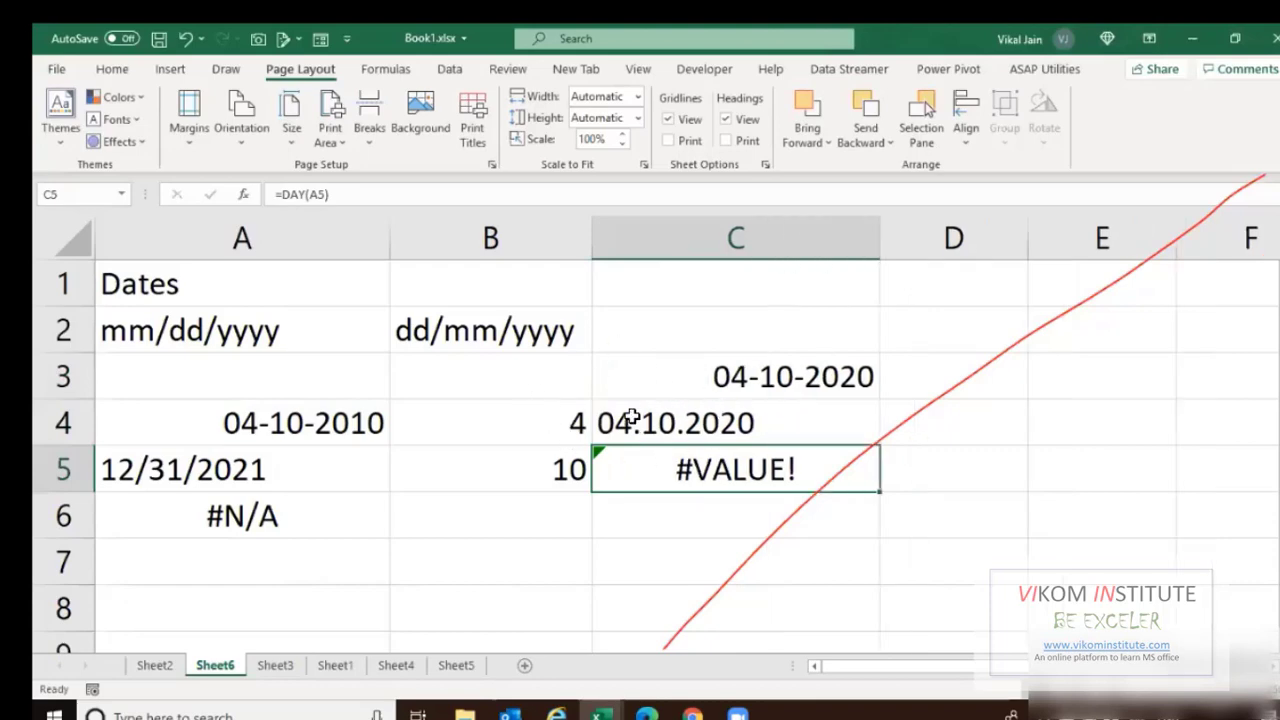
# Enter =DAY(A5) in B6, which returns #VALUE!, and review the dates in A5 and A4.
pyautogui.click(445, 514)
pyautogui.write('=day')
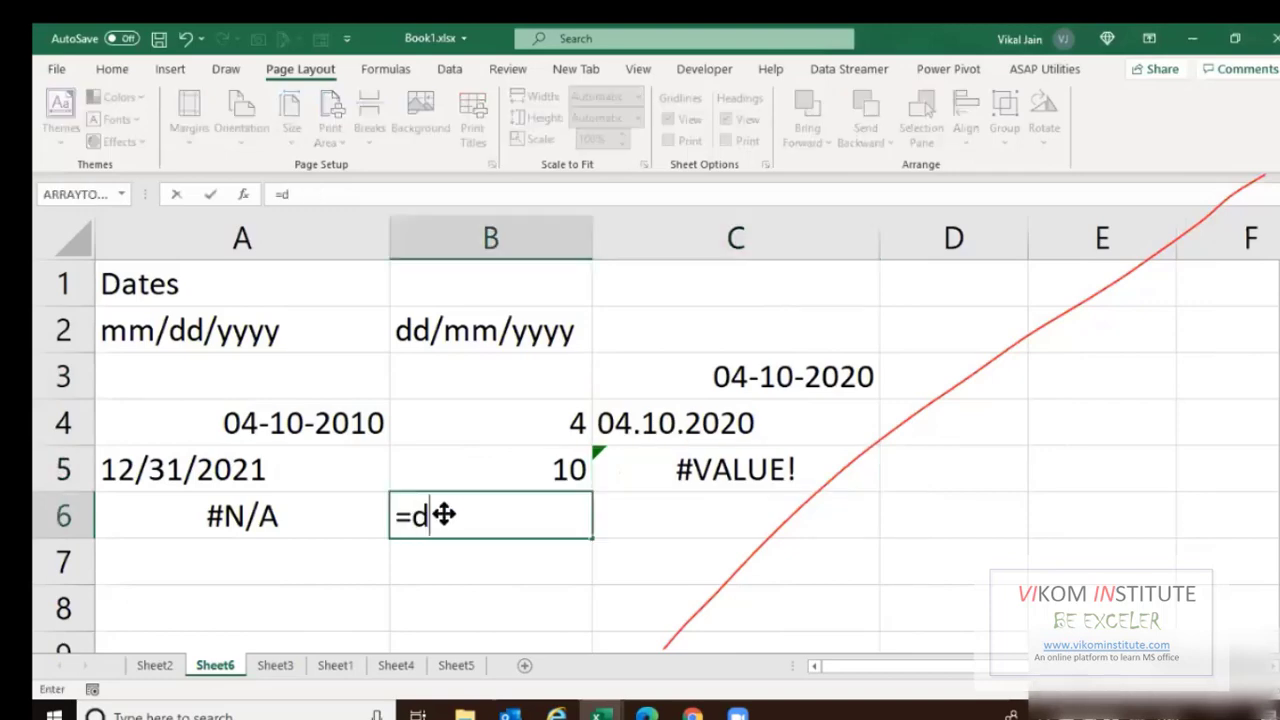
pyautogui.press('Tab')
pyautogui.click(160, 462)
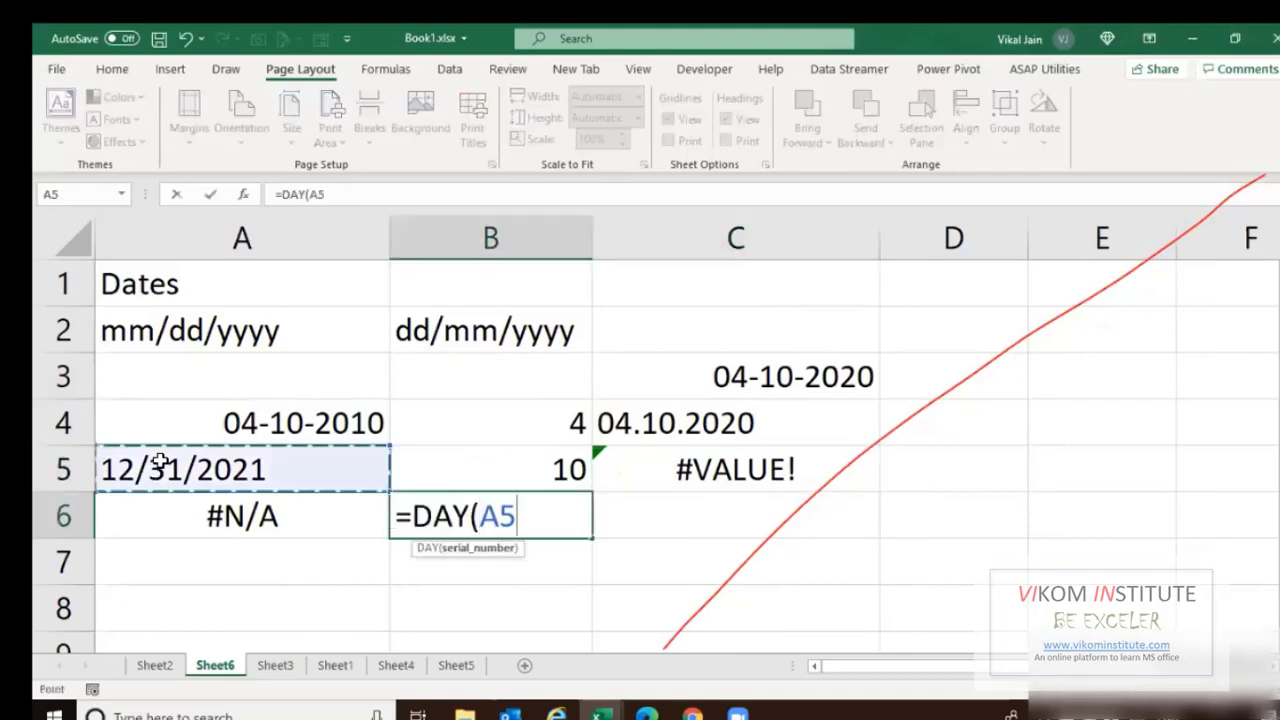
pyautogui.press('Return')
pyautogui.click(494, 514)
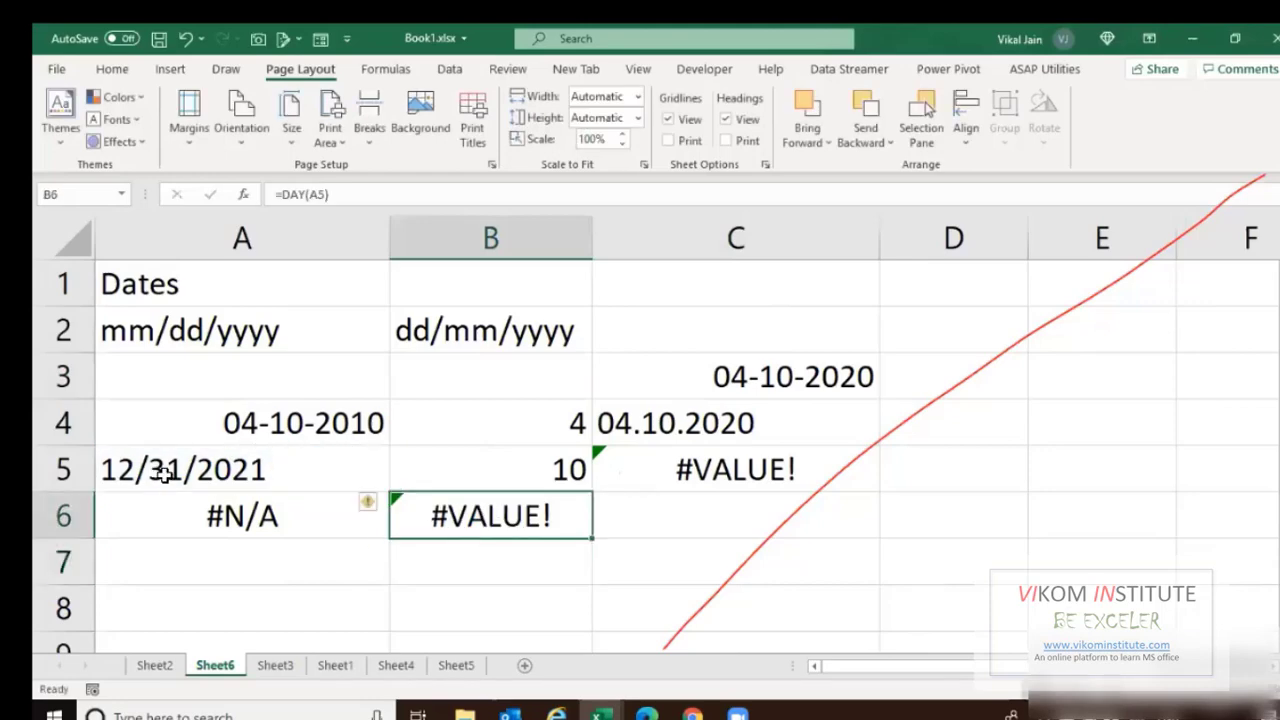
pyautogui.click(163, 475)
pyautogui.click(270, 445)
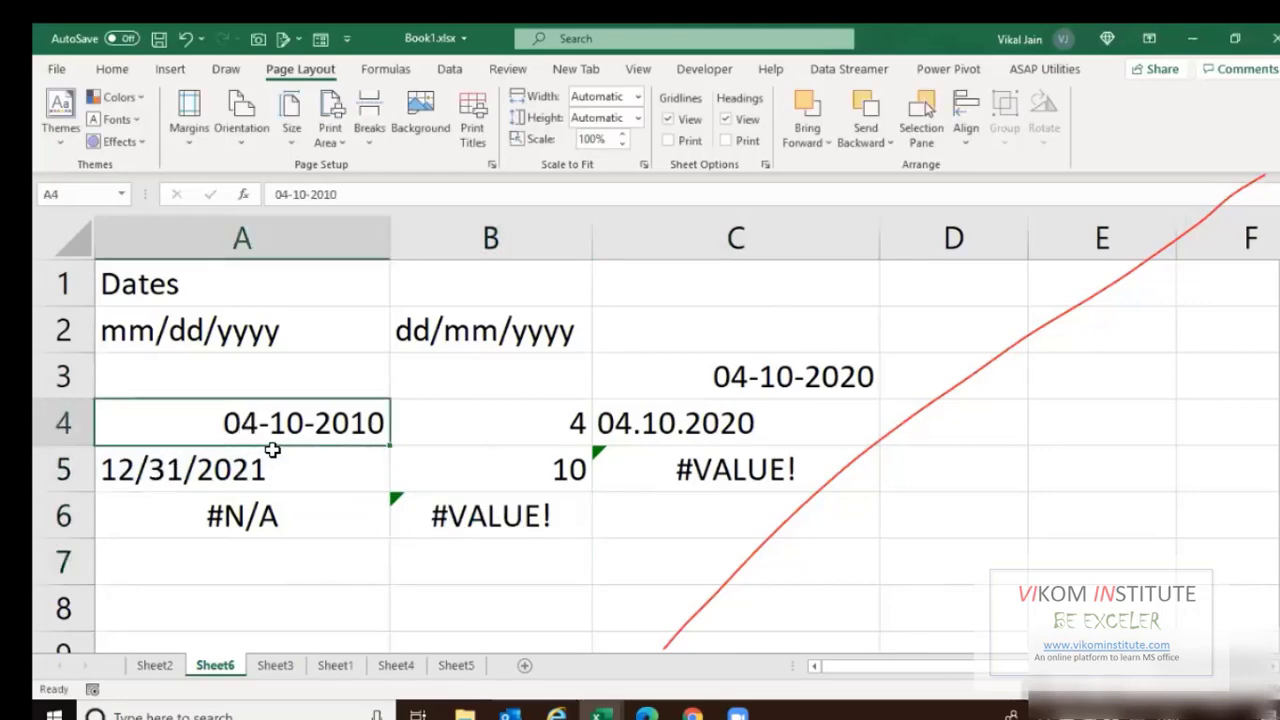
pyautogui.scroll(-1, 280, 470)
# Enter =04/10/2020 in cell A8 and check the value it stores.
pyautogui.click(334, 489)
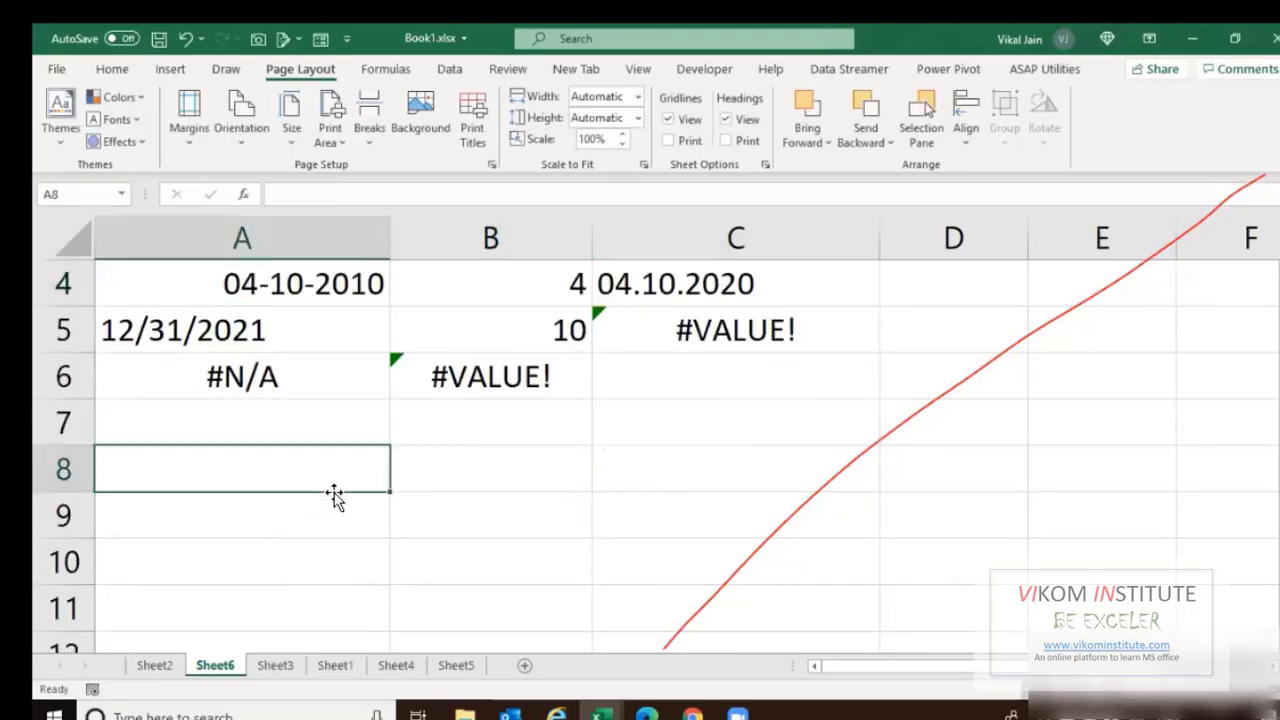
pyautogui.write('=')
pyautogui.write('04/')
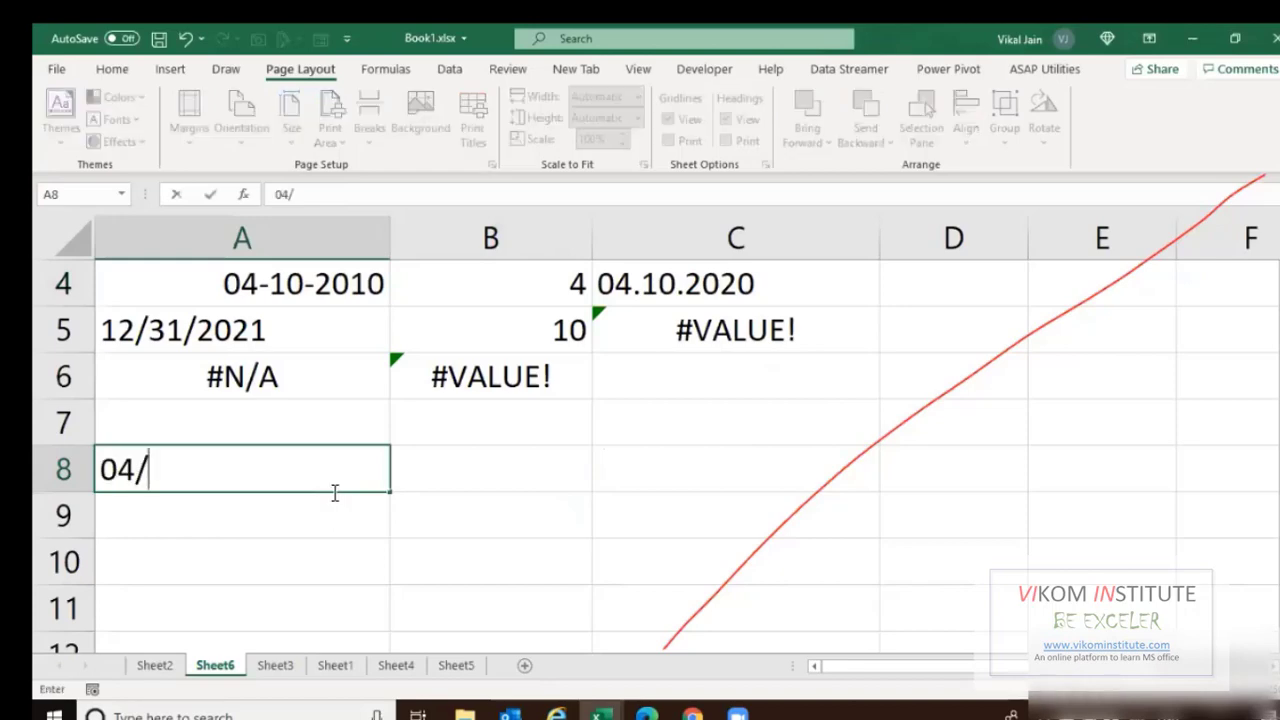
pyautogui.write('10/2020')
pyautogui.press('Return')
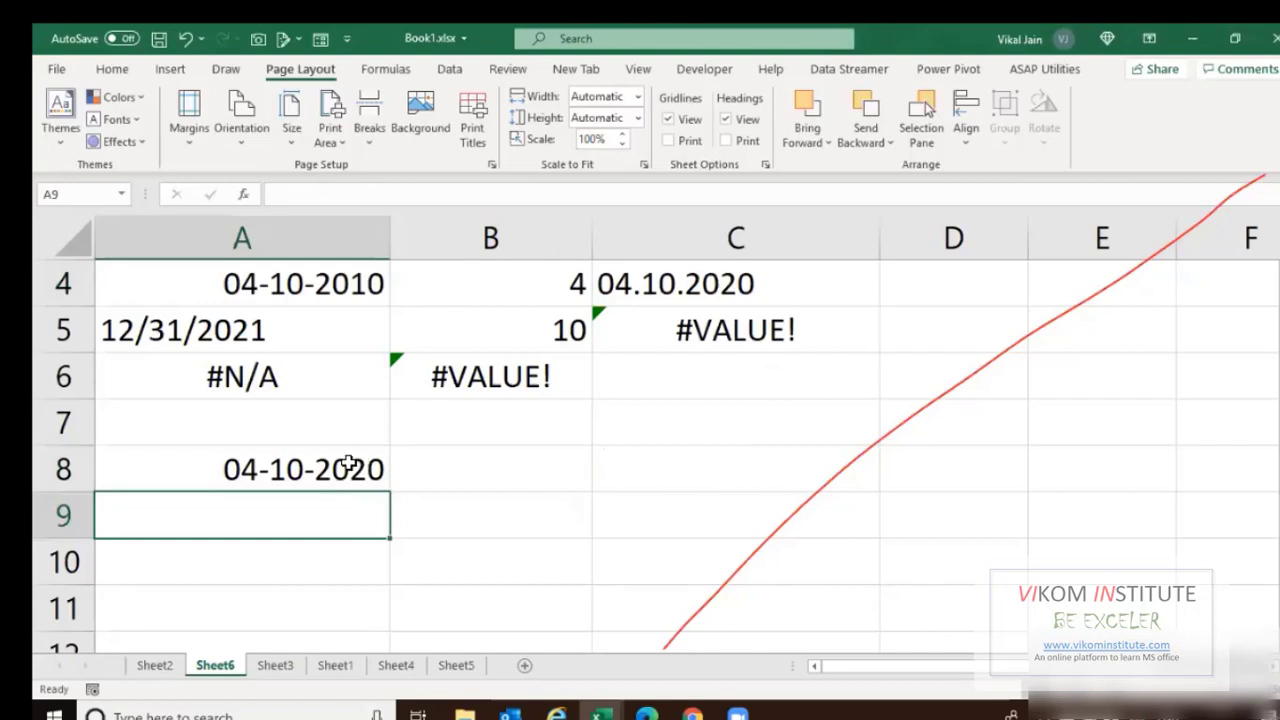
pyautogui.click(330, 465)
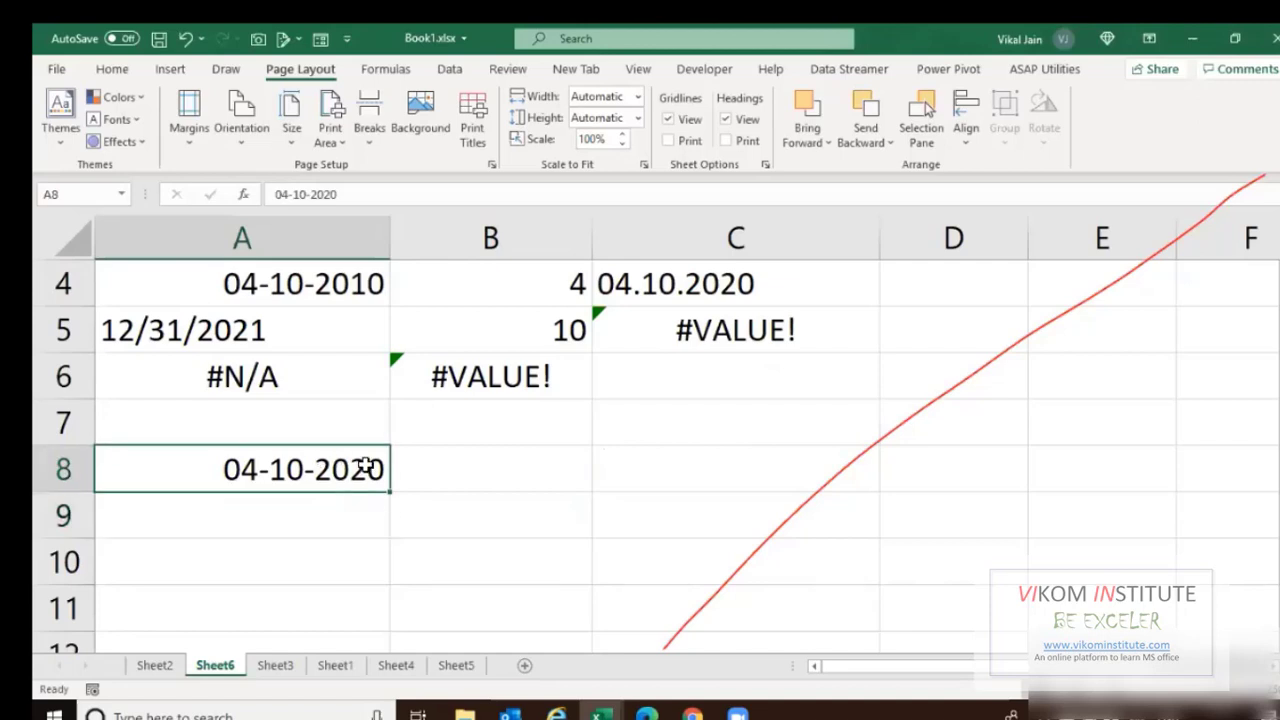
pyautogui.press('Right')
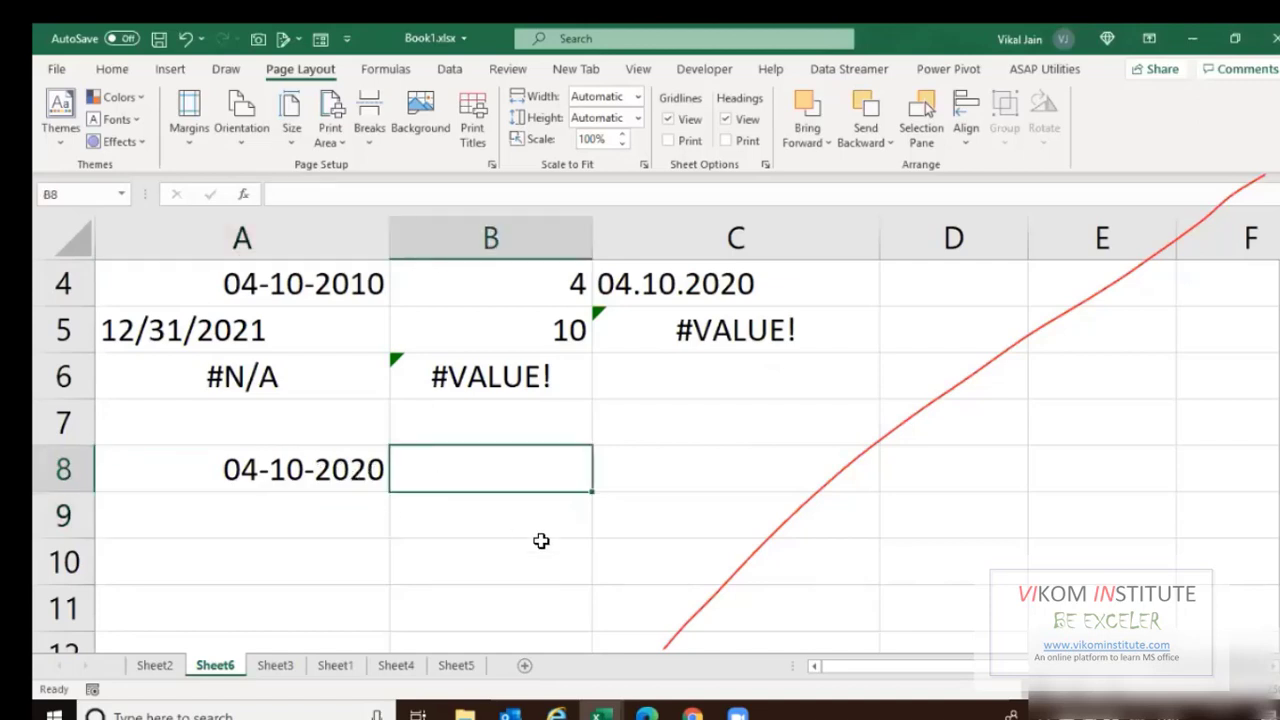
pyautogui.press('Left')
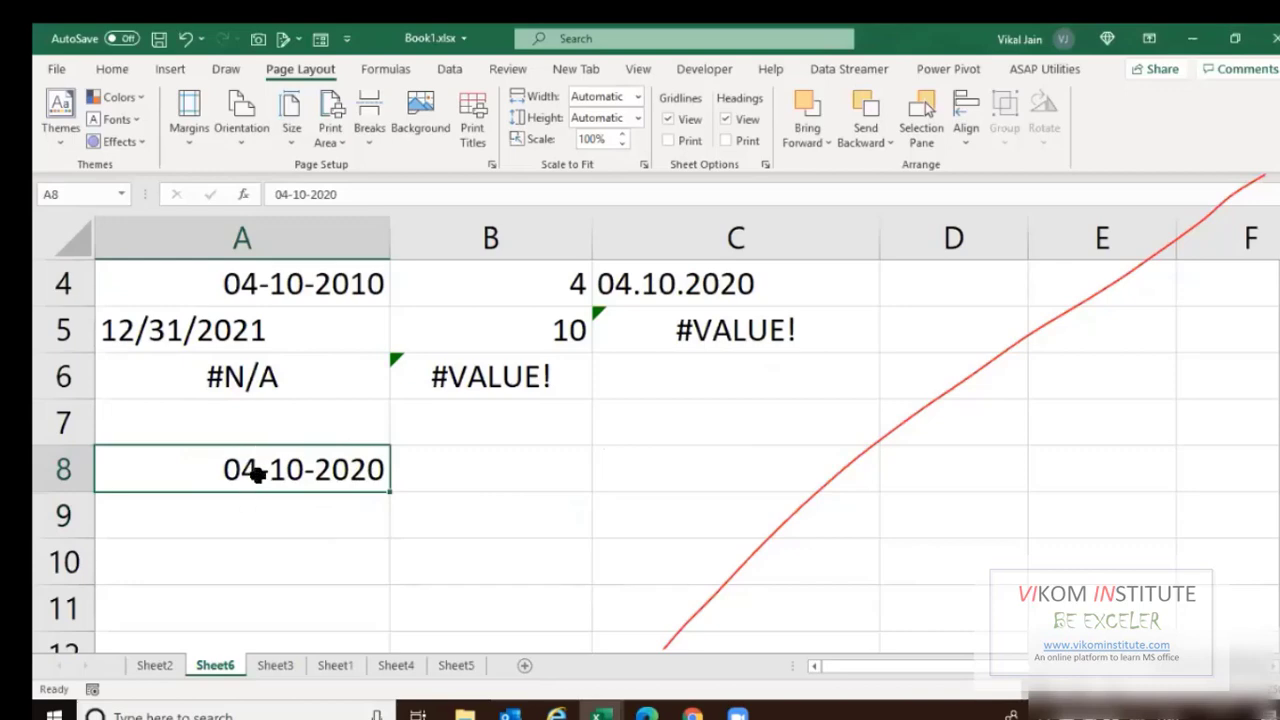
# Give the date in cell A8 the custom format d/mm/yyyy.
pyautogui.rightClick(258, 476)
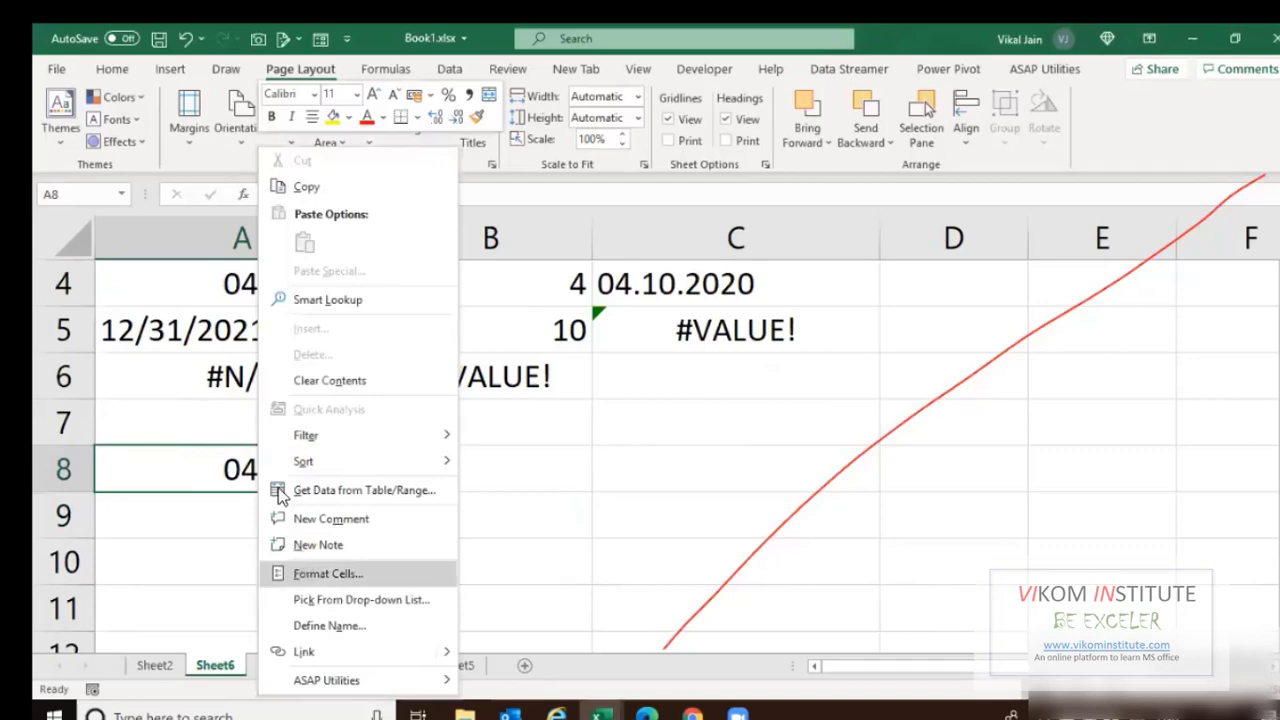
pyautogui.click(298, 567)
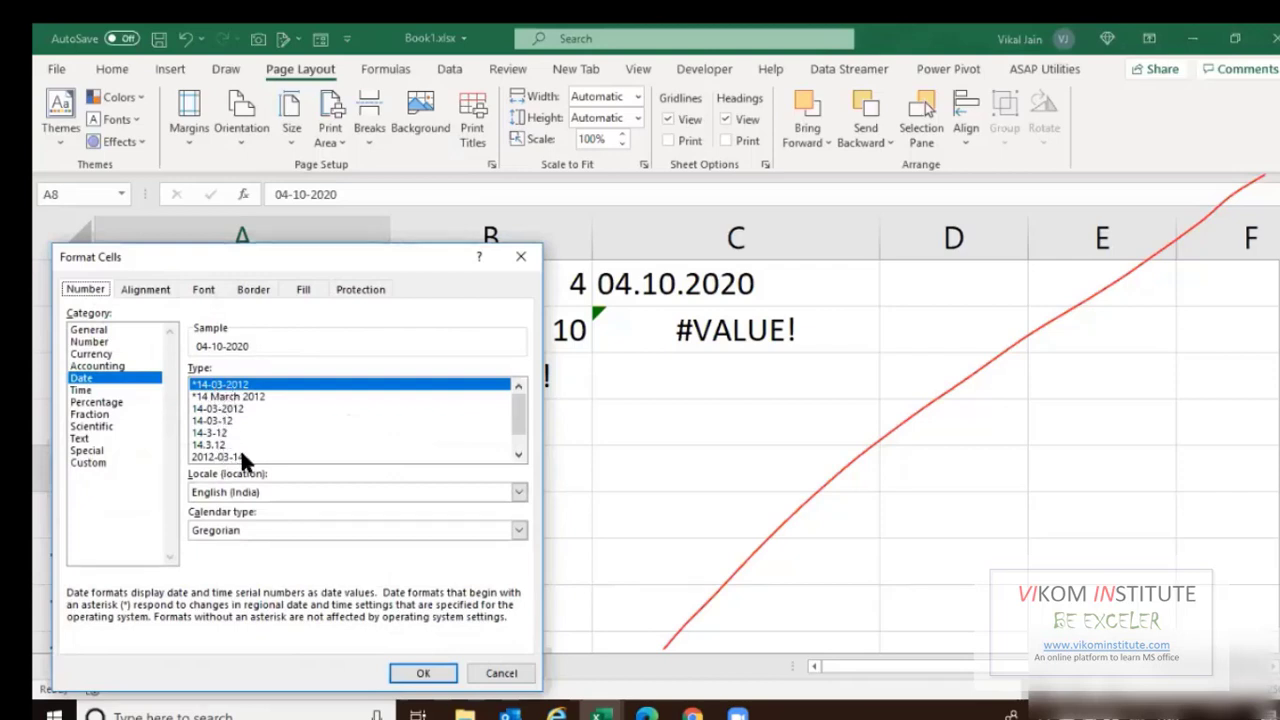
pyautogui.click(88, 463)
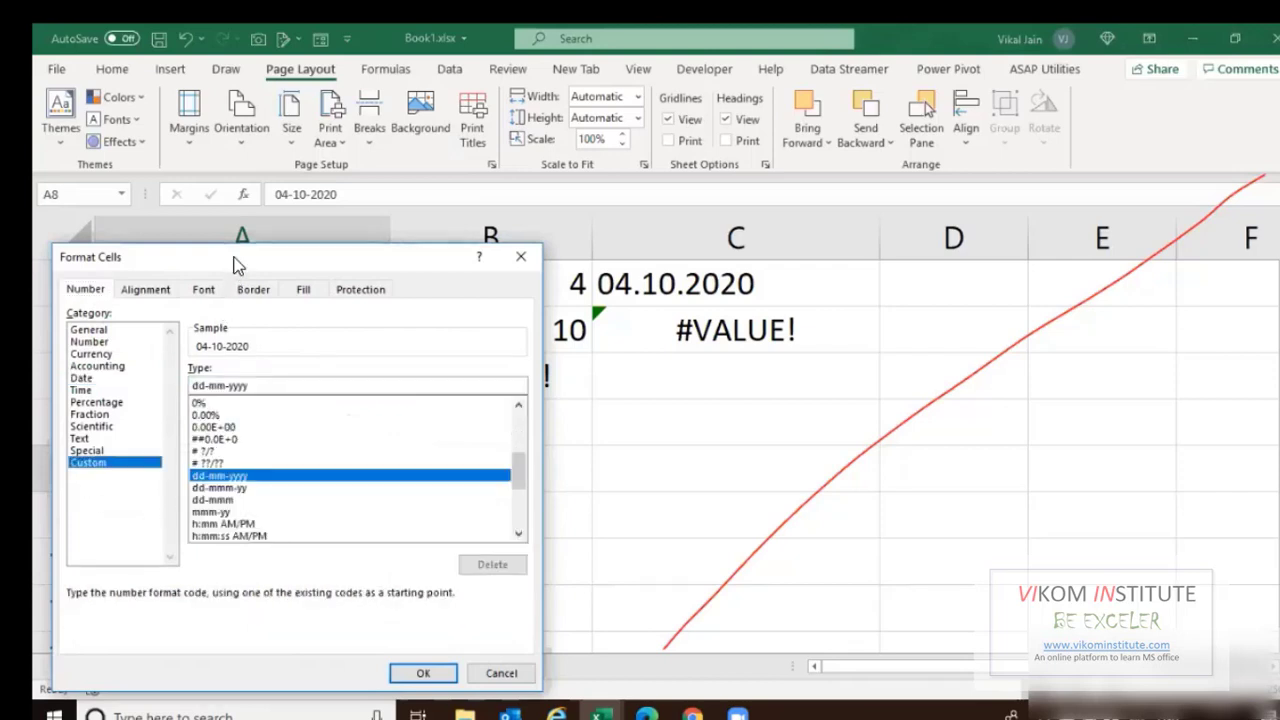
pyautogui.moveTo(236, 262); pyautogui.dragTo(627, 214)
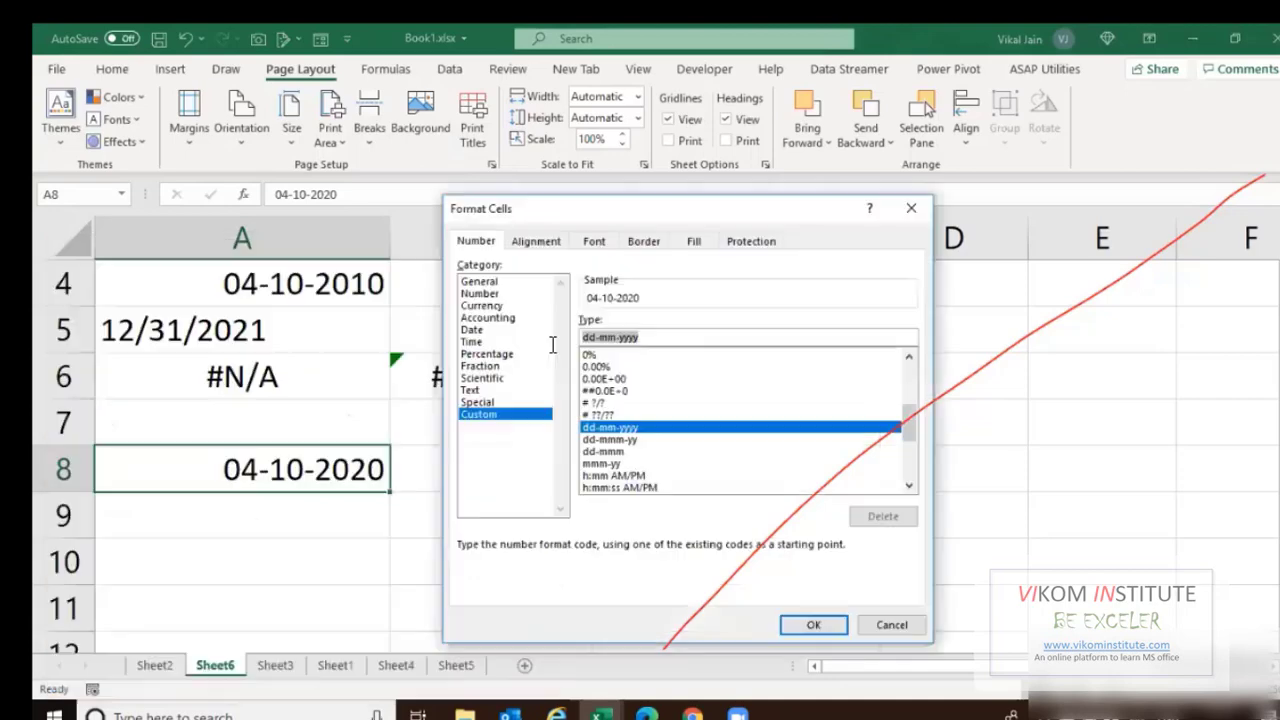
pyautogui.write('d')
pyautogui.write('d/')
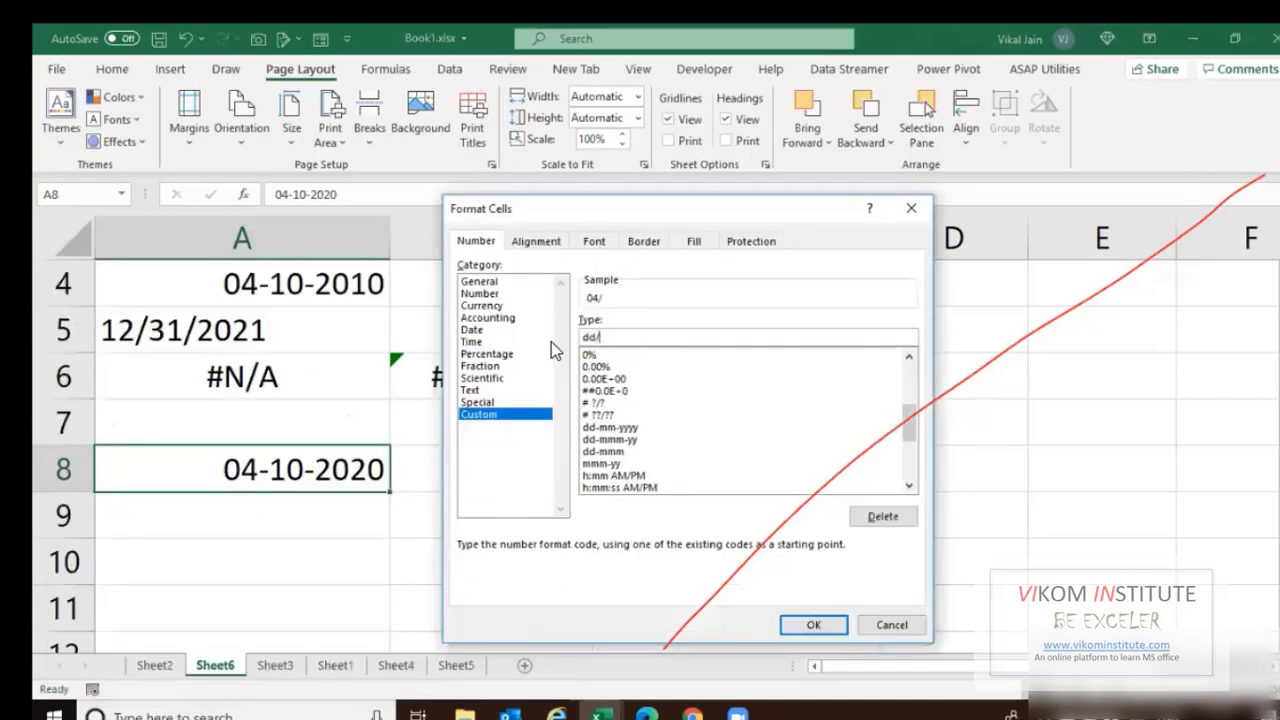
pyautogui.write('mm/yyyy')
pyautogui.press('Return')
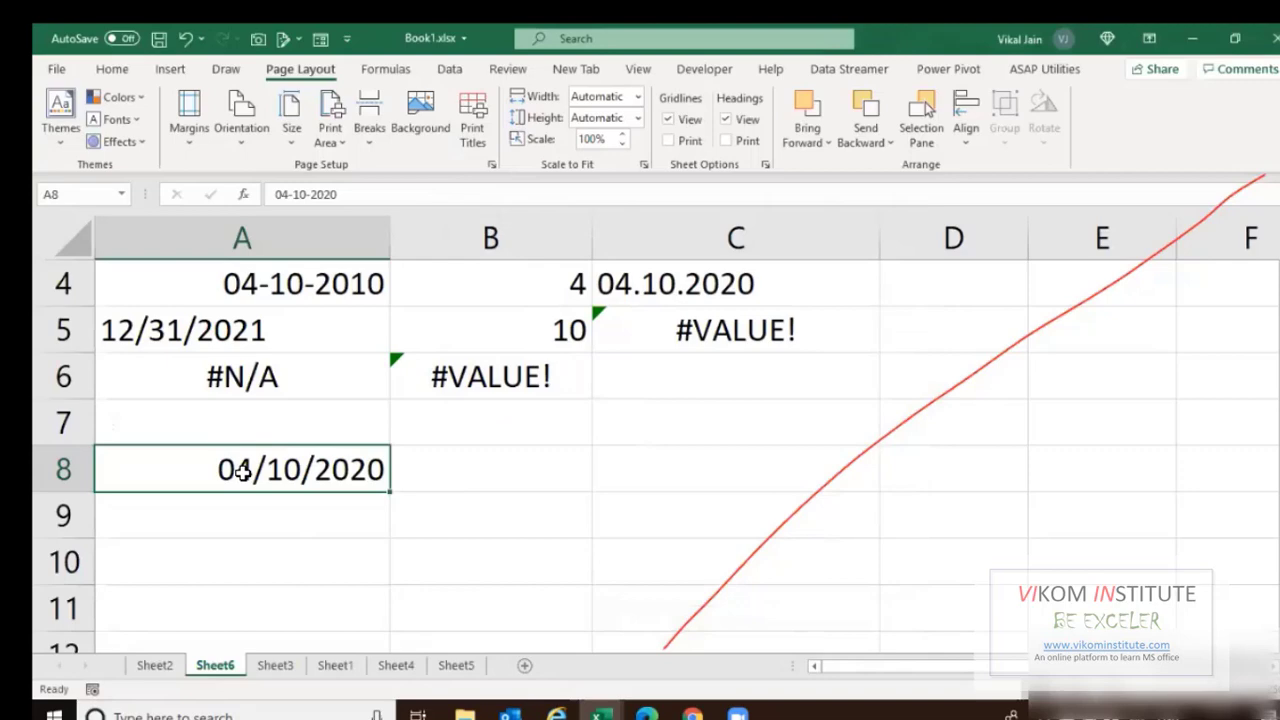
# Change A8's custom format to dd mm yyyy.
pyautogui.hotkey('ctrl', '1')
pyautogui.click(440, 243)
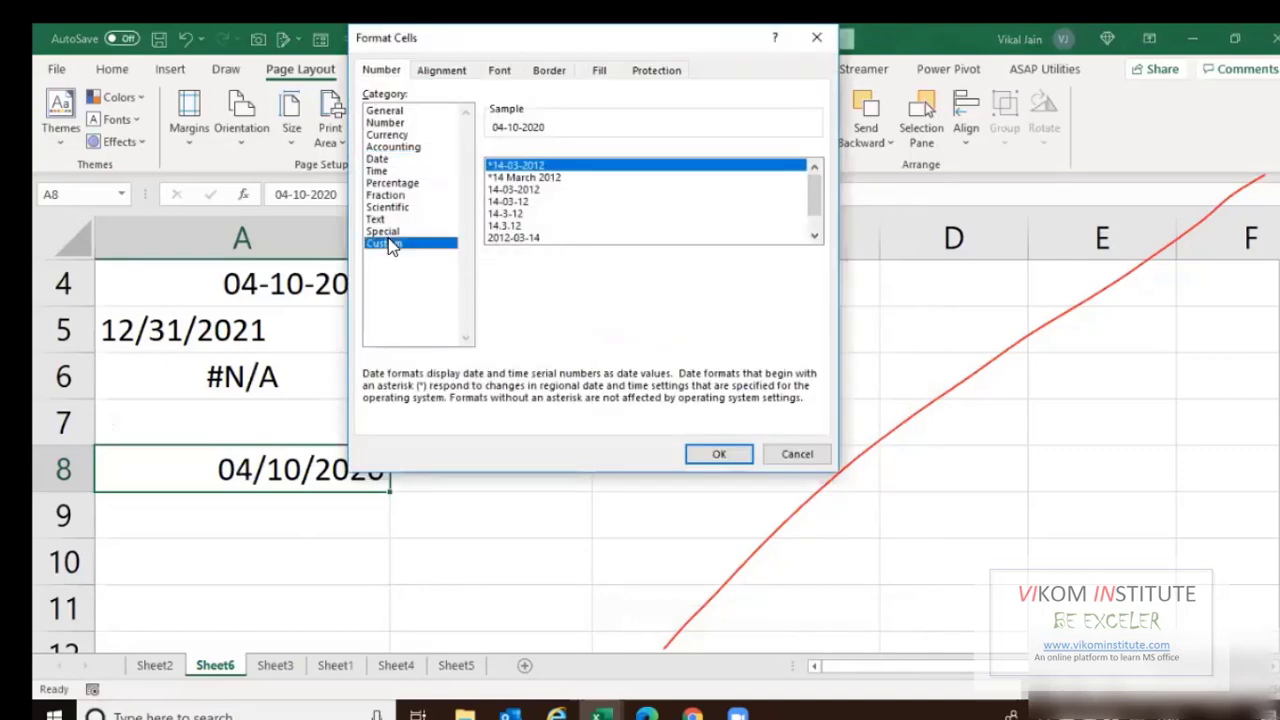
pyautogui.moveTo(563, 172); pyautogui.dragTo(488, 166)
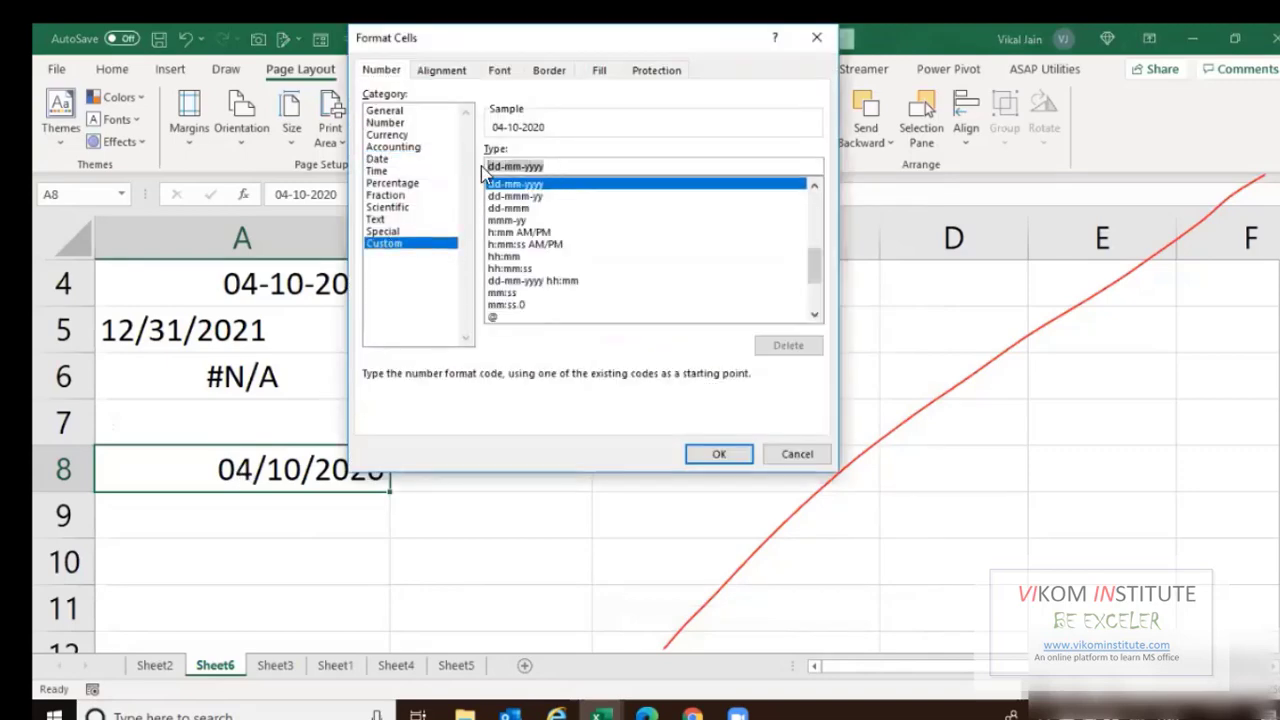
pyautogui.write('dd')
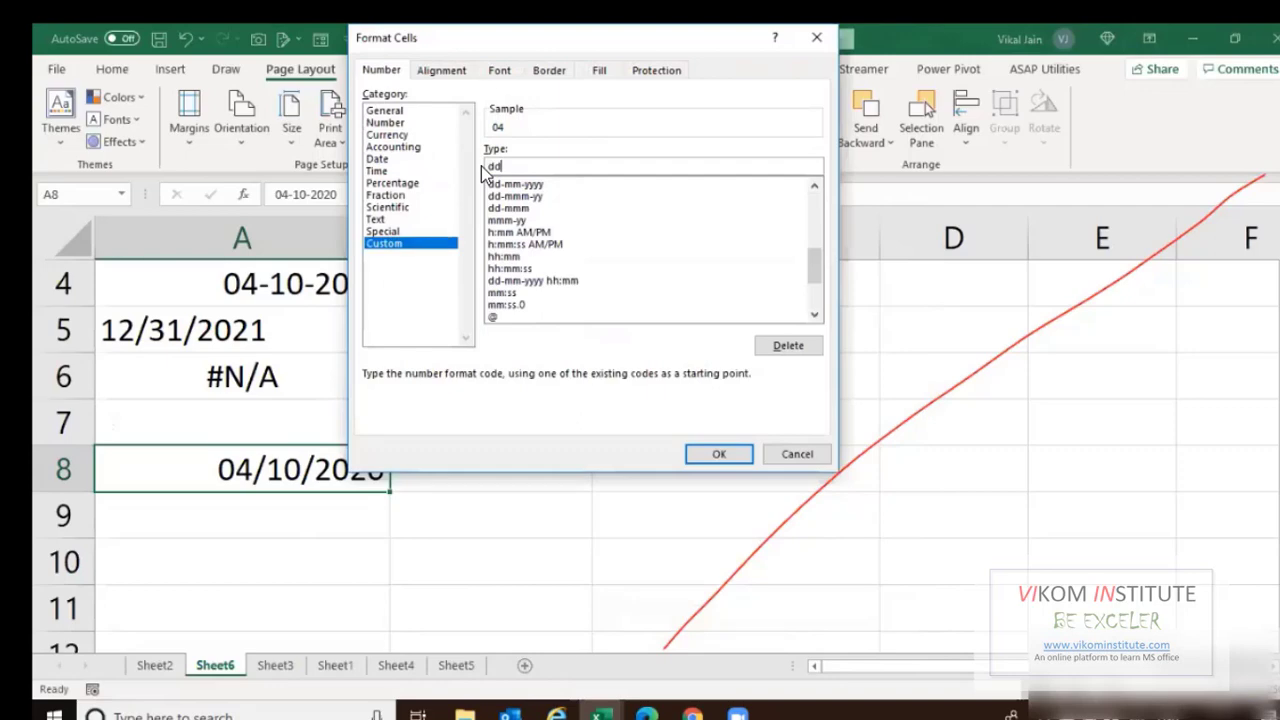
pyautogui.write(' mm yyyy')
pyautogui.press('Return')
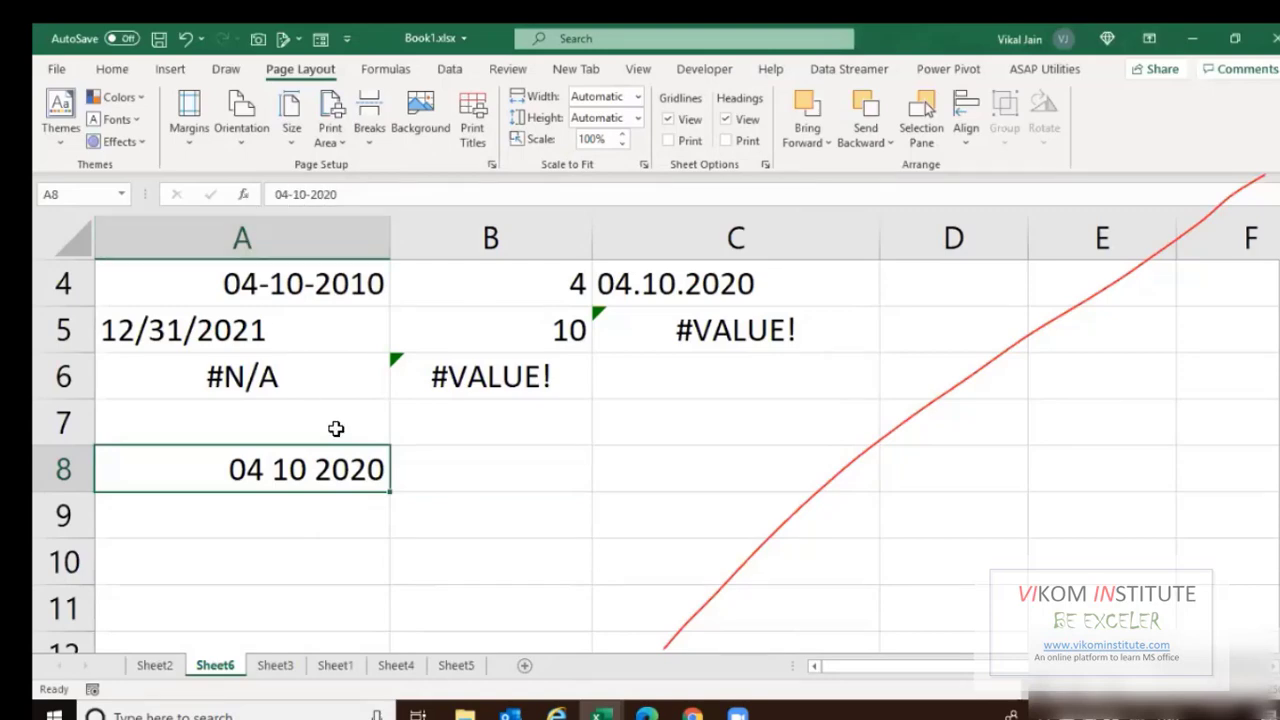
pyautogui.hotkey('ctrl', '1')
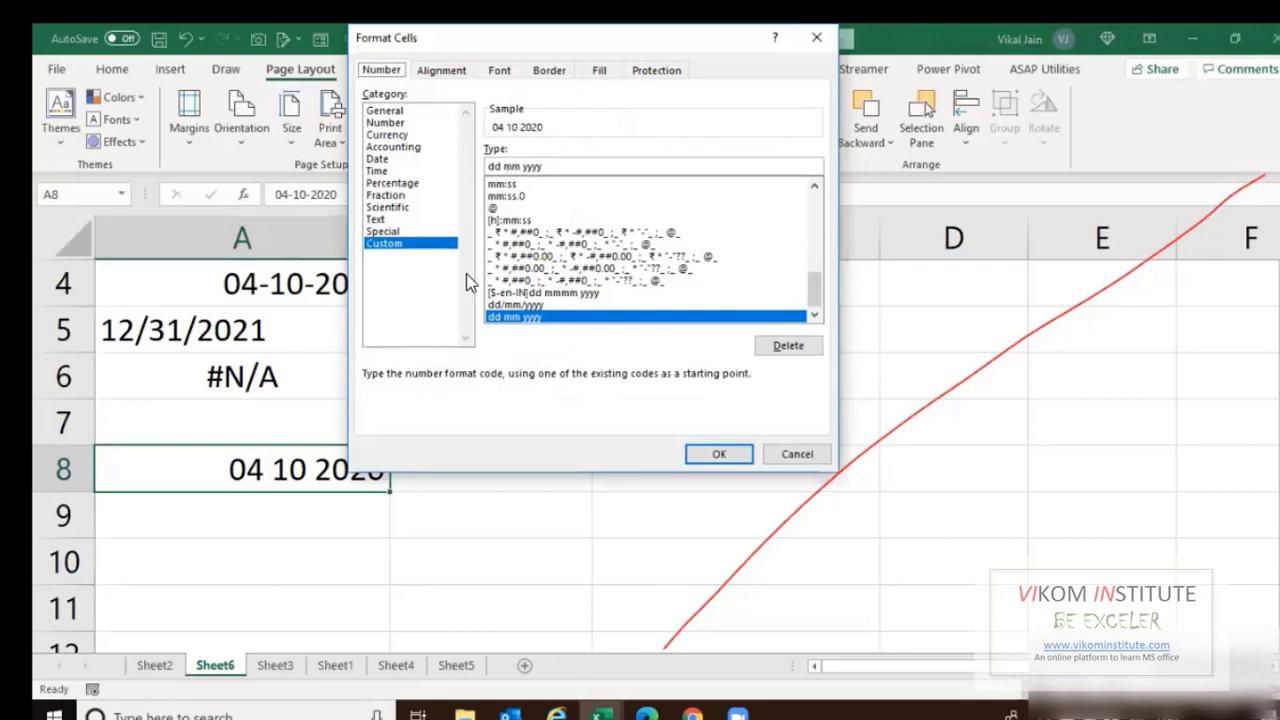
pyautogui.press('Escape')
# Enter the label DD in B8 and 04 in C8.
pyautogui.click(502, 473)
pyautogui.write('DD')
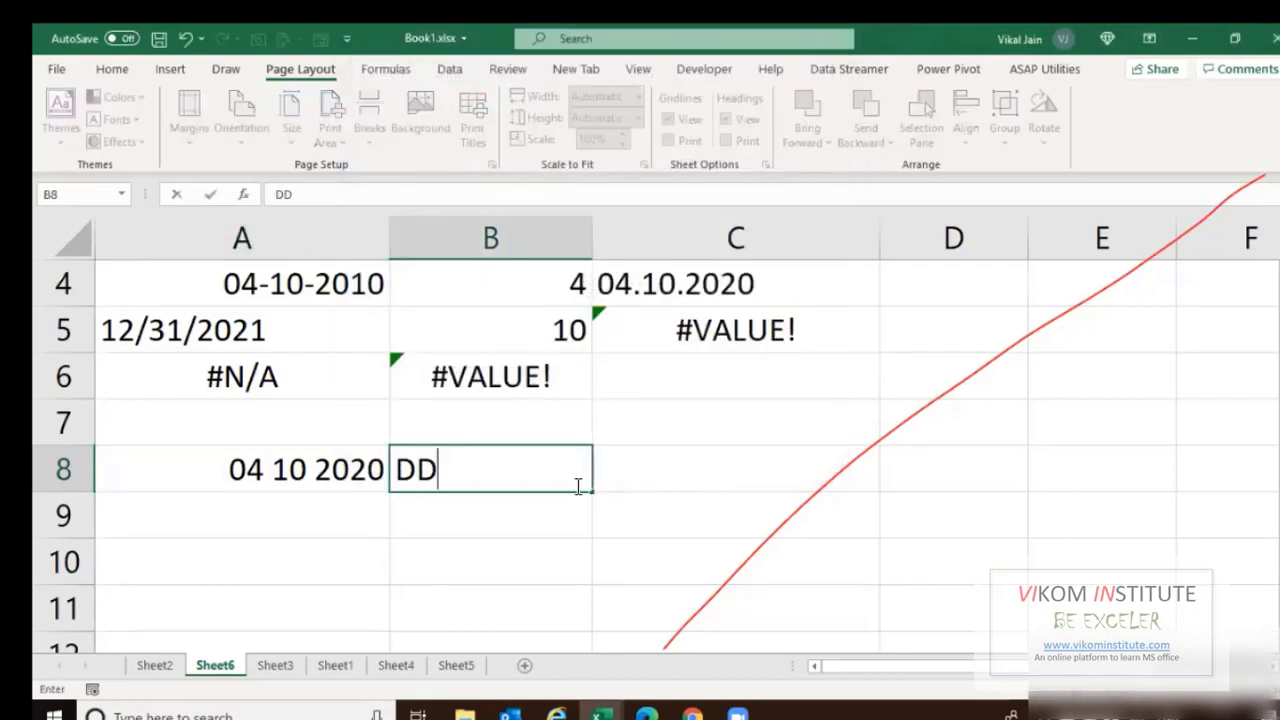
pyautogui.press('Tab')
pyautogui.write('04')
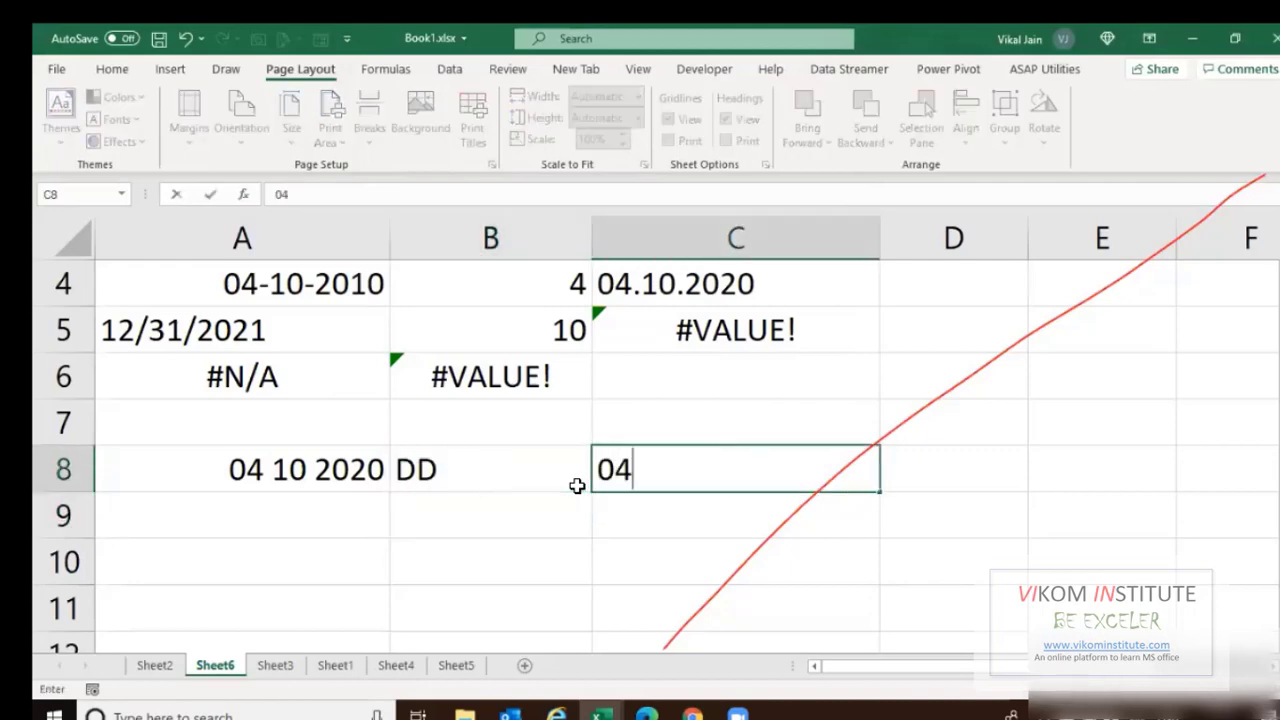
pyautogui.press('Return')
# Format the date in A8 with the ddd short day-name code.
pyautogui.press('Left')
pyautogui.press('Up')
pyautogui.press('Left')
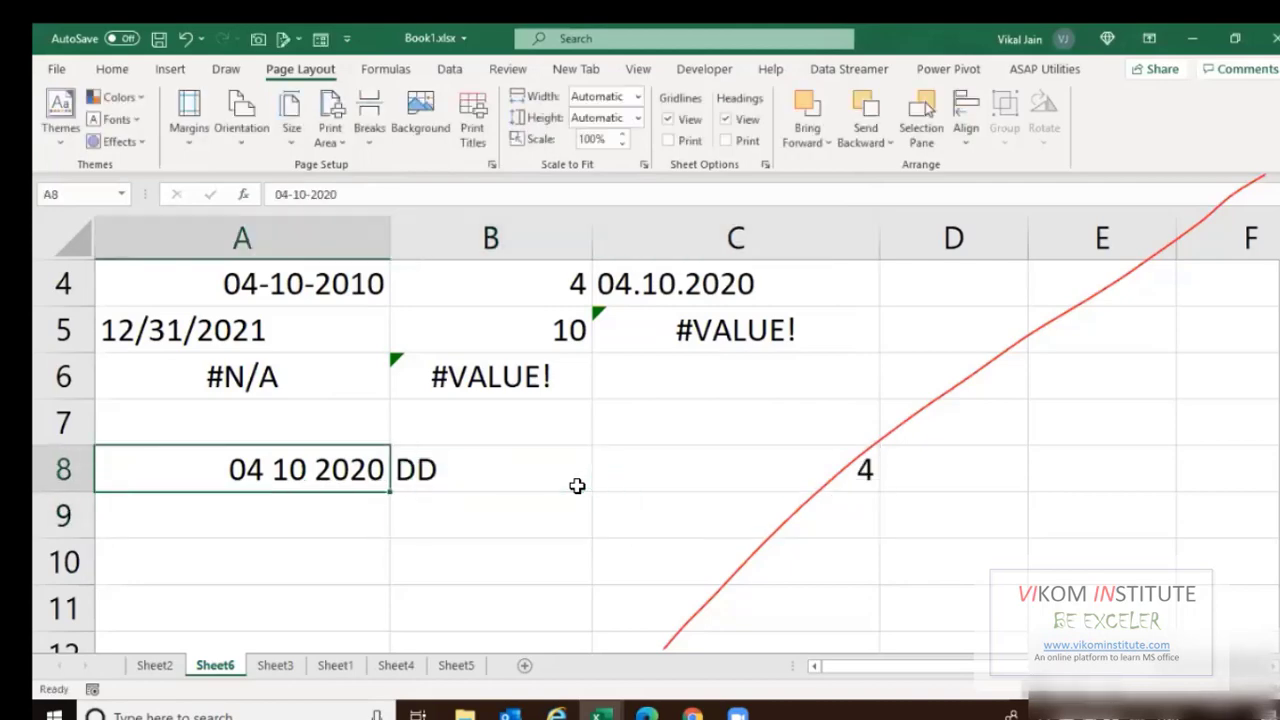
pyautogui.hotkey('ctrl', '1')
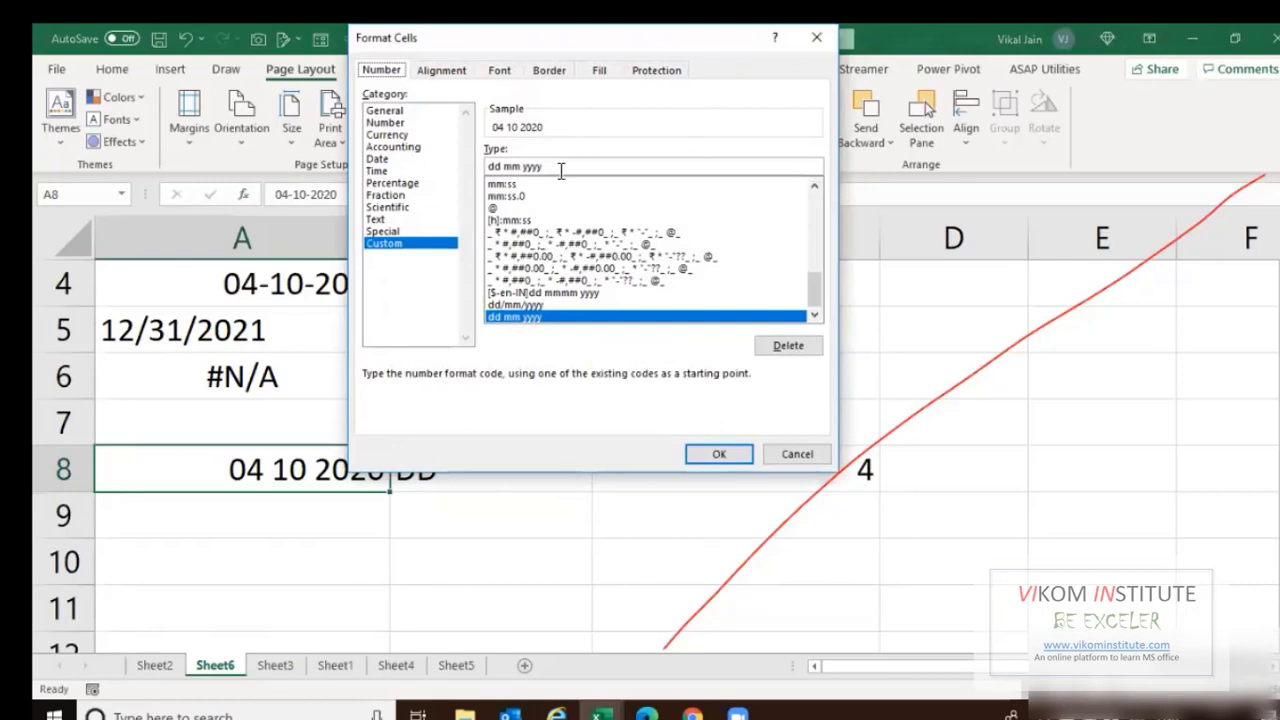
pyautogui.moveTo(561, 168); pyautogui.dragTo(481, 172)
pyautogui.write('ddd')
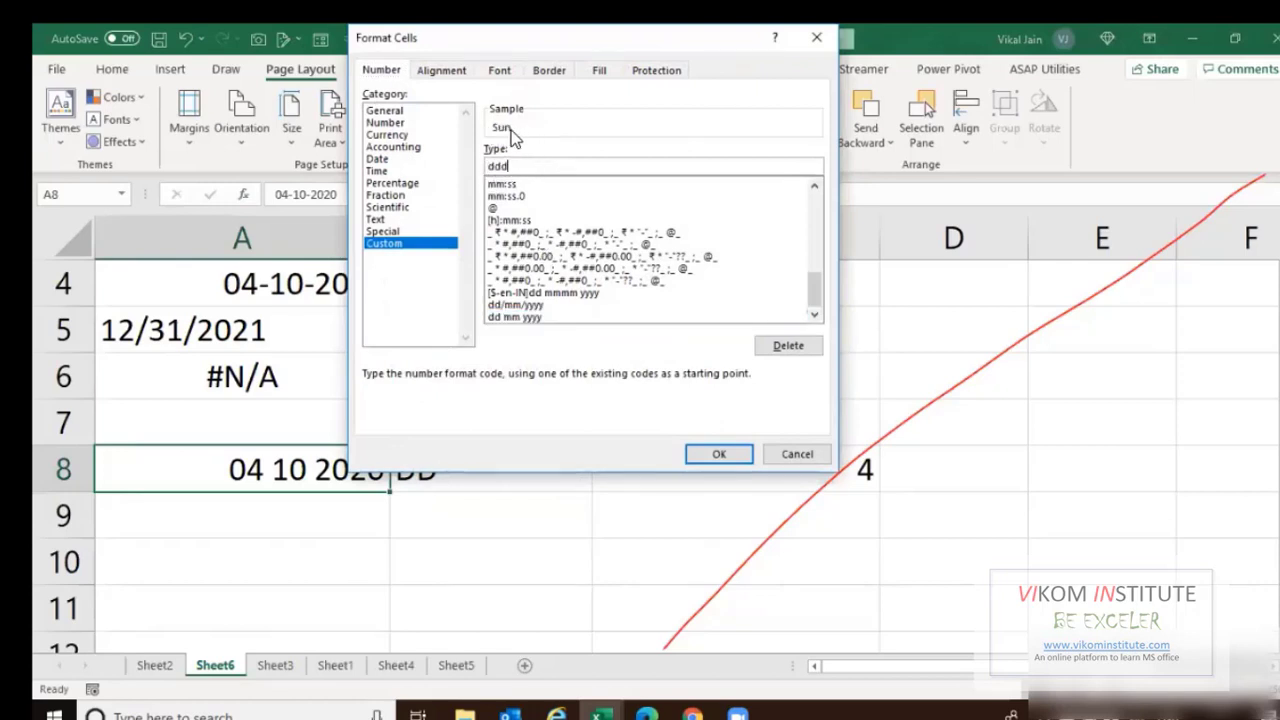
pyautogui.click(699, 457)
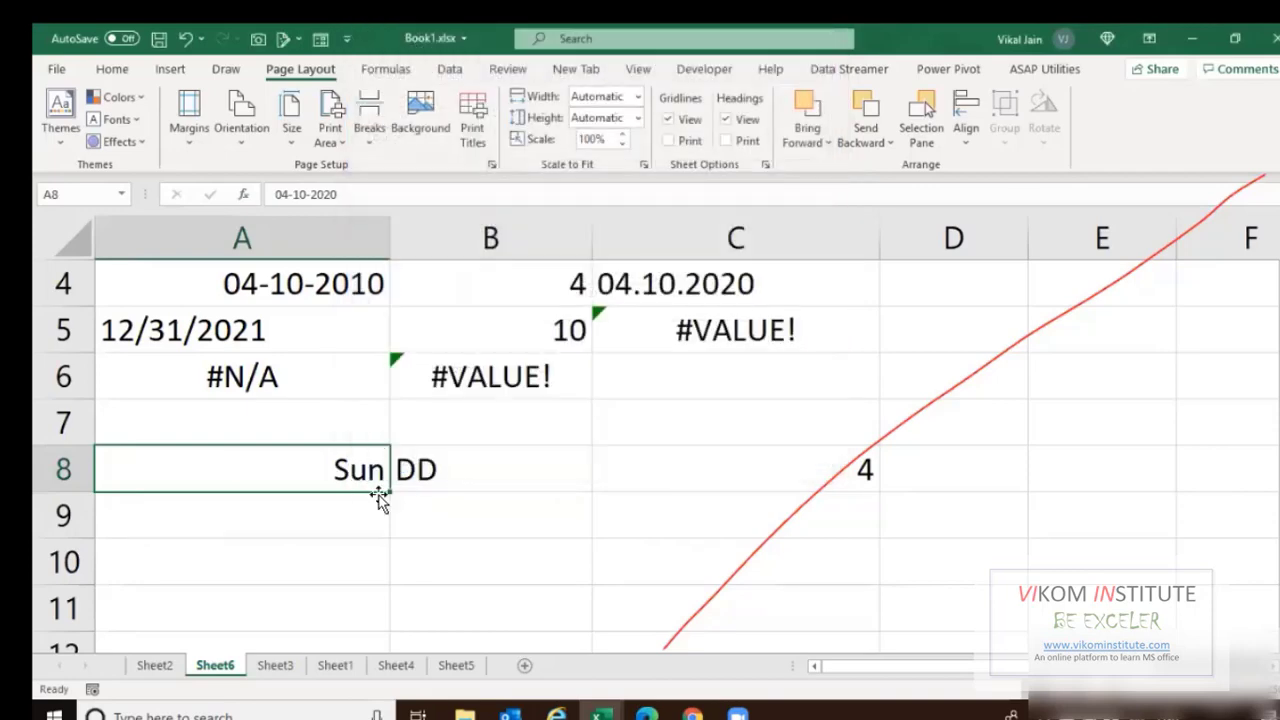
# Enter the label DDD in B9 and Sun in C9.
pyautogui.hotkey('ctrl', '1')
pyautogui.press('Escape')
pyautogui.click(440, 528)
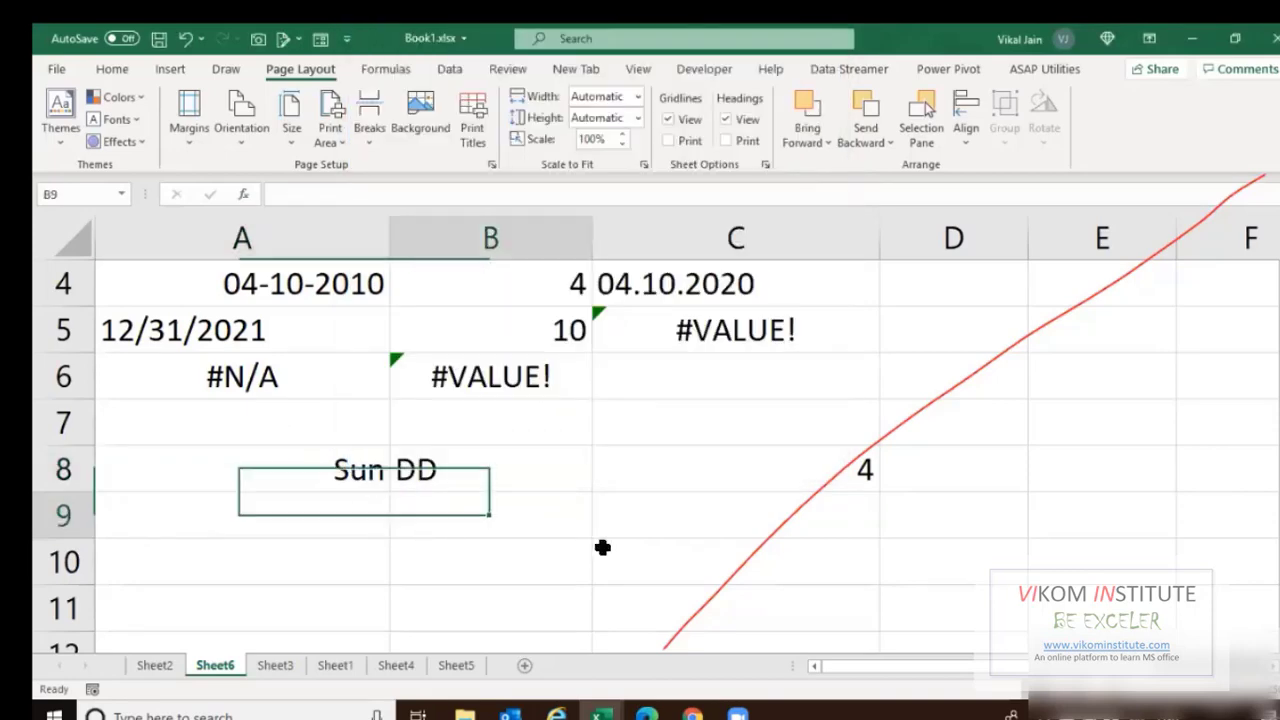
pyautogui.write('DDD')
pyautogui.press('Tab')
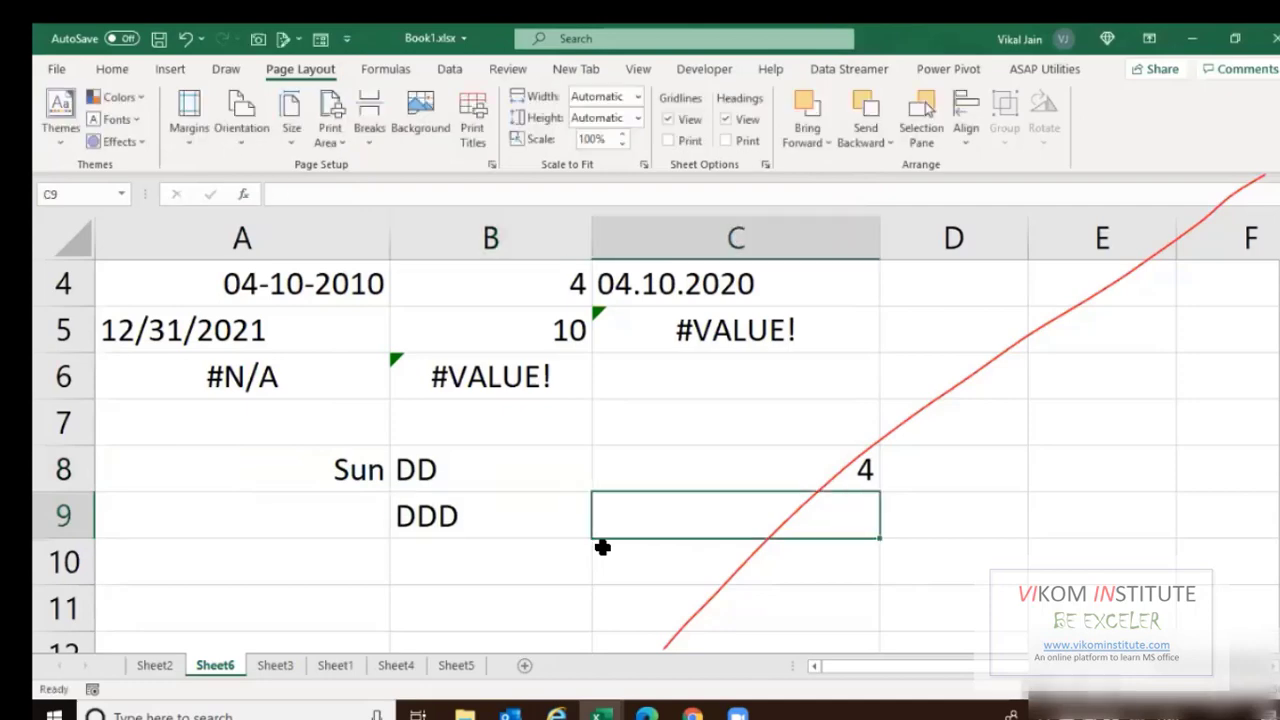
pyautogui.write('Sun')
pyautogui.press('Return')
# Apply the dddd full day-name format to A8.
pyautogui.click(370, 468)
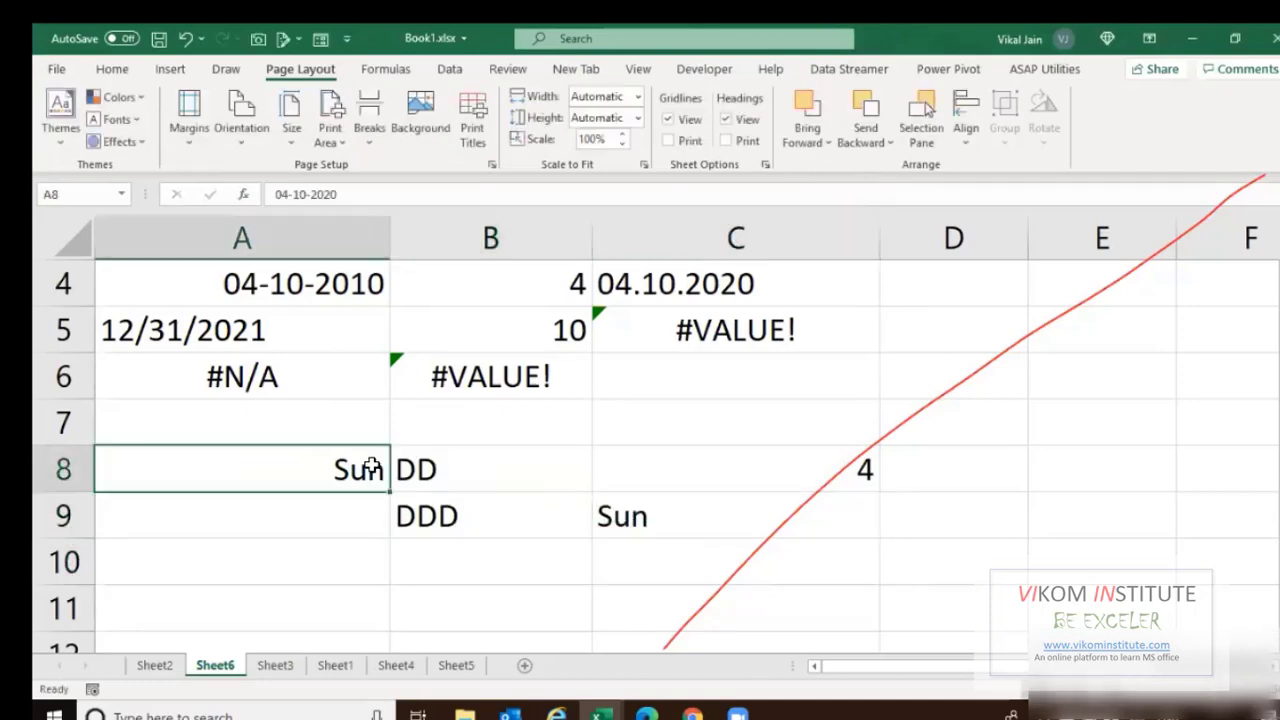
pyautogui.hotkey('ctrl', '1')
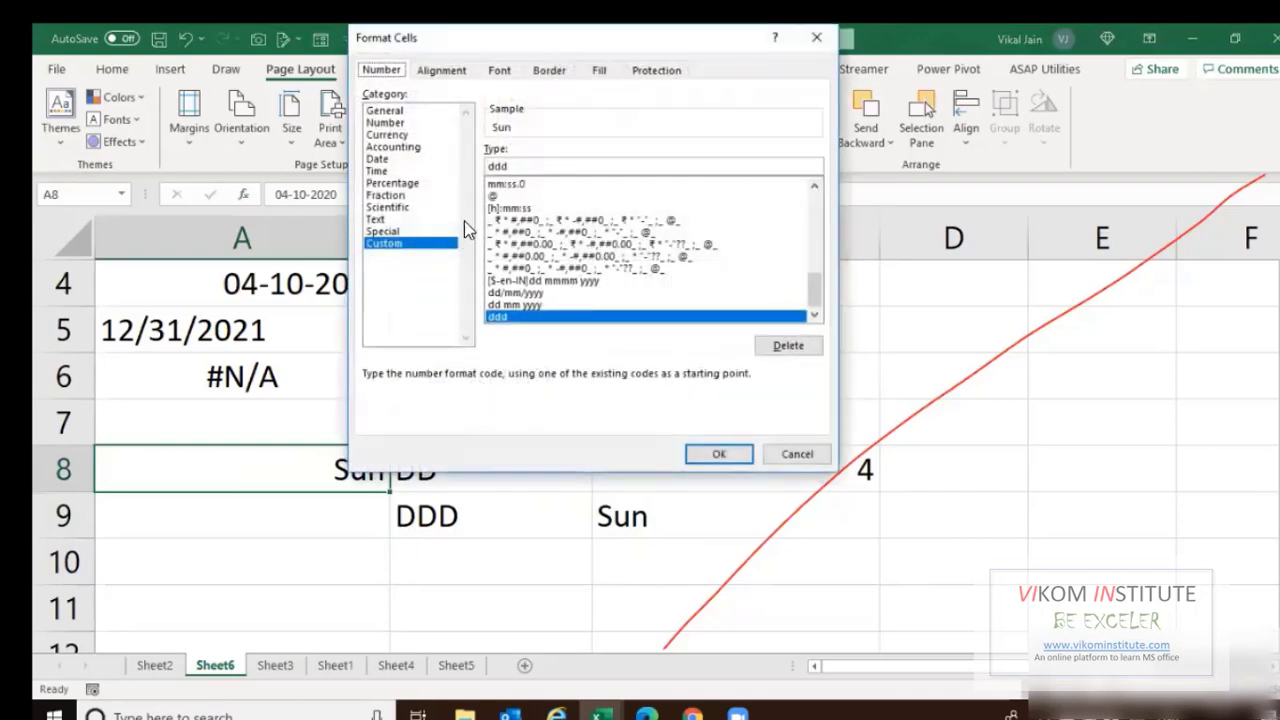
pyautogui.write('d')
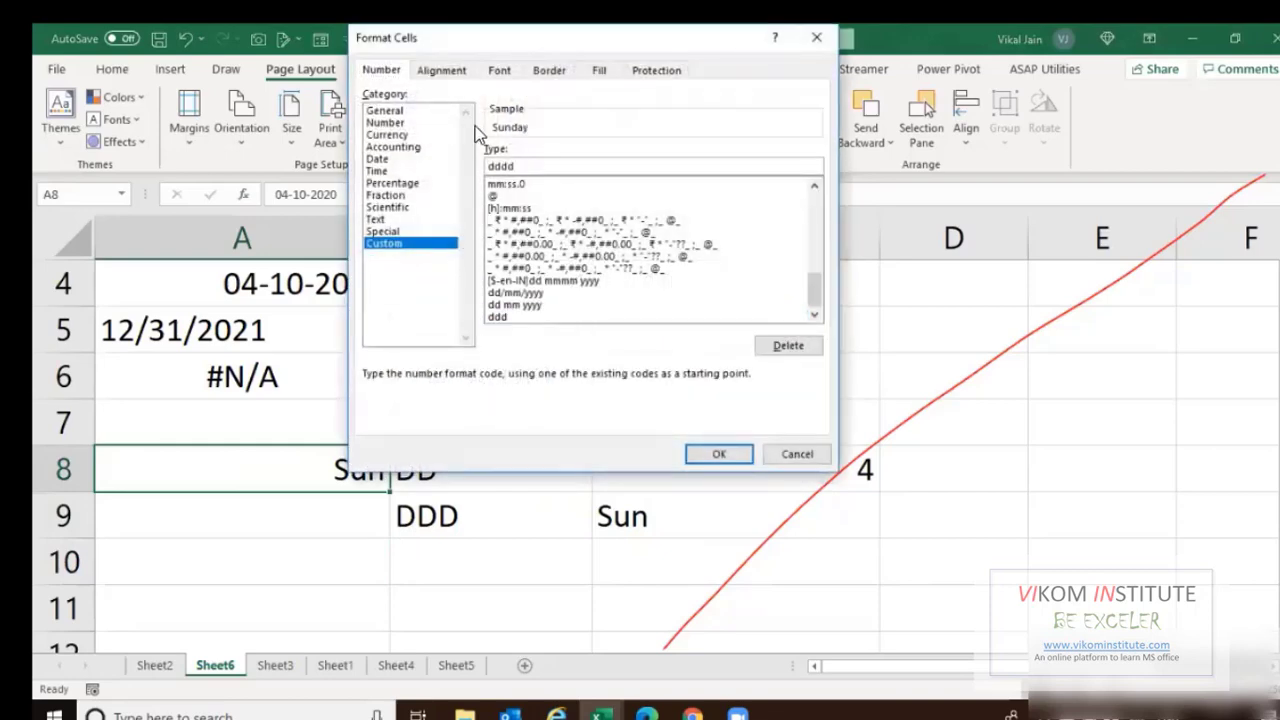
pyautogui.click(719, 454)
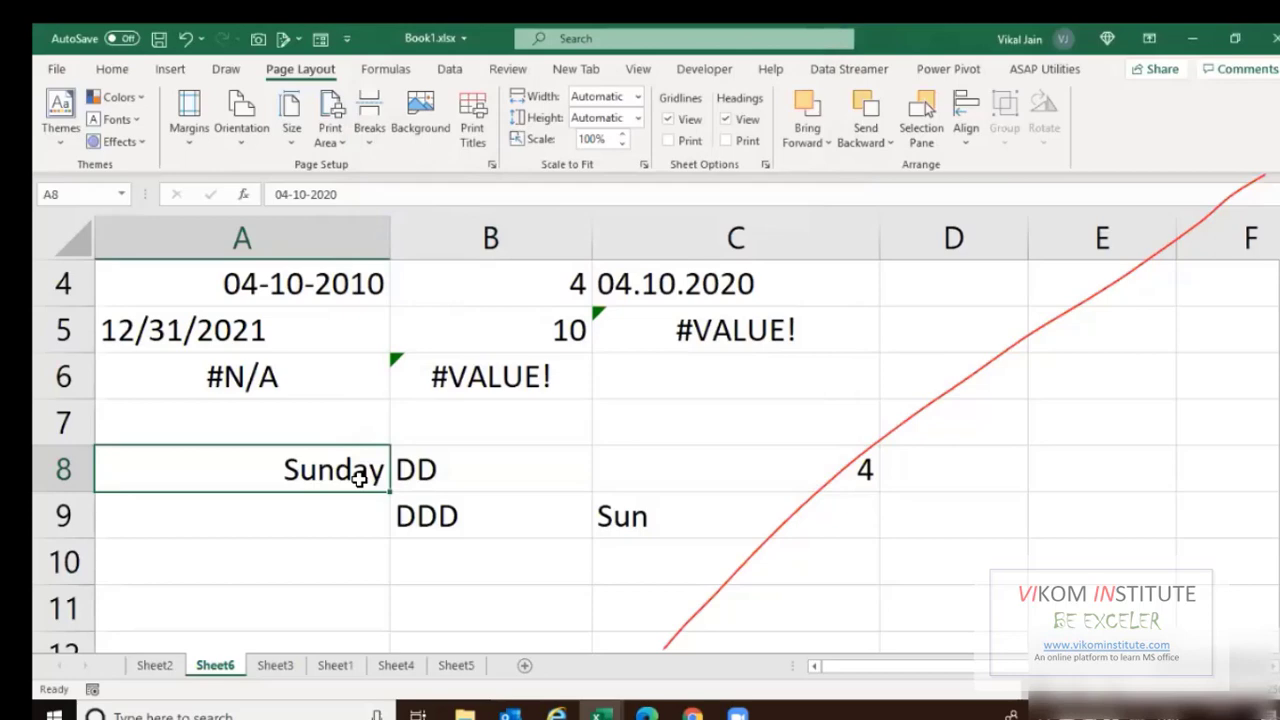
# Re-enter the date in A8 as 19-06-2021.
pyautogui.hotkey('ctrl', ';')
pyautogui.press('Return')
pyautogui.press('Up')
pyautogui.doubleClick(358, 479)
pyautogui.press('Left')
pyautogui.press('Left')
pyautogui.press('Left')
pyautogui.press('Left')
pyautogui.press('Left')
pyautogui.press('Left')
pyautogui.press('Left')
pyautogui.hotkey('shift', 'Home')
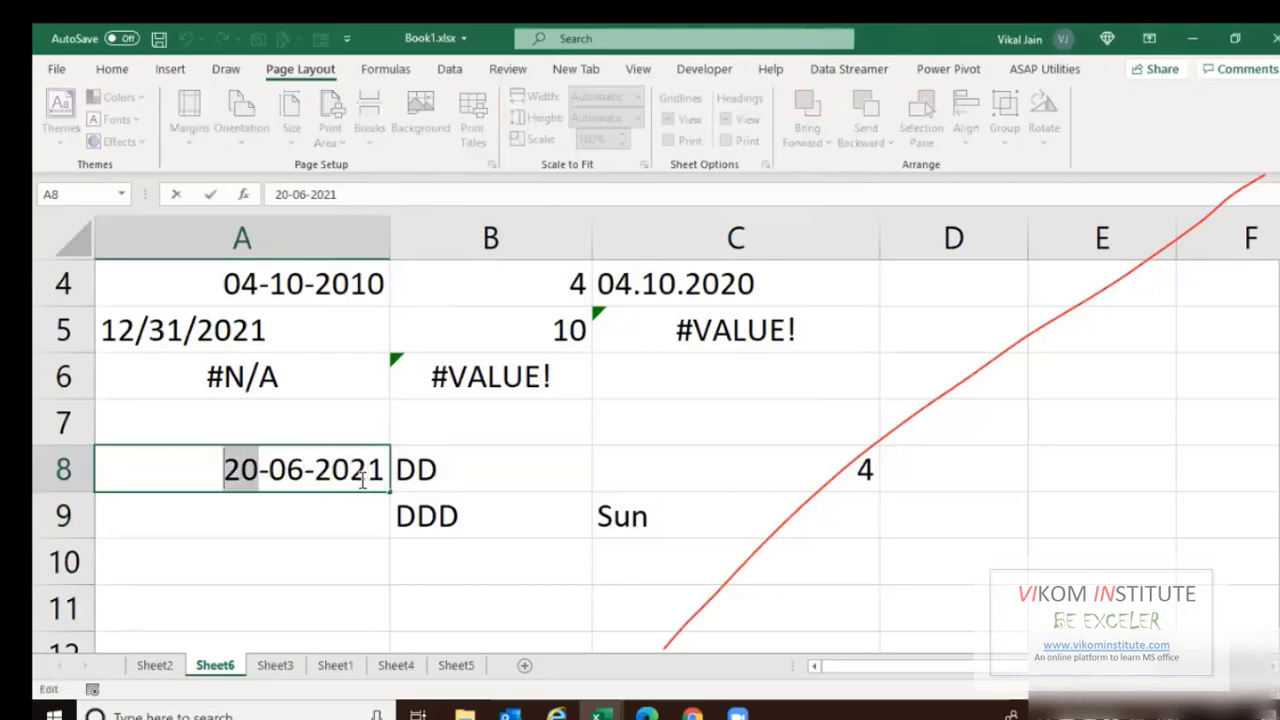
pyautogui.write('109')
pyautogui.press('BackSpace')
pyautogui.press('BackSpace')
pyautogui.write('9')
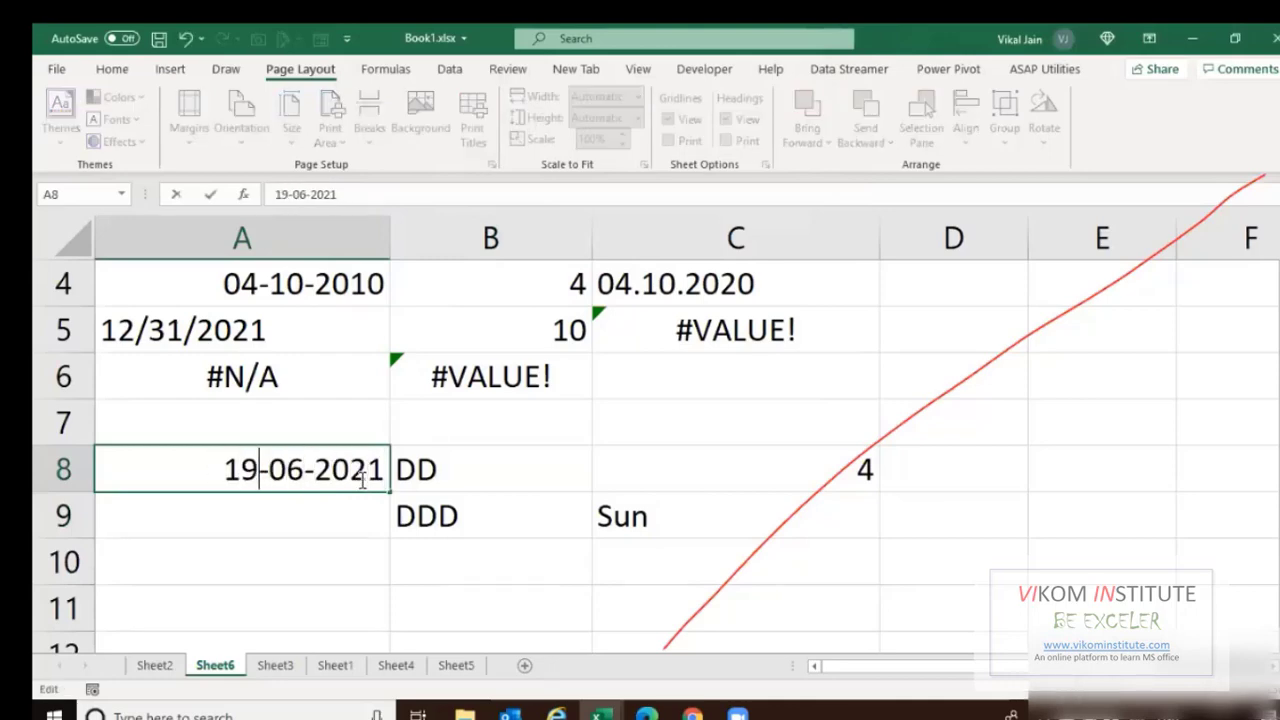
pyautogui.press('Return')
pyautogui.press('Up')
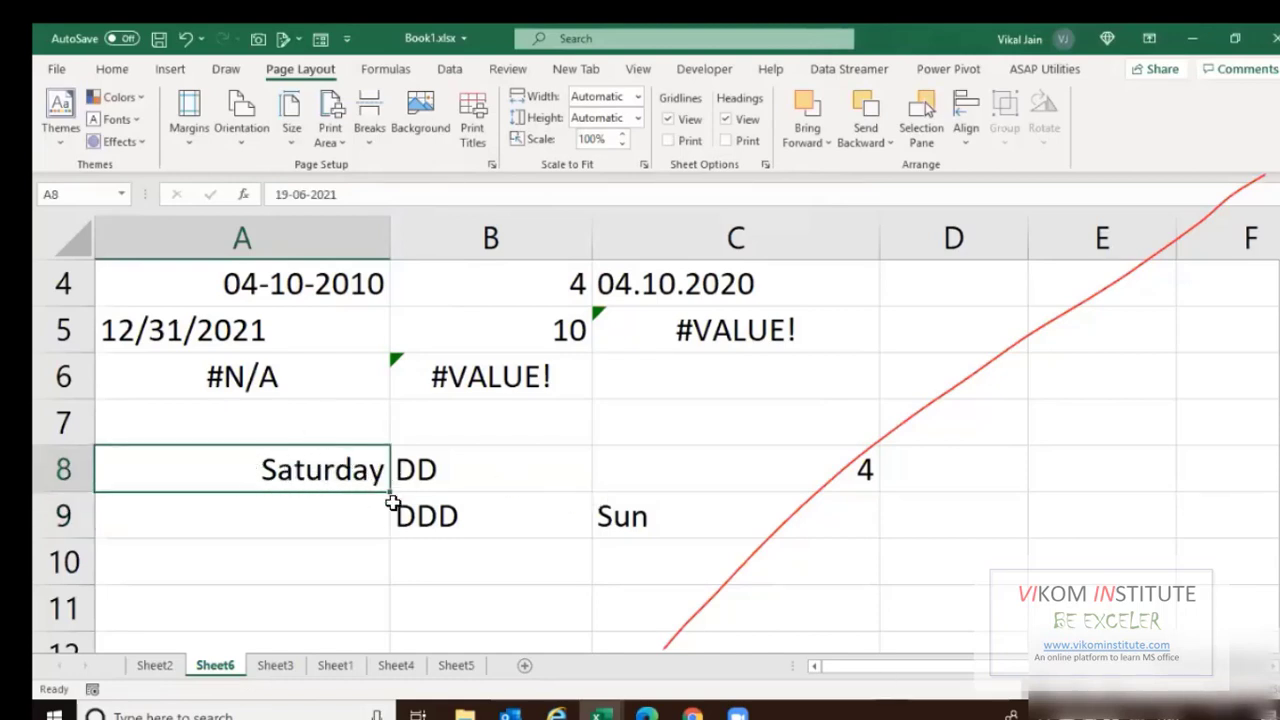
# Type the label DDDD into cell B10.
pyautogui.click(430, 545)
pyautogui.press('F2')
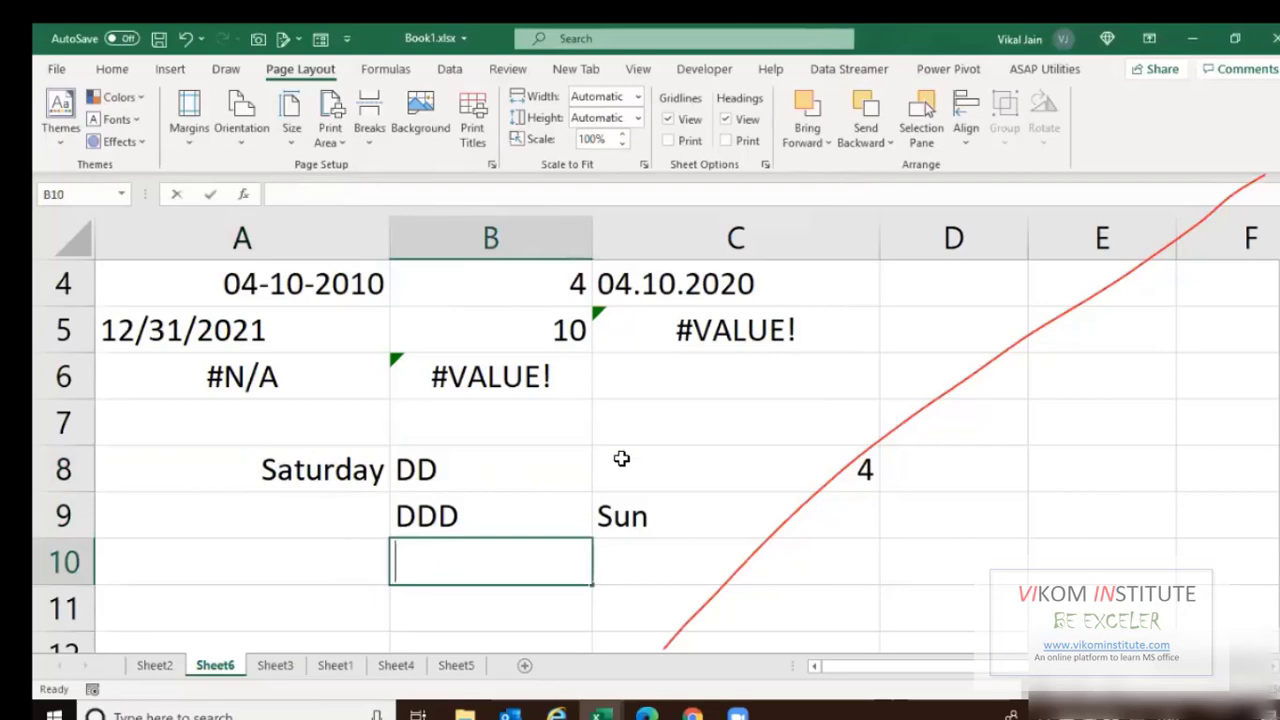
pyautogui.write('DDDD')
pyautogui.click(617, 458)
# Custom-format A8 with the month-name code so it displays June.
pyautogui.click(268, 470)
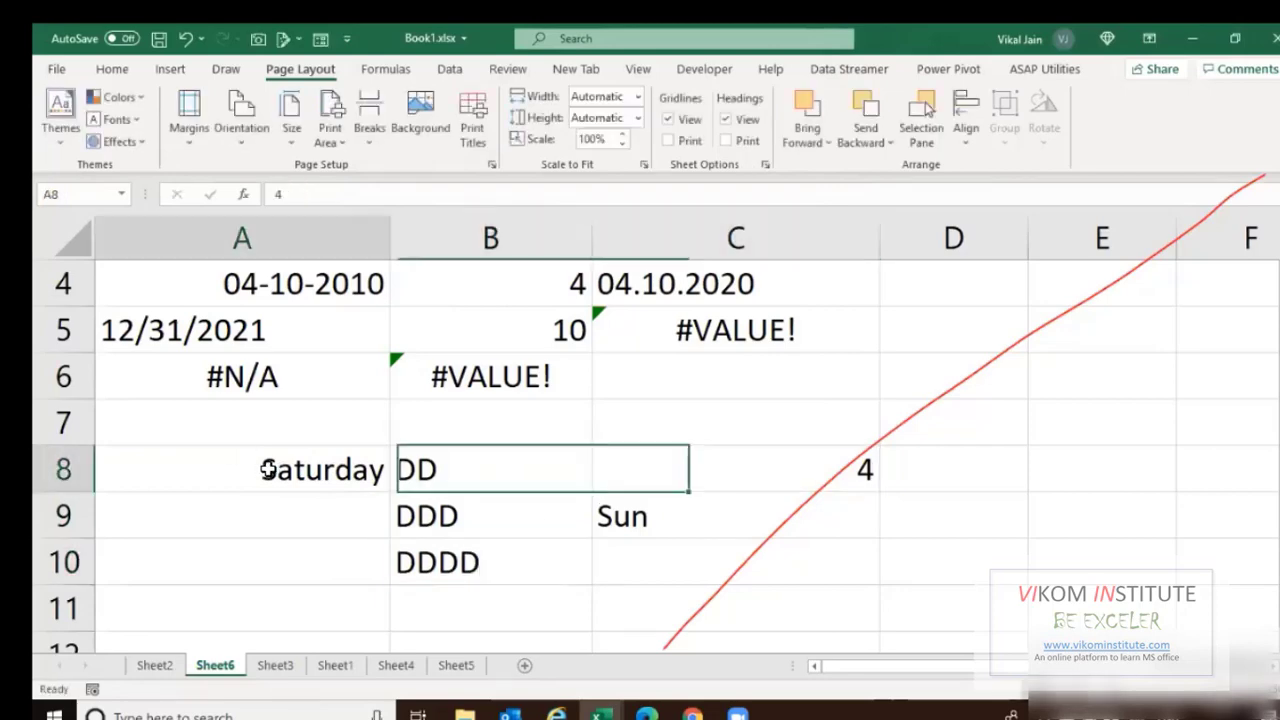
pyautogui.rightClick(268, 470)
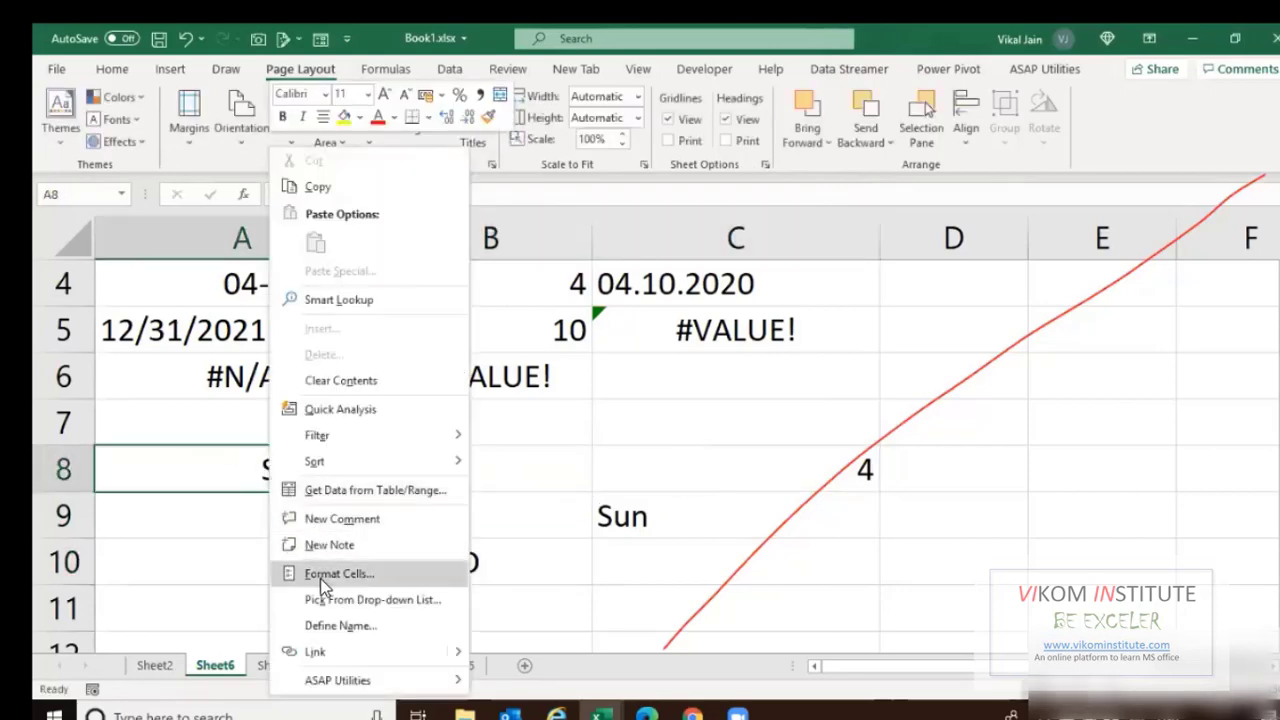
pyautogui.click(322, 574)
pyautogui.moveTo(277, 390); pyautogui.dragTo(200, 388)
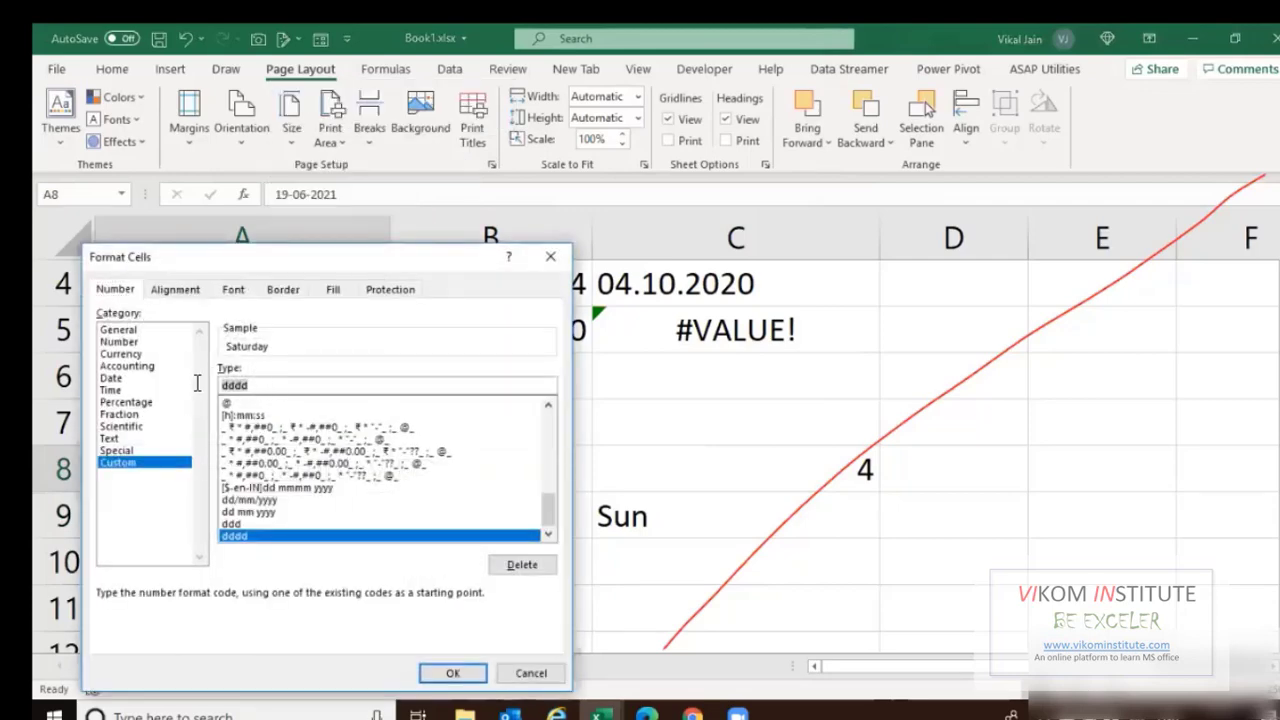
pyautogui.write('MMMM')
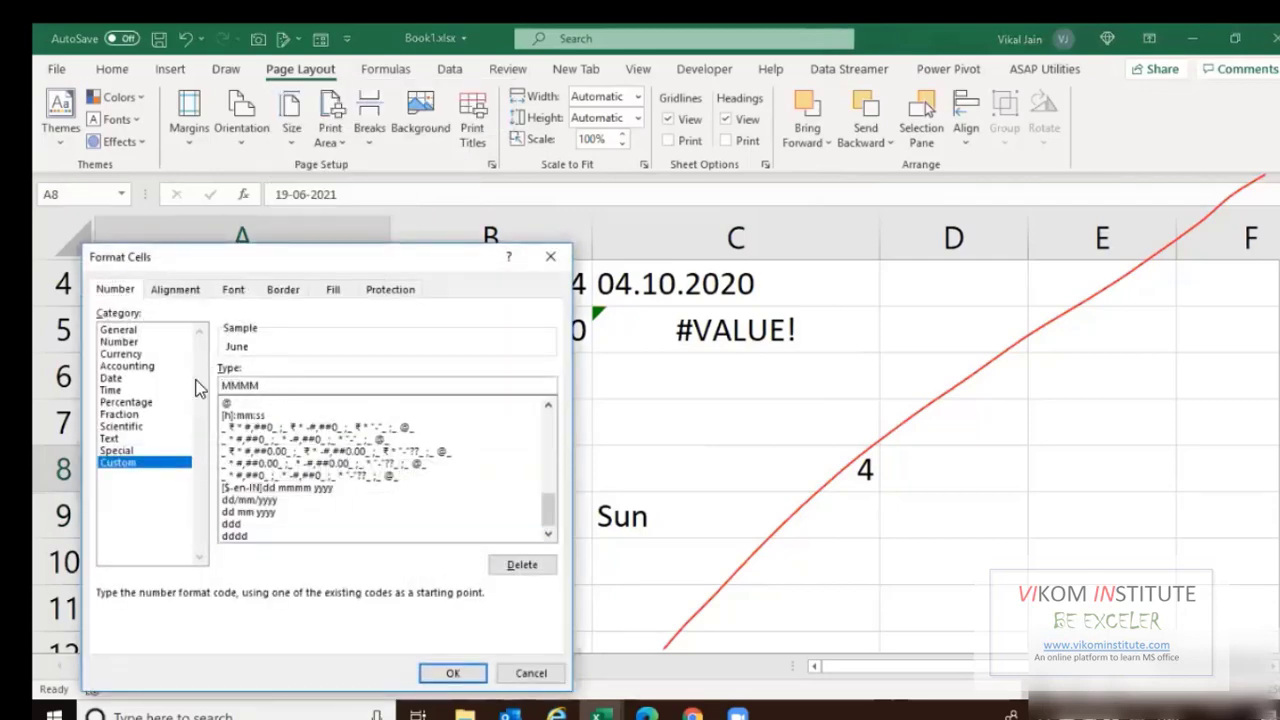
pyautogui.click(453, 673)
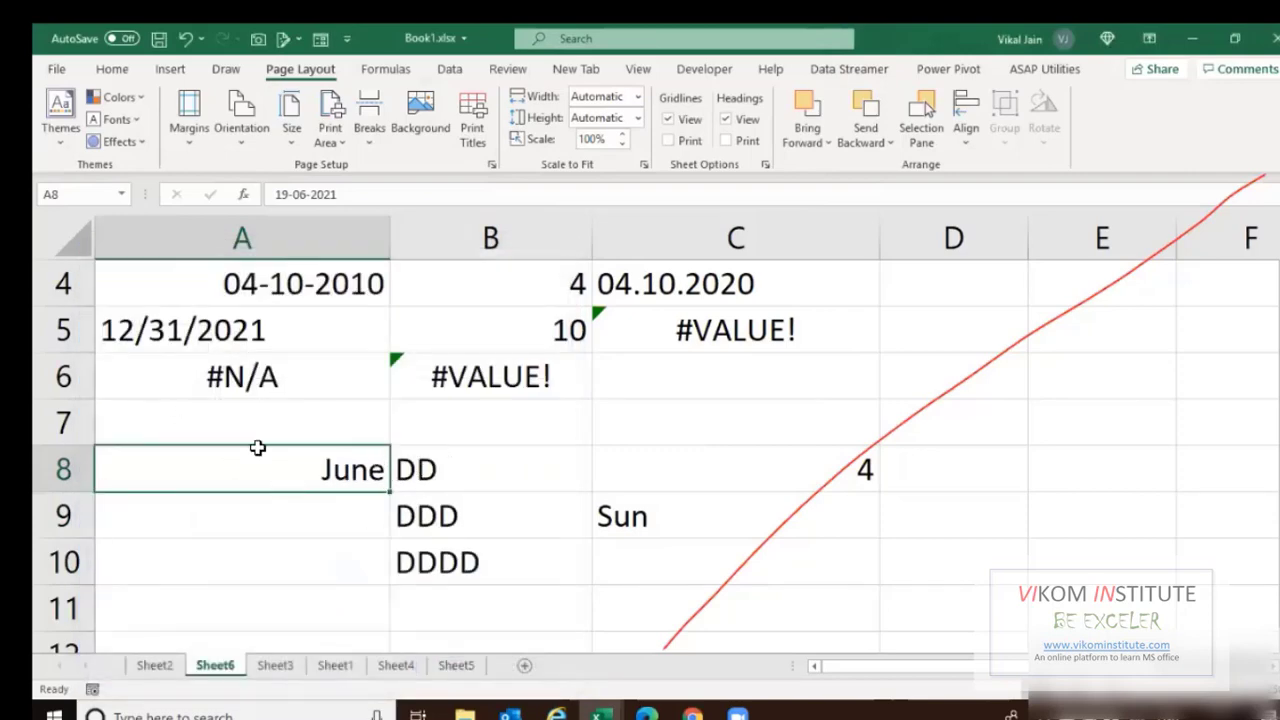
pyautogui.click(275, 523)
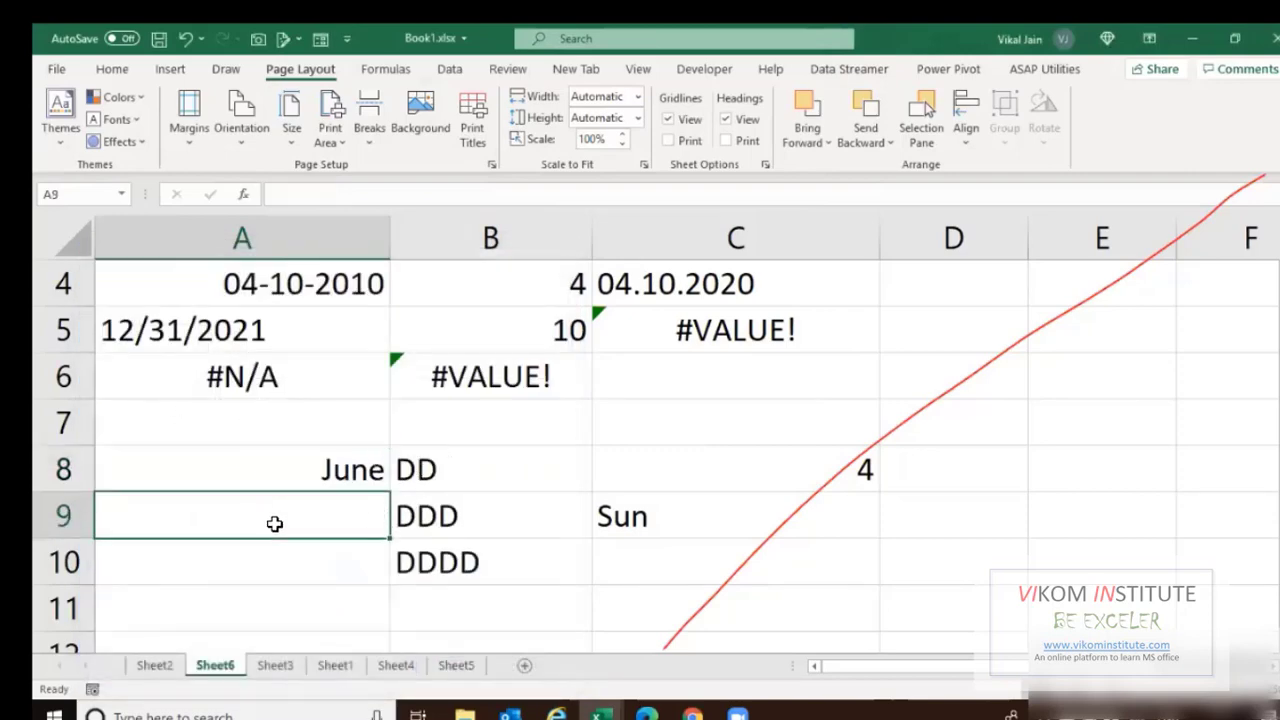
pyautogui.scroll(-3, 272, 523)
# Enter the date 01/04/2021 in cell A14.
pyautogui.click(271, 346)
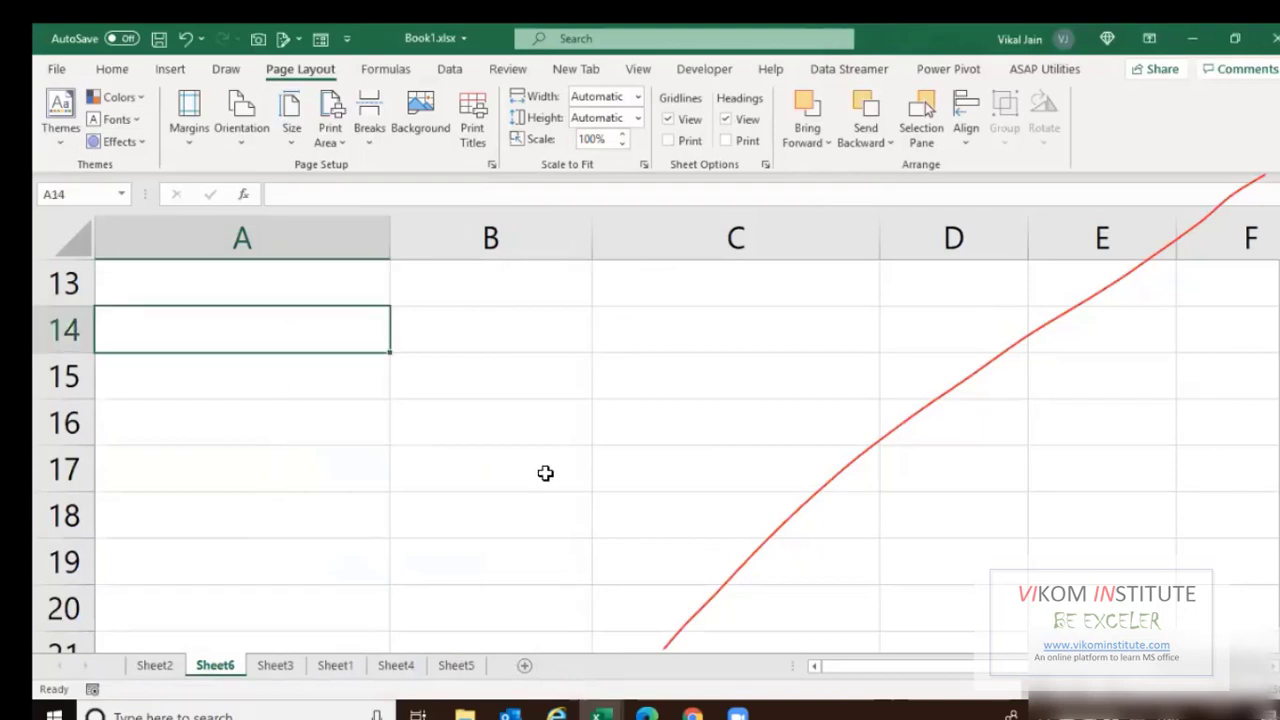
pyautogui.write('04/10')
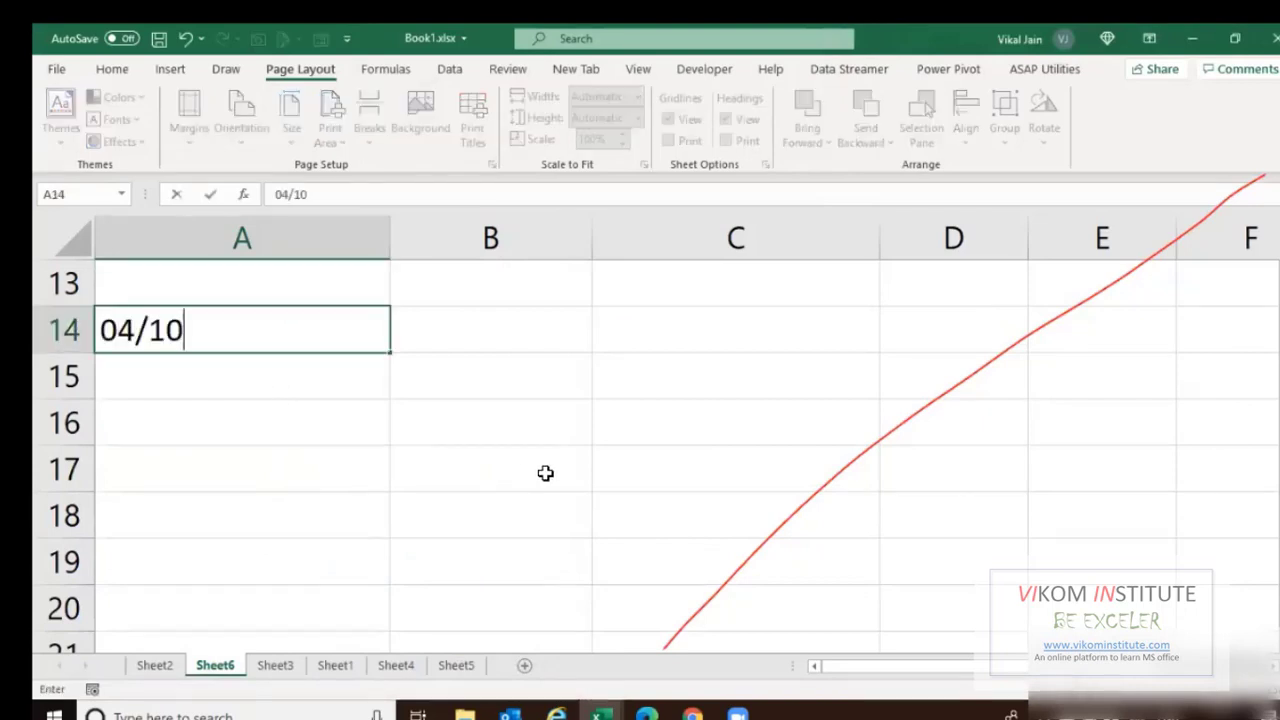
pyautogui.press('BackSpace')
pyautogui.press('BackSpace')
pyautogui.press('BackSpace')
pyautogui.press('BackSpace')
pyautogui.write('1/04')
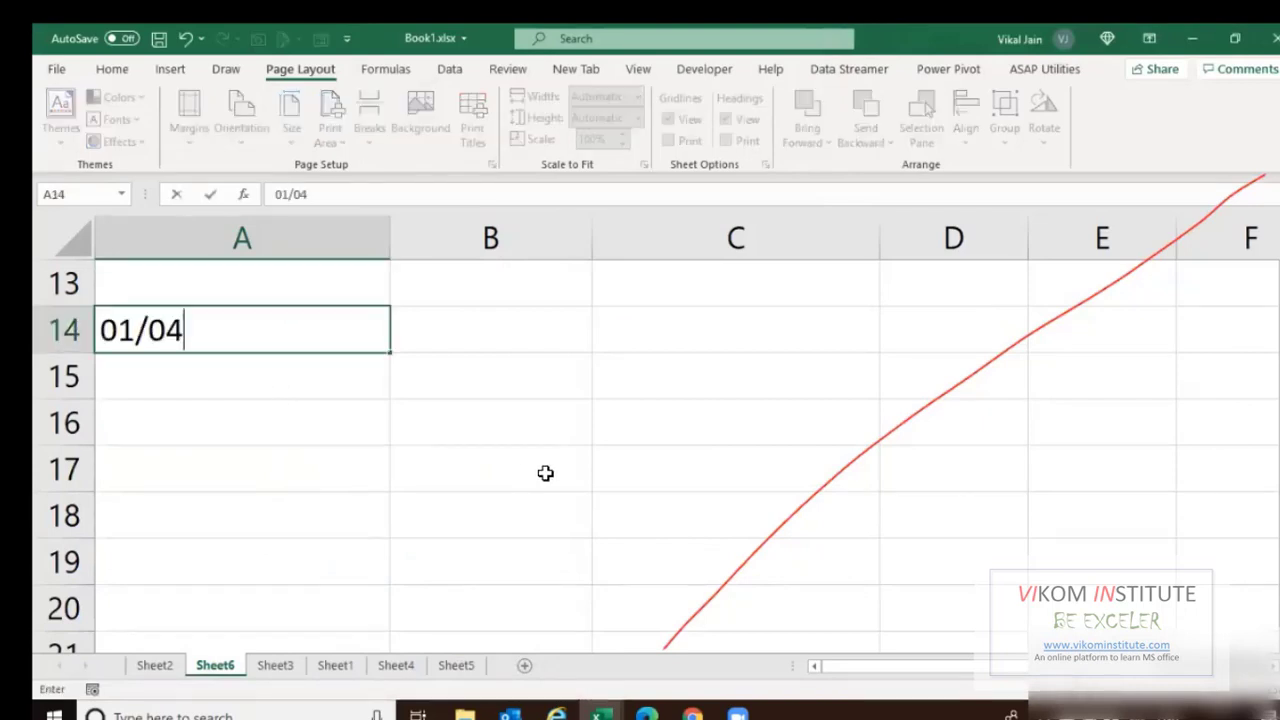
pyautogui.write('/2021')
pyautogui.press('Return')
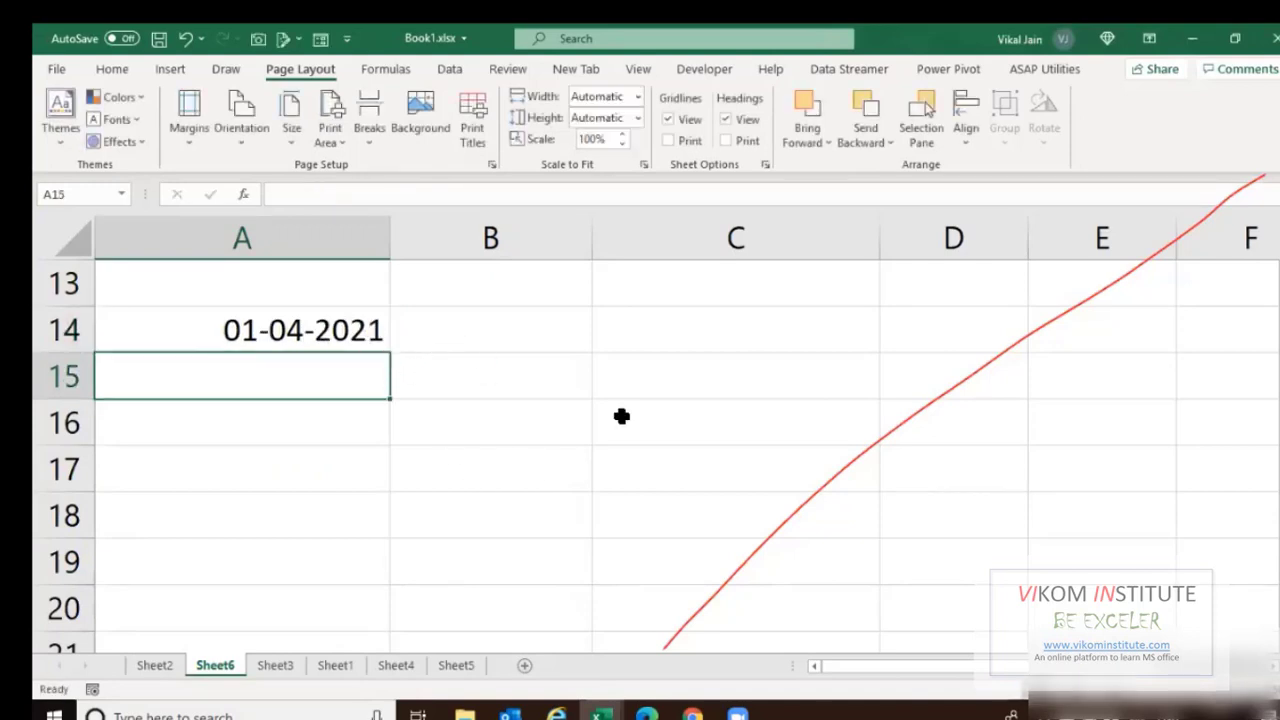
# List apr, may, june in B14:B16 and fill the series down to B18.
pyautogui.press('Up')
pyautogui.press('Right')
pyautogui.write('apr')
pyautogui.press('Return')
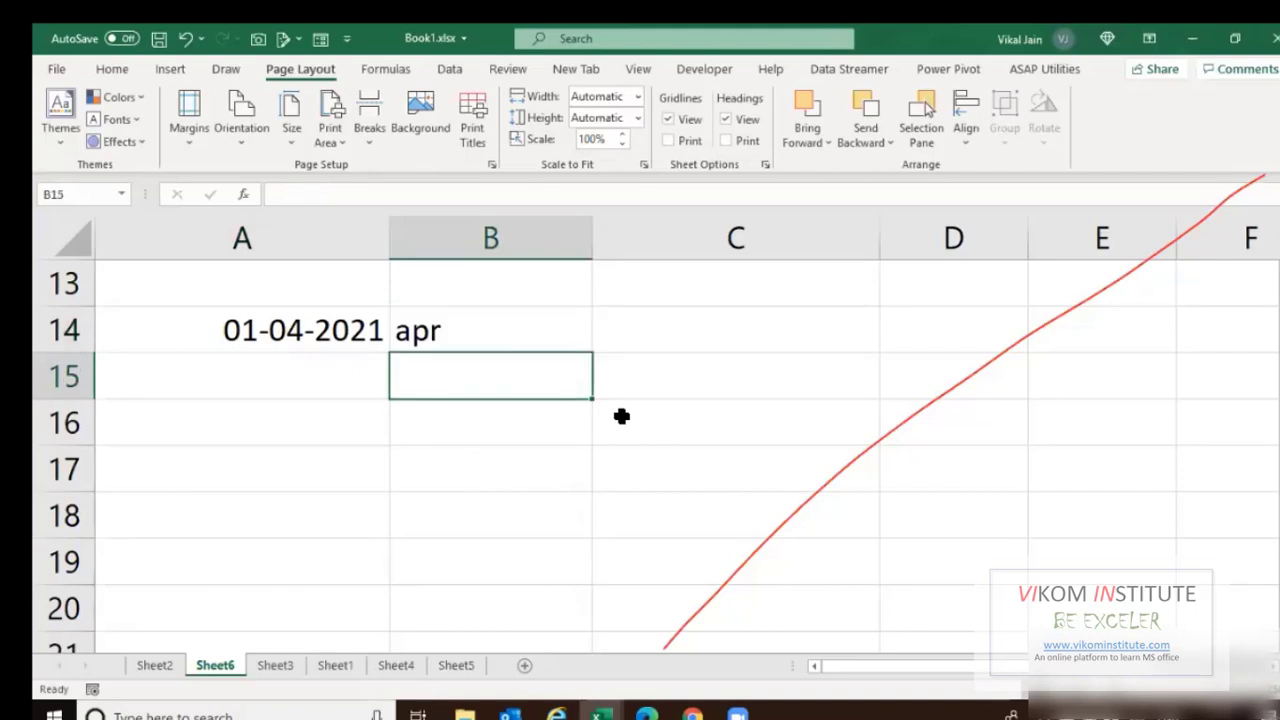
pyautogui.write('may')
pyautogui.press('Return')
pyautogui.write('june')
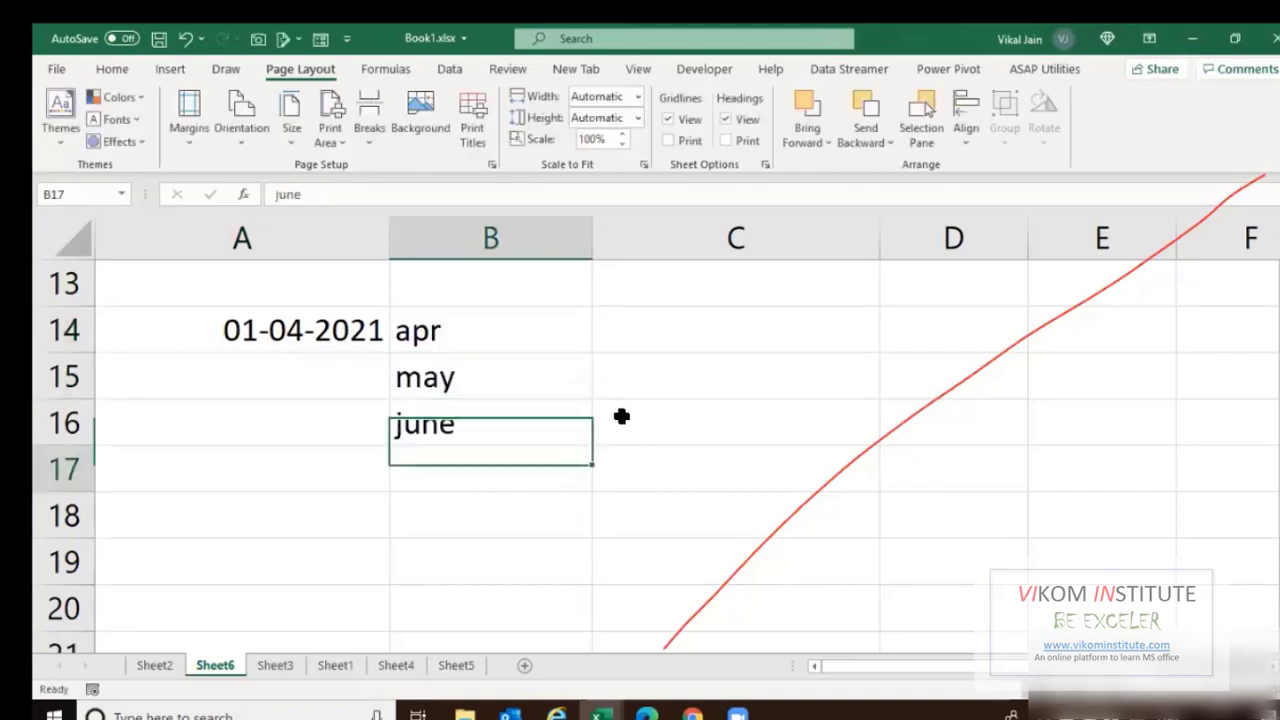
pyautogui.click(470, 347)
pyautogui.keyDown('shift'); pyautogui.click(581, 437); pyautogui.keyUp('shift')
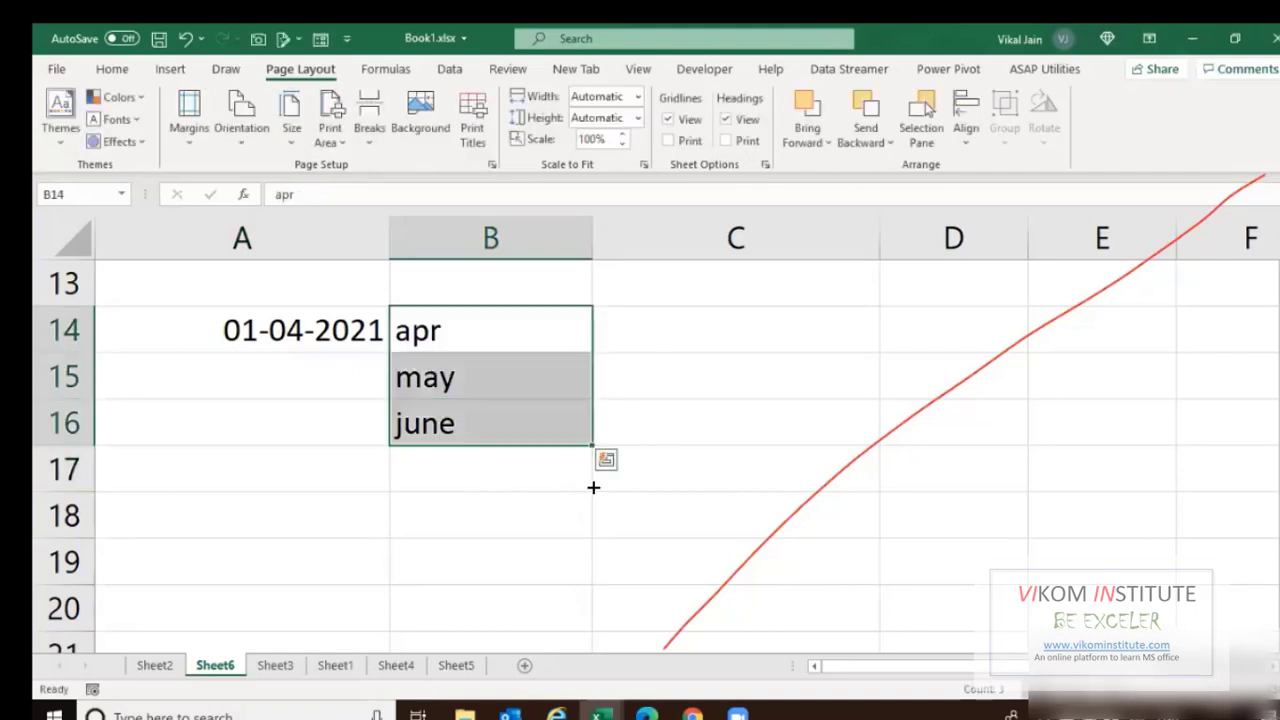
pyautogui.moveTo(592, 444); pyautogui.dragTo(595, 520)
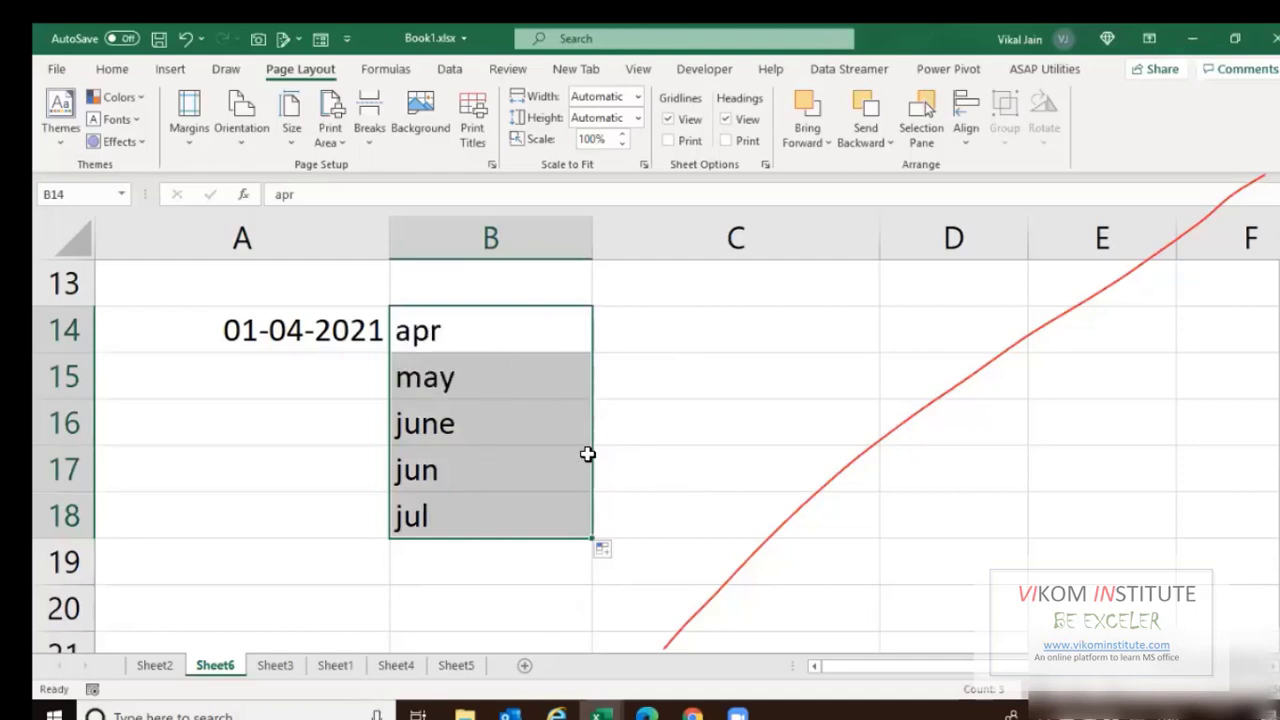
# Put the formula =A14+31 in A15.
pyautogui.click(303, 363)
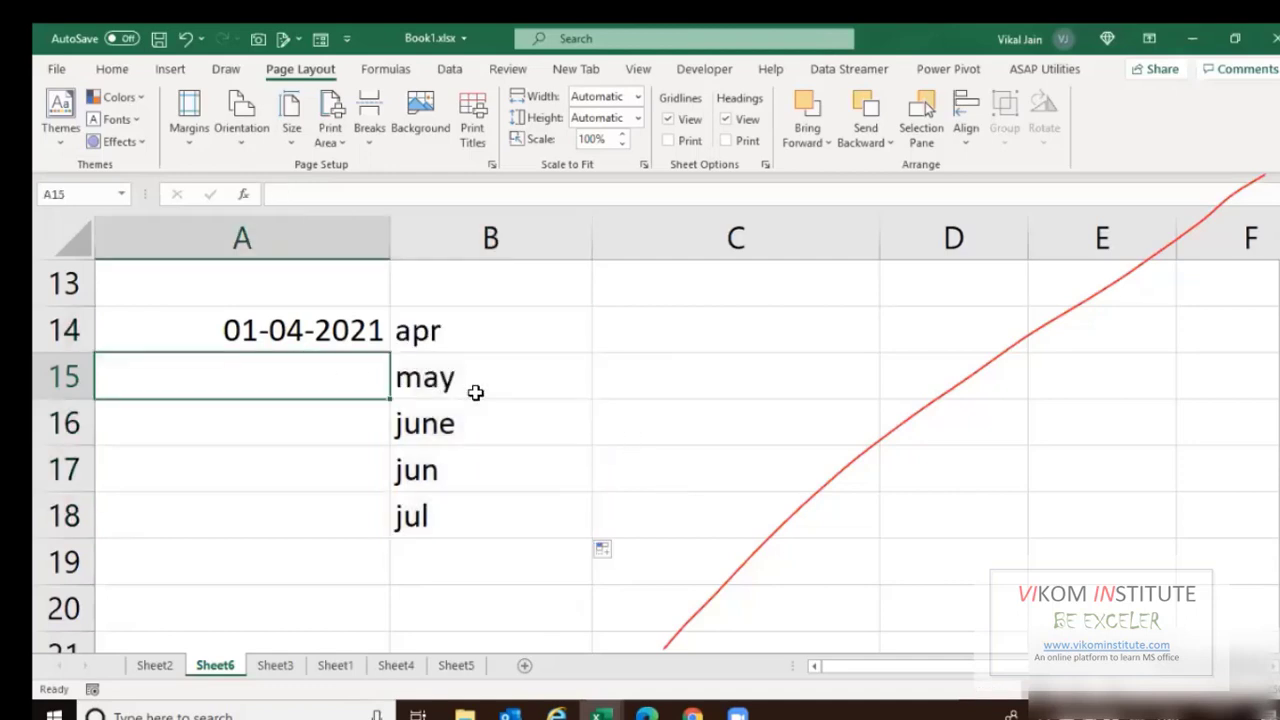
pyautogui.write('=')
pyautogui.press('Up')
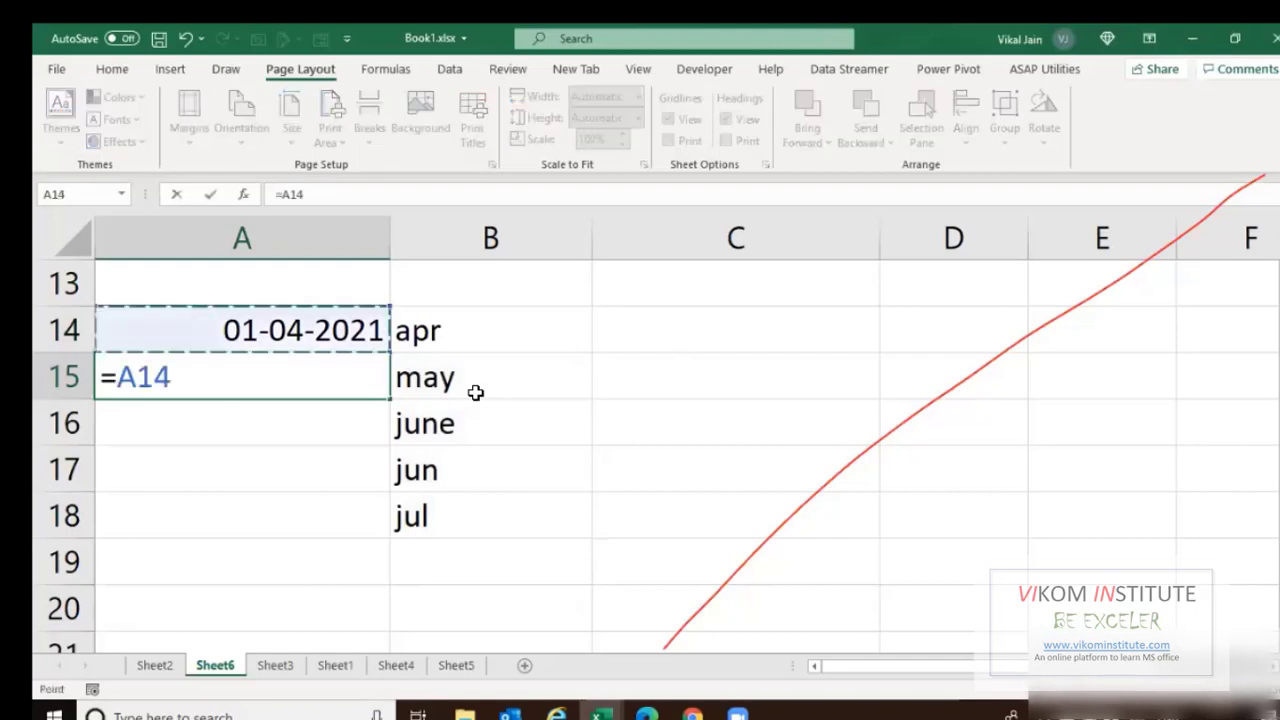
pyautogui.write('+31')
pyautogui.press('Return')
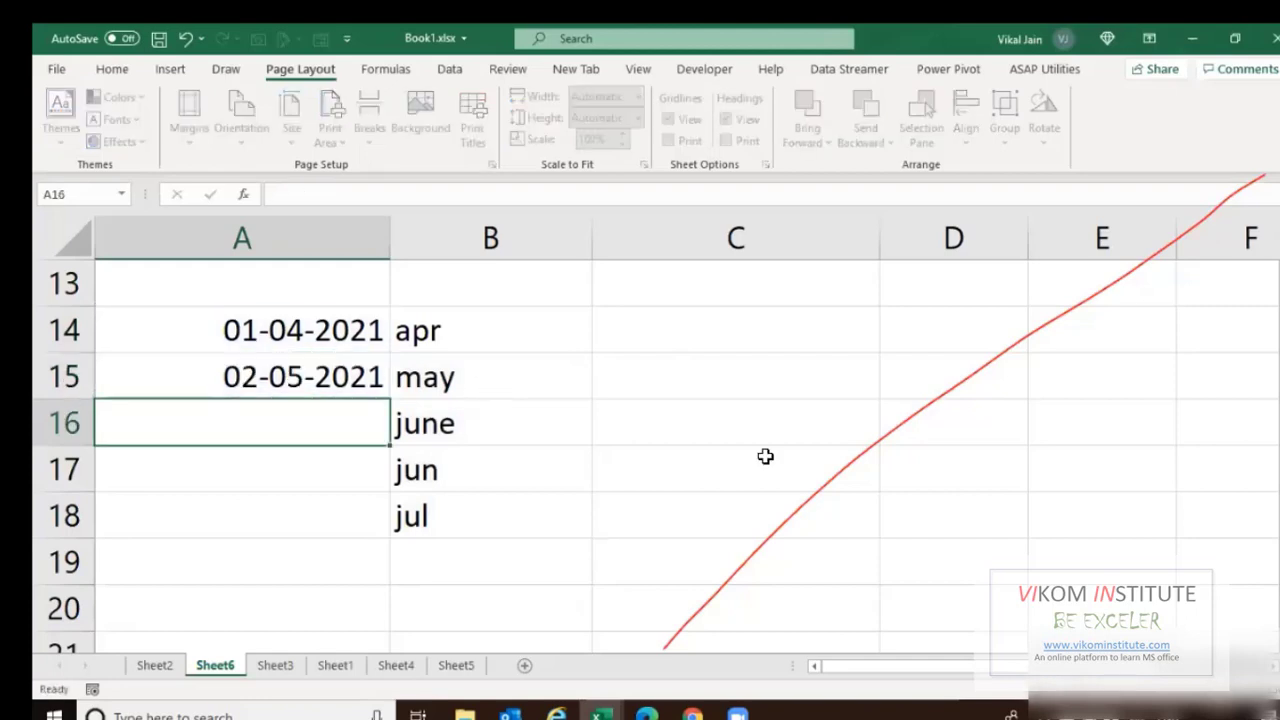
# Custom-format A14:A15 as mmmm so they show April and May.
pyautogui.moveTo(320, 330); pyautogui.dragTo(320, 376)
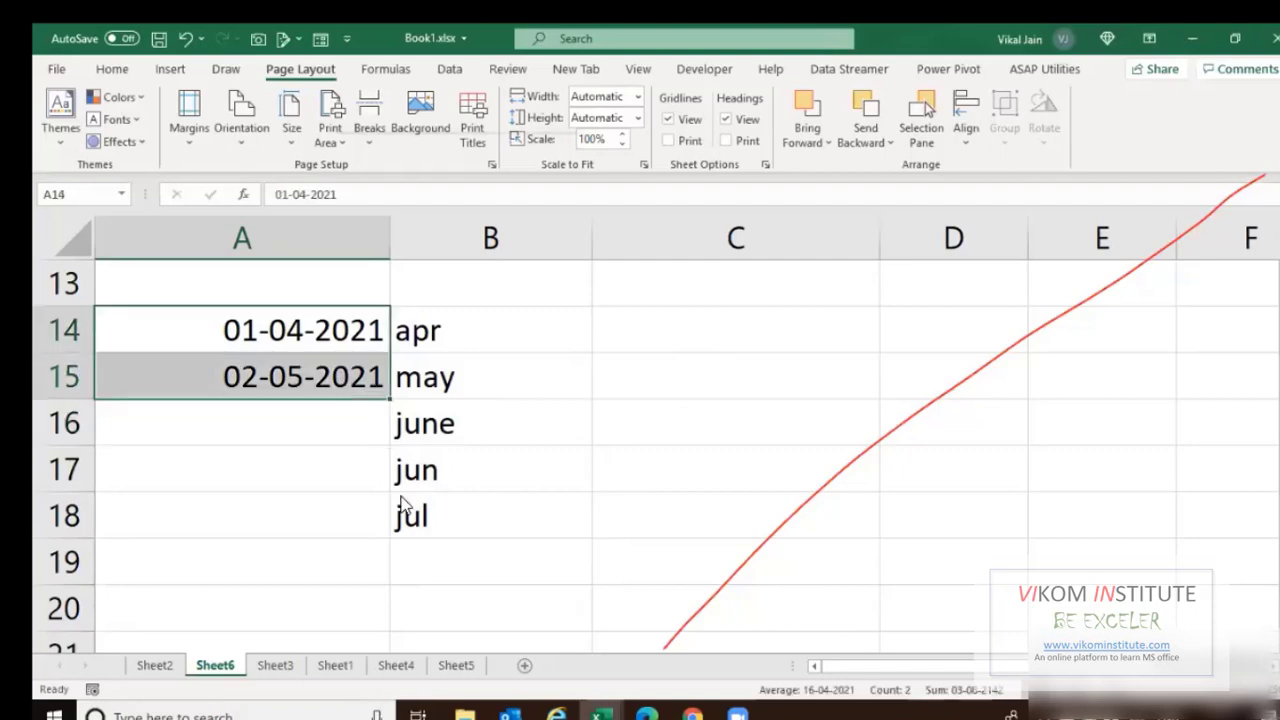
pyautogui.rightClick(340, 378)
pyautogui.press('Return')
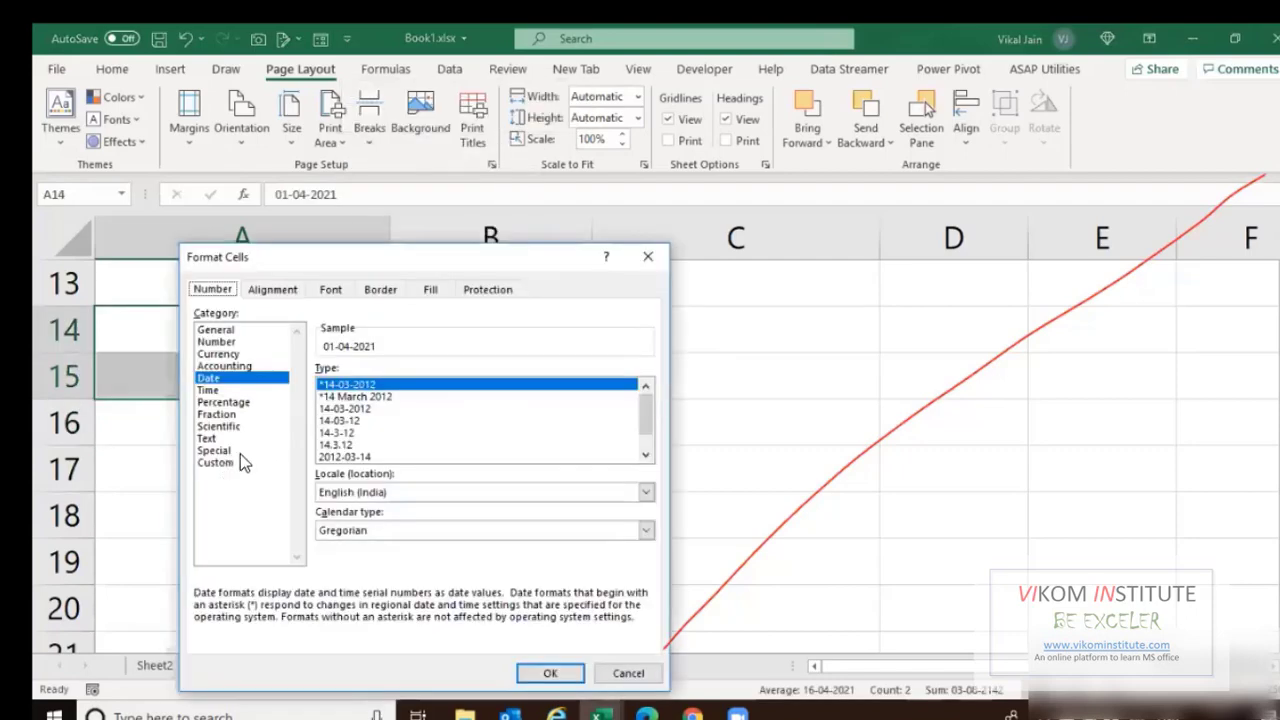
pyautogui.click(235, 461)
pyautogui.press('Tab')
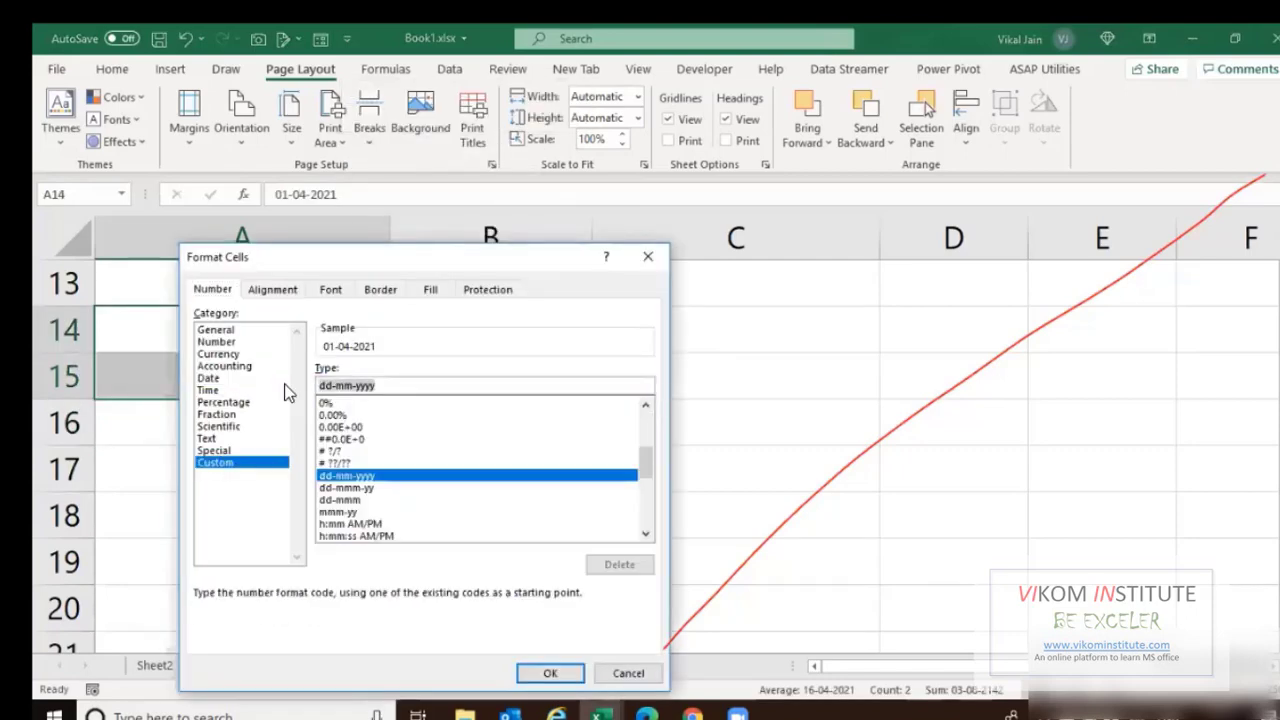
pyautogui.write('mmmm')
pyautogui.press('Return')
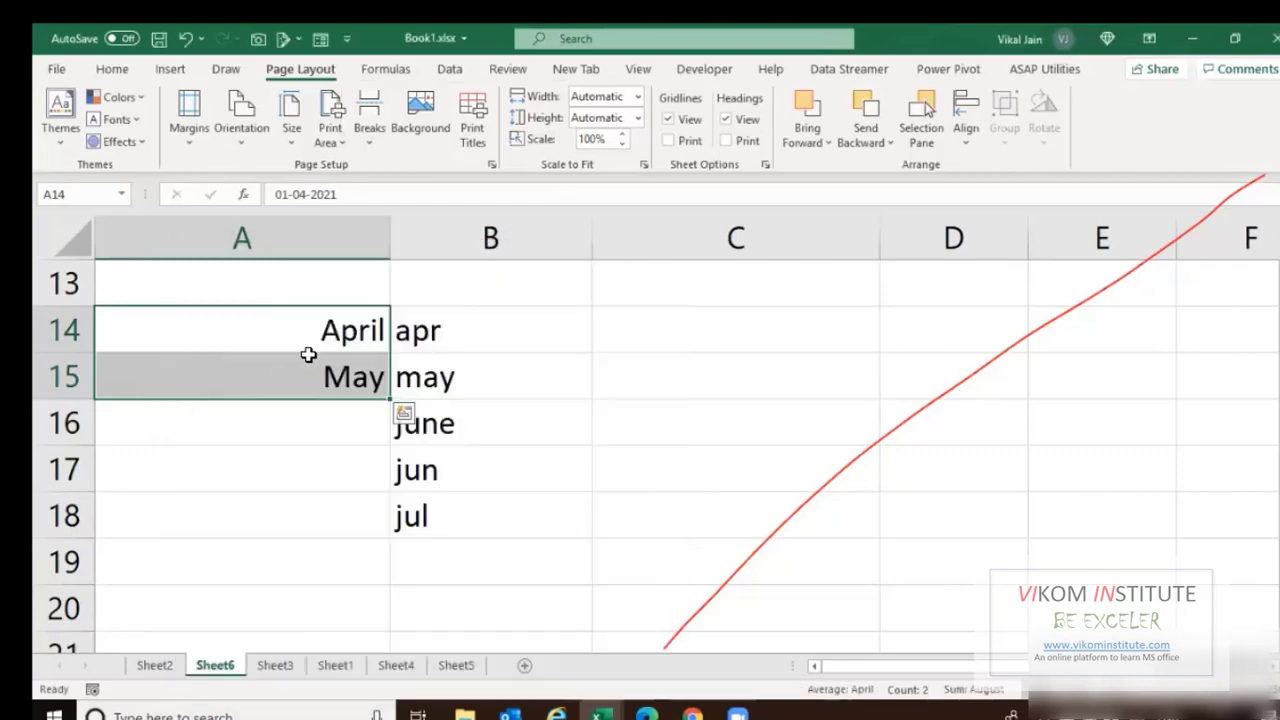
pyautogui.click(314, 410)
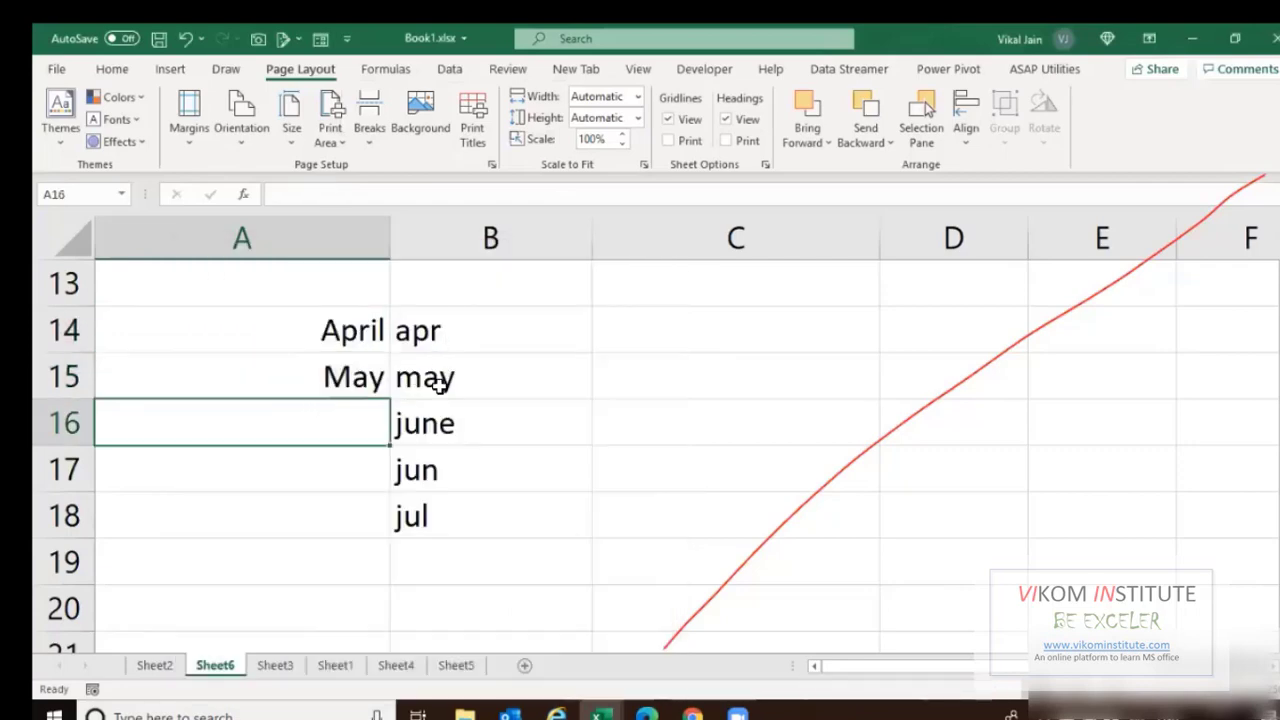
pyautogui.scroll(3, 328, 460)
pyautogui.click(328, 470)
pyautogui.scroll(-2, 328, 475)
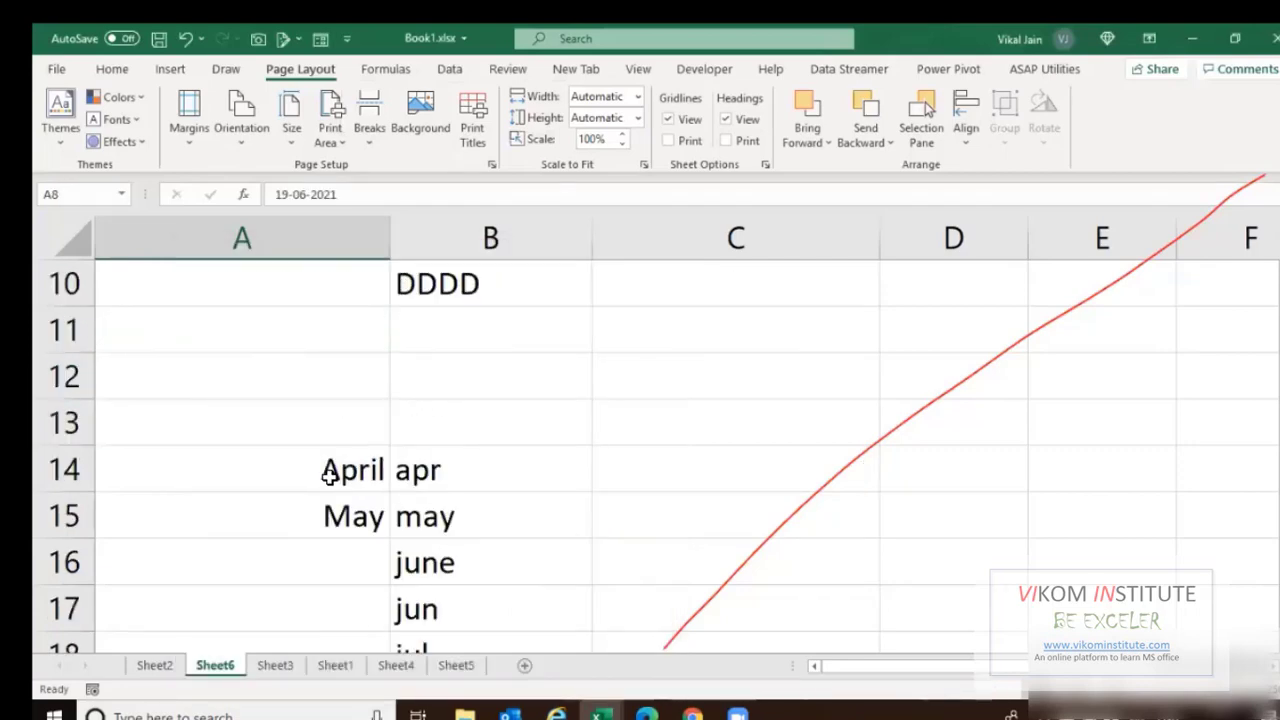
# Insert today's date into both A22 and B22 with Ctrl+;.
pyautogui.scroll(-3, 317, 408)
pyautogui.click(317, 407)
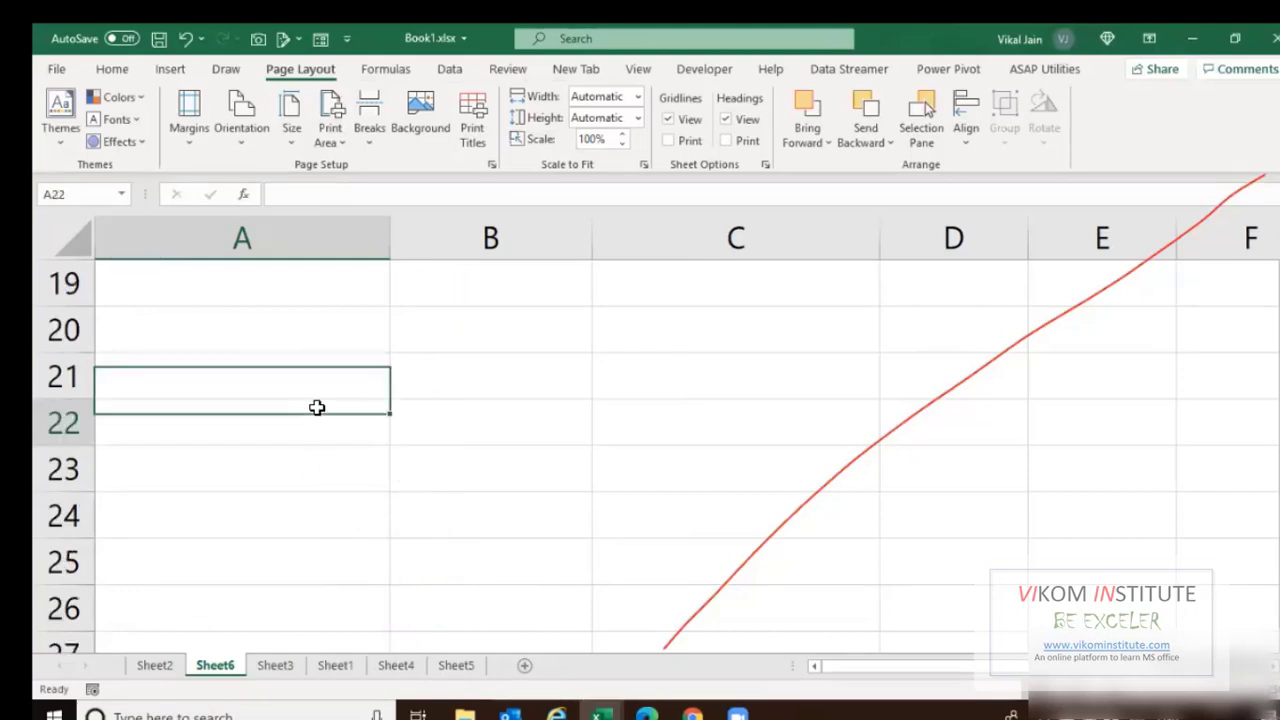
pyautogui.hotkey('ctrl', ';')
pyautogui.press('Tab')
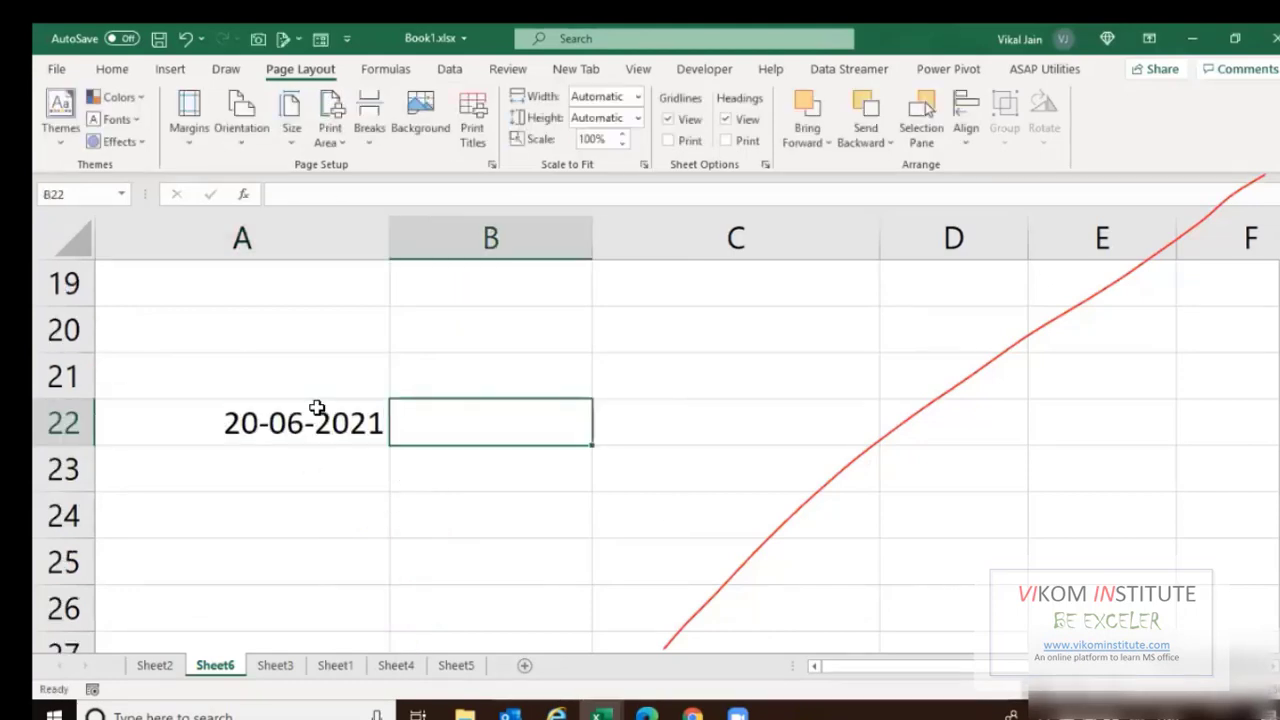
pyautogui.hotkey('ctrl', ';')
# Edit the date in A22 to 04-10-2019.
pyautogui.click(317, 408)
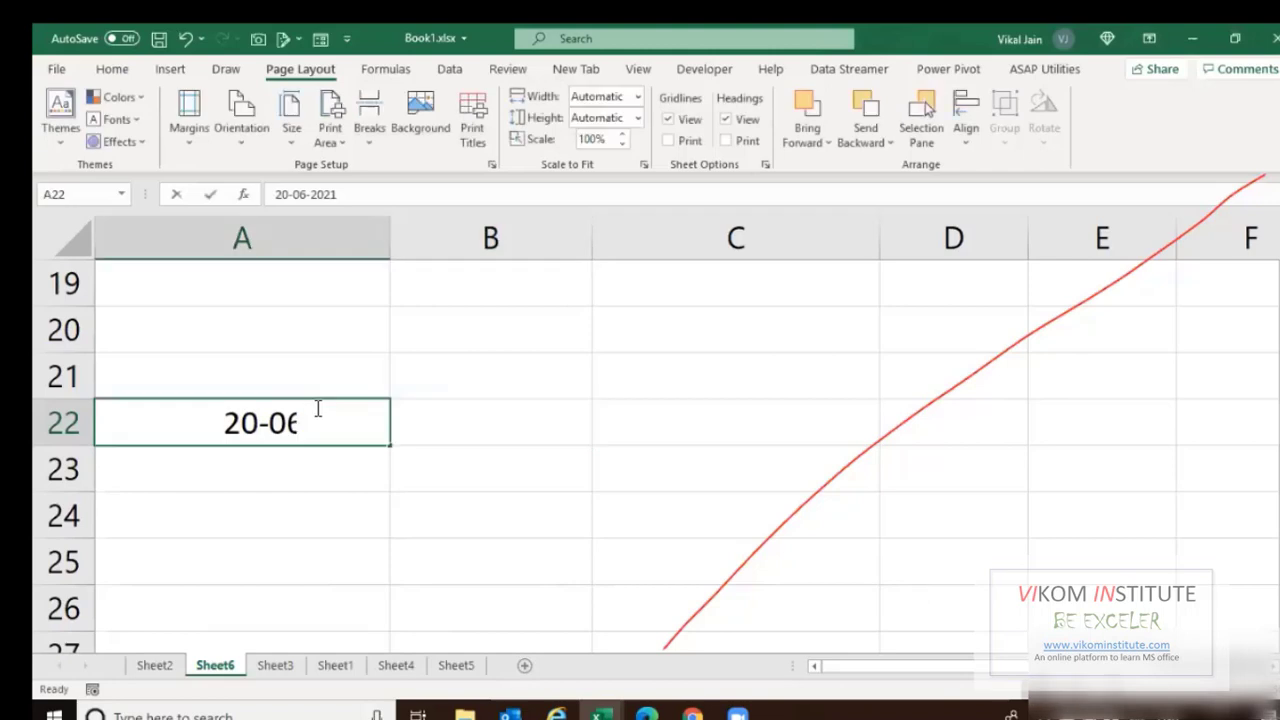
pyautogui.doubleClick(317, 408)
pyautogui.press('Home')
pyautogui.hotkey('shift', 'Right')
pyautogui.hotkey('shift', 'Right')
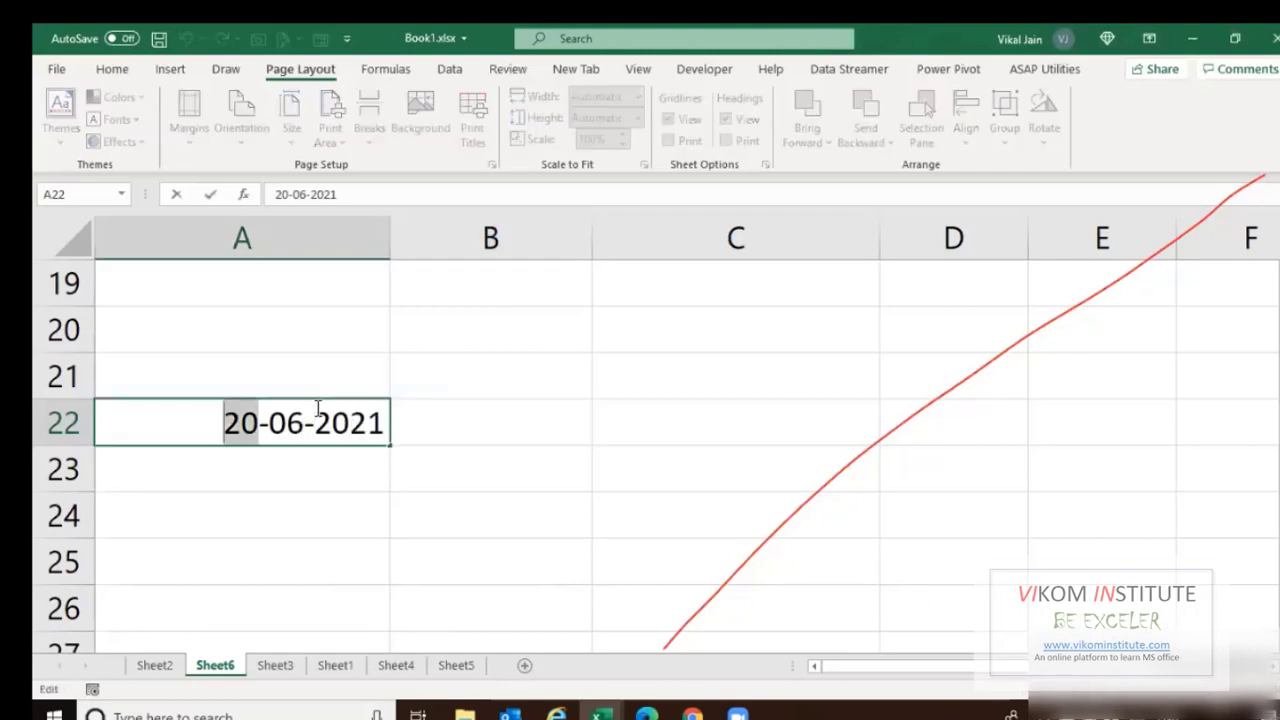
pyautogui.write('04')
pyautogui.press('Right')
pyautogui.hotkey('shift', 'Right')
pyautogui.hotkey('shift', 'Right')
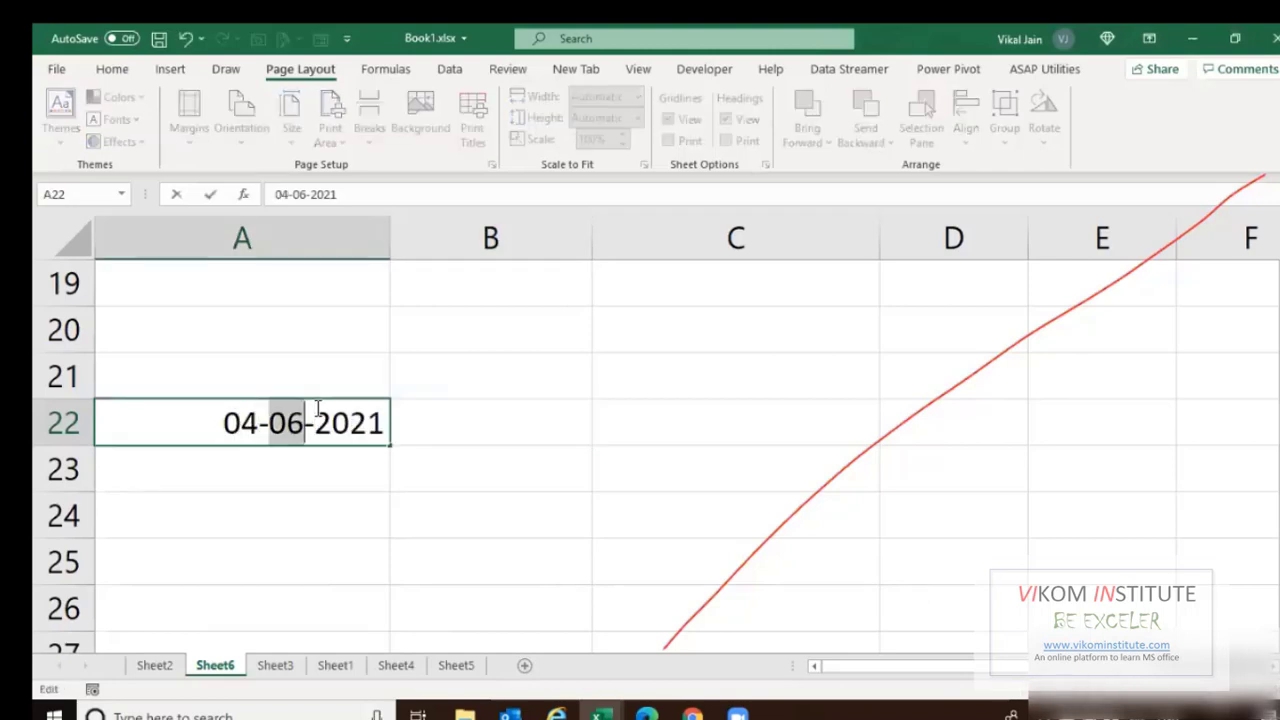
pyautogui.write('10')
pyautogui.press('Right')
pyautogui.press('Right')
pyautogui.hotkey('shift', 'Right')
pyautogui.hotkey('shift', 'Right')
pyautogui.hotkey('shift', 'Right')
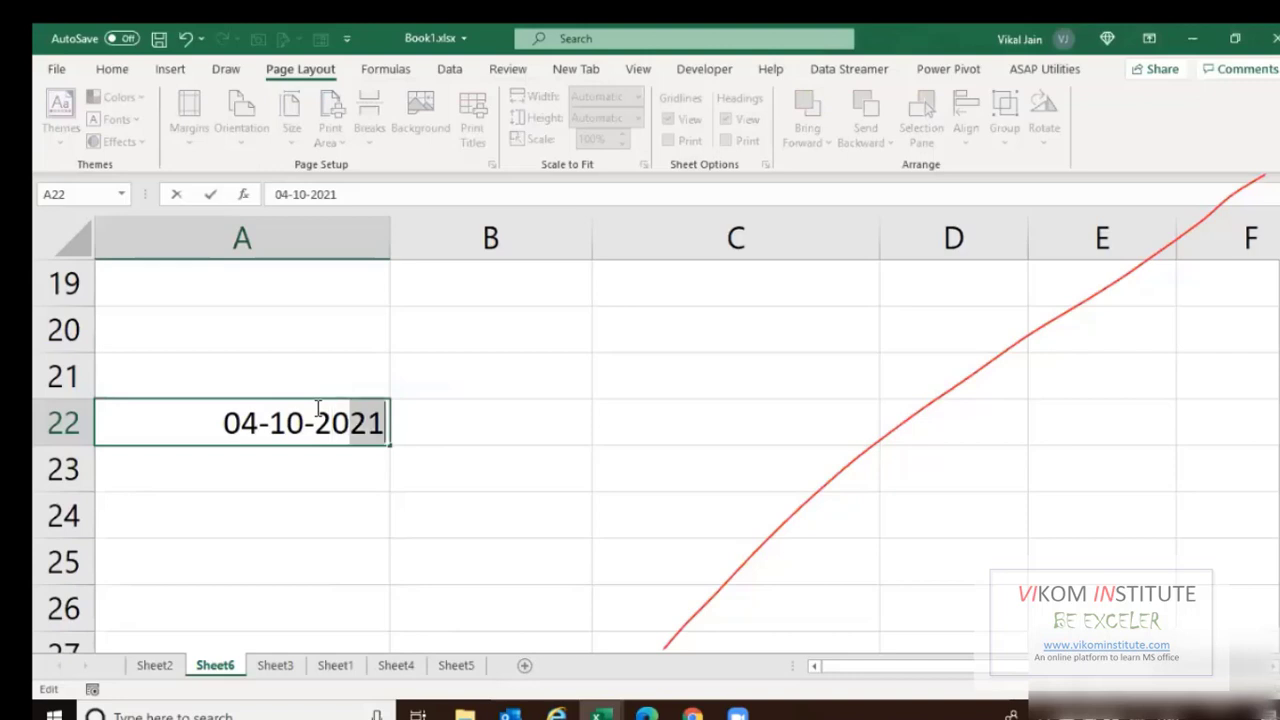
pyautogui.write('2019')
pyautogui.press('BackSpace')
pyautogui.press('BackSpace')
pyautogui.press('BackSpace')
pyautogui.press('BackSpace')
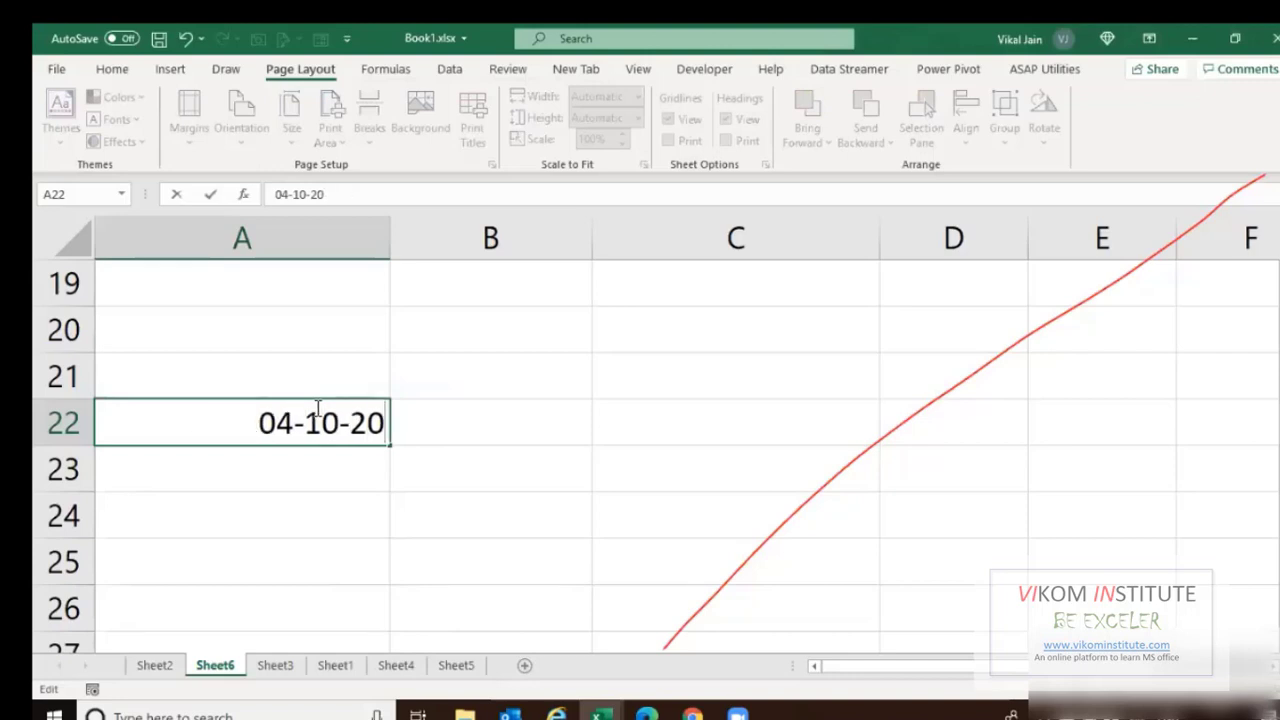
pyautogui.write('20')
pyautogui.press('BackSpace')
pyautogui.press('BackSpace')
pyautogui.write('19')
pyautogui.press('Return')
# Re-insert today's date, 20-06-2021, in B22.
pyautogui.press('Up')
pyautogui.press('Right')
pyautogui.write('=')
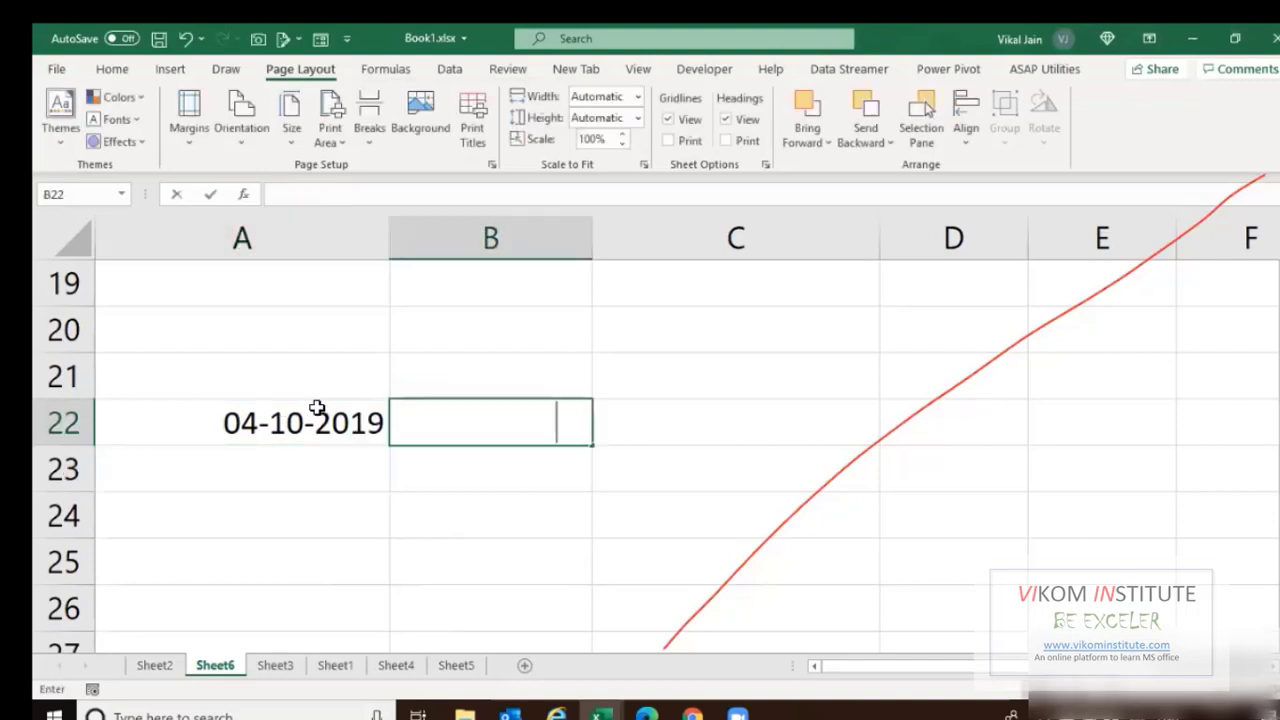
pyautogui.hotkey('ctrl', ';')
pyautogui.hotkey('ctrl', 'Return')
pyautogui.press('Right')
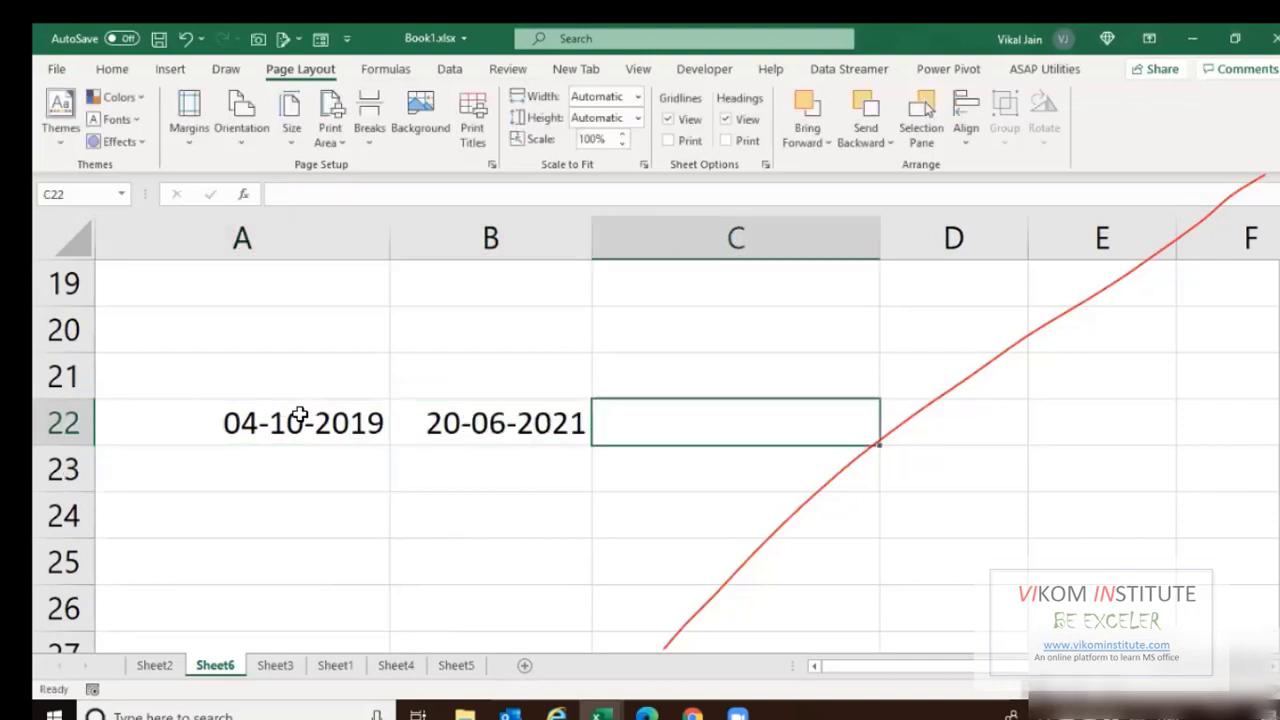
pyautogui.click(307, 434)
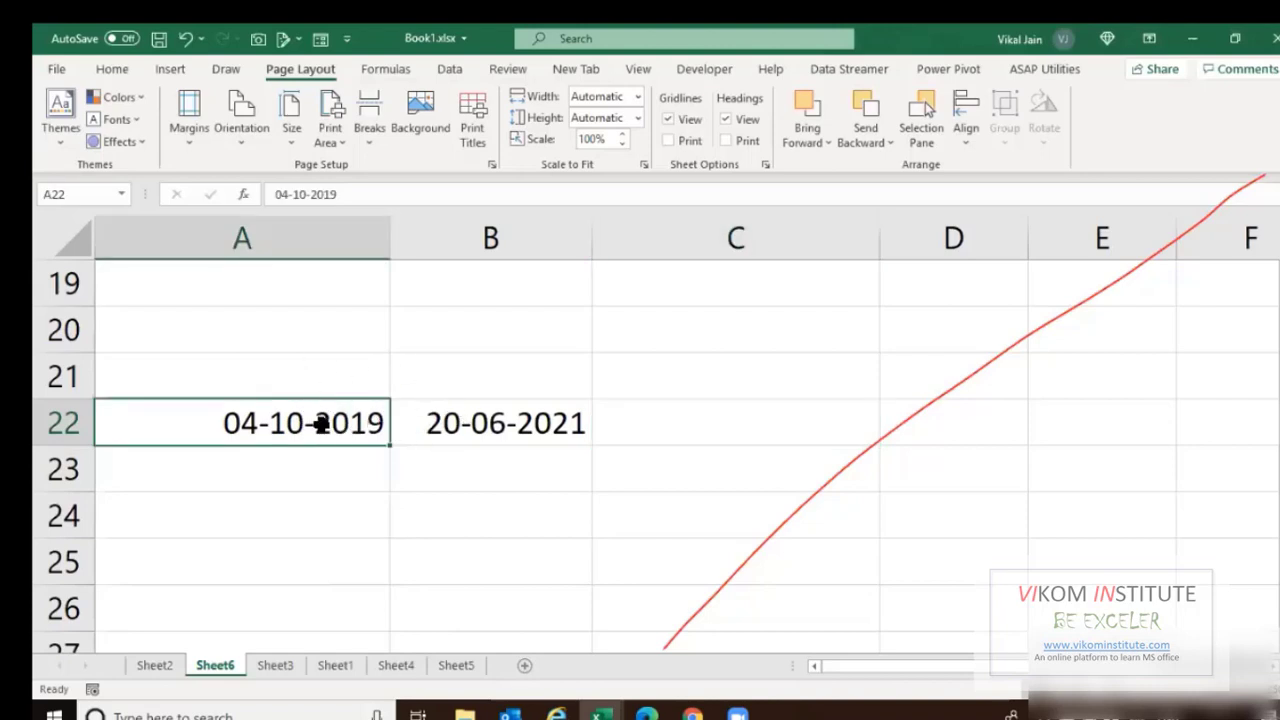
# Enter =B22-A22+1 in C22 to count the 626 days between the dates.
pyautogui.click(625, 424)
pyautogui.write('=')
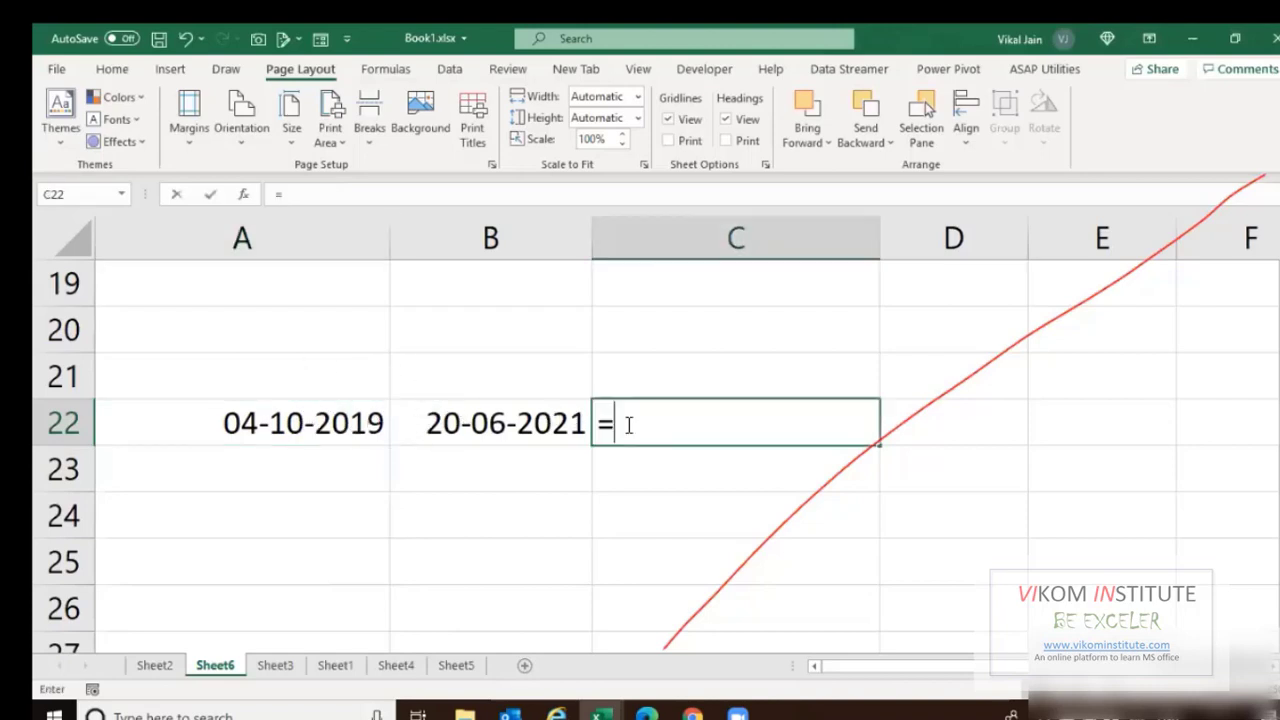
pyautogui.press('Left')
pyautogui.write('-')
pyautogui.press('Left')
pyautogui.press('Left')
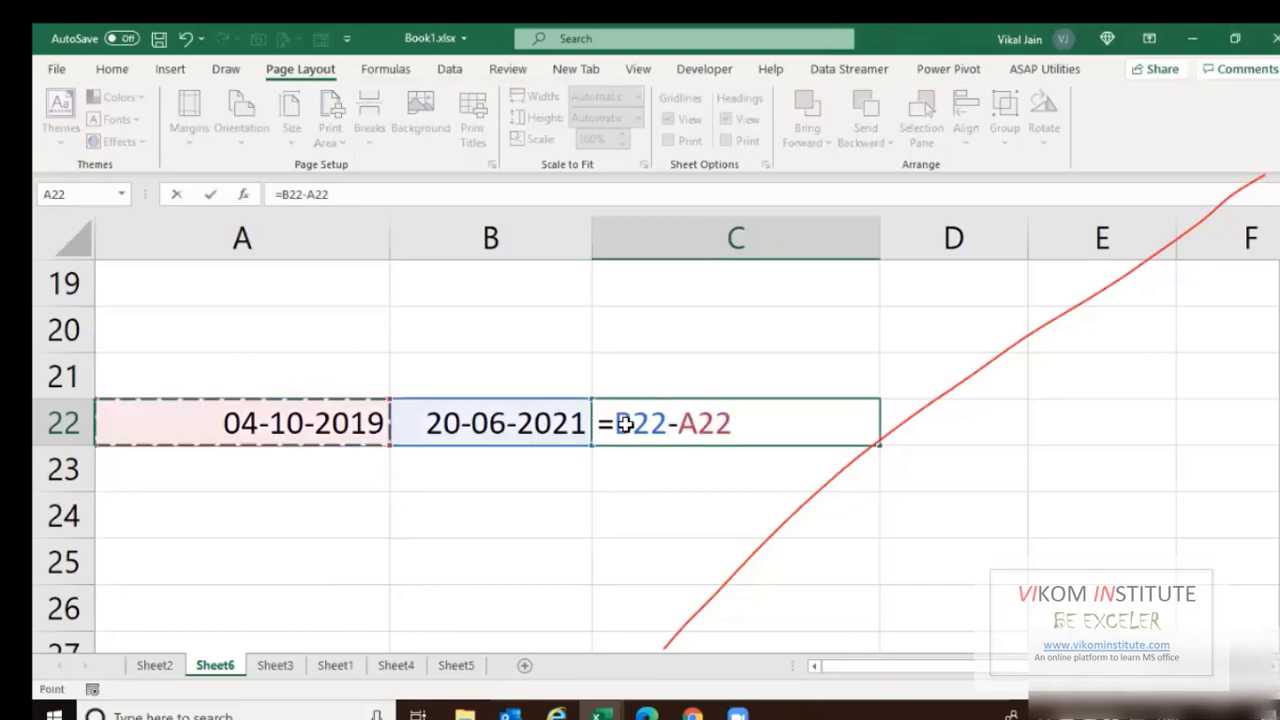
pyautogui.press('Return')
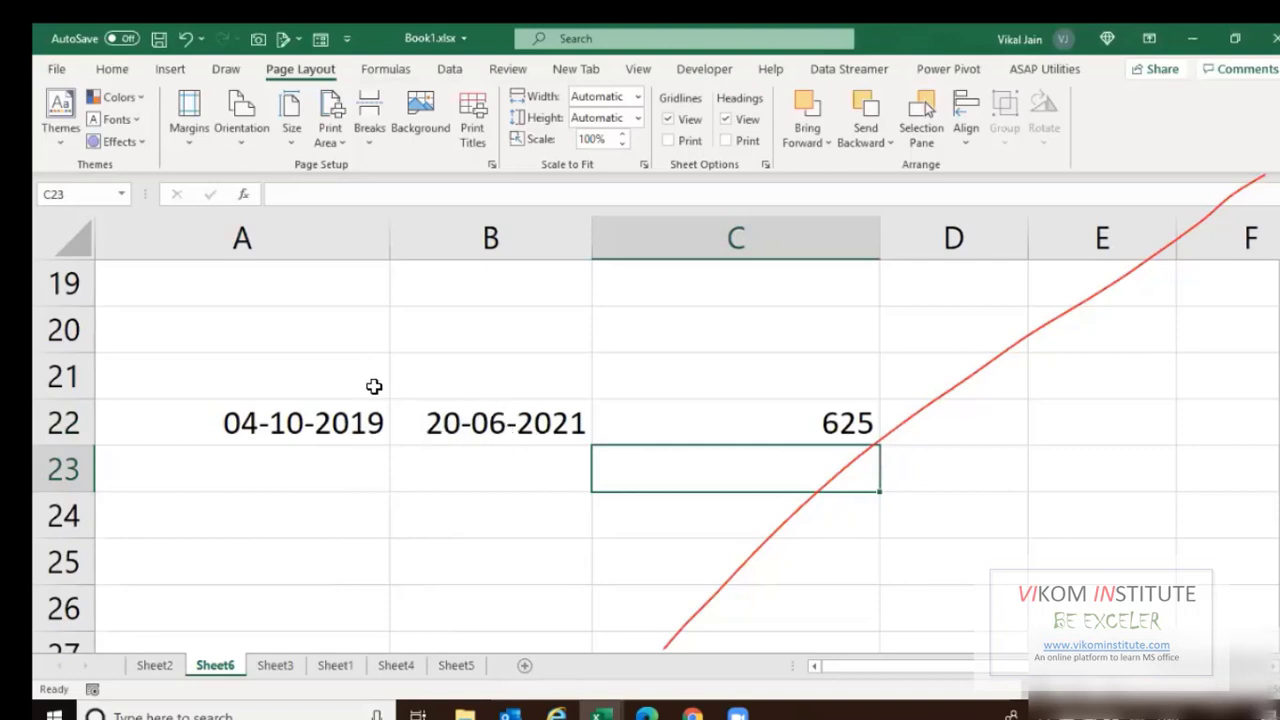
pyautogui.doubleClick(755, 425)
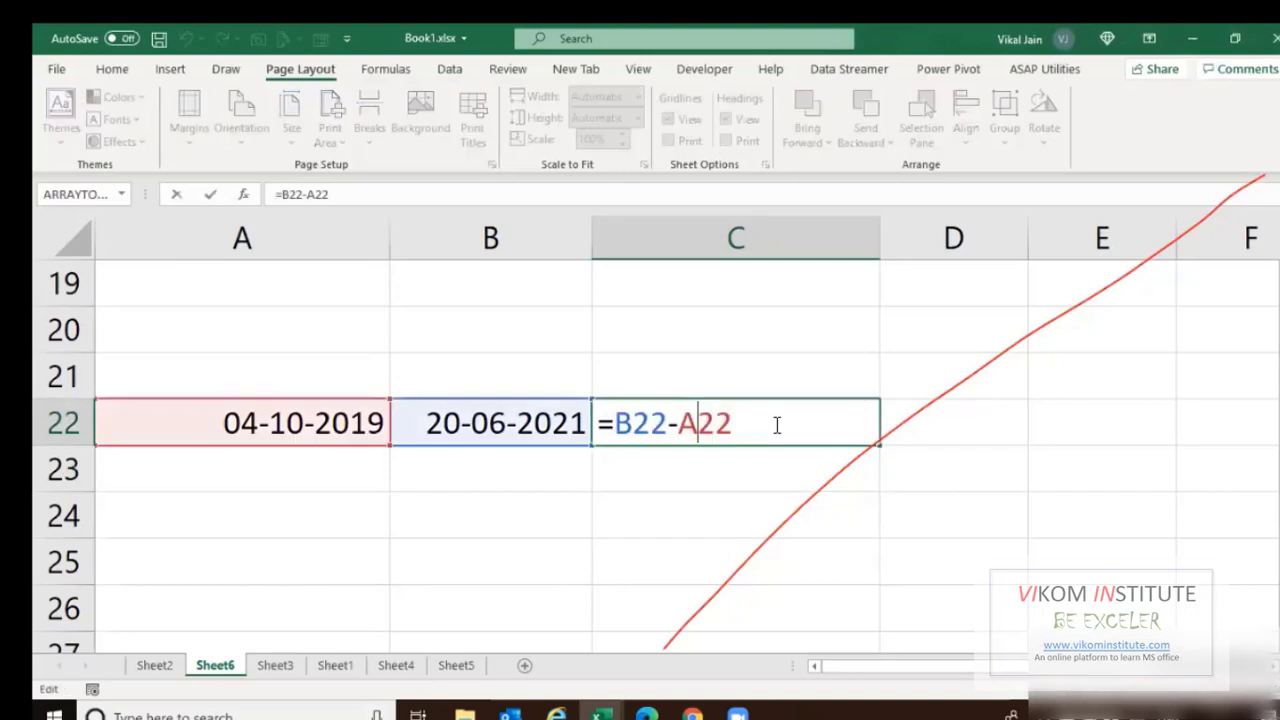
pyautogui.write('+1')
pyautogui.press('Return')
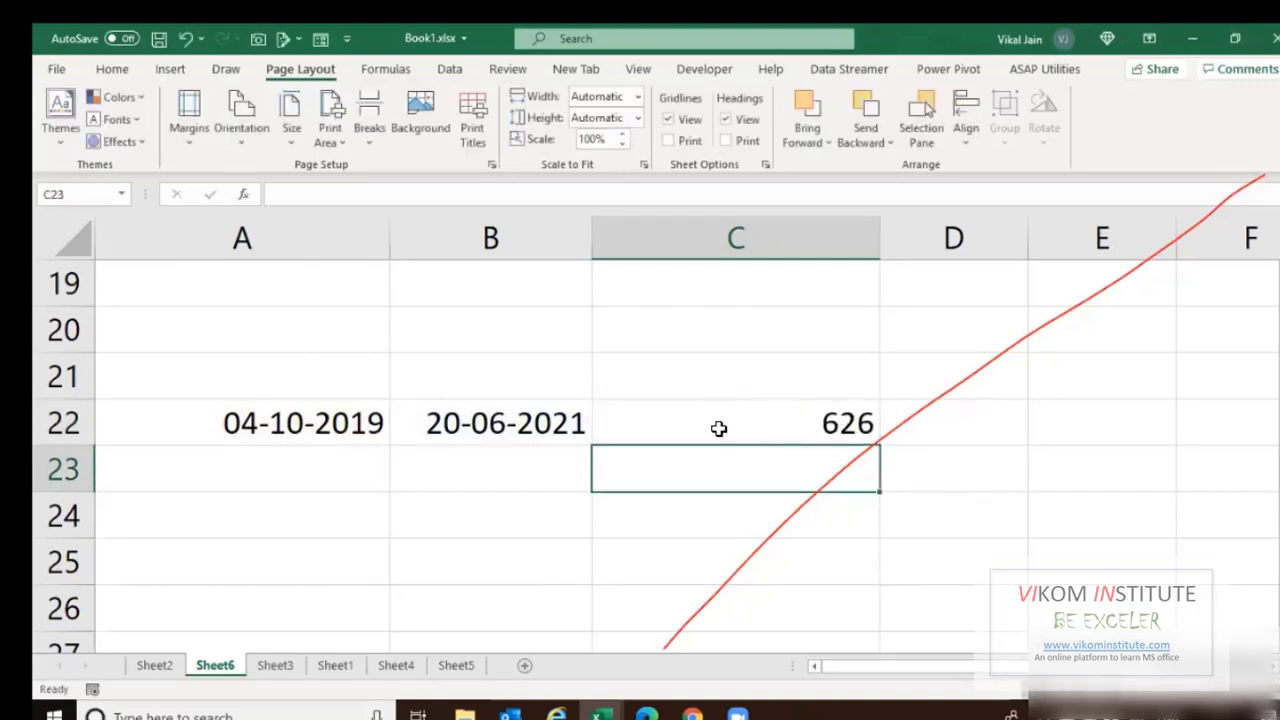
# Delete the day-gap formula from C22.
pyautogui.click(318, 430)
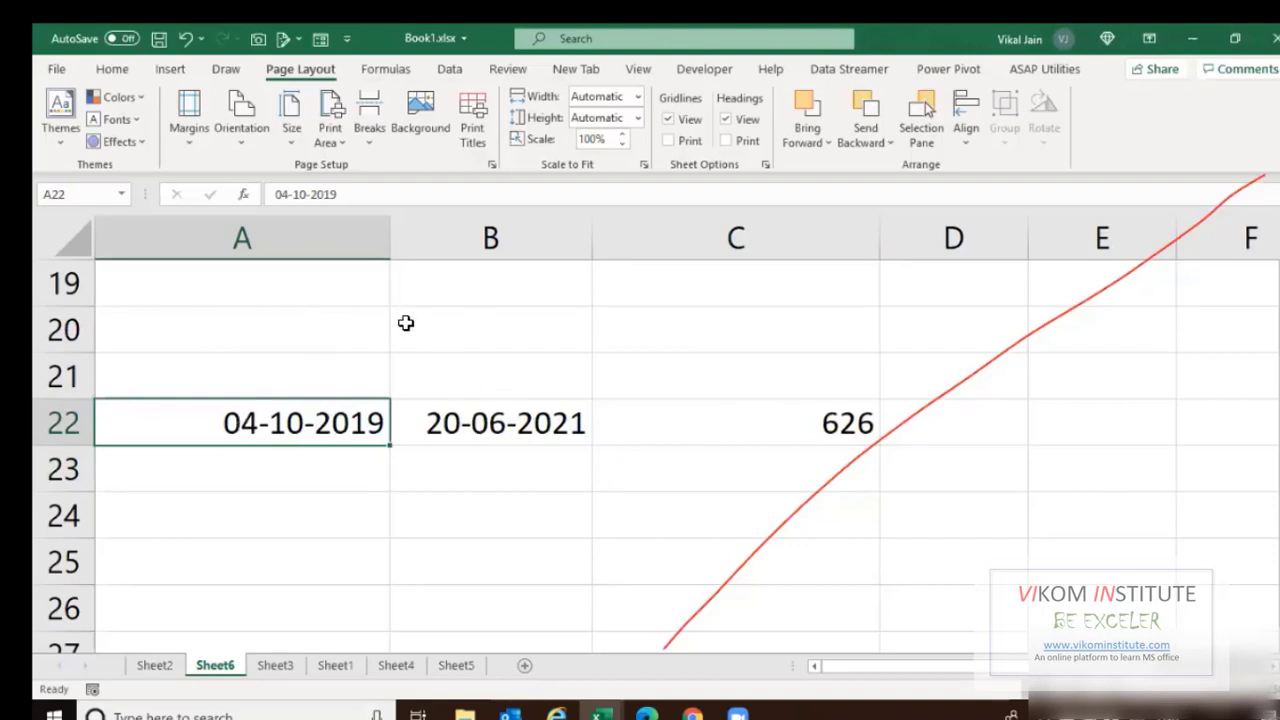
pyautogui.click(748, 441)
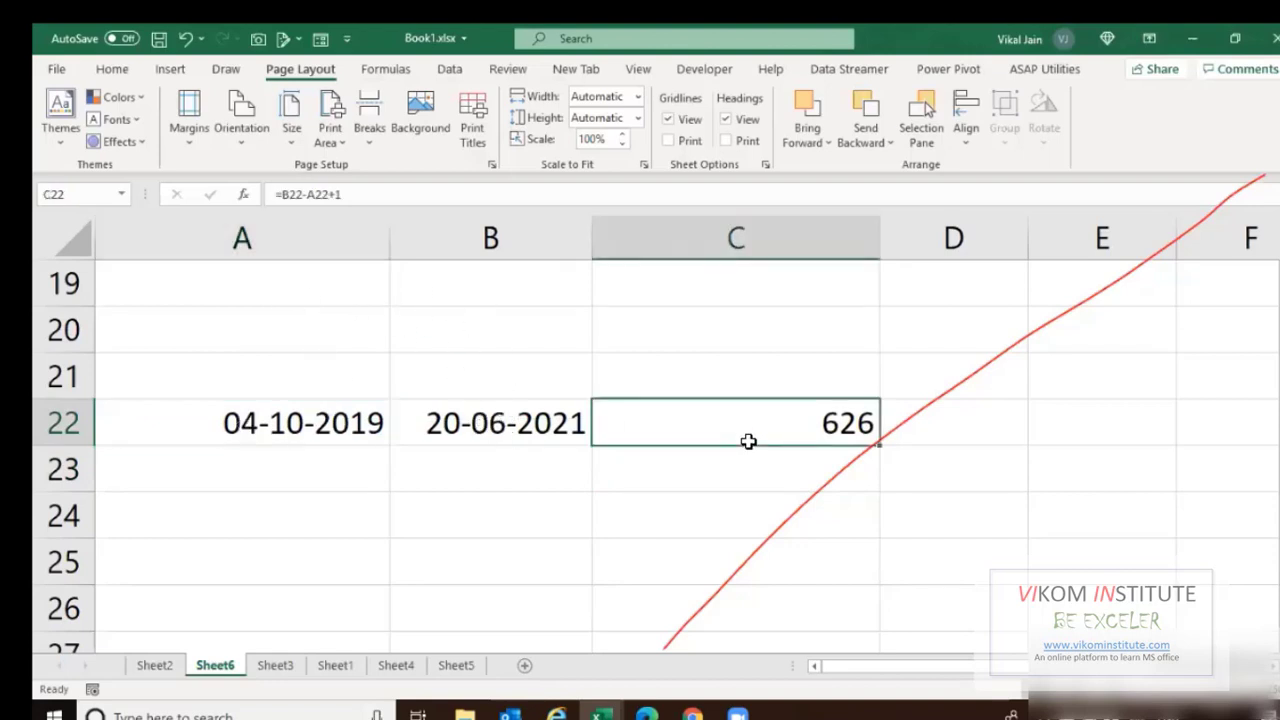
pyautogui.press('Delete')
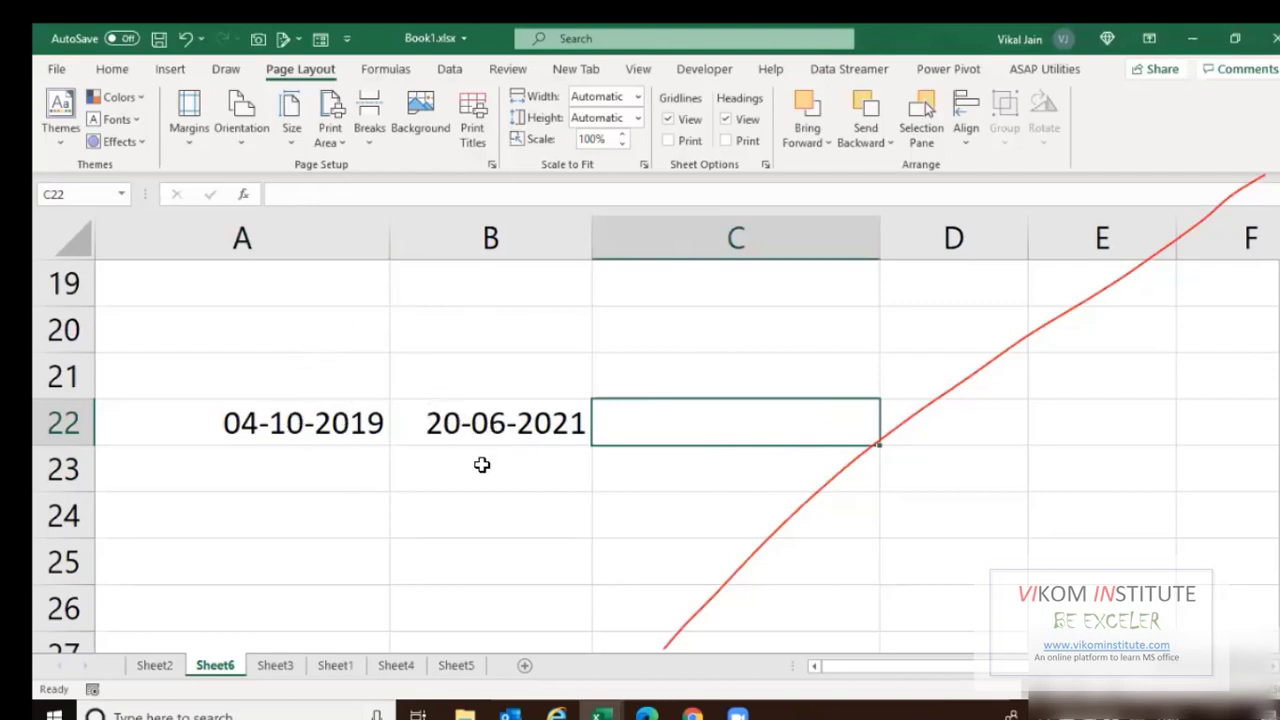
pyautogui.write('=')
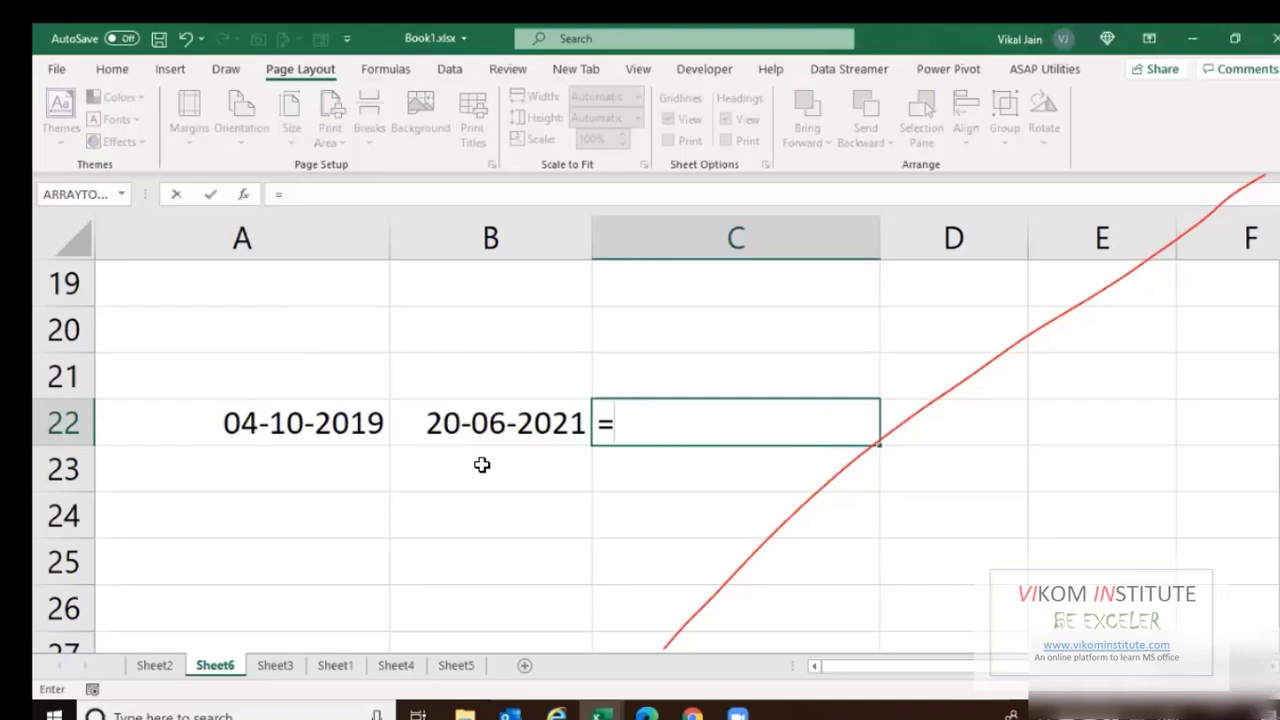
pyautogui.write('datedif')
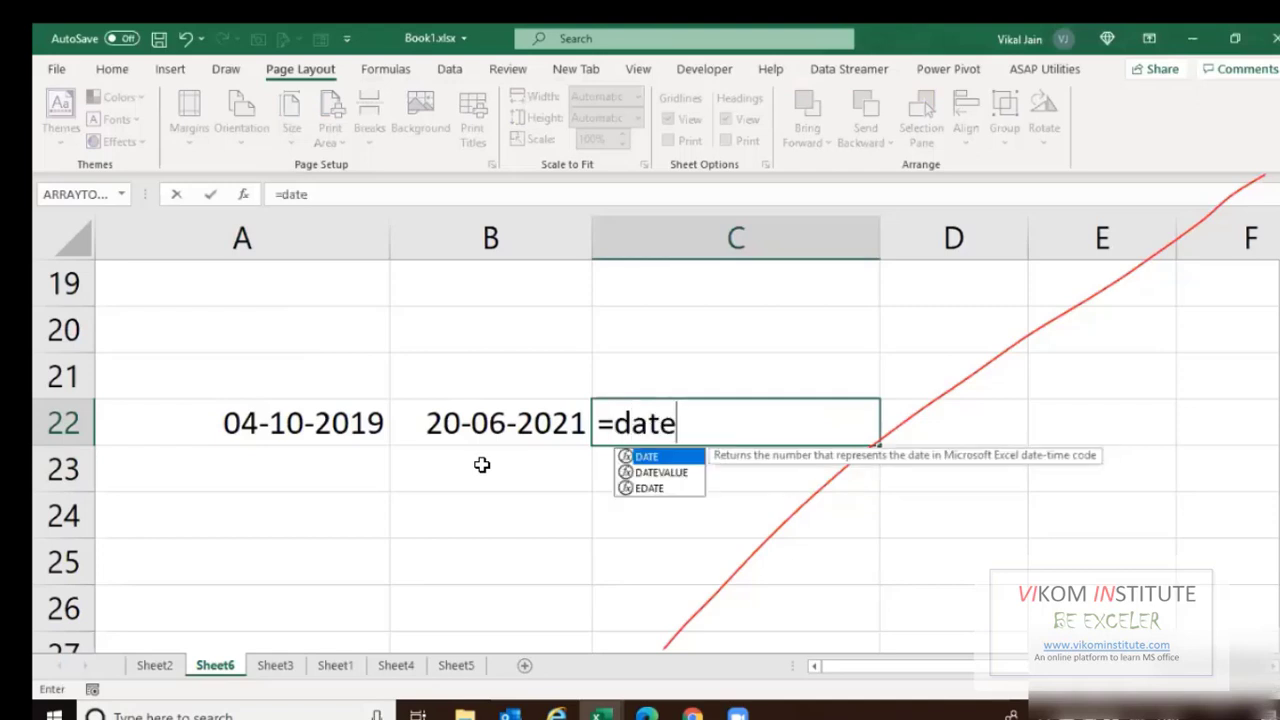
pyautogui.press('BackSpace')
pyautogui.press('BackSpace')
pyautogui.press('BackSpace')
pyautogui.press('BackSpace')
pyautogui.press('BackSpace')
pyautogui.press('BackSpace')
pyautogui.press('BackSpace')
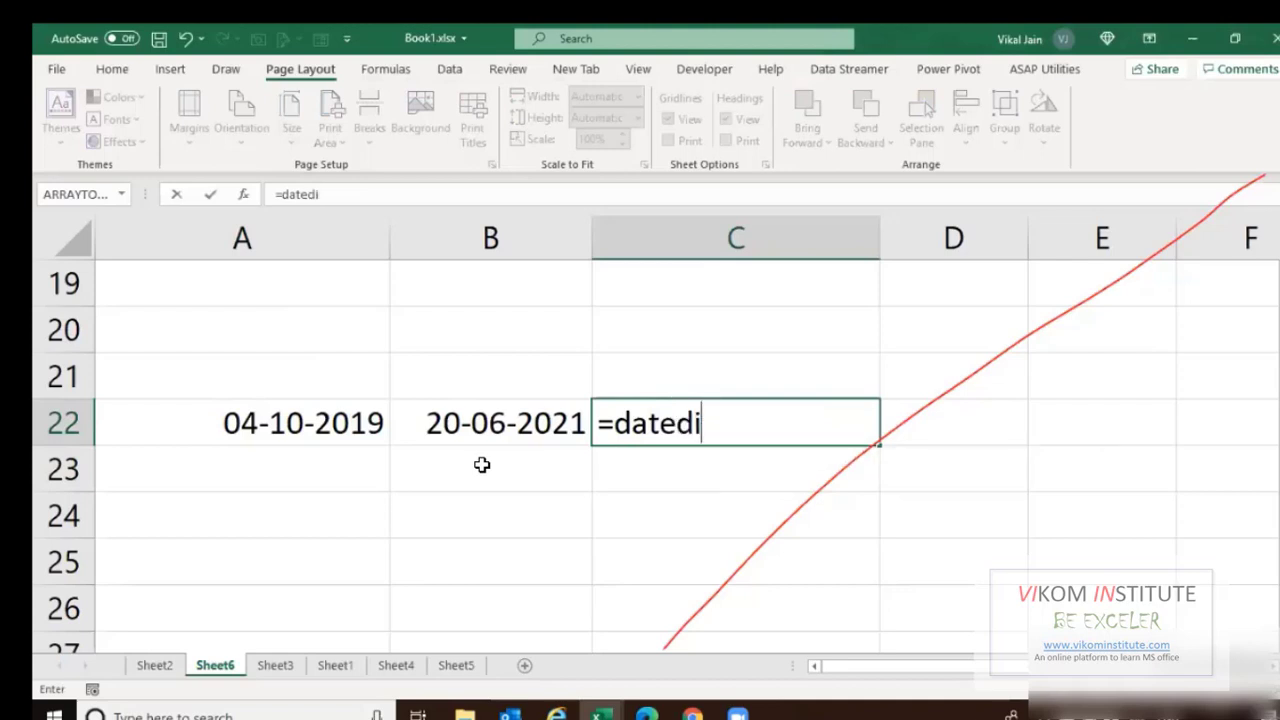
pyautogui.write('vl')
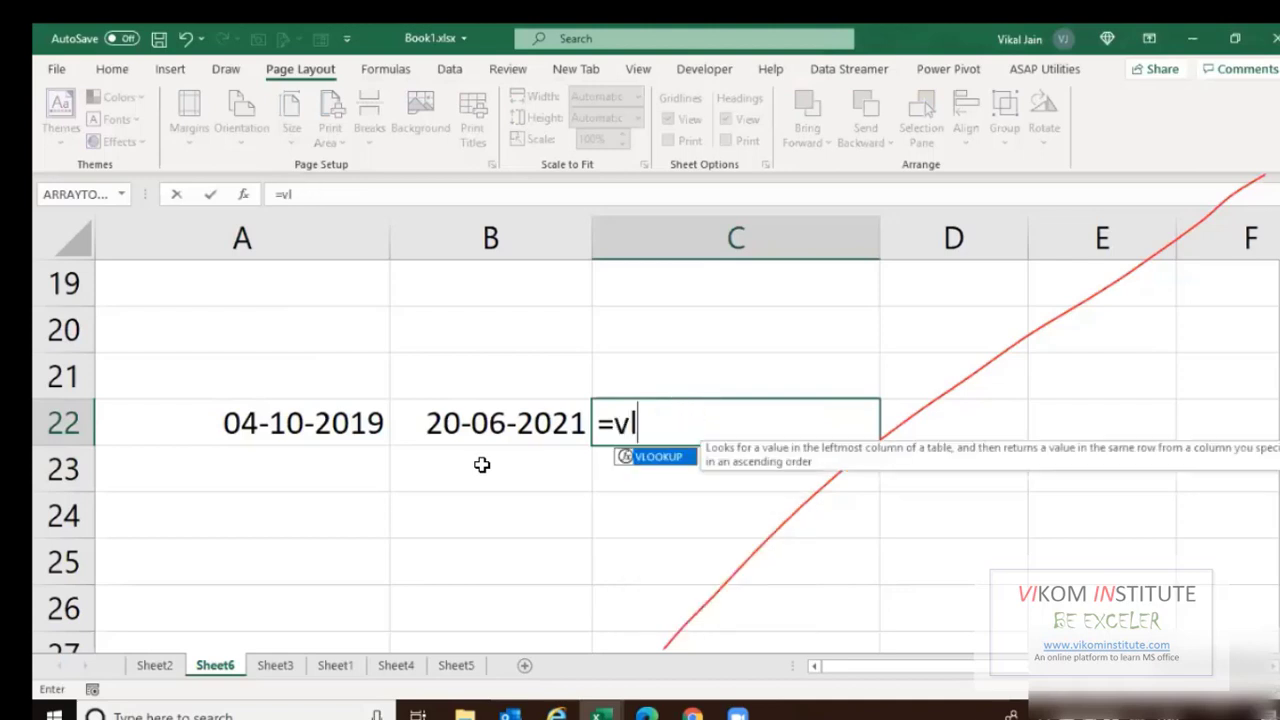
pyautogui.press('Tab')
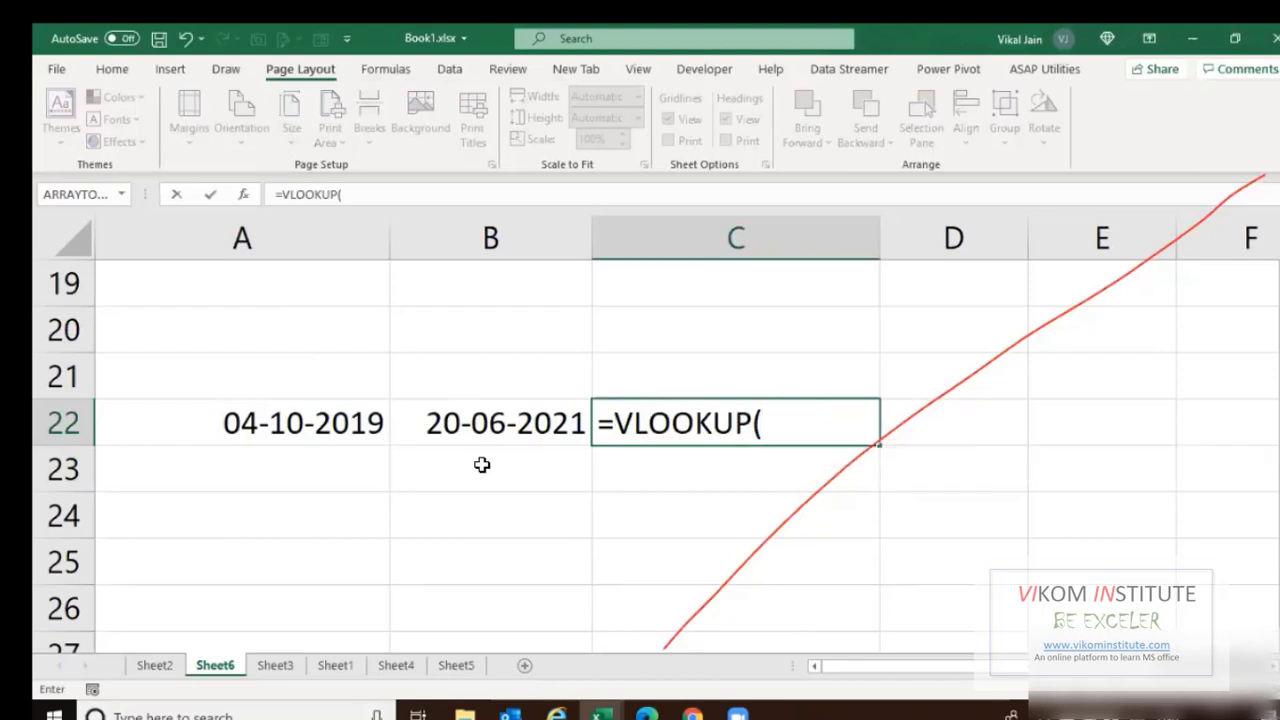
pyautogui.press('BackSpace')
pyautogui.press('BackSpace')
pyautogui.press('BackSpace')
pyautogui.press('BackSpace')
pyautogui.press('BackSpace')
pyautogui.press('BackSpace')
pyautogui.press('BackSpace')
pyautogui.press('BackSpace')
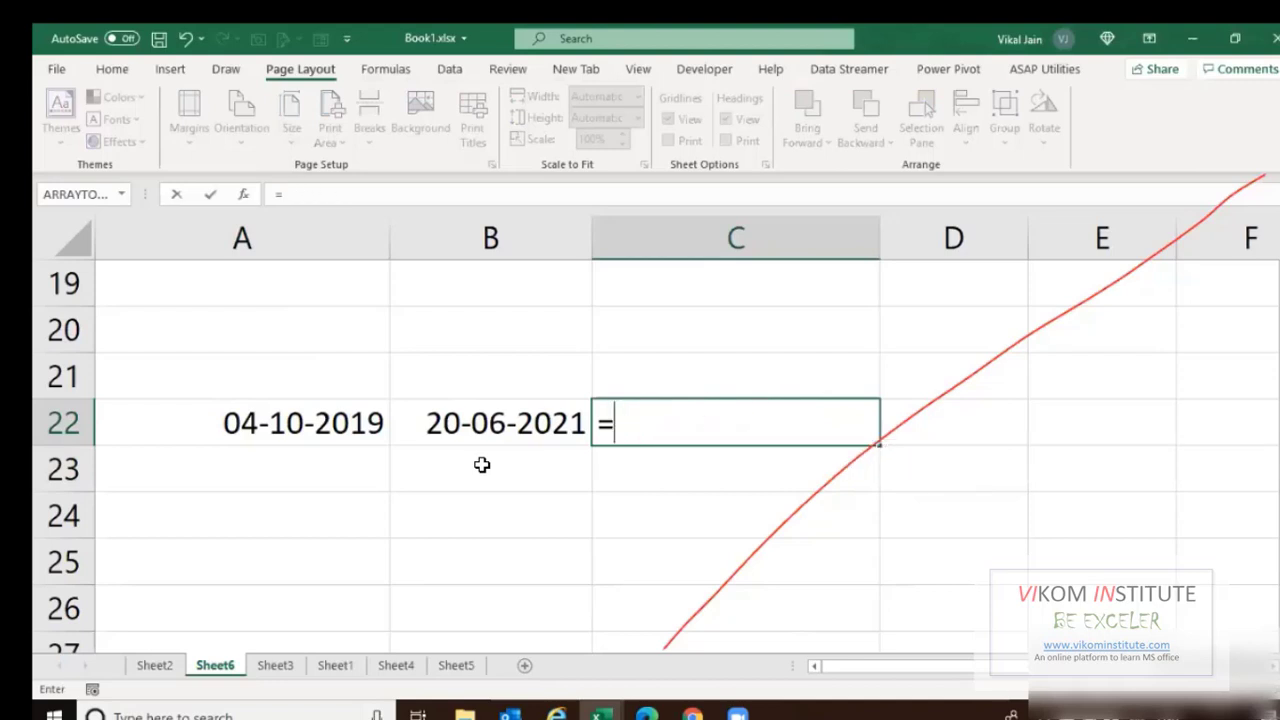
pyautogui.write('datedif')
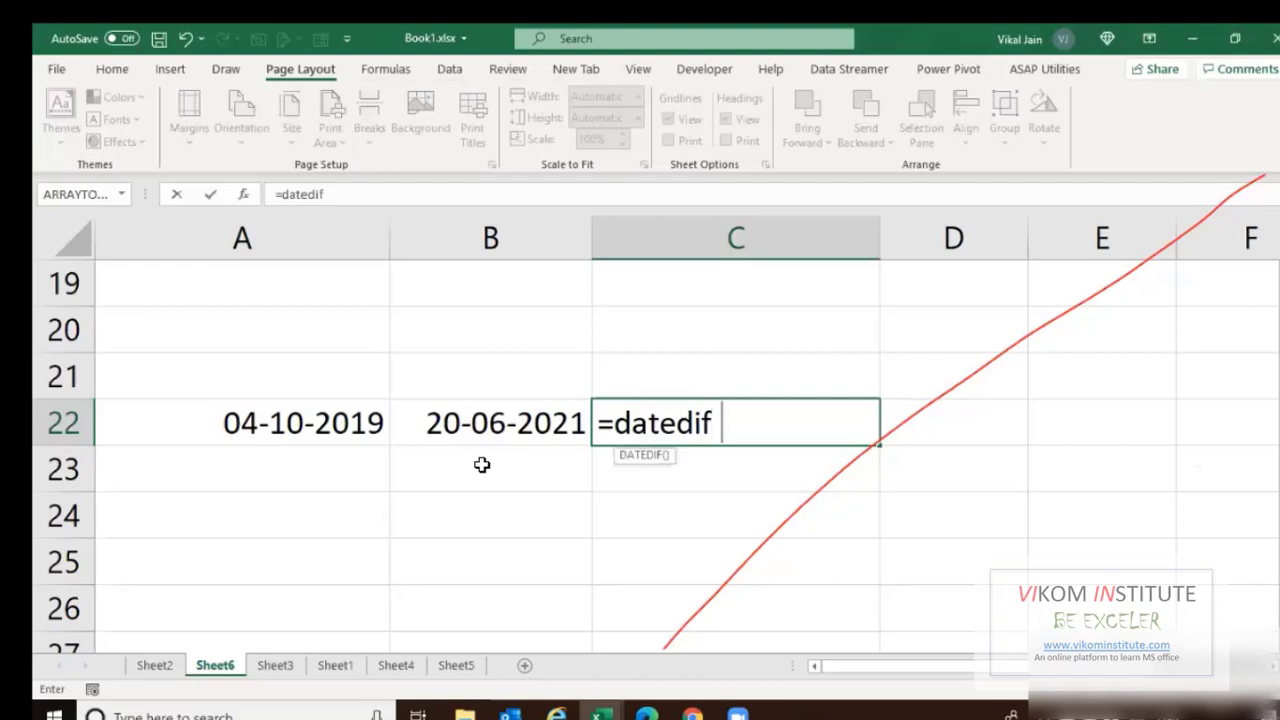
pyautogui.write('(')
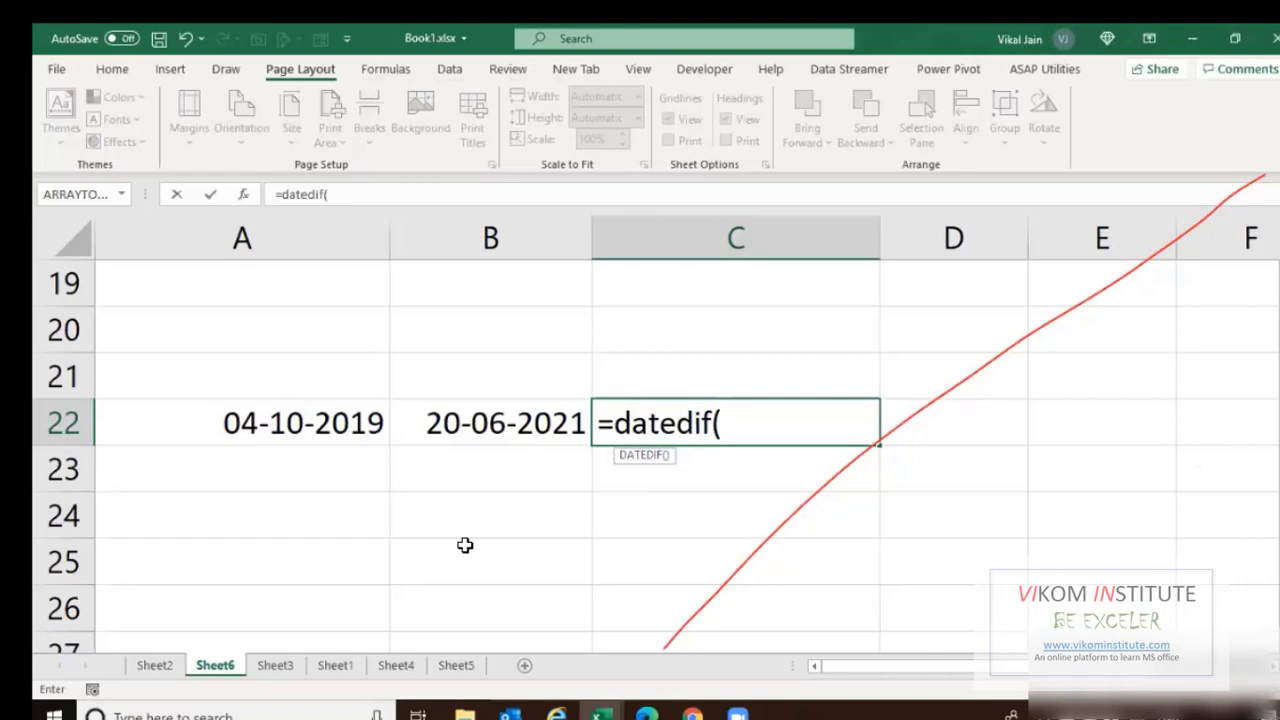
pyautogui.press('Escape')
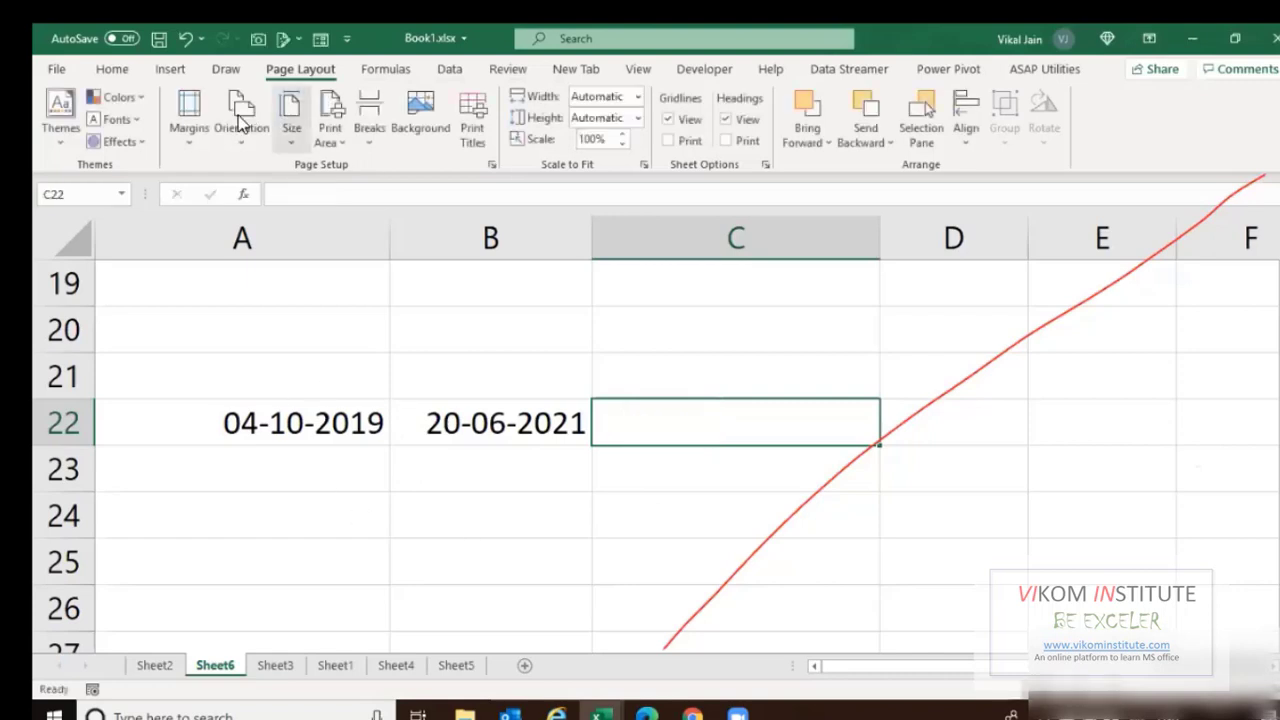
# Ink 'earlier date' and 'latest date' in blue under A22 and B22, plus unit letters y, d, m.
pyautogui.click(226, 68)
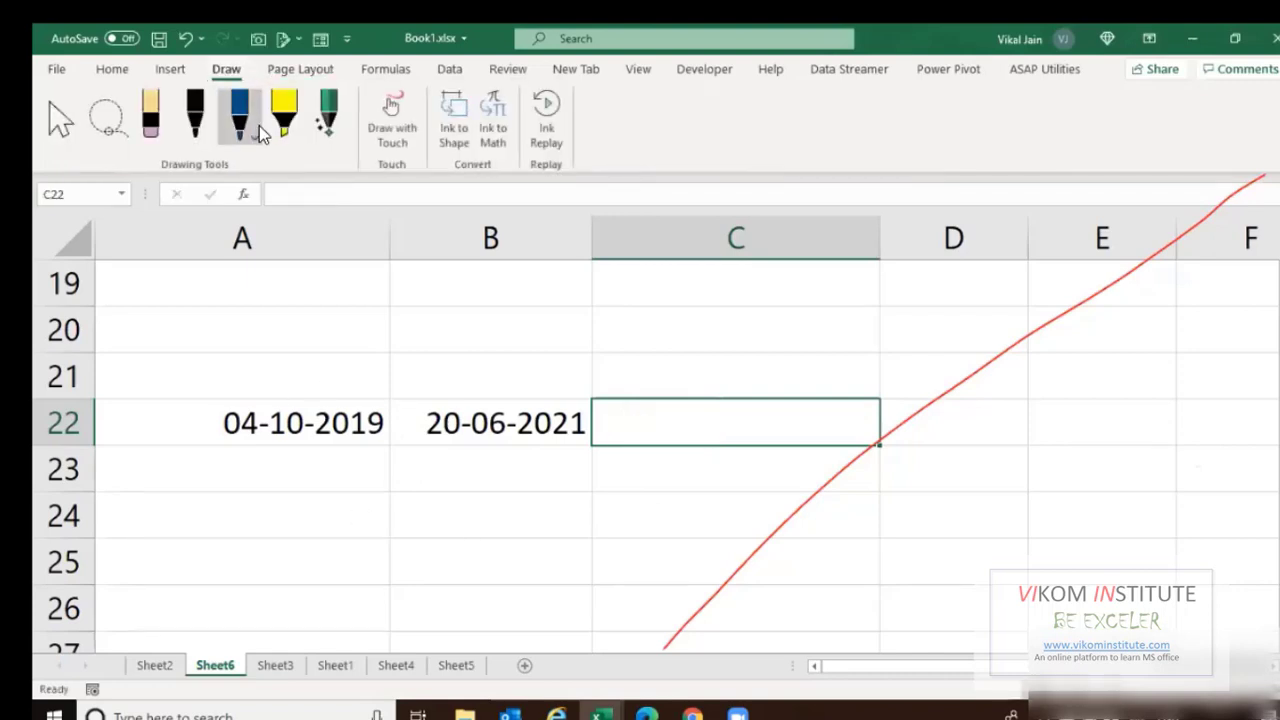
pyautogui.moveTo(248, 538)
pyautogui.mouseDown()
pyautogui.moveTo(340, 512)
pyautogui.moveTo(303, 603)
pyautogui.moveTo(355, 560)
pyautogui.mouseUp()
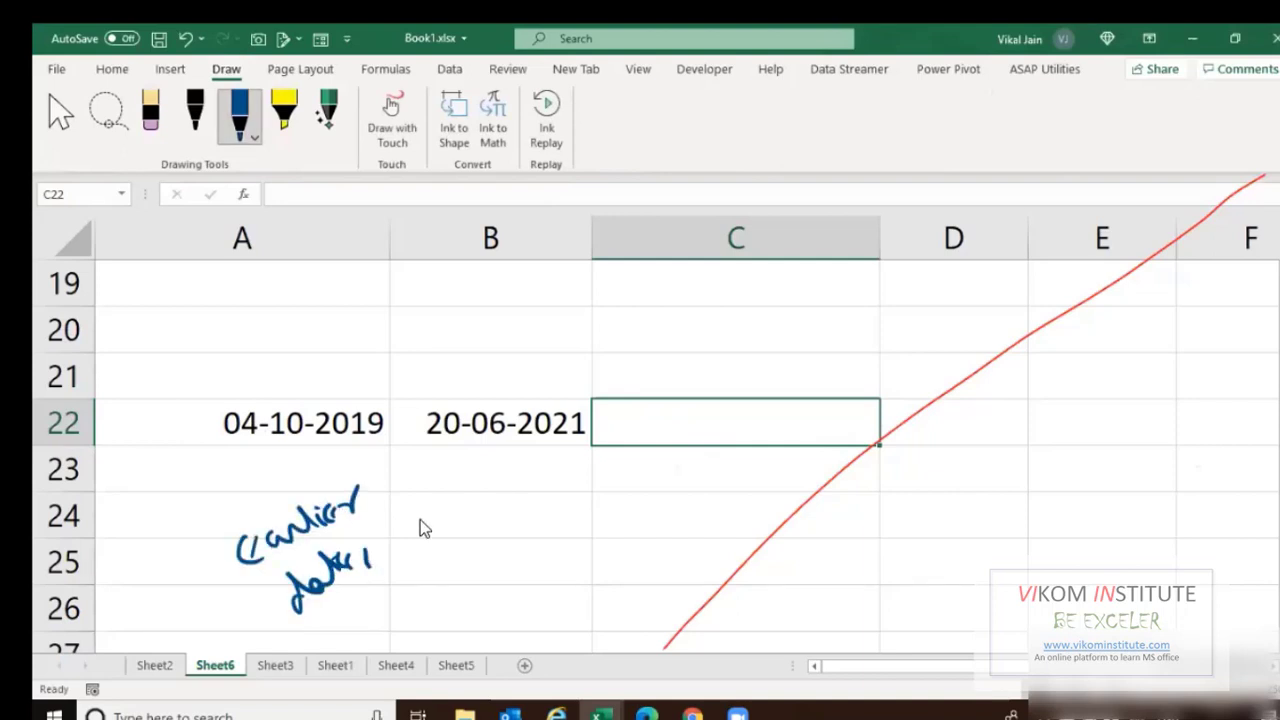
pyautogui.moveTo(403, 515)
pyautogui.mouseDown()
pyautogui.moveTo(466, 480)
pyautogui.moveTo(479, 512)
pyautogui.moveTo(468, 545)
pyautogui.moveTo(492, 503)
pyautogui.moveTo(519, 508)
pyautogui.mouseUp()
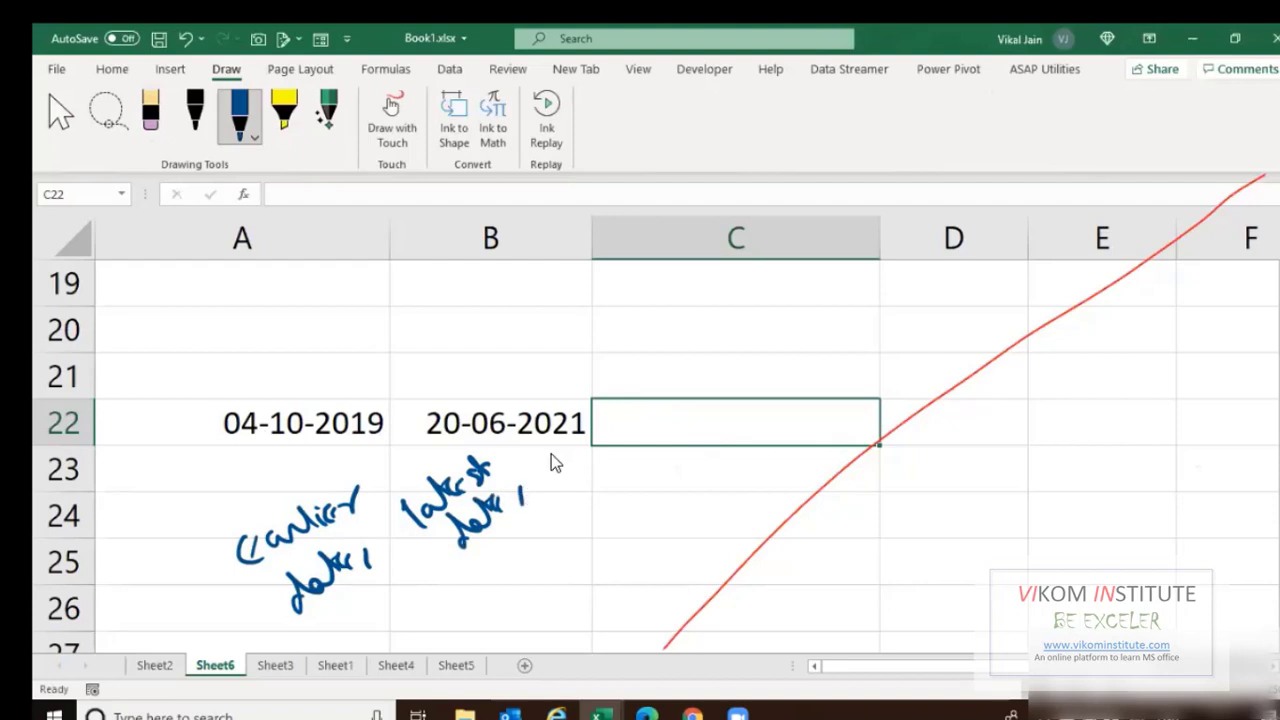
pyautogui.moveTo(551, 453); pyautogui.dragTo(598, 439)
pyautogui.moveTo(593, 484)
pyautogui.mouseDown()
pyautogui.moveTo(612, 537)
pyautogui.moveTo(643, 513)
pyautogui.moveTo(655, 528)
pyautogui.mouseUp()
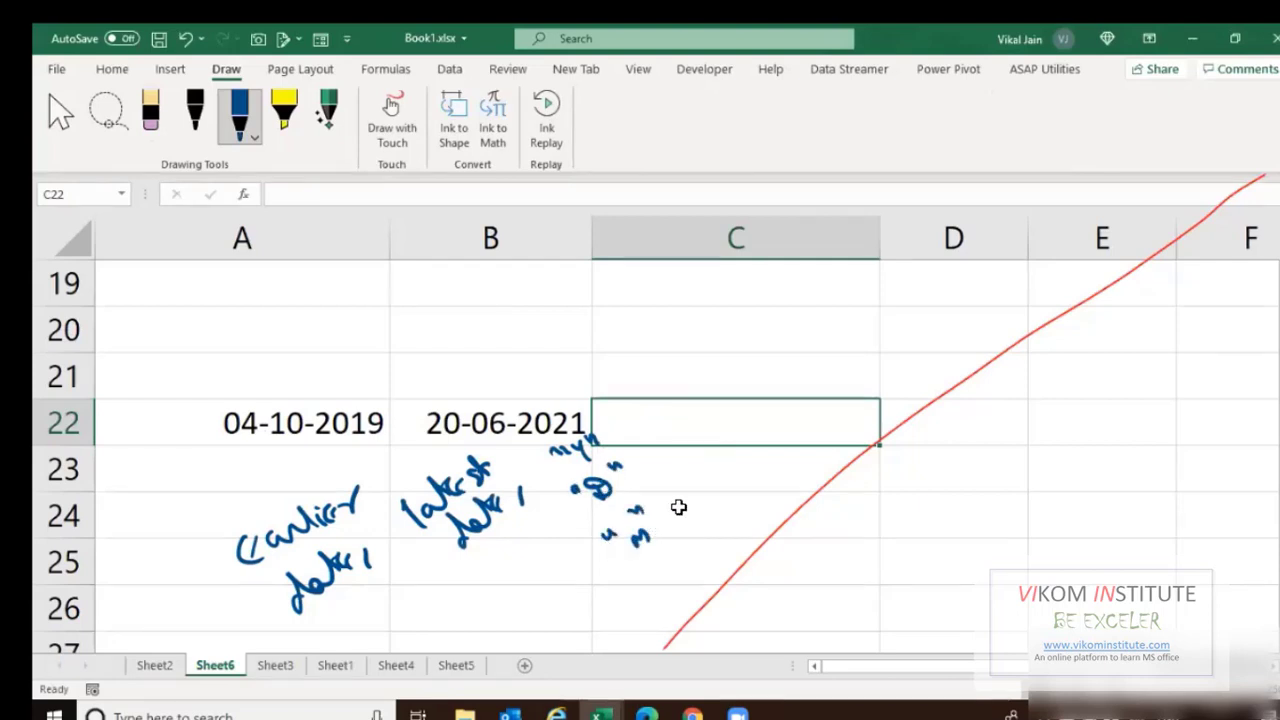
# Enter =DATEDIF(A22,B22,"M") in C22 to count the months between the two dates.
pyautogui.write('=')
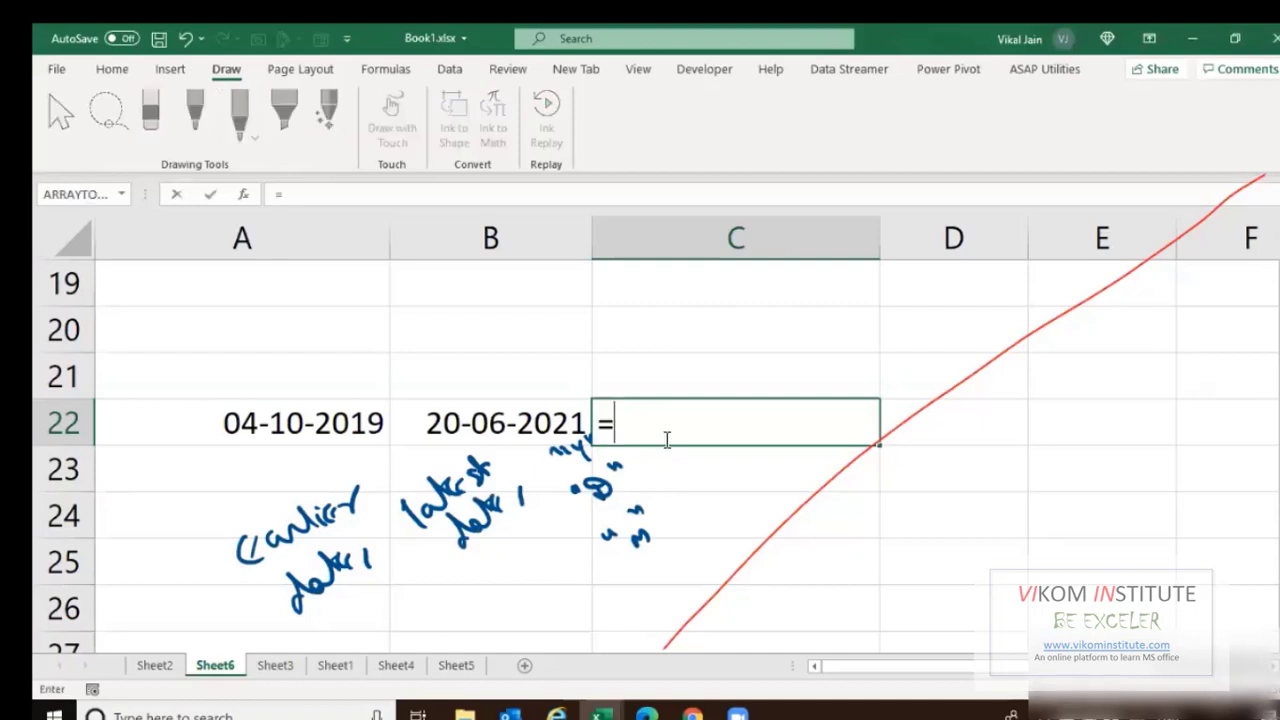
pyautogui.write('datedi')
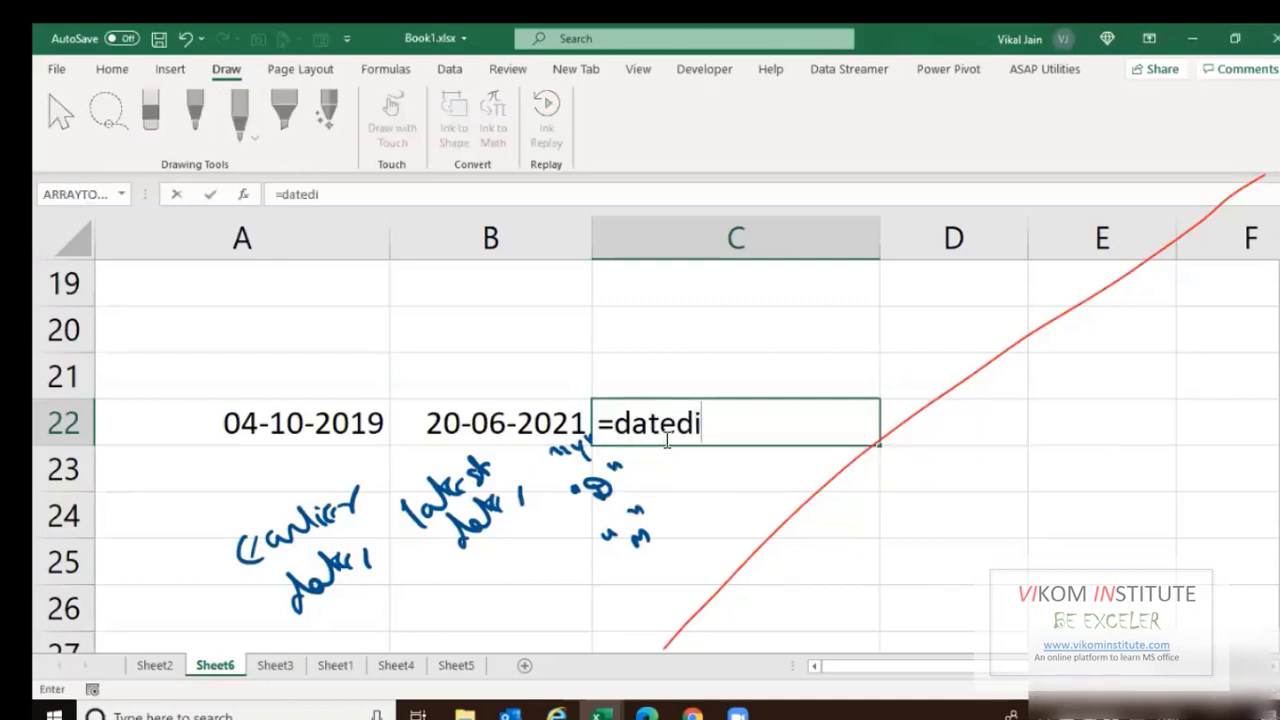
pyautogui.write('f(')
pyautogui.click(320, 424)
pyautogui.write(',')
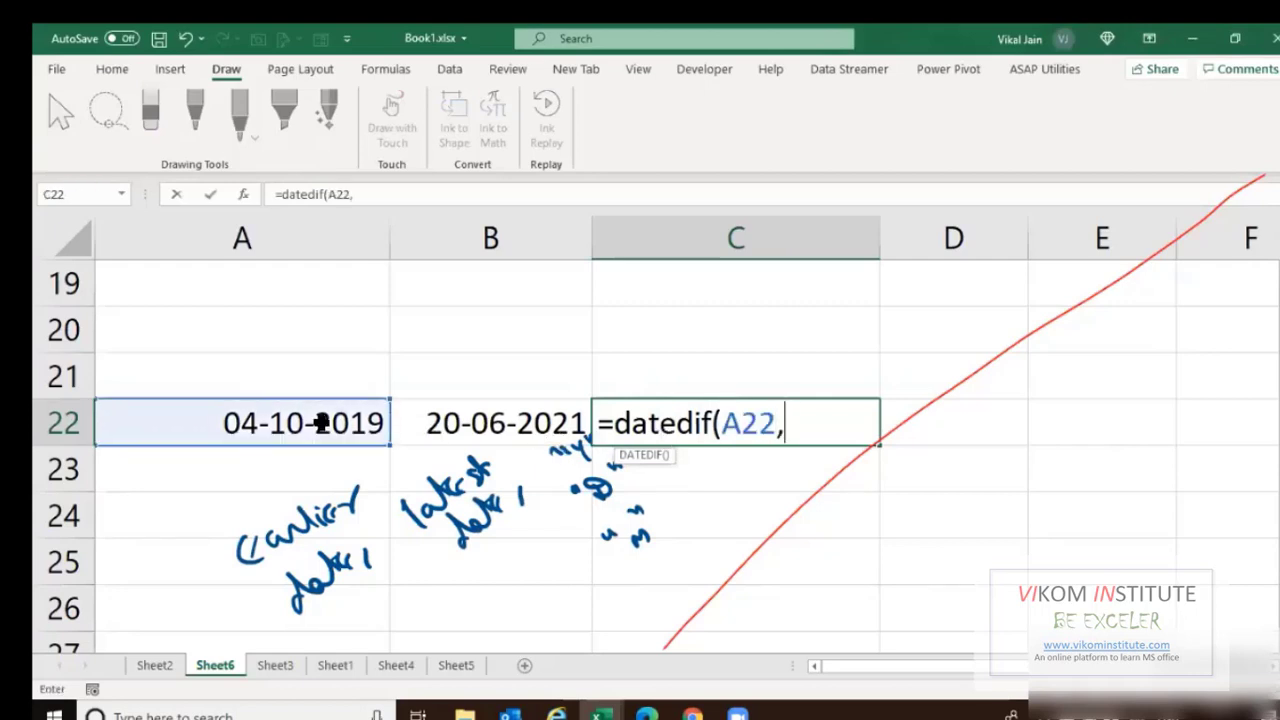
pyautogui.click(510, 421)
pyautogui.write(',')
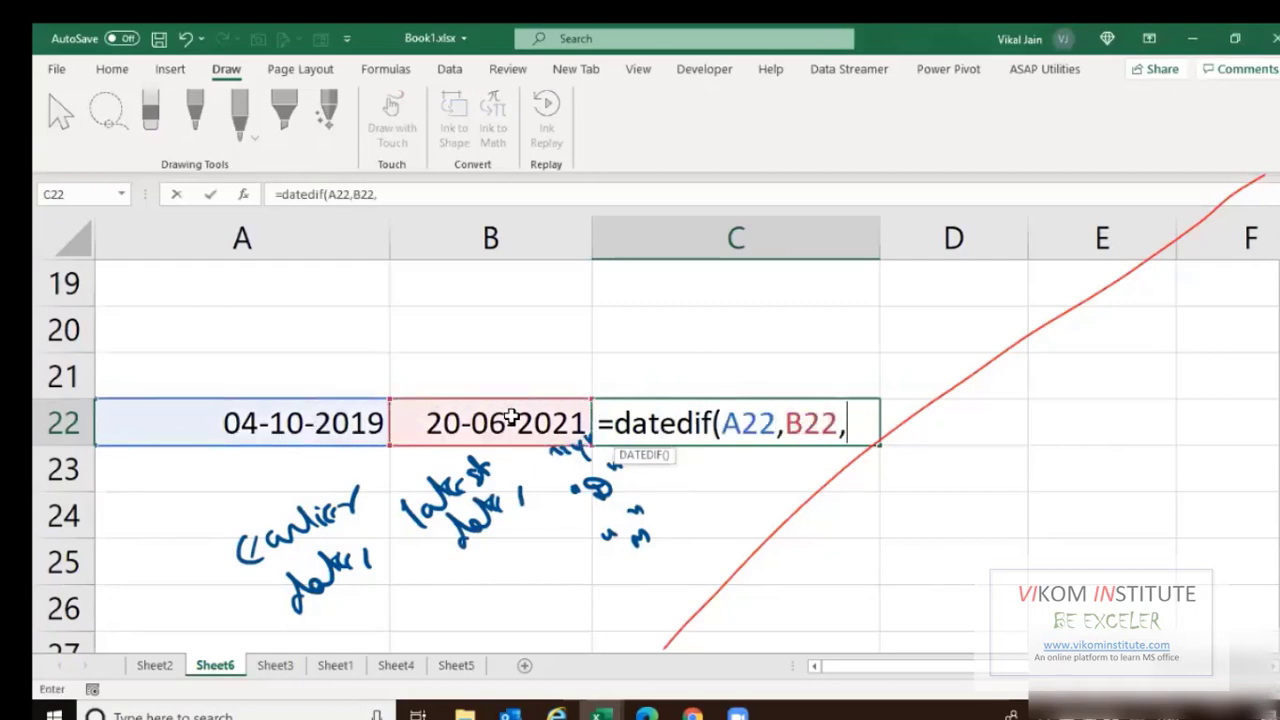
pyautogui.write('"M")')
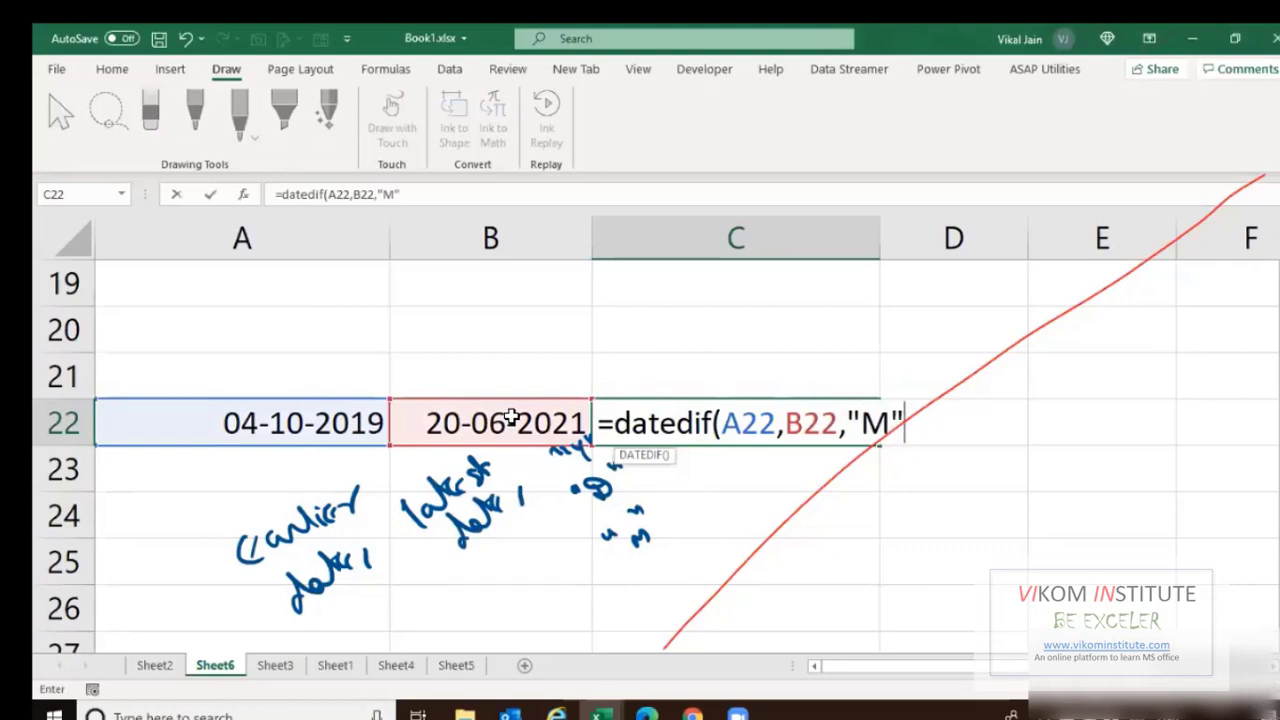
pyautogui.press('Return')
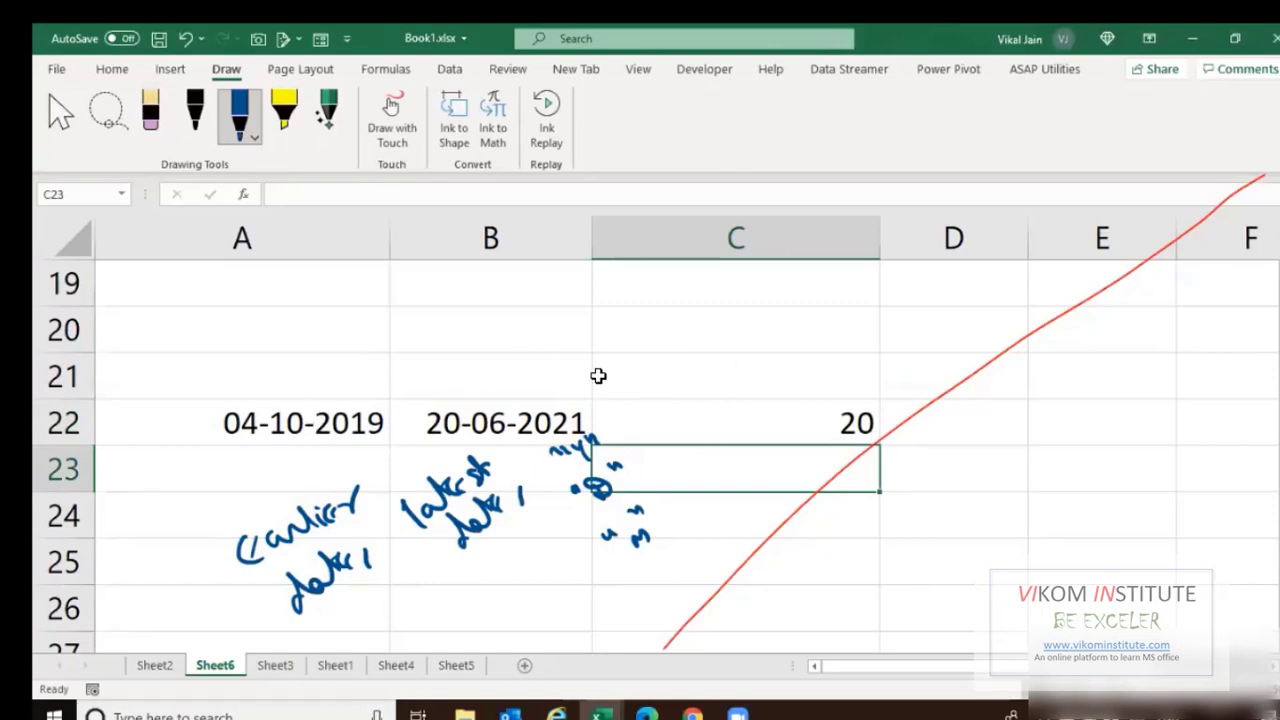
# Change C22's DATEDIF unit from "M" to "y" so it returns 1 full year.
pyautogui.click(822, 418)
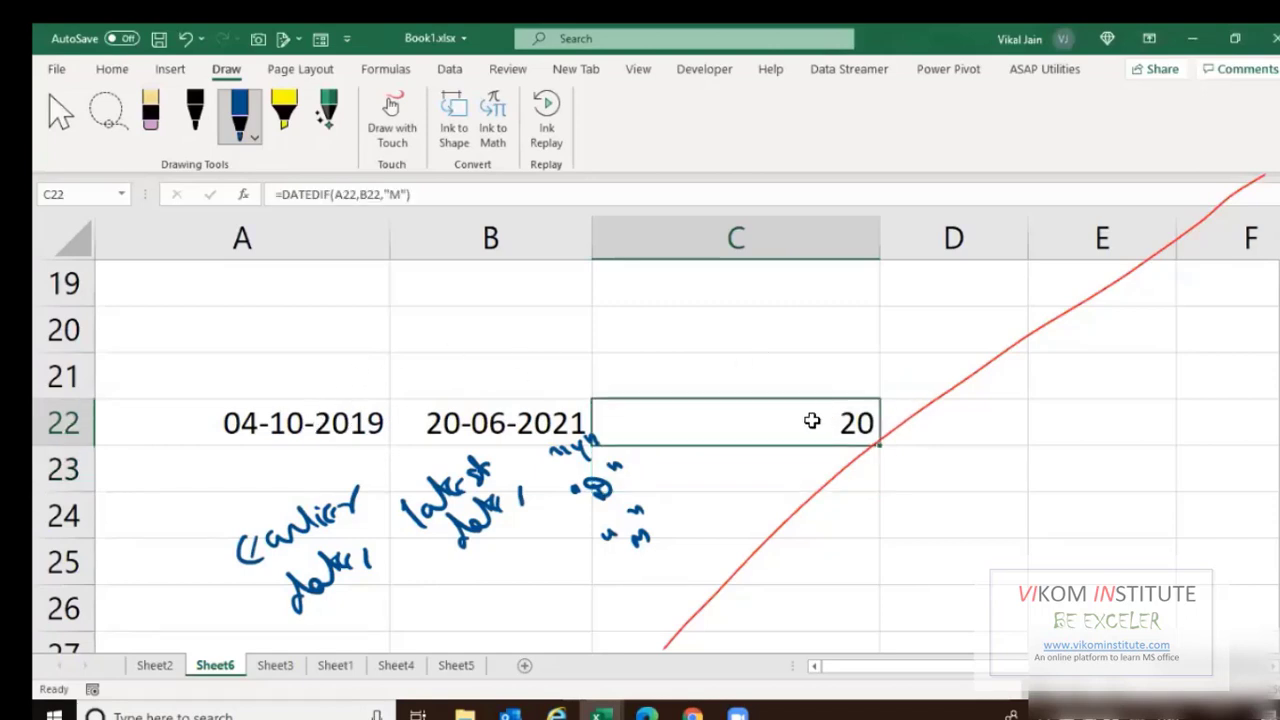
pyautogui.doubleClick(760, 418)
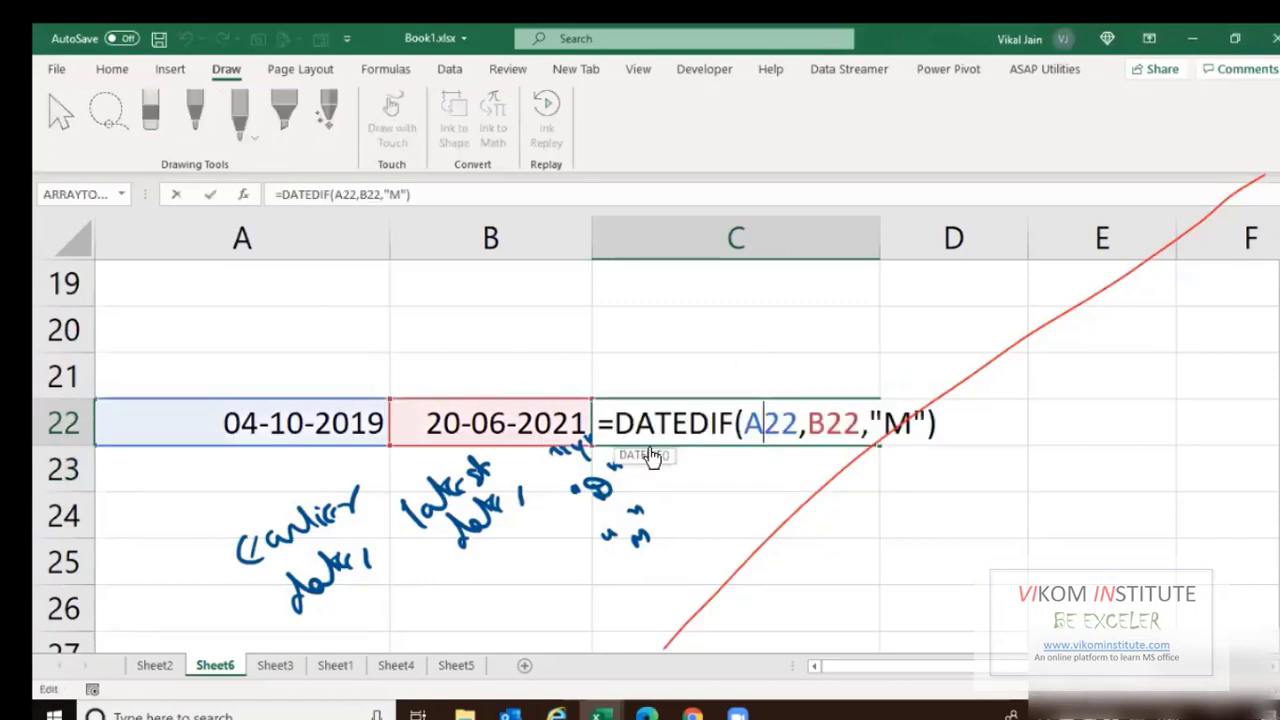
pyautogui.doubleClick(900, 425)
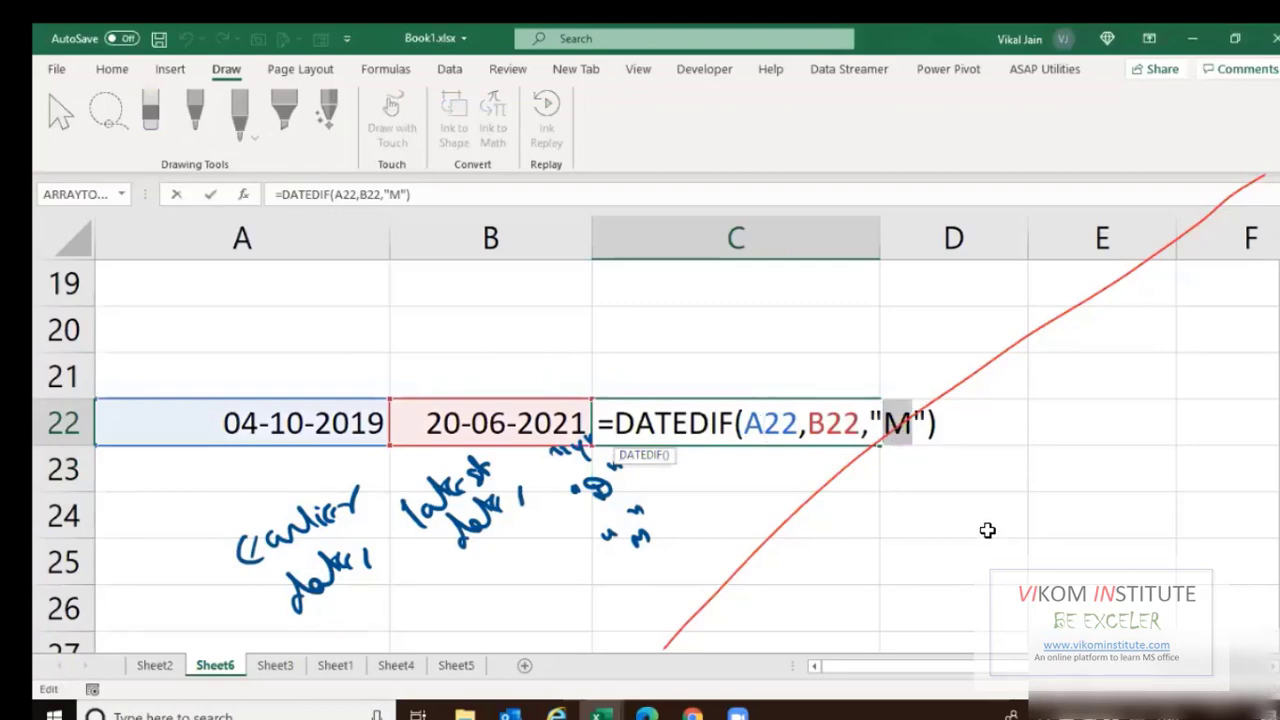
pyautogui.write('y')
pyautogui.press('Return')
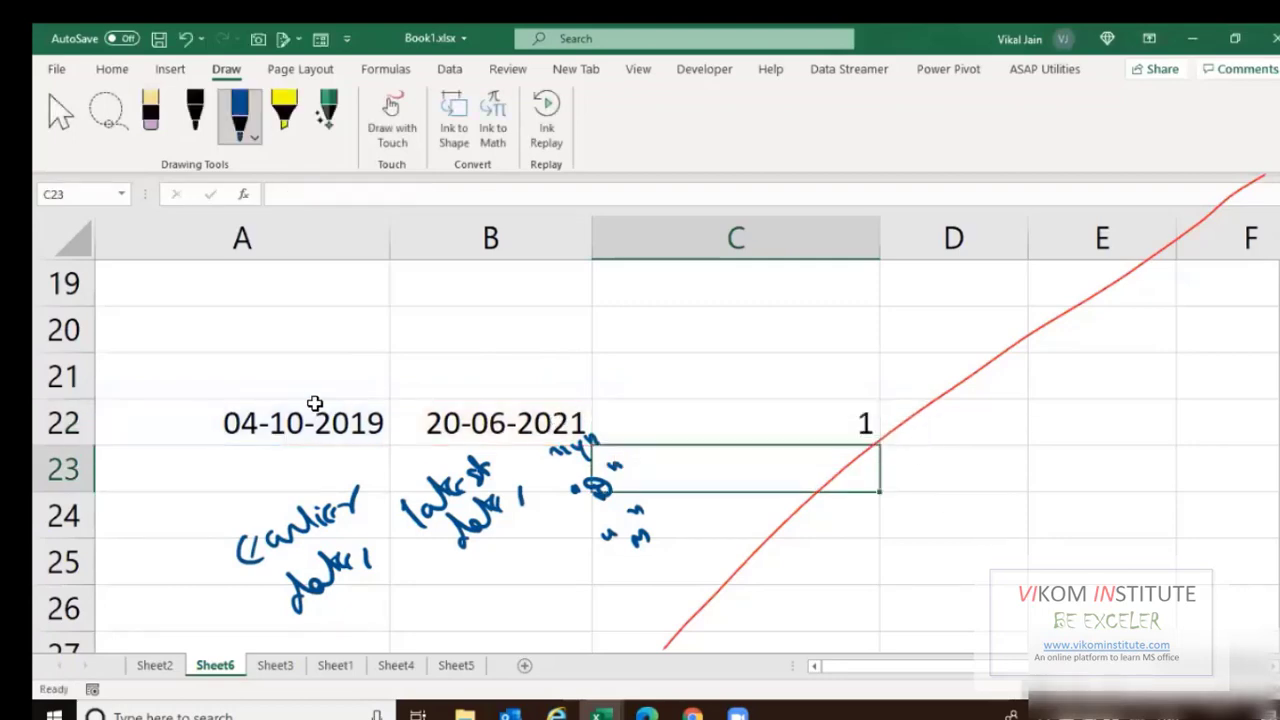
pyautogui.click(684, 410)
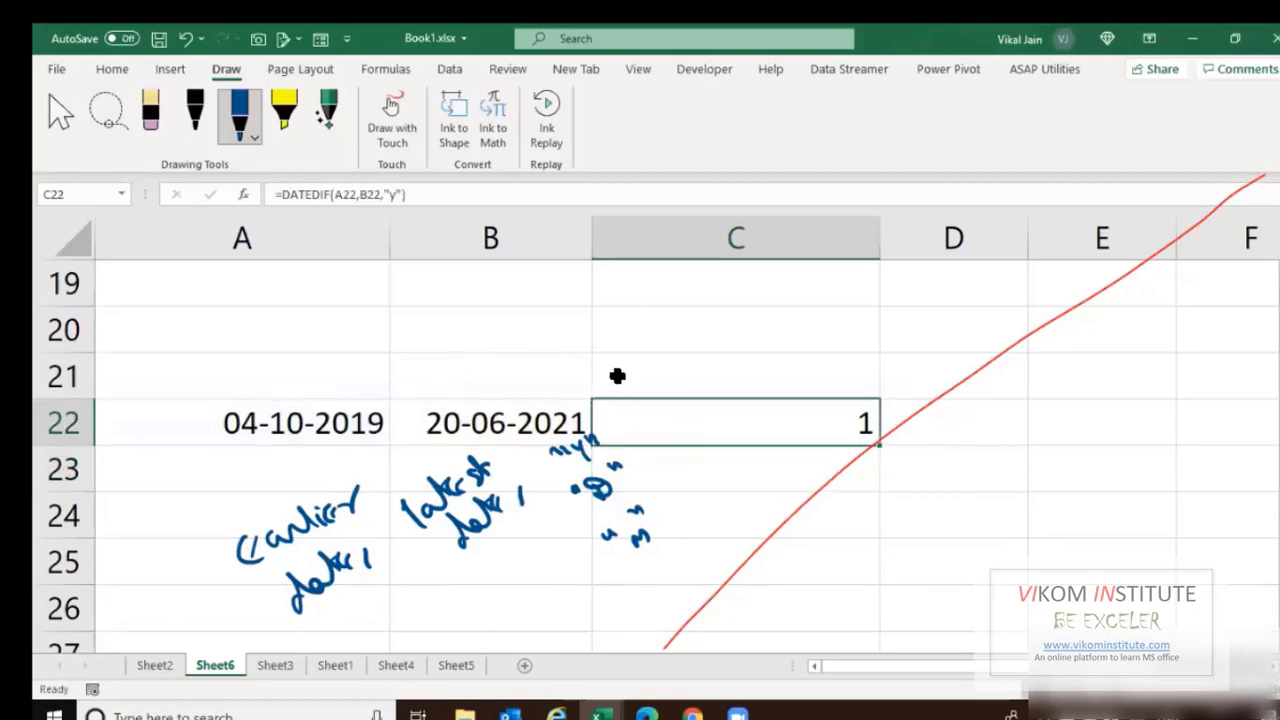
pyautogui.click(254, 420)
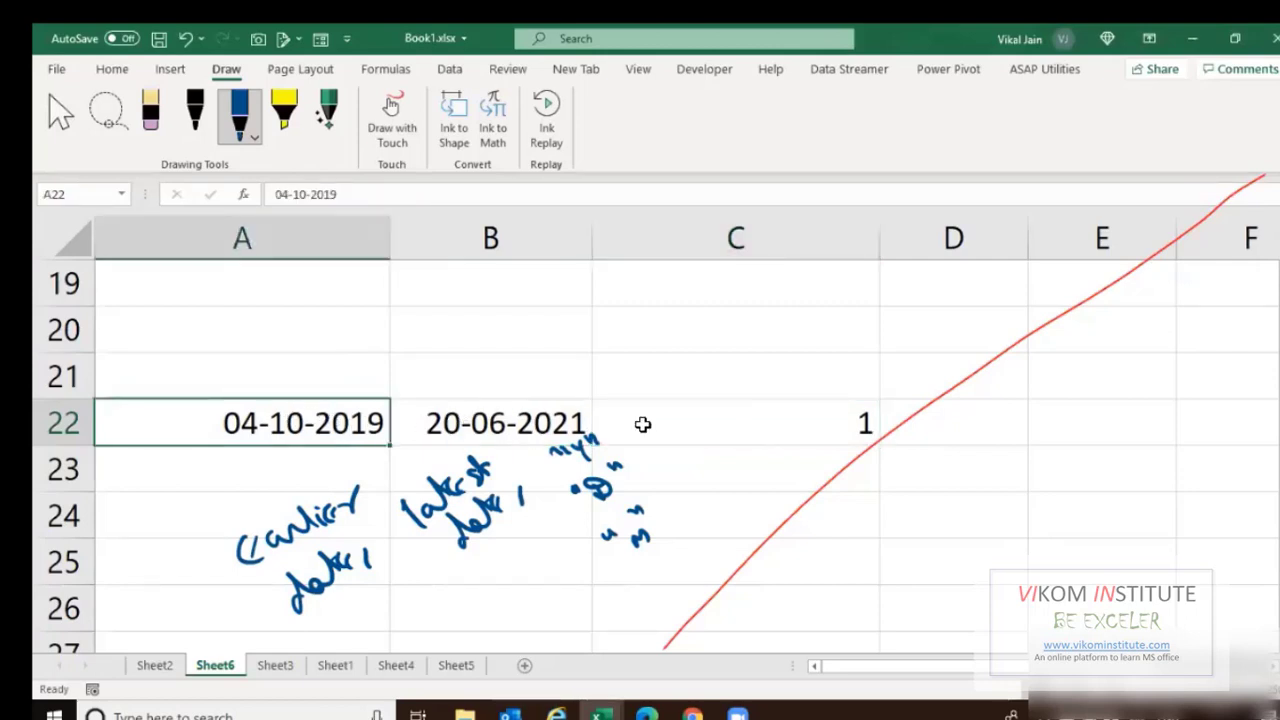
pyautogui.click(685, 423)
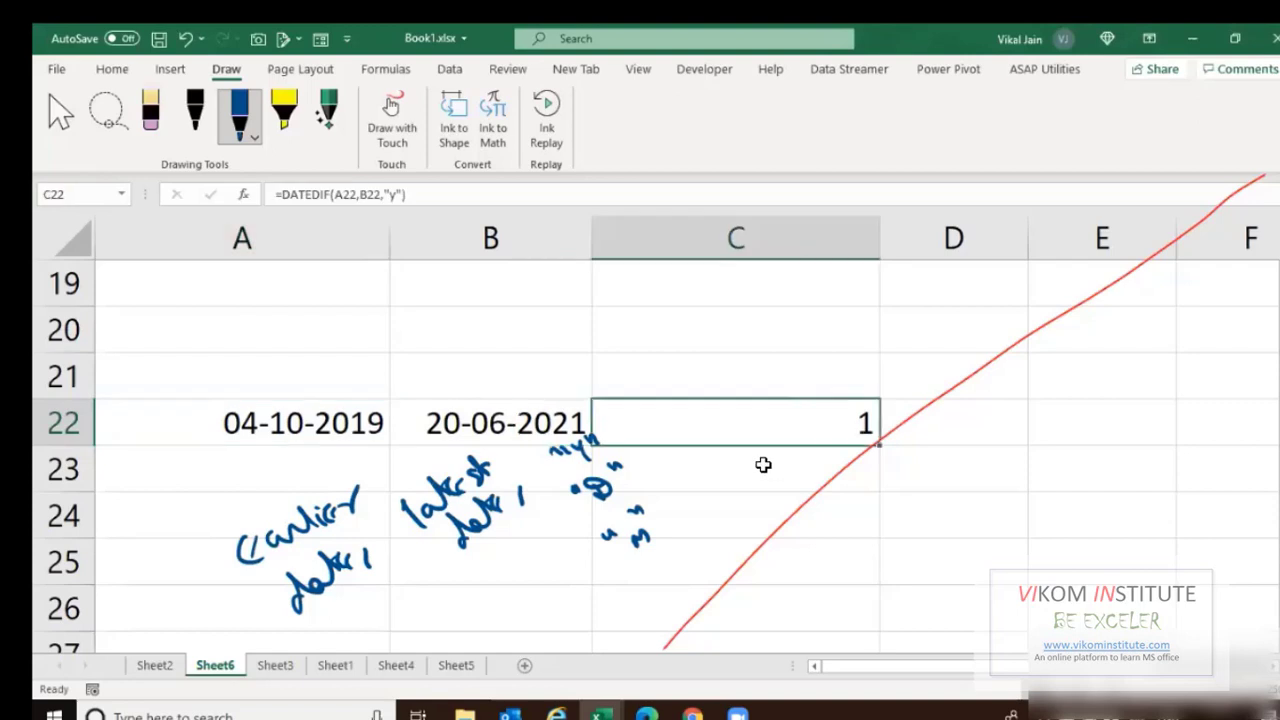
# Clear C22 and put the heading Y in C21.
pyautogui.press('Delete')
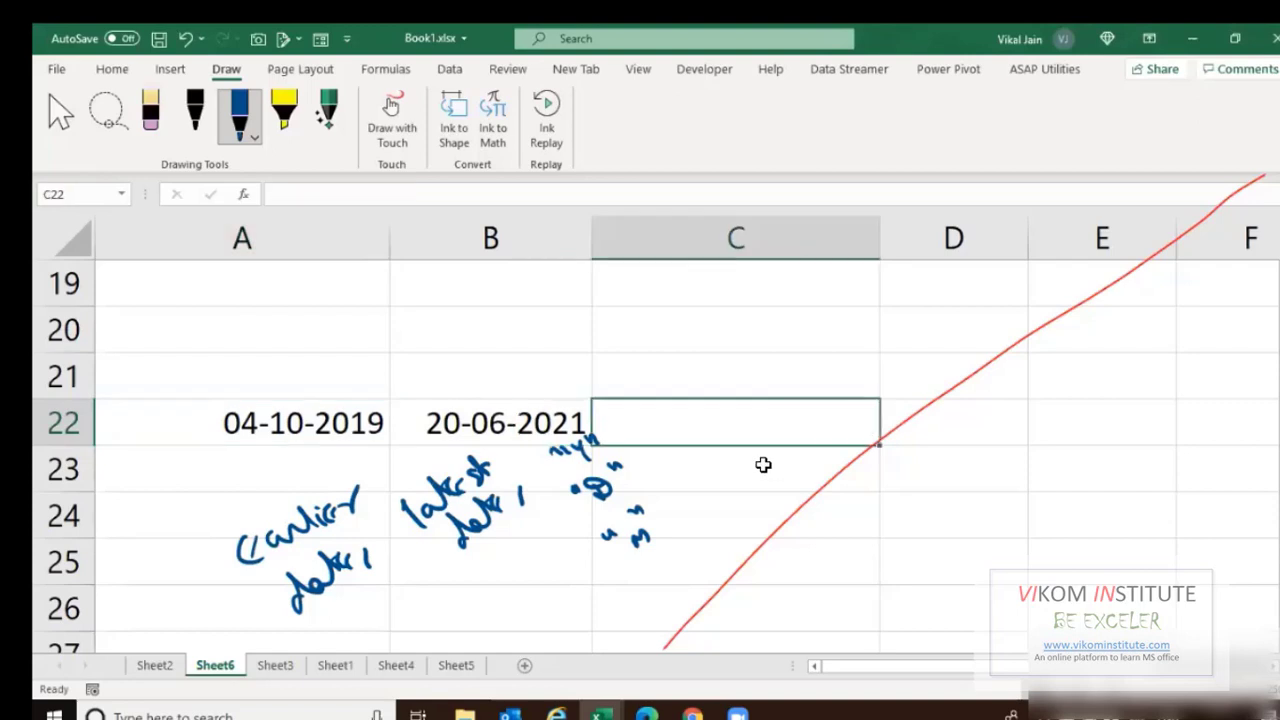
pyautogui.press('Up')
pyautogui.write('Y')
pyautogui.press('Return')
# Re-enter =DATEDIF(A22,B22,"Y") in C22, showing 1.
pyautogui.write('=dated')
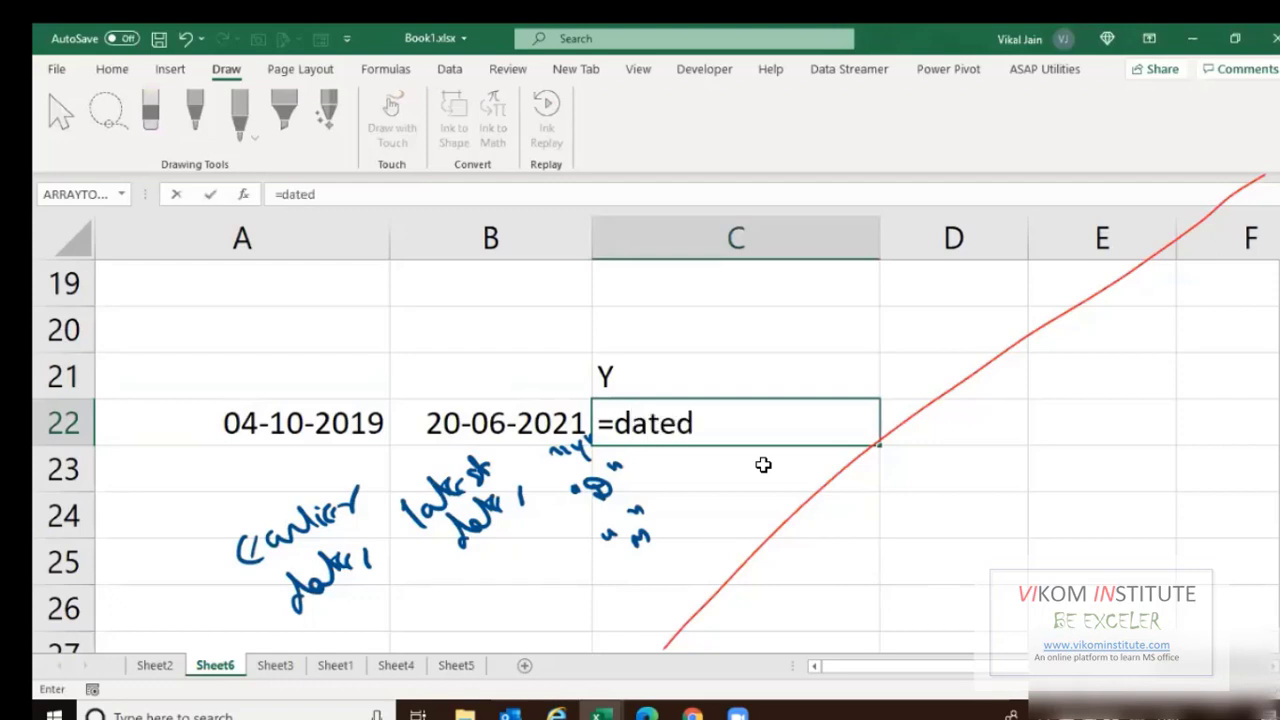
pyautogui.write('if(')
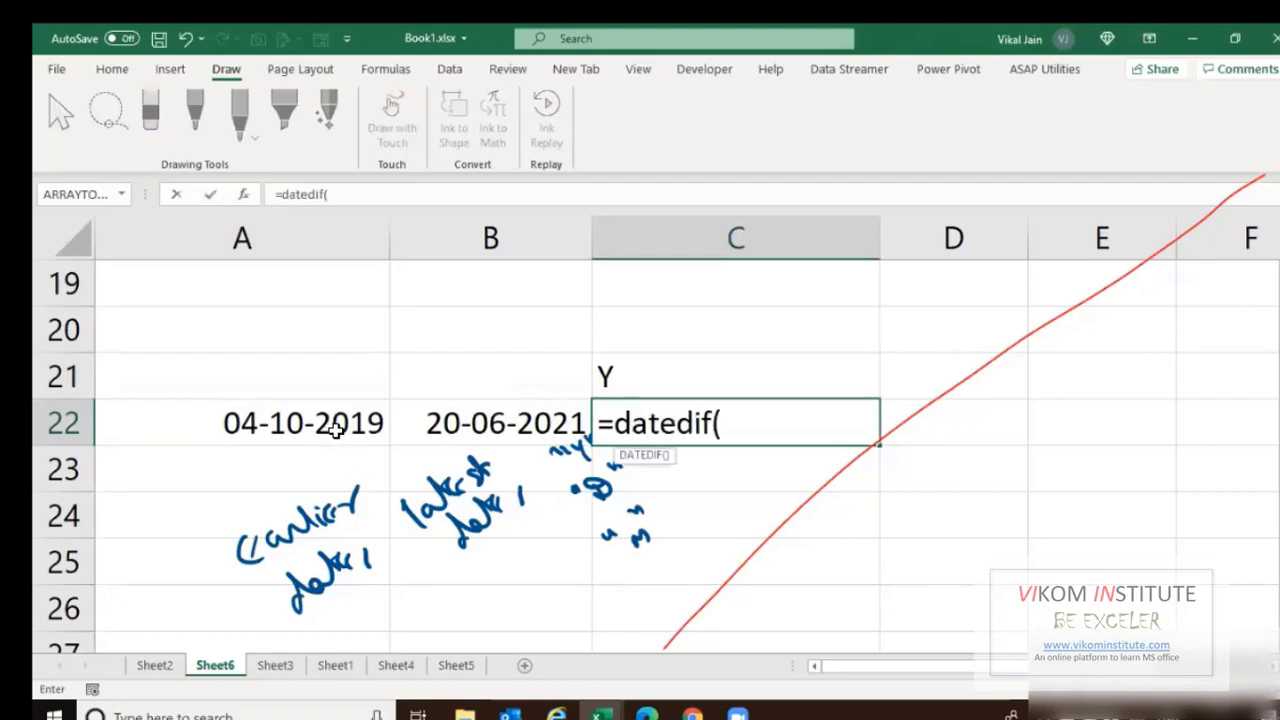
pyautogui.click(335, 428)
pyautogui.write(',')
pyautogui.click(472, 422)
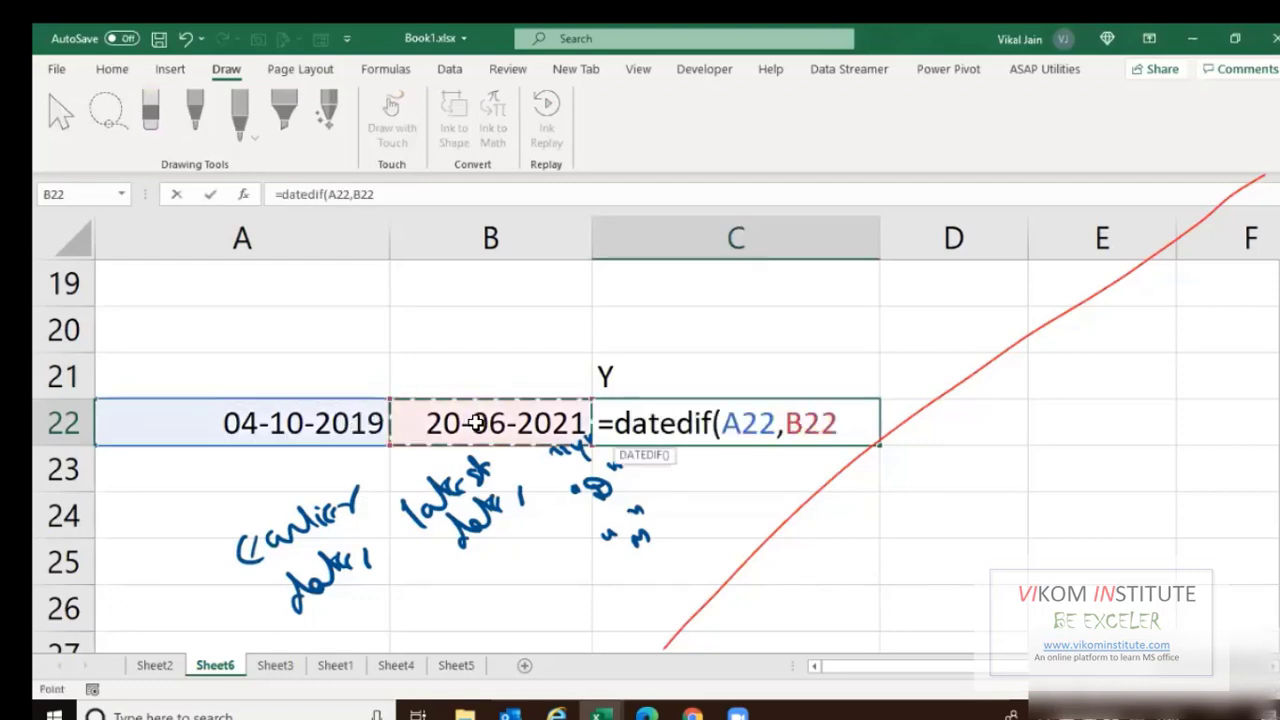
pyautogui.write(',')
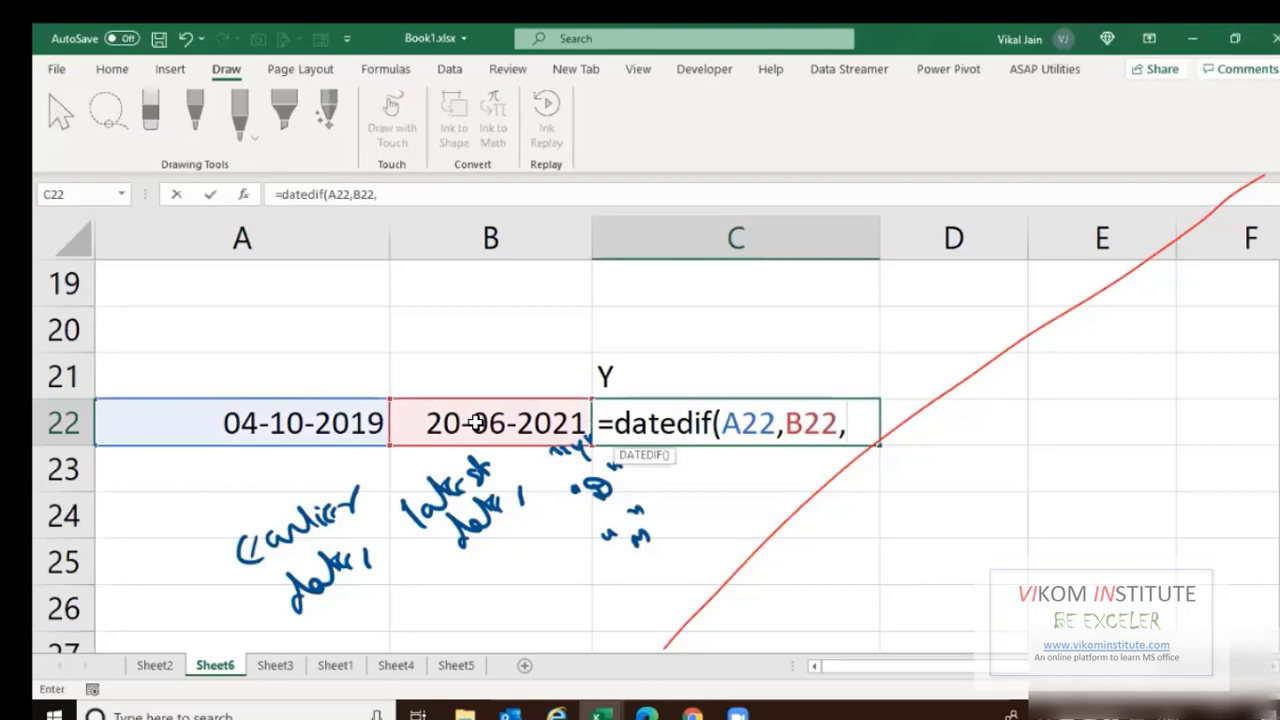
pyautogui.write('"Y"')
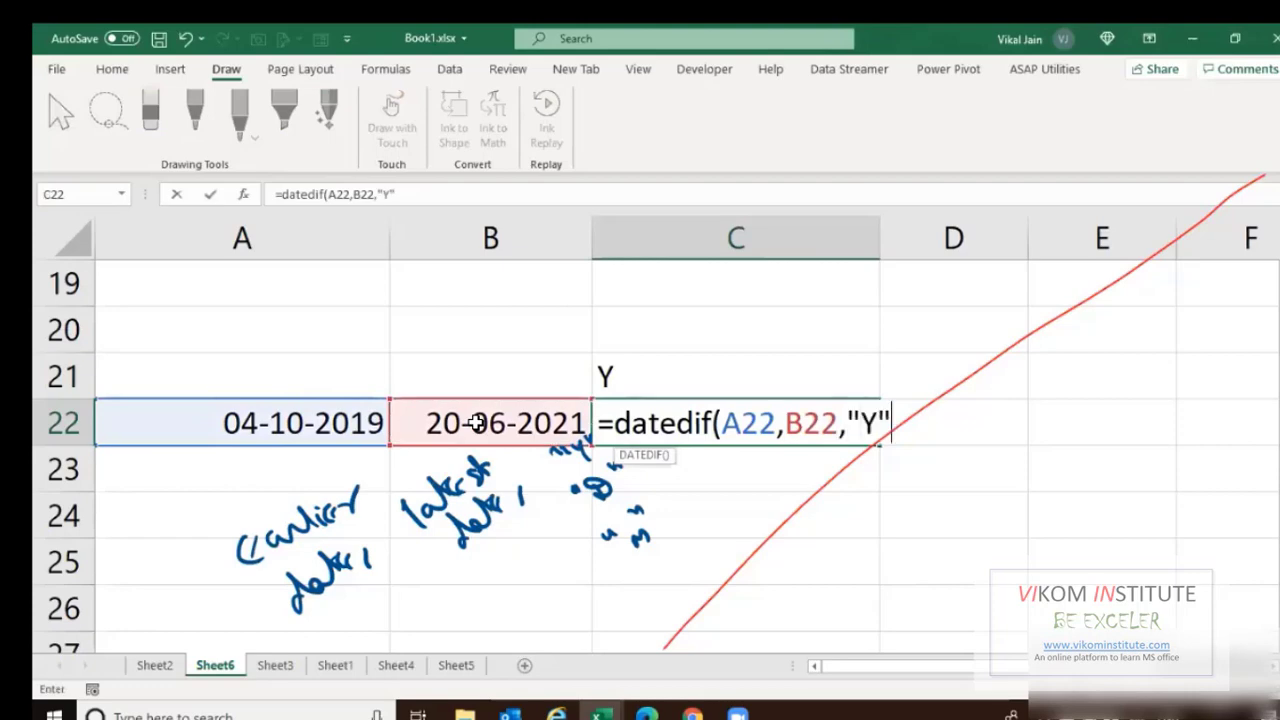
pyautogui.write(')')
pyautogui.hotkey('shift', 'Return')
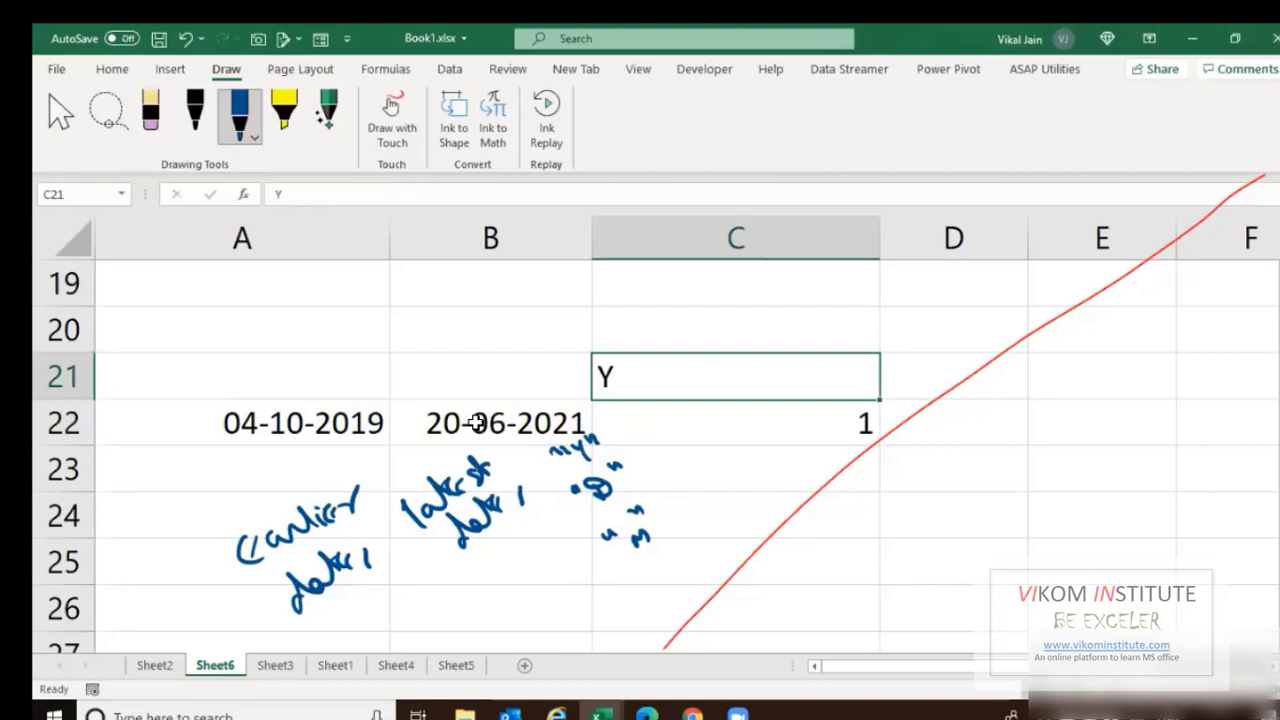
# Put the heading M in D21.
pyautogui.press('Right')
pyautogui.write('M')
pyautogui.press('Right')
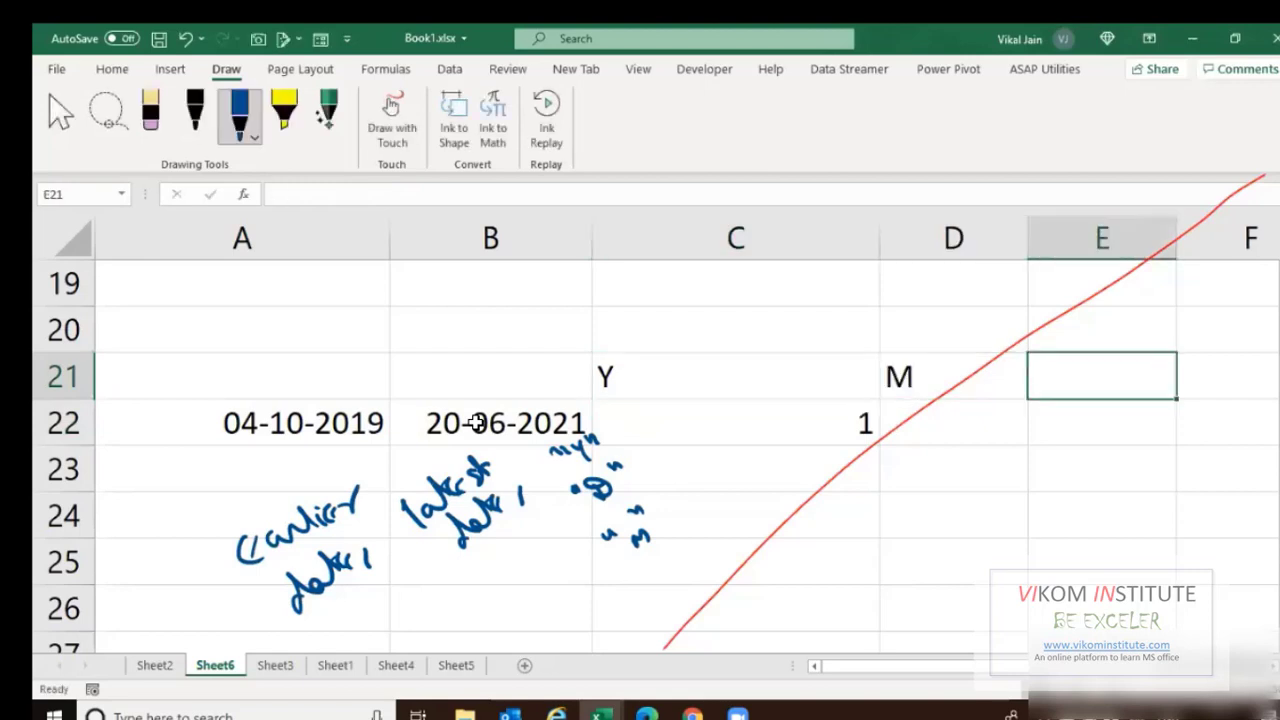
pyautogui.press('Down')
pyautogui.press('Left')
pyautogui.press('Left')
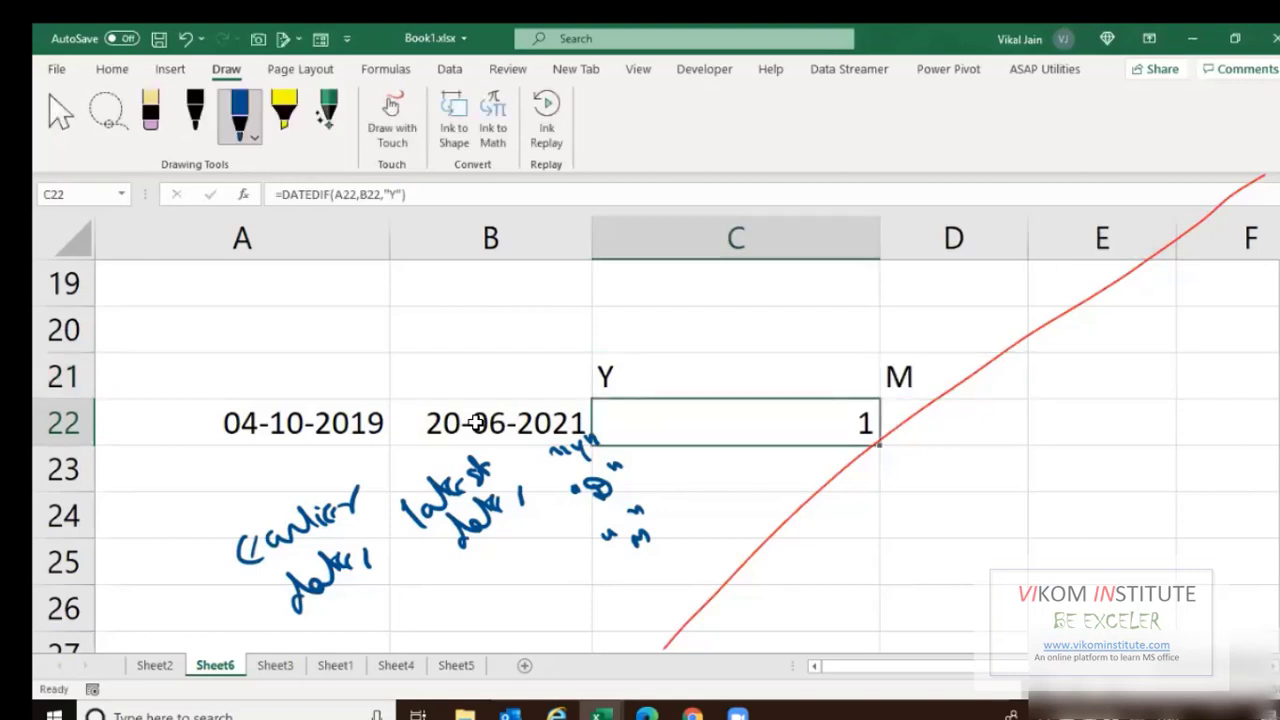
pyautogui.press('Up')
pyautogui.press('Down')
# Copy C22's DATEDIF formula into D22.
pyautogui.press('Right')
pyautogui.write('`')
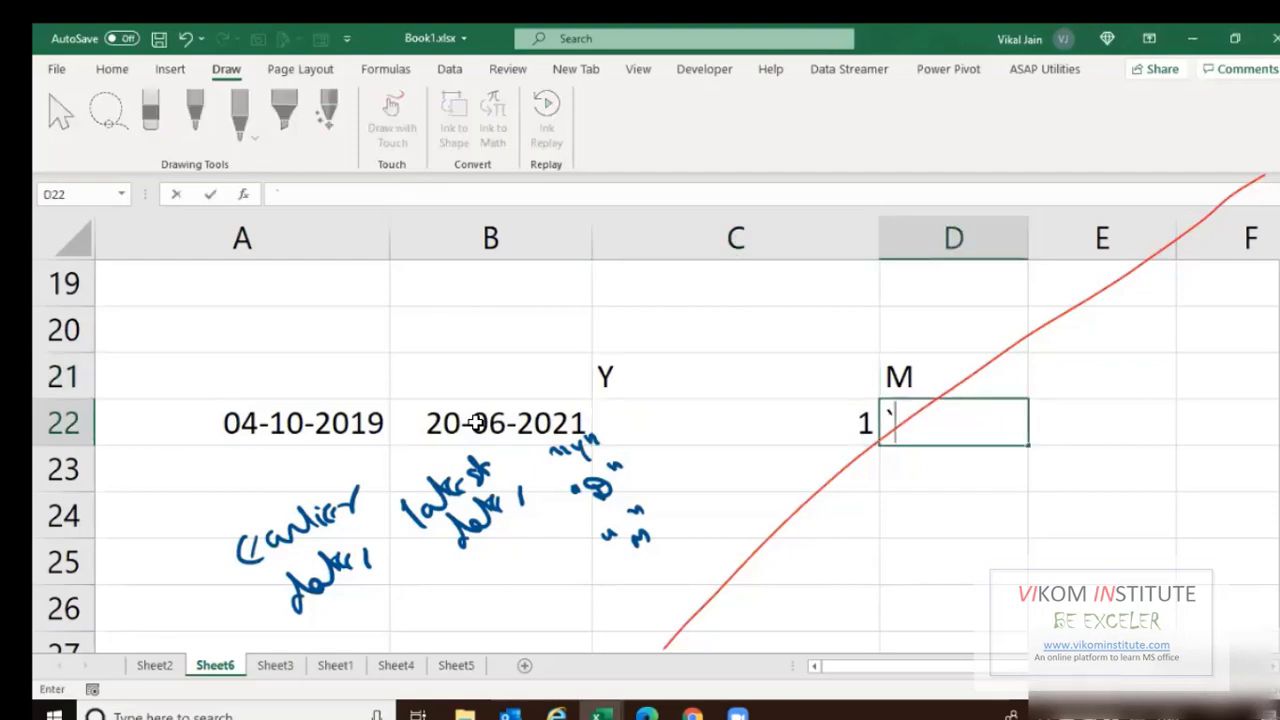
pyautogui.press('Escape')
pyautogui.press('Left')
pyautogui.press('F2')
pyautogui.press('Tab')
pyautogui.write('`')
pyautogui.press('BackSpace')
pyautogui.write('=DATEDIF(A22,B22,"Y")')
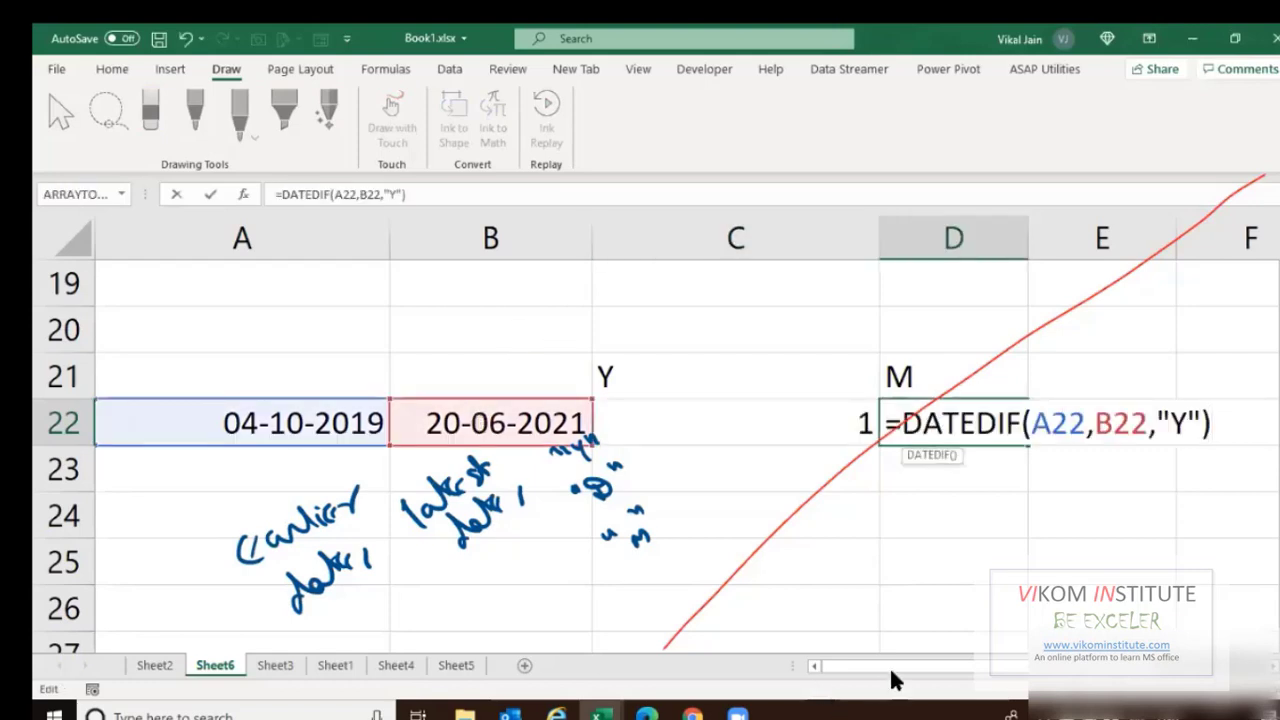
pyautogui.press('Left')
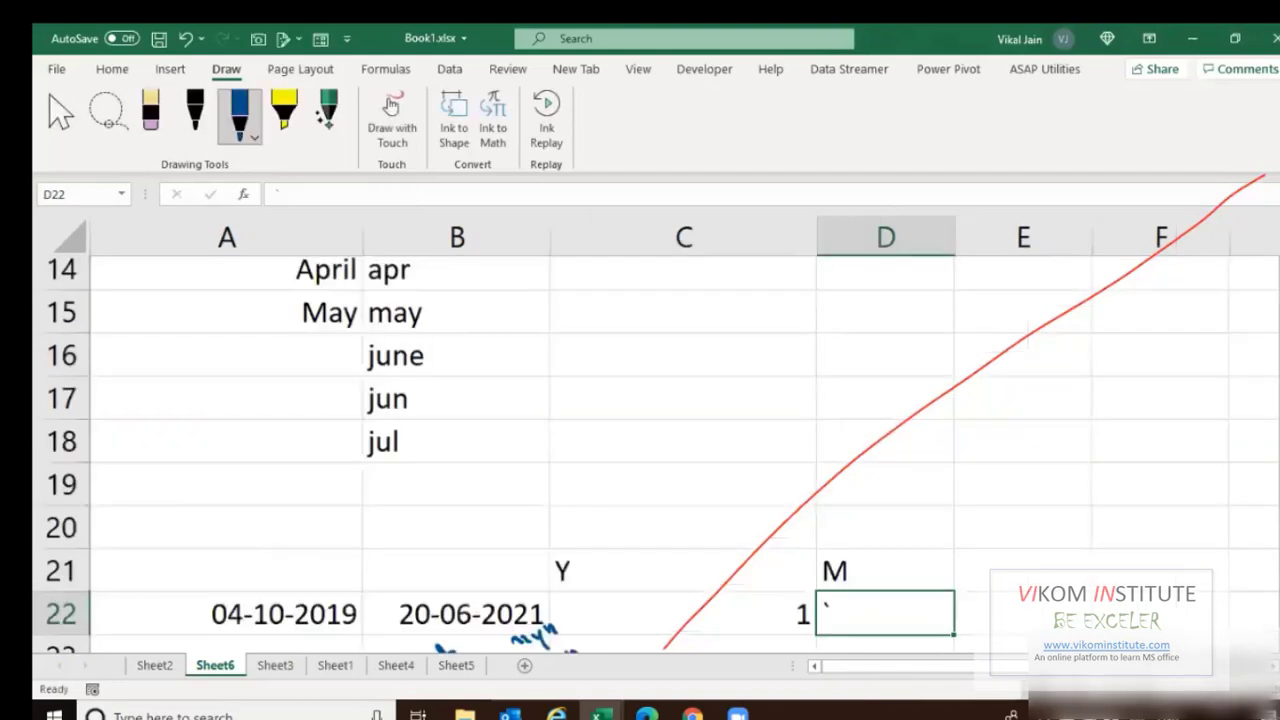
# Enter =DATEDIF(A22,B22,"YM") in D22 to get the 8 remaining months.
pyautogui.scroll(-2, 768, 492)
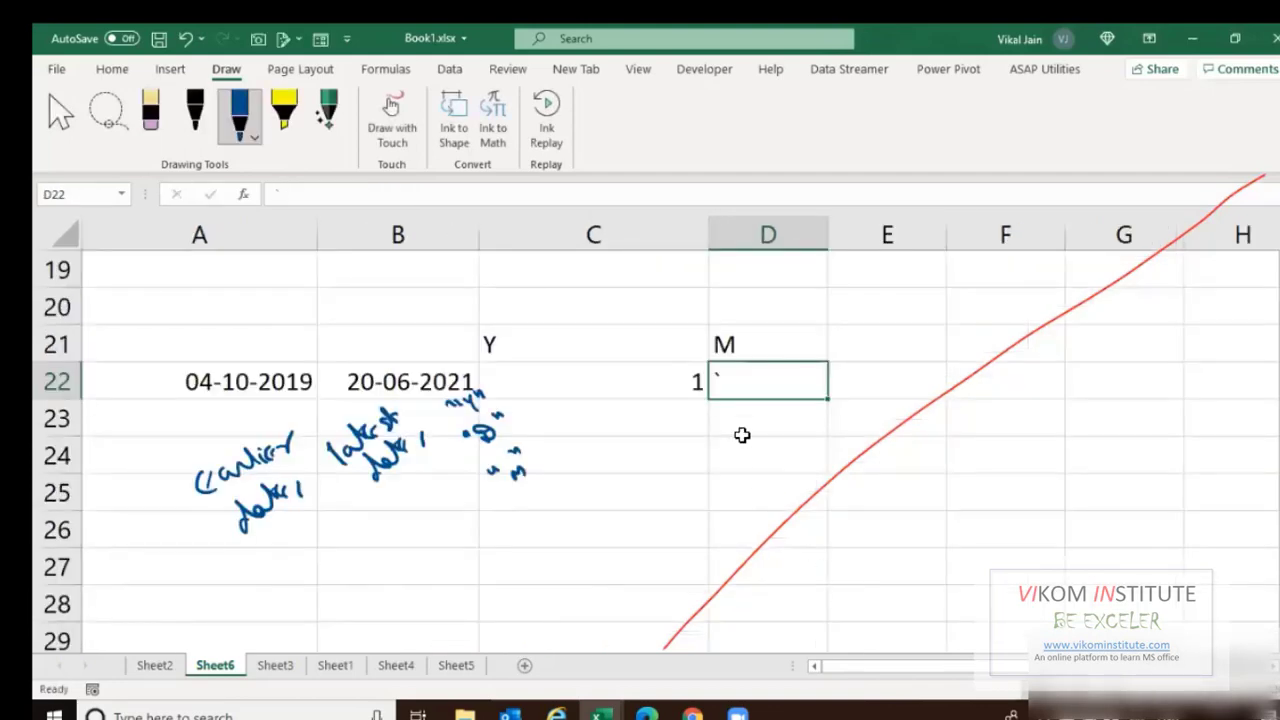
pyautogui.write('=d')
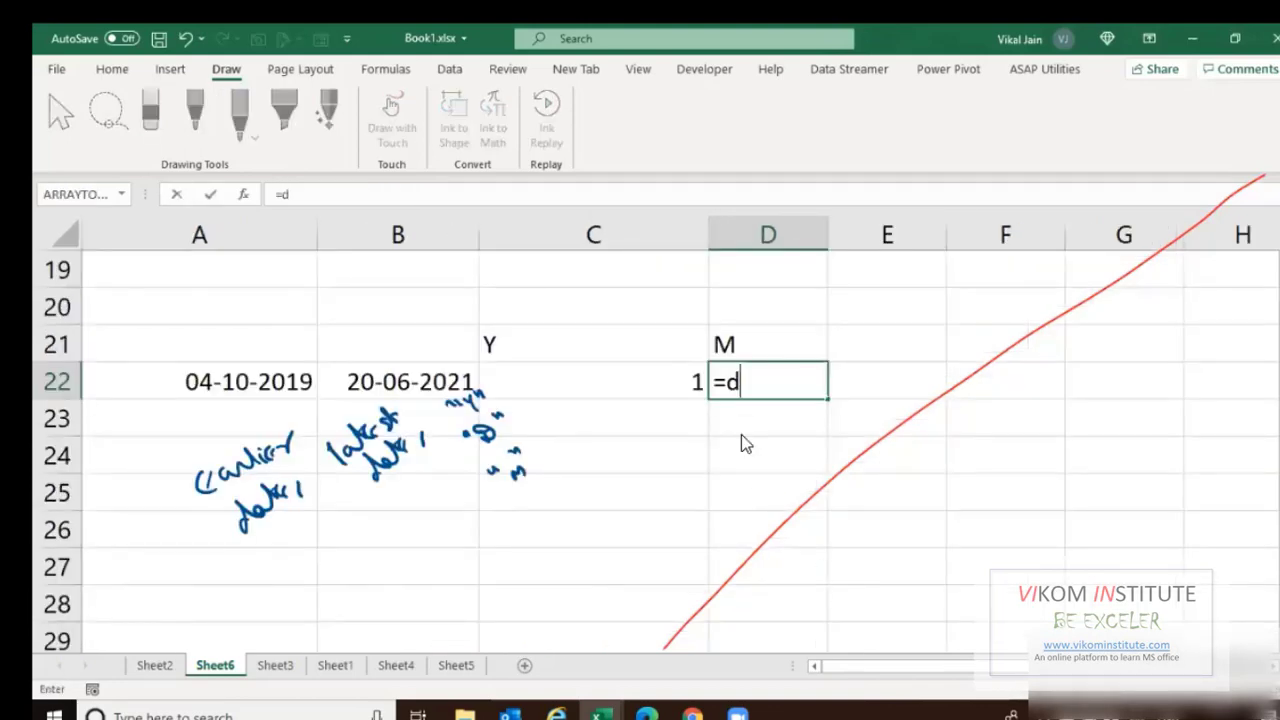
pyautogui.write('atedif')
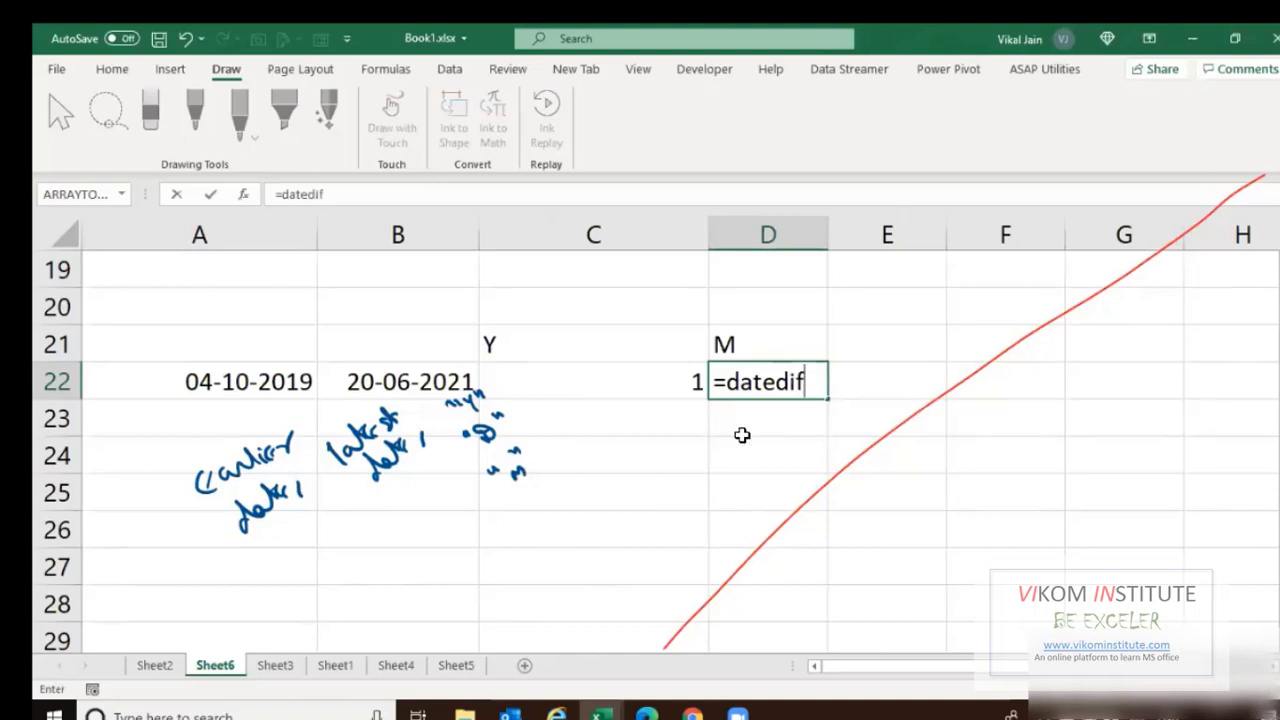
pyautogui.write('(')
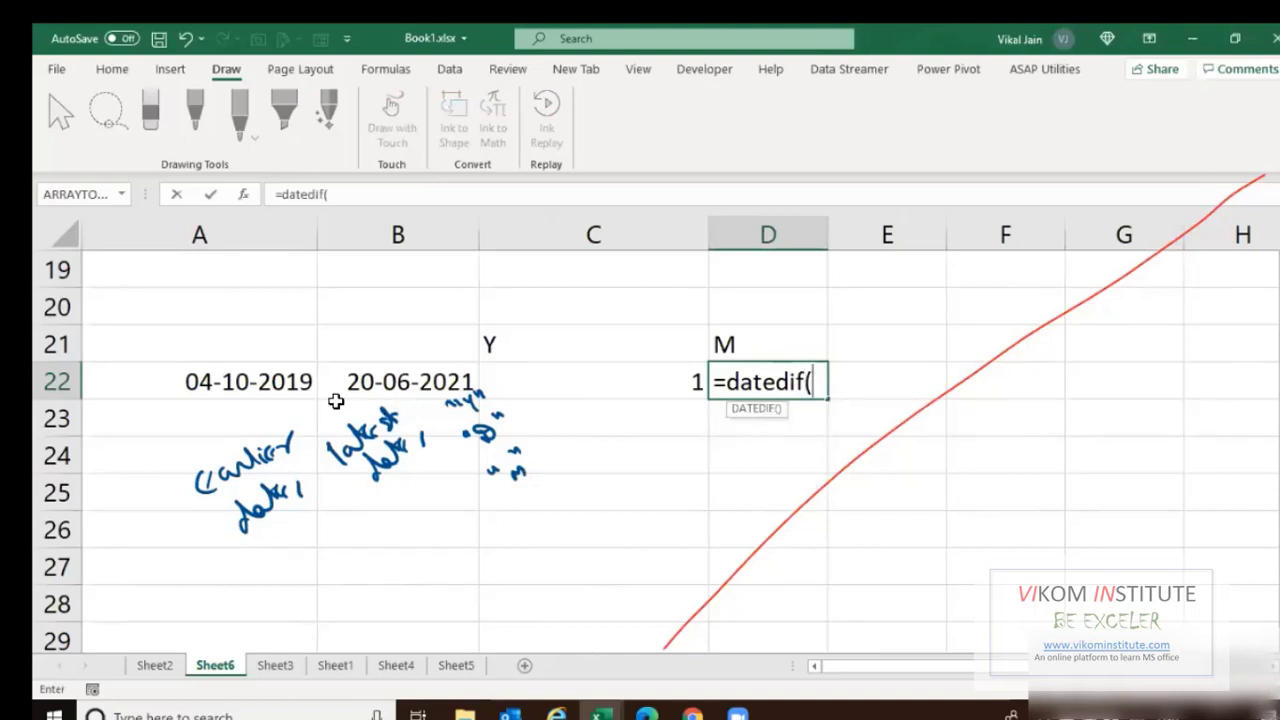
pyautogui.click(281, 386)
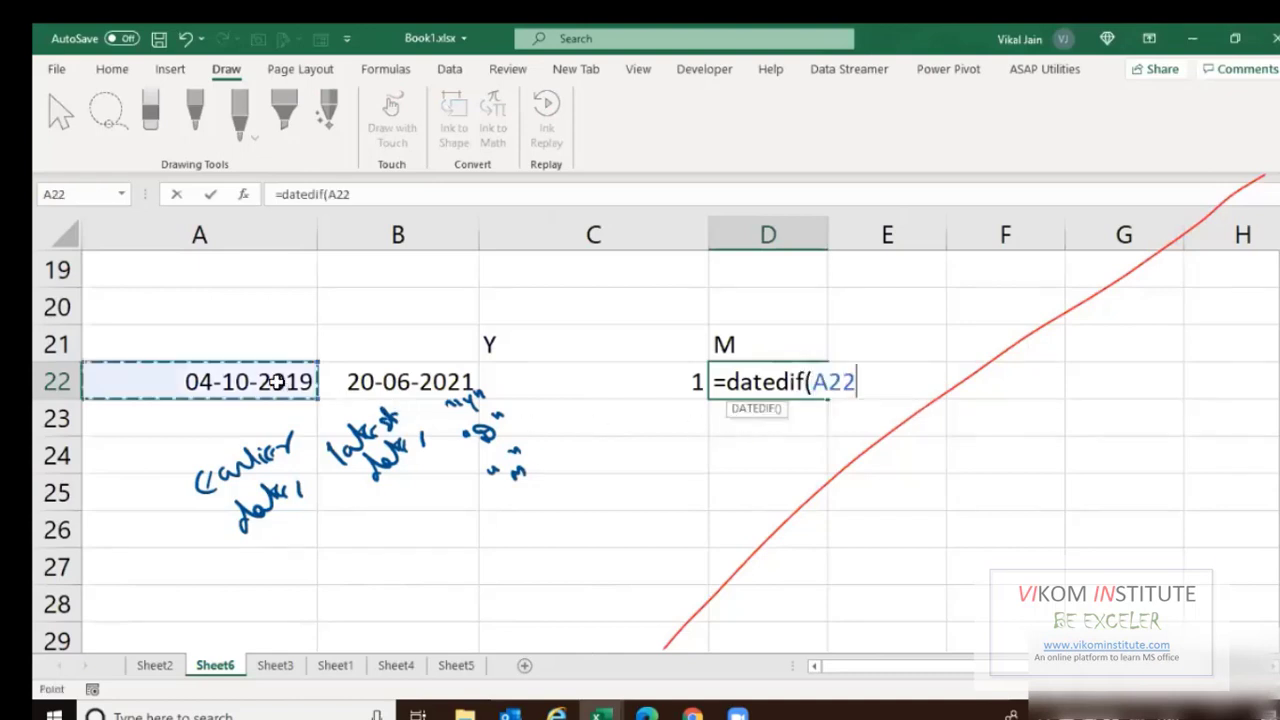
pyautogui.write(',')
pyautogui.click(348, 372)
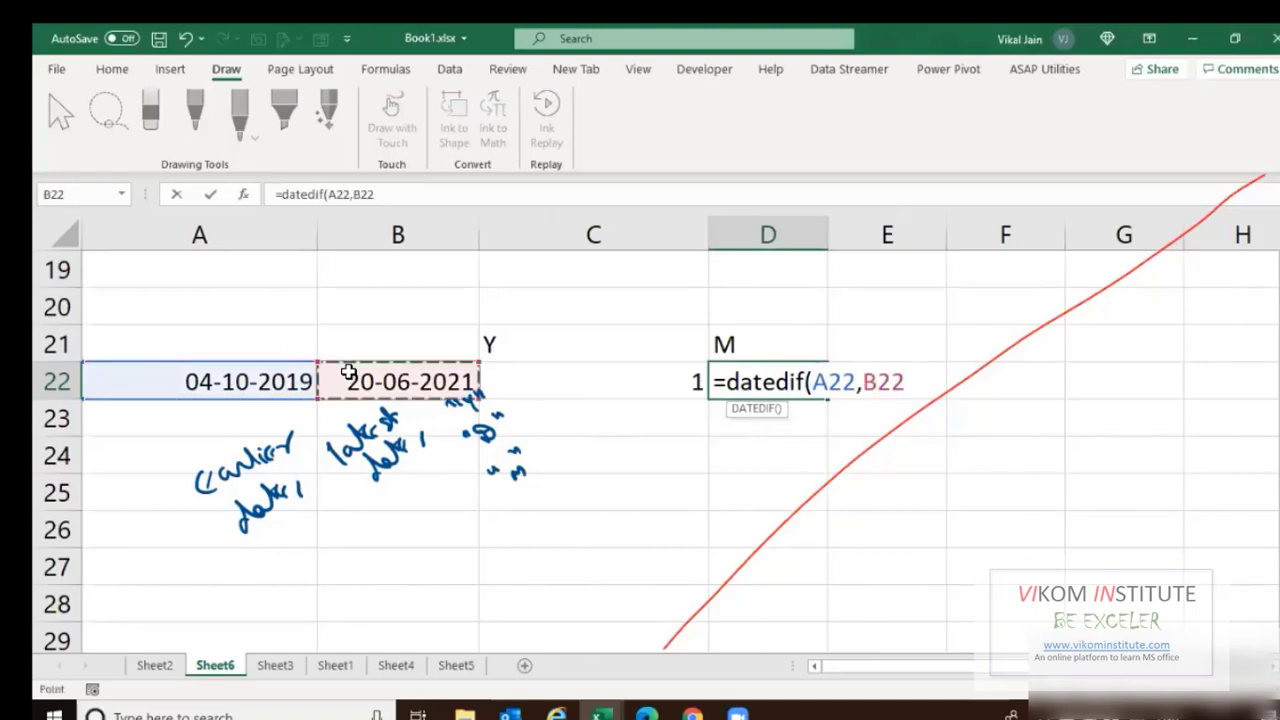
pyautogui.write(',')
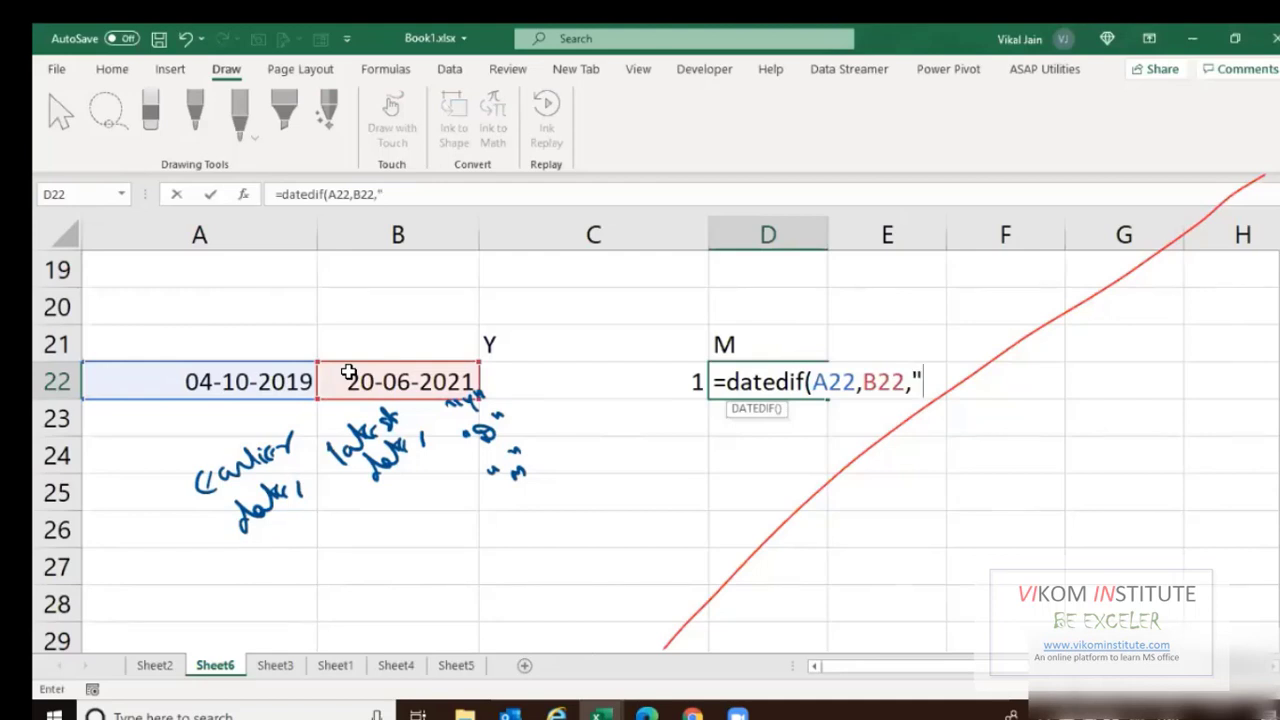
pyautogui.write('YM"')
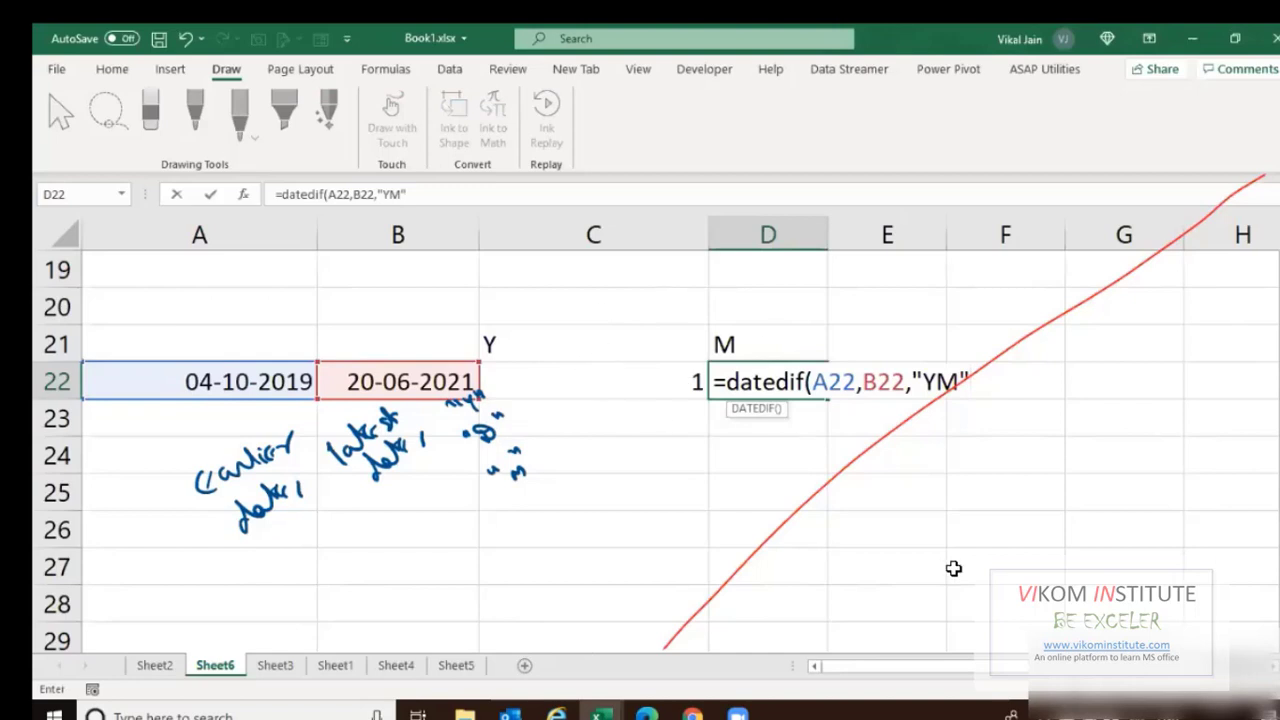
pyautogui.press('Return')
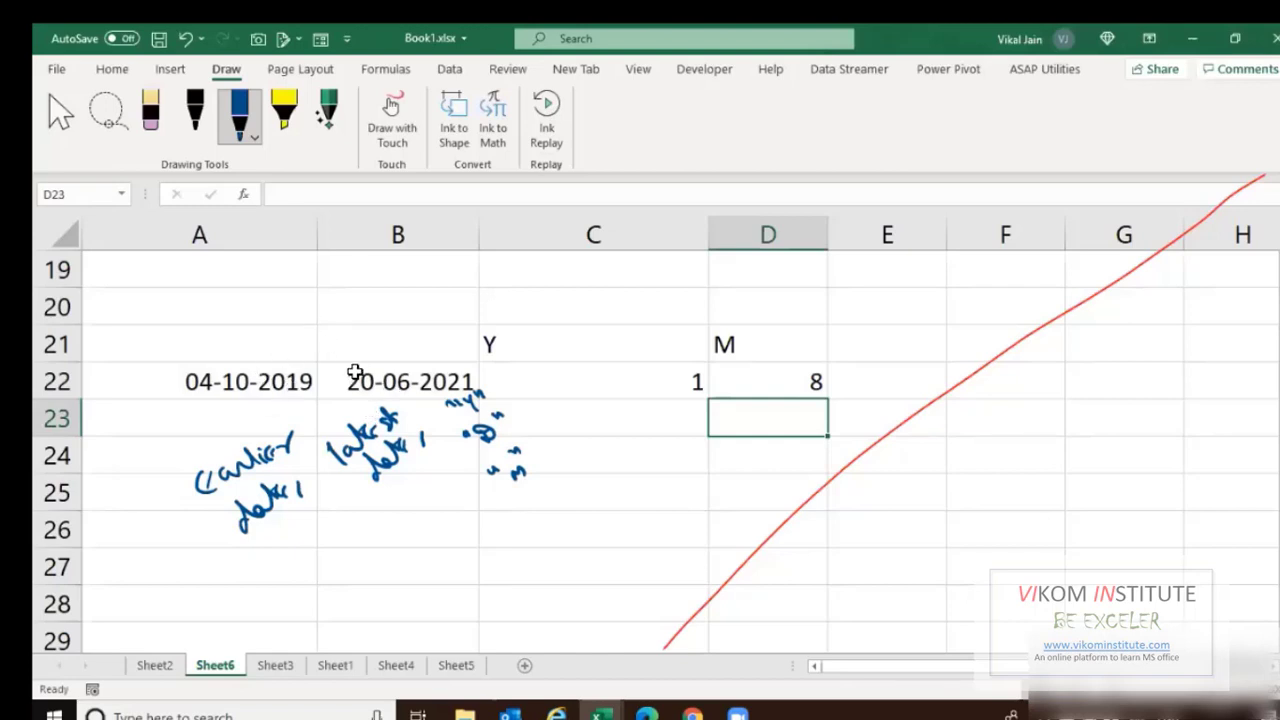
# Add the Days heading in E21; a first paste into E22 is cancelled.
pyautogui.click(874, 352)
pyautogui.write('Days')
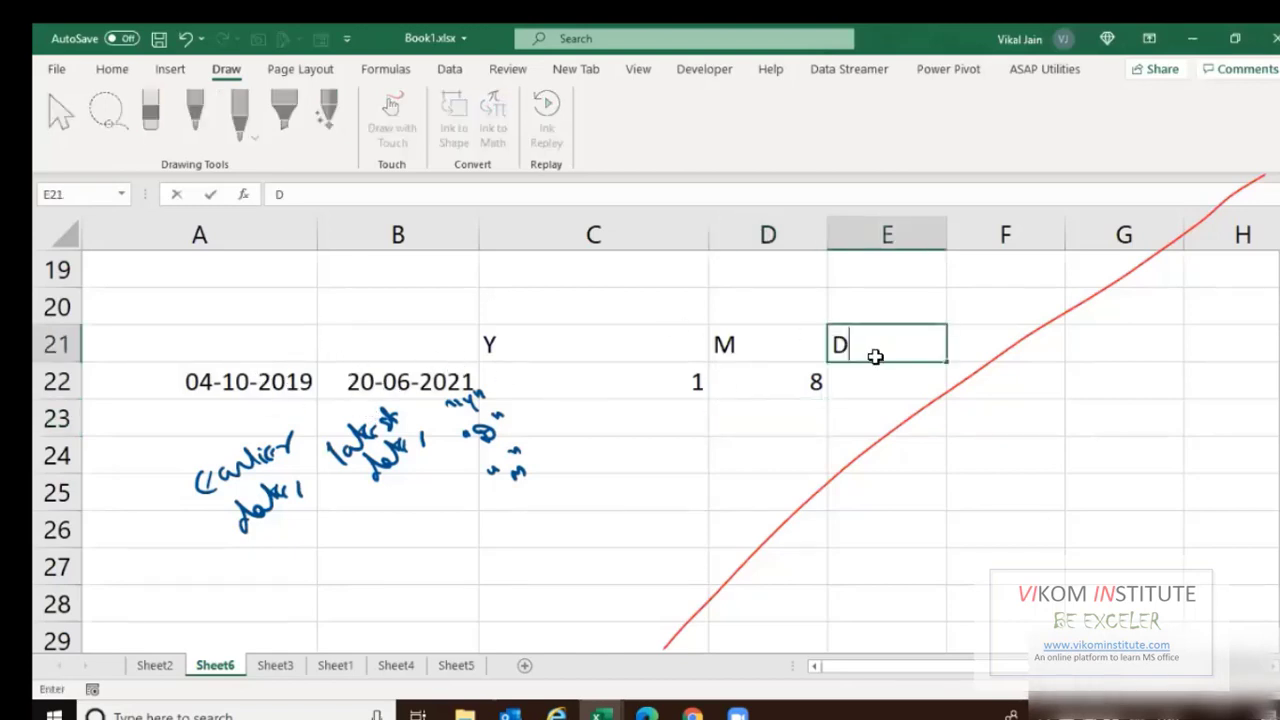
pyautogui.press('Return')
pyautogui.press('Left')
pyautogui.press('F2')
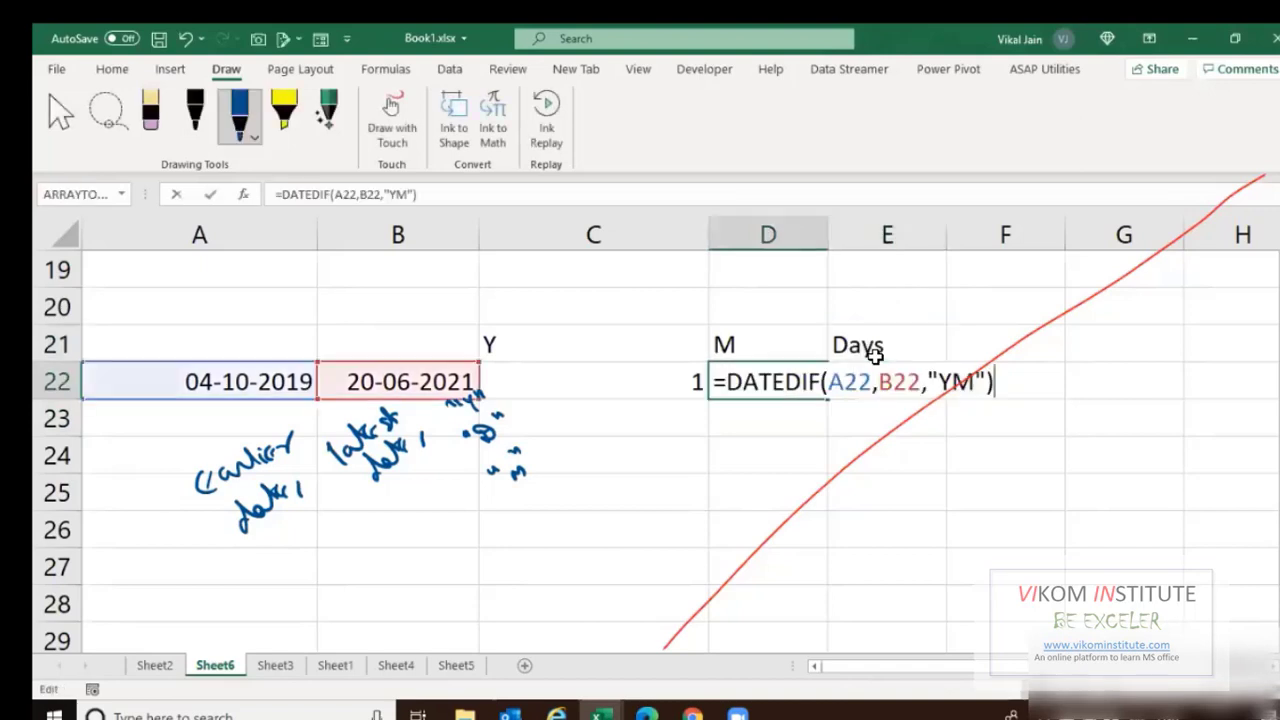
pyautogui.press('Escape')
pyautogui.press('Right')
pyautogui.press('F2')
pyautogui.write('=DATEDIF(A22,B22,"YM")')
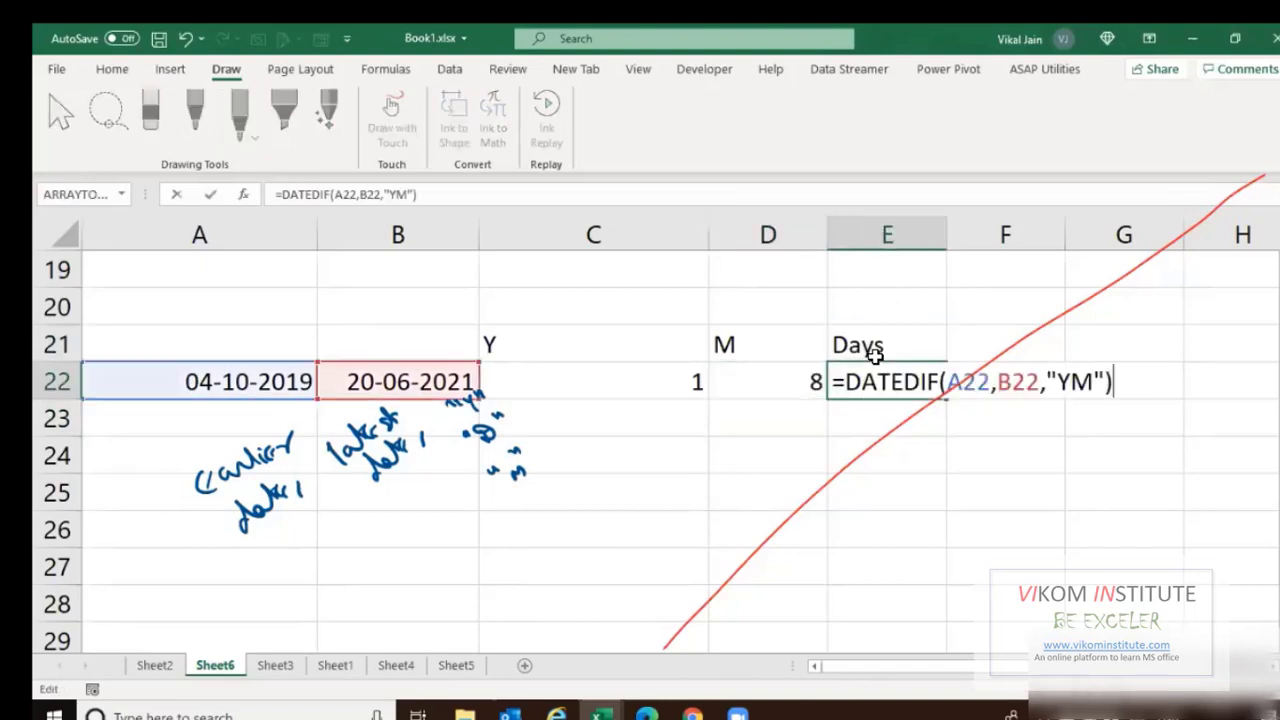
pyautogui.press('Escape')
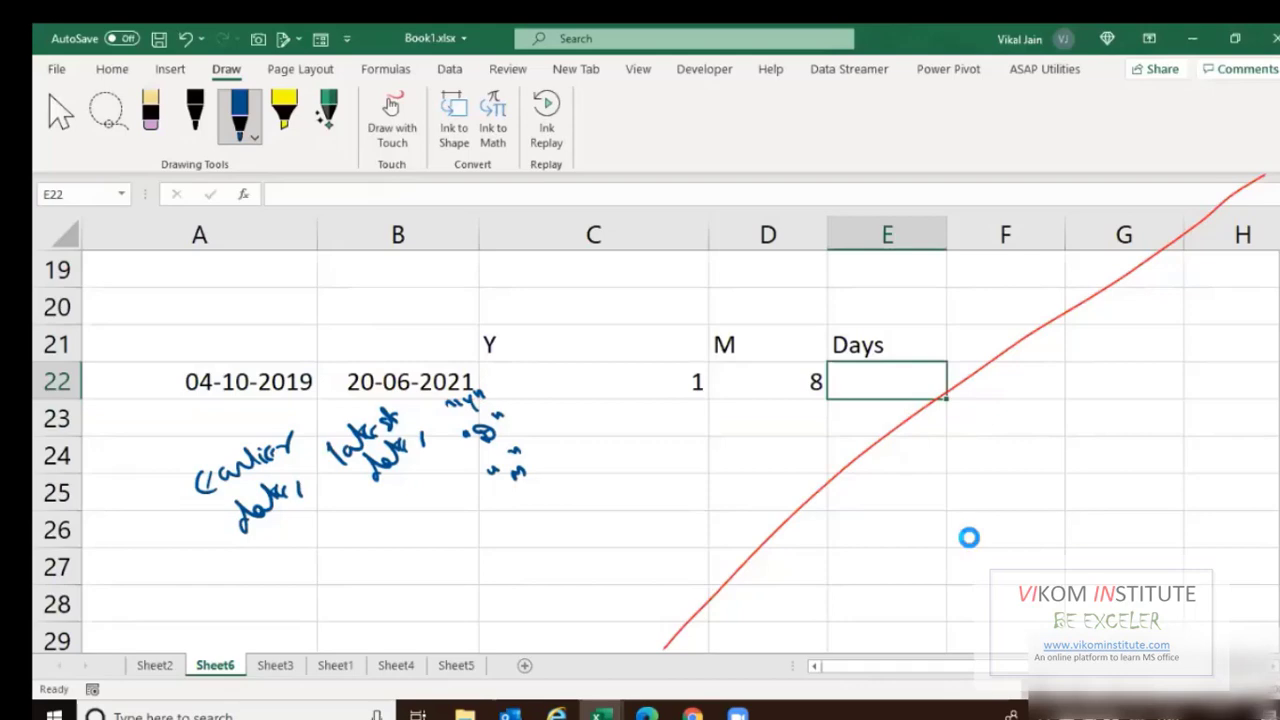
pyautogui.scroll(-2, 857, 510)
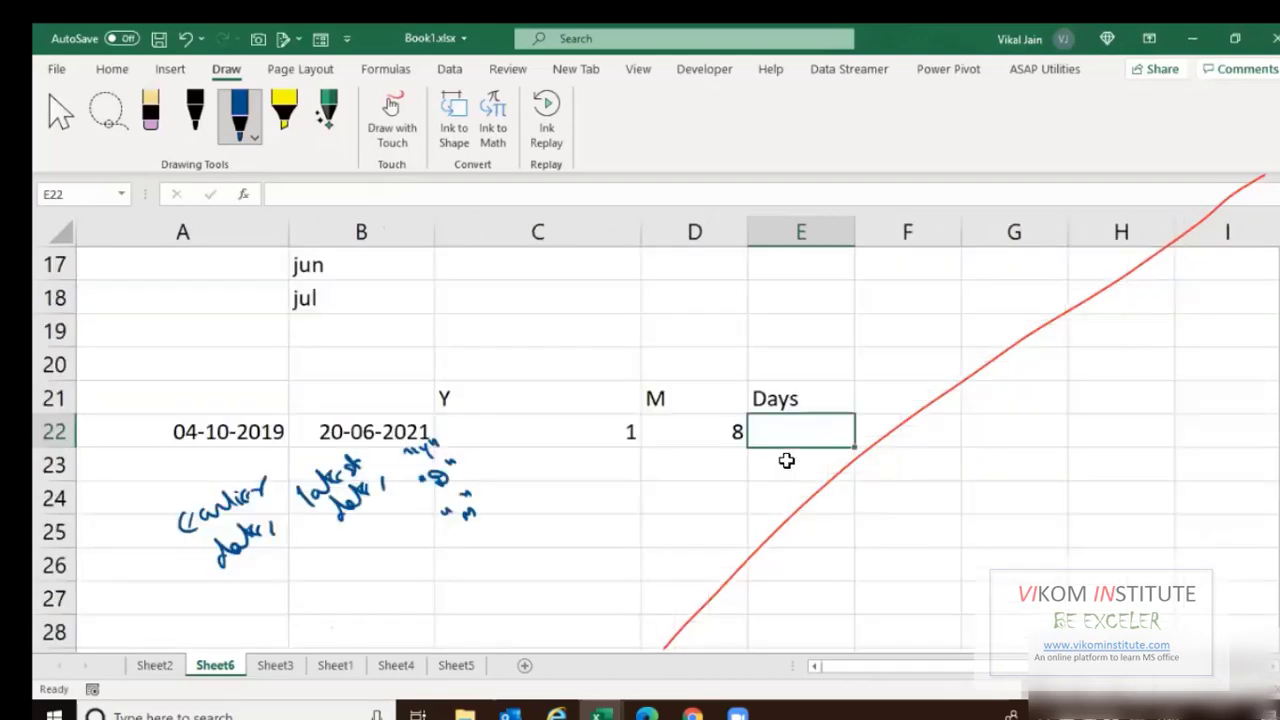
# Copy D22's formula into E22 and change its unit to "MD", giving 16 days.
pyautogui.press('Left')
pyautogui.press('F2')
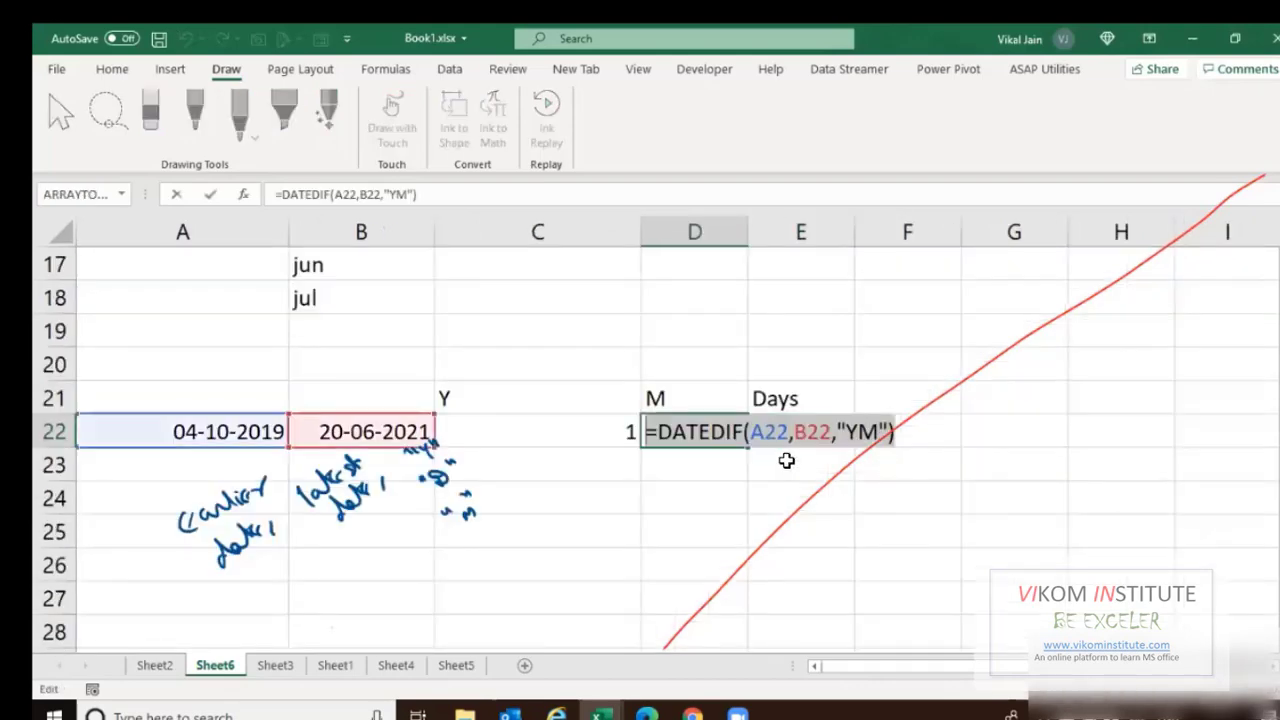
pyautogui.hotkey('ctrl', 'c')
pyautogui.press('Tab')
pyautogui.press('F2')
pyautogui.hotkey('ctrl', 'v')
pyautogui.press('Left')
pyautogui.press('Left')
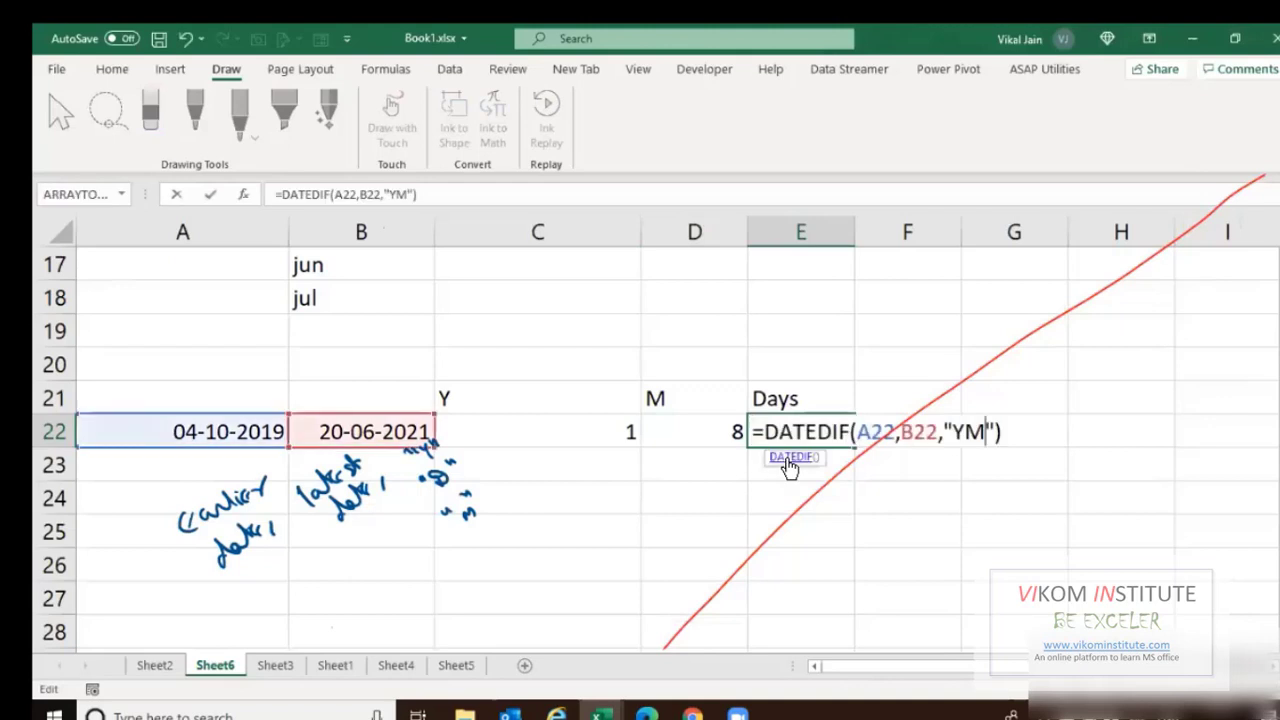
pyautogui.hotkey('shift', 'Left')
pyautogui.hotkey('shift', 'Left')
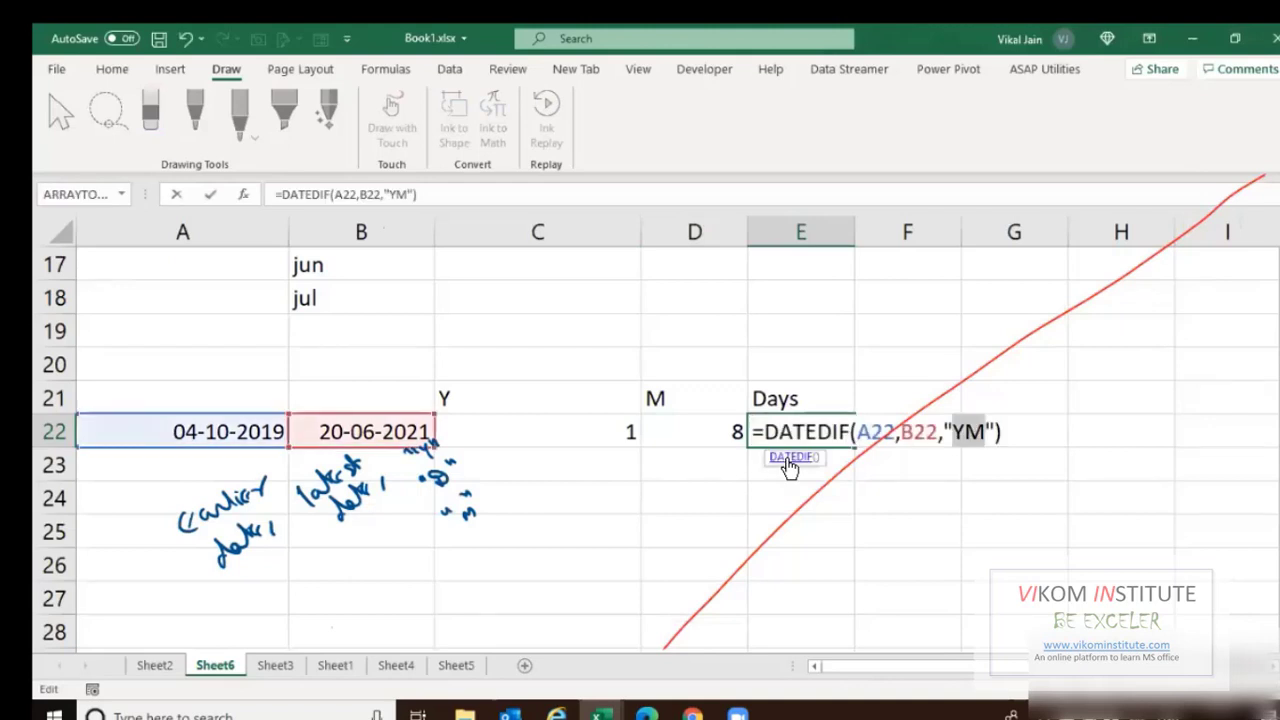
pyautogui.write('MD')
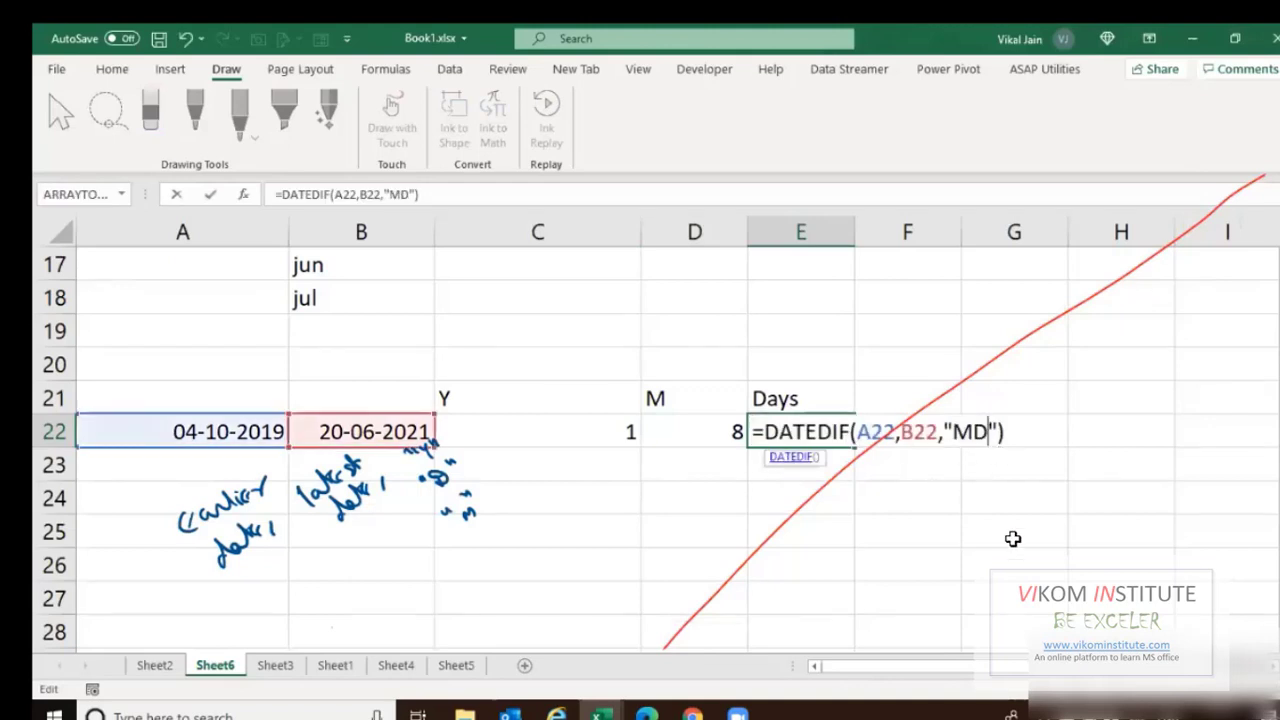
pyautogui.press('Return')
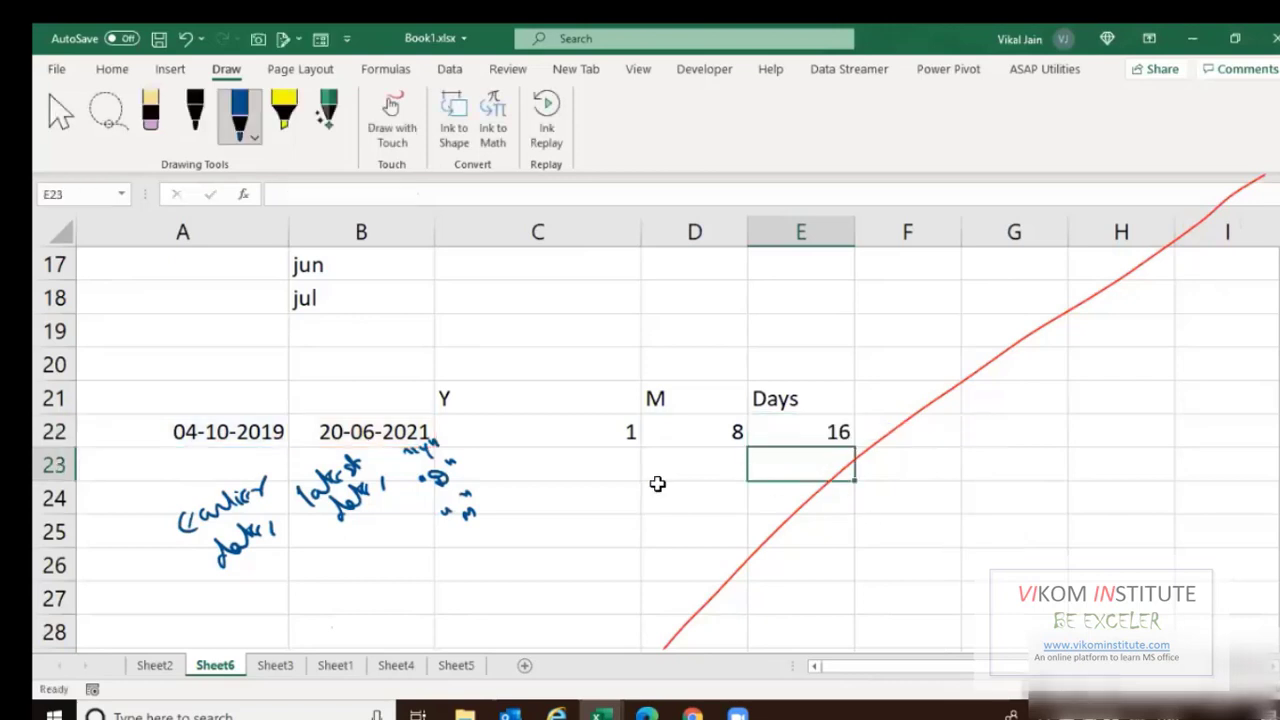
pyautogui.click(543, 439)
pyautogui.click(668, 431)
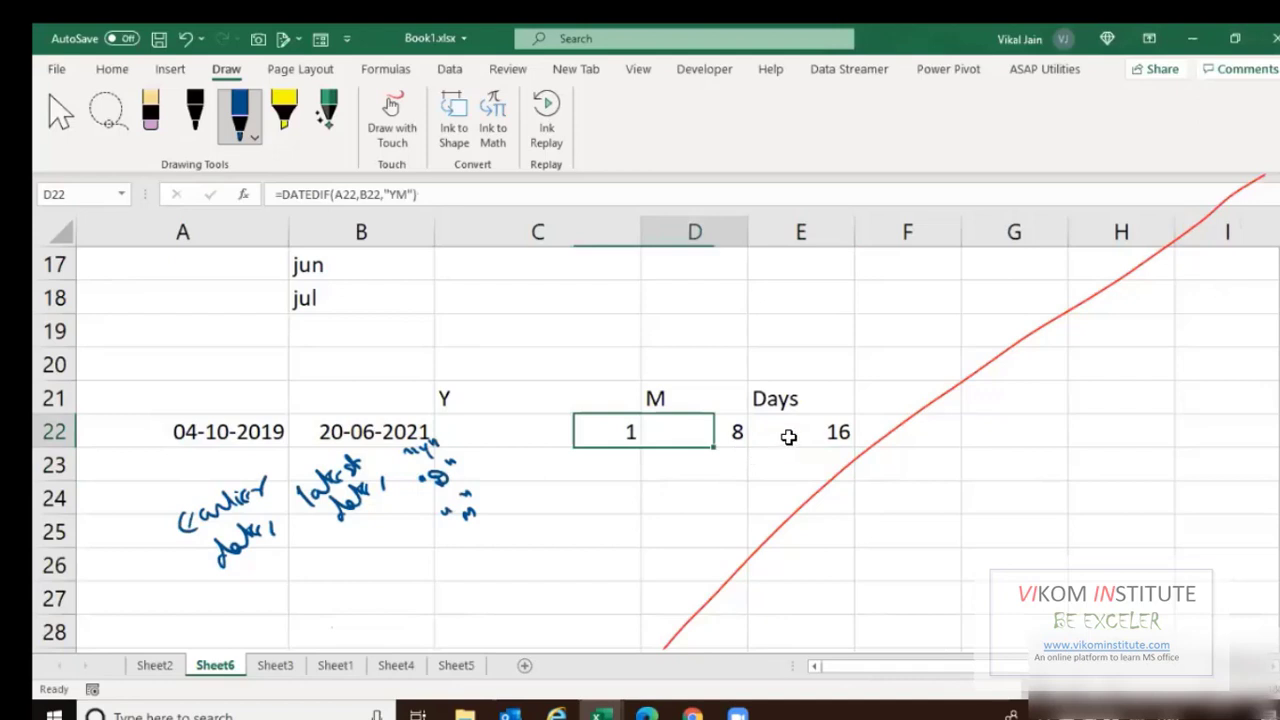
pyautogui.click(788, 437)
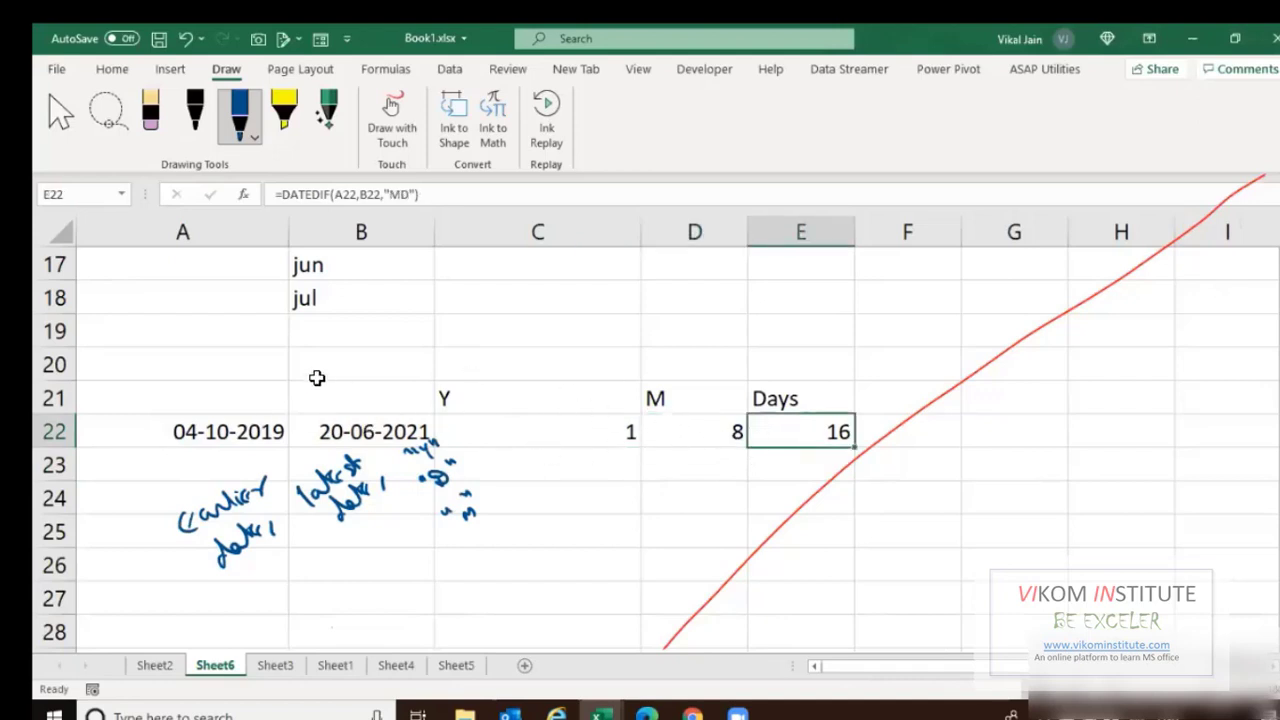
pyautogui.click(196, 443)
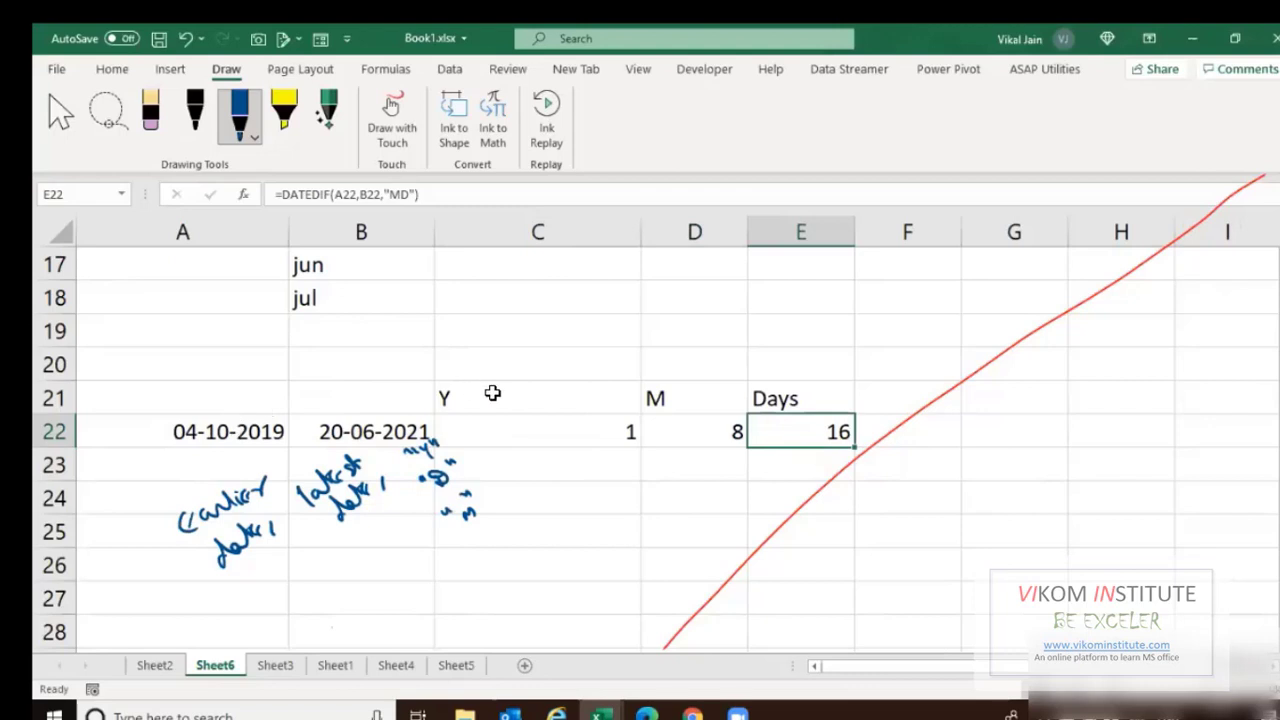
pyautogui.click(632, 420)
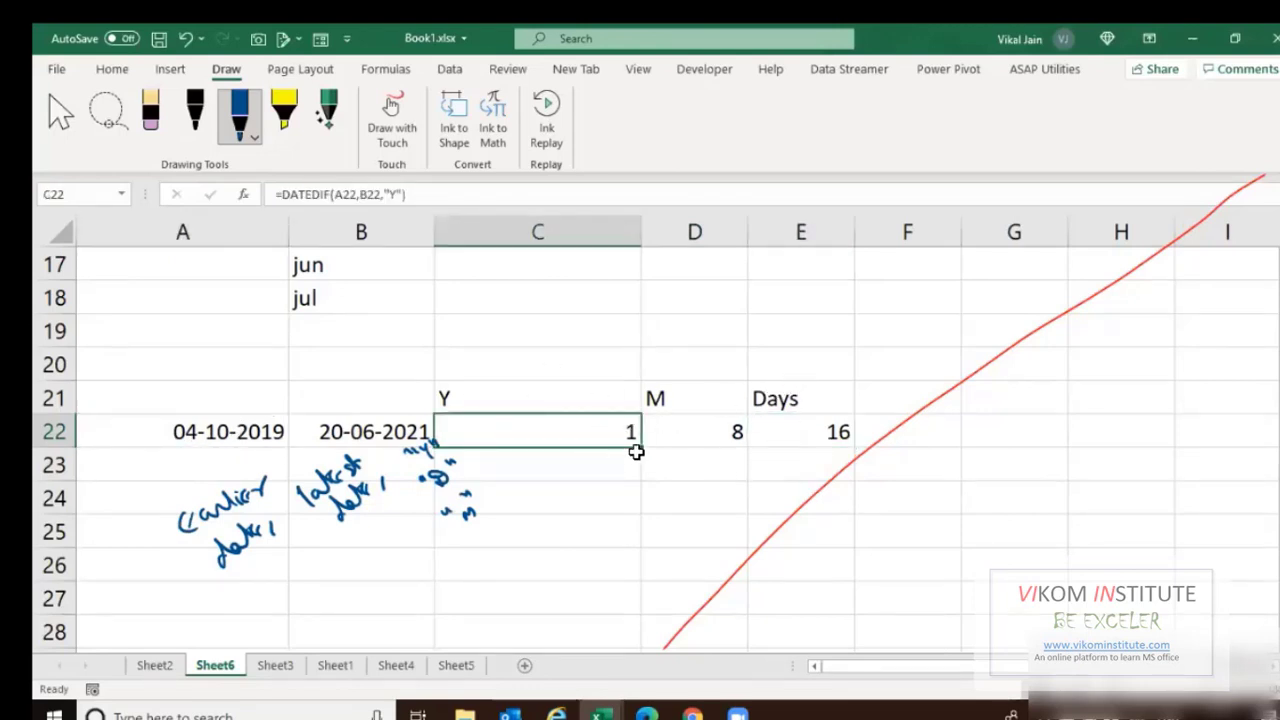
pyautogui.scroll(6, 531, 406)
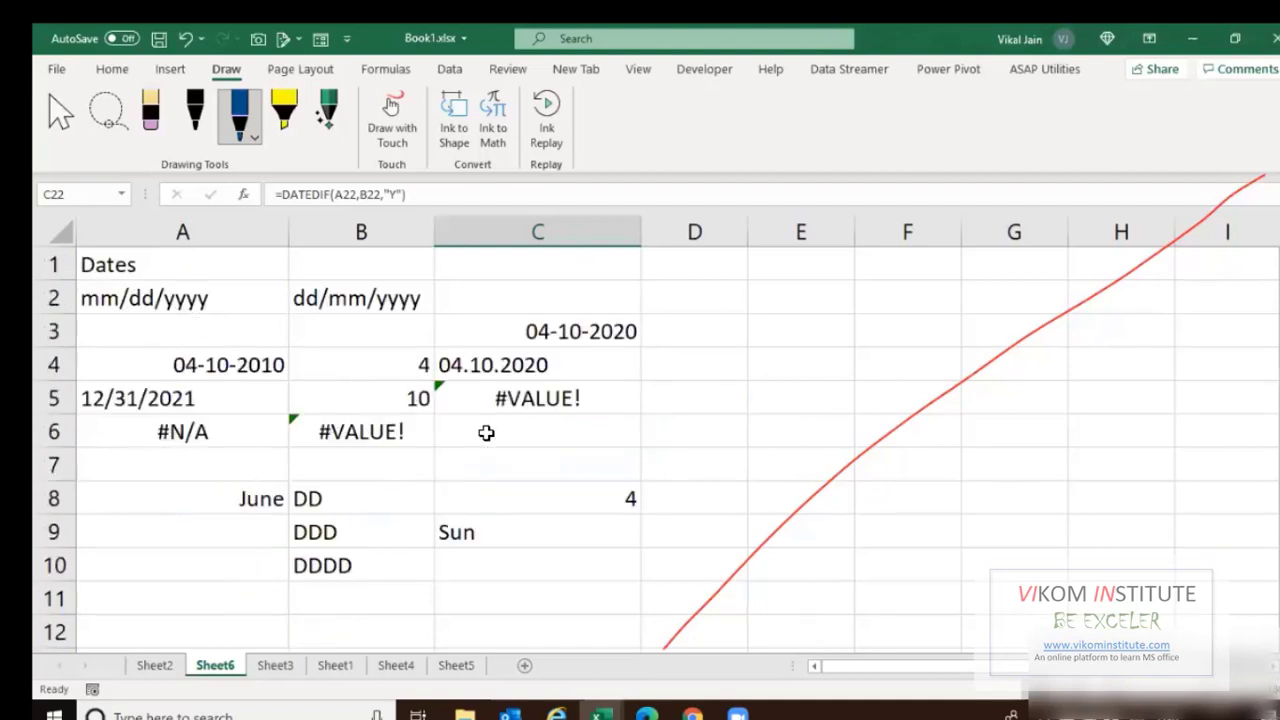
pyautogui.scroll(-7, 486, 432)
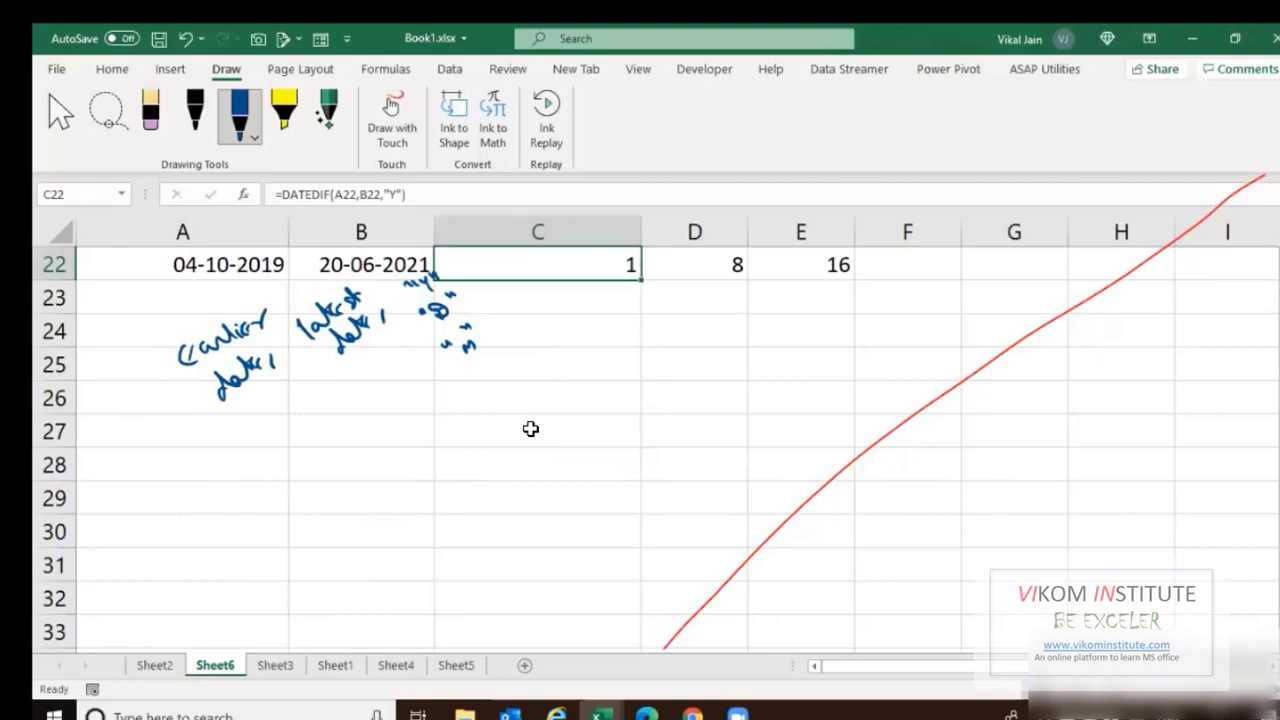
pyautogui.scroll(1, 530, 428)
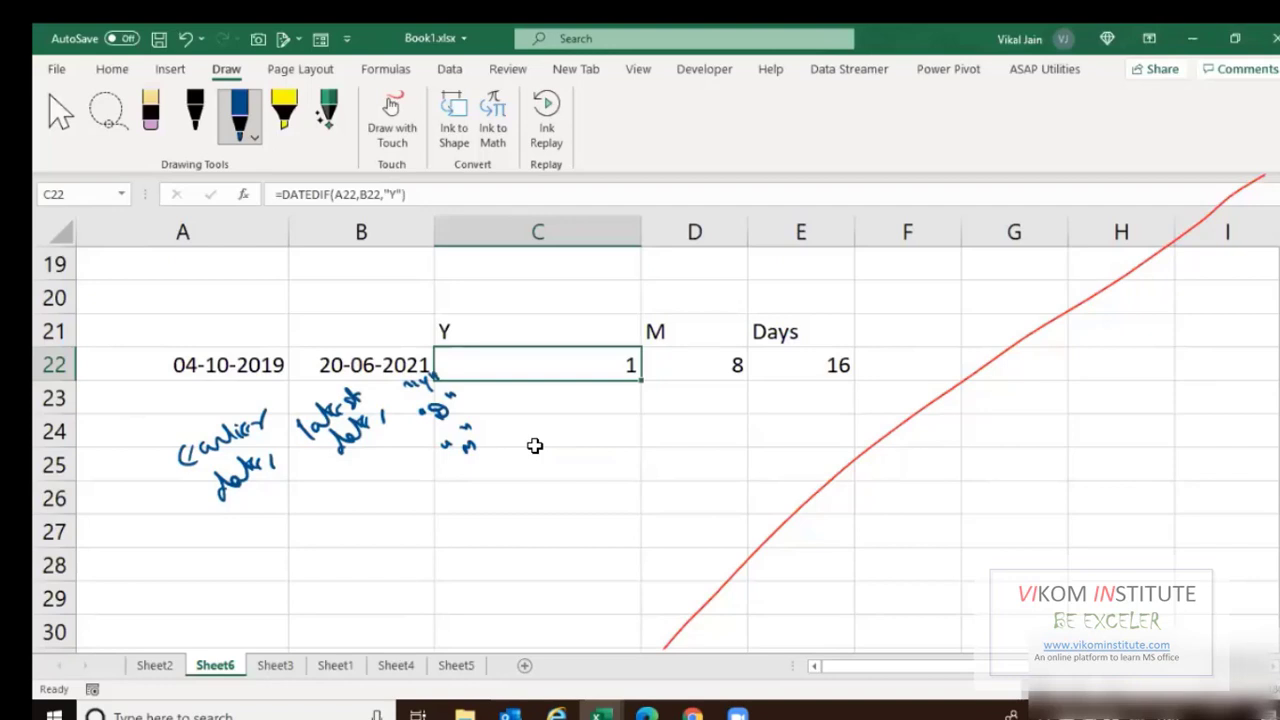
# Insert a blank column C and enter =B22-A22 in C22.
pyautogui.press('Right')
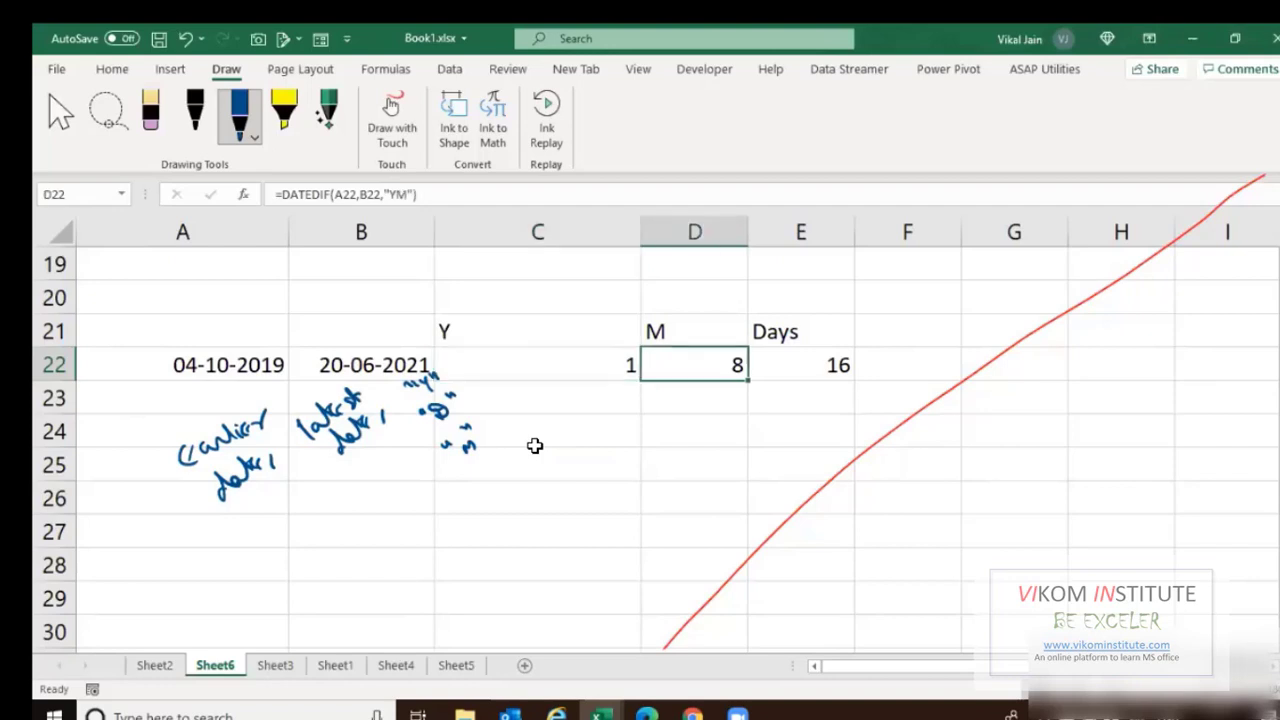
pyautogui.press('Left')
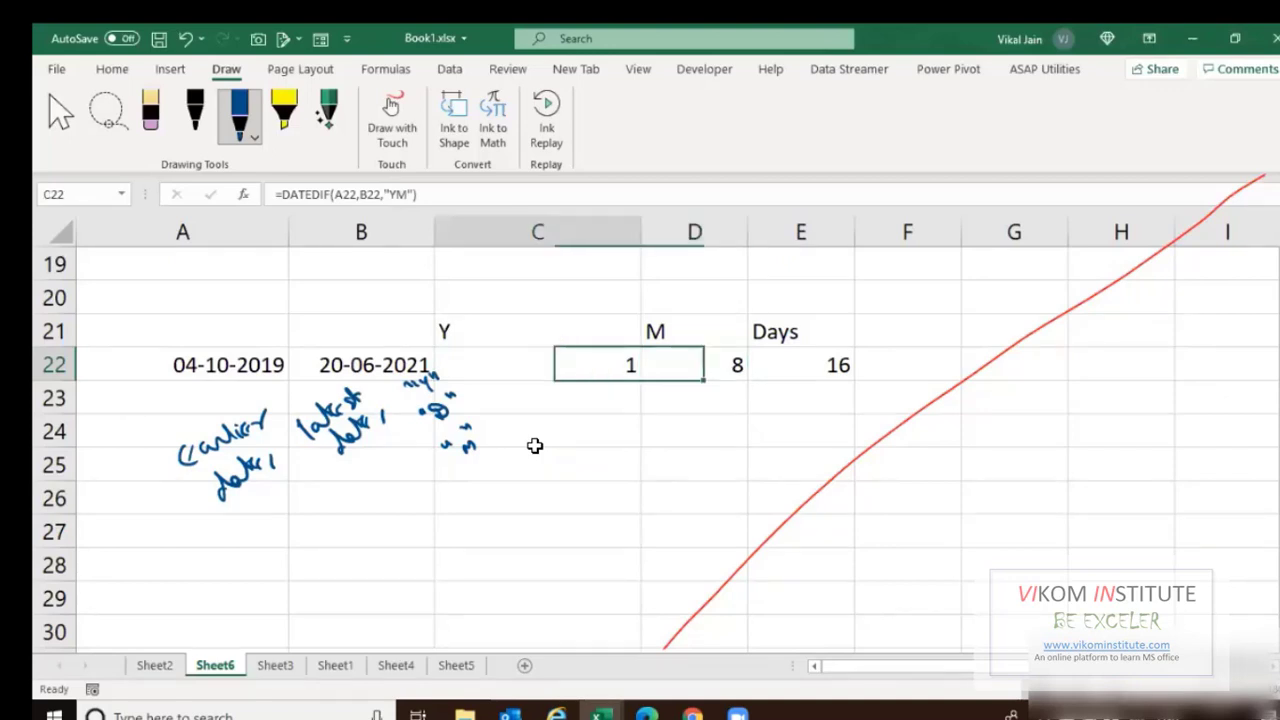
pyautogui.hotkey('ctrl', 'space')
pyautogui.hotkey('ctrl', 'shift', '=')
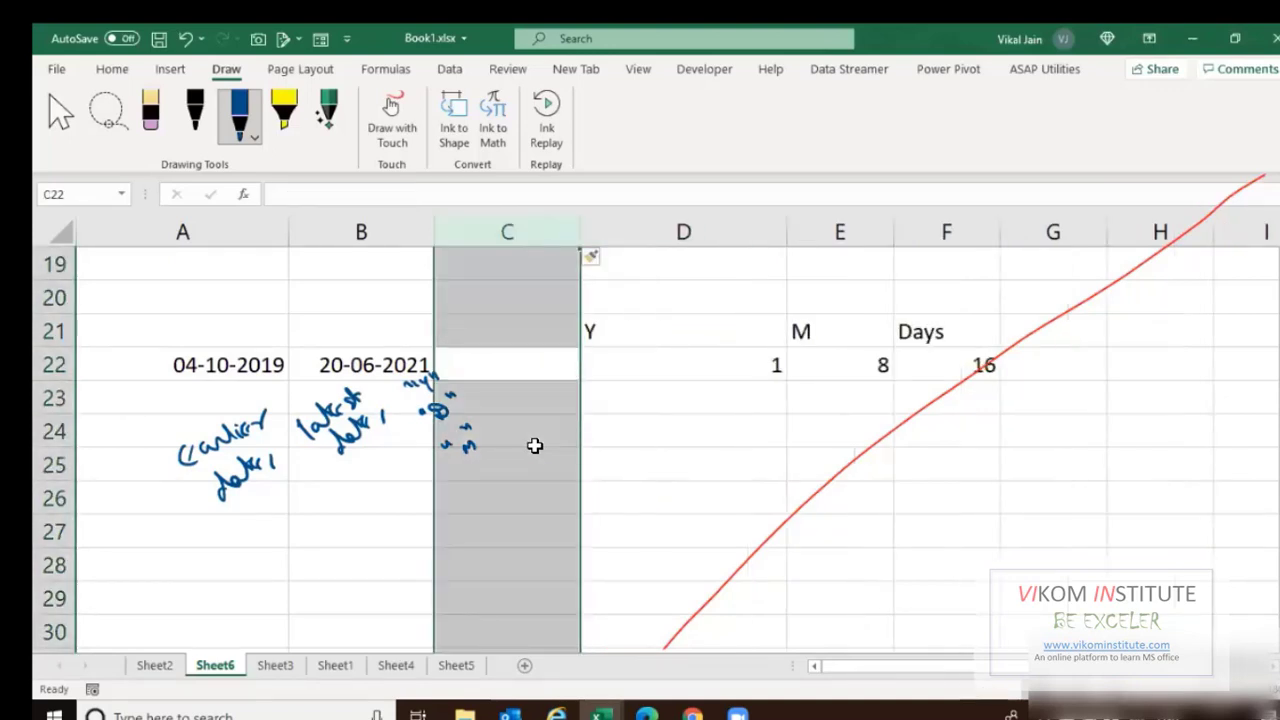
pyautogui.press('Up')
pyautogui.press('Down')
pyautogui.write('=')
pyautogui.press('Left')
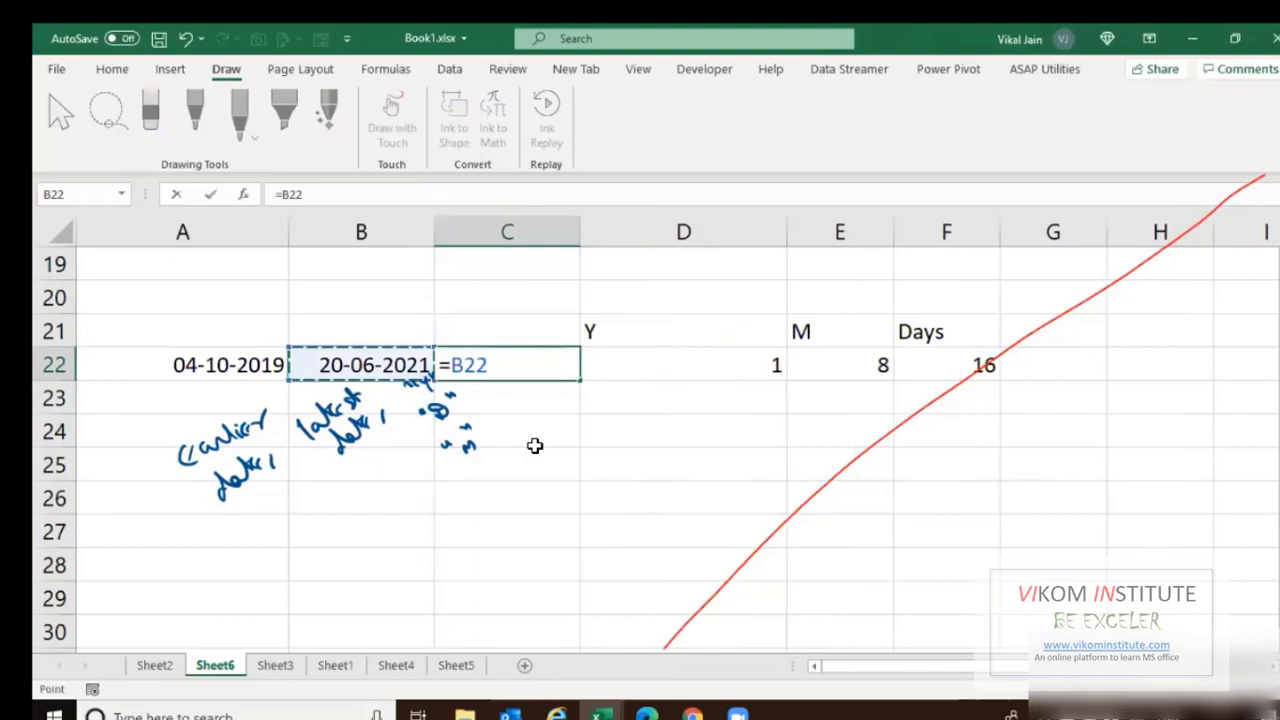
pyautogui.write('-')
pyautogui.press('Left')
pyautogui.press('Left')
pyautogui.press('Return')
pyautogui.press('Up')
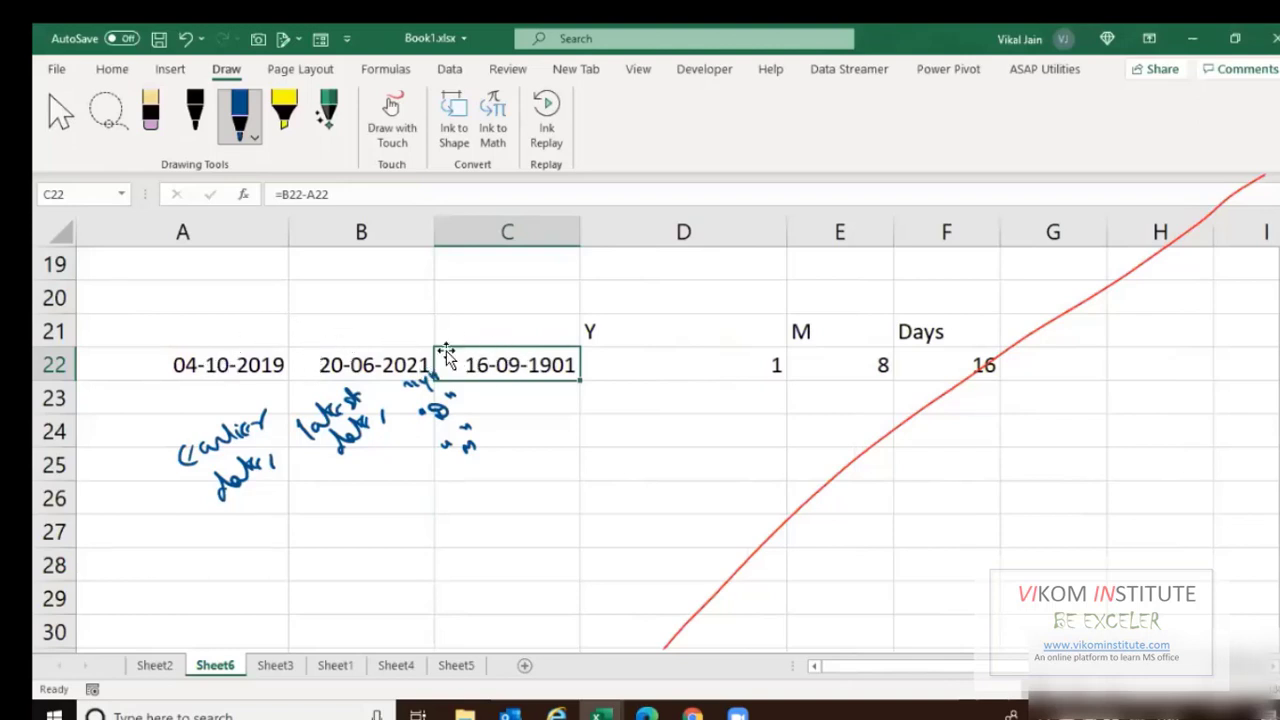
# Set C22's number format to General so it shows 625 days.
pyautogui.click(112, 69)
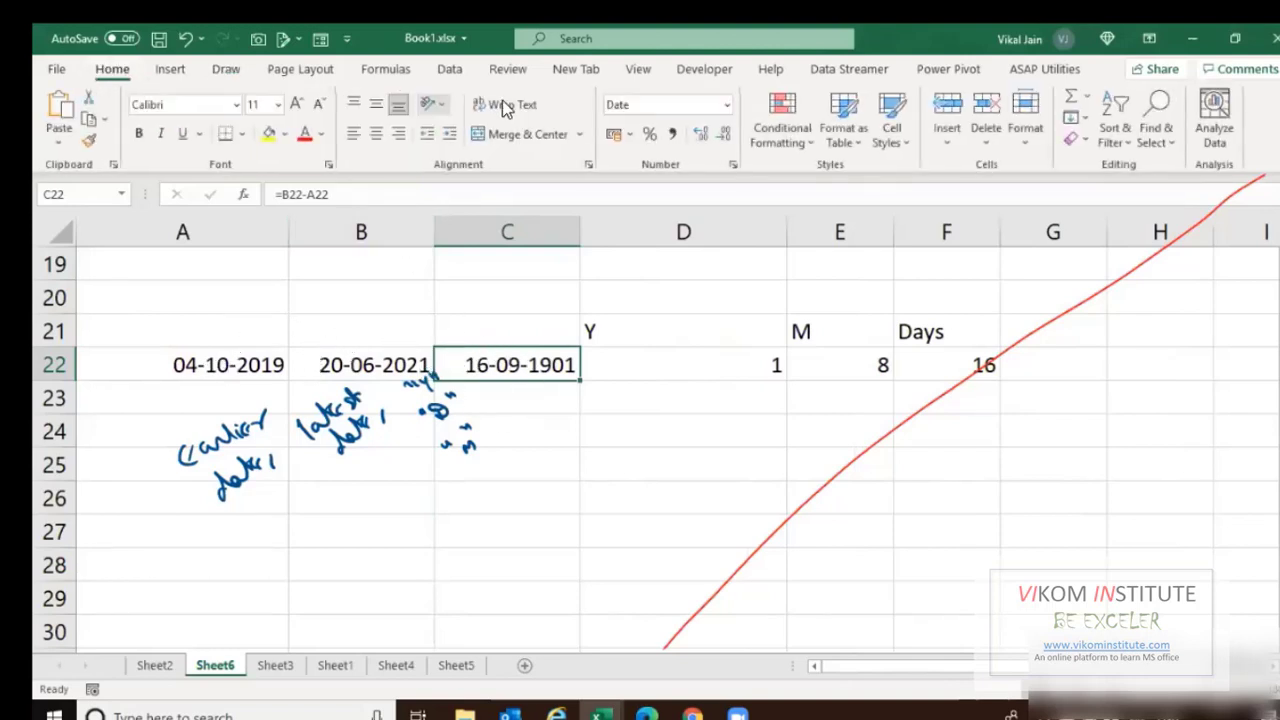
pyautogui.click(630, 104)
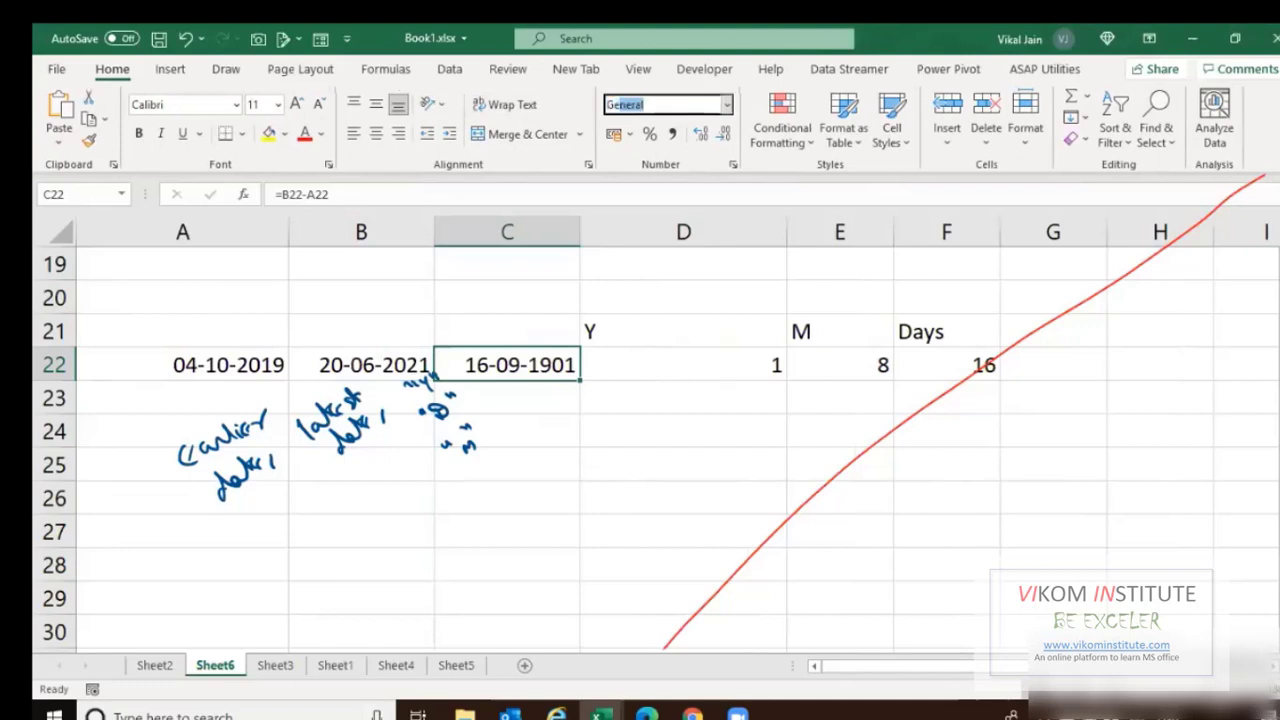
pyautogui.press('Return')
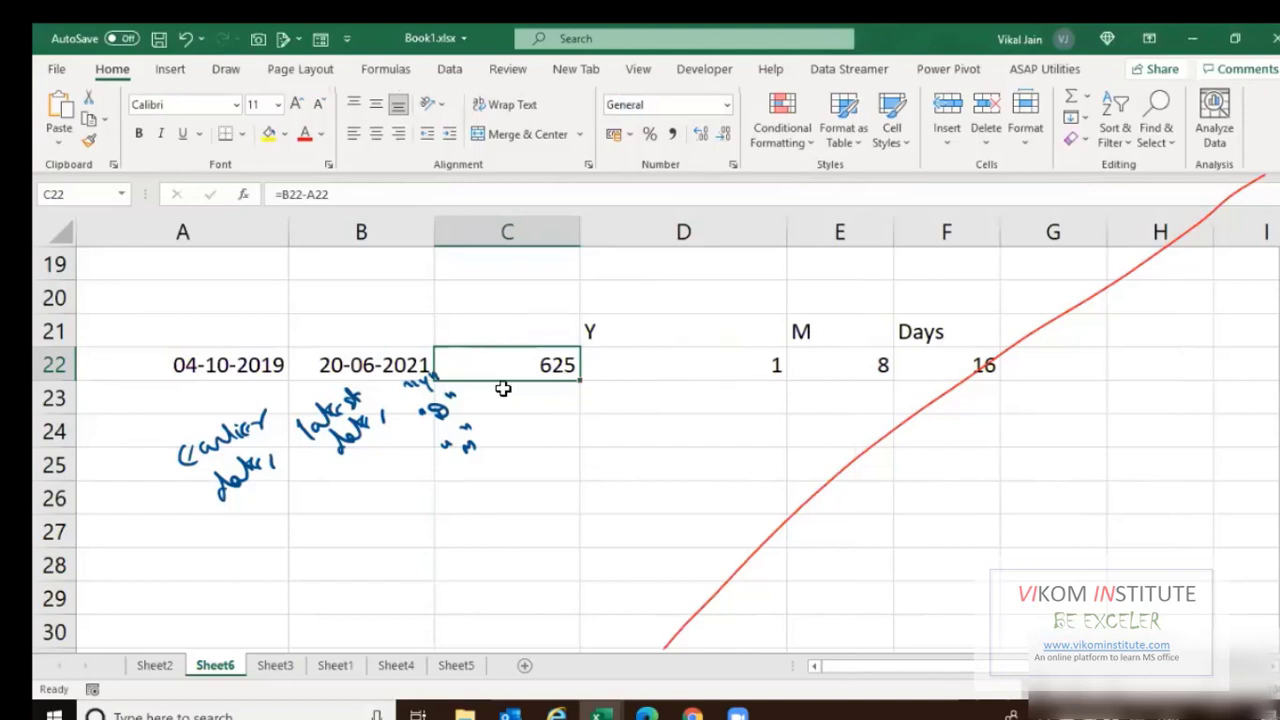
# Insert two blank columns at column D before the Y/M/Days results.
pyautogui.click(620, 231)
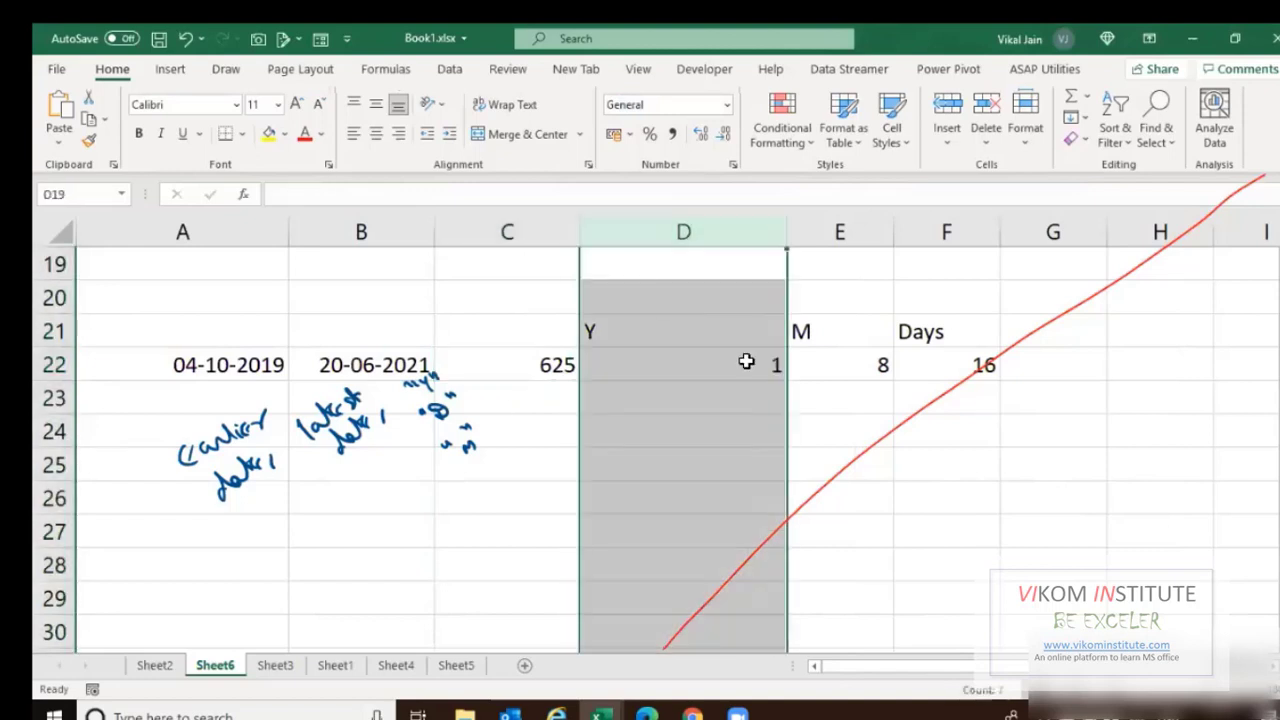
pyautogui.hotkey('ctrl', 'shift', '=')
pyautogui.hotkey('ctrl', 'shift', '=')
pyautogui.press('Up')
pyautogui.press('Down')
pyautogui.press('Down')
pyautogui.press('Down')
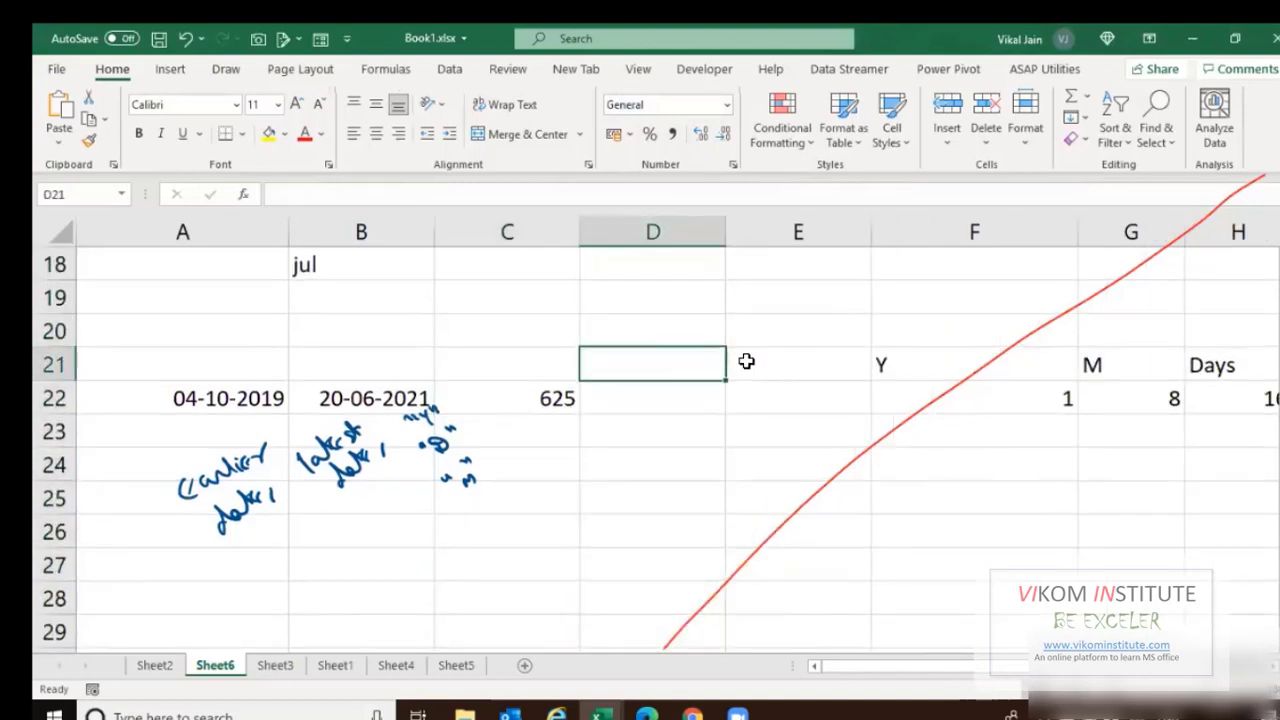
pyautogui.press('Down')
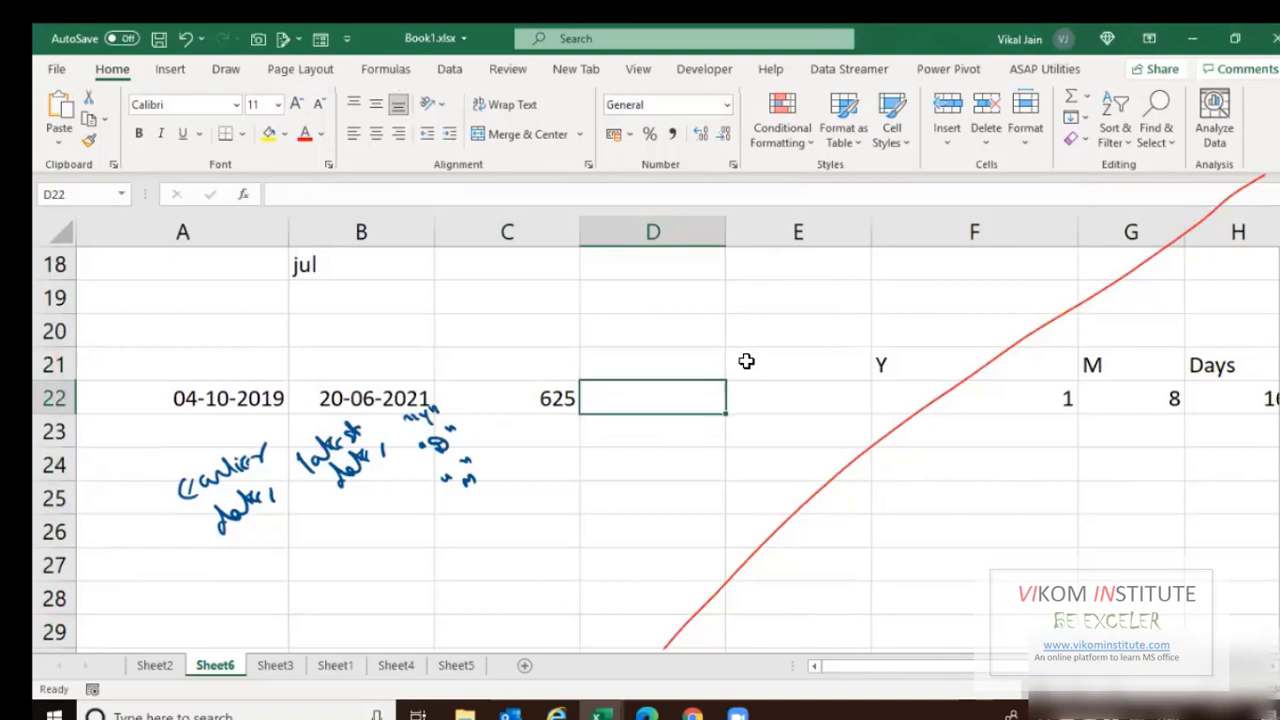
# Start D22's formula as =IF(C22>365,"ONE YEAR", highlighting the 365 threshold and result text.
pyautogui.write('=IF(')
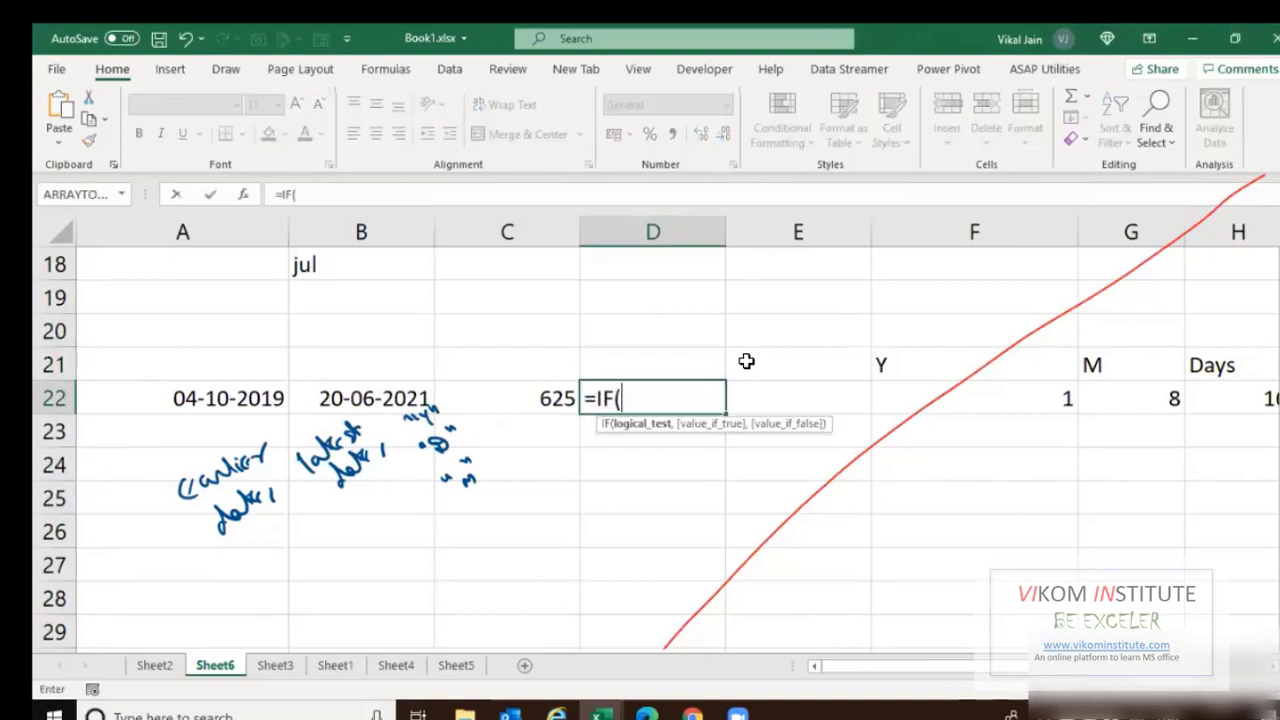
pyautogui.press('Left')
pyautogui.write('>365')
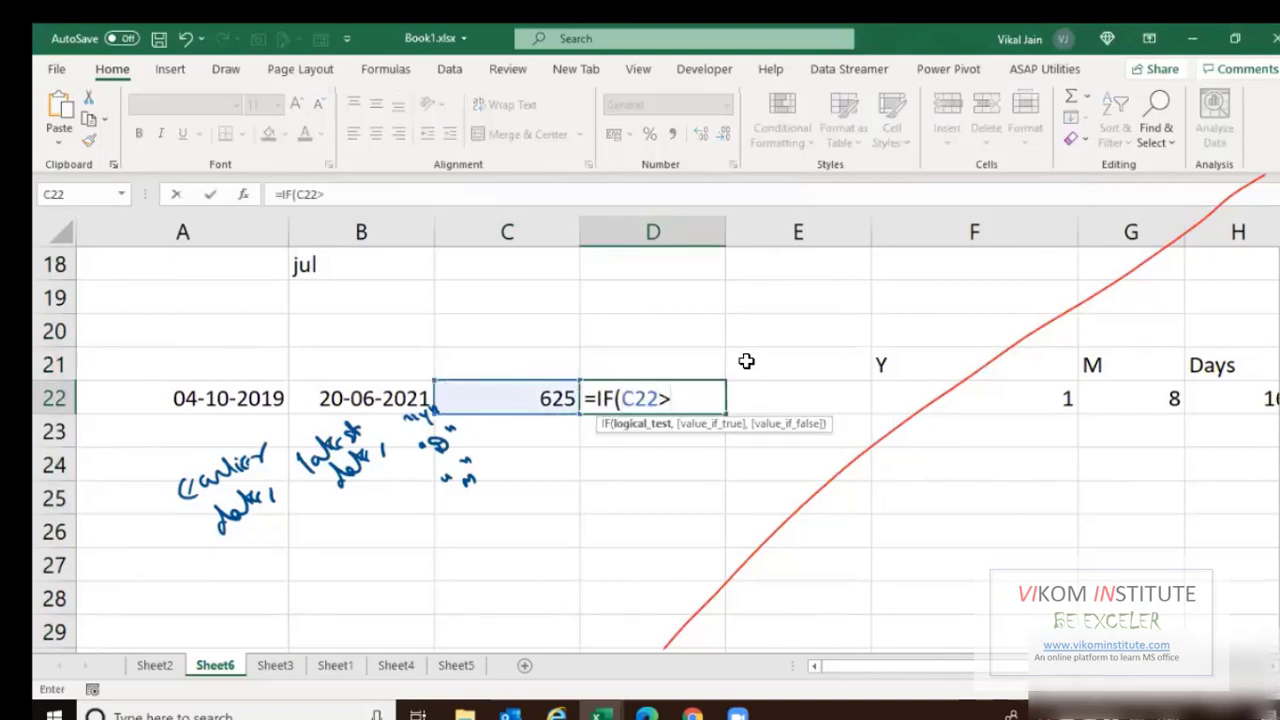
pyautogui.write(',')
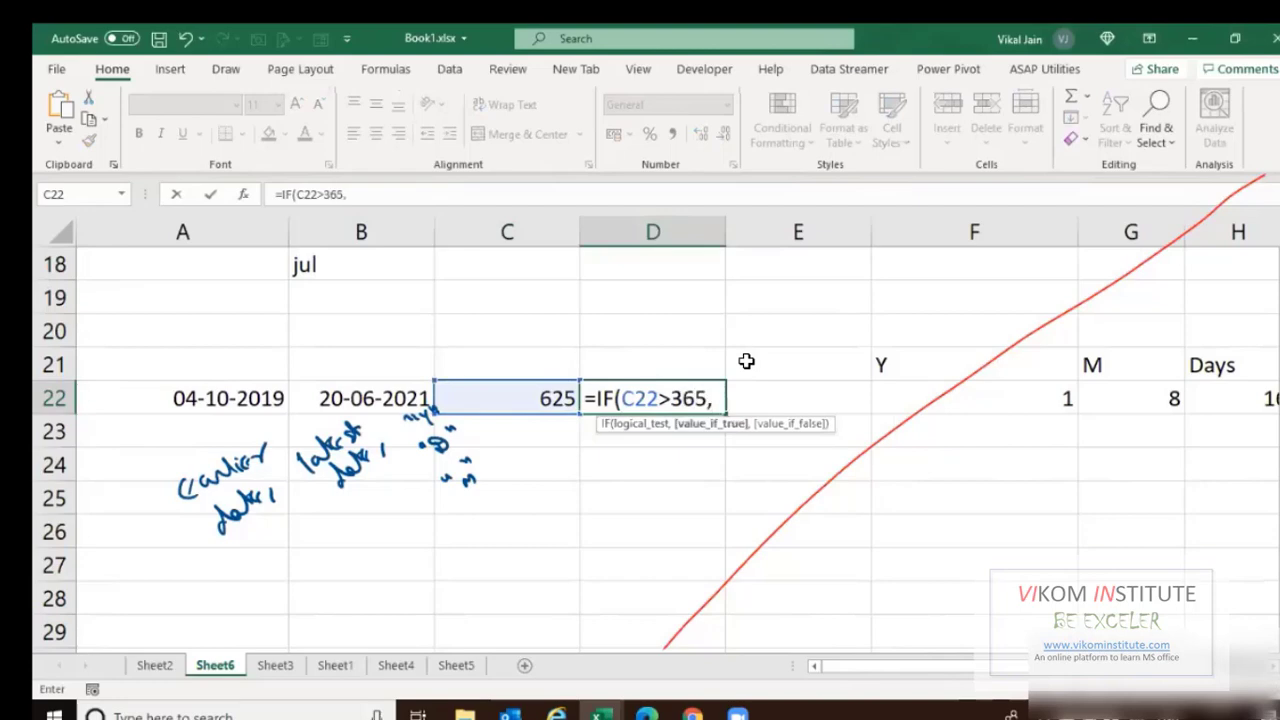
pyautogui.write('"')
pyautogui.press('BackSpace')
pyautogui.write('l')
pyautogui.press('BackSpace')
pyautogui.write('ONE')
pyautogui.press('BackSpace')
pyautogui.press('BackSpace')
pyautogui.press('BackSpace')
pyautogui.write('"ONE YEAR"')
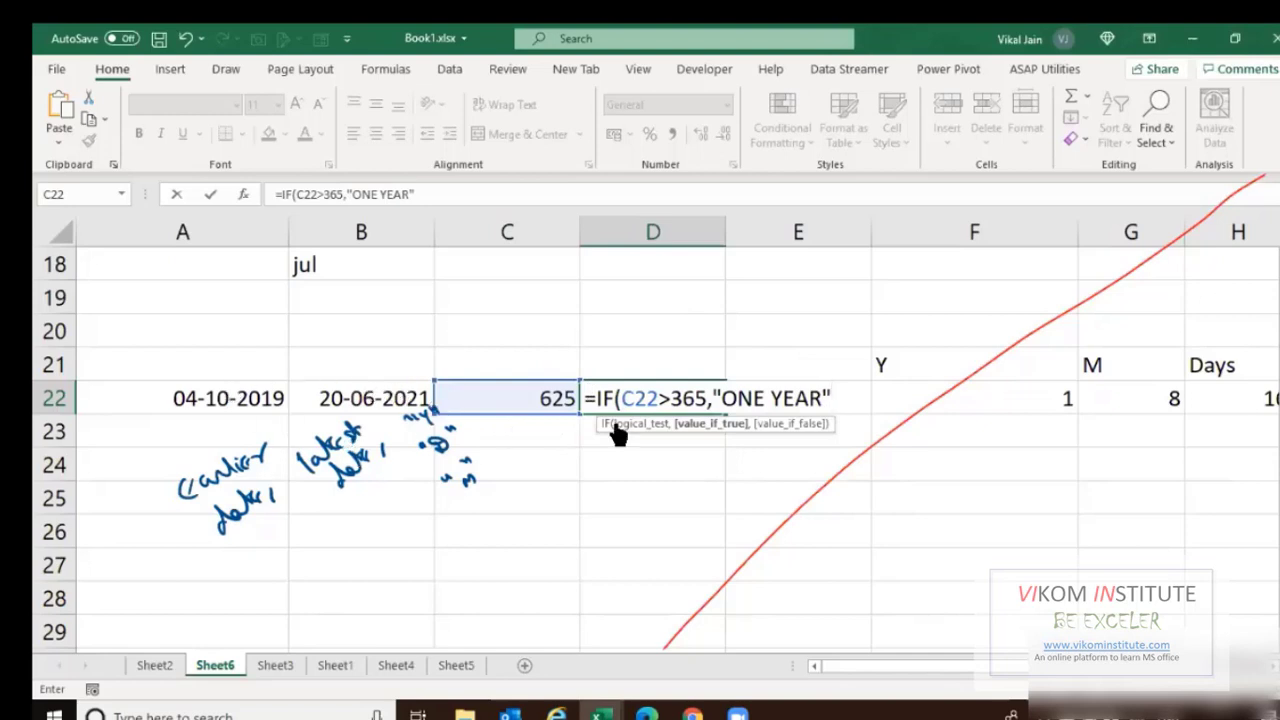
pyautogui.moveTo(670, 398); pyautogui.dragTo(707, 399)
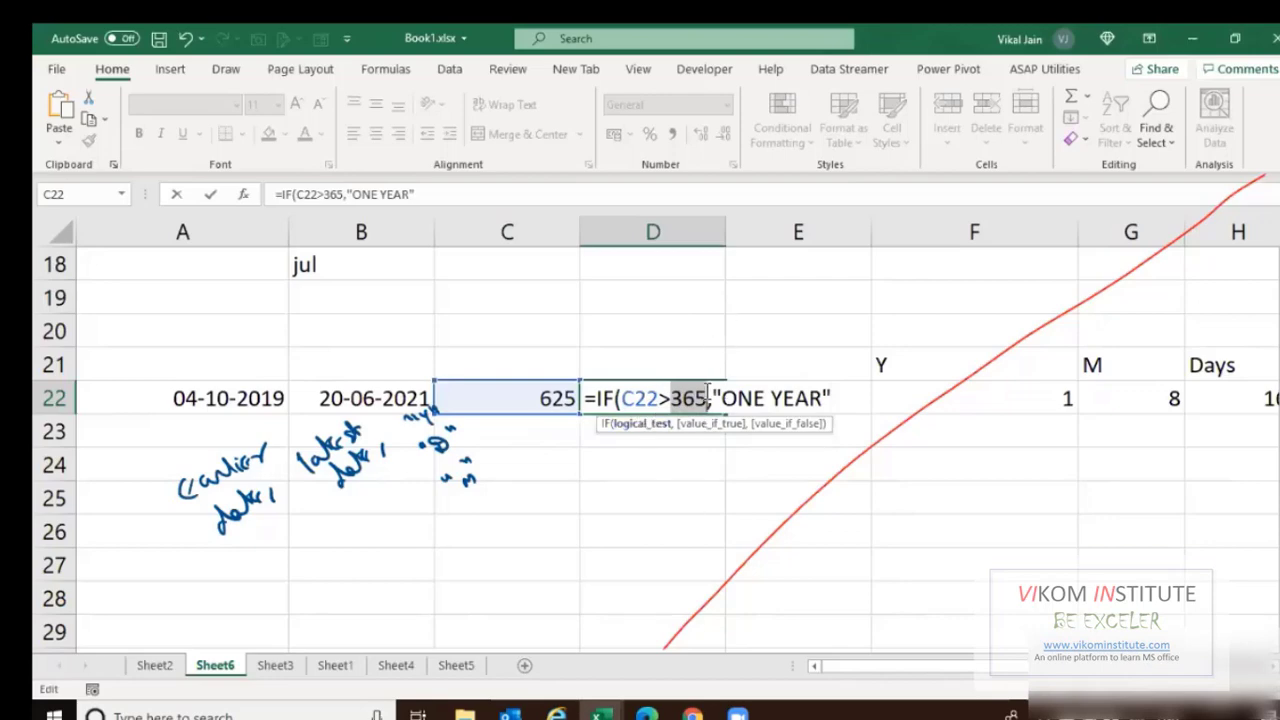
pyautogui.moveTo(710, 399); pyautogui.dragTo(842, 400)
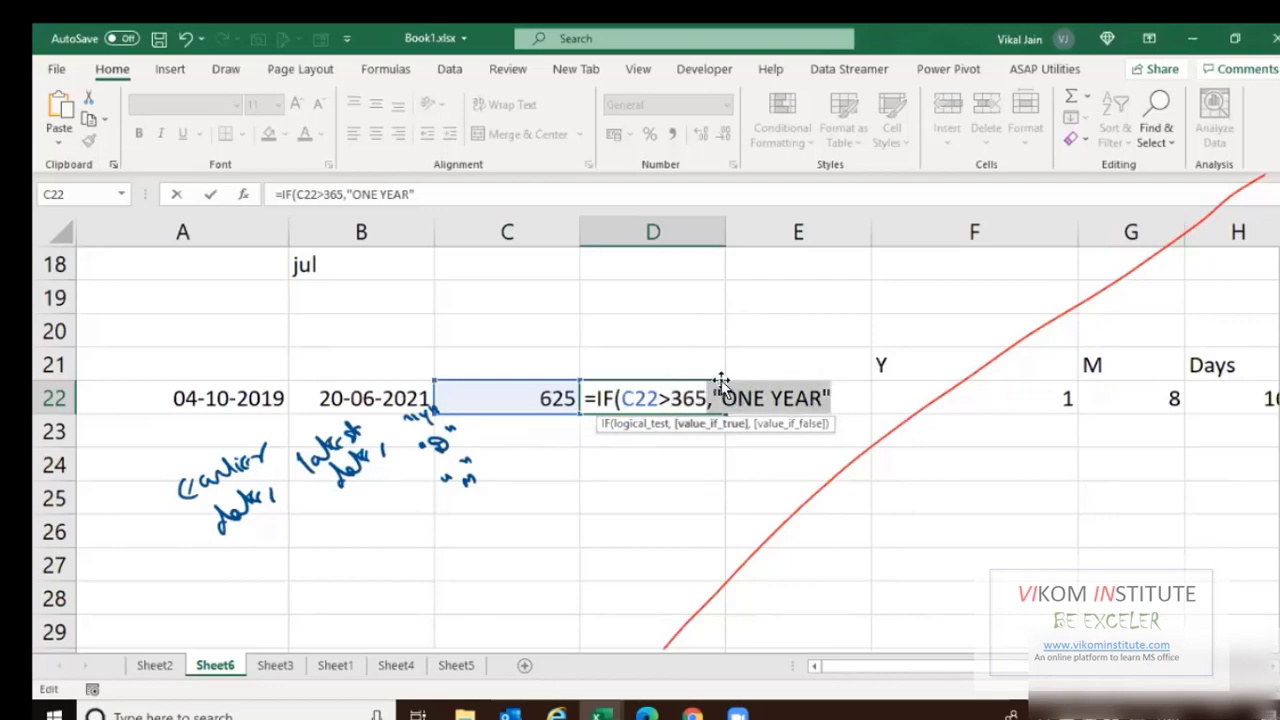
pyautogui.click(846, 403)
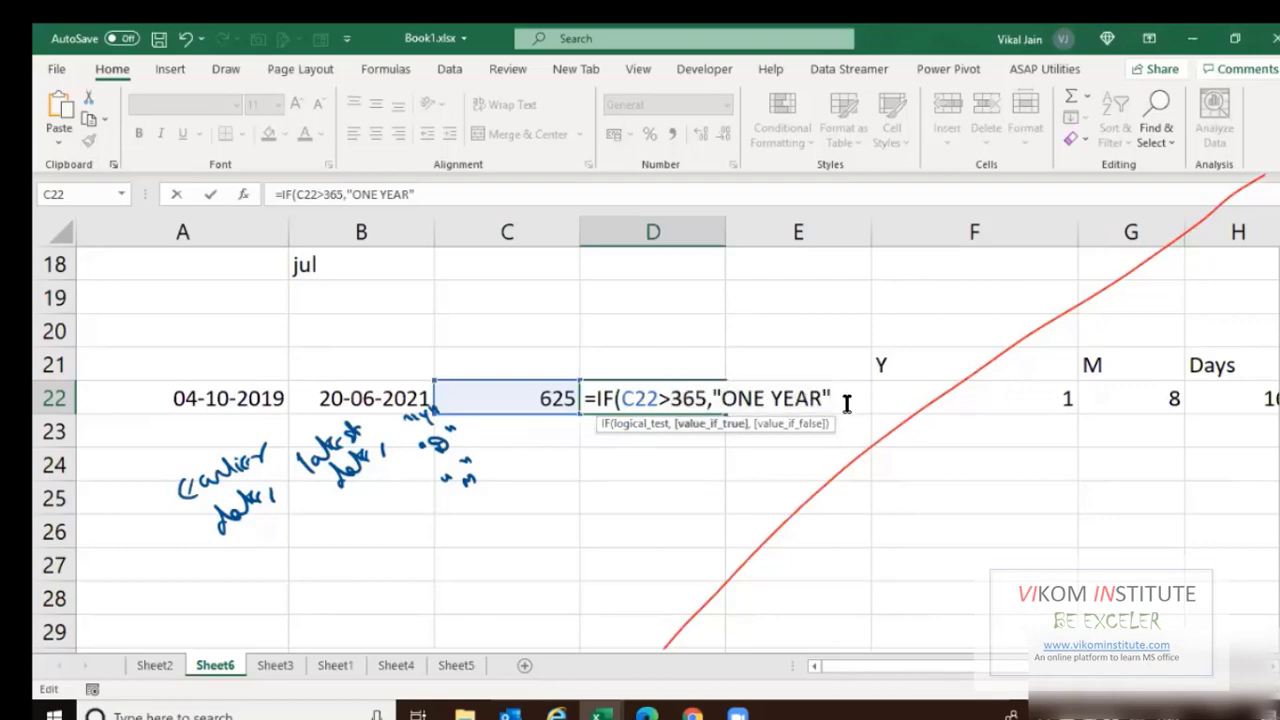
# Add "More than one year" as the false value and enter the formula, showing ONE YEAR.
pyautogui.write(',')
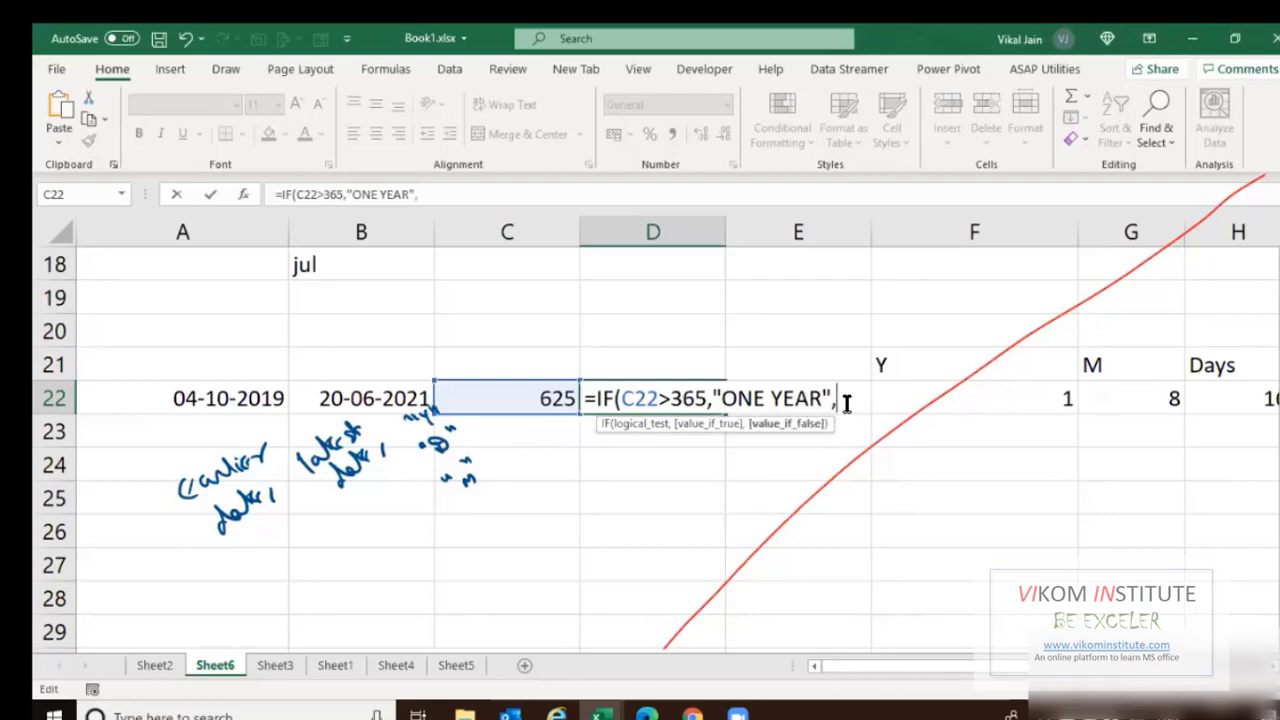
pyautogui.write('"mOre')
pyautogui.press('BackSpace')
pyautogui.write('e then')
pyautogui.press('BackSpace')
pyautogui.press('BackSpace')
pyautogui.write('an ')
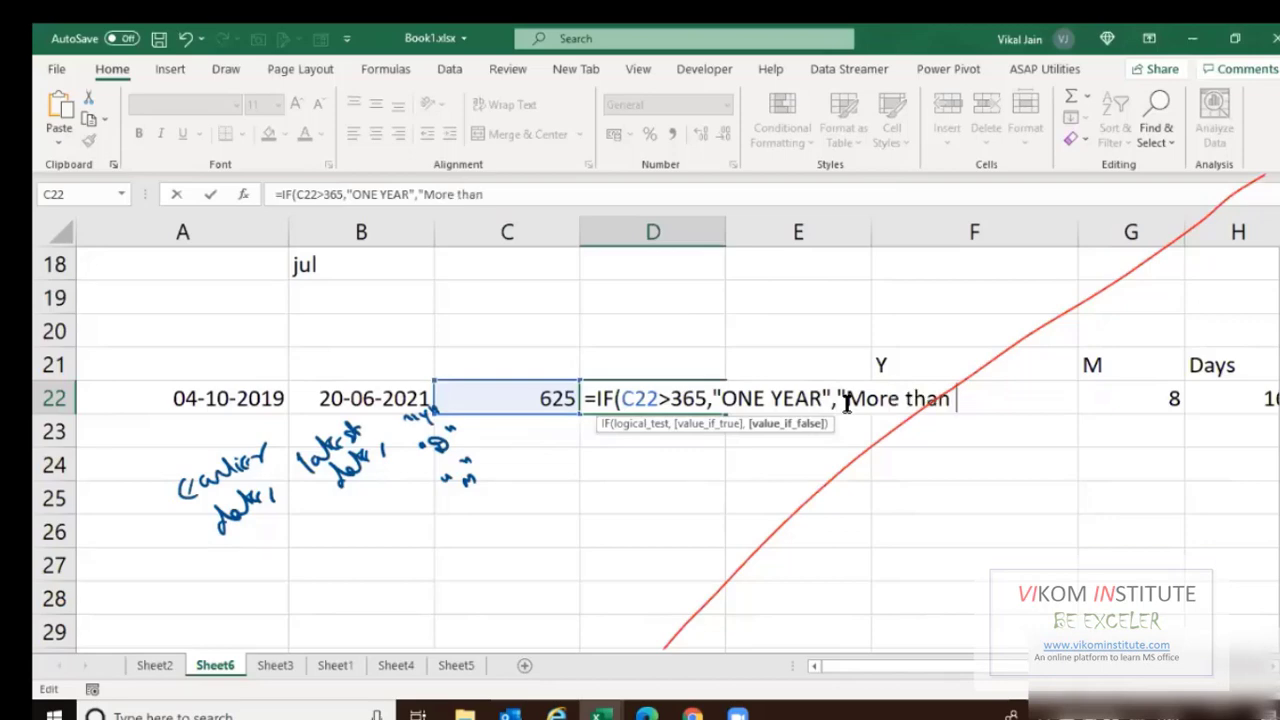
pyautogui.write('pne')
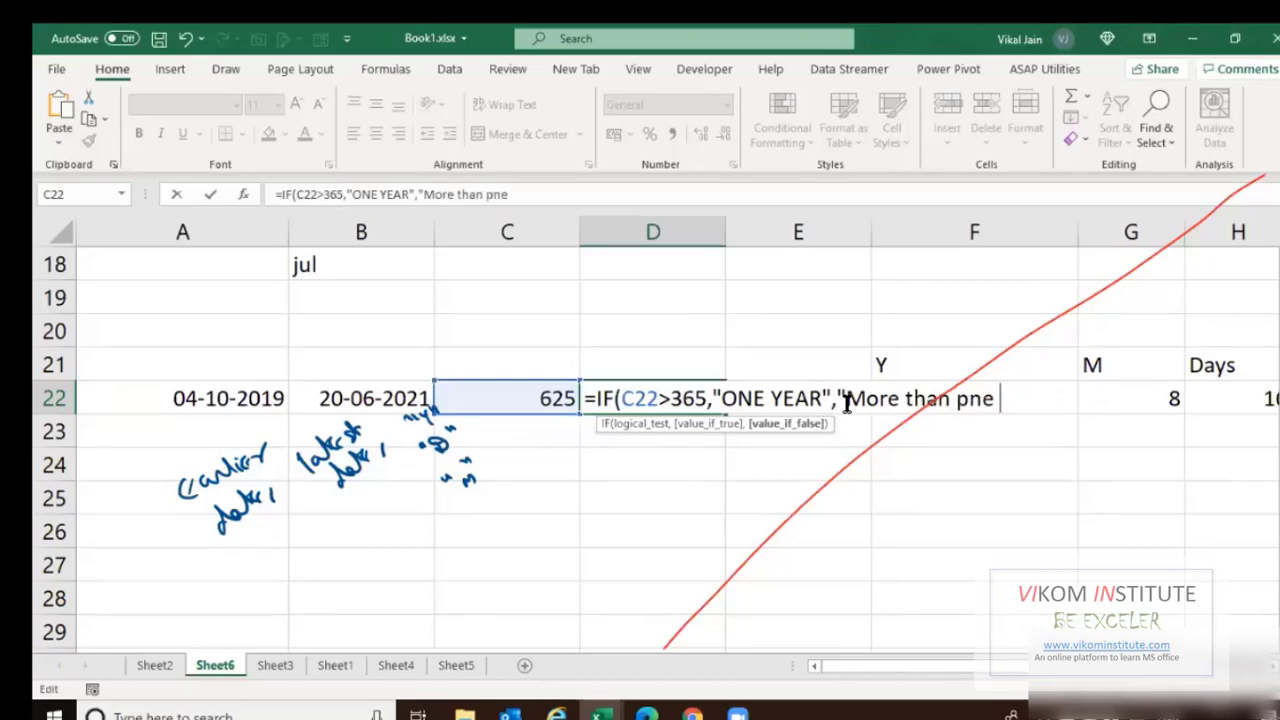
pyautogui.press('BackSpace')
pyautogui.press('BackSpace')
pyautogui.press('BackSpace')
pyautogui.press('BackSpace')
pyautogui.write('one year"')
pyautogui.press('Return')
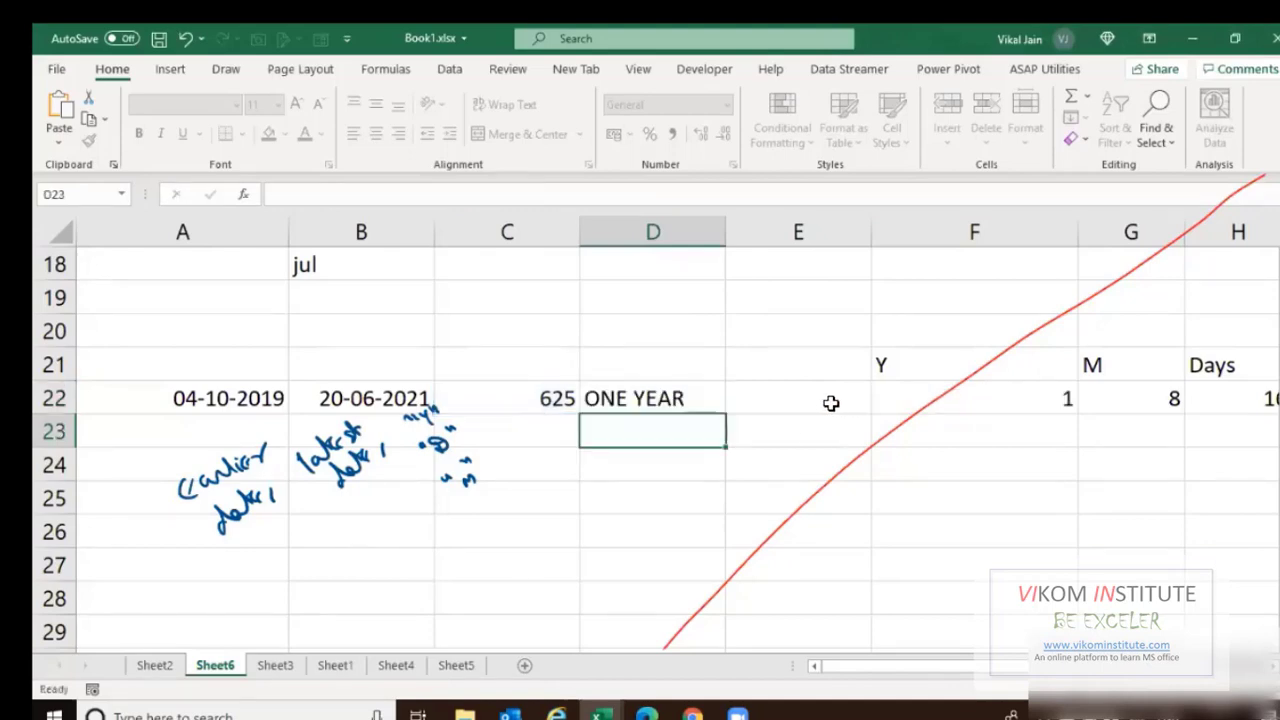
# Change D22's IF labels to "More than ONE YEAR" and "one year".
pyautogui.doubleClick(667, 402)
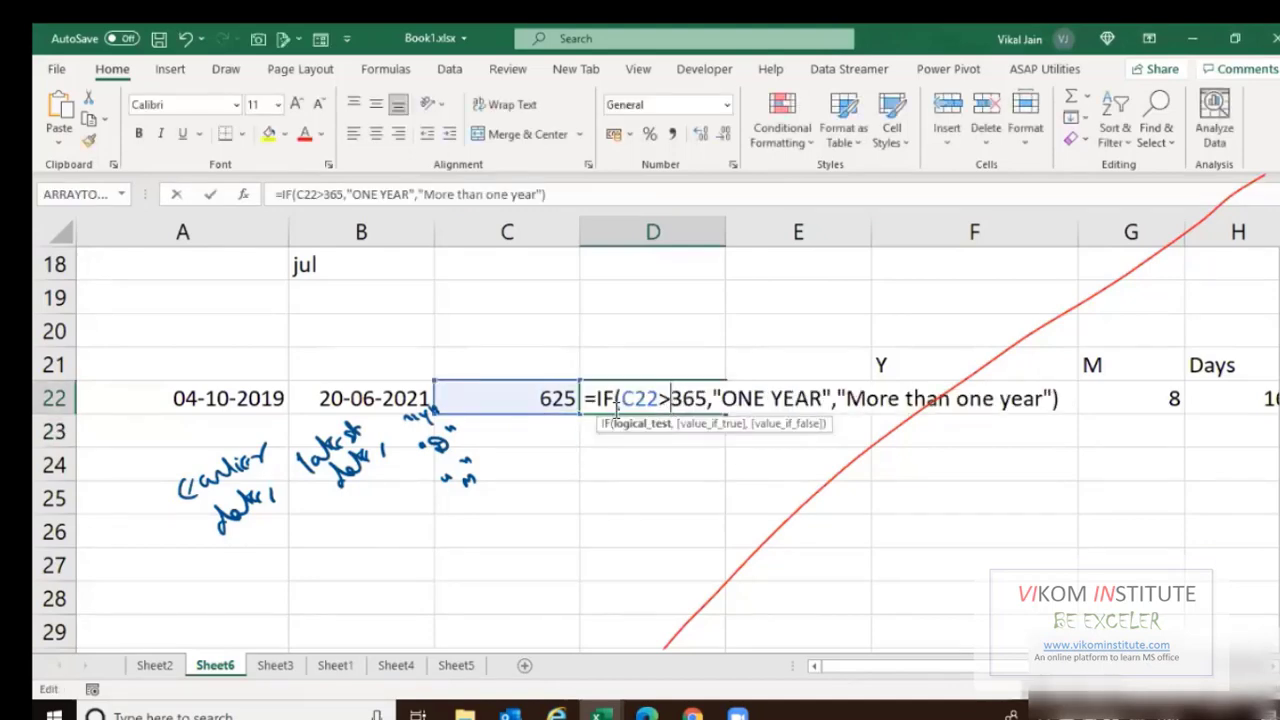
pyautogui.click(727, 400)
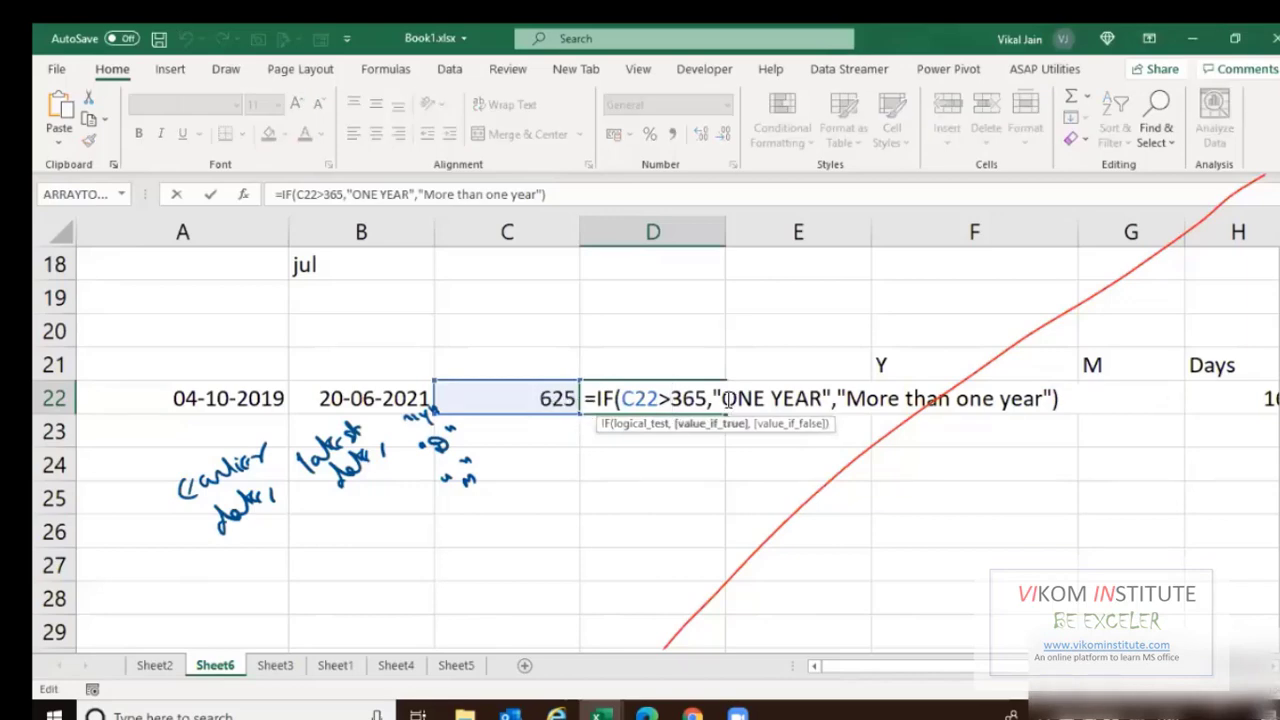
pyautogui.write('more')
pyautogui.press('BackSpace')
pyautogui.press('BackSpace')
pyautogui.press('BackSpace')
pyautogui.press('BackSpace')
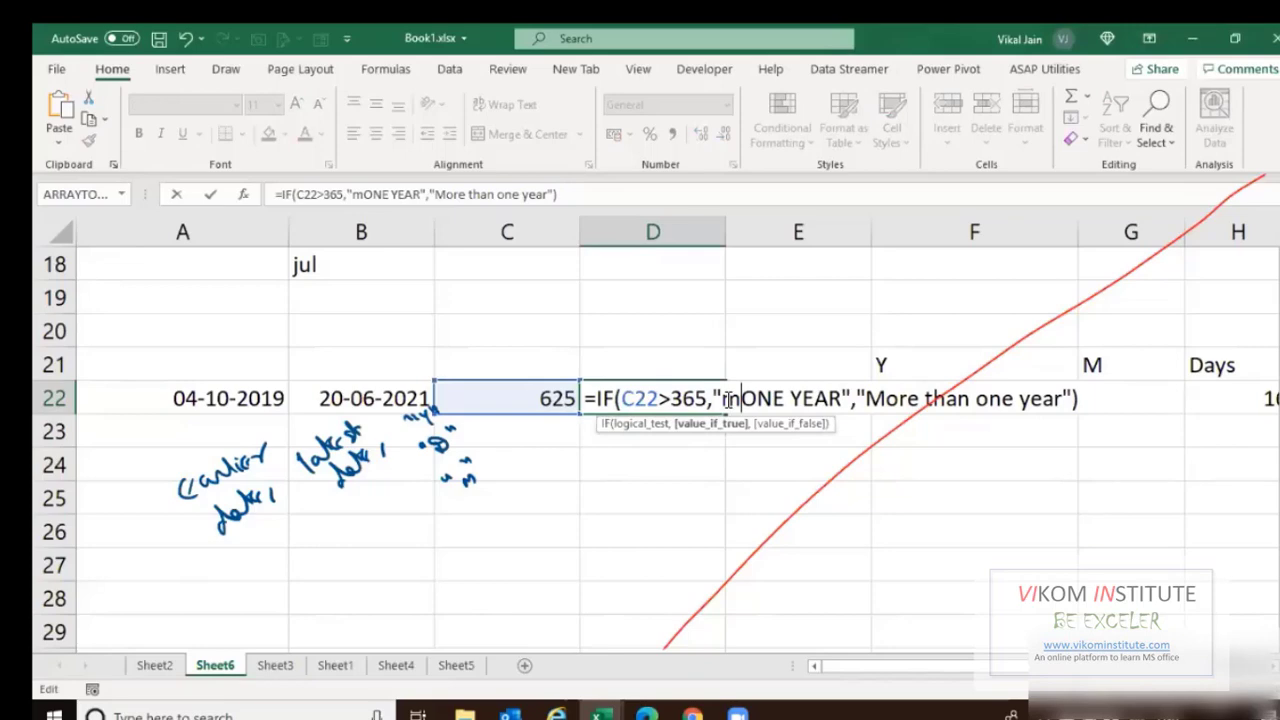
pyautogui.press('BackSpace')
pyautogui.write('Moret')
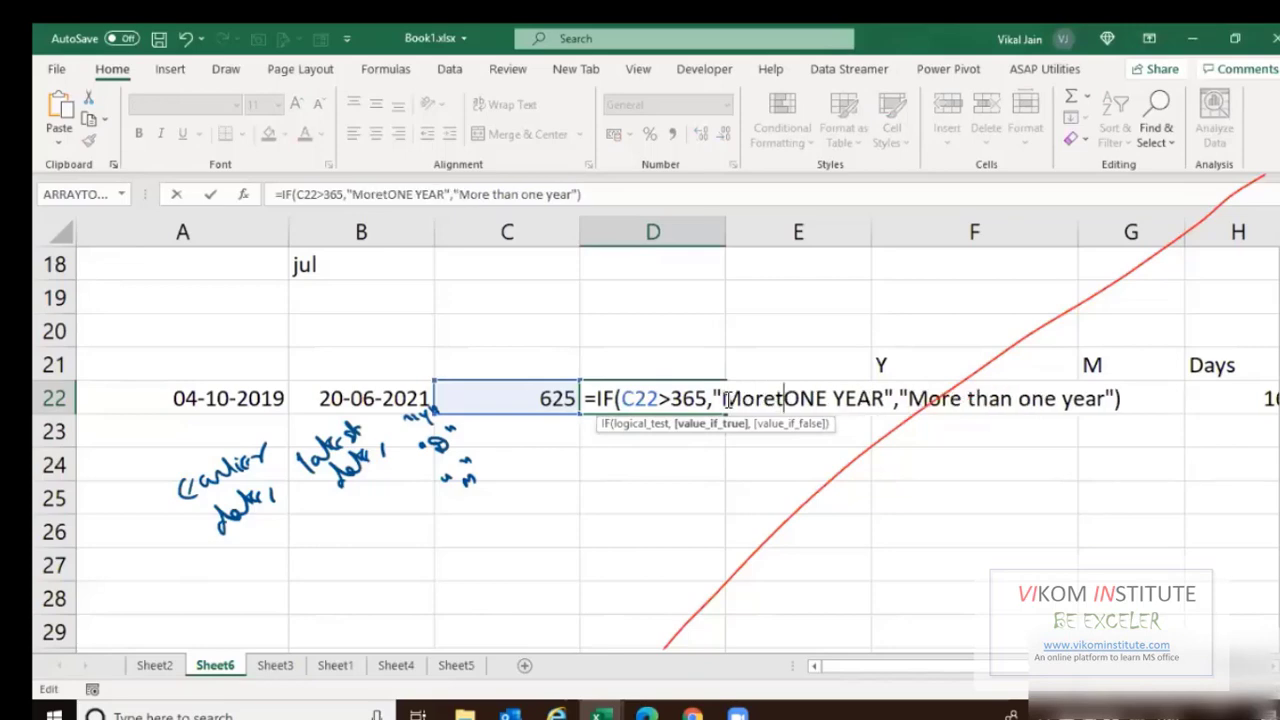
pyautogui.press('BackSpace')
pyautogui.write('than')
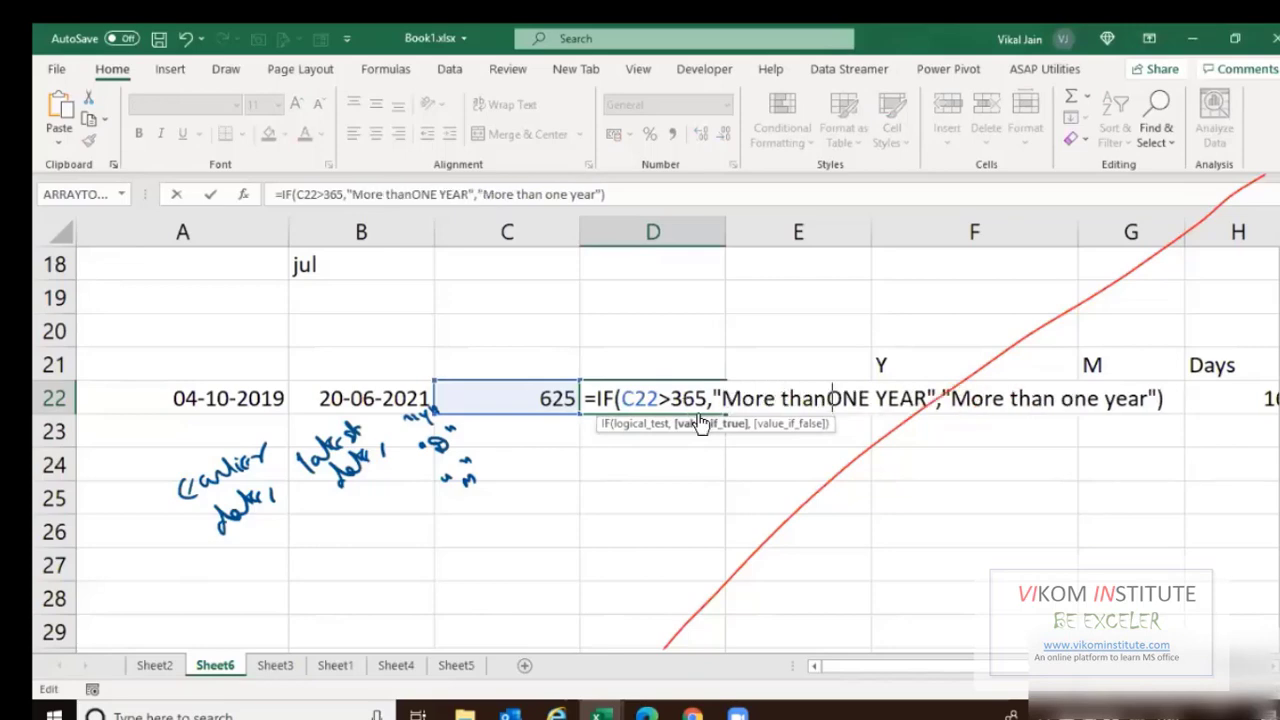
pyautogui.moveTo(960, 402); pyautogui.dragTo(1052, 415)
pyautogui.press('BackSpace')
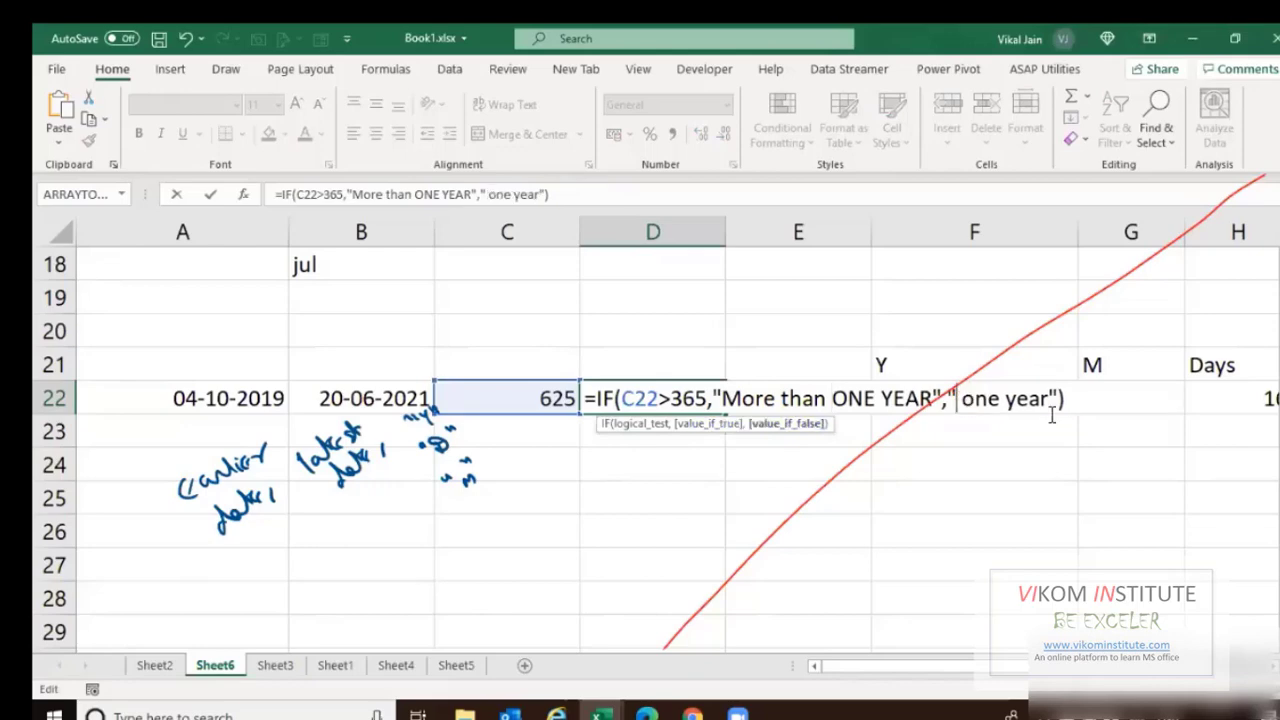
pyautogui.press('Delete')
pyautogui.hotkey('ctrl', 'Return')
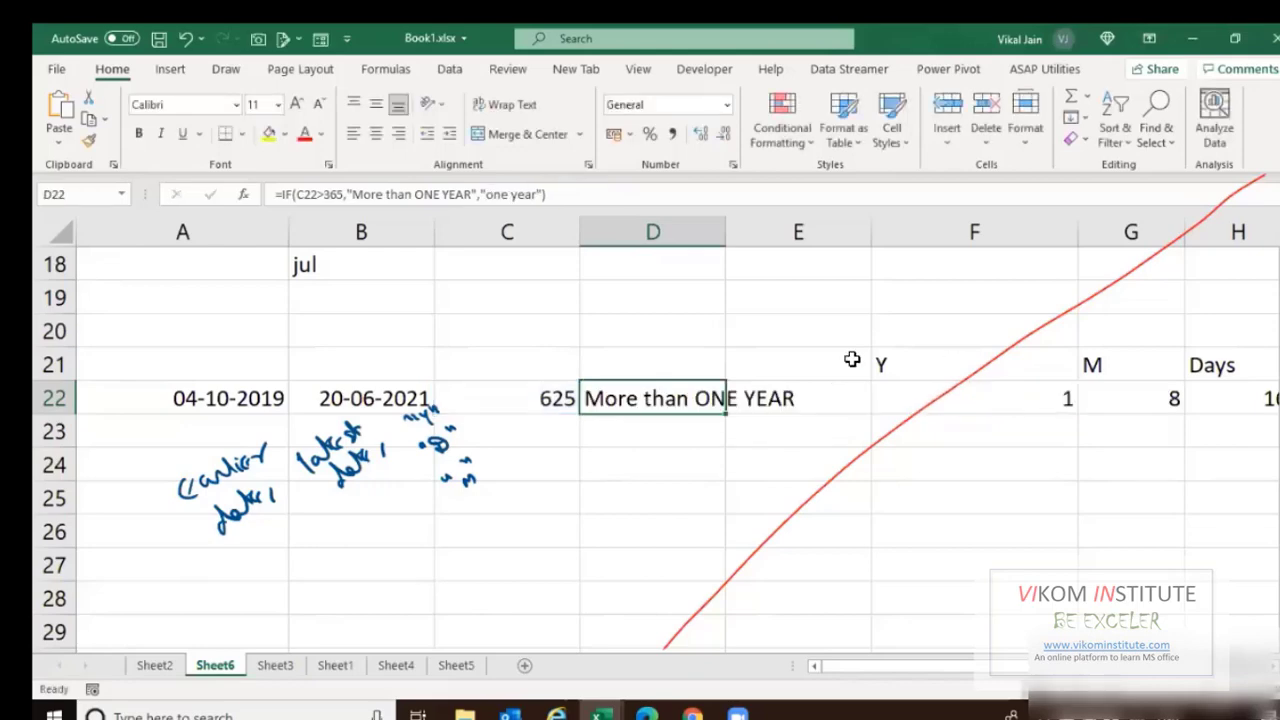
# Change A22's year from 2019 to 2020.
pyautogui.hotkey('ctrl', 'Left')
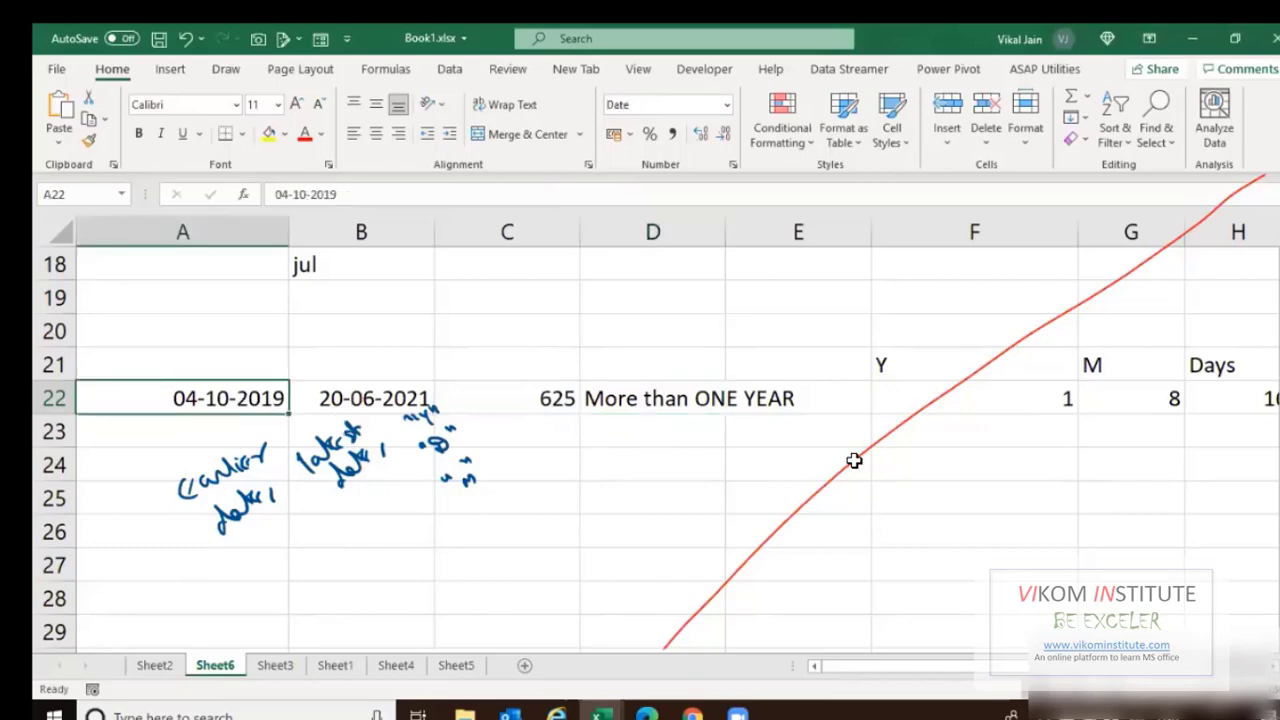
pyautogui.press('F2')
pyautogui.write('2')
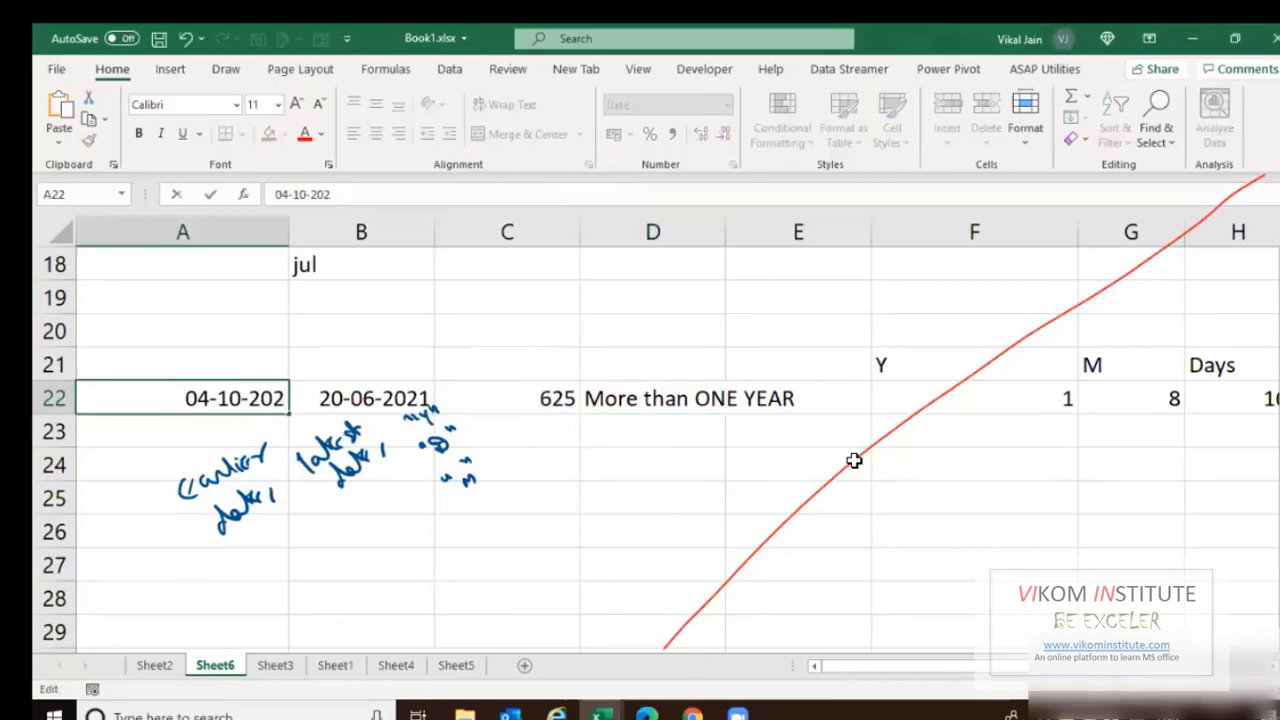
pyautogui.write('0')
pyautogui.press('Return')
# Inspect D22's IF formula and its result without changing it.
pyautogui.click(648, 406)
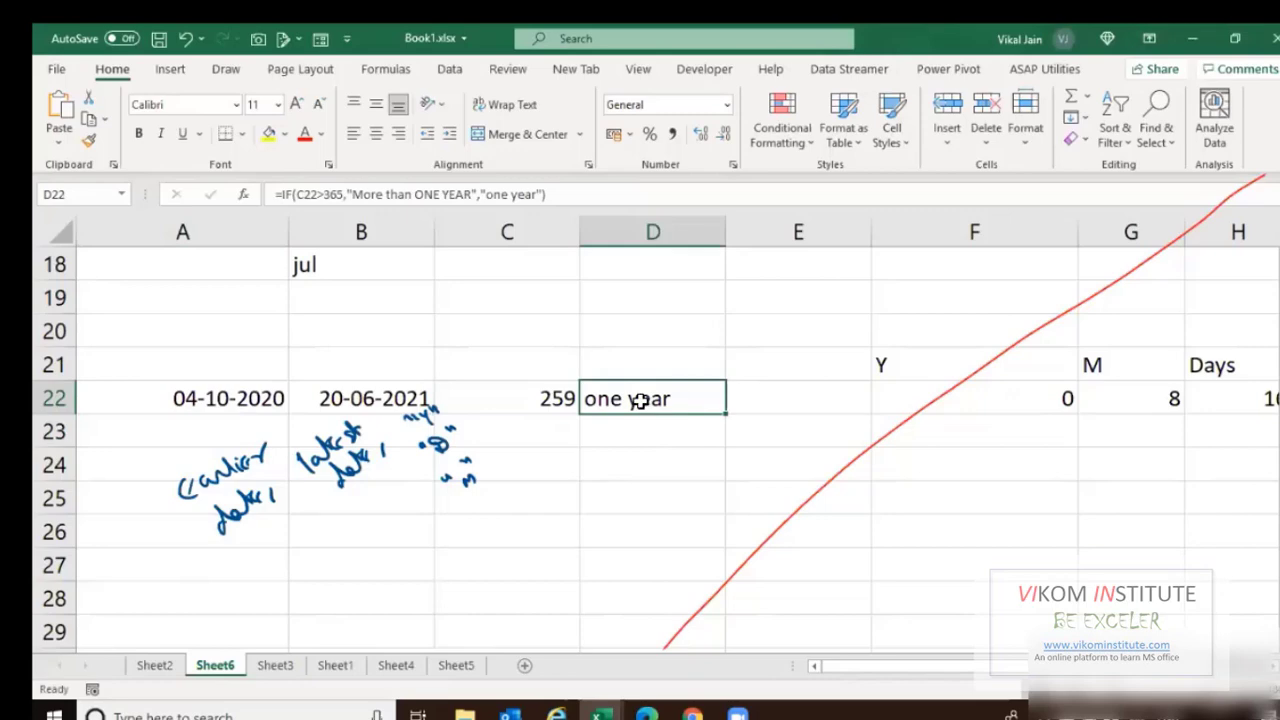
pyautogui.press('F2')
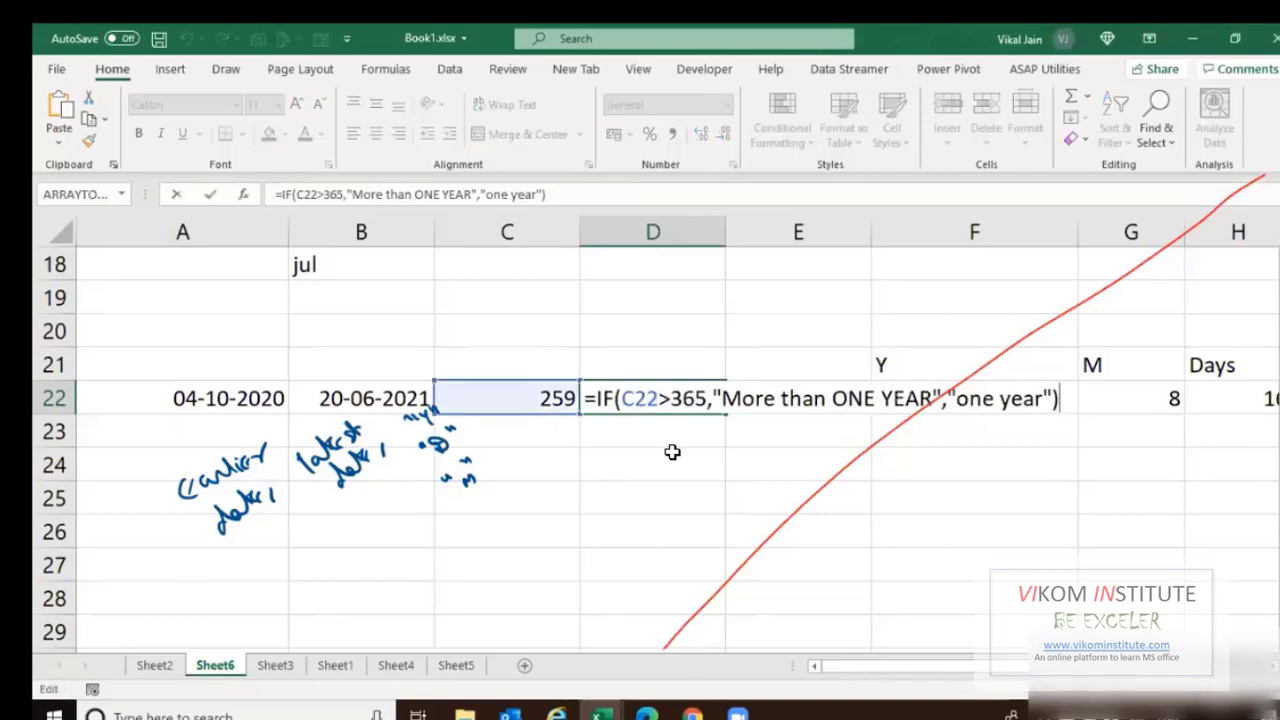
pyautogui.hotkey('ctrl', 'Return')
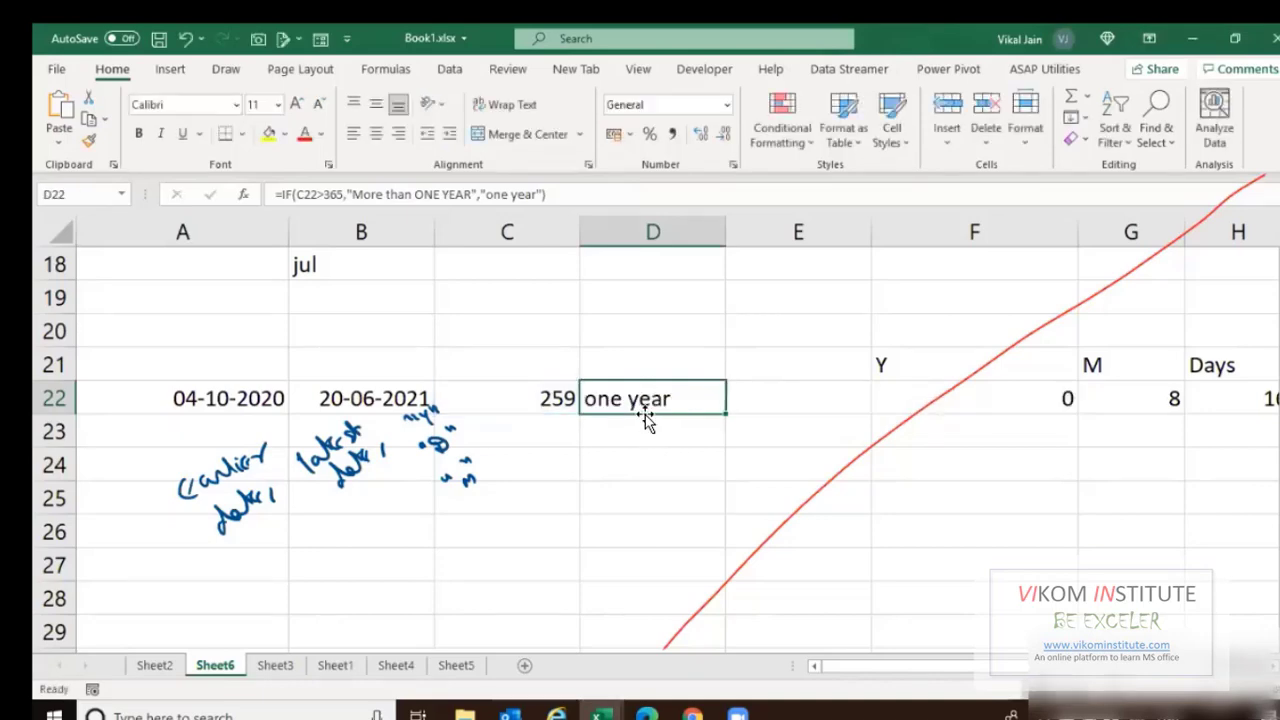
pyautogui.press('F2')
pyautogui.hotkey('ctrl', 'Return')
pyautogui.press('F2')
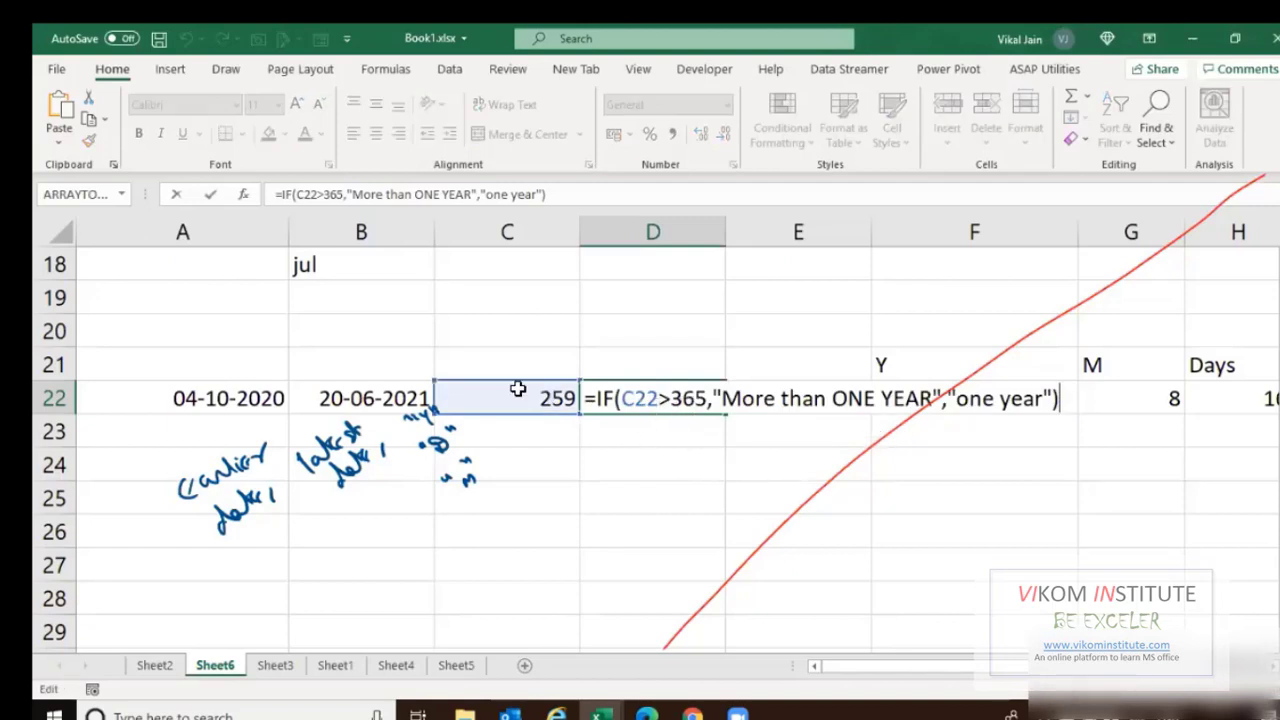
pyautogui.press('Escape')
# Replace the C22 reference in D22's IF condition with the B22-A22 difference copied from C22.
pyautogui.doubleClick(601, 400)
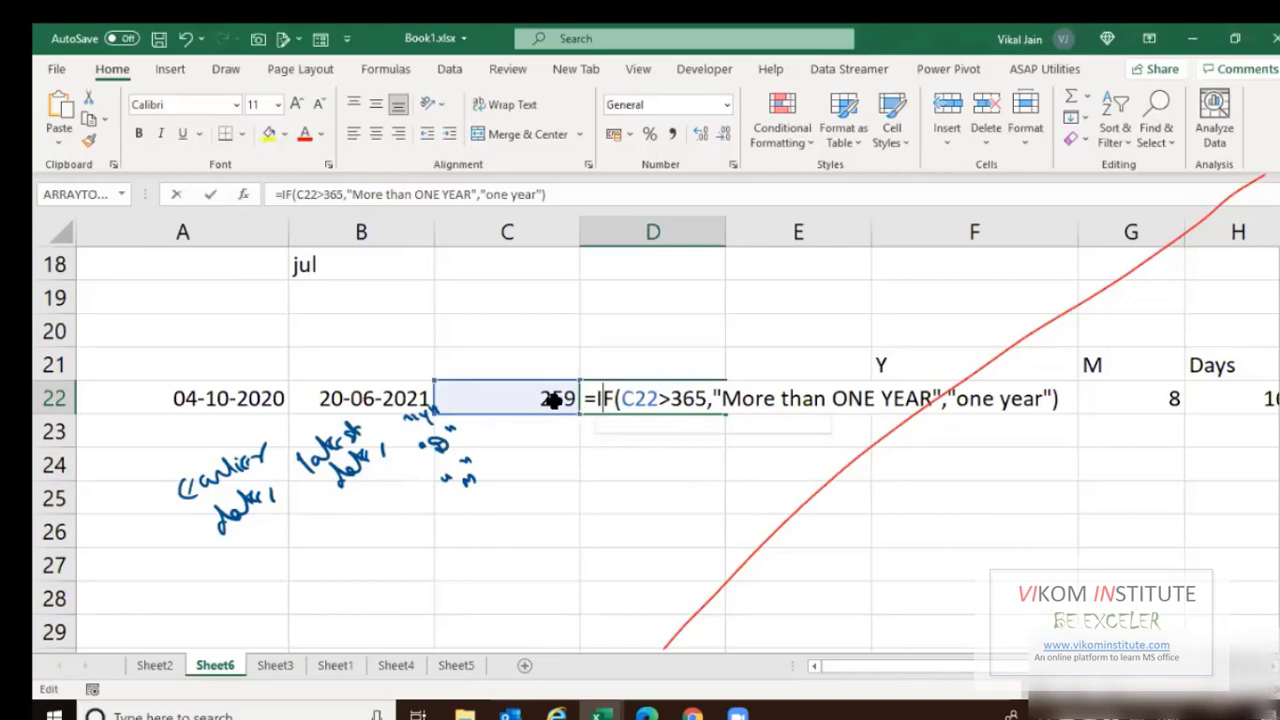
pyautogui.click(555, 400)
pyautogui.doubleClick(548, 400)
pyautogui.moveTo(548, 401); pyautogui.dragTo(451, 394)
pyautogui.hotkey('ctrl', 'c')
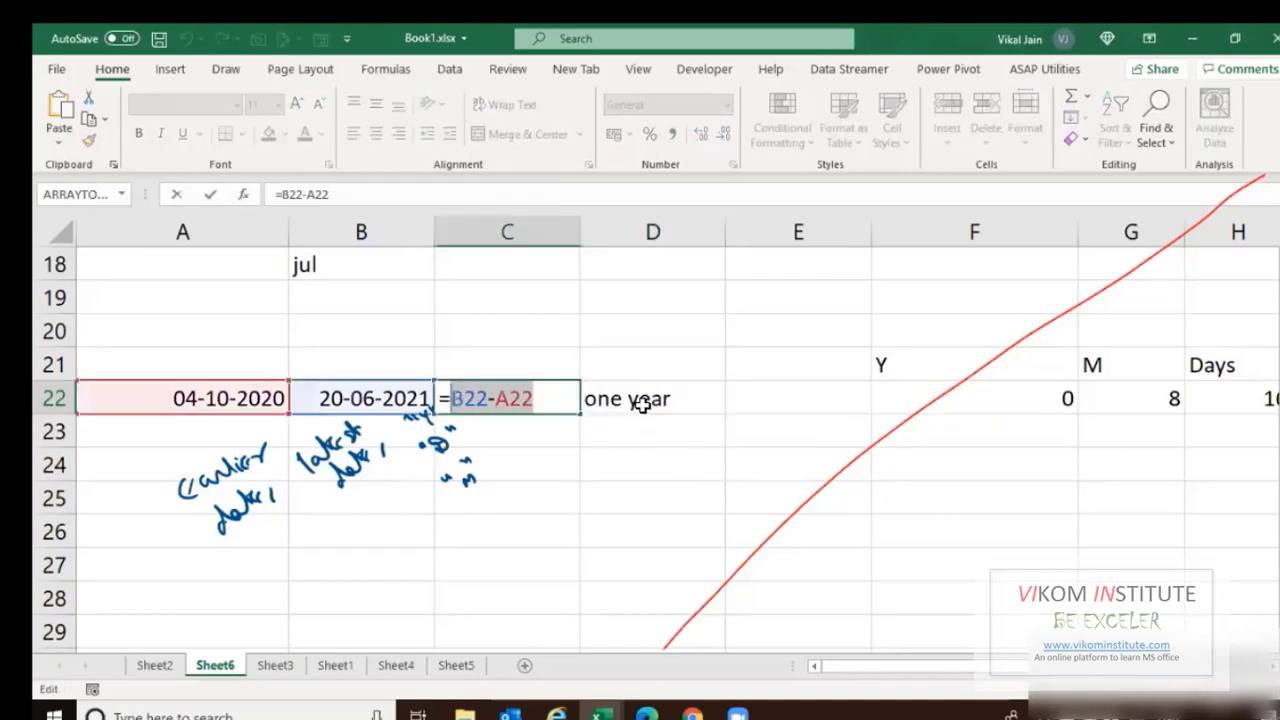
pyautogui.press('Tab')
pyautogui.doubleClick(650, 400)
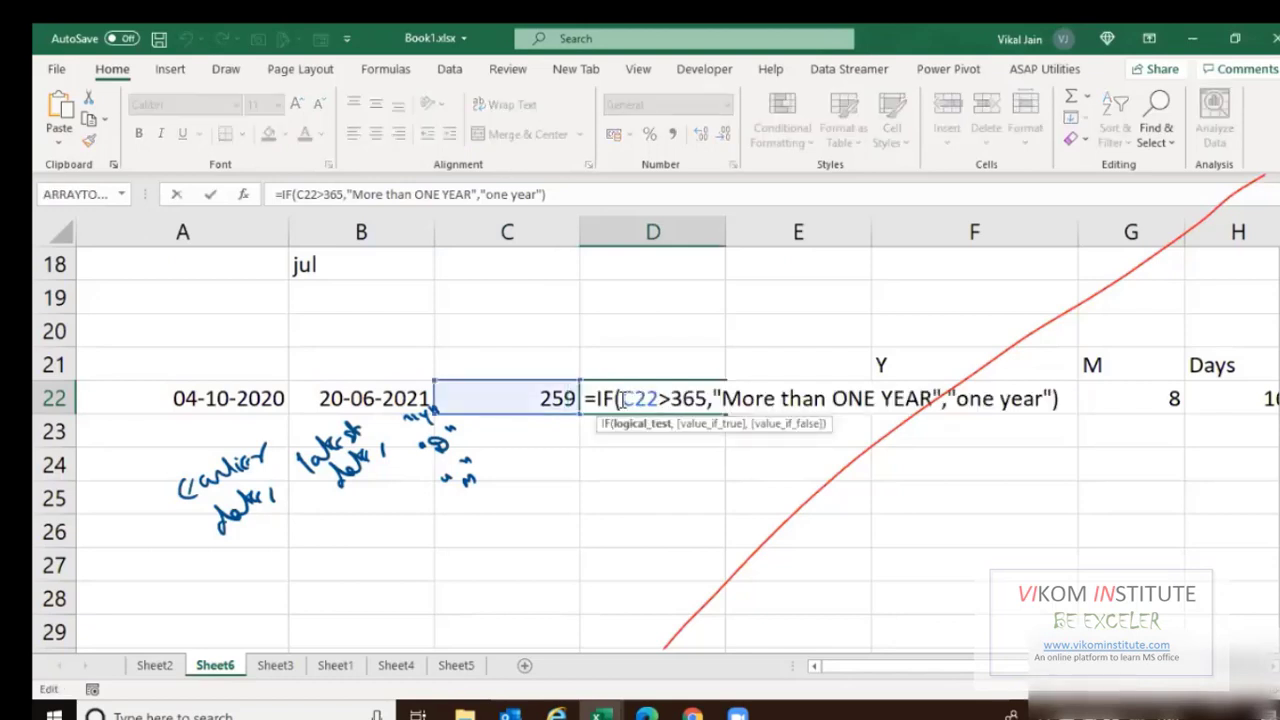
pyautogui.doubleClick(638, 399)
pyautogui.hotkey('ctrl', 'v')
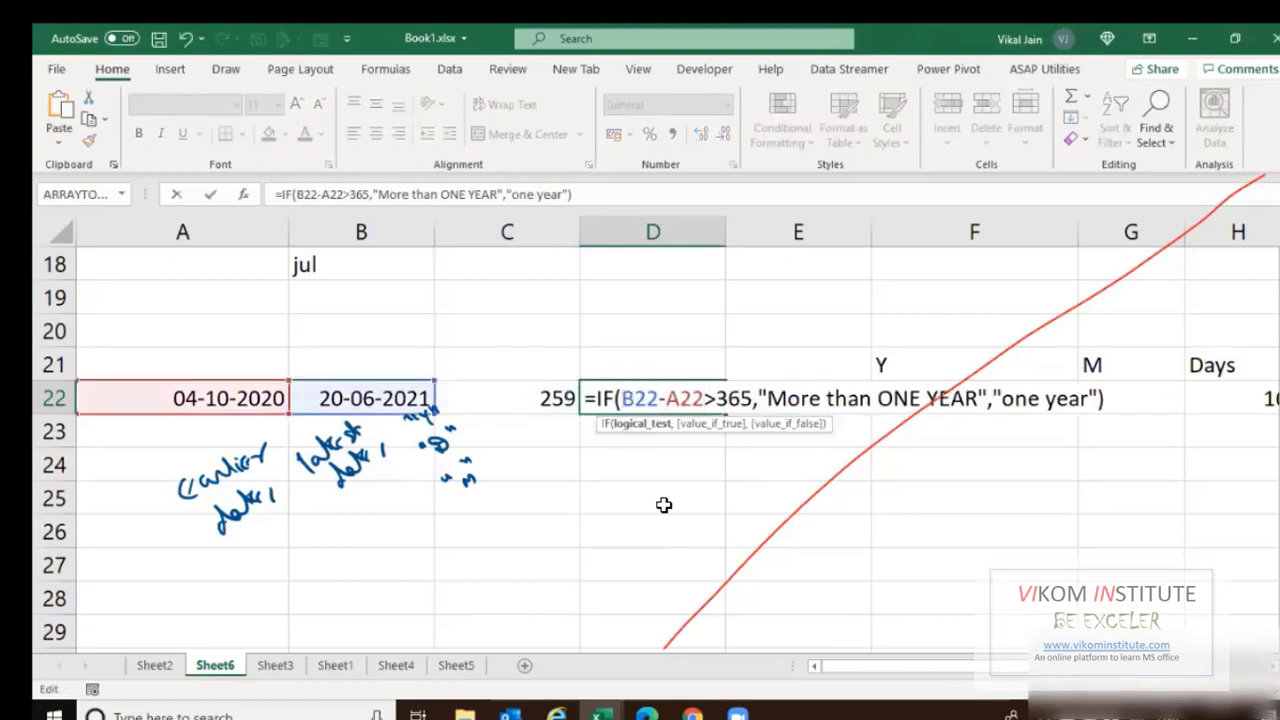
pyautogui.press('Return')
# Clear the 259 day count from C22 and move the IF formula from D22 into C22.
pyautogui.press('Up')
pyautogui.press('Left')
pyautogui.press('Delete')
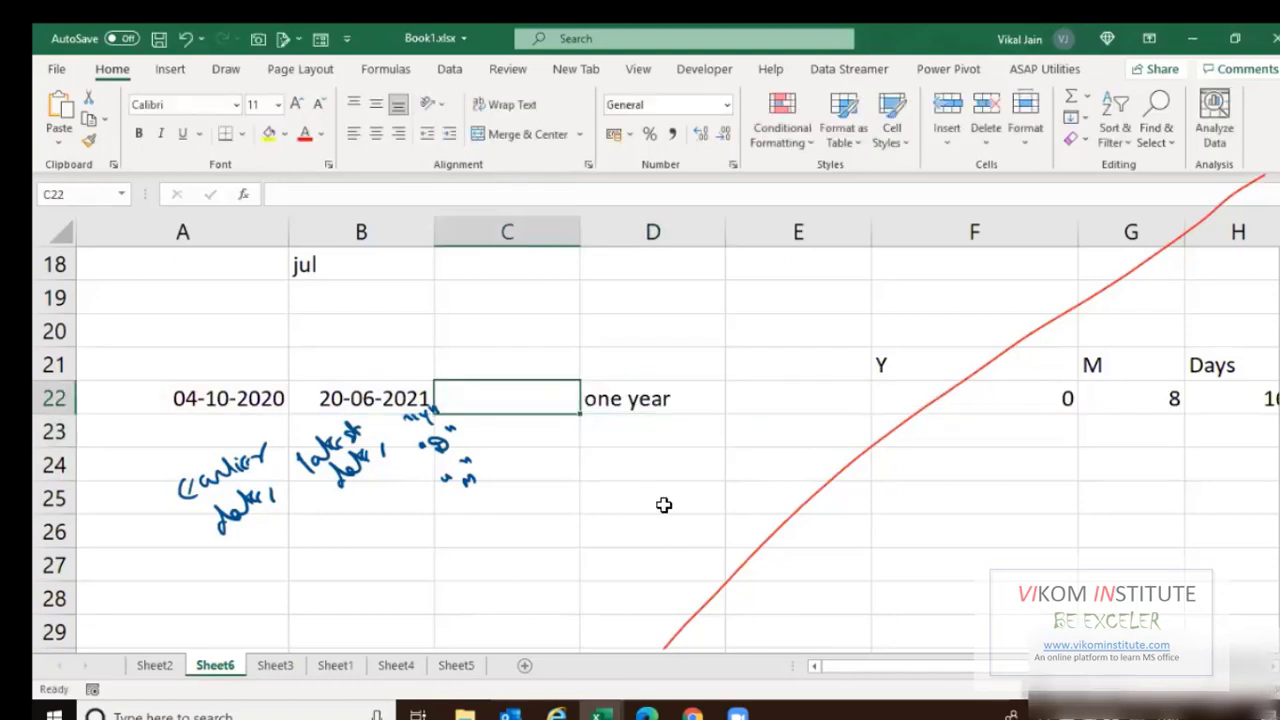
pyautogui.hotkey('ctrl', 'c')
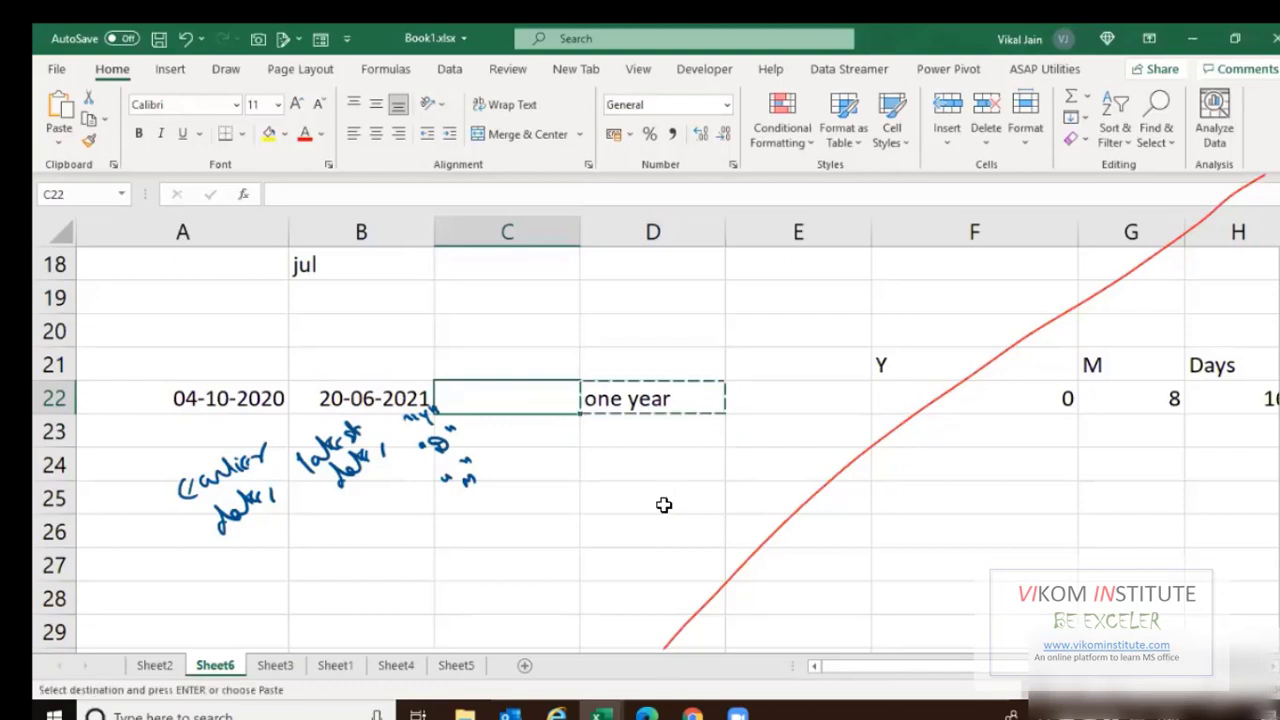
pyautogui.hotkey('ctrl', 'v')
pyautogui.press('F2')
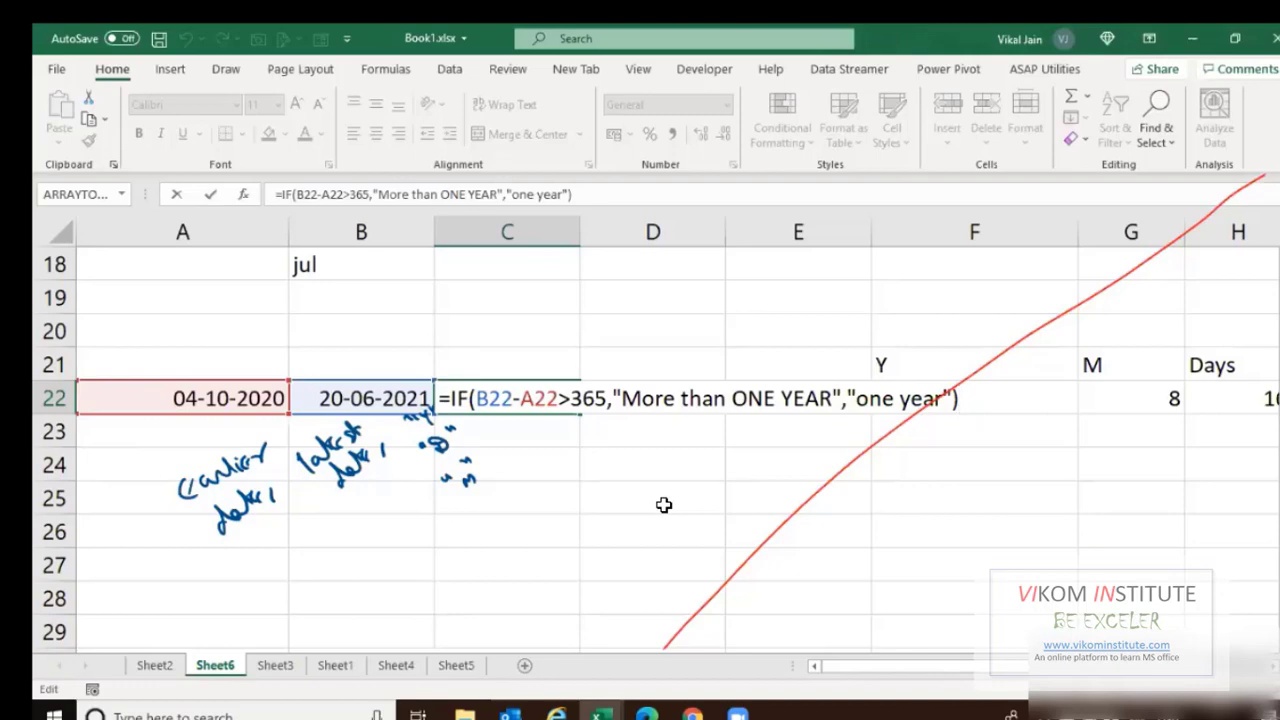
pyautogui.hotkey('ctrl', 'Return')
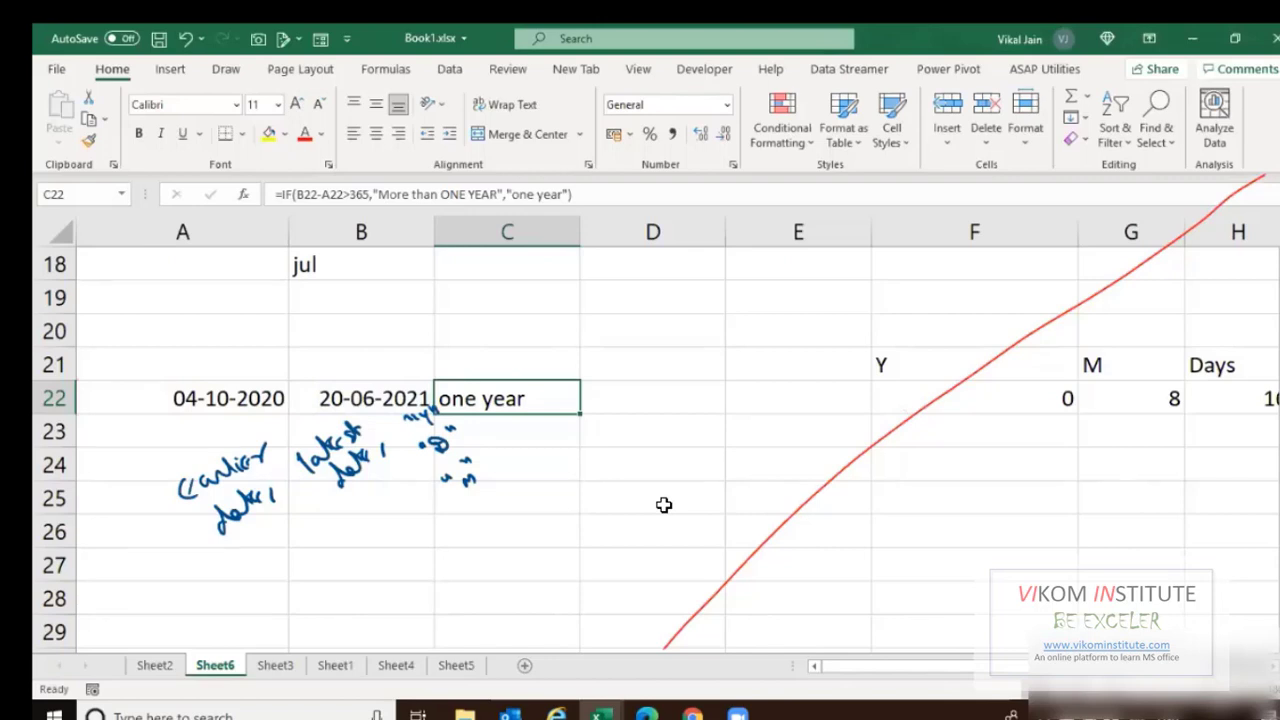
pyautogui.click(662, 401)
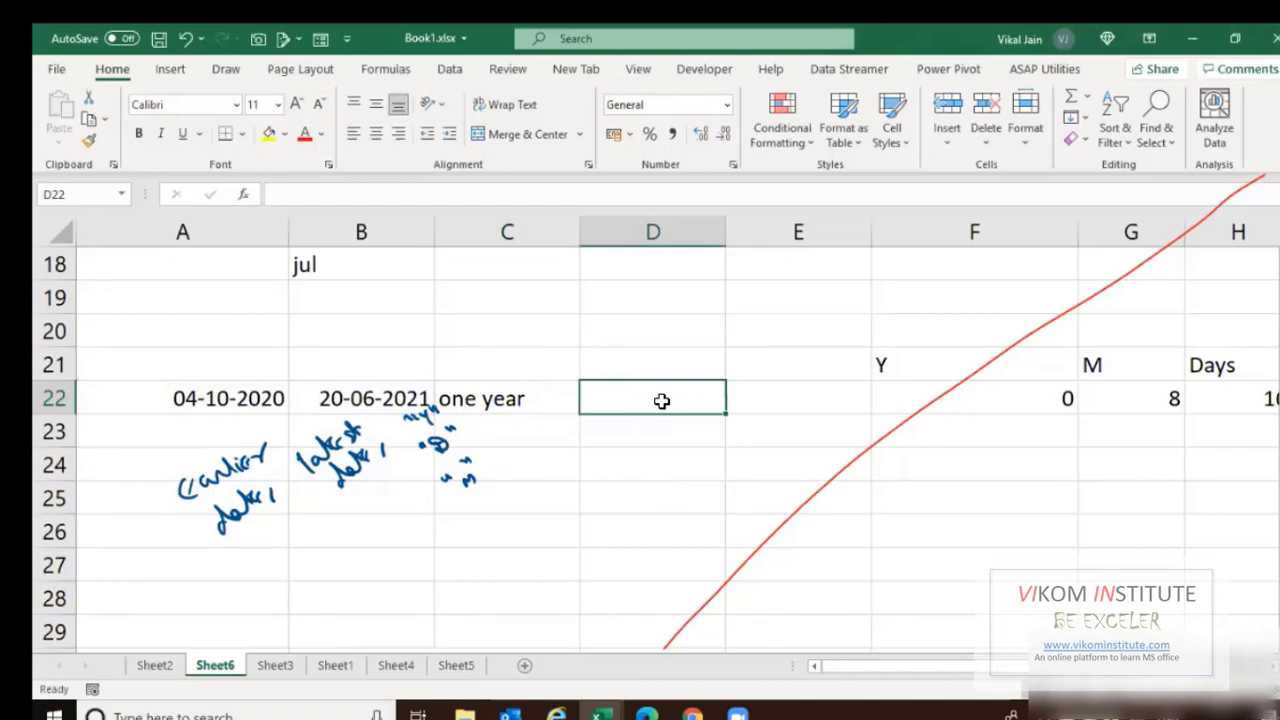
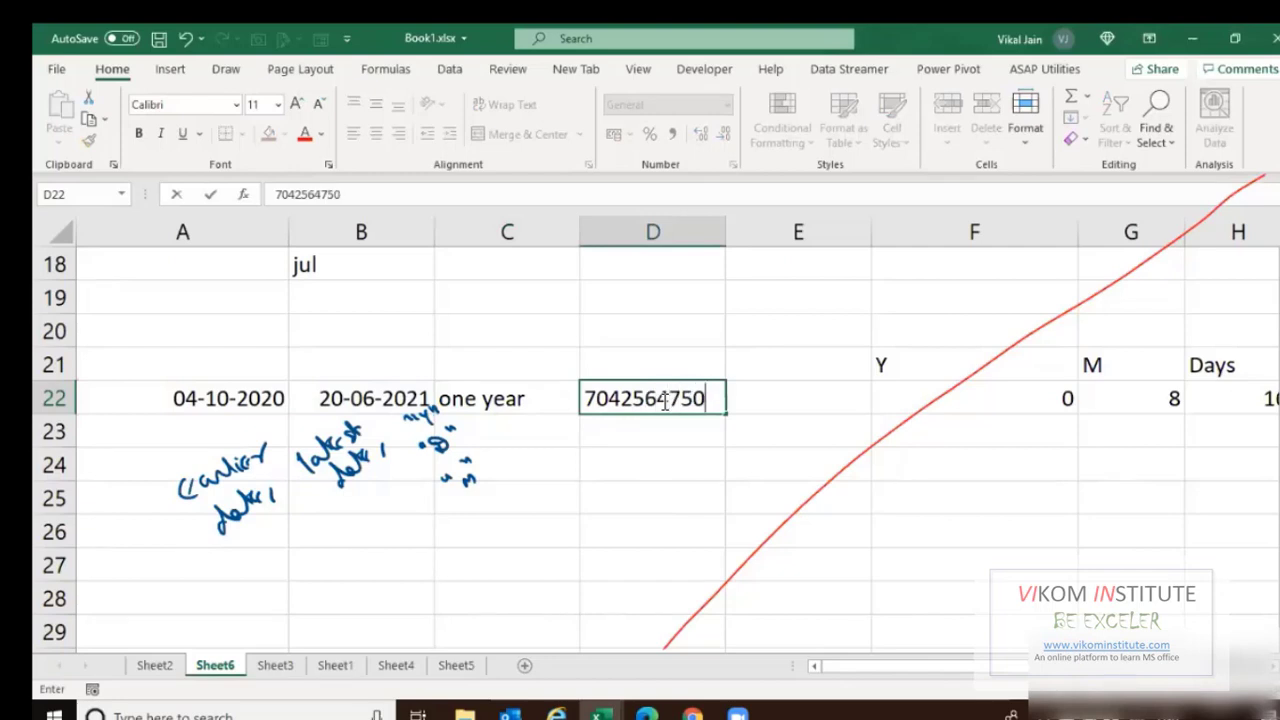
# Enter a ten-digit phone-style number into D22.
pyautogui.press('Return')
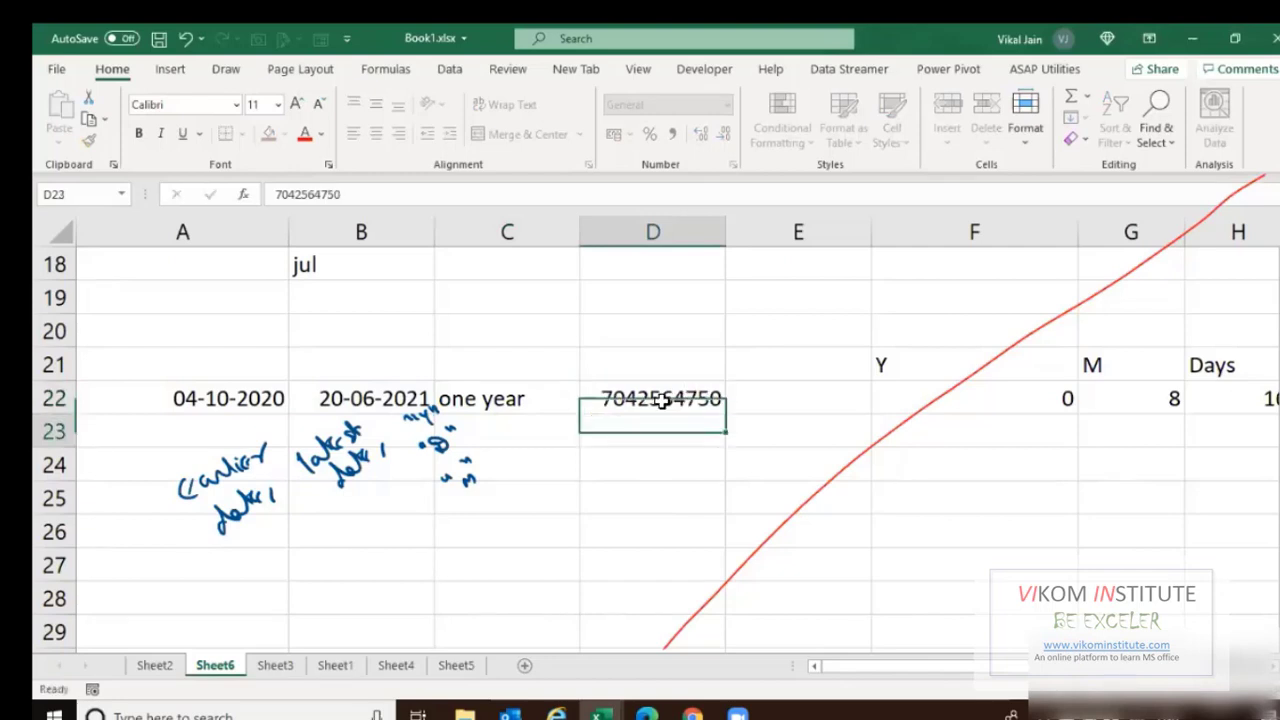
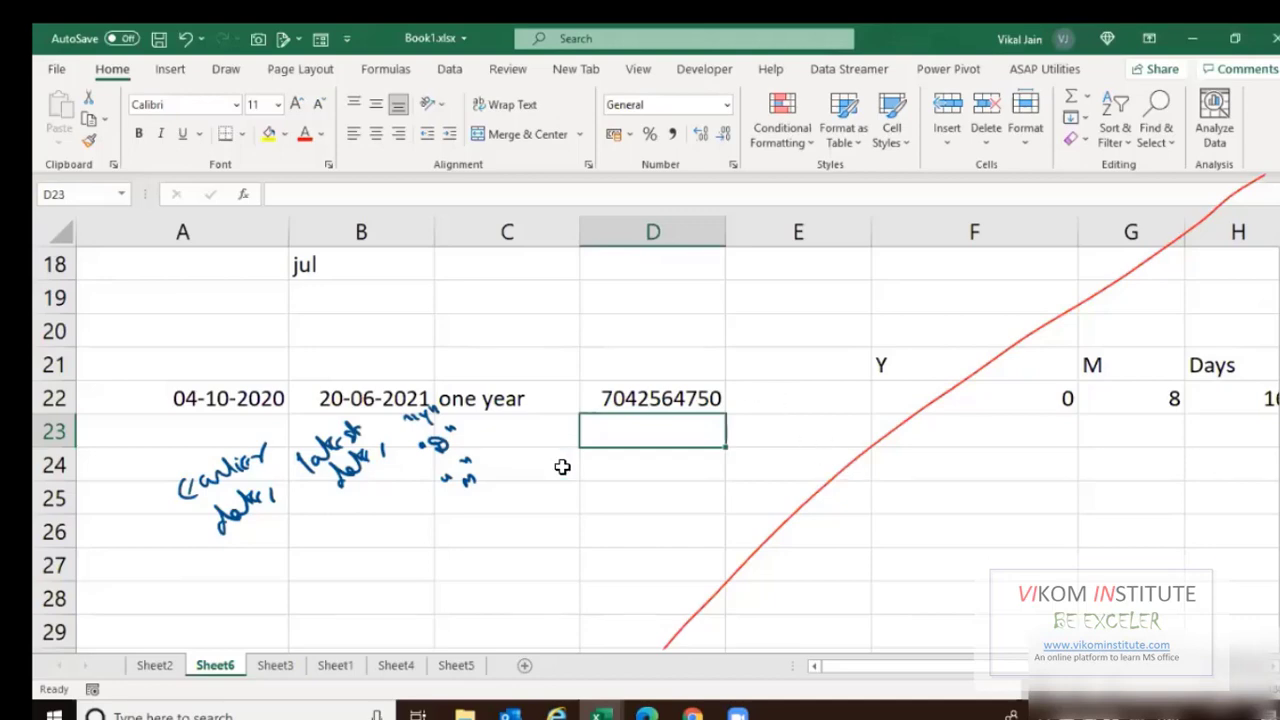
# Switch to Sheet5, which holds the numeric table totalling 3,20,710.
pyautogui.click(456, 665)
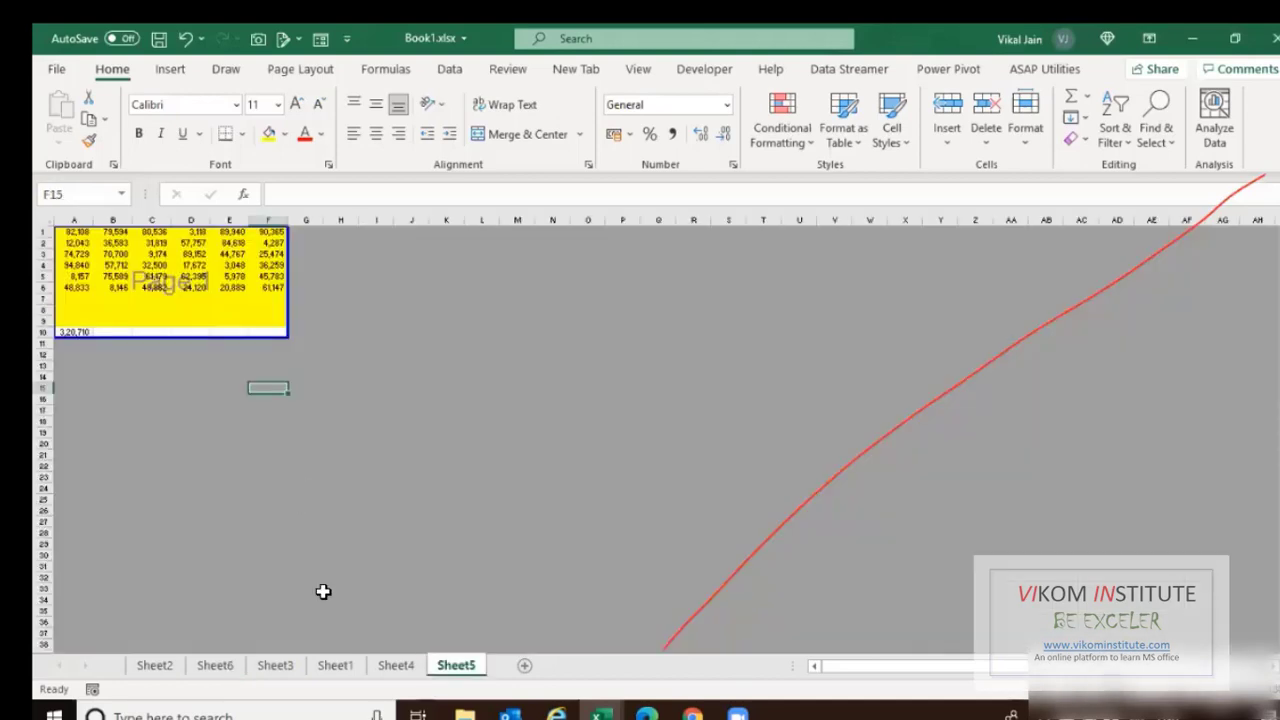
# On a new sheet, enter the headings Reg, Name and Dept in F2:H2.
pyautogui.click(524, 665)
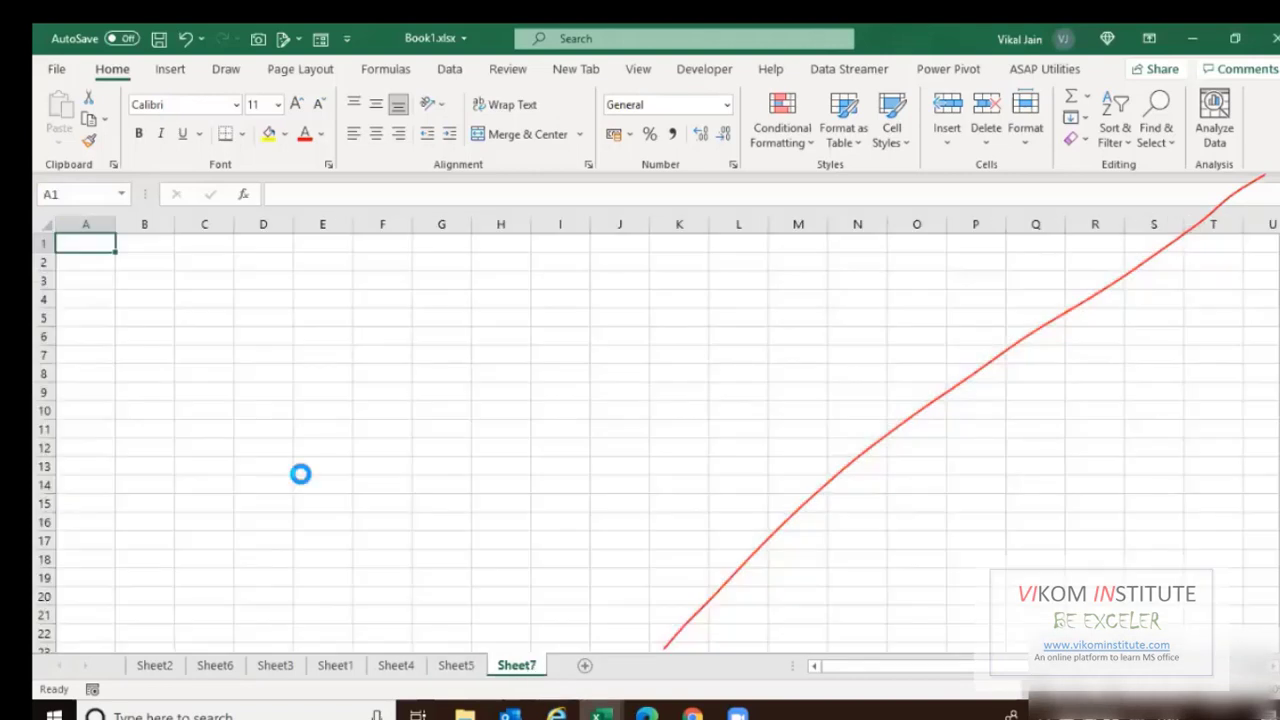
pyautogui.scroll(5, 300, 474)
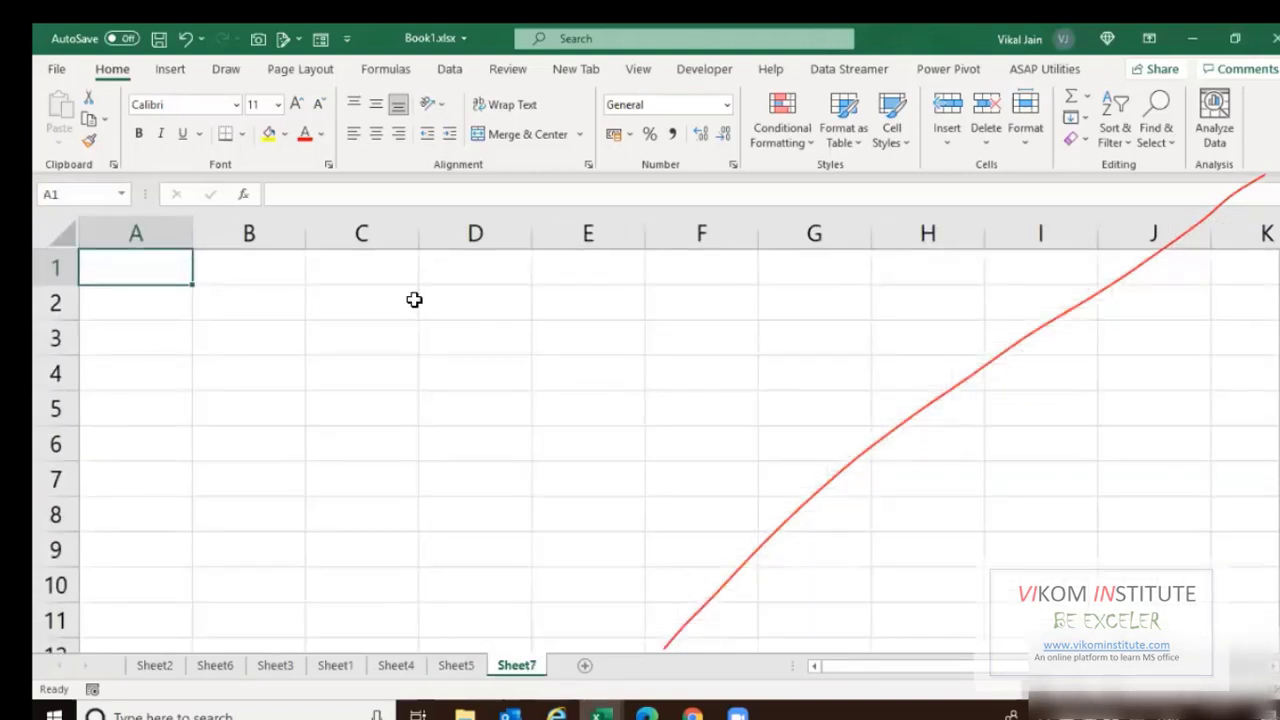
pyautogui.click(721, 295)
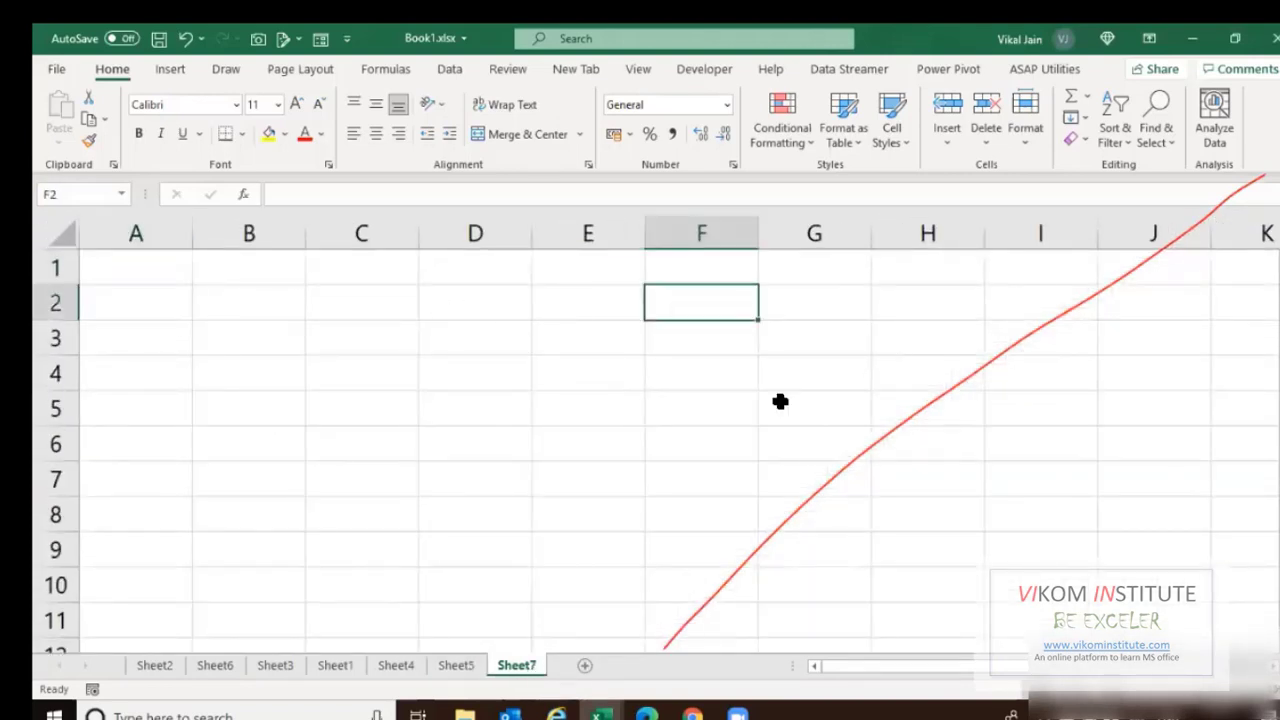
pyautogui.write('Reg')
pyautogui.press('Tab')
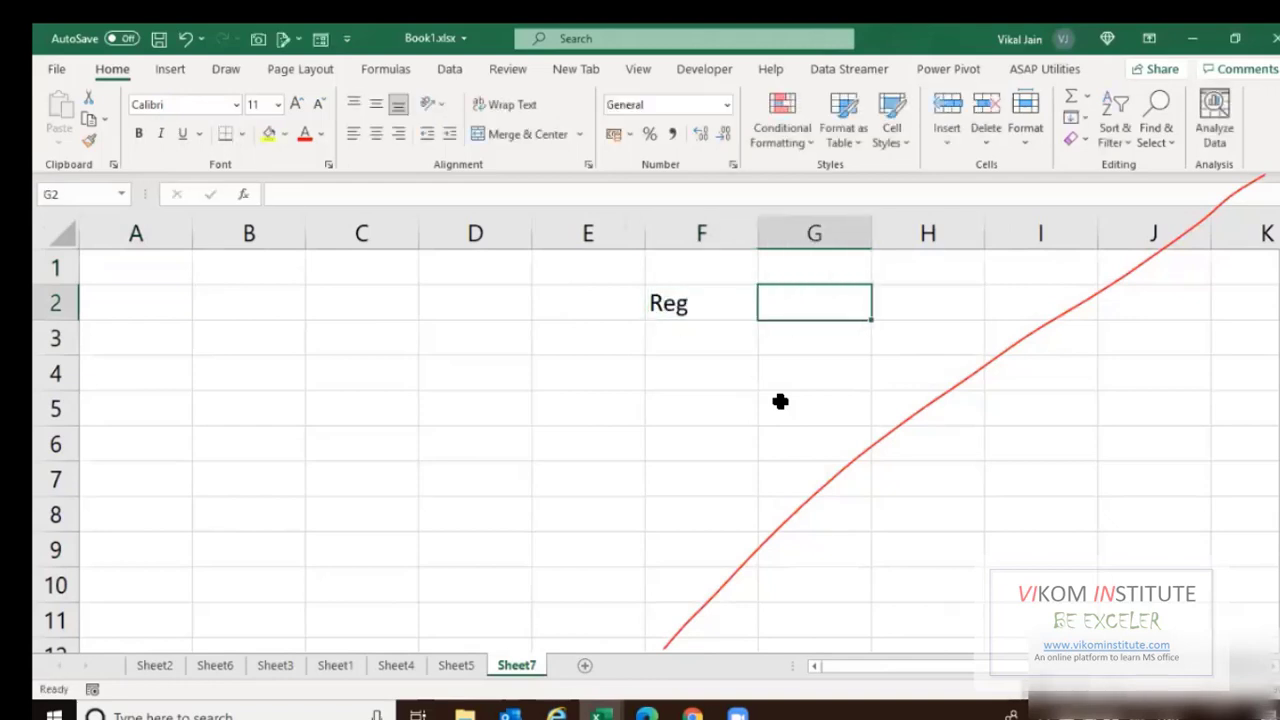
pyautogui.write('Name')
pyautogui.press('Tab')
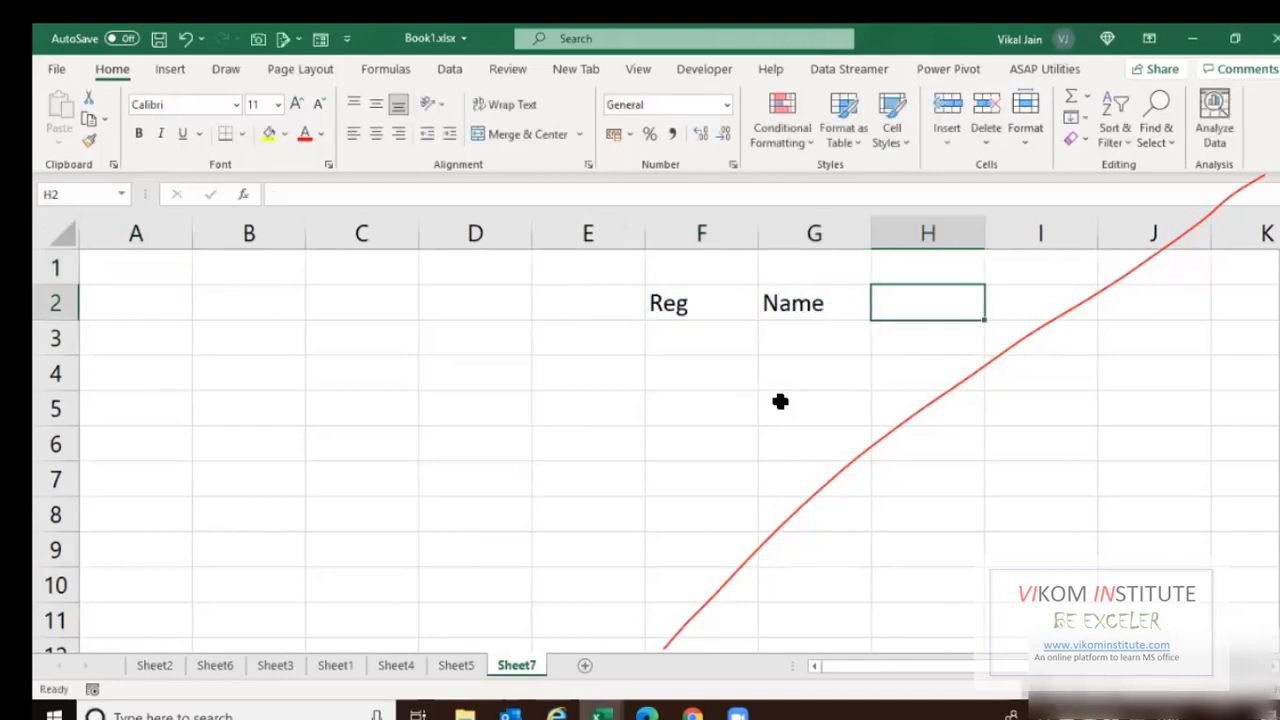
pyautogui.write('Dept')
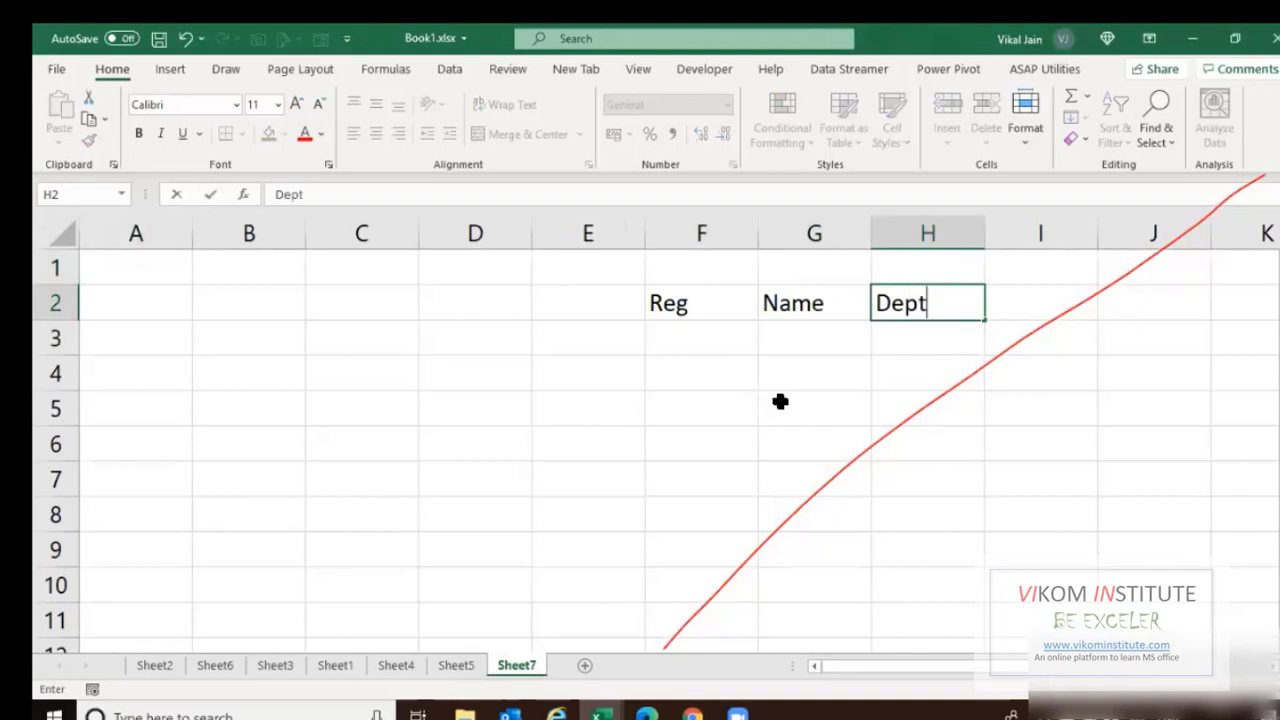
pyautogui.press('Tab')
pyautogui.hotkey('shift', 'Tab')
# Add a Year heading in E2 and insert a blank column at E.
pyautogui.press('Home')
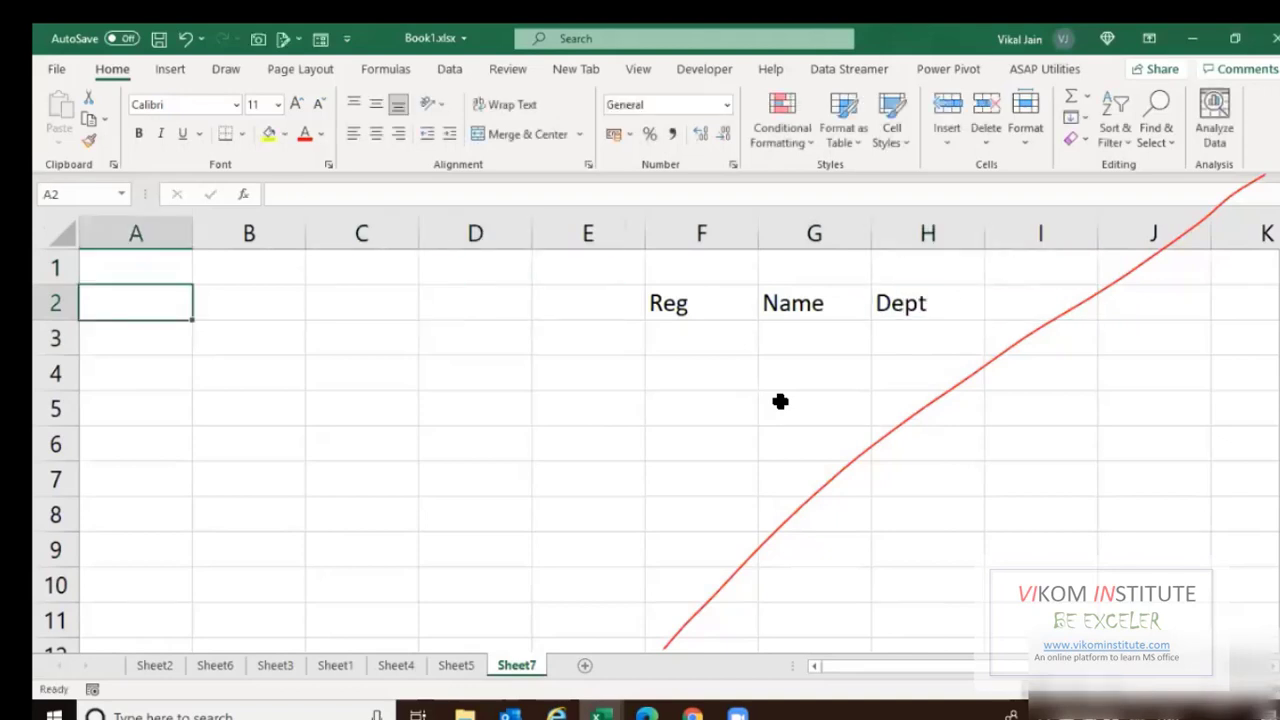
pyautogui.press('Right')
pyautogui.press('Right')
pyautogui.press('Right')
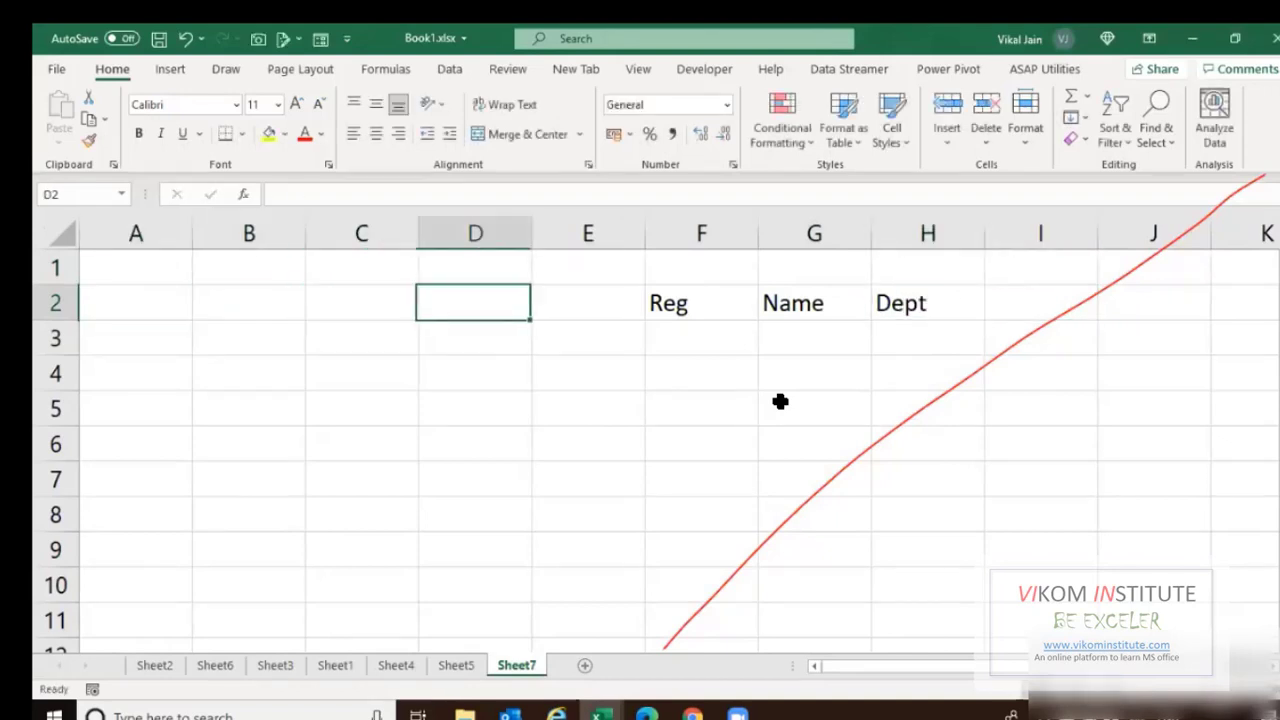
pyautogui.press('Right')
pyautogui.press('Right')
pyautogui.press('Right')
pyautogui.press('Left')
pyautogui.press('Left')
pyautogui.press('F2')
pyautogui.write('Year')
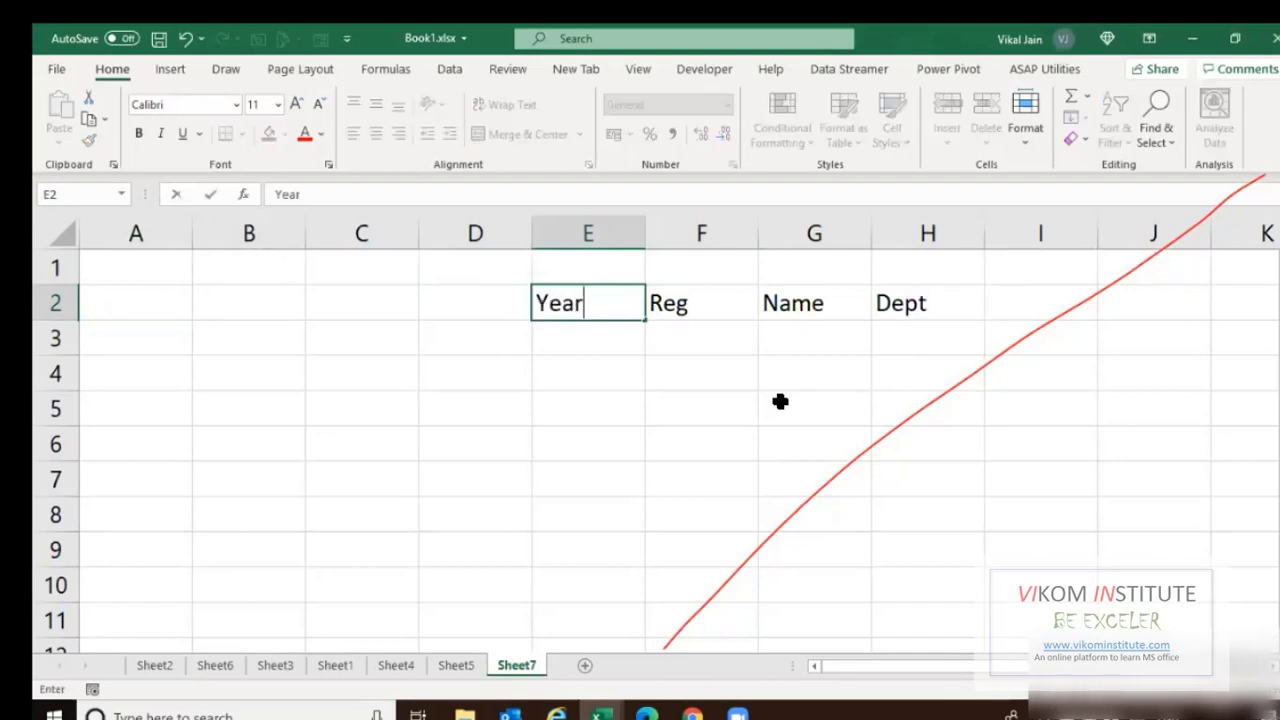
pyautogui.press('Return')
pyautogui.press('Up')
pyautogui.hotkey('ctrl', 'space')
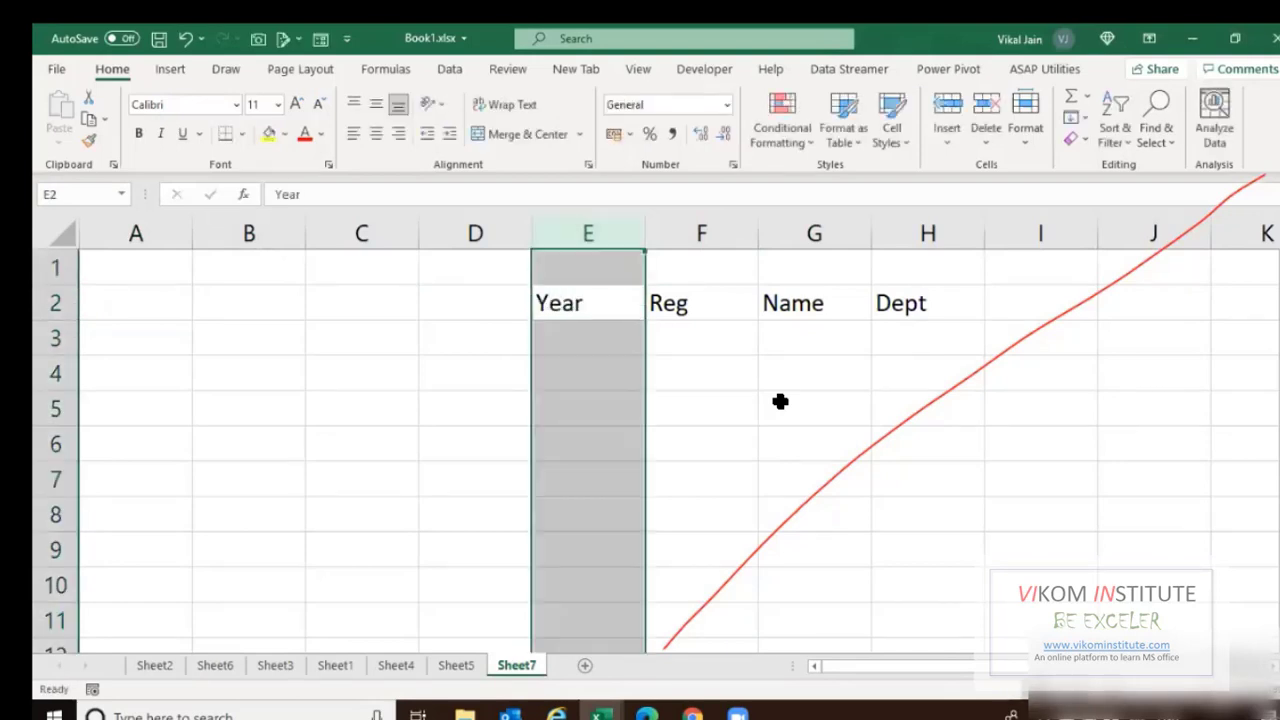
pyautogui.hotkey('ctrl', 'shift', '+')
# Enter the dates 04-10-2018 and 20-06-2021 under Year in F3:F4.
pyautogui.press('Down')
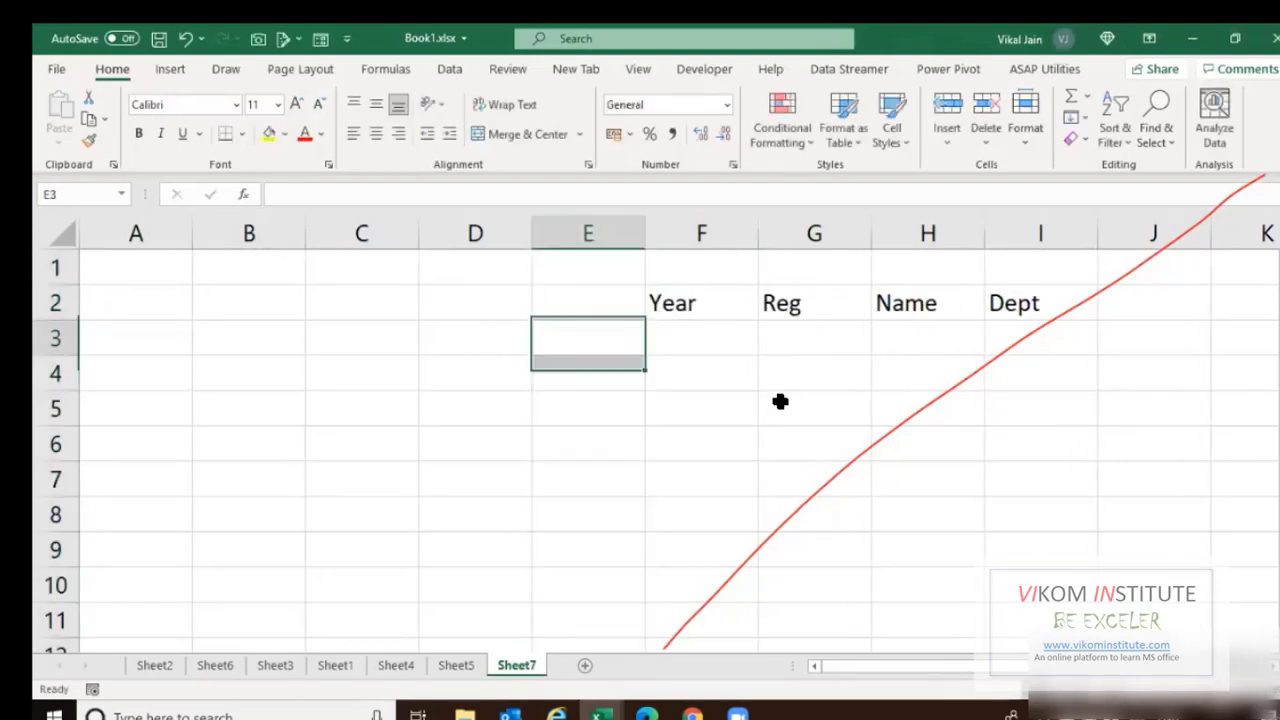
pyautogui.press('Right')
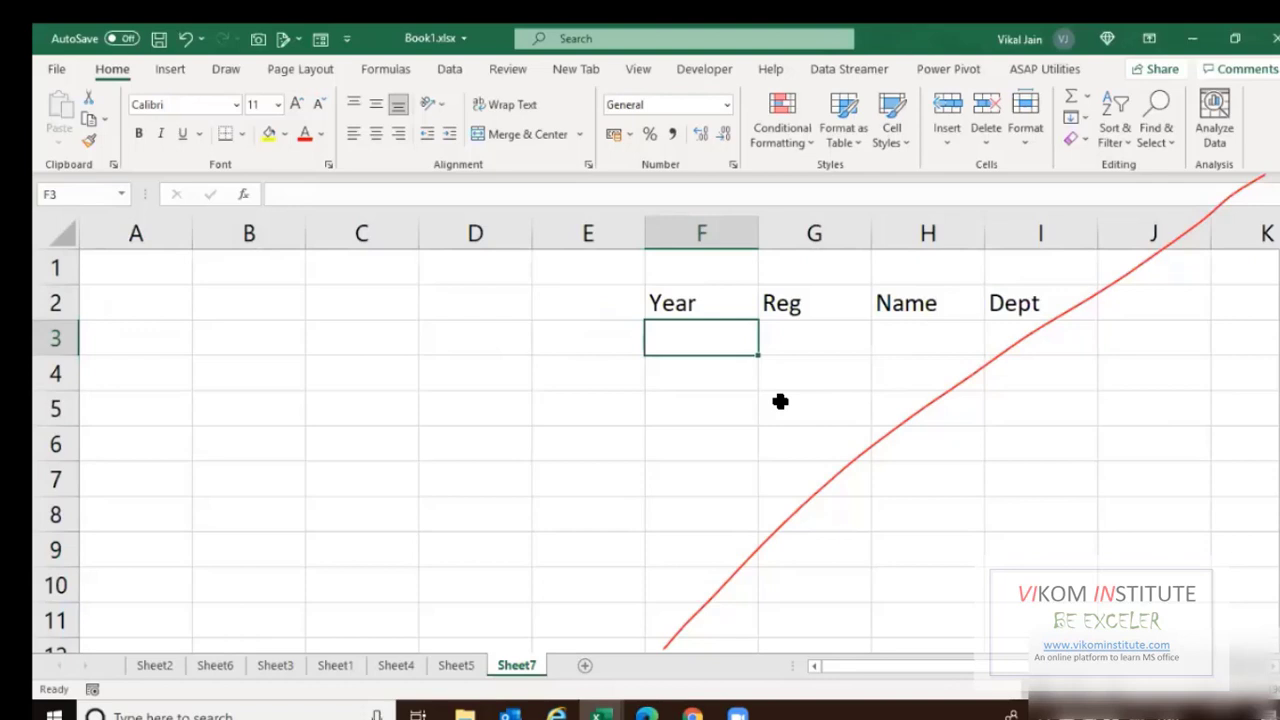
pyautogui.write('04/')
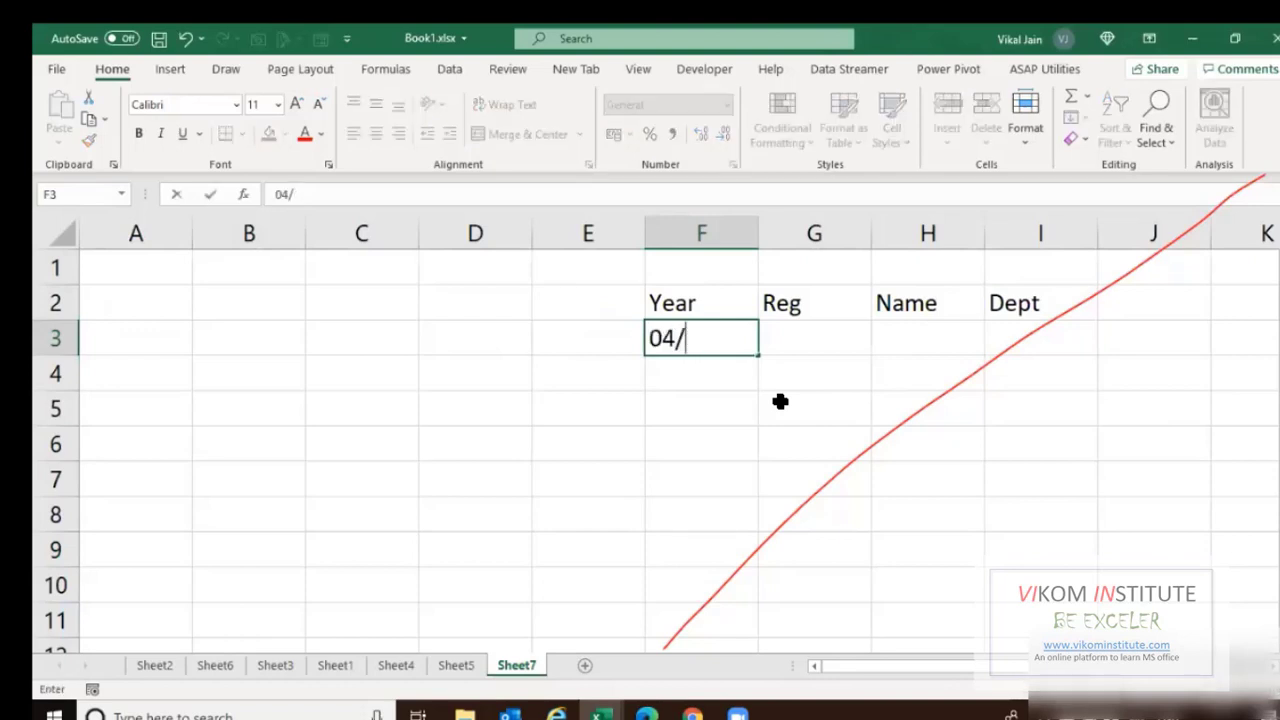
pyautogui.write('10/2019')
pyautogui.press('Return')
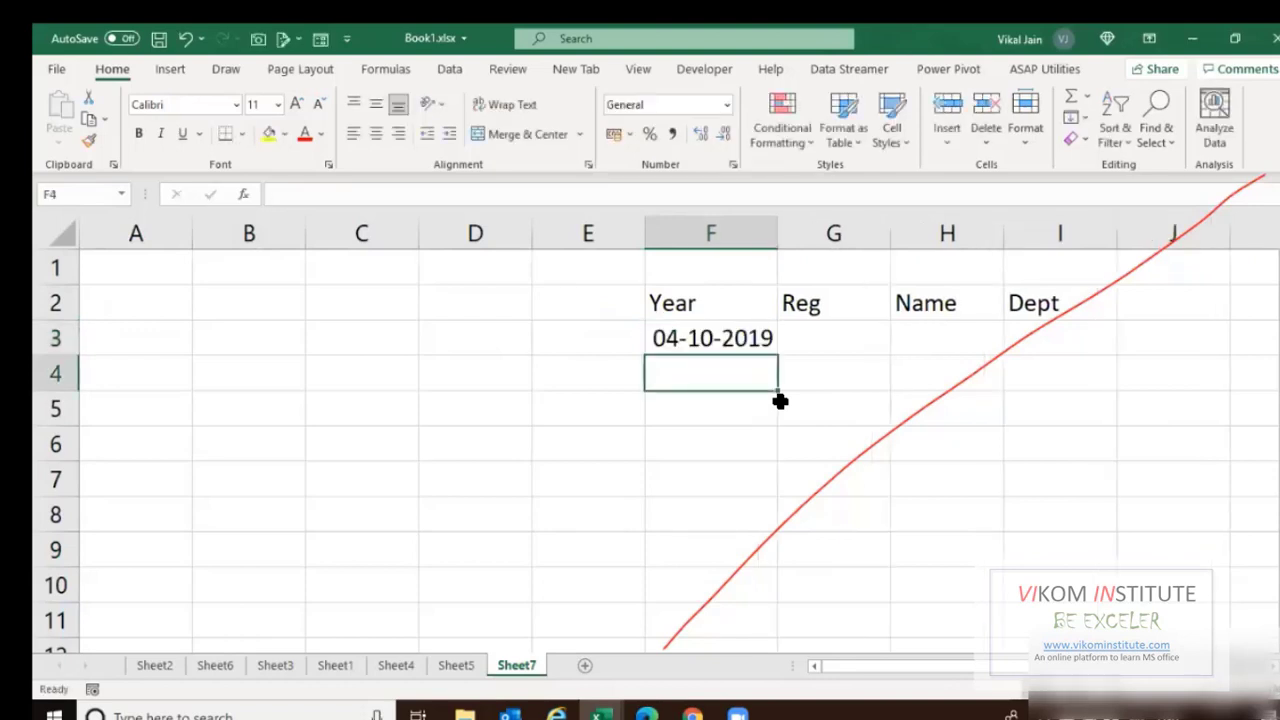
pyautogui.hotkey('ctrl', ';')
pyautogui.hotkey('ctrl', 'Return')
pyautogui.press('Up')
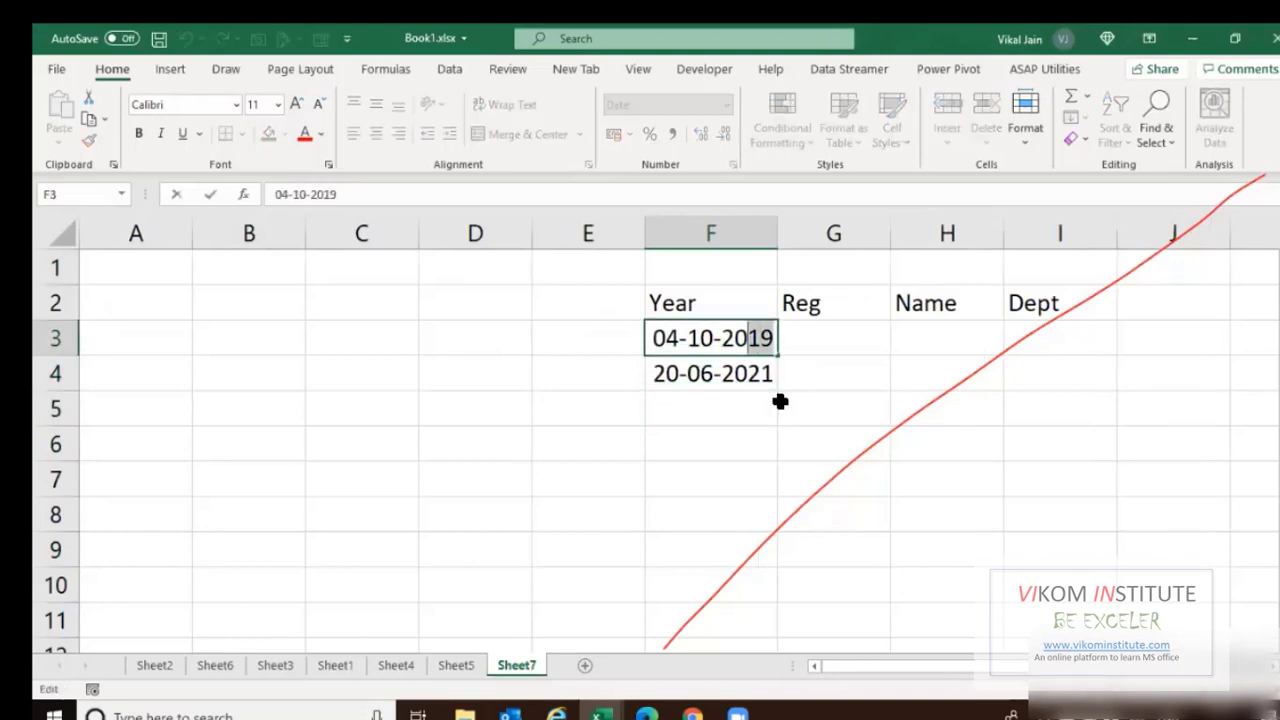
pyautogui.press('F2')
pyautogui.press('BackSpace')
pyautogui.write('8')
pyautogui.hotkey('ctrl', 'Return')
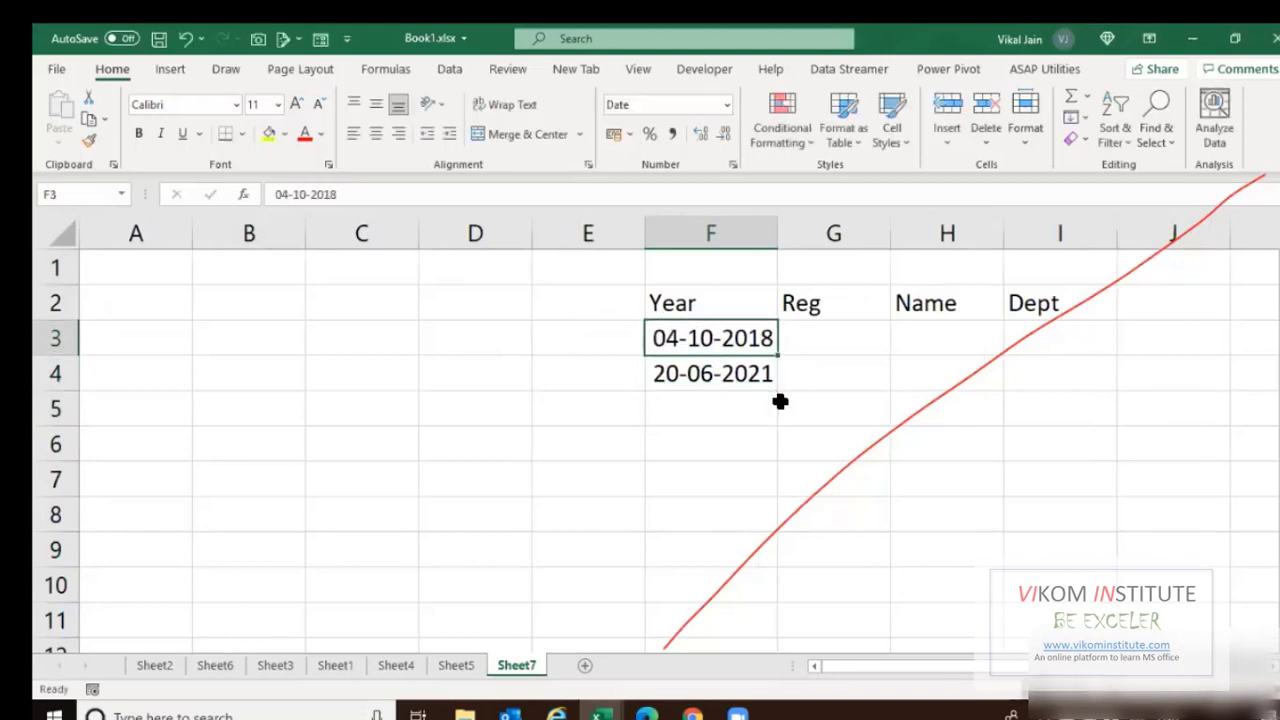
# Enter the capitalised heading Date in A2.
pyautogui.press('Up')
pyautogui.press('Left')
pyautogui.press('Left')
pyautogui.press('Left')
pyautogui.press('Left')
pyautogui.press('Left')
pyautogui.write('date')
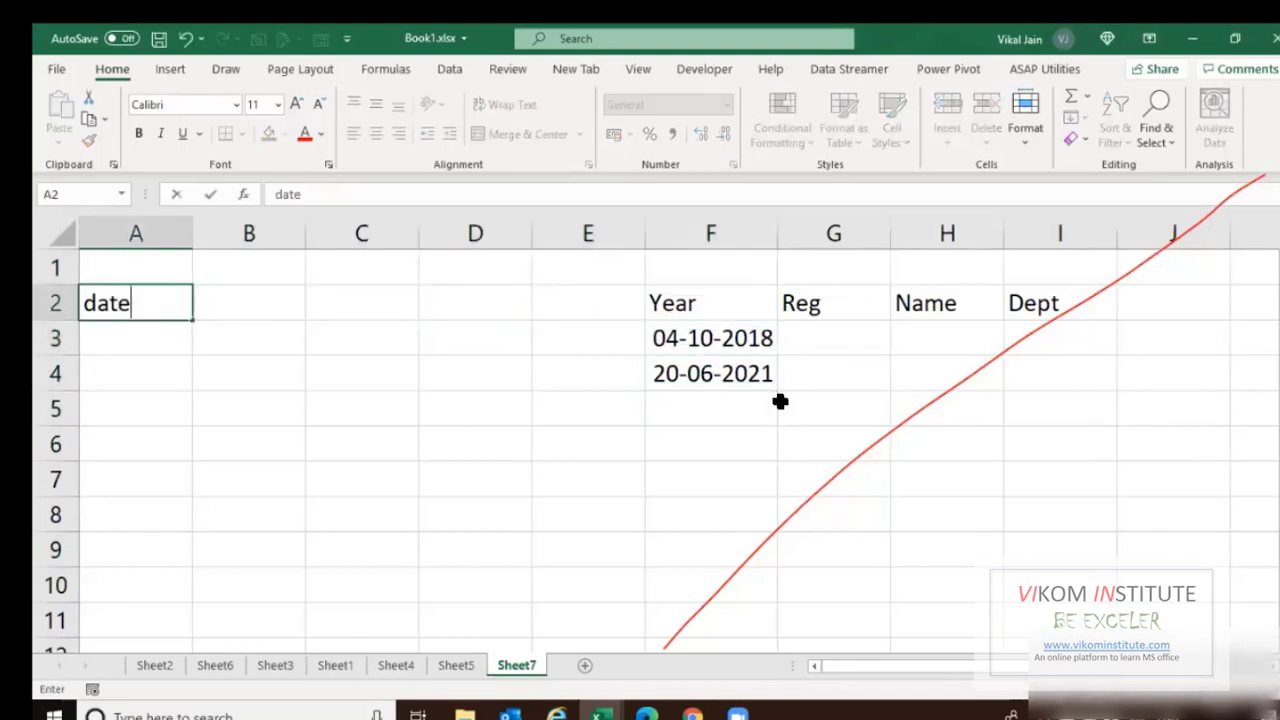
pyautogui.hotkey('ctrl', 'Return')
pyautogui.press('F2')
pyautogui.press('Left')
pyautogui.press('Left')
pyautogui.press('Left')
pyautogui.hotkey('shift', 'Left')
pyautogui.write('D')
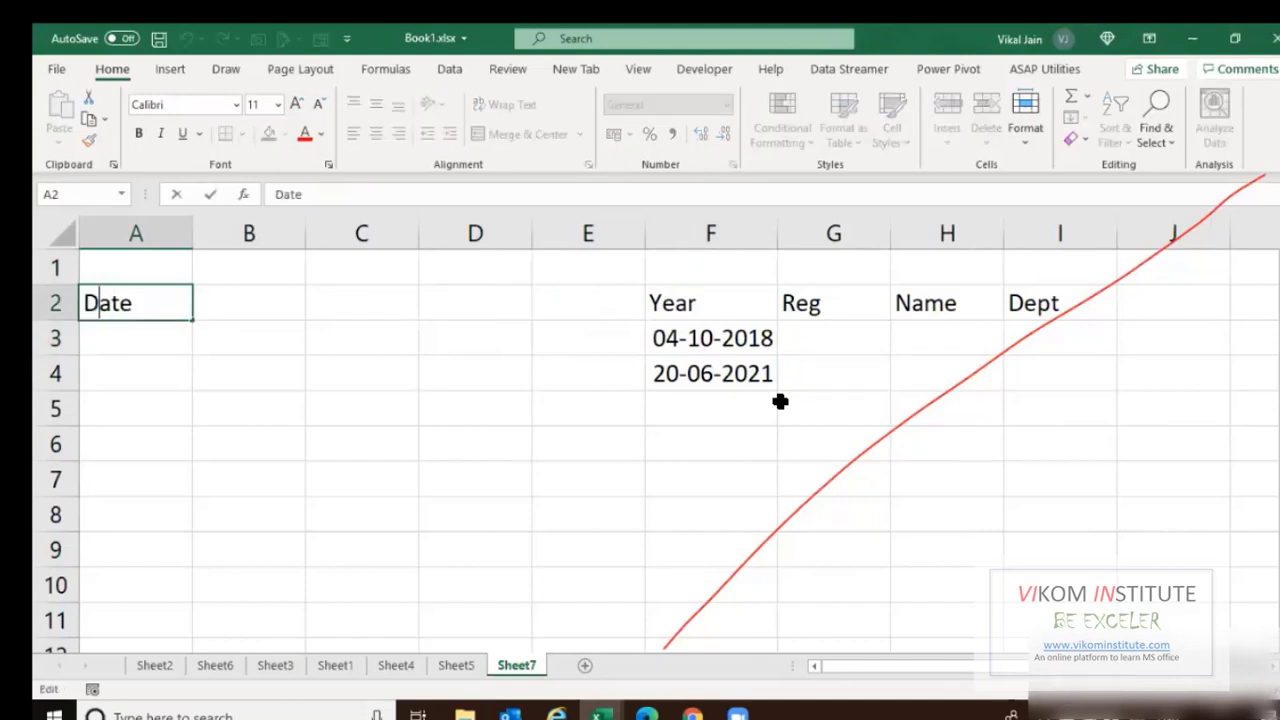
pyautogui.hotkey('ctrl', 'Return')
# Enter the headings Reg, Name, Dept and Amount in B2:E2.
pyautogui.press('Right')
pyautogui.write('Reg')
pyautogui.press('Tab')
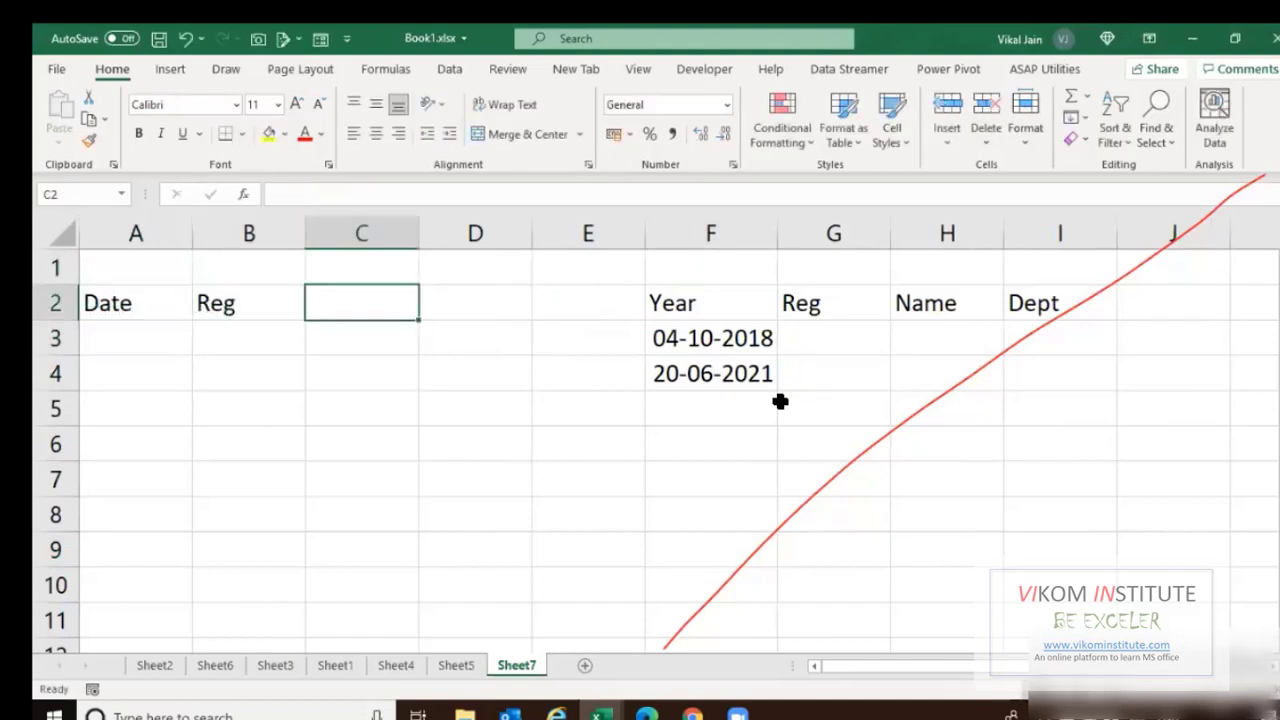
pyautogui.write('Name')
pyautogui.press('Tab')
pyautogui.write('D')
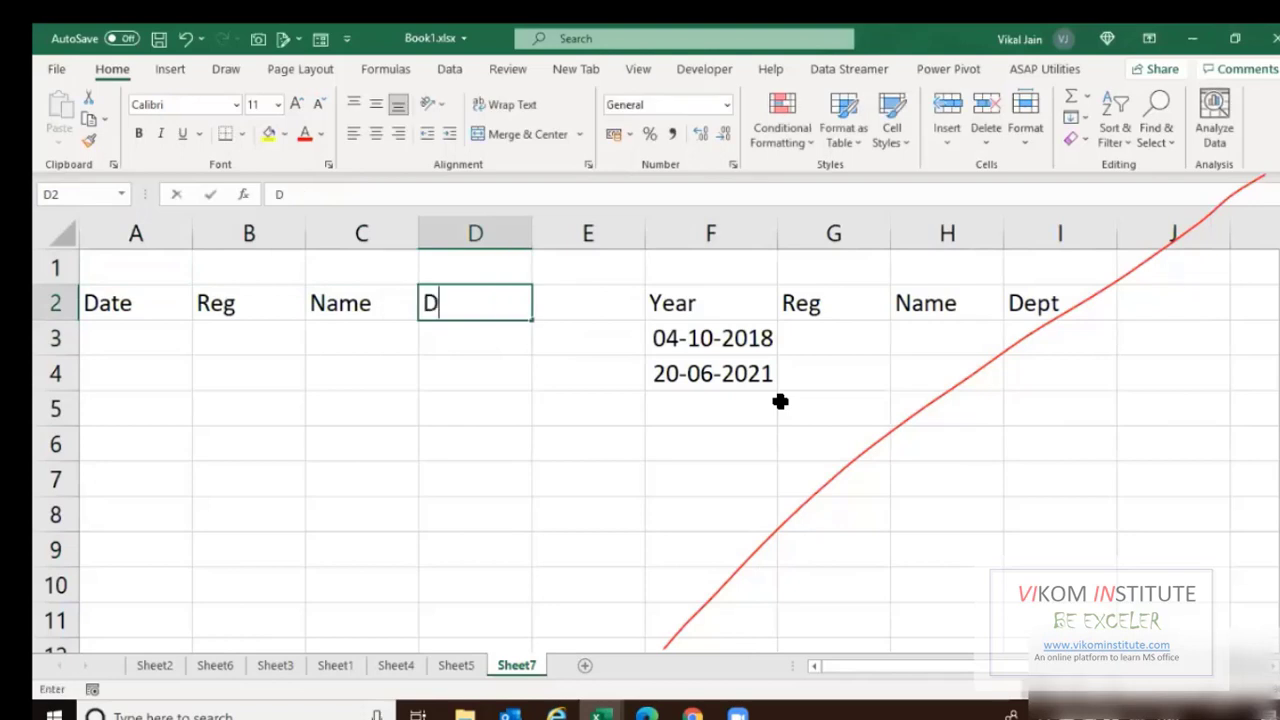
pyautogui.write('ept')
pyautogui.press('Tab')
pyautogui.write('Amount')
pyautogui.press('Return')
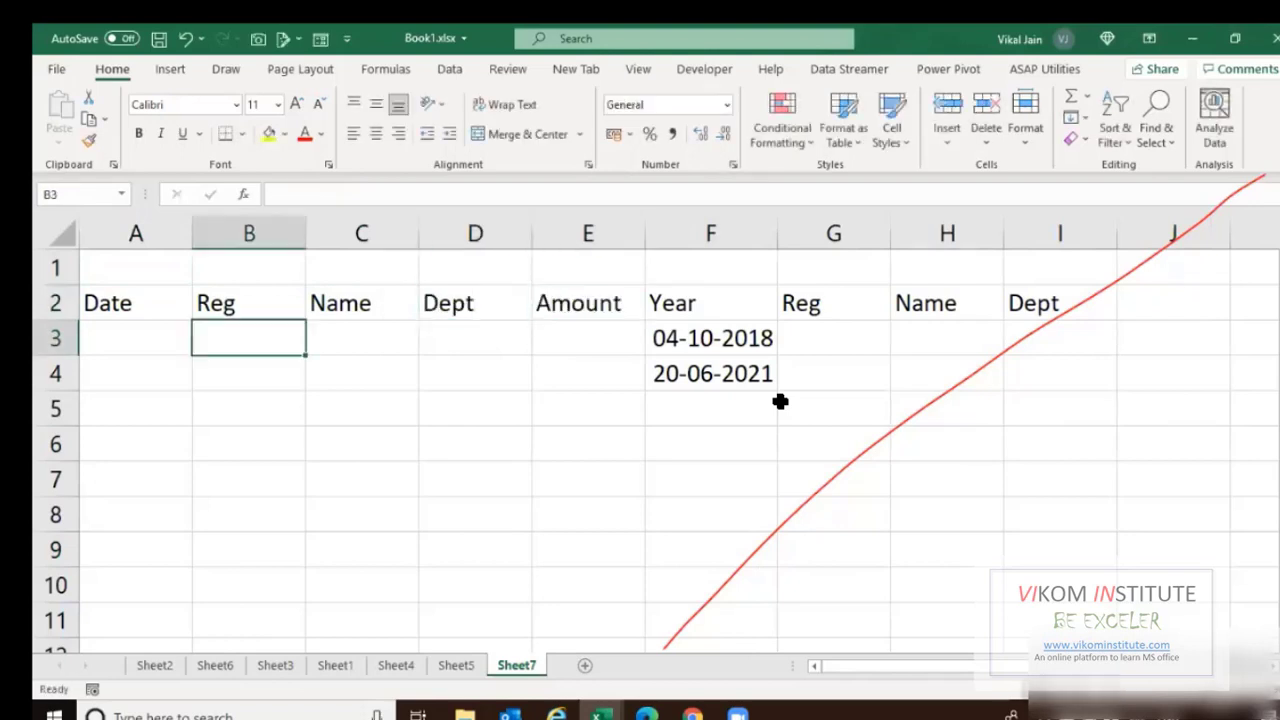
# Insert a blank column at F to separate the main table from the Year block.
pyautogui.press('Up')
pyautogui.press('Right')
pyautogui.press('Right')
pyautogui.press('Right')
pyautogui.press('Right')
pyautogui.hotkey('ctrl', 'space')
pyautogui.hotkey('ctrl', 'shift', '+')
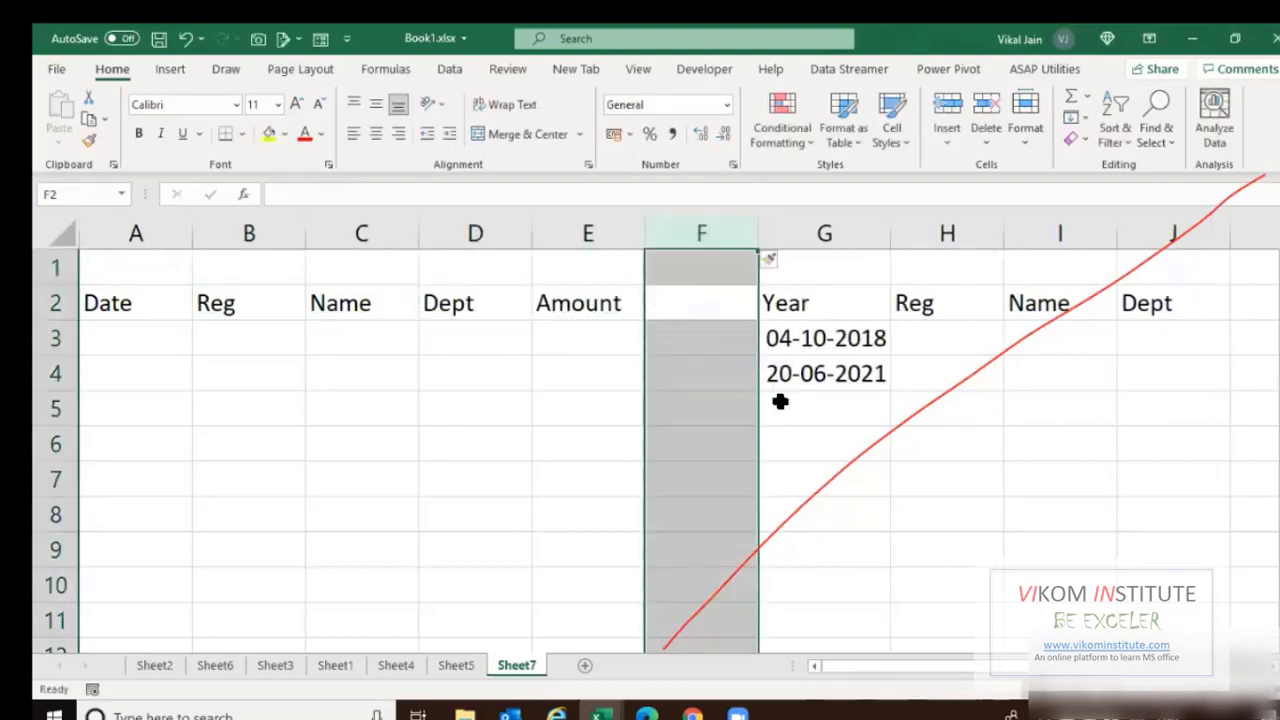
pyautogui.press('Down')
pyautogui.press('Right')
pyautogui.press('Right')
pyautogui.press('Right')
pyautogui.press('Left')
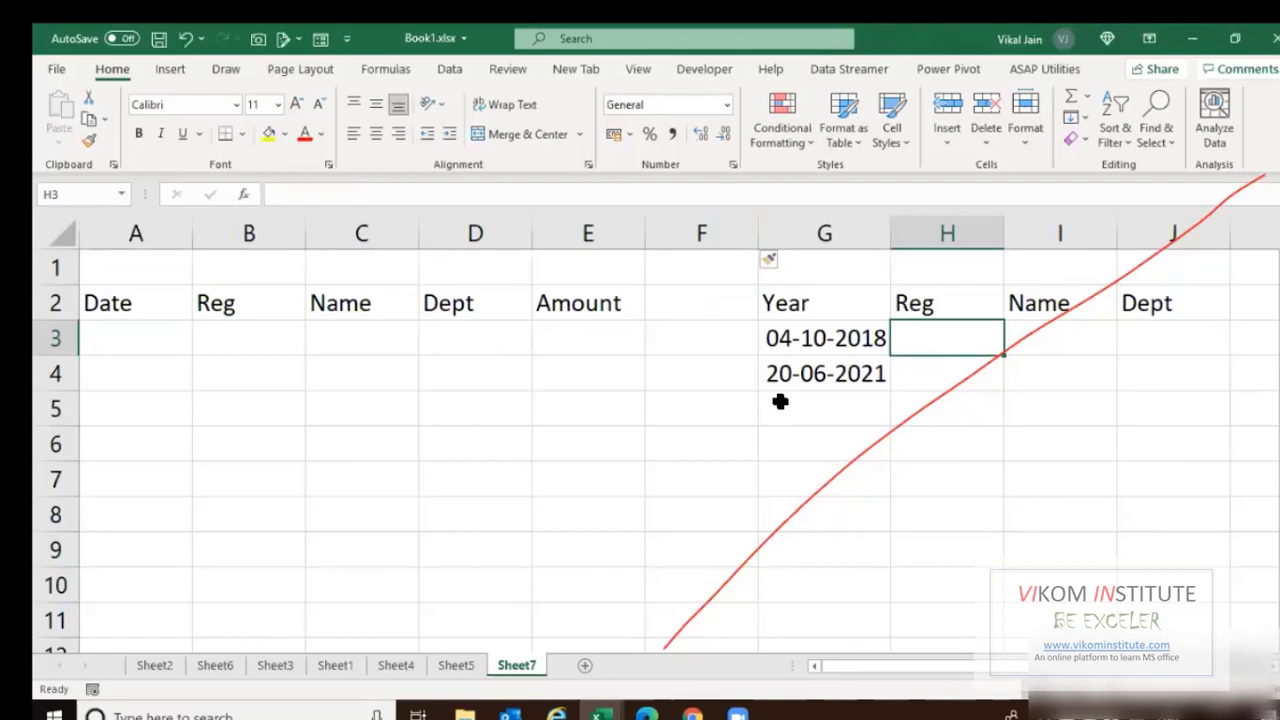
# List the regions North, South, East and West under Reg.
pyautogui.write('North')
pyautogui.press('Return')
pyautogui.write('Souh')
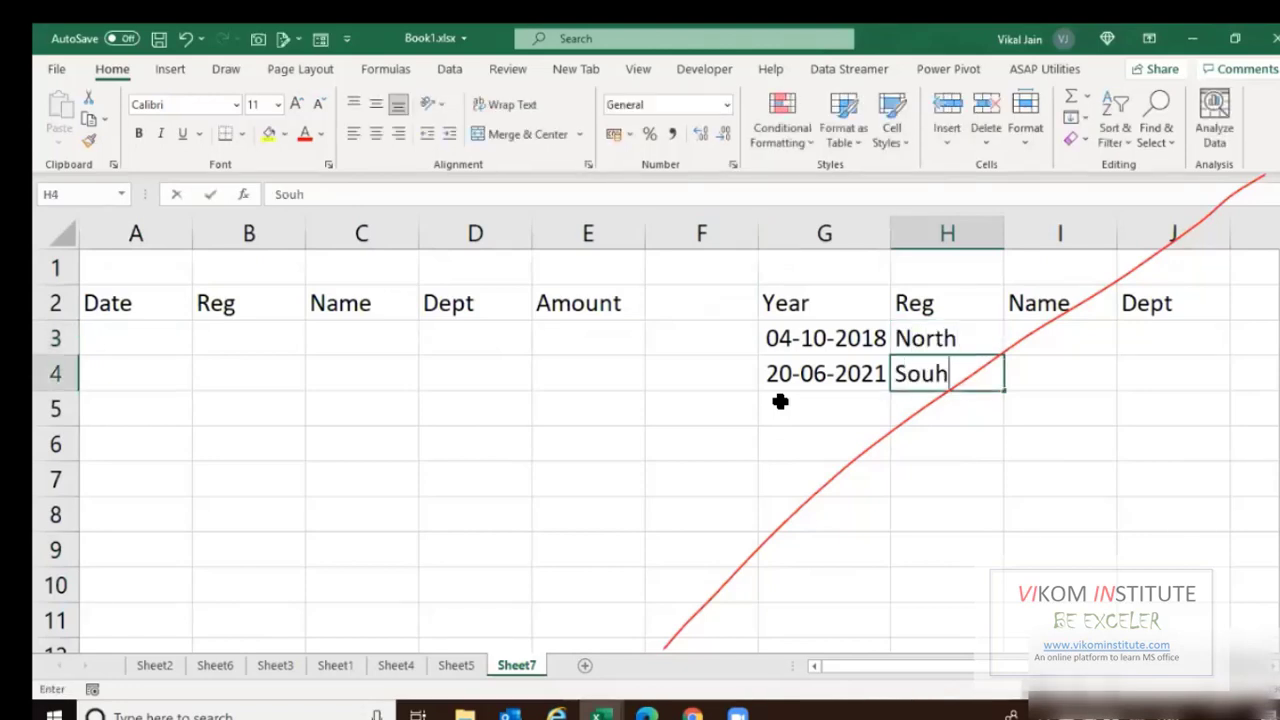
pyautogui.press('BackSpace')
pyautogui.write('th')
pyautogui.press('Return')
pyautogui.write('East')
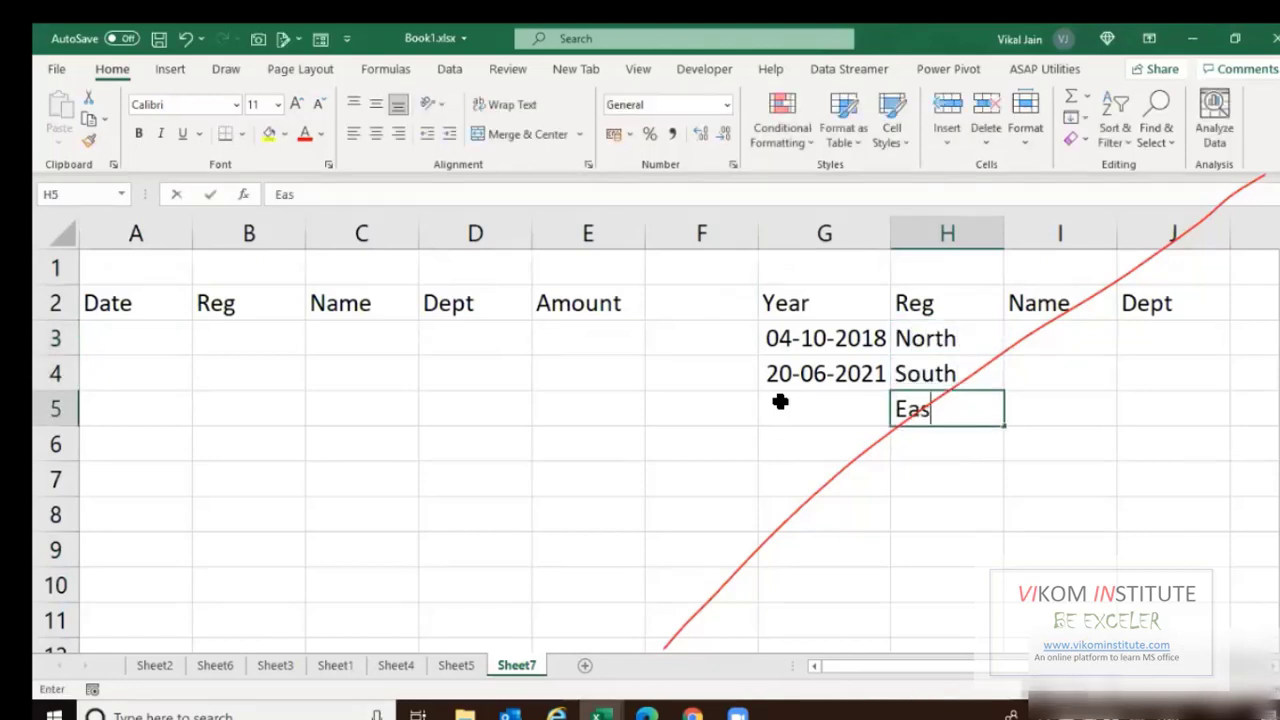
pyautogui.press('Return')
pyautogui.write('West')
pyautogui.press('Return')
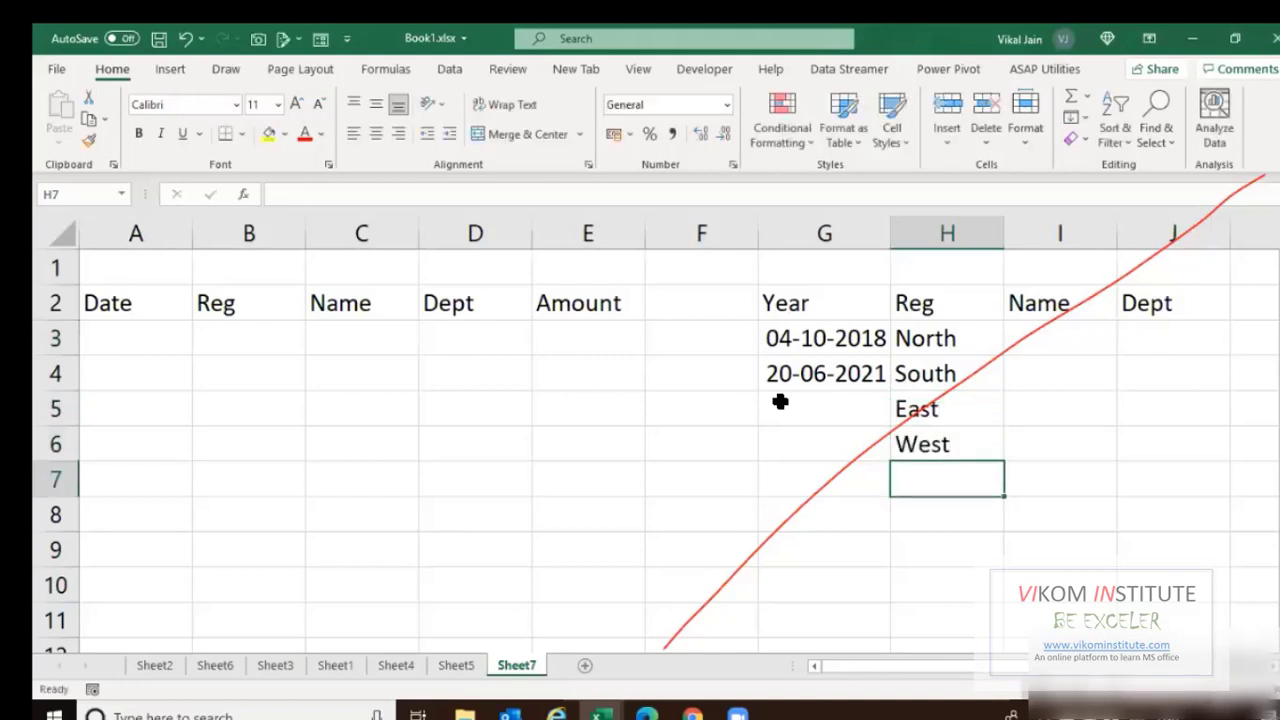
pyautogui.press('Up')
pyautogui.press('Up')
pyautogui.press('Up')
pyautogui.press('Up')
pyautogui.press('Right')
pyautogui.press('Right')
pyautogui.press('Left')
# Enter the first five employee names under Name in I3:I7.
pyautogui.write('V')
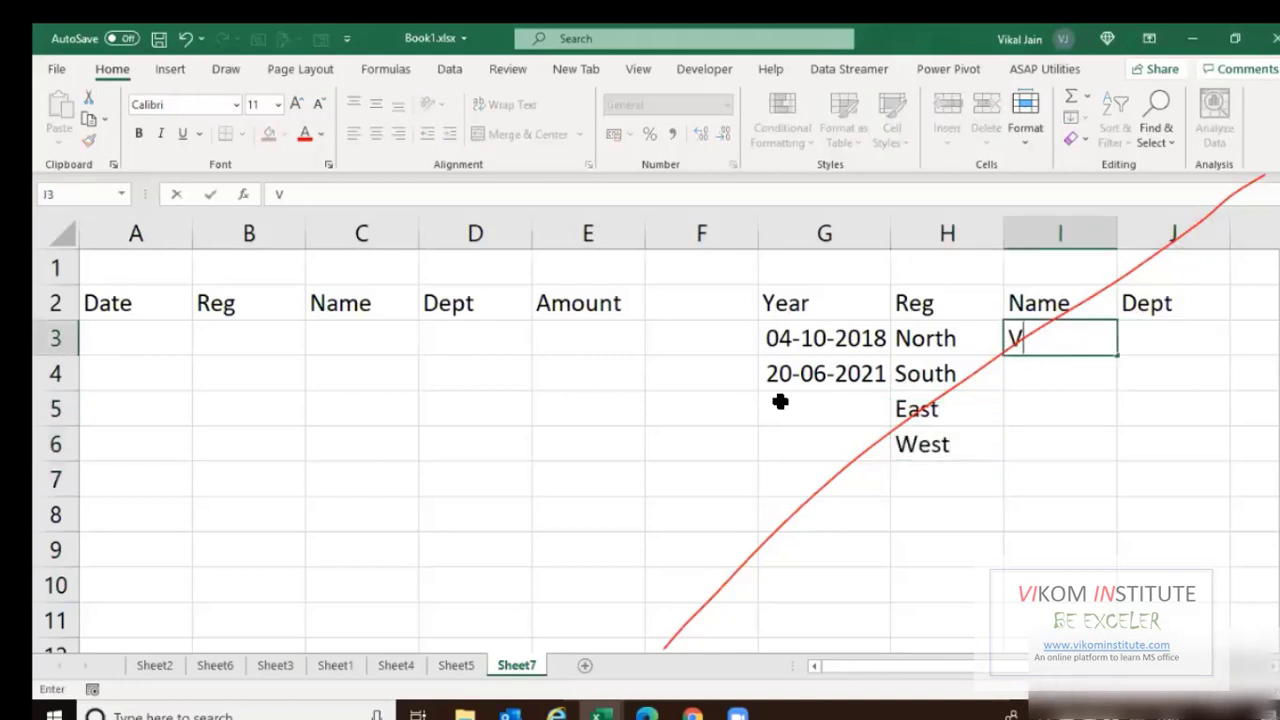
pyautogui.write('ikal')
pyautogui.press('Return')
pyautogui.write('Komal')
pyautogui.press('Return')
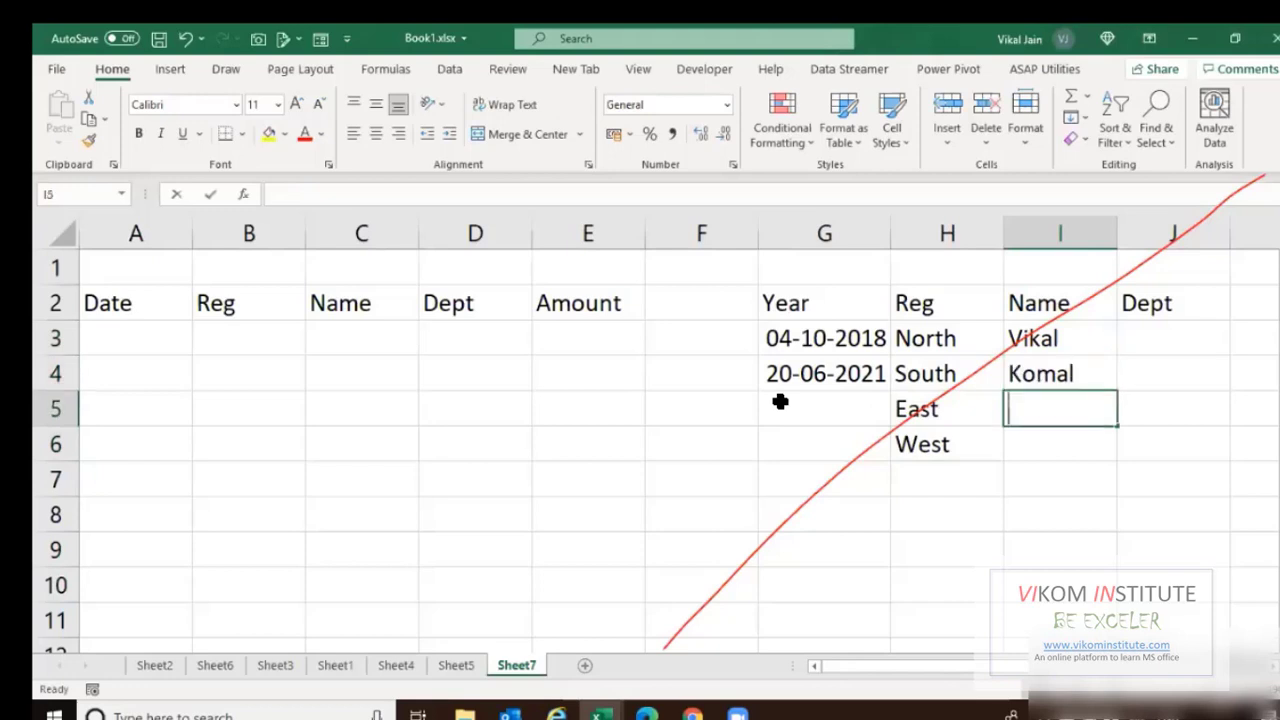
pyautogui.write('Sandeep')
pyautogui.press('Return')
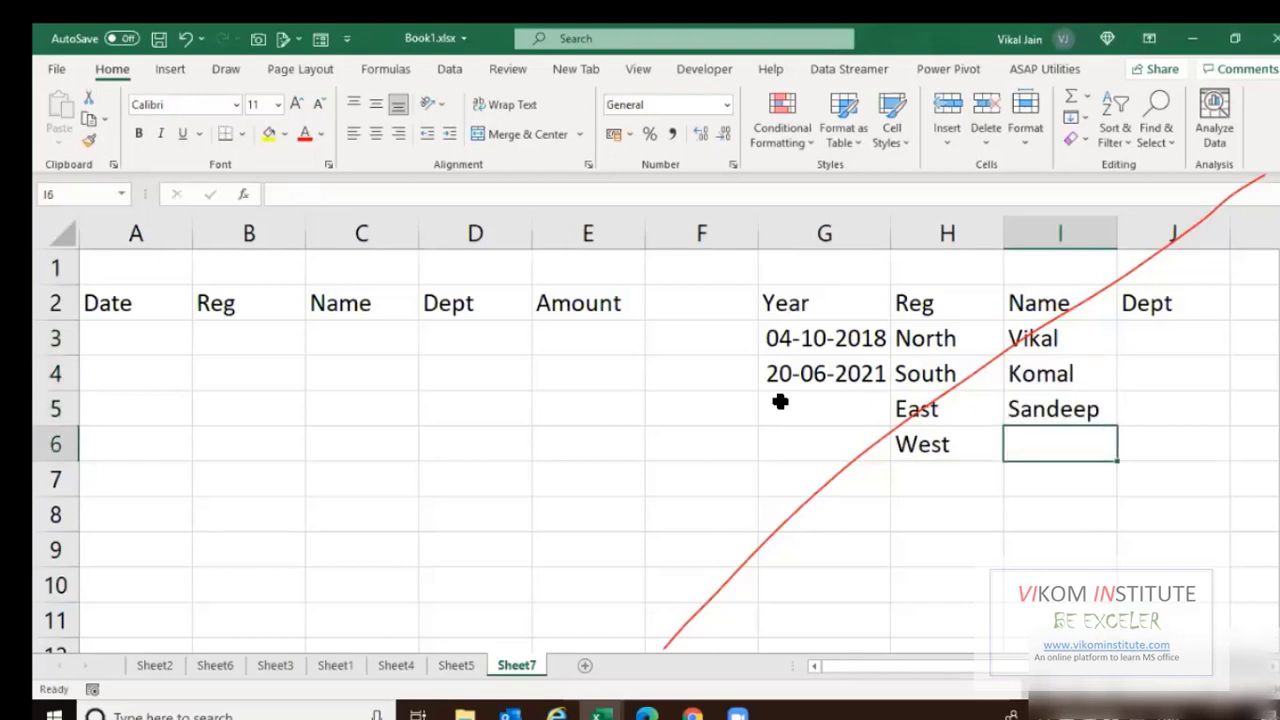
pyautogui.write('Mayank')
pyautogui.press('Return')
pyautogui.write('An')
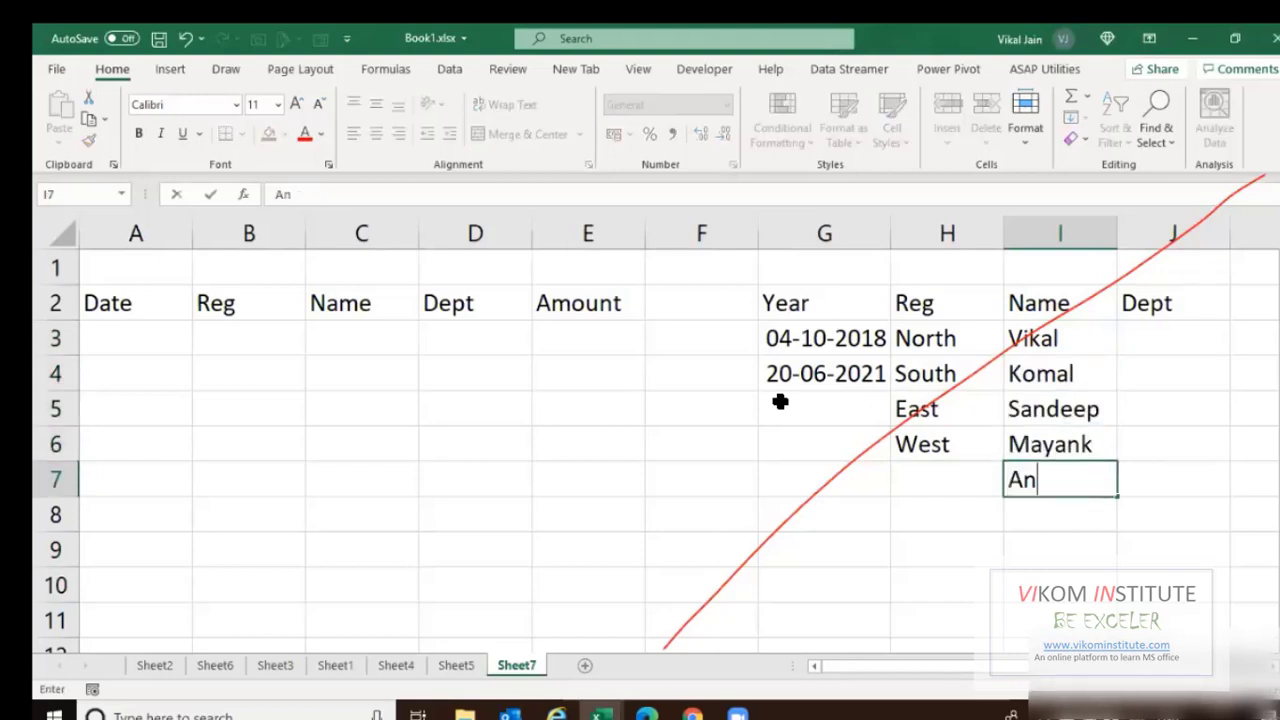
pyautogui.write('kur')
pyautogui.hotkey('ctrl', 'Return')
pyautogui.hotkey('shift', 'Up')
pyautogui.hotkey('shift', 'Up')
pyautogui.hotkey('shift', 'Up')
pyautogui.hotkey('shift', 'Up')
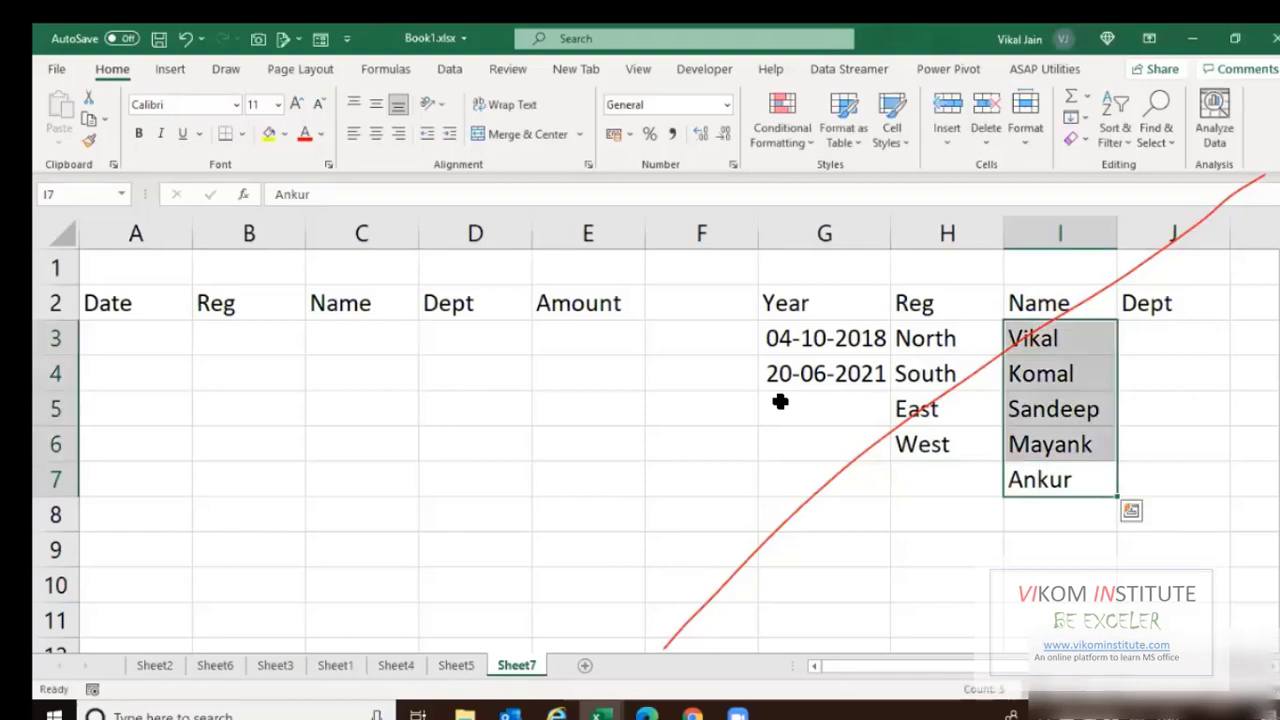
pyautogui.press('Down')
pyautogui.press('Right')
pyautogui.press('Right')
pyautogui.press('Left')
pyautogui.press('Left')
# Enter five more employee names in I8:I12, fixing typos along the way.
pyautogui.write('K')
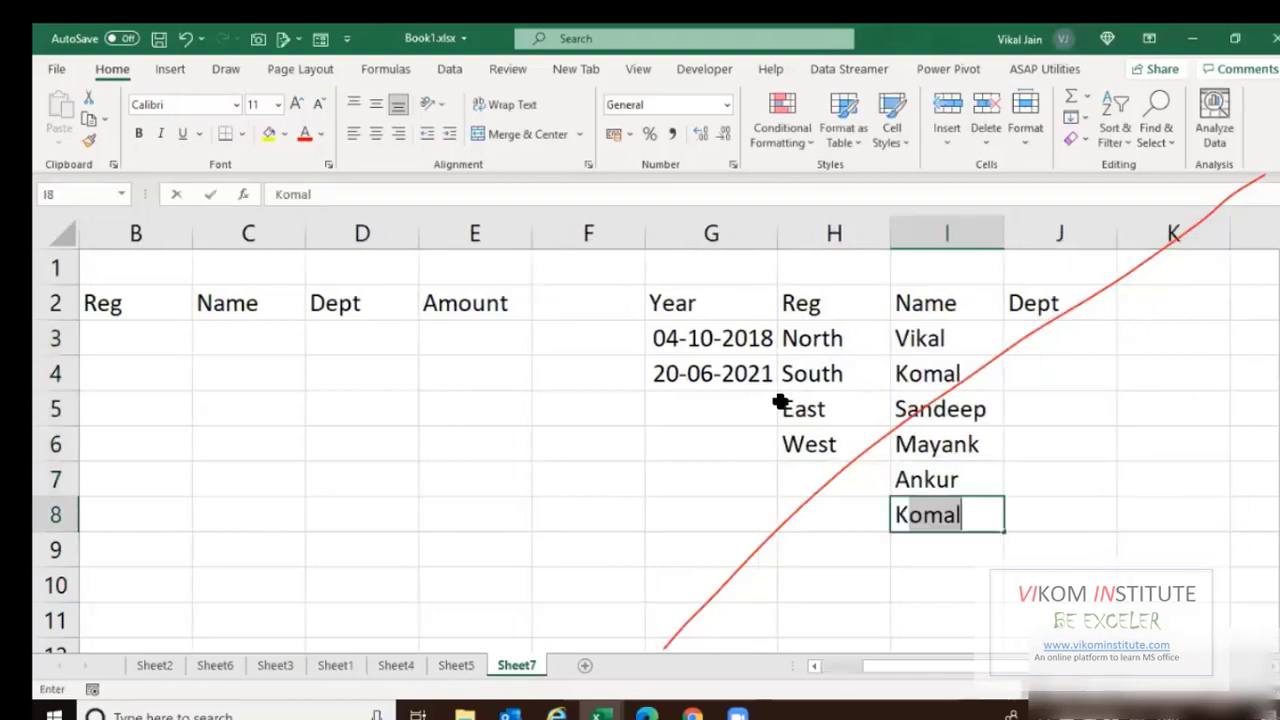
pyautogui.press('BackSpace')
pyautogui.press('BackSpace')
pyautogui.write('Abhilasjha')
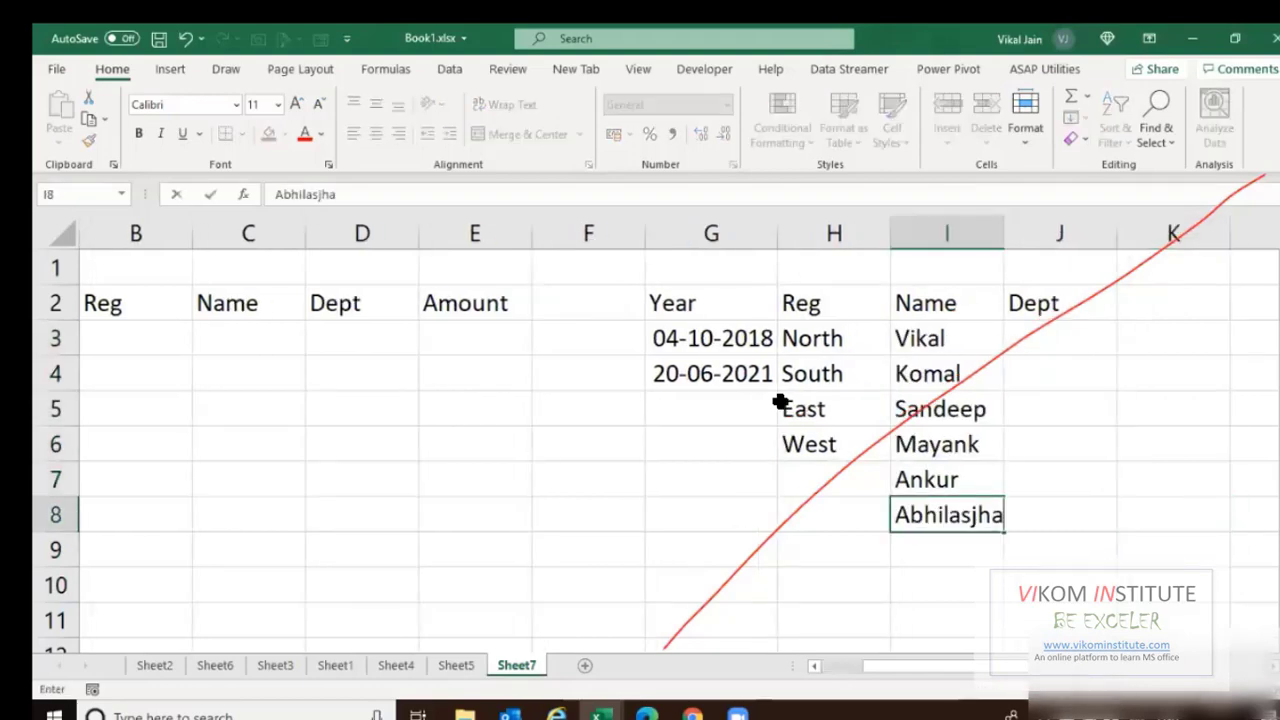
pyautogui.press('BackSpace')
pyautogui.press('BackSpace')
pyautogui.press('BackSpace')
pyautogui.write('ha')
pyautogui.press('Return')
pyautogui.write('Jiten')
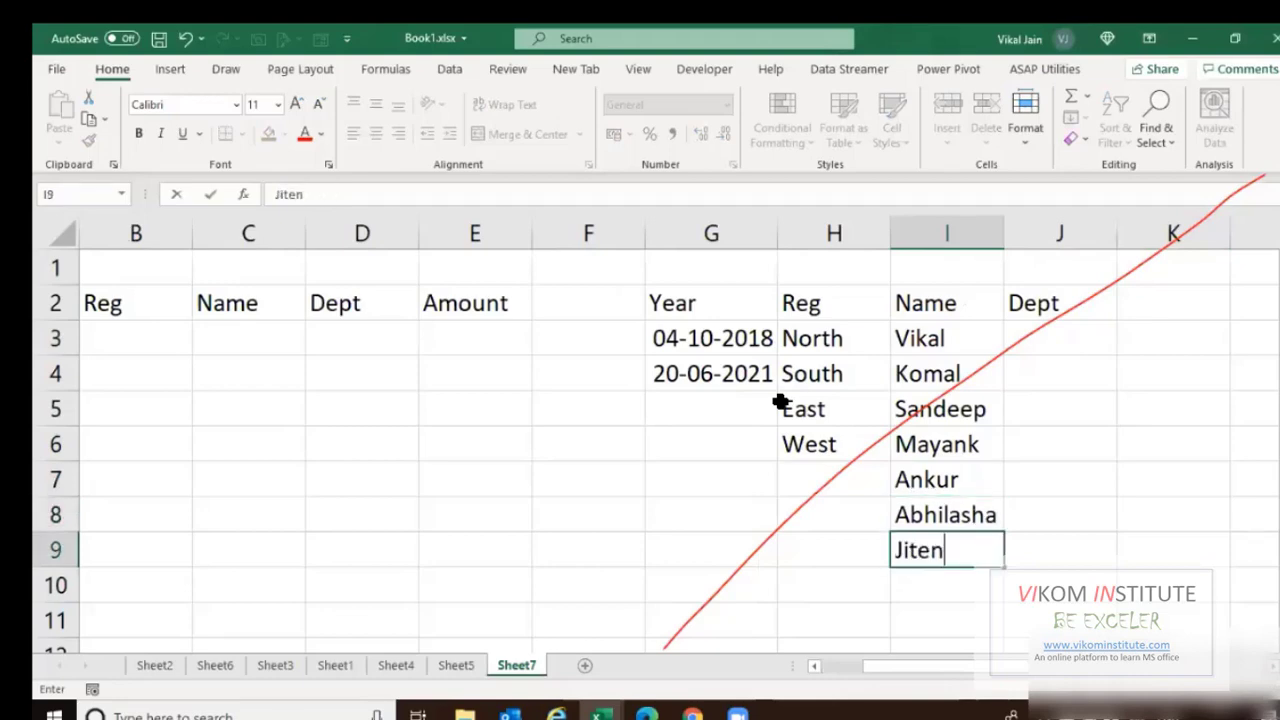
pyautogui.write('der')
pyautogui.press('Return')
pyautogui.write('Om')
pyautogui.press('Return')
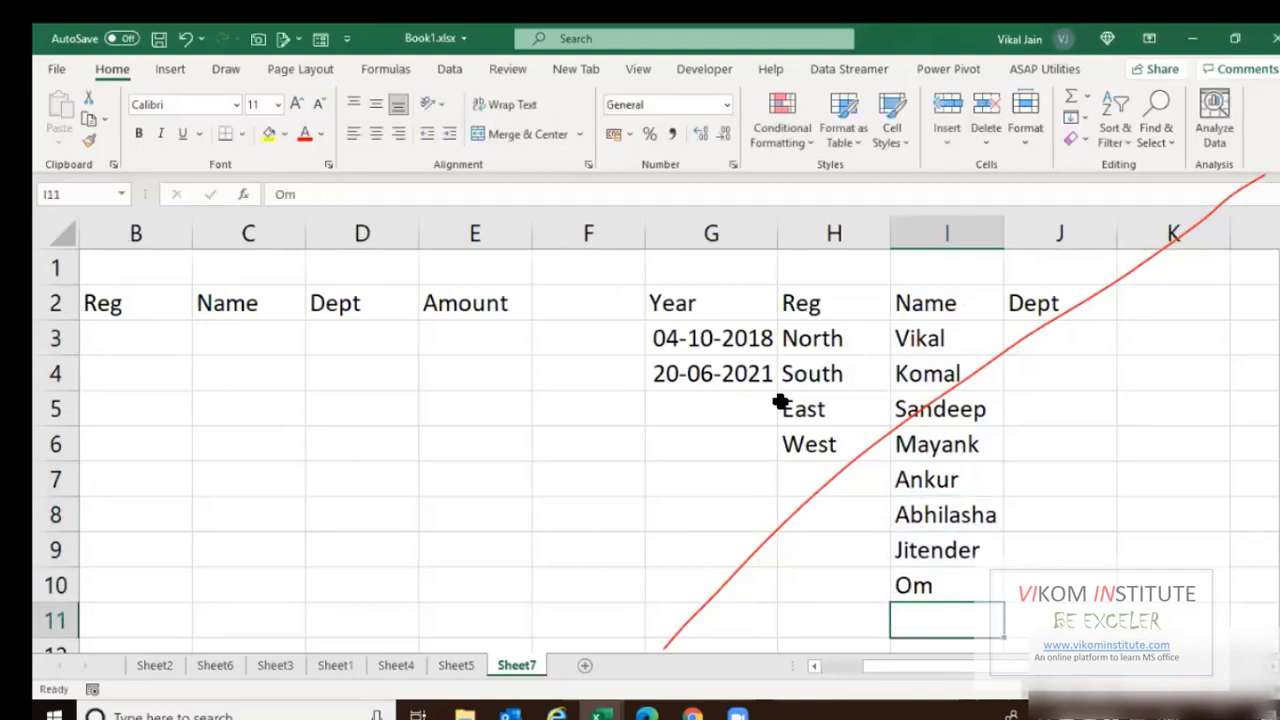
pyautogui.write('Tarun')
pyautogui.hotkey('ctrl', 'shift', 'Up')
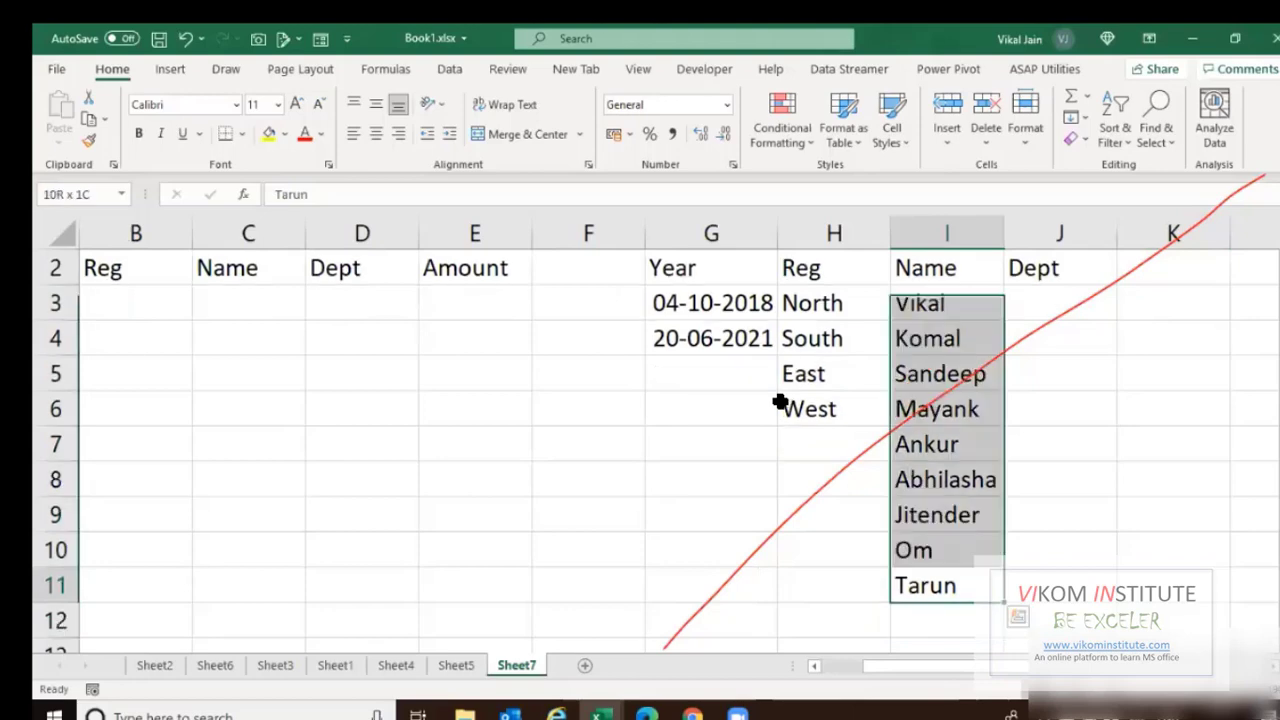
pyautogui.hotkey('ctrl', 'shift', 'Down')
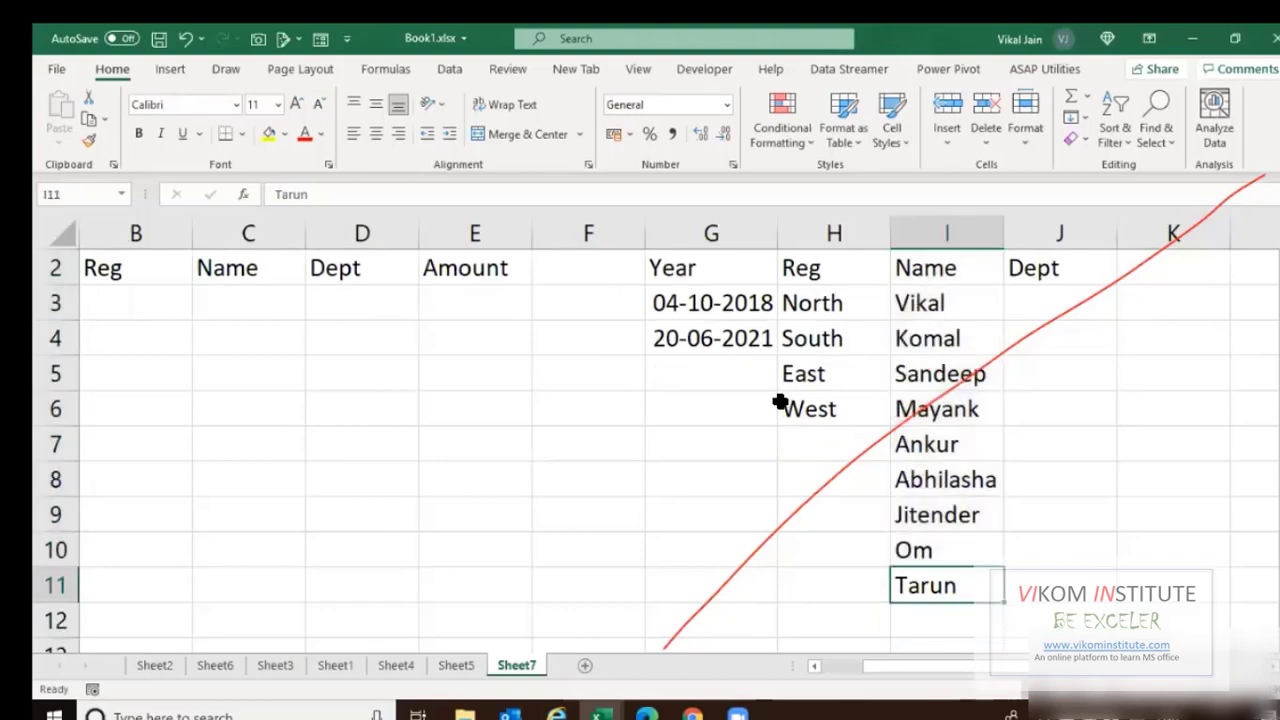
pyautogui.hotkey('shift', 'Up')
pyautogui.hotkey('shift', 'Up')
pyautogui.hotkey('shift', 'Up')
pyautogui.hotkey('shift', 'Up')
pyautogui.hotkey('shift', 'Up')
pyautogui.hotkey('shift', 'Up')
pyautogui.hotkey('shift', 'Up')
pyautogui.hotkey('shift', 'Up')
pyautogui.press('Down')
pyautogui.press('Down')
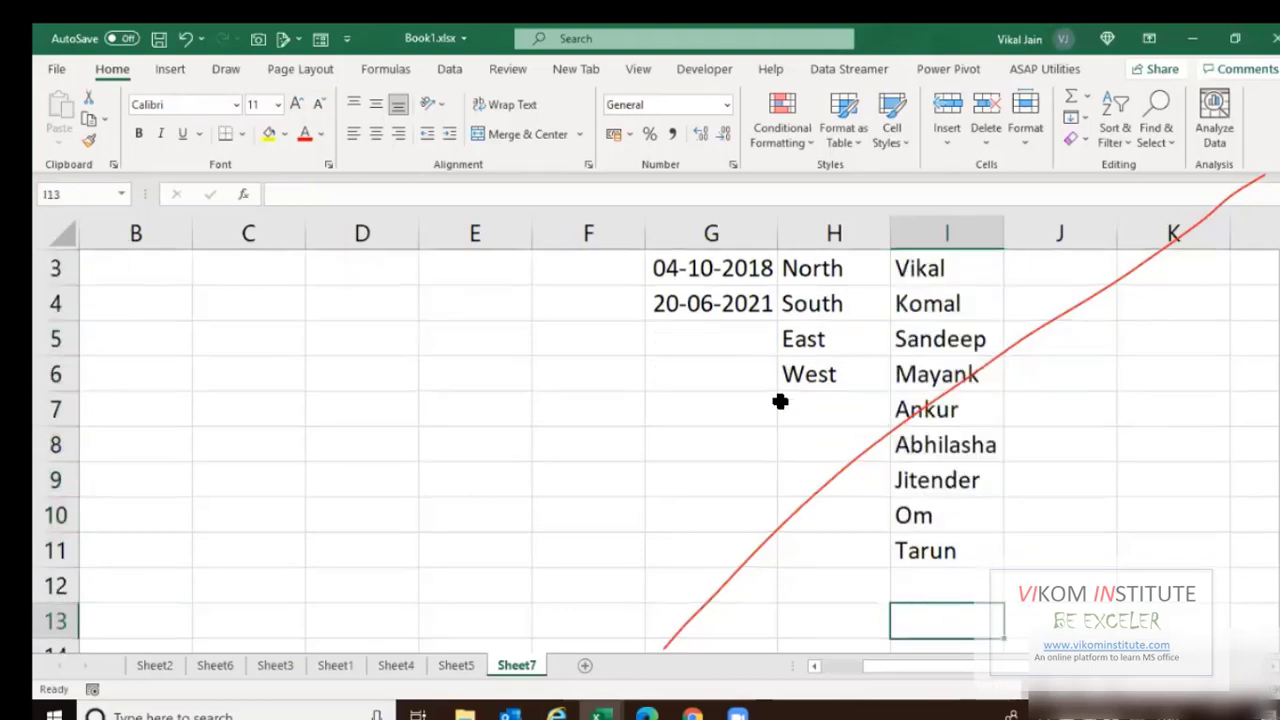
pyautogui.press('Up')
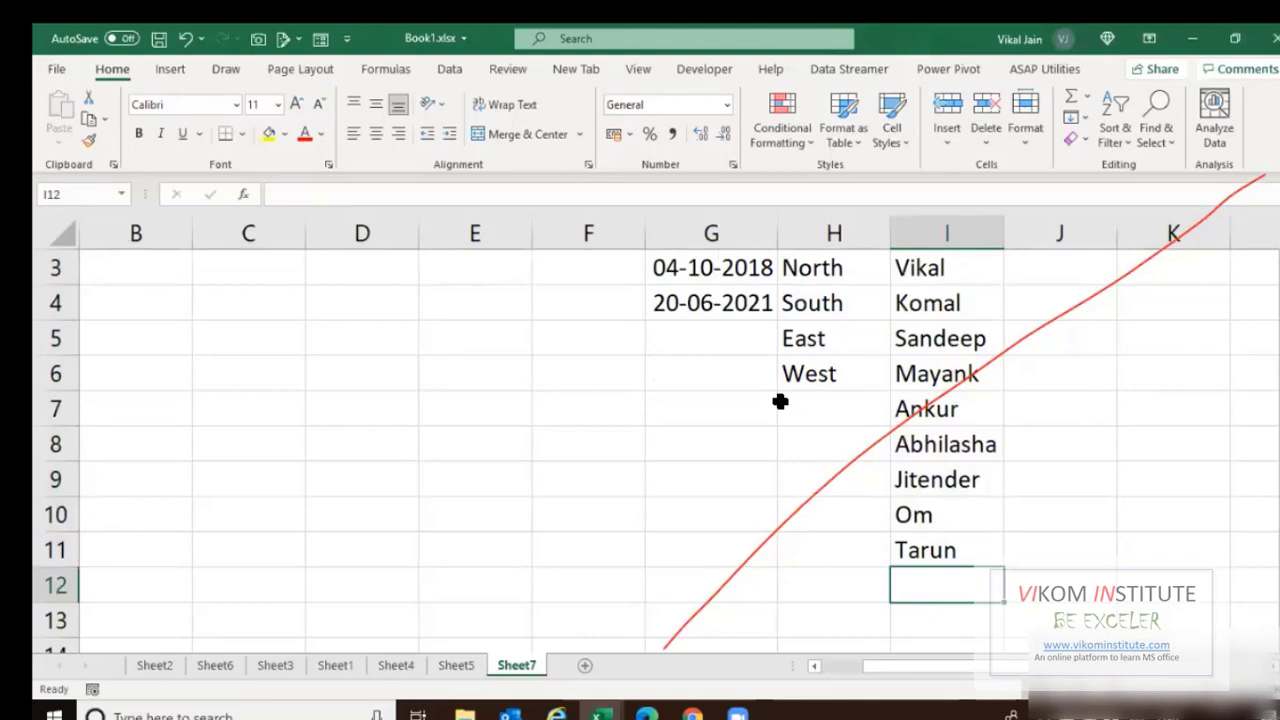
pyautogui.write('Ishita')
pyautogui.hotkey('ctrl', 'Return')
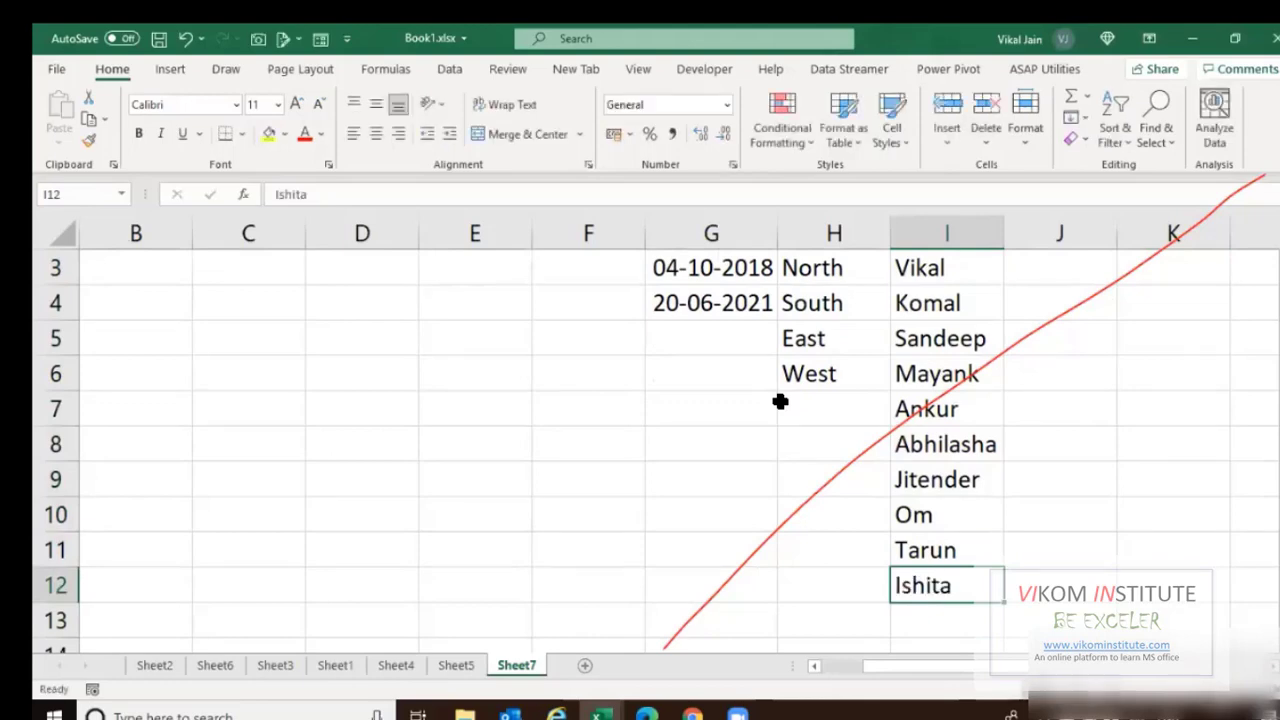
# List the departments Finance, Payroll, Sales and Account in J3:J6.
pyautogui.hotkey('ctrl', 'Up')
pyautogui.press('Right')
pyautogui.press('Down')
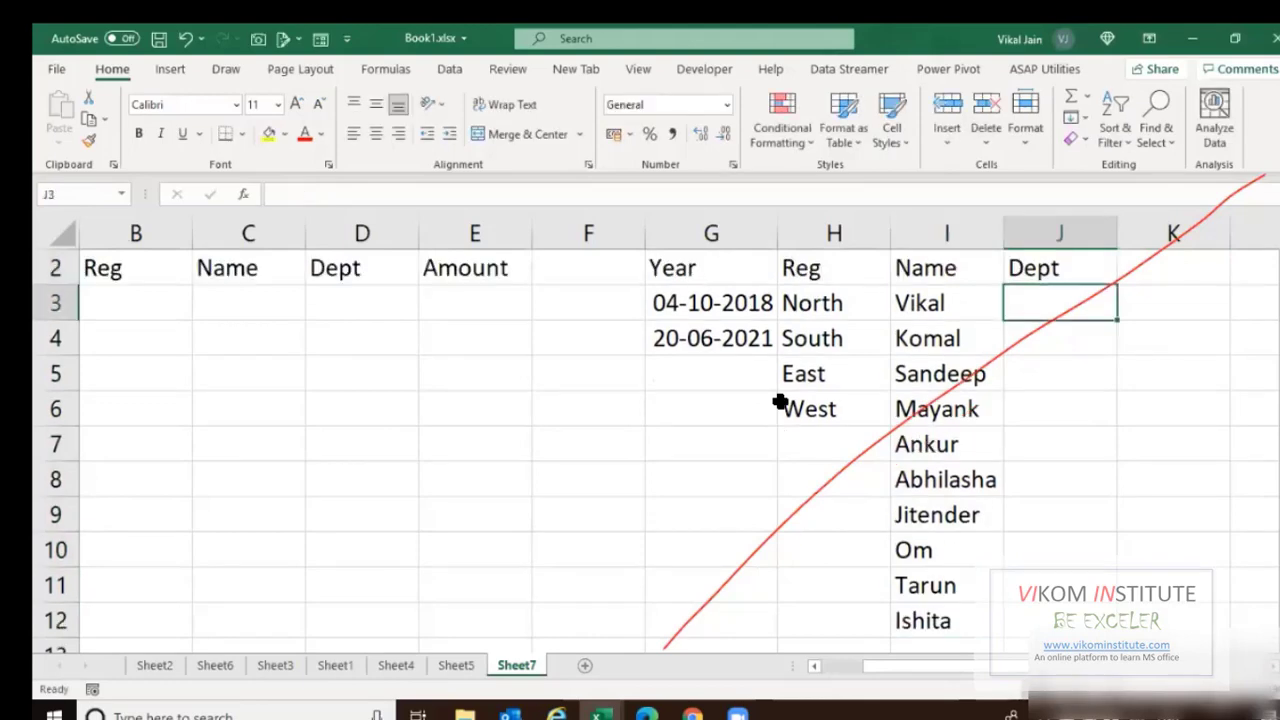
pyautogui.write('Finance')
pyautogui.press('Return')
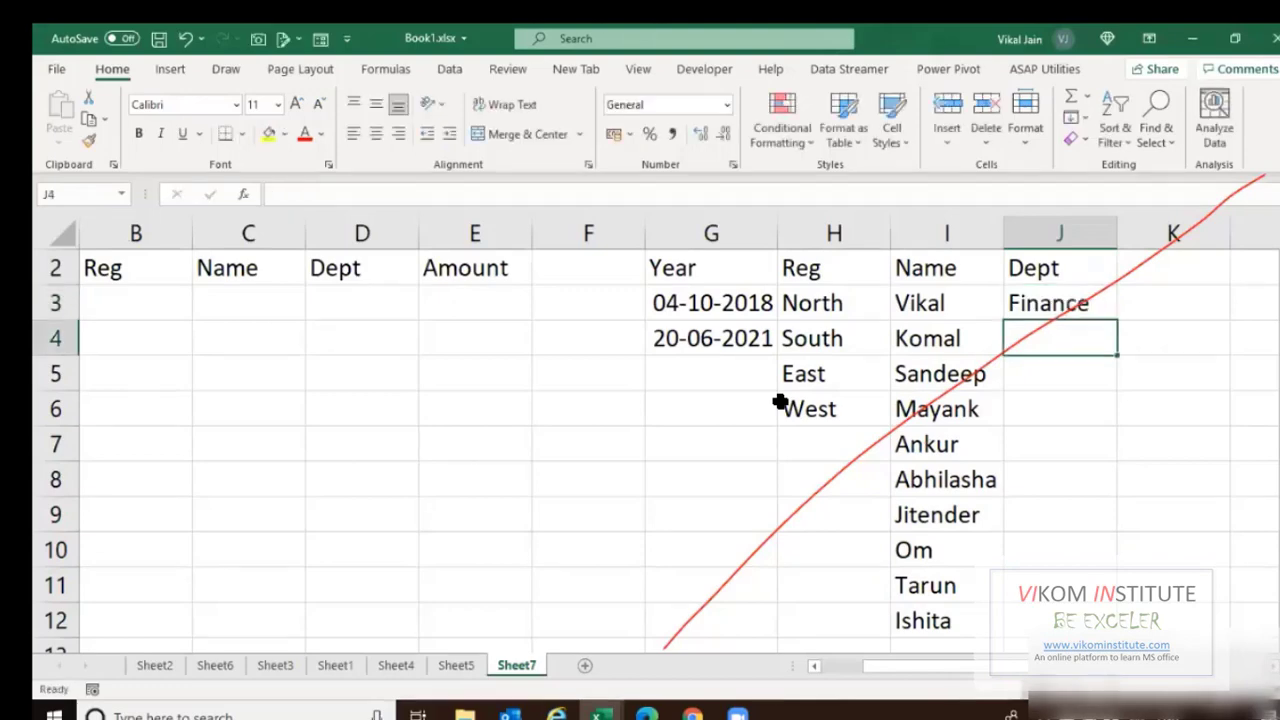
pyautogui.write('Payroll')
pyautogui.press('Return')
pyautogui.write('Sales')
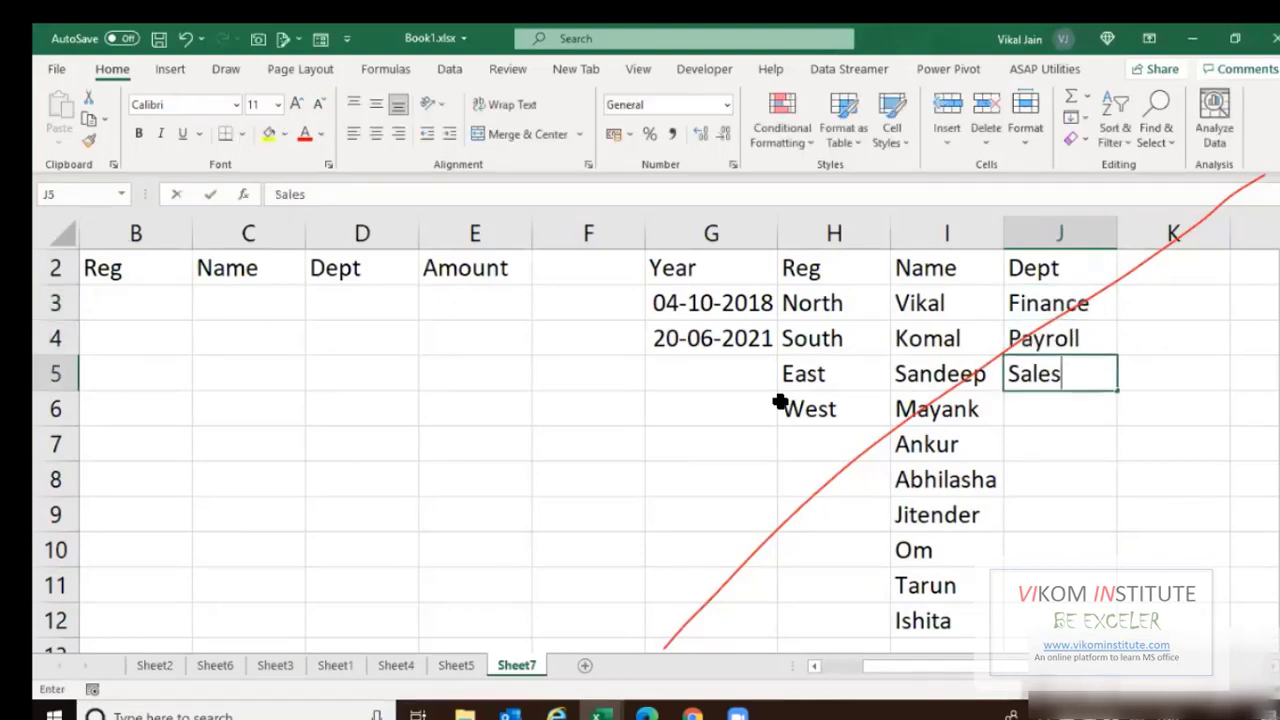
pyautogui.press('Return')
pyautogui.write('Account')
pyautogui.hotkey('ctrl', 'Return')
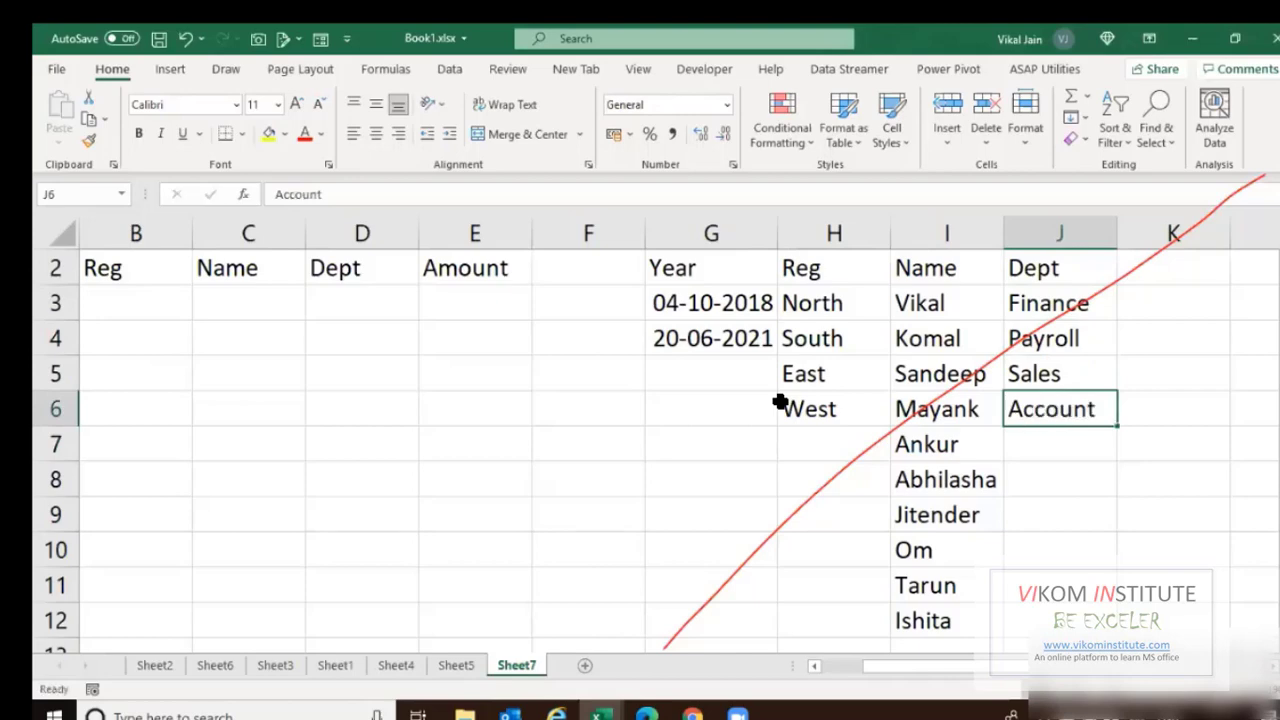
pyautogui.press('Home')
pyautogui.hotkey('ctrl', 'Up')
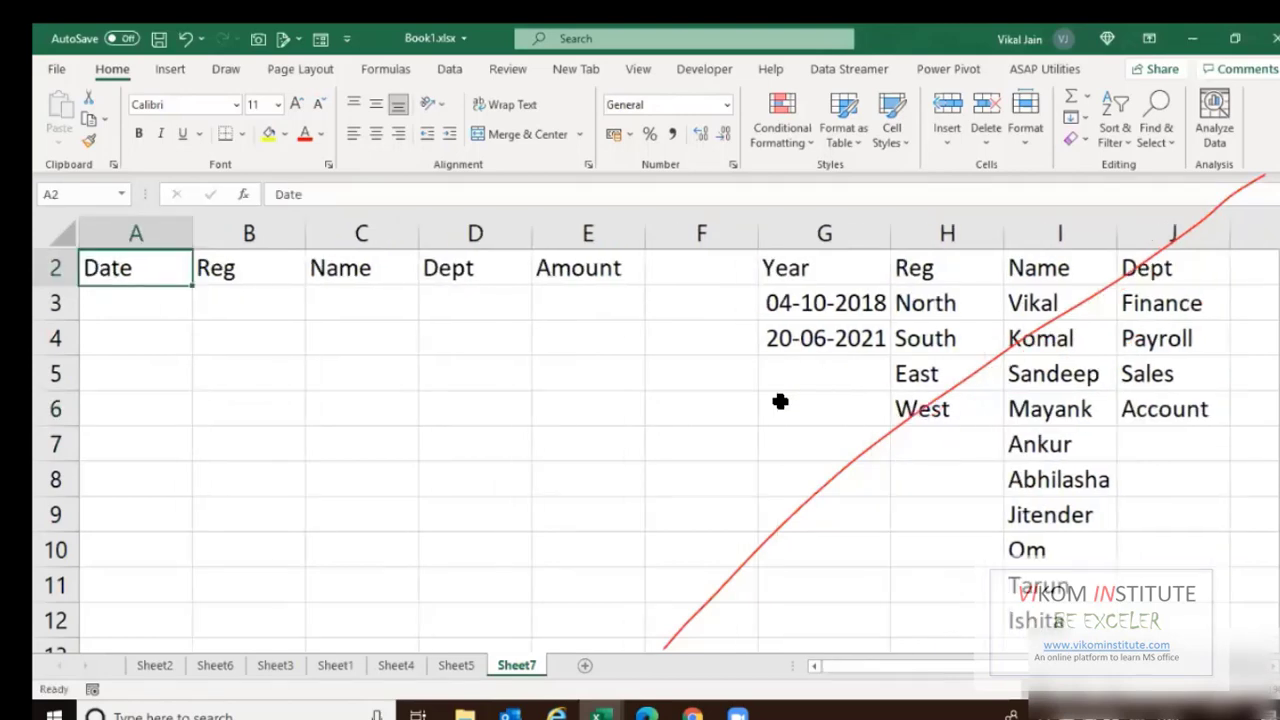
# Enter a RANDBETWEEN formula in A3 drawing a random date between the G3 and G4 bounds.
pyautogui.press('Down')
pyautogui.write('=r')
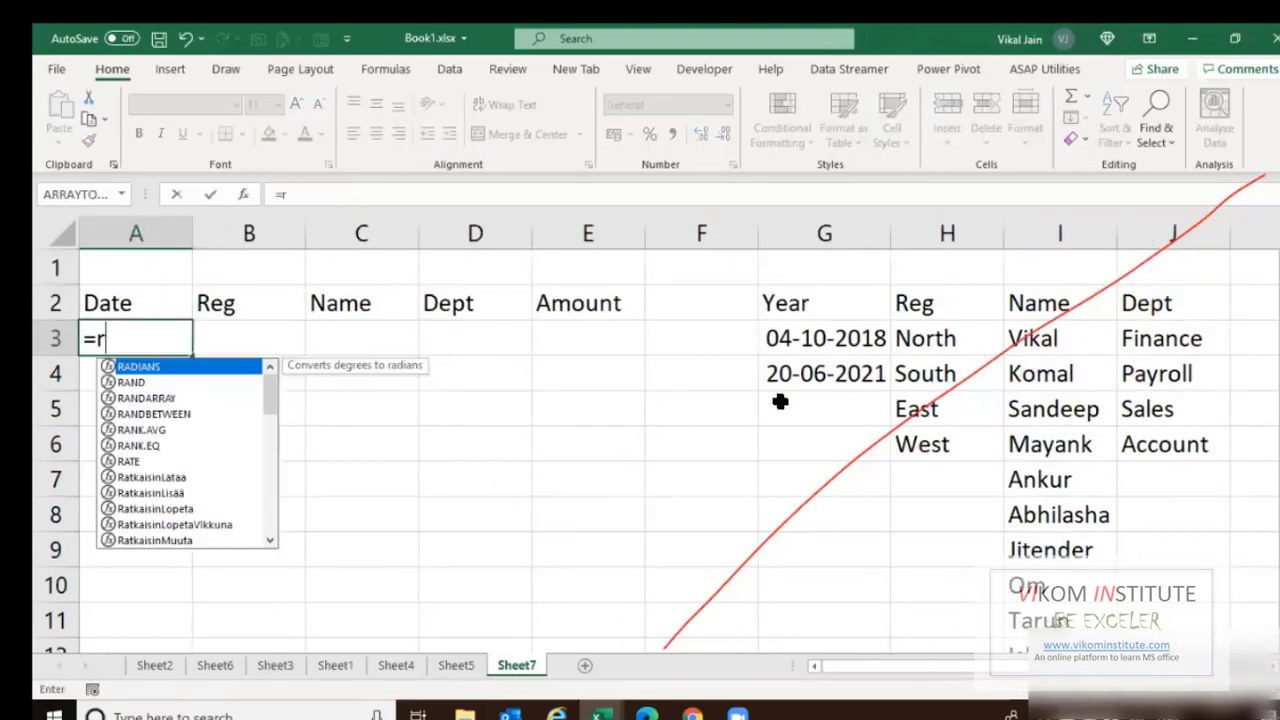
pyautogui.write('n')
pyautogui.press('BackSpace')
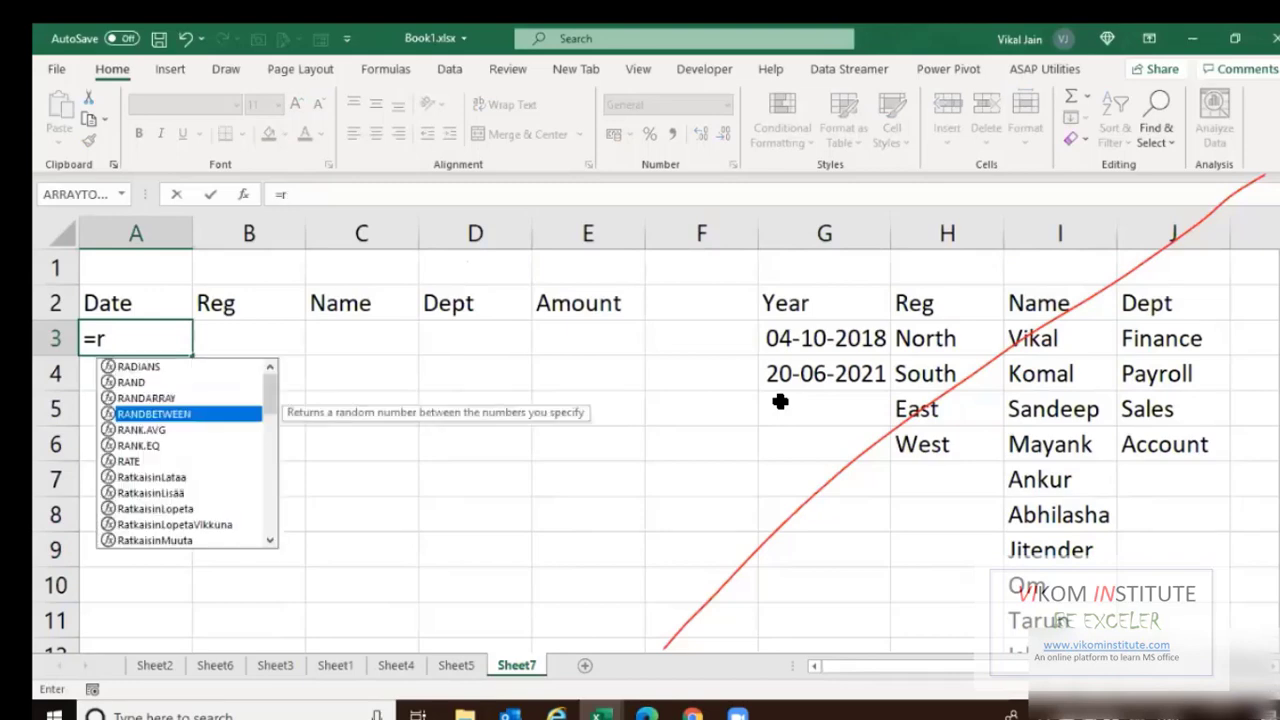
pyautogui.press('Tab')
pyautogui.press('Right')
pyautogui.press('Right')
pyautogui.press('Right')
pyautogui.press('Right')
pyautogui.press('Right')
pyautogui.press('Right')
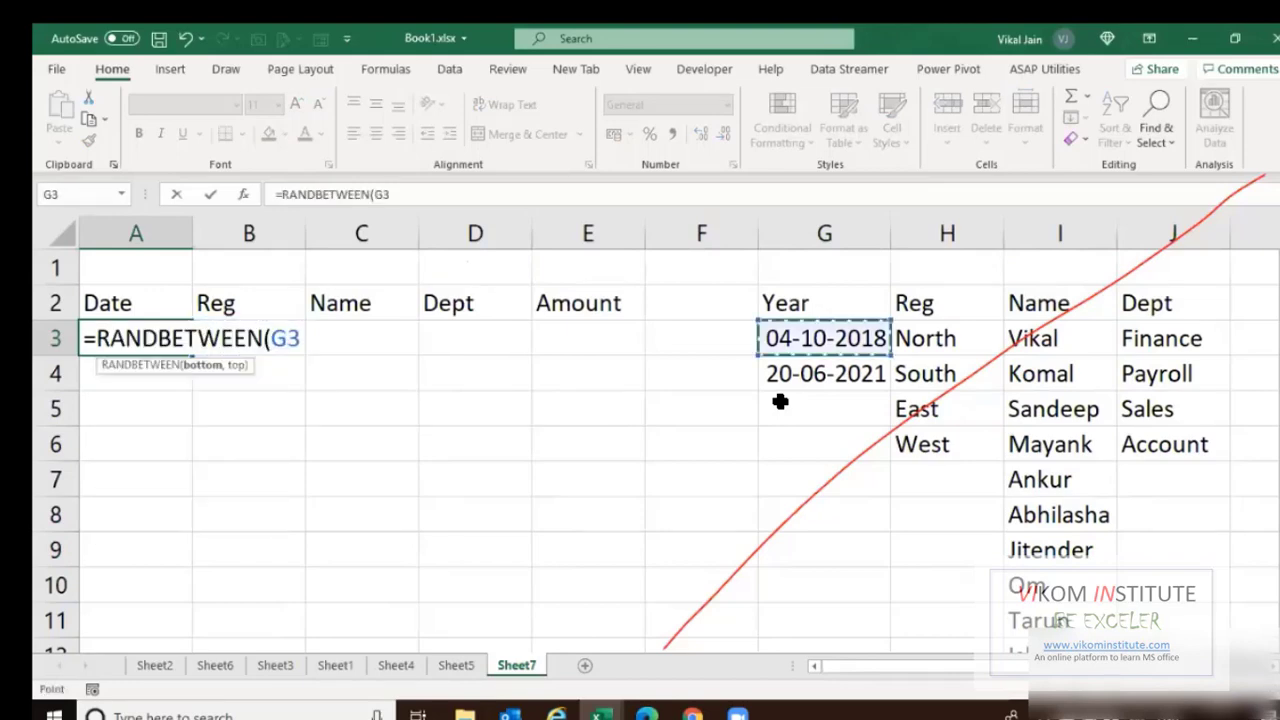
pyautogui.press('F4')
pyautogui.write(',')
pyautogui.press('Right')
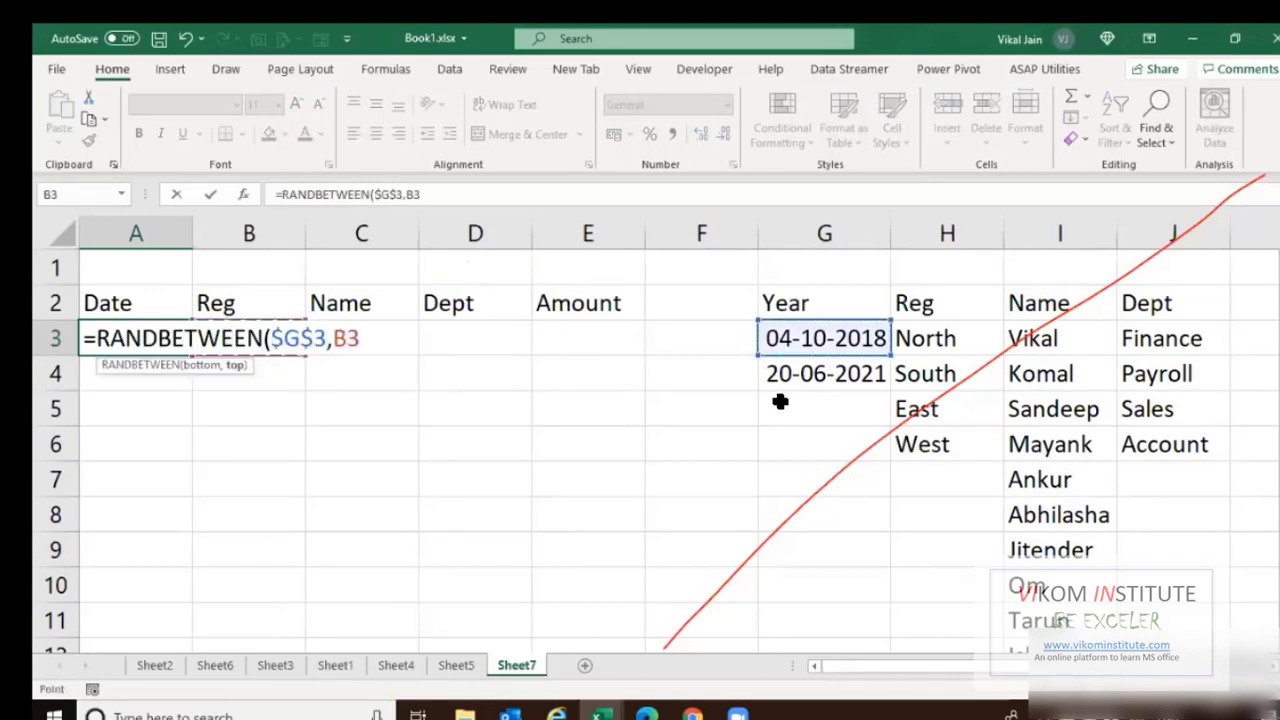
pyautogui.press('Right')
pyautogui.press('Right')
pyautogui.press('Right')
pyautogui.press('Right')
pyautogui.press('Right')
pyautogui.press('Down')
pyautogui.hotkey('ctrl', 'Return')
# Copy the A3 formula down column A through row 2000 using Go To A2000.
pyautogui.hotkey('ctrl', 'c')
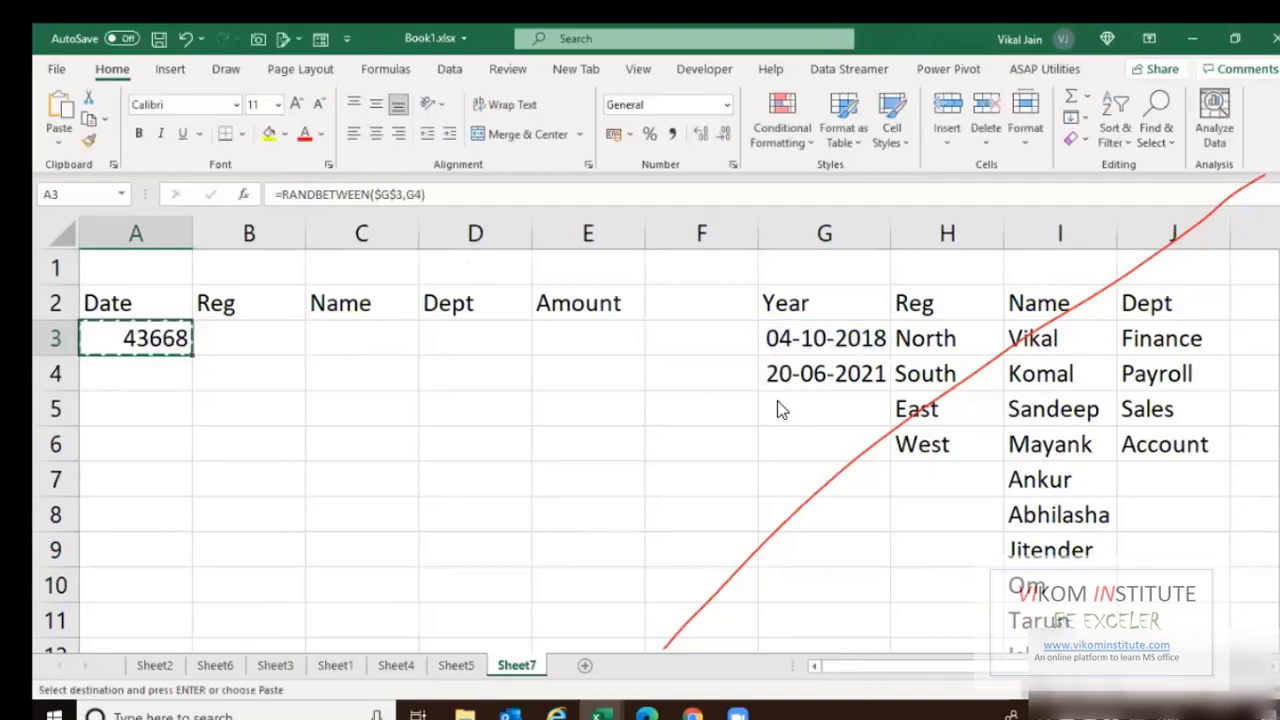
pyautogui.press('F5')
pyautogui.write('a2000')
pyautogui.press('Return')
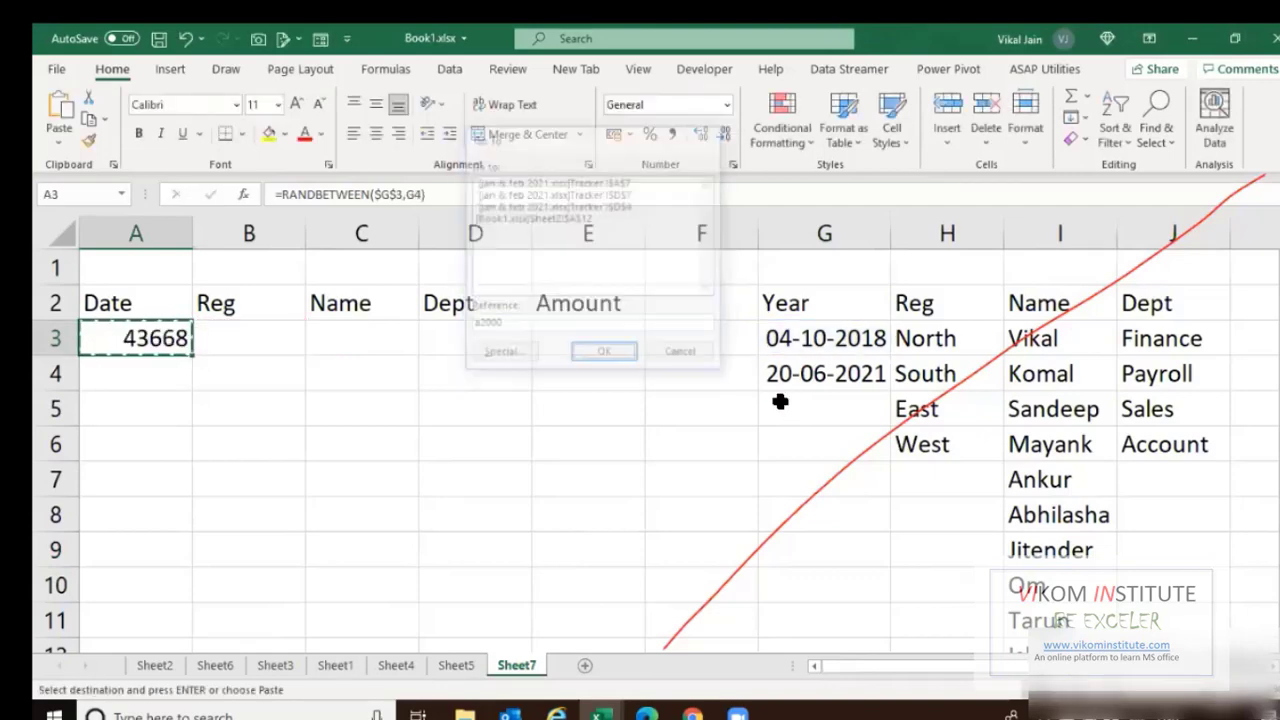
pyautogui.hotkey('ctrl', 'shift', 'Up')
pyautogui.press('Return')
pyautogui.press('Up')
# Make G4 absolute so the Date column uses =RANDBETWEEN($G$3,$G$4) throughout.
pyautogui.hotkey('ctrl', 'Up')
pyautogui.press('Down')
pyautogui.press('F2')
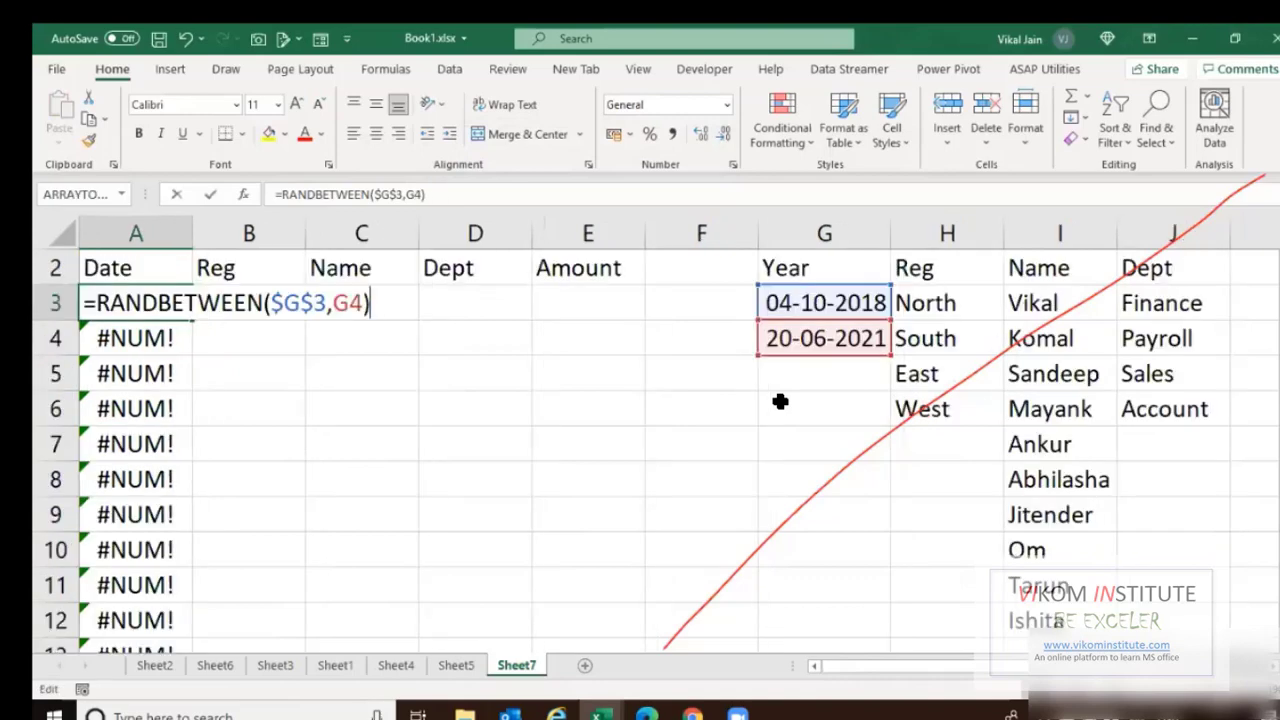
pyautogui.press('Left')
pyautogui.press('Left')
pyautogui.press('Left')
pyautogui.press('F4')
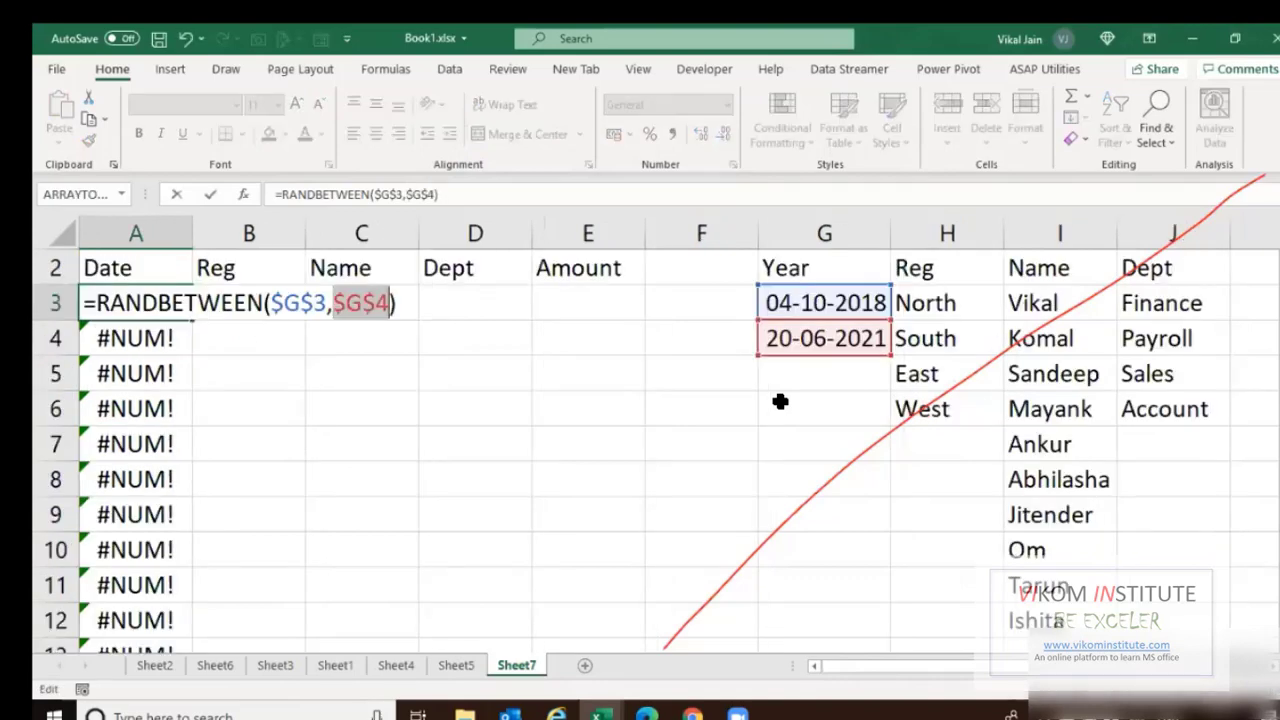
pyautogui.hotkey('ctrl', 'Return')
pyautogui.press('Return')
pyautogui.press('Right')
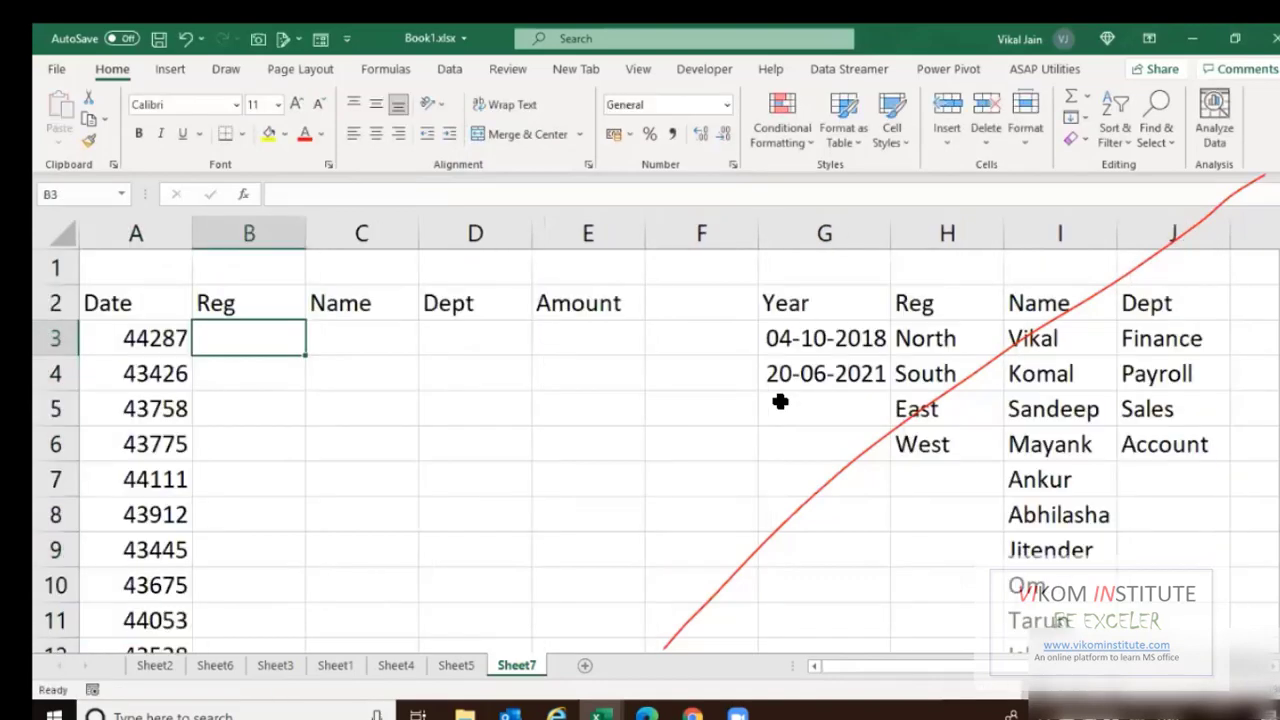
# Start a VLOOKUP with RANDBETWEEN(1,4) in B3, then abandon it.
pyautogui.write('=v')
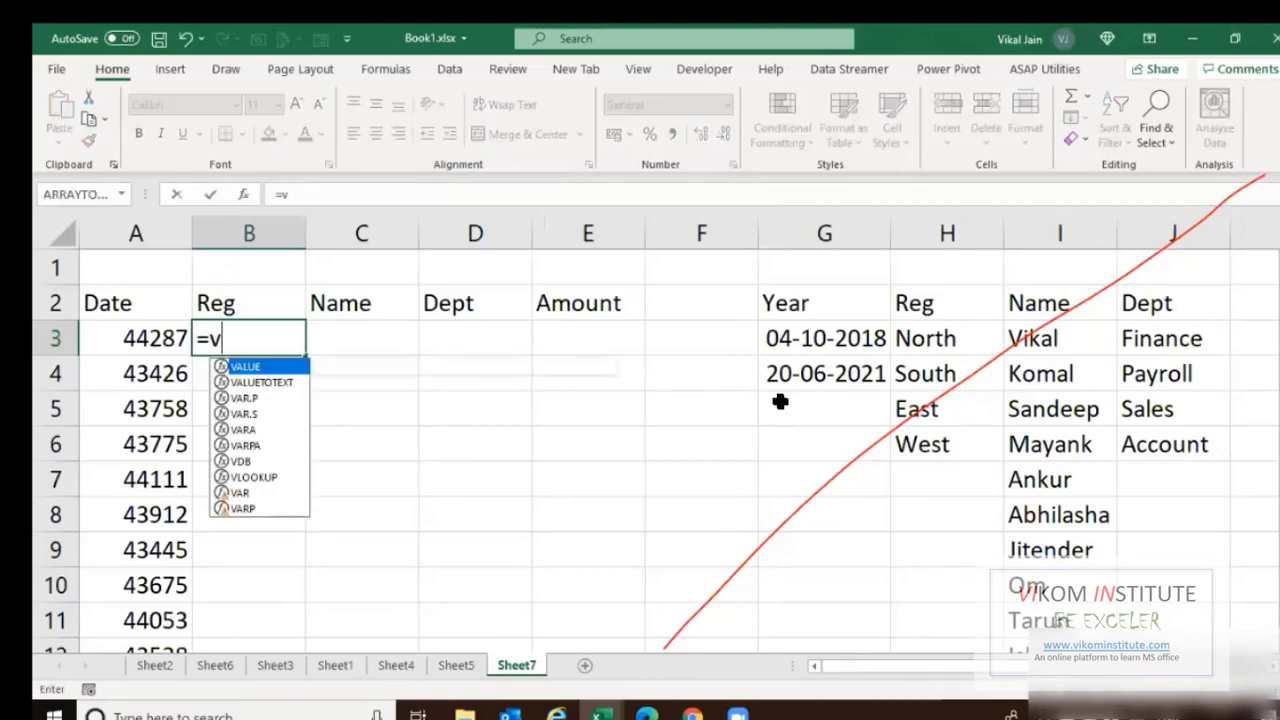
pyautogui.write('LOOKUP(')
pyautogui.press('Right')
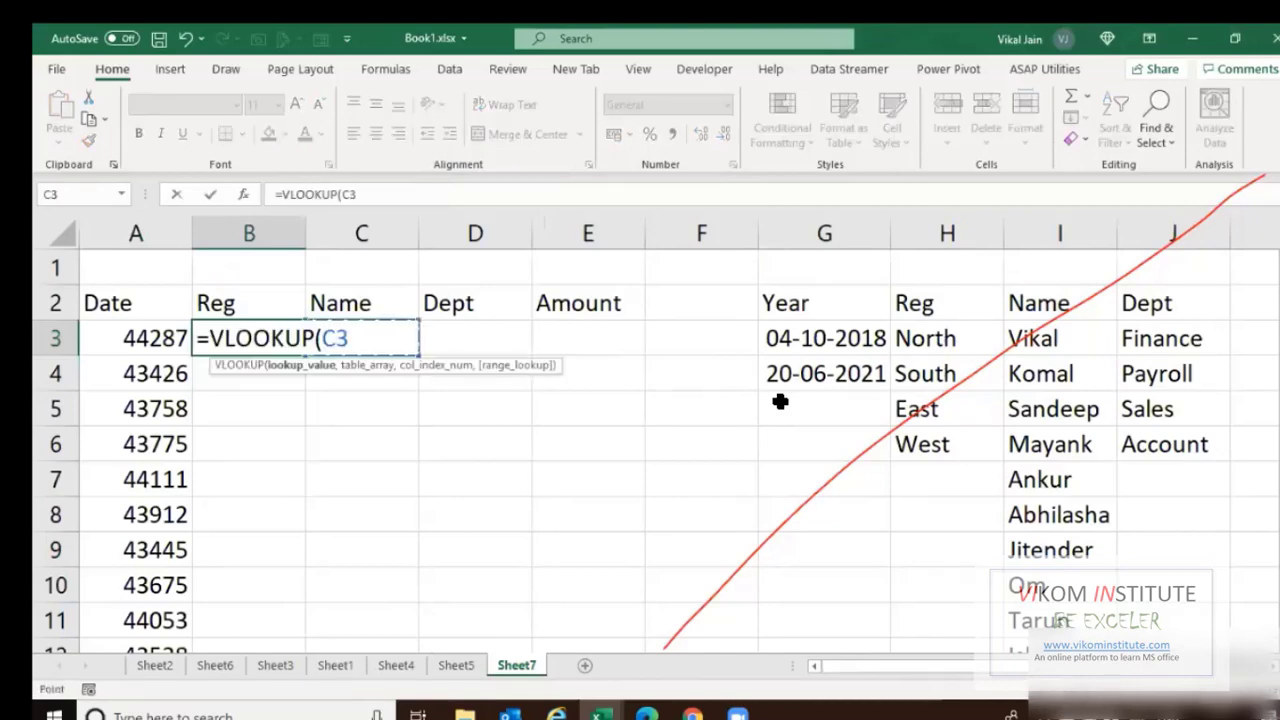
pyautogui.write('c')
pyautogui.press('BackSpace')
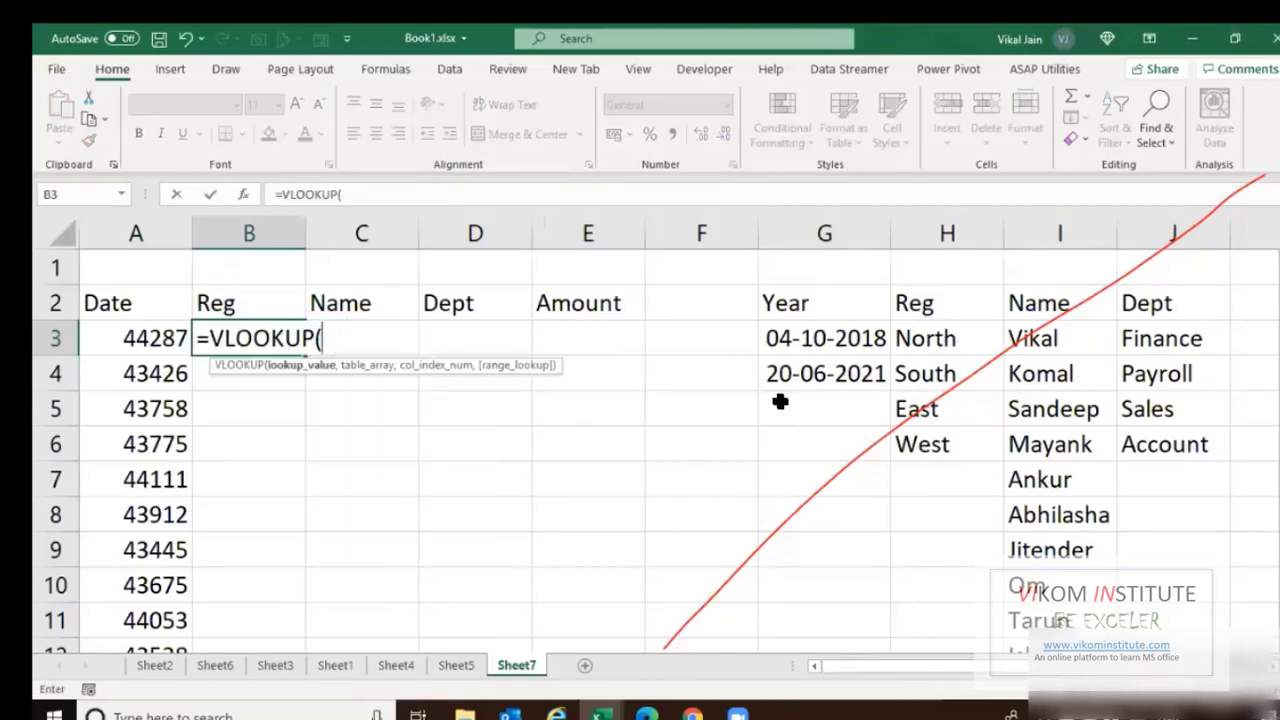
pyautogui.write('ra')
pyautogui.press('Down')
pyautogui.press('Down')
pyautogui.press('Down')
pyautogui.press('Tab')
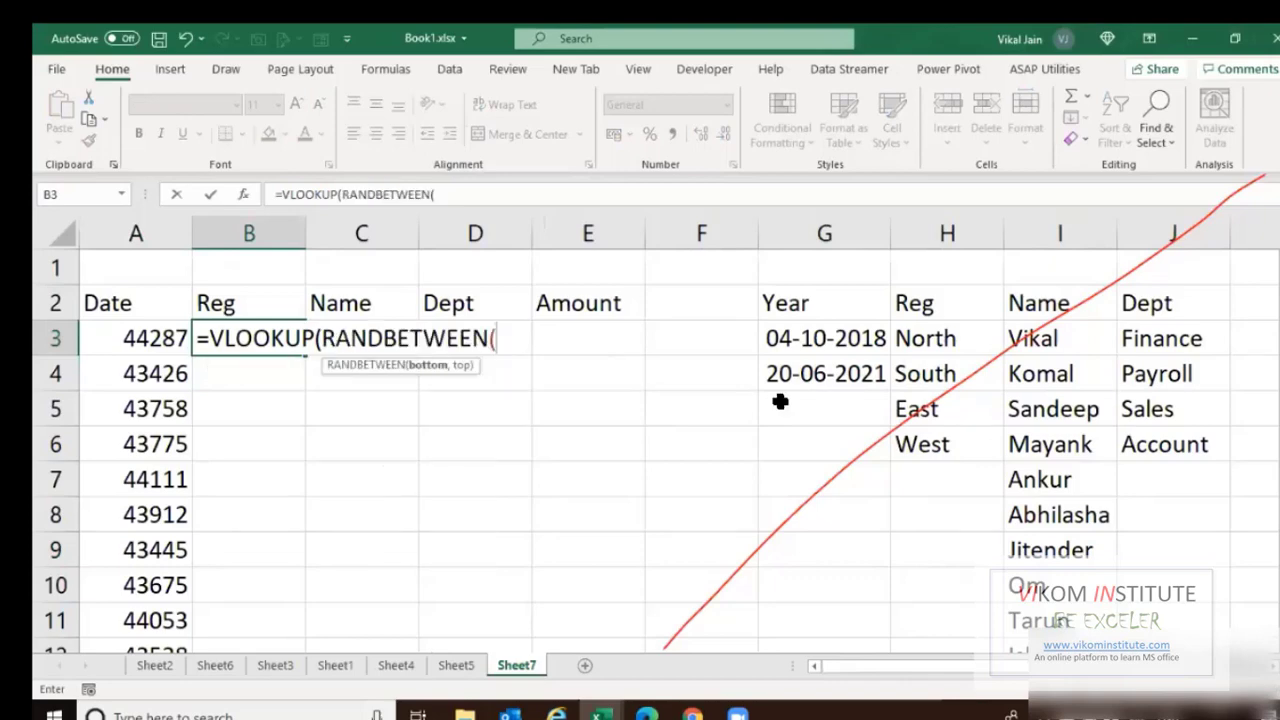
pyautogui.write('1,4')
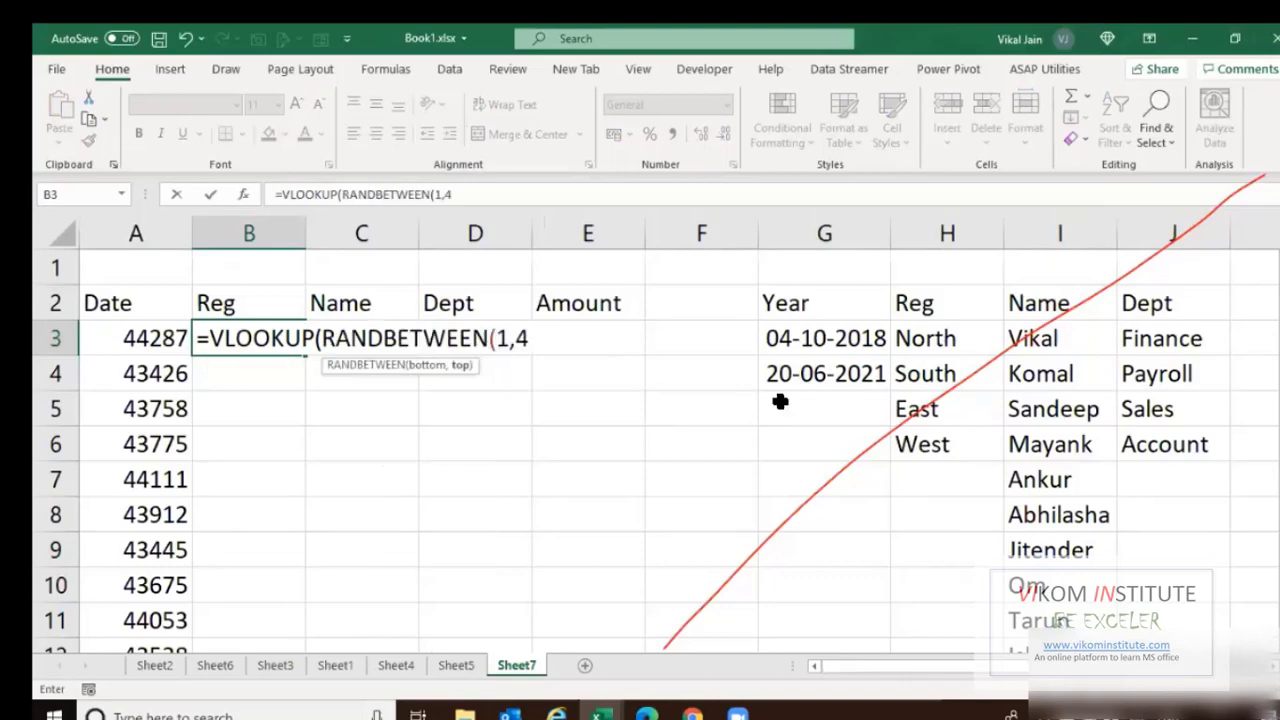
pyautogui.write('),')
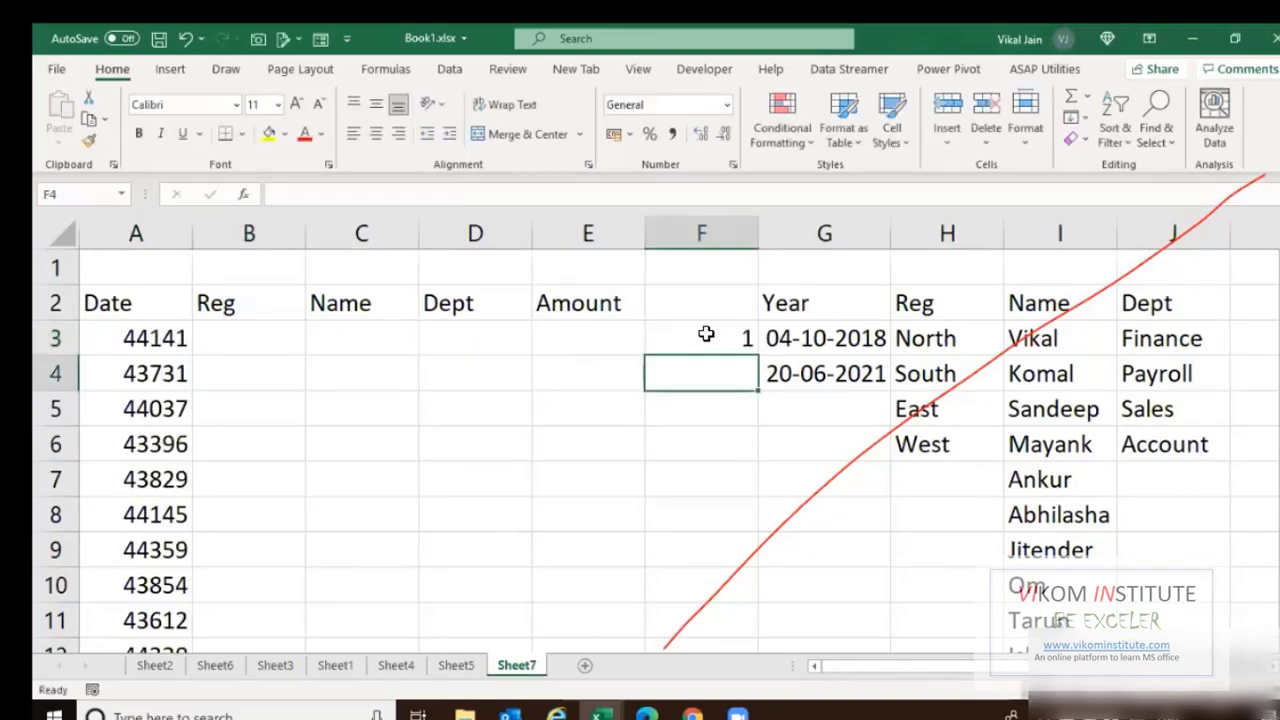
# Enter =F3+1 in F4 so the index continues from F3.
pyautogui.write('=')
pyautogui.press('Up')
pyautogui.write('+1')
pyautogui.press('Return')
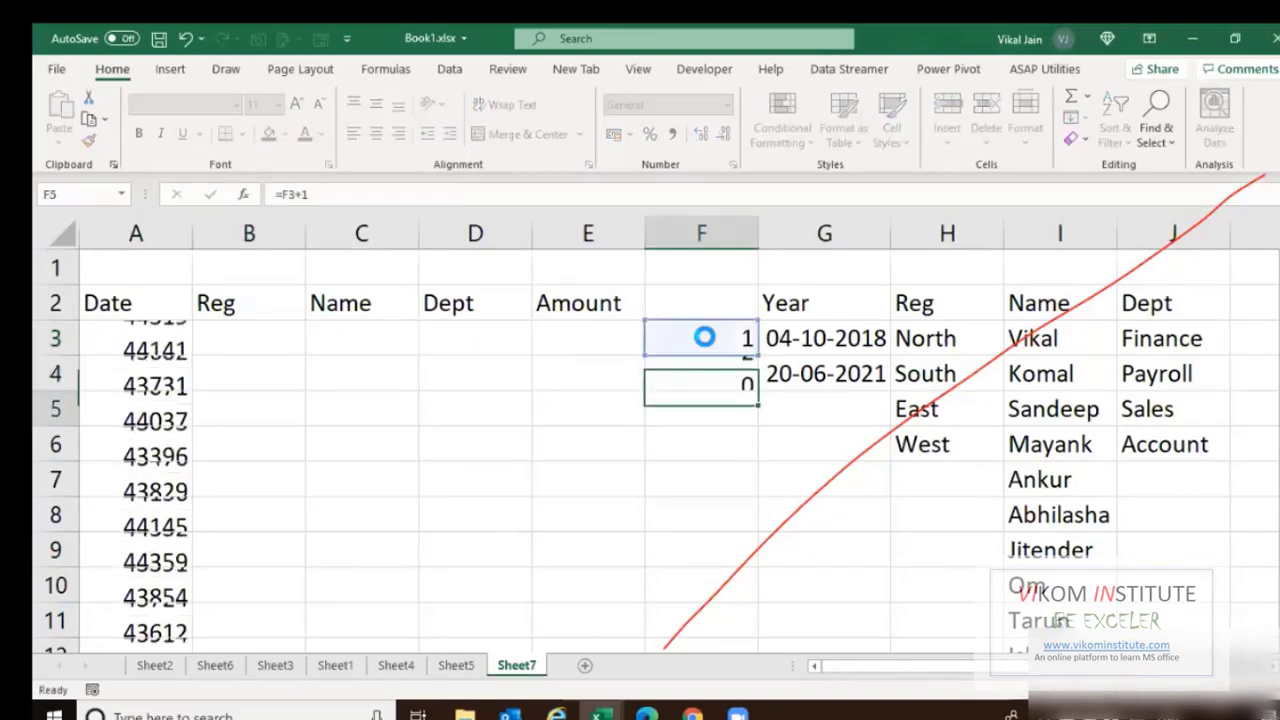
# Copy =F3+1 down through F12 to number the rows 1 to 10.
pyautogui.press('Up')
pyautogui.hotkey('ctrl', 'c')
pyautogui.hotkey('shift', 'Down')
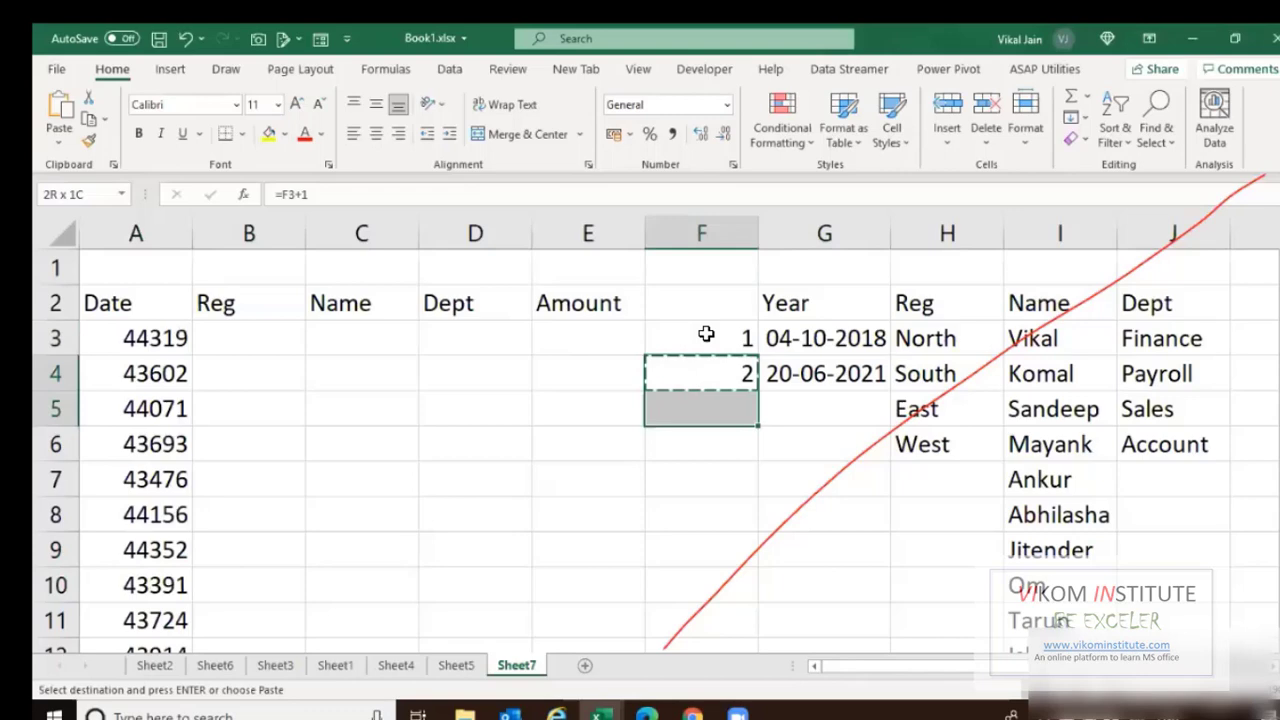
pyautogui.hotkey('shift', 'Down')
pyautogui.hotkey('shift', 'Down')
pyautogui.hotkey('shift', 'Down')
pyautogui.hotkey('shift', 'Down')
pyautogui.hotkey('shift', 'Down')
pyautogui.hotkey('shift', 'Down')
pyautogui.hotkey('shift', 'Down')
pyautogui.hotkey('shift', 'Down')
pyautogui.hotkey('shift', 'Down')
pyautogui.hotkey('shift', 'Up')
pyautogui.hotkey('shift', 'Up')
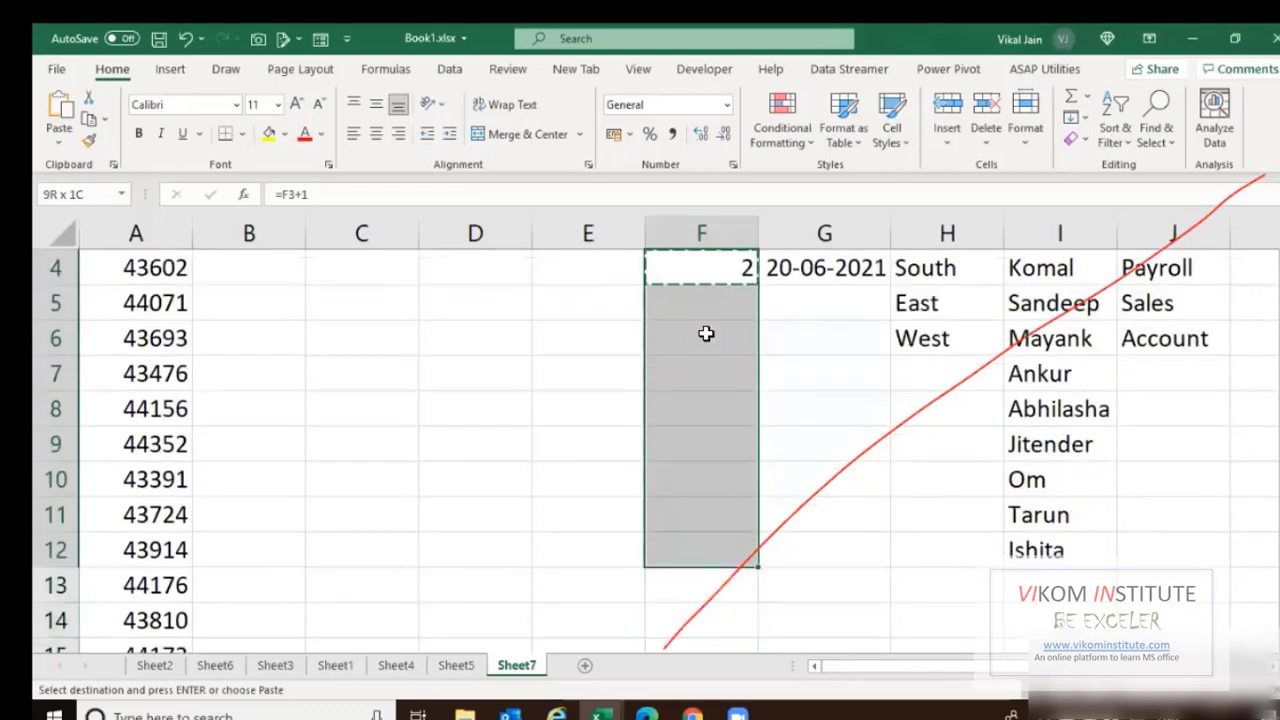
pyautogui.press('Return')
pyautogui.hotkey('ctrl', 'Up')
pyautogui.hotkey('ctrl', 'Up')
pyautogui.press('Down')
pyautogui.press('Down')
pyautogui.press('Down')
pyautogui.press('Left')
pyautogui.press('Left')
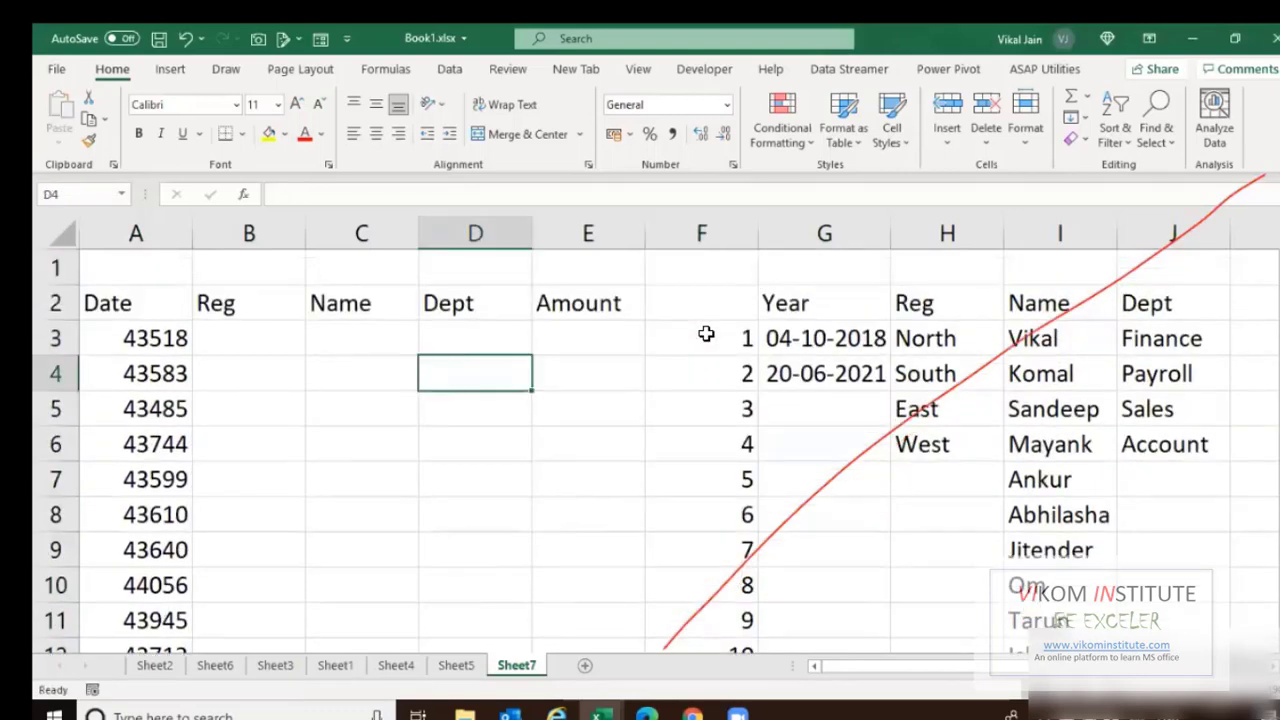
pyautogui.press('Up')
pyautogui.press('Left')
pyautogui.press('Left')
# Start the B3 VLOOKUP with RANDBETWEEN(1,4) as the lookup value.
pyautogui.write('=VLOOKUP(')
pyautogui.press('Right')
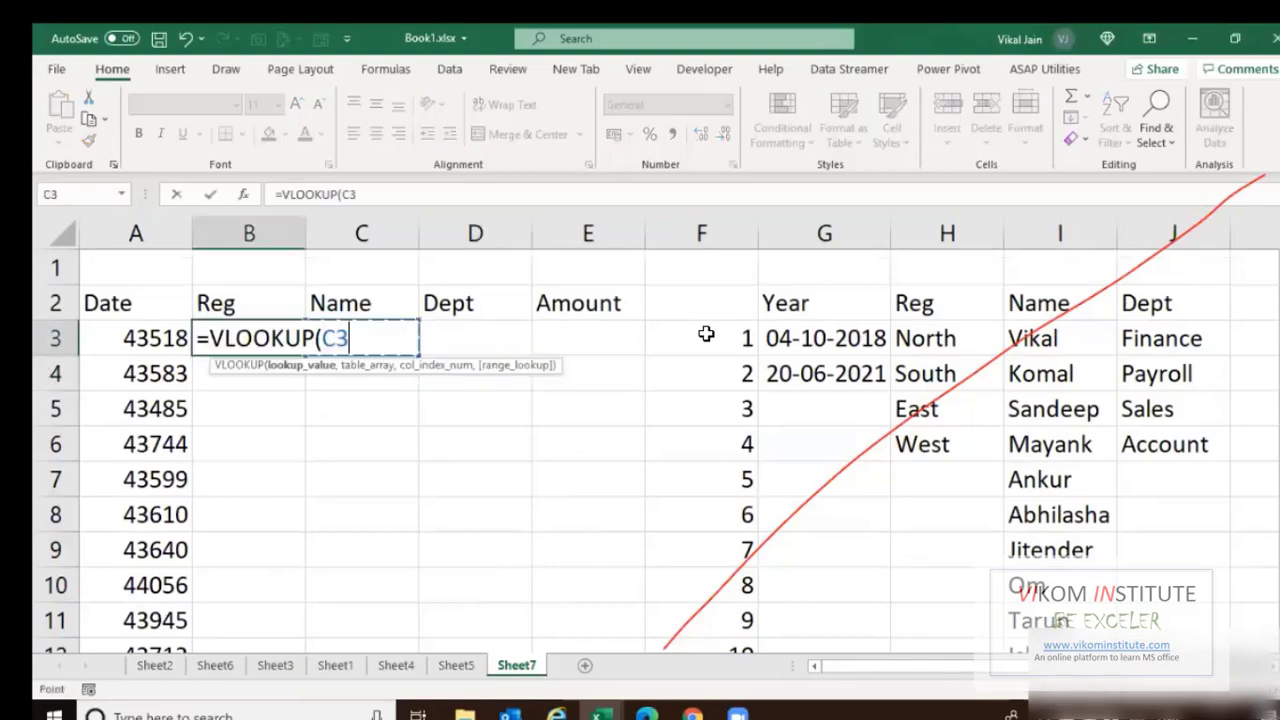
pyautogui.click(706, 334)
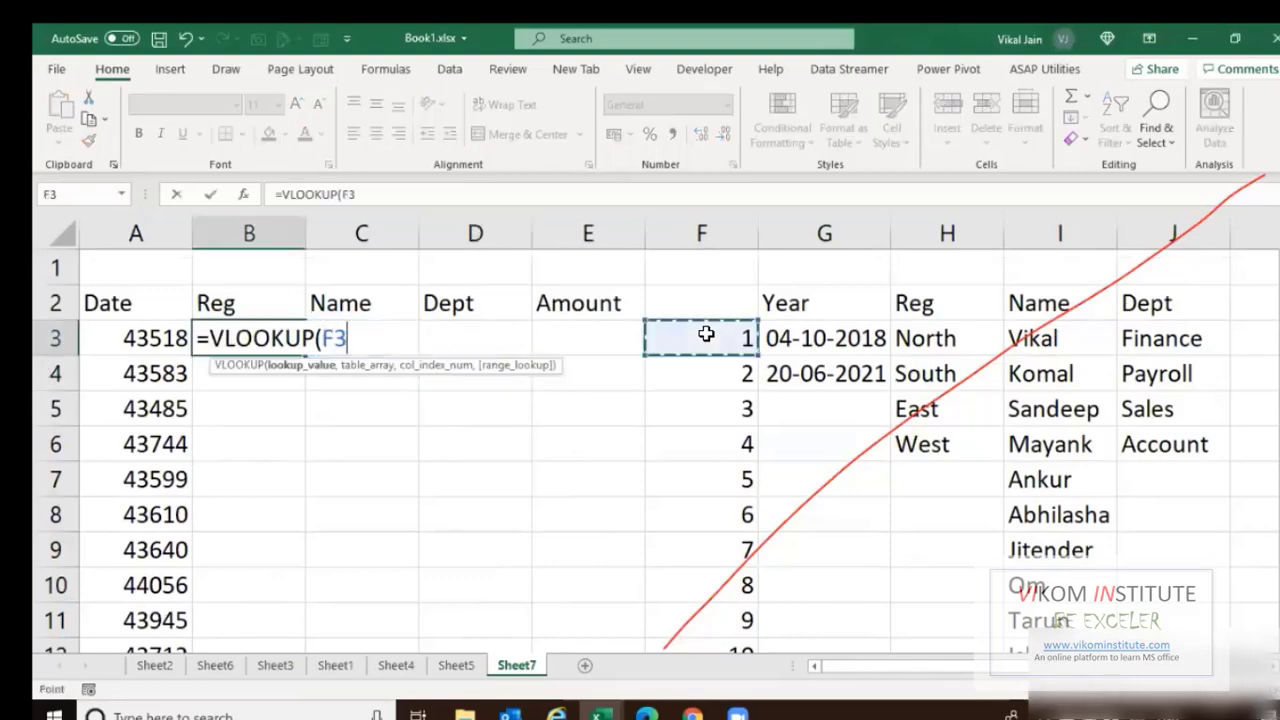
pyautogui.press('BackSpace')
pyautogui.press('BackSpace')
pyautogui.write('ran')
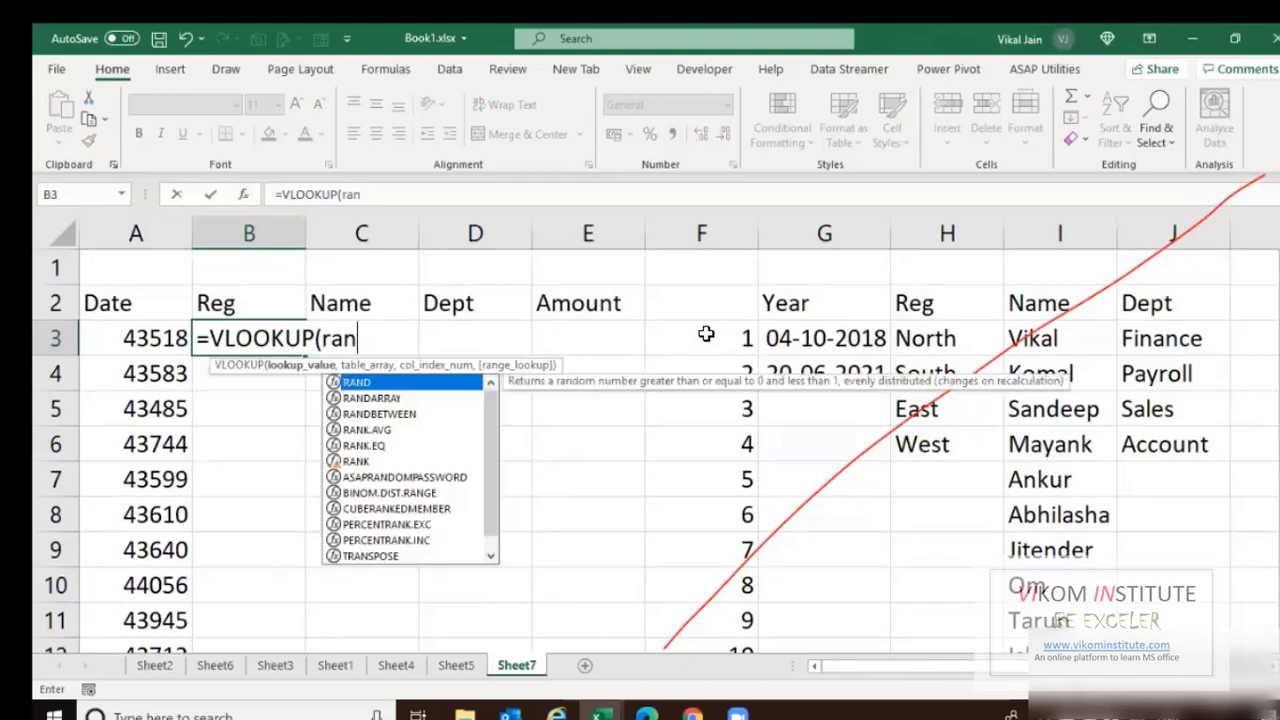
pyautogui.press('Down')
pyautogui.press('Down')
pyautogui.press('Tab')
pyautogui.write('1,4')
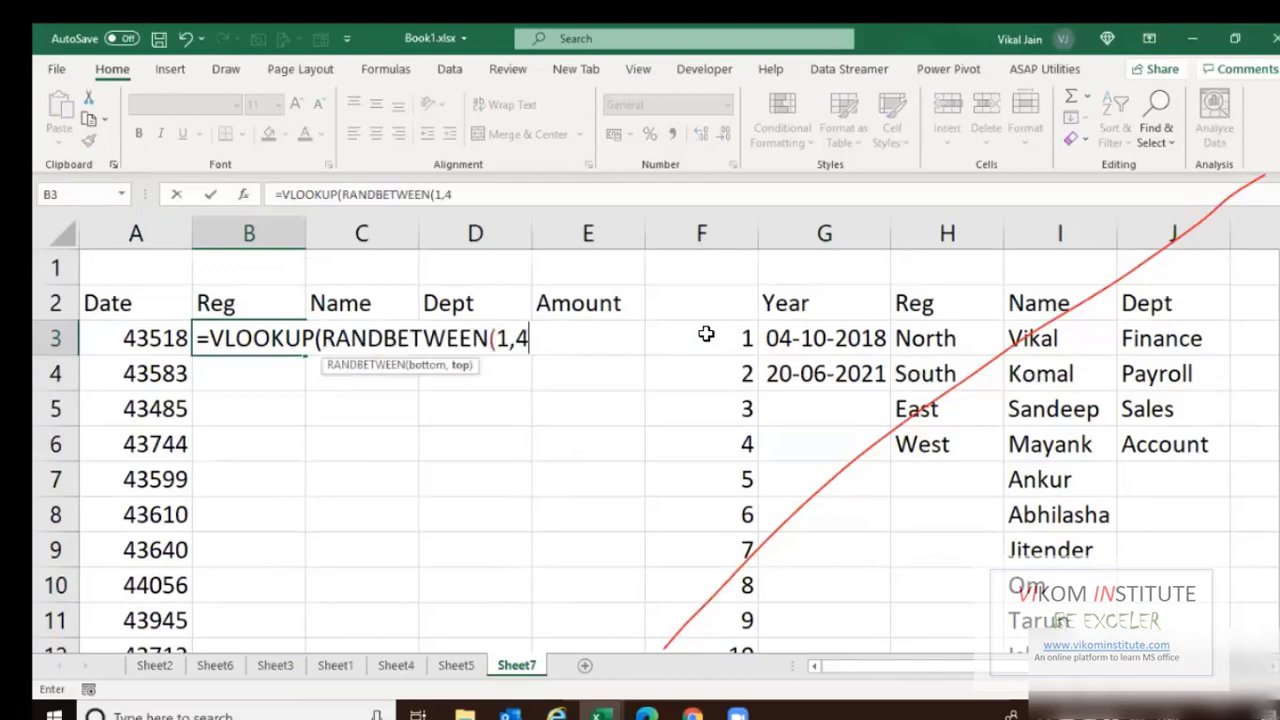
pyautogui.write('),')
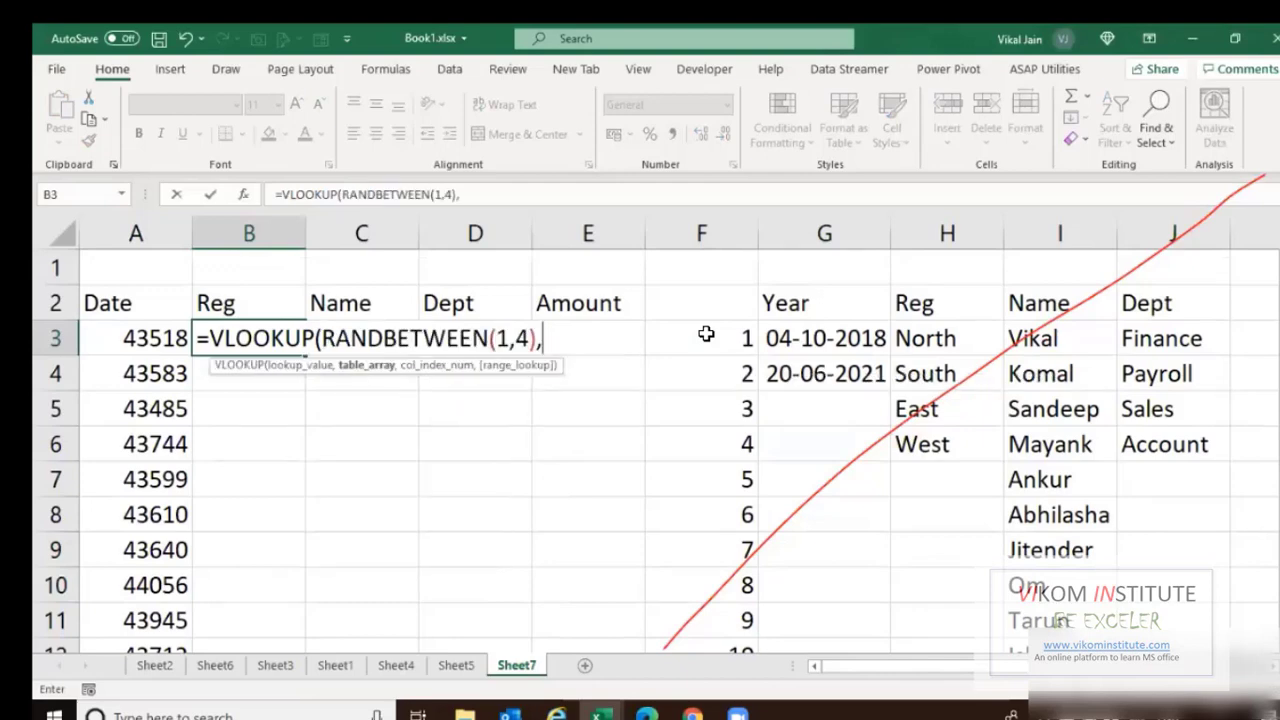
# Complete the B3 lookup with range $F$3:$K$12, column 3 and exact match 0.
pyautogui.press('Up')
pyautogui.press('Right')
pyautogui.press('Right')
pyautogui.press('Right')
pyautogui.press('Right')
pyautogui.press('Down')
pyautogui.hotkey('shift', 'Right')
pyautogui.hotkey('shift', 'Right')
pyautogui.hotkey('shift', 'Right')
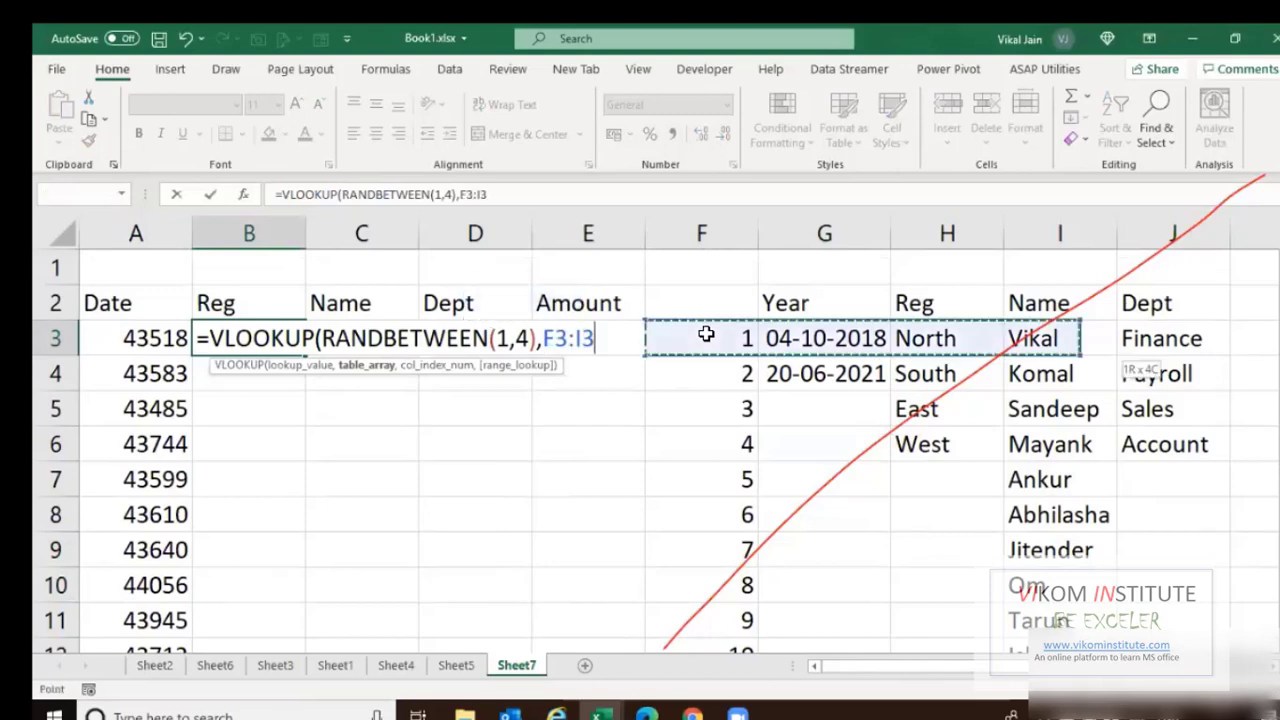
pyautogui.hotkey('shift', 'Right')
pyautogui.hotkey('shift', 'Right')
pyautogui.hotkey('shift', 'Down')
pyautogui.hotkey('shift', 'Down')
pyautogui.hotkey('shift', 'Down')
pyautogui.hotkey('shift', 'Down')
pyautogui.hotkey('shift', 'Down')
pyautogui.hotkey('shift', 'Down')
pyautogui.hotkey('shift', 'Down')
pyautogui.hotkey('shift', 'Down')
pyautogui.hotkey('shift', 'Down')
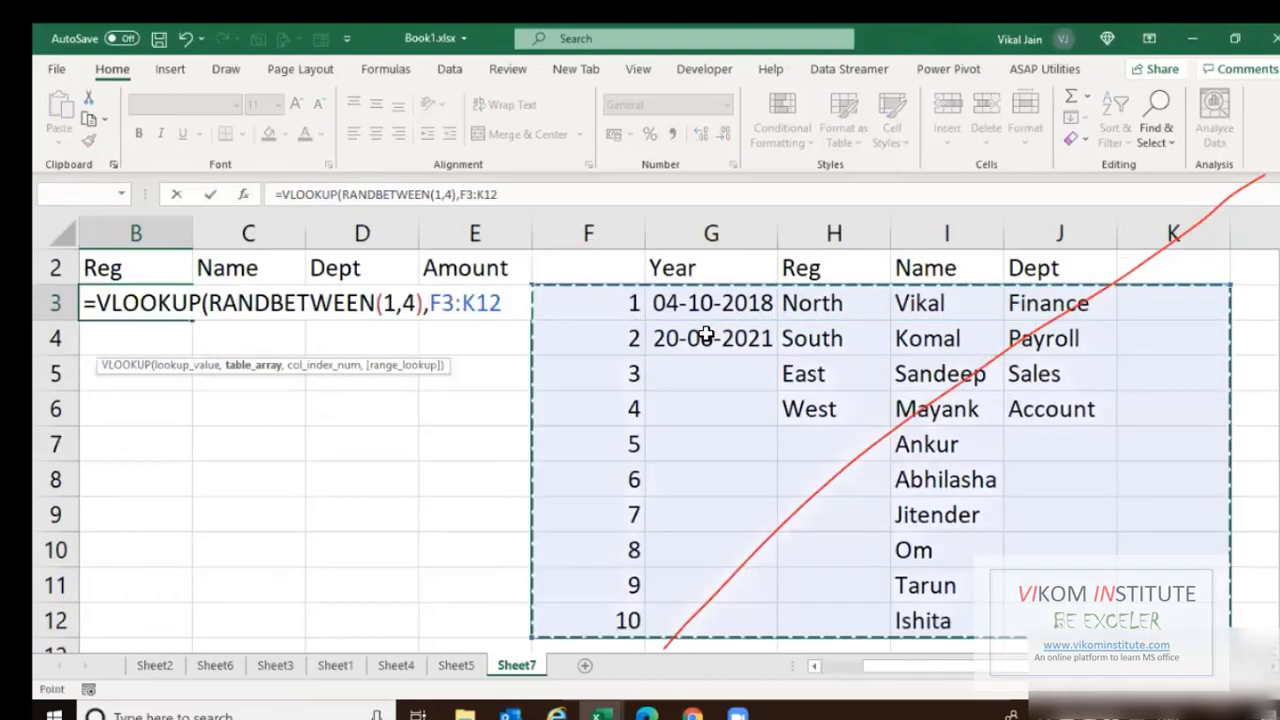
pyautogui.press('F4')
pyautogui.write(',3')
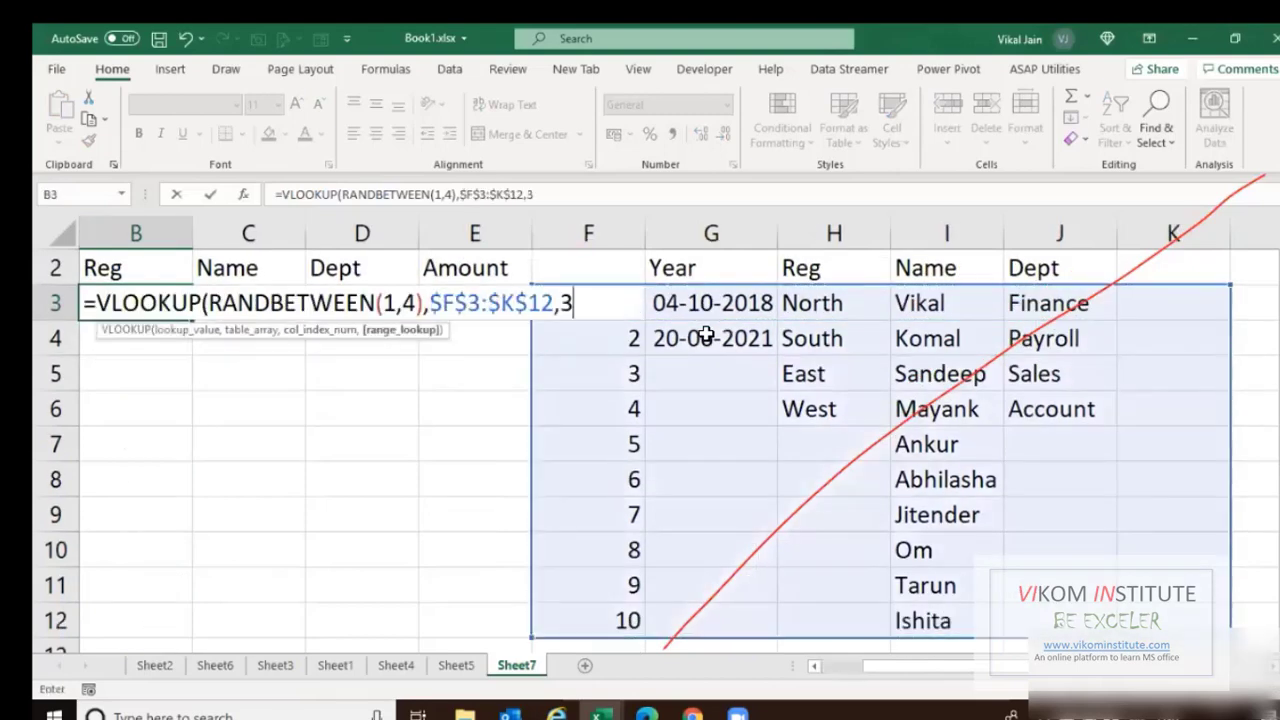
pyautogui.write(',0')
pyautogui.press('Return')
pyautogui.press('y')
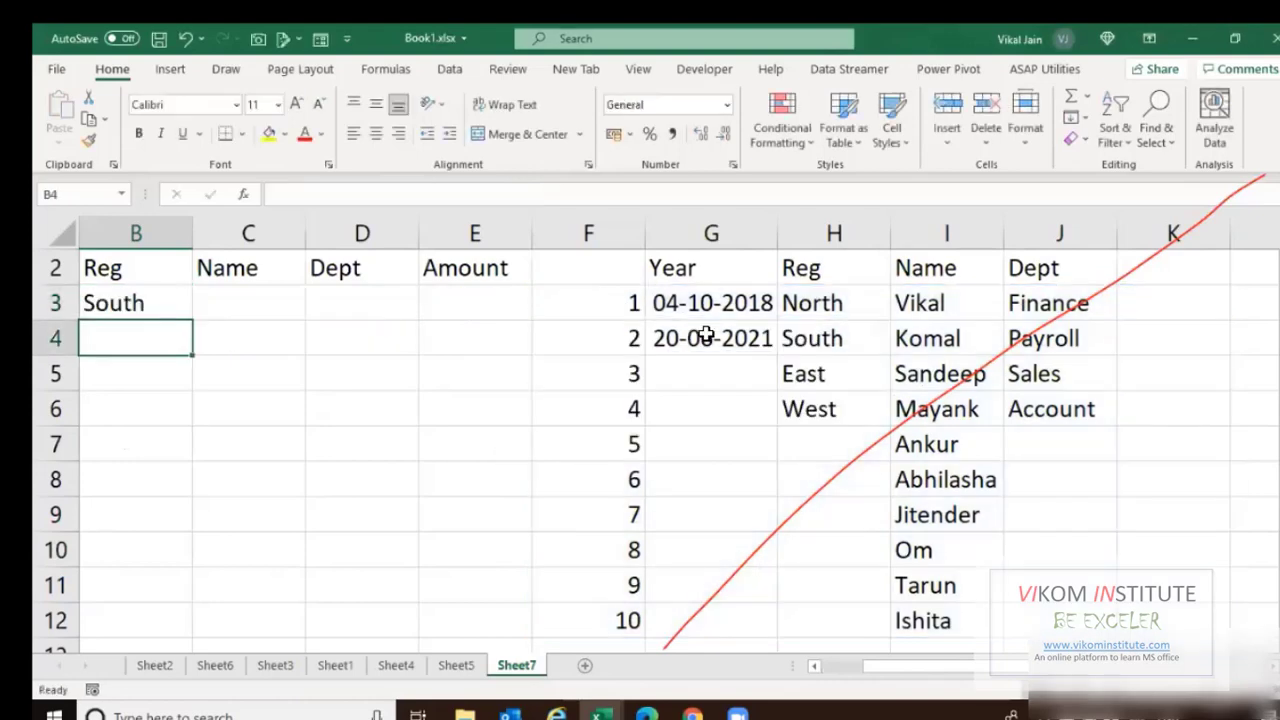
# Copy the region formula text from B3 without changing the cell.
pyautogui.press('Up')
pyautogui.press('F2')
pyautogui.hotkey('shift', 'Home')
pyautogui.hotkey('ctrl', 'c')
pyautogui.press('Escape')
# Paste the region formula into C3 and try changing its bound to 10, then cancel.
pyautogui.press('Right')
pyautogui.press('F2')
pyautogui.hotkey('ctrl', 'v')
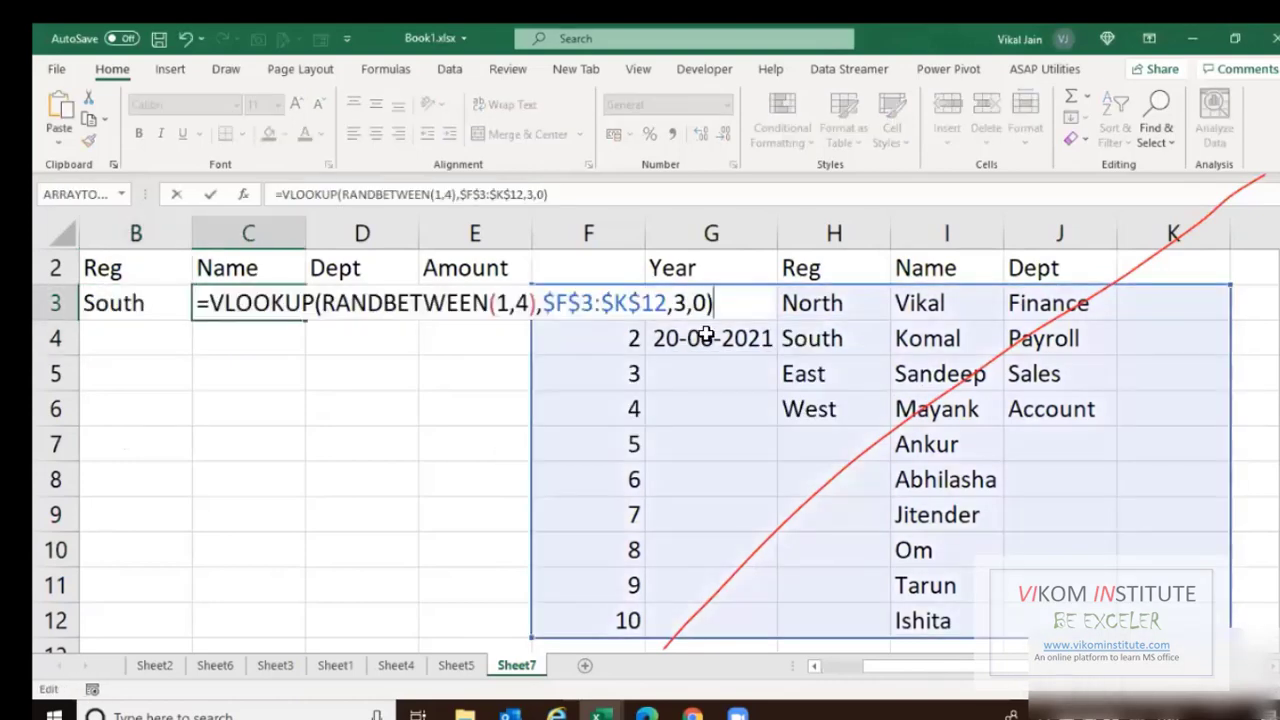
pyautogui.press('Left')
pyautogui.press('Left')
pyautogui.press('Left')
pyautogui.press('Left')
pyautogui.press('Left')
pyautogui.press('Left')
pyautogui.press('Left')
pyautogui.press('Left')
pyautogui.press('Left')
pyautogui.press('Left')
pyautogui.press('Left')
pyautogui.press('Left')
pyautogui.press('Left')
pyautogui.press('Left')
pyautogui.press('Left')
pyautogui.press('Left')
pyautogui.press('Left')
pyautogui.hotkey('shift', 'Left')
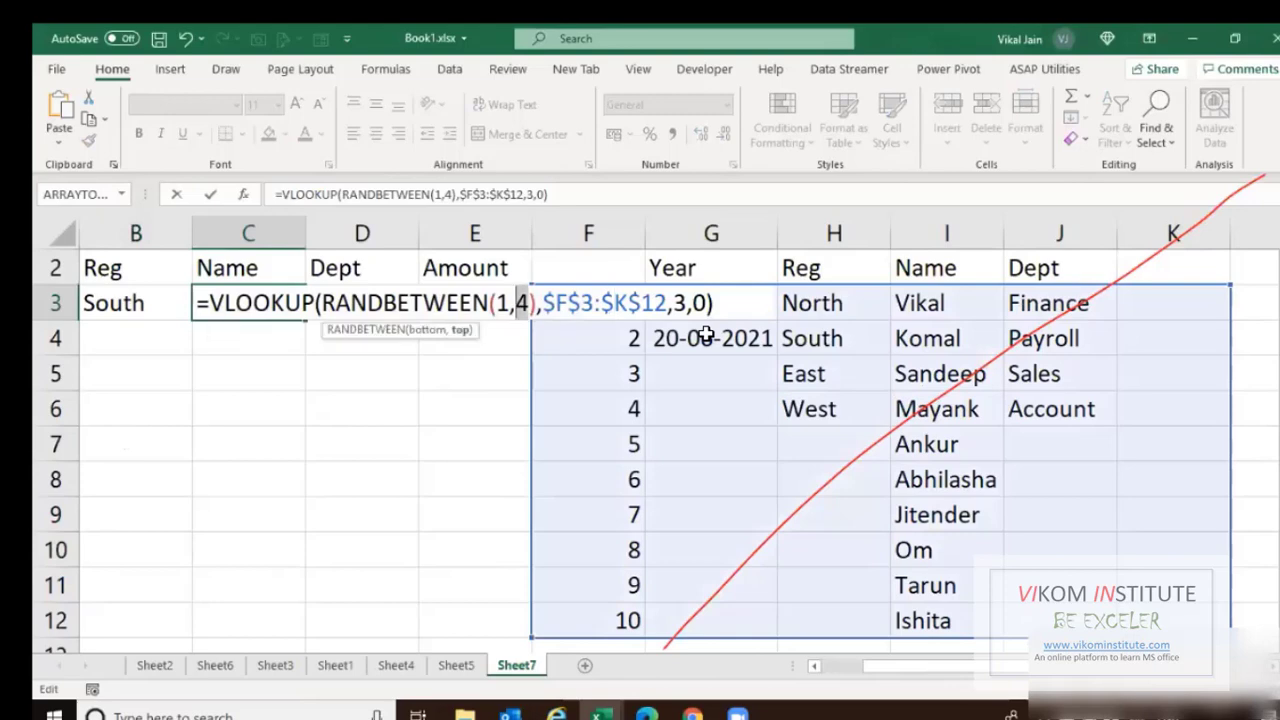
pyautogui.write('10')
pyautogui.press('Right')
pyautogui.write('+')
pyautogui.press('Down')
pyautogui.press('Down')
pyautogui.press('Down')
pyautogui.press('Down')
pyautogui.press('Down')
pyautogui.press('Down')
pyautogui.press('Down')
pyautogui.press('Down')
pyautogui.press('Down')
pyautogui.press('Down')
pyautogui.press('Down')
pyautogui.press('Escape')
# Set C3 to the name lookup using RANDBETWEEN(1,10) and column 4.
pyautogui.press('Up')
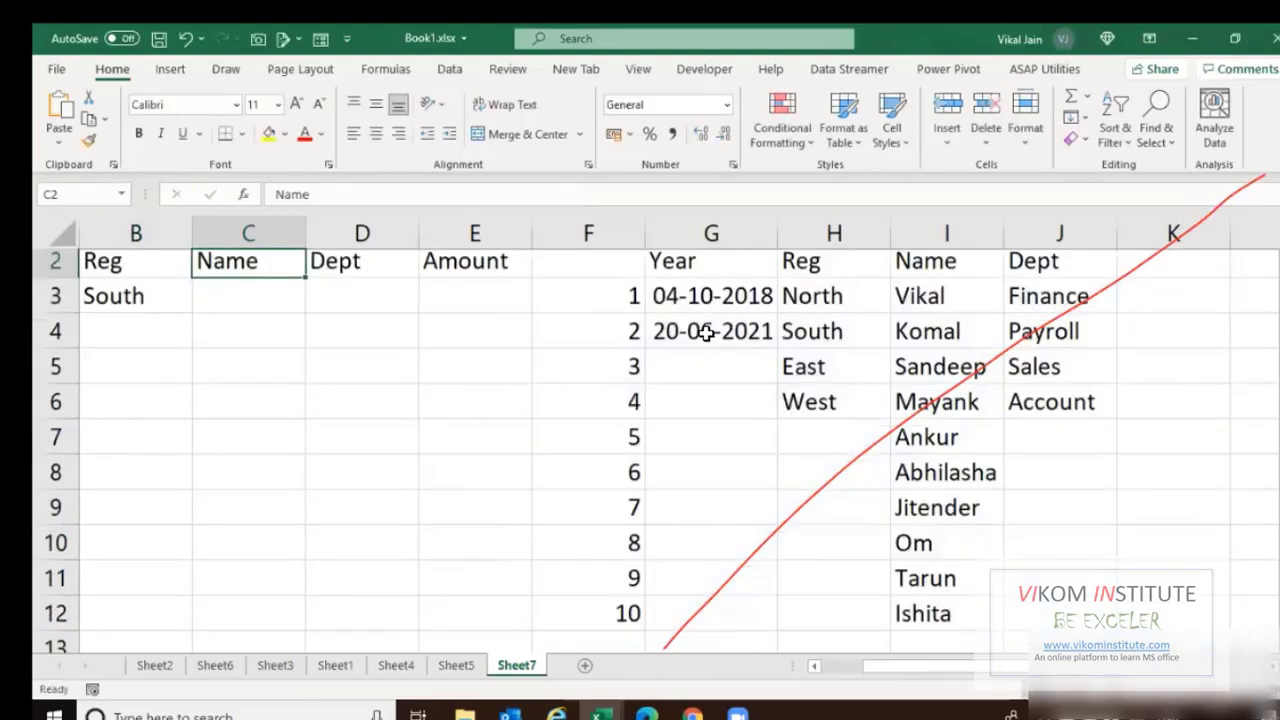
pyautogui.press('Down')
pyautogui.press('F2')
pyautogui.hotkey('ctrl', 'v')
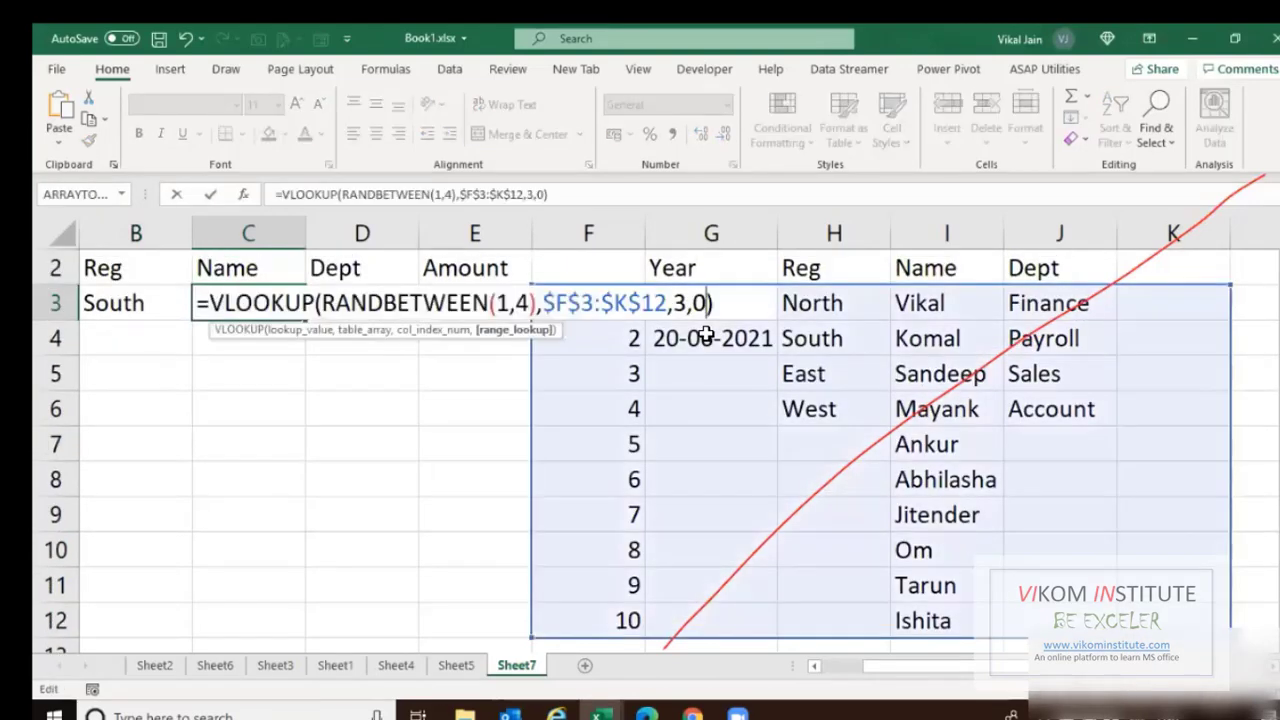
pyautogui.press('Left')
pyautogui.press('Left')
pyautogui.press('Left')
pyautogui.press('Left')
pyautogui.press('Left')
pyautogui.press('Left')
pyautogui.press('Left')
pyautogui.press('Left')
pyautogui.press('Left')
pyautogui.press('Left')
pyautogui.press('Left')
pyautogui.press('Left')
pyautogui.press('Left')
pyautogui.press('Left')
pyautogui.press('Left')
pyautogui.press('Left')
pyautogui.press('Left')
pyautogui.press('BackSpace')
pyautogui.write('20')
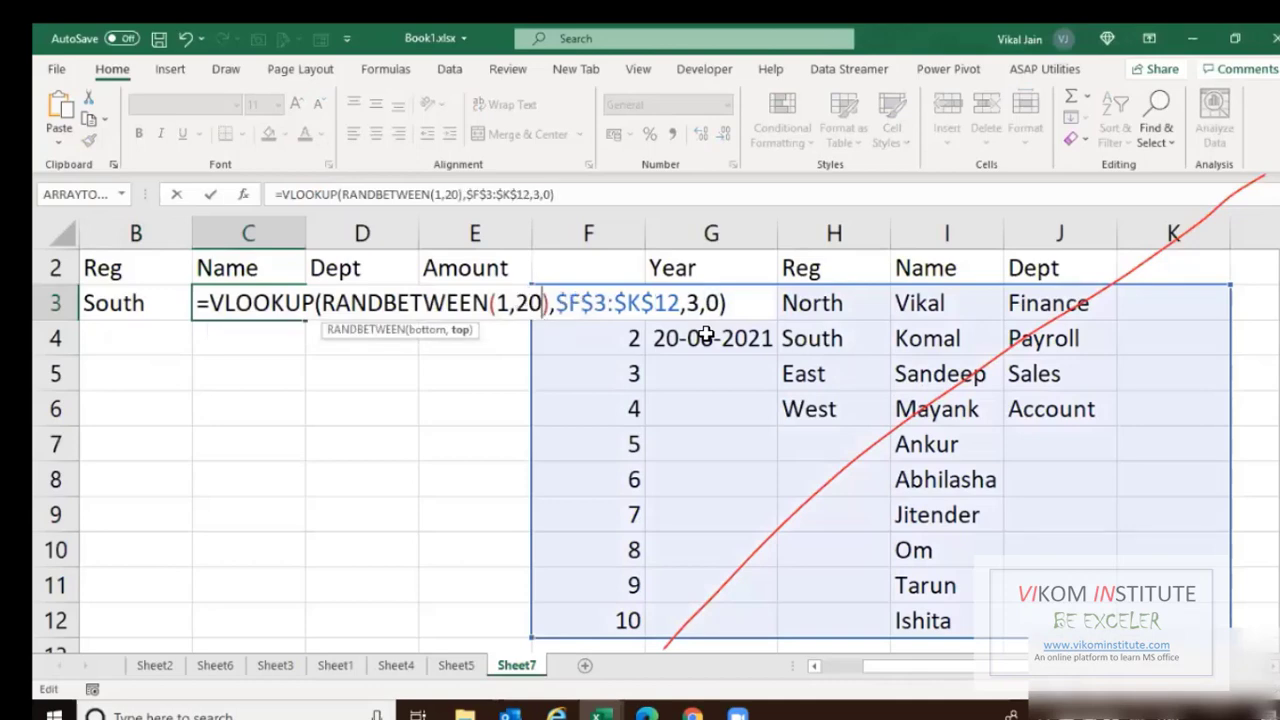
pyautogui.press('BackSpace')
pyautogui.press('BackSpace')
pyautogui.write('10')
pyautogui.press('Right')
pyautogui.press('Right')
pyautogui.press('Right')
pyautogui.press('Right')
pyautogui.press('Right')
pyautogui.press('Right')
pyautogui.press('Right')
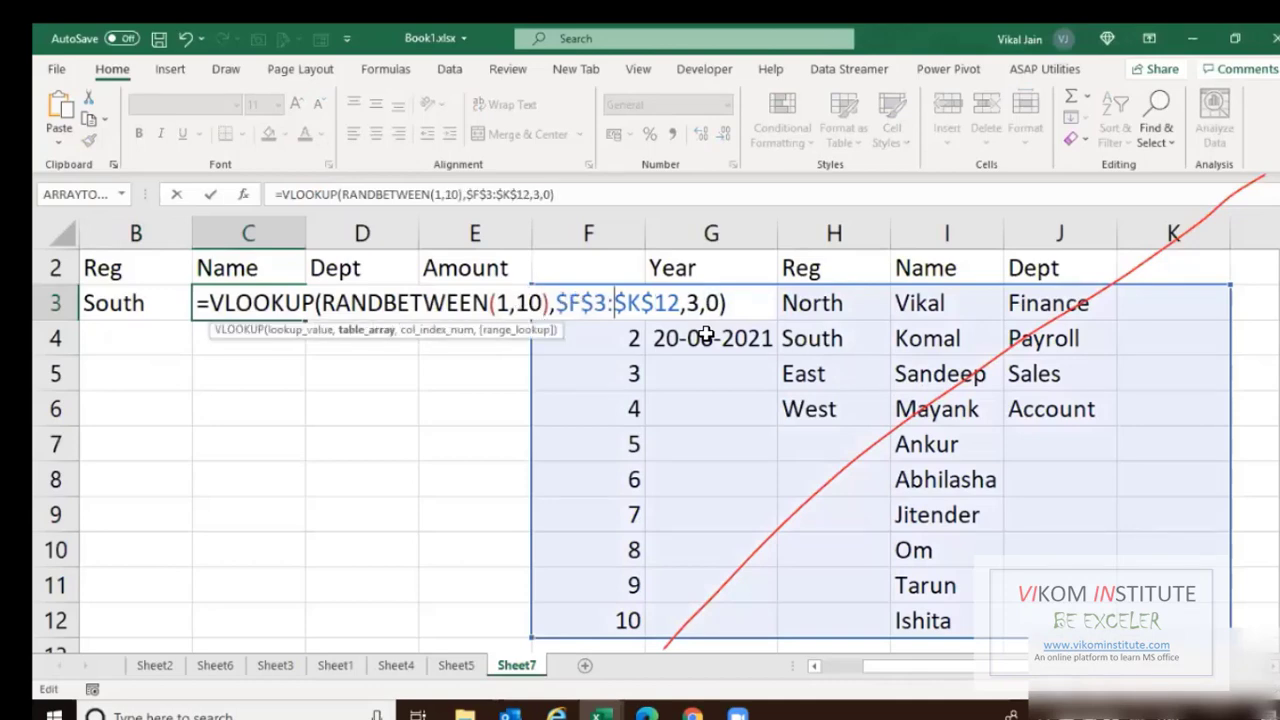
pyautogui.press('Right')
pyautogui.press('Right')
pyautogui.press('Right')
pyautogui.press('Right')
pyautogui.press('Right')
pyautogui.press('Right')
pyautogui.hotkey('shift', 'Right')
pyautogui.write('4')
pyautogui.hotkey('ctrl', 'Return')
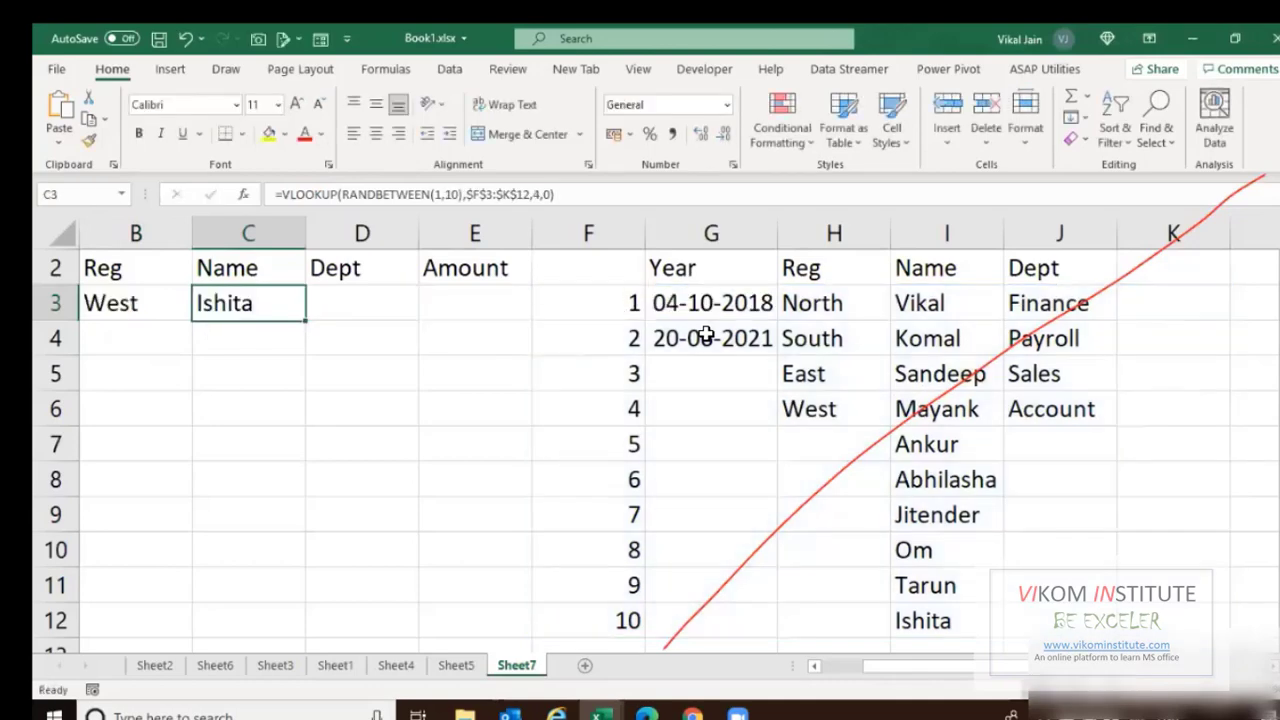
# Set D3 to the department lookup with RANDBETWEEN(1,4) and column 5; begin =RANDBETWEEN(1000,99999) for Amount.
pyautogui.press('Right')
pyautogui.hotkey('ctrl', 'r')
pyautogui.press('F2')
pyautogui.press('Left')
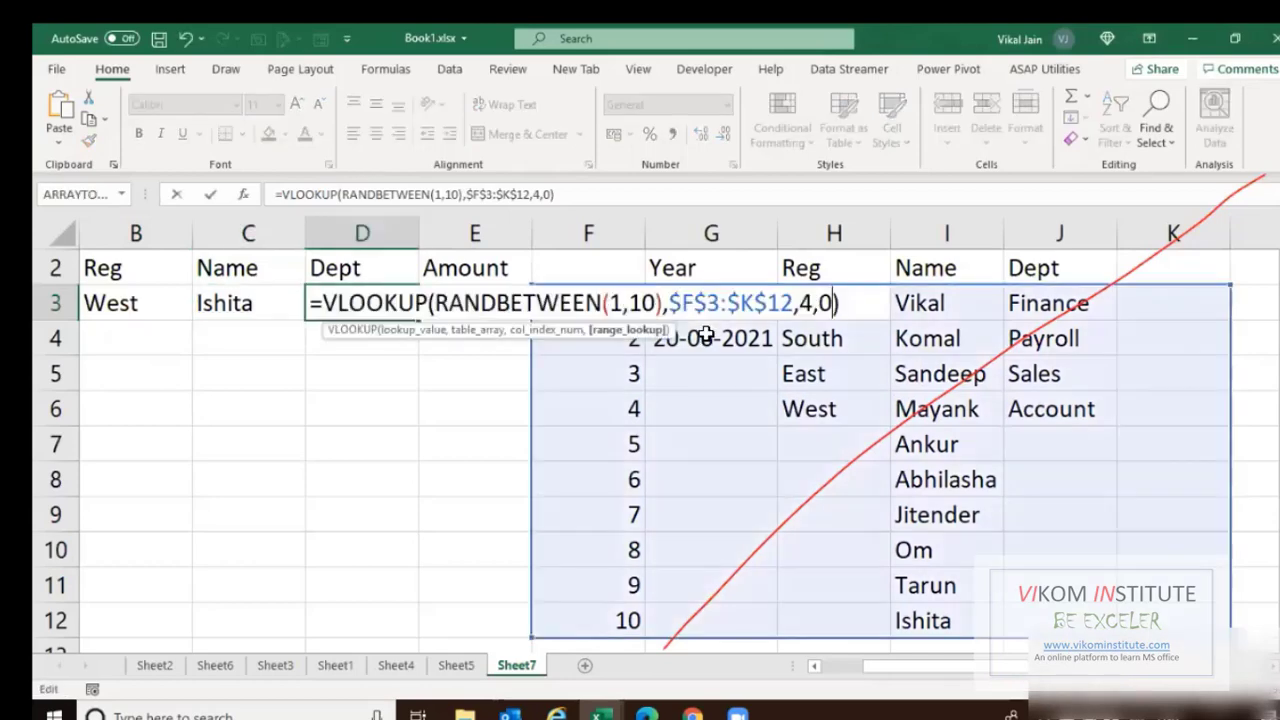
pyautogui.press('Left')
pyautogui.press('Left')
pyautogui.press('Left')
pyautogui.press('Left')
pyautogui.press('Left')
pyautogui.press('Left')
pyautogui.press('Left')
pyautogui.press('Left')
pyautogui.press('Left')
pyautogui.press('Left')
pyautogui.press('Left')
pyautogui.press('Left')
pyautogui.press('Left')
pyautogui.press('Left')
pyautogui.press('Left')
pyautogui.press('Left')
pyautogui.hotkey('shift', 'Left')
pyautogui.hotkey('shift', 'Left')
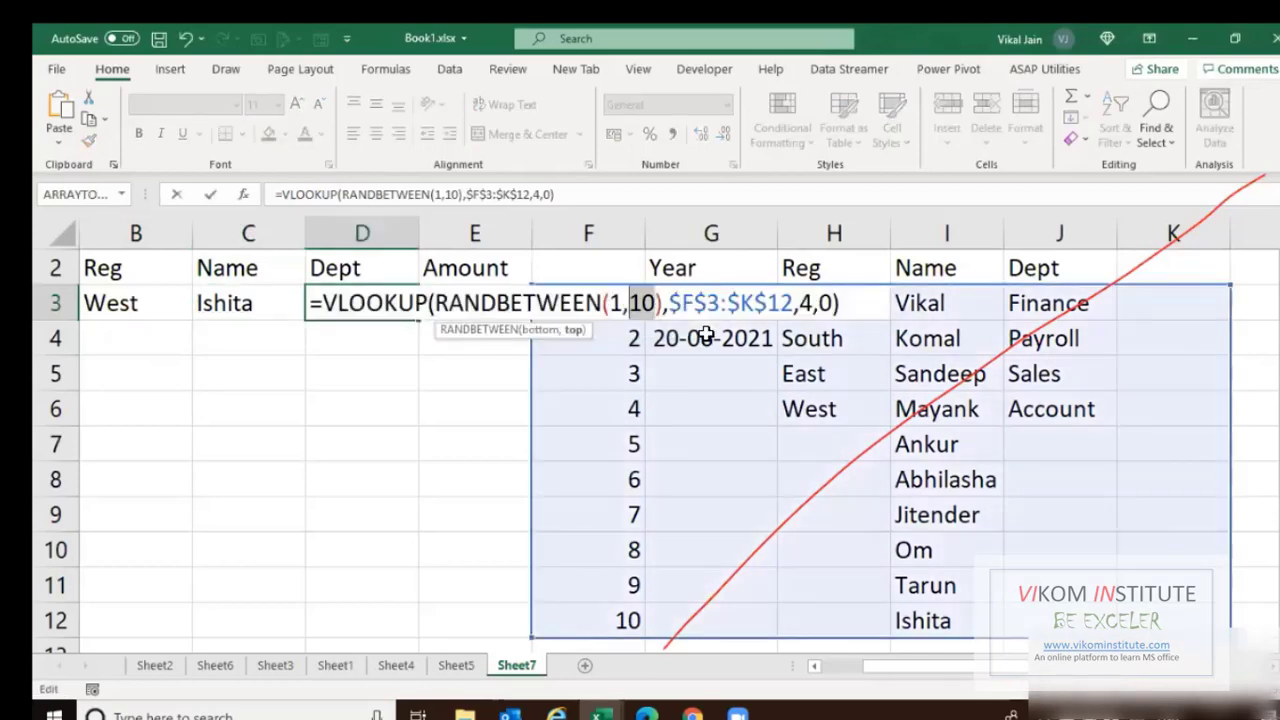
pyautogui.write('4')
pyautogui.press('Right')
pyautogui.press('Right')
pyautogui.press('Right')
pyautogui.press('Right')
pyautogui.press('Right')
pyautogui.press('Right')
pyautogui.press('Right')
pyautogui.press('Right')
pyautogui.press('Right')
pyautogui.press('Right')
pyautogui.press('Right')
pyautogui.press('Right')
pyautogui.press('Right')
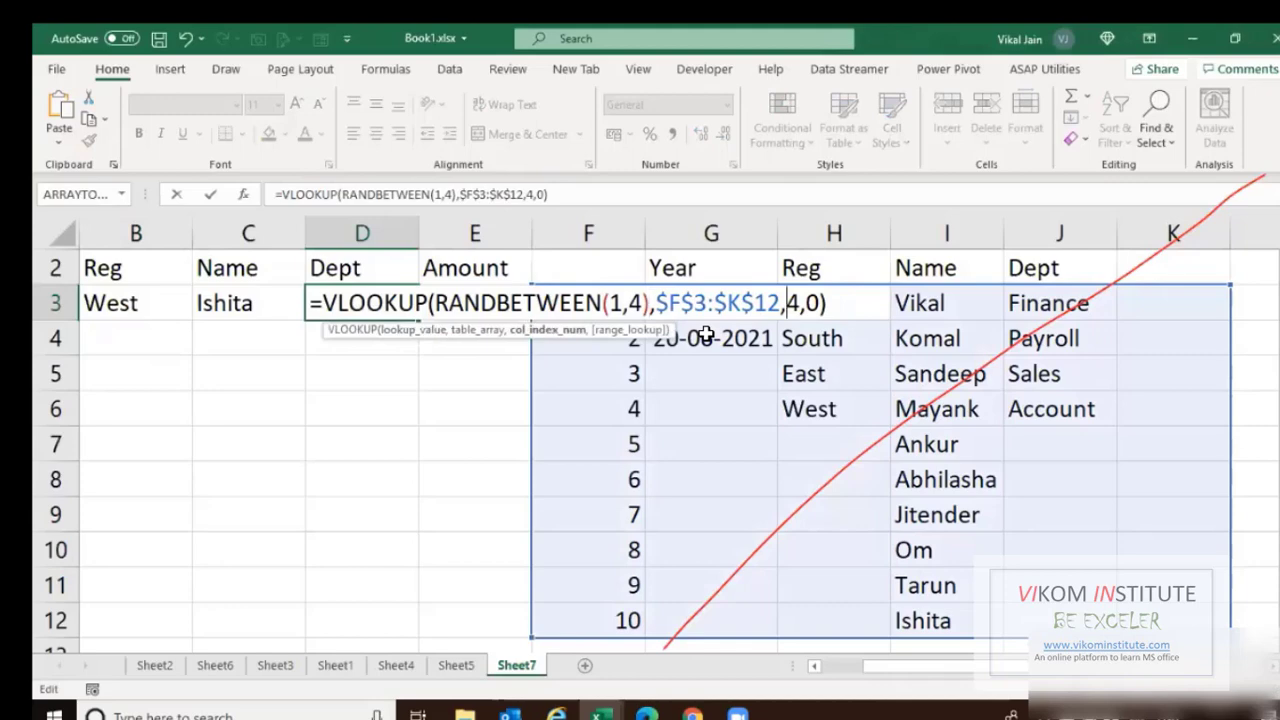
pyautogui.press('Delete')
pyautogui.write('5')
pyautogui.press('Return')
pyautogui.write('=')
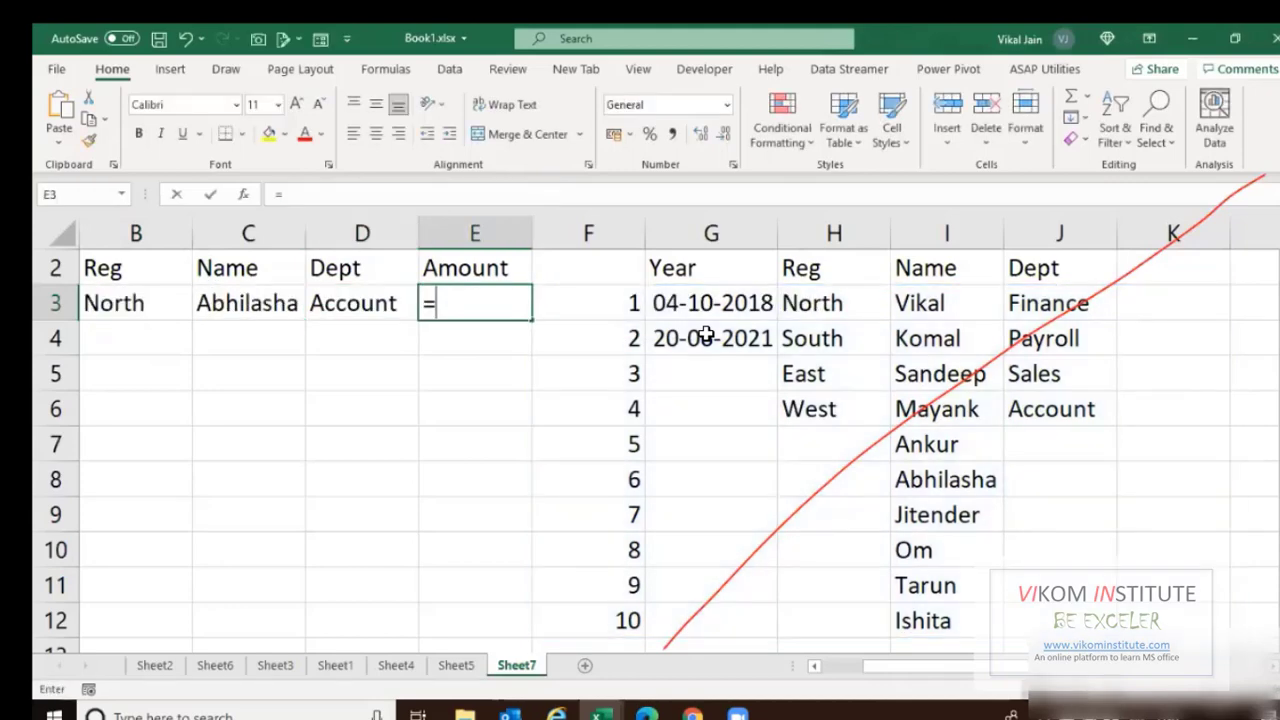
pyautogui.write('rANDBETWEEN(1')
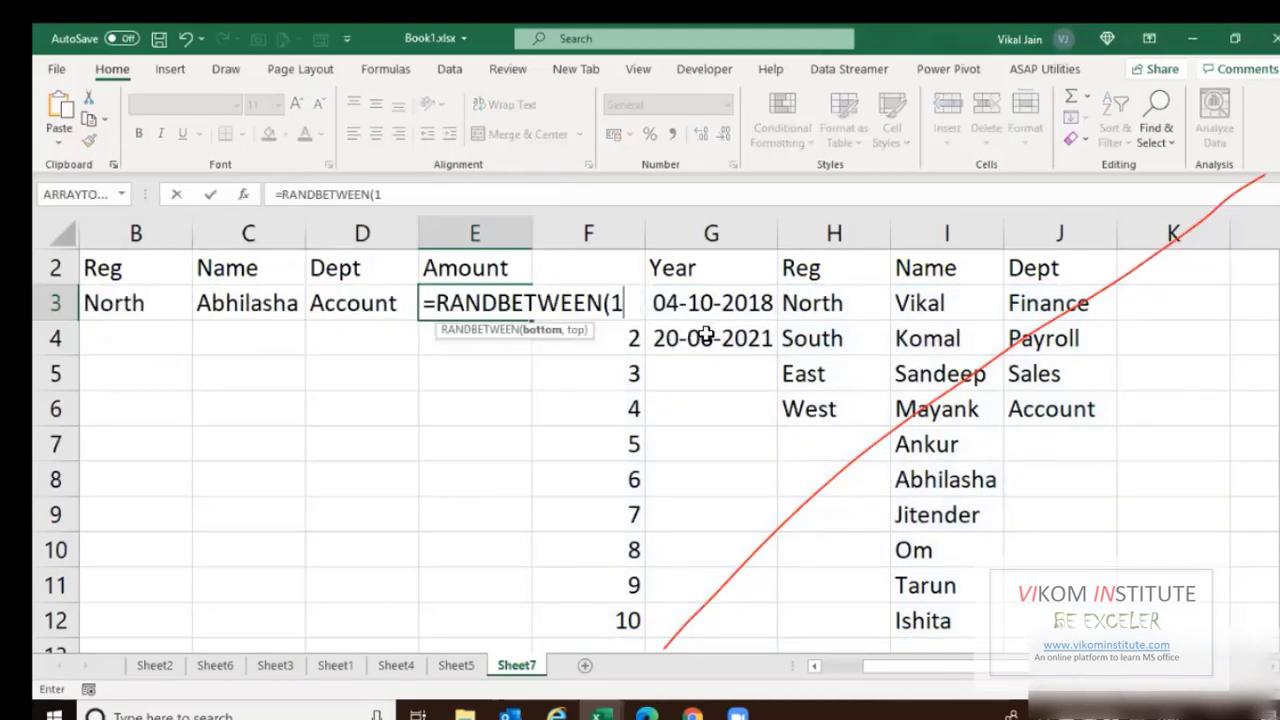
pyautogui.write('000,99999')
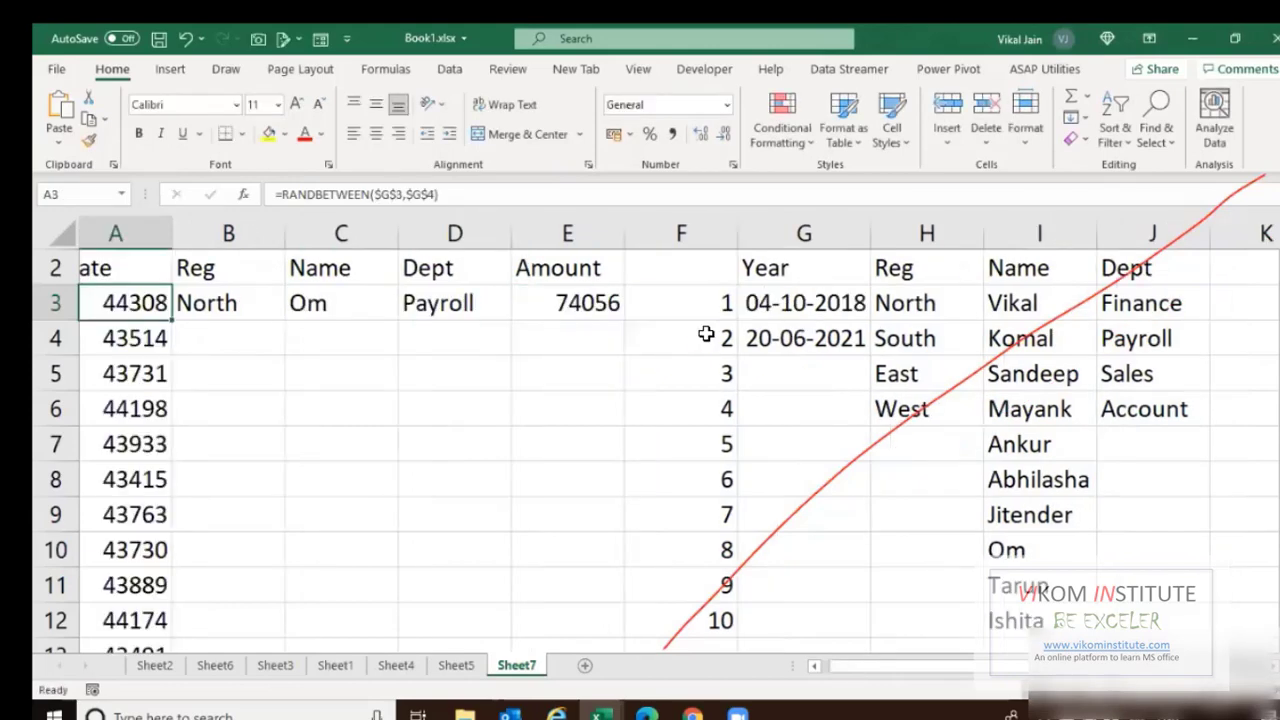
# Fill the row 3 formulas in B3:E3 down to row 2000.
pyautogui.press('Right')
pyautogui.hotkey('ctrl', 'shift', 'Right')
pyautogui.hotkey('ctrl', 'c')
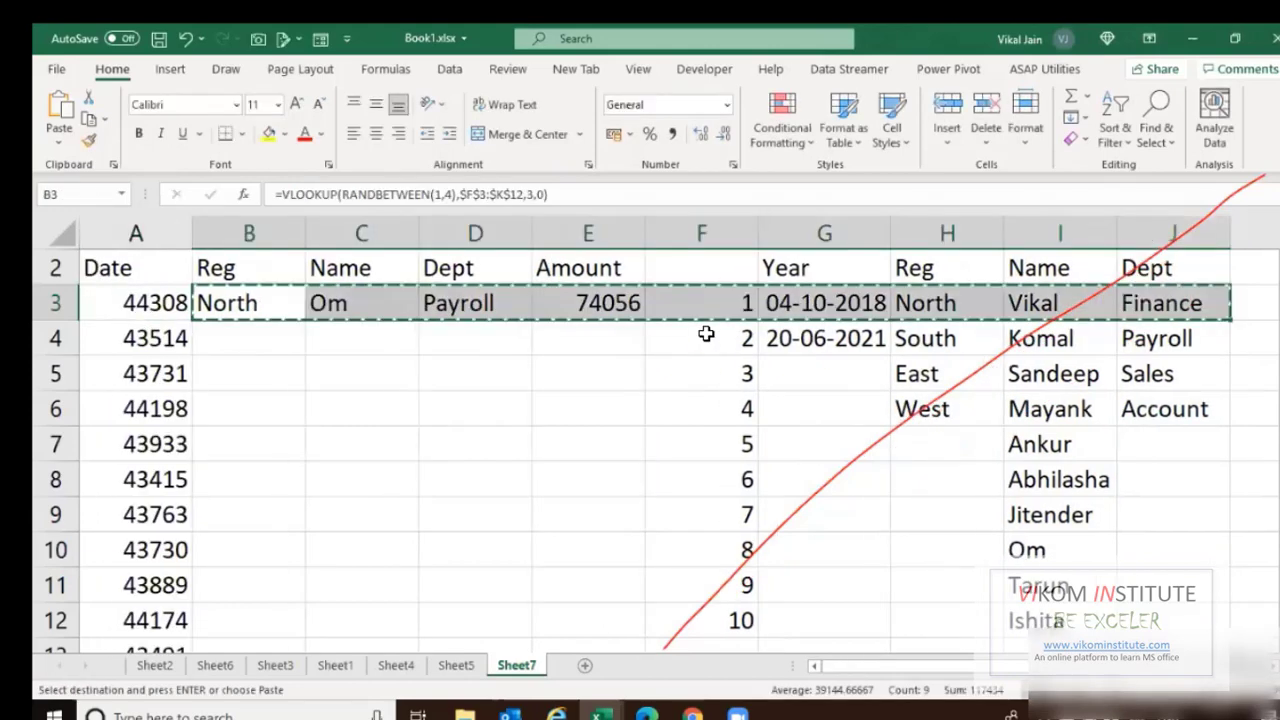
pyautogui.hotkey('shift', 'Left')
pyautogui.hotkey('shift', 'Left')
pyautogui.hotkey('shift', 'Left')
pyautogui.hotkey('shift', 'Left')
pyautogui.hotkey('shift', 'Left')
pyautogui.hotkey('shift', 'Left')
pyautogui.press('Left')
pyautogui.hotkey('ctrl', 'Down')
pyautogui.press('Right')
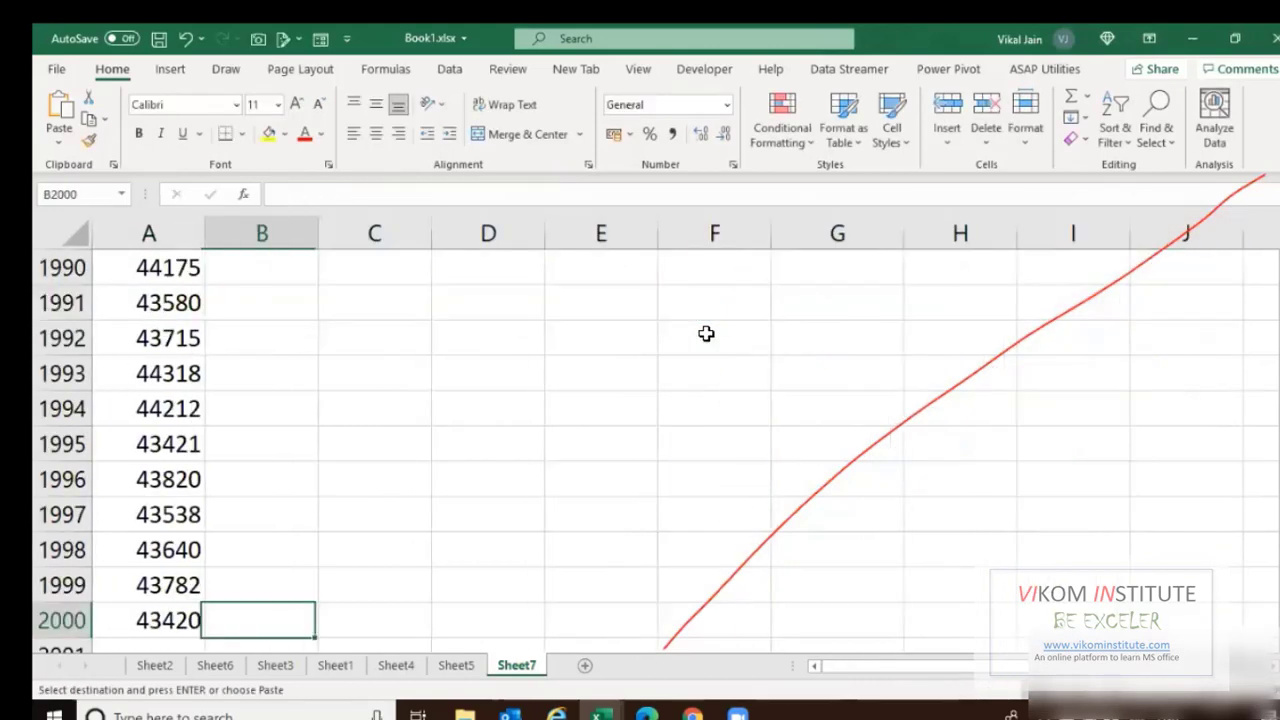
pyautogui.hotkey('shift', 'Right')
pyautogui.hotkey('shift', 'Right')
pyautogui.hotkey('shift', 'Right')
pyautogui.hotkey('ctrl', 'shift', 'Up')
pyautogui.press('Return')
# Copy A3:E2000 and paste it back as fixed values.
pyautogui.press('Left')
pyautogui.hotkey('ctrl', 'Up')
pyautogui.press('Down')
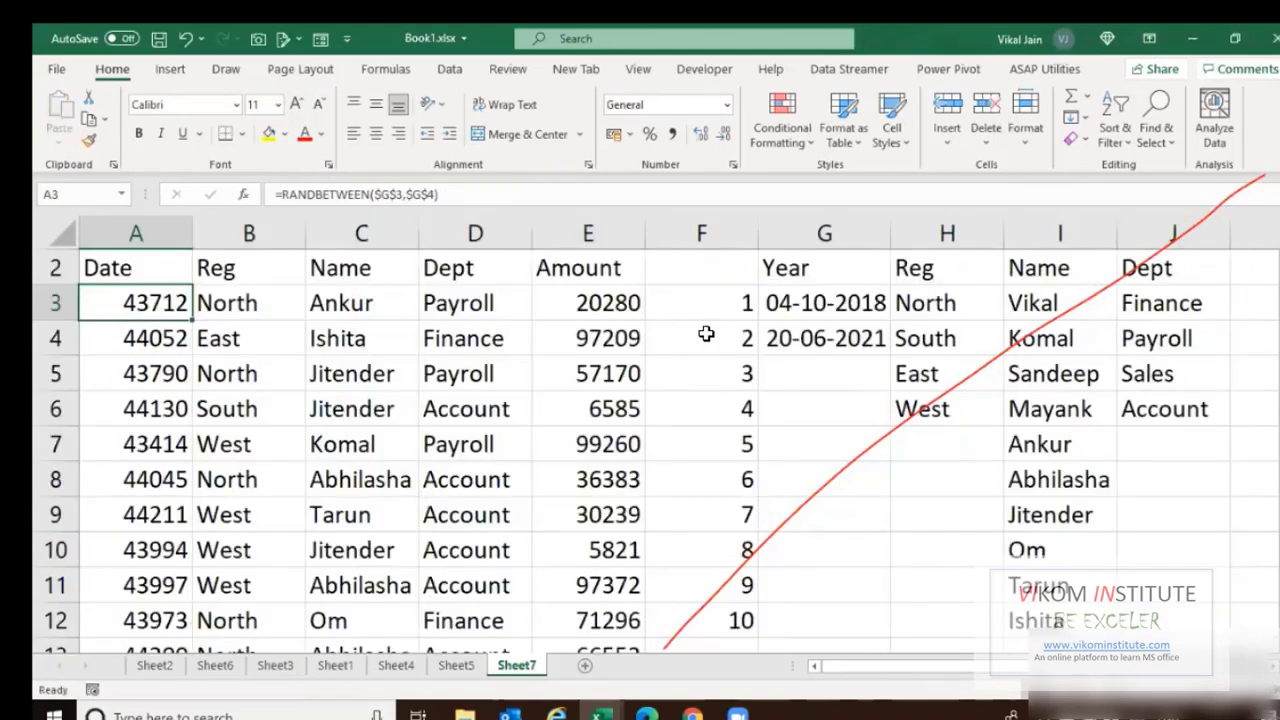
pyautogui.hotkey('ctrl', 'shift', 'End')
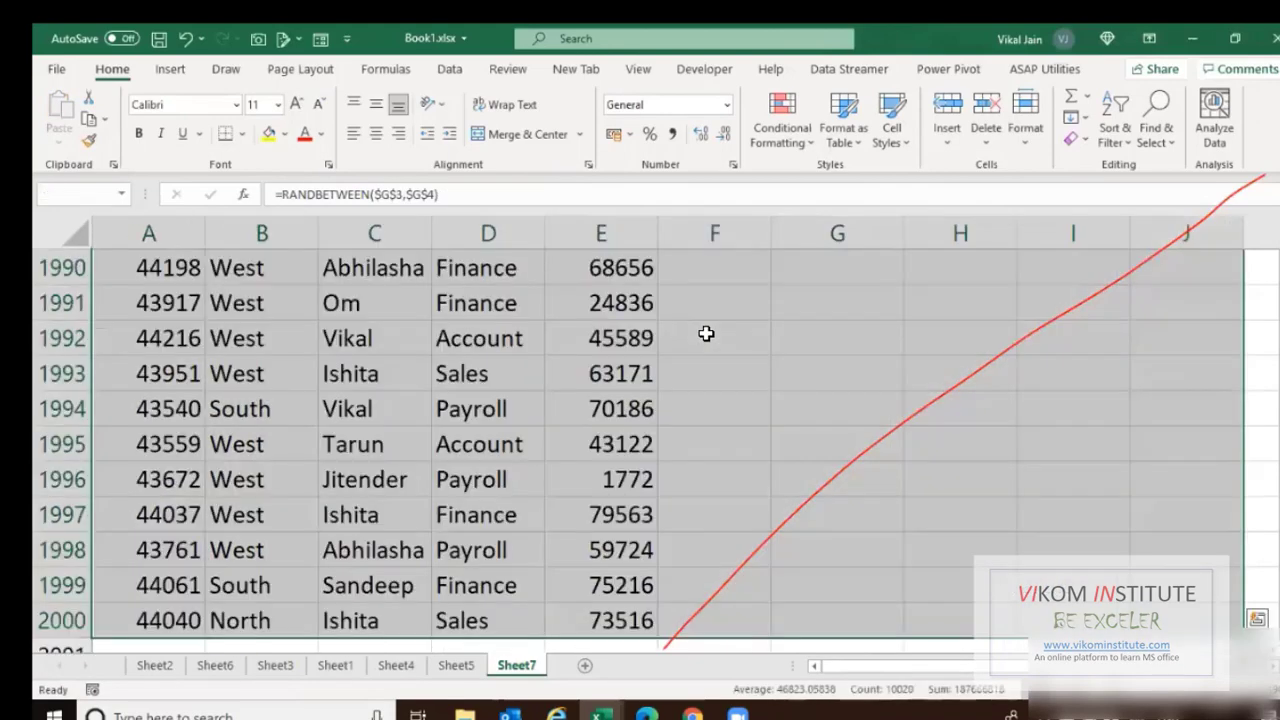
pyautogui.hotkey('ctrl', 'shift', 'Left')
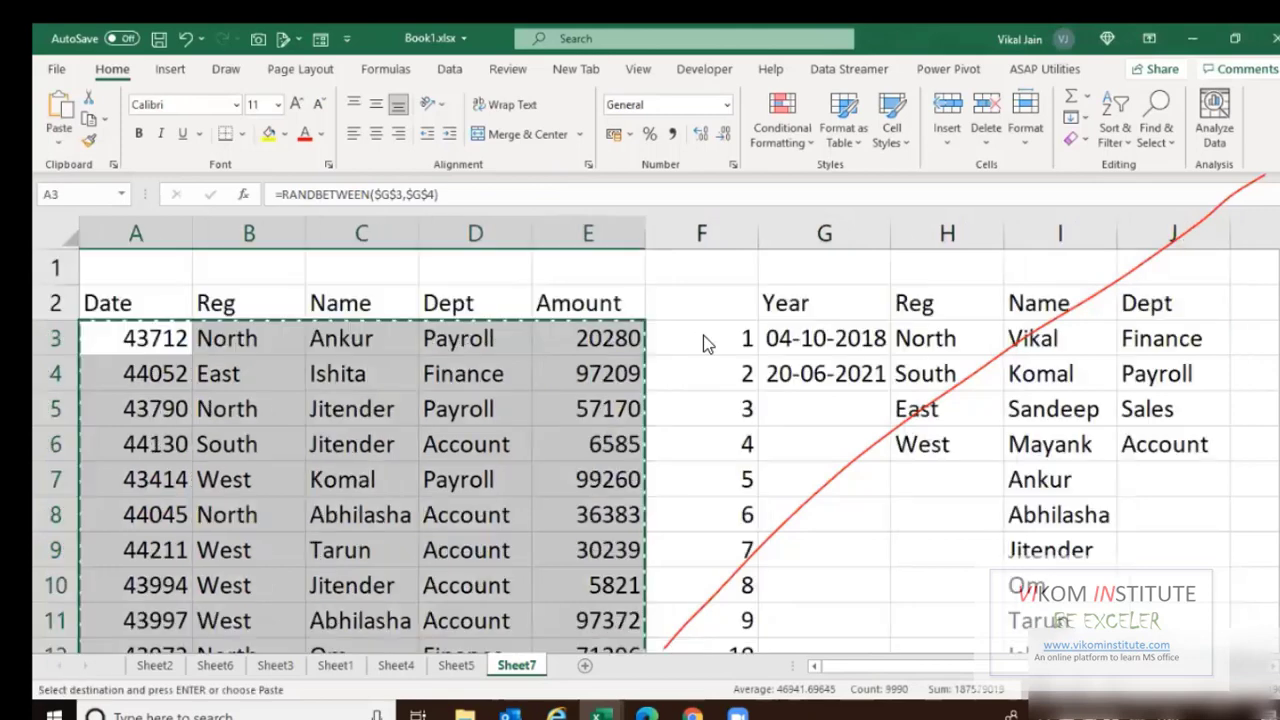
pyautogui.hotkey('ctrl', 'c')
pyautogui.hotkey('ctrl', 'BackSpace')
pyautogui.press('Escape')
pyautogui.press('Up')
pyautogui.press('Right')
pyautogui.press('Right')
pyautogui.press('Right')
pyautogui.press('Right')
pyautogui.press('Right')
# Delete the helper lookup columns beside the table.
pyautogui.hotkey('shift', 'Right')
pyautogui.hotkey('shift', 'Right')
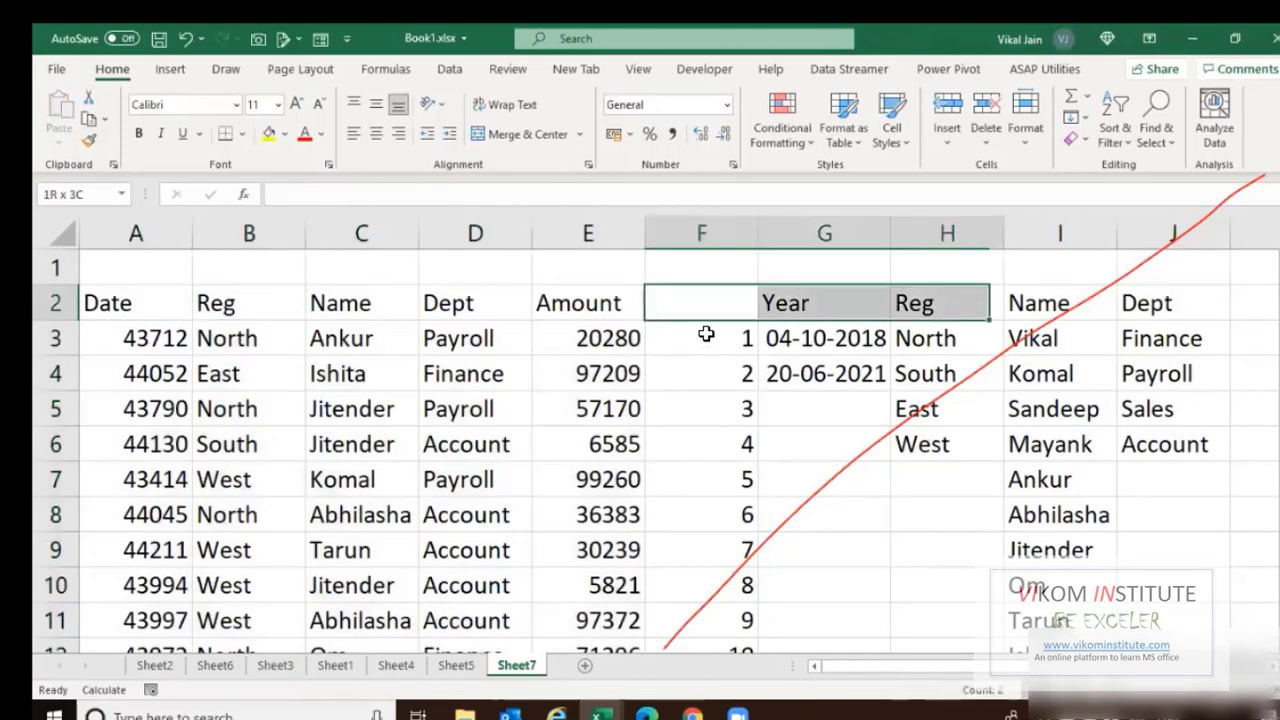
pyautogui.hotkey('shift', 'Right')
pyautogui.hotkey('shift', 'Right')
pyautogui.hotkey('shift', 'Right')
pyautogui.hotkey('shift', 'Right')
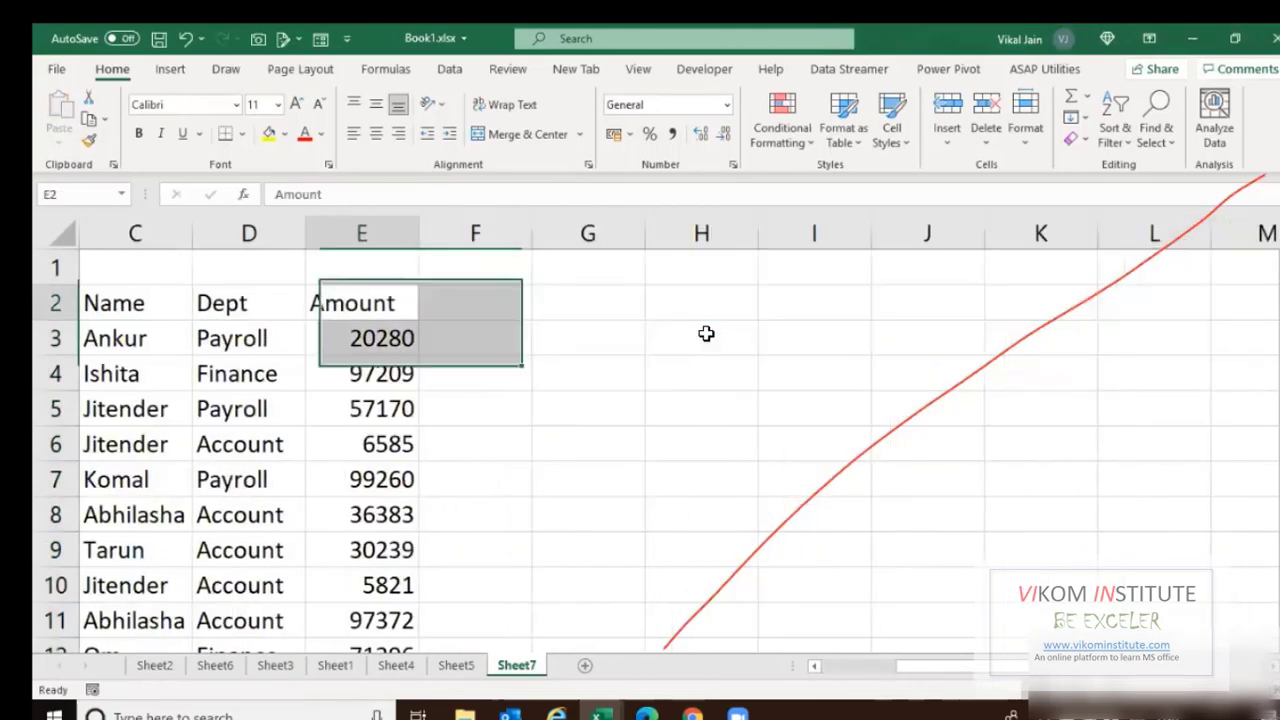
pyautogui.hotkey('ctrl', 'Left')
pyautogui.hotkey('ctrl', 'space')
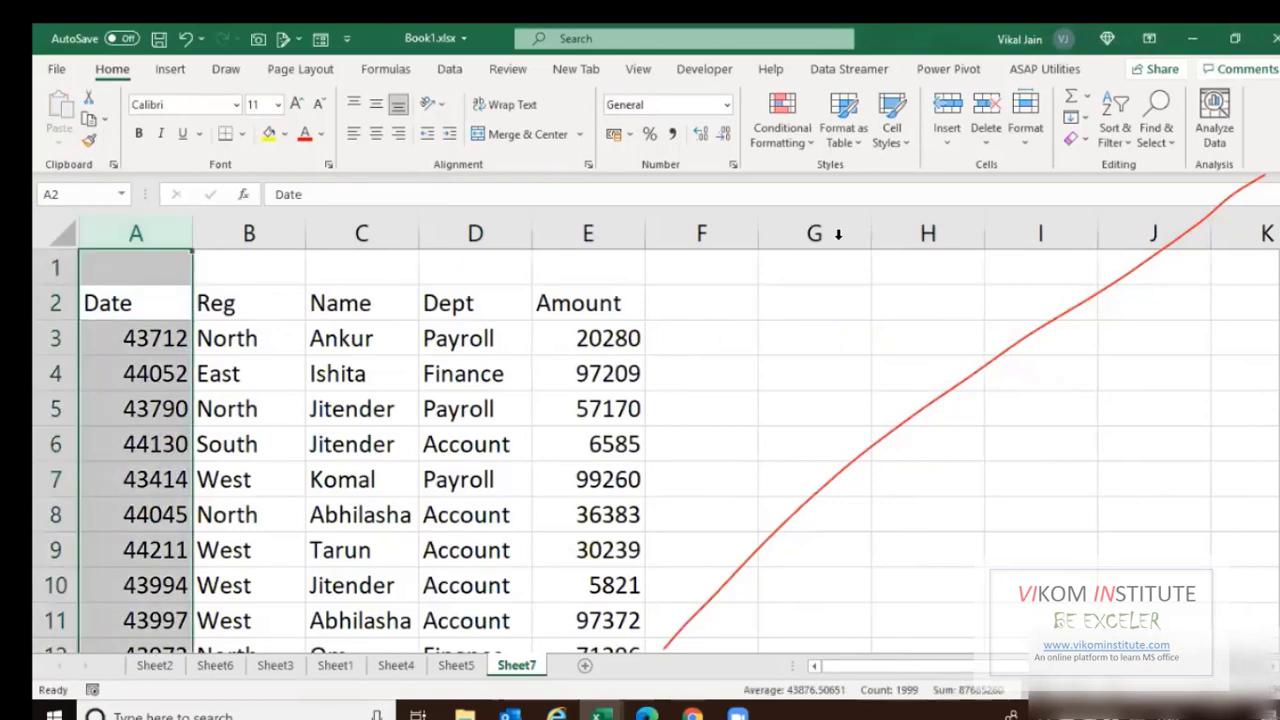
# Format column A as dates and give the Amount column comma style with thousands separators.
pyautogui.click(651, 106)
pyautogui.press('Return')
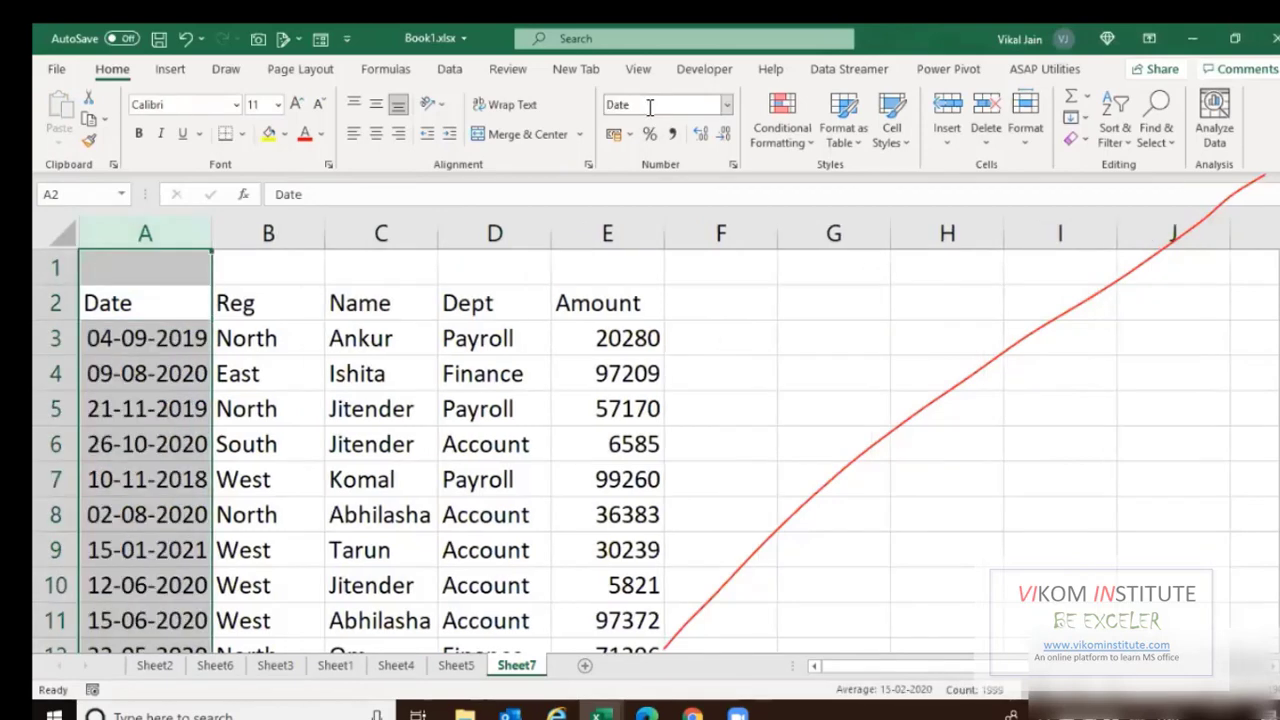
pyautogui.press('Left')
pyautogui.press('Right')
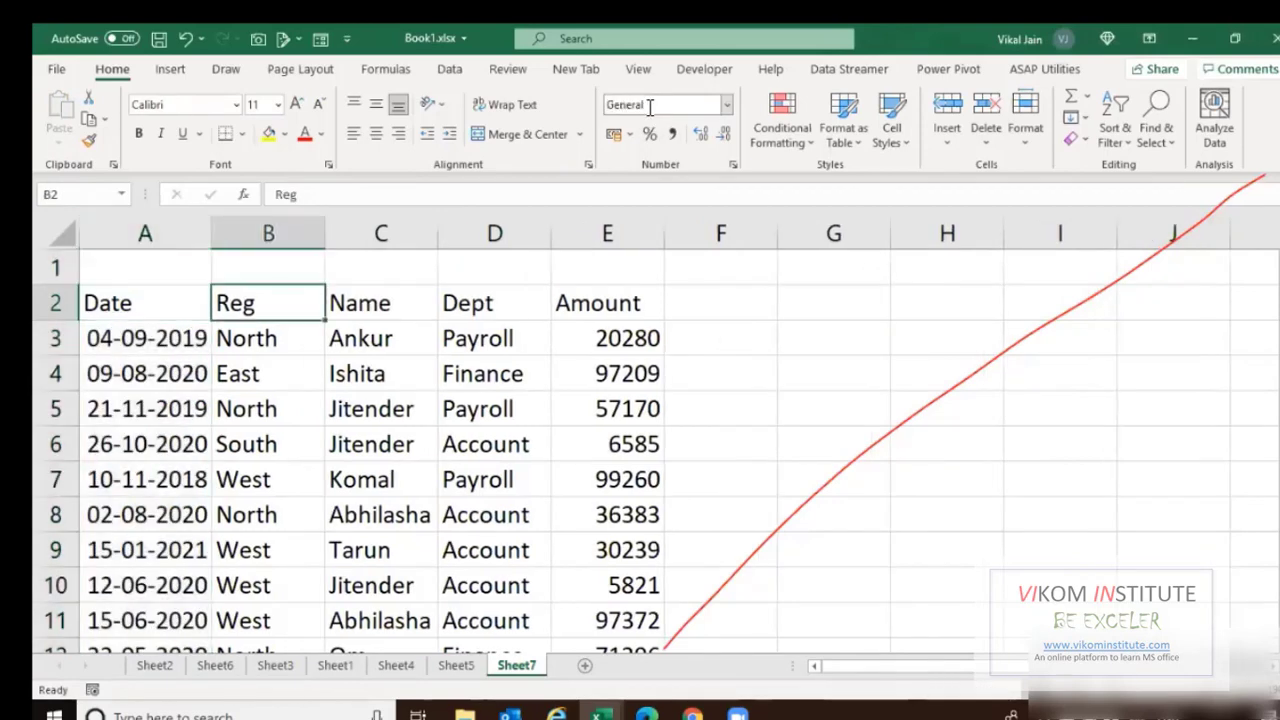
pyautogui.press('Right')
pyautogui.press('Right')
pyautogui.press('Right')
pyautogui.hotkey('ctrl', 'shift', 'Down')
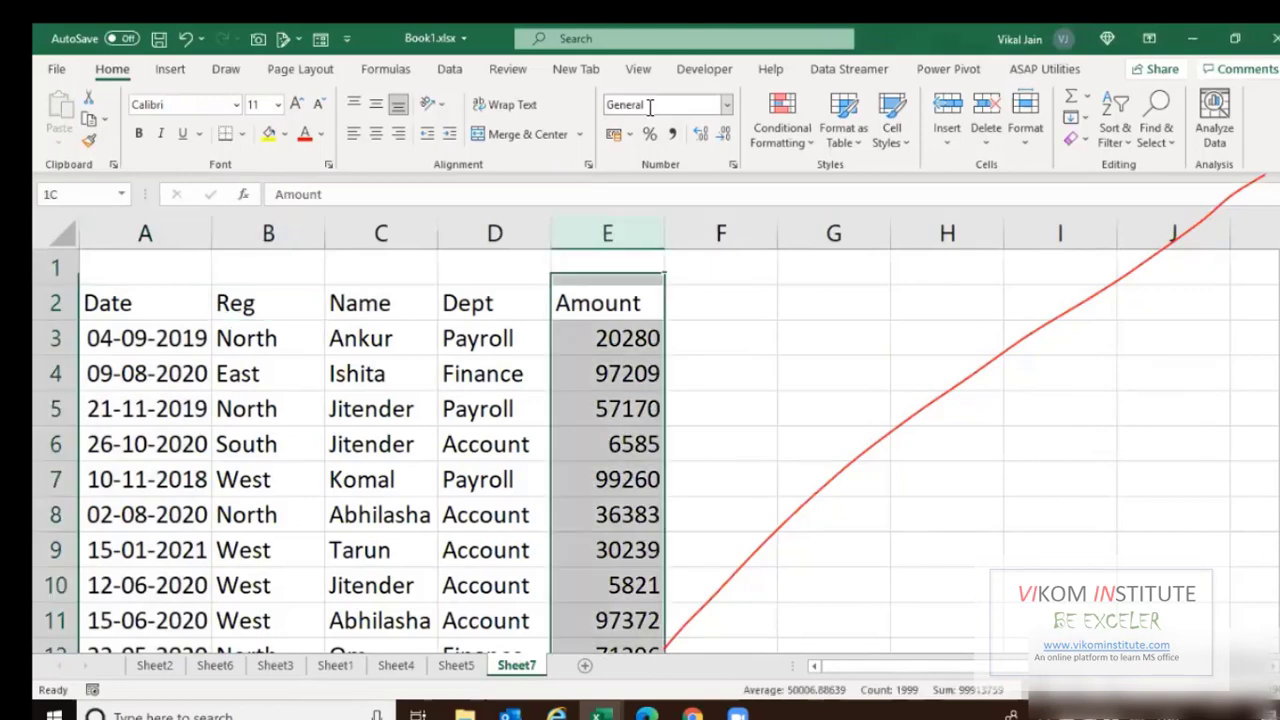
pyautogui.hotkey('ctrl', 'shift', '1')
pyautogui.hotkey('shift', 'BackSpace')
# Add All Borders to the whole table A2:E2000.
pyautogui.hotkey('ctrl', 'Left')
pyautogui.hotkey('ctrl', 'shift', 'Down')
pyautogui.hotkey('ctrl', 'shift', 'Right')
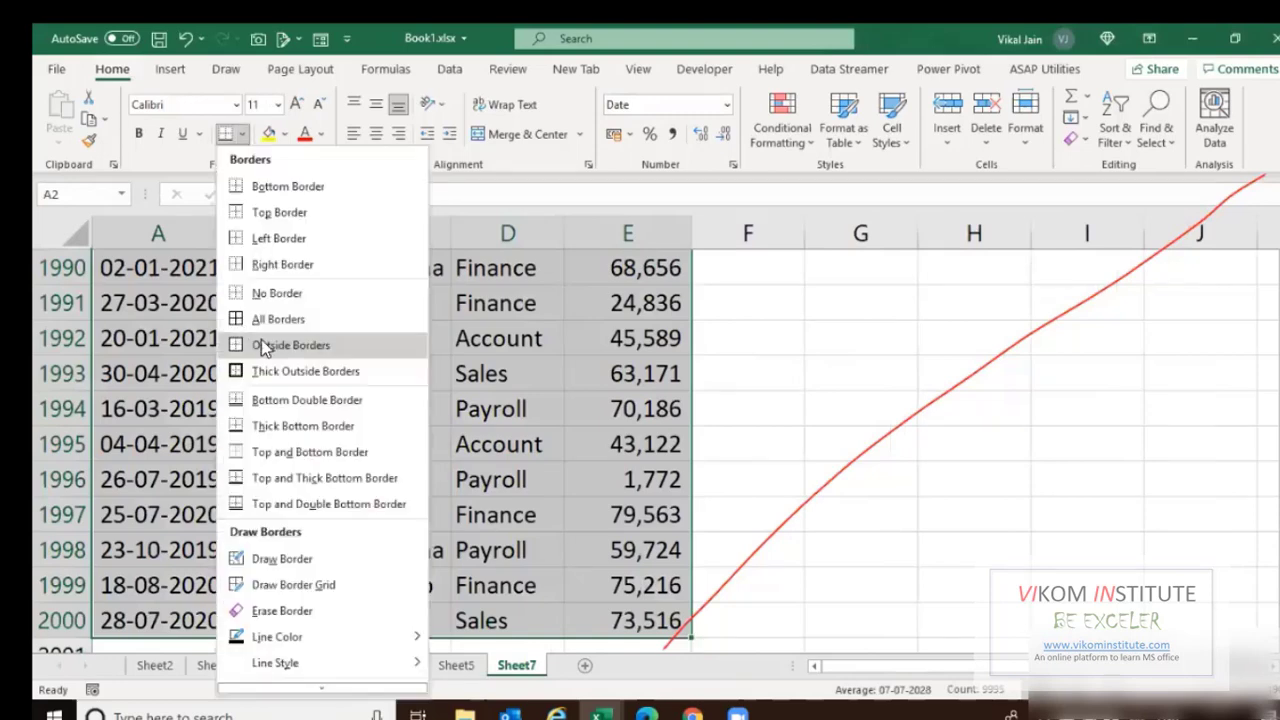
pyautogui.click(290, 321)
pyautogui.hotkey('ctrl', 'BackSpace')
# Give the header row a black fill and white font.
pyautogui.keyDown('shift'); pyautogui.click(571, 299); pyautogui.keyUp('shift')
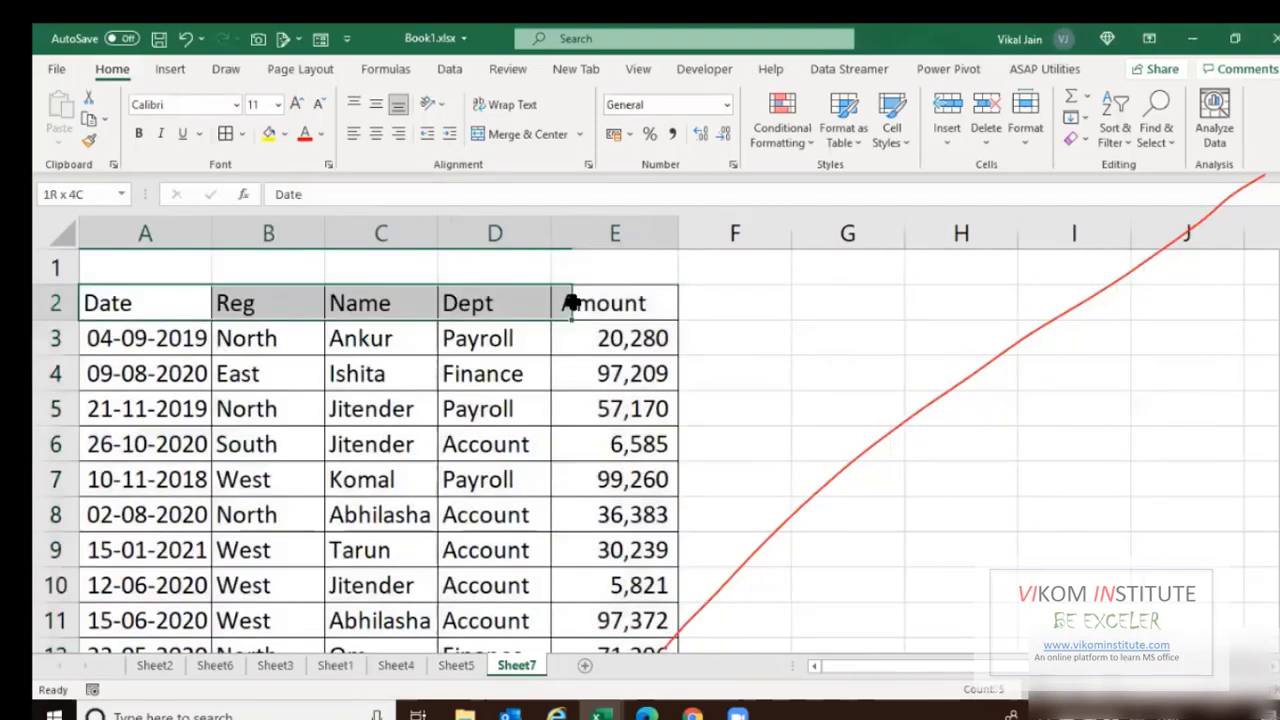
pyautogui.click(284, 134)
pyautogui.click(284, 182)
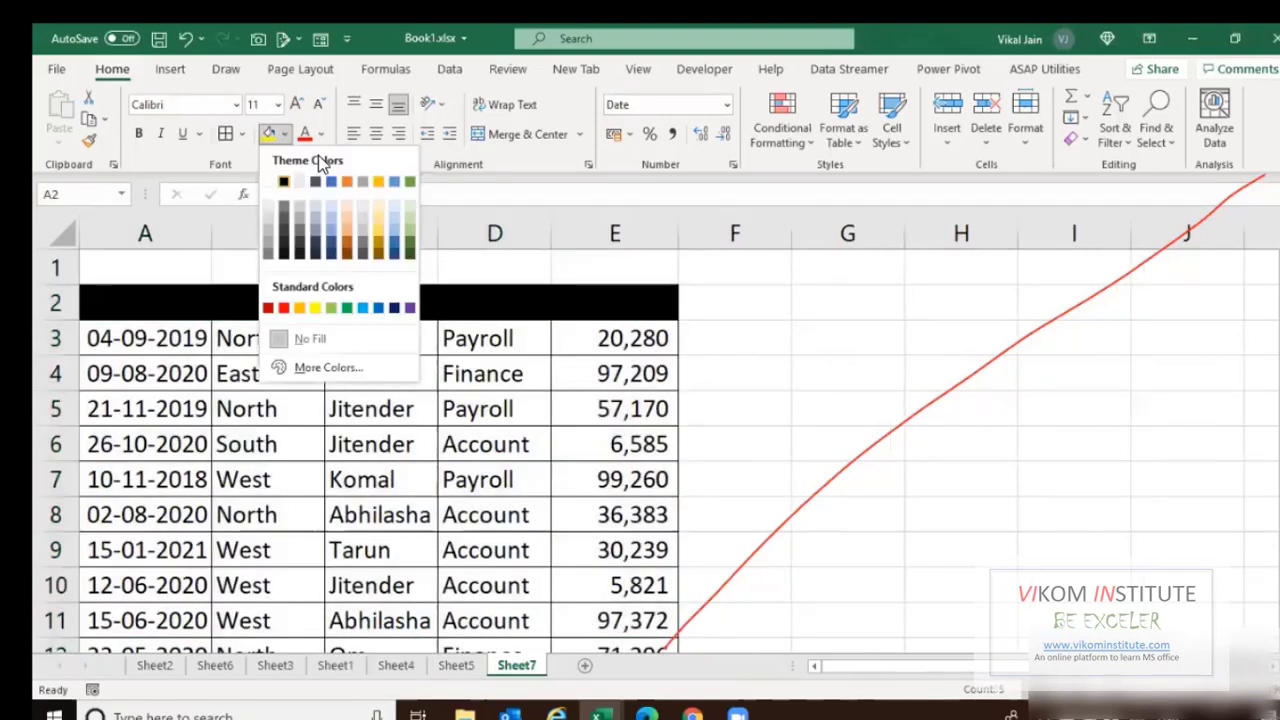
pyautogui.click(321, 135)
pyautogui.click(304, 211)
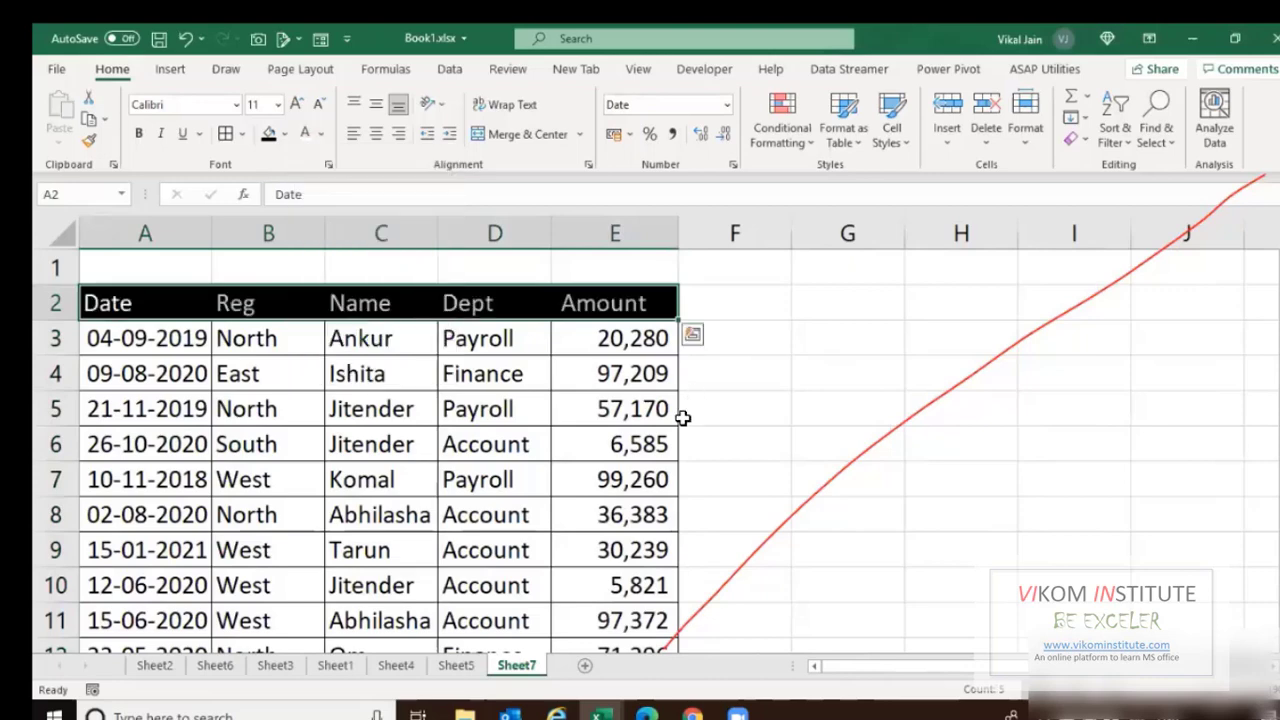
pyautogui.click(683, 418)
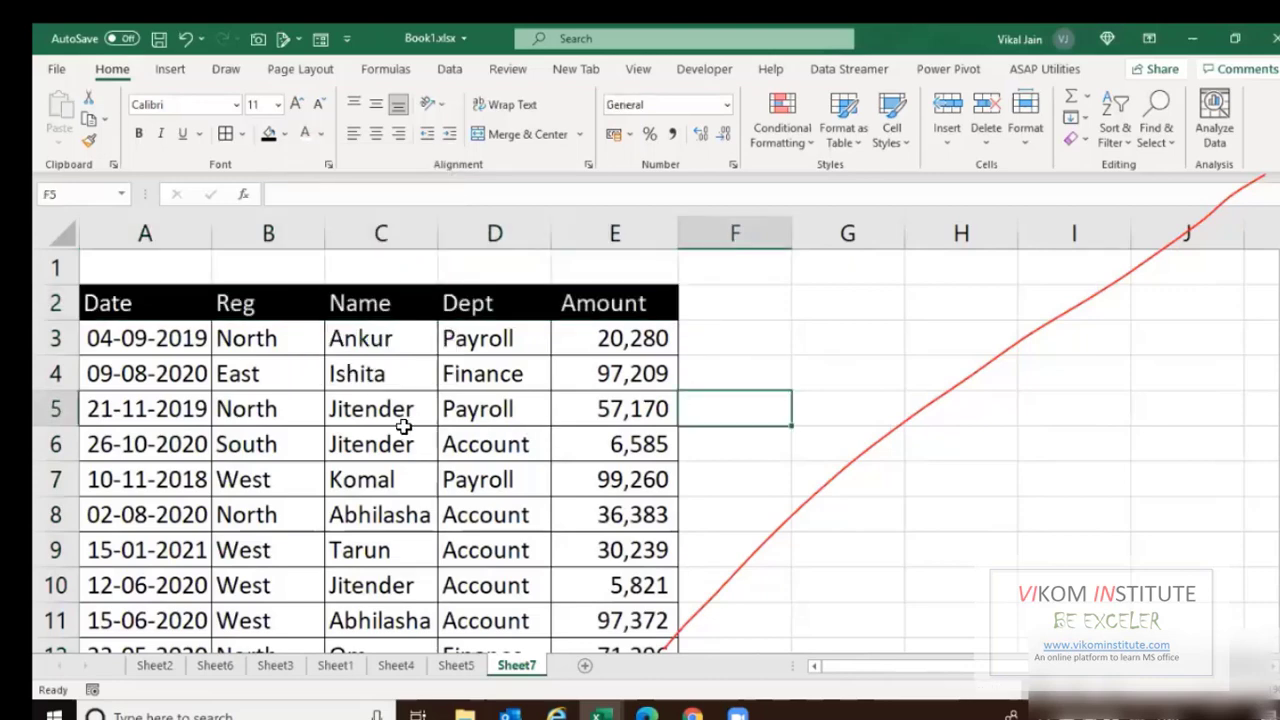
pyautogui.click(312, 411)
pyautogui.press('Up')
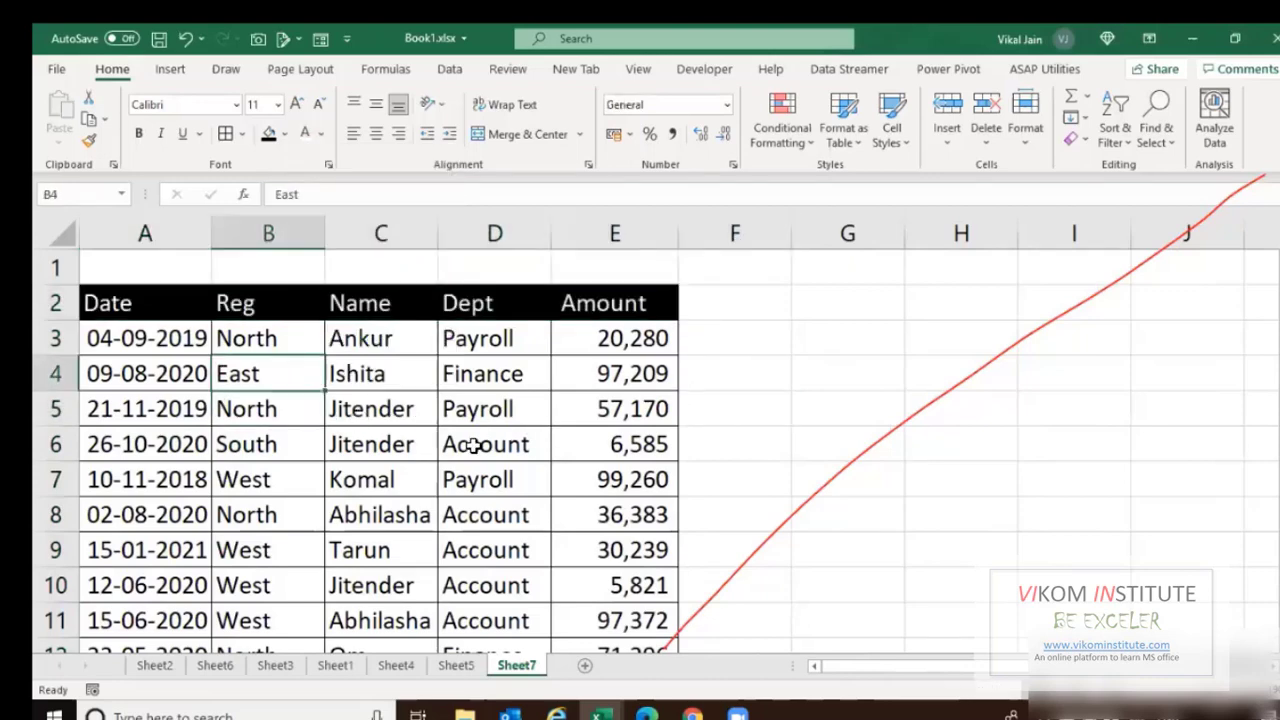
pyautogui.press('Up')
pyautogui.press('Up')
pyautogui.press('Left')
pyautogui.hotkey('ctrl', 'Right')
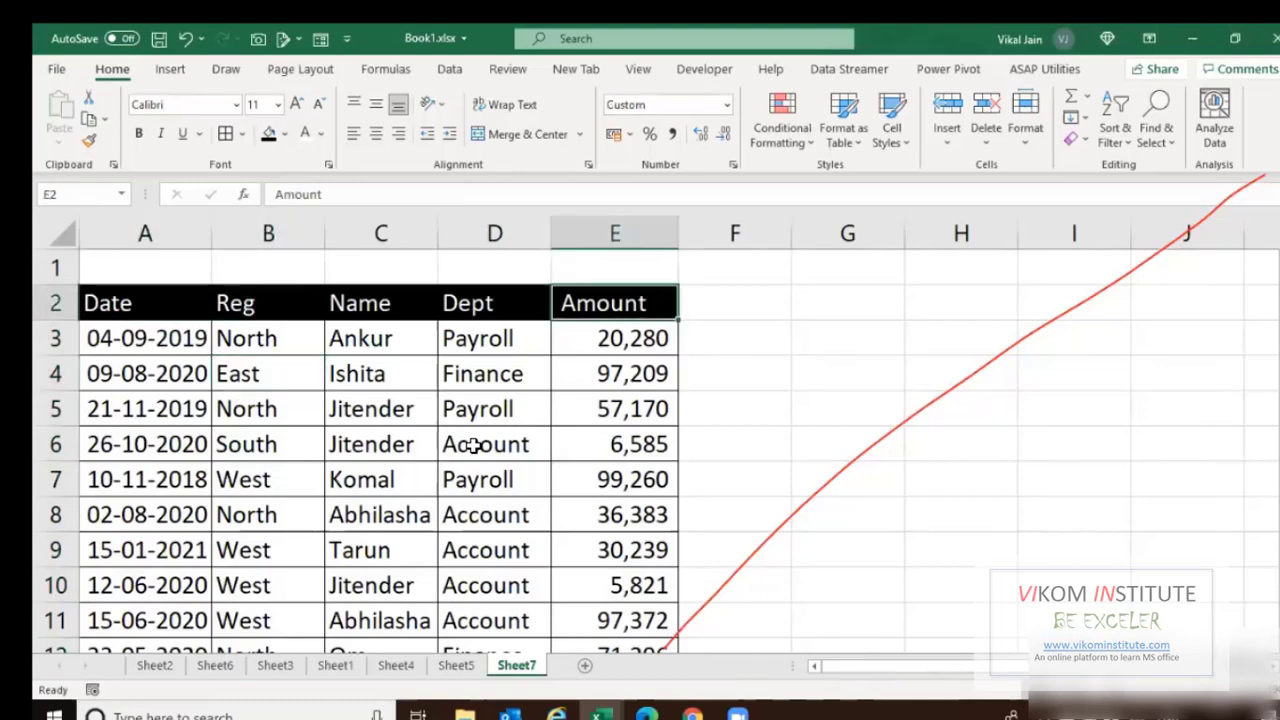
pyautogui.press('Left')
pyautogui.press('Left')
pyautogui.press('Left')
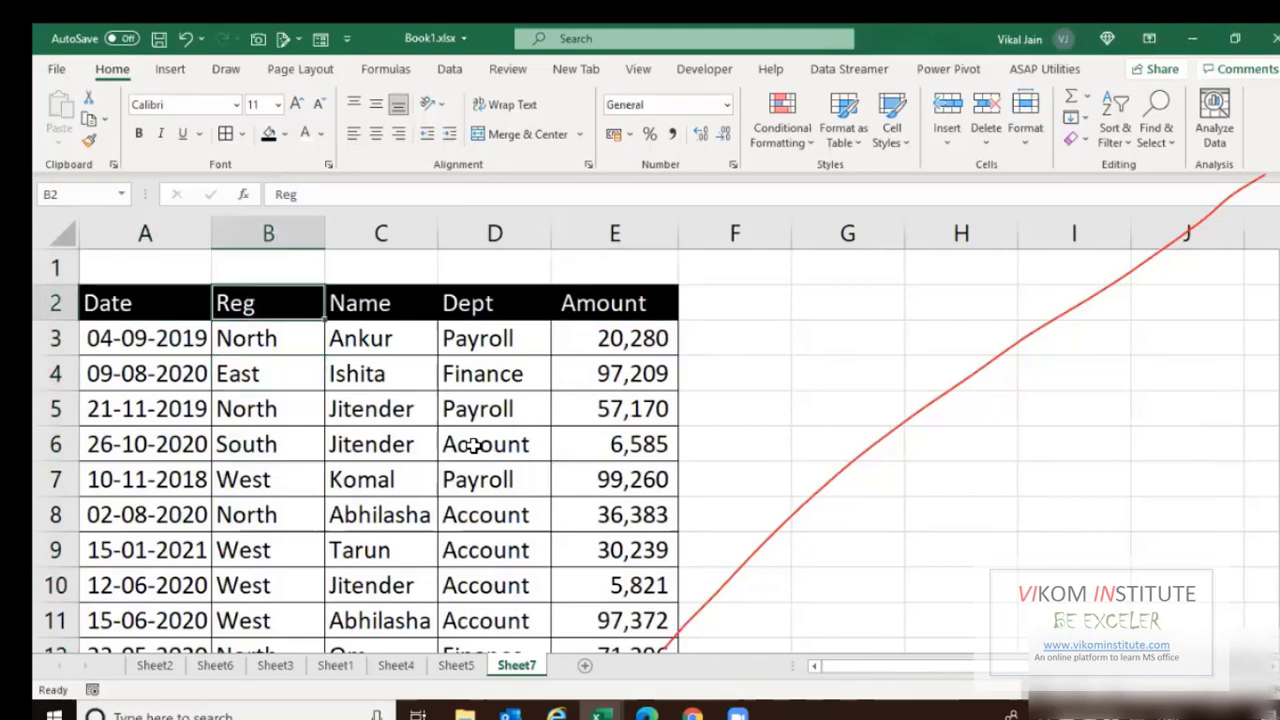
pyautogui.press('Left')
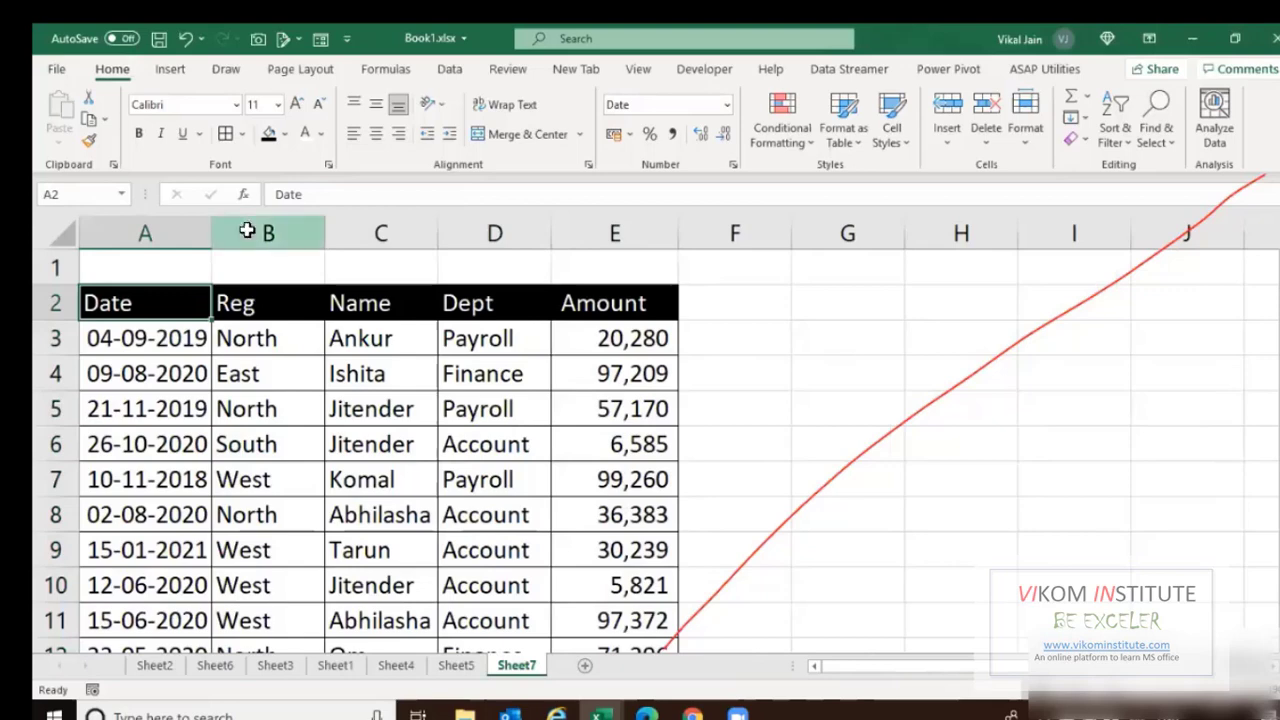
pyautogui.click(248, 227)
pyautogui.hotkey('ctrl', 'shift', '+')
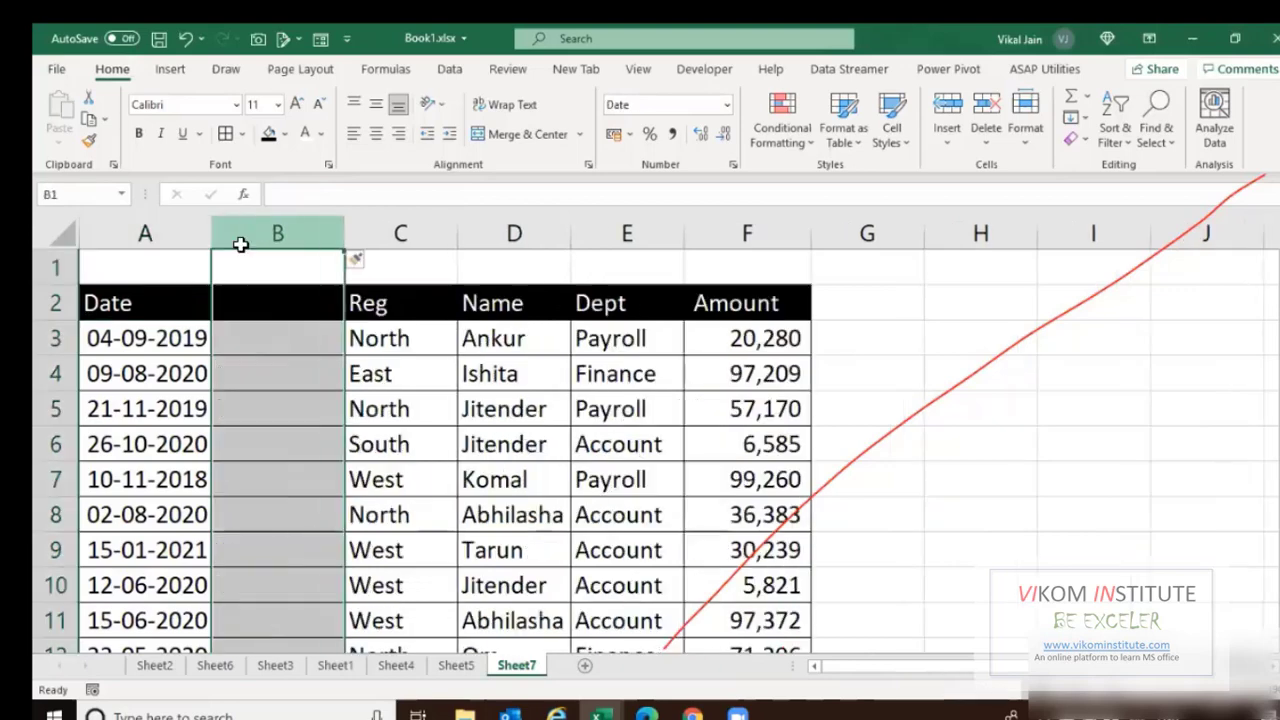
pyautogui.click(262, 380)
pyautogui.click(155, 300)
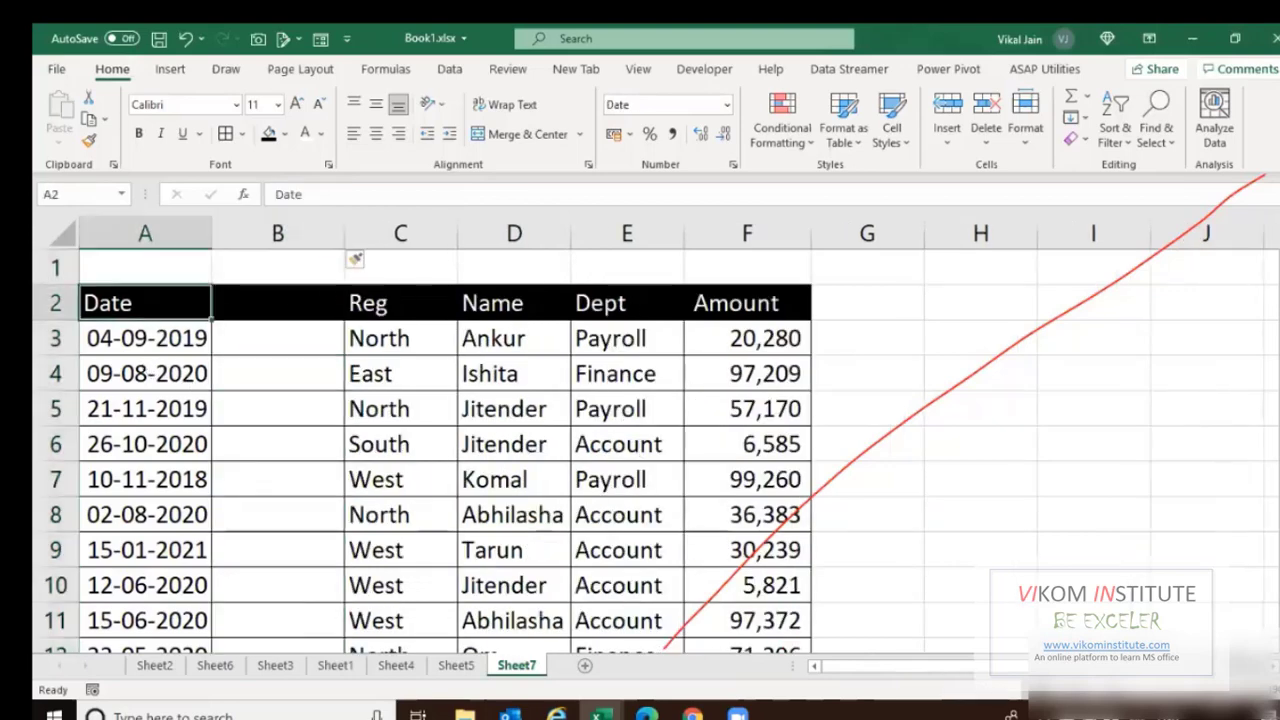
pyautogui.keyDown('shift'); pyautogui.click(735, 310); pyautogui.keyUp('shift')
pyautogui.click(291, 344)
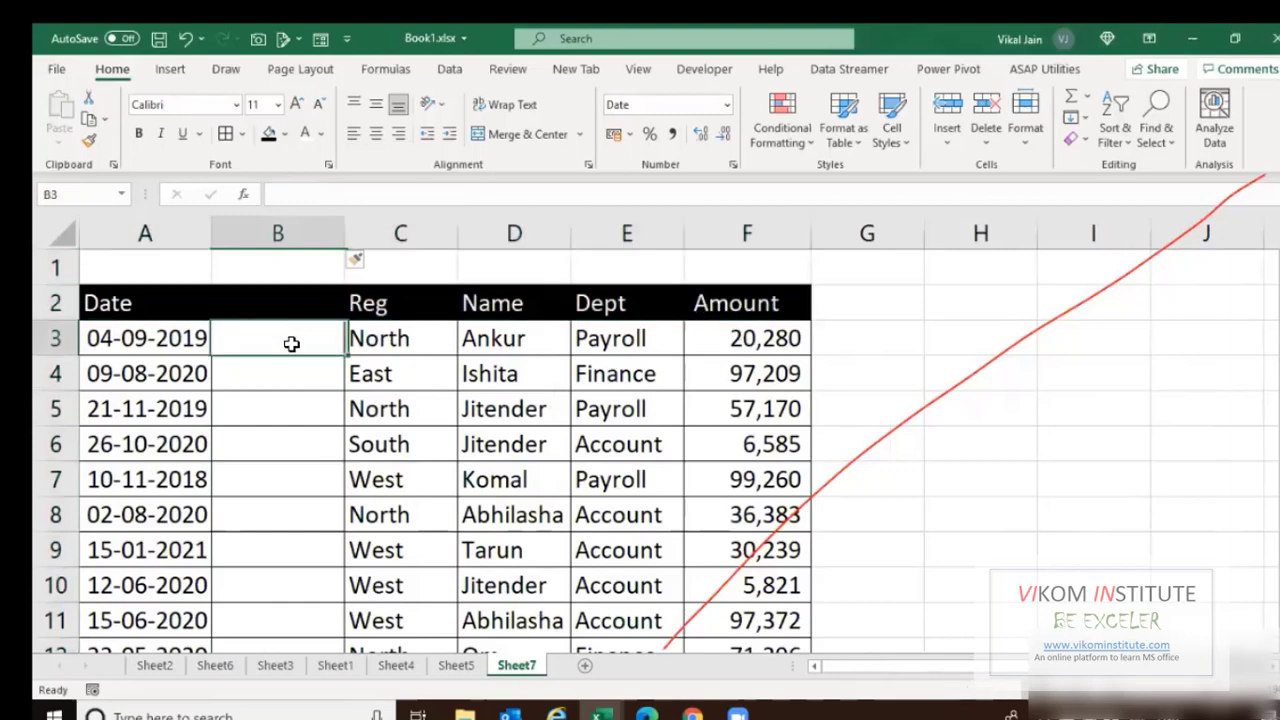
pyautogui.hotkey('ctrl', 'space')
pyautogui.hotkey('ctrl', '-')
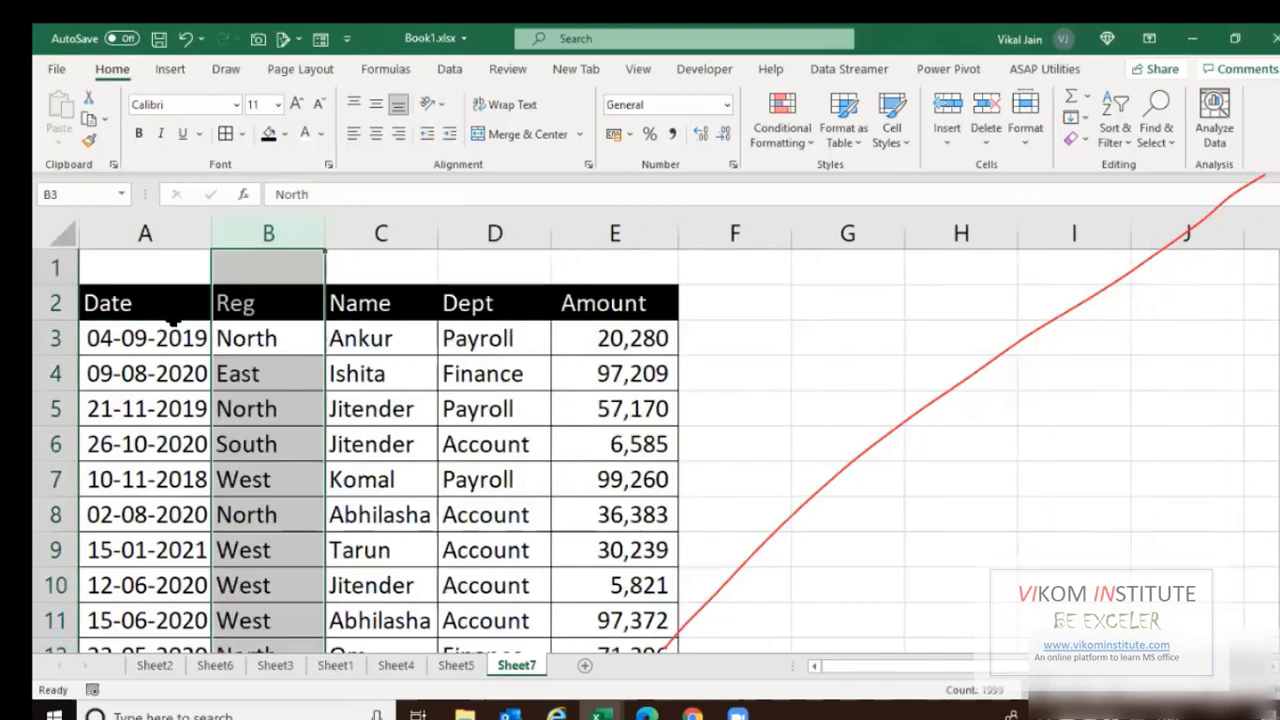
pyautogui.moveTo(154, 302); pyautogui.dragTo(642, 296)
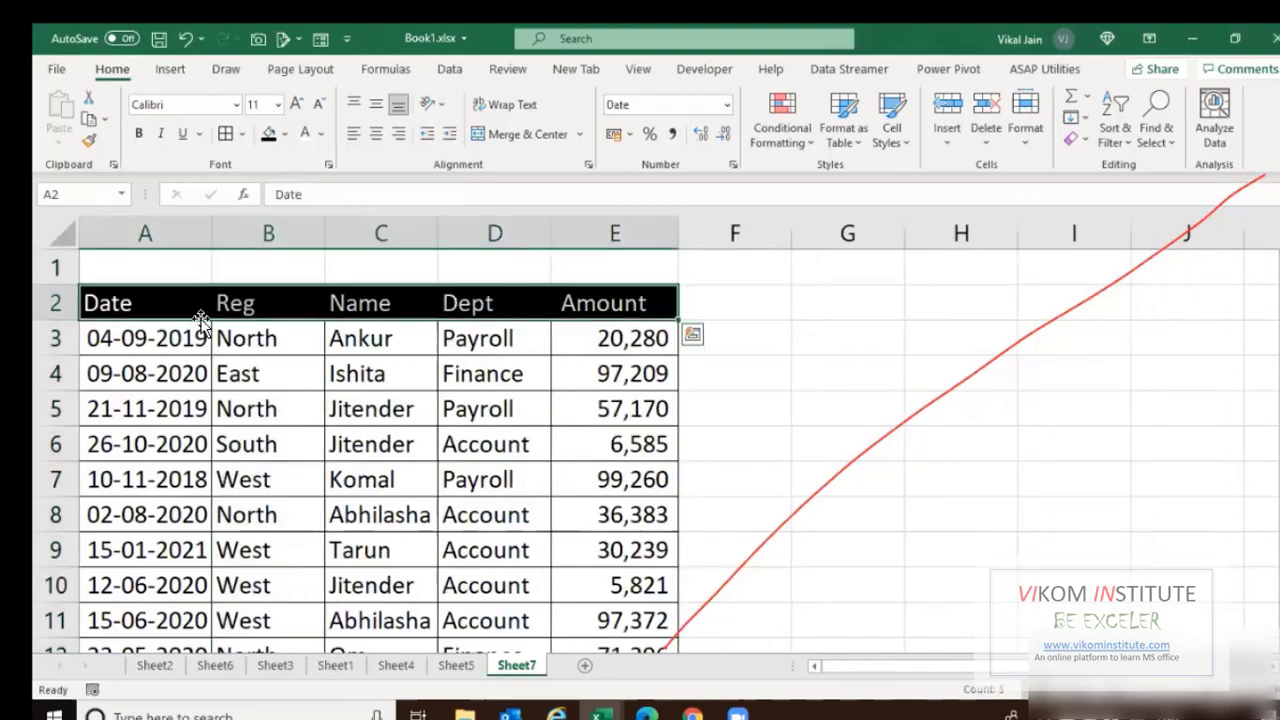
pyautogui.click(246, 298)
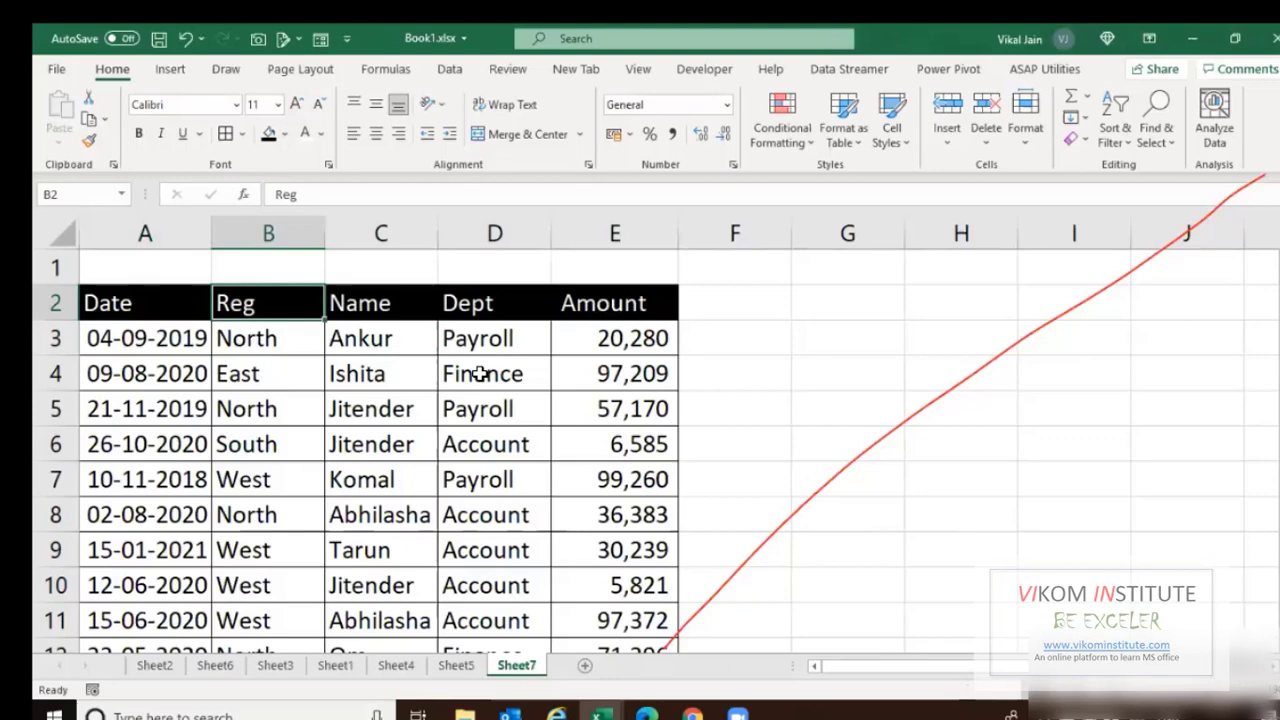
pyautogui.hotkey('ctrl', 'Down')
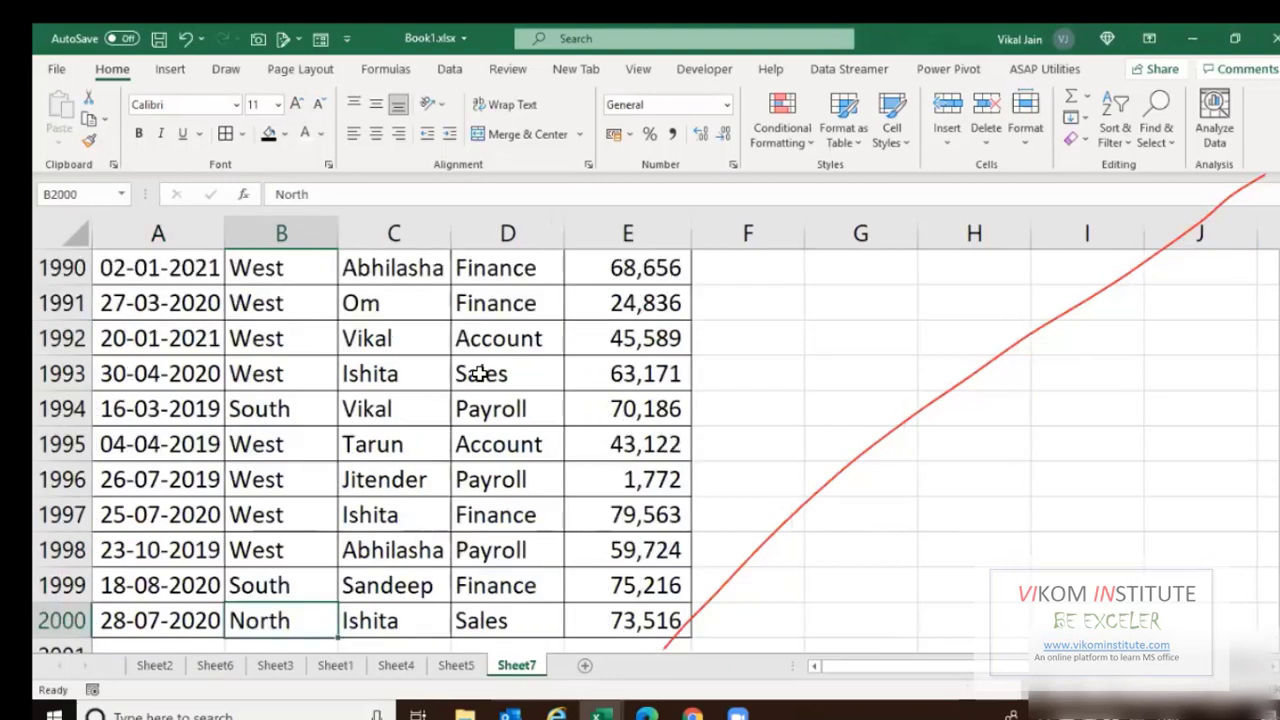
pyautogui.press('Left')
pyautogui.hotkey('ctrl', 'shift', 'Up')
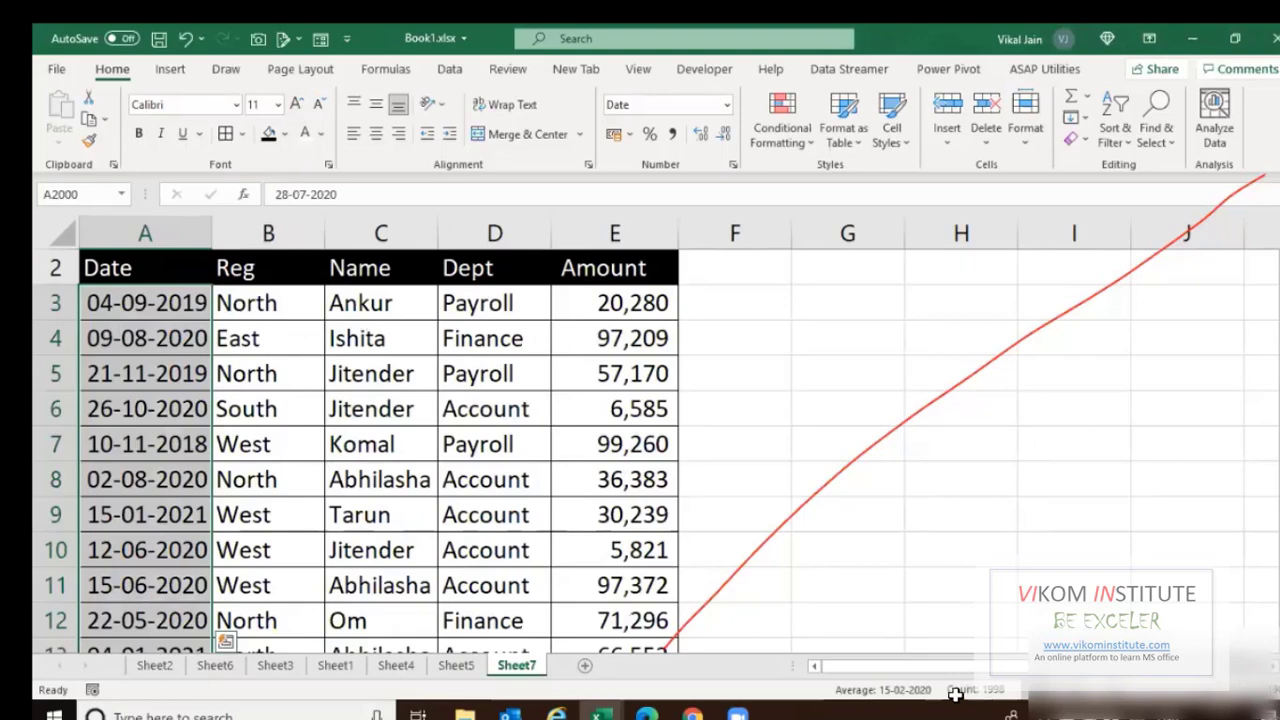
pyautogui.click(145, 338)
pyautogui.hotkey('ctrl', 'Home')
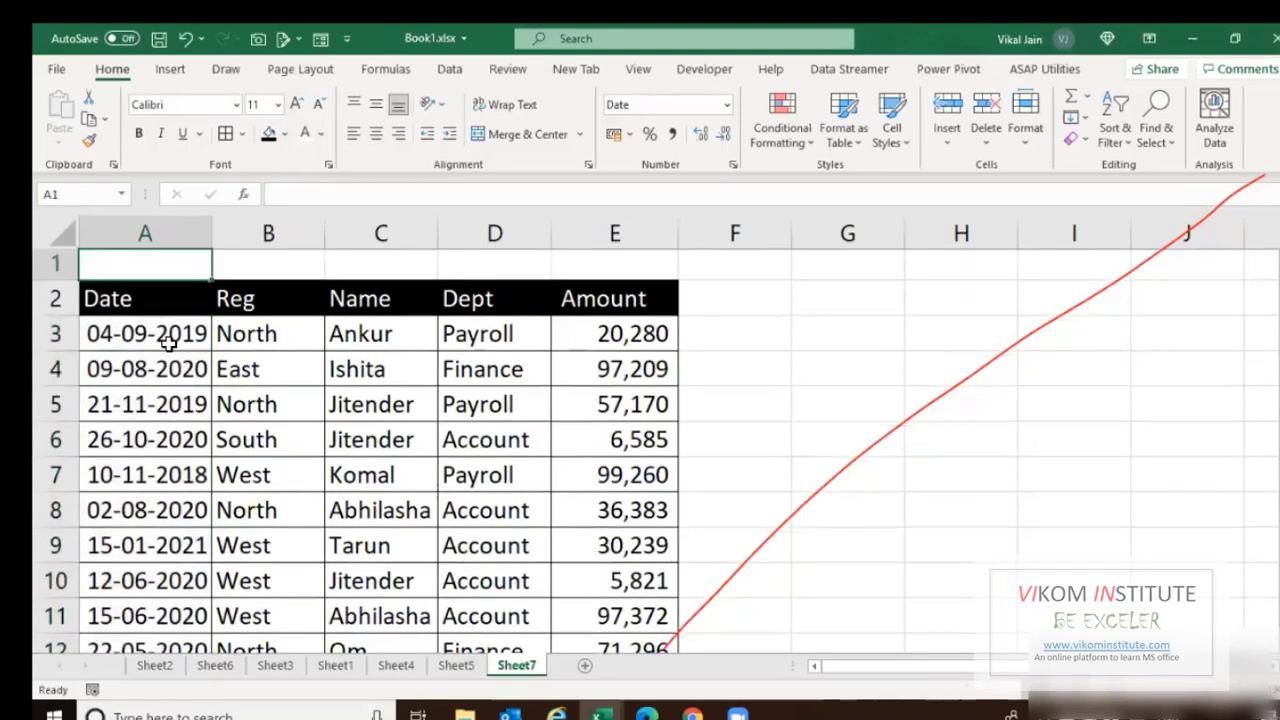
pyautogui.hotkey('ctrl', 'Down')
pyautogui.hotkey('ctrl', 'shift', 'Right')
pyautogui.hotkey('ctrl', 'shift', 'Down')
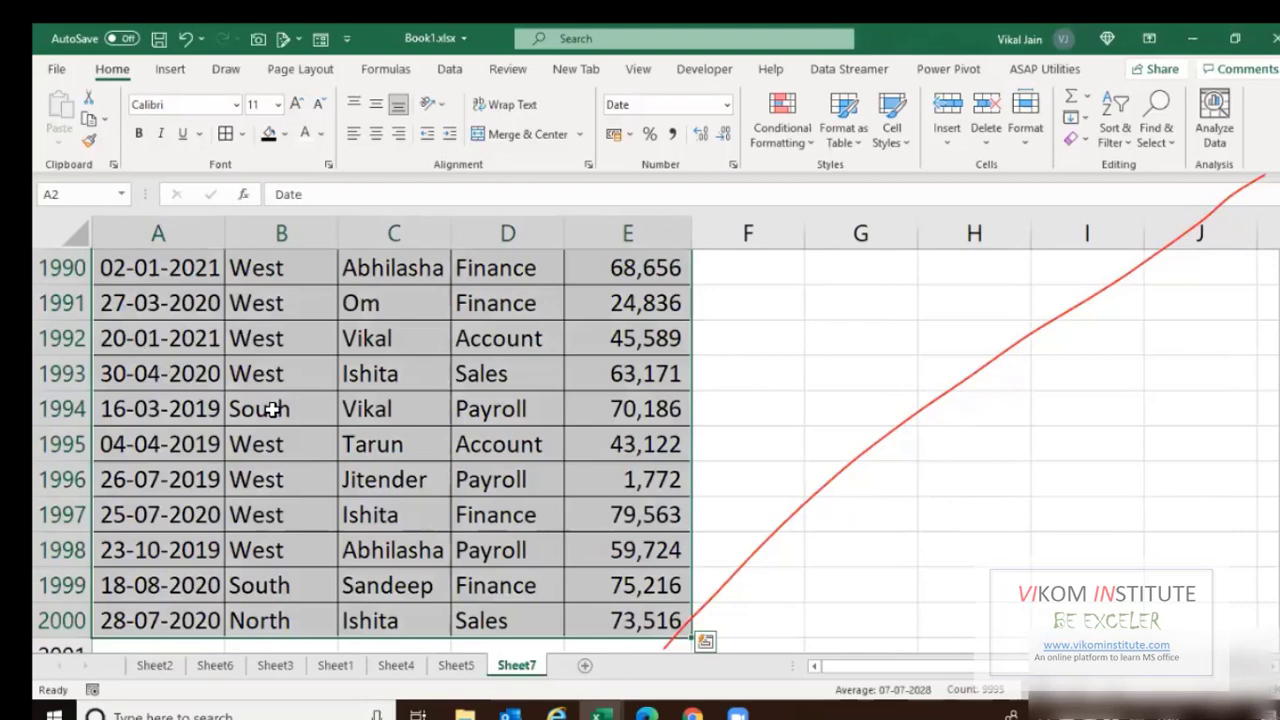
pyautogui.press('Left')
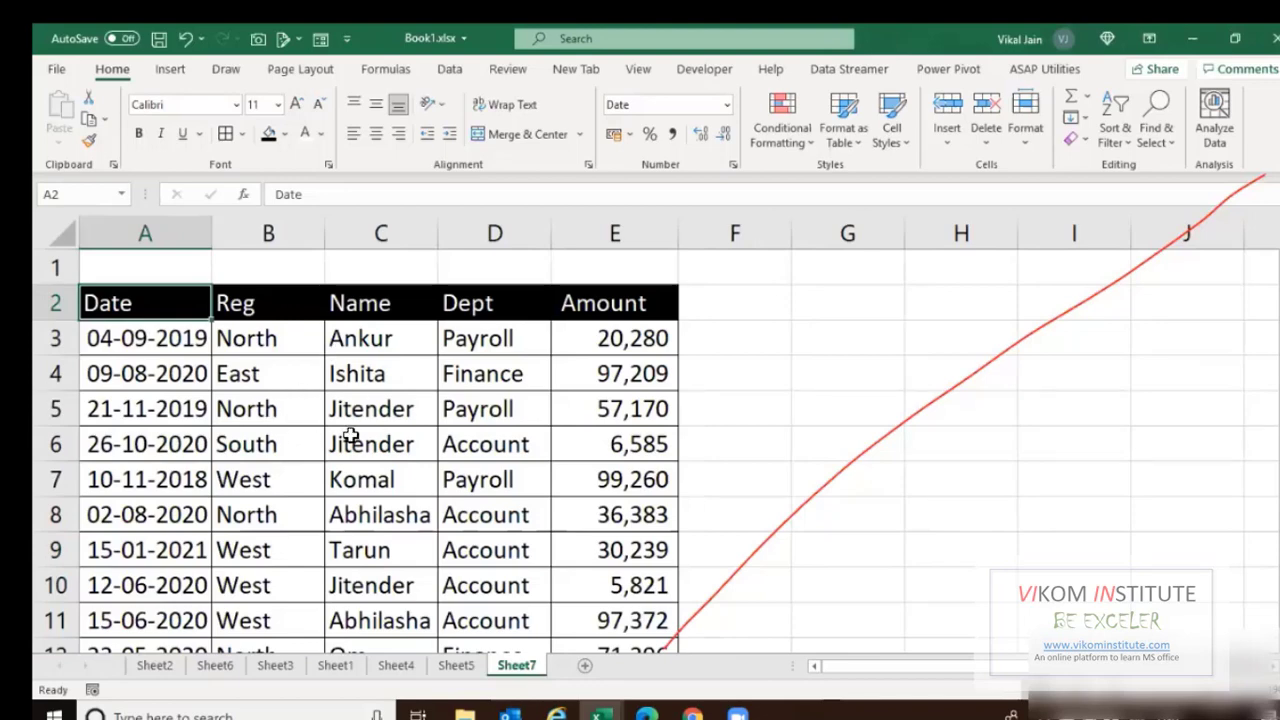
# Create a PivotTable from Sheet7!$A$2:$E$2000 placed on a new worksheet.
pyautogui.click(178, 72)
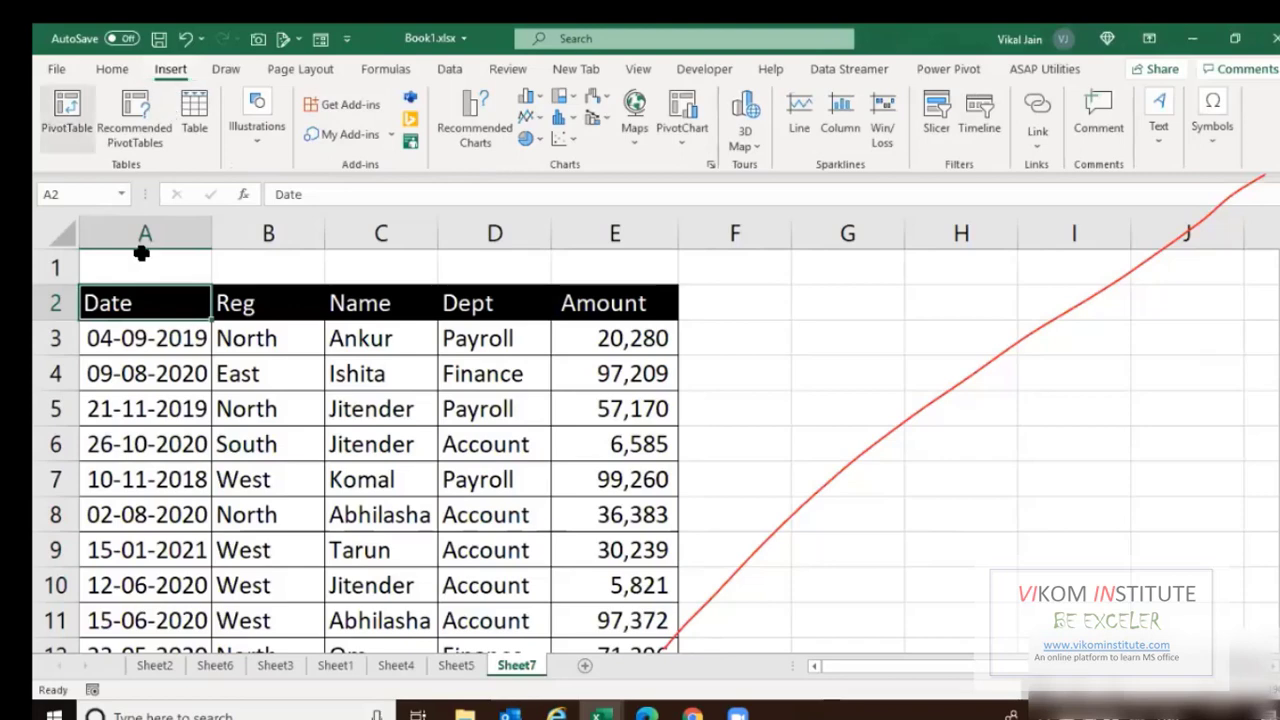
pyautogui.hotkey('ctrl', 'shift', 'End')
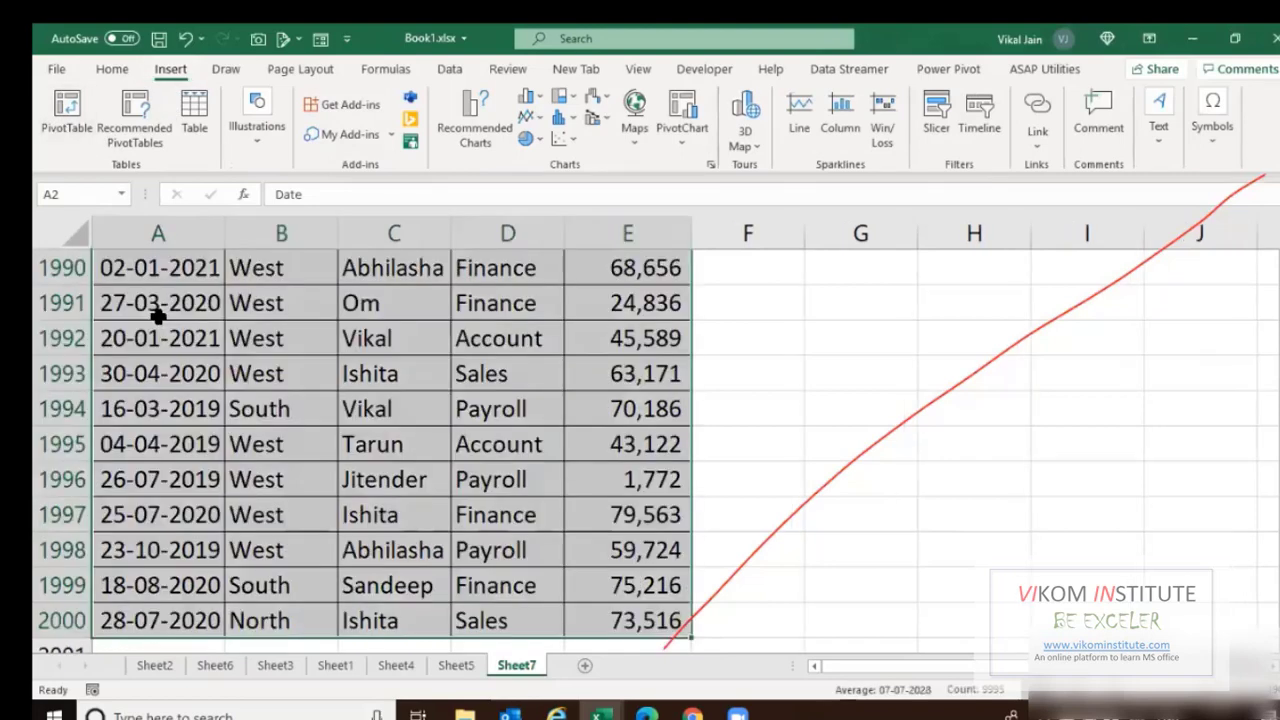
pyautogui.hotkey('alt', 'n', 'v')
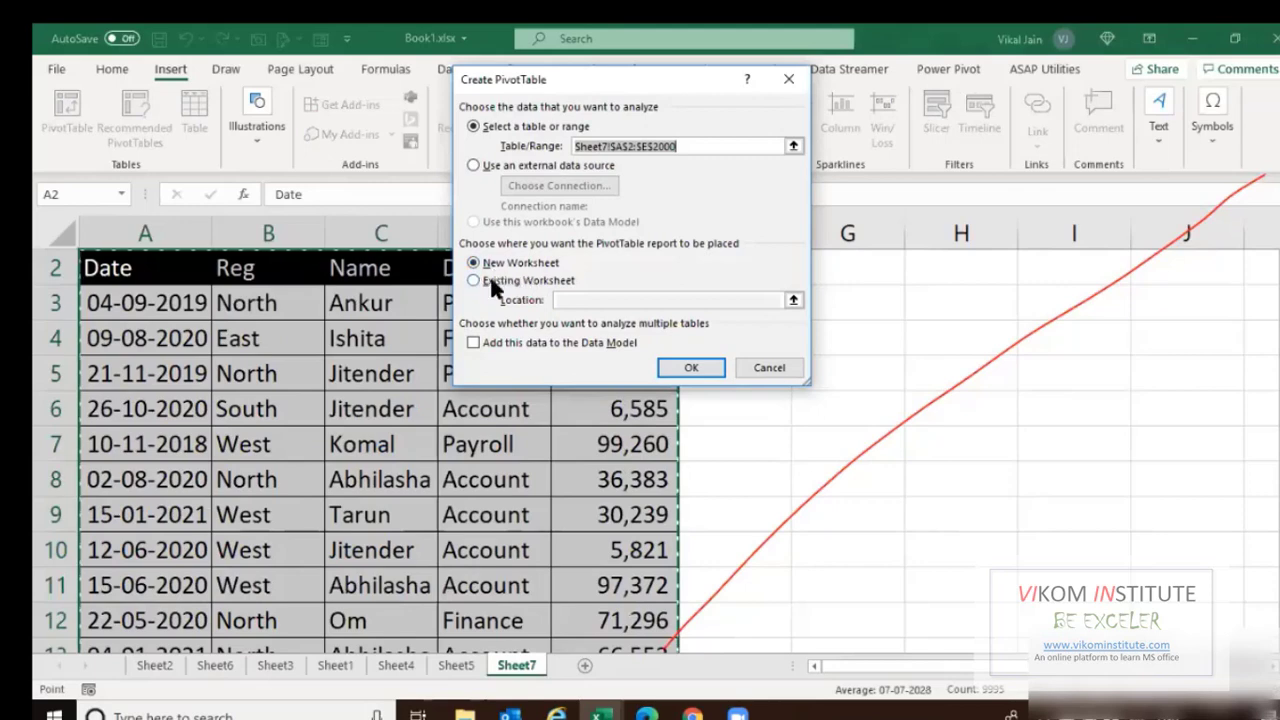
pyautogui.click(522, 281)
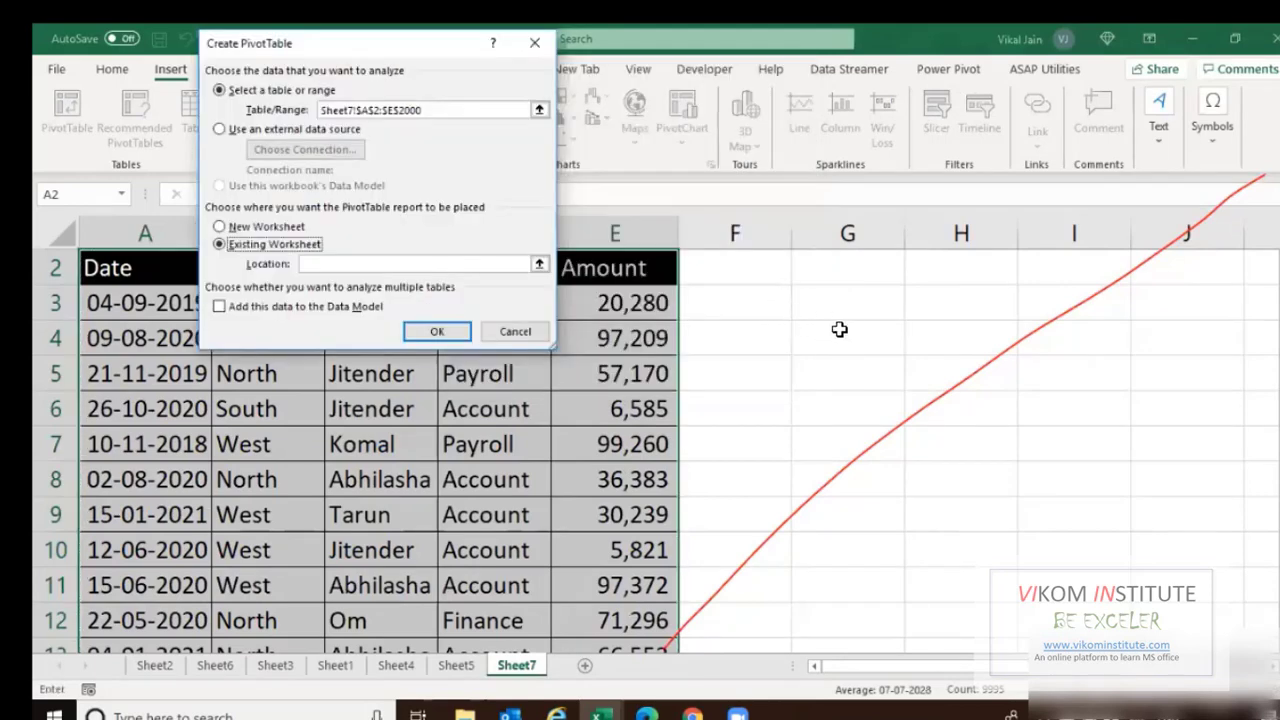
pyautogui.click(220, 227)
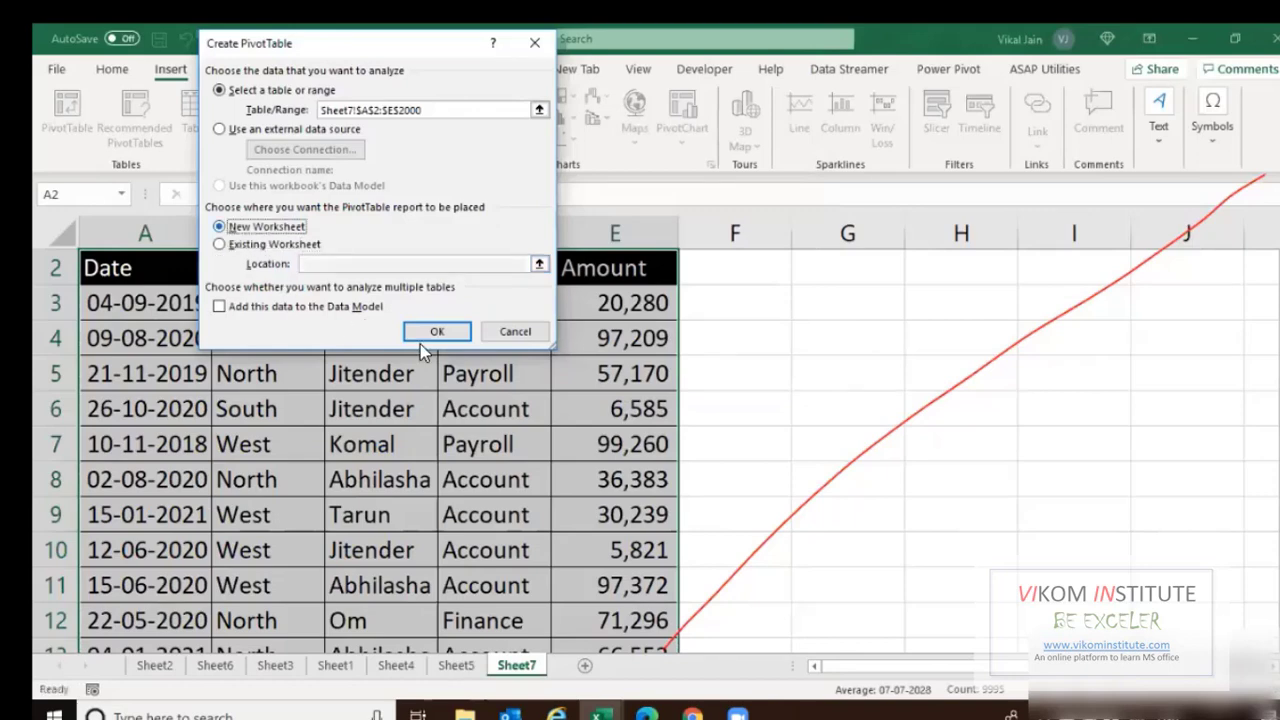
pyautogui.click(428, 335)
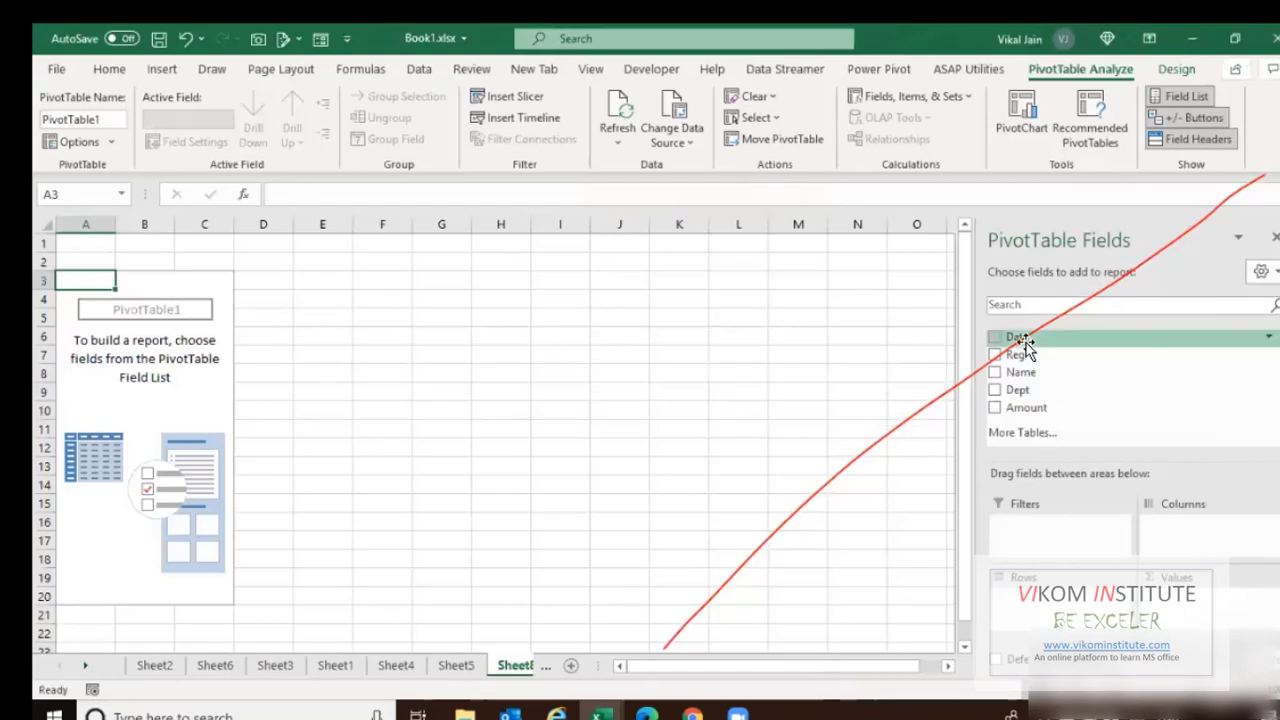
# Add the Name field to the pivot rows.
pyautogui.moveTo(1018, 341); pyautogui.dragTo(998, 381)
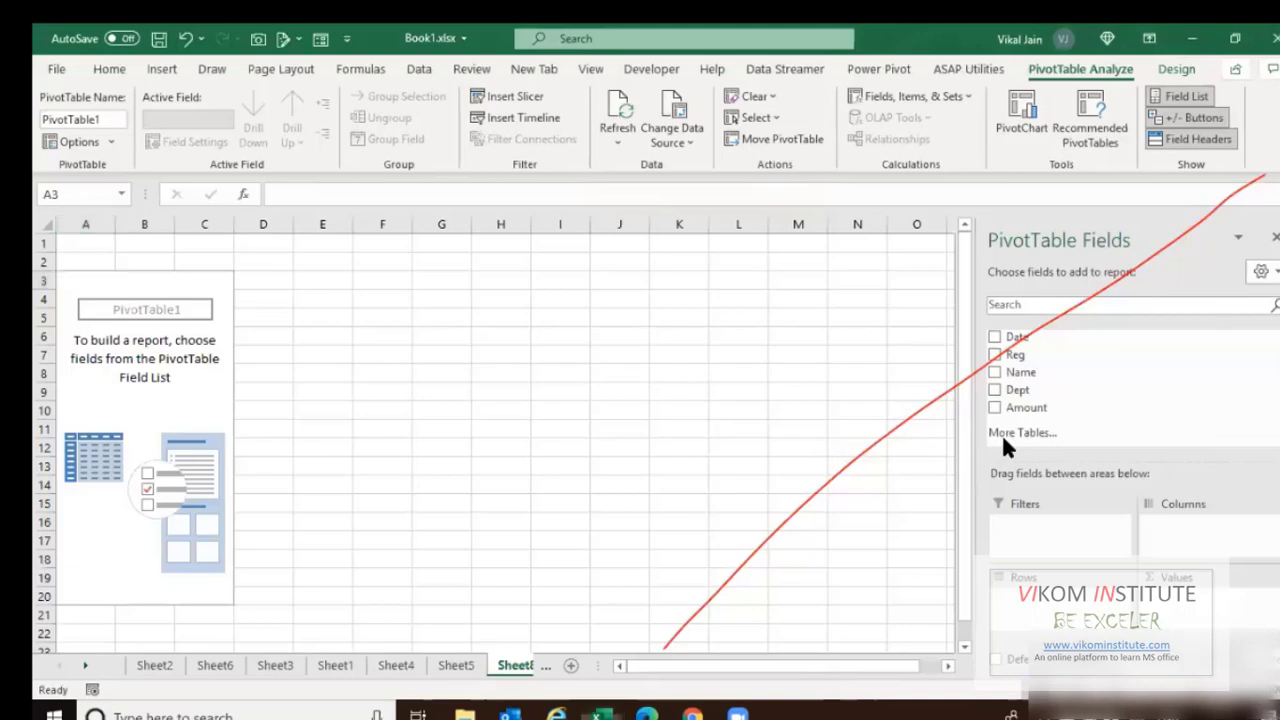
pyautogui.moveTo(997, 366); pyautogui.dragTo(554, 528)
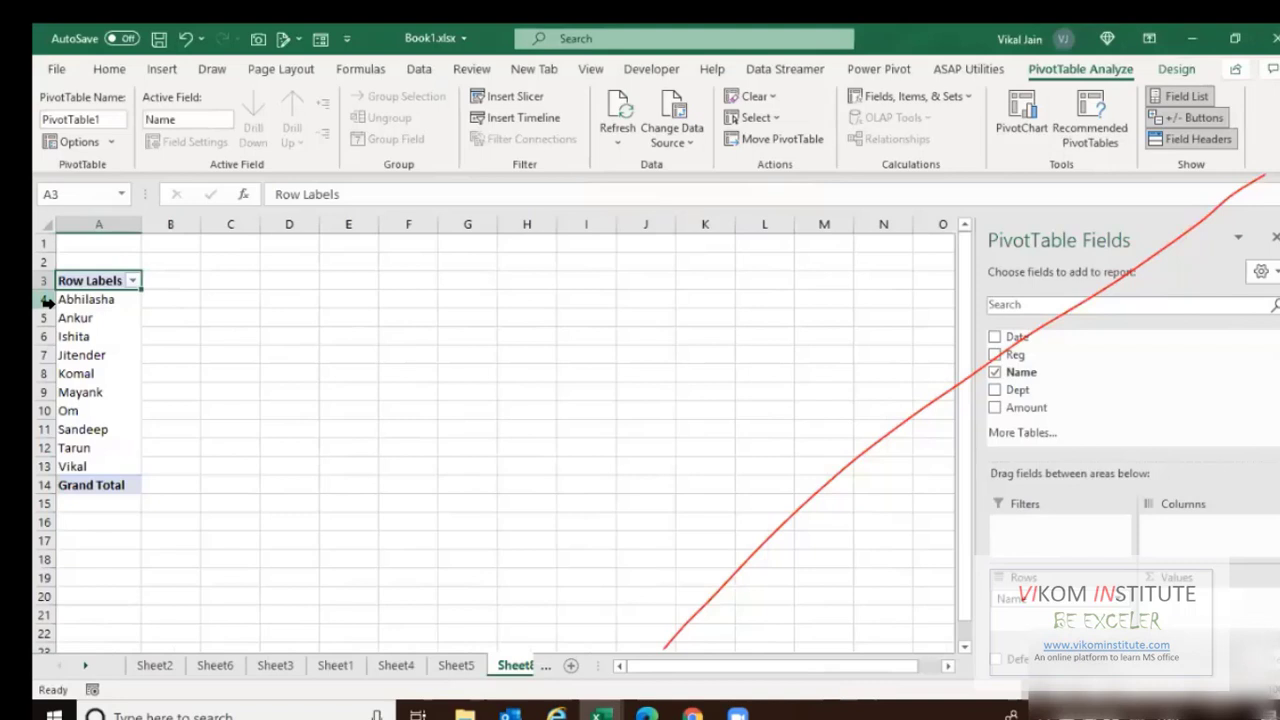
pyautogui.click(45, 299)
pyautogui.click(45, 318)
pyautogui.click(45, 336)
pyautogui.click(45, 355)
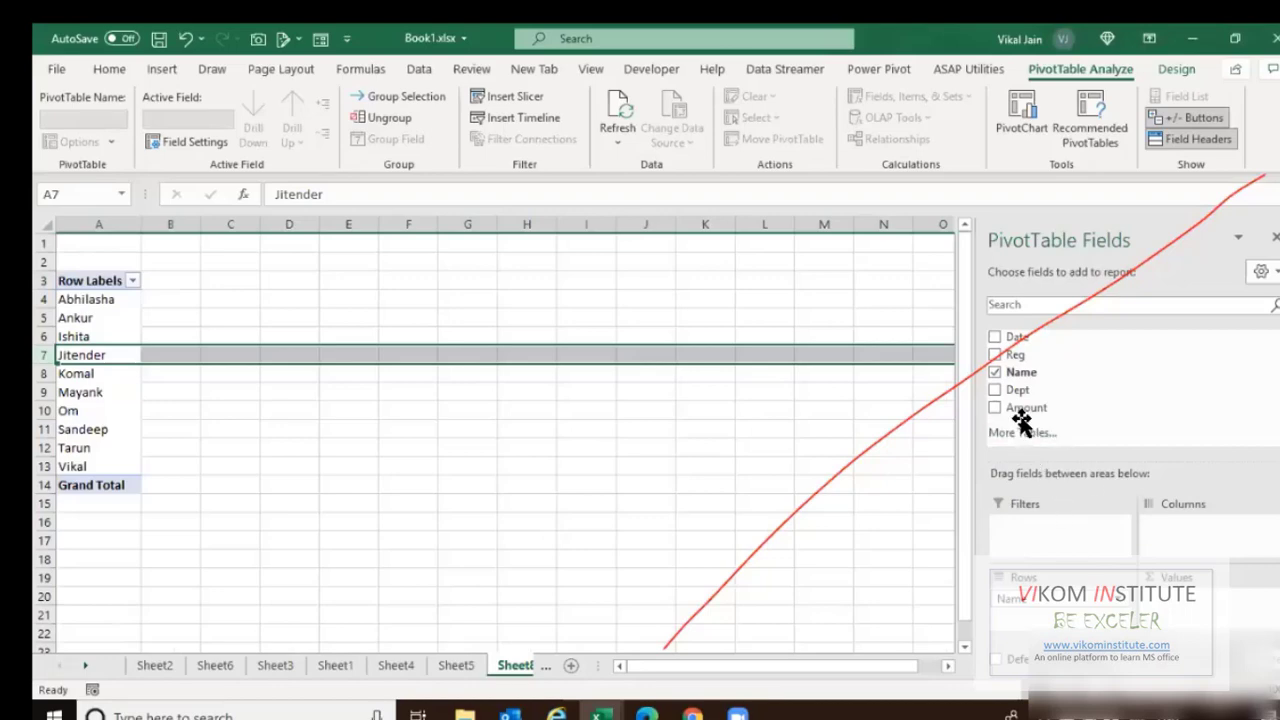
# Sum Amount for each name and split it into East, North, South and West region columns.
pyautogui.moveTo(1012, 408); pyautogui.dragTo(1190, 598)
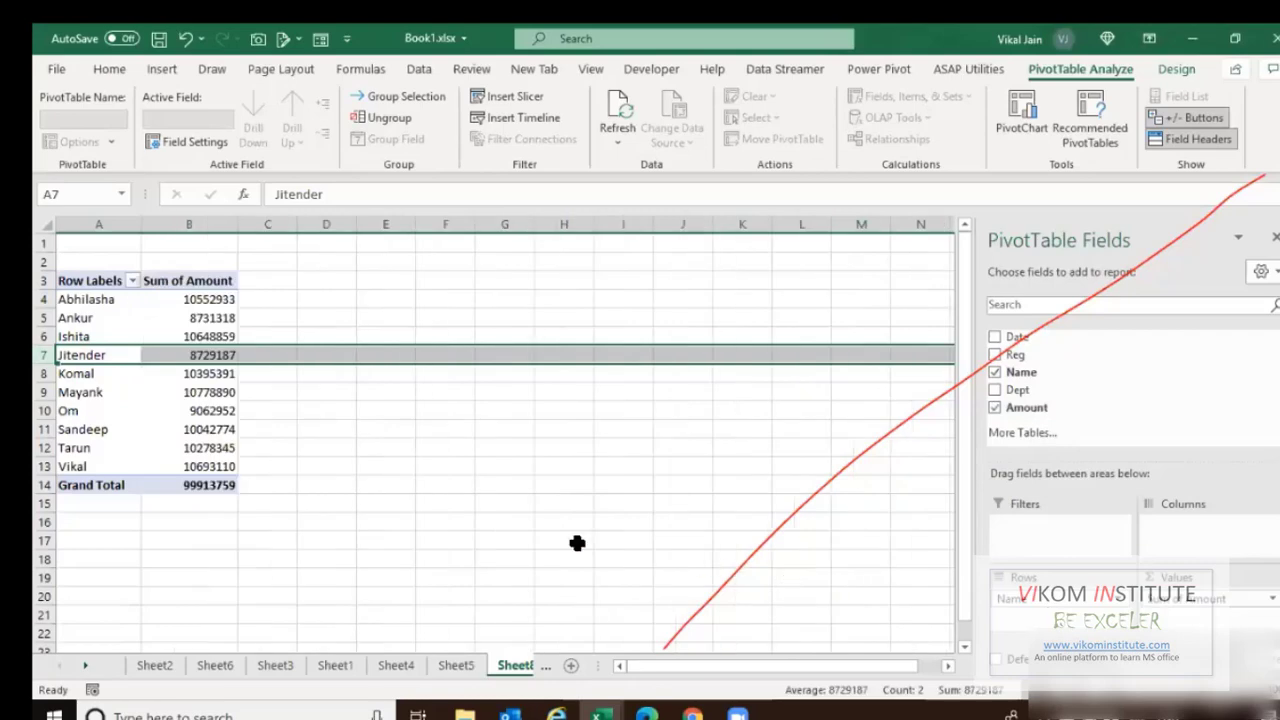
pyautogui.click(76, 318)
pyautogui.click(218, 317)
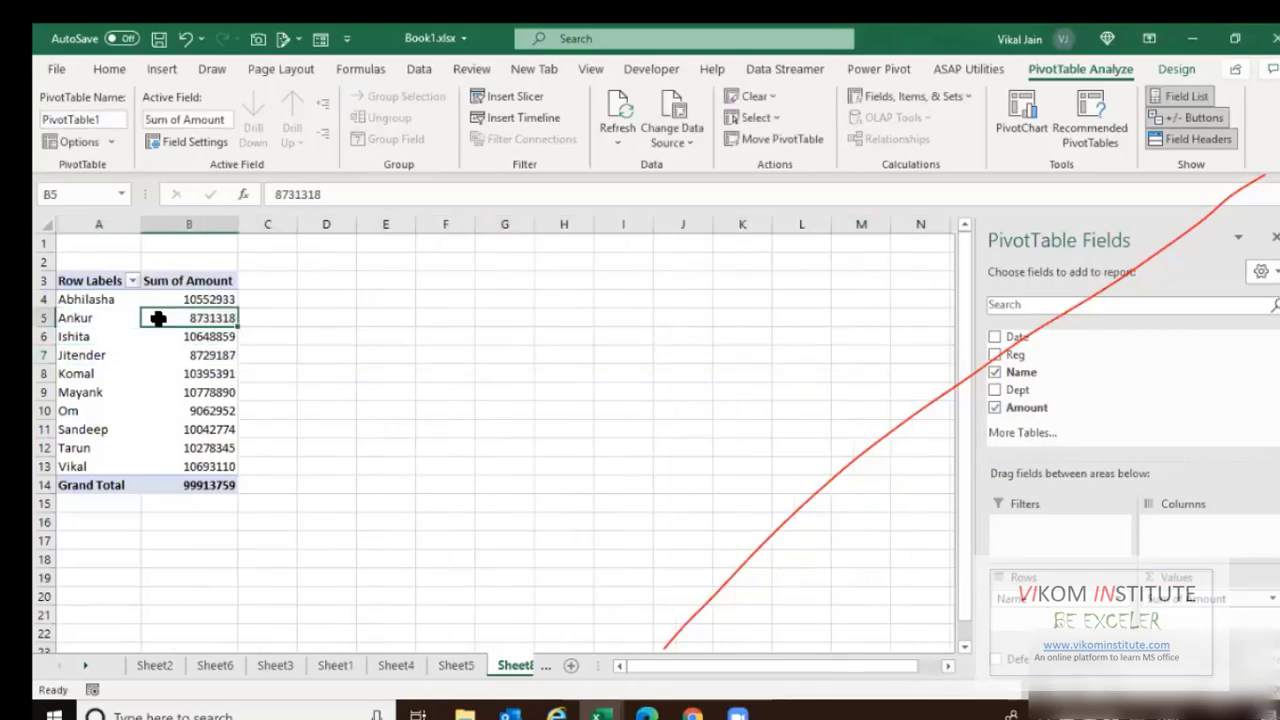
pyautogui.click(63, 340)
pyautogui.click(188, 337)
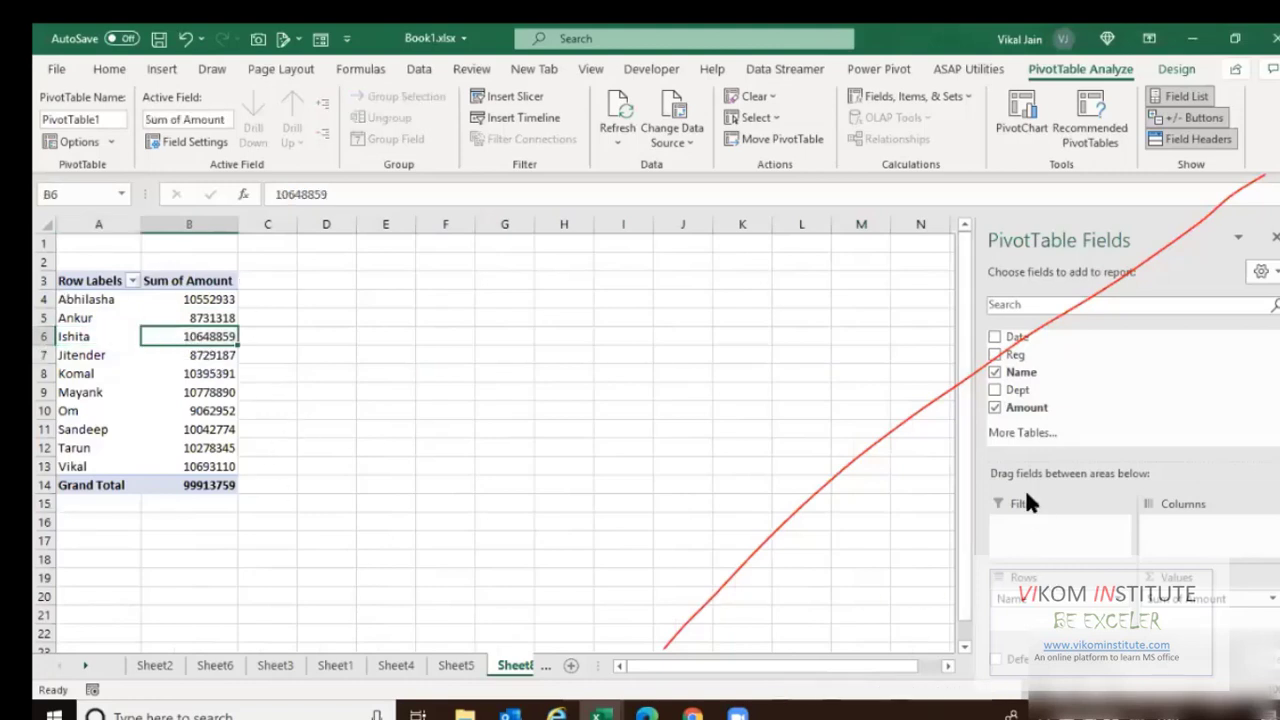
pyautogui.moveTo(1015, 360); pyautogui.dragTo(1165, 524)
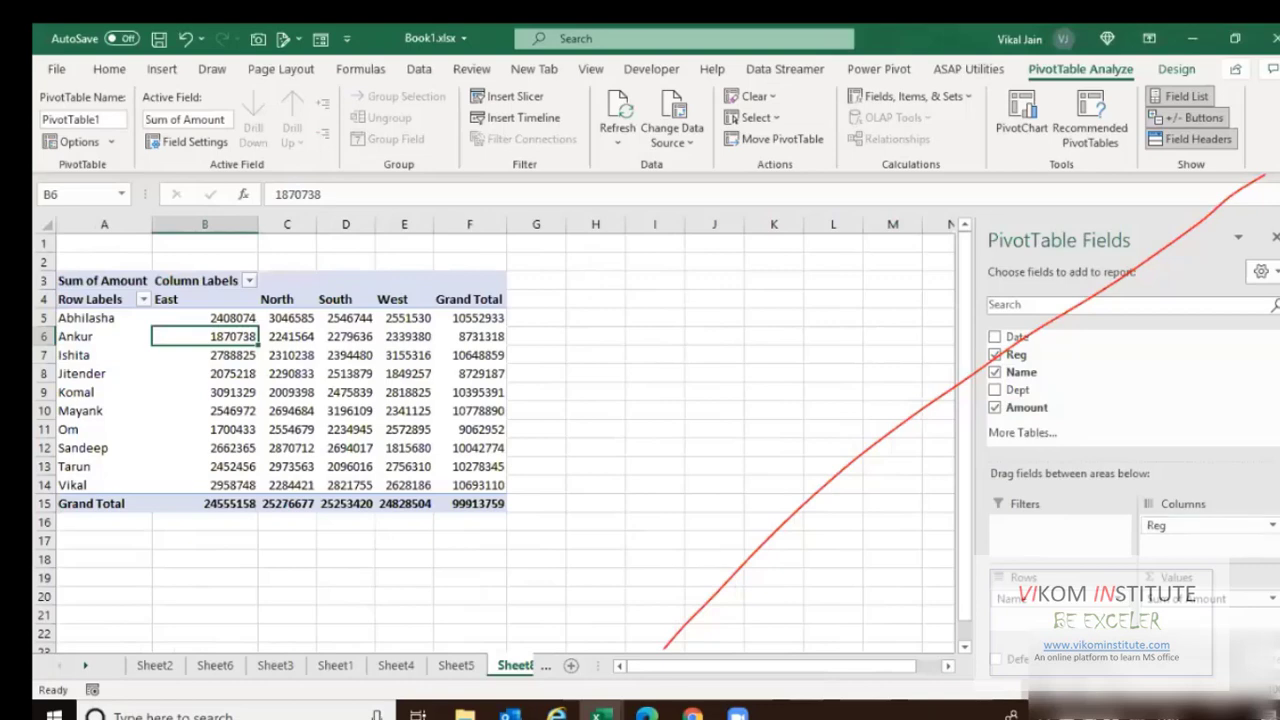
pyautogui.moveTo(1018, 390); pyautogui.dragTo(1034, 520)
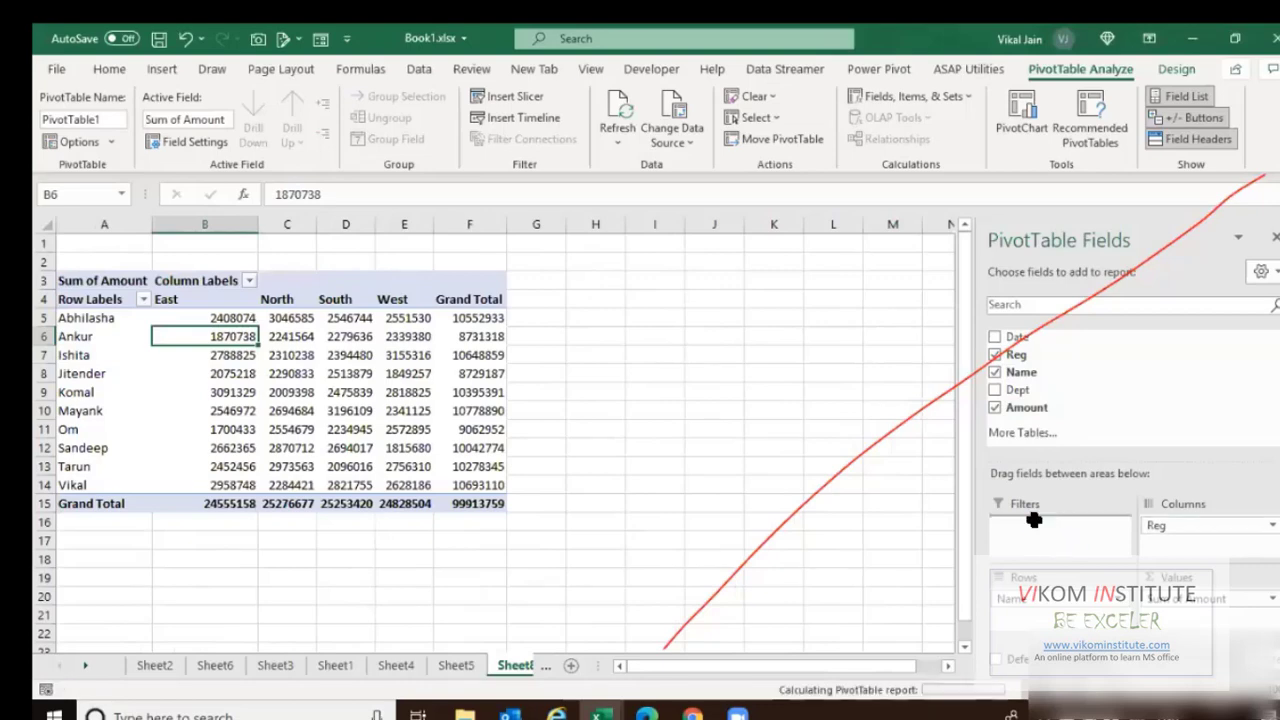
# Filter the pivot to the East region, then reset the Reg filter to (All).
pyautogui.click(229, 244)
pyautogui.click(74, 303)
pyautogui.click(143, 477)
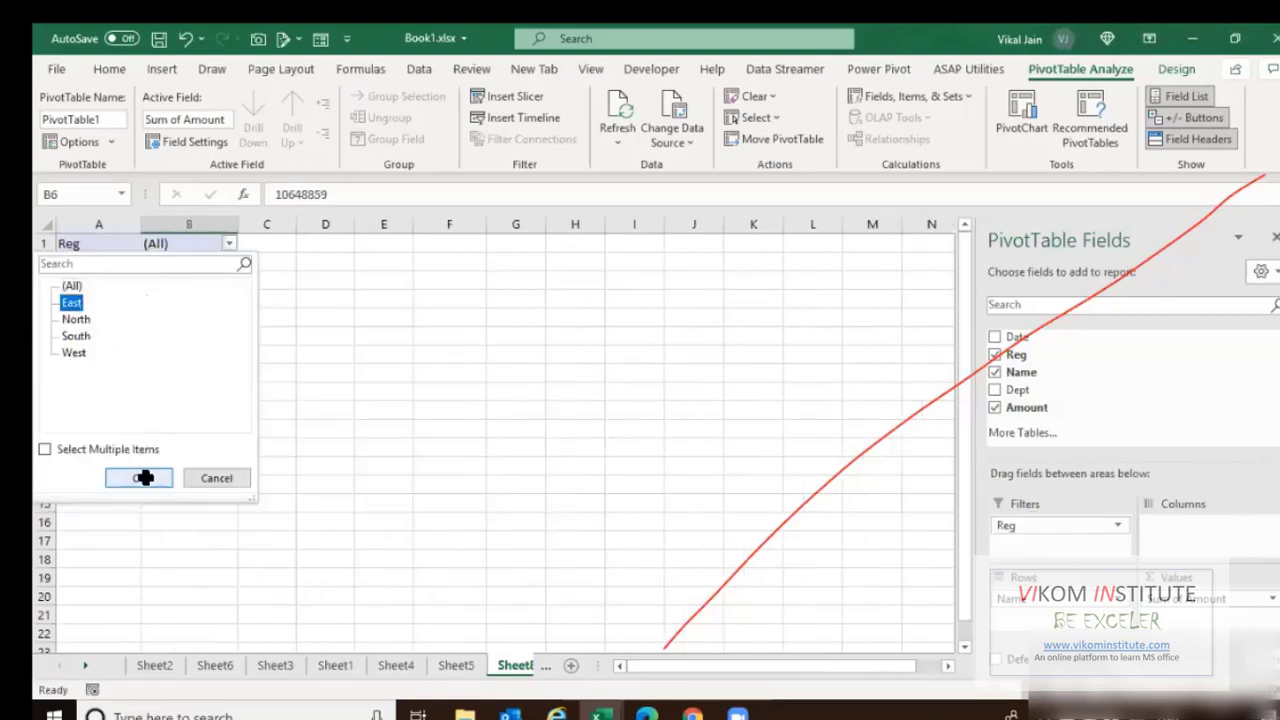
pyautogui.click(229, 244)
pyautogui.click(62, 284)
pyautogui.click(137, 477)
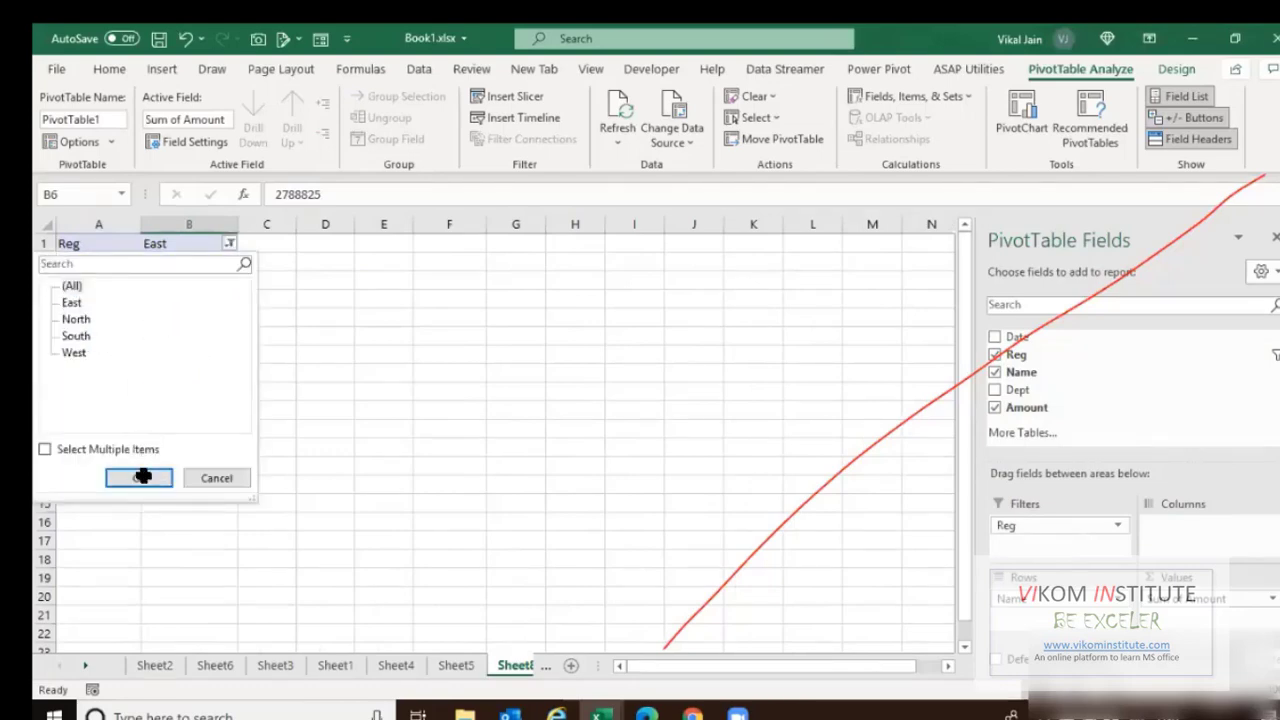
# Add Dept to the rows so names group under Account, Finance and other departments.
pyautogui.moveTo(197, 452)
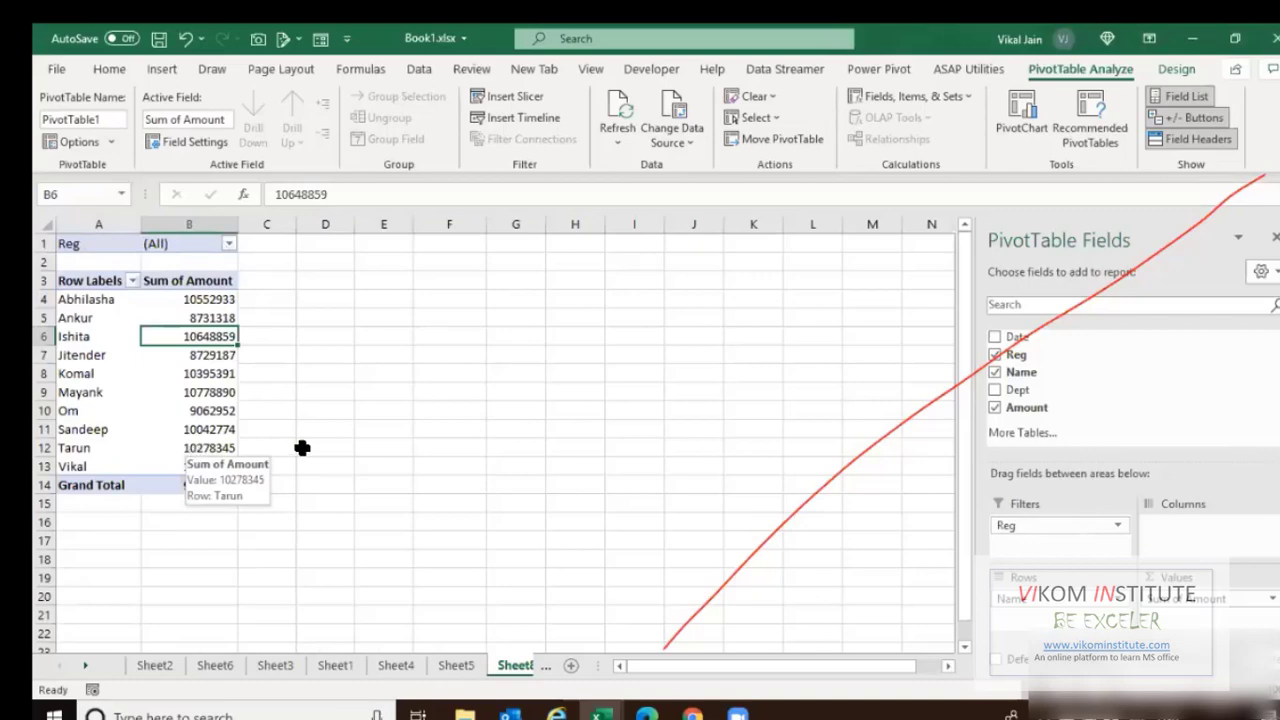
pyautogui.moveTo(1020, 373); pyautogui.dragTo(1052, 606)
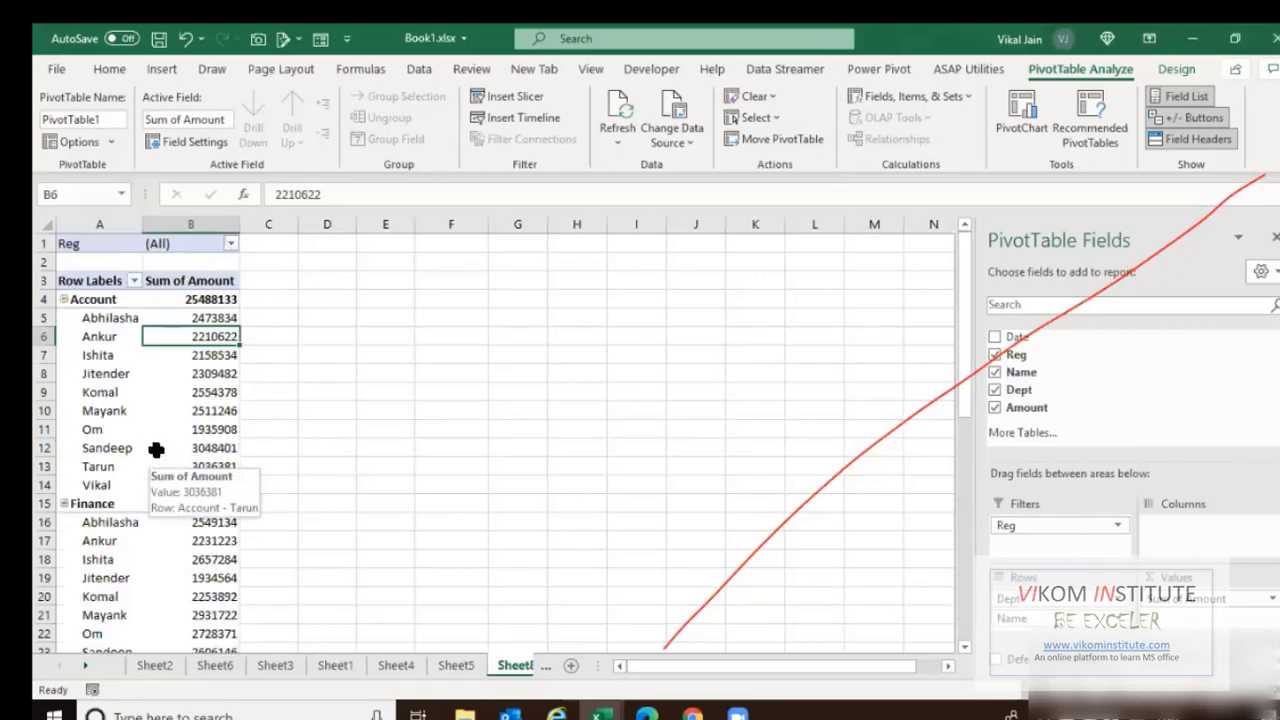
pyautogui.click(103, 225)
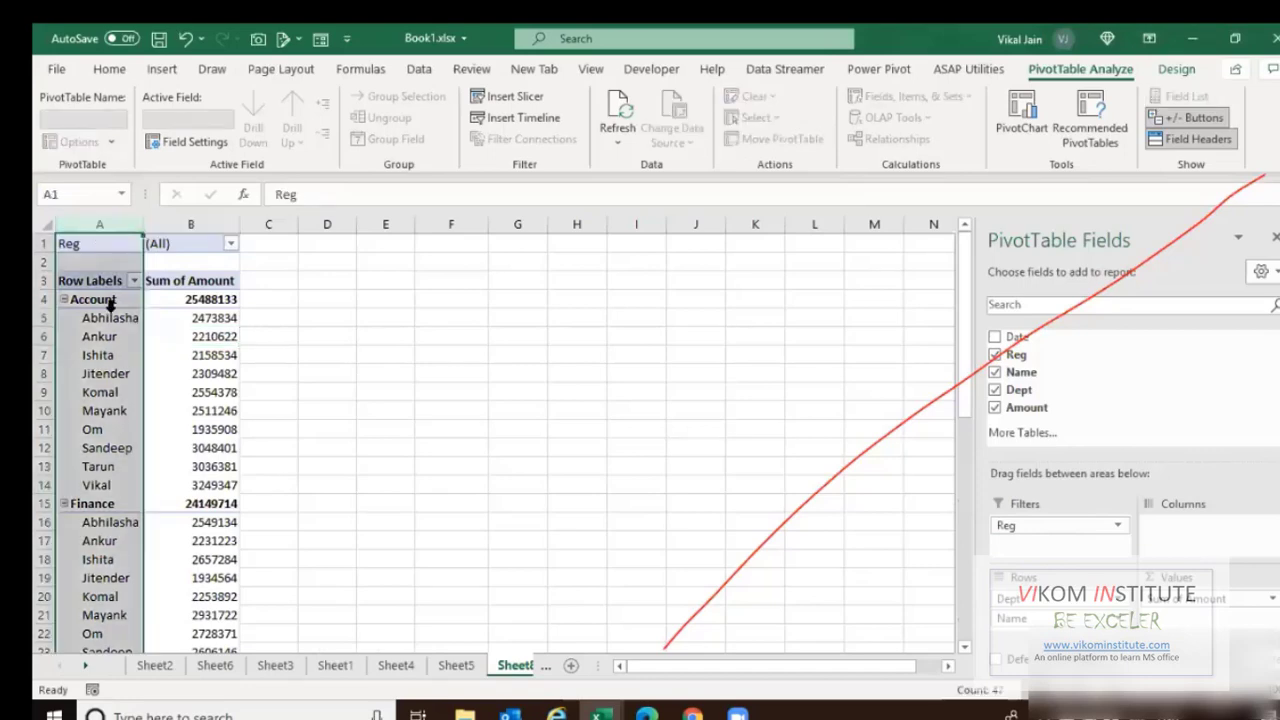
# Try Dept and Name as column fields, then return Dept to the rows above Name.
pyautogui.click(100, 303)
pyautogui.moveTo(100, 317); pyautogui.dragTo(100, 485)
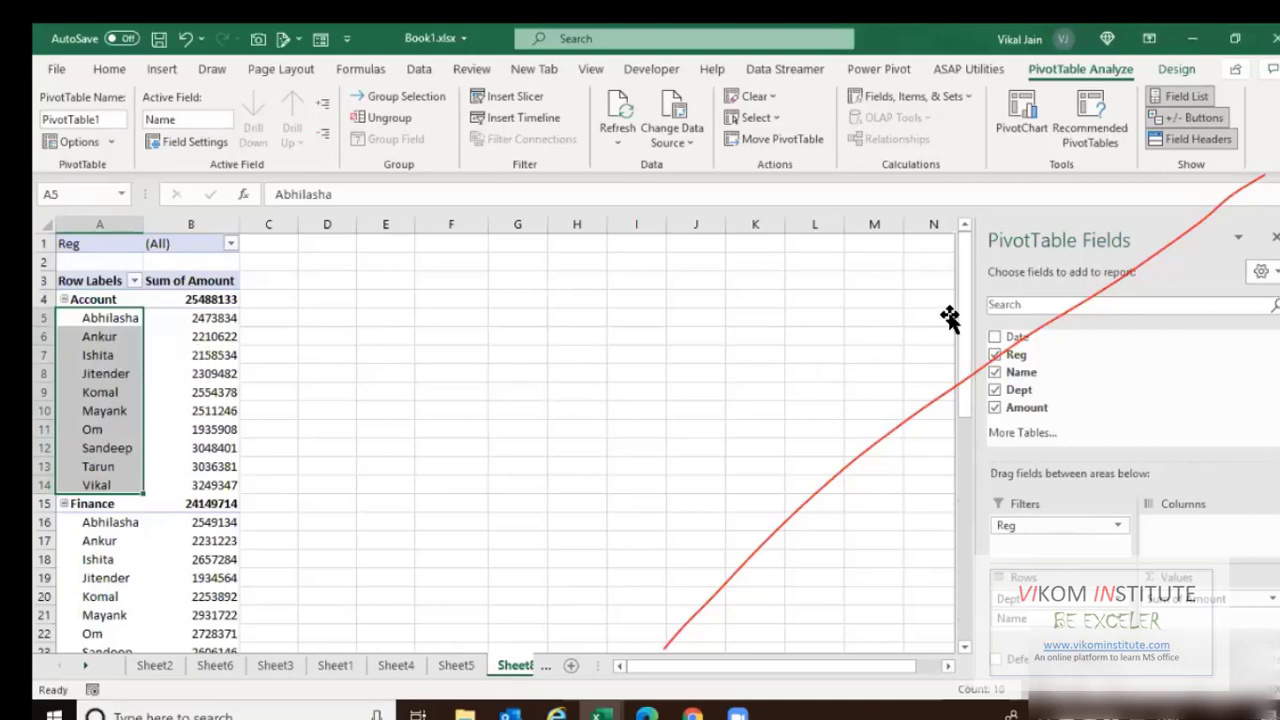
pyautogui.moveTo(1010, 599); pyautogui.dragTo(1188, 538)
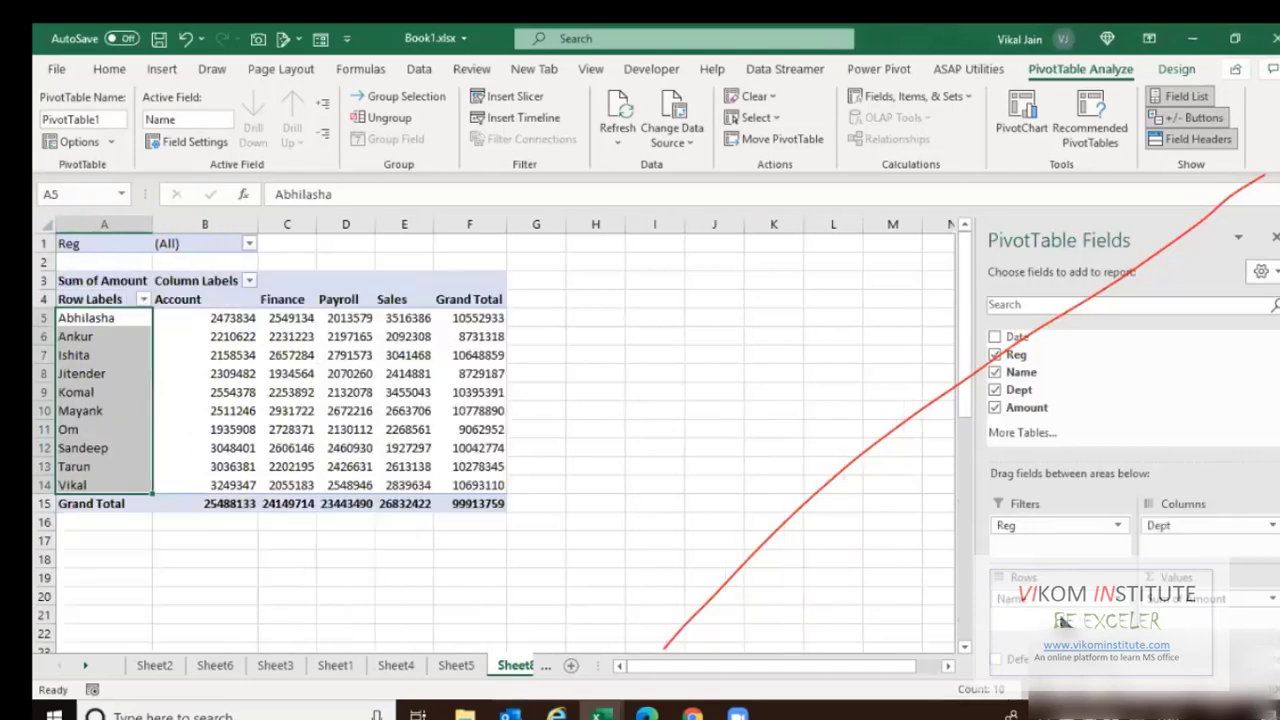
pyautogui.moveTo(978, 588); pyautogui.dragTo(1165, 545)
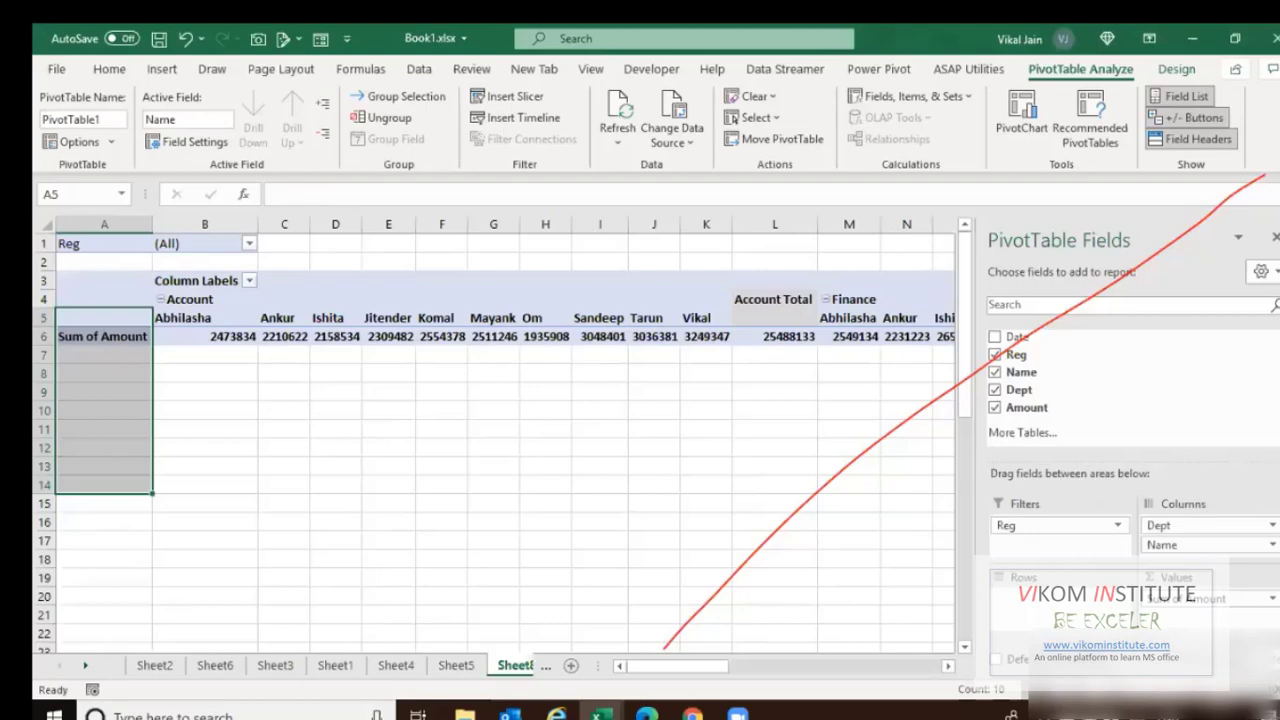
pyautogui.moveTo(1165, 526); pyautogui.dragTo(1062, 612)
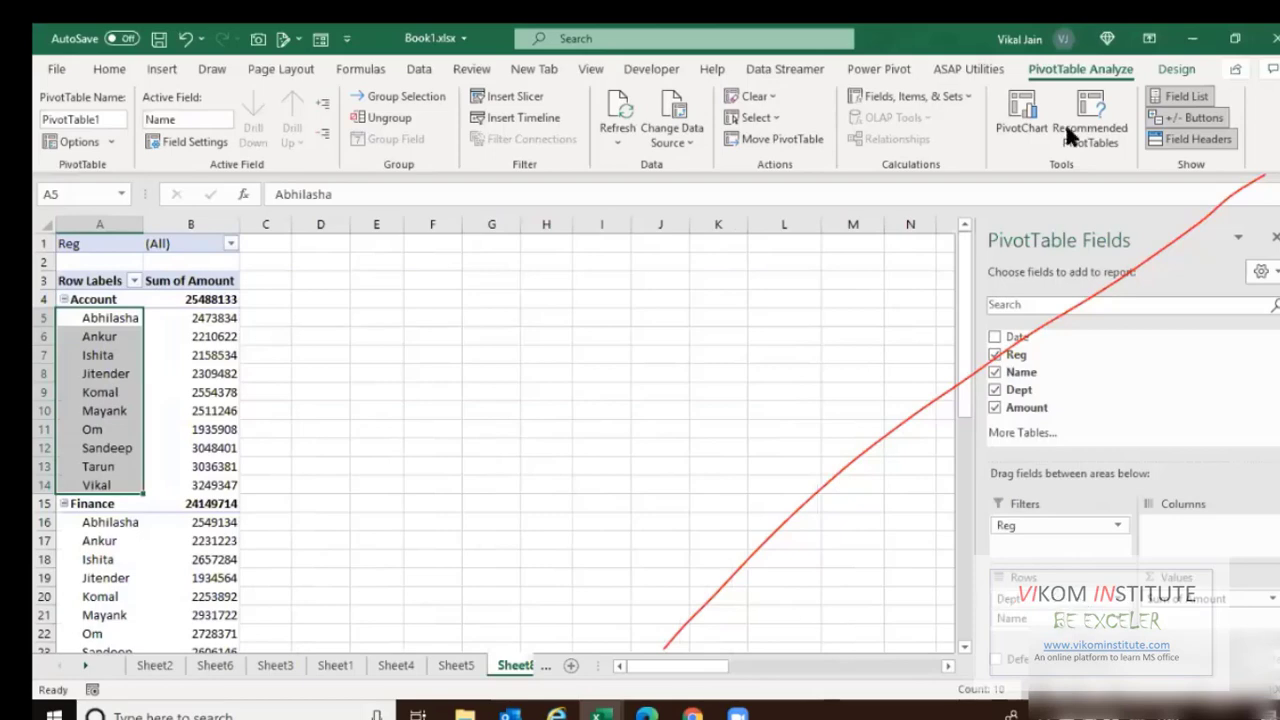
pyautogui.click(1176, 69)
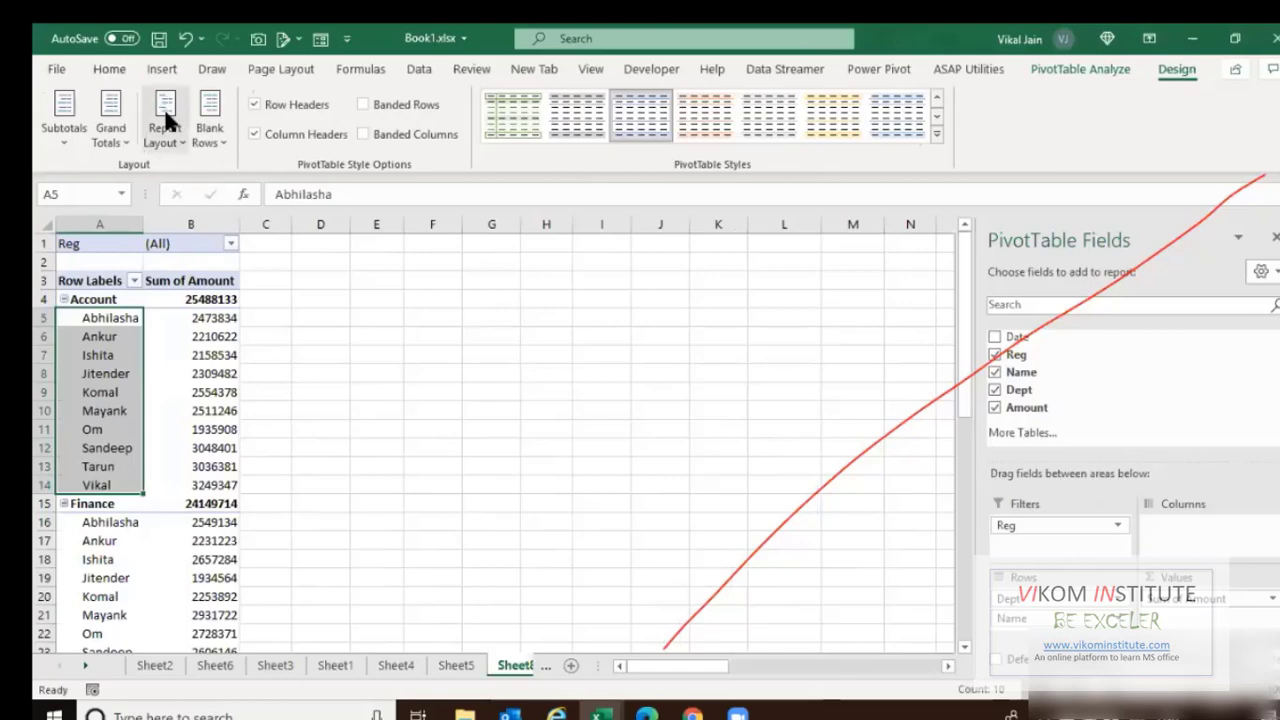
# Switch the pivot to tabular form and move Reg from the filter into the rows.
pyautogui.click(166, 140)
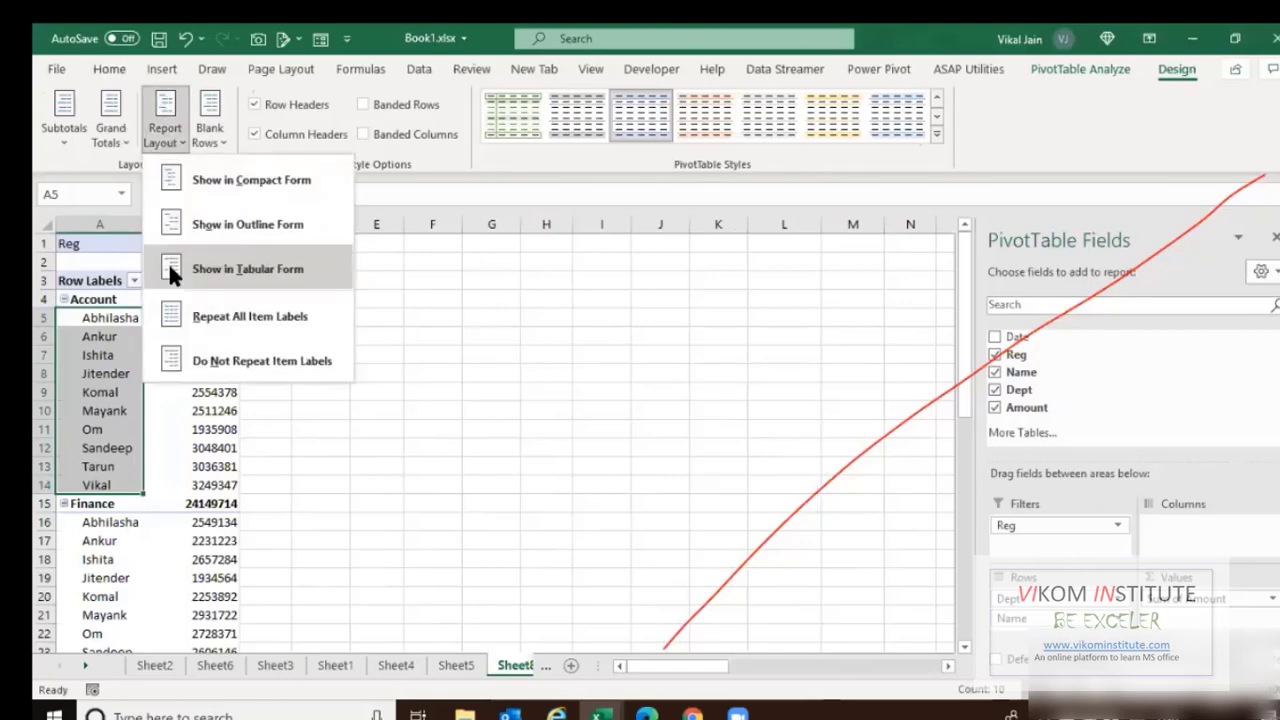
pyautogui.click(255, 270)
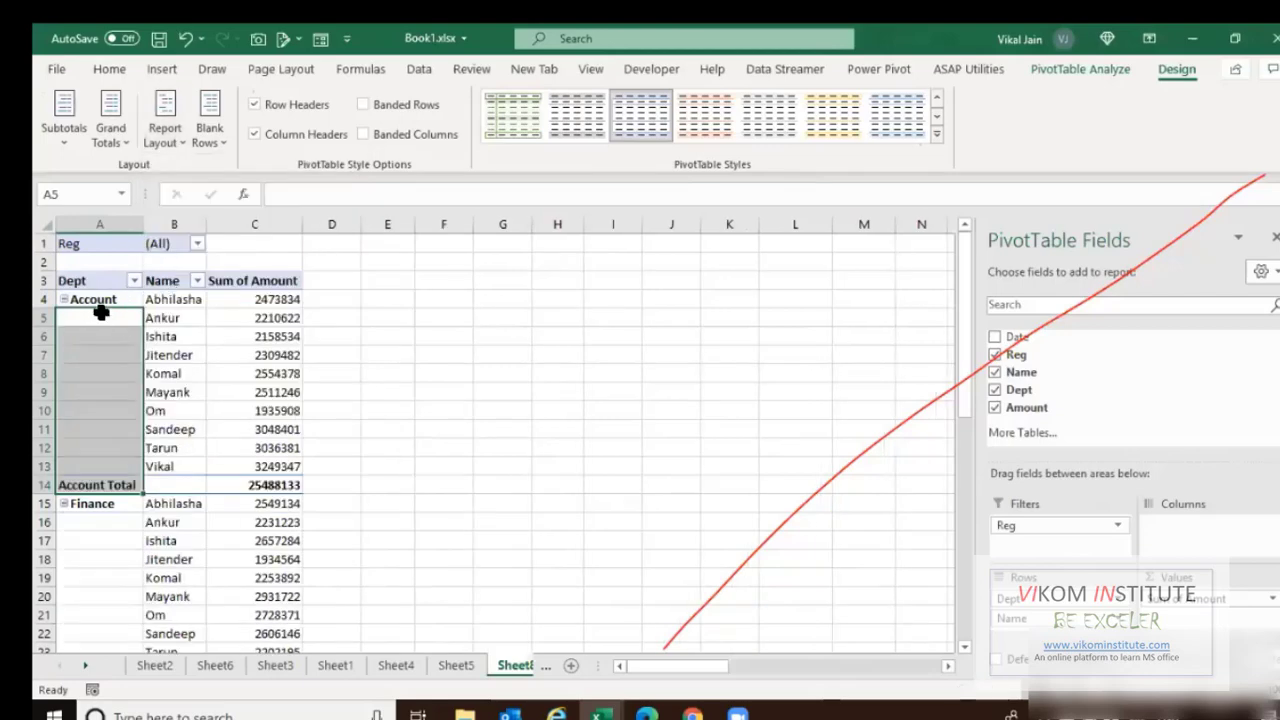
pyautogui.click(118, 300)
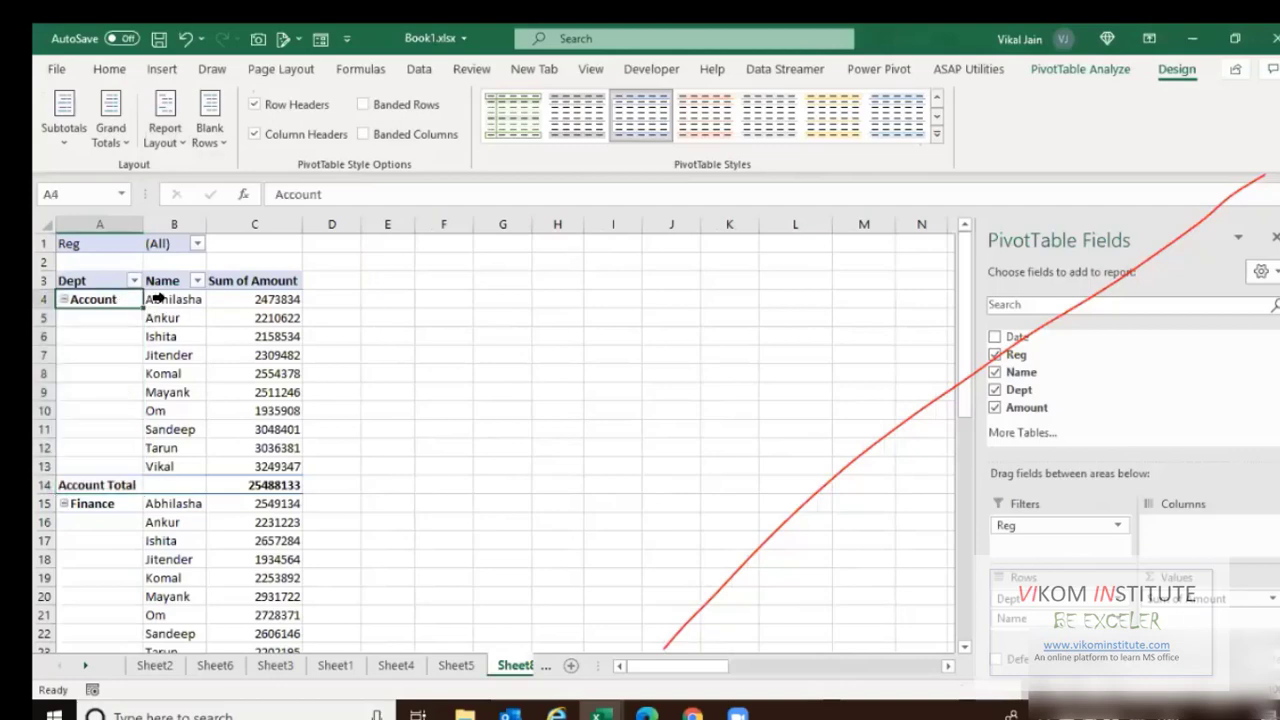
pyautogui.click(157, 298)
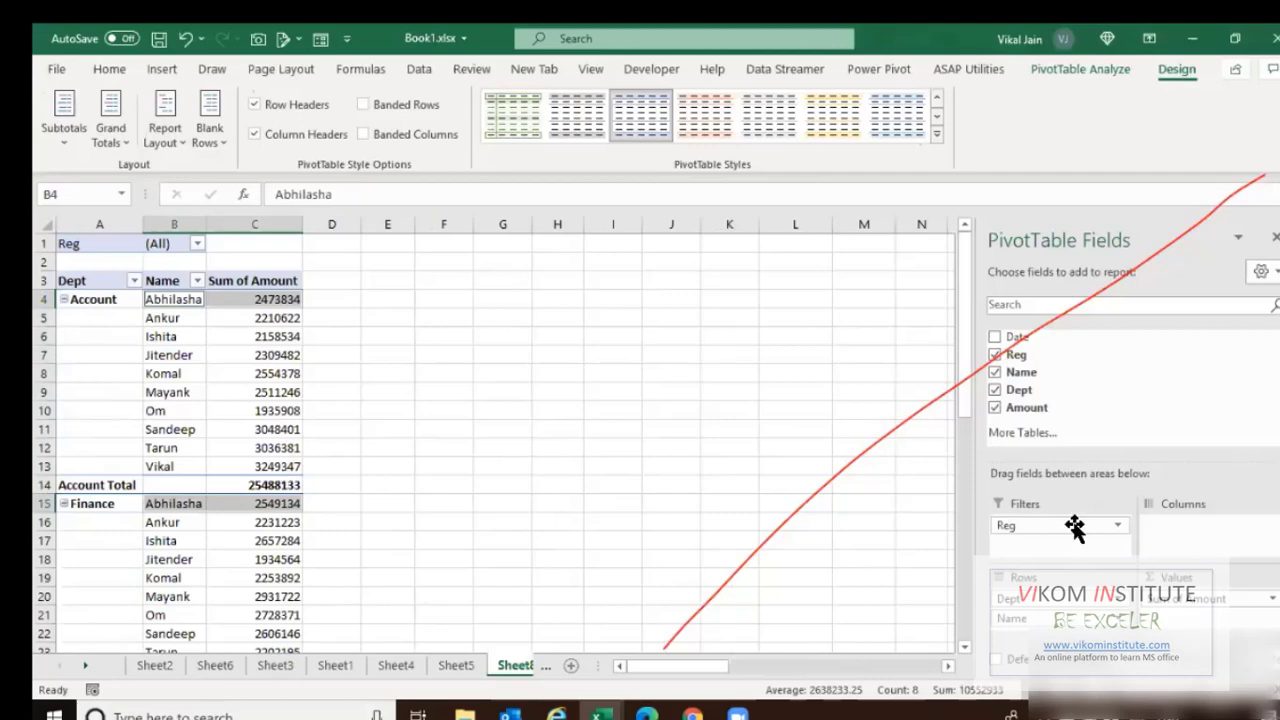
pyautogui.moveTo(1067, 610); pyautogui.dragTo(993, 595)
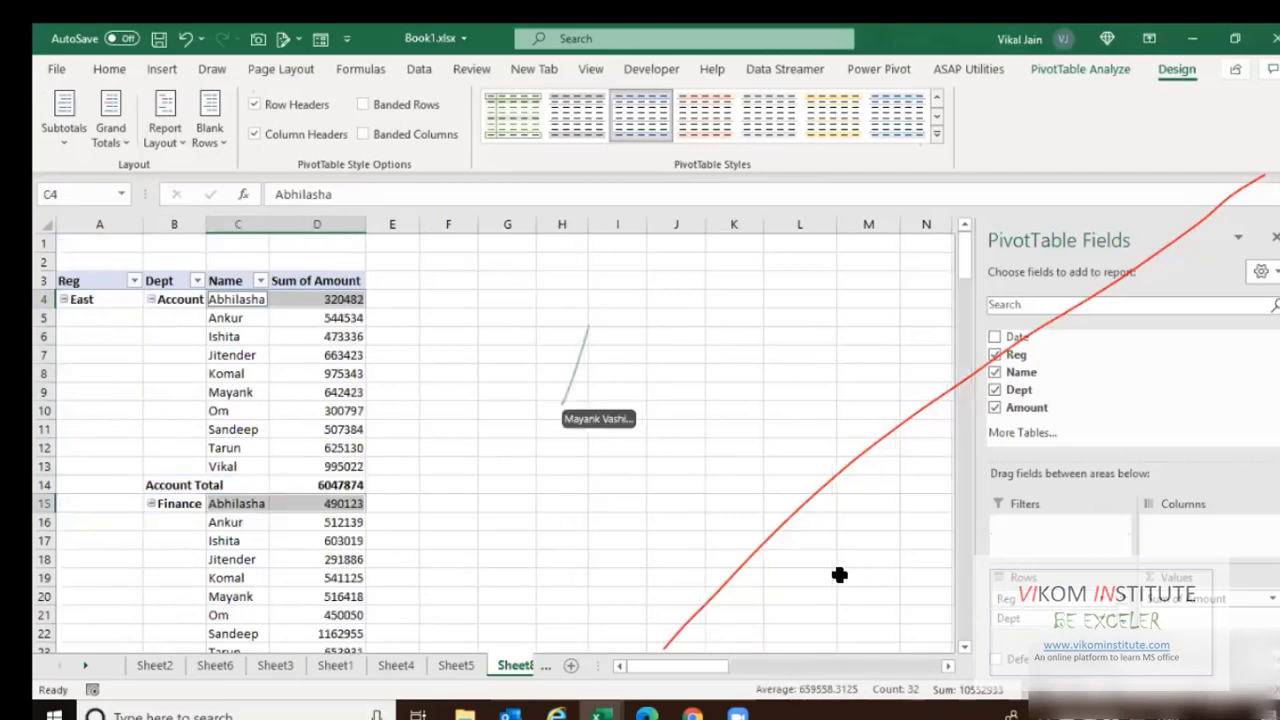
pyautogui.click(100, 305)
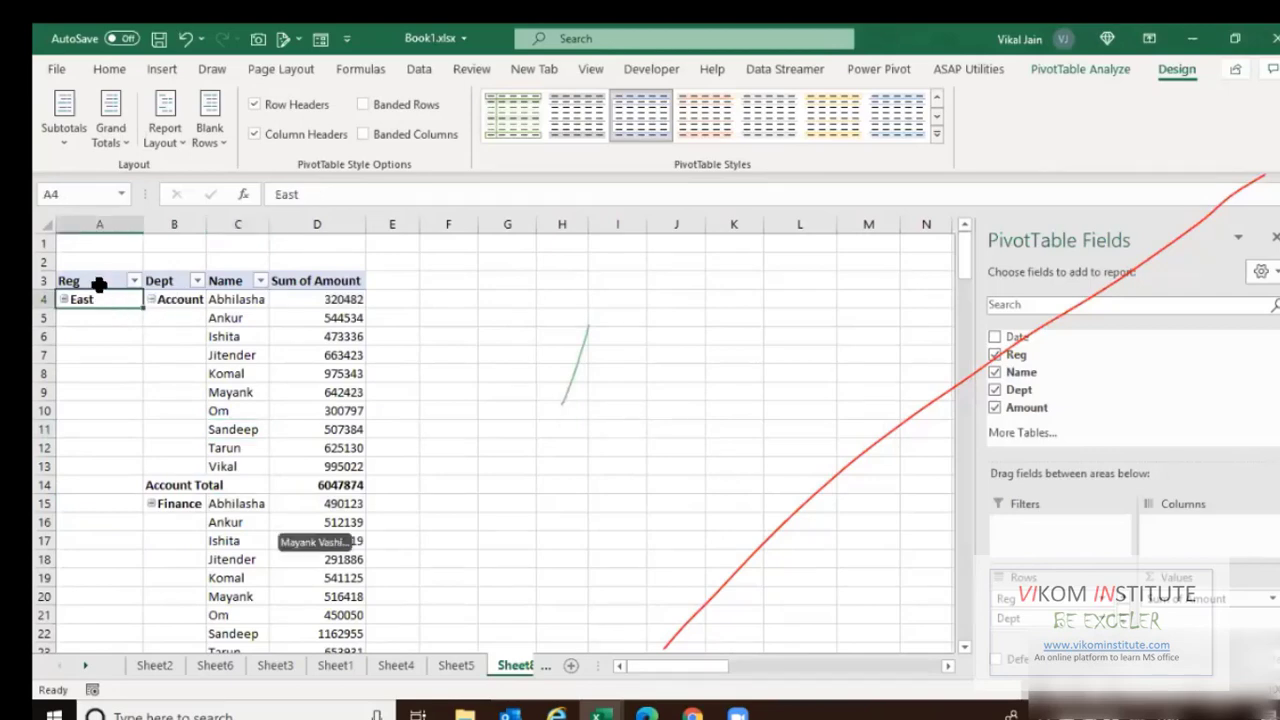
pyautogui.doubleClick(206, 225)
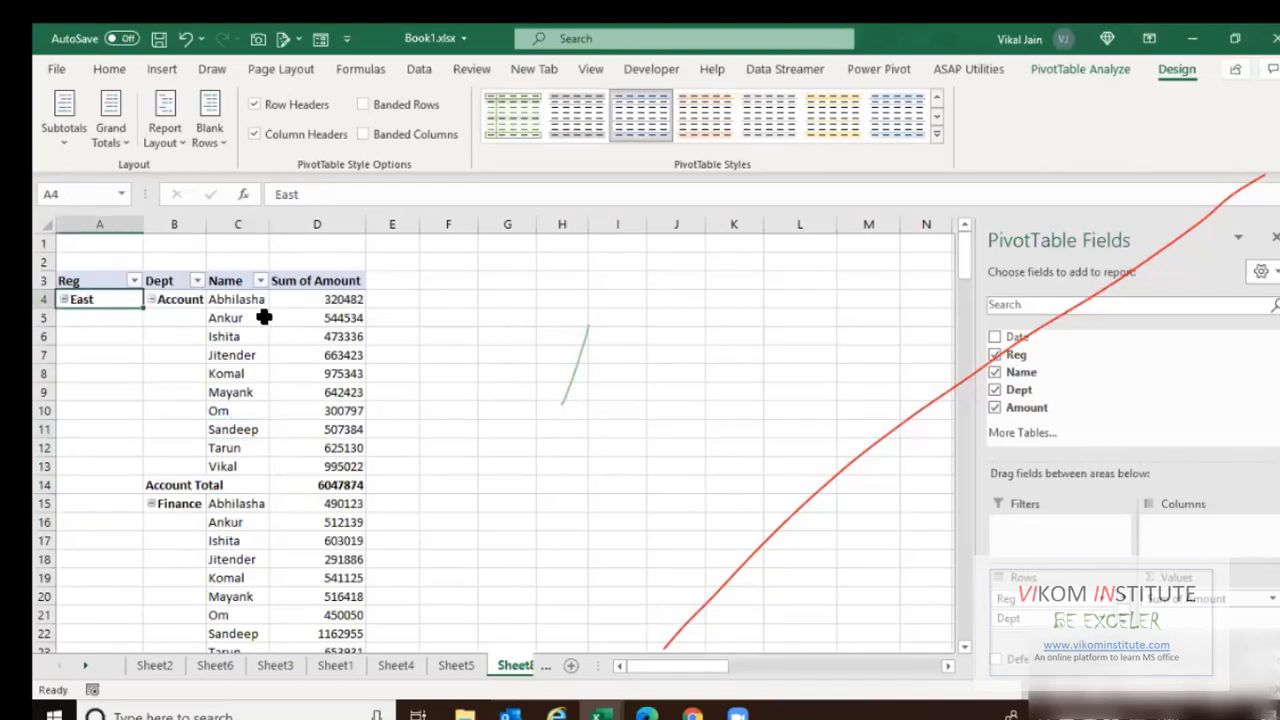
# Hide all subtotal rows in the pivot.
pyautogui.click(142, 485)
pyautogui.moveTo(350, 484); pyautogui.dragTo(350, 485)
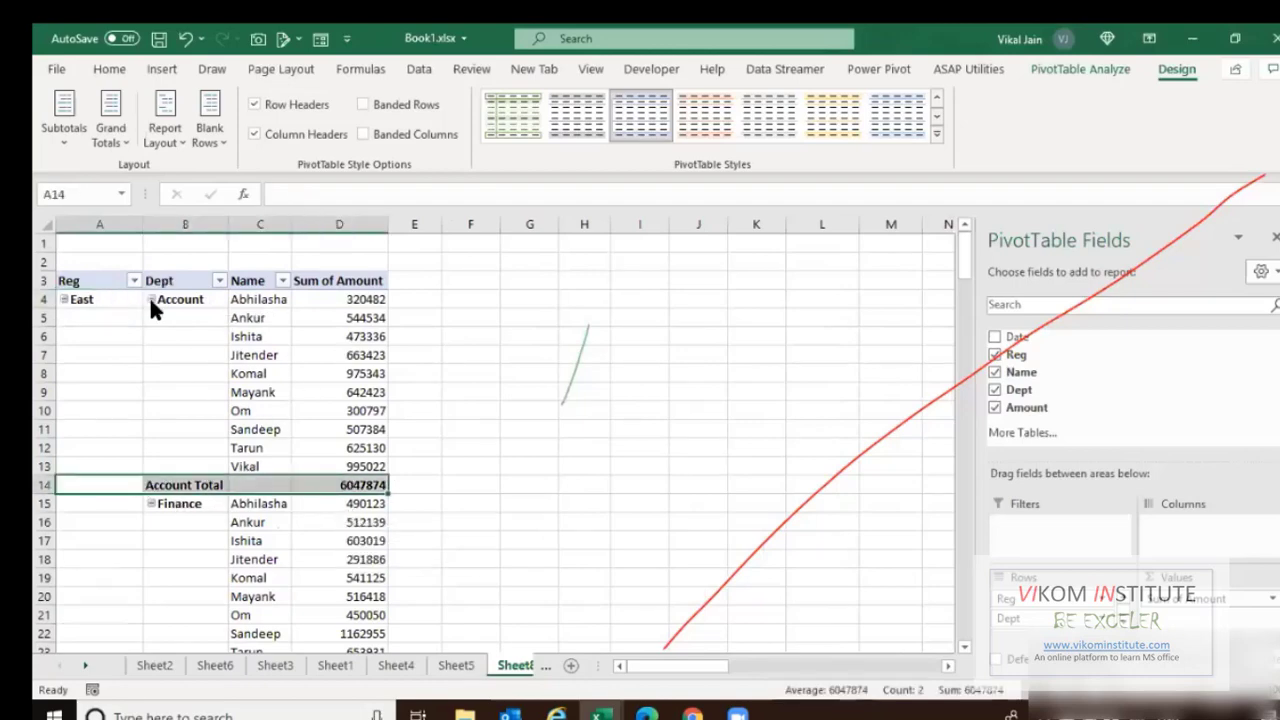
pyautogui.click(62, 145)
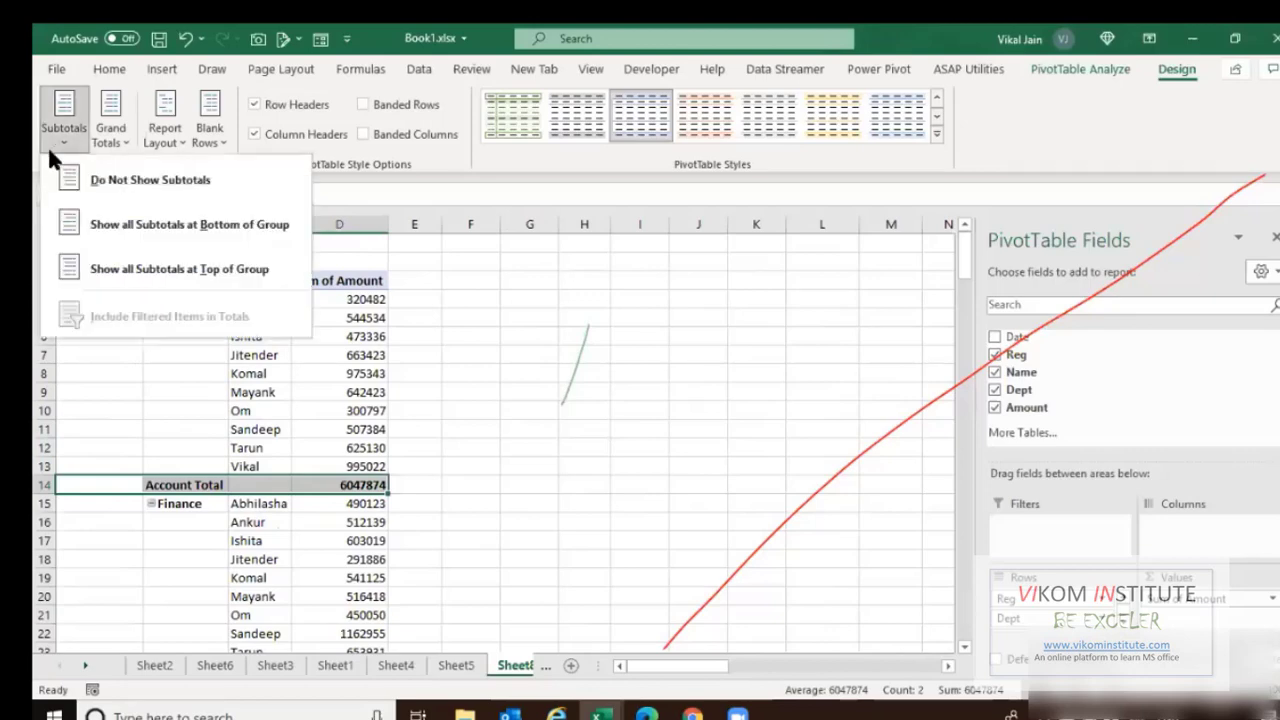
pyautogui.click(138, 172)
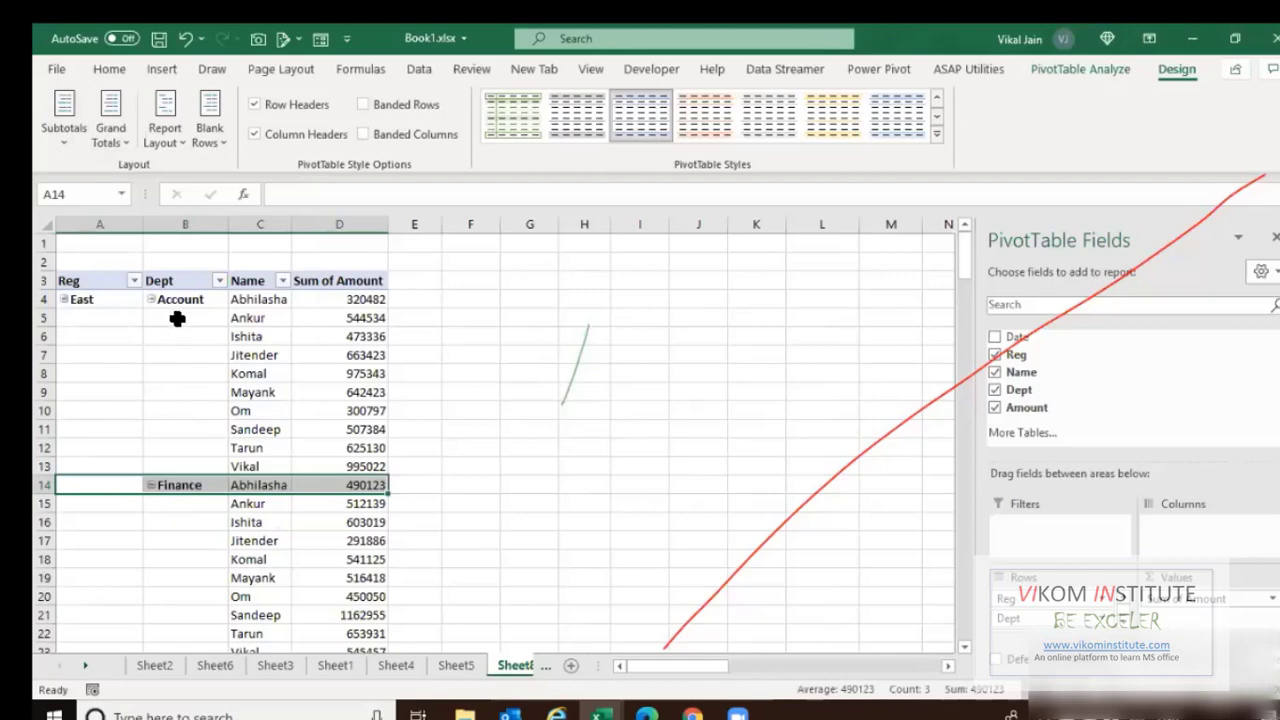
# Repeat all item labels, then remove Reg and Dept from the rows.
pyautogui.click(178, 320)
pyautogui.click(188, 298)
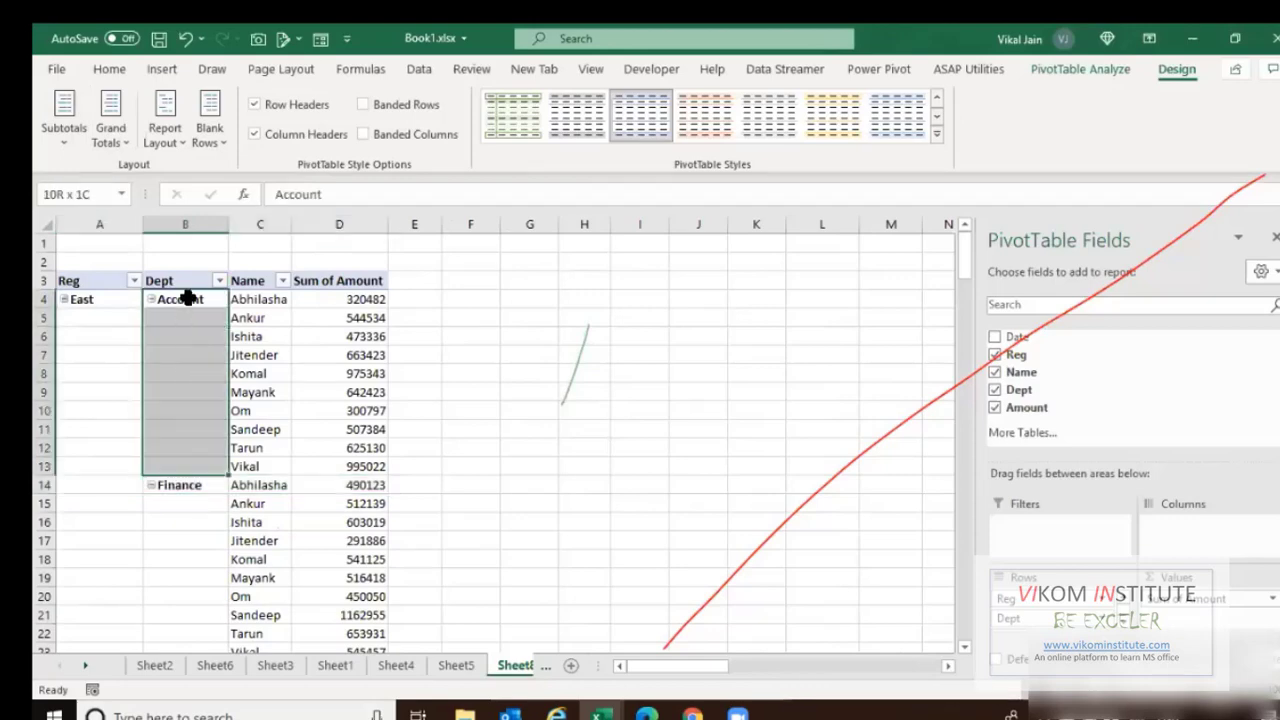
pyautogui.click(165, 120)
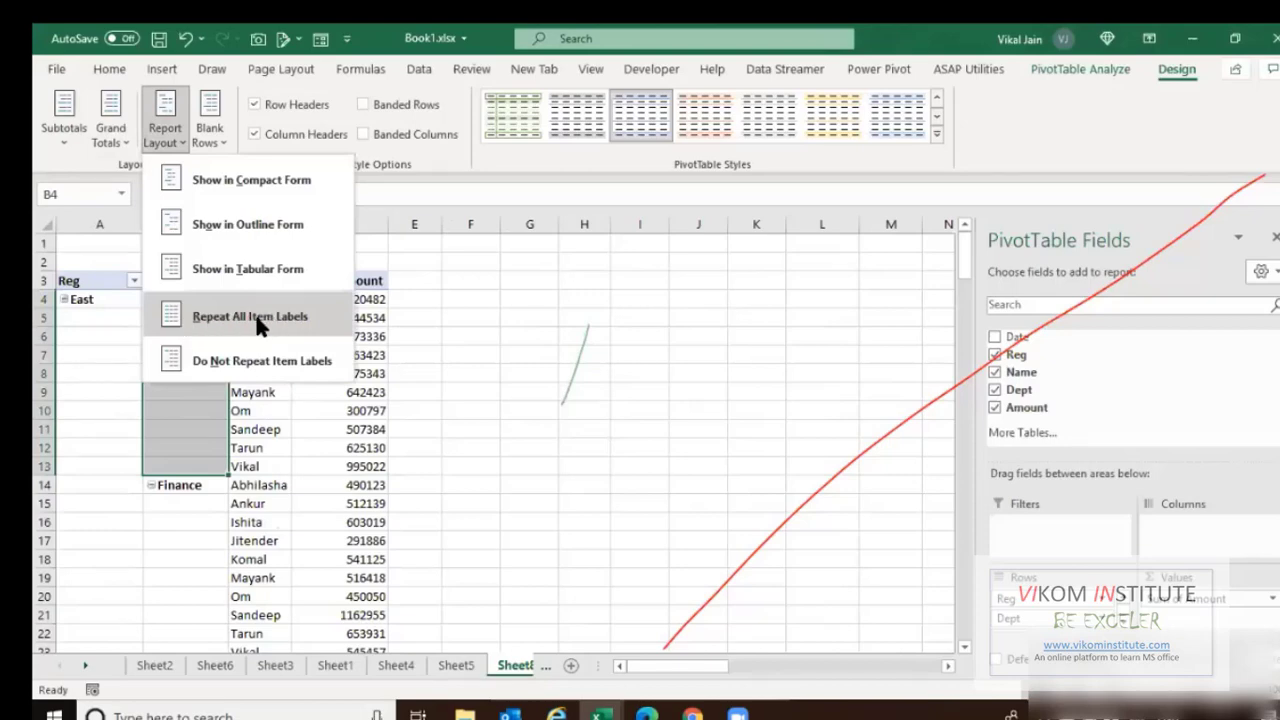
pyautogui.click(259, 317)
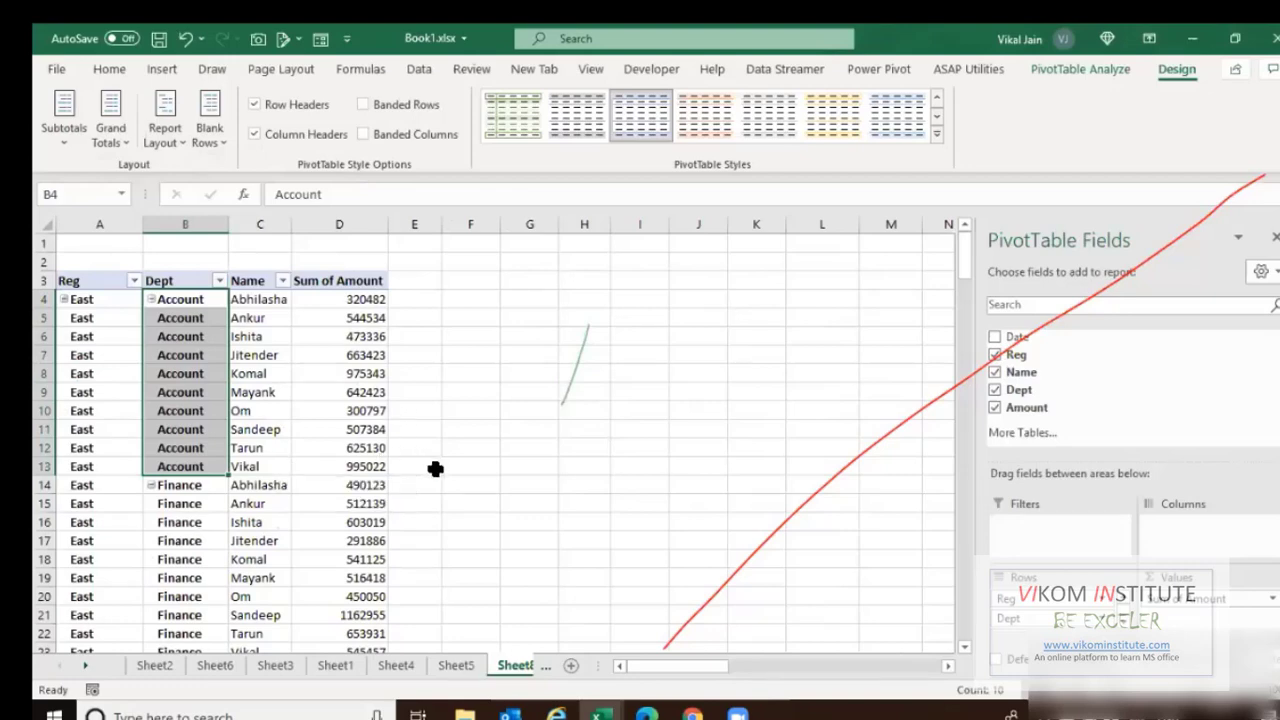
pyautogui.moveTo(1050, 600); pyautogui.dragTo(1066, 384)
pyautogui.moveTo(1050, 598); pyautogui.dragTo(1077, 528)
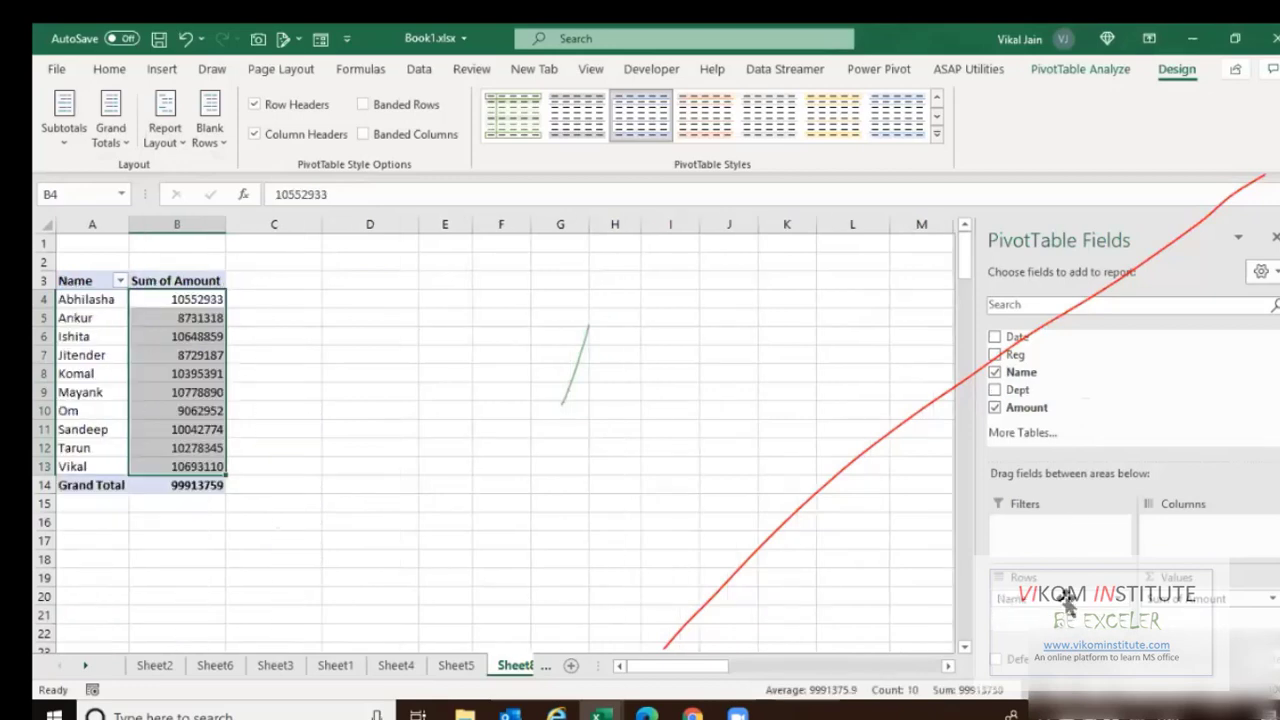
# Replace Name with Date in the rows, grouped into Years, Quarters and Date.
pyautogui.moveTo(1066, 604); pyautogui.dragTo(1042, 352)
pyautogui.moveTo(1036, 391); pyautogui.dragTo(1043, 602)
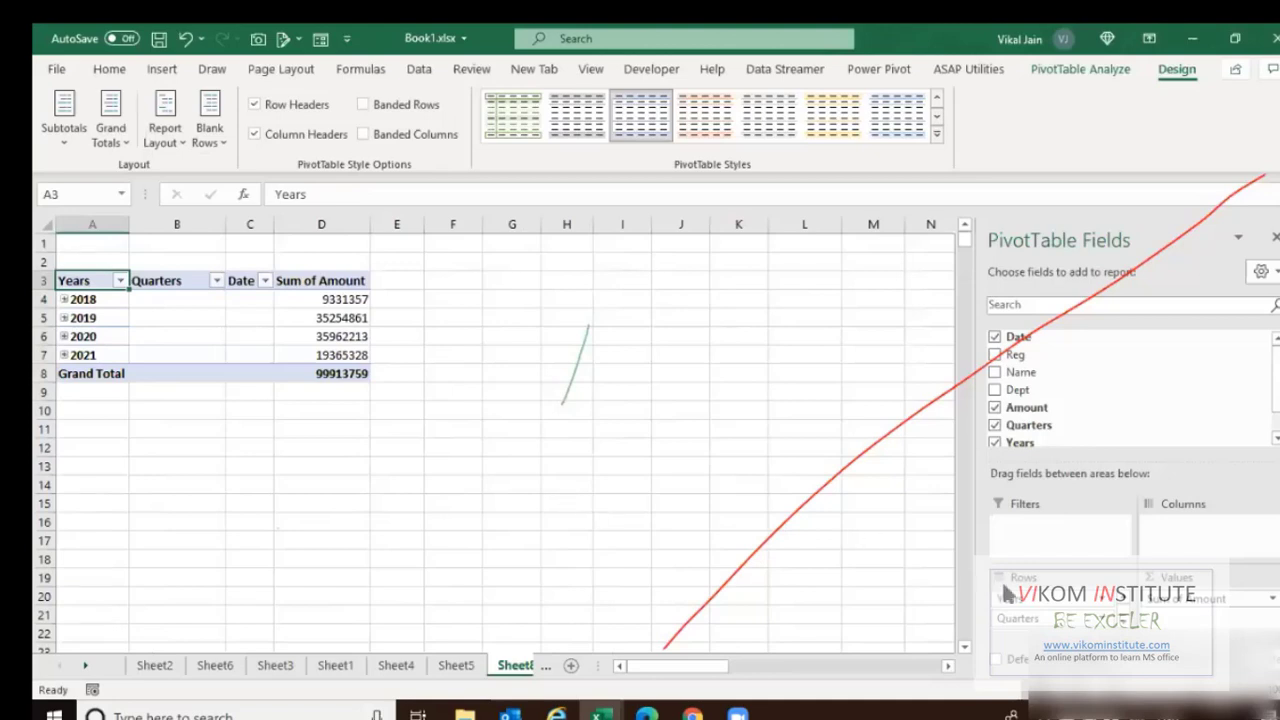
pyautogui.click(1123, 623)
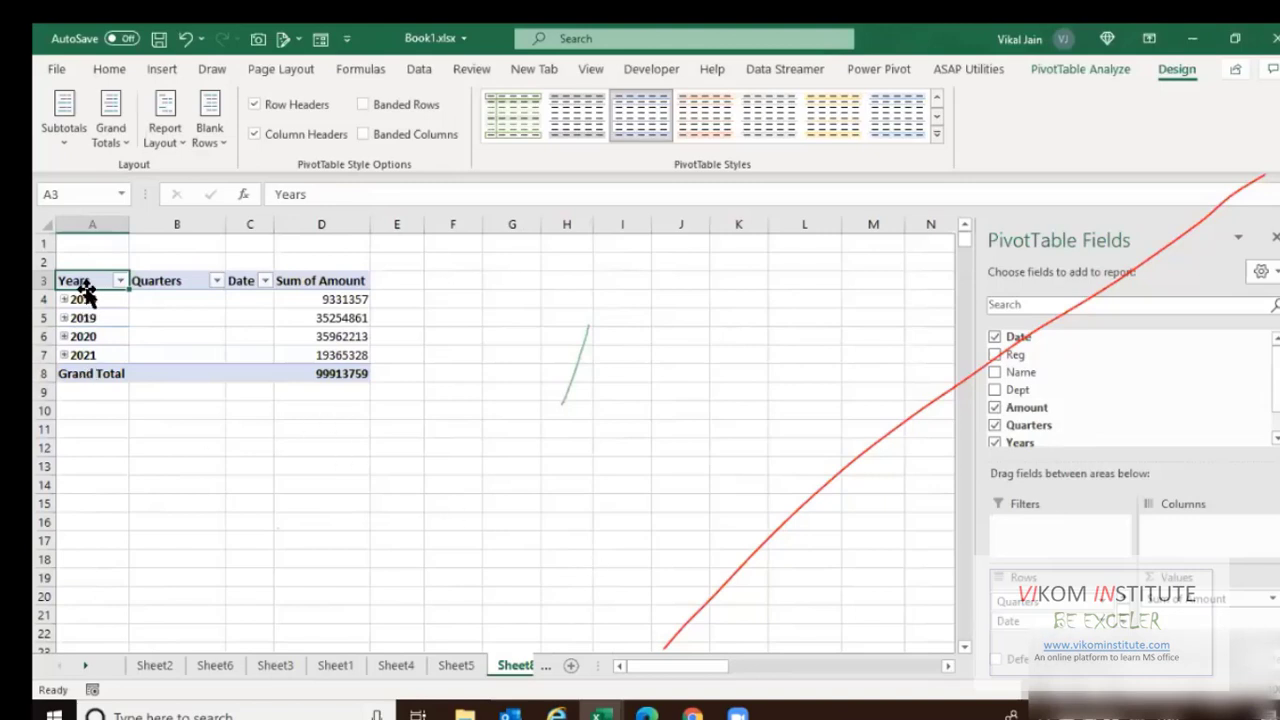
pyautogui.moveTo(1008, 621); pyautogui.dragTo(968, 608)
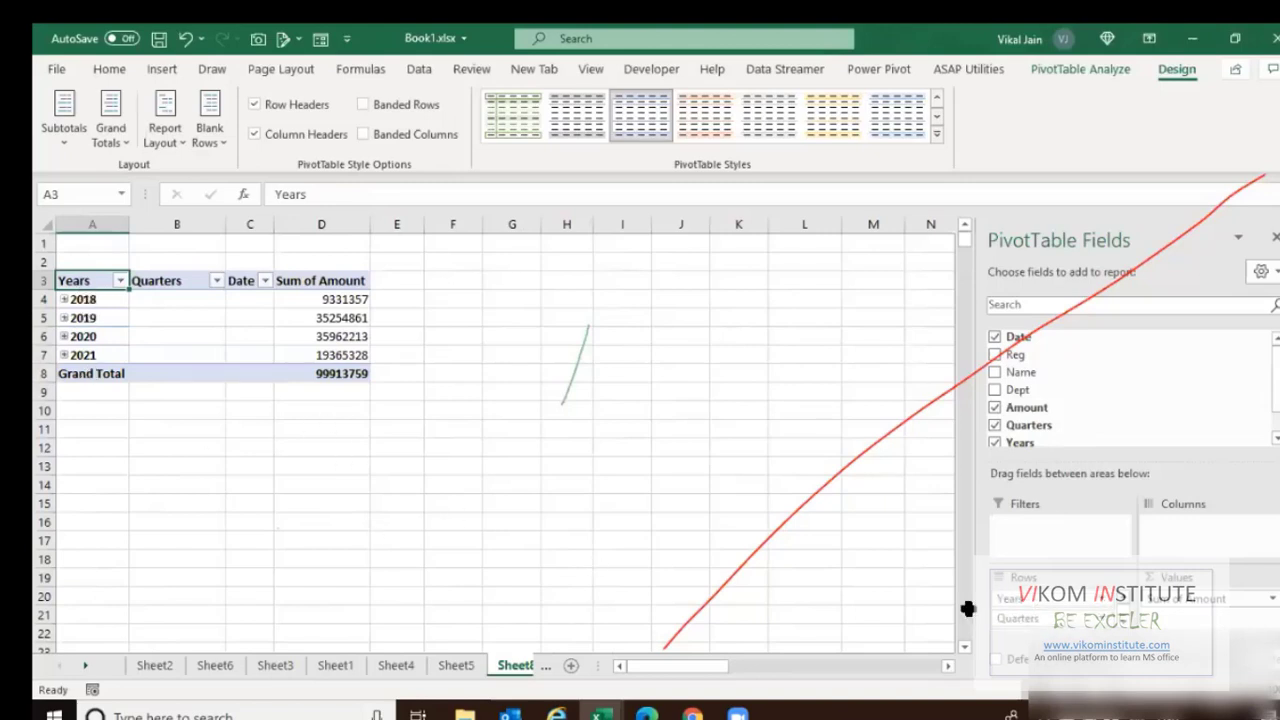
# Expand 2018 and its Qtr4 into months, then collapse 2018 again.
pyautogui.click(64, 299)
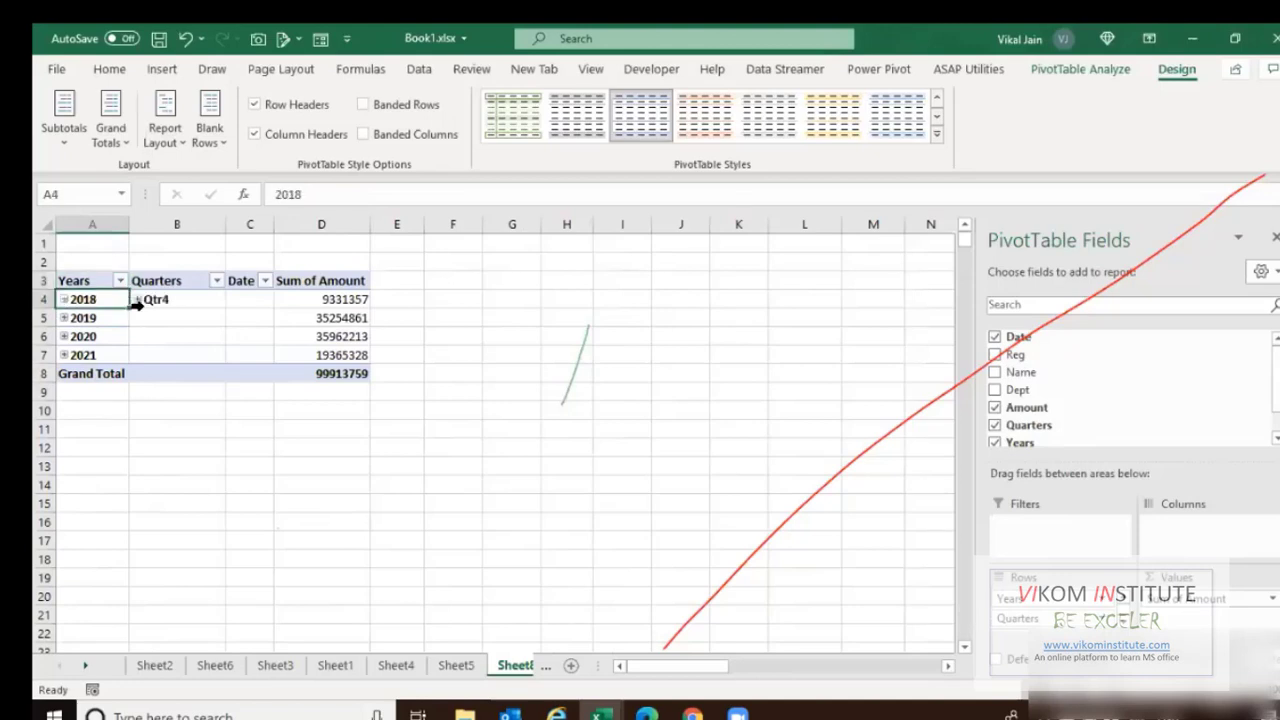
pyautogui.click(137, 299)
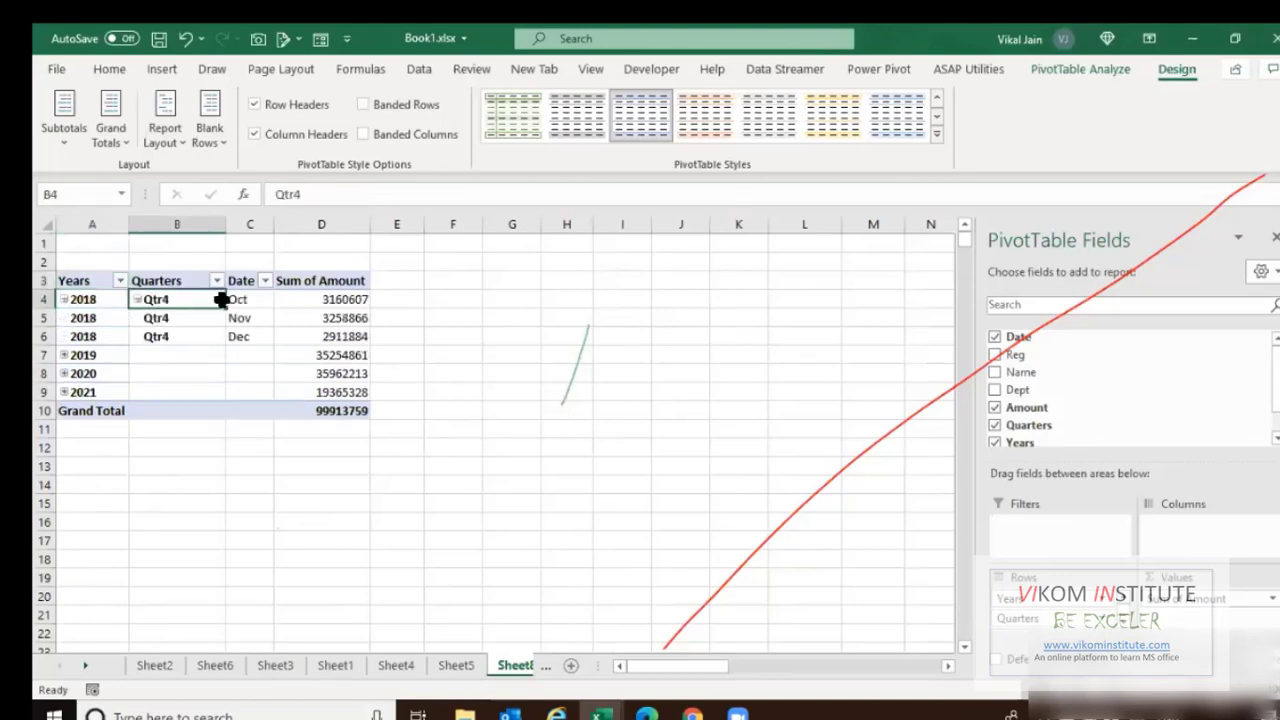
pyautogui.click(64, 299)
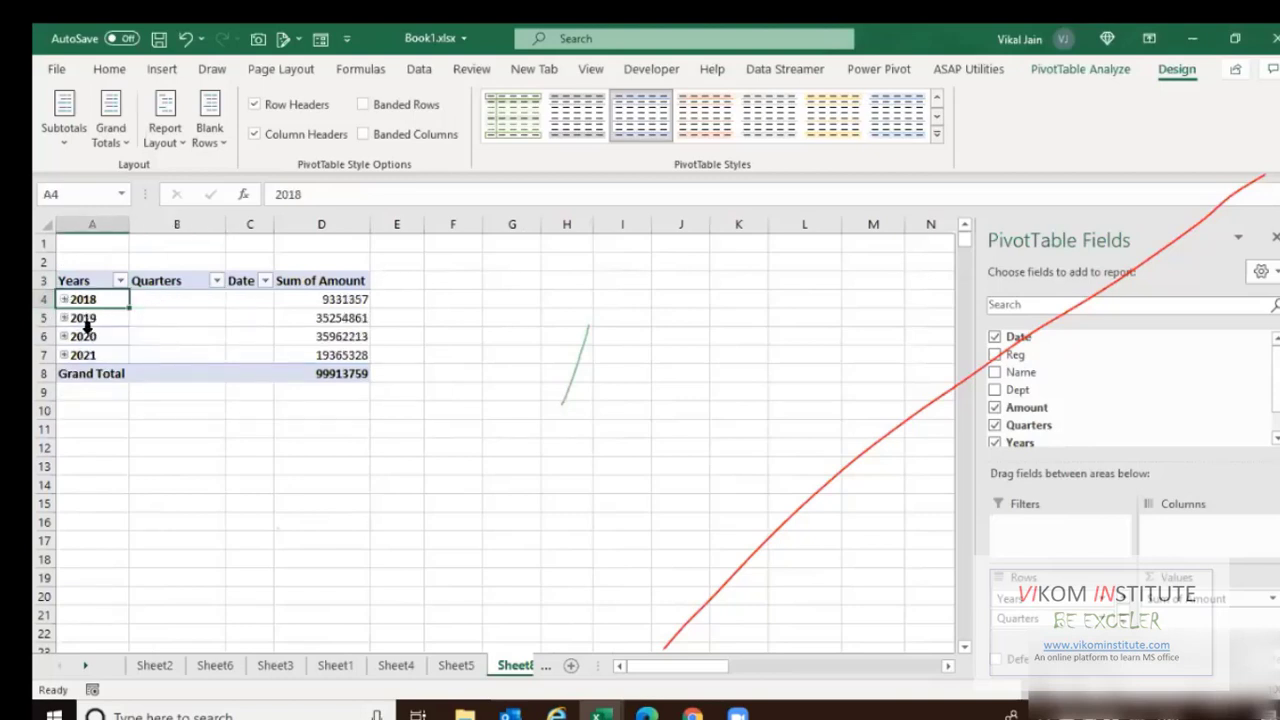
pyautogui.rightClick(90, 317)
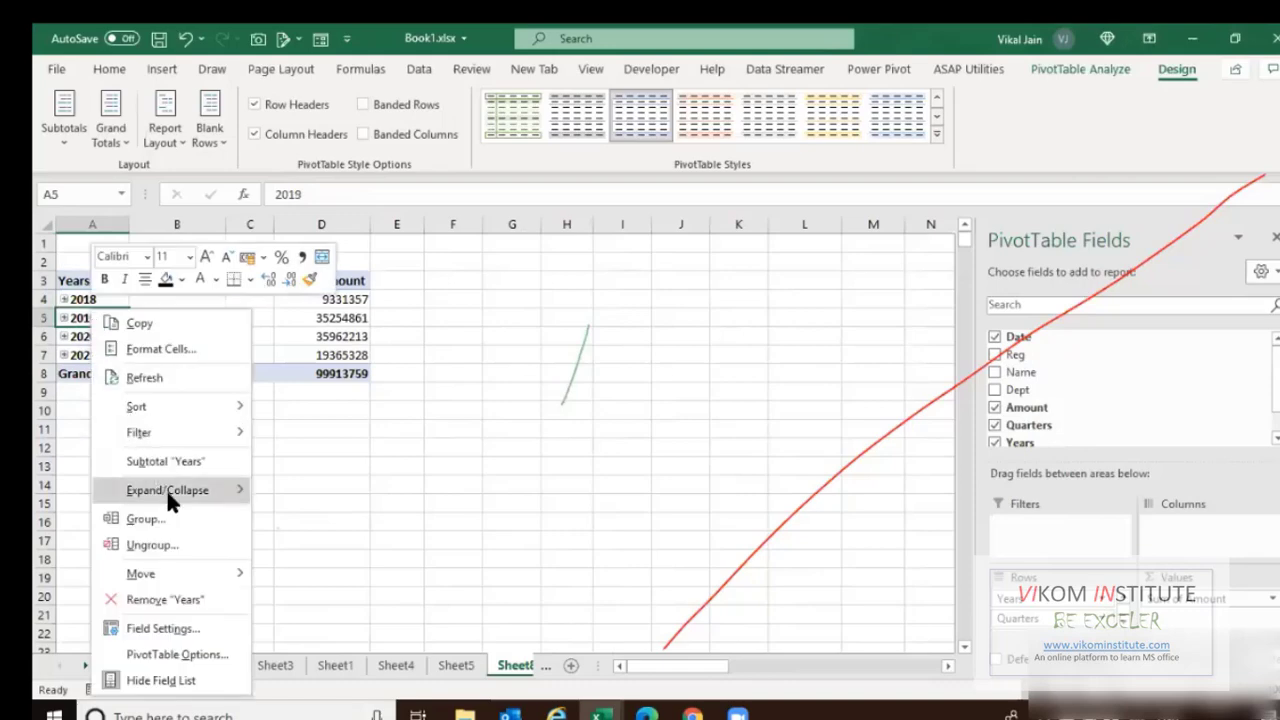
# Ungroup the dates and regroup them by Years and Months.
pyautogui.click(165, 547)
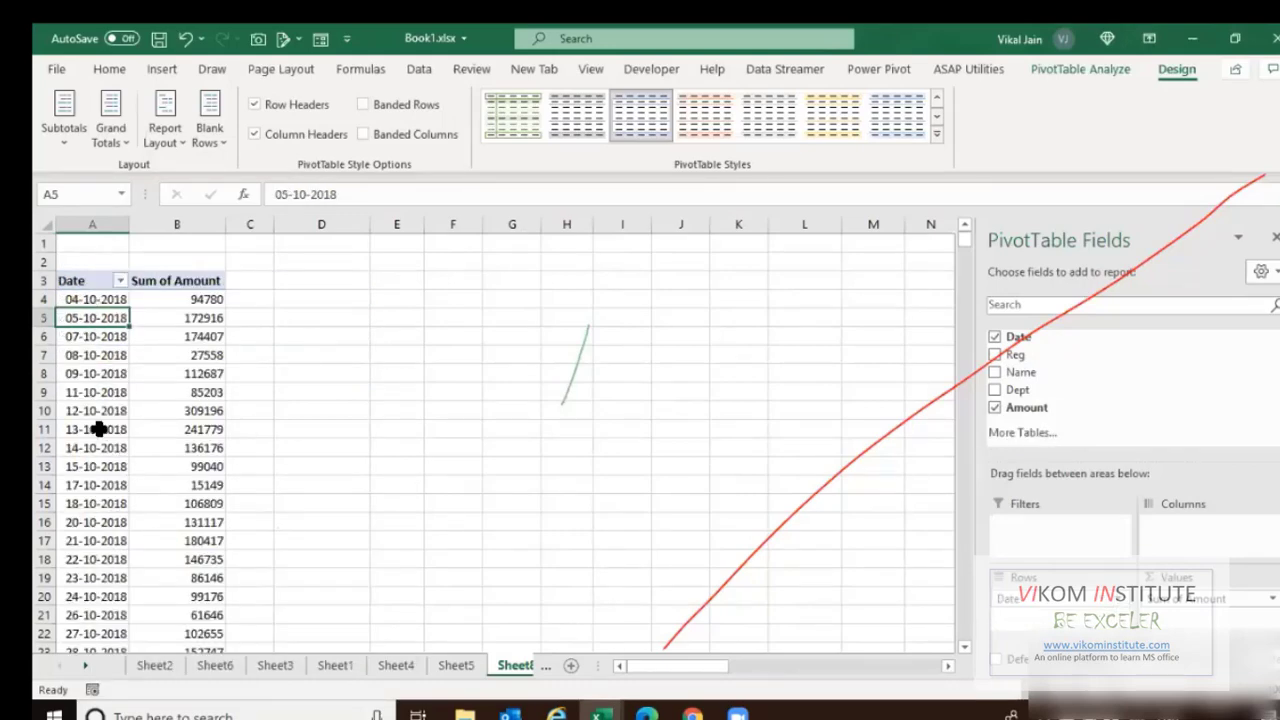
pyautogui.rightClick(94, 427)
pyautogui.click(143, 252)
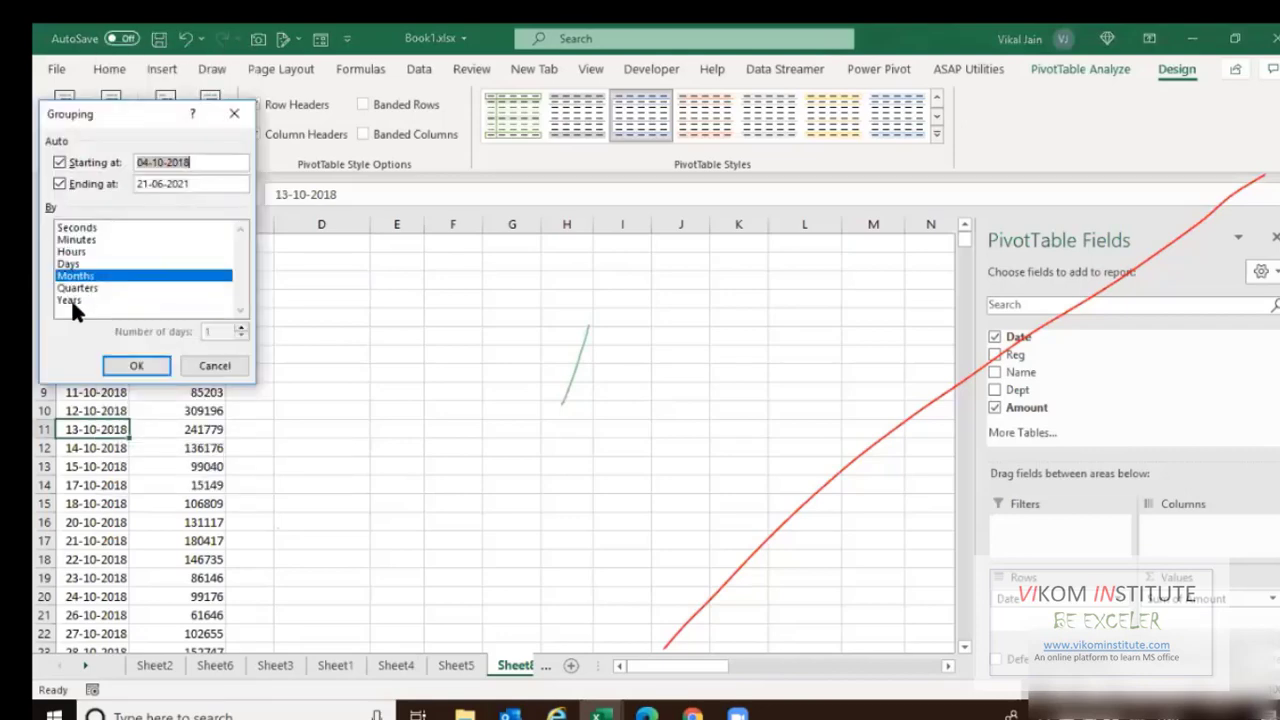
pyautogui.click(68, 299)
pyautogui.press('Return')
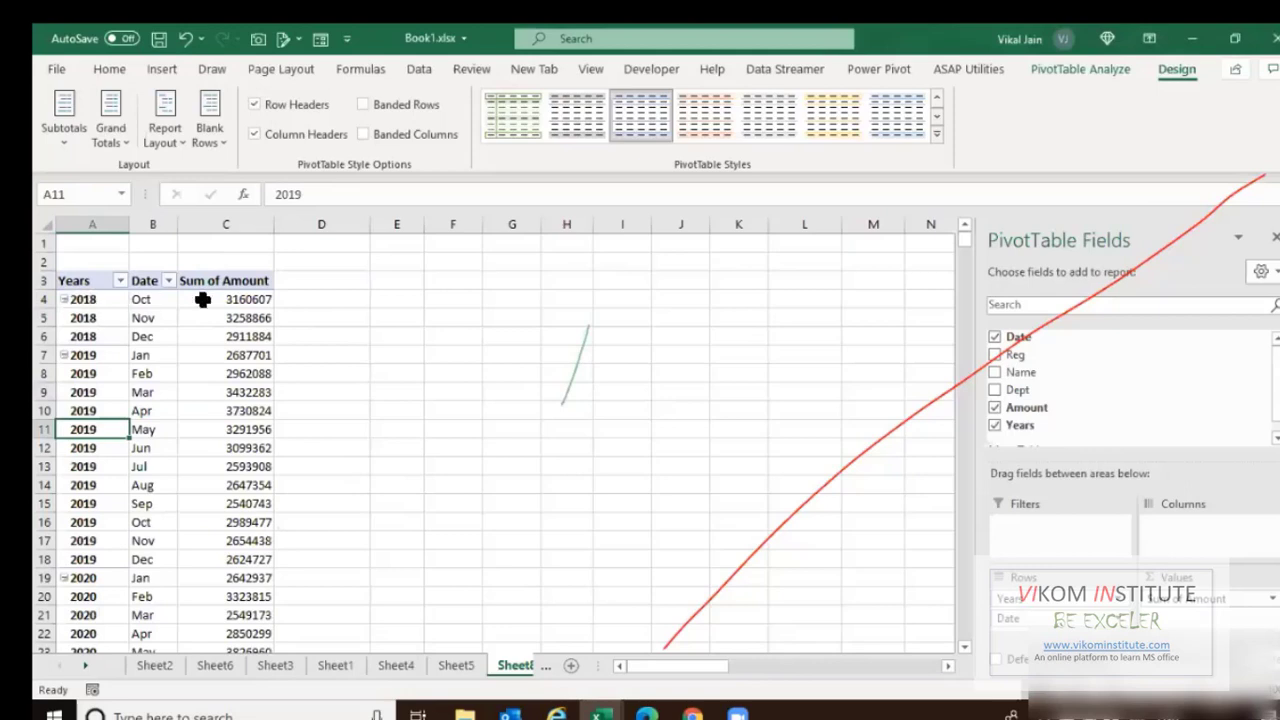
# Set the report layout to Do Not Repeat Item Labels.
pyautogui.click(170, 137)
pyautogui.click(224, 366)
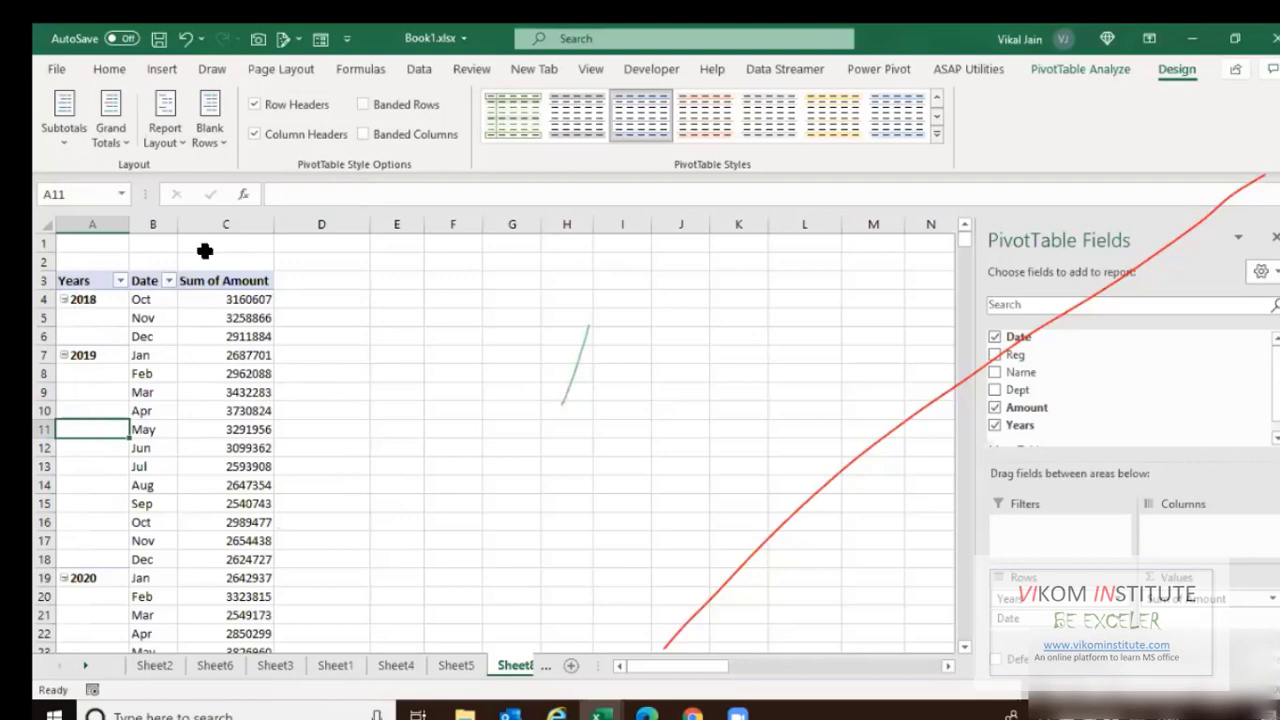
pyautogui.click(222, 224)
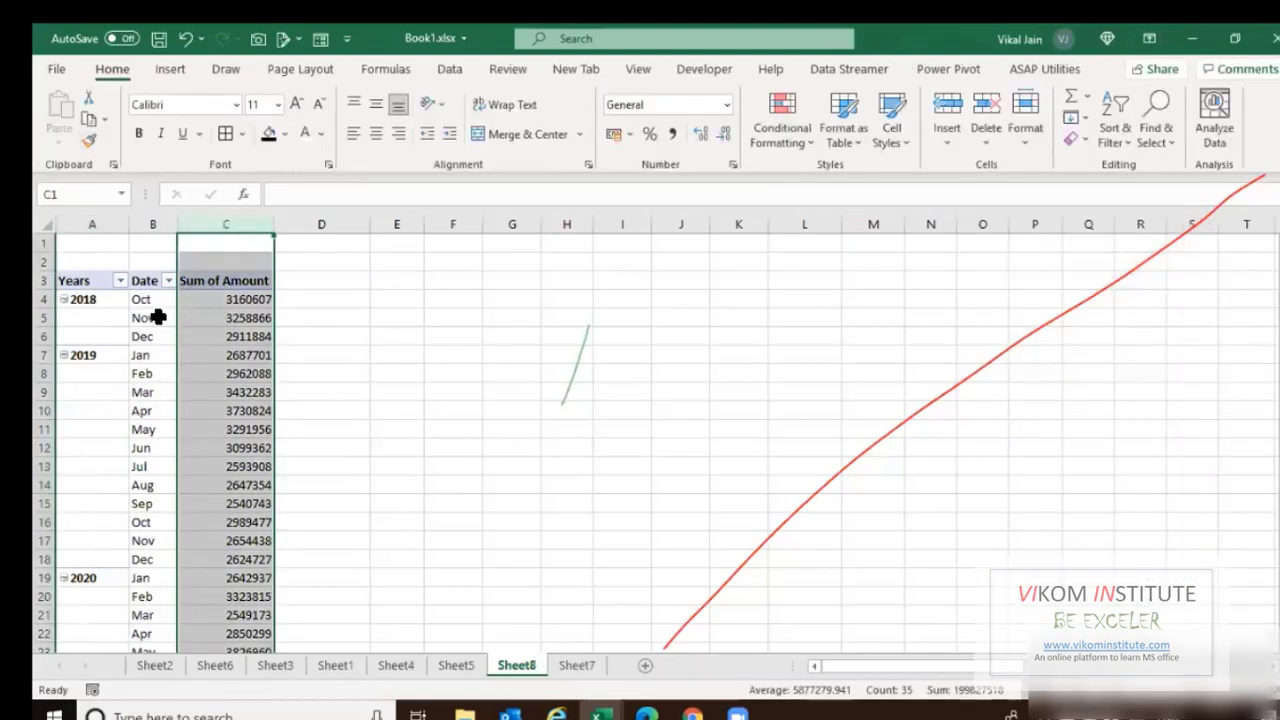
# Apply an orange style from the PivotTable Styles gallery to the year-and-month pivot.
pyautogui.click(159, 318)
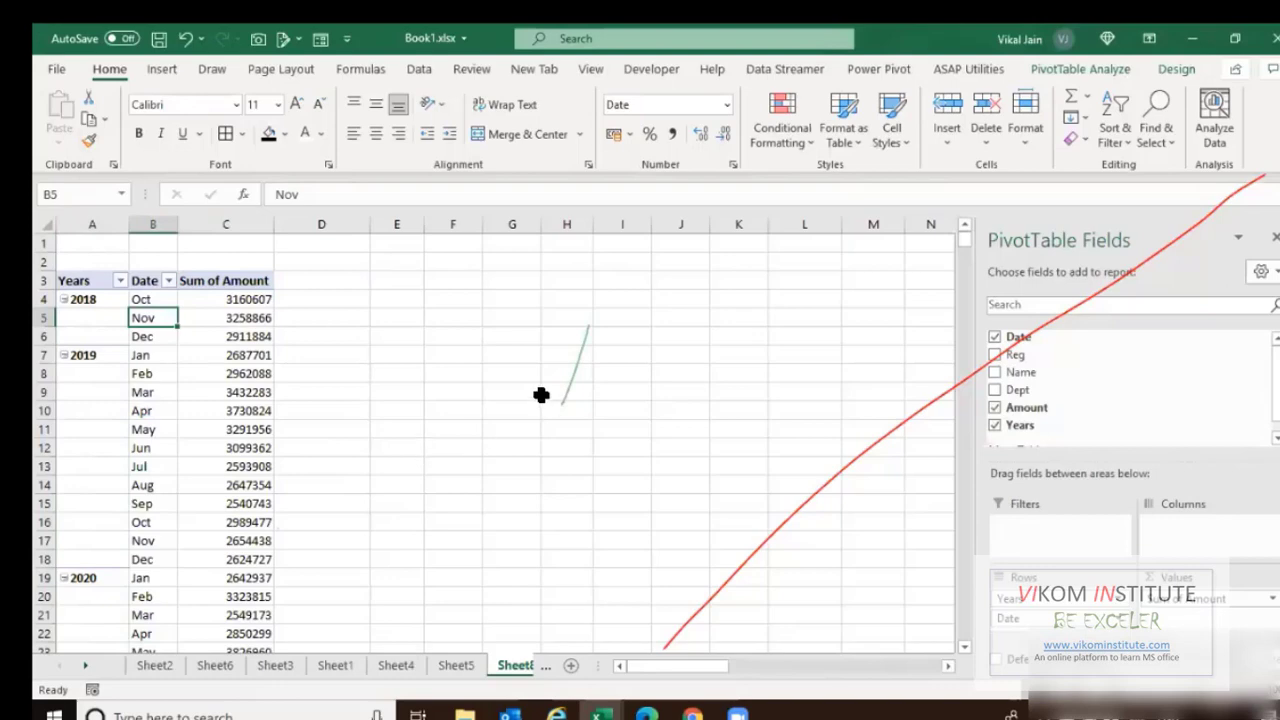
pyautogui.click(1177, 69)
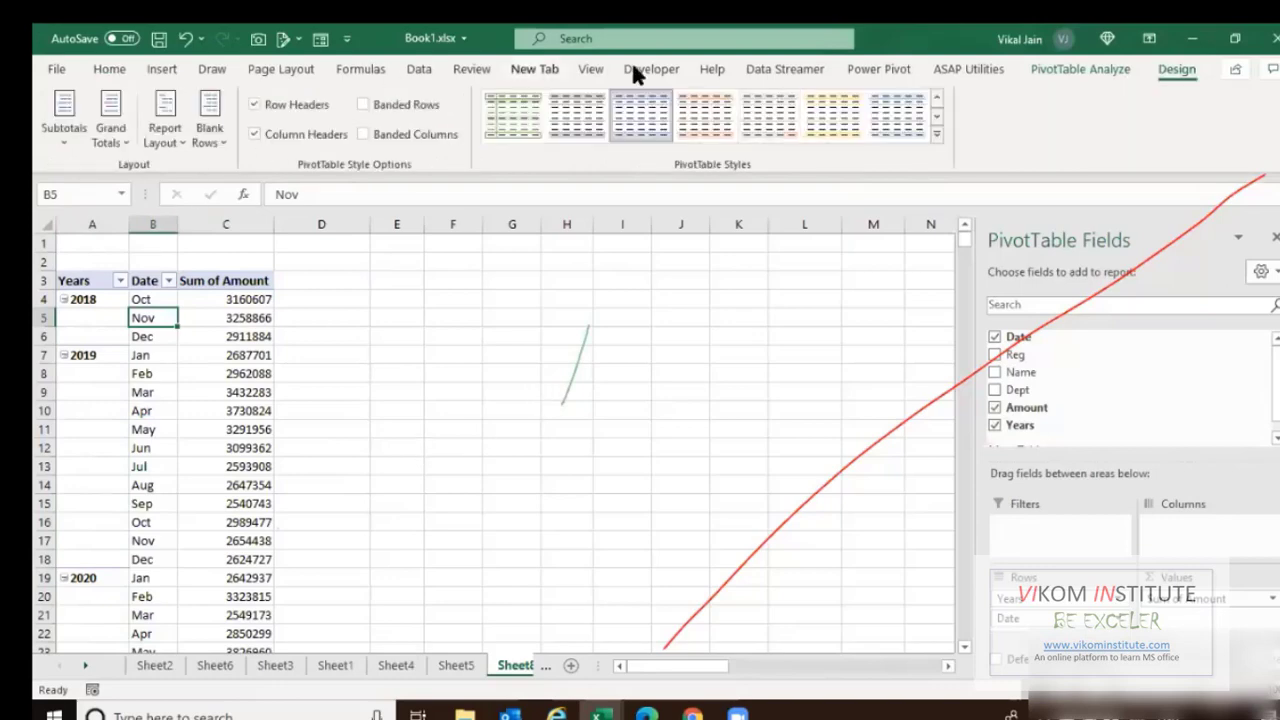
pyautogui.click(935, 133)
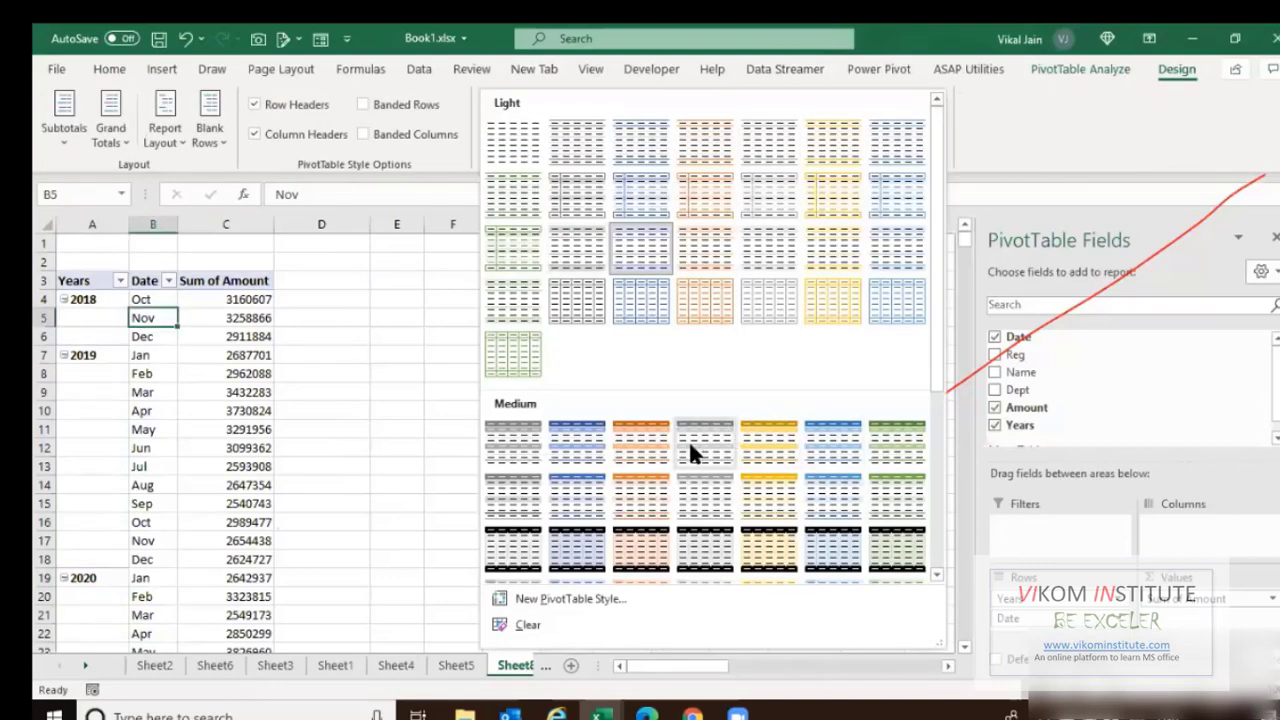
pyautogui.click(295, 393)
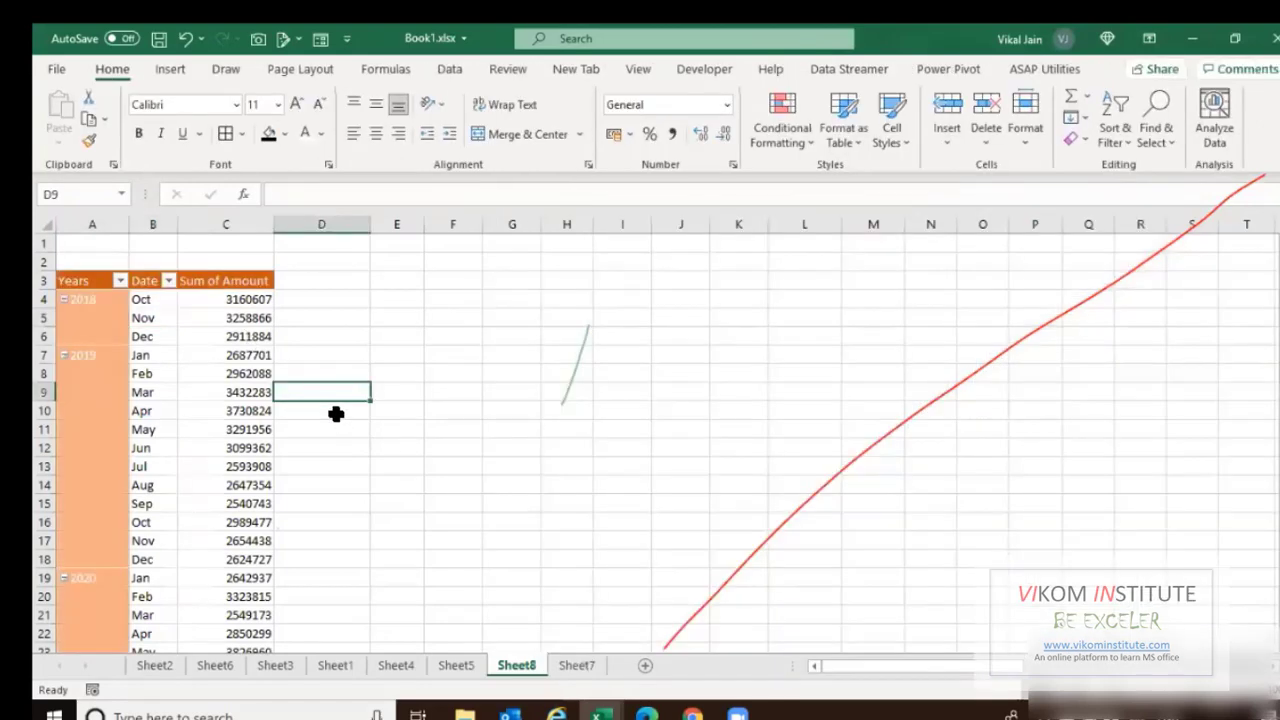